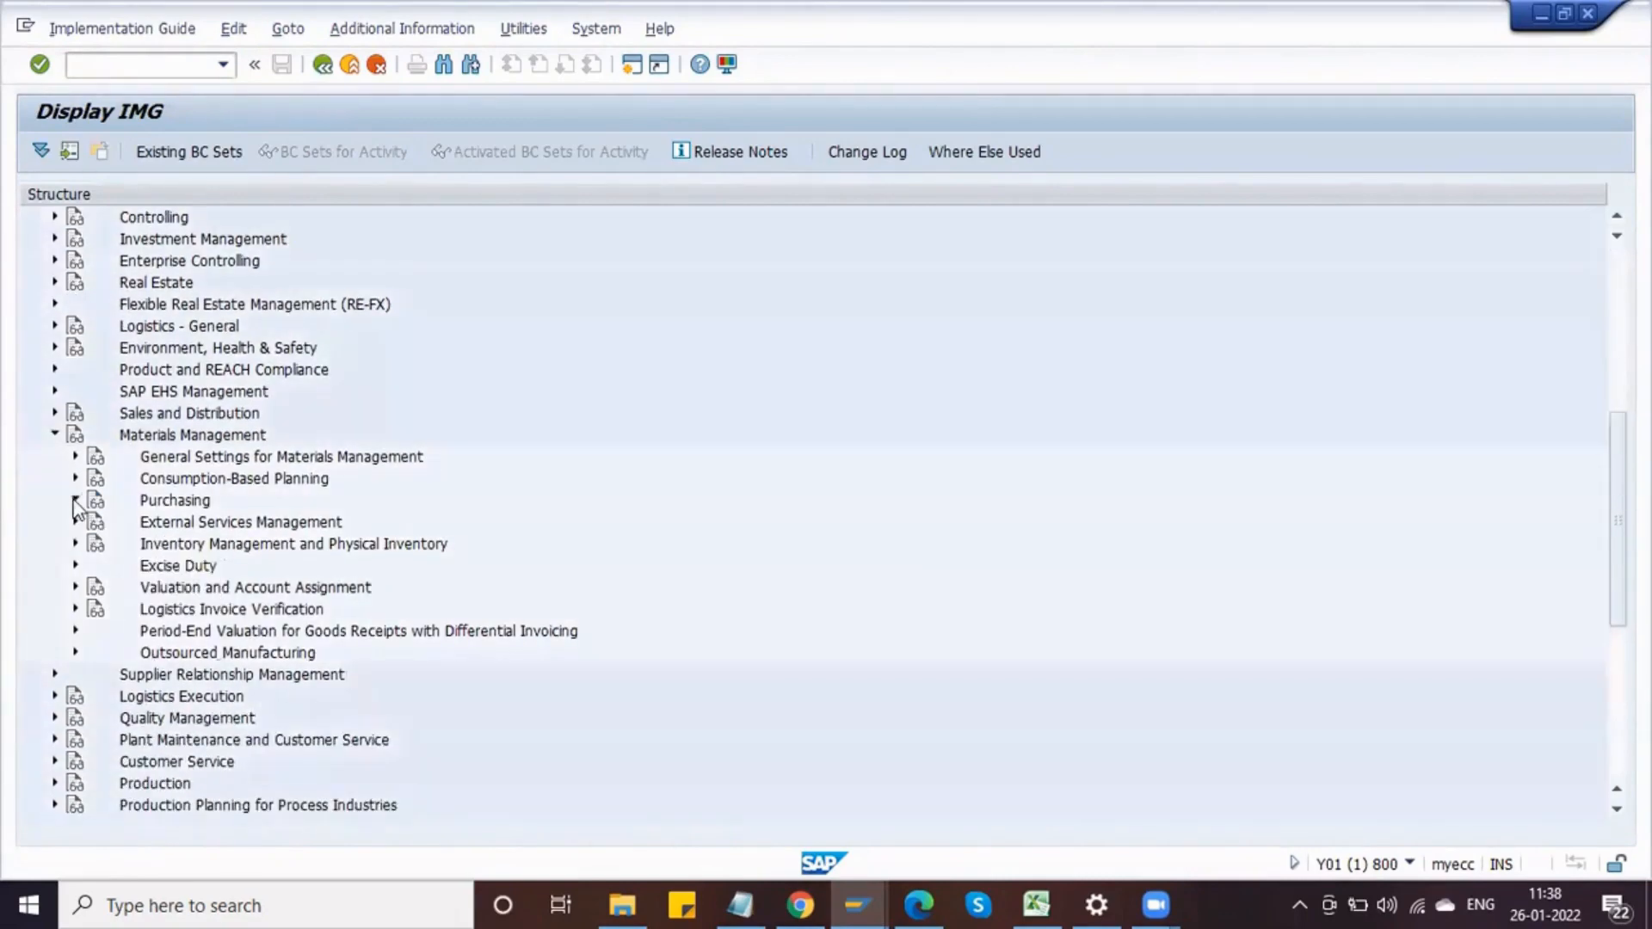
Step: Expand Purchasing, then Purchase Requisition, Release Procedure and Procedure with Classification in the IMG structure
click(75, 502)
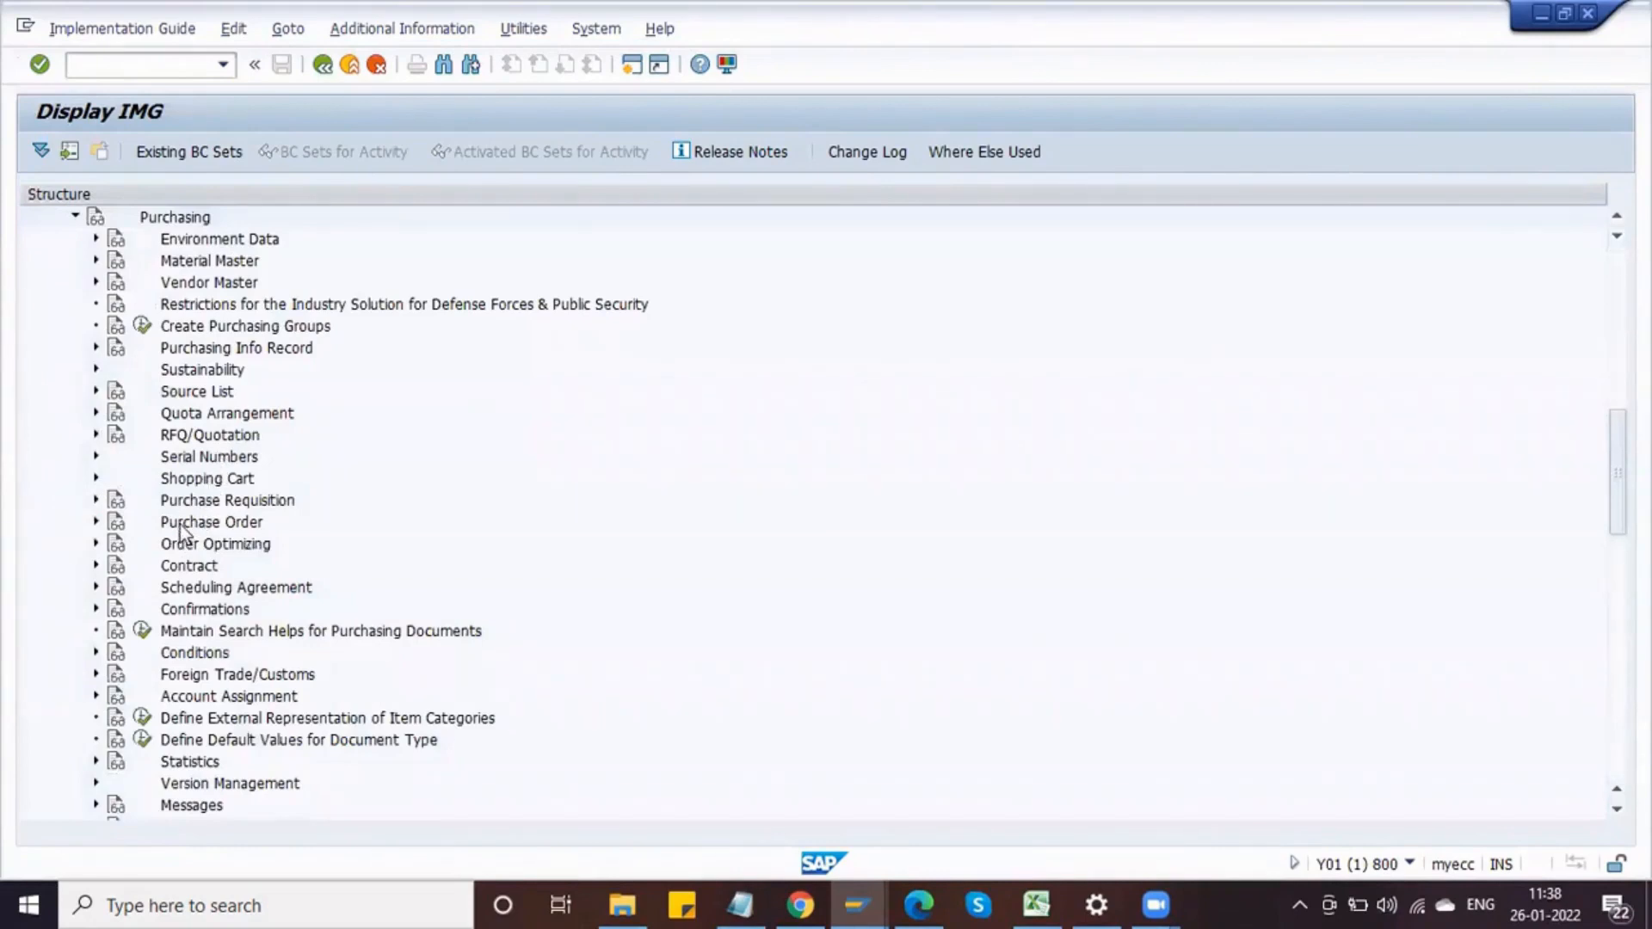
click(95, 524)
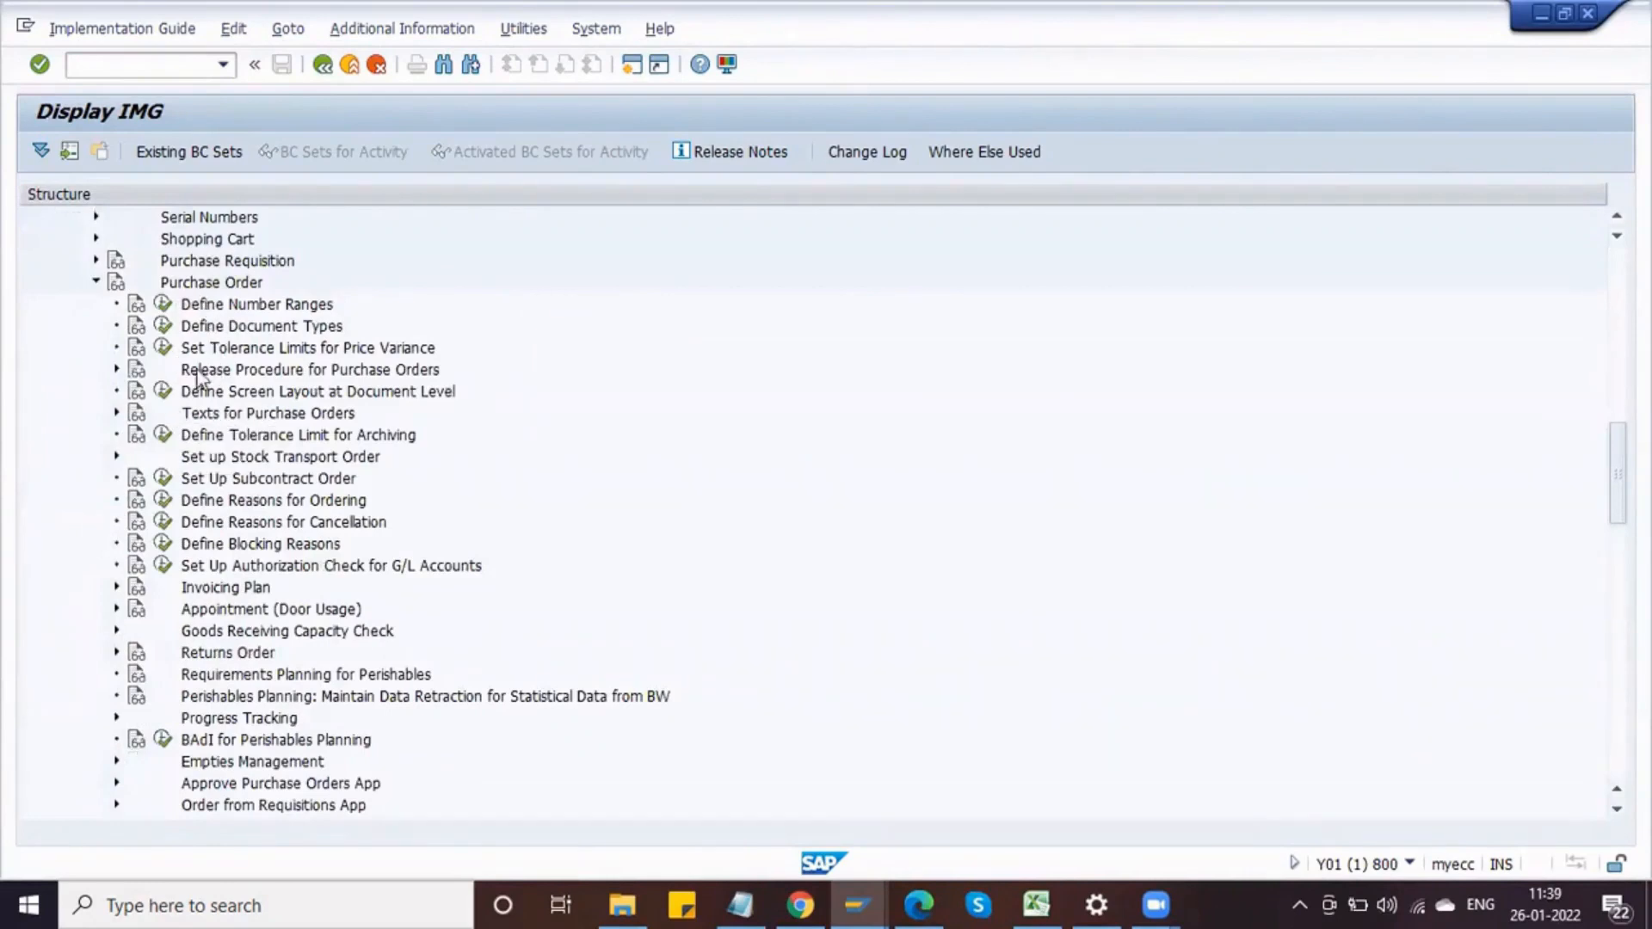
click(281, 372)
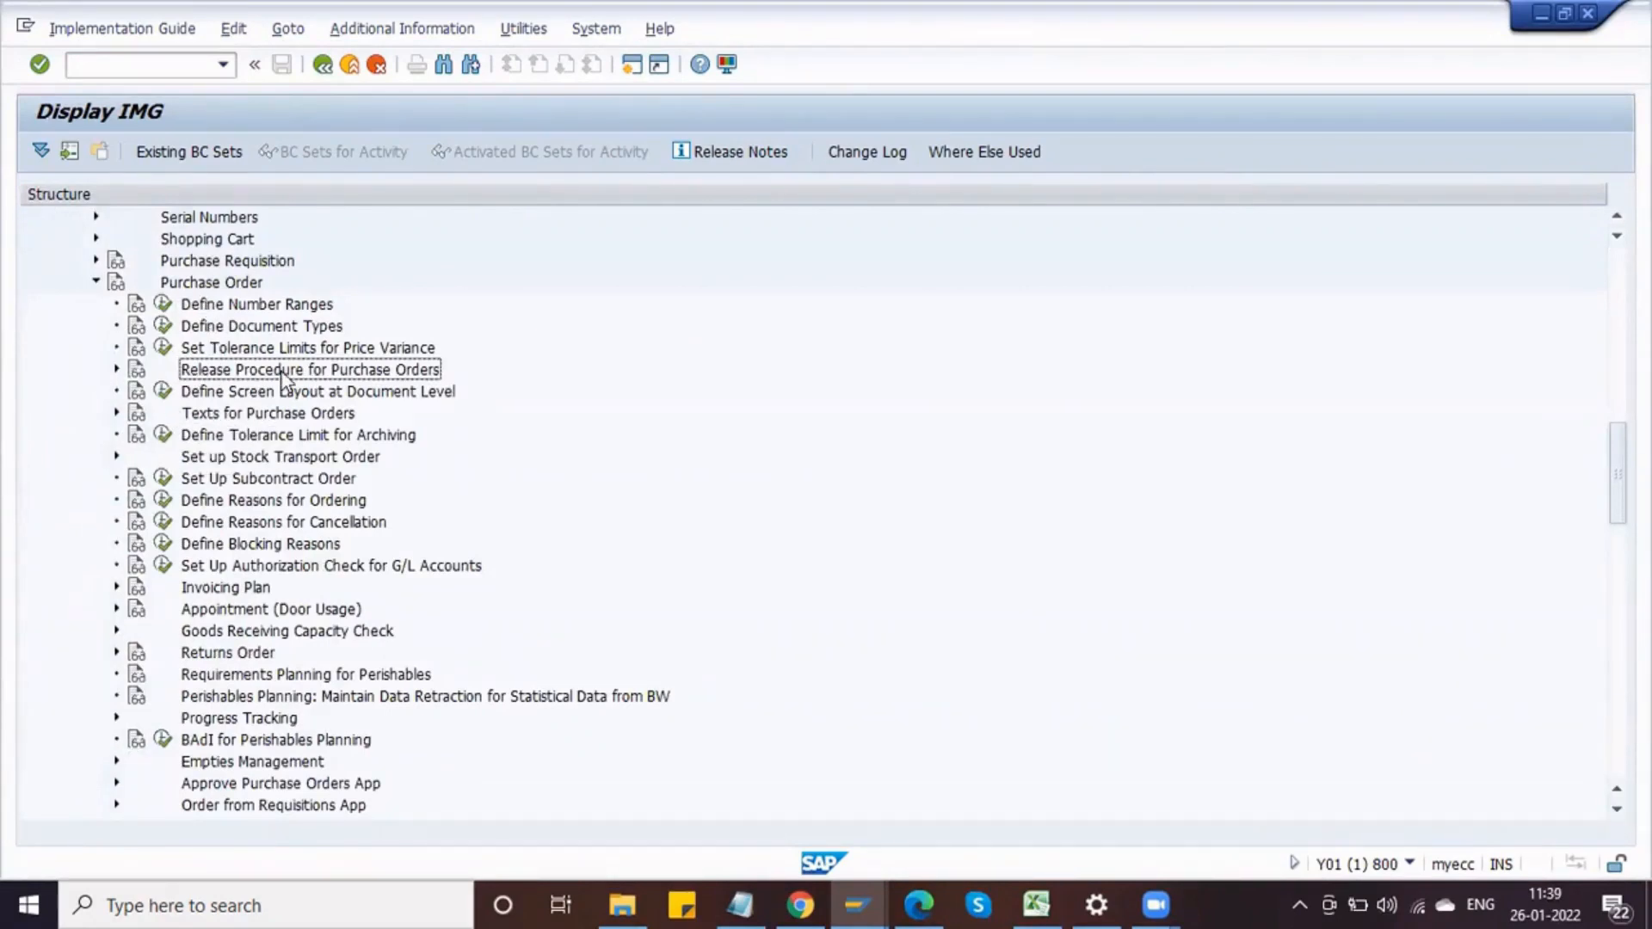
click(96, 283)
click(96, 260)
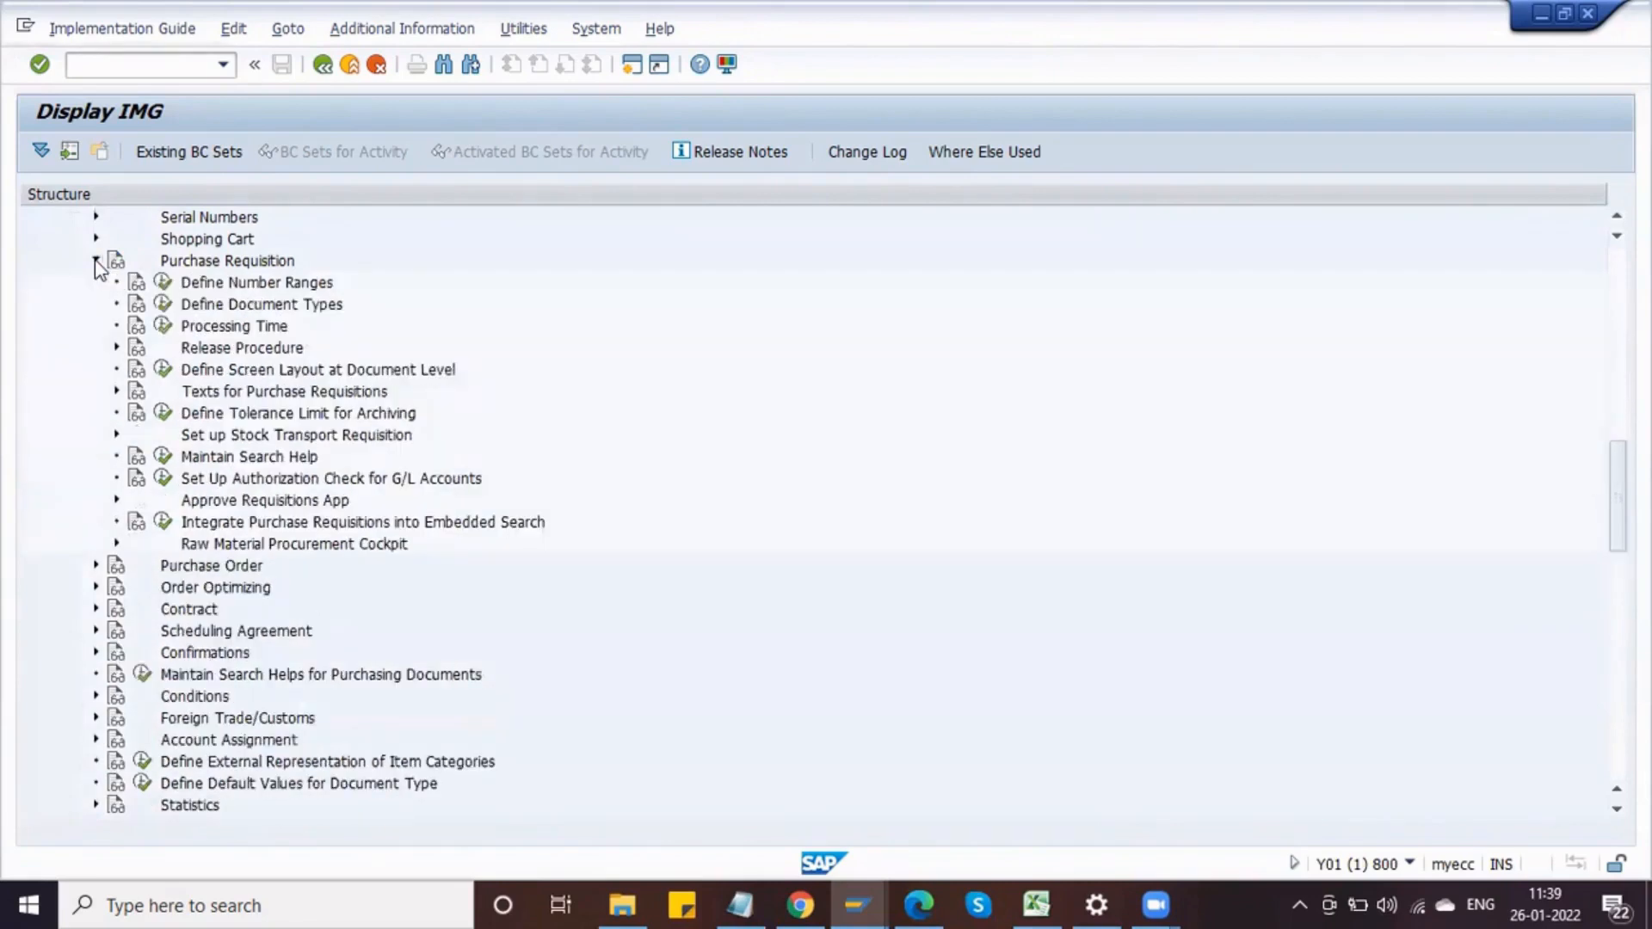
click(211, 348)
click(116, 347)
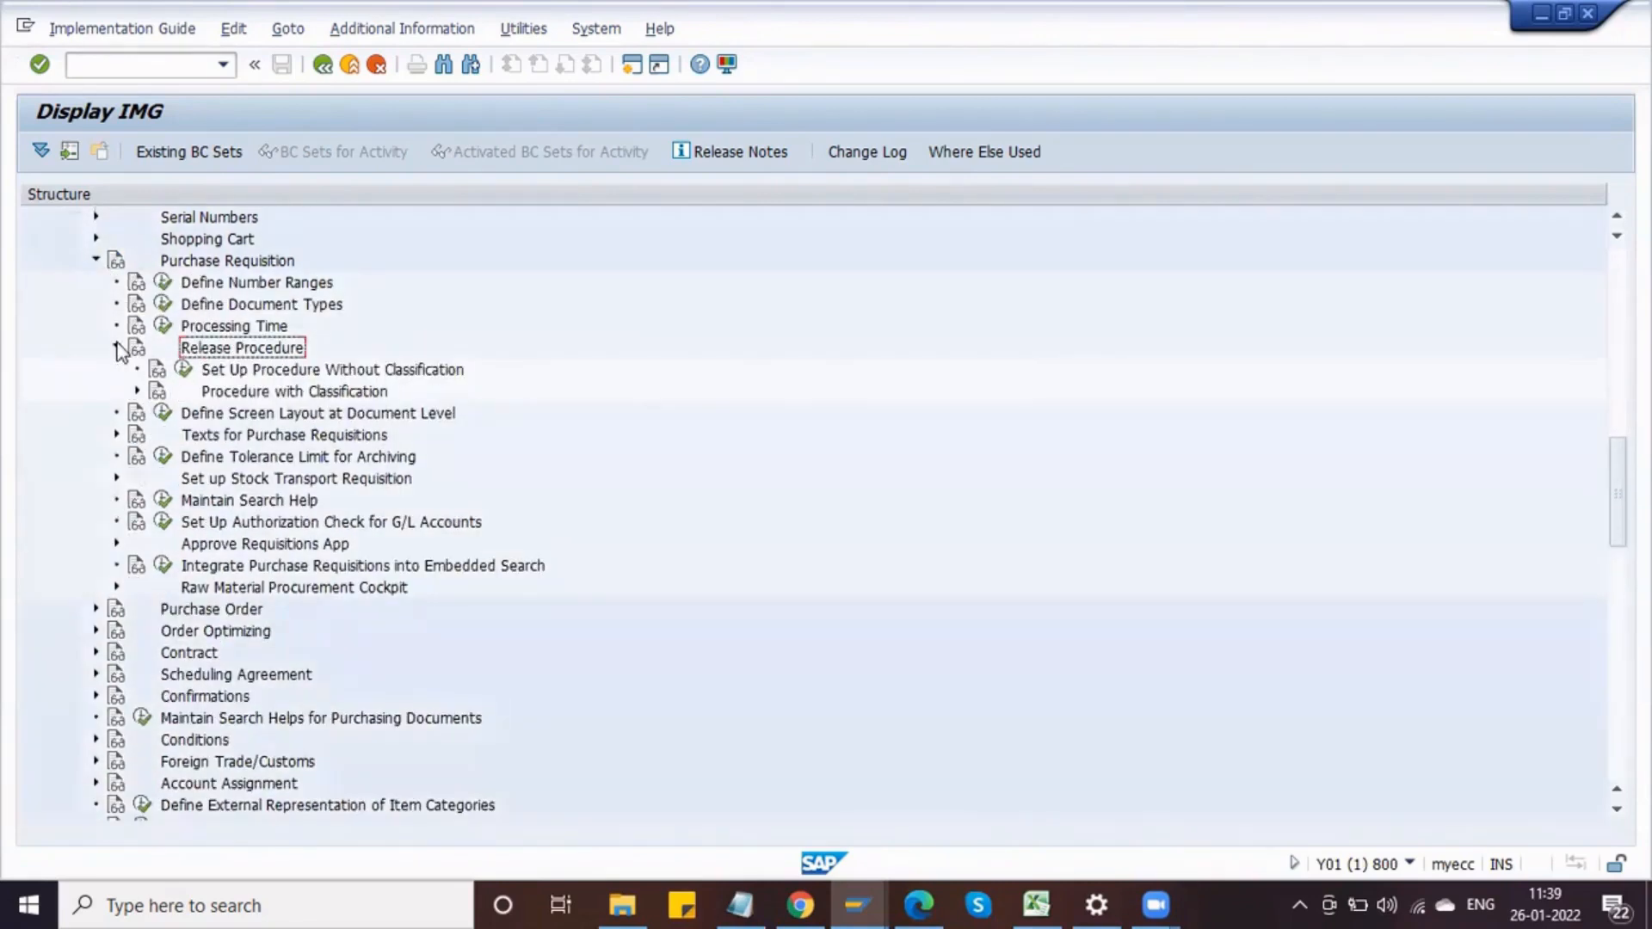
click(326, 371)
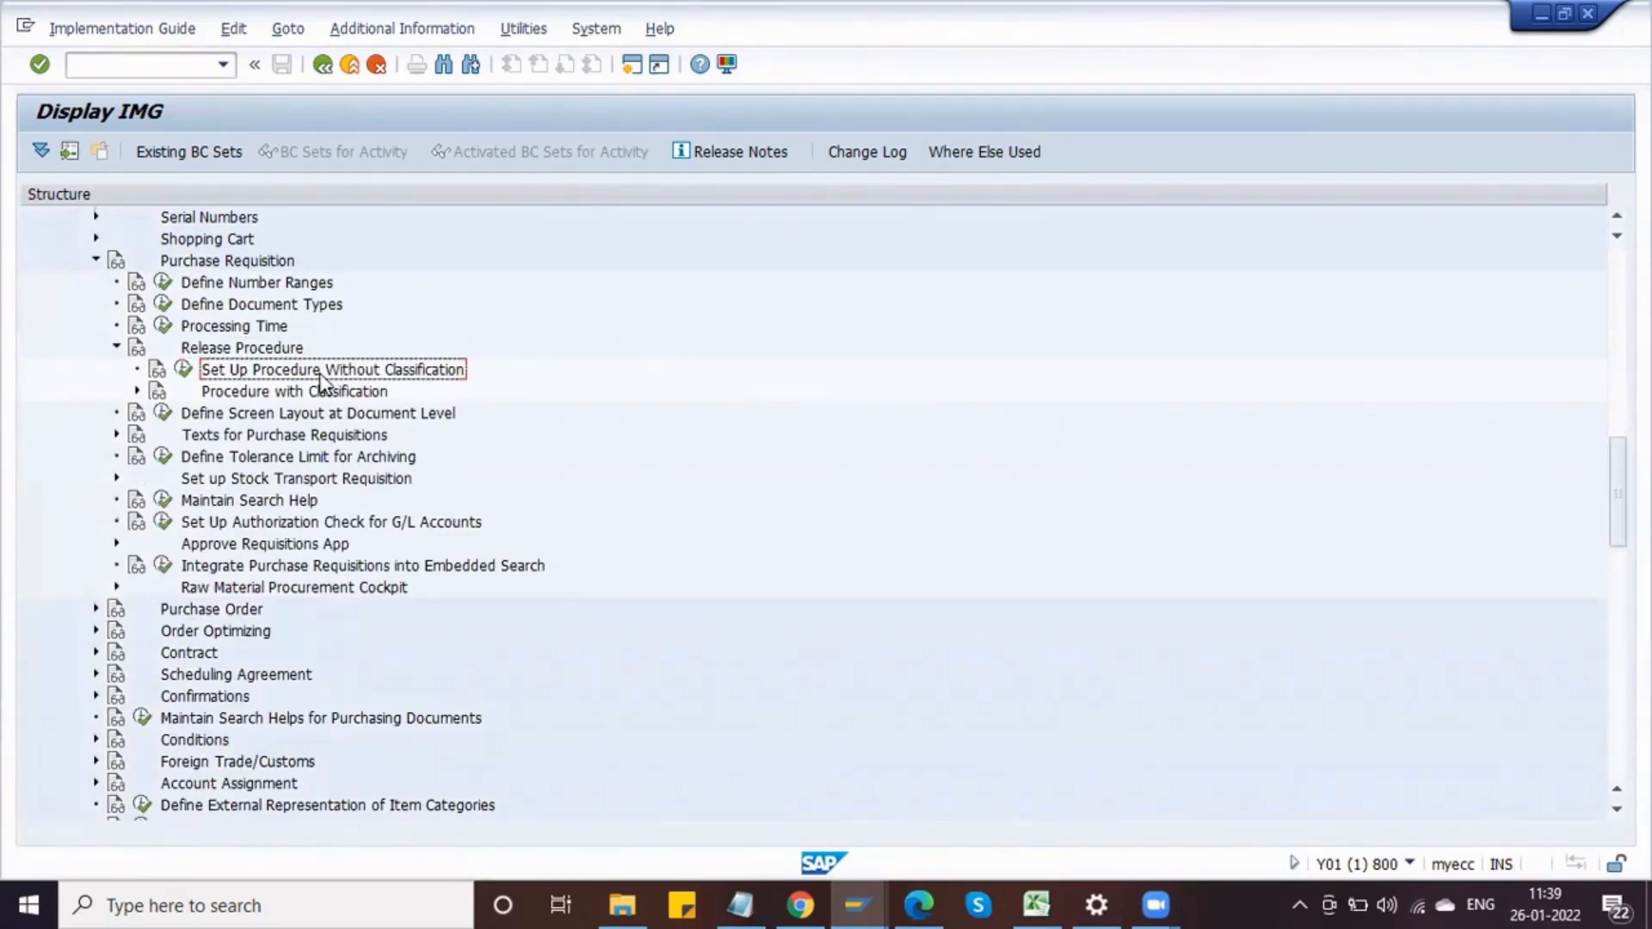
click(274, 393)
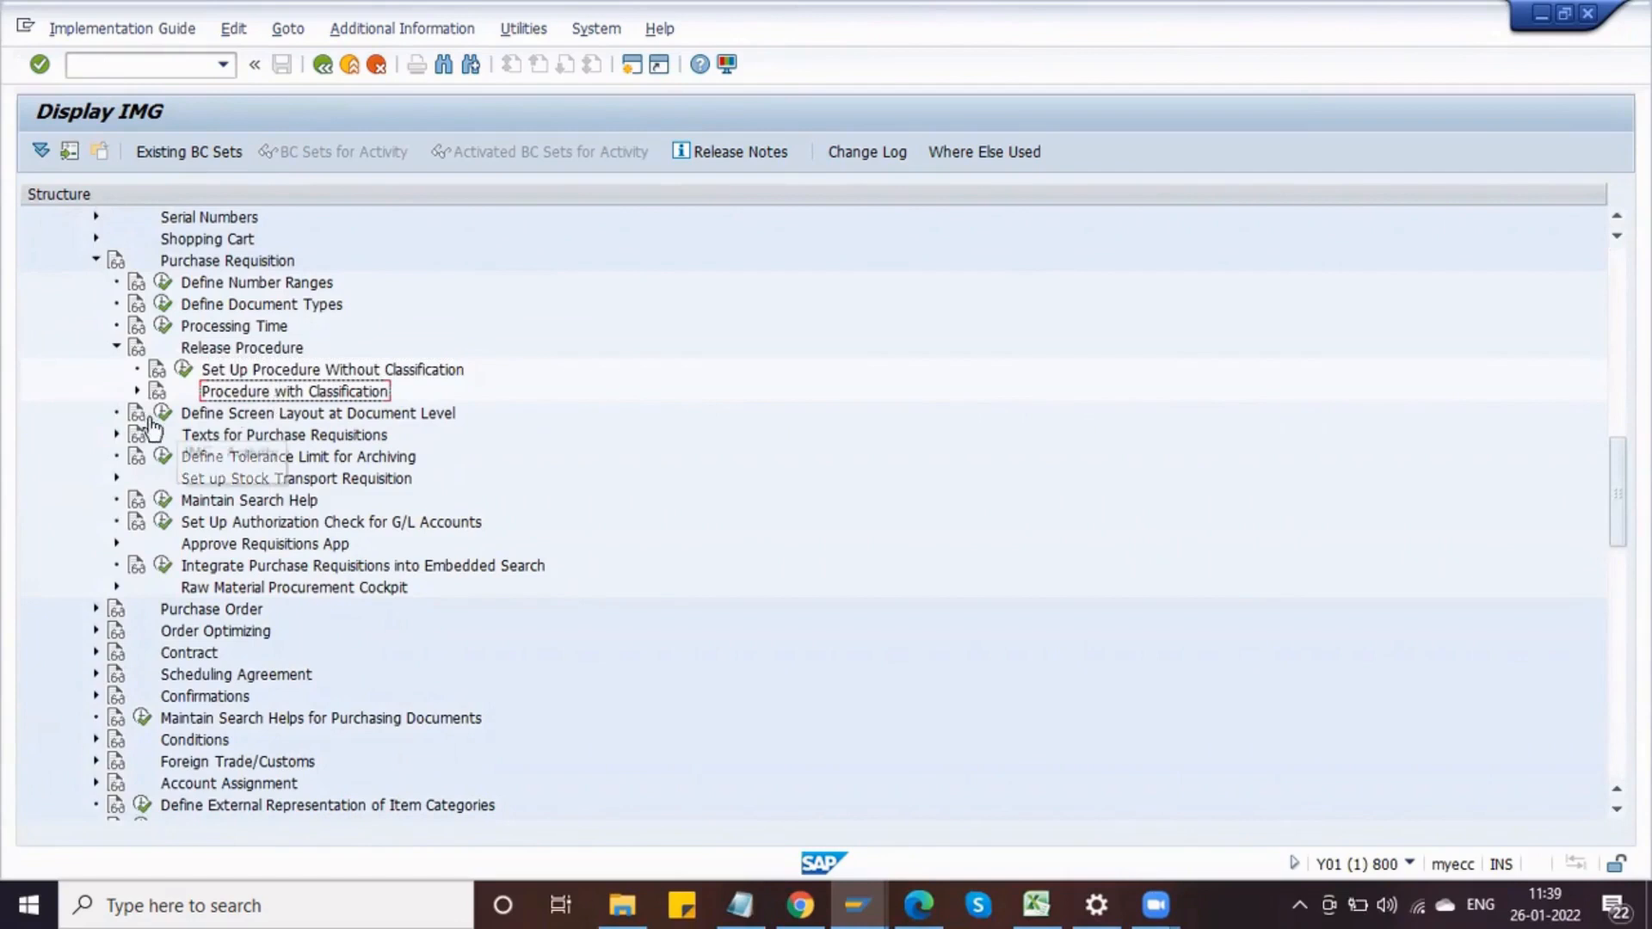
click(137, 391)
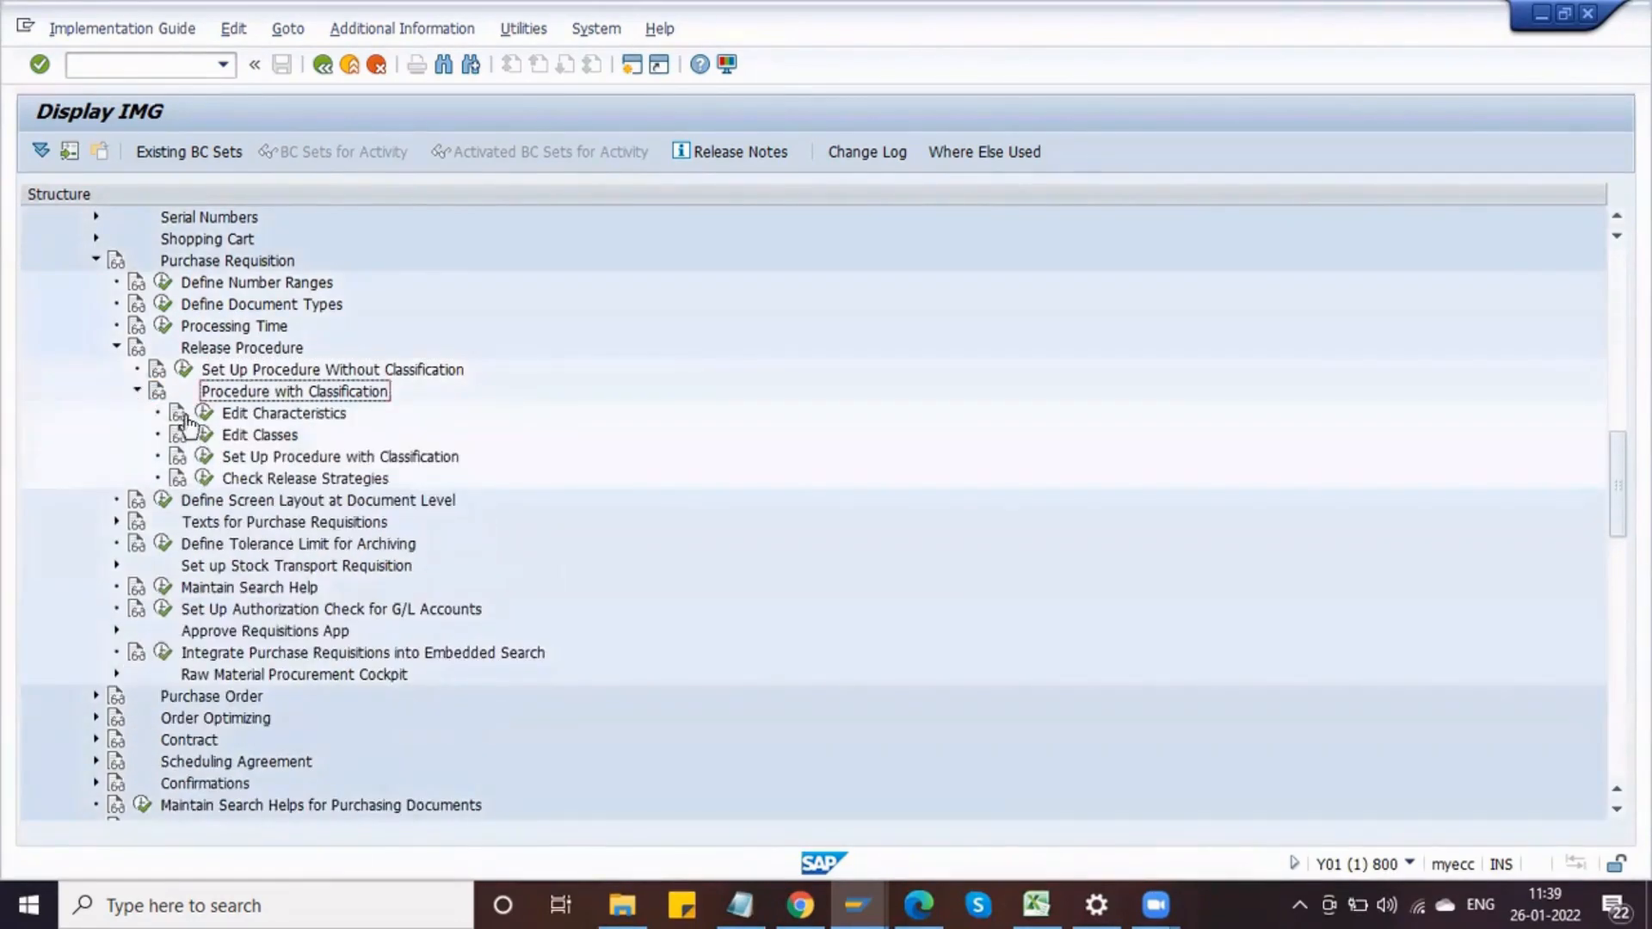
Step: Examine the configuration activities listed under Procedure with Classification
click(257, 413)
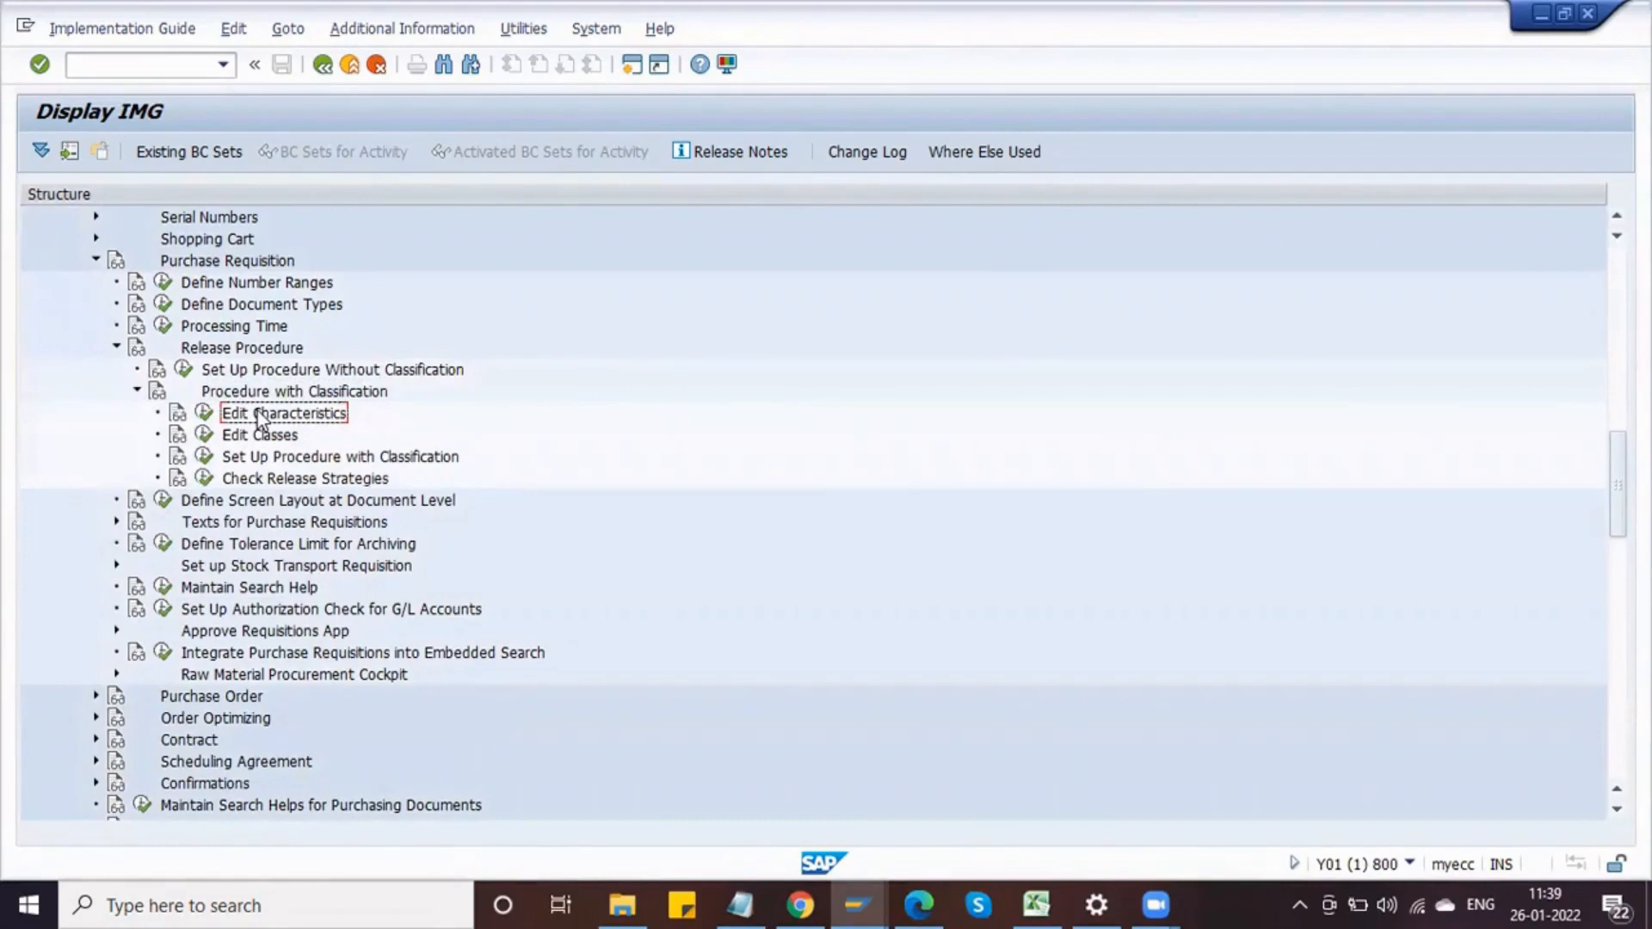
click(257, 458)
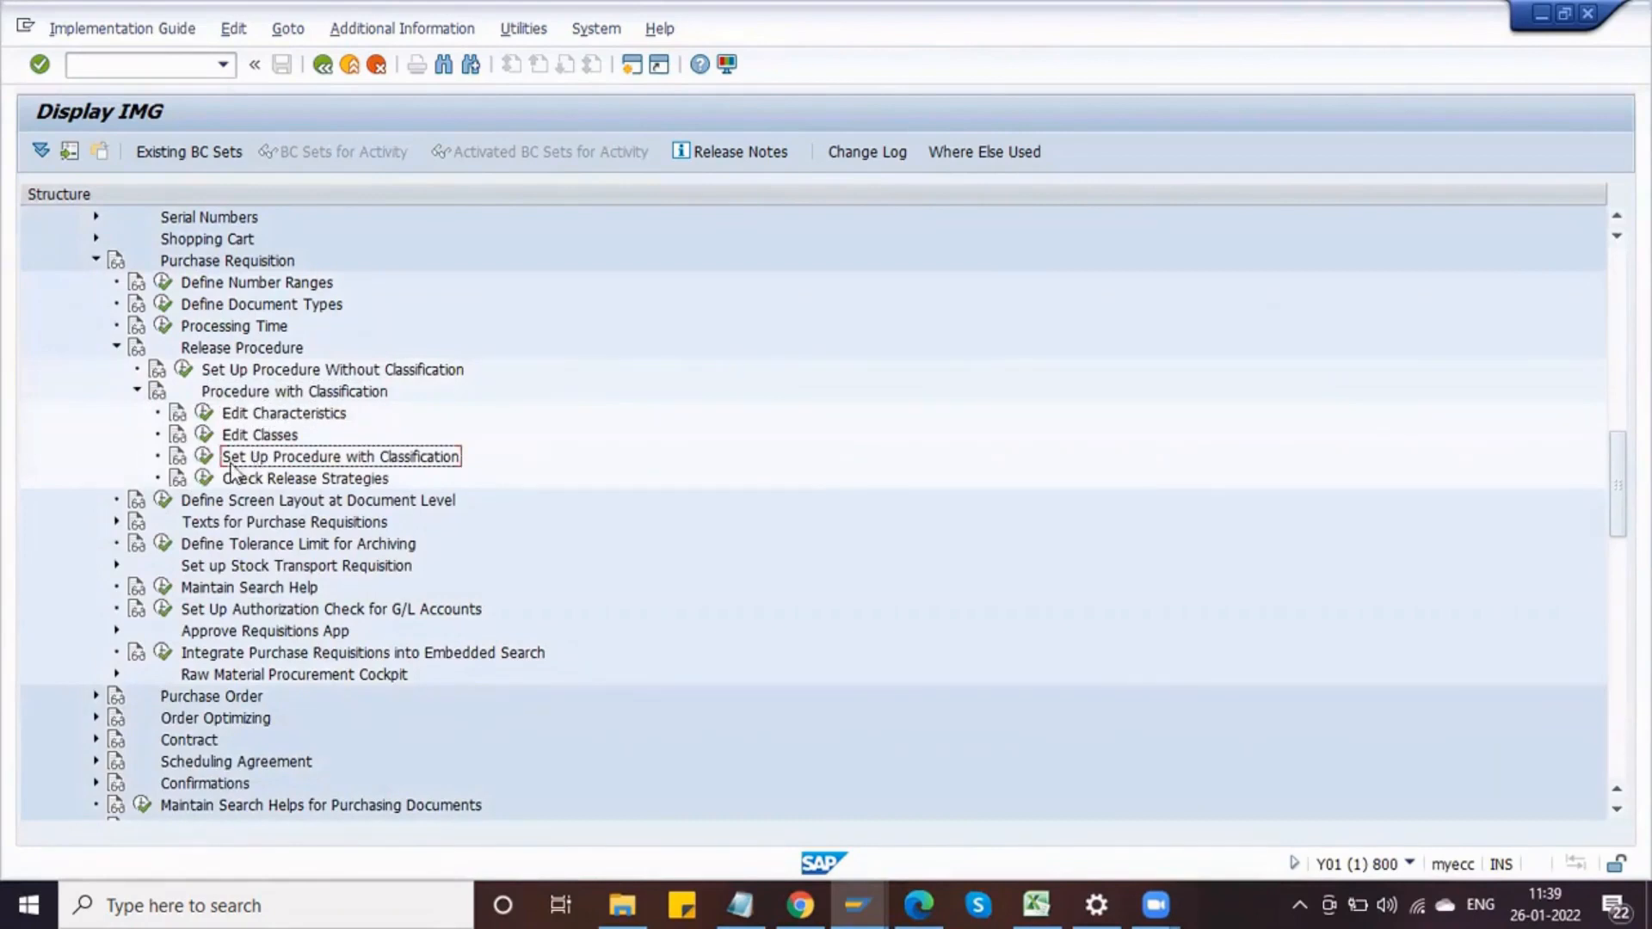
click(245, 416)
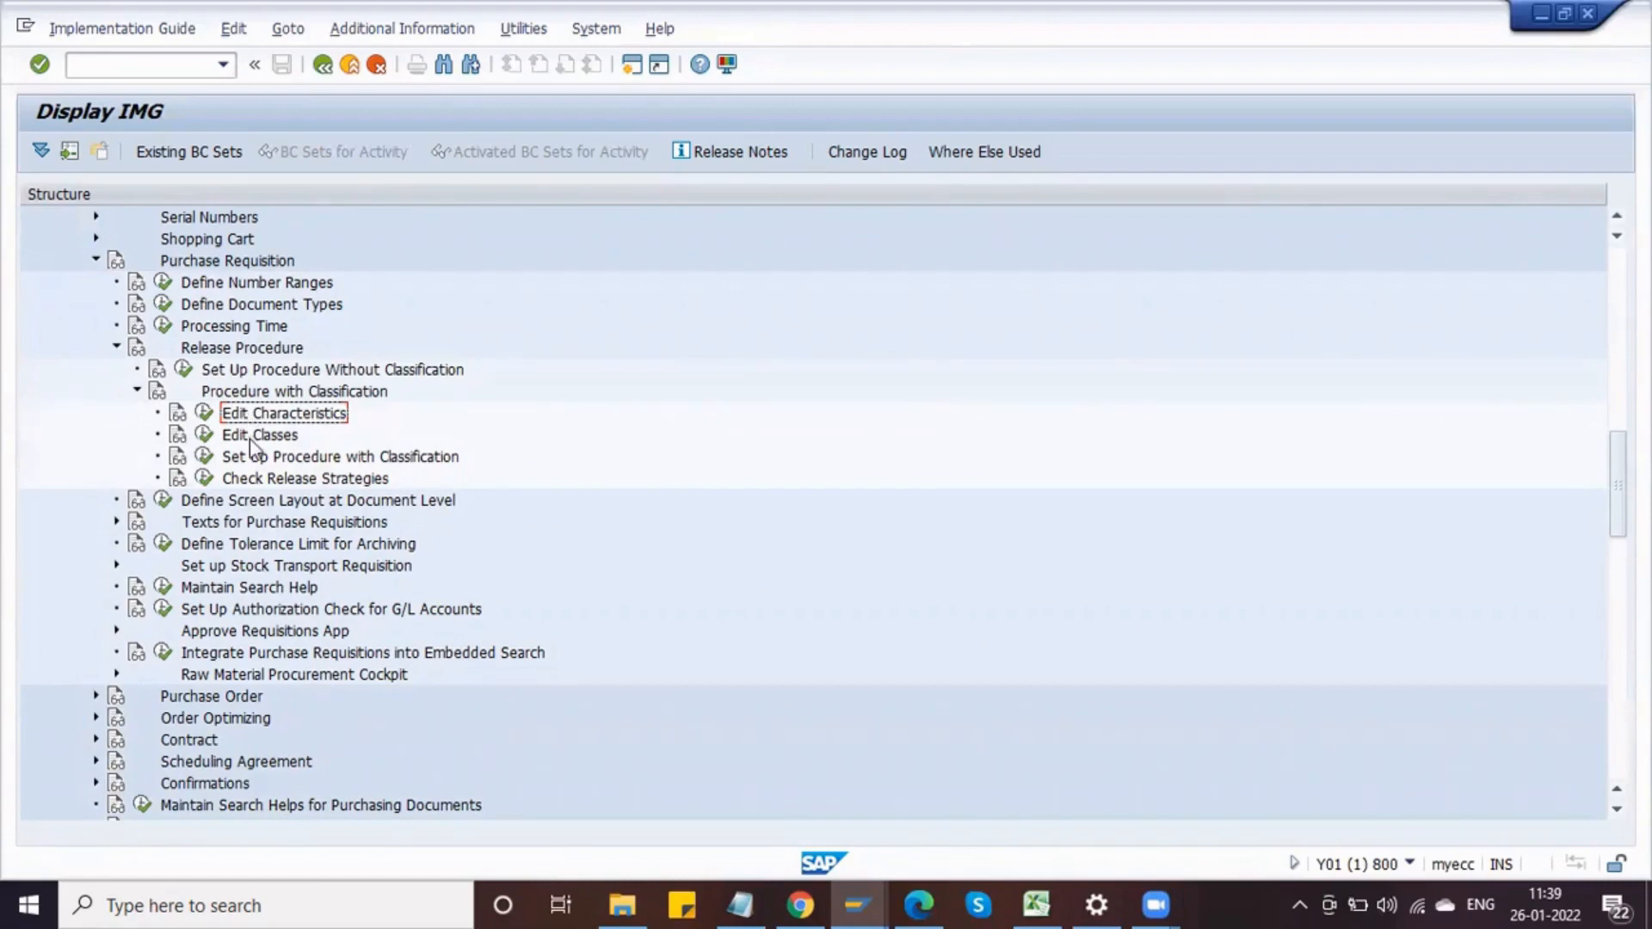
click(254, 439)
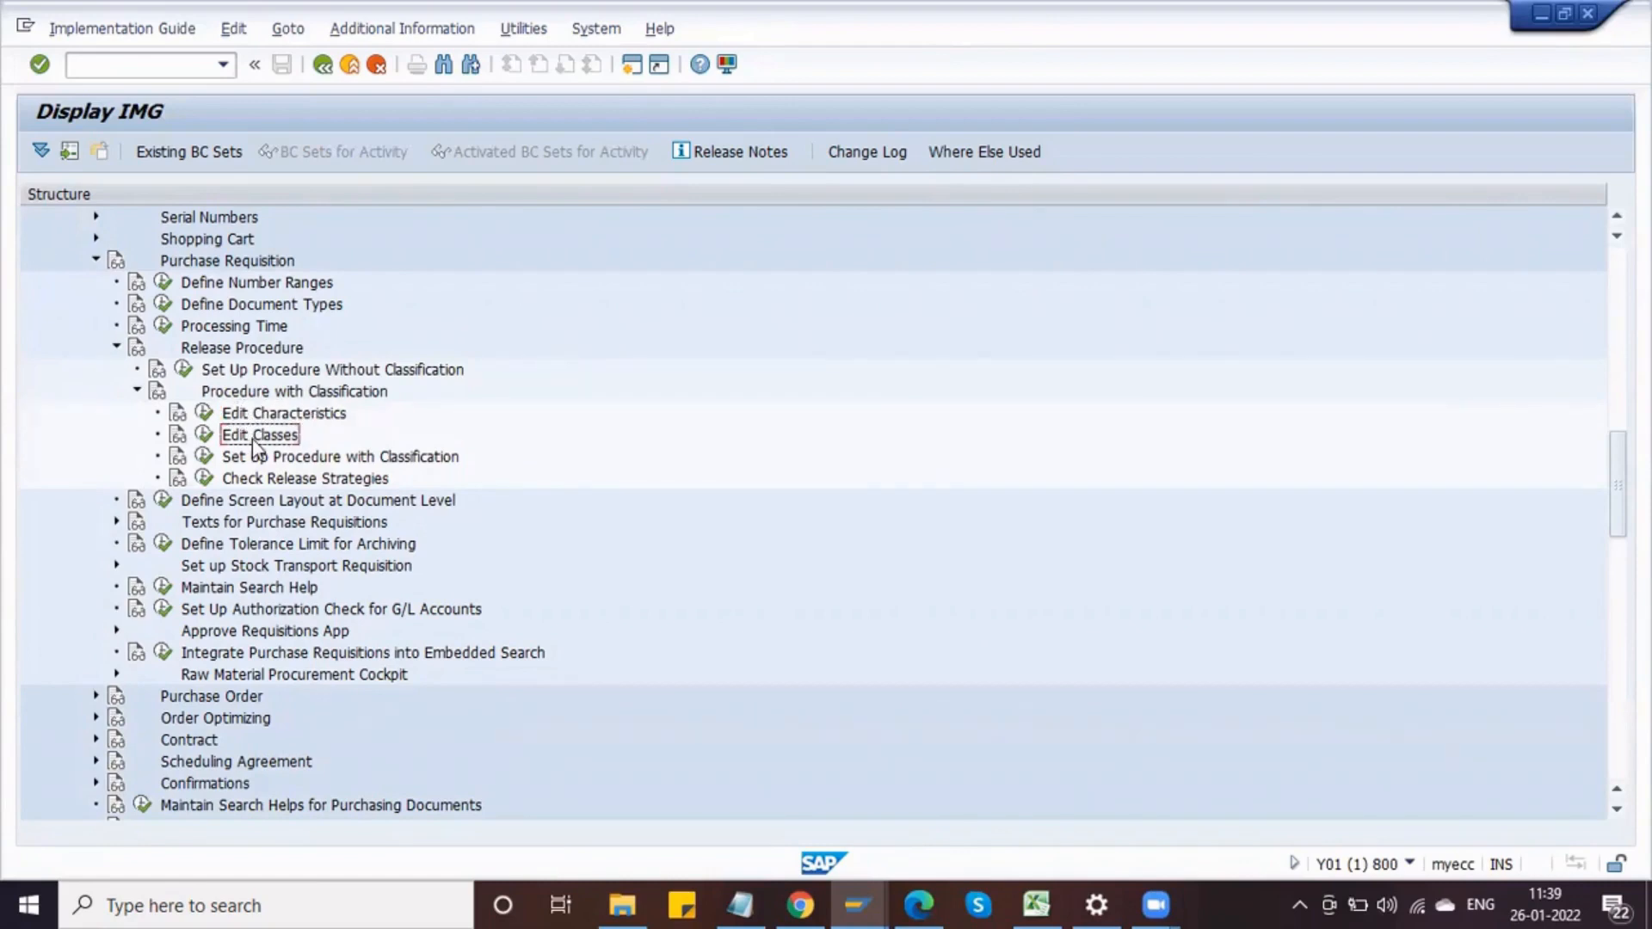
click(244, 459)
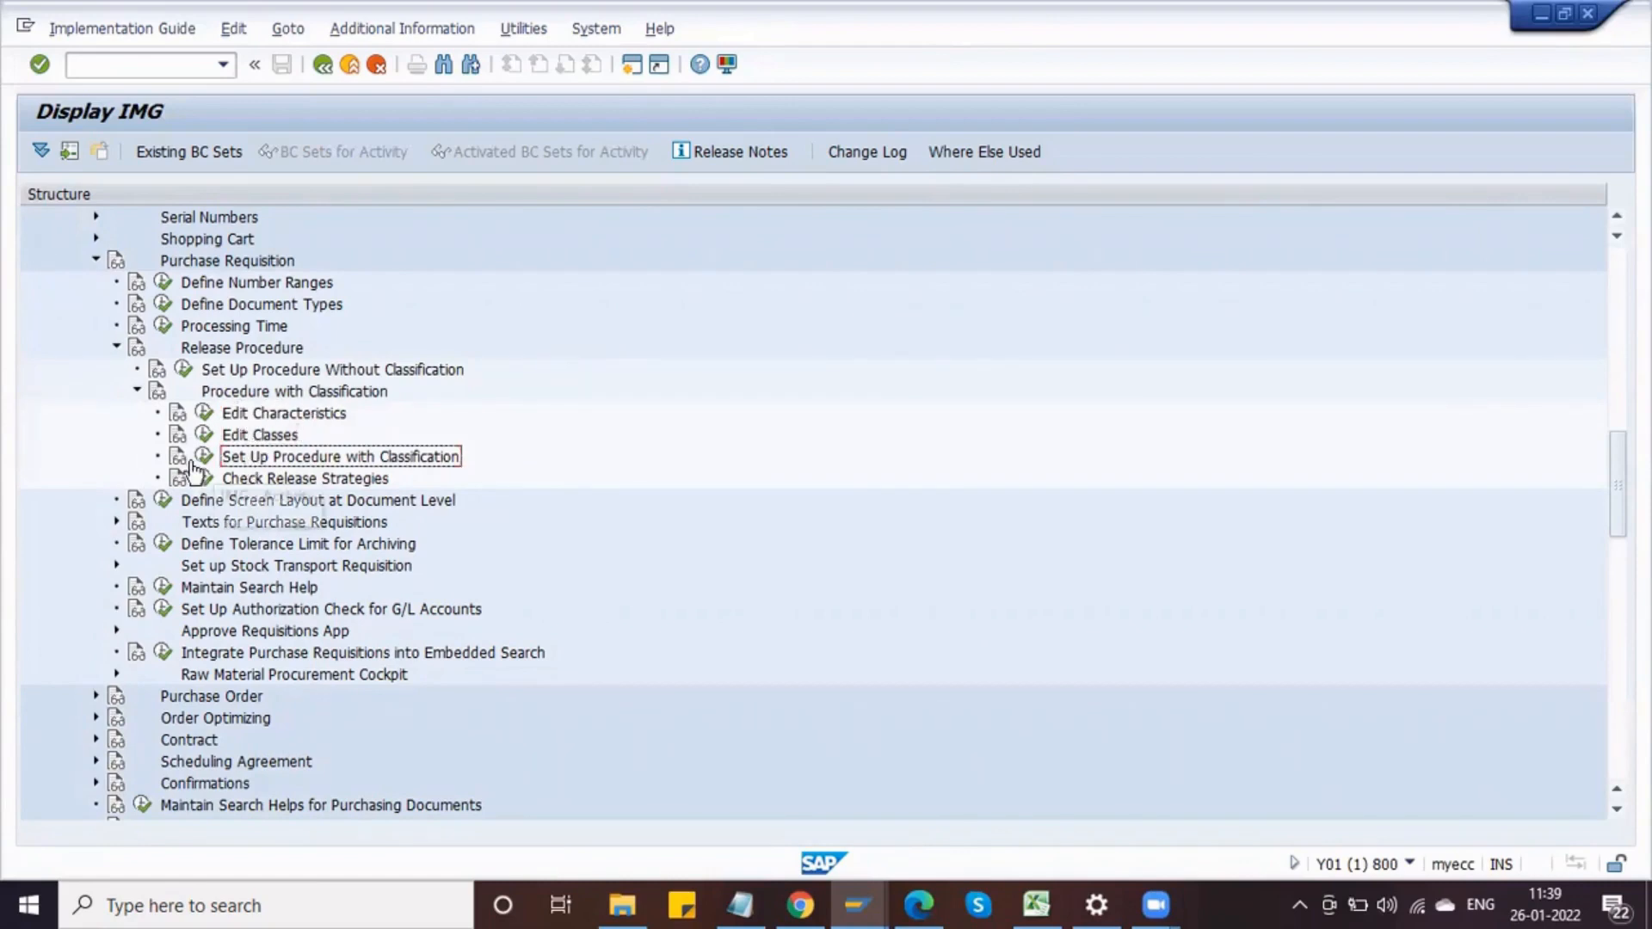
click(247, 441)
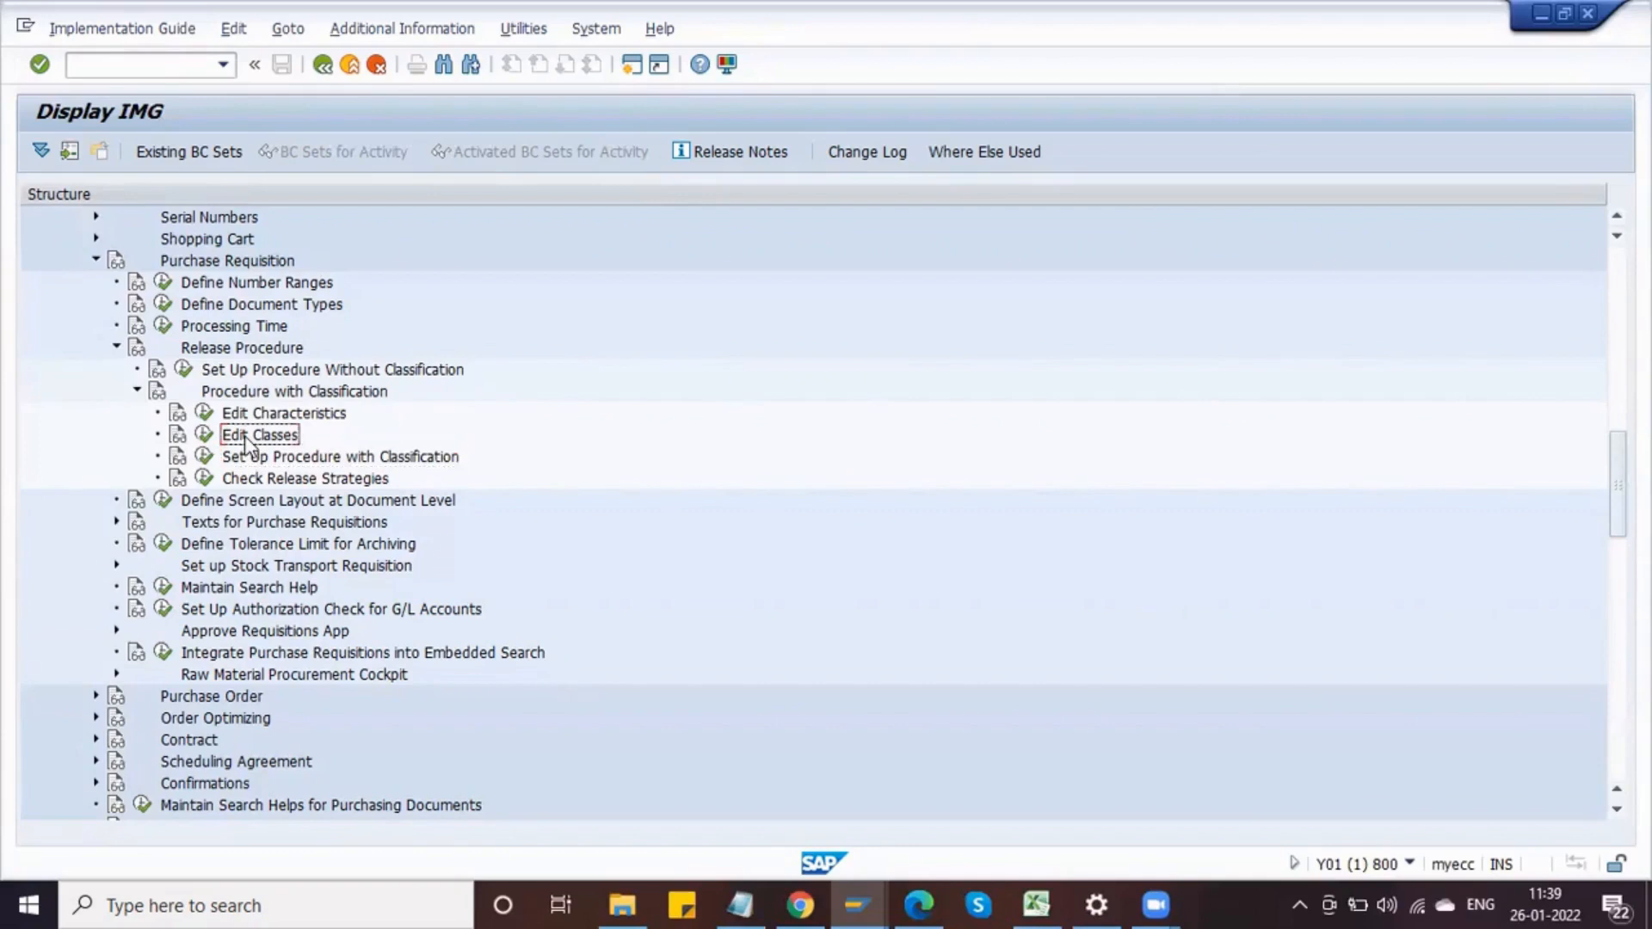
click(252, 460)
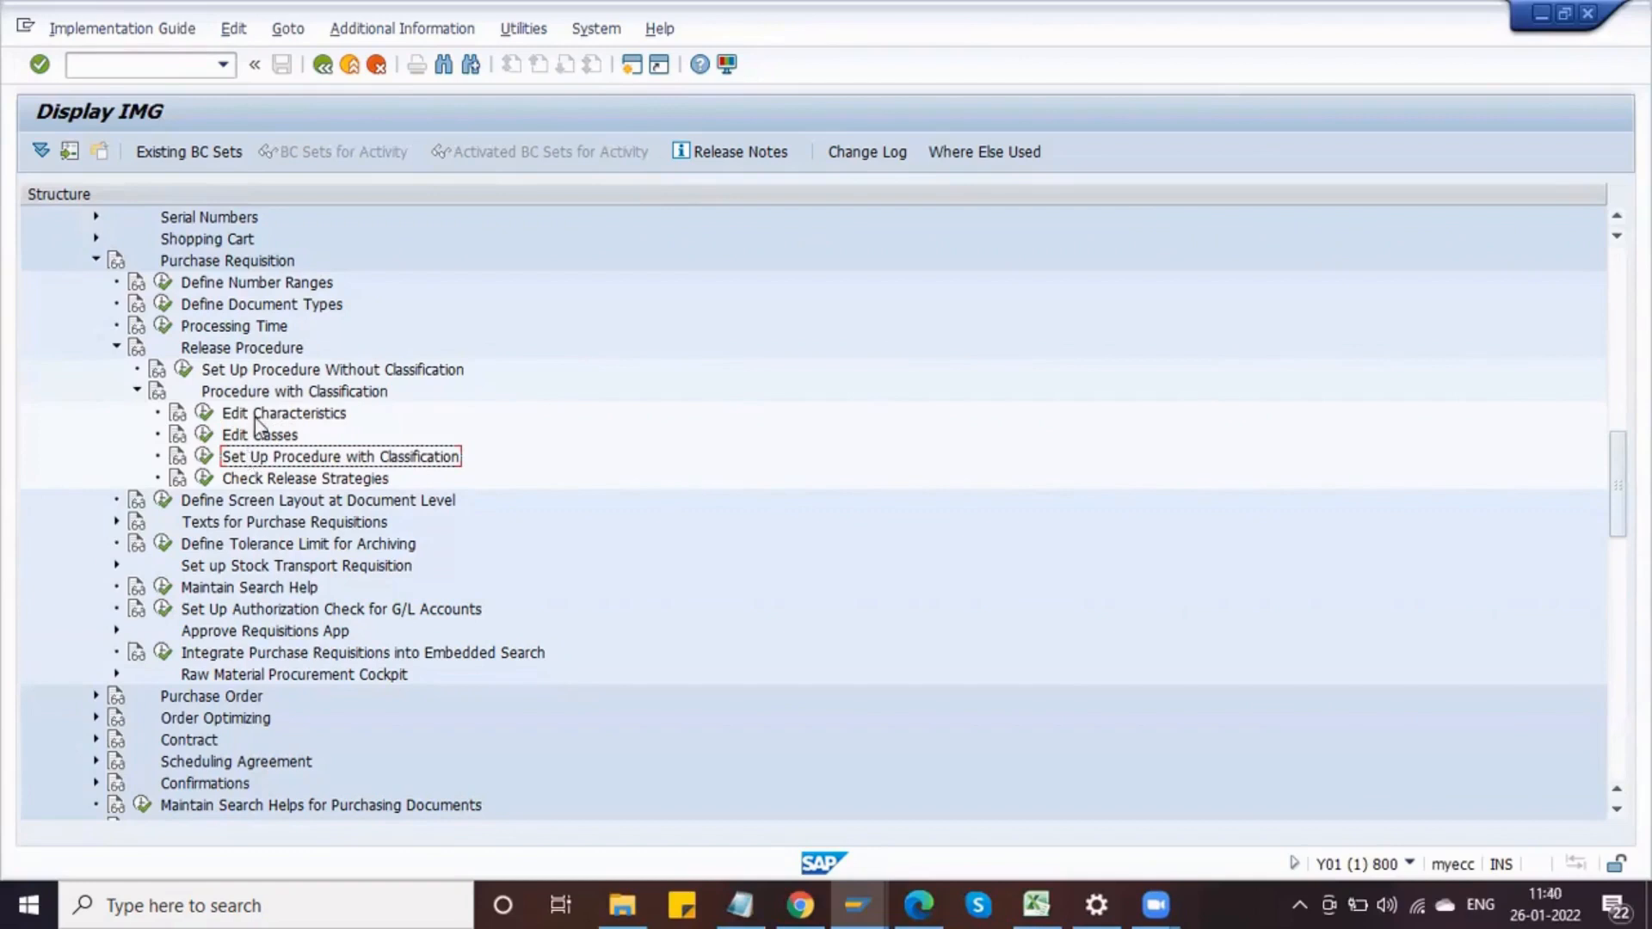
click(255, 417)
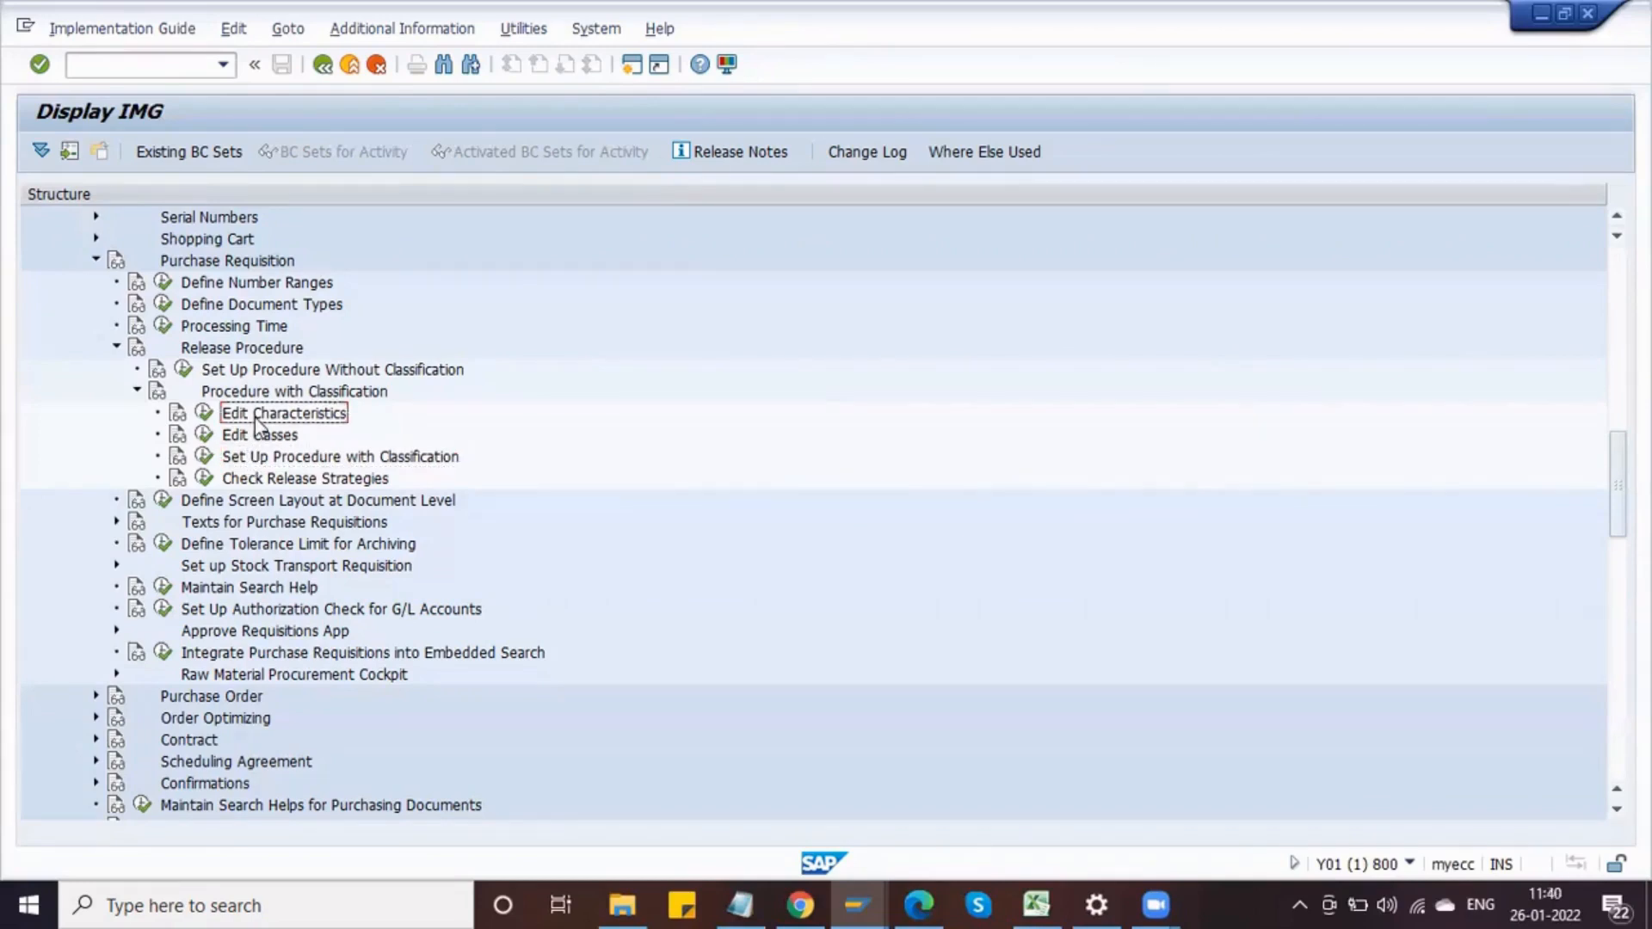
Step: Run Edit Characteristics and start creating a new characteristic named DELPHI_PR_DOCTYPE
click(204, 414)
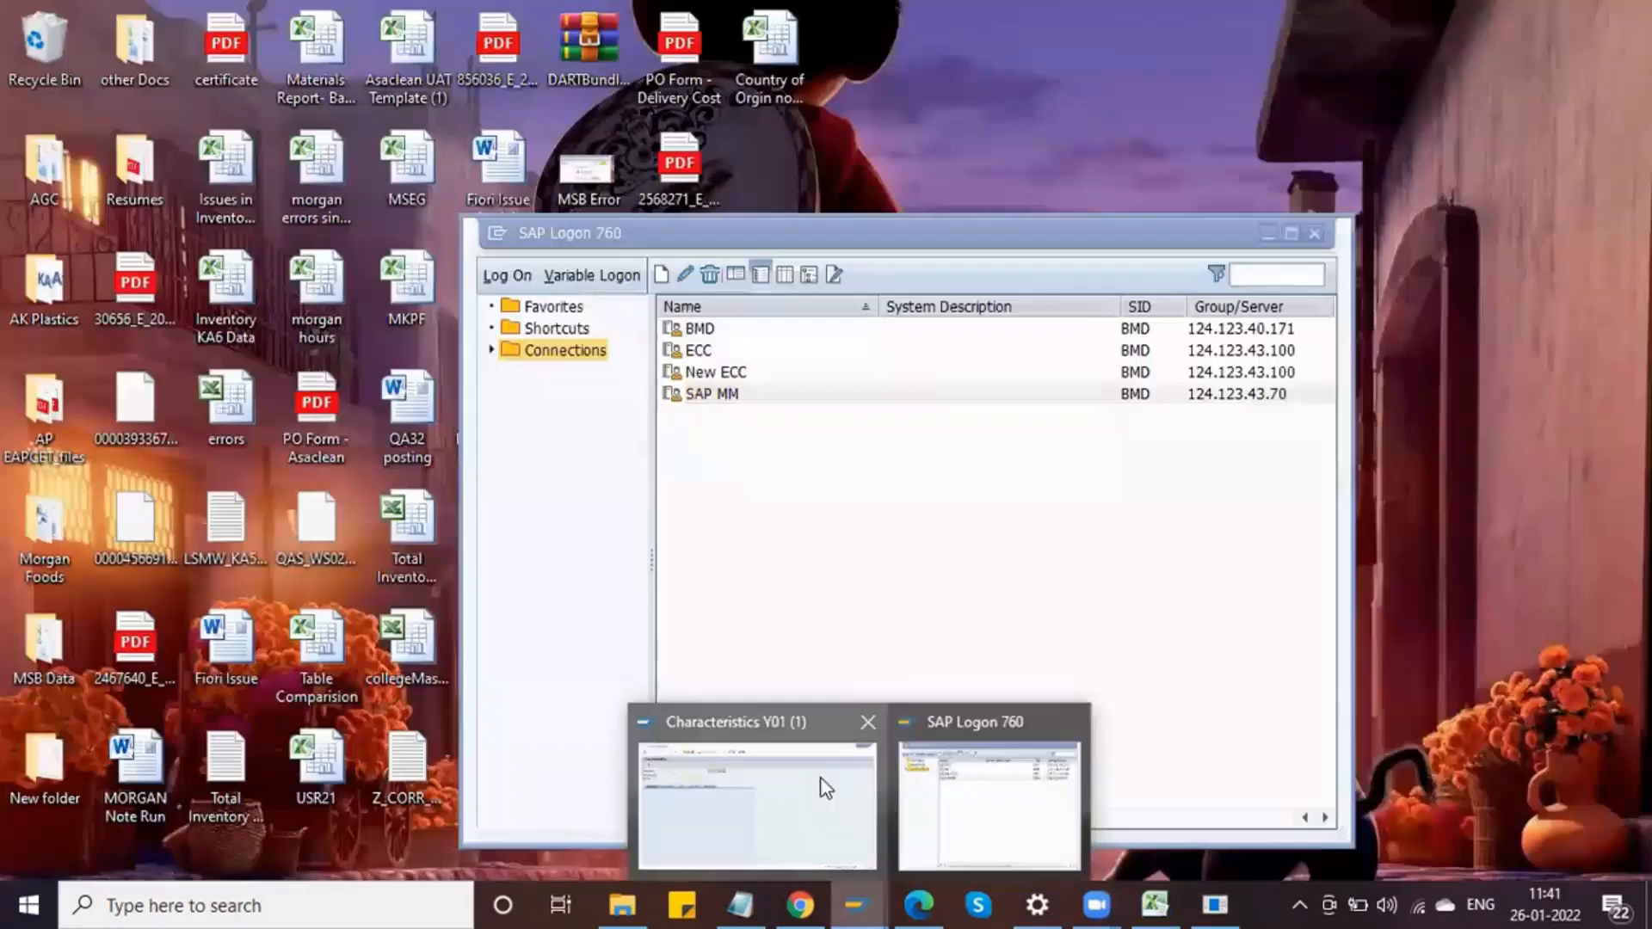
click(826, 787)
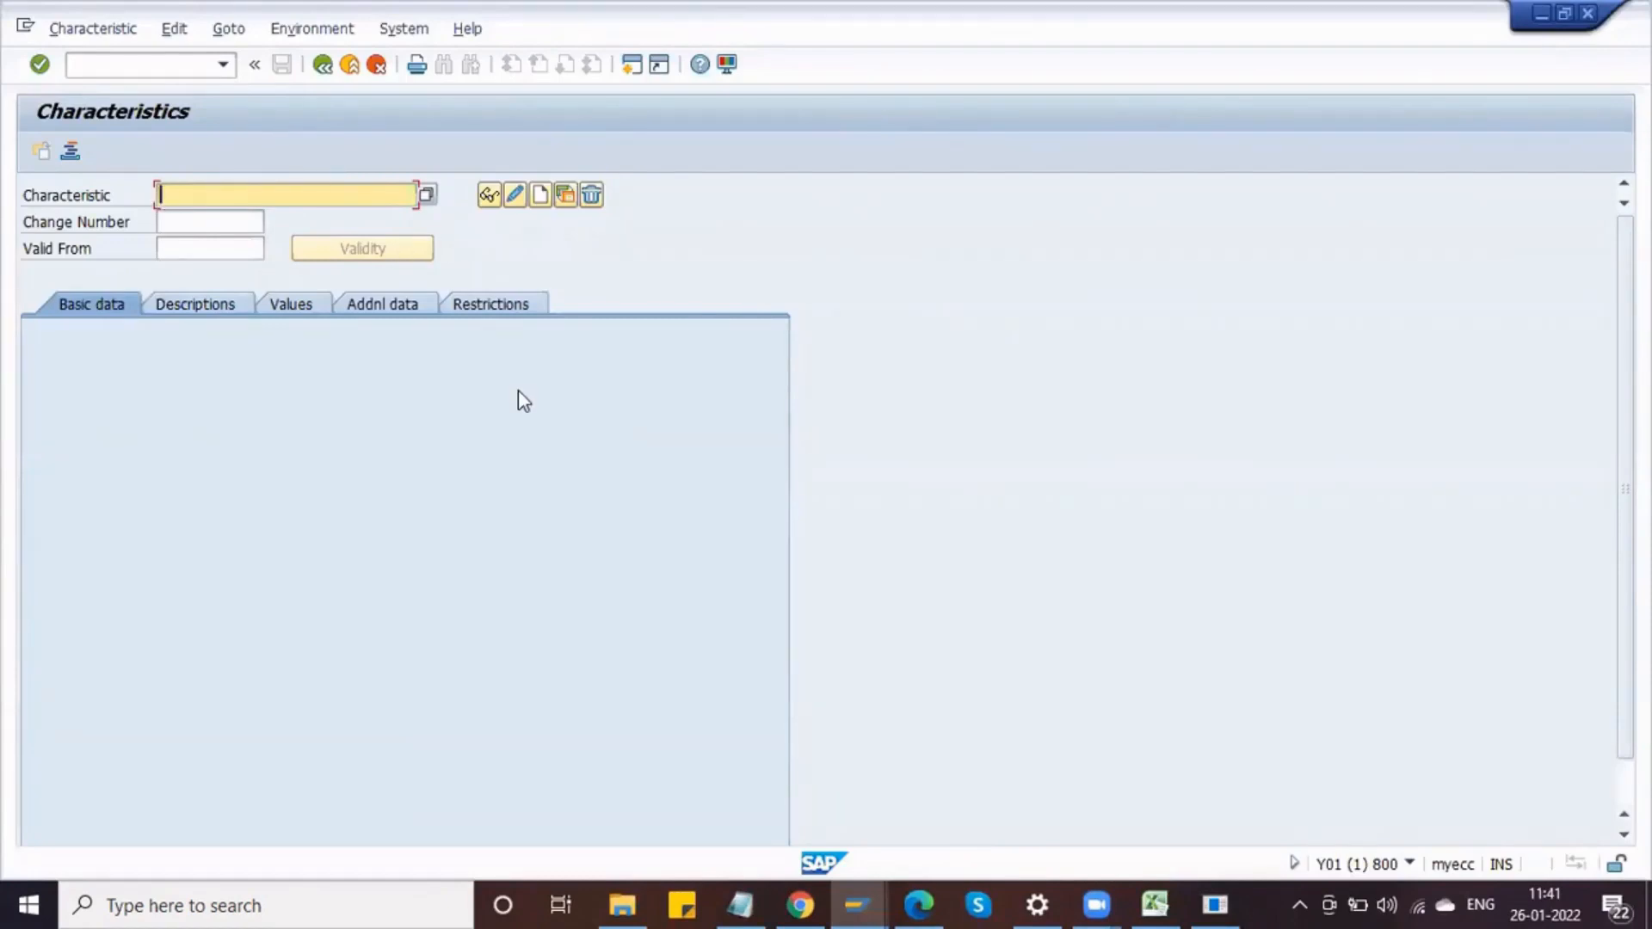
text(DE)
key(Down)
key(Down)
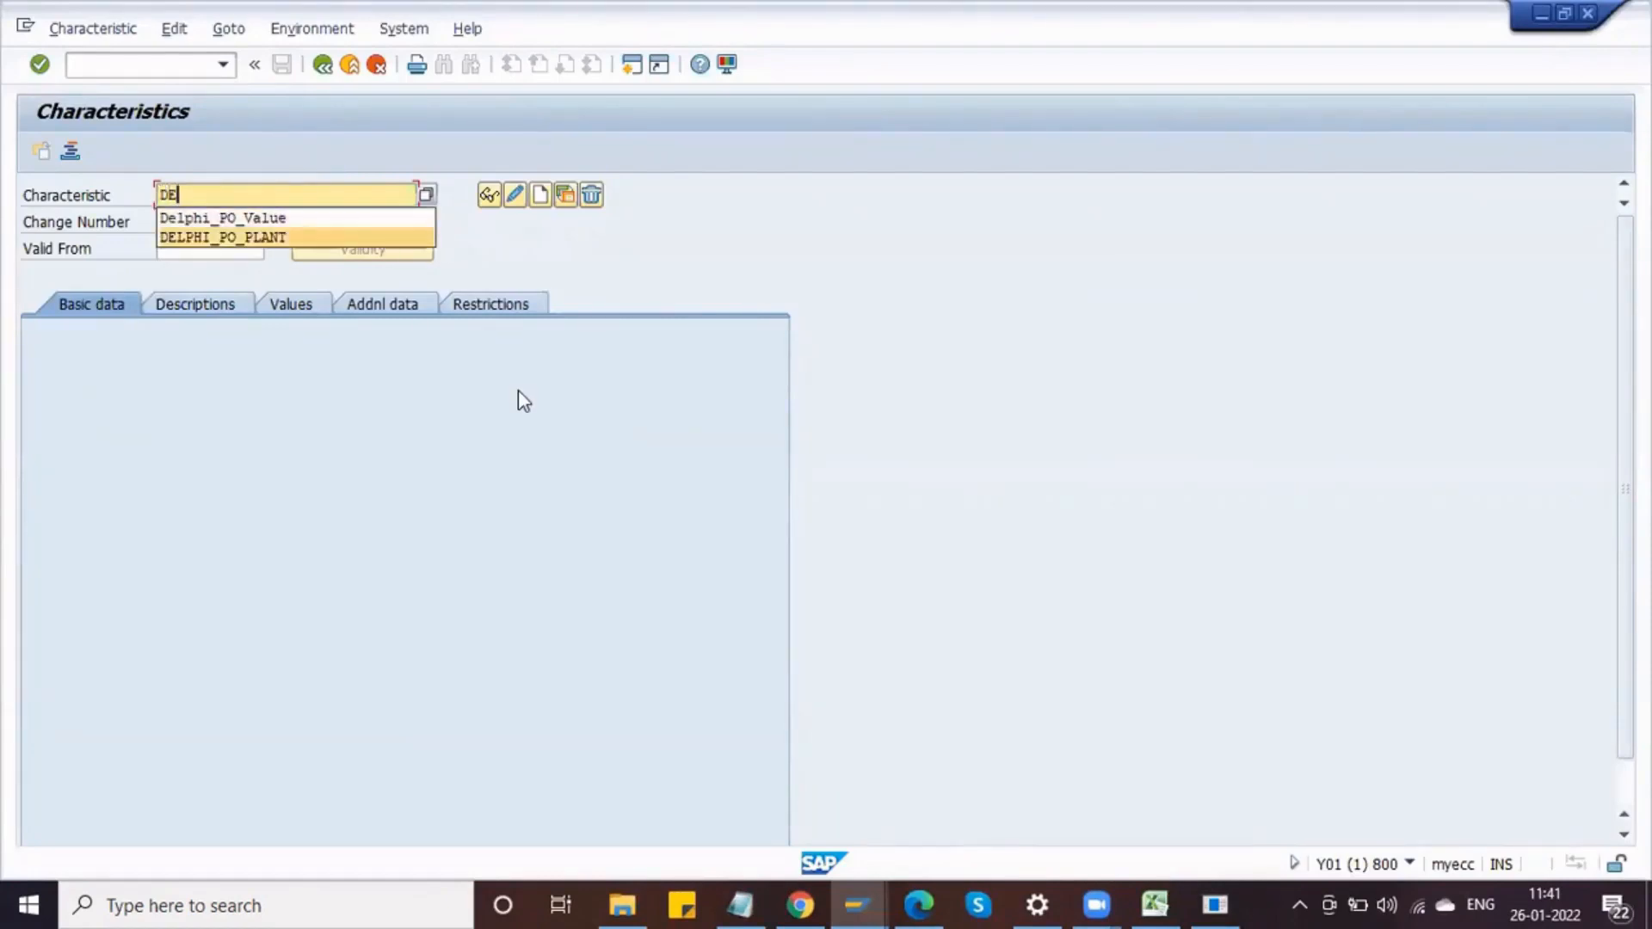
key(Return)
key(BackSpace)
key(BackSpace)
key(BackSpace)
key(BackSpace)
key(BackSpace)
key(BackSpace)
key(BackSpace)
key(BackSpace)
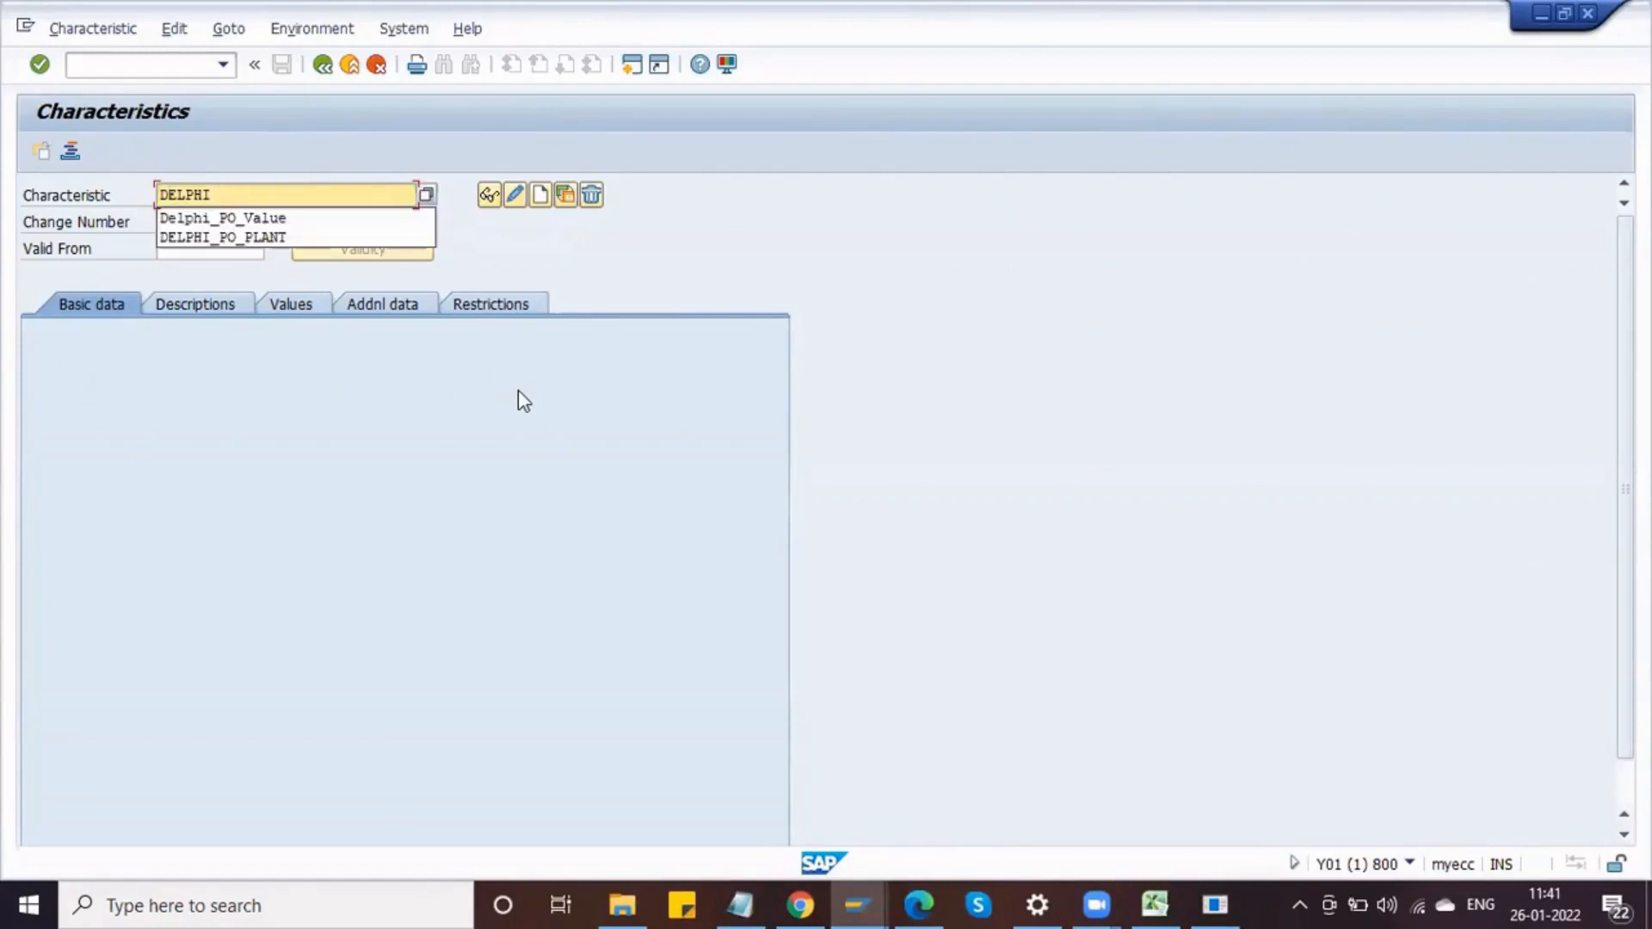
text(_PR_)
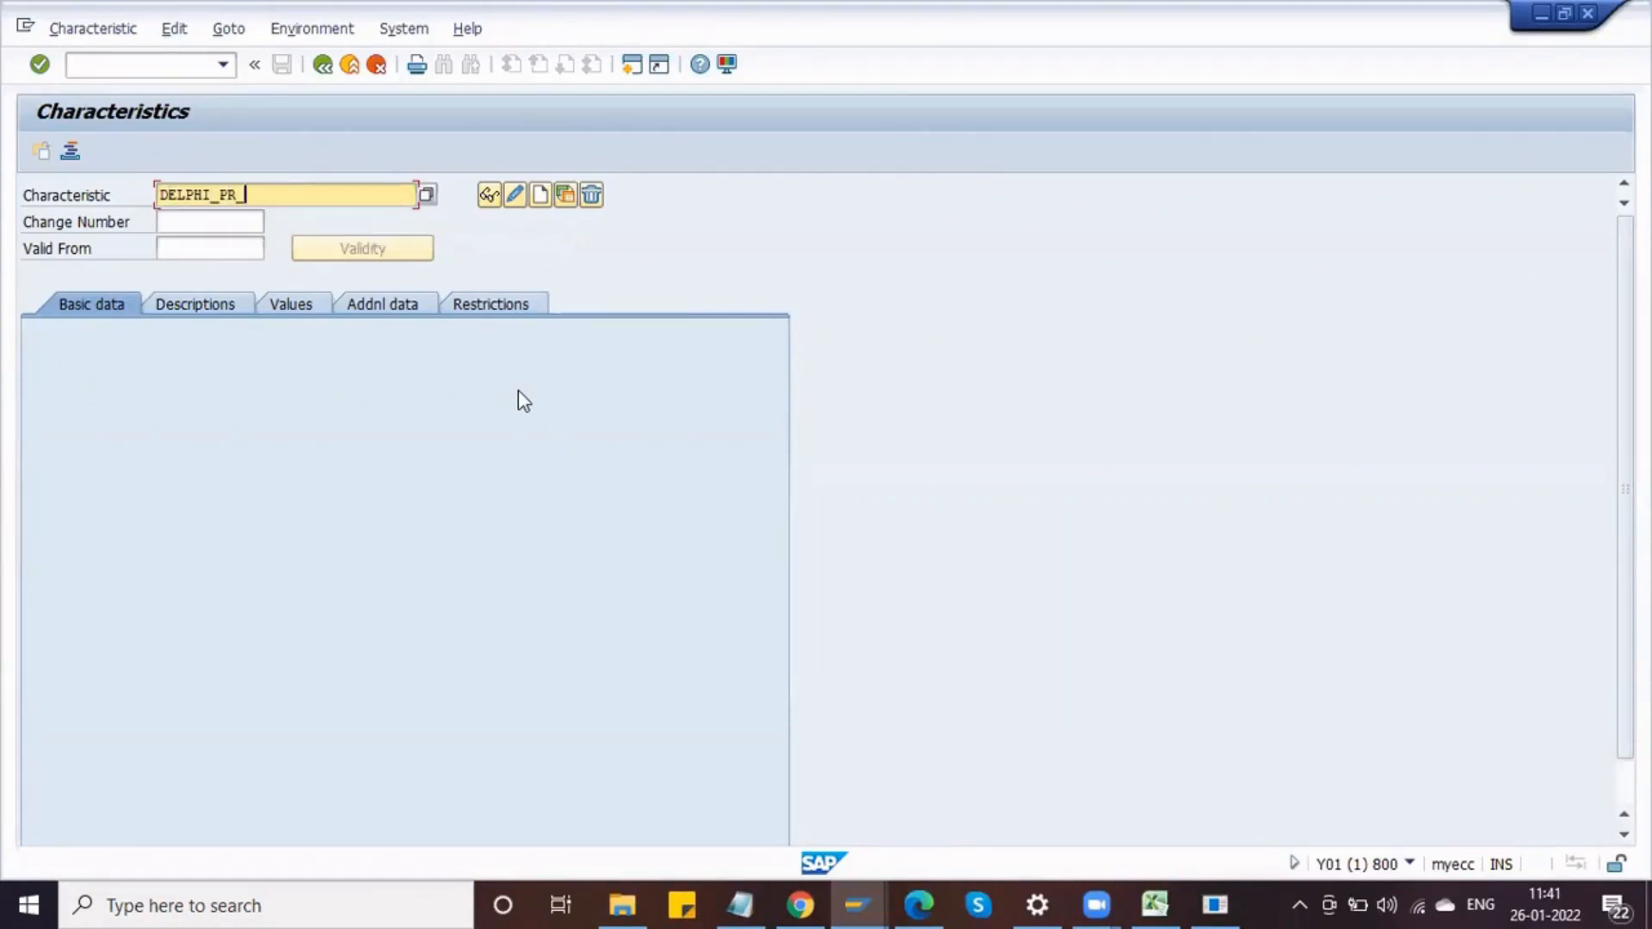
text(DOCTYPE)
click(540, 196)
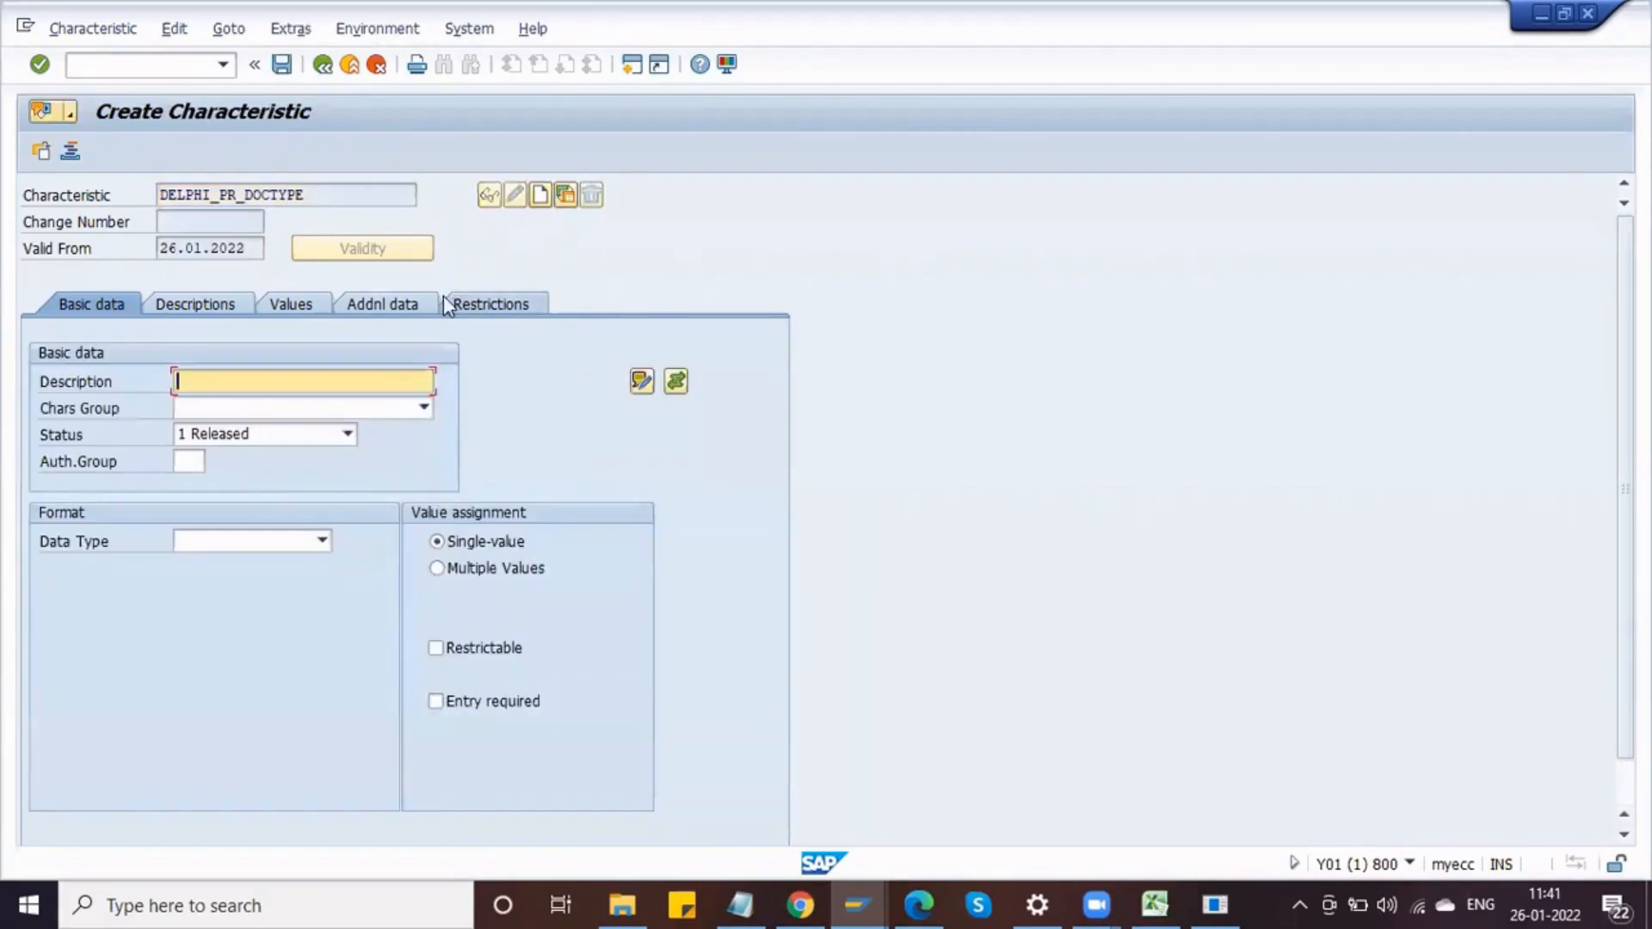
Step: Open transaction ME51N in a new session
click(144, 64)
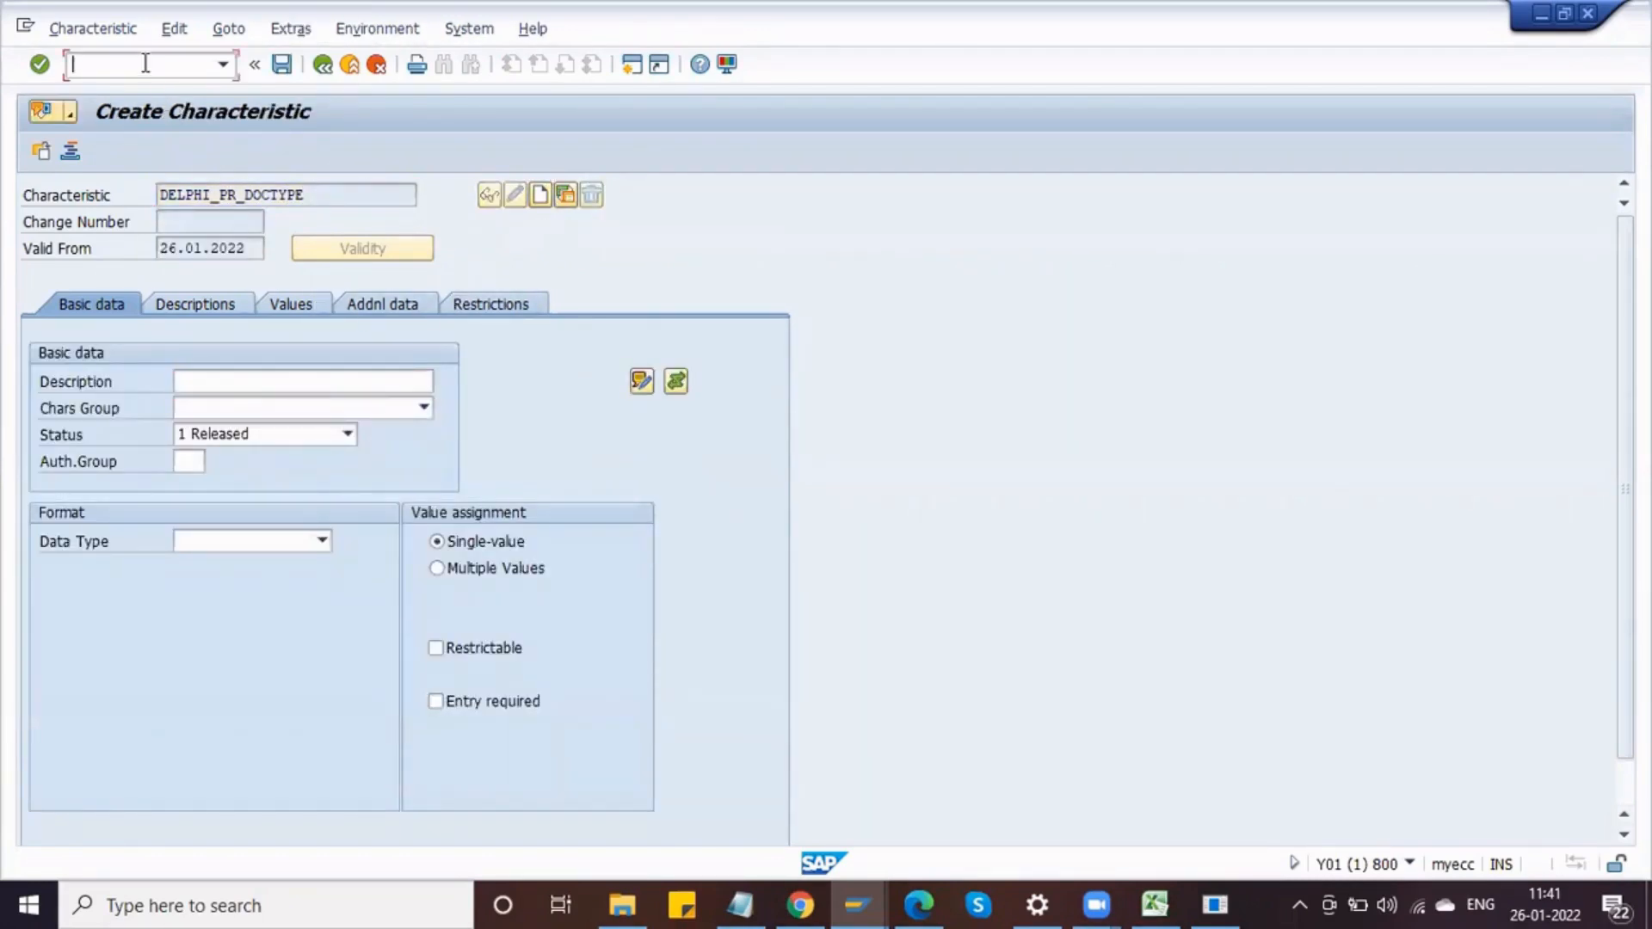
text(/OME51N)
key(Return)
Step: Switch to the characteristic's additional data and select the reference table name field
click(406, 307)
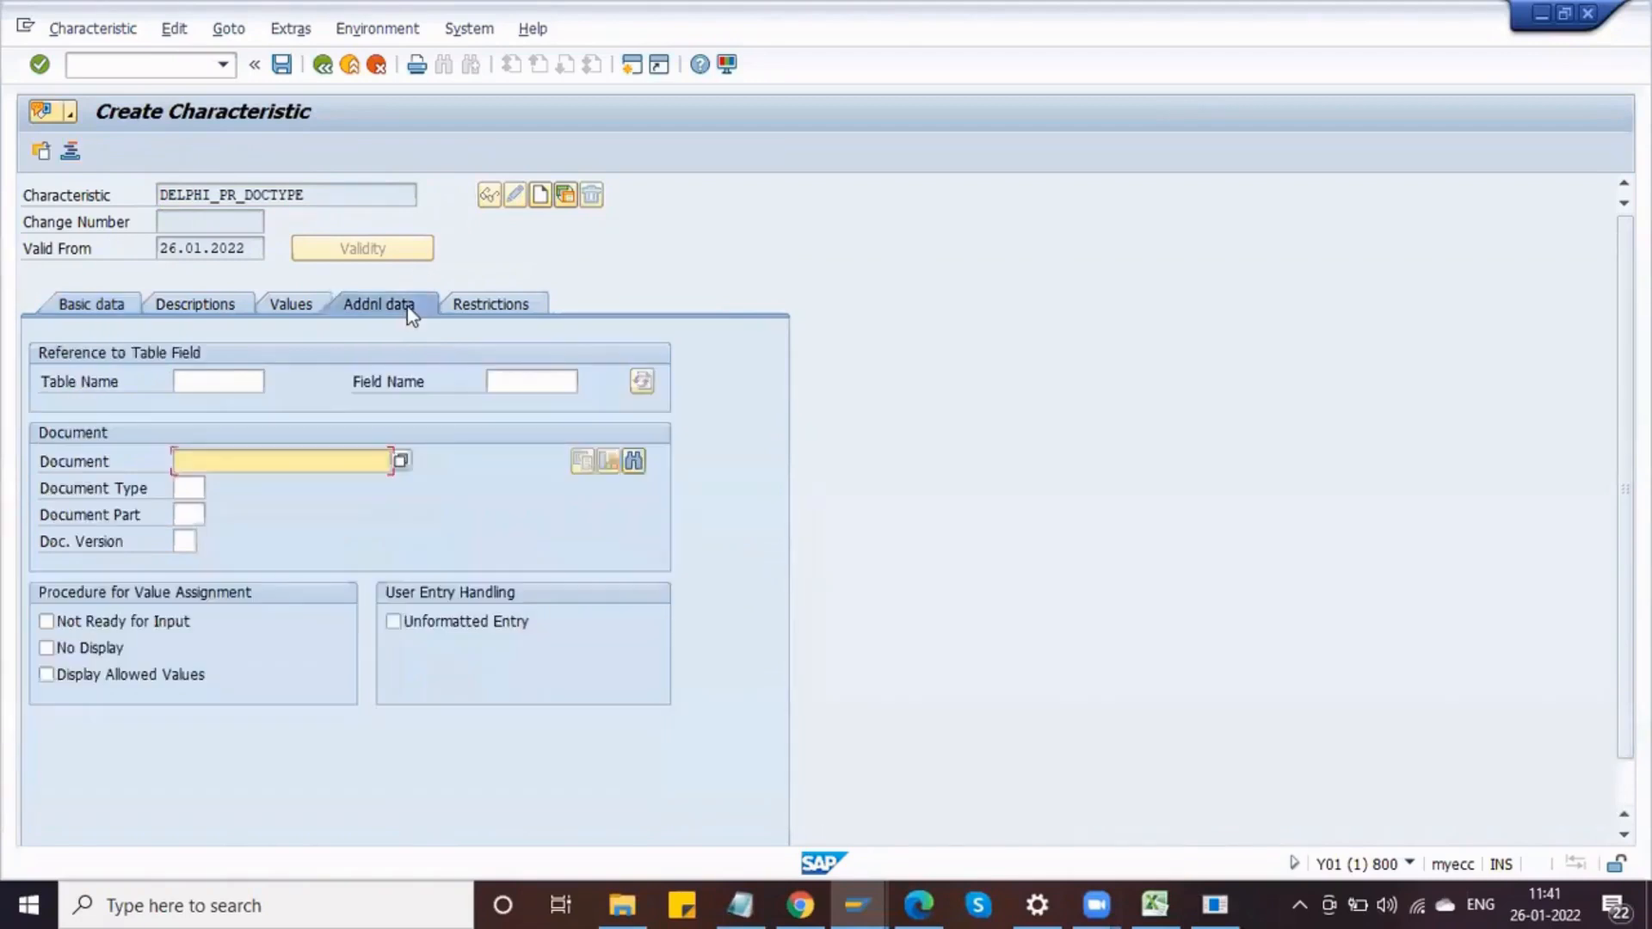
click(235, 384)
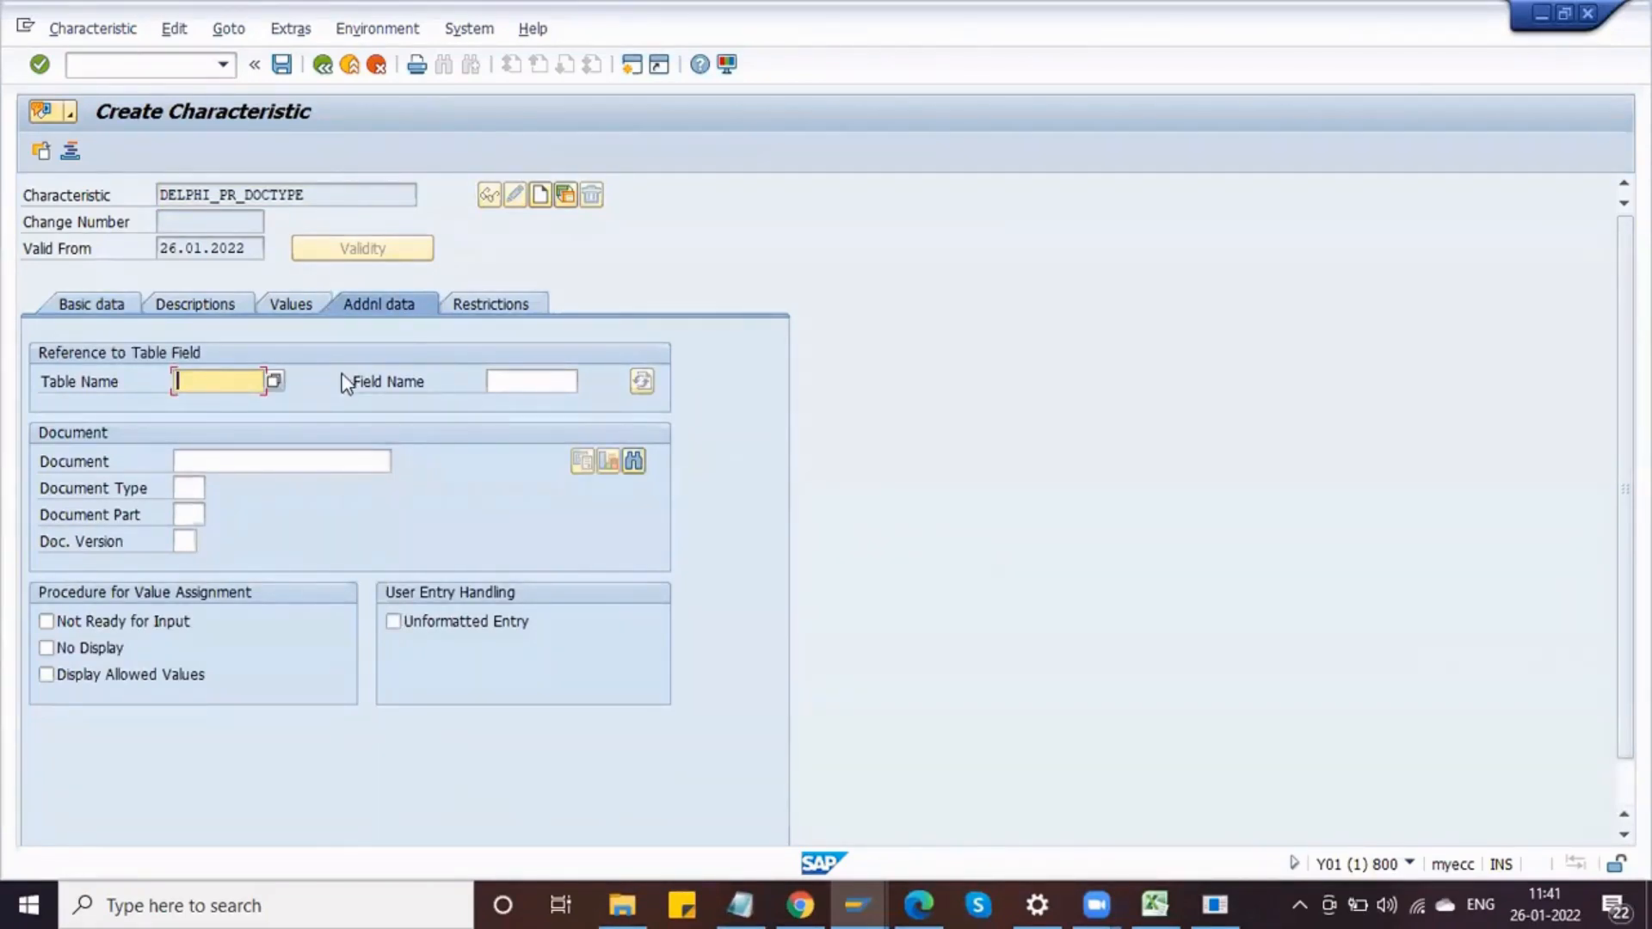
Step: Review the purchase requisition document types in the Create Purchase Requisition session, then minimize it
key(alt+Tab)
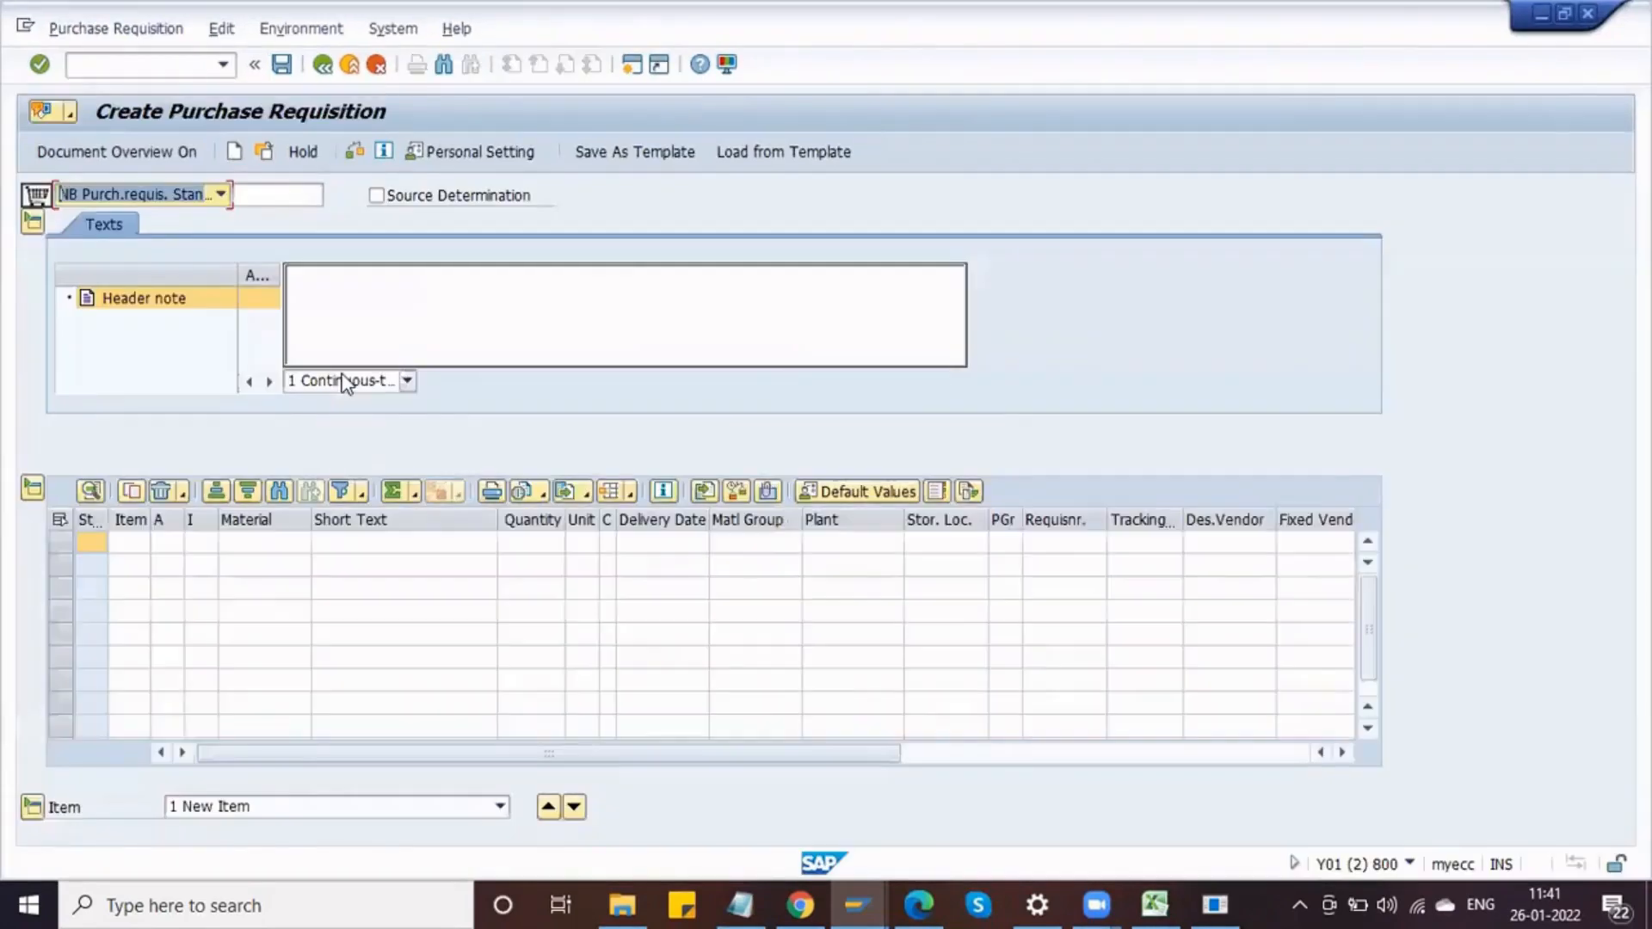
click(200, 196)
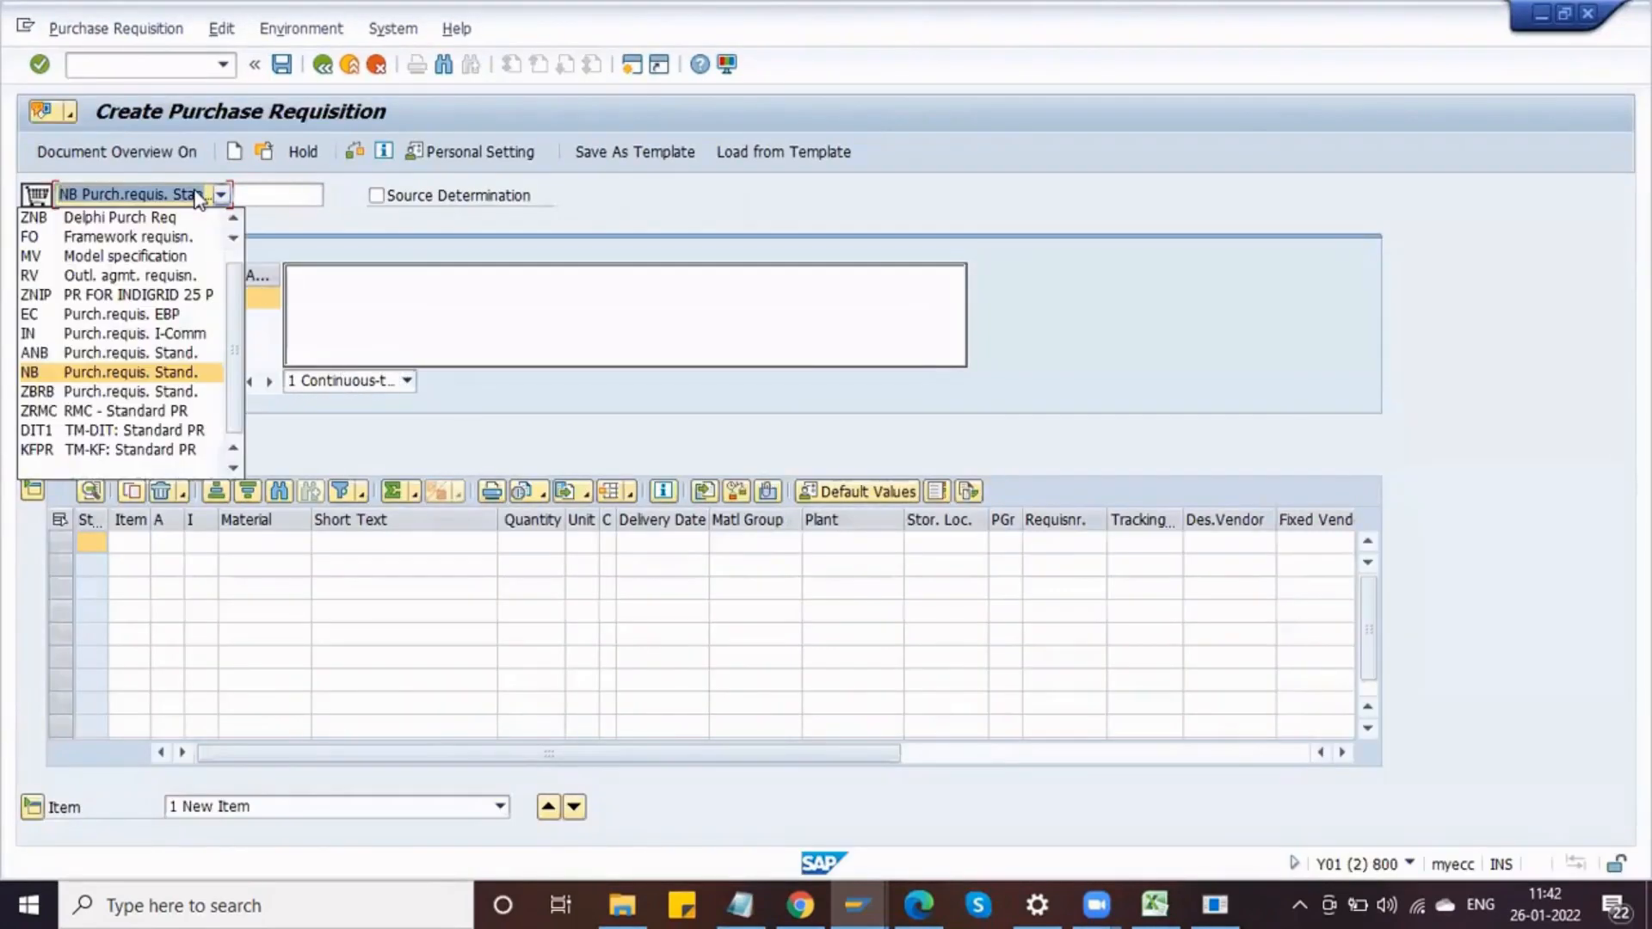
click(418, 245)
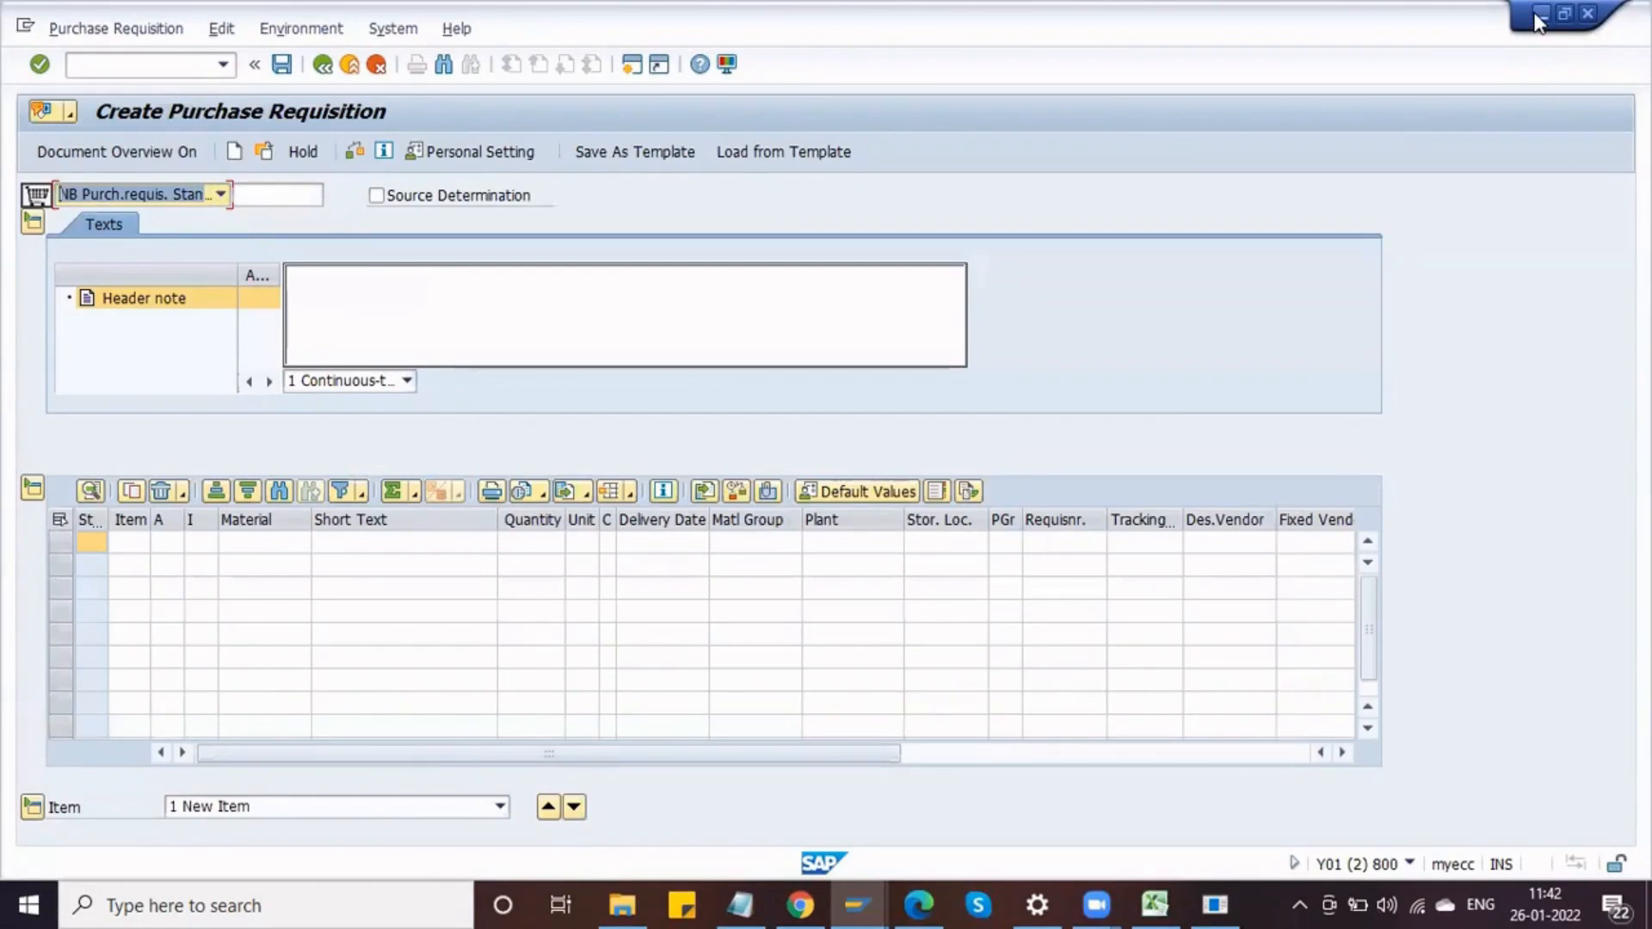
click(1539, 25)
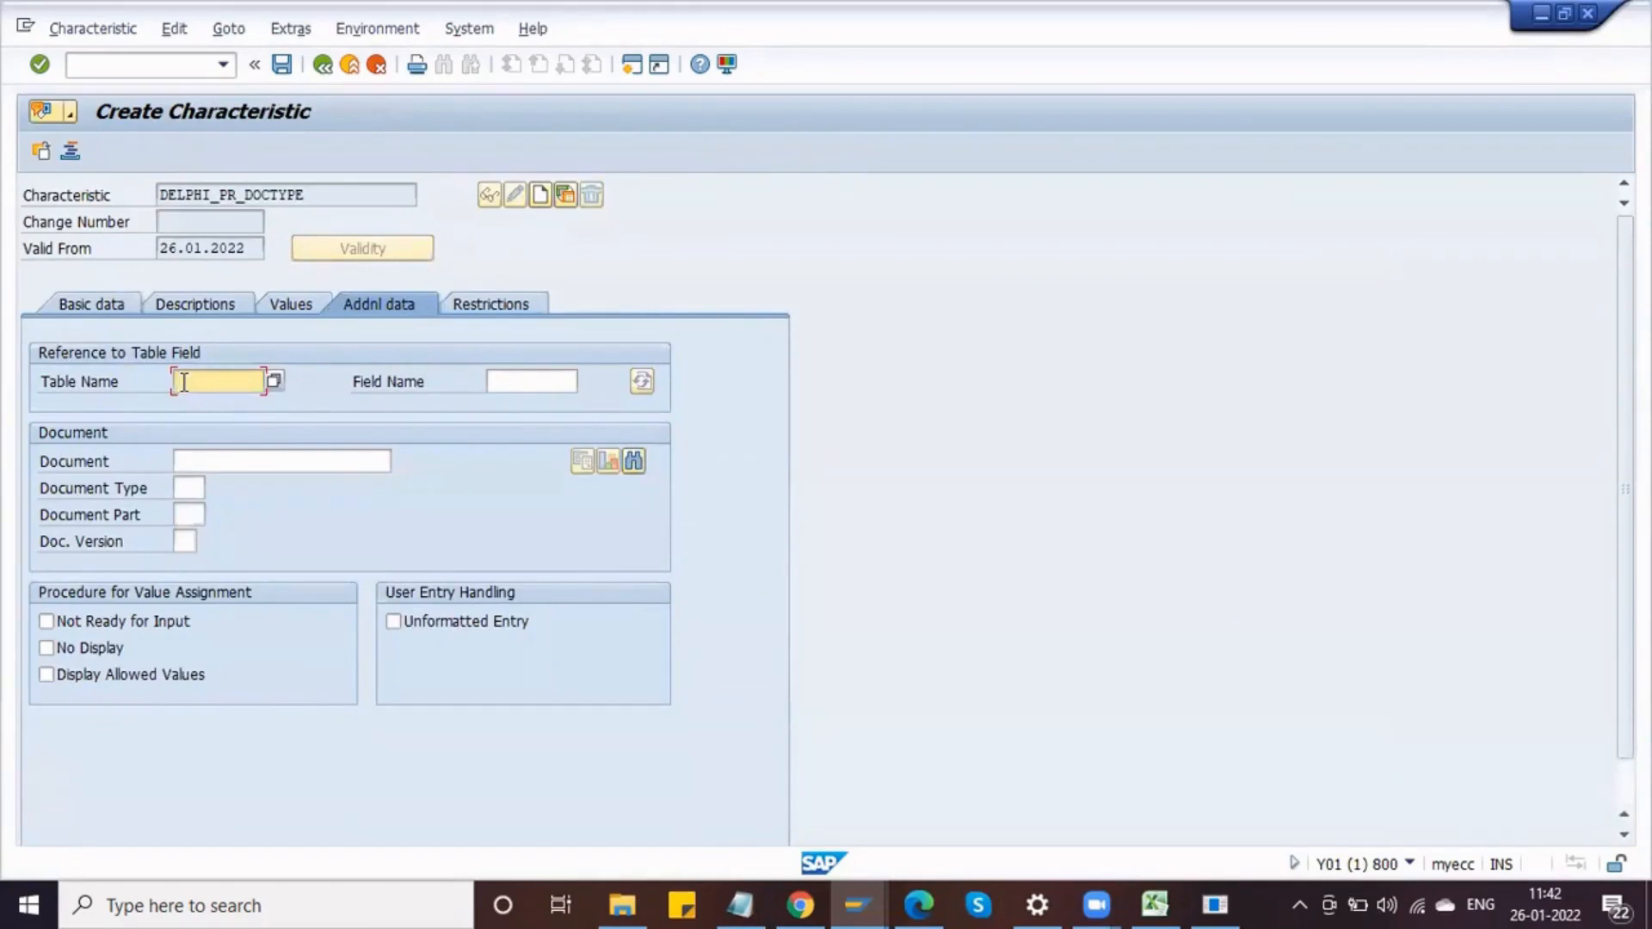
Step: Set the characteristic's reference table name to CEKKO
text(CEKKO)
click(188, 380)
key(BackSpace)
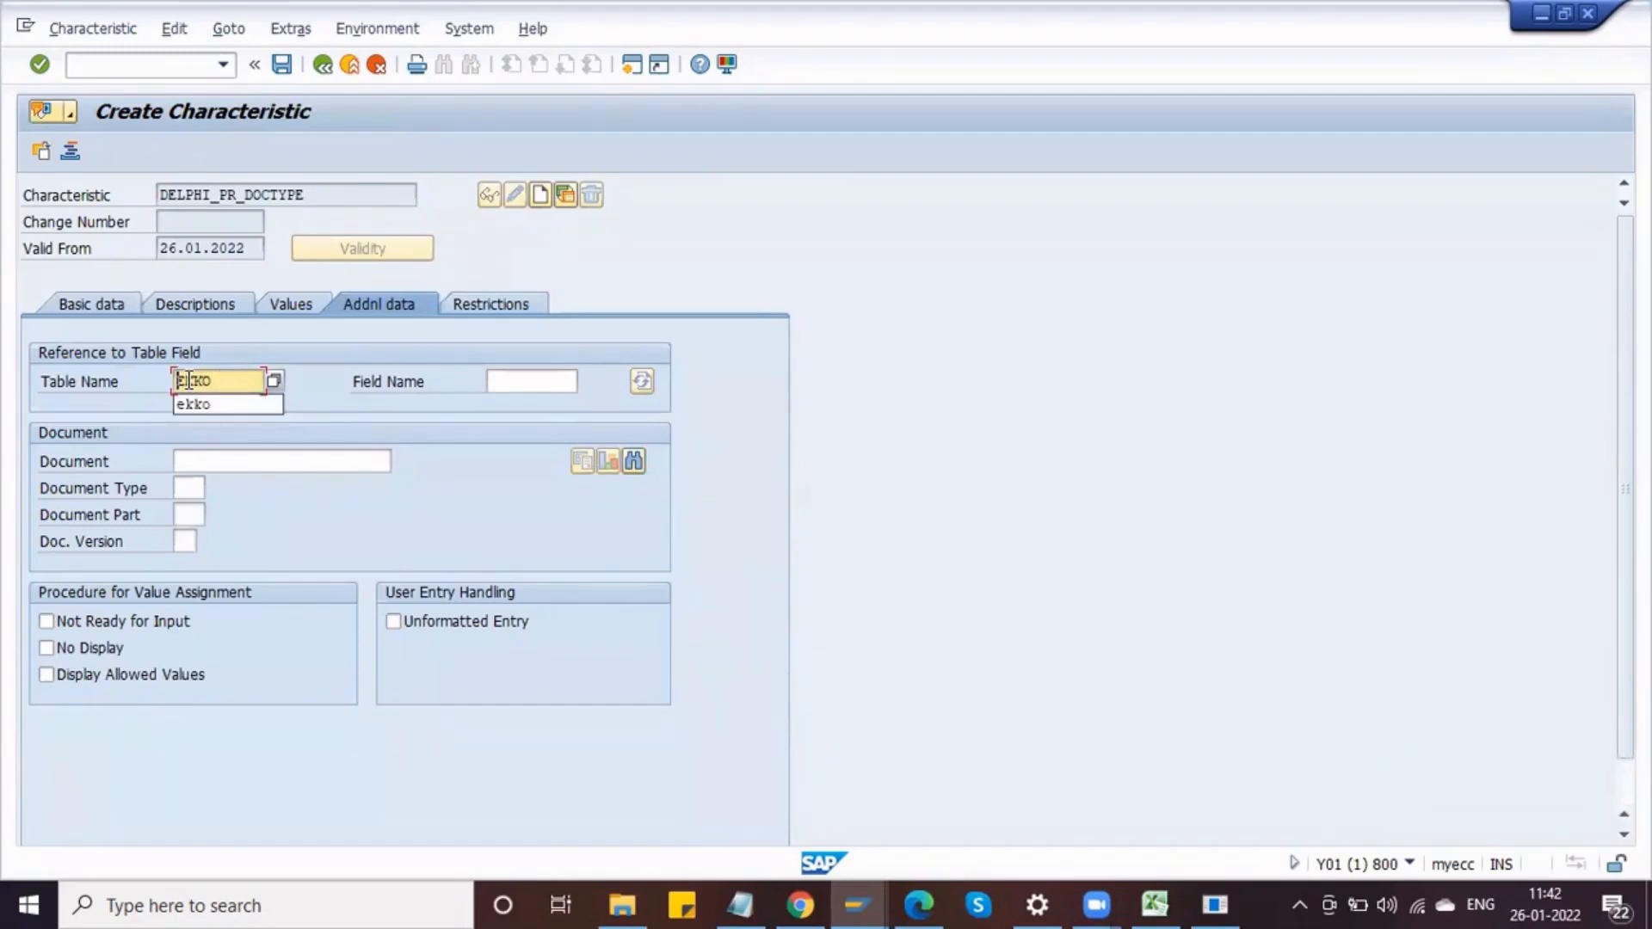
text(C)
key(BackSpace)
click(215, 377)
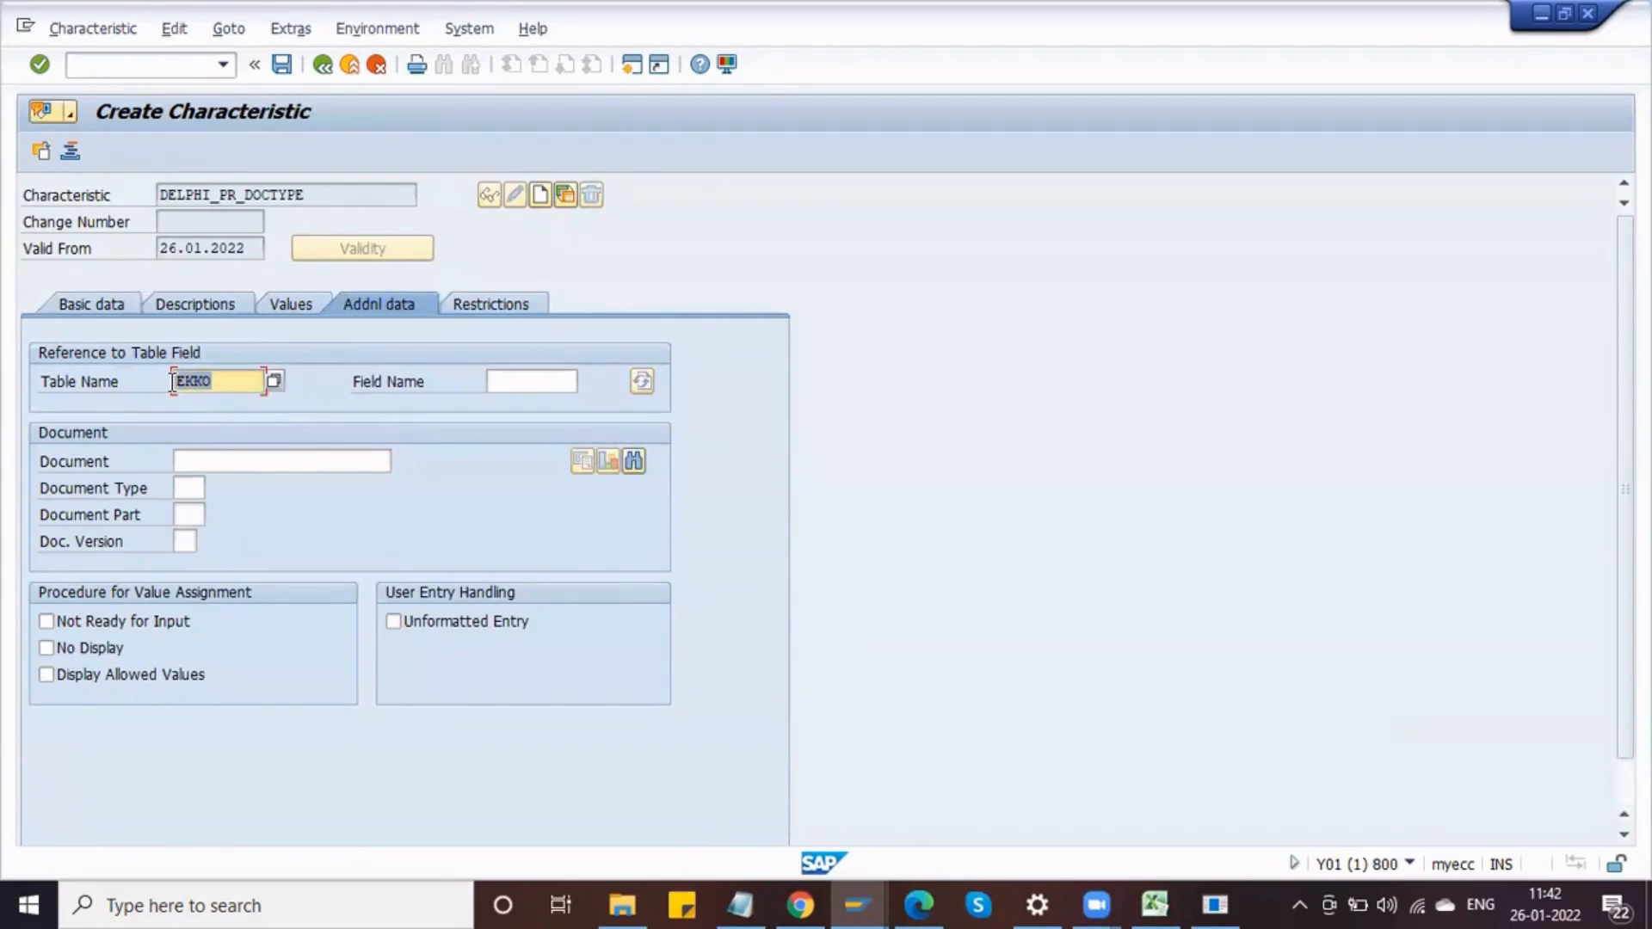
key(BackSpace)
key(BackSpace)
key(BackSpace)
key(BackSpace)
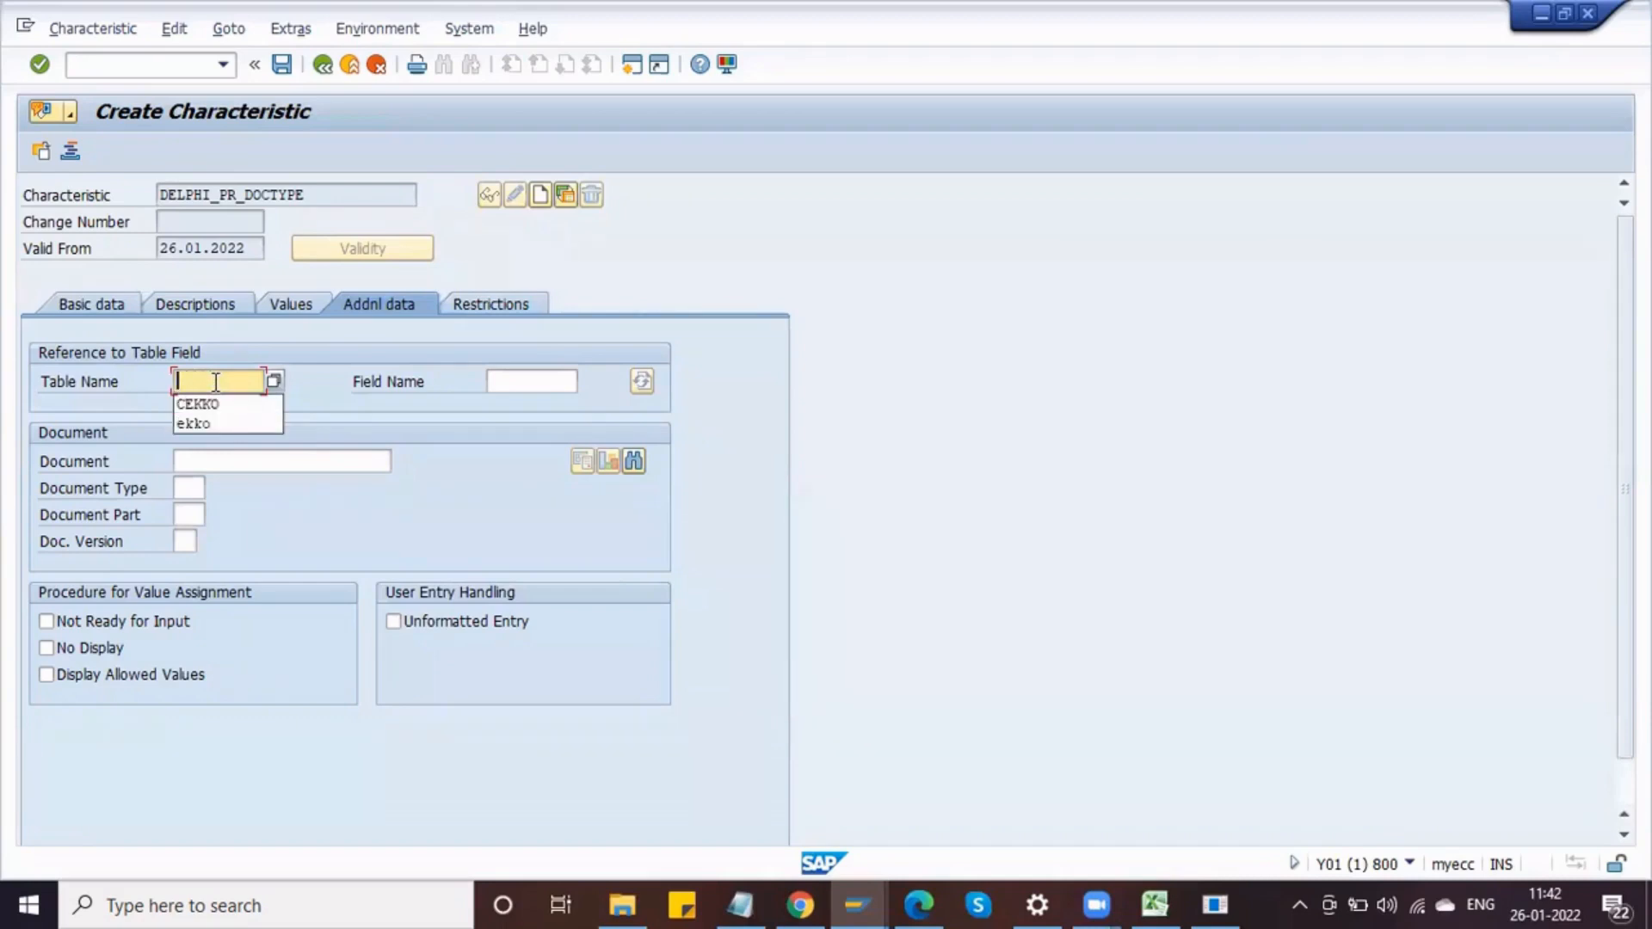
click(219, 403)
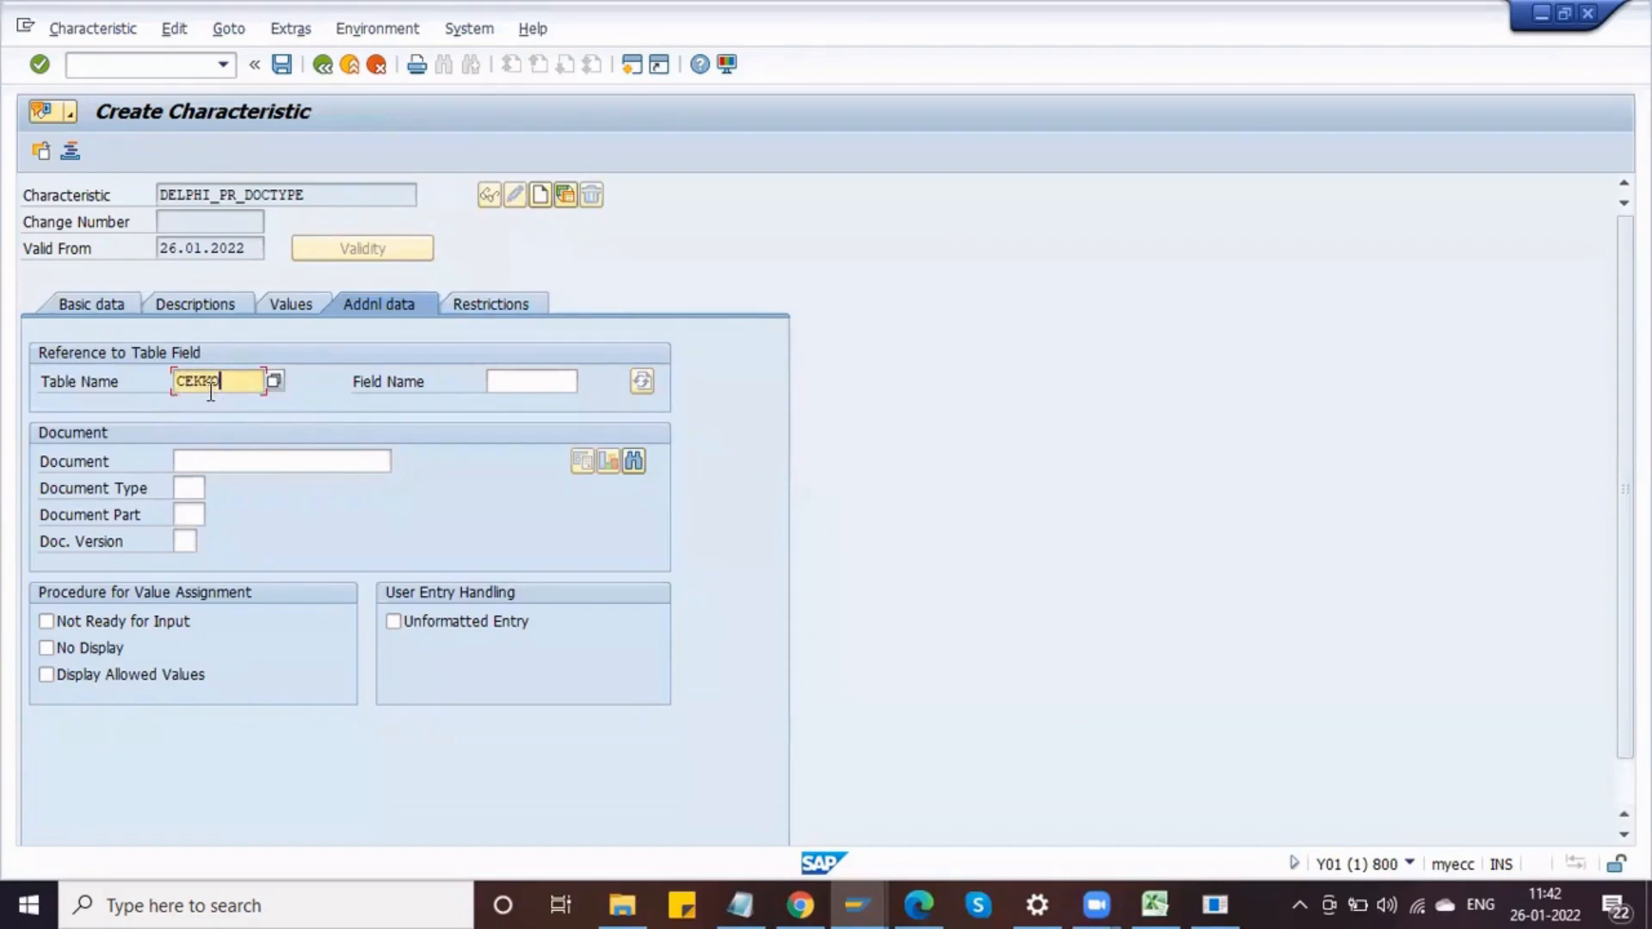
click(186, 380)
click(225, 382)
Step: Open transaction SE11 in a new session
click(189, 67)
text(/OSE)
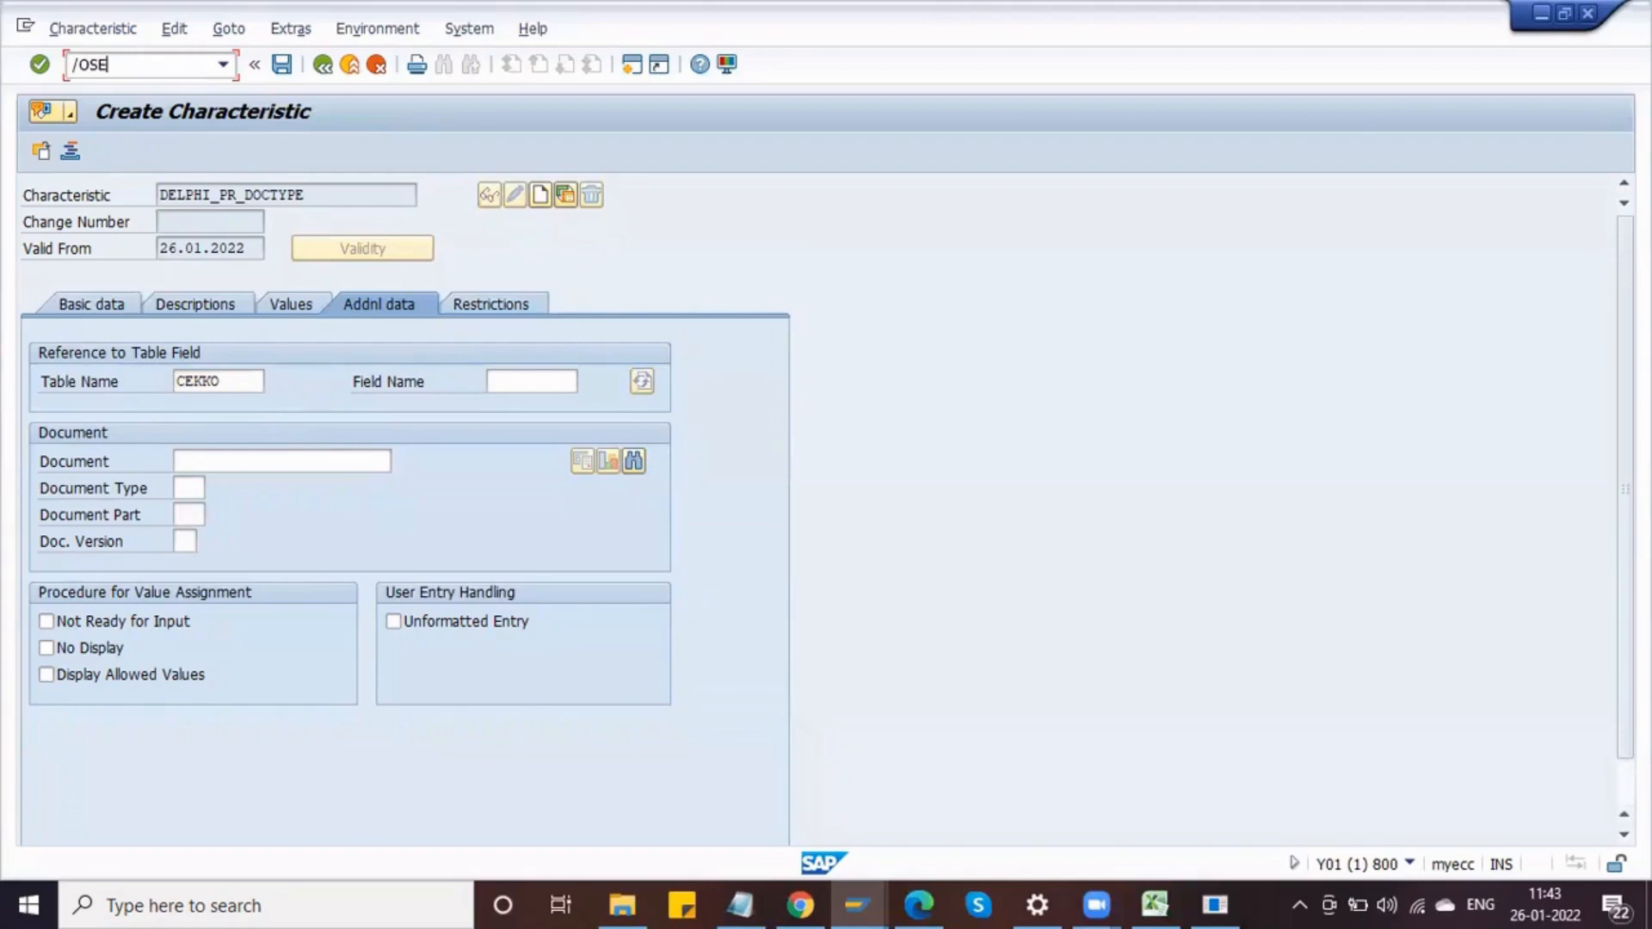
text(11)
key(Return)
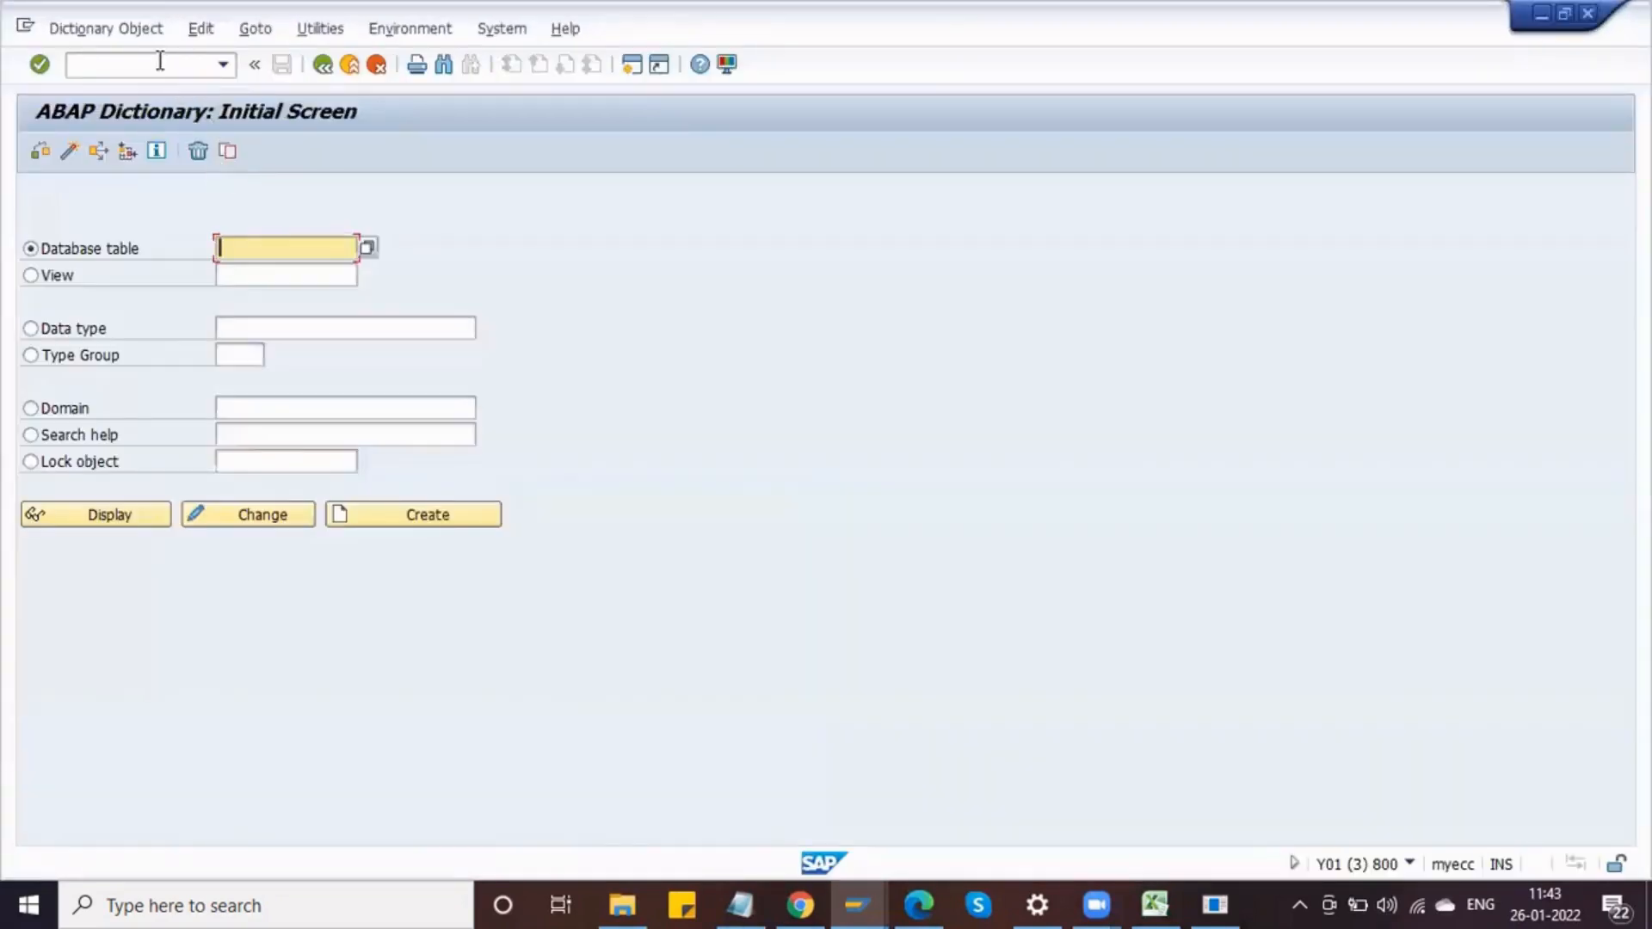
click(160, 62)
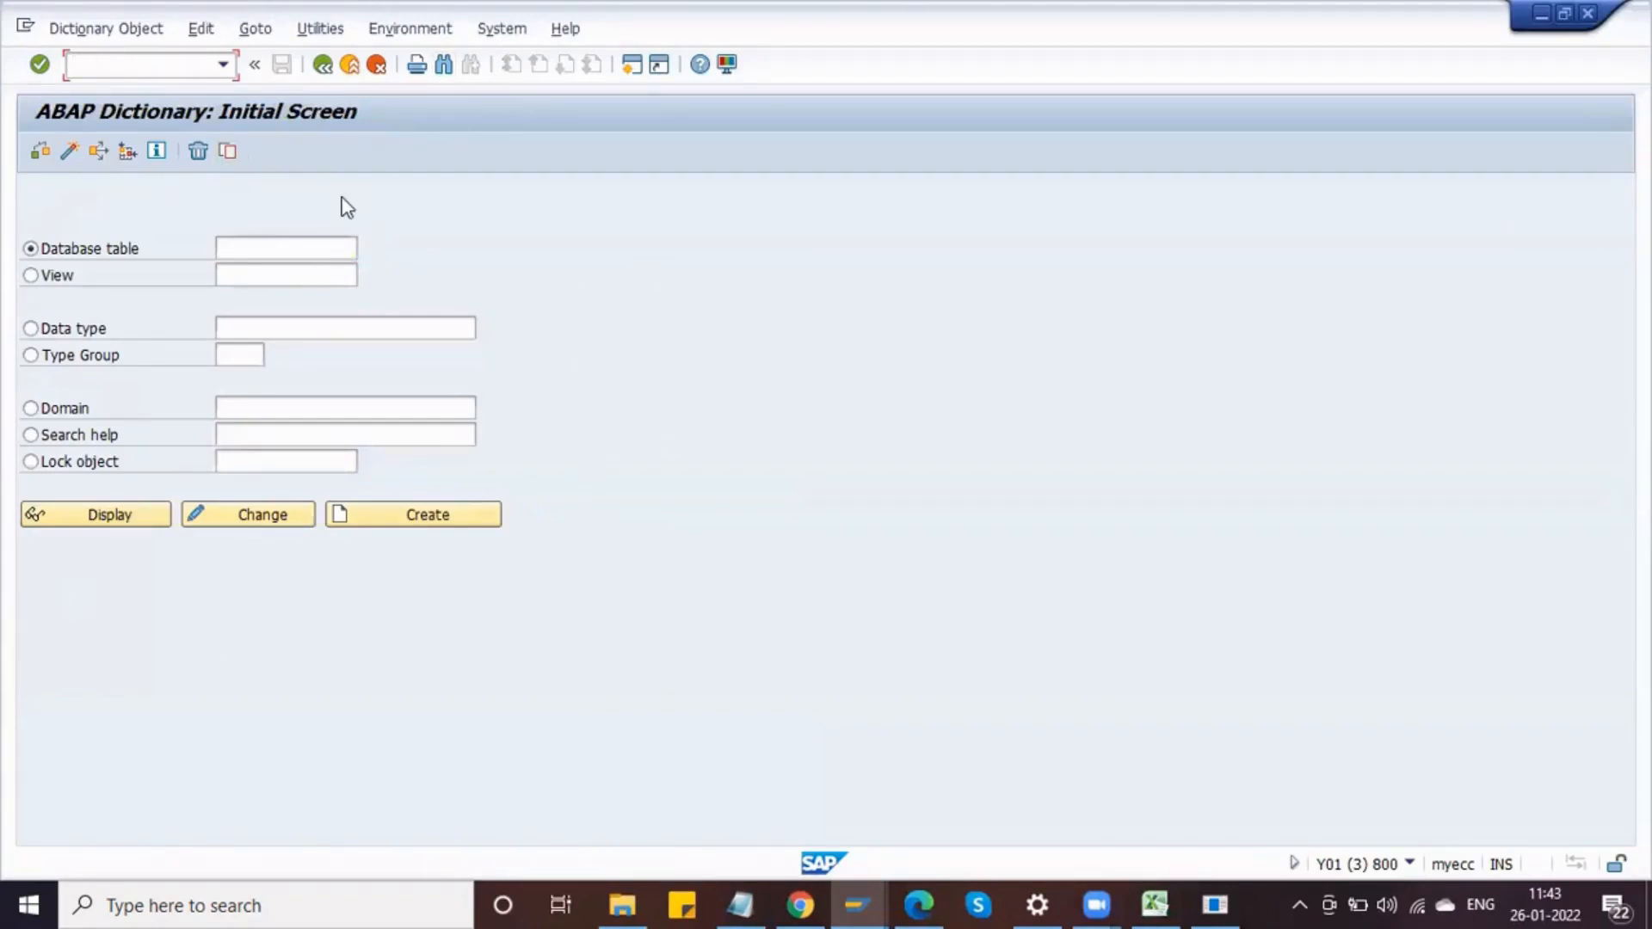
Step: Open transaction SE16N and display the fields of table EKKO
text(/NSE16N)
key(Return)
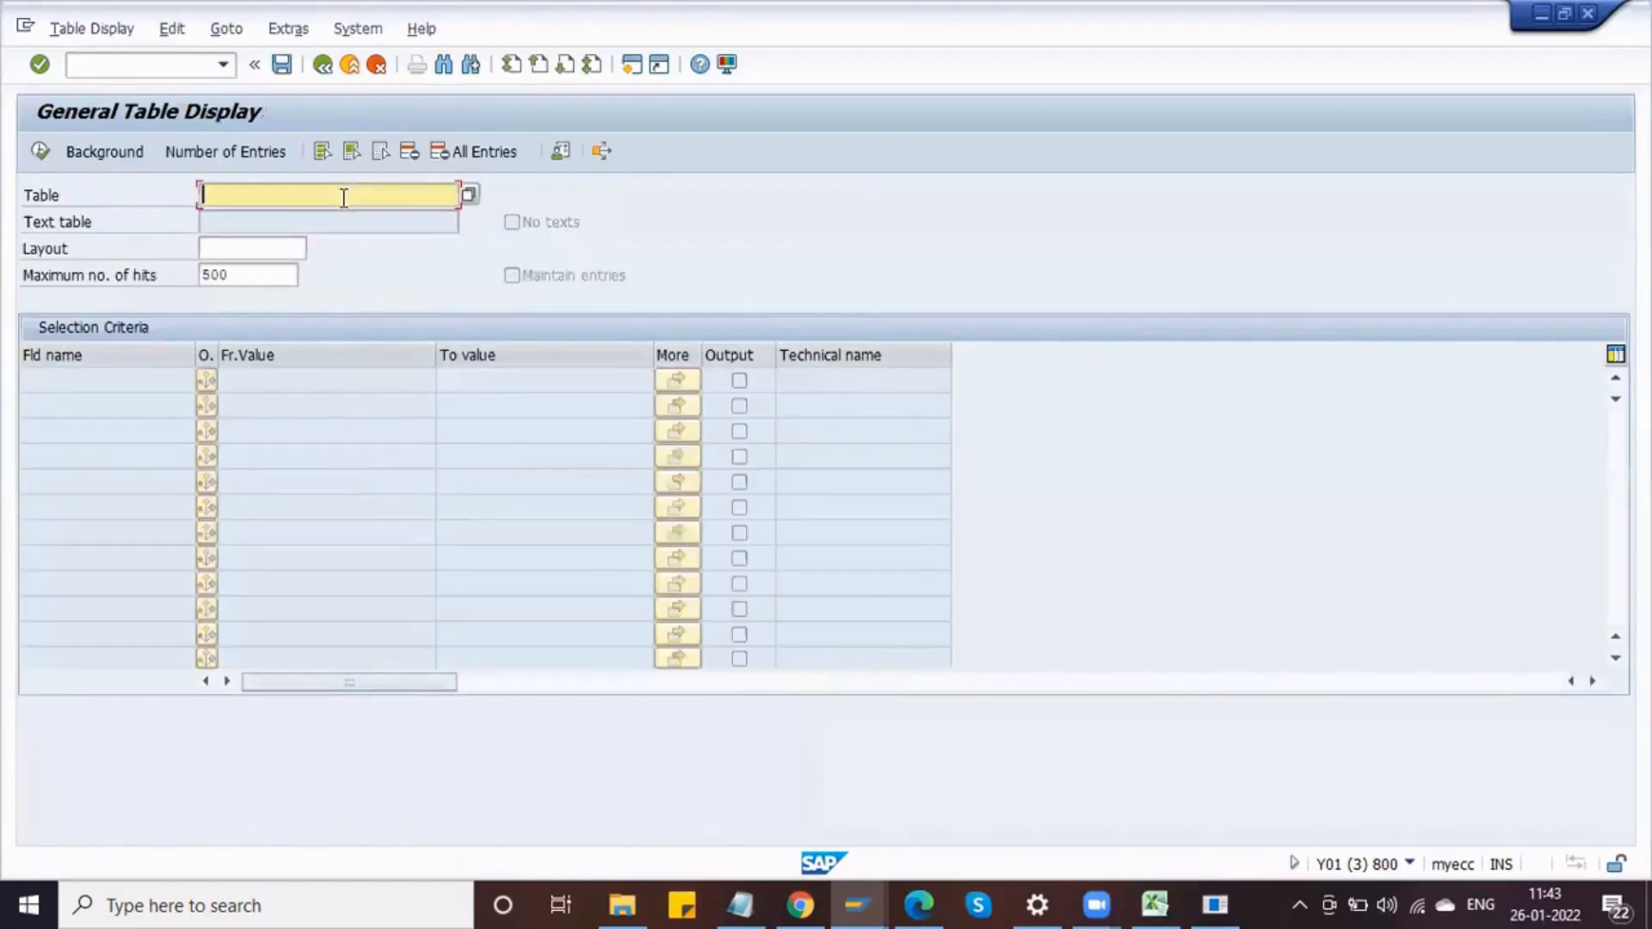
text(EKKO)
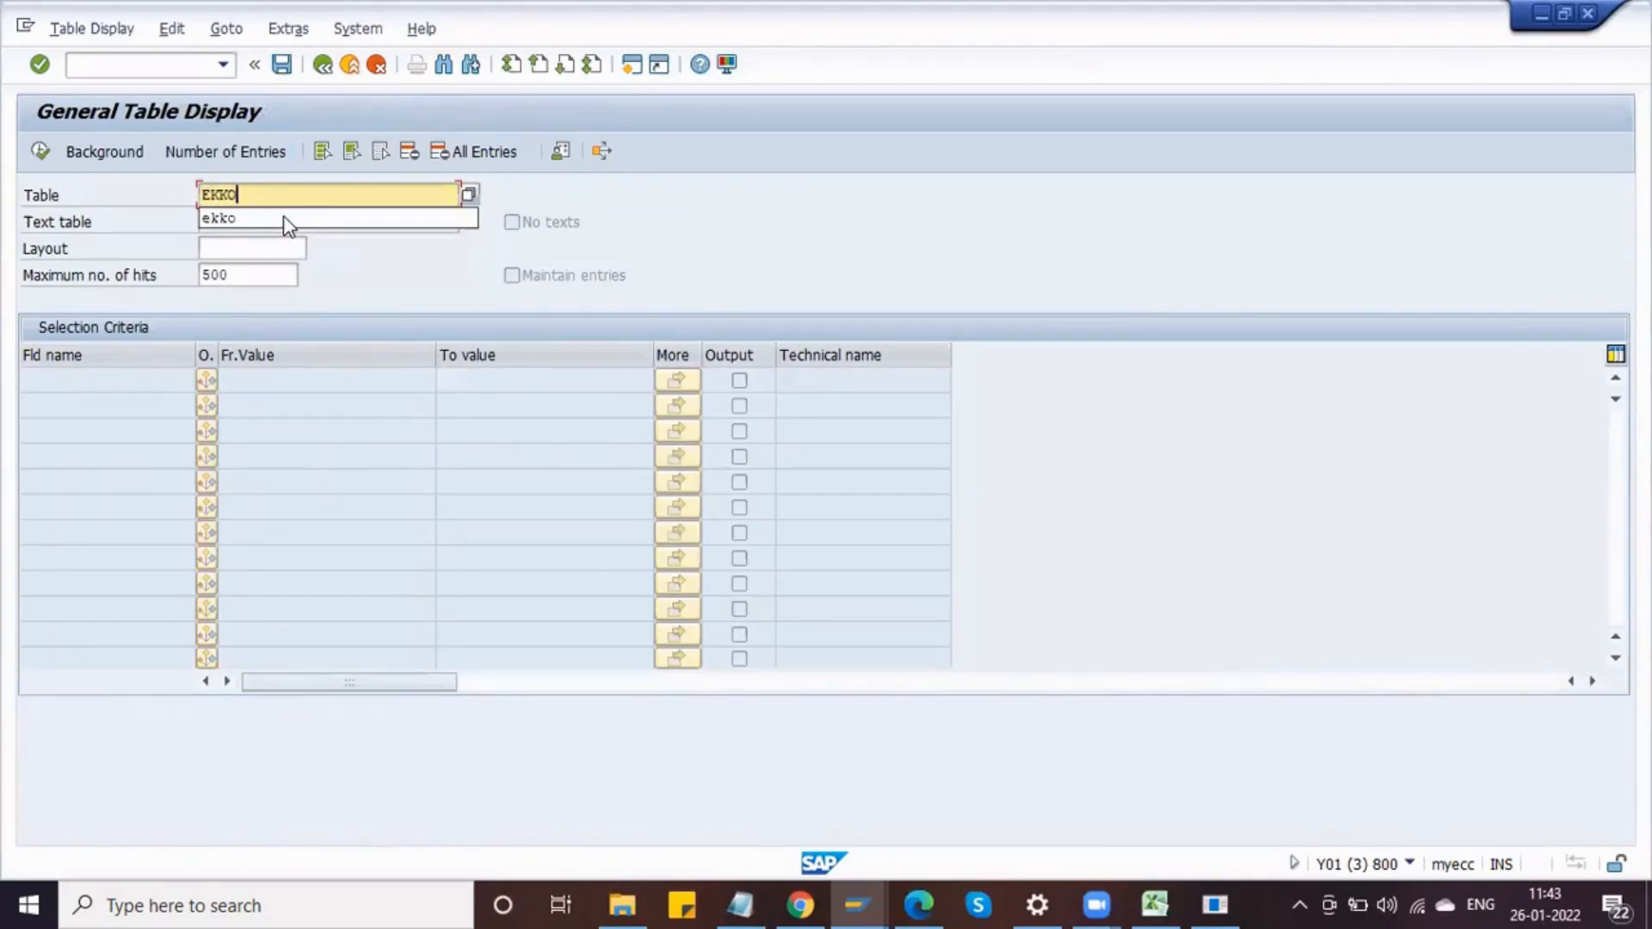
key(Return)
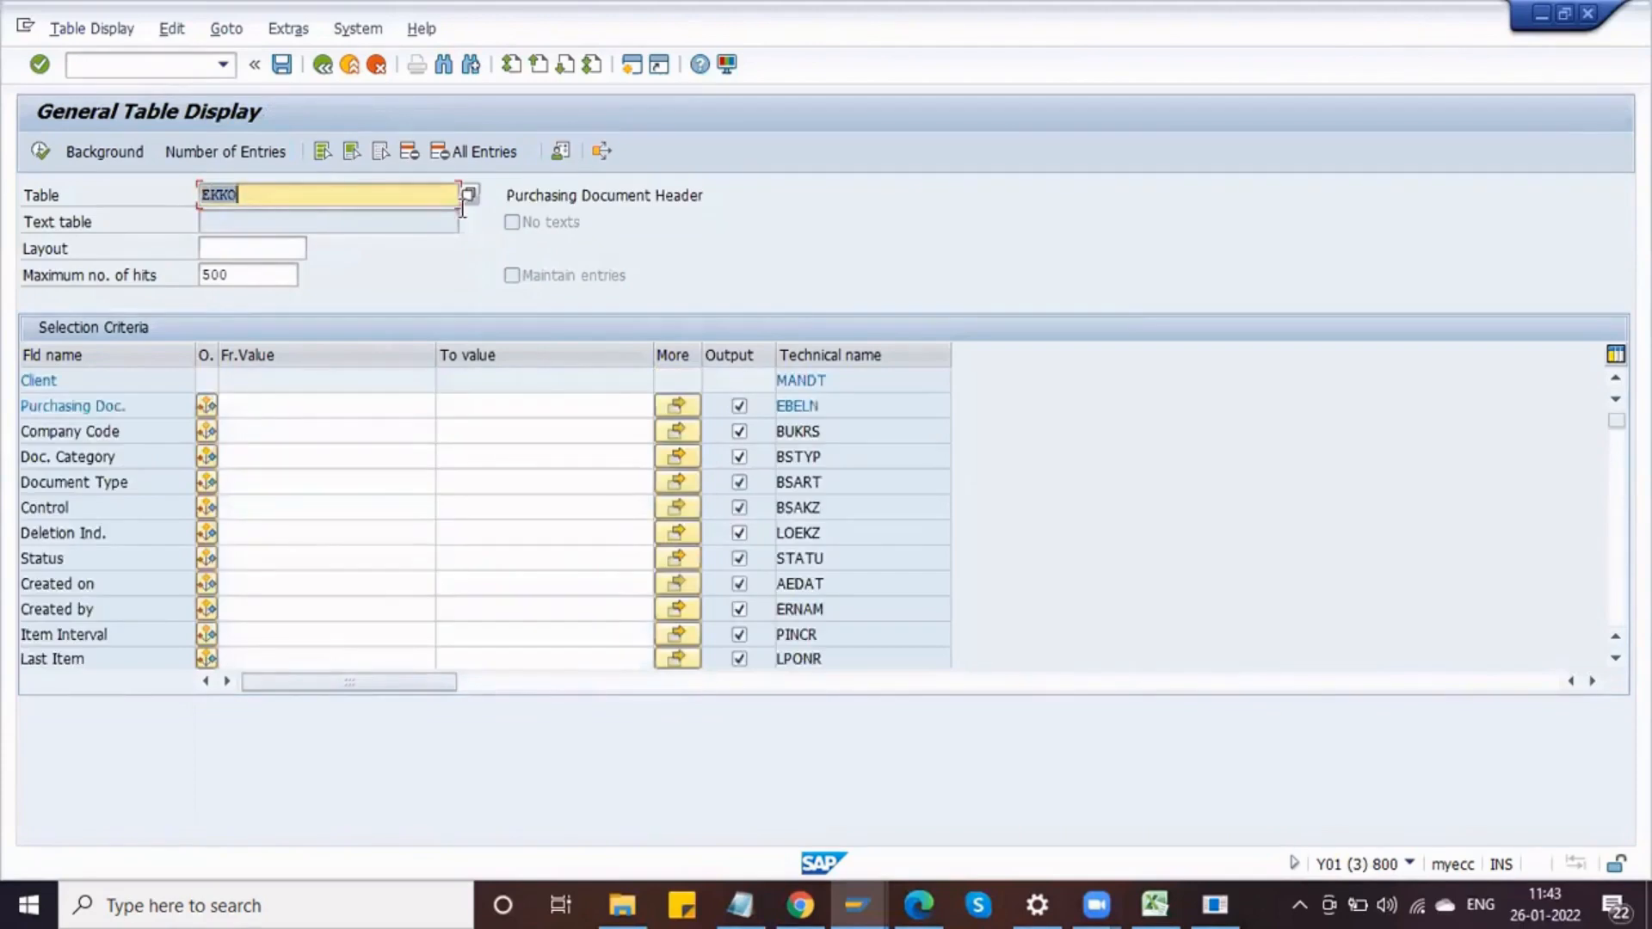
click(675, 194)
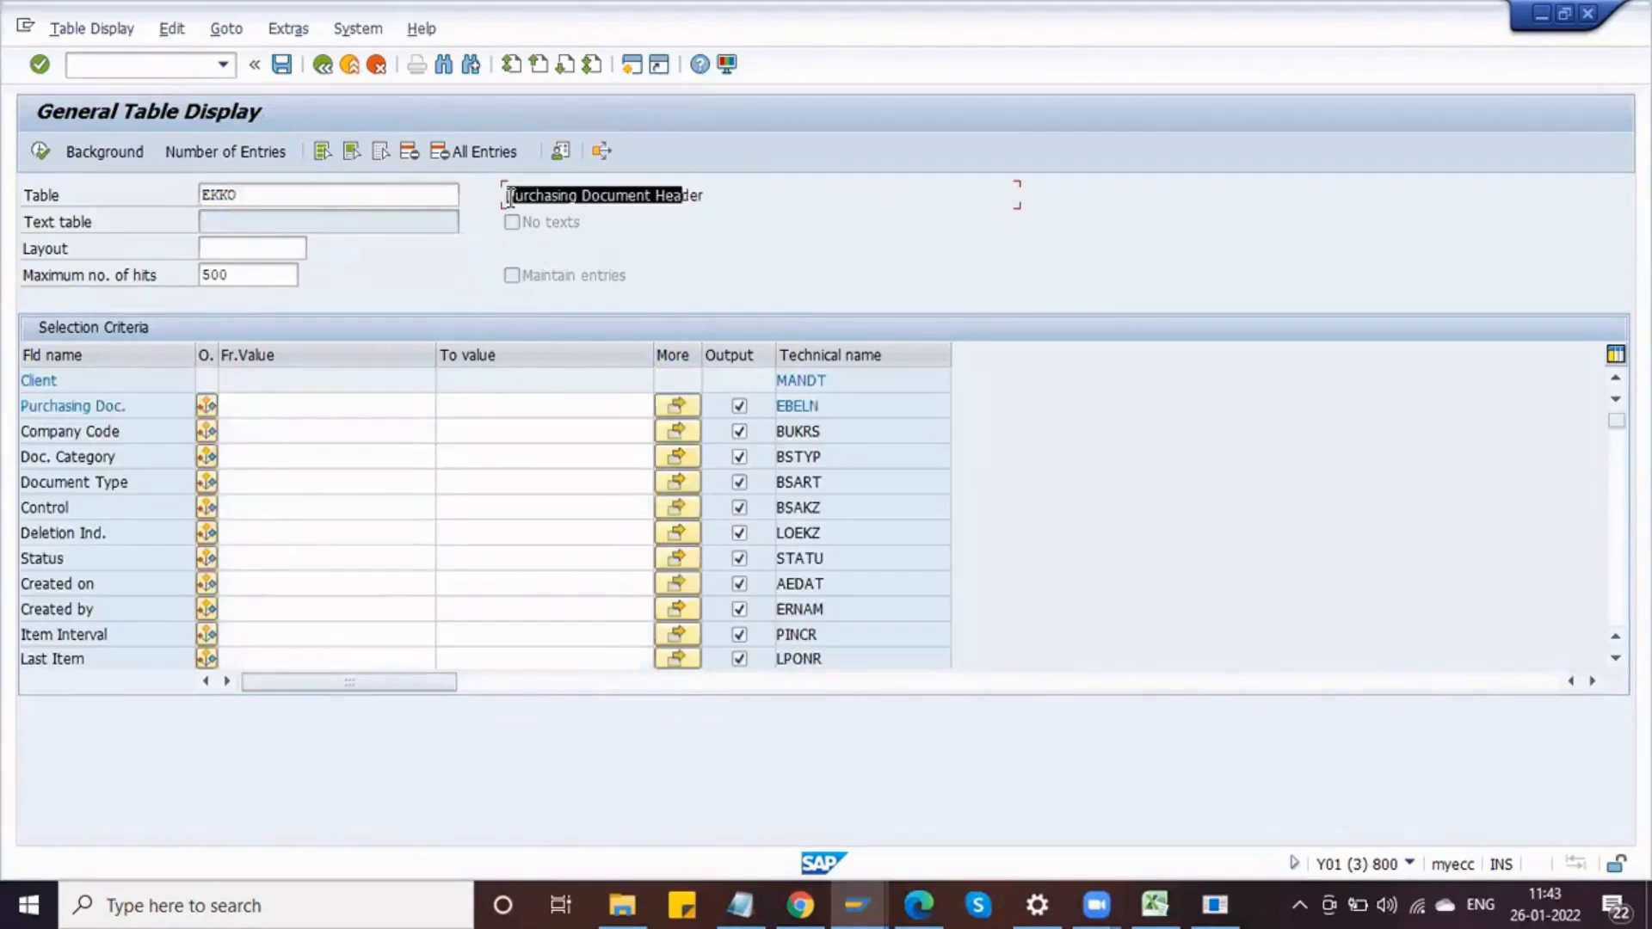
click(126, 413)
click(124, 517)
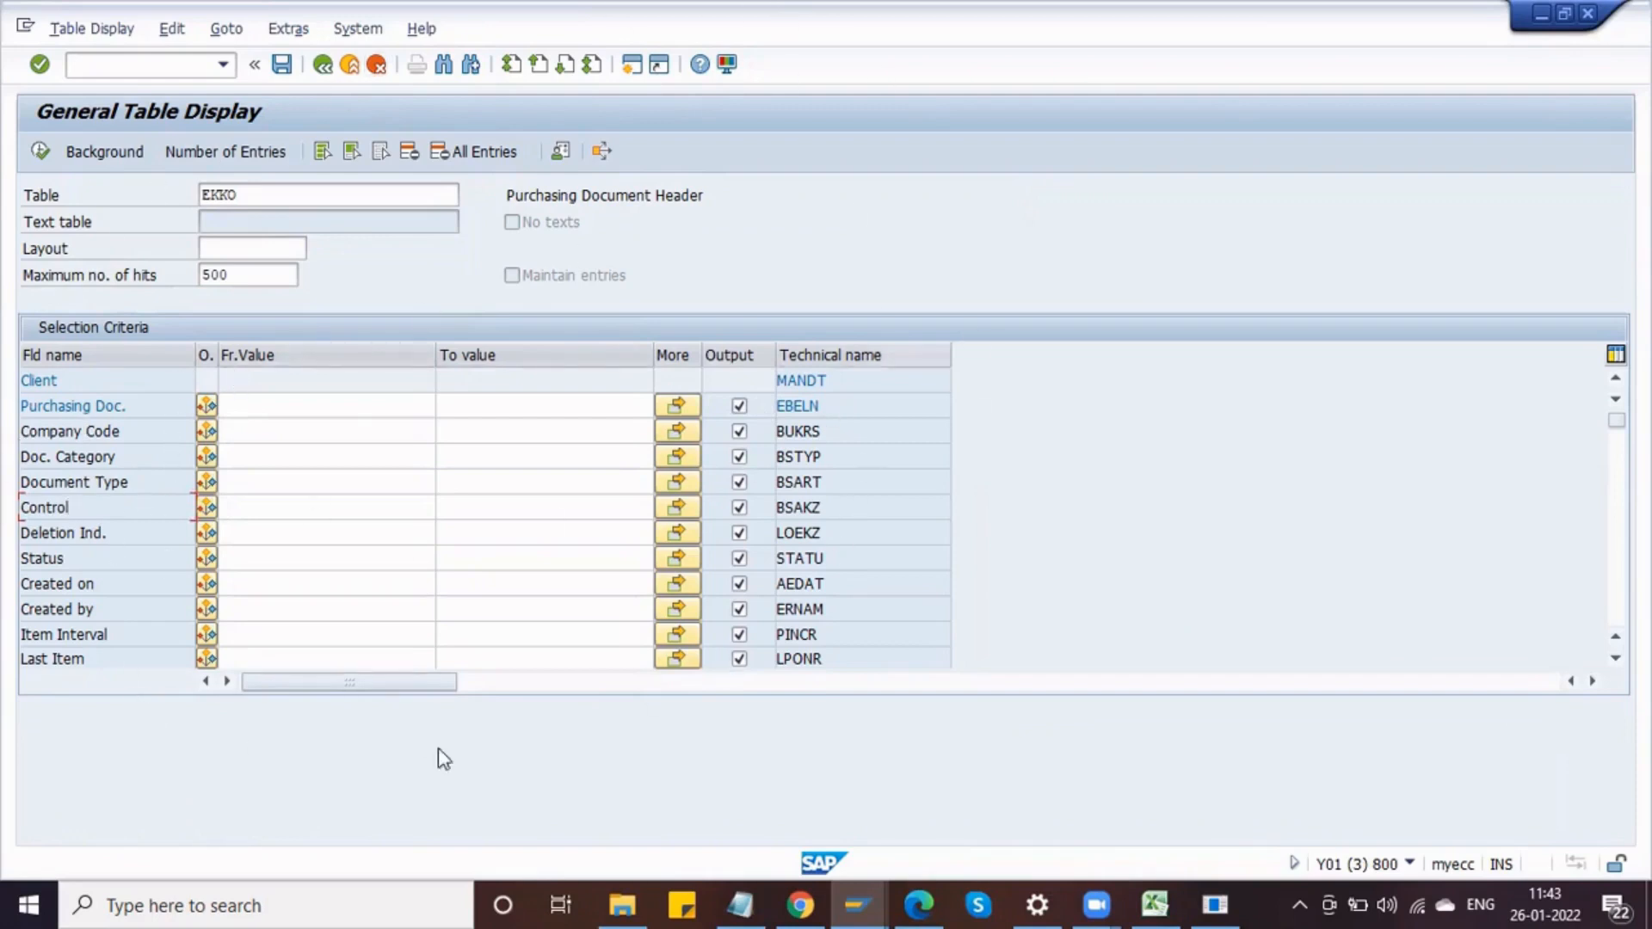
Step: Switch the general table display to table EBAN to view the purchase requisition fields
click(342, 190)
key(BackSpace)
key(BackSpace)
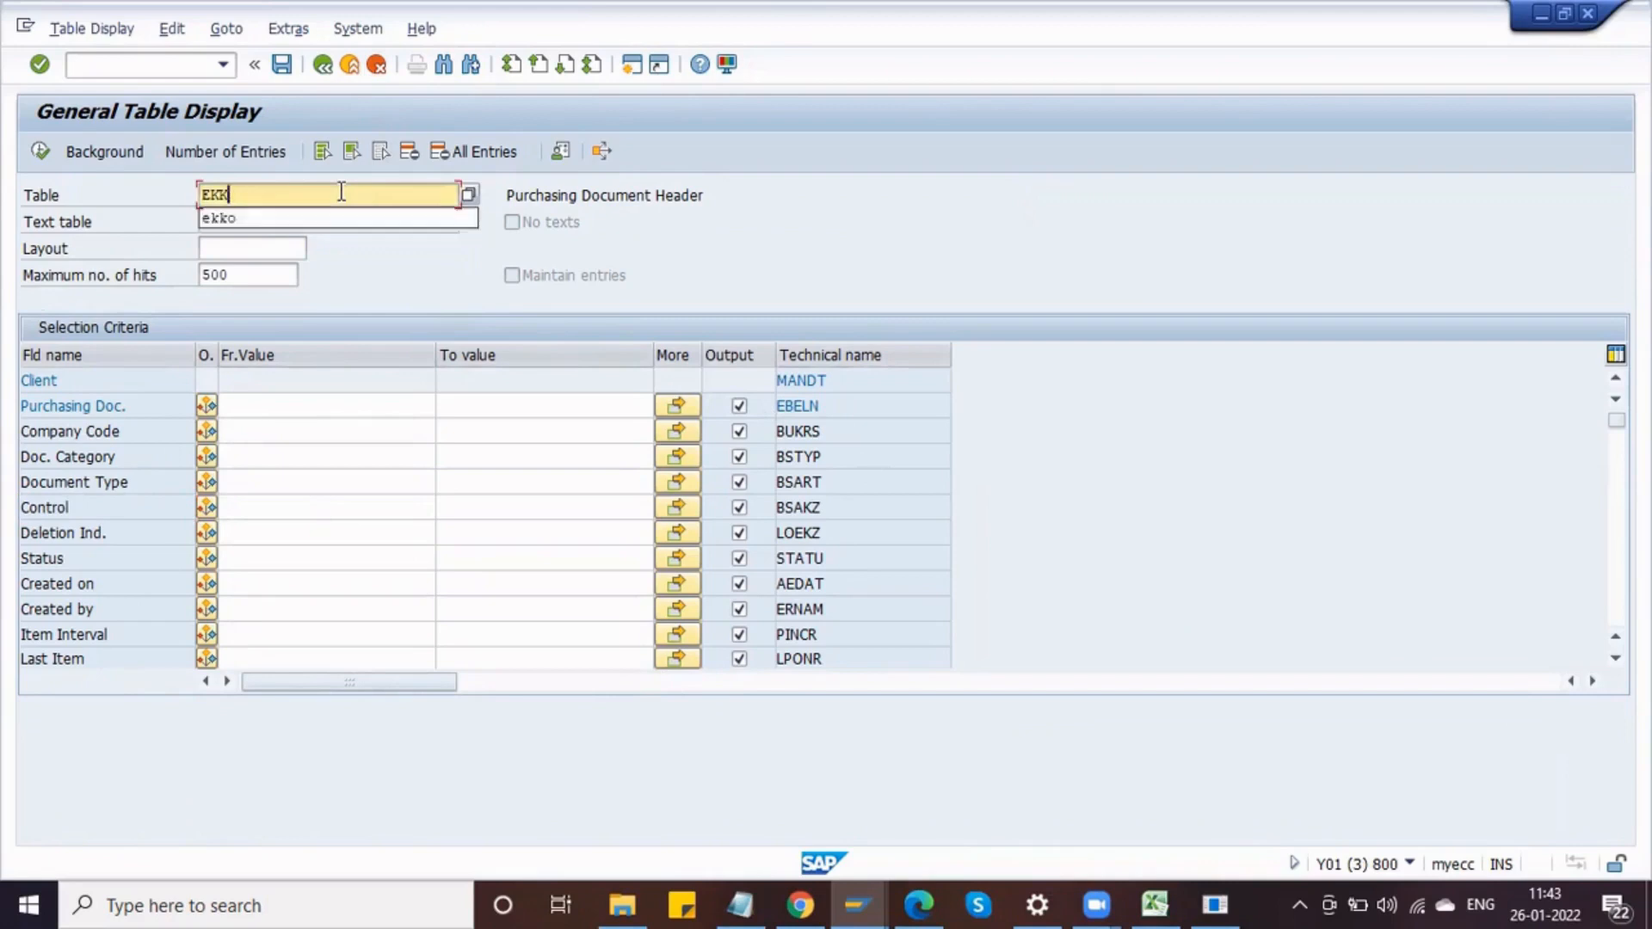
key(BackSpace)
text(BAN)
click(324, 222)
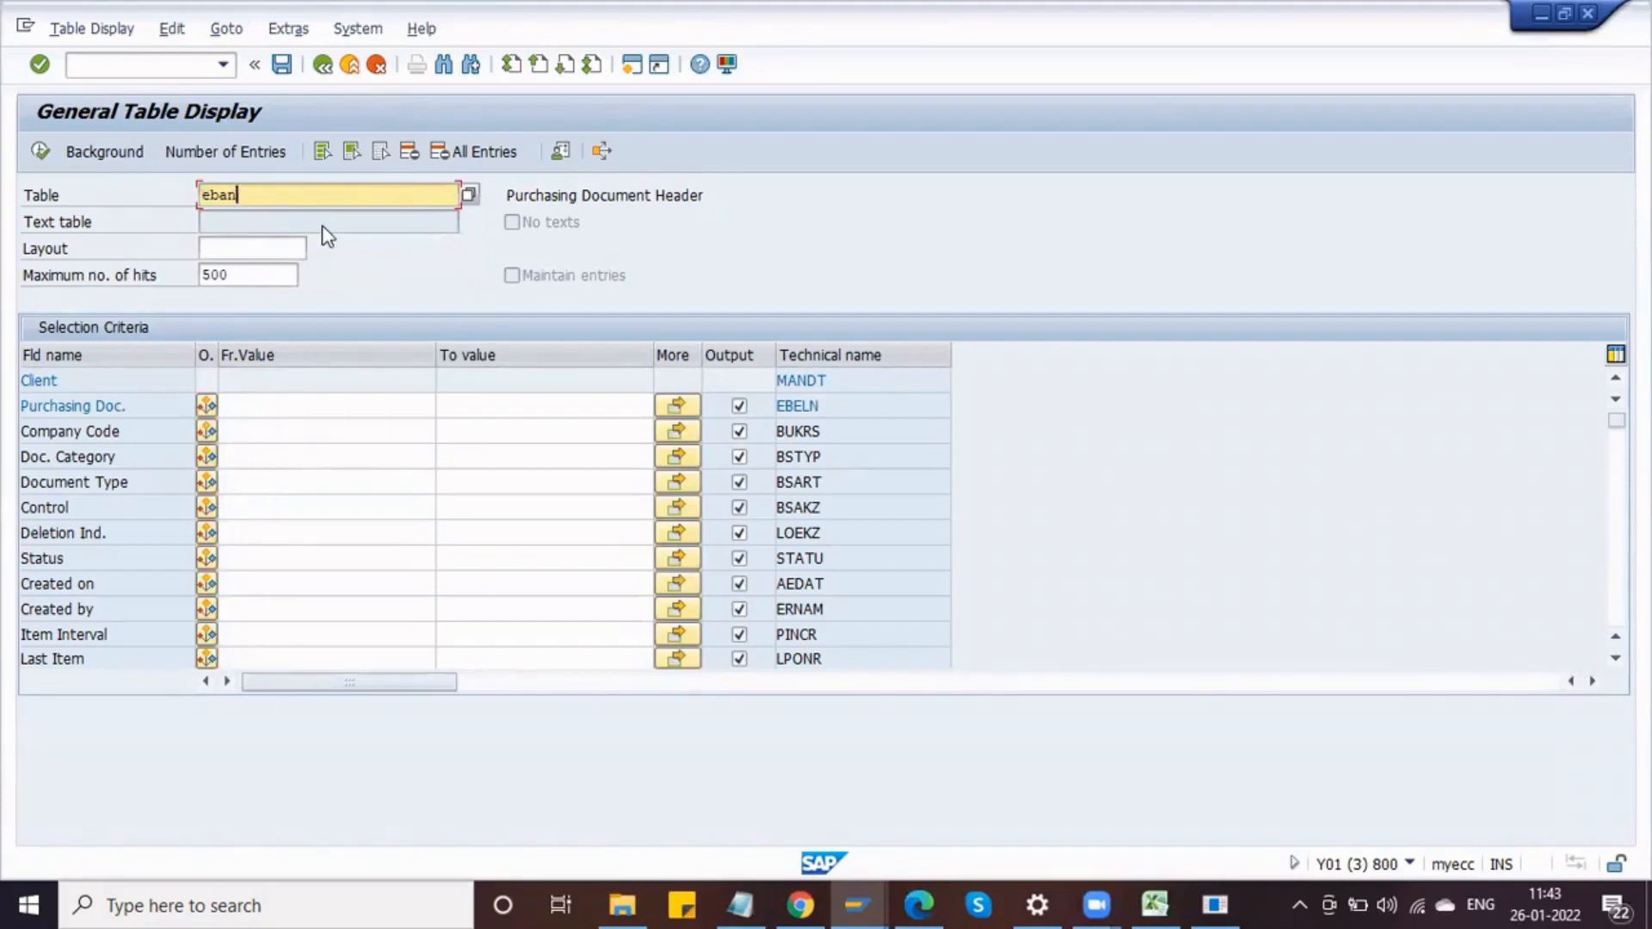
key(Return)
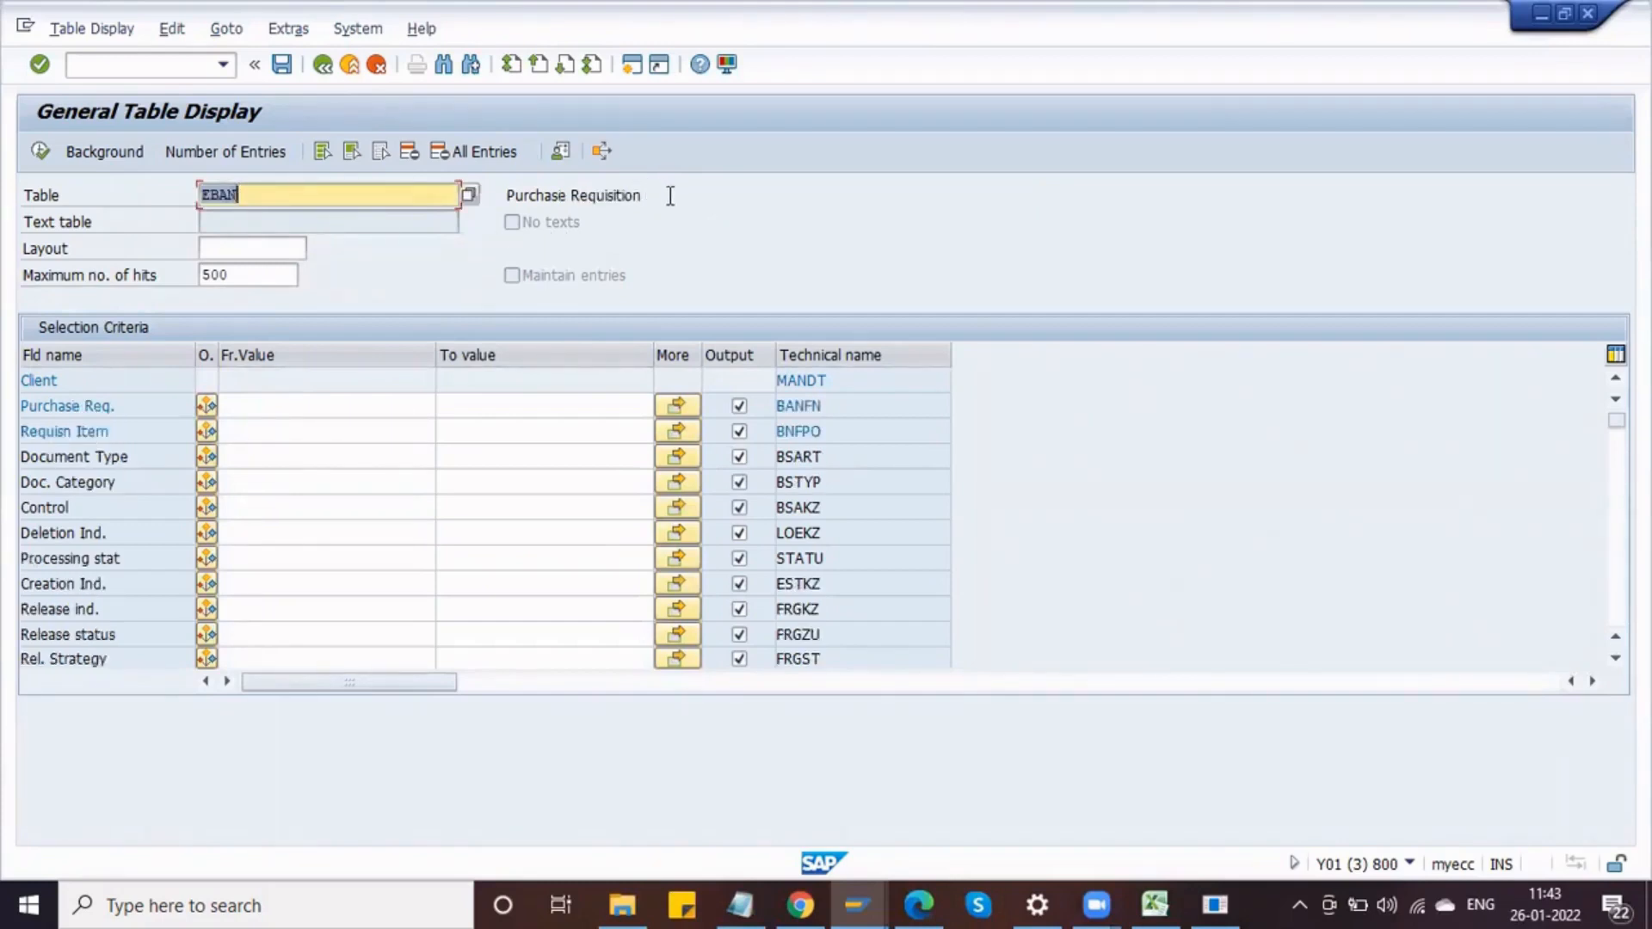
drag(647, 195, 505, 213)
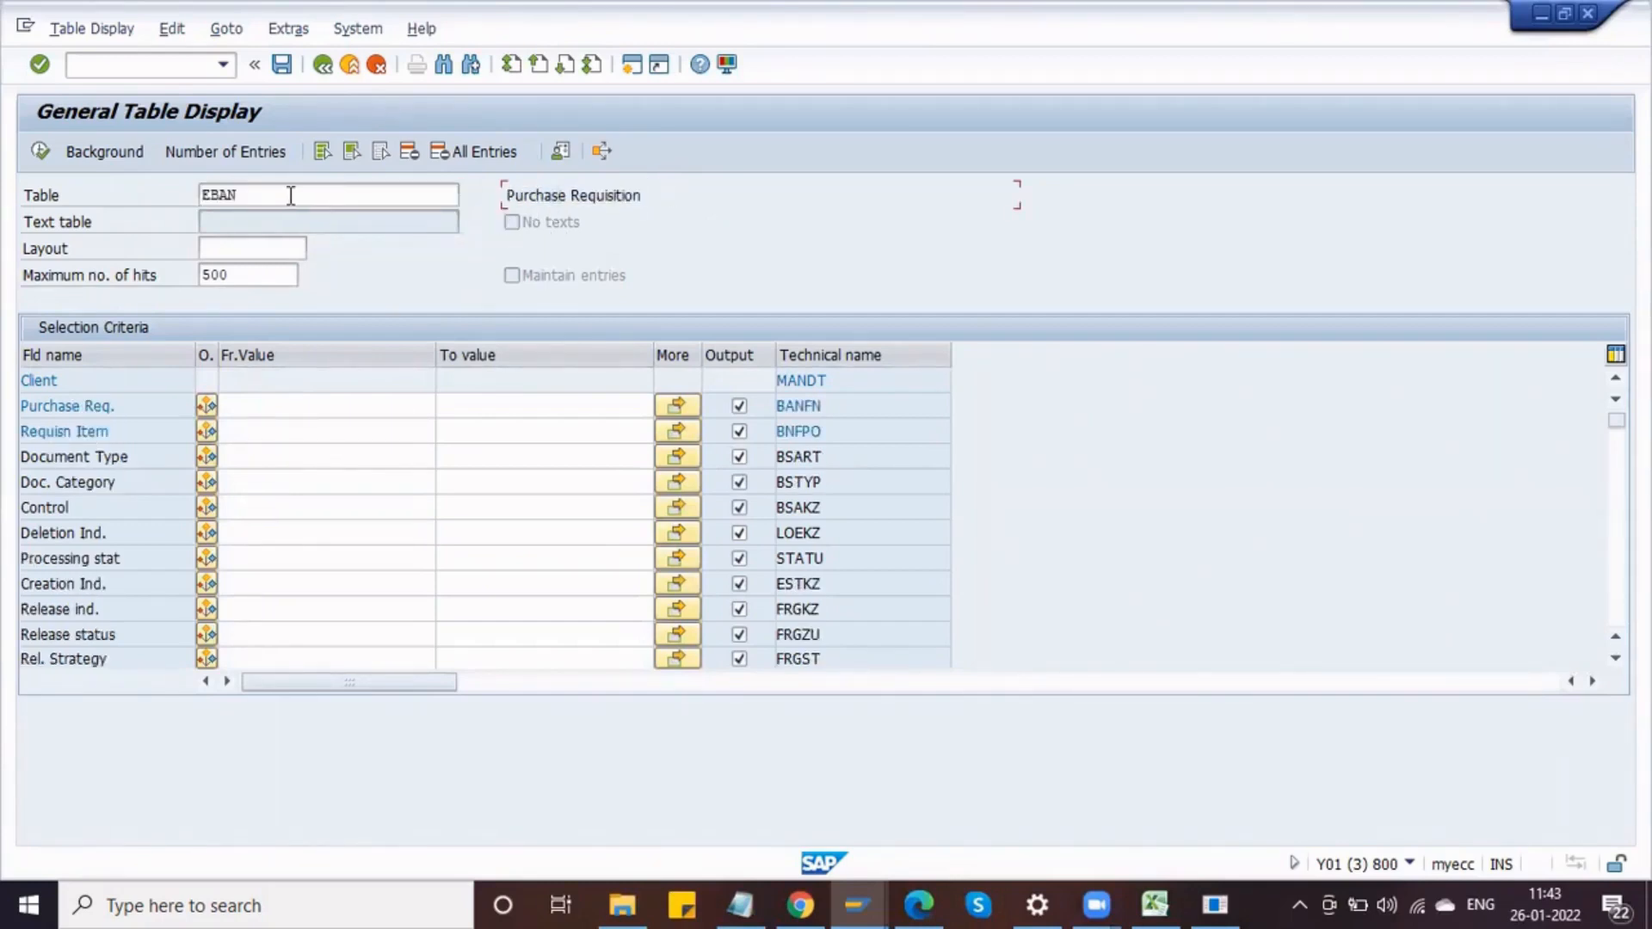
drag(288, 195, 184, 196)
click(262, 197)
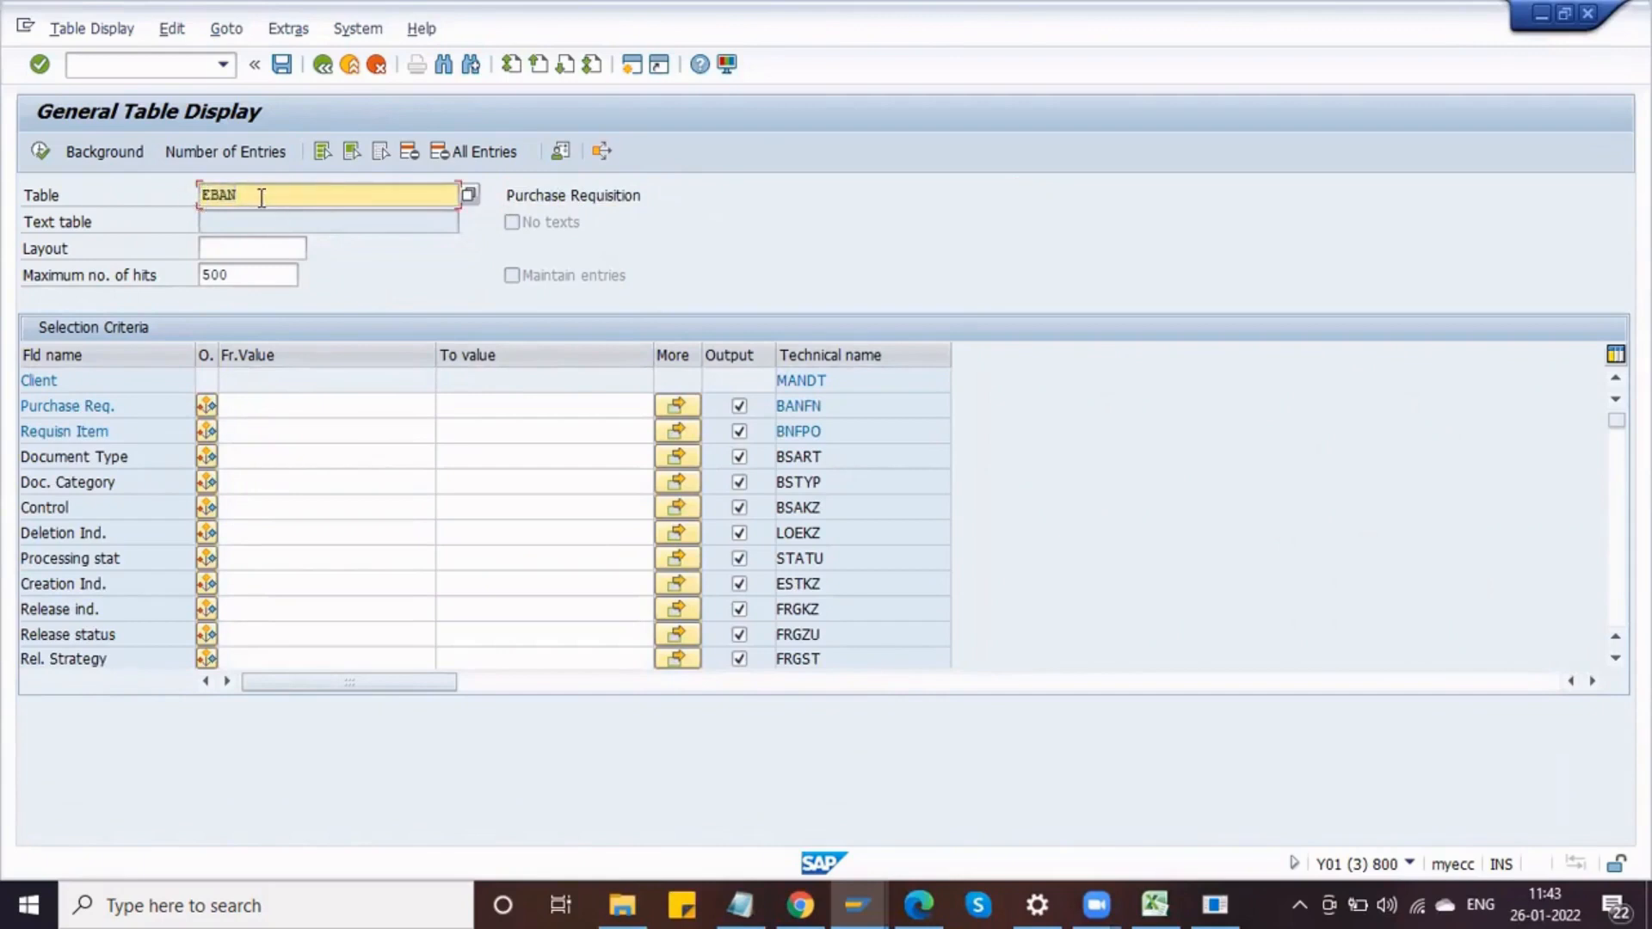
Step: Change the characteristic's reference table name to CEBAN
key(alt+Tab)
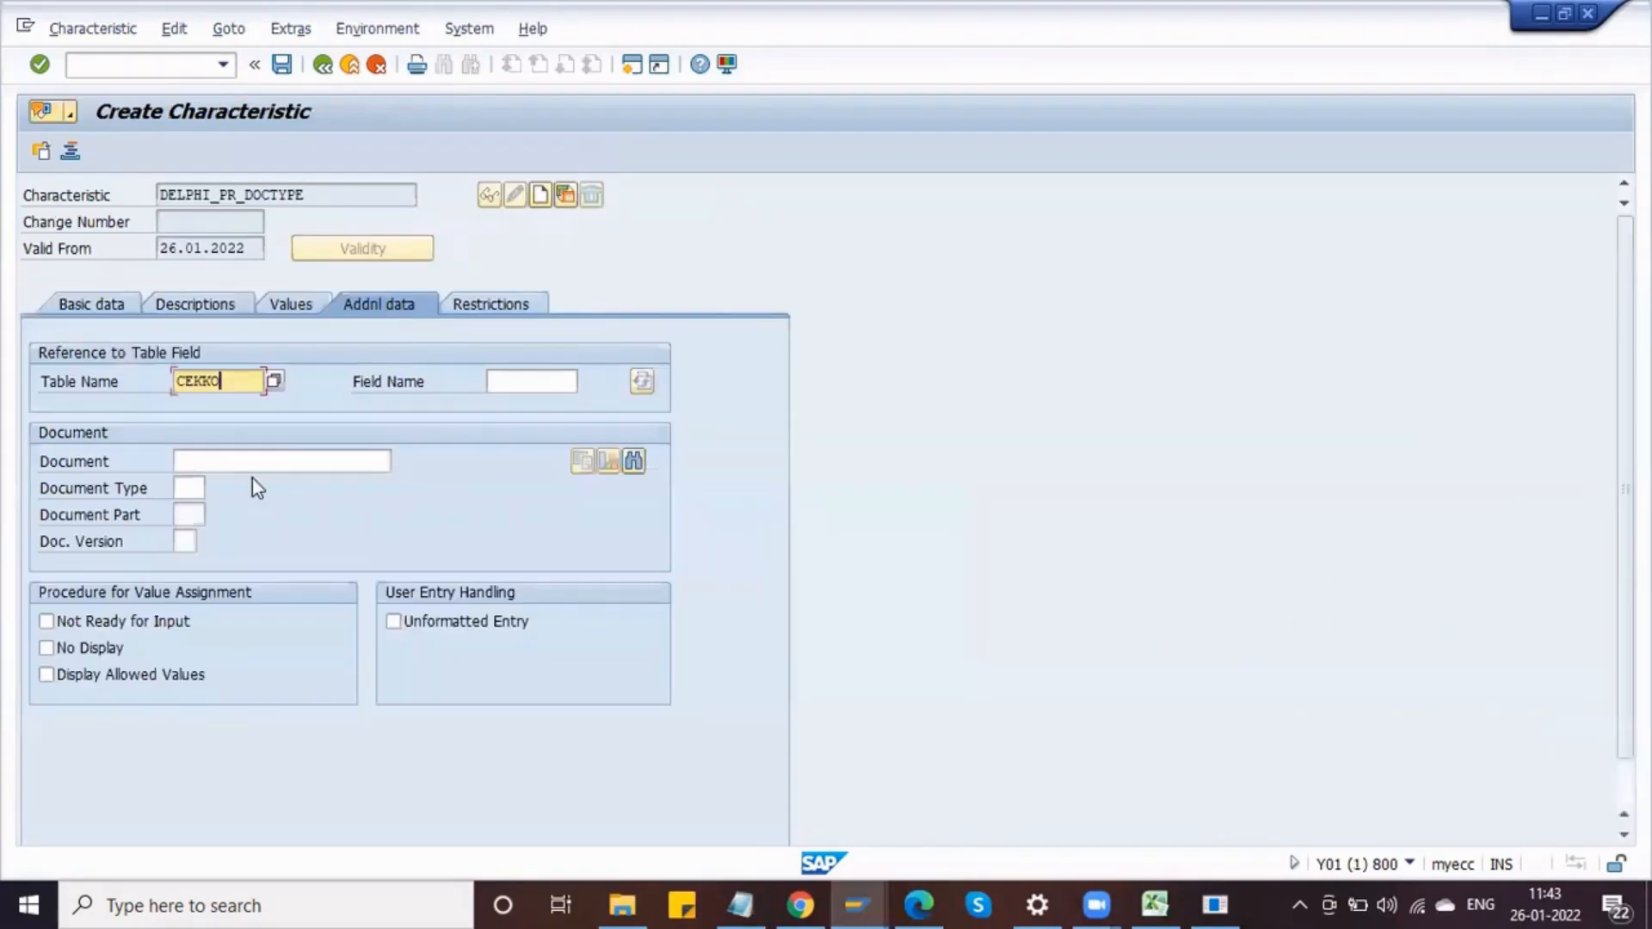
click(181, 380)
key(Delete)
key(Delete)
text(BAN)
key(Tab)
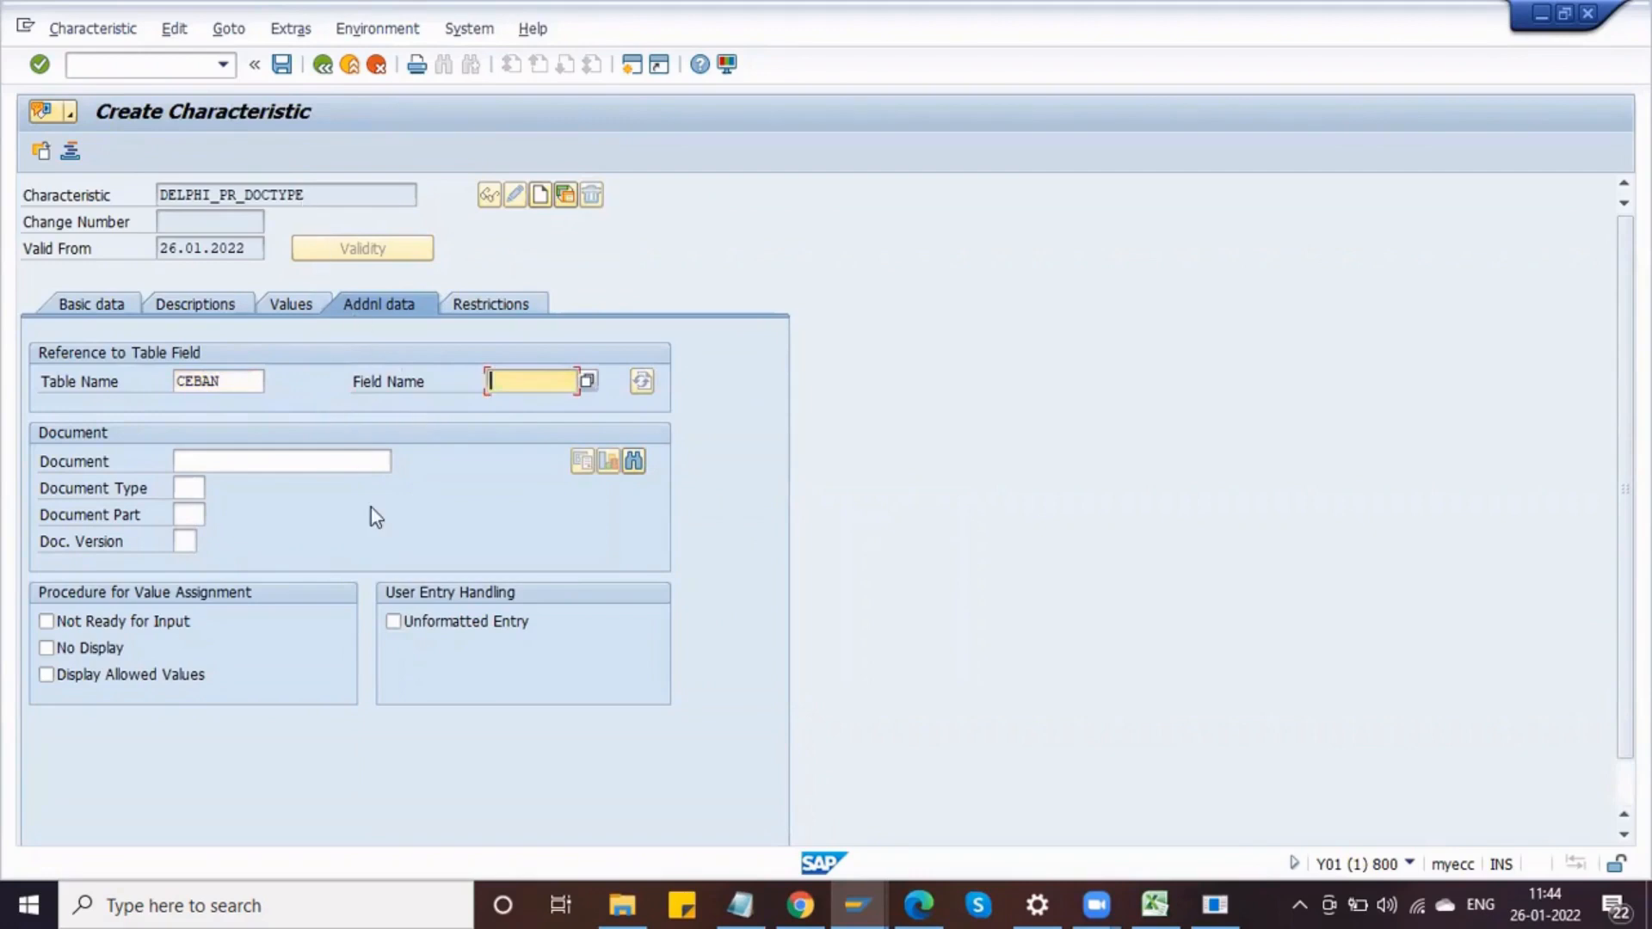
Step: Look up the technical name of the Document Type field in table EBAN
key(alt+Tab)
click(133, 457)
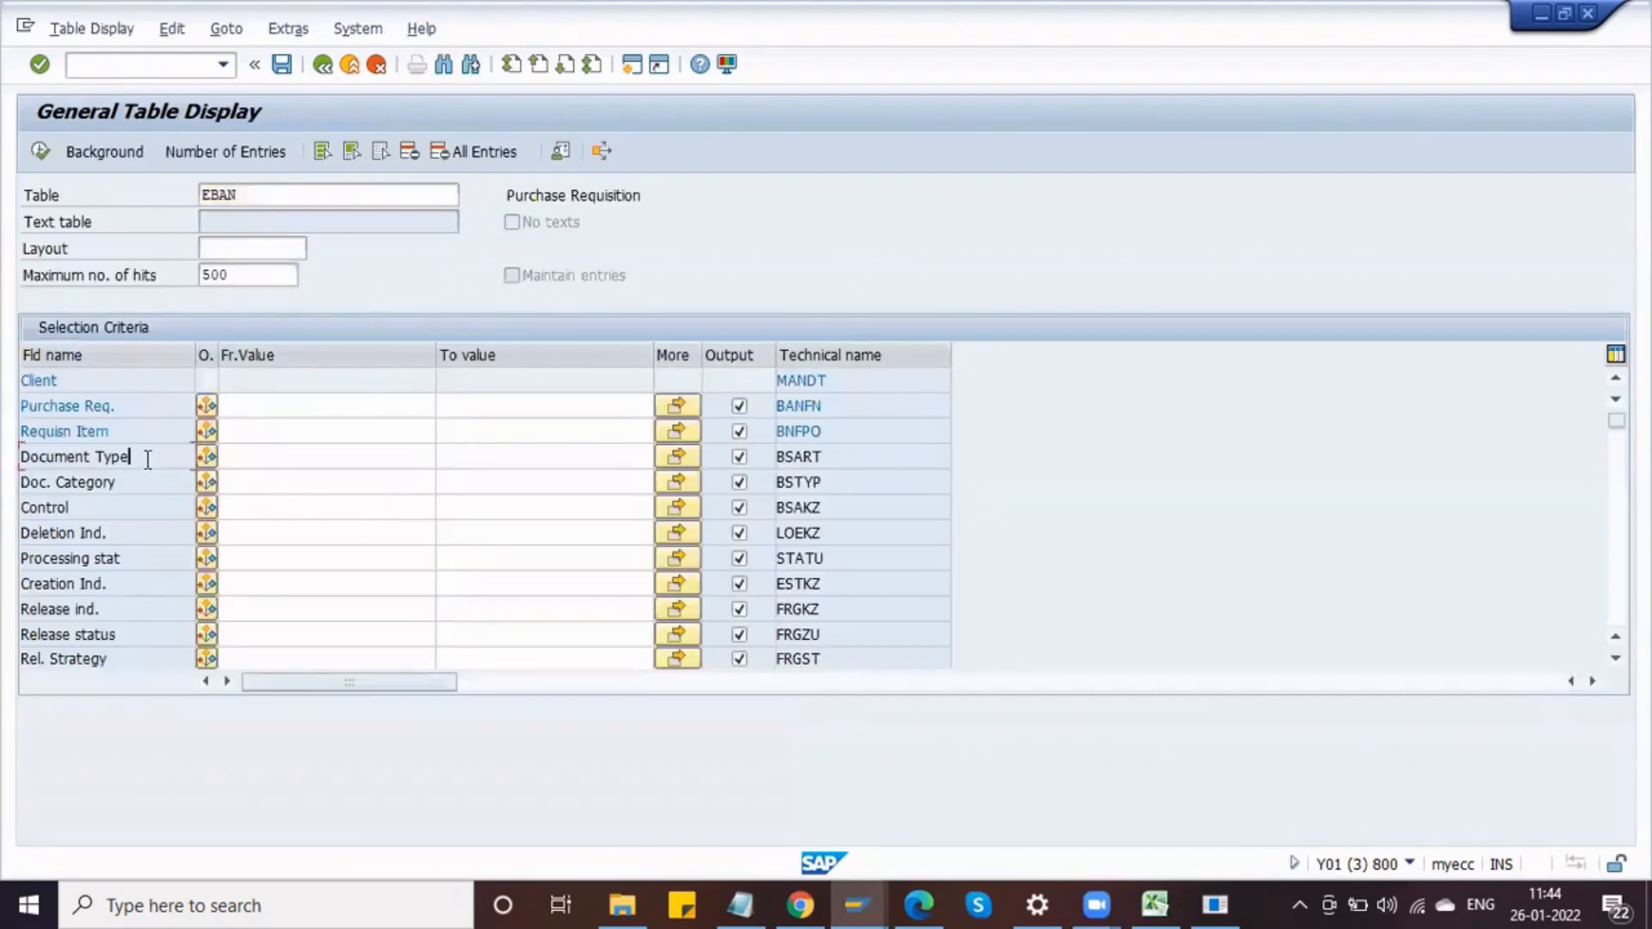
double_click(821, 457)
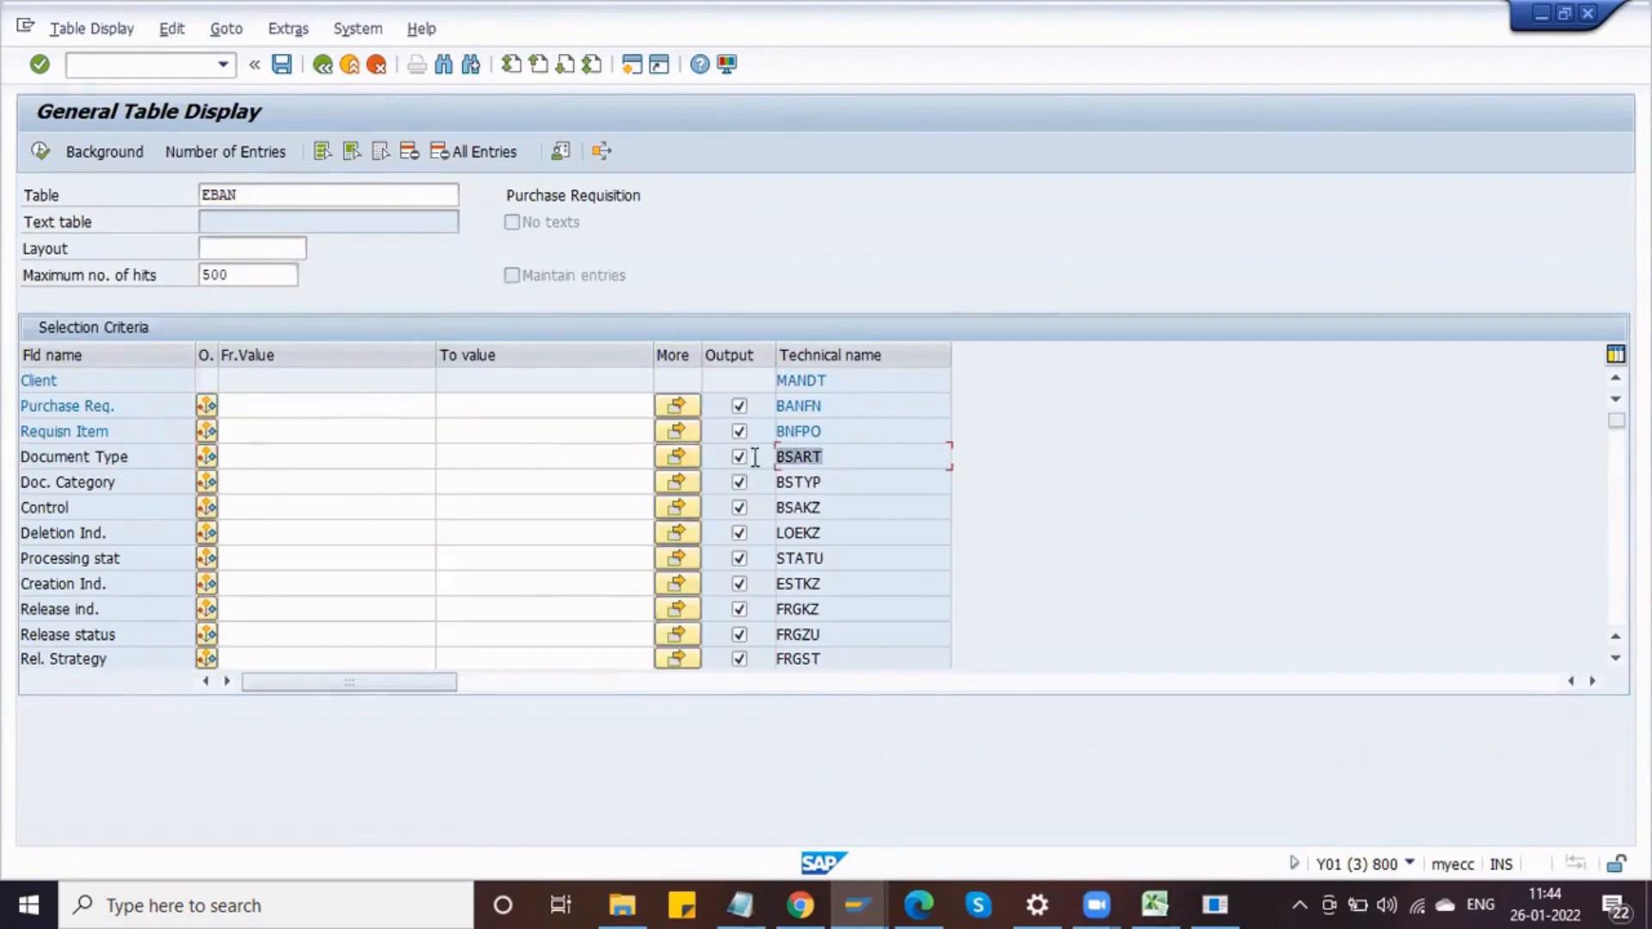
double_click(143, 457)
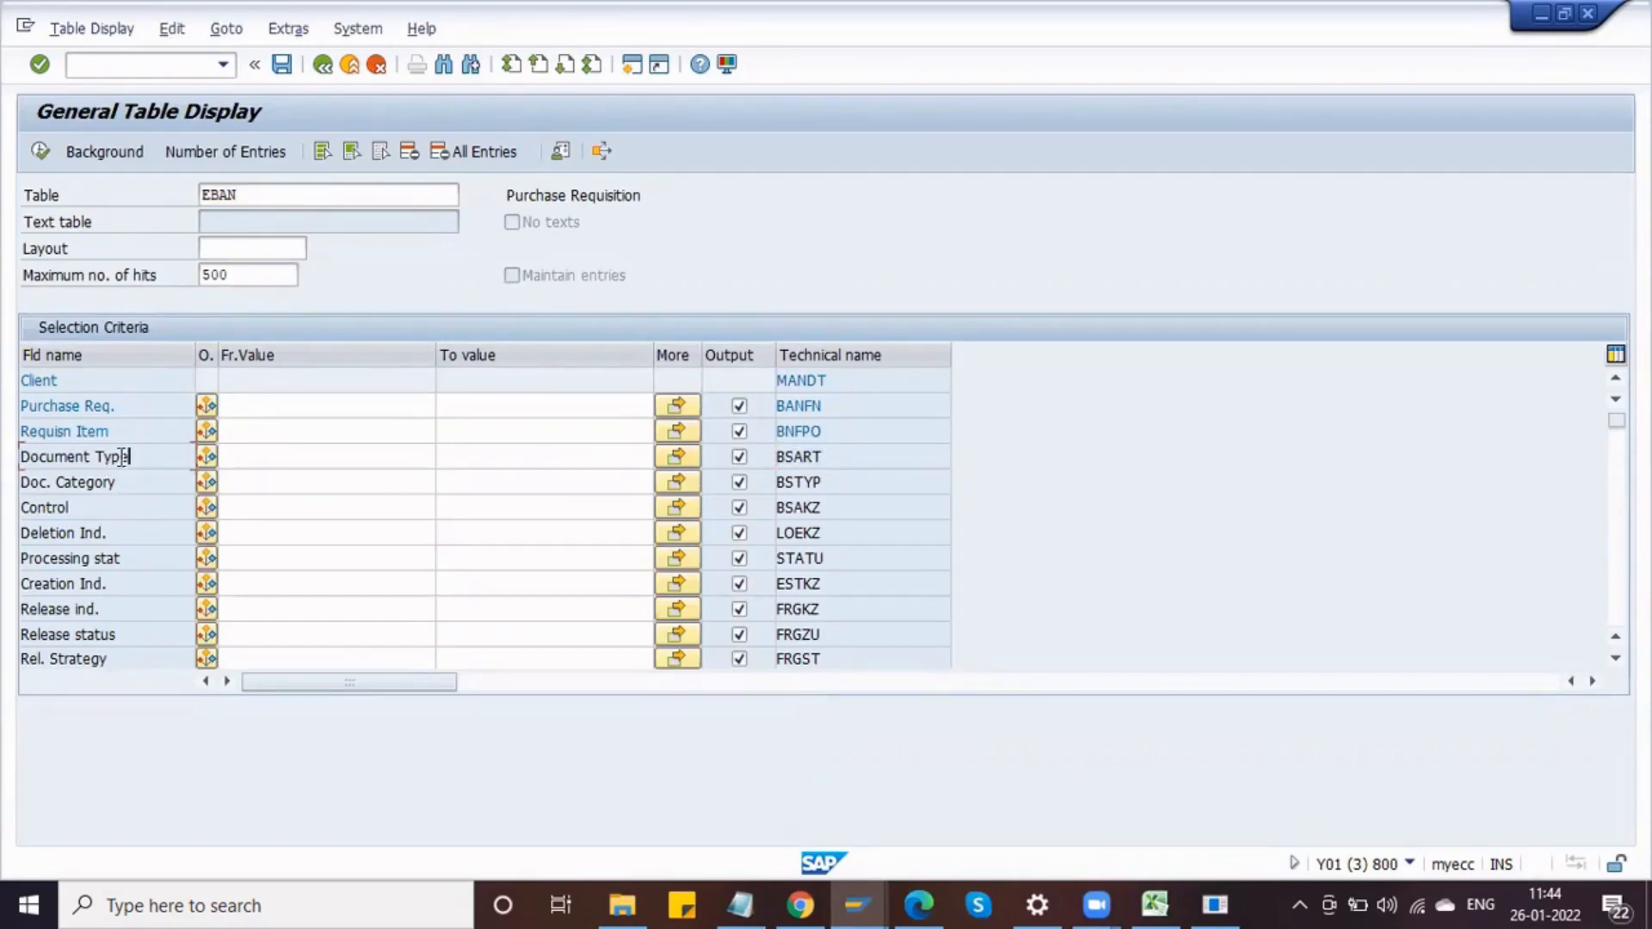
drag(250, 195, 150, 196)
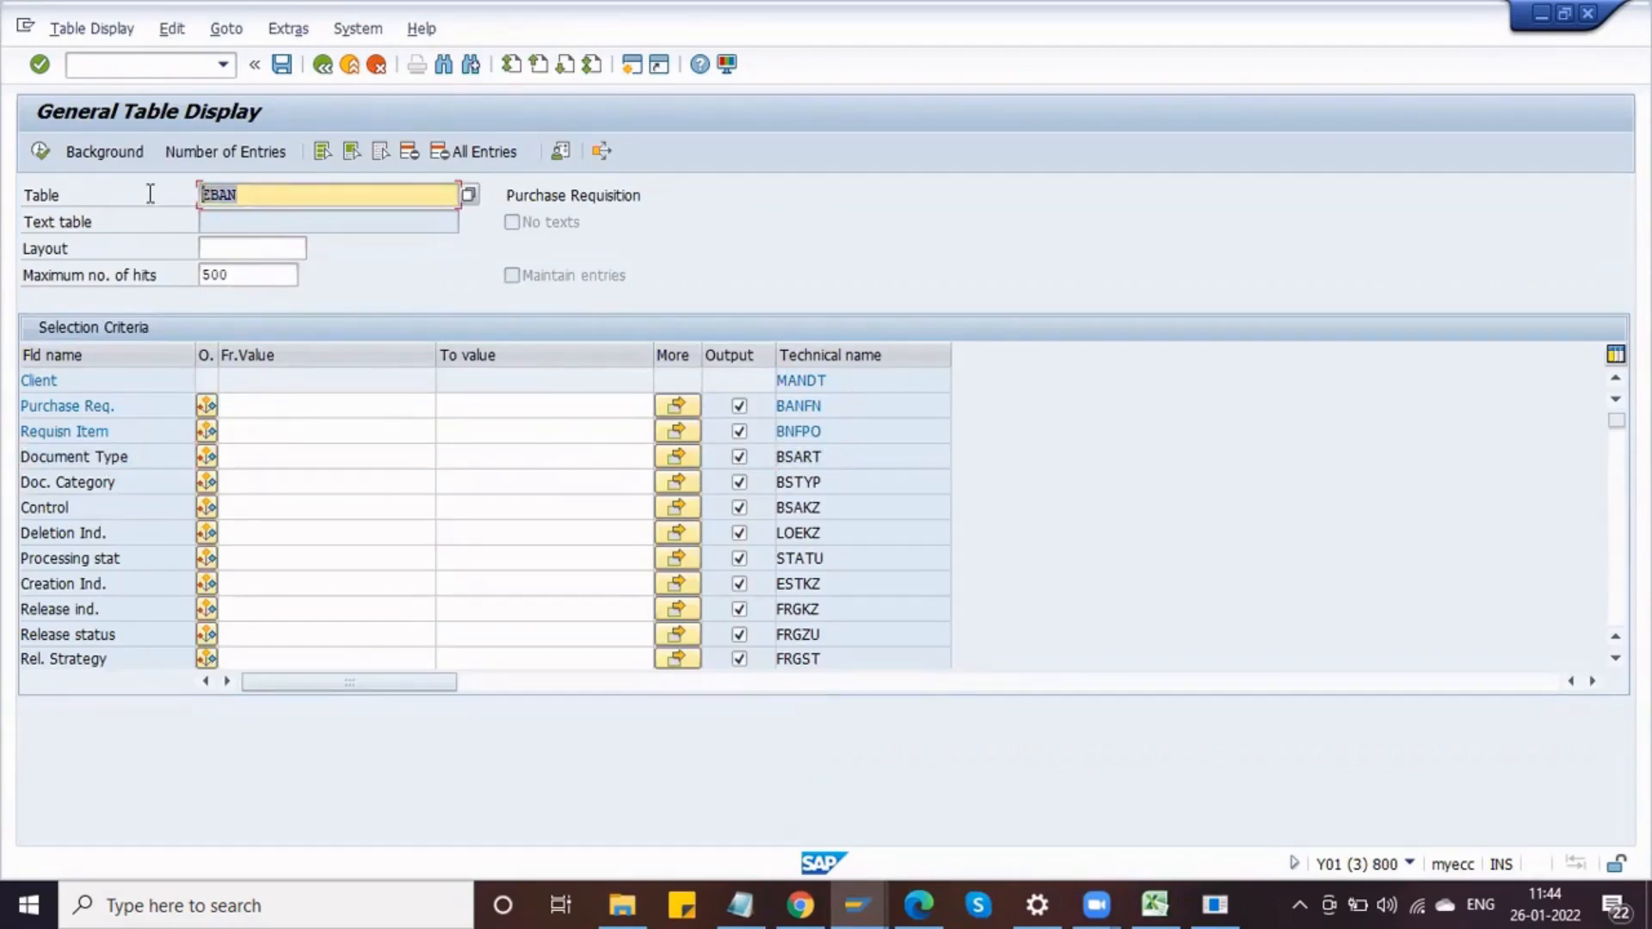
drag(184, 460, 19, 482)
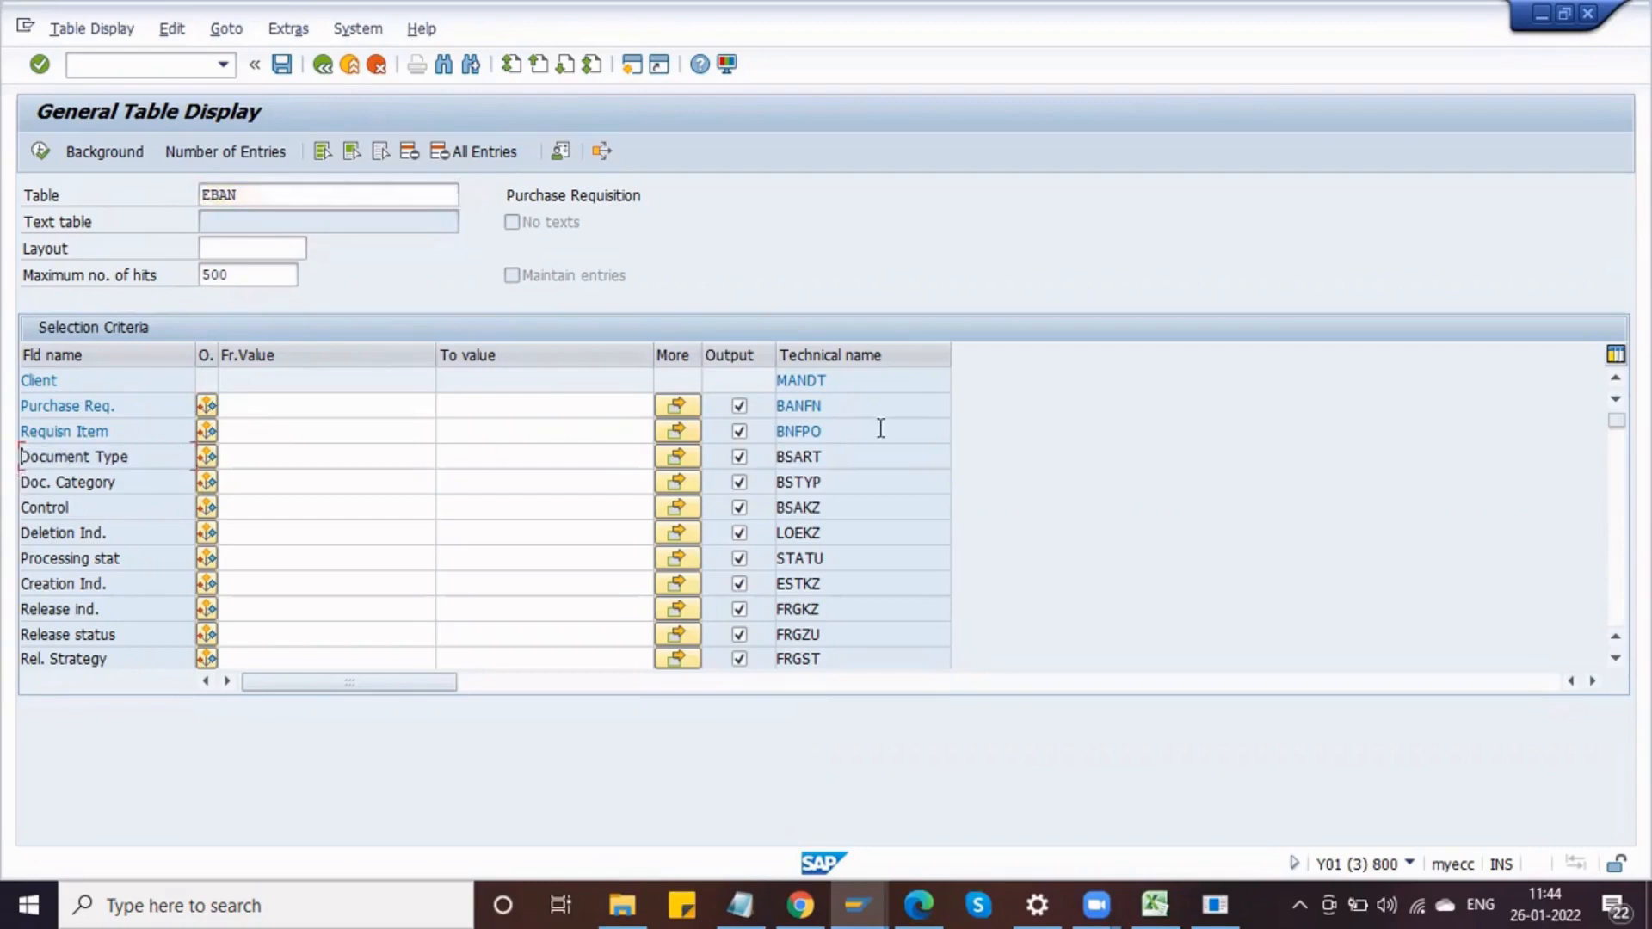
click(841, 465)
double_click(835, 463)
Step: Set the characteristic's reference field name to BSART and accept the dictionary format data
key(alt+Tab)
click(512, 378)
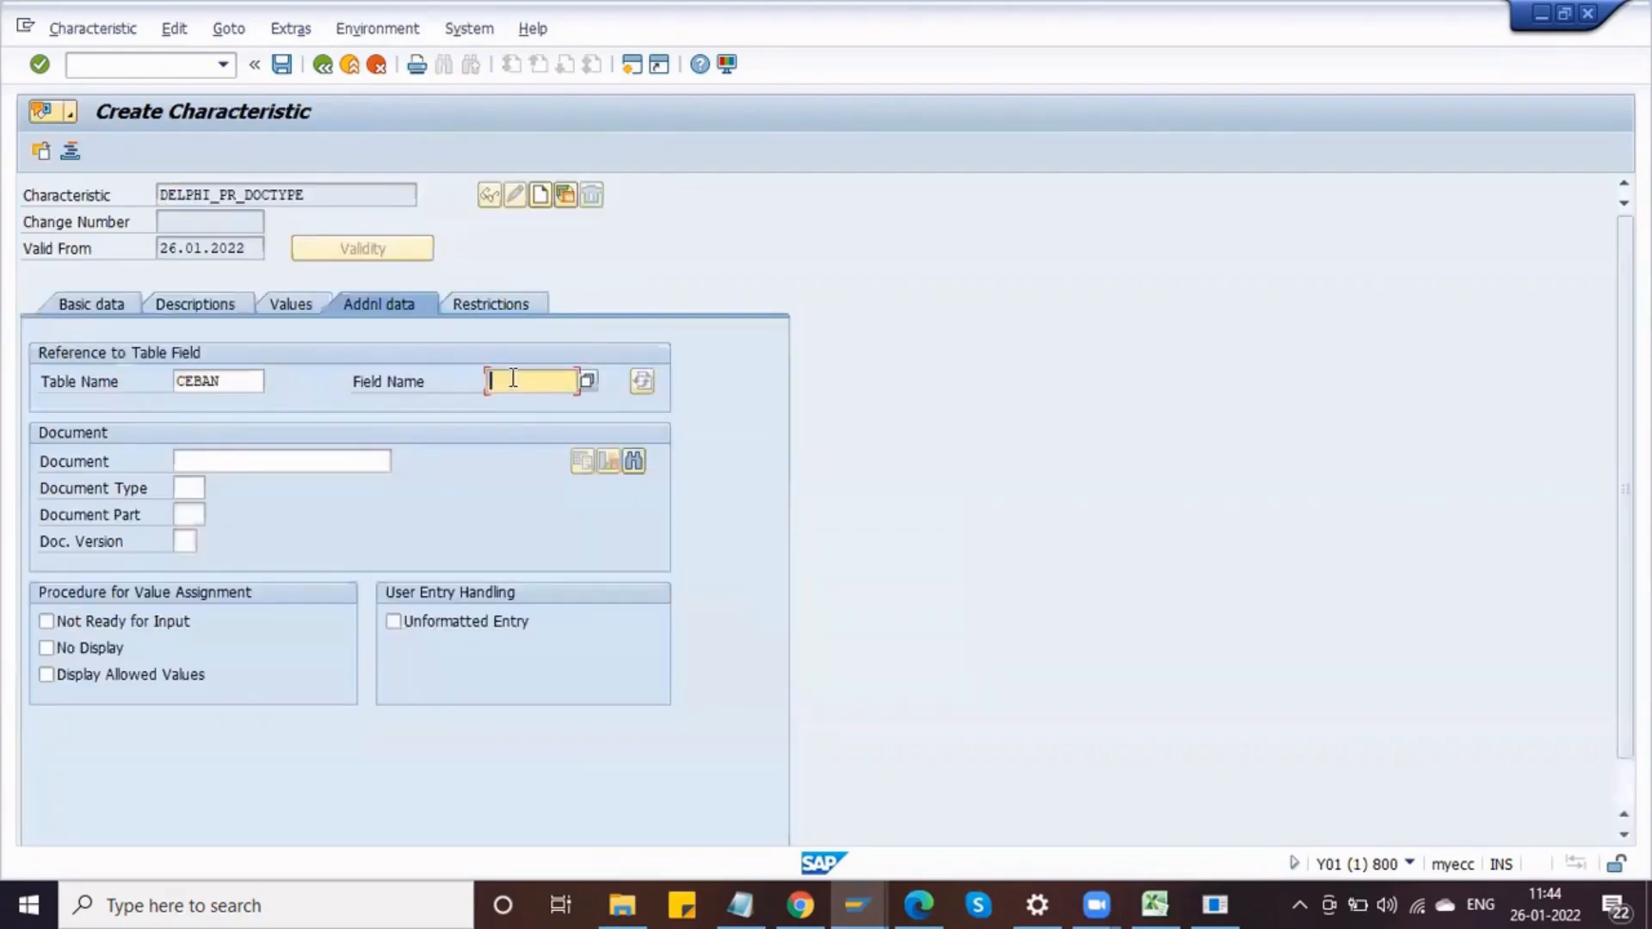
key(alt+Tab)
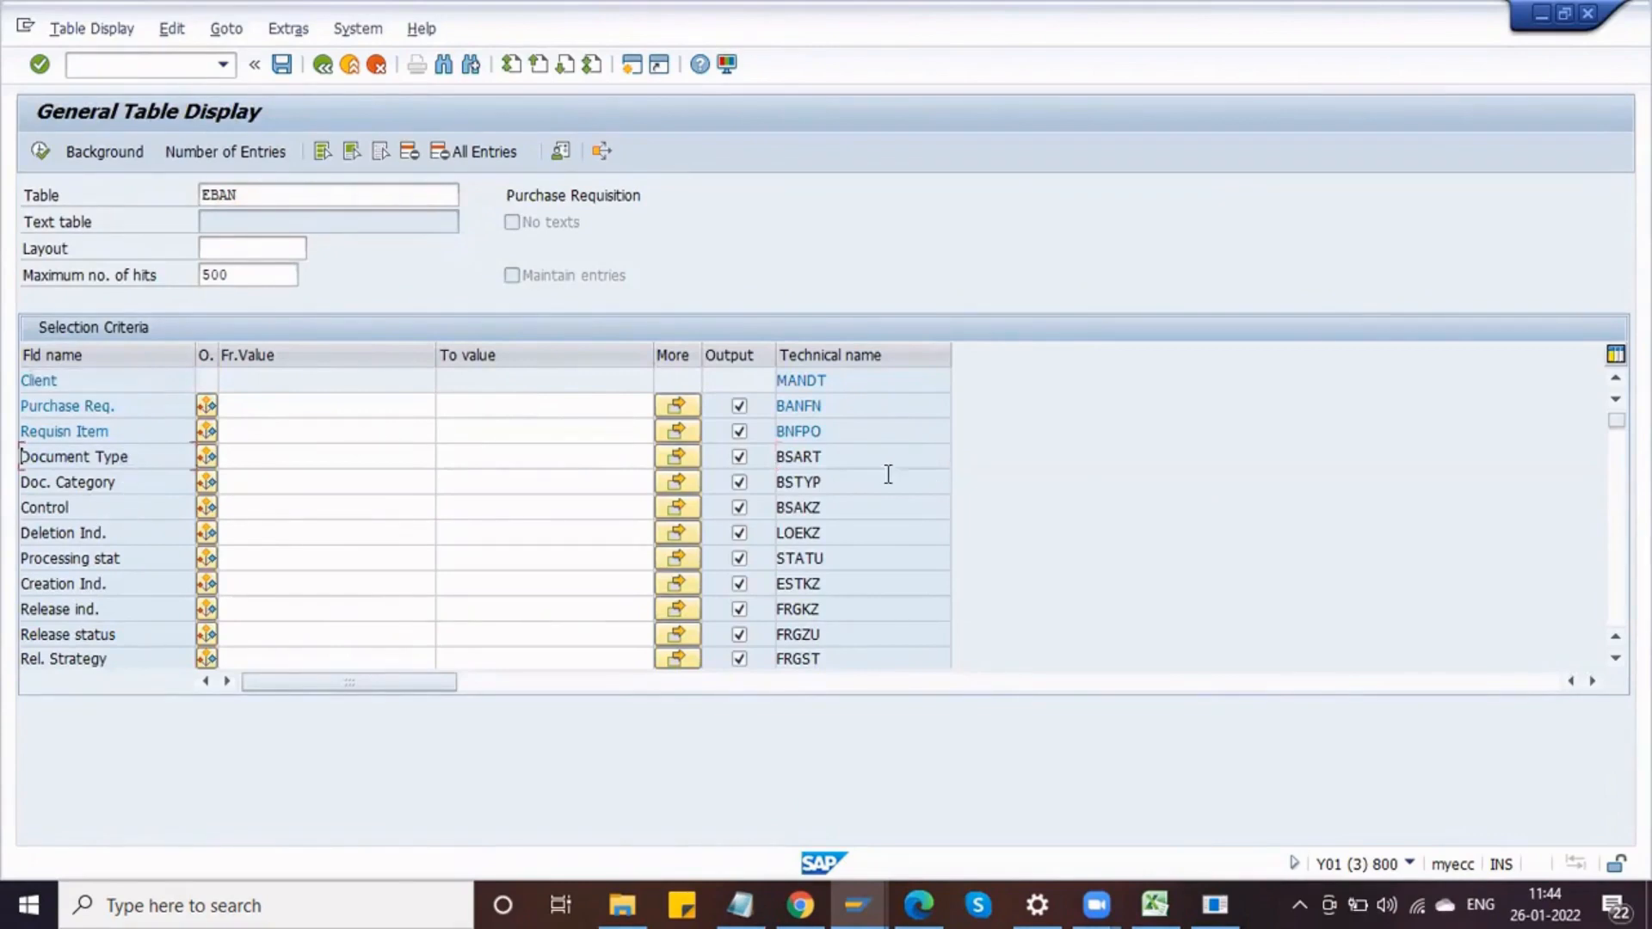
click(834, 456)
drag(835, 456, 774, 458)
key(alt+Tab)
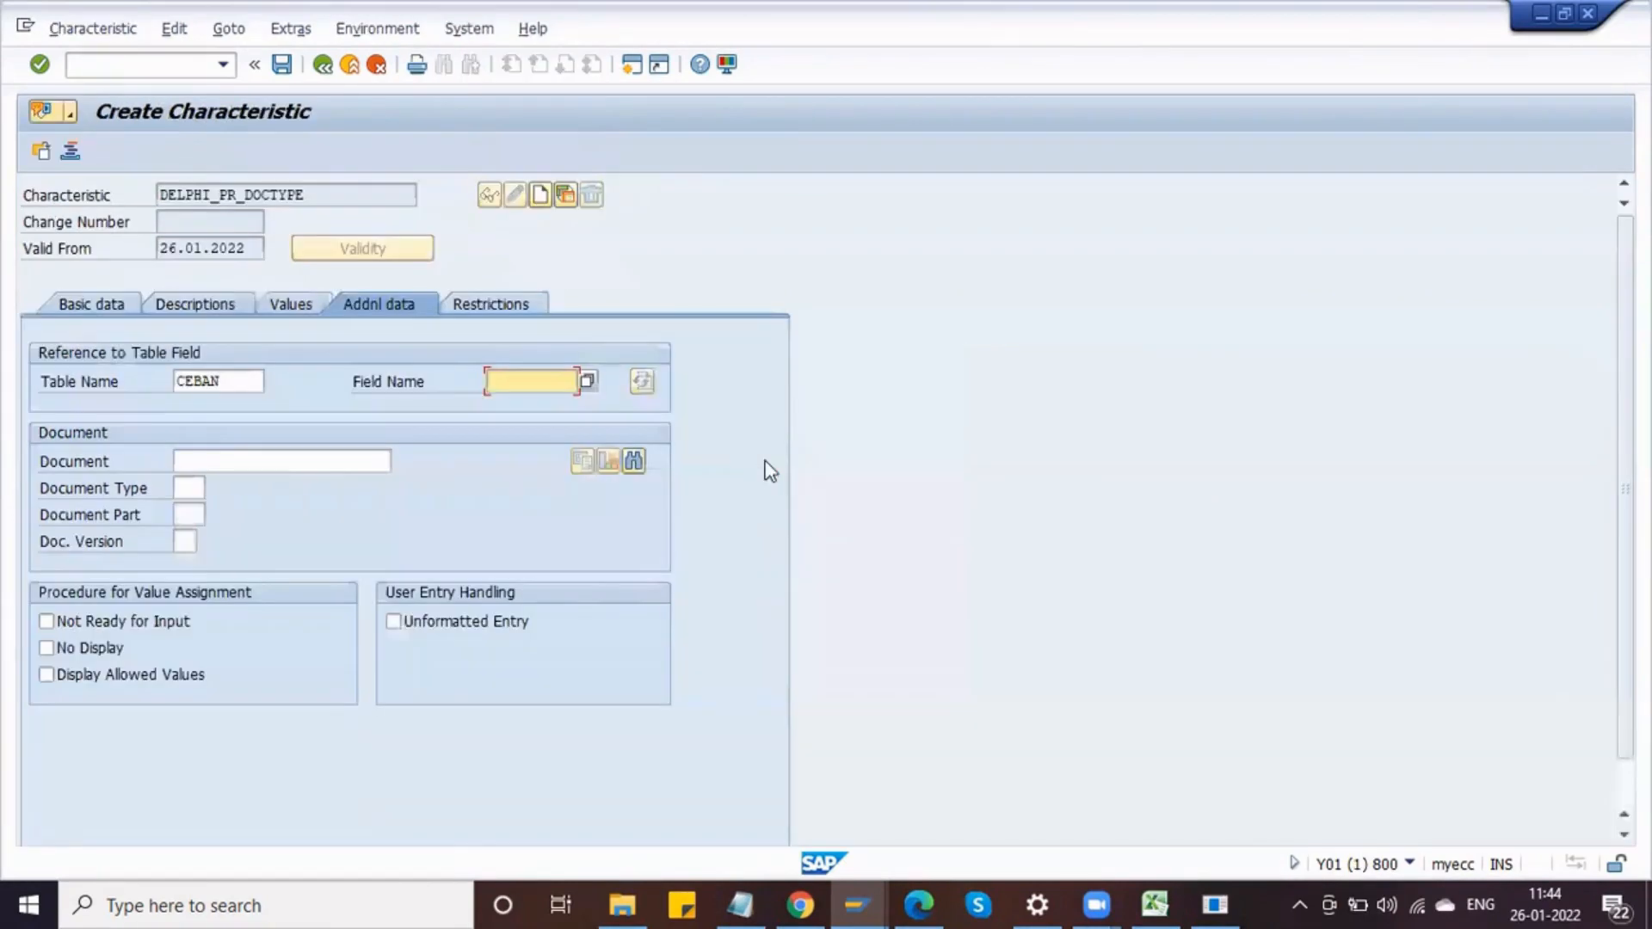
text(BSART)
key(Return)
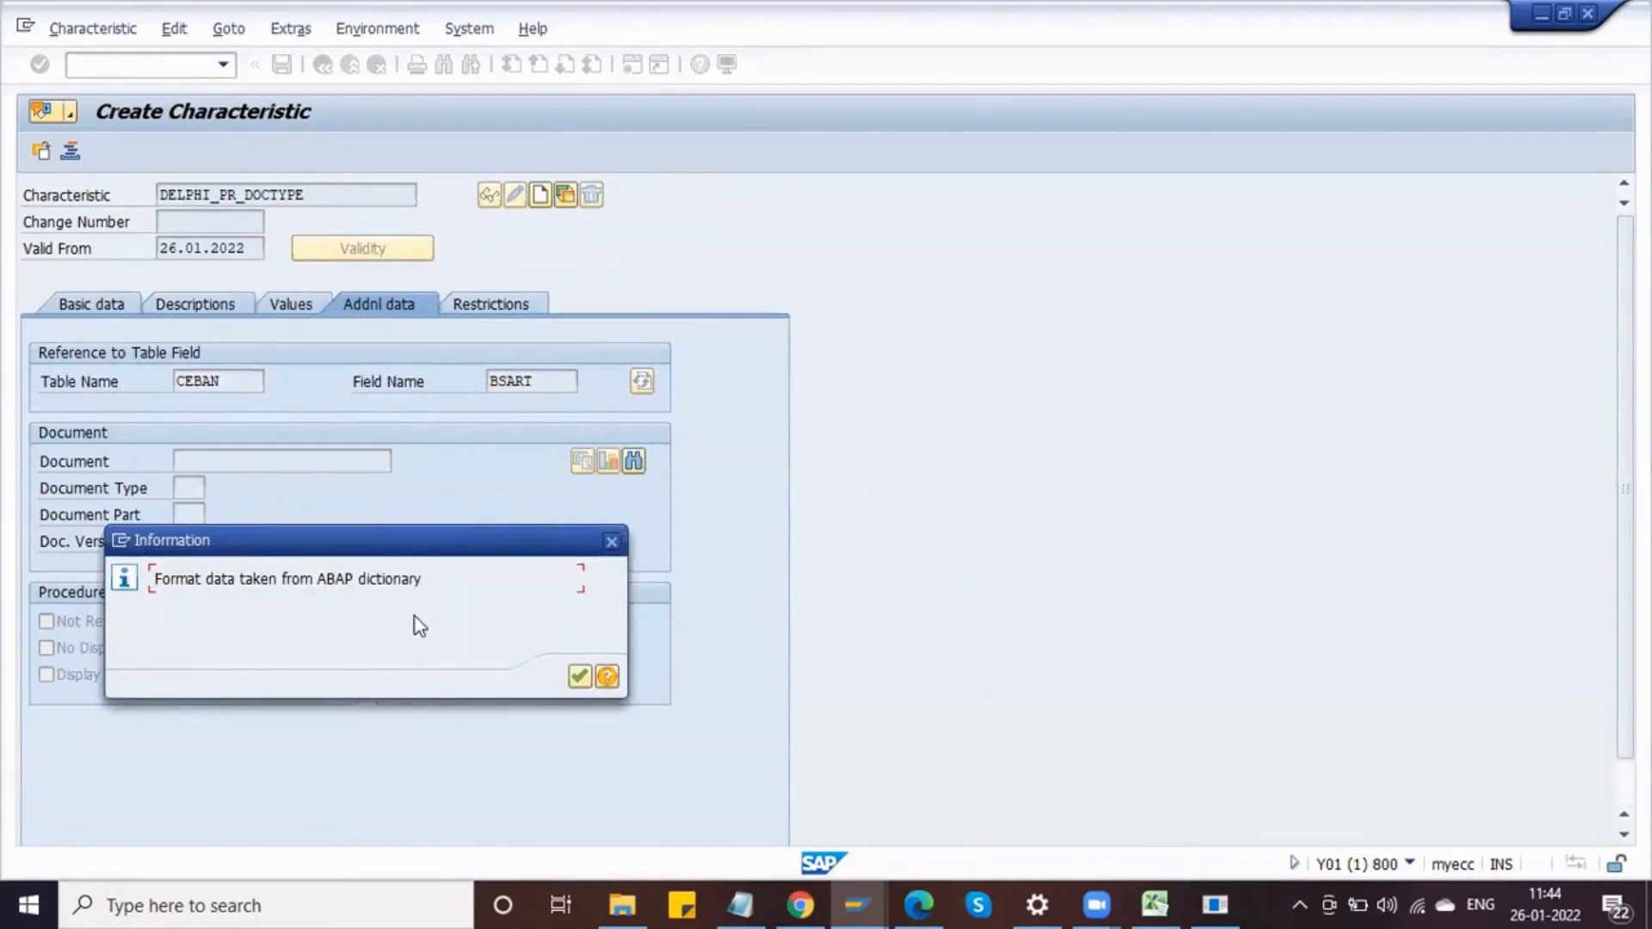
key(Return)
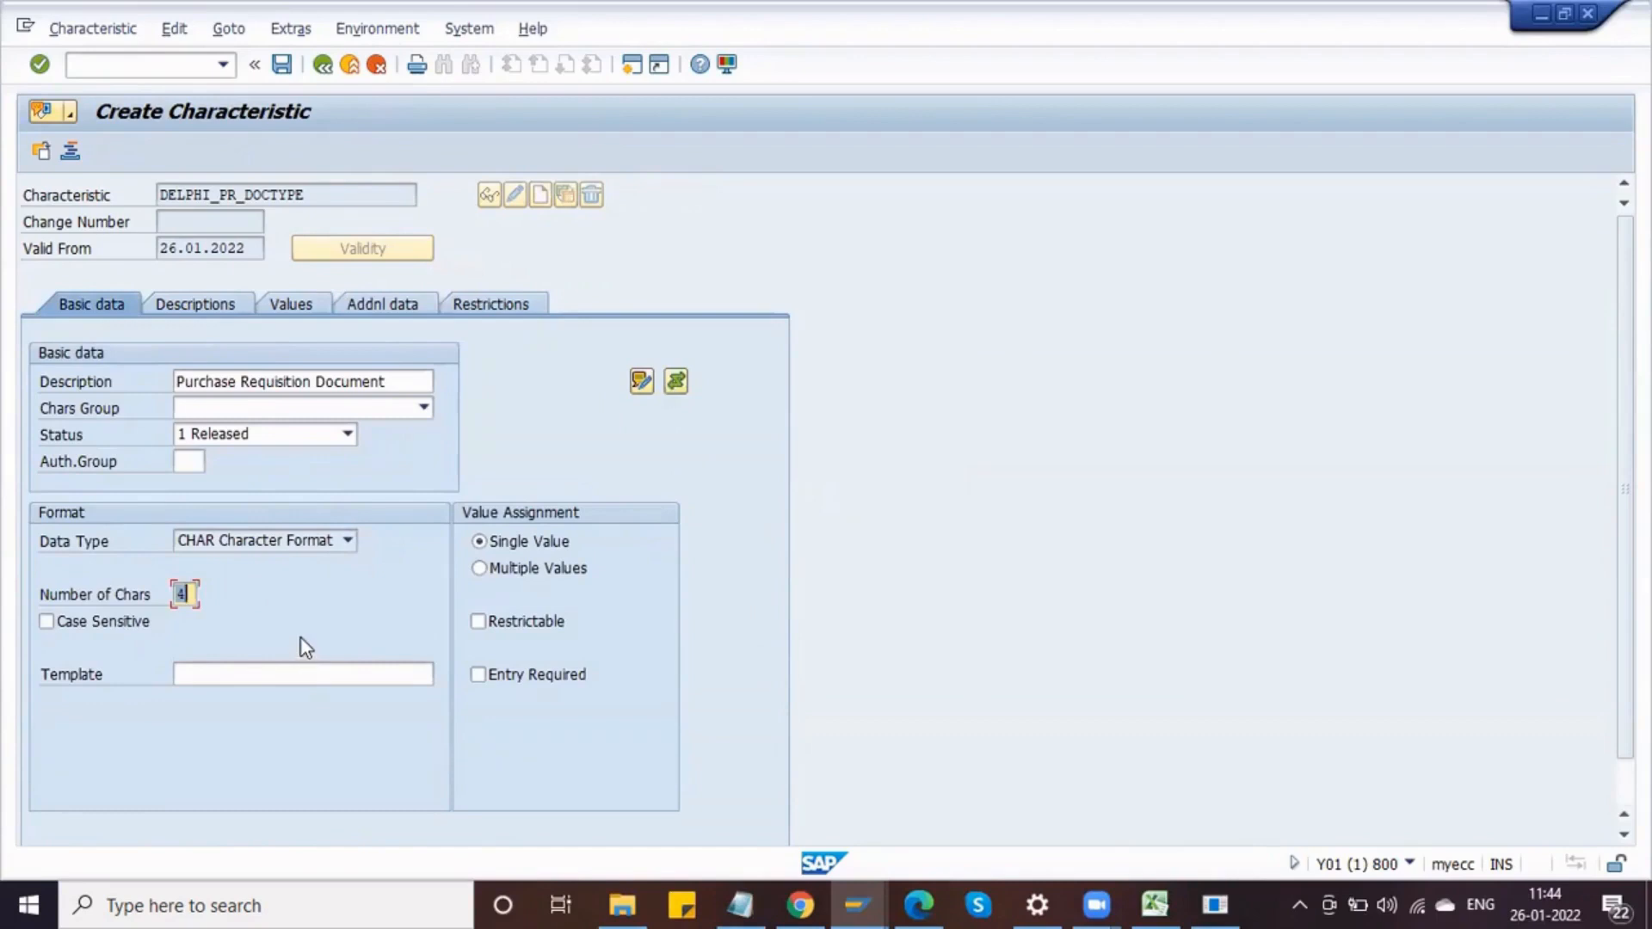
Step: Run transaction SE11 and display database table EBAN
key(alt+Tab)
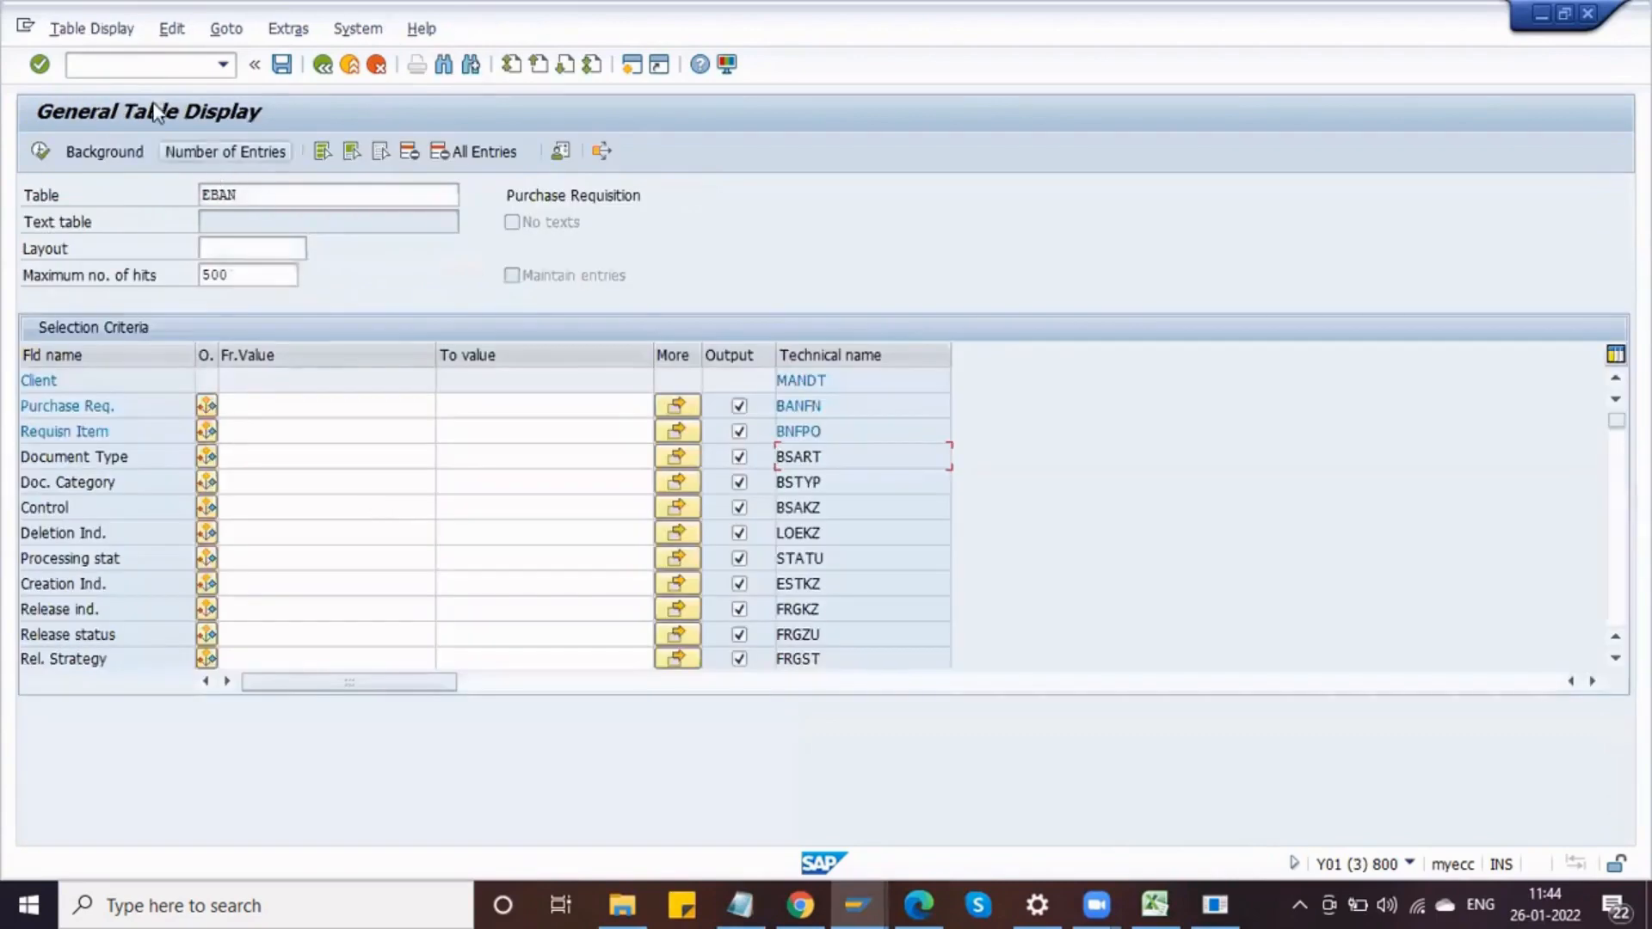
click(149, 66)
text(/NSE11)
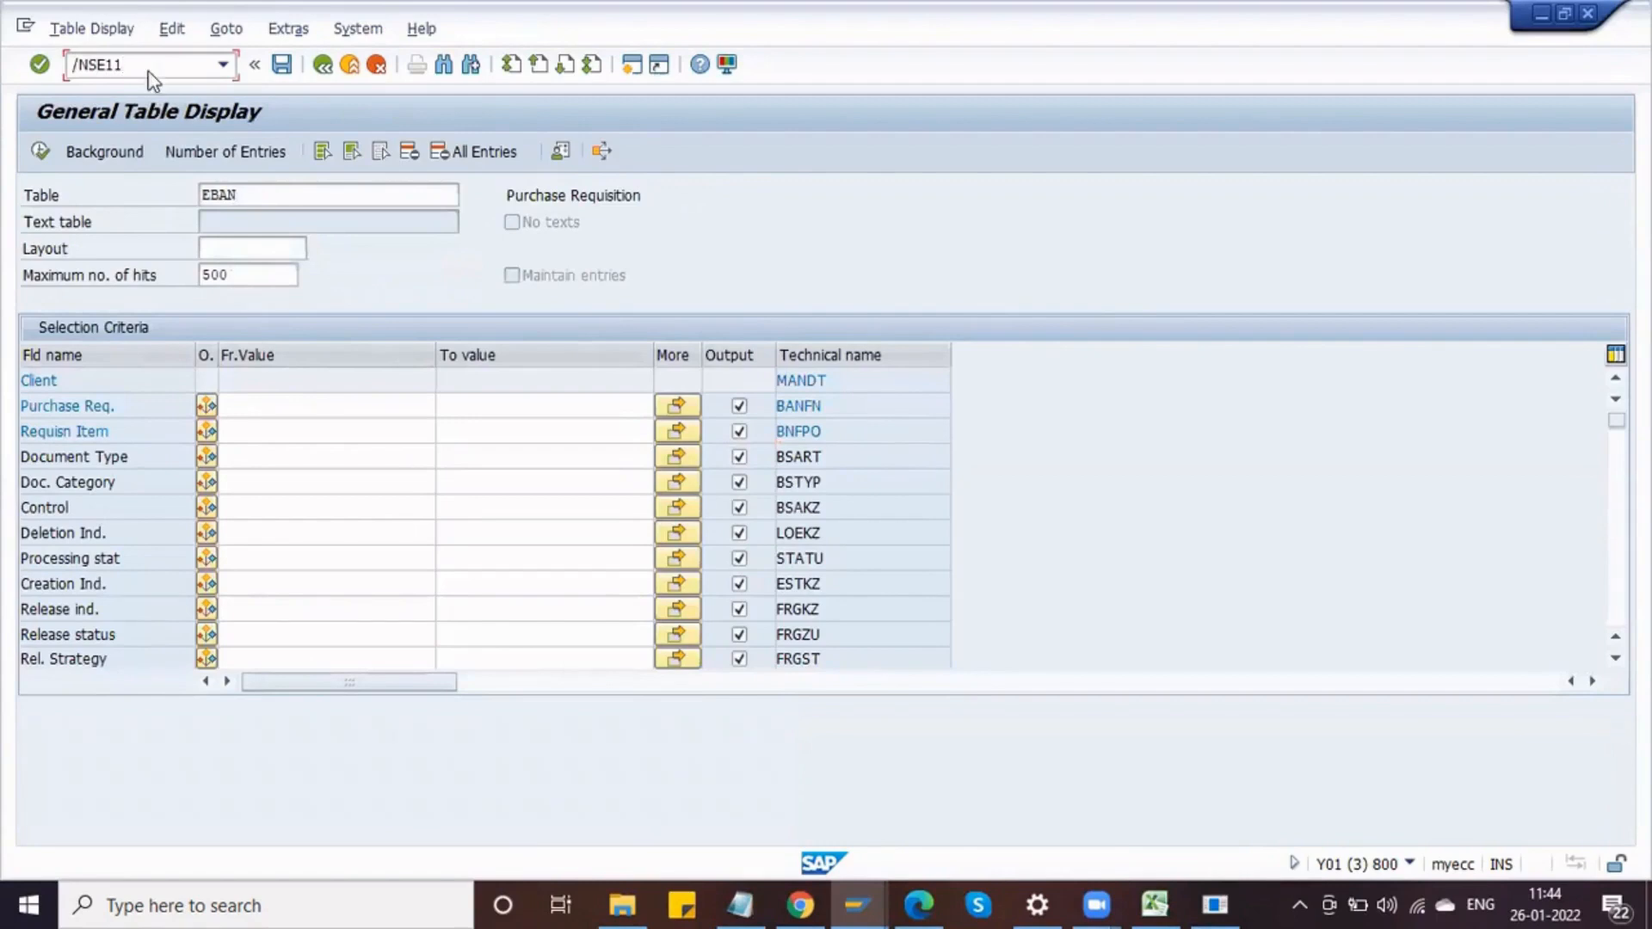
key(Return)
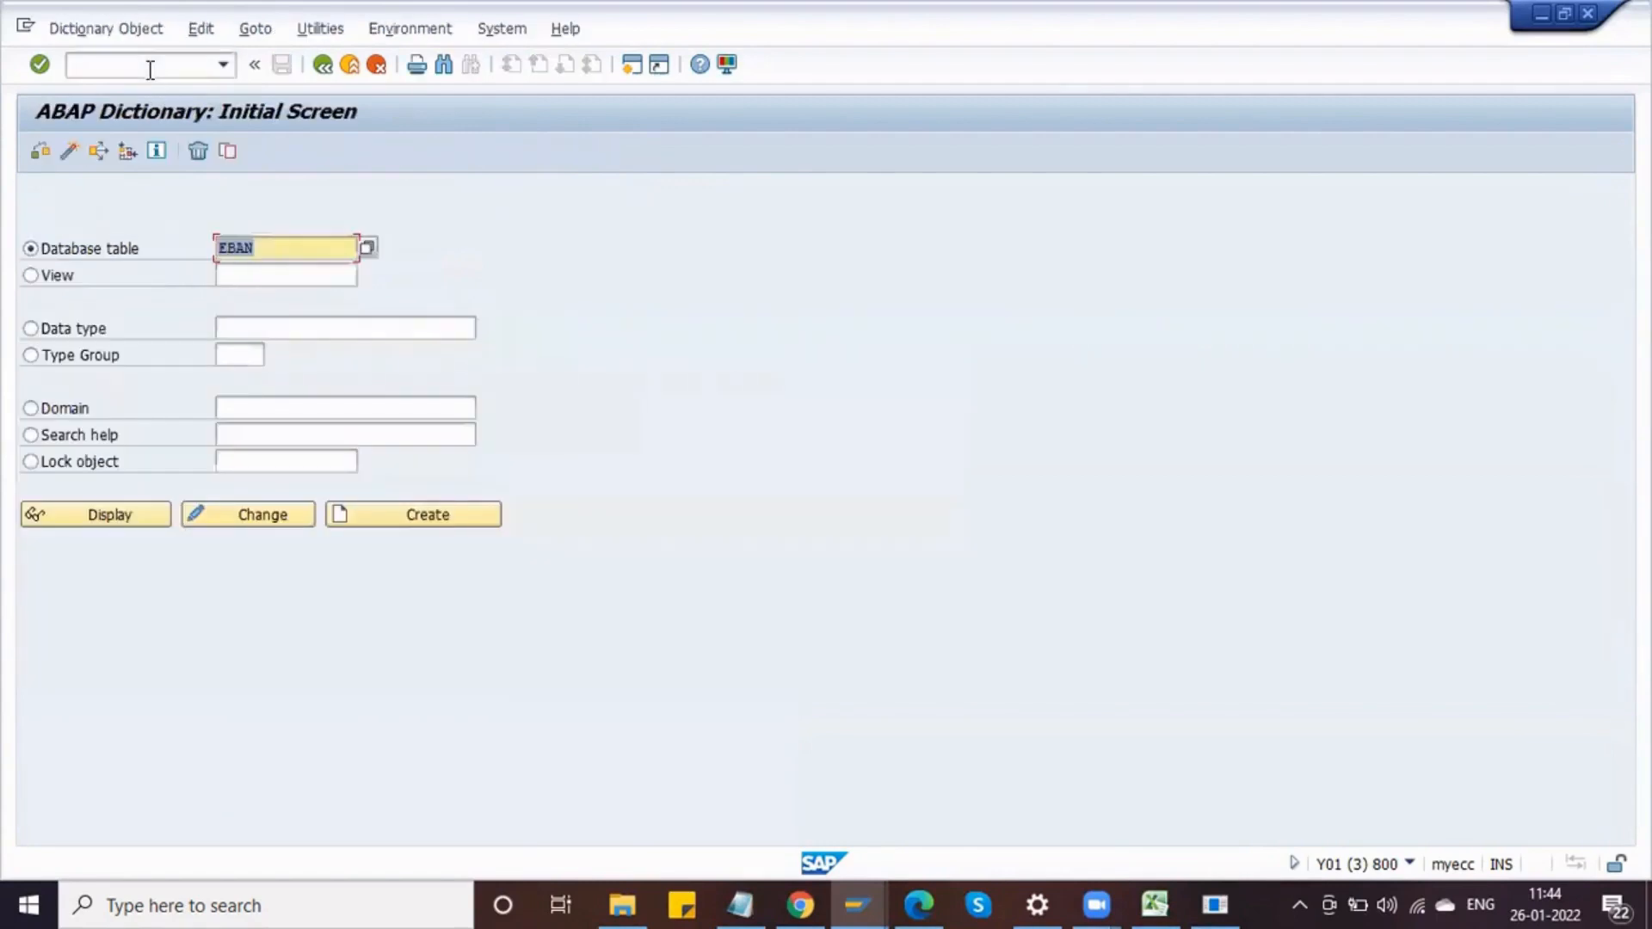
click(122, 514)
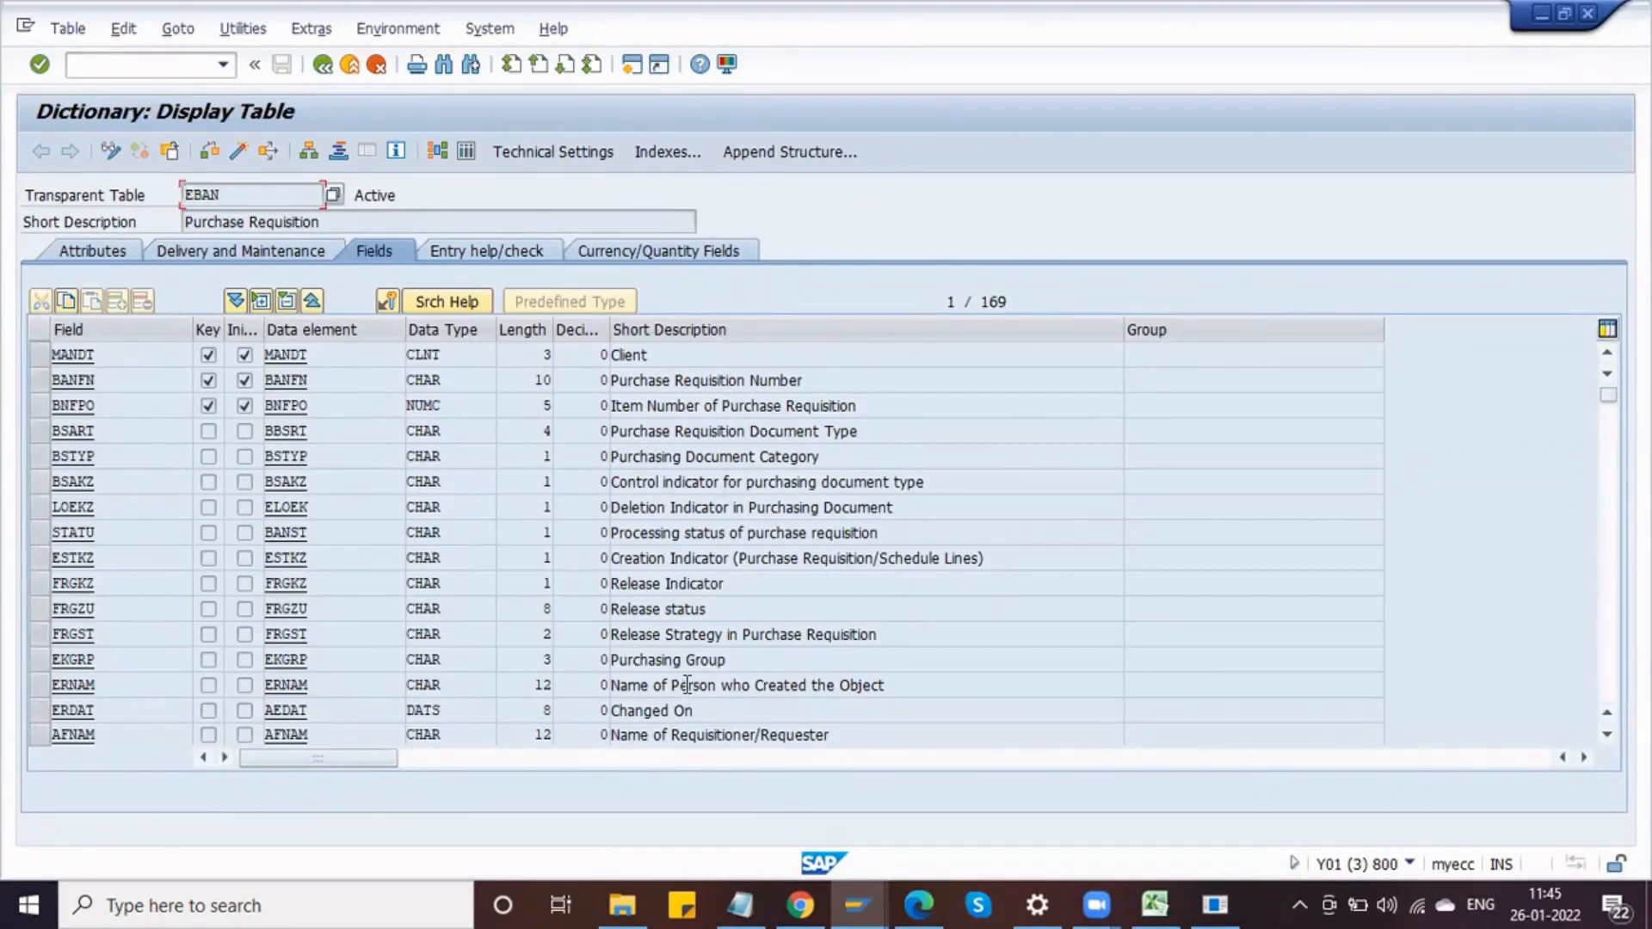
Step: Examine the BSART field's data element, data type and length in table EBAN
scroll(688, 685, down, 1)
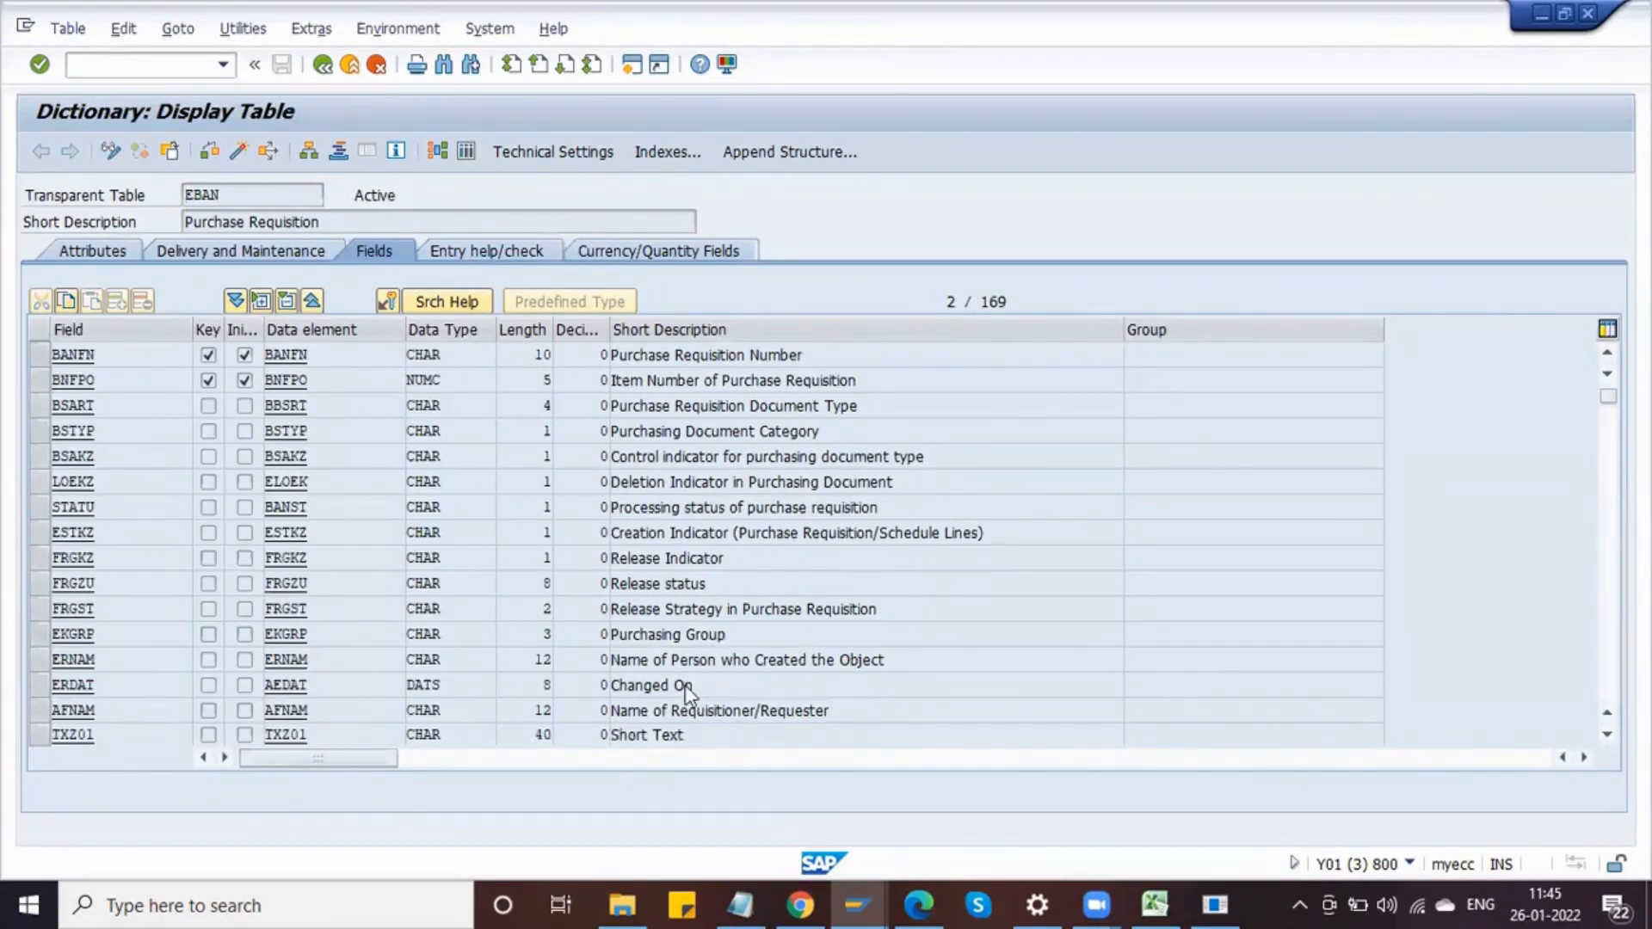
scroll(687, 685, down, 7)
scroll(688, 685, up, 8)
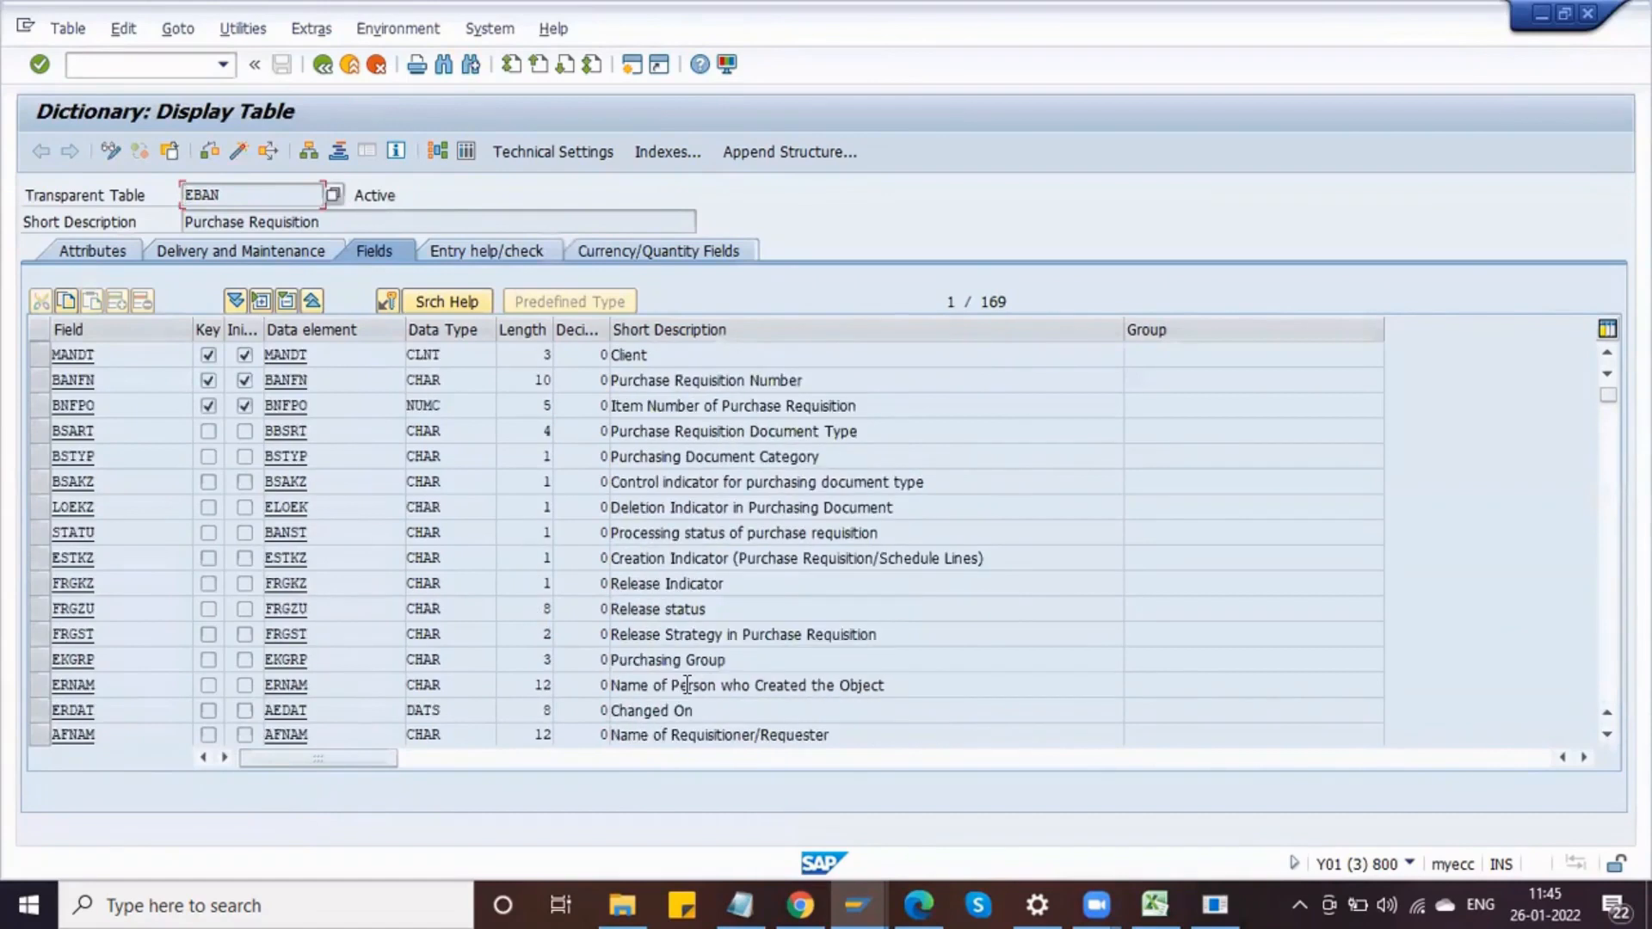
drag(883, 432, 630, 442)
click(630, 443)
drag(473, 457, 406, 453)
click(406, 453)
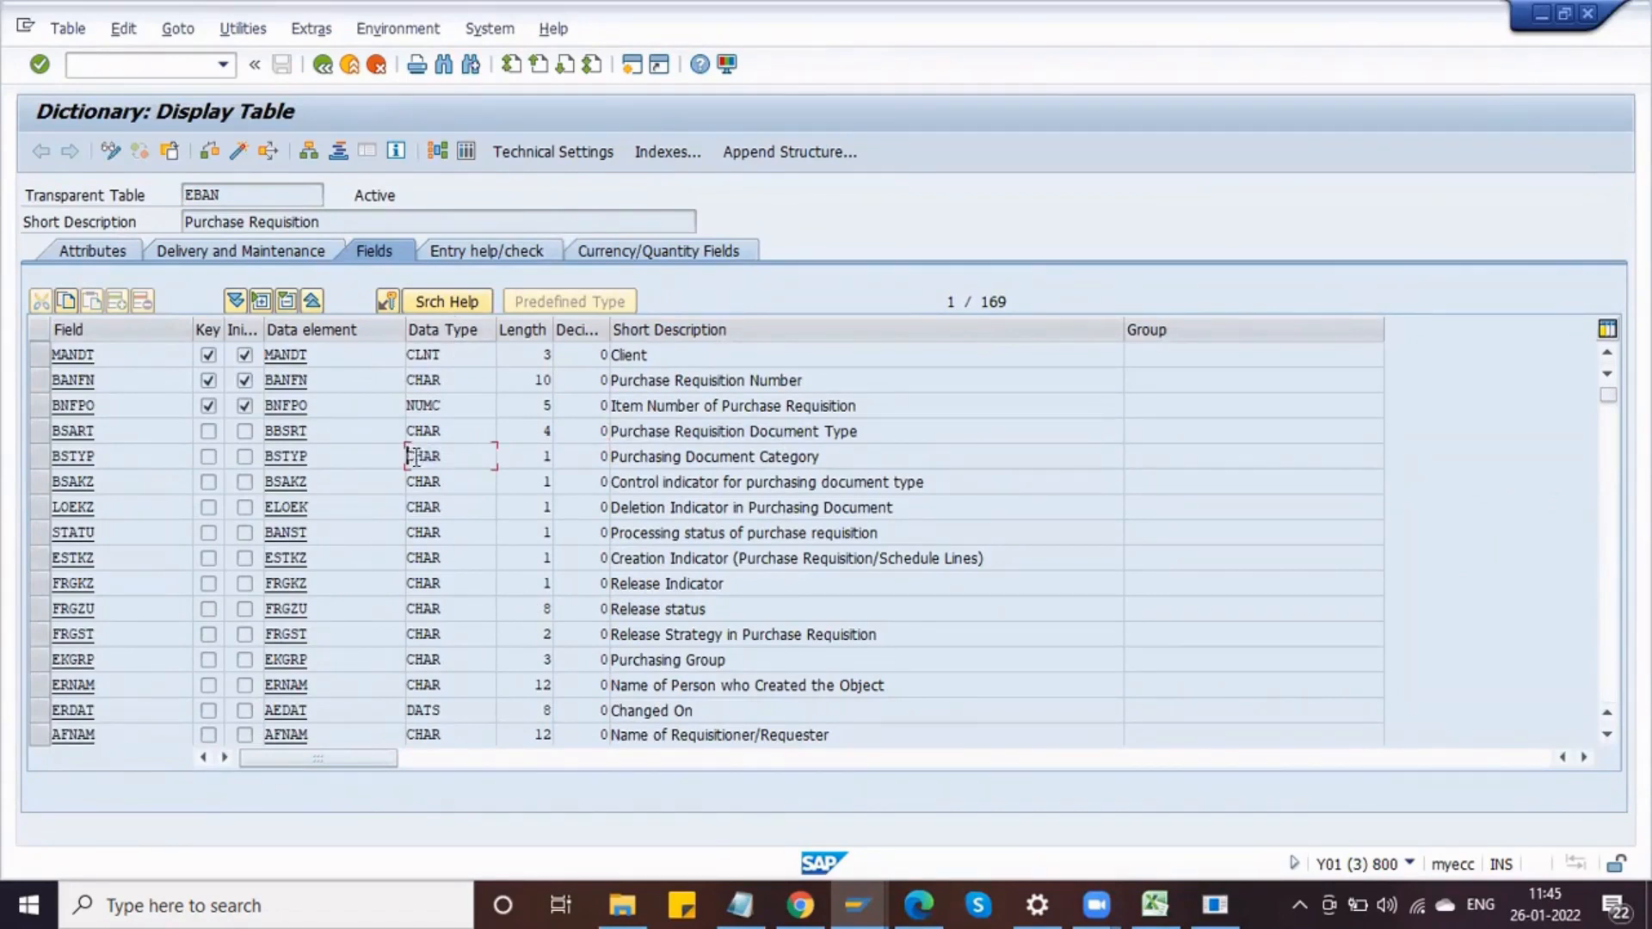
click(462, 428)
drag(462, 428, 405, 430)
click(402, 430)
click(547, 430)
key(alt+Tab)
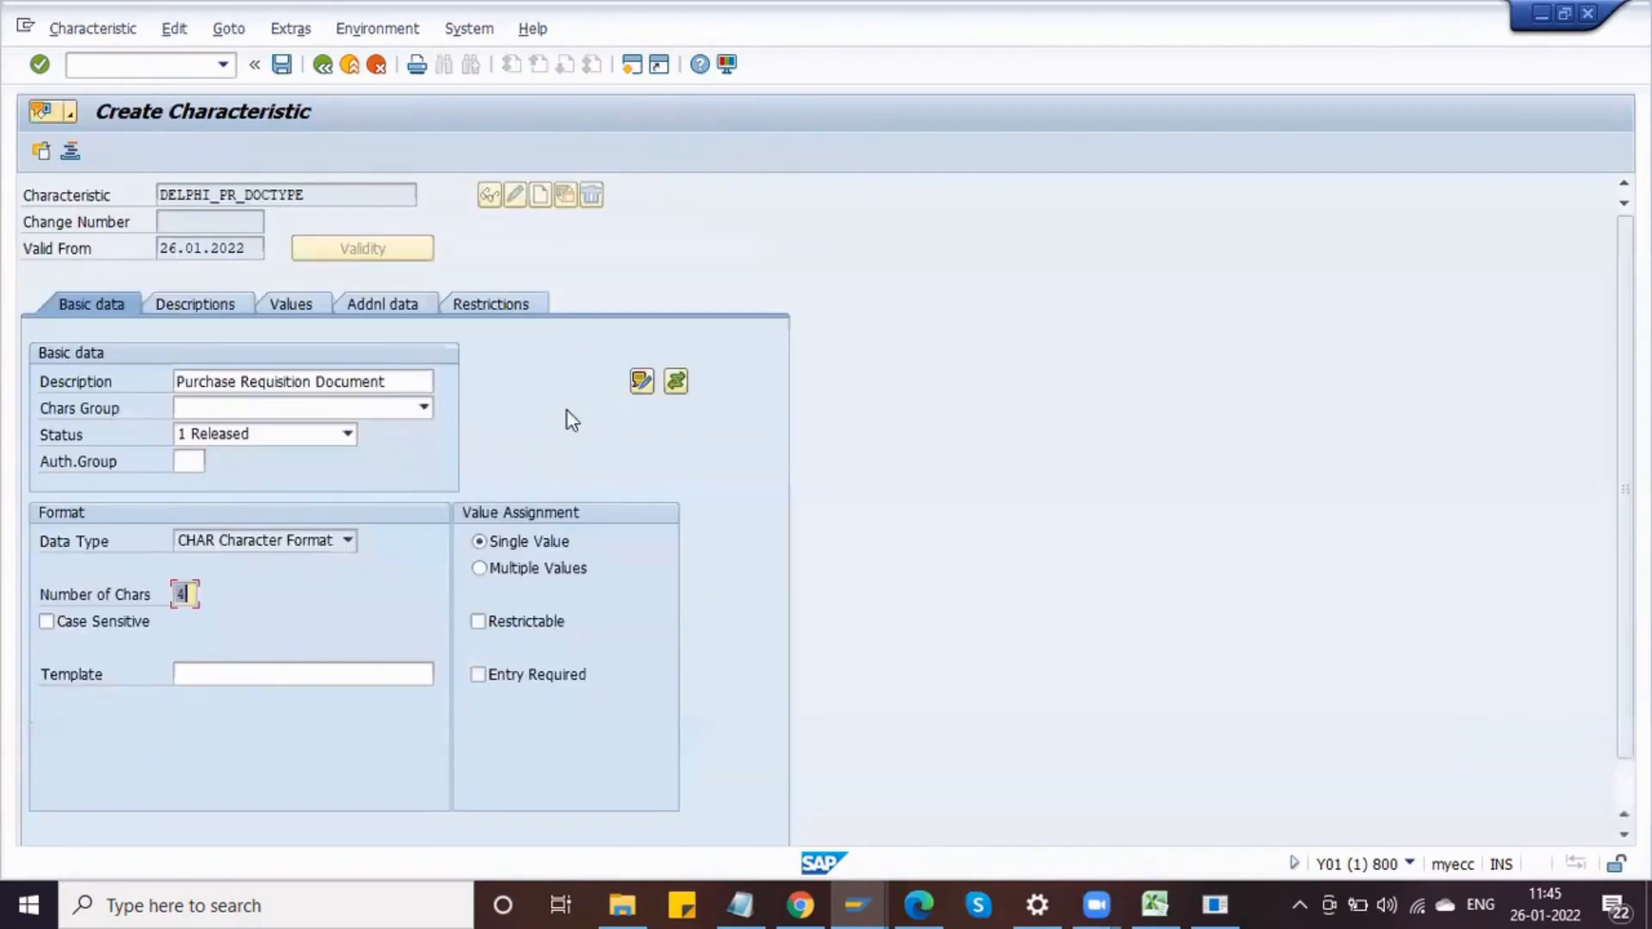
Step: Compare the characteristic's data type and number of characters with the BSART field definition
click(207, 545)
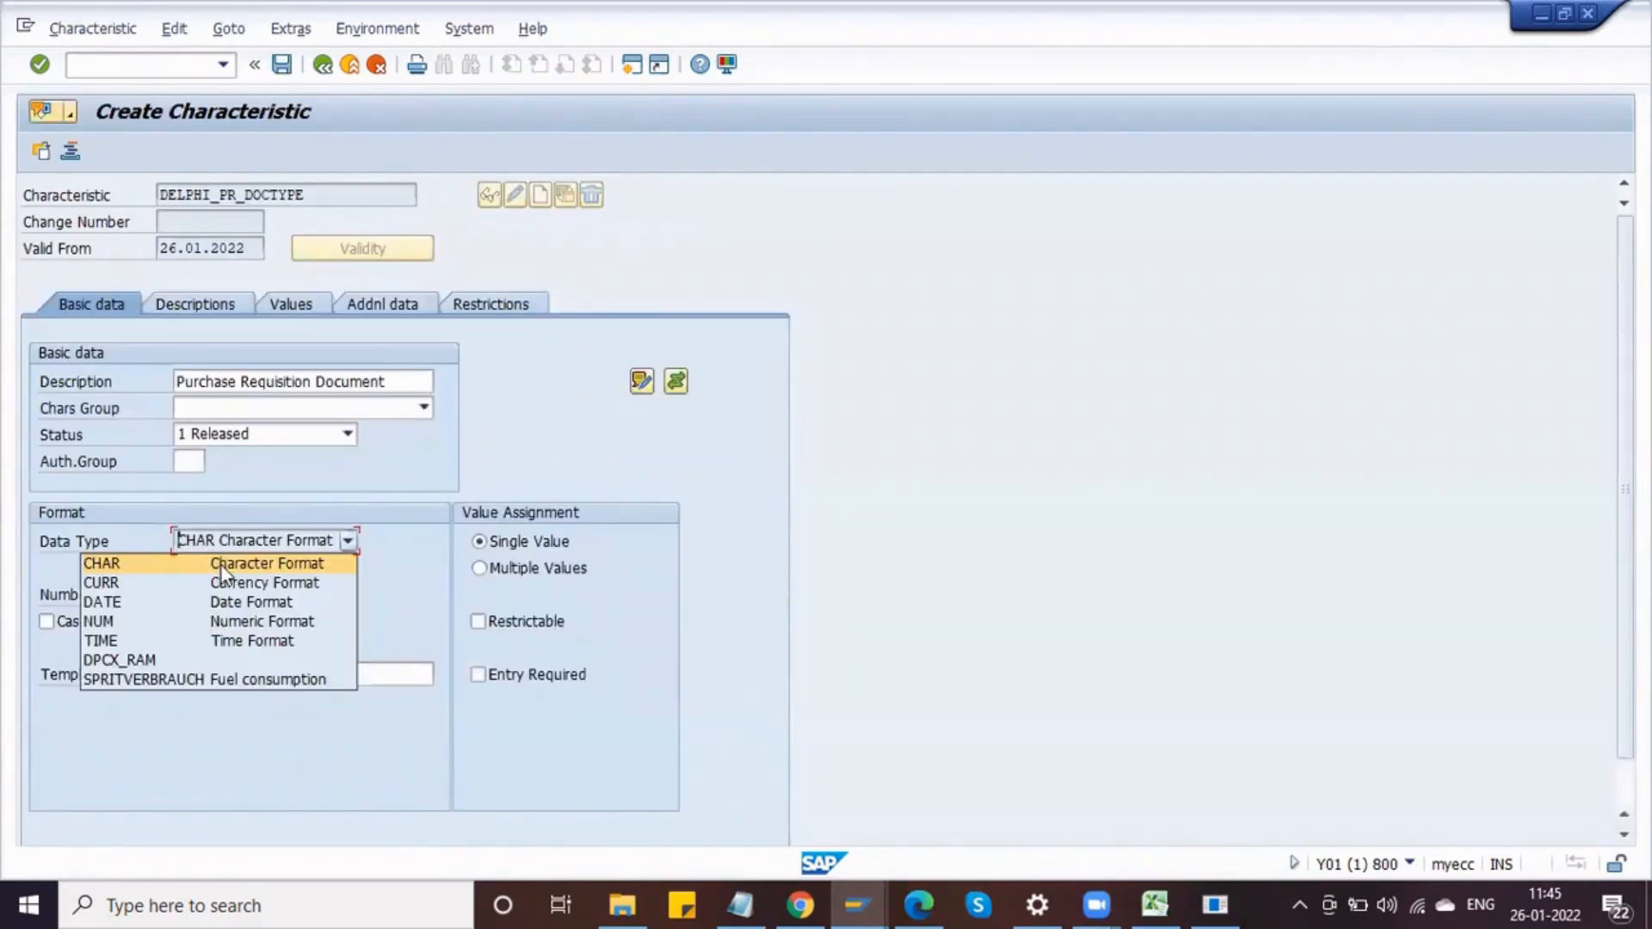
click(430, 542)
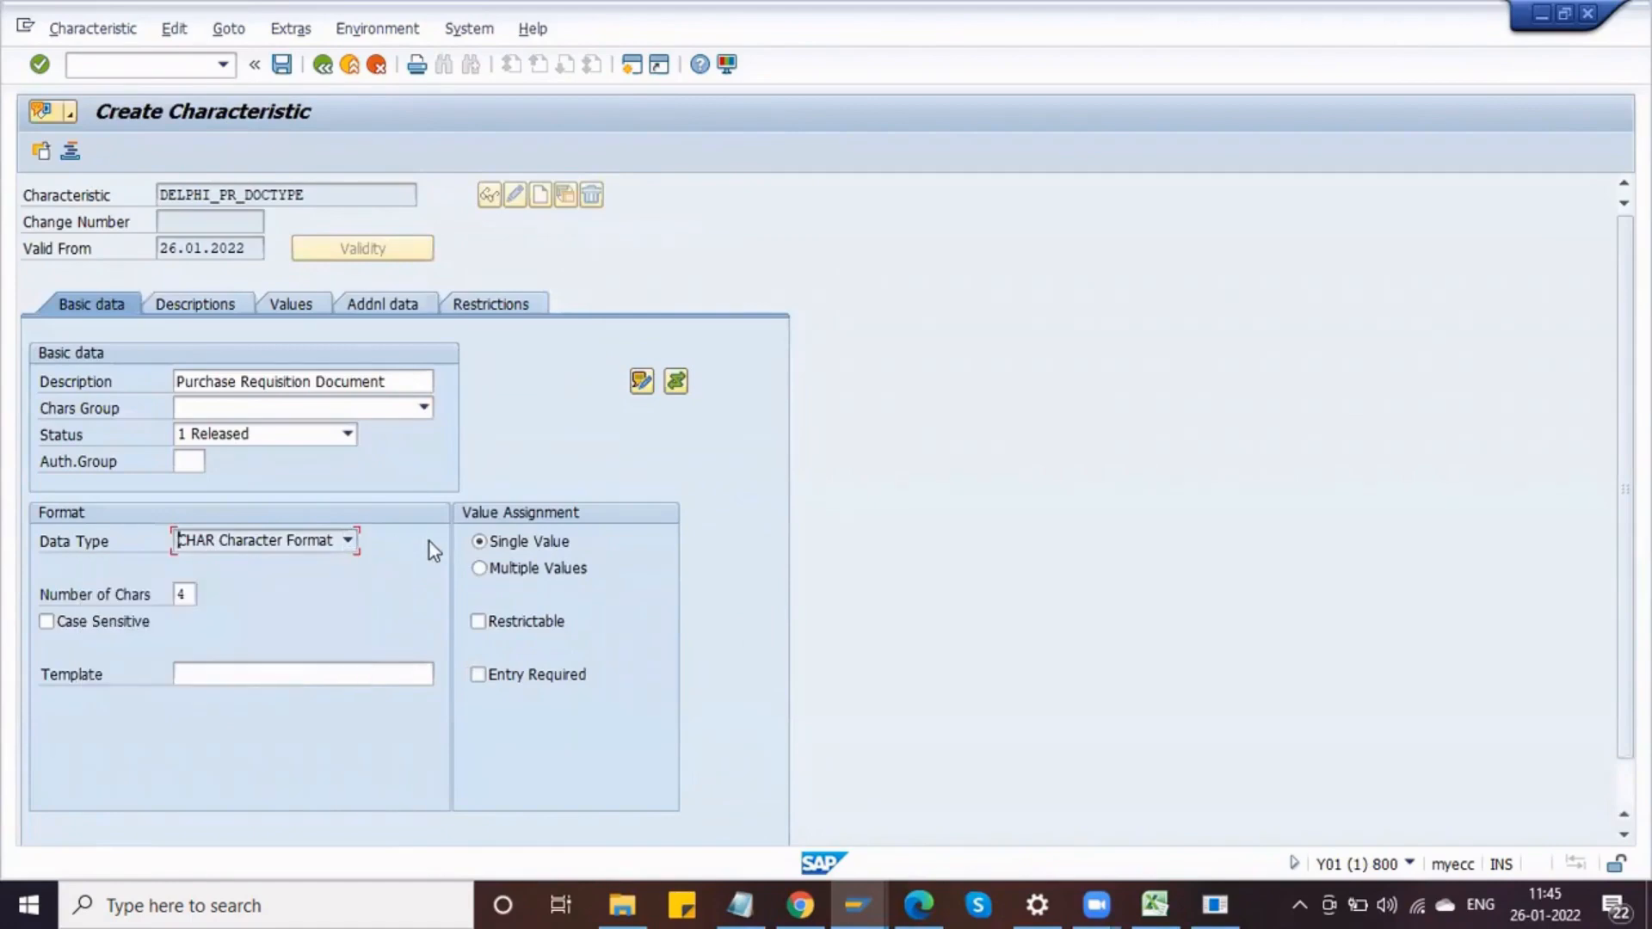
click(183, 594)
key(alt+Tab)
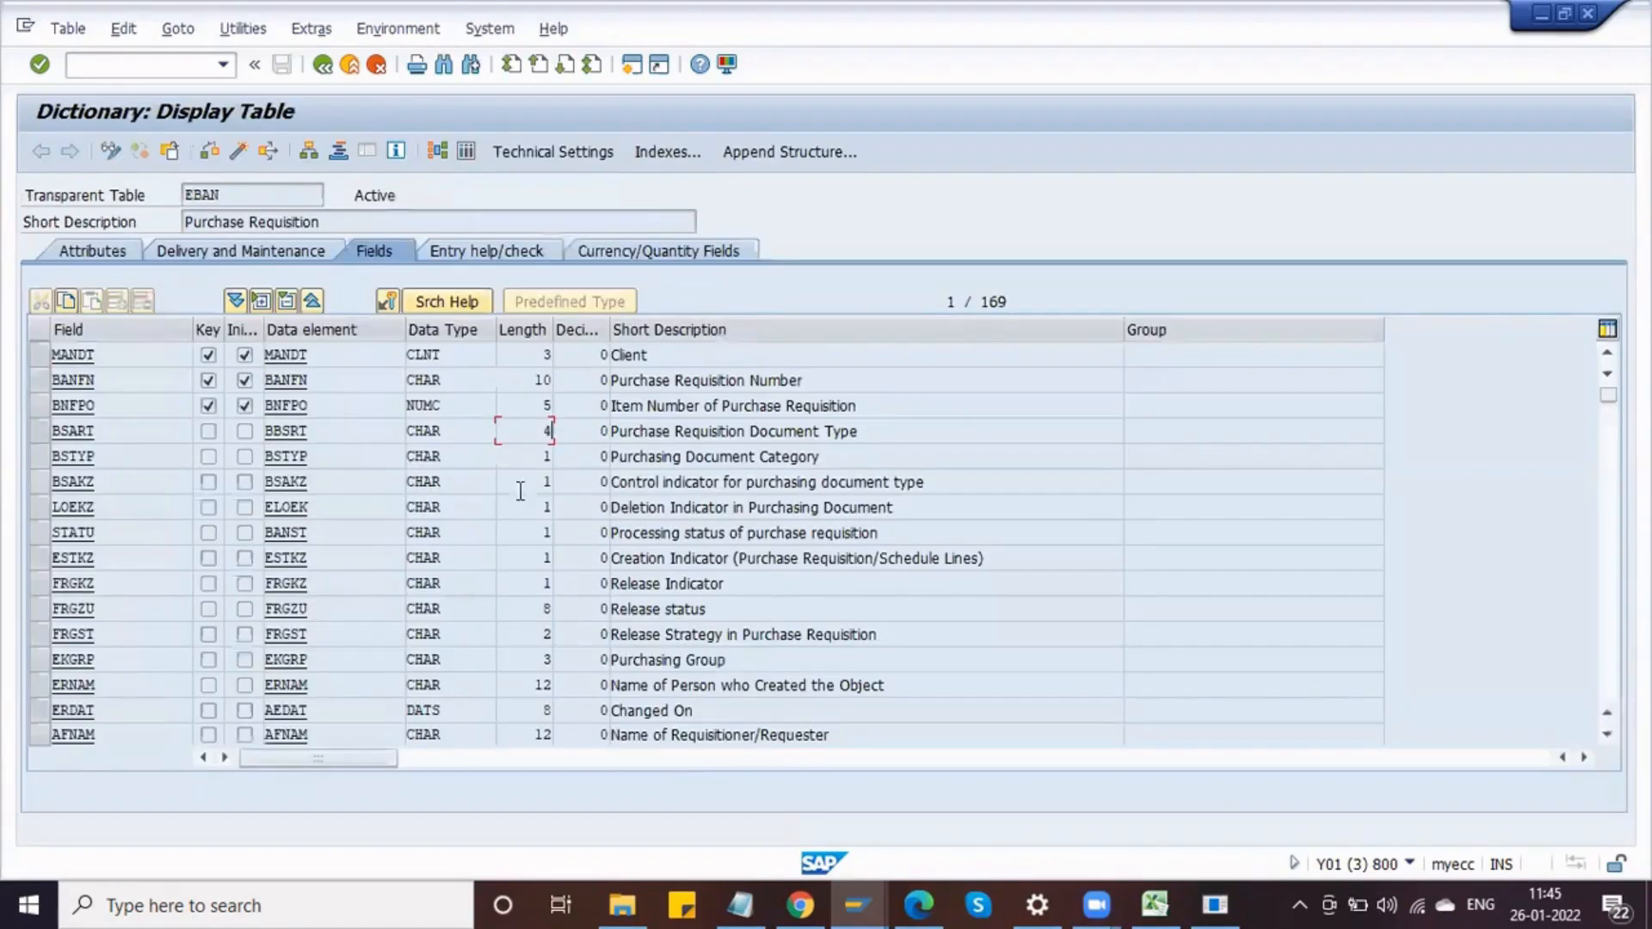
drag(531, 424, 556, 427)
key(alt+Tab)
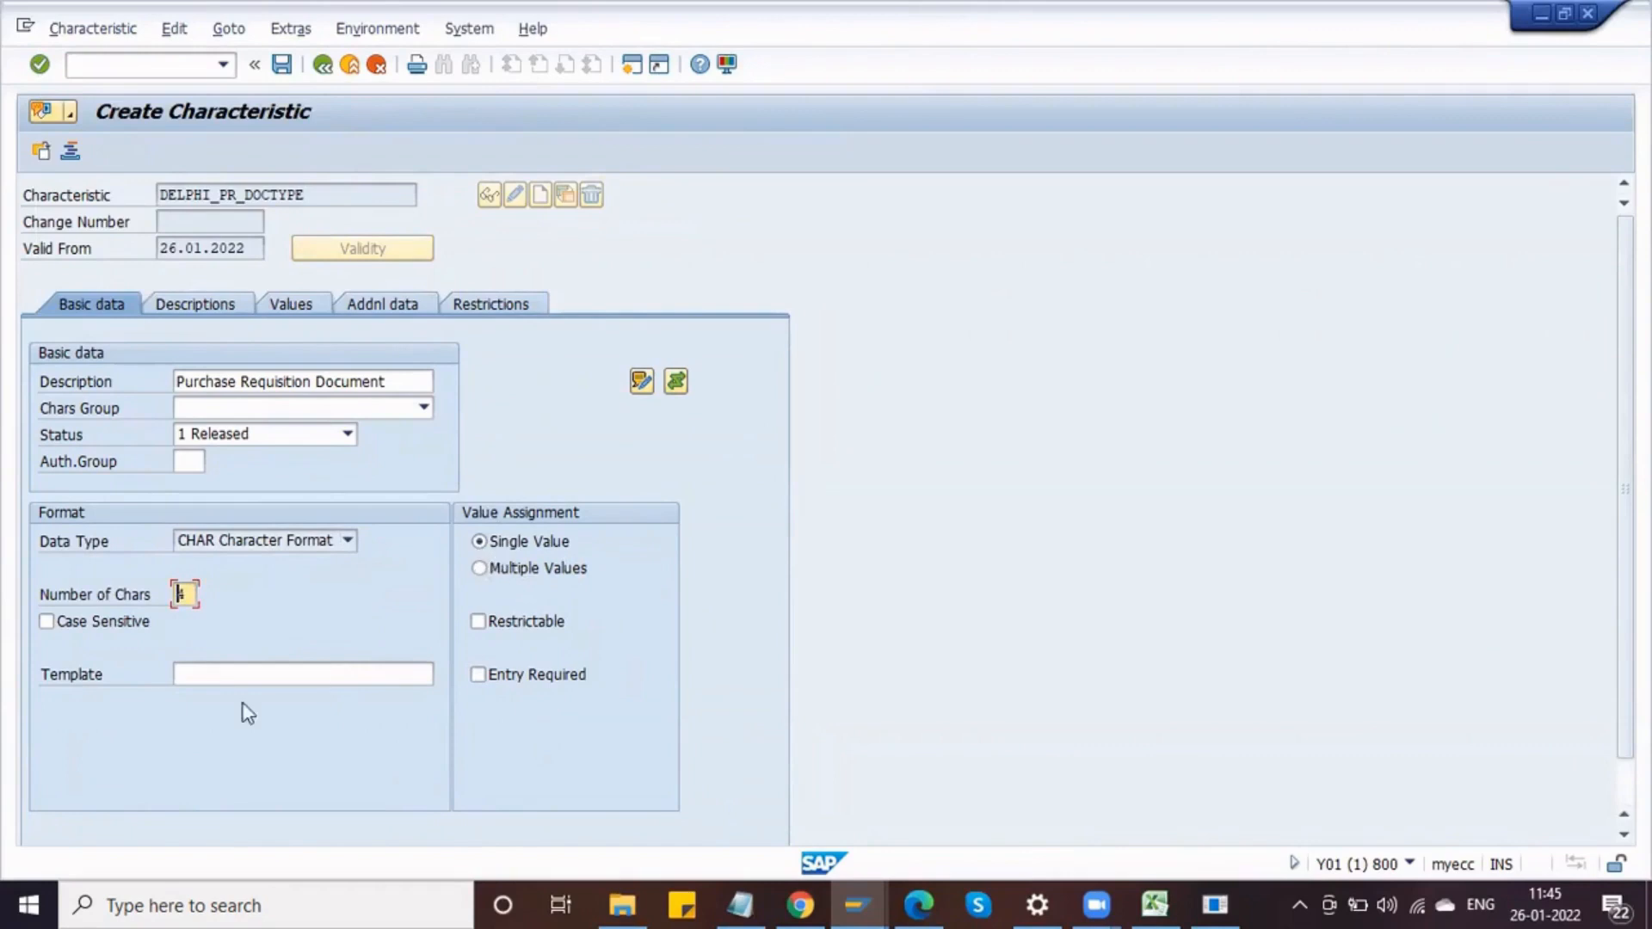
Step: Set the value assignment to Multiple Values and open the characteristic's Values tab
click(481, 543)
click(480, 543)
click(480, 569)
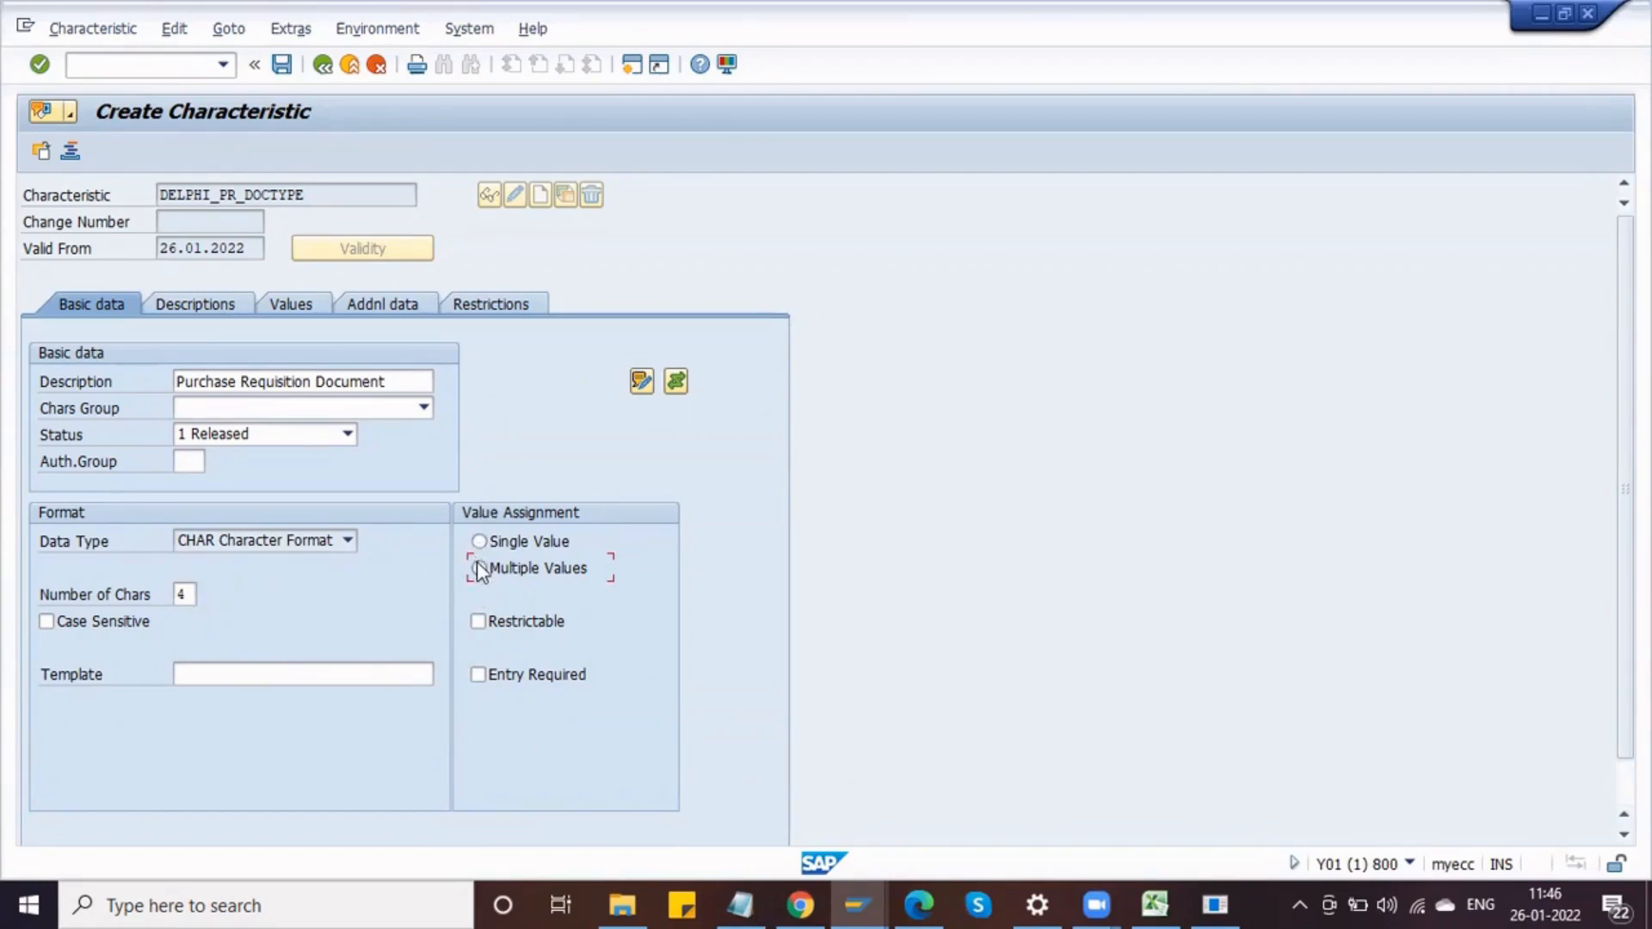
click(282, 311)
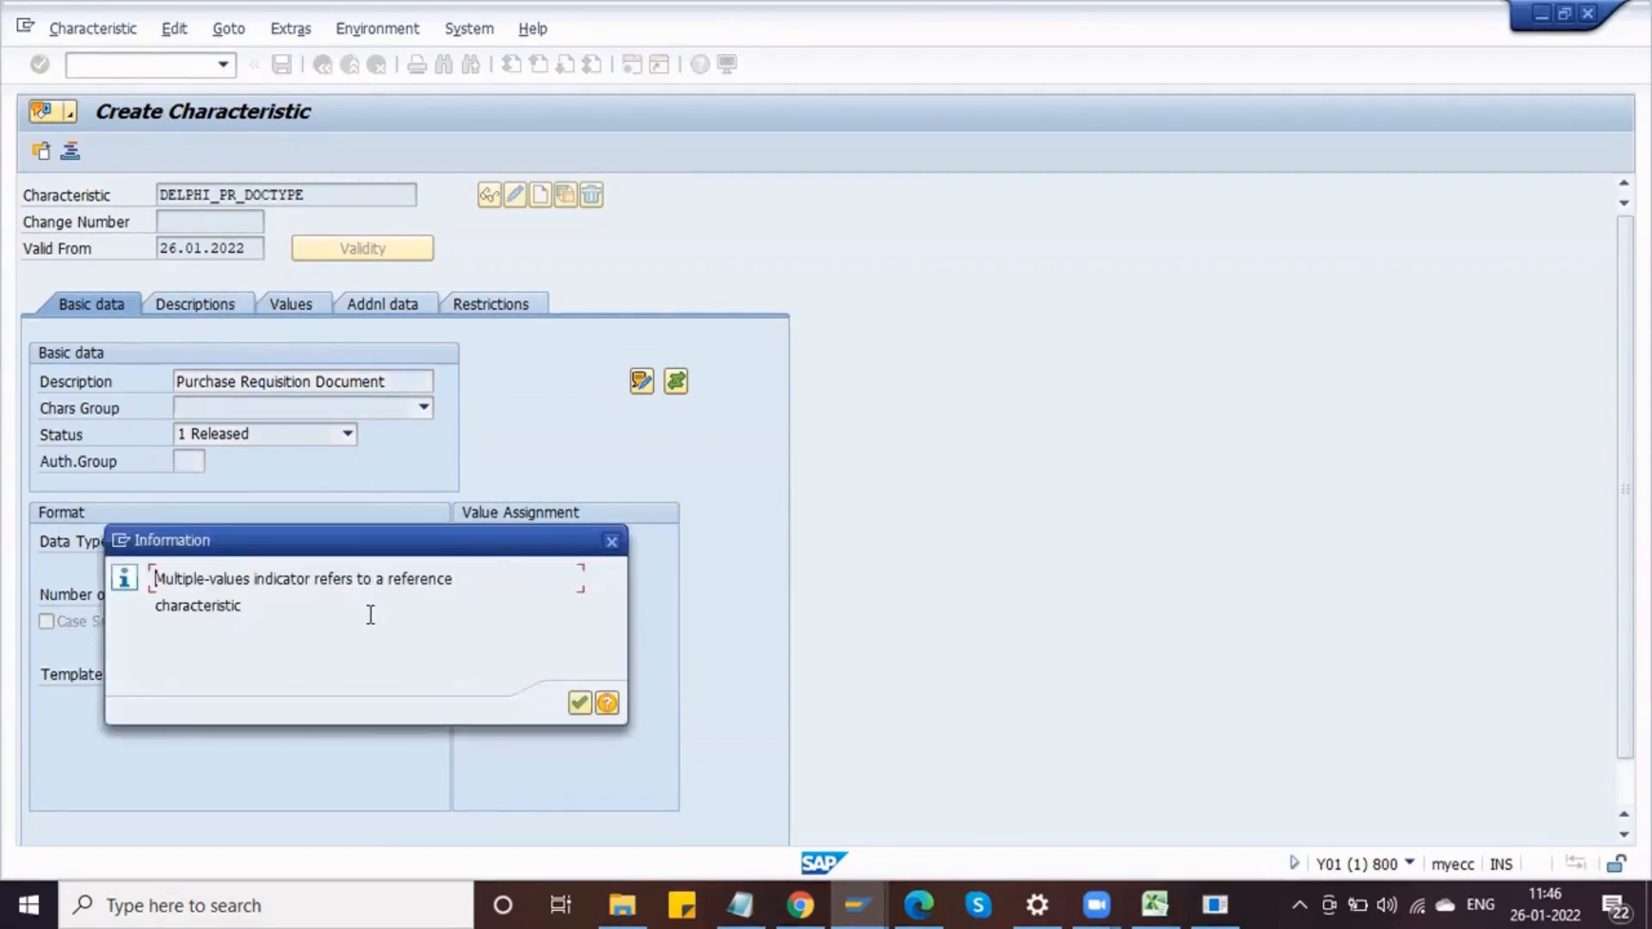
key(Return)
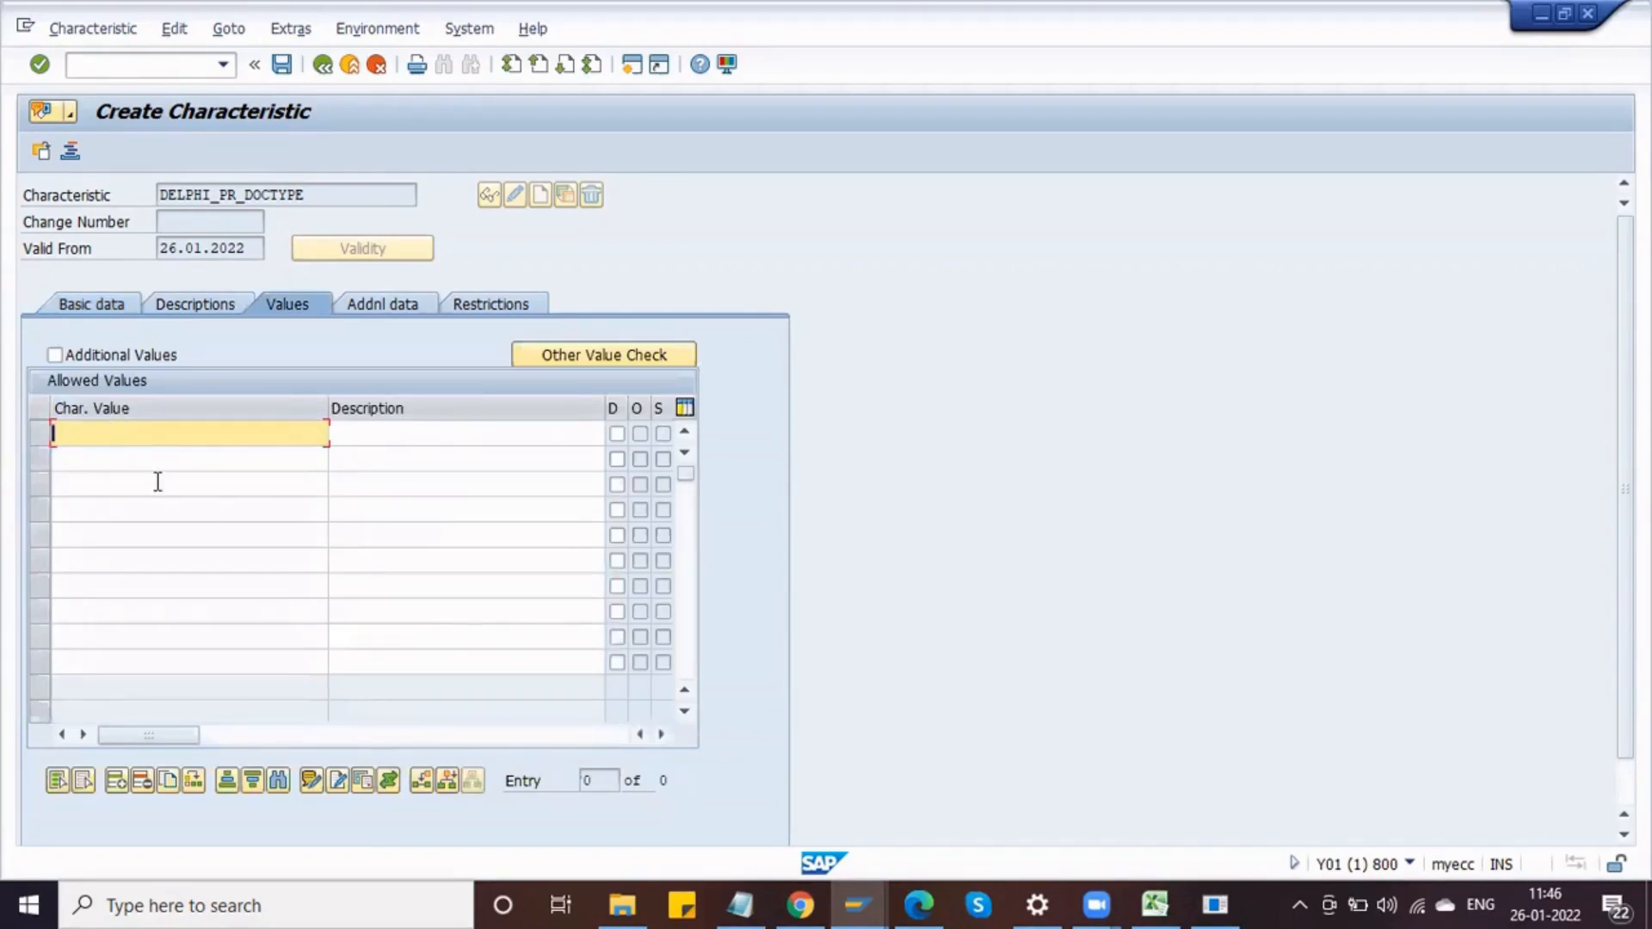
Step: Check the document types offered in the purchase requisition's document type list
key(alt+Tab)
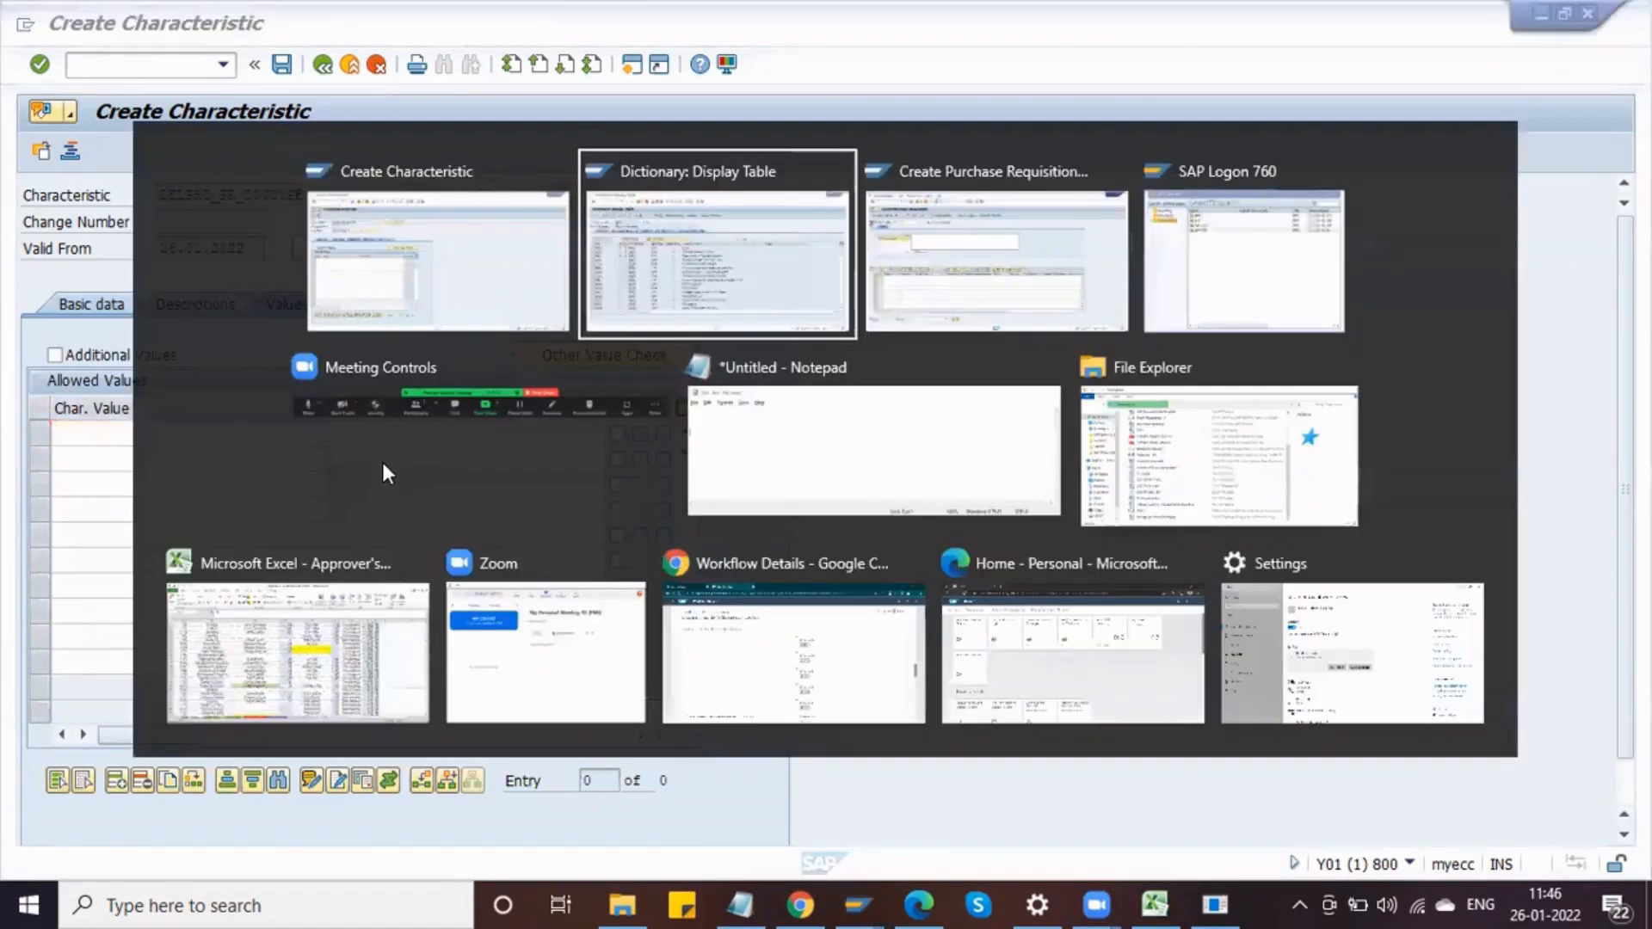
key(alt+Tab)
click(203, 195)
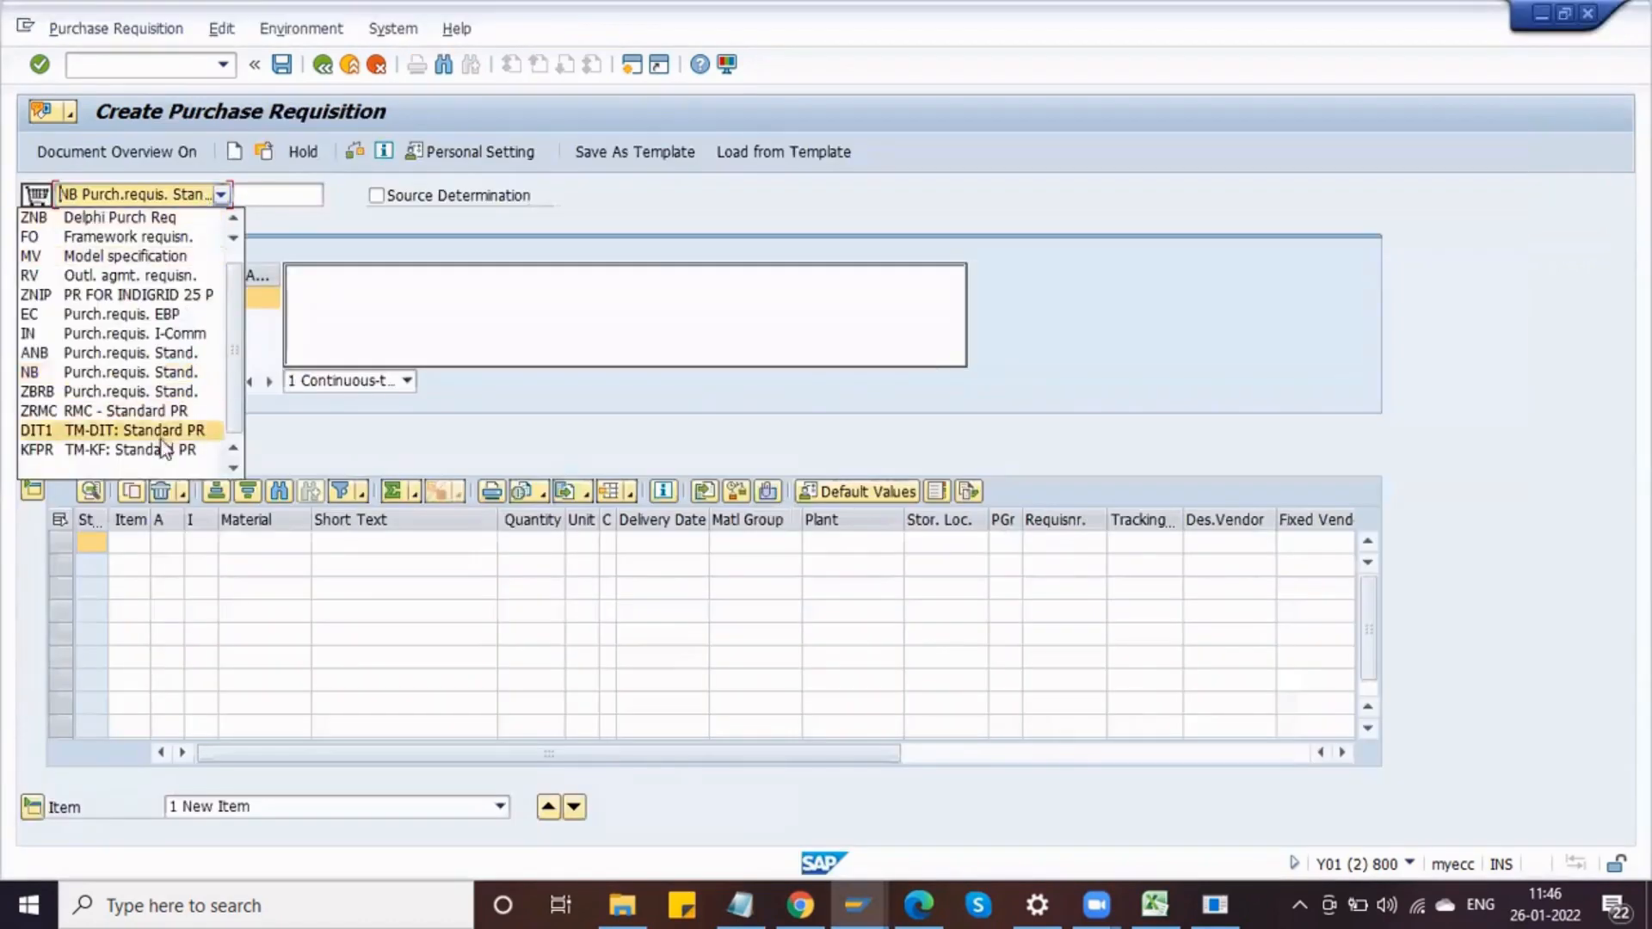
click(232, 219)
click(420, 205)
key(alt+Tab)
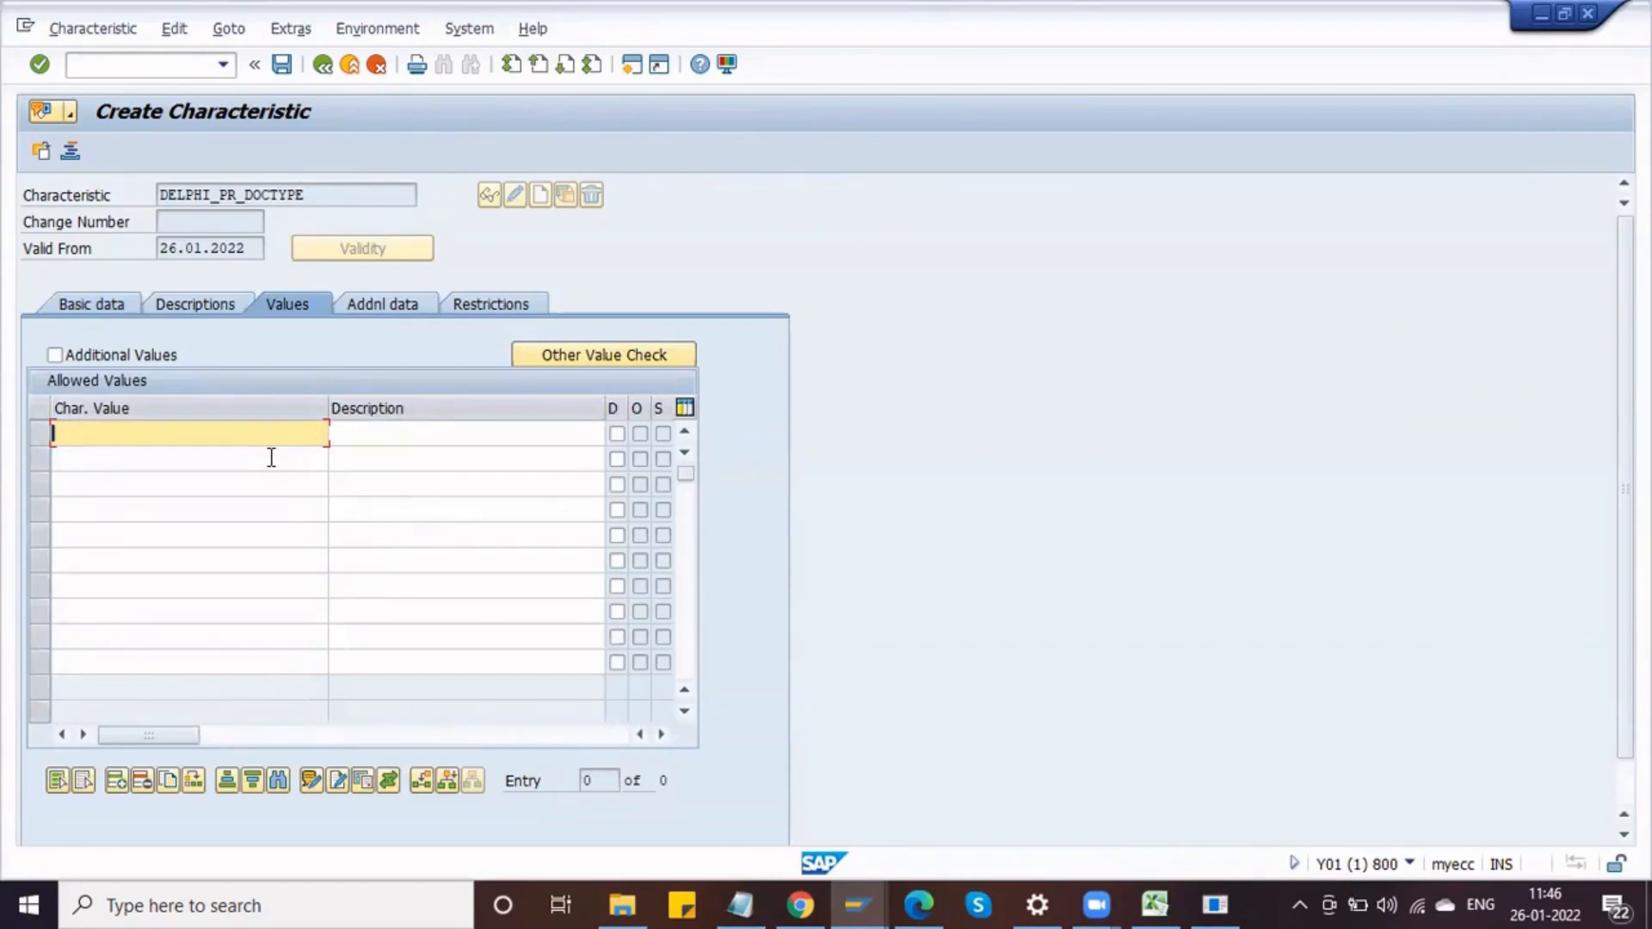
Step: Add allowed value ZNB with the description Delphi Purch Req, matching the requisition document type list
text(ZNB)
key(alt+Tab)
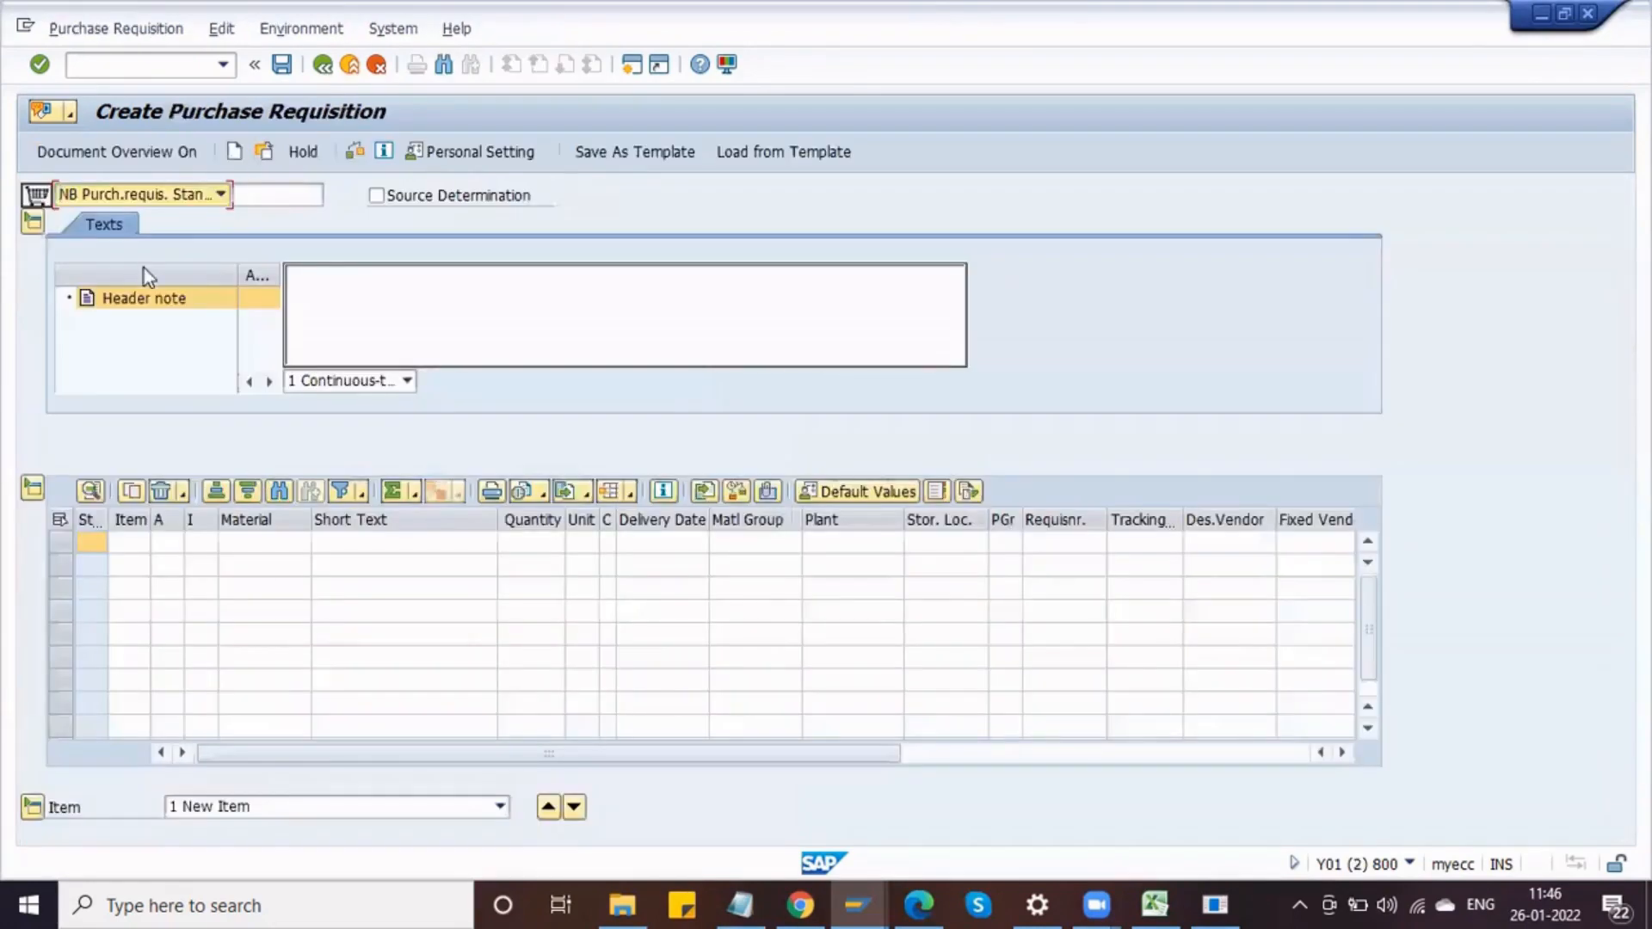
click(146, 200)
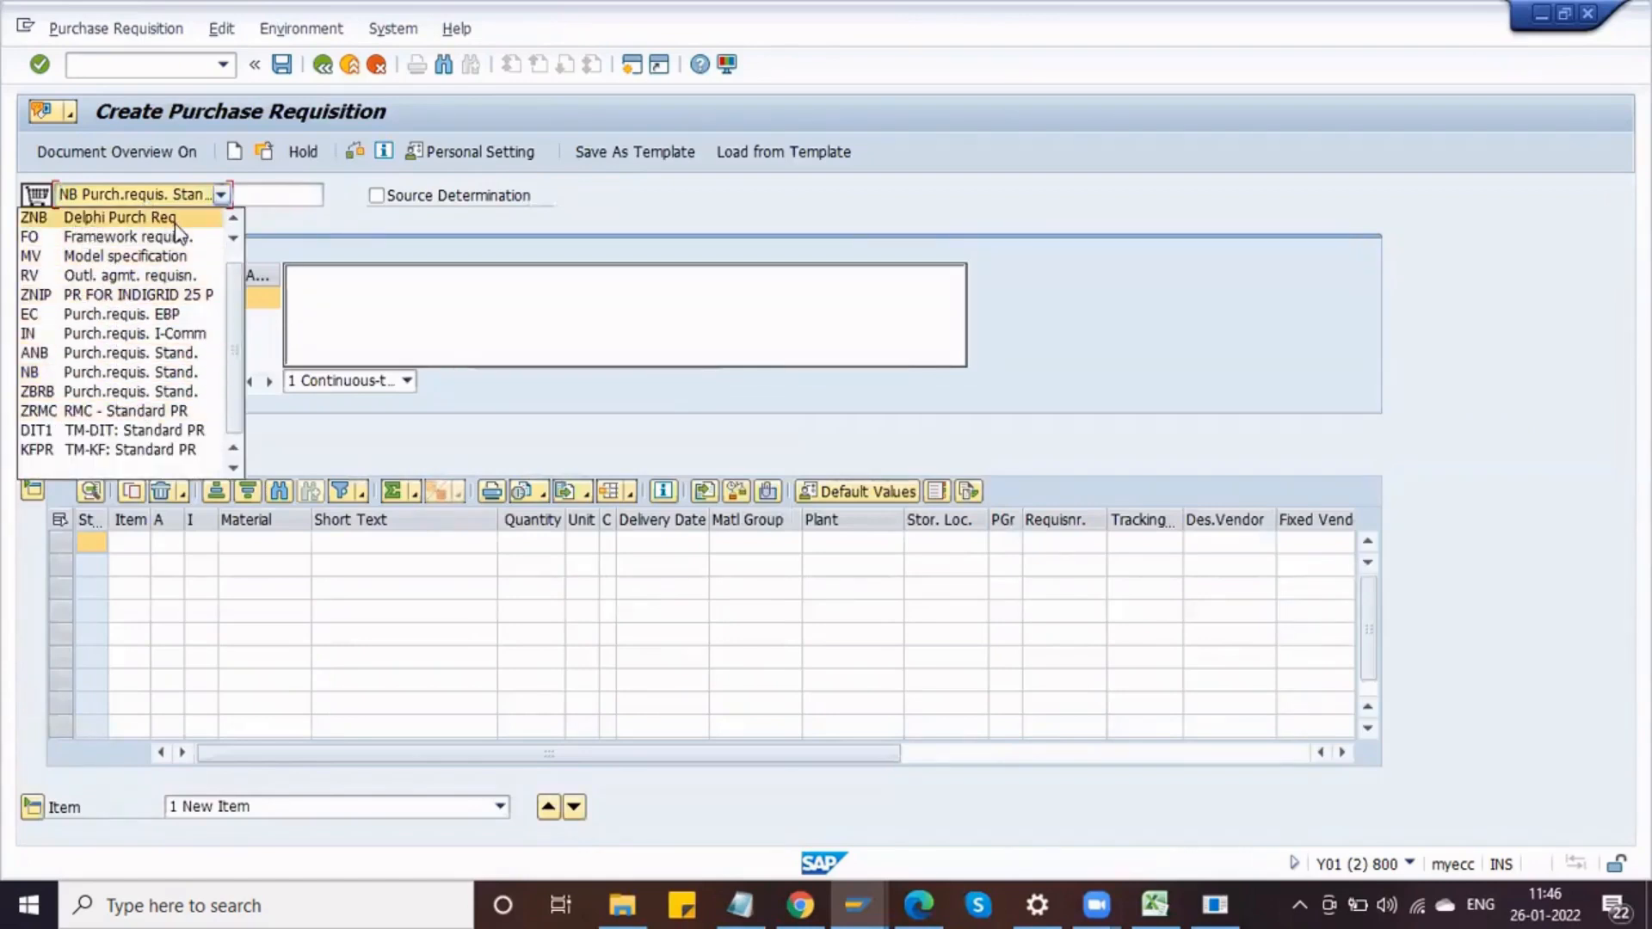
click(284, 240)
click(358, 430)
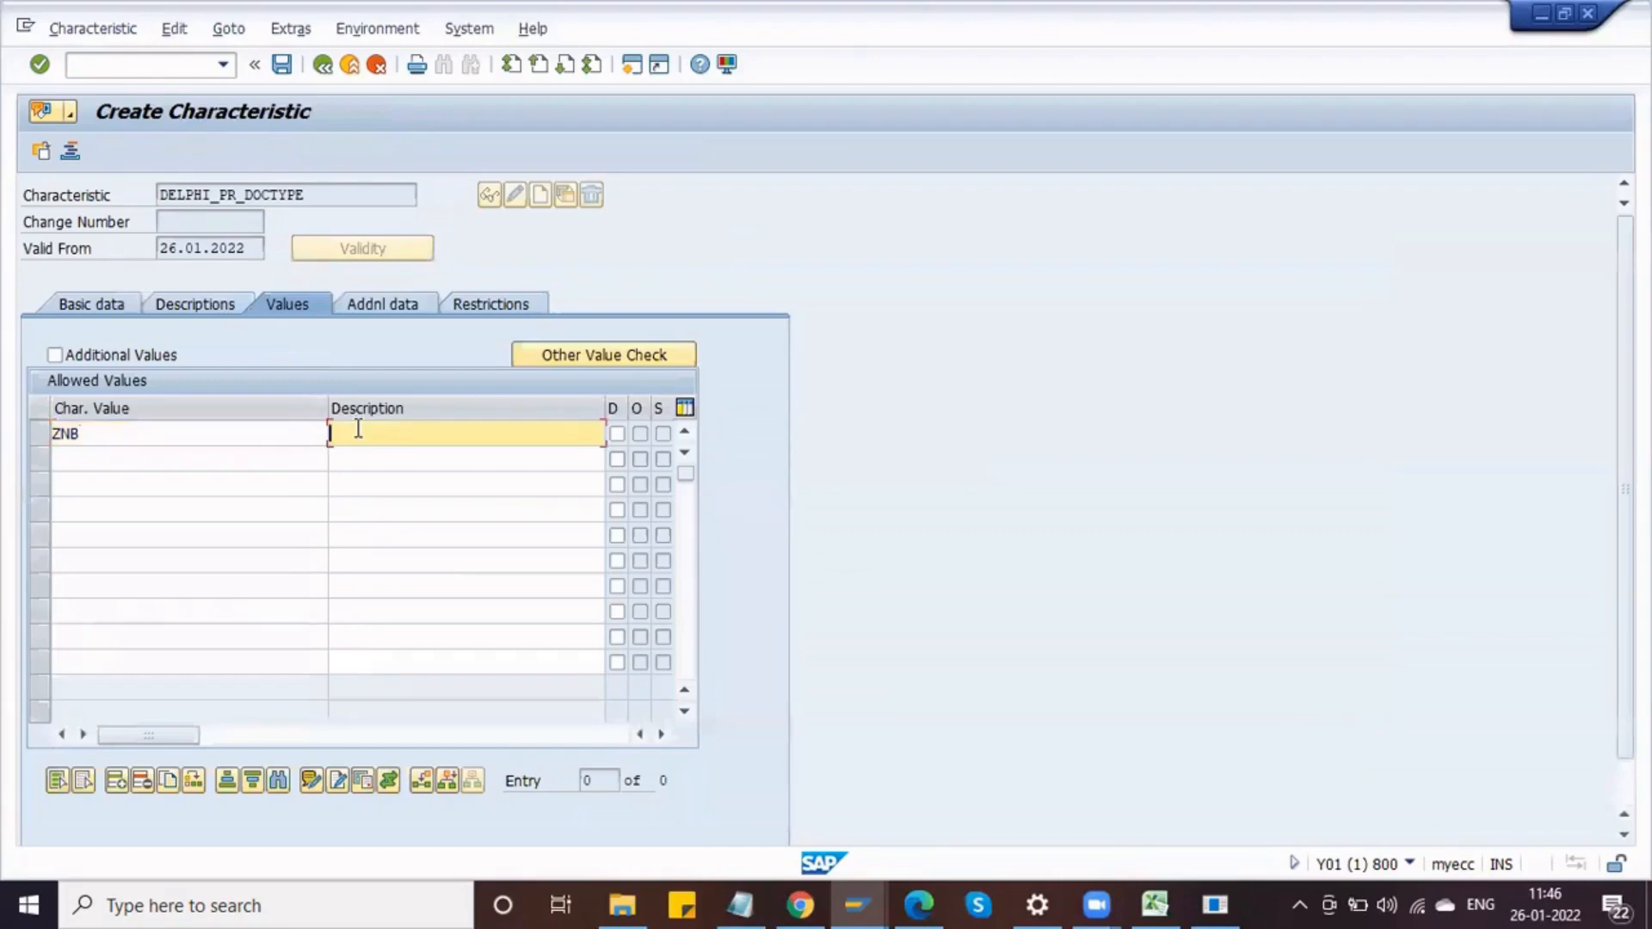
text(Delphi)
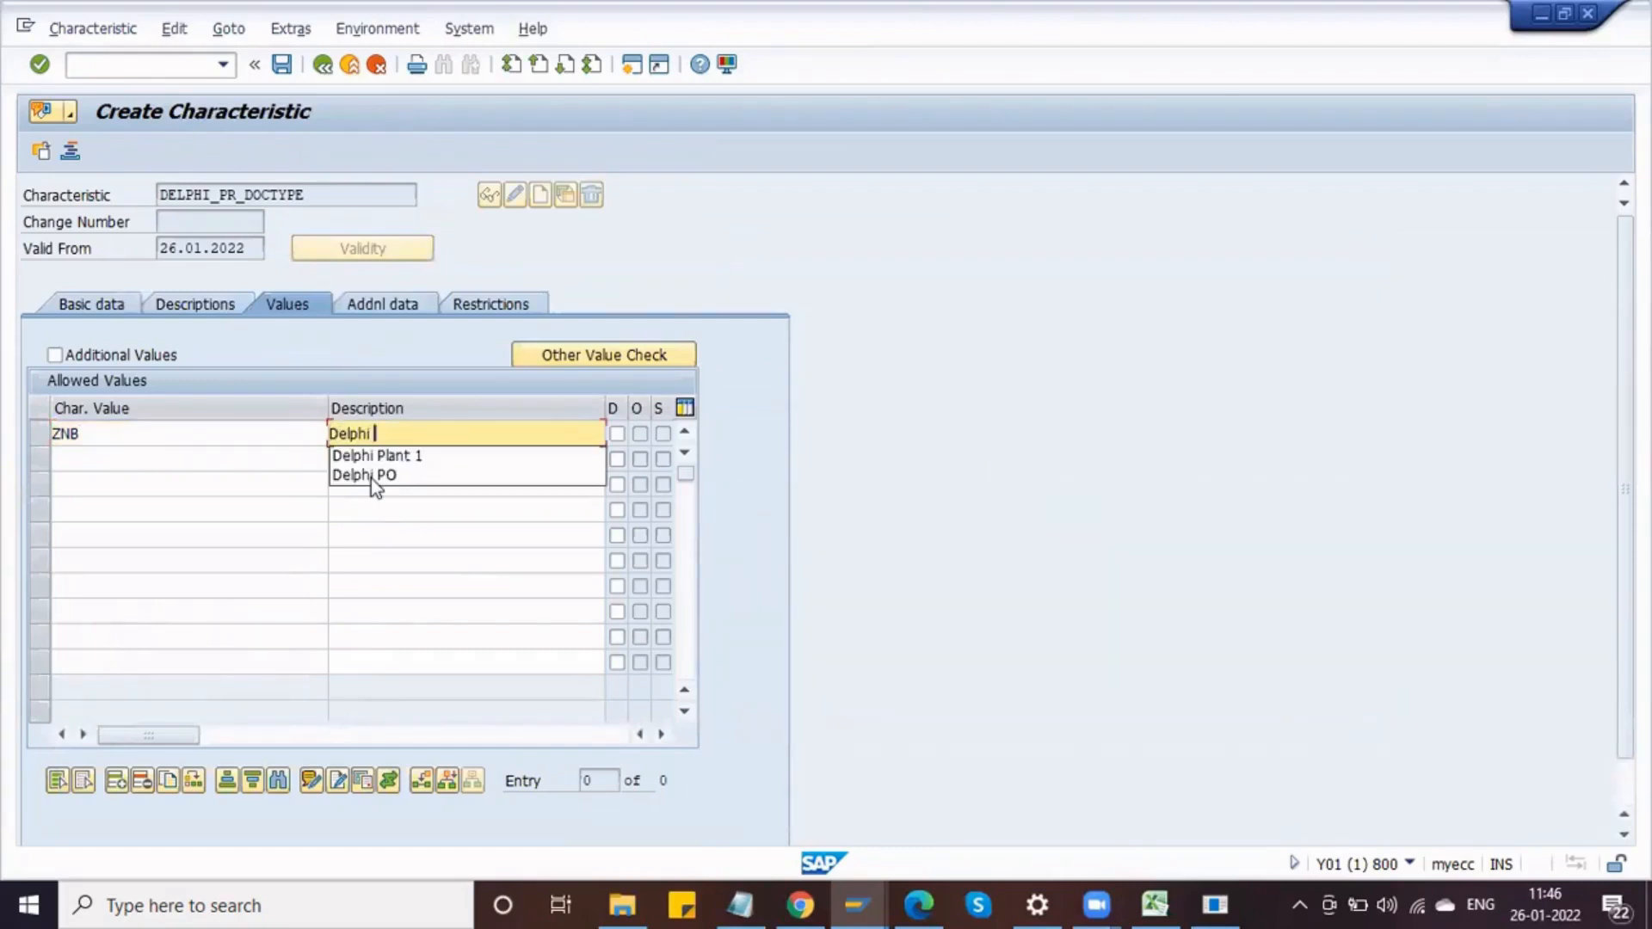
text( Purch)
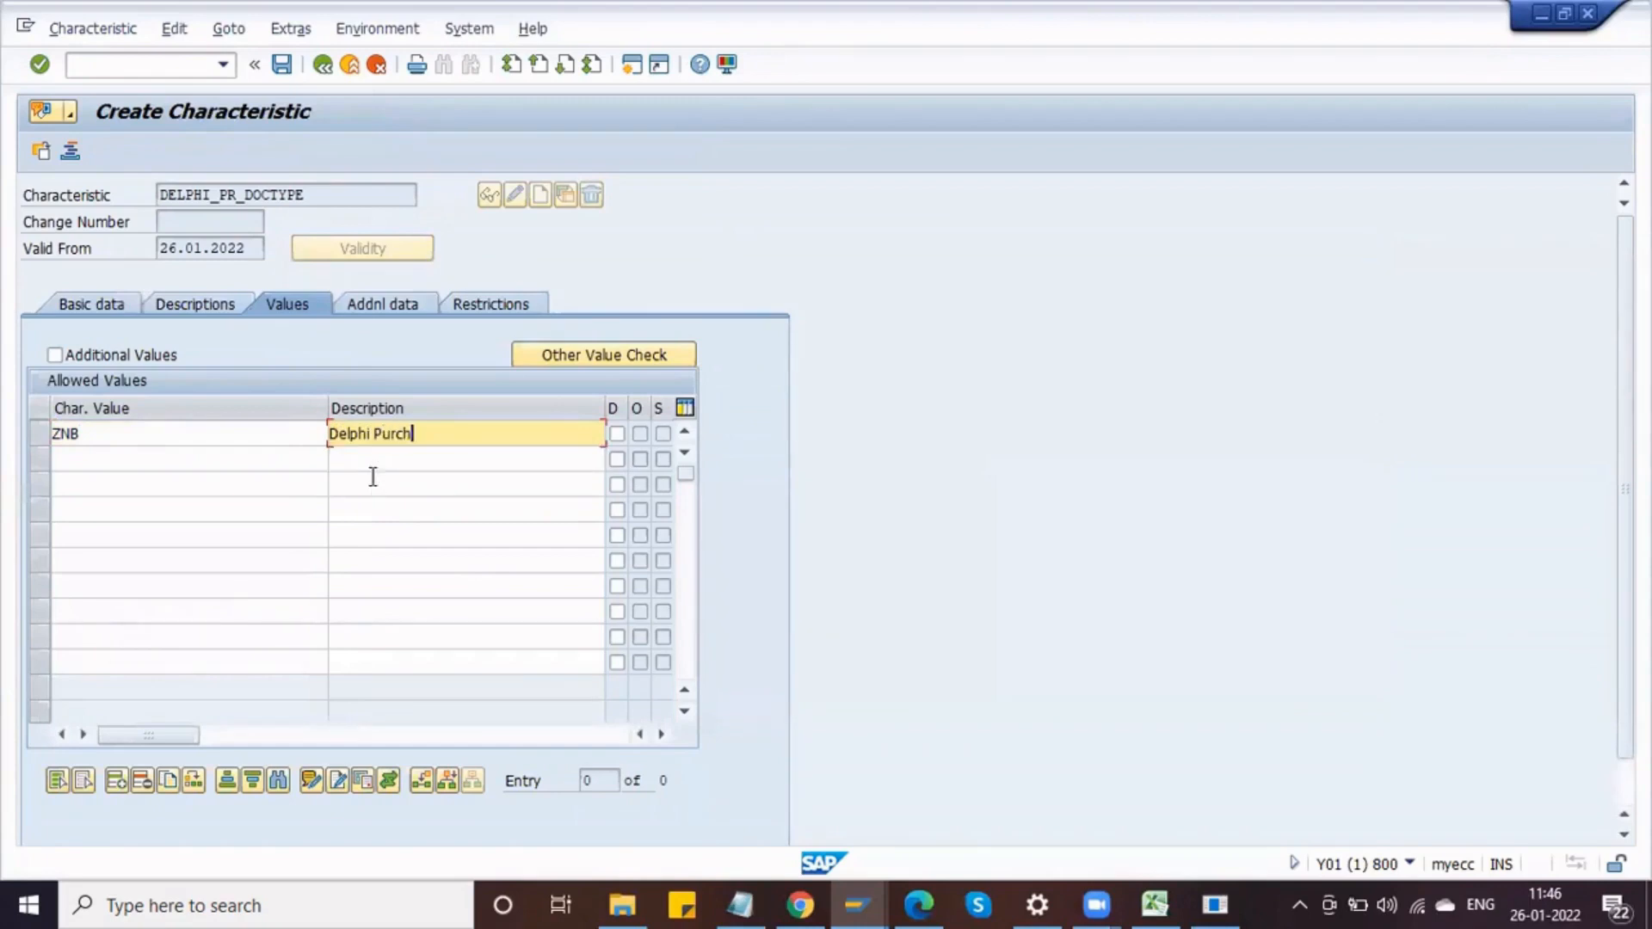
text( Req)
Step: Add allowed value NB with the description Standard Doc Type
click(250, 462)
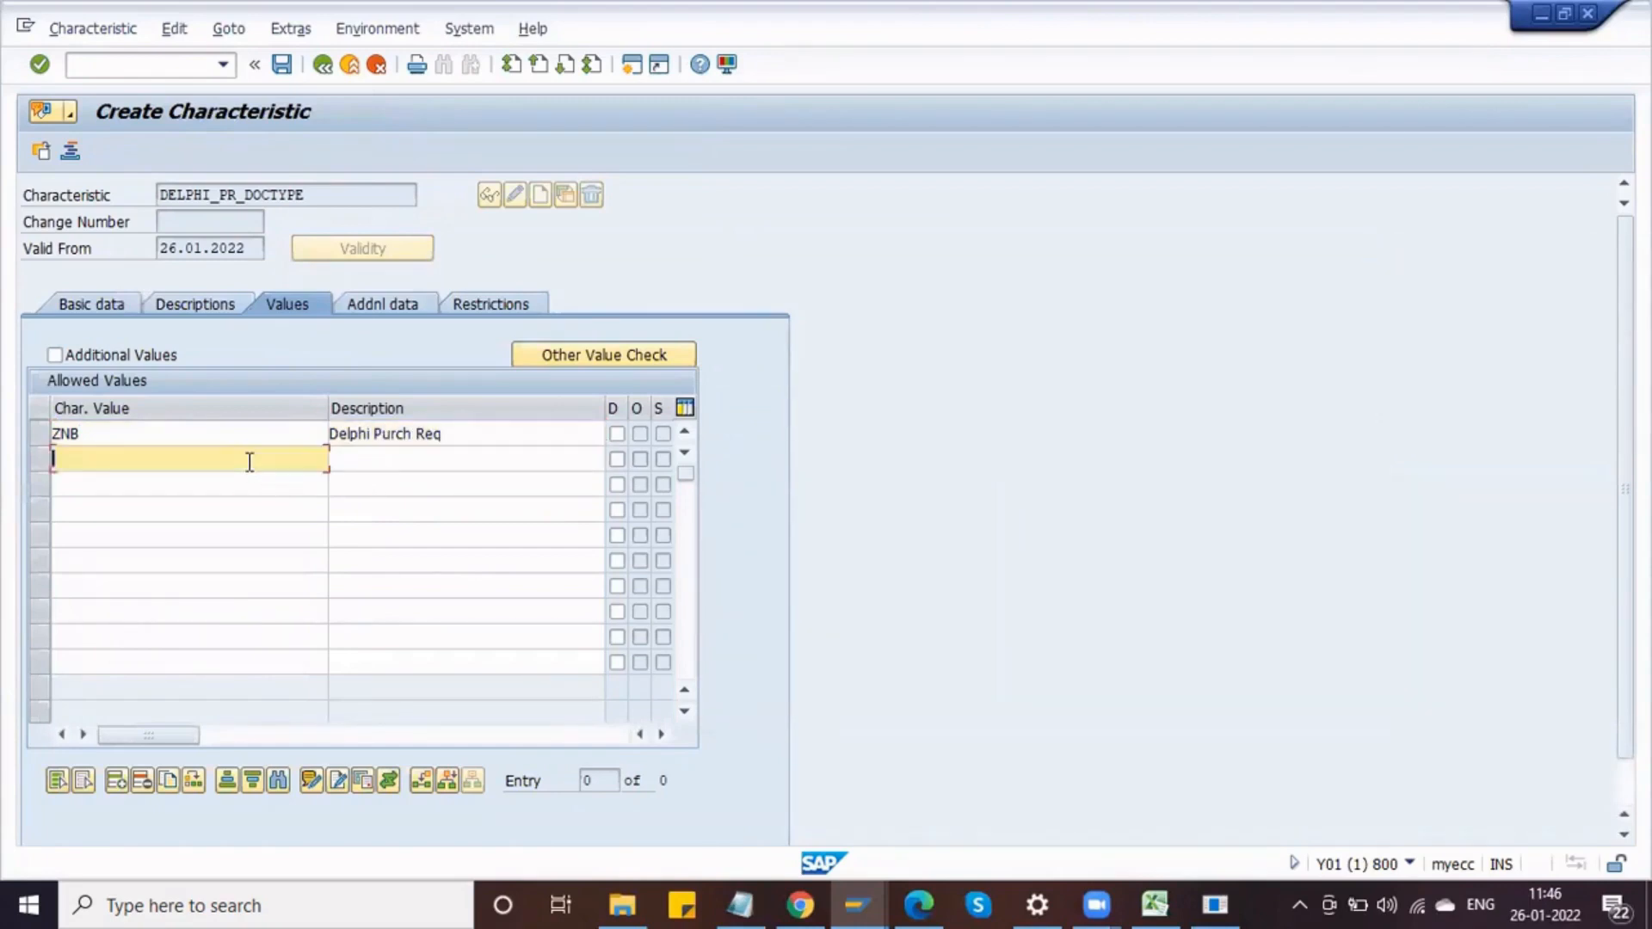
text(NB)
key(Tab)
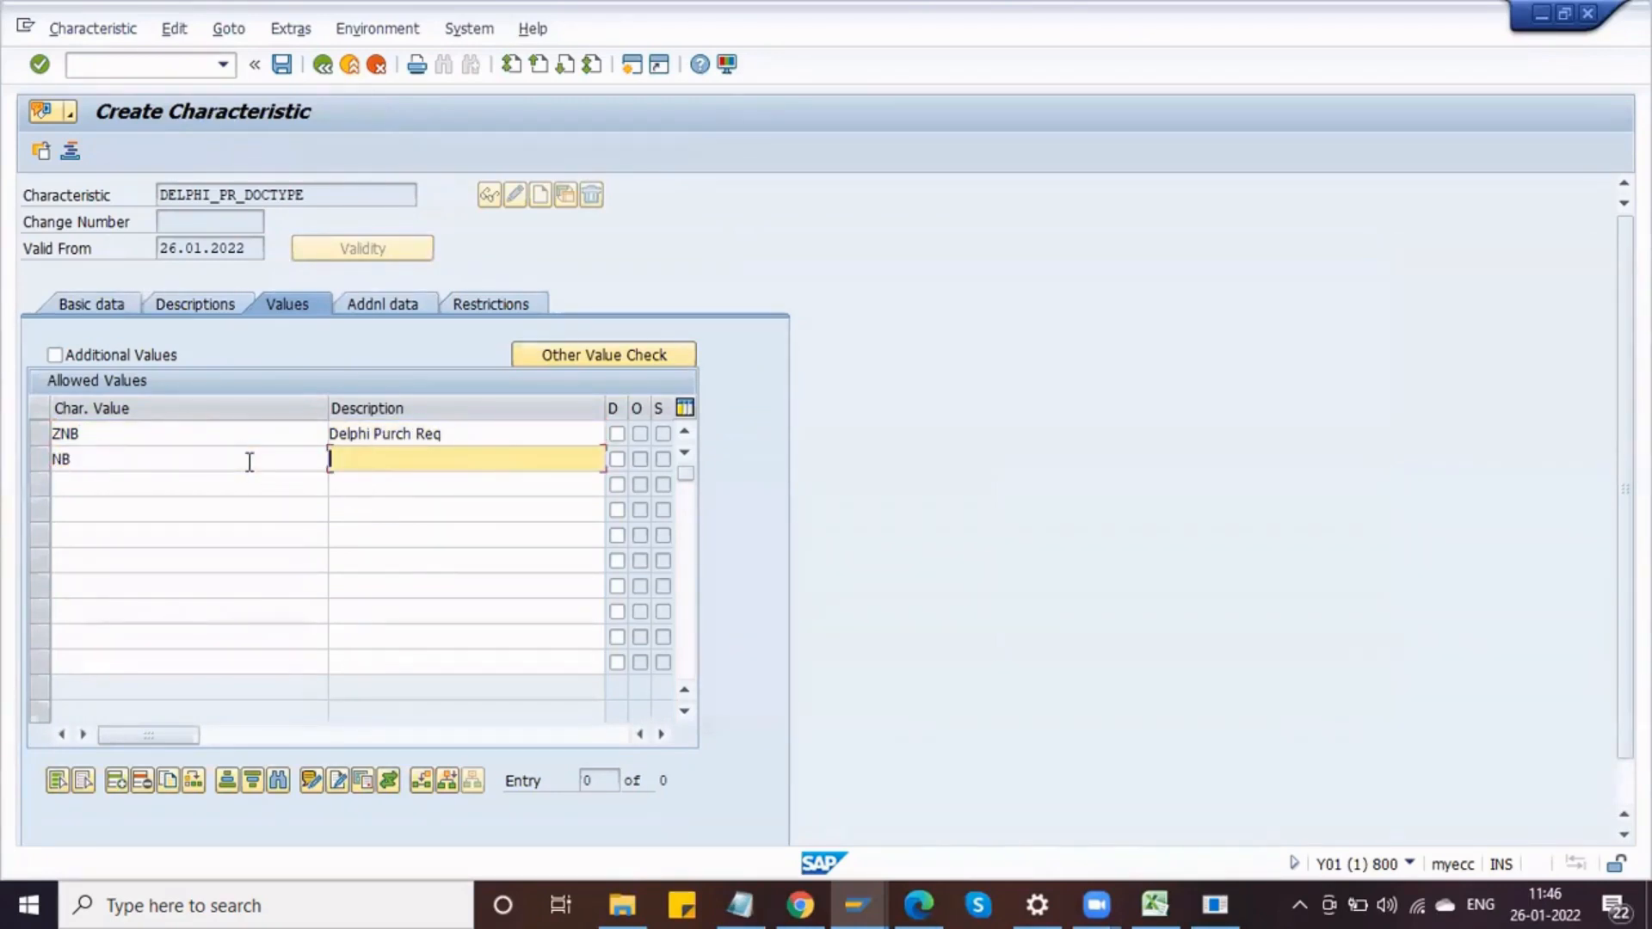
text(Standard Doc Type)
click(199, 482)
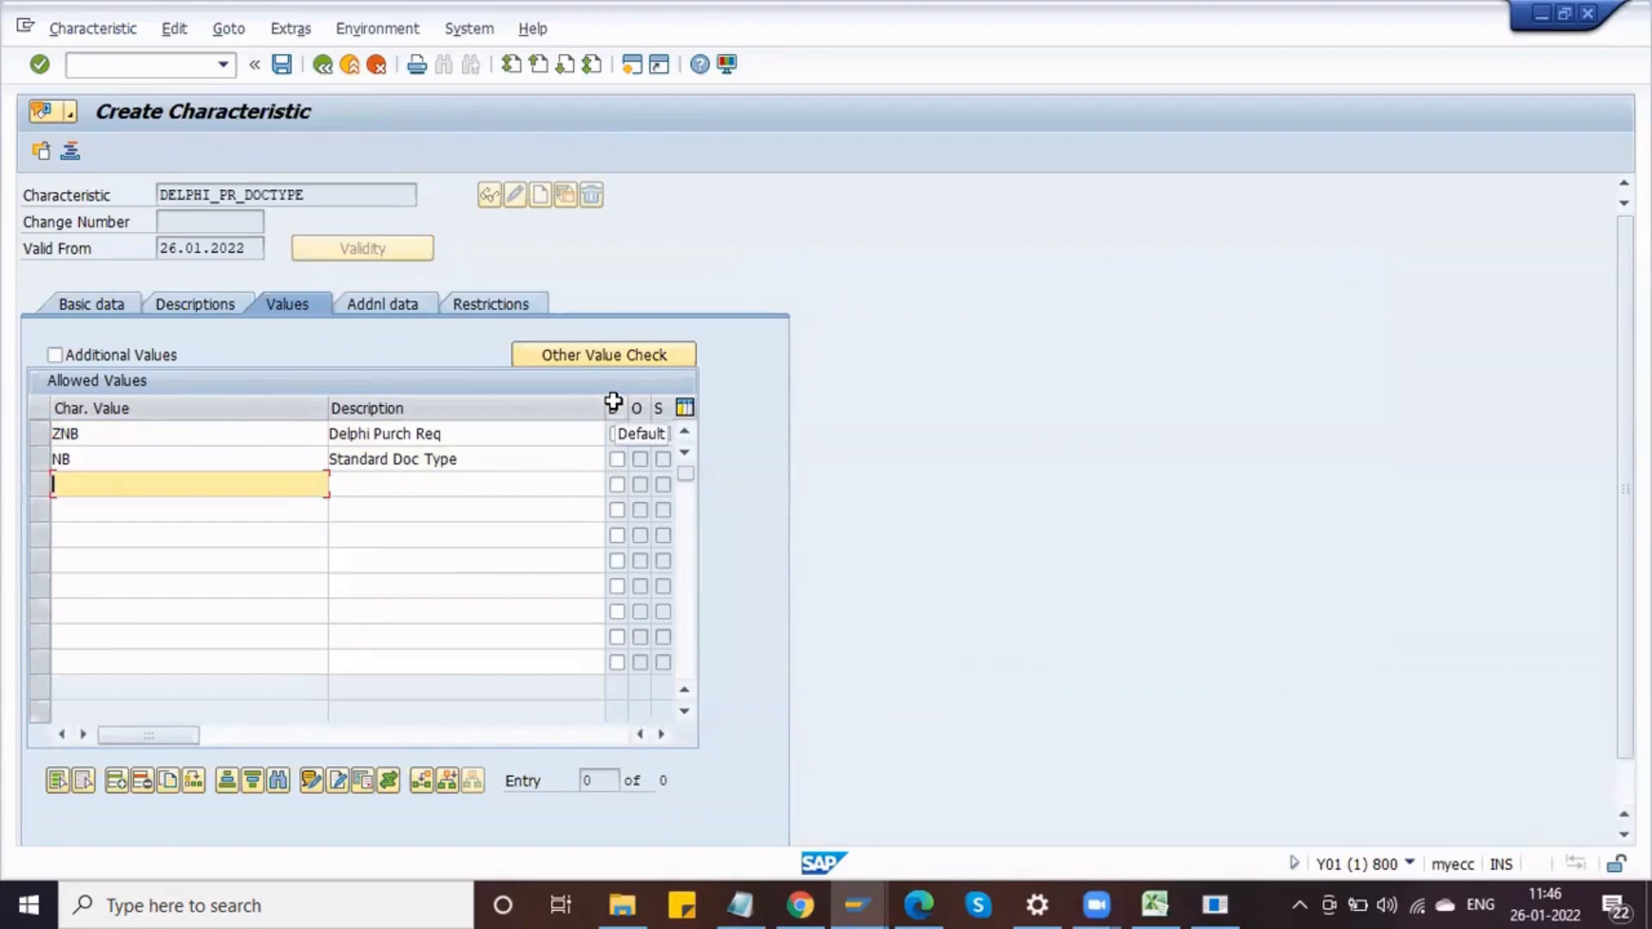
Step: Mark ZNB as the default value and allow additional values for the characteristic
click(617, 435)
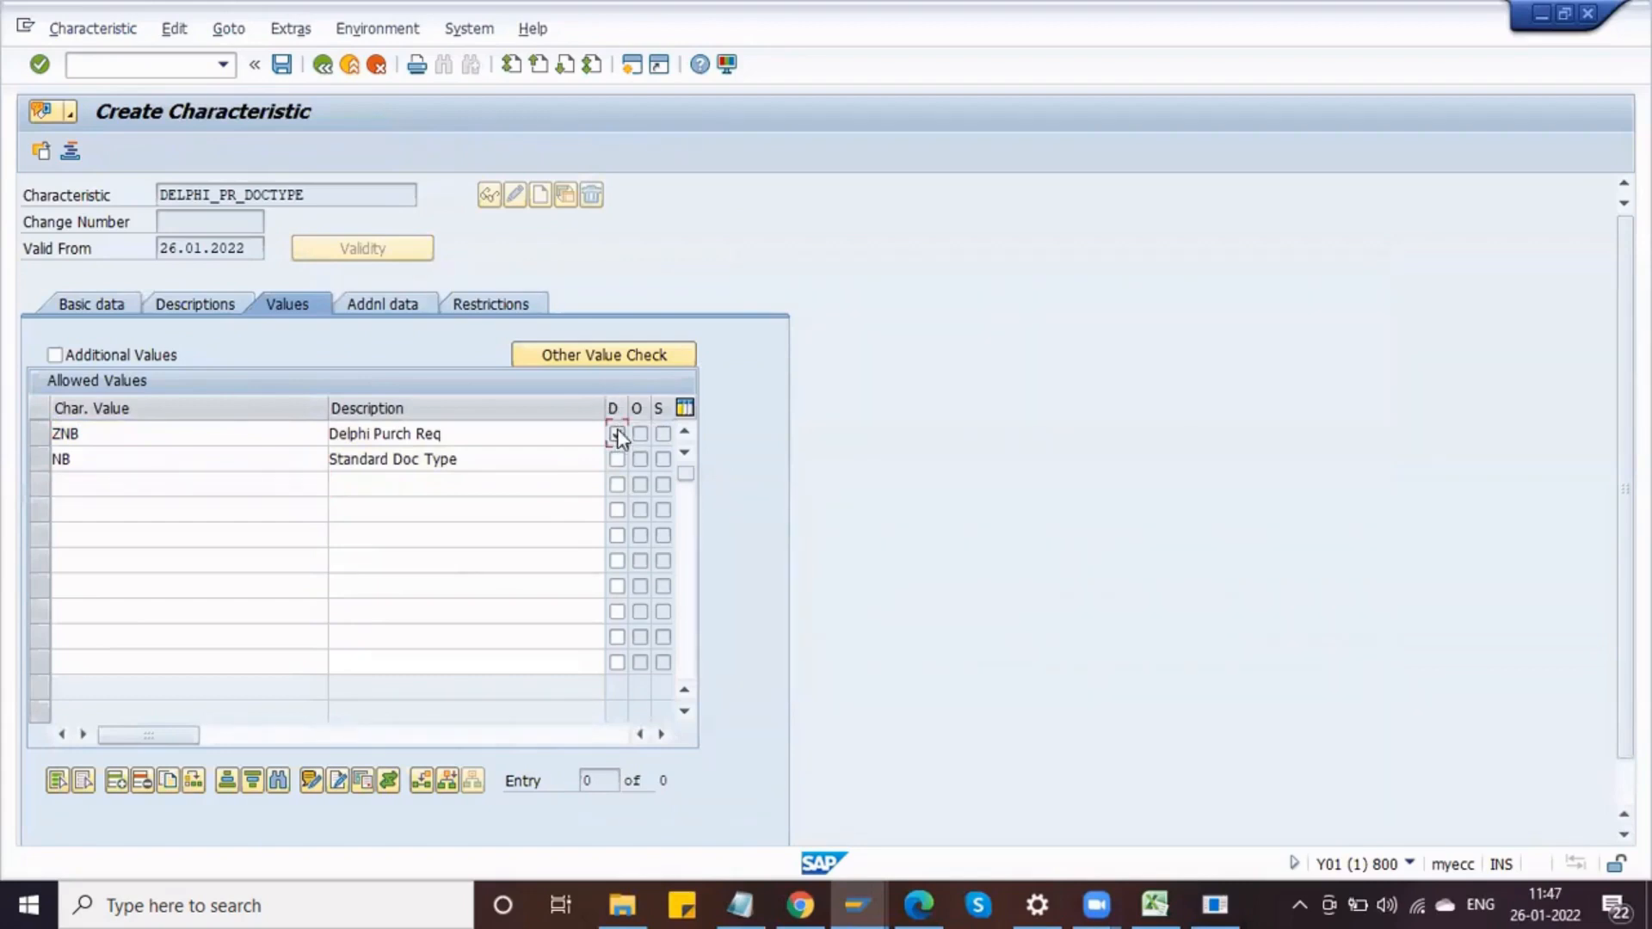
click(617, 435)
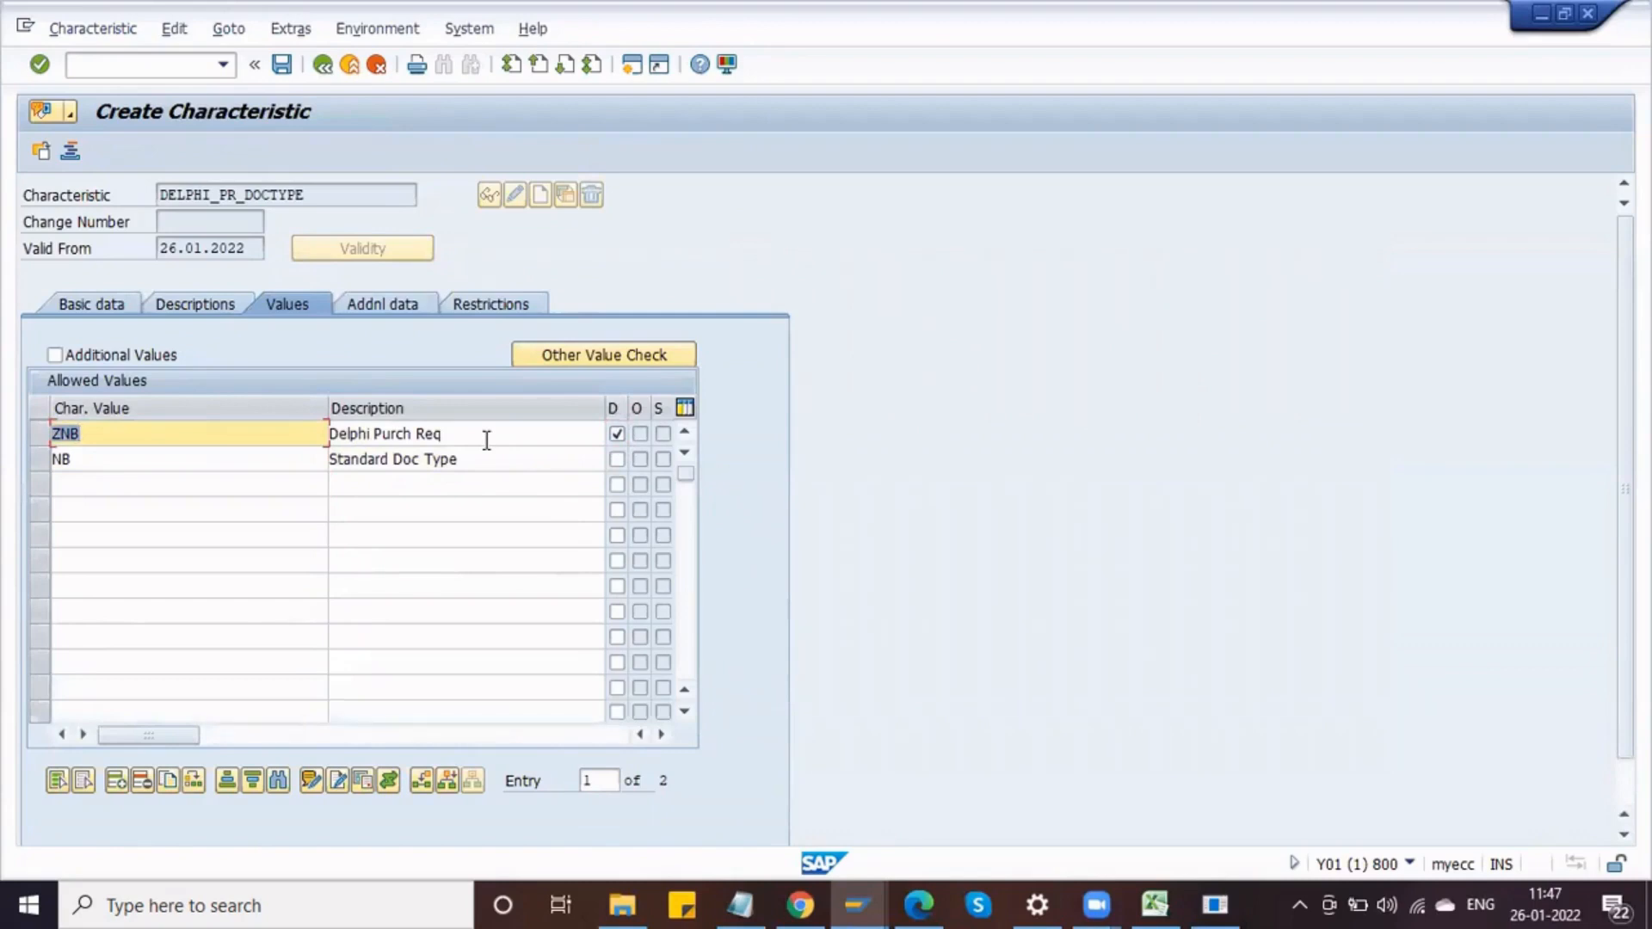
click(223, 438)
click(616, 434)
click(128, 354)
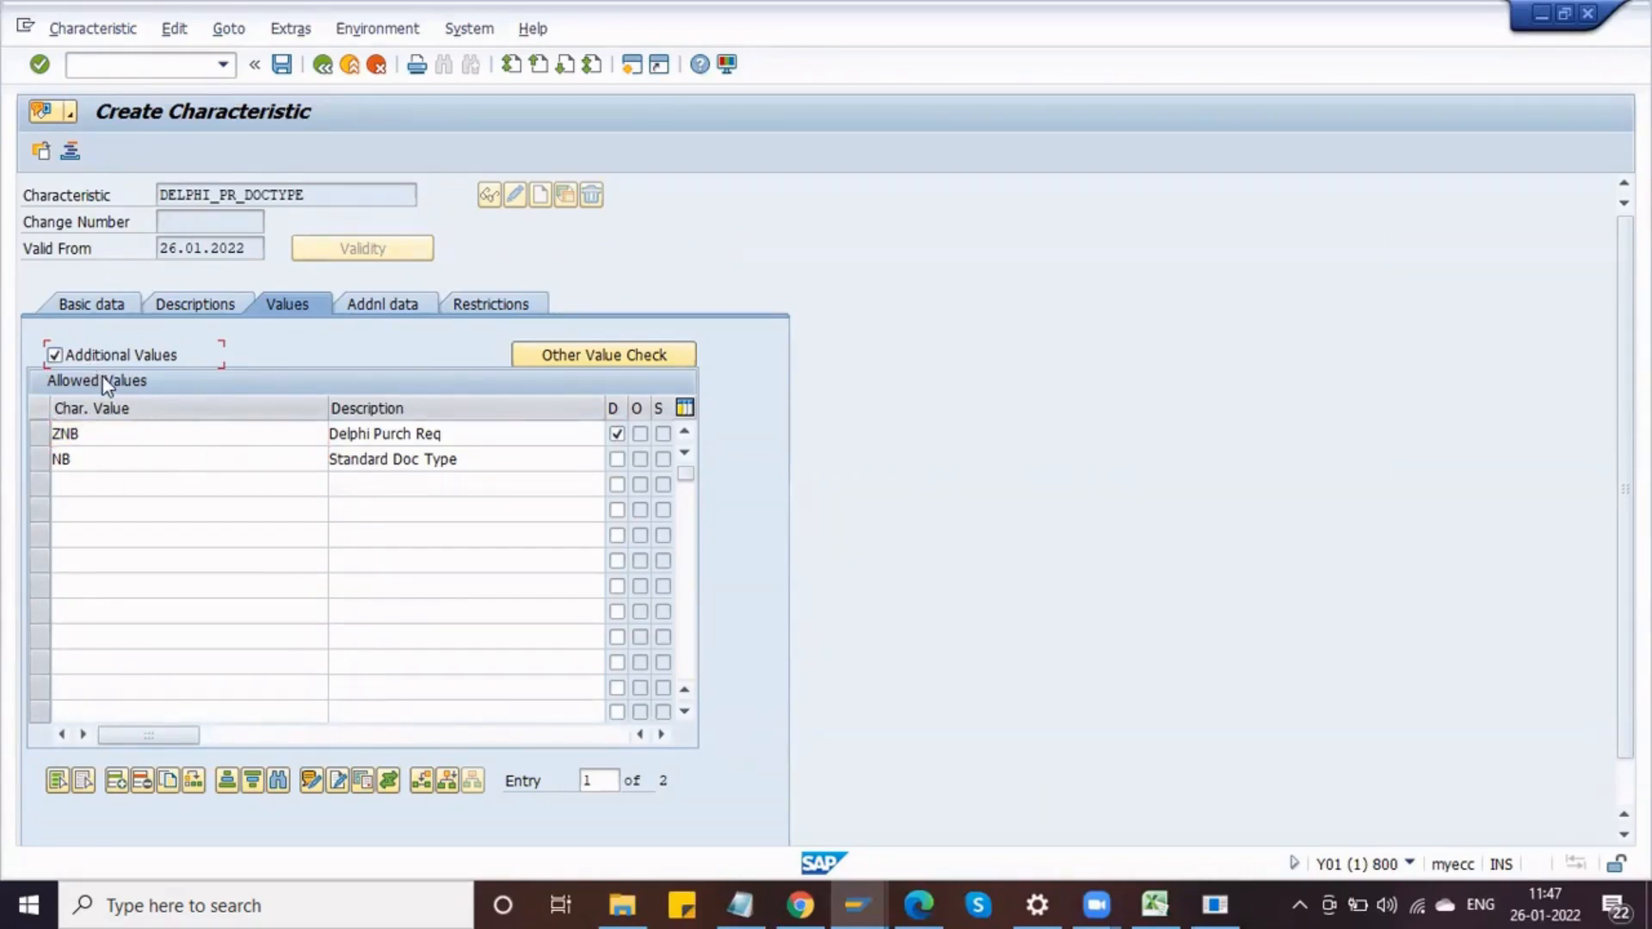
click(54, 356)
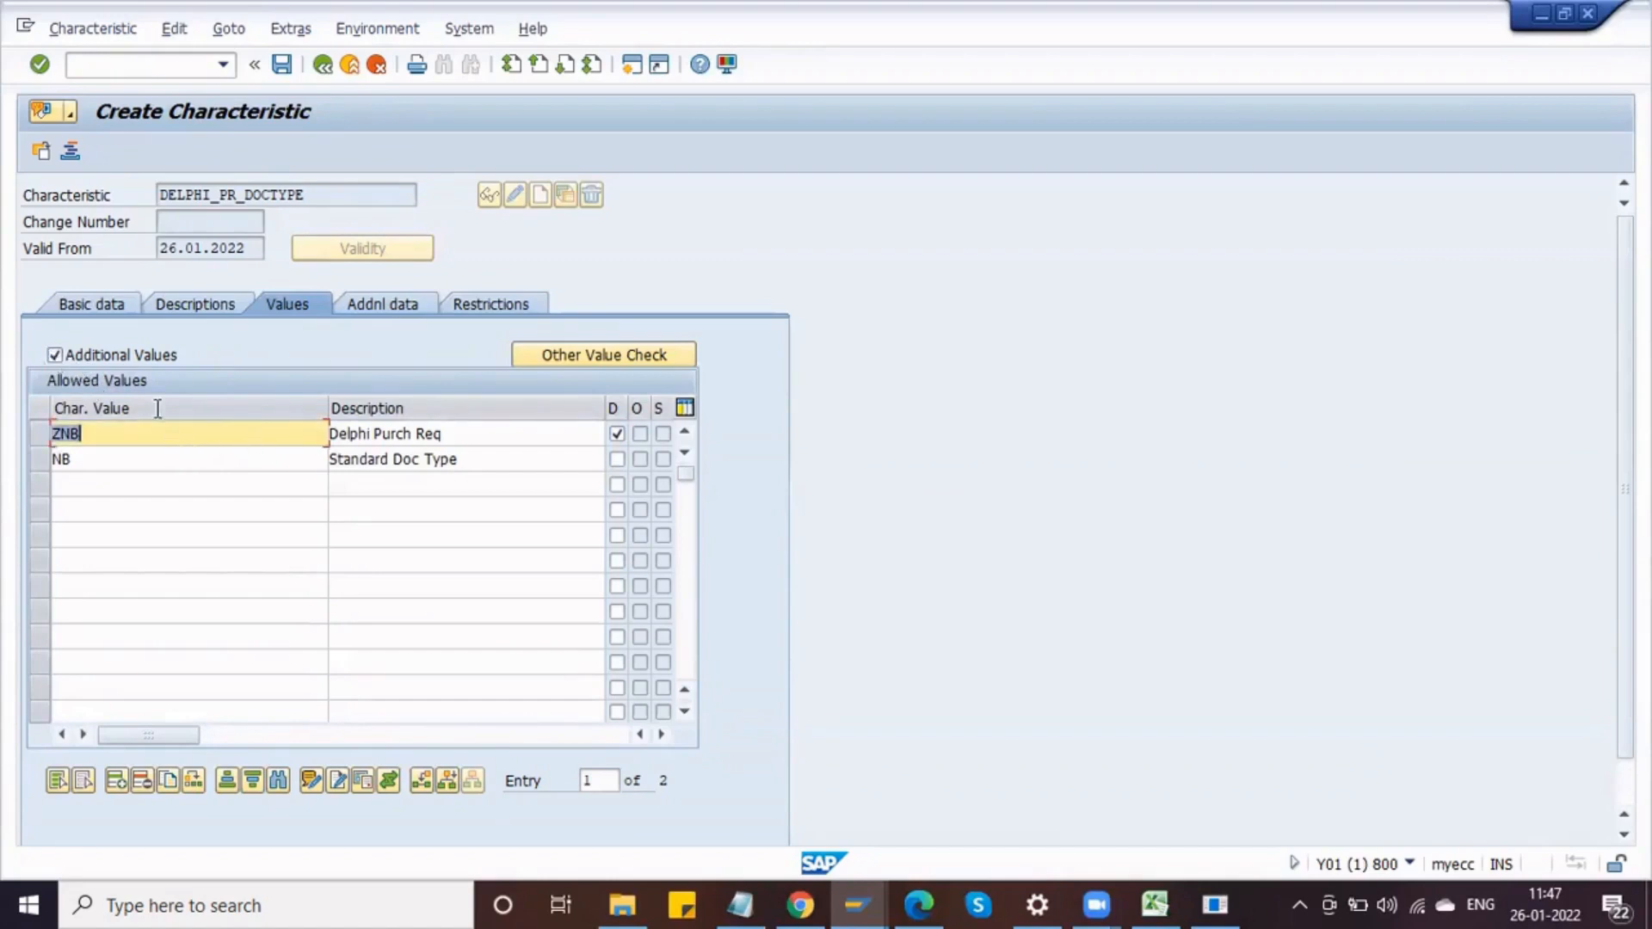
Step: Make the characteristic ready for input by clearing Not Ready for Input in its additional data
click(389, 308)
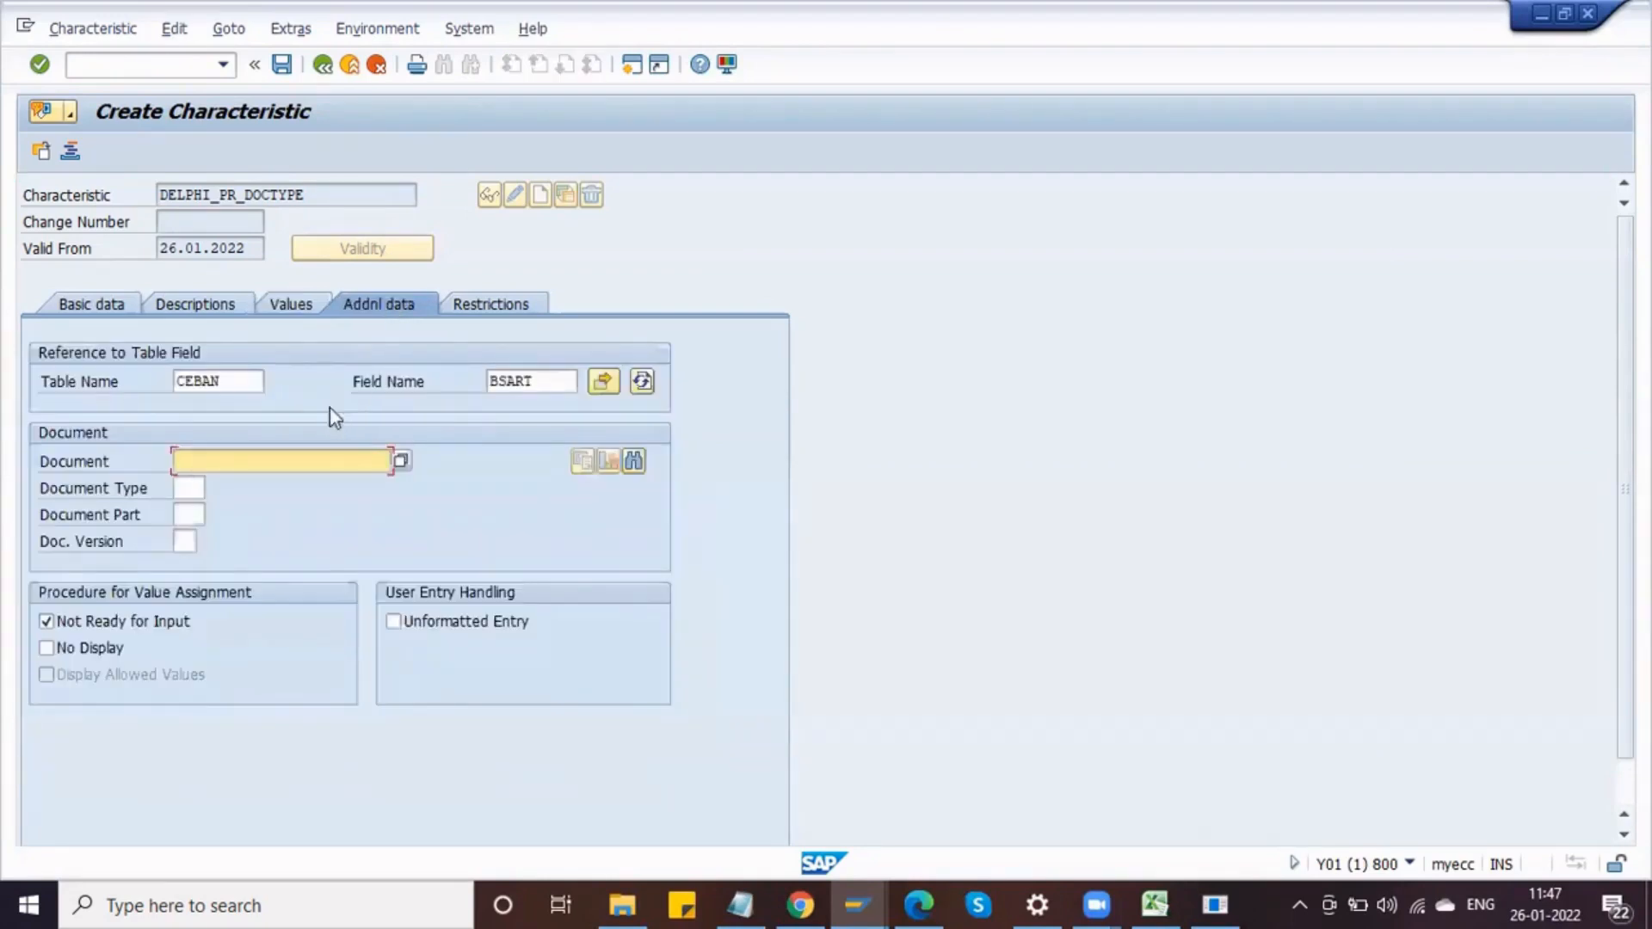
click(65, 620)
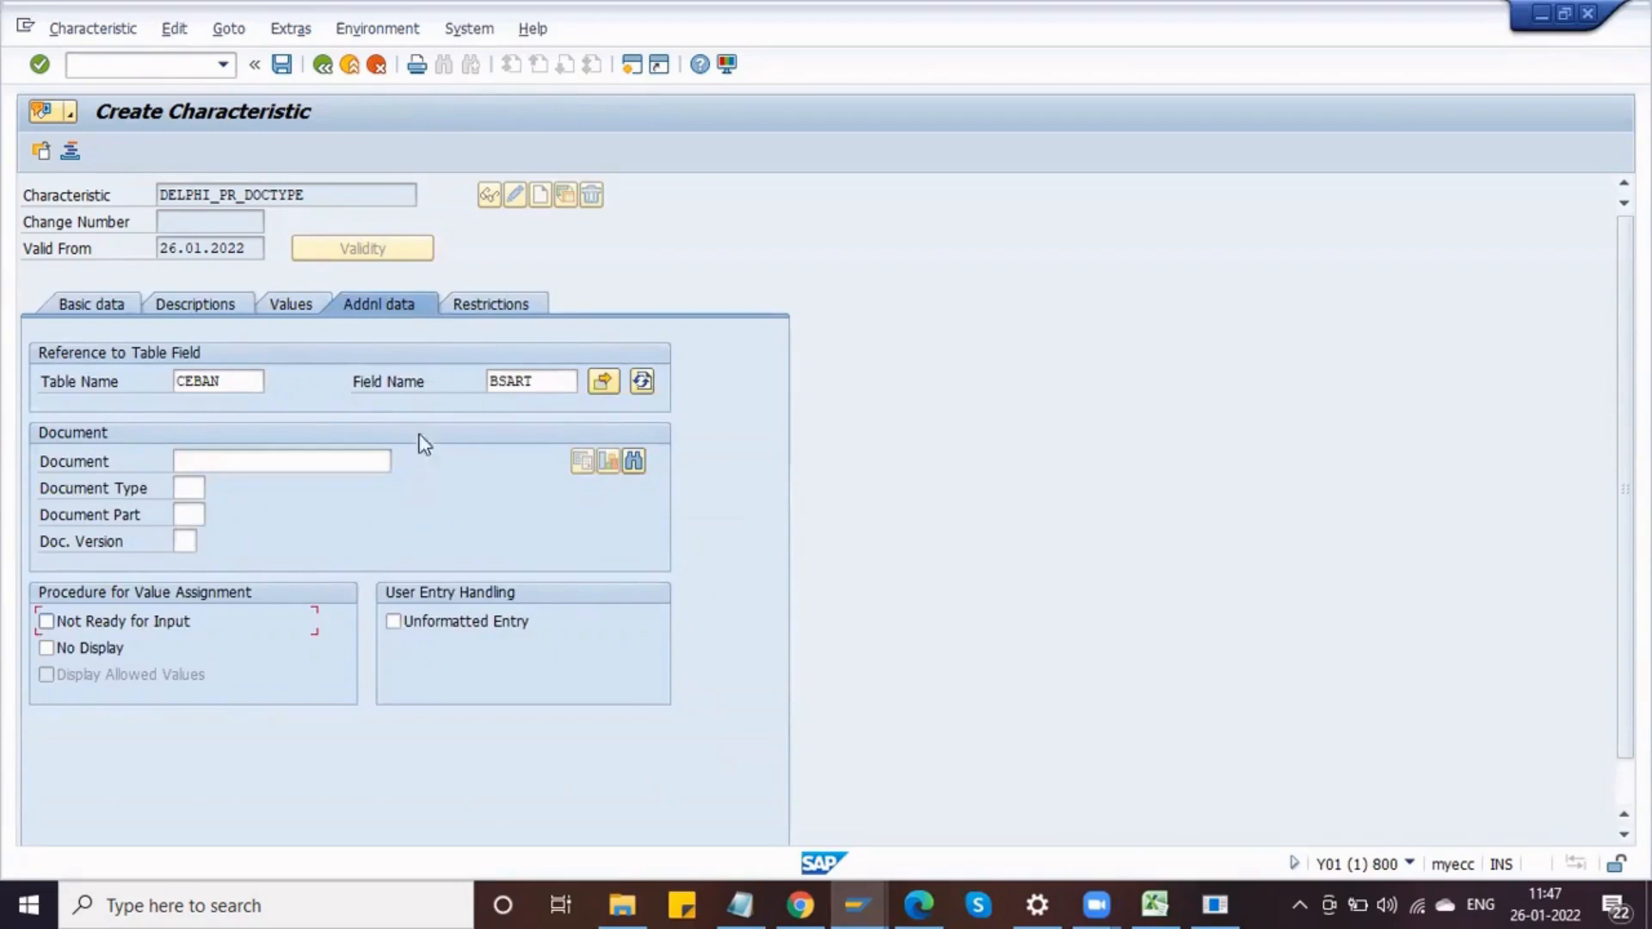
Step: Restrict the characteristic to class type 032 (Release strategy)
click(476, 308)
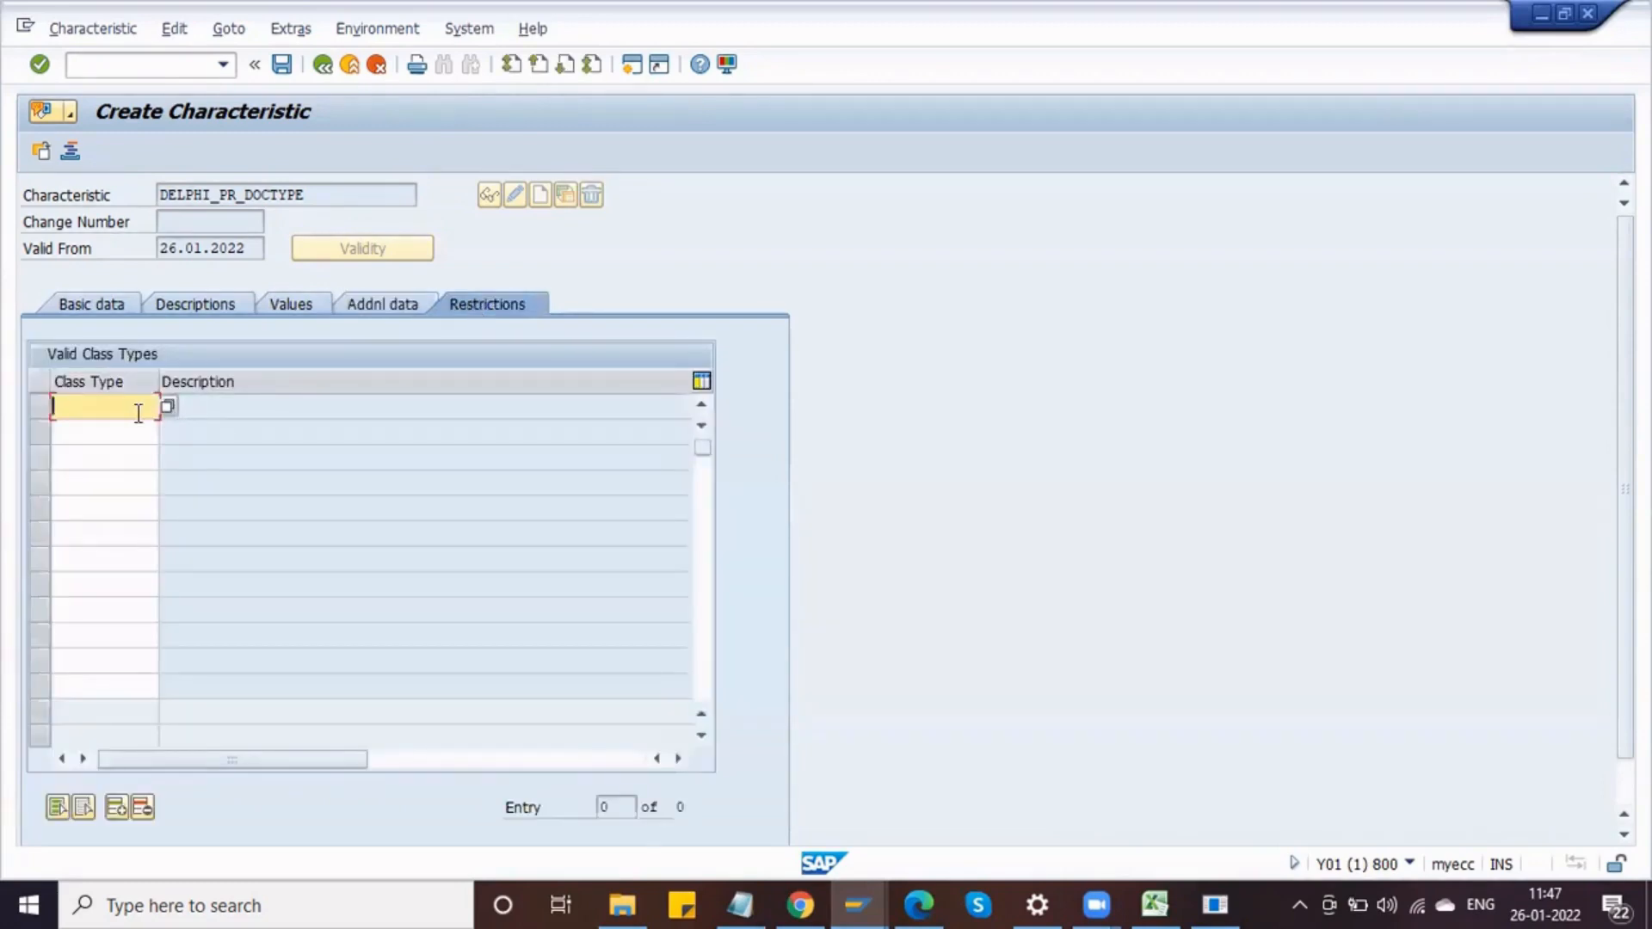
text(032)
key(Return)
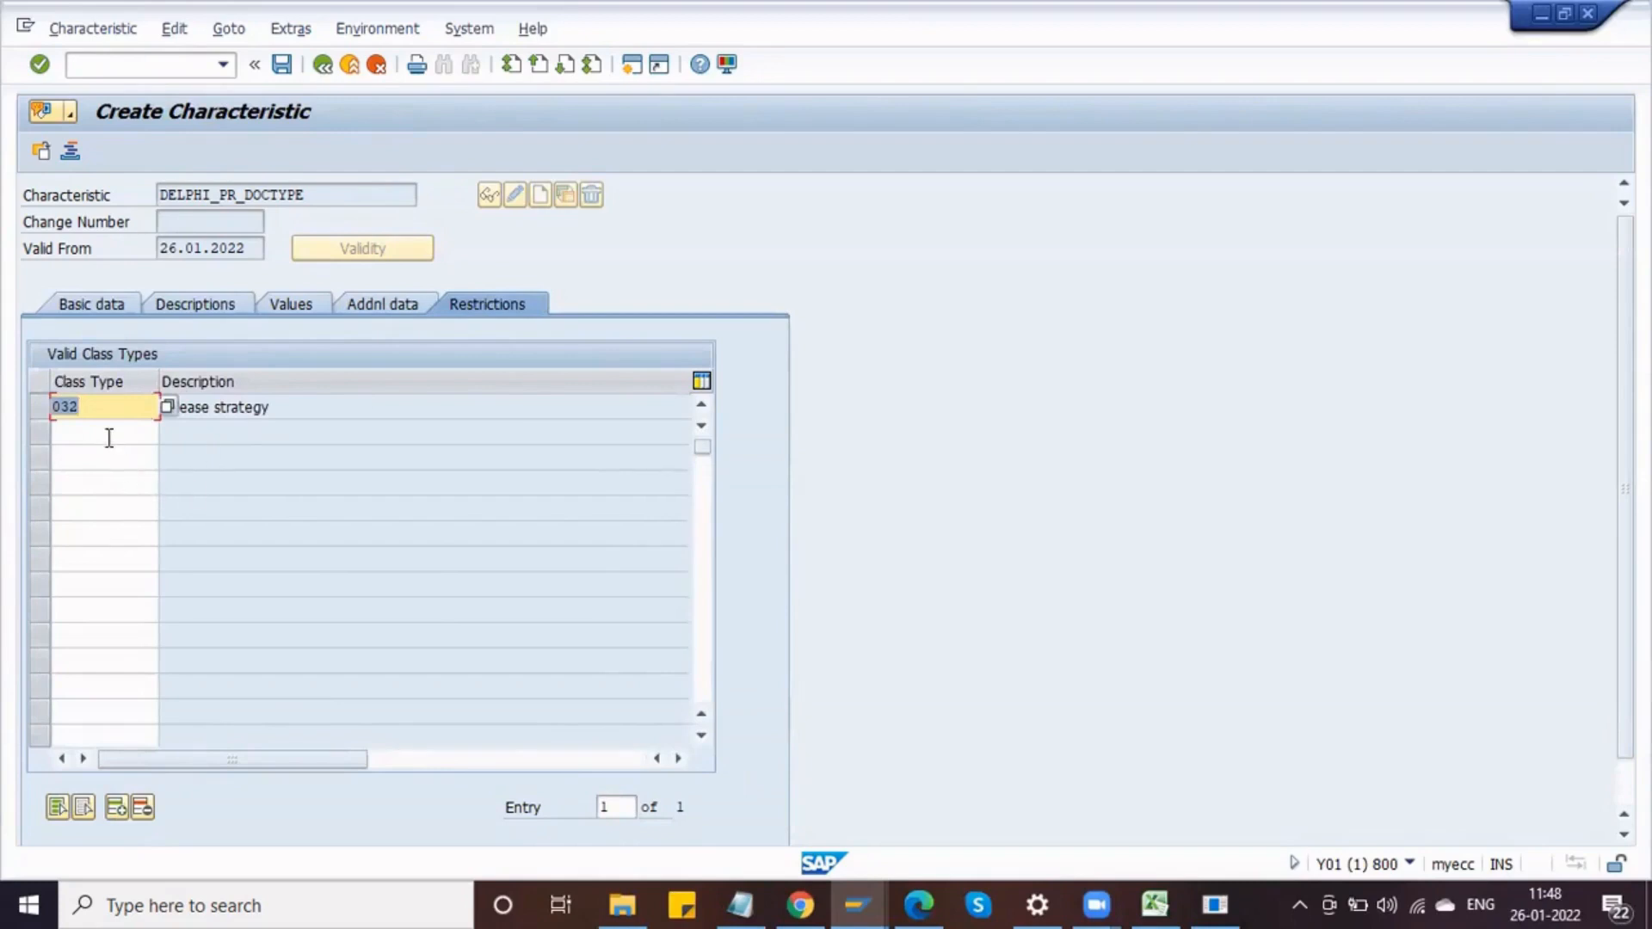
click(288, 411)
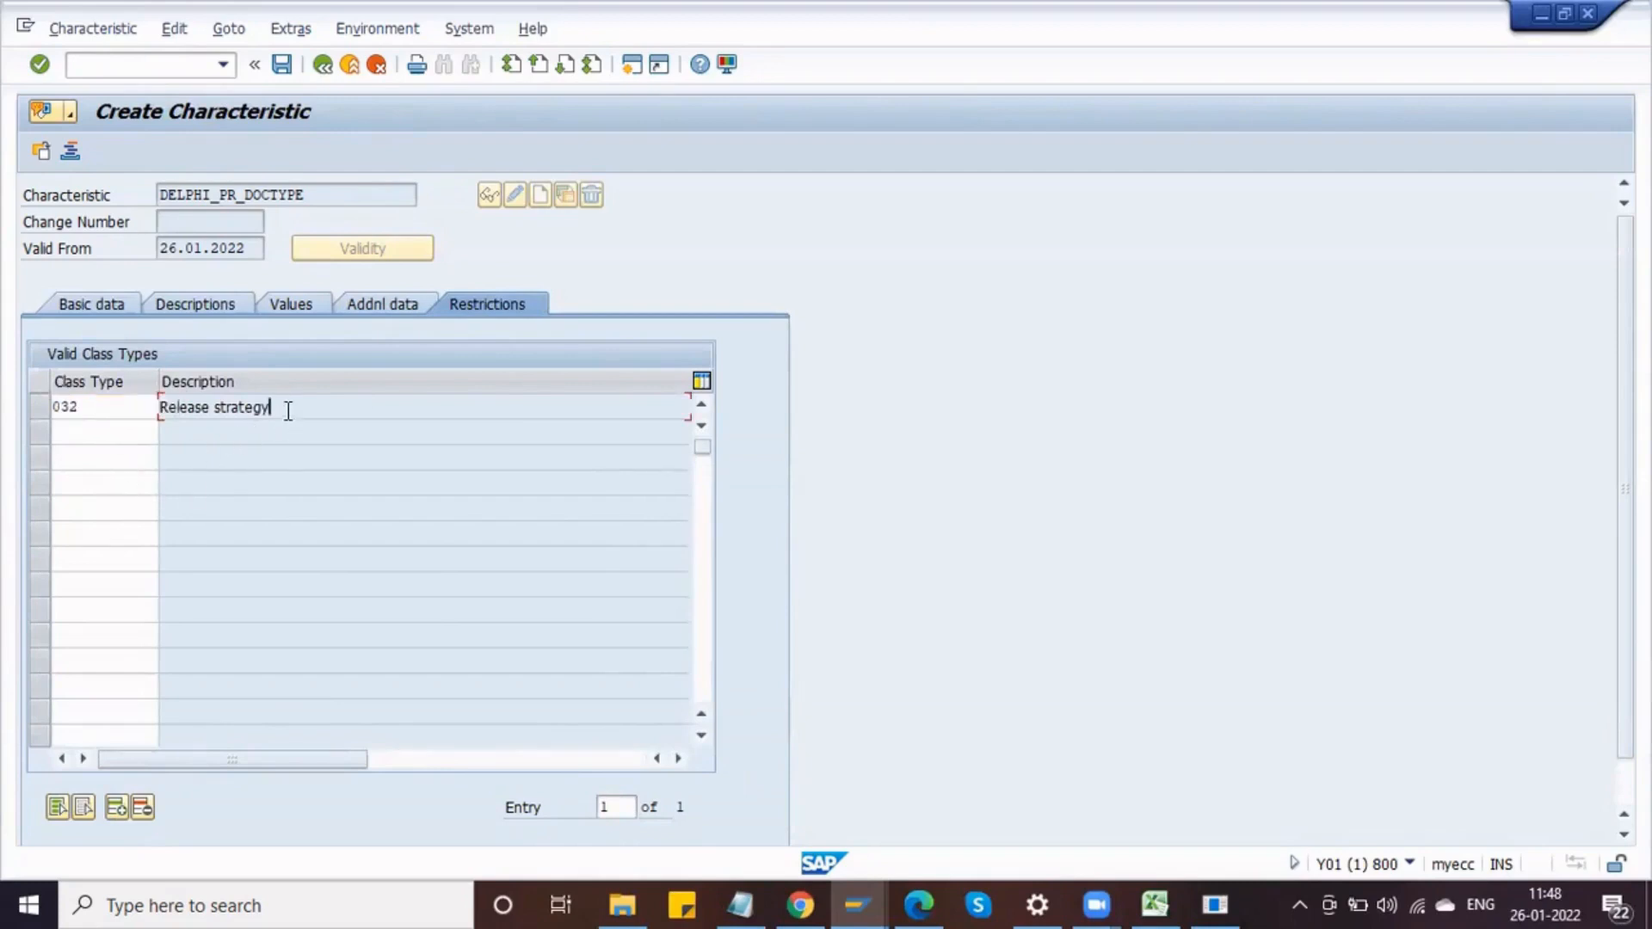
click(110, 405)
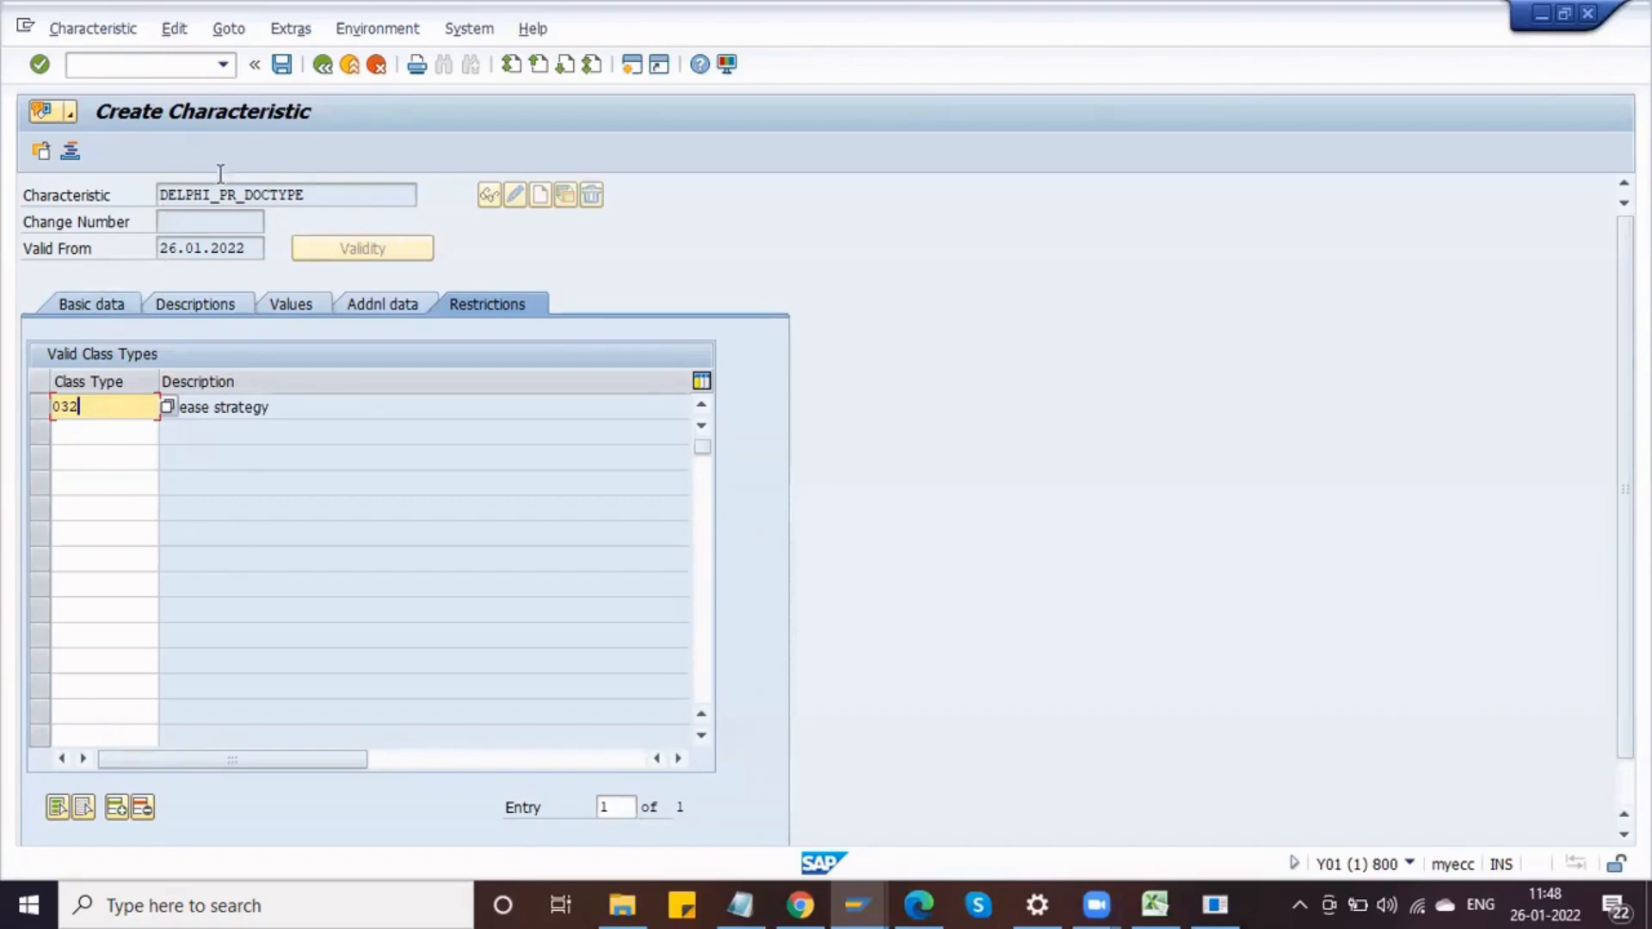
click(292, 414)
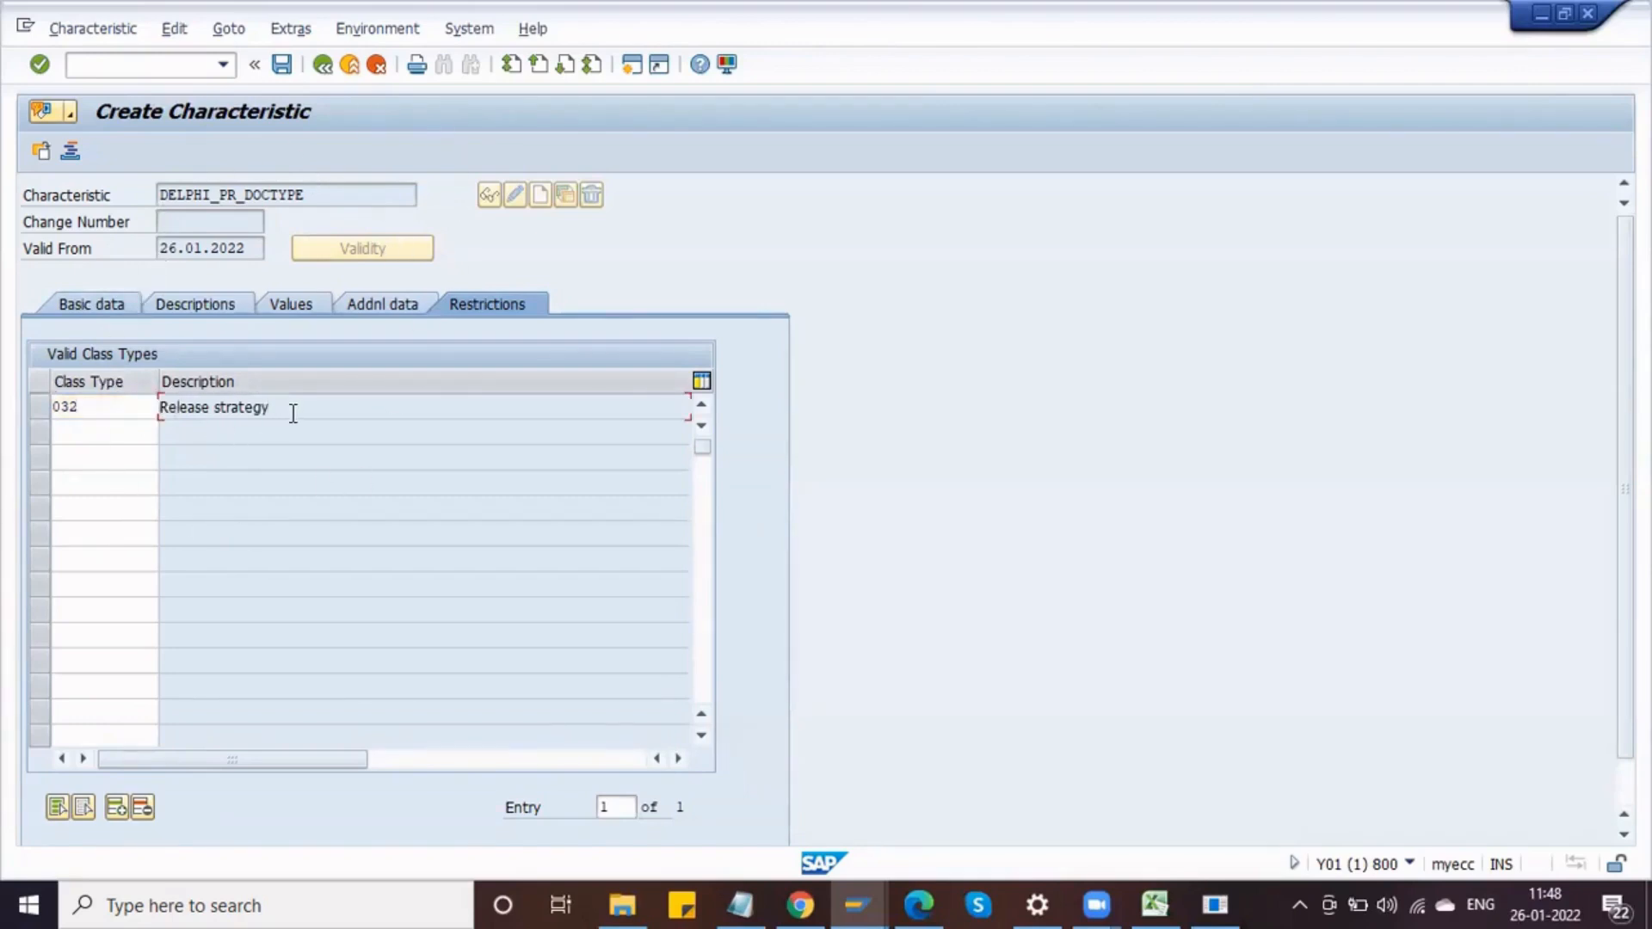
double_click(107, 410)
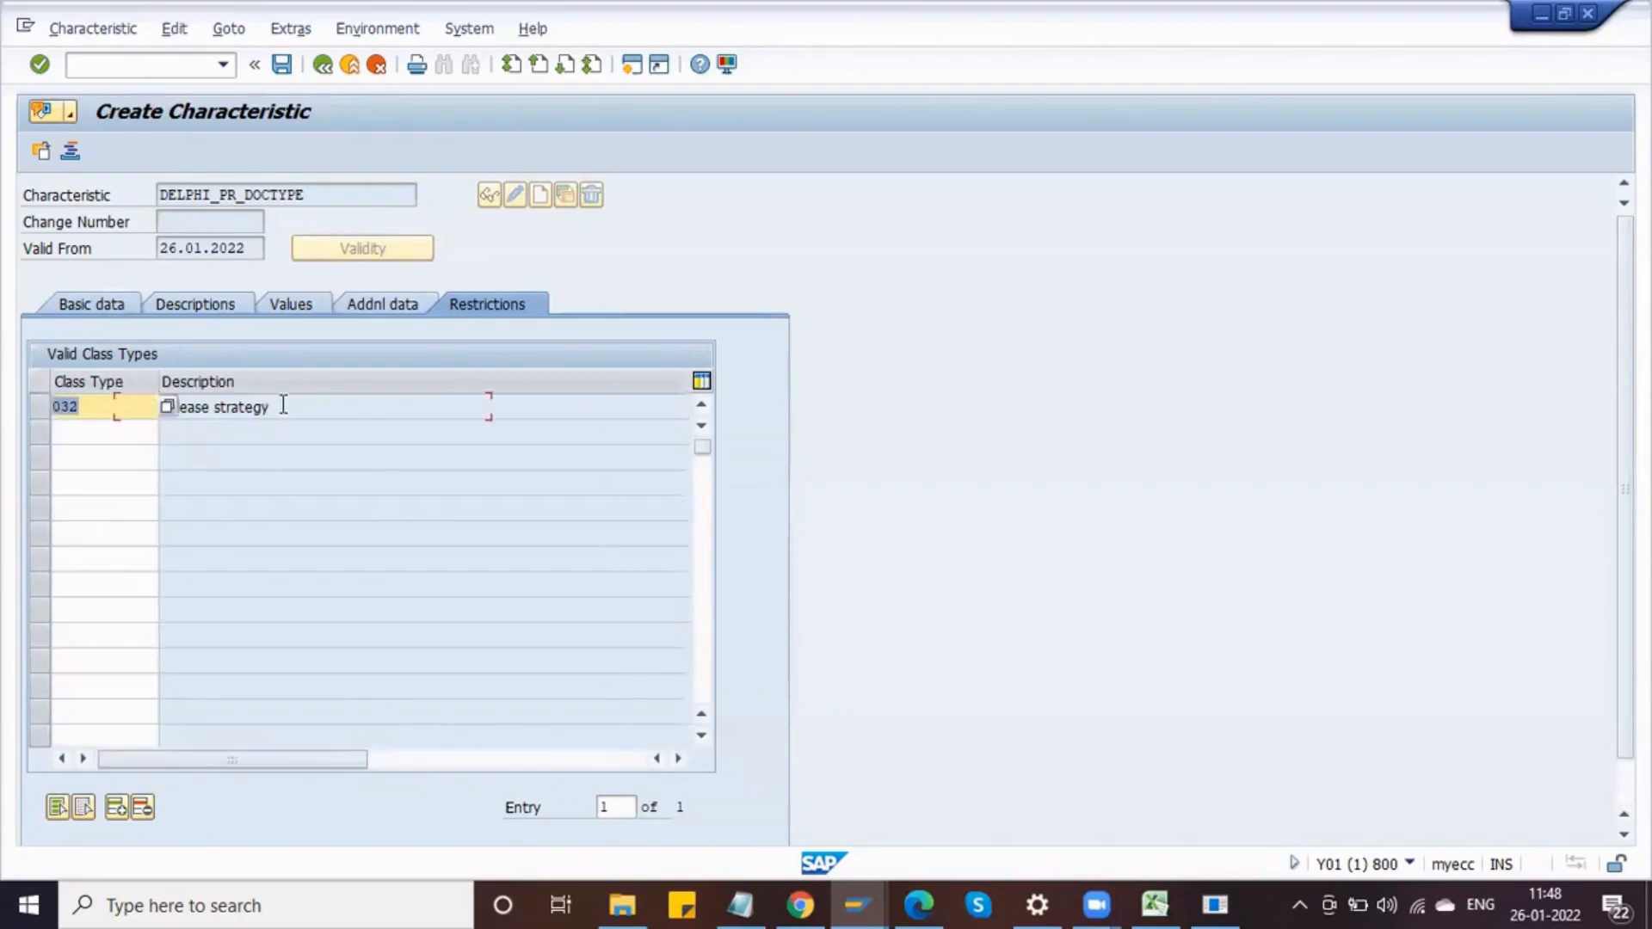
Step: Review the characteristic's basic data, descriptions and values, then save the characteristic
click(76, 308)
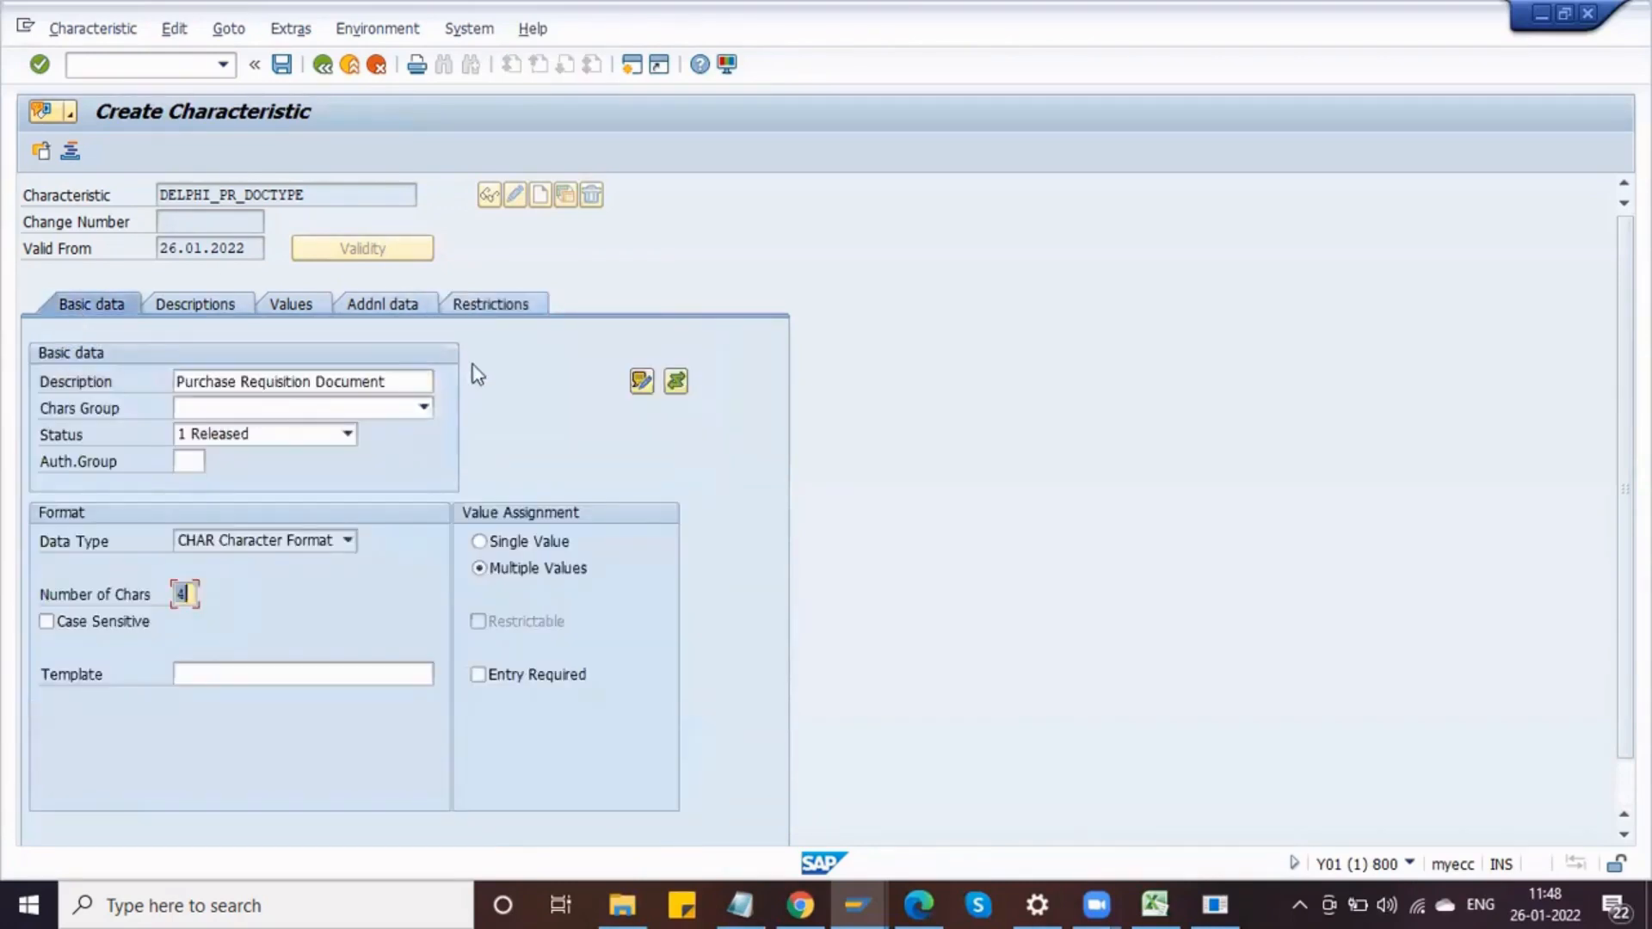
click(208, 301)
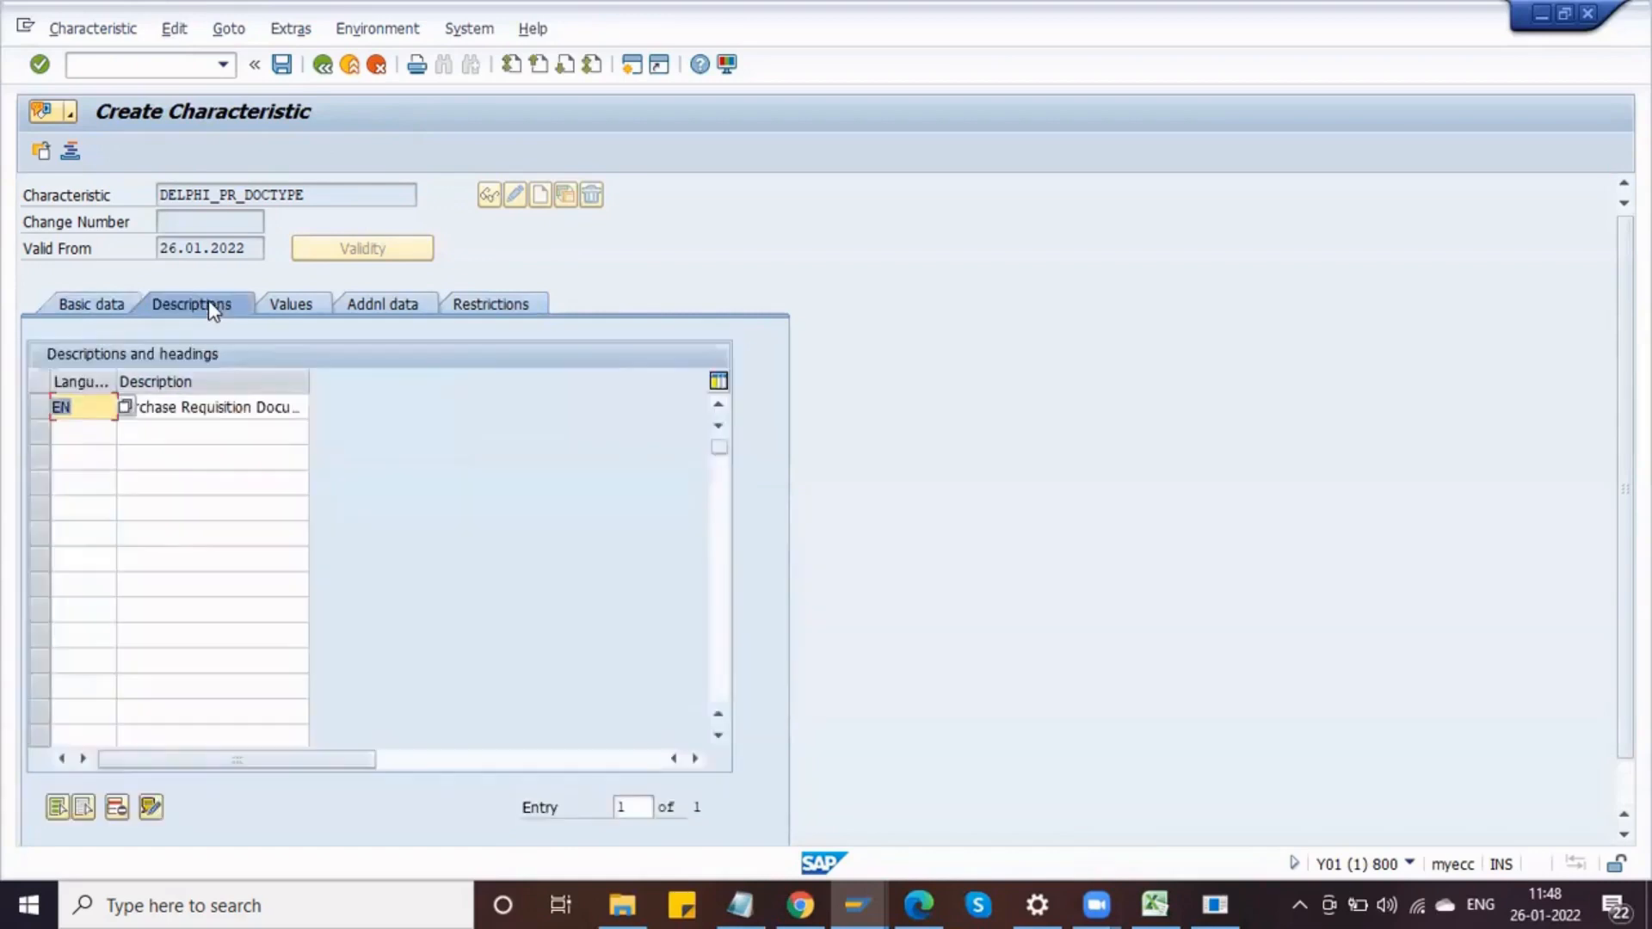
click(289, 297)
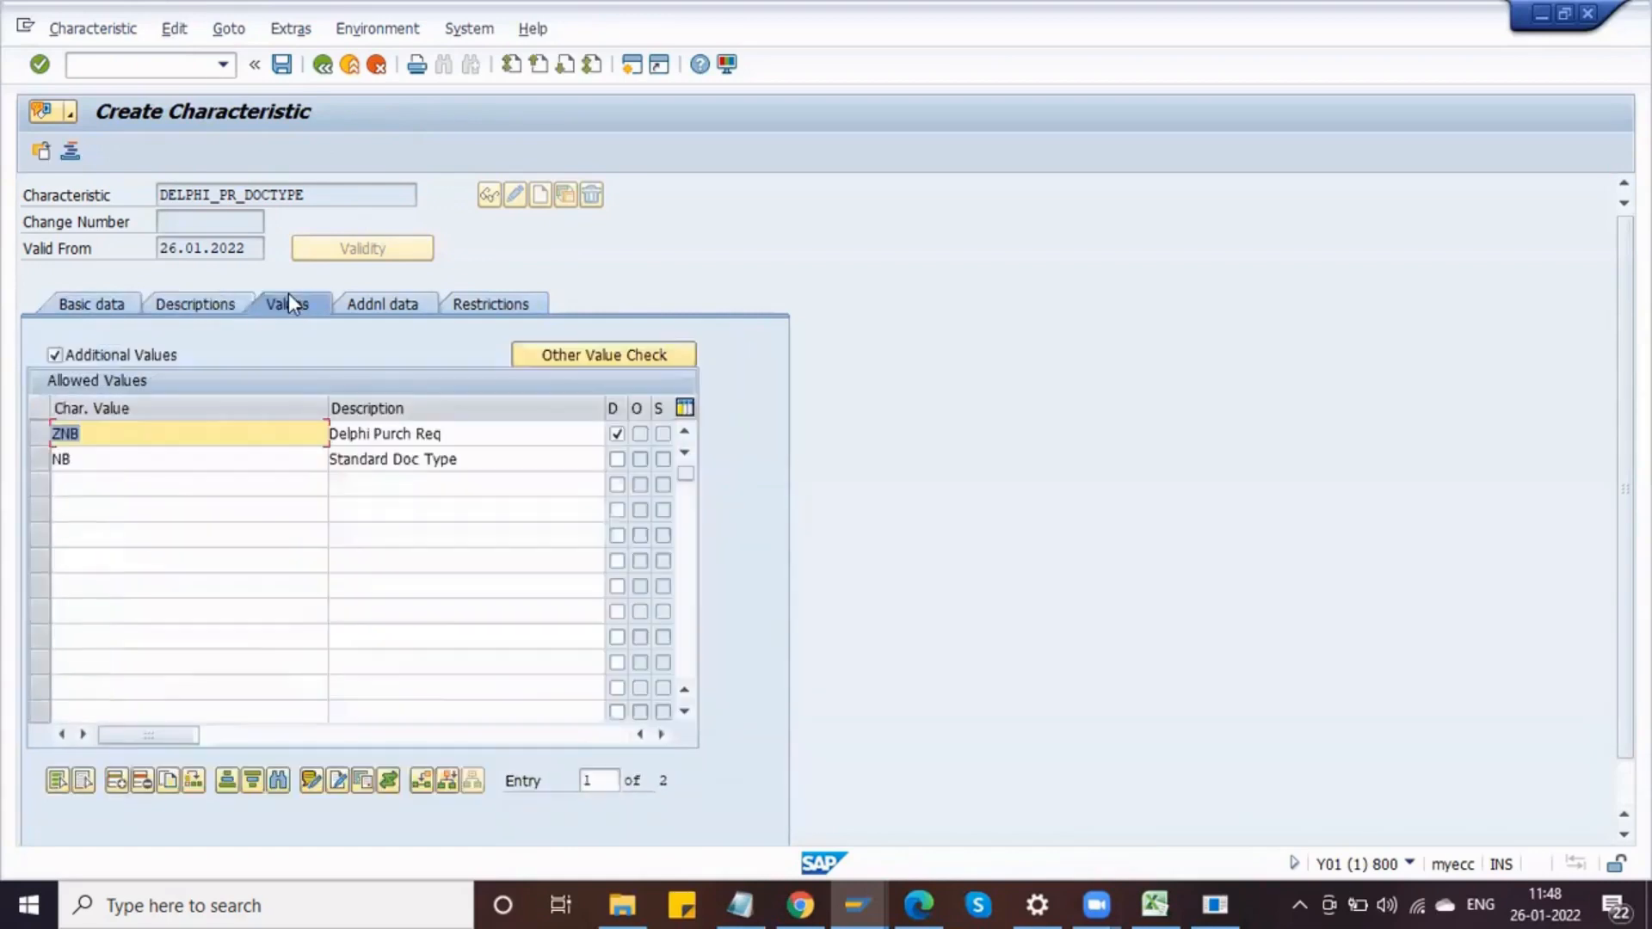
click(112, 308)
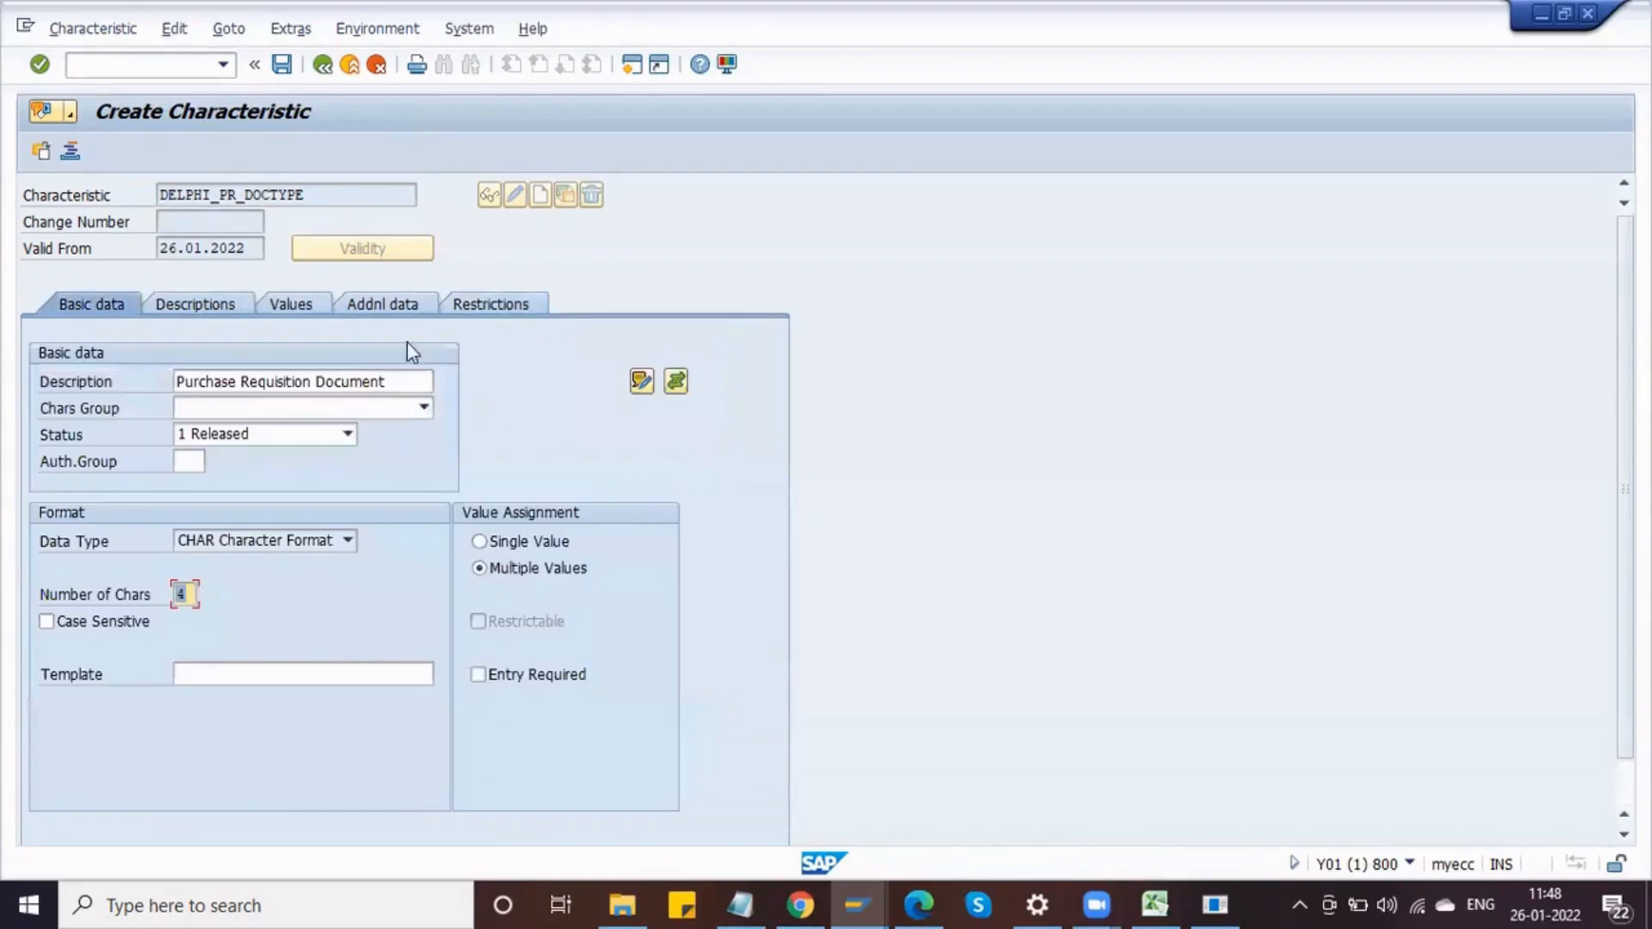
click(281, 67)
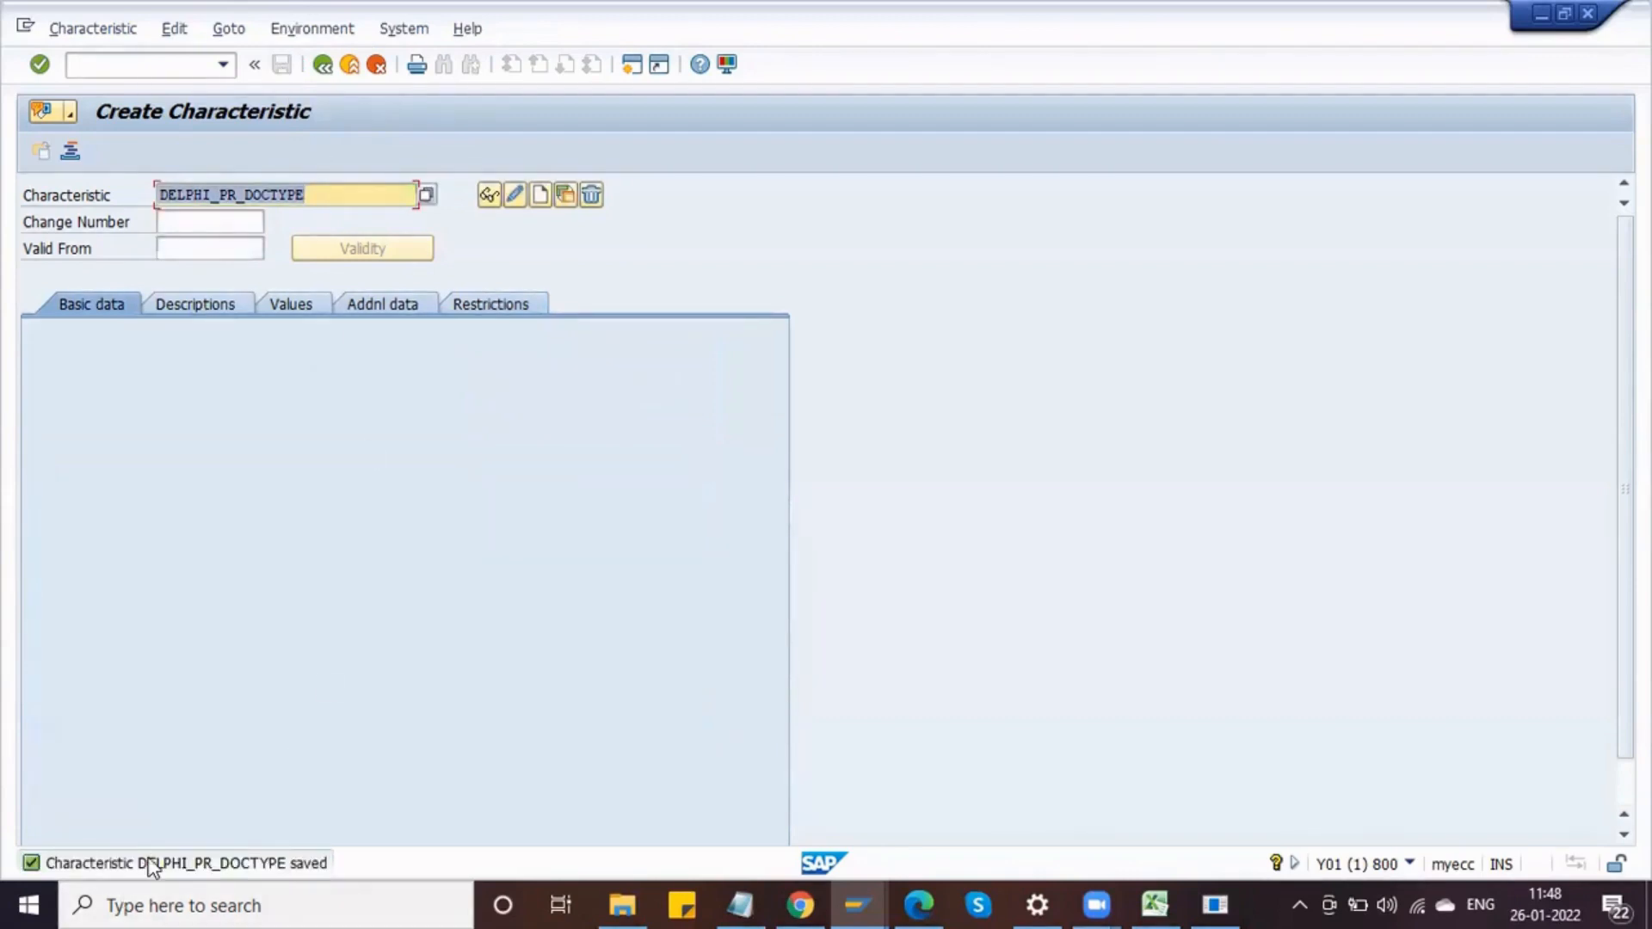
Step: Copy the characteristic name DELPHI_PR_DOCTYPE into the Notepad note
click(242, 863)
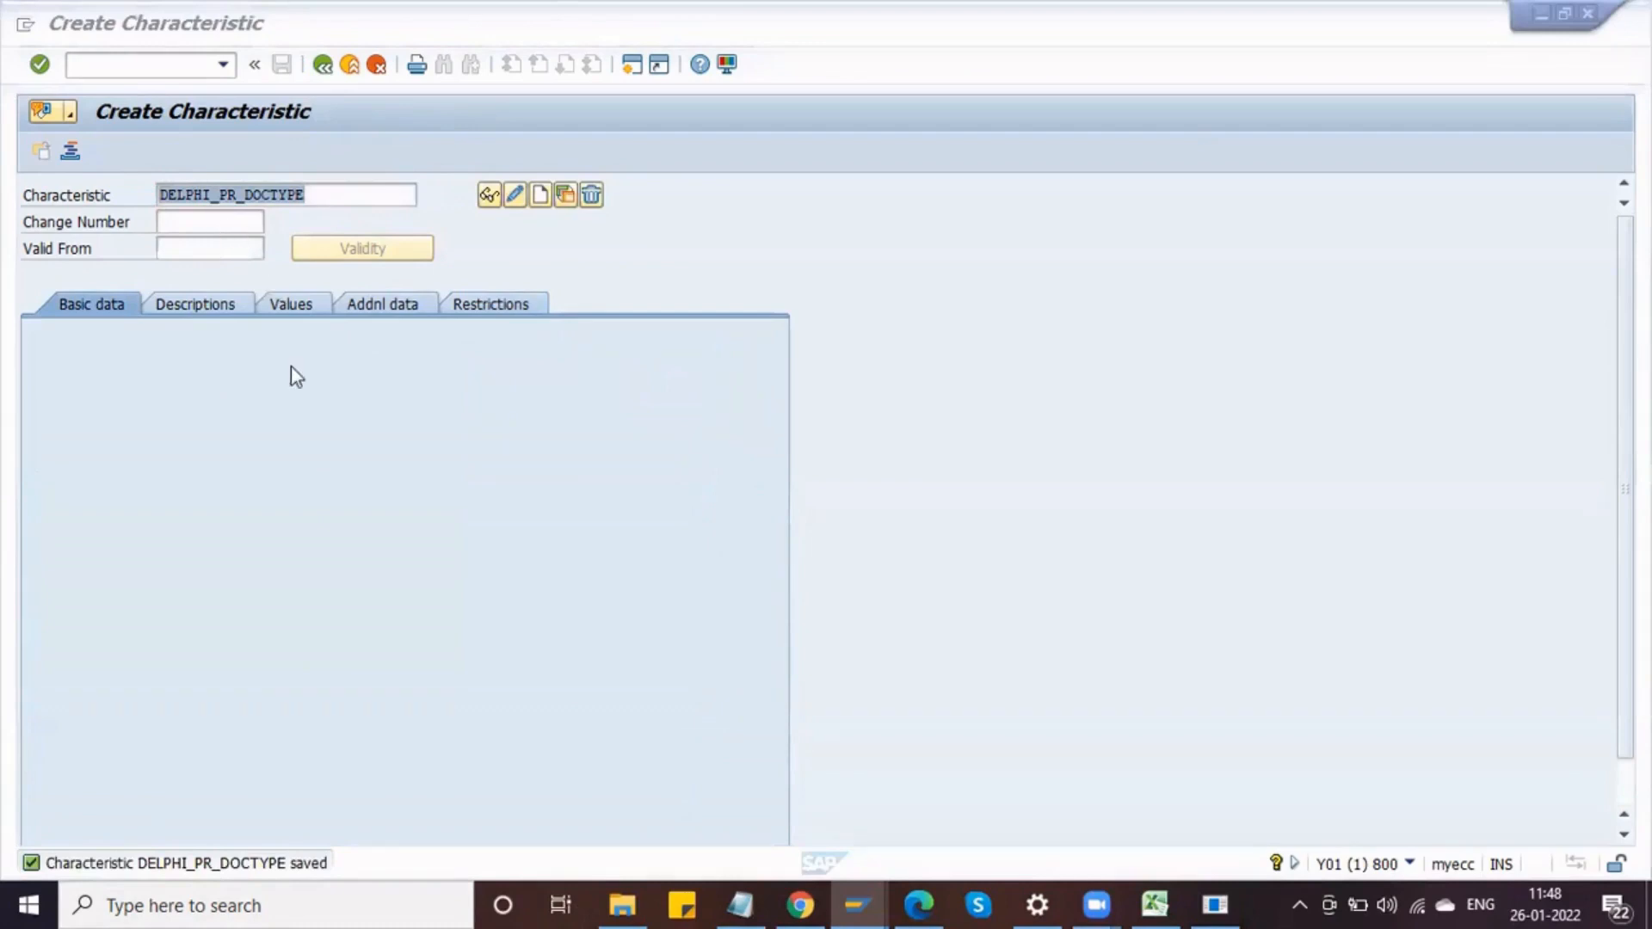
click(740, 905)
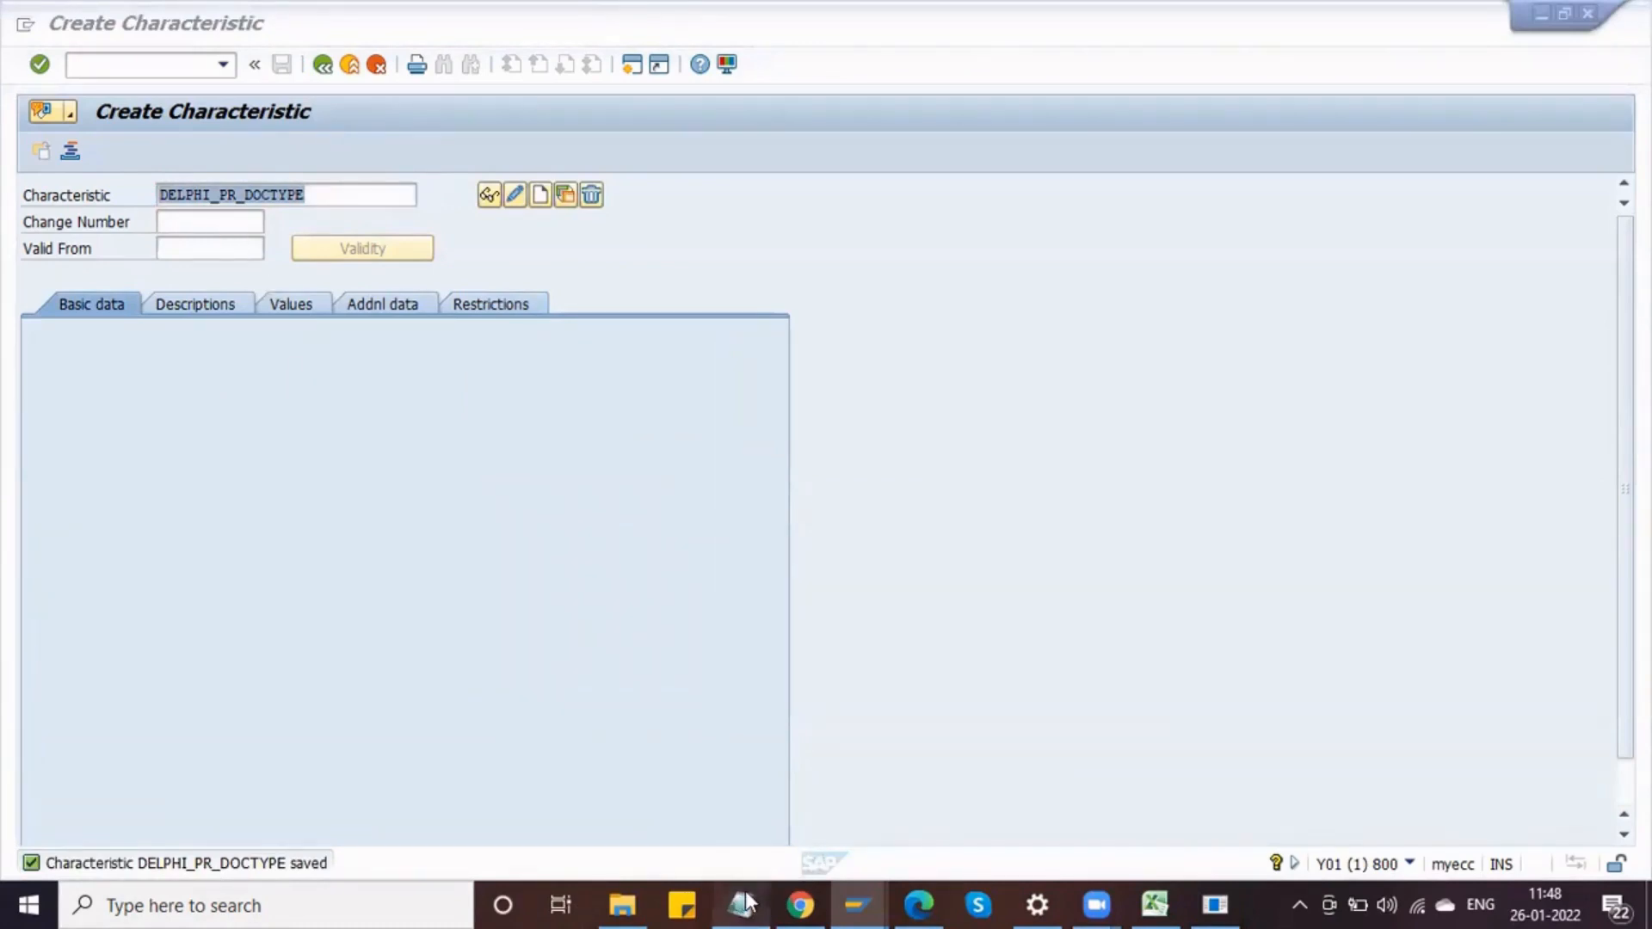
text(4)
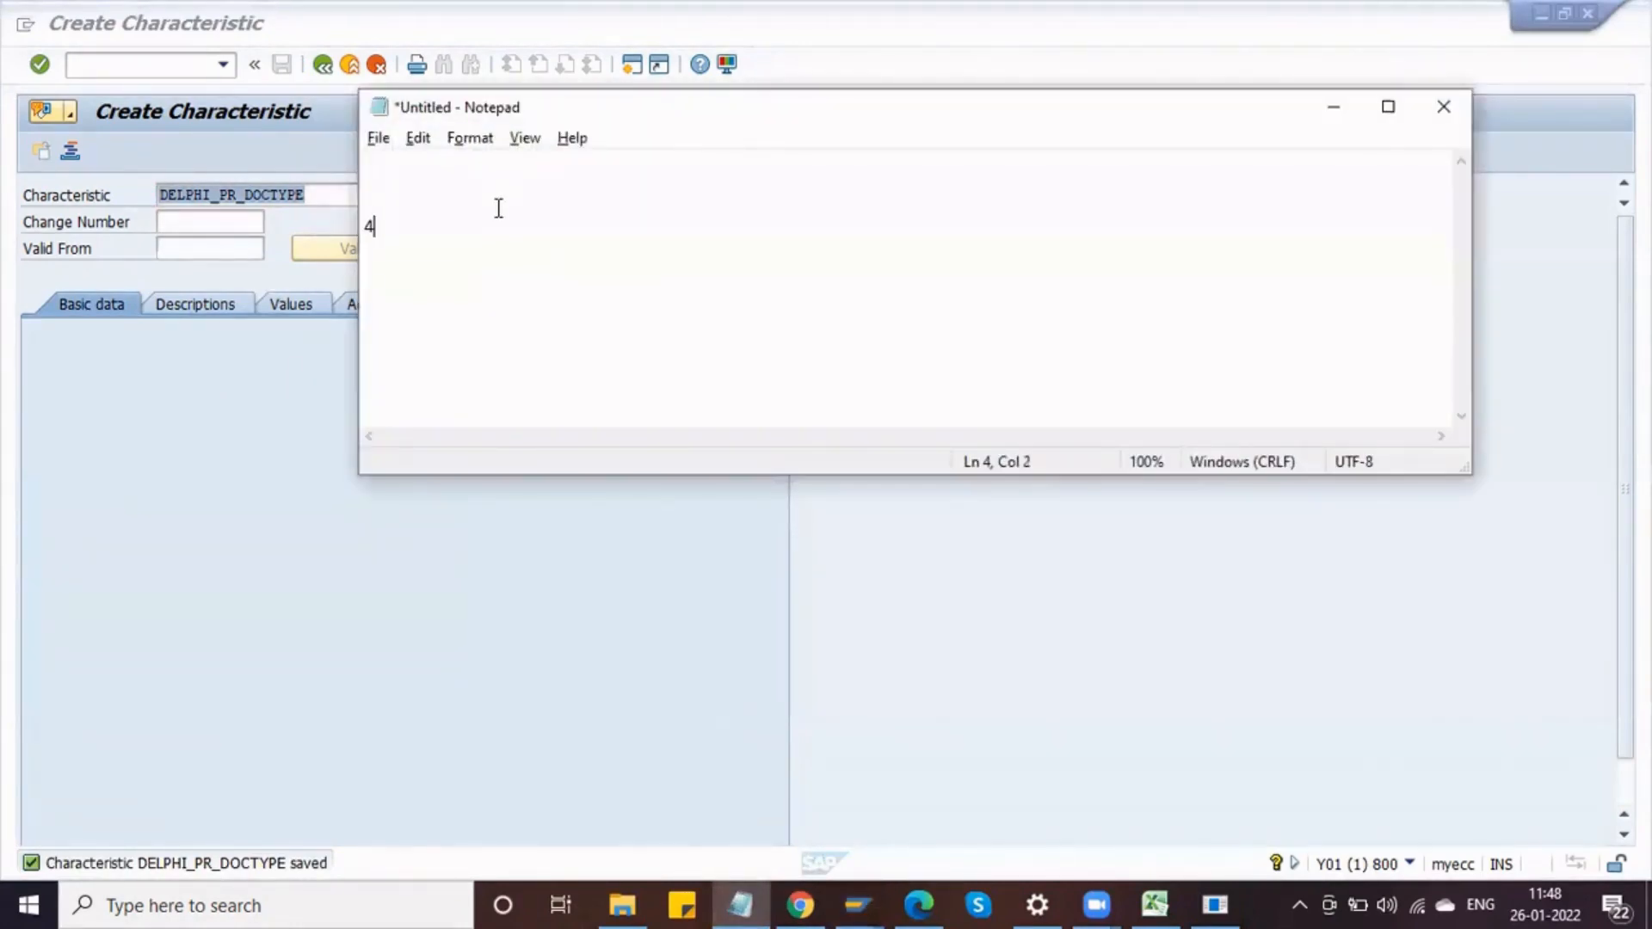
key(BackSpace)
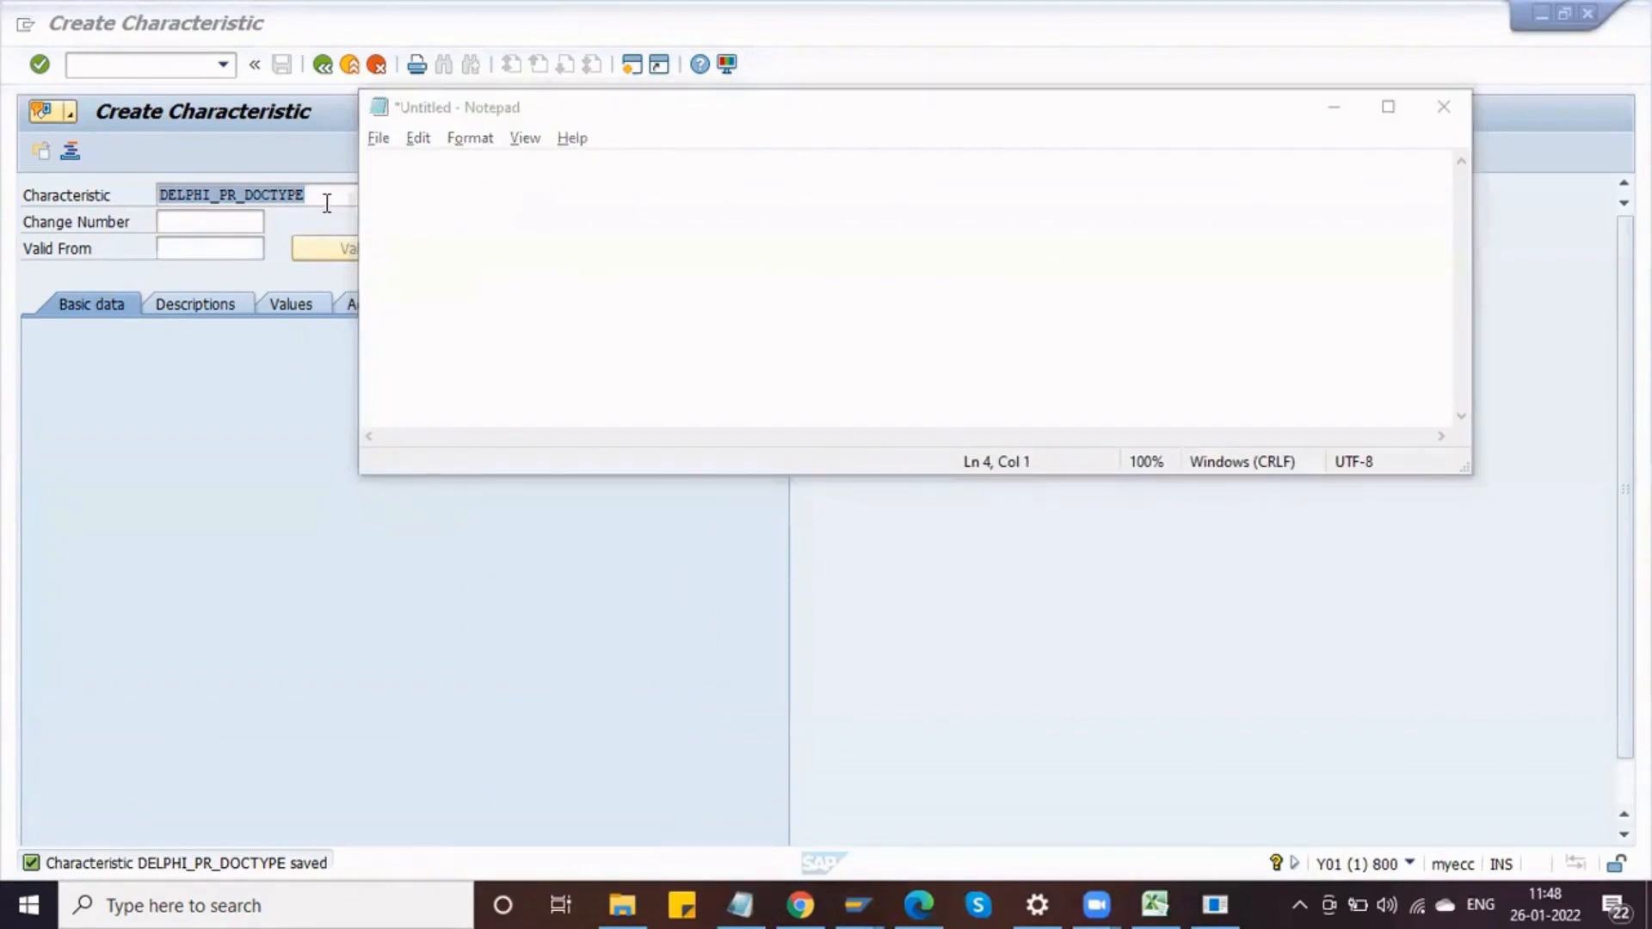
click(315, 186)
drag(320, 195, 157, 195)
key(ctrl+c)
click(156, 200)
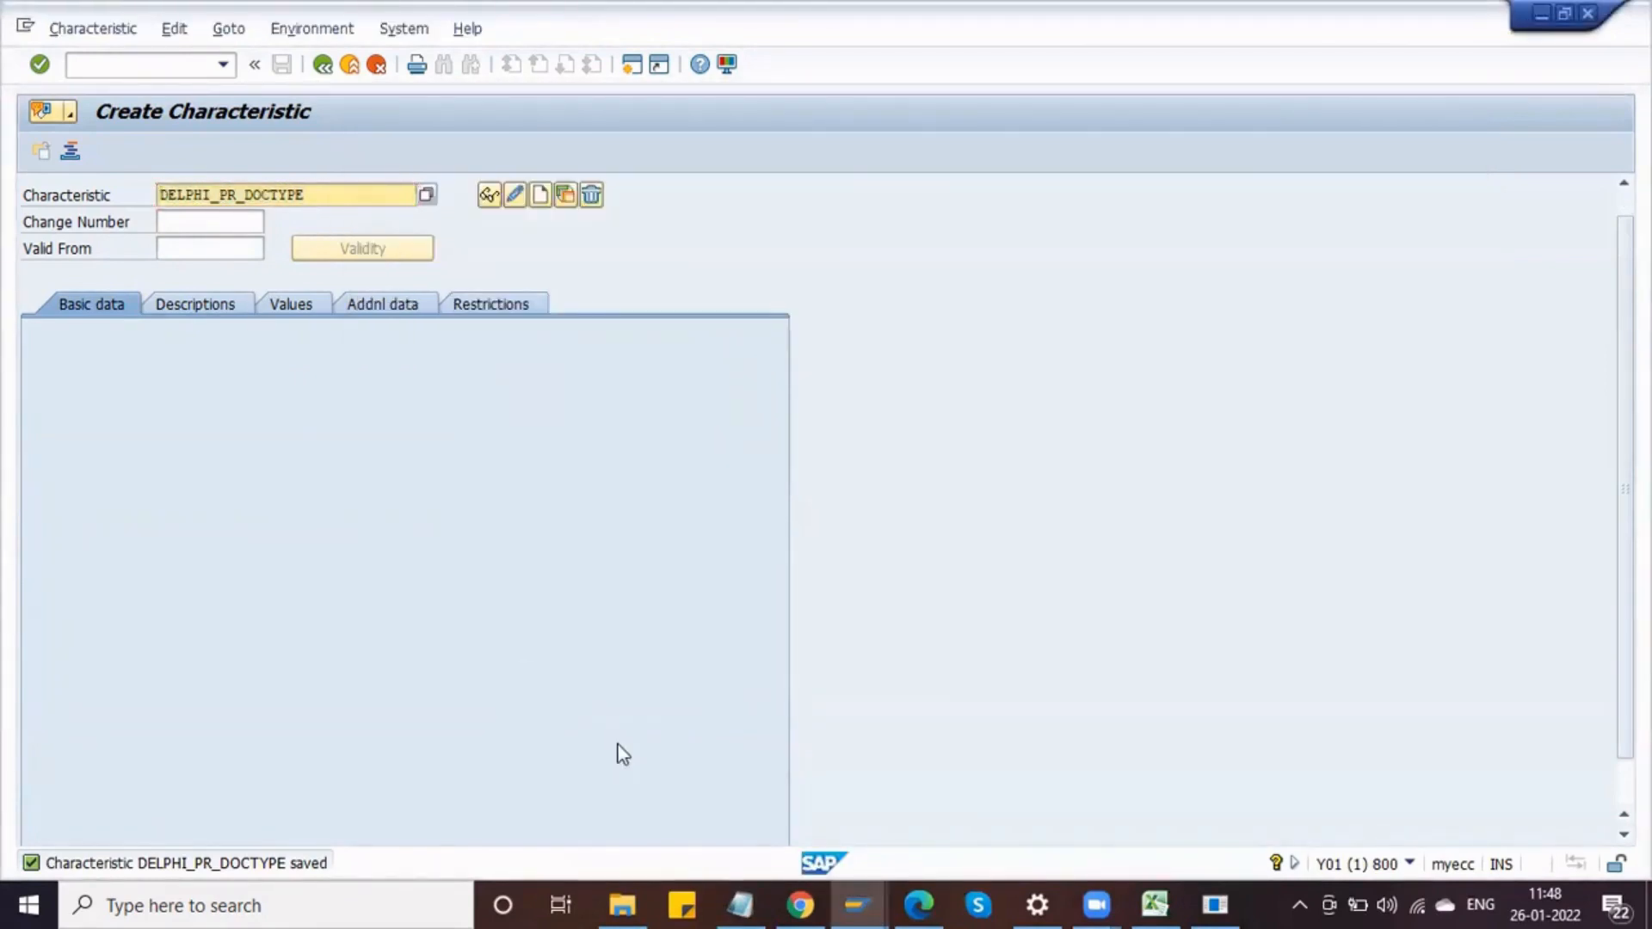
key(alt+Tab)
key(alt+Tab)
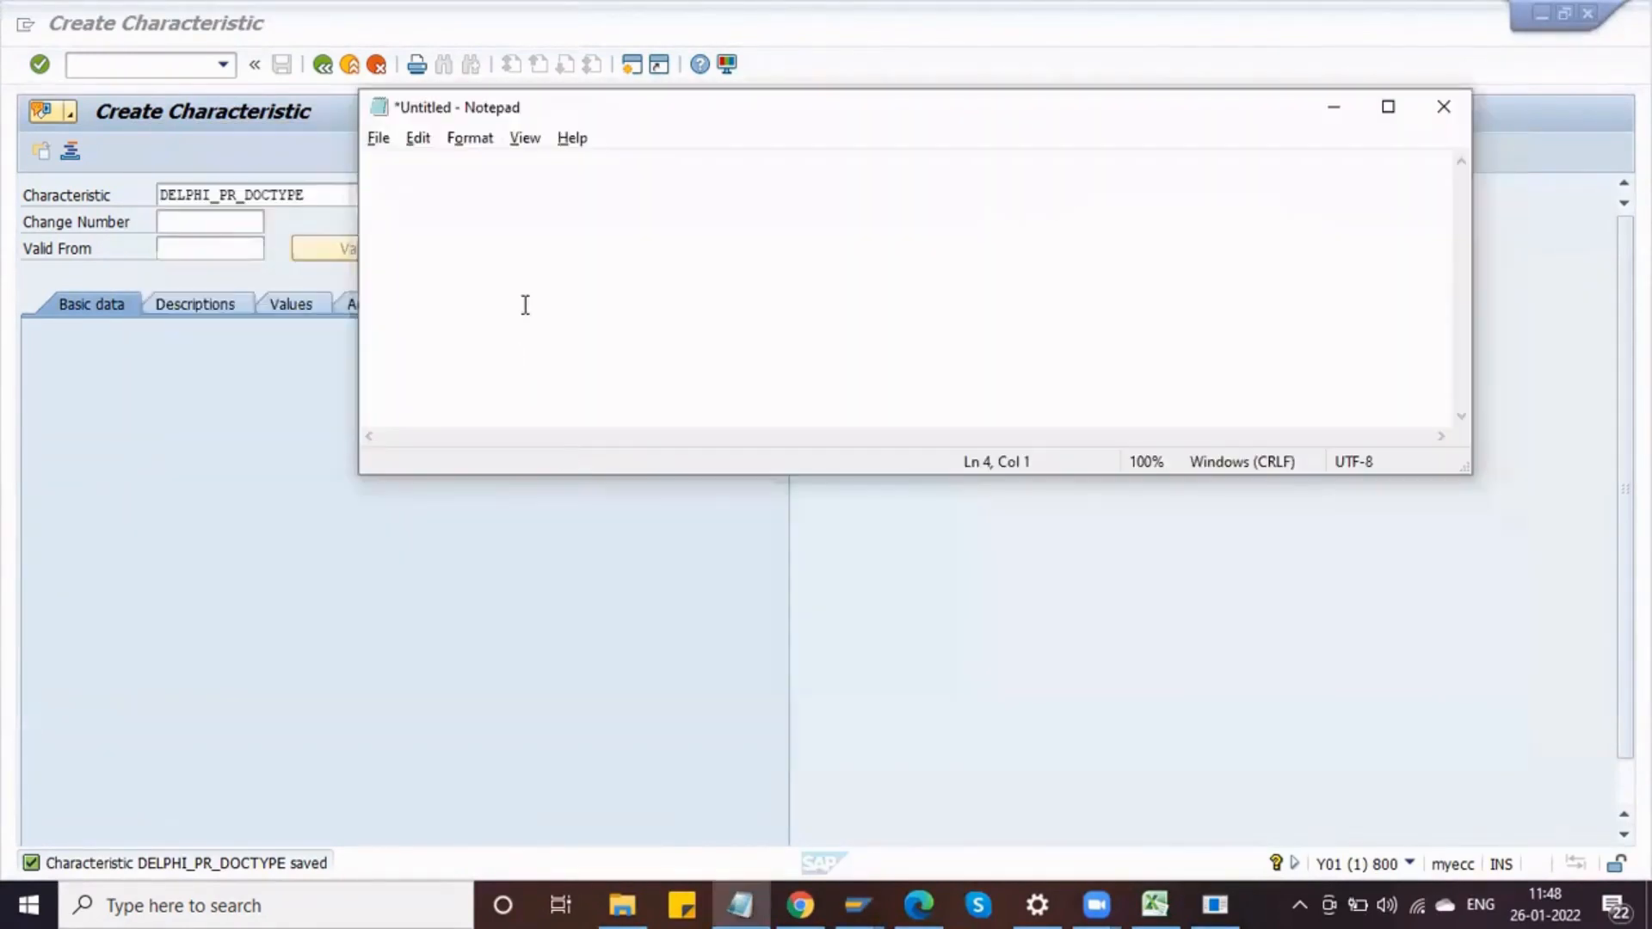
key(ctrl+v)
key(alt+Tab)
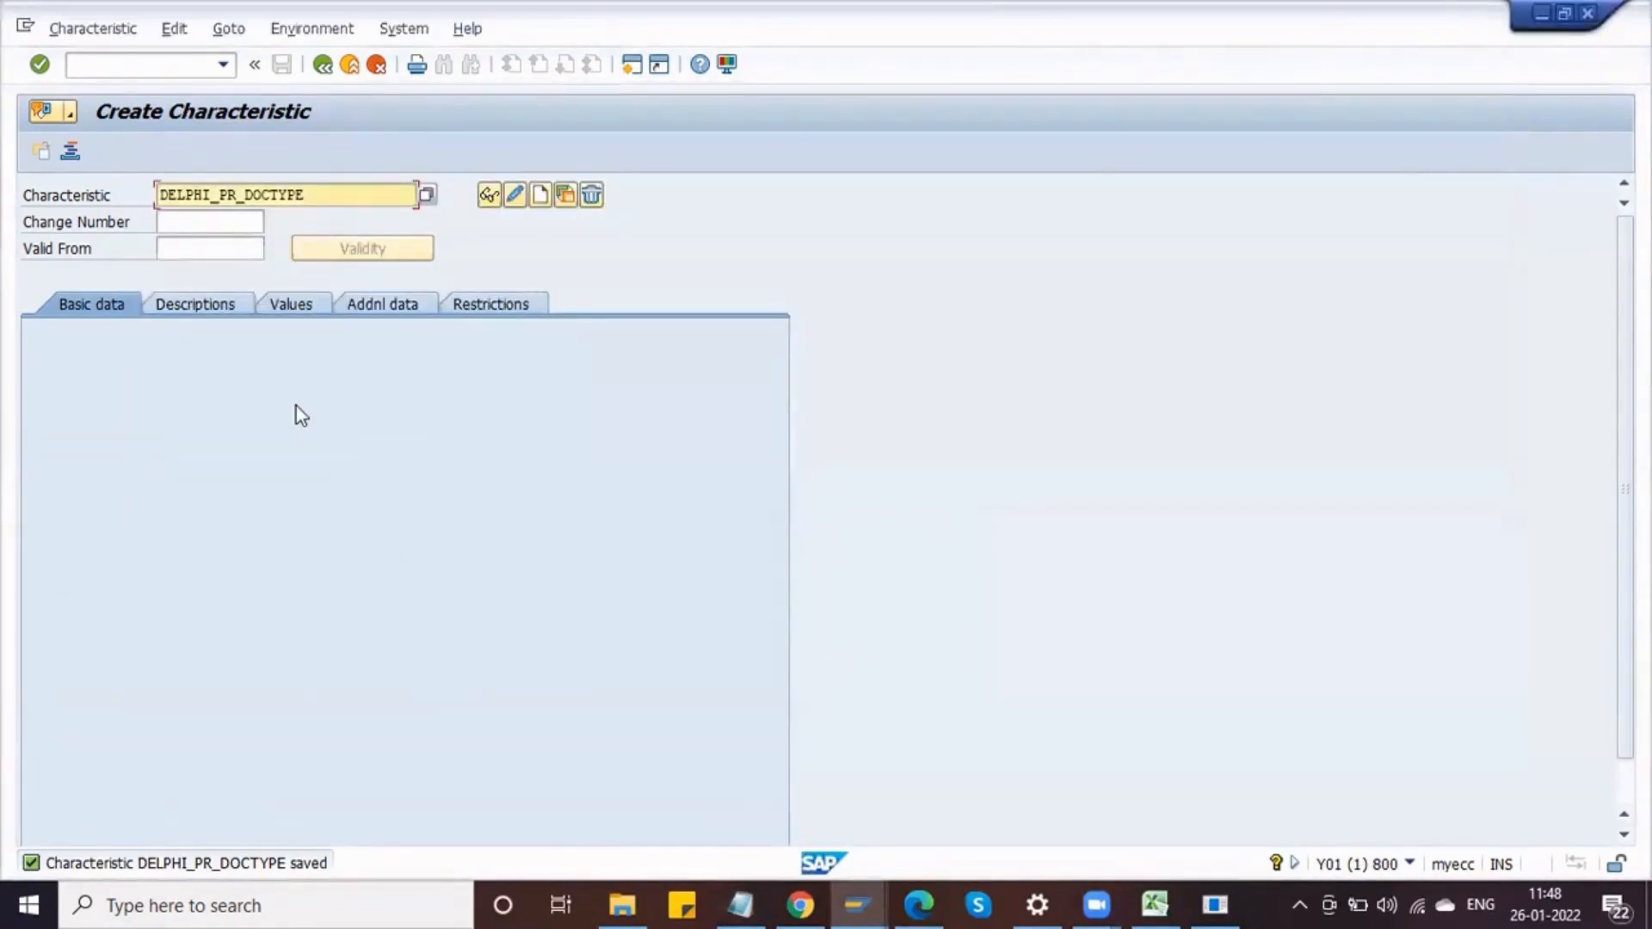
Step: Start creating a new characteristic named DELPHI_PR_TOTAL_VALUE
key(alt+Tab)
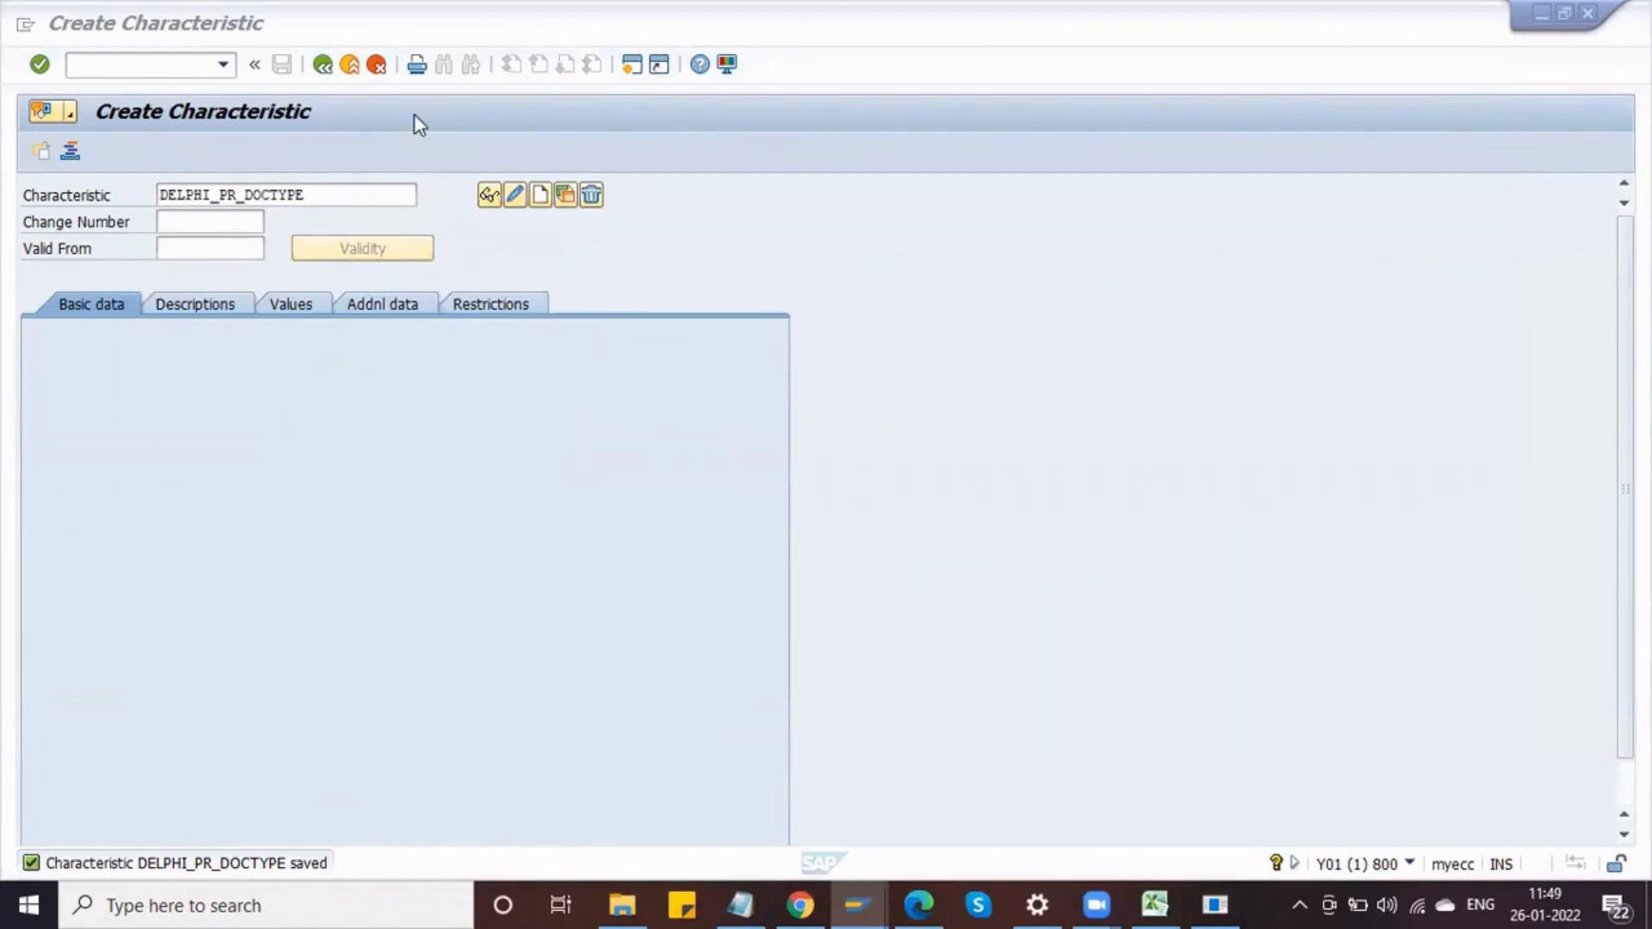
click(370, 198)
key(BackSpace)
key(BackSpace)
key(BackSpace)
key(BackSpace)
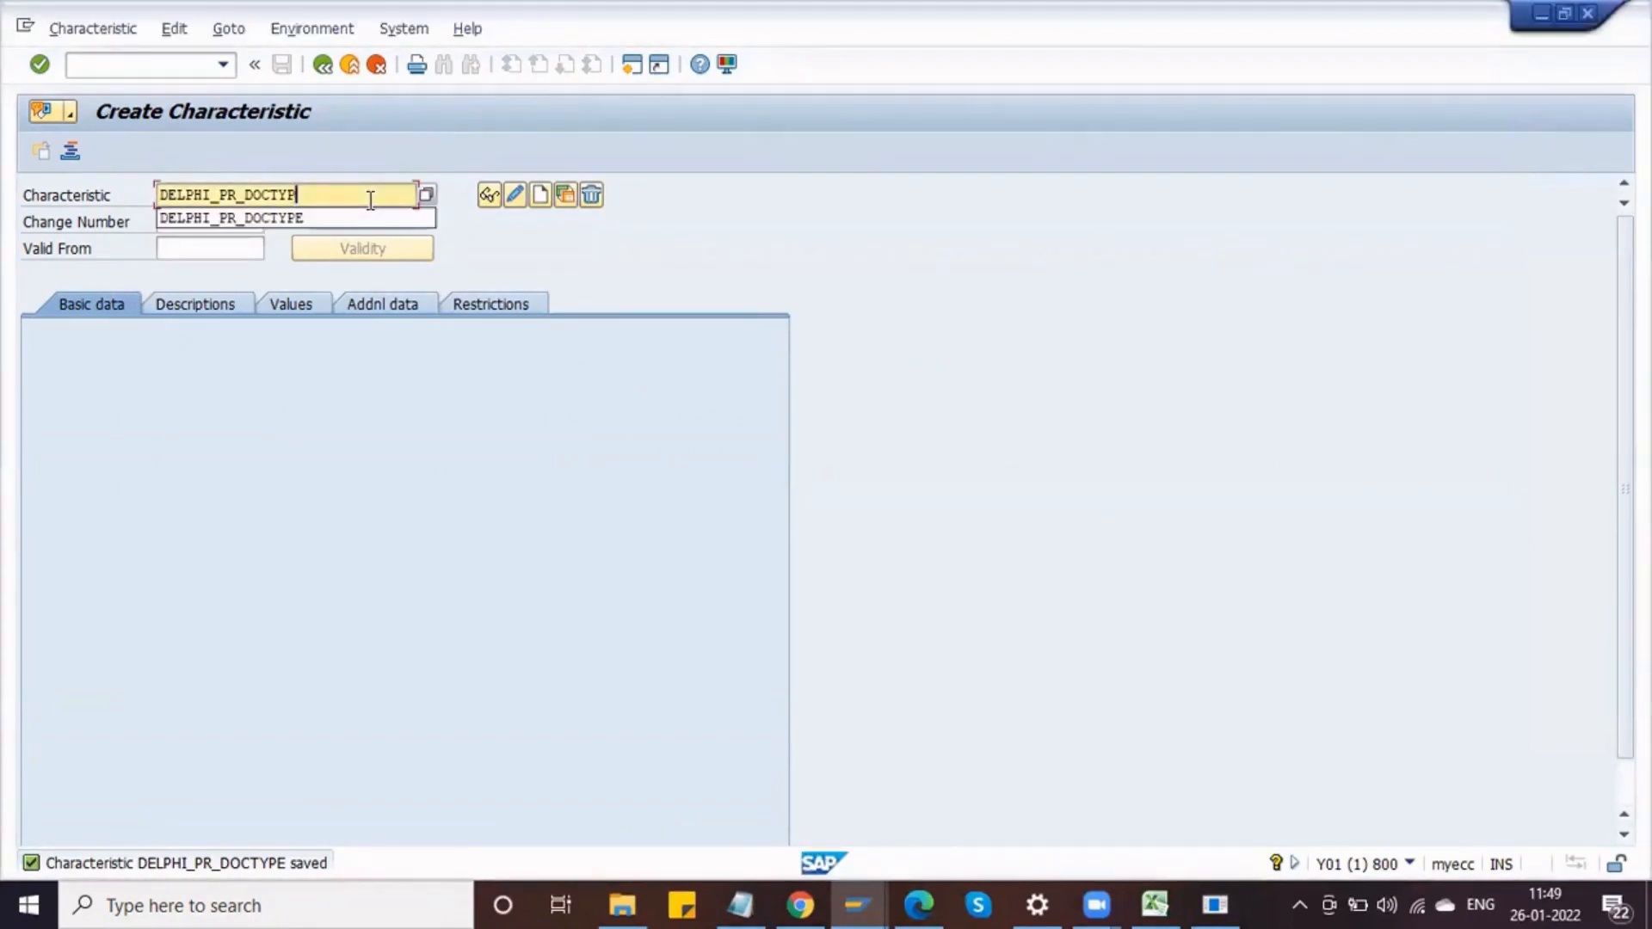
key(BackSpace)
key(BackSpace)
key(BackSpace)
text(Total )
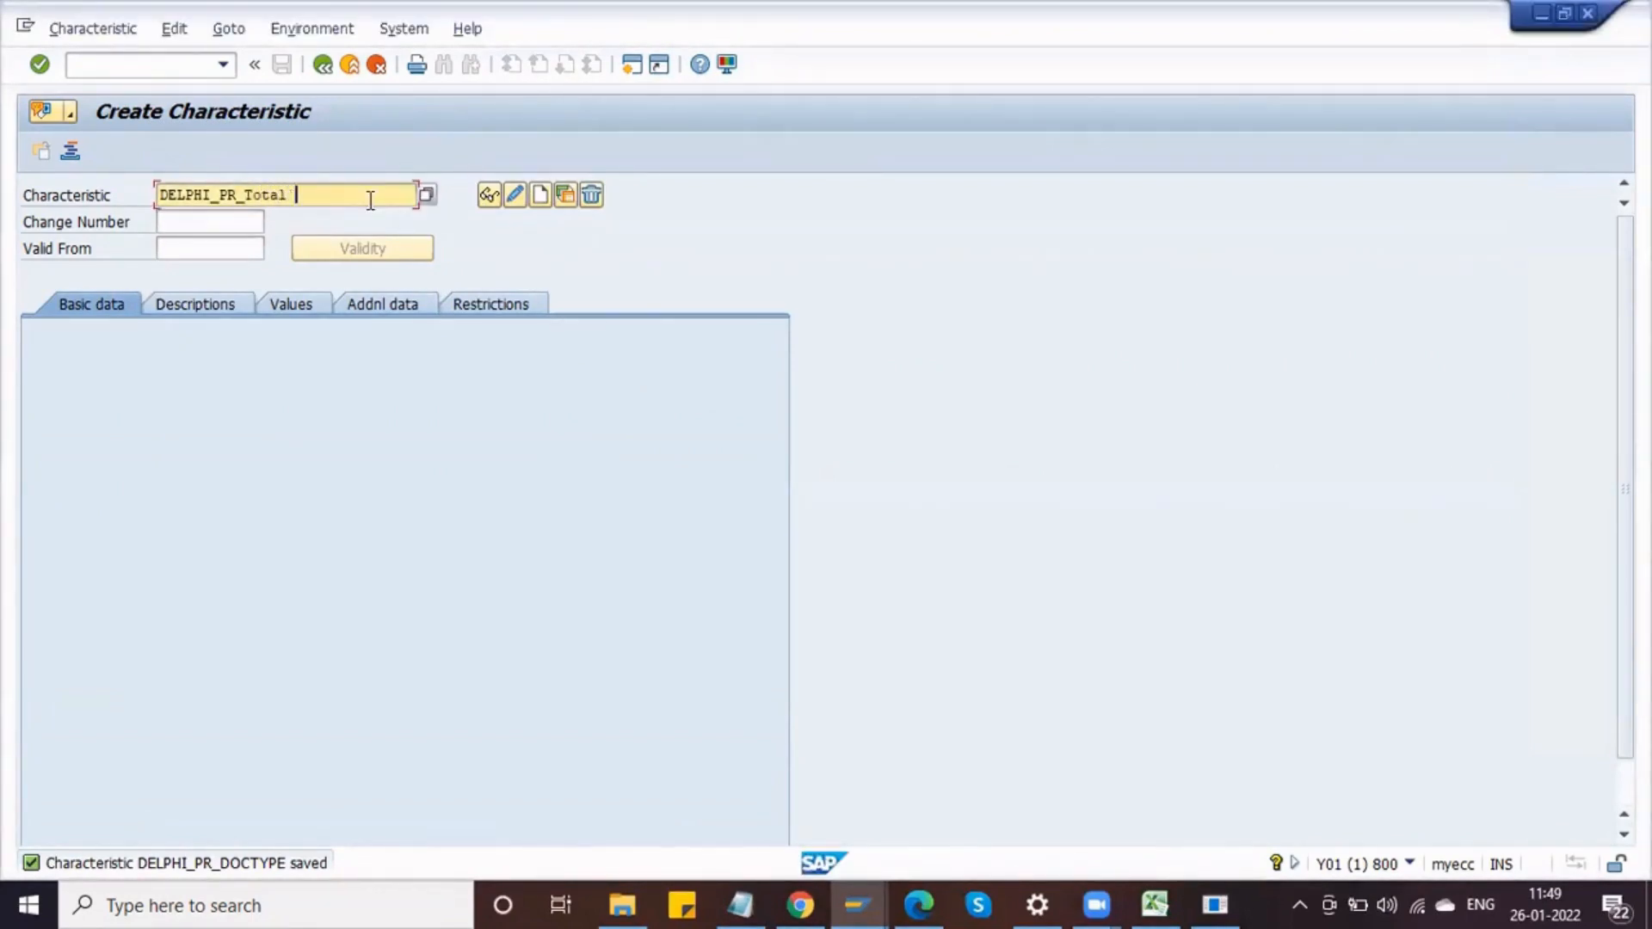
text(Value)
click(301, 192)
key(BackSpace)
text(_)
click(540, 196)
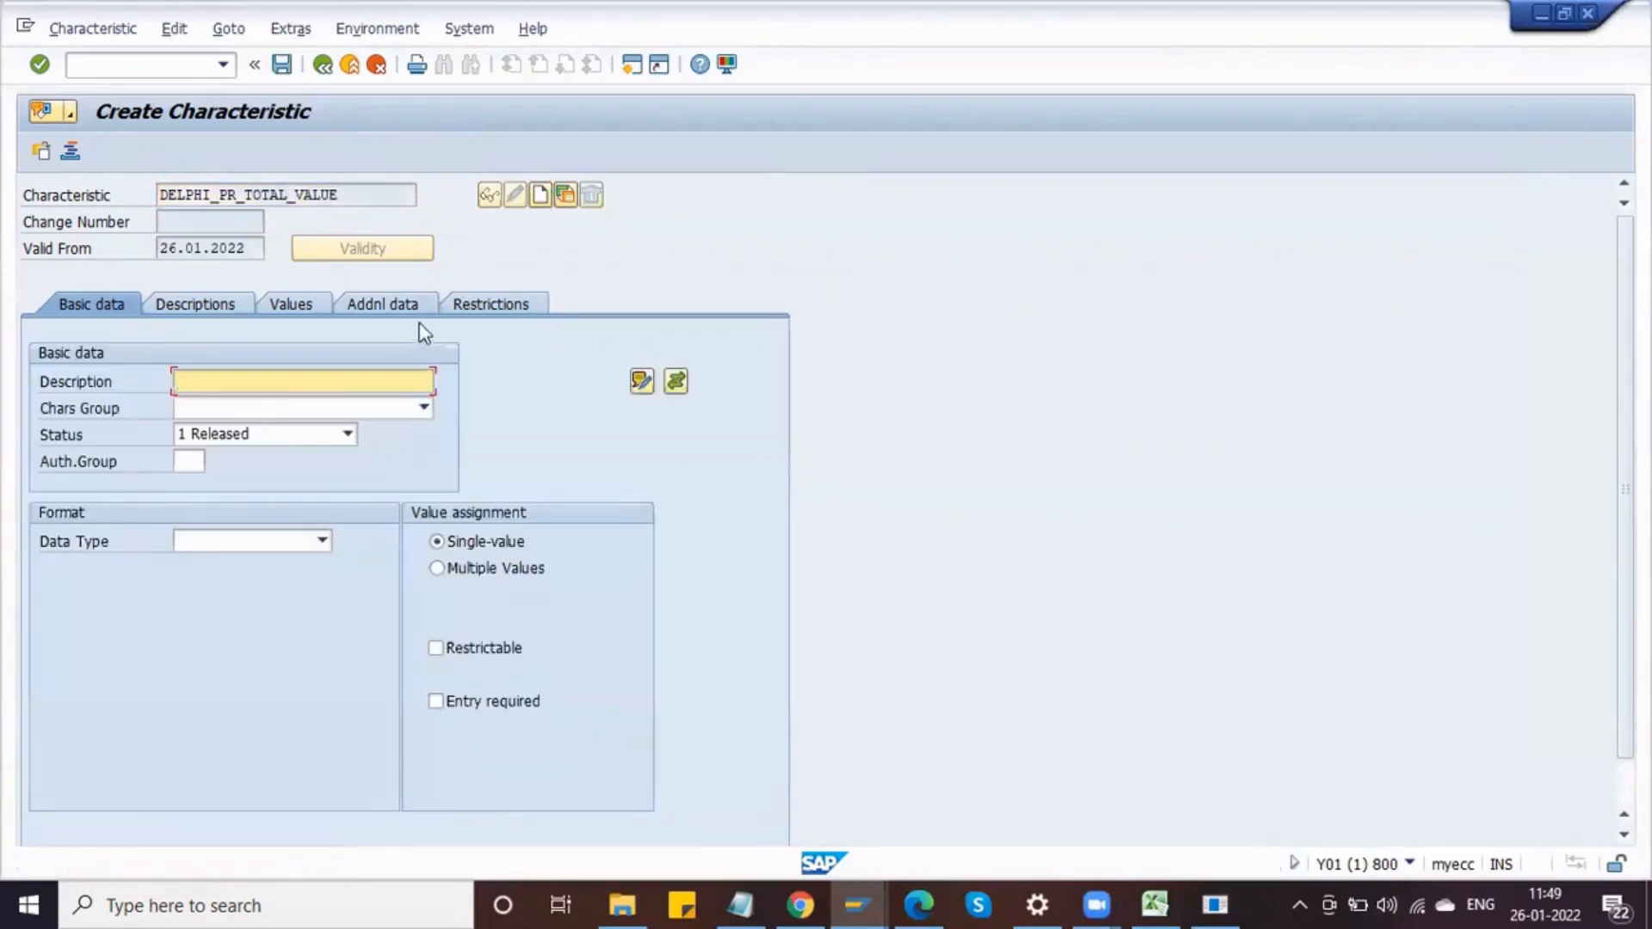
Step: Reference the characteristic to table field CEBAN-GFWRT and acknowledge the format information messages
click(376, 306)
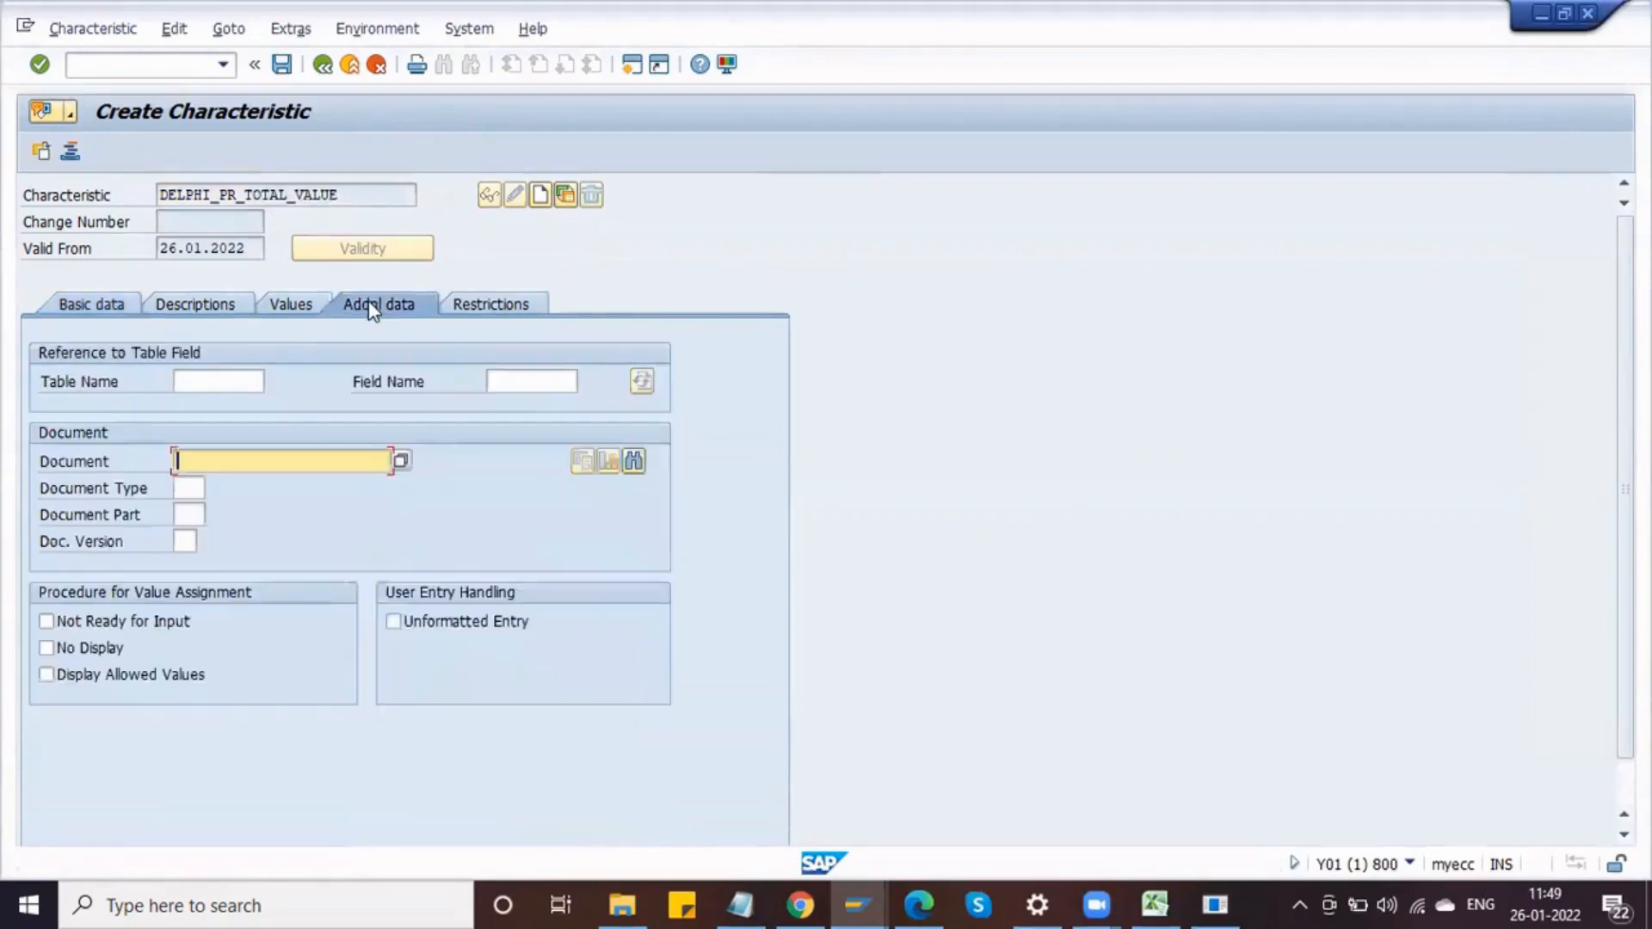
click(235, 372)
key(space)
key(Down)
key(Return)
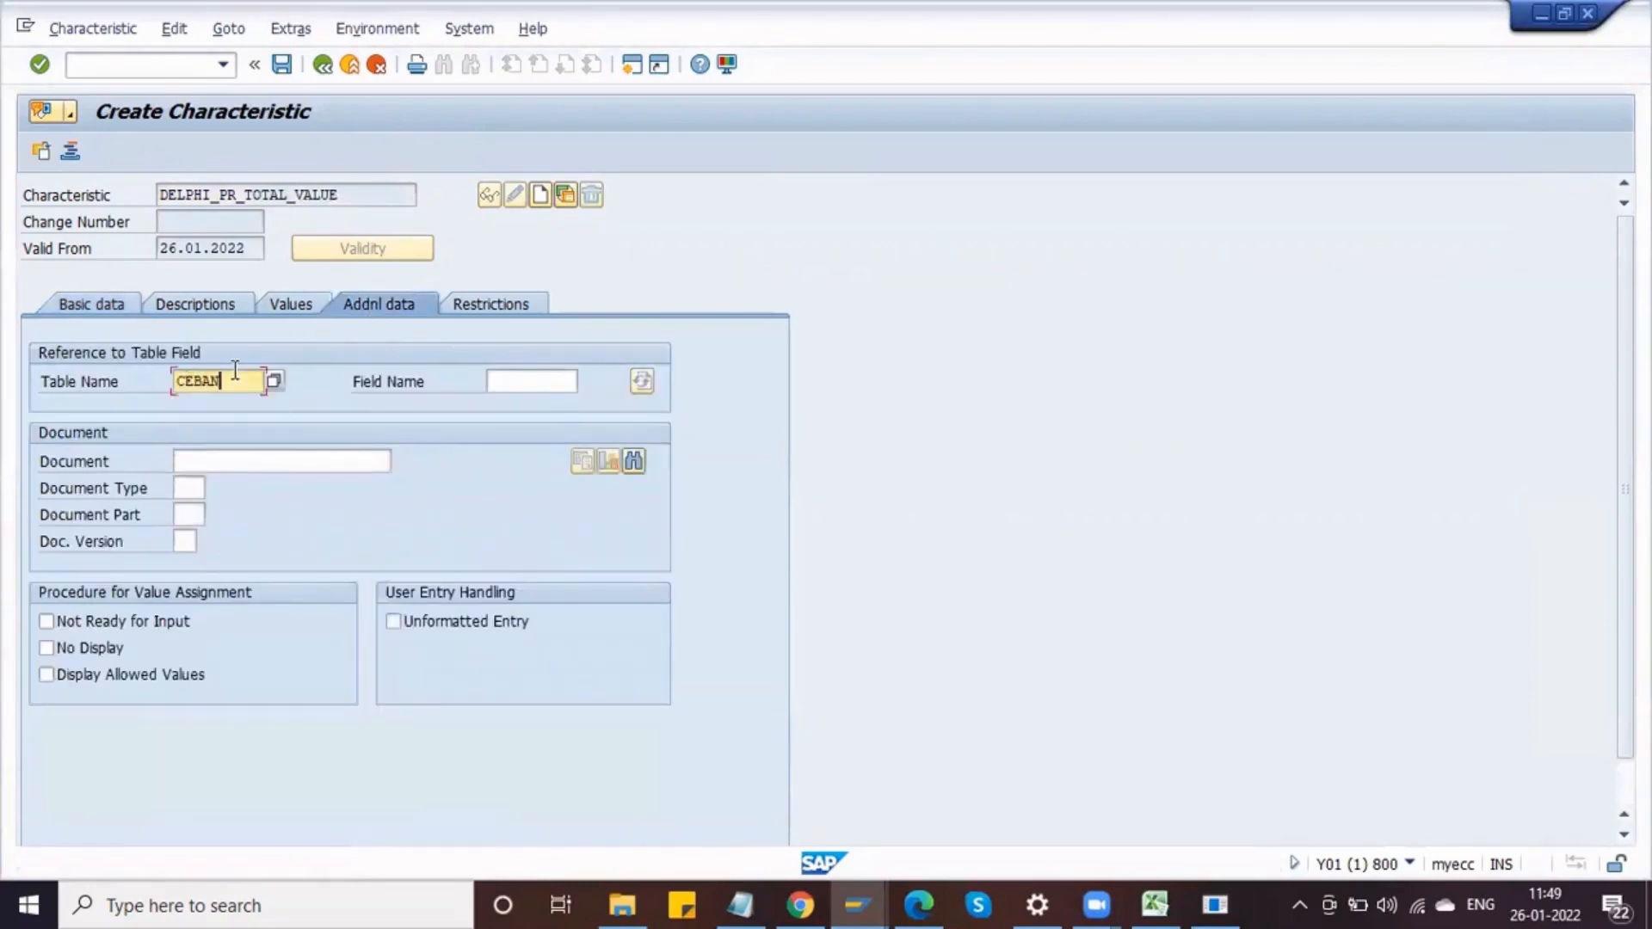
key(Tab)
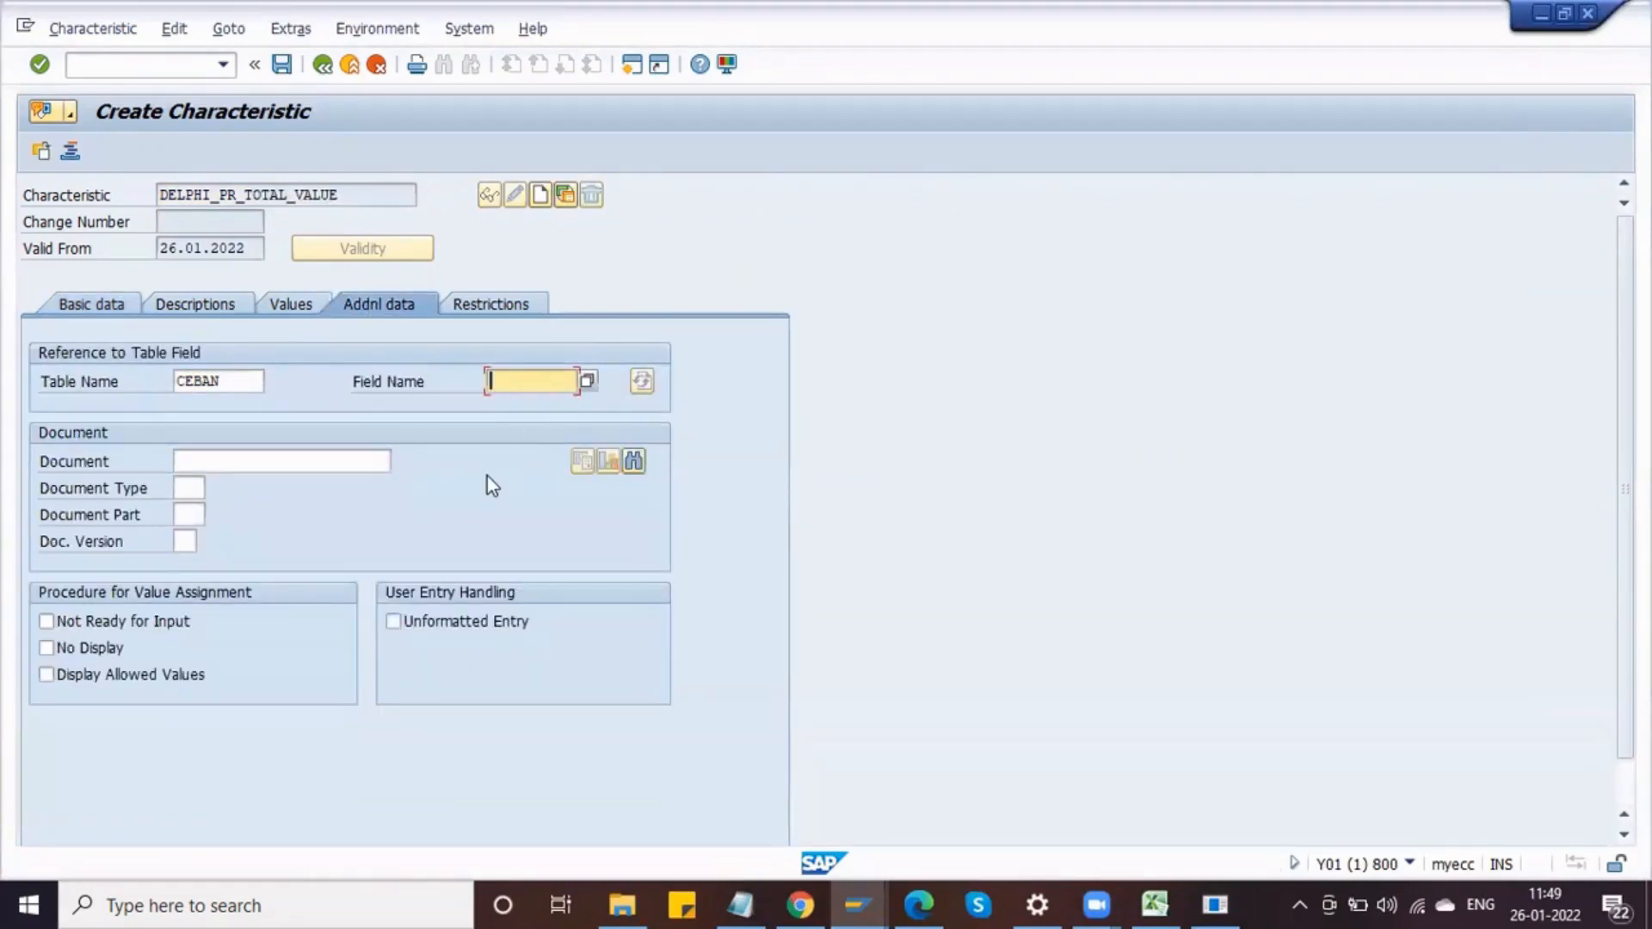
text(GFWRT)
key(Return)
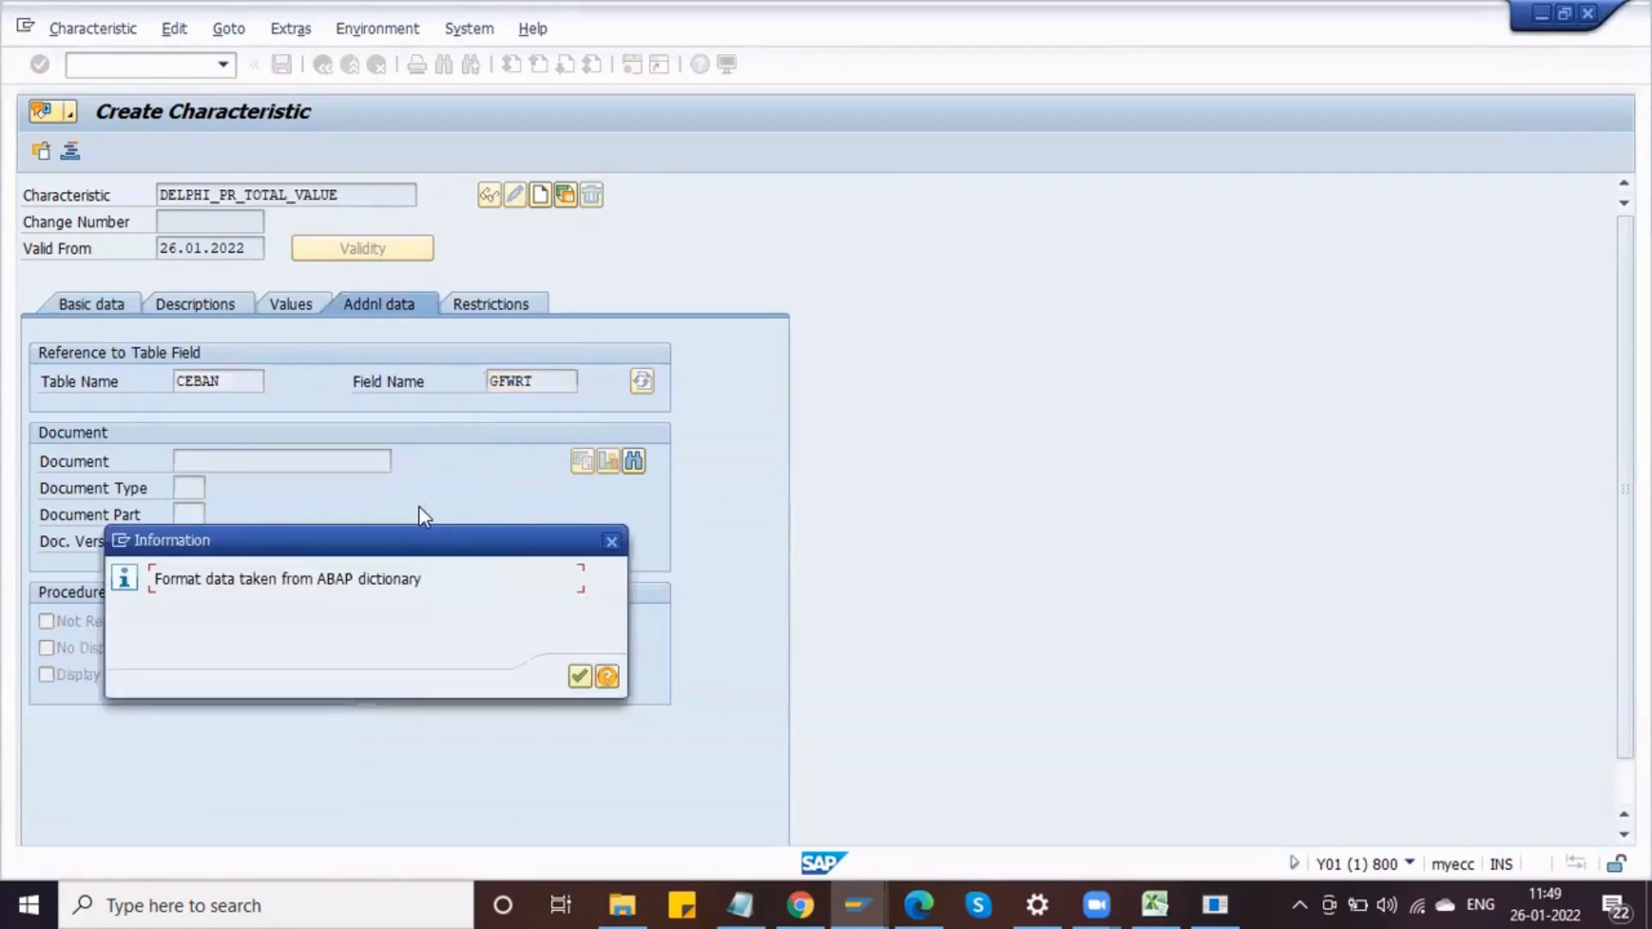
key(Return)
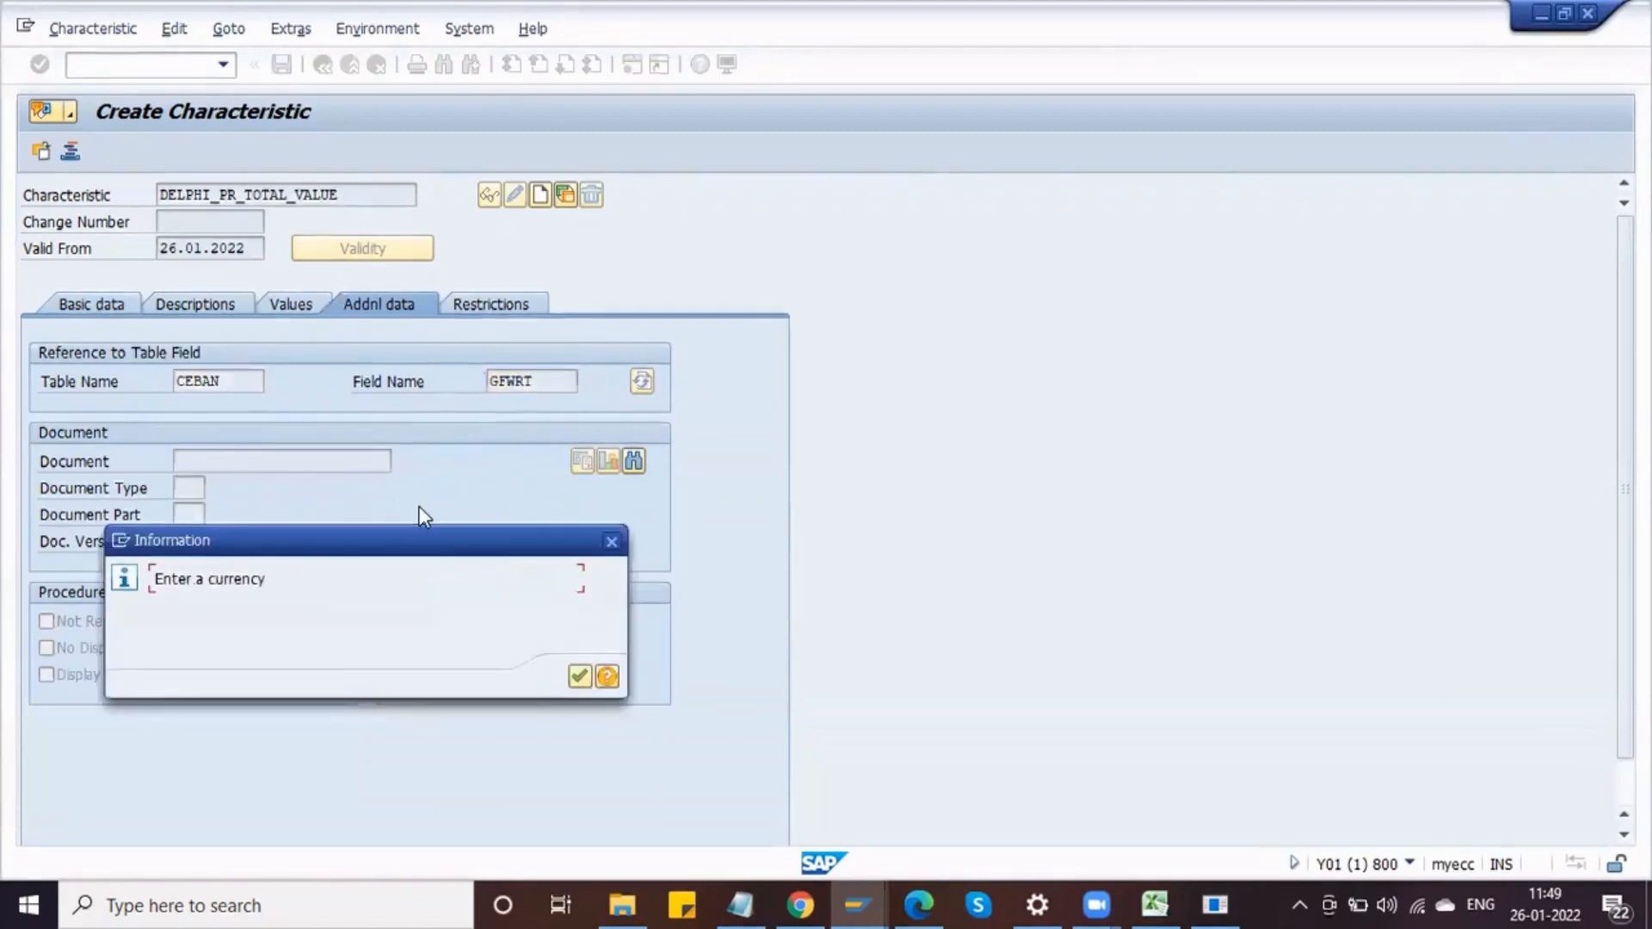
key(Return)
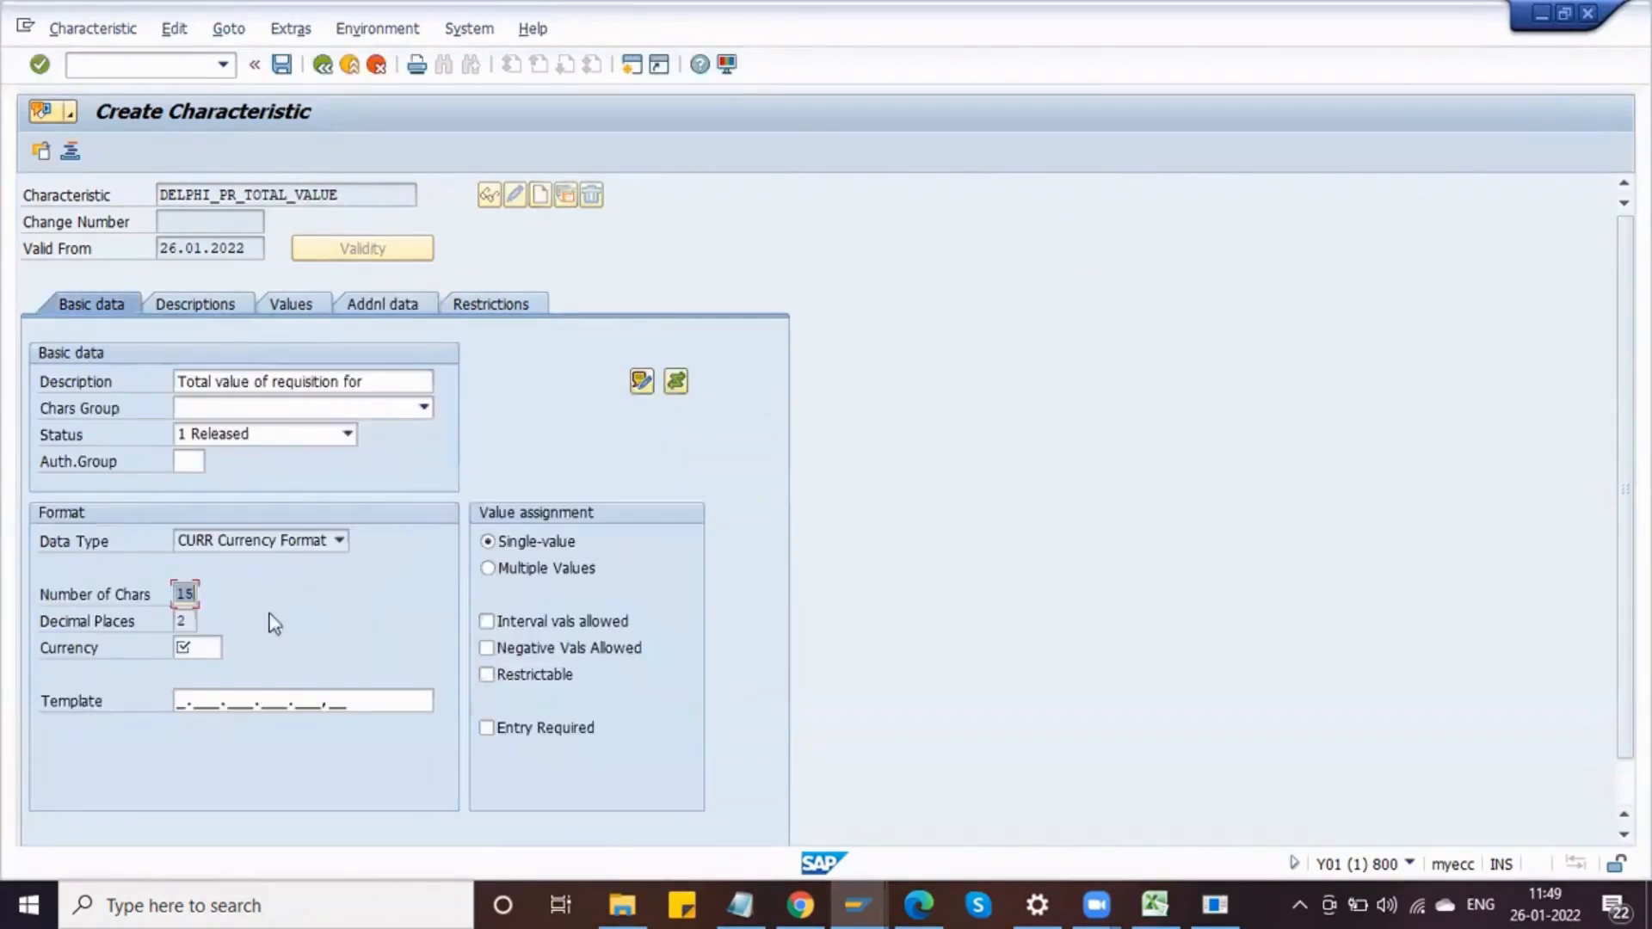
Step: Set the currency to INR and switch value assignment to multiple values with intervals allowed
click(189, 620)
click(184, 648)
text(INR)
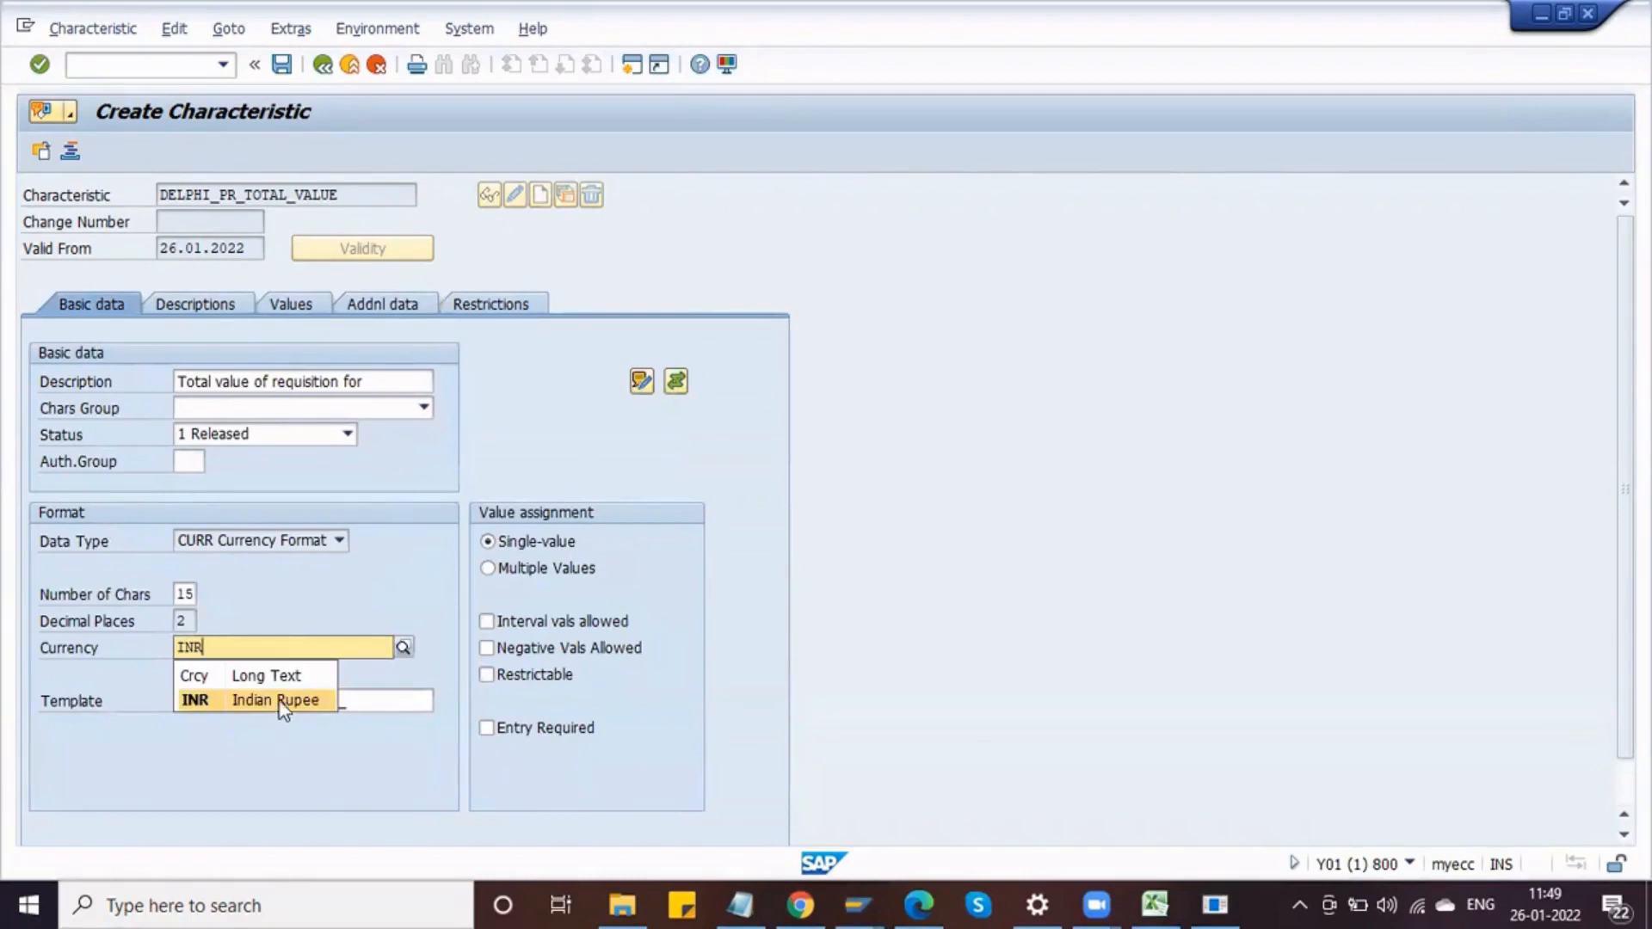
click(280, 700)
click(488, 569)
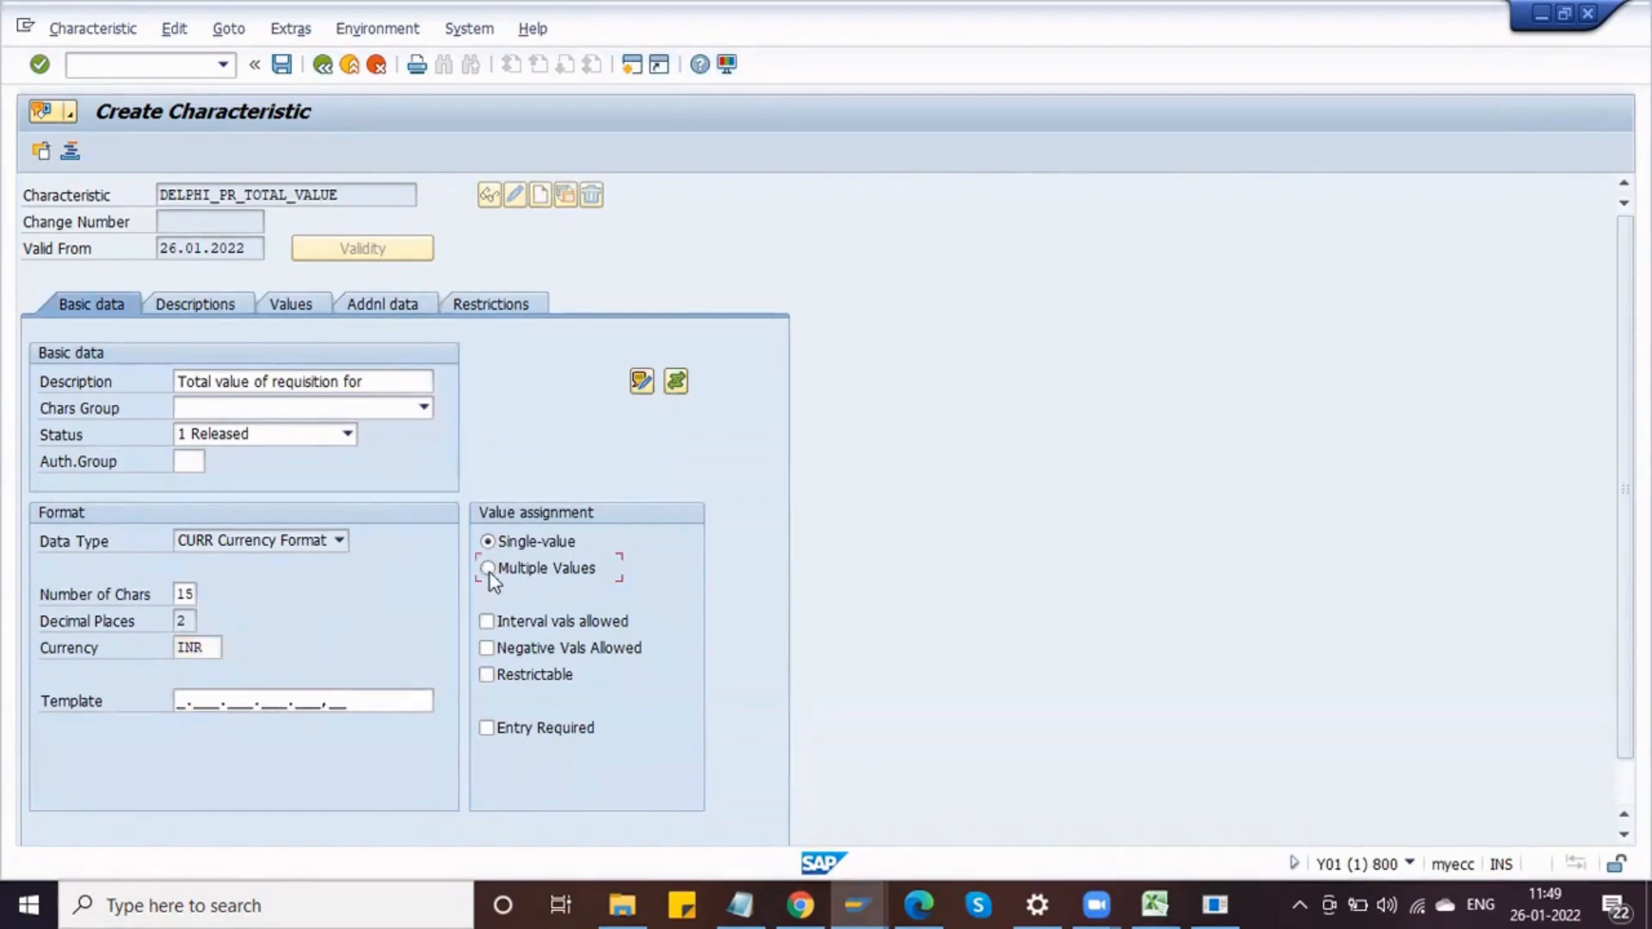
click(497, 624)
Step: Enter allowed values <= 50000, > 50000 - 100000 and > 100000, and enable Additional Values
click(293, 305)
key(Return)
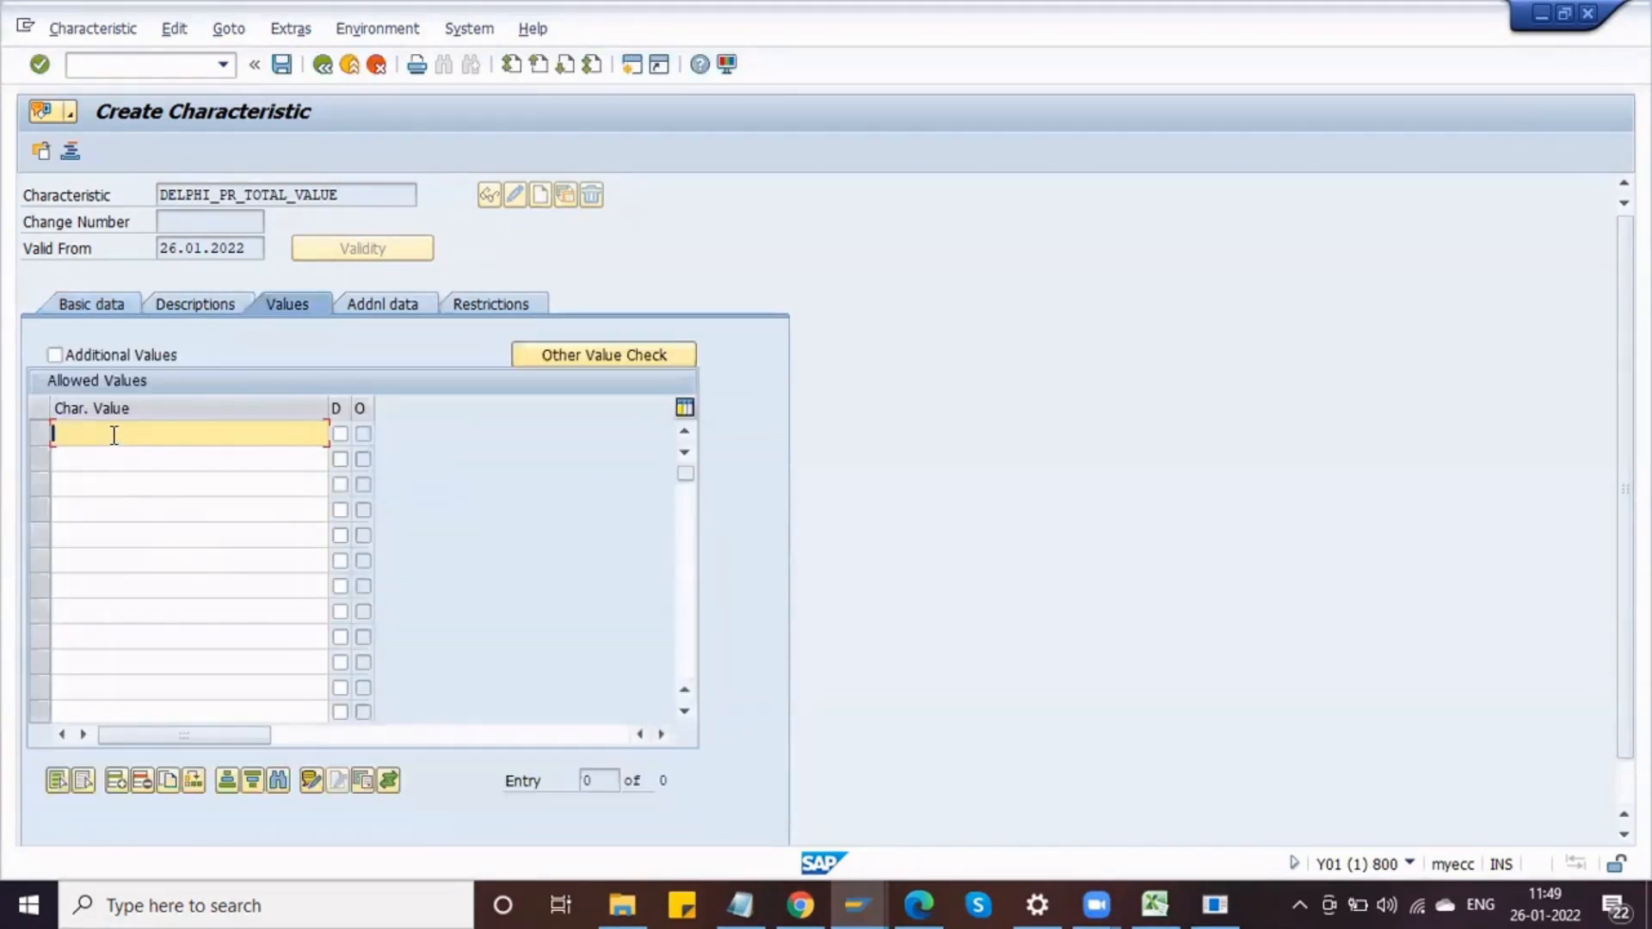
key(Down)
key(Down)
key(Down)
key(Down)
key(Return)
key(Tab)
key(shift+Tab)
key(BackSpace)
key(Down)
key(Down)
key(Down)
key(Down)
key(Down)
key(Down)
key(Down)
key(Down)
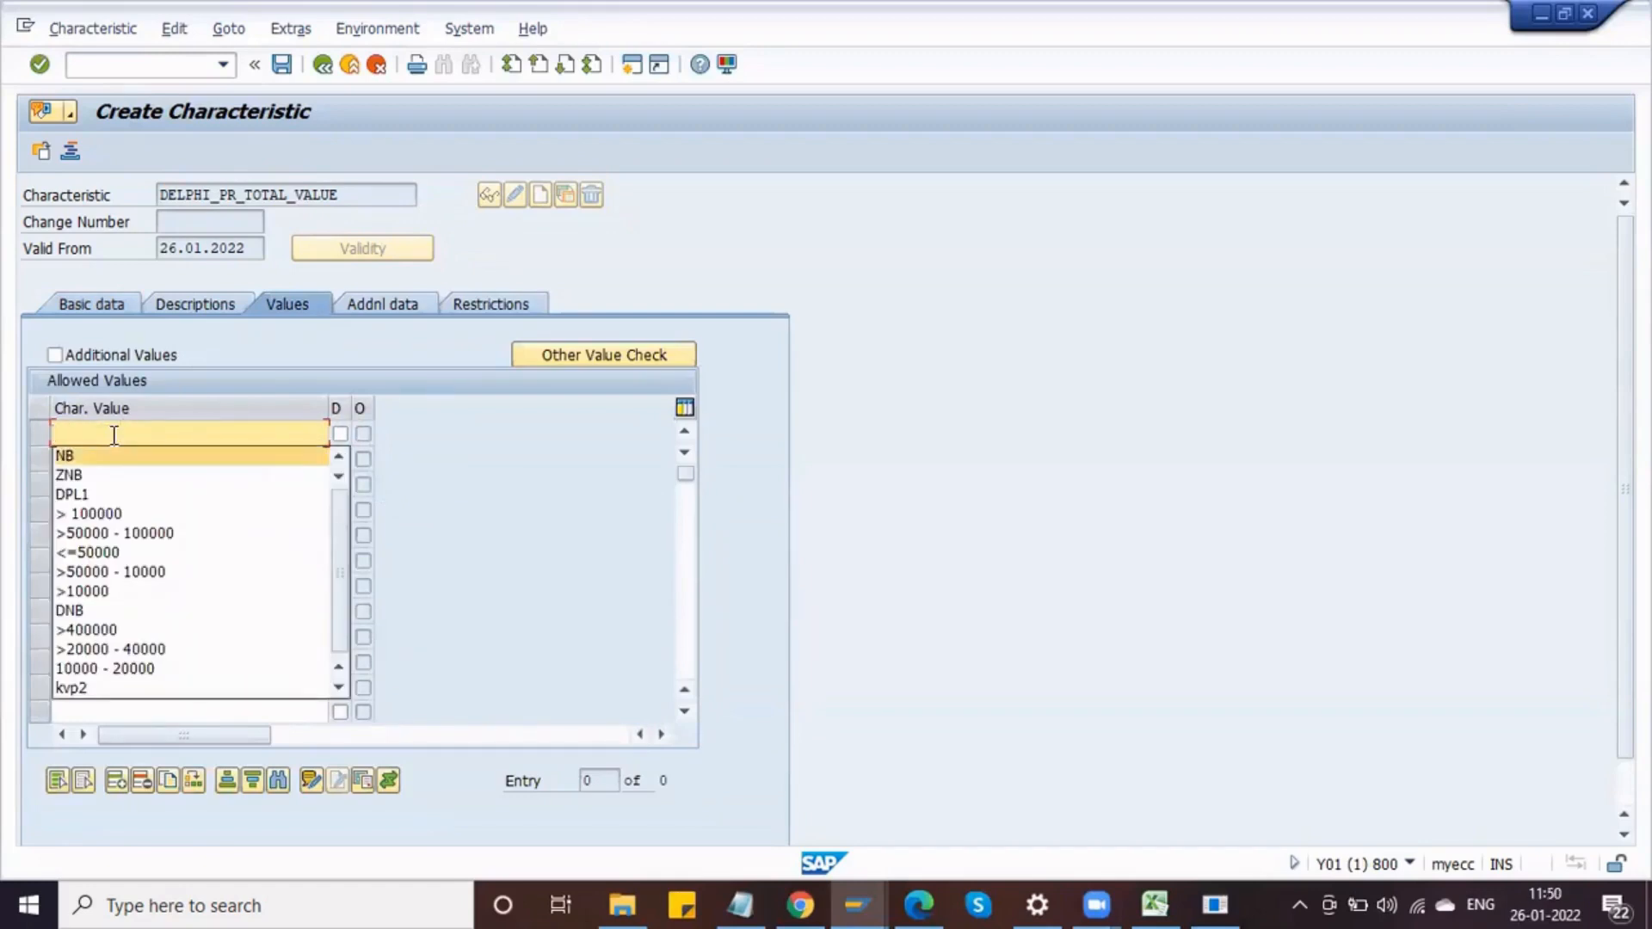
key(Up)
key(Up)
key(Return)
key(Down)
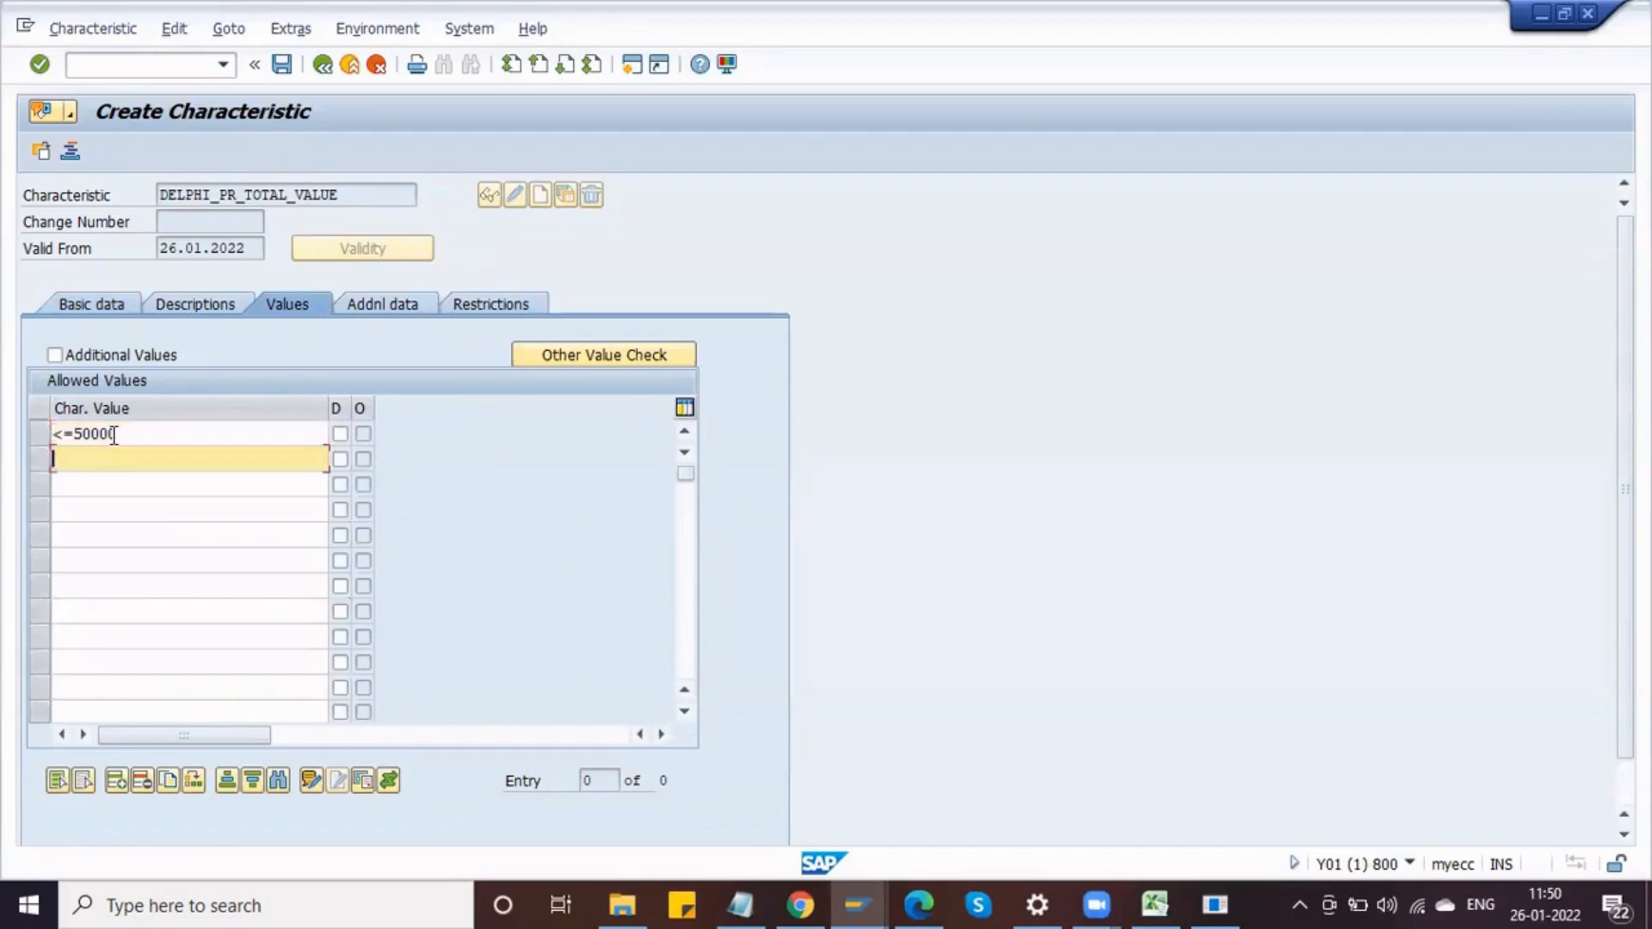
key(Down)
key(Down)
key(Down)
key(Down)
key(Down)
key(Down)
key(Return)
click(117, 457)
click(129, 305)
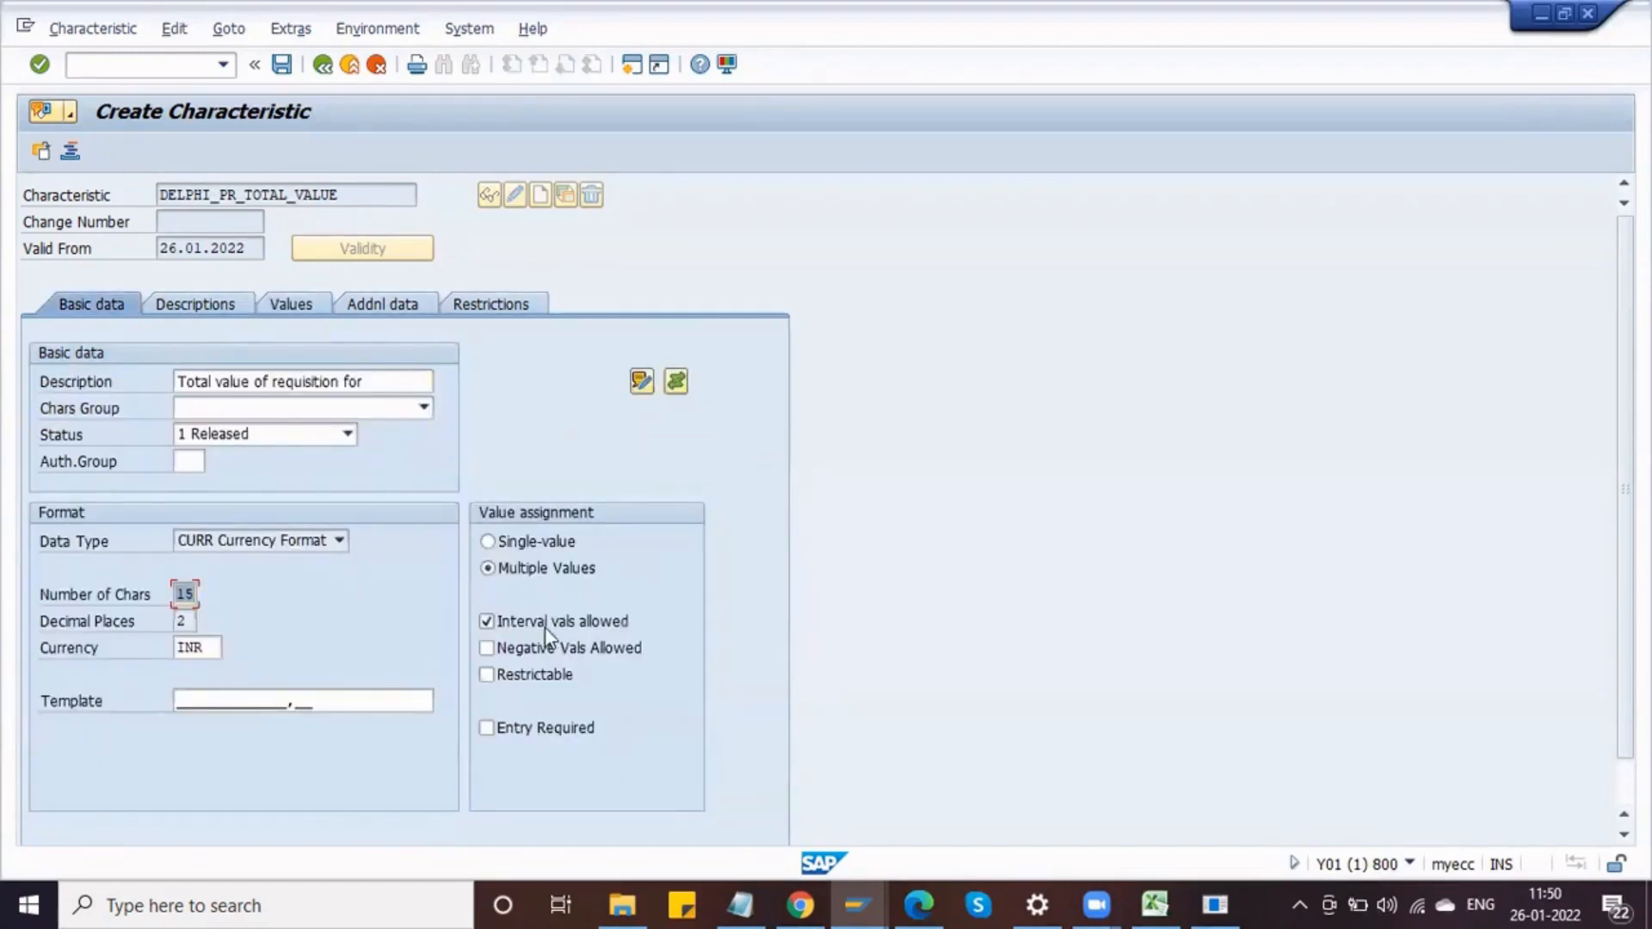
click(298, 305)
click(145, 485)
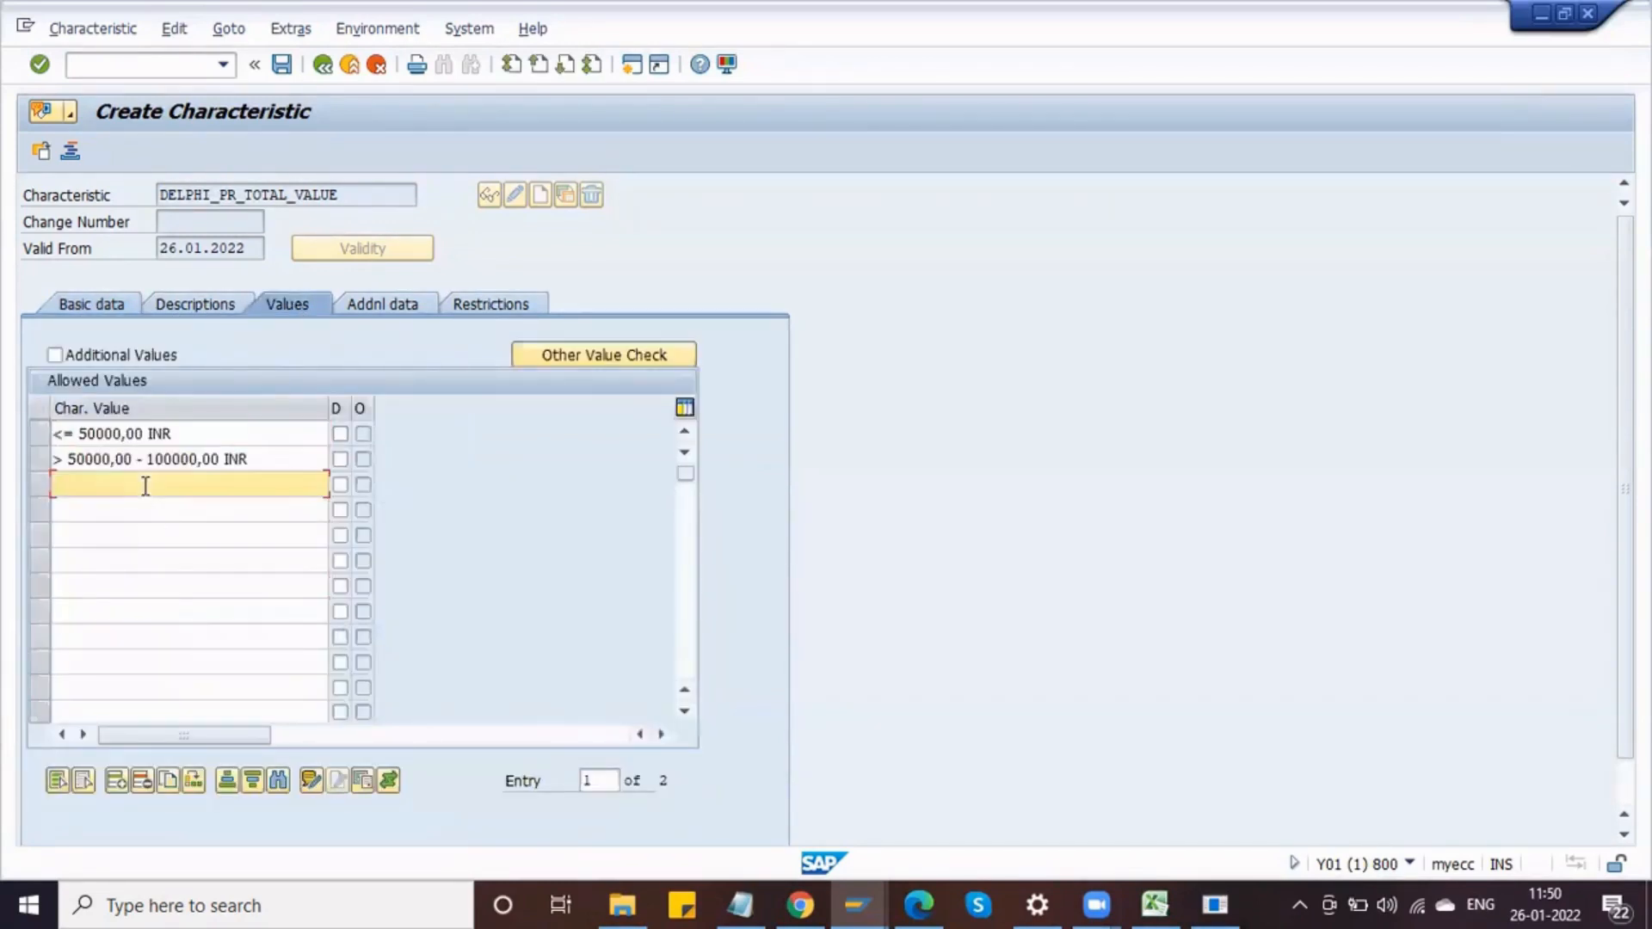
text(>)
key(Down)
key(Down)
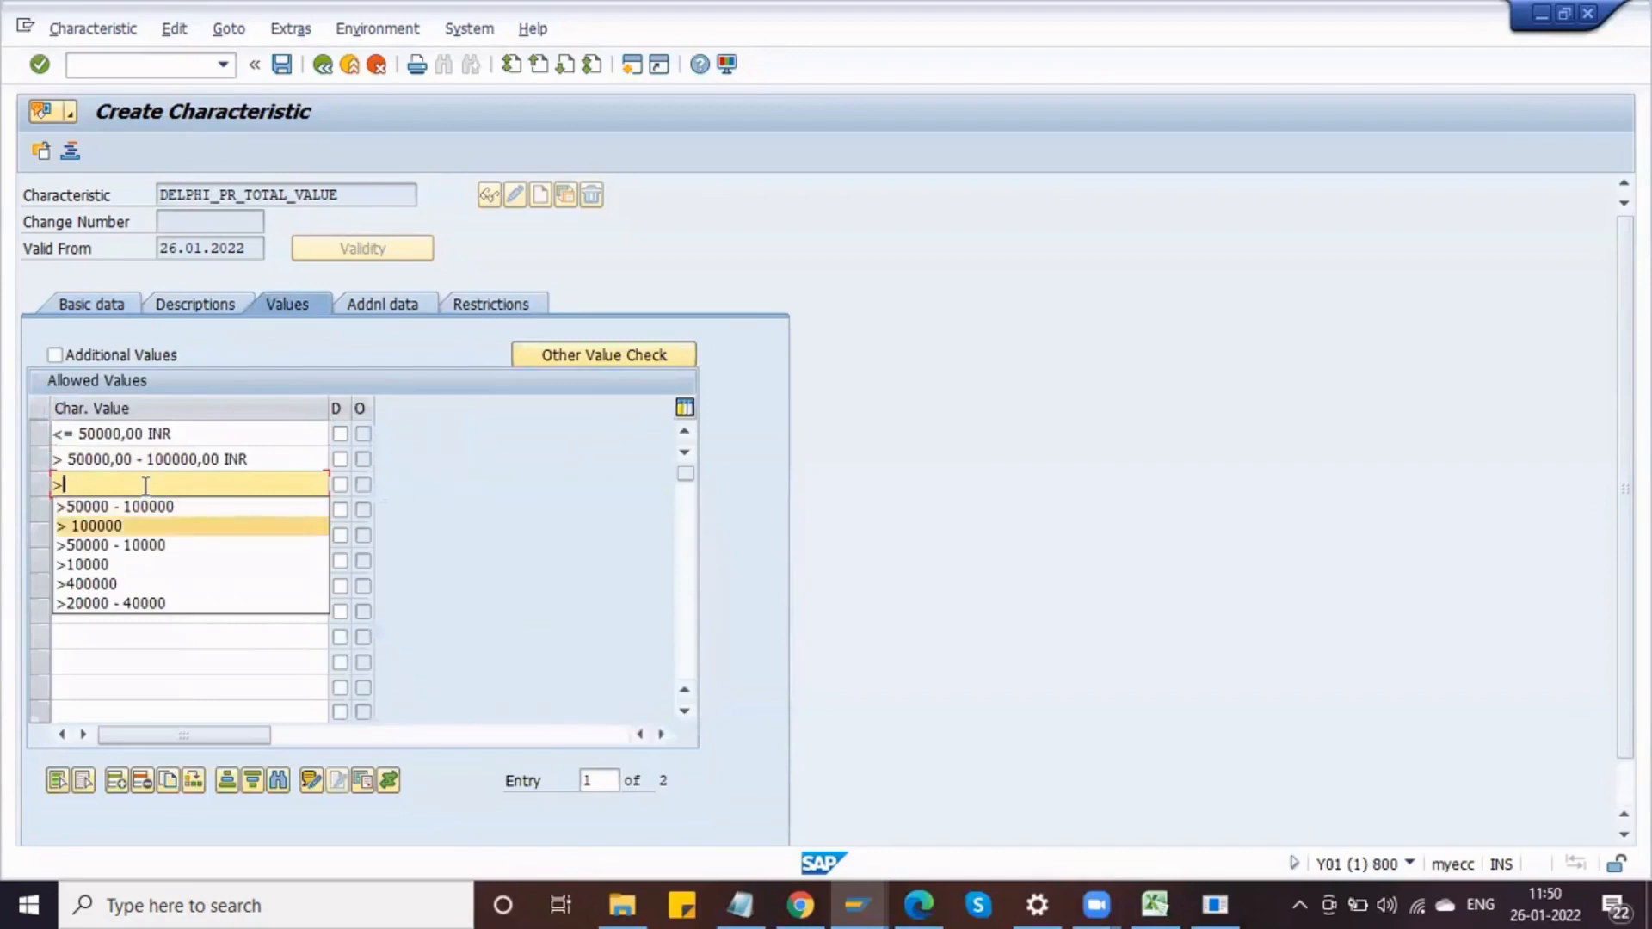
key(Return)
key(Return)
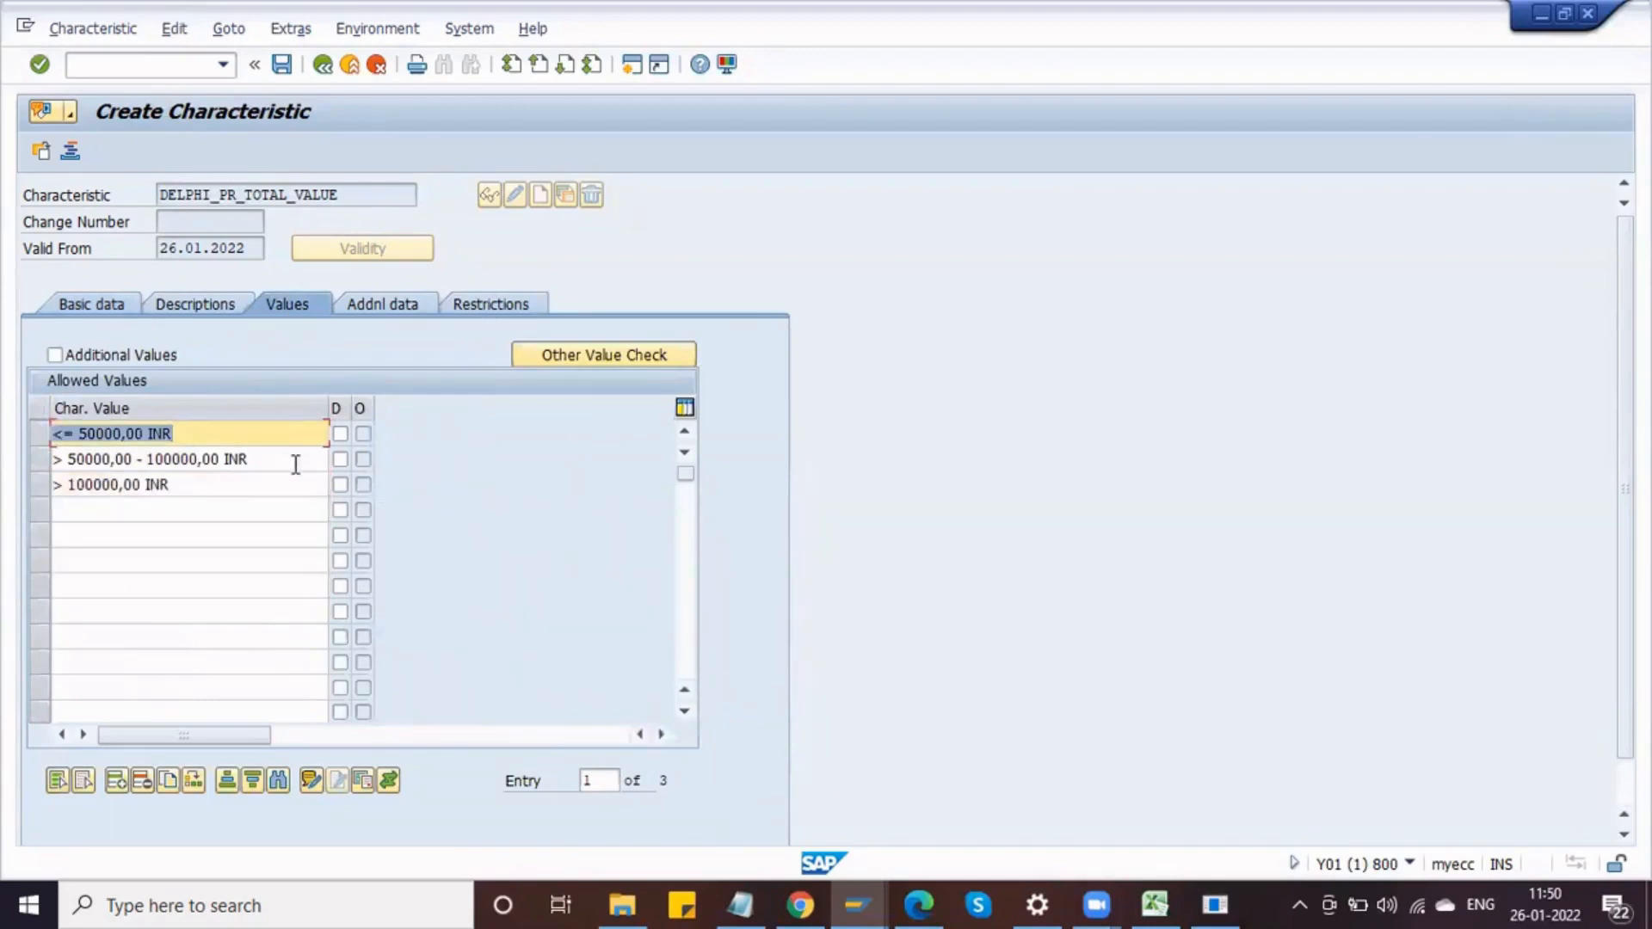
click(55, 355)
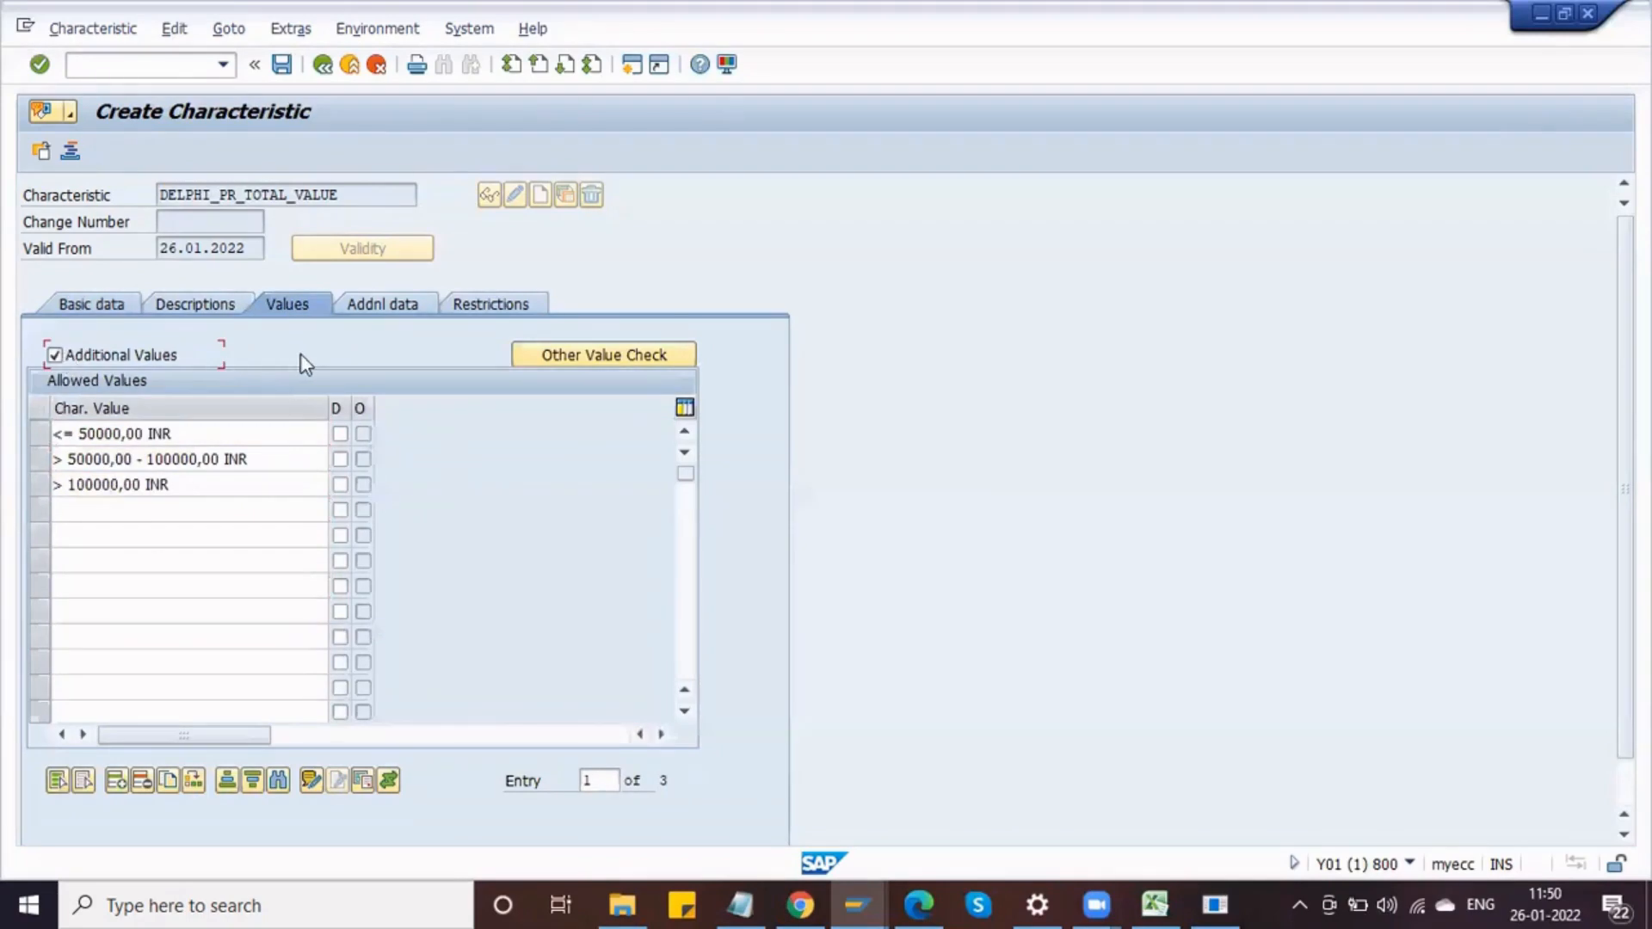
Step: Restrict the characteristic to class type 032 (Release strategy)
click(483, 306)
click(133, 406)
text(032)
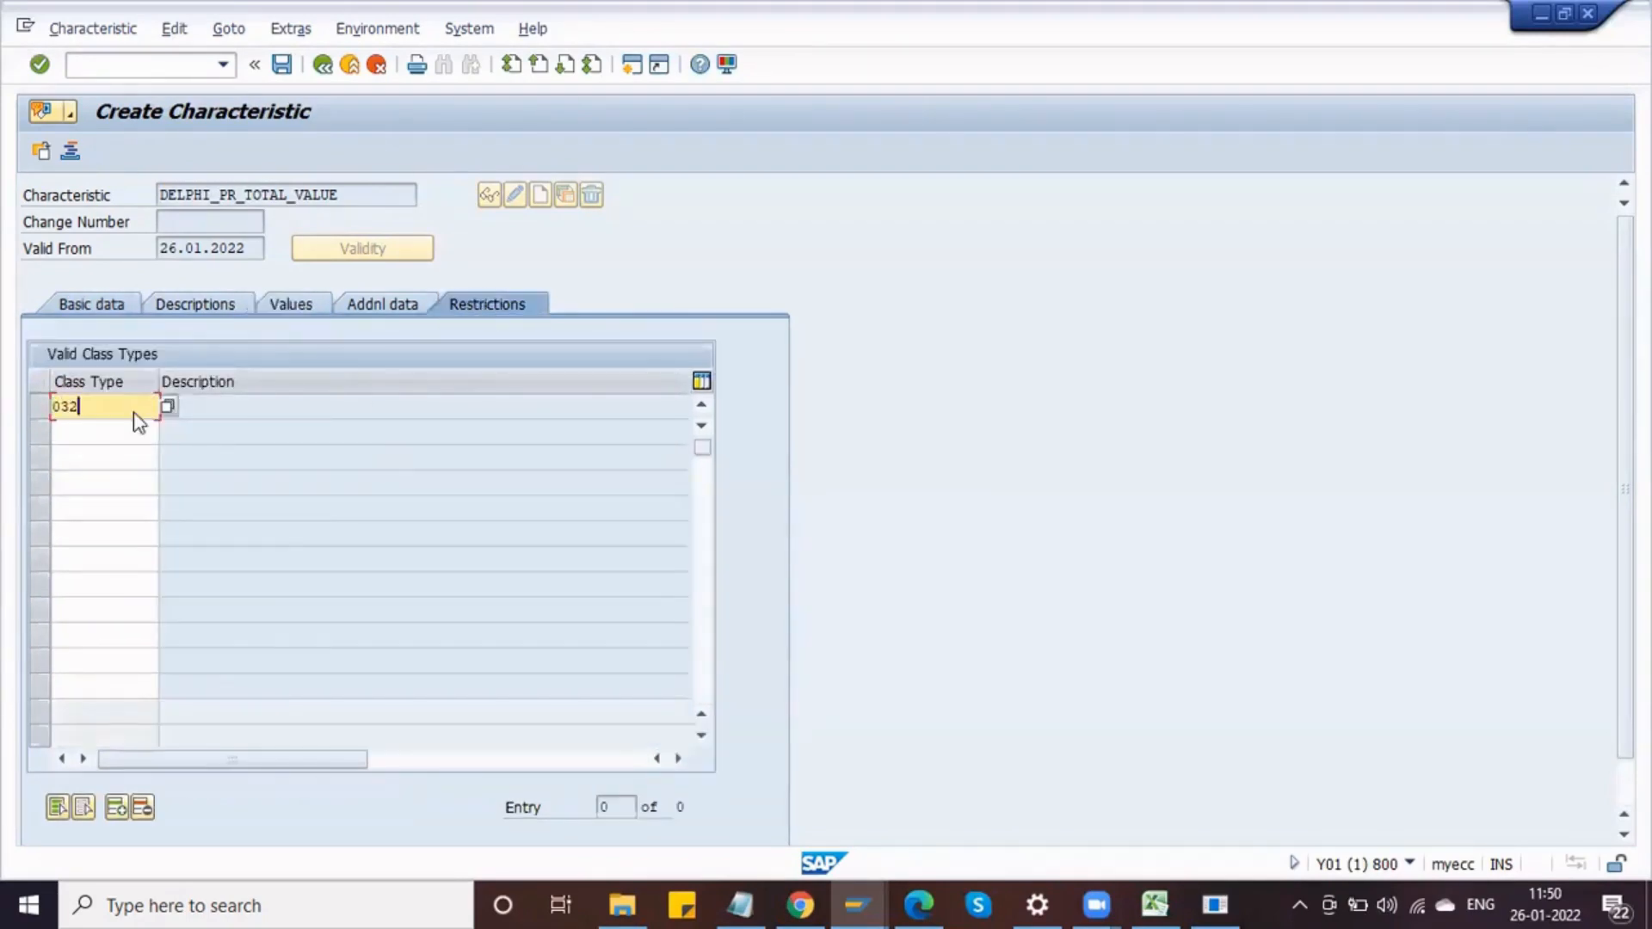
key(Return)
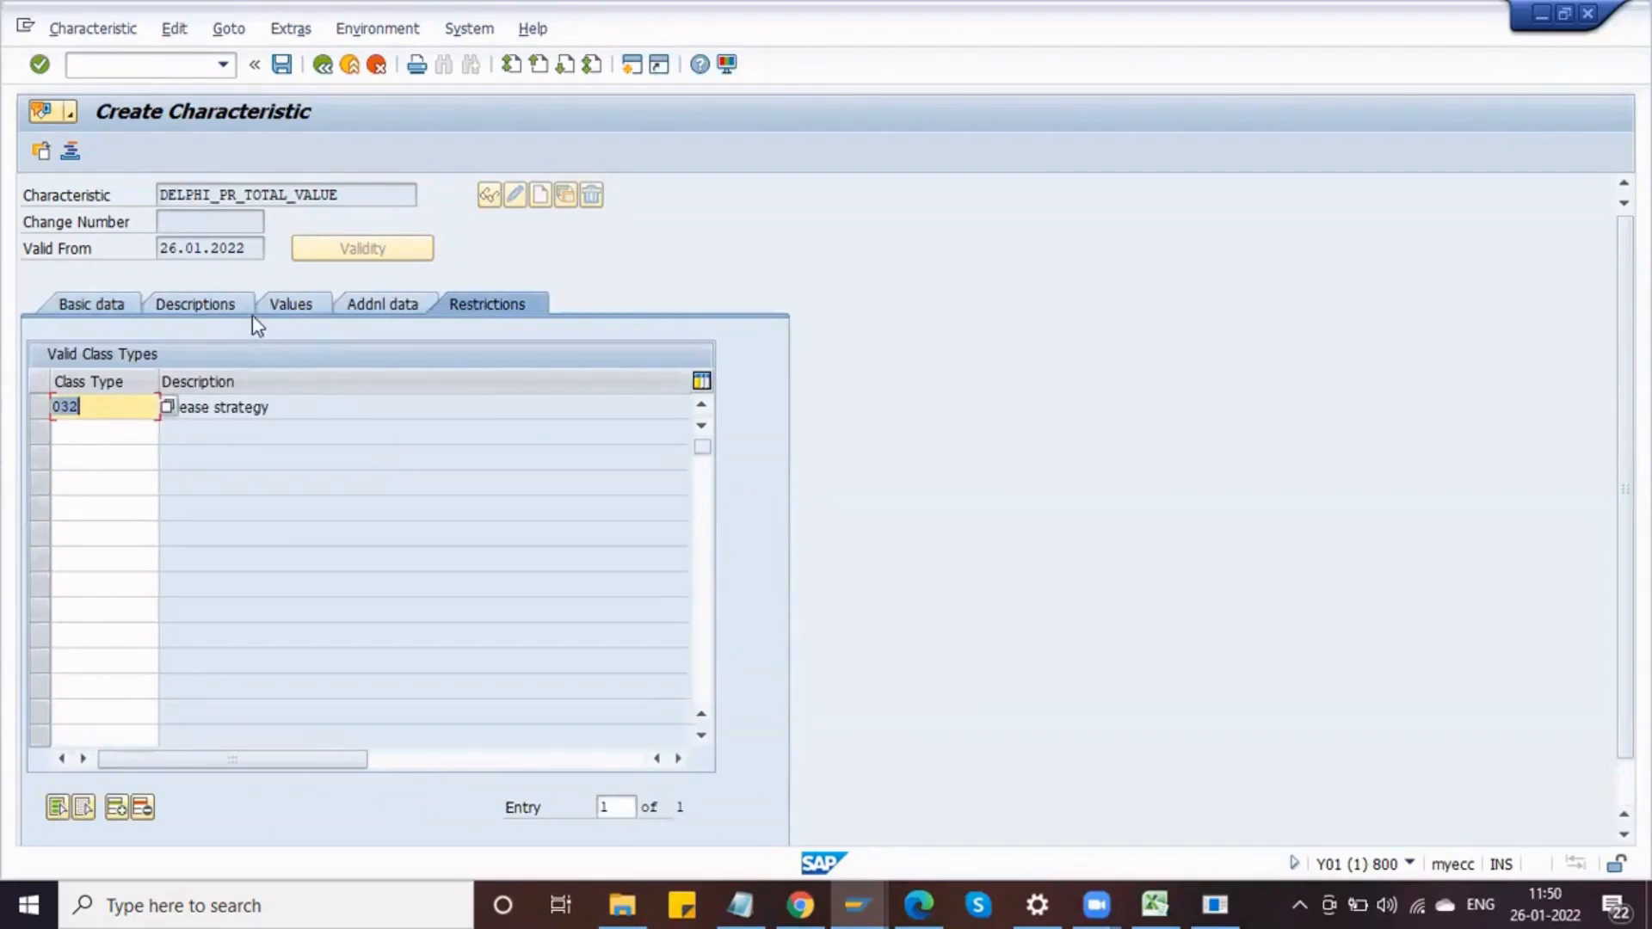
Step: Review the characteristic's descriptions and basic data, then save the characteristic
click(198, 312)
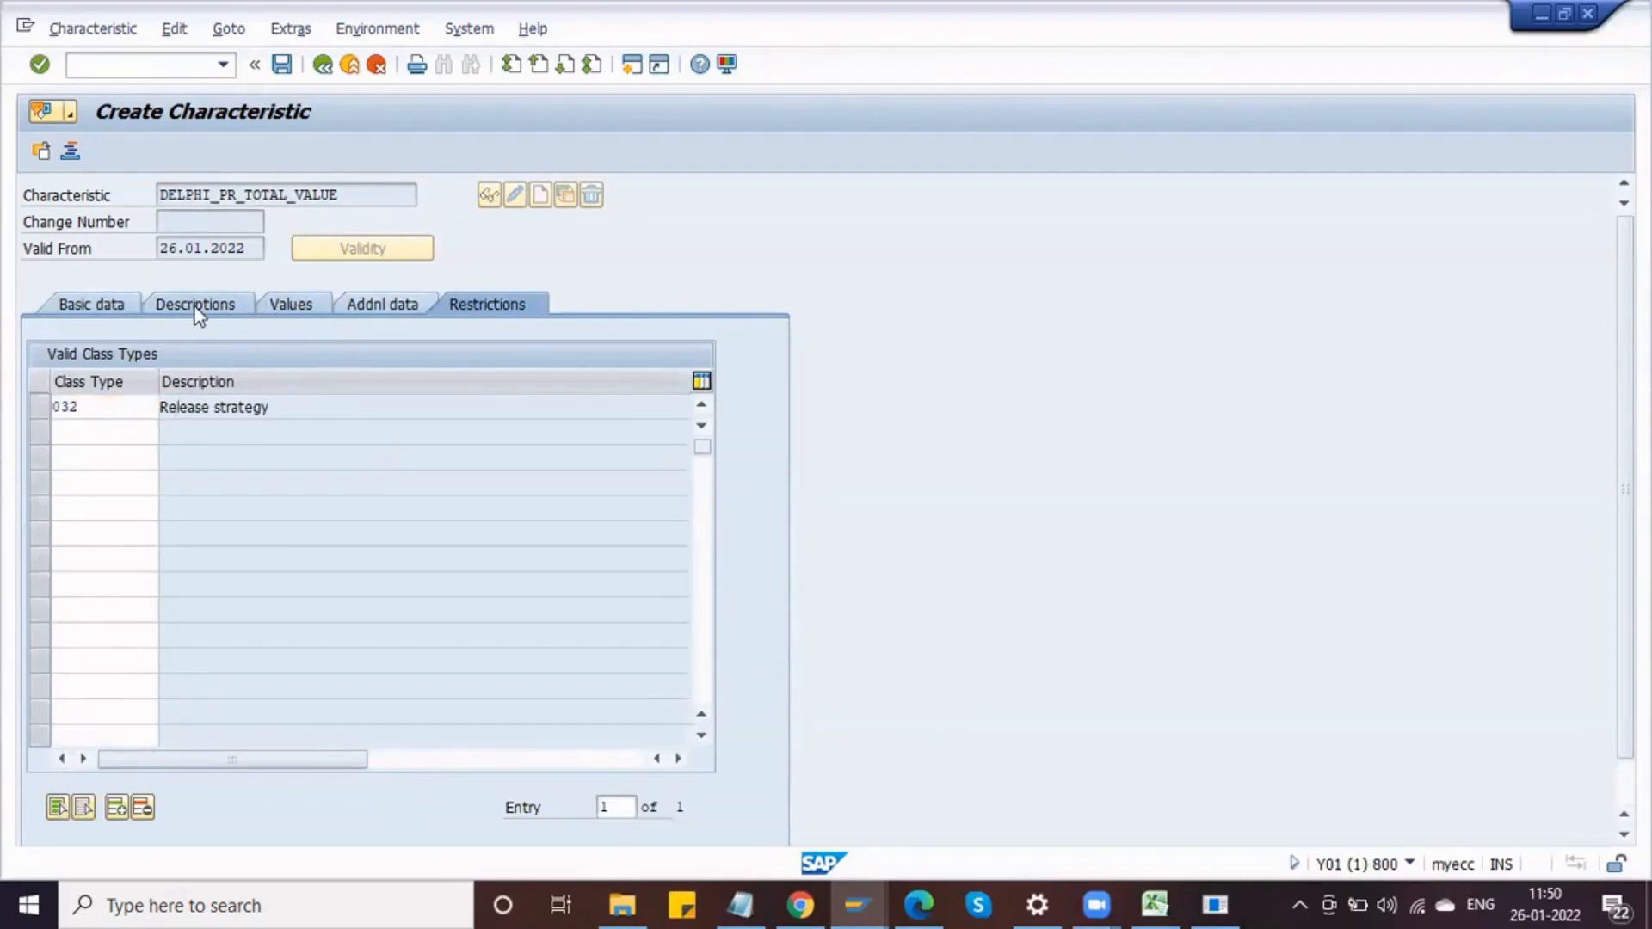
click(122, 311)
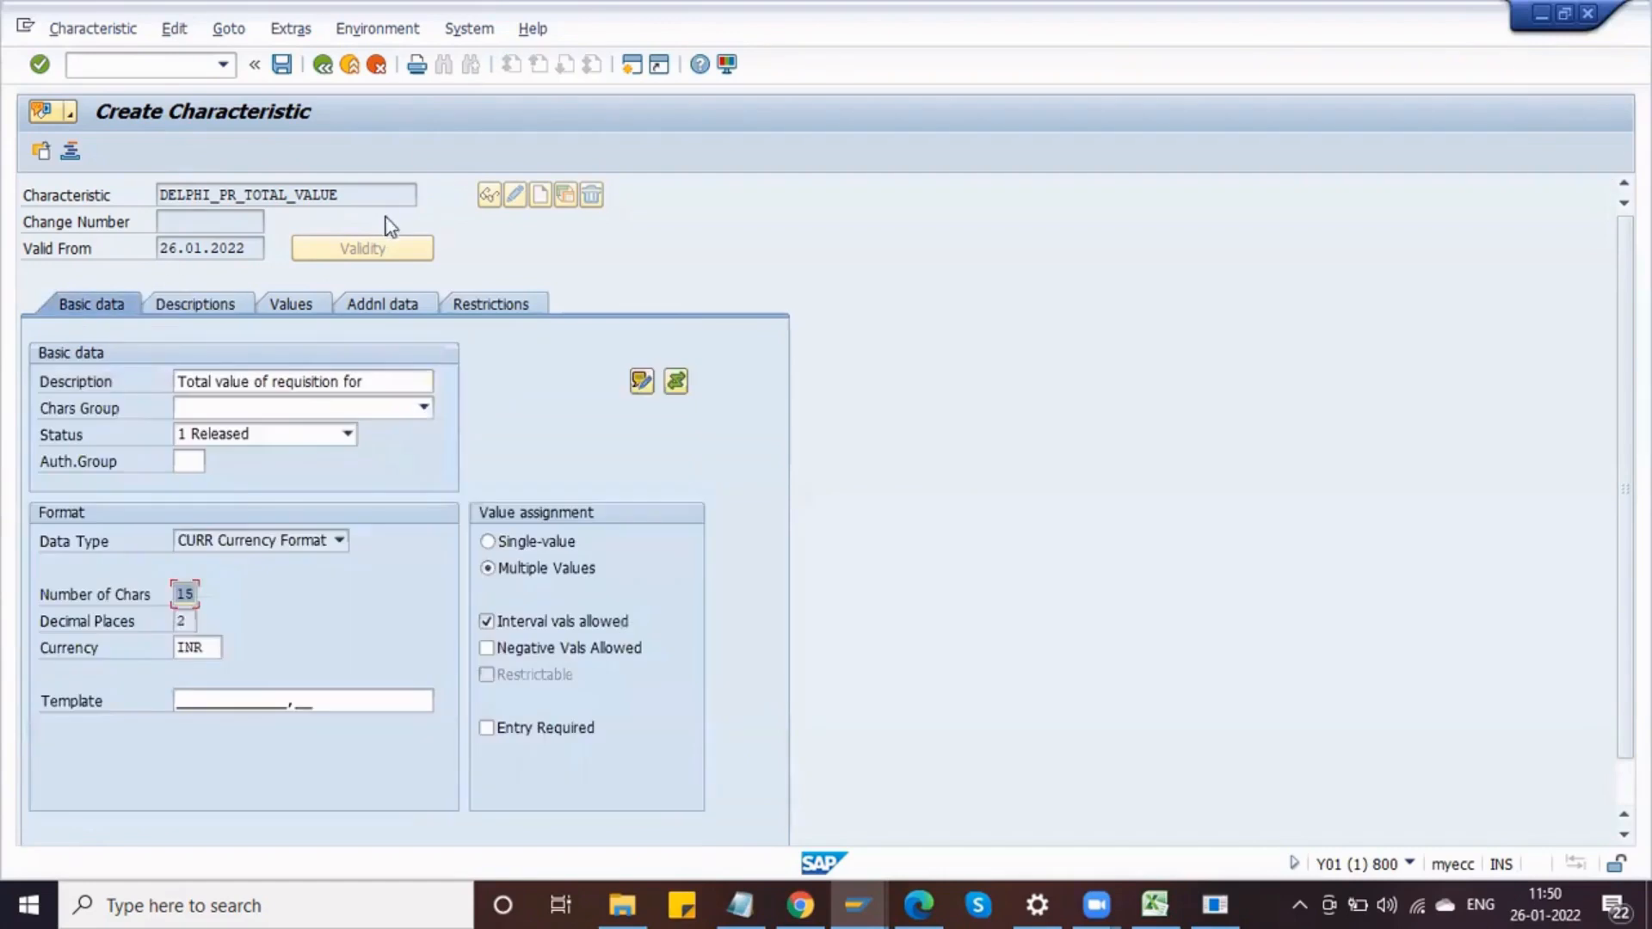
click(281, 66)
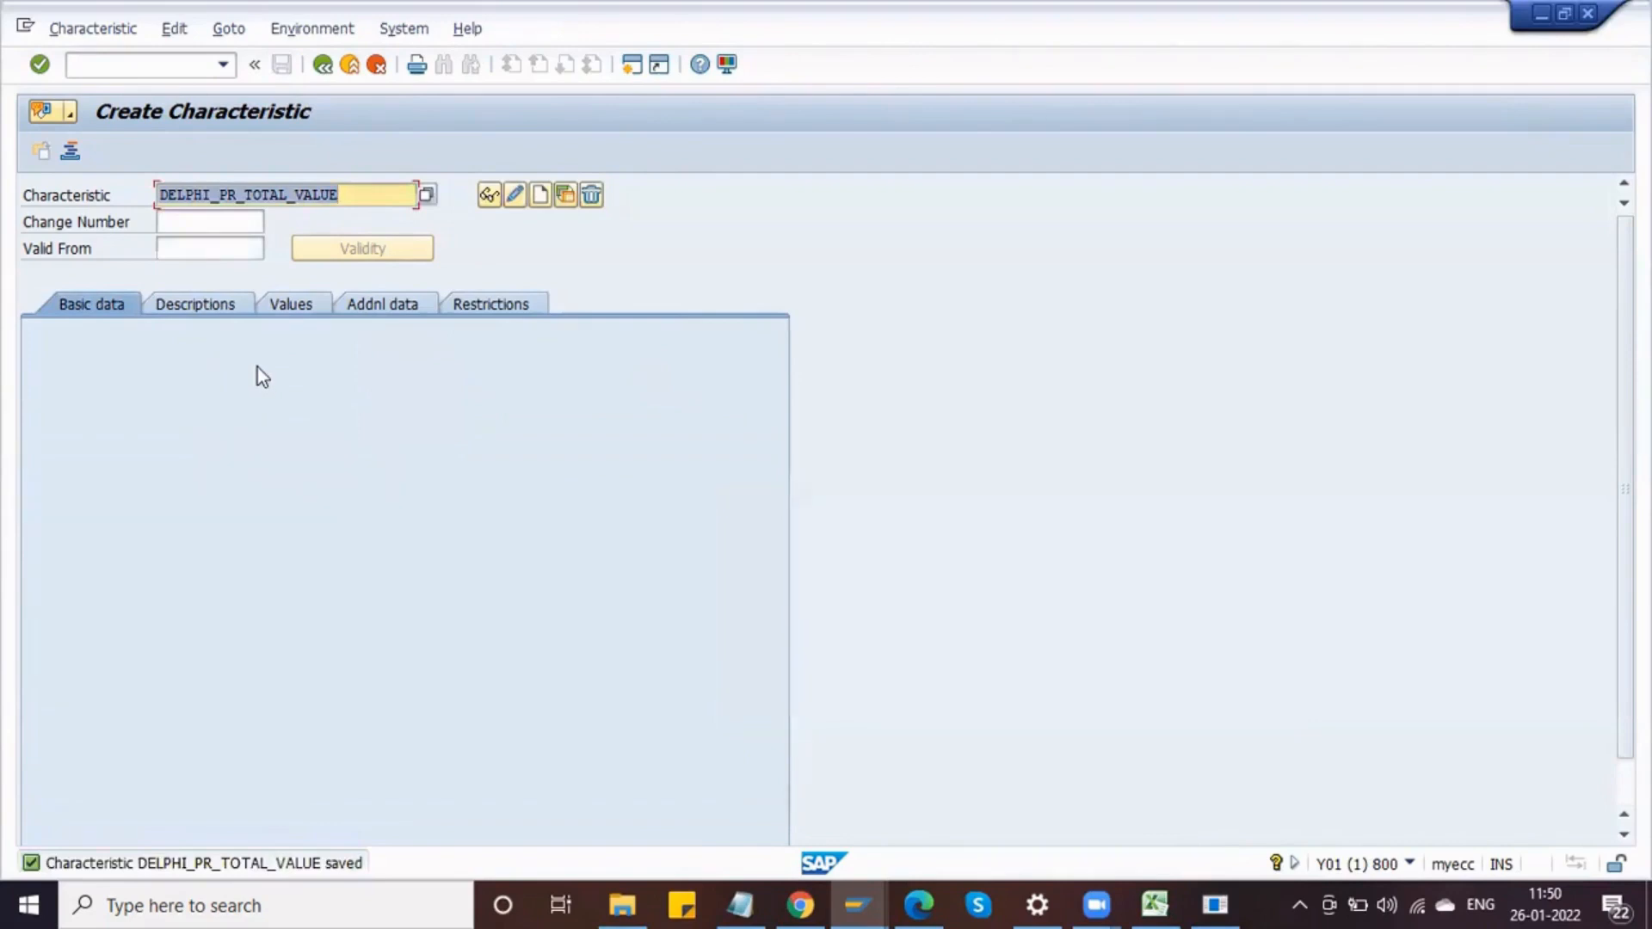
Step: Enter DELPHI_PR_PURCHGRP as the next characteristic name
click(348, 196)
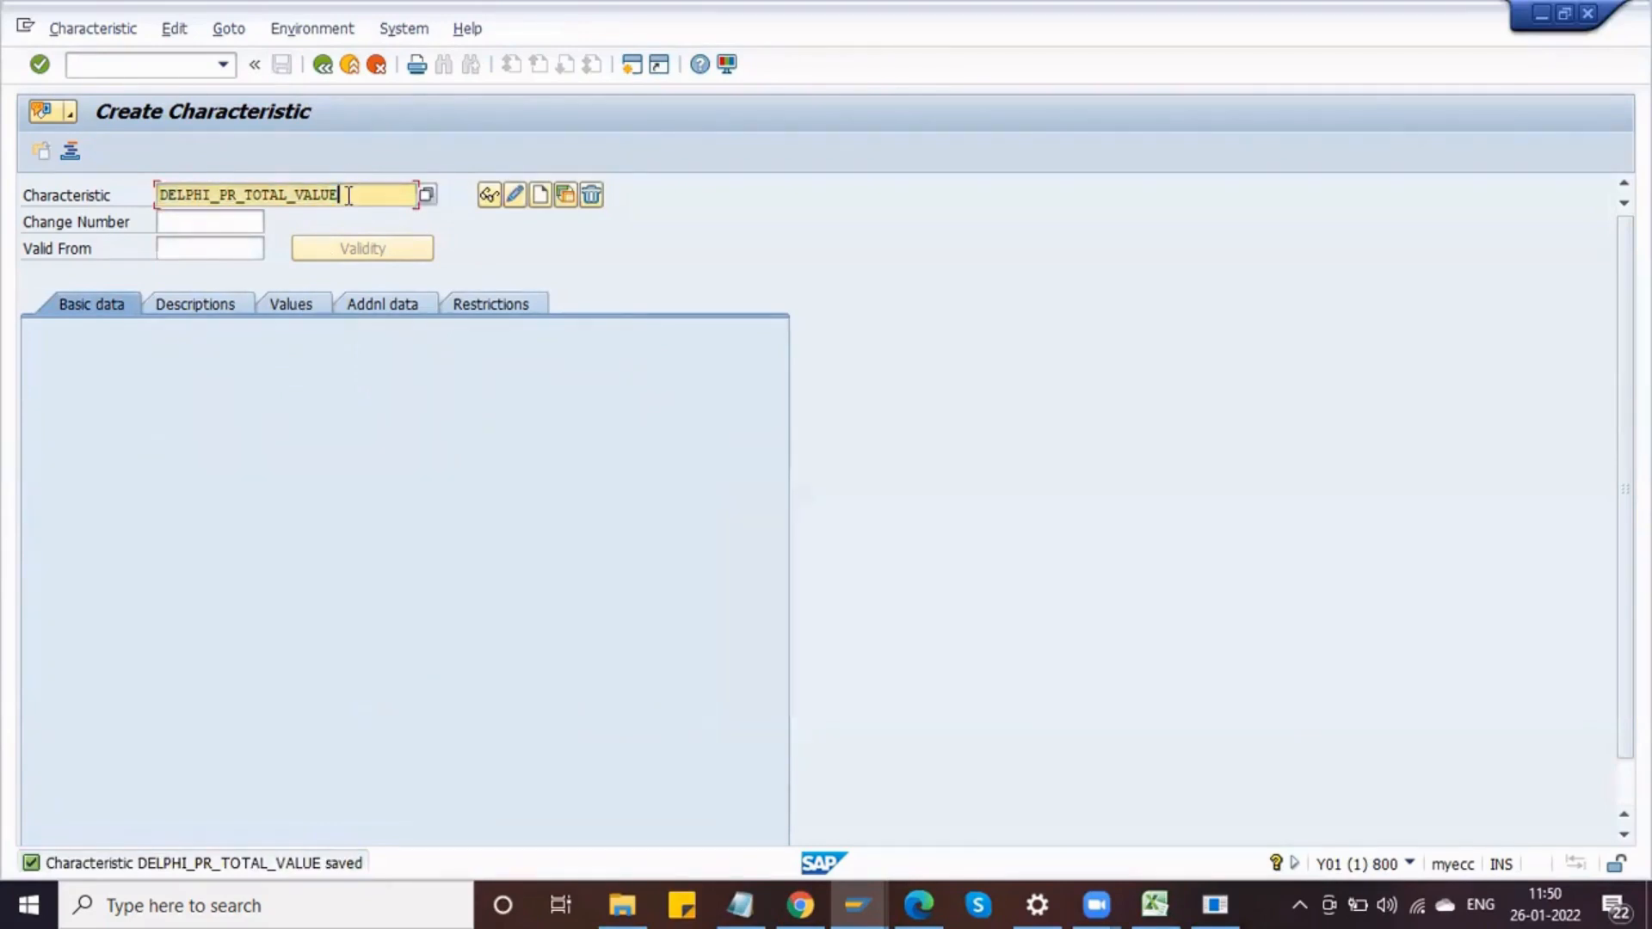
key(BackSpace)
key(BackSpace)
key(BackSpace)
key(BackSpace)
key(BackSpace)
key(BackSpace)
key(BackSpace)
key(BackSpace)
key(BackSpace)
key(BackSpace)
key(BackSpace)
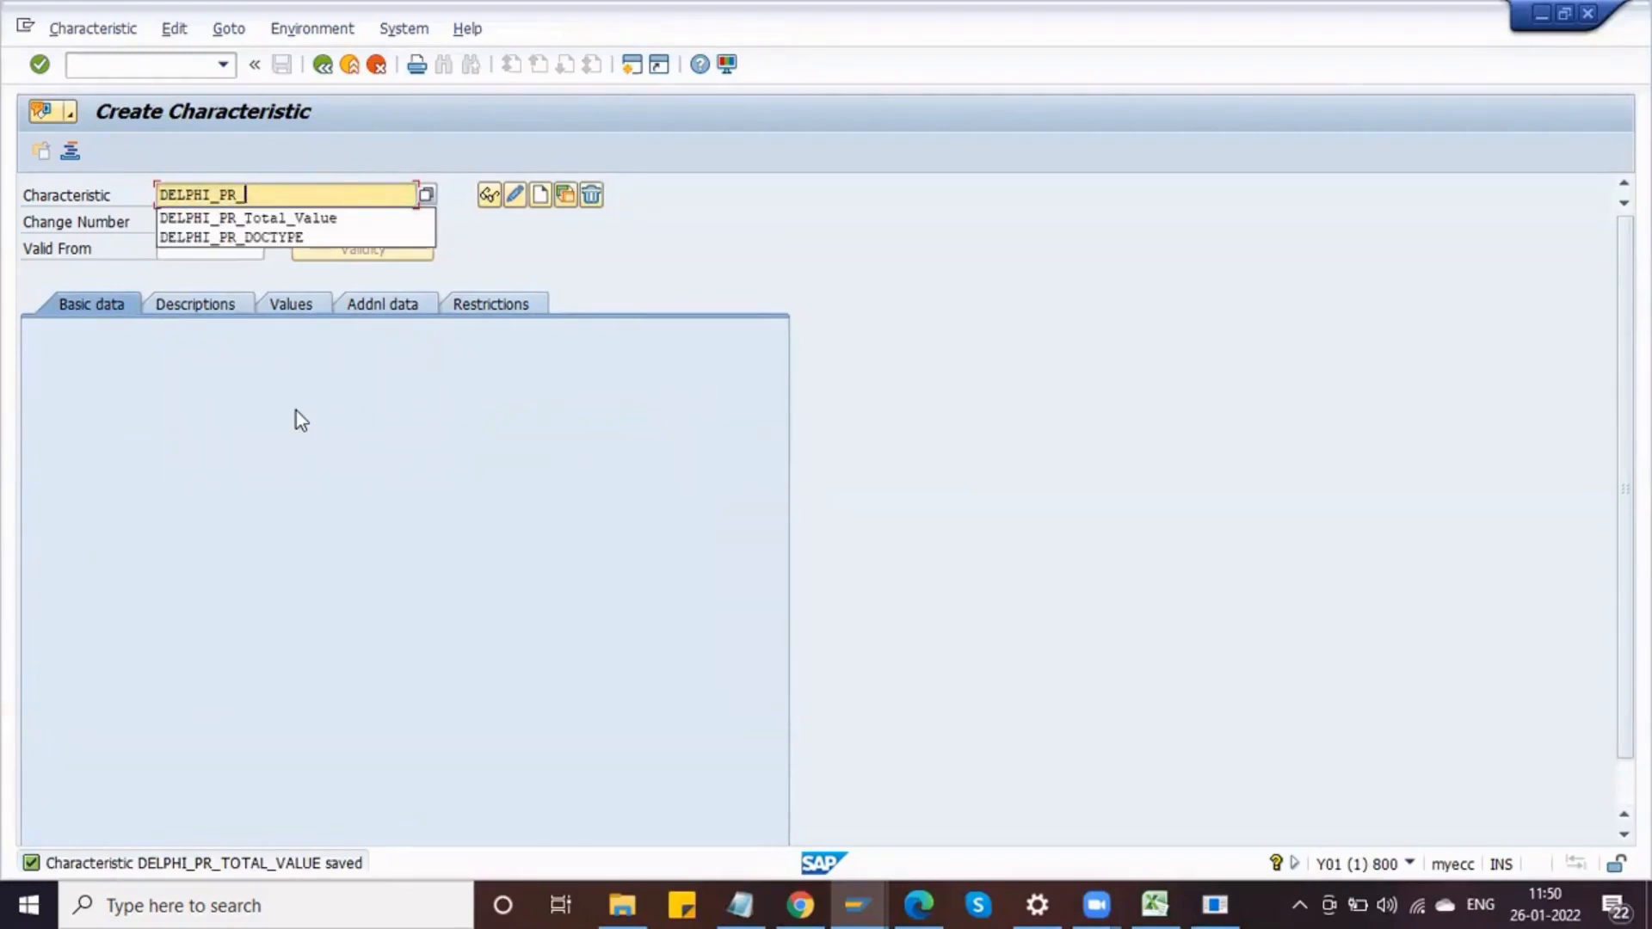
text(pURCH)
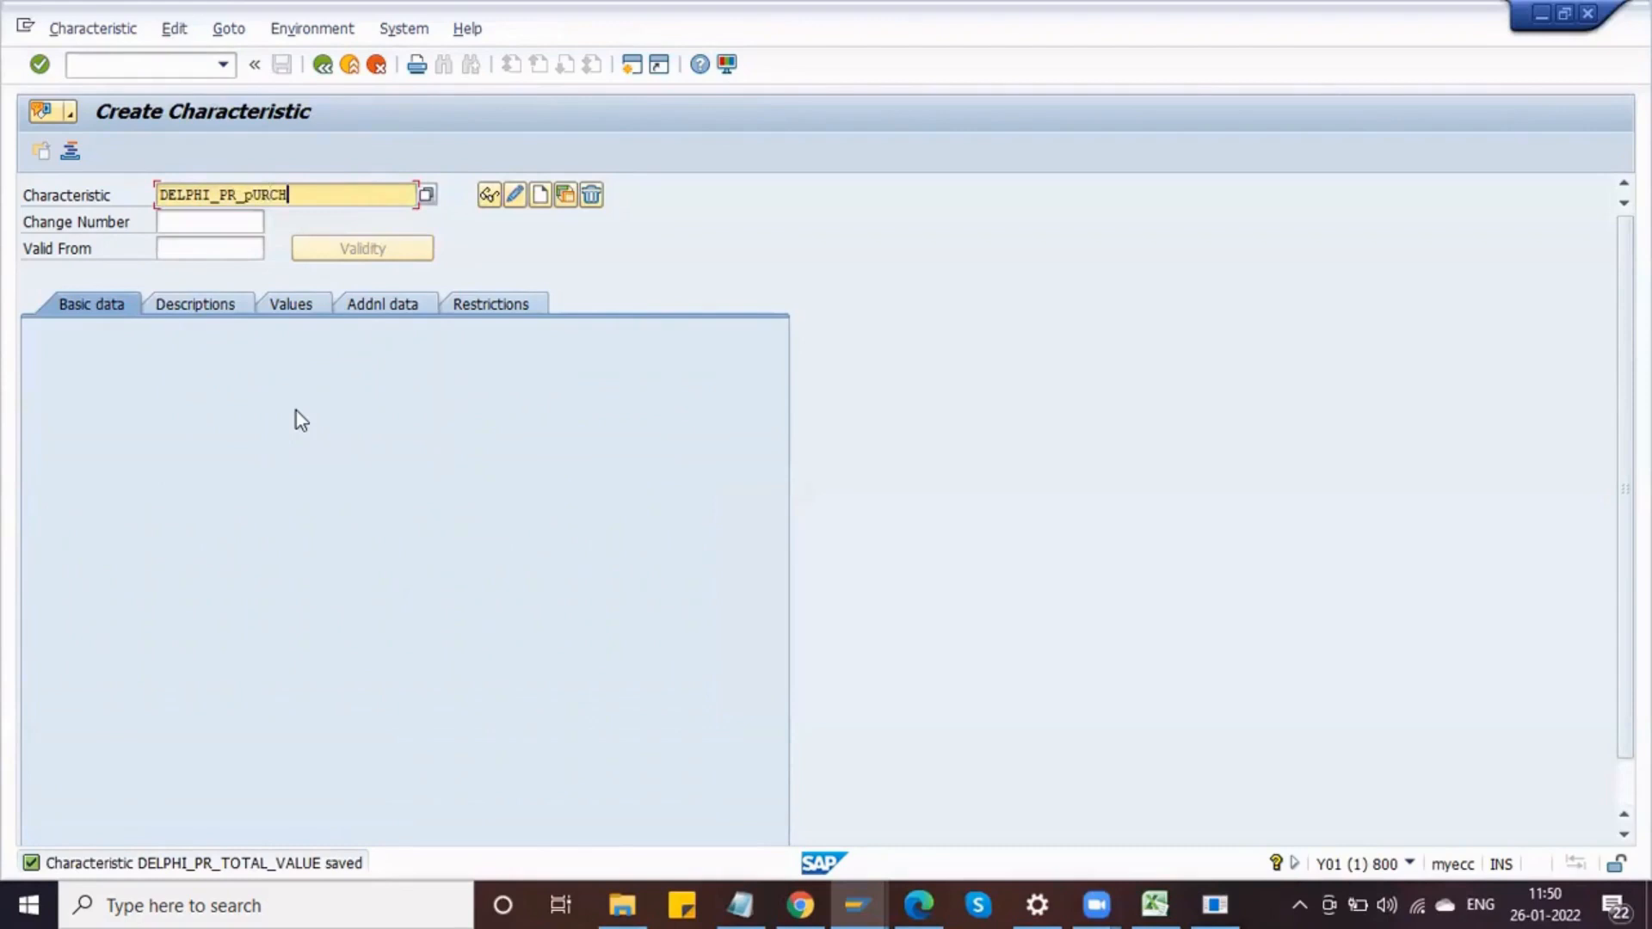
key(BackSpace)
key(BackSpace)
key(BackSpace)
key(BackSpace)
key(BackSpace)
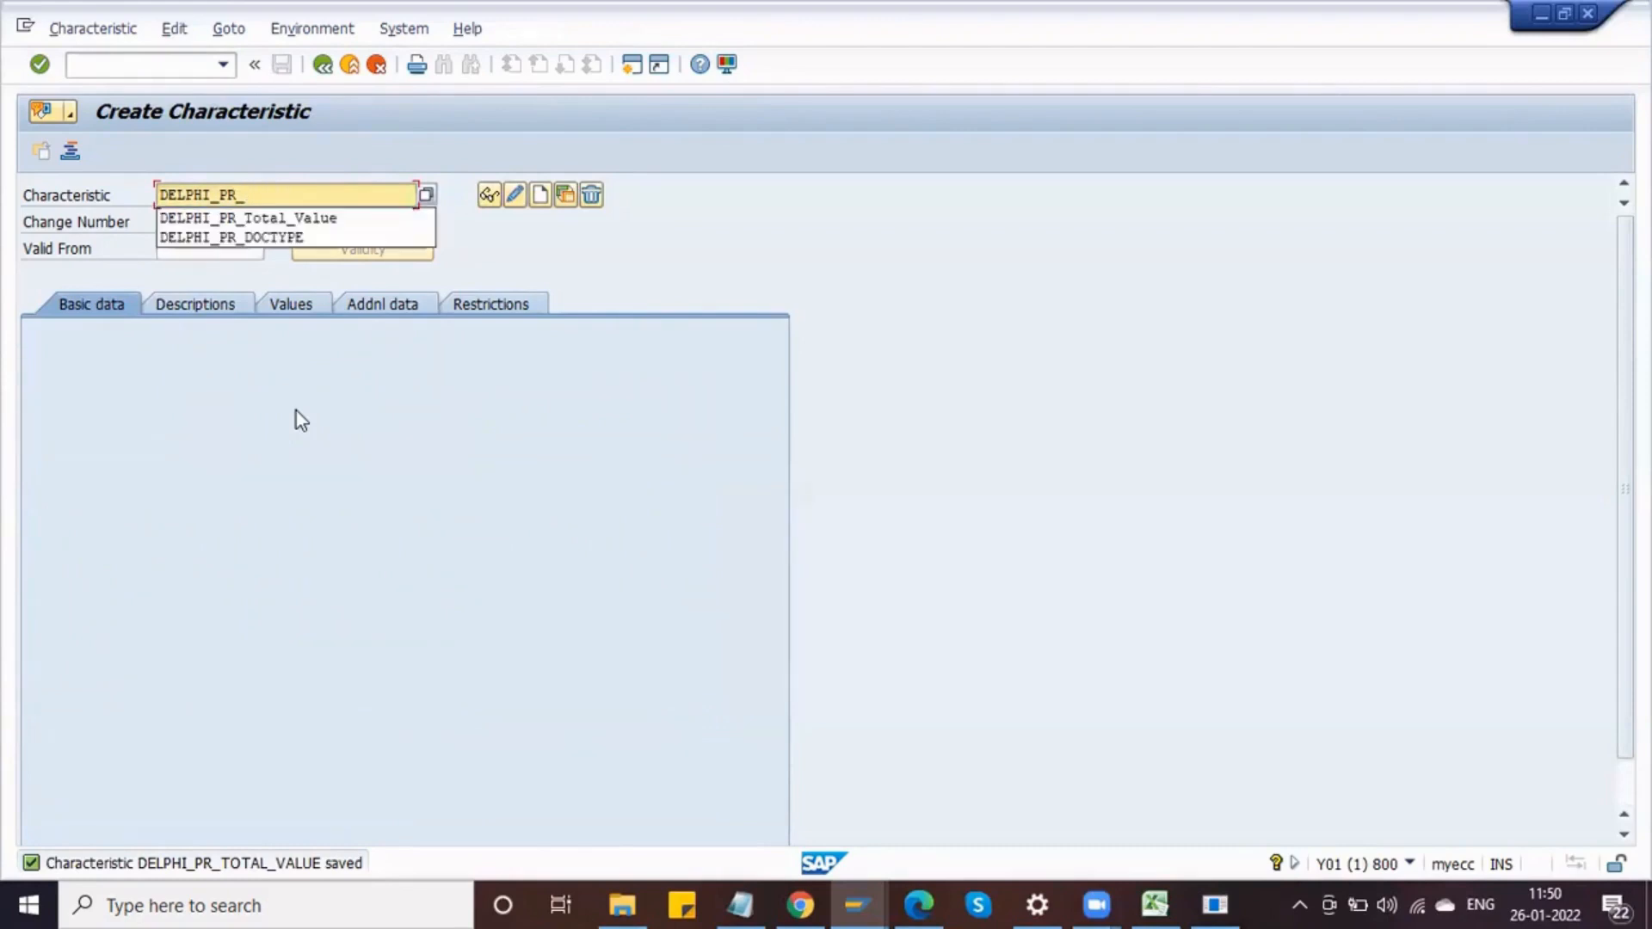
text(PURCH)
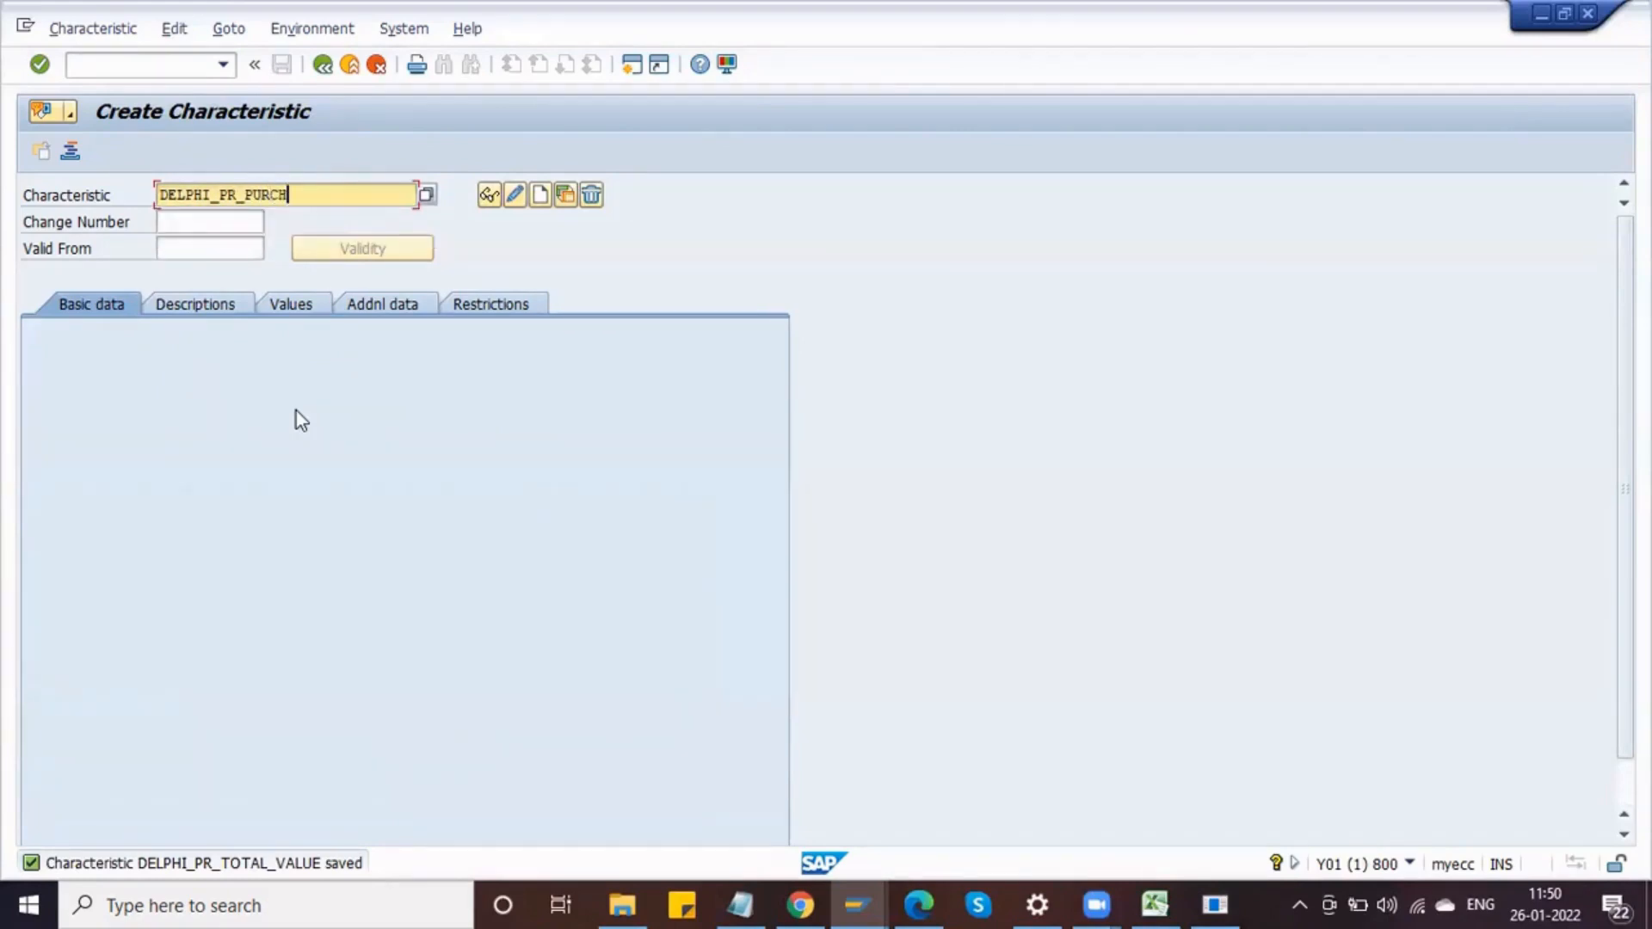
text(GRP)
Step: Copy the characteristic name DELPHI_PR_PURCHGRP into the Notepad note
drag(327, 194, 158, 198)
key(ctrl+c)
click(740, 904)
key(Return)
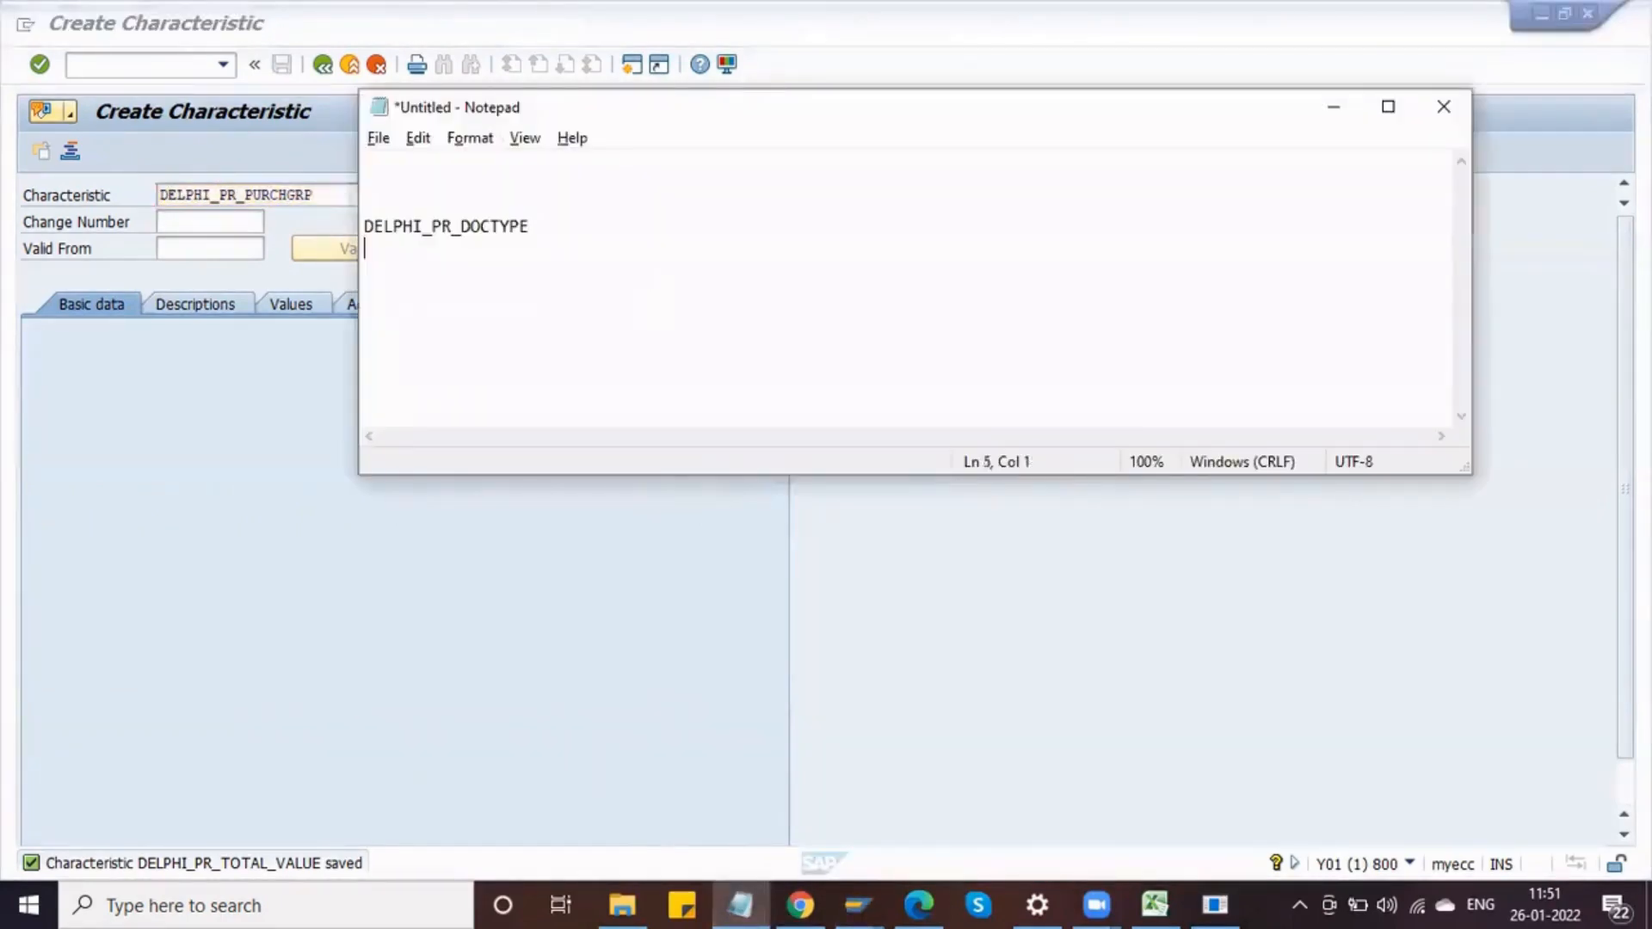
key(ctrl+v)
key(alt+Tab)
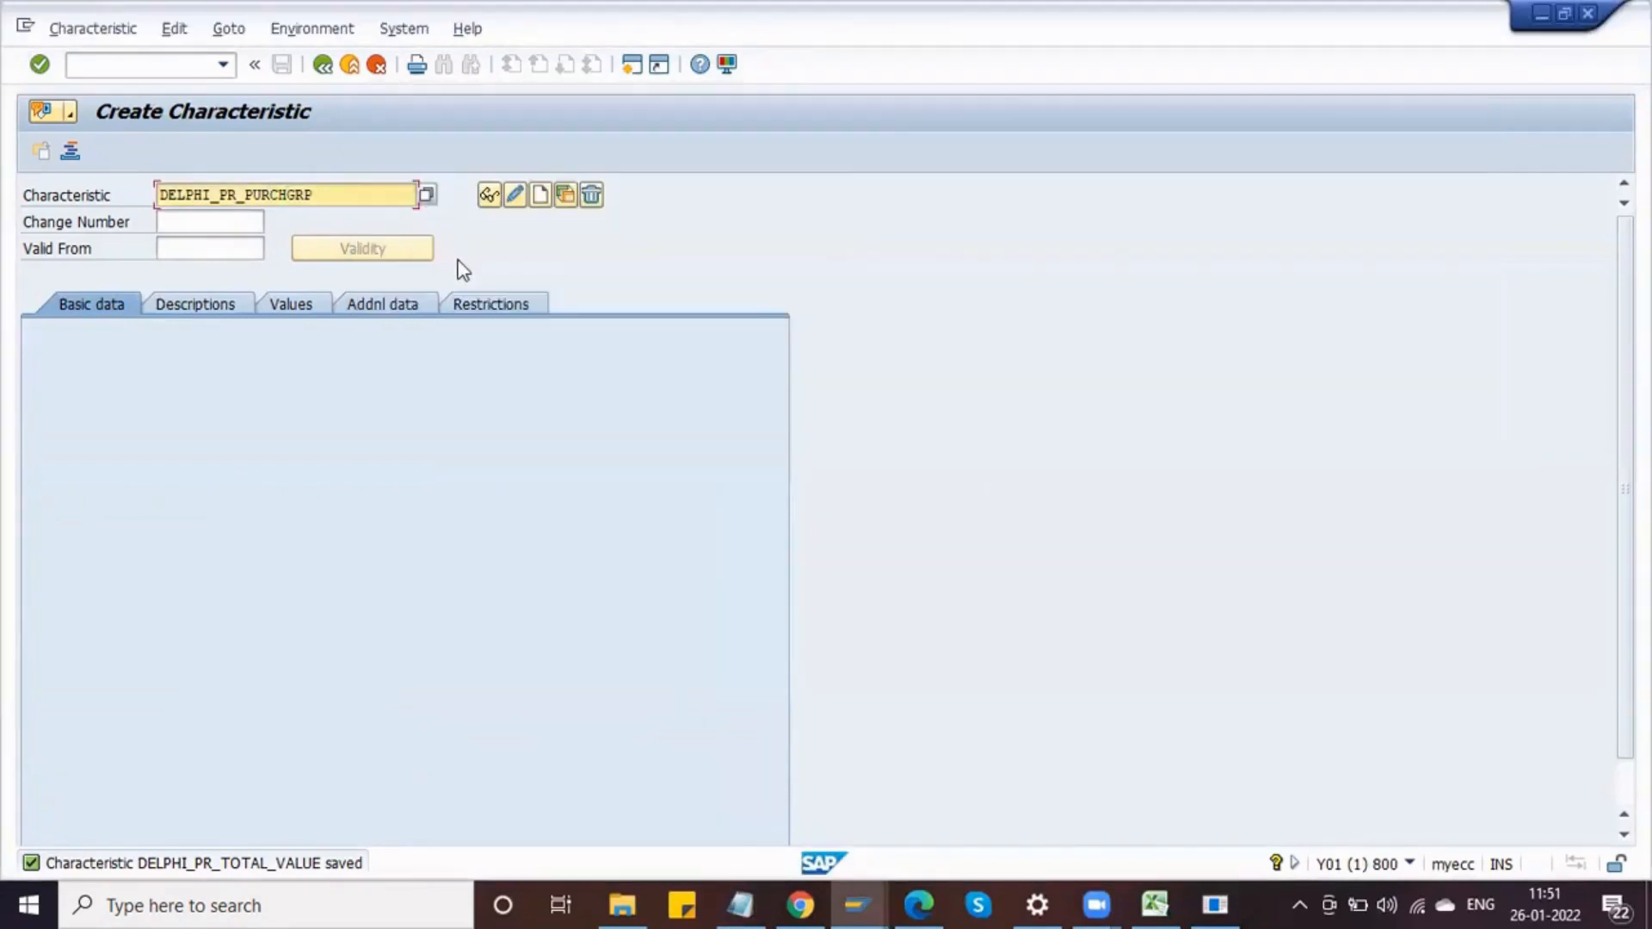
Step: Create the characteristic DELPHI_PR_PURCHGRP with a reference to table CEBAN, field EKGRP
click(540, 195)
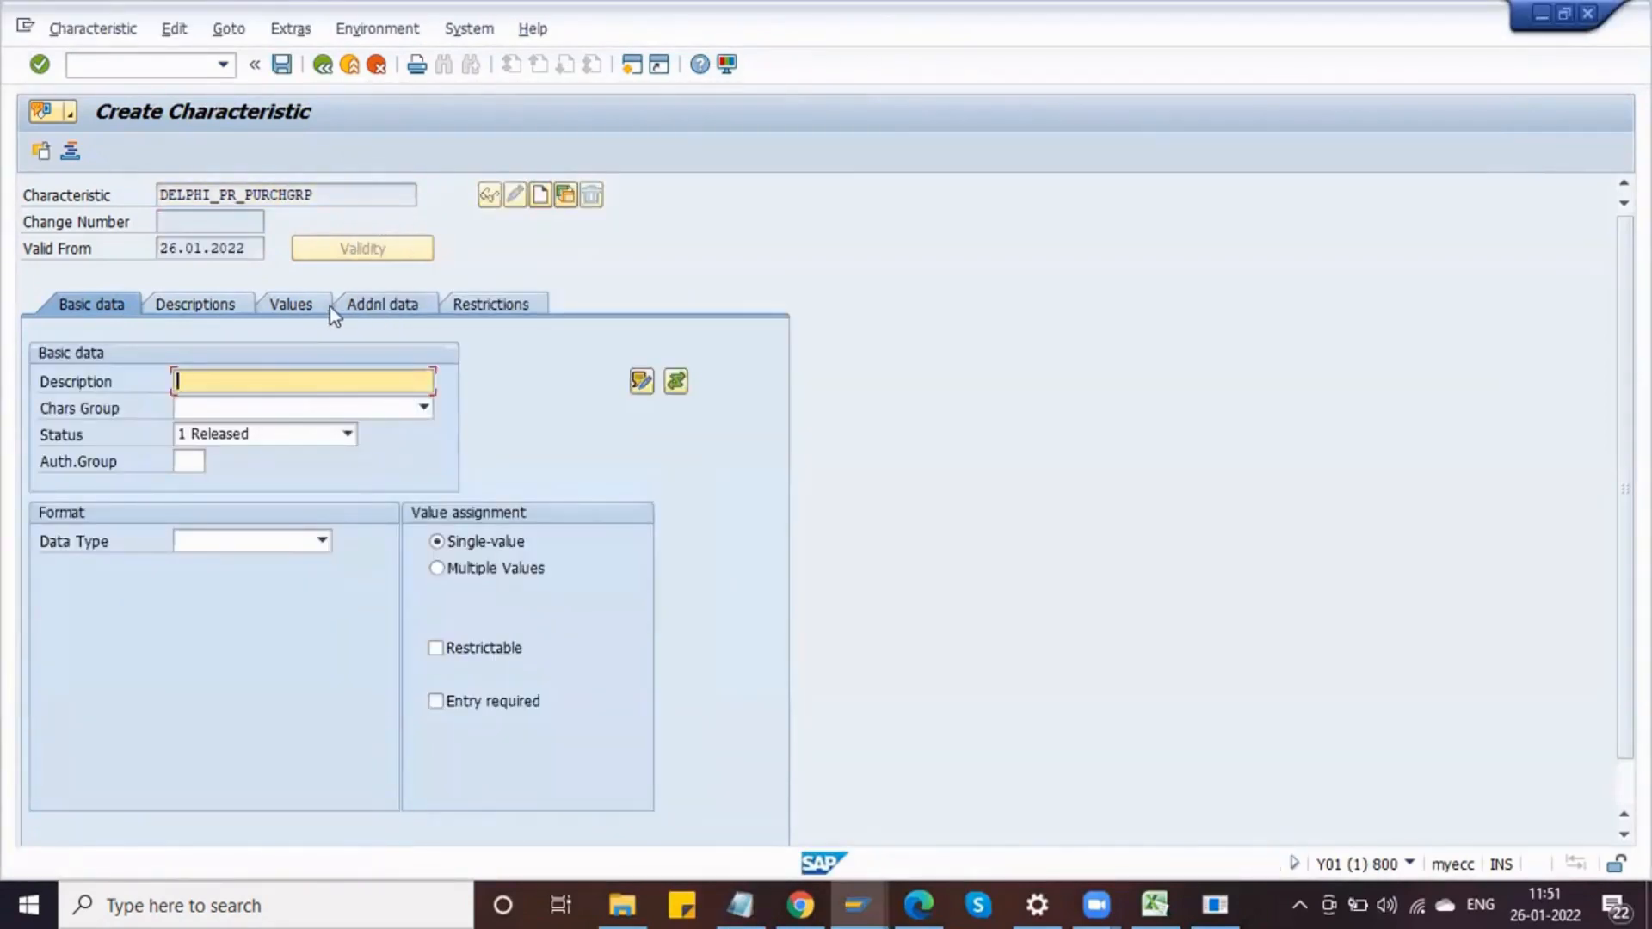
click(372, 306)
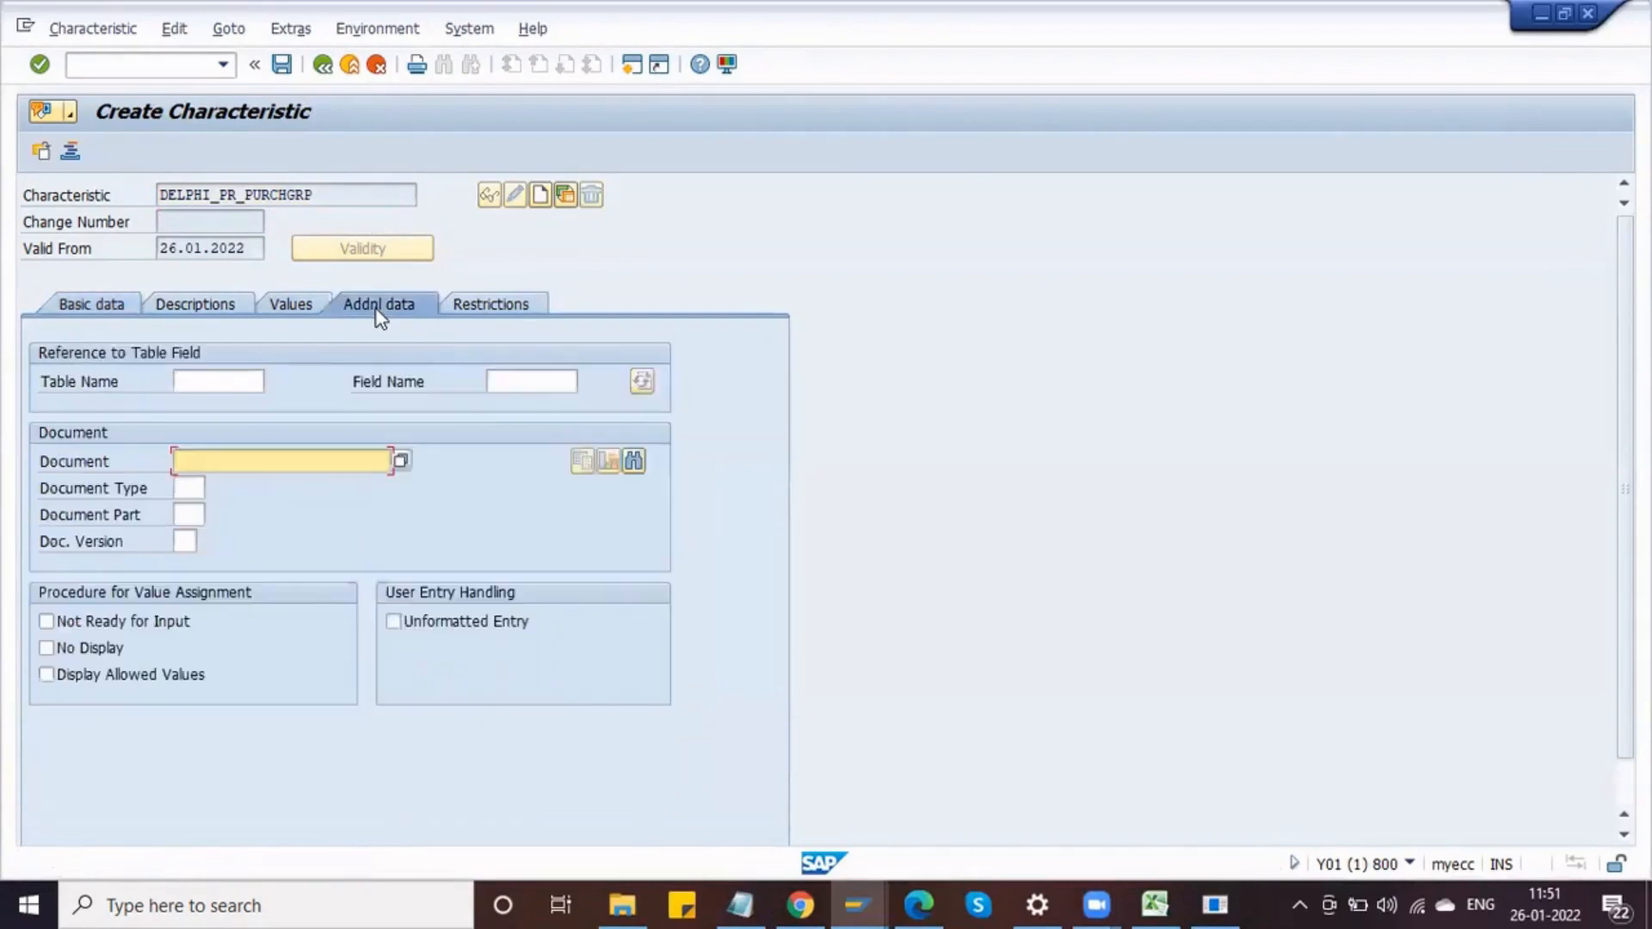
click(225, 382)
text(CEBAN)
key(Tab)
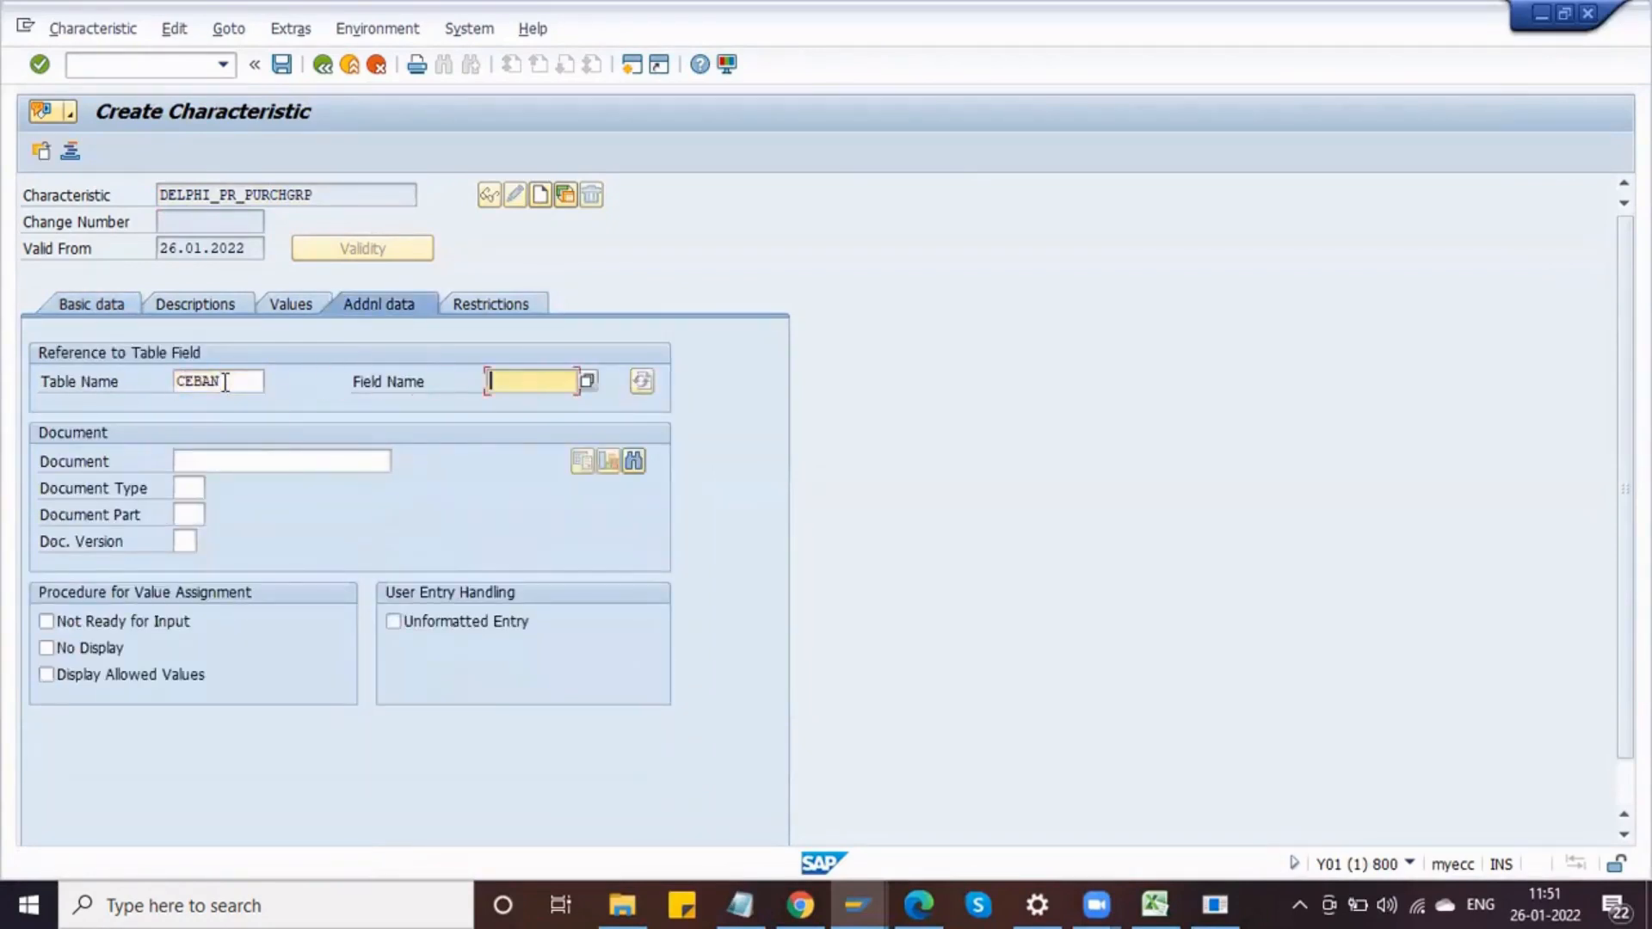
text(EKGRP)
Step: Look up the EKGRP field in the purchase requisition table's field list in the dictionary window, then return to the characteristic
click(854, 891)
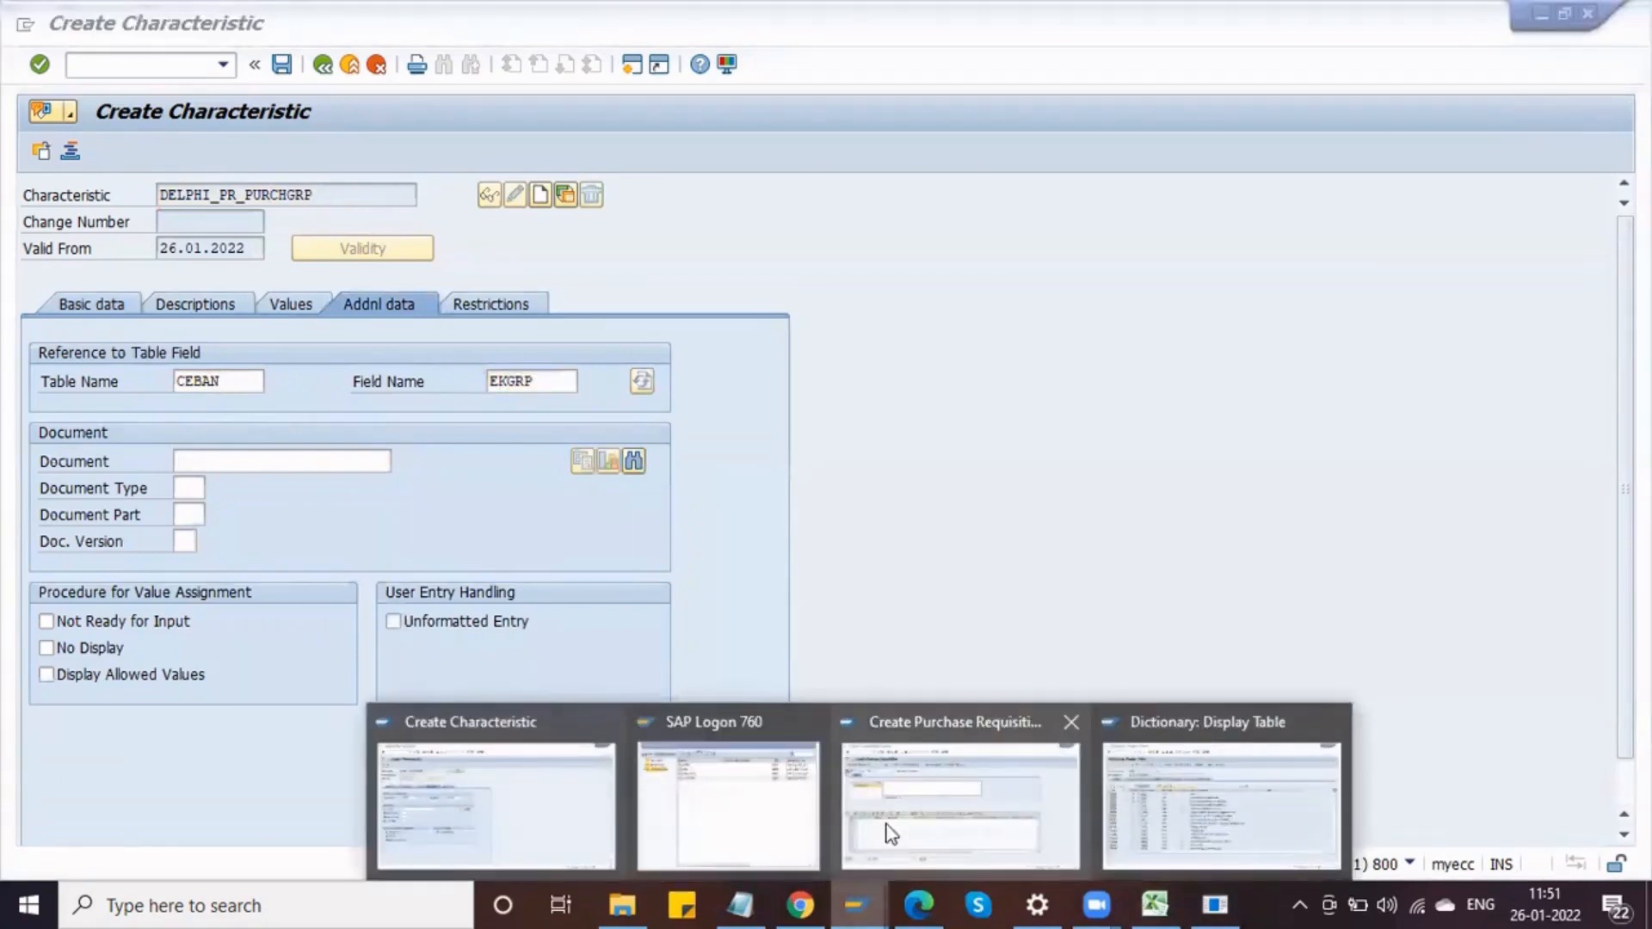
click(1140, 818)
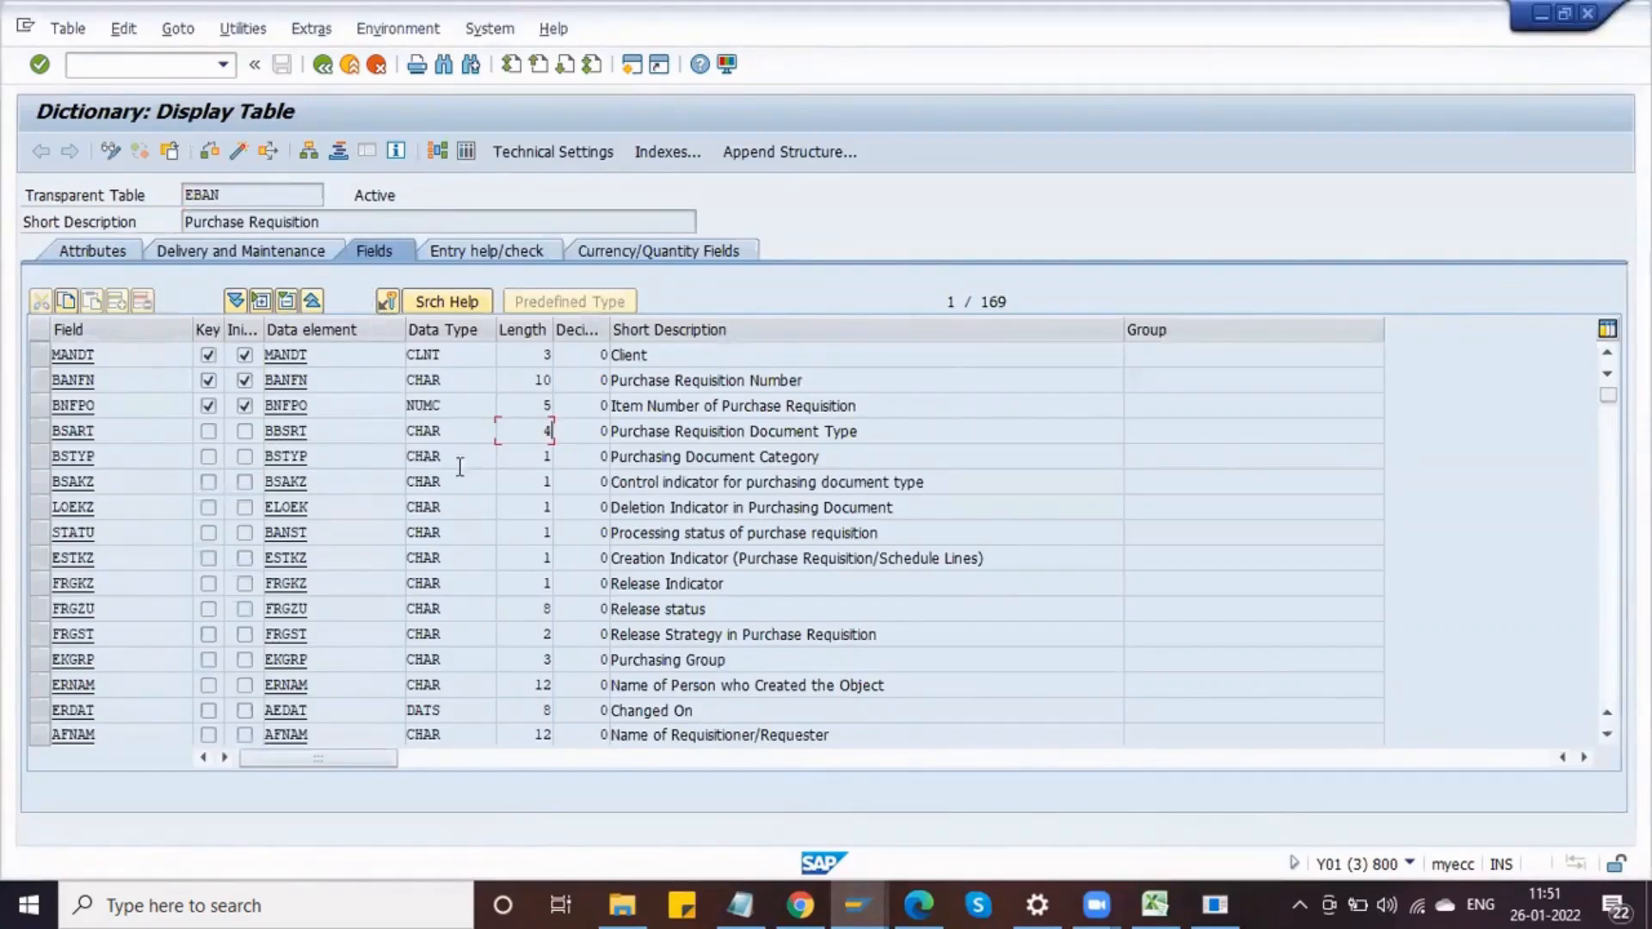
key(ctrl+f)
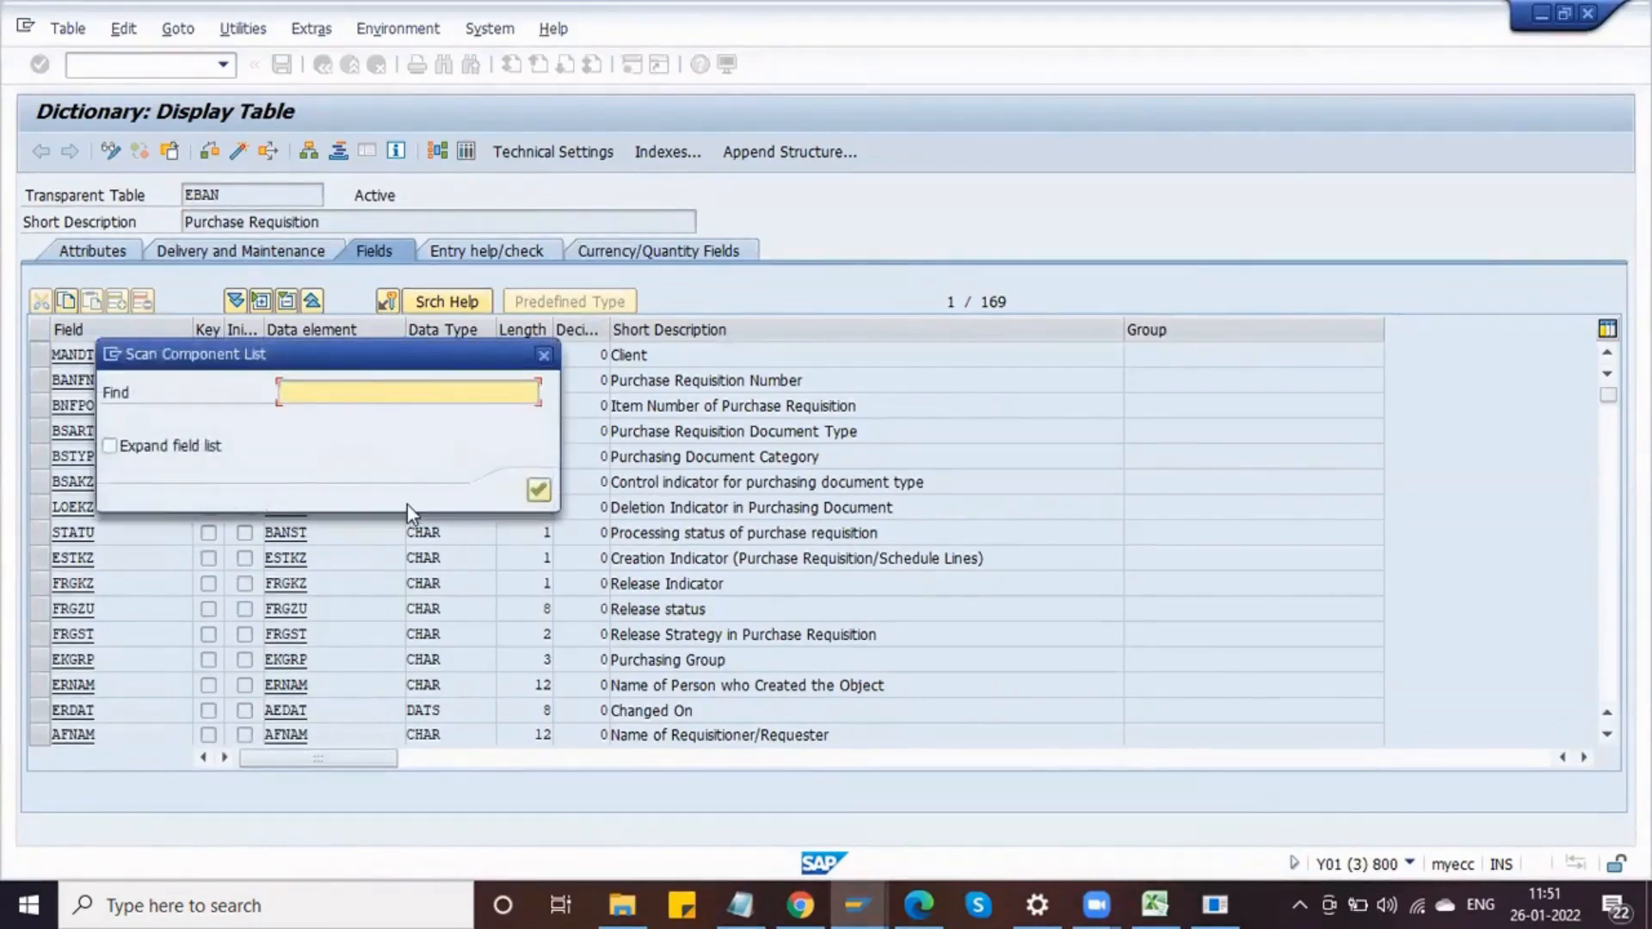
text(EKGRP)
key(Return)
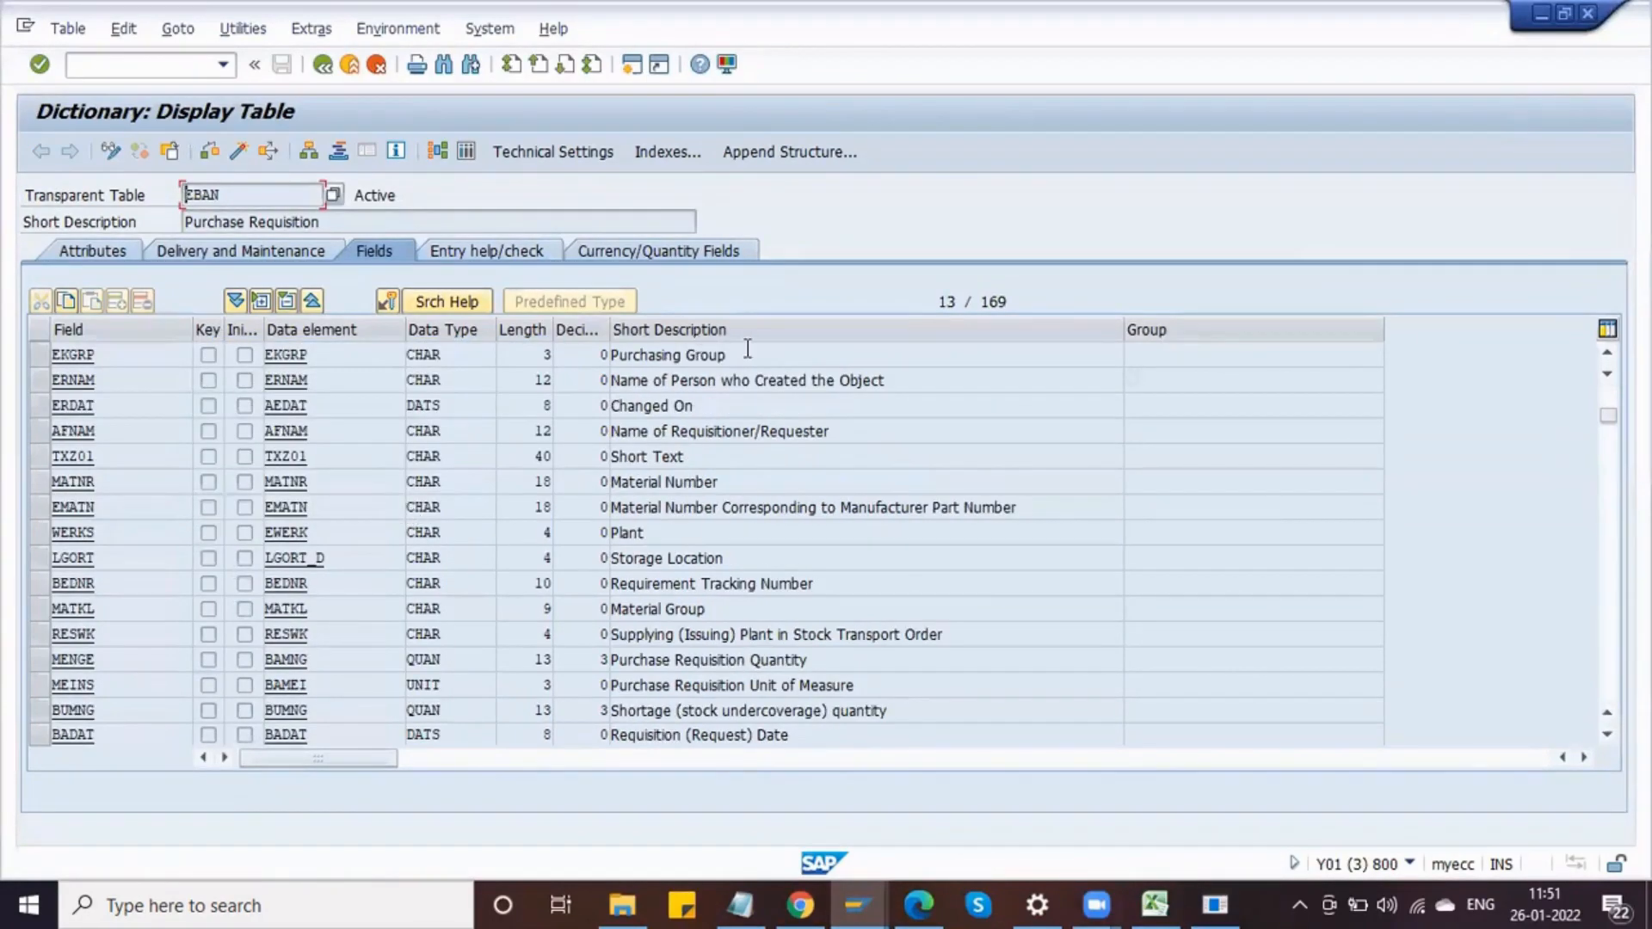
drag(331, 355, 264, 354)
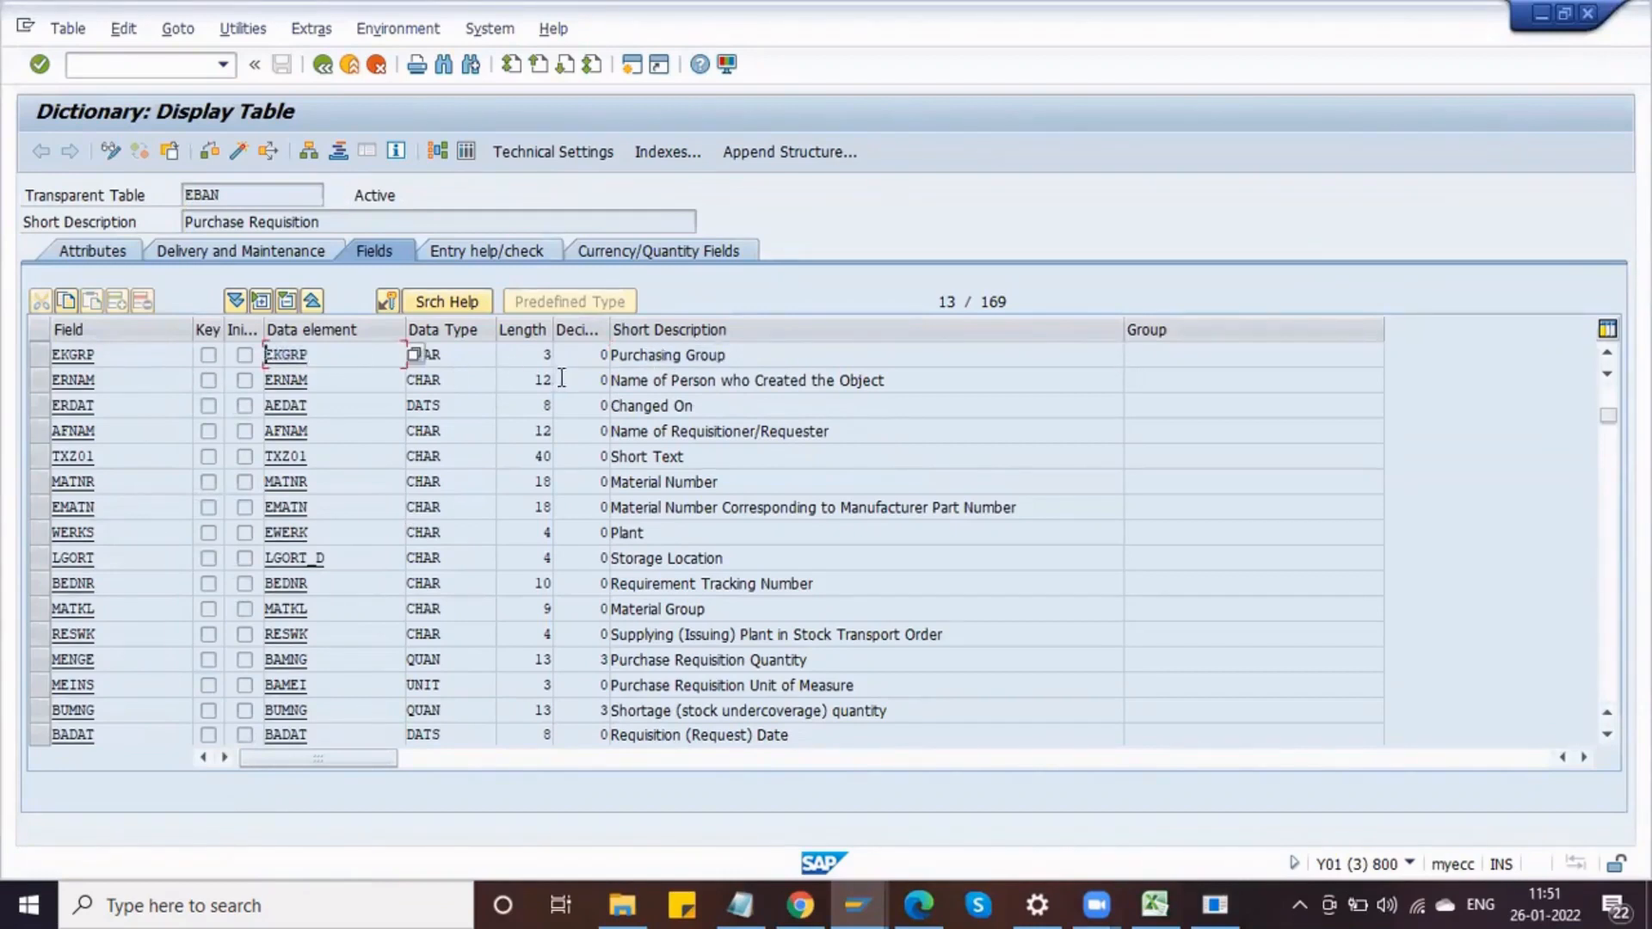
click(547, 352)
key(alt+Tab)
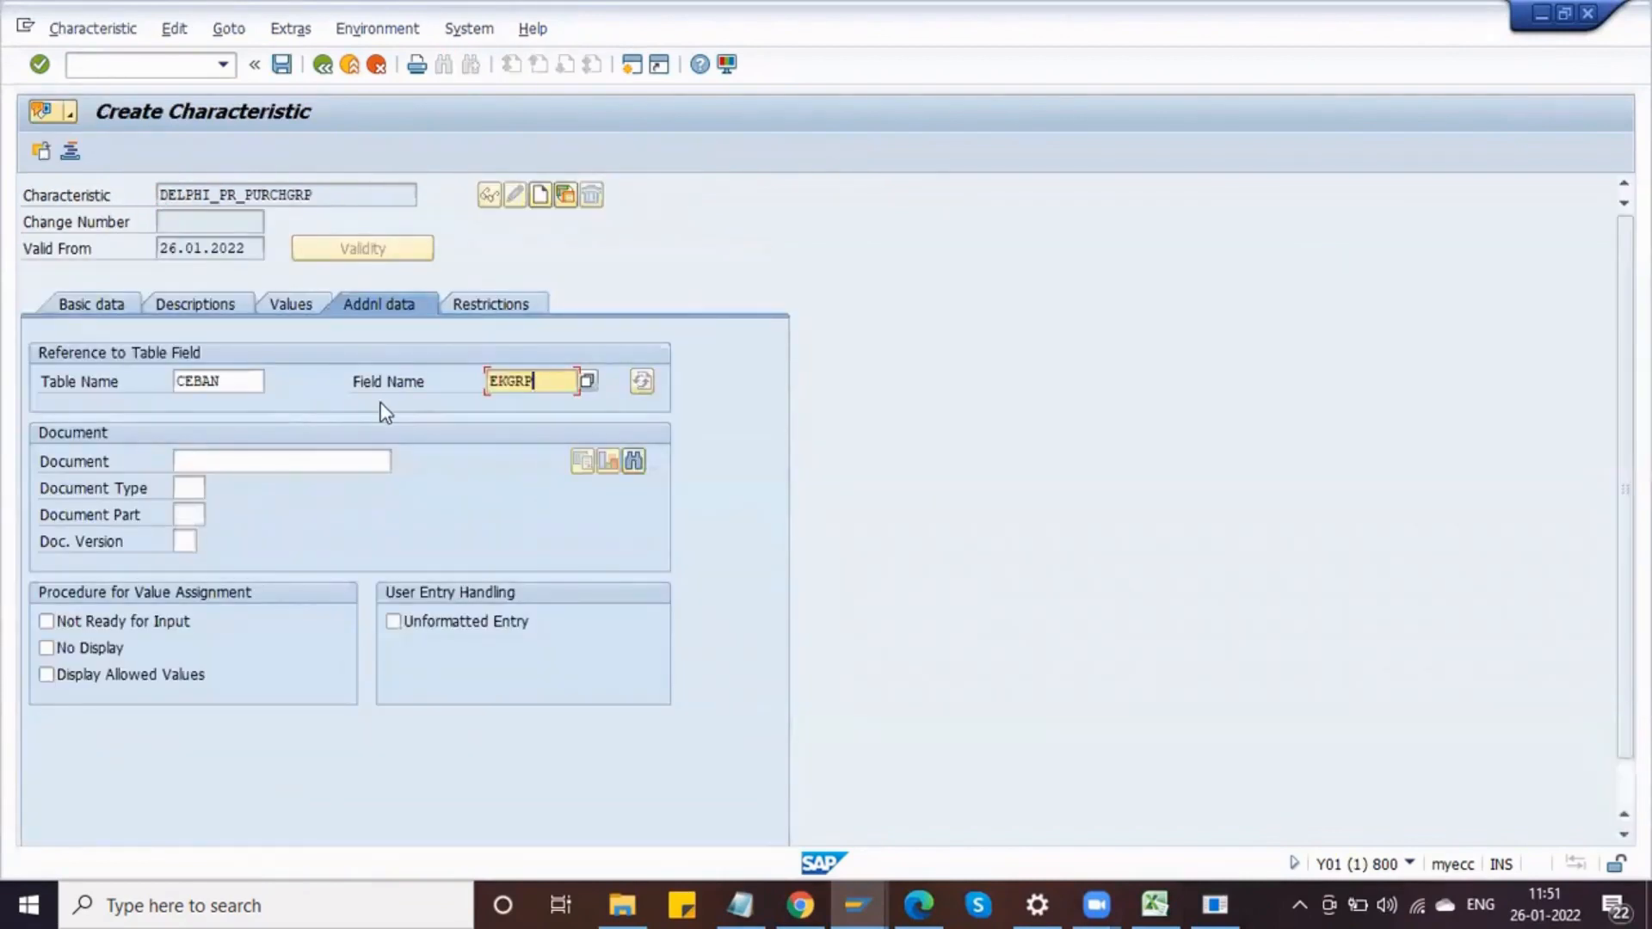
Step: Confirm the CEBAN-EKGRP reference to adopt its format and set value assignment to multiple values
key(Return)
key(Return)
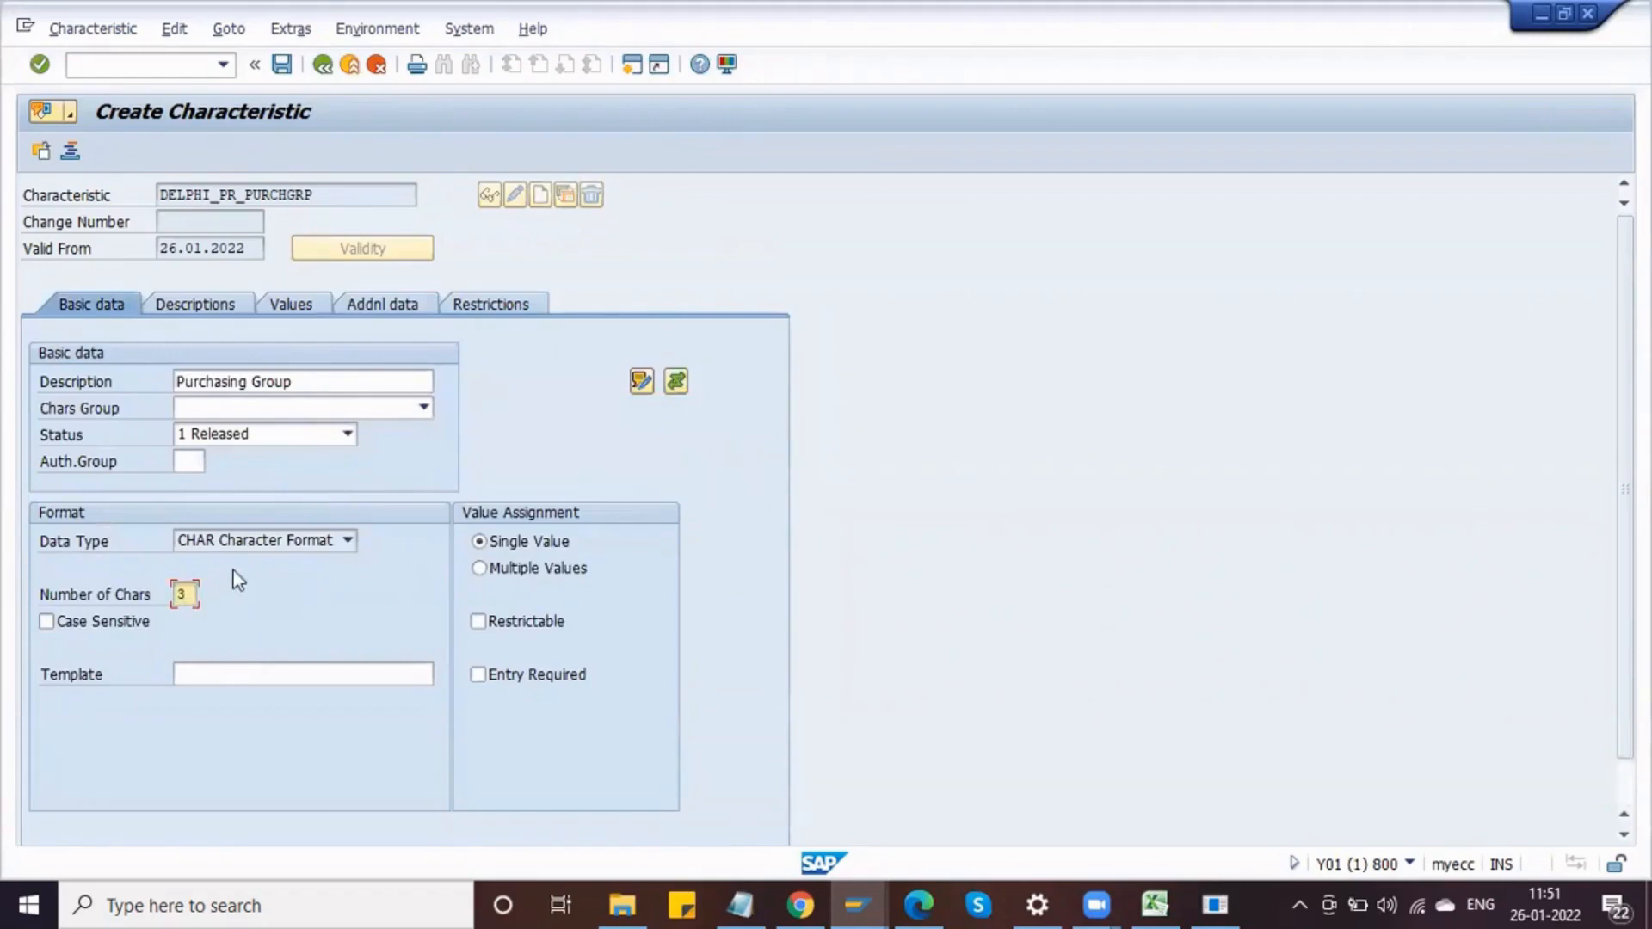
click(266, 540)
click(327, 474)
click(487, 575)
Step: Add allowed value DPG with description Delph Purch Grp and enable additional values
click(304, 314)
key(Return)
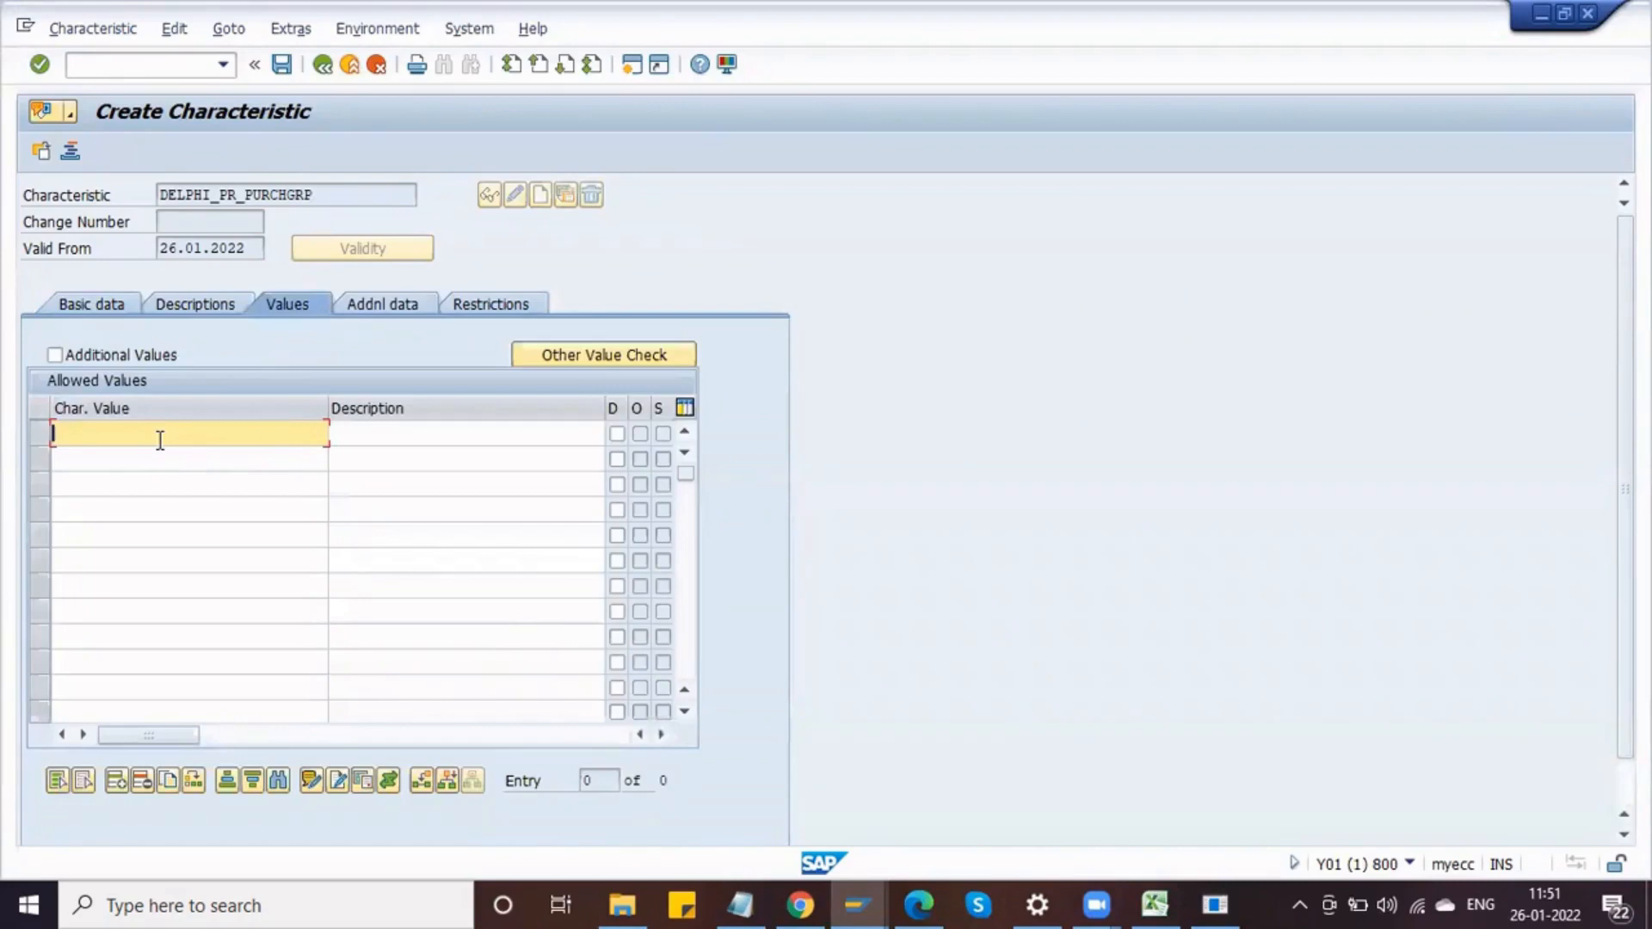
text(DPG)
click(63, 354)
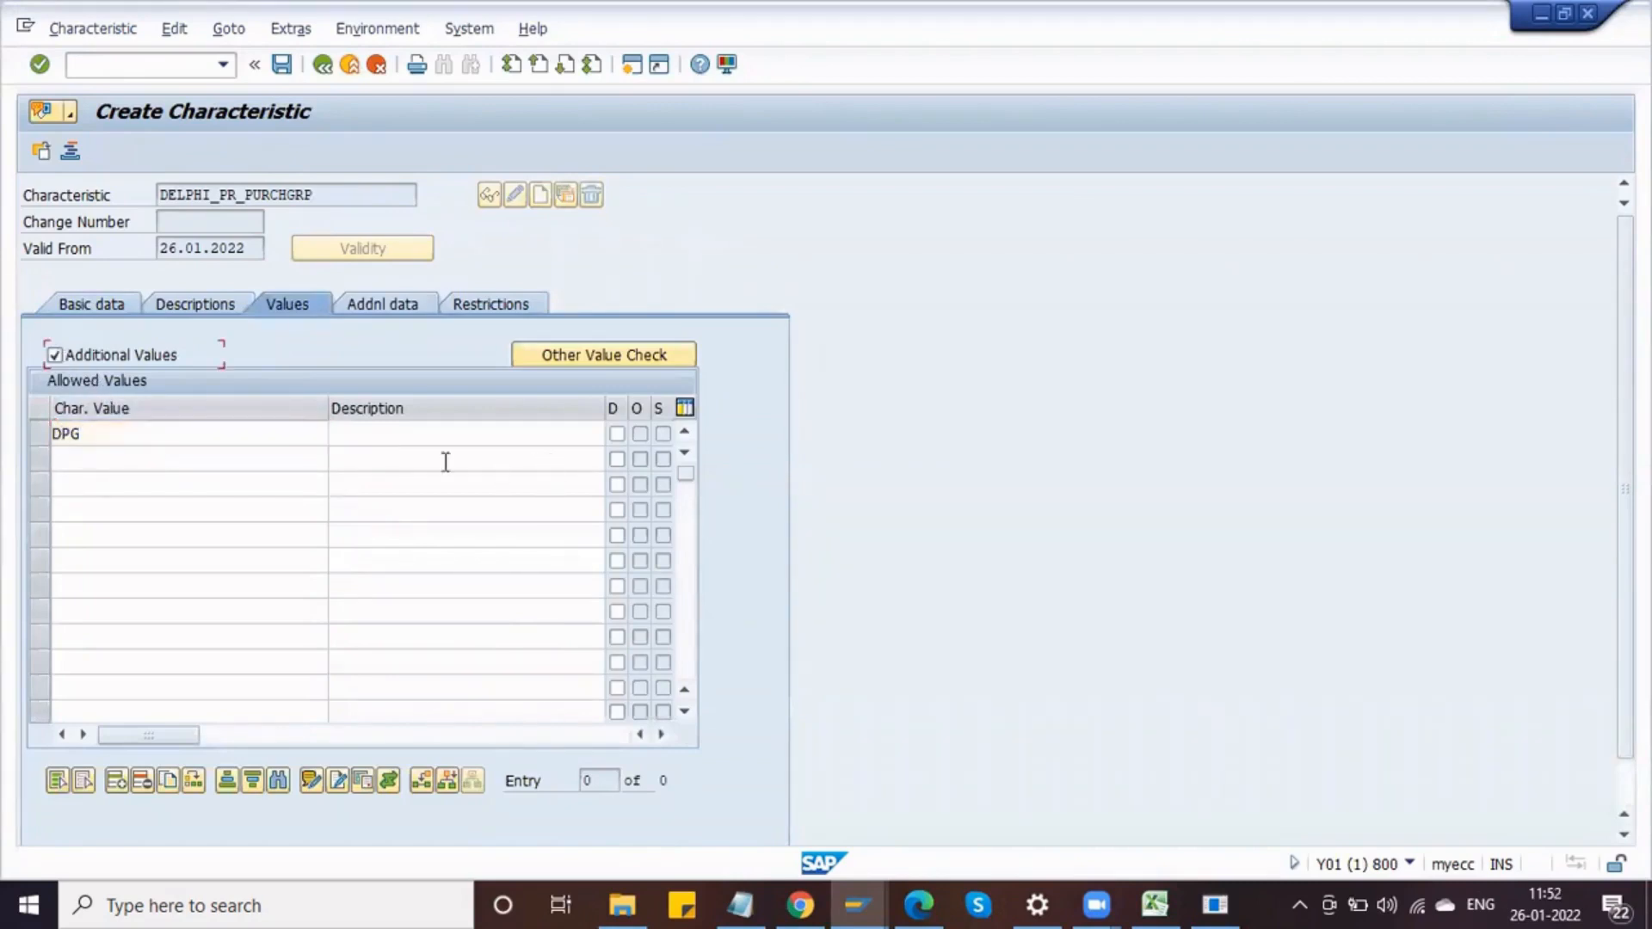
click(409, 433)
text(D)
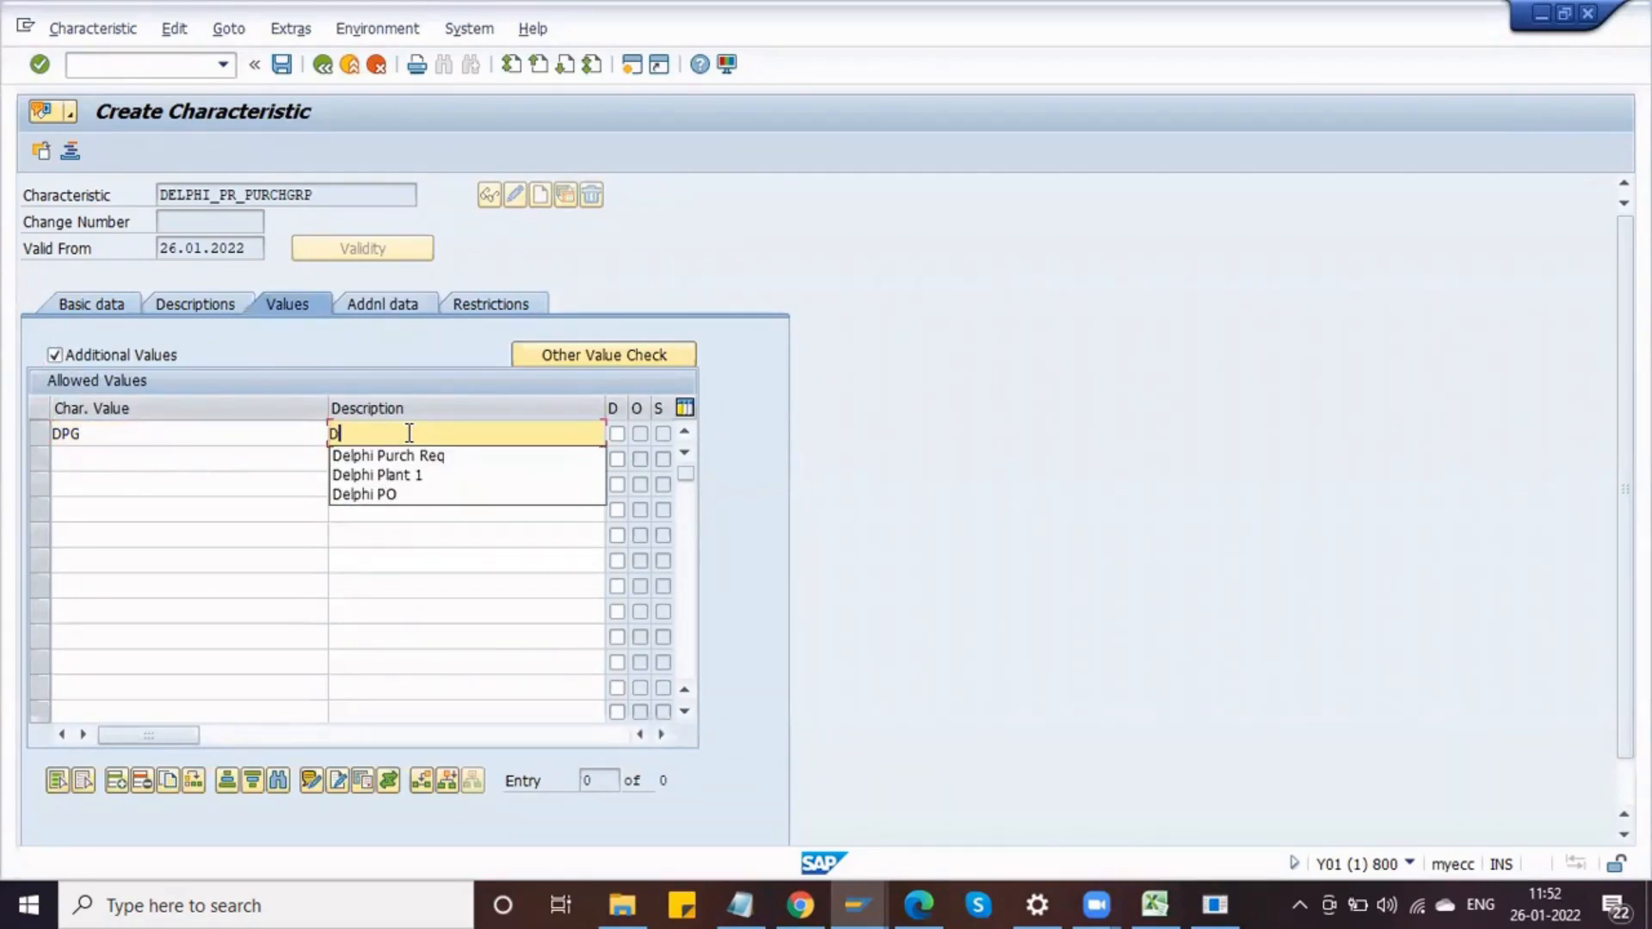
text(elph)
click(236, 436)
click(238, 459)
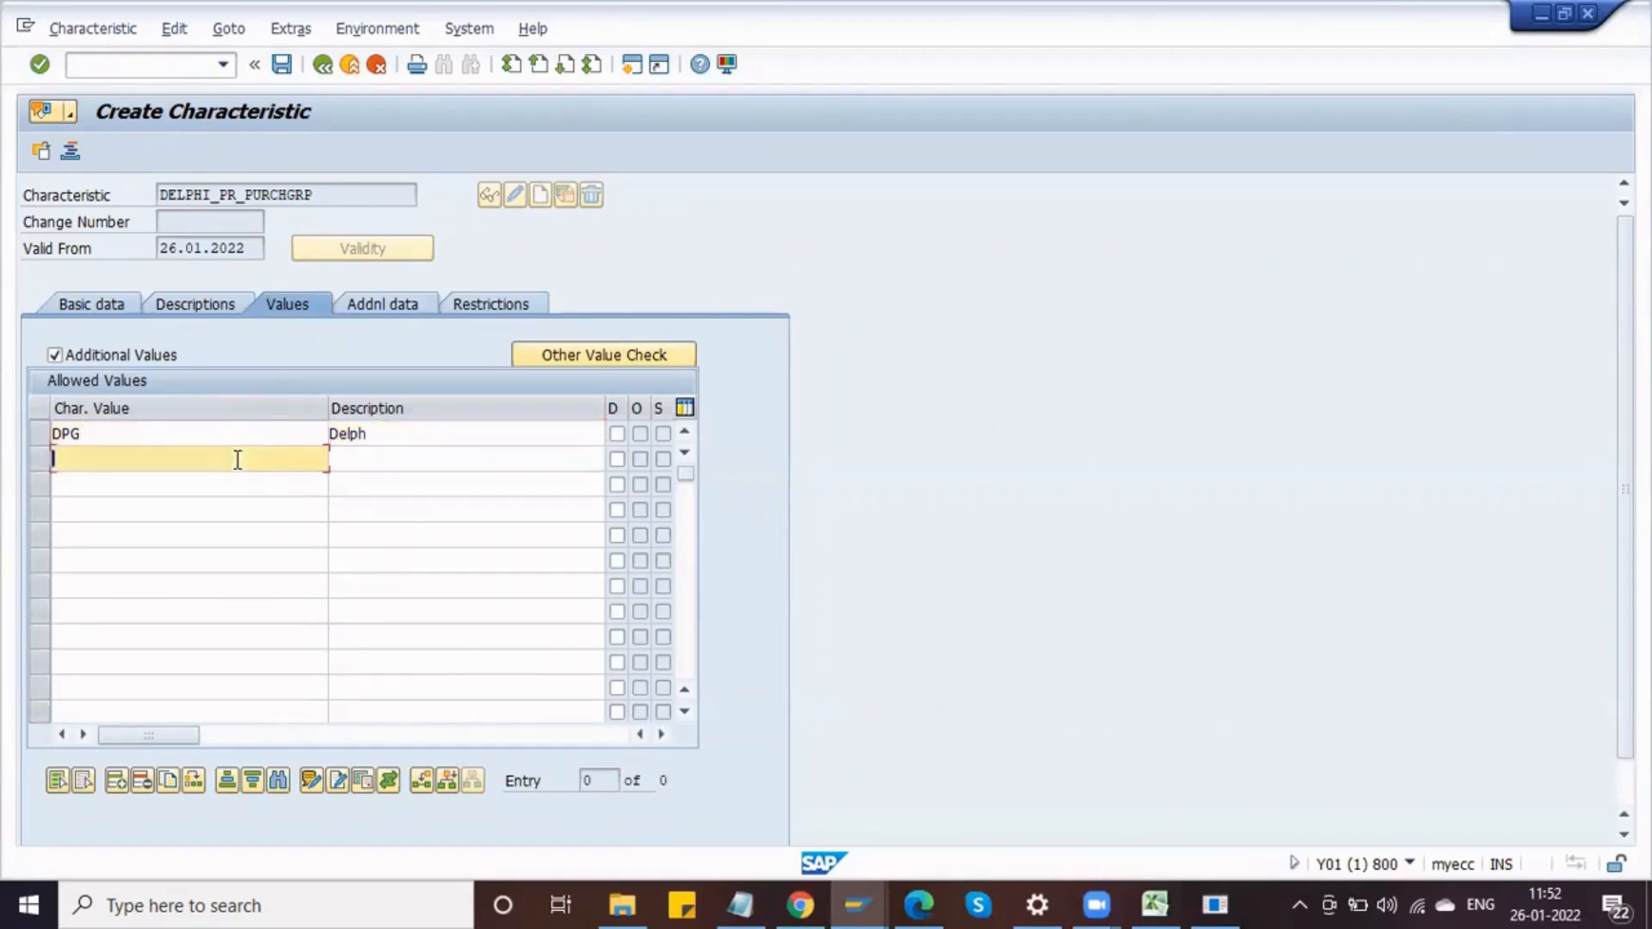
click(401, 432)
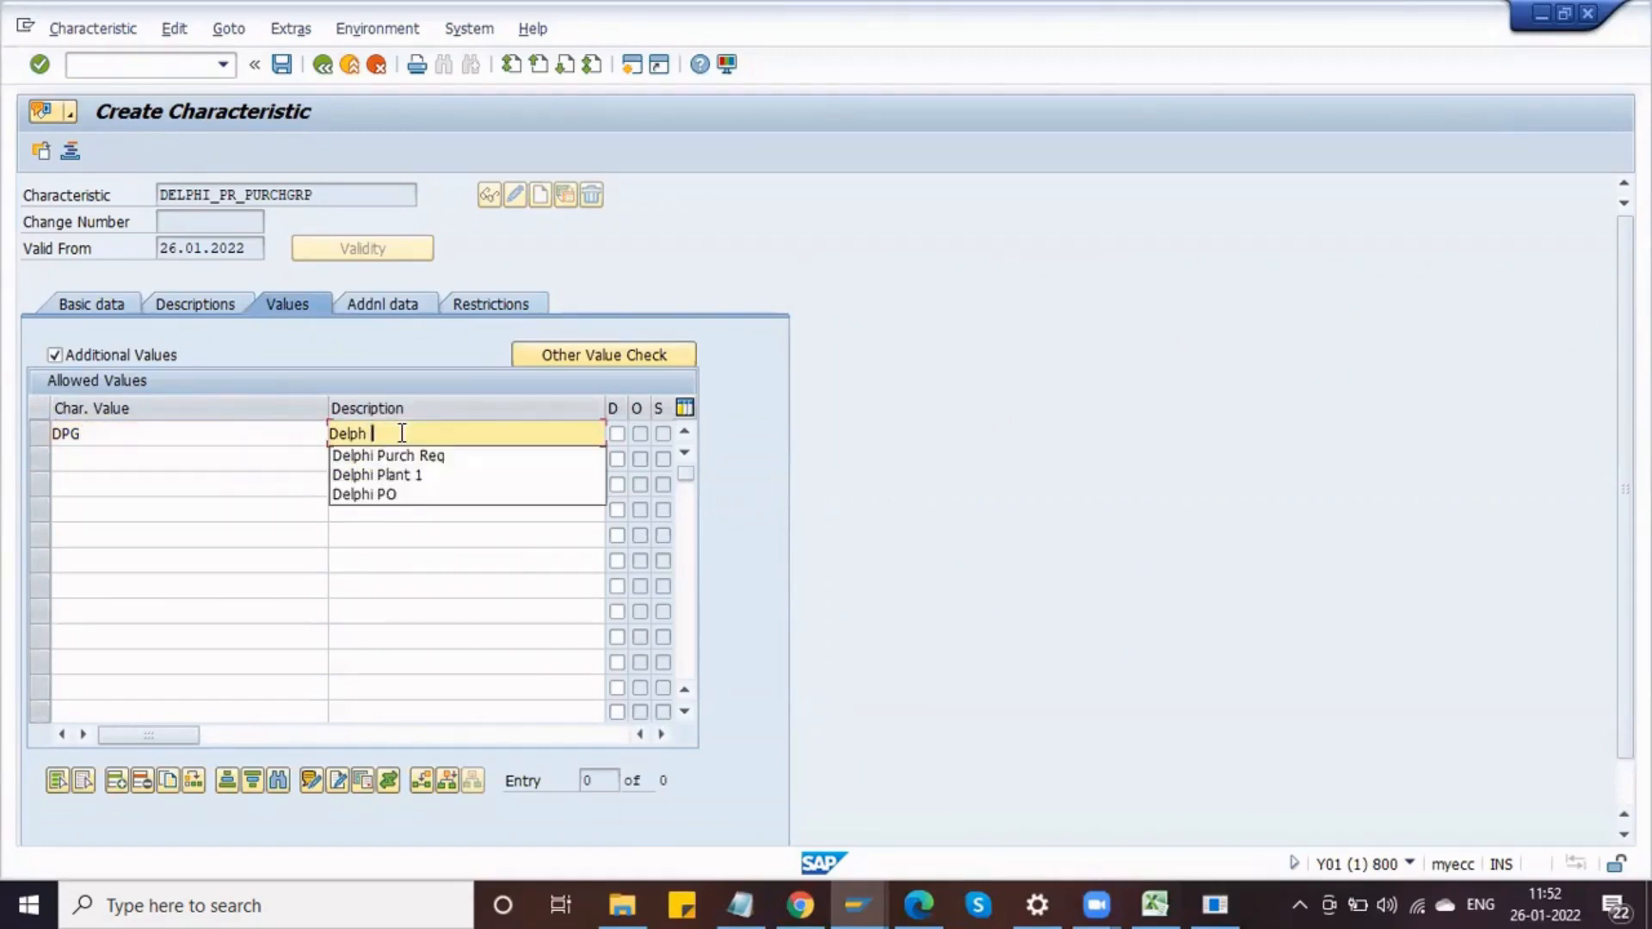
text(Purch Grp)
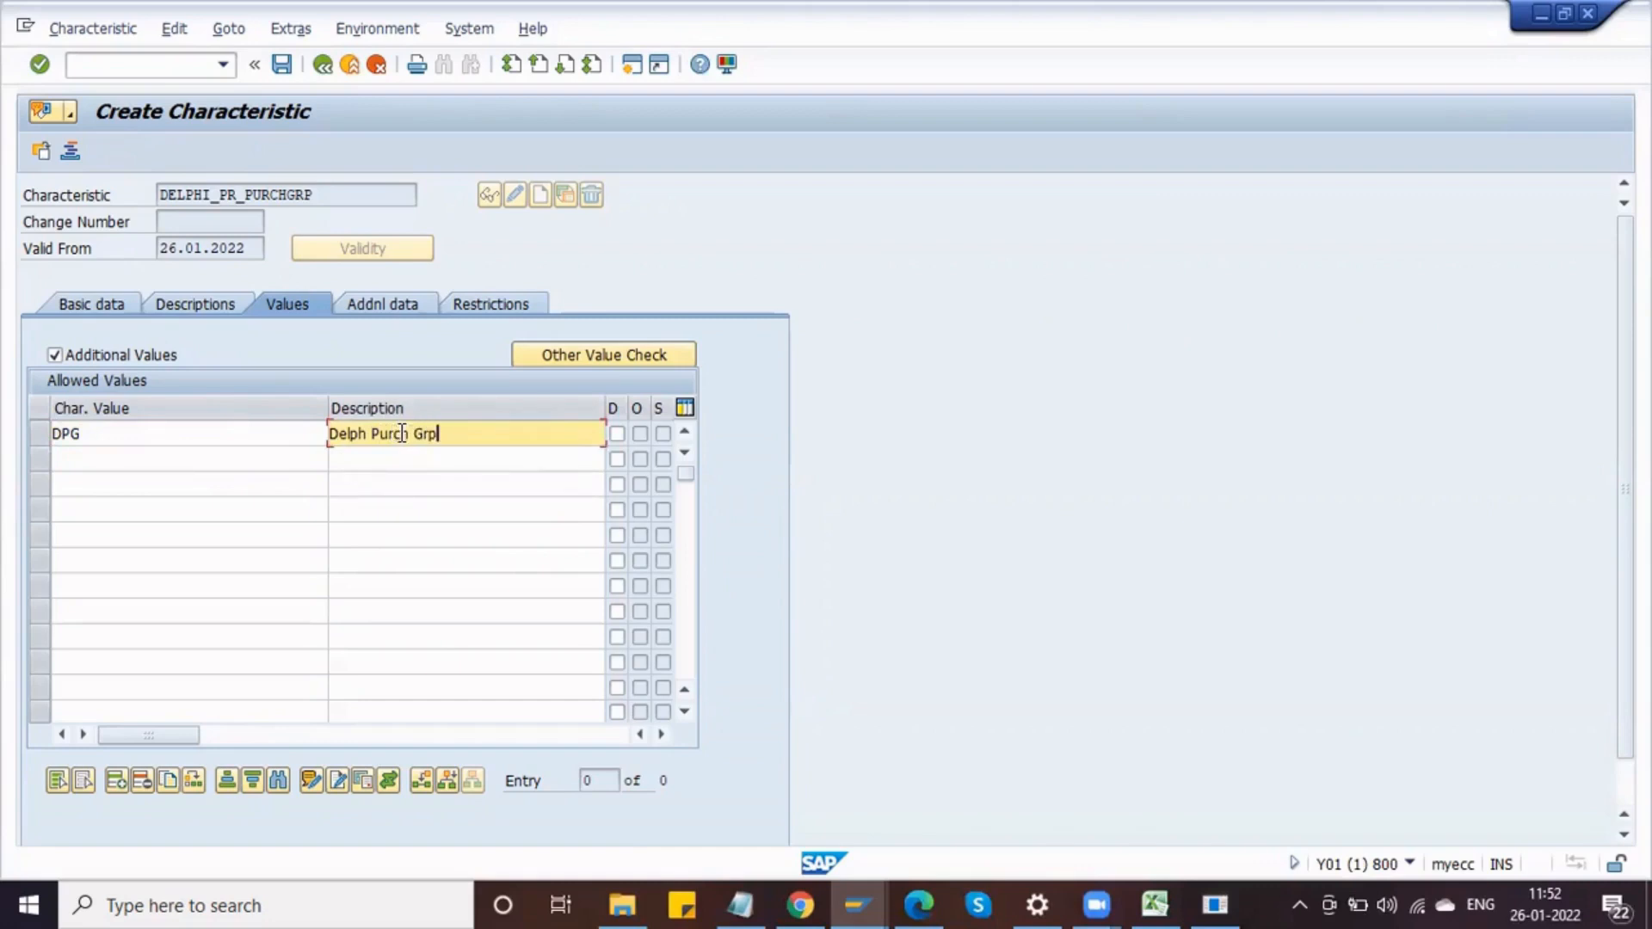
Step: Open the purchasing group configuration via transaction OLME and add new purchasing groups DP1, DP2 and DP3
click(206, 64)
text(/o)
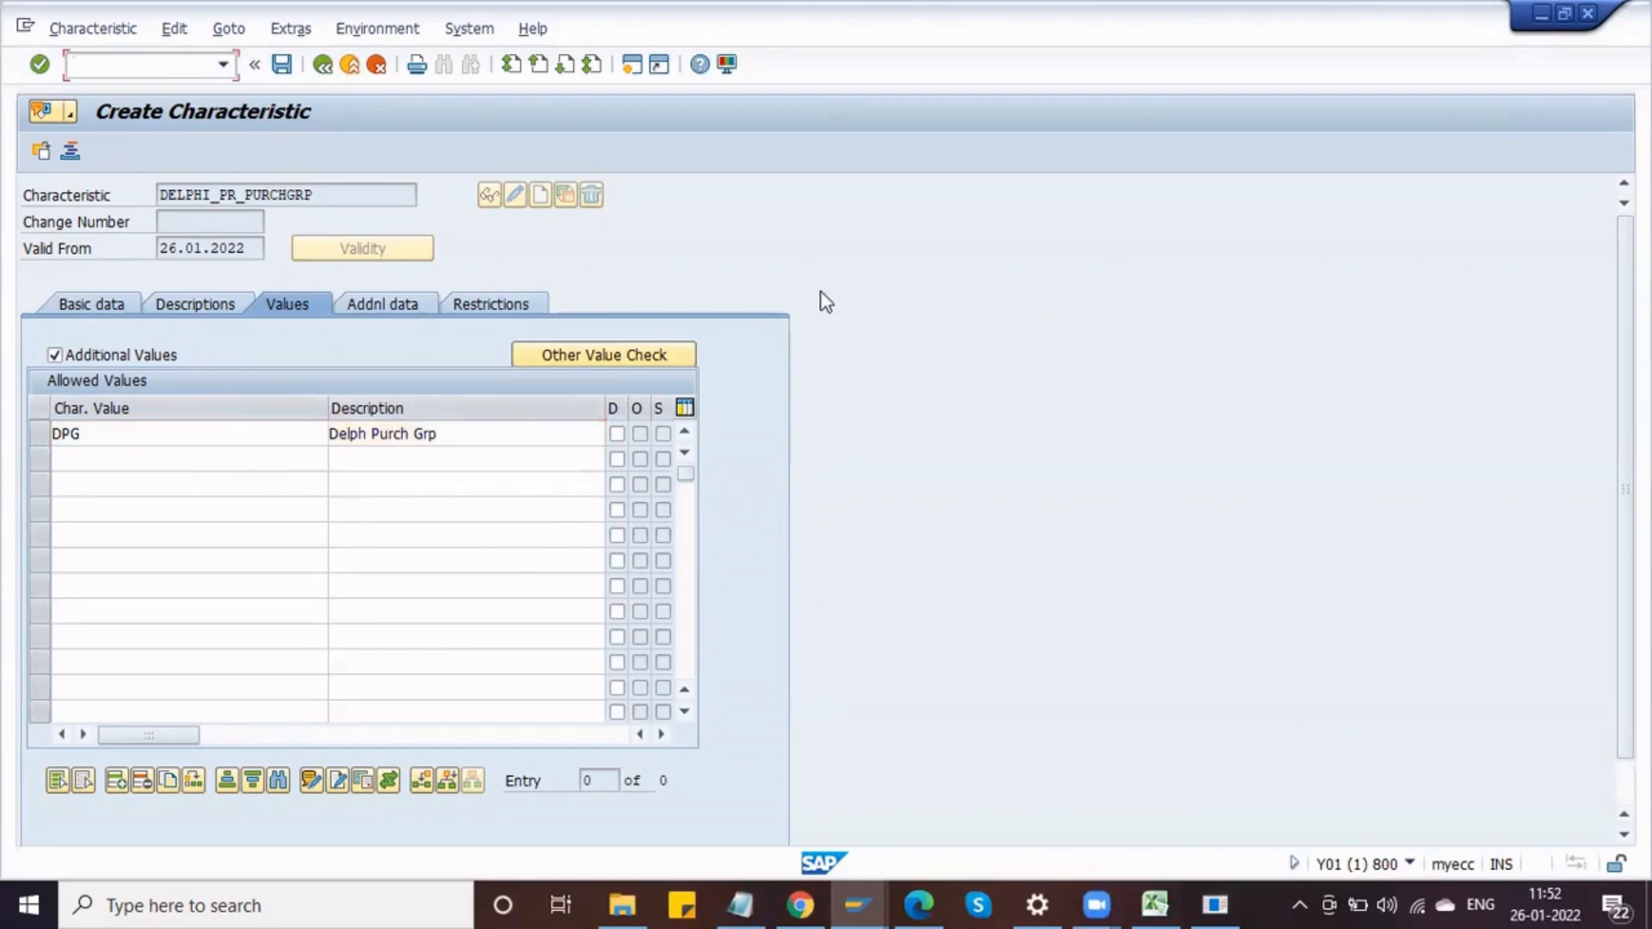
text(olme)
key(Return)
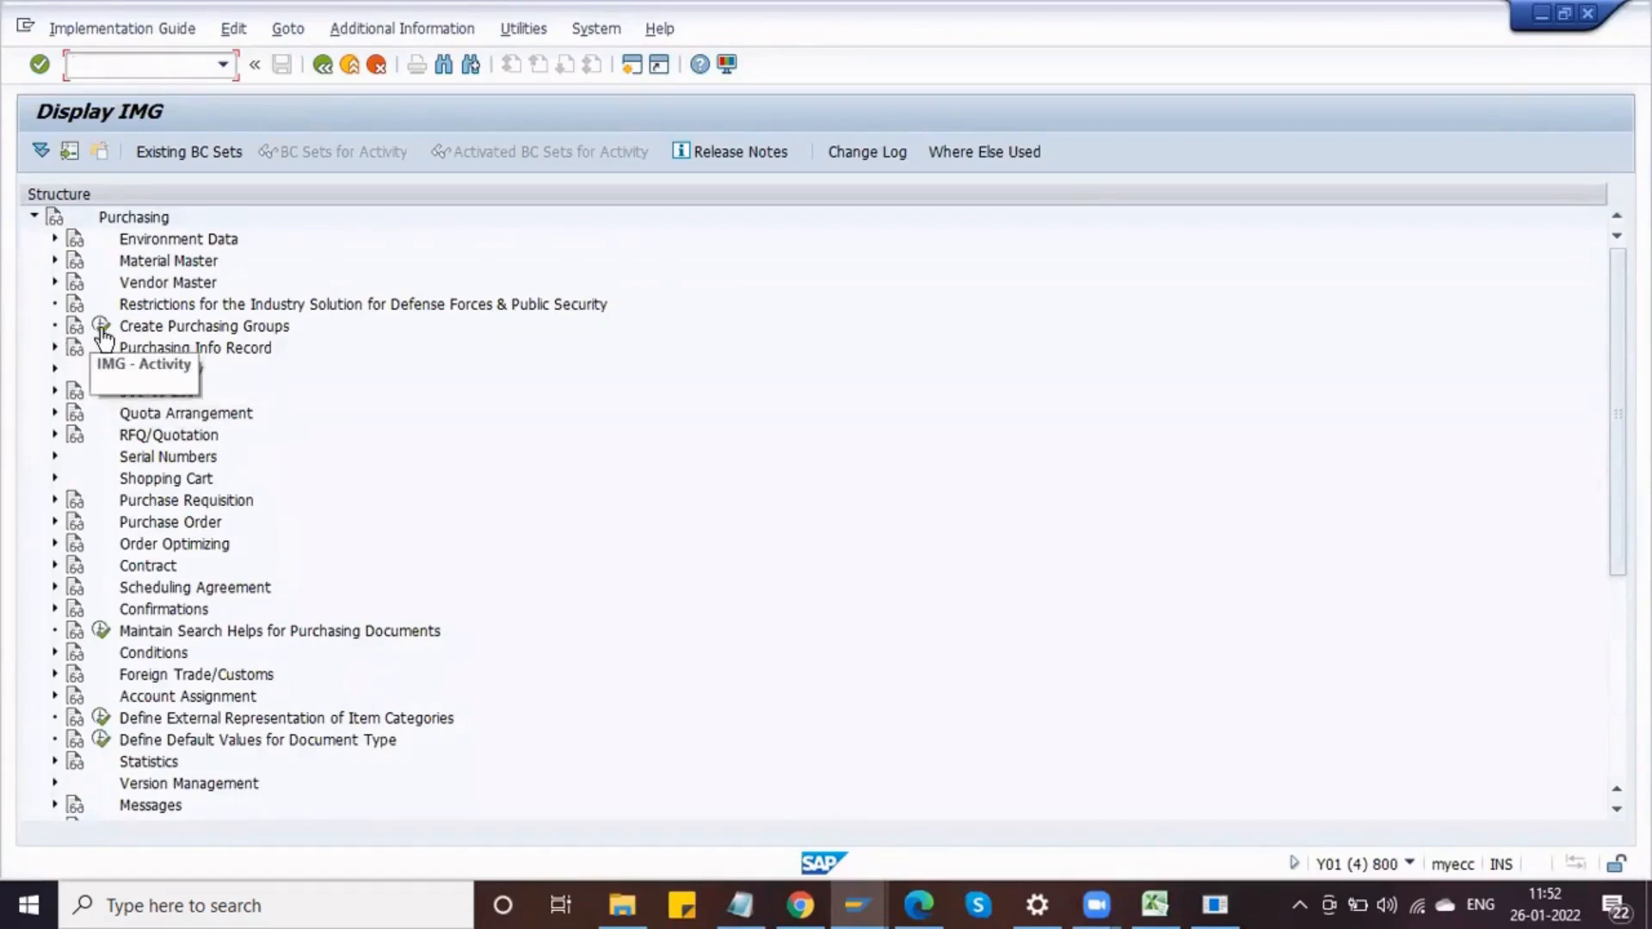
click(100, 325)
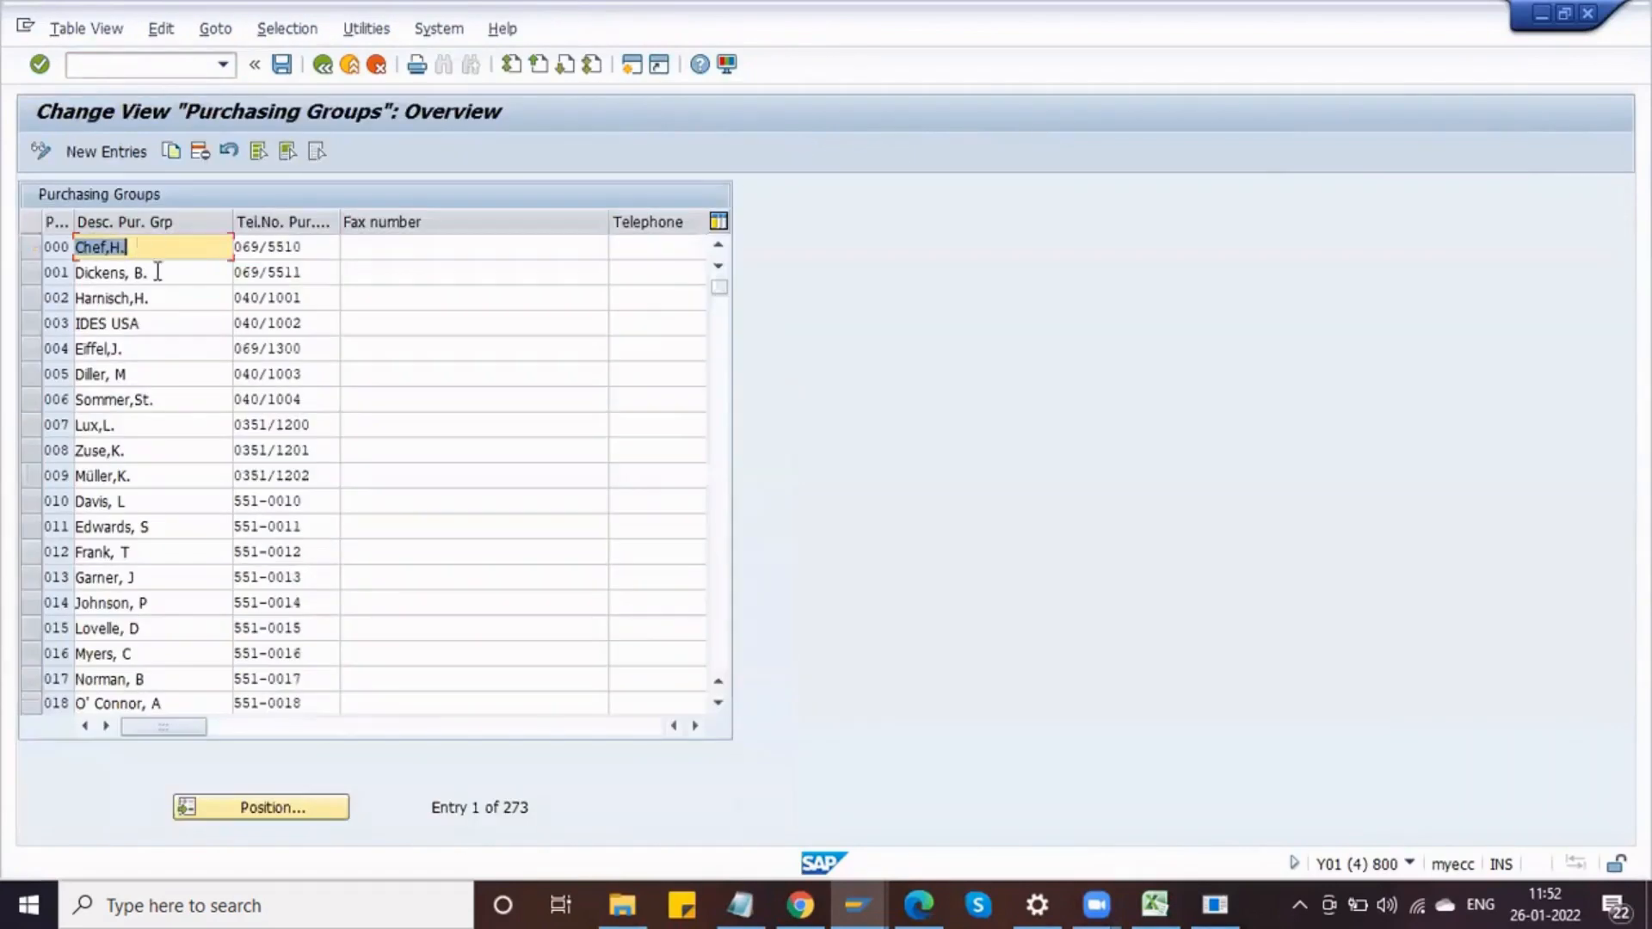
click(105, 151)
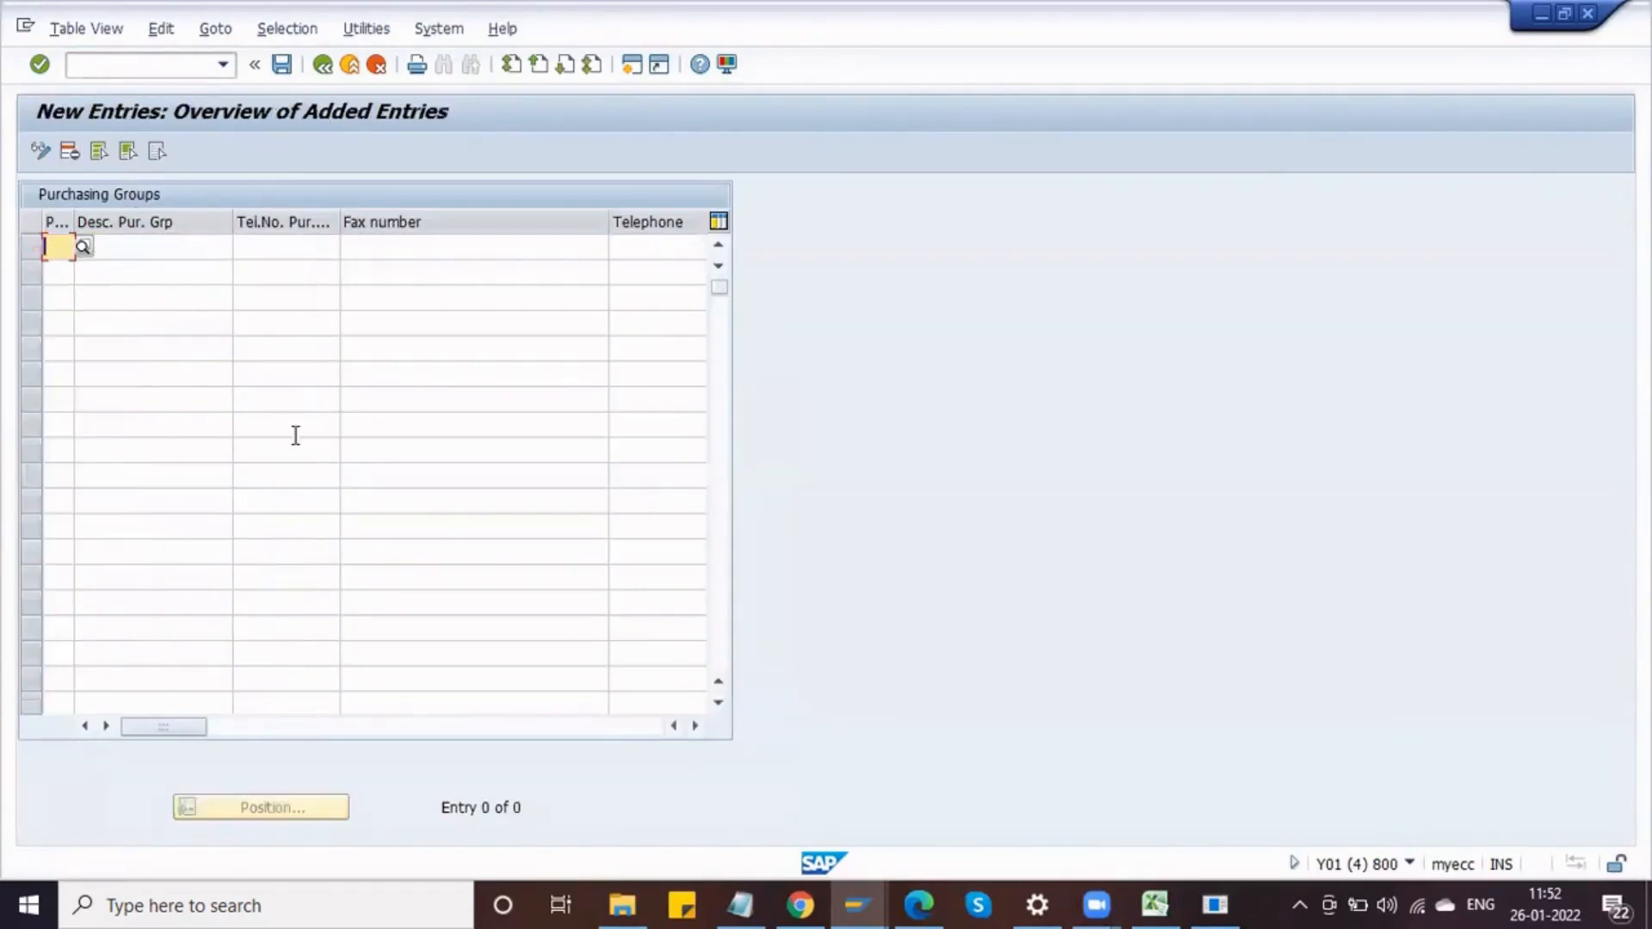
text(DP1)
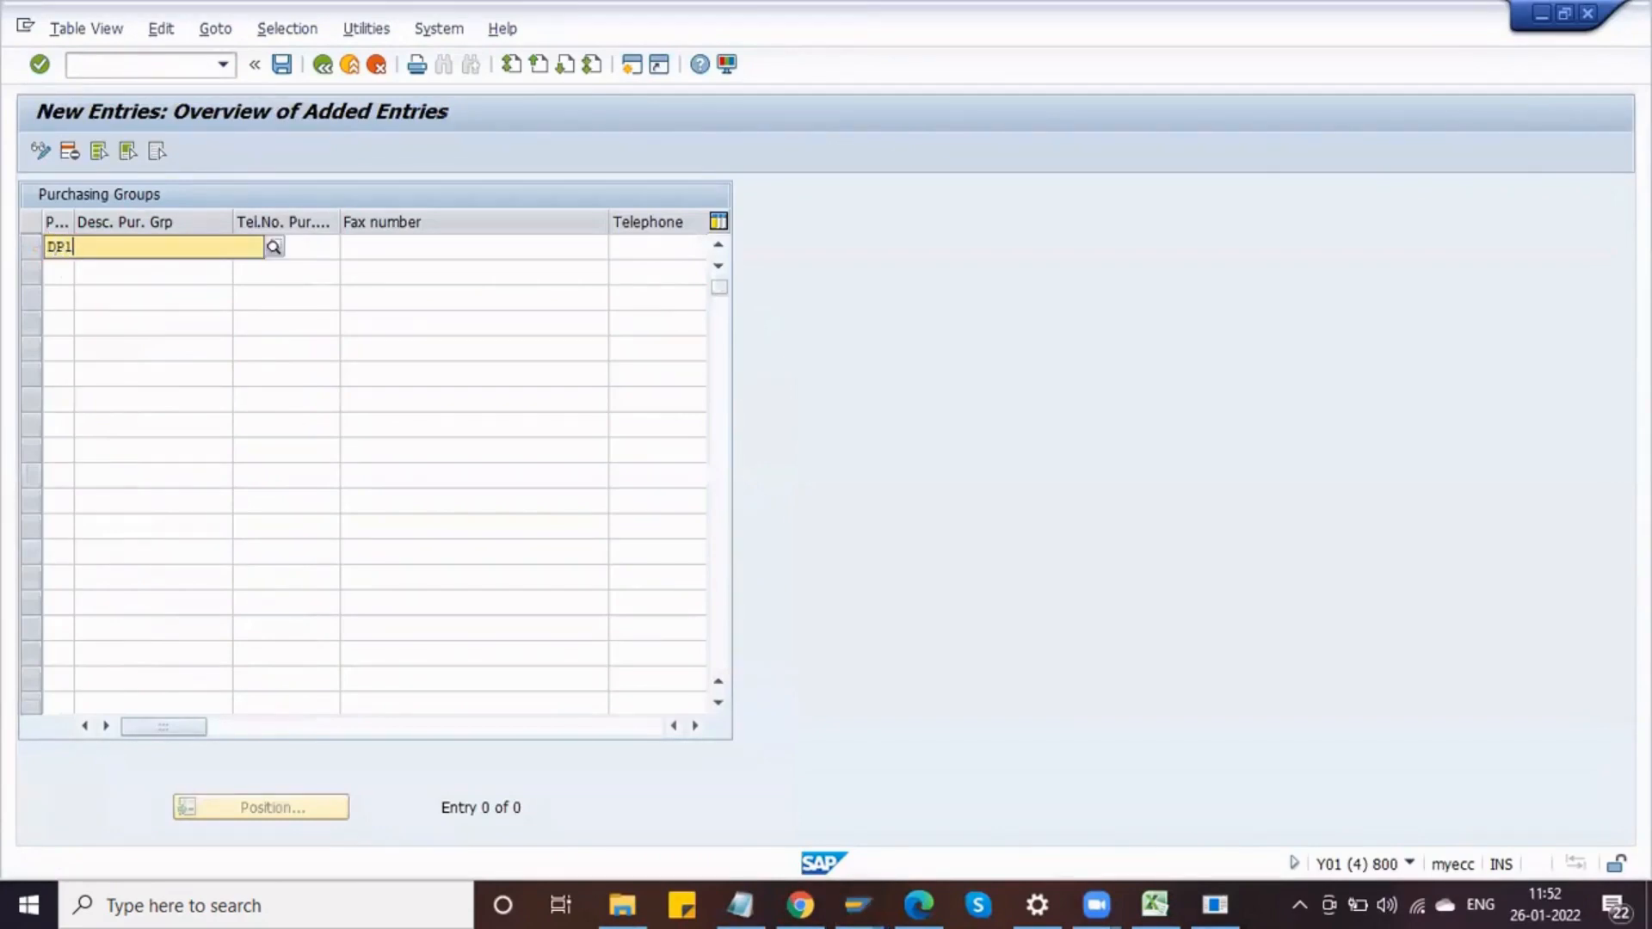
key(BackSpace)
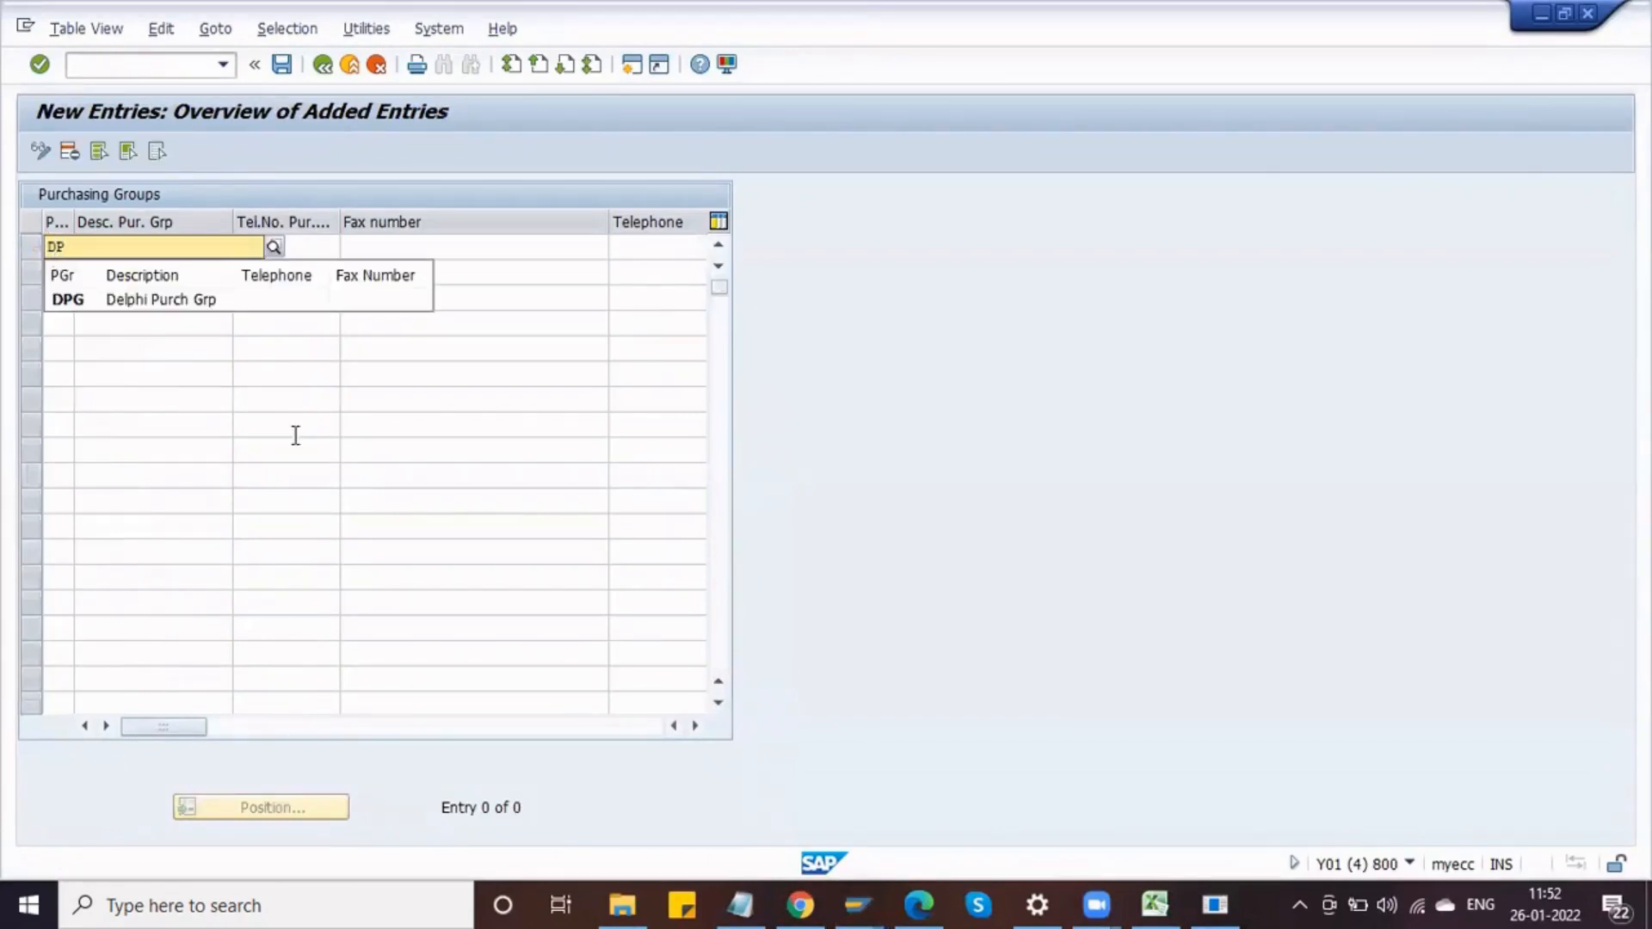
text(1)
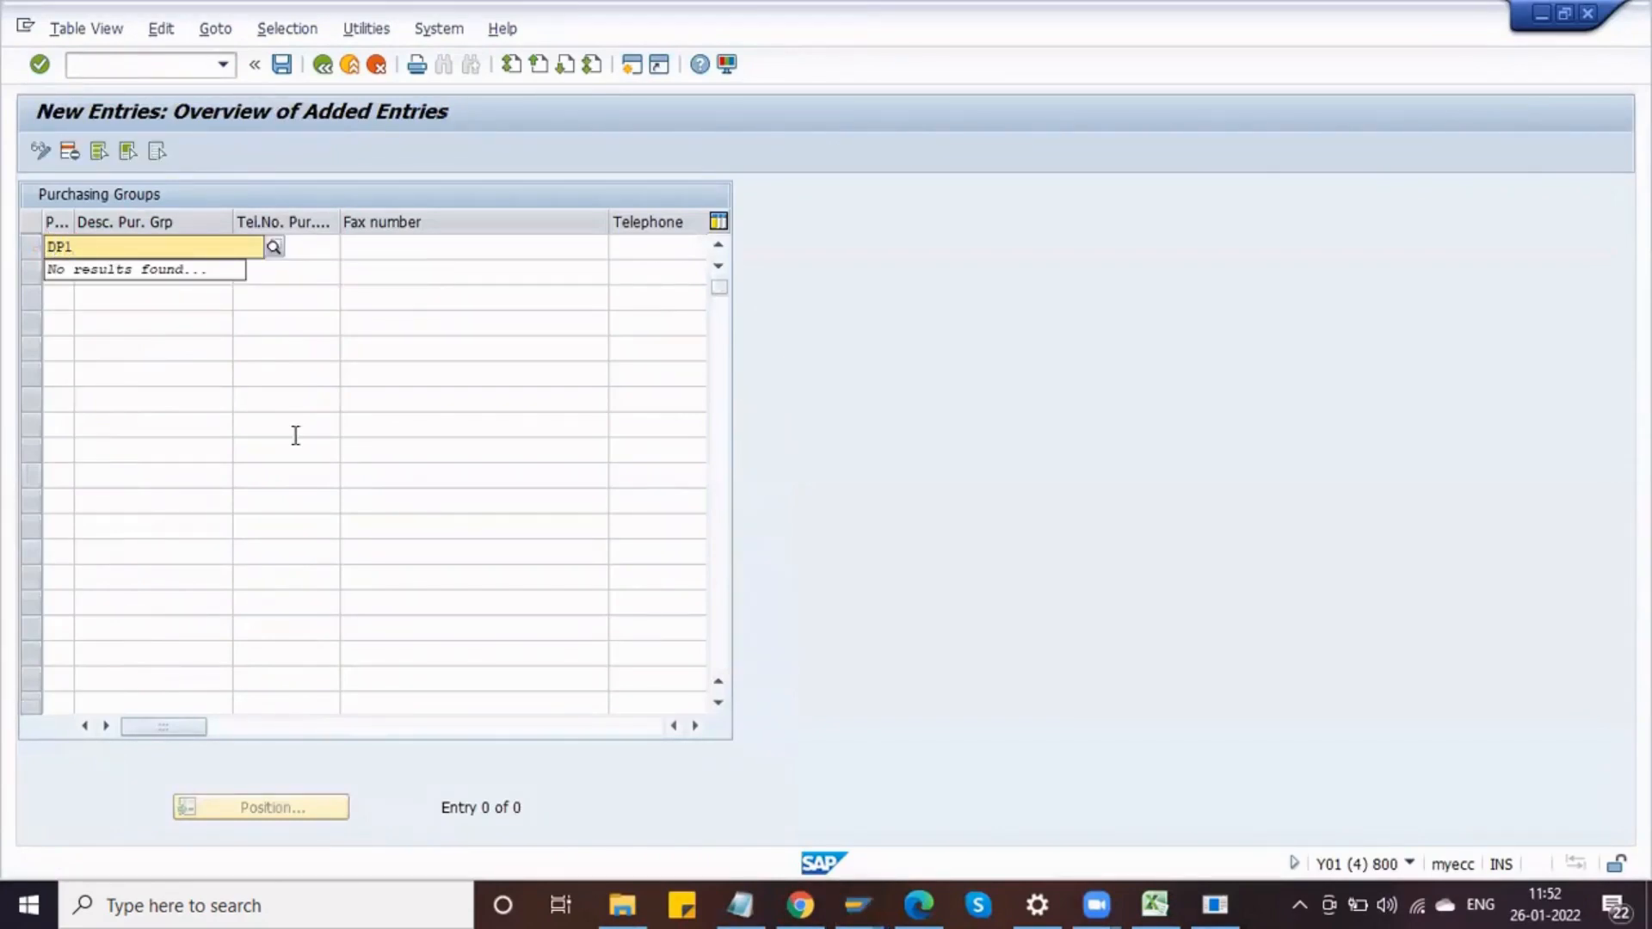
key(Tab)
key(shift+Tab)
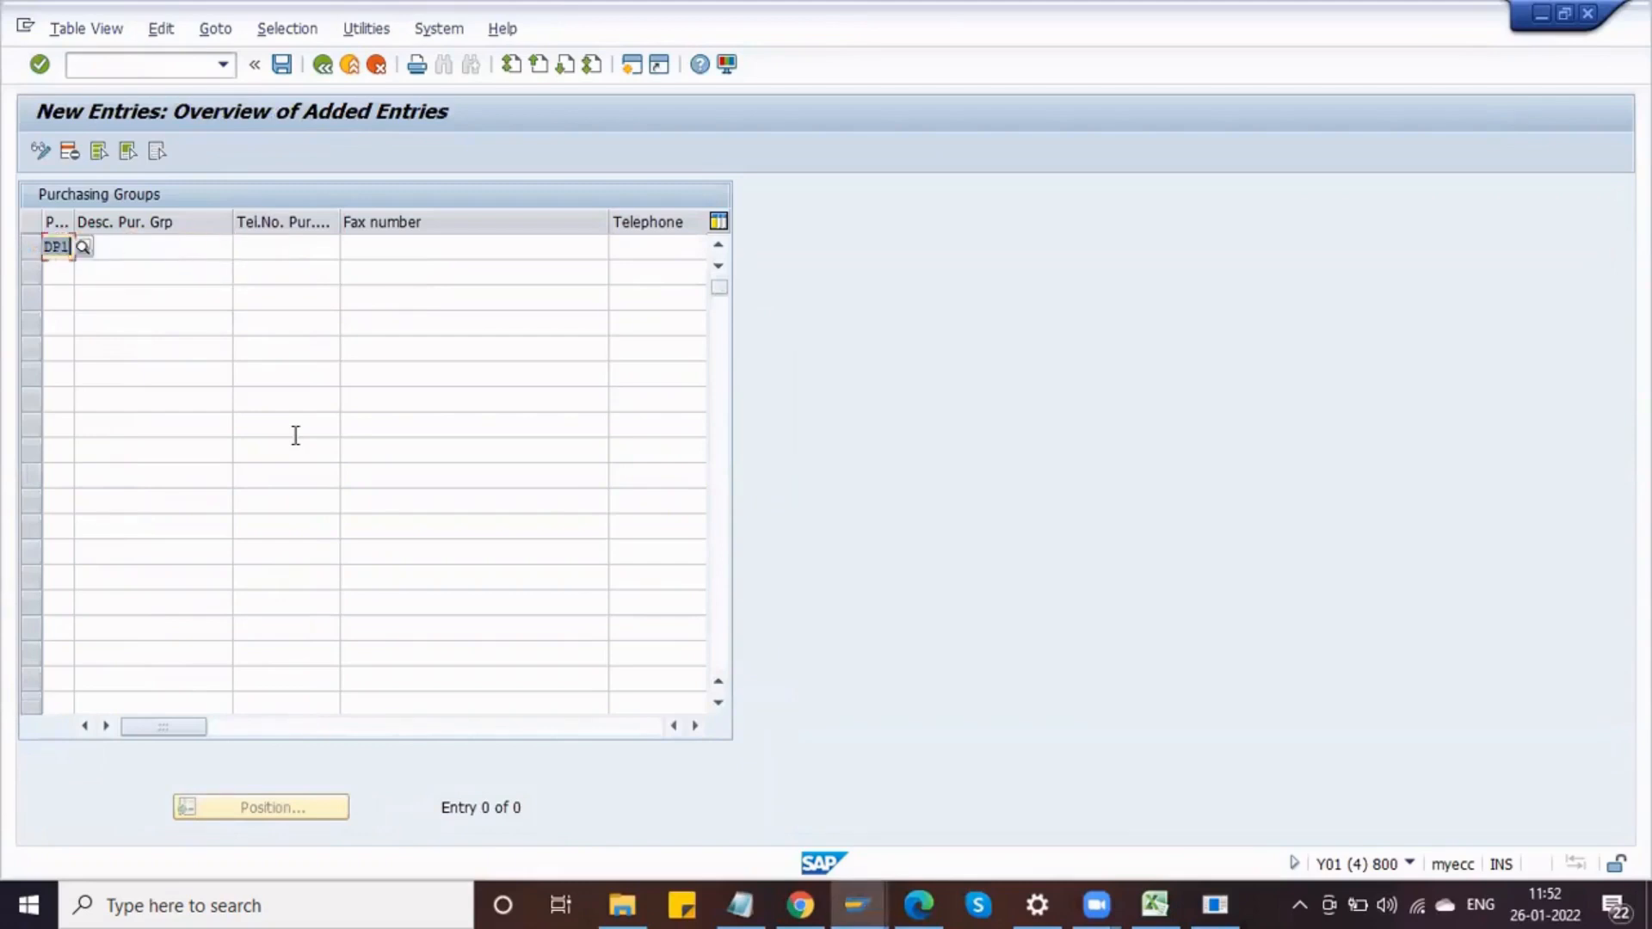
key(Down)
text(DP2)
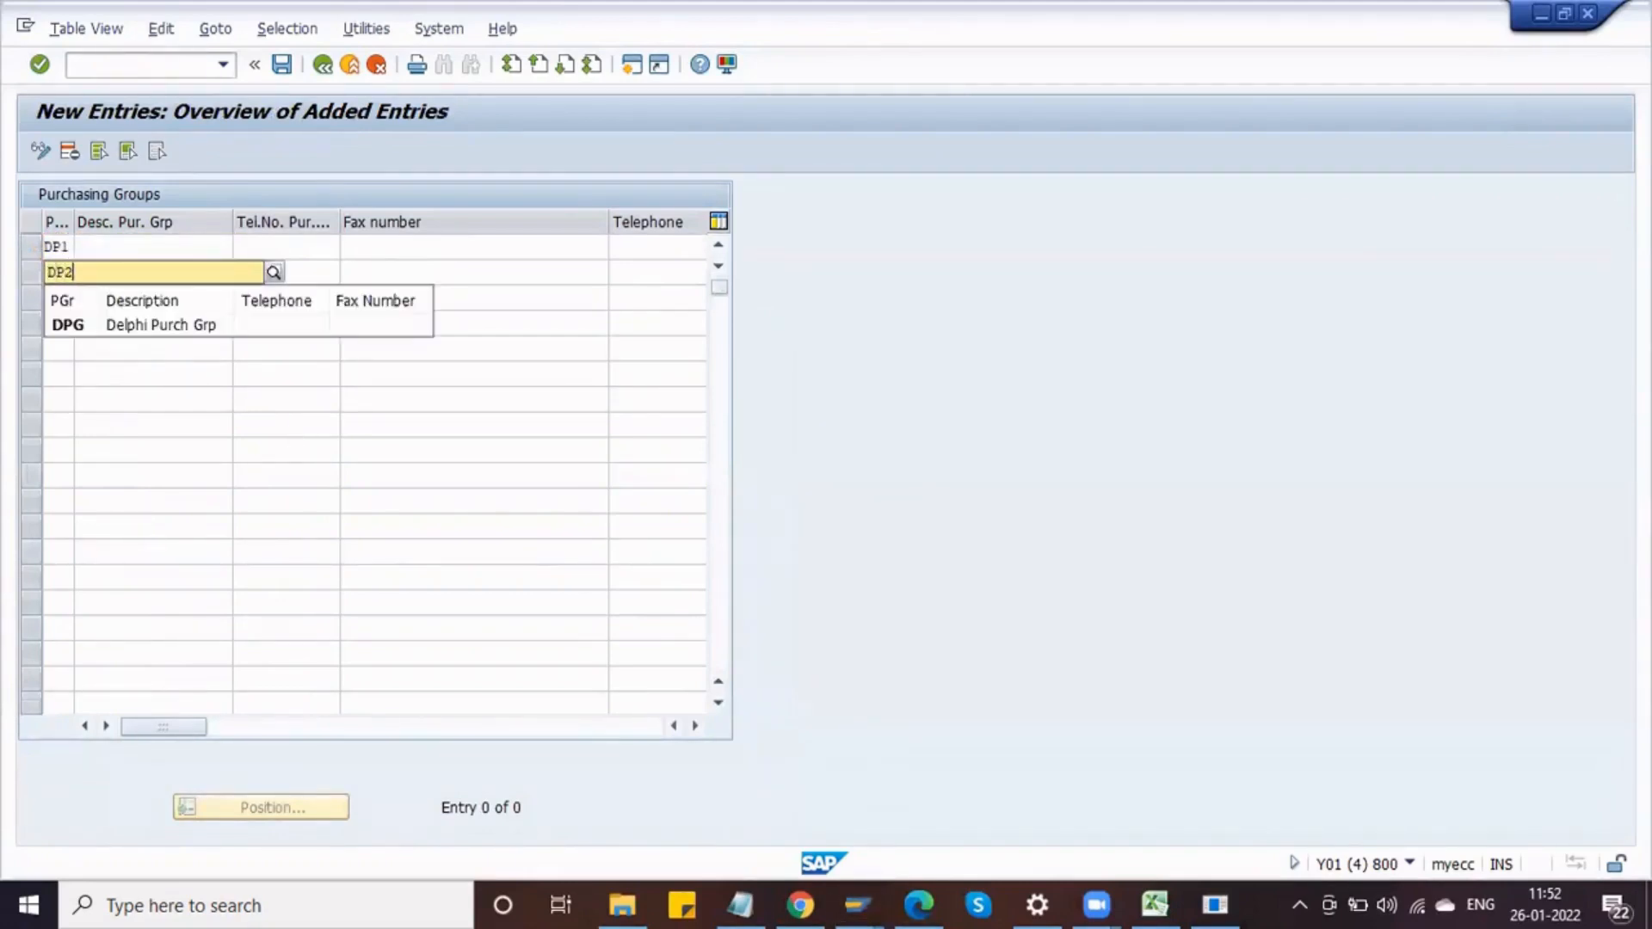
key(Tab)
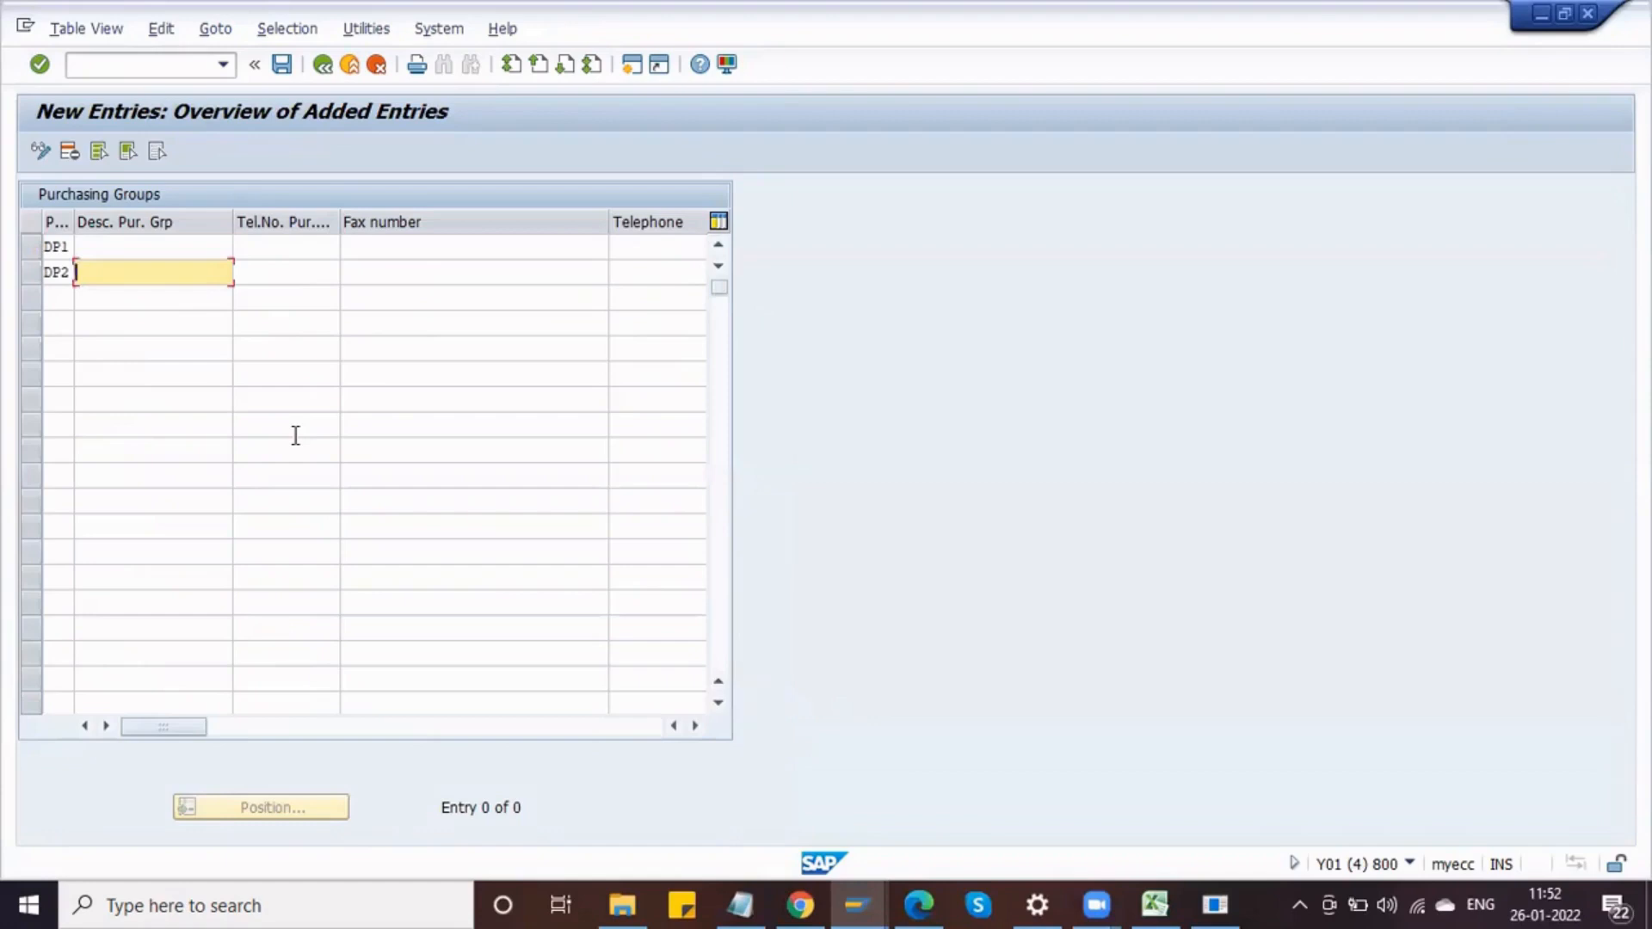
key(Down)
key(shift+Tab)
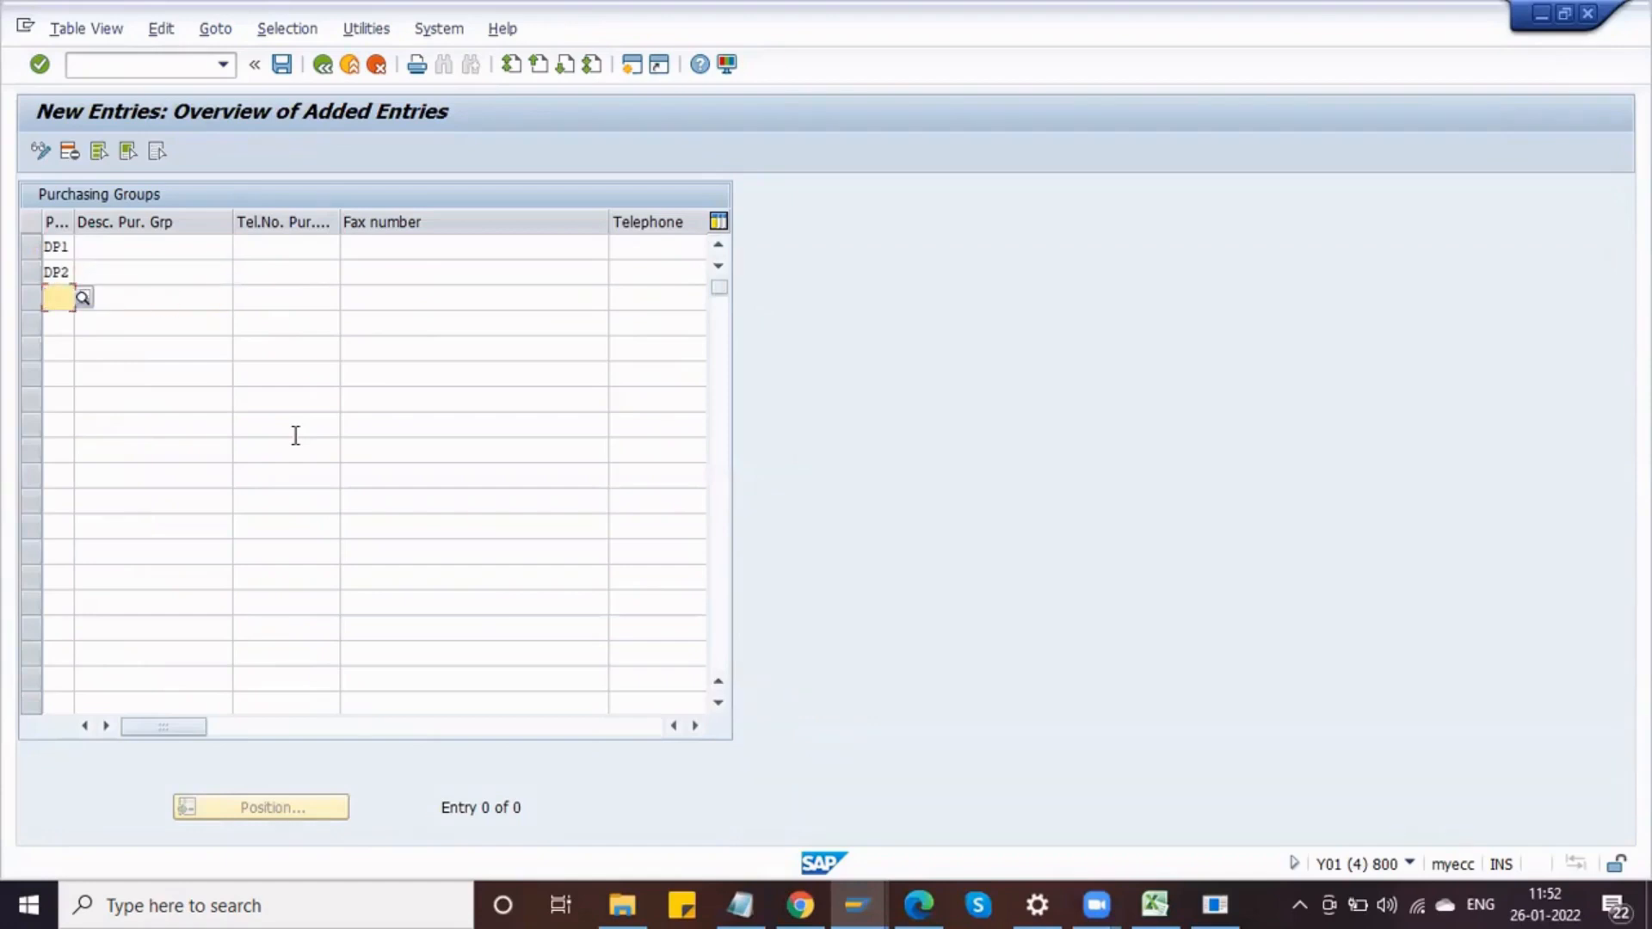
text(DP3)
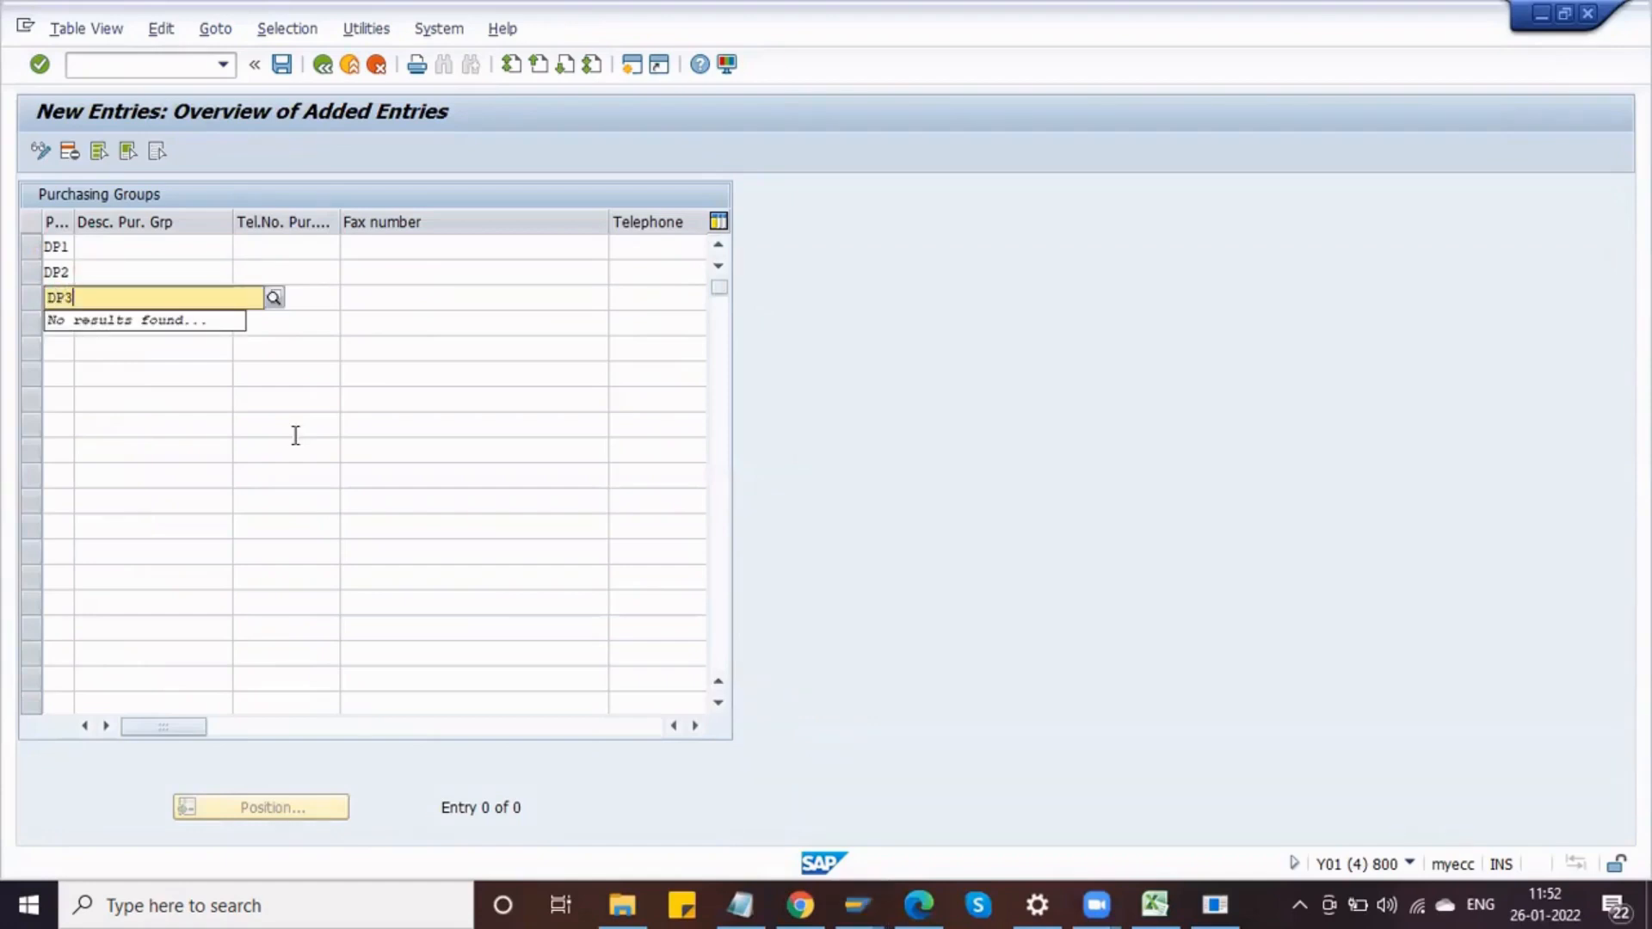
Step: Describe the groups as Delphi Purch Grp 1, Delphi Purch Grp 2 and Delphi Purch Grp 3, then save
click(295, 432)
click(101, 243)
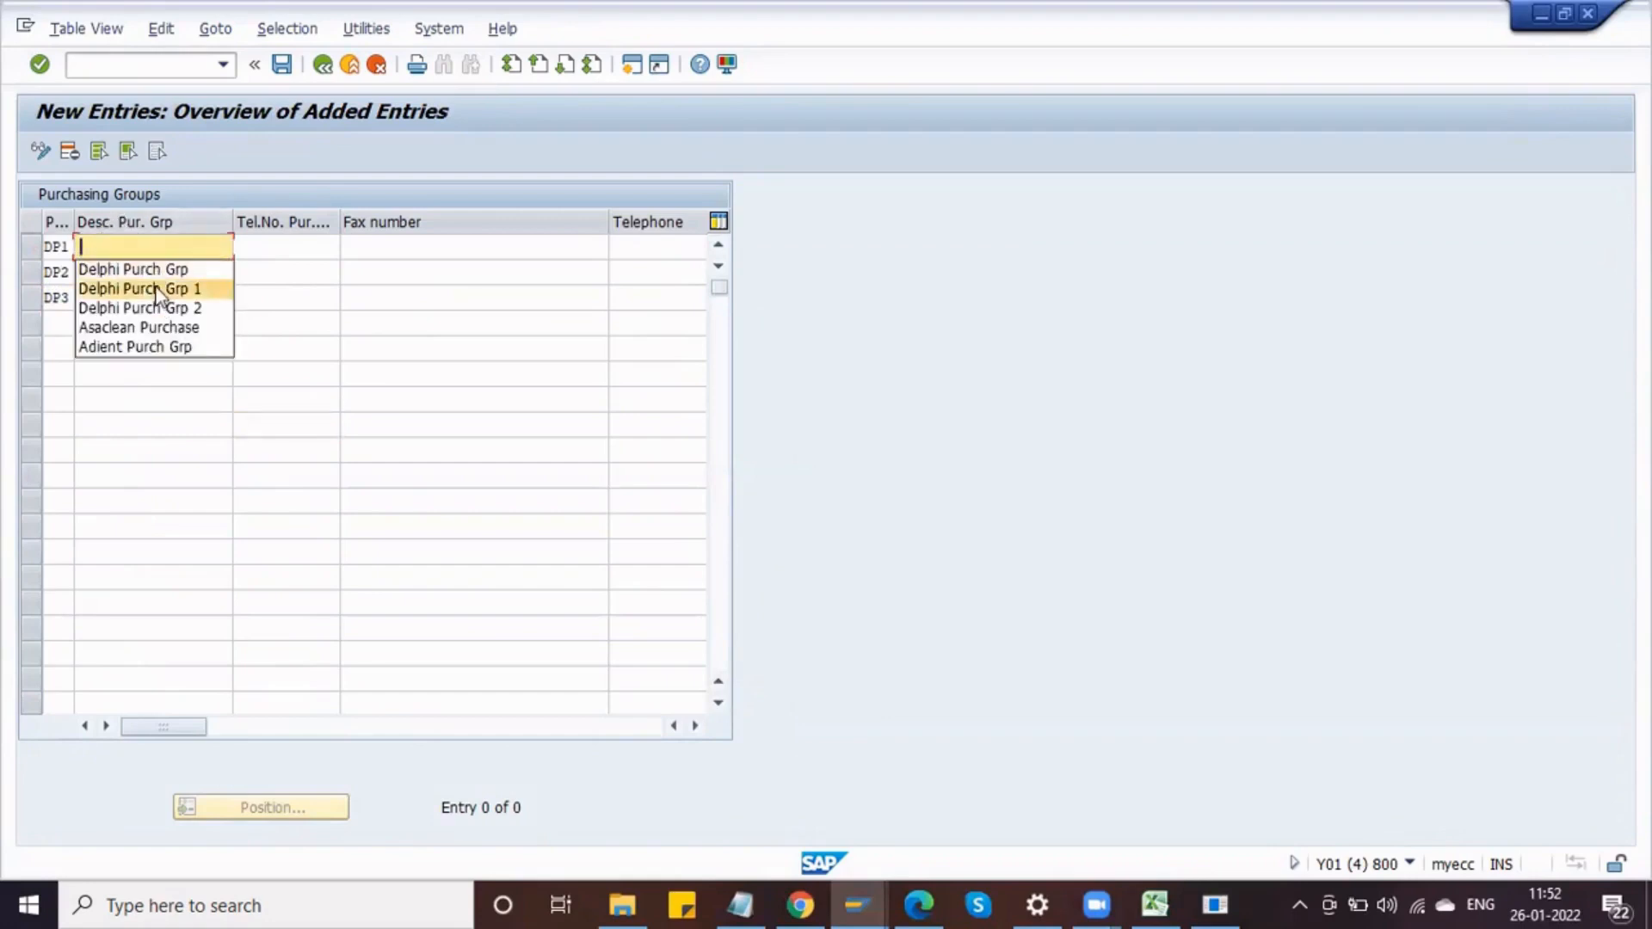
click(157, 289)
click(152, 271)
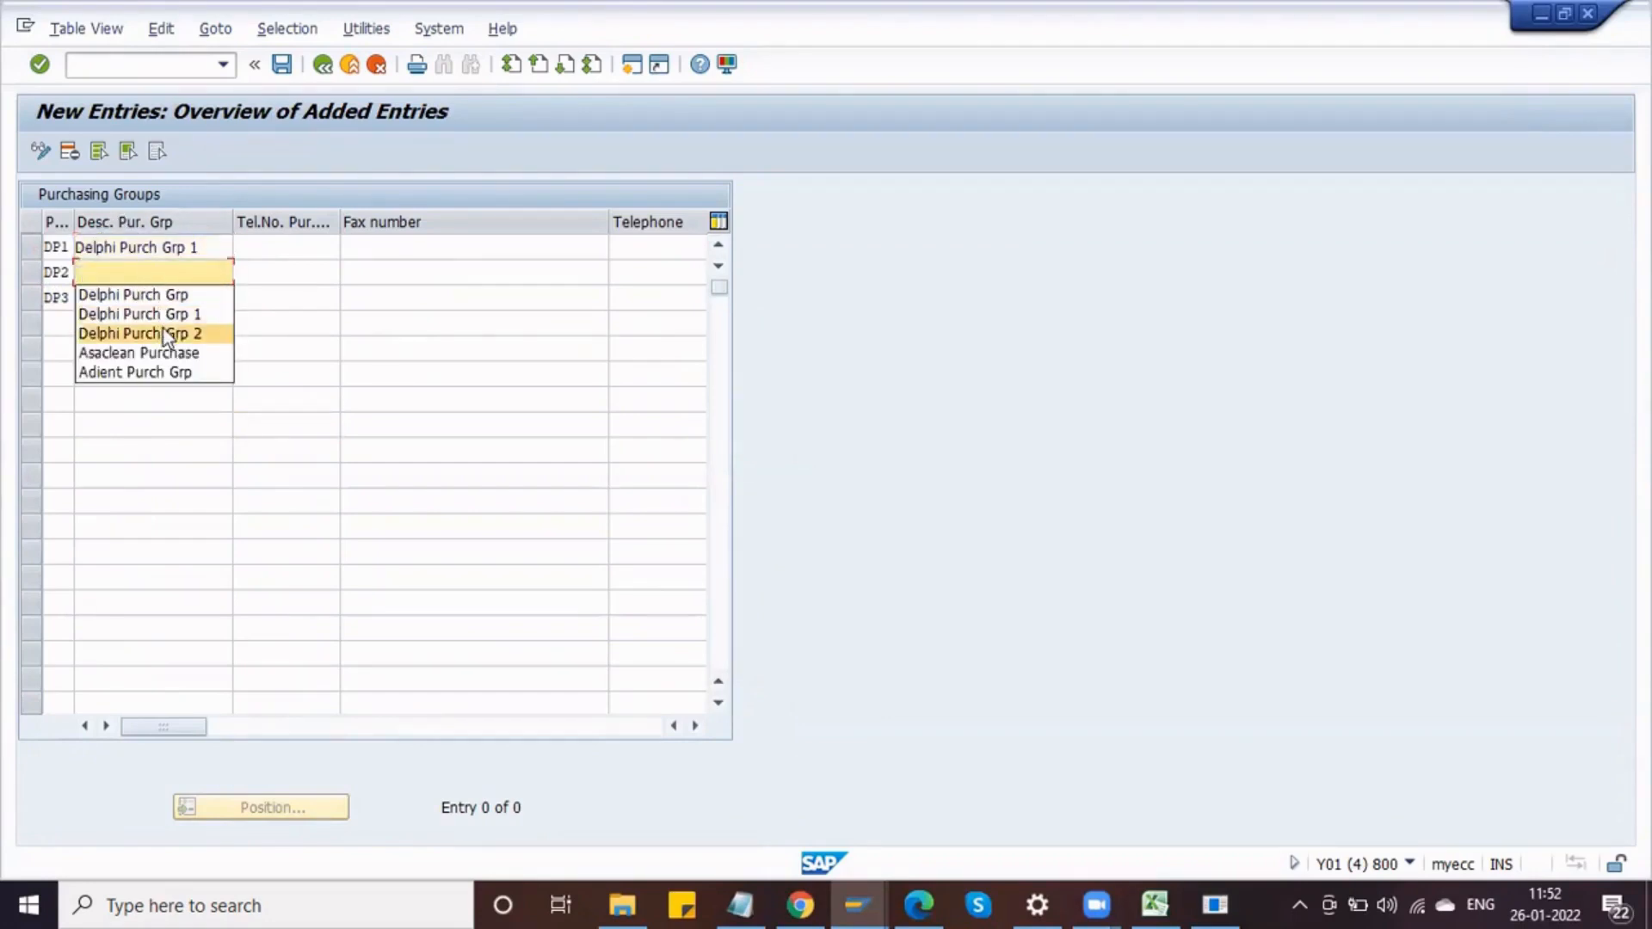
click(164, 331)
click(150, 299)
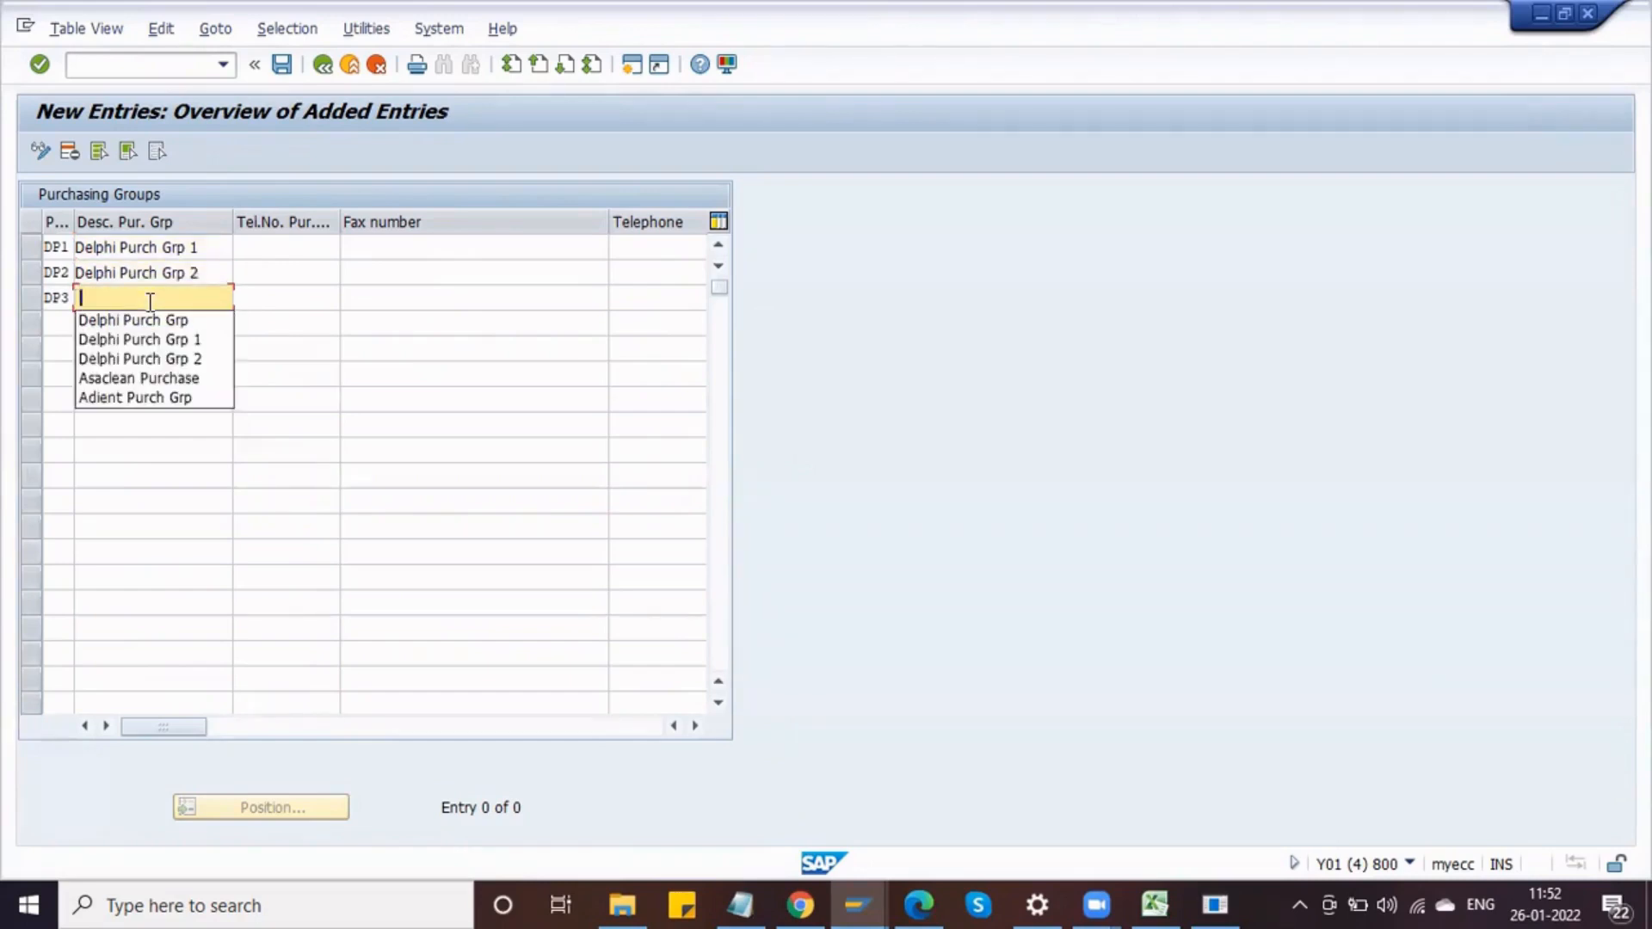
click(164, 358)
key(BackSpace)
text(3)
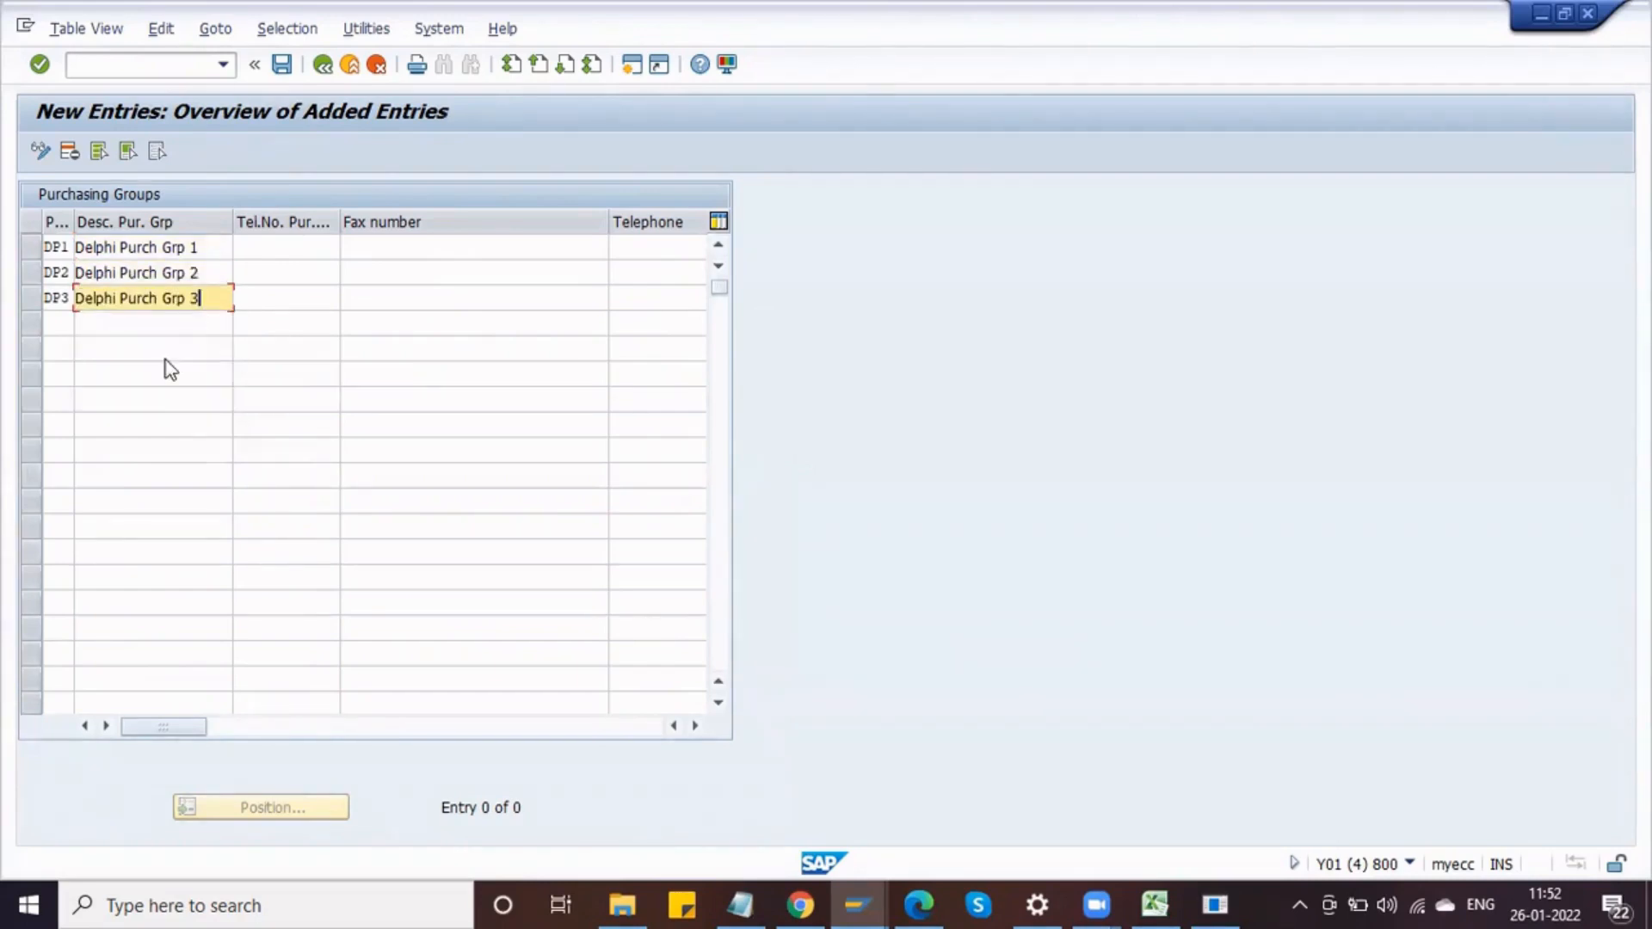
key(Return)
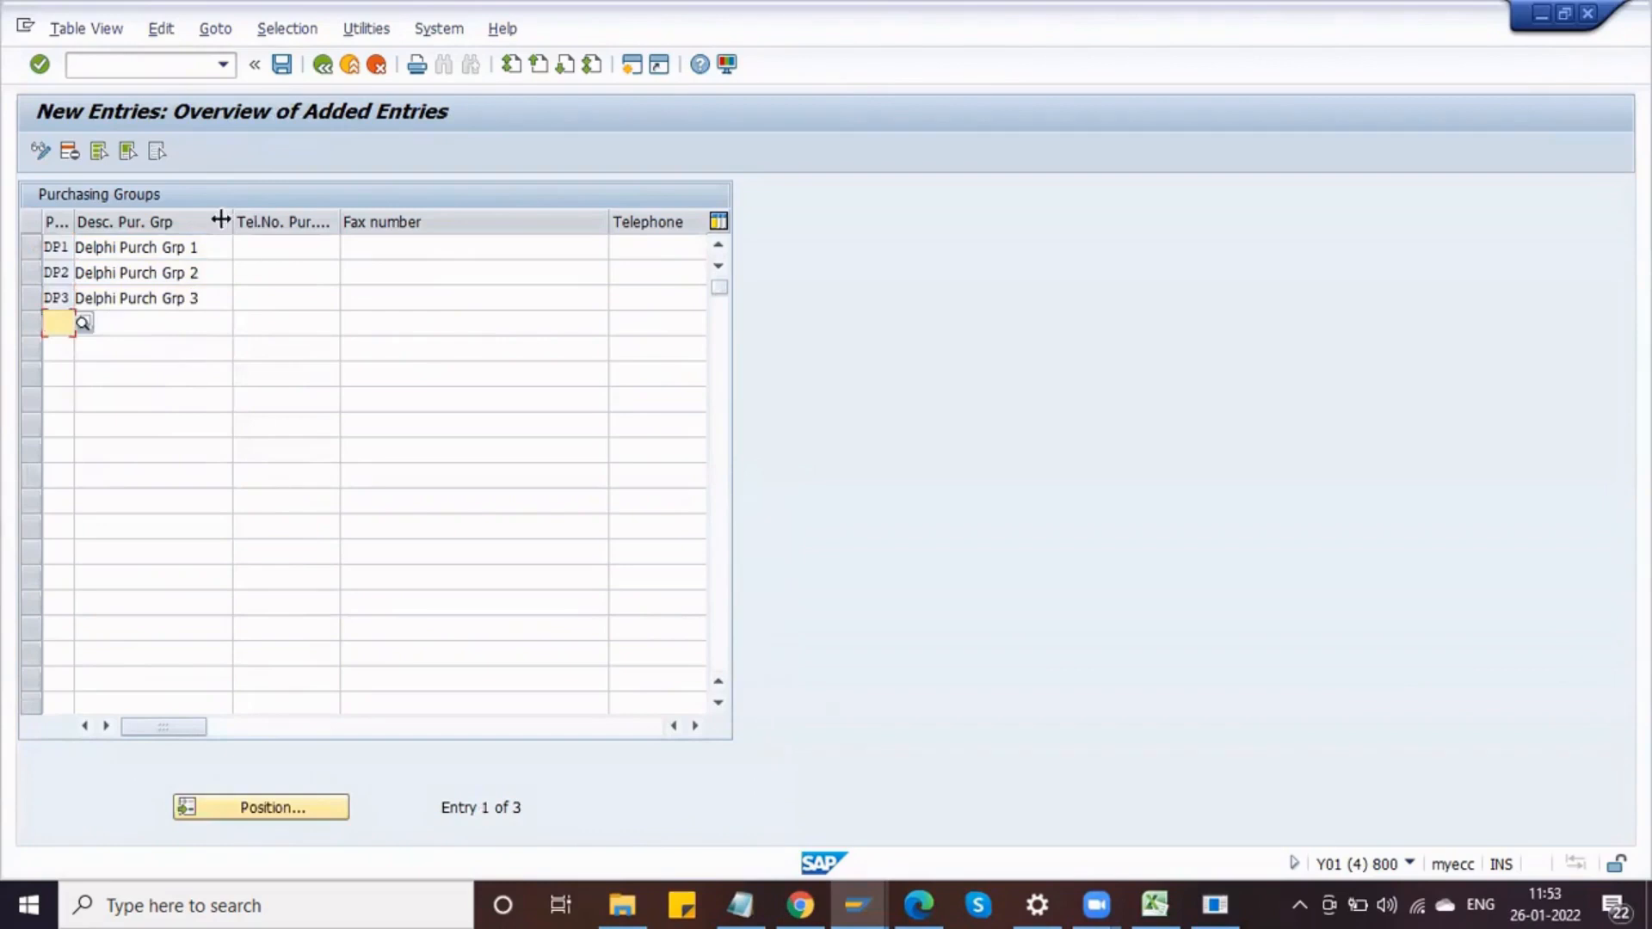
click(284, 66)
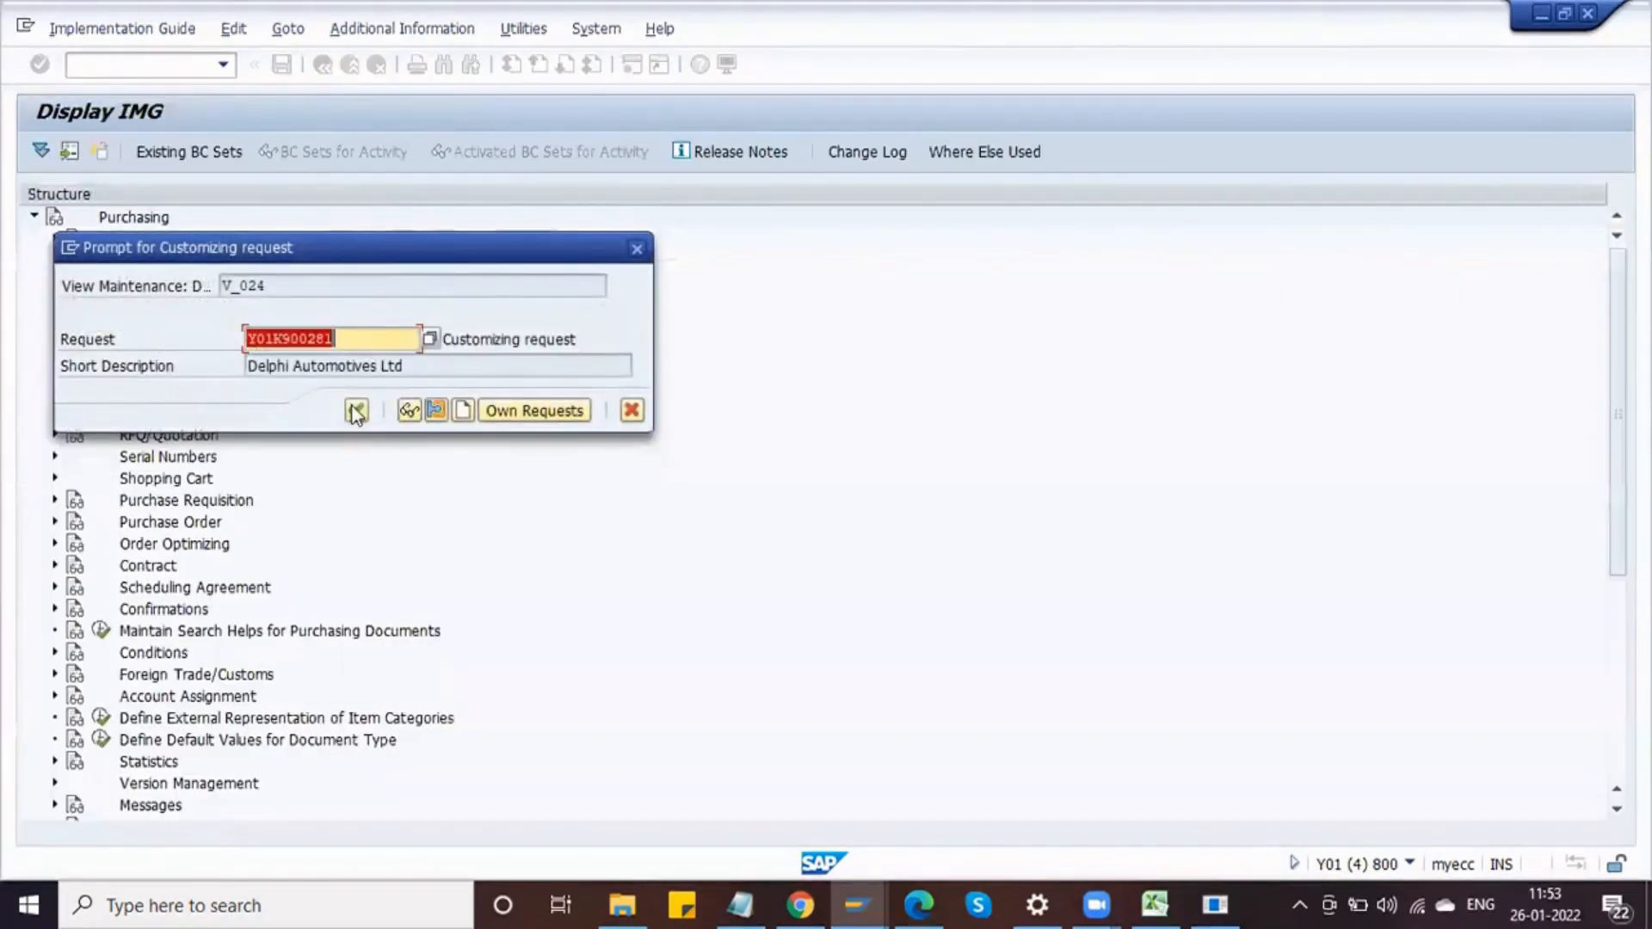
click(356, 411)
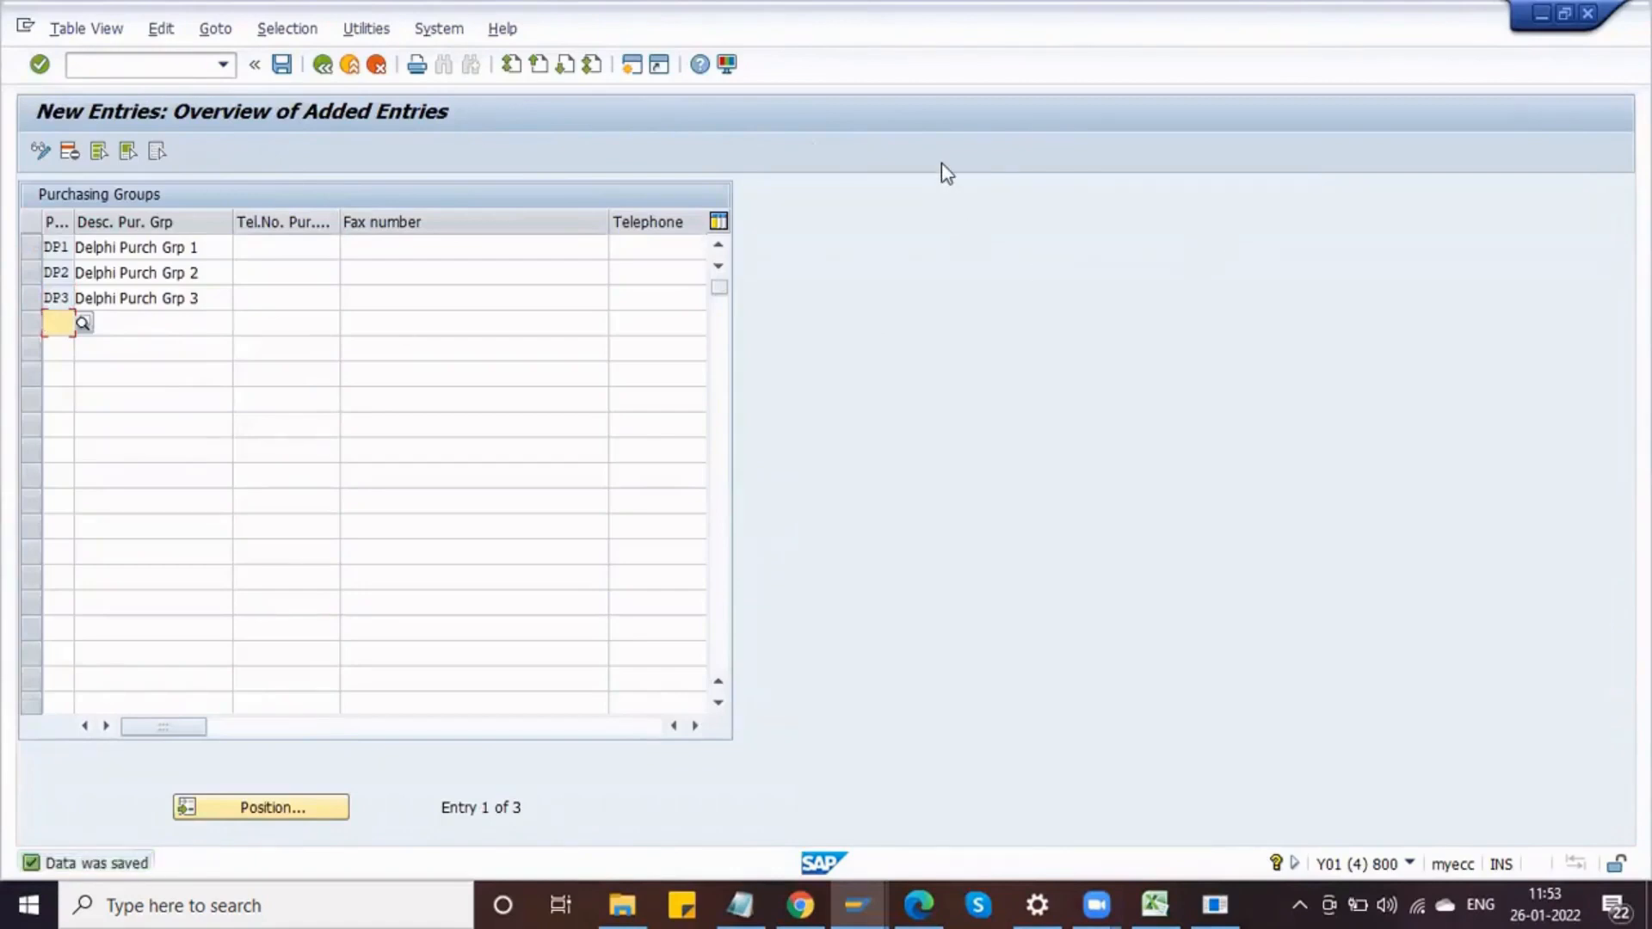
Step: Return to the Purchasing Group characteristic and add allowed values DP1 and DP2
key(alt+Tab)
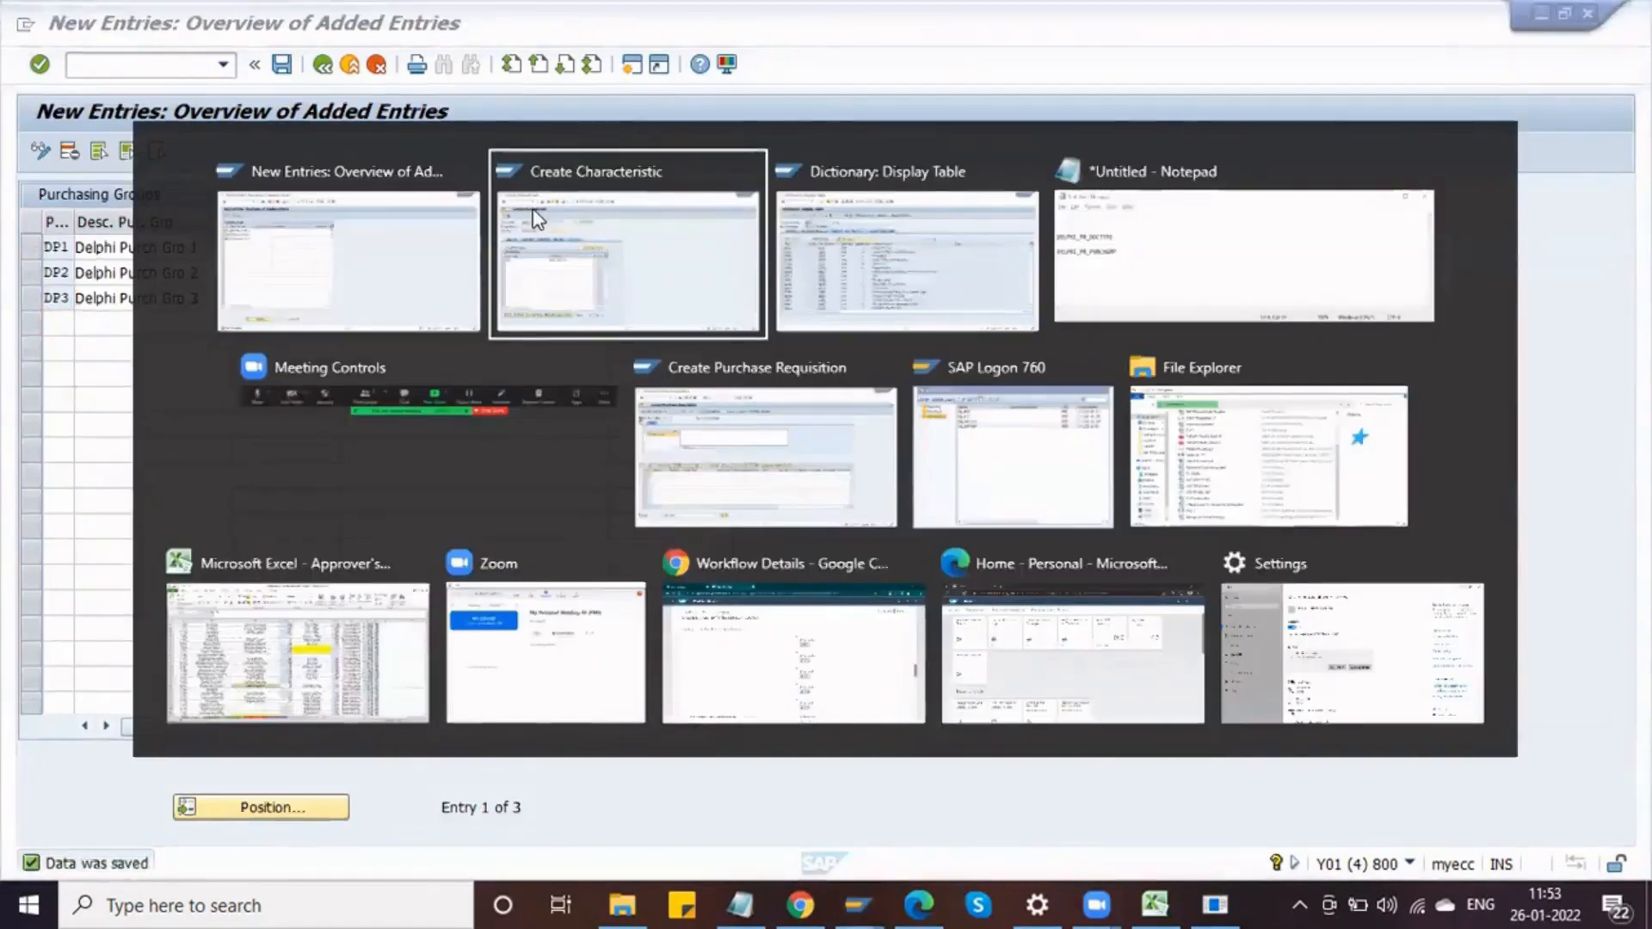
click(538, 219)
click(166, 458)
text(D)
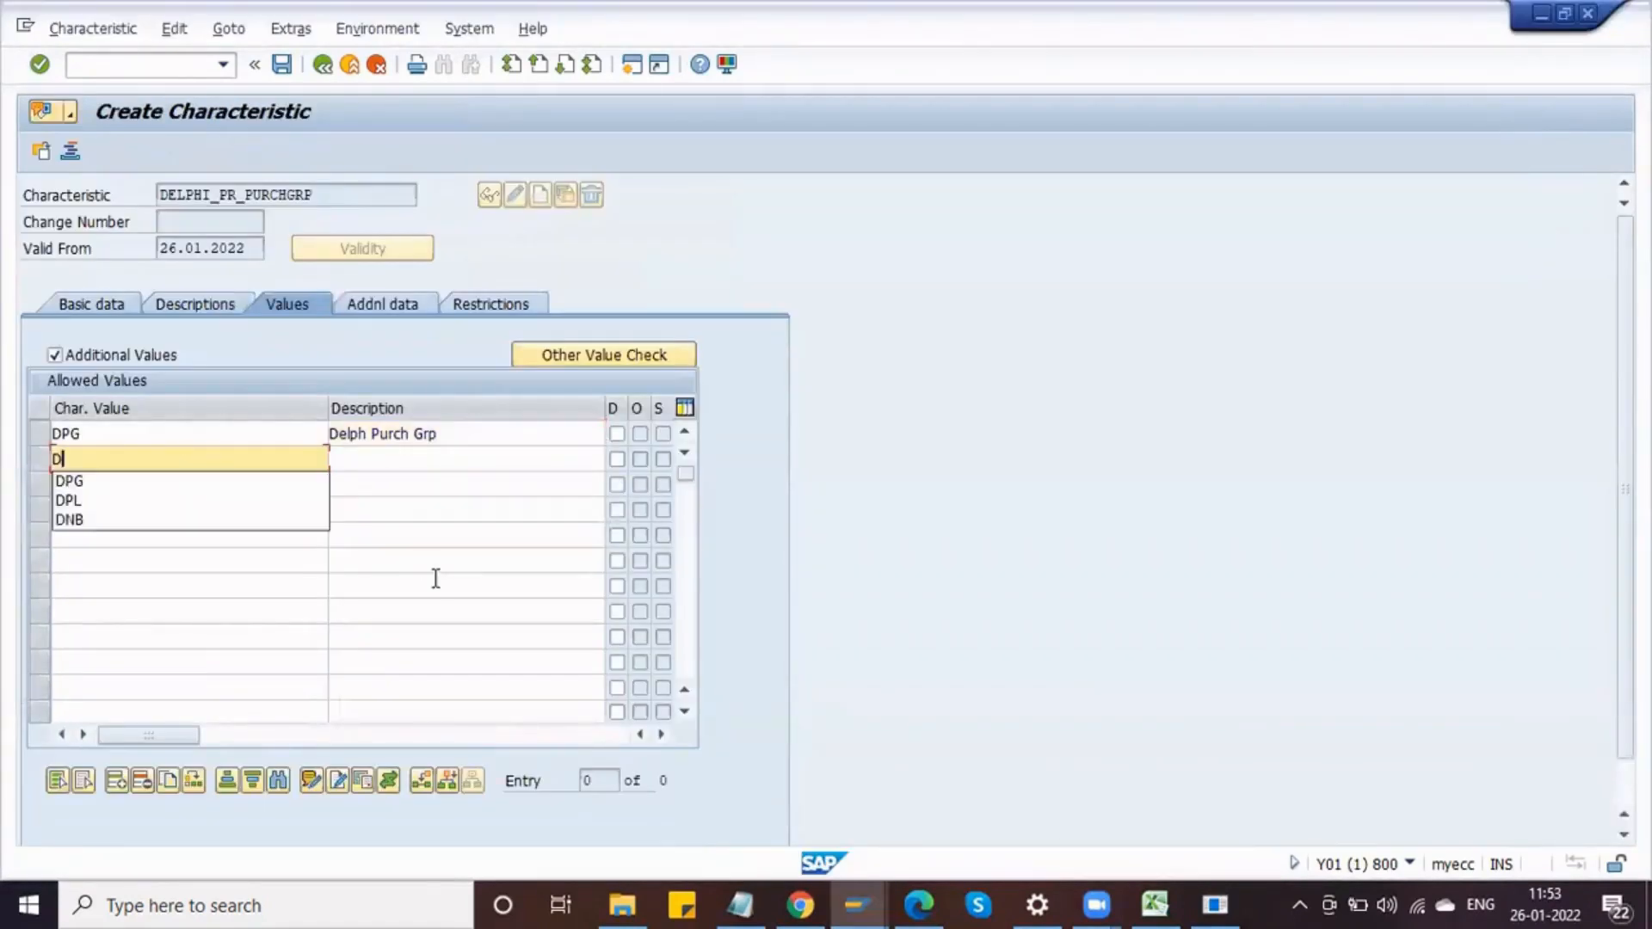
text(P1)
key(Down)
text(D)
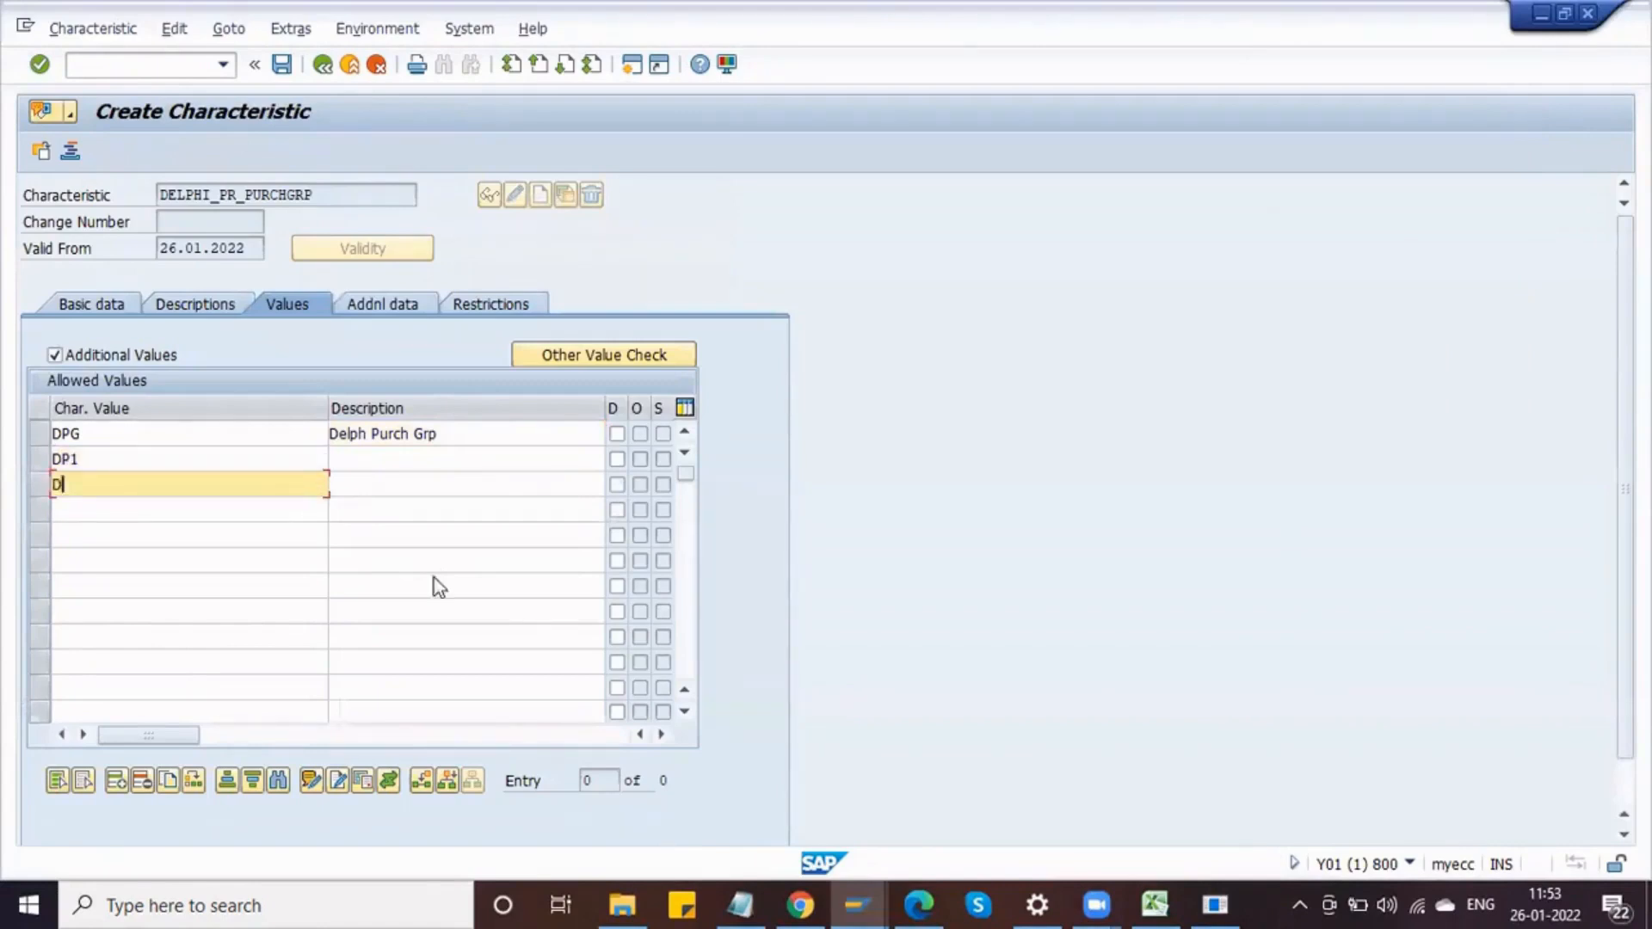
text(P2)
key(Down)
text(D)
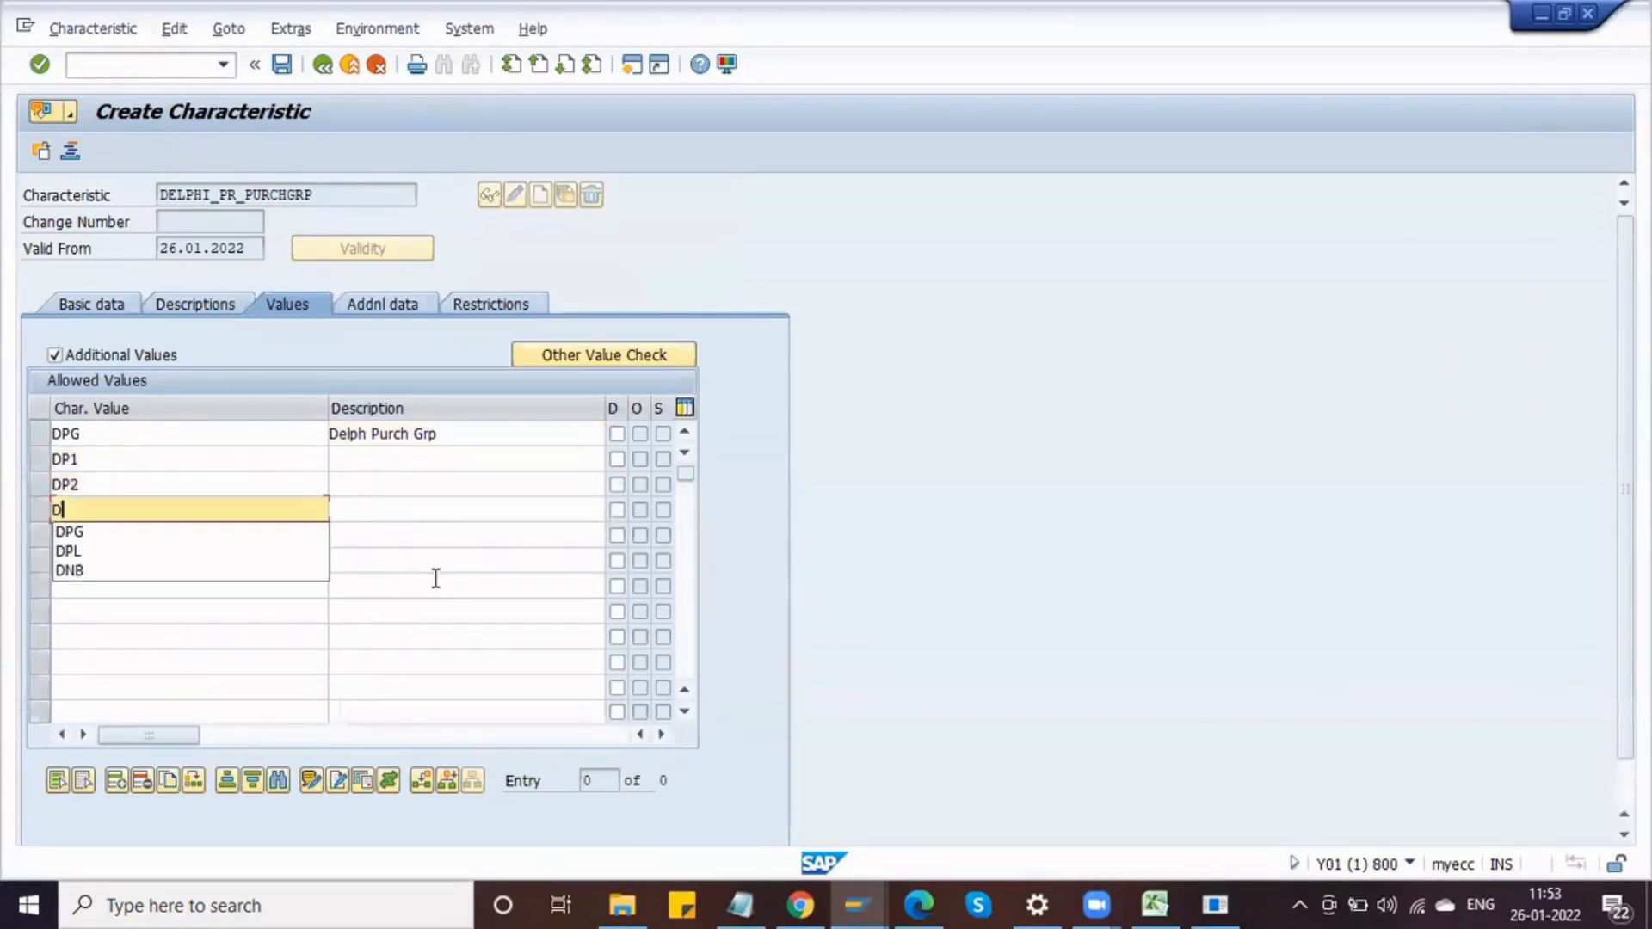
text(P)
key(BackSpace)
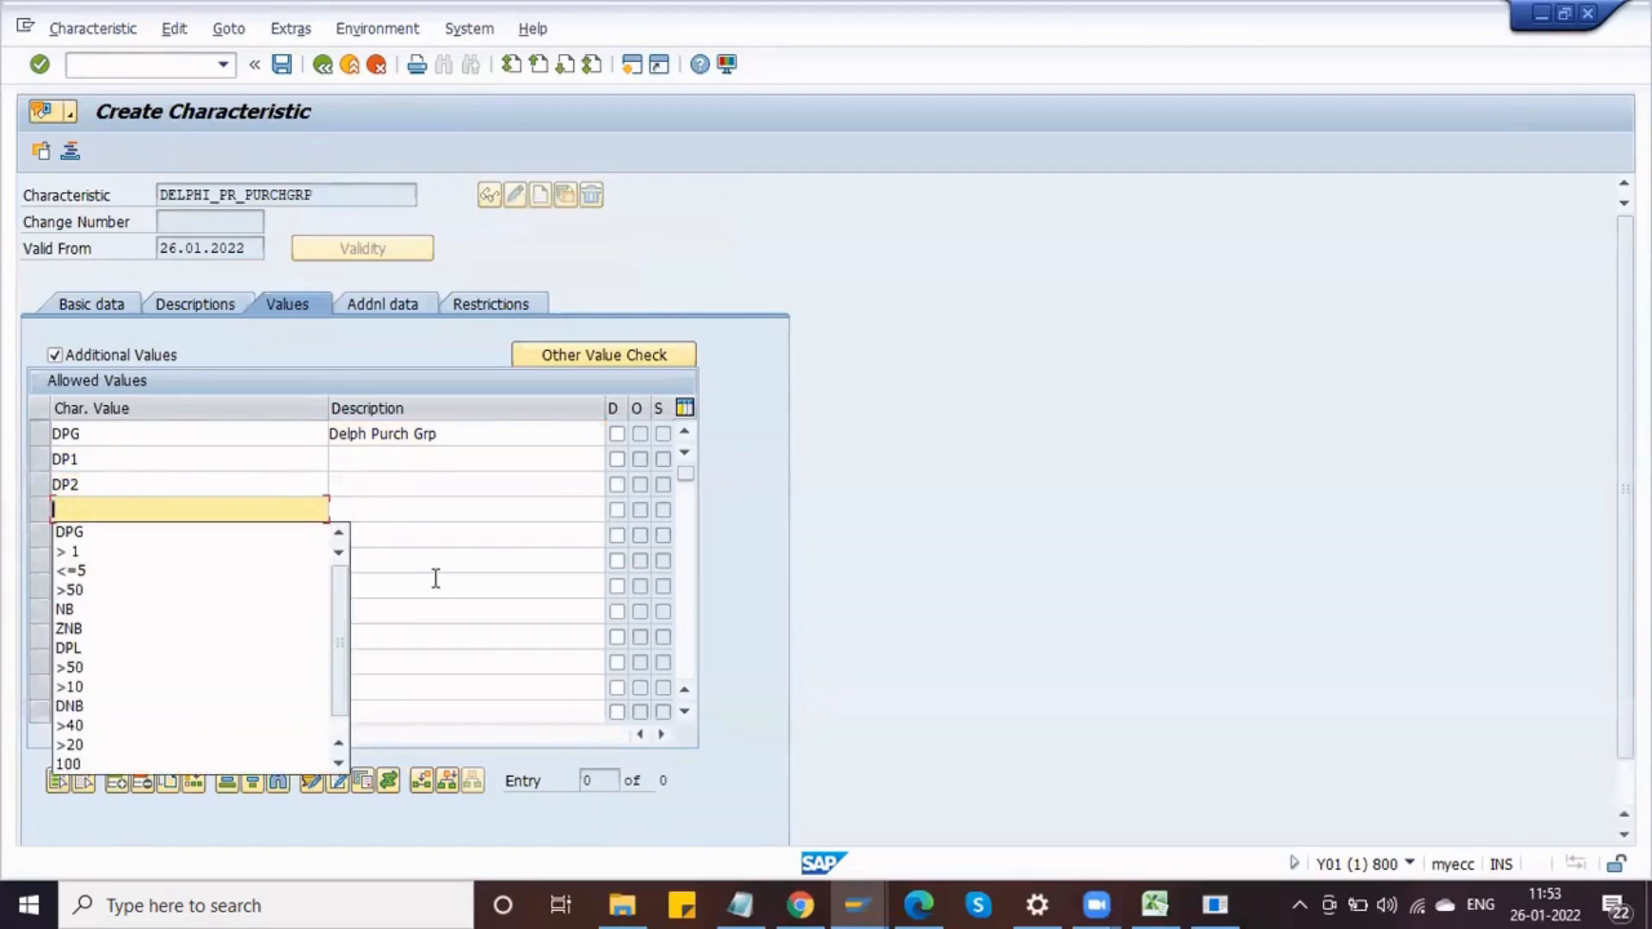
Step: Describe value DP1 as Delph Purch Grp 1 and DP2 as Delph Purch Grp 2
click(390, 490)
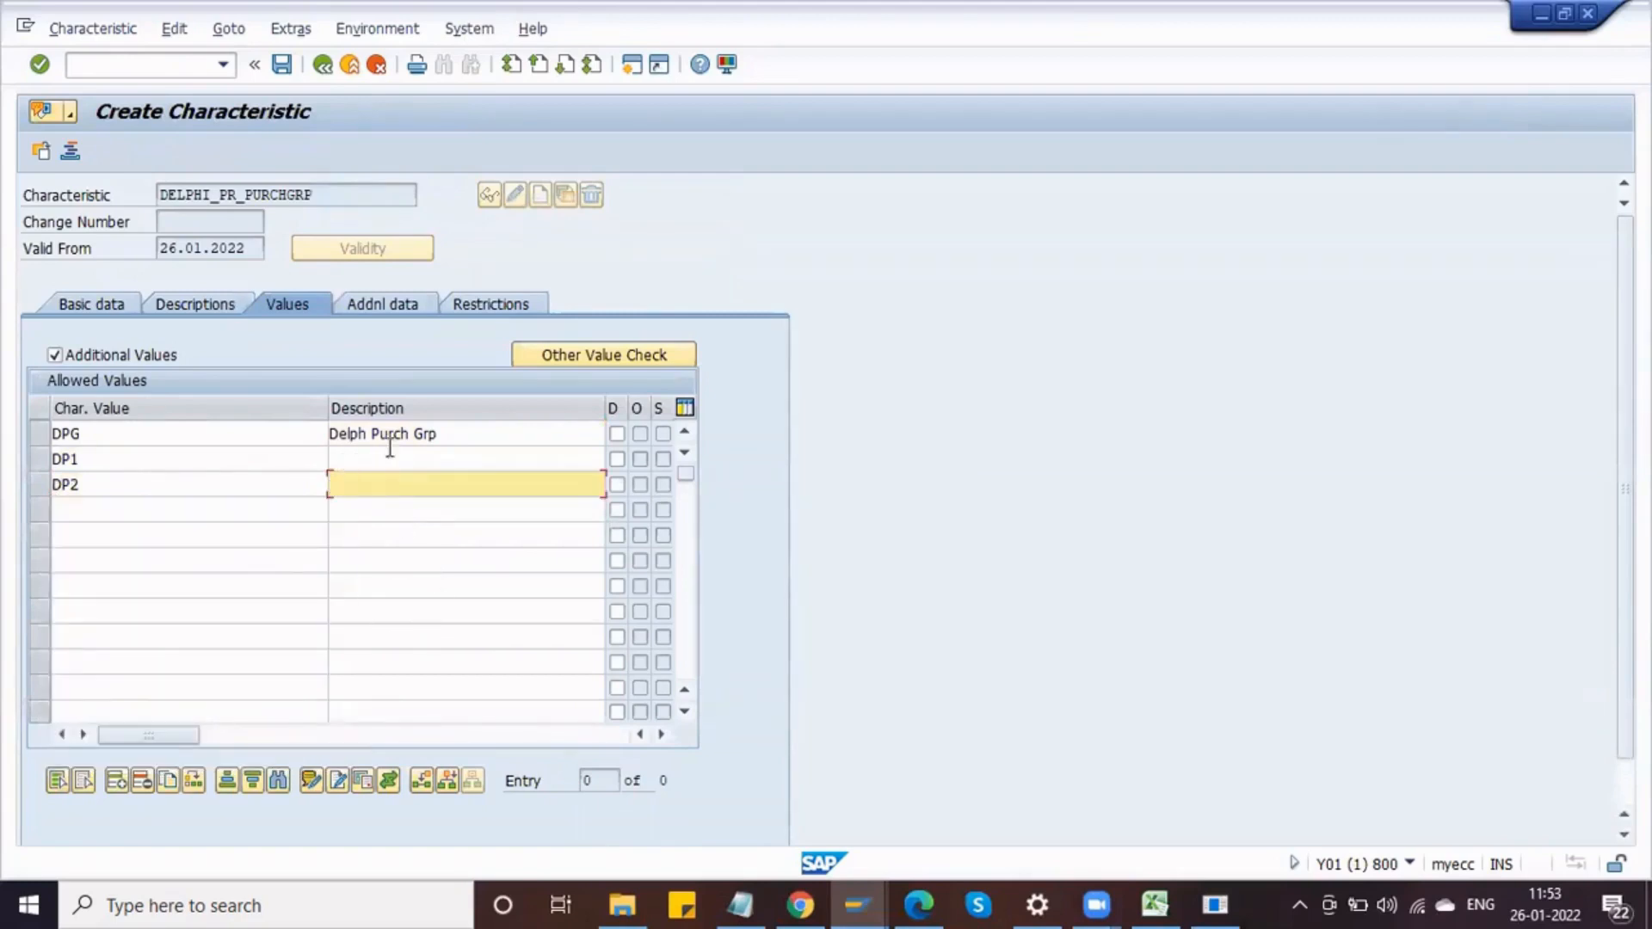
click(453, 435)
click(346, 461)
text(Delph Purch Grp)
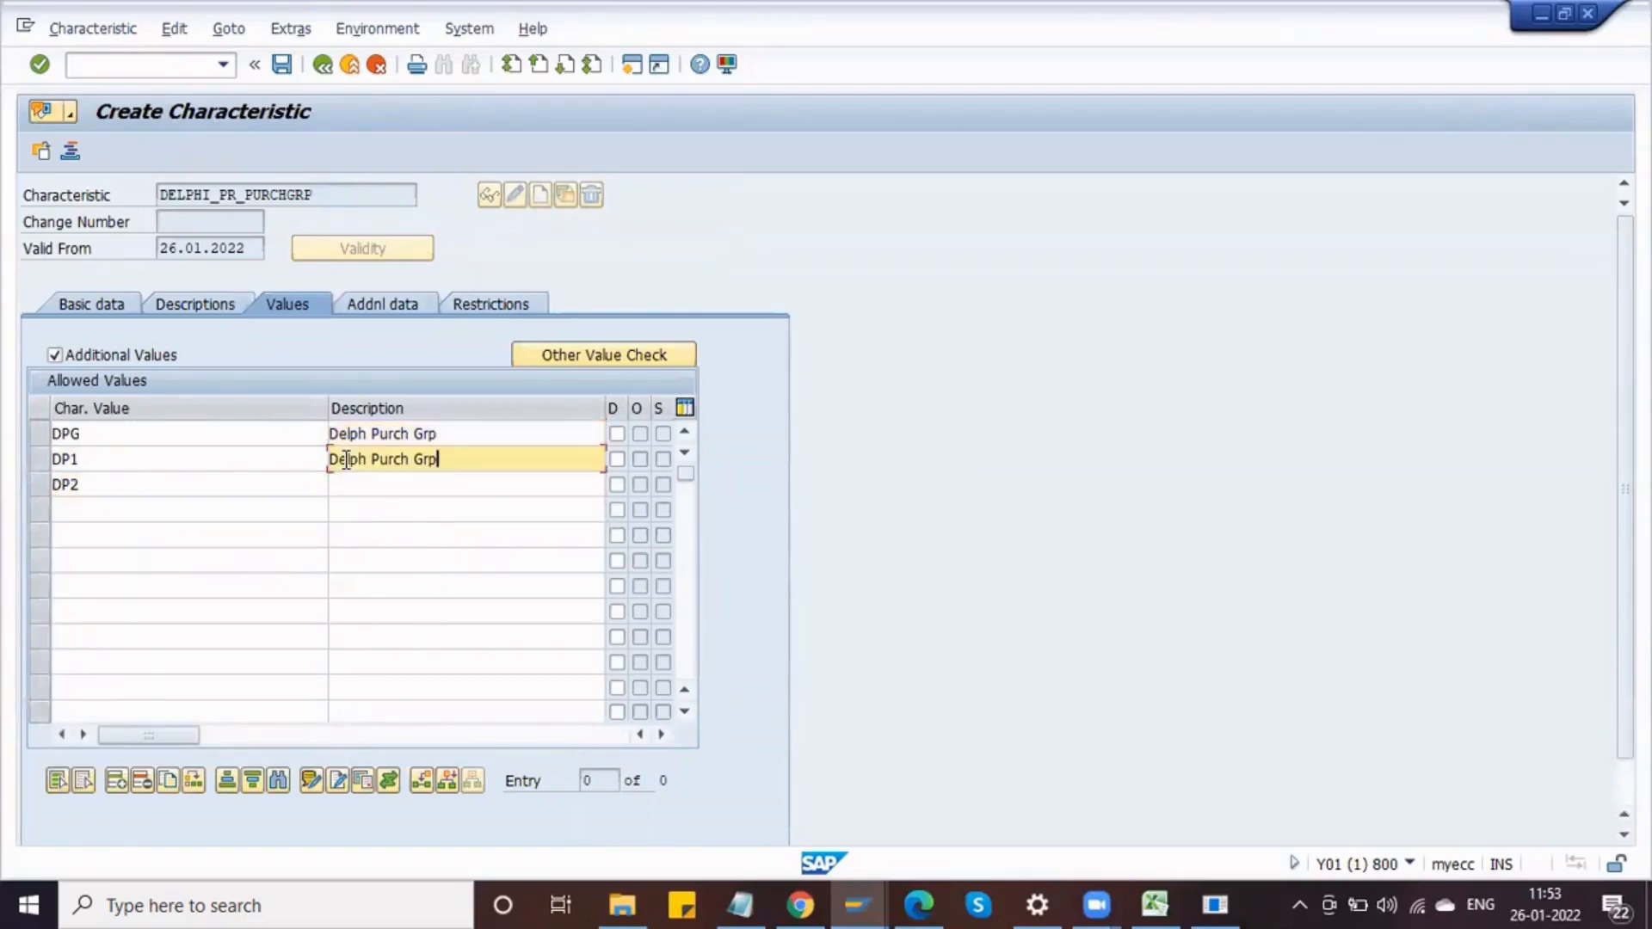
click(362, 485)
text(Delph Purch Grp)
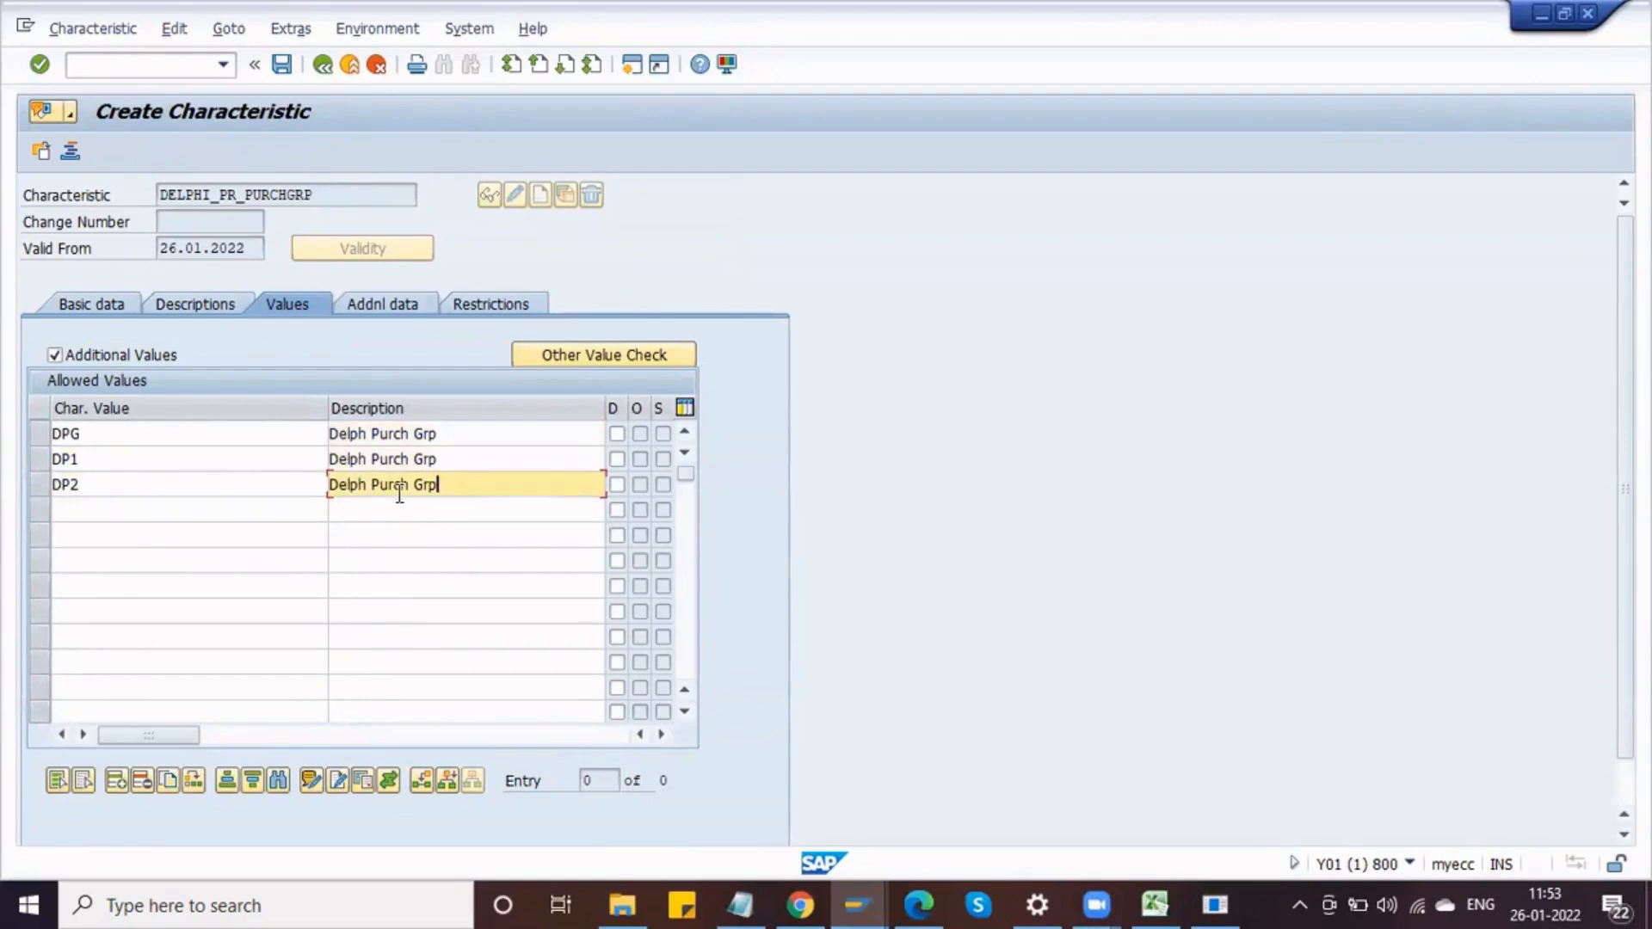
click(456, 460)
text(2)
key(BackSpace)
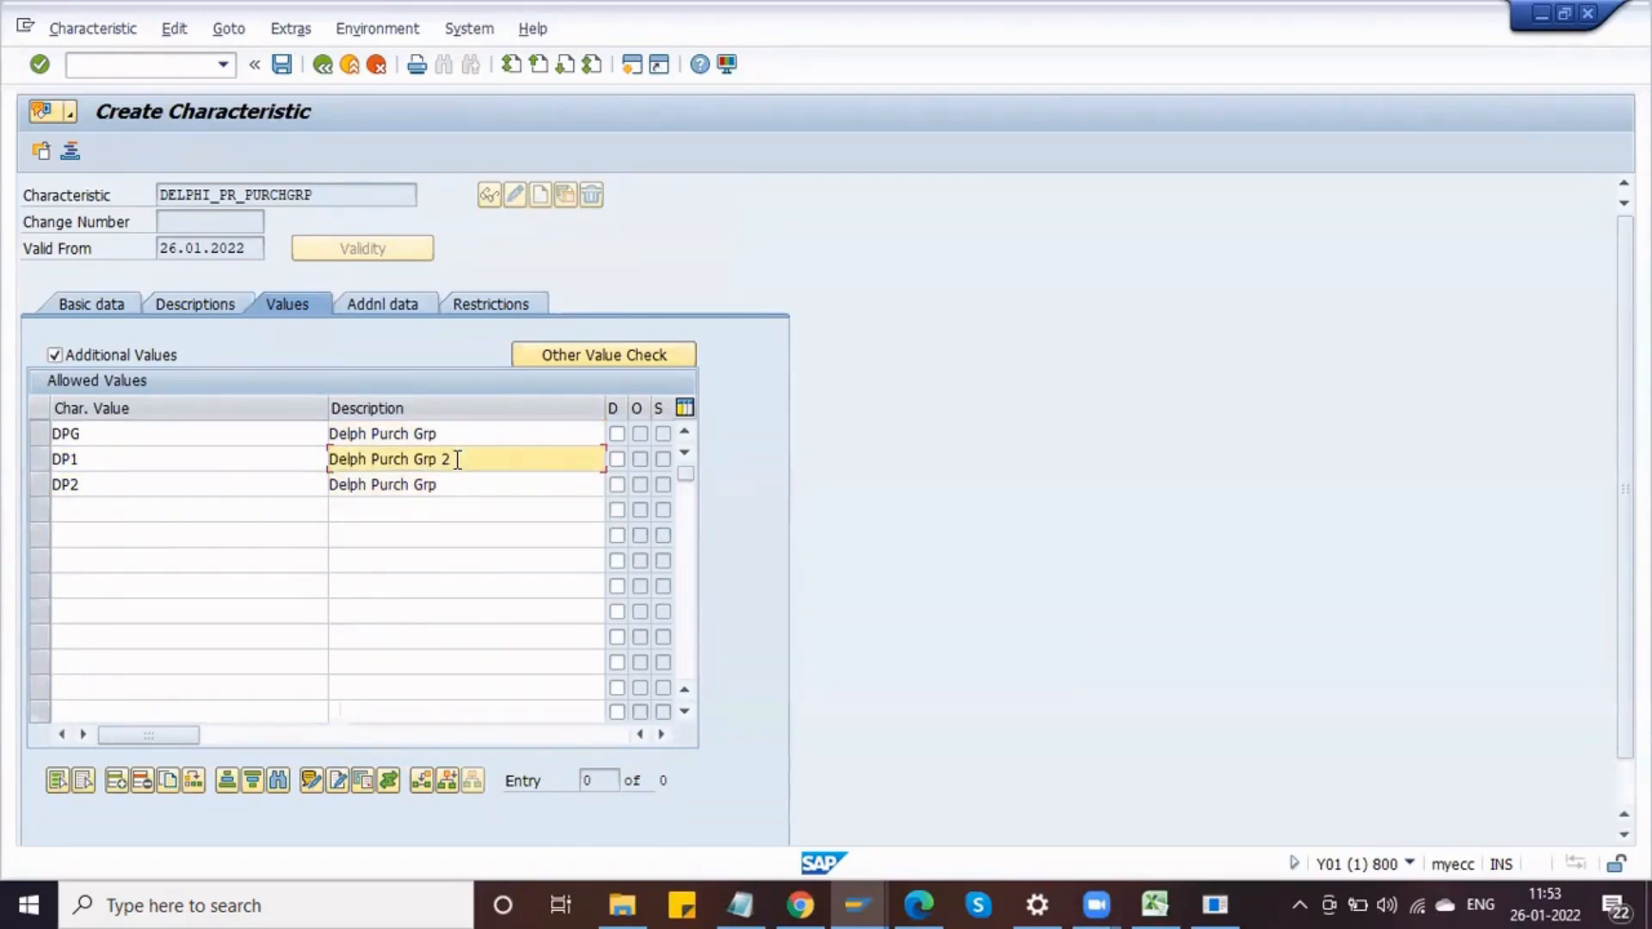
text(1)
click(460, 487)
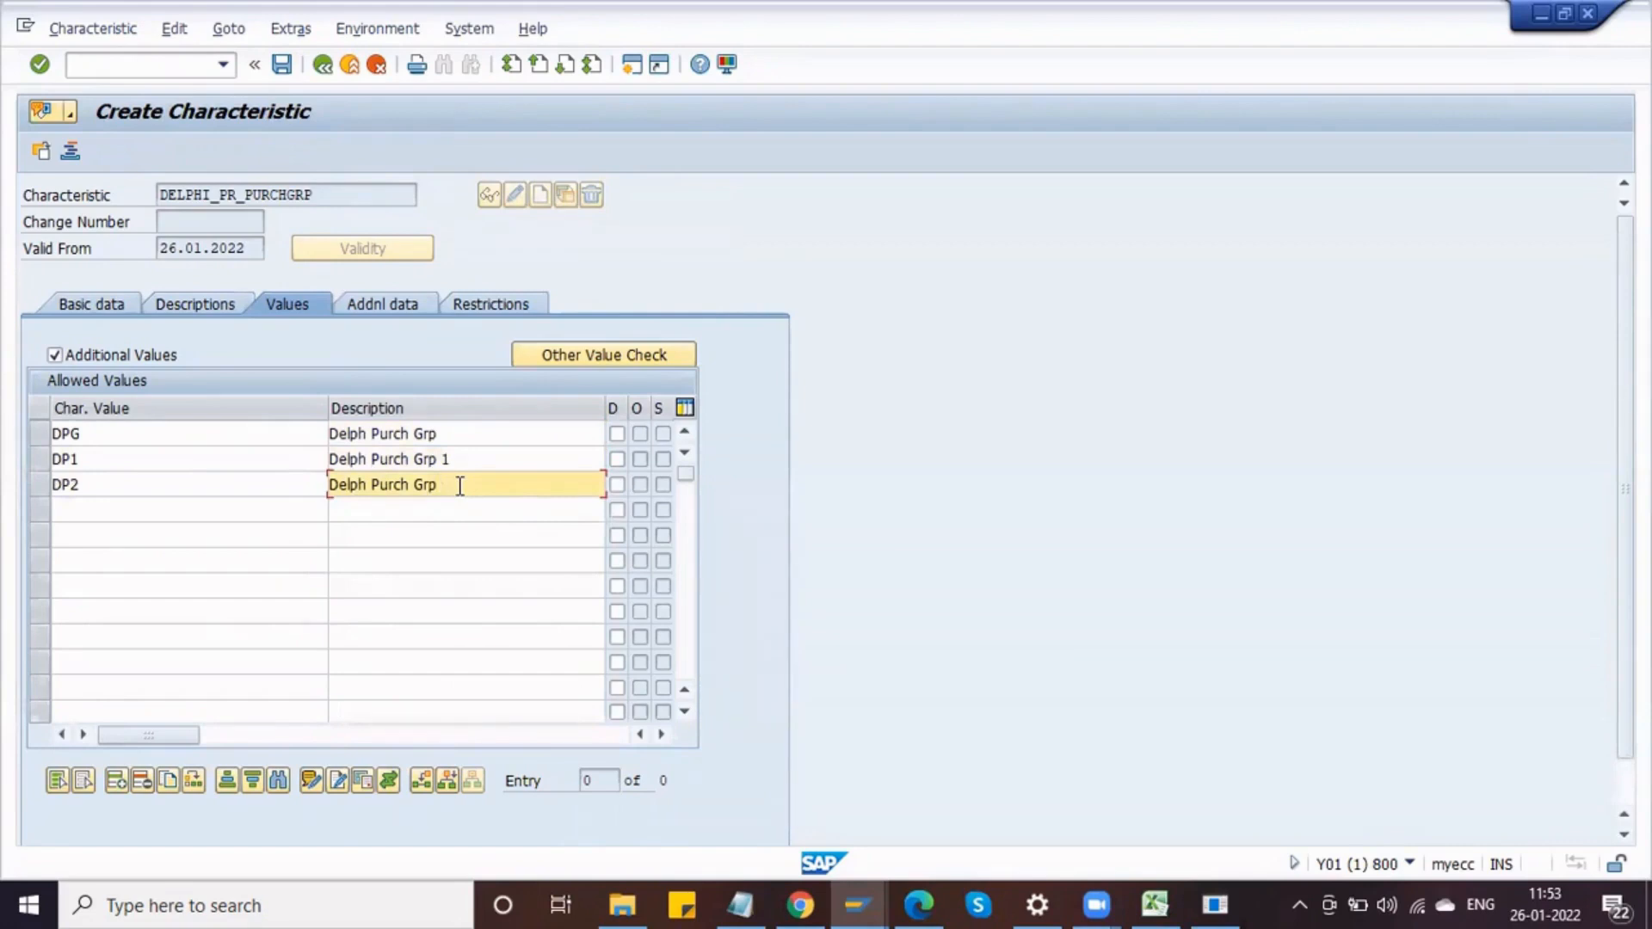
text(2)
Step: Restrict the characteristic to class type 032, review its additional and basic data, and save it
click(476, 312)
text(032)
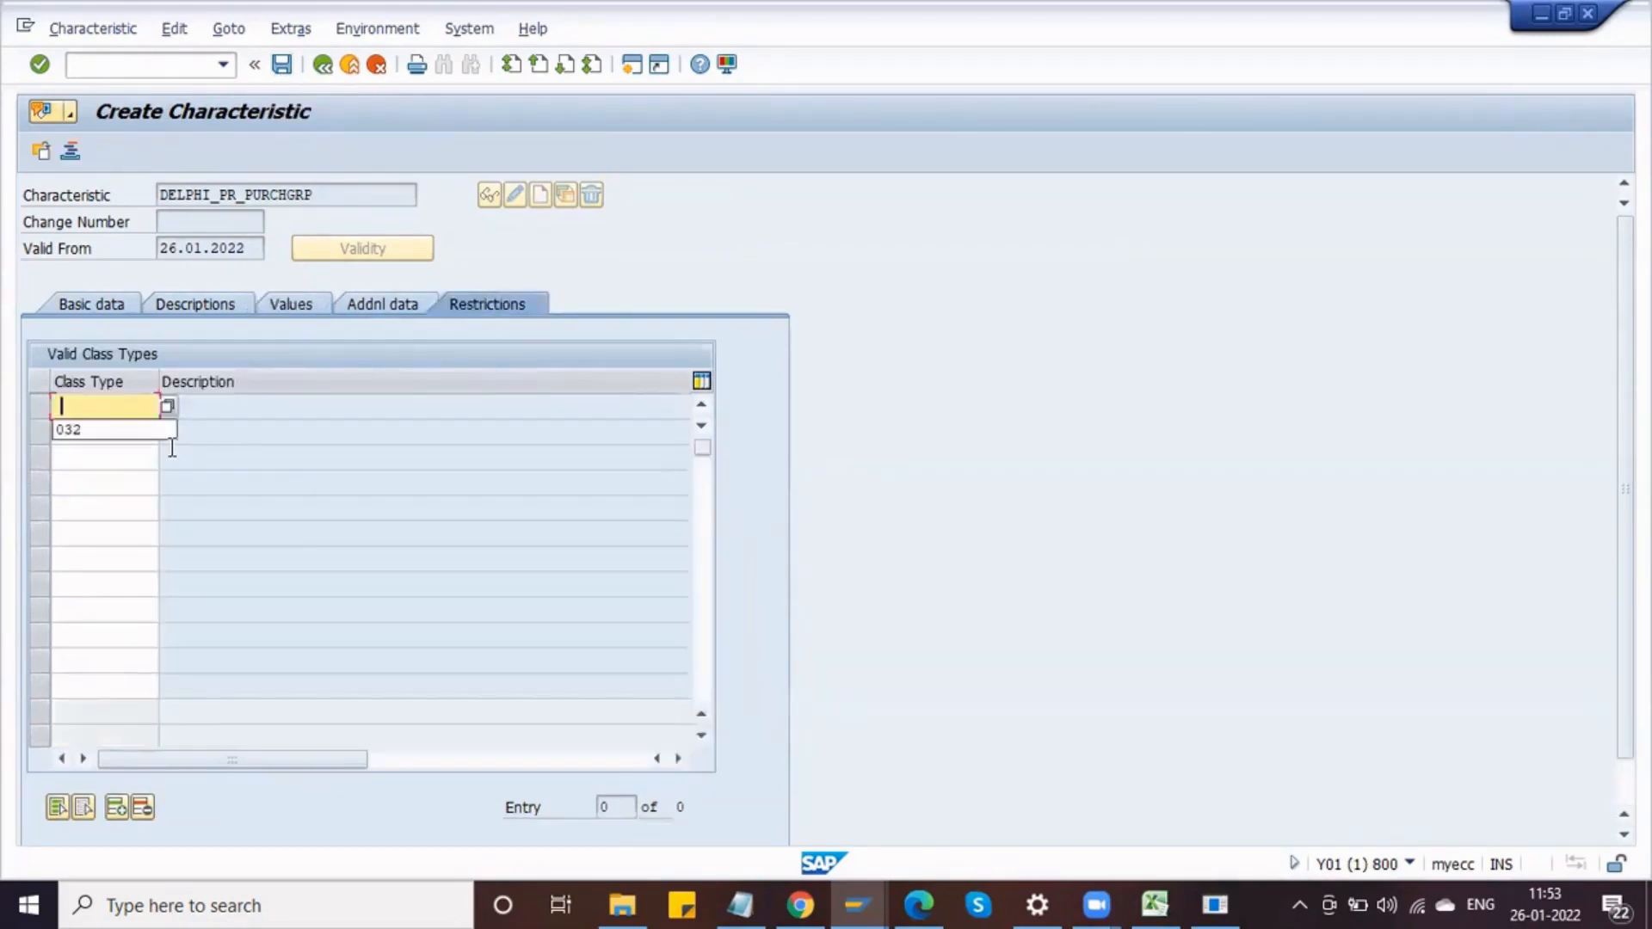
key(Return)
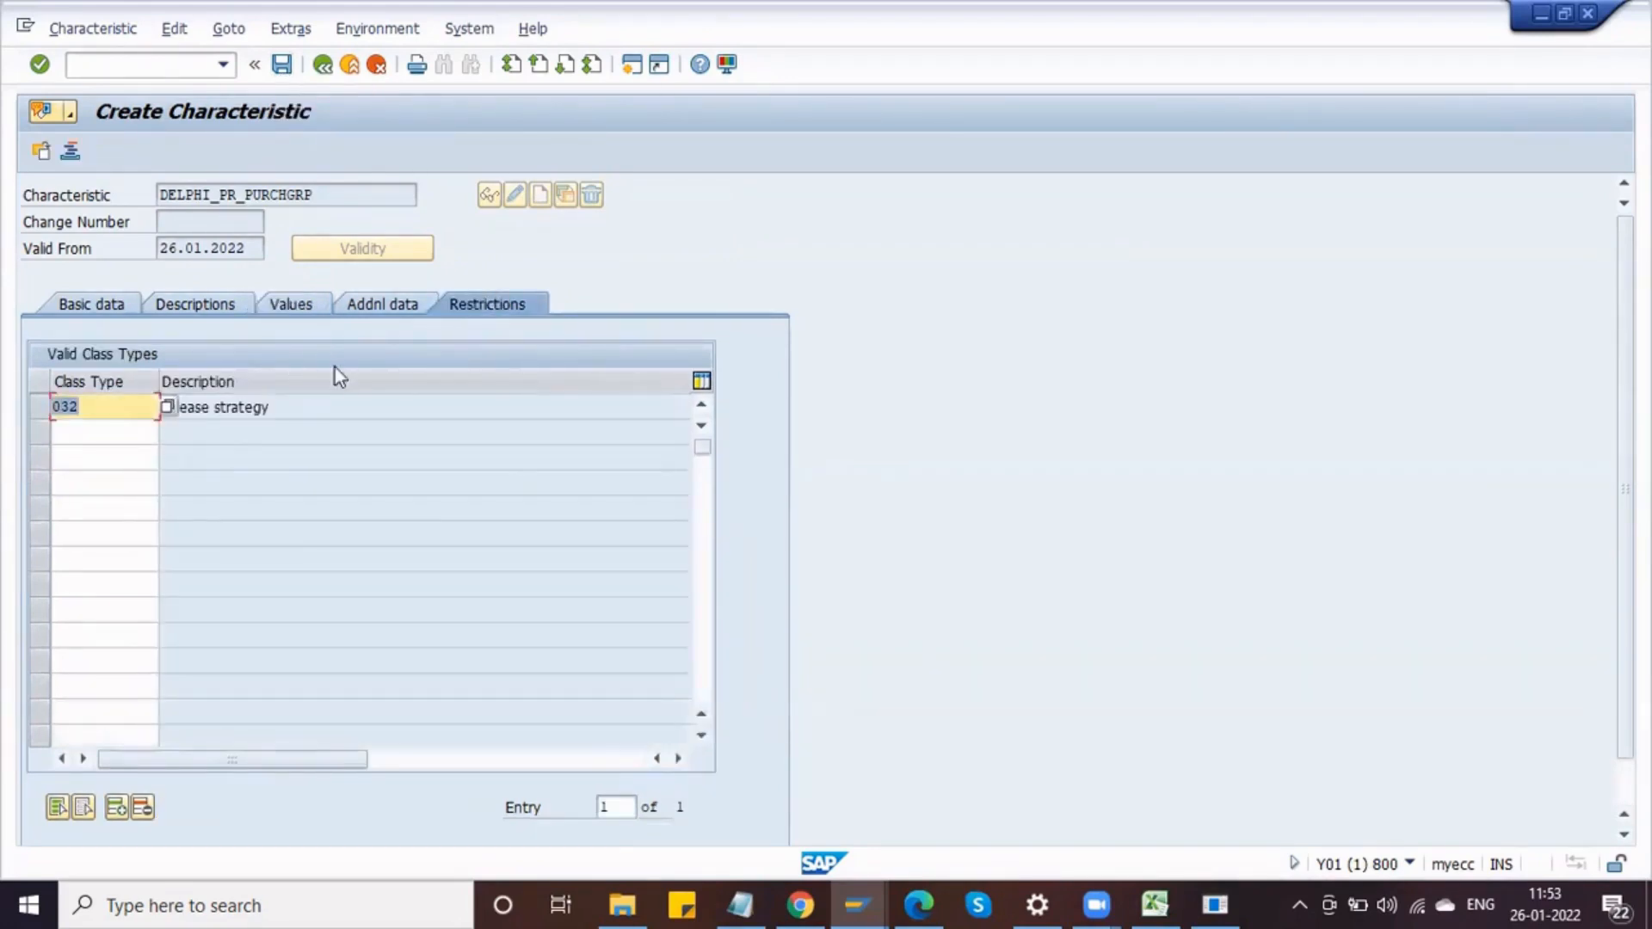
click(385, 307)
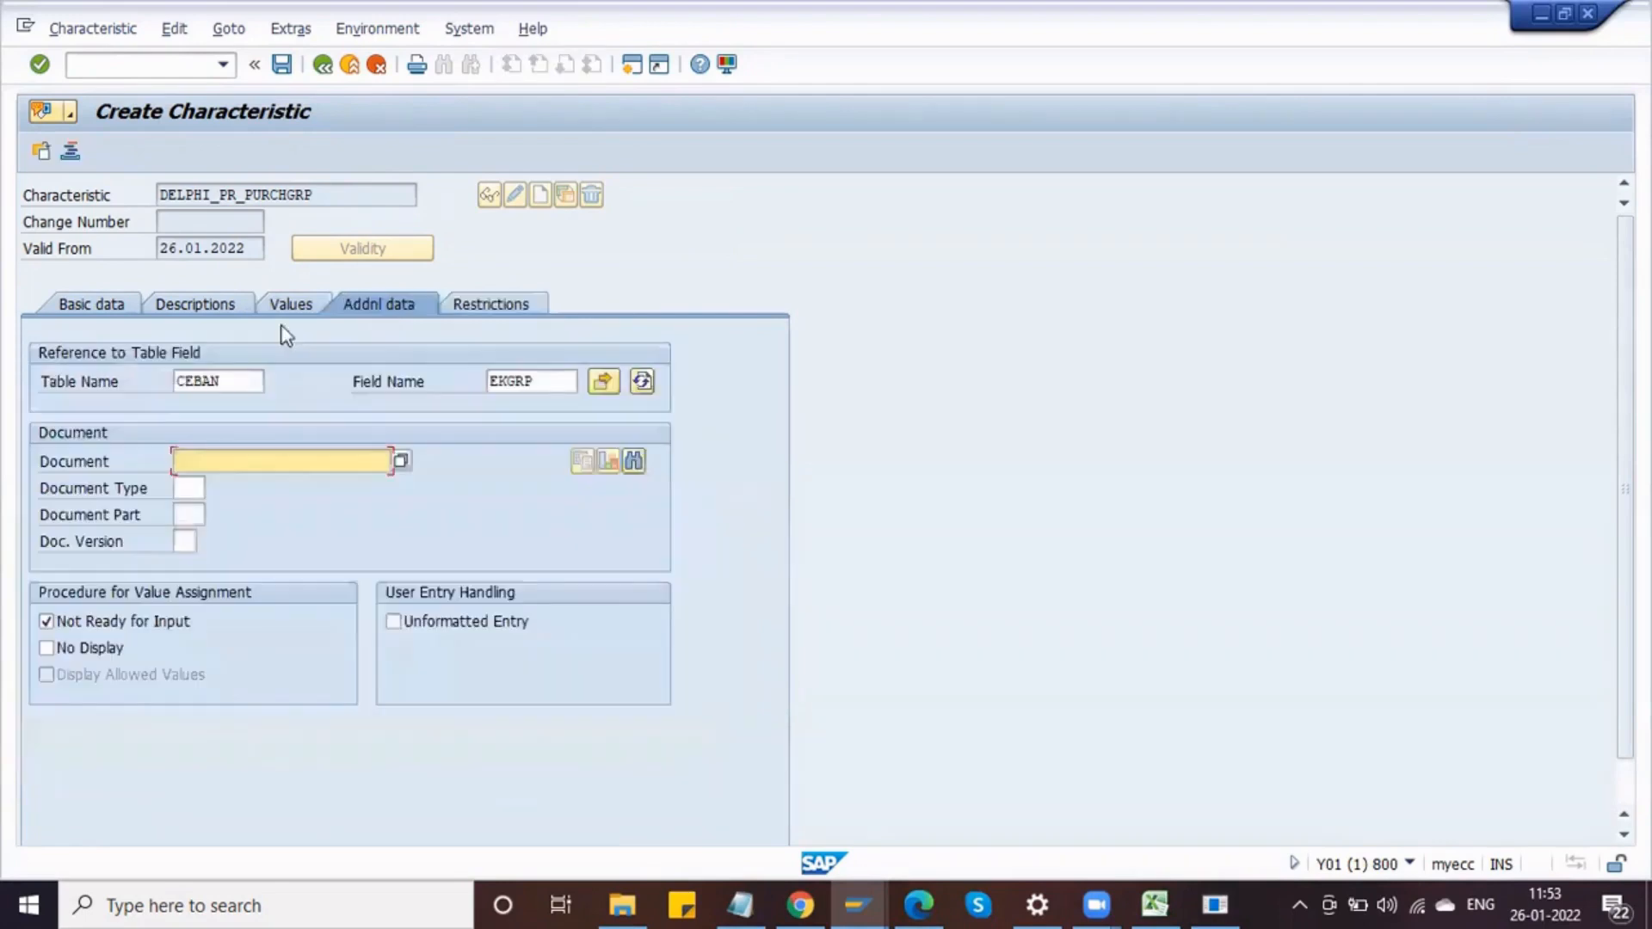
click(126, 302)
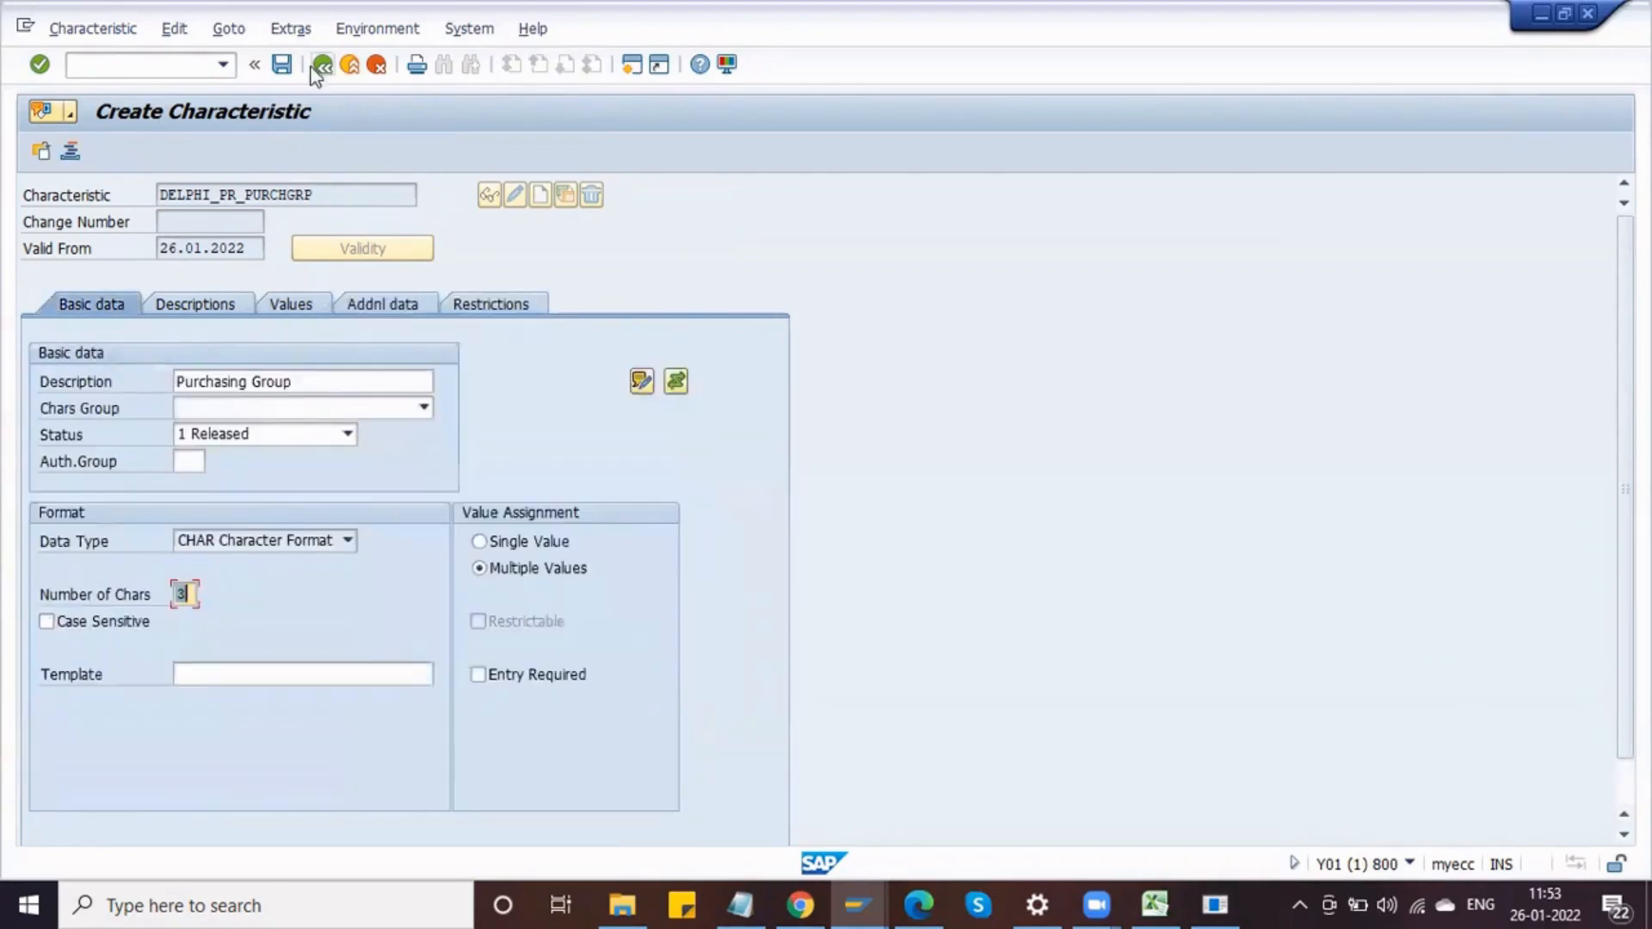
click(284, 68)
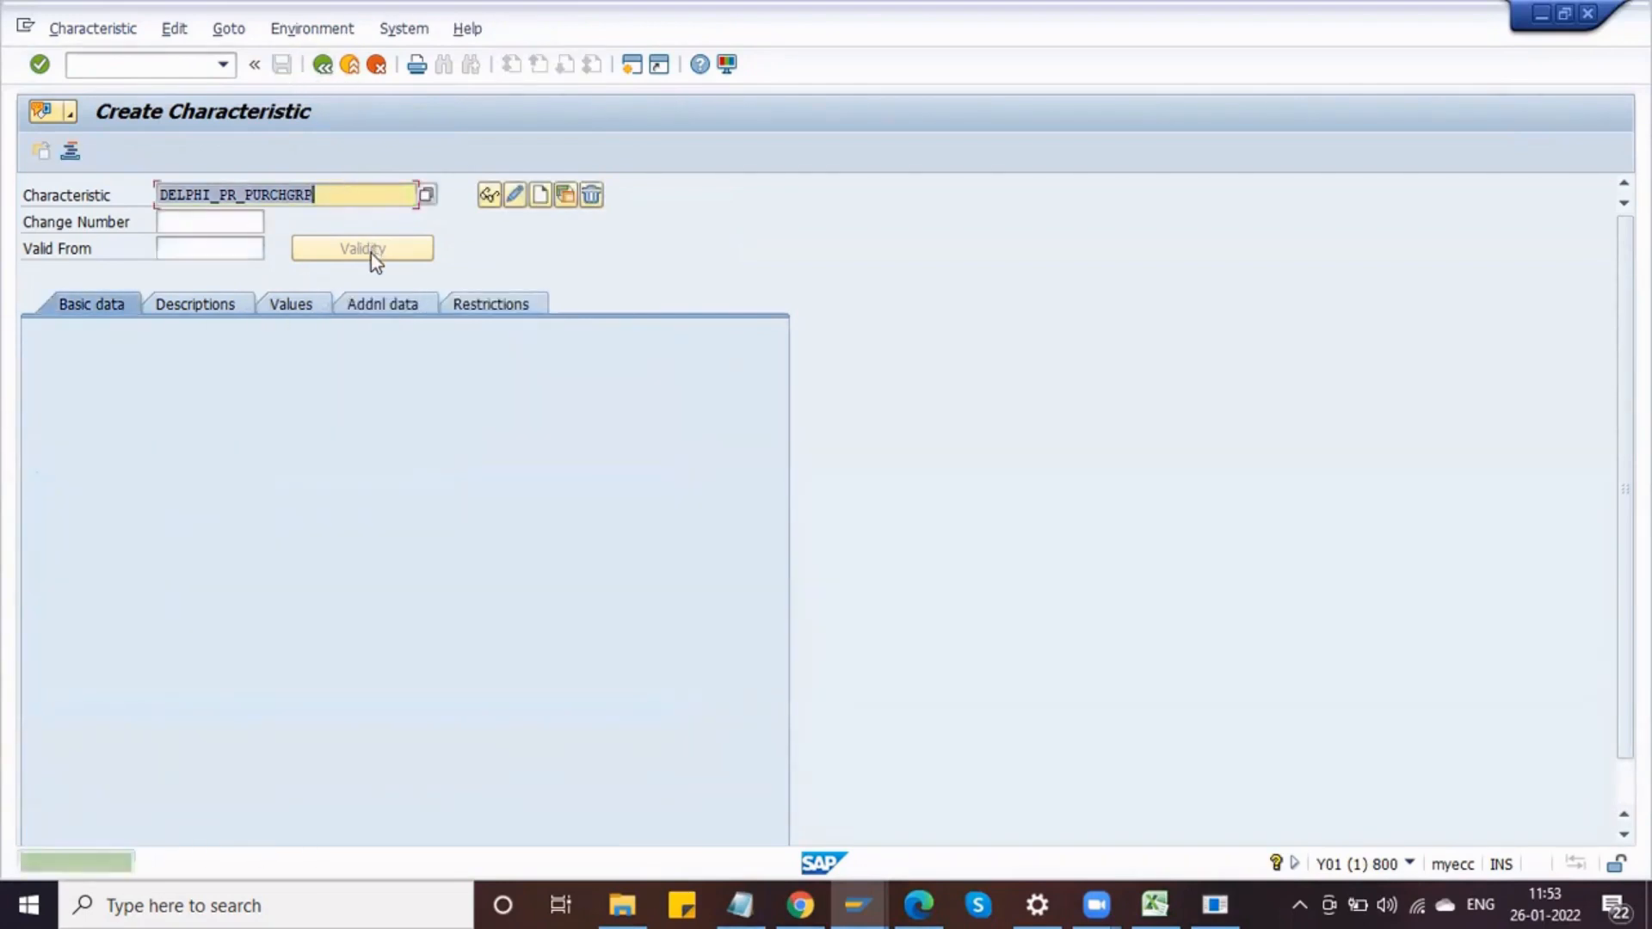
Step: Try to create a new characteristic named DELPHI_PR_TOTAL_VALUE
key(Delete)
key(Down)
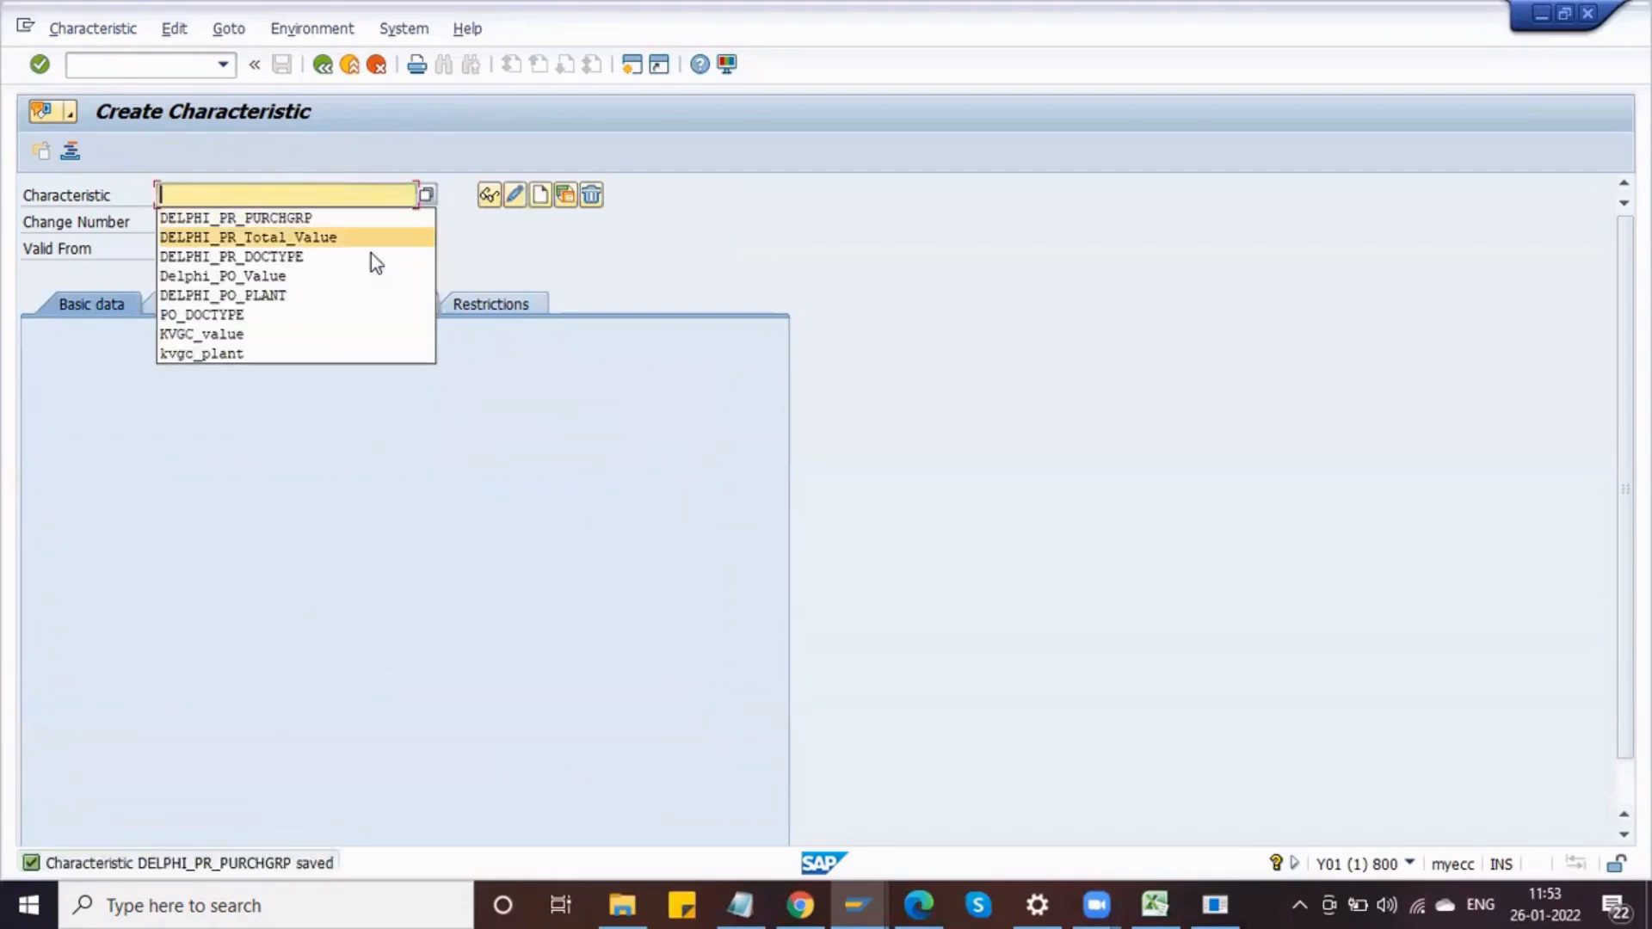
key(Return)
key(Return)
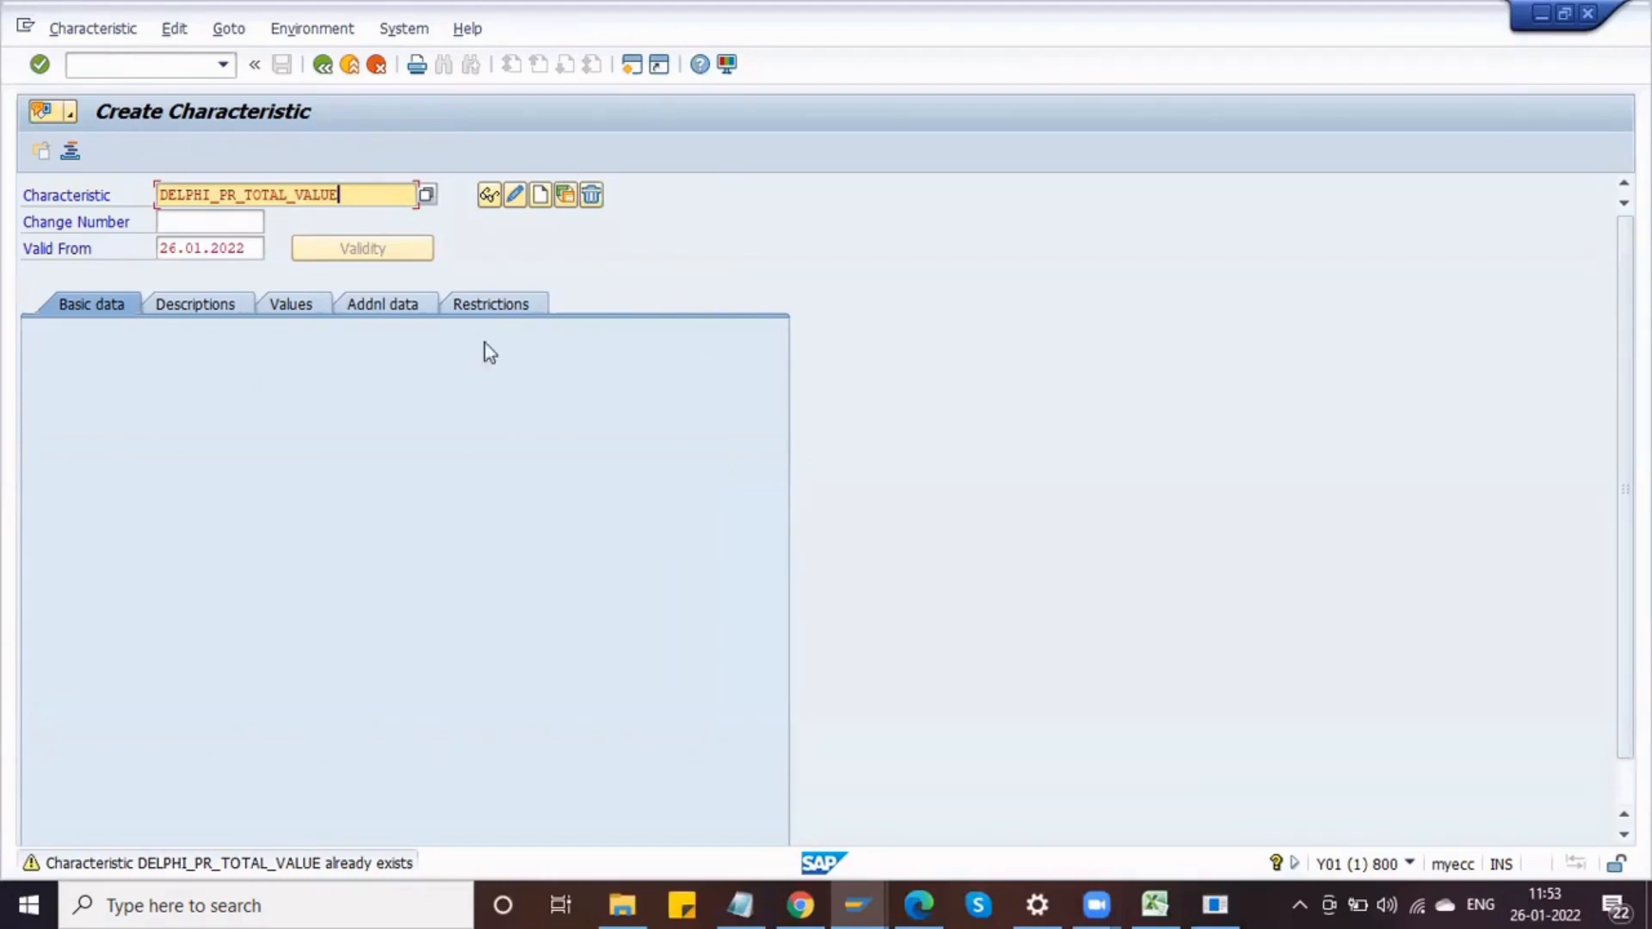
click(504, 127)
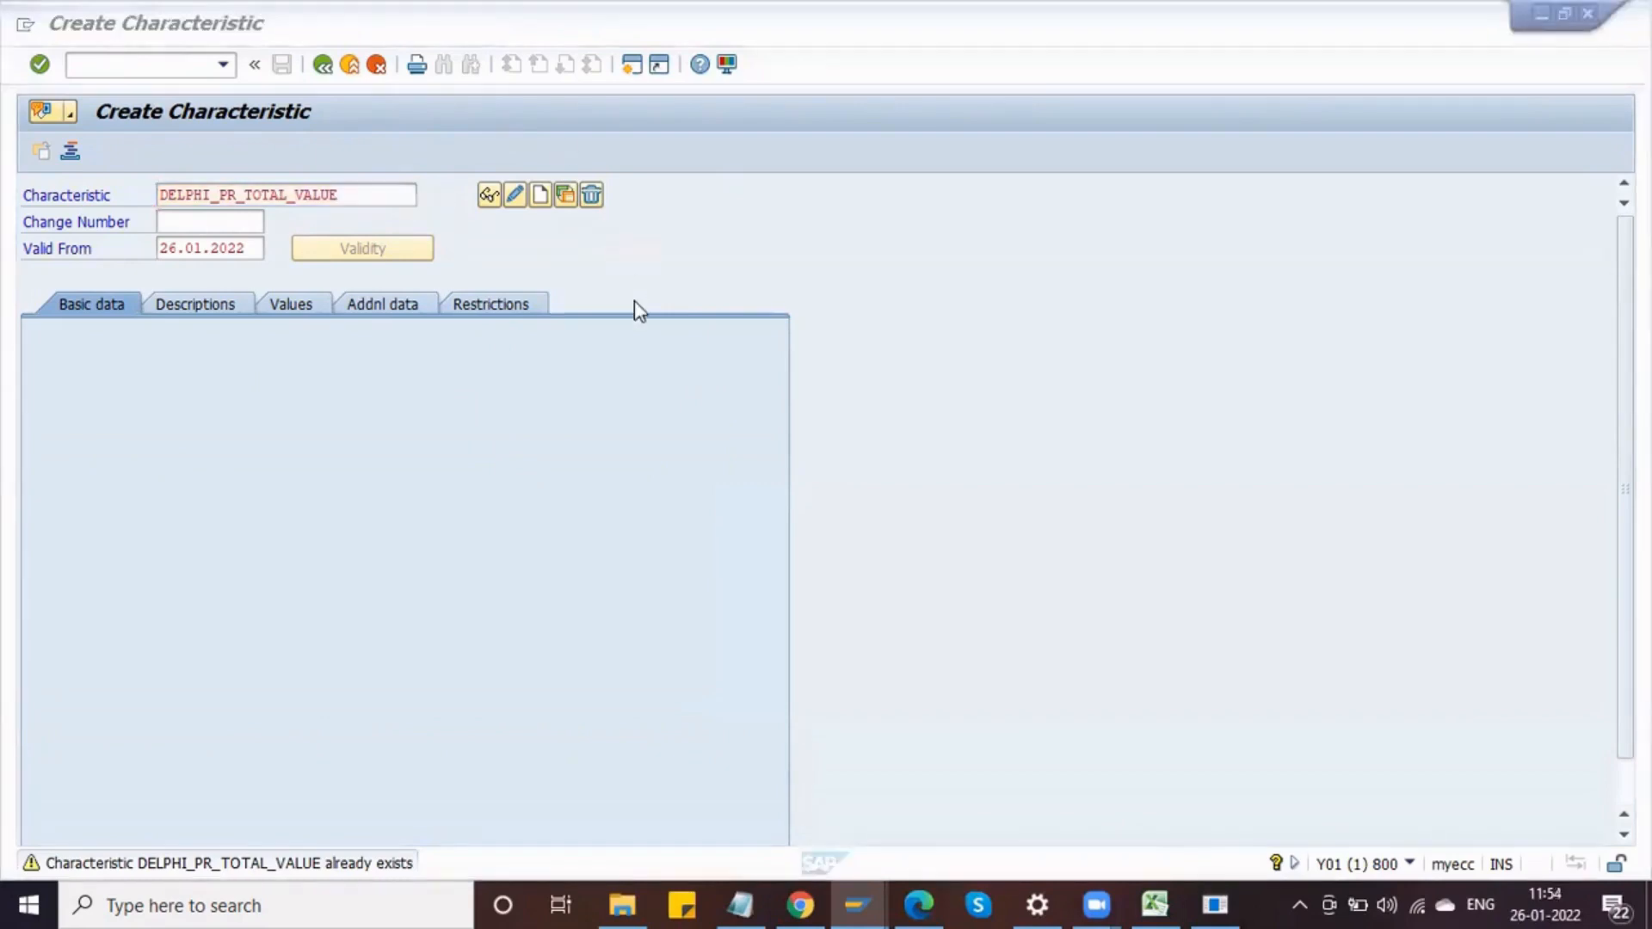
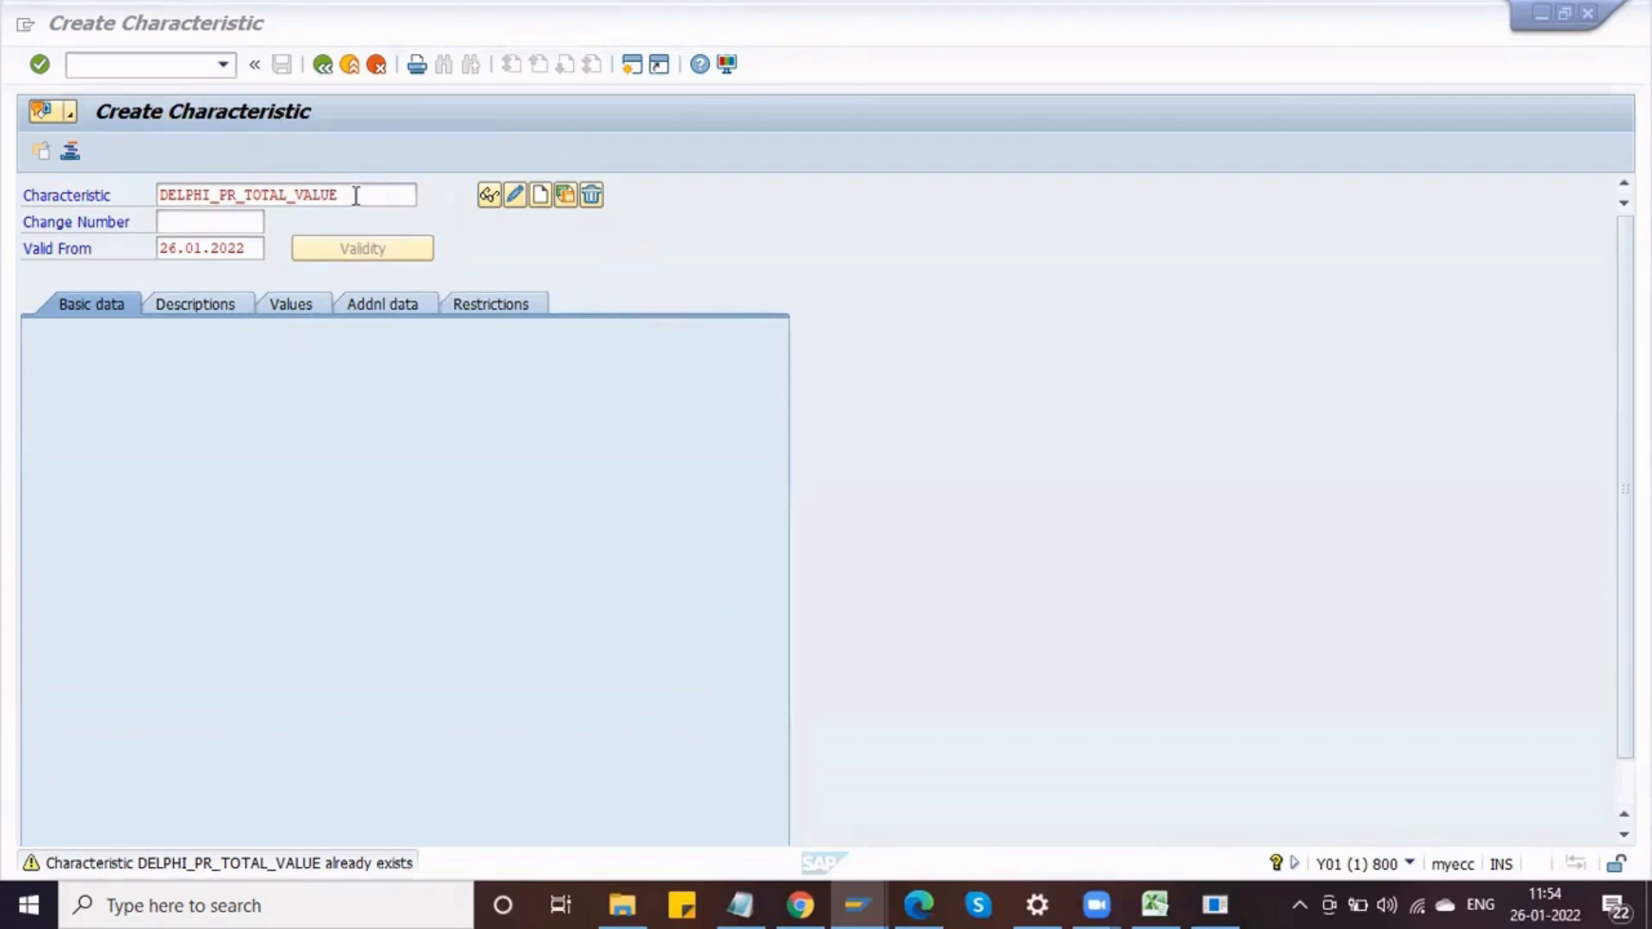
Step: Copy the characteristic name DELPHI_PR_TOTAL_VALUE into the Notepad list between the document type and purchasing group names
drag(358, 196, 157, 212)
key(ctrl+c)
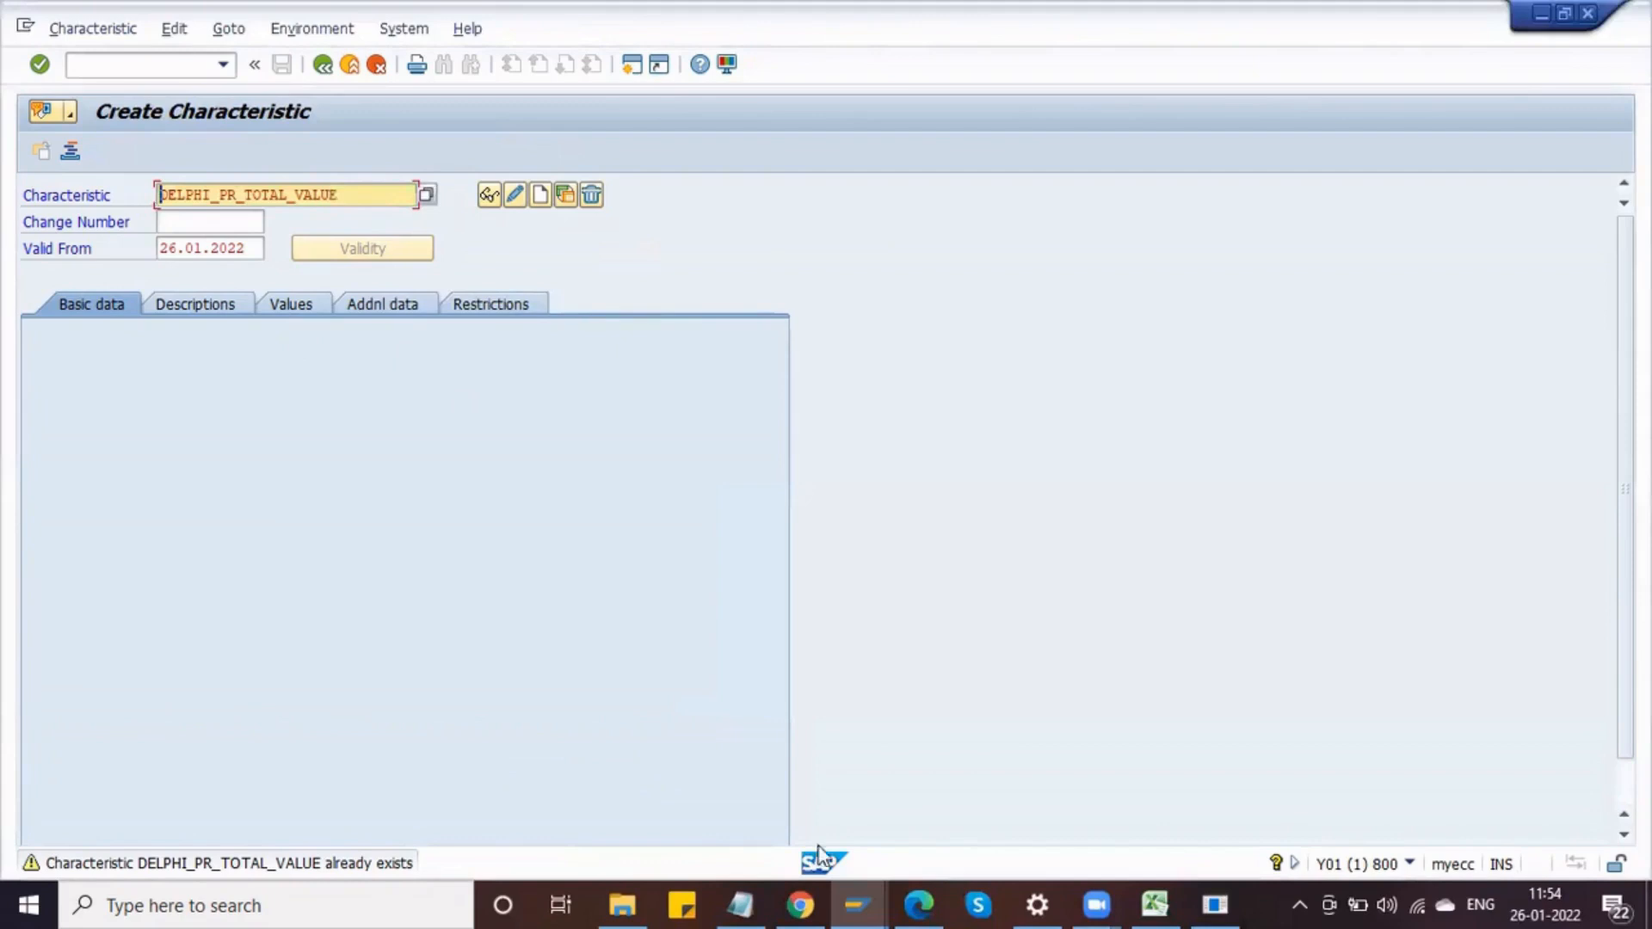
click(746, 908)
click(401, 245)
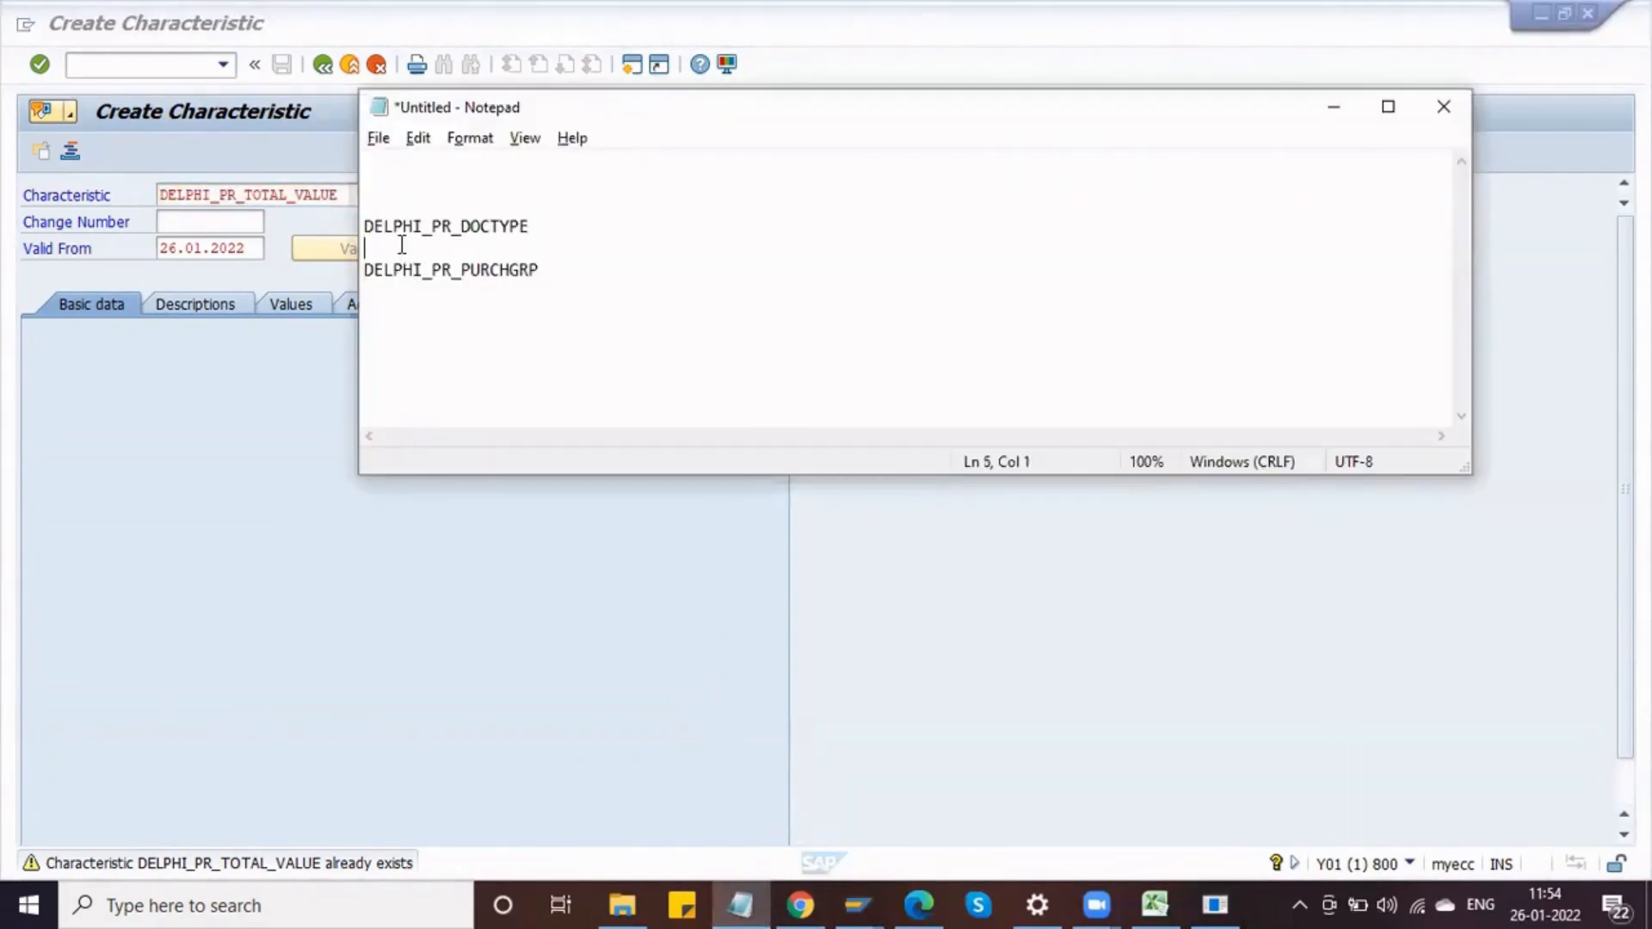
key(ctrl+v)
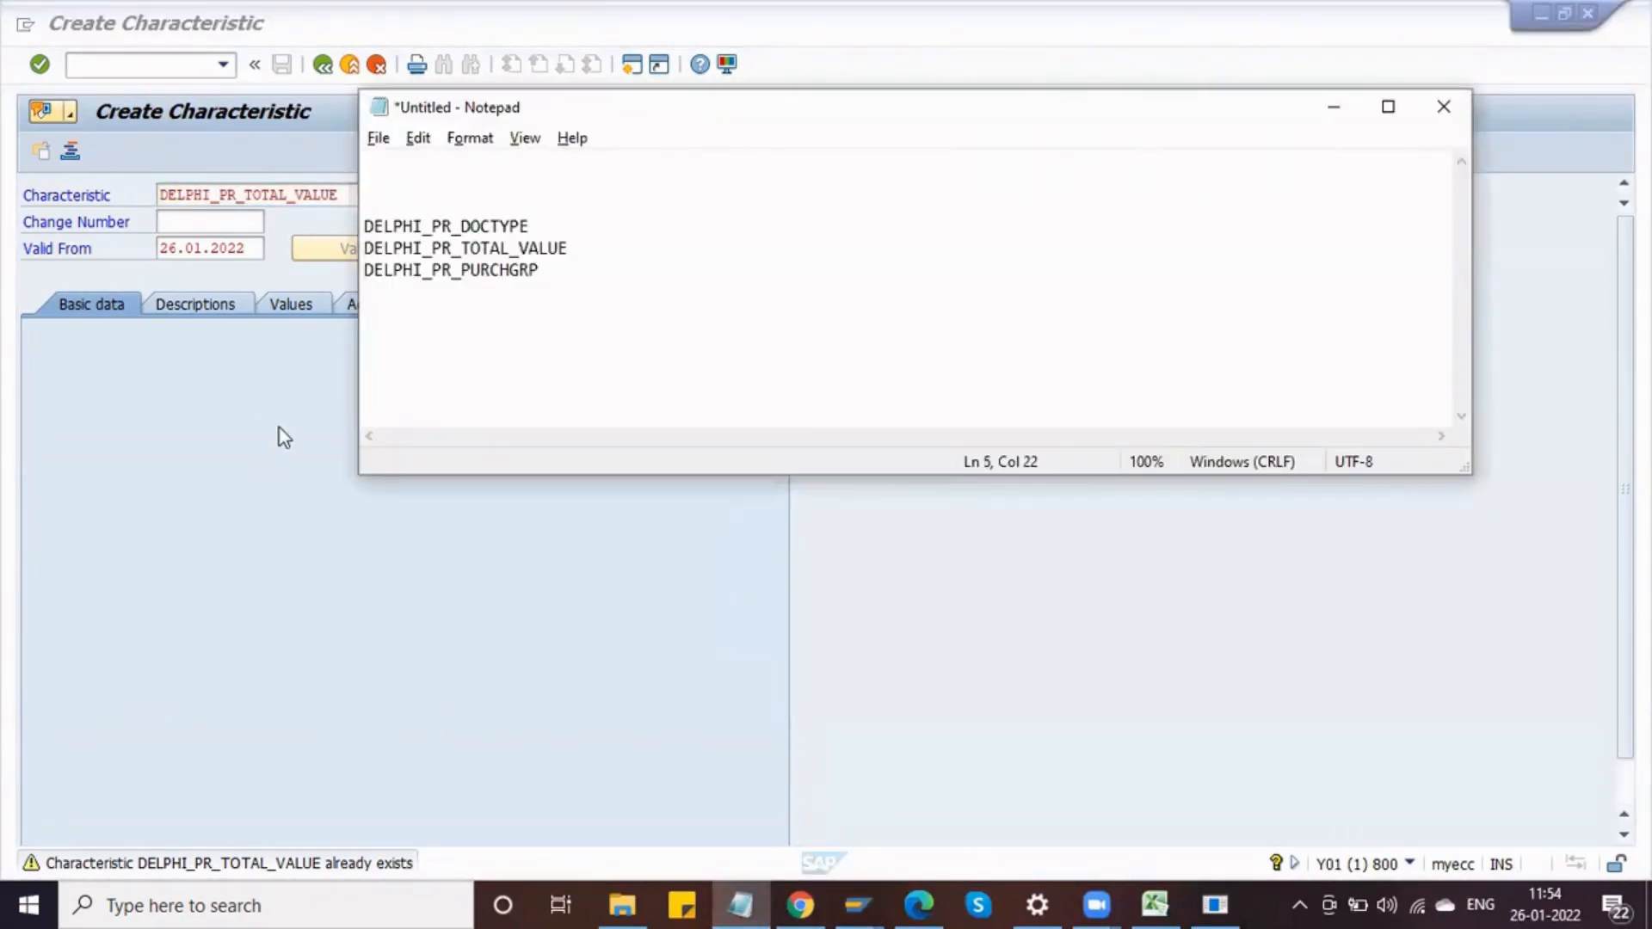
Step: Leave characteristic creation and open the Edit Classes activity under Procedure with Classification
click(228, 230)
click(323, 65)
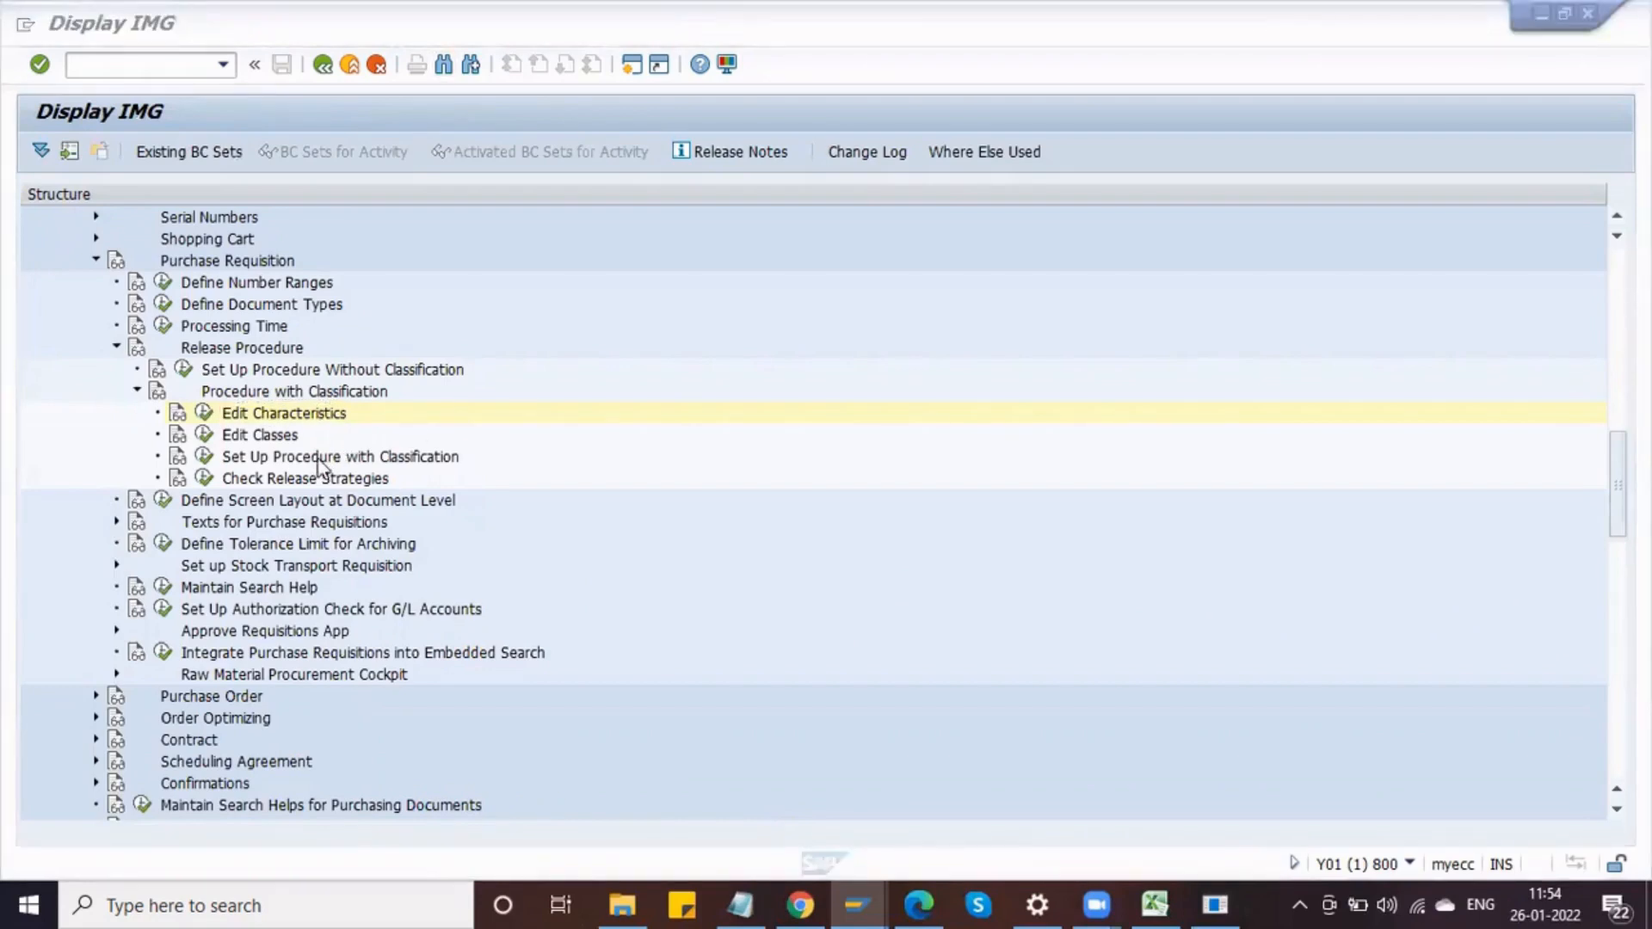
click(254, 439)
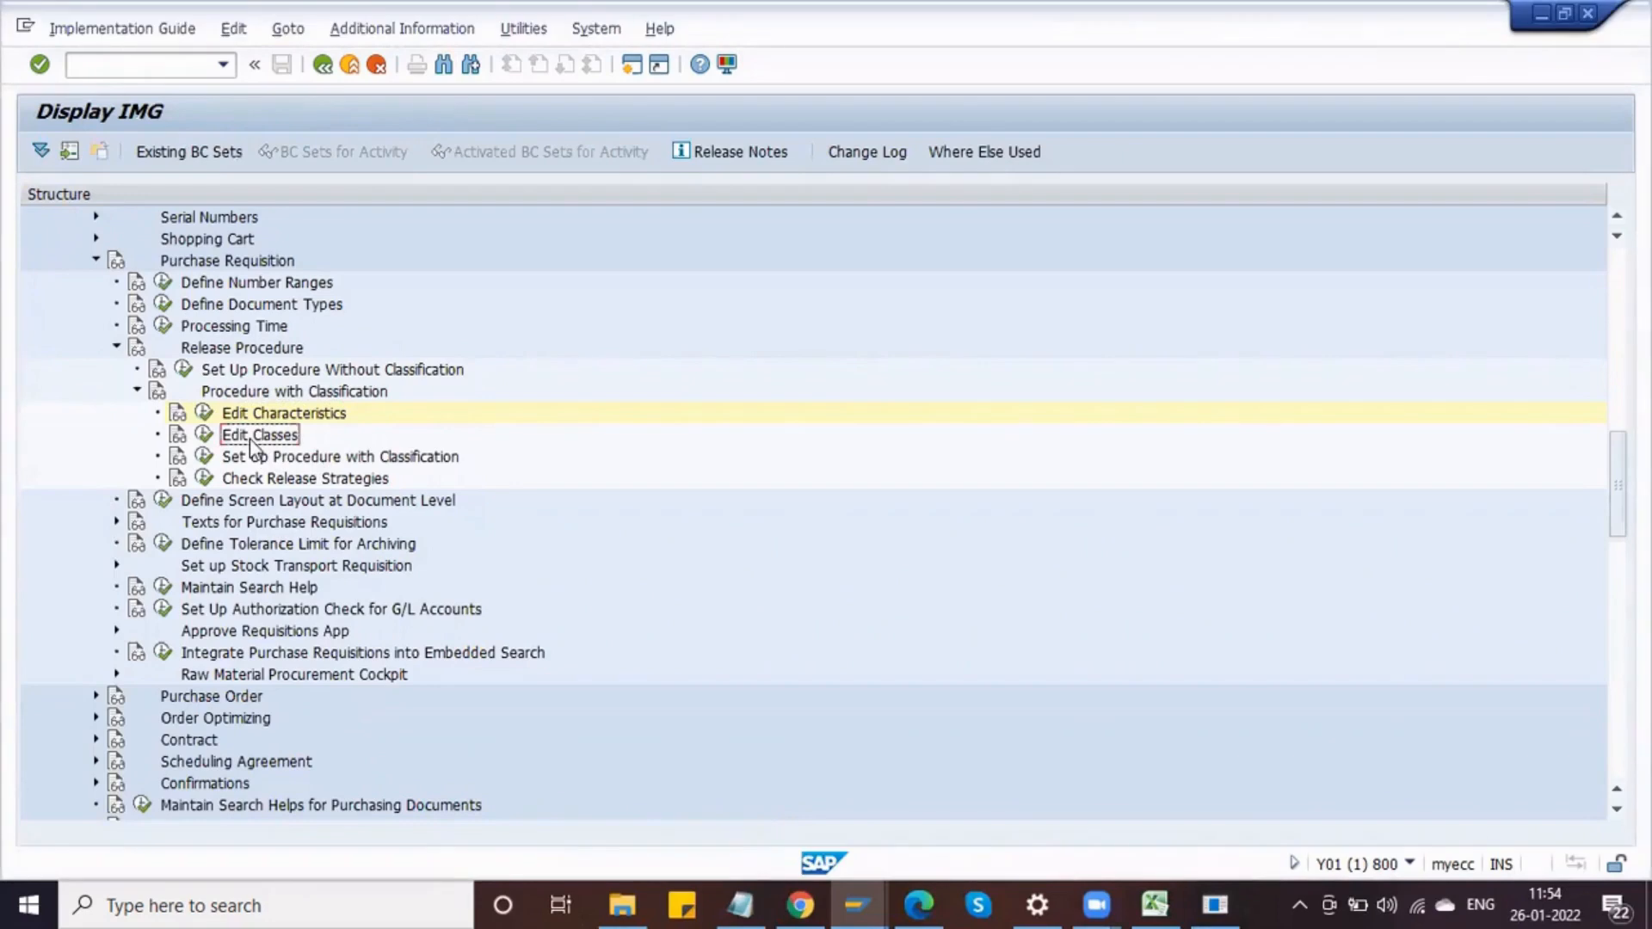
click(205, 441)
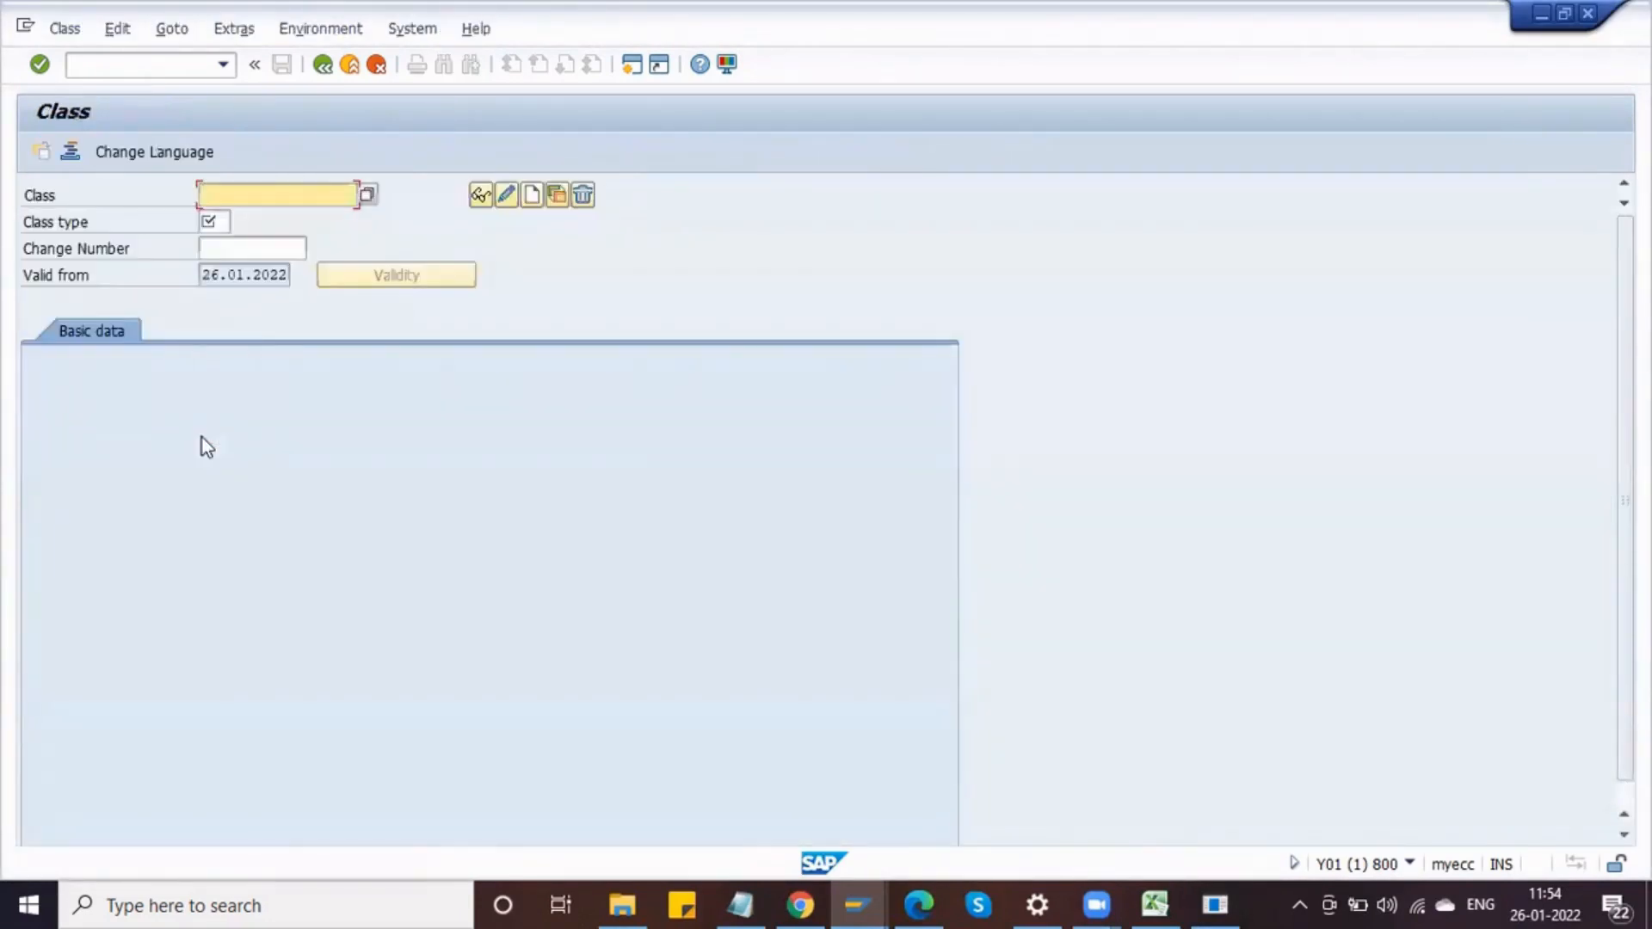
Step: Start creating class DELPHI_PR_CLS with class type 032
key(Down)
key(Return)
key(BackSpace)
key(BackSpace)
key(BackSpace)
key(BackSpace)
key(BackSpace)
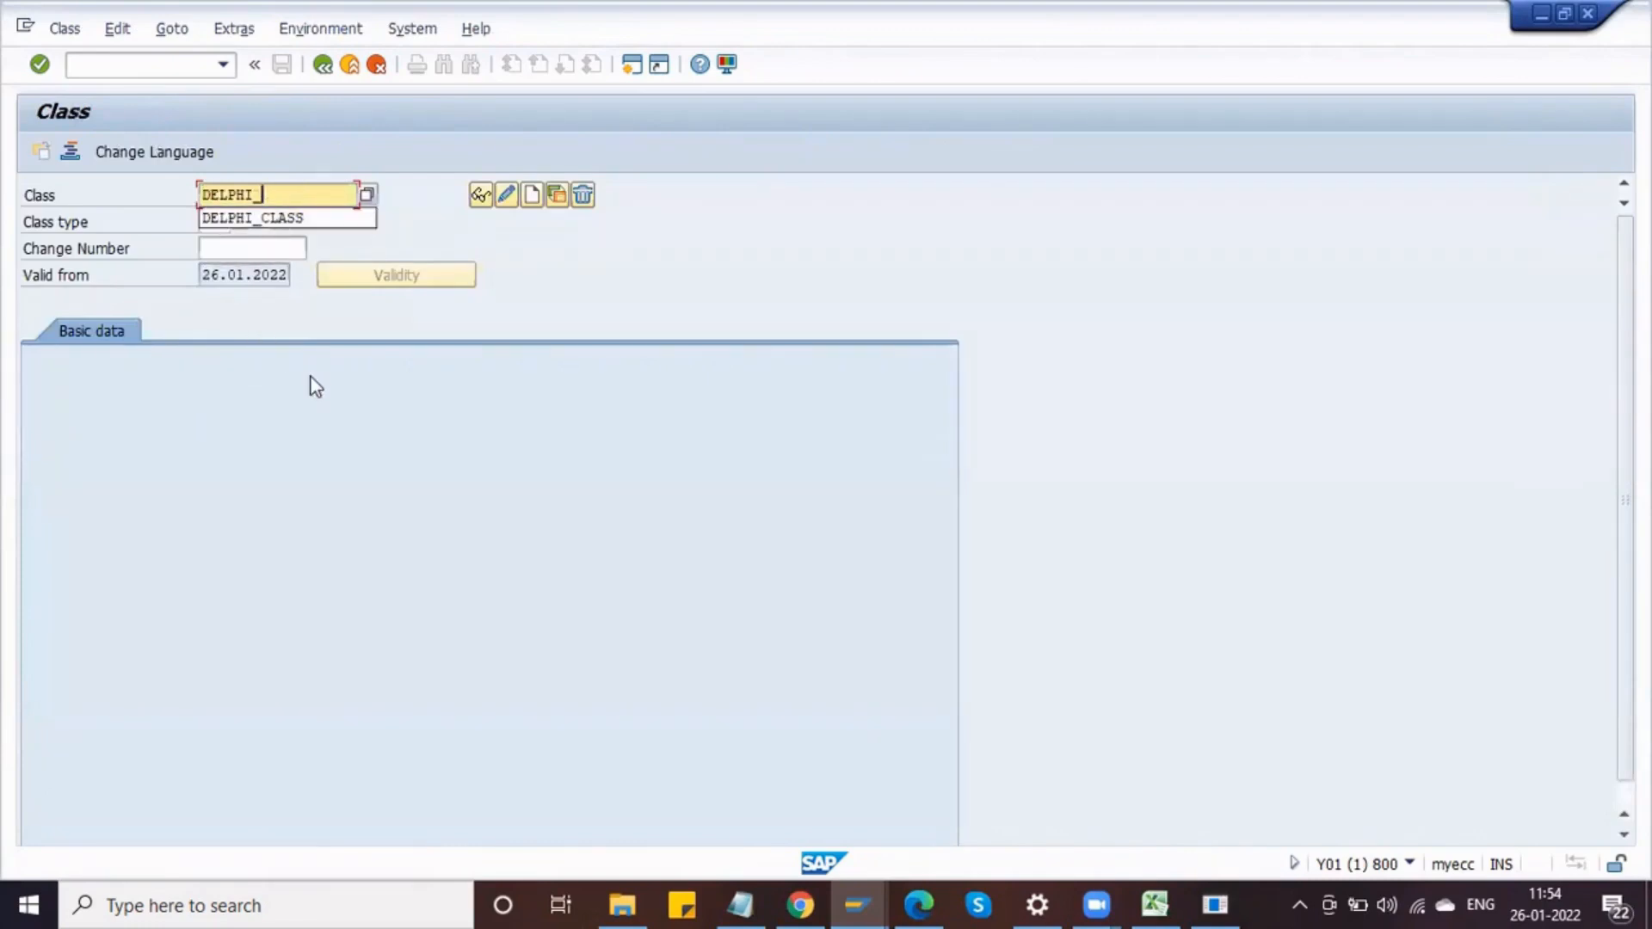
text(P)
text(R)
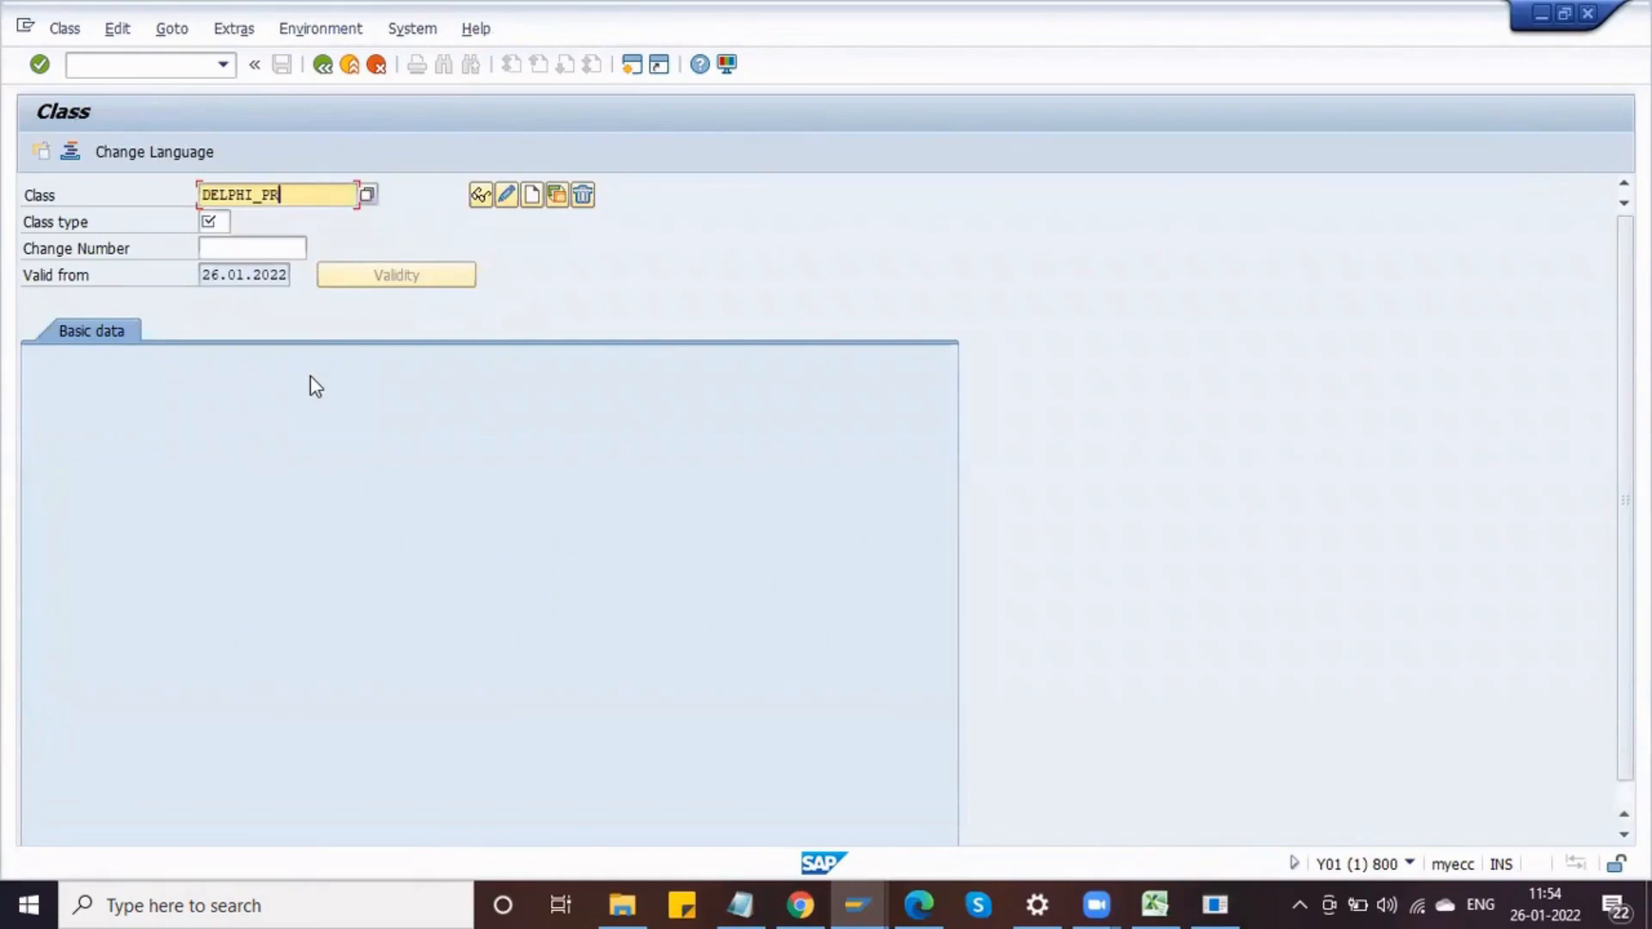
text(_CLS)
click(223, 218)
text(032)
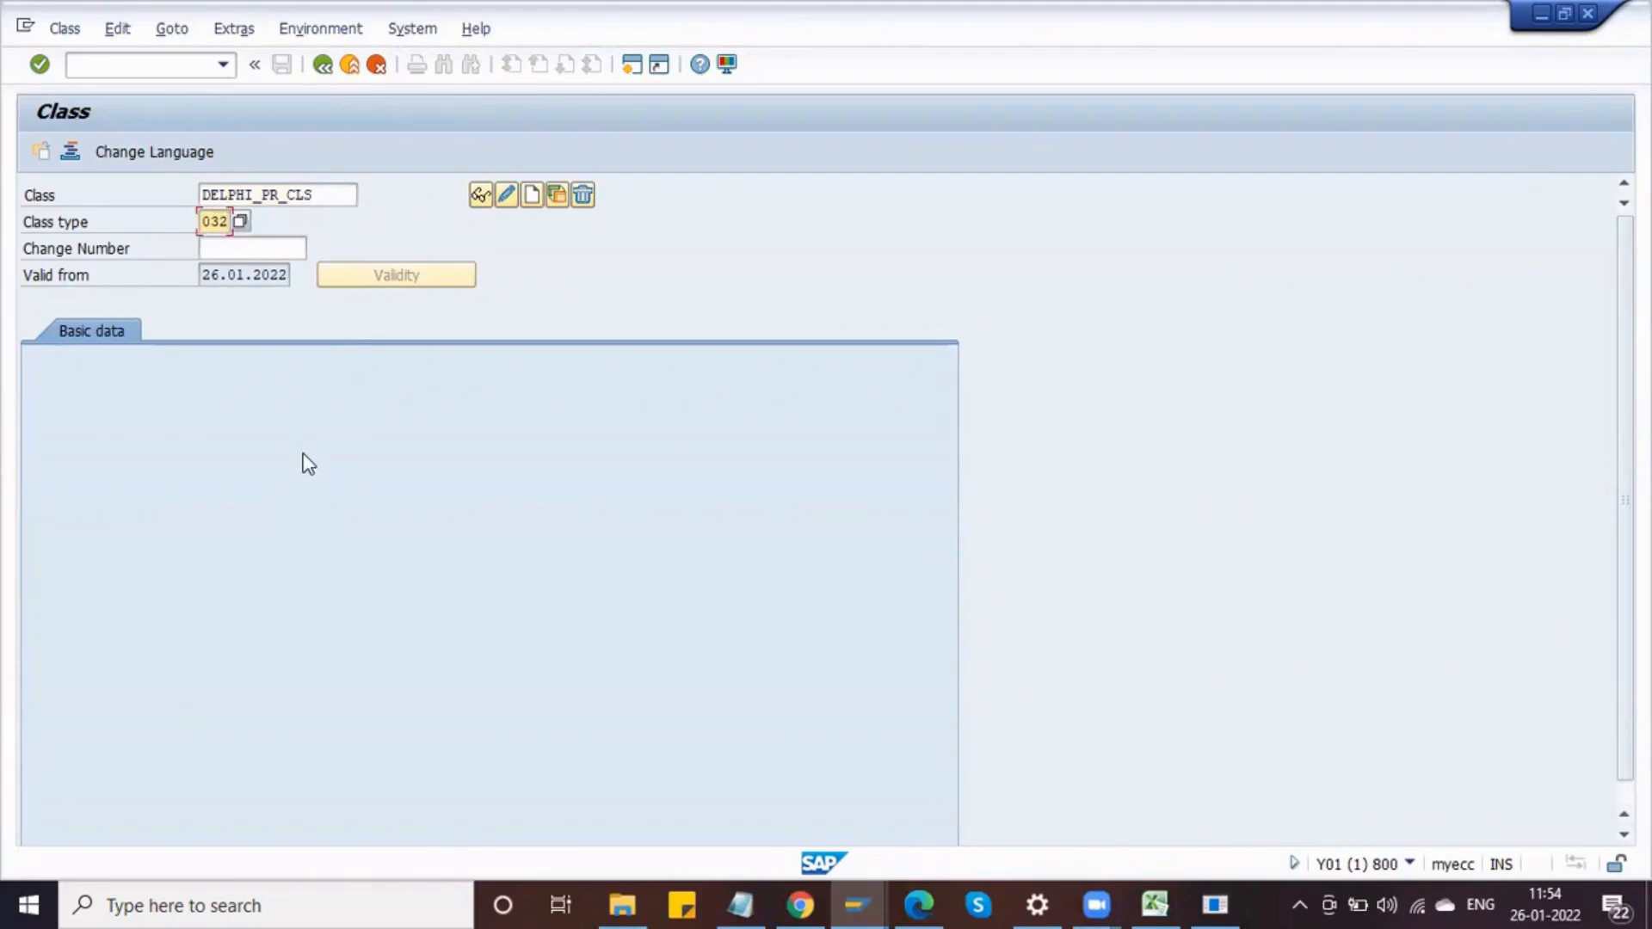
click(533, 197)
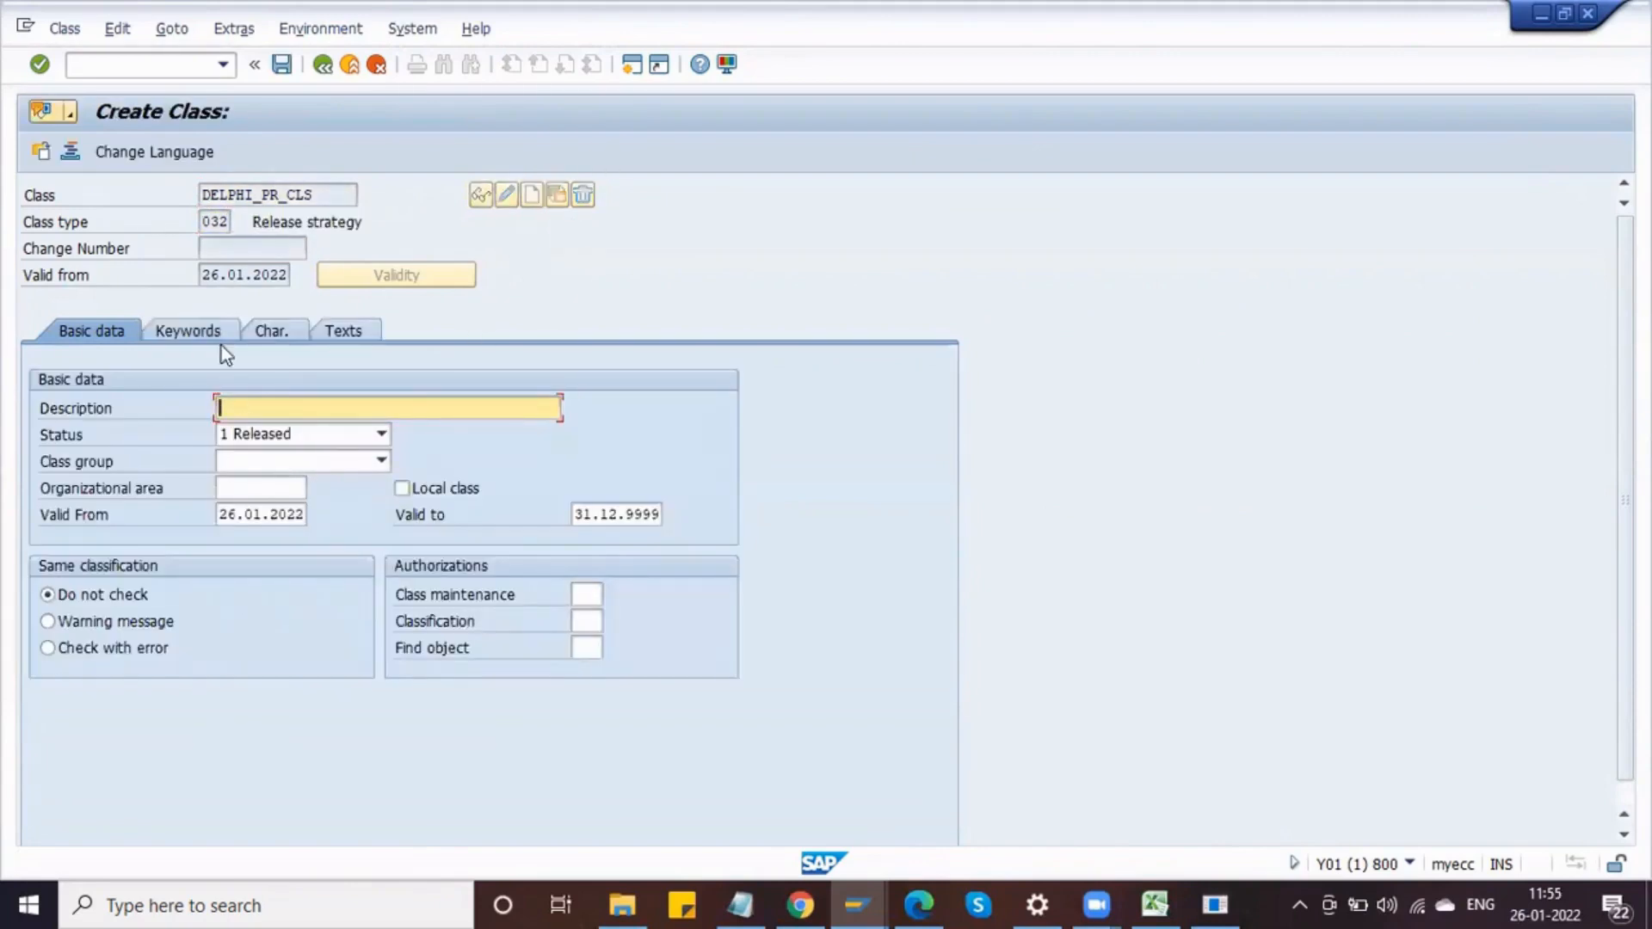
Step: Enter the class description Delphi Class for PR Release
click(286, 409)
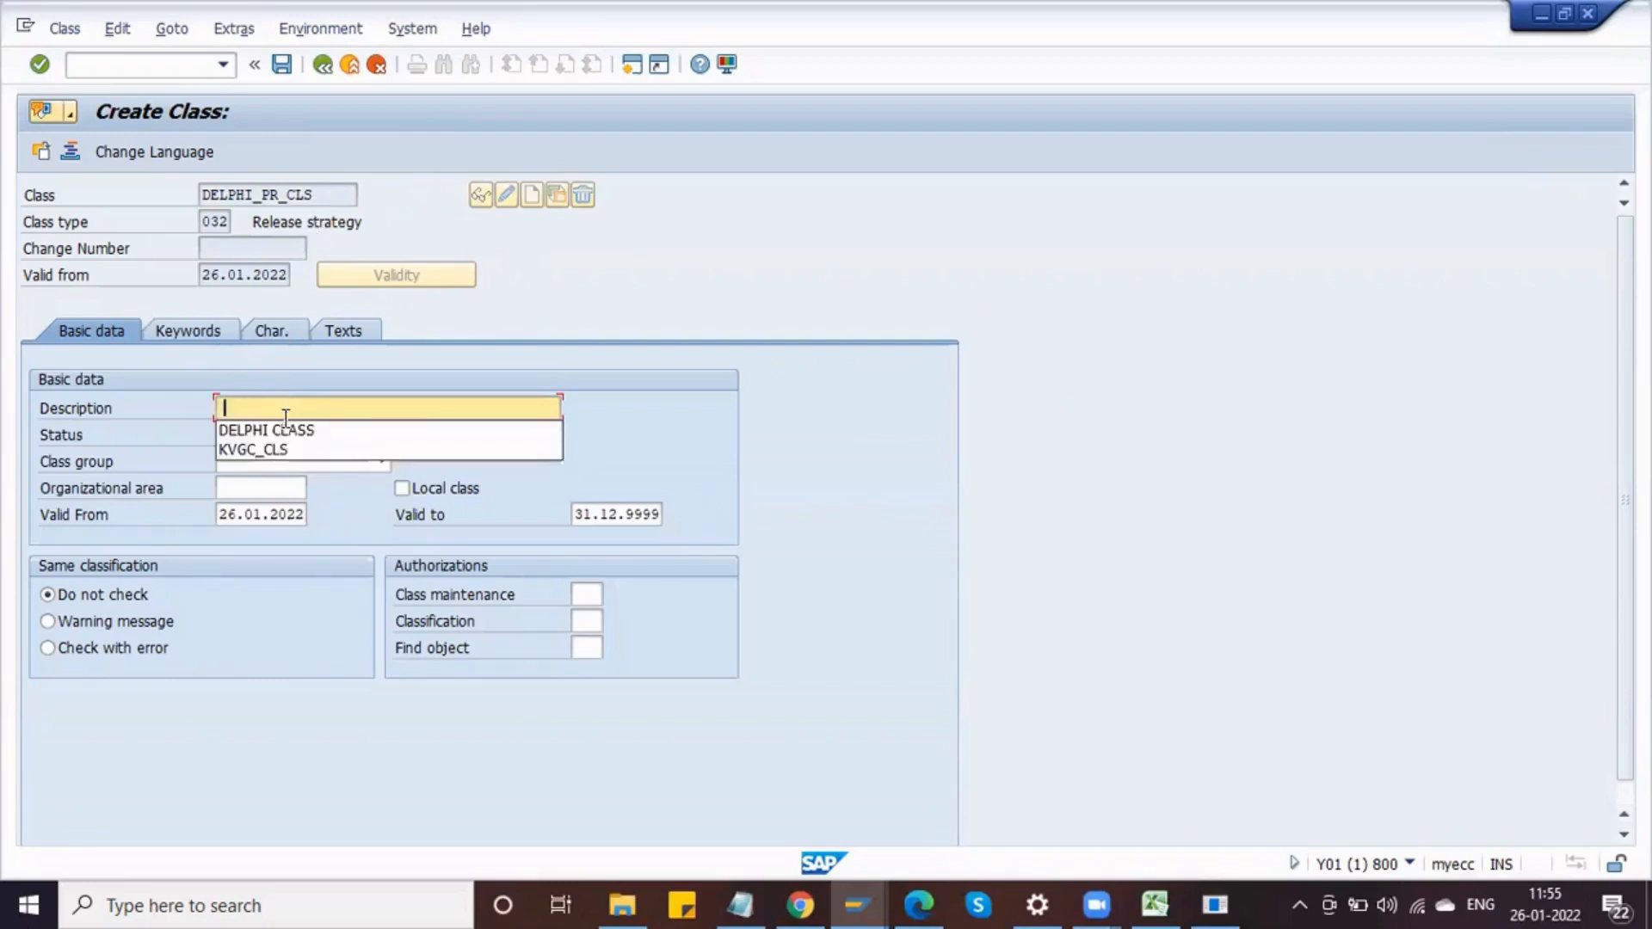
click(285, 426)
double_click(273, 408)
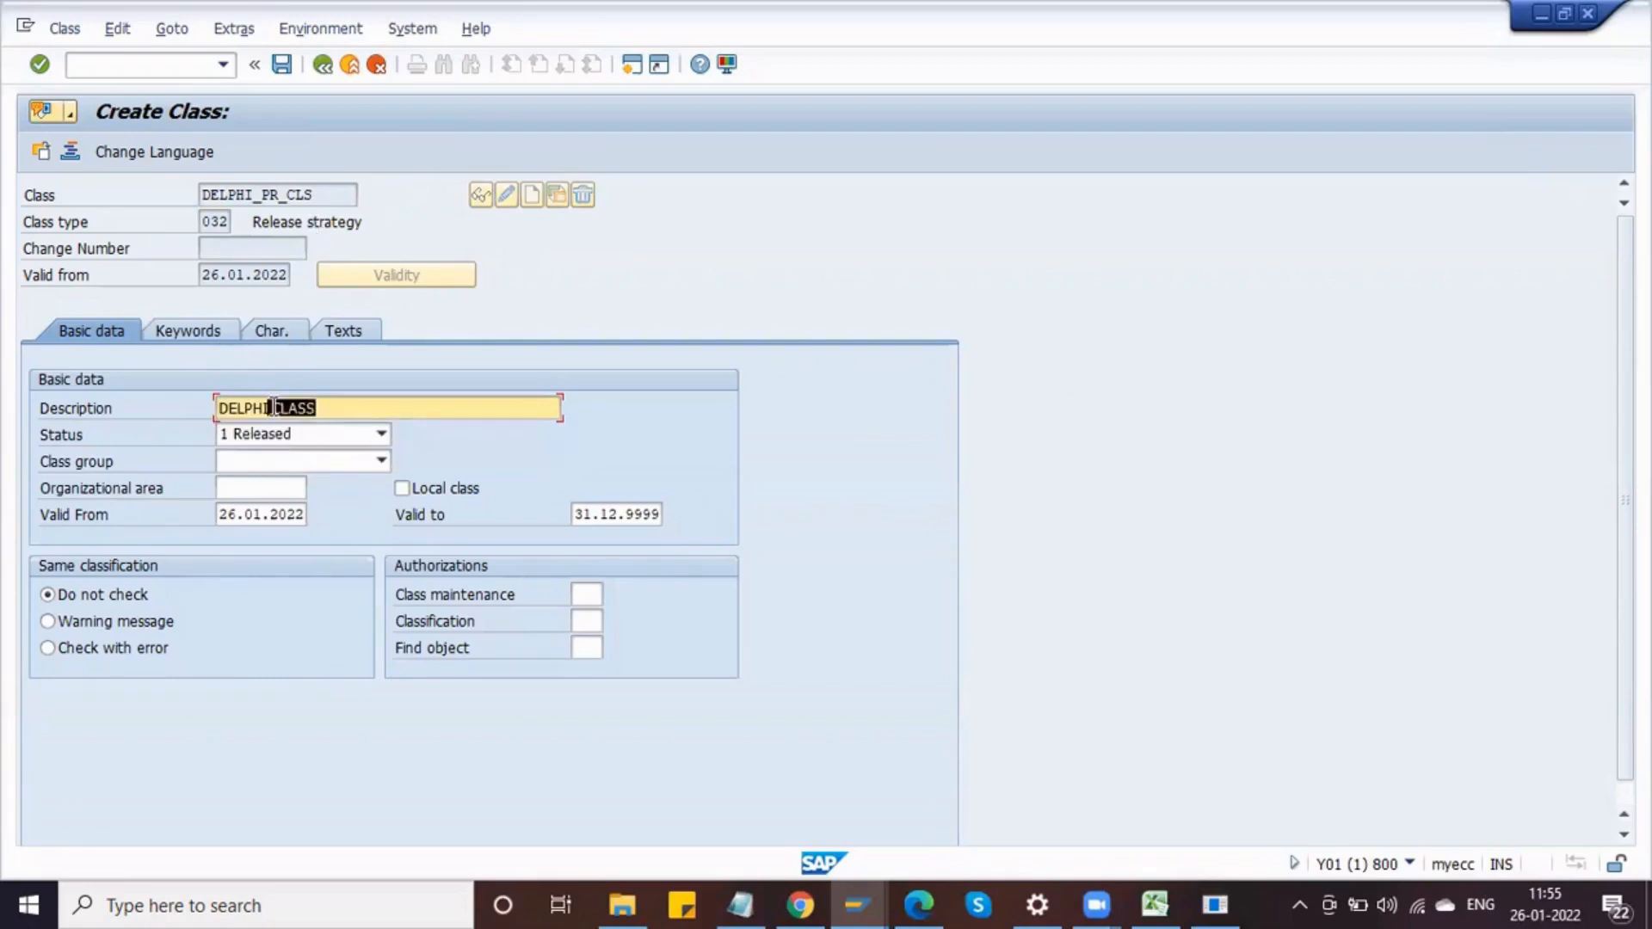
double_click(348, 408)
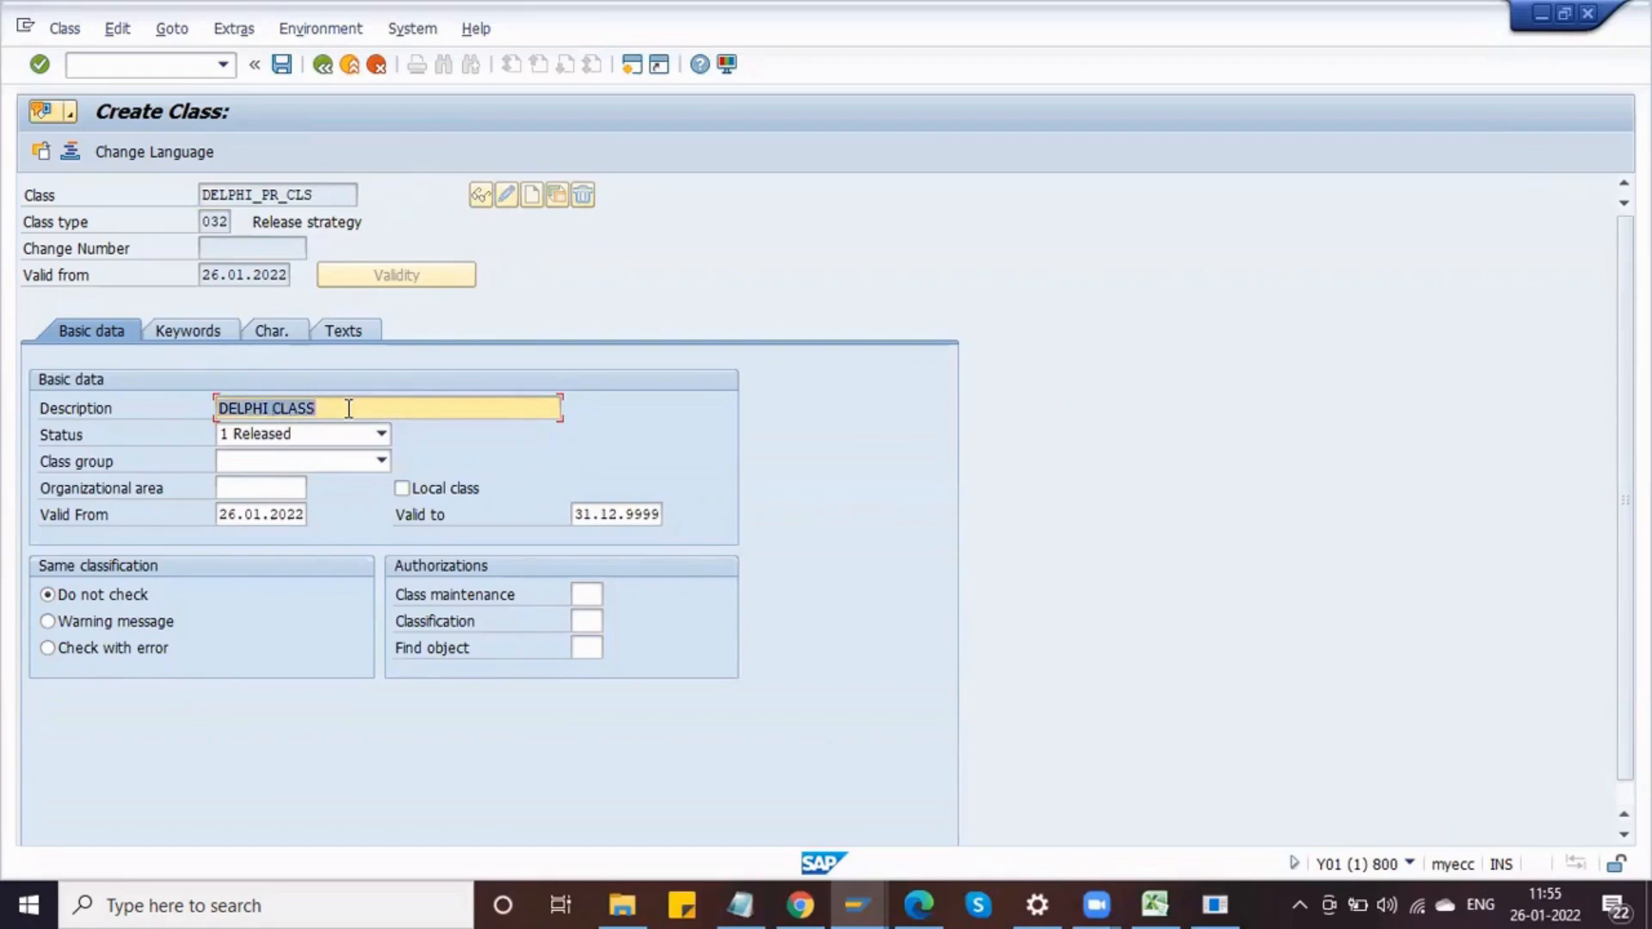
click(348, 408)
text(fo)
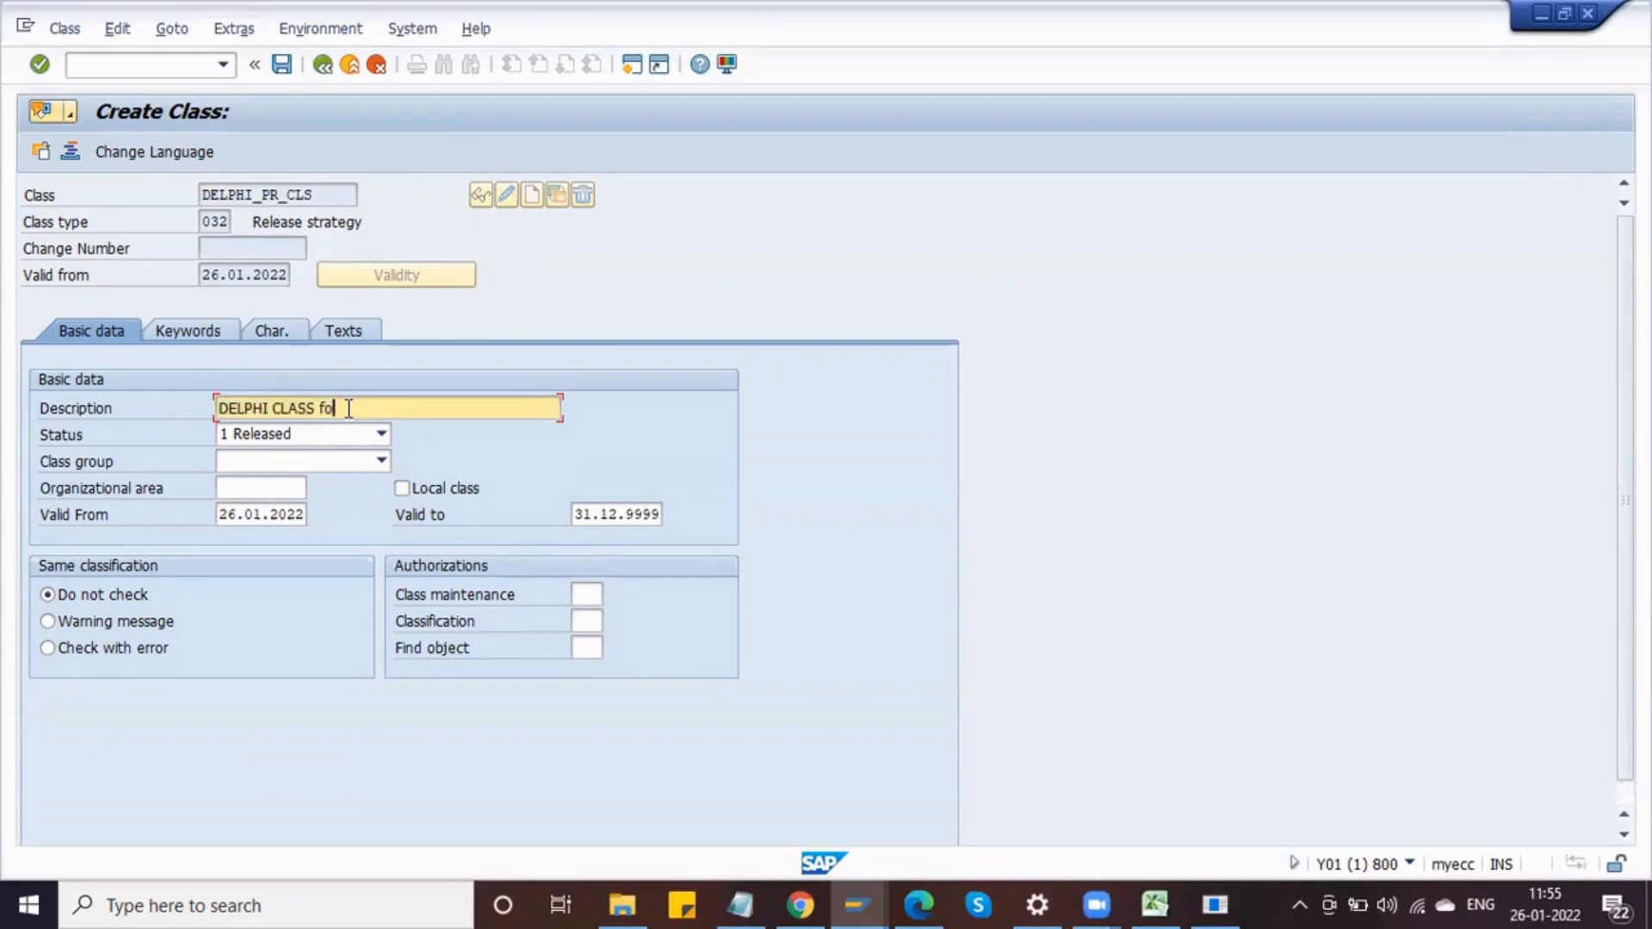
text(r PR Release)
drag(307, 407, 393, 408)
click(314, 408)
key(BackSpace)
key(BackSpace)
key(BackSpace)
key(BackSpace)
key(BackSpace)
key(BackSpace)
key(BackSpace)
key(BackSpace)
key(BackSpace)
key(BackSpace)
key(BackSpace)
text(elphi Class)
Step: Assign characteristics DELPHI_PR_DOCTYPE, DELPHI_PR_TOTAL_VALUE and DELPHI_PR_PURCHGRP to the class, copying each name from Notepad
click(270, 332)
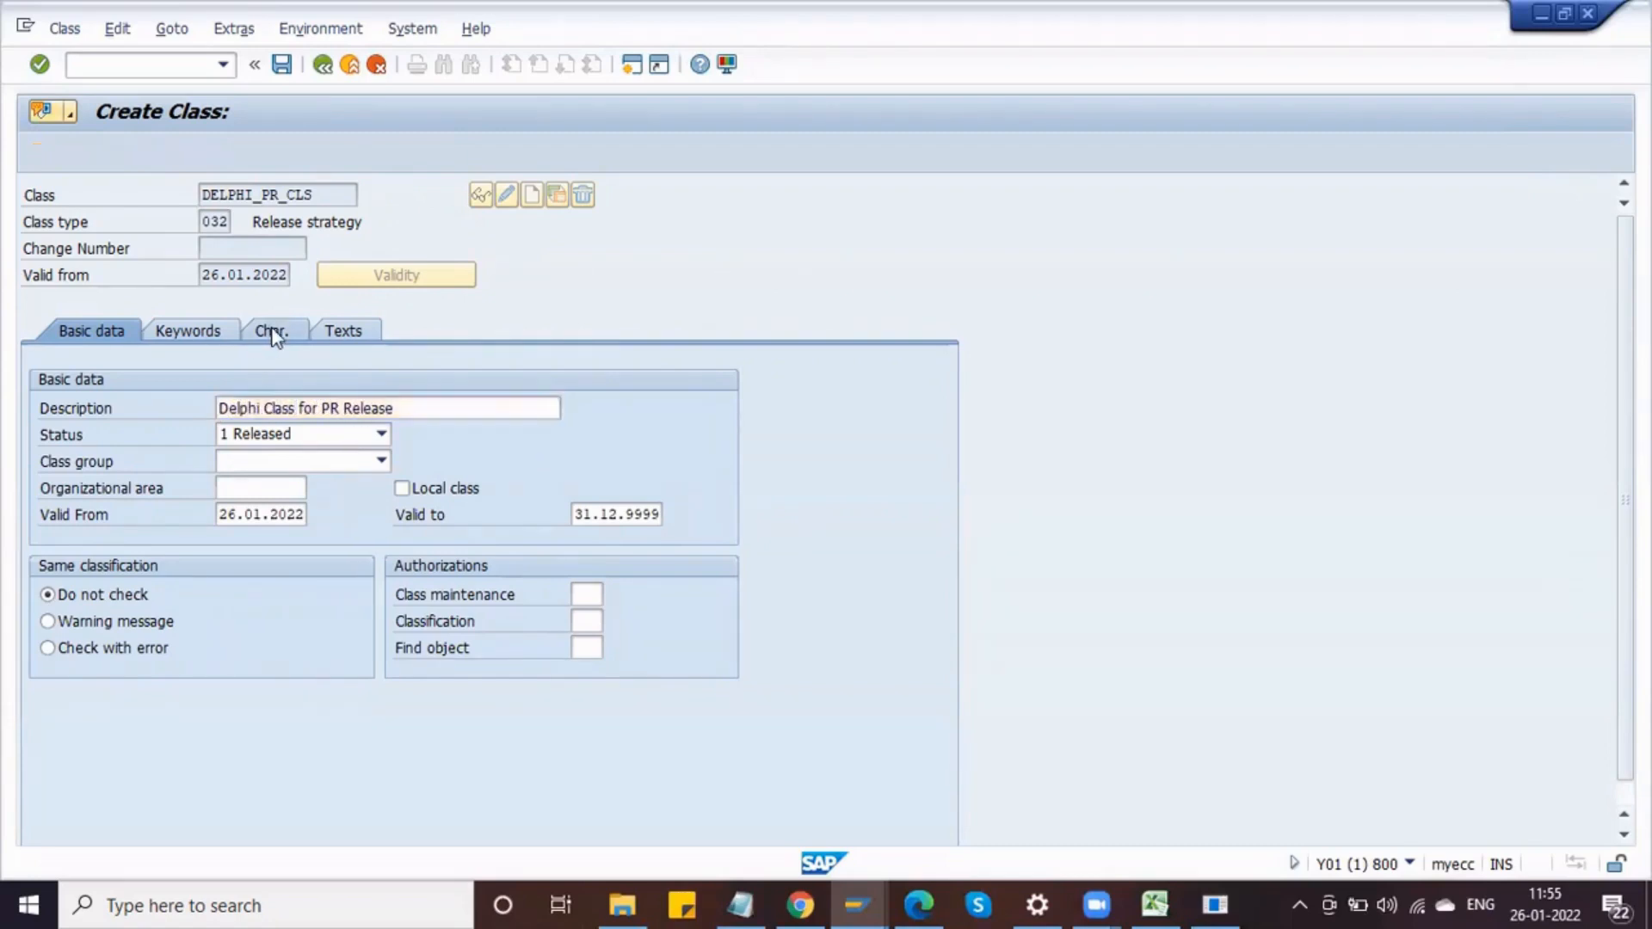
click(740, 905)
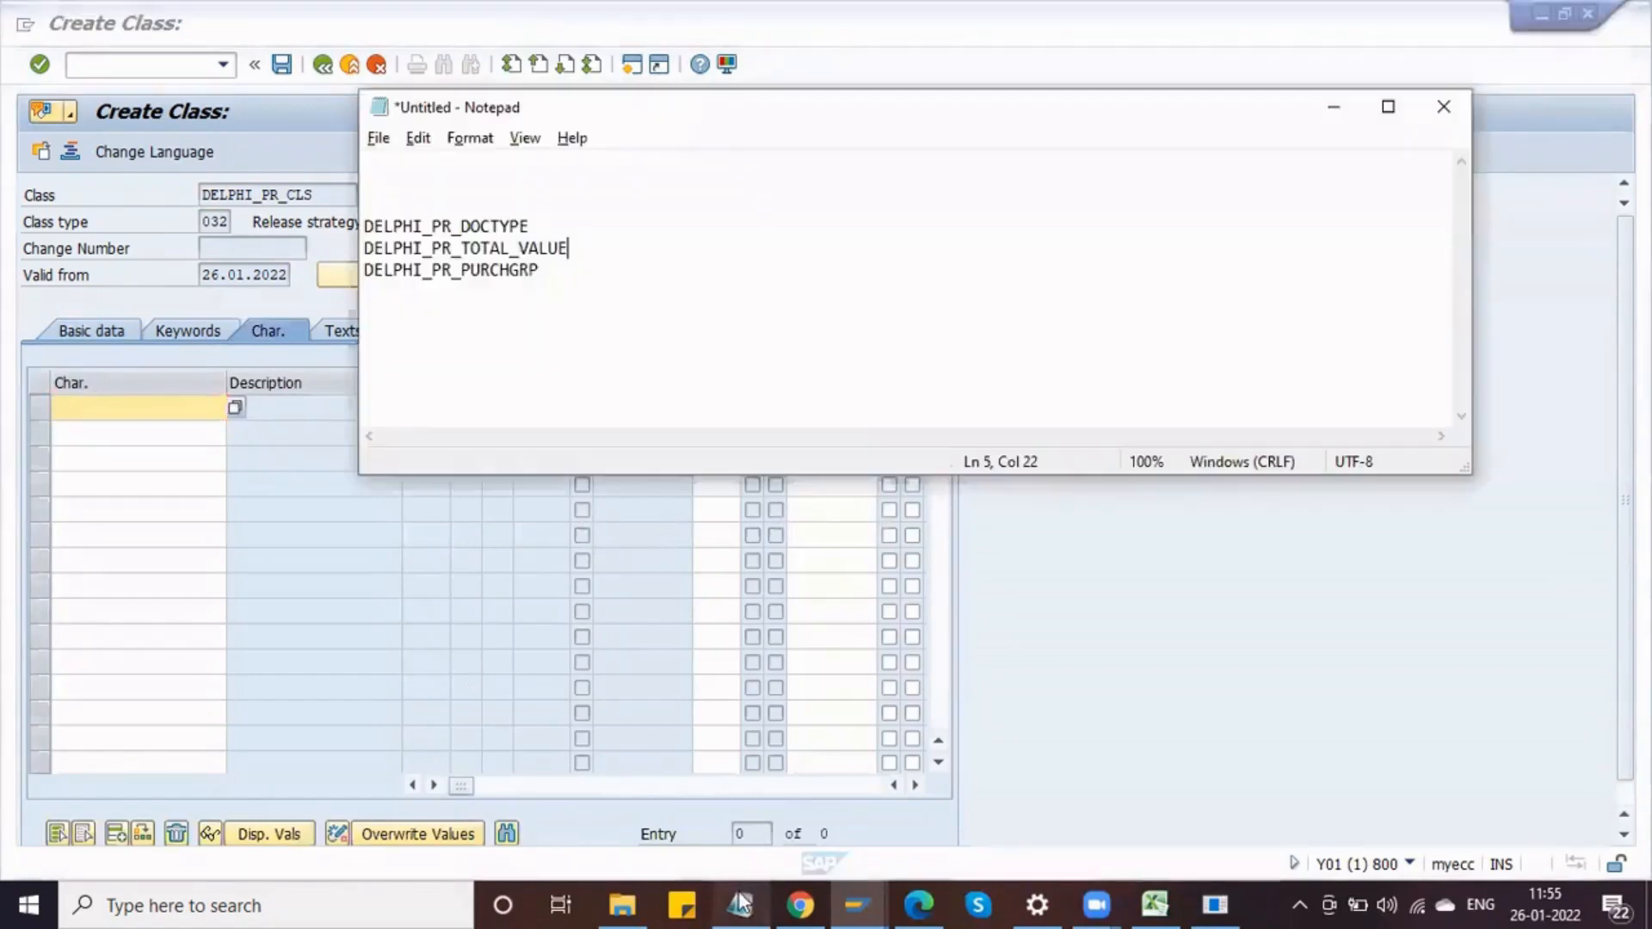
click(475, 223)
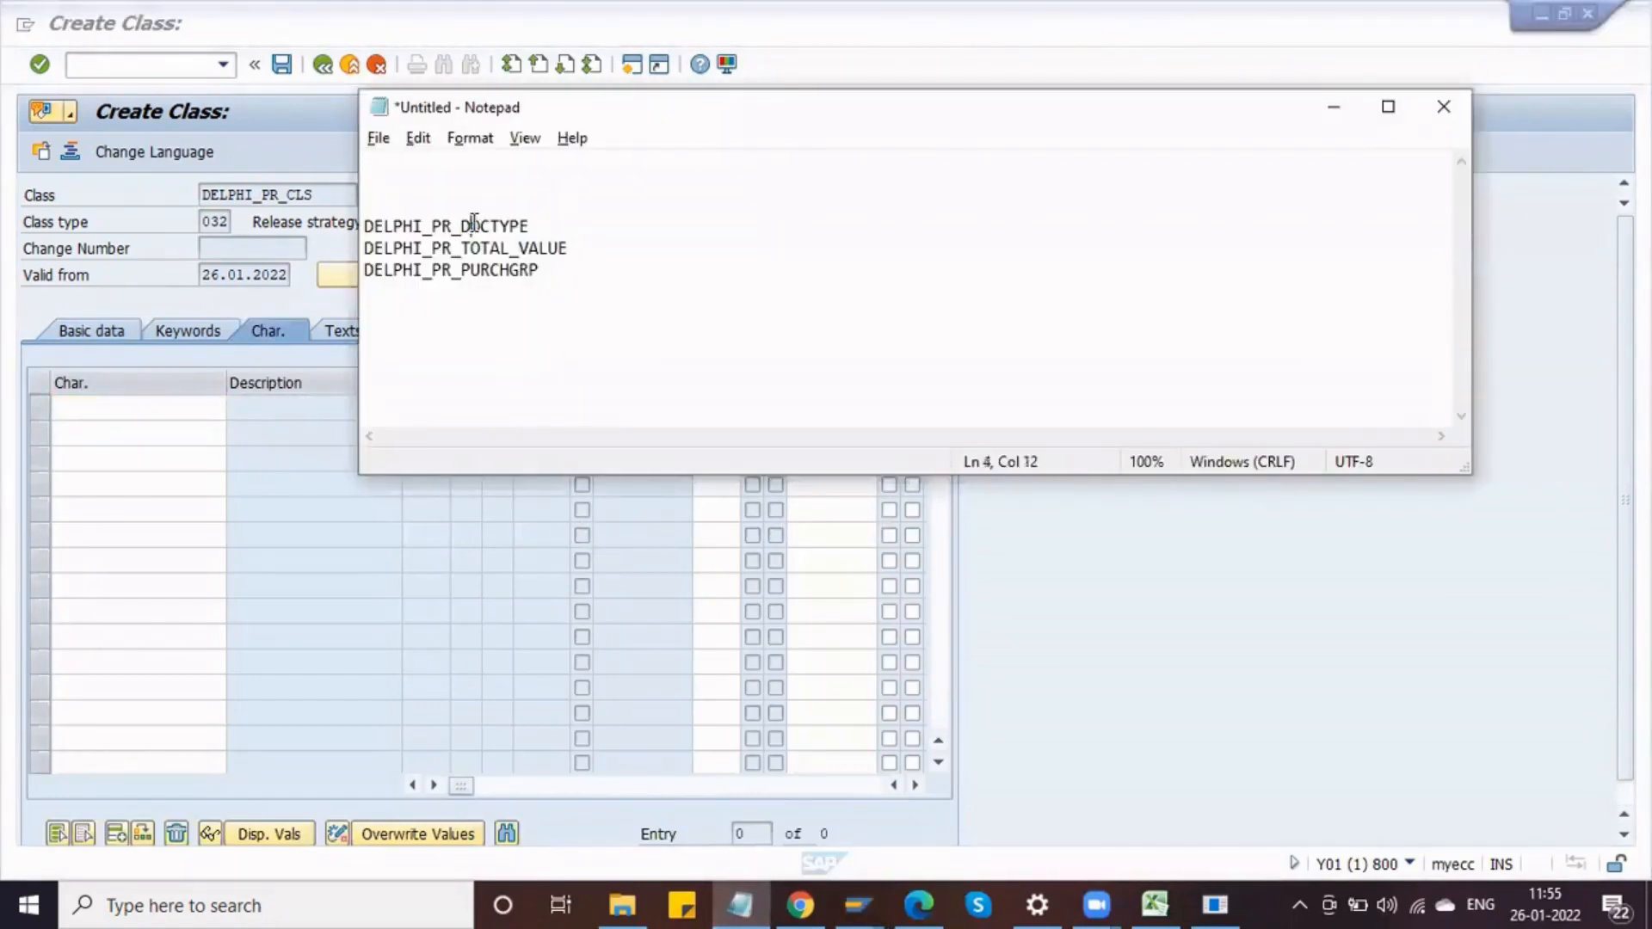
double_click(475, 223)
key(ctrl+c)
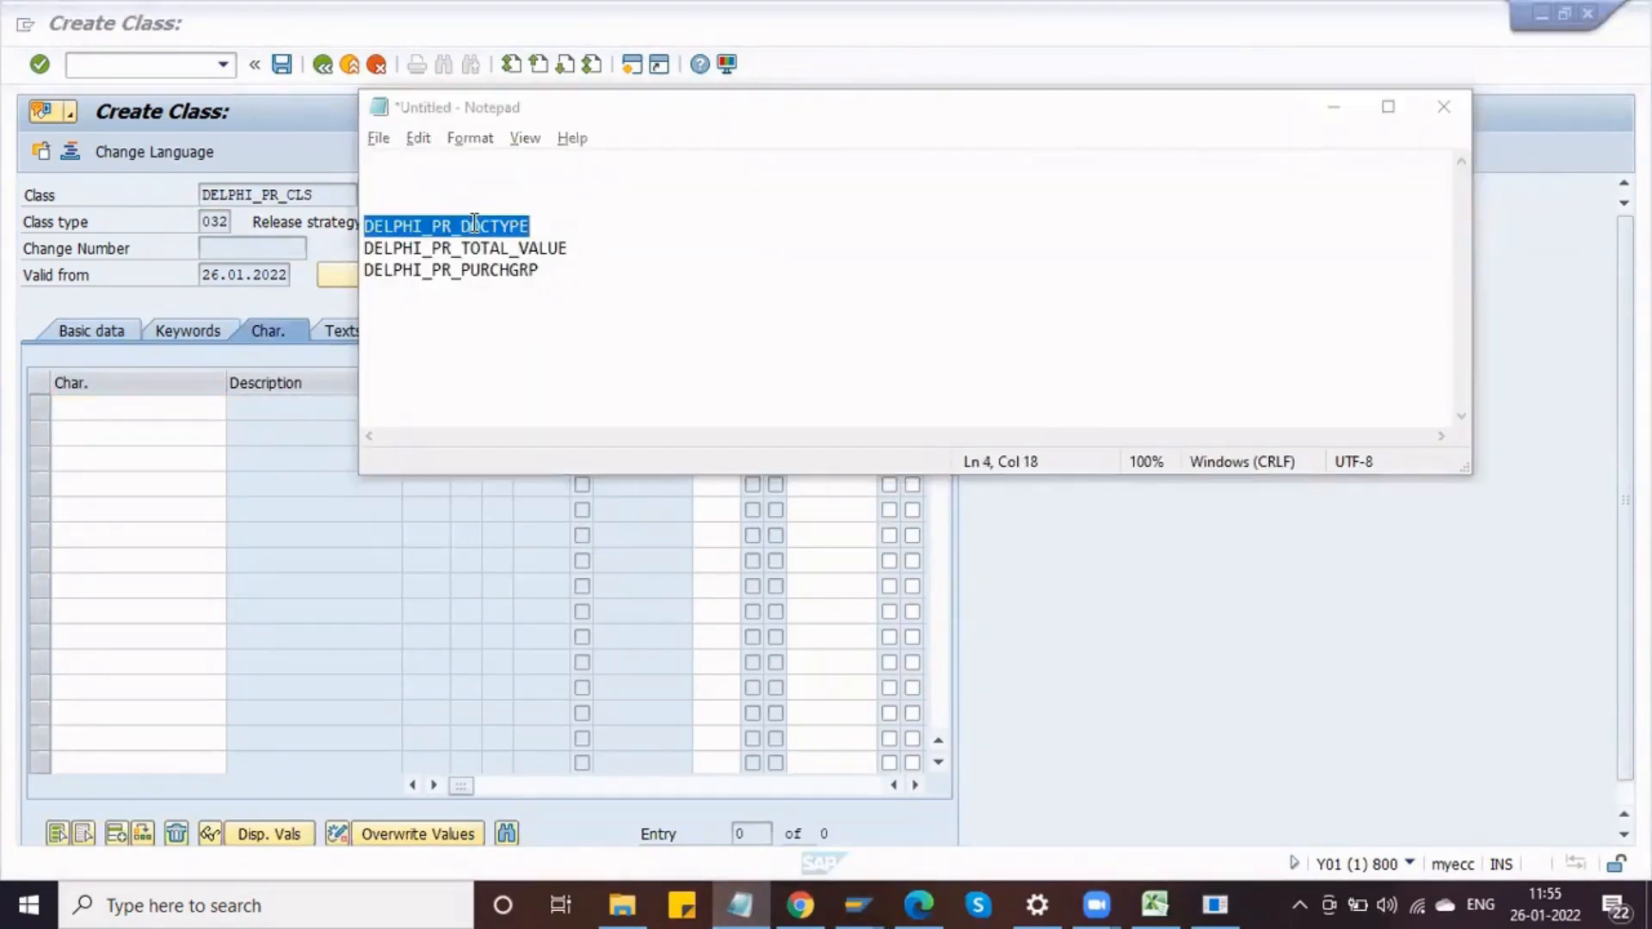
key(alt+Tab)
key(ctrl+v)
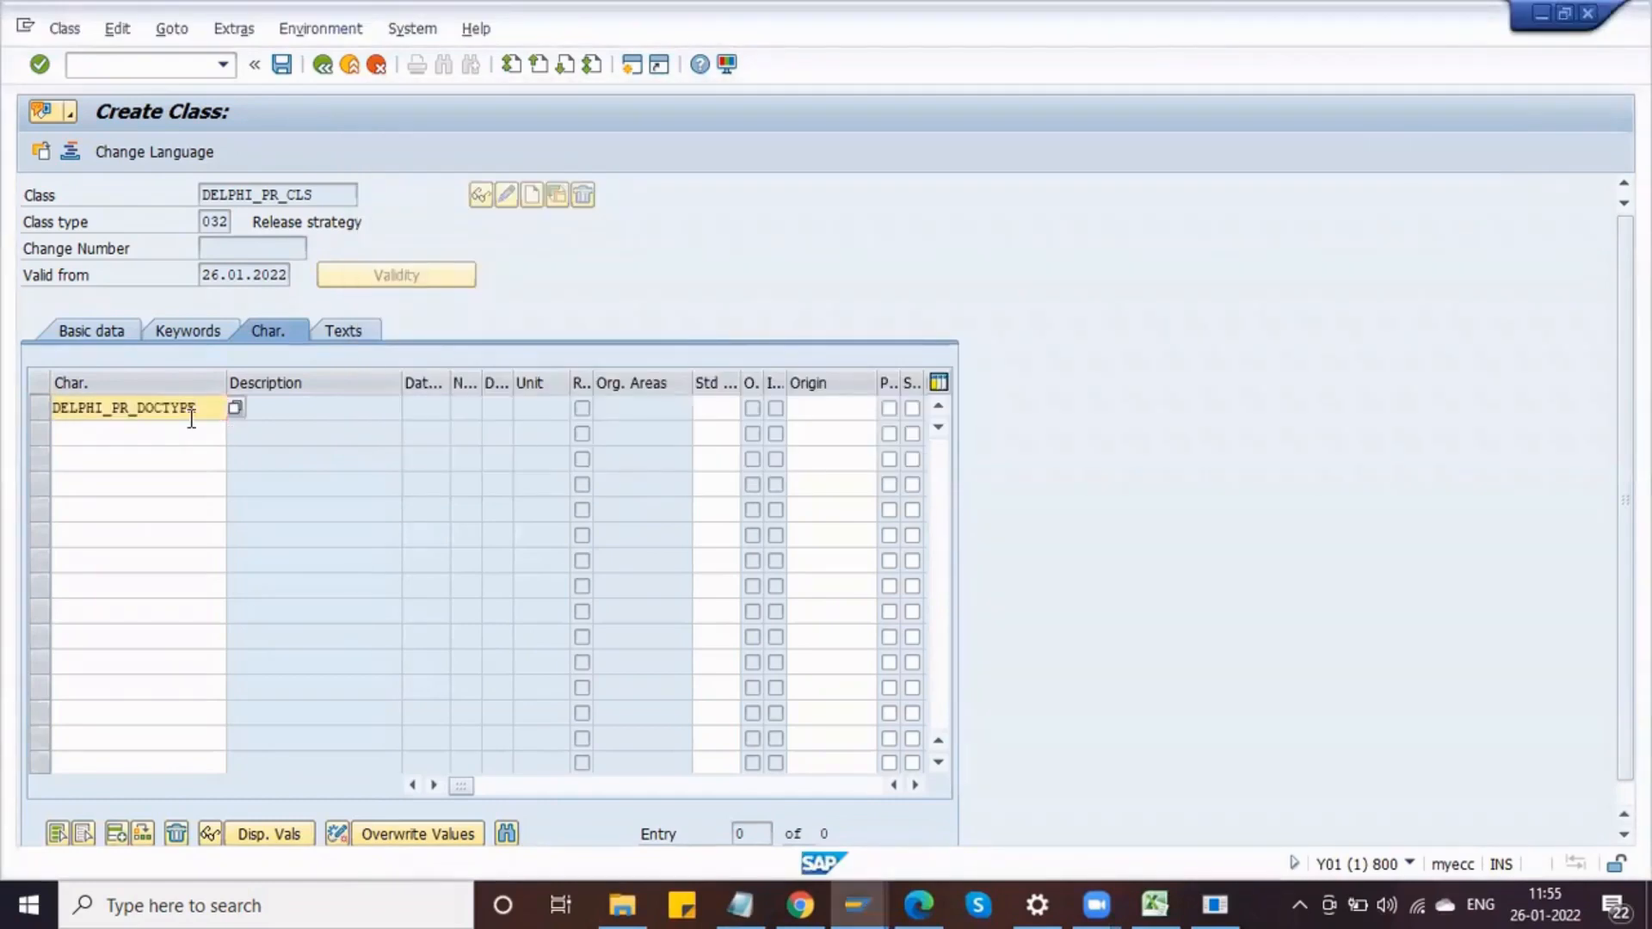
key(alt+Tab)
double_click(461, 248)
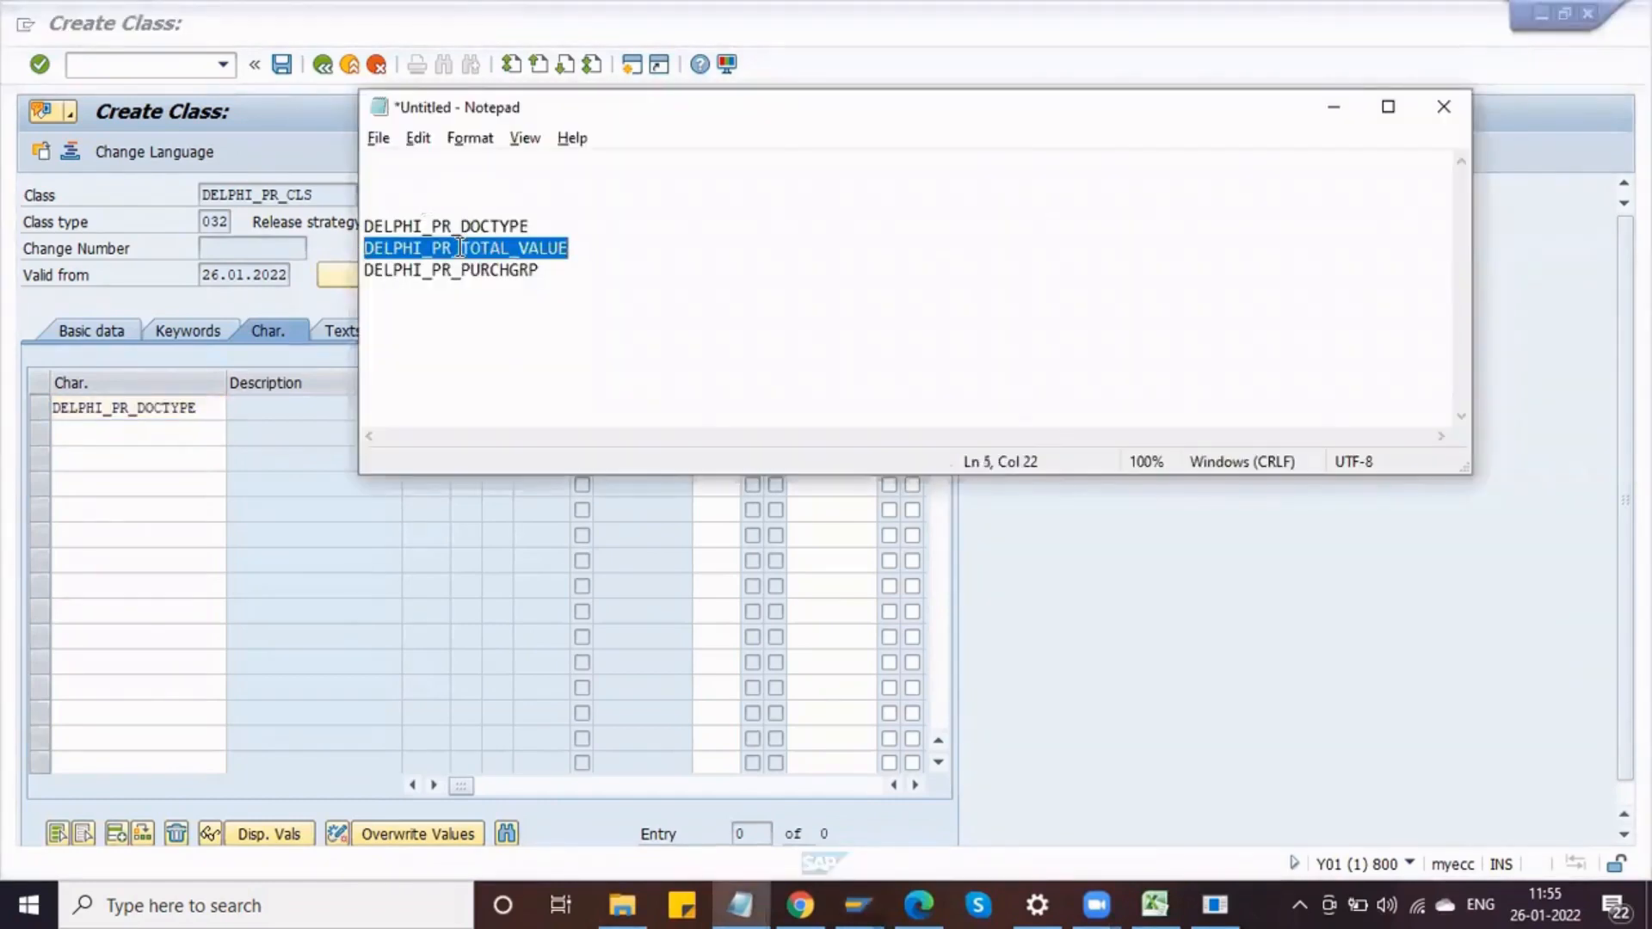
key(ctrl+c)
key(alt+Tab)
click(143, 433)
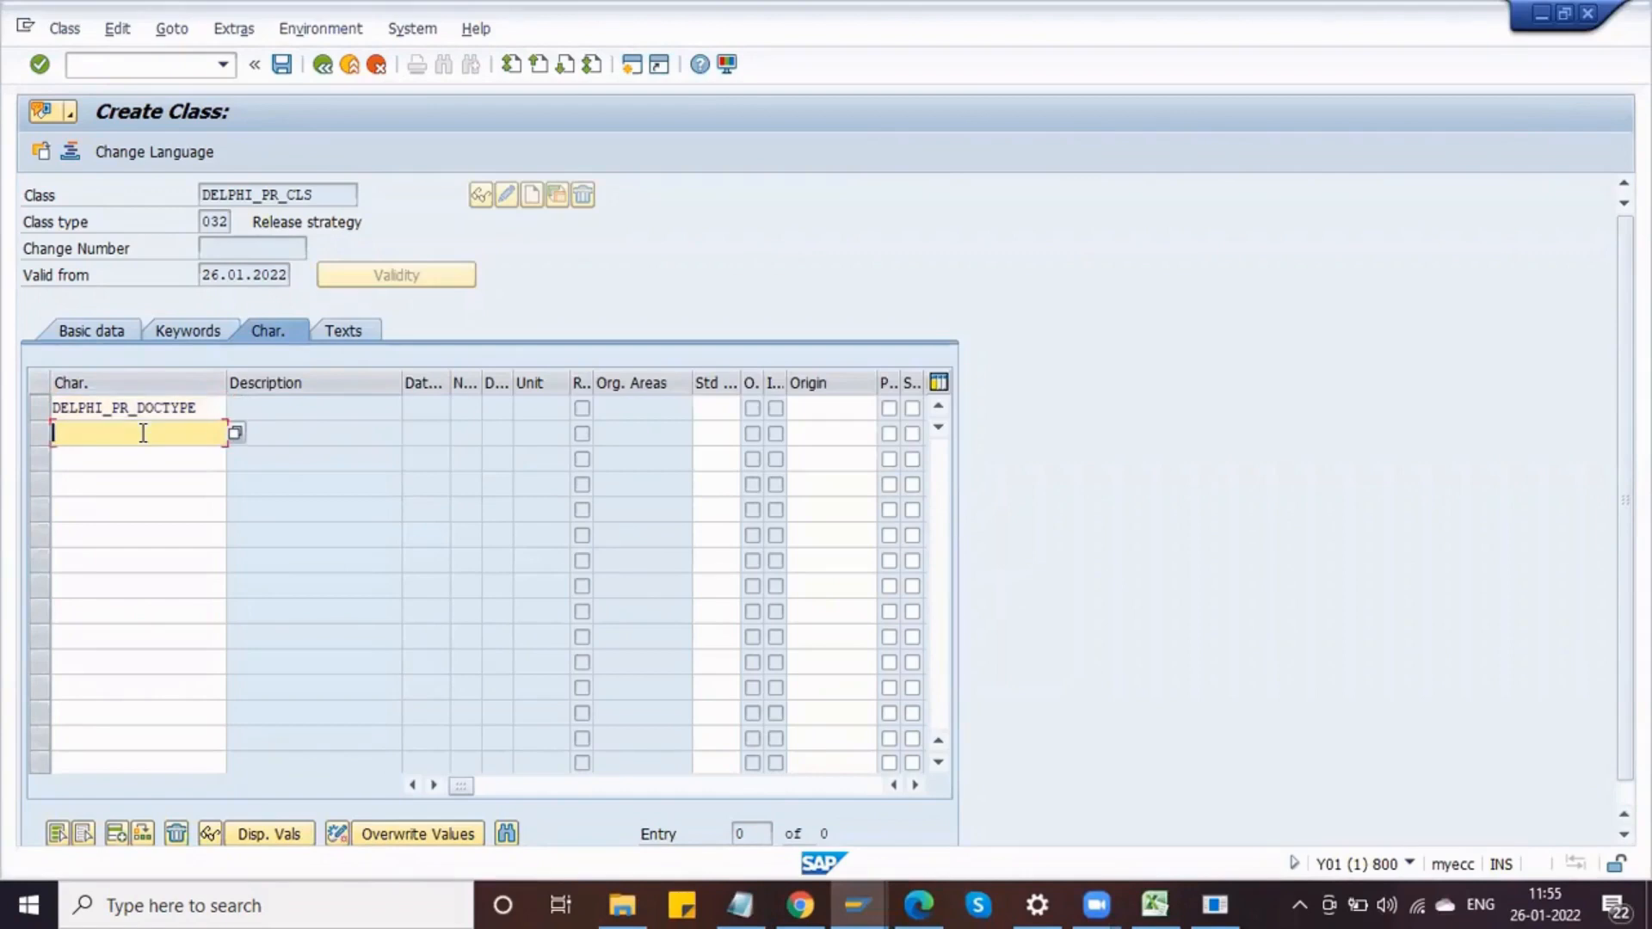
key(ctrl+v)
key(alt+Tab)
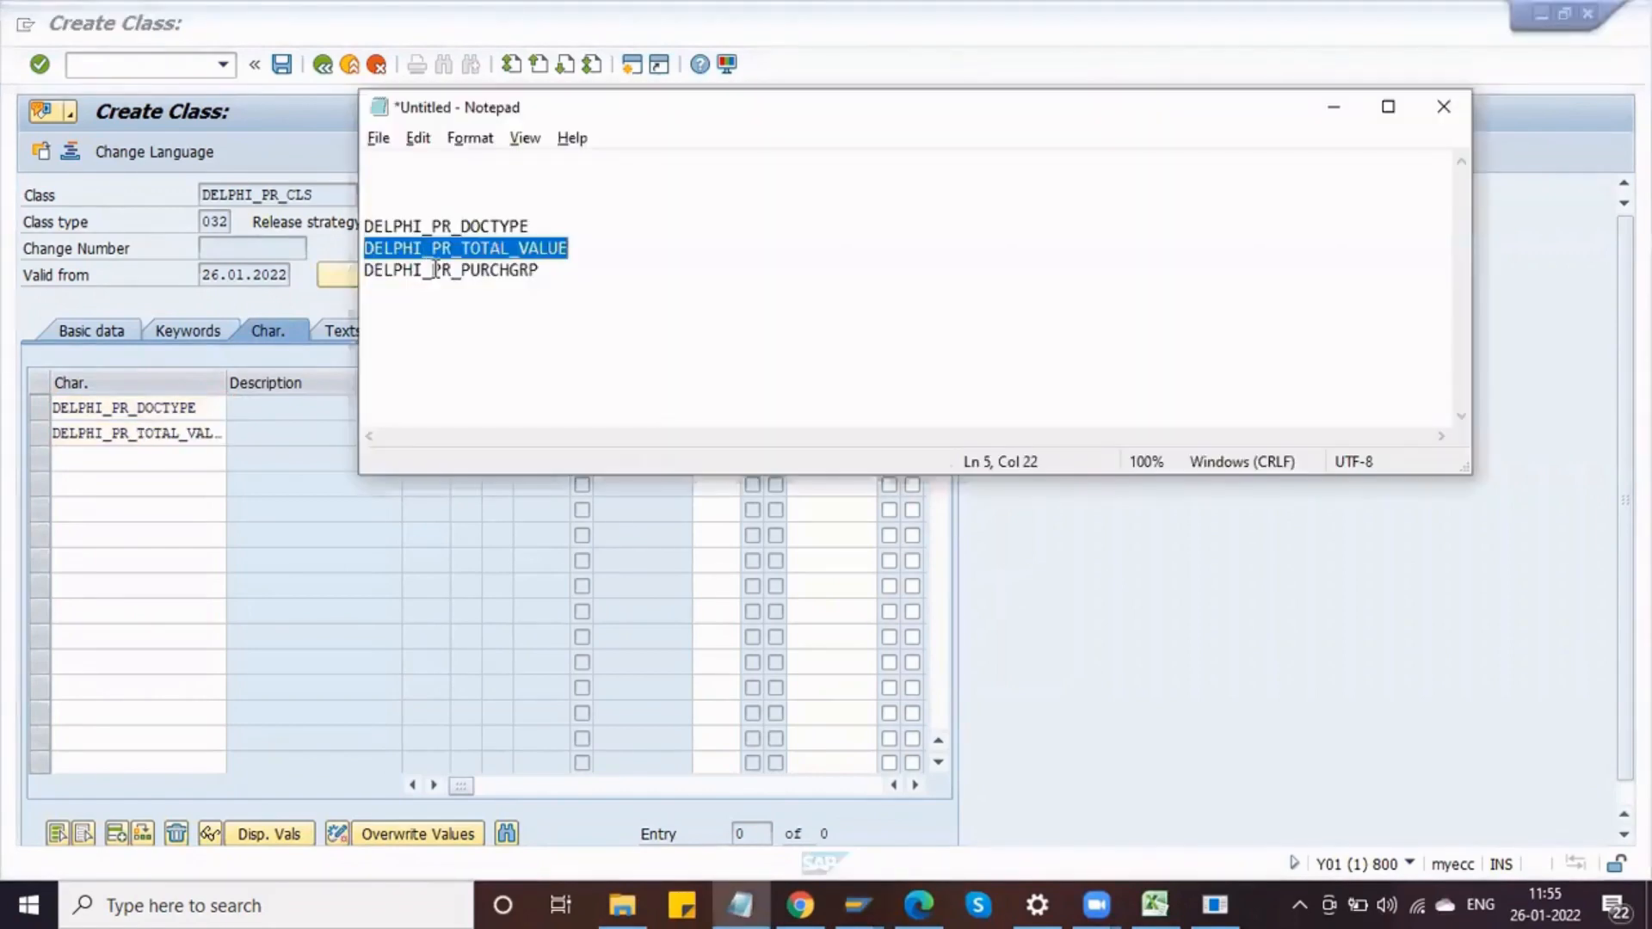
double_click(436, 271)
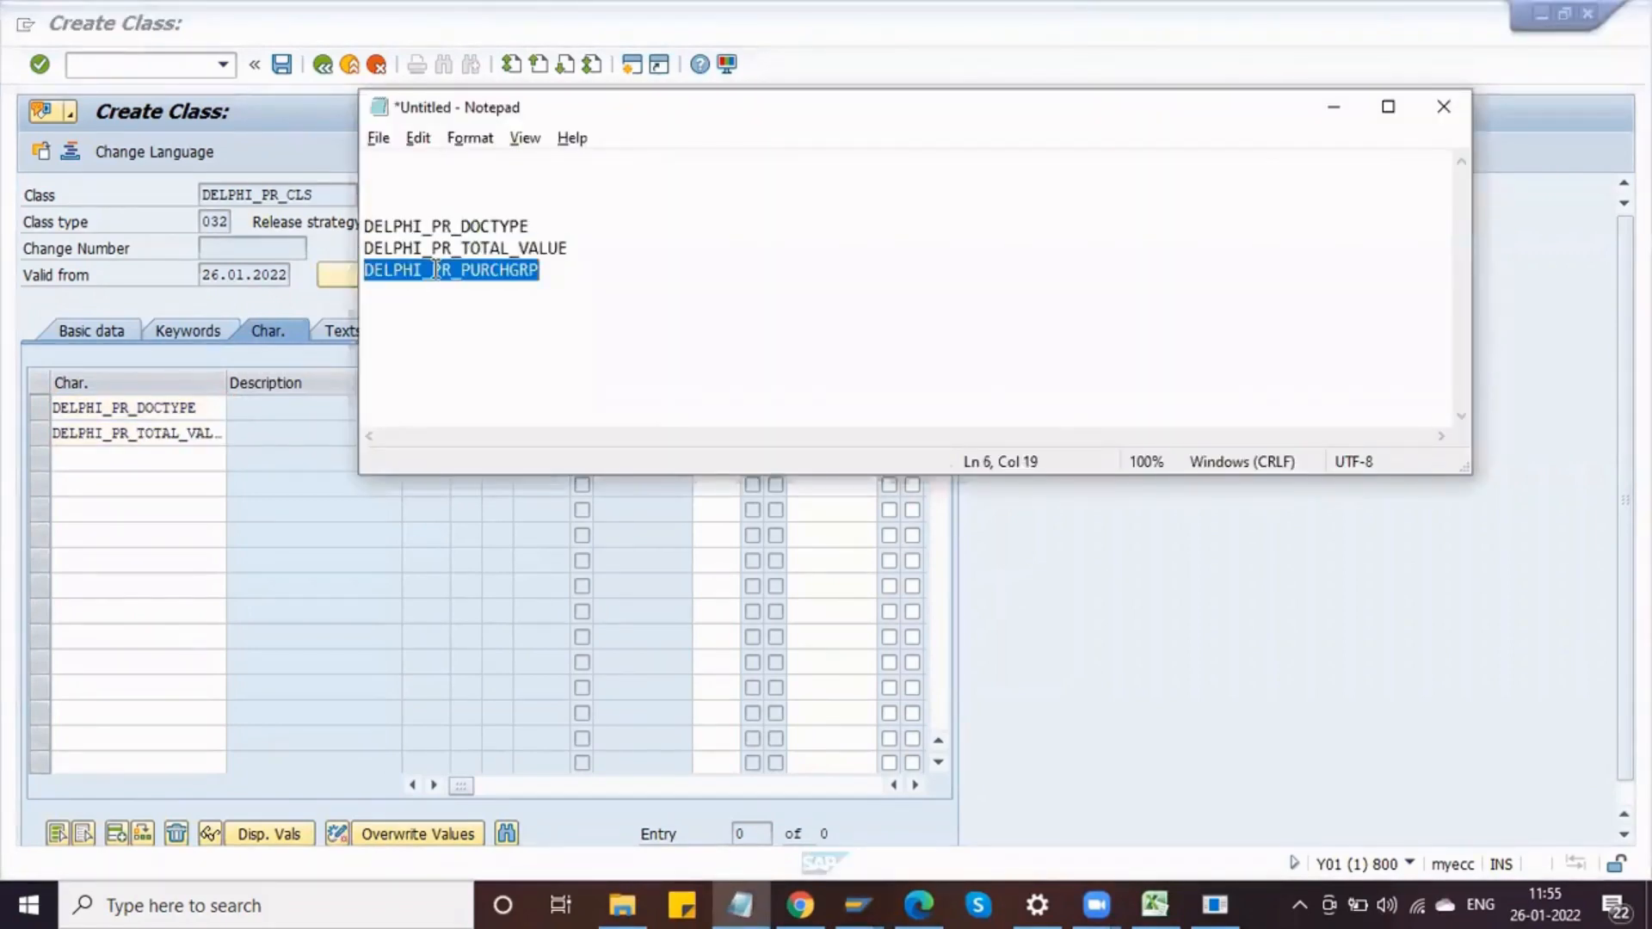
click(116, 454)
key(ctrl+v)
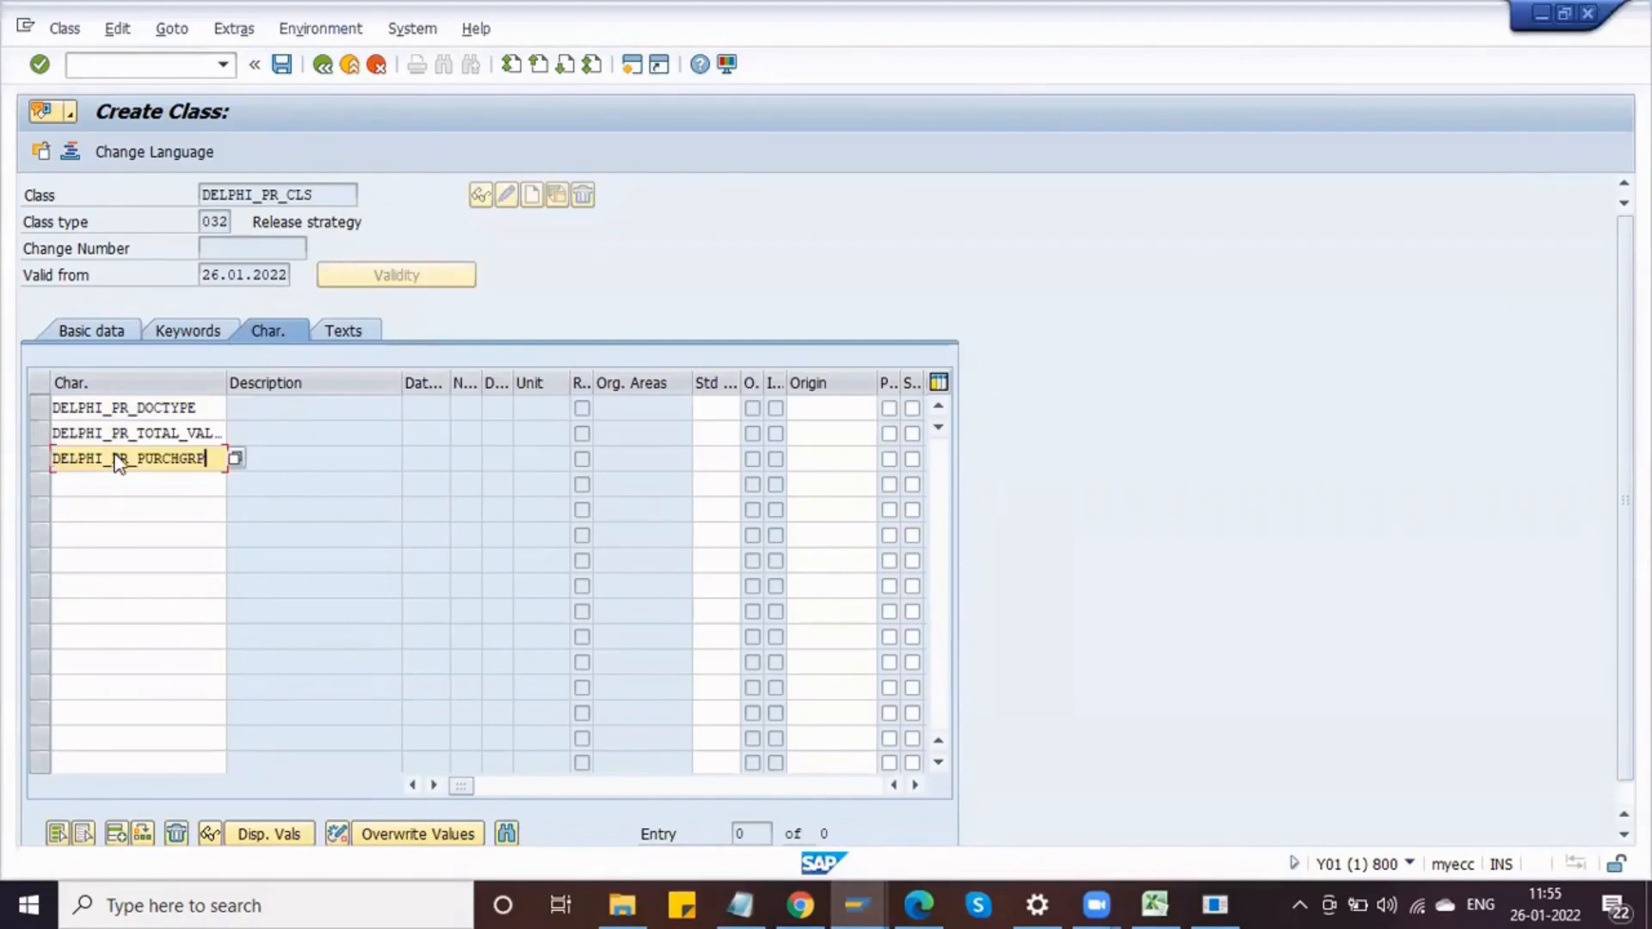
key(Return)
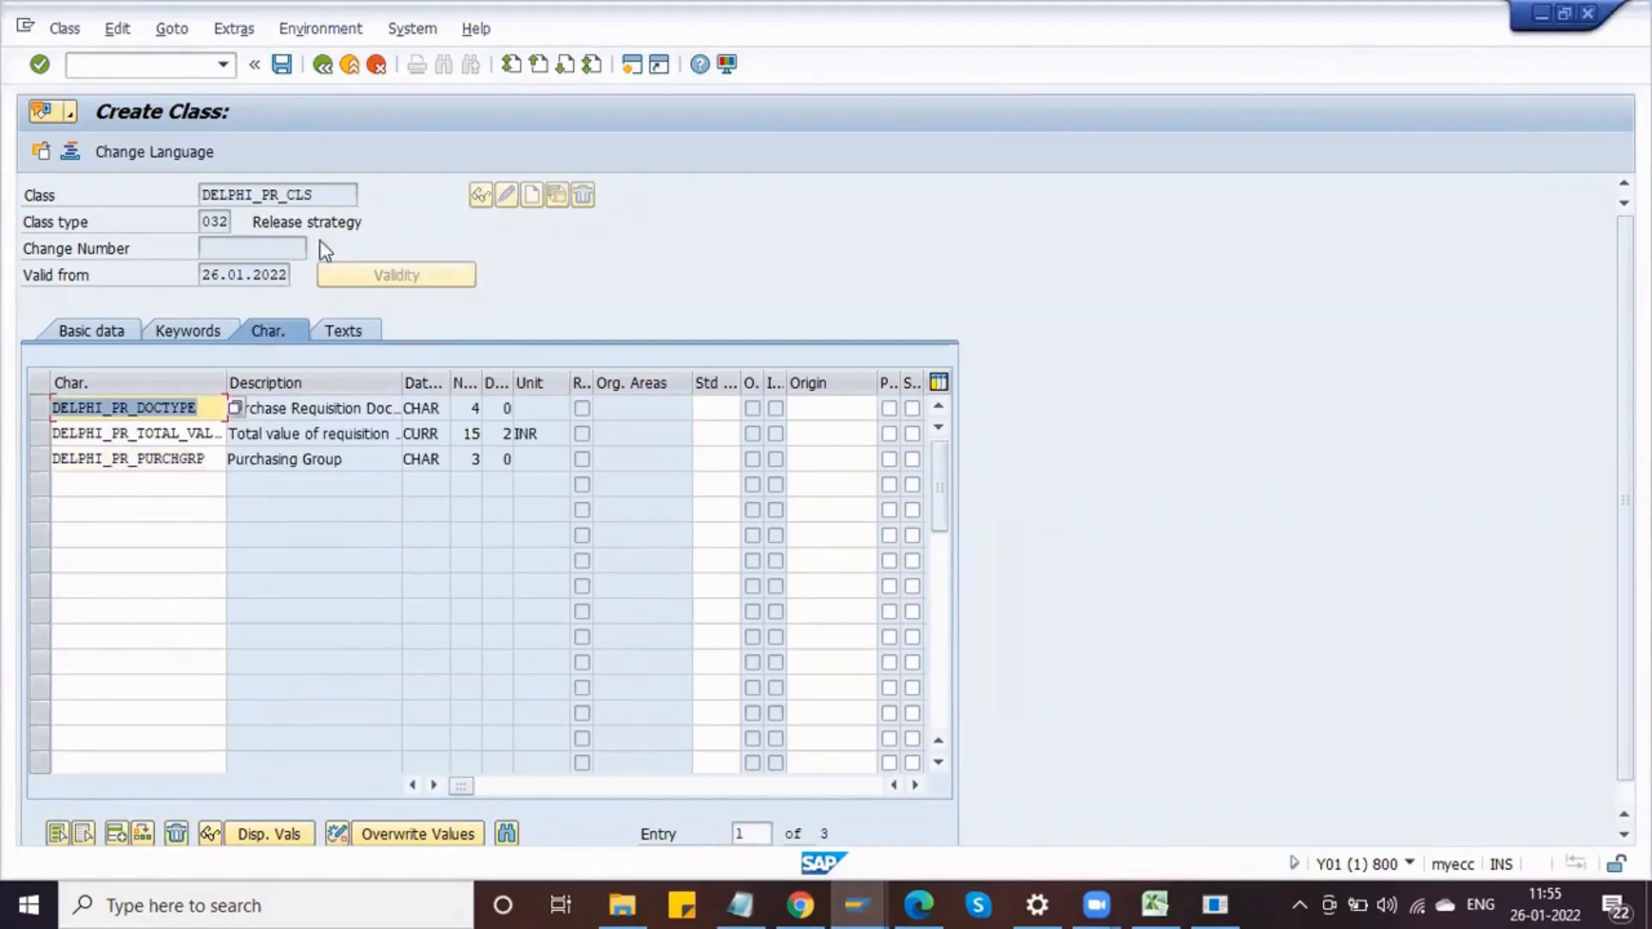
Step: Copy the class name DELPHI_PR_CLS and save the new class
click(324, 194)
drag(324, 194, 197, 195)
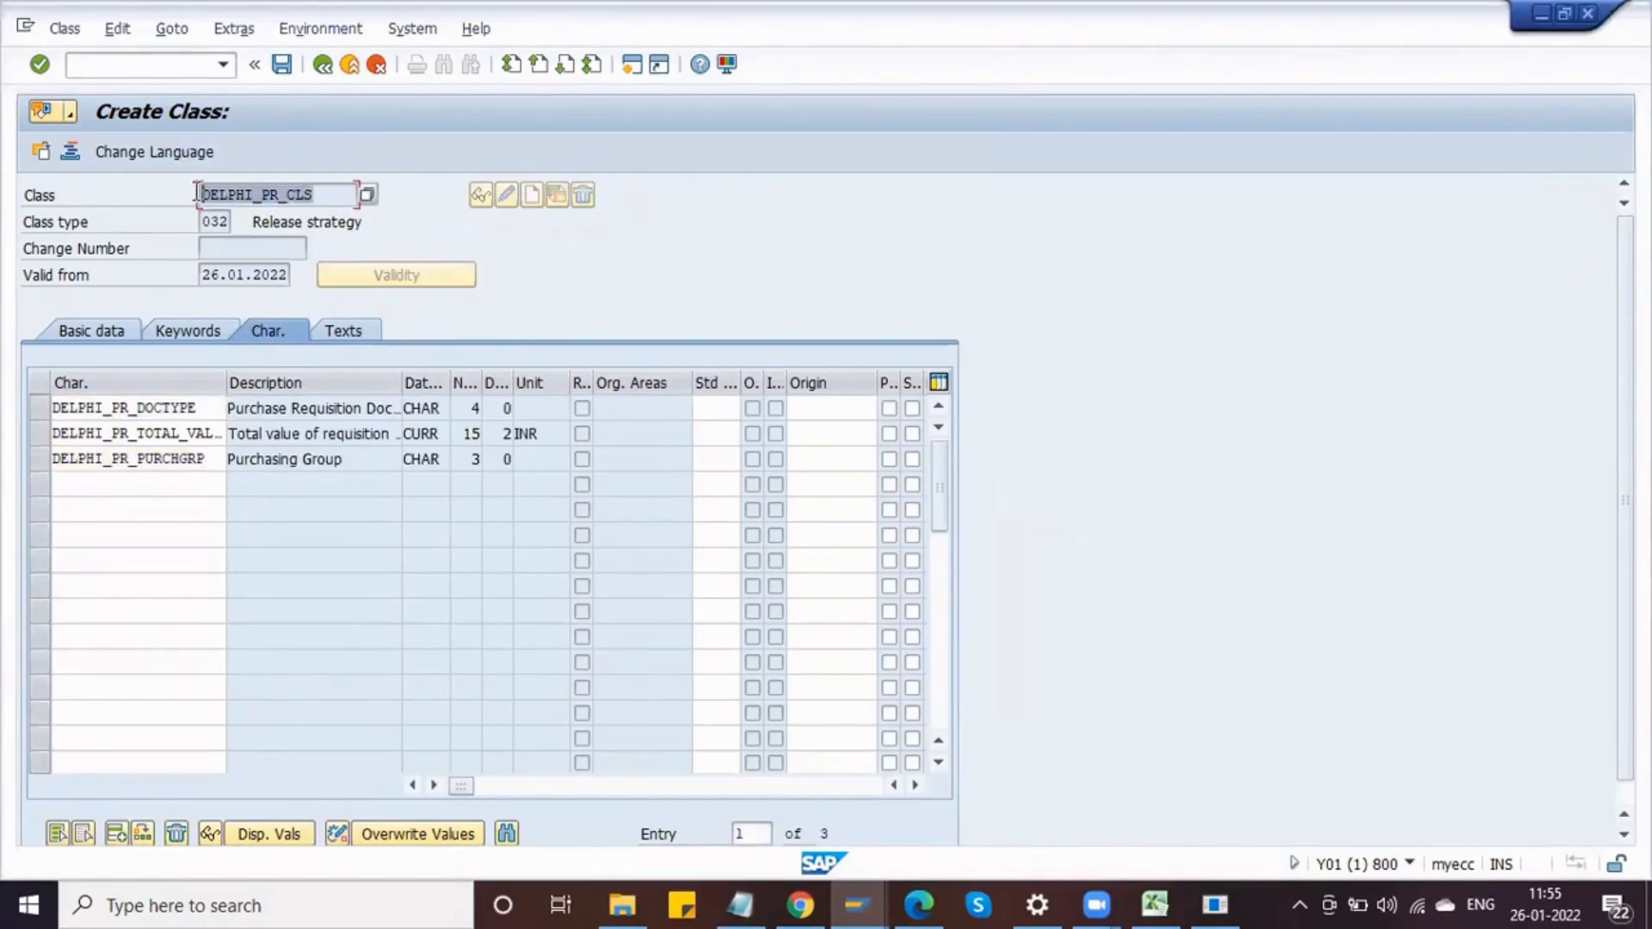
key(ctrl+c)
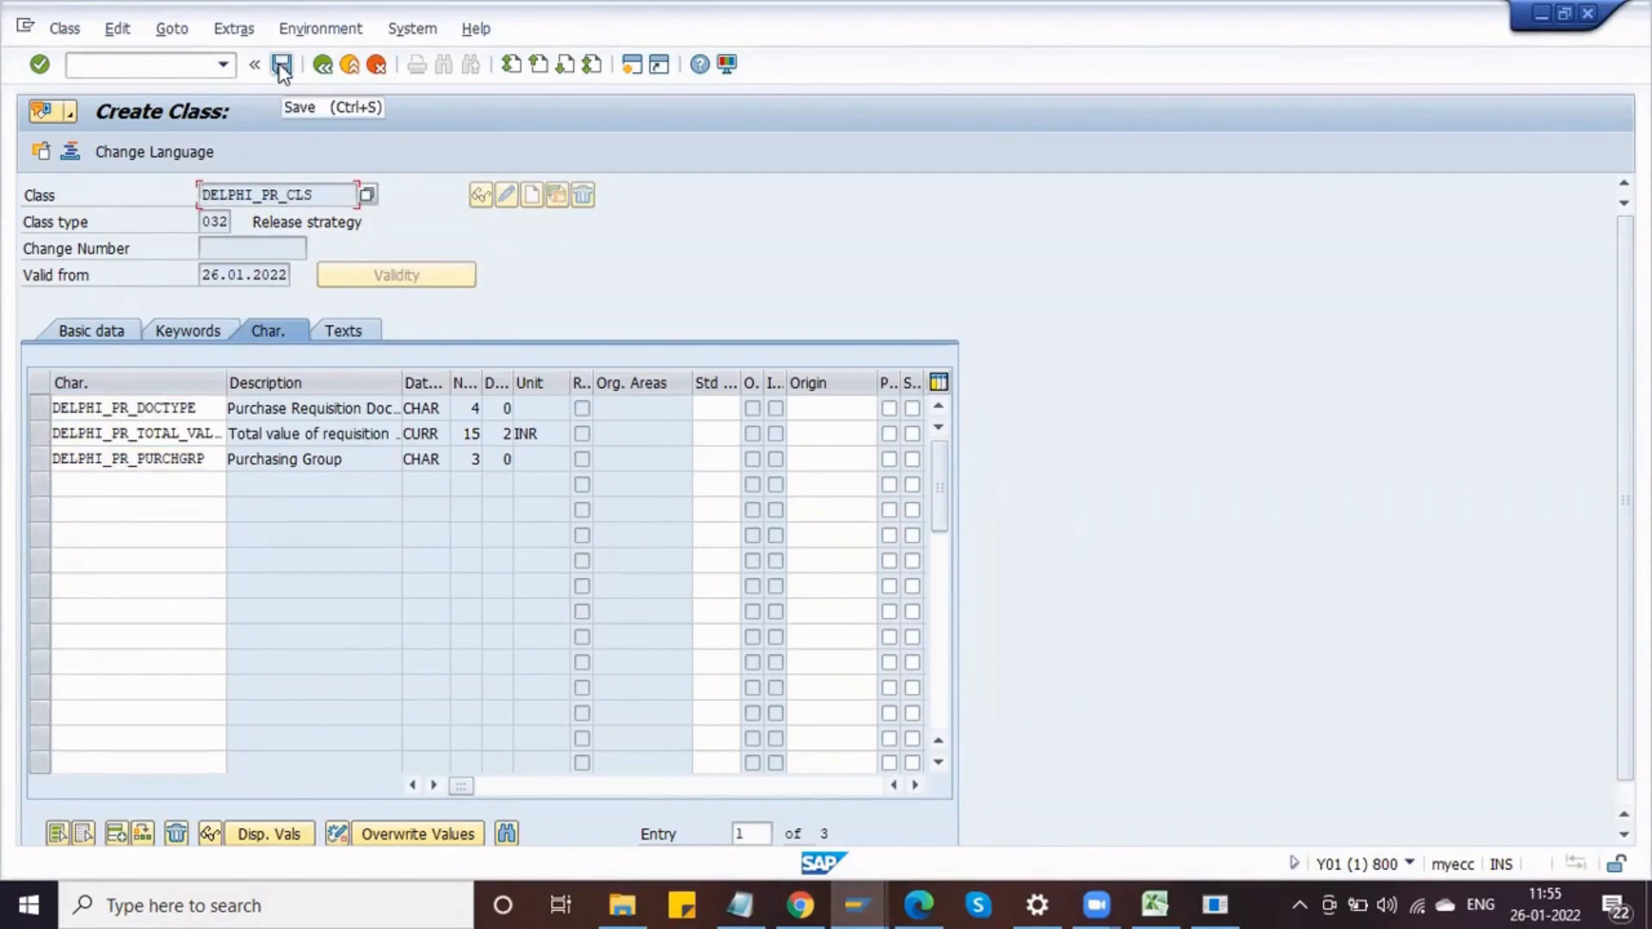
click(280, 67)
Step: Paste the class name DELPHI_PR_CLS at the top of the Notepad list
key(alt+Tab)
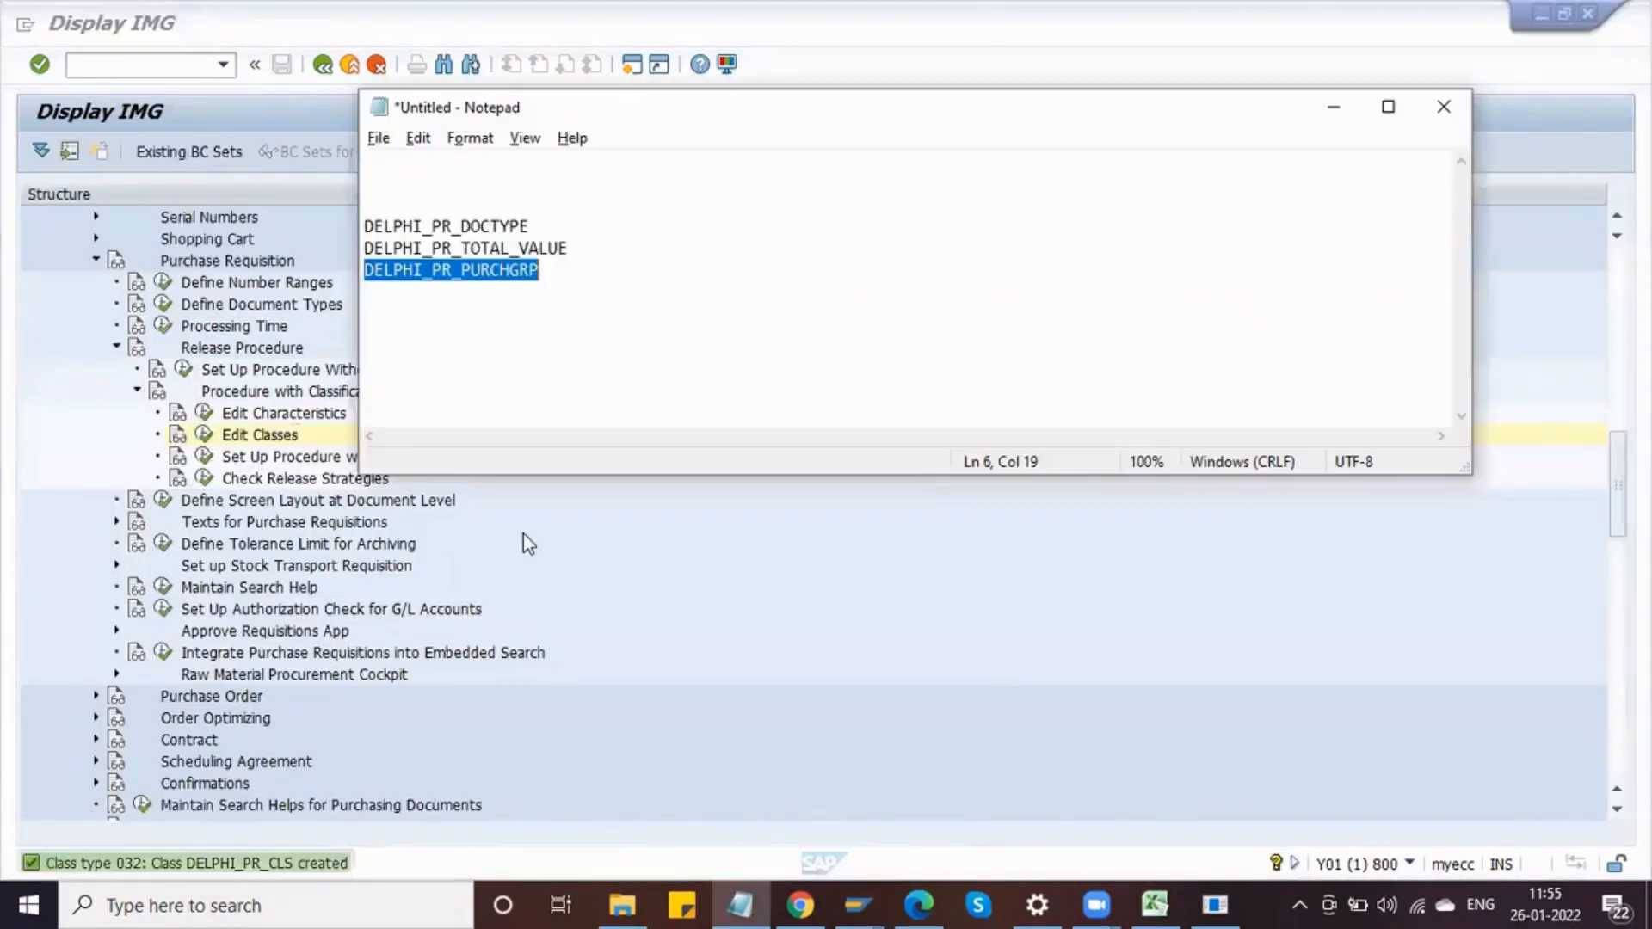
click(435, 183)
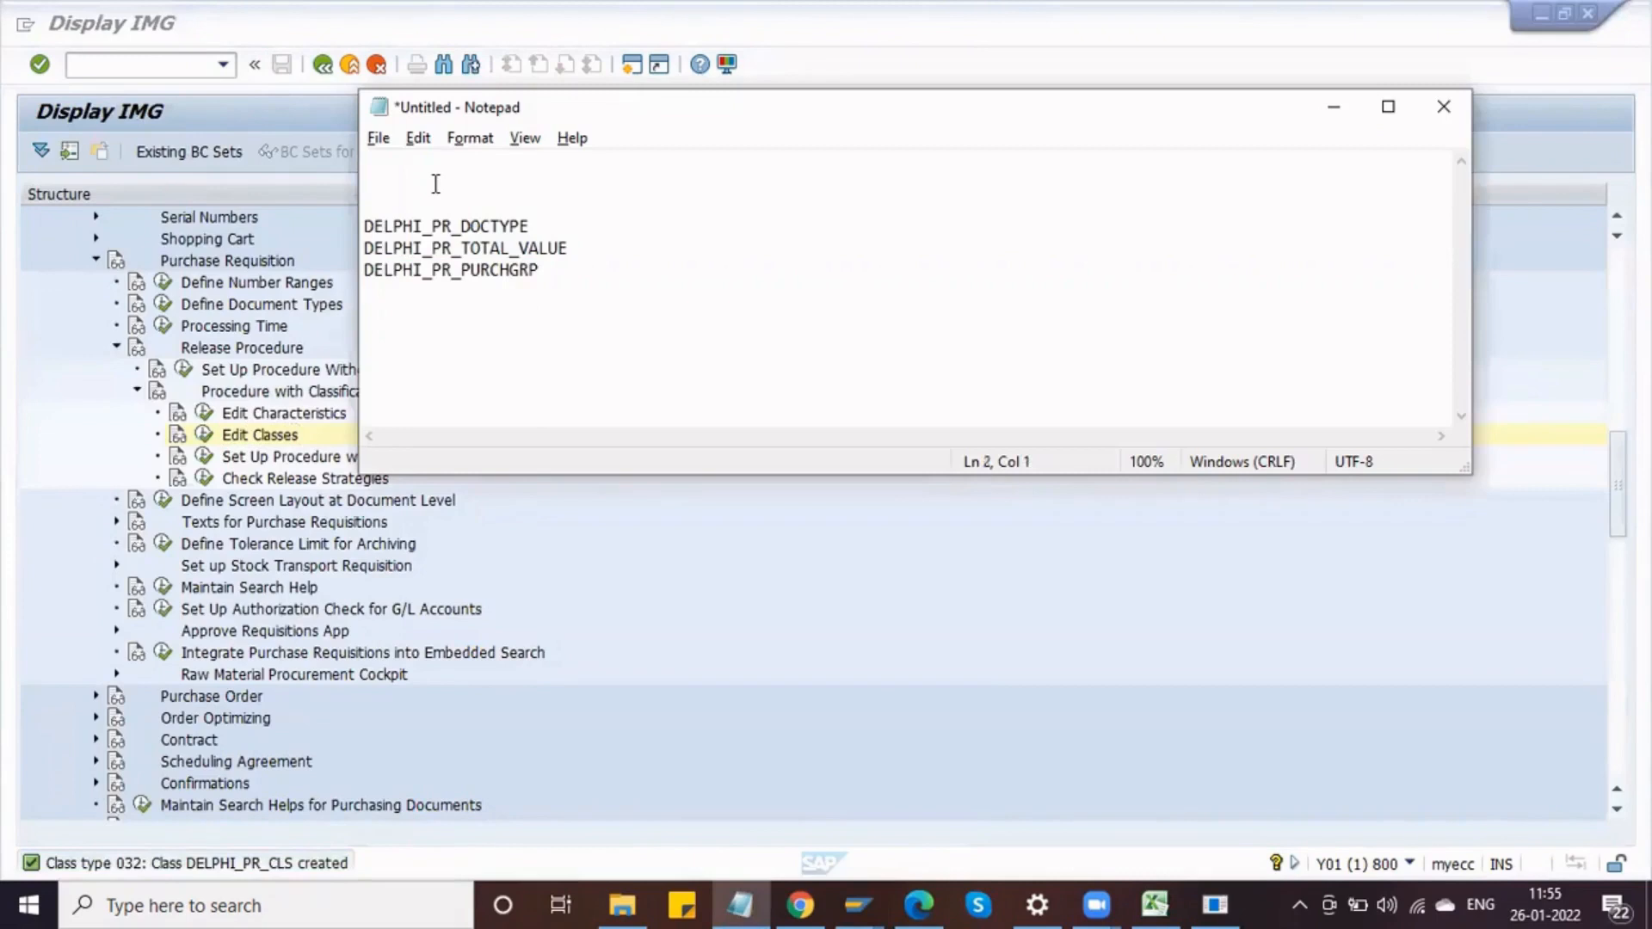
key(ctrl+v)
drag(539, 270, 367, 225)
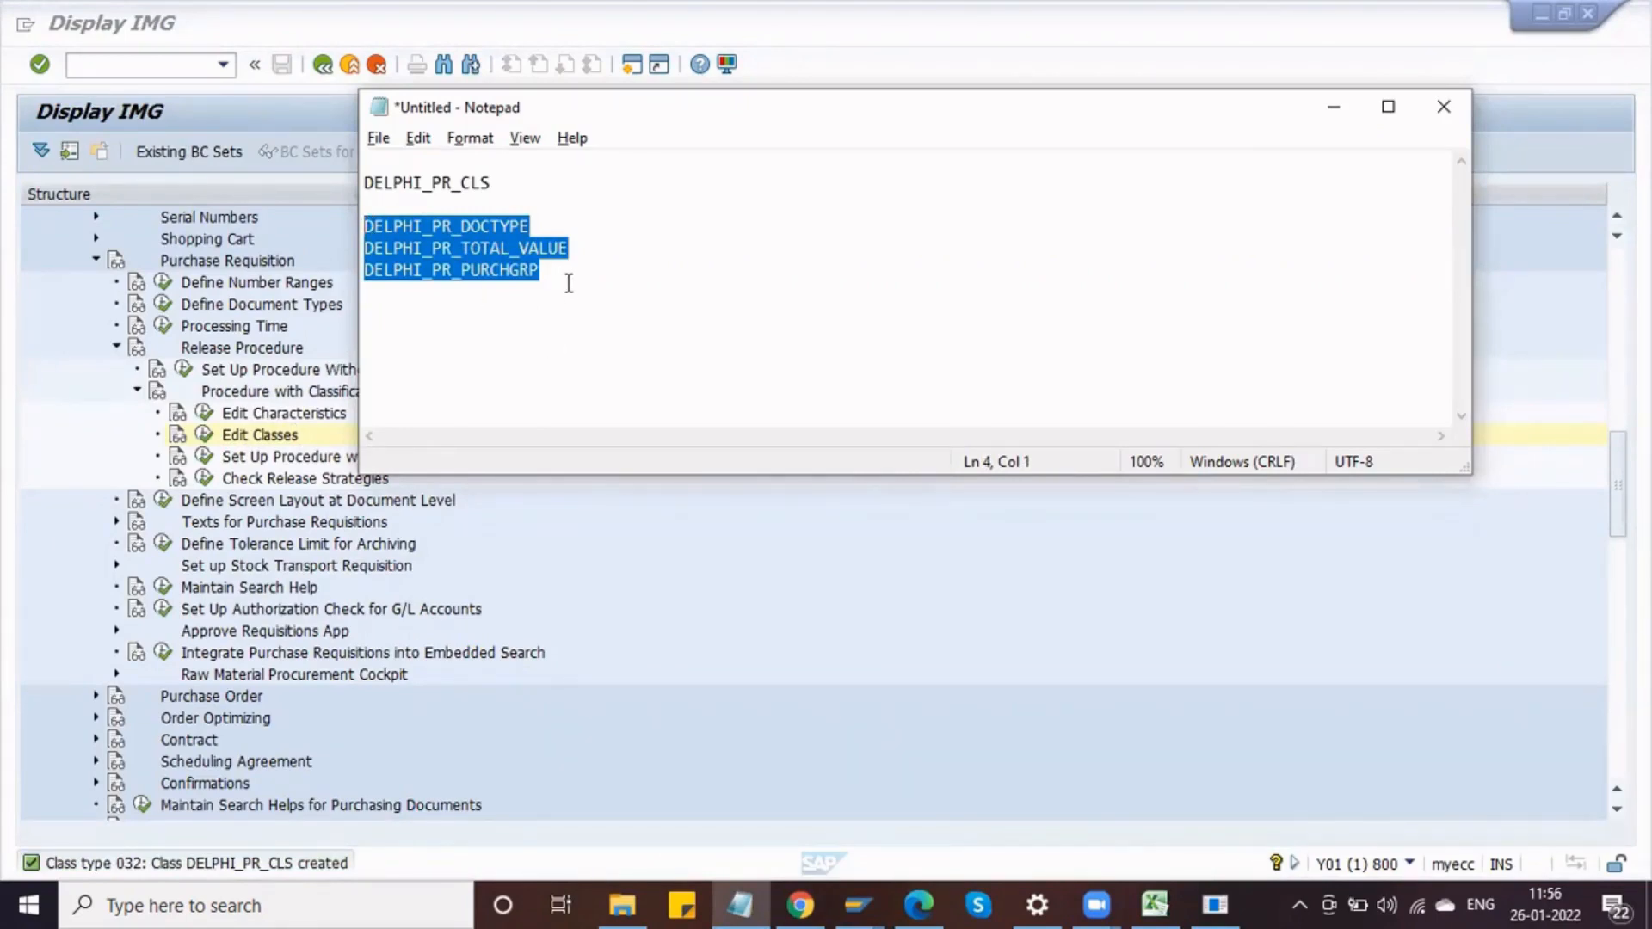
Step: Open Set Up Procedure with Classification and choose the Release Groups activity
click(258, 437)
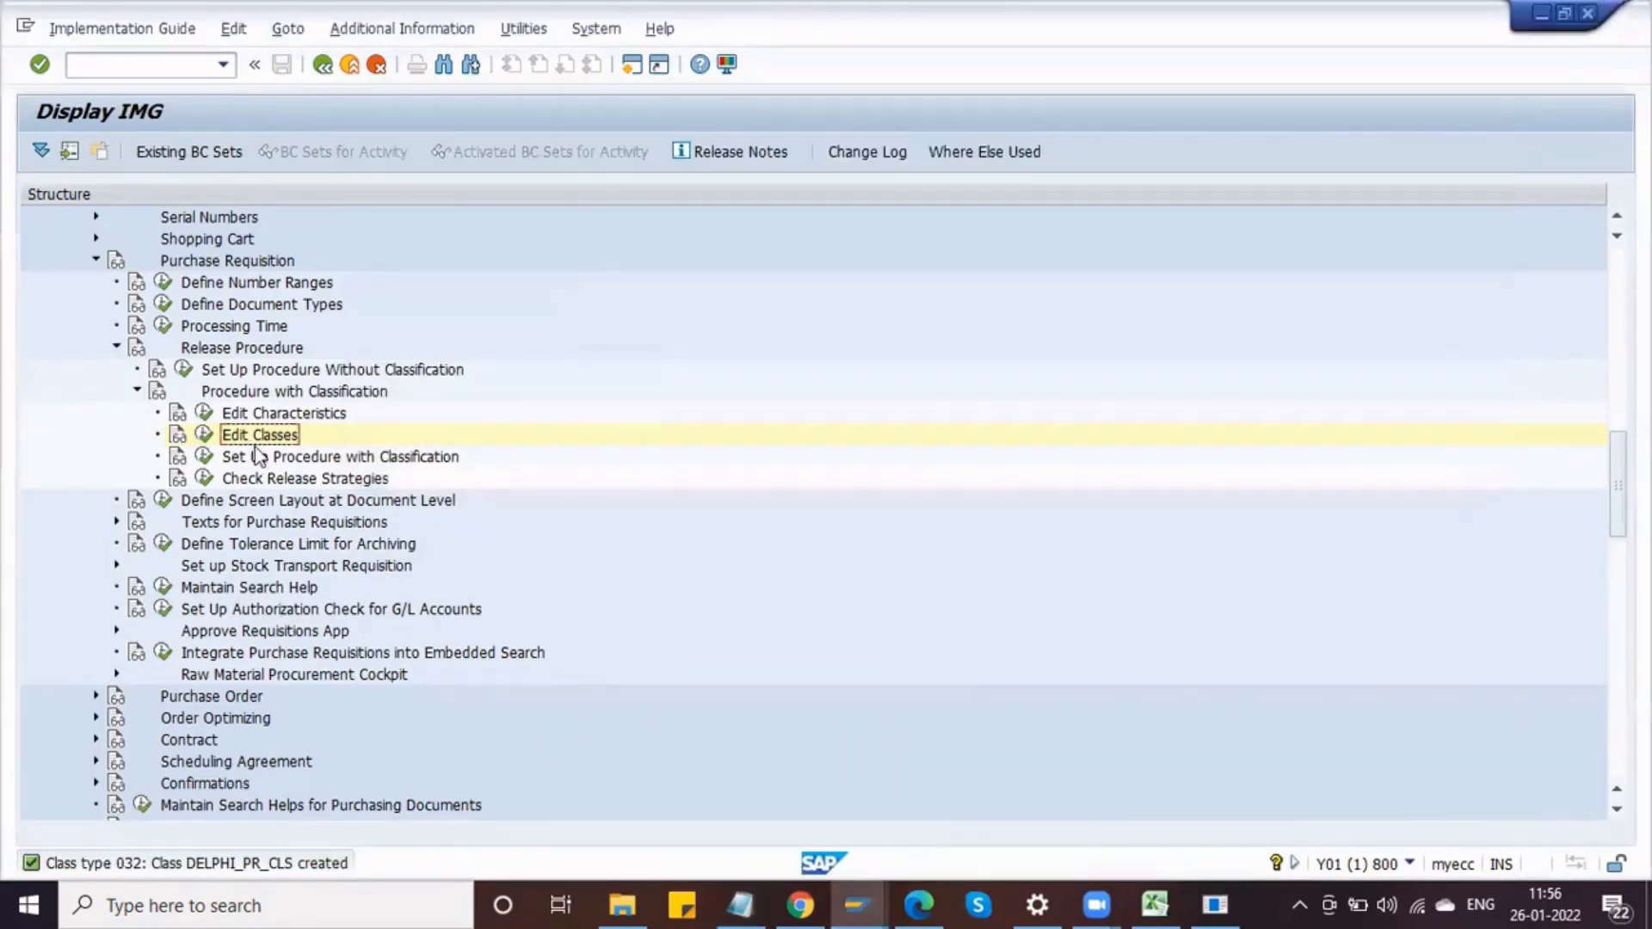
click(201, 462)
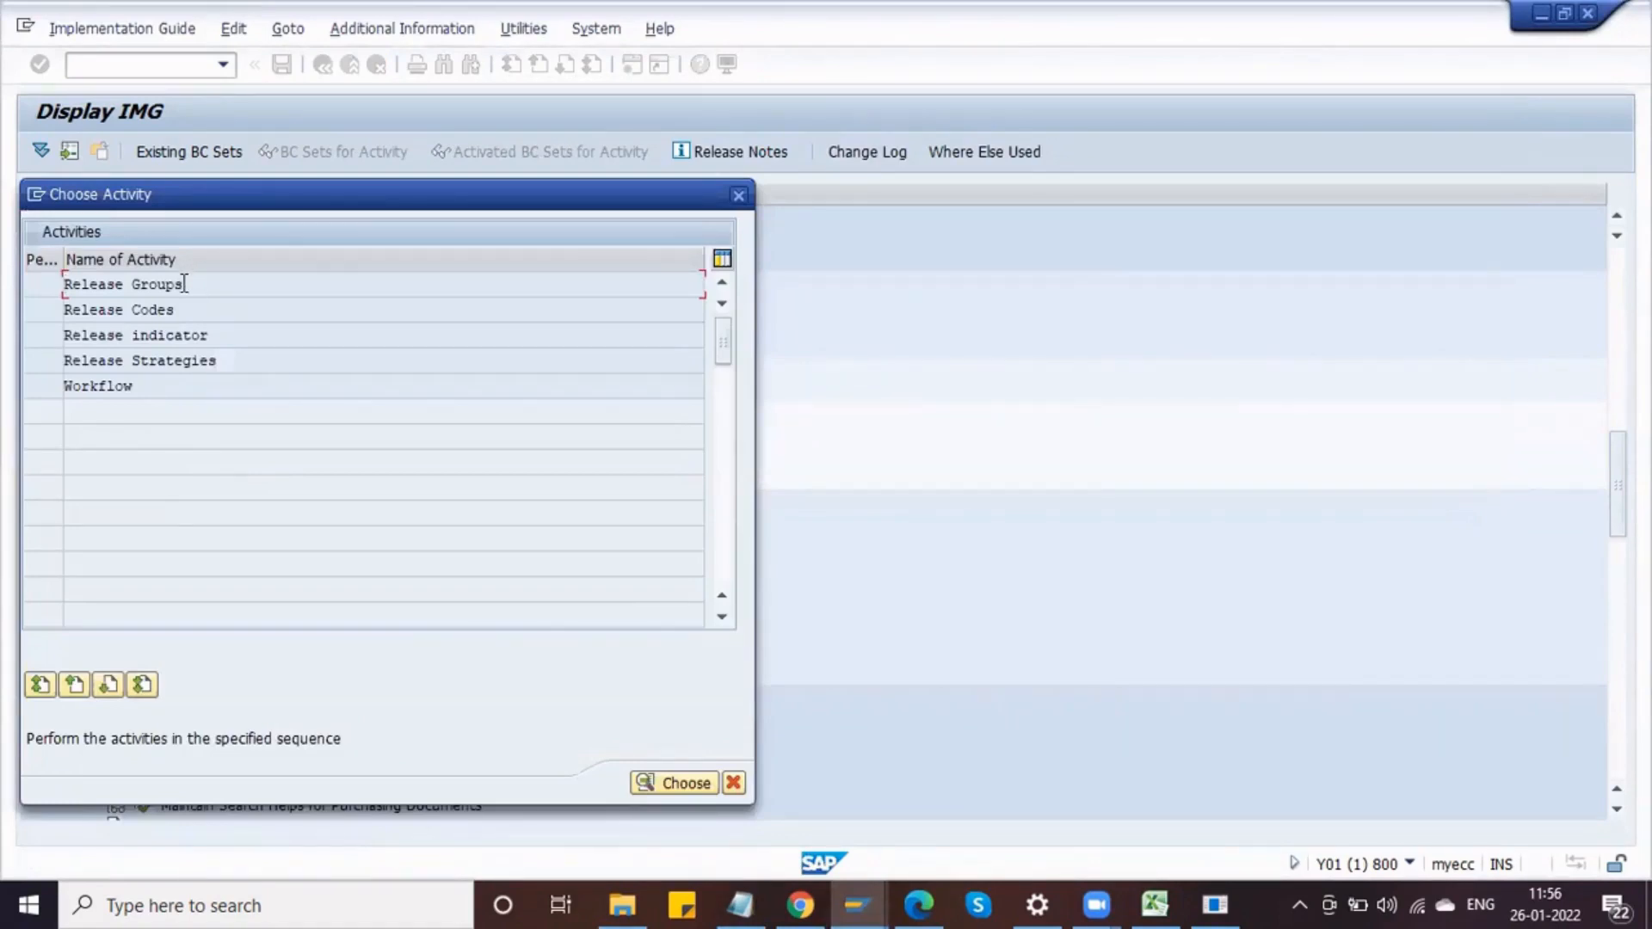
double_click(184, 284)
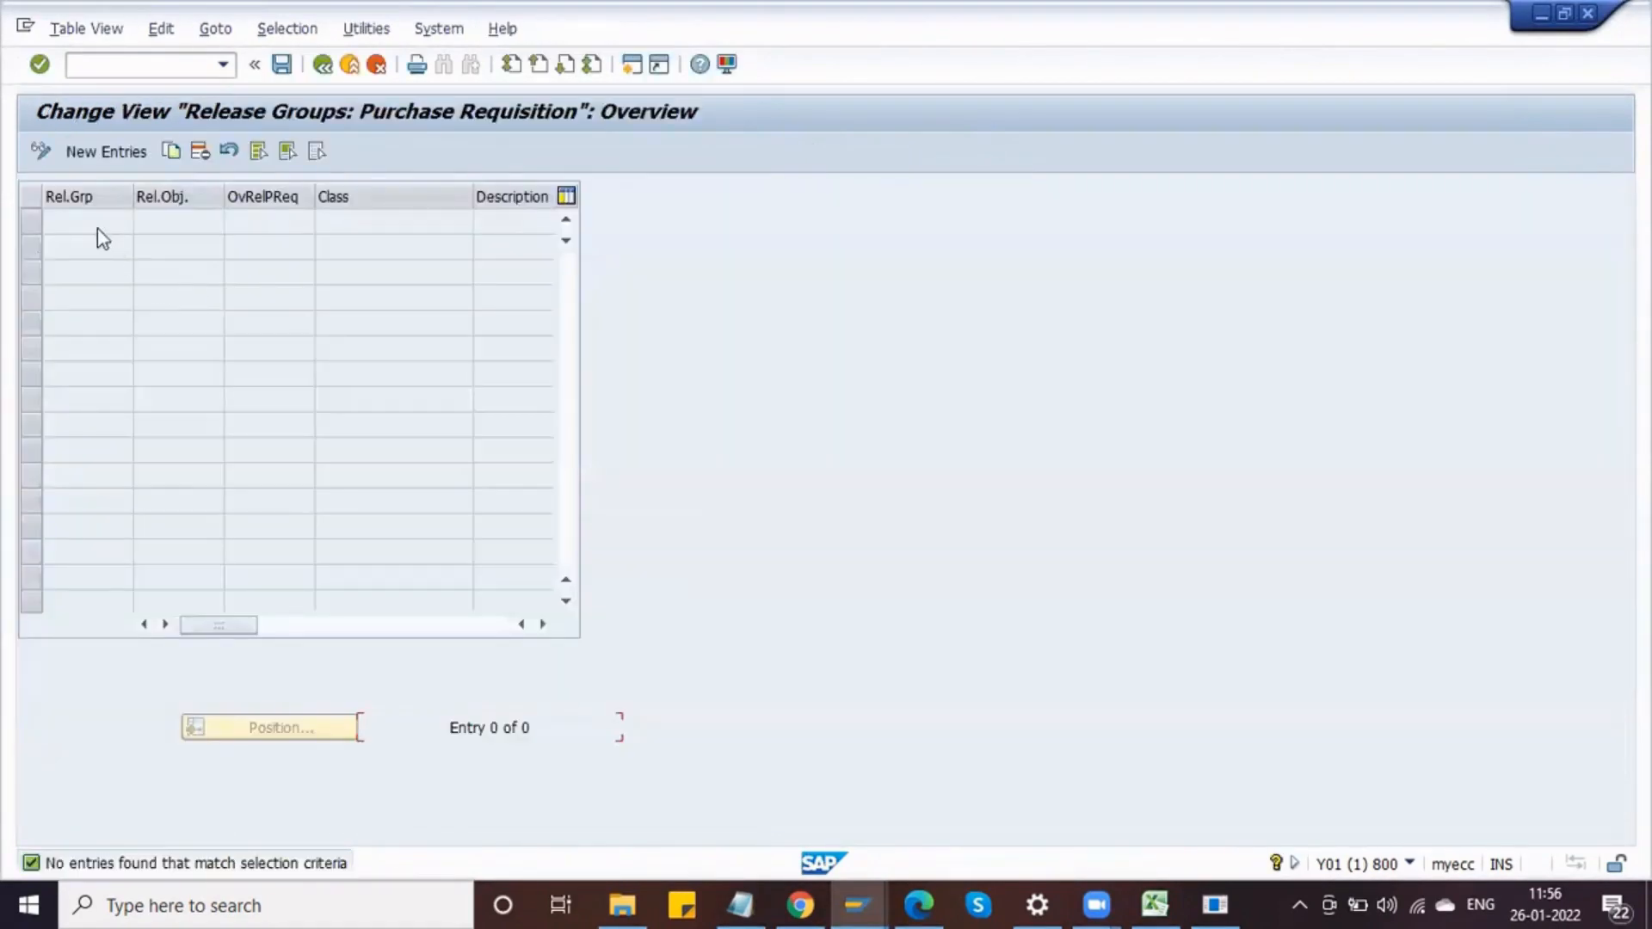
Step: Add a new release group DR and fill its class with DELPHI_PR_CLS copied from Notepad
click(105, 152)
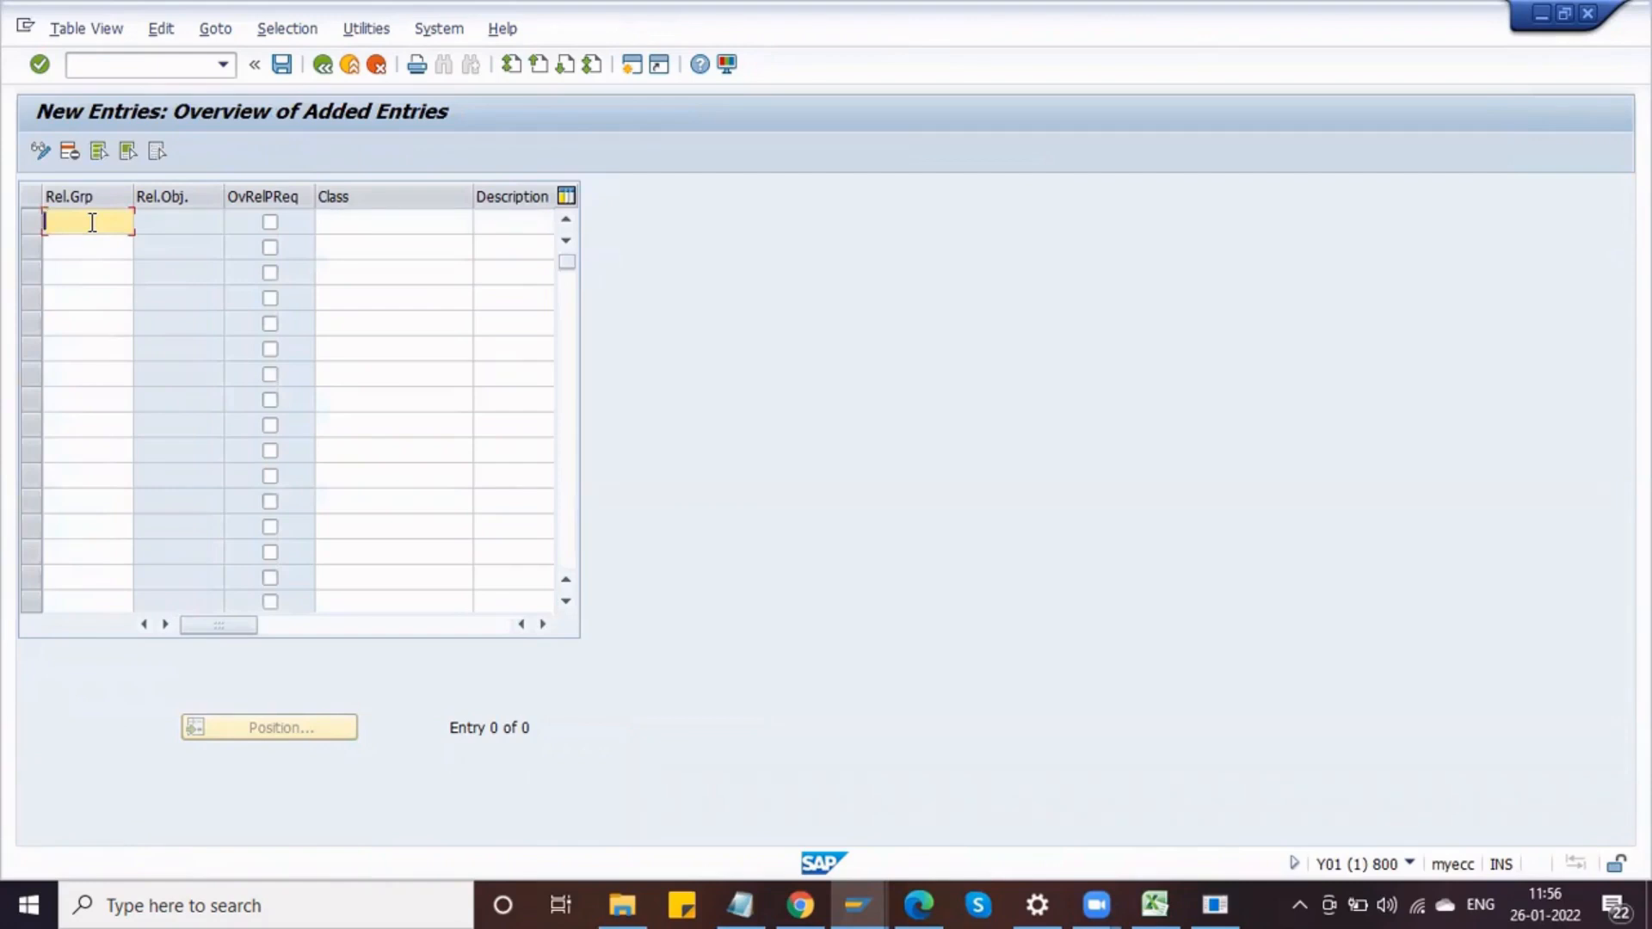
text(DR)
key(Tab)
key(Tab)
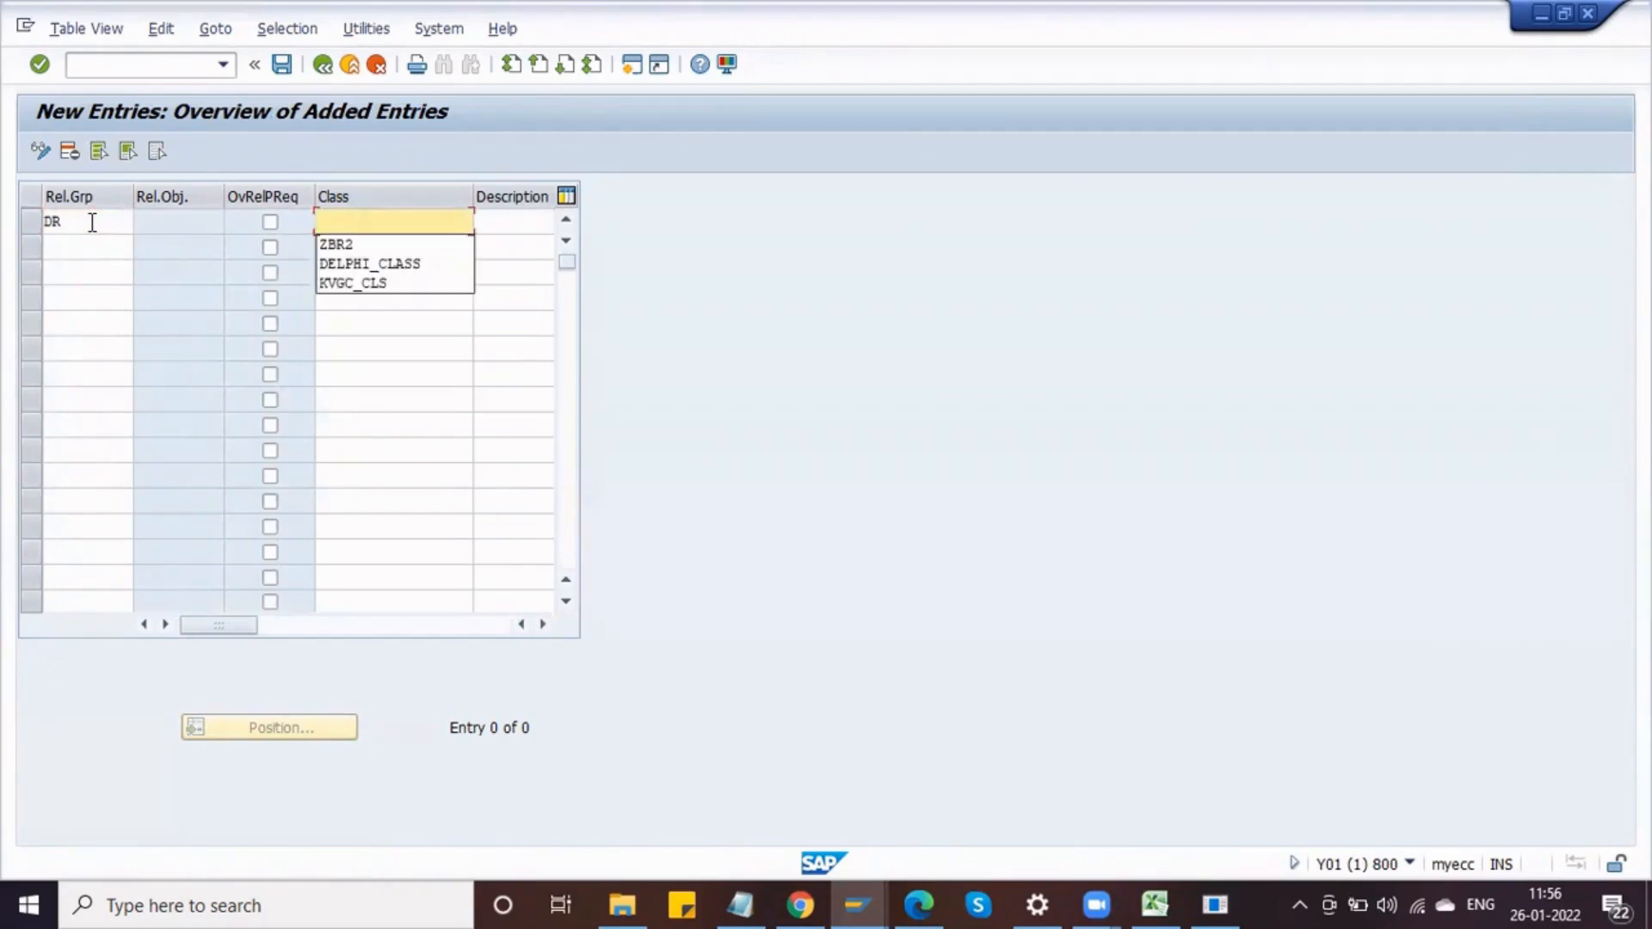
key(alt+Tab)
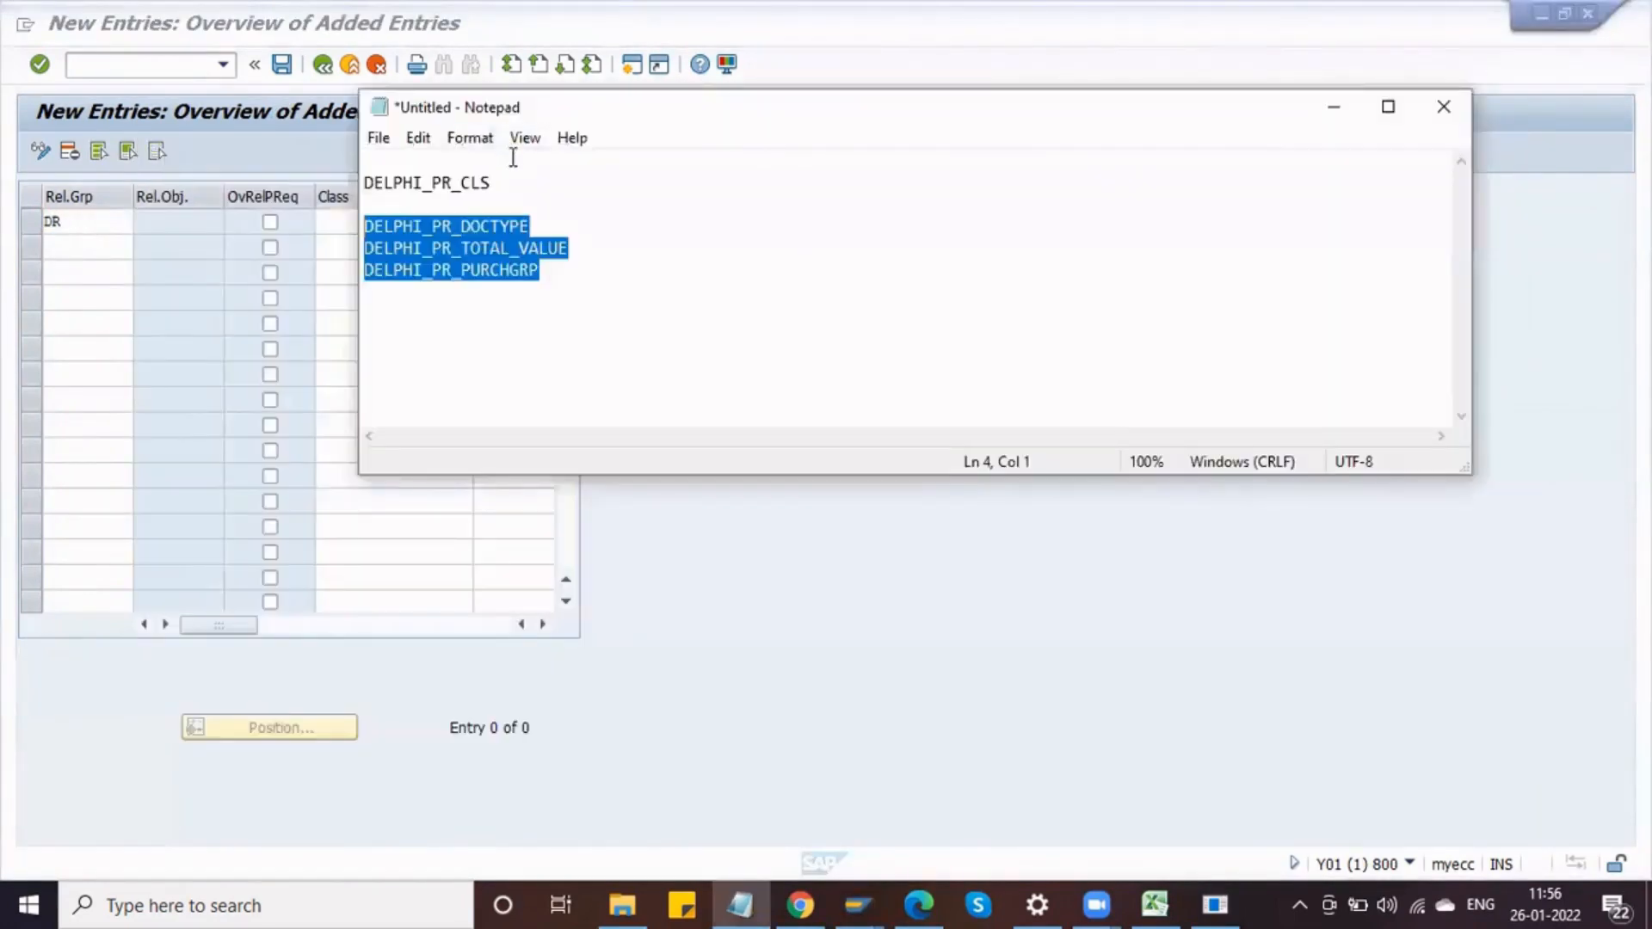
click(487, 182)
drag(487, 183, 363, 184)
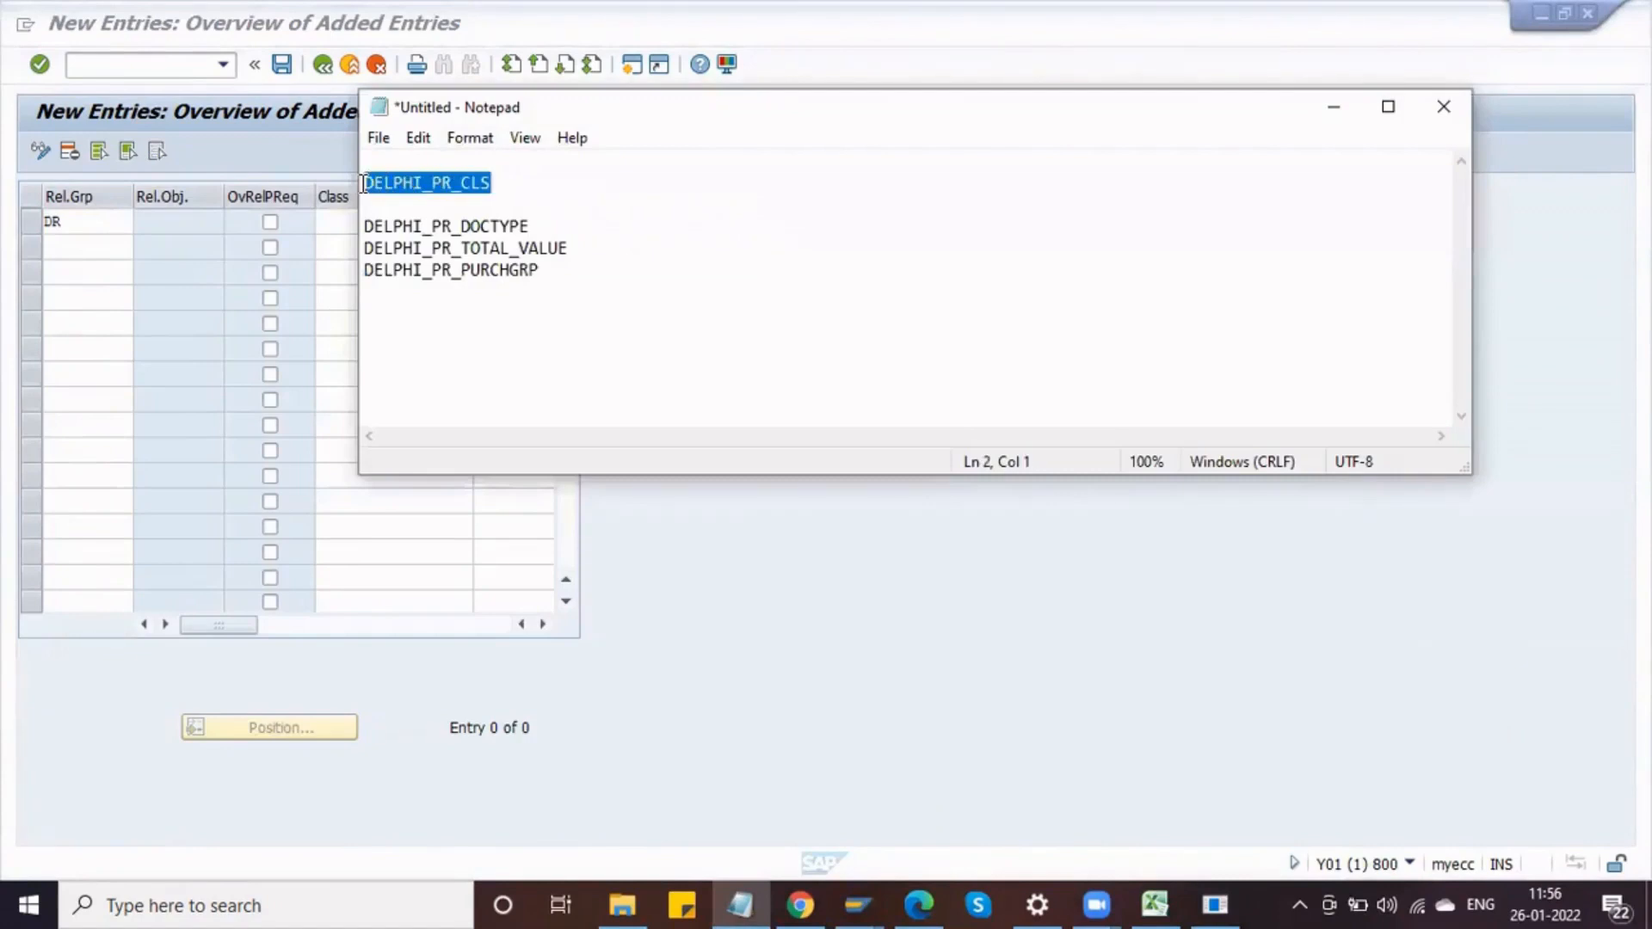
key(alt+Tab)
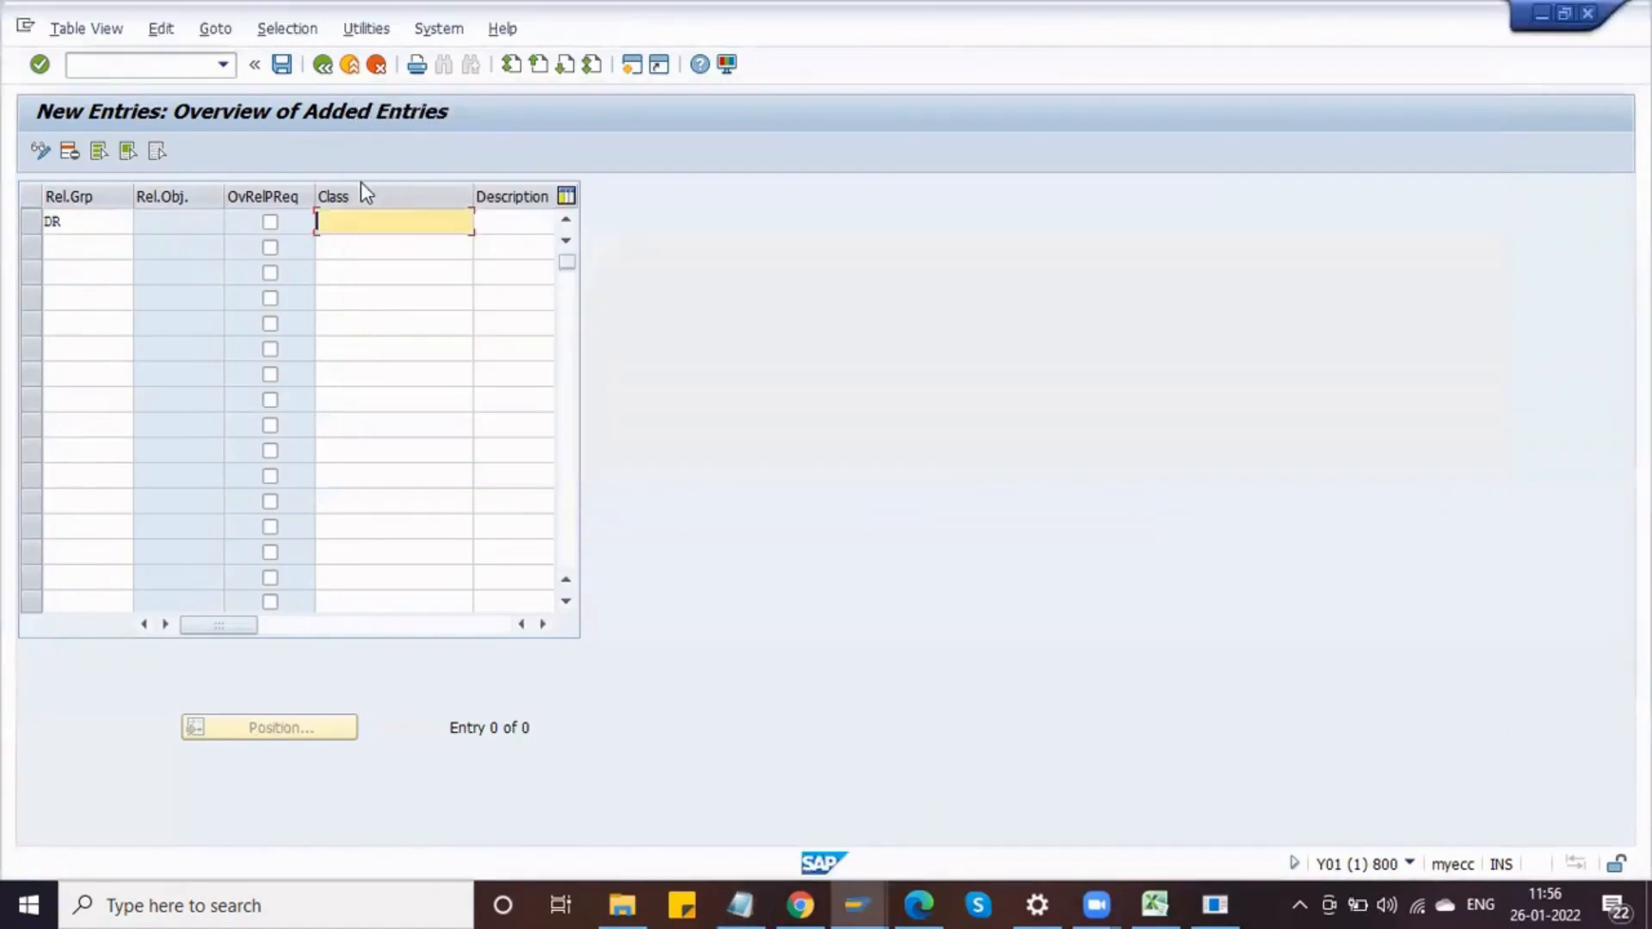
key(ctrl+v)
key(Tab)
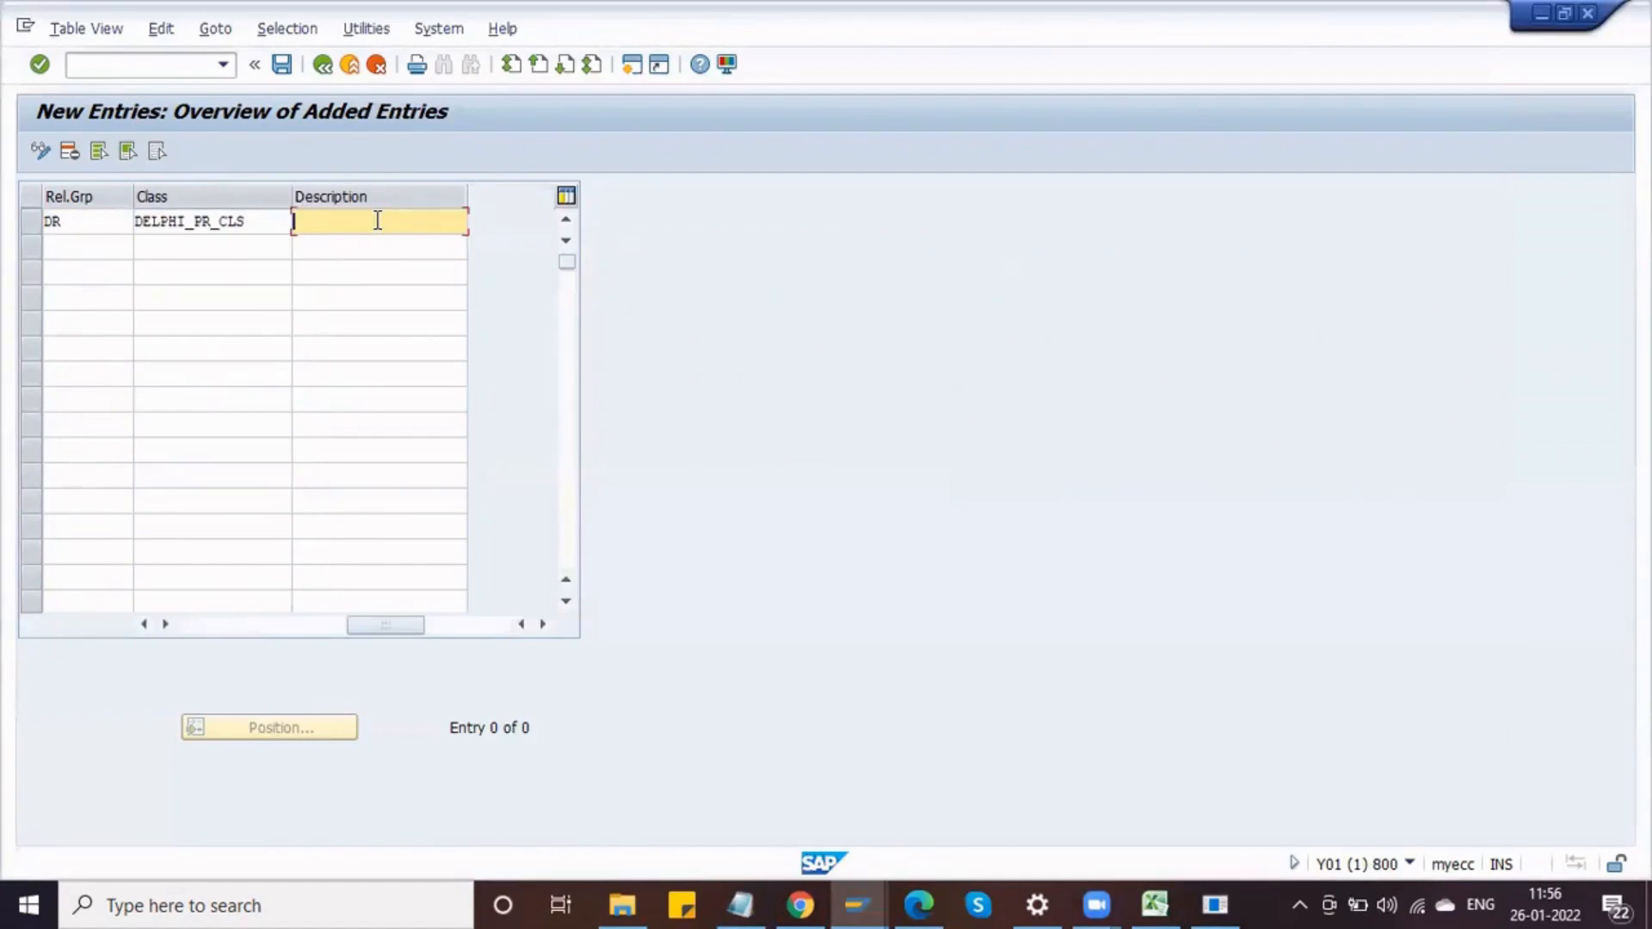
Step: Describe release group DR as PR Class for Release and confirm the entry
text(PR Class)
key(Left)
key(Left)
key(Left)
key(Left)
key(Left)
key(Left)
key(Left)
key(Right)
key(Right)
key(Right)
key(Right)
key(Right)
key(Right)
key(Right)
key(Right)
text(for Release)
click(205, 627)
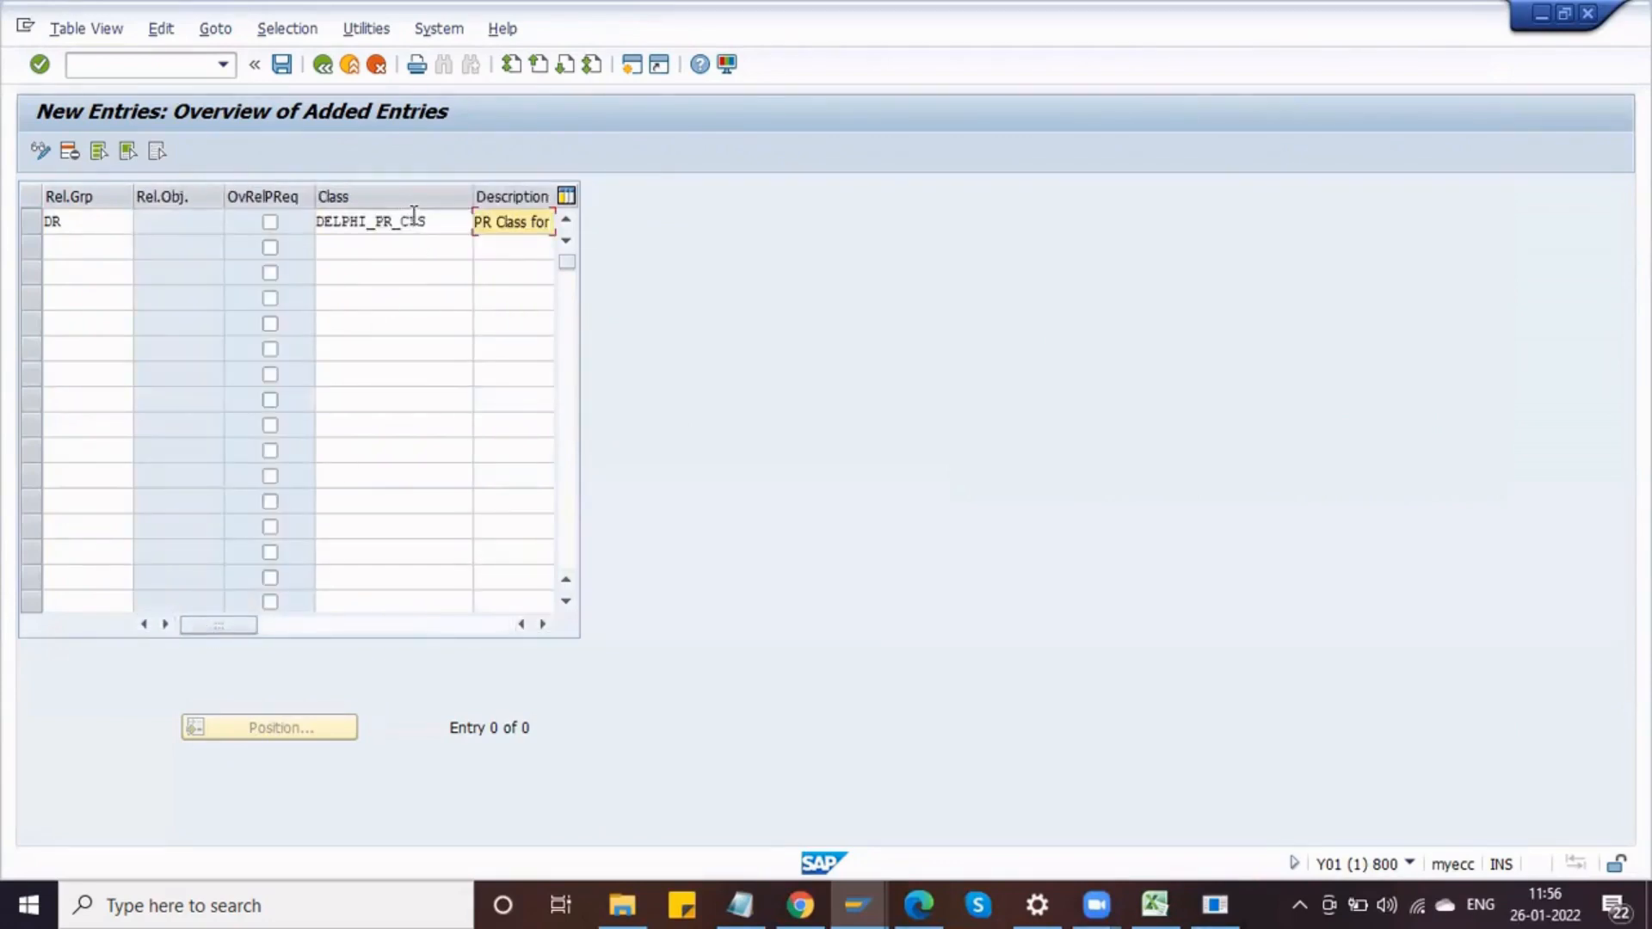
key(End)
key(Return)
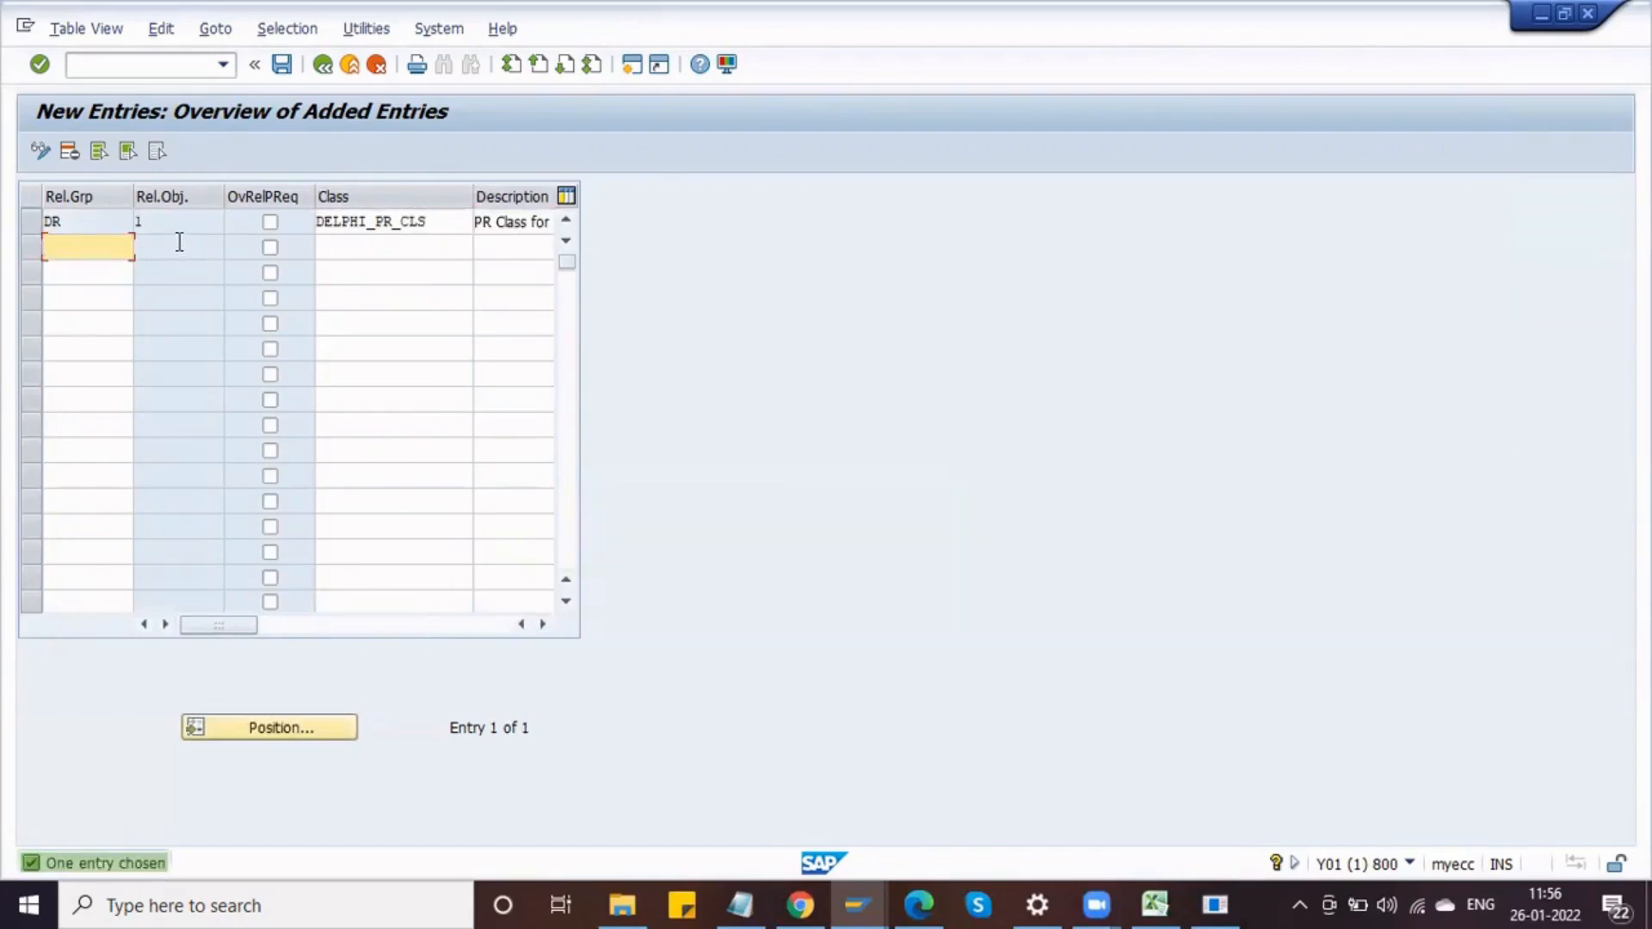
Step: Mark group DR for overall release of requisitions and save it to the customizing request
click(272, 222)
click(271, 223)
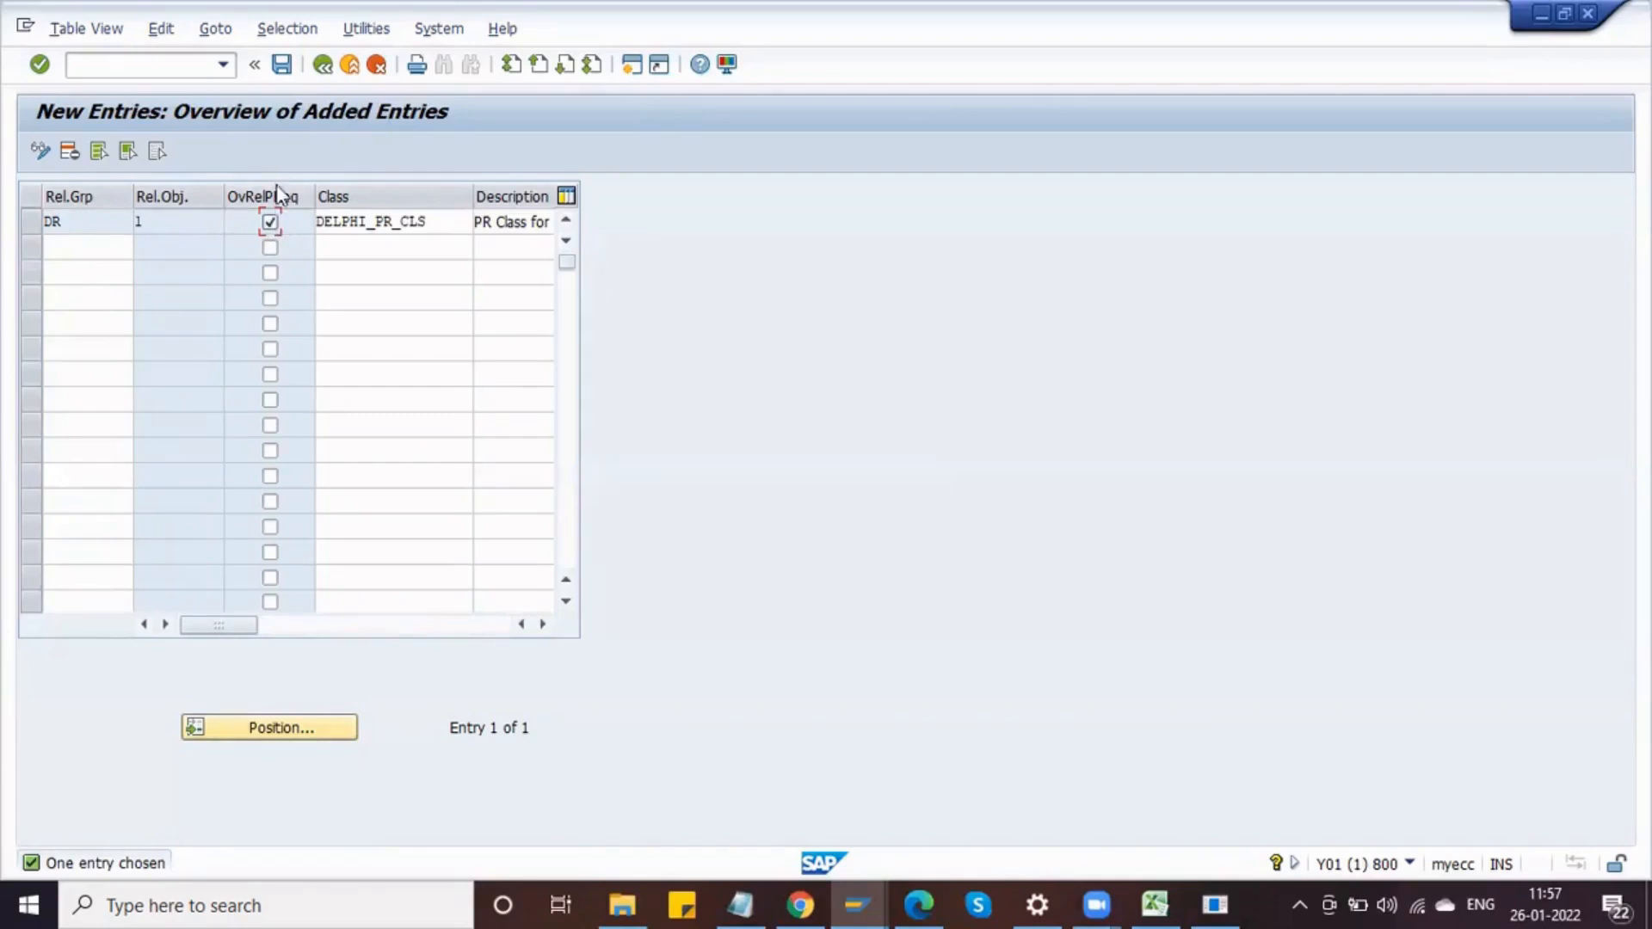
click(283, 65)
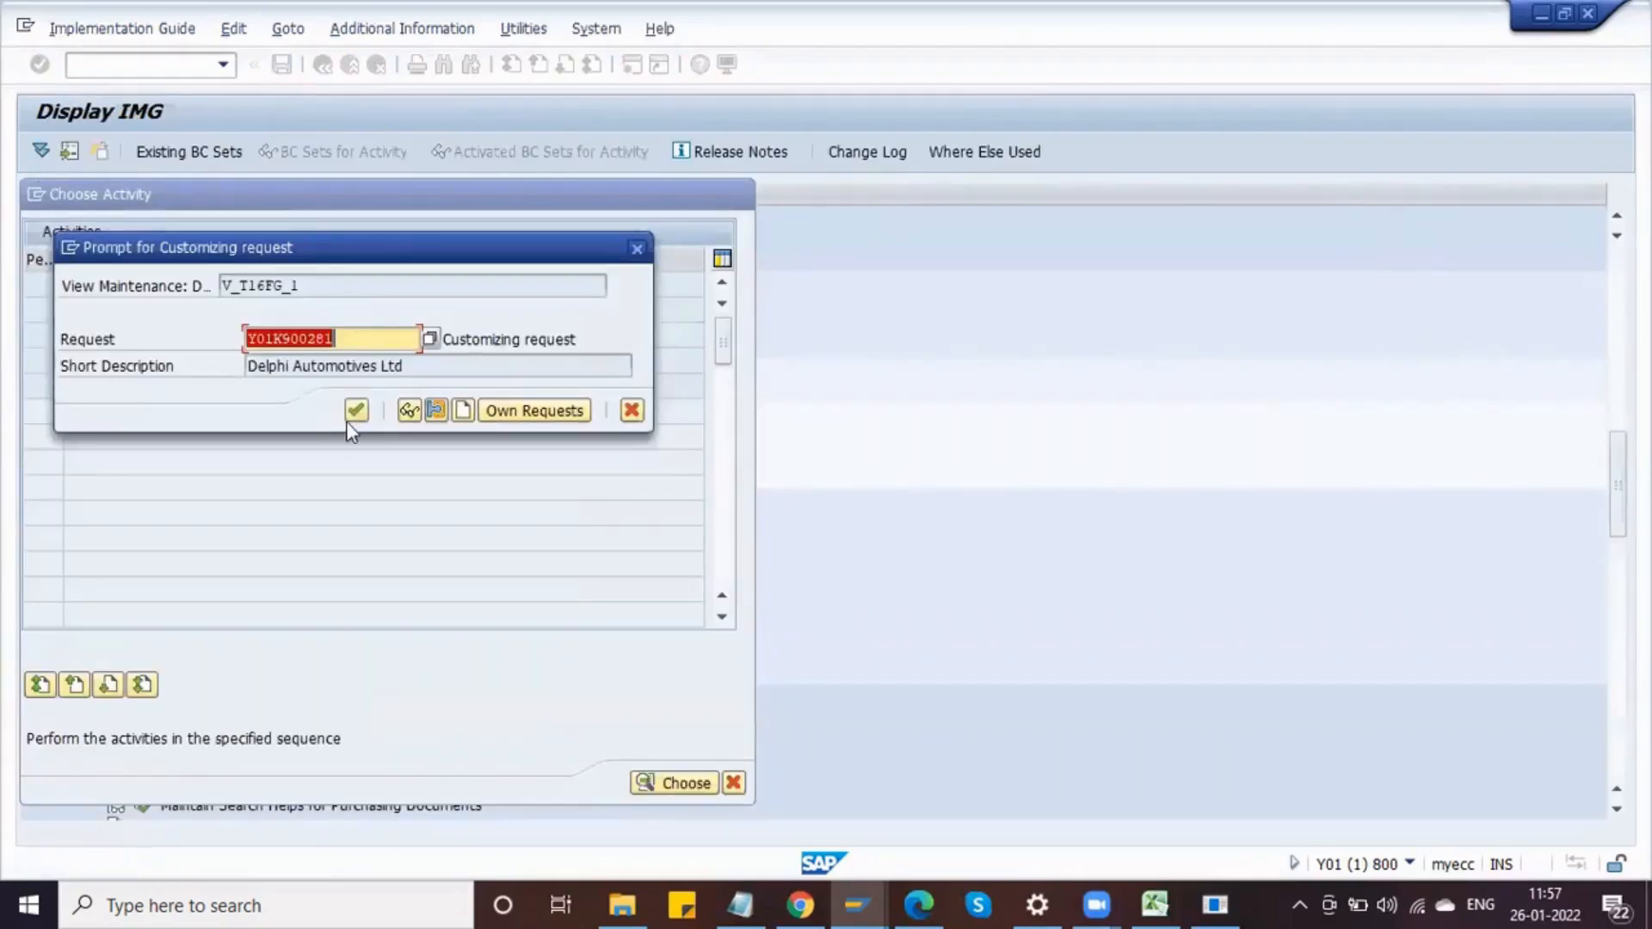
click(355, 412)
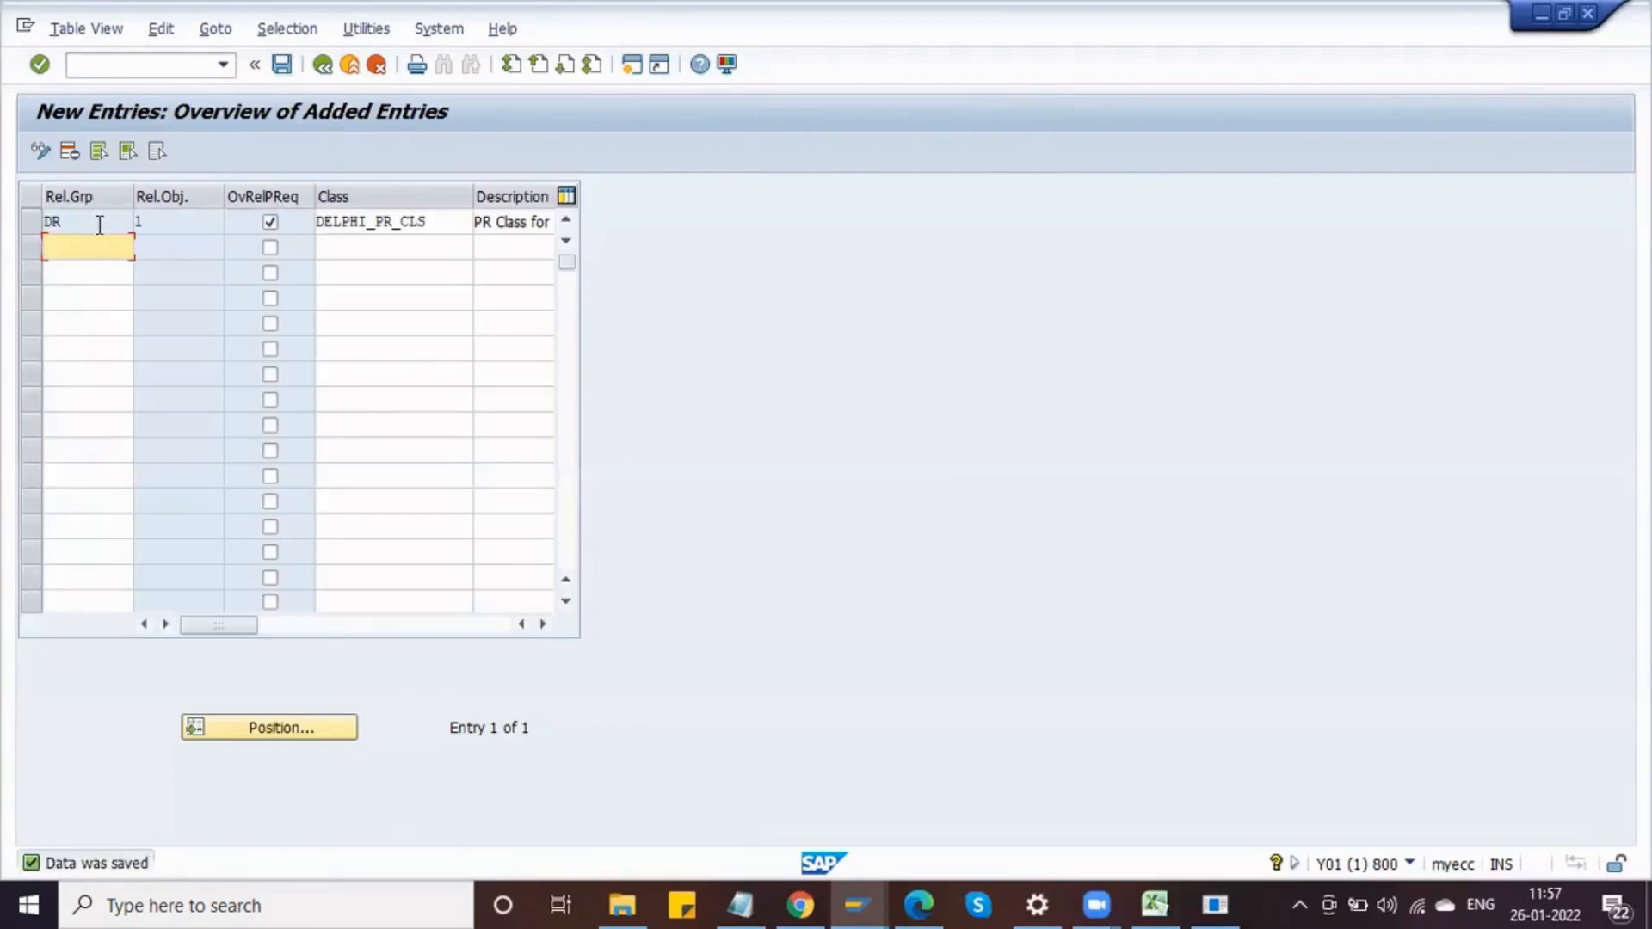
Step: Return to the activity list, open Release Codes and start adding new entries
click(322, 65)
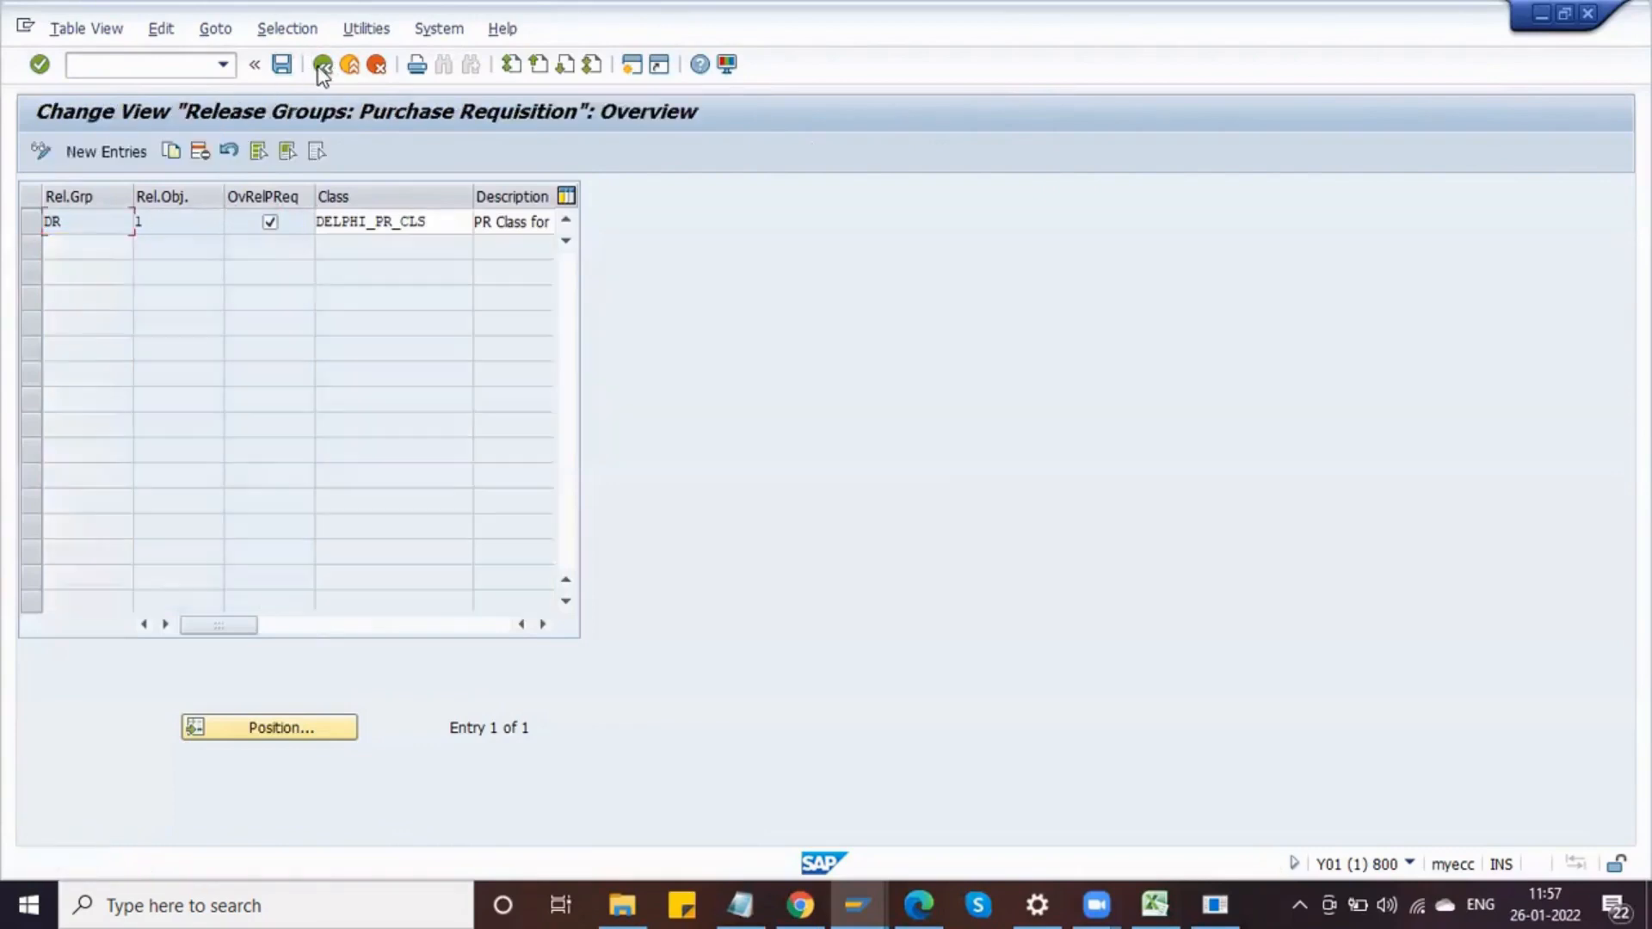
click(323, 66)
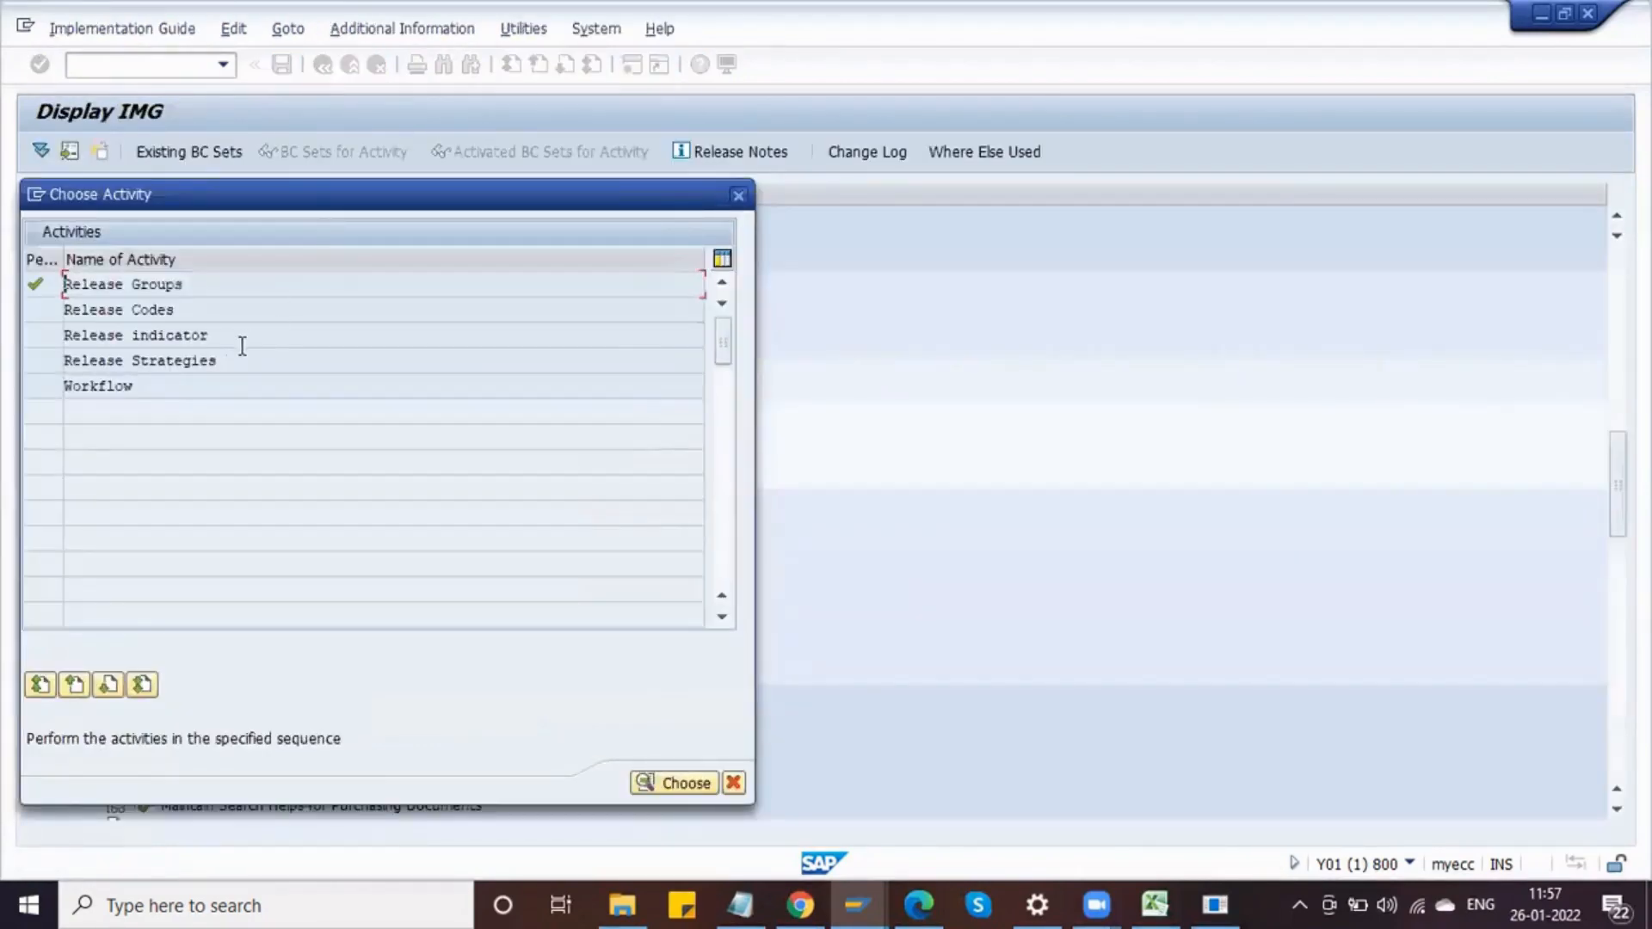
double_click(187, 311)
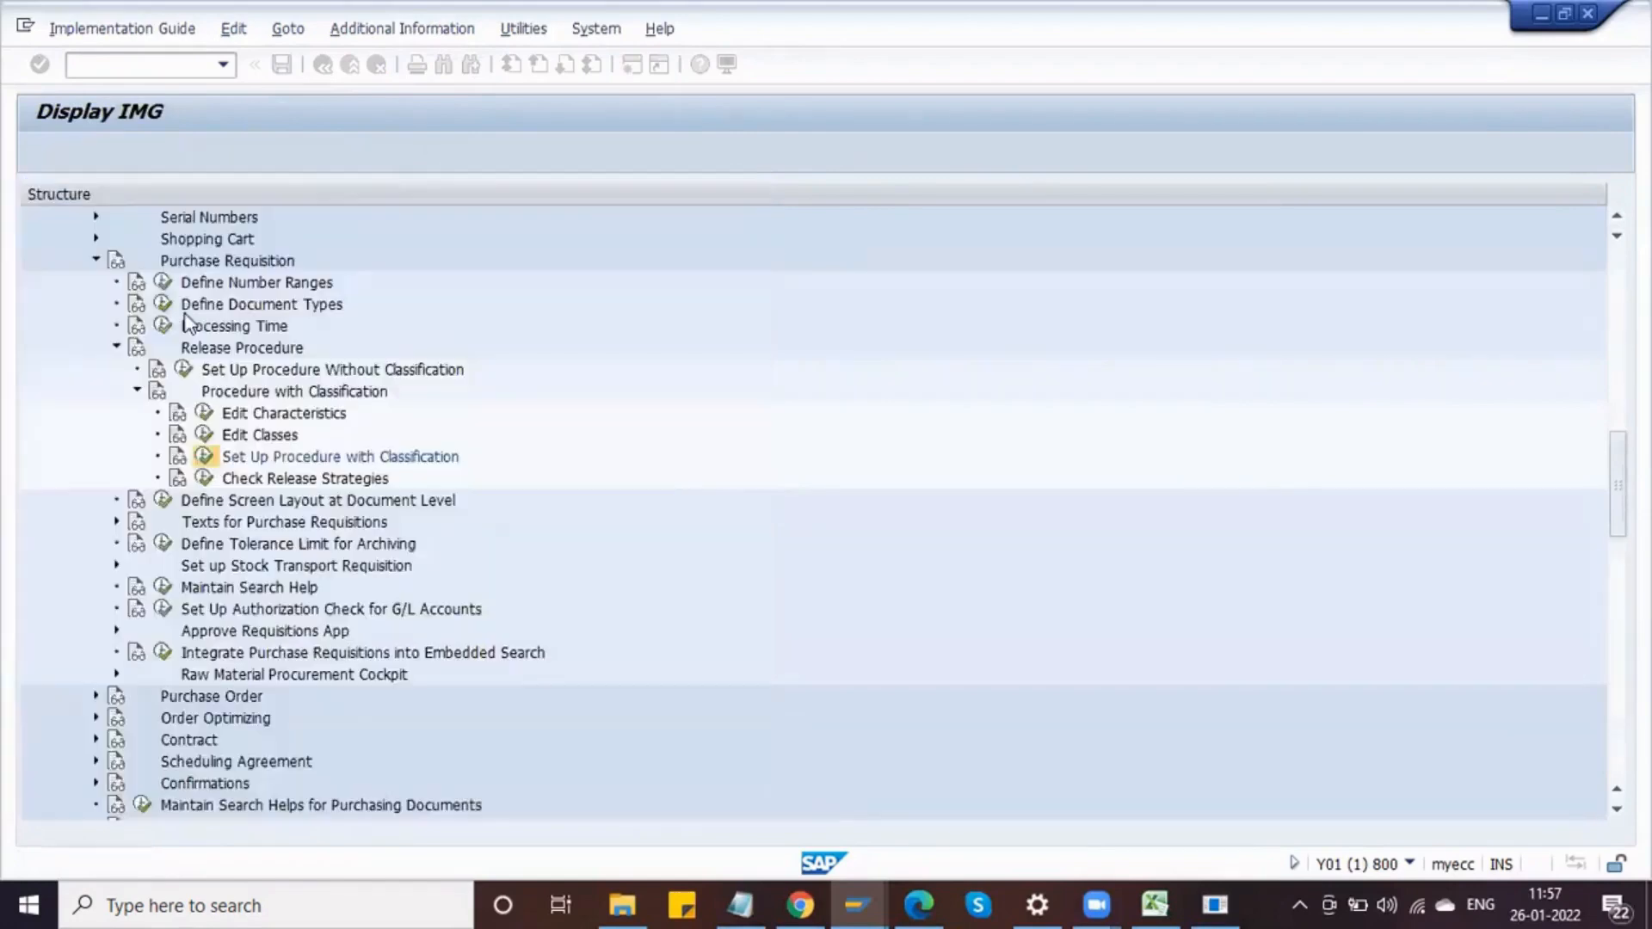
click(96, 154)
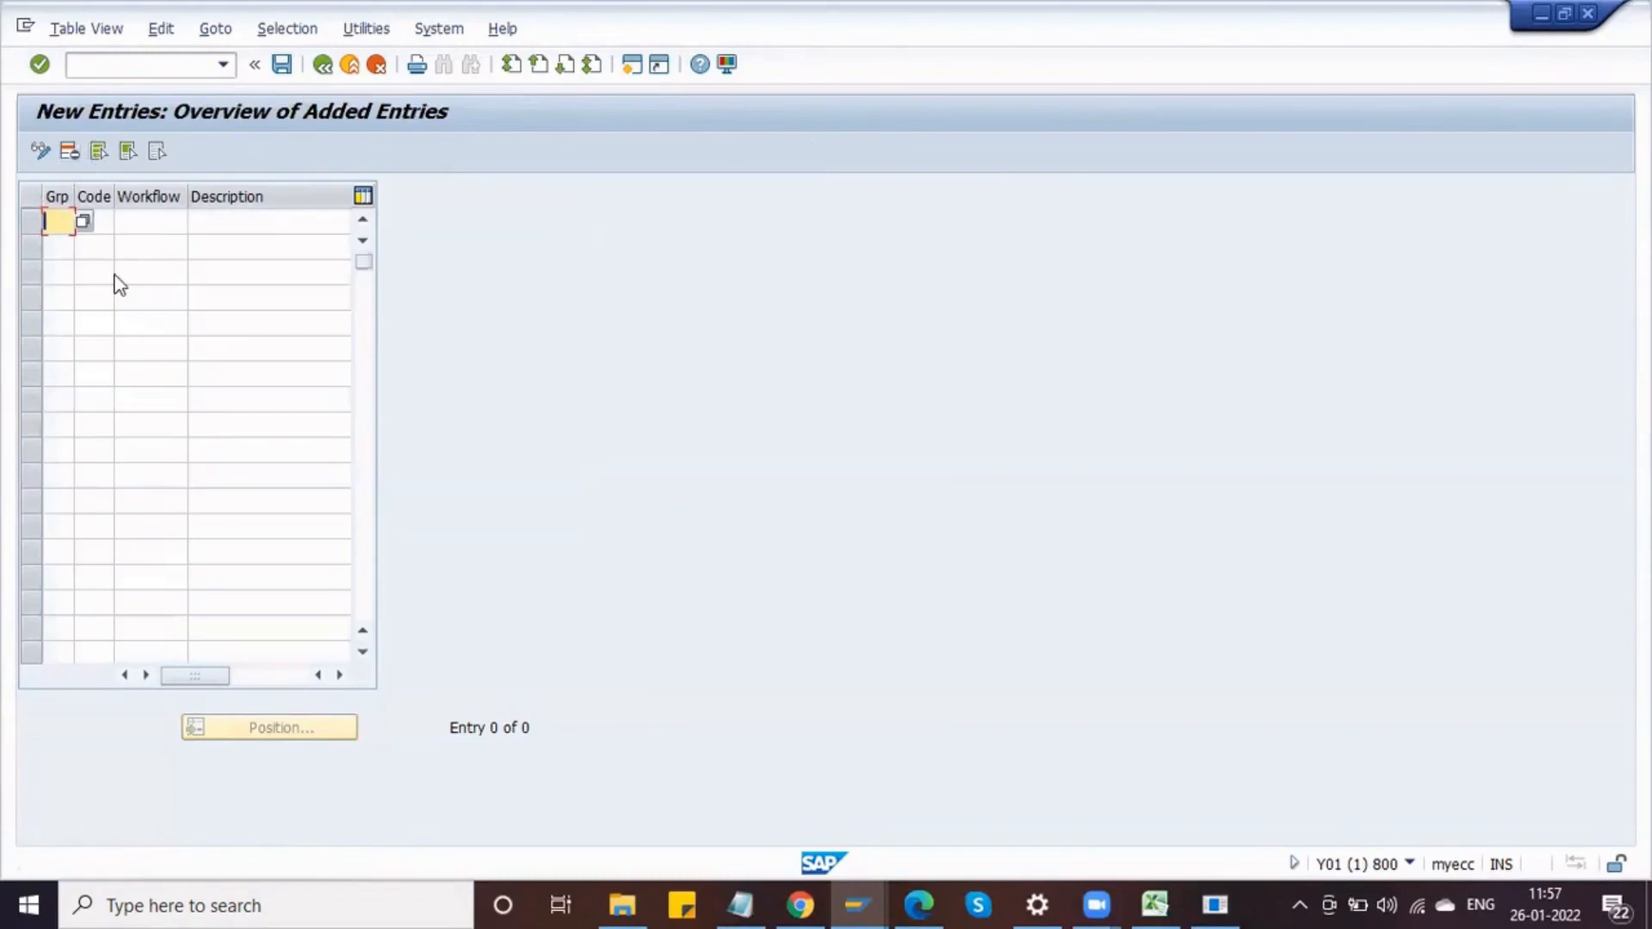
Step: Add release code 01 in group DR described as Purch Assnt Mngr
text(DR)
key(Down)
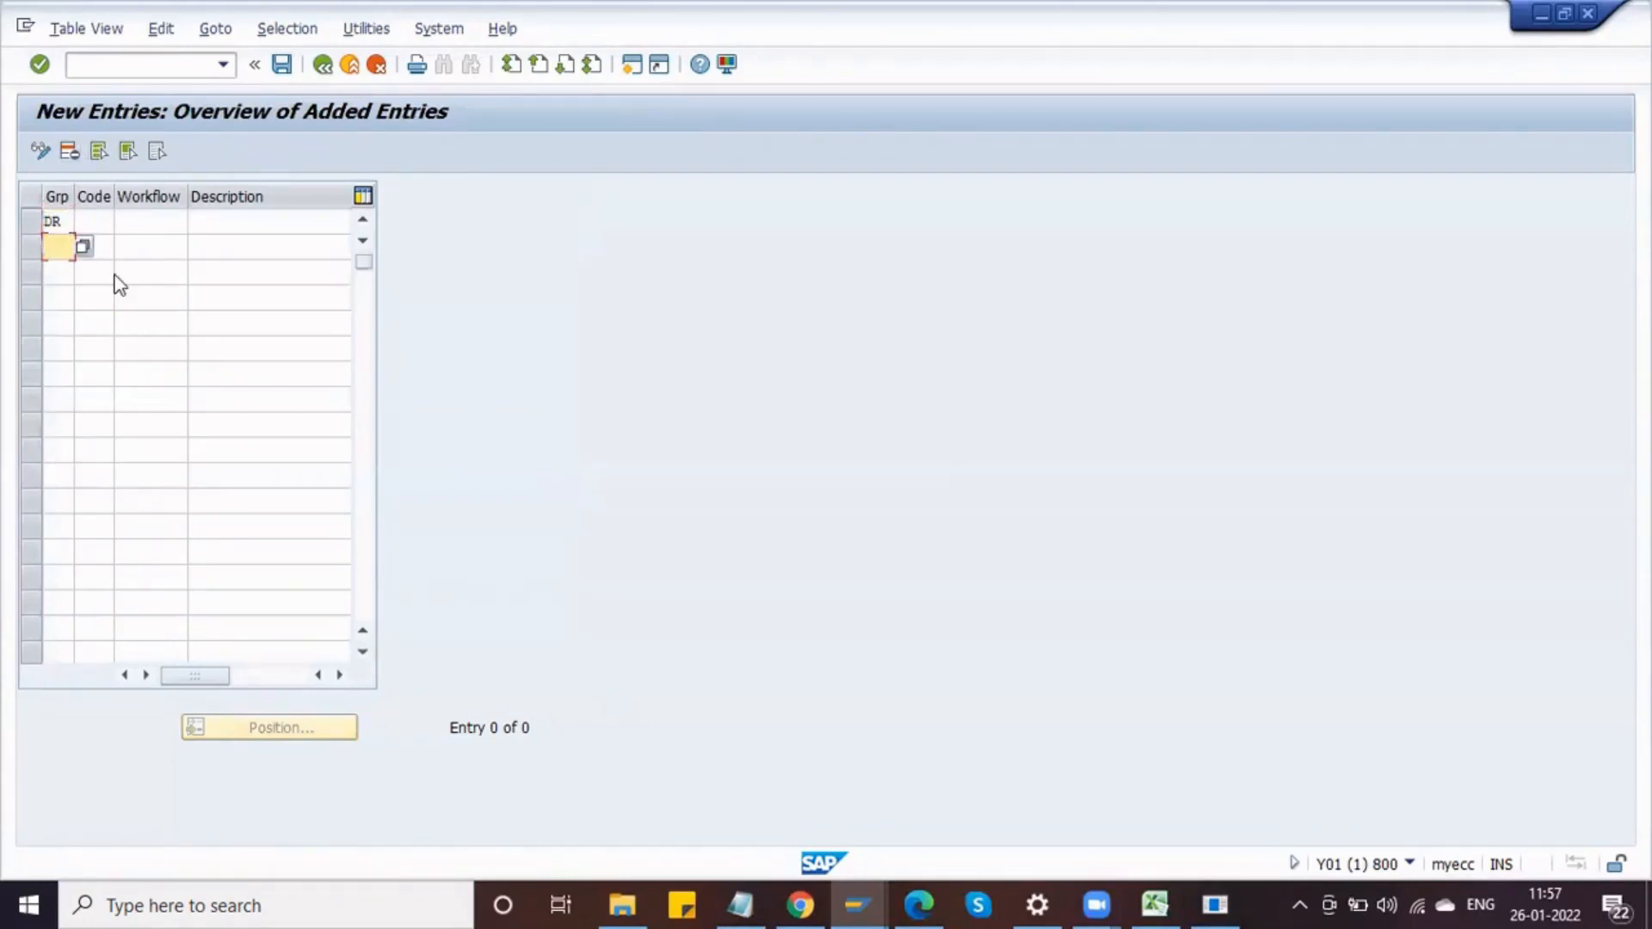
click(85, 221)
text(01)
key(Tab)
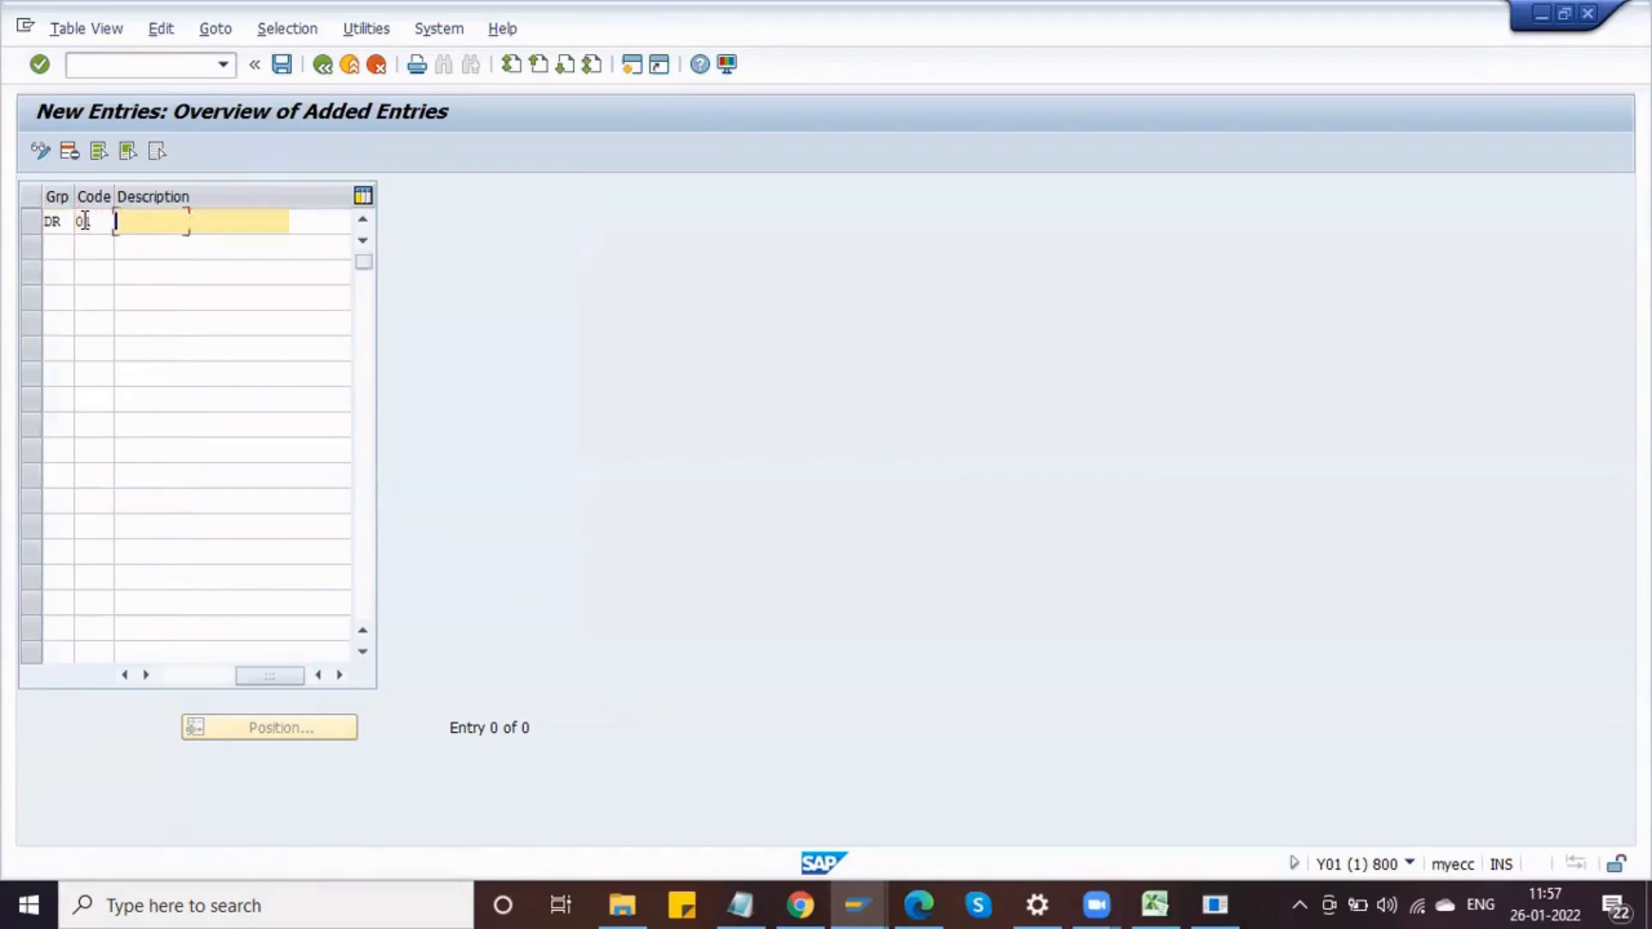
key(Down)
key(Down)
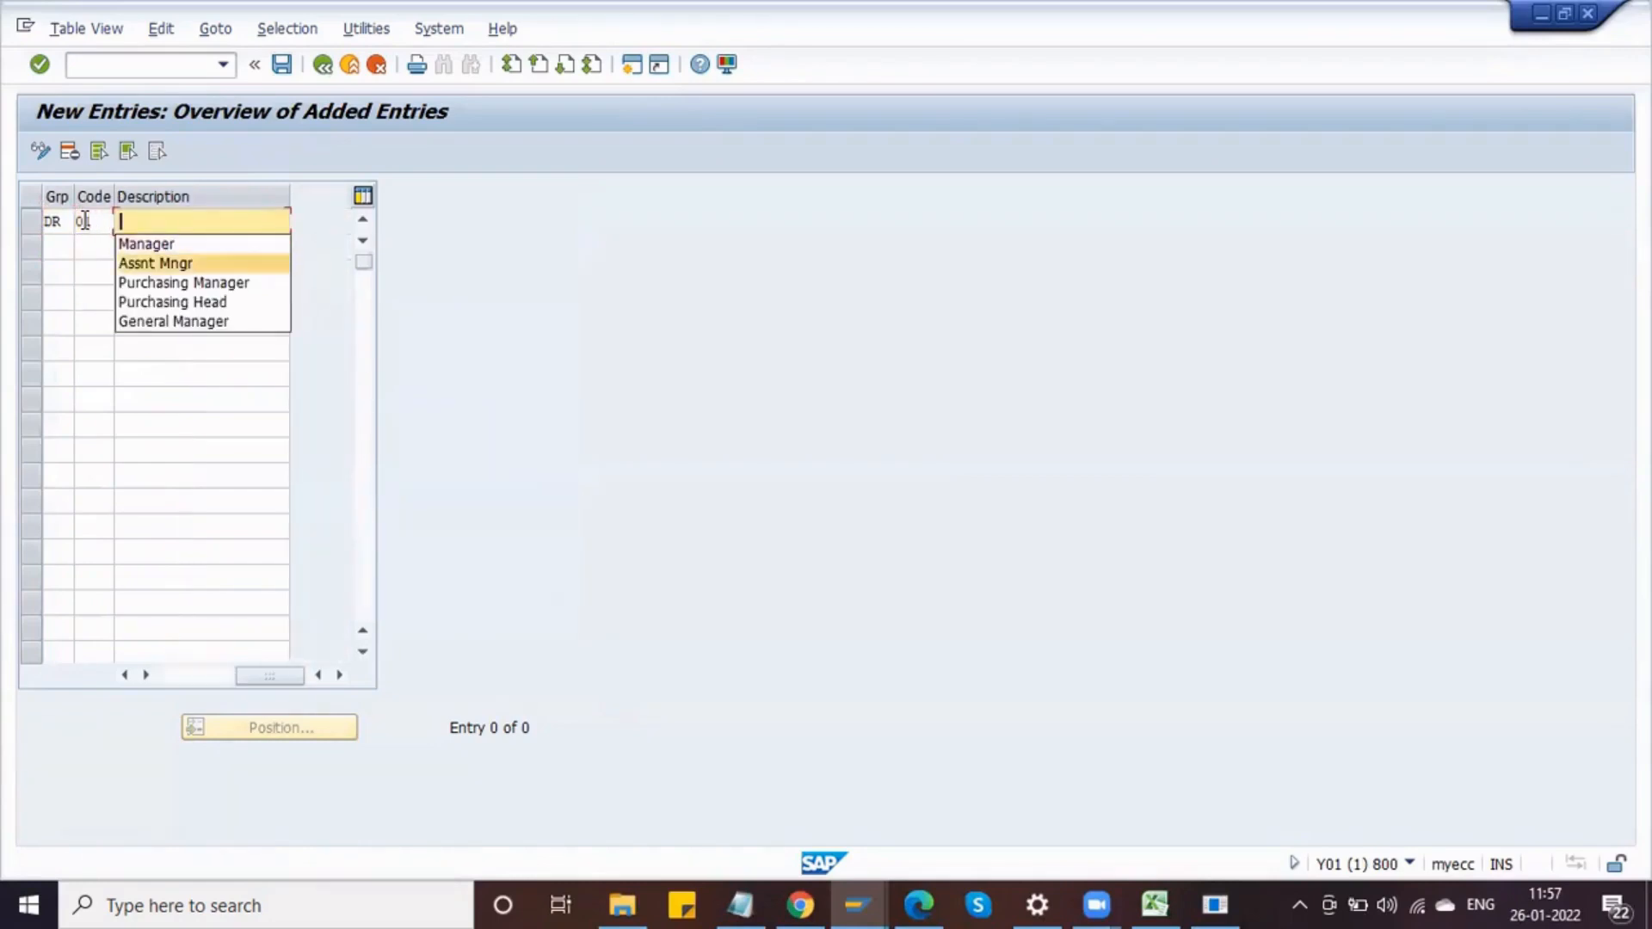
key(Up)
key(Return)
key(Down)
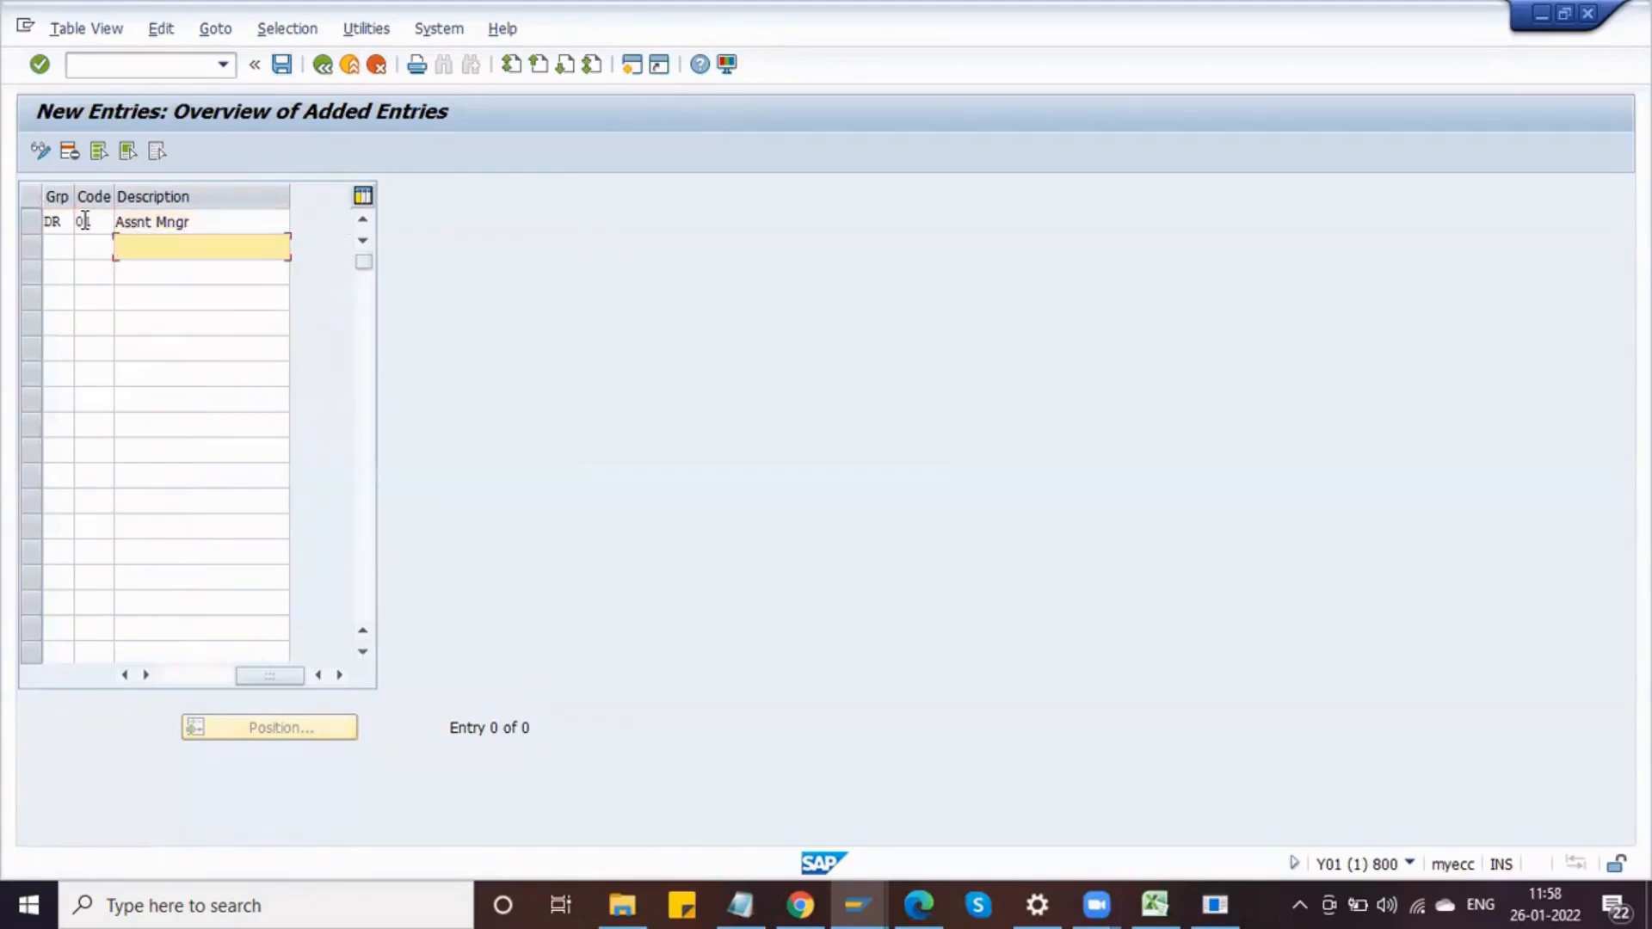
key(Up)
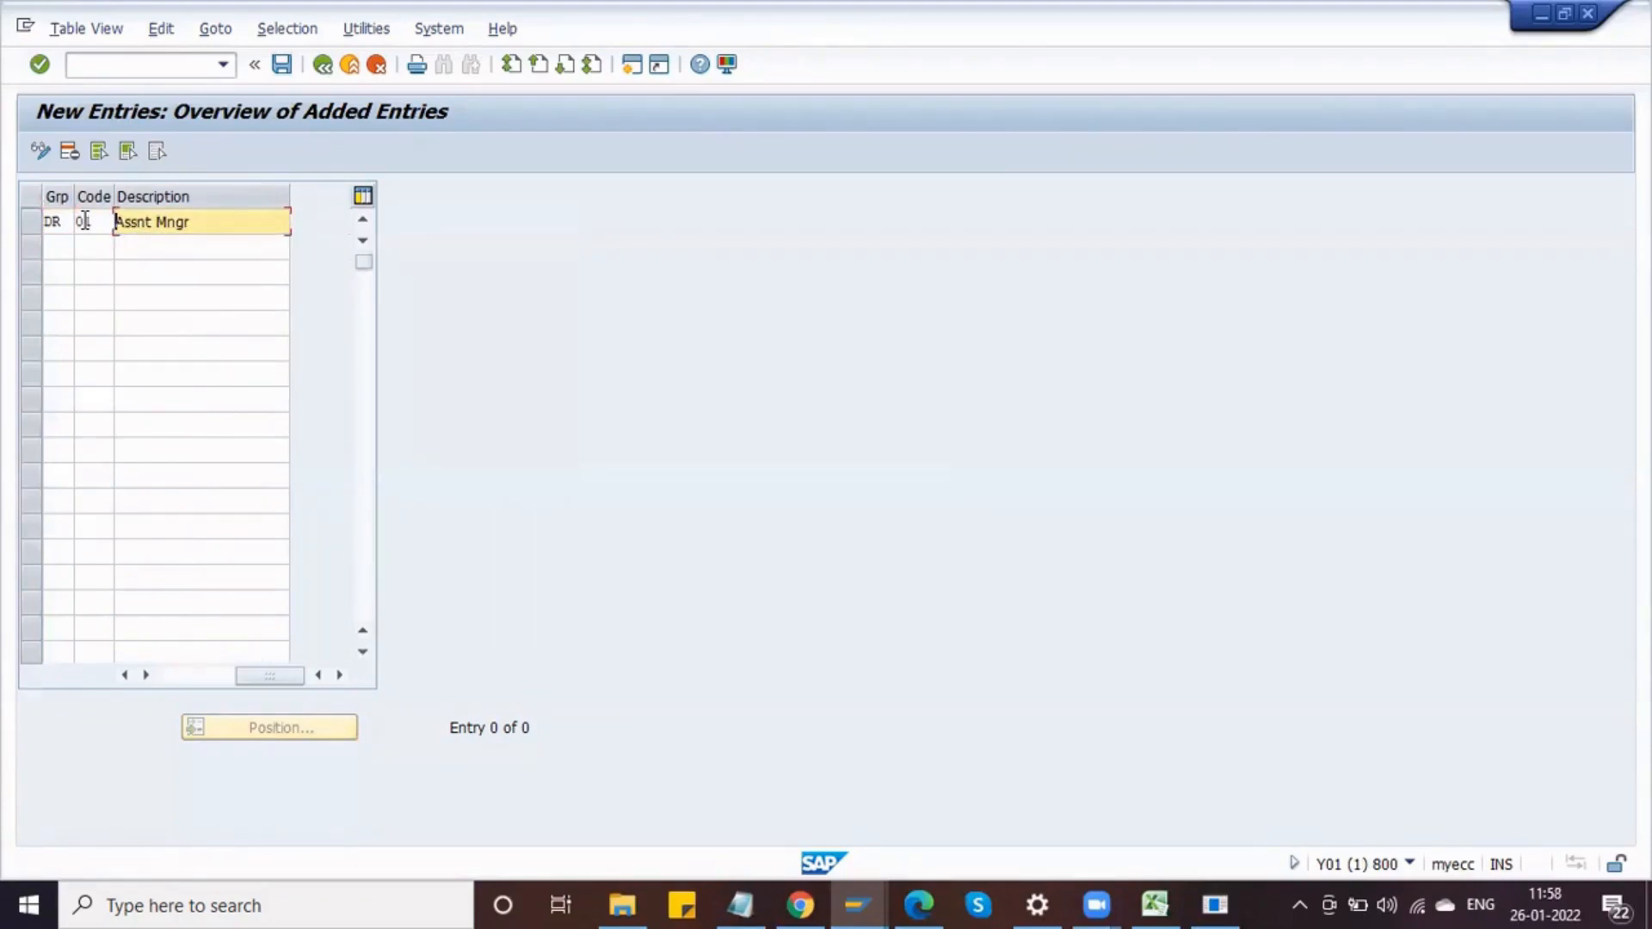
text(Purch)
Step: Add release code 02 in group DR described as Purchasing Manager
click(61, 249)
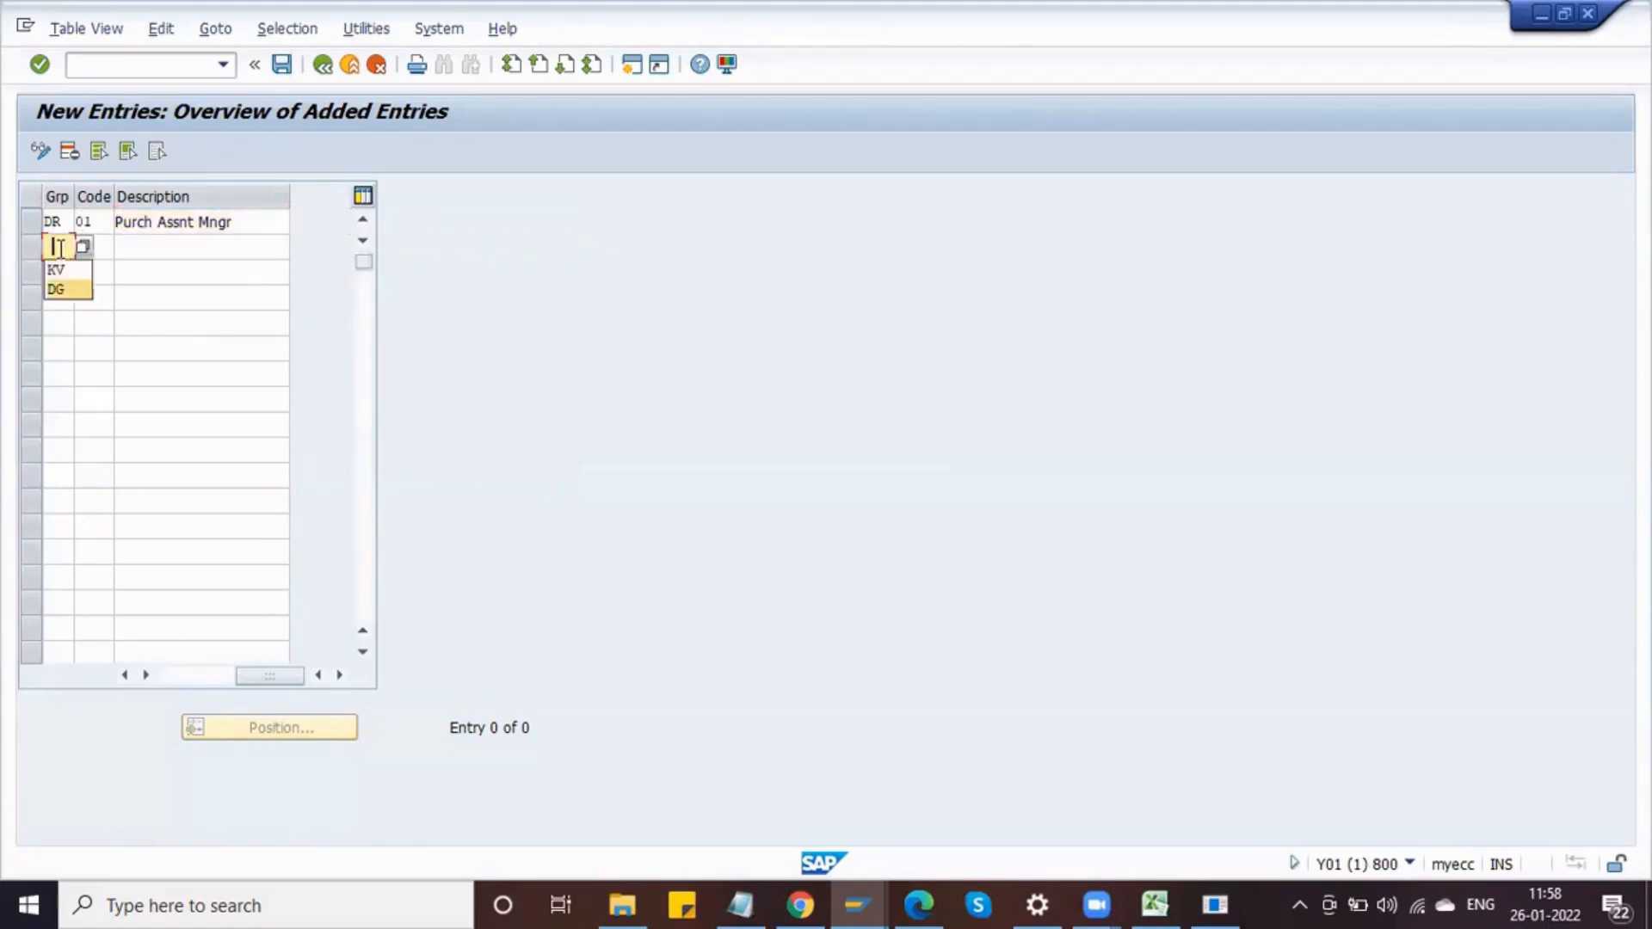
text(DR)
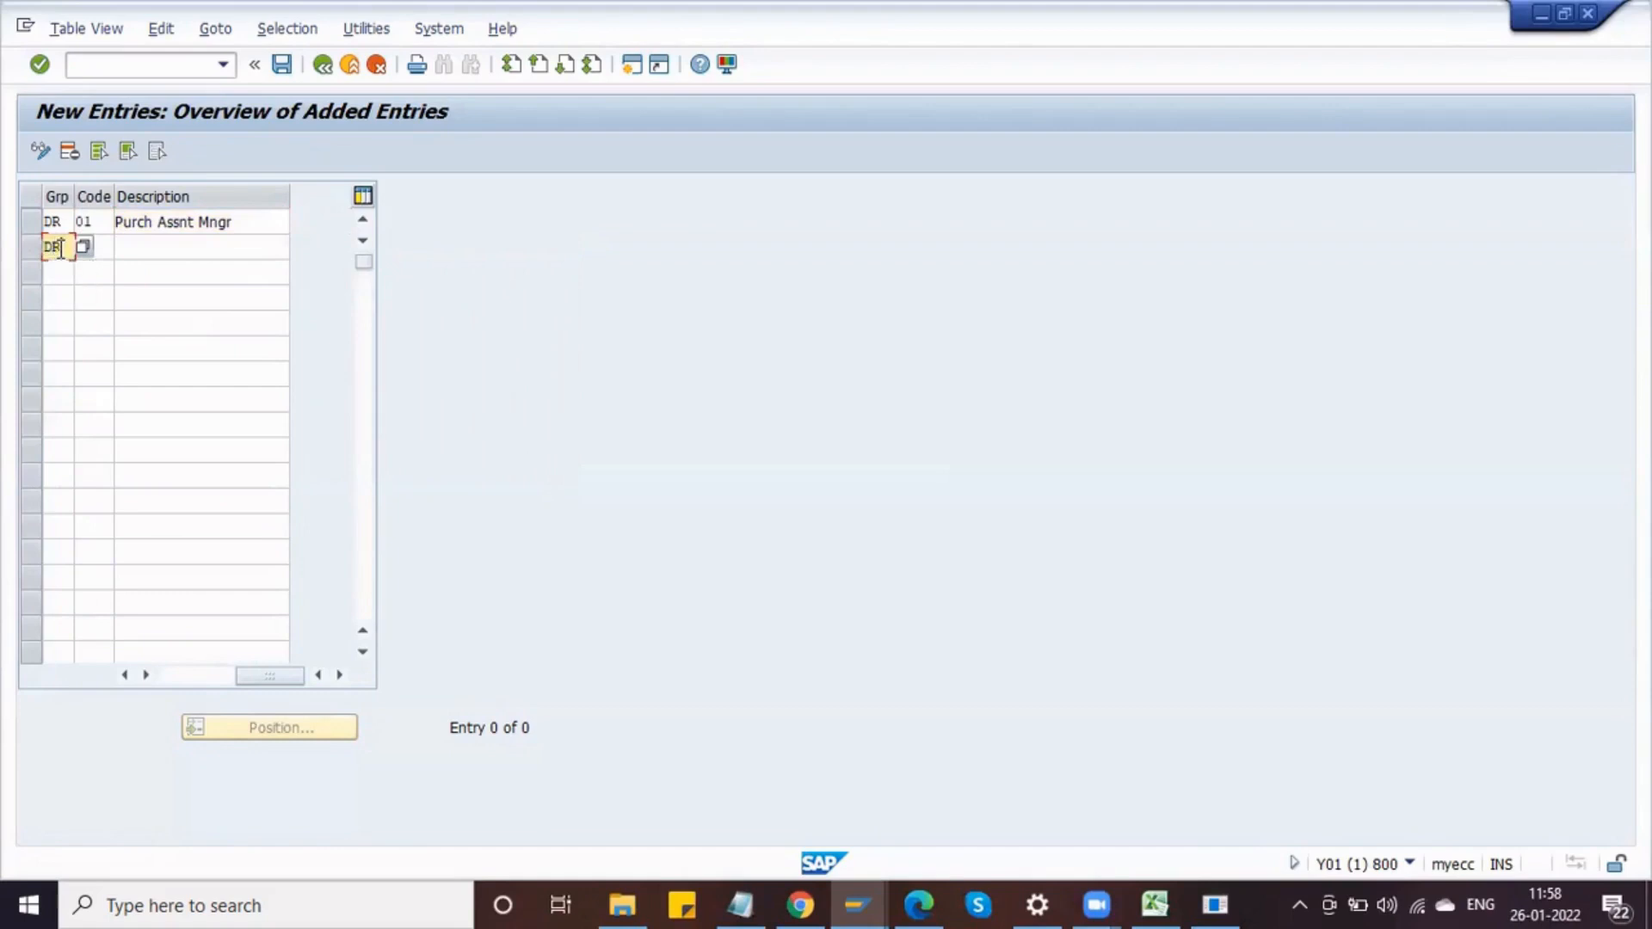
key(Tab)
text(02)
key(Tab)
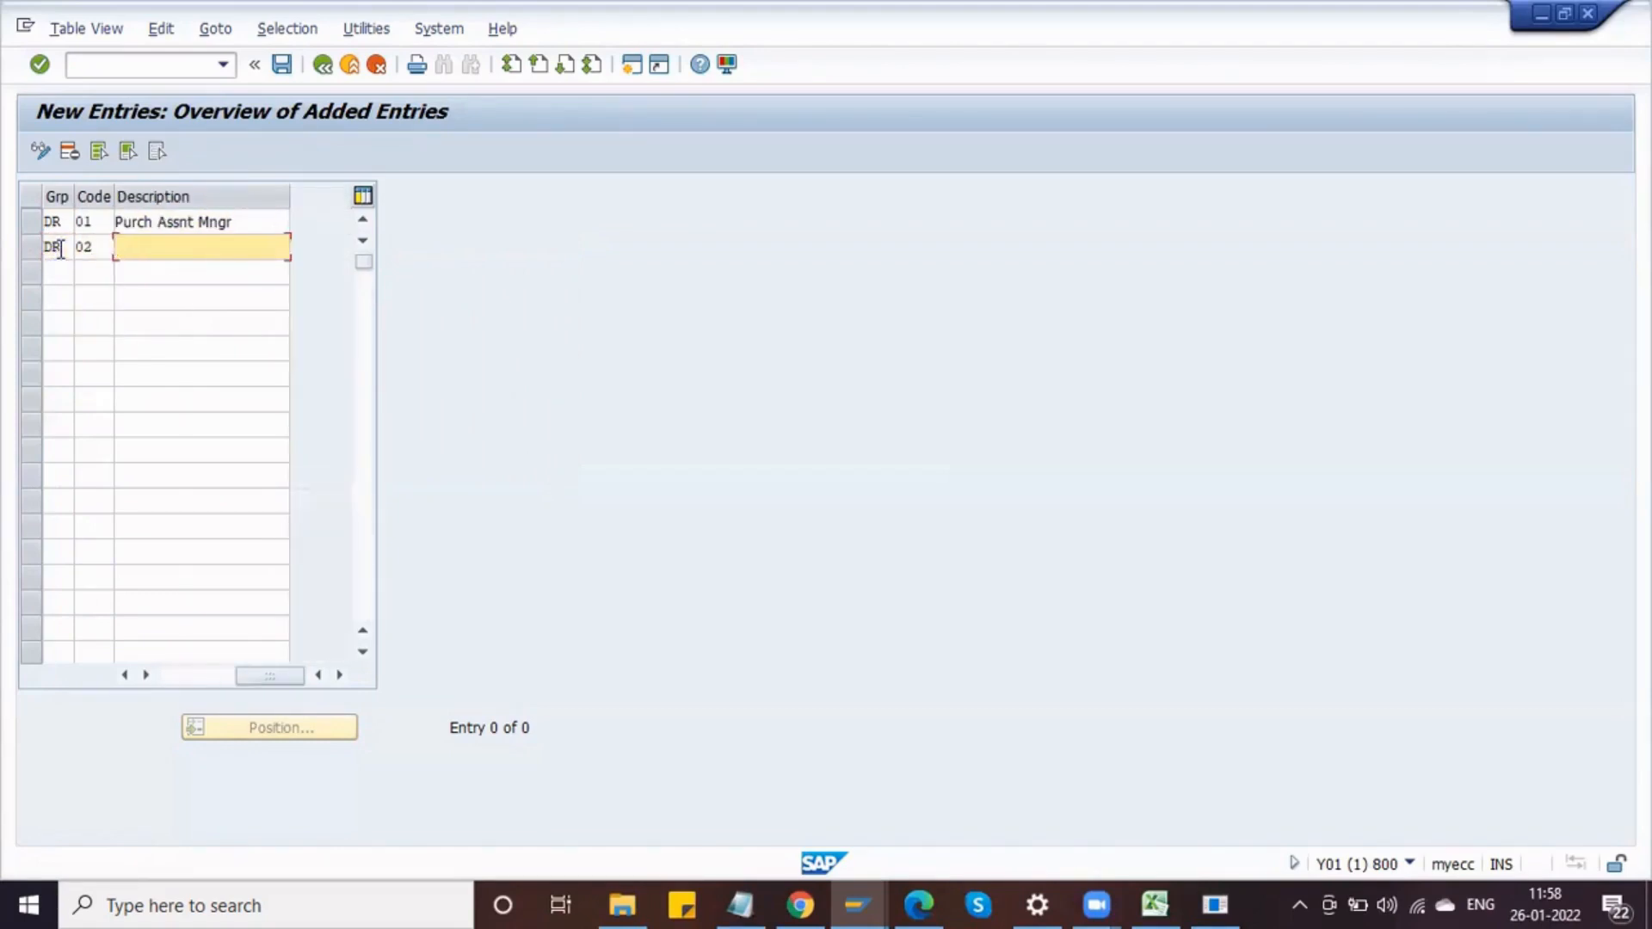
text(P)
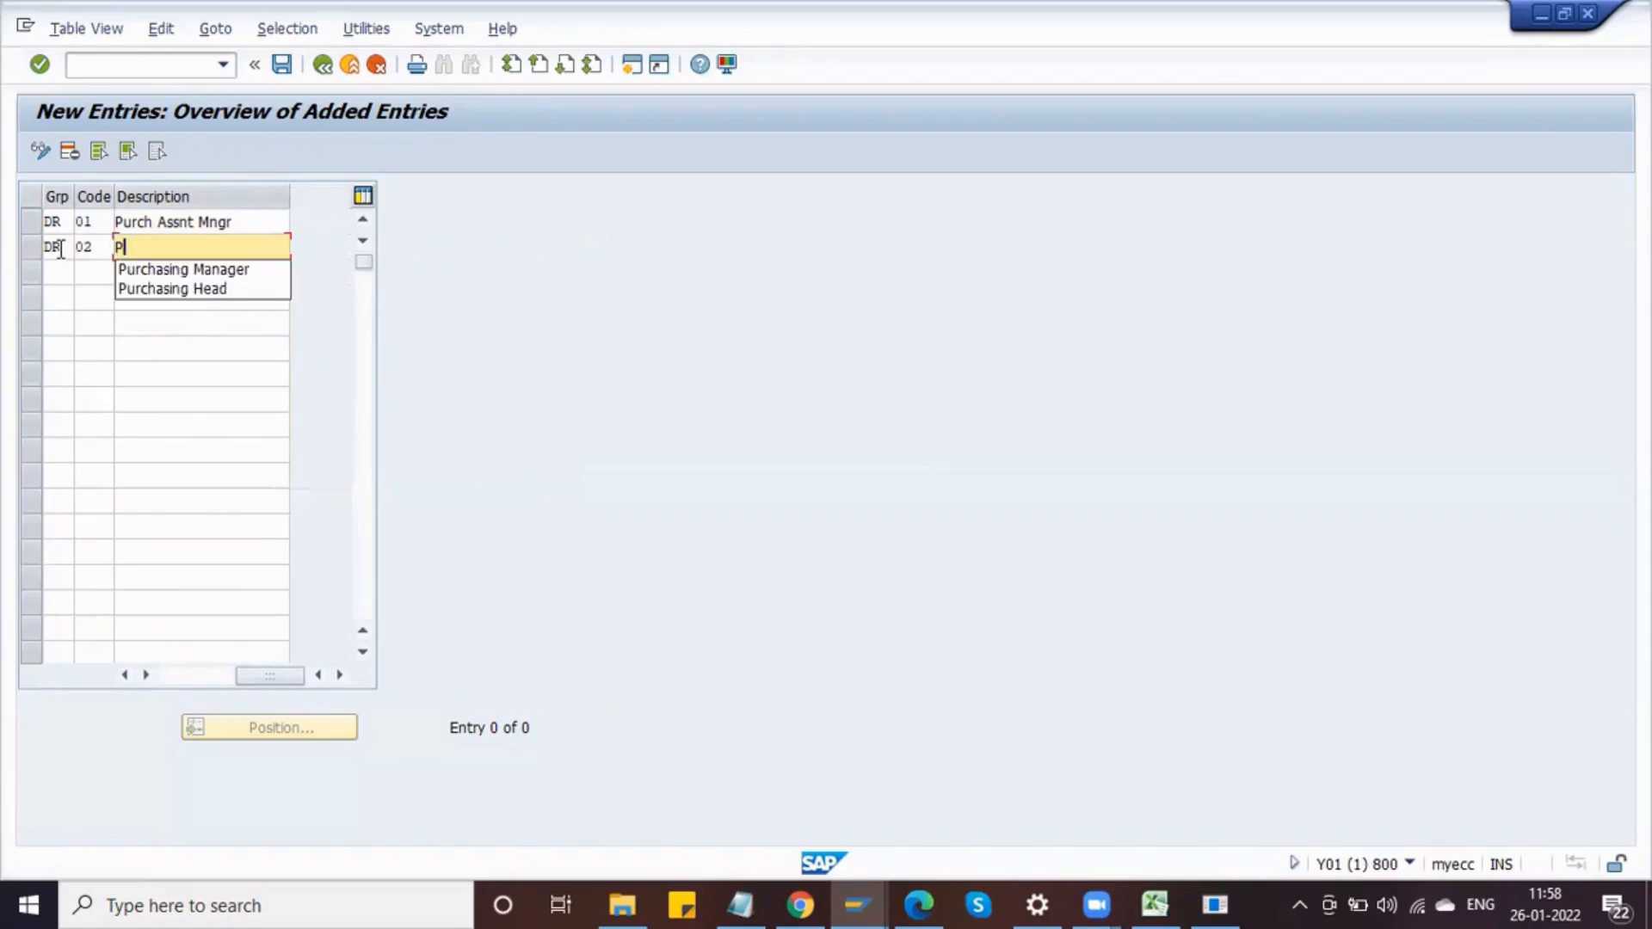
key(Down)
key(Return)
Step: Add release code 03 in group DR described as Purchasing Head
click(60, 271)
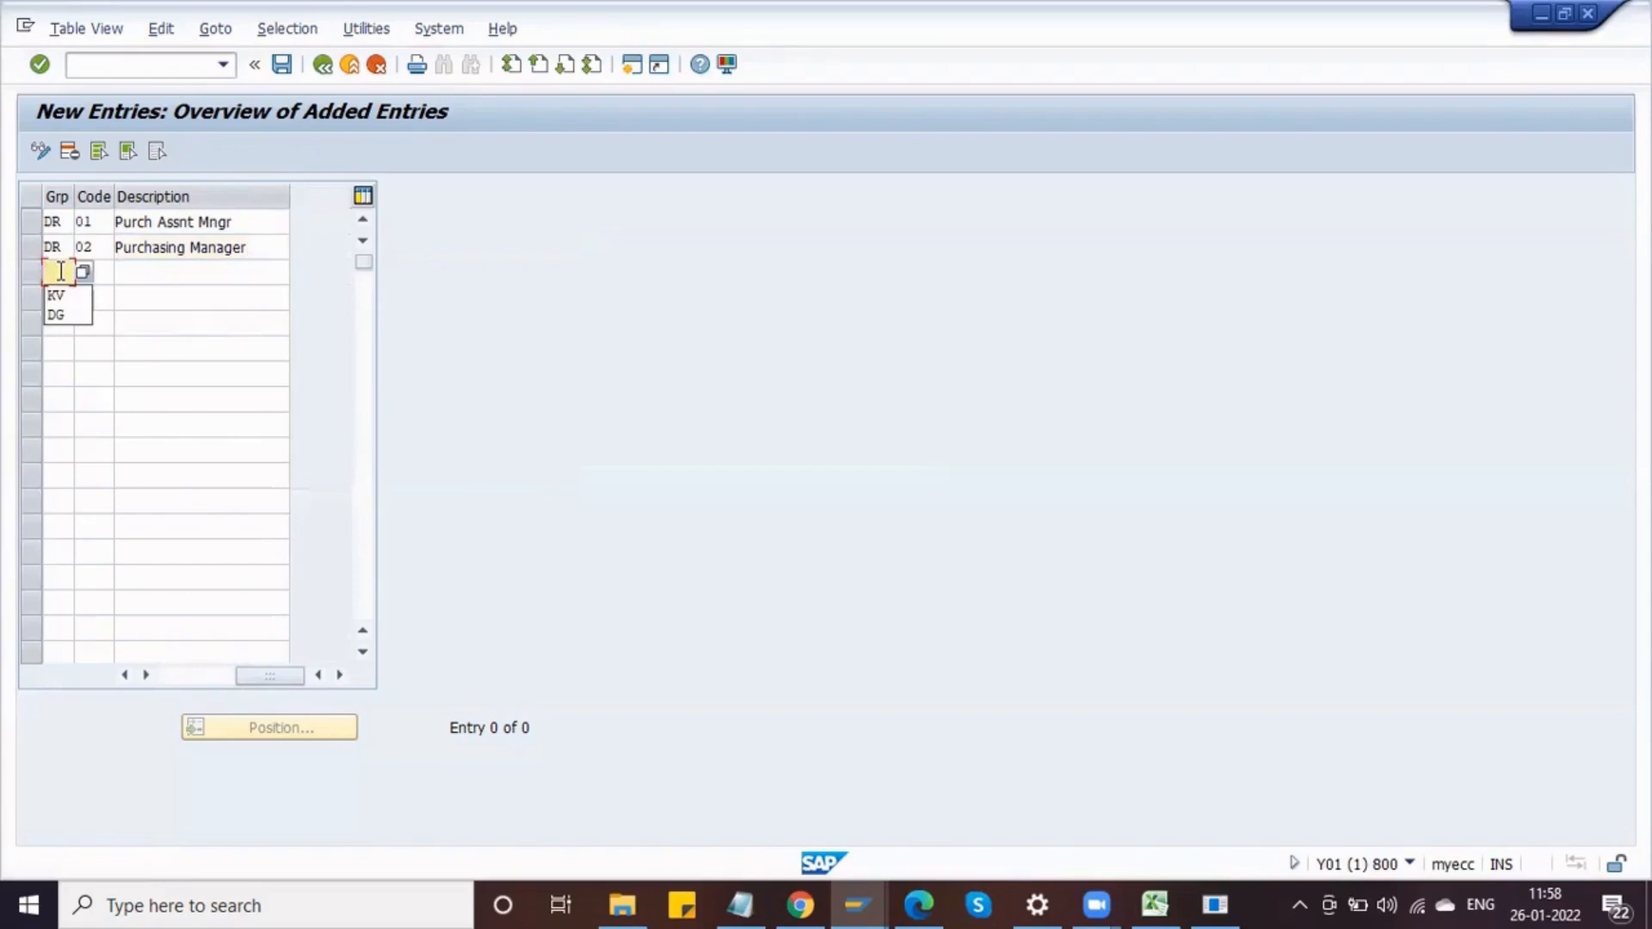
text(DR)
key(Tab)
text(0)
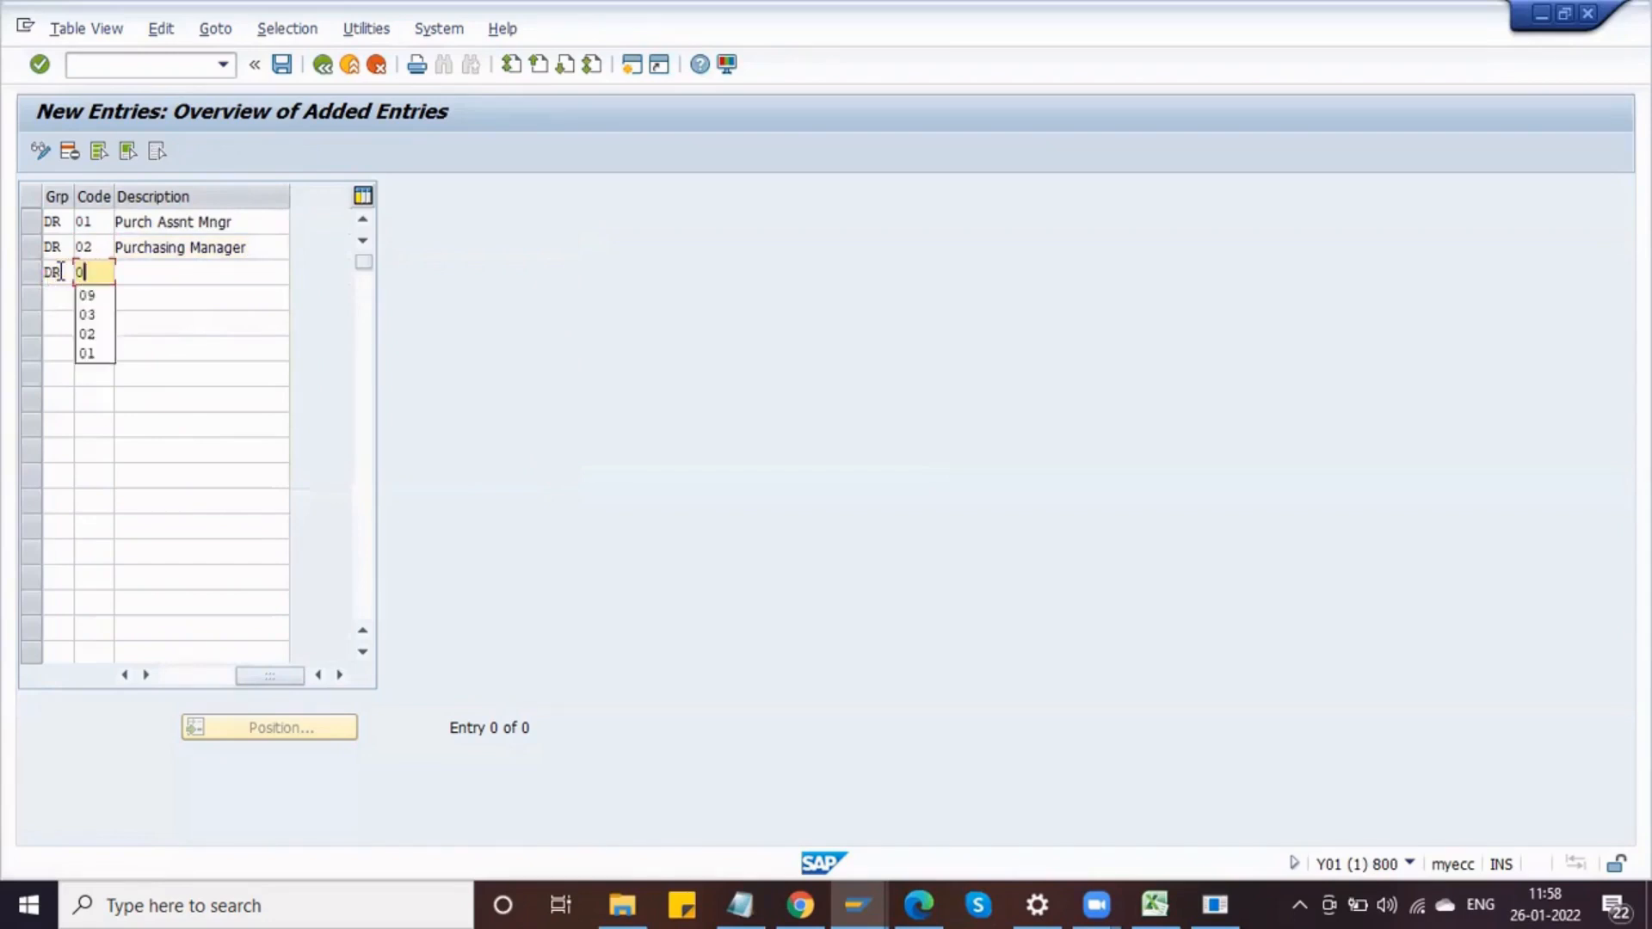
text(3)
key(Tab)
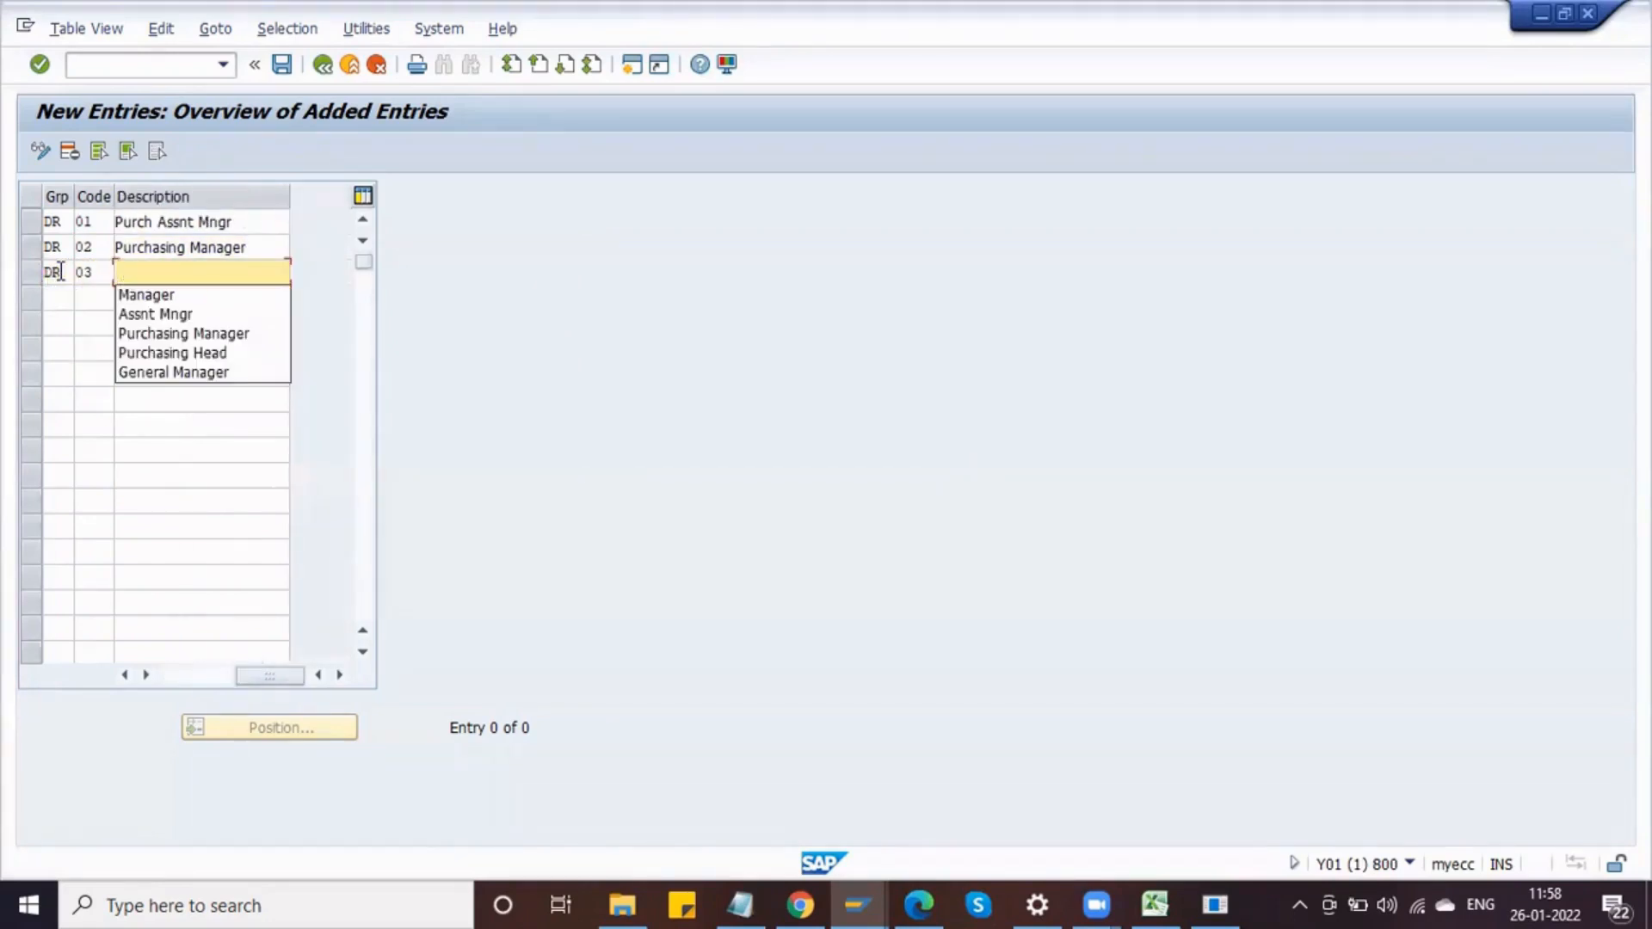
key(Down)
key(Down)
key(Down)
key(Down)
key(Return)
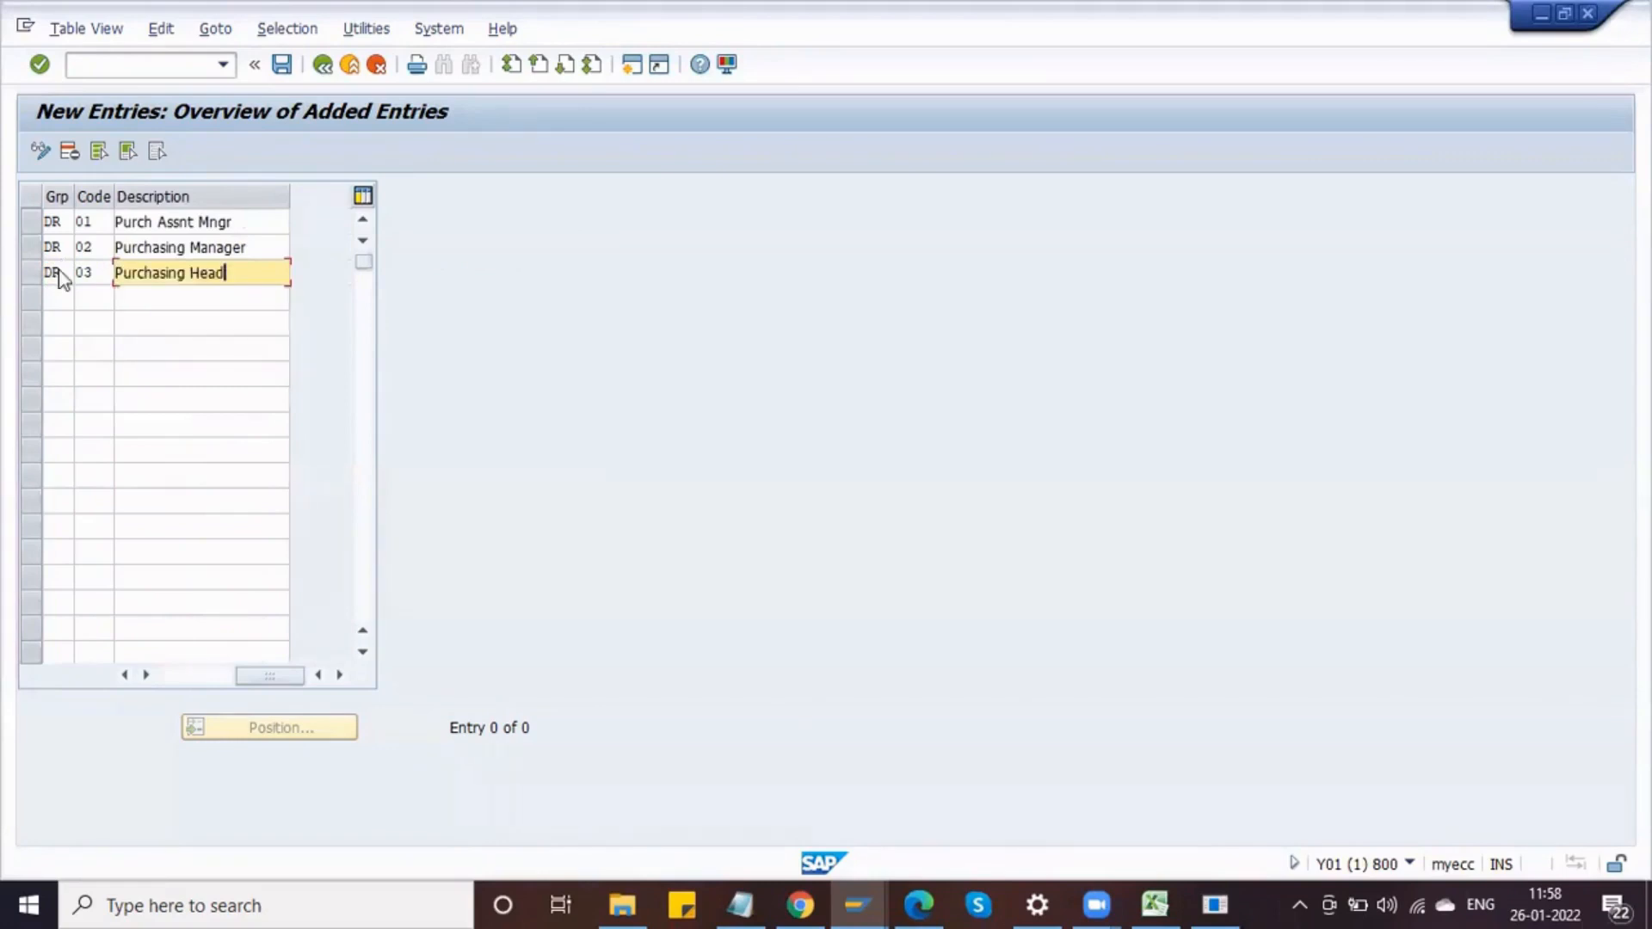
key(Return)
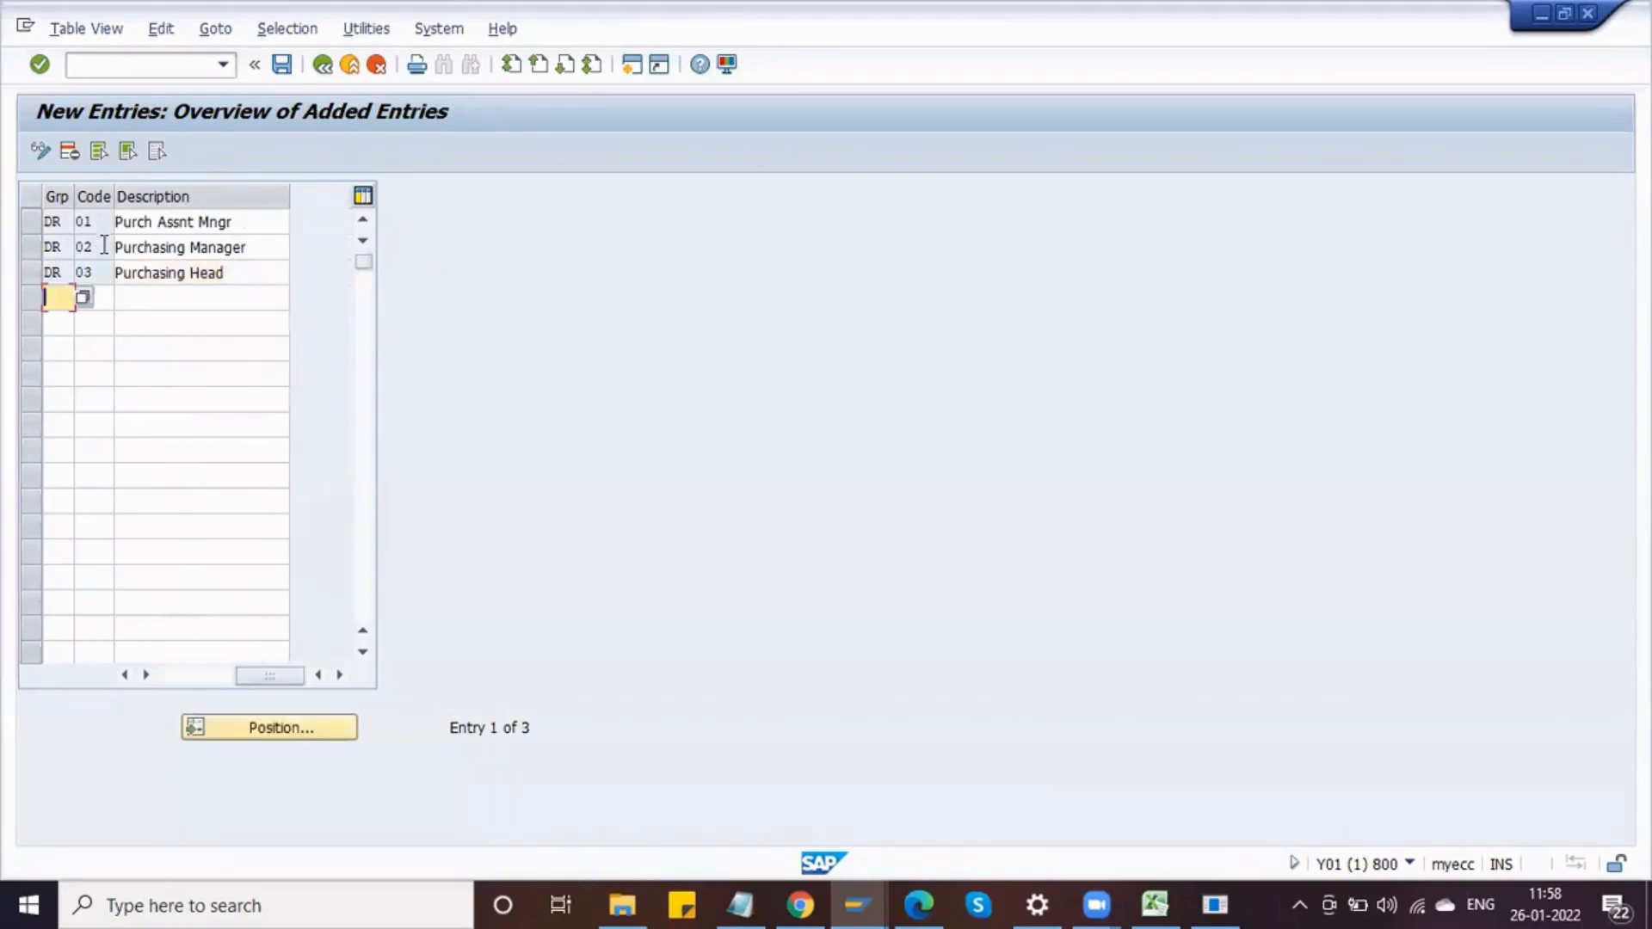
Step: Save the release codes to the customizing request and return to the activity list
click(105, 274)
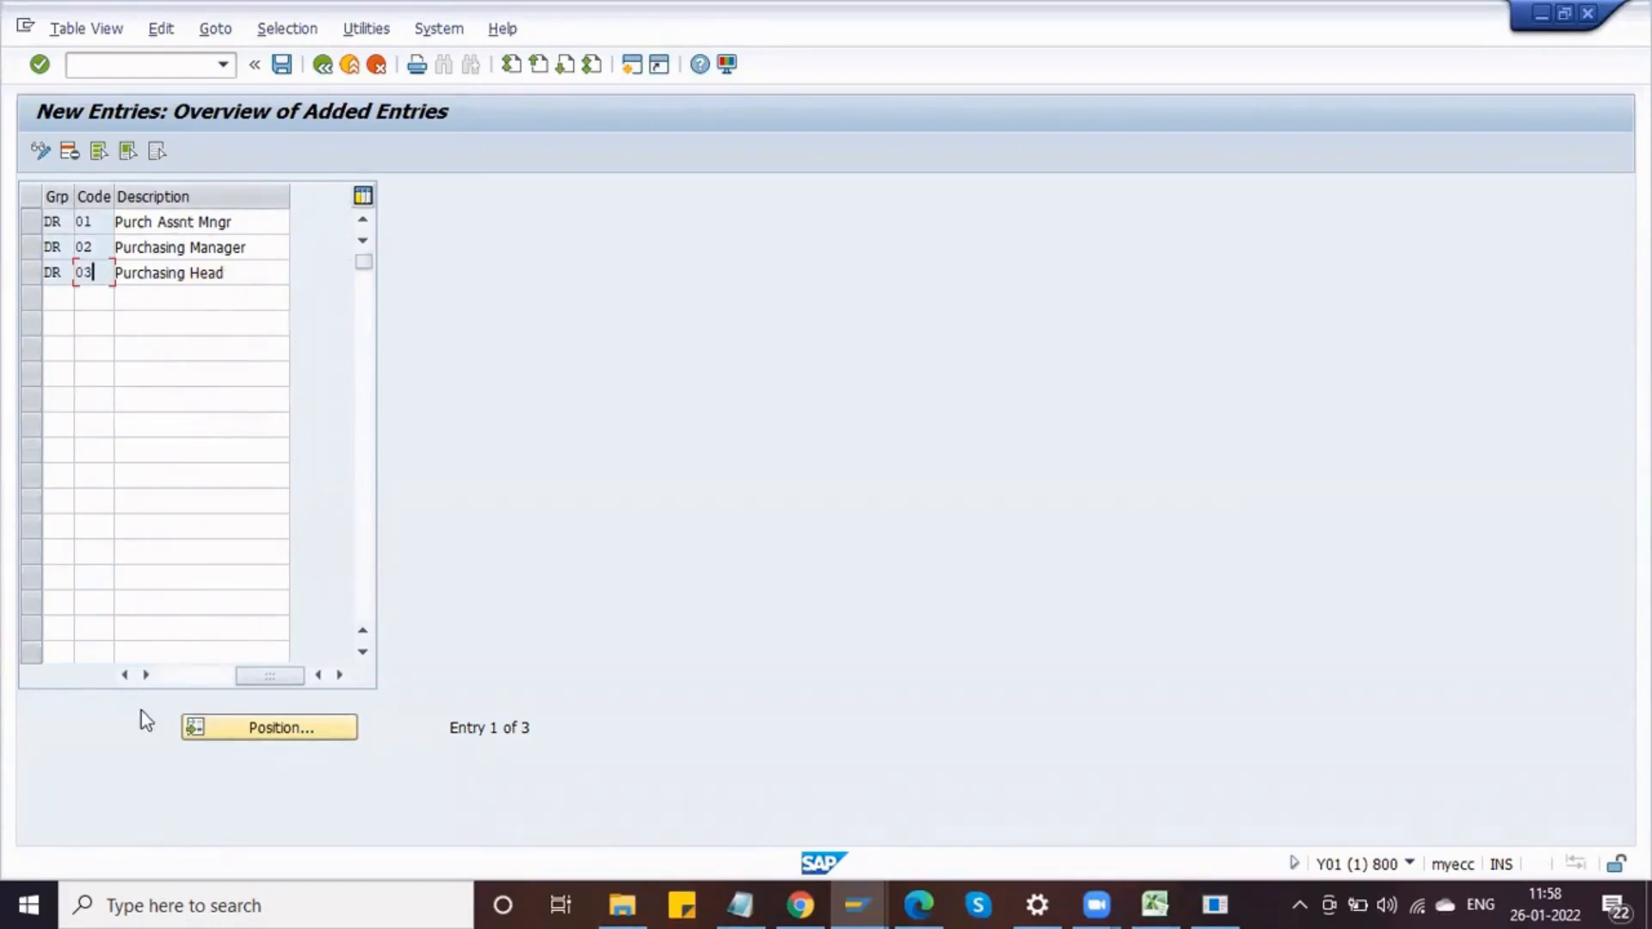
click(164, 681)
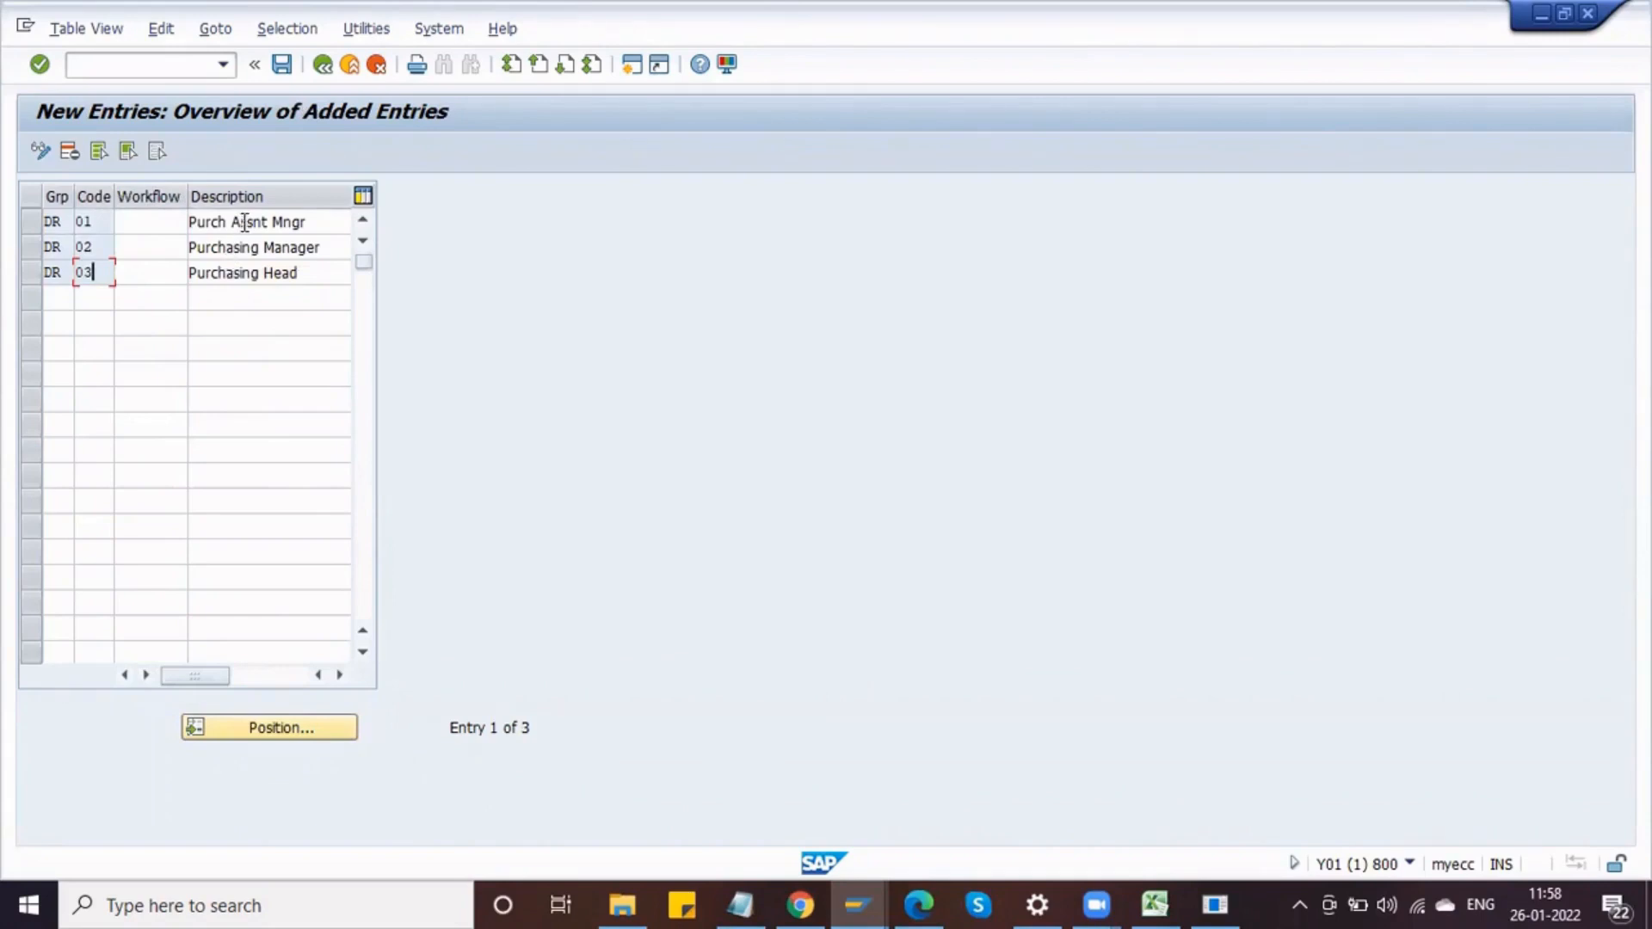
click(282, 63)
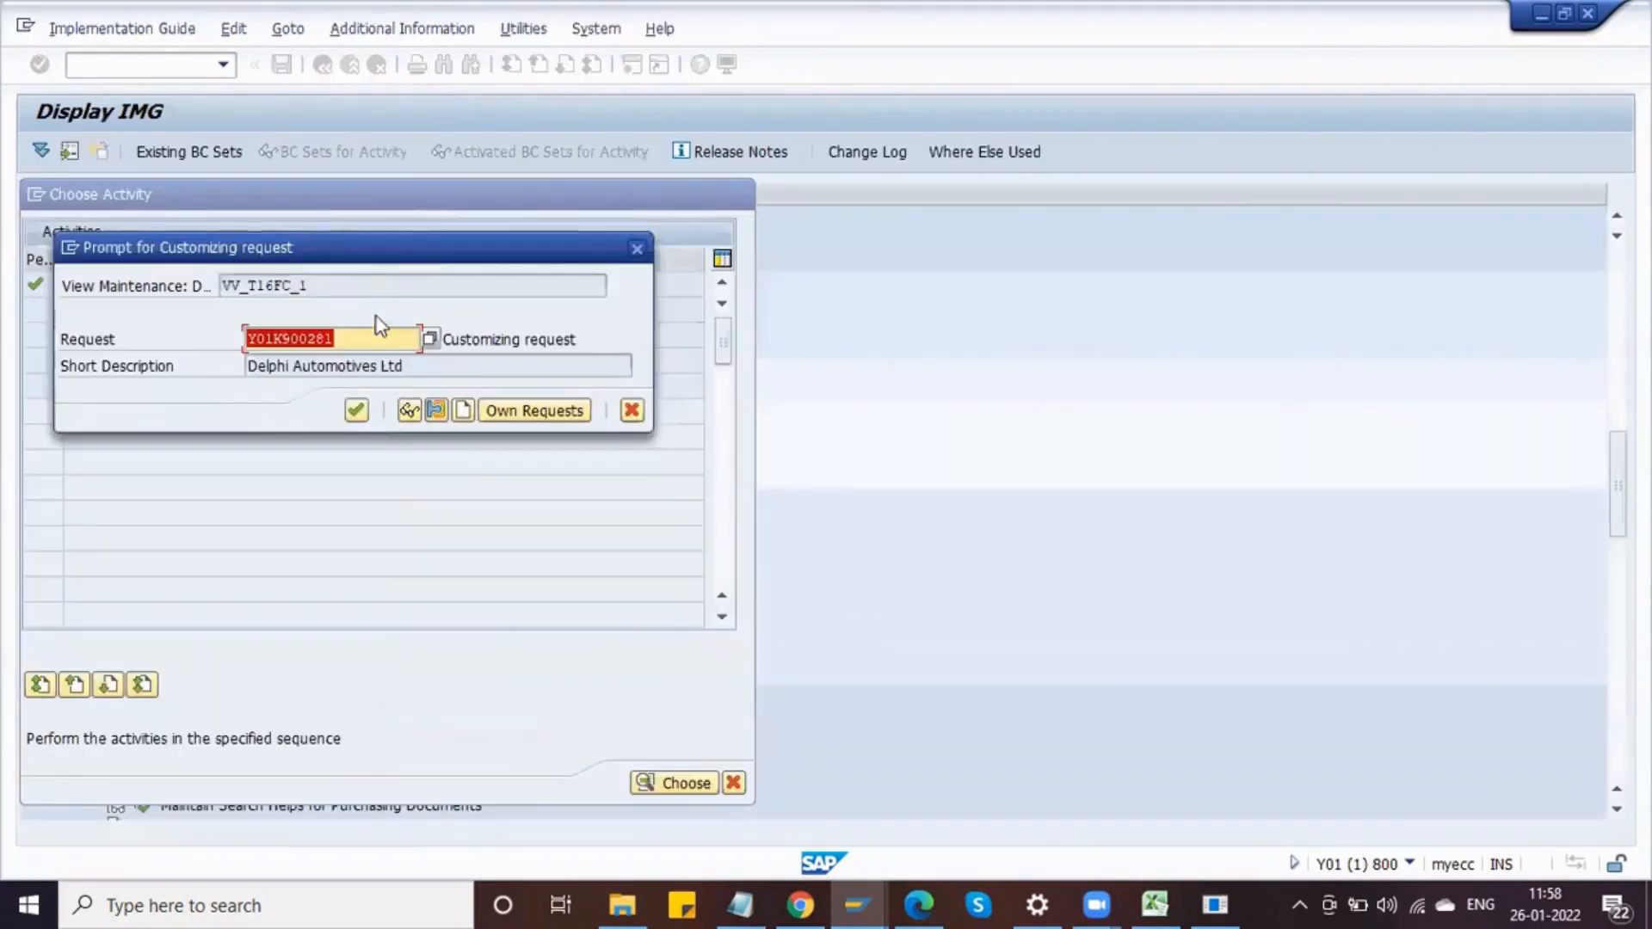
click(357, 411)
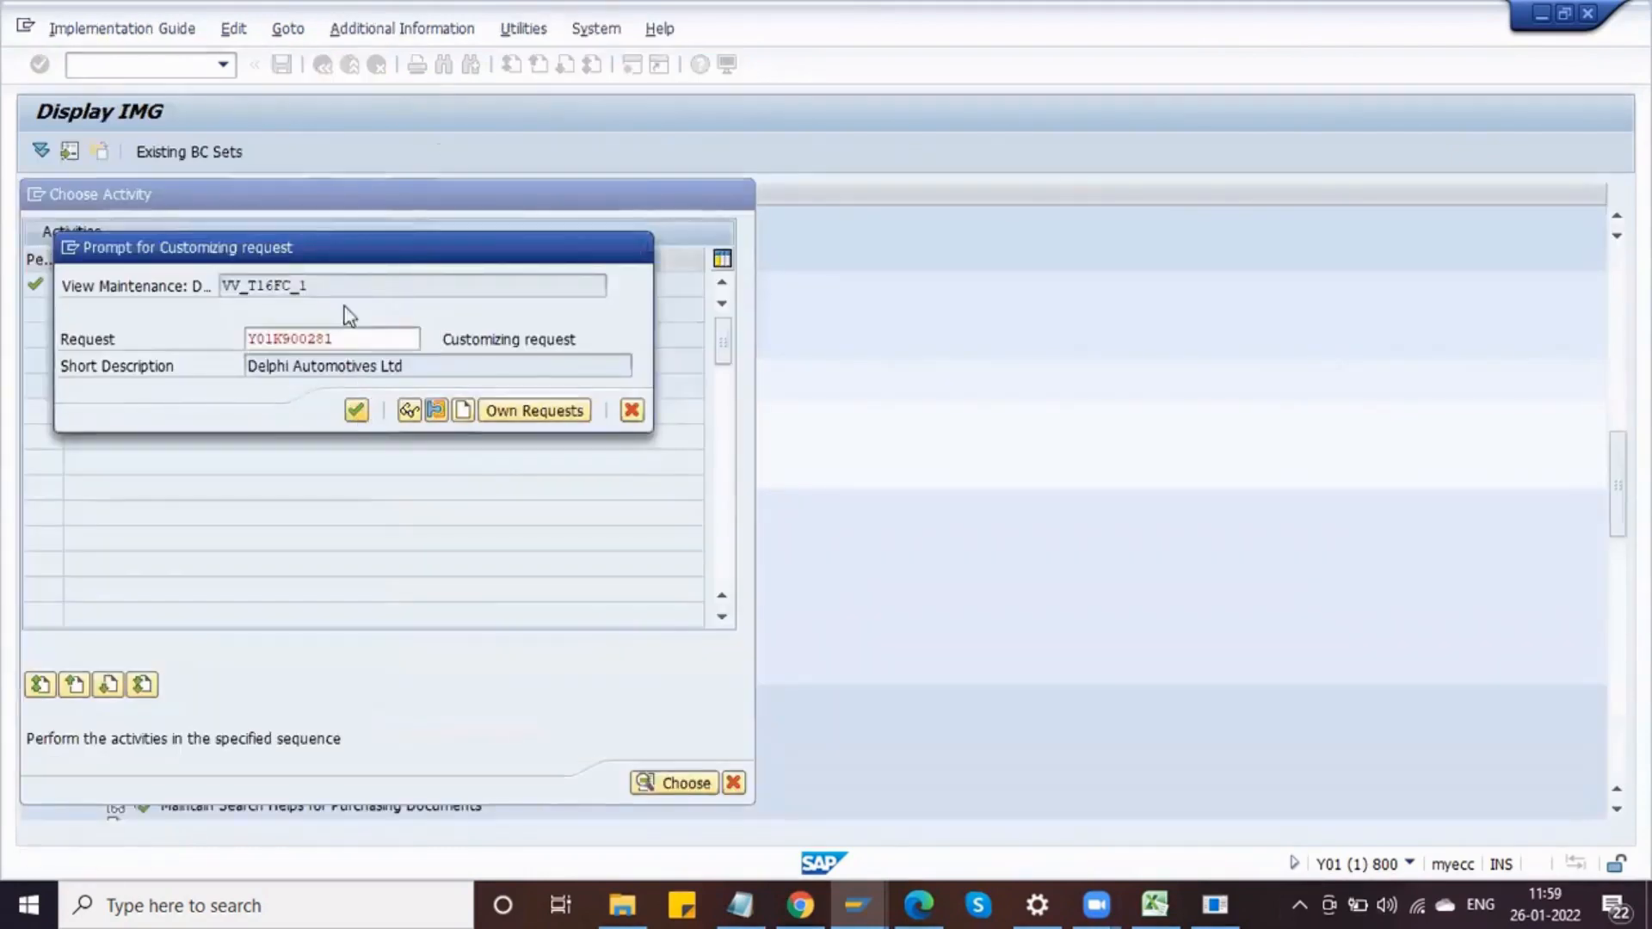
click(323, 65)
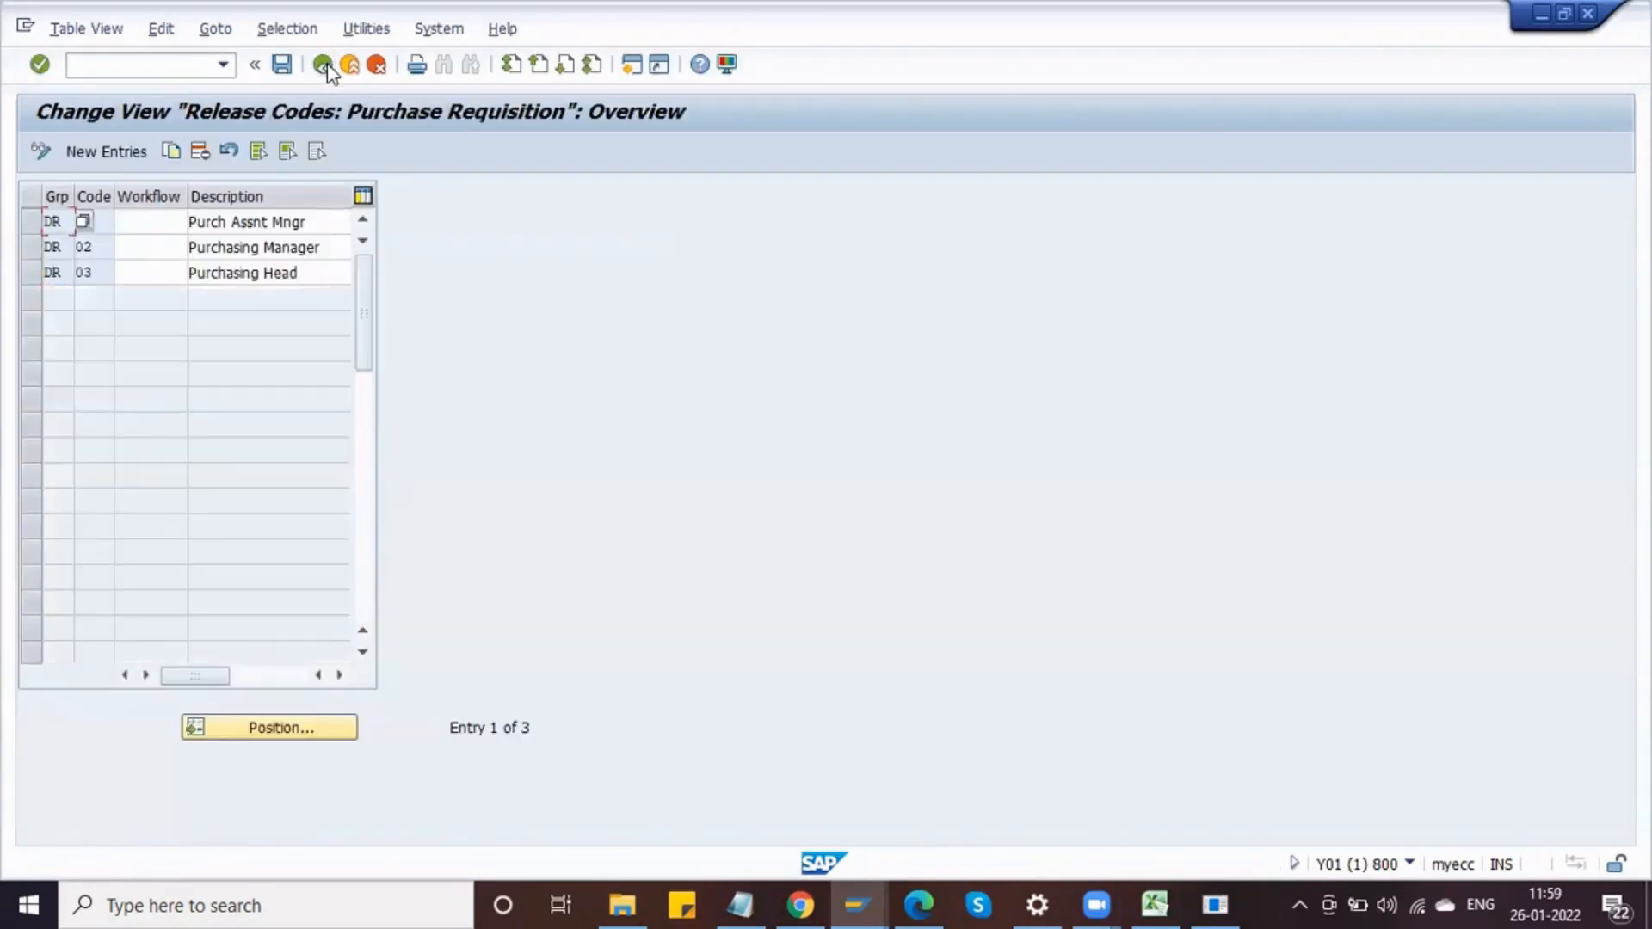
click(324, 65)
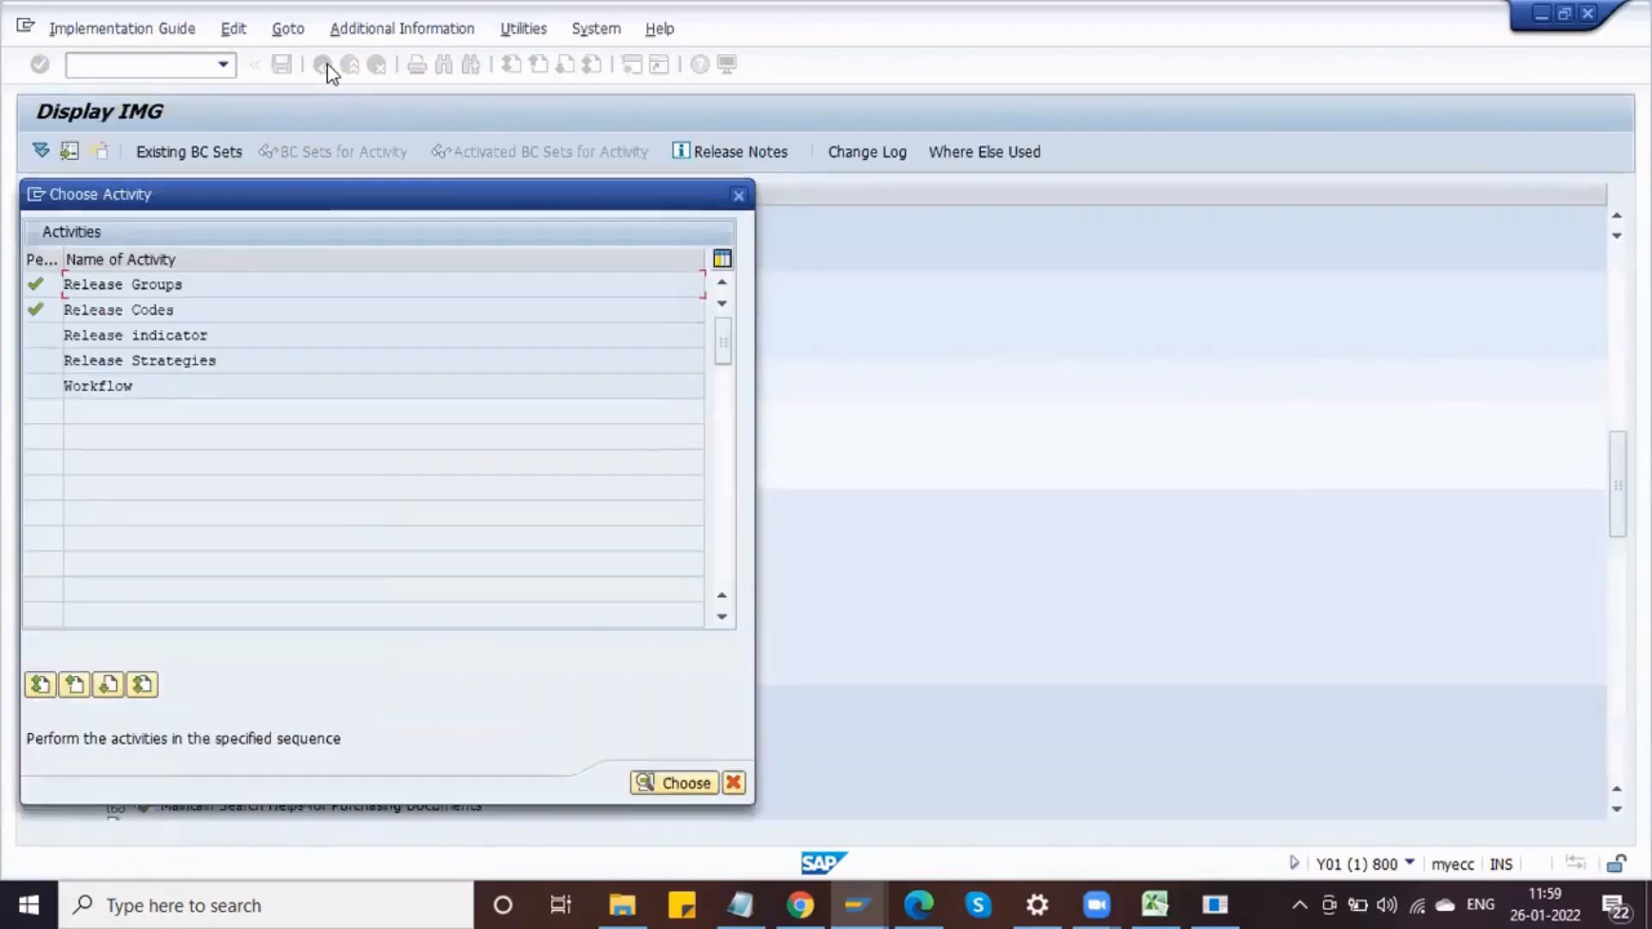
Step: Open the Release Indicator activity, display the details of release indicator R and browse its changeability options
double_click(218, 338)
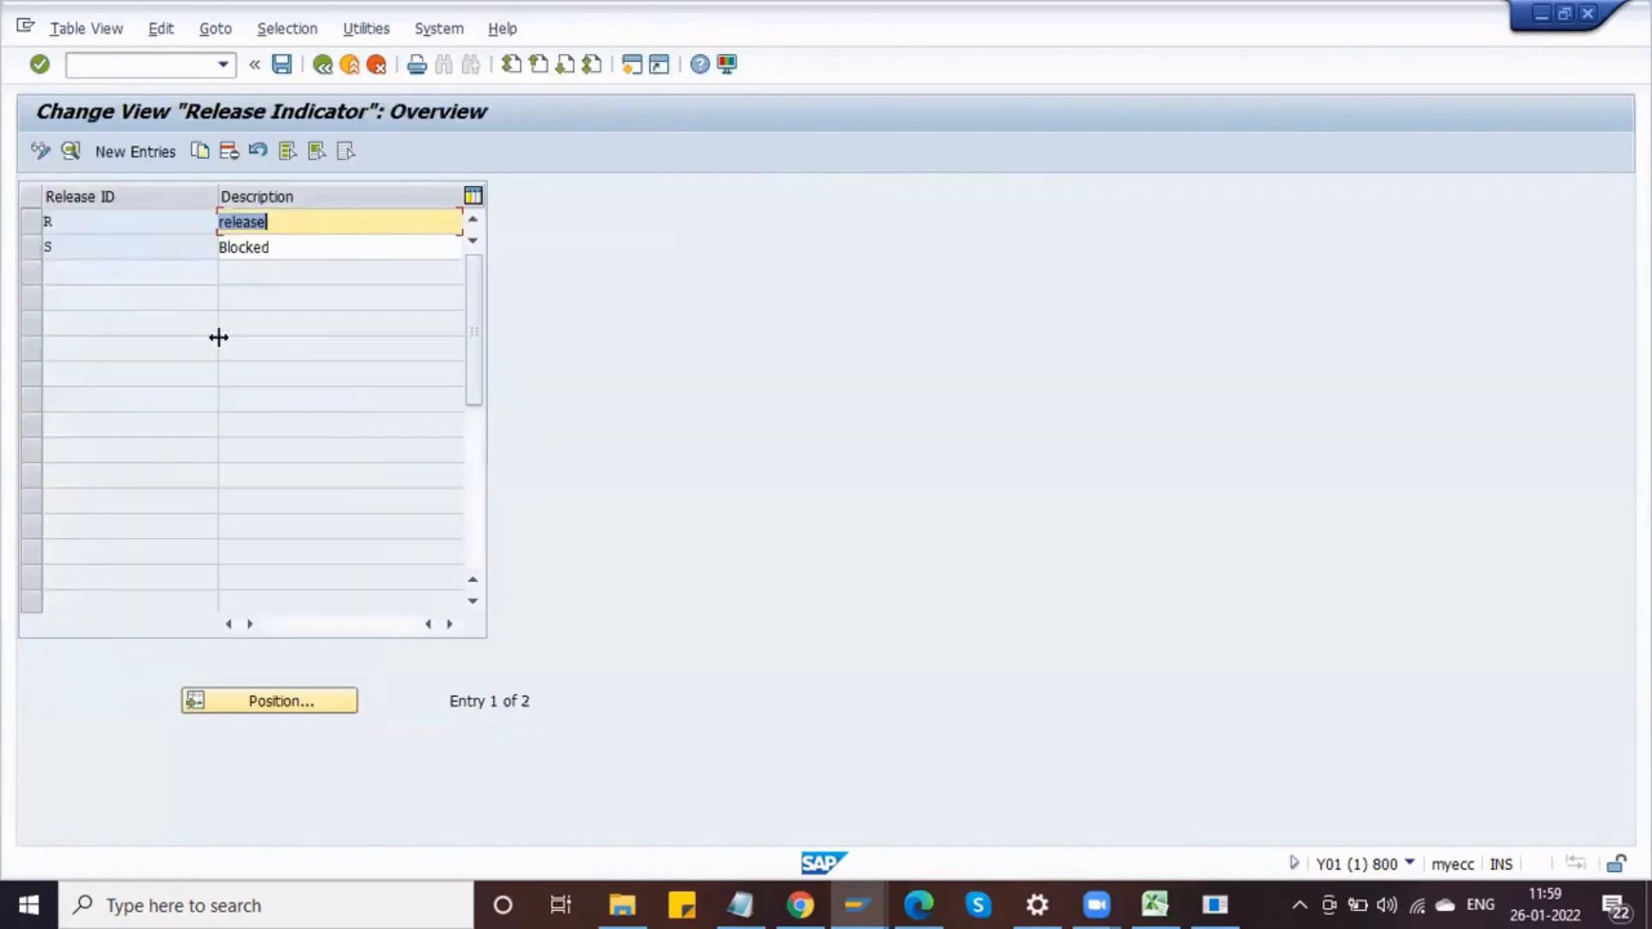
click(63, 223)
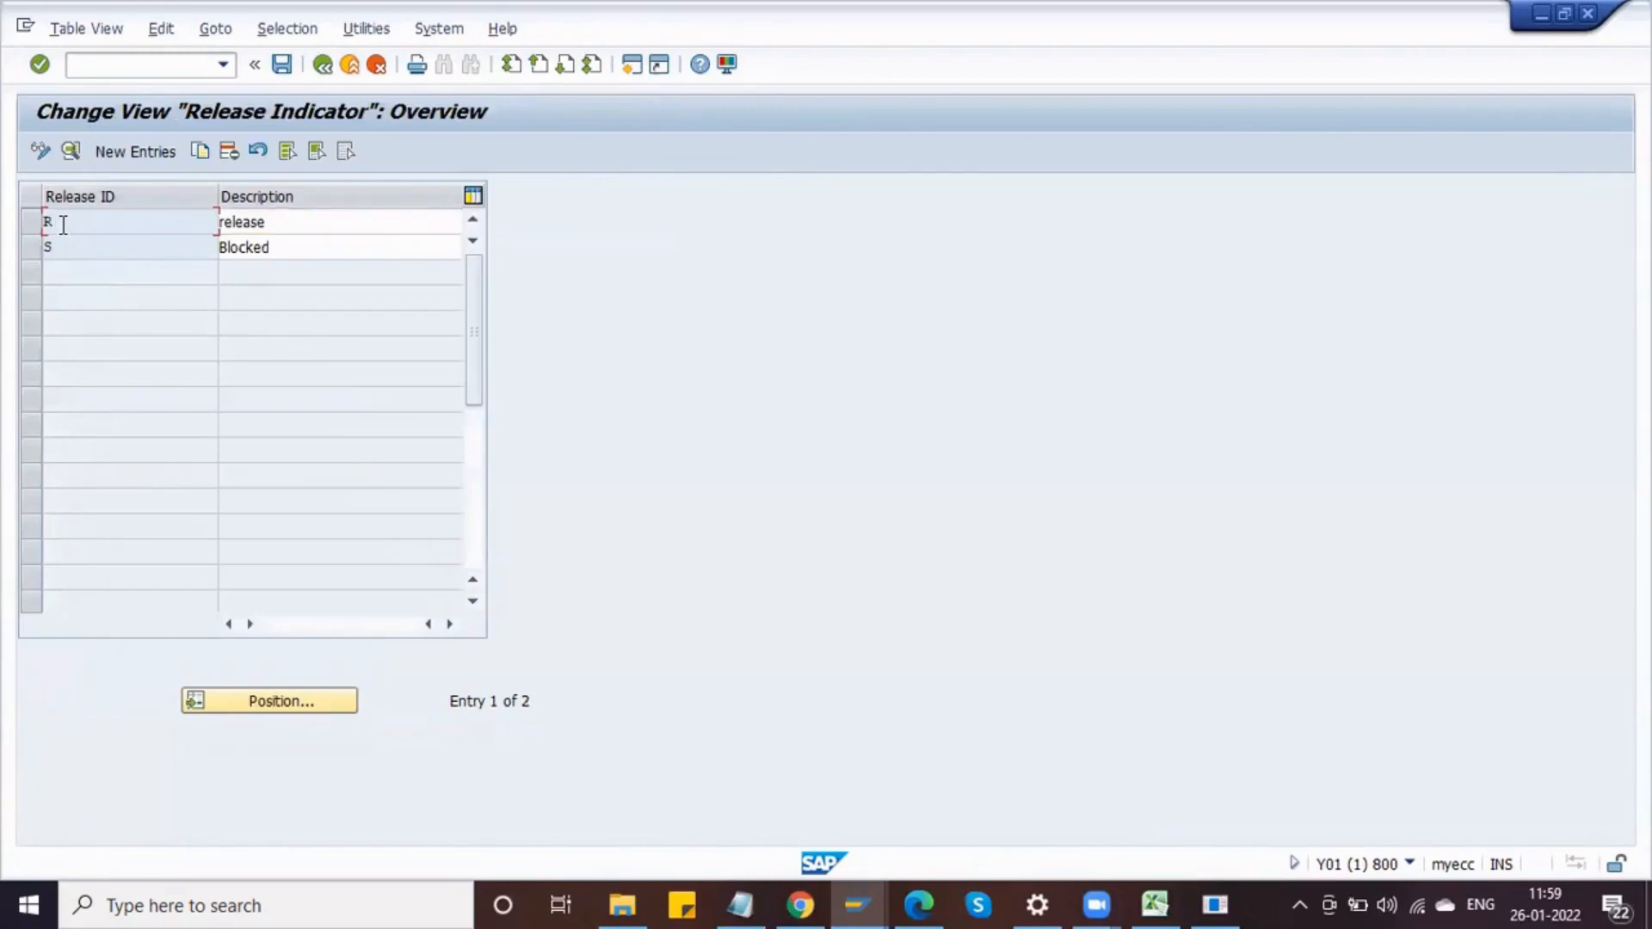
click(57, 247)
click(34, 225)
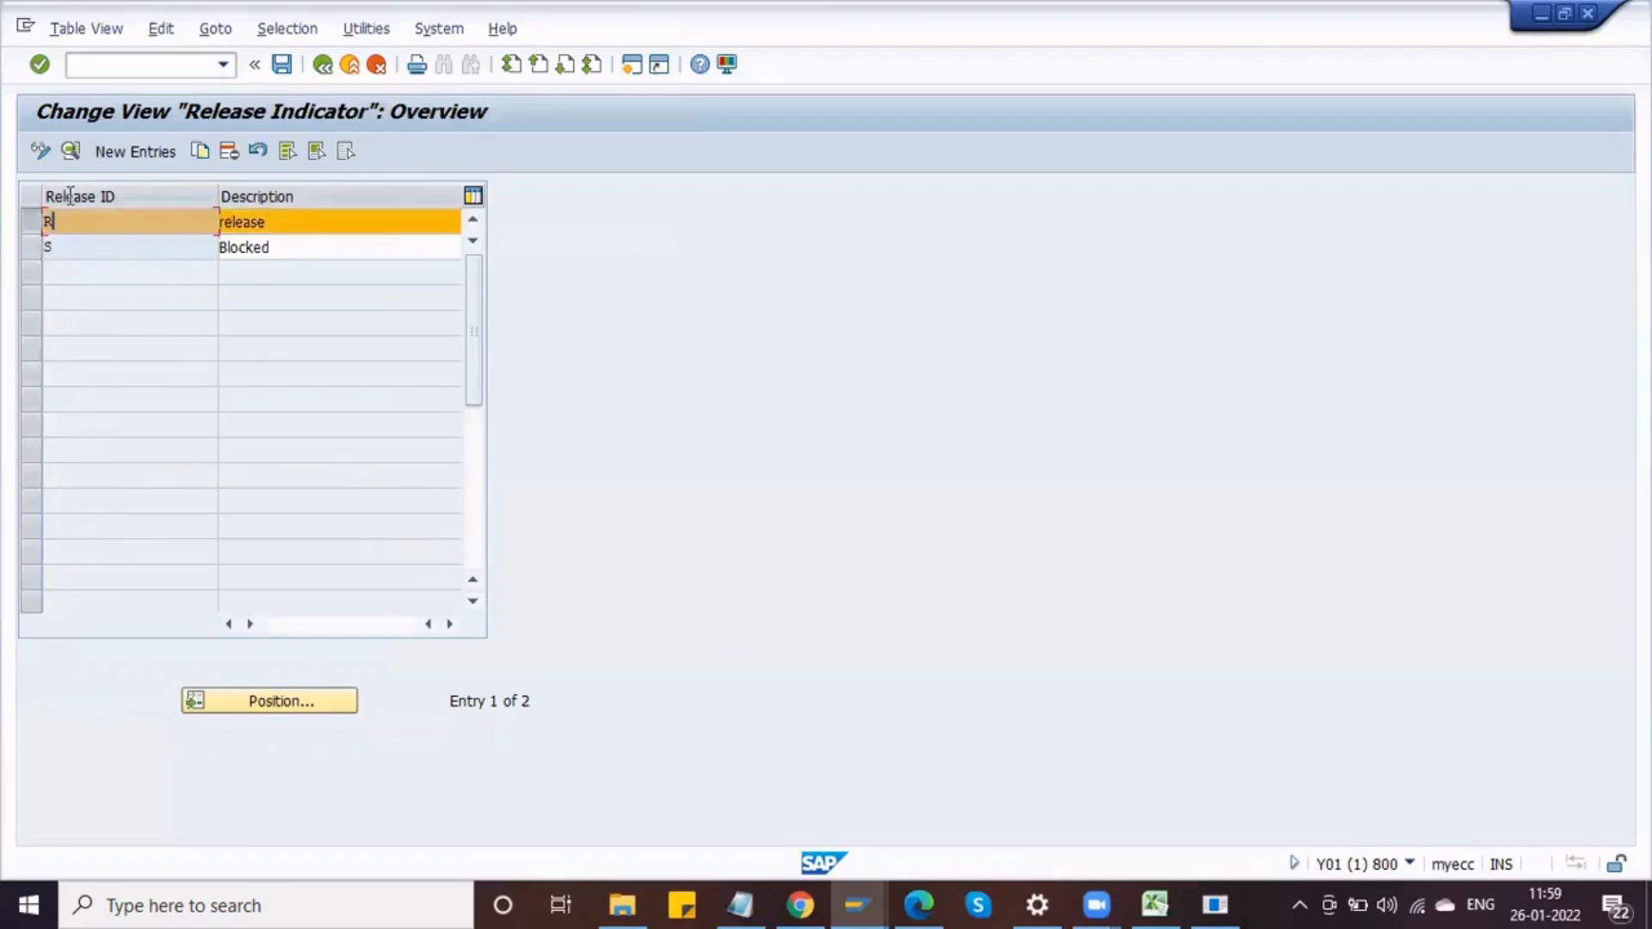
click(72, 152)
click(271, 226)
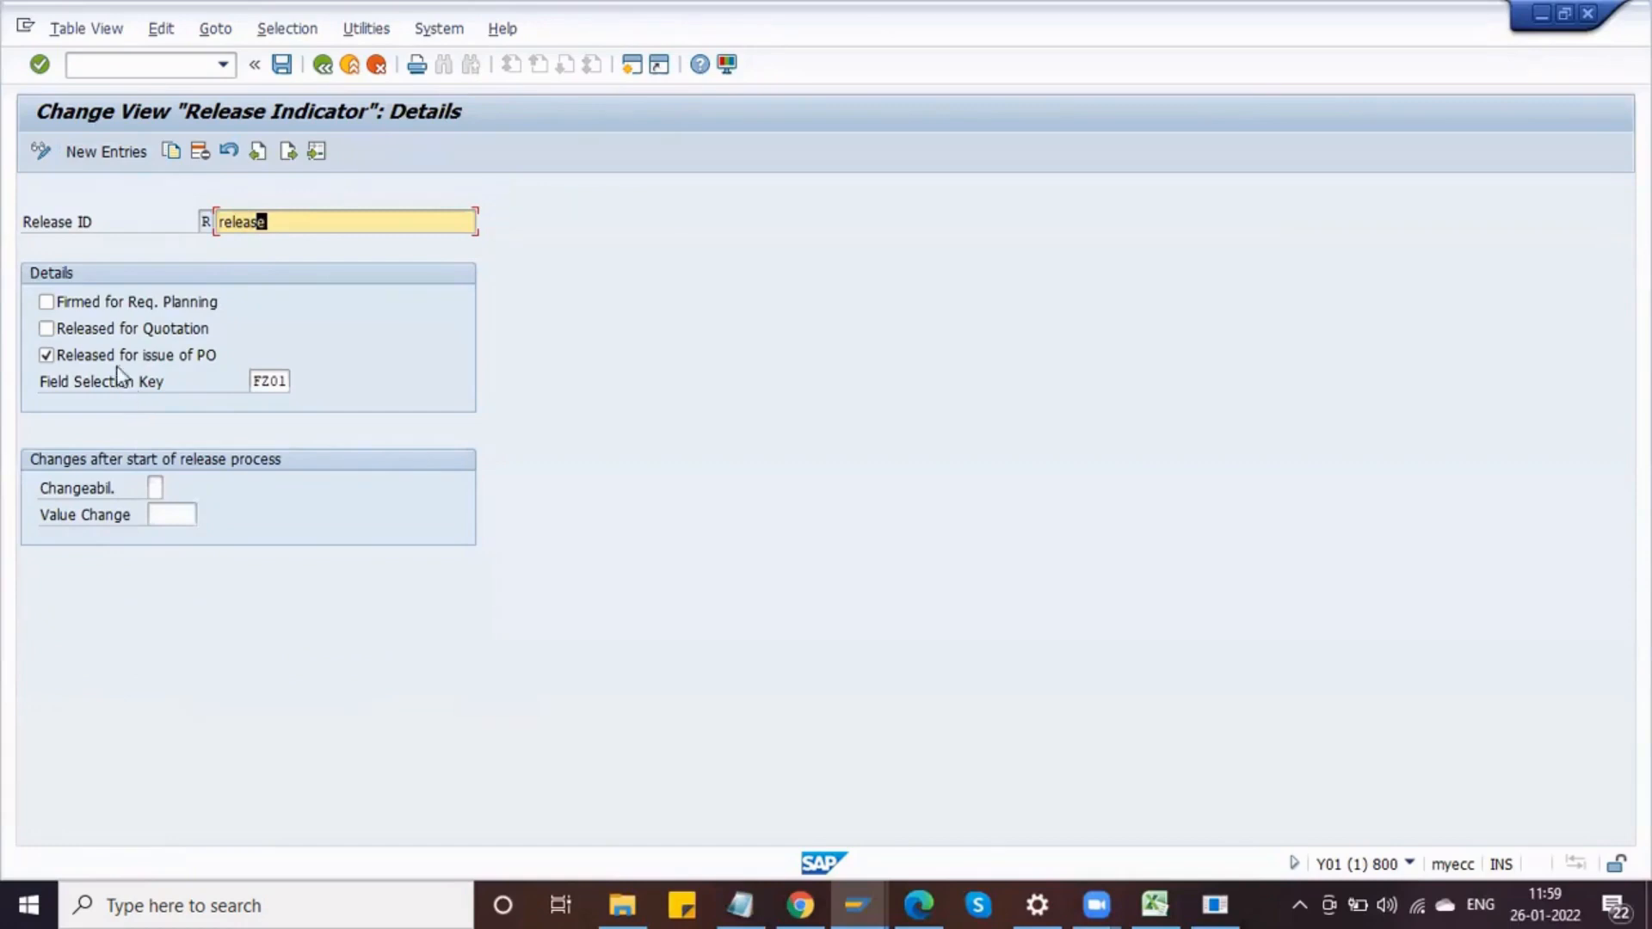
click(46, 329)
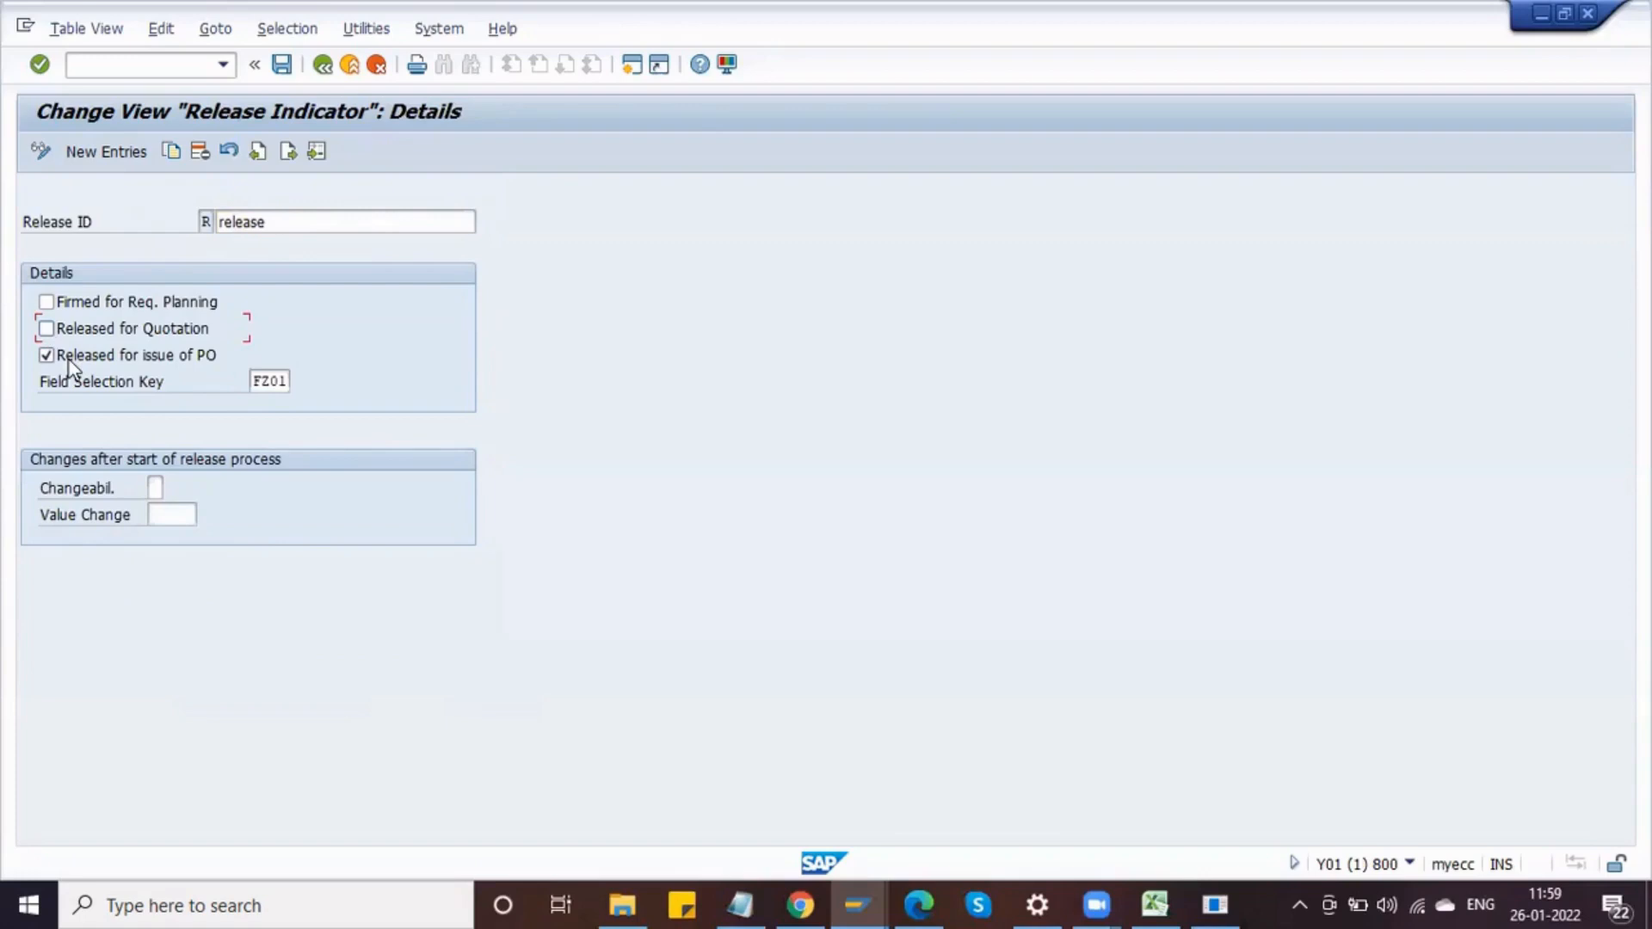
click(272, 381)
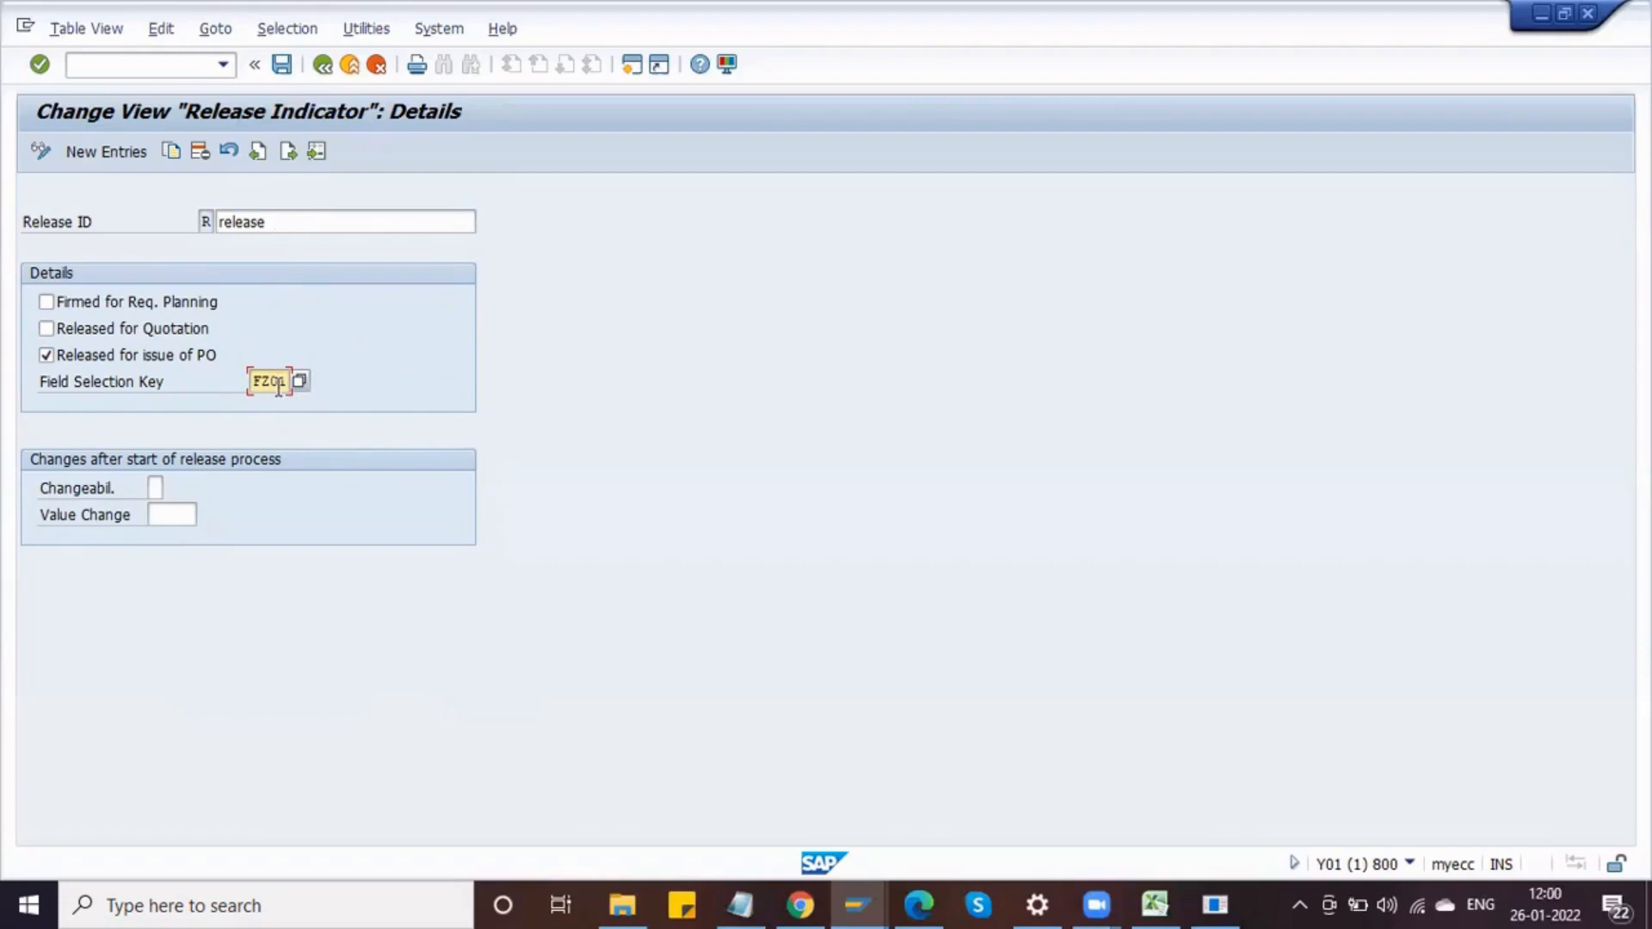
click(152, 489)
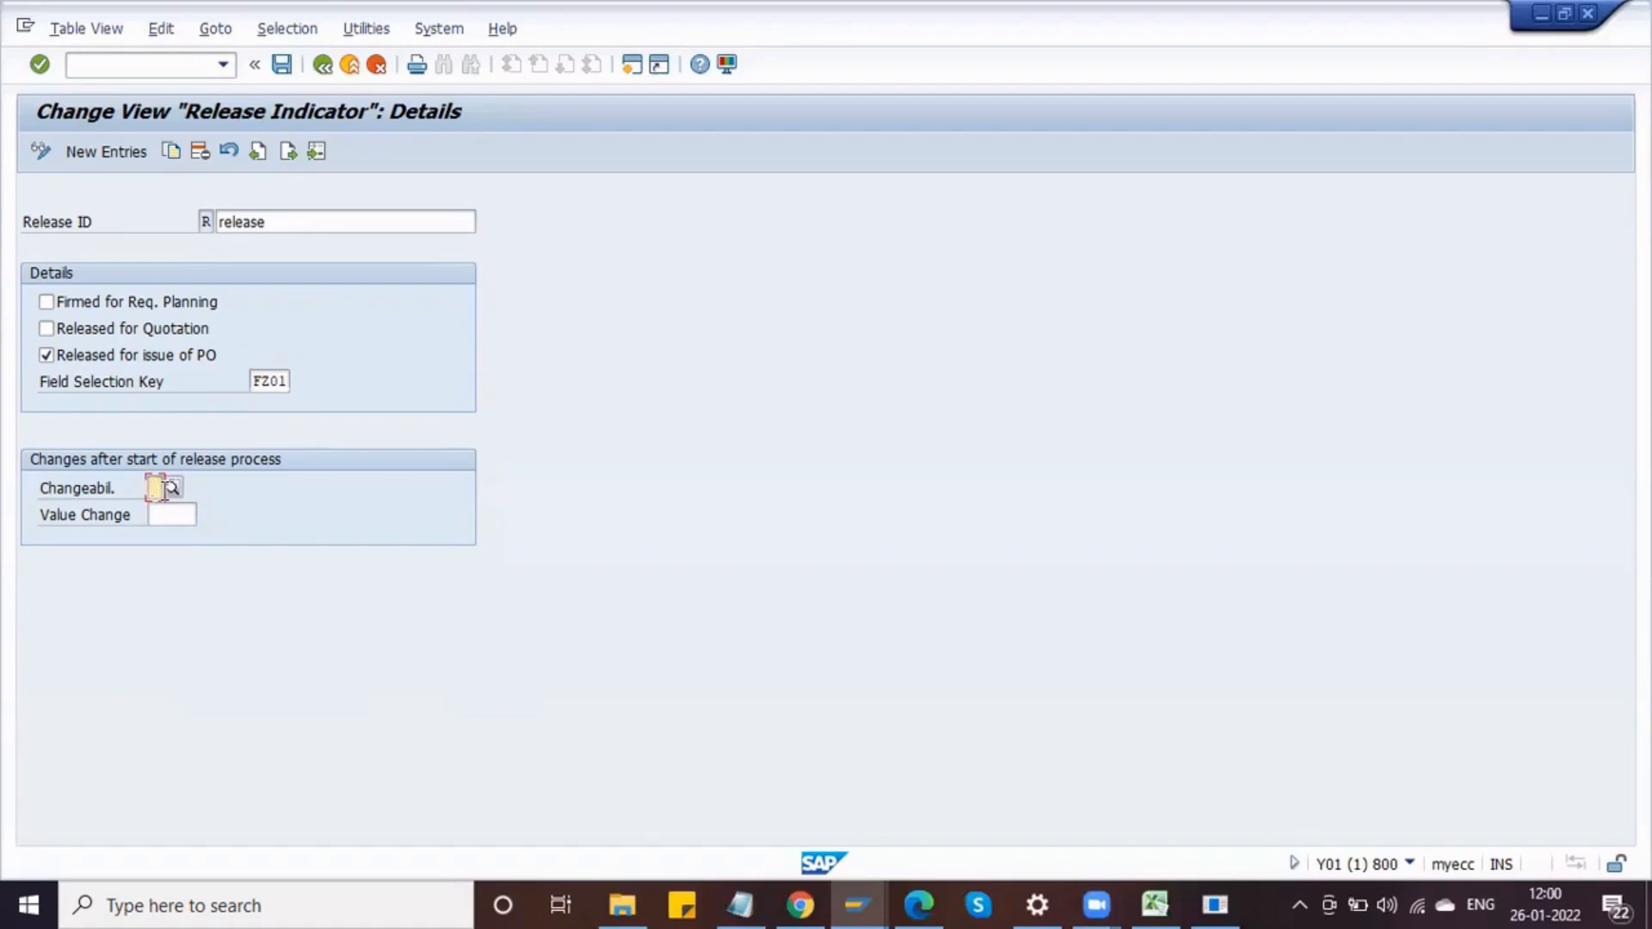
click(168, 490)
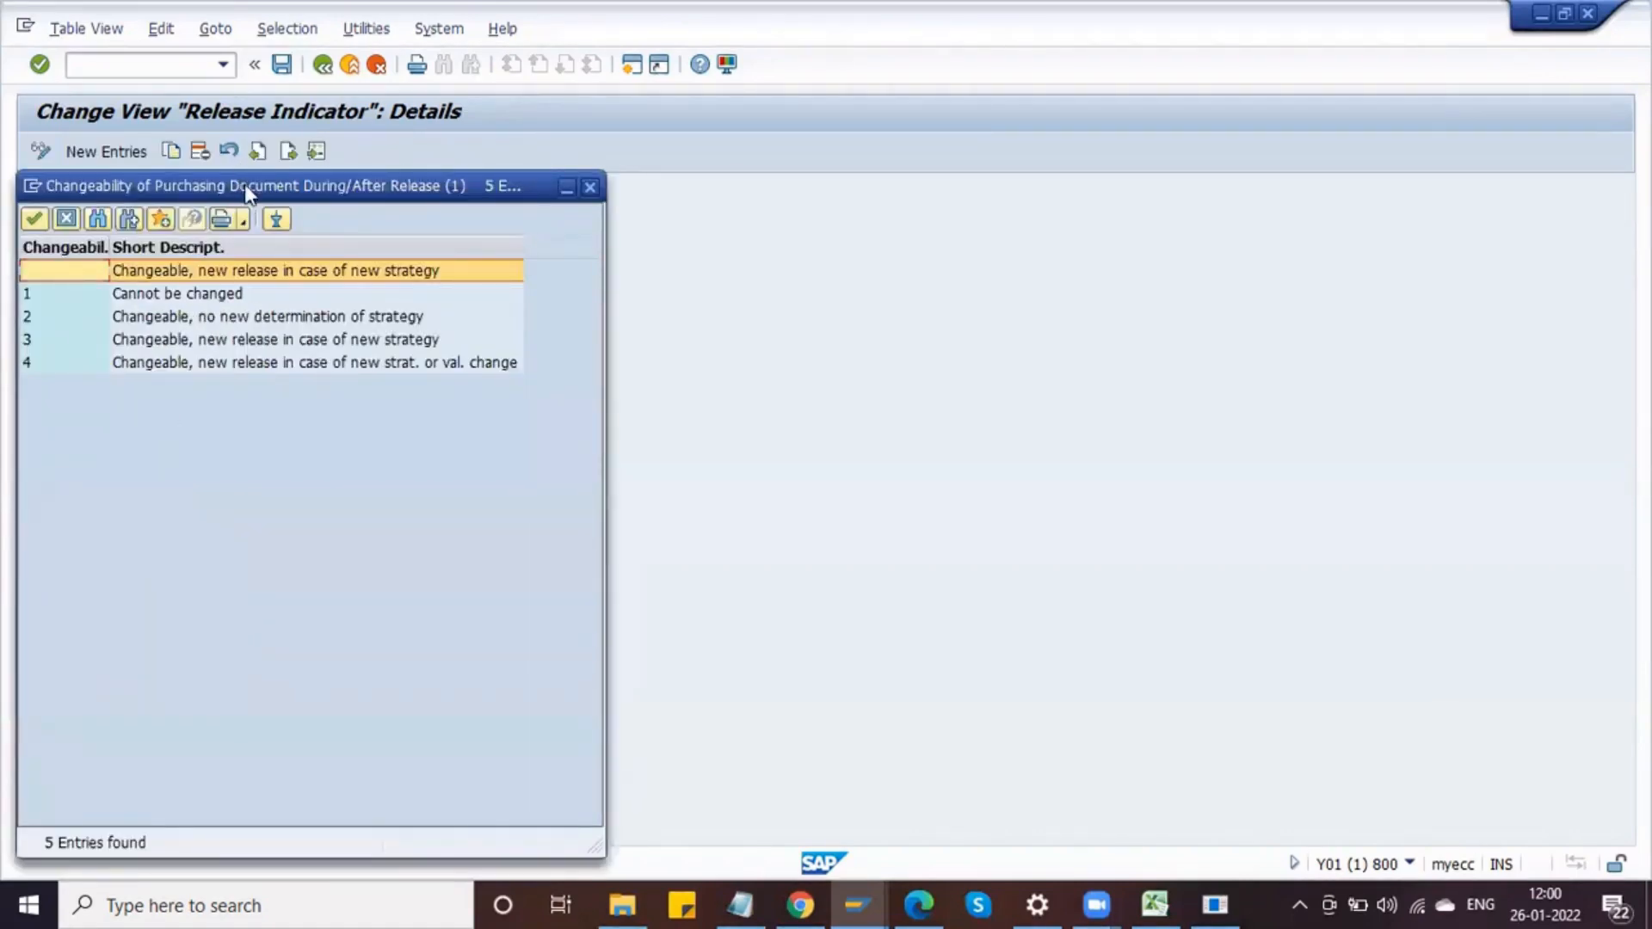
drag(256, 193, 411, 183)
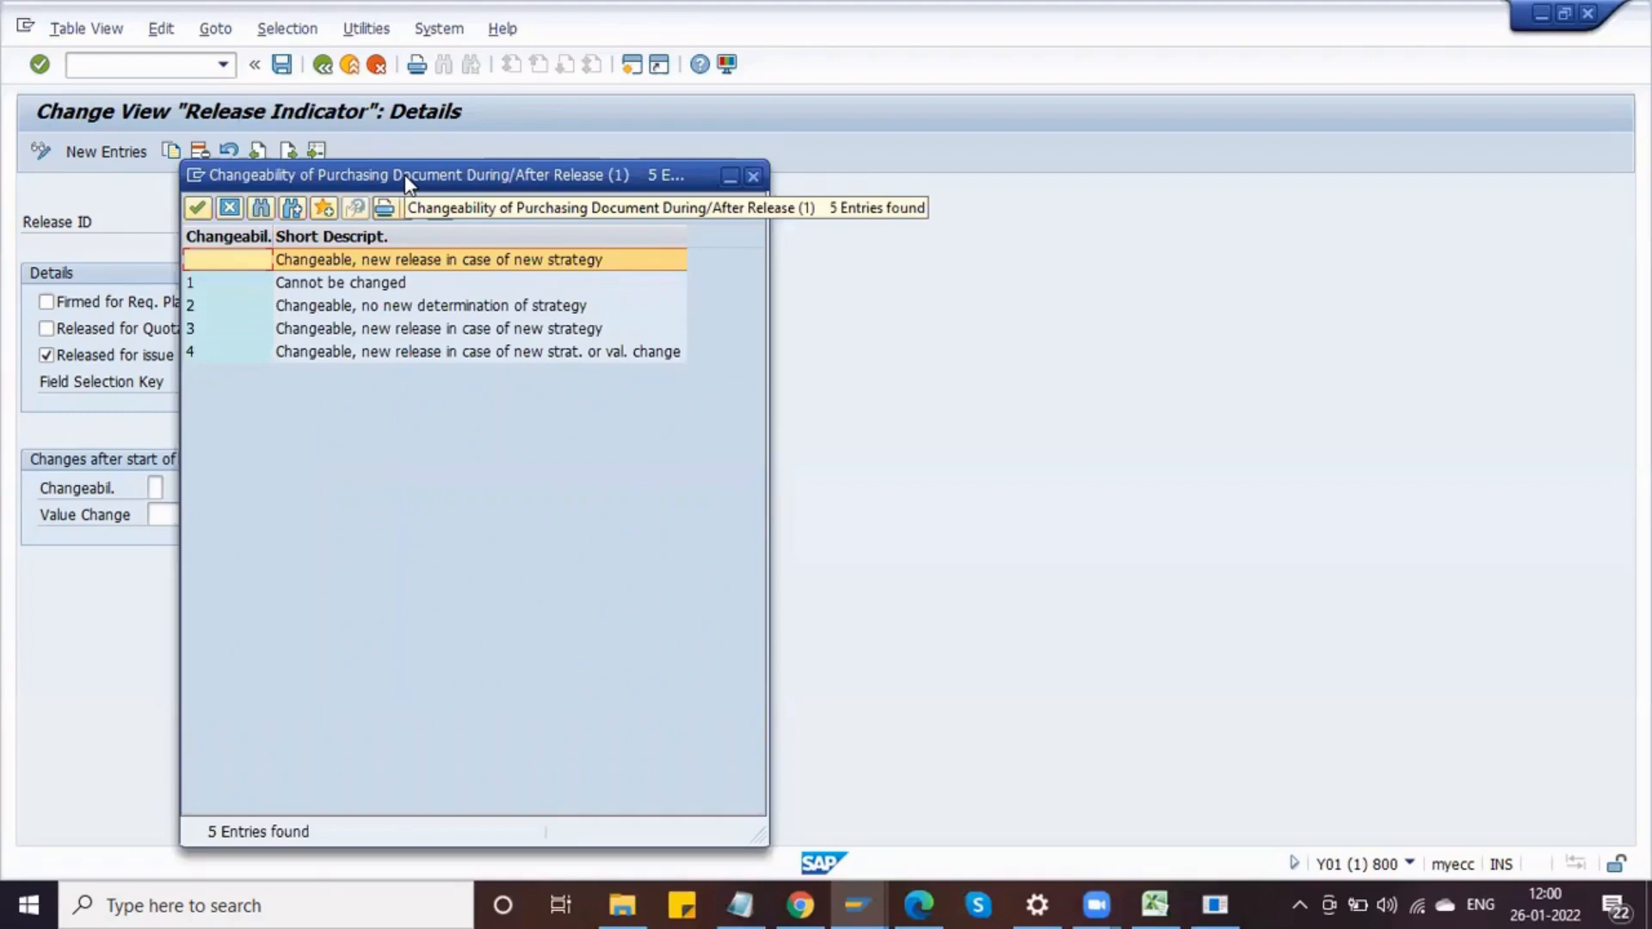
click(350, 151)
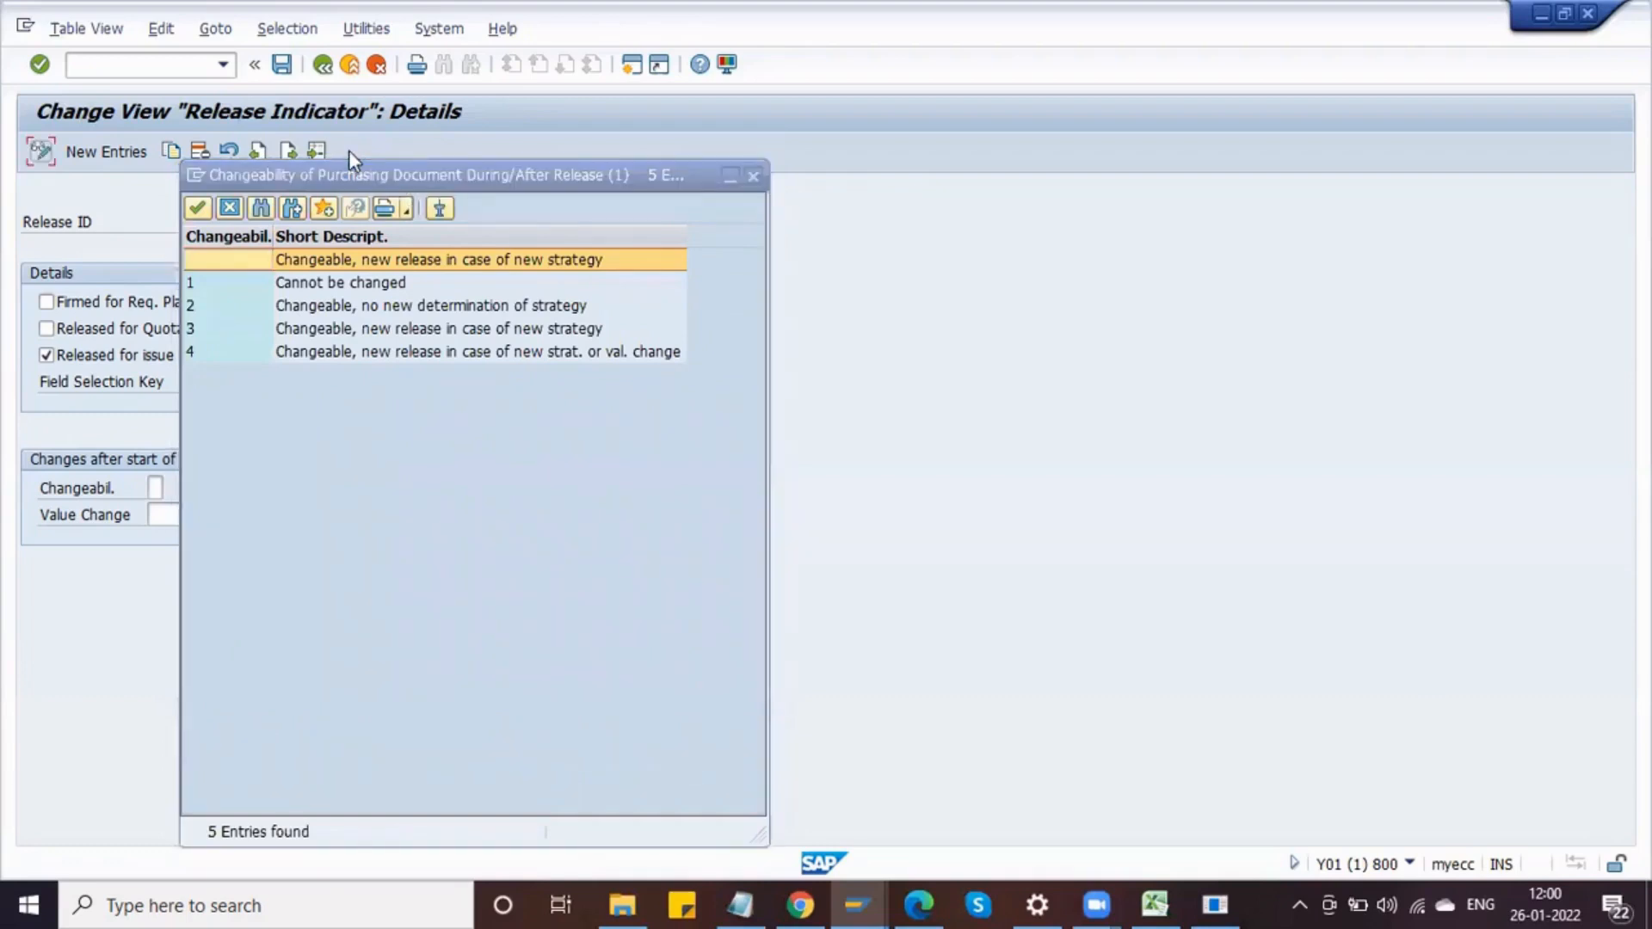
drag(380, 163, 333, 114)
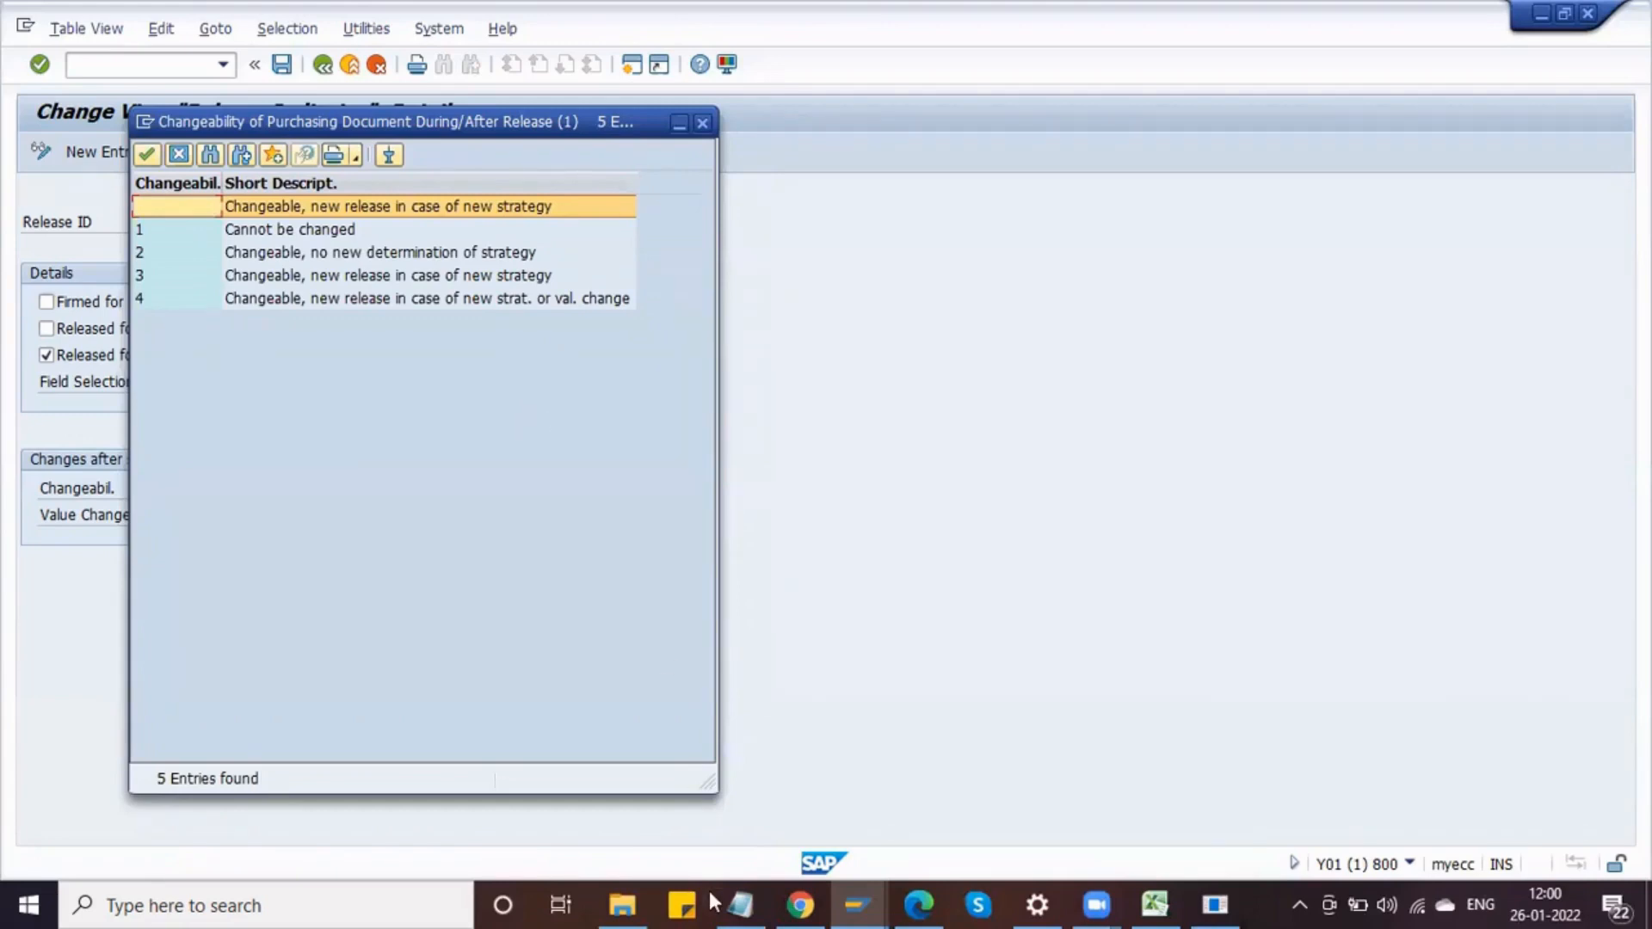
Step: Switch to Notepad and paste the list of changeability options below the characteristic names
click(740, 904)
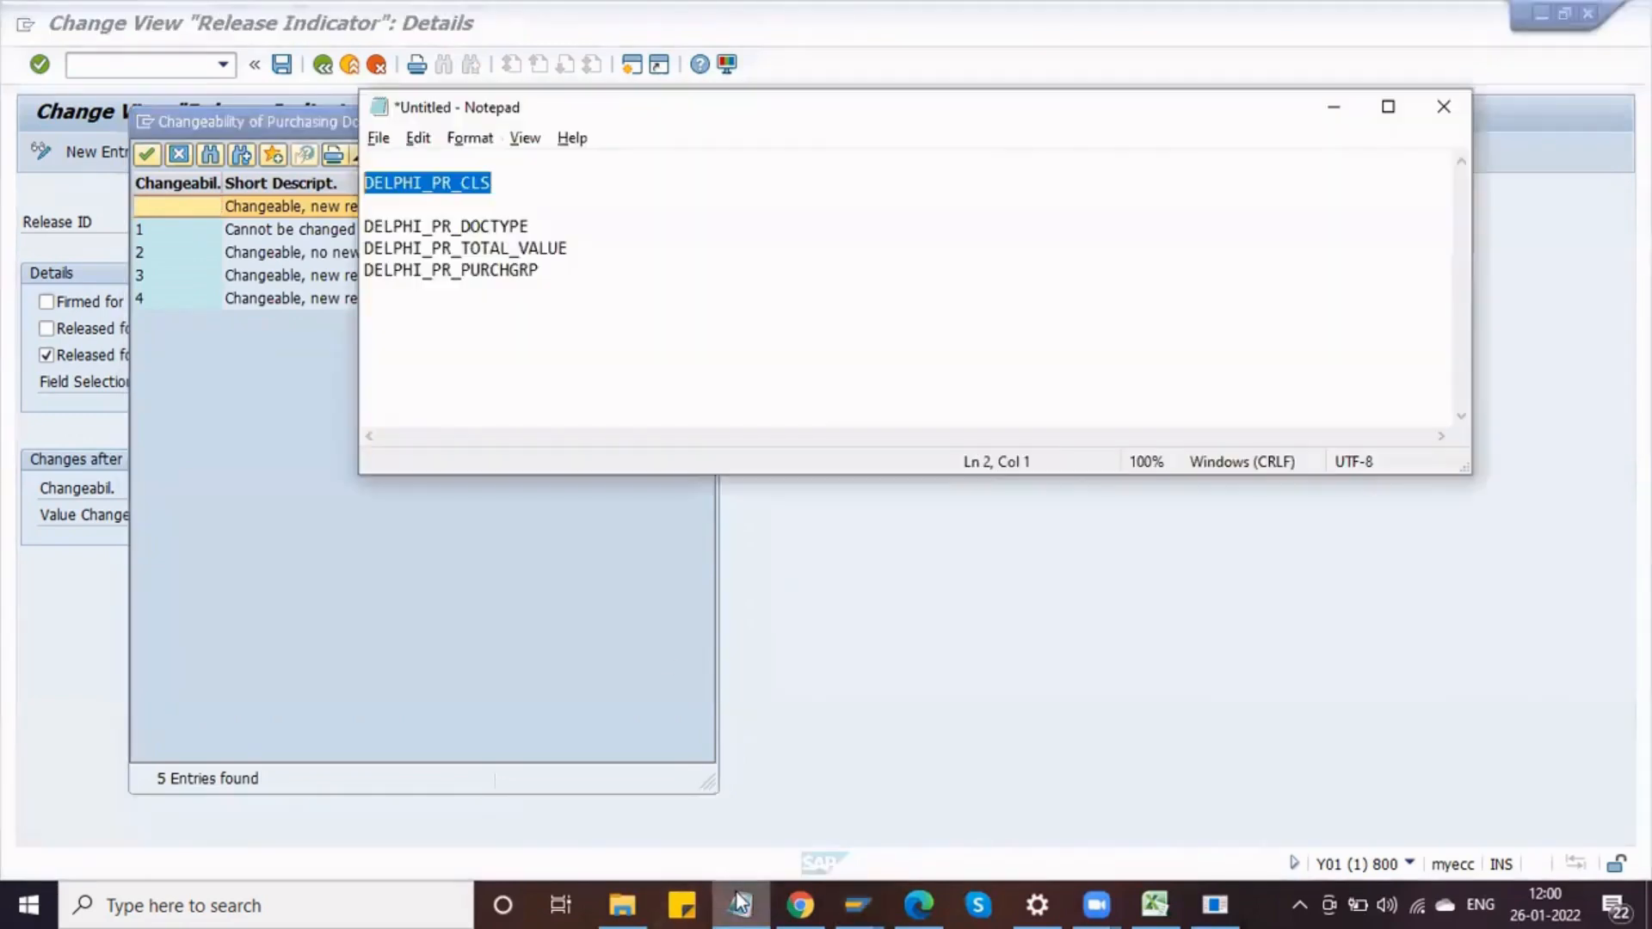
click(617, 275)
key(Return)
key(Return)
key(Return)
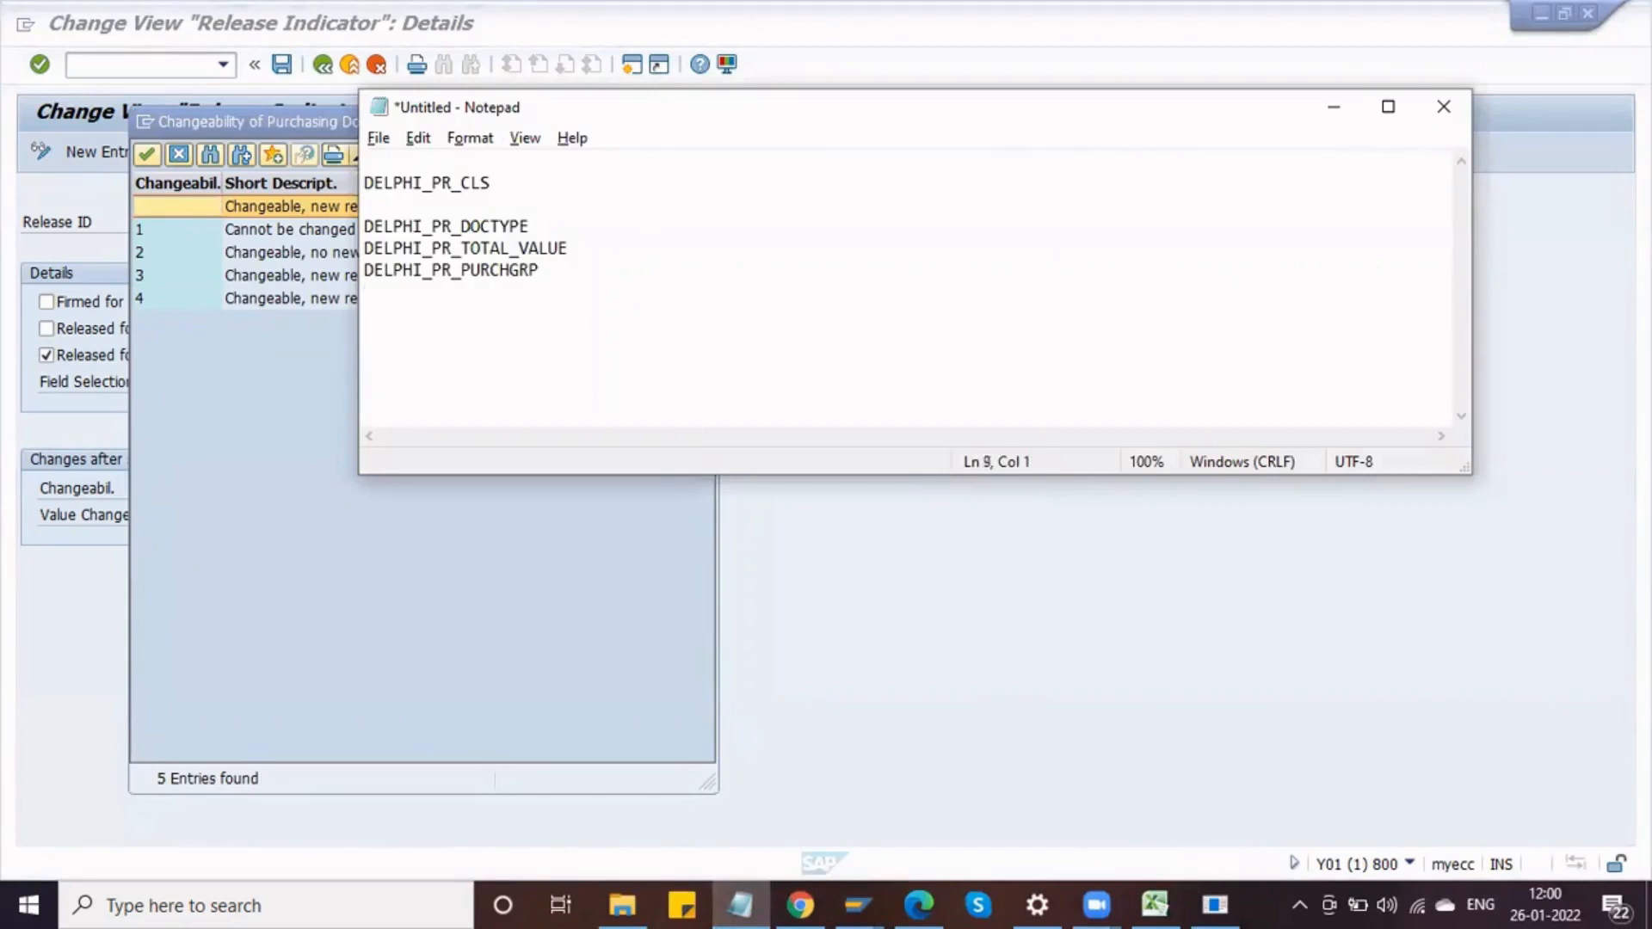
click(262, 375)
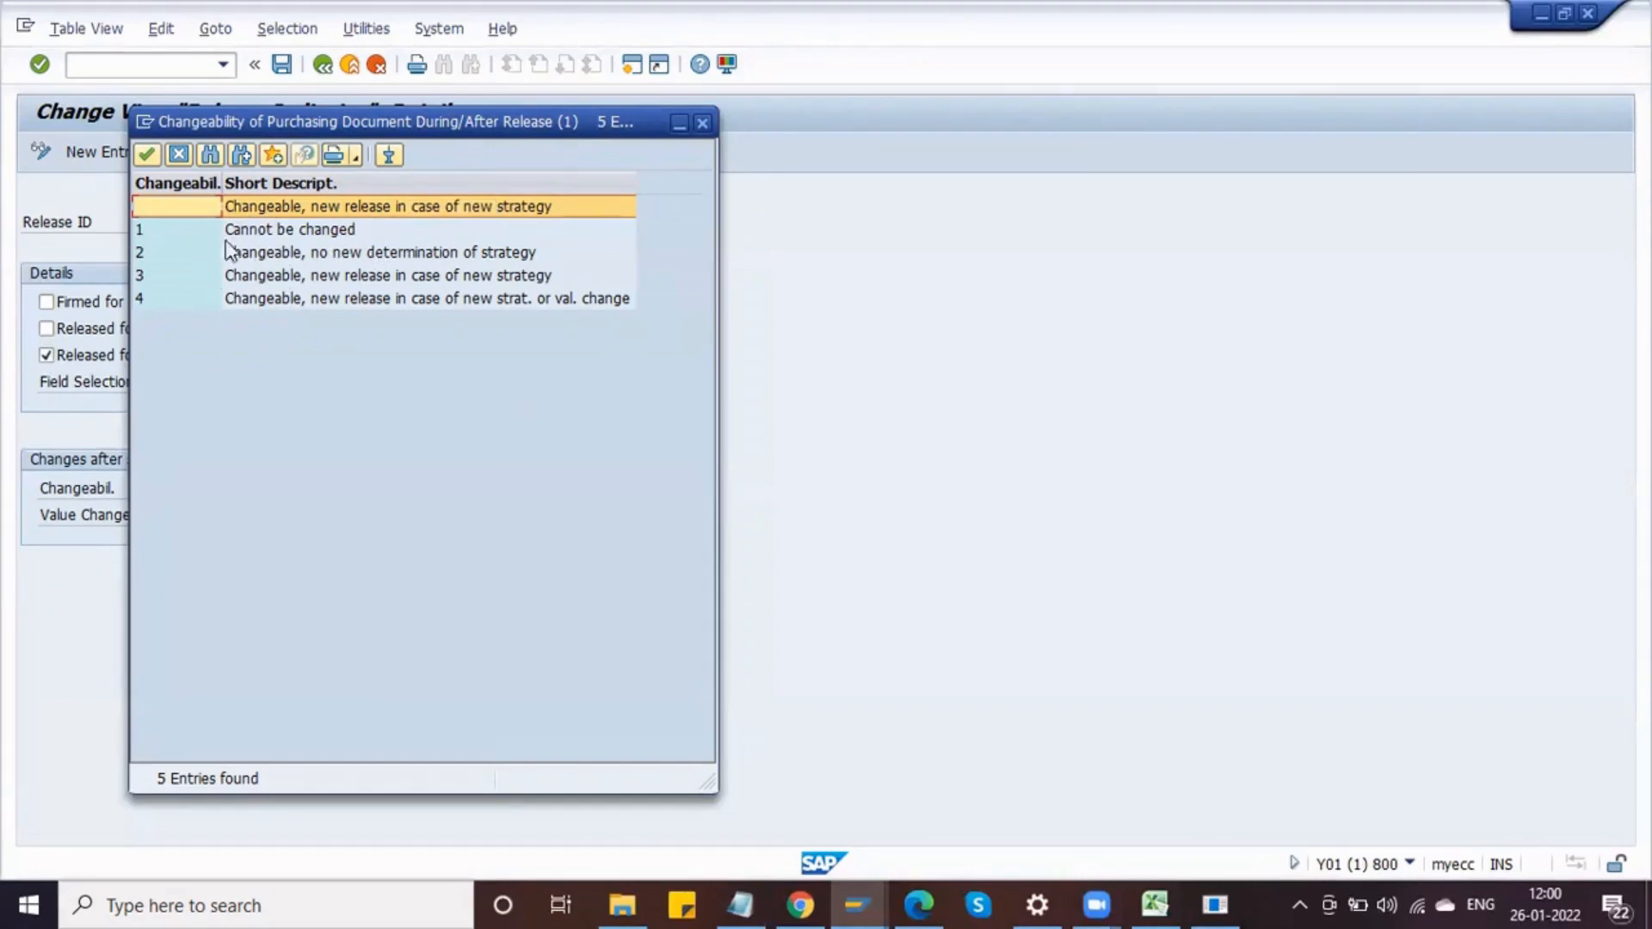
click(736, 903)
click(736, 903)
click(421, 181)
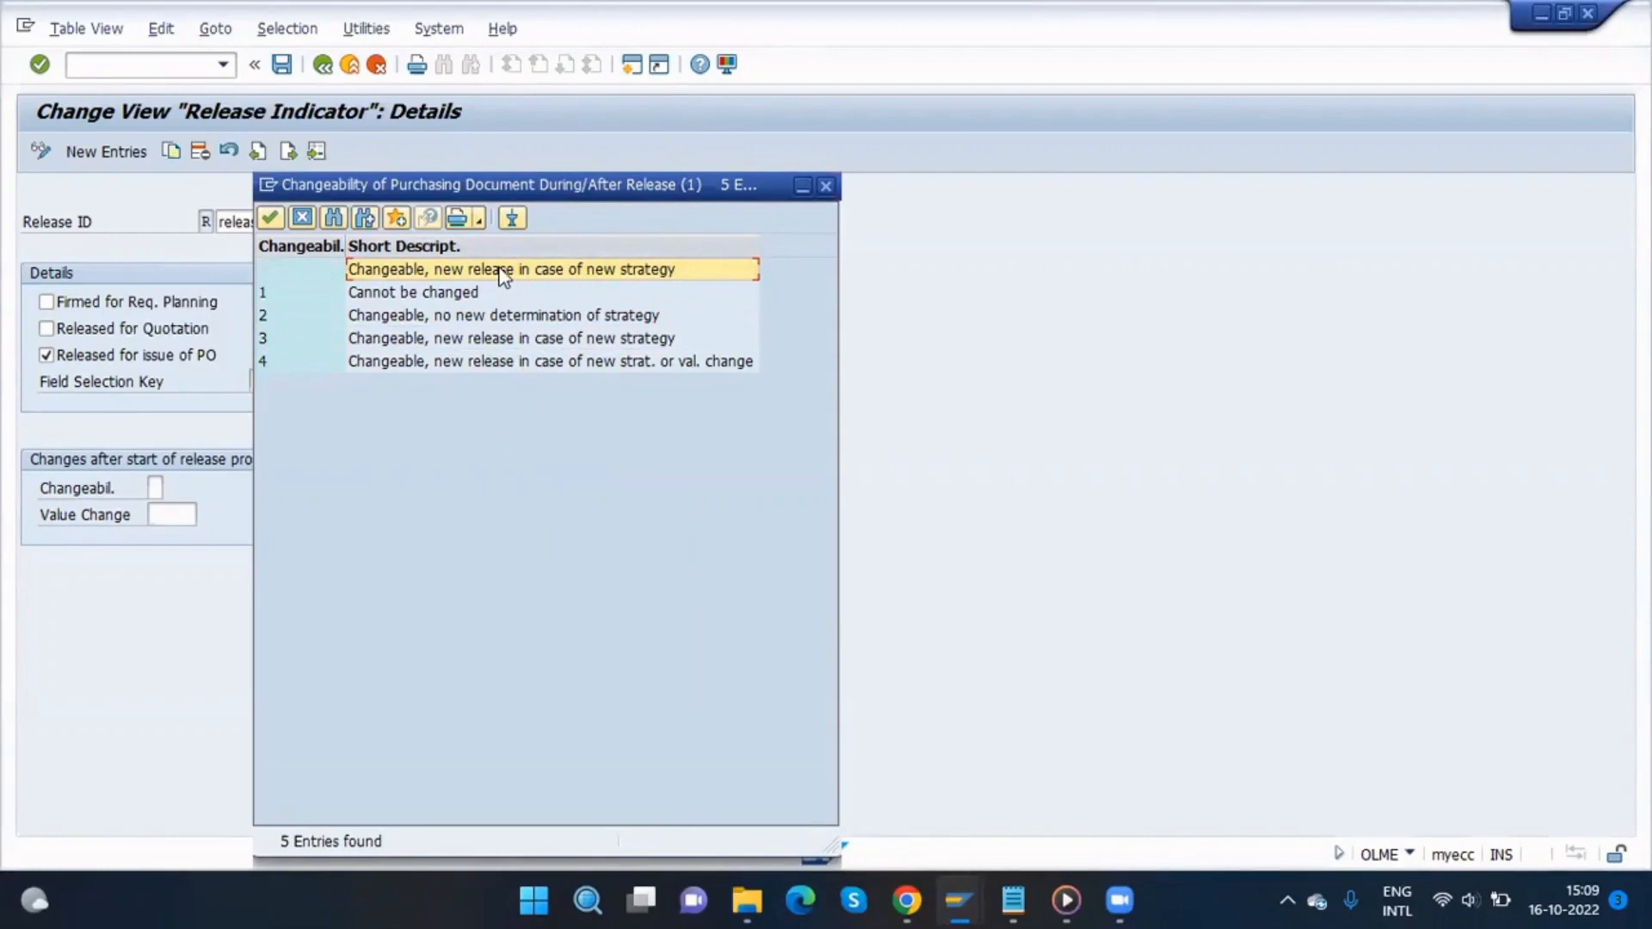
drag(504, 274, 507, 365)
key(ctrl+c)
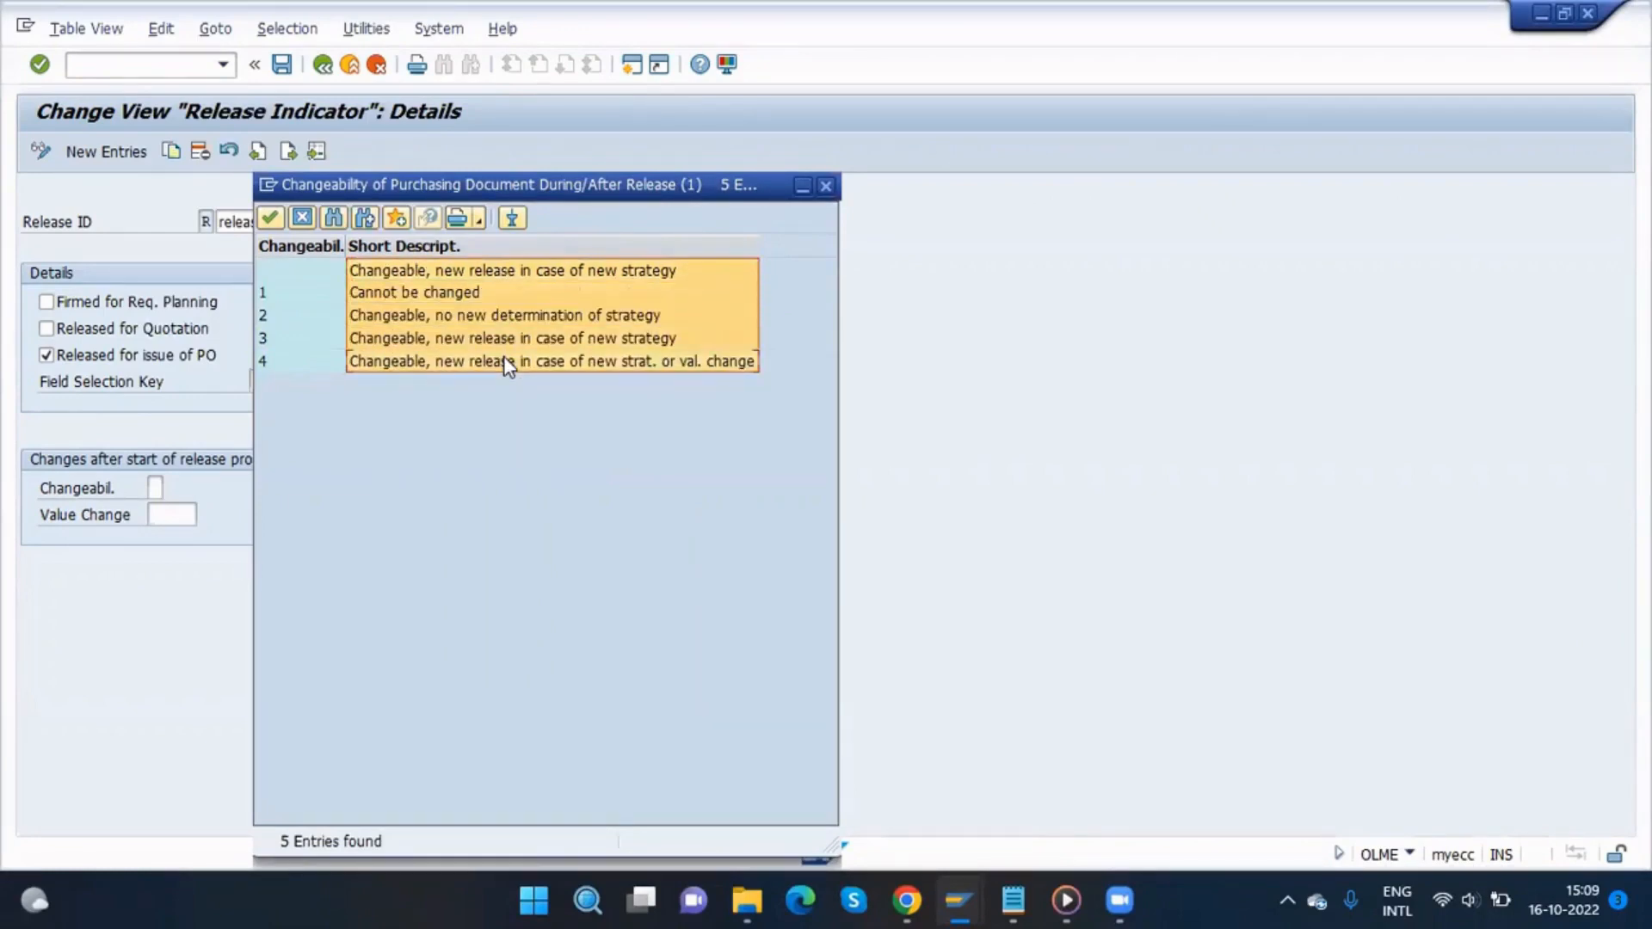
click(1013, 901)
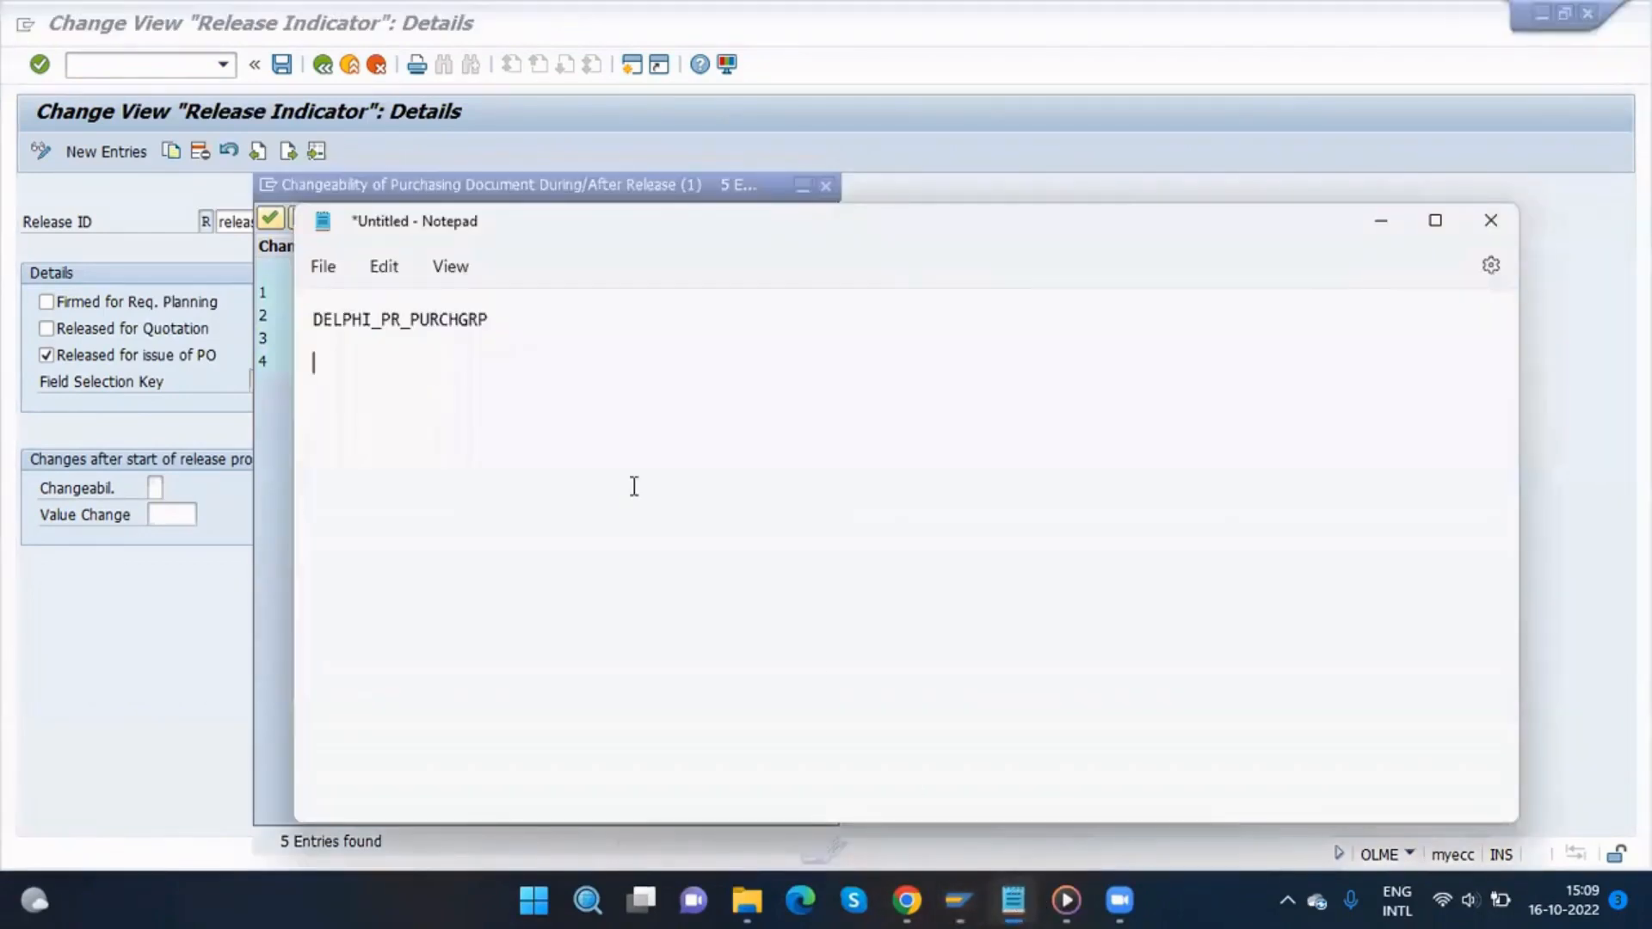
key(Return)
key(Return)
key(Return)
key(BackSpace)
key(BackSpace)
key(BackSpace)
key(ctrl+v)
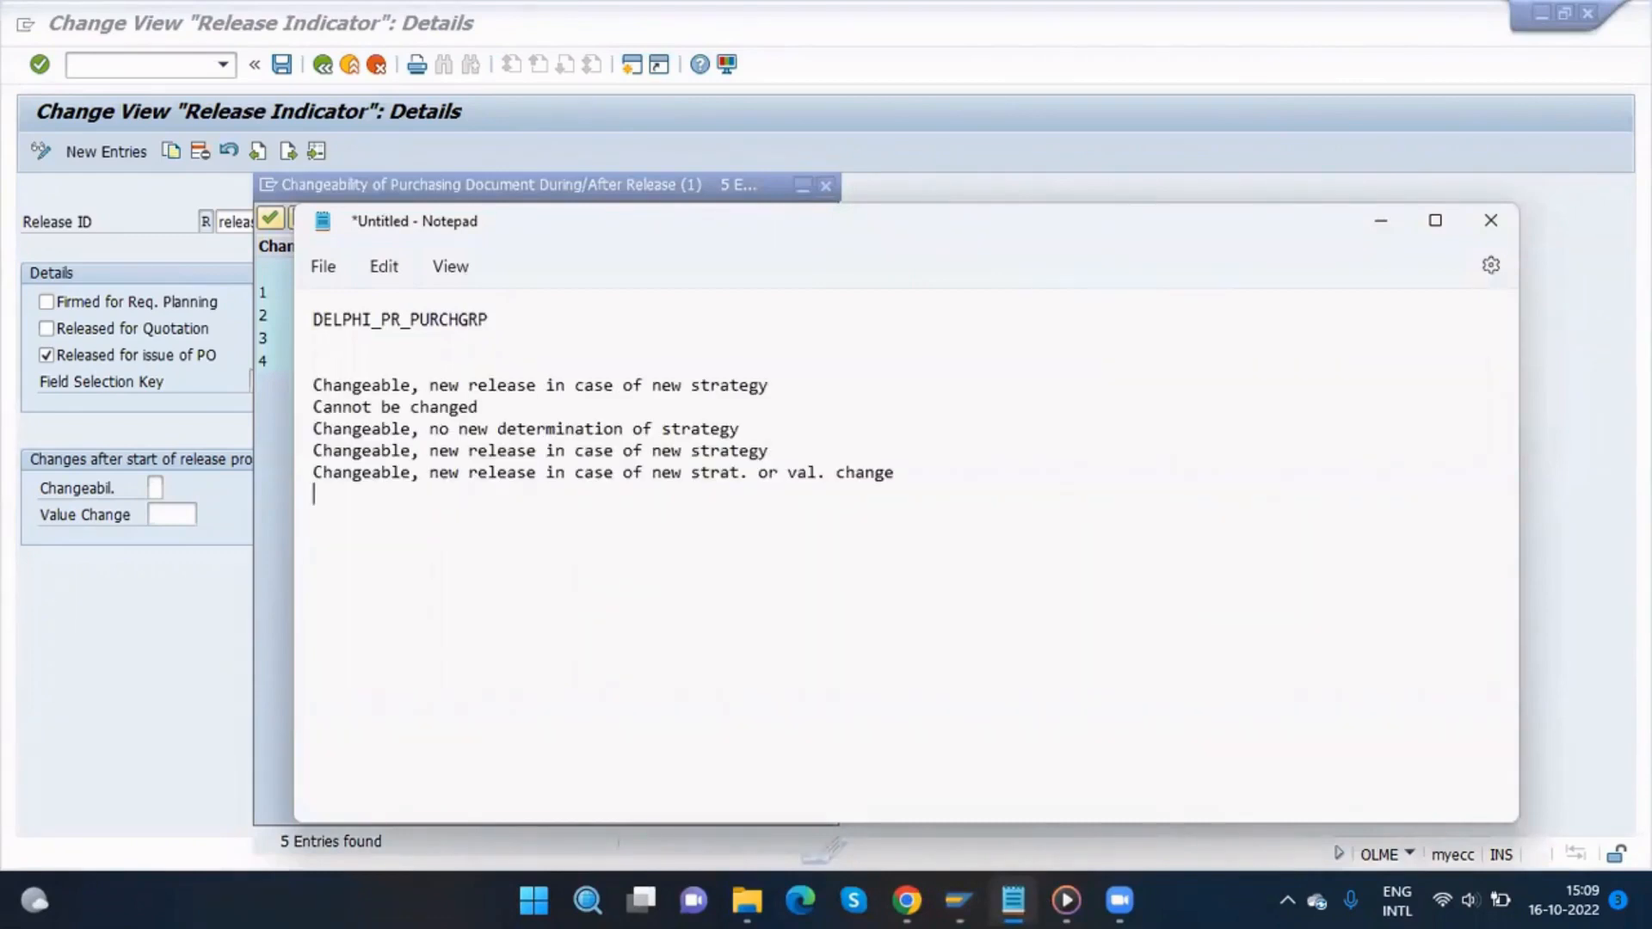
Step: Note value ranges > 1K - 50K with codes A1, A2, A3 and >50K under the first changeability option
click(774, 386)
key(Return)
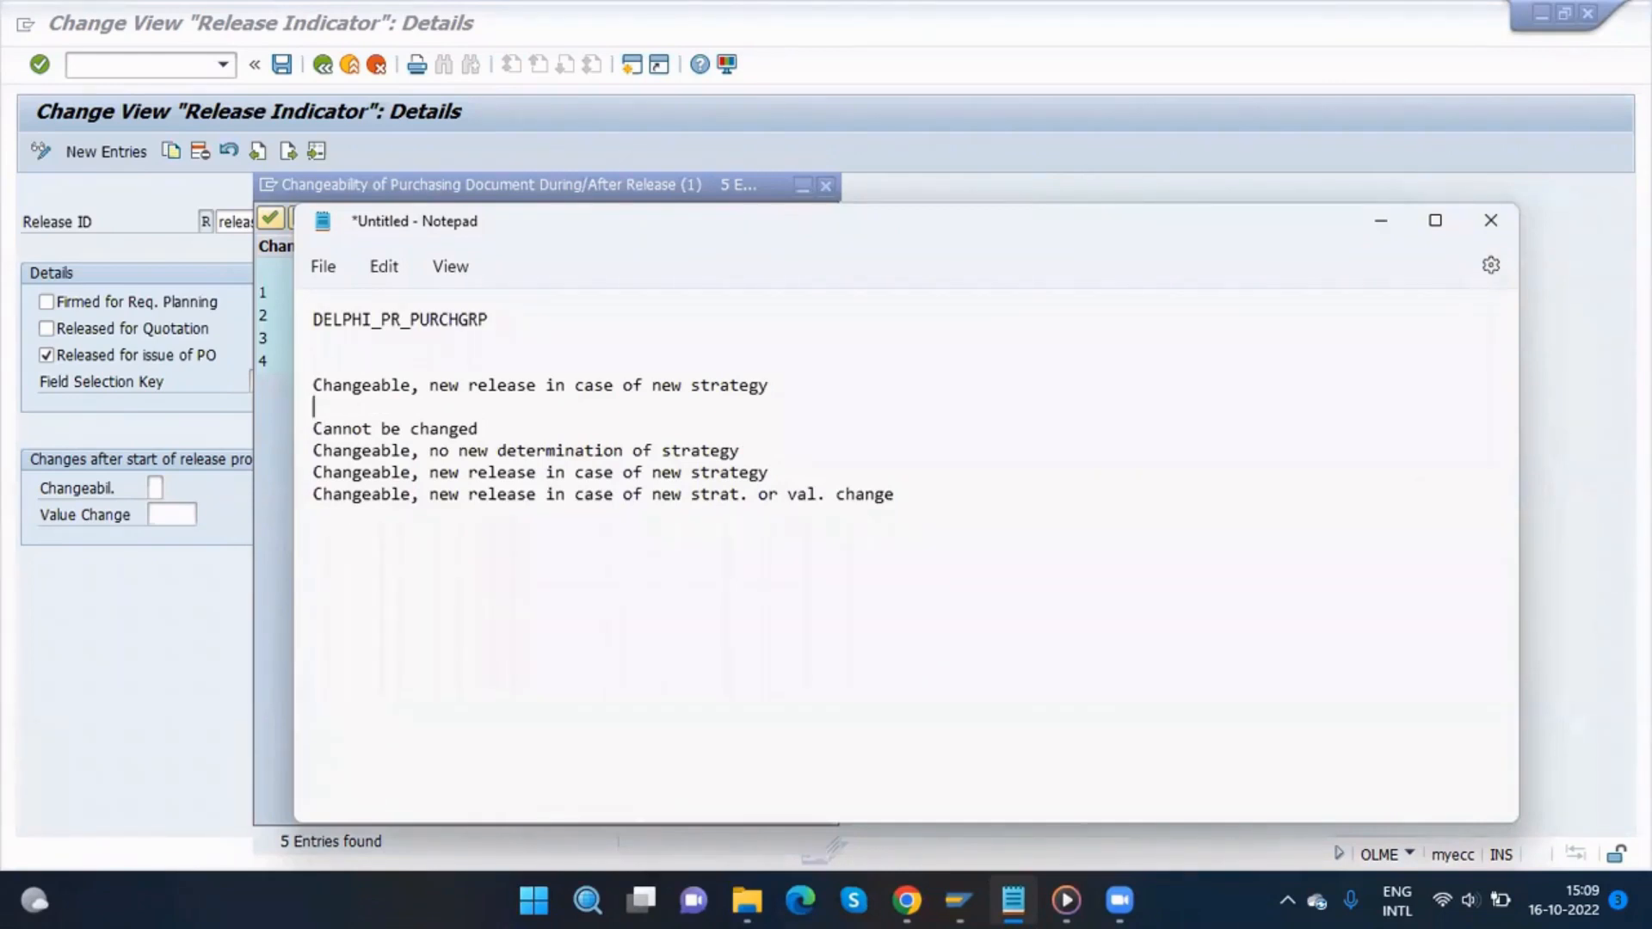
key(Return)
key(Return)
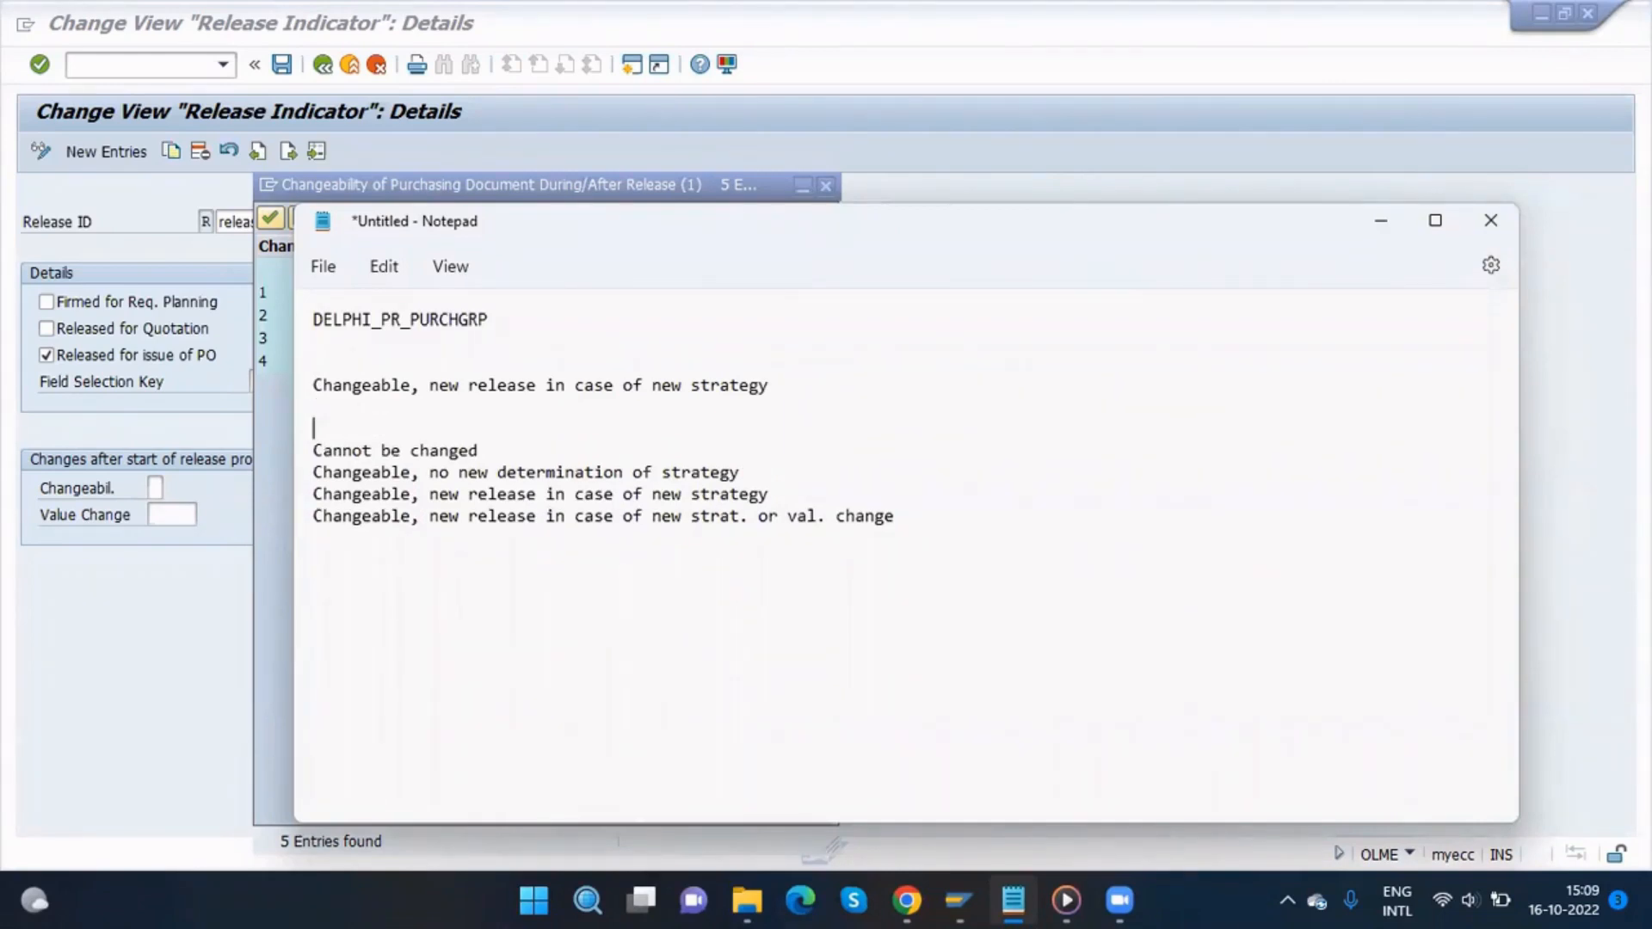
key(Up)
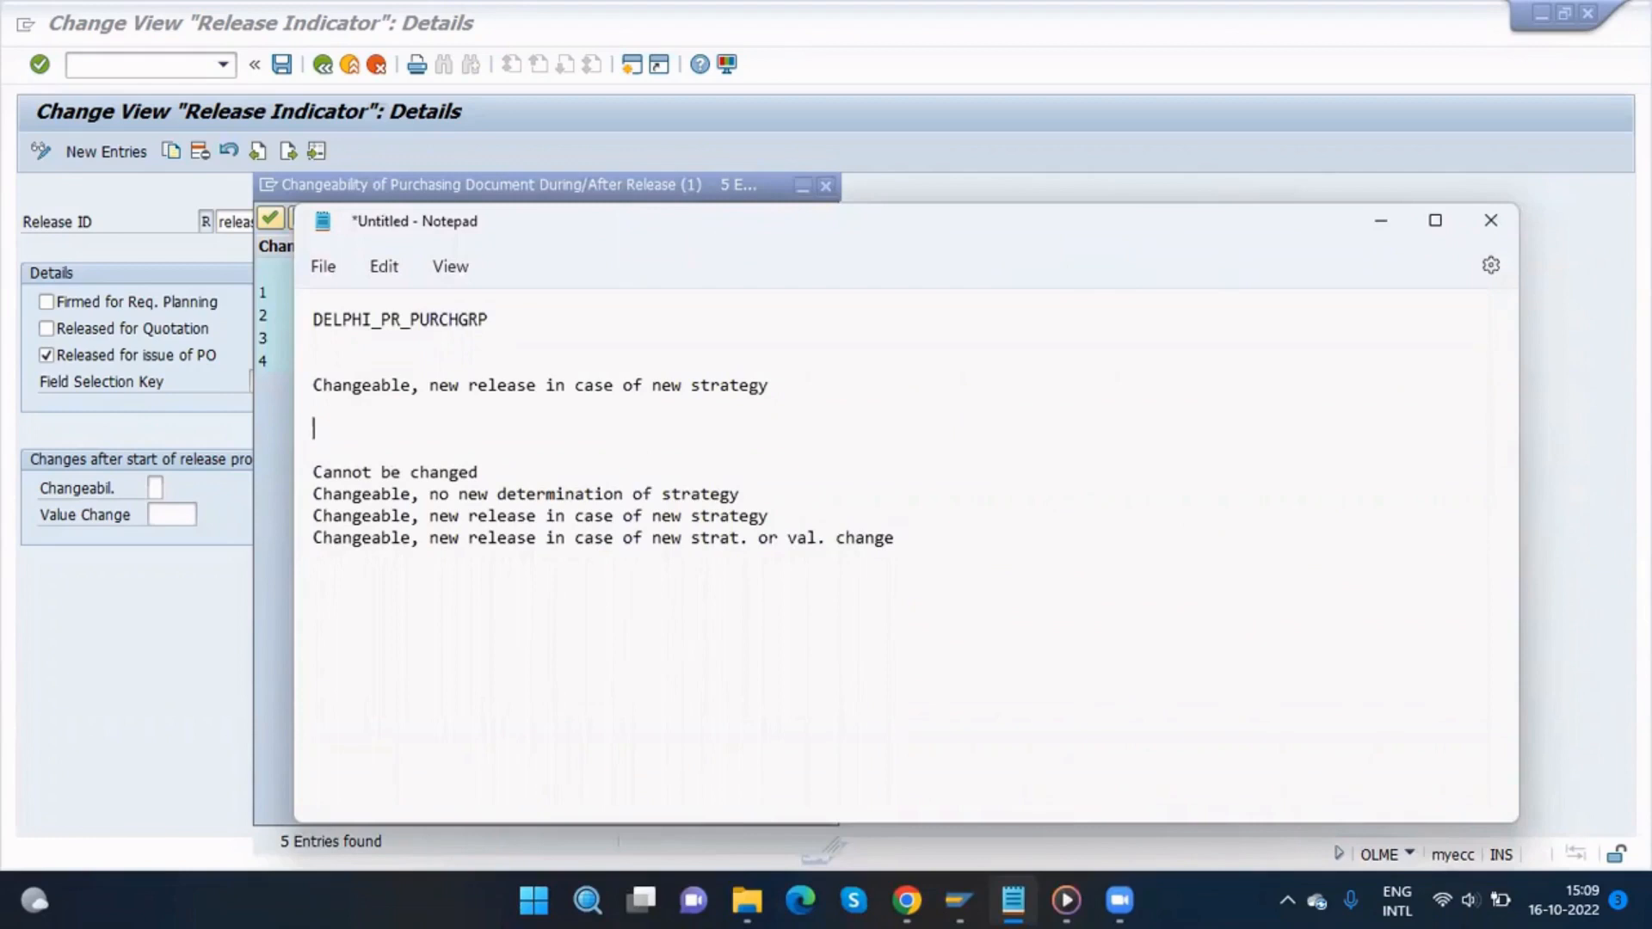
text(> 1 K - 50K)
key(Return)
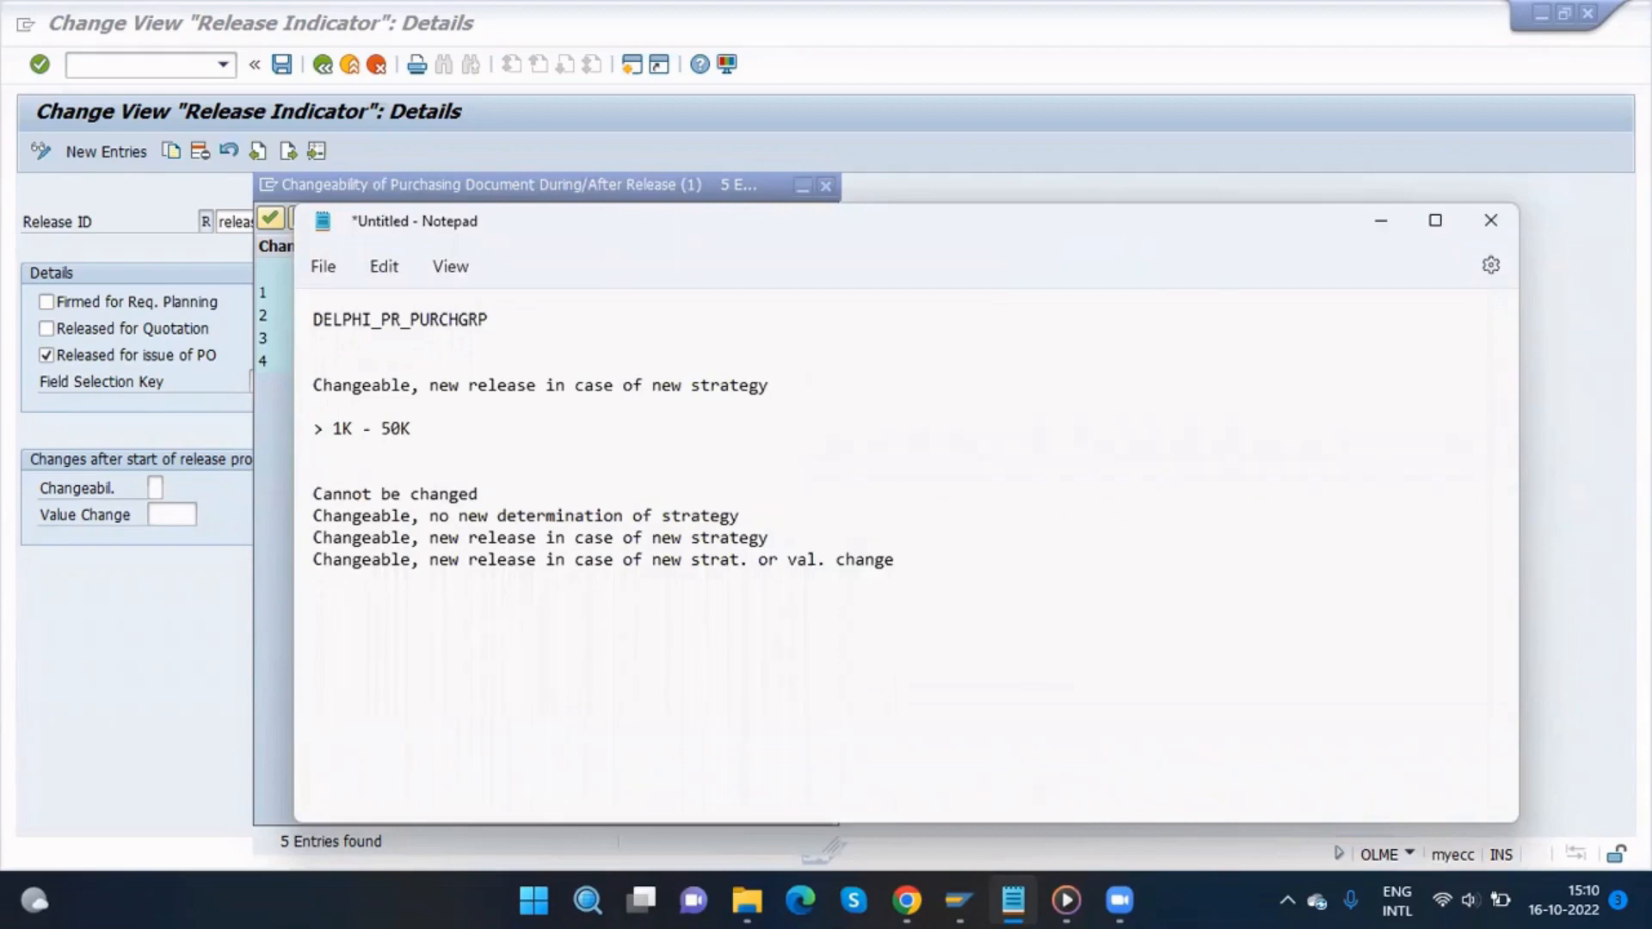
text(>50K)
click(459, 424)
text(- A1,)
key(BackSpace)
key(BackSpace)
text(1, A@)
key(BackSpace)
text(2A3)
key(Left)
text(,)
click(417, 452)
text(-)
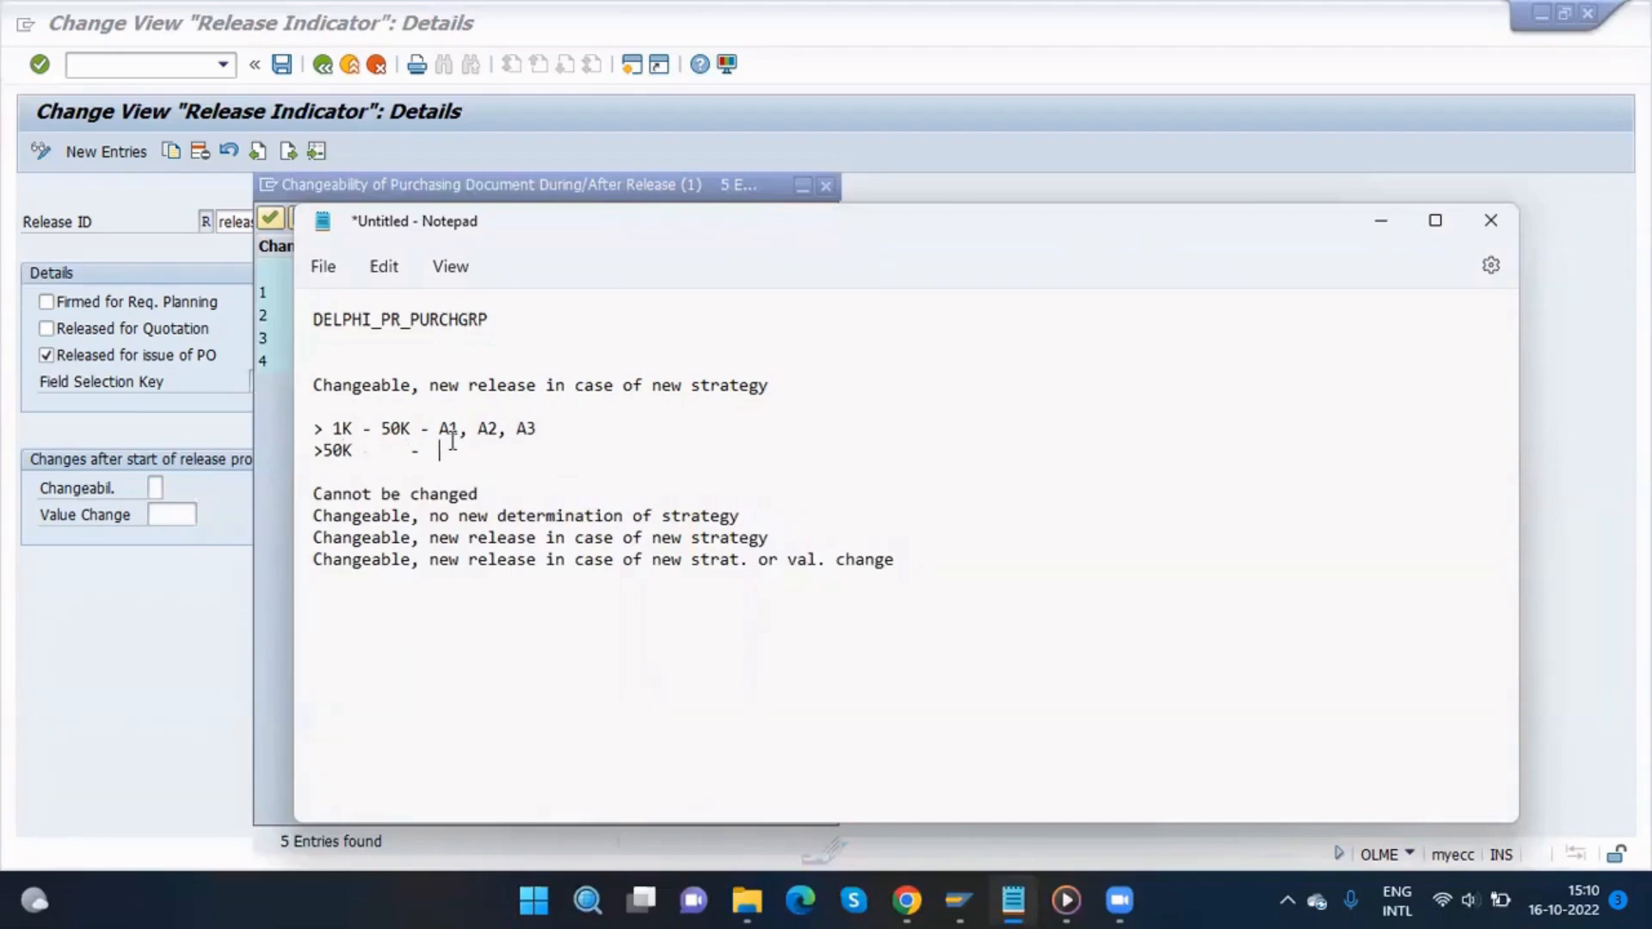
Step: Complete the >50K line with codes A1, A2, A3, A4 and label the two lines R1 and R2
drag(538, 428, 438, 433)
key(ctrl+c)
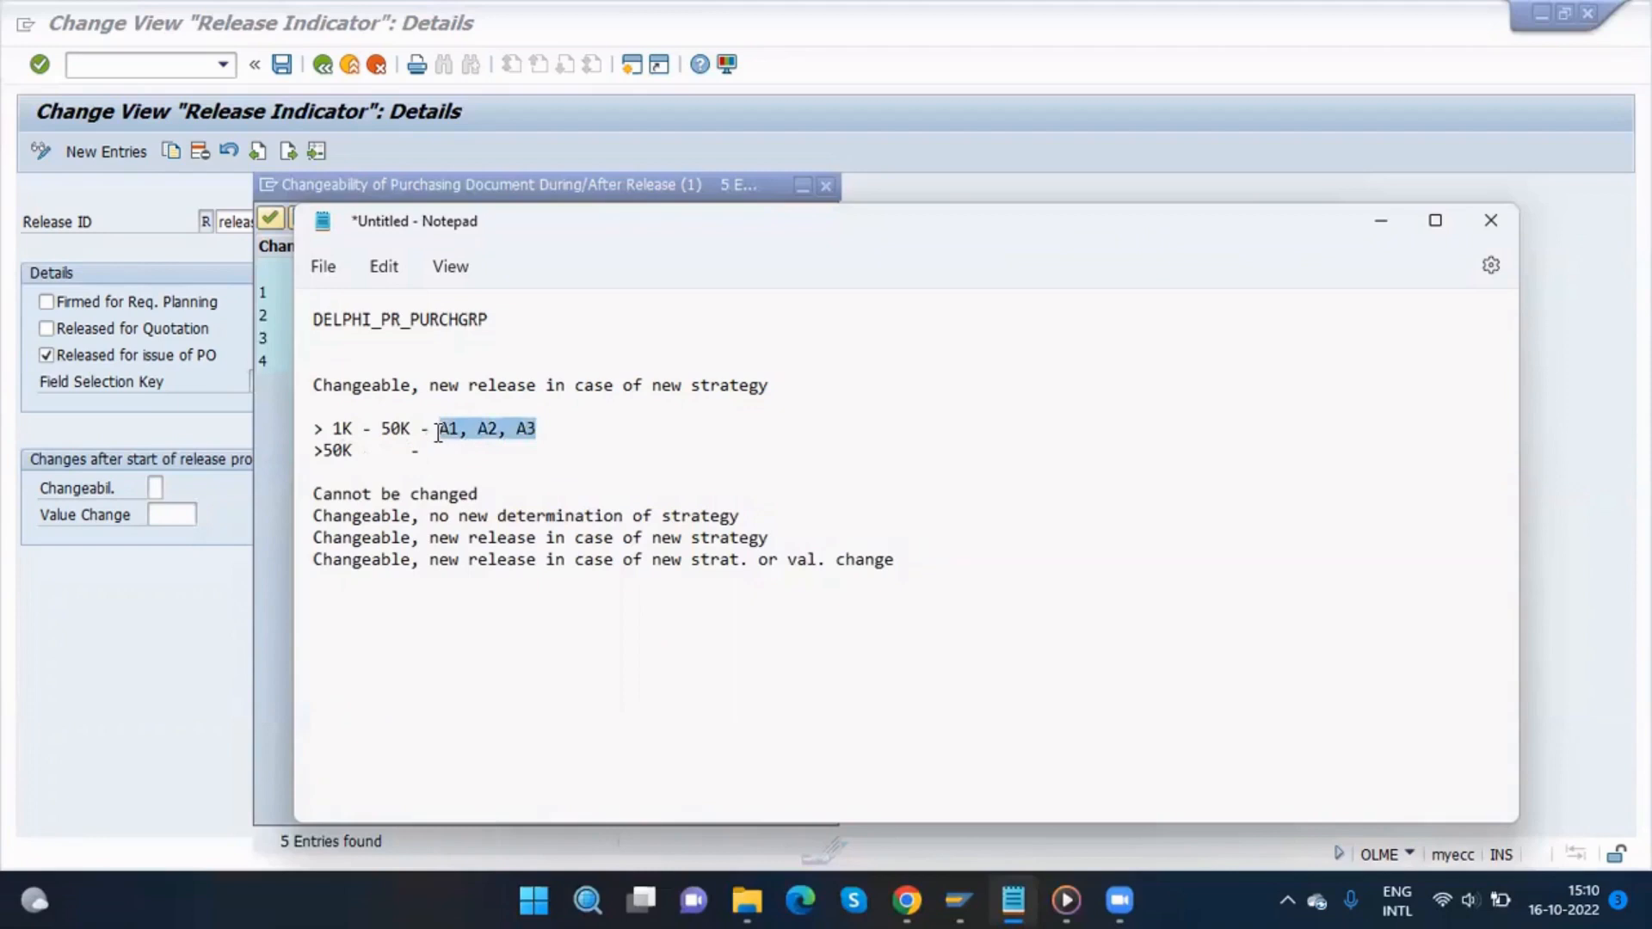
click(445, 454)
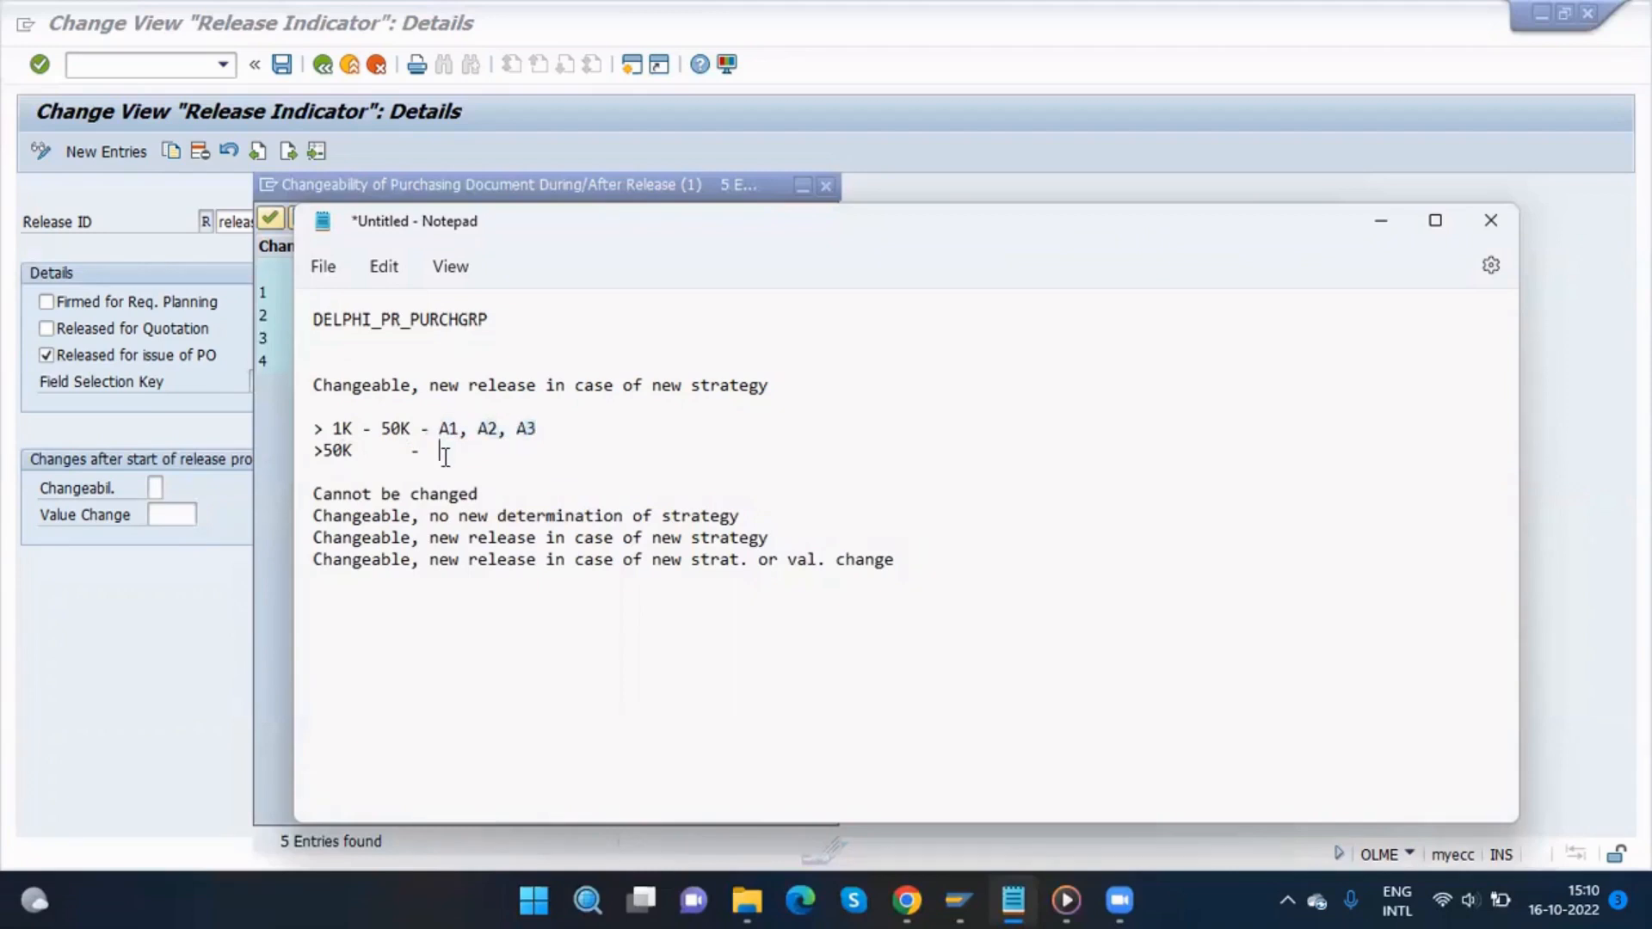
key(ctrl+v)
text(, )
text(A4)
text(R1)
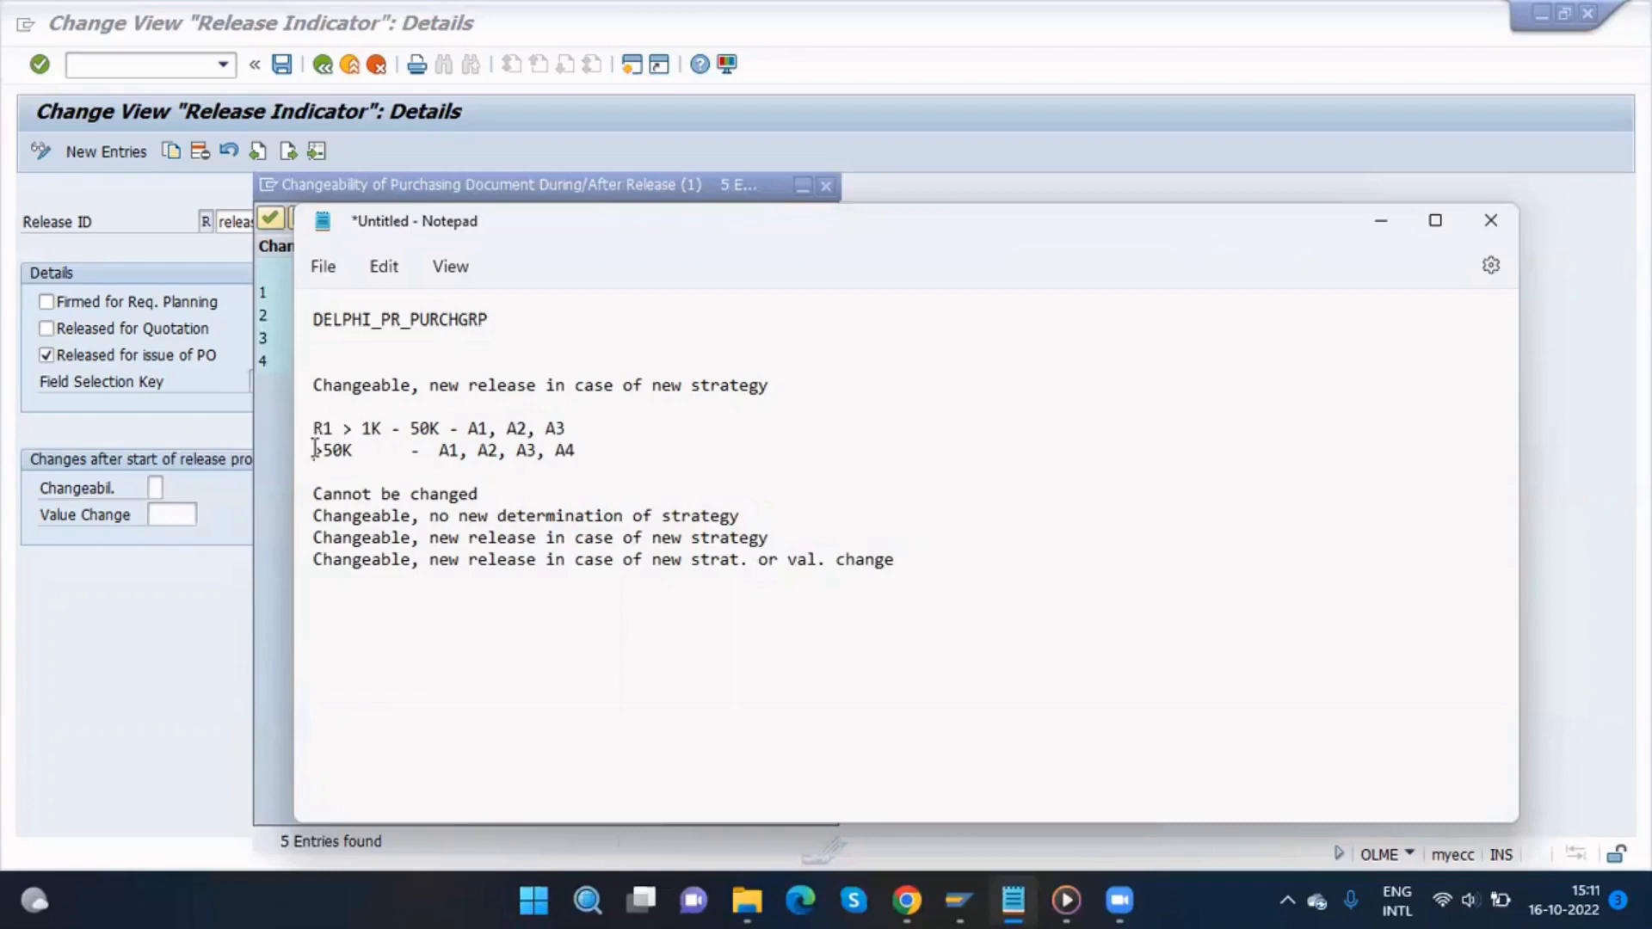
click(315, 449)
text(R2)
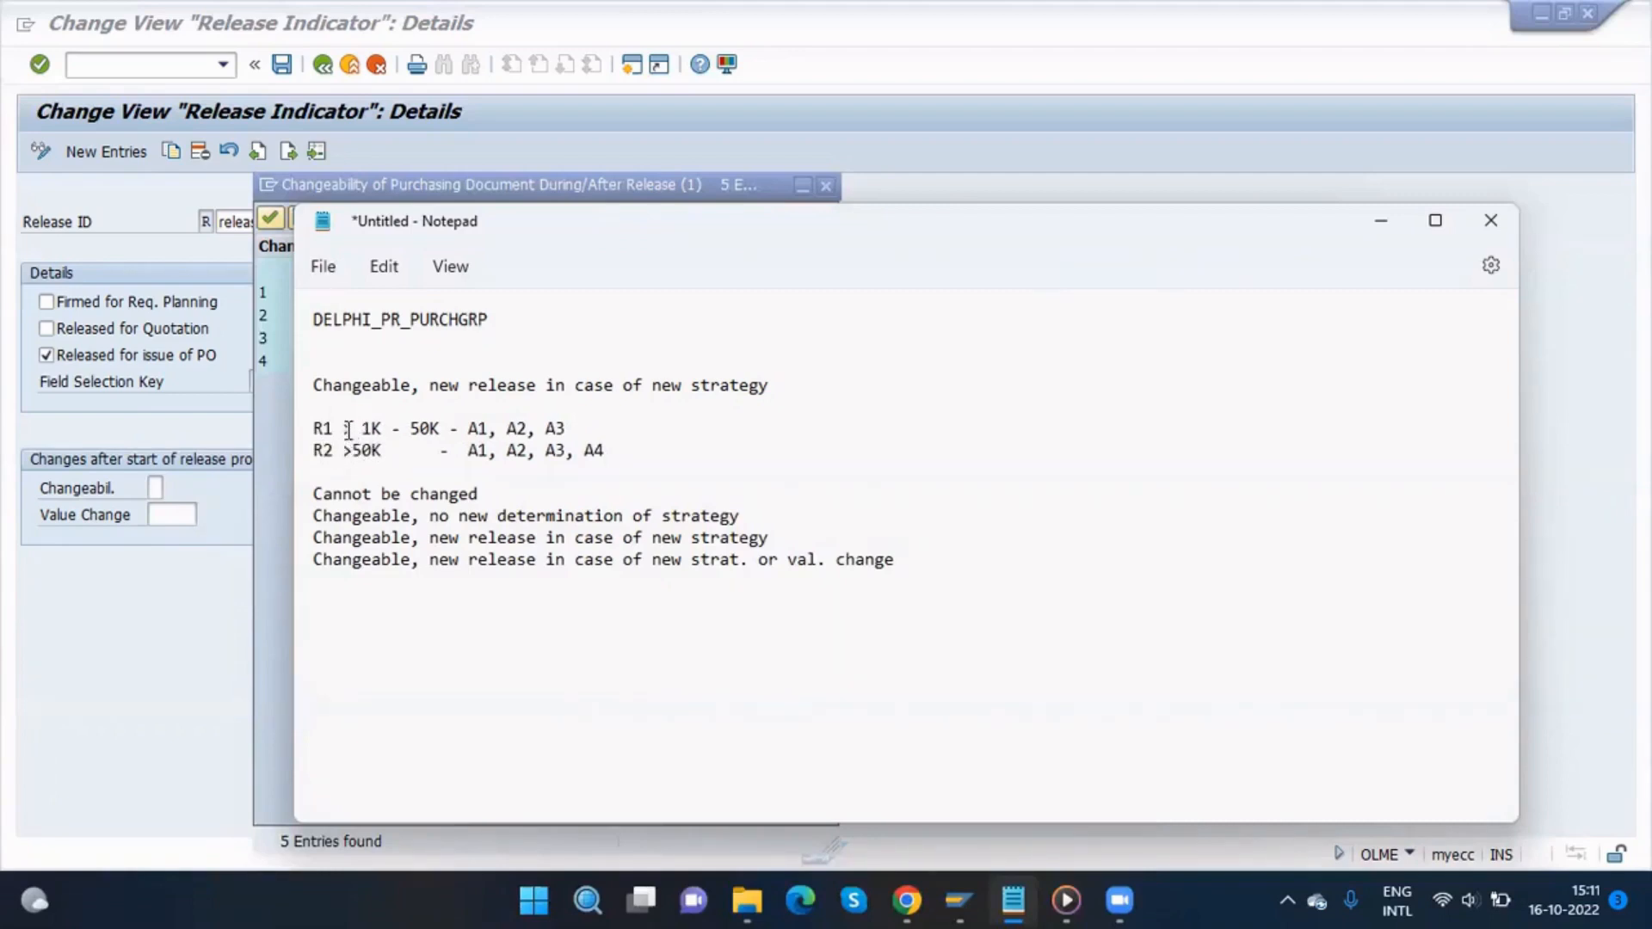
Step: Add the example note PR - 49K ------ R1 below the strategy lines
click(412, 428)
click(628, 450)
key(Return)
key(Return)
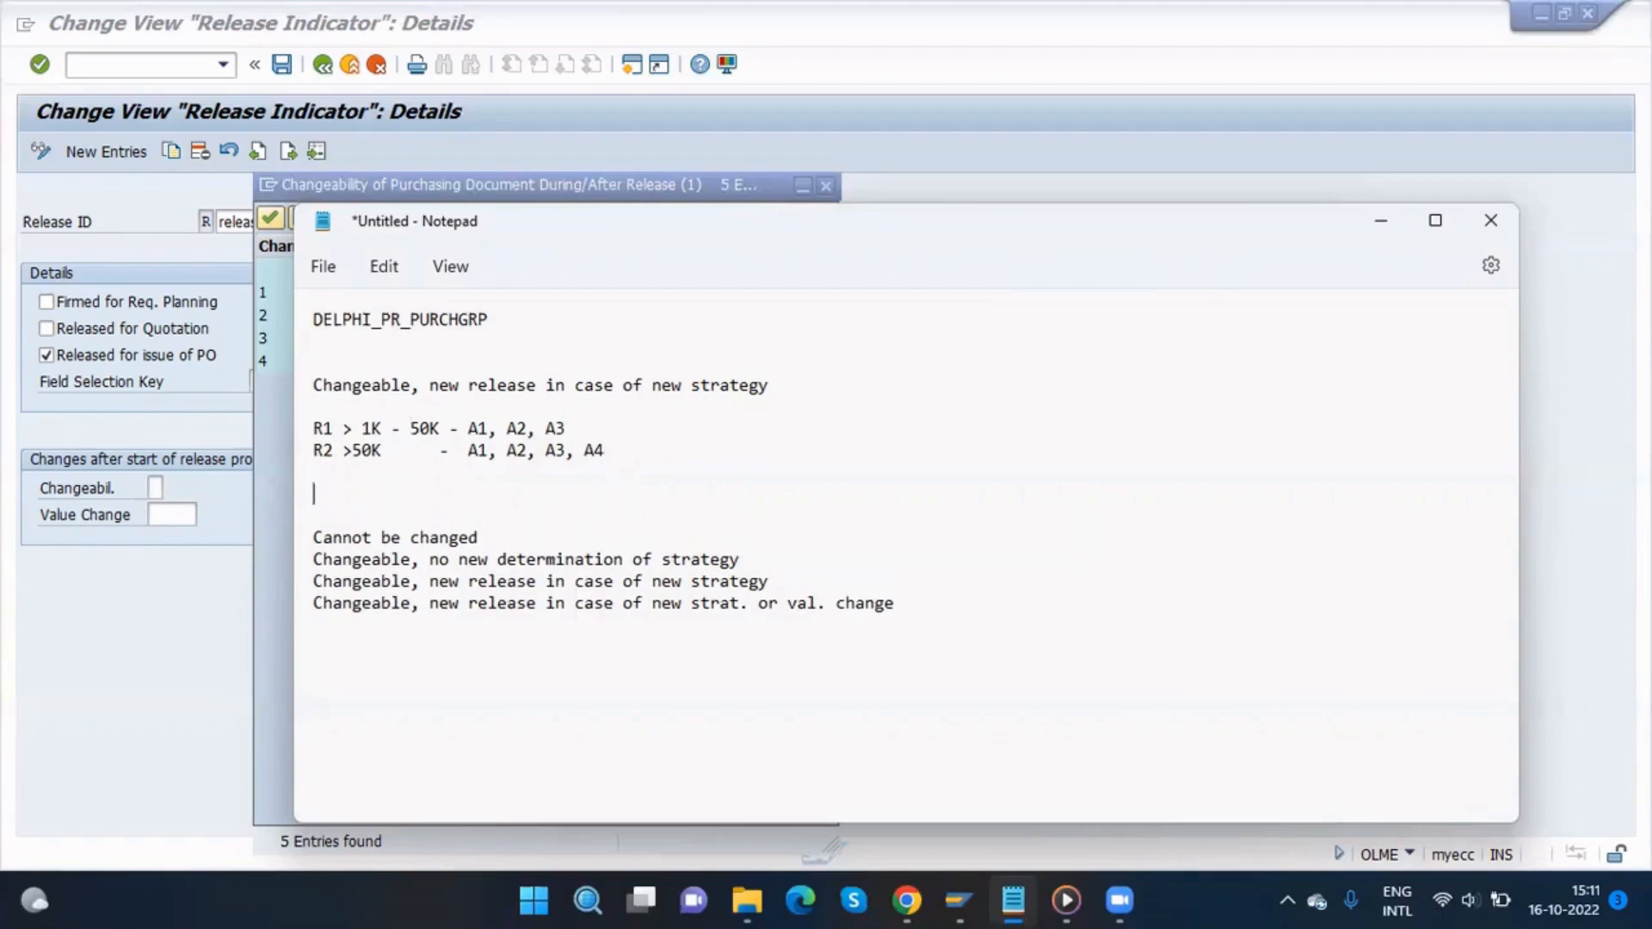
text(PR - 49)
text(K  ------ R1)
key(Return)
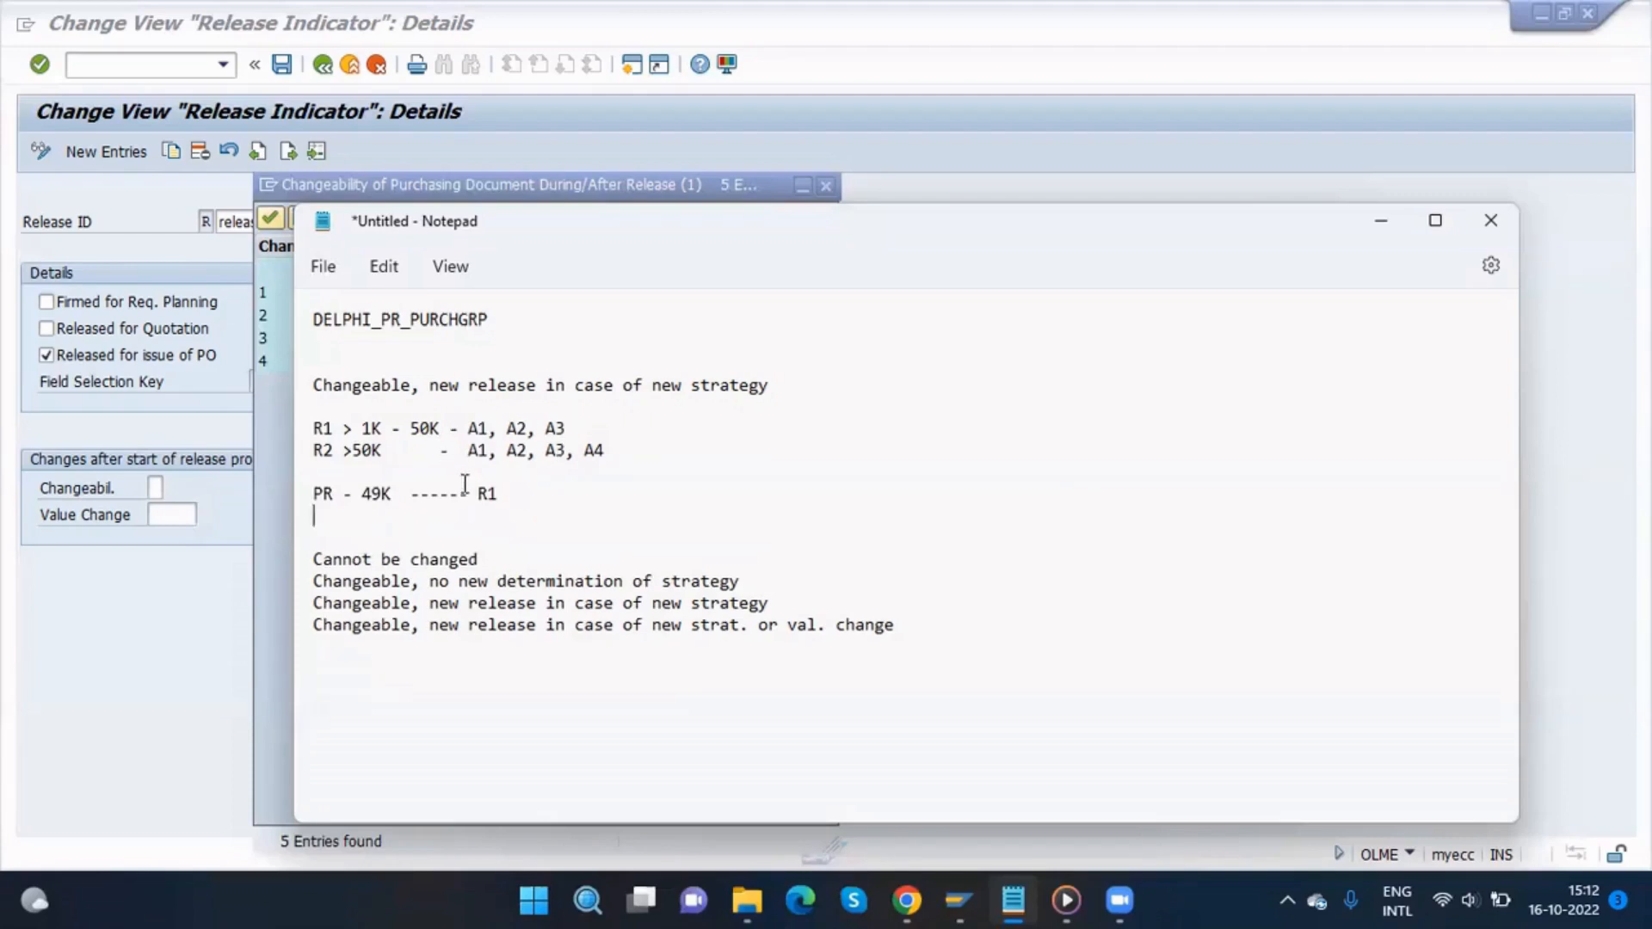
Step: Add the example line PR - 50K ------- R1 below the PR - 49K example
drag(500, 493, 302, 497)
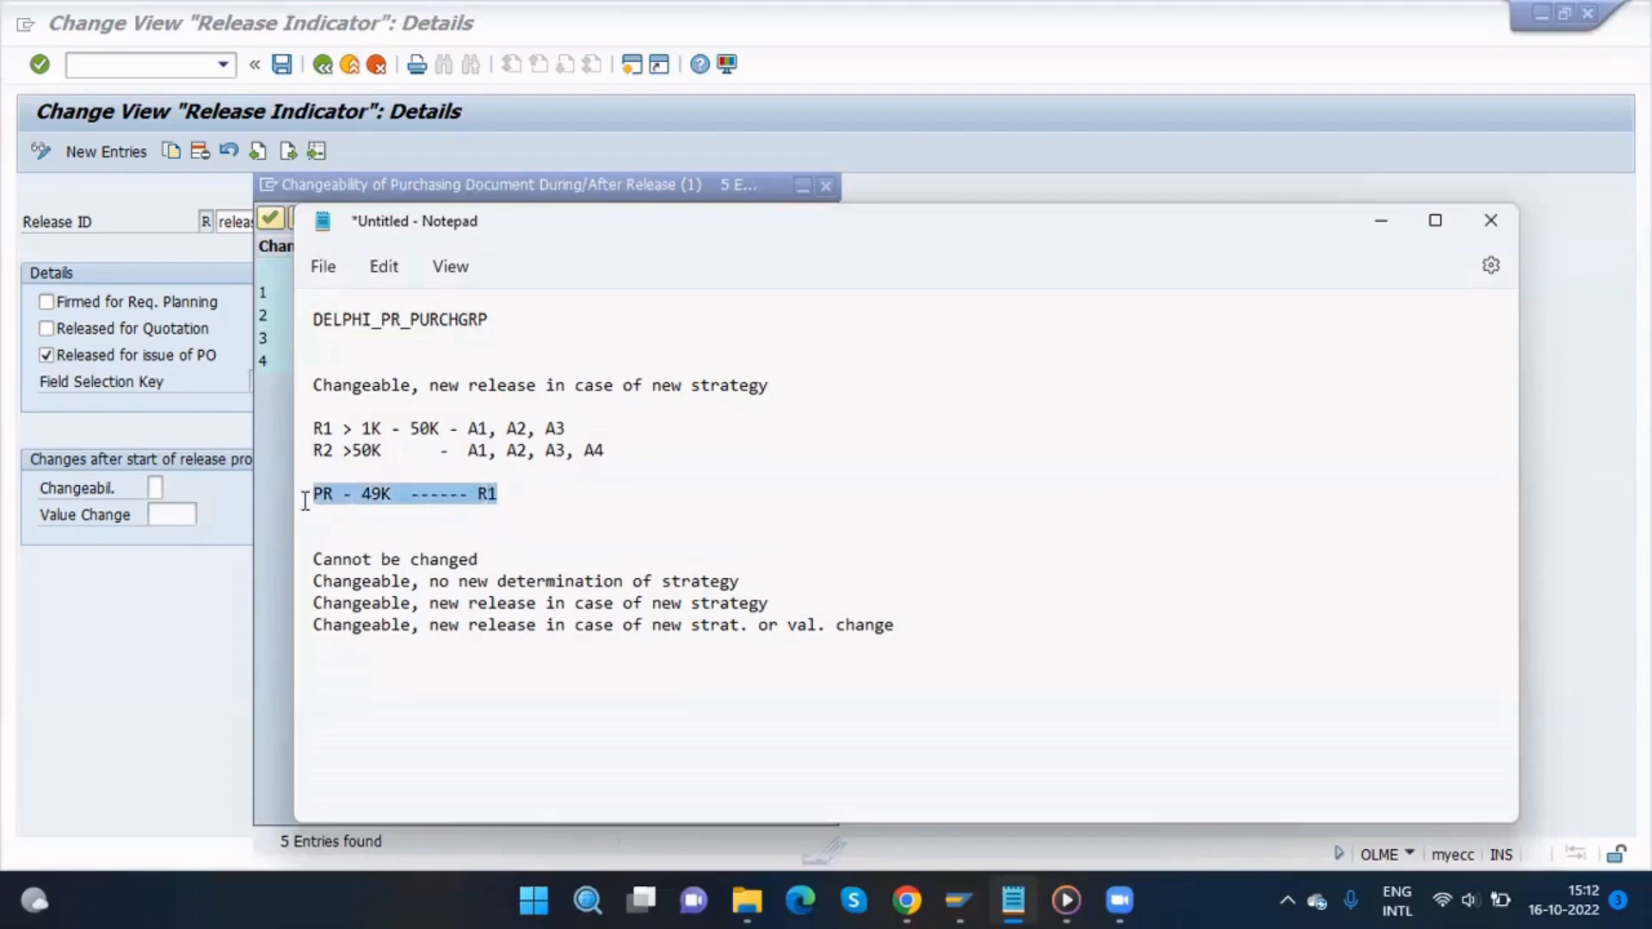
click(385, 498)
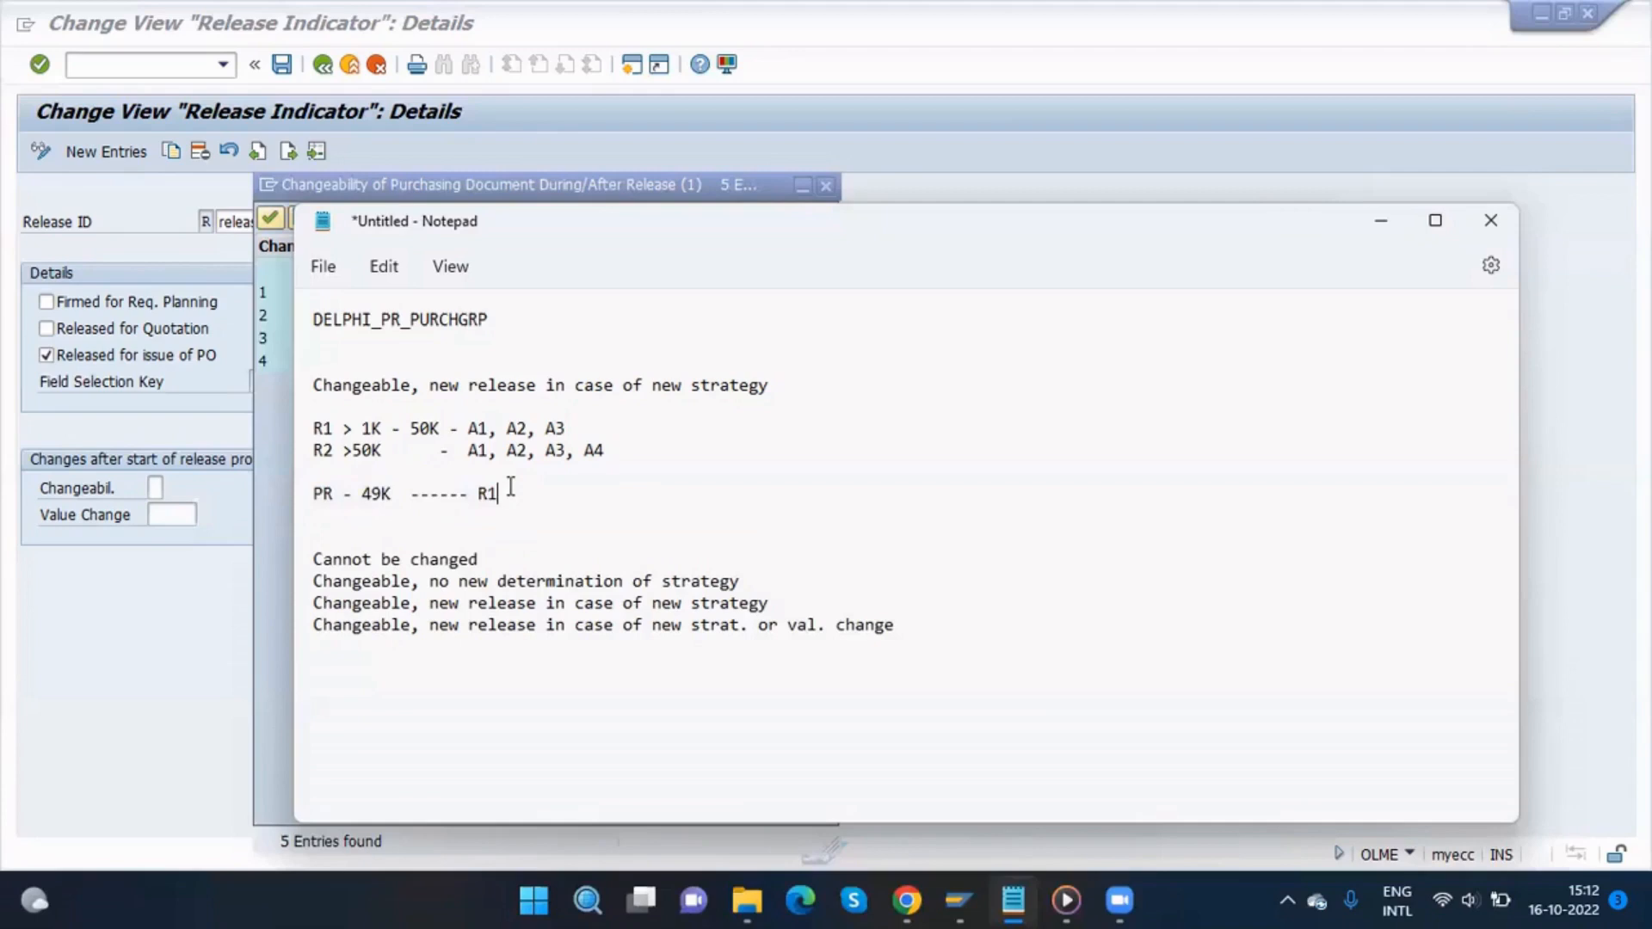
key(Return)
text(P)
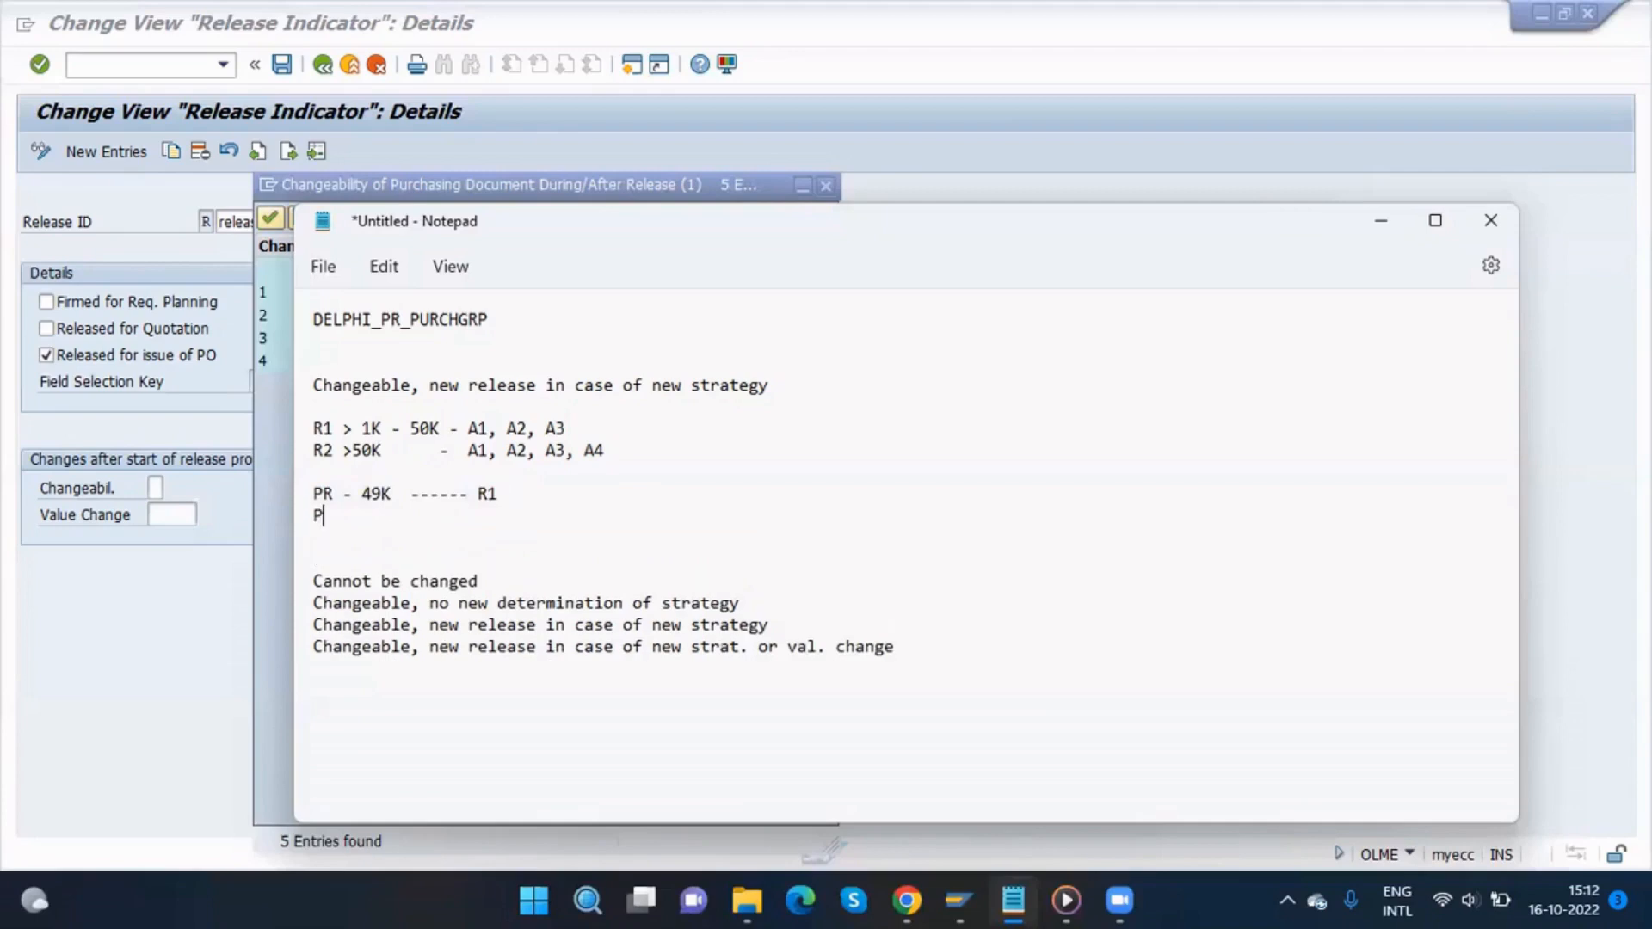
text(R -)
drag(316, 380, 412, 390)
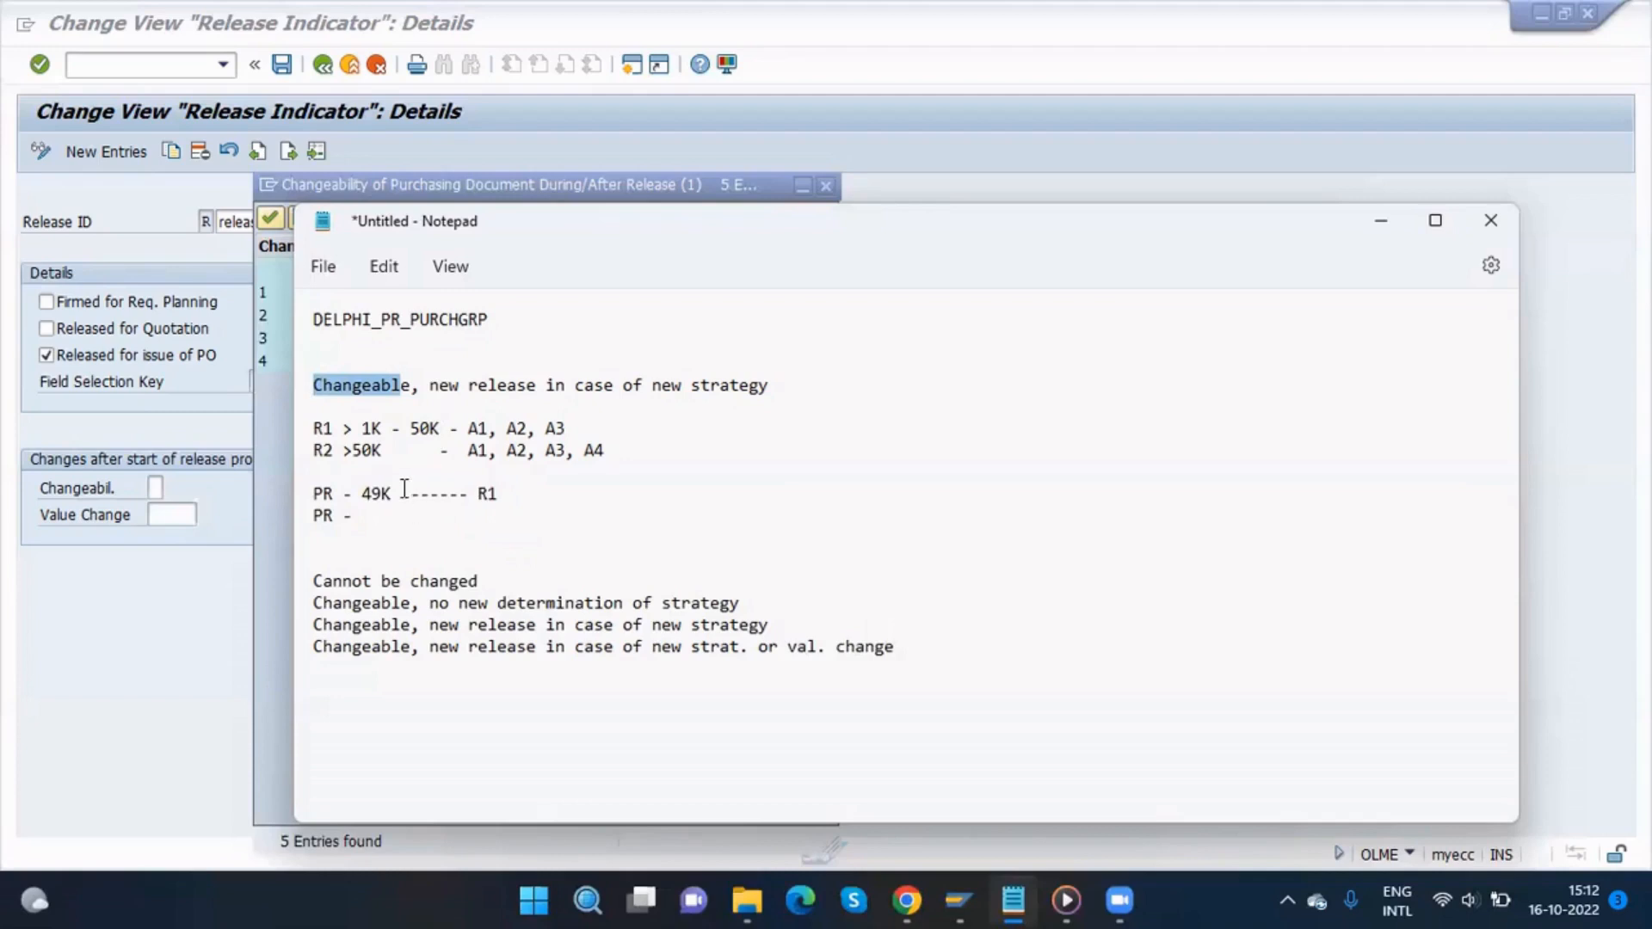
click(414, 398)
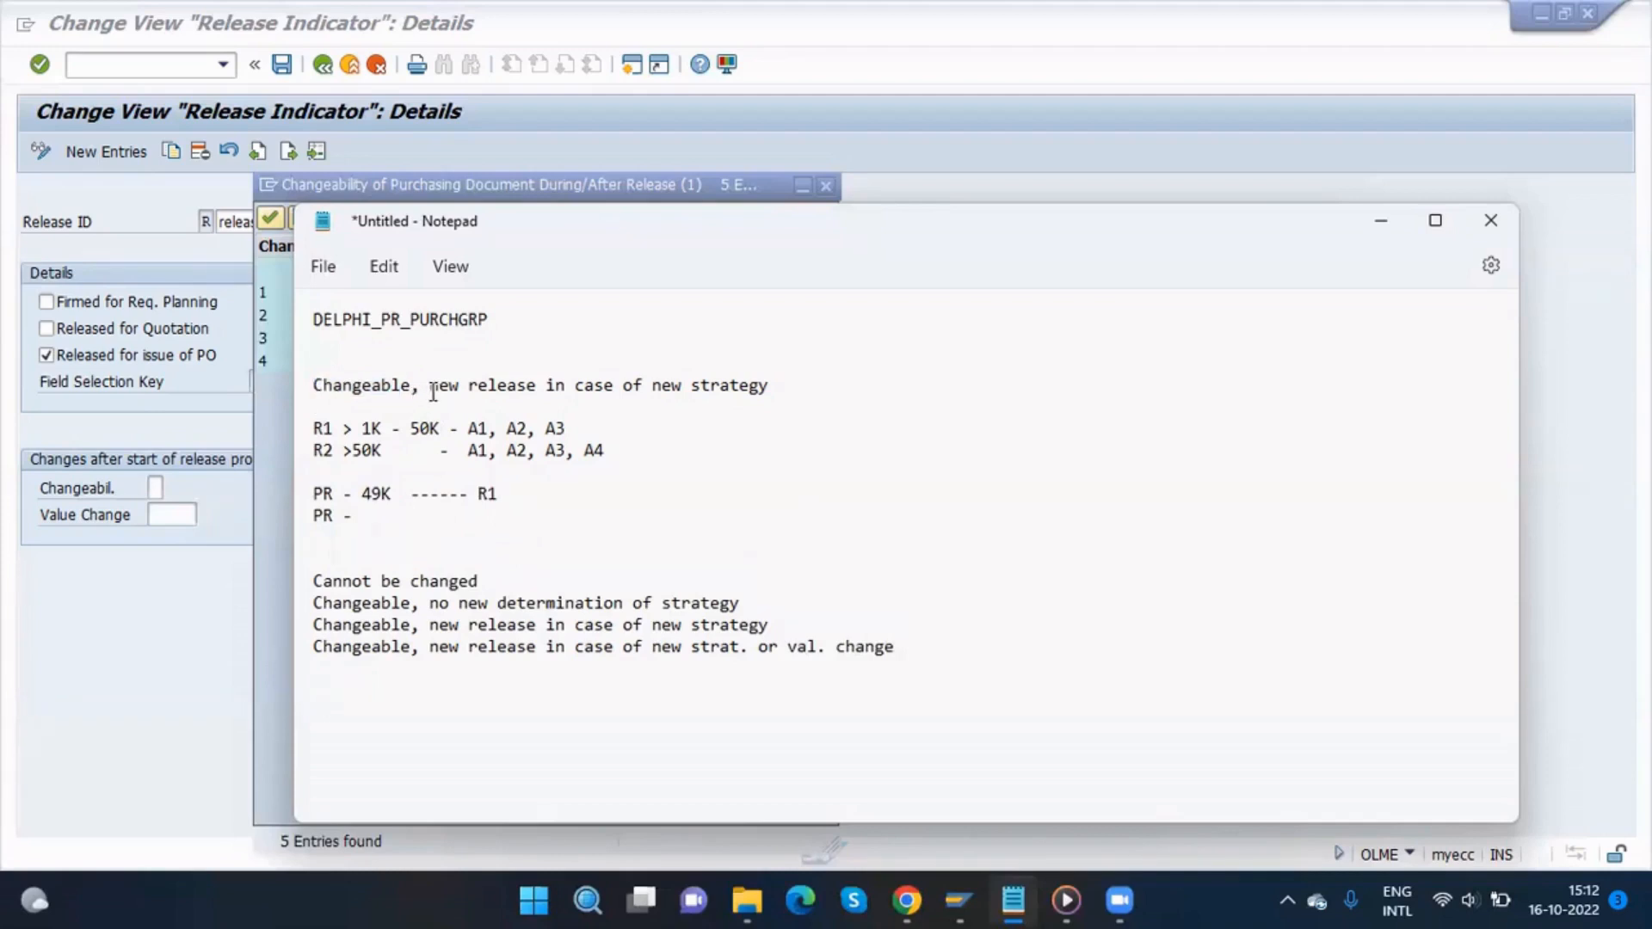
drag(433, 392, 777, 385)
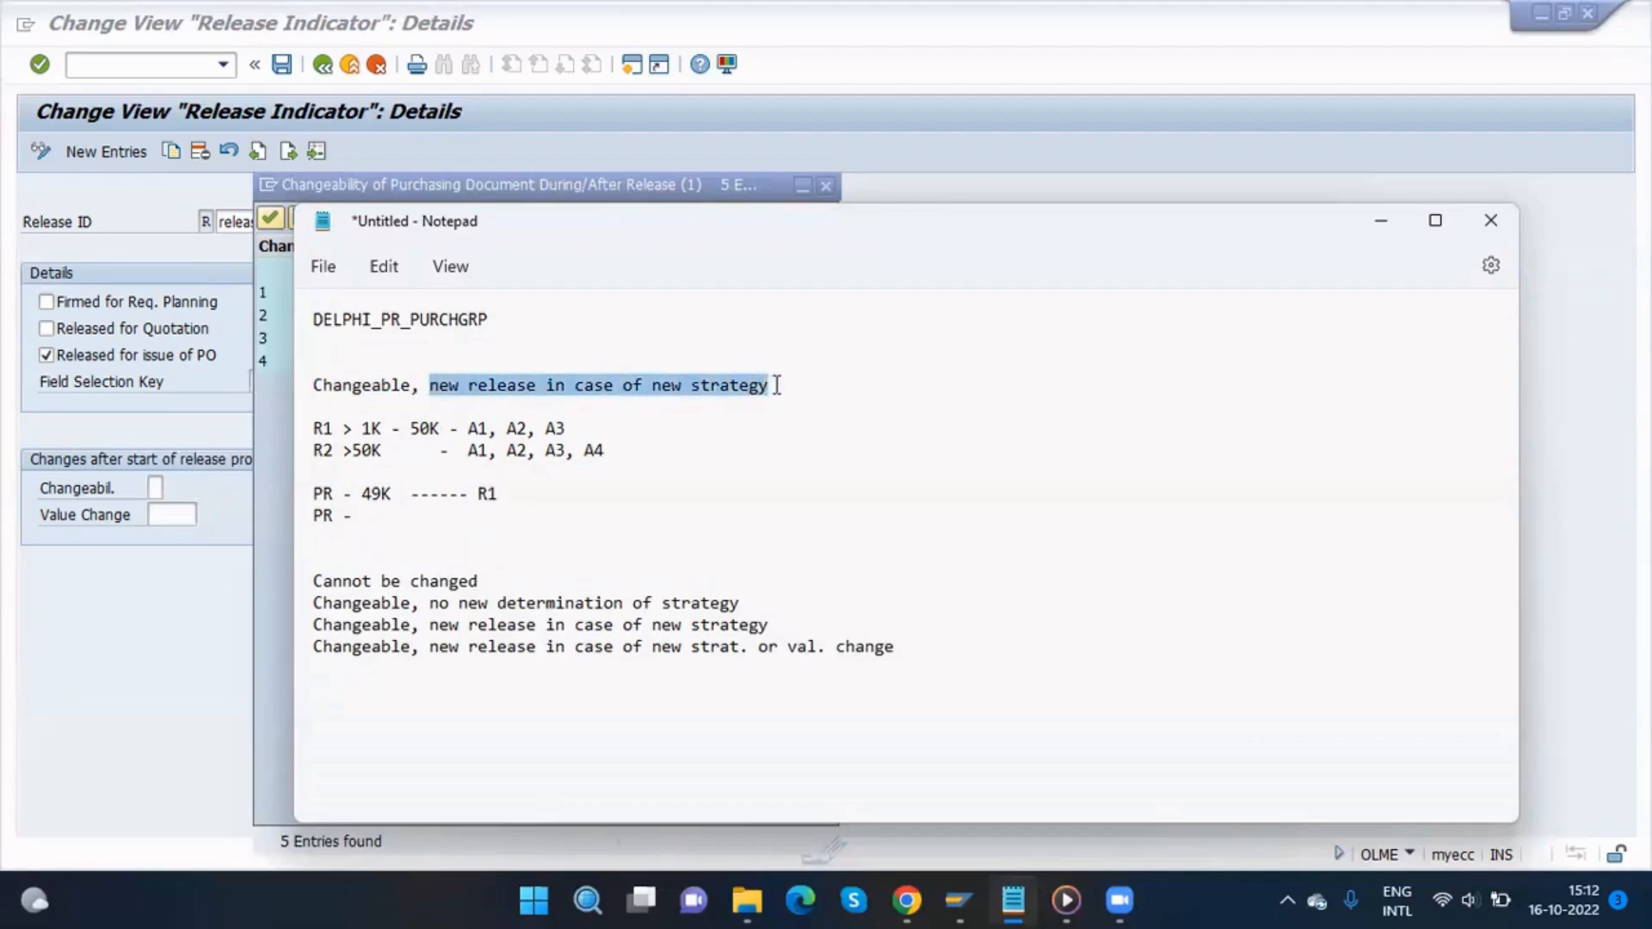
click(377, 517)
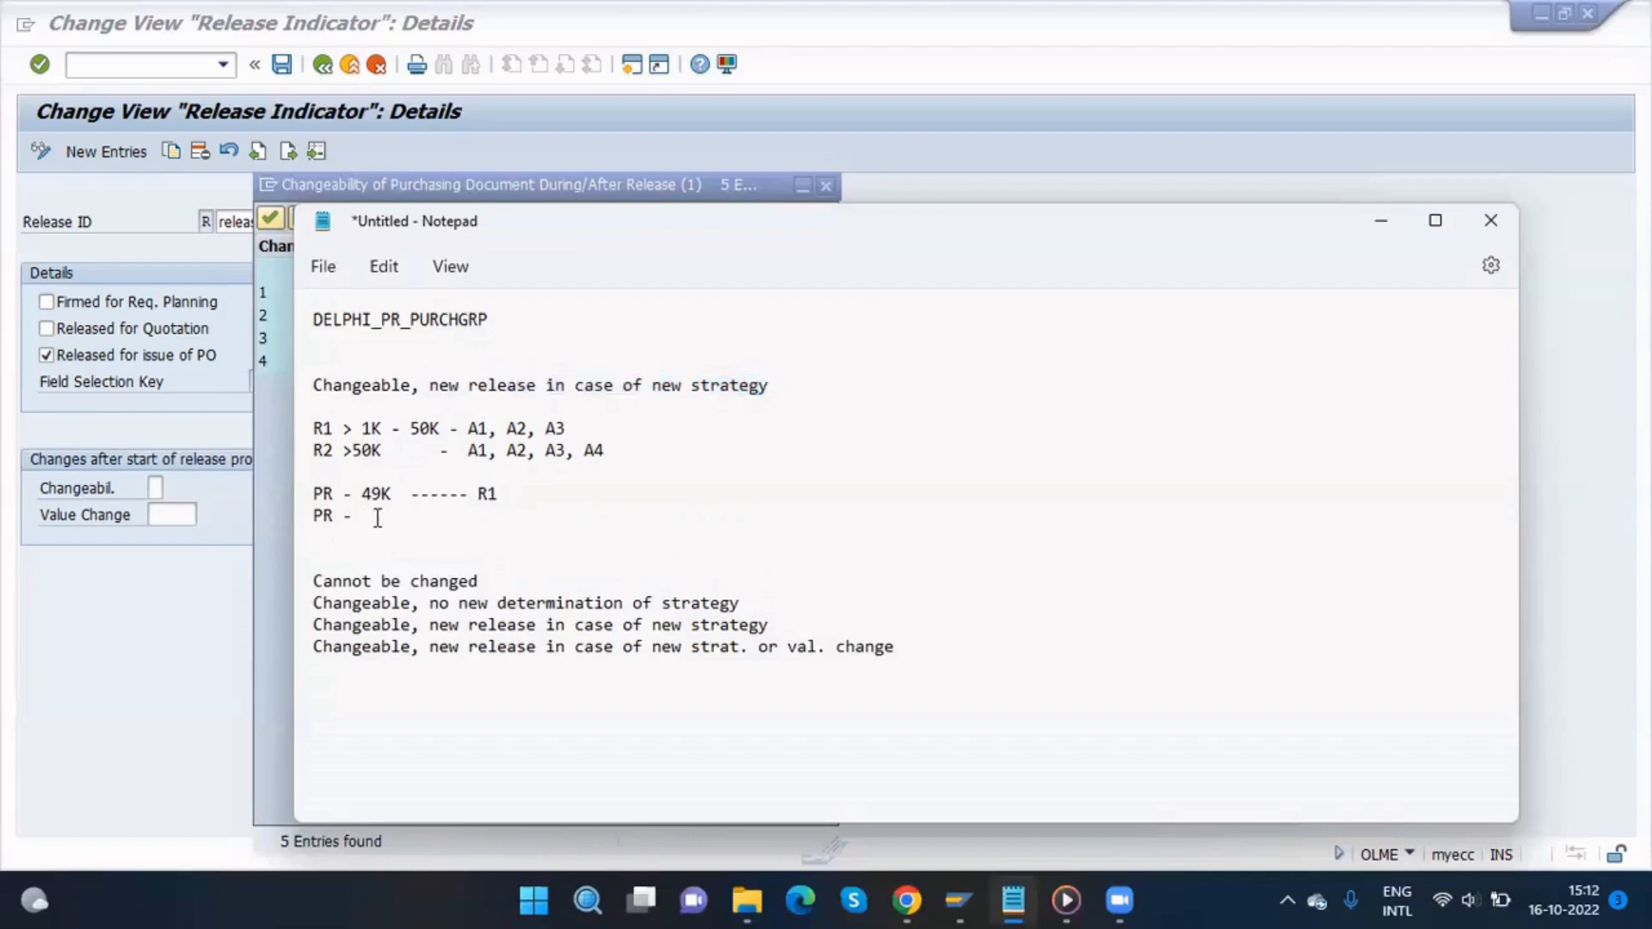
text(50K)
text(------- R1)
key(Return)
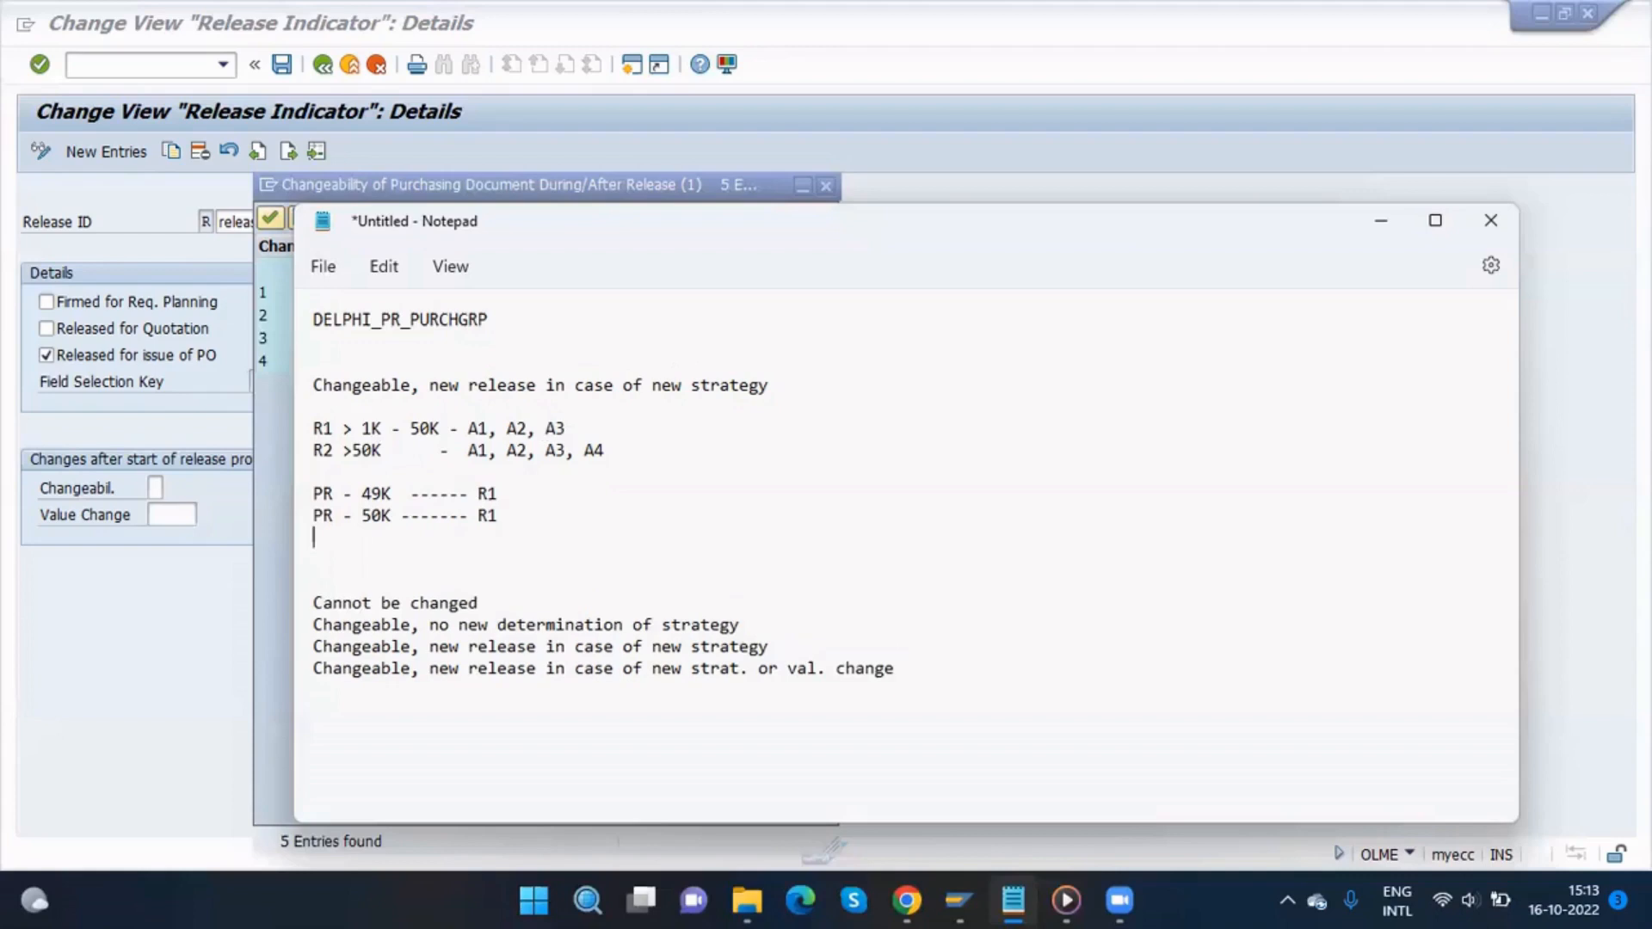
Step: Add the example line PR - 55K ------- R2 and remove the extra blank line below it
text(PR -)
text(55K ------- R2)
drag(418, 384, 306, 384)
click(445, 387)
click(699, 384)
drag(499, 538, 481, 540)
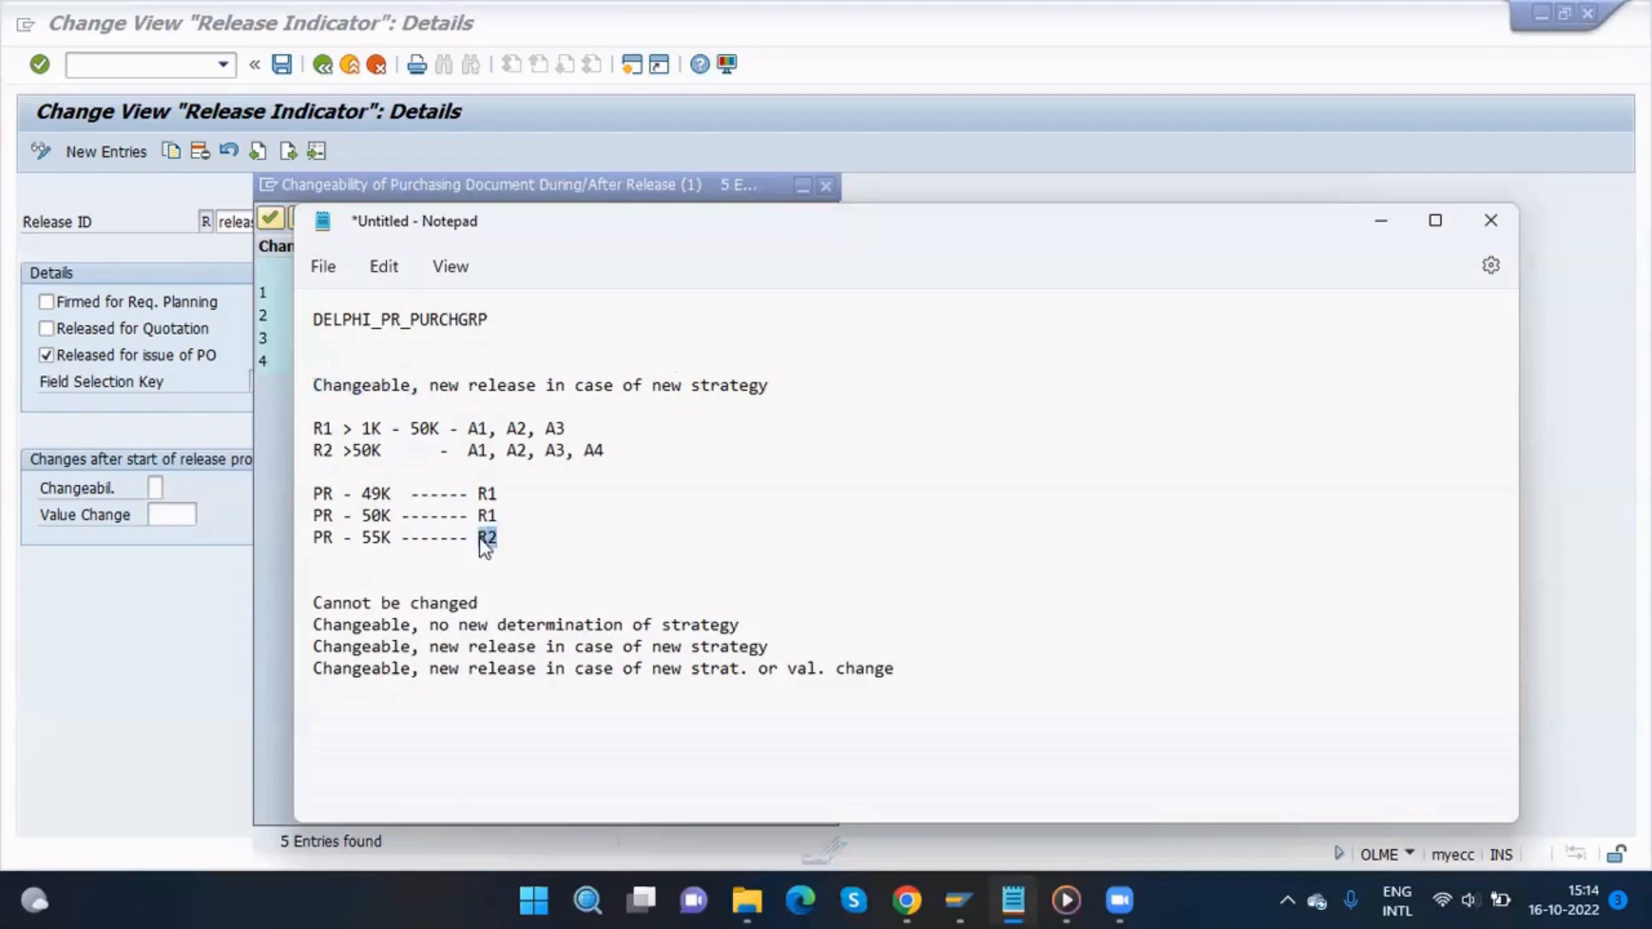
click(372, 453)
drag(501, 538, 486, 538)
click(520, 395)
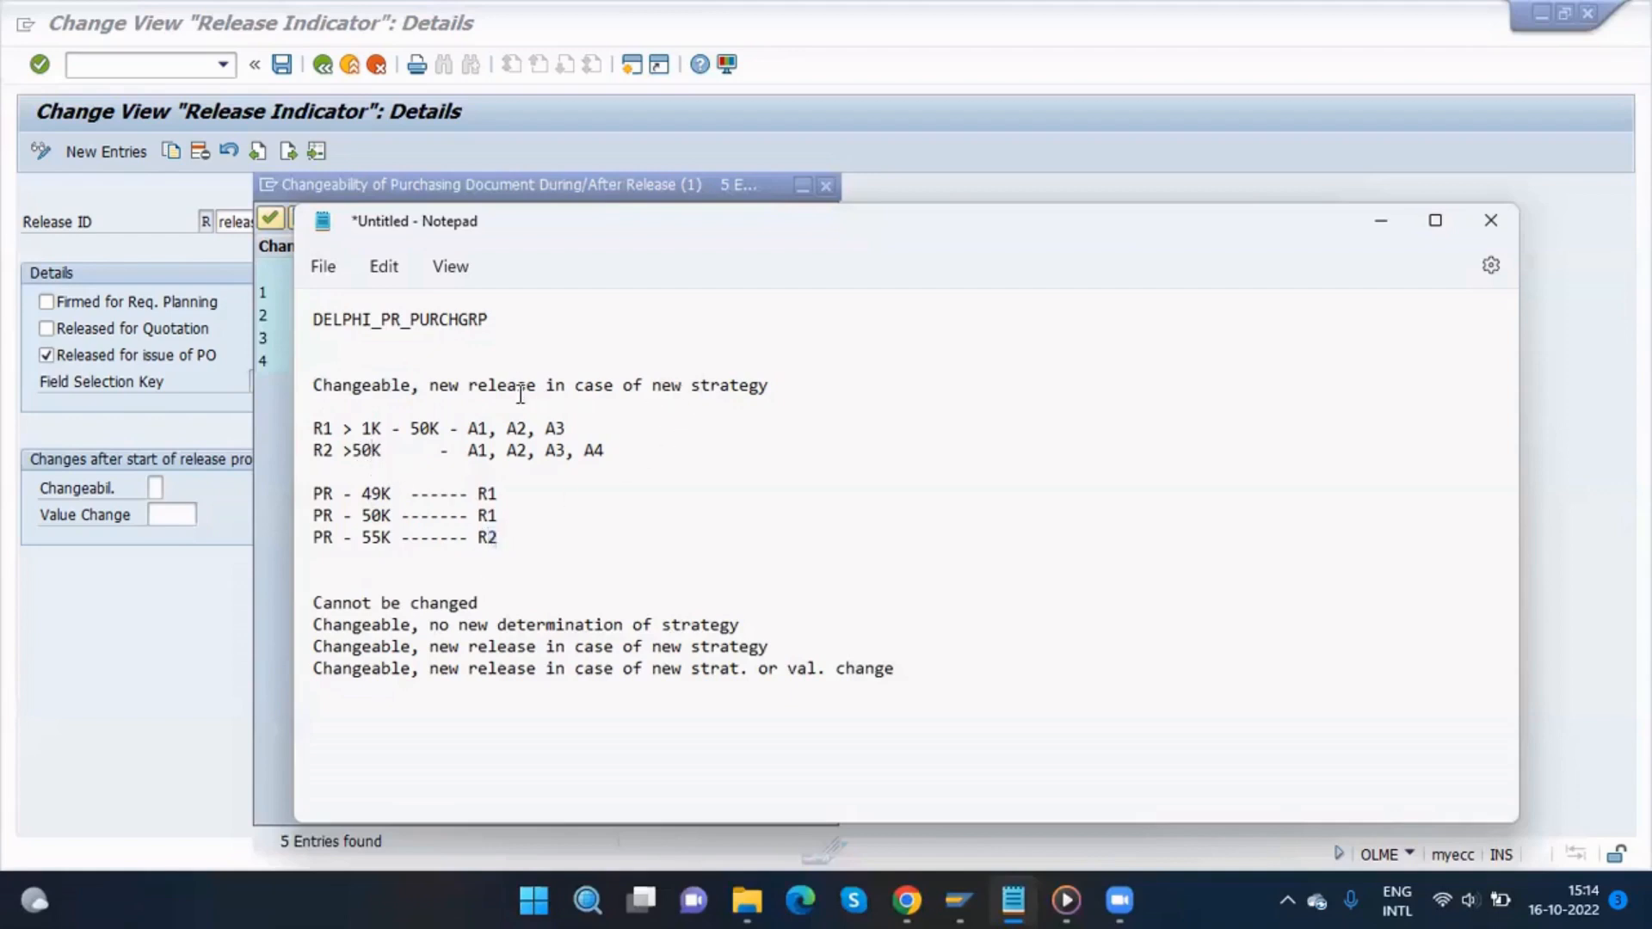
click(472, 448)
click(520, 451)
click(608, 450)
drag(499, 537, 310, 494)
click(357, 385)
drag(800, 391, 324, 385)
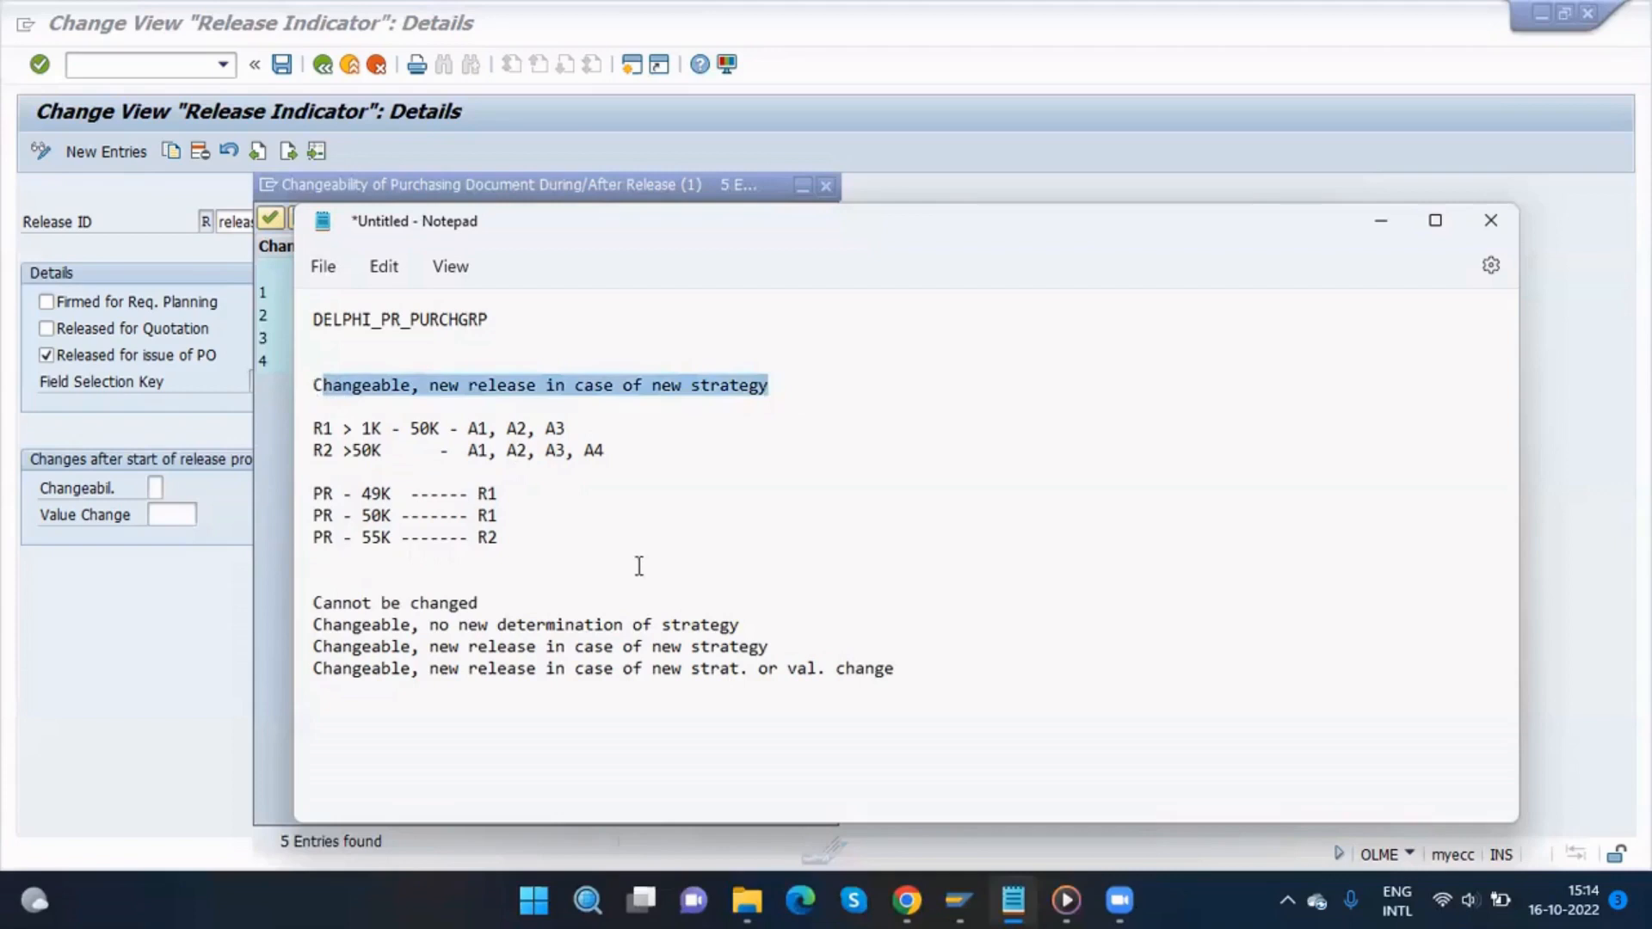
click(510, 540)
key(Delete)
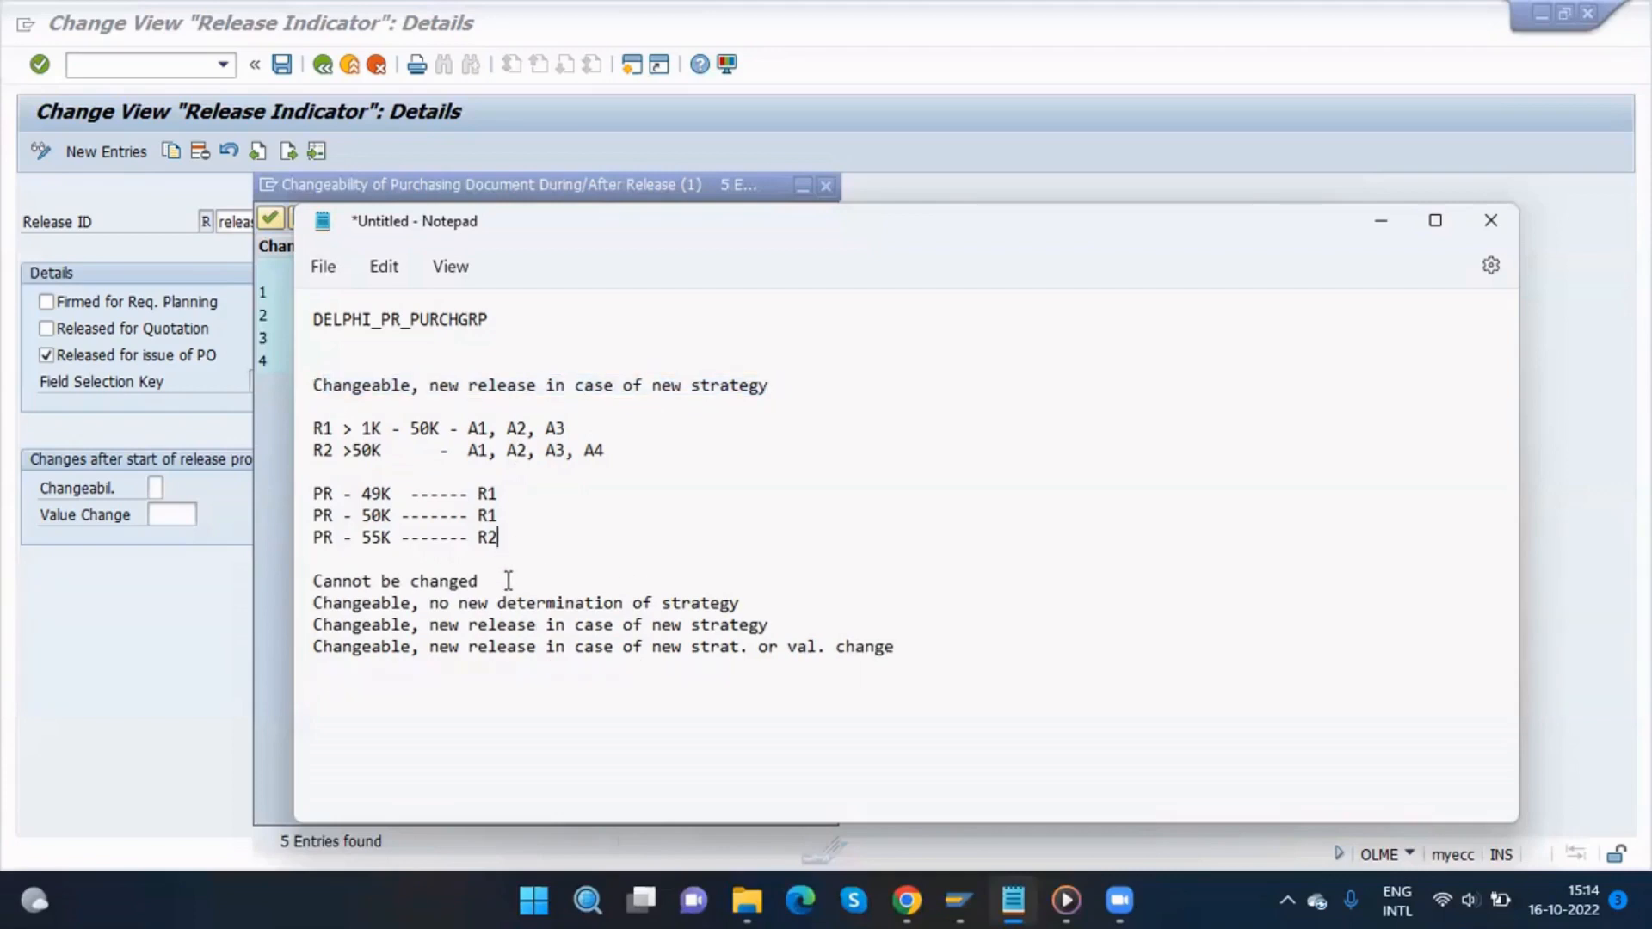
Step: Copy the PR - 49K ------ R1 line and paste it under Cannot be changed
click(507, 581)
key(Return)
key(Return)
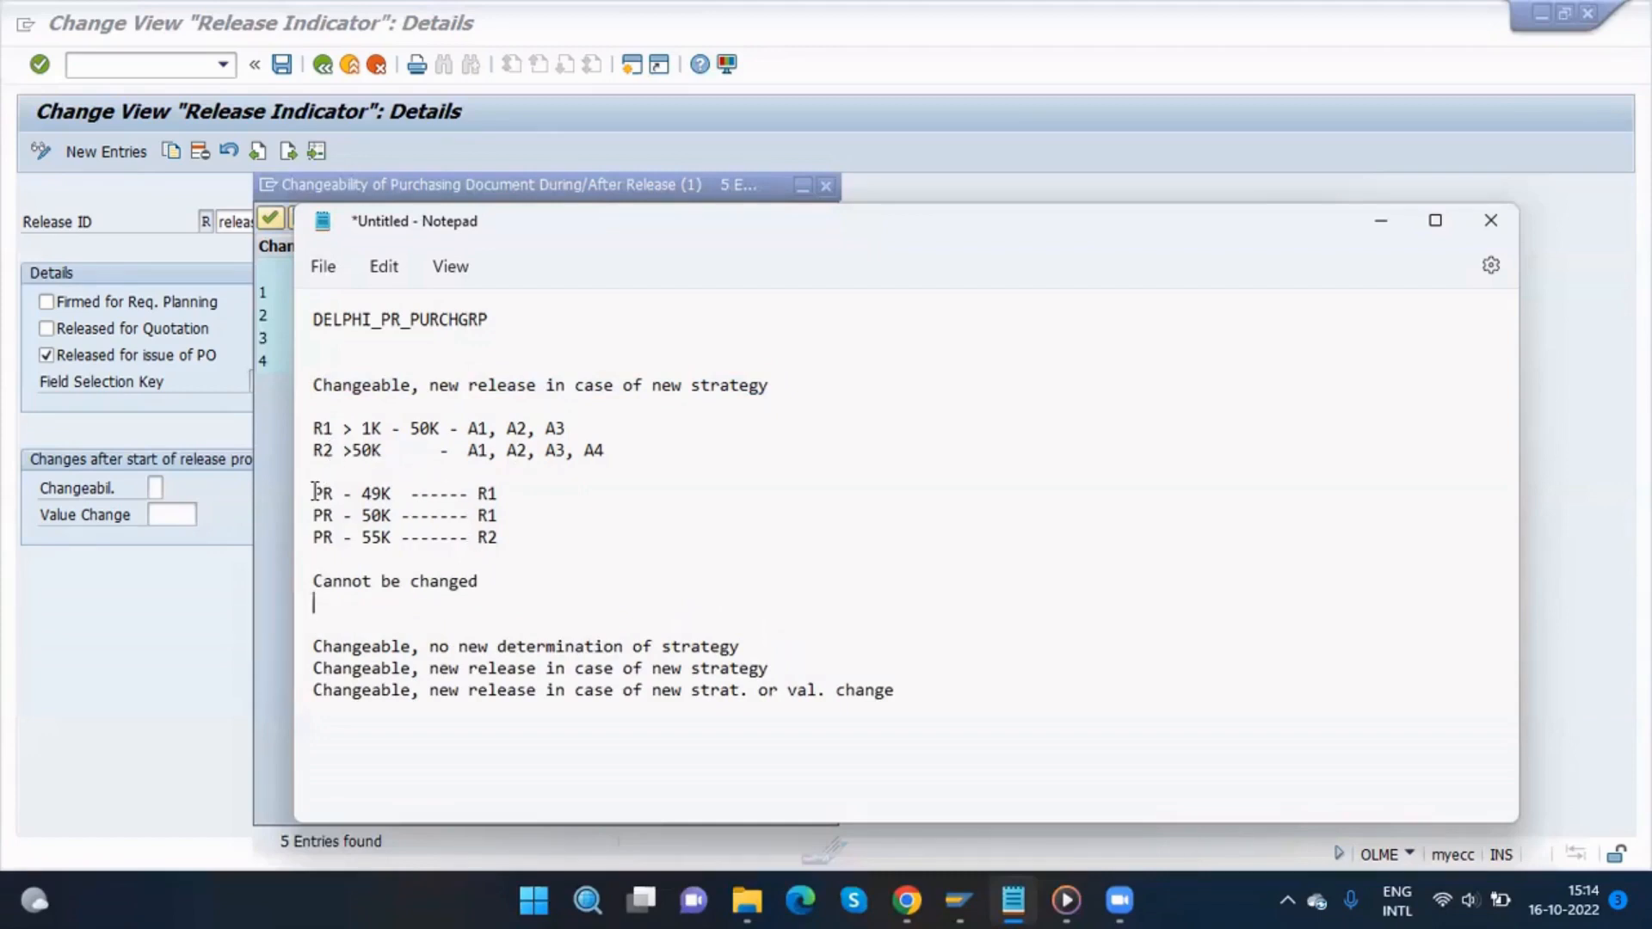
drag(314, 491, 511, 497)
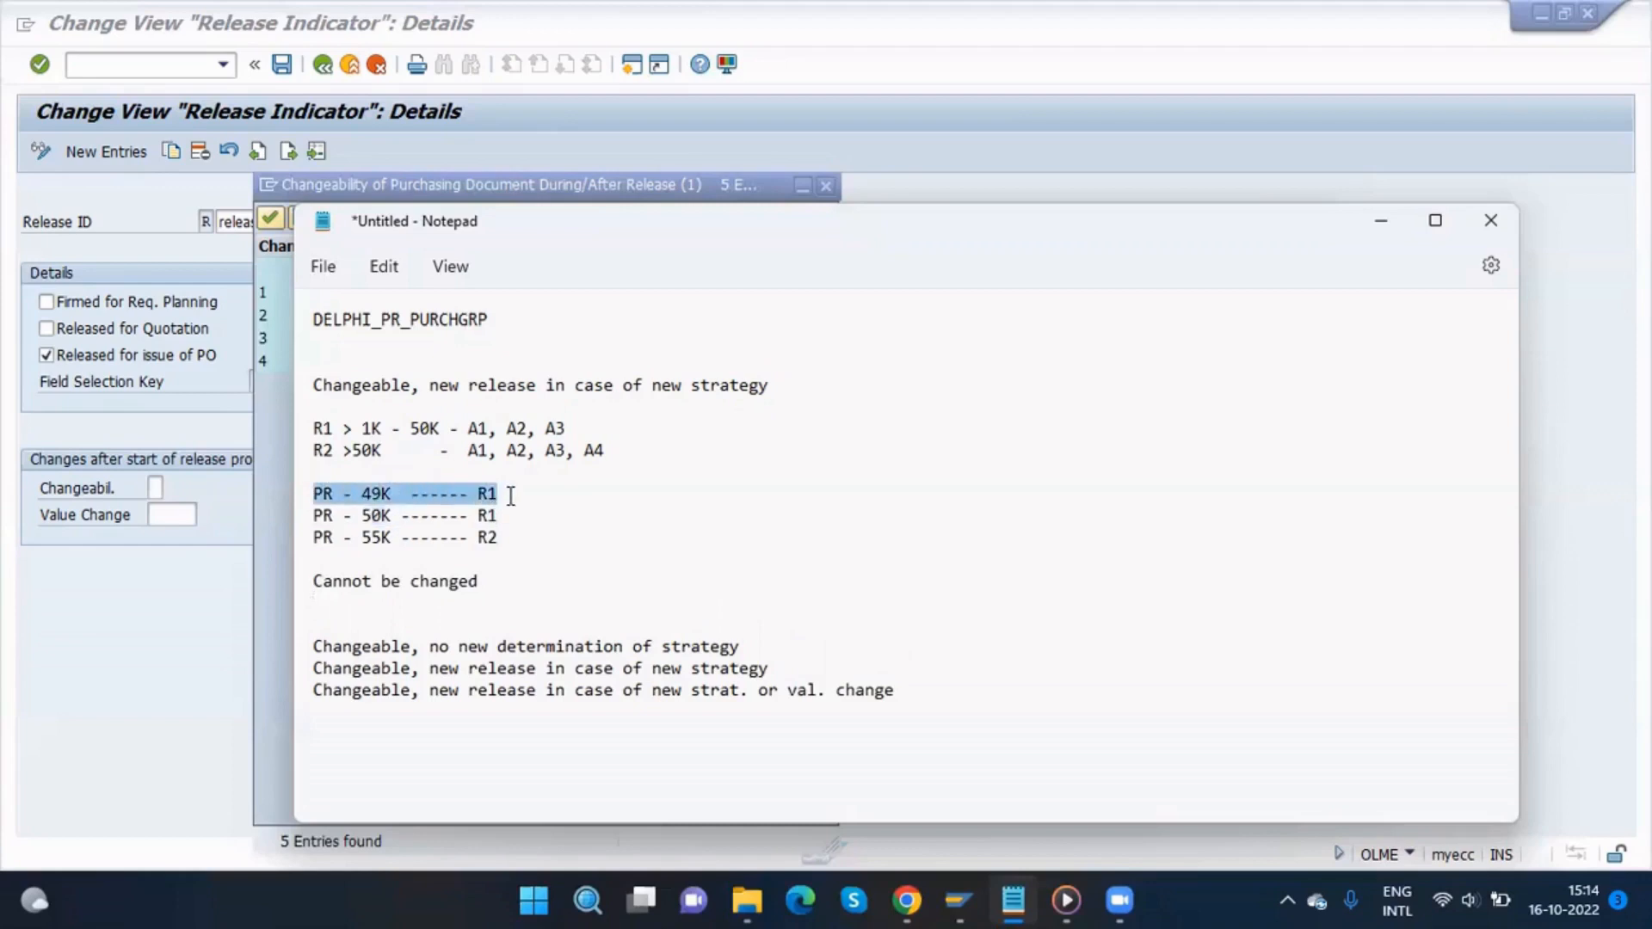
key(ctrl+c)
click(499, 602)
key(ctrl+v)
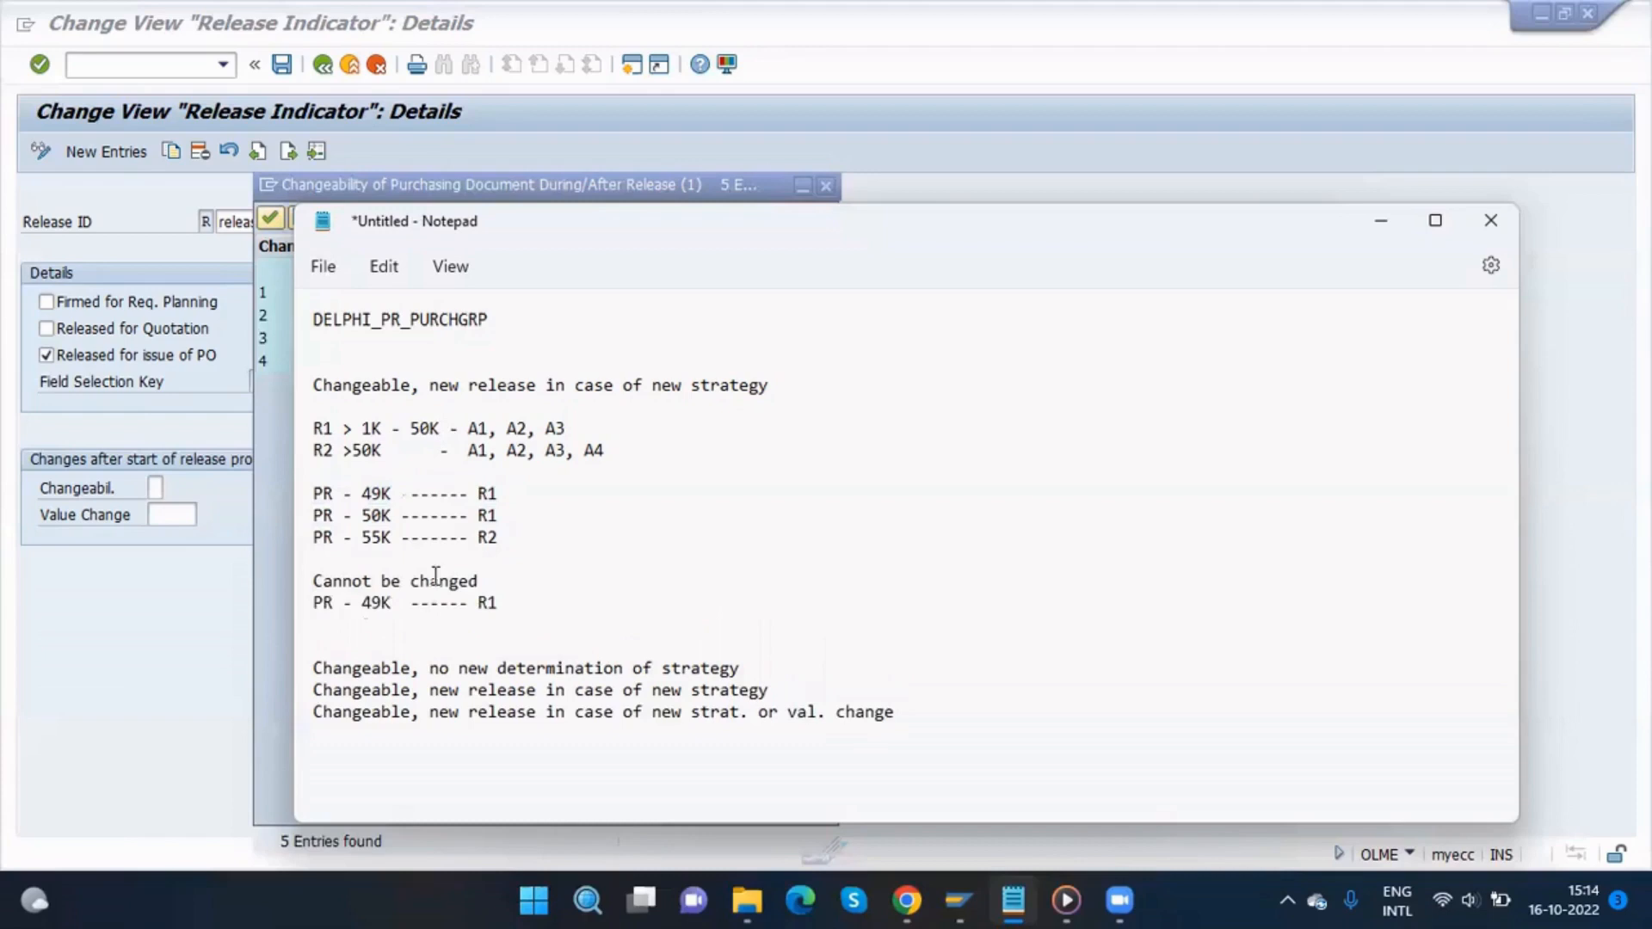
Step: Remove the extra blank line below the Cannot be changed example
triple_click(308, 539)
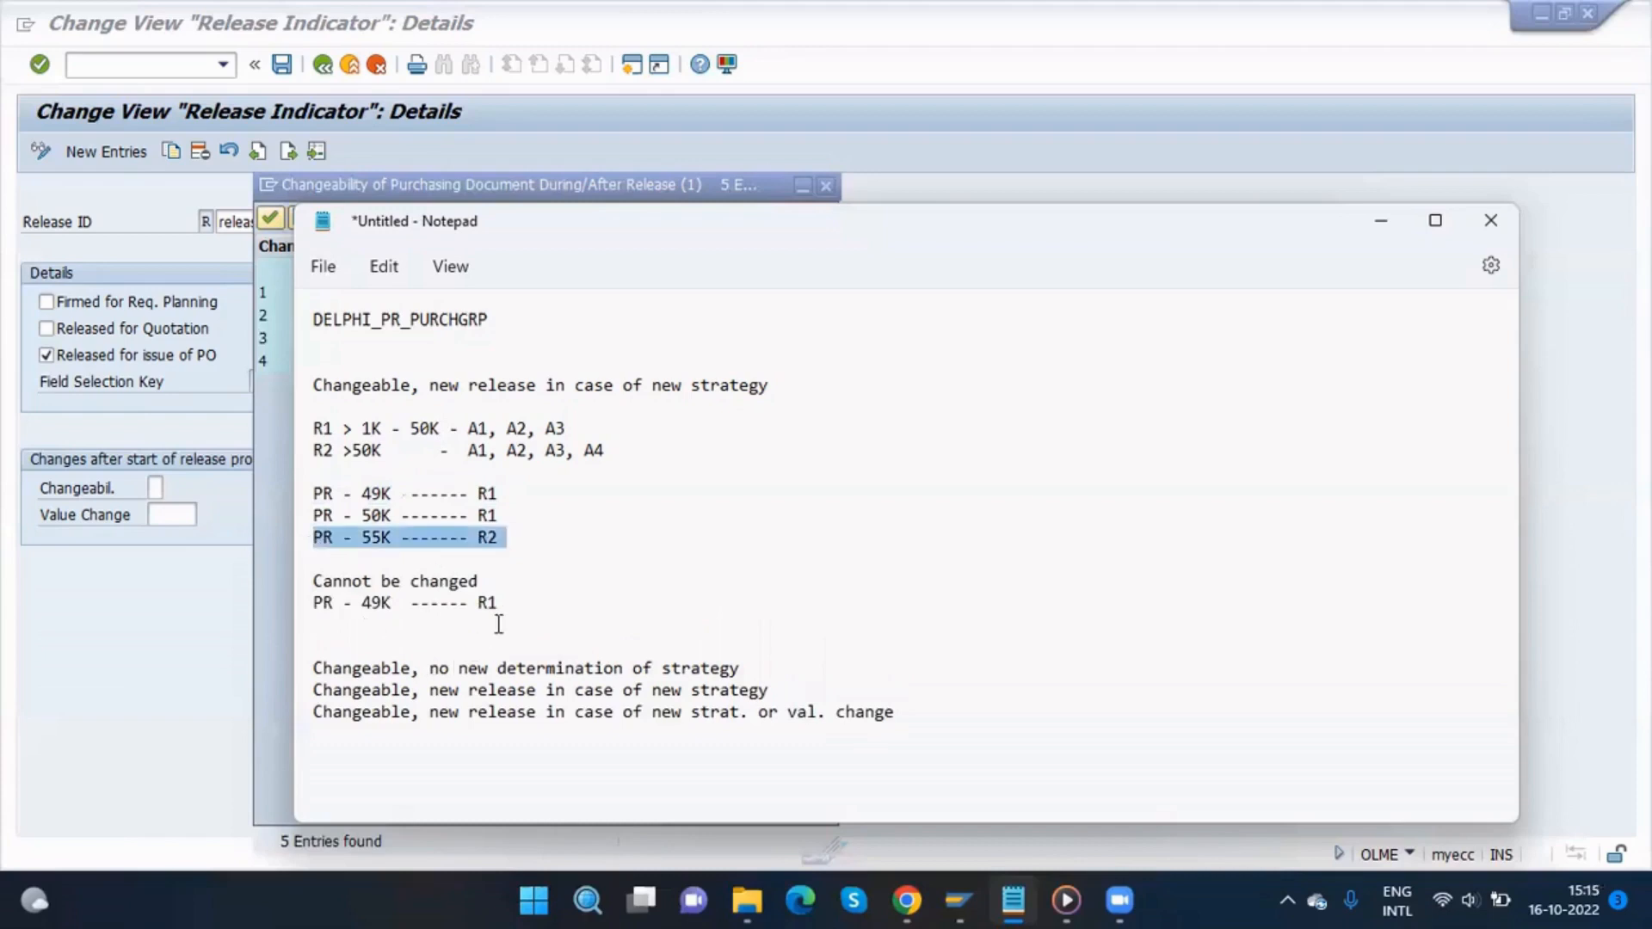
click(506, 607)
key(Delete)
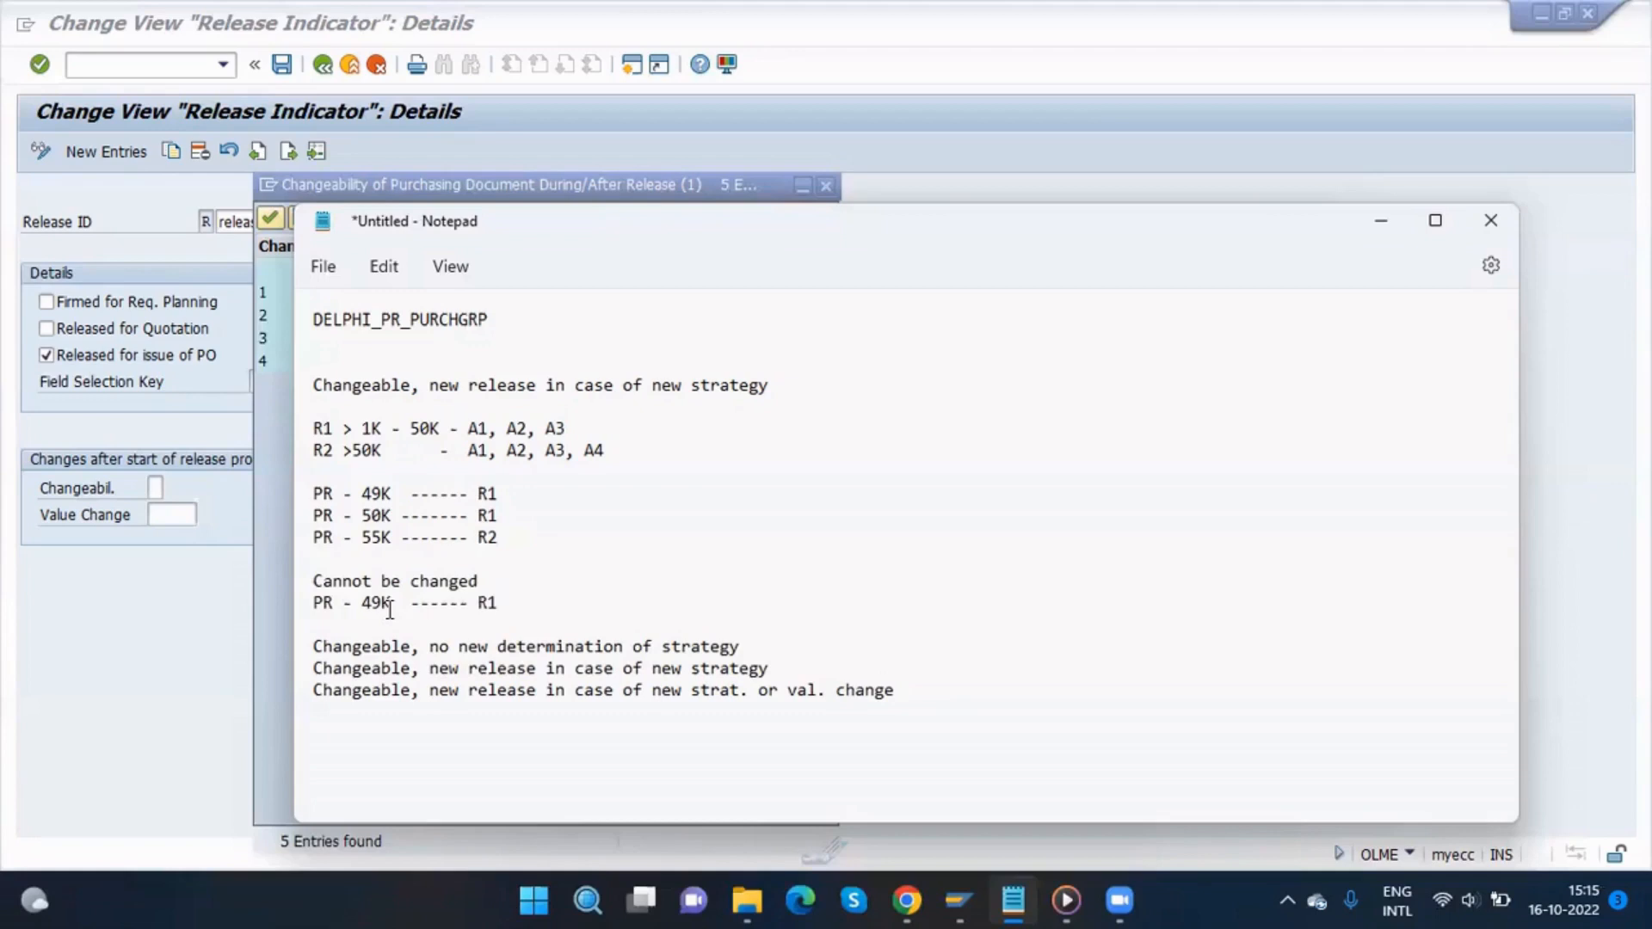
triple_click(503, 572)
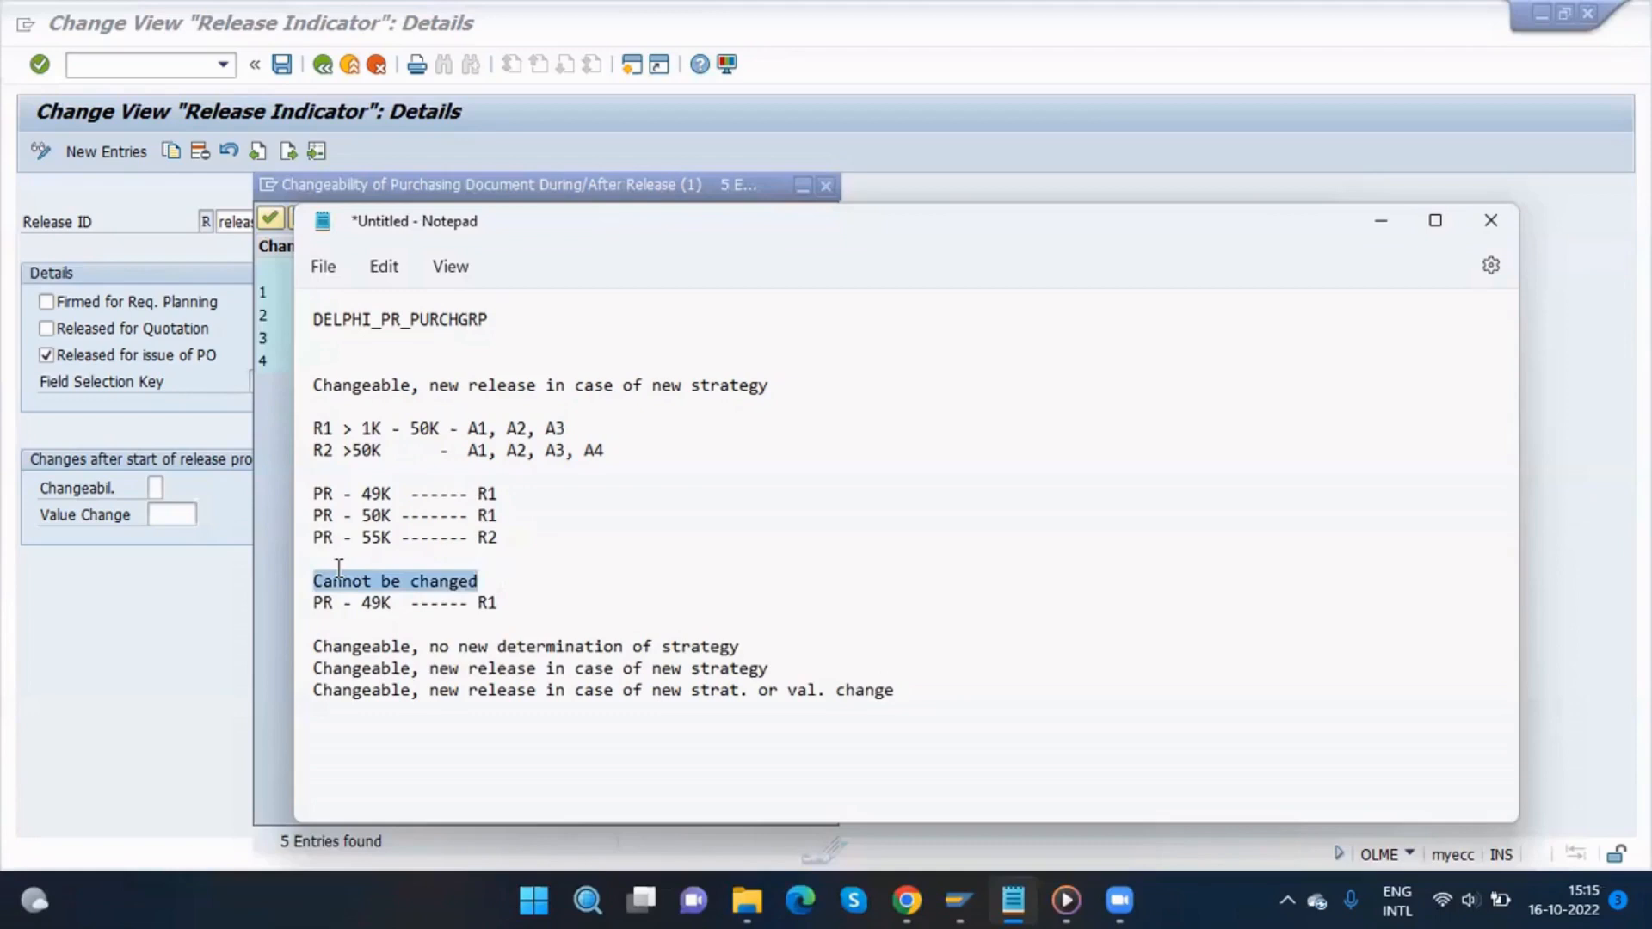
drag(599, 429, 468, 430)
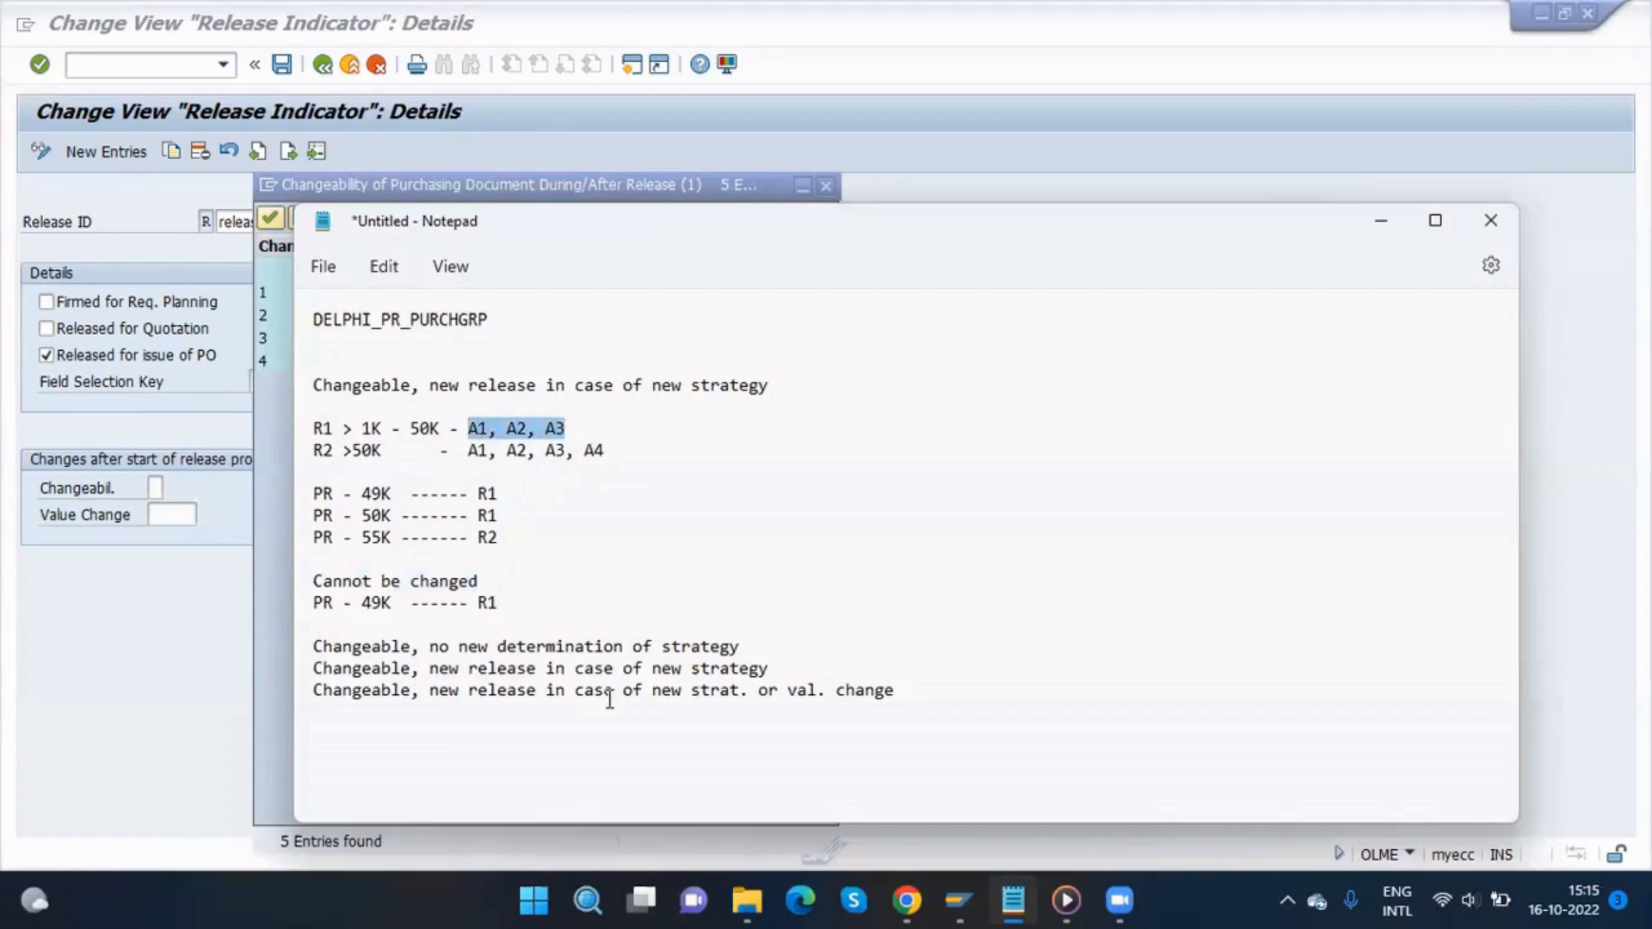
drag(479, 580, 329, 592)
click(486, 586)
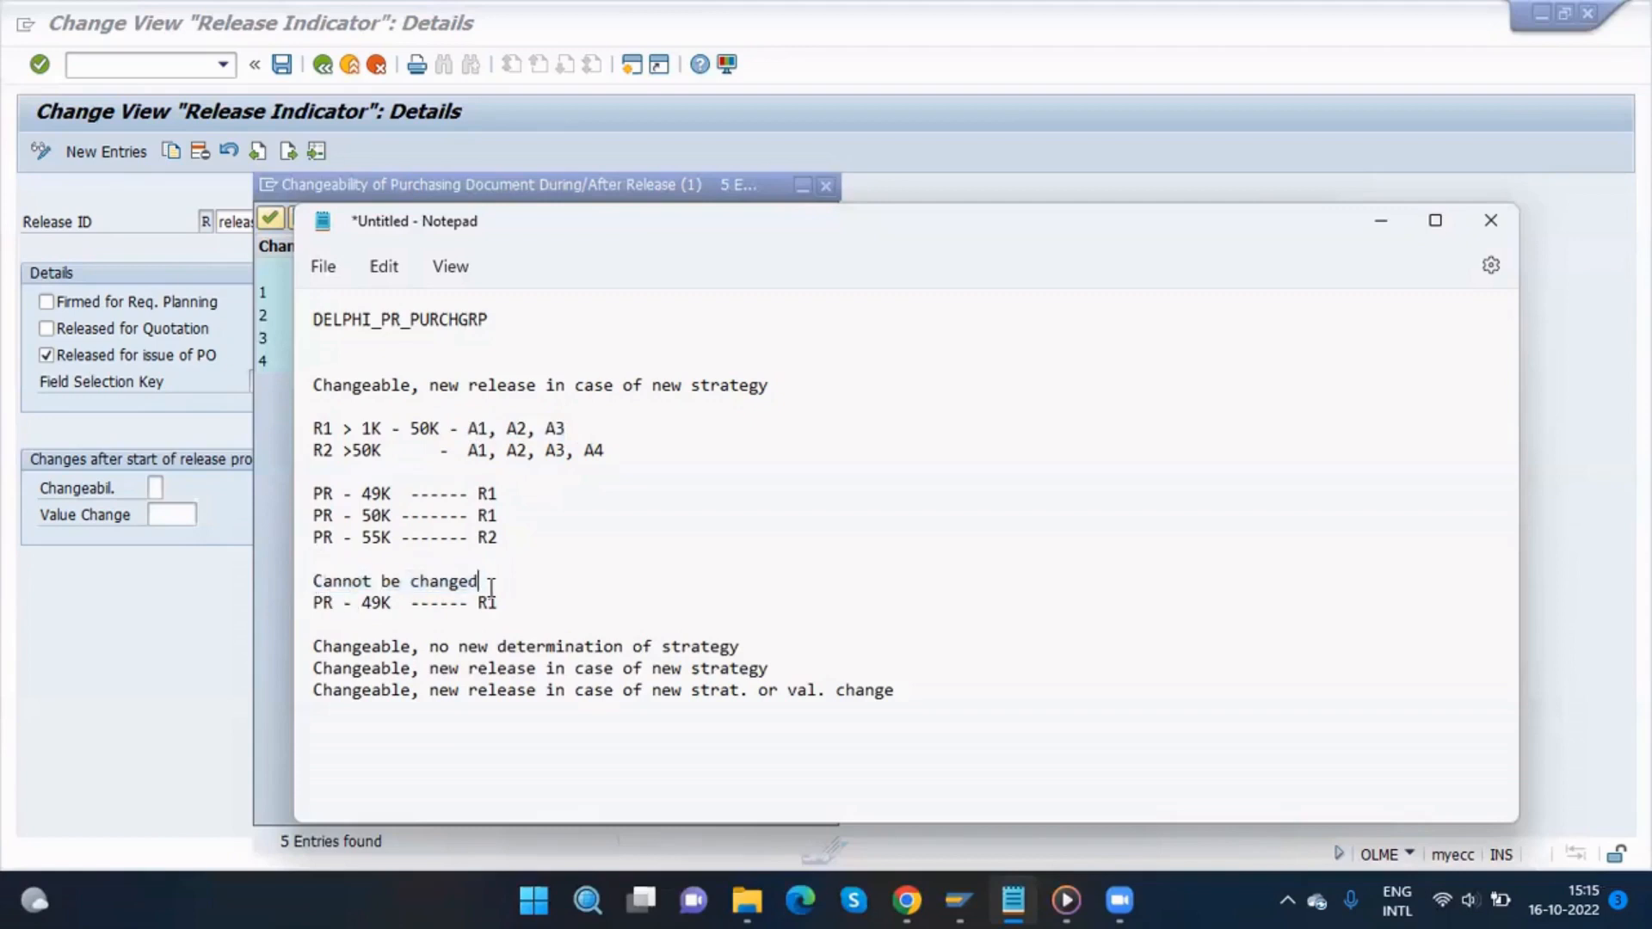
Step: Paste the PR - 49K ------ R1 line under Changeable, no new determination of strategy
click(749, 646)
key(Return)
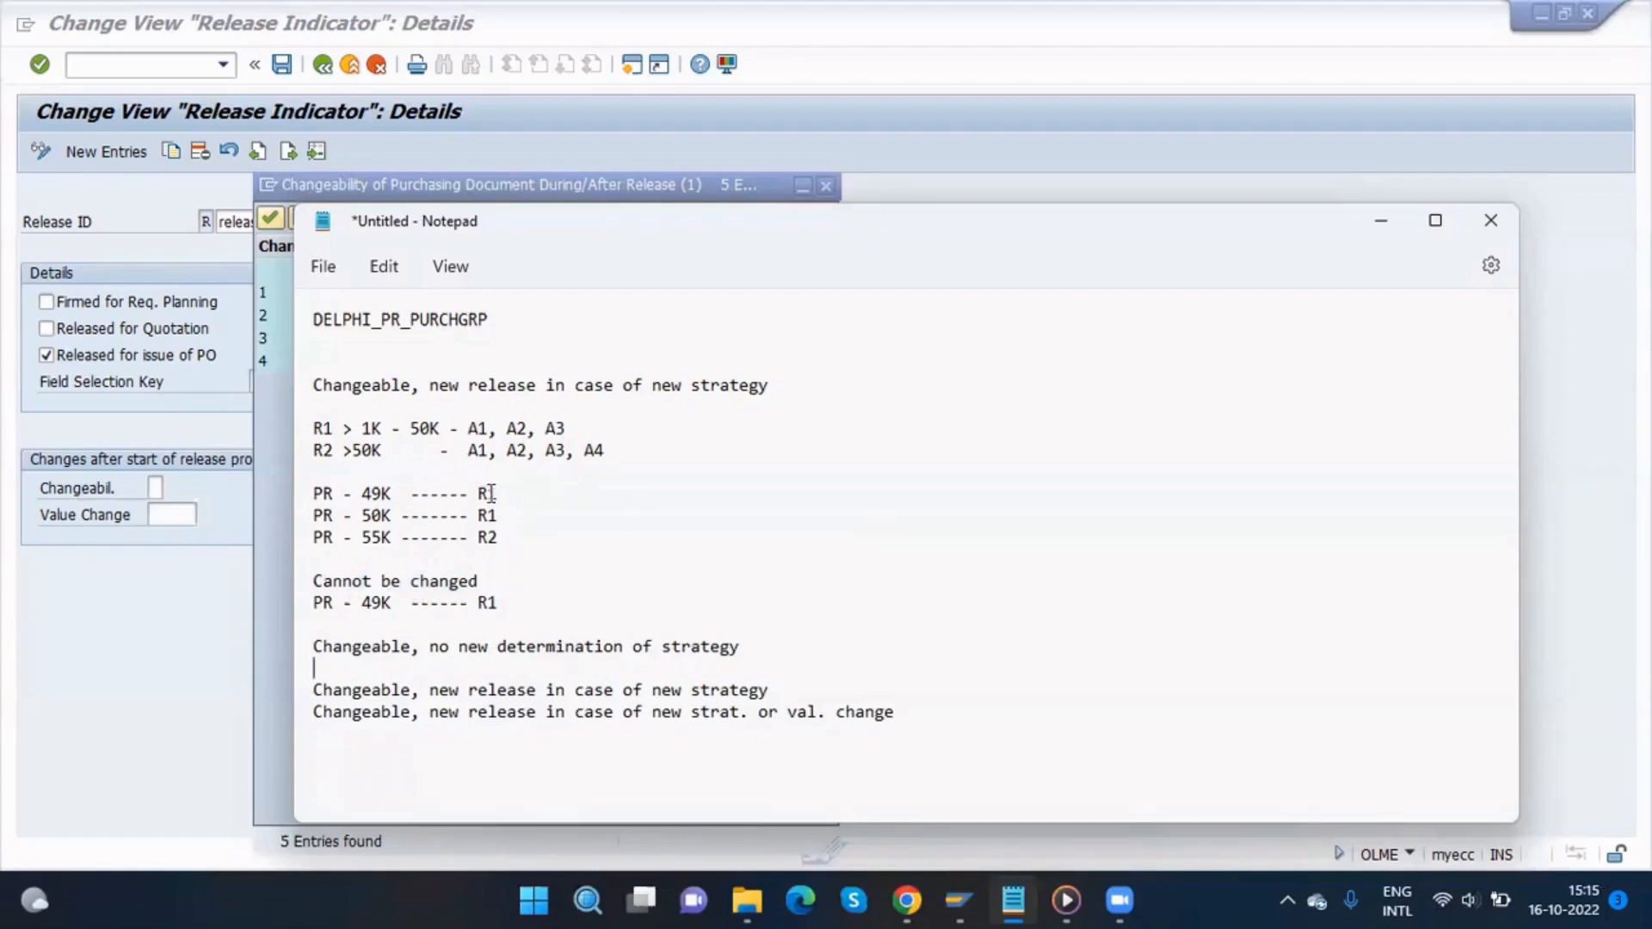
drag(499, 494, 301, 513)
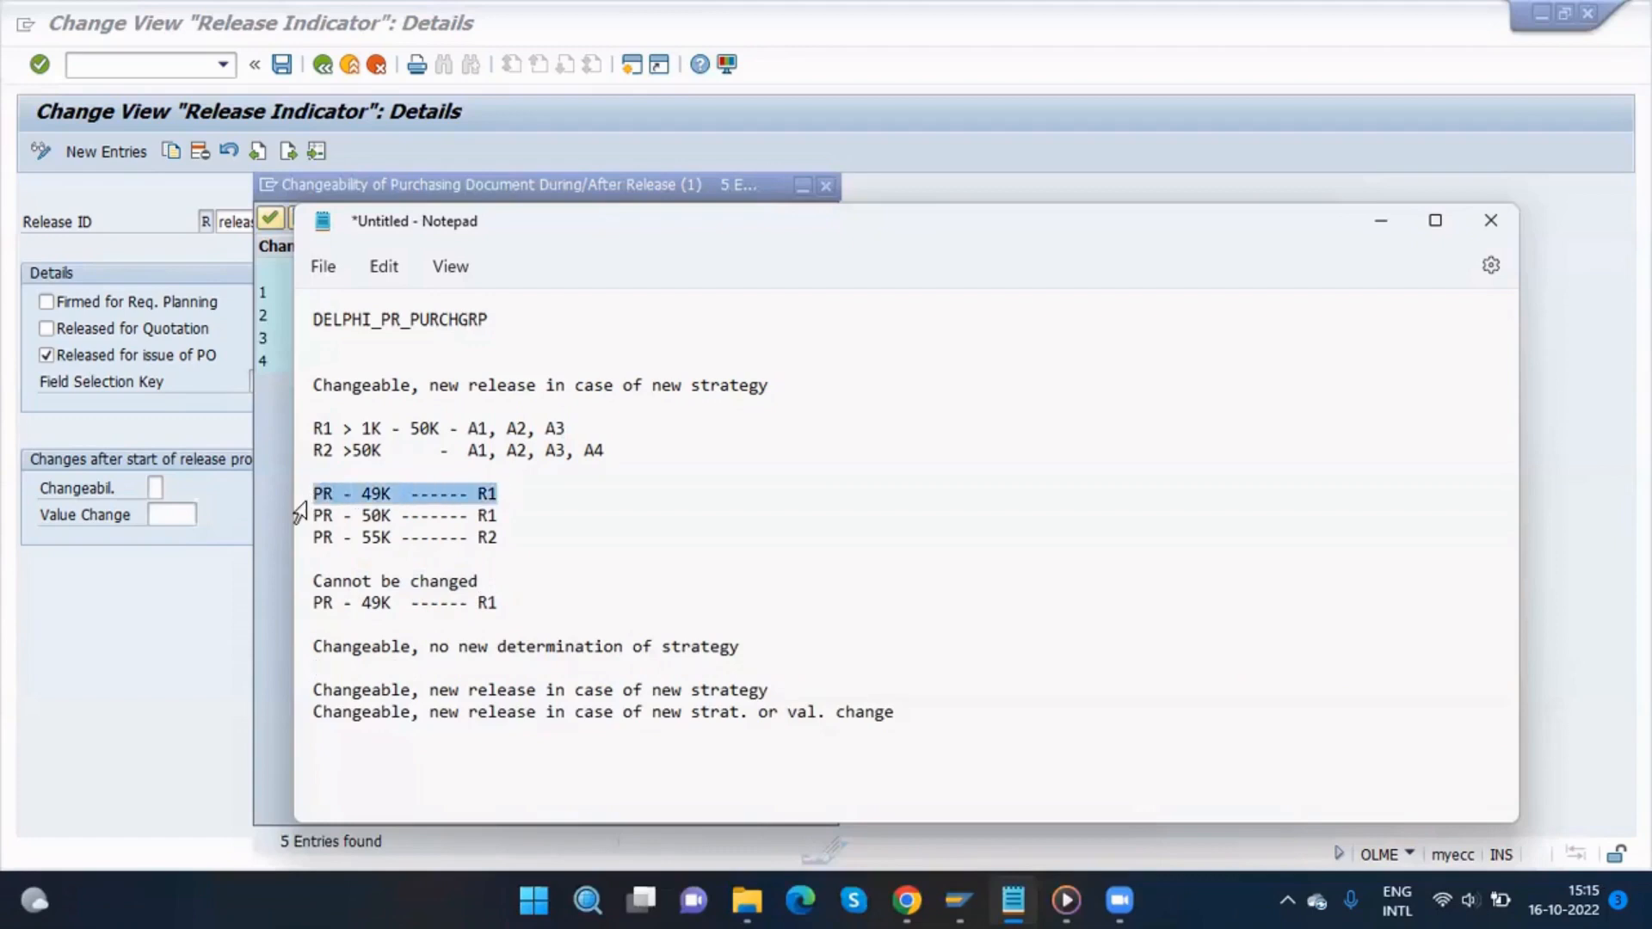
click(749, 657)
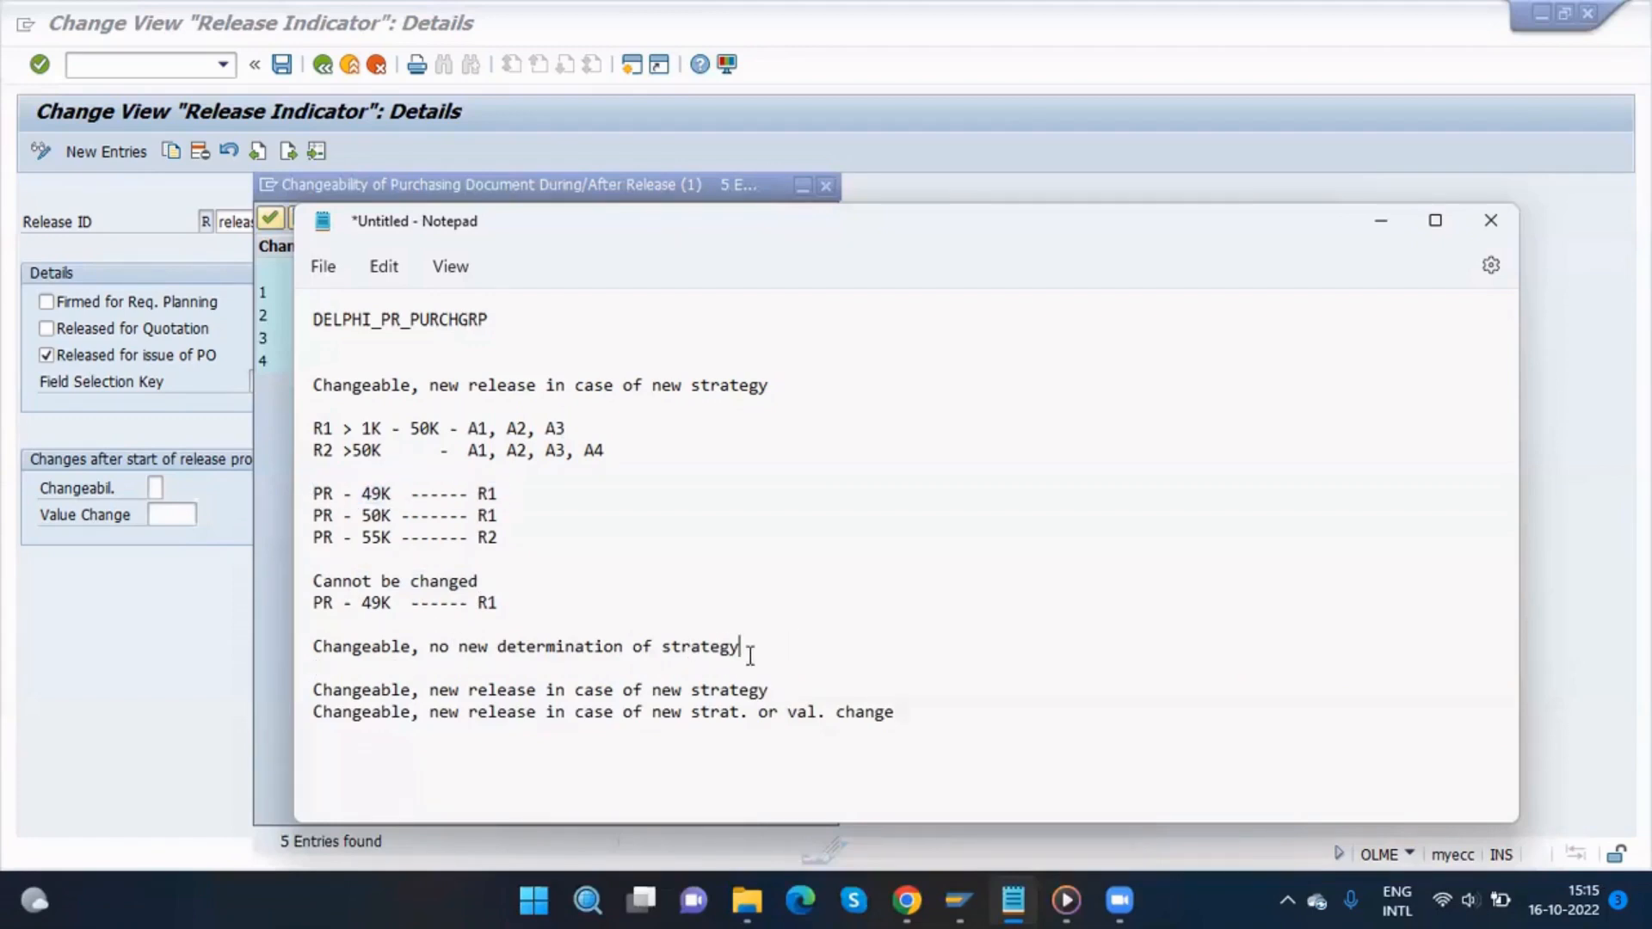
key(Return)
key(ctrl+v)
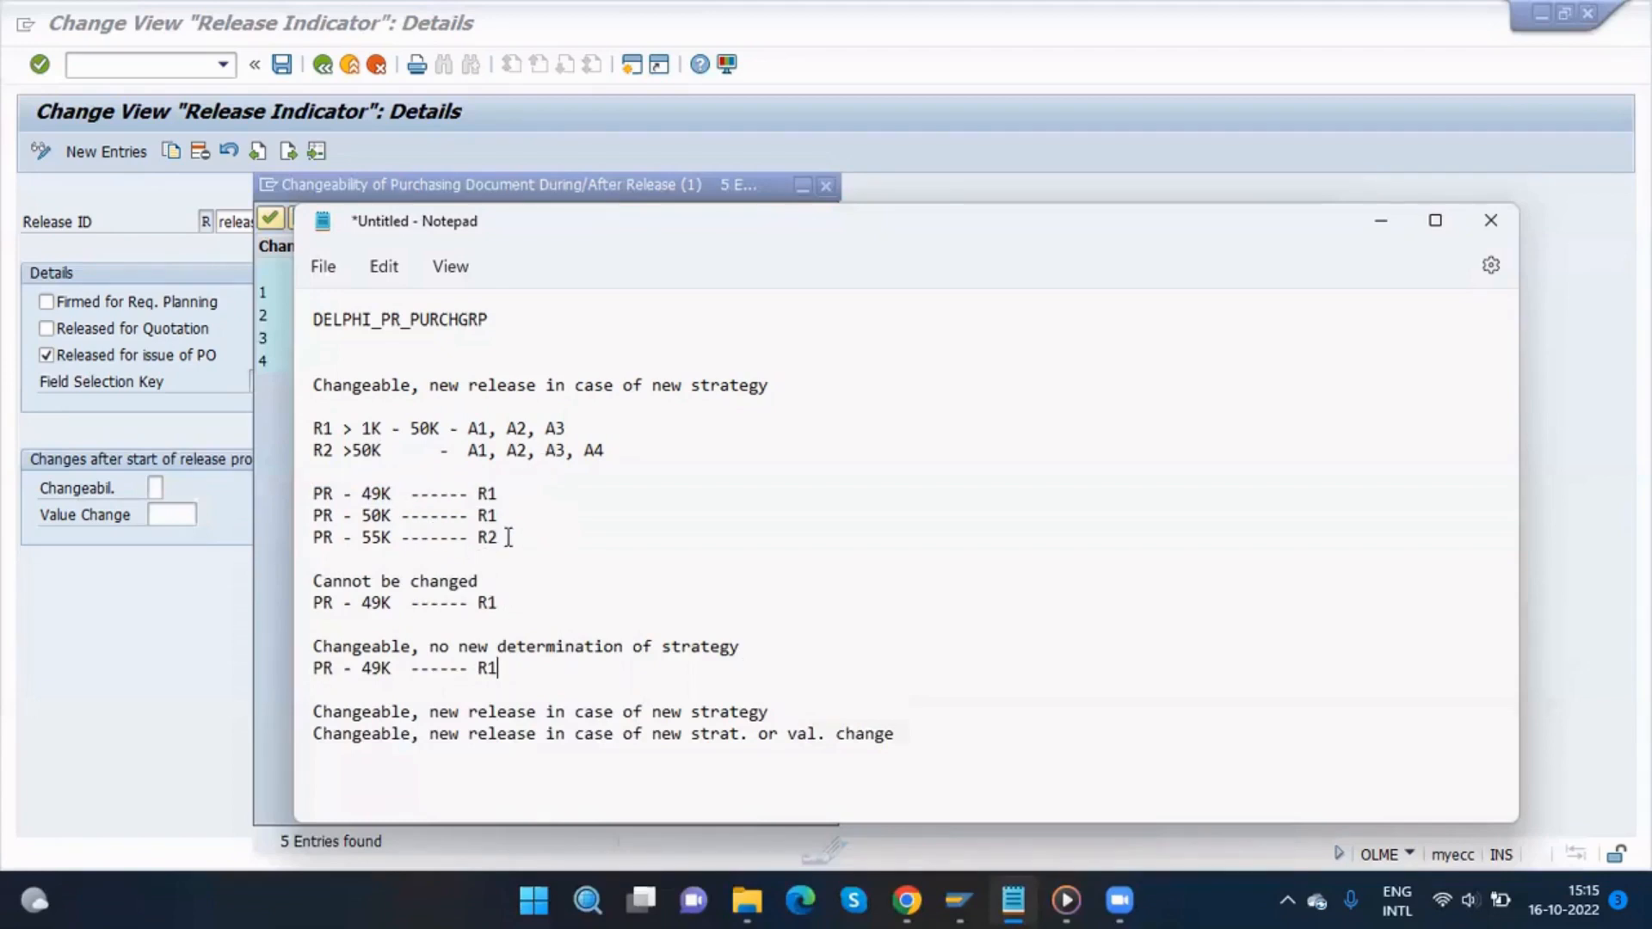
drag(508, 537, 302, 526)
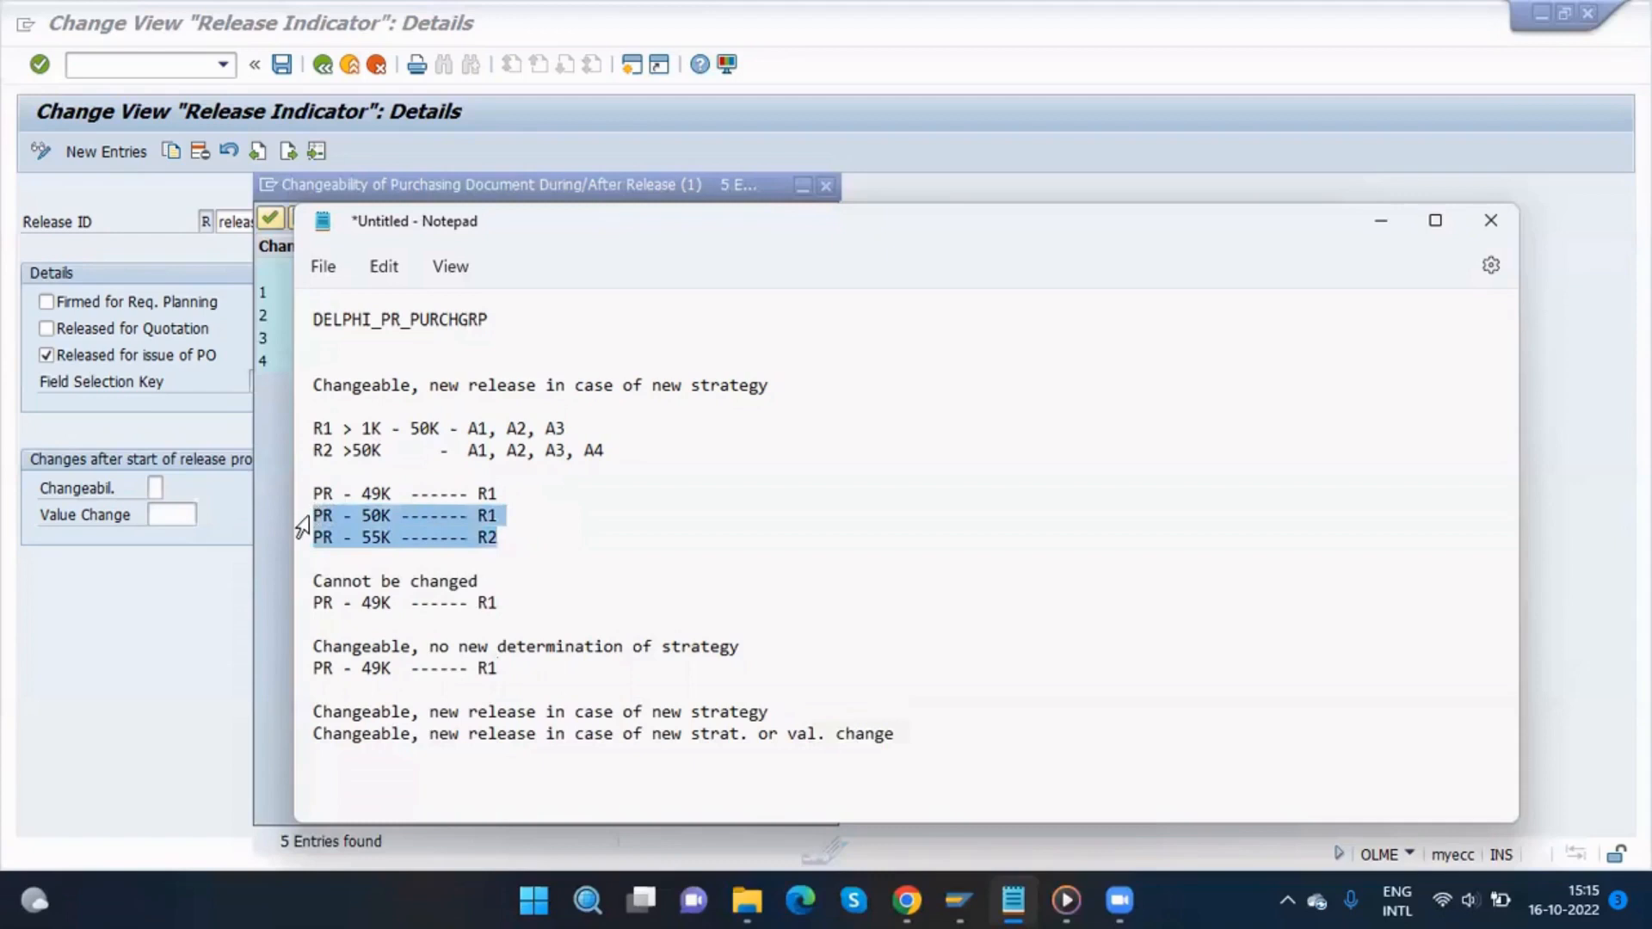
click(504, 603)
key(Return)
key(ctrl+v)
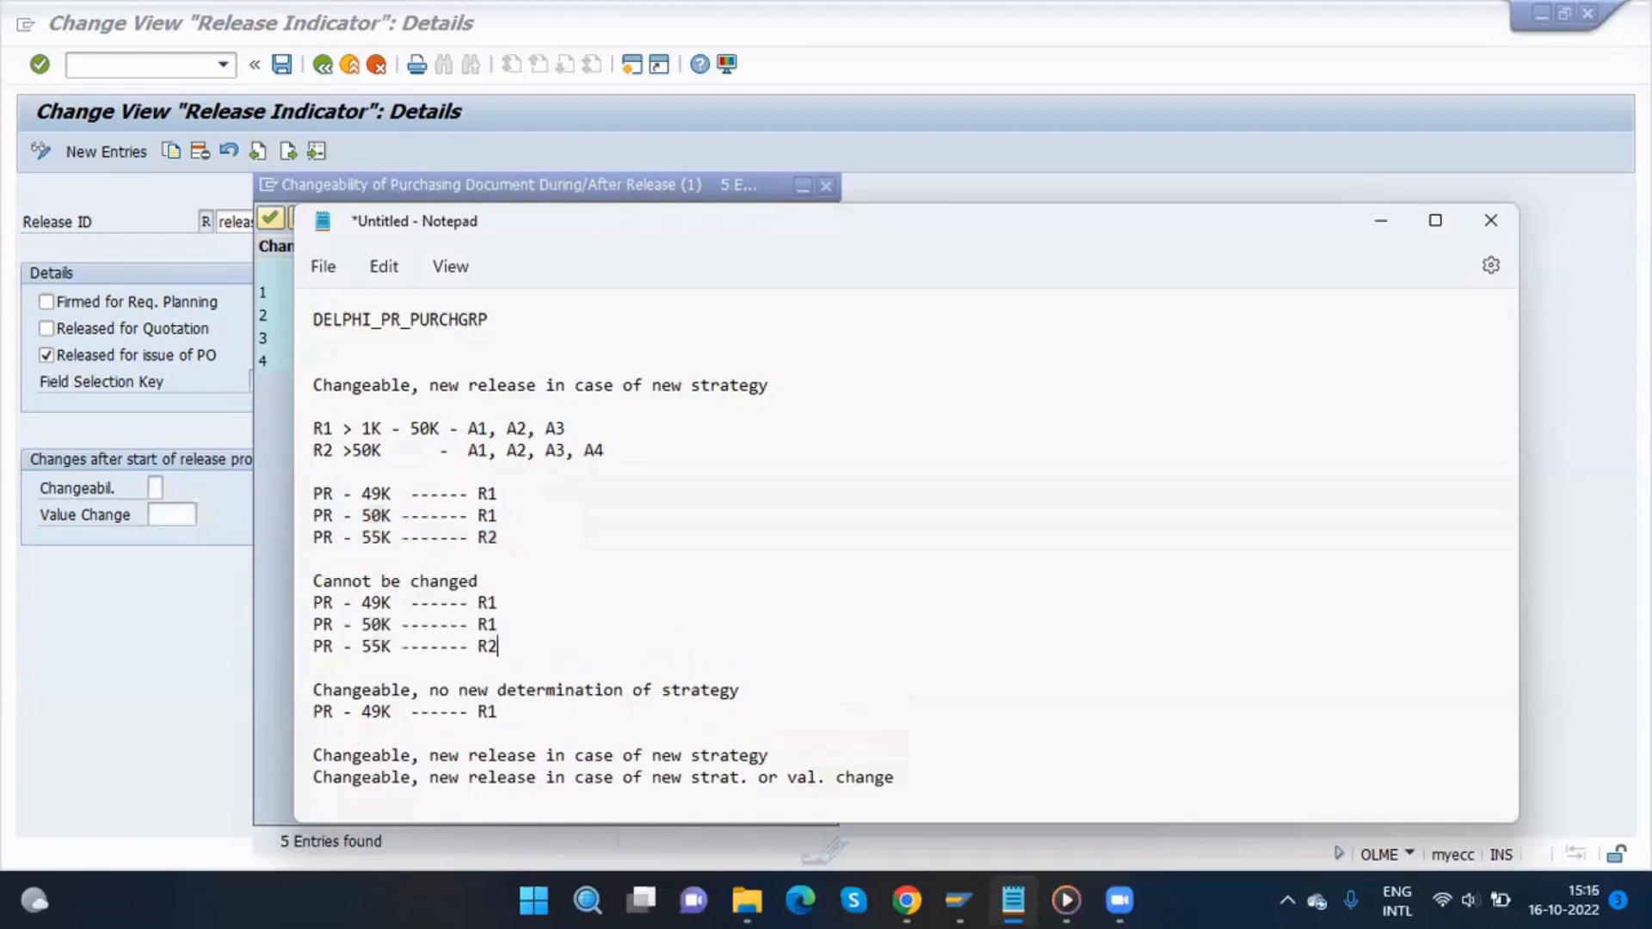
click(428, 632)
drag(513, 646, 297, 638)
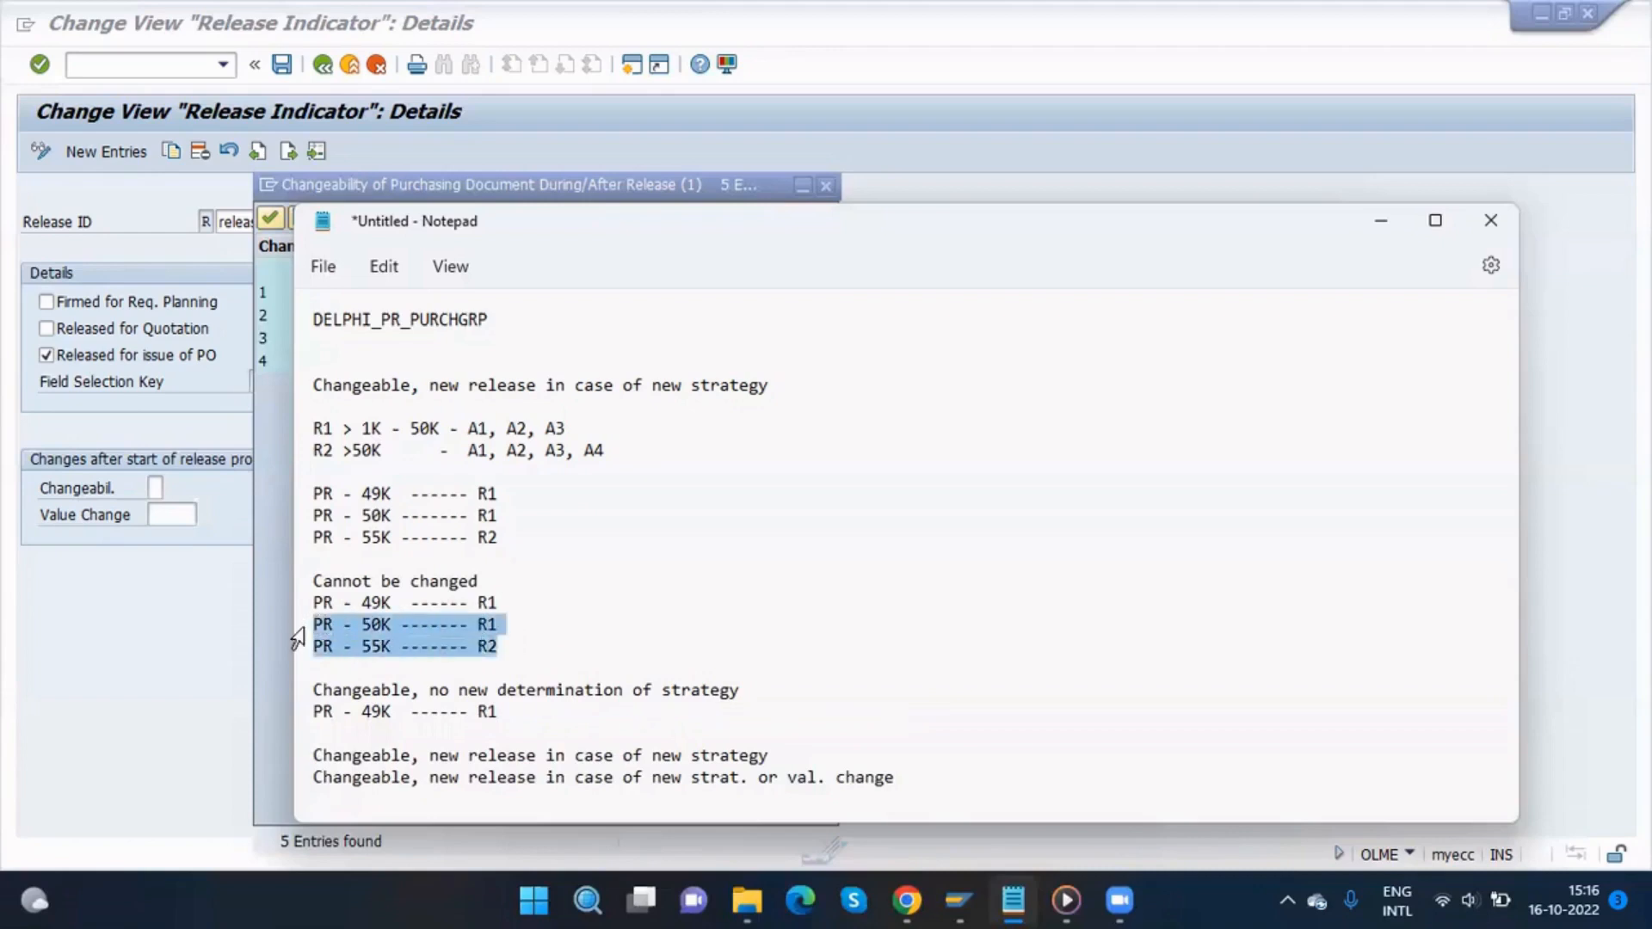
key(BackSpace)
Step: Paste the PR - 50K and PR - 55K lines under the 49K example for no new determination of strategy
click(509, 690)
key(Return)
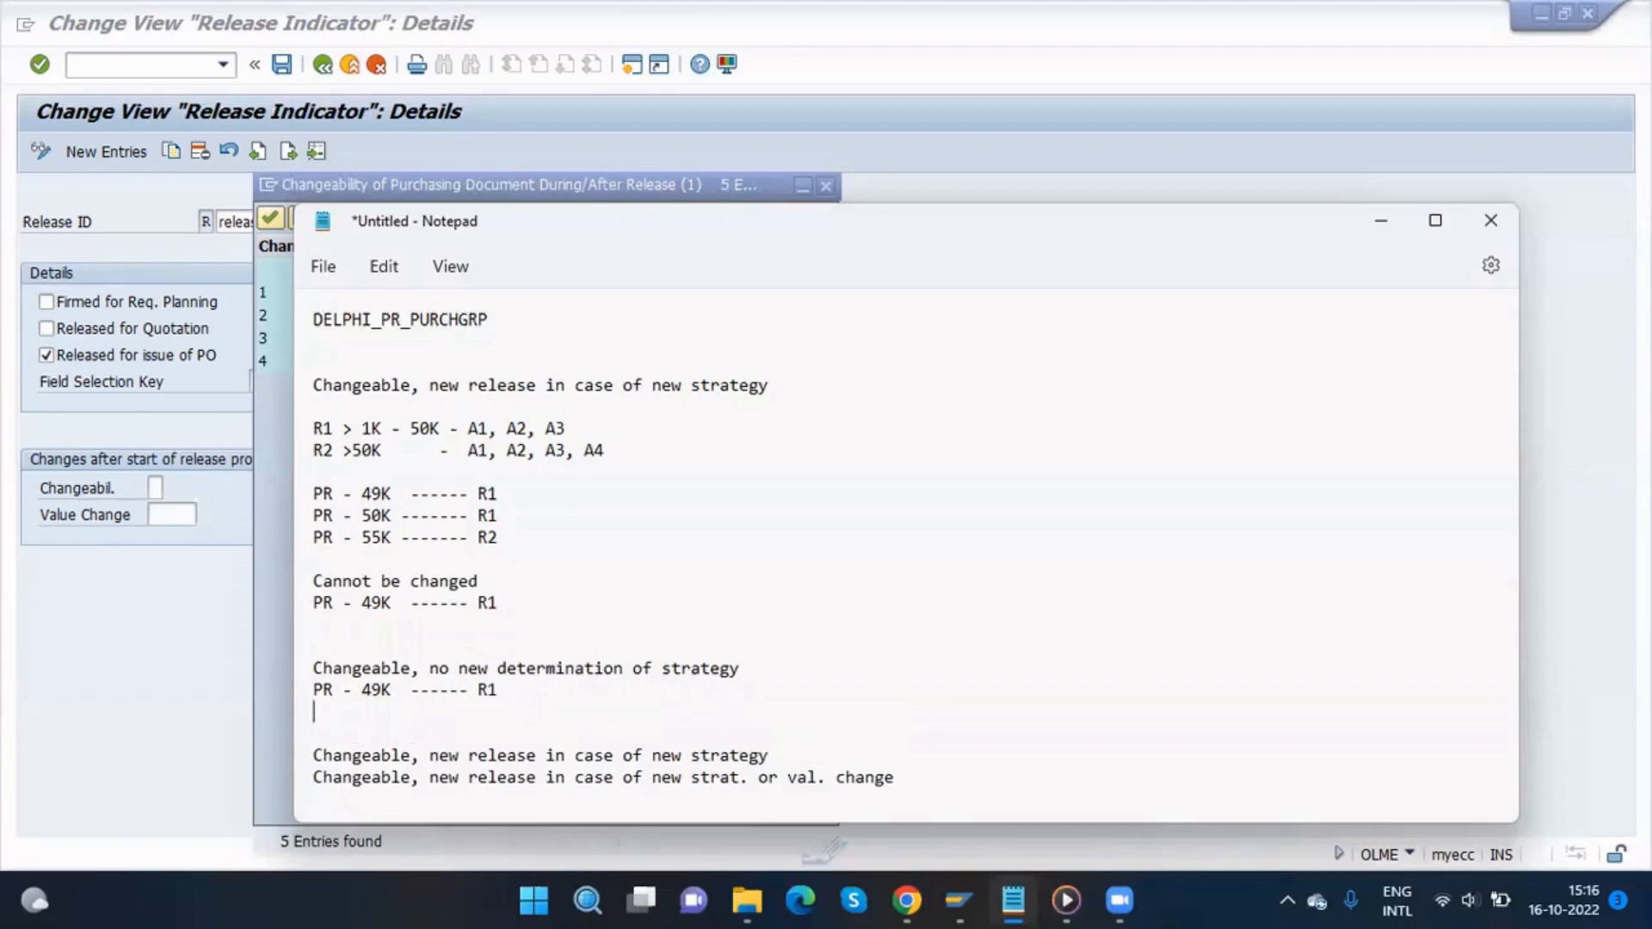
key(ctrl+v)
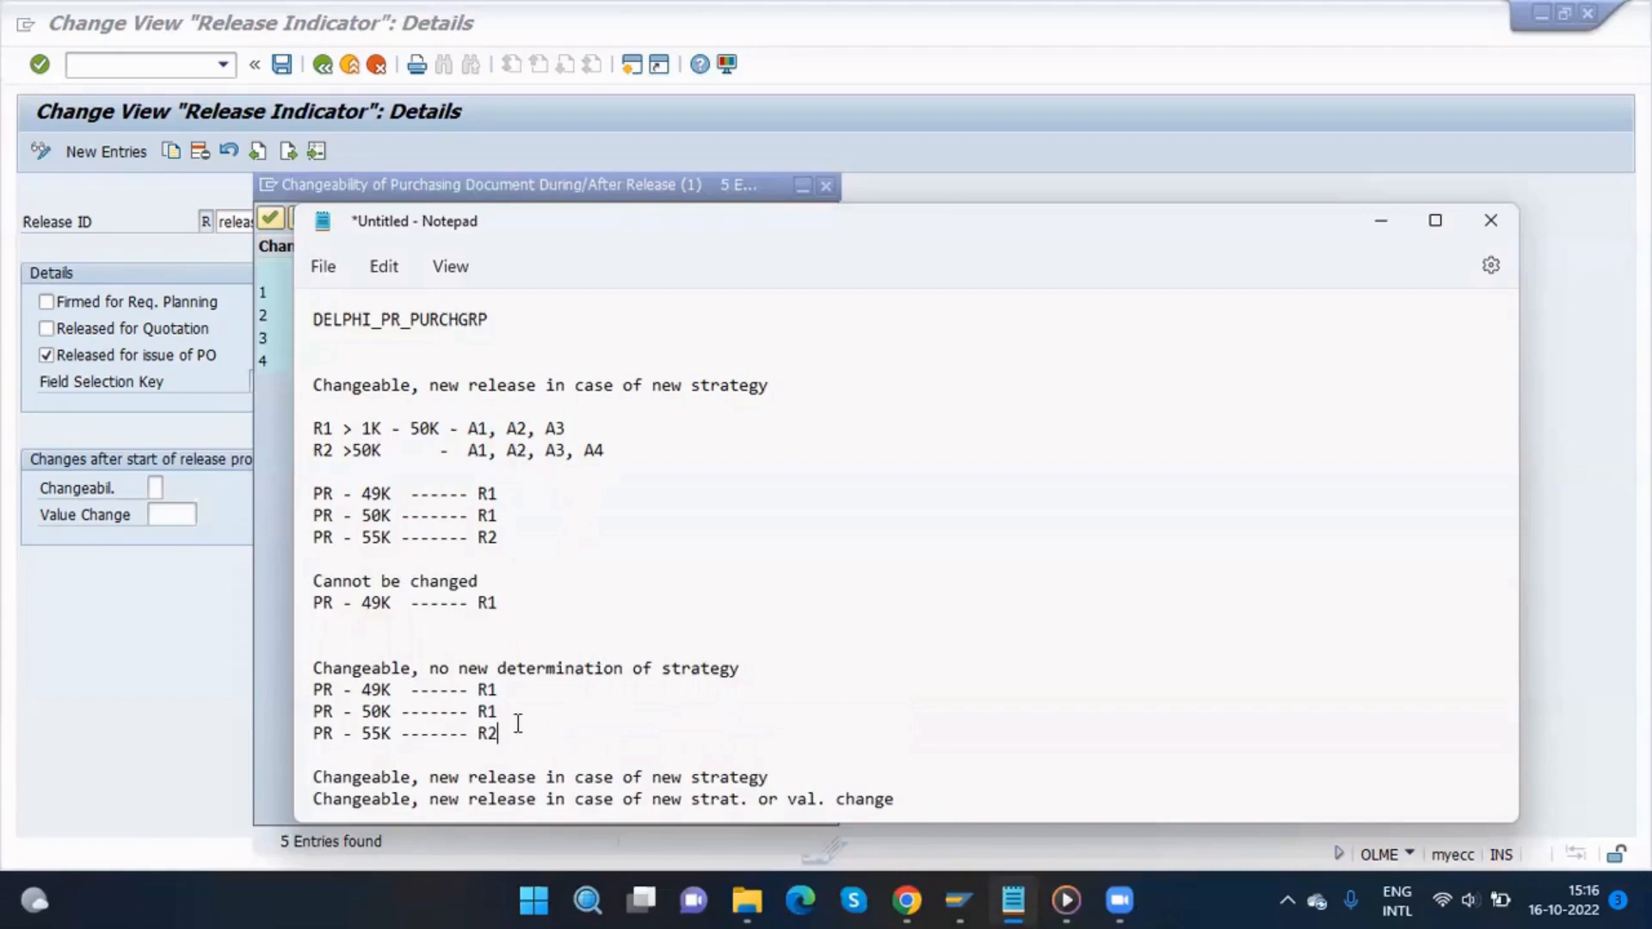
drag(432, 667, 741, 672)
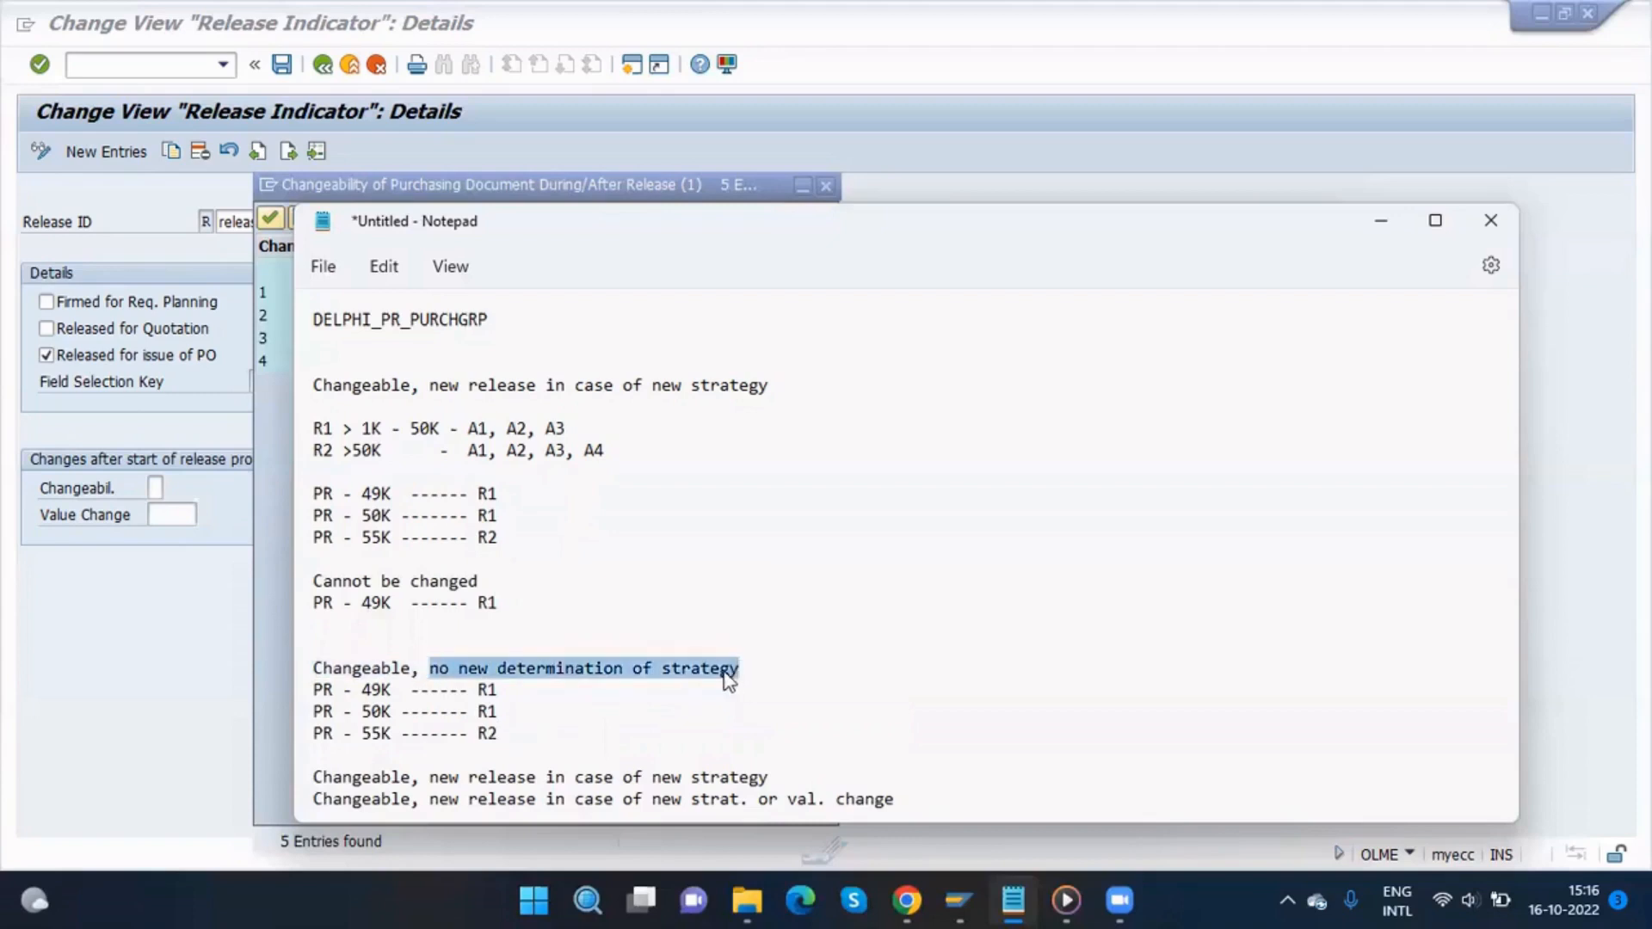
click(623, 685)
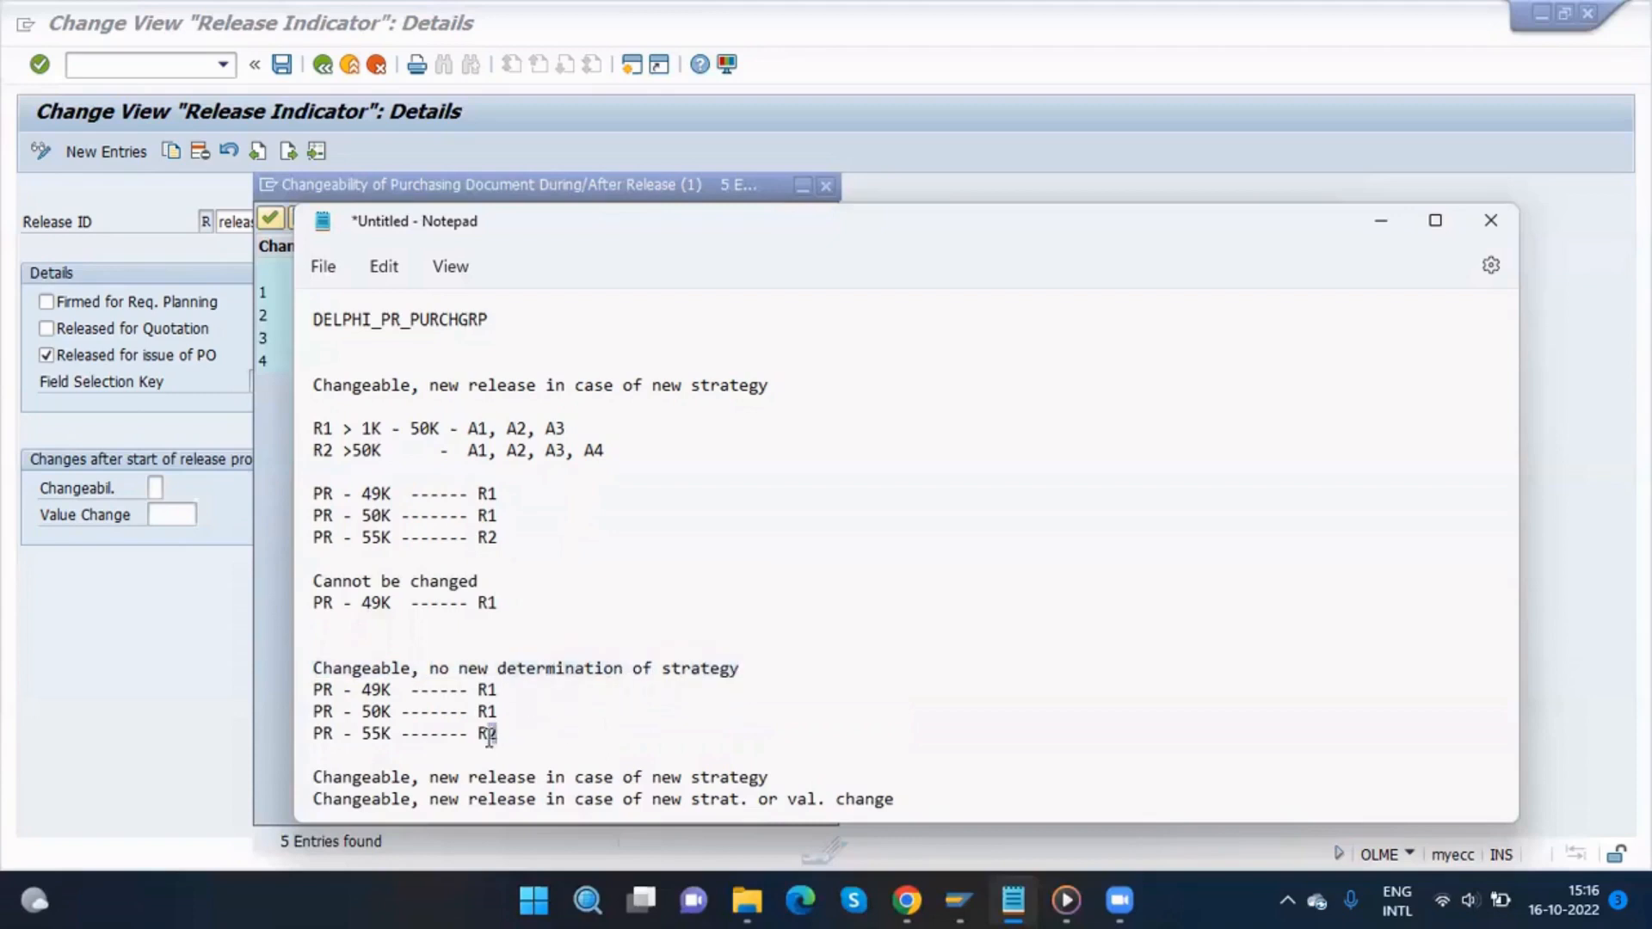
Step: Change the 55K line's release strategy under no new determination of strategy to R1
double_click(488, 734)
click(500, 732)
key(BackSpace)
text(1)
key(BackSpace)
text(2)
key(BackSpace)
text(1)
drag(607, 450, 479, 443)
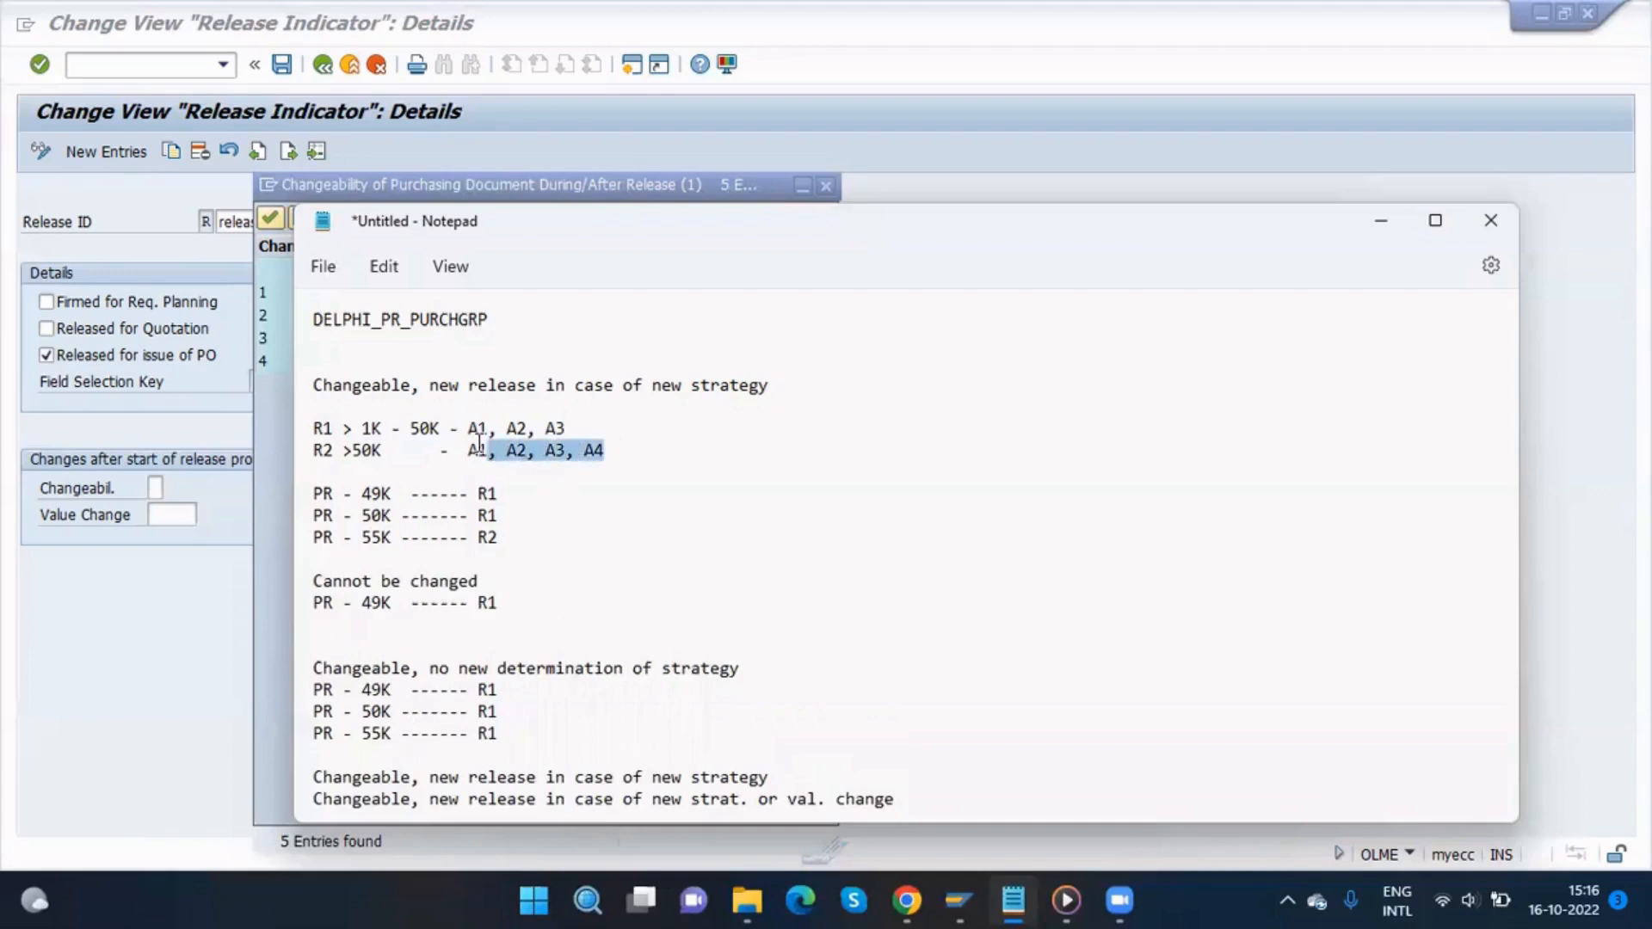
click(584, 450)
drag(567, 429, 473, 428)
click(600, 434)
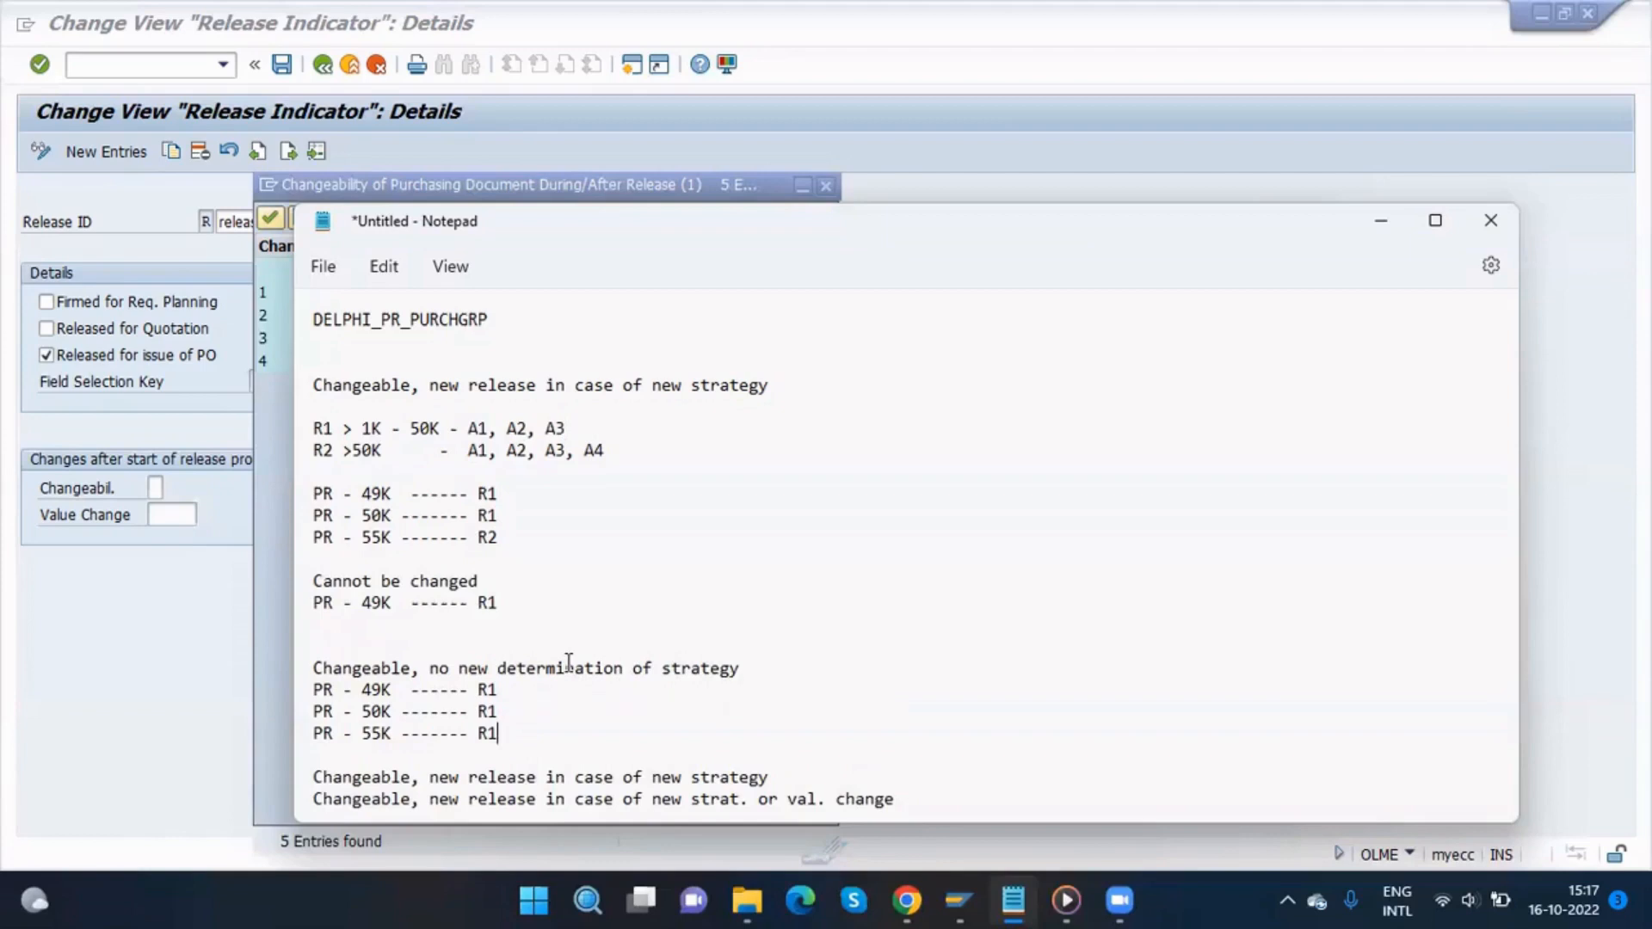
Step: Insert a blank line below Changeable, new release in case of new strategy and move Notepad aside to reveal the changeability list
click(769, 776)
key(Return)
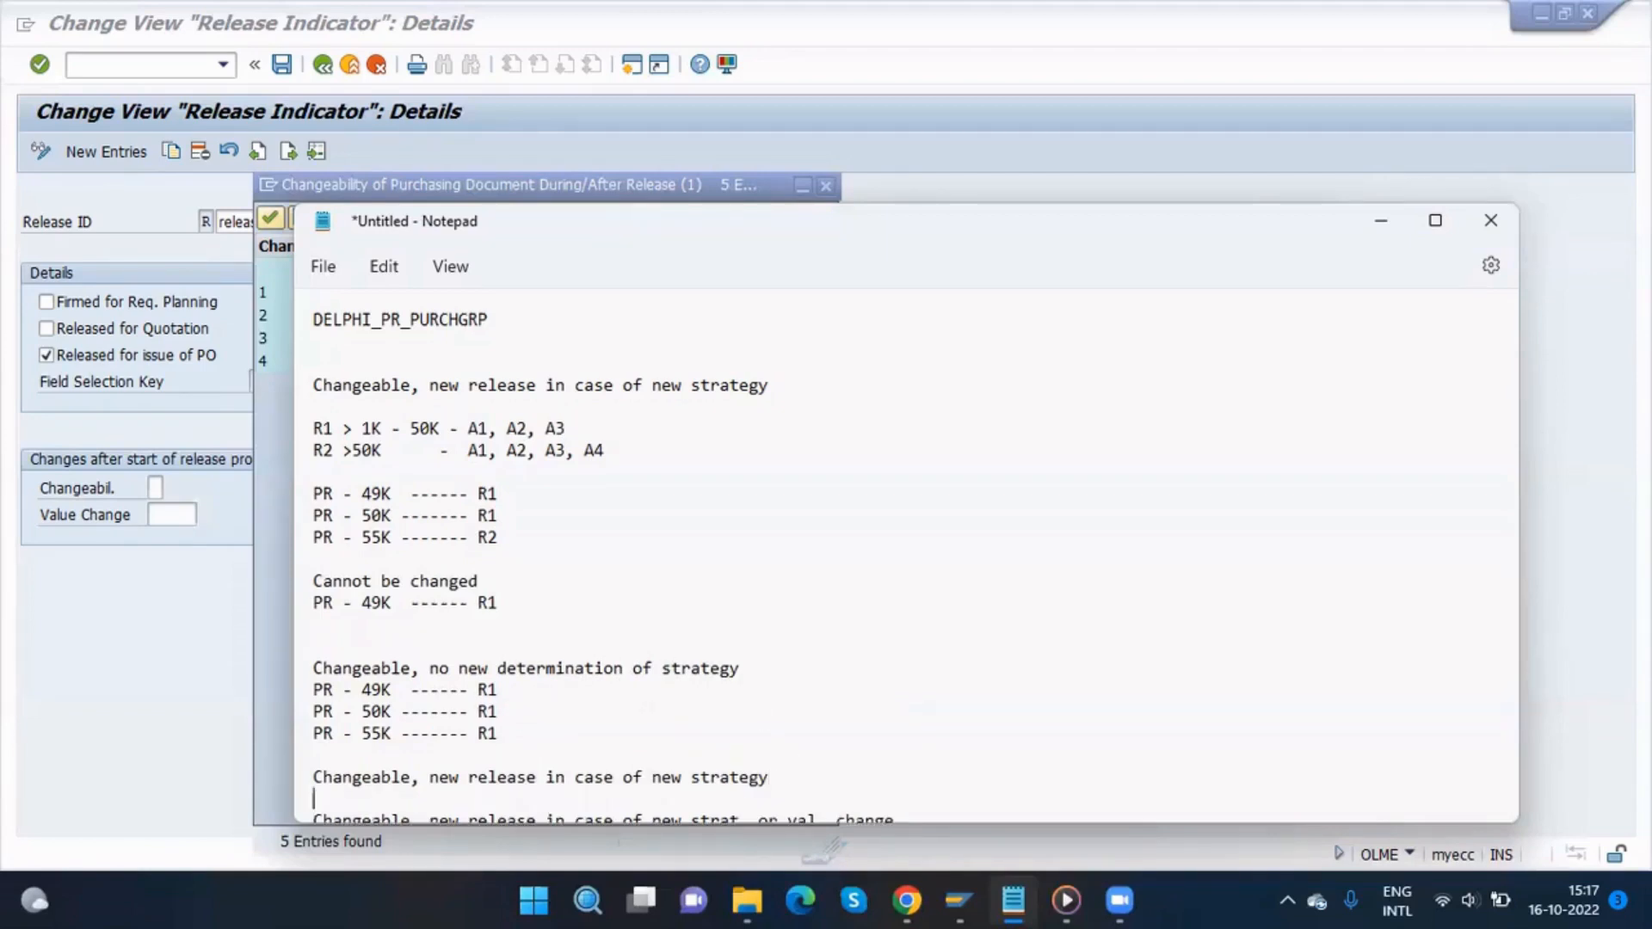
scroll(754, 542, down, 5)
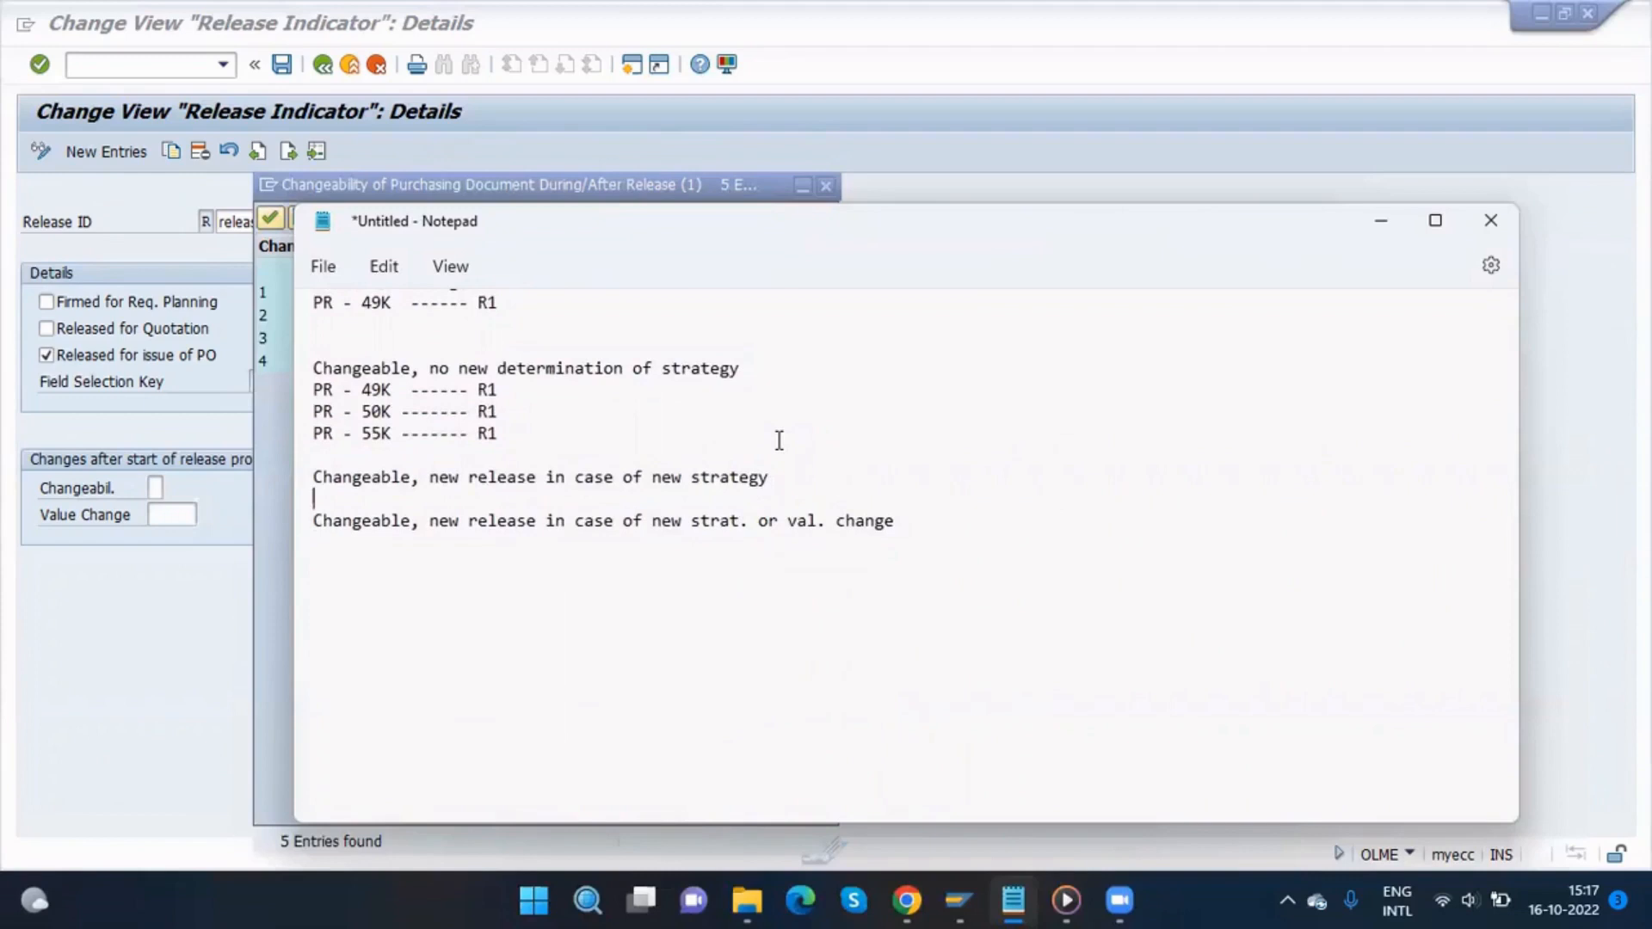
scroll(779, 477, up, 5)
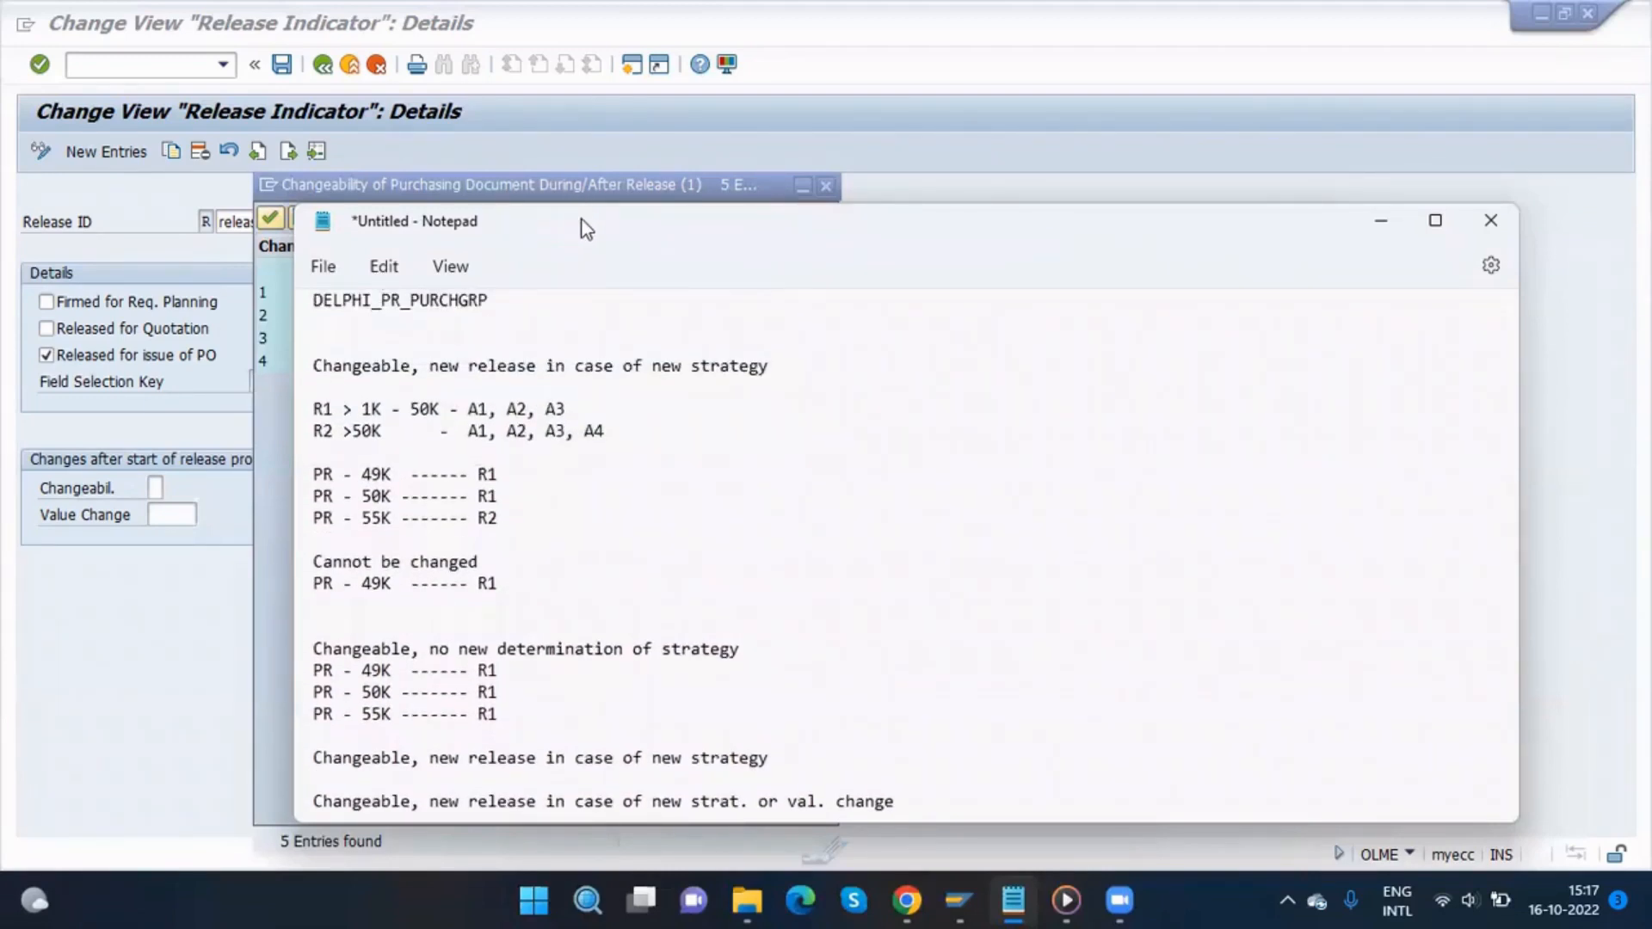
drag(585, 228, 1063, 332)
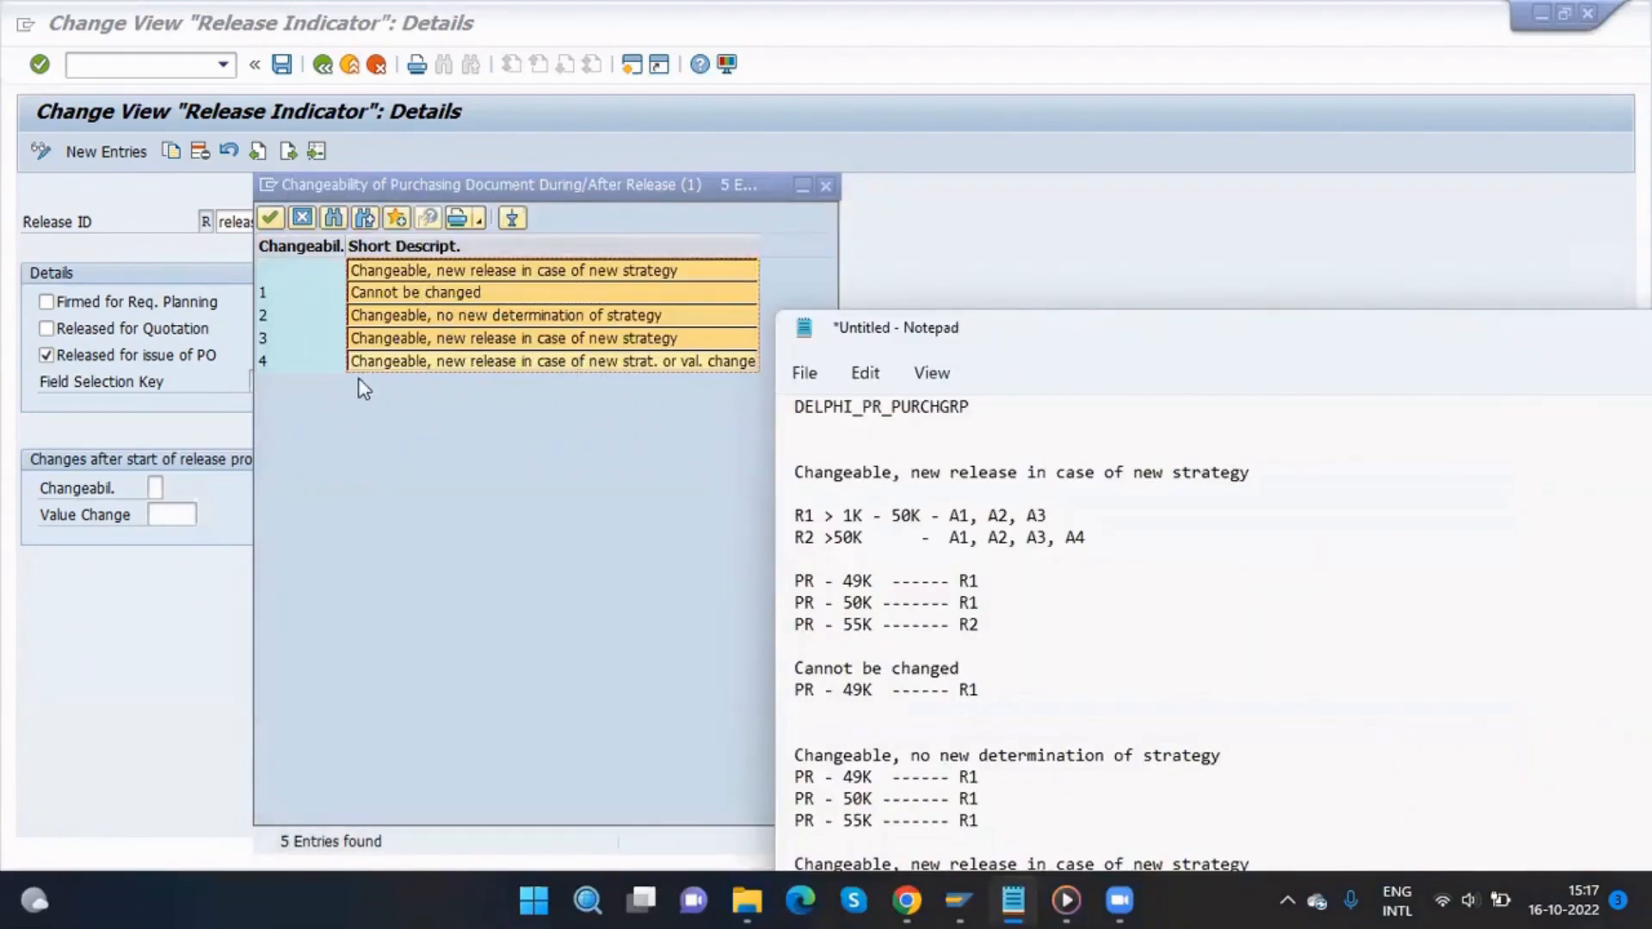
Step: Copy the three PR lines from the new-strategy section and paste them under Changeable, new release in case of new strat. or val. change
click(318, 277)
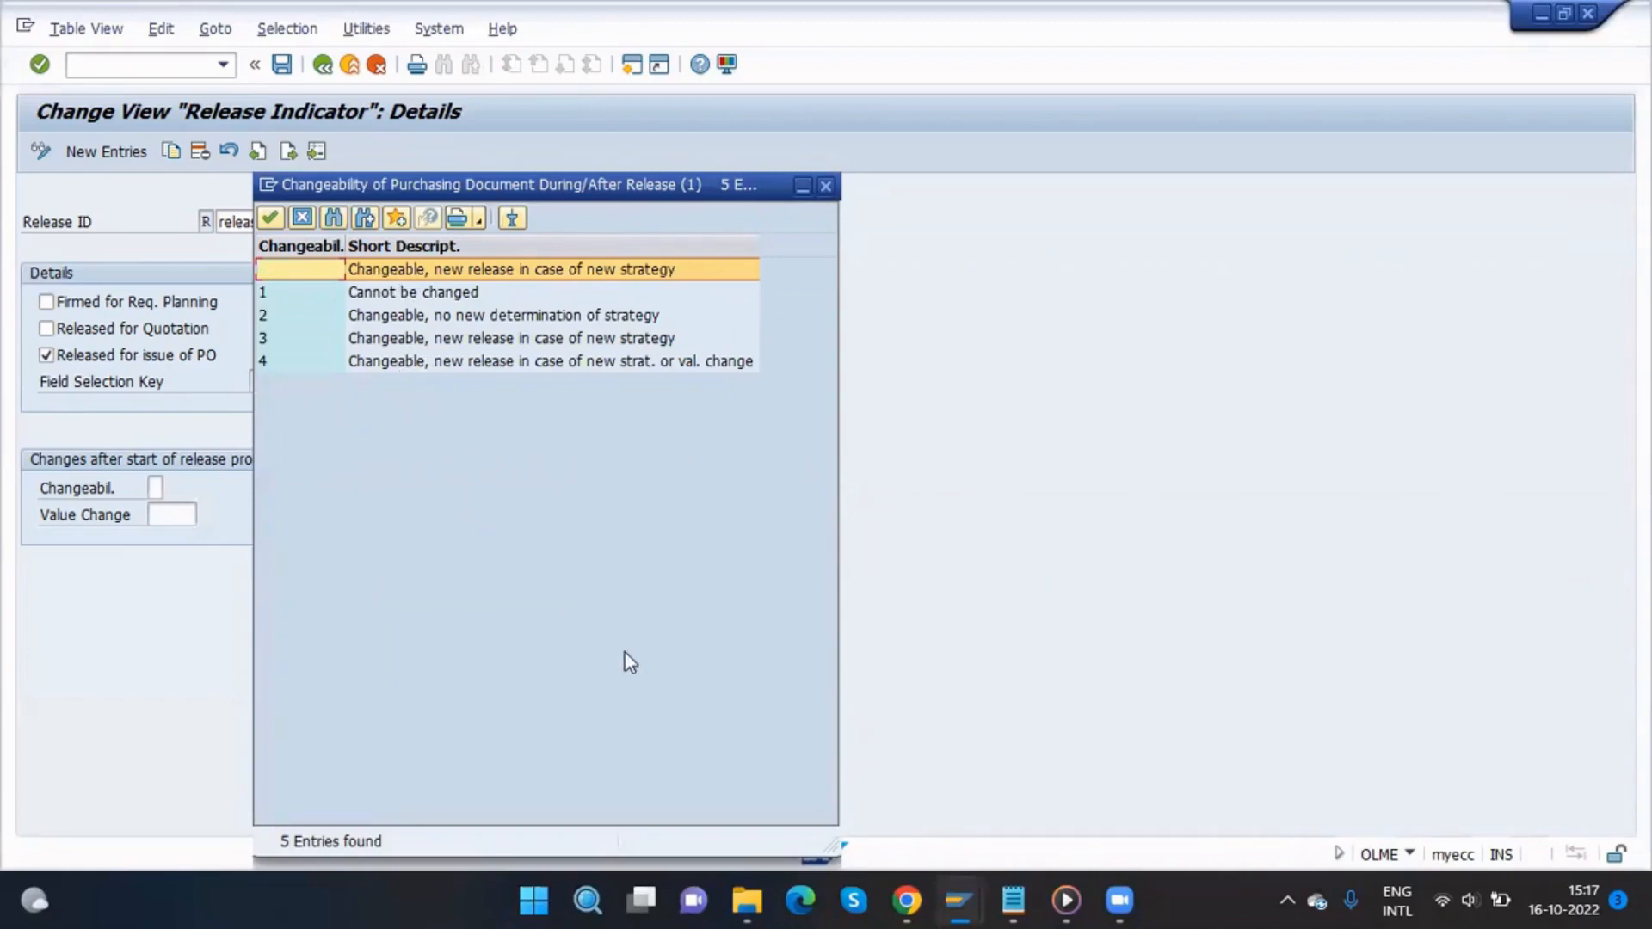
click(1016, 901)
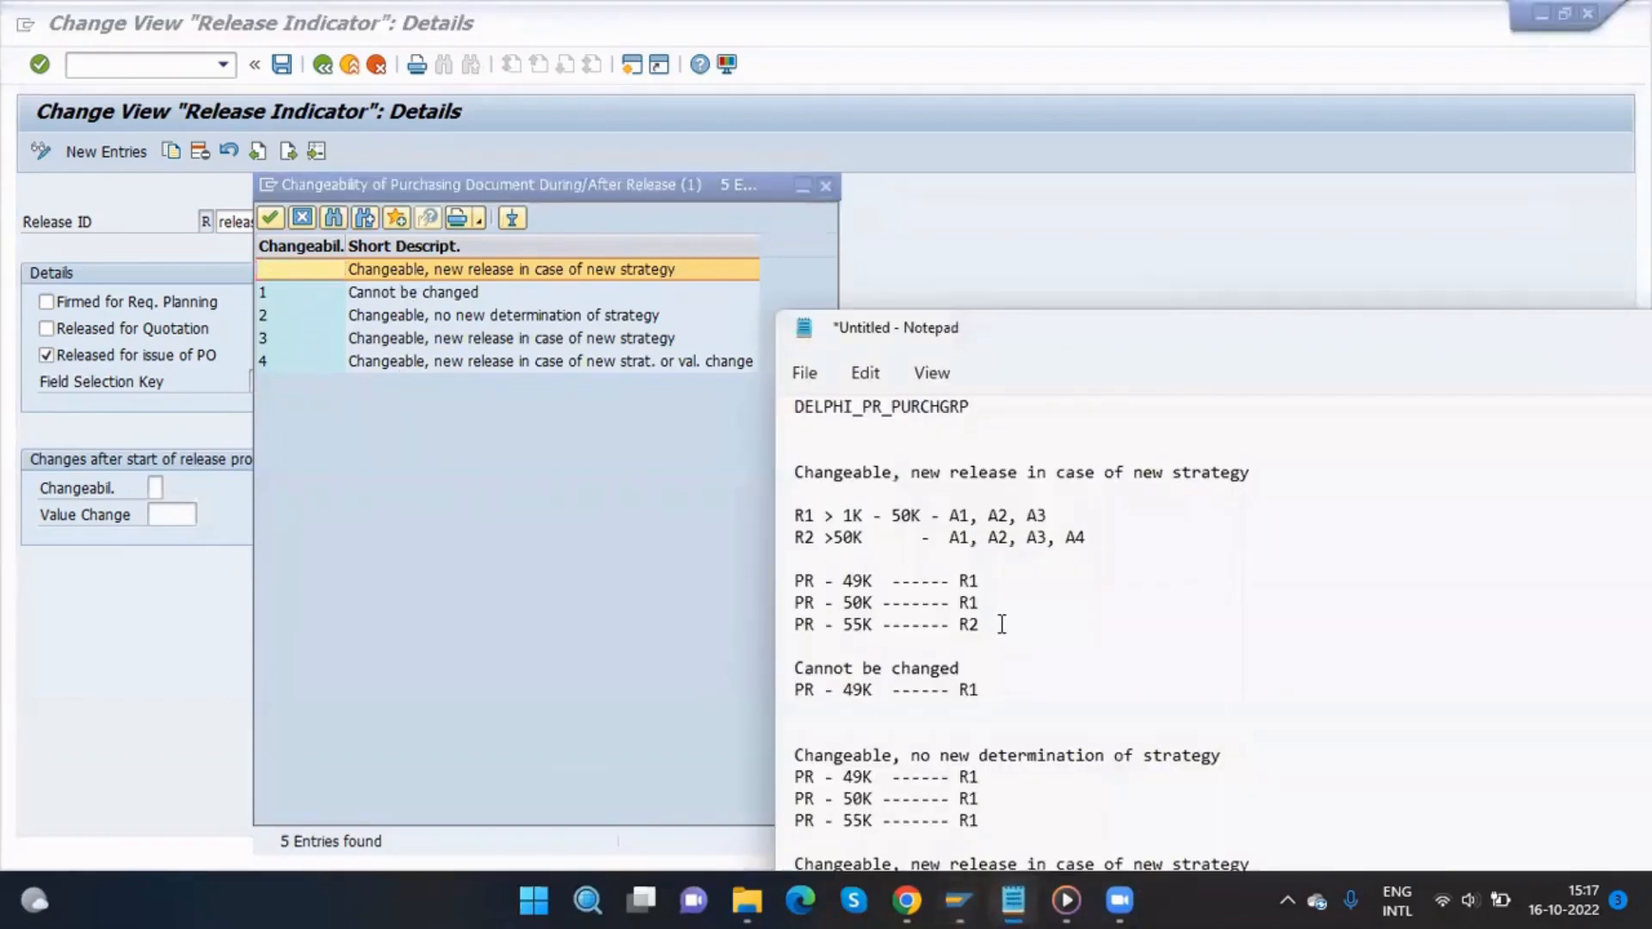
scroll(994, 628, down, 4)
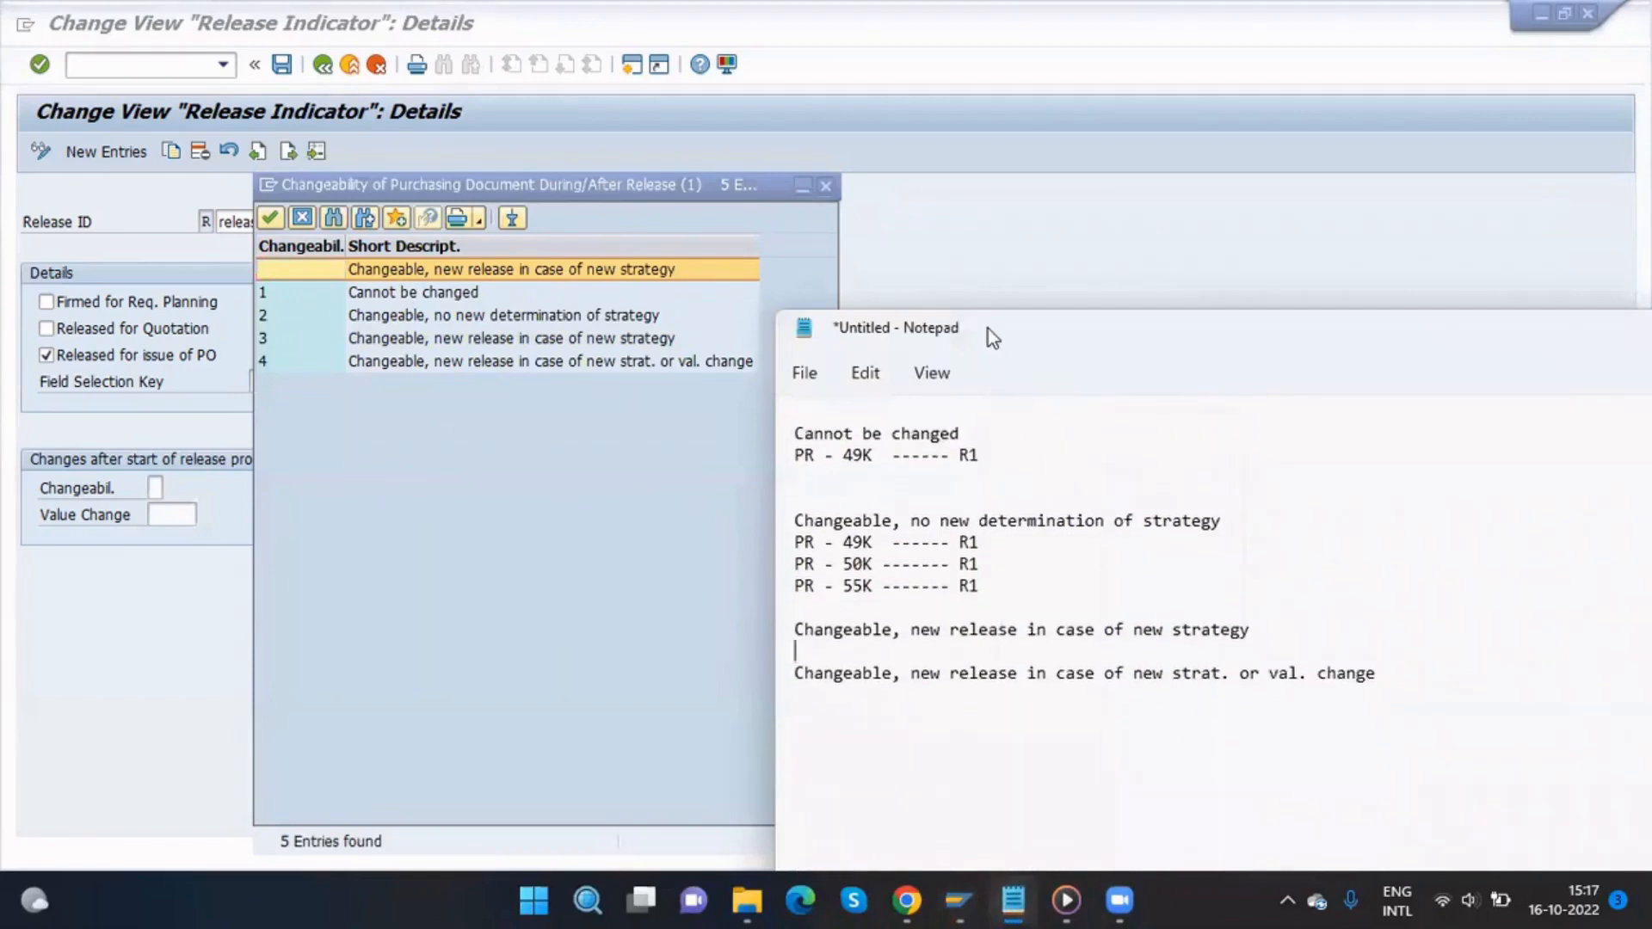
drag(985, 325, 816, 115)
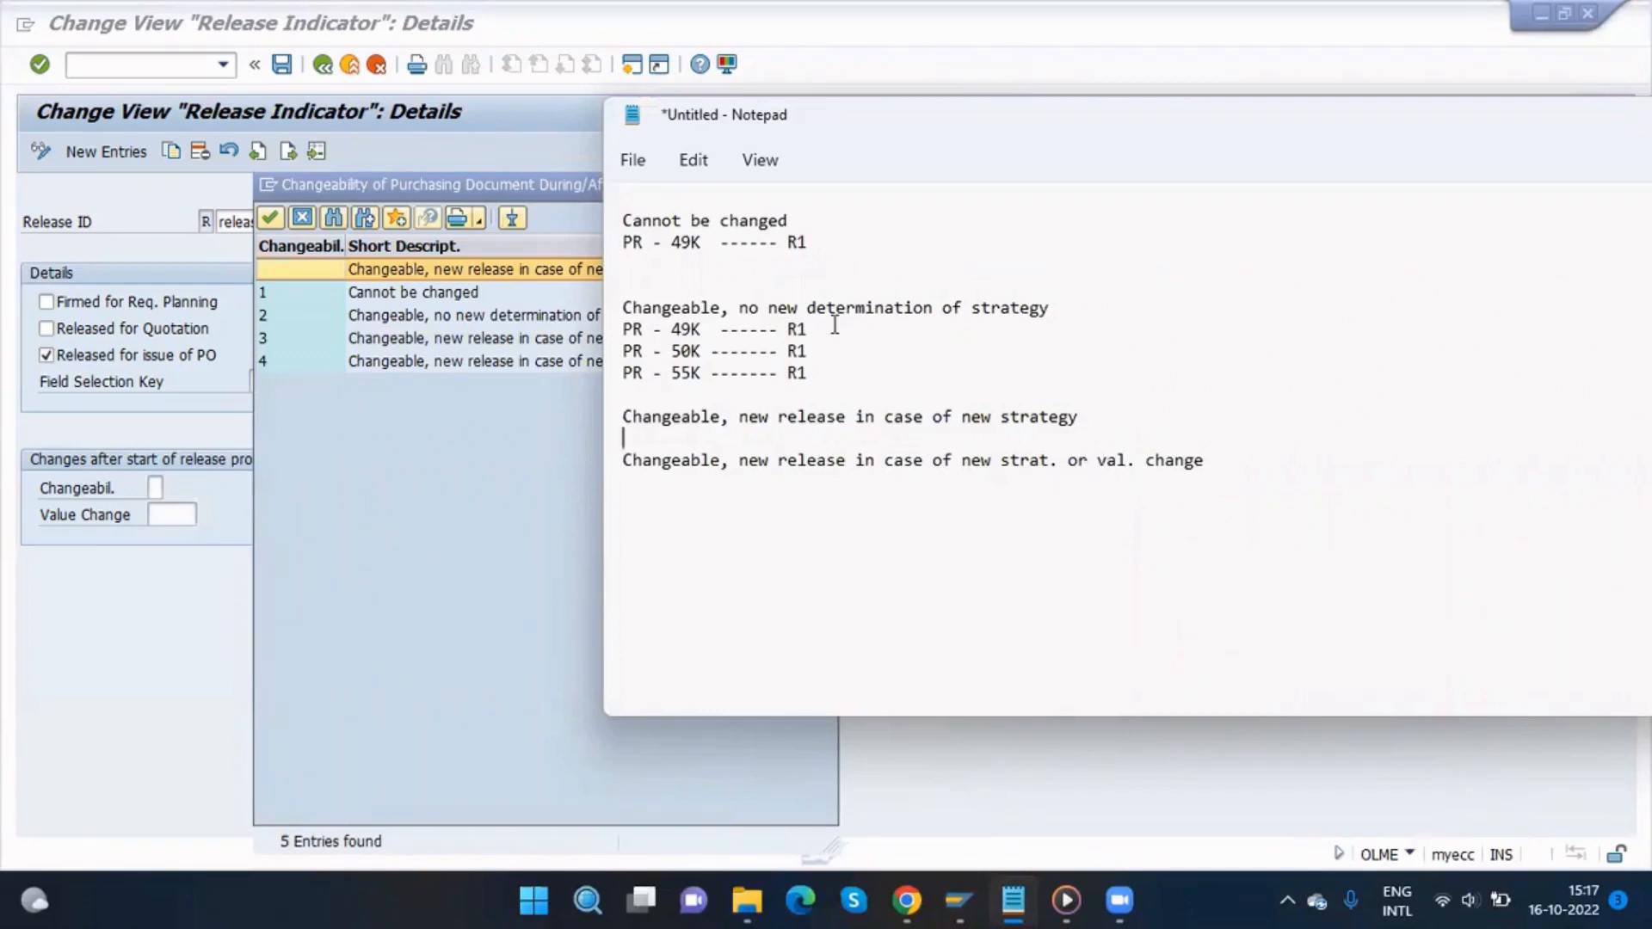
scroll(835, 326, up, 3)
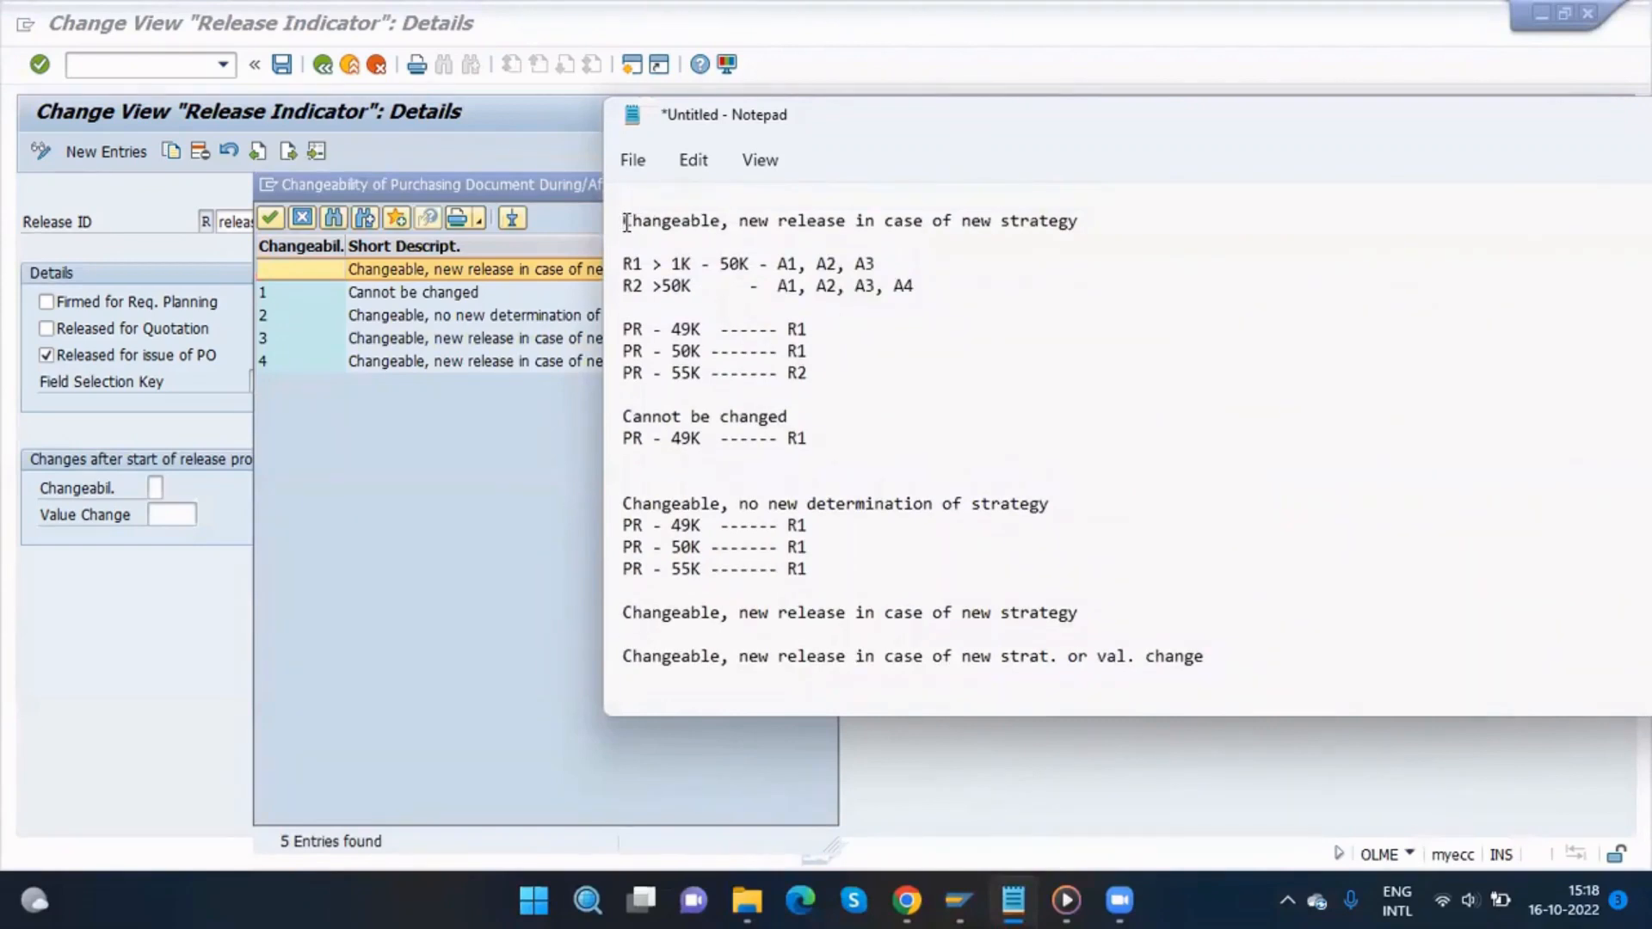
drag(627, 222, 1084, 222)
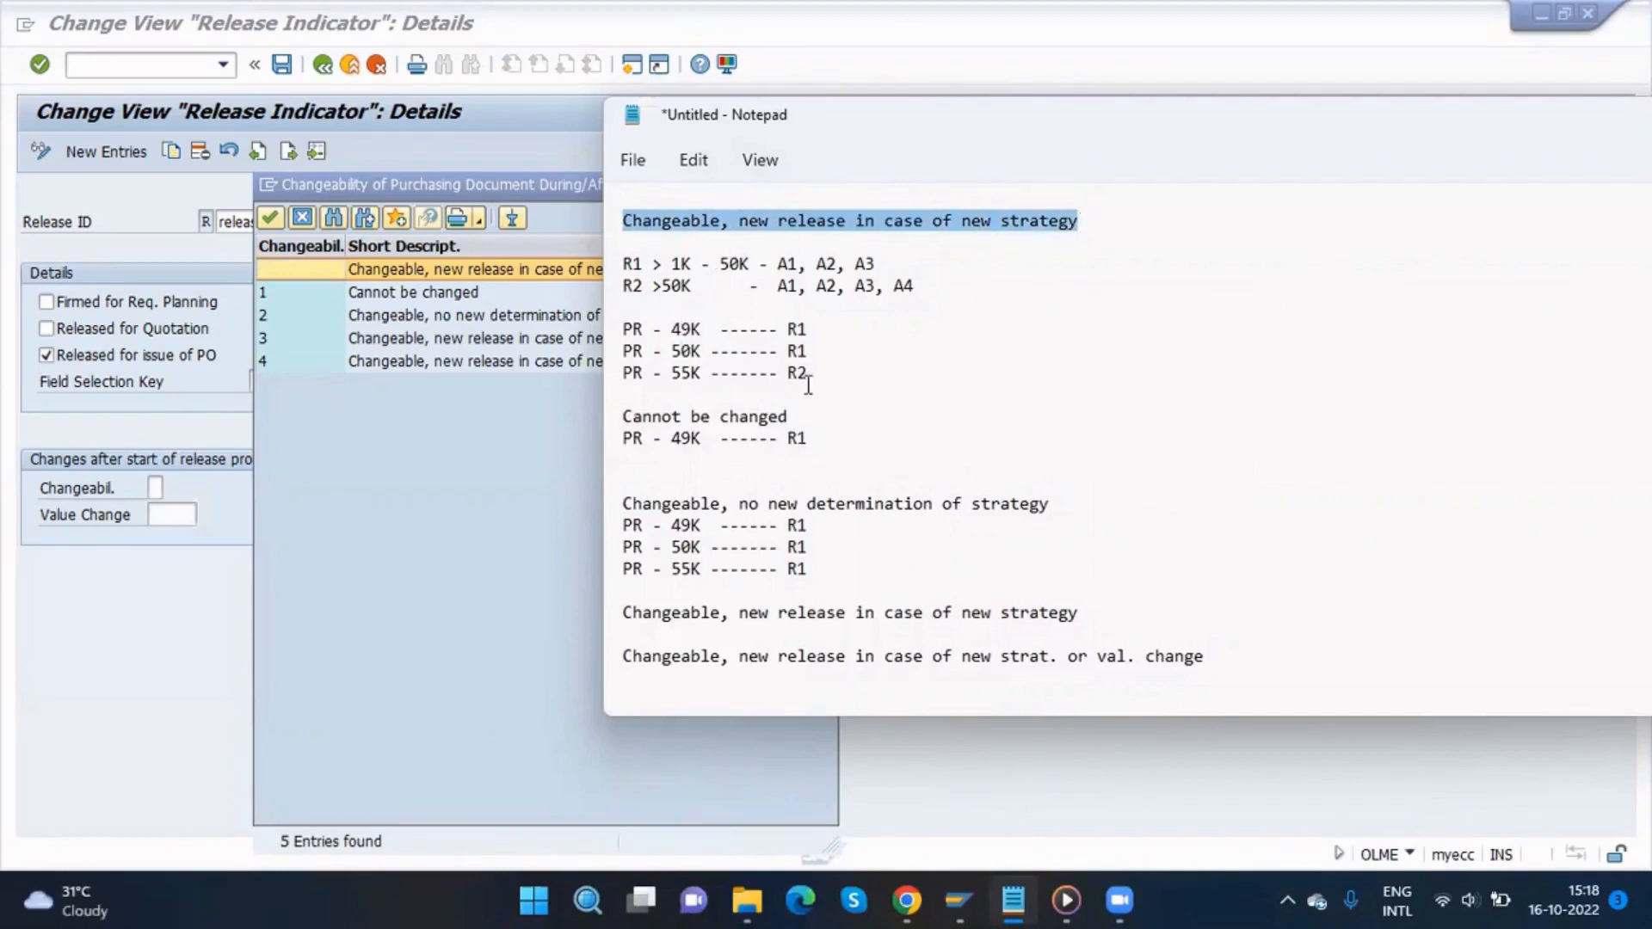
drag(810, 373, 614, 339)
key(ctrl+c)
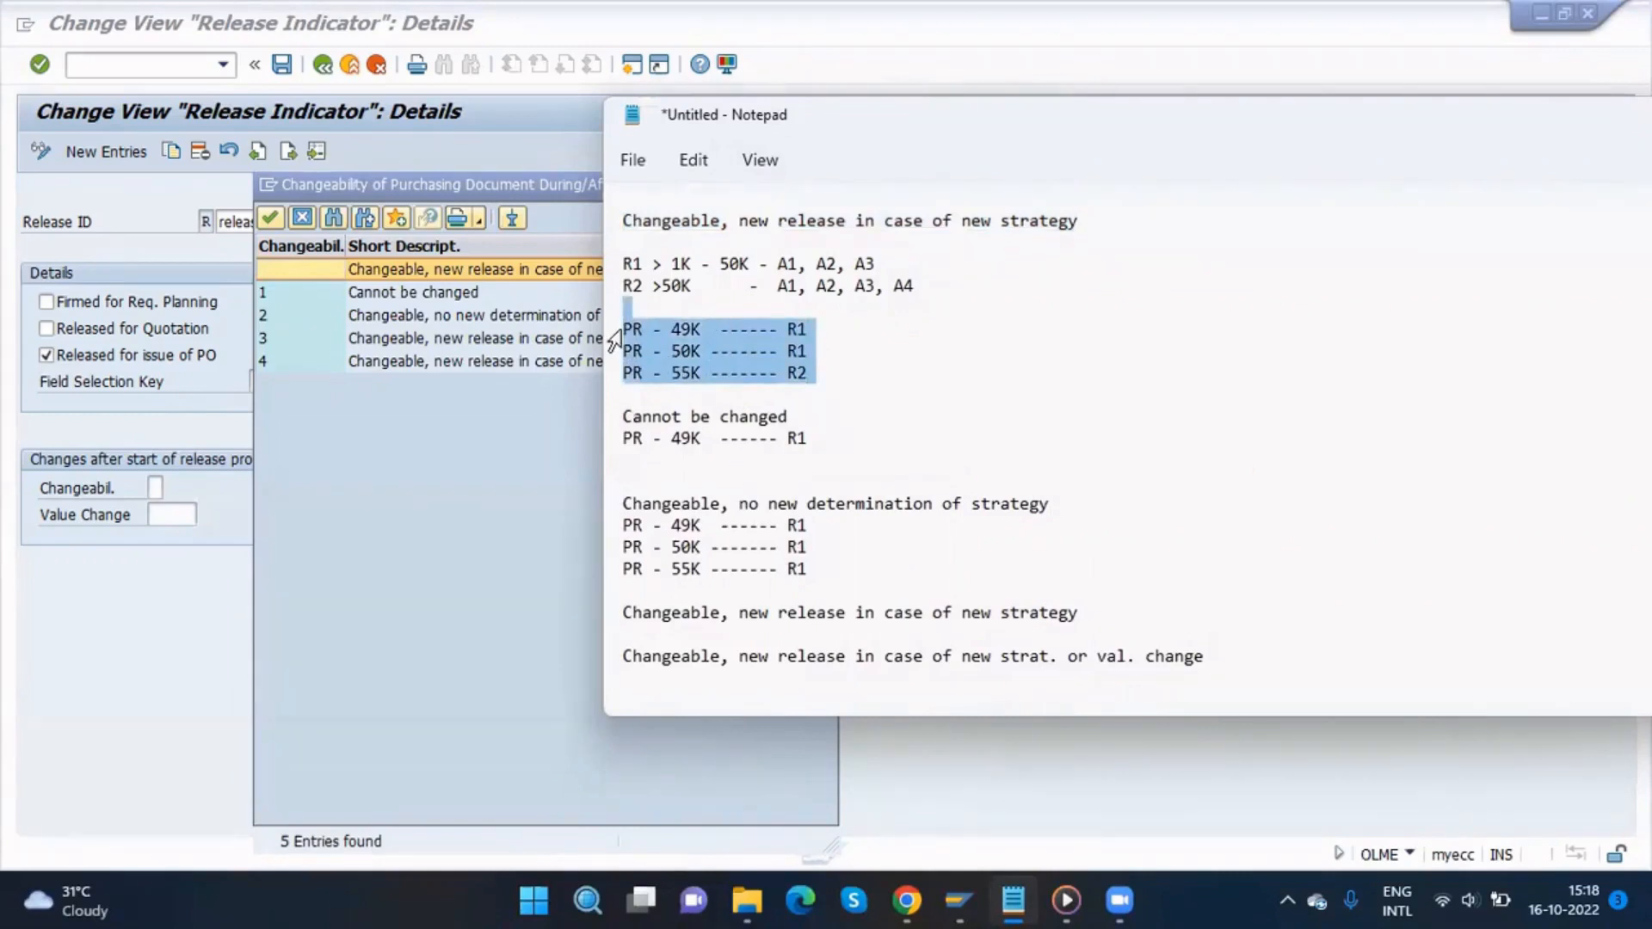
click(1232, 656)
key(Return)
key(ctrl+v)
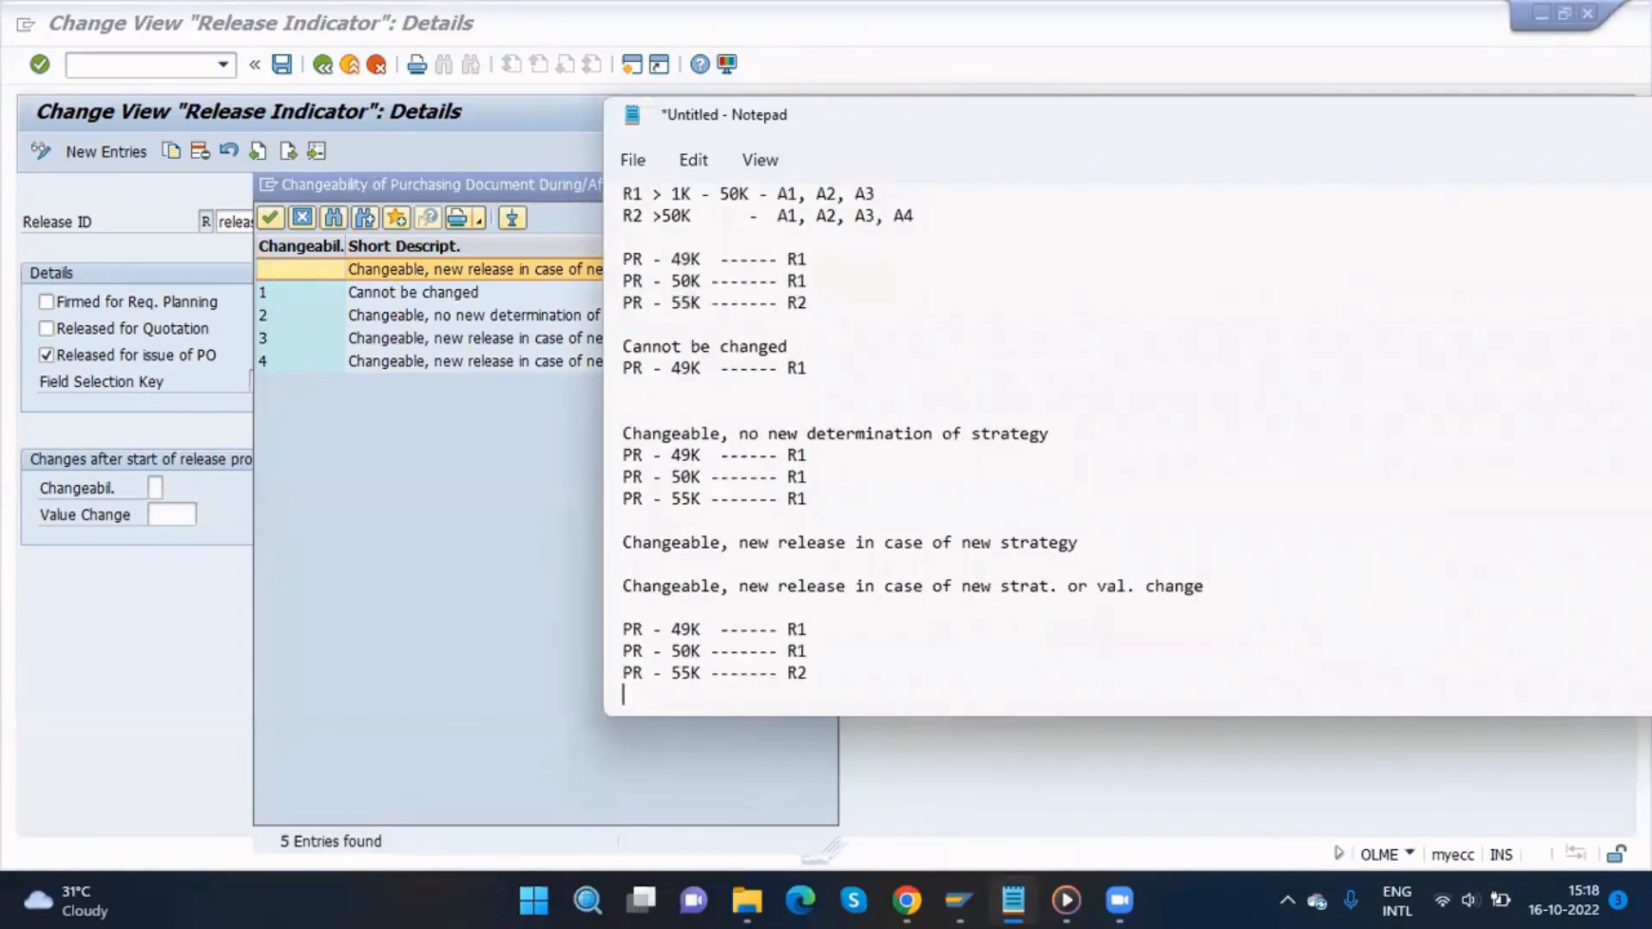
Step: Delete the pasted 50K and 55K lines under the new strat. or val. change heading, keeping the 49K line
scroll(1074, 479, up, 1)
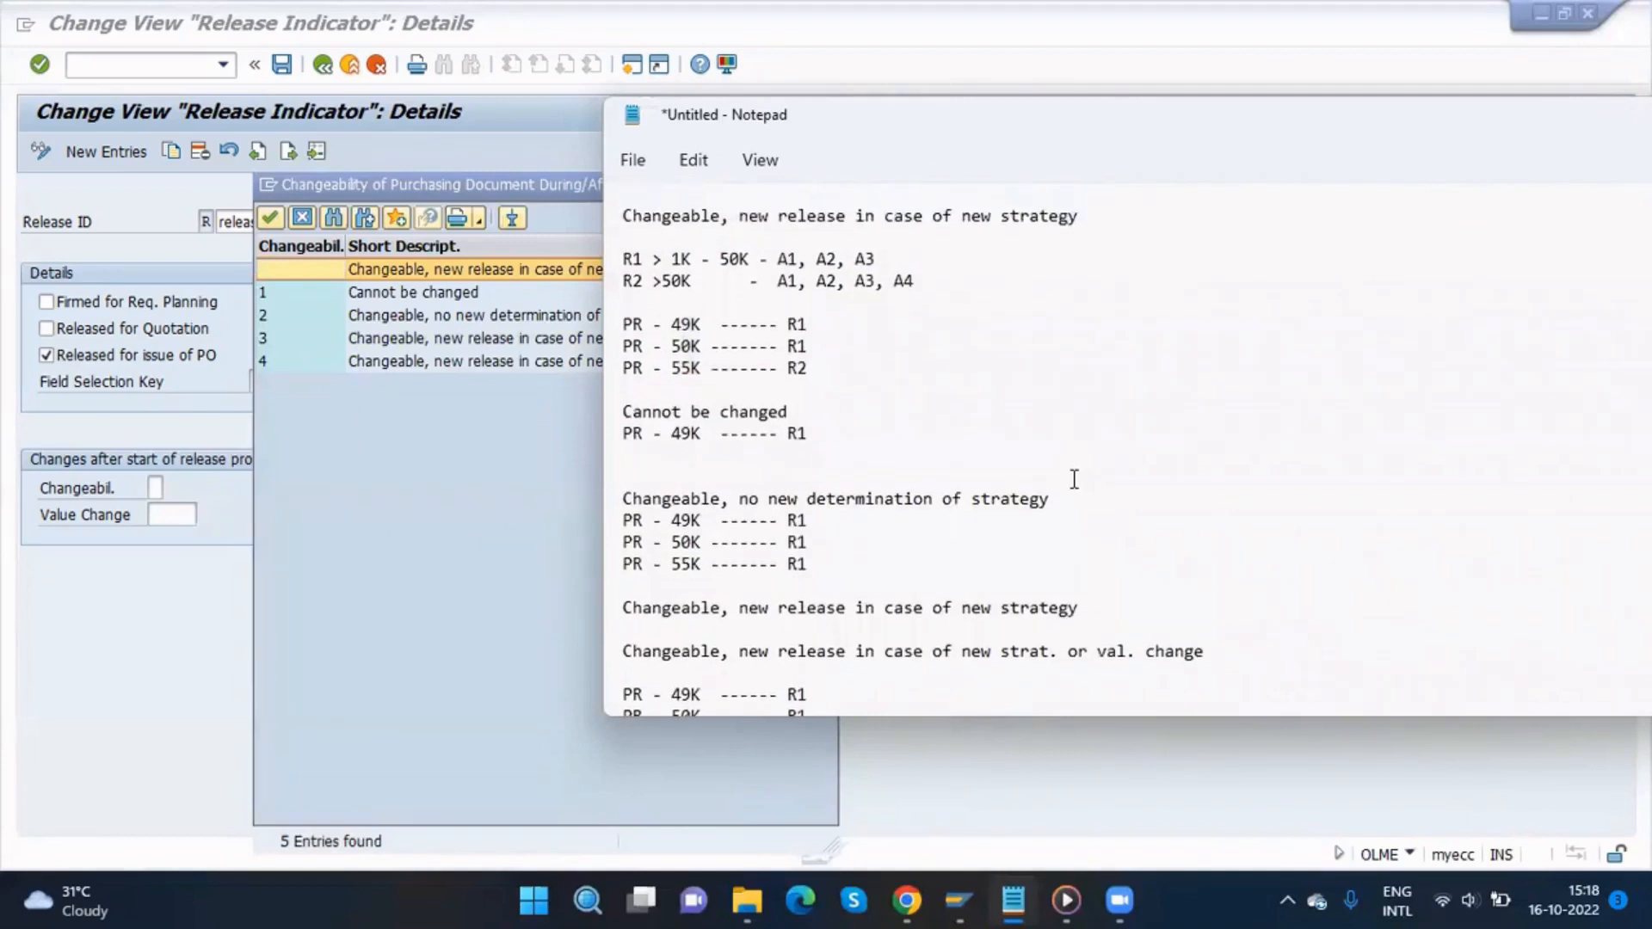
scroll(1074, 479, down, 1)
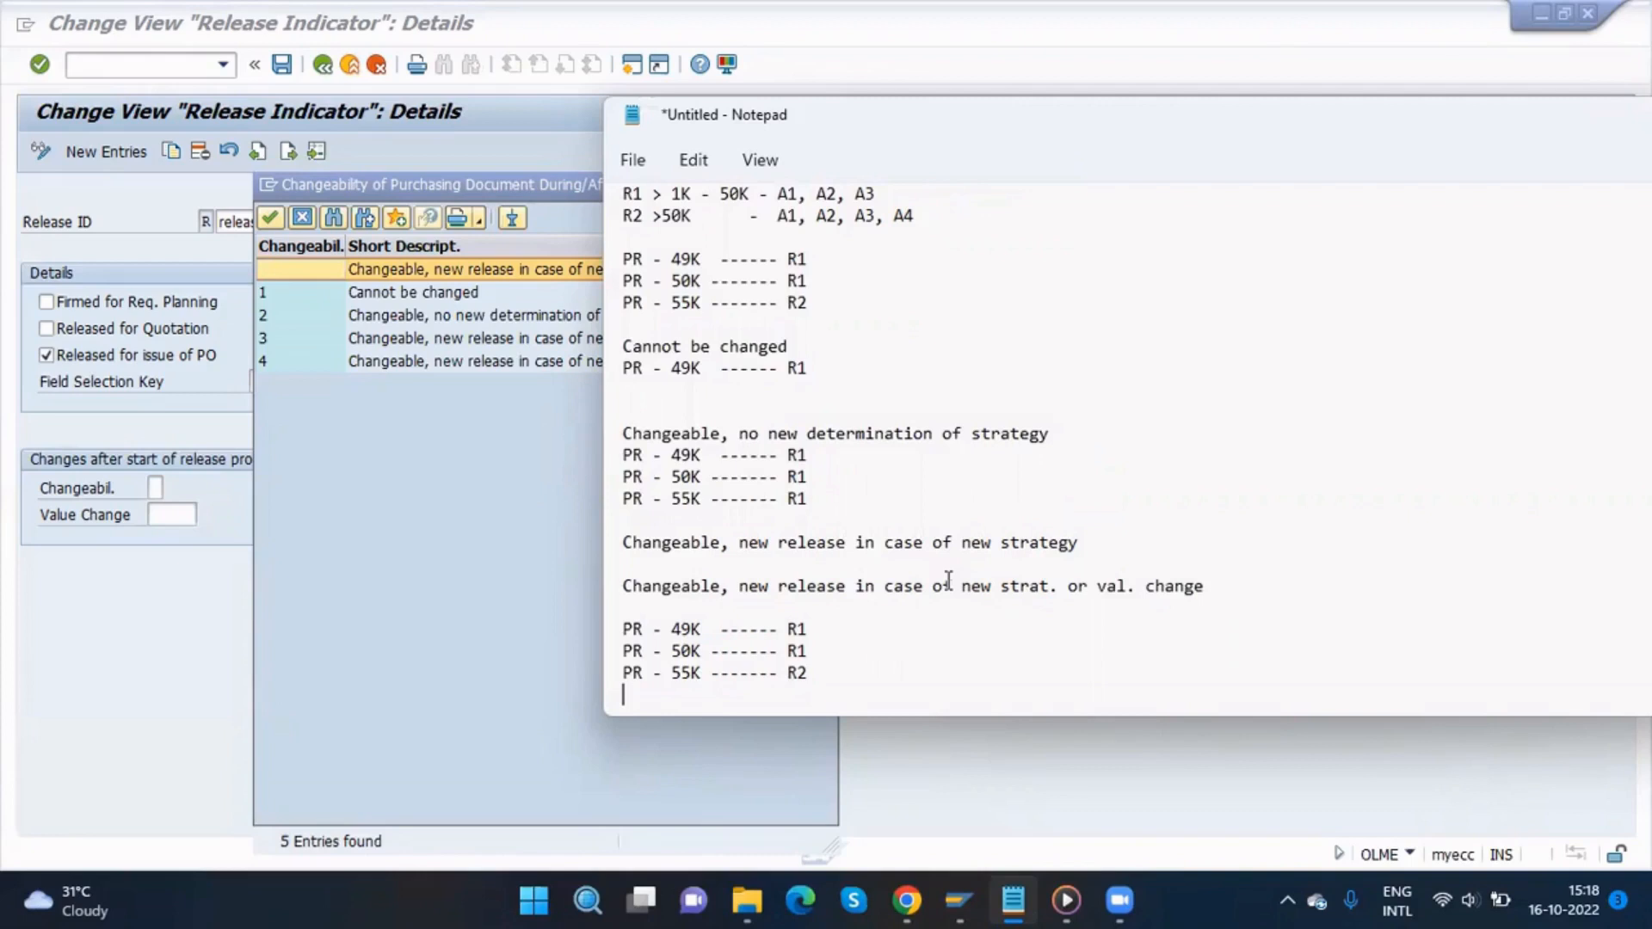
click(812, 653)
click(820, 635)
drag(823, 672, 608, 667)
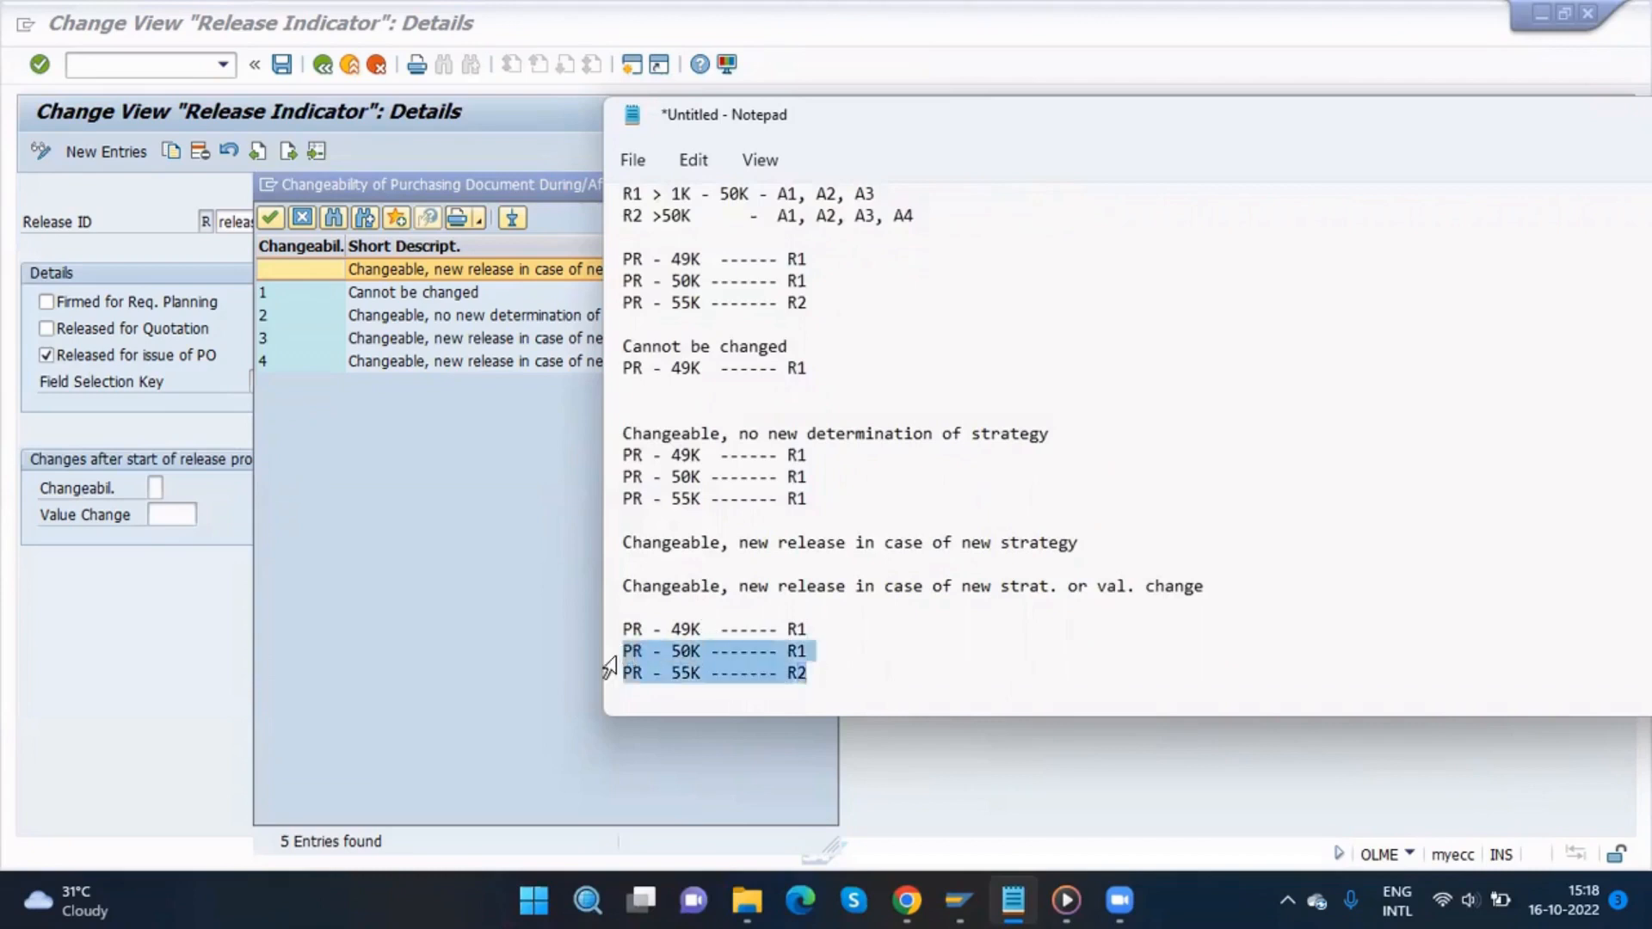
key(BackSpace)
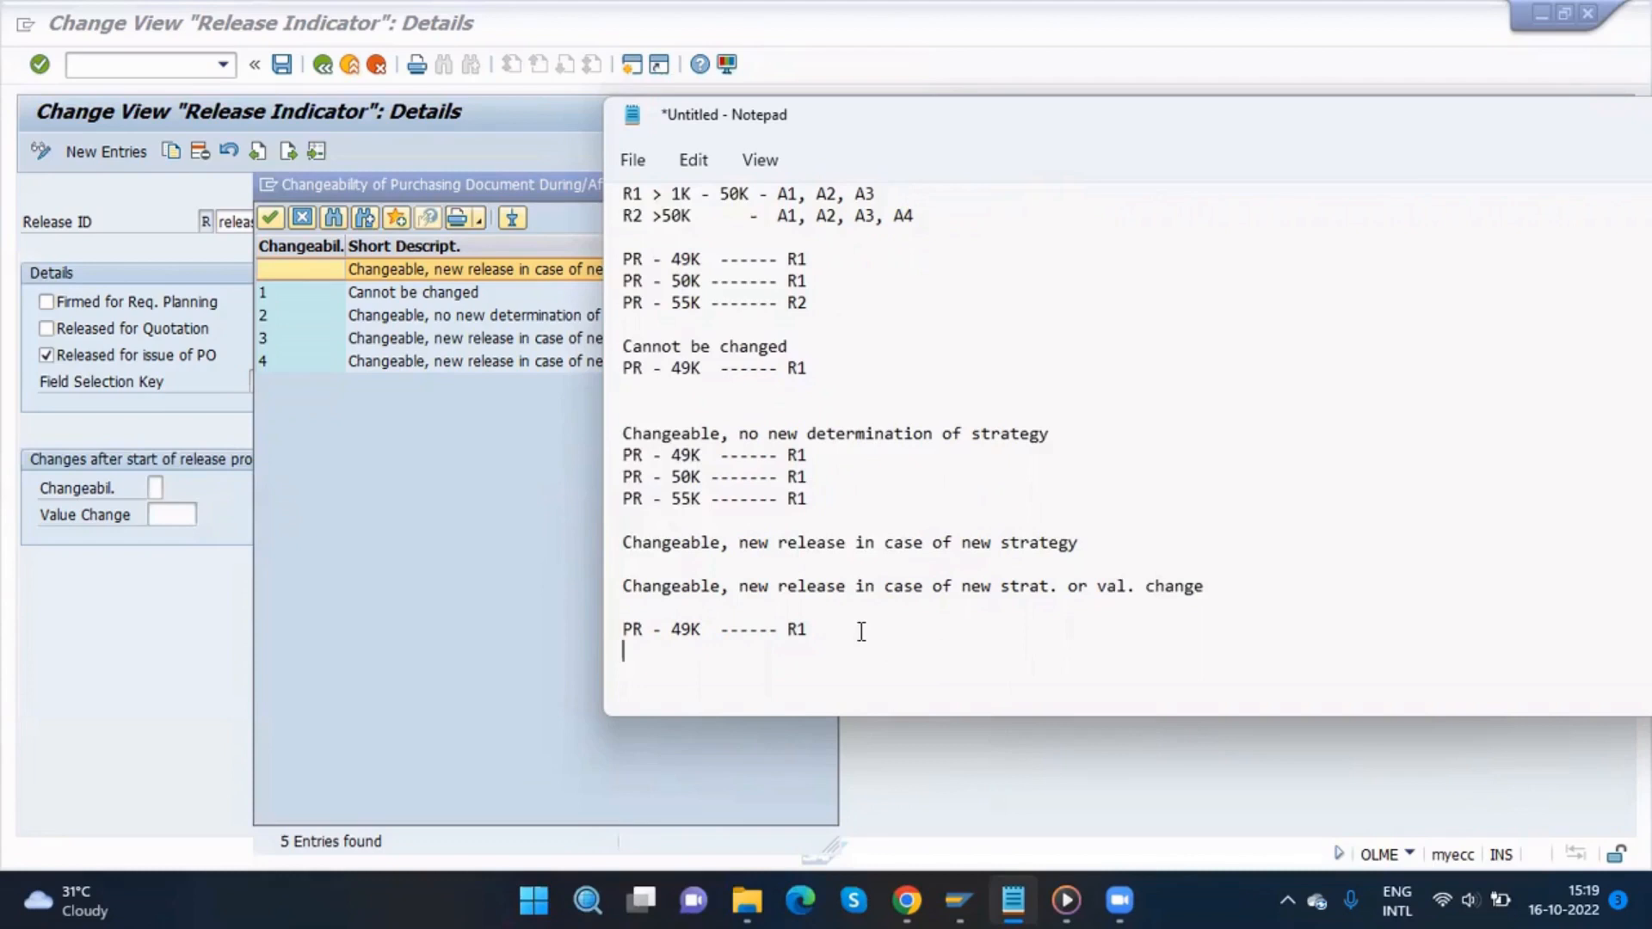
Step: Duplicate the PR - 49K ------ R1 line and change the copy to PR - 50K ------ R1
click(697, 630)
drag(817, 629, 626, 633)
key(ctrl+c)
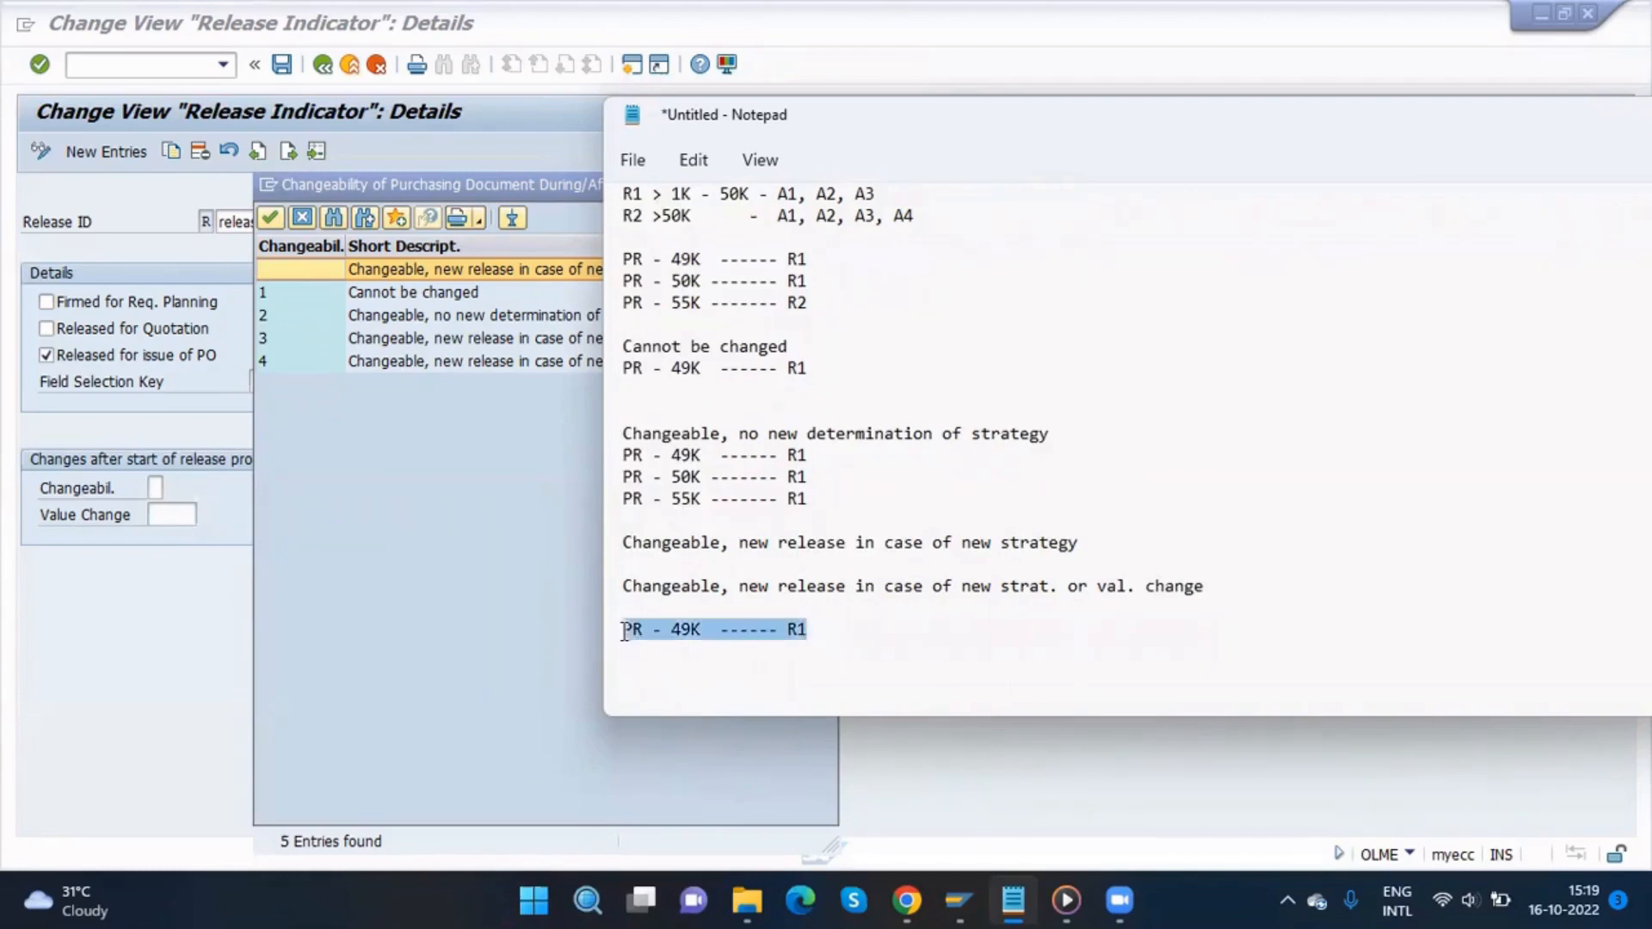
click(852, 629)
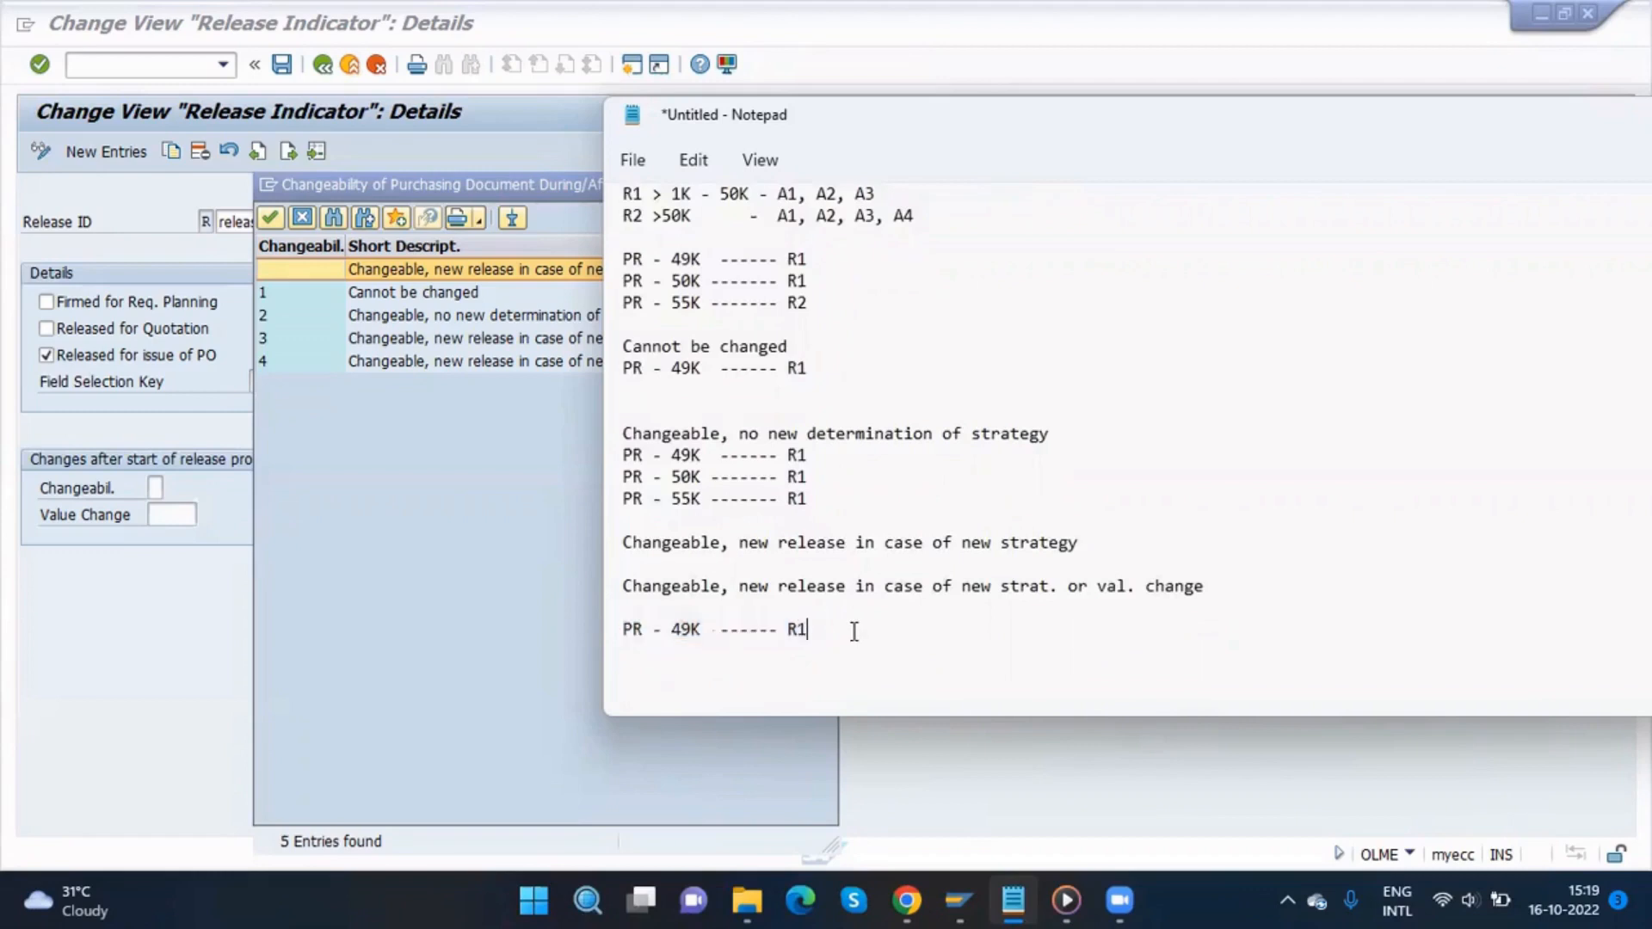
key(Return)
key(ctrl+v)
click(691, 651)
key(BackSpace)
key(BackSpace)
text(50)
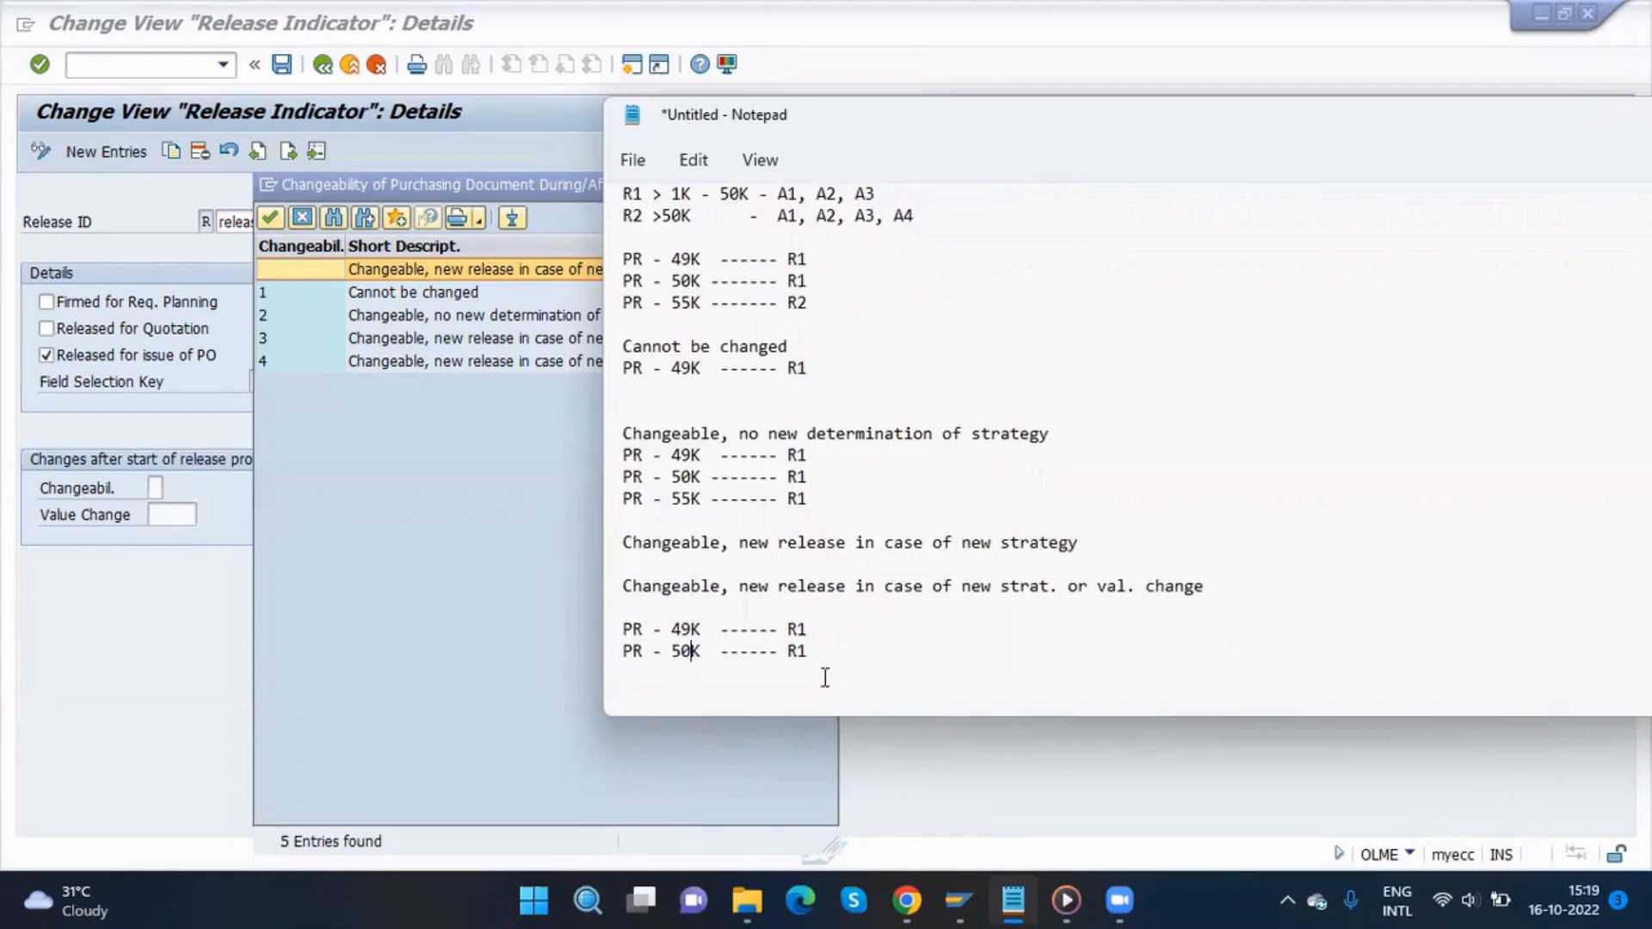
Step: Append release codes A1, A2, A3 to both the 49K and 50K lines under new strat. or val. change
click(815, 651)
drag(702, 653, 672, 652)
click(701, 652)
click(830, 631)
text(A1, A2, A3)
key(Down)
text(A1, A2)
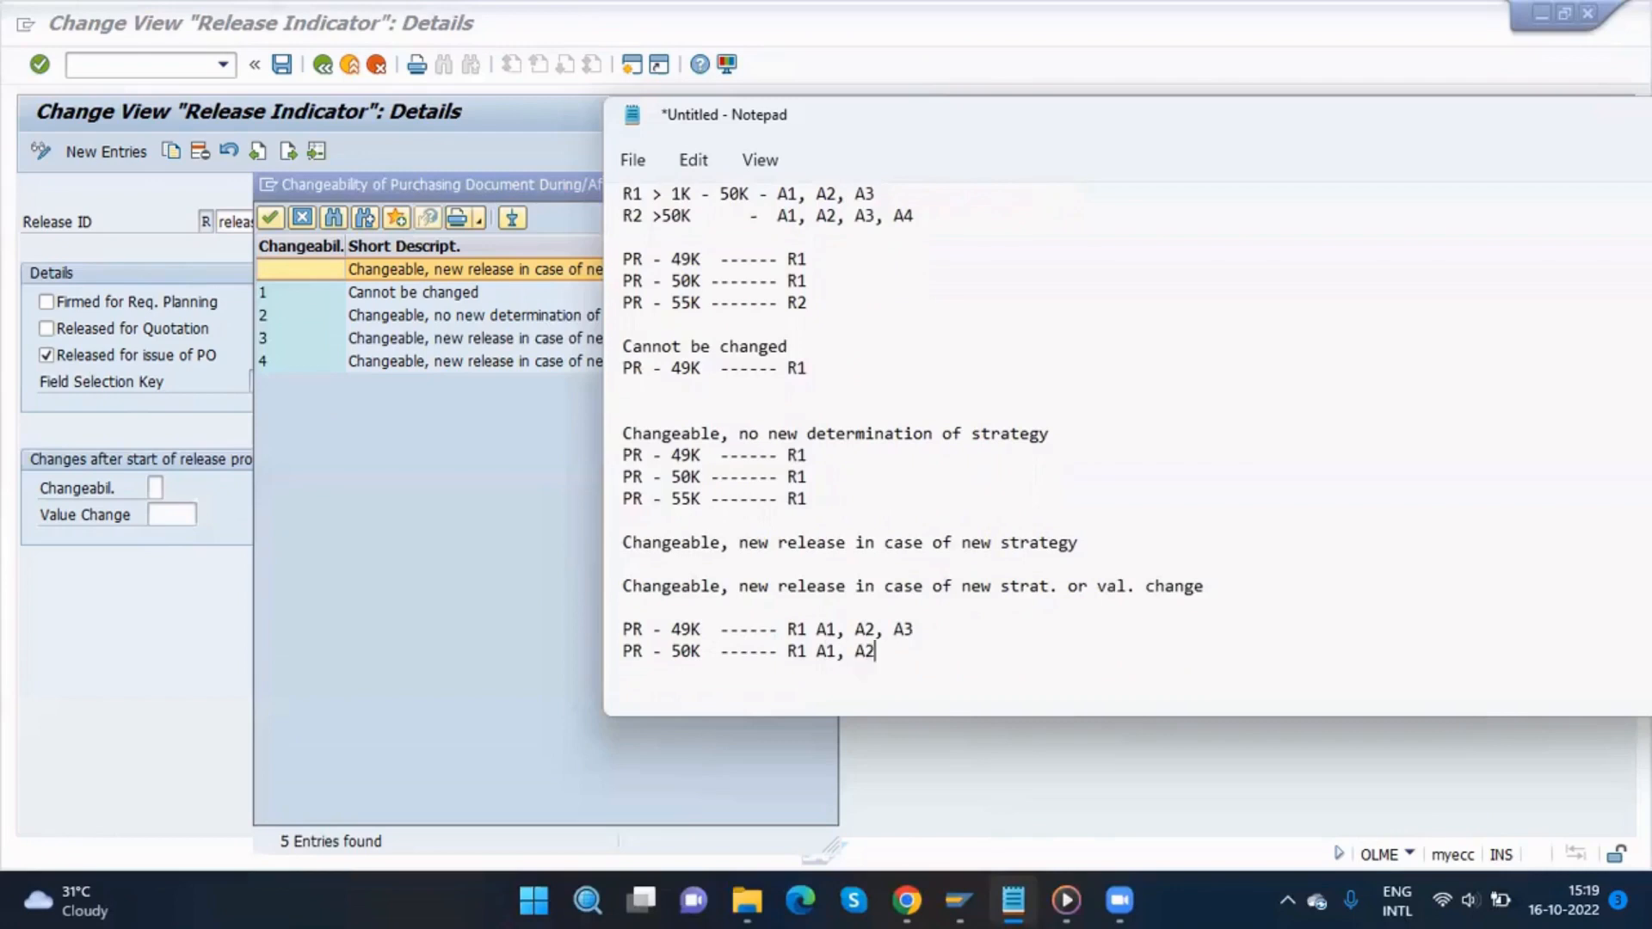
text(, A3)
Step: Set the release indicator's changeability to 4, Changeable, new release in case of new strat. or val. change
drag(1230, 581, 624, 587)
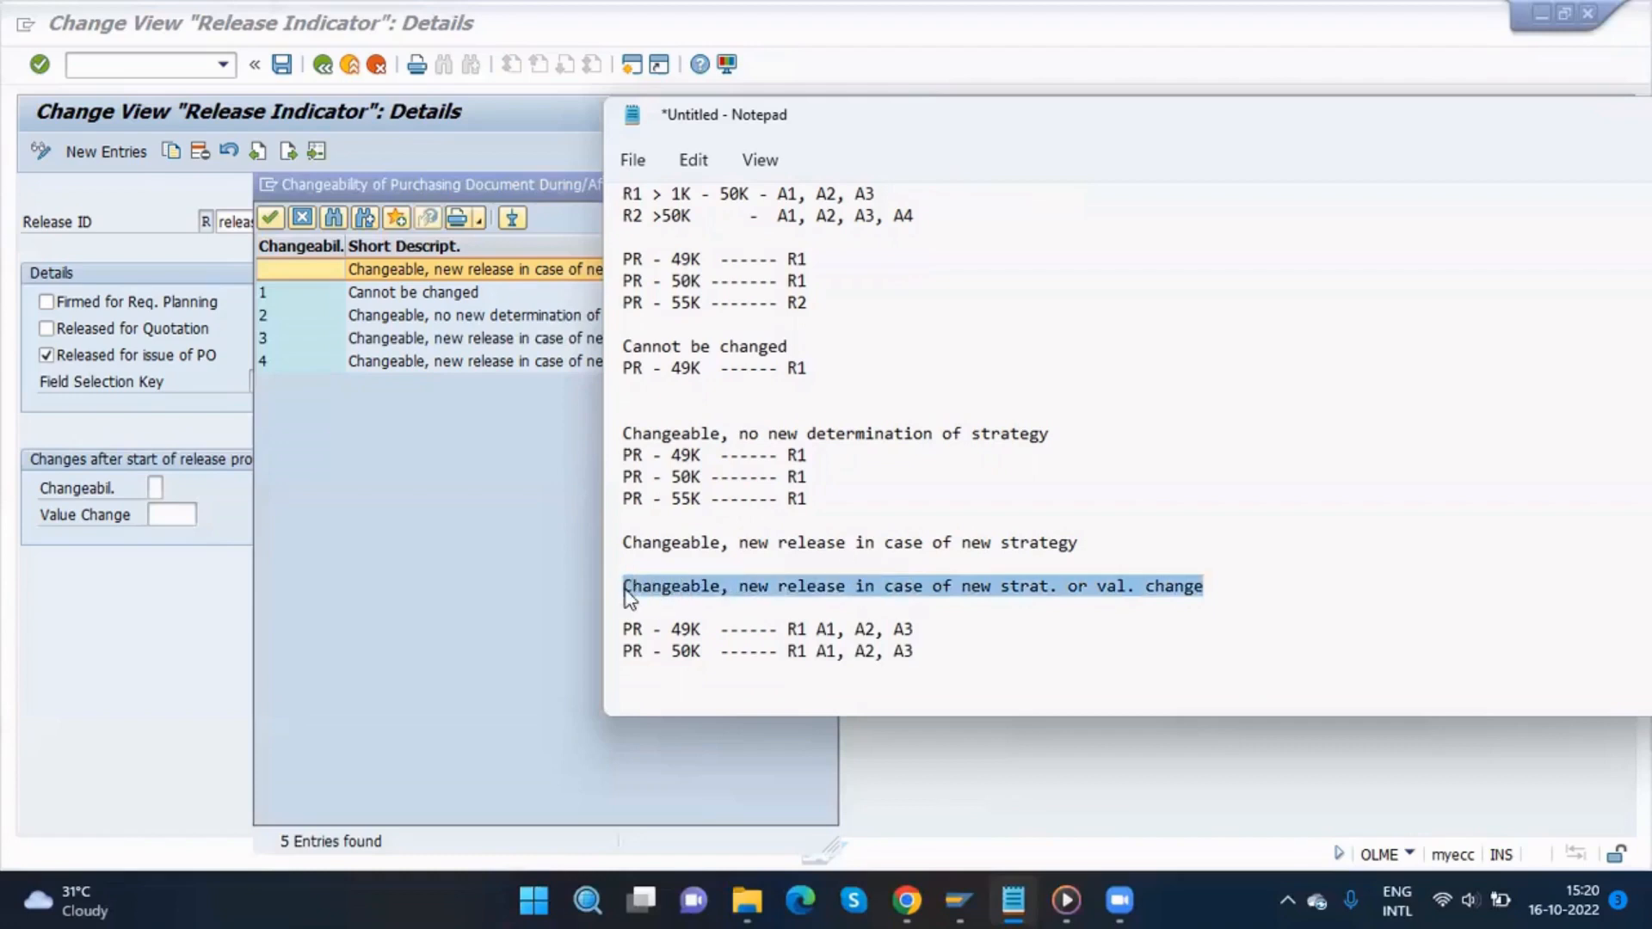
click(1008, 611)
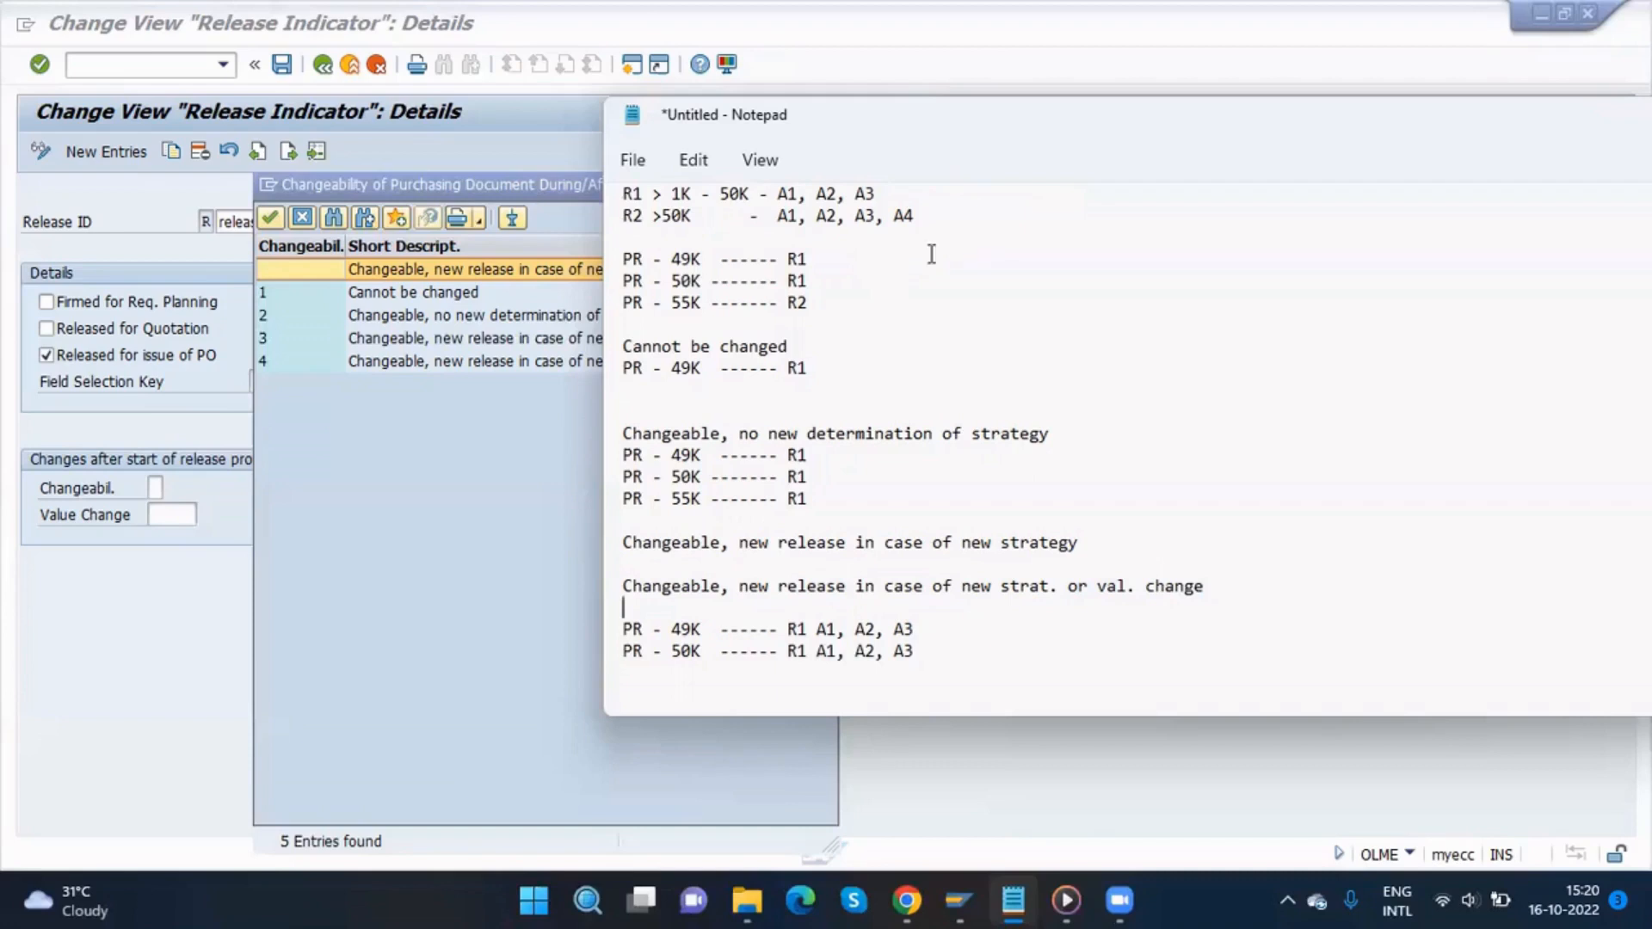
drag(832, 131, 529, 453)
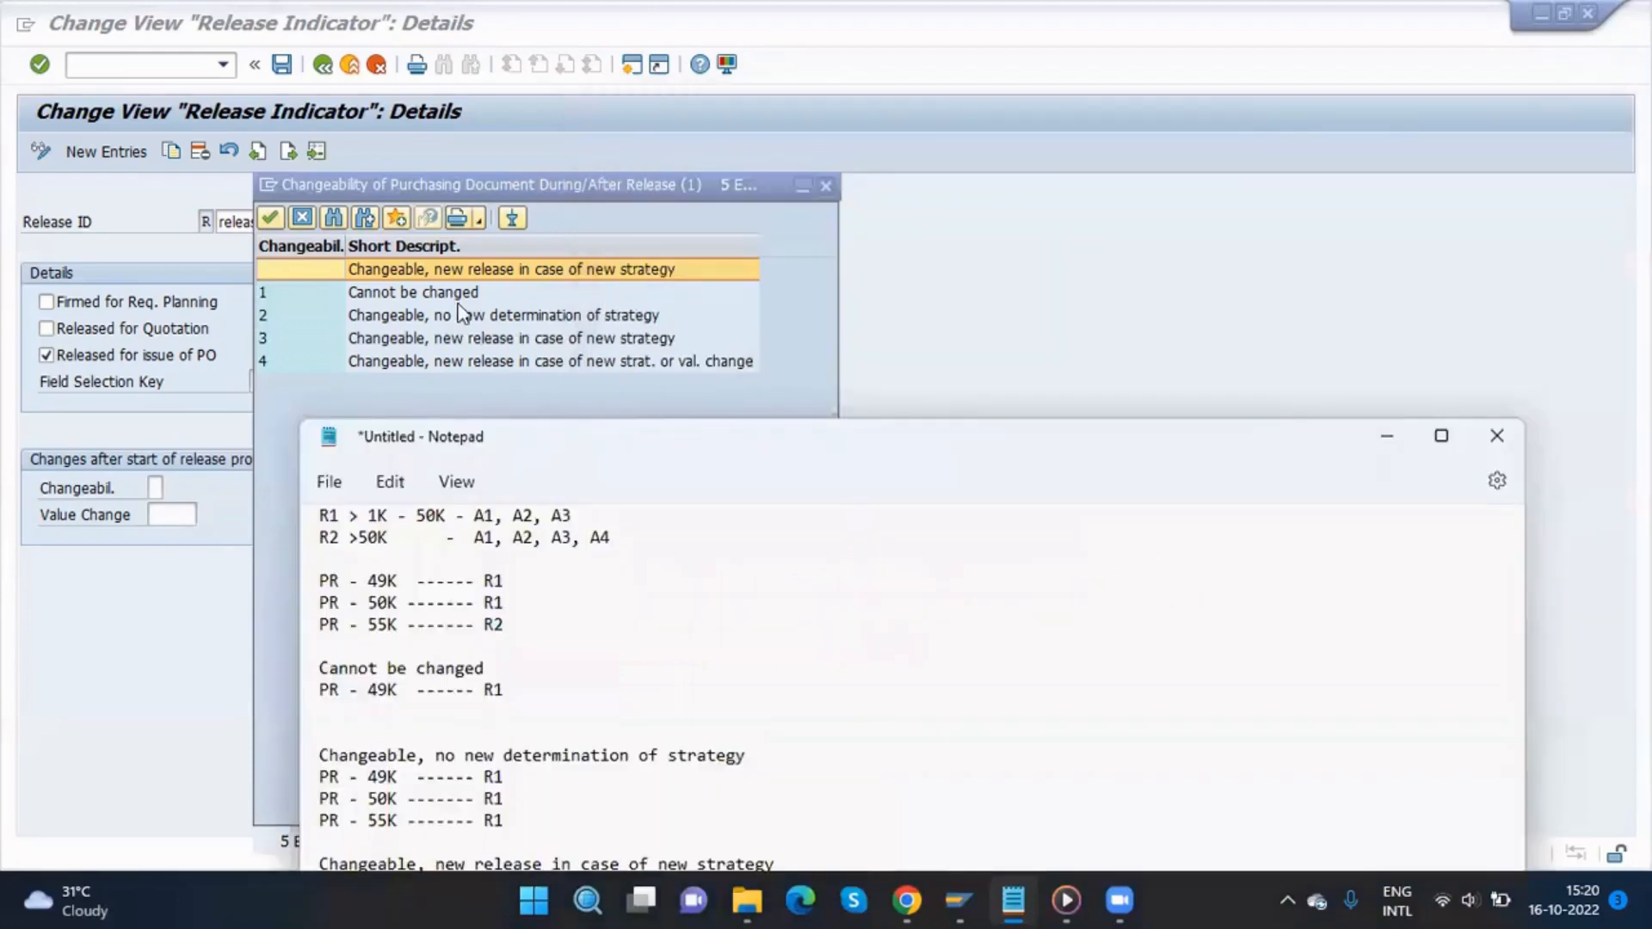
click(1387, 440)
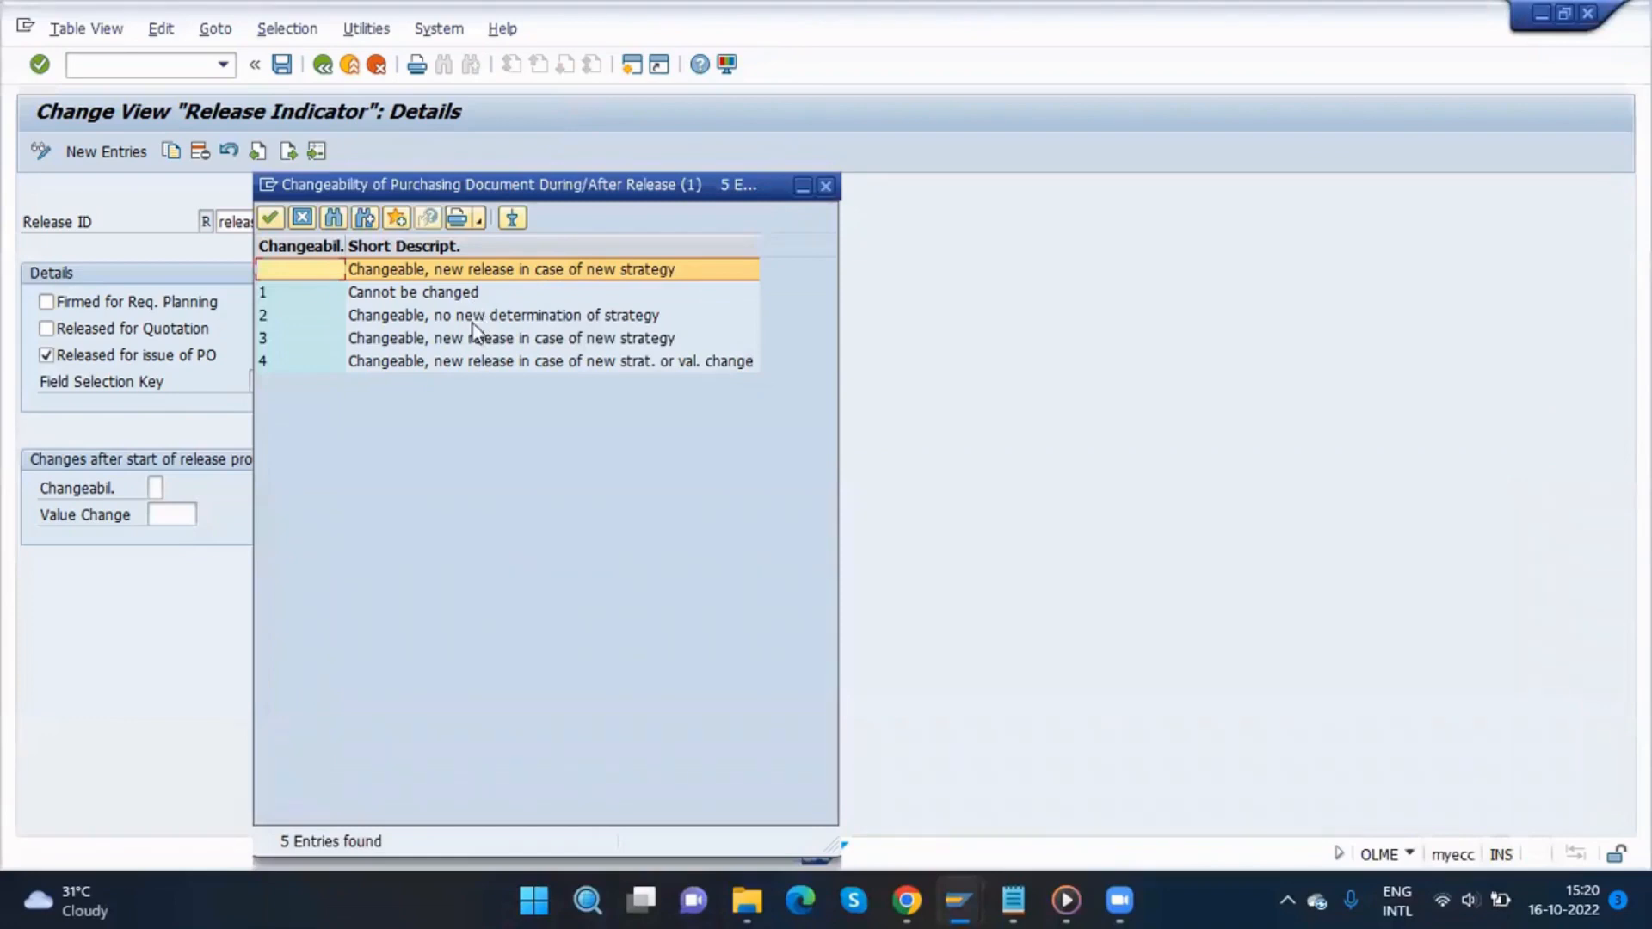
click(487, 361)
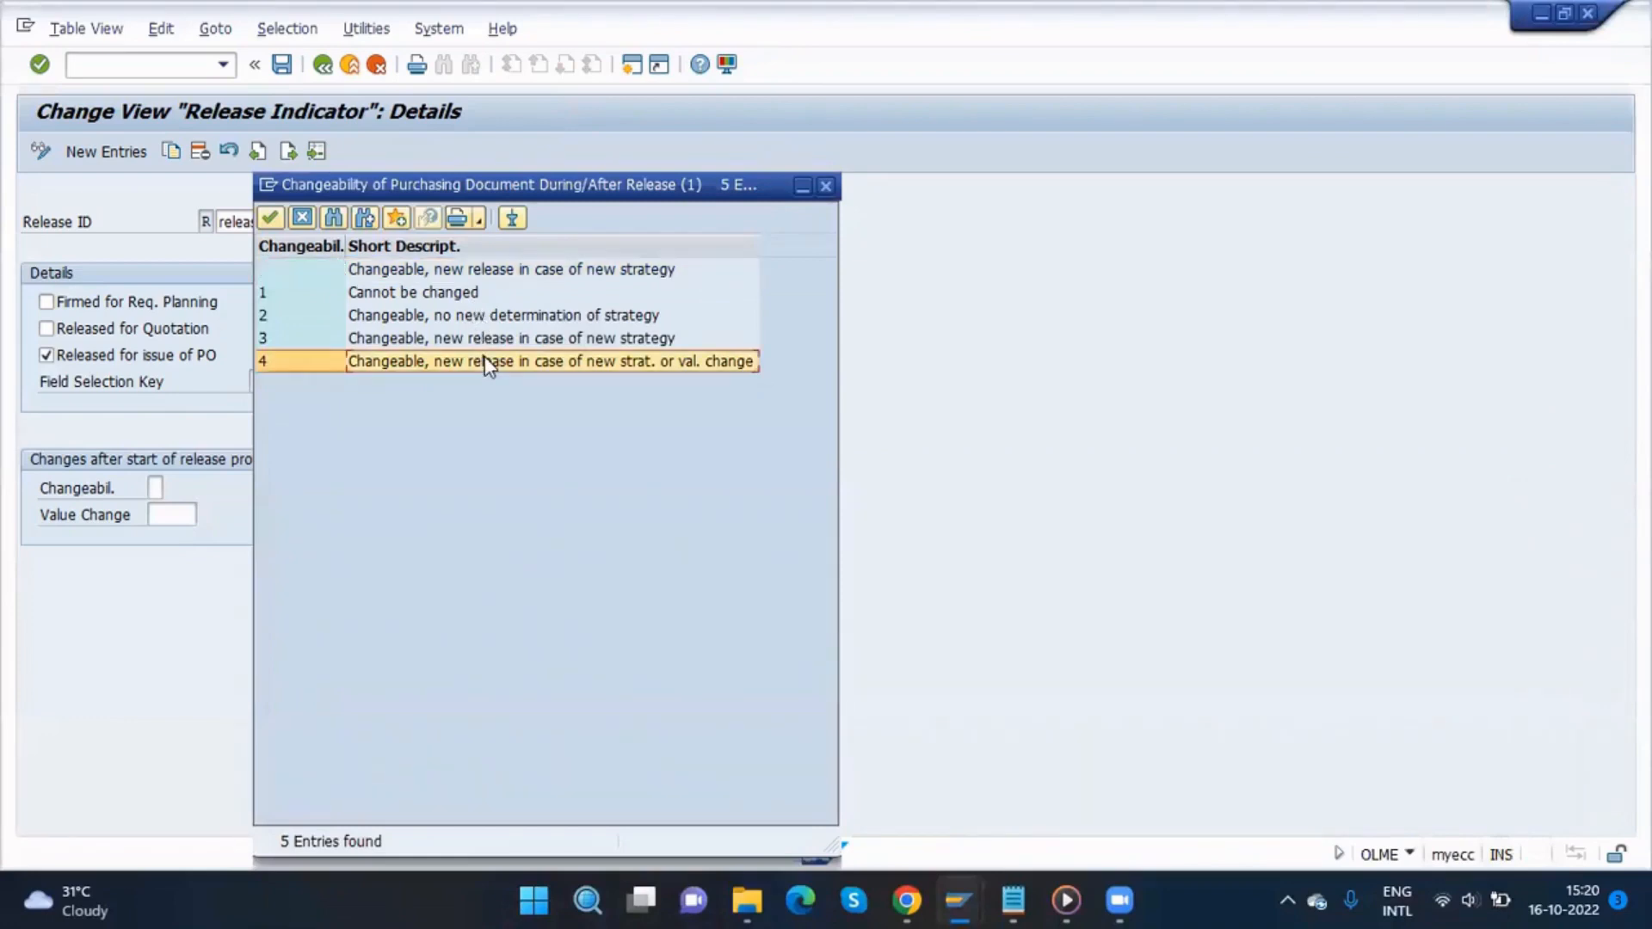
click(273, 218)
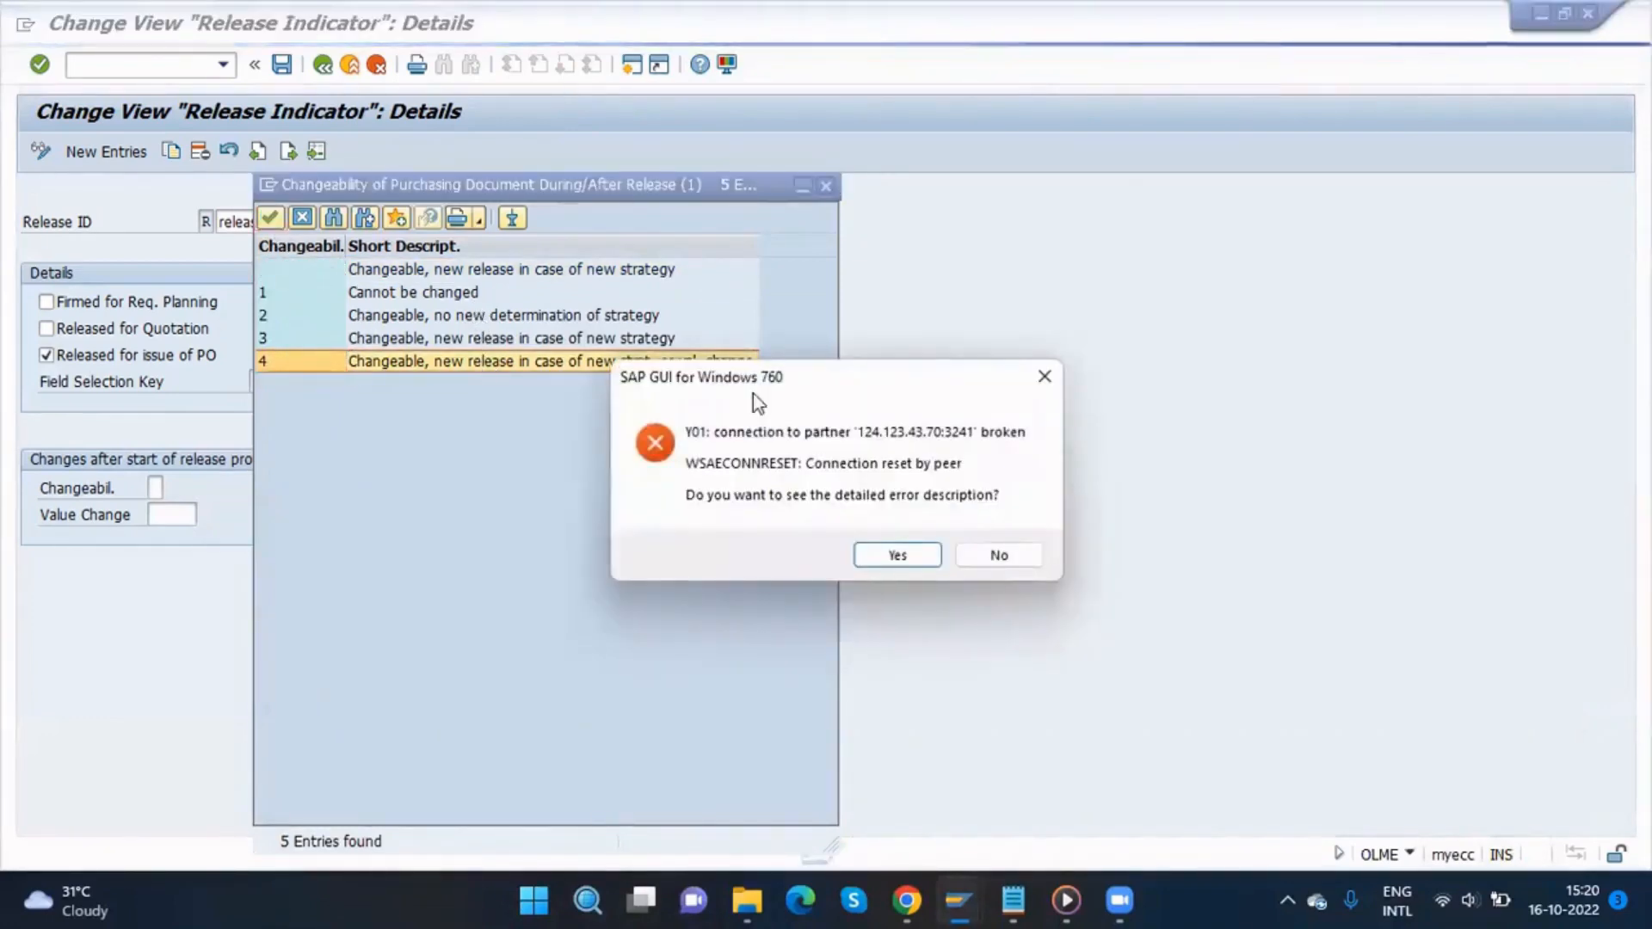
Step: Dismiss the broken-connection error and reopen the SAP MM system logon, filling in the user ID
click(995, 555)
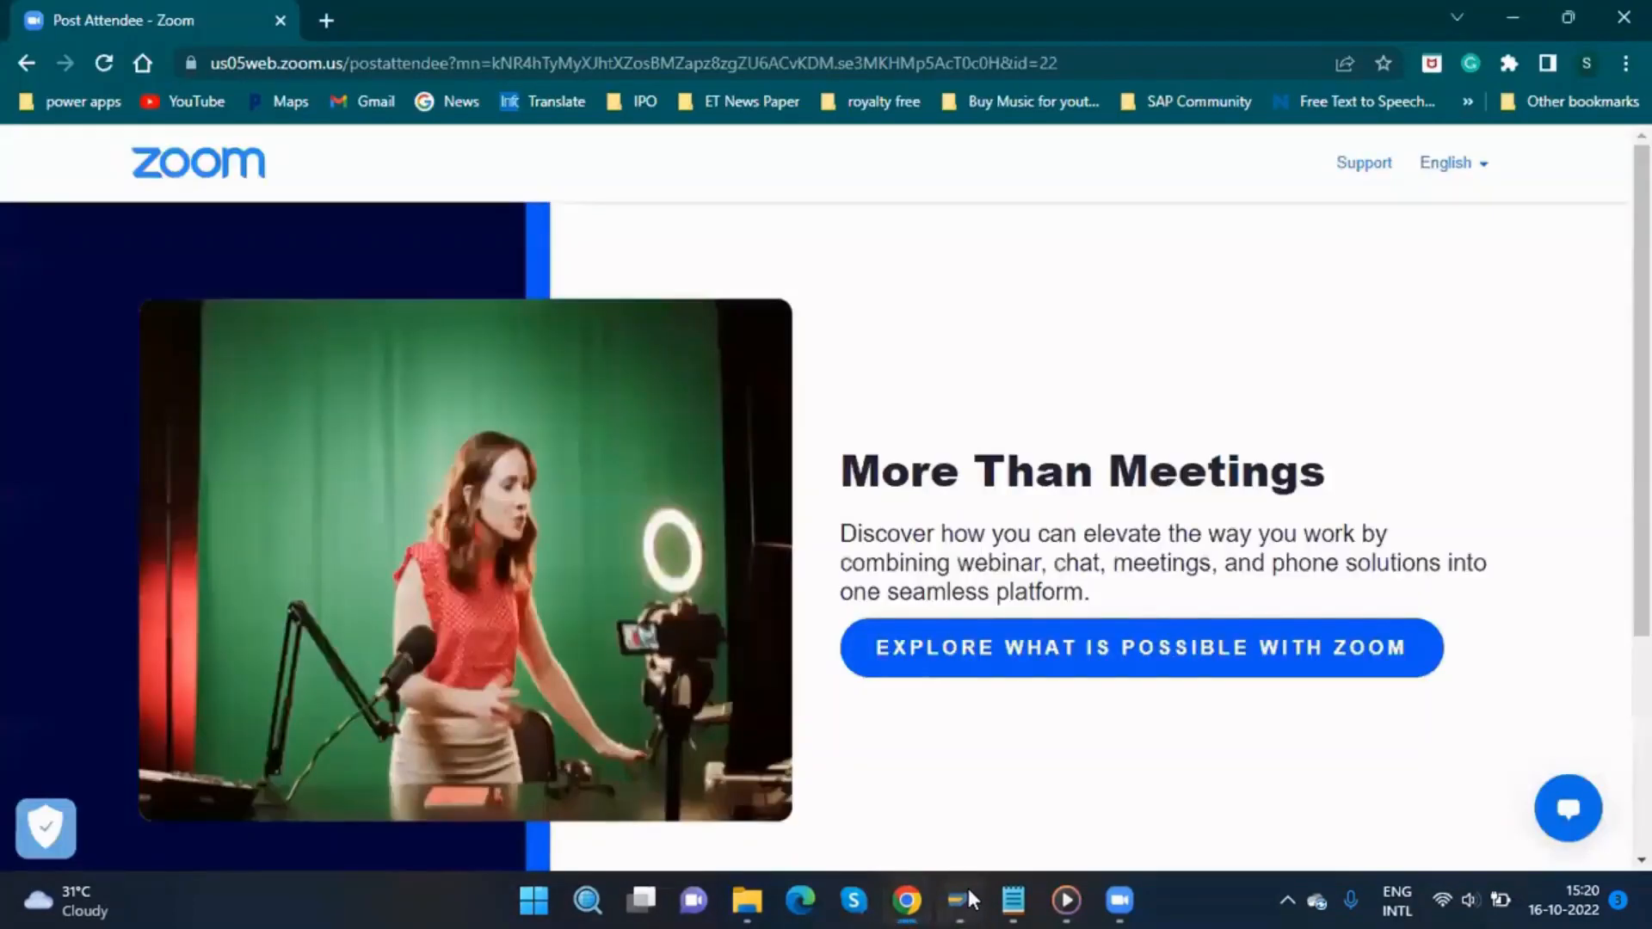
click(967, 897)
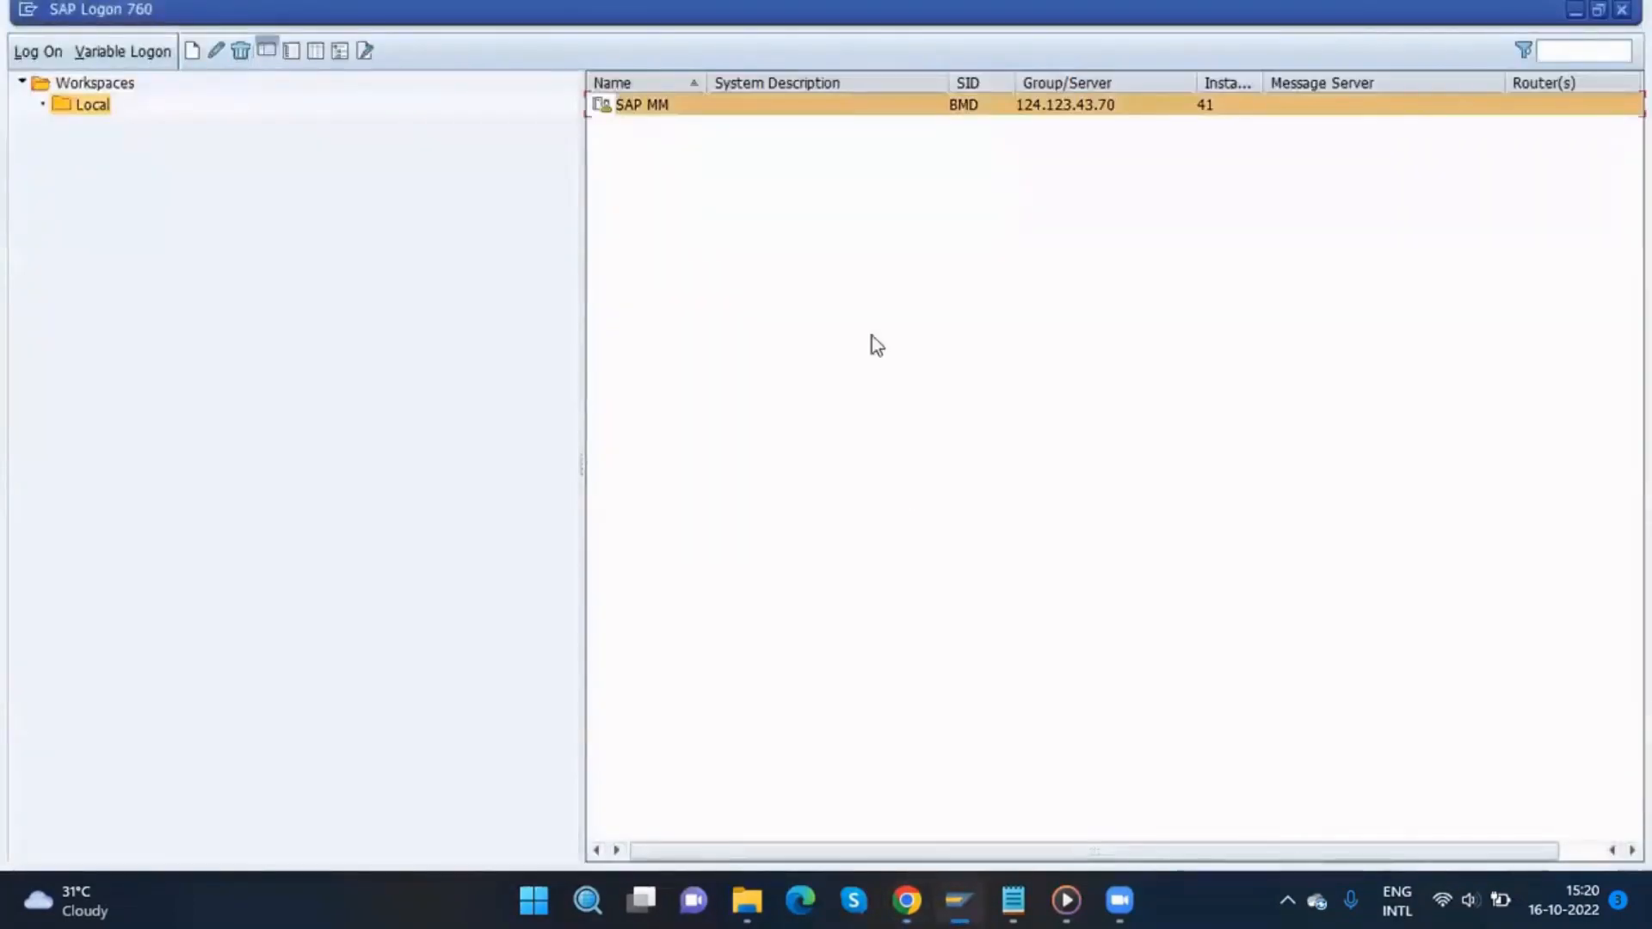
double_click(757, 105)
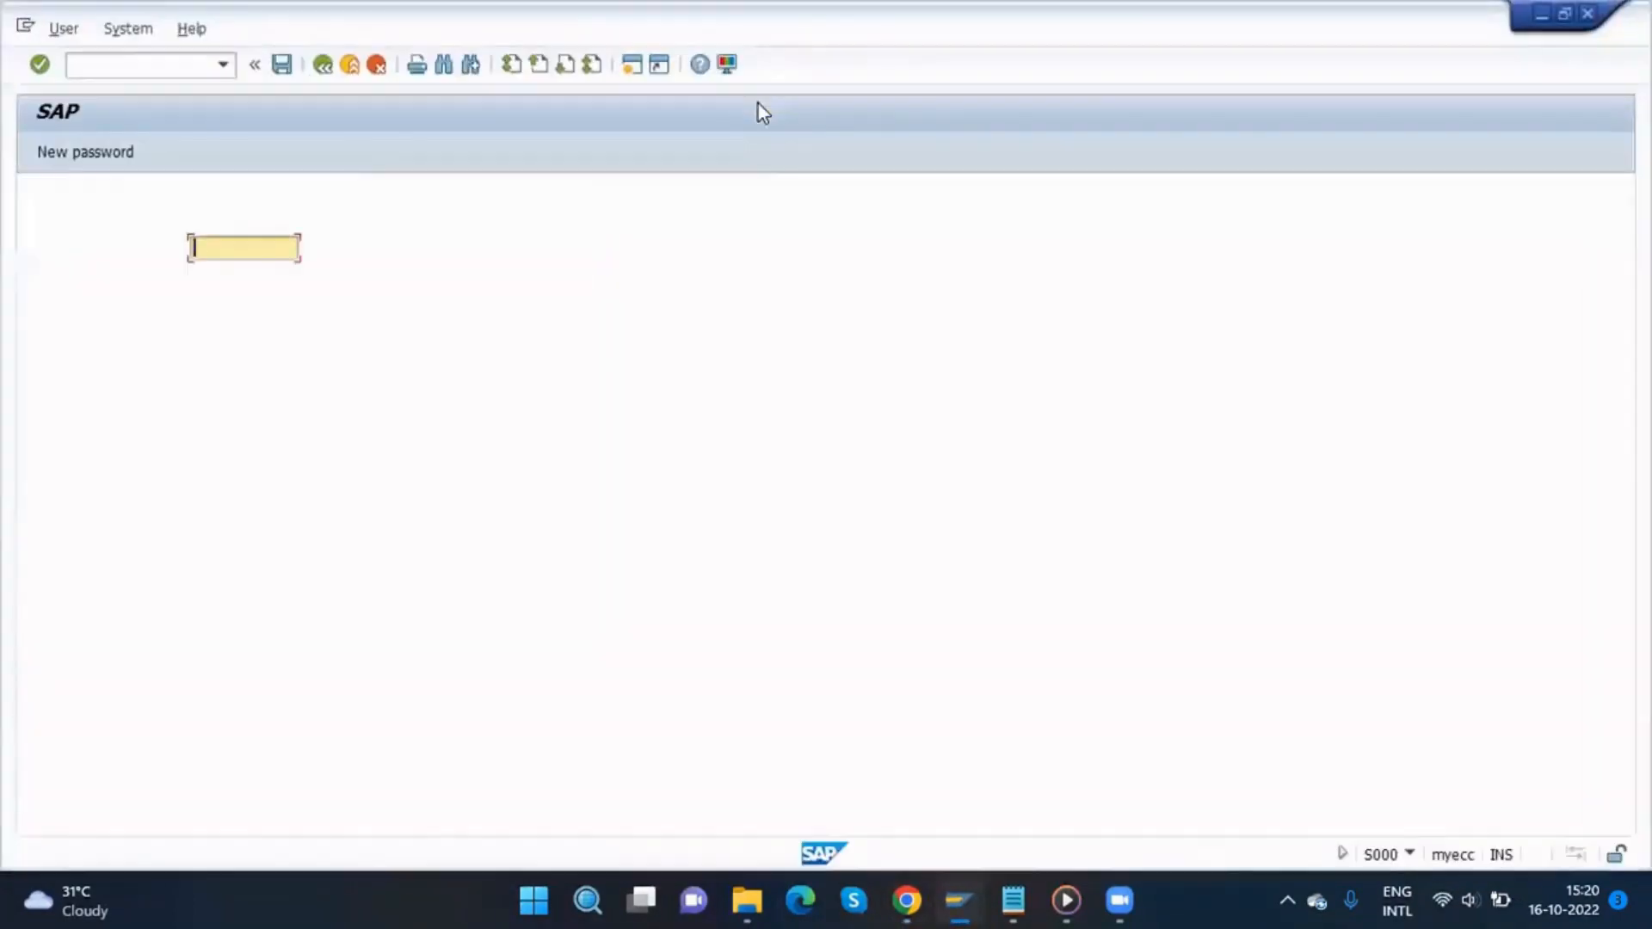
key(space)
key(Down)
key(Return)
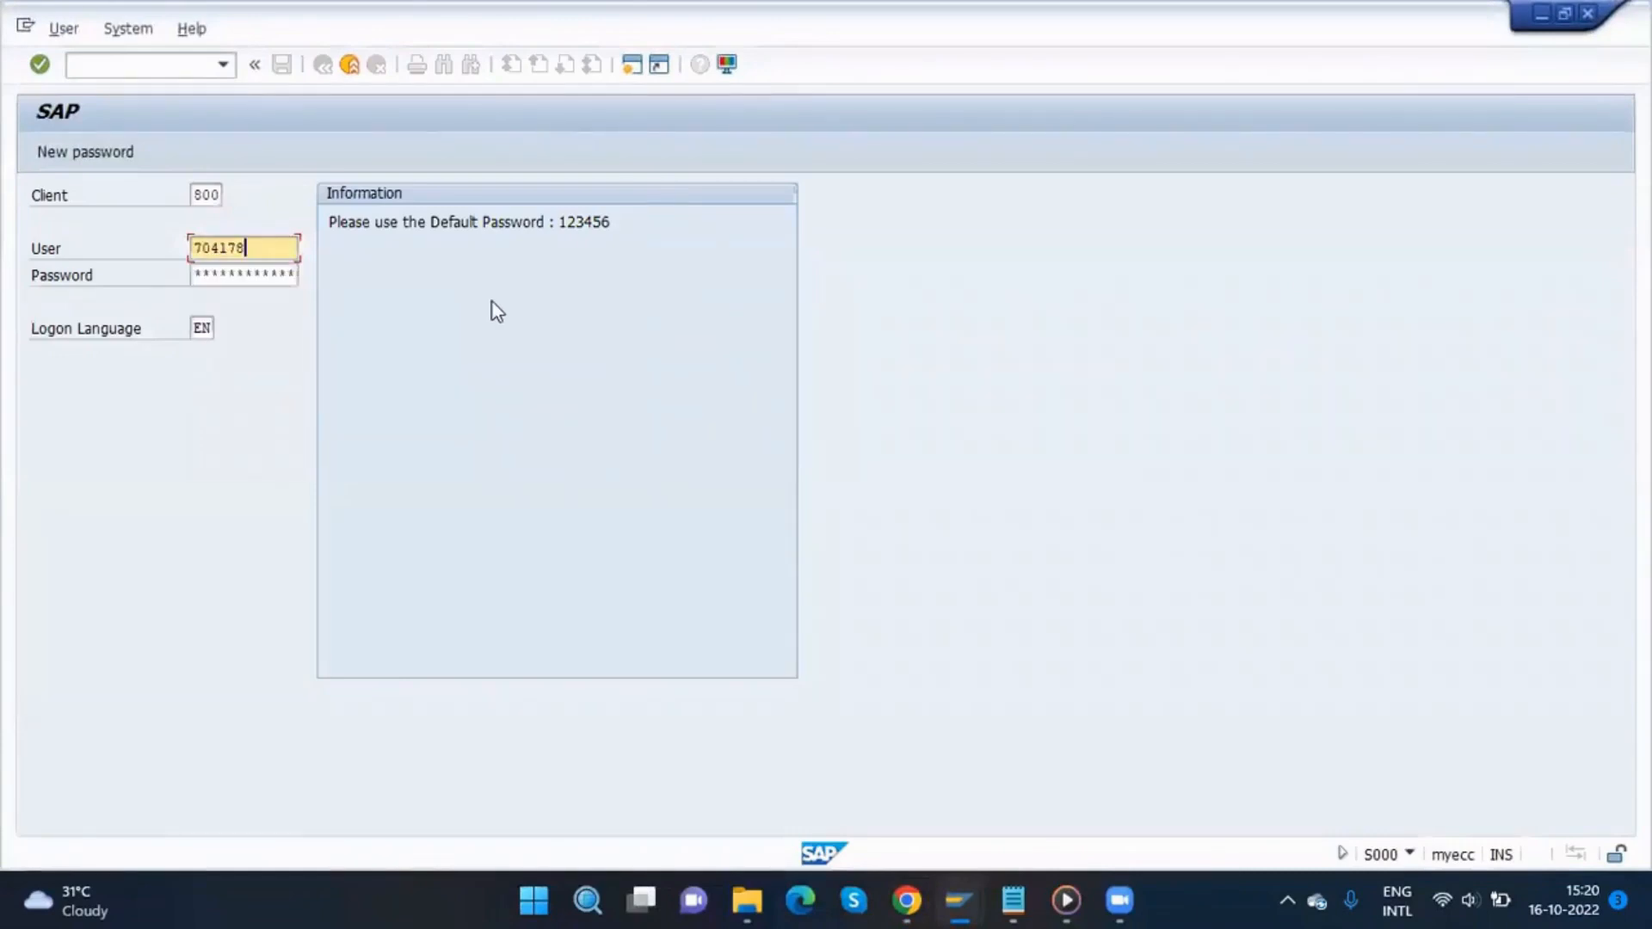
Step: Enter the account password and continue this logon, ending other logons of the same user
key(Tab)
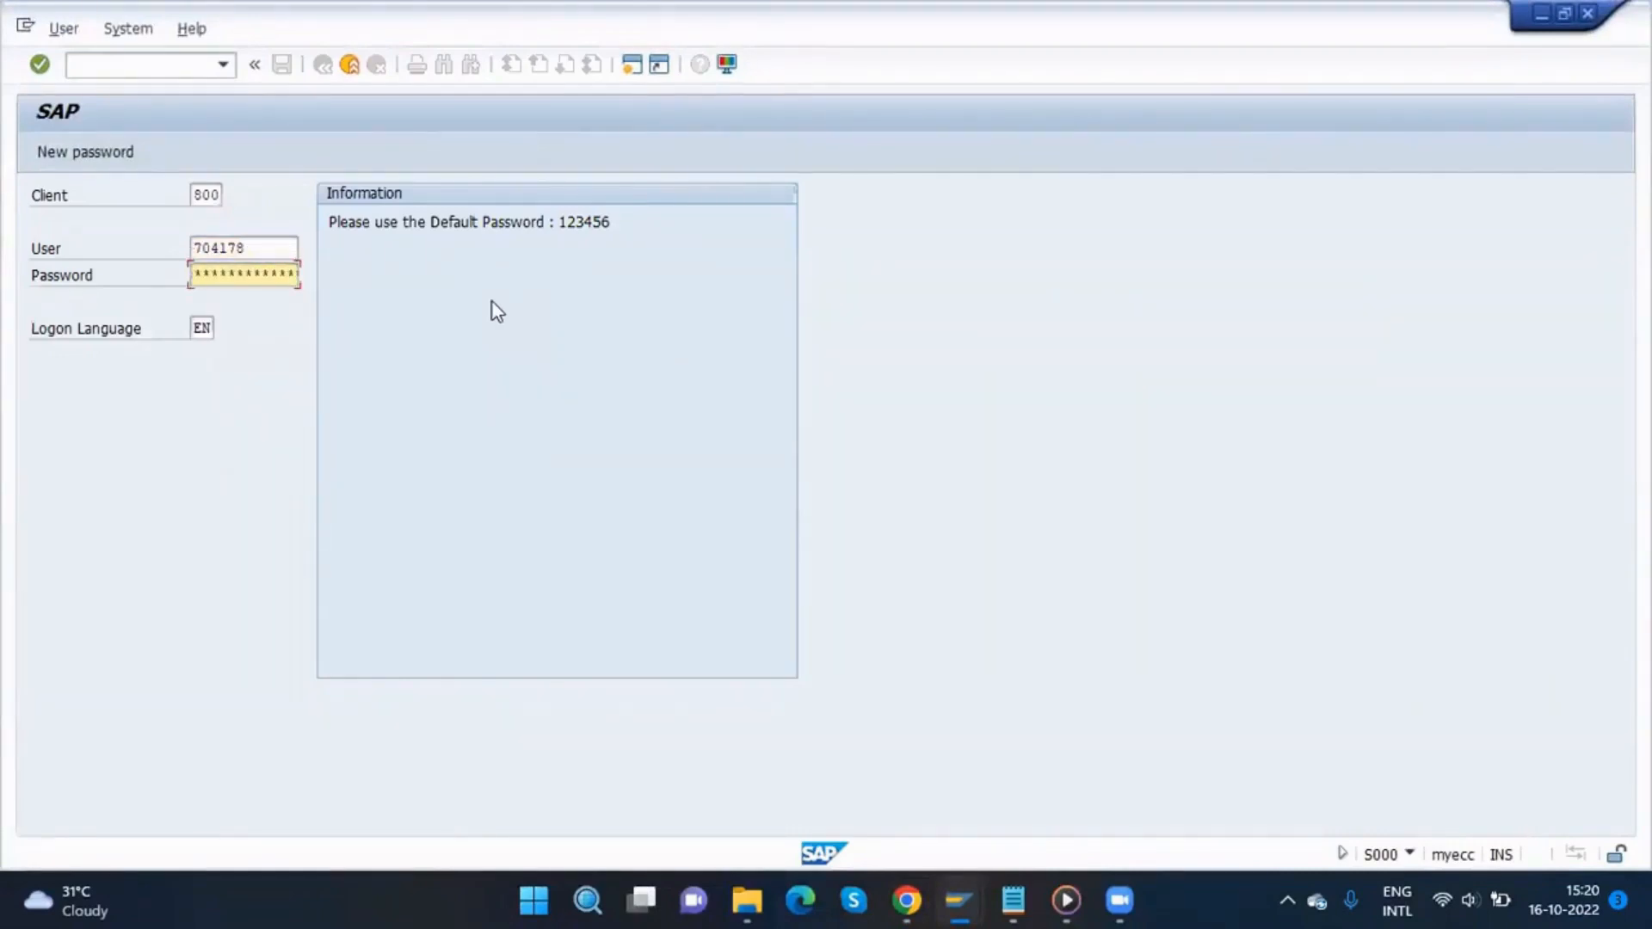
text(1123456****)
key(Return)
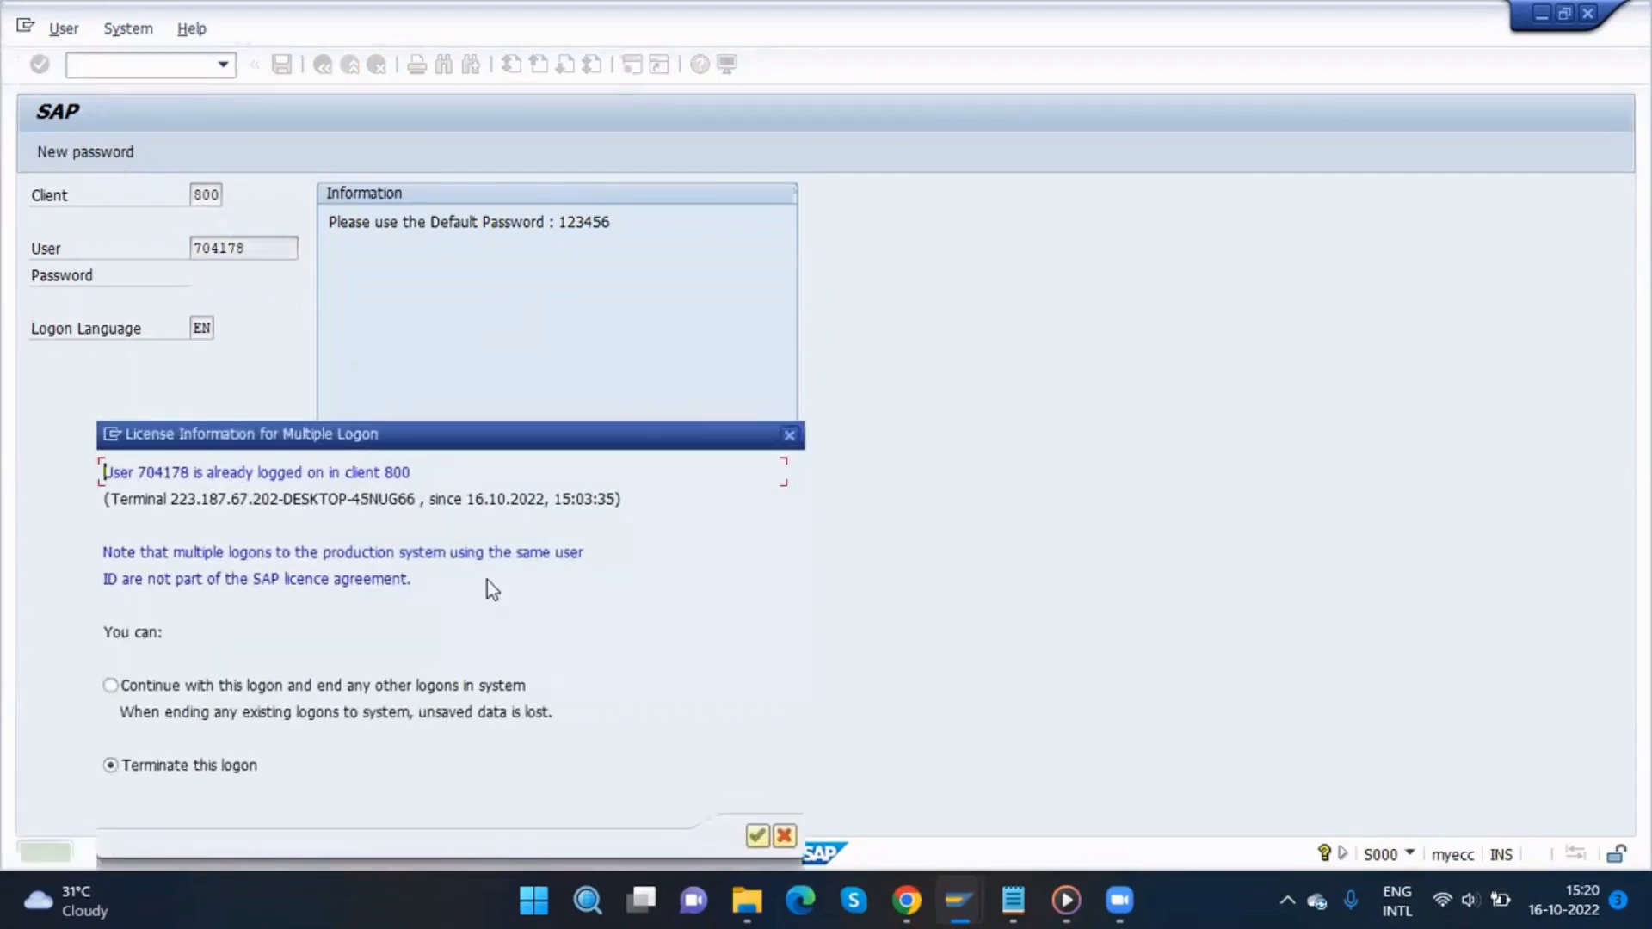
click(437, 692)
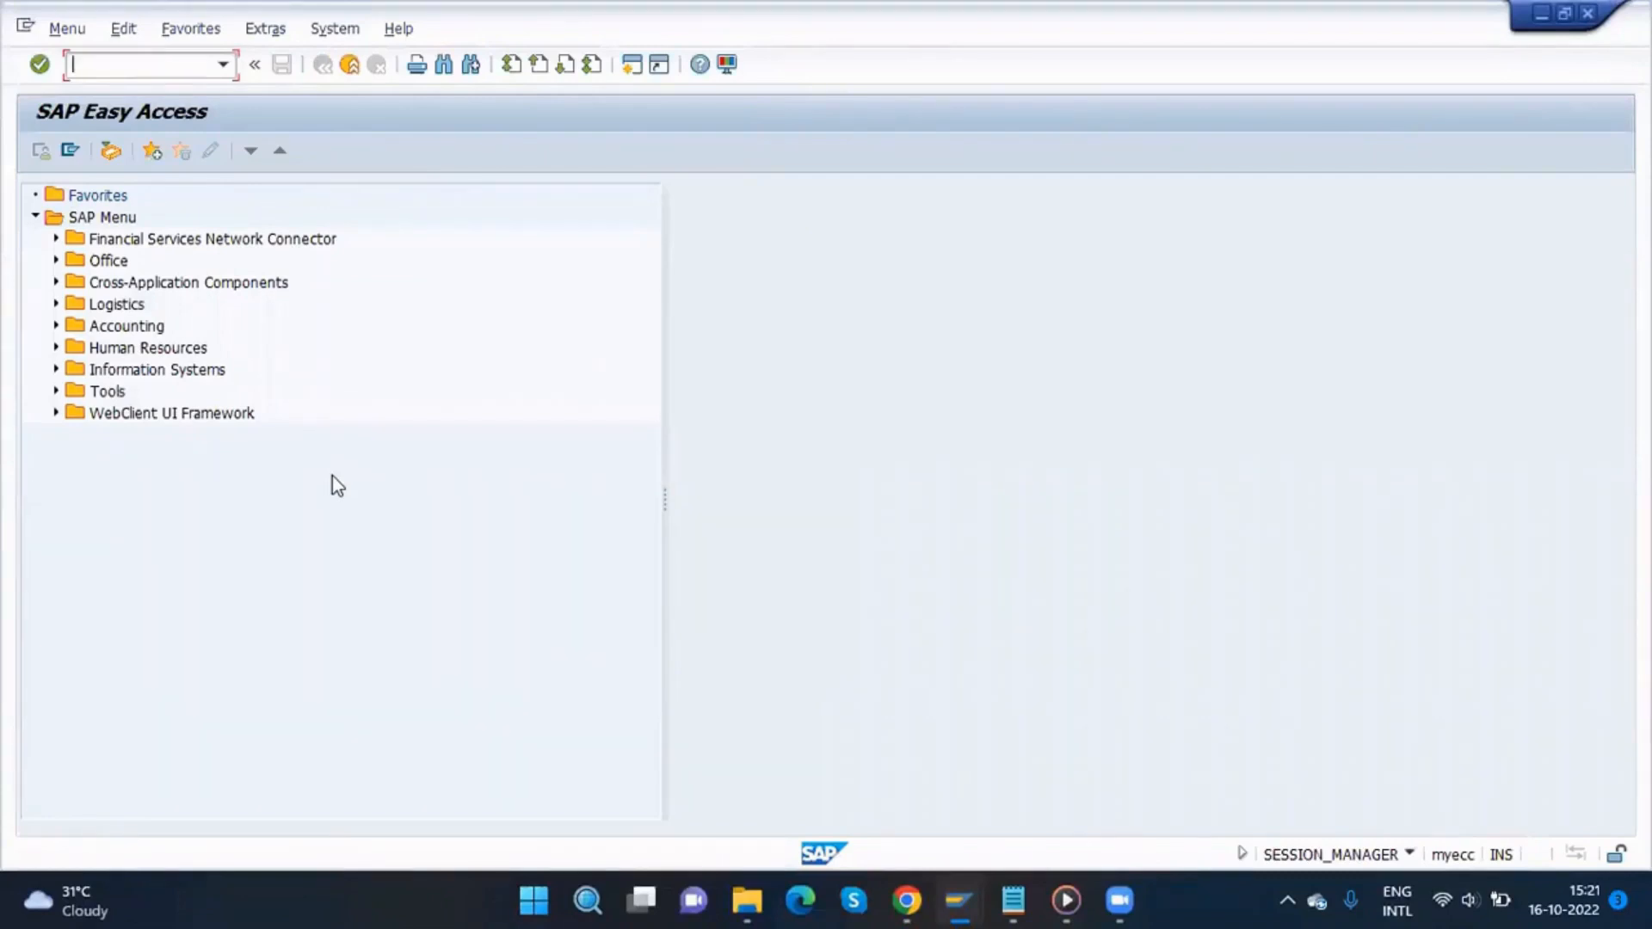
Step: Open the Purchasing implementation guide with transaction OLME
text(olmw)
key(Return)
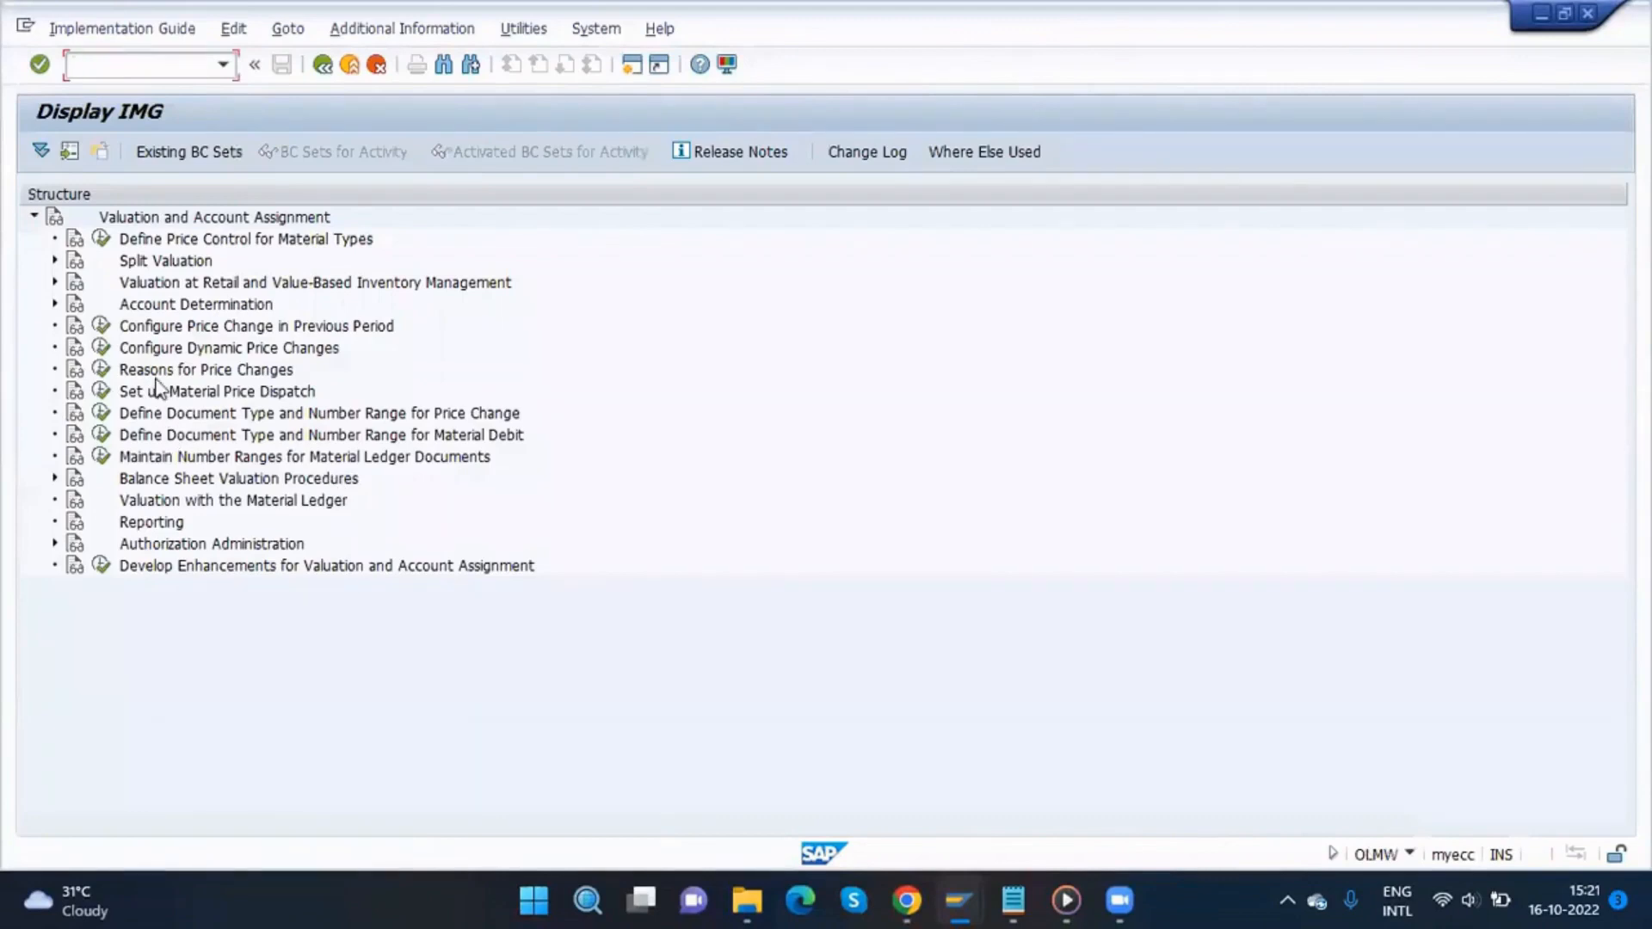
text(/nolme)
key(Return)
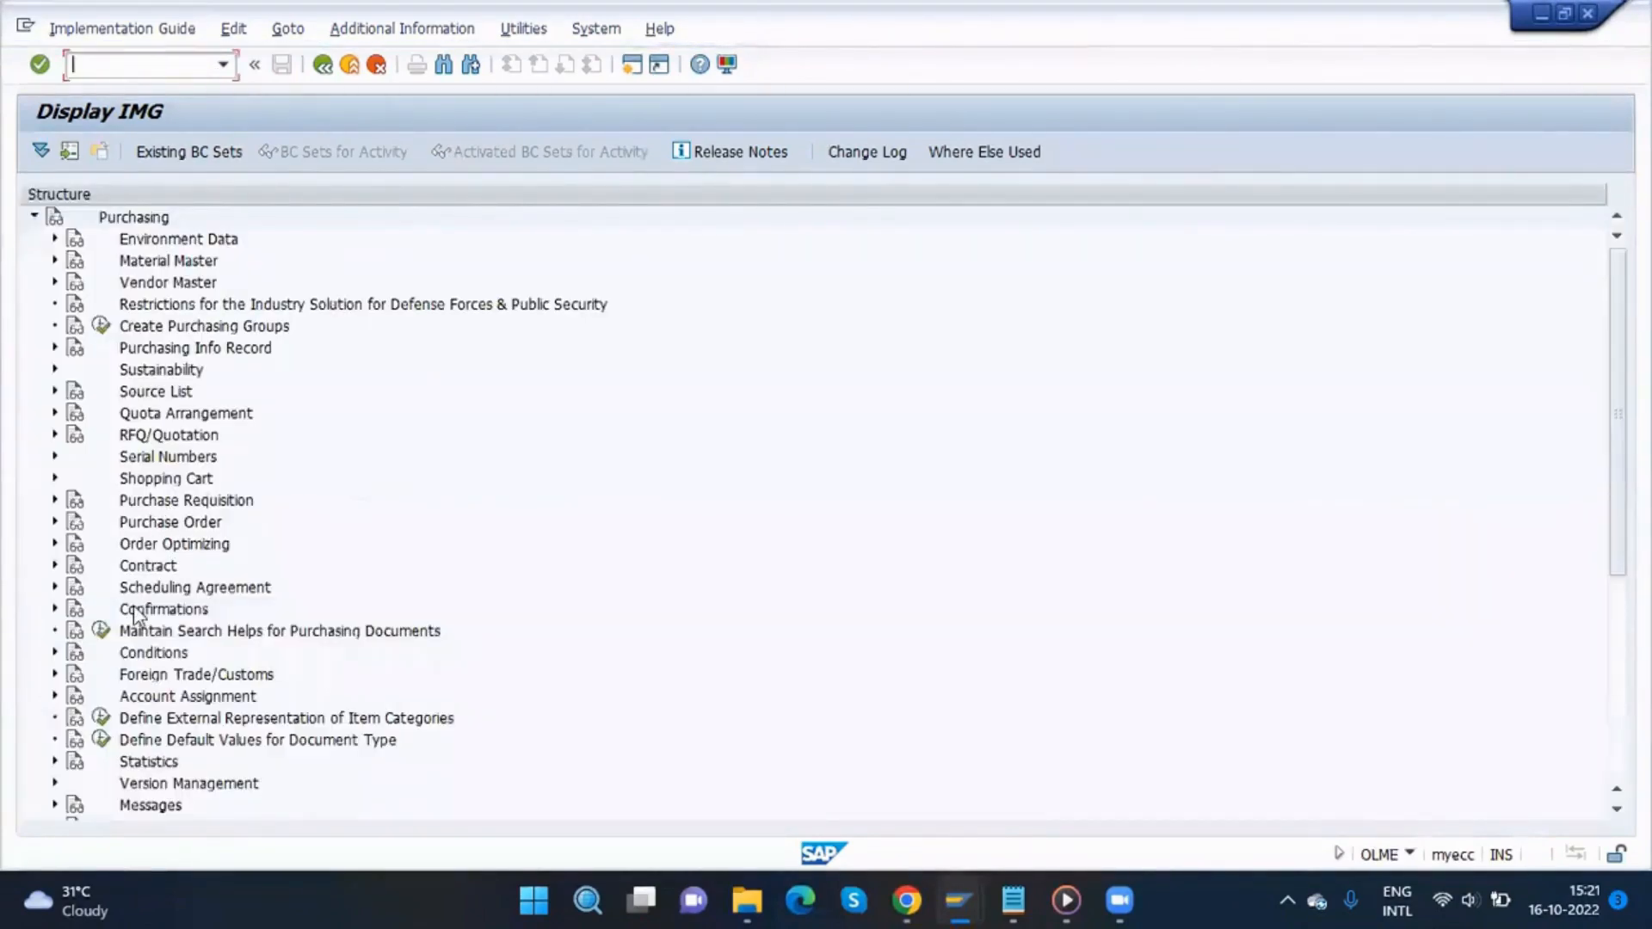
Step: Open Set Up Procedure with Classification under Purchase Requisition's release procedure with classification
click(54, 500)
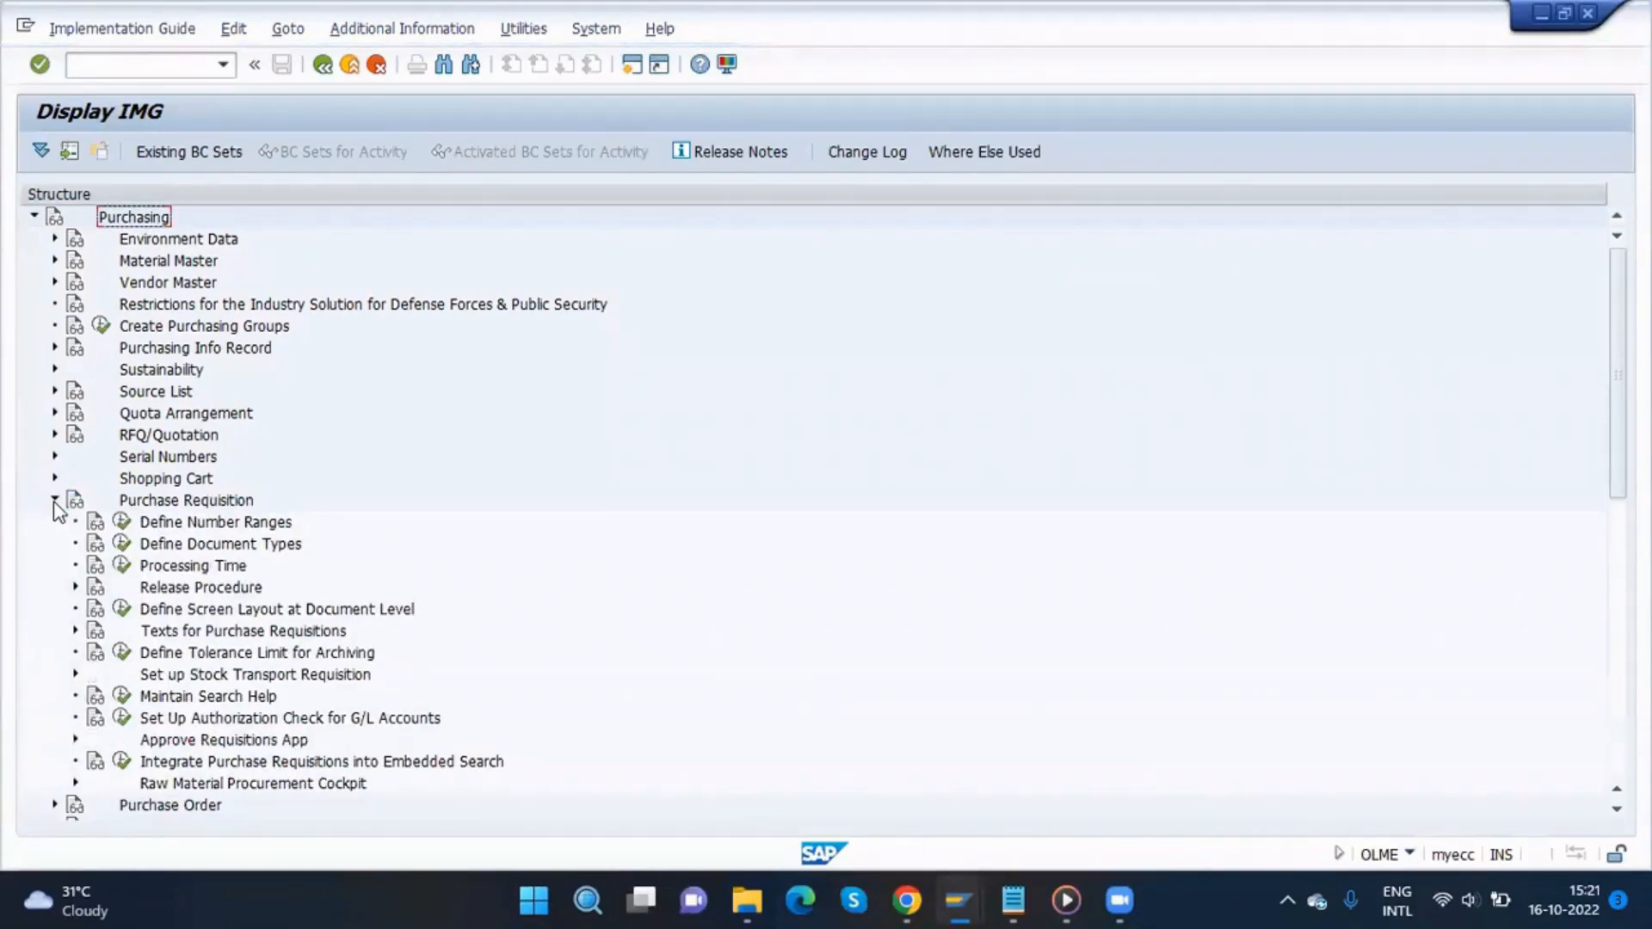
click(76, 587)
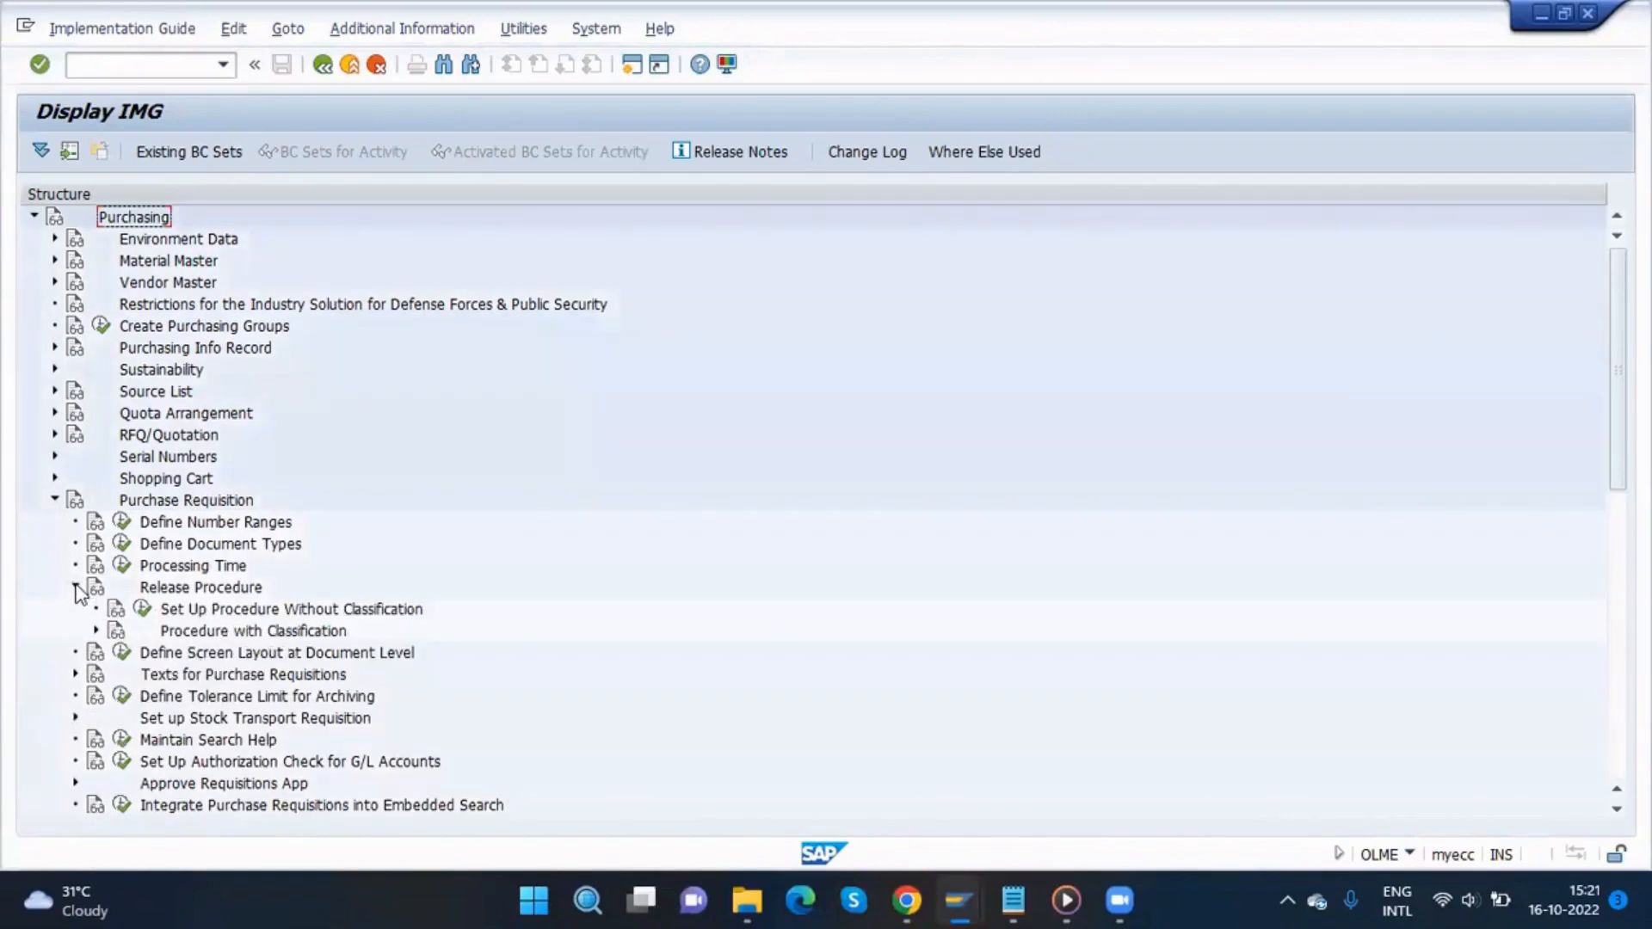
click(96, 632)
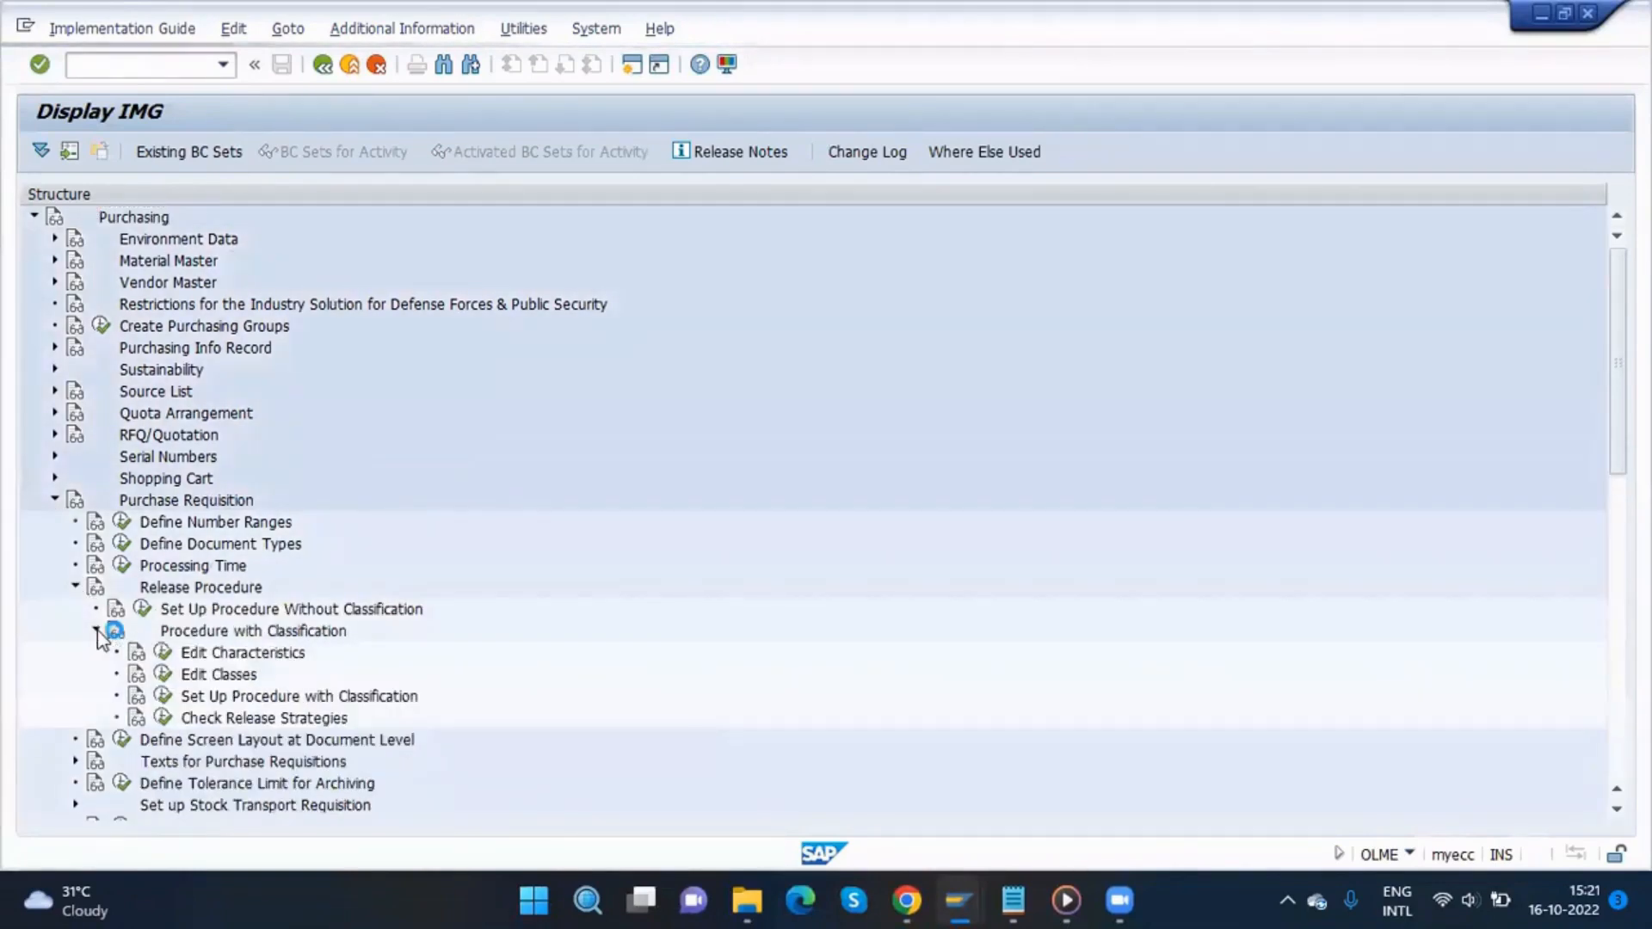
click(163, 698)
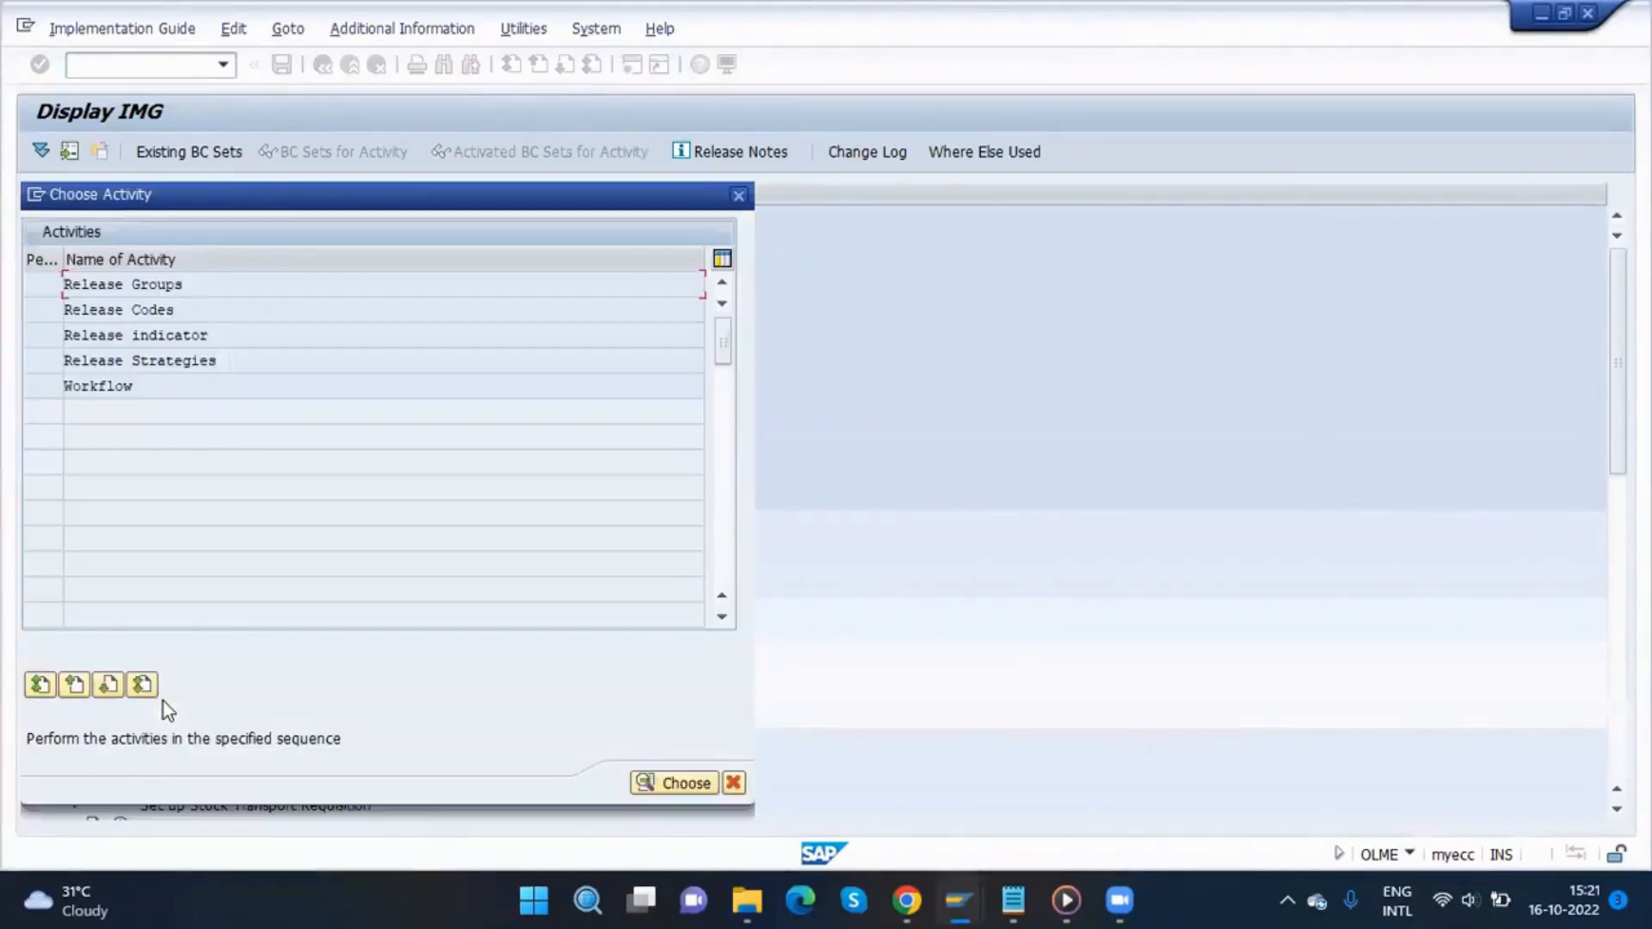
Step: Open the Release indicator activity, open release indicator R's details and set its field selection key to FZ01
double_click(143, 335)
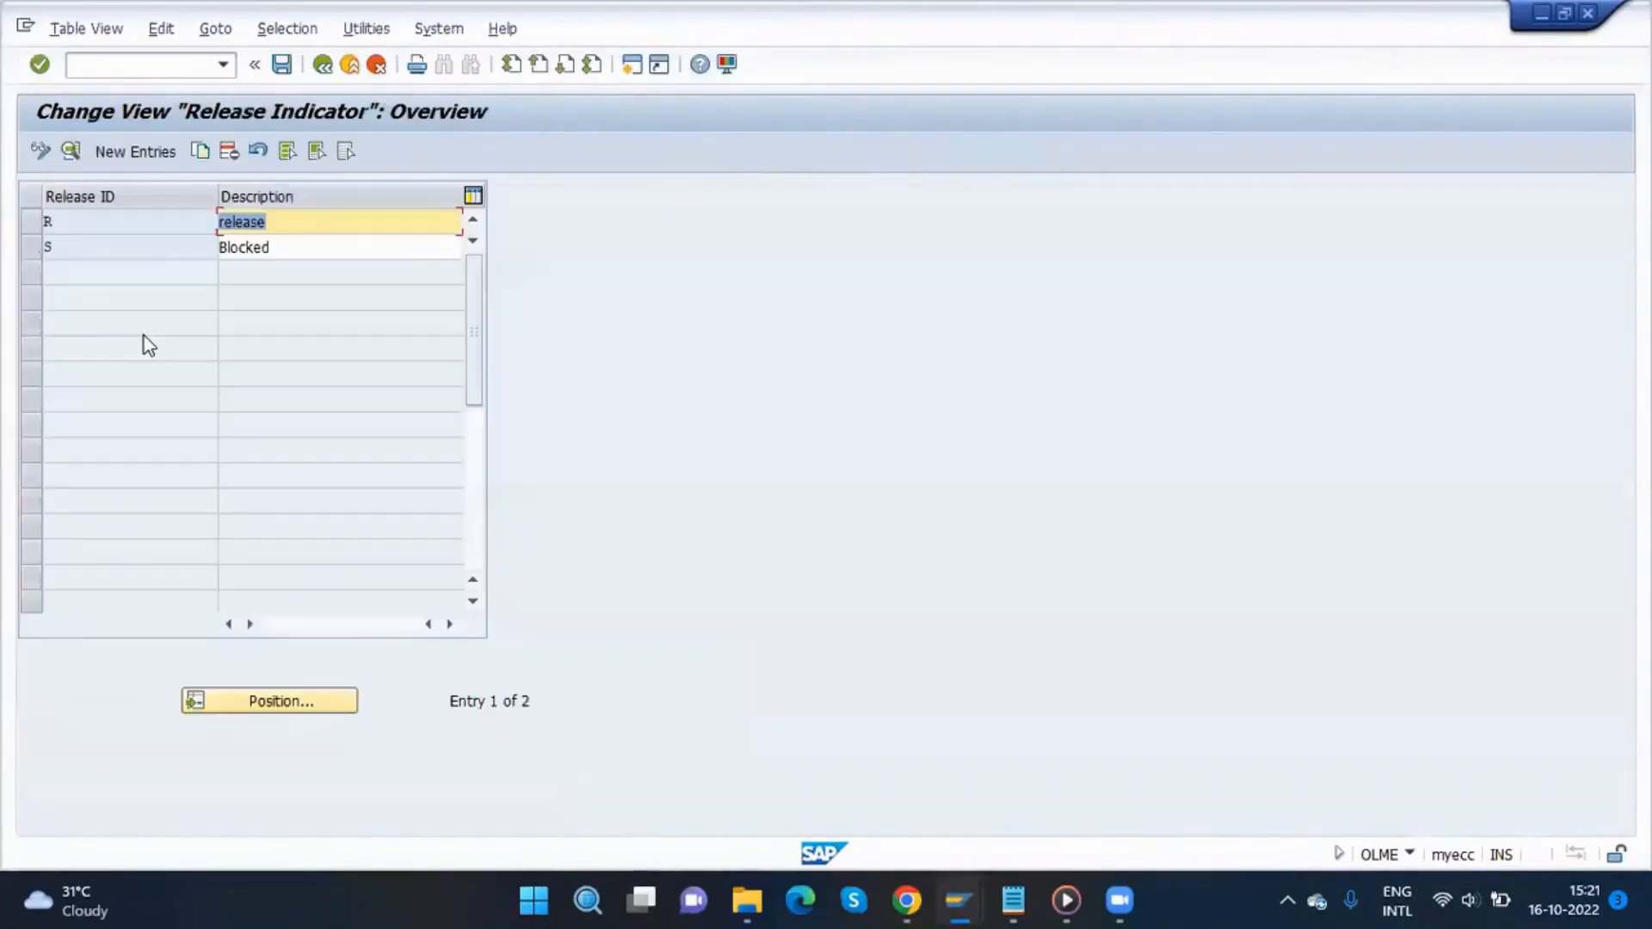
click(55, 220)
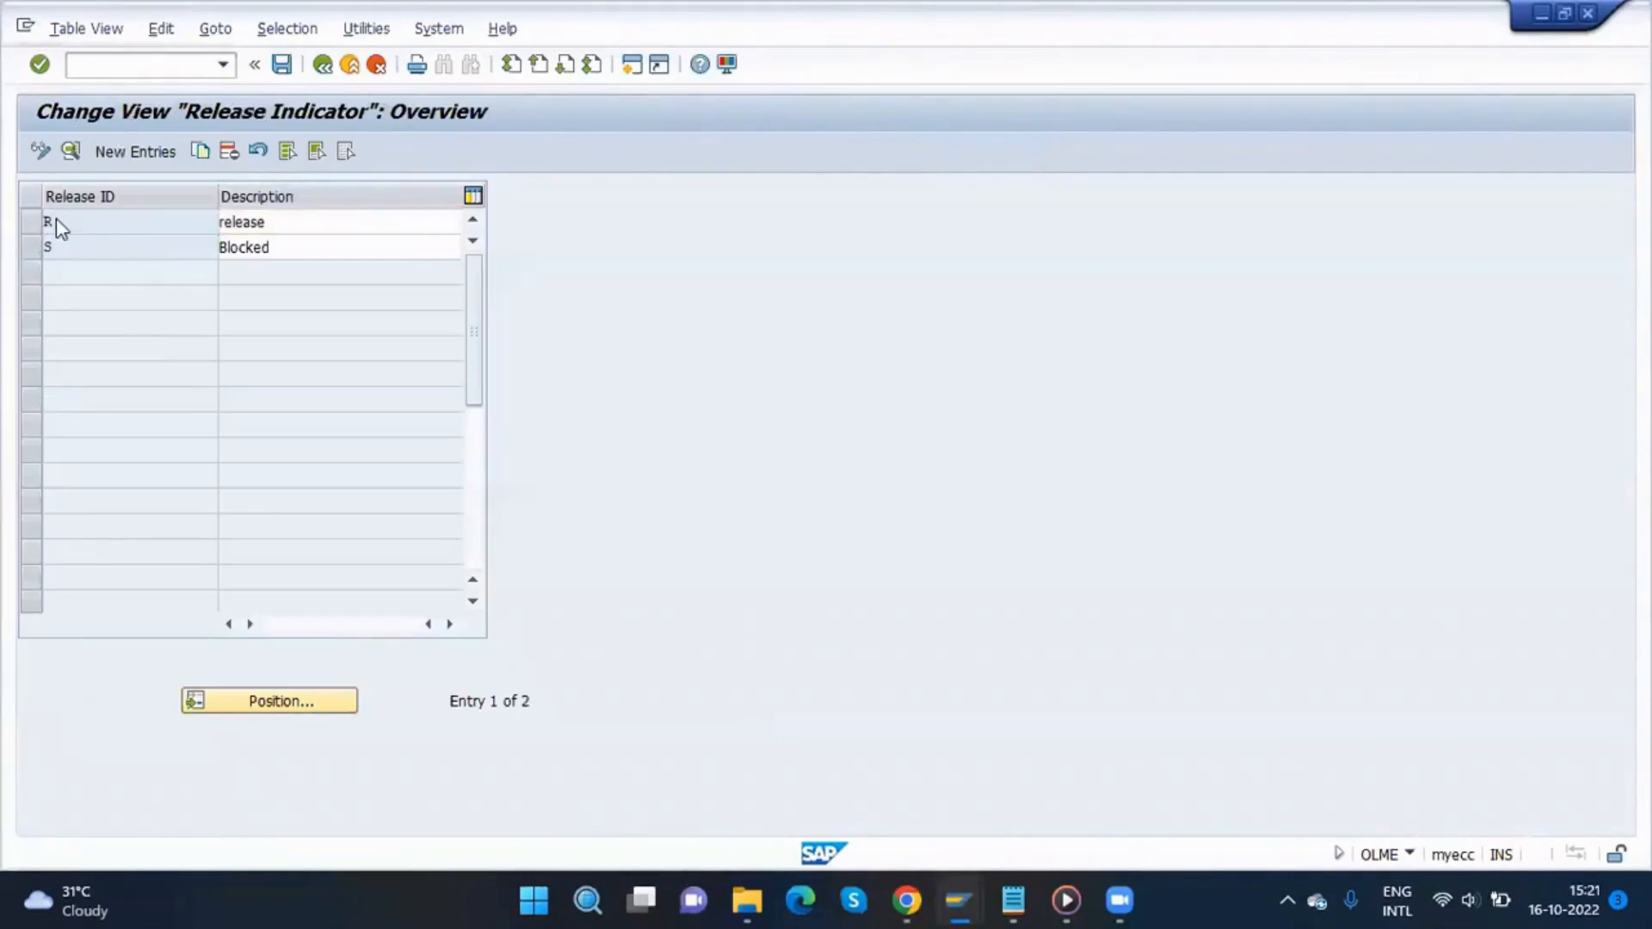
double_click(55, 220)
click(278, 382)
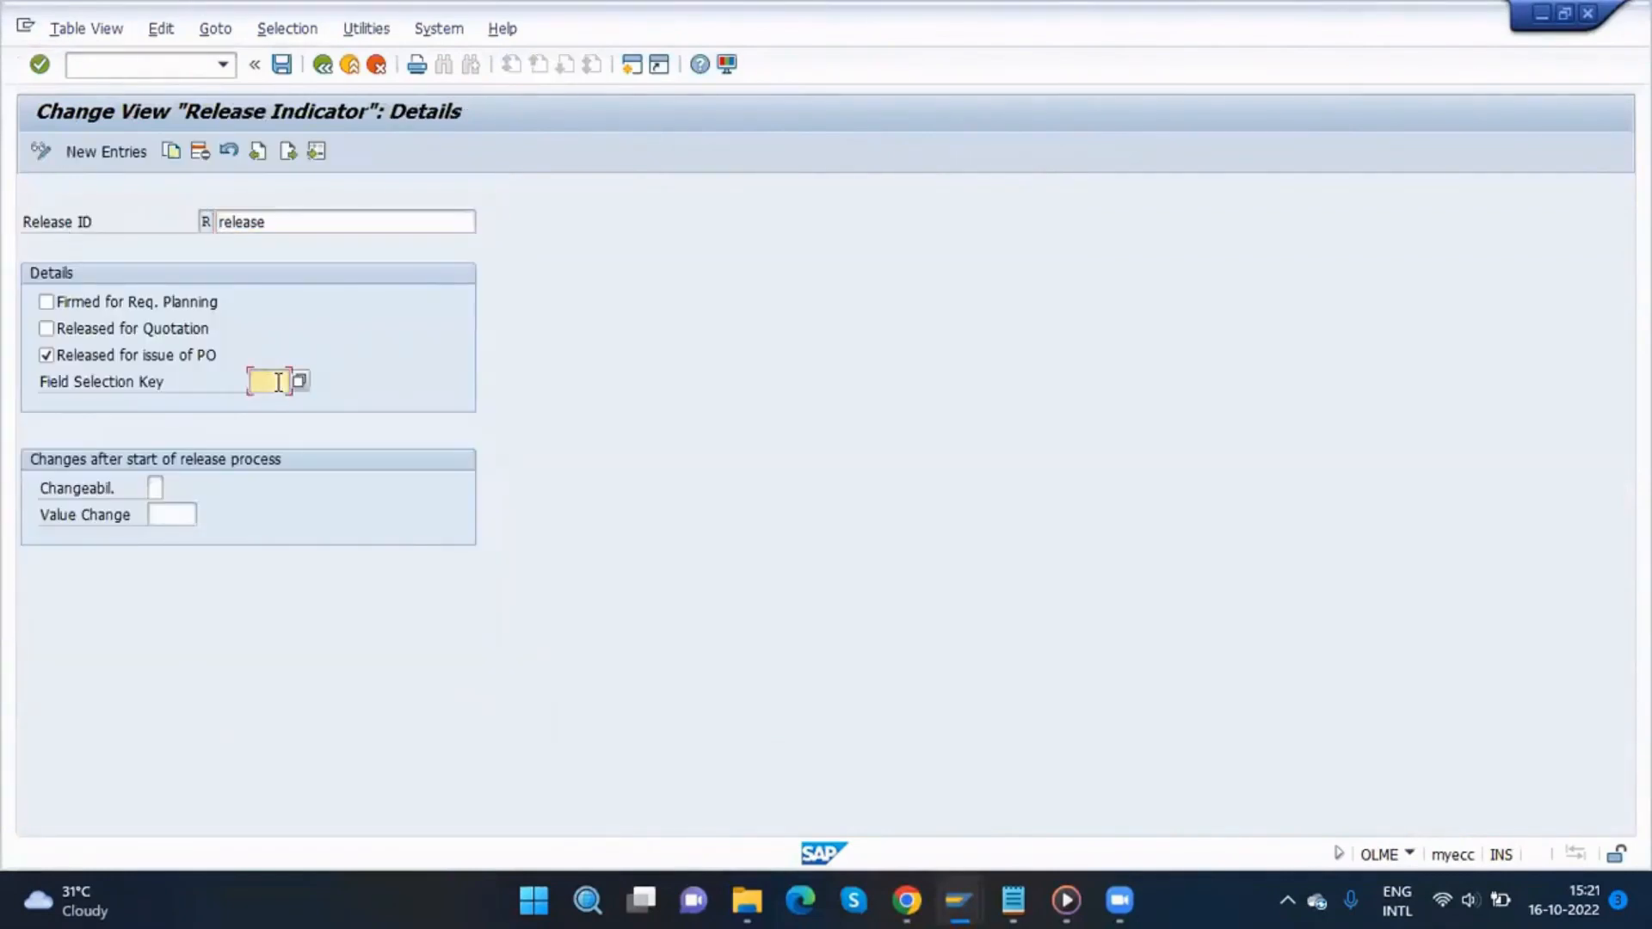
text(FZ01)
key(Return)
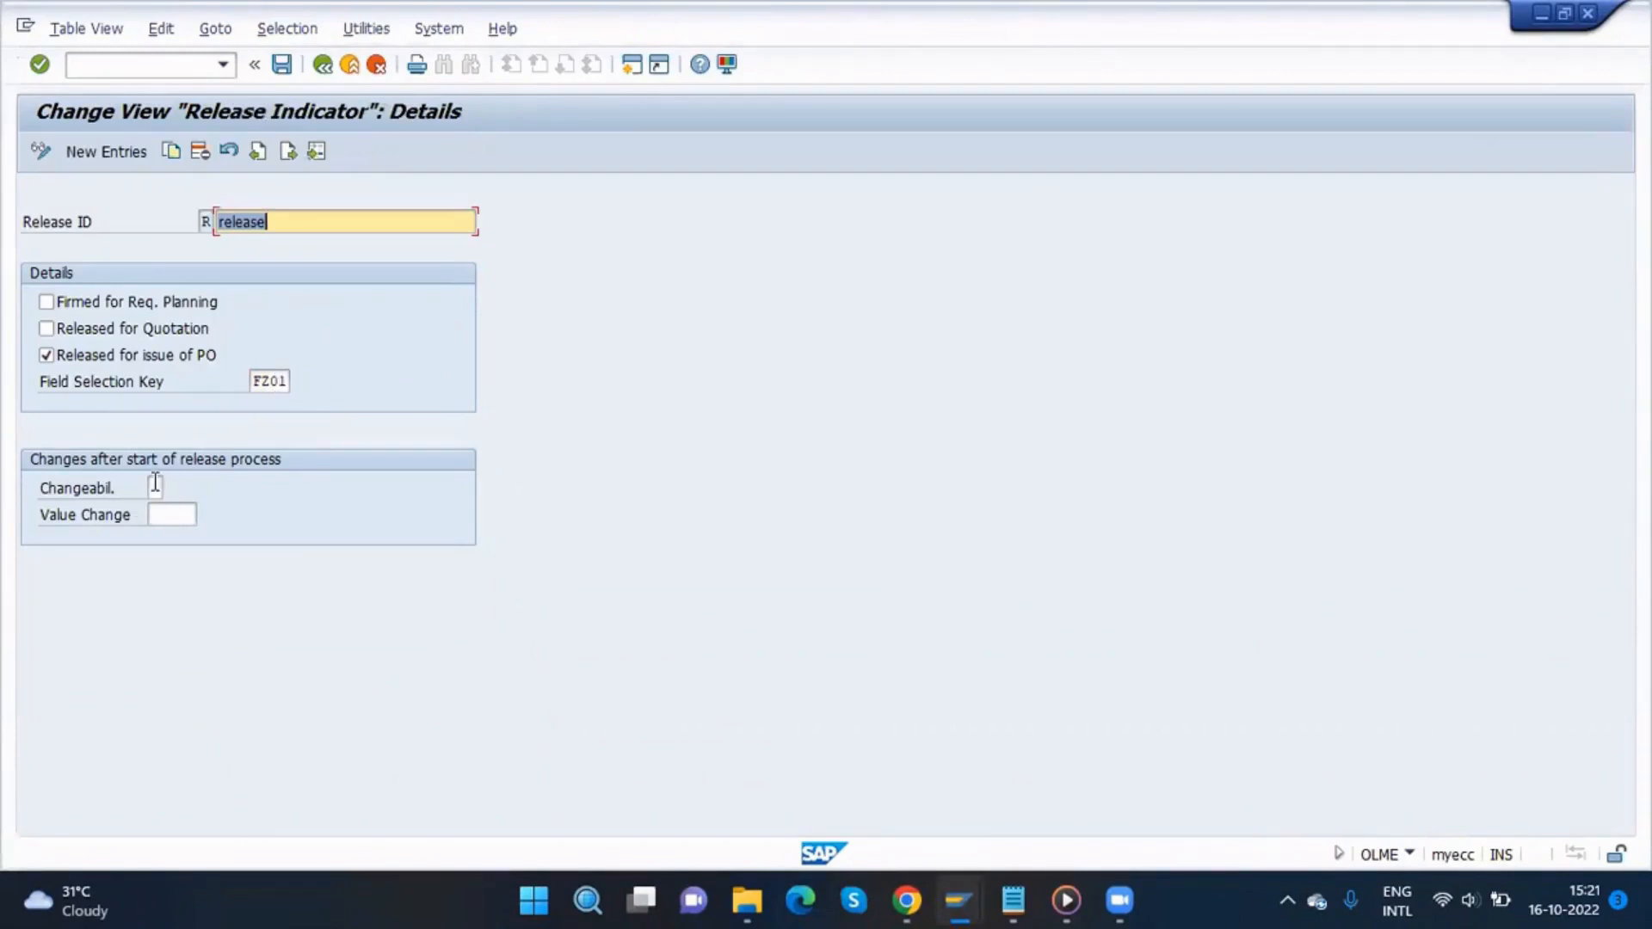
Step: Set release indicator R's changeability to 4 (new release for new strategy or value change) and start filling in the value change
click(156, 487)
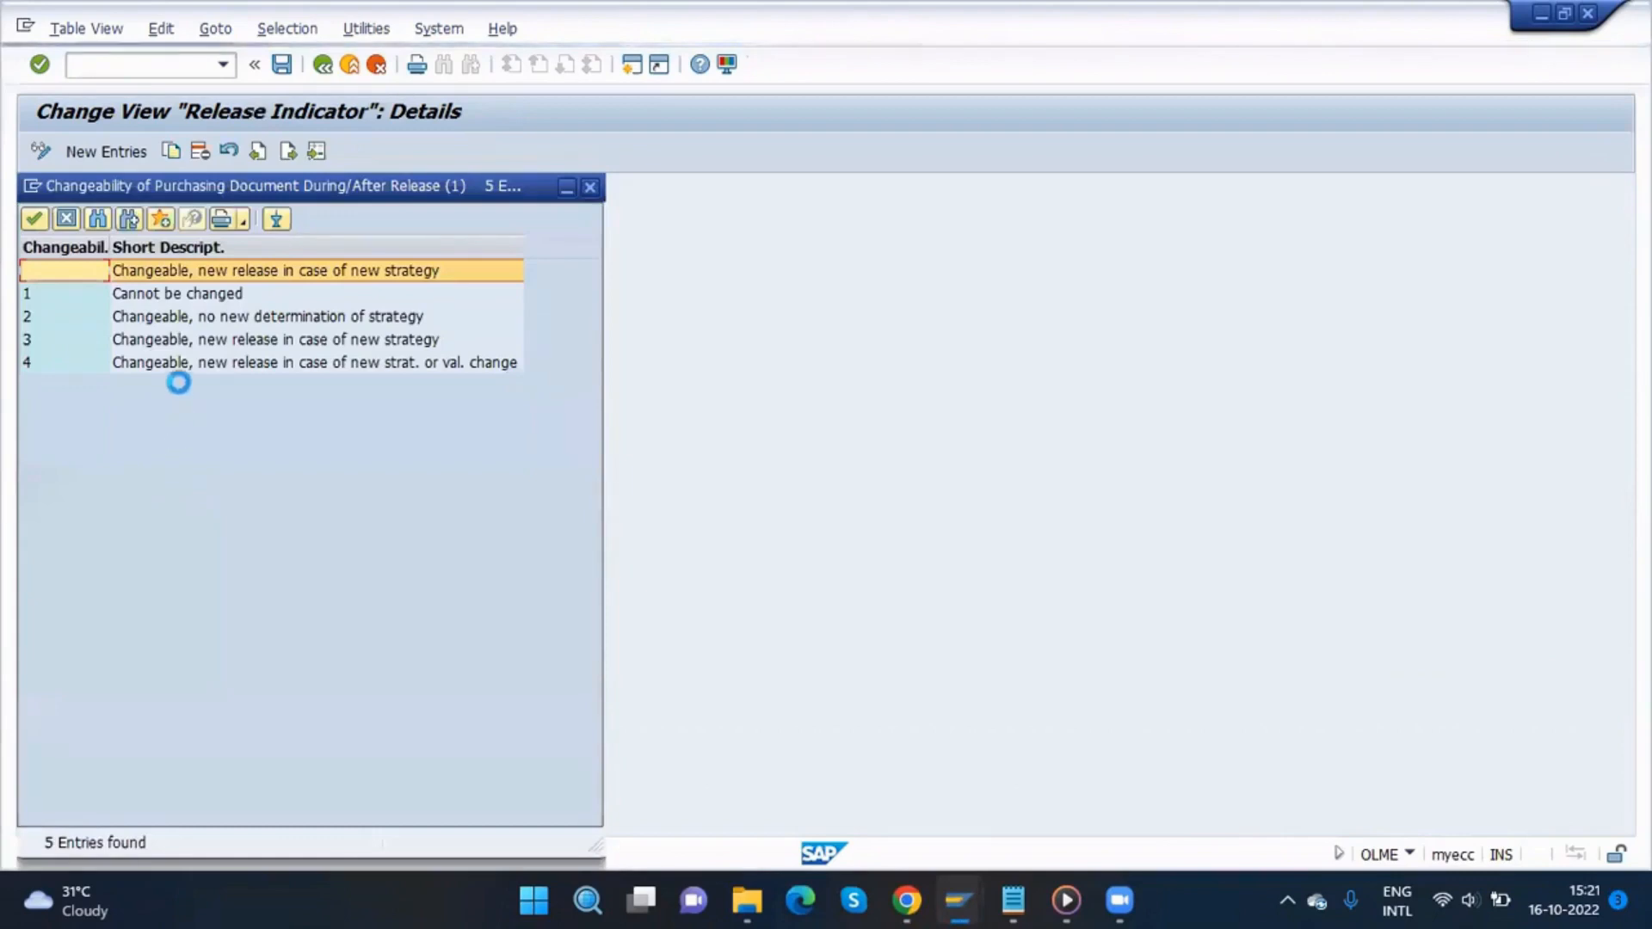
click(160, 359)
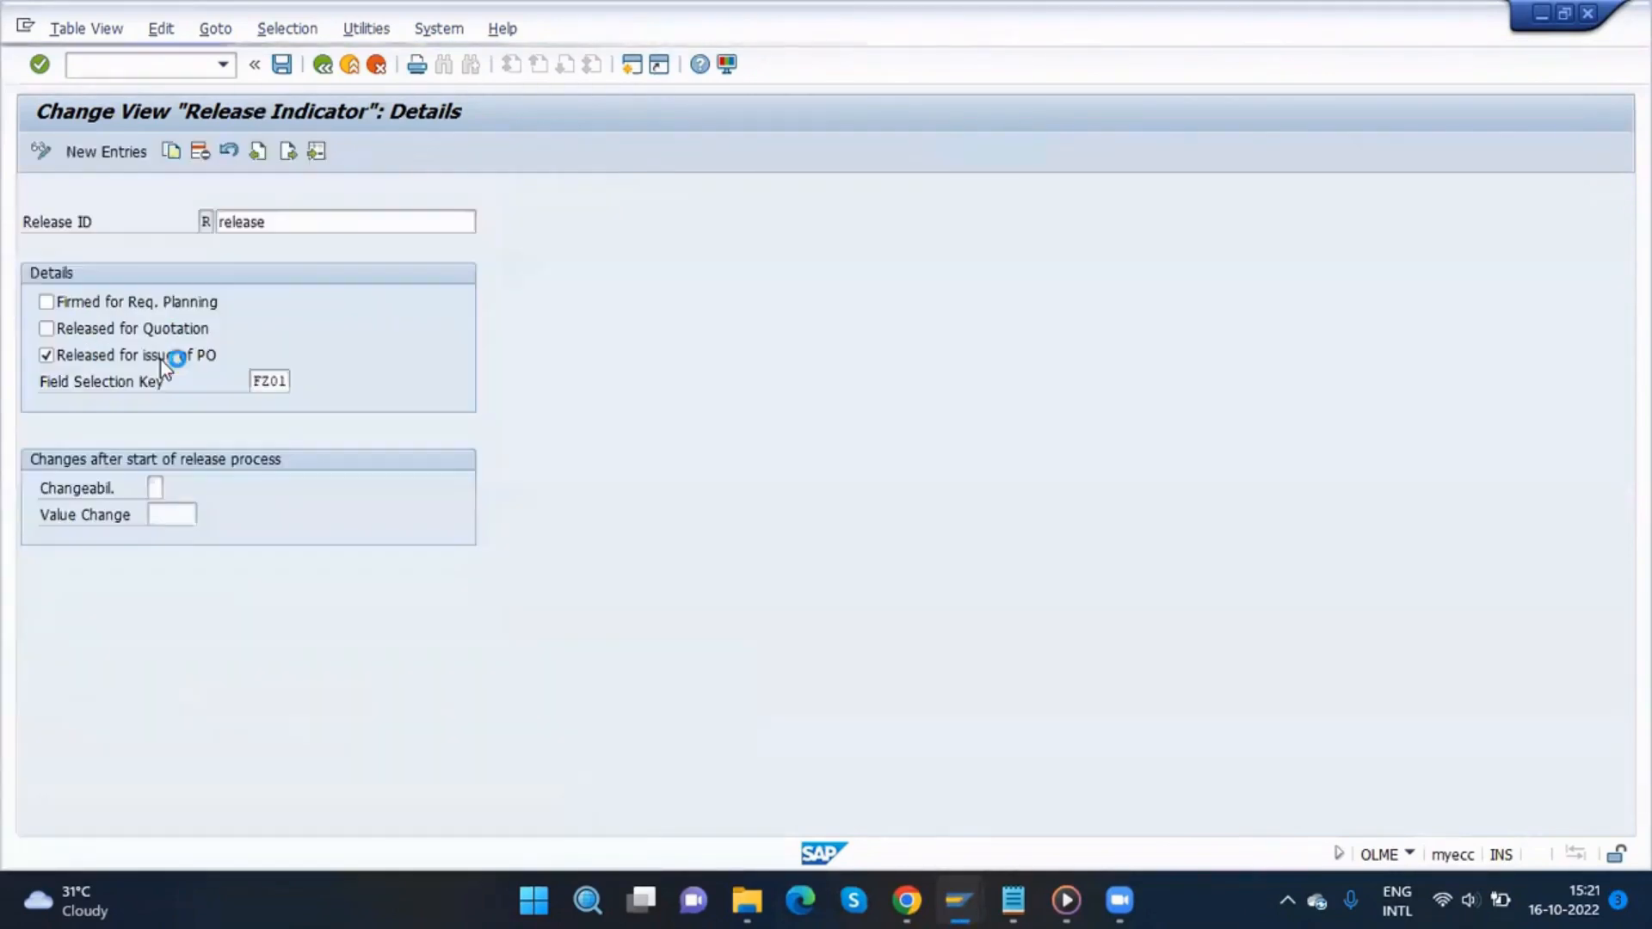
click(167, 520)
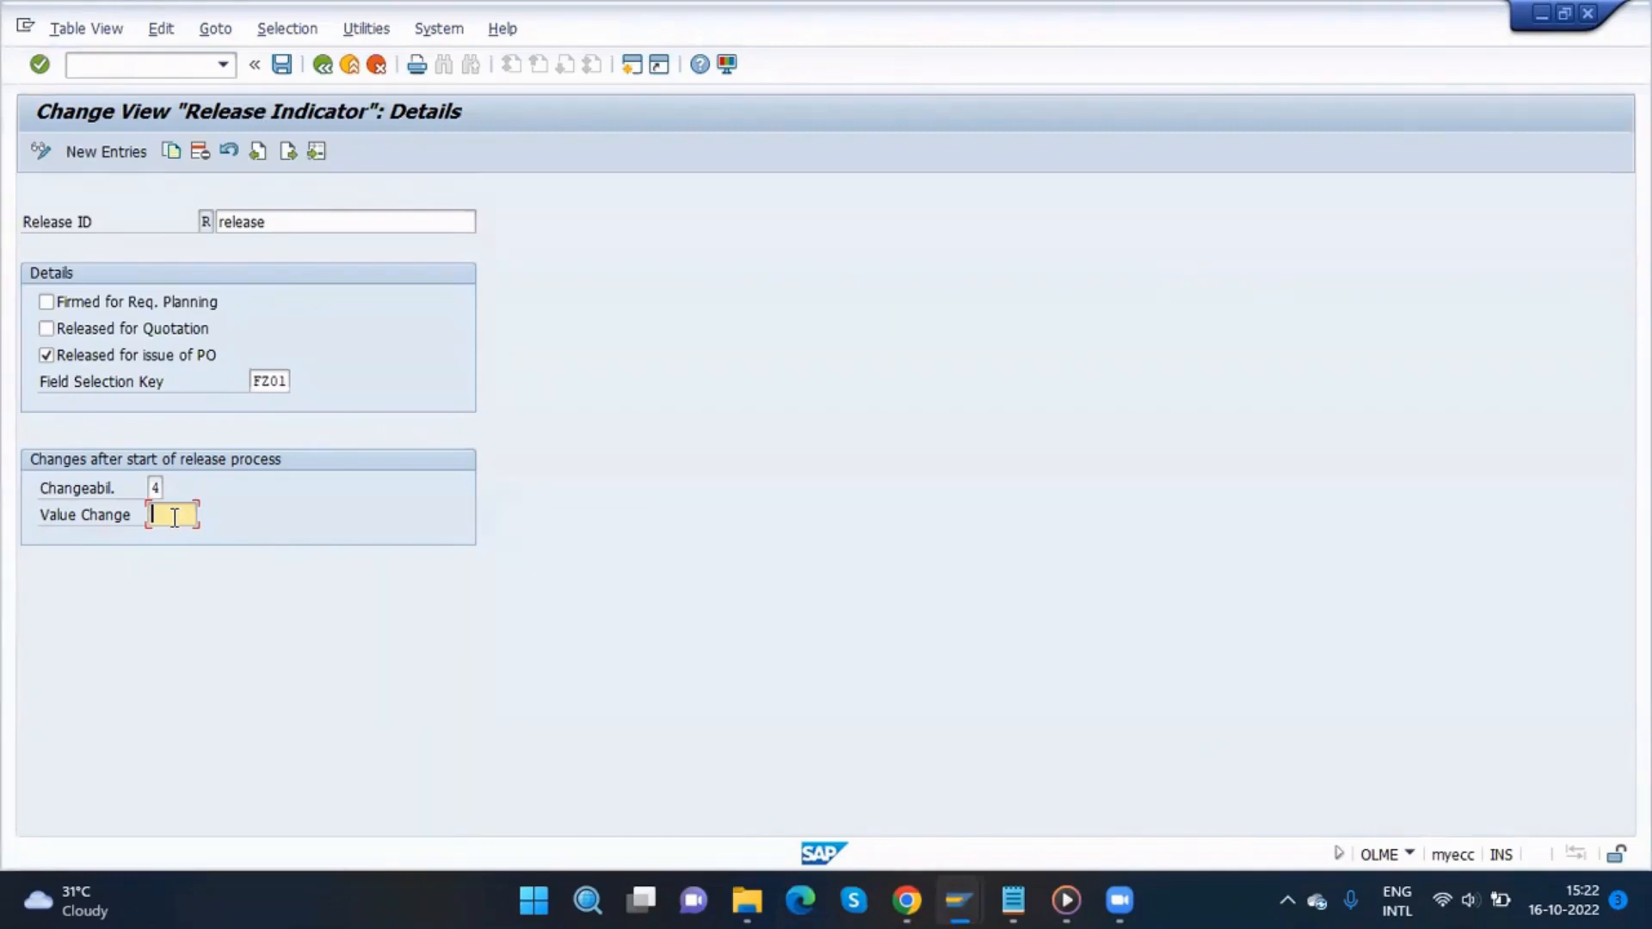
text(1)
key(BackSpace)
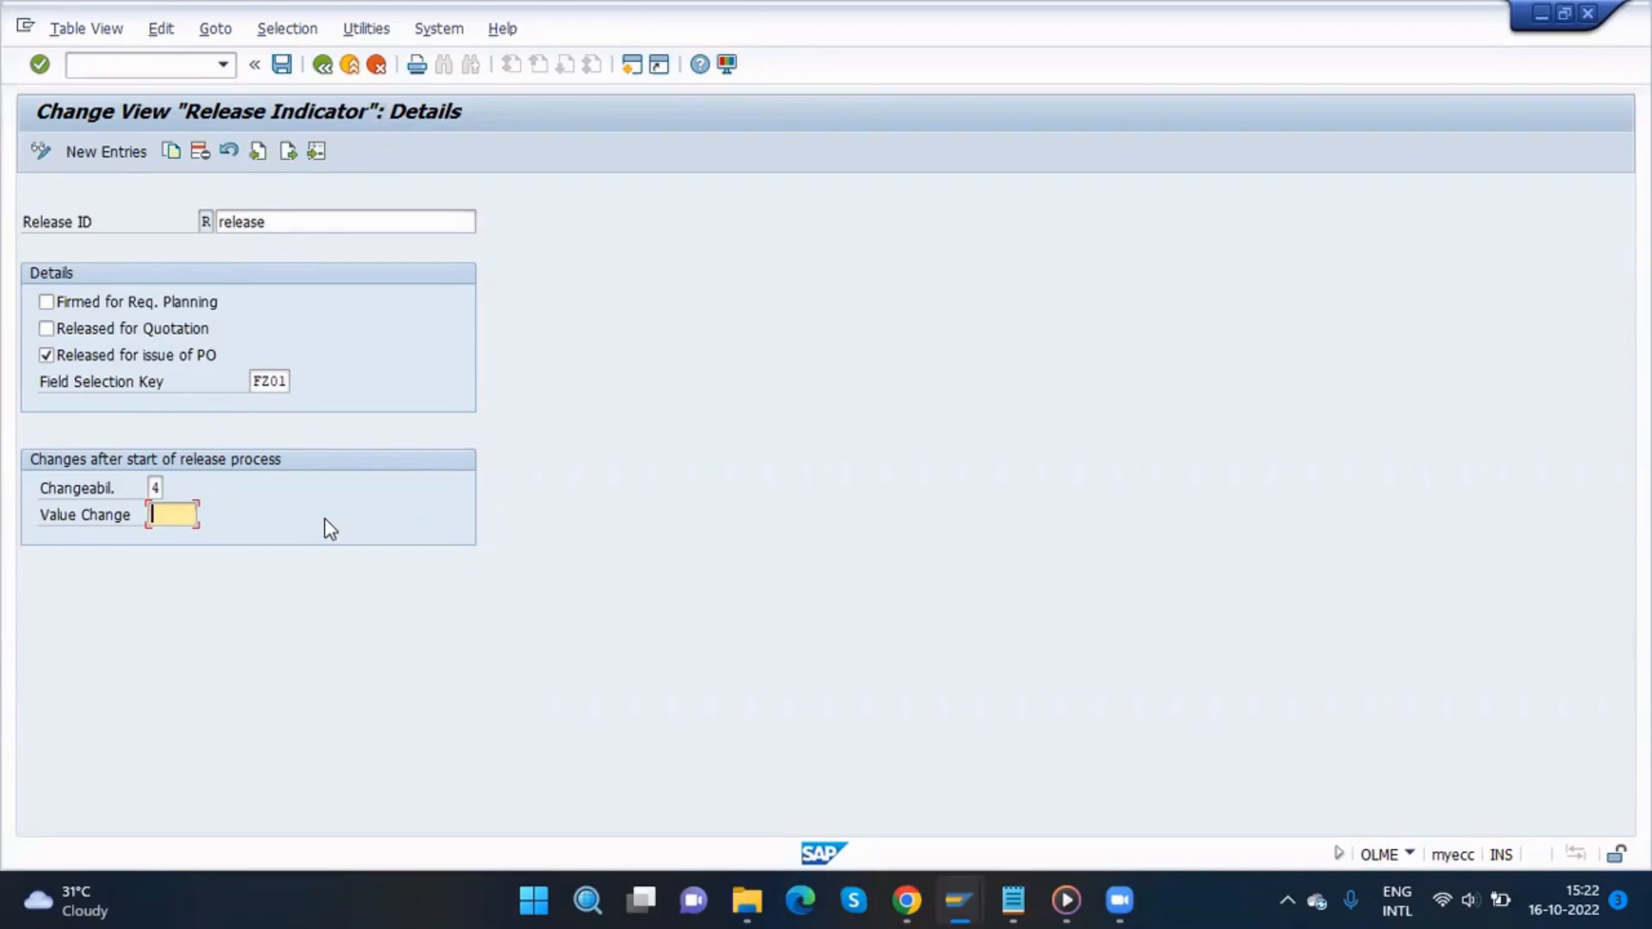
Step: Save release indicator R's details, leaving the value change field empty
text(10)
key(BackSpace)
key(BackSpace)
click(283, 68)
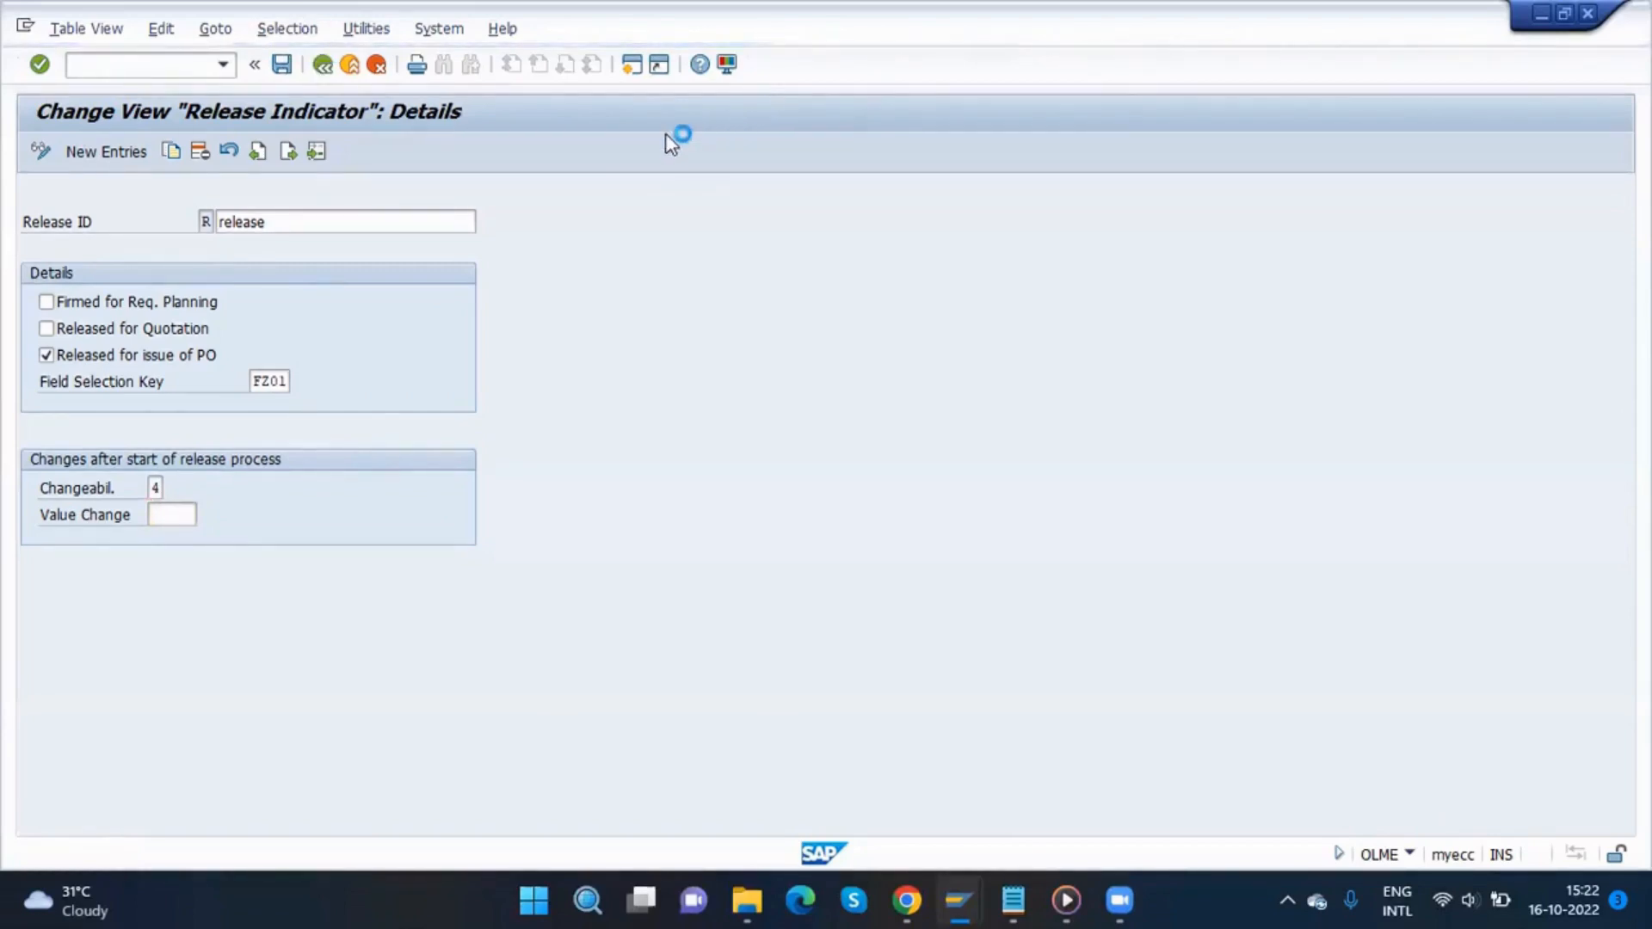
Step: Open the Release Strategies activity and start a new entry
click(695, 41)
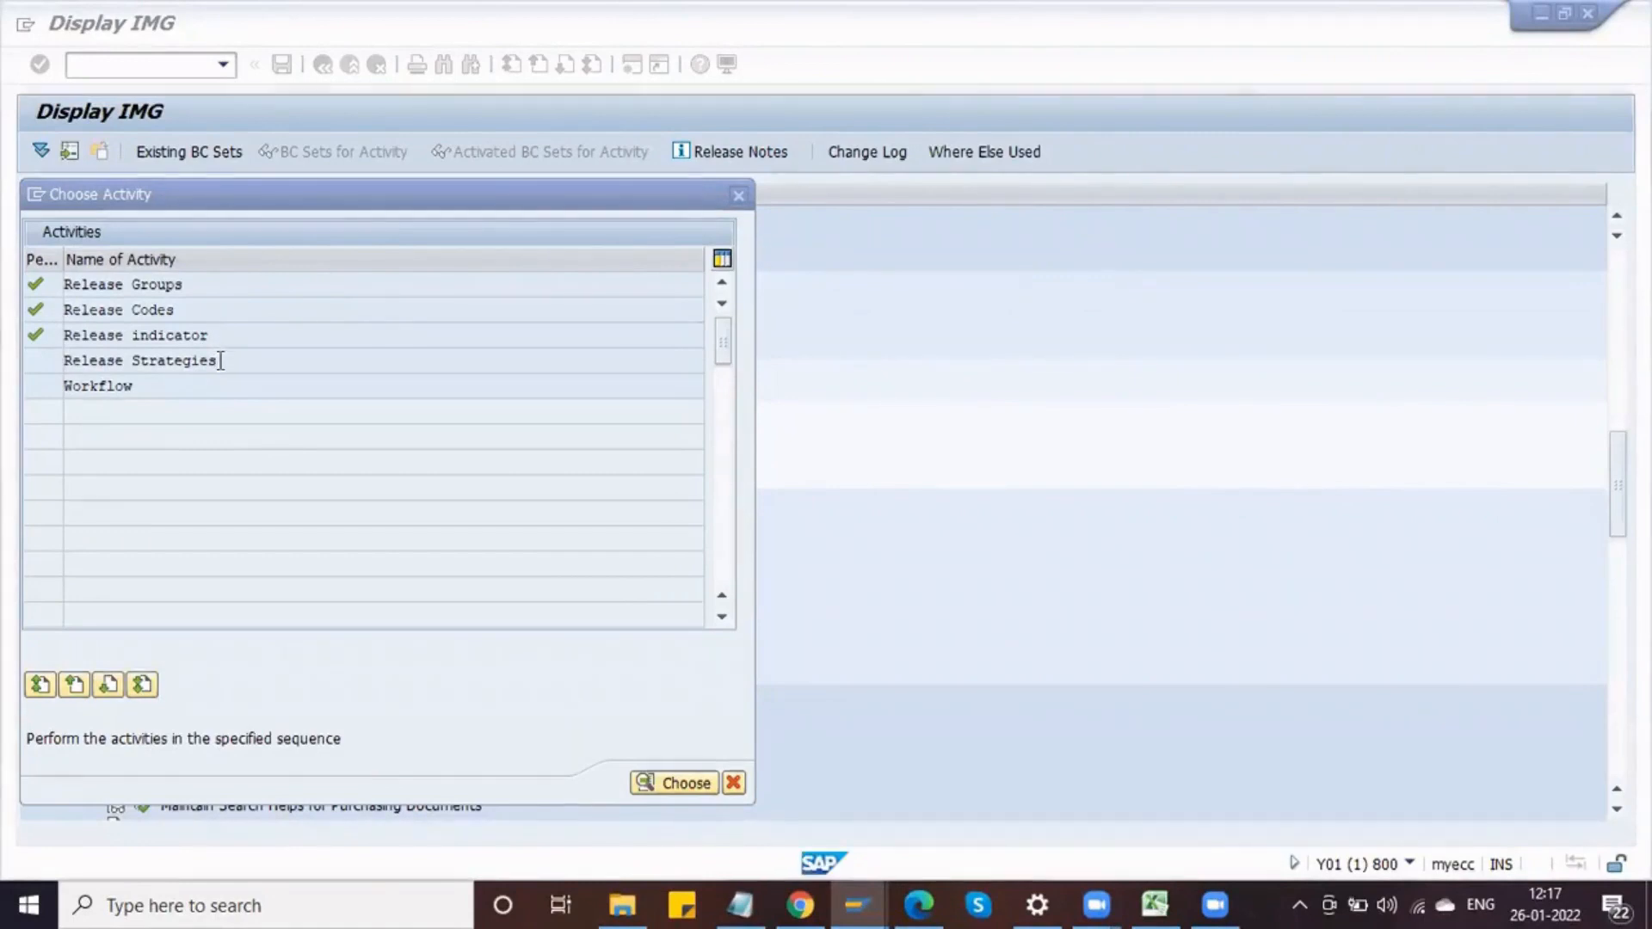
double_click(172, 361)
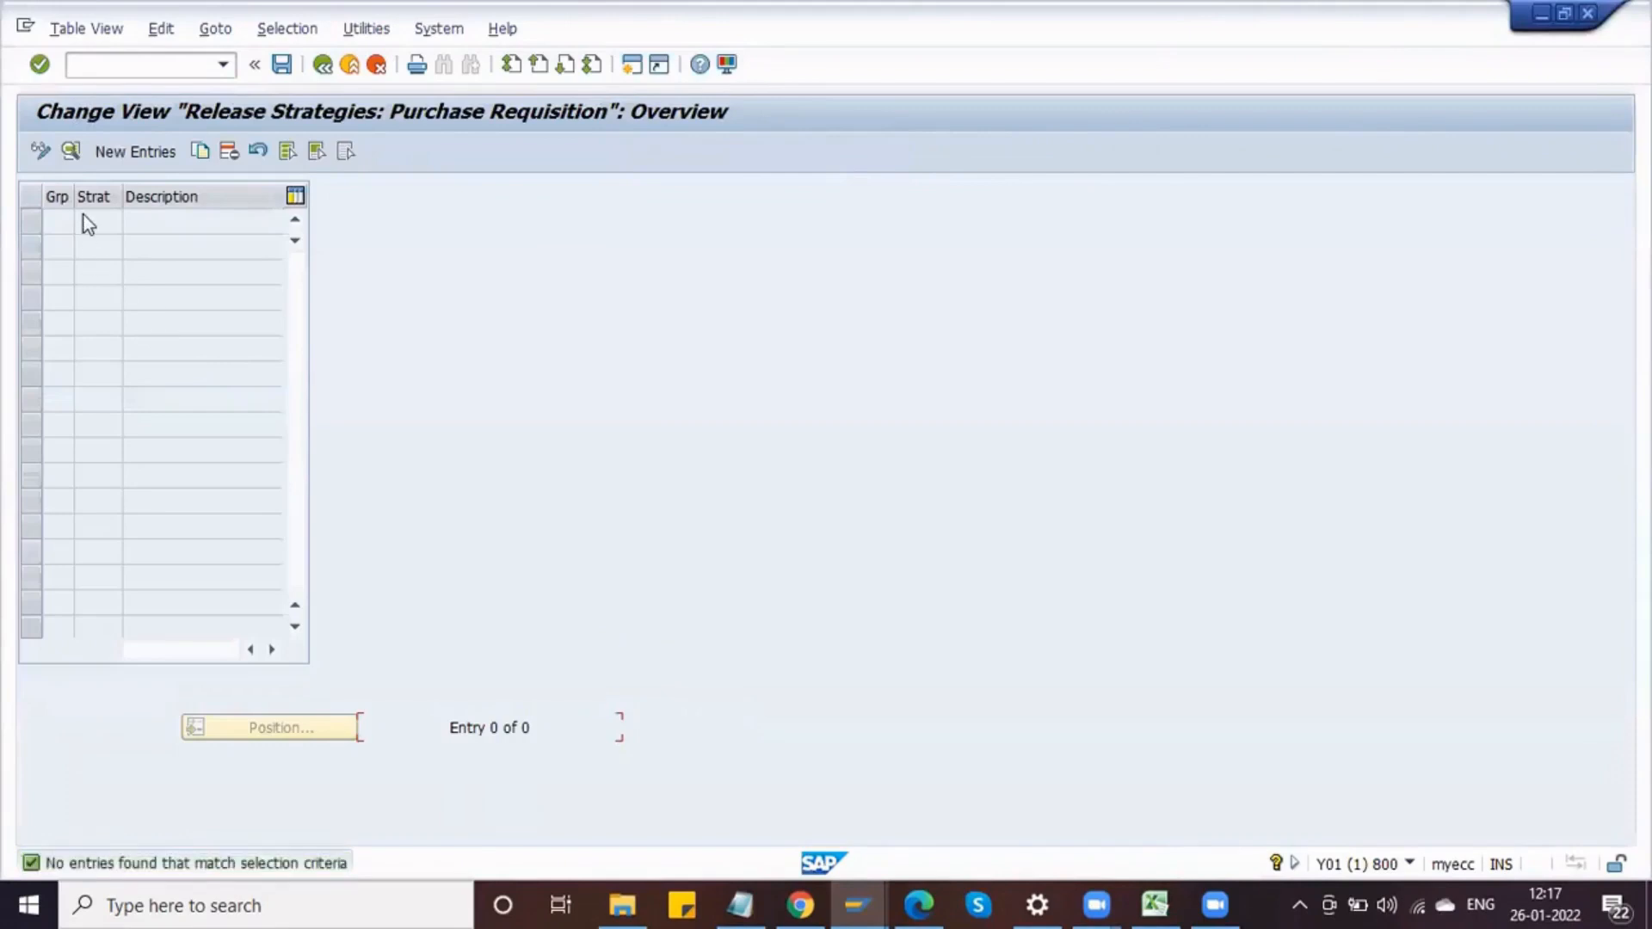
click(130, 149)
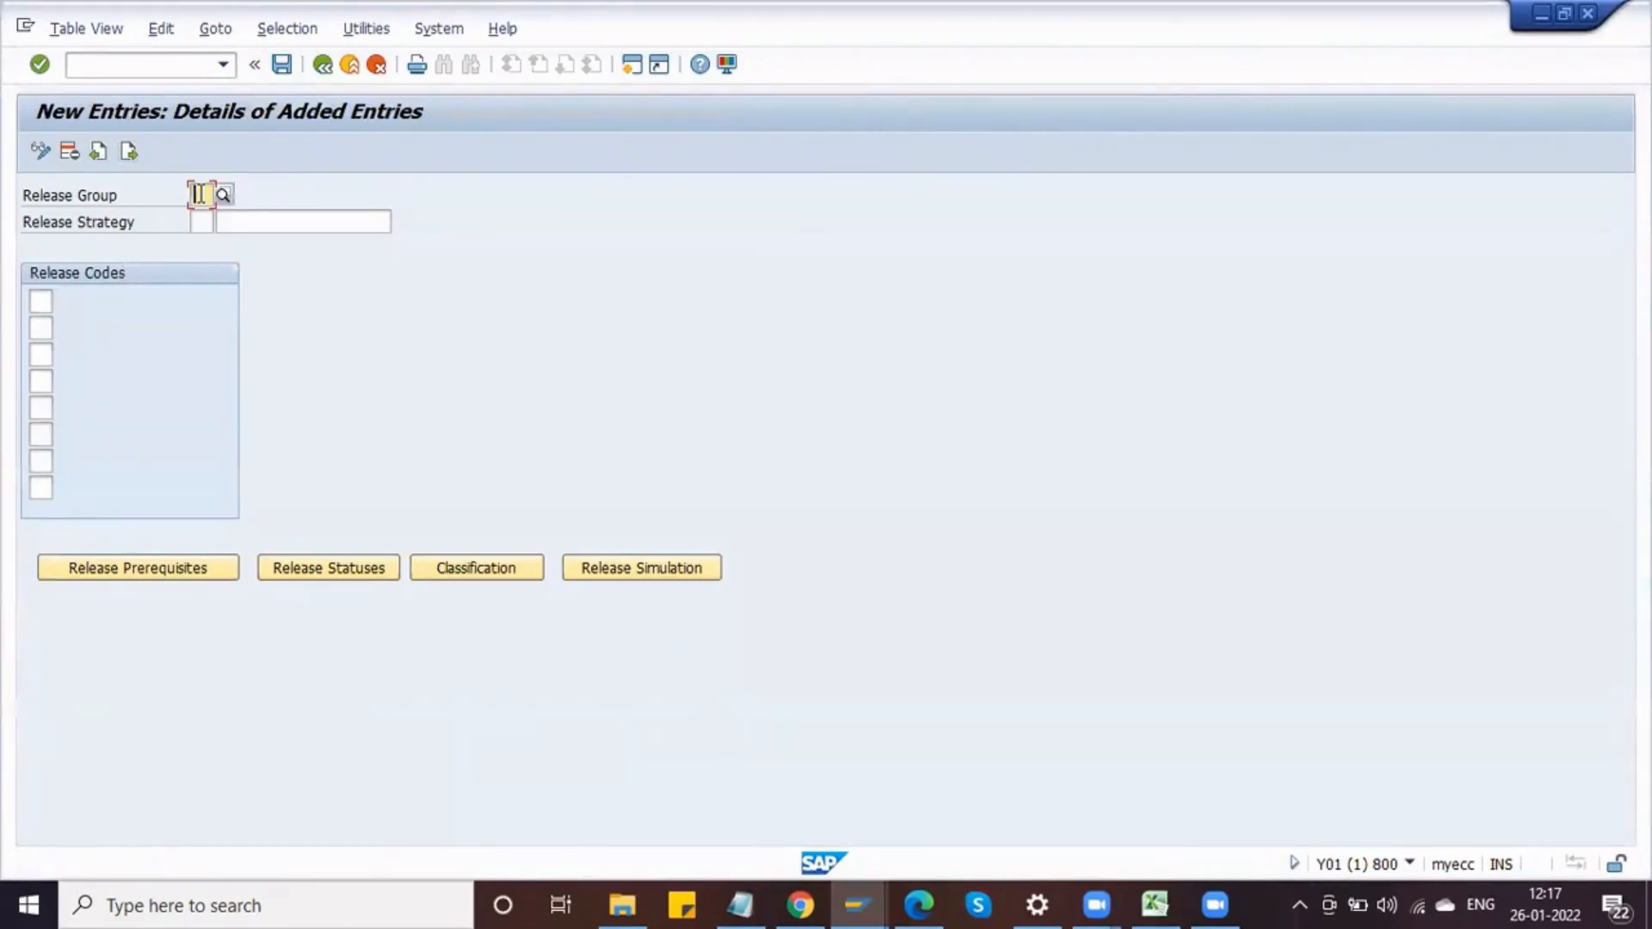
Step: Create release strategy S1 with description "Rel 1 - <=50K" under release group DR
text(DR)
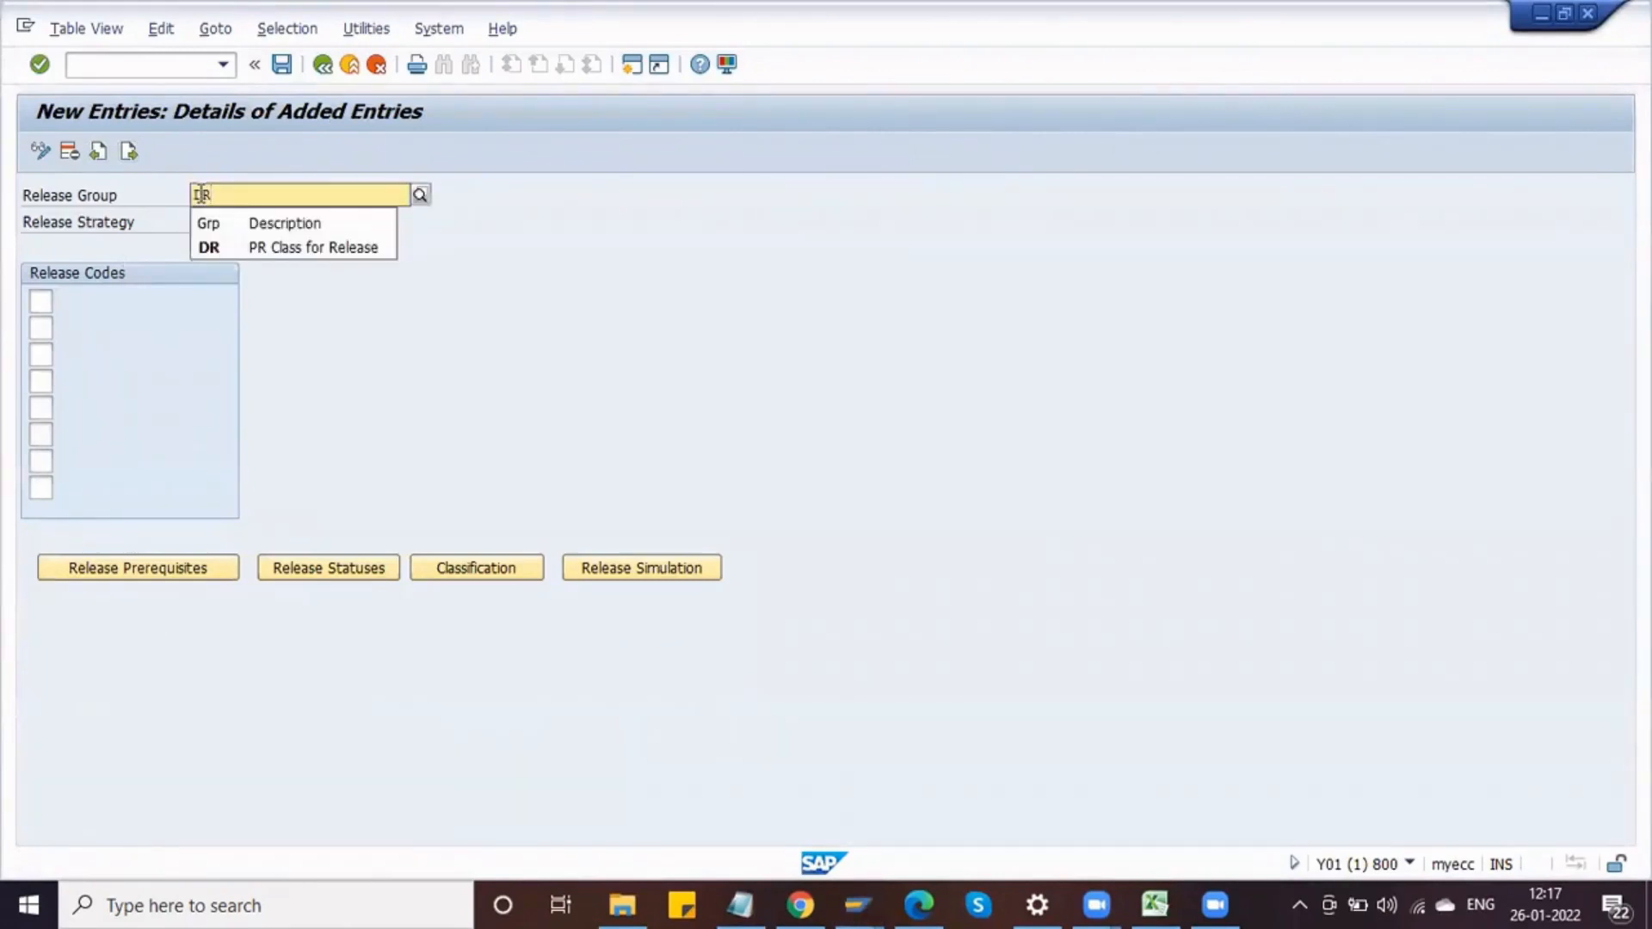
key(Down)
key(Return)
click(206, 221)
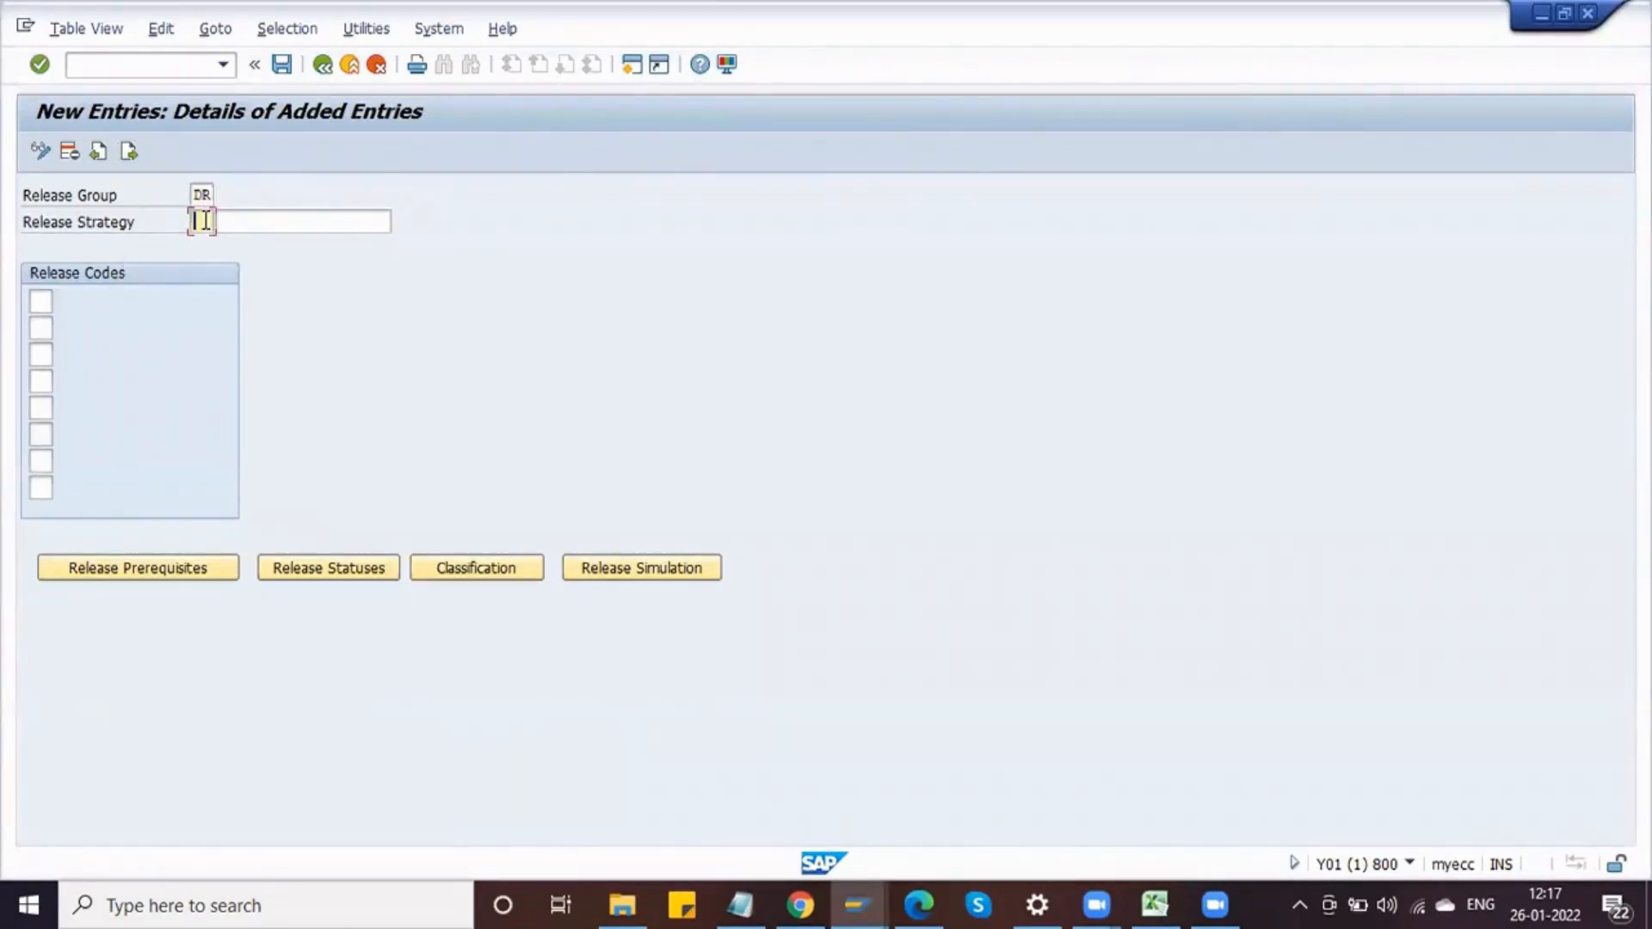
text(S1)
key(Tab)
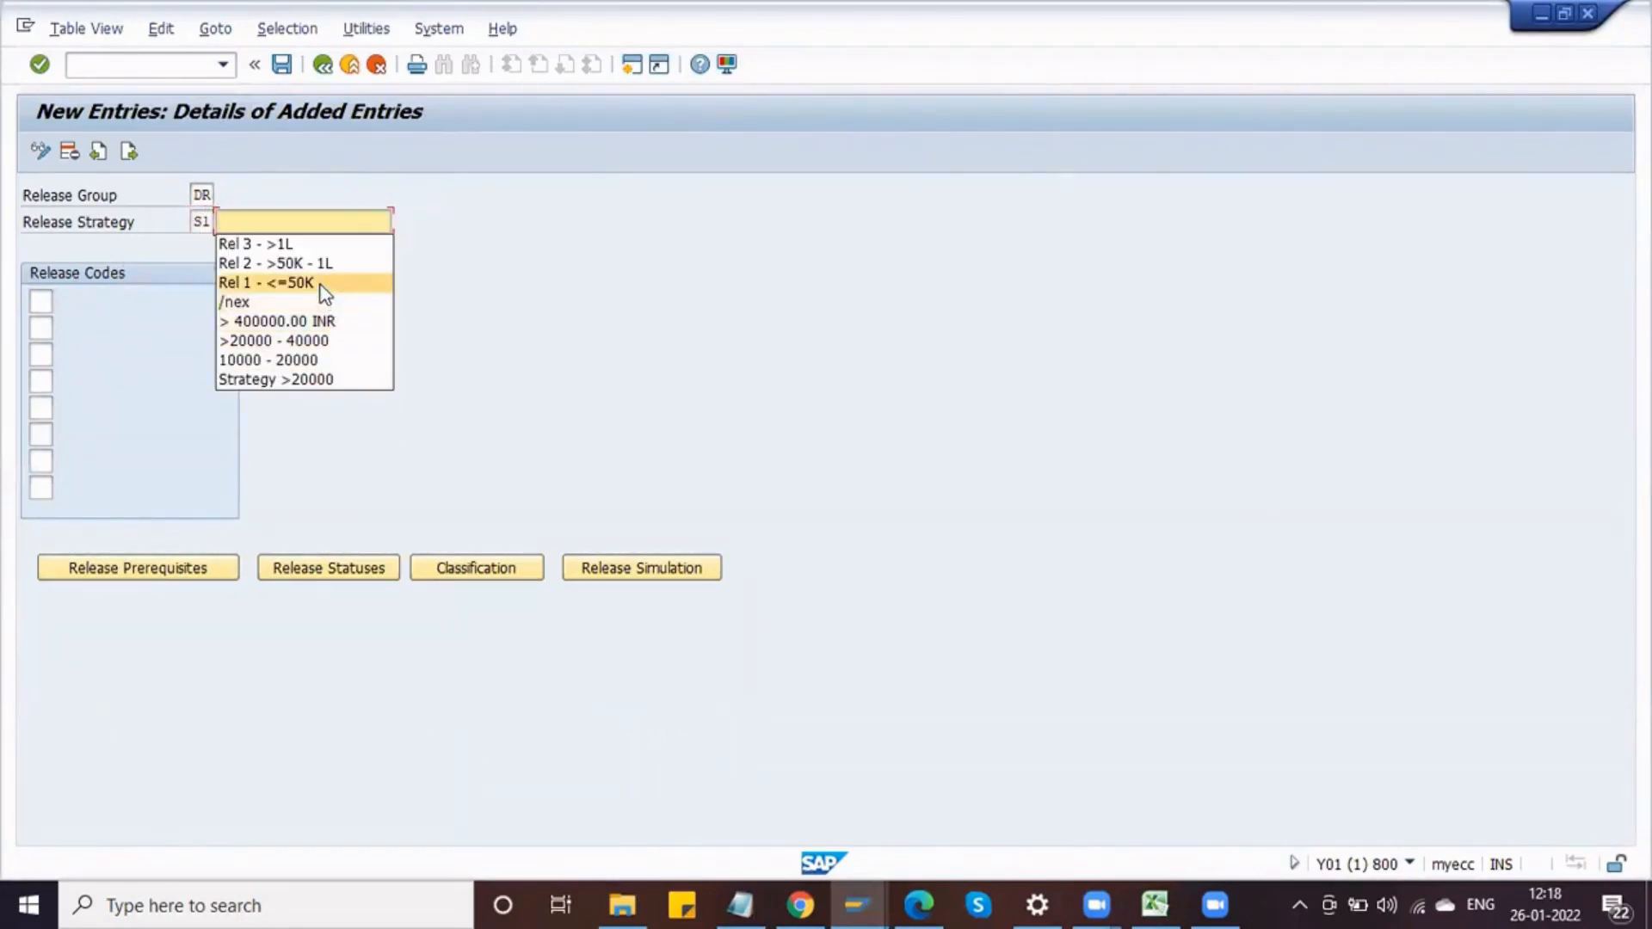
click(323, 289)
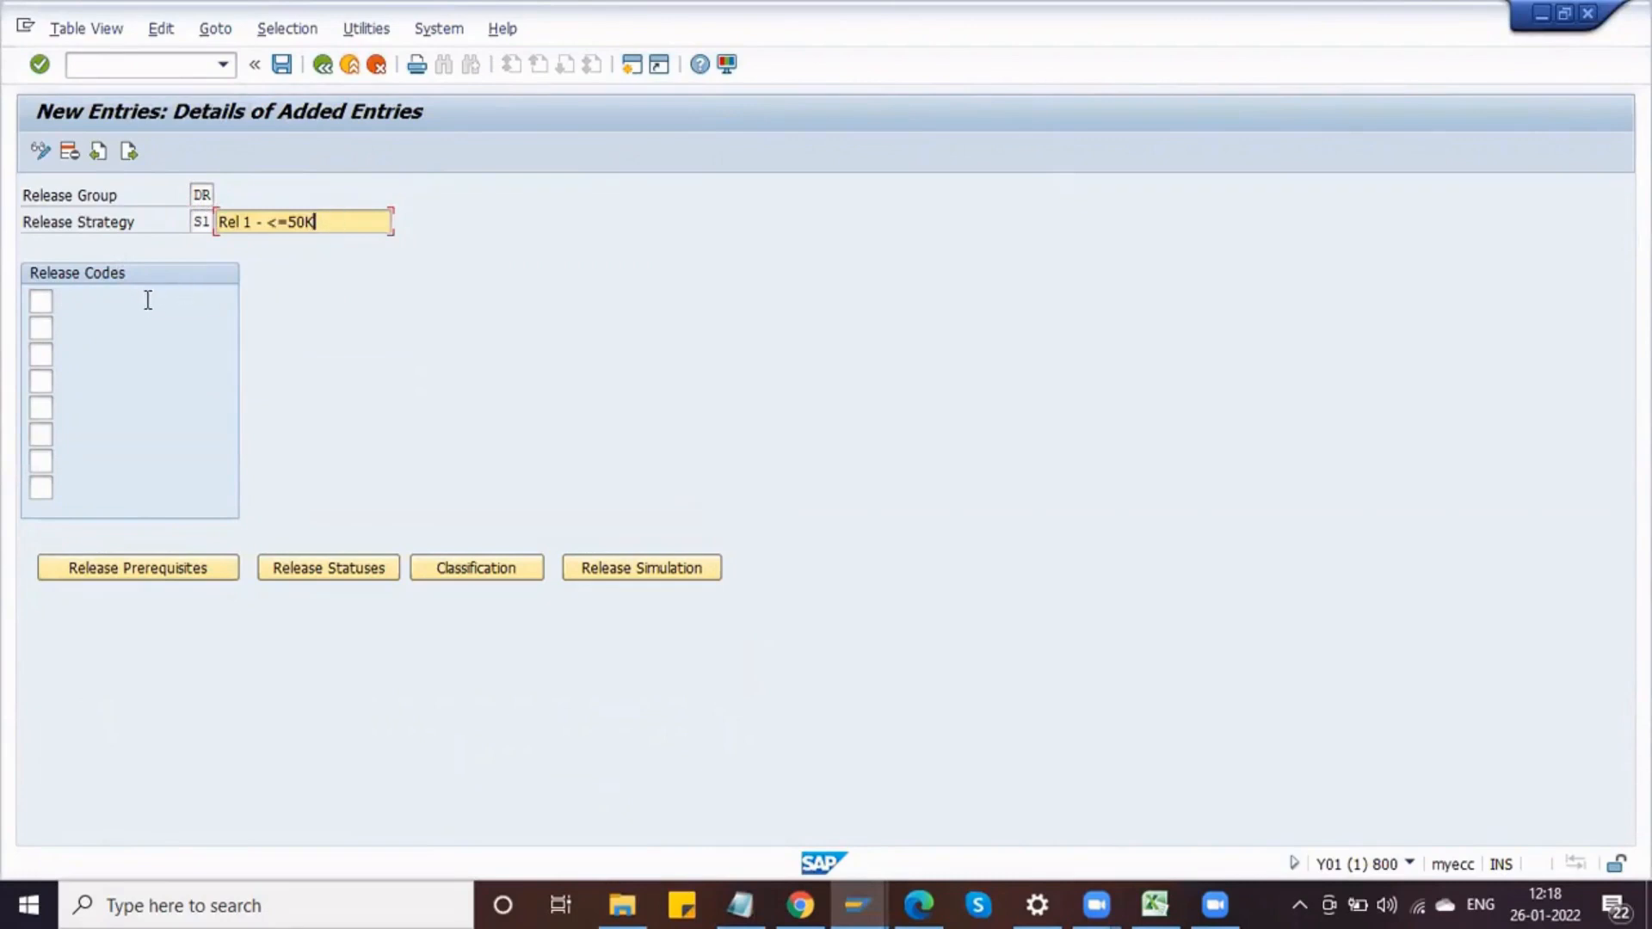
key(Return)
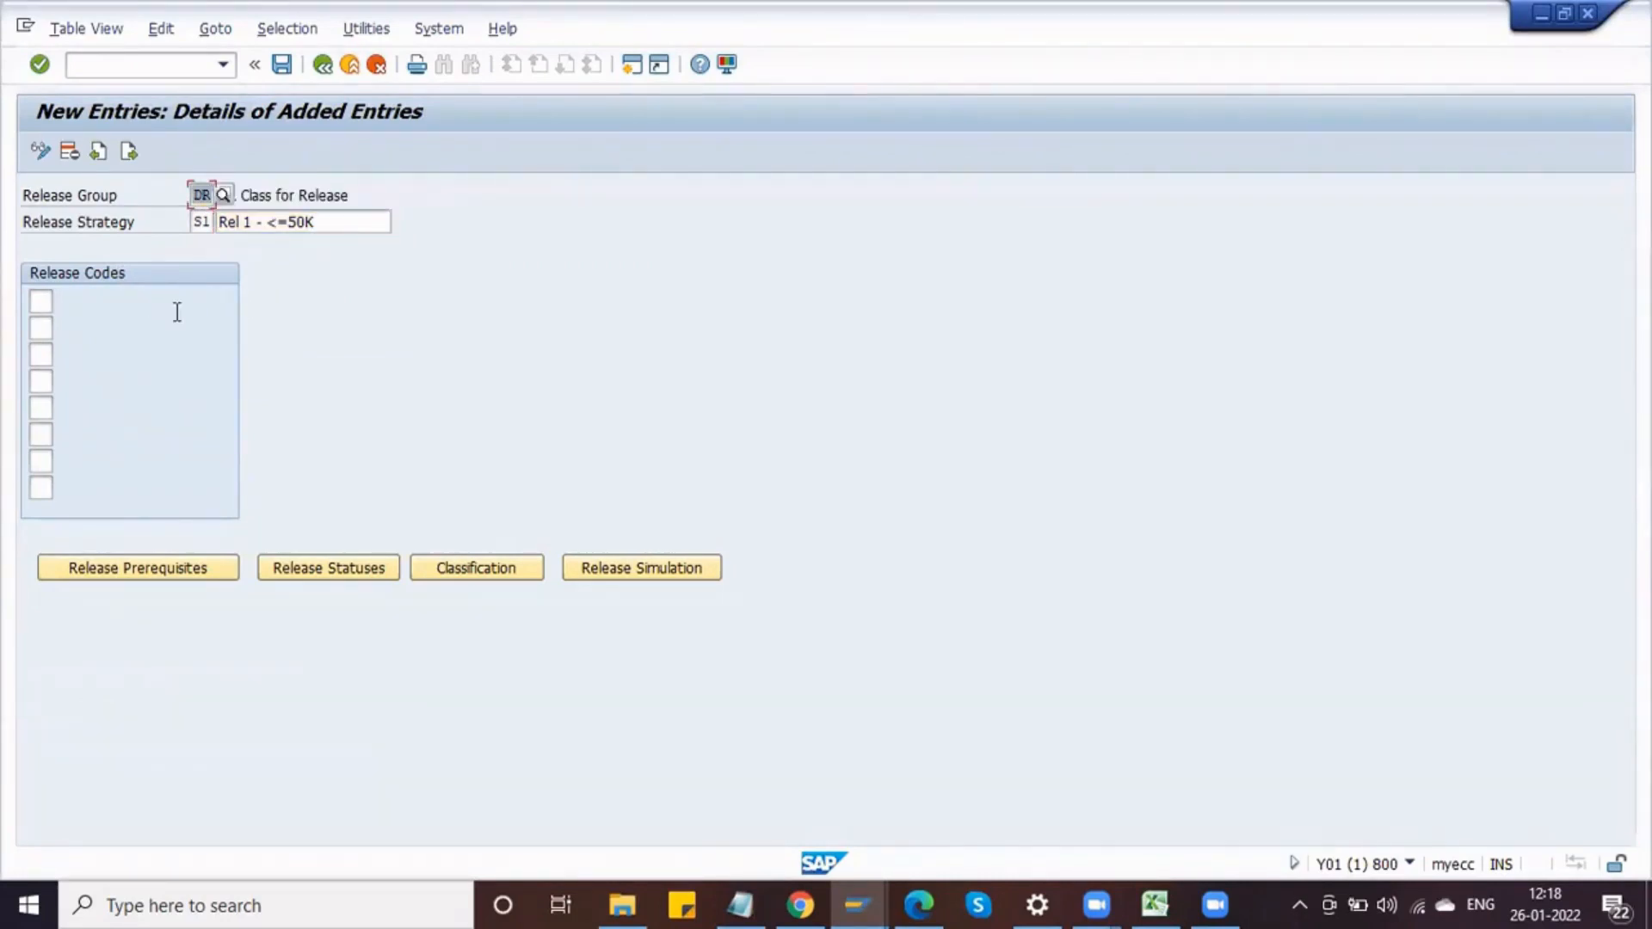
Step: Assign release code 01 to strategy S1 and confirm its release prerequisites
click(43, 302)
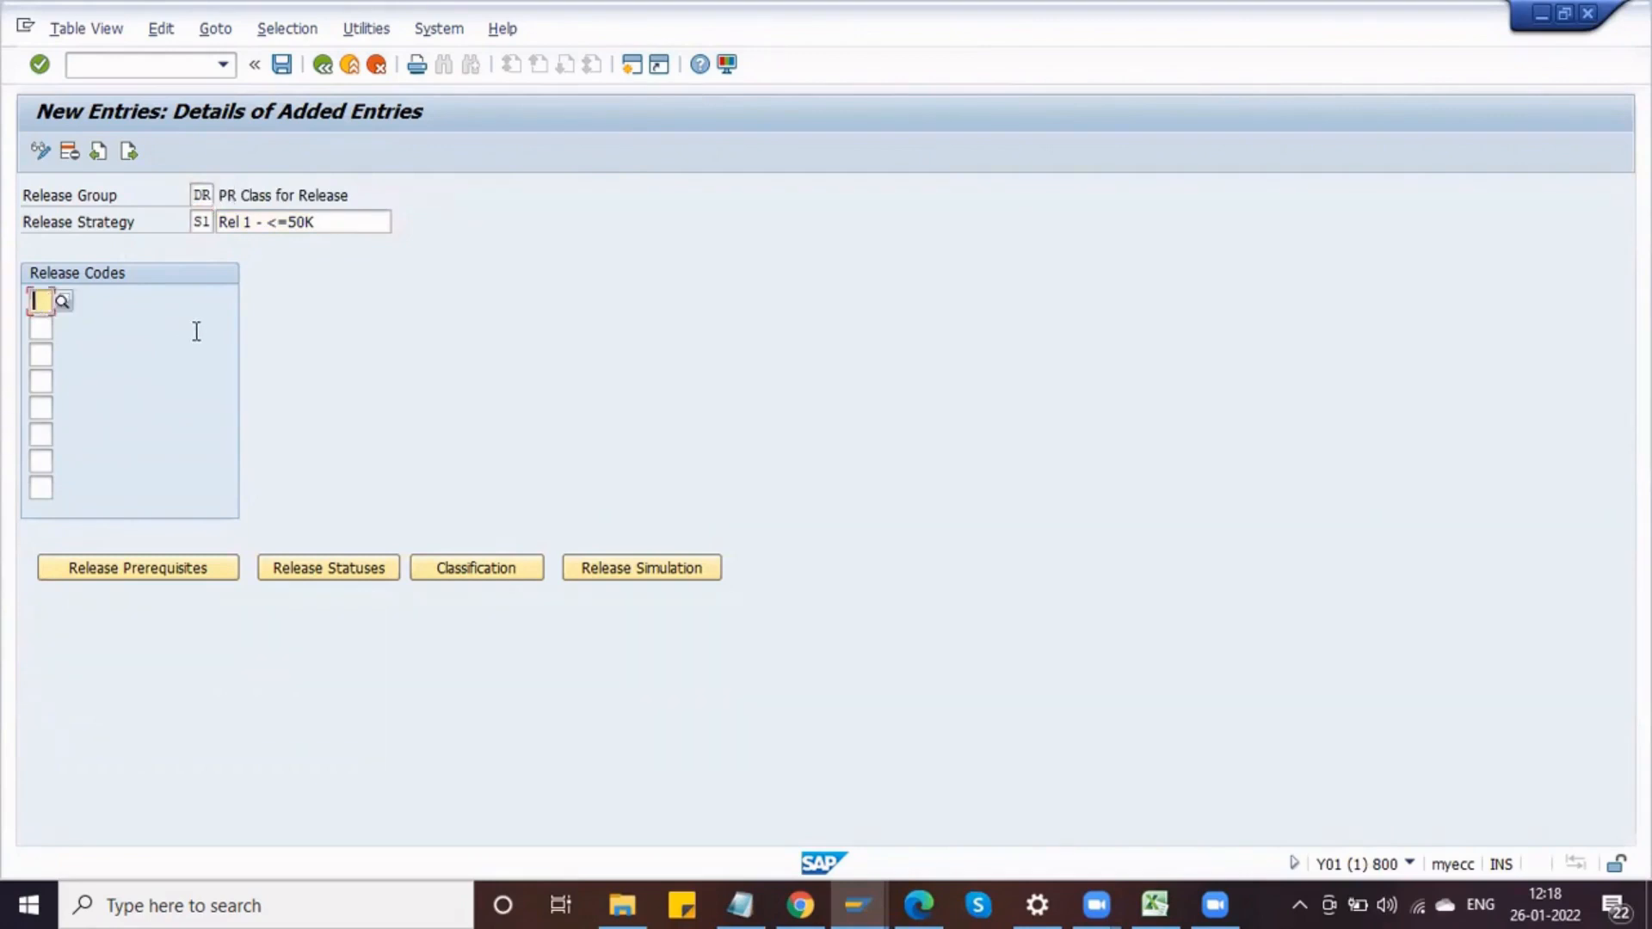
text(01)
key(Return)
drag(162, 302, 201, 302)
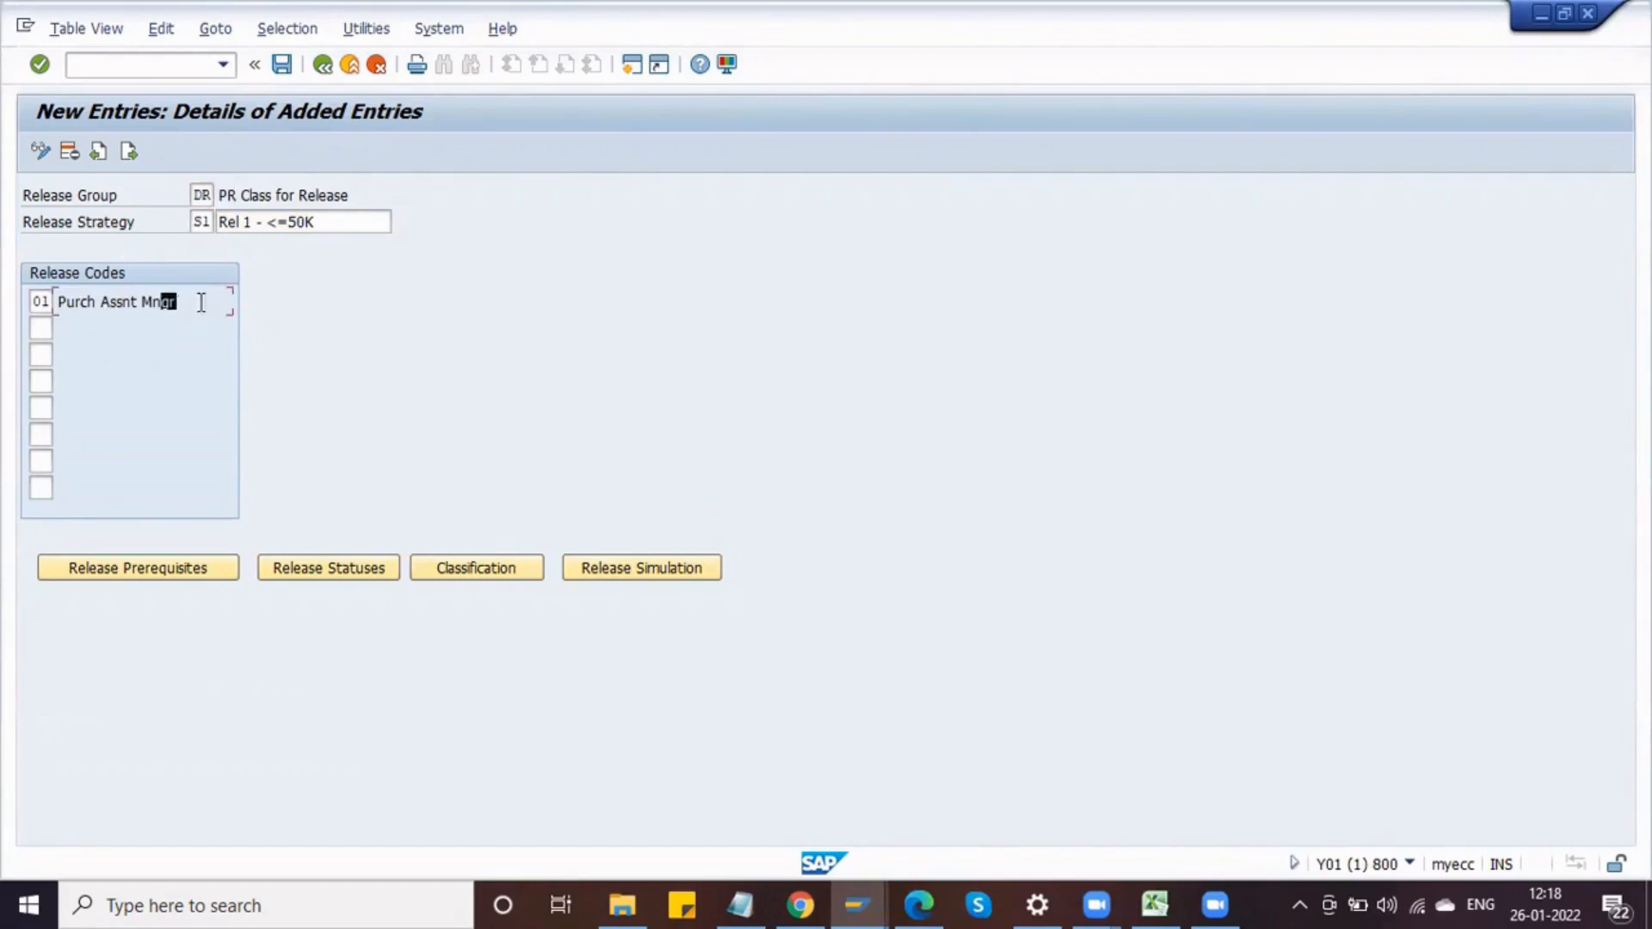
click(144, 570)
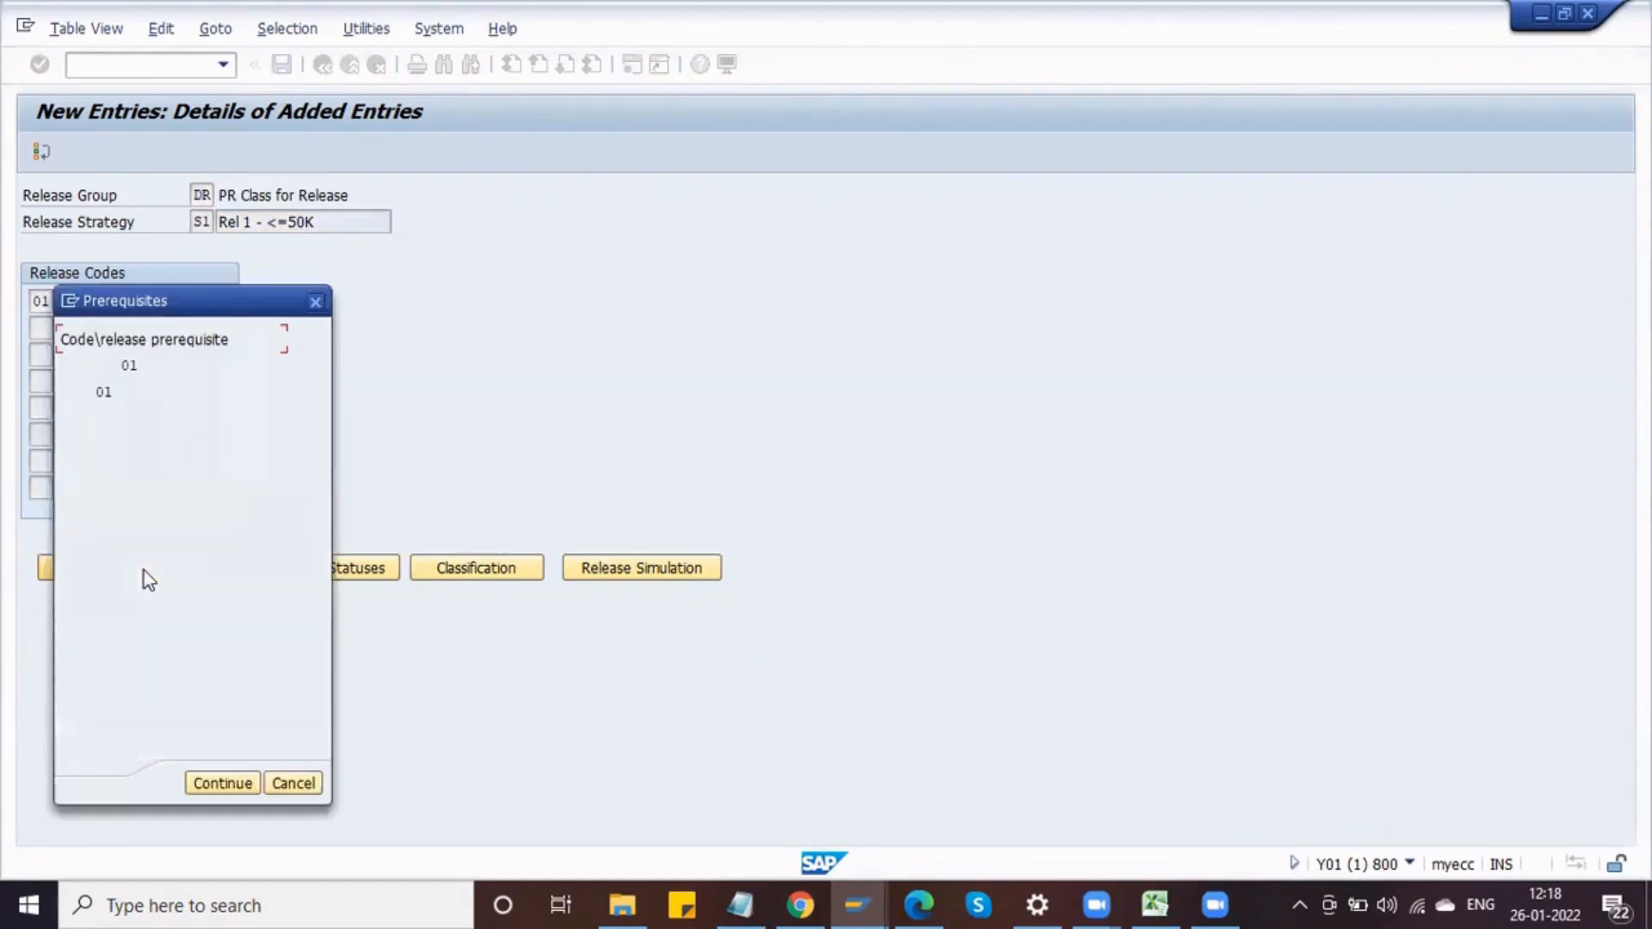
click(215, 785)
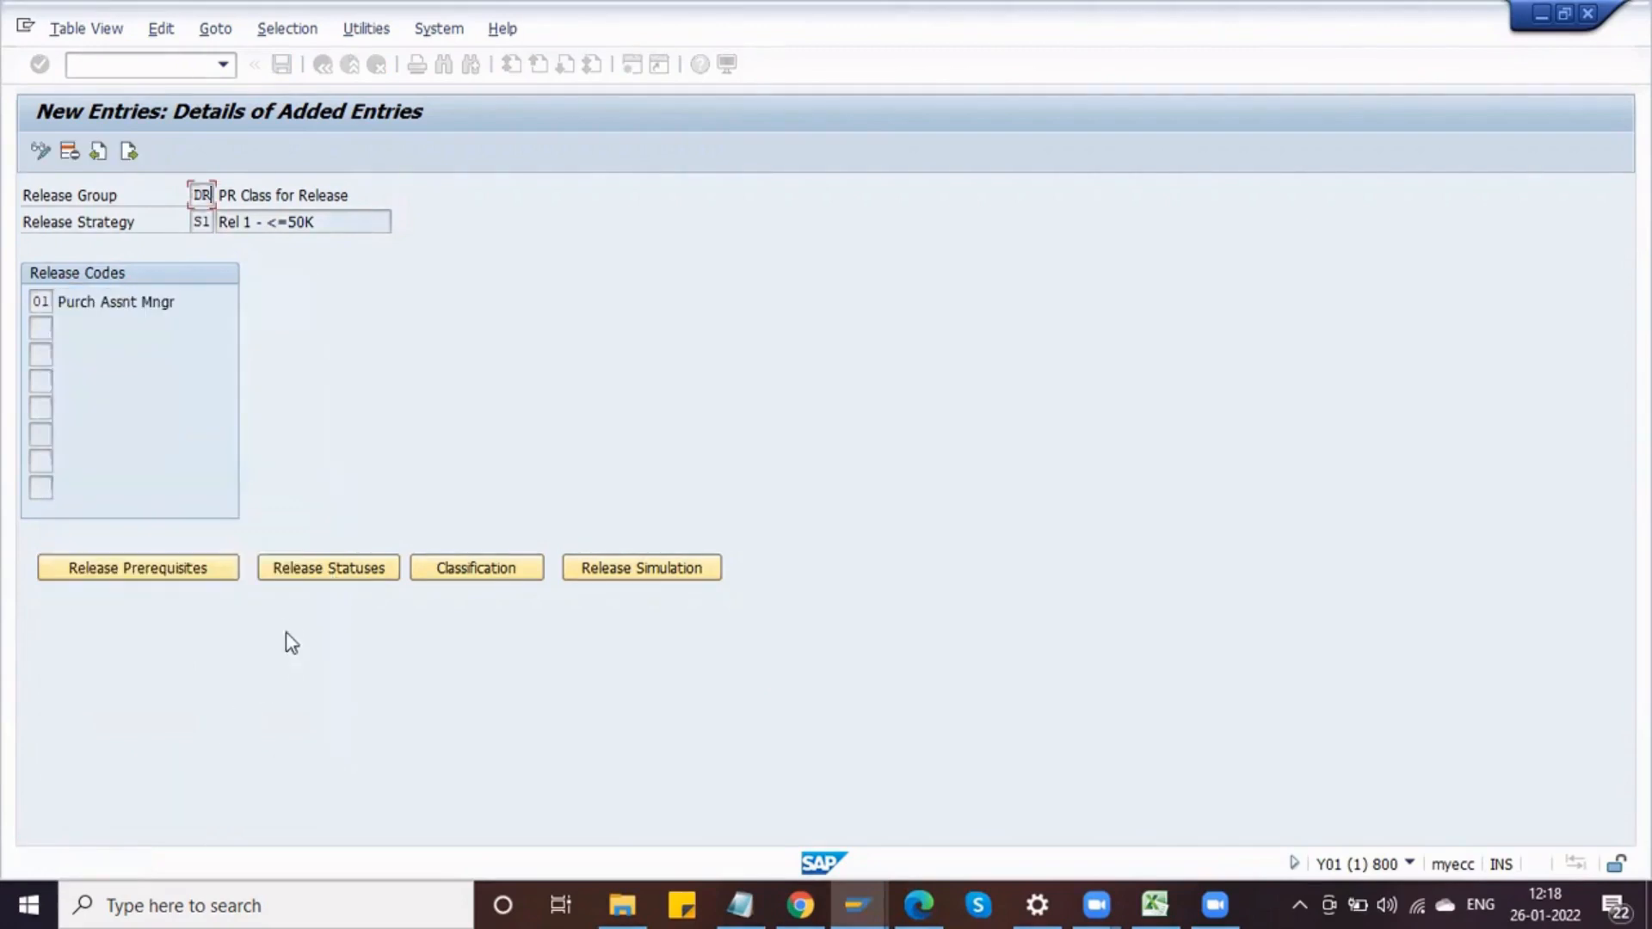
Step: Set the release status after code 01 to release indicator R and confirm the release statuses
click(297, 570)
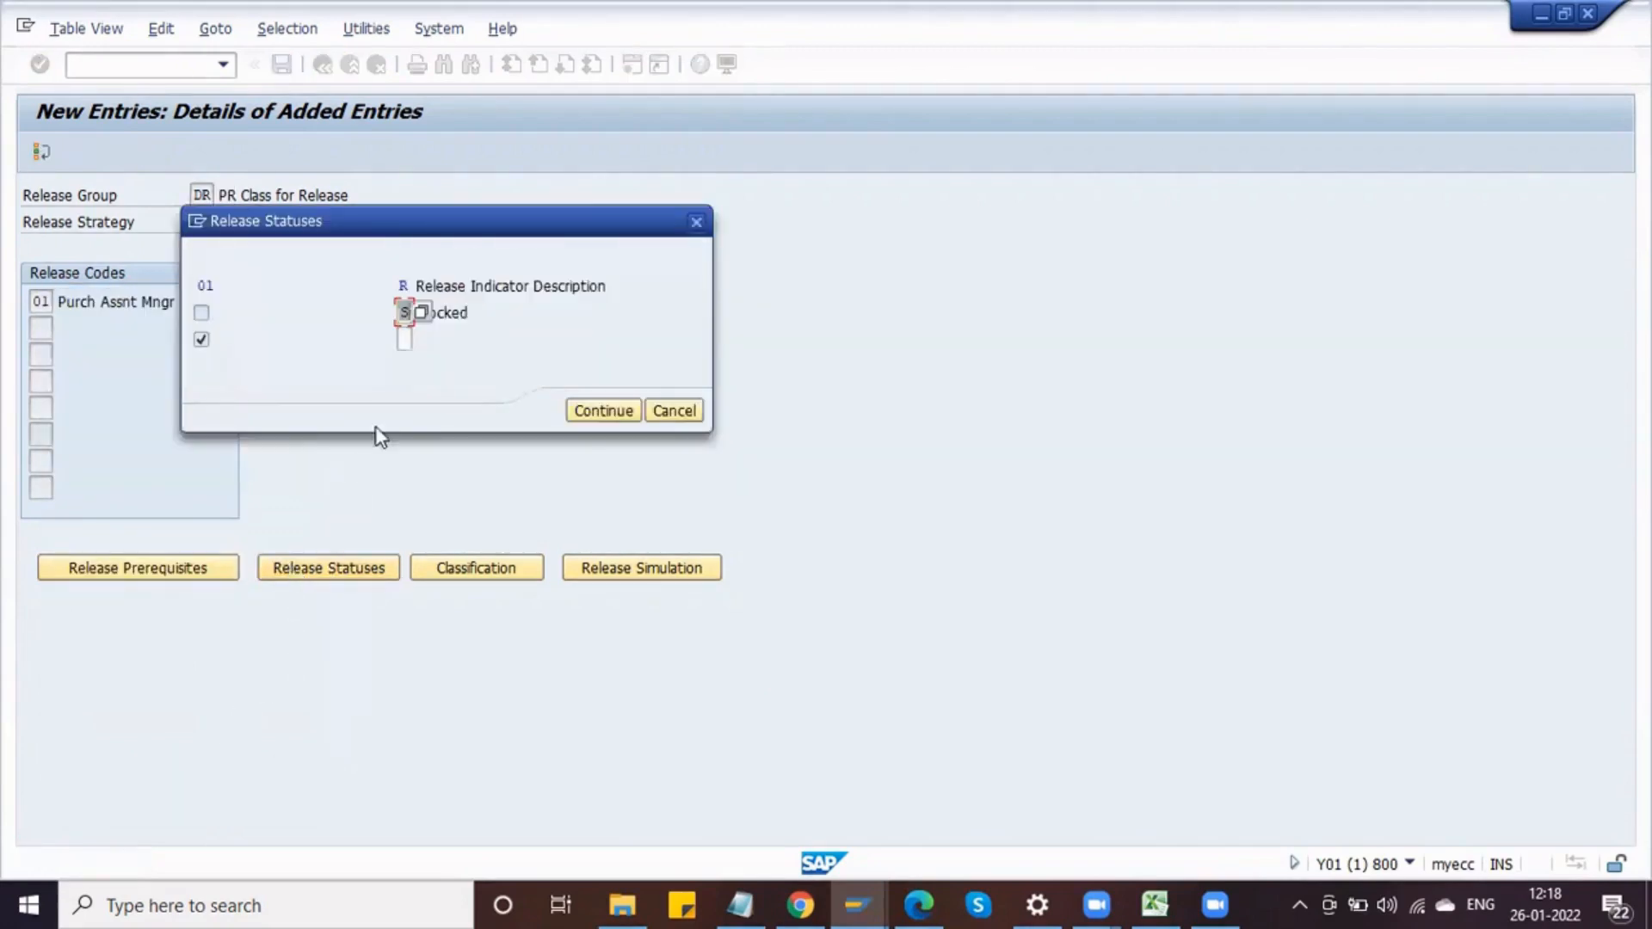
click(450, 312)
click(406, 341)
click(418, 340)
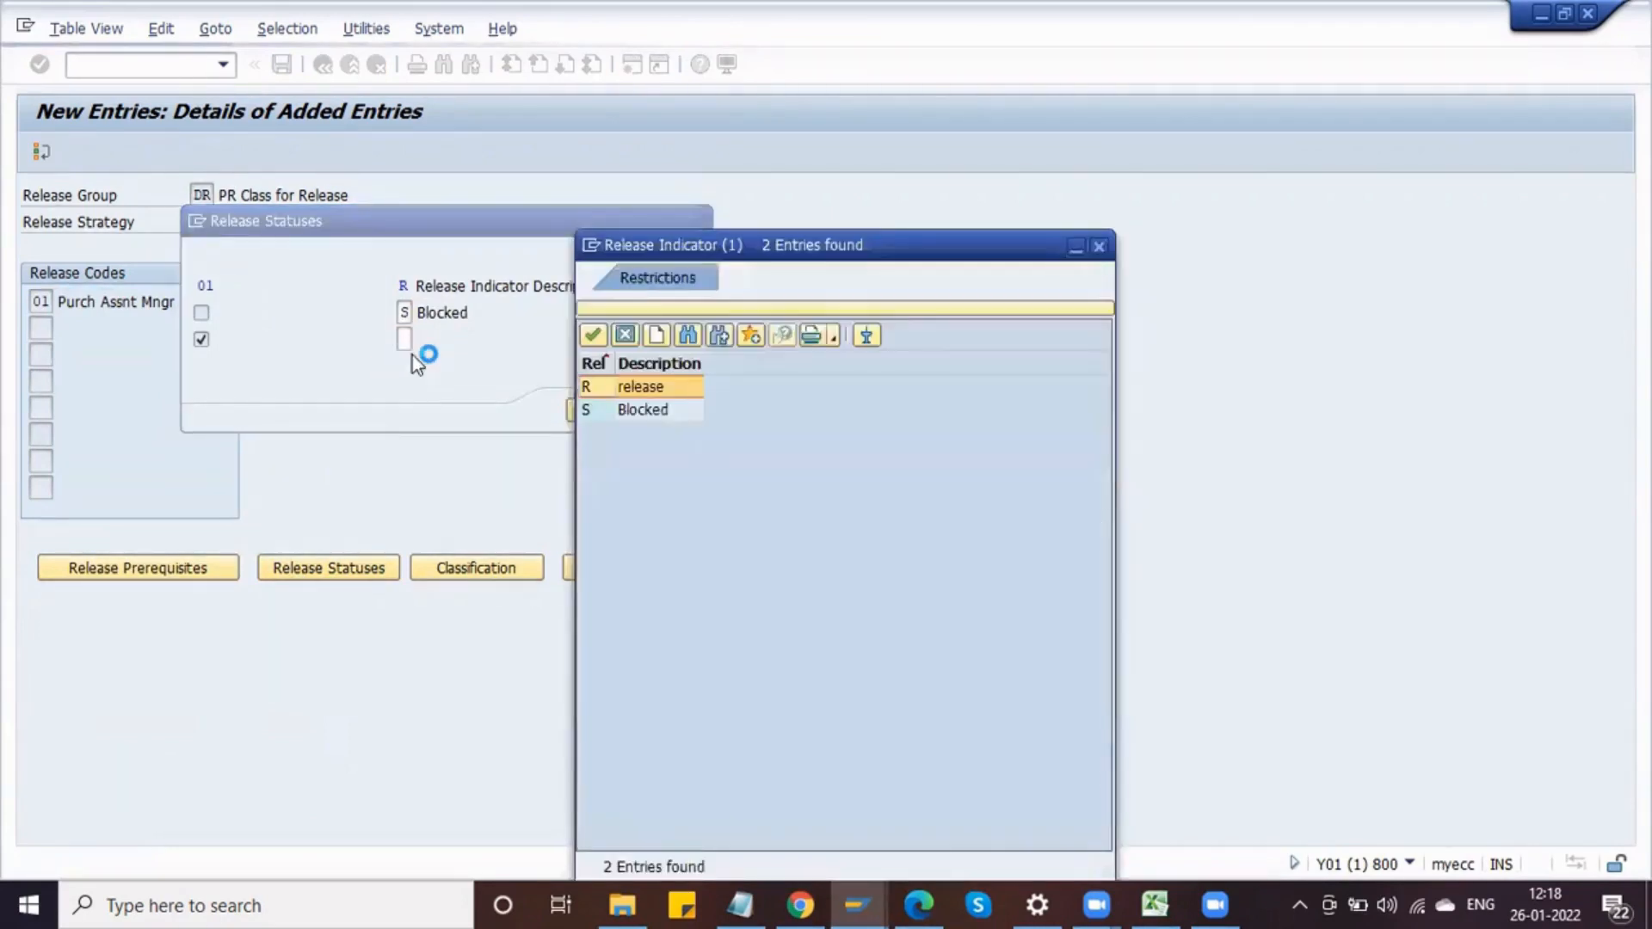
double_click(621, 386)
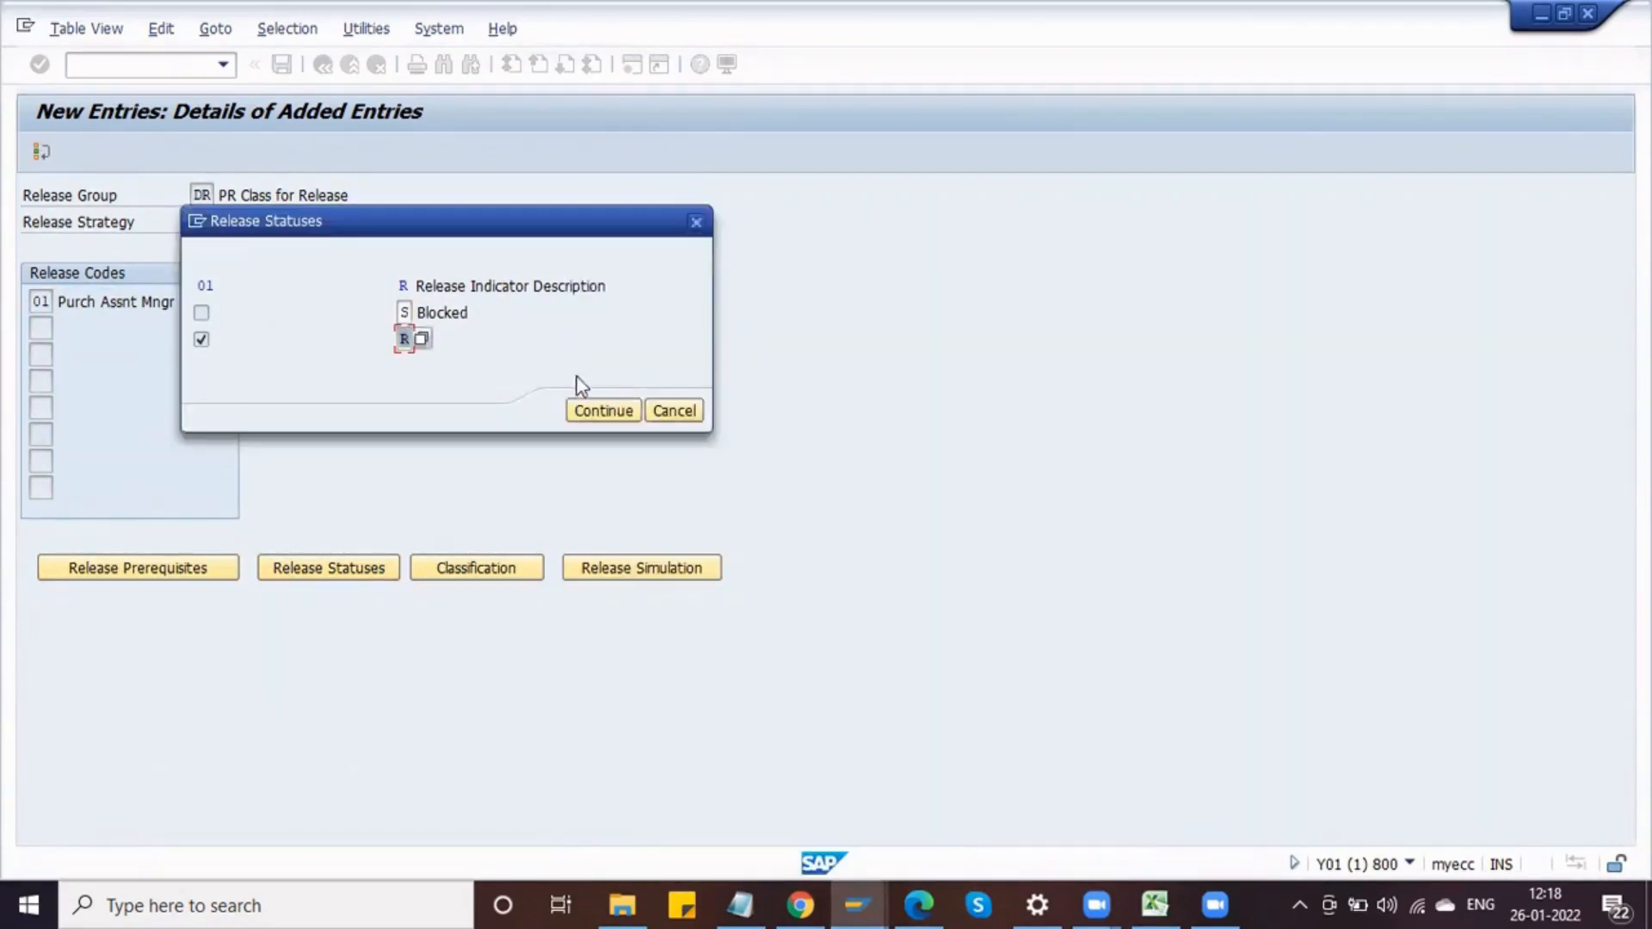
click(605, 412)
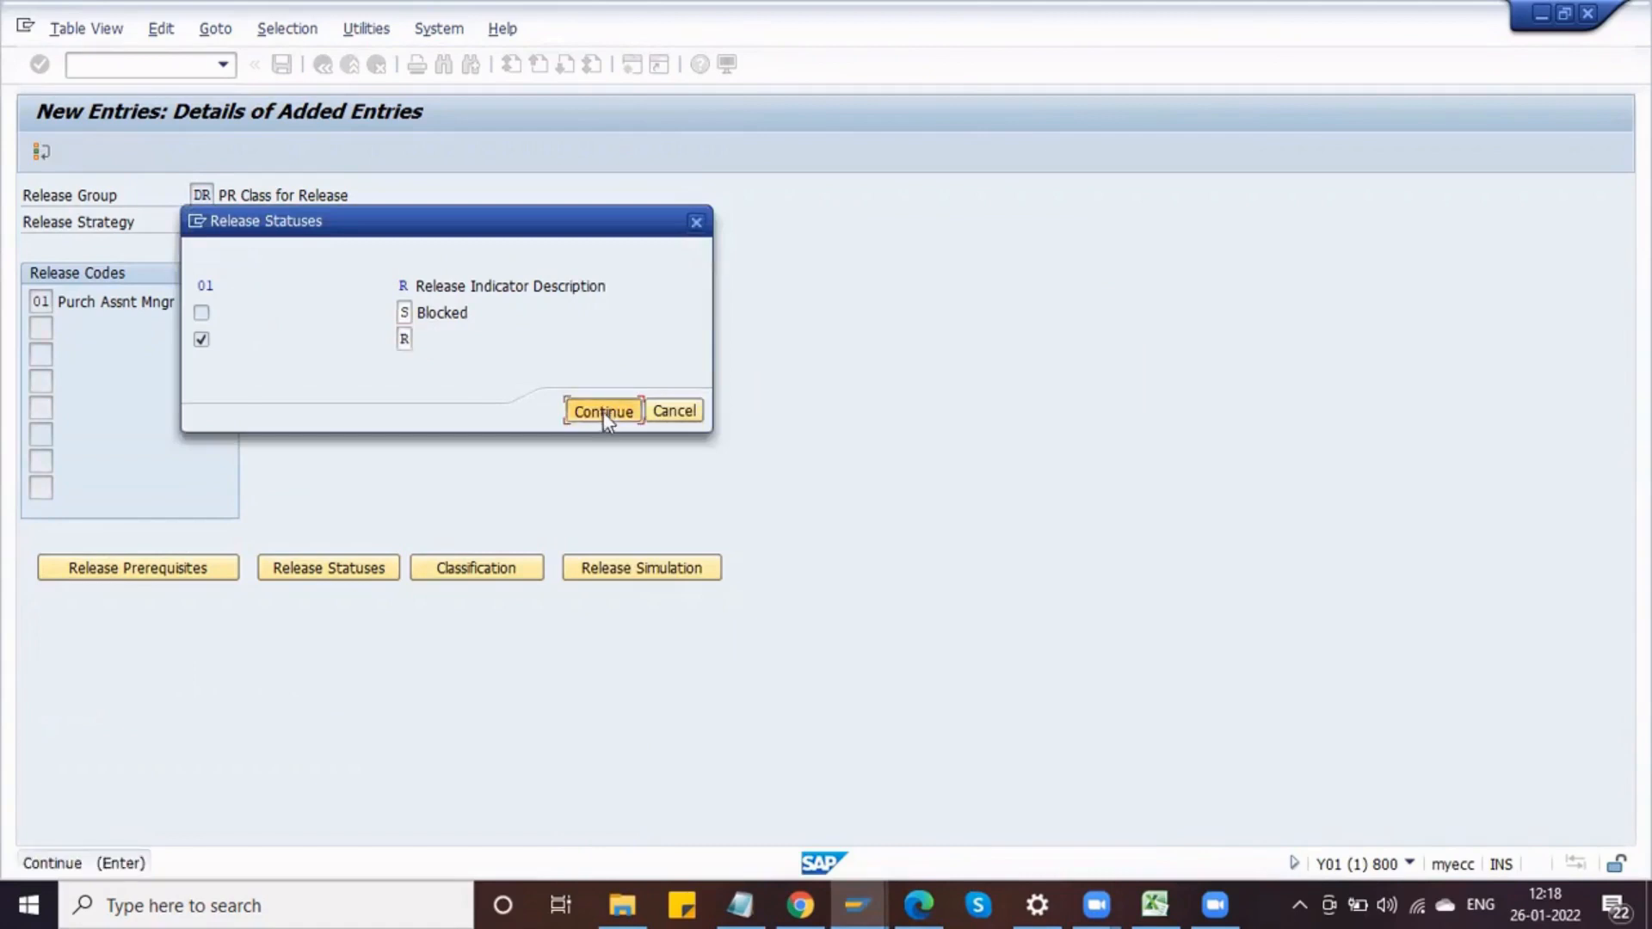
click(374, 570)
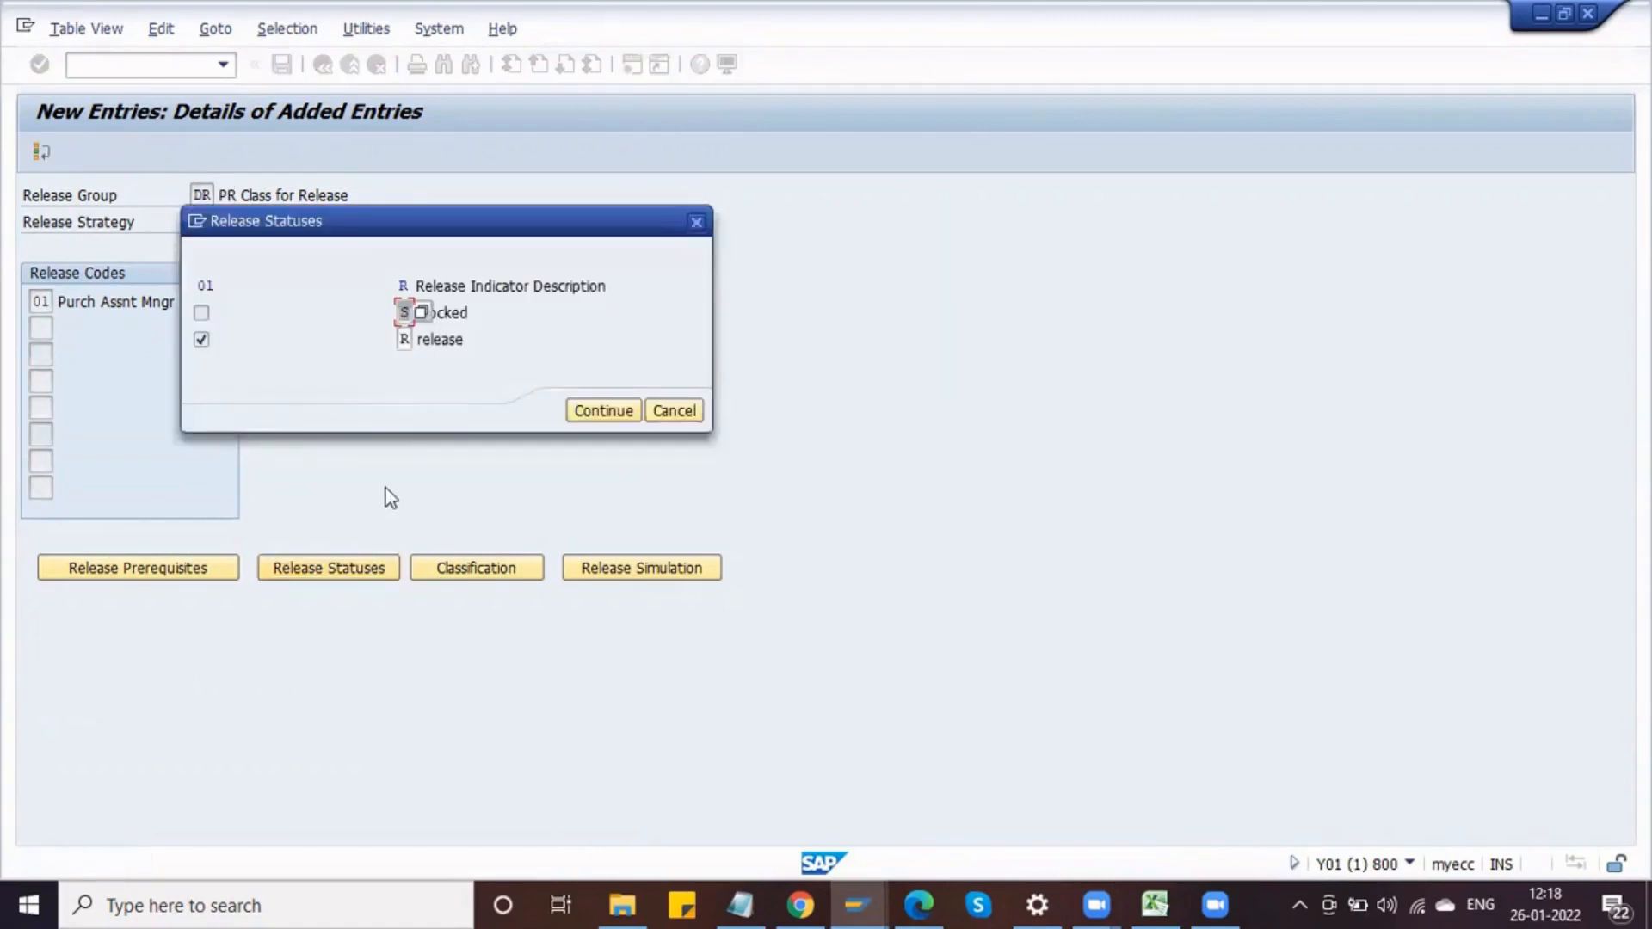
click(201, 313)
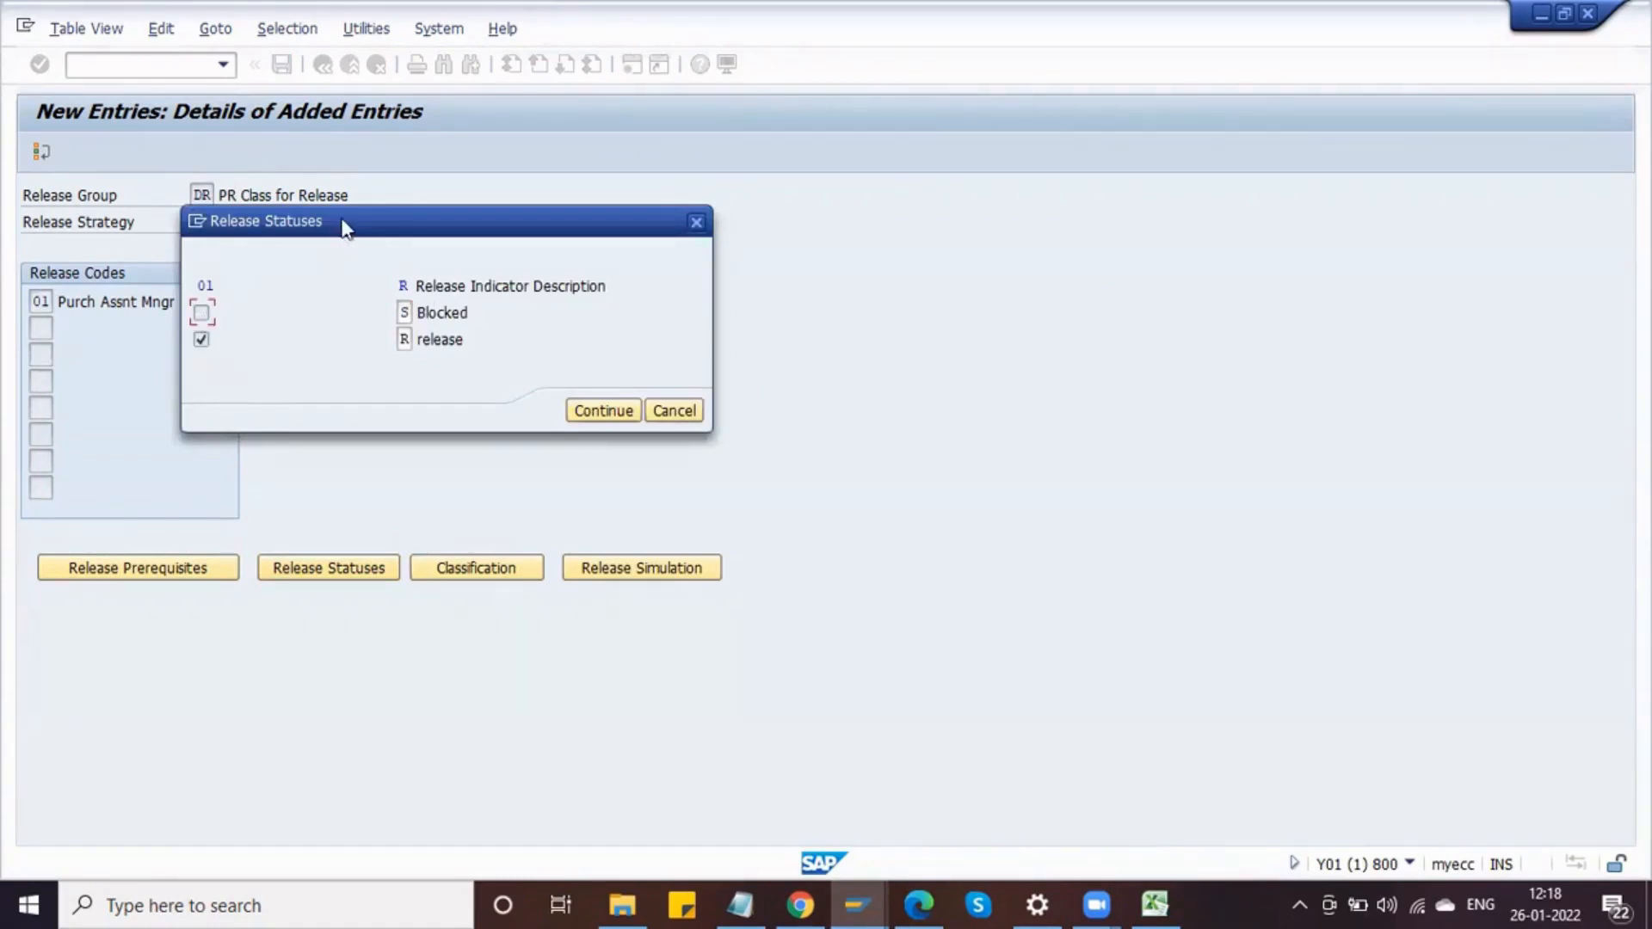
drag(347, 225, 451, 237)
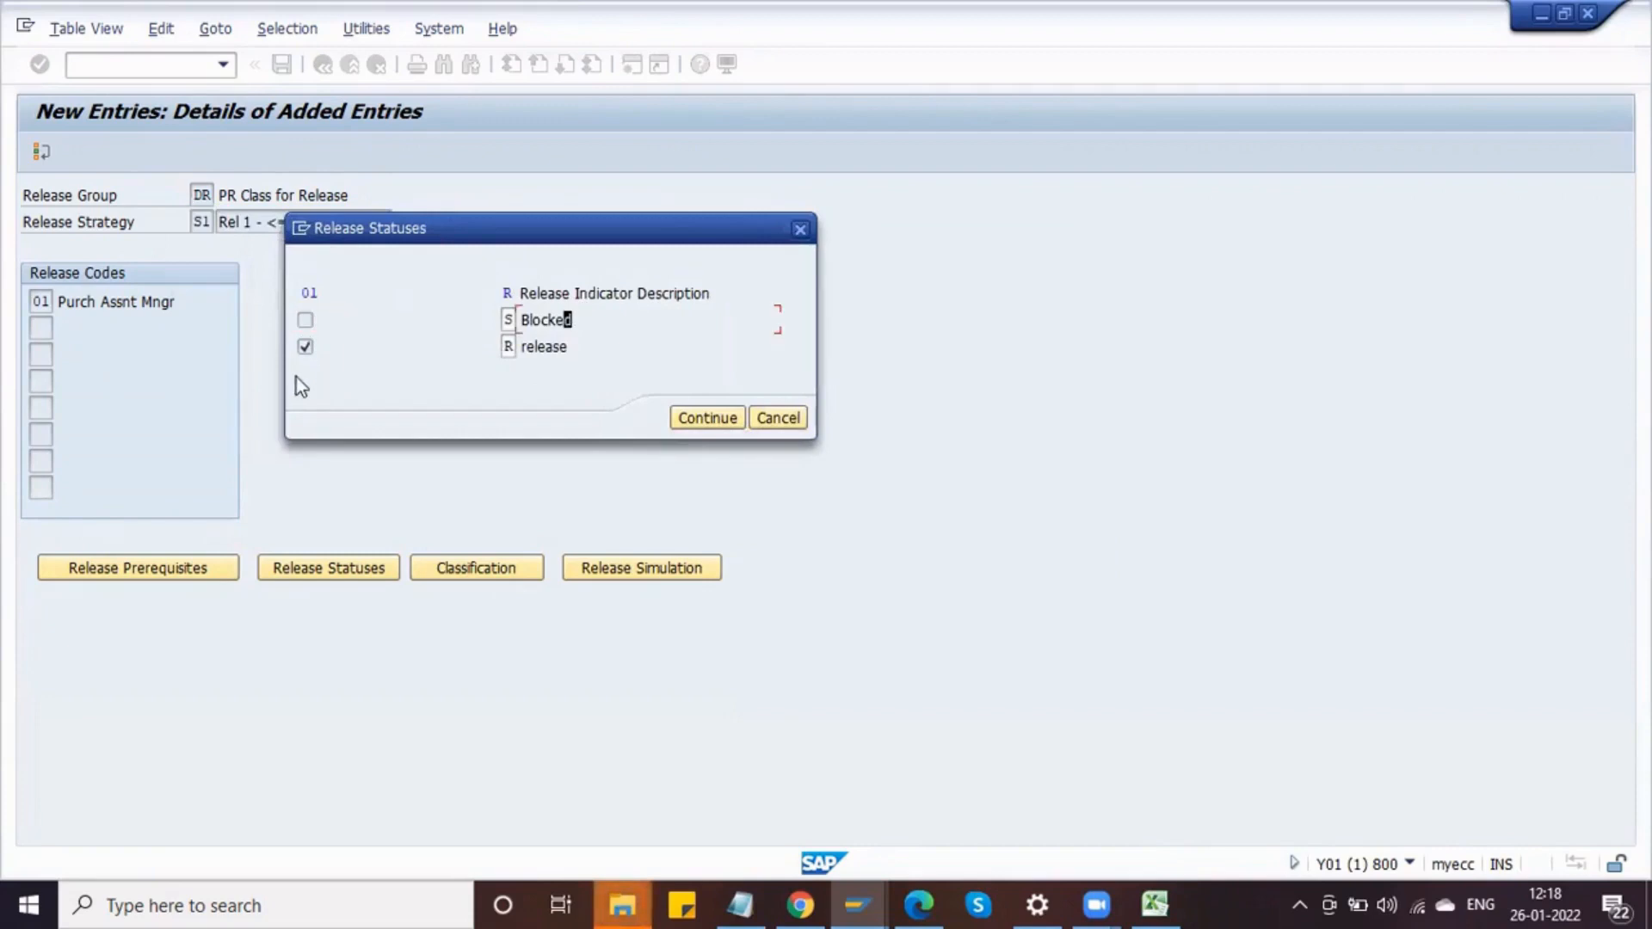
click(305, 347)
click(595, 352)
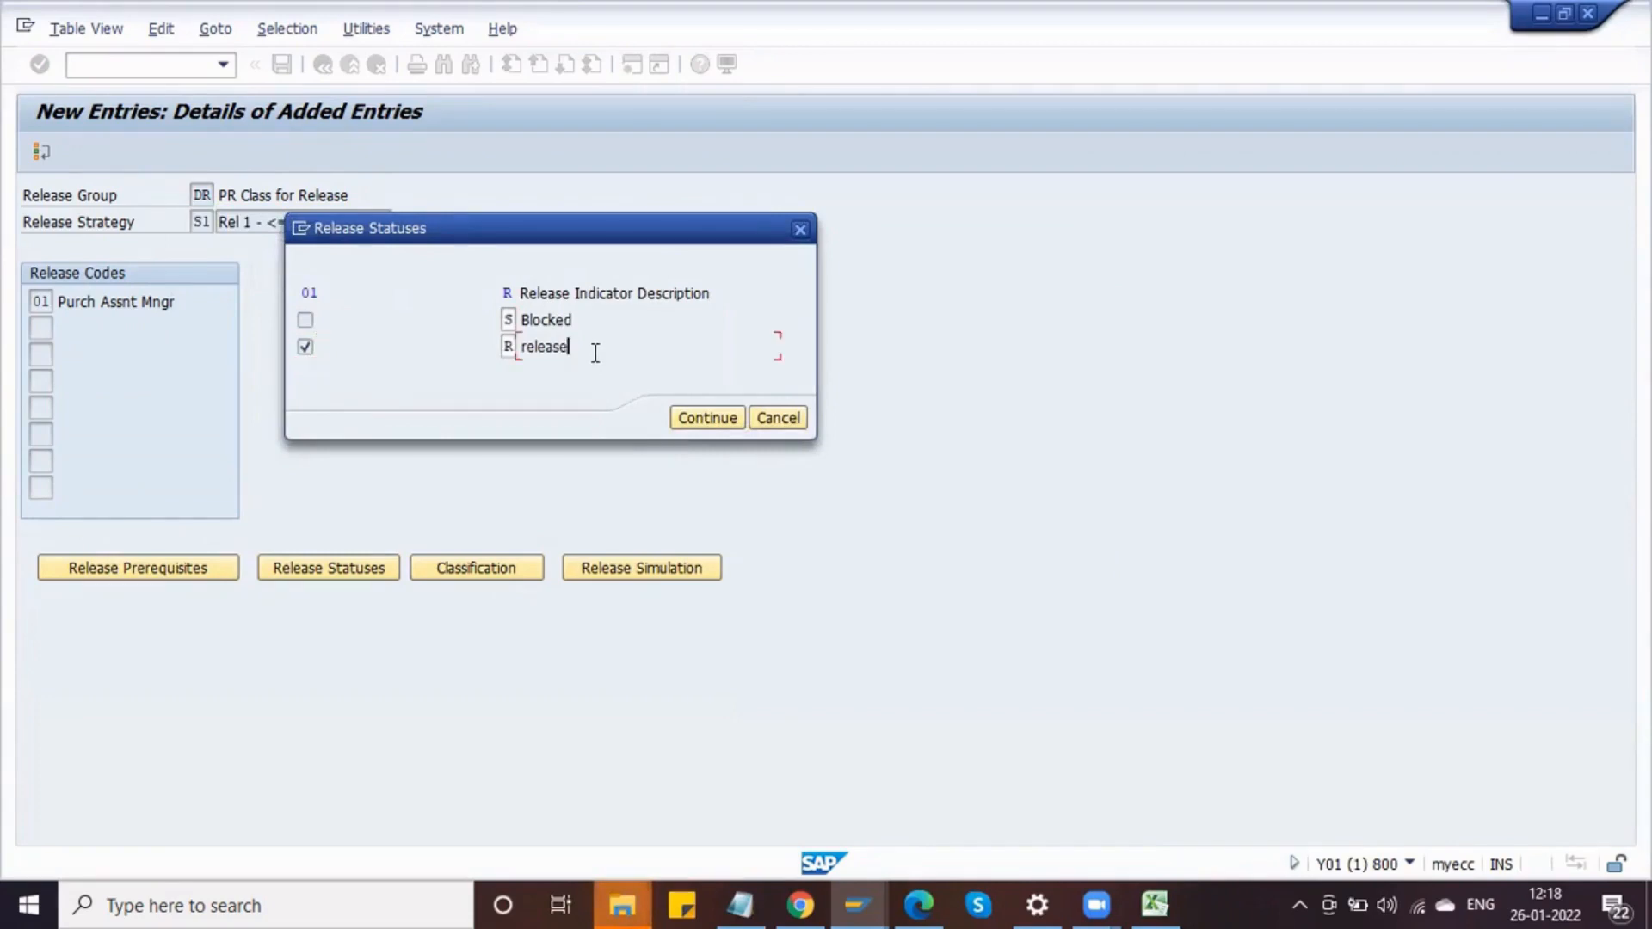
click(719, 419)
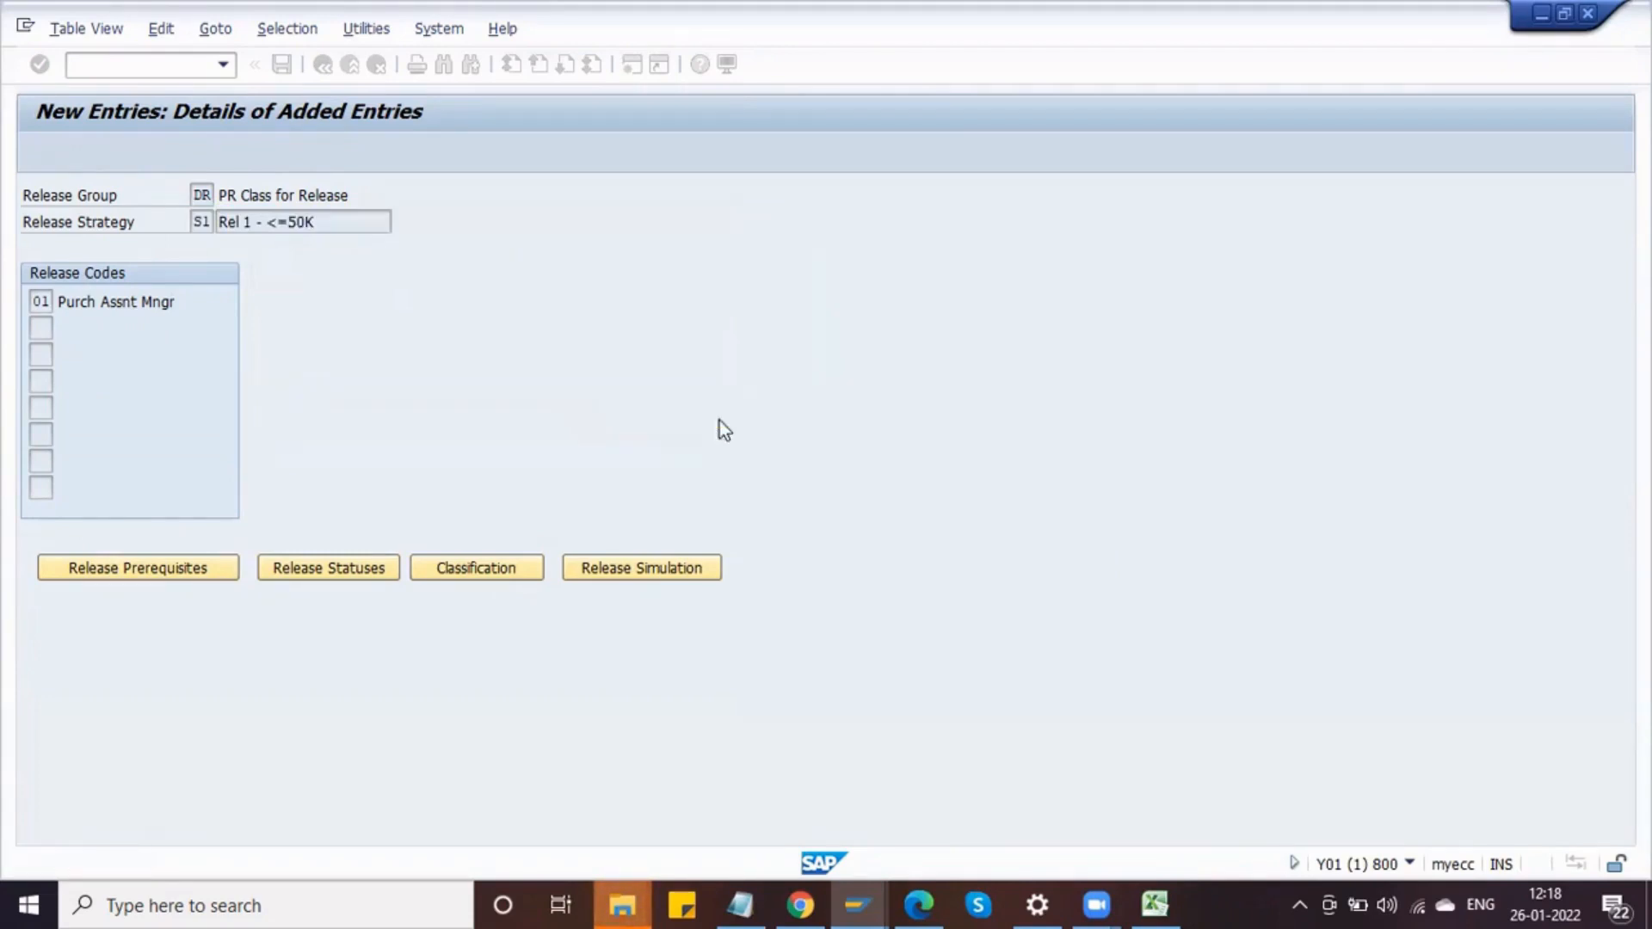
Step: Open the classification values of strategy S1 for class DELPHI_PR_CLS
click(487, 567)
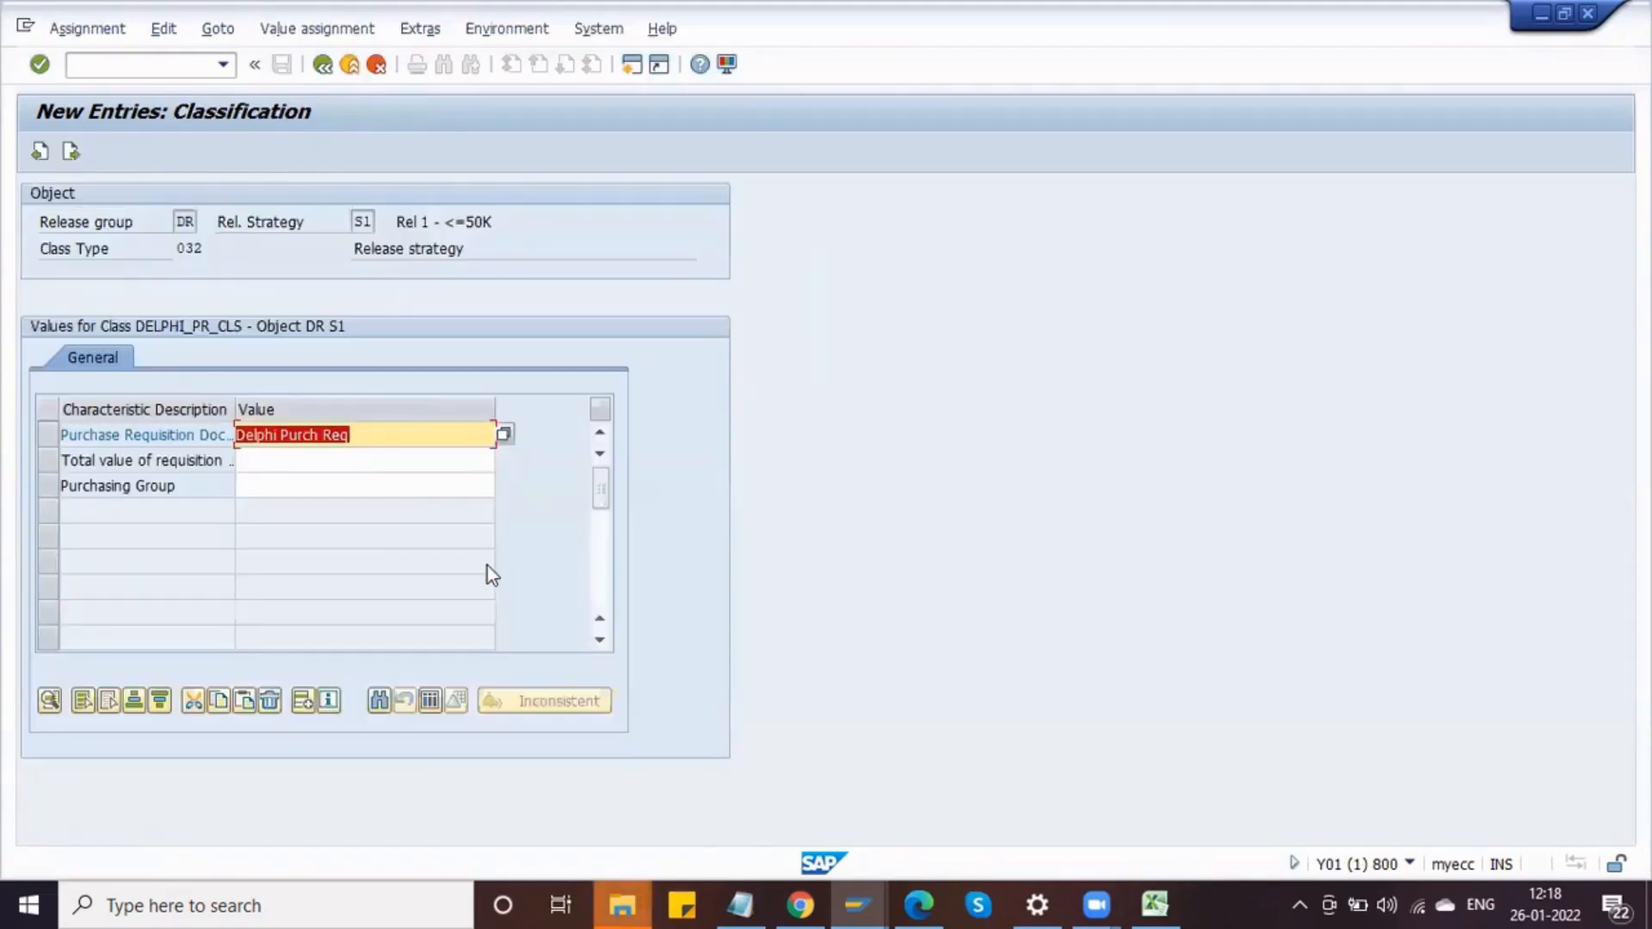
click(358, 436)
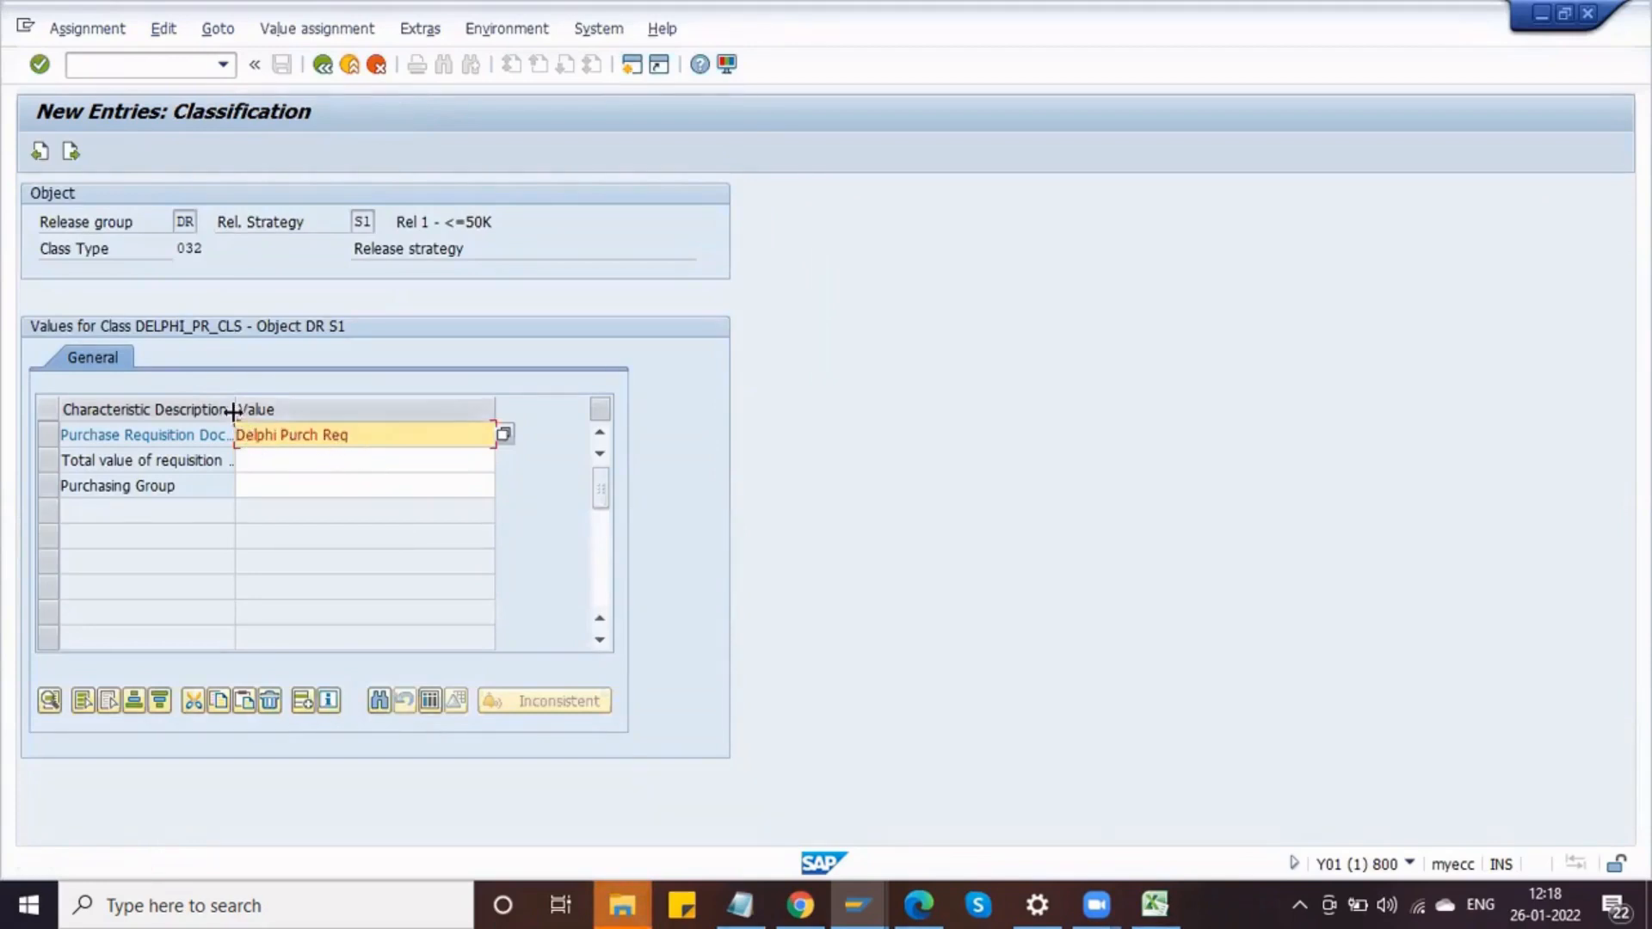
drag(233, 409, 287, 409)
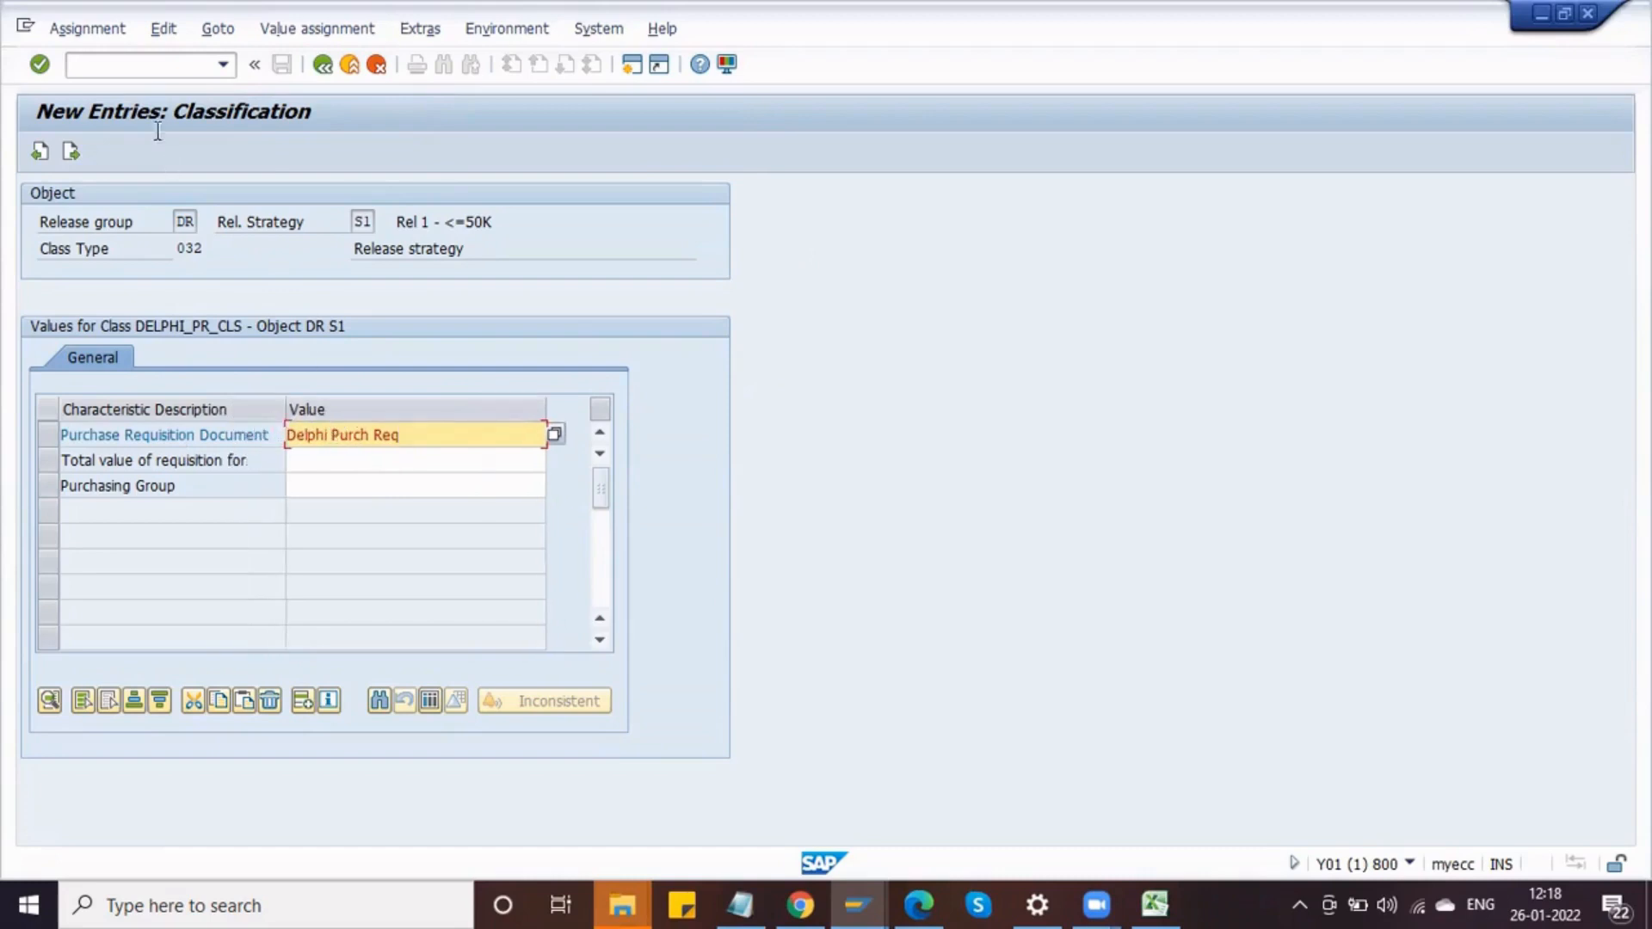
Step: Open a new session and navigate to Edit Classes under the purchase requisition's procedure with classification
click(145, 60)
text(/o)
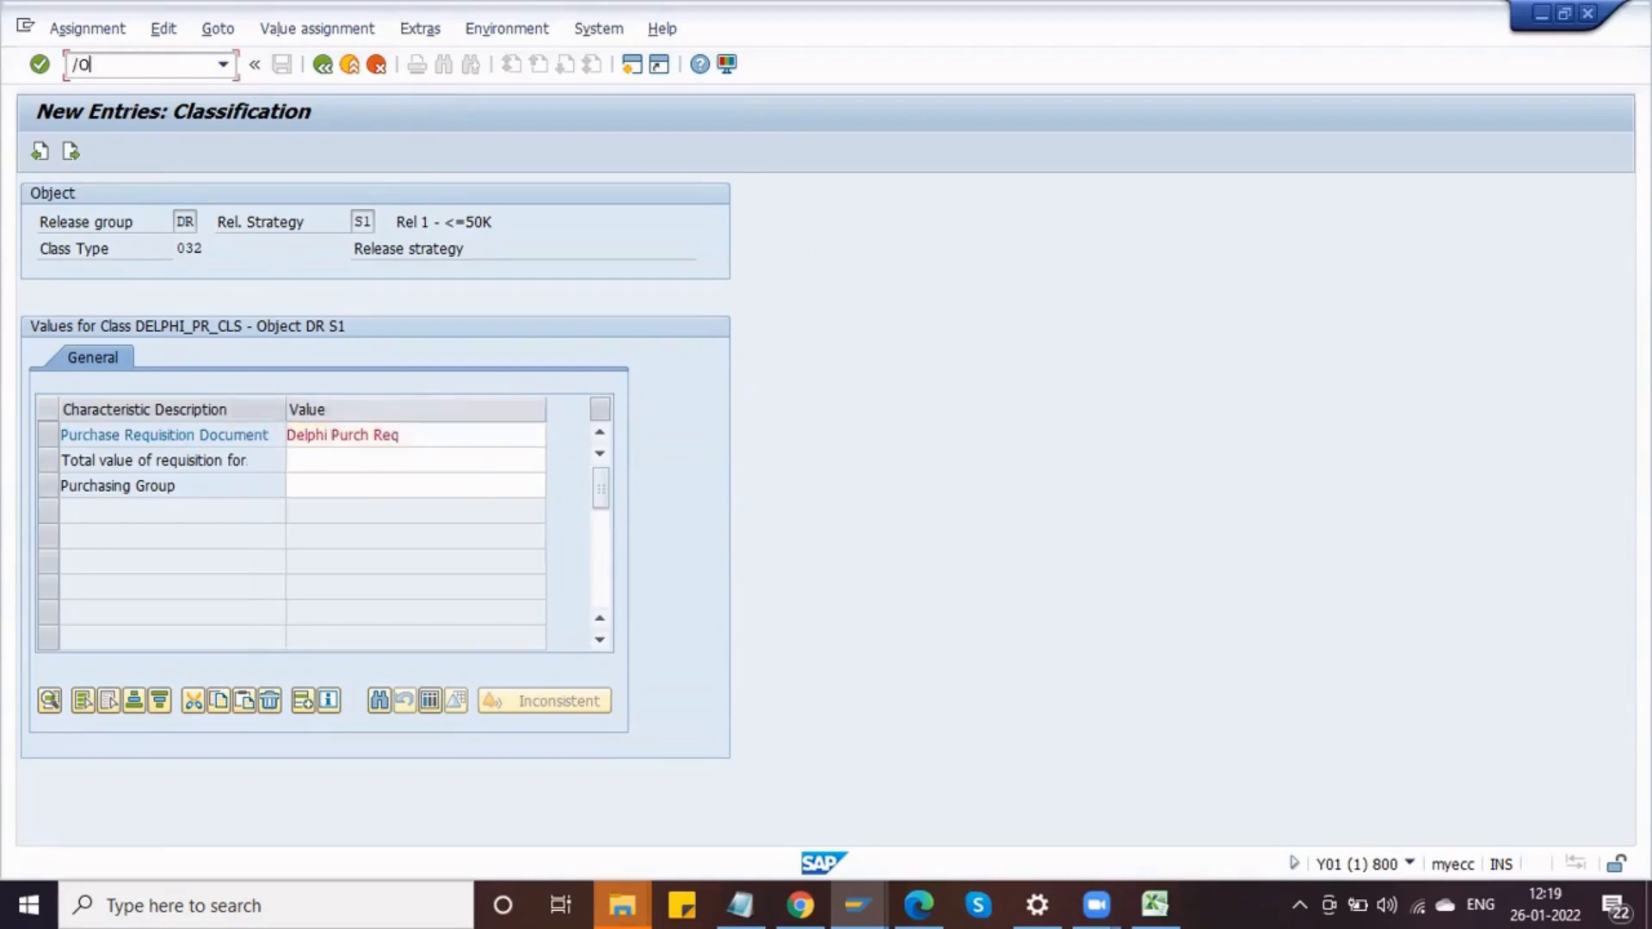
text(cl24n)
key(Return)
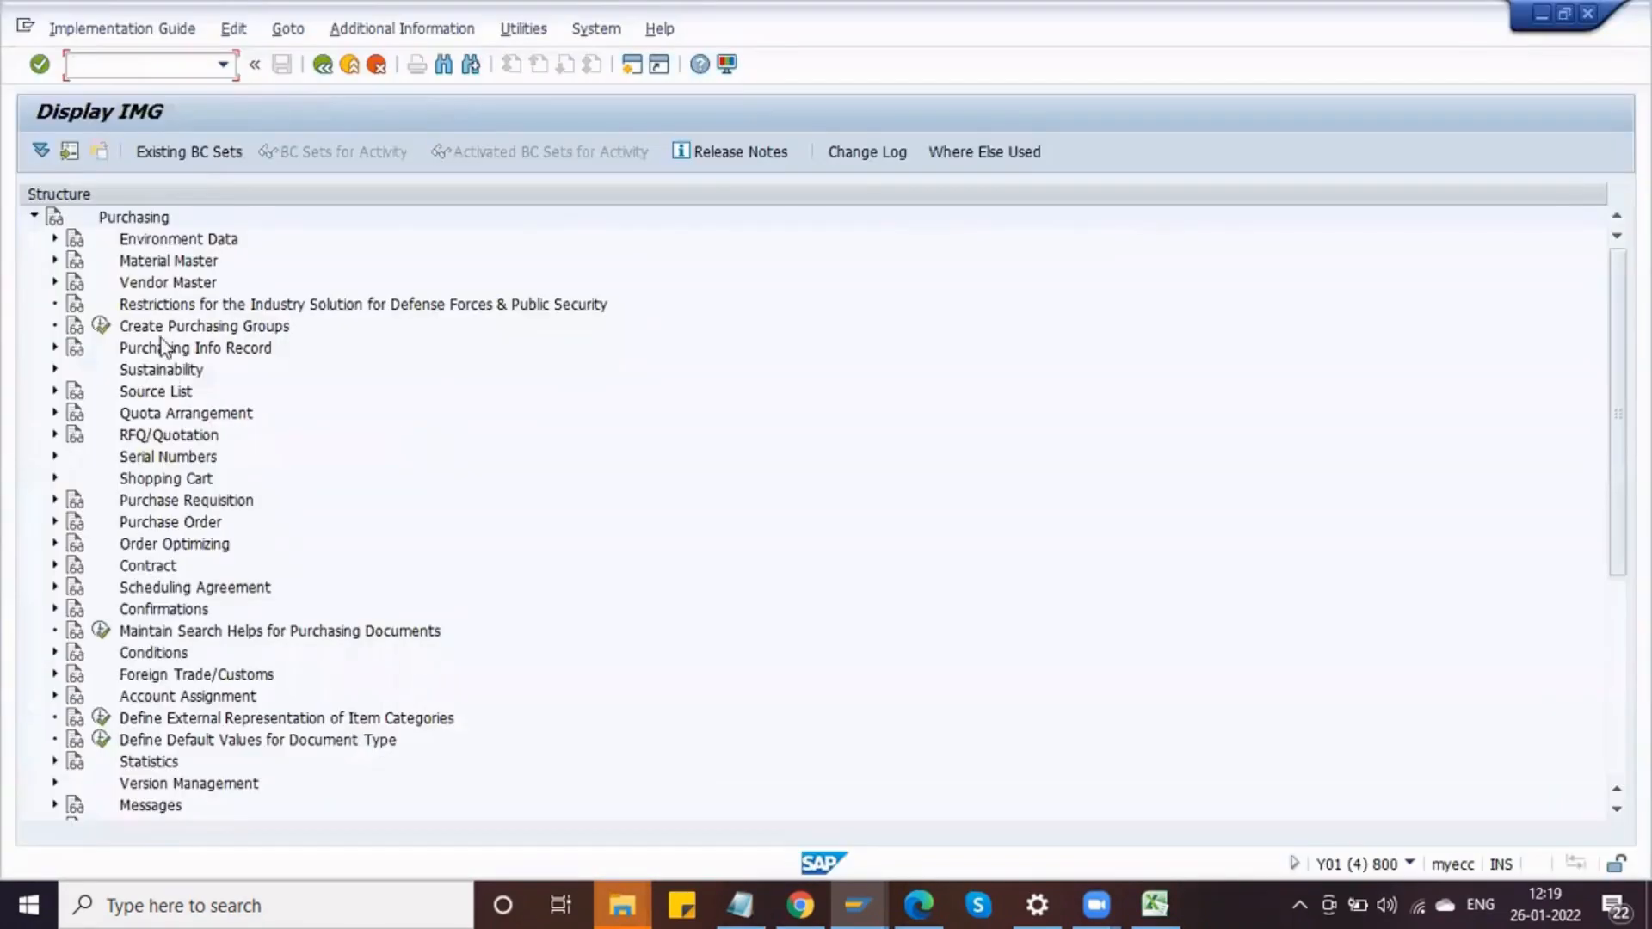
click(54, 501)
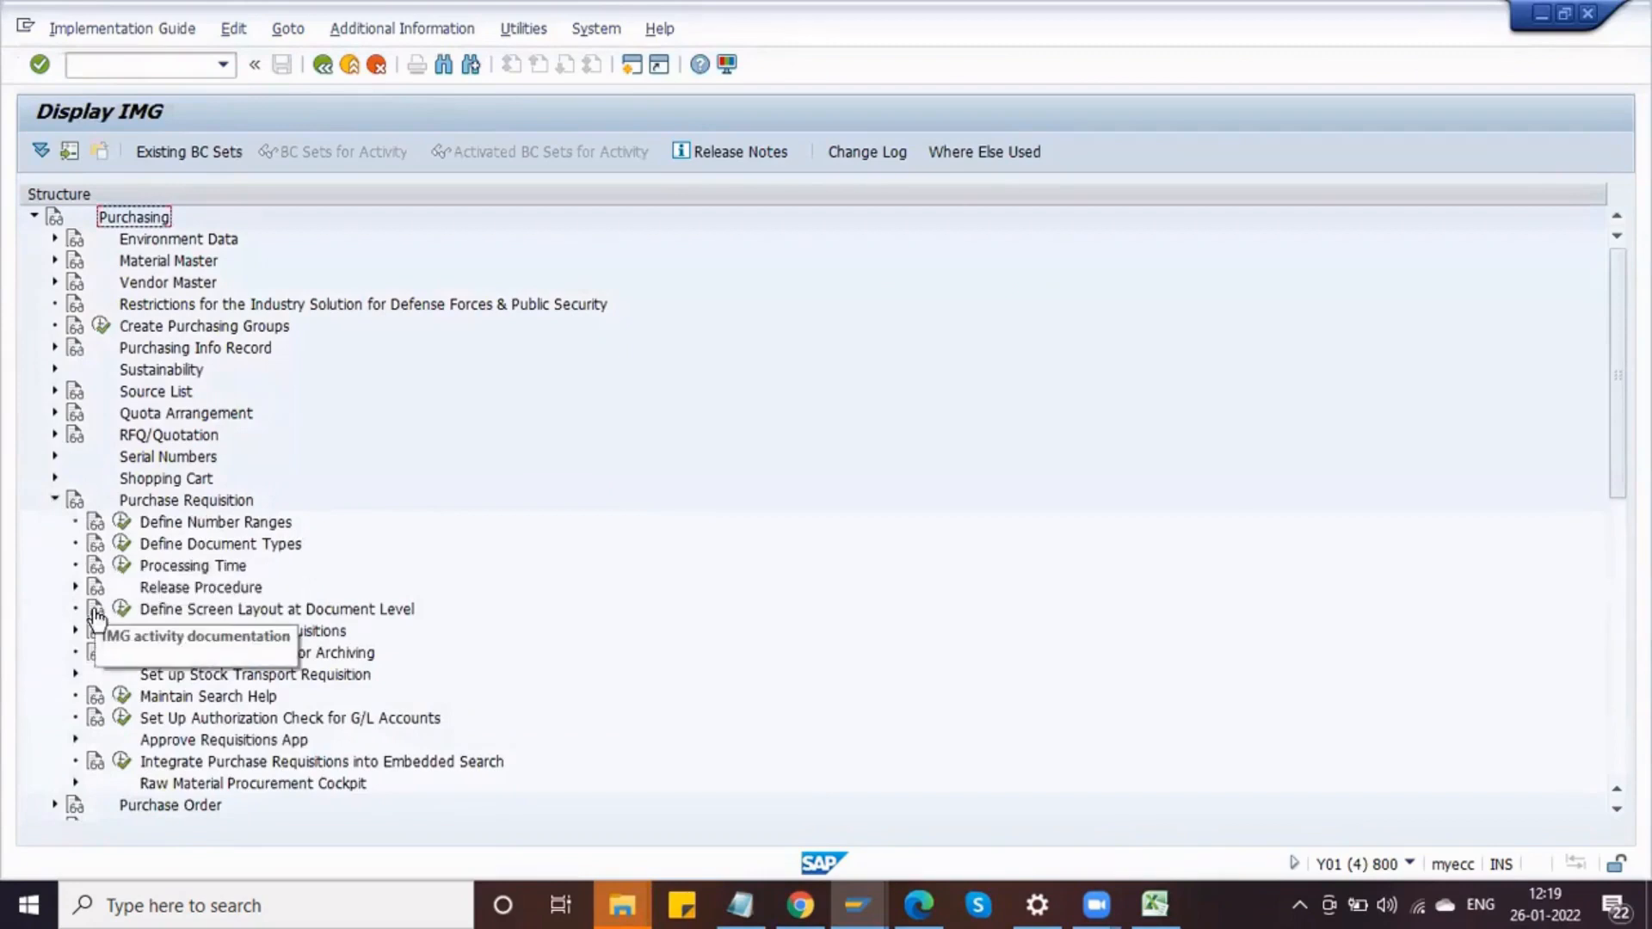
click(75, 587)
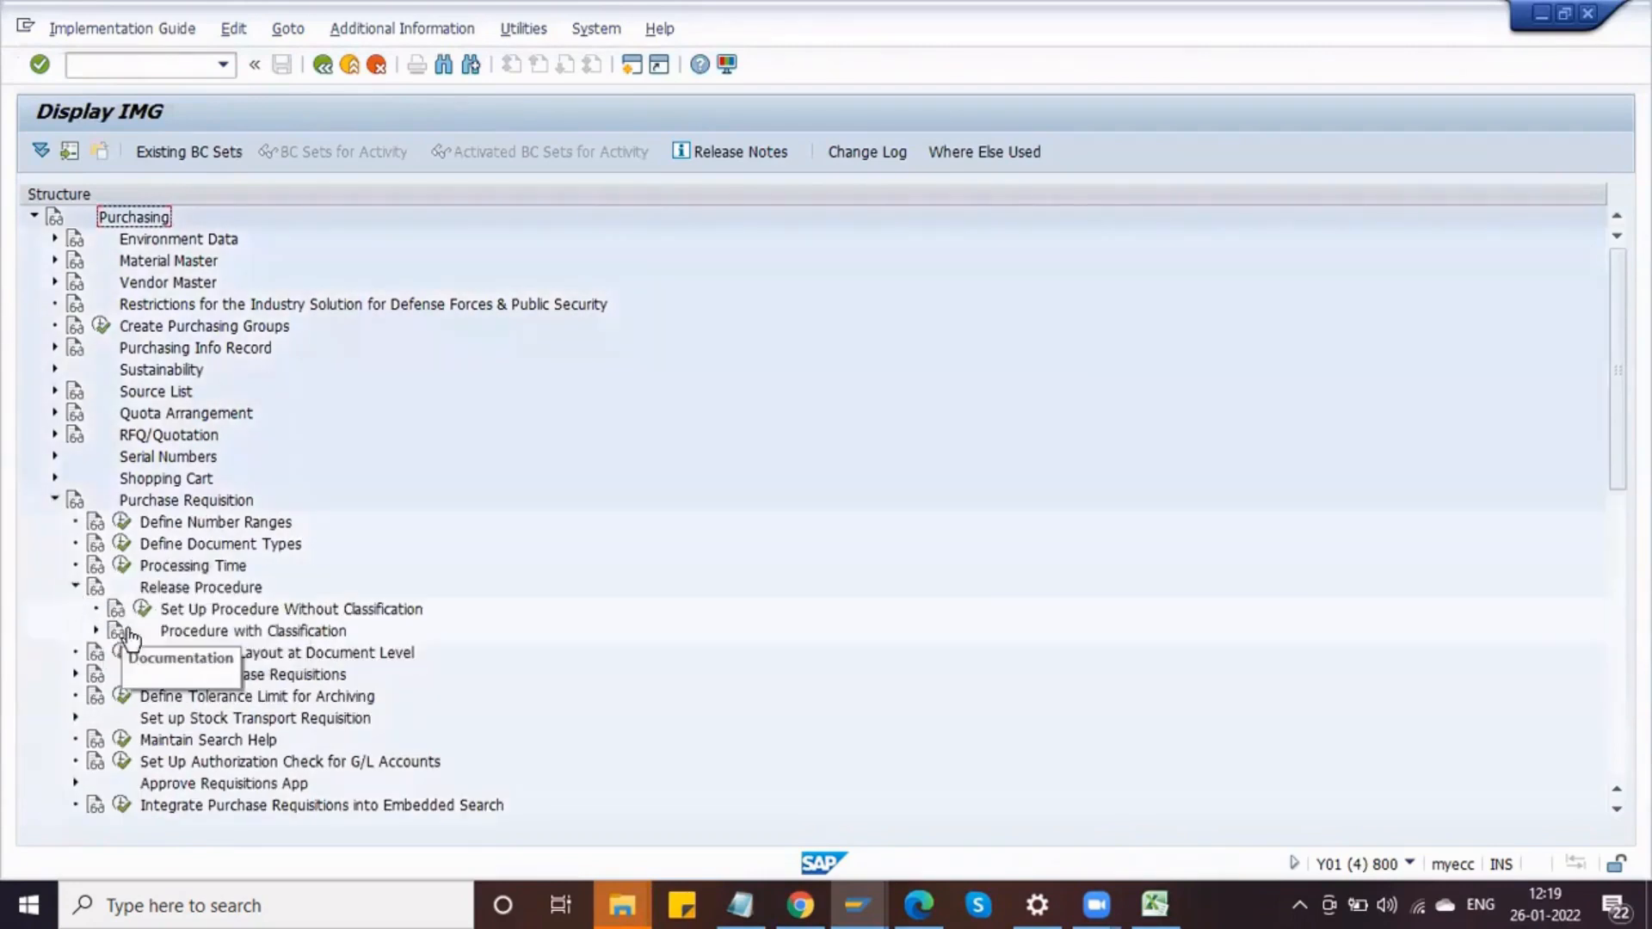
click(97, 632)
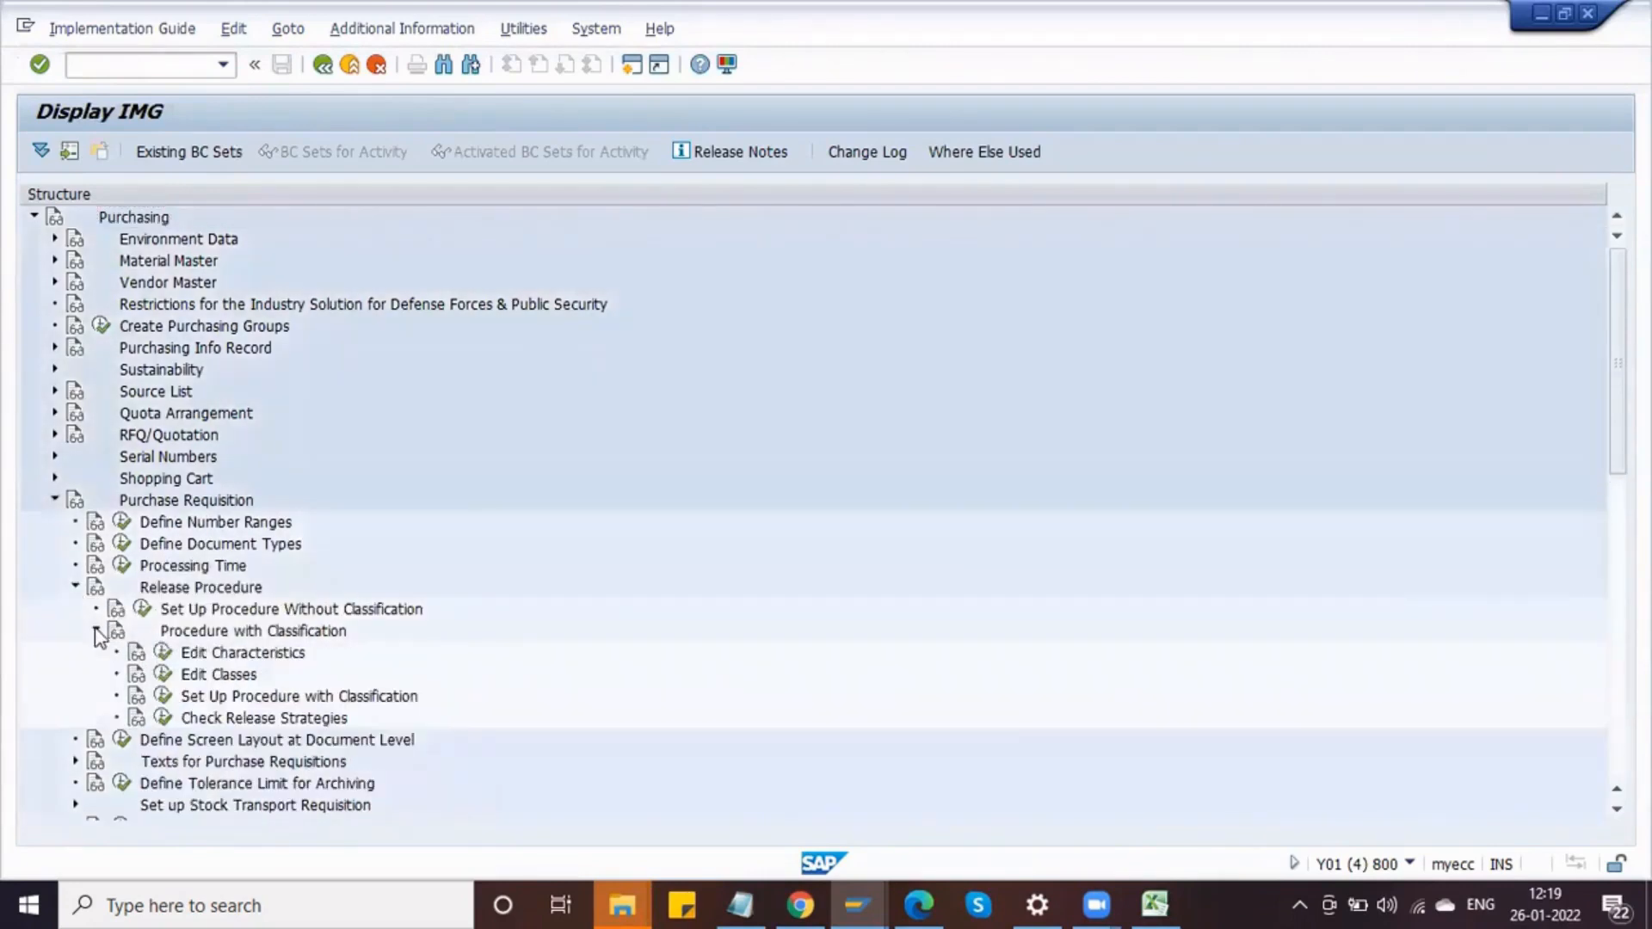
click(163, 675)
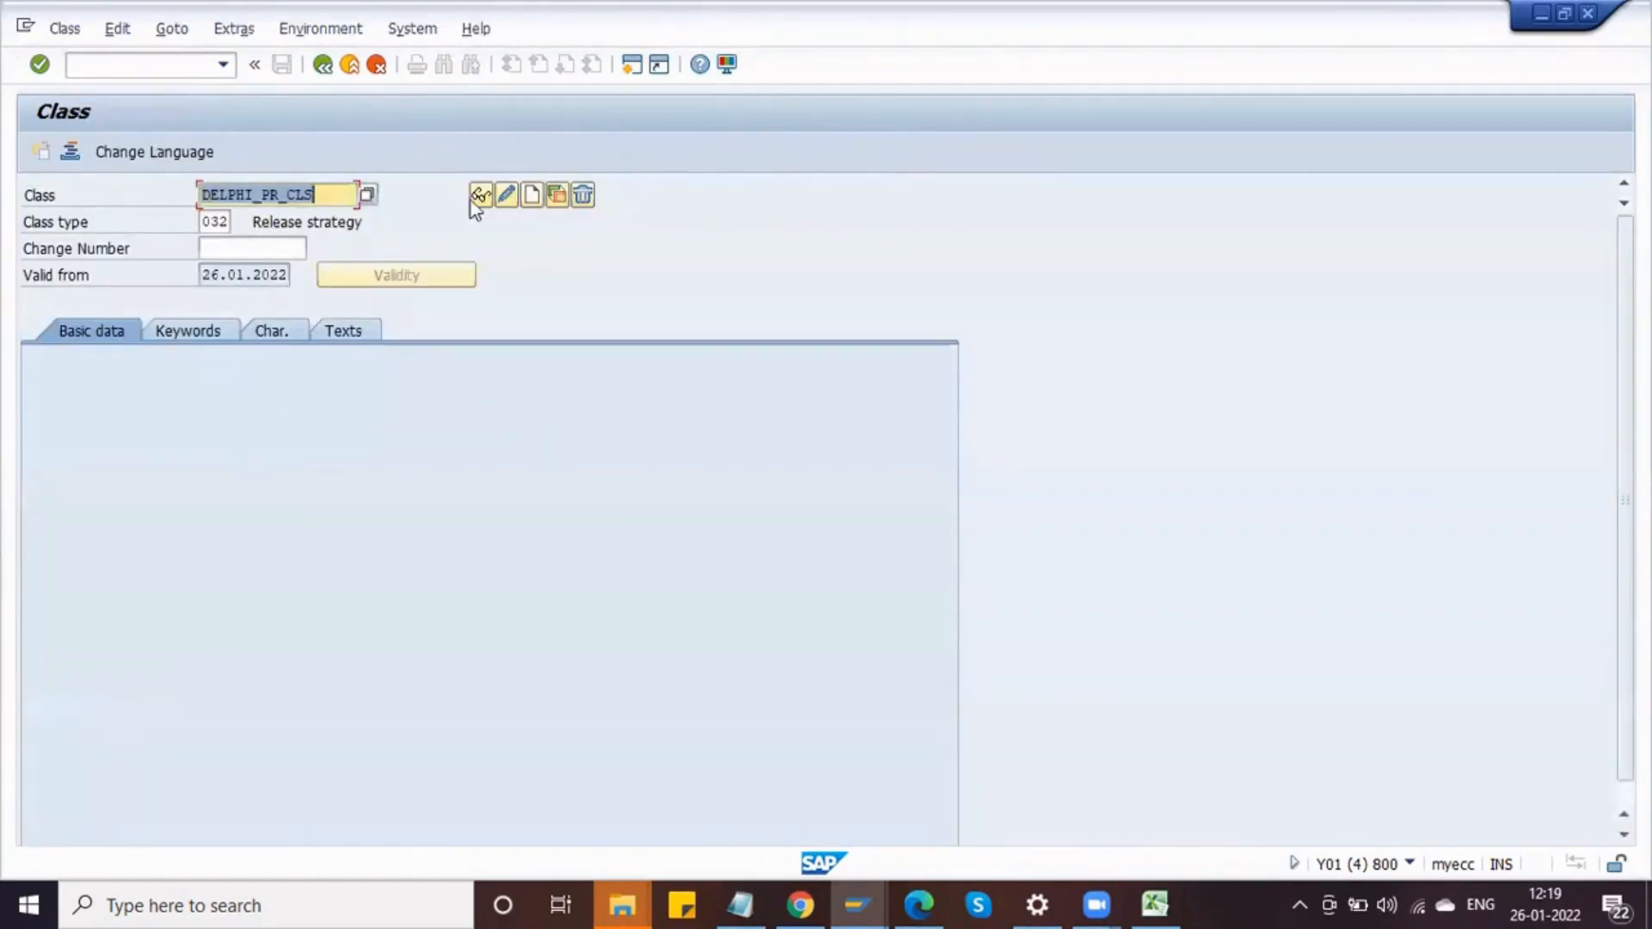
Step: Display class DELPHI_PR_CLS and inspect the allowed values and default flag of characteristic DELPHI_PR_DOCTYPE
click(481, 196)
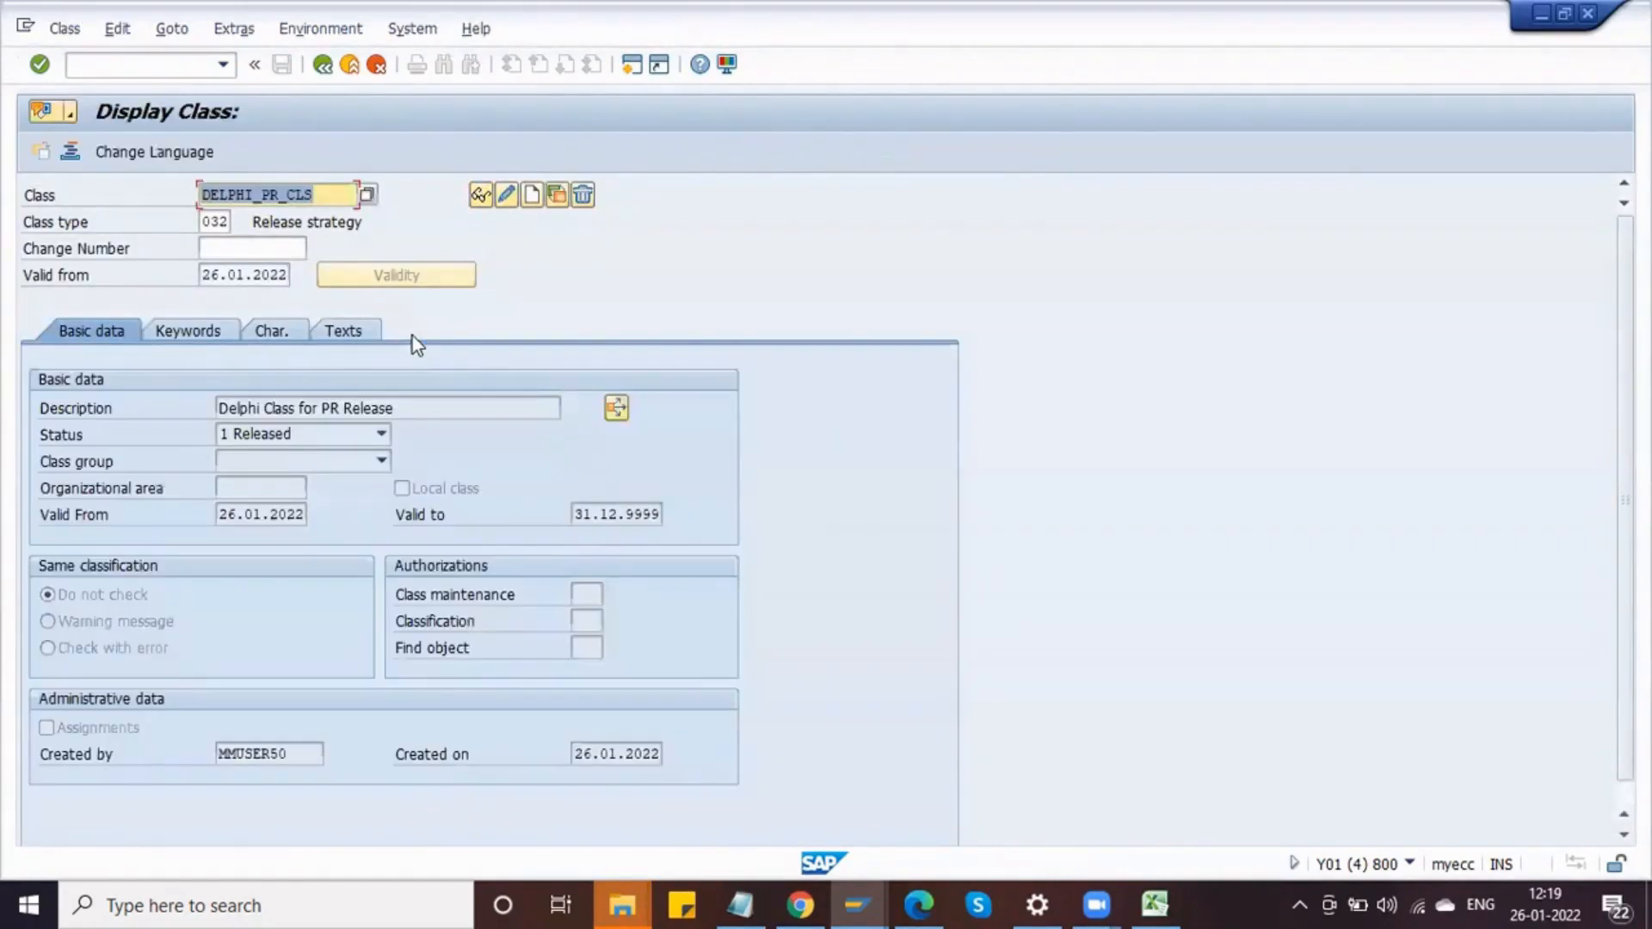
click(282, 335)
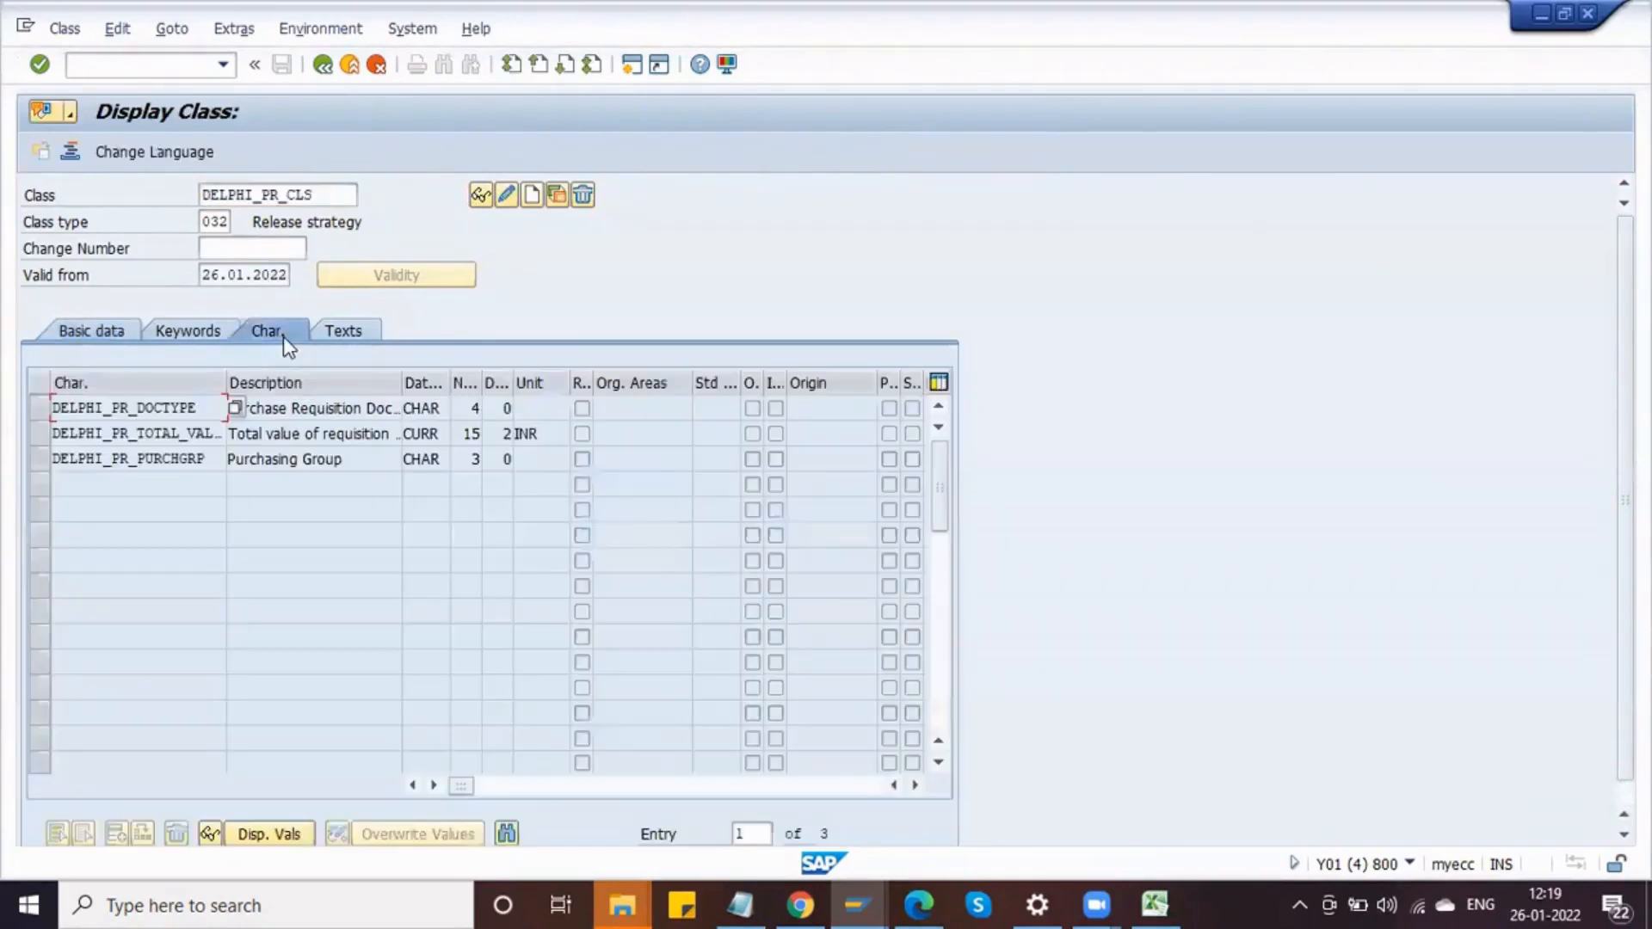
double_click(198, 406)
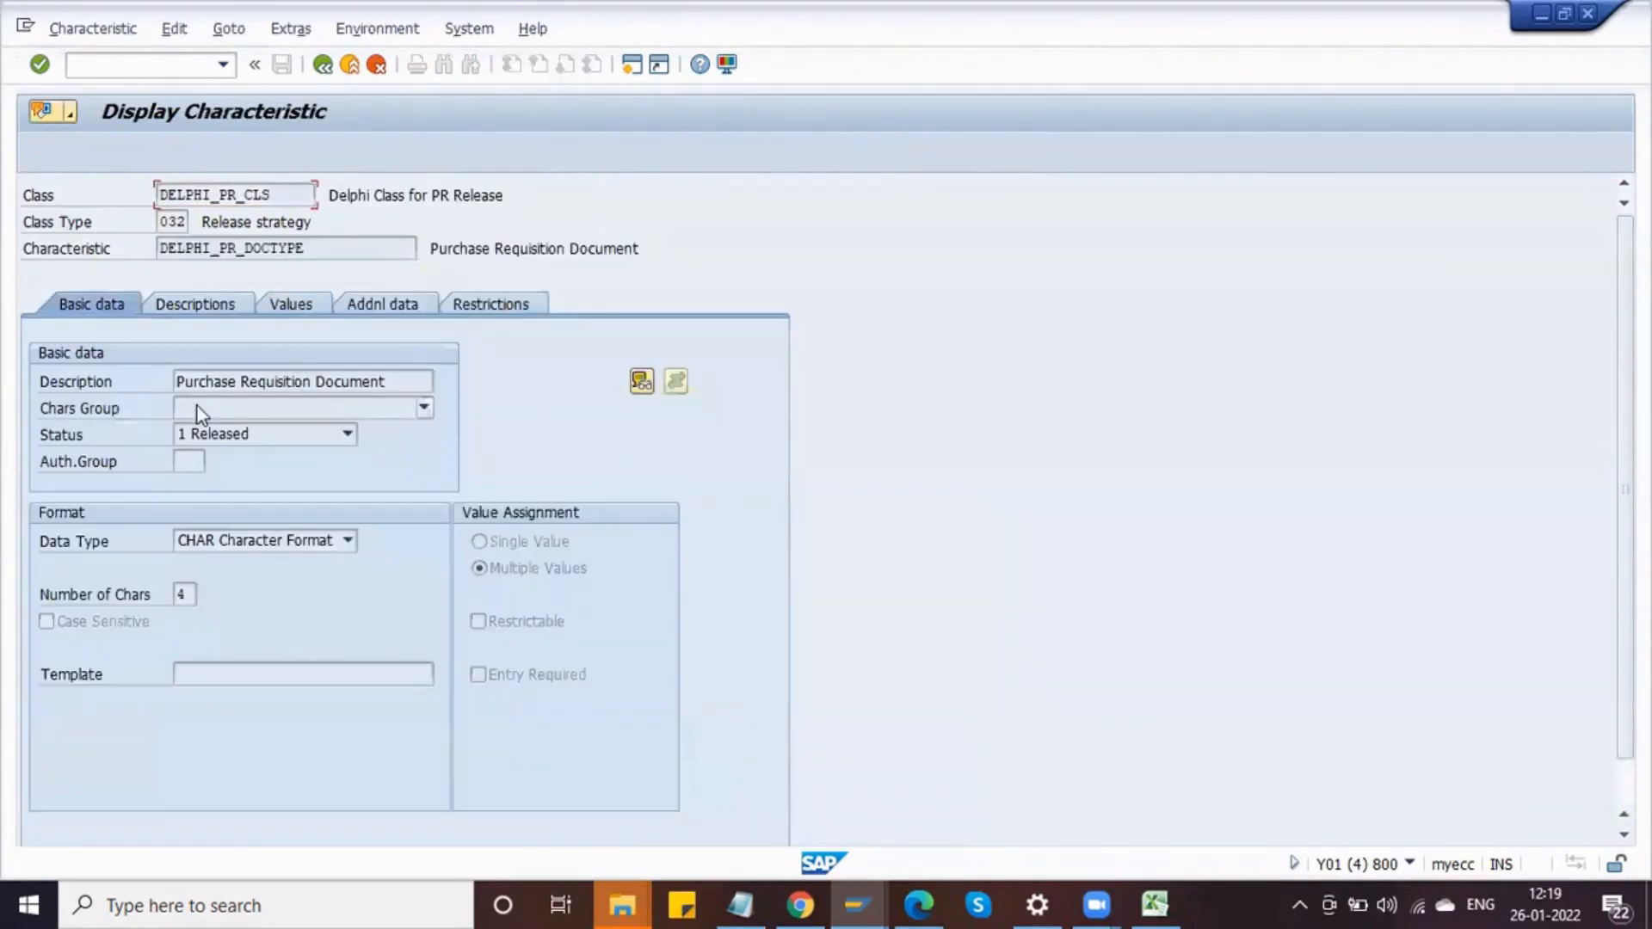
click(311, 306)
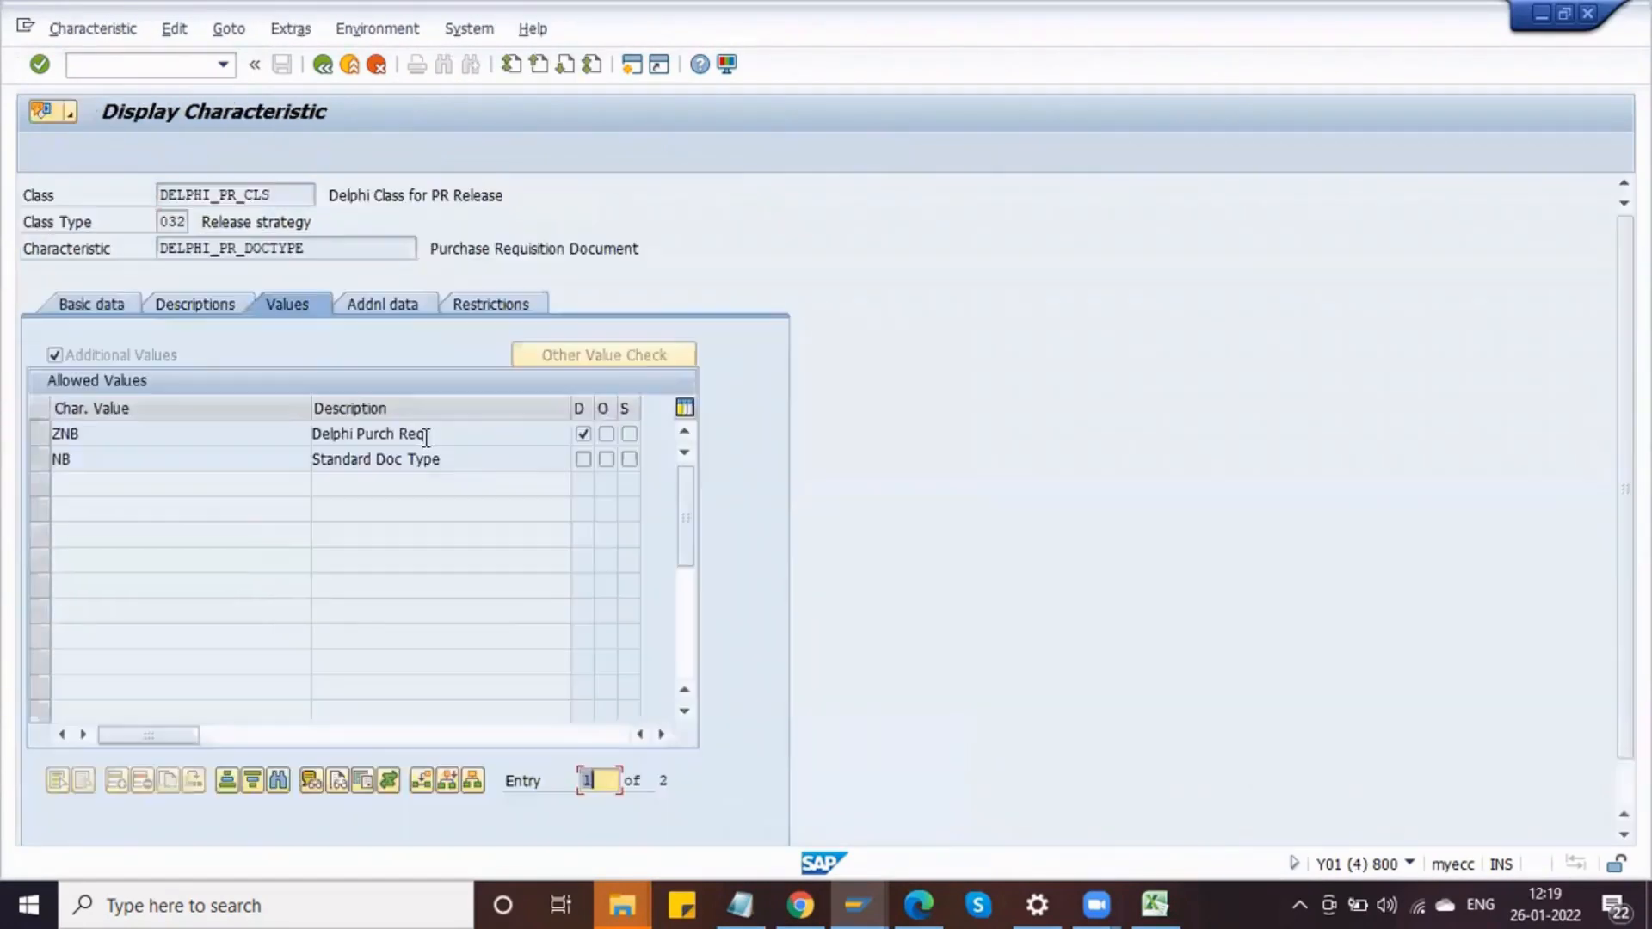
click(583, 436)
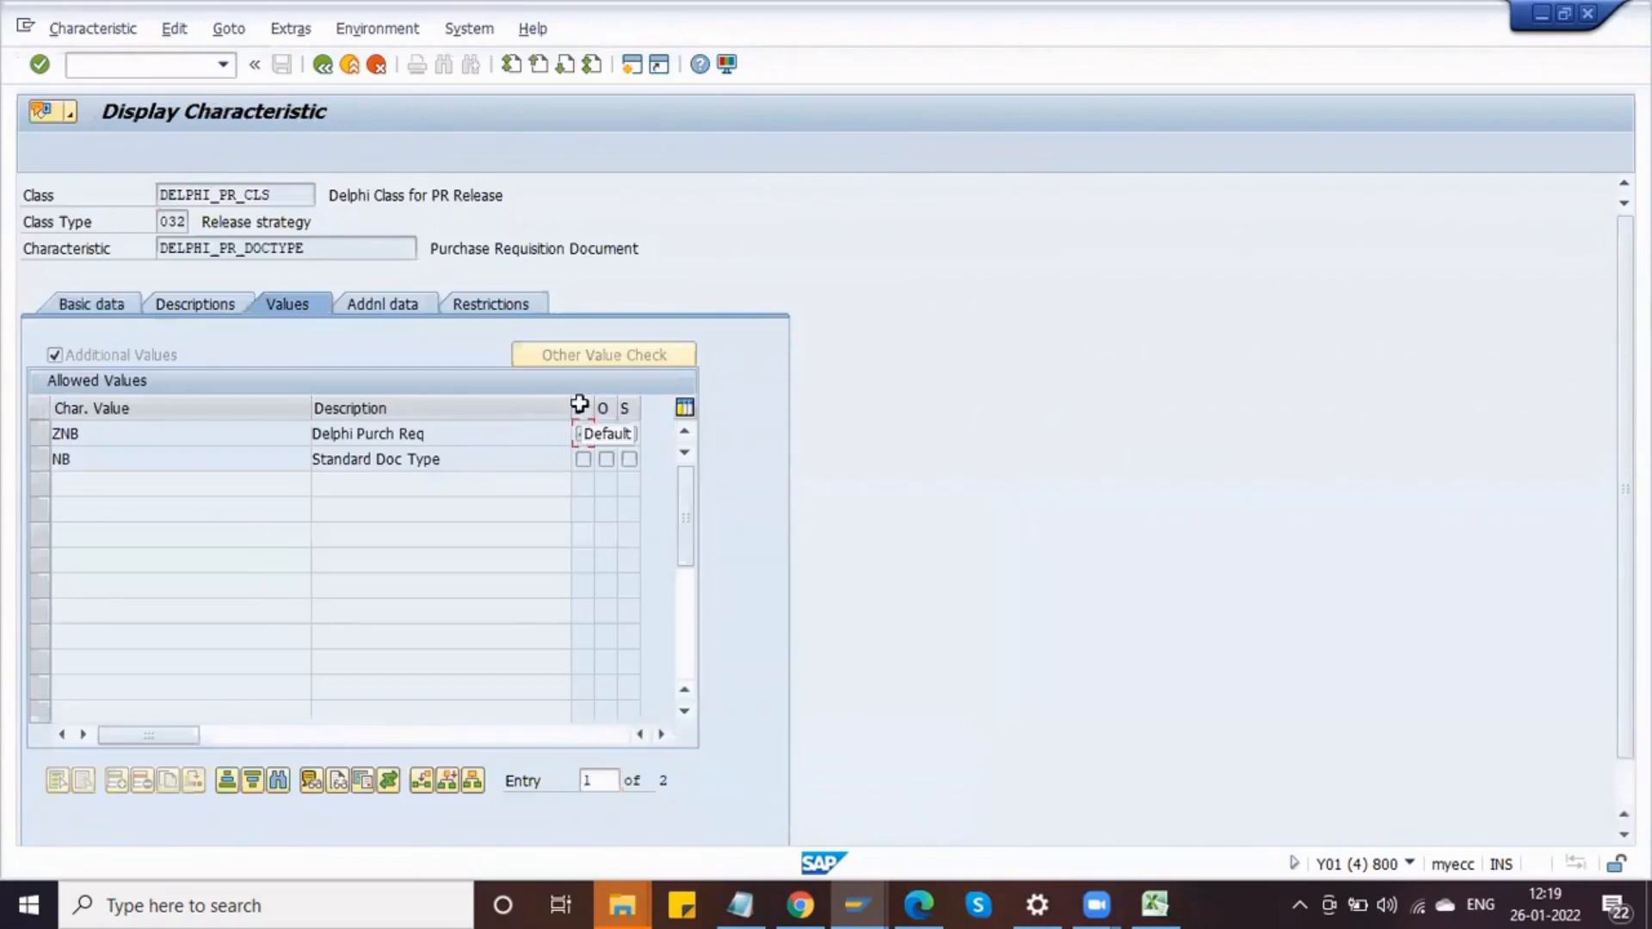
Step: Examine the allowed values and the Additional Values option of characteristic DELPHI_PR_DOCTYPE against strategy S1's classification
click(145, 443)
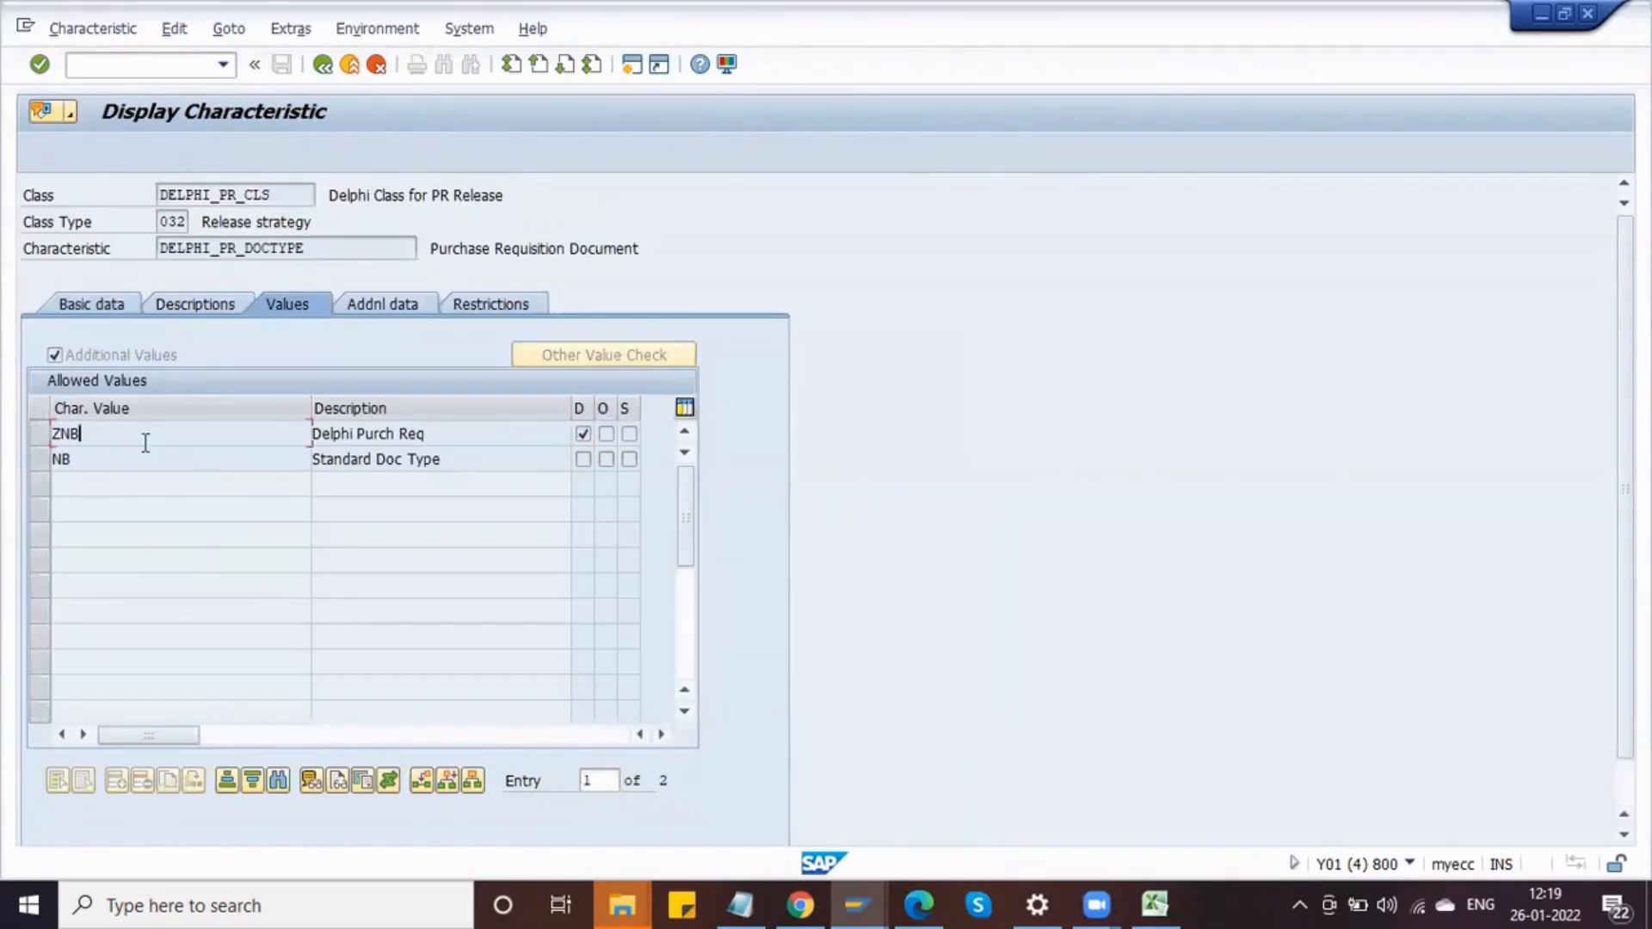
key(alt+Tab)
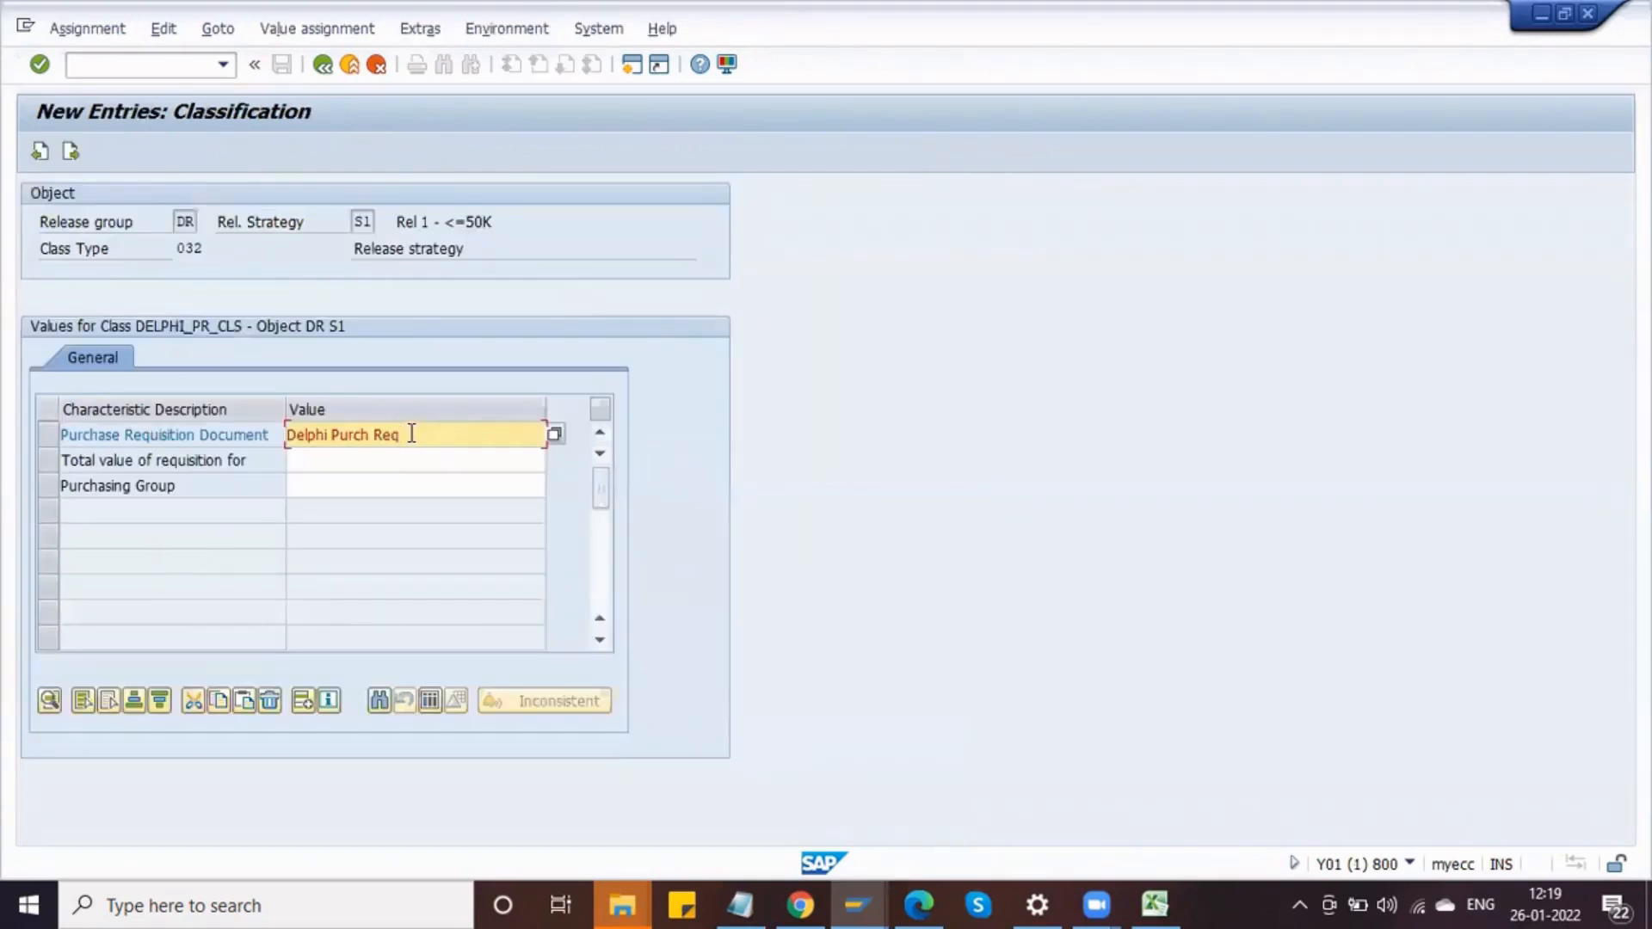
key(alt+Tab)
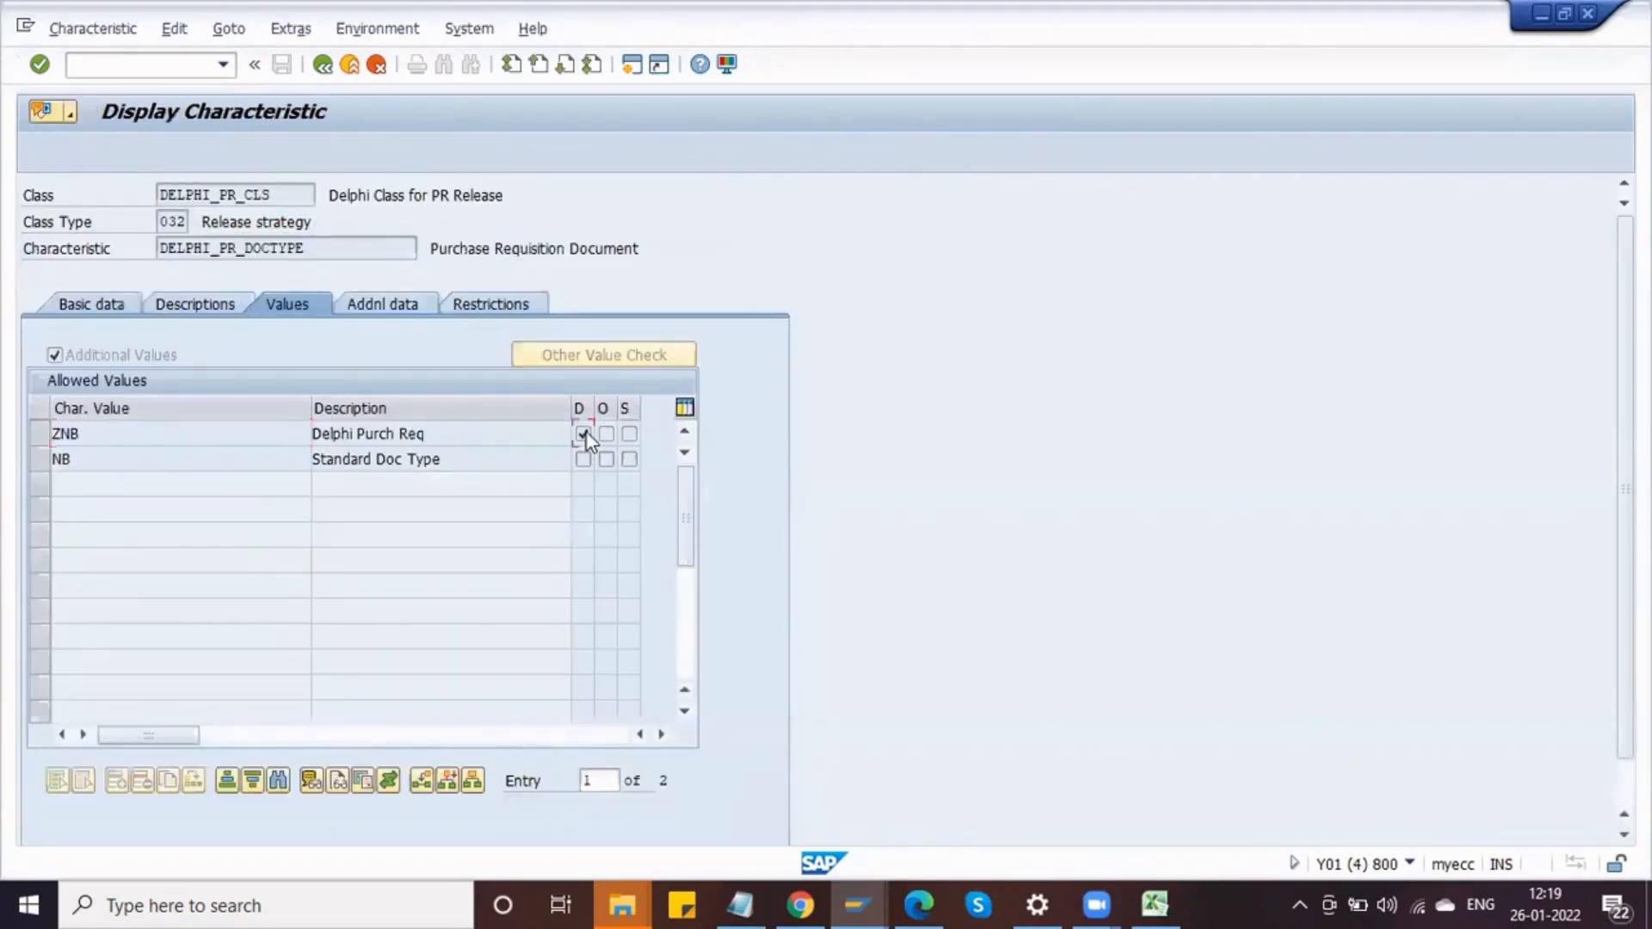
click(120, 354)
key(alt+Tab)
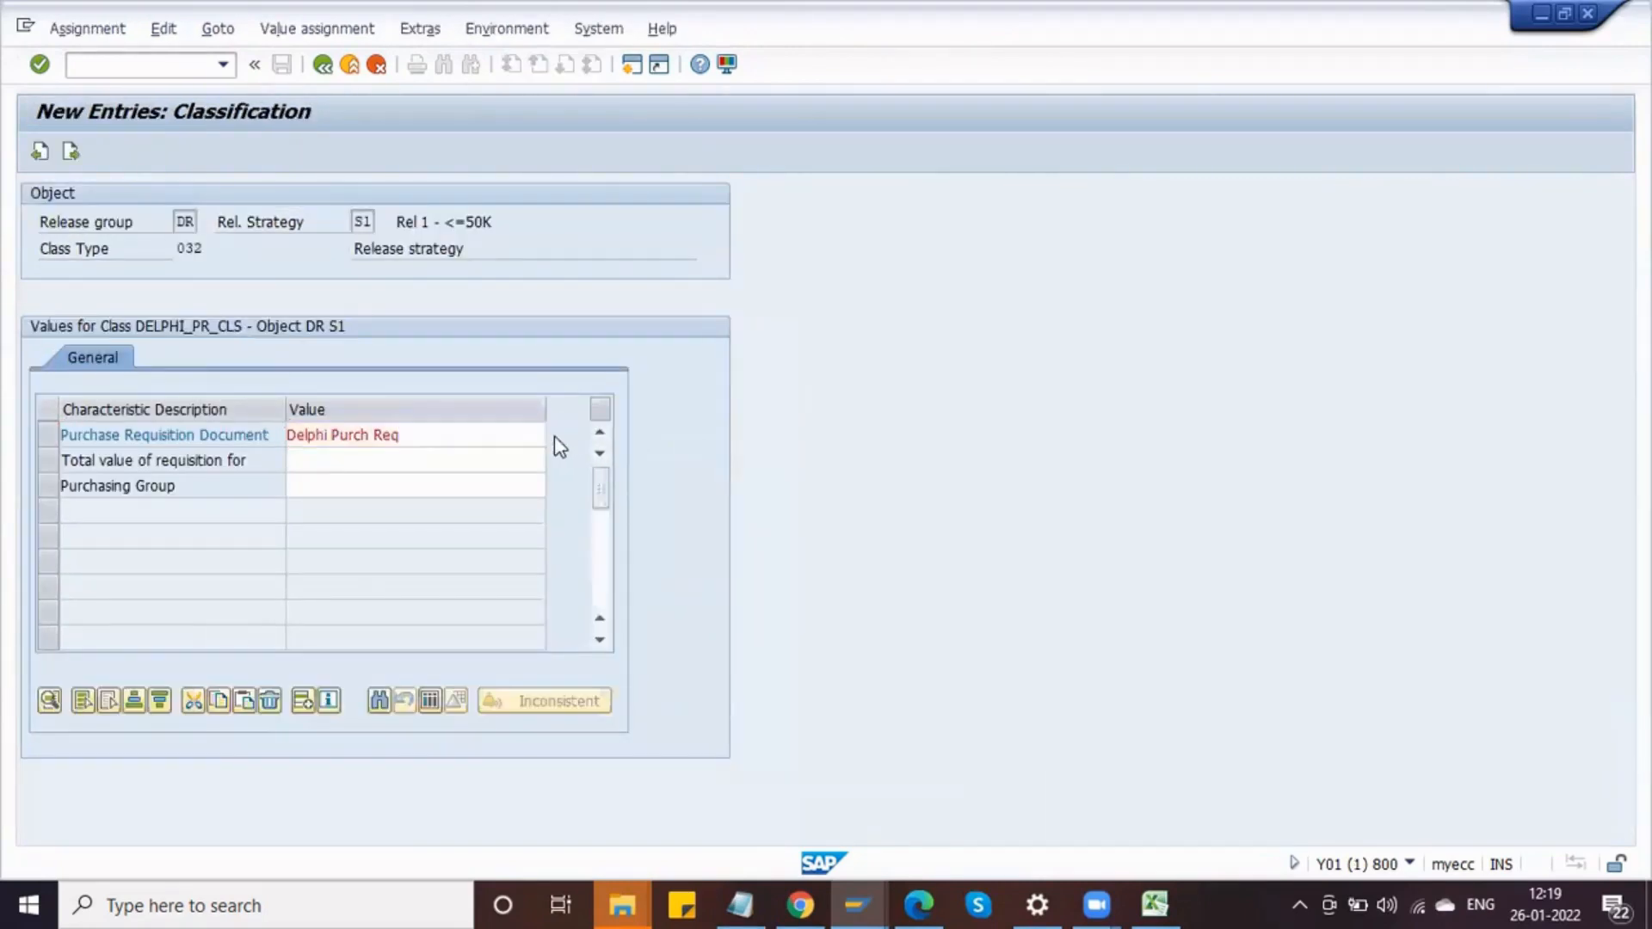
Step: Open the value list for strategy S1's Purchase Requisition Document and close the spare Easy Access session
click(554, 434)
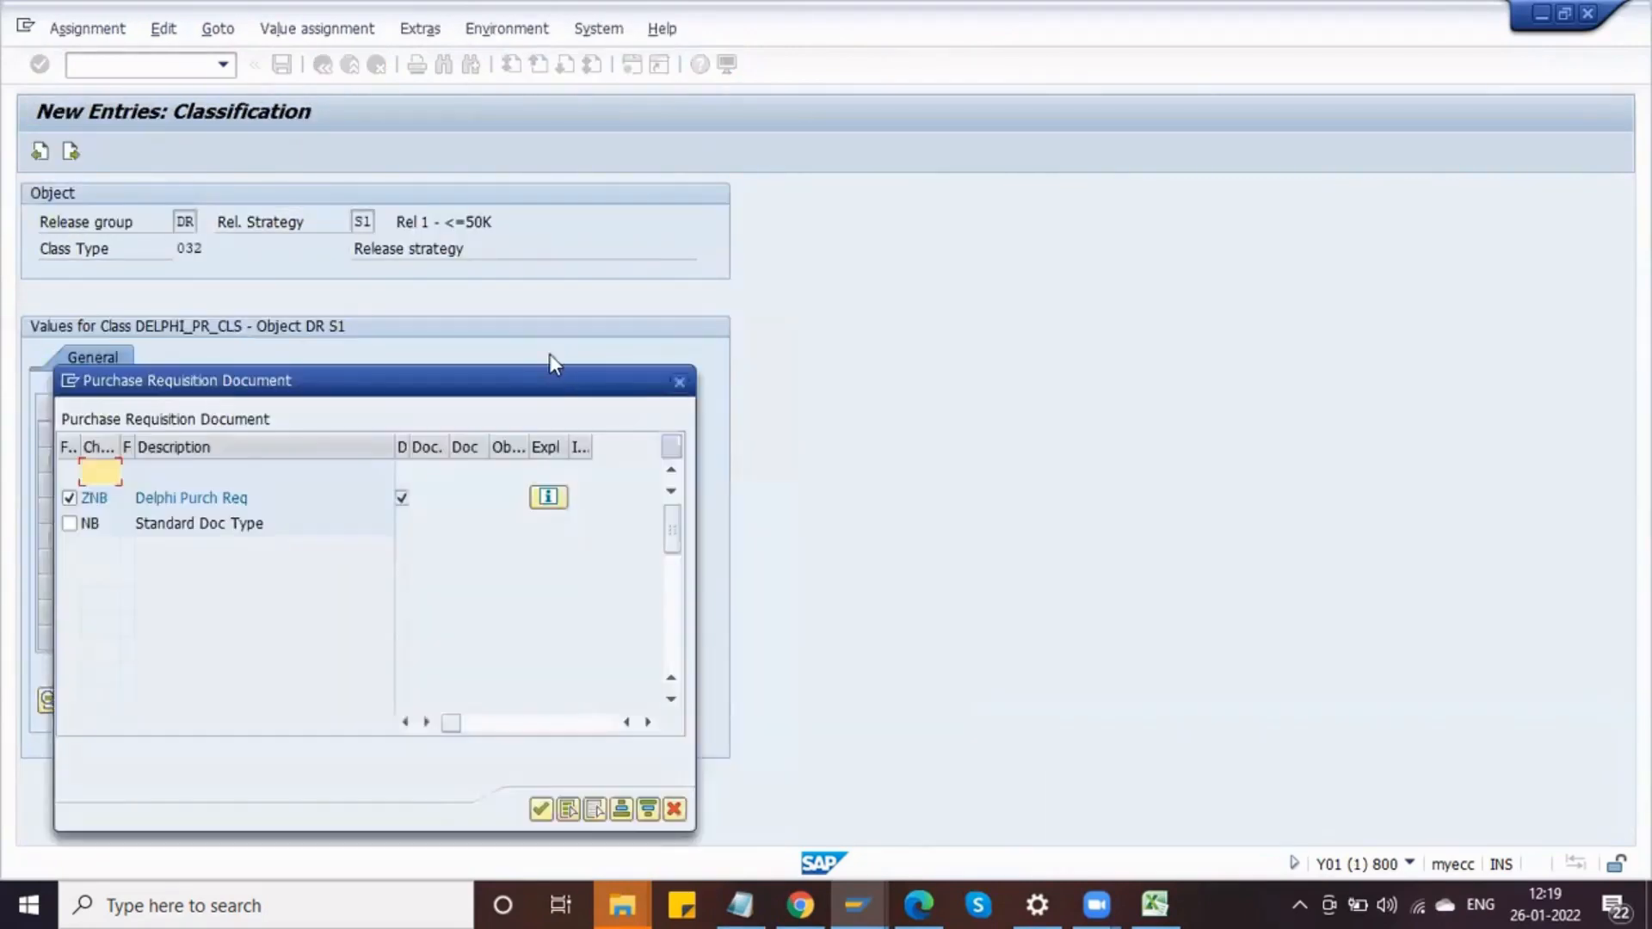
key(alt+space)
click(100, 476)
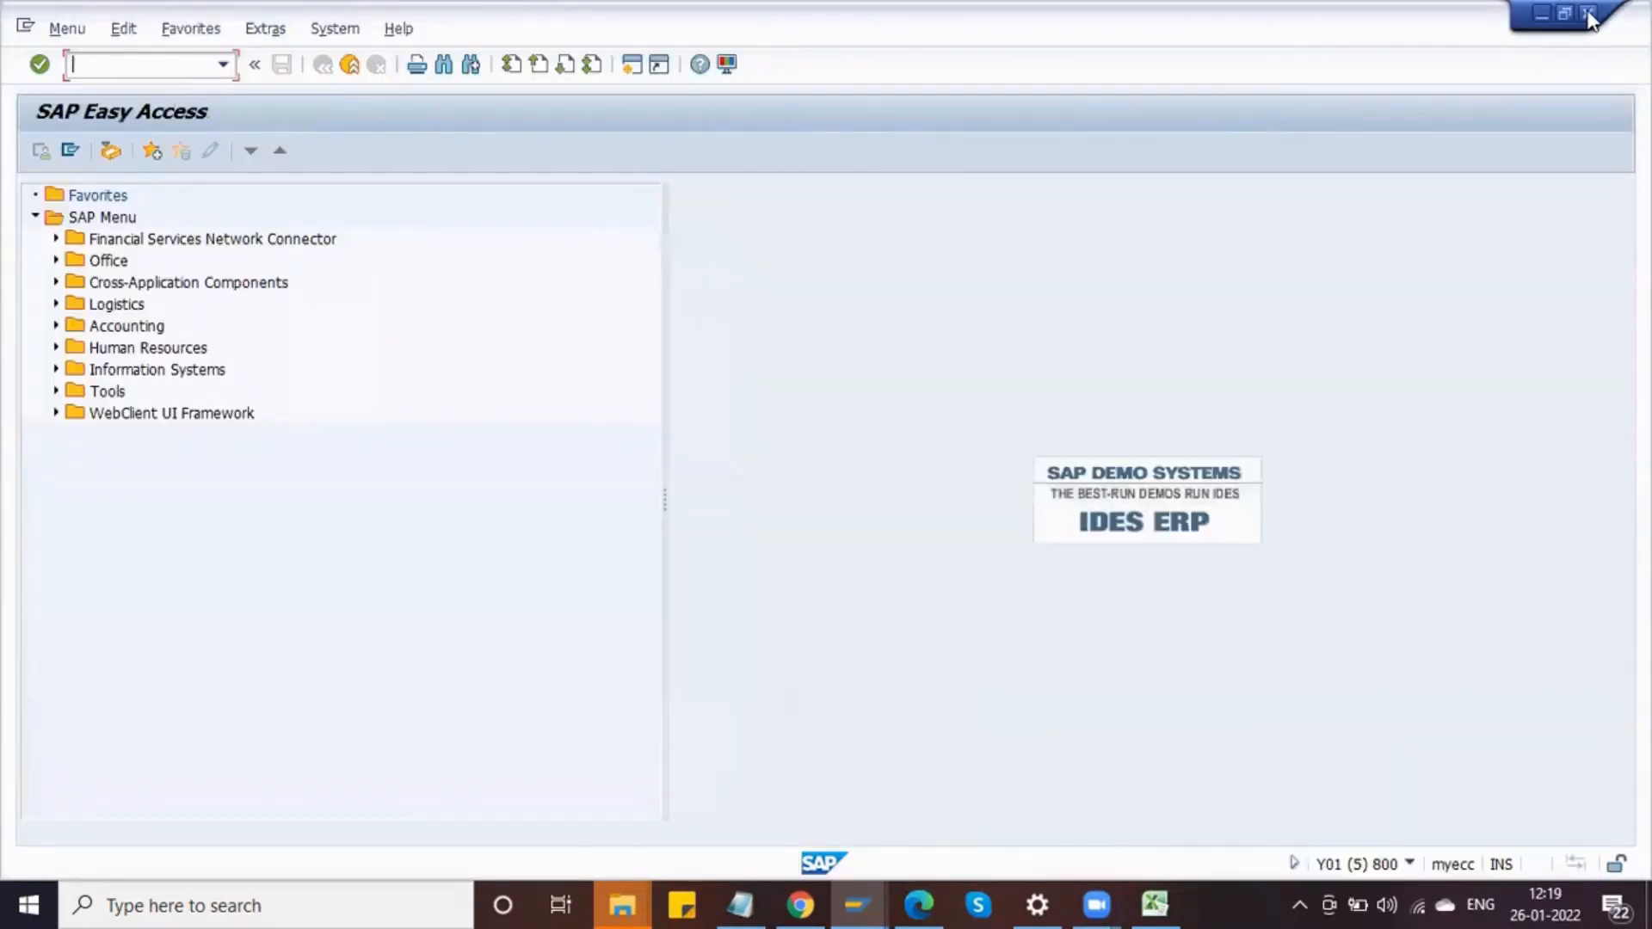
click(1588, 14)
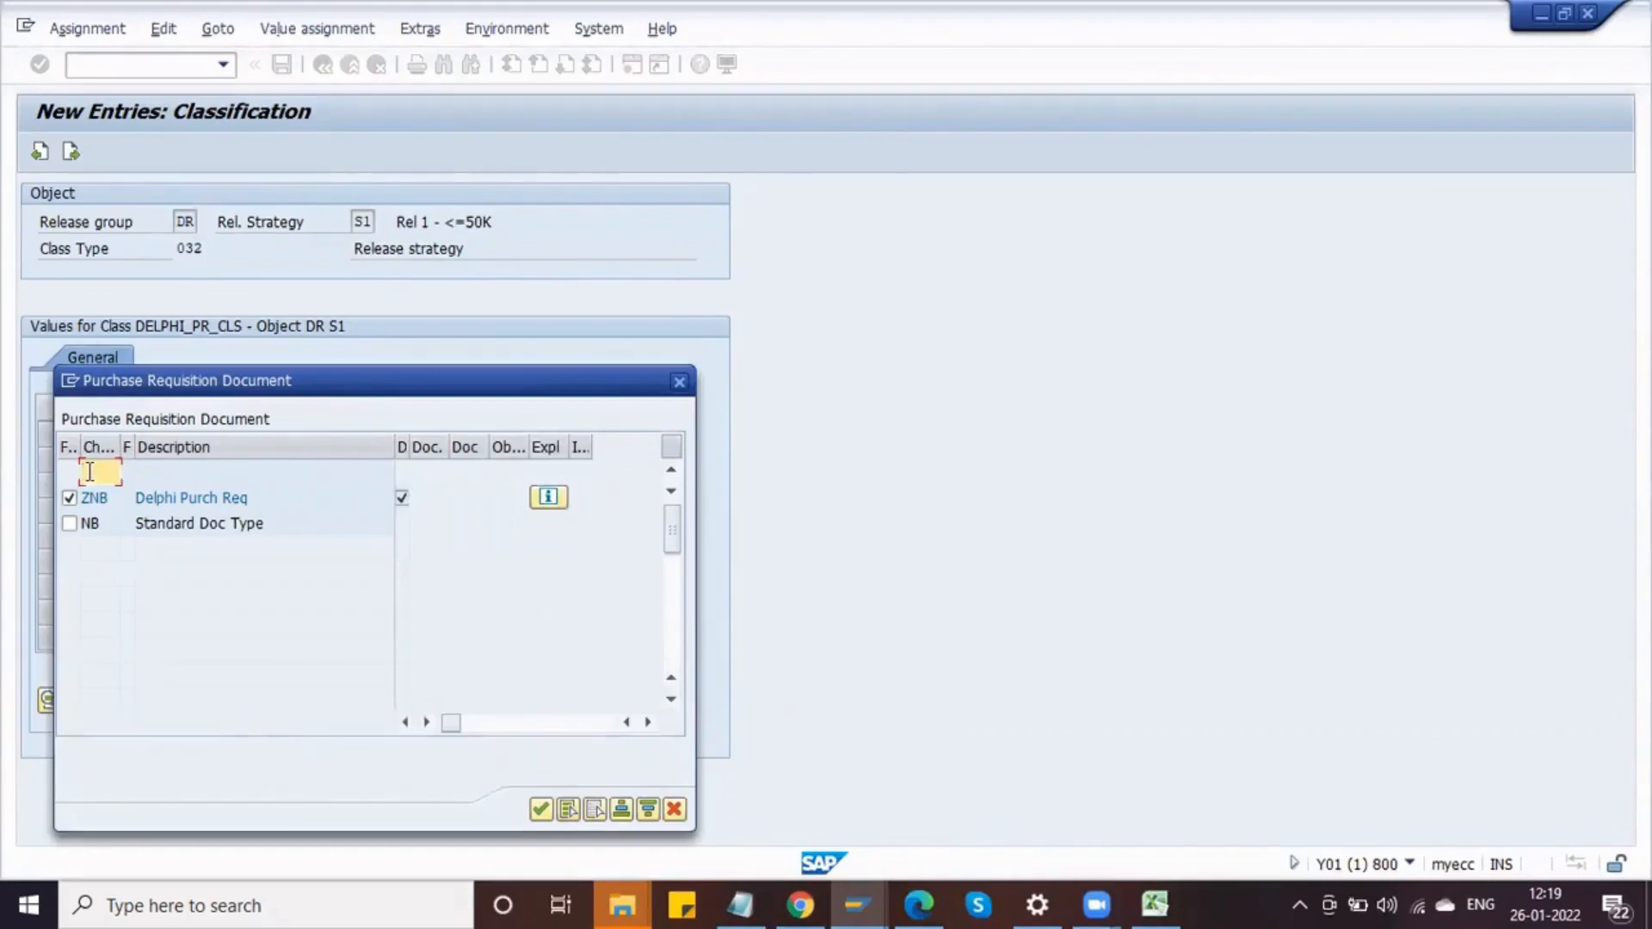
Step: Switch to the Create Purchase Requisition session and browse the available purchase requisition document types
click(857, 894)
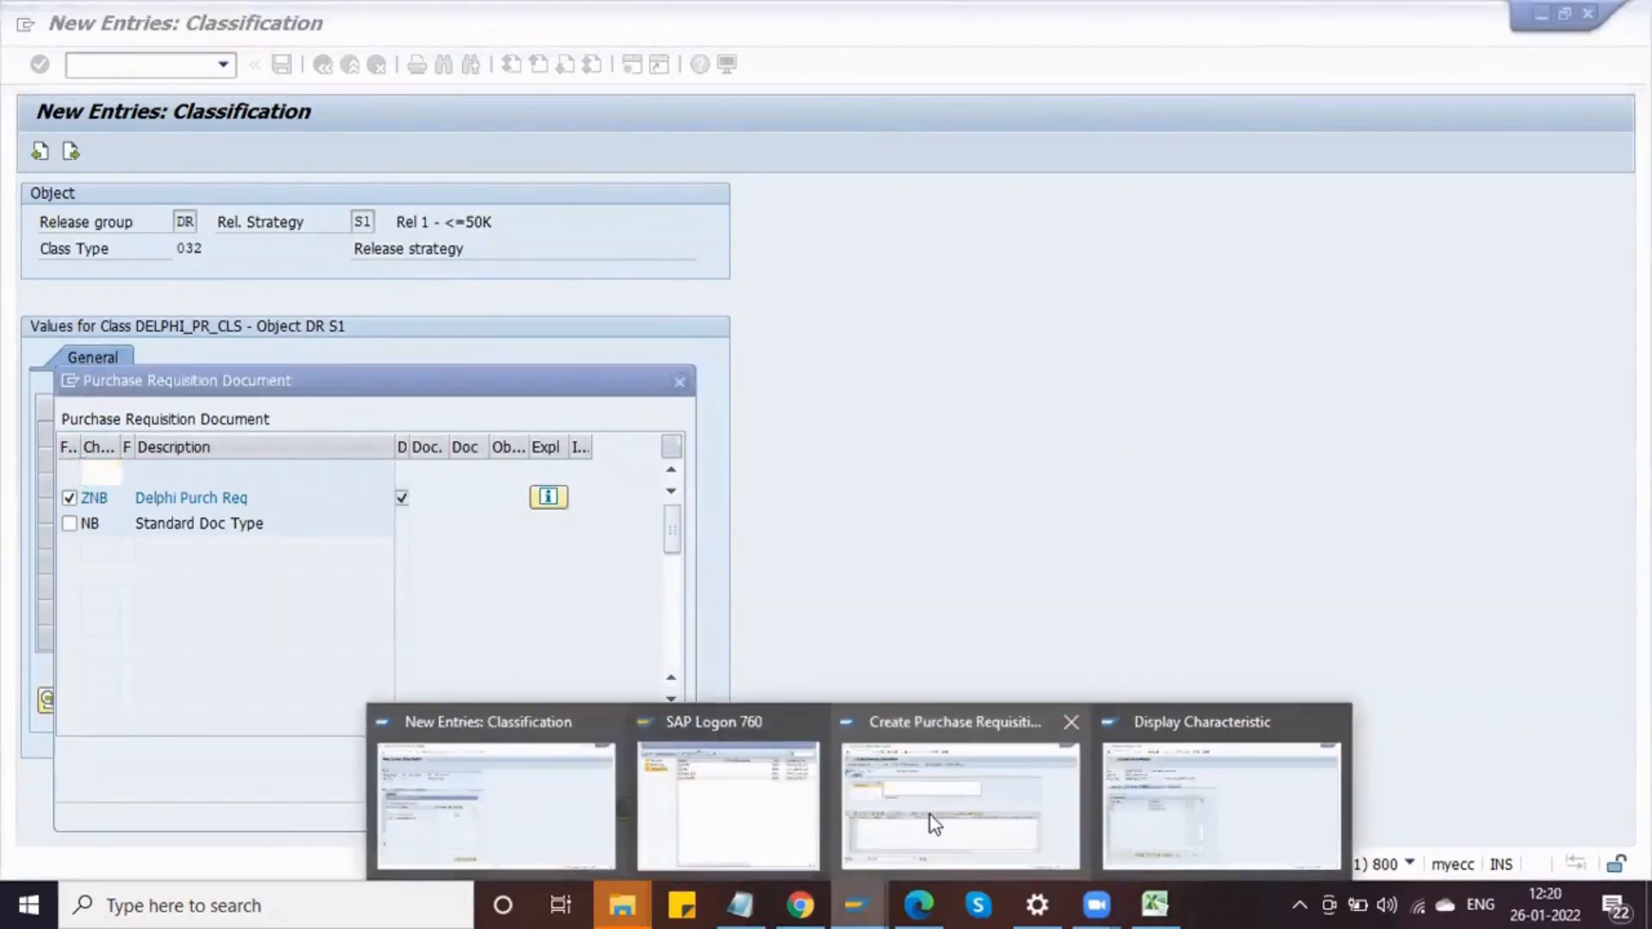
click(977, 773)
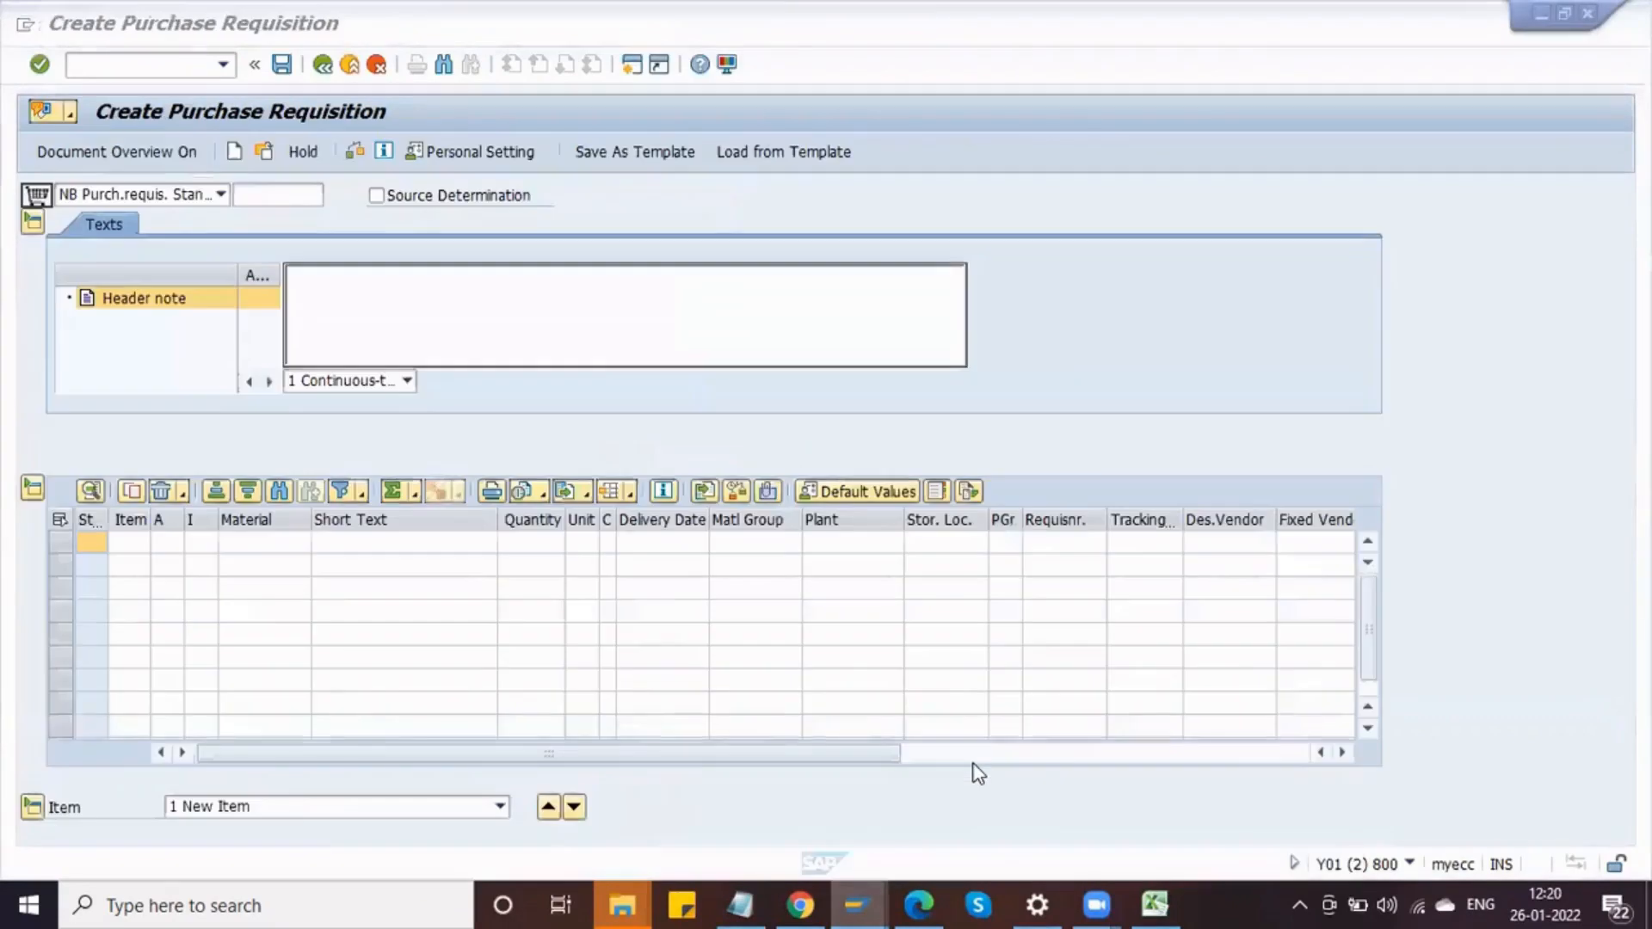
click(189, 196)
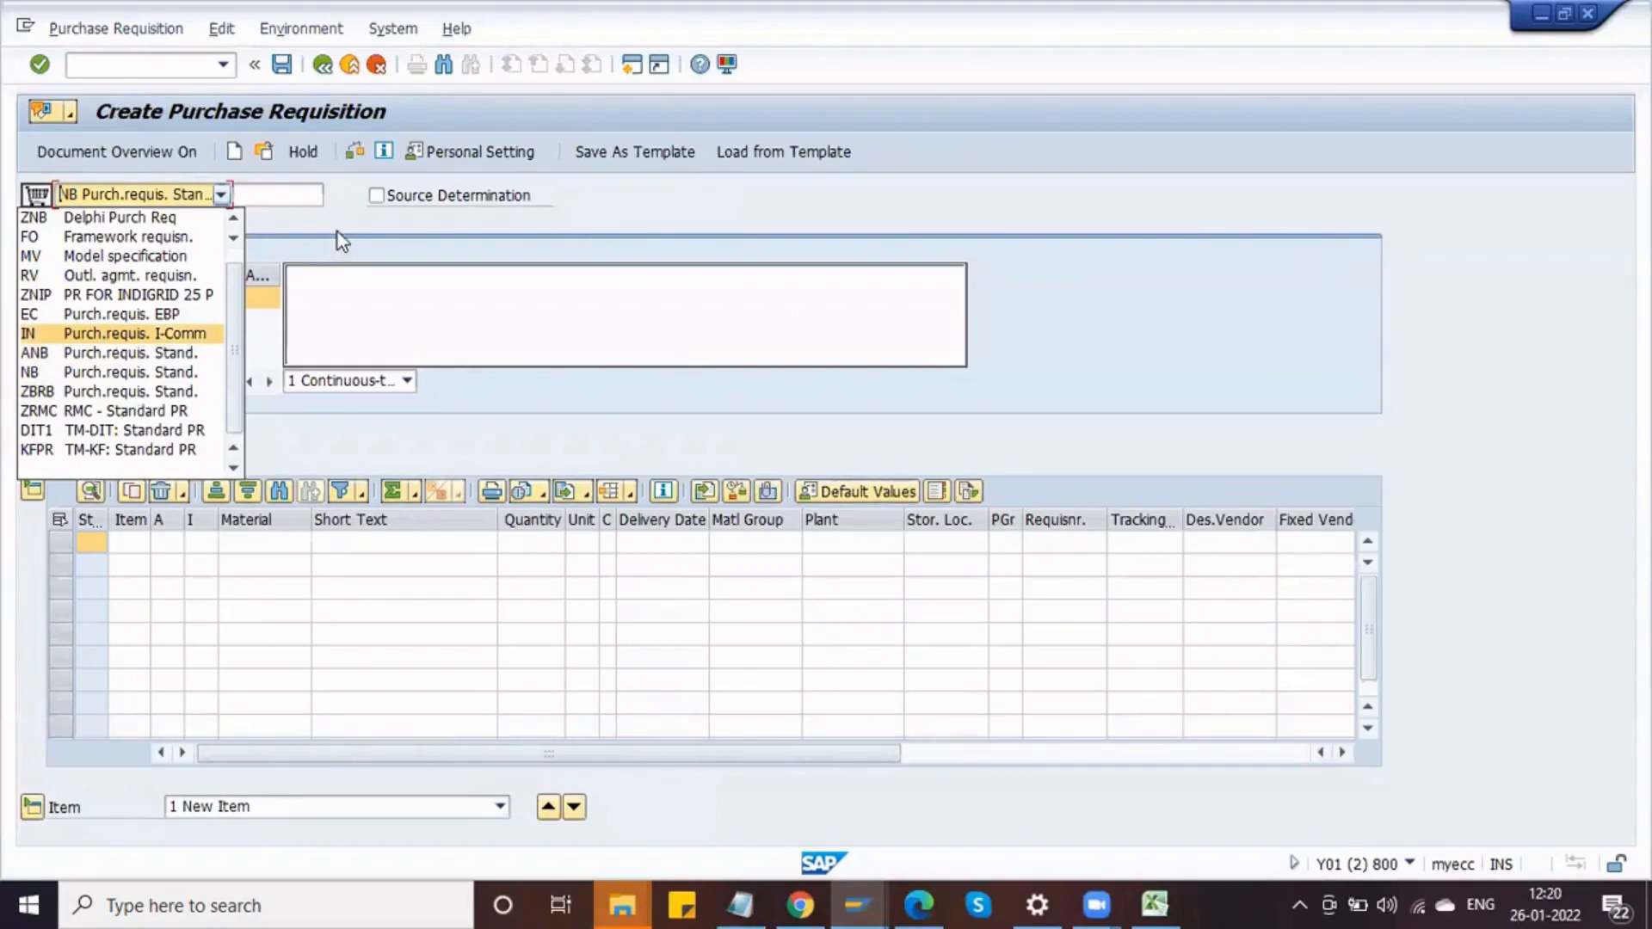
click(235, 217)
click(235, 218)
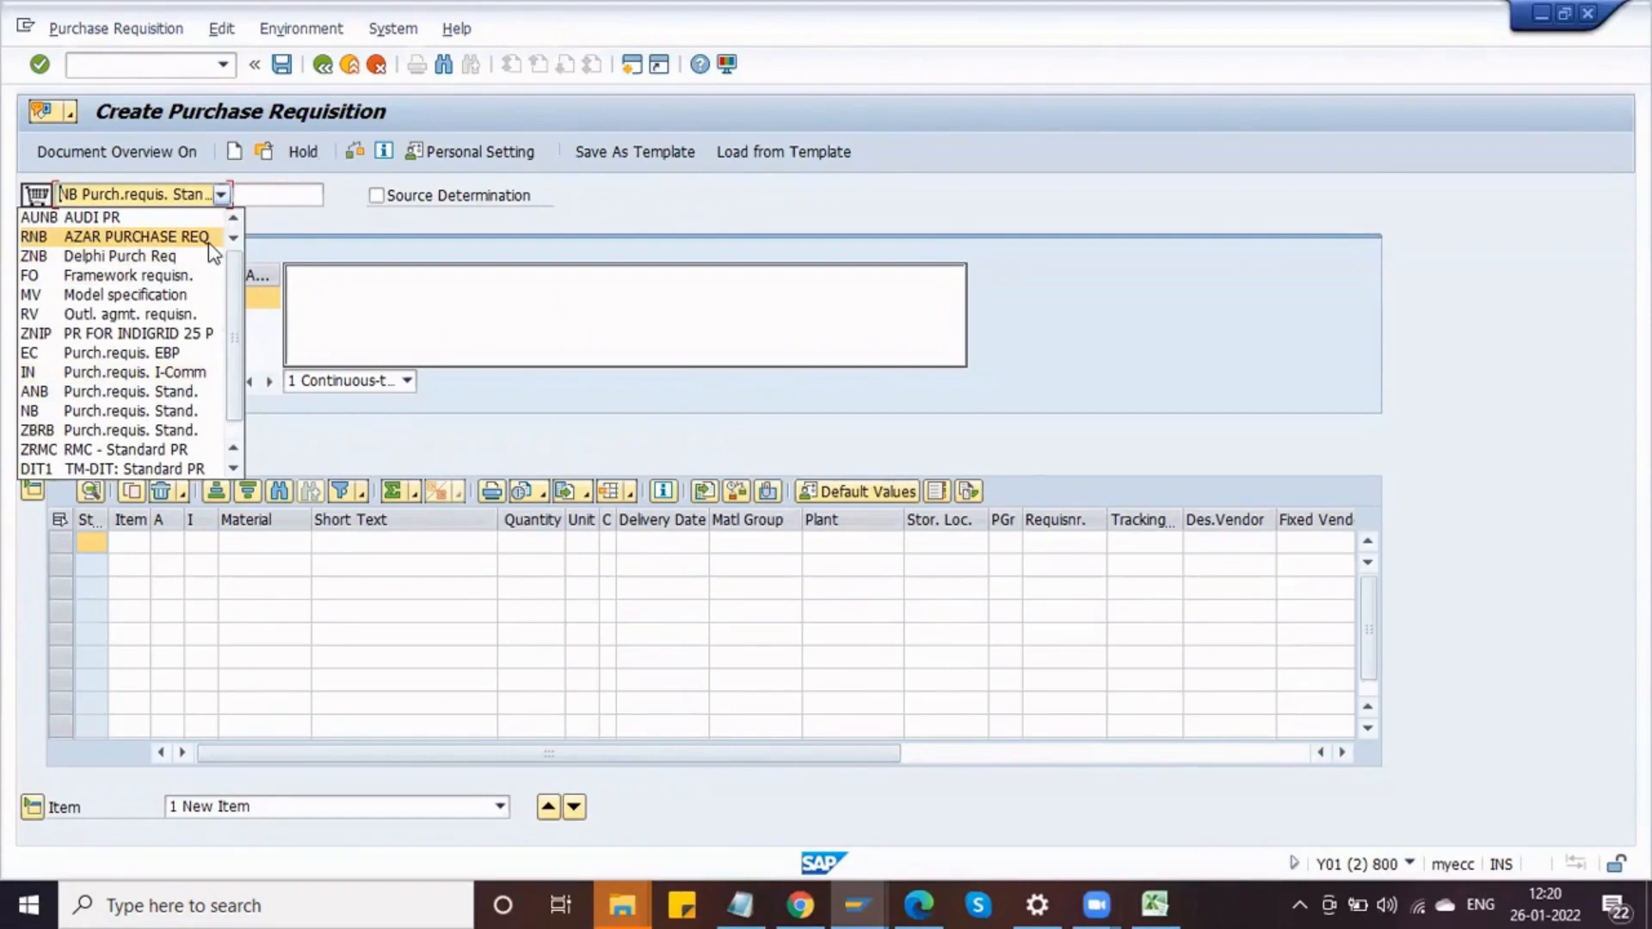
click(234, 468)
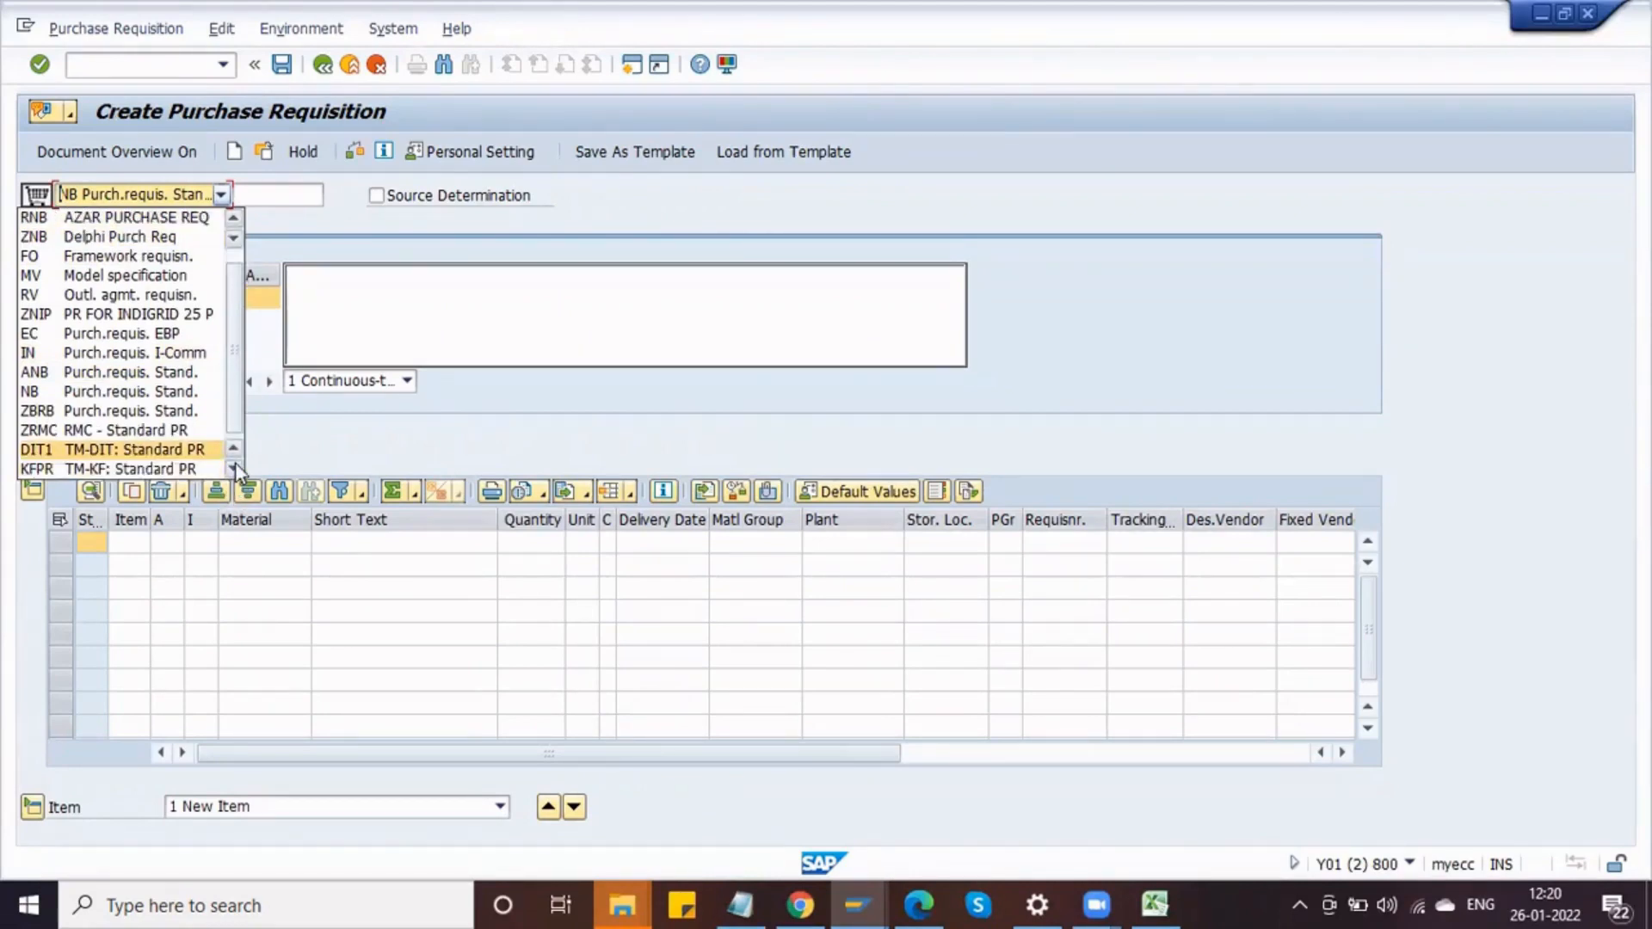
click(234, 467)
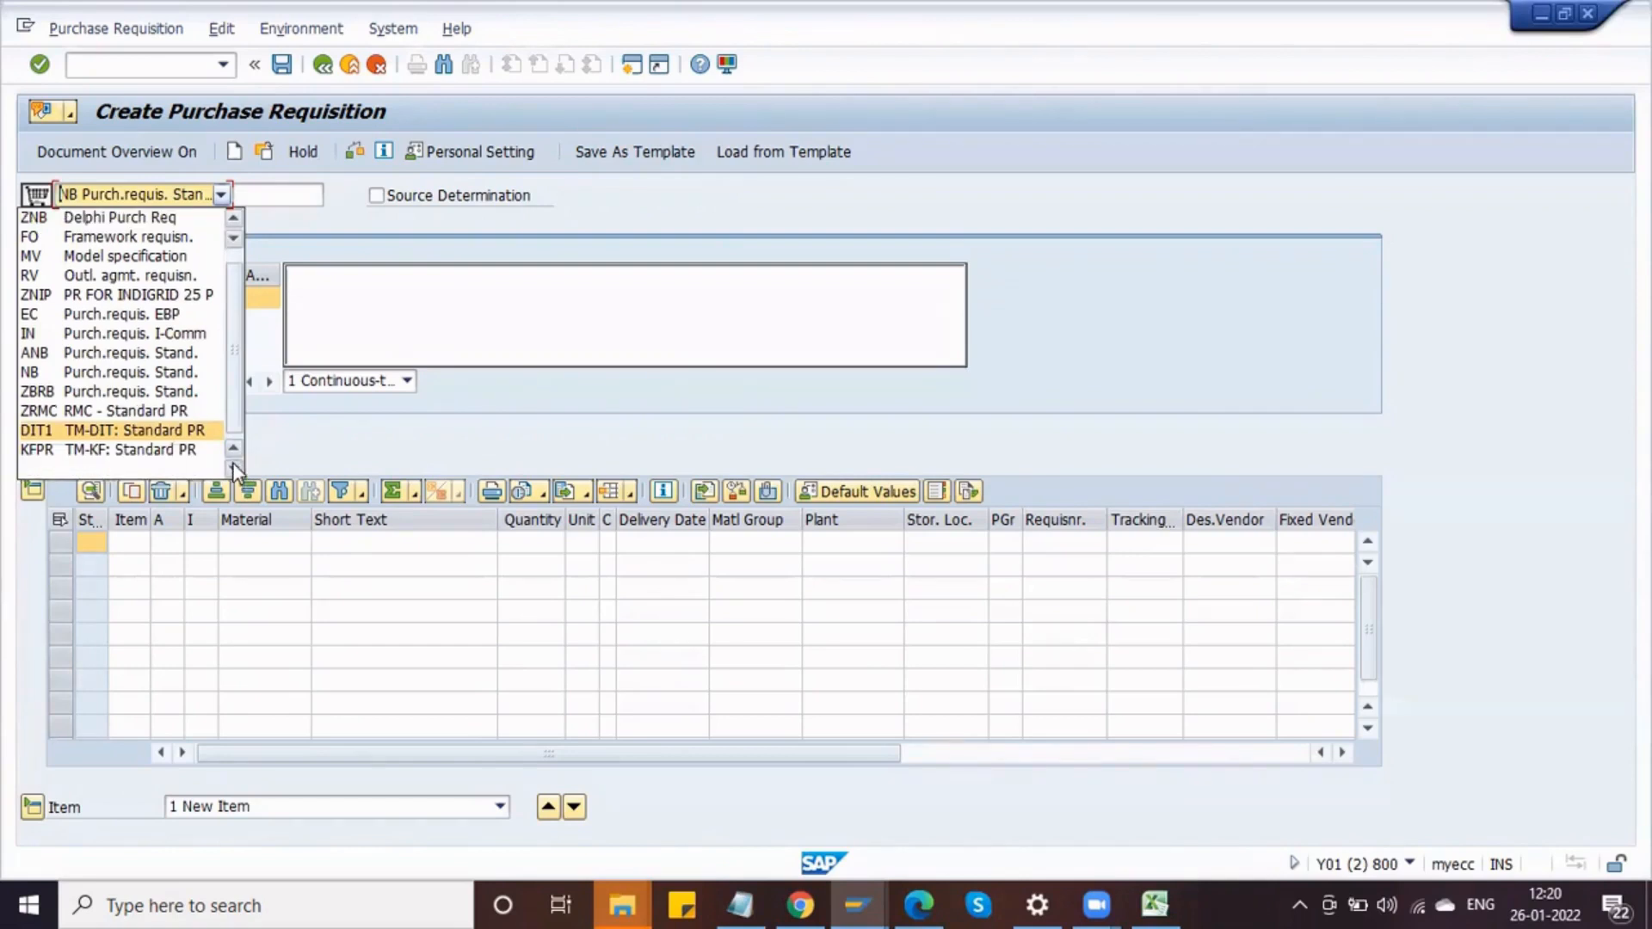
click(274, 195)
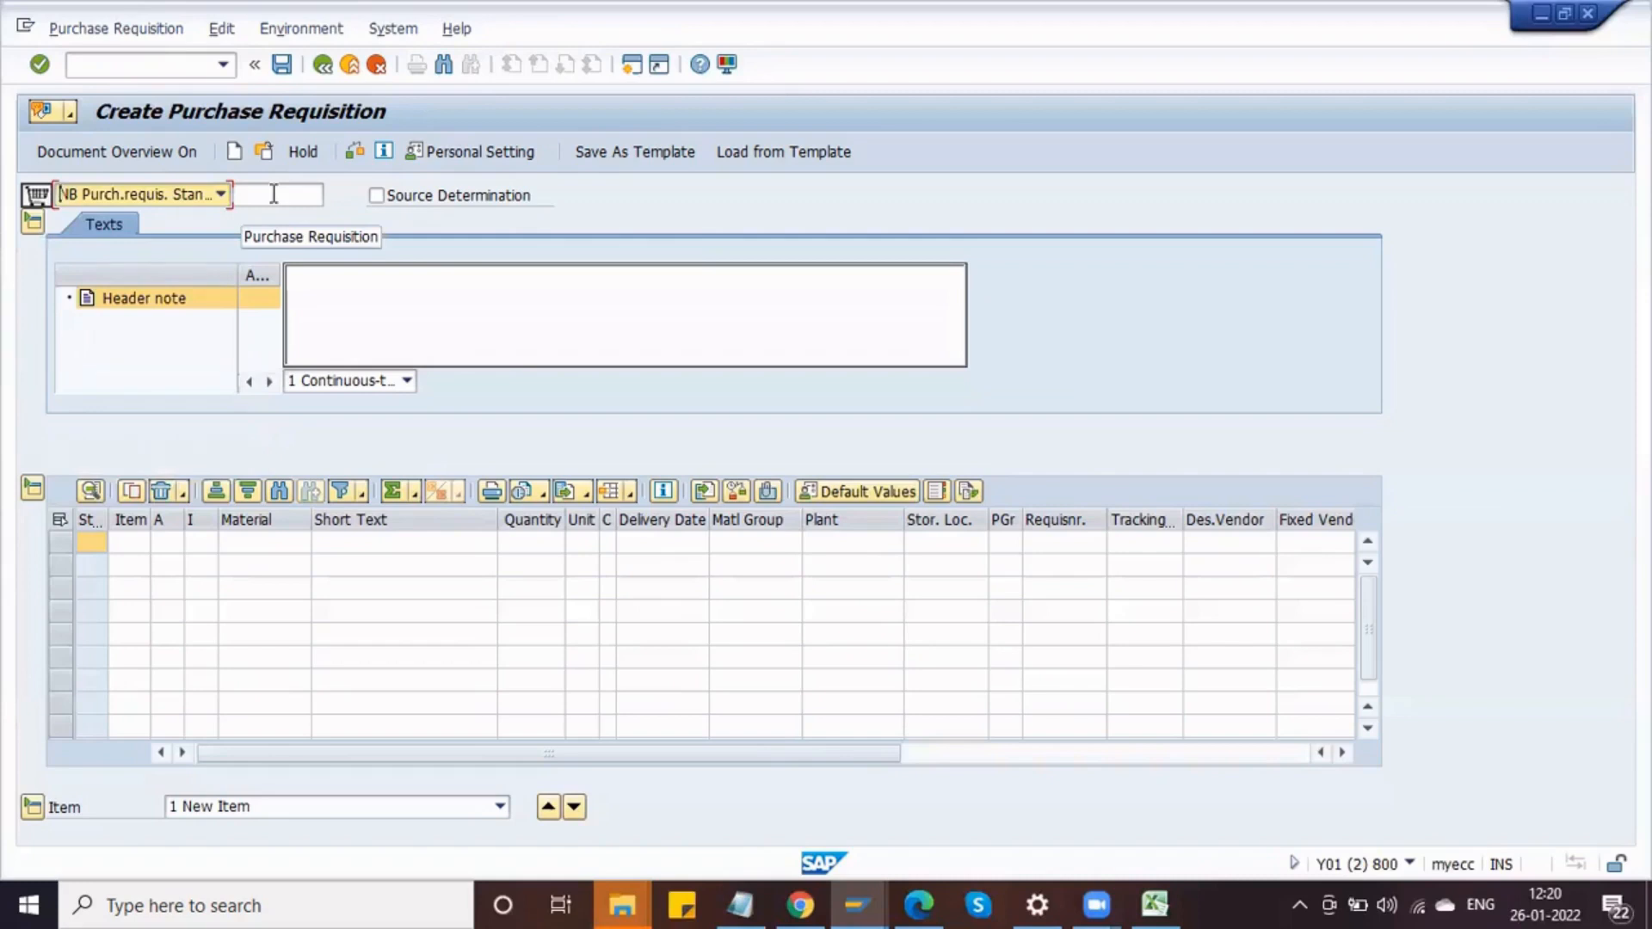
click(221, 195)
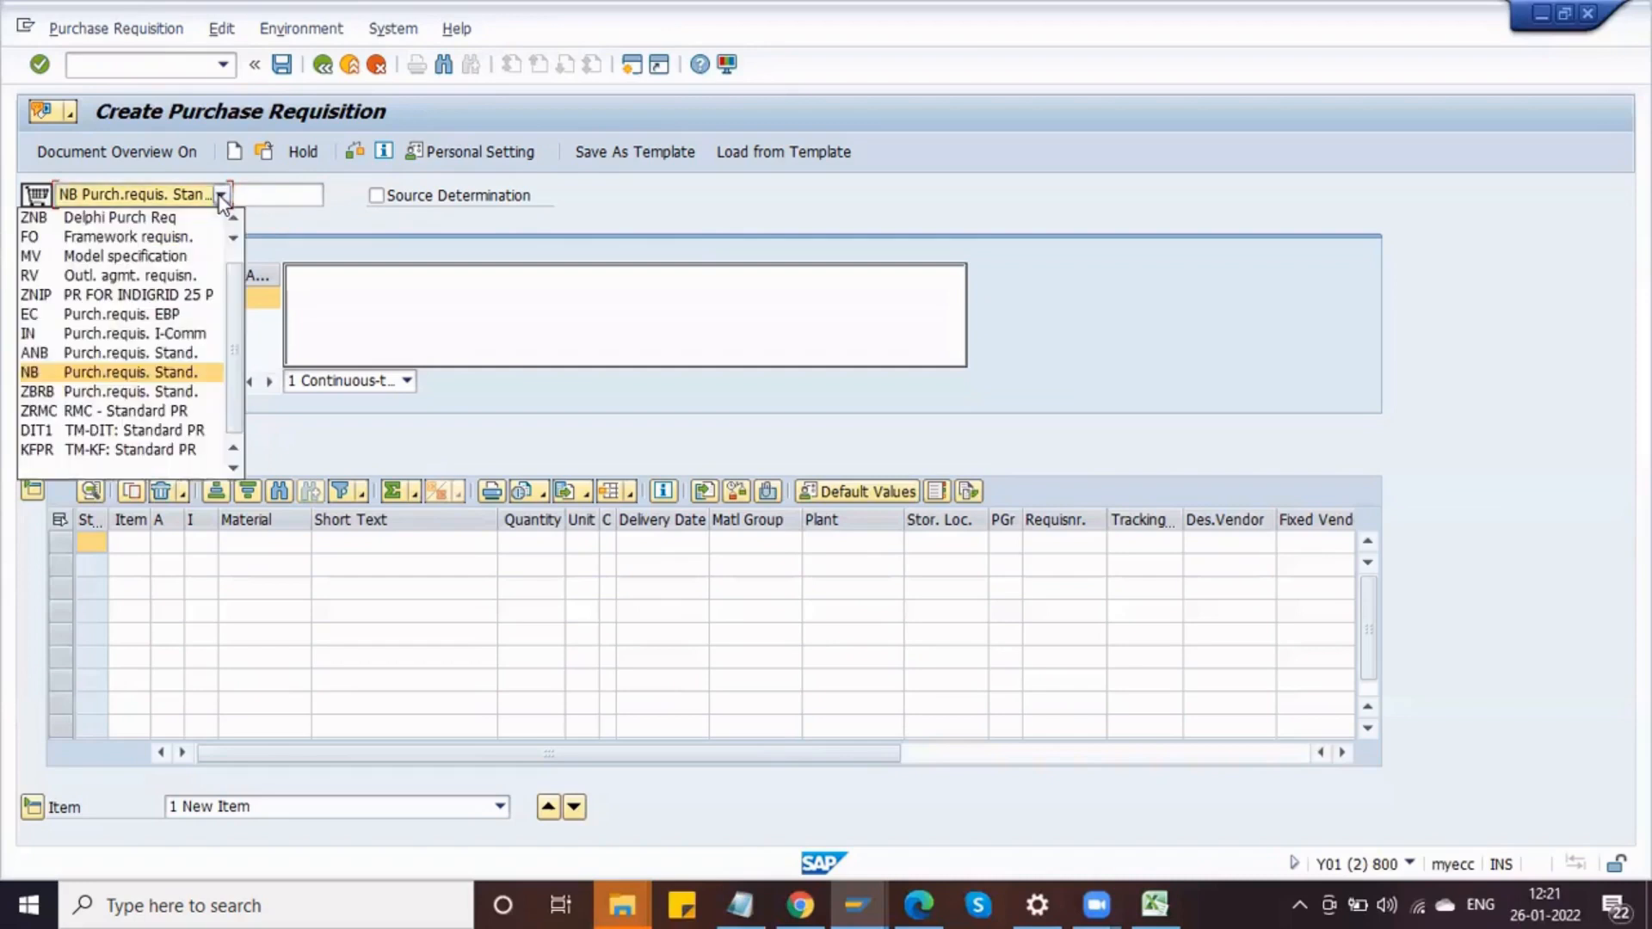
click(234, 218)
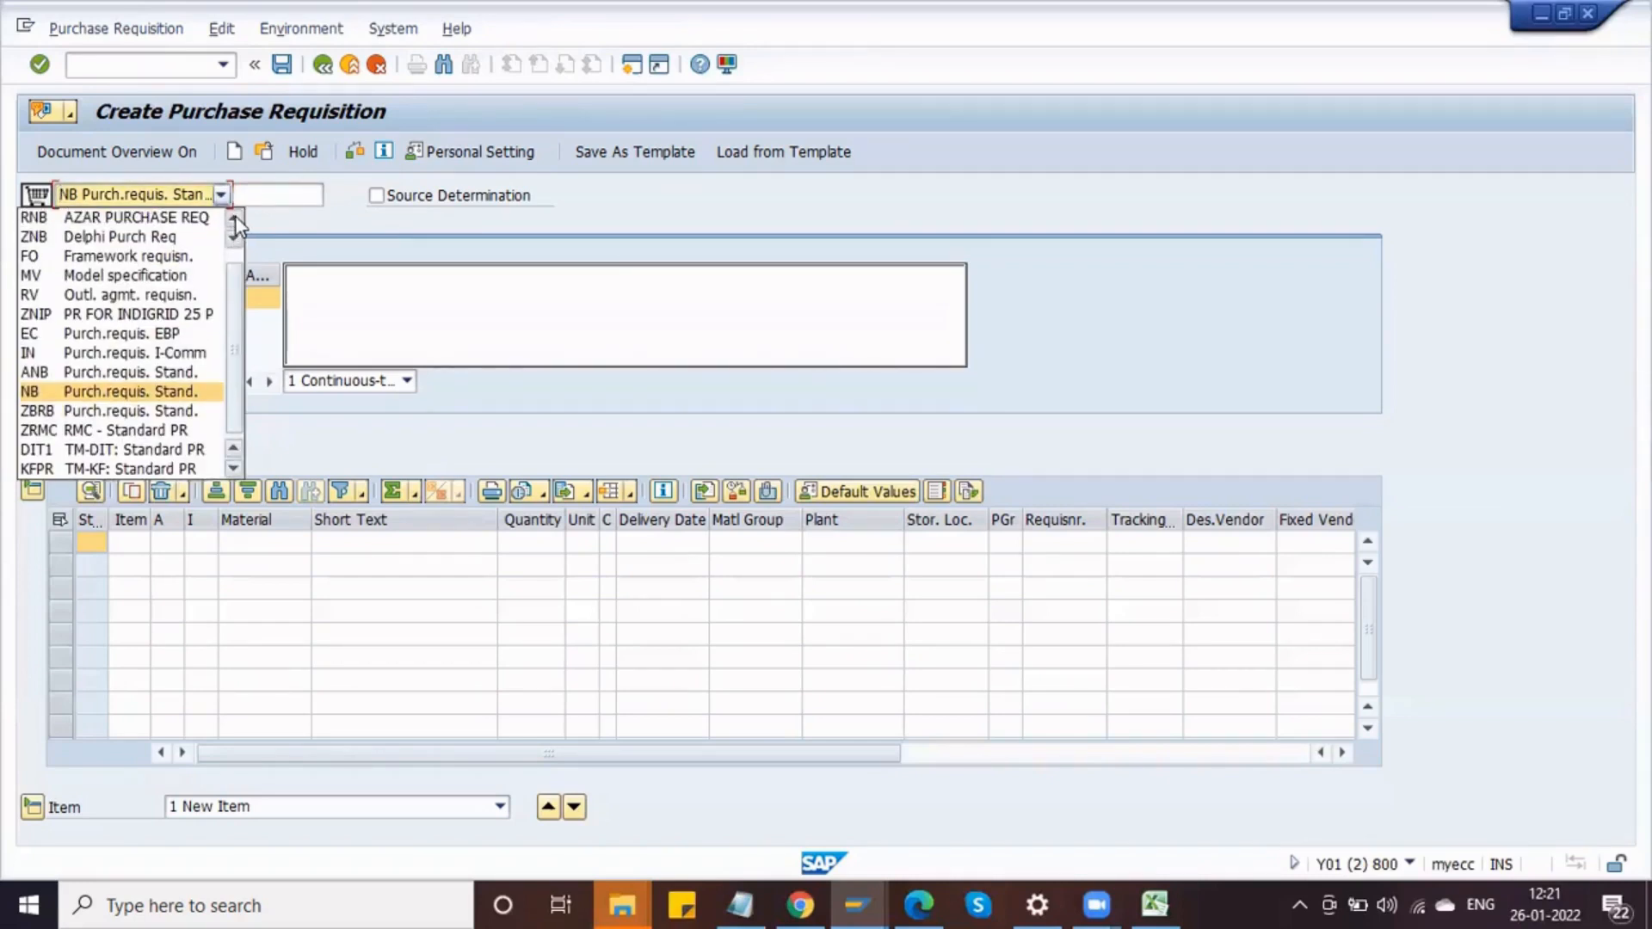
click(233, 217)
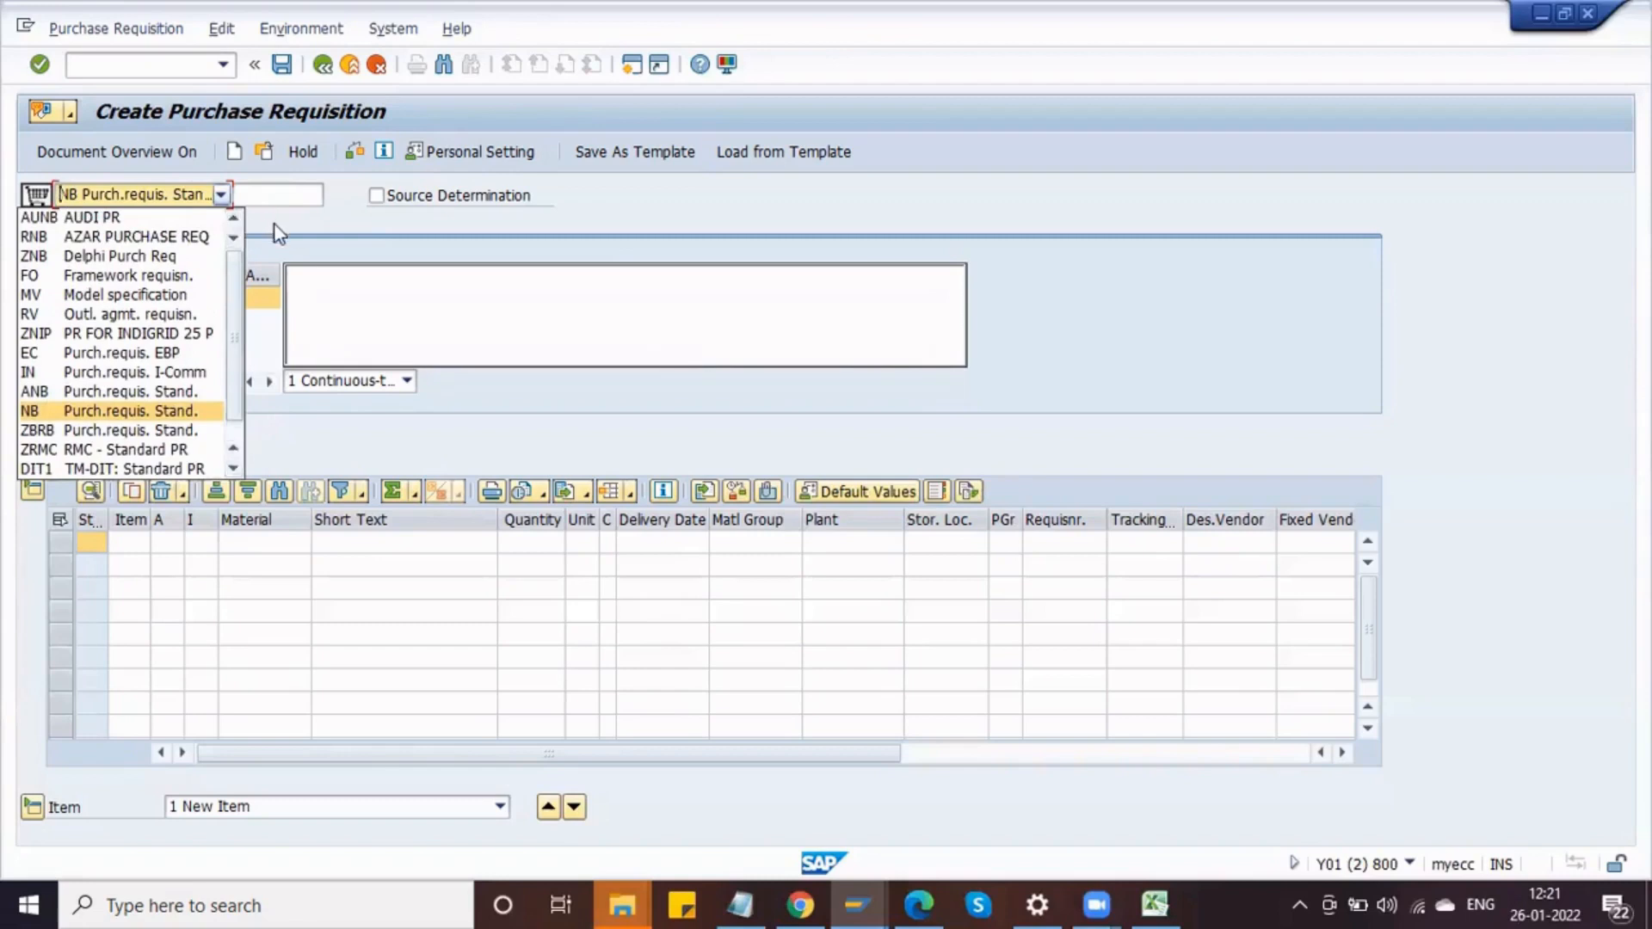
click(272, 230)
click(222, 196)
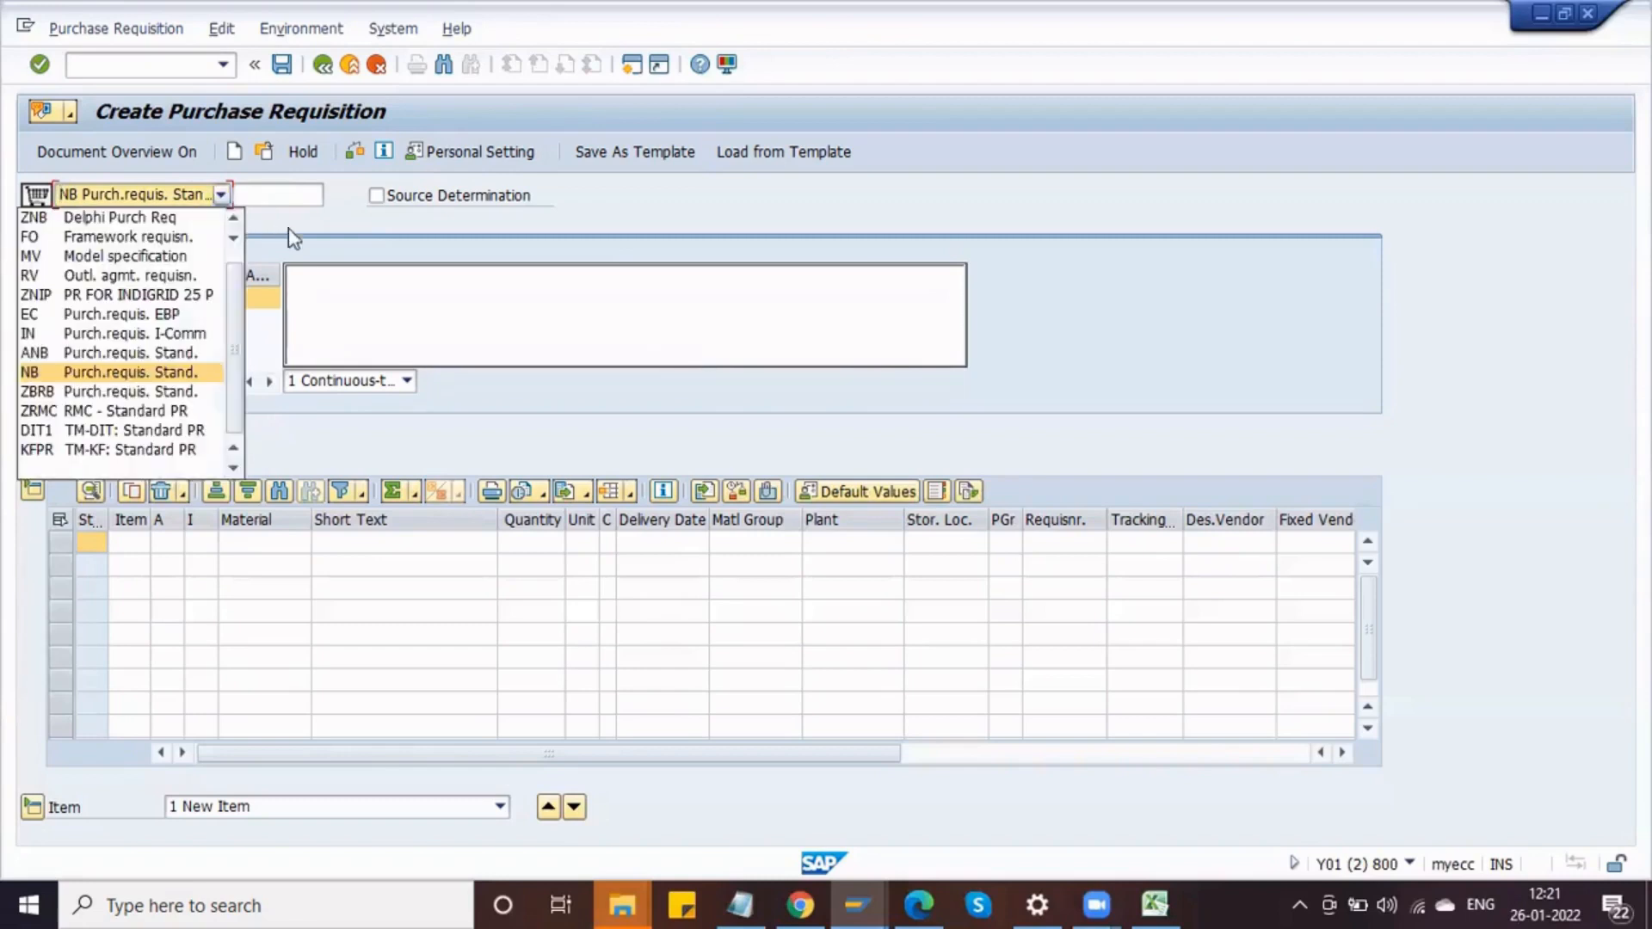
click(233, 222)
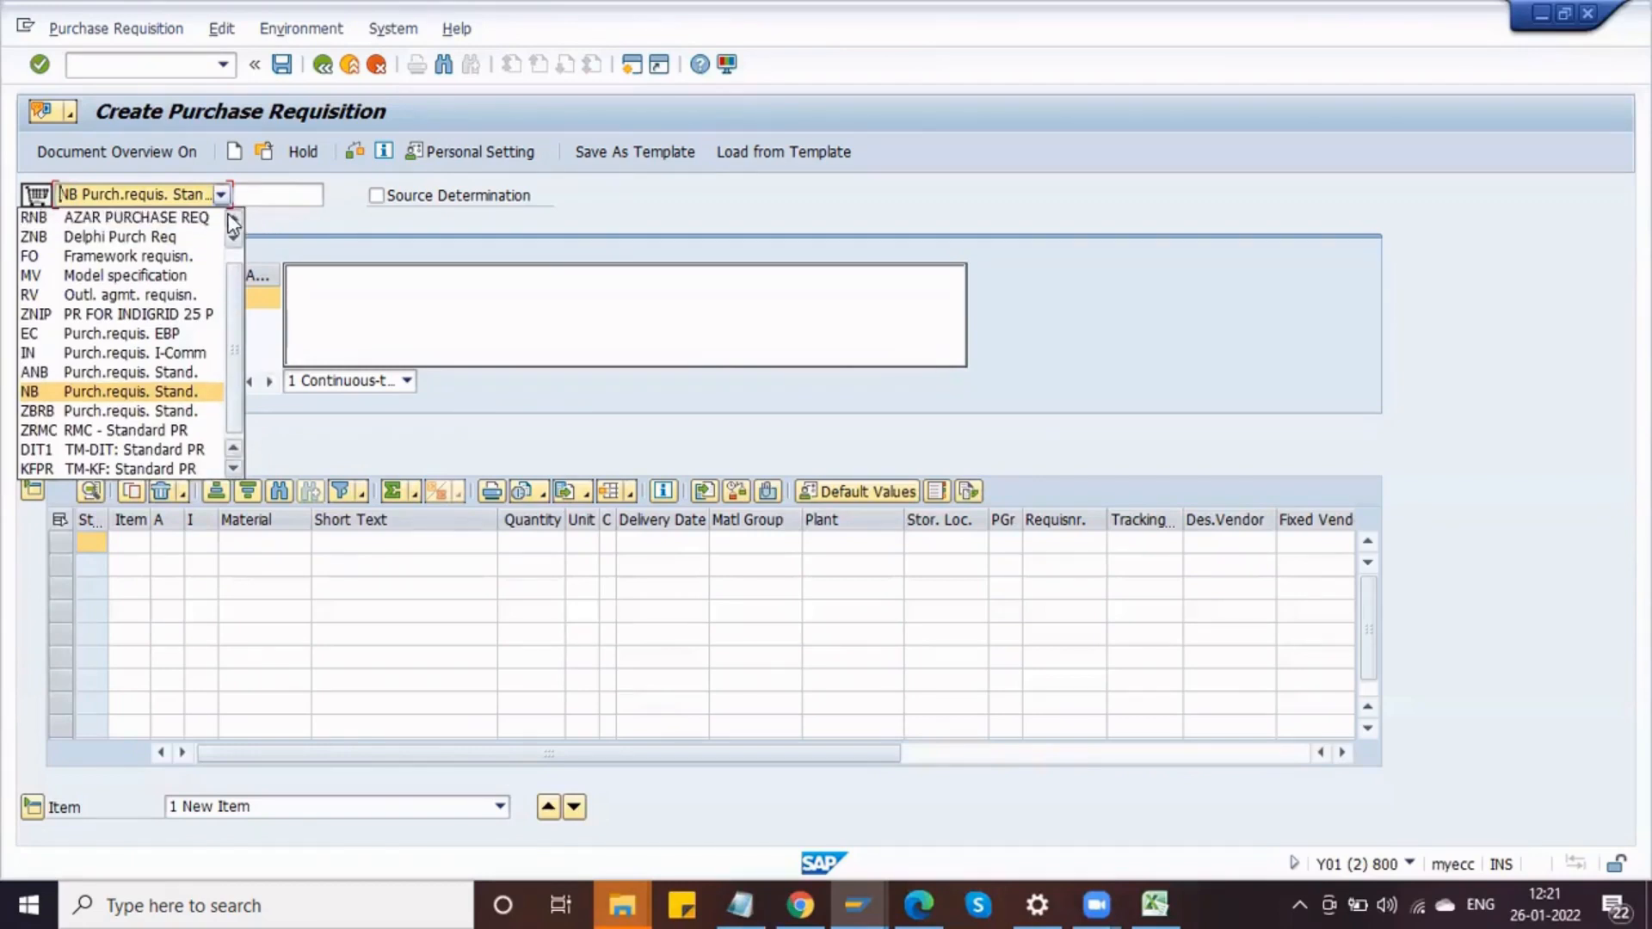
click(233, 222)
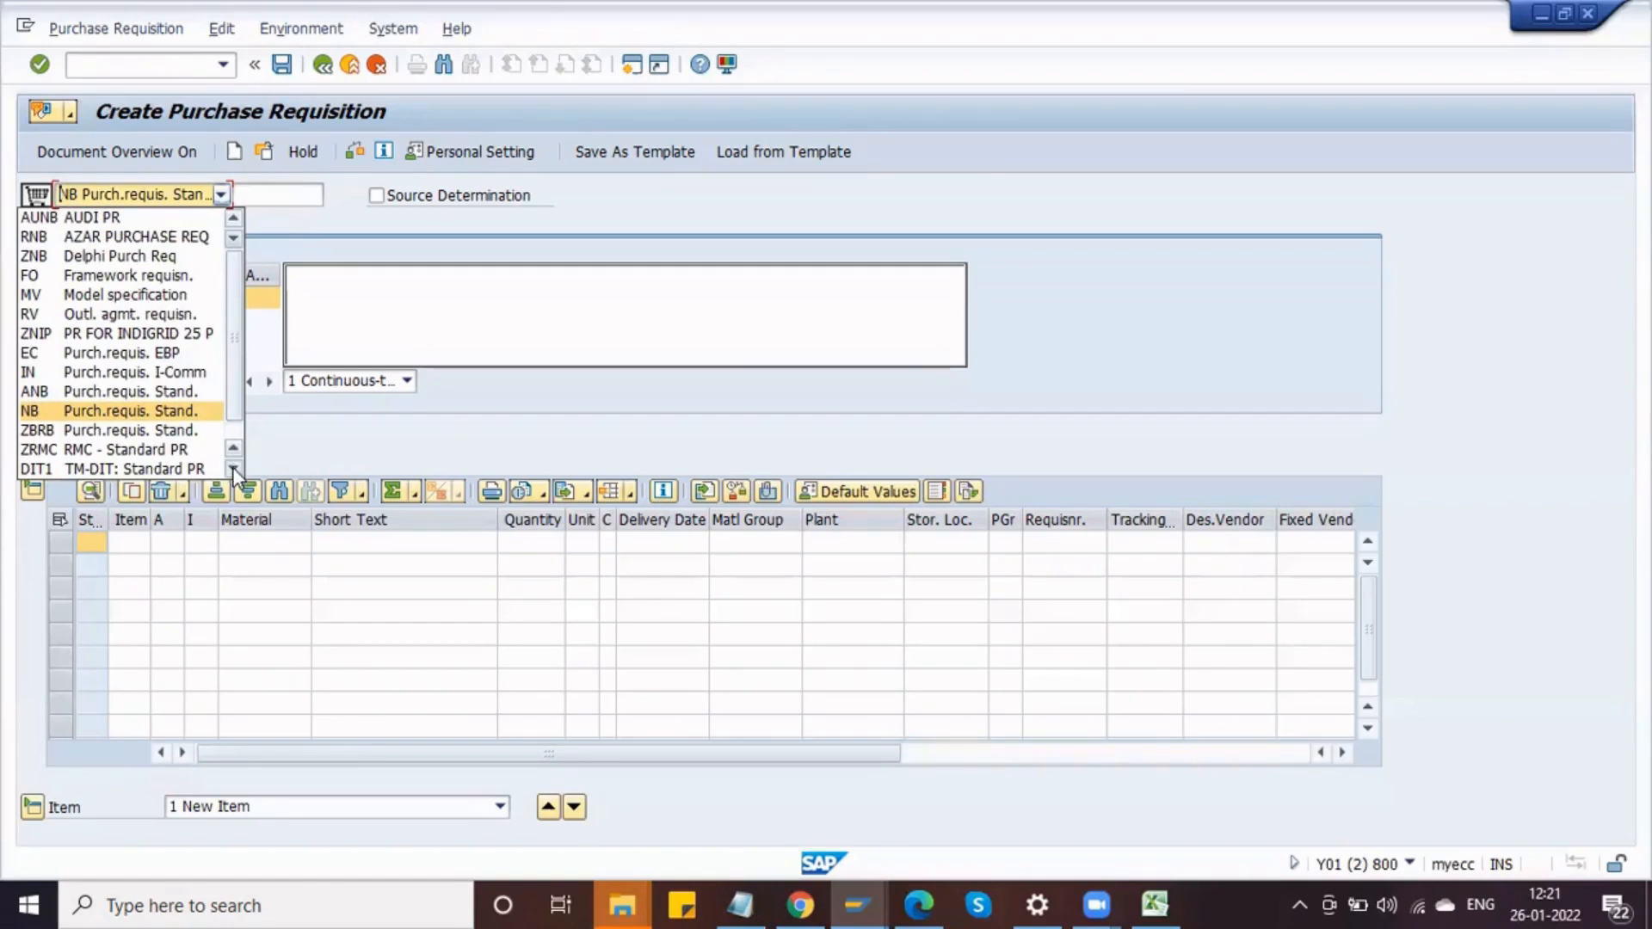
click(156, 241)
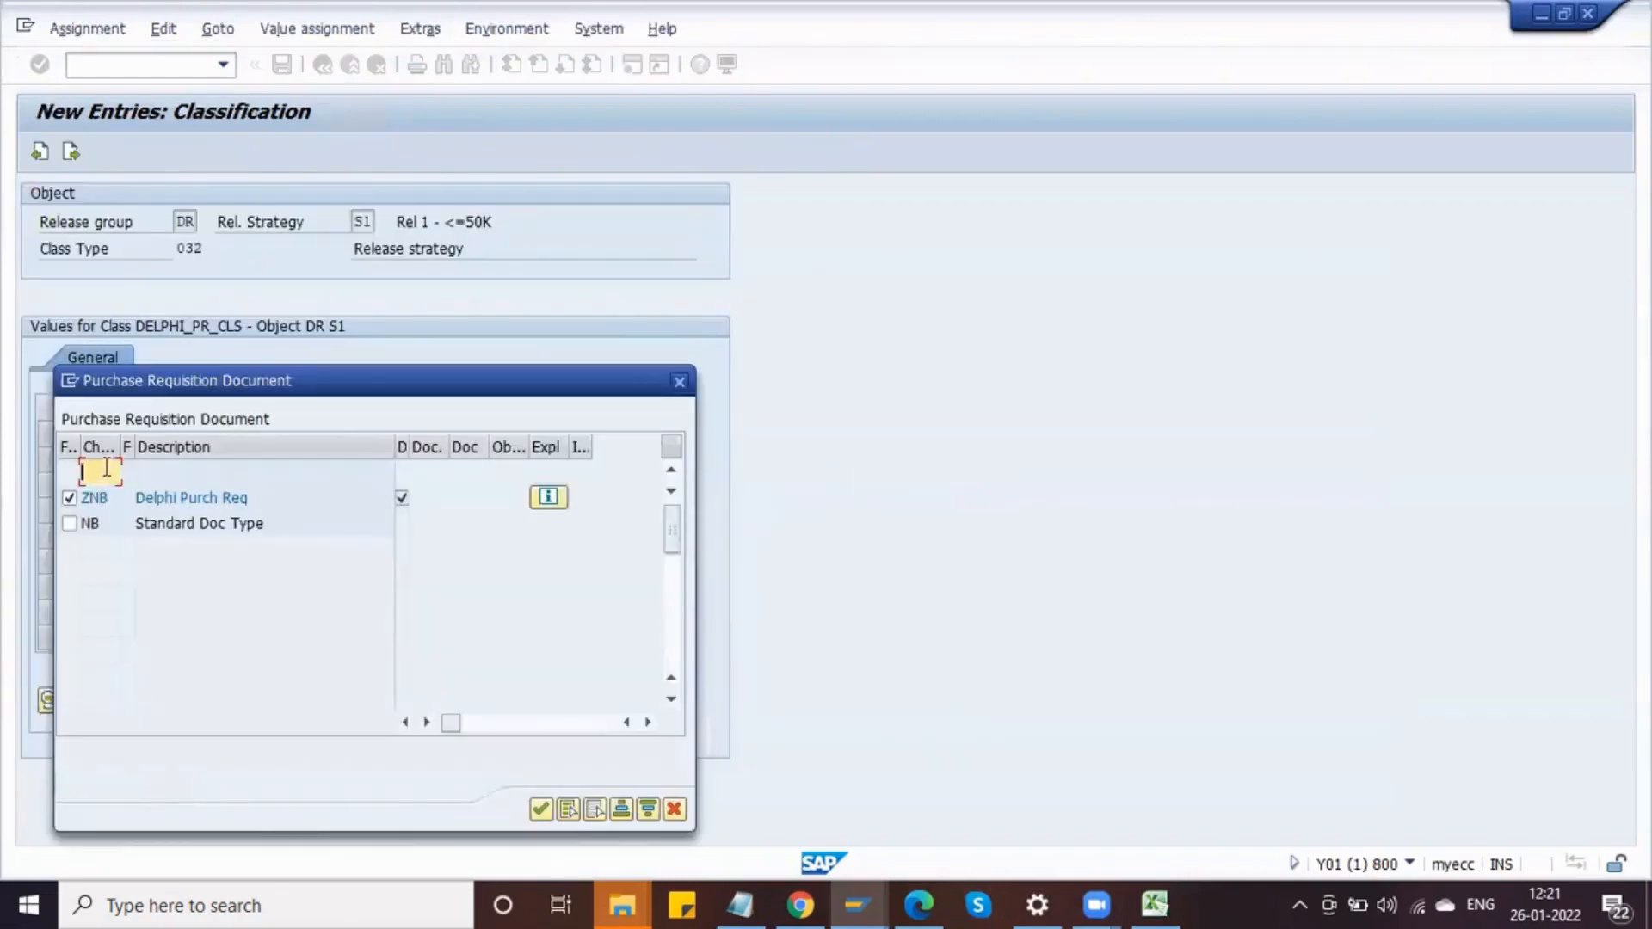
Step: Add document type RNB to the value list and assign it as strategy S1's Purchase Requisition Document value
text(RNB)
key(Return)
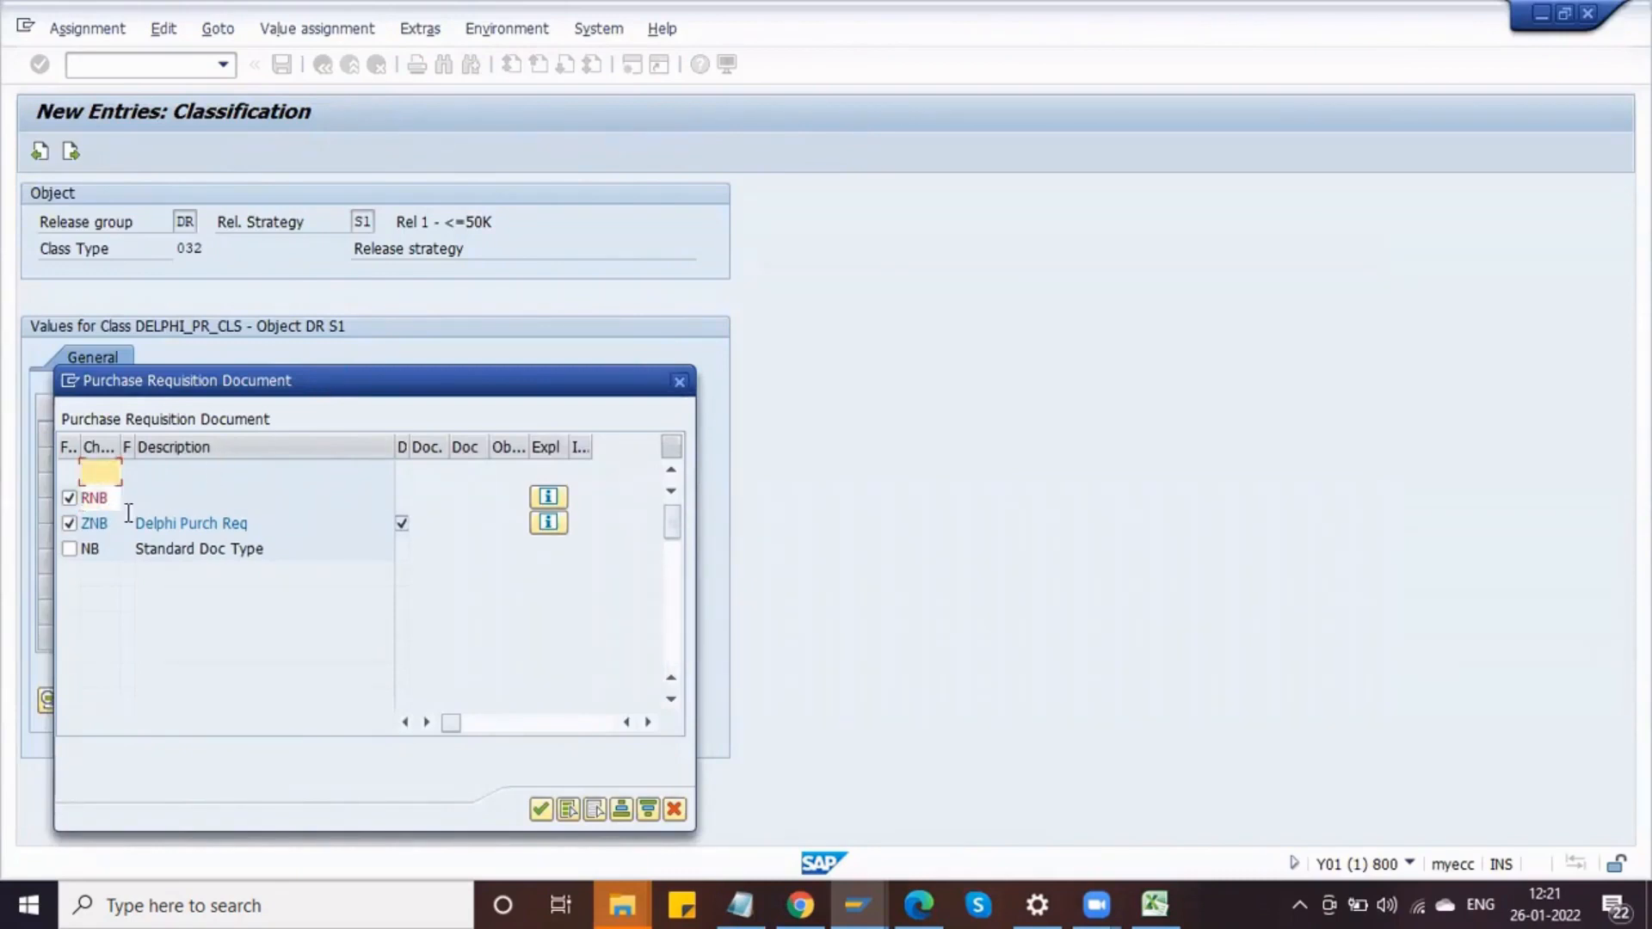
click(113, 499)
key(alt+Tab)
key(alt+Tab)
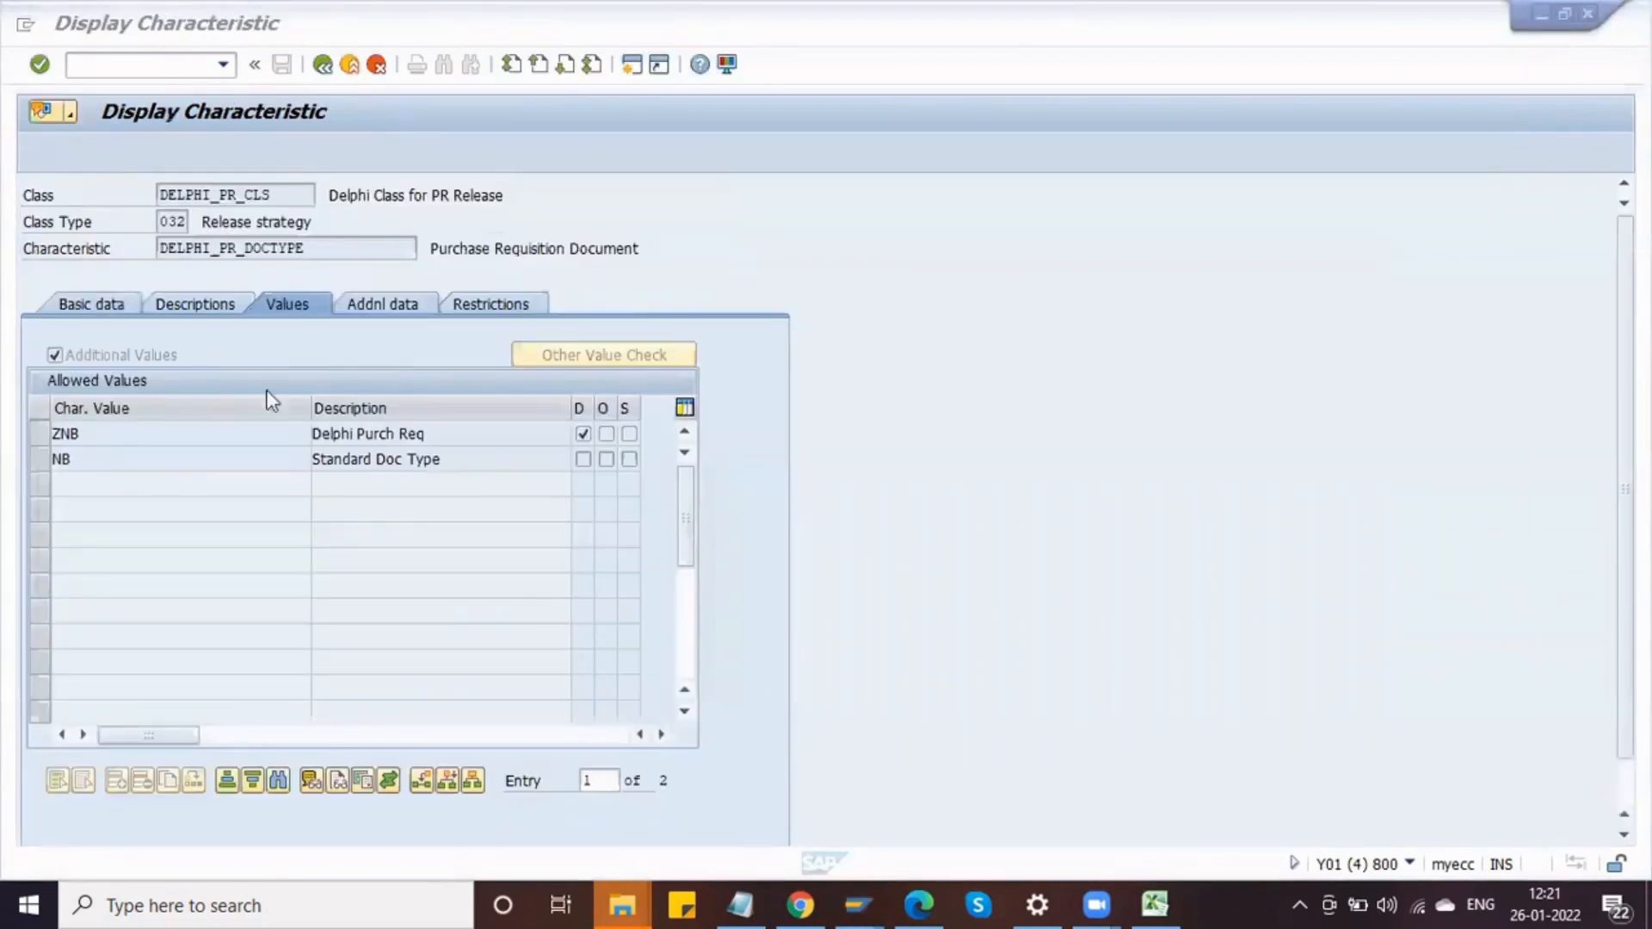
click(127, 363)
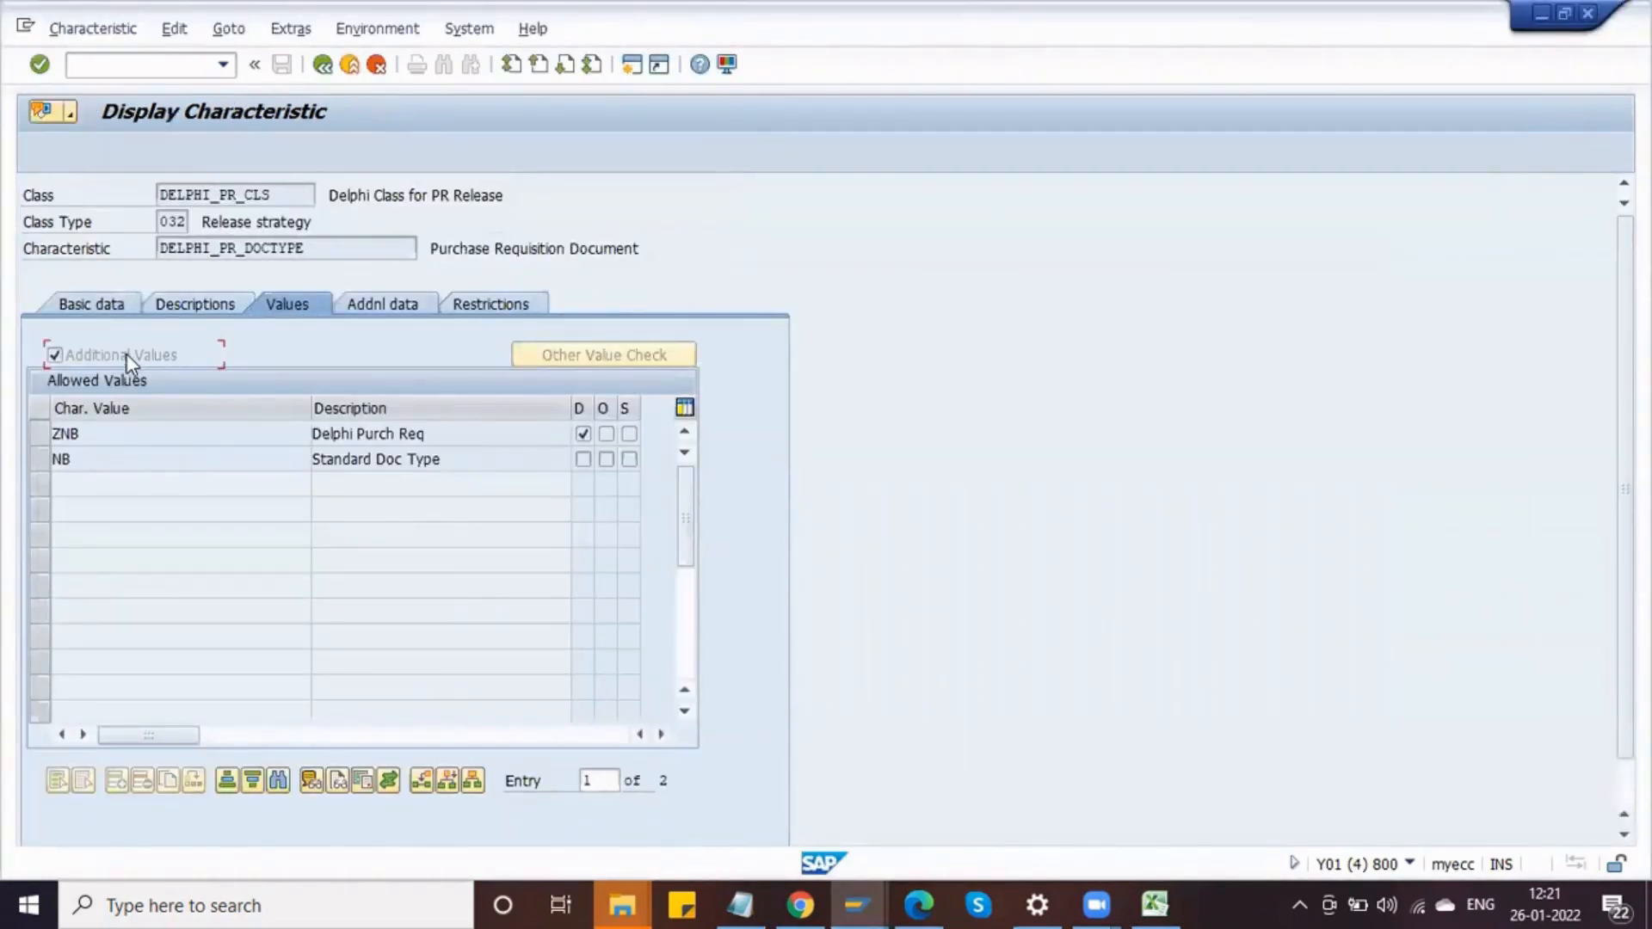
key(alt+Tab)
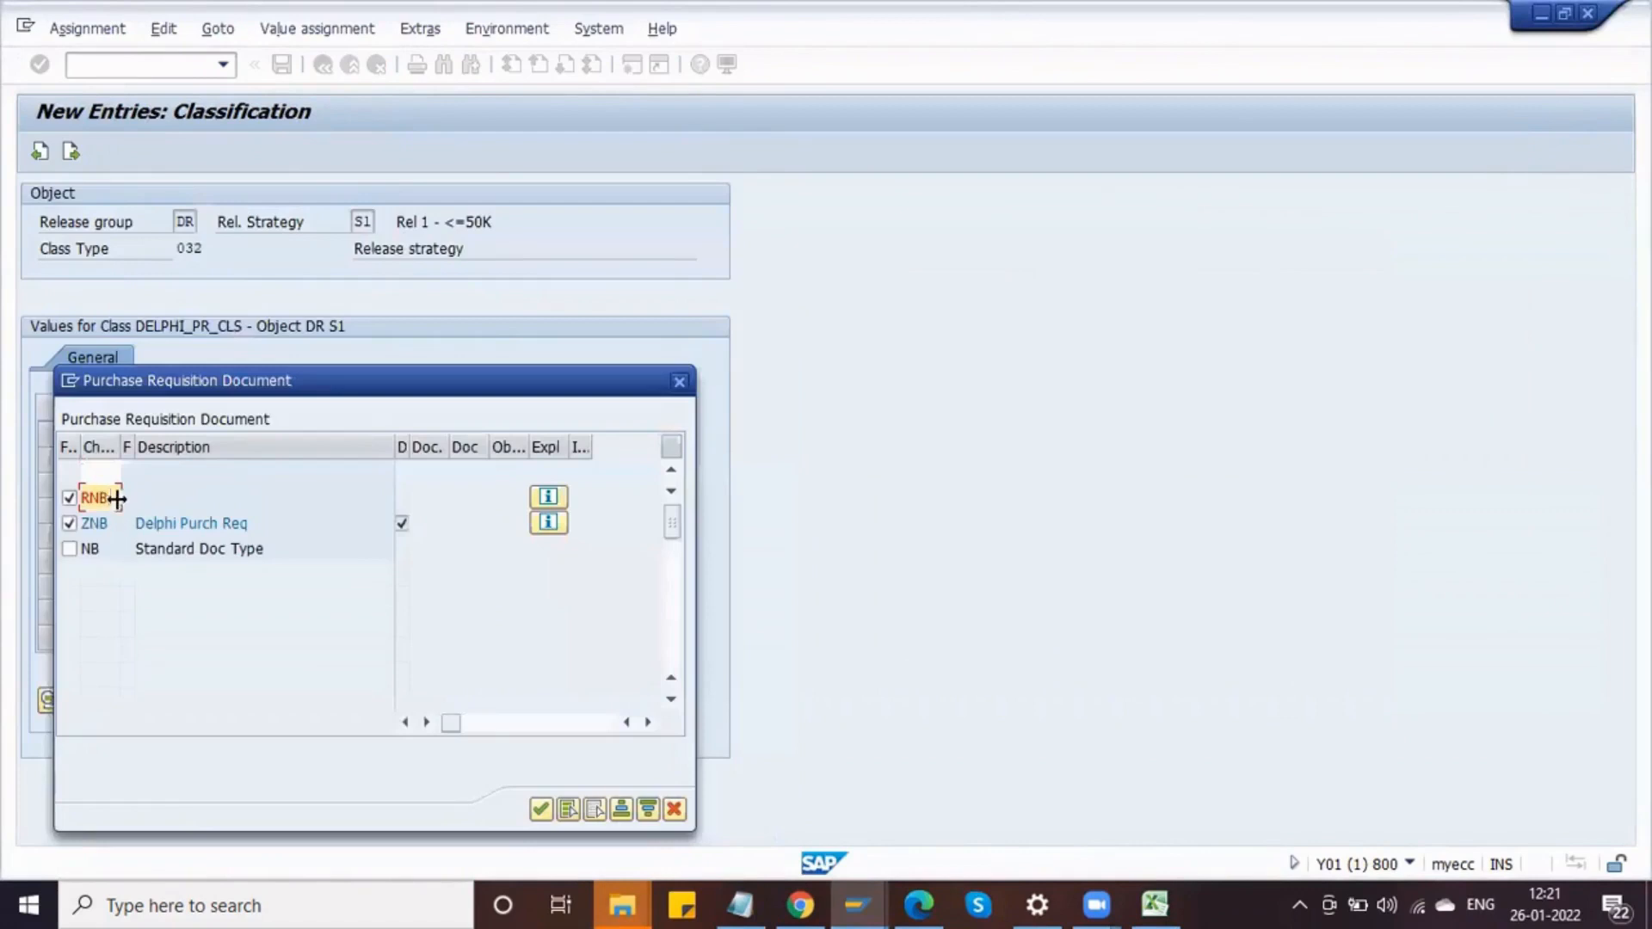
click(99, 472)
click(70, 499)
click(69, 498)
click(103, 500)
click(541, 809)
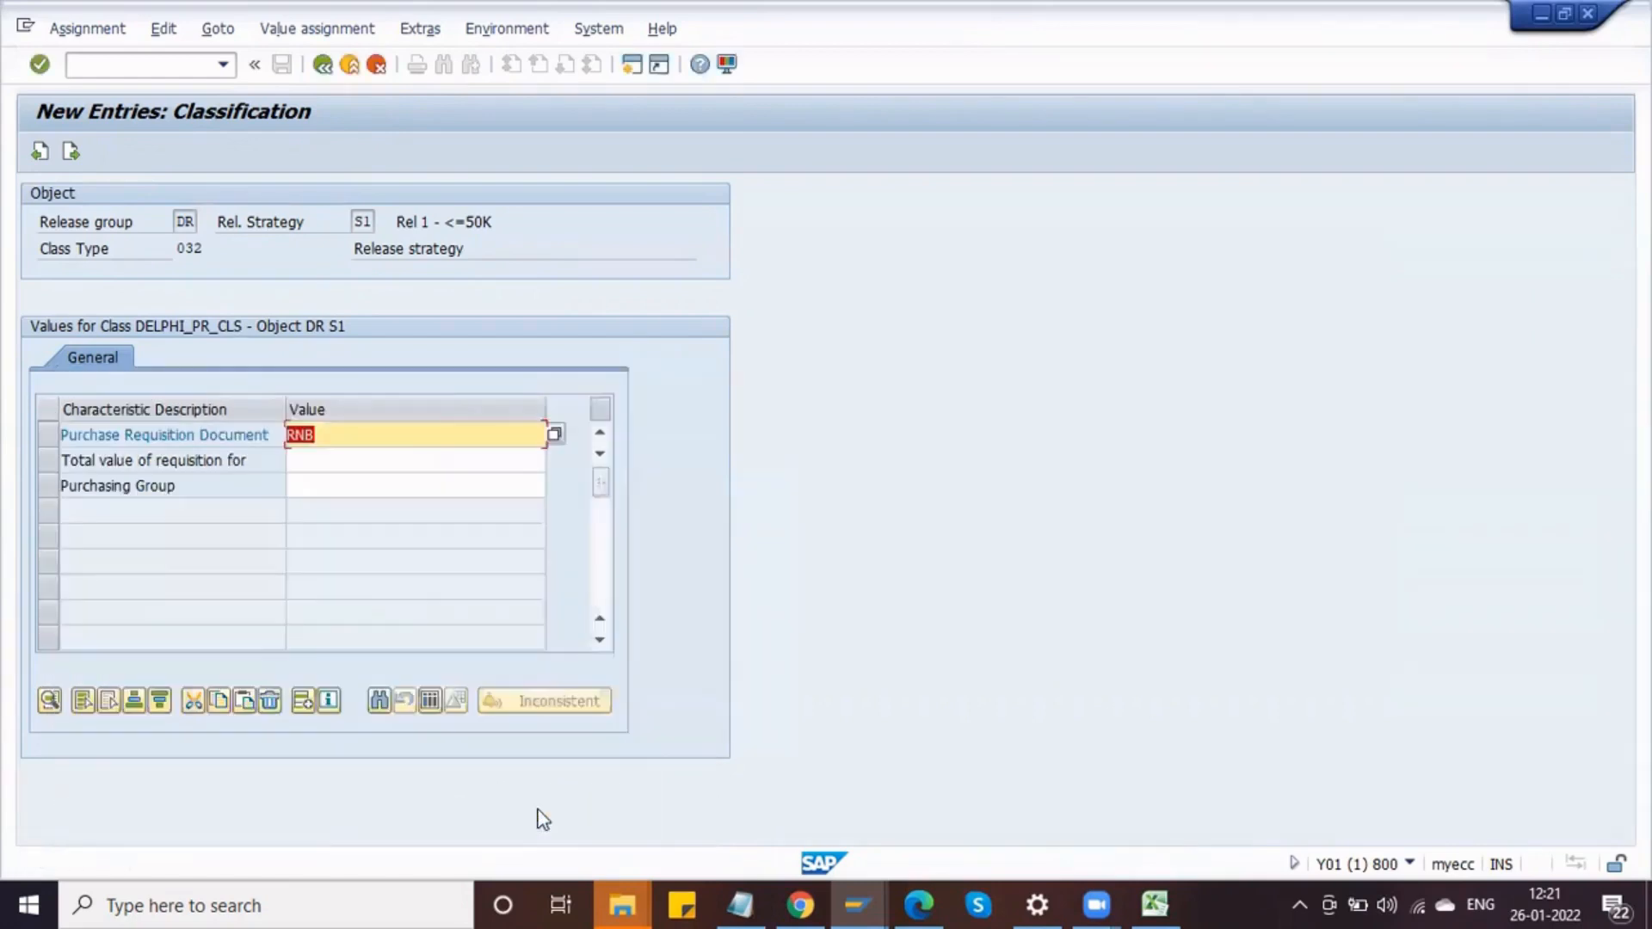
Step: Reopen the document type value list and select ZNB in addition to RNB for strategy S1
click(371, 440)
click(553, 434)
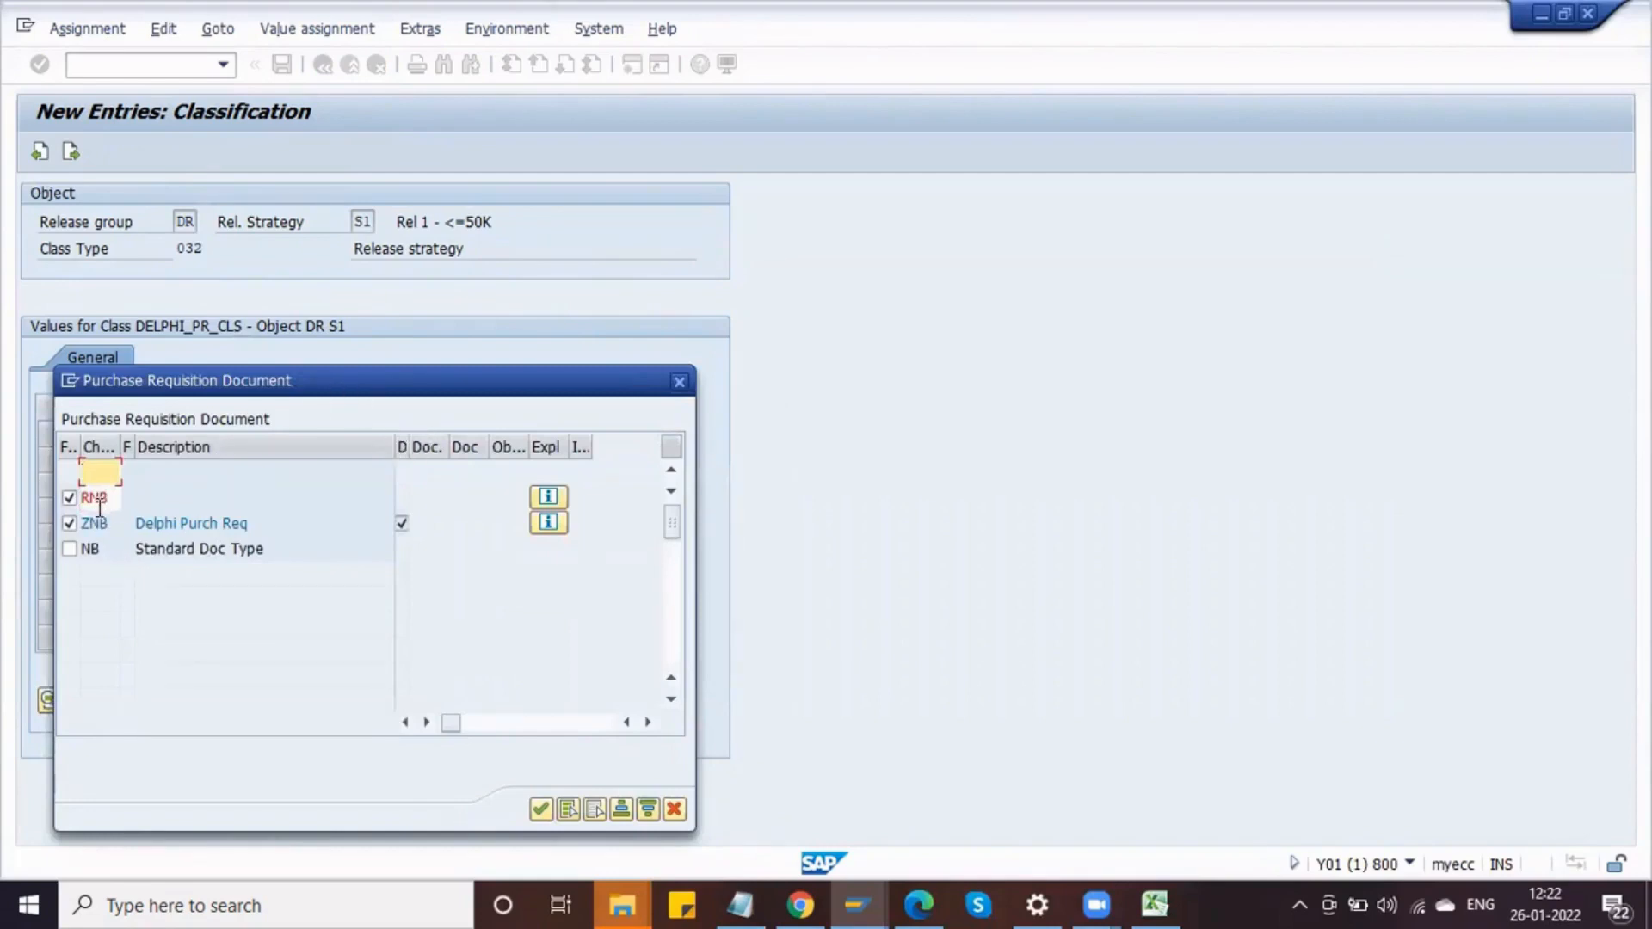
key(alt+Tab)
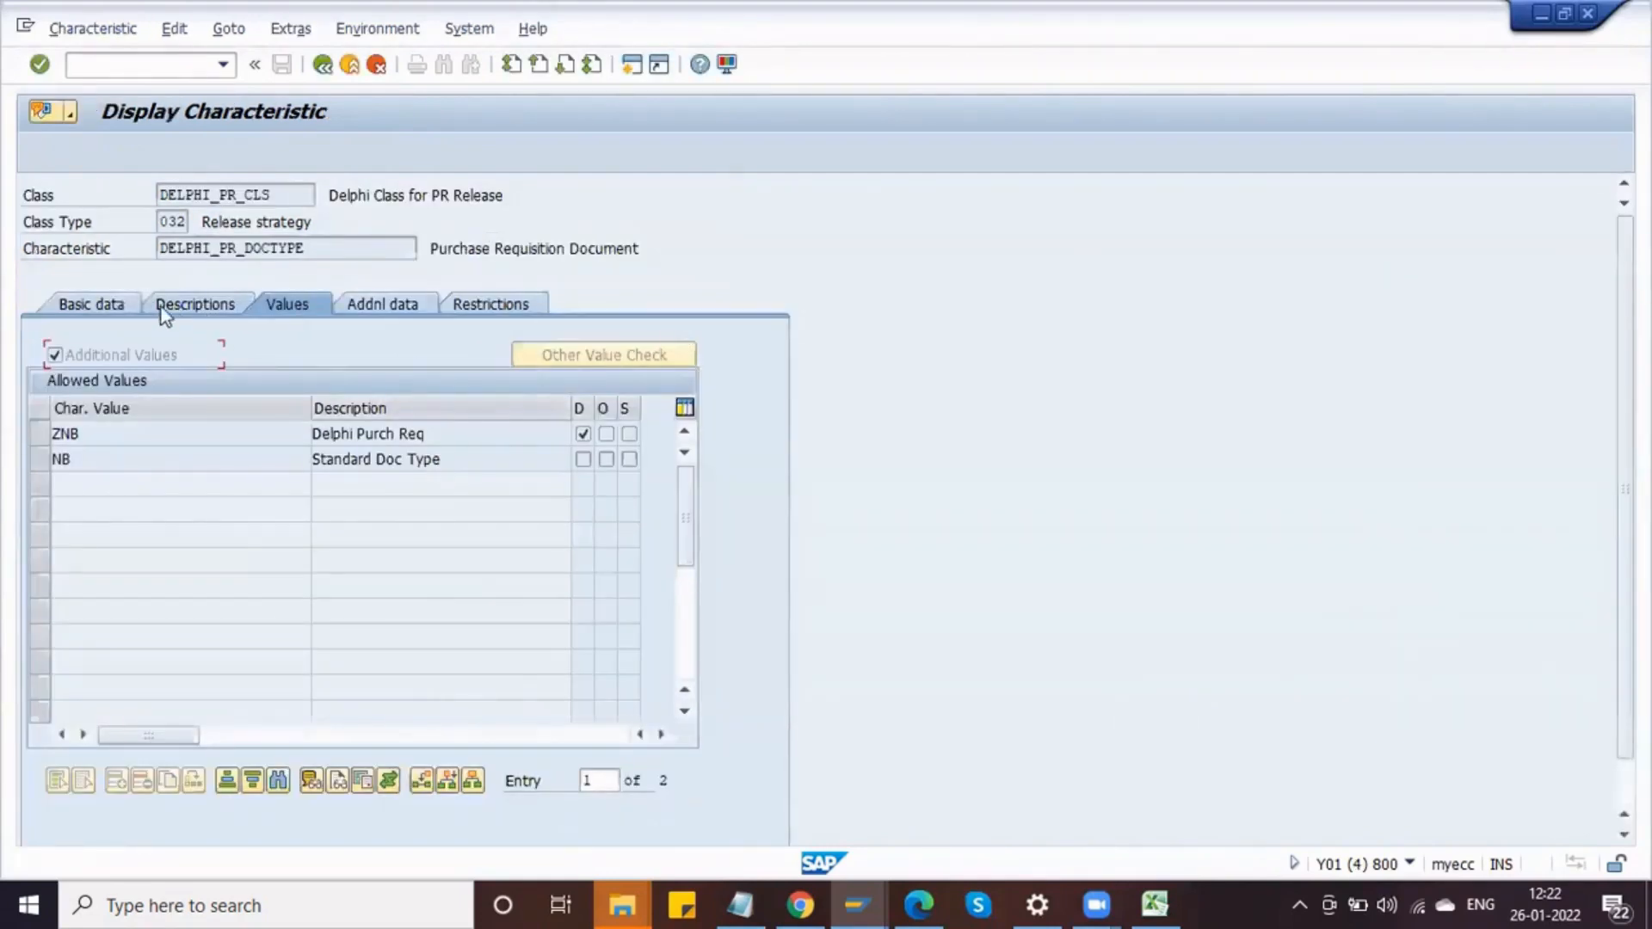
click(130, 308)
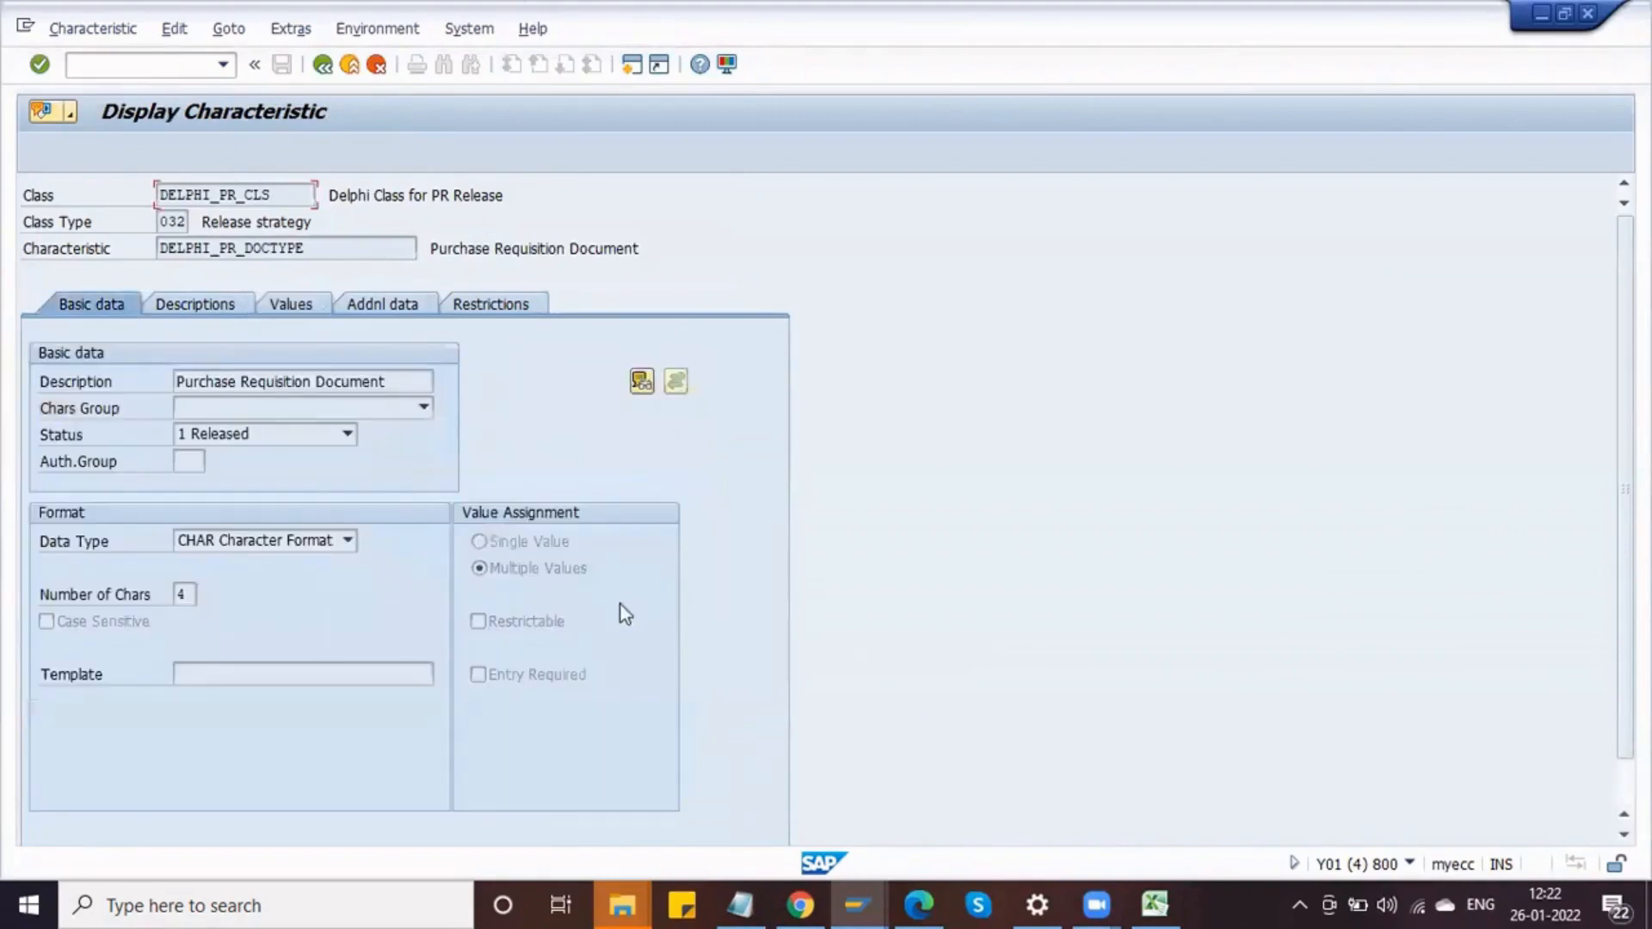
click(487, 571)
key(alt+Tab)
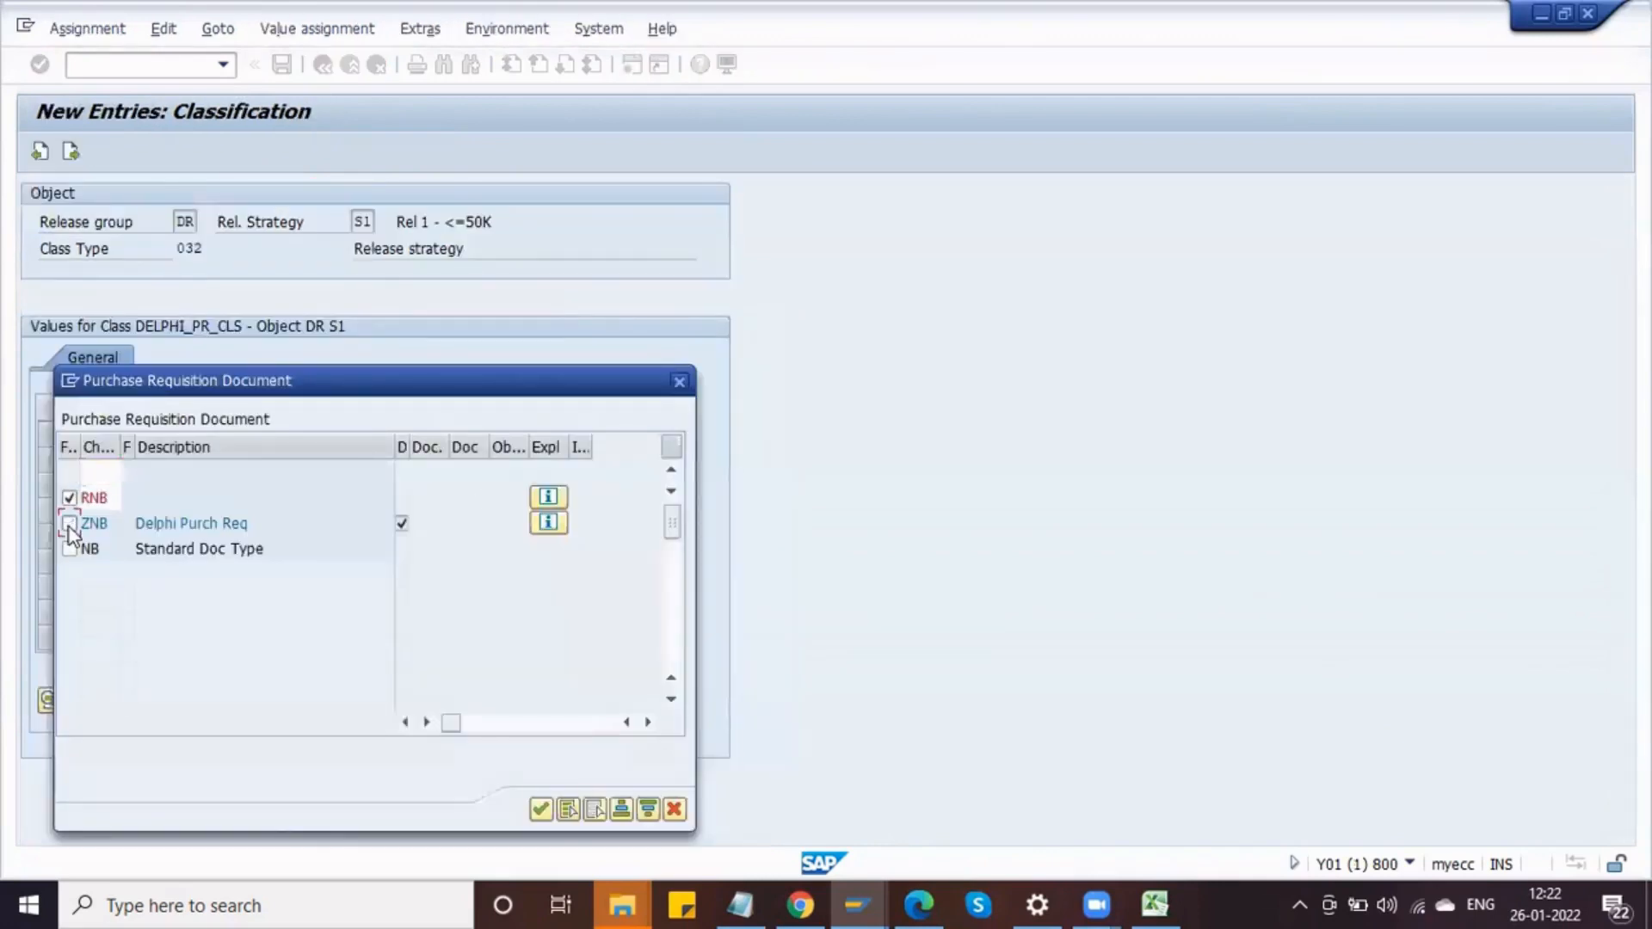
key(alt+Tab)
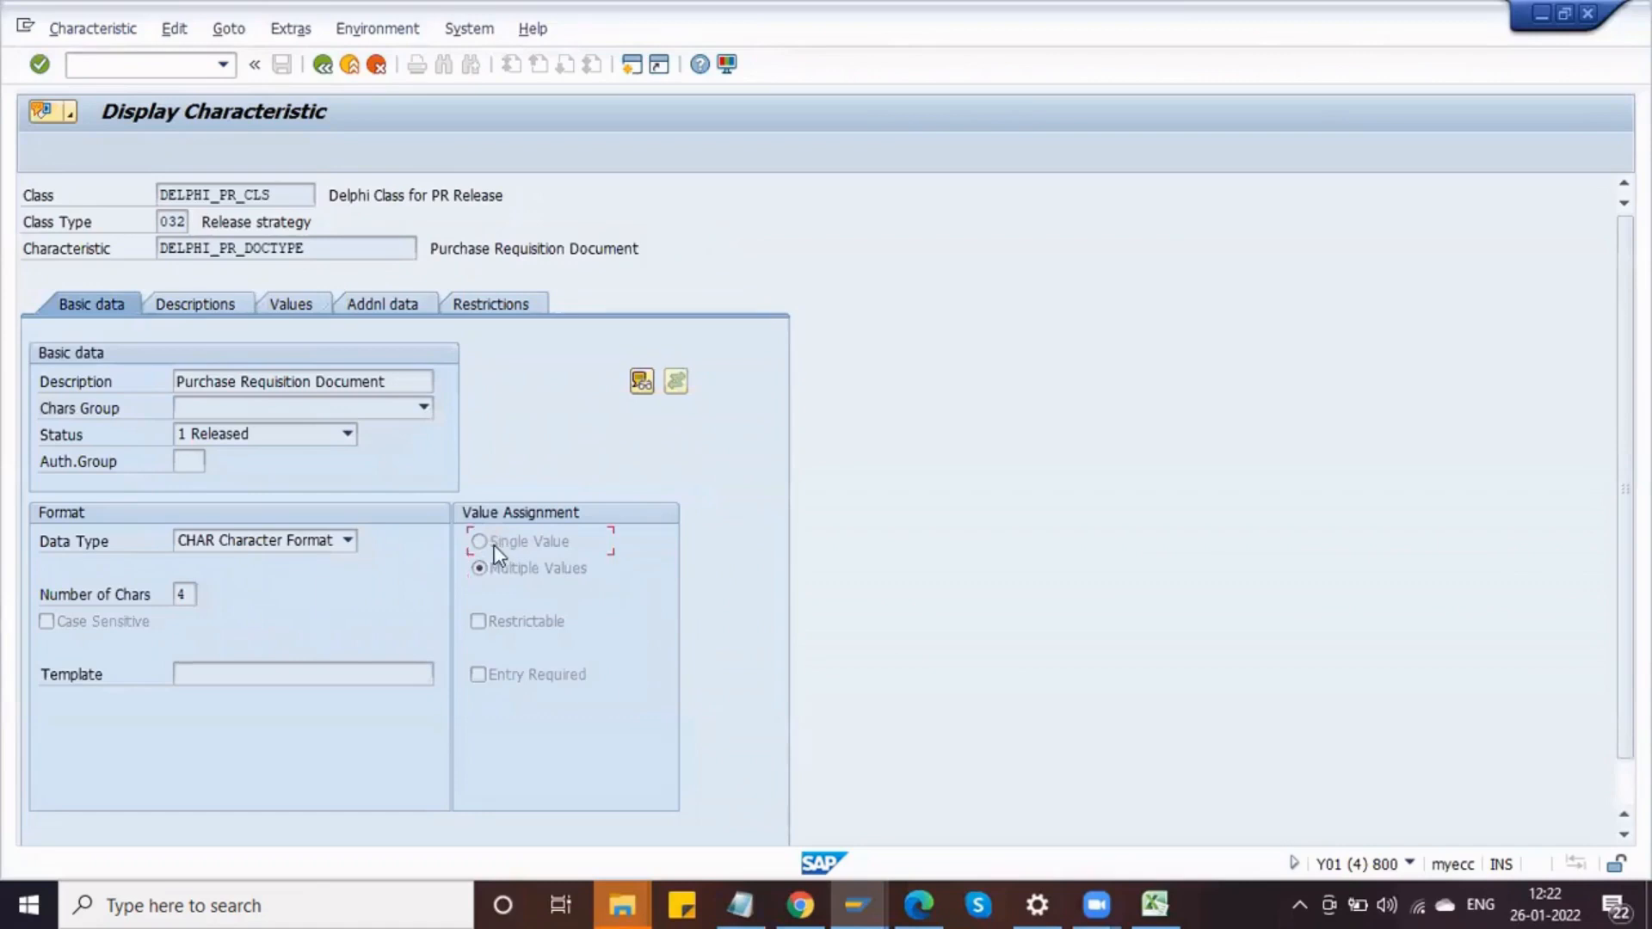
key(alt+Tab)
click(70, 523)
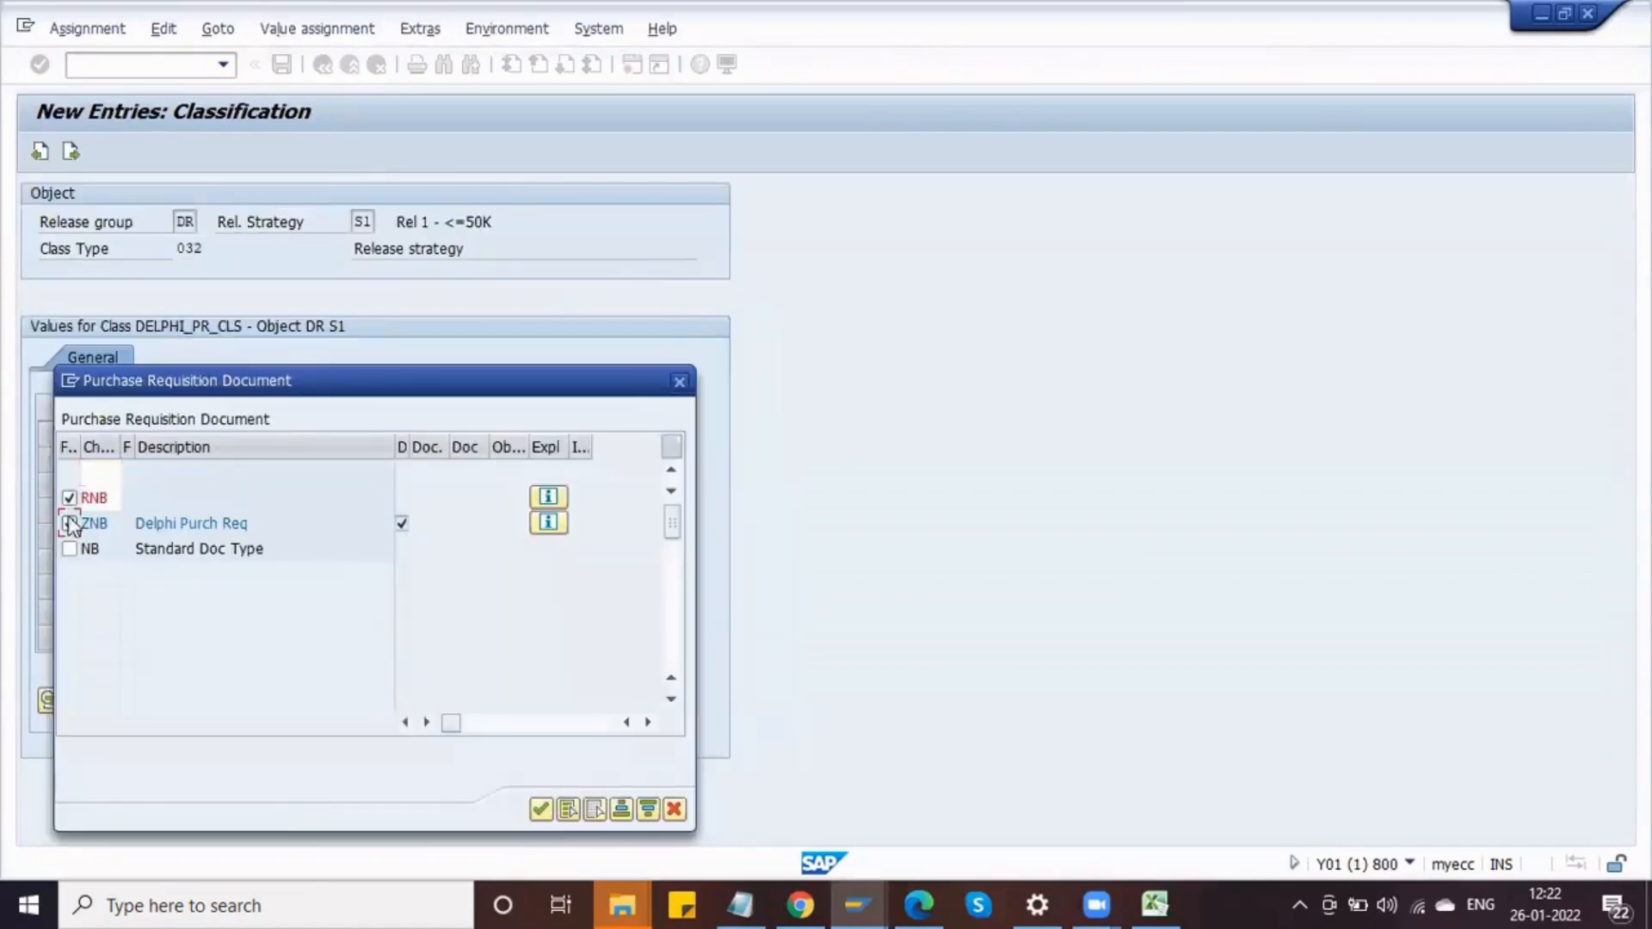
click(70, 524)
key(alt+Tab)
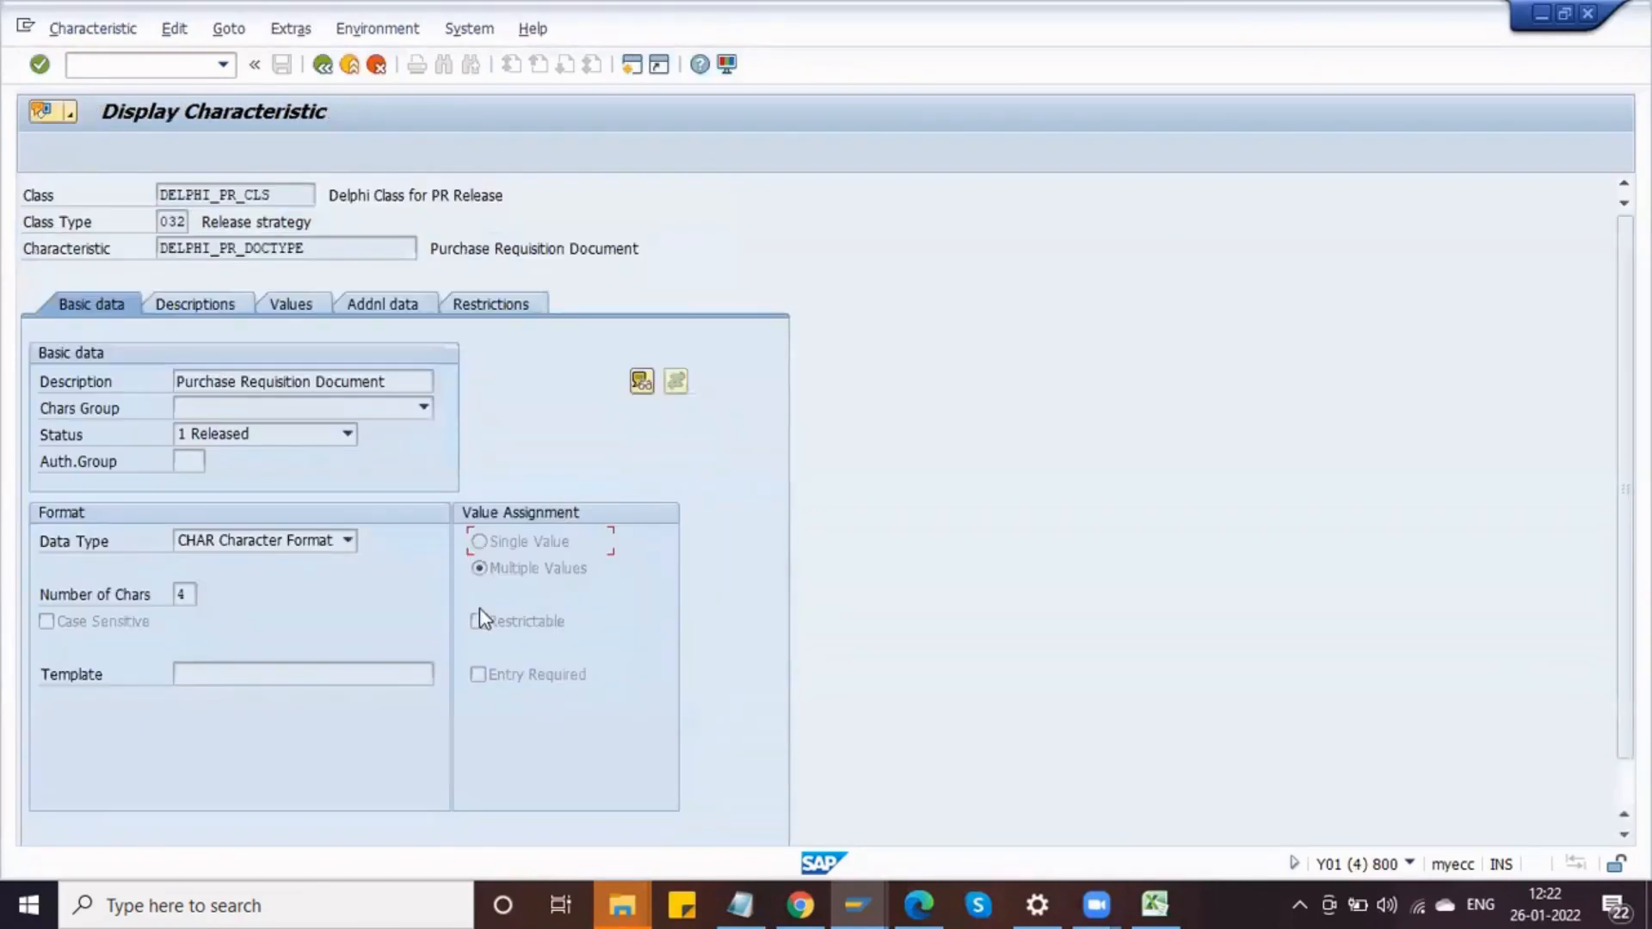
key(alt+Tab)
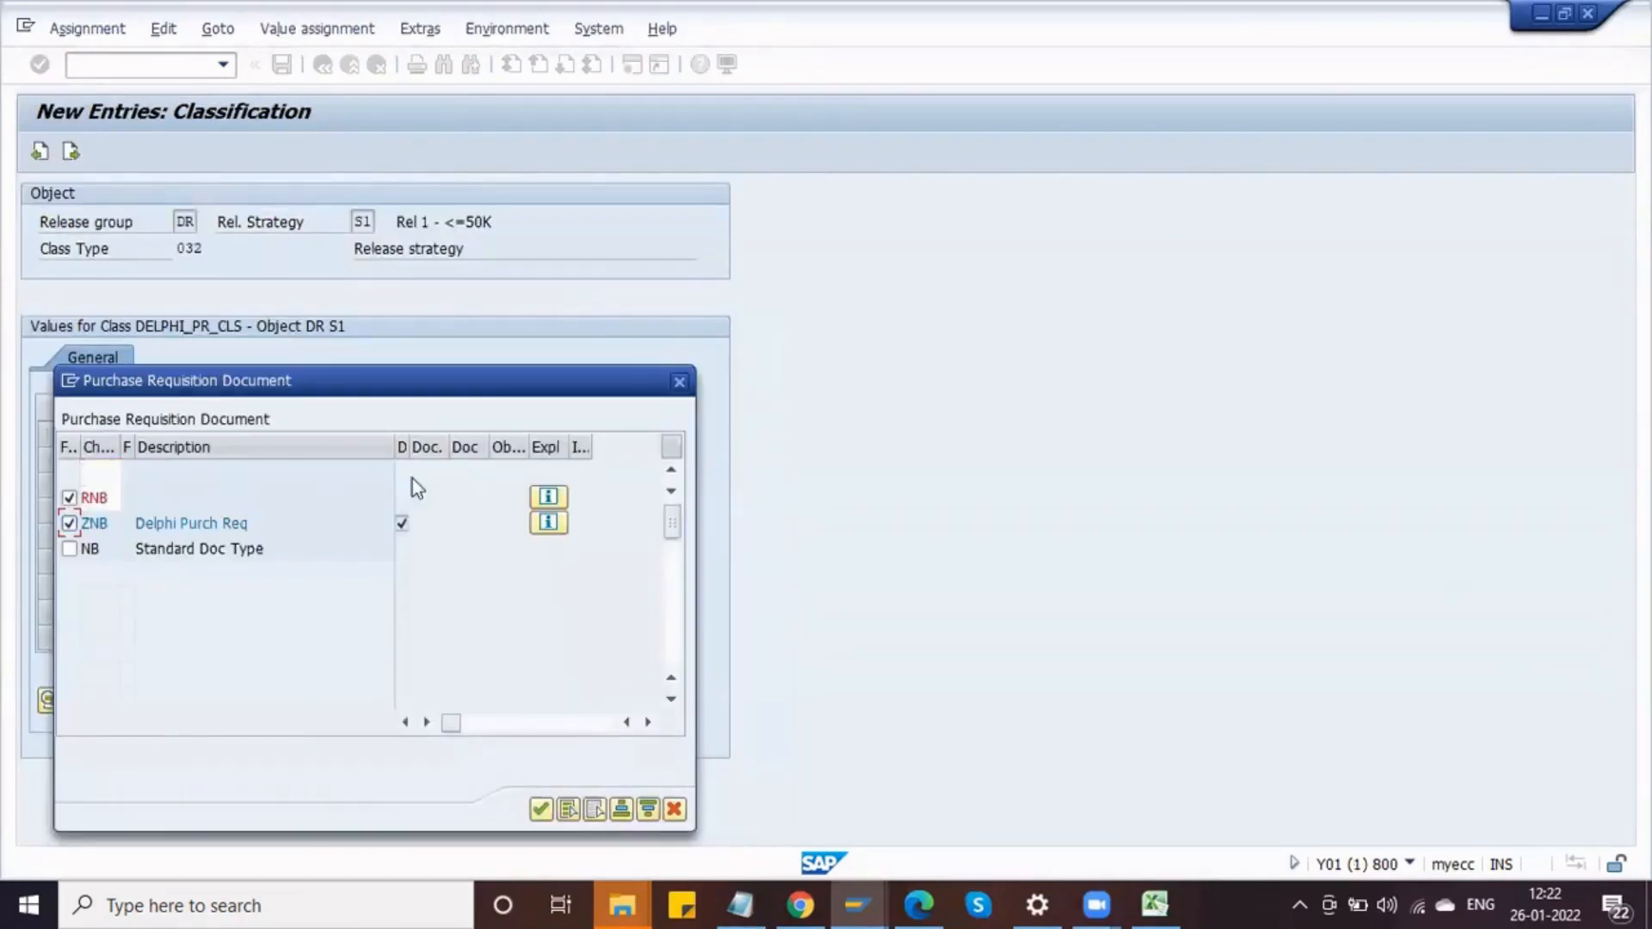
click(540, 809)
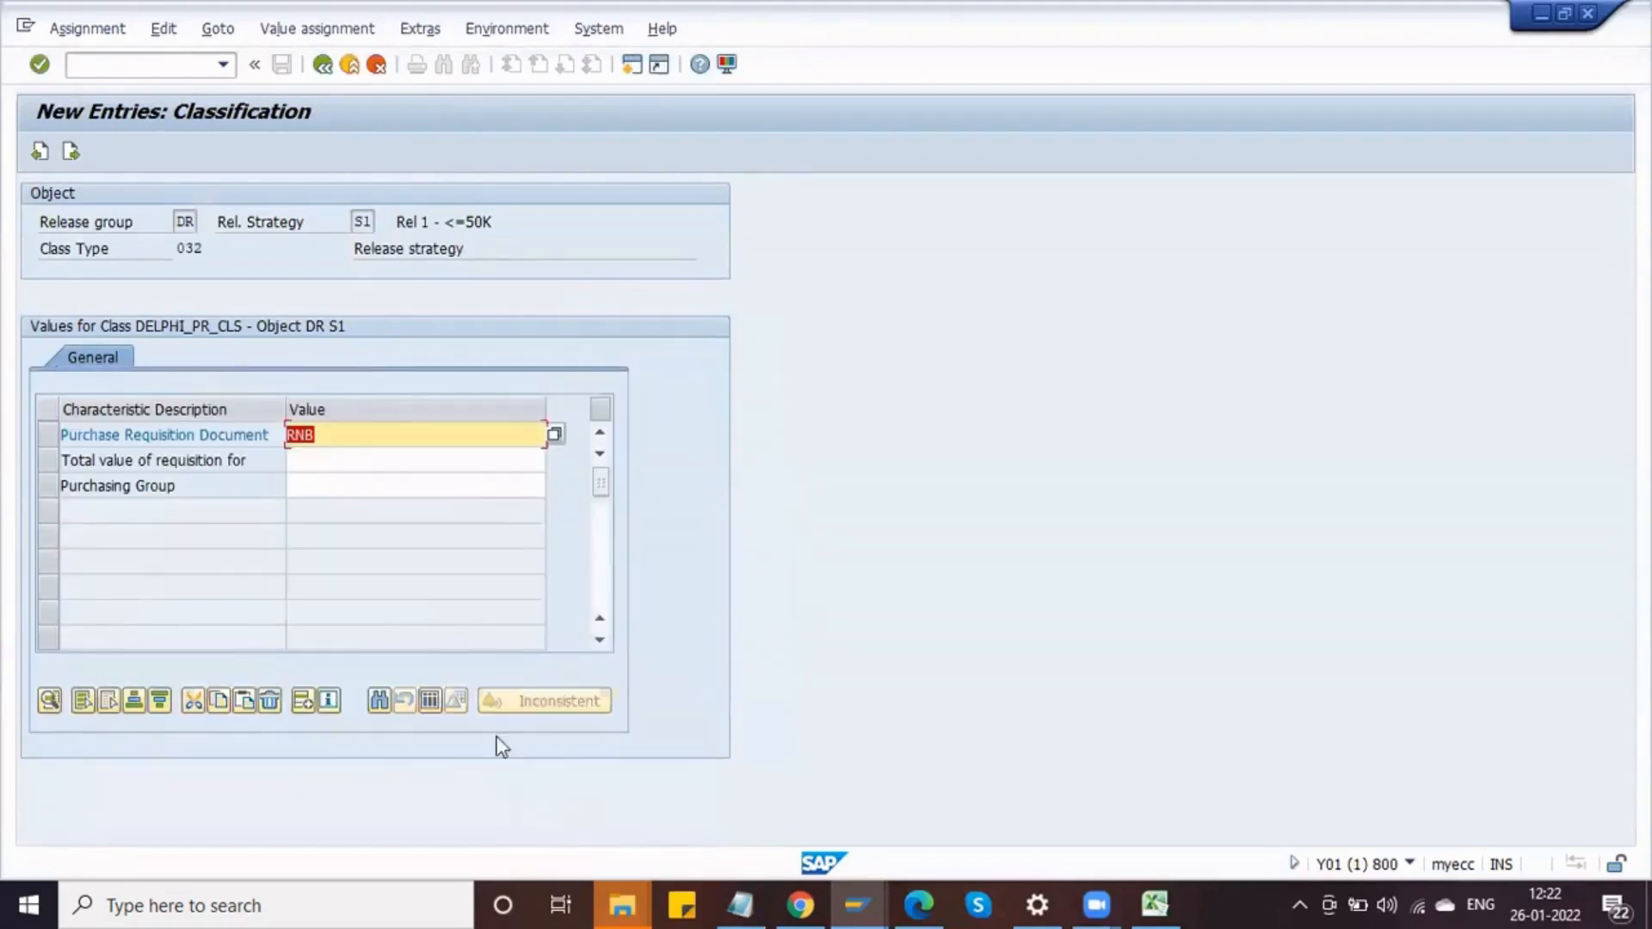
Step: Open the value list for S1's total requisition value and review the document type and total value characteristic definitions in the other session
click(342, 450)
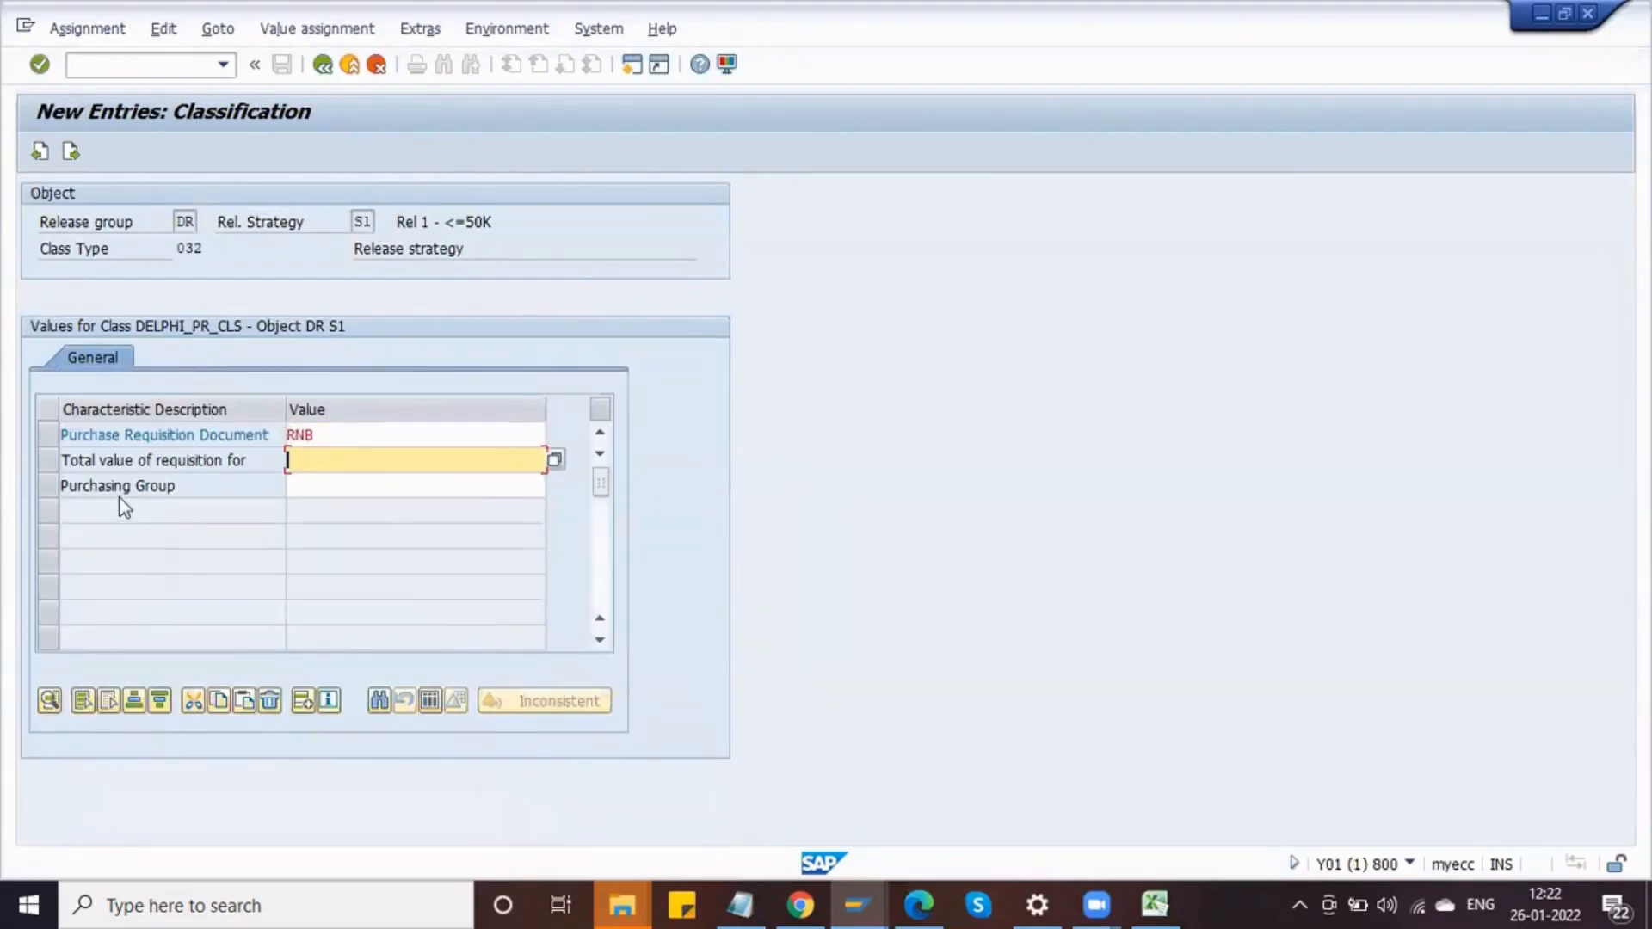
click(554, 459)
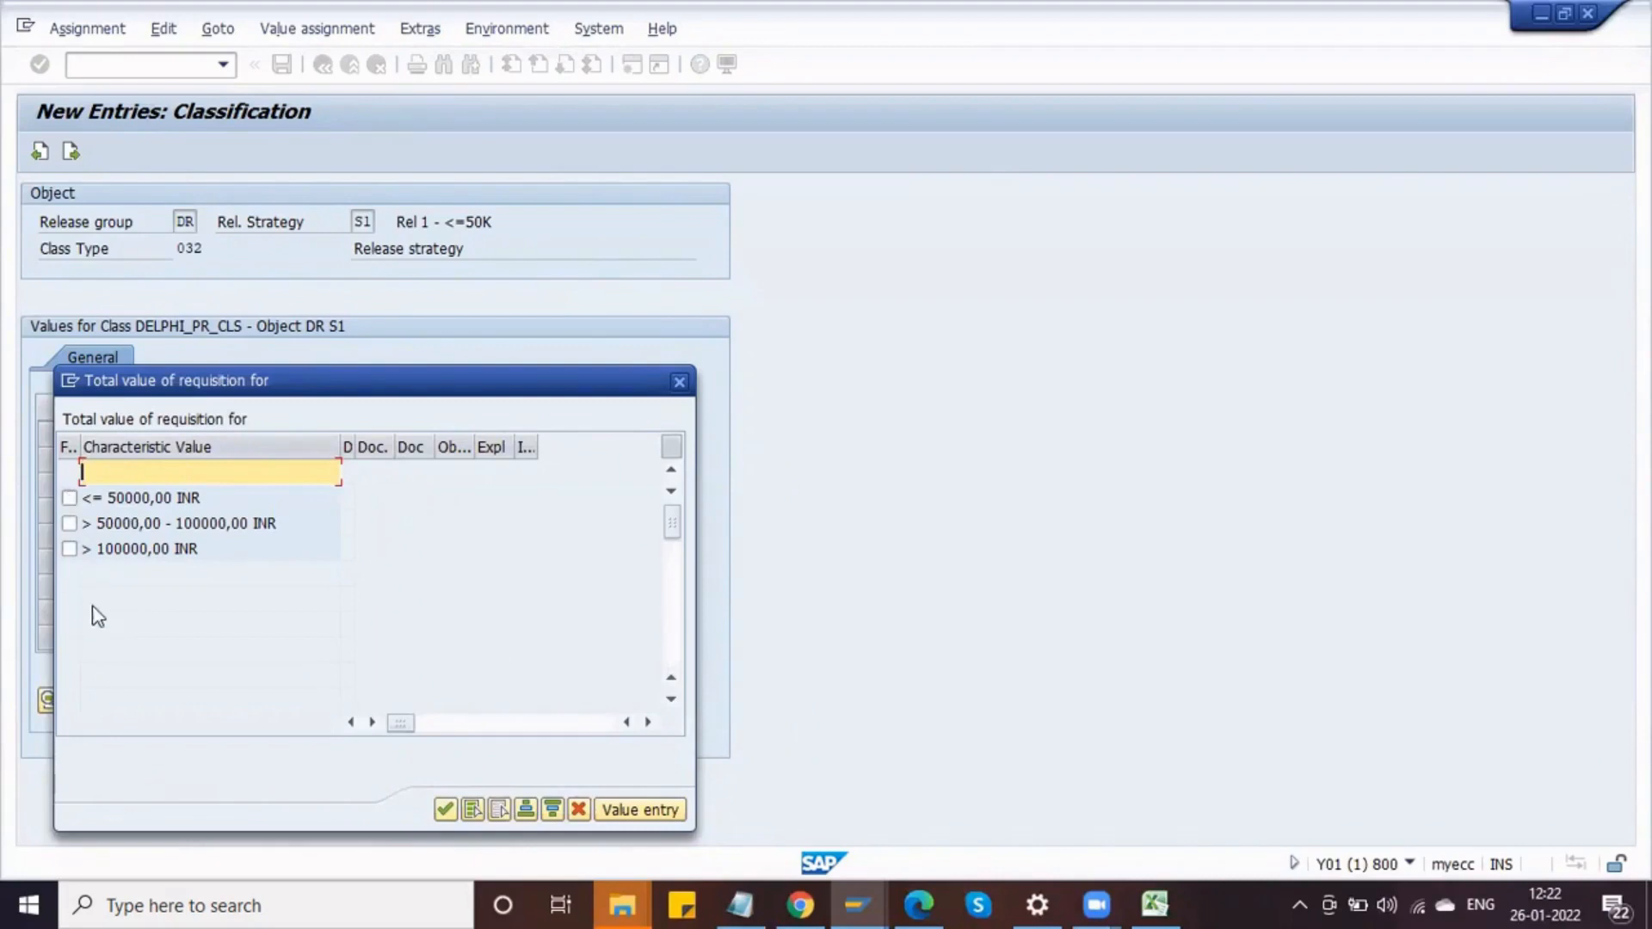
key(alt+Tab)
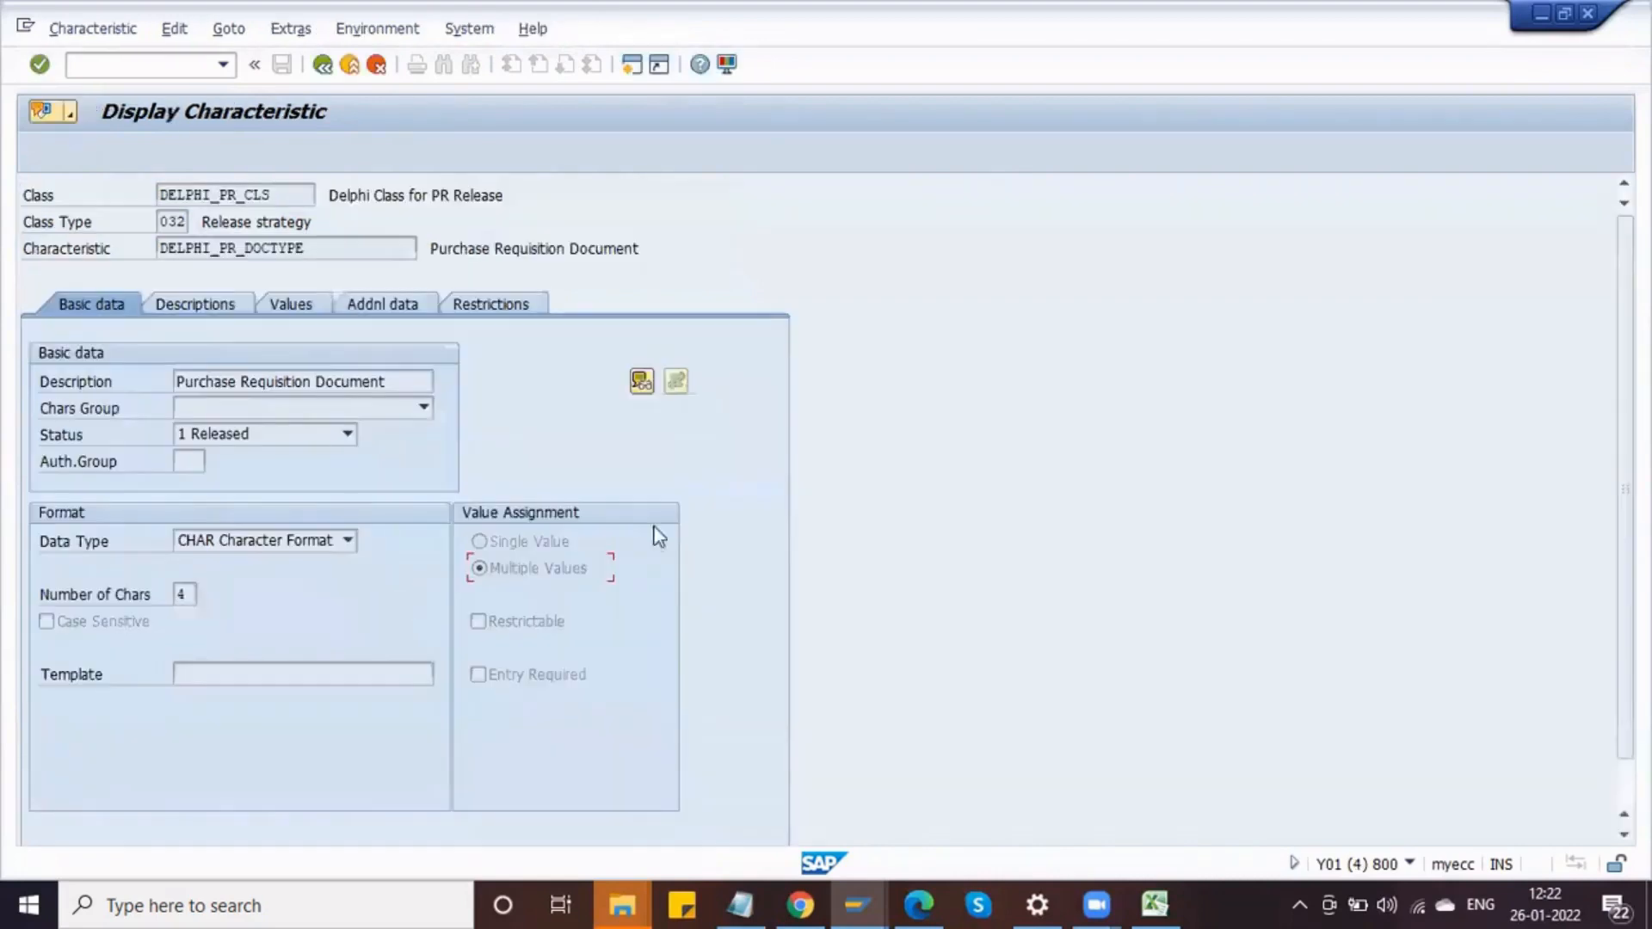
click(310, 307)
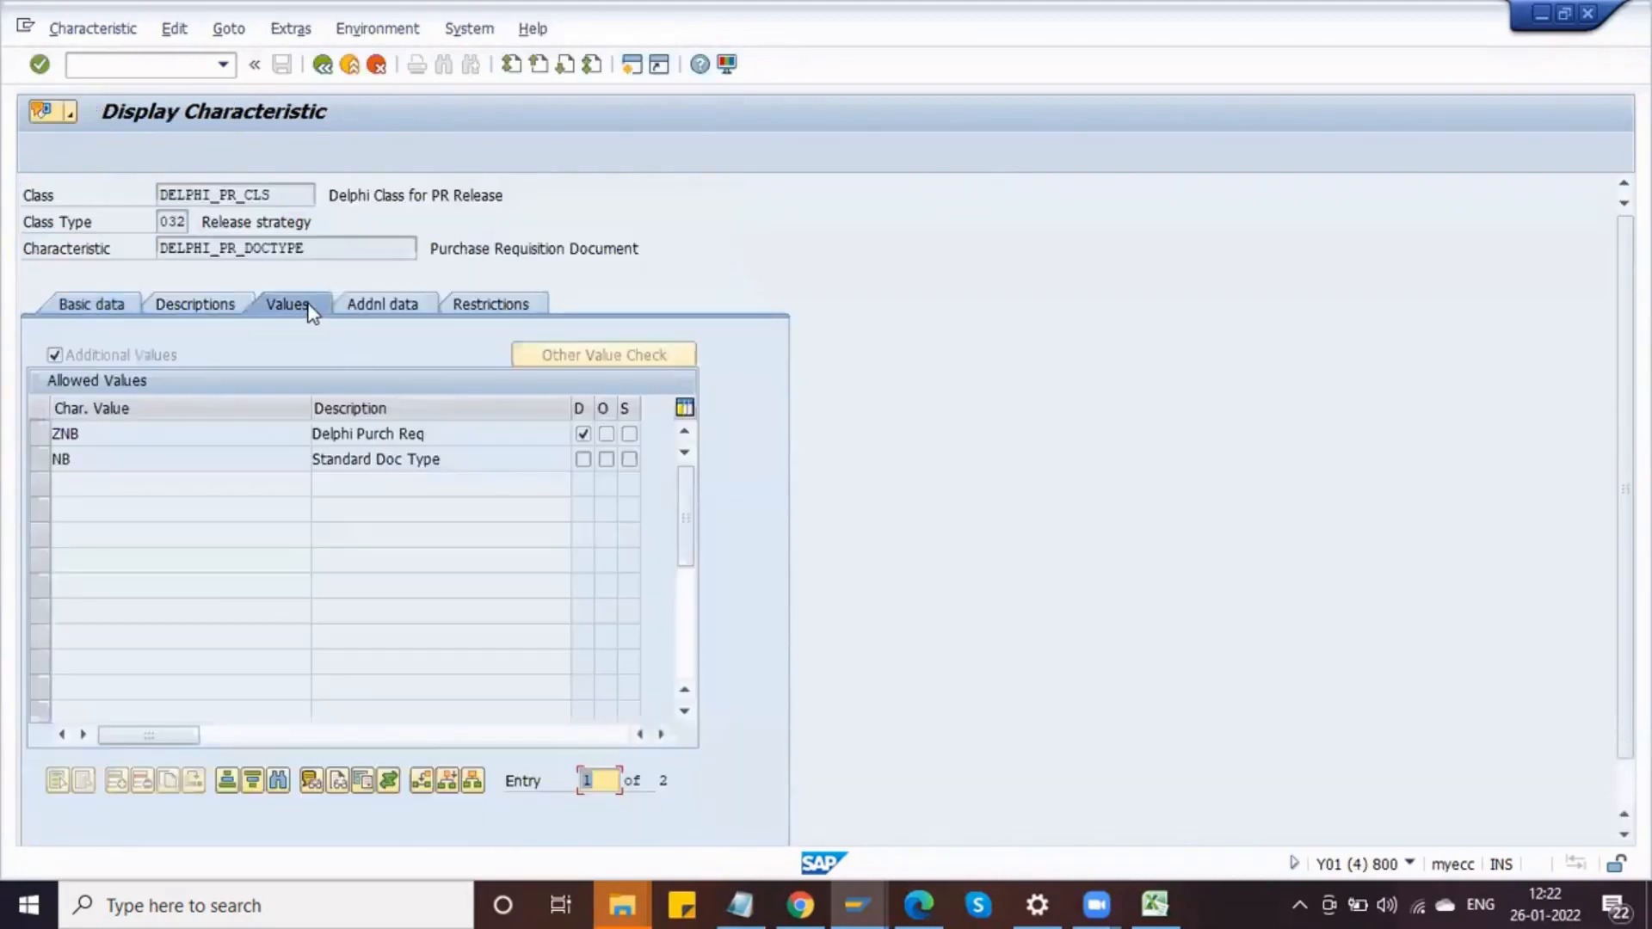
click(322, 67)
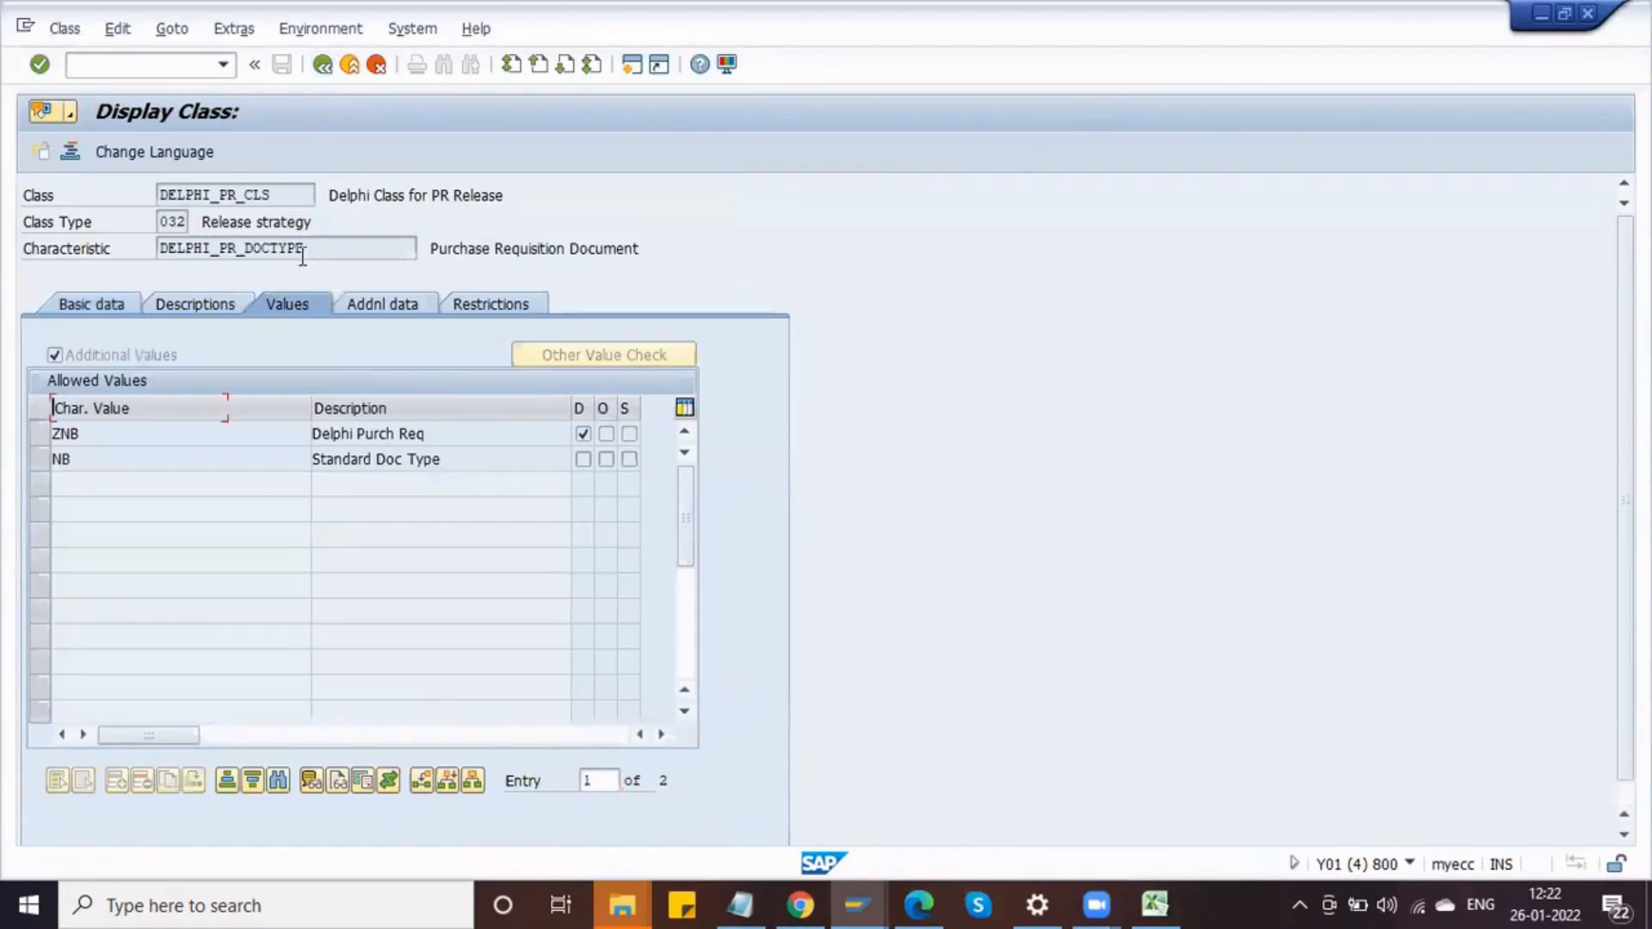
double_click(148, 434)
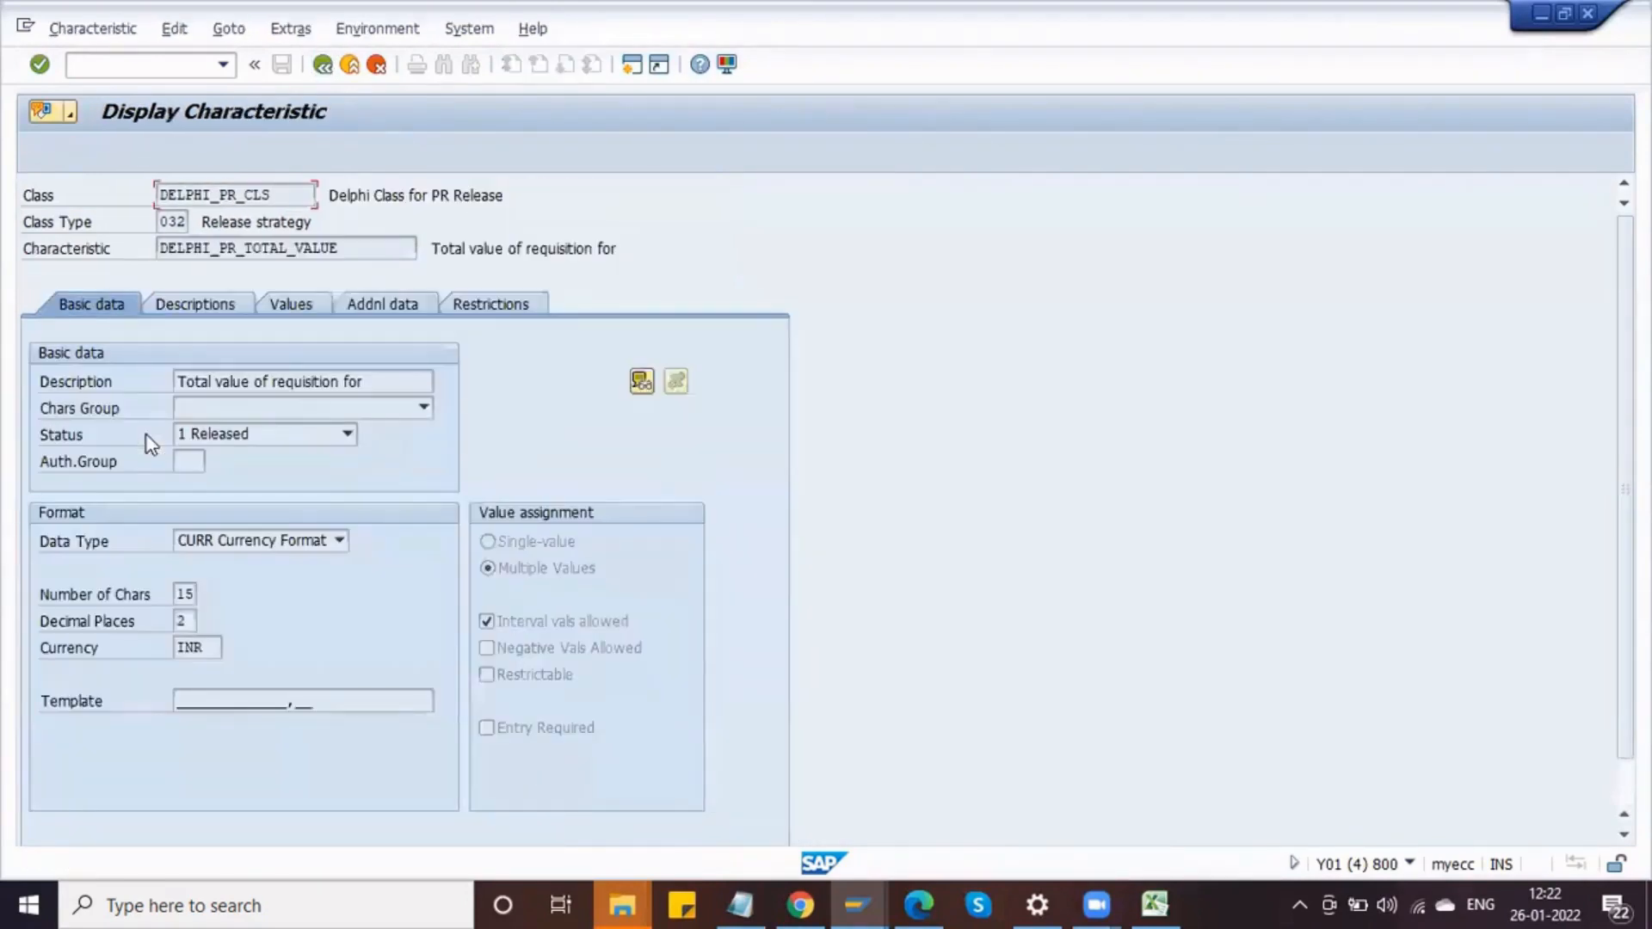
click(302, 311)
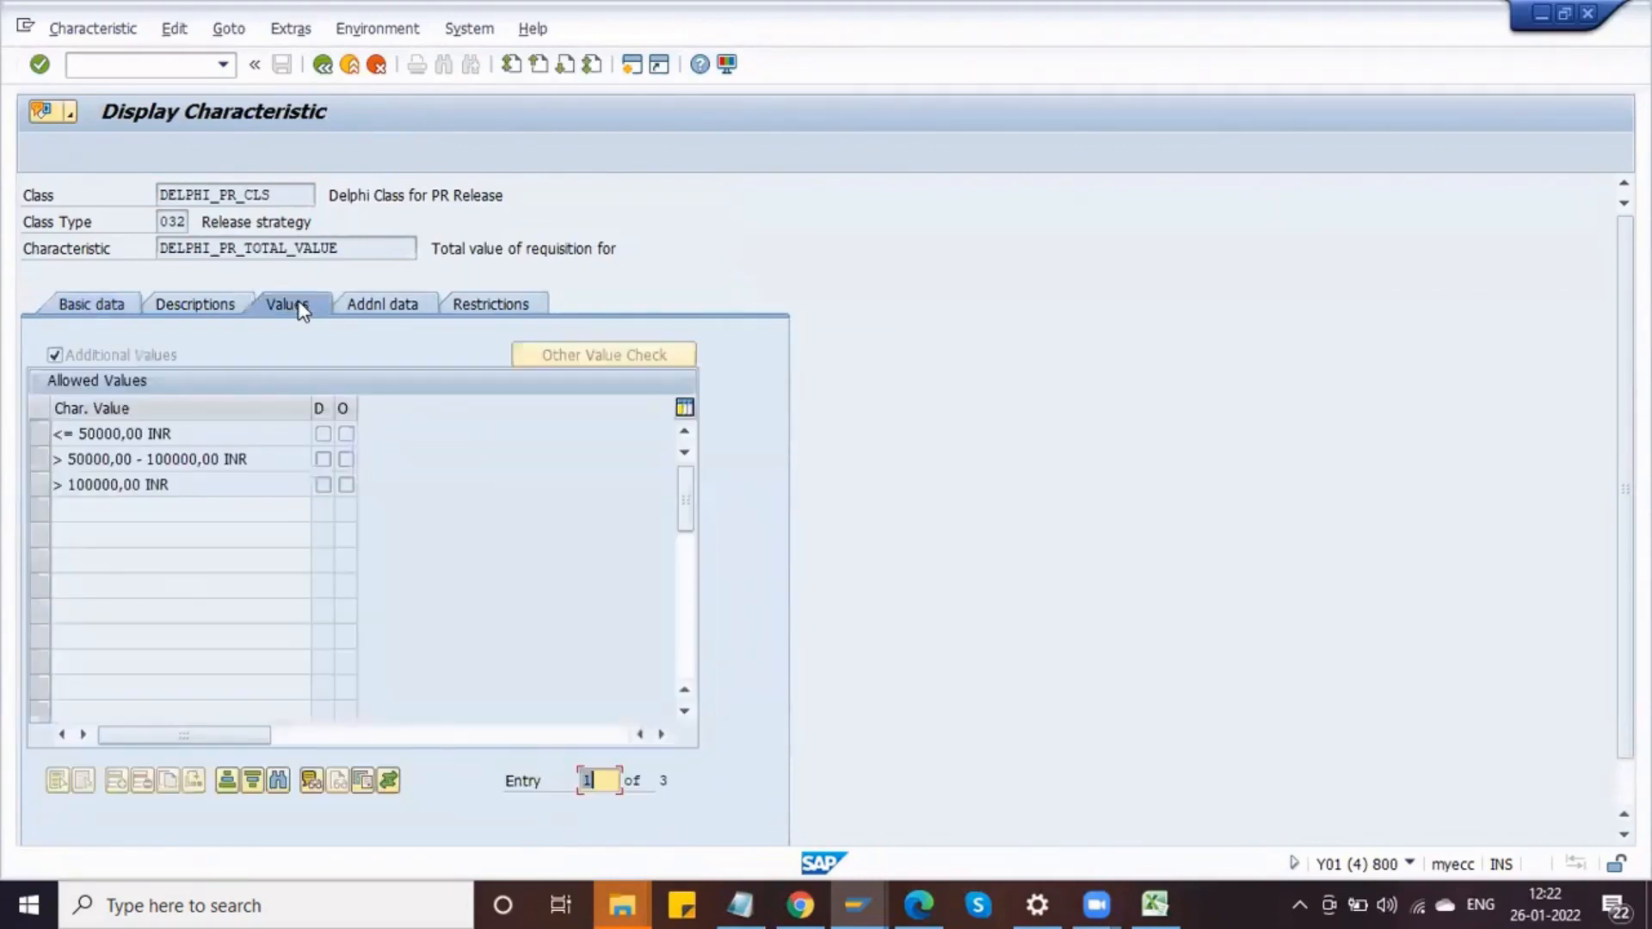
click(85, 358)
click(105, 308)
click(506, 575)
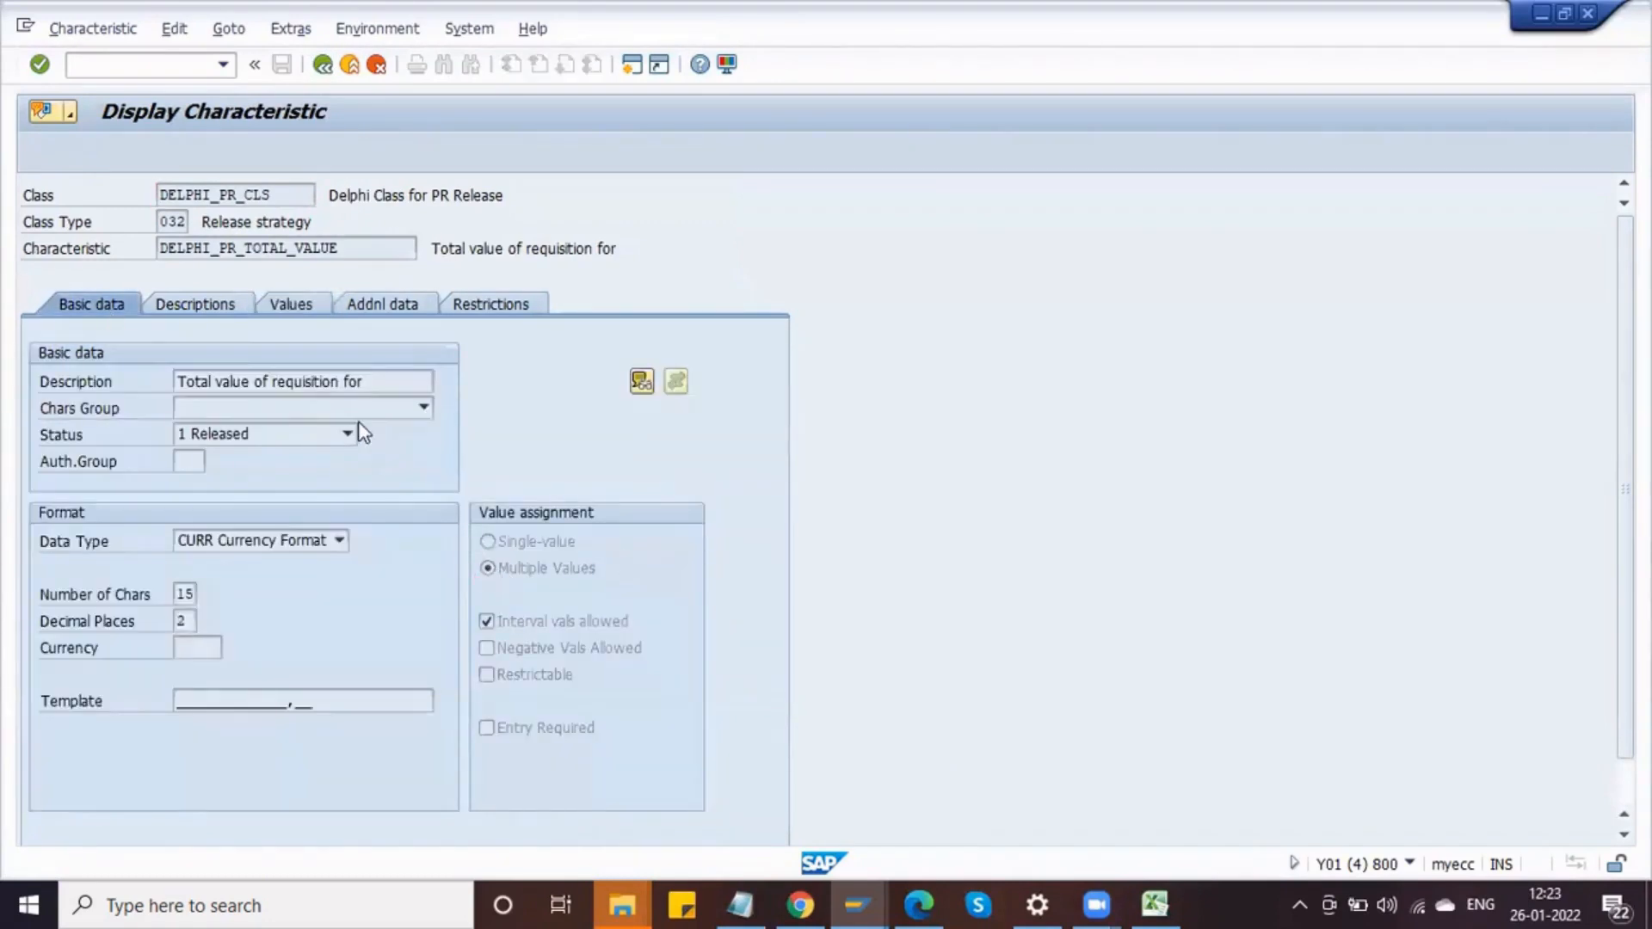
key(F3)
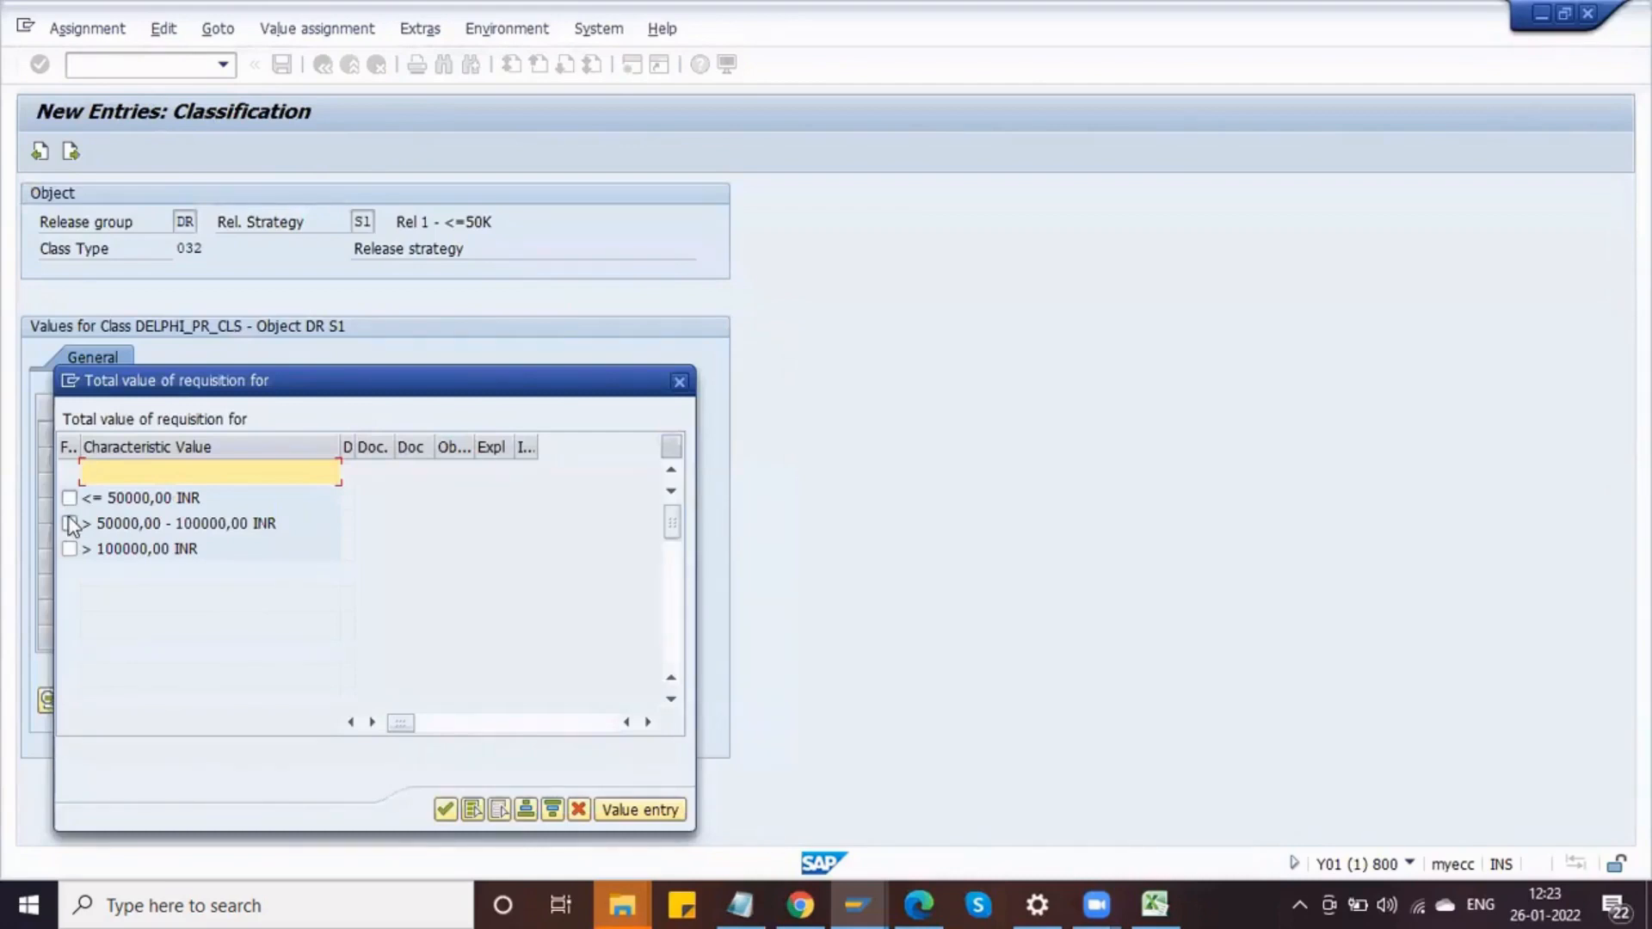
key(alt+Tab)
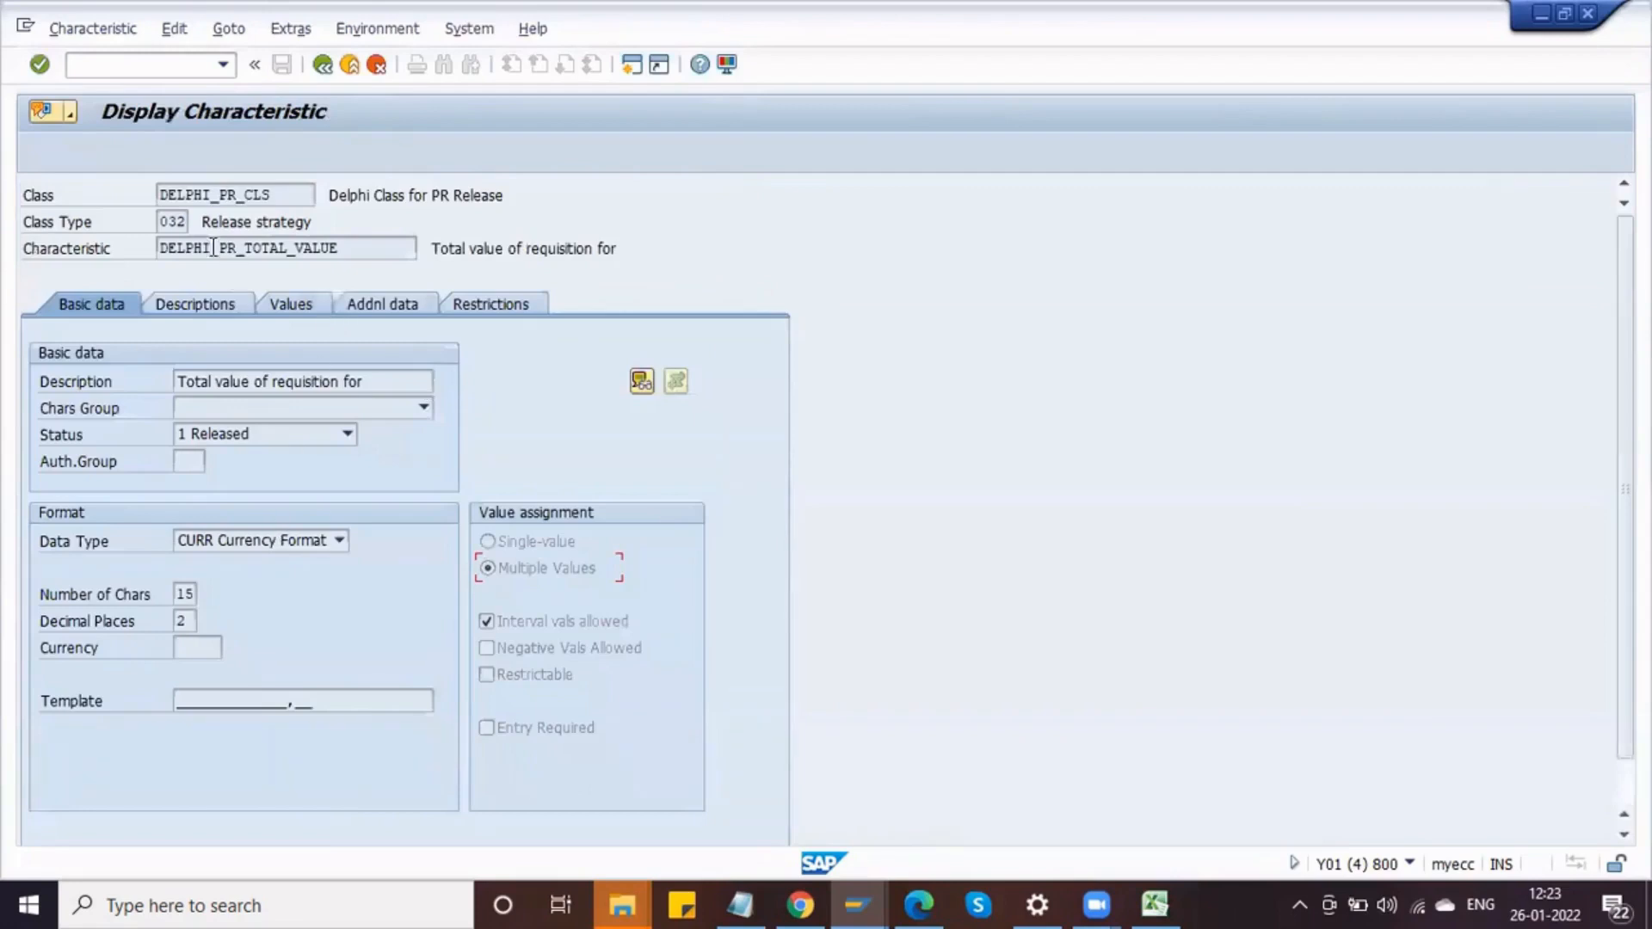
key(alt+Tab)
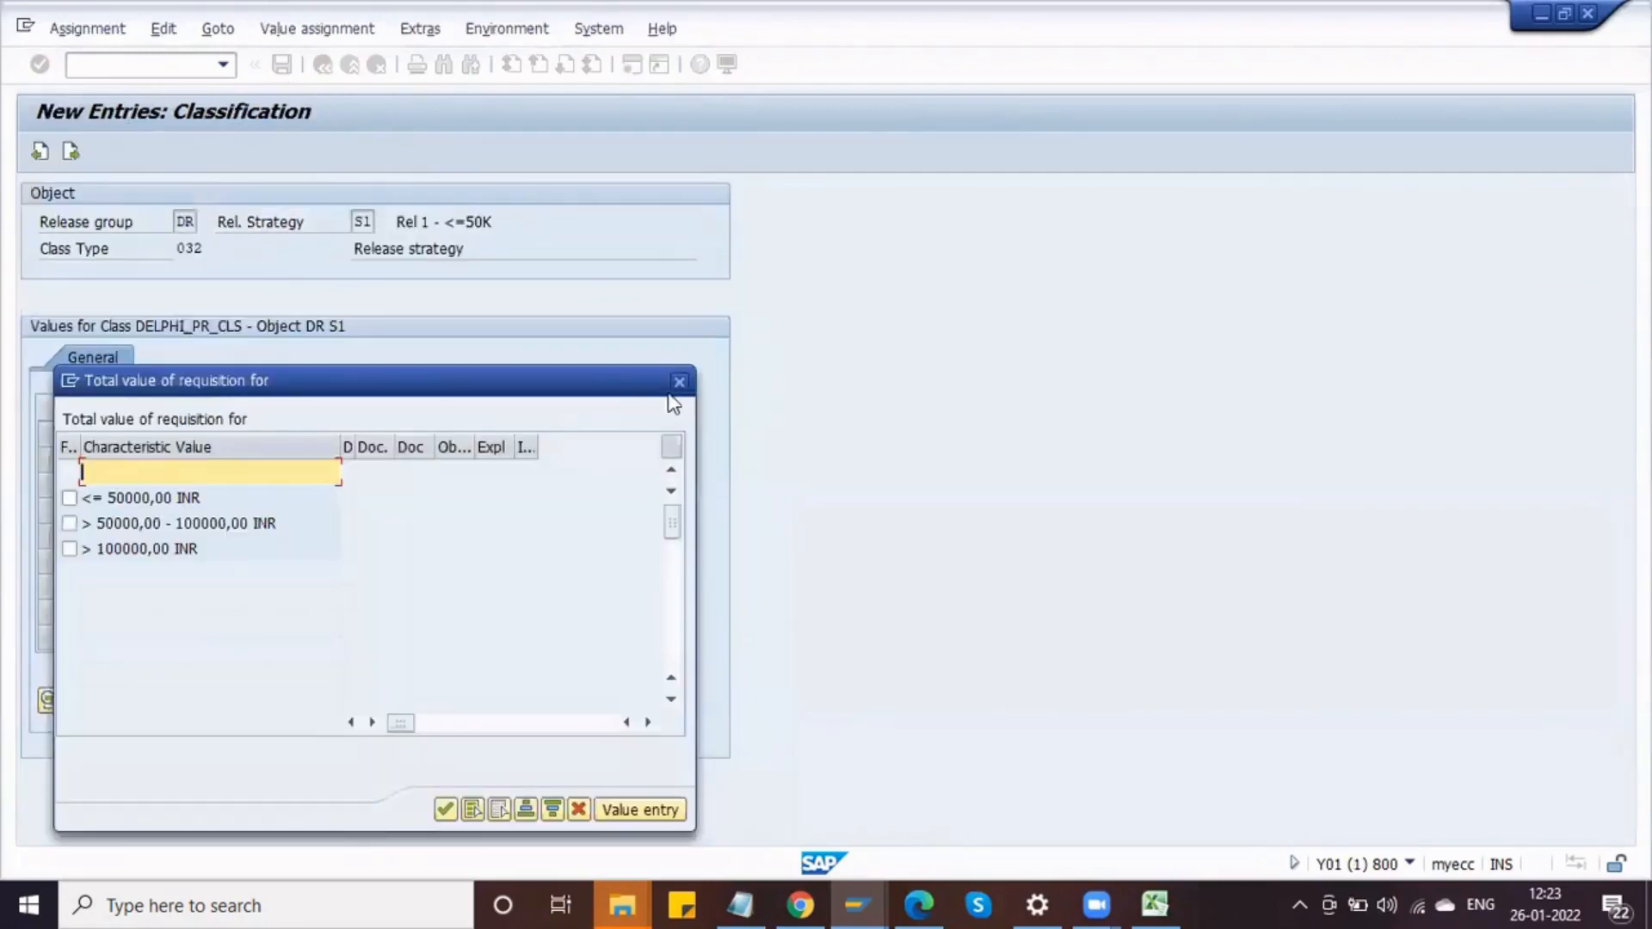
Step: Assign total value <= 50000,00 INR and purchasing groups DPG, DP1 and DP2 to strategy S1's classification
click(69, 498)
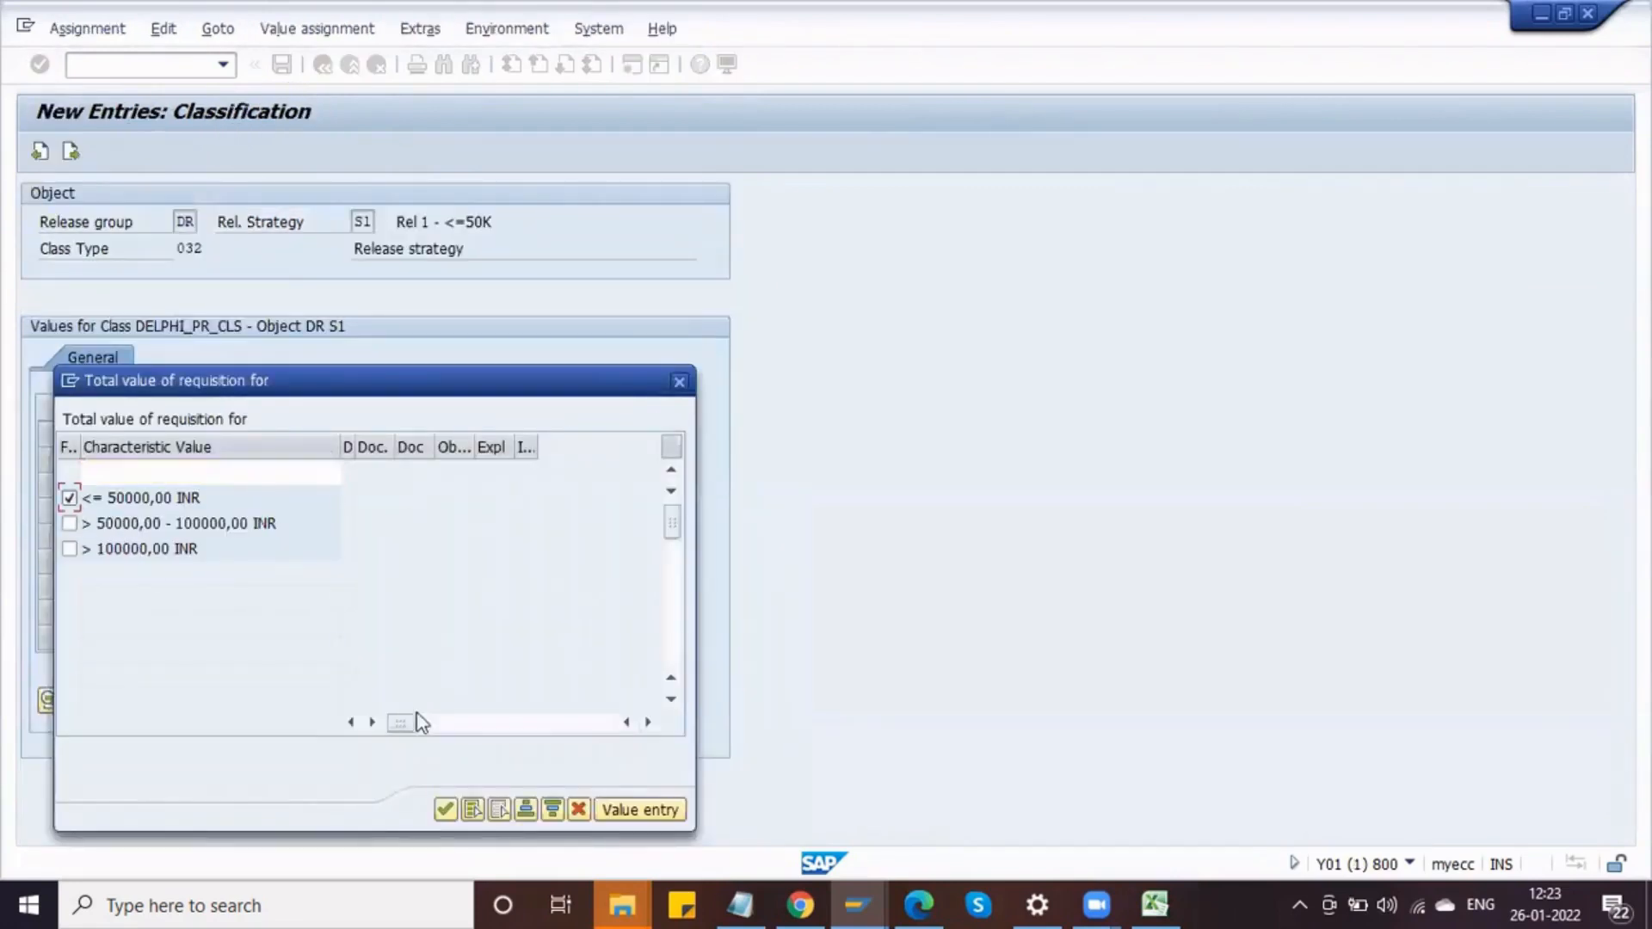
click(445, 808)
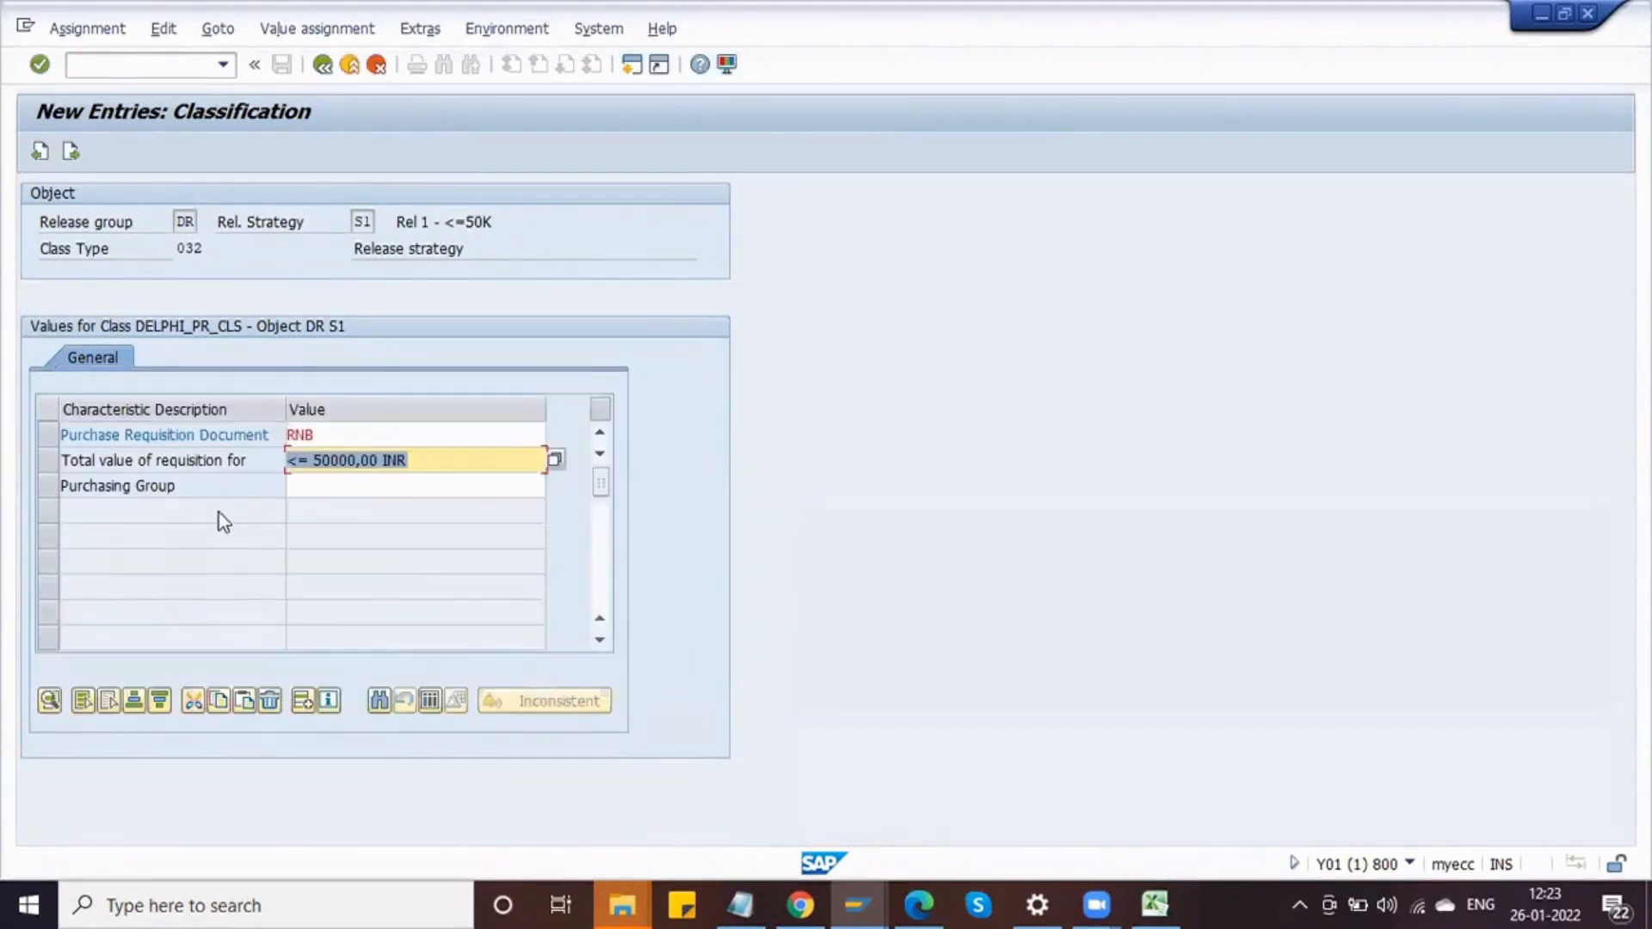
click(363, 486)
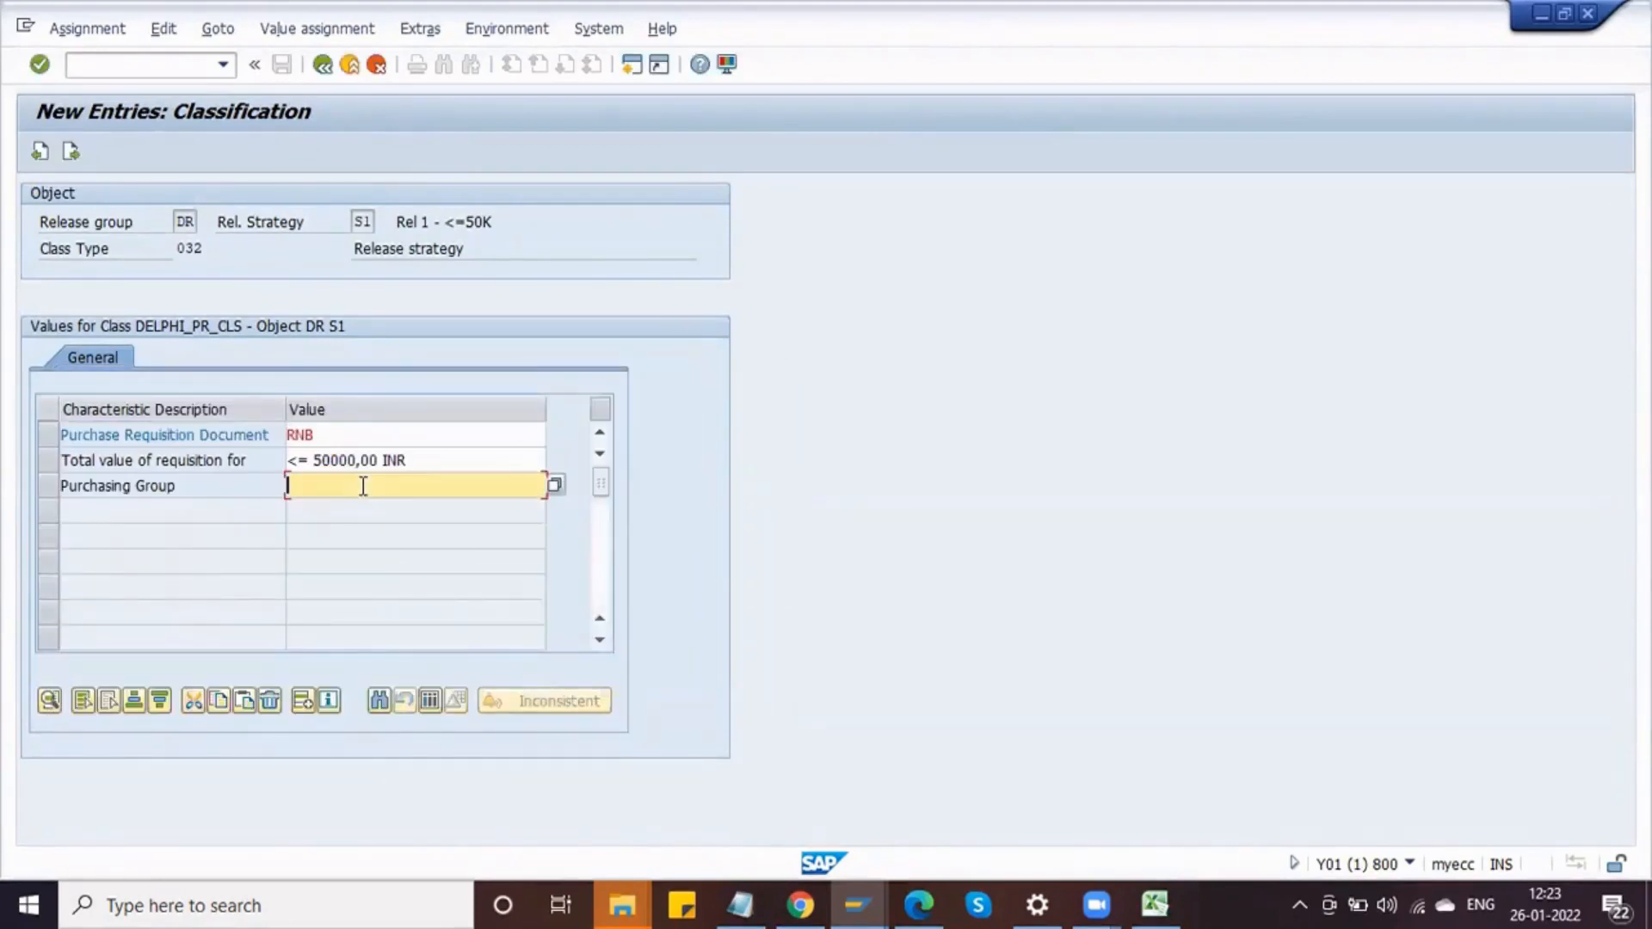
click(555, 486)
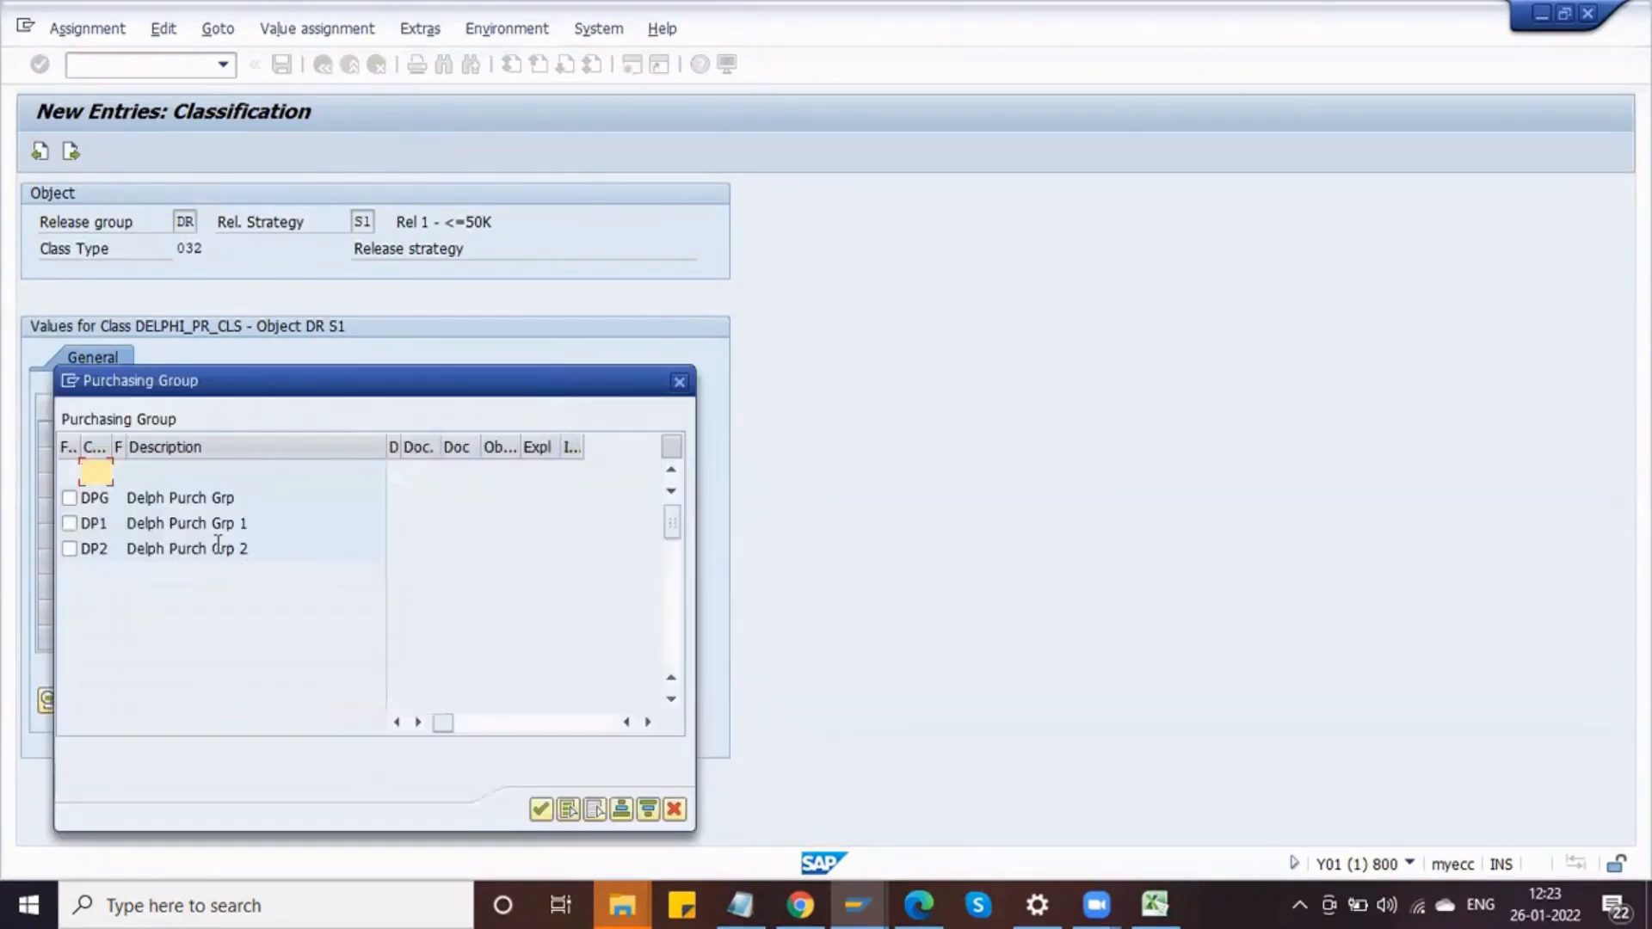
click(158, 476)
click(69, 499)
click(69, 523)
click(540, 809)
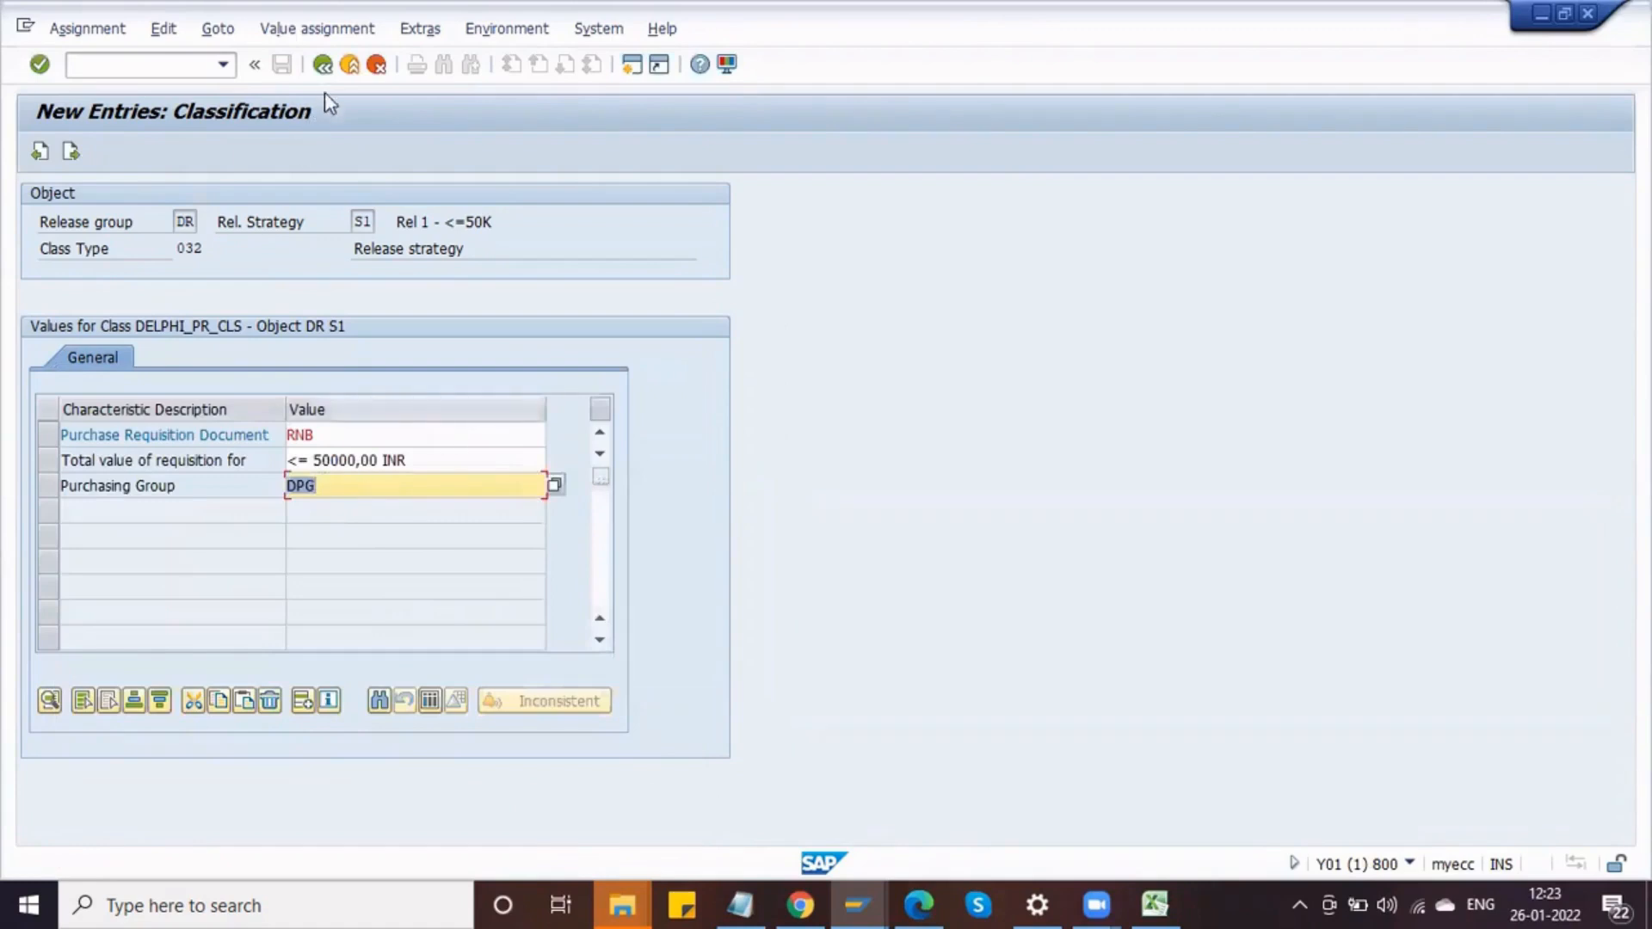
Step: Return to the strategy details and save strategy S1 under the customizing request
click(321, 65)
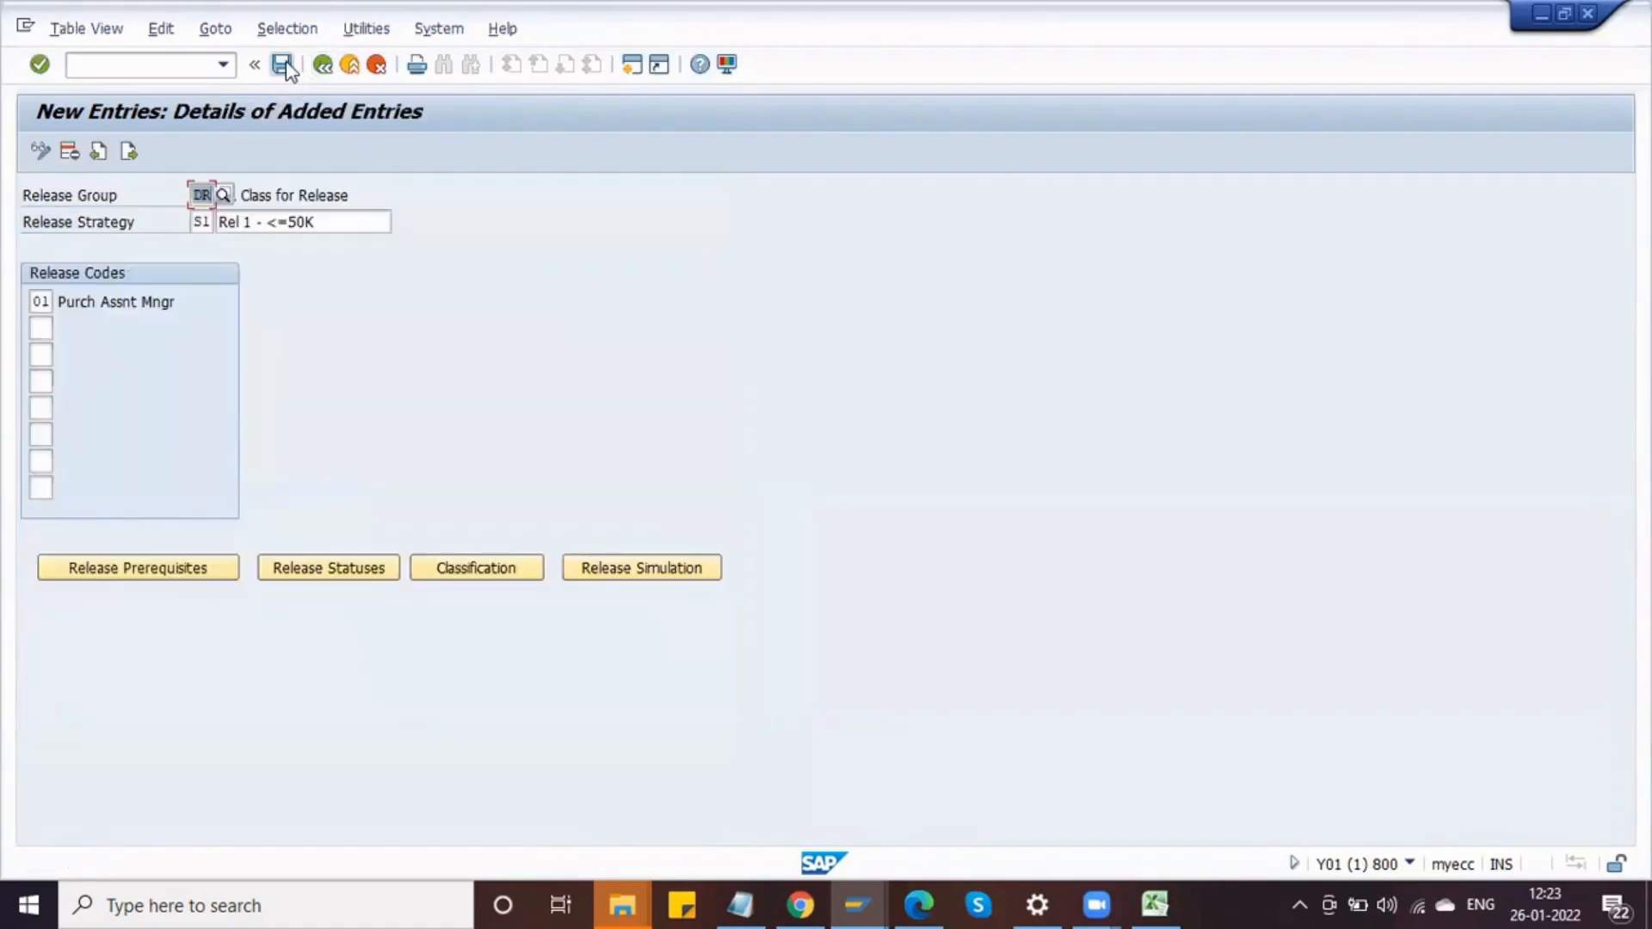
click(284, 66)
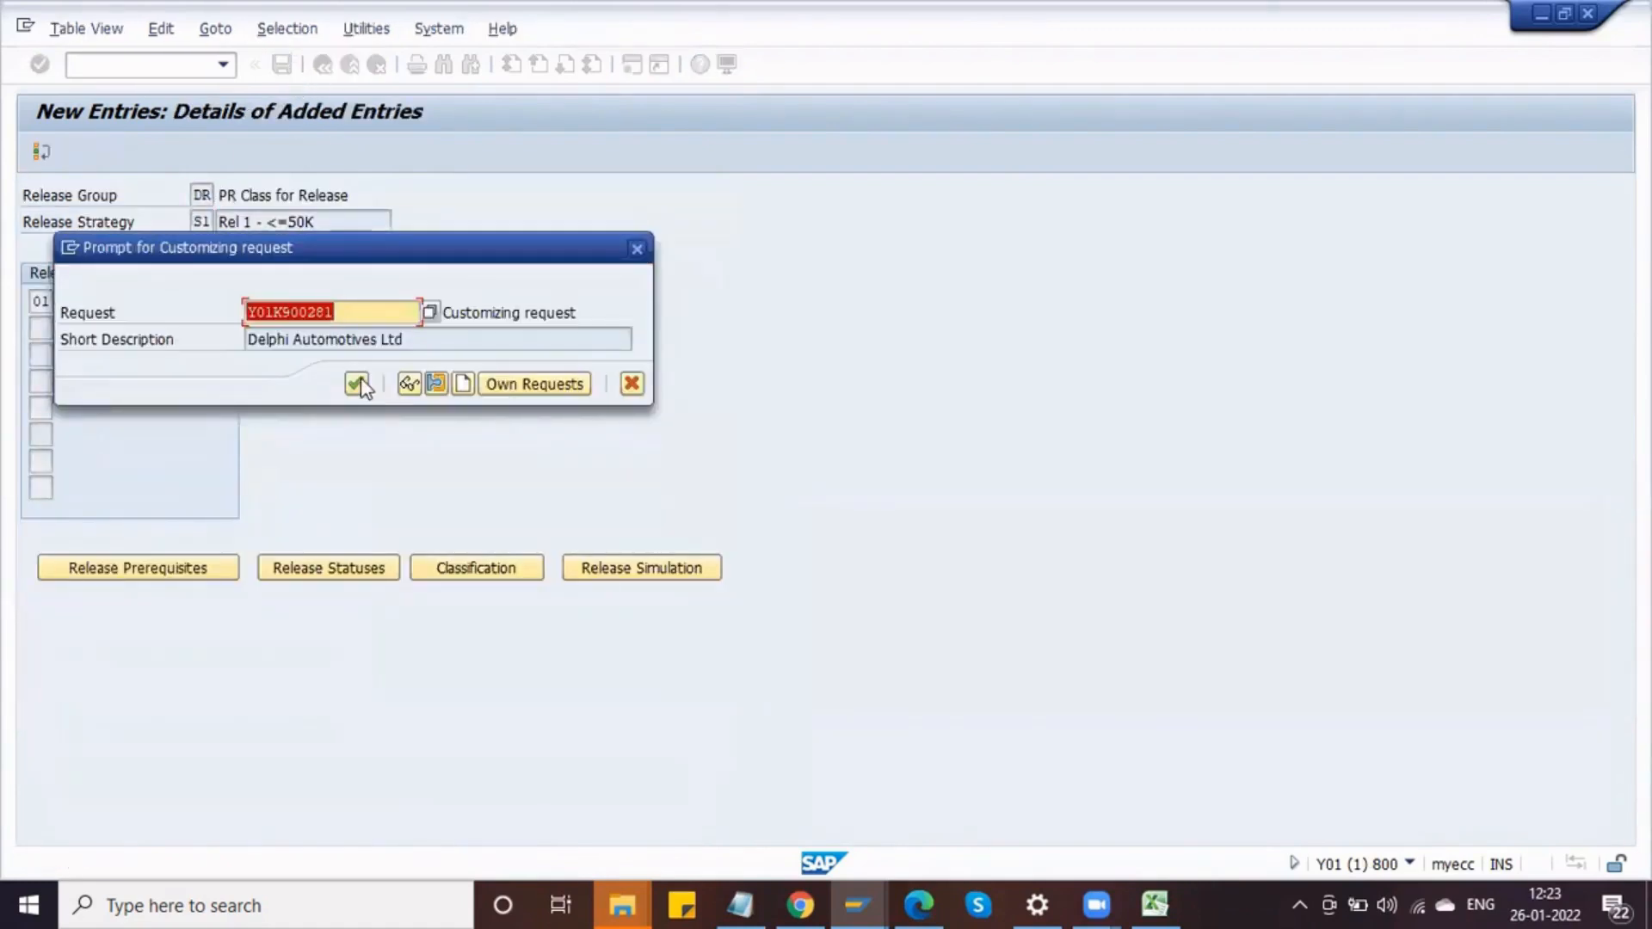
click(357, 384)
Step: Reopen strategy S1's classification to review its assigned values
click(468, 569)
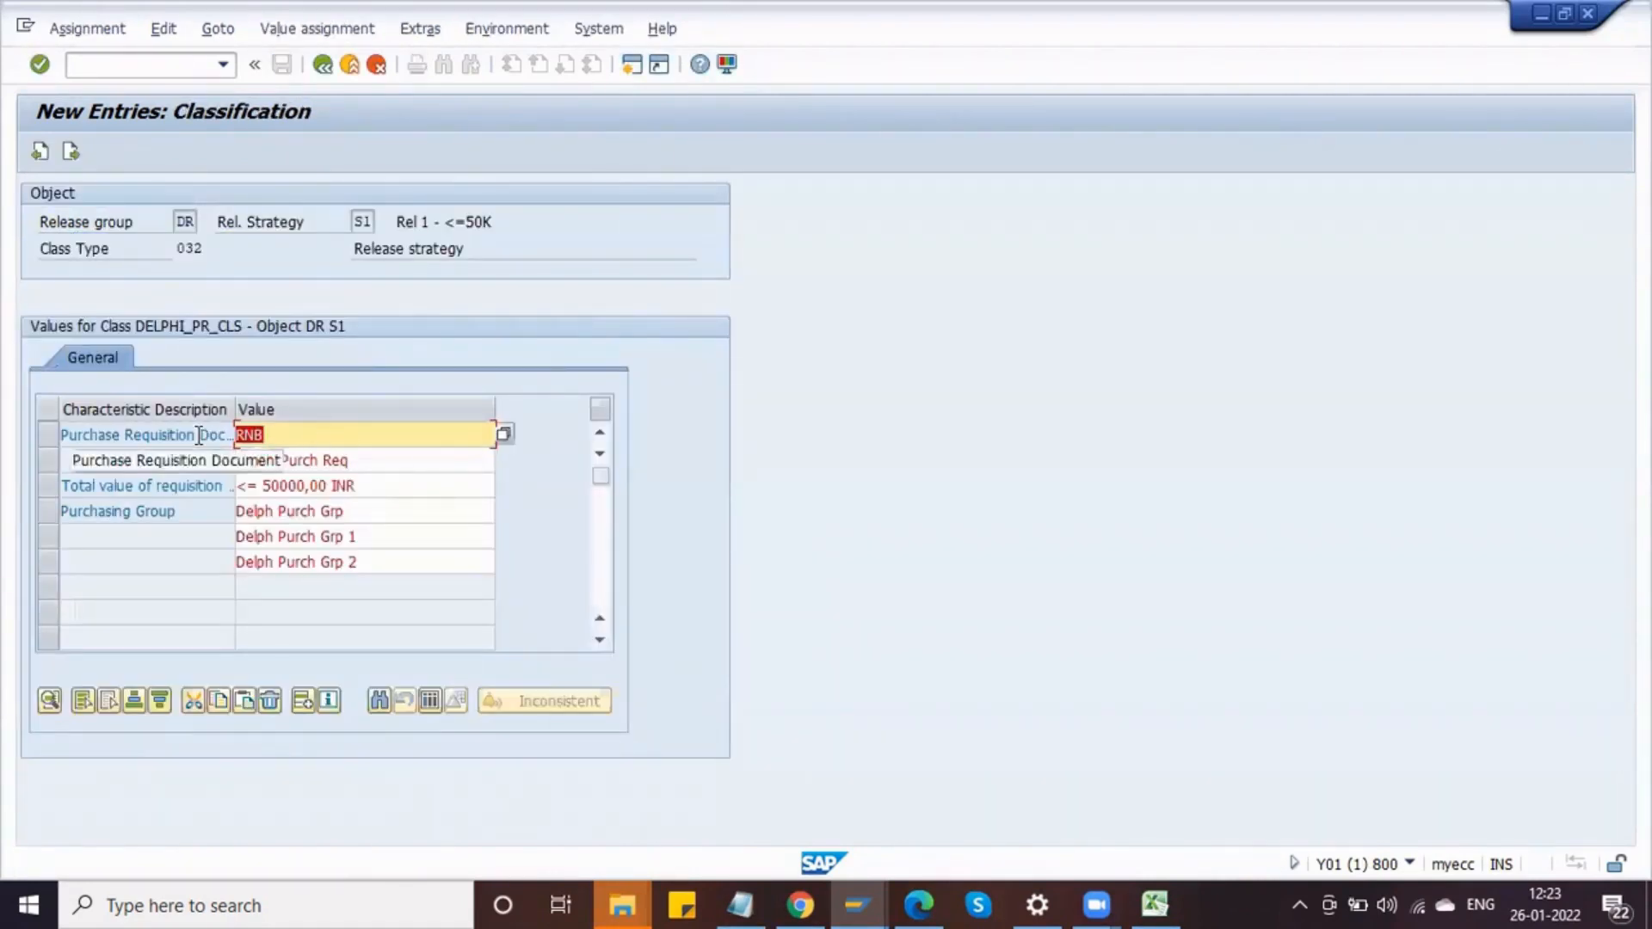
click(317, 462)
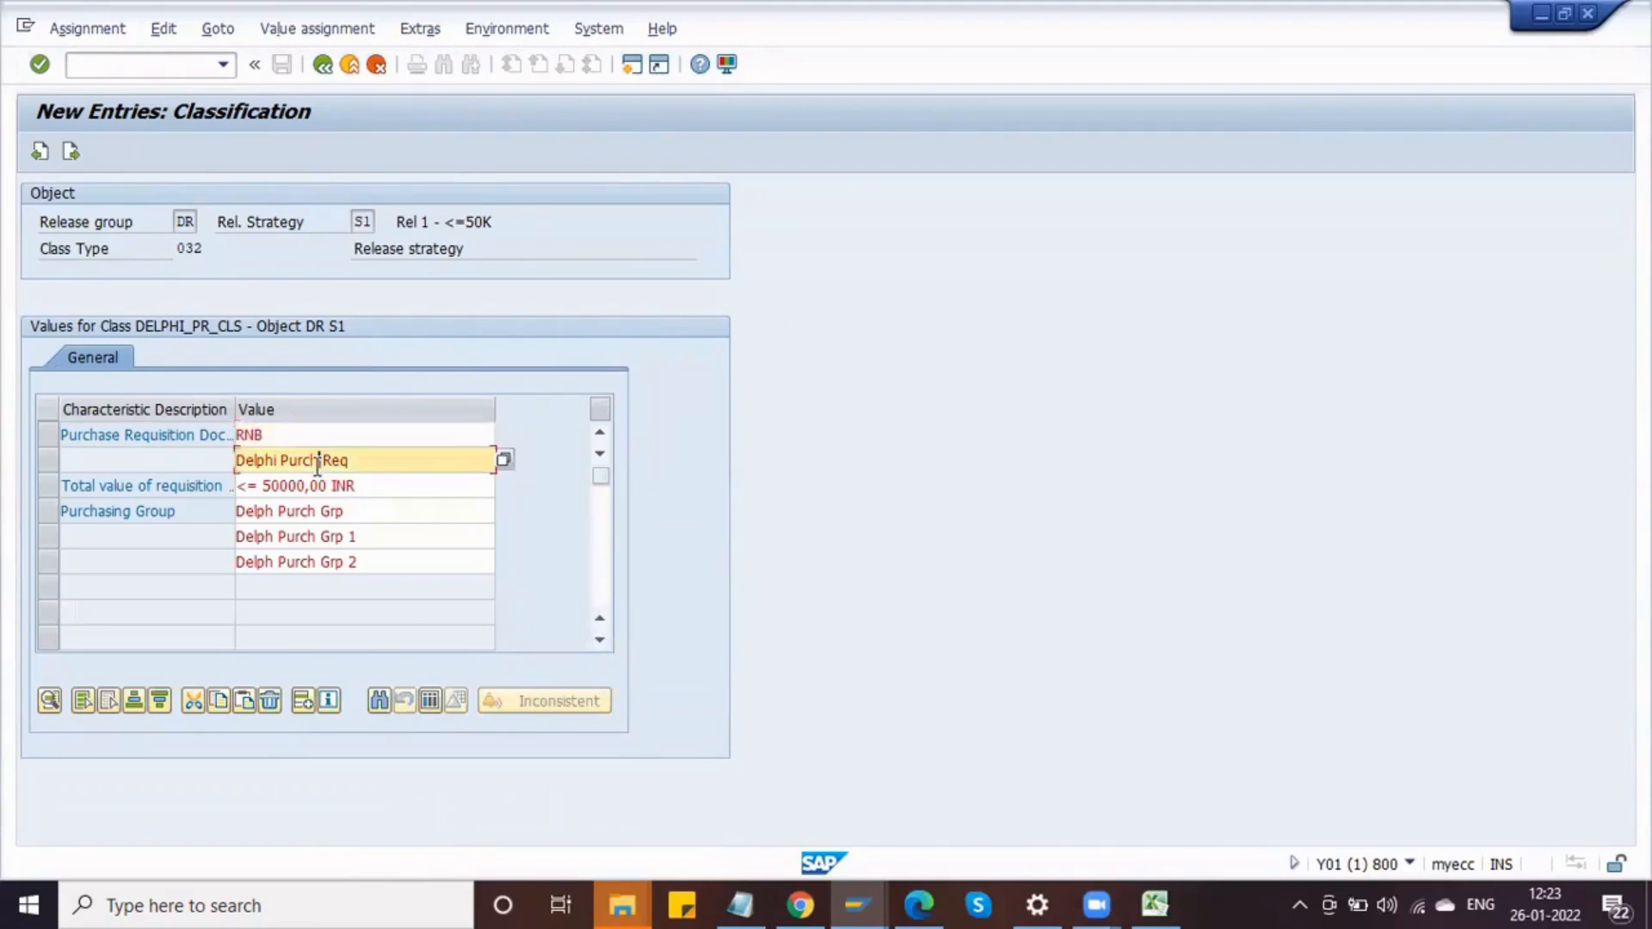
click(195, 515)
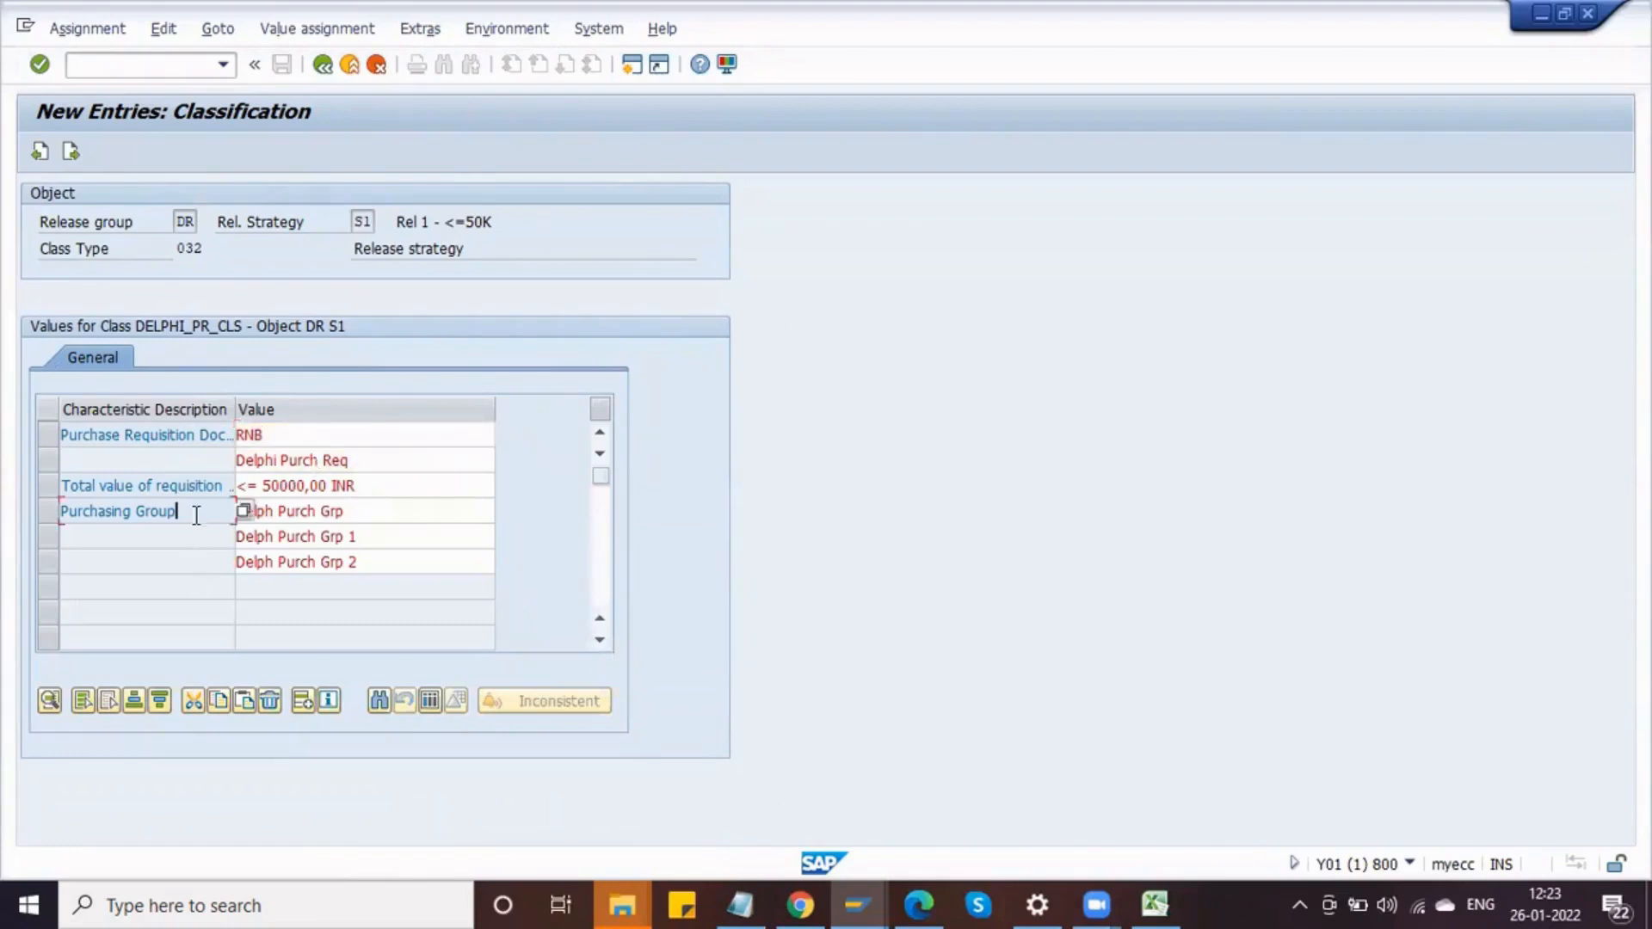
click(285, 514)
click(297, 540)
click(305, 563)
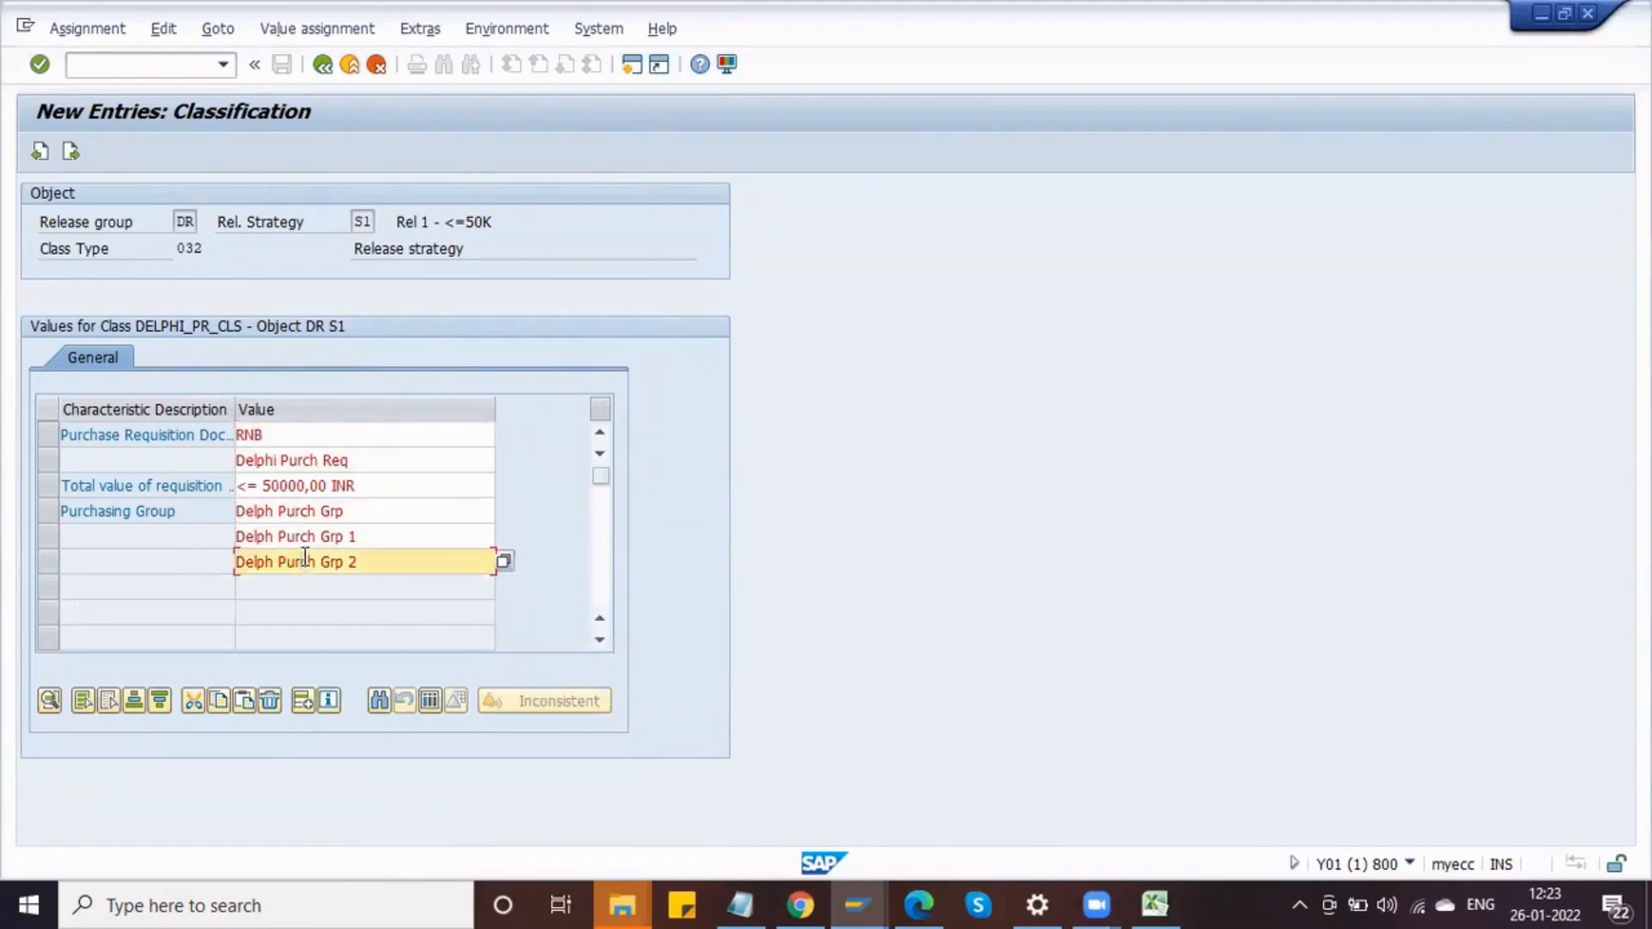
click(284, 510)
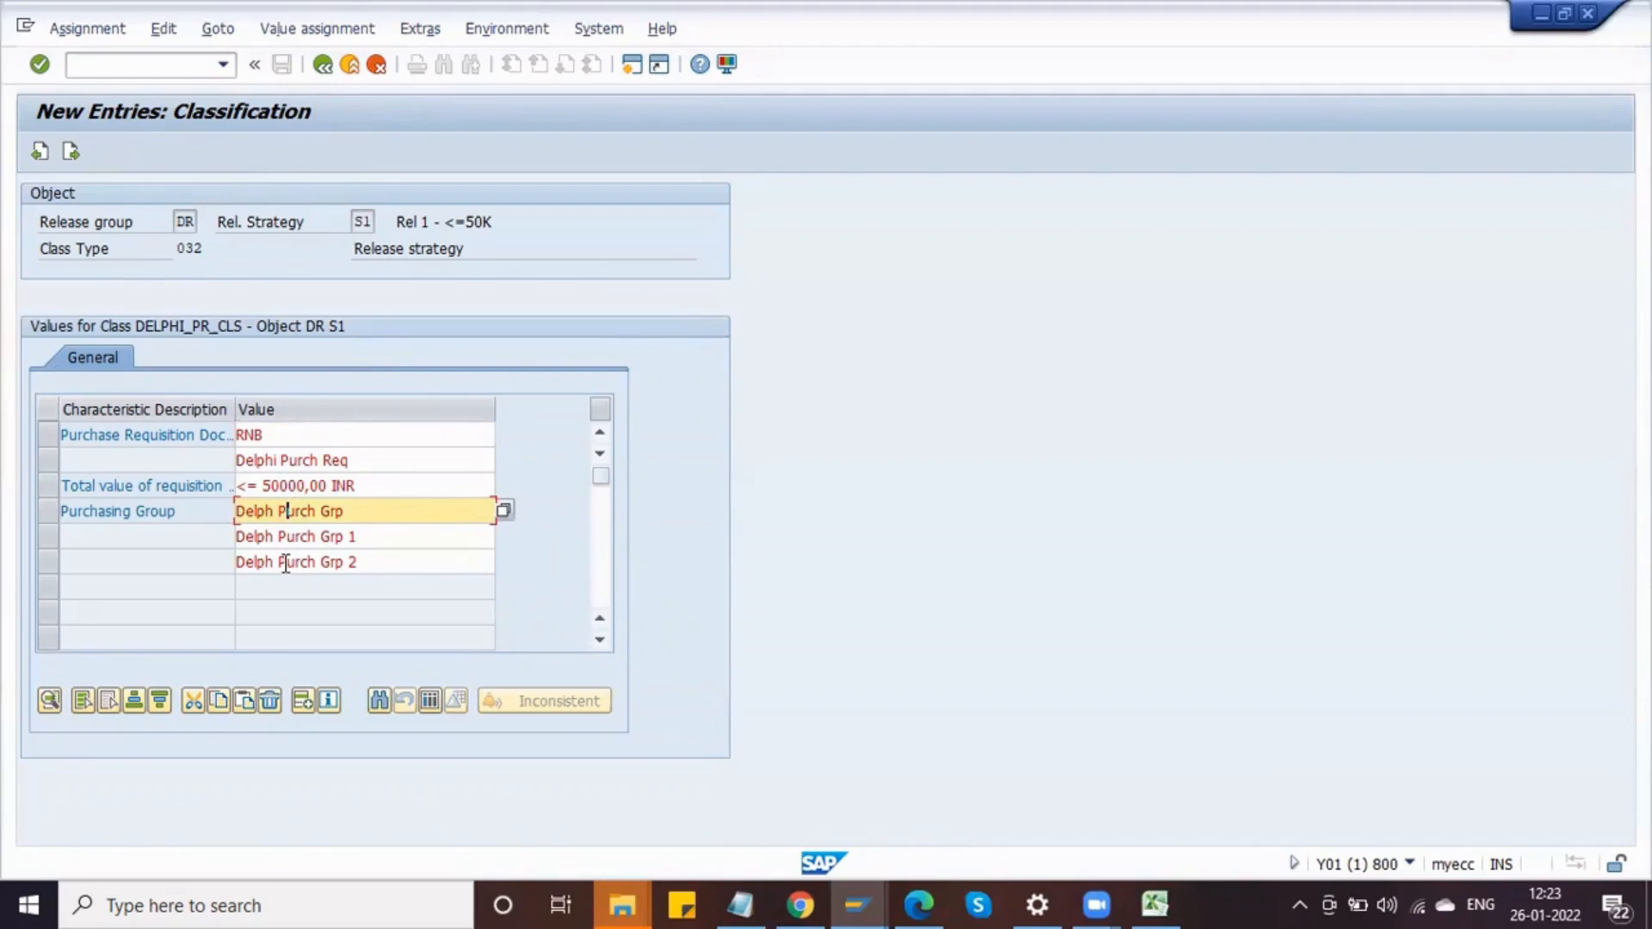
click(323, 65)
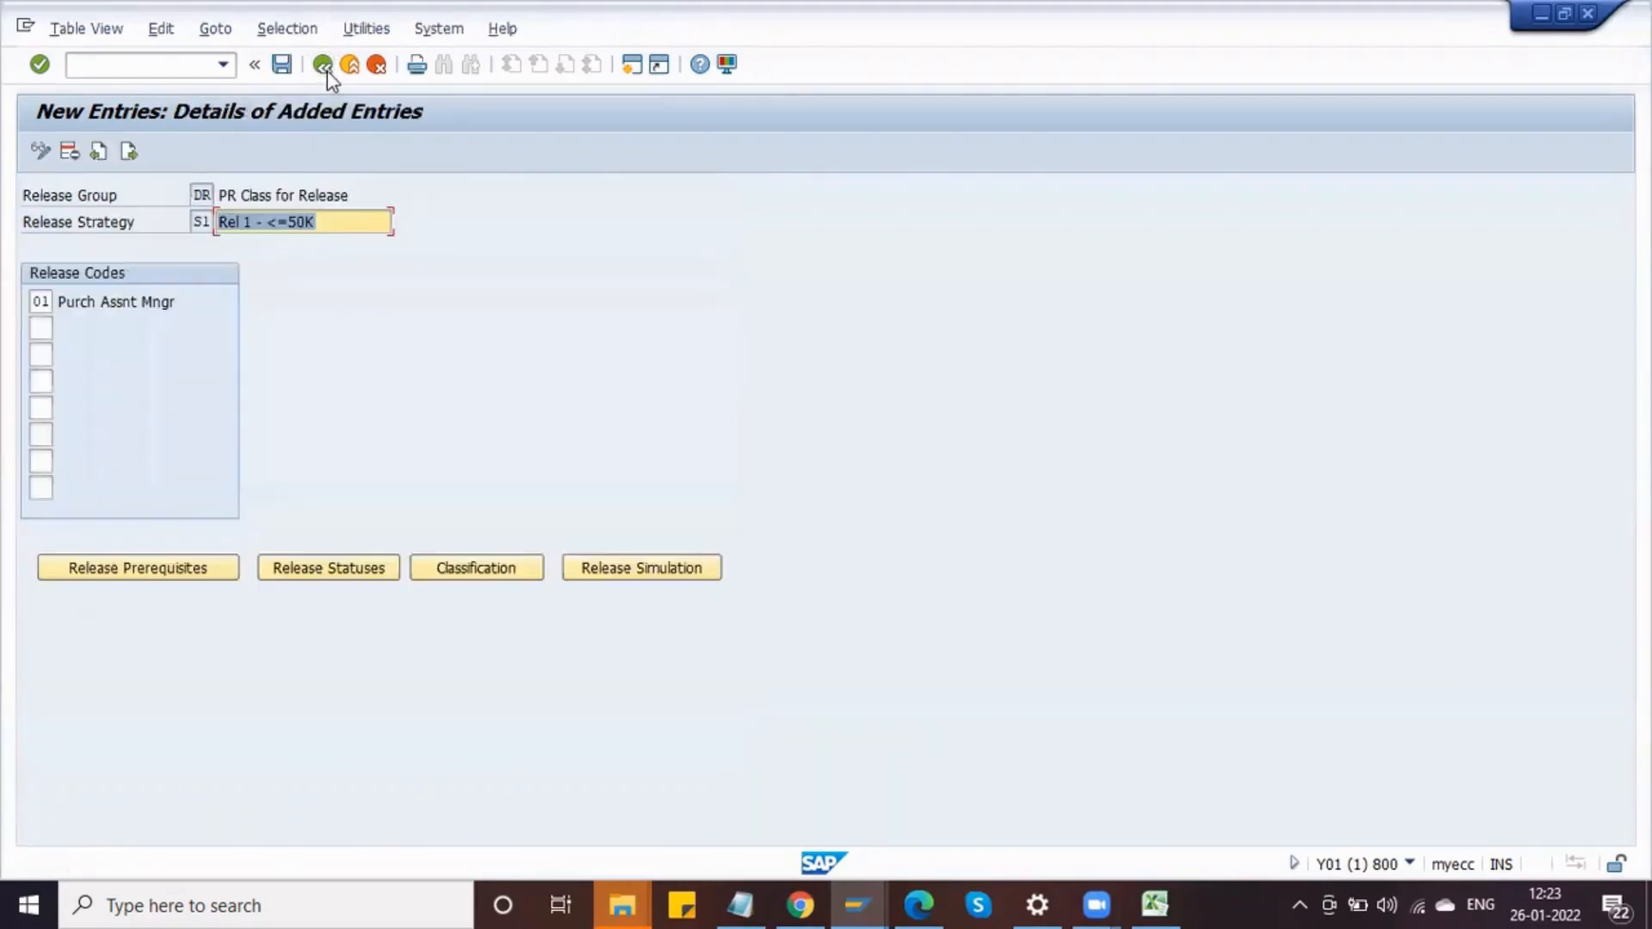
Step: Run a release simulation for strategy S1, setting the release for code 01
click(591, 567)
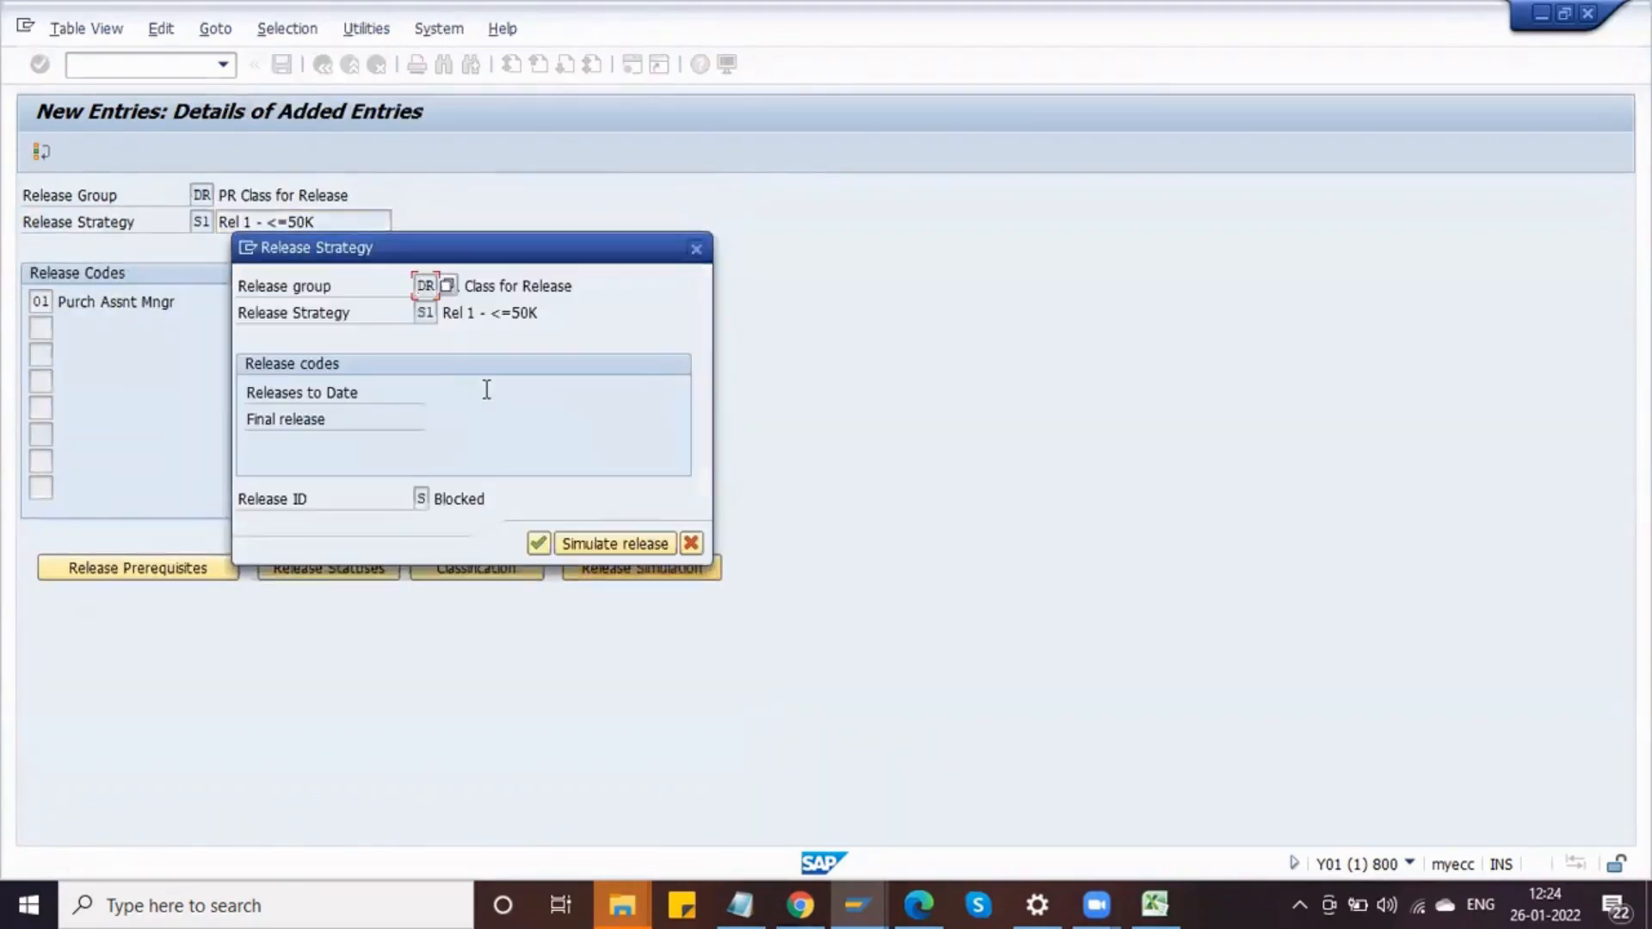
click(579, 543)
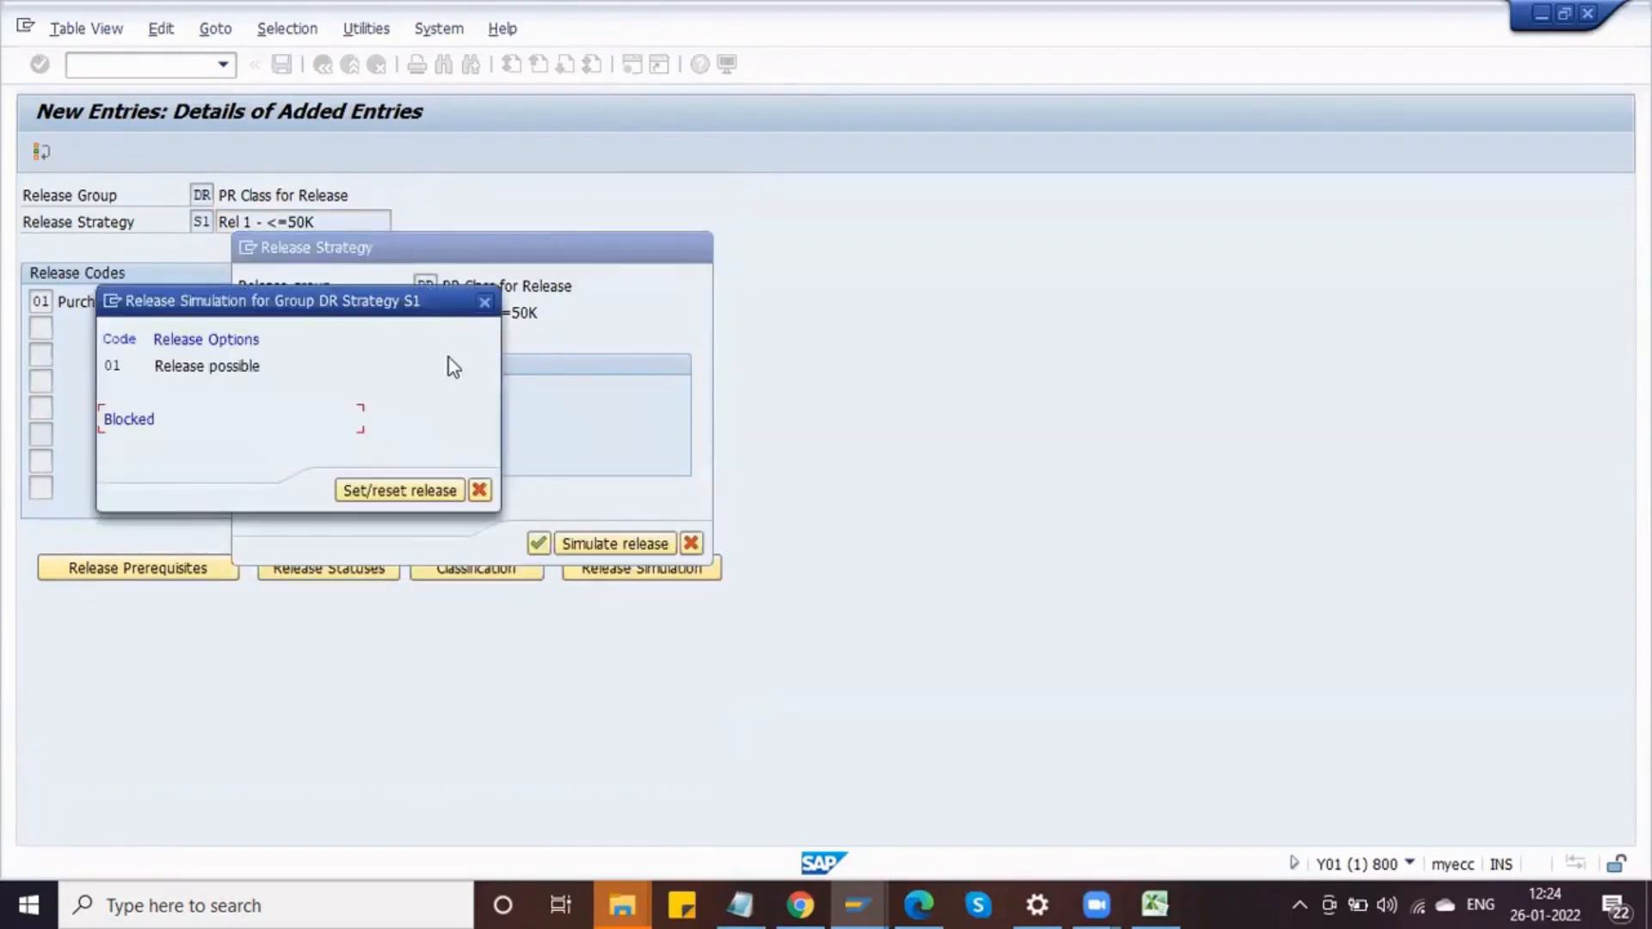
double_click(208, 366)
click(388, 491)
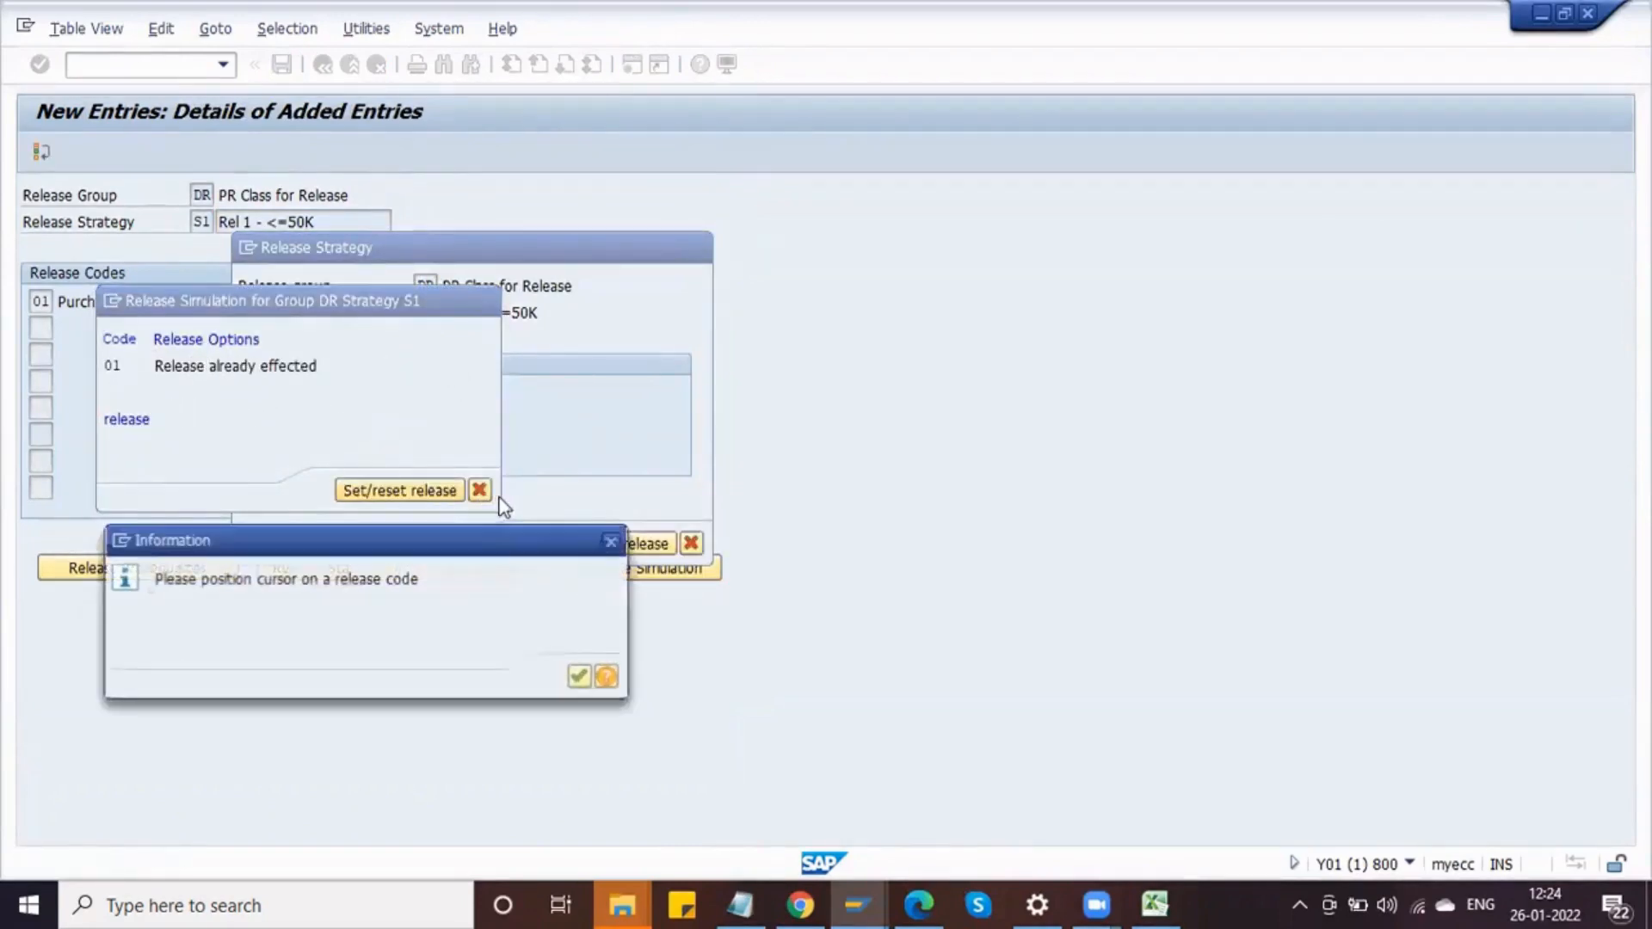
click(579, 677)
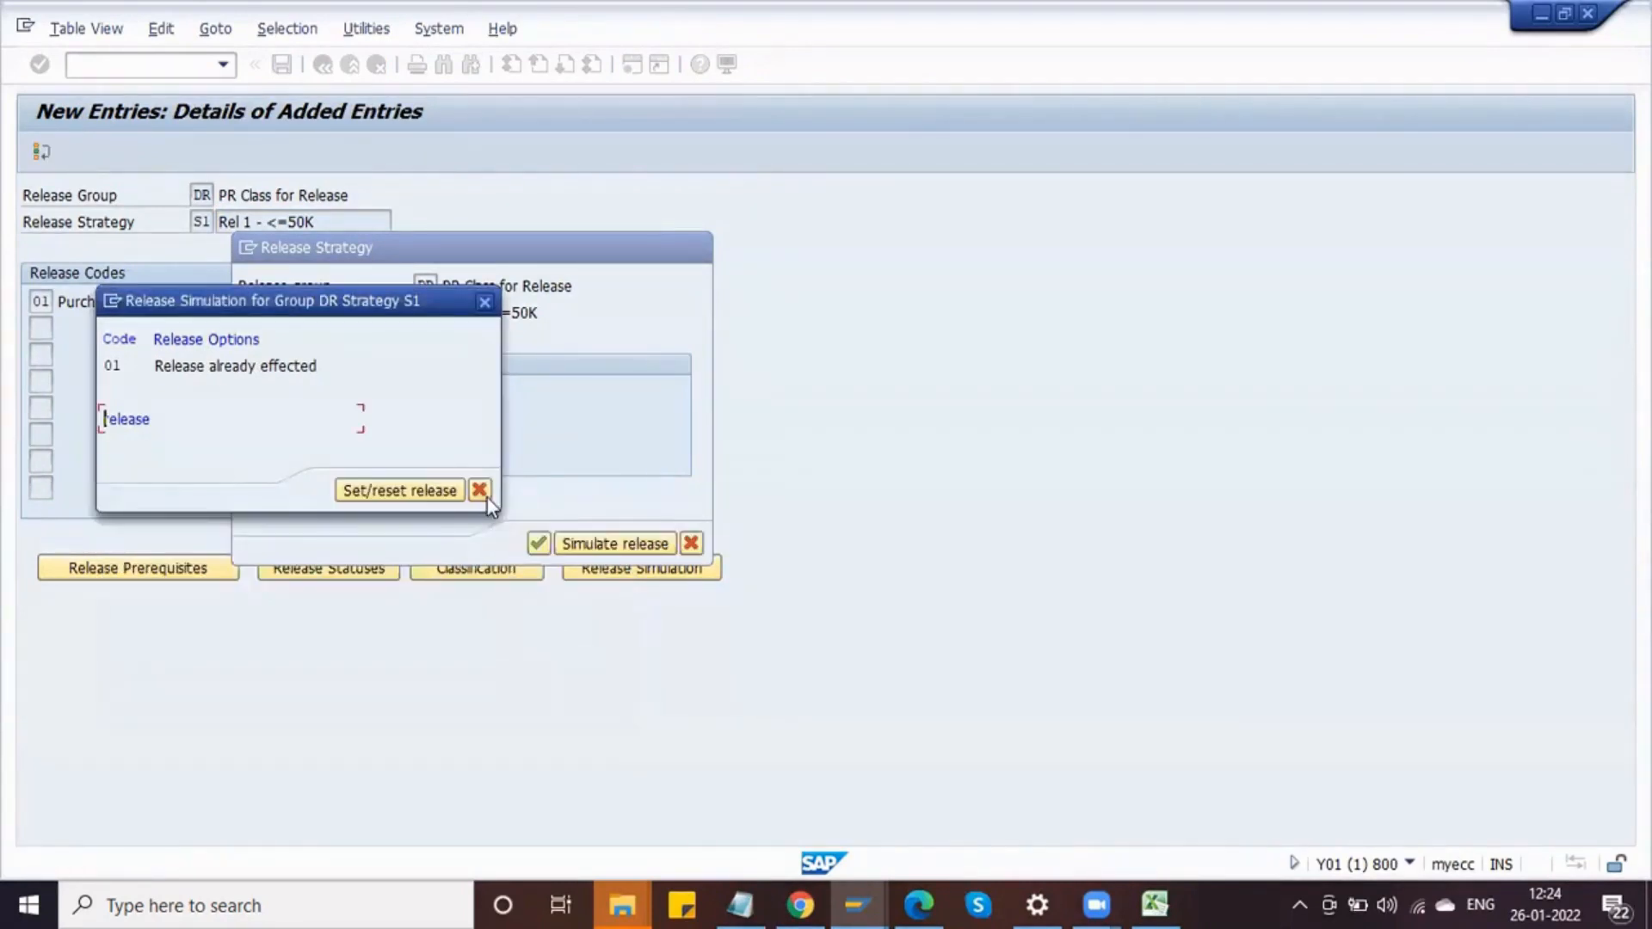
click(482, 492)
click(691, 543)
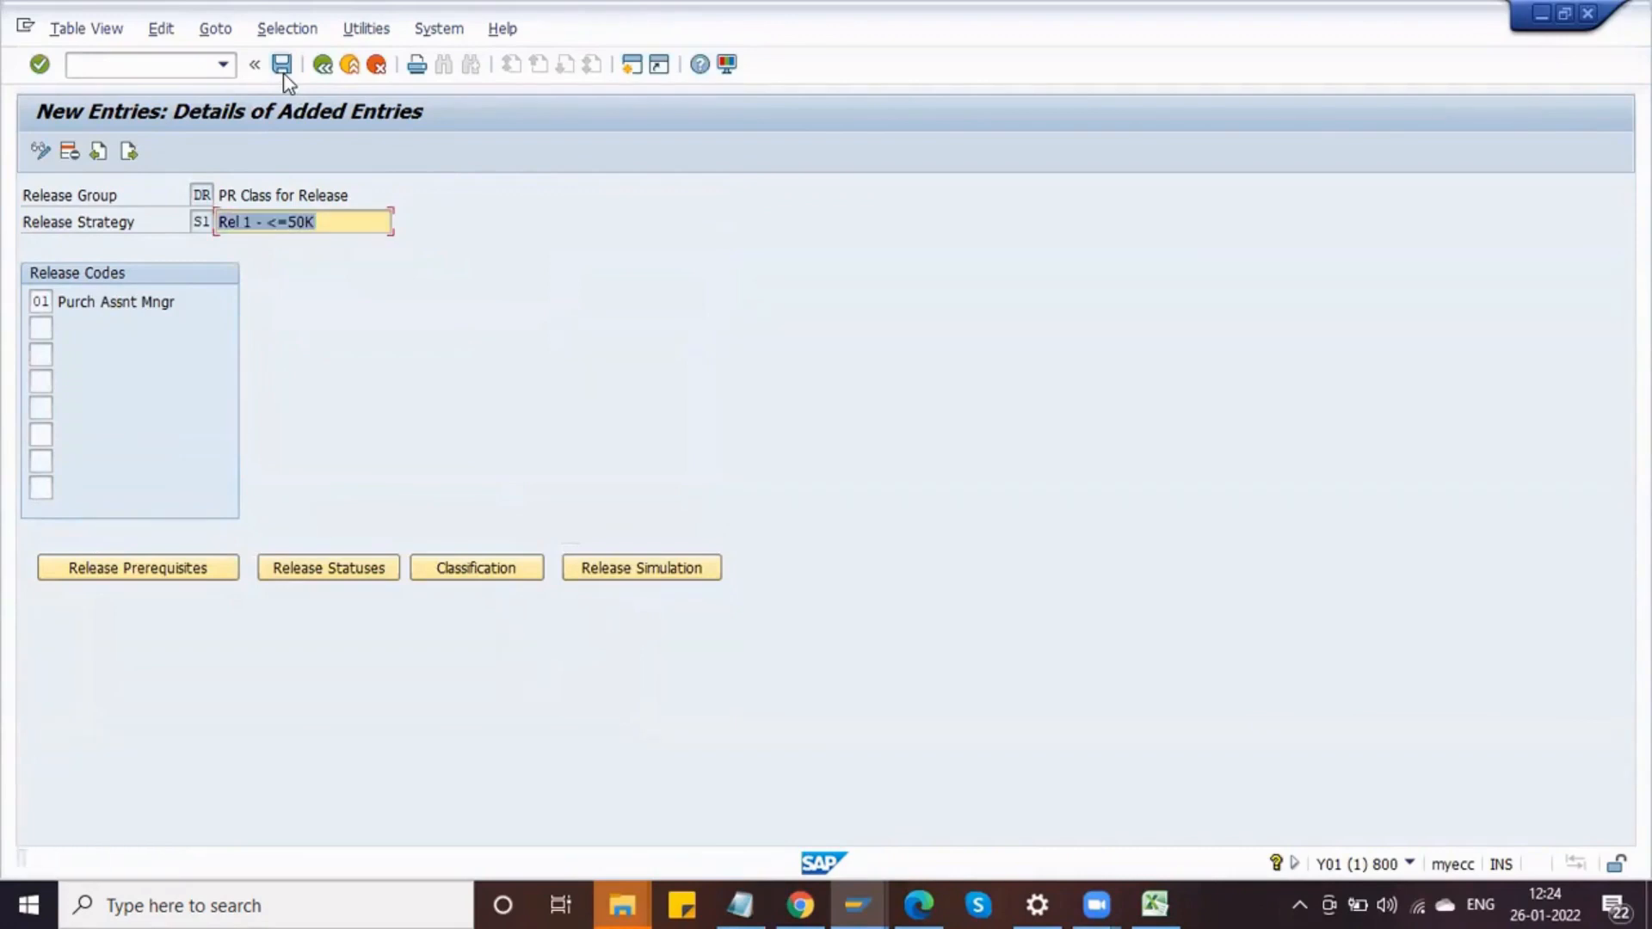
Step: Save strategy S1 and return to the release strategies overview
click(282, 72)
click(322, 67)
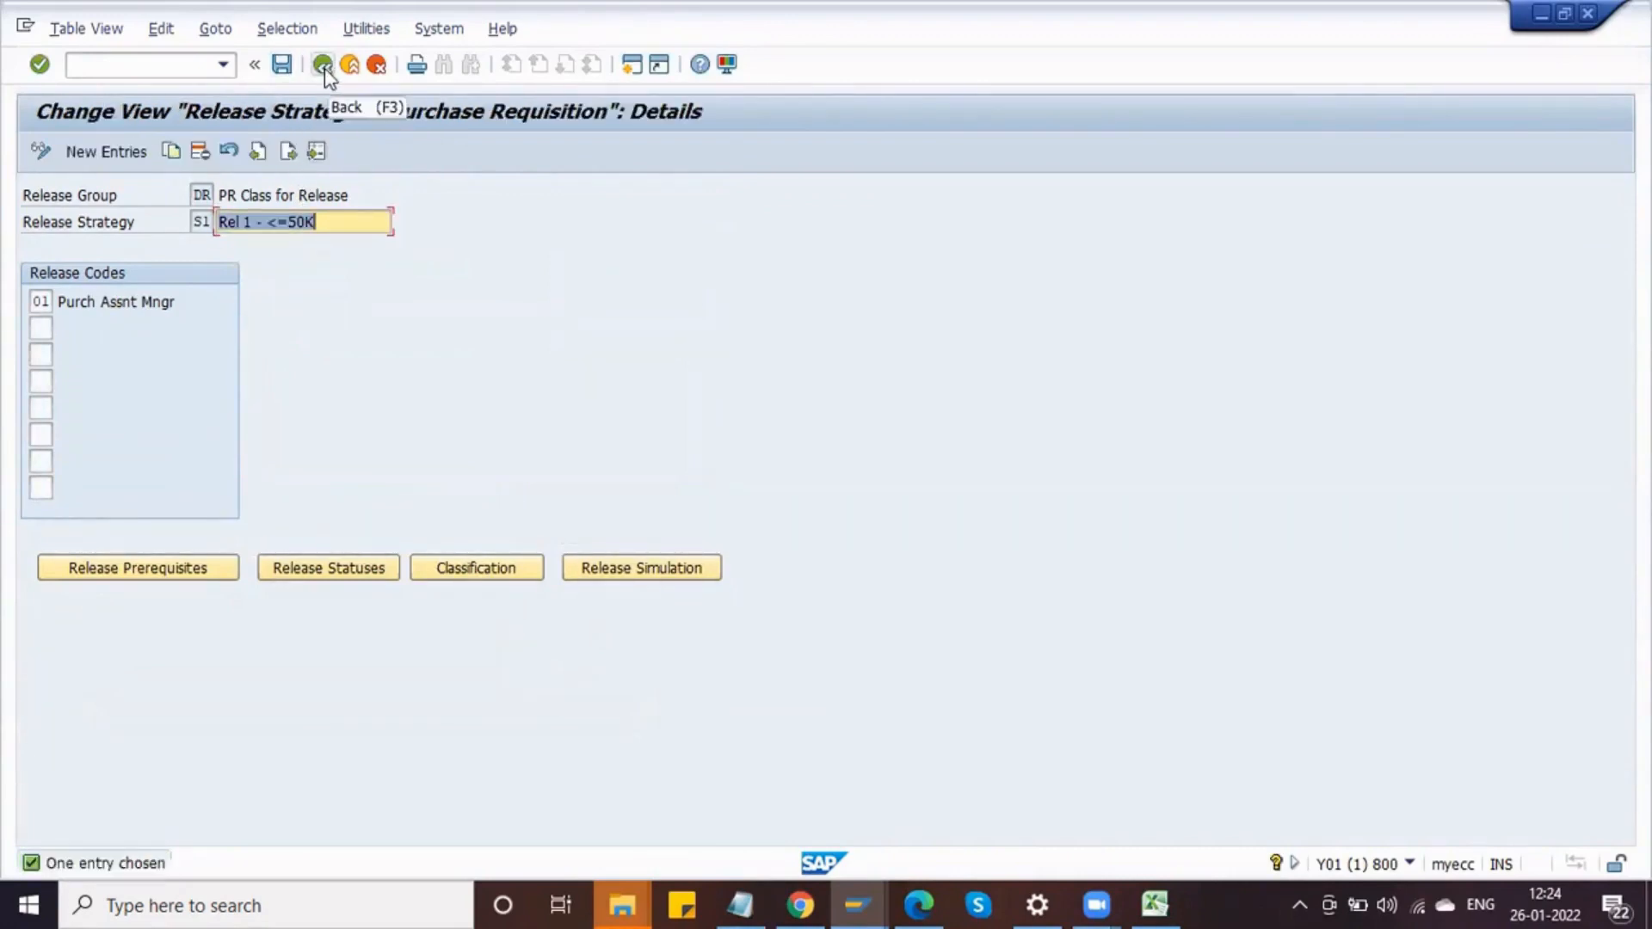
click(324, 67)
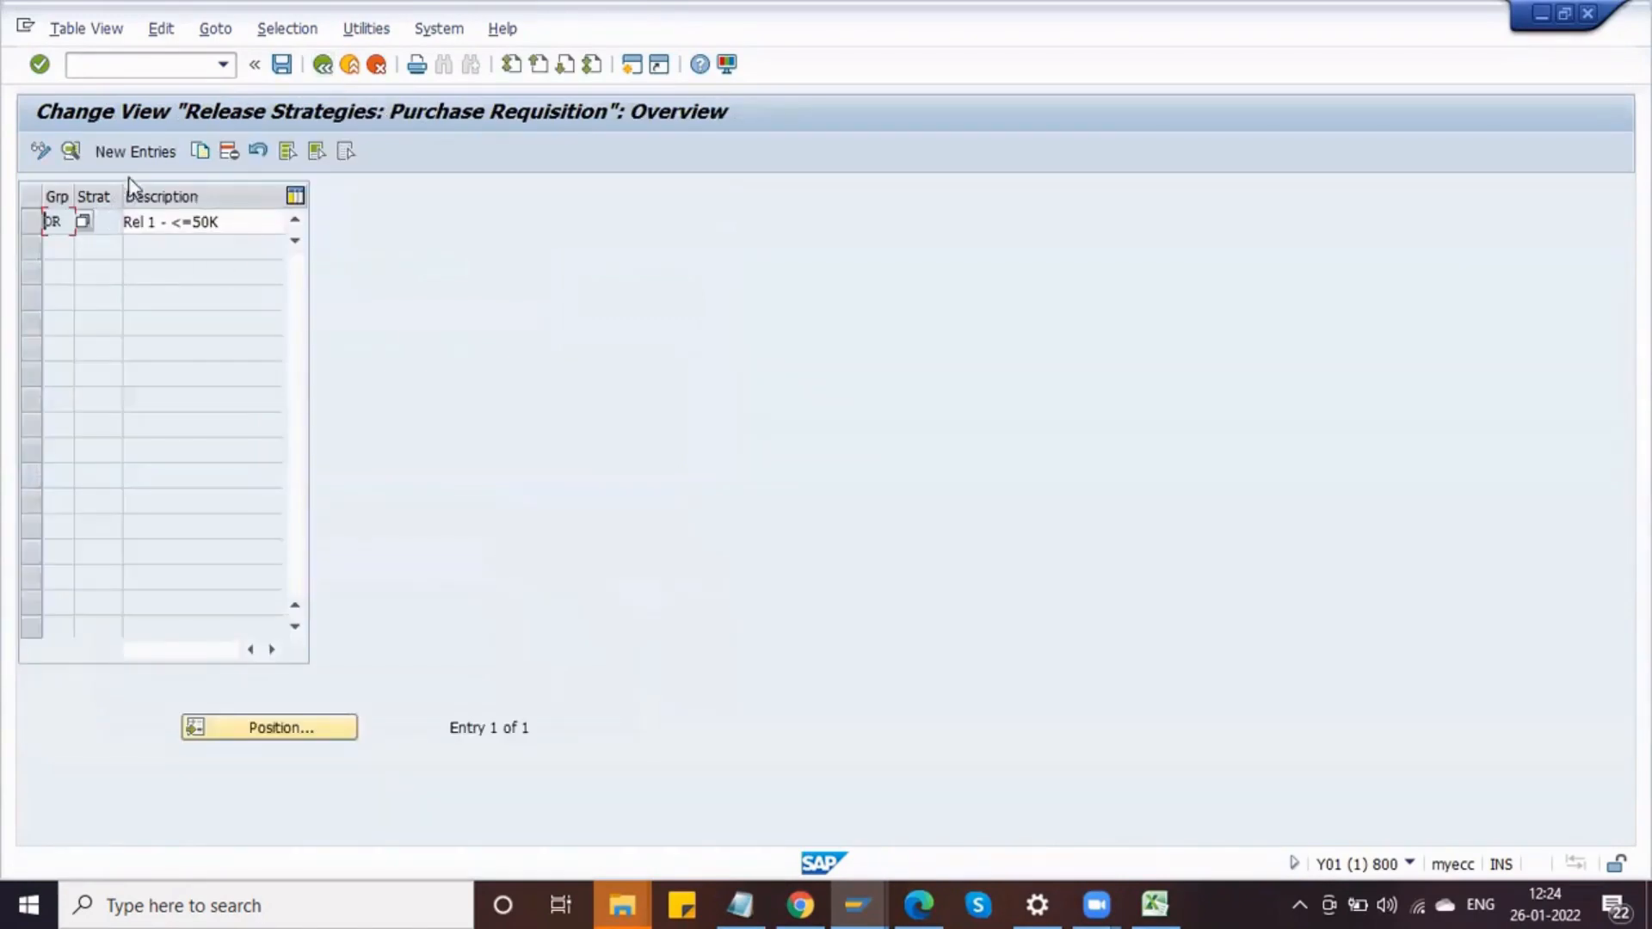
Step: Create a new release strategy S2 in group DR described as Rel 2 - >50K - 1L
click(133, 155)
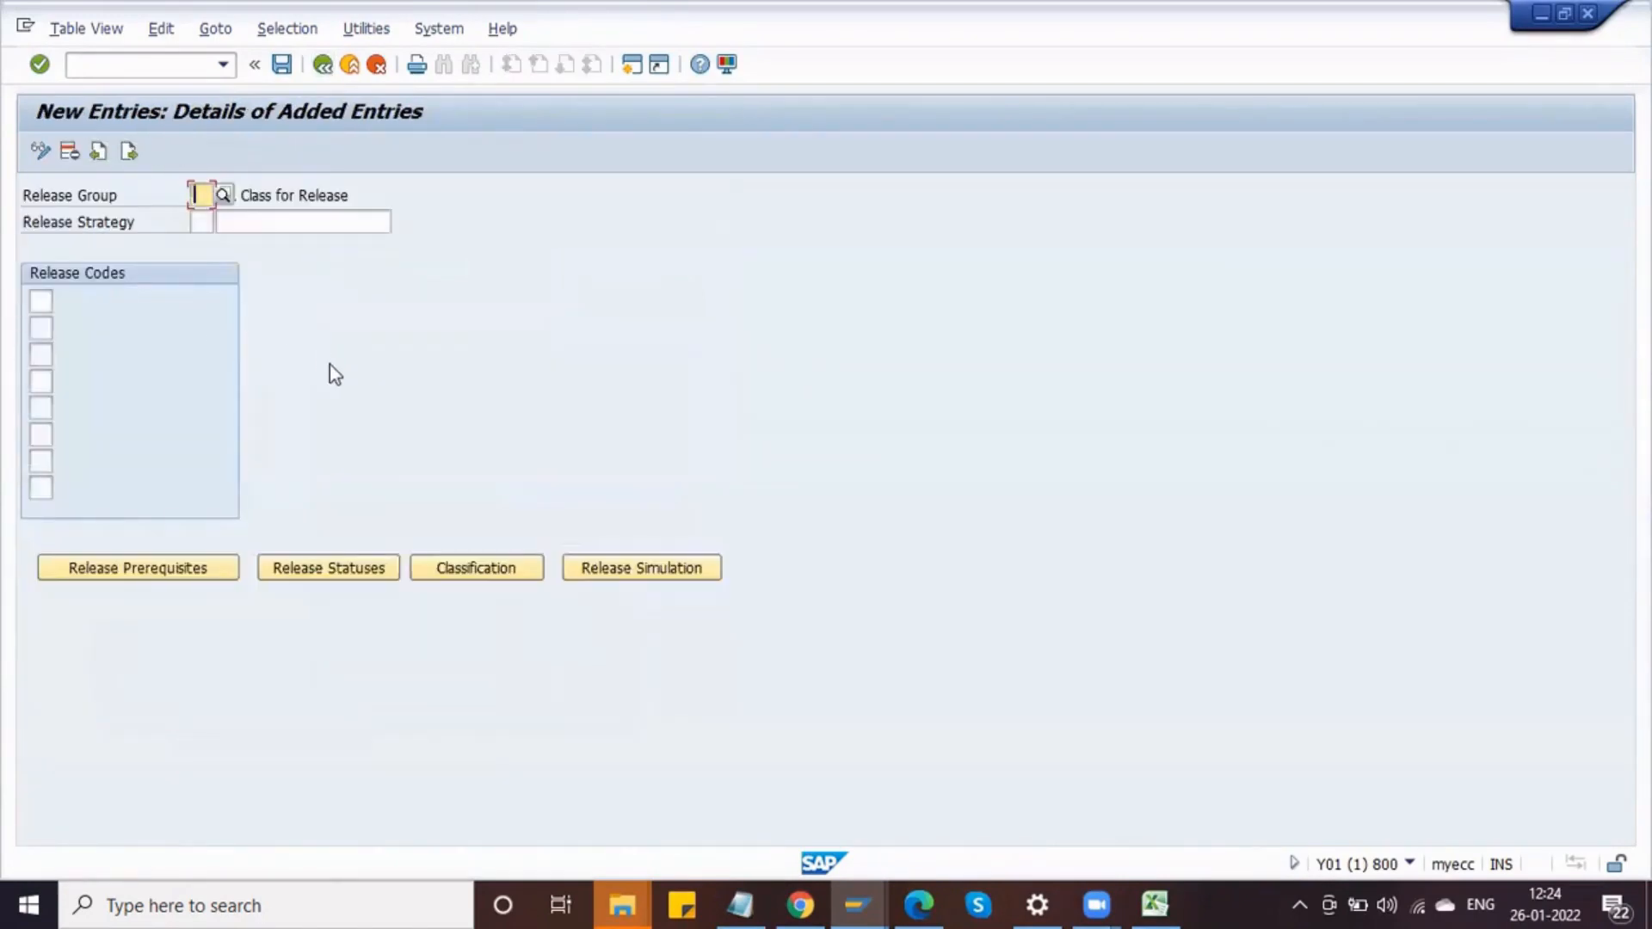
text(DR)
key(Return)
text(S2)
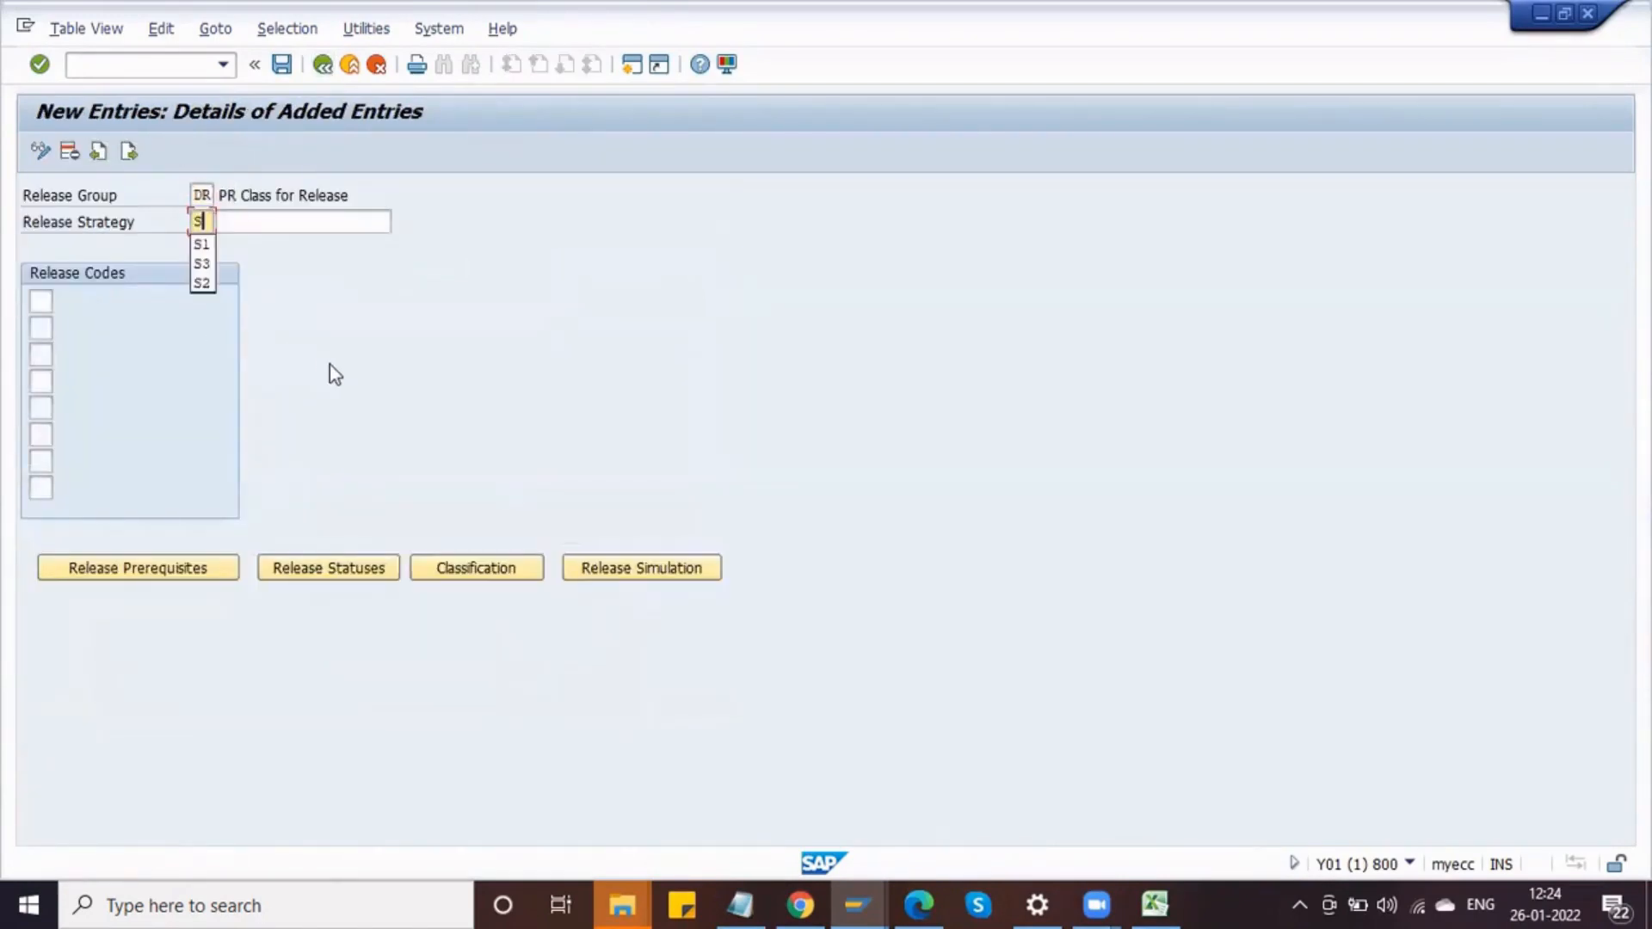
key(Tab)
key(Down)
key(Down)
key(Down)
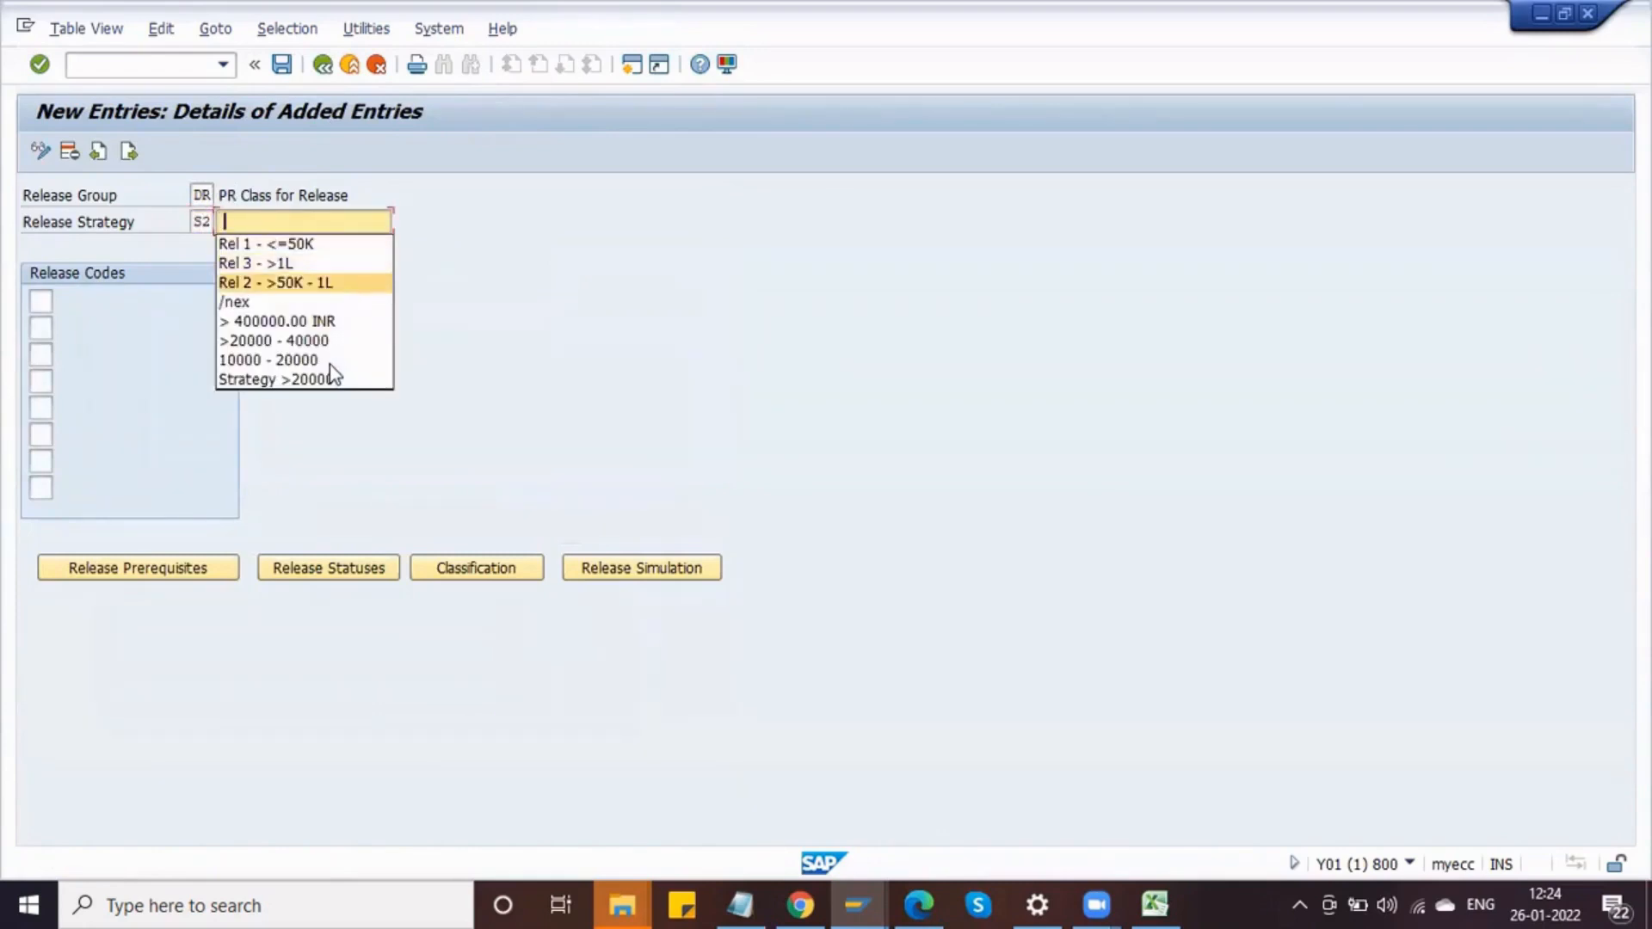
key(Return)
click(40, 301)
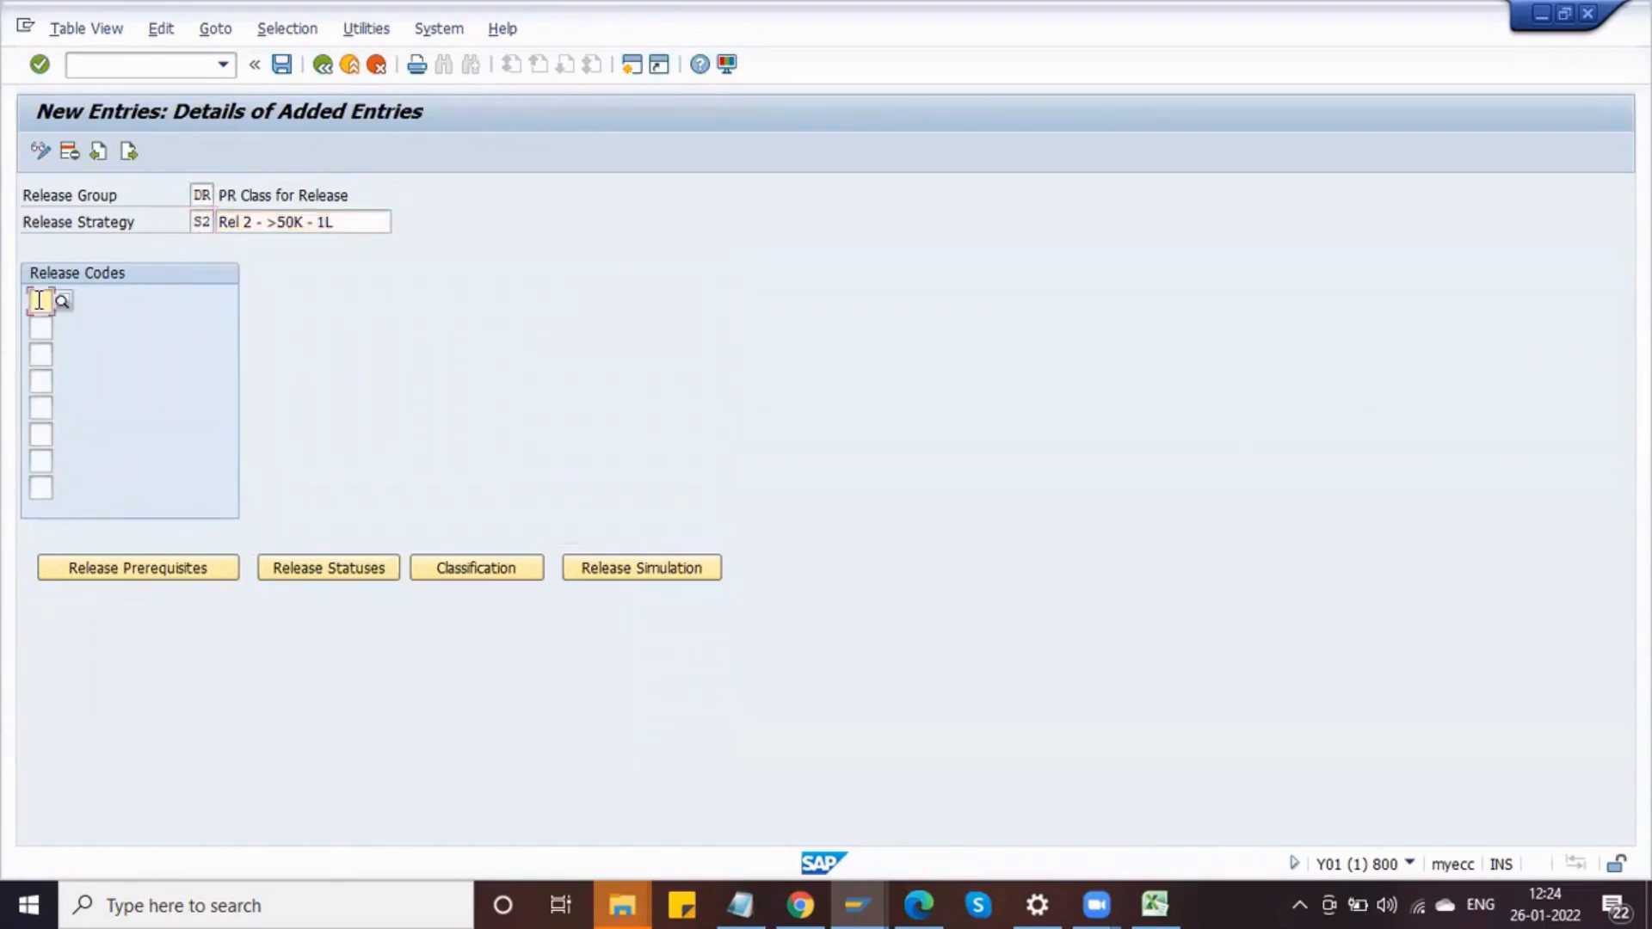
Step: Assign release codes 01 and 02 to strategy S2, removing the extra code 03 entered
key(Down)
key(Down)
key(Return)
key(Tab)
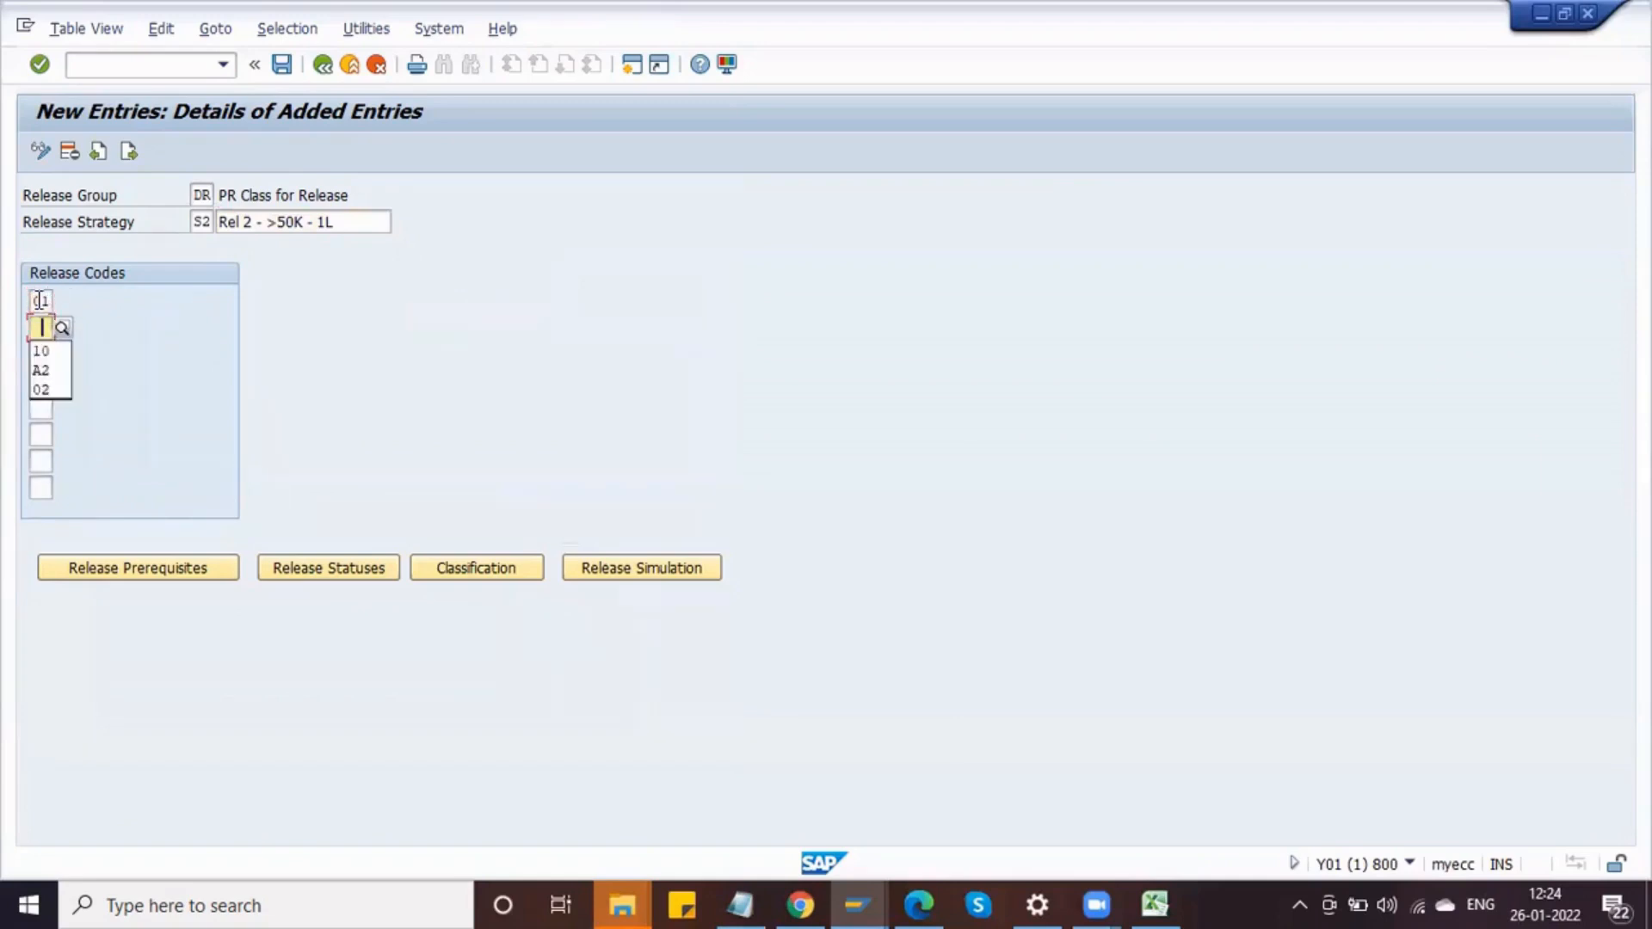
key(Down)
key(Down)
key(Return)
key(Tab)
key(Down)
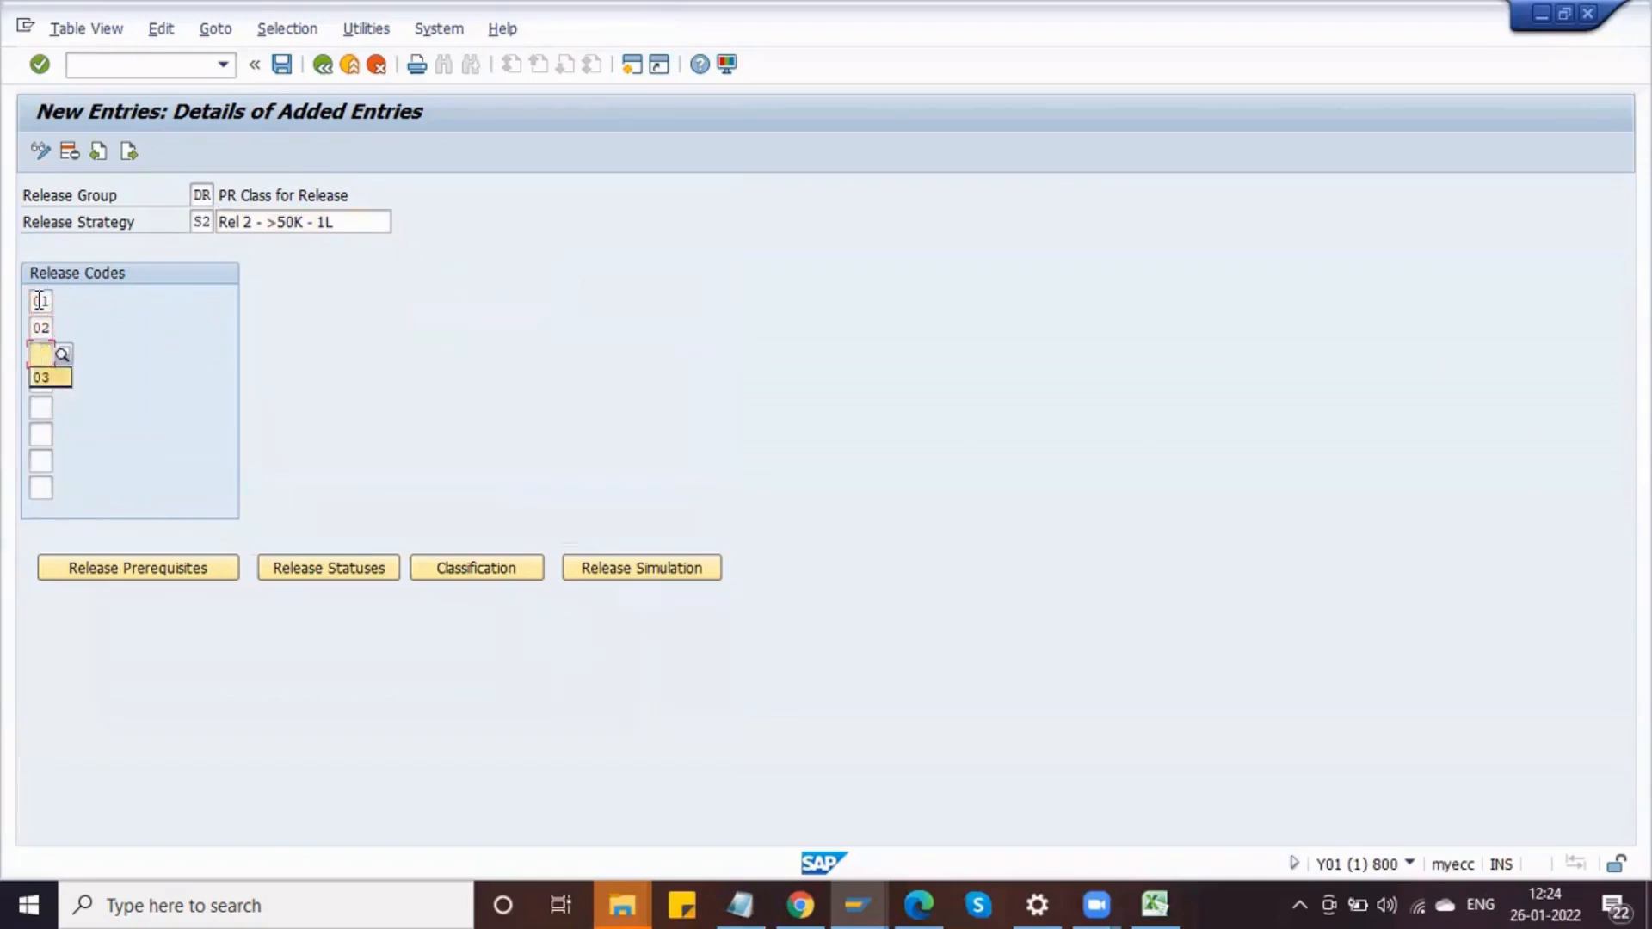
key(Return)
key(Return)
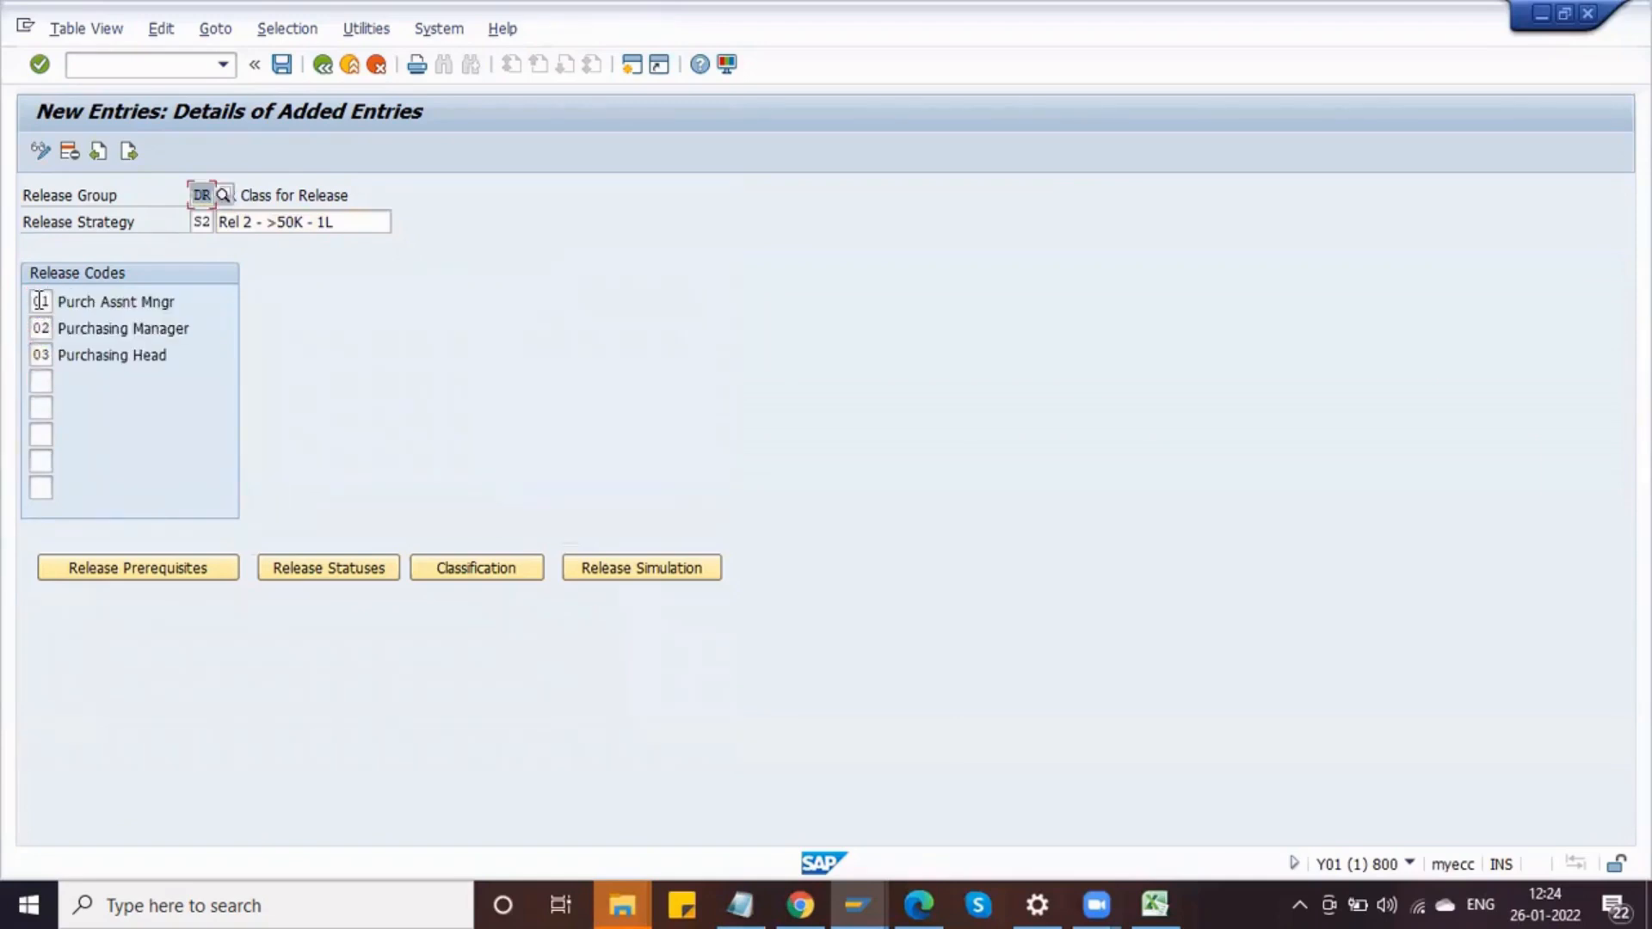
click(52, 356)
key(Delete)
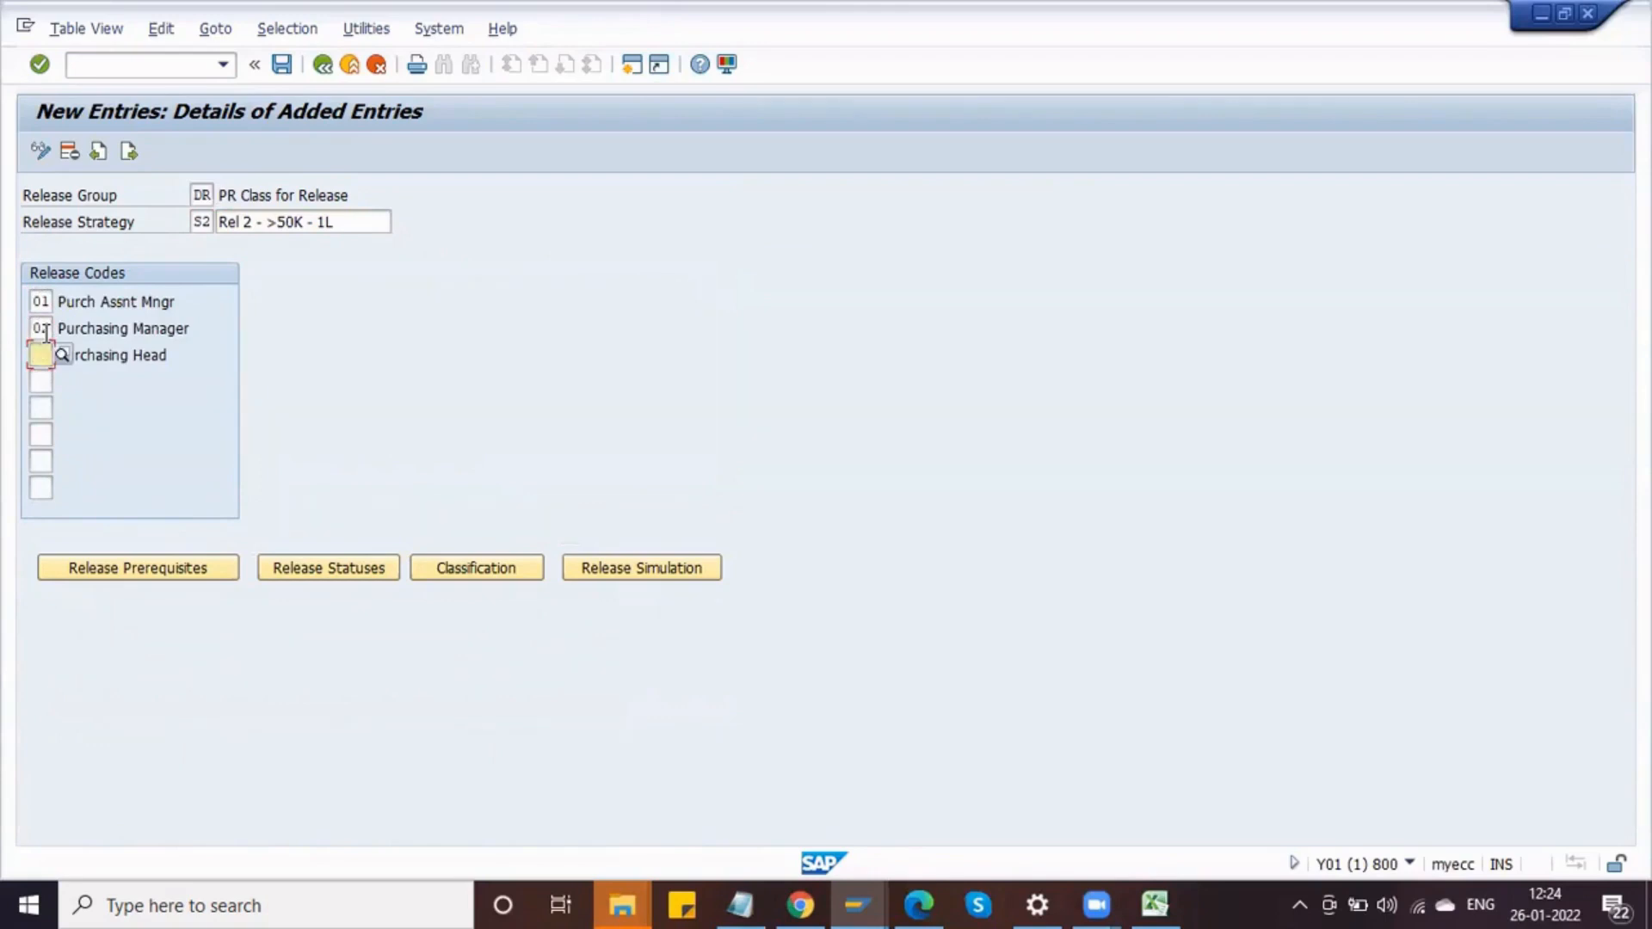
key(Return)
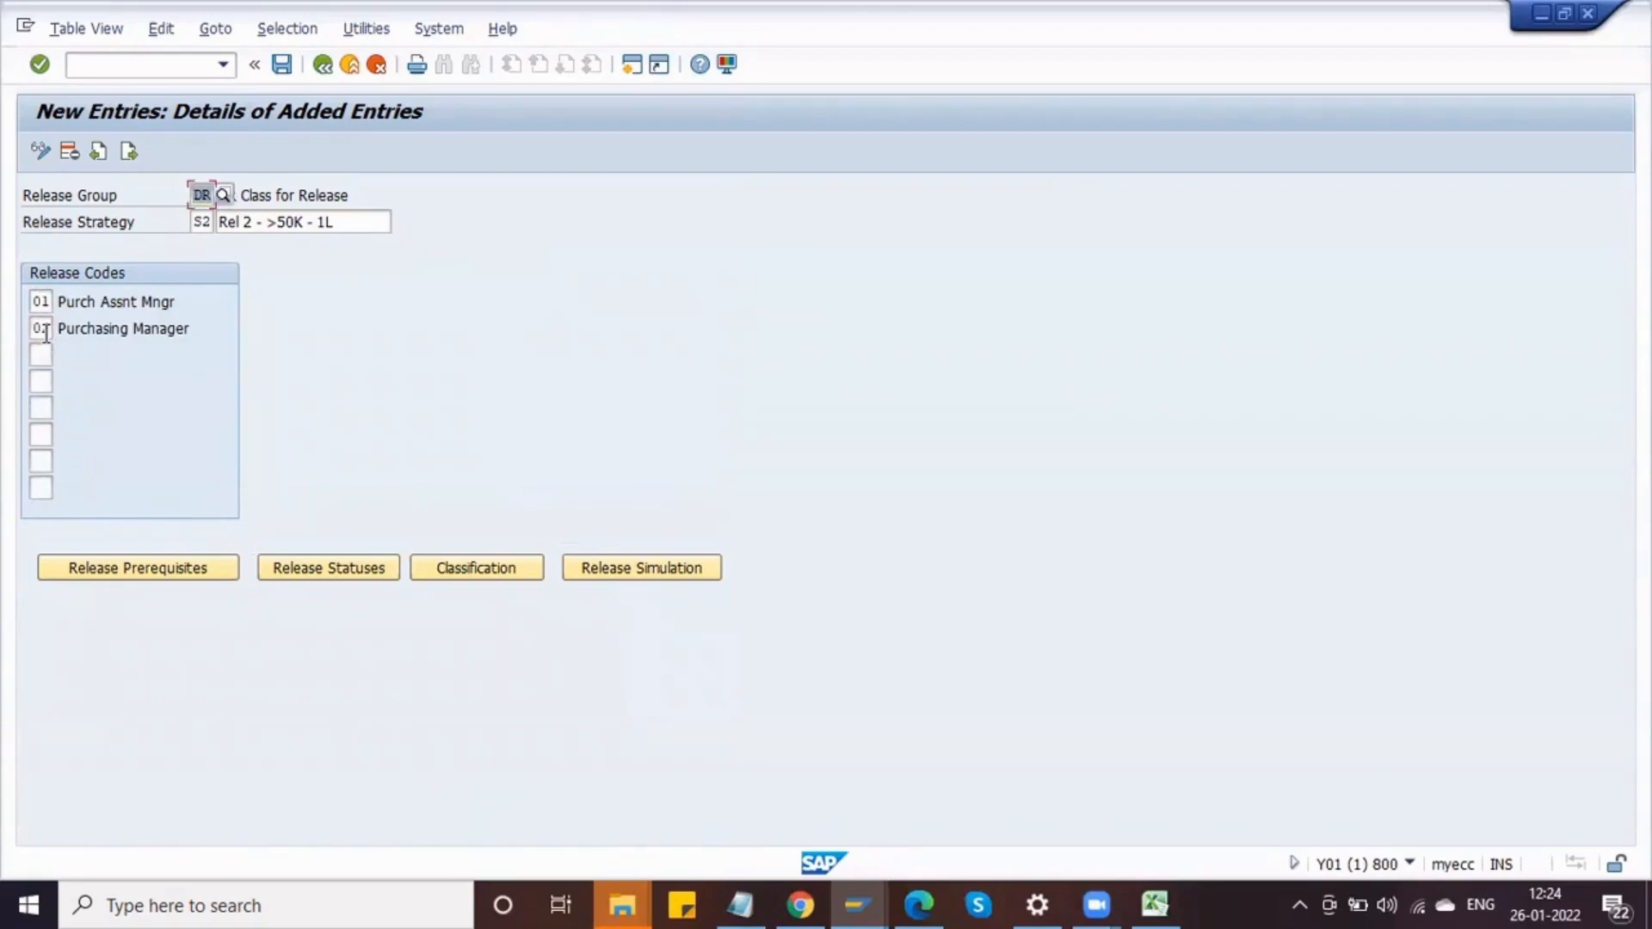
Step: Set release code 01 as a prerequisite for code 02 in strategy S2
click(191, 577)
click(125, 419)
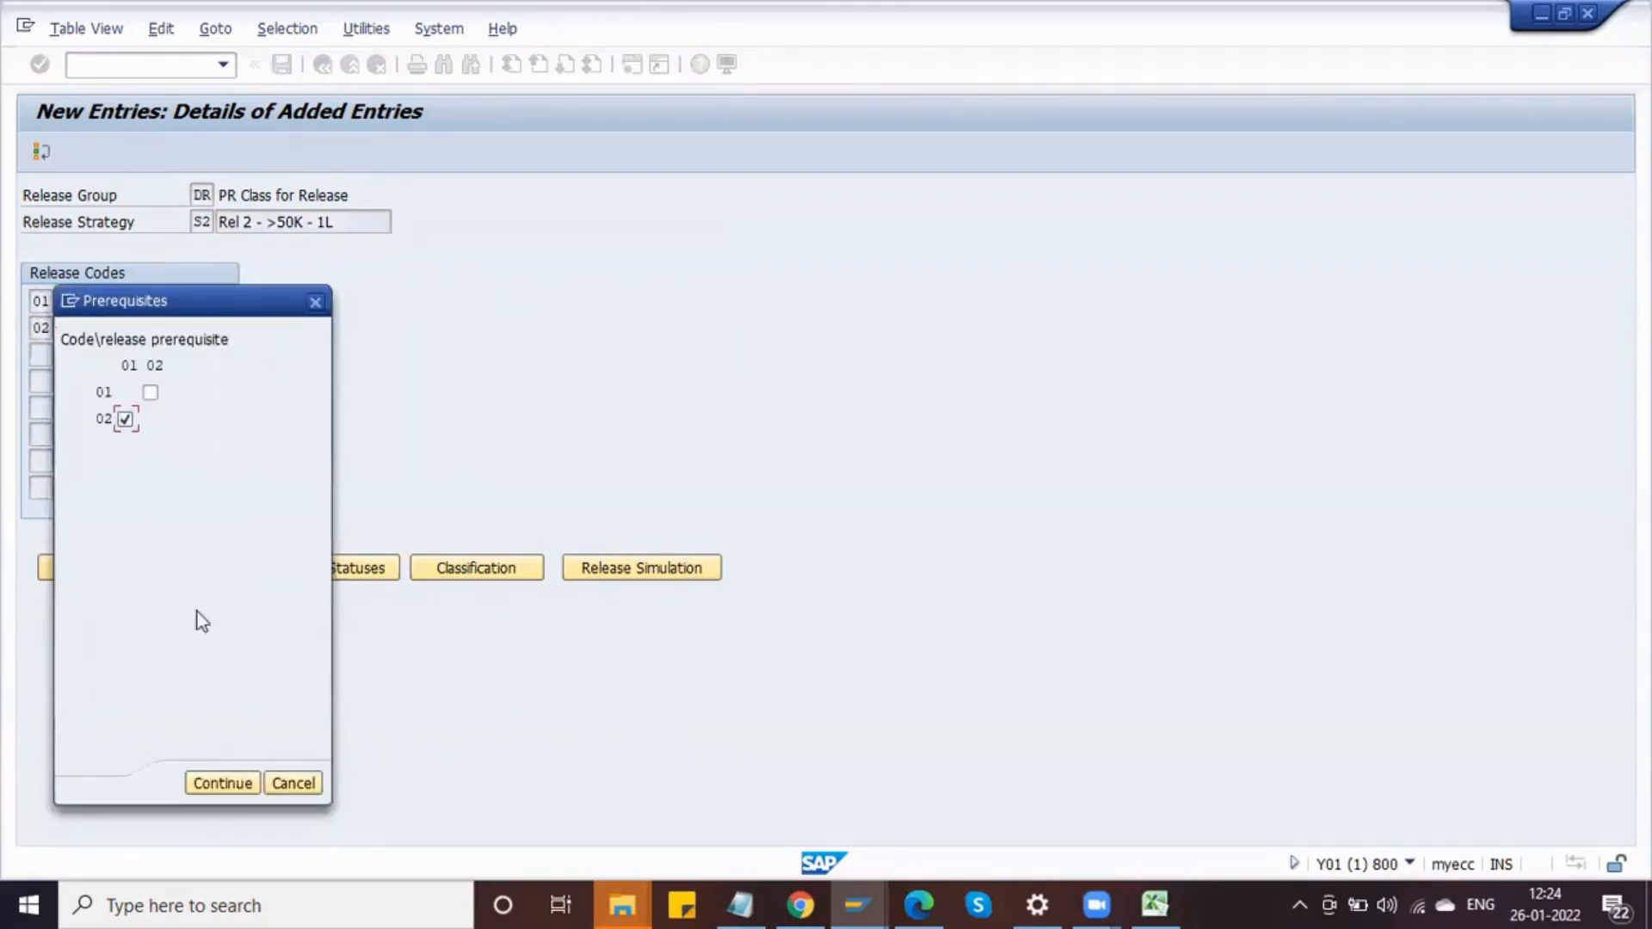
click(220, 783)
Step: Set the release indicator R (release) for the status where both codes 01 and 02 have released
click(319, 569)
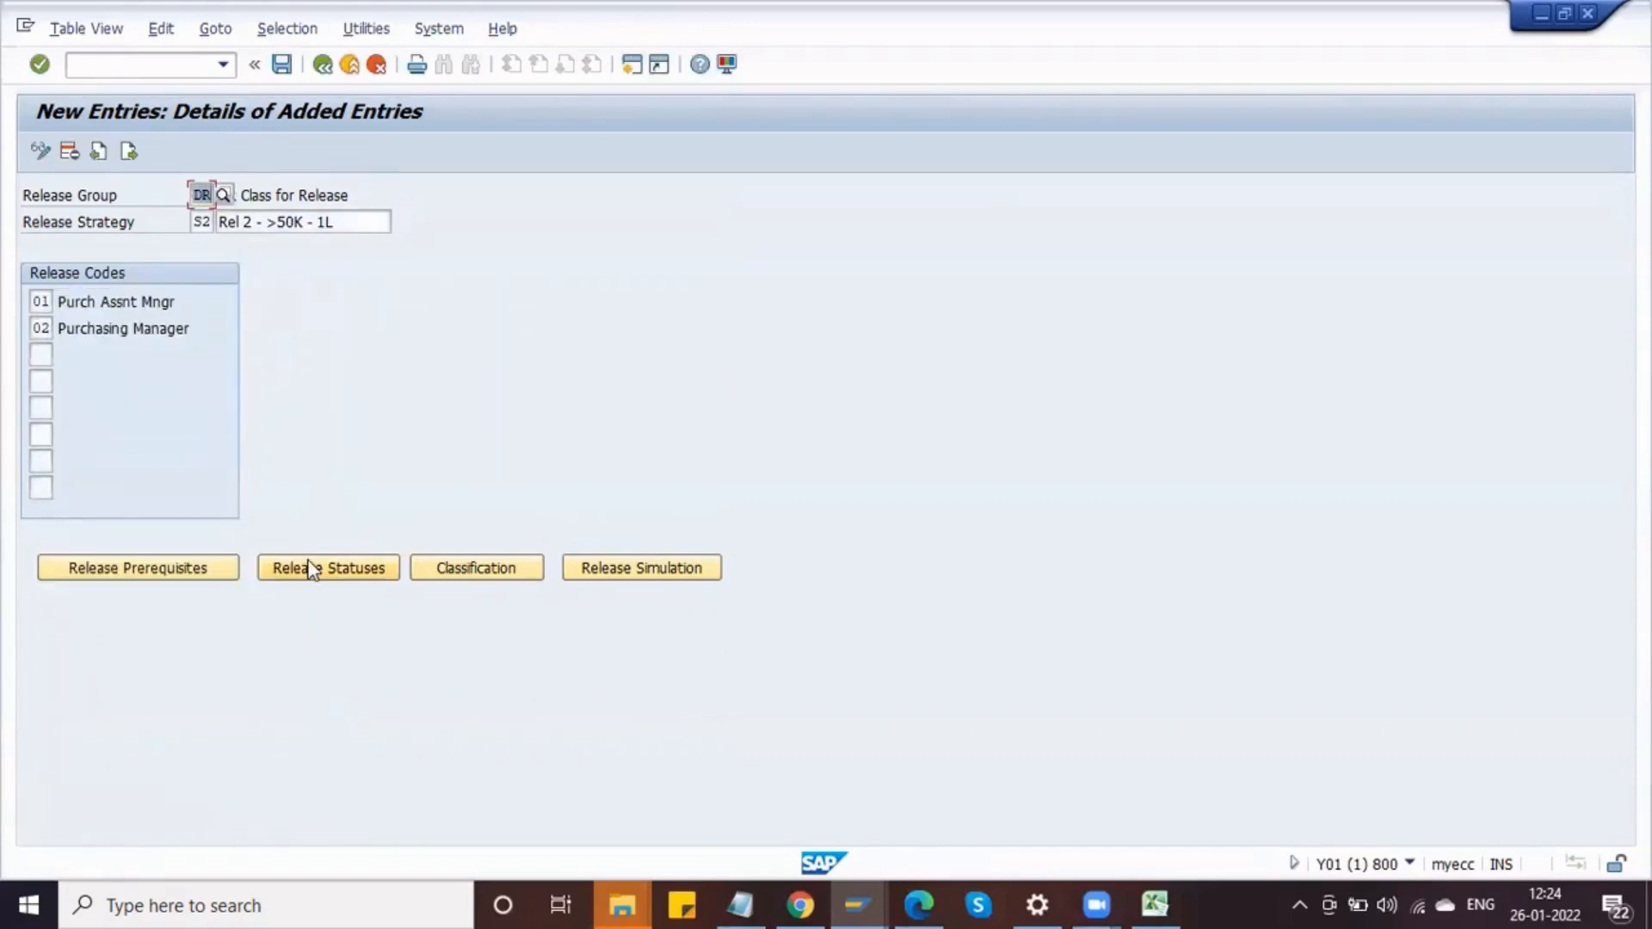
key(Down)
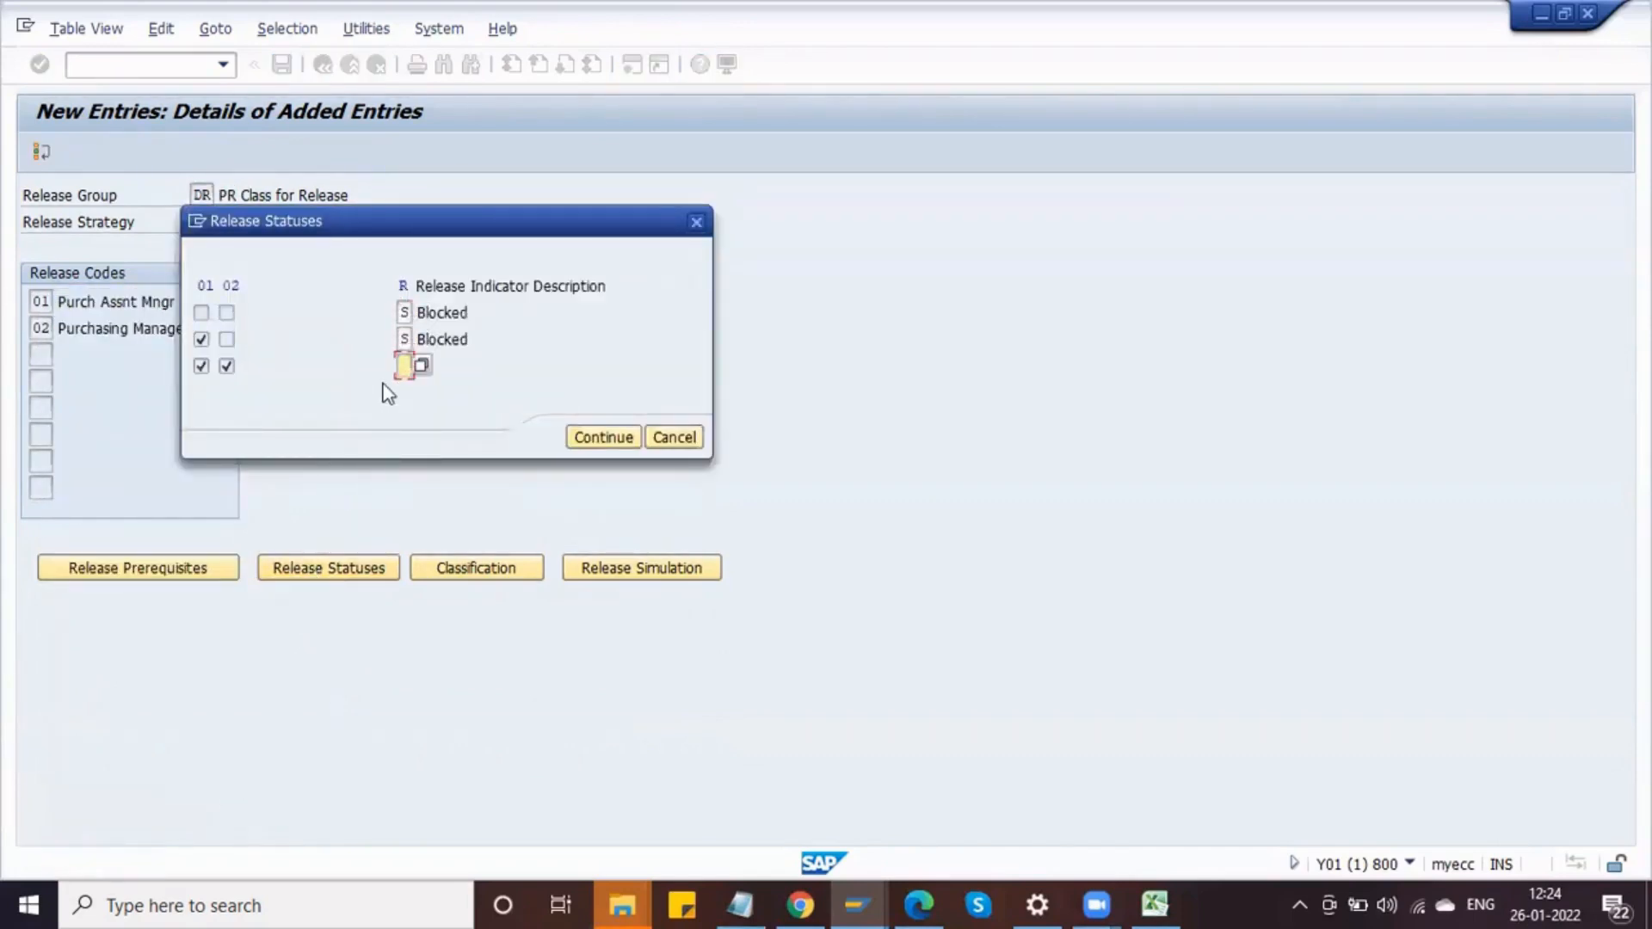
key(Return)
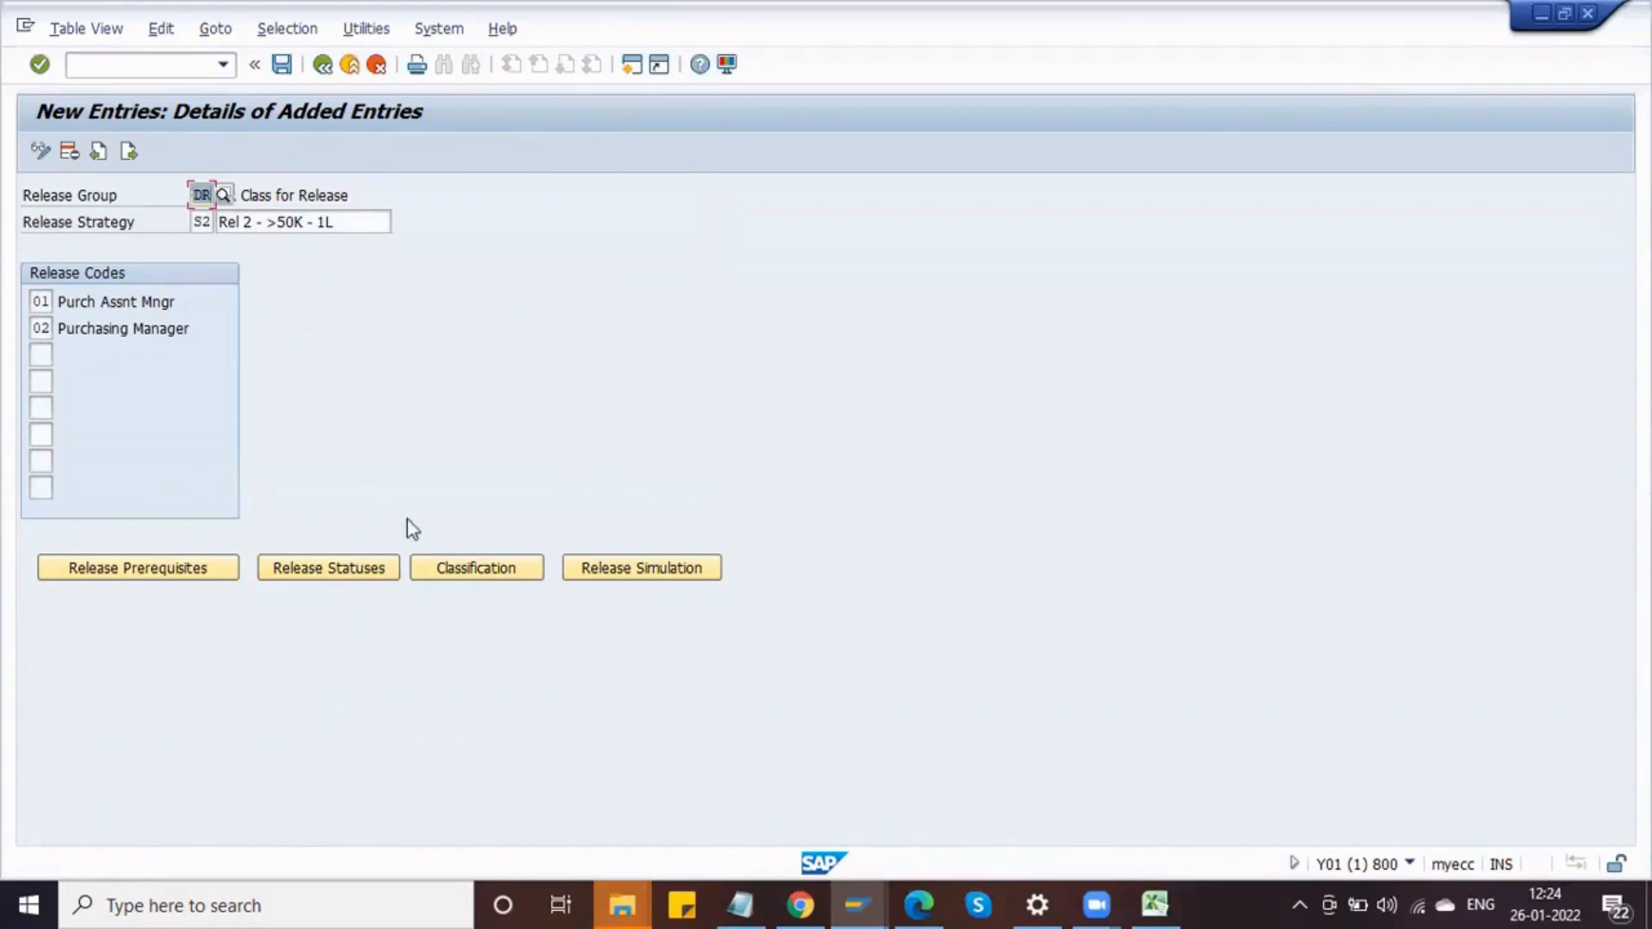
click(334, 568)
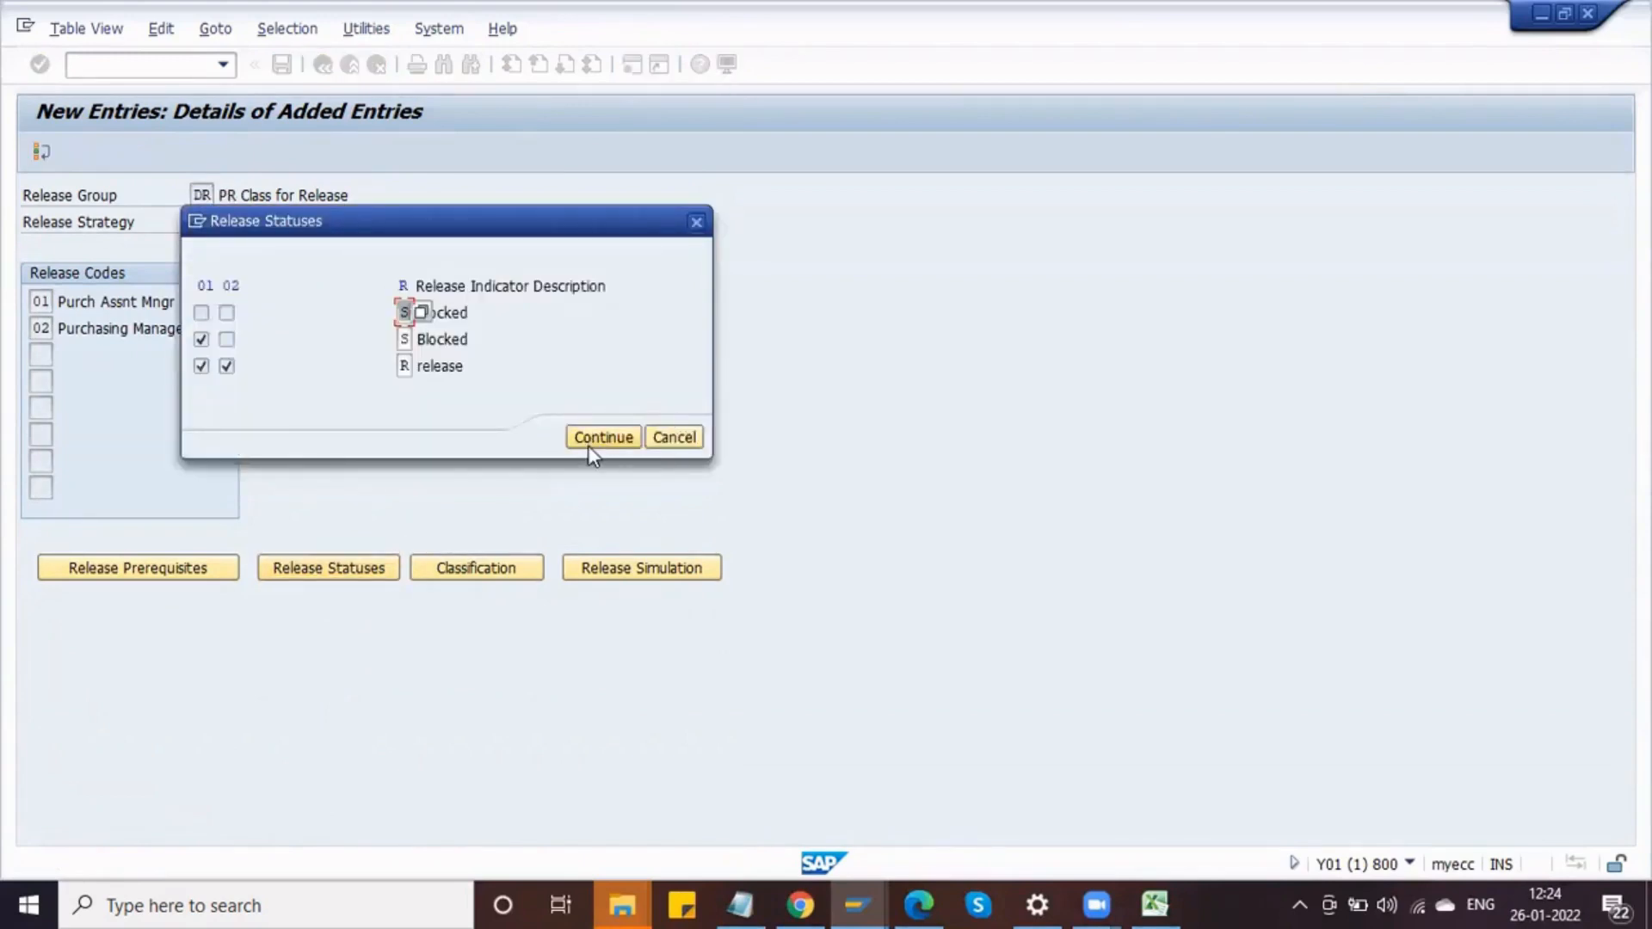
click(590, 444)
Step: Open S2's classification and set the total value of requisition to > 50000,00 - 100000,00 INR
click(451, 564)
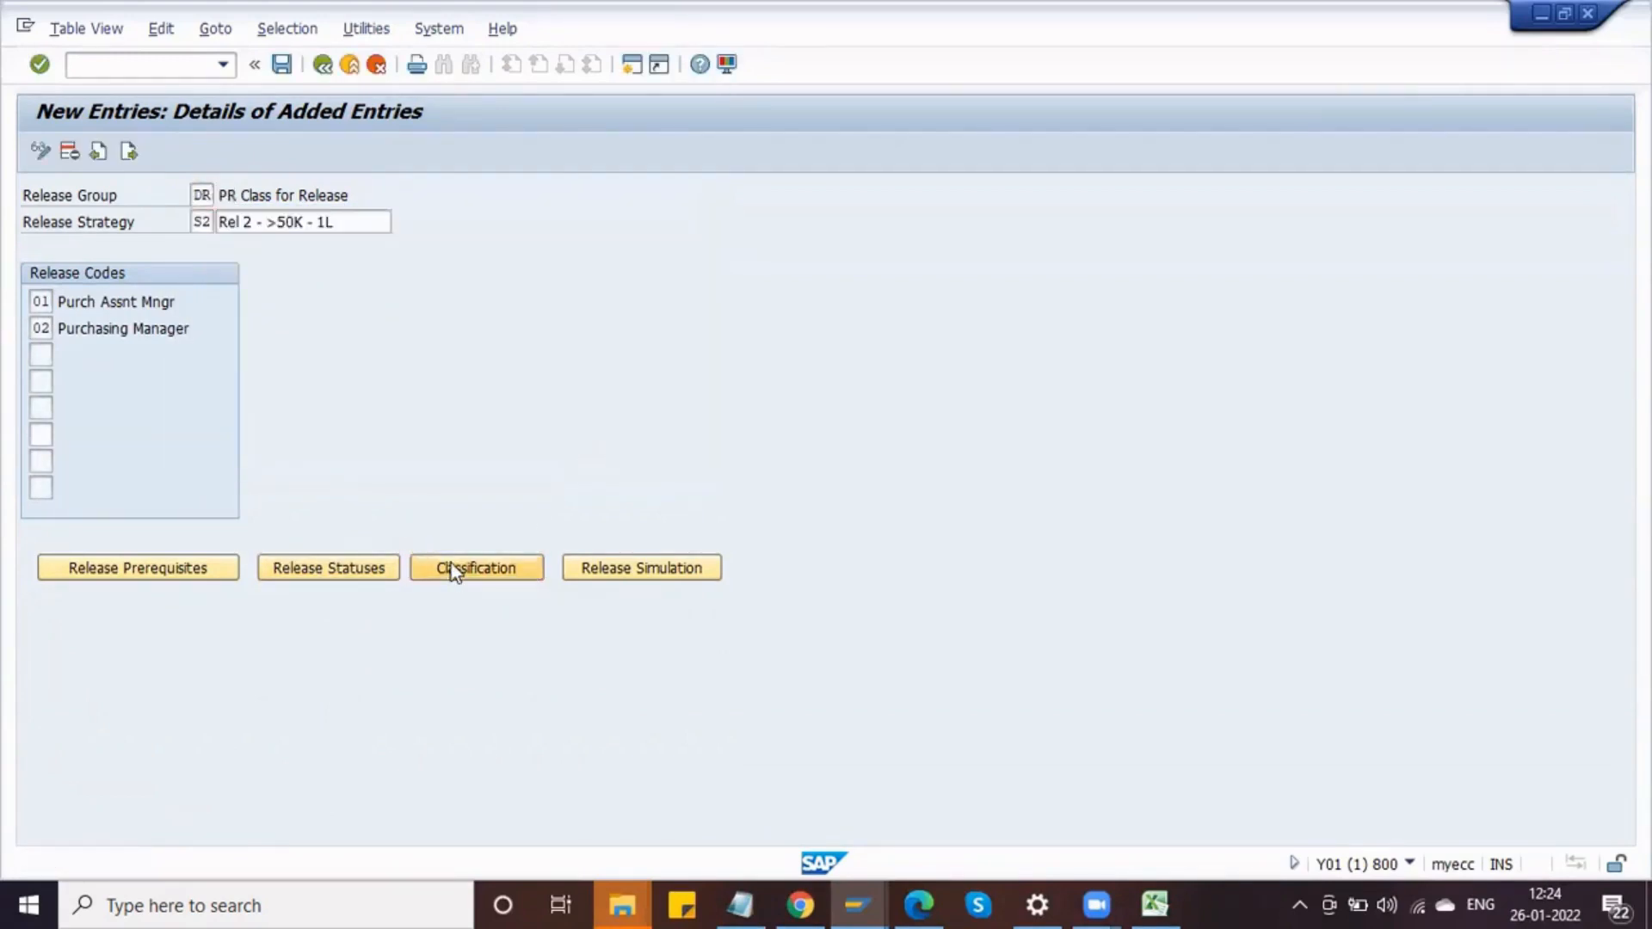
click(331, 469)
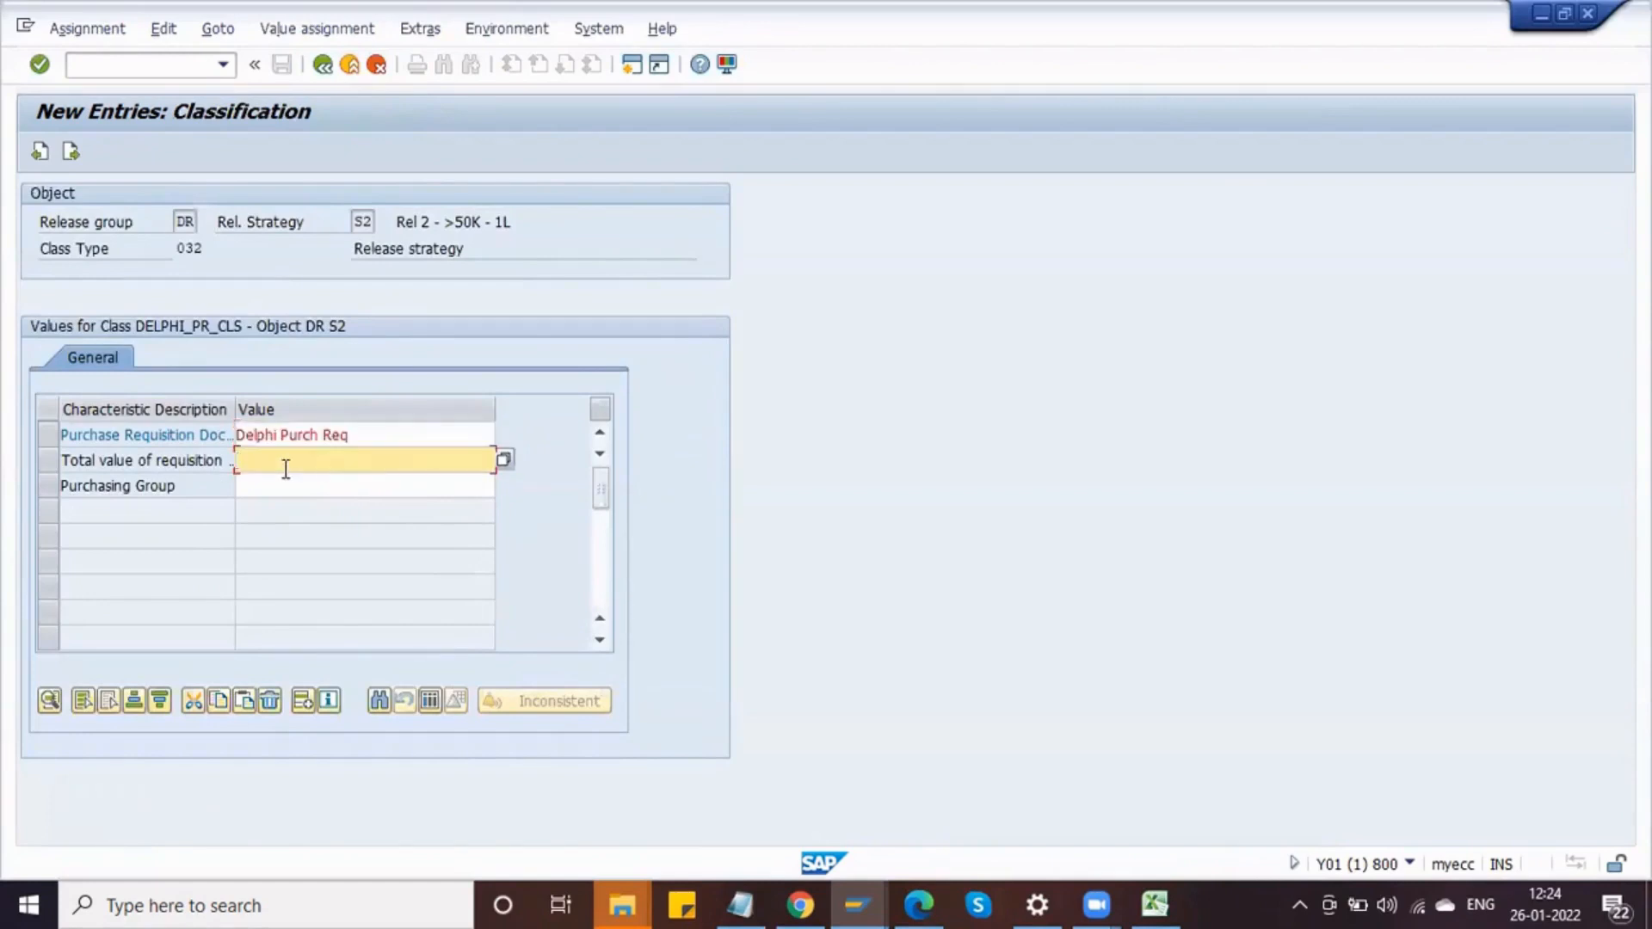
click(503, 460)
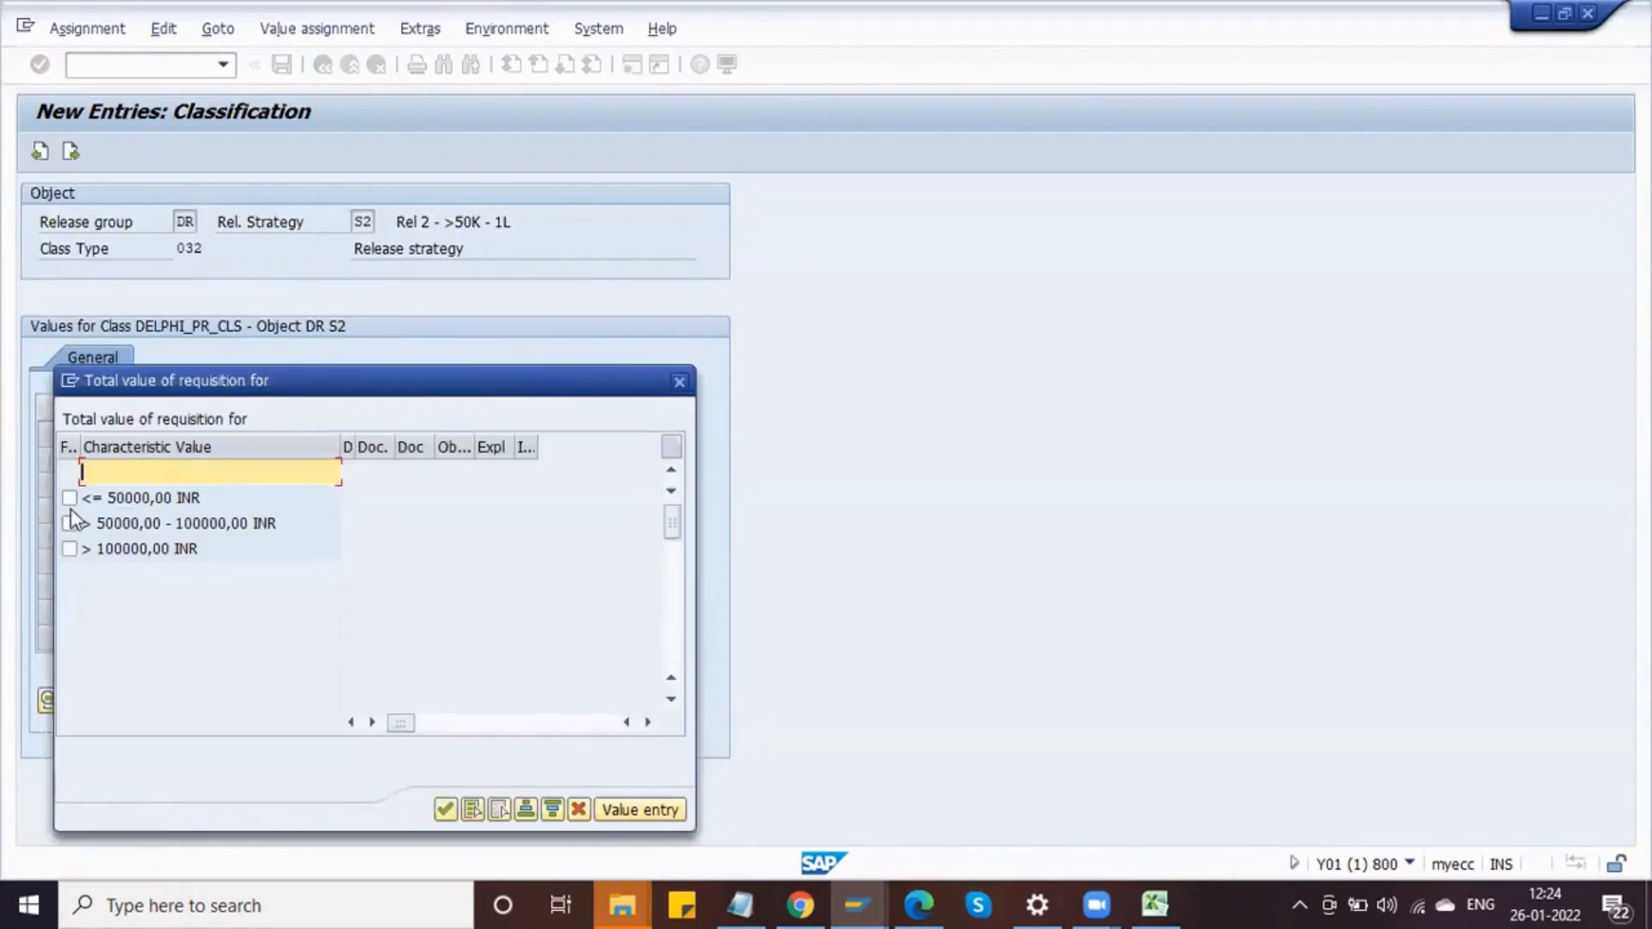
click(70, 524)
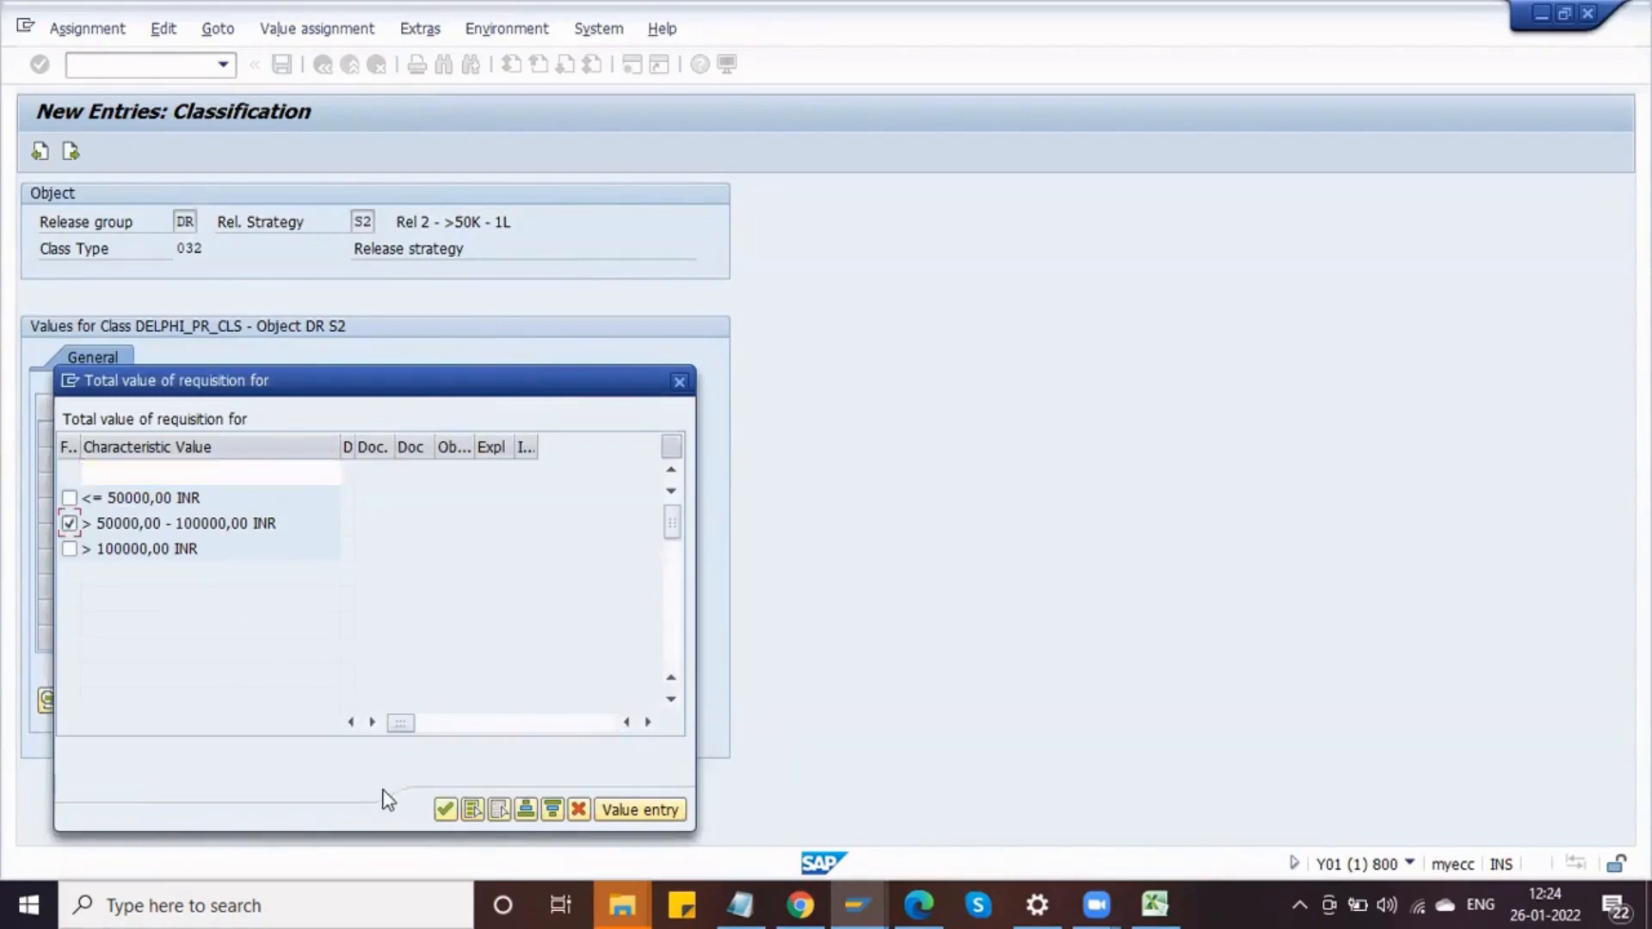
click(451, 812)
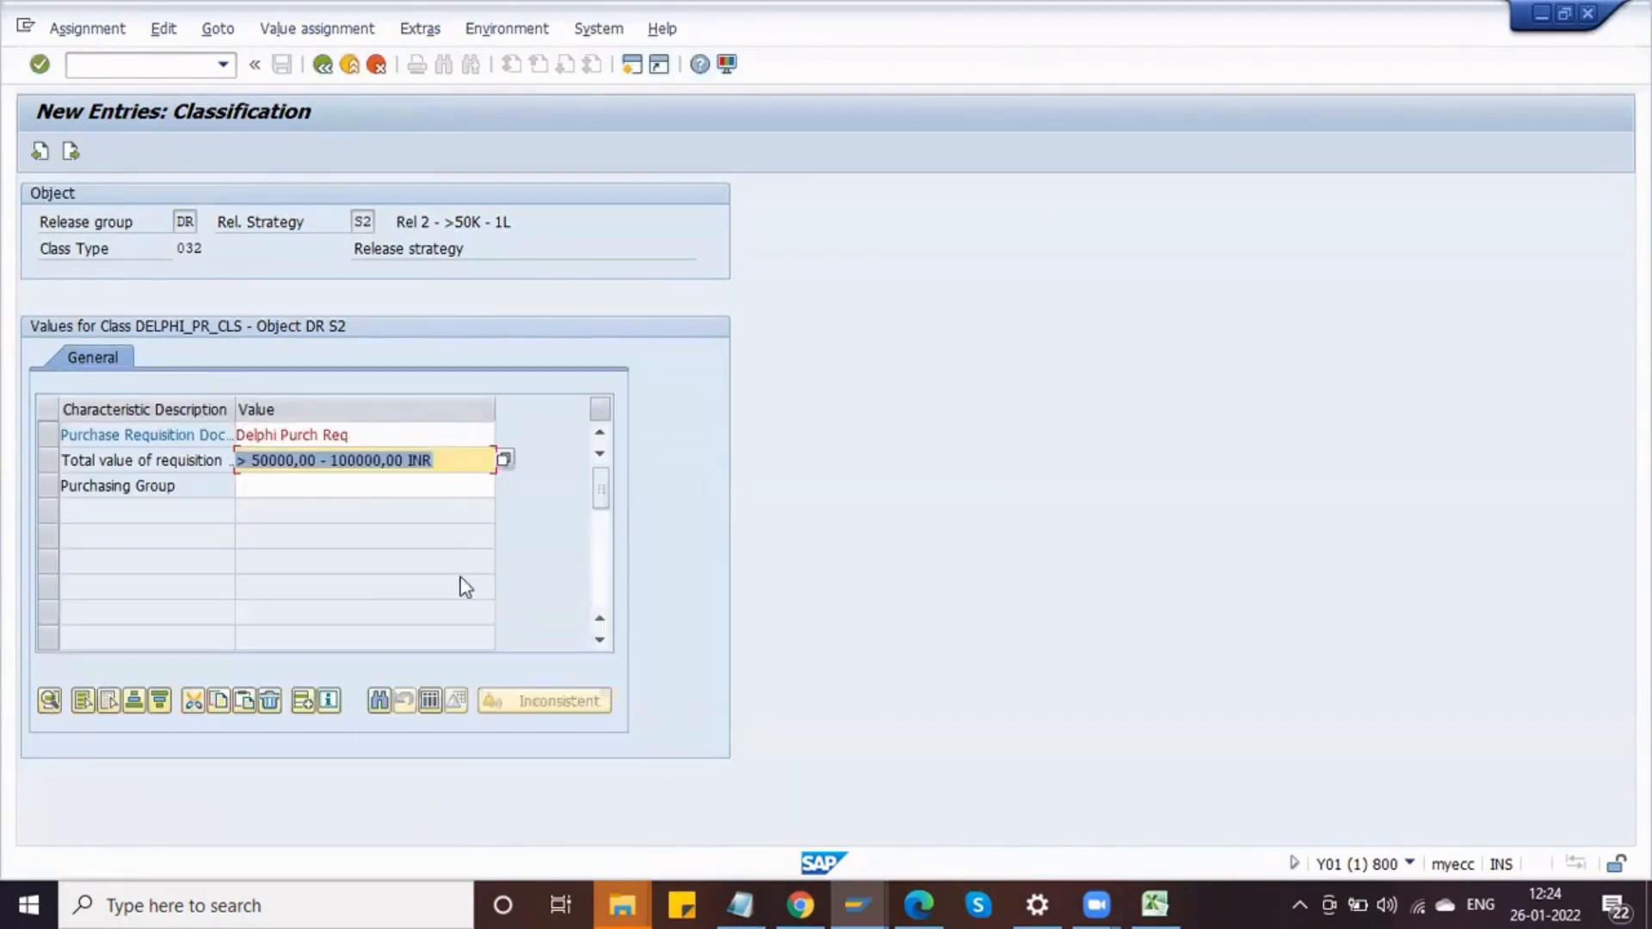
Step: Add purchase requisition document type RNB to S2's classification values
click(452, 438)
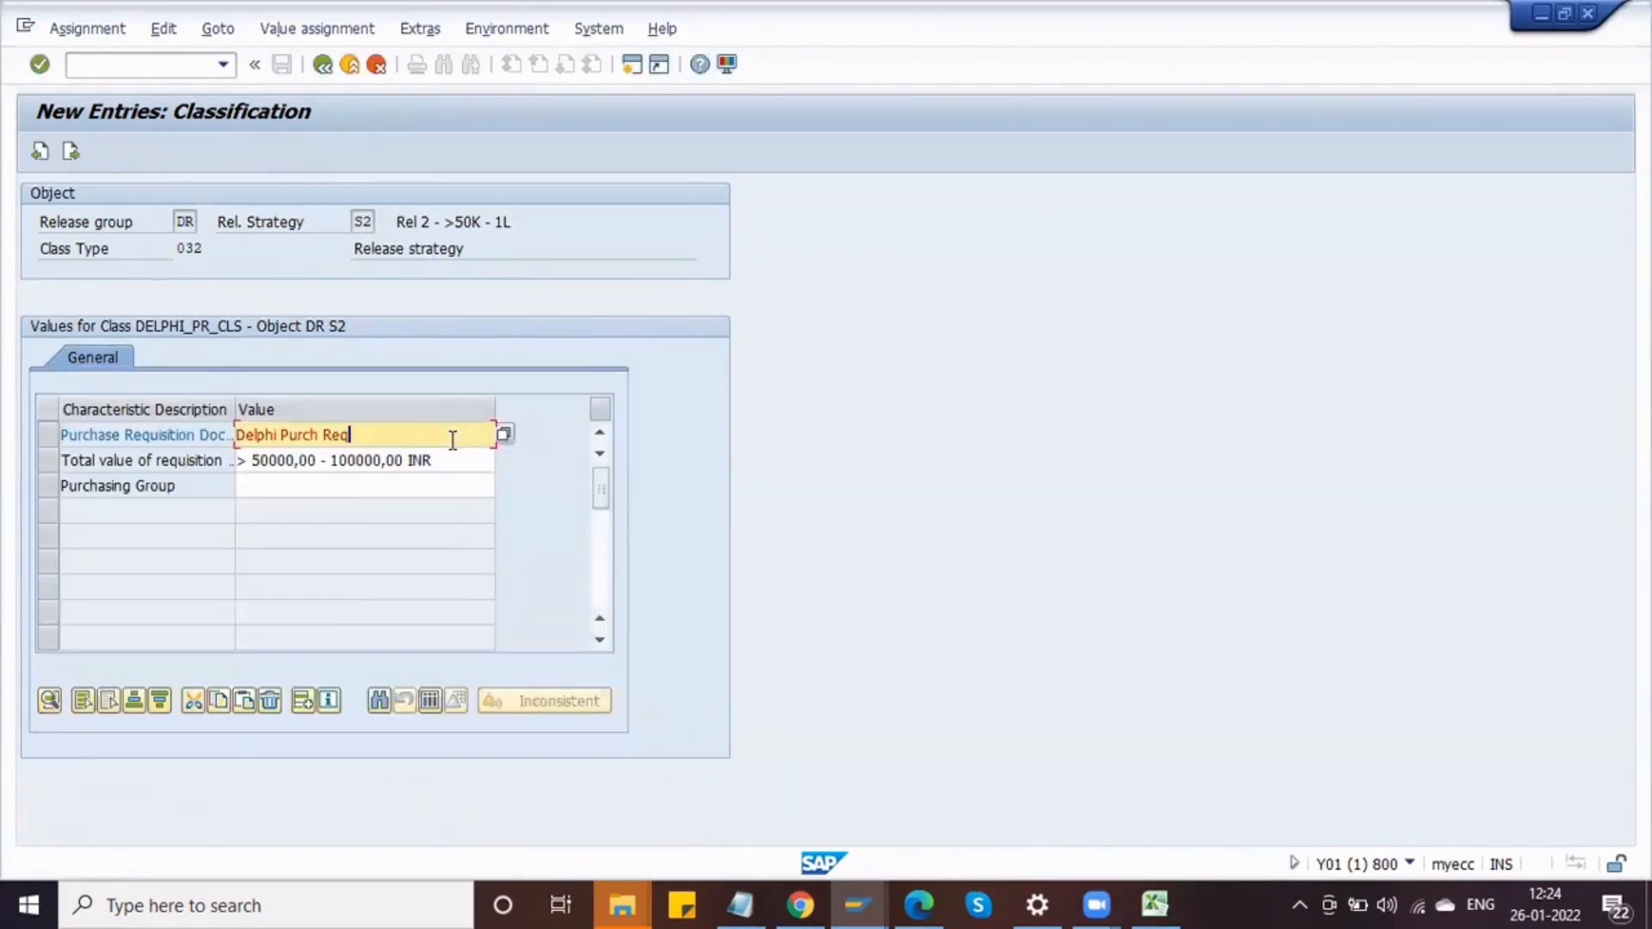
click(504, 434)
text(R)
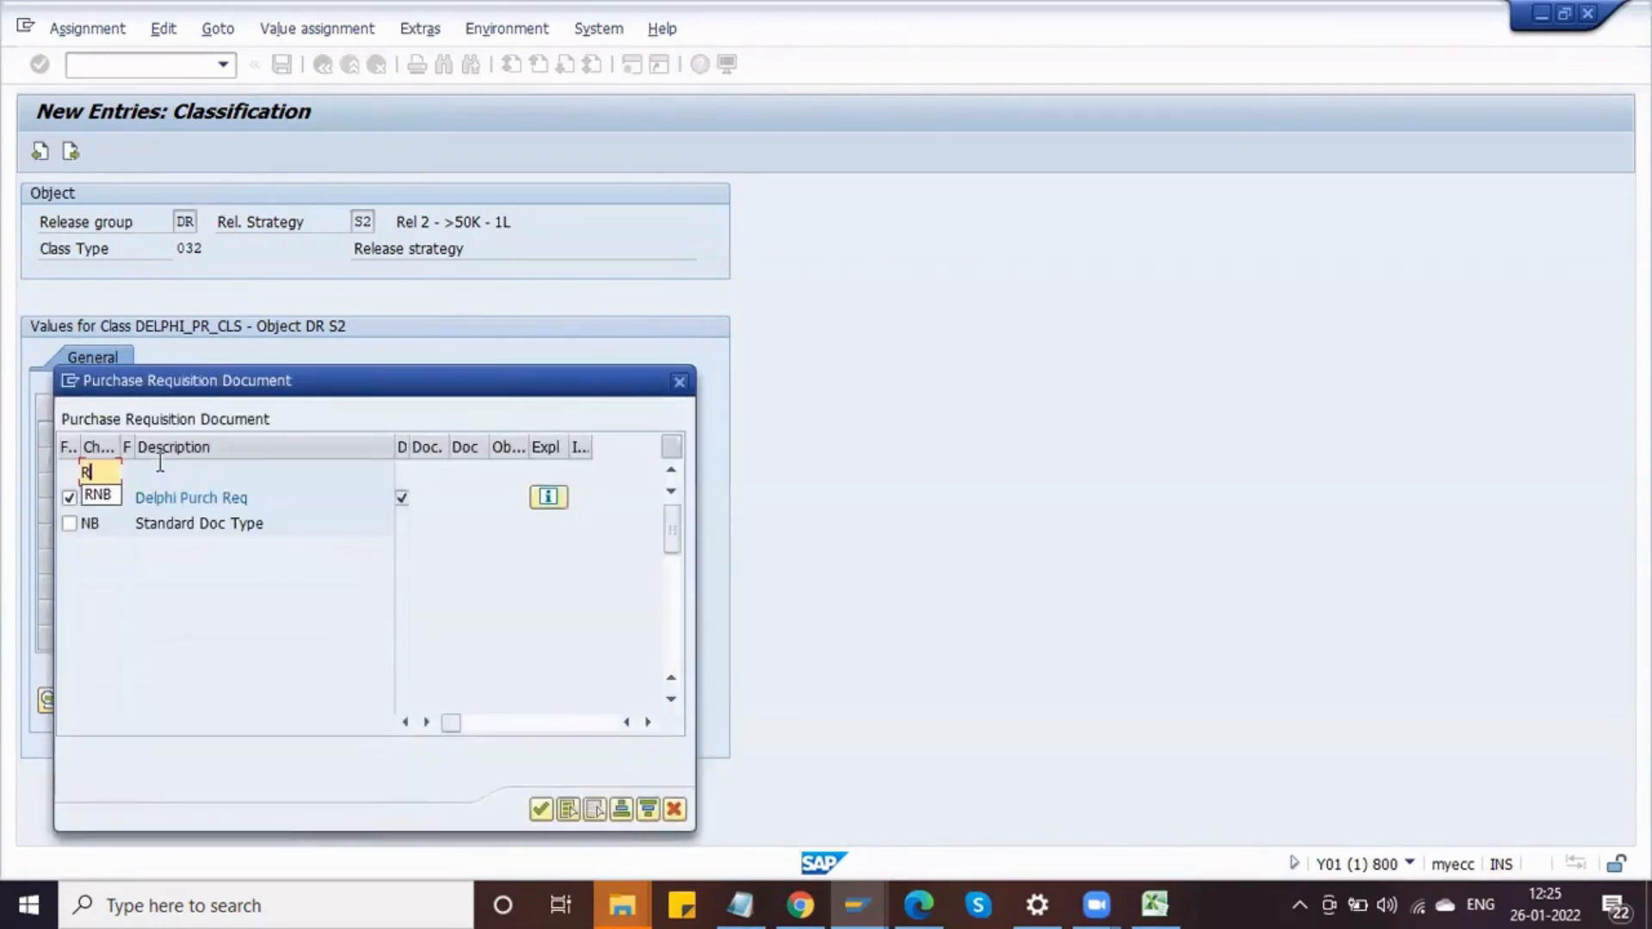
text(NB)
key(Return)
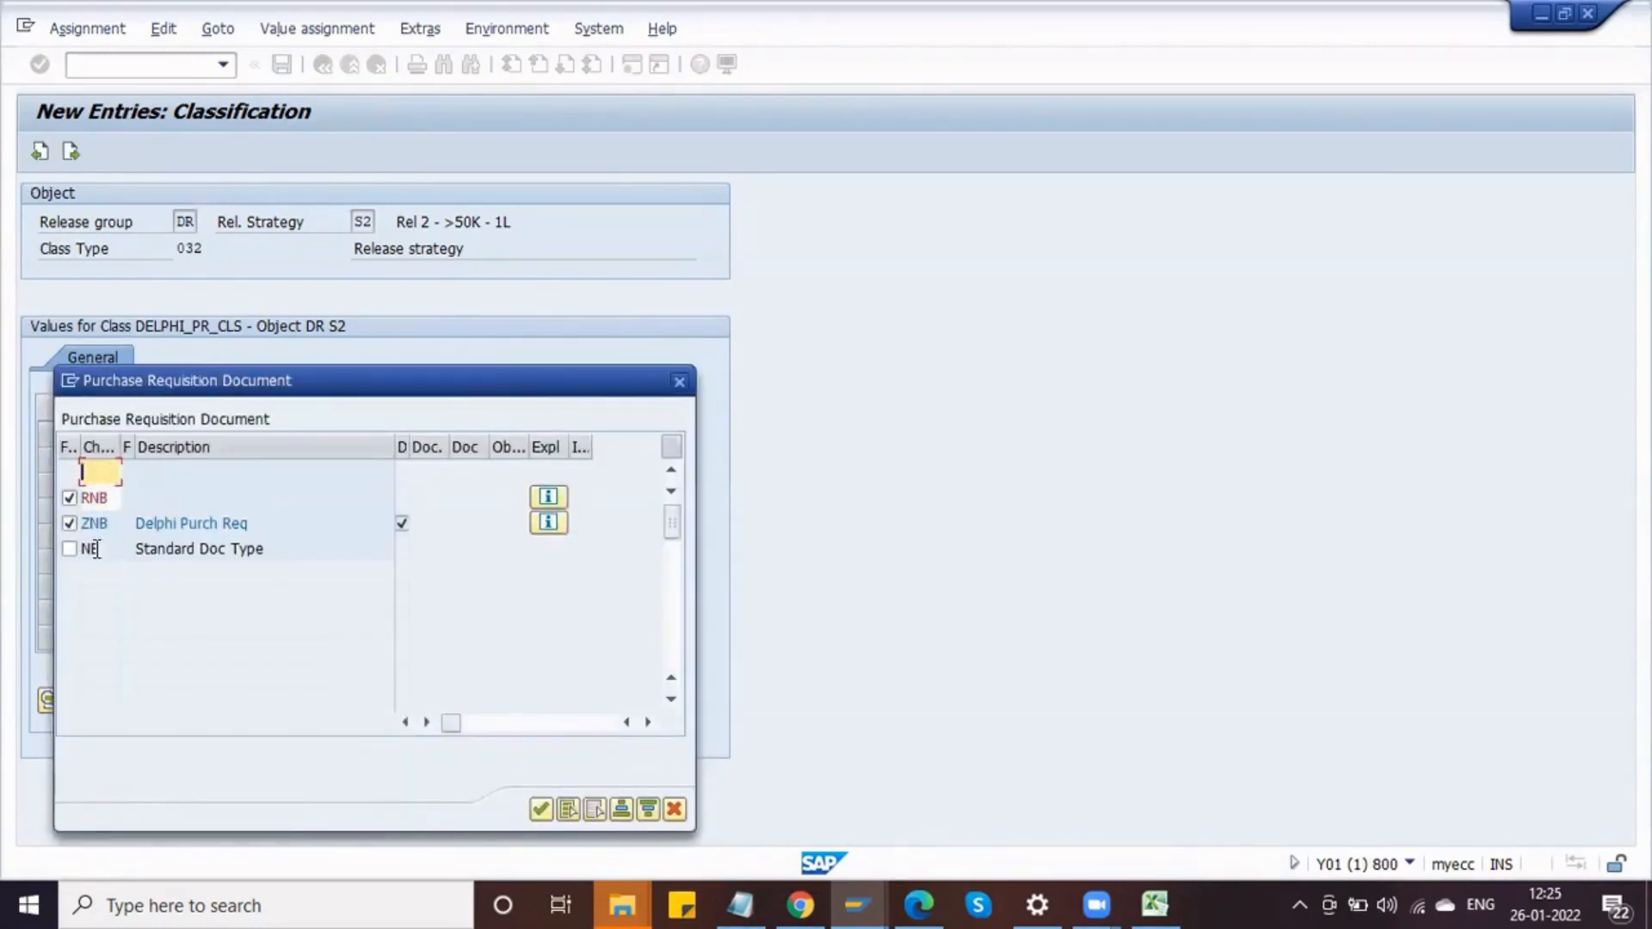
click(540, 809)
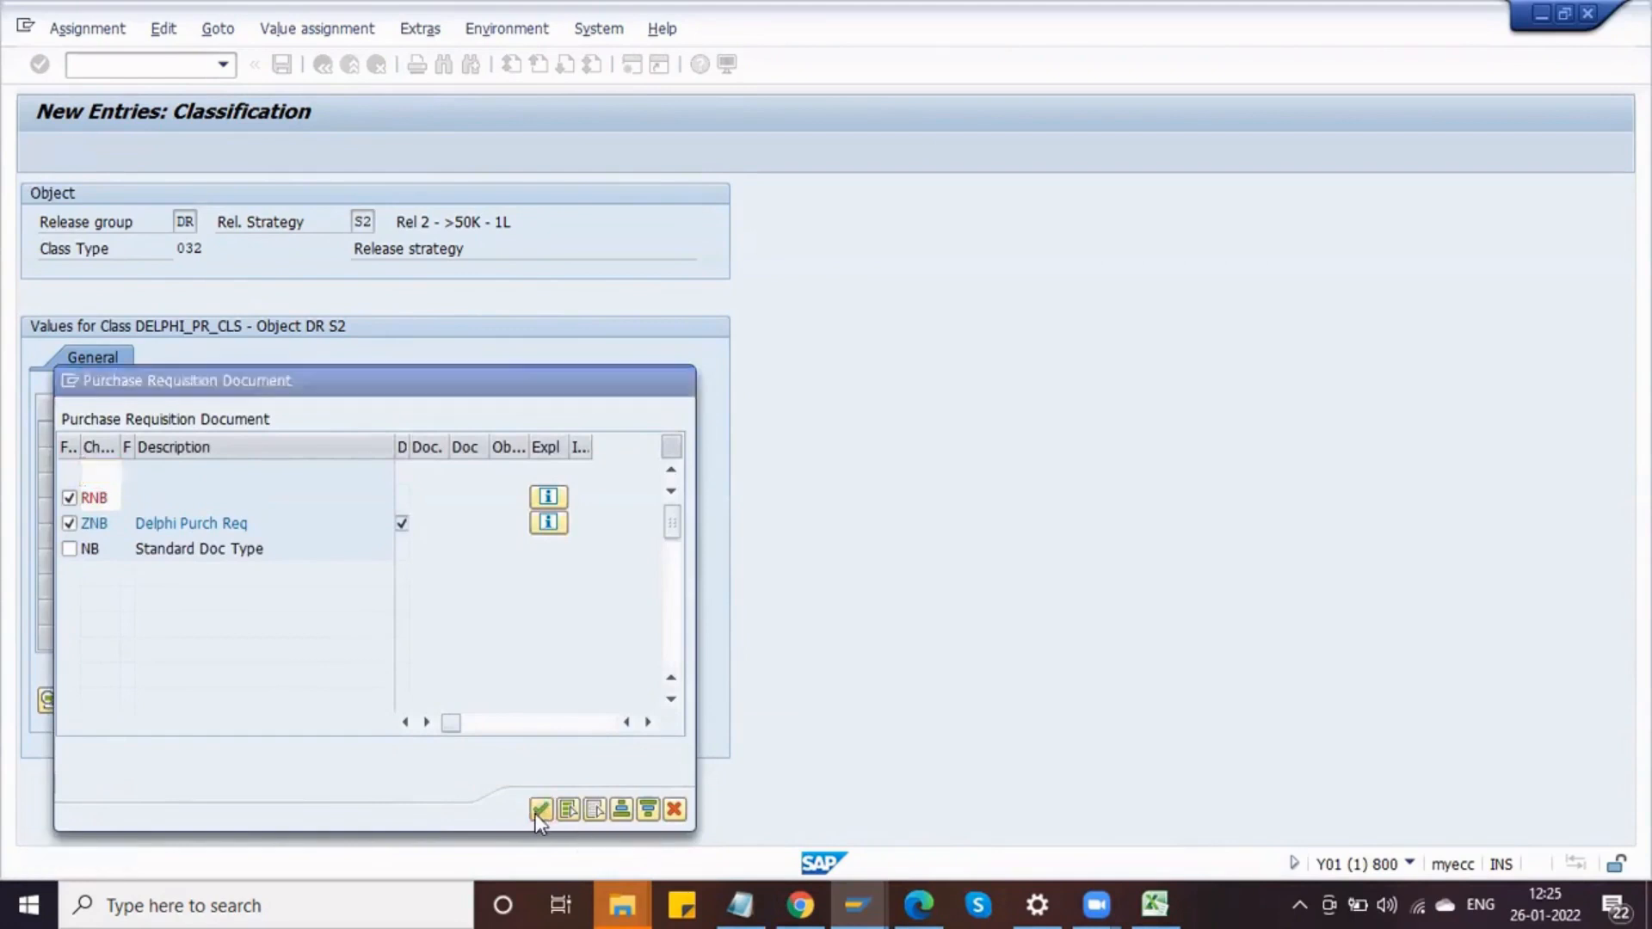
Step: Select purchasing groups DPG, DP1 and DP2 for S2's classification
click(325, 485)
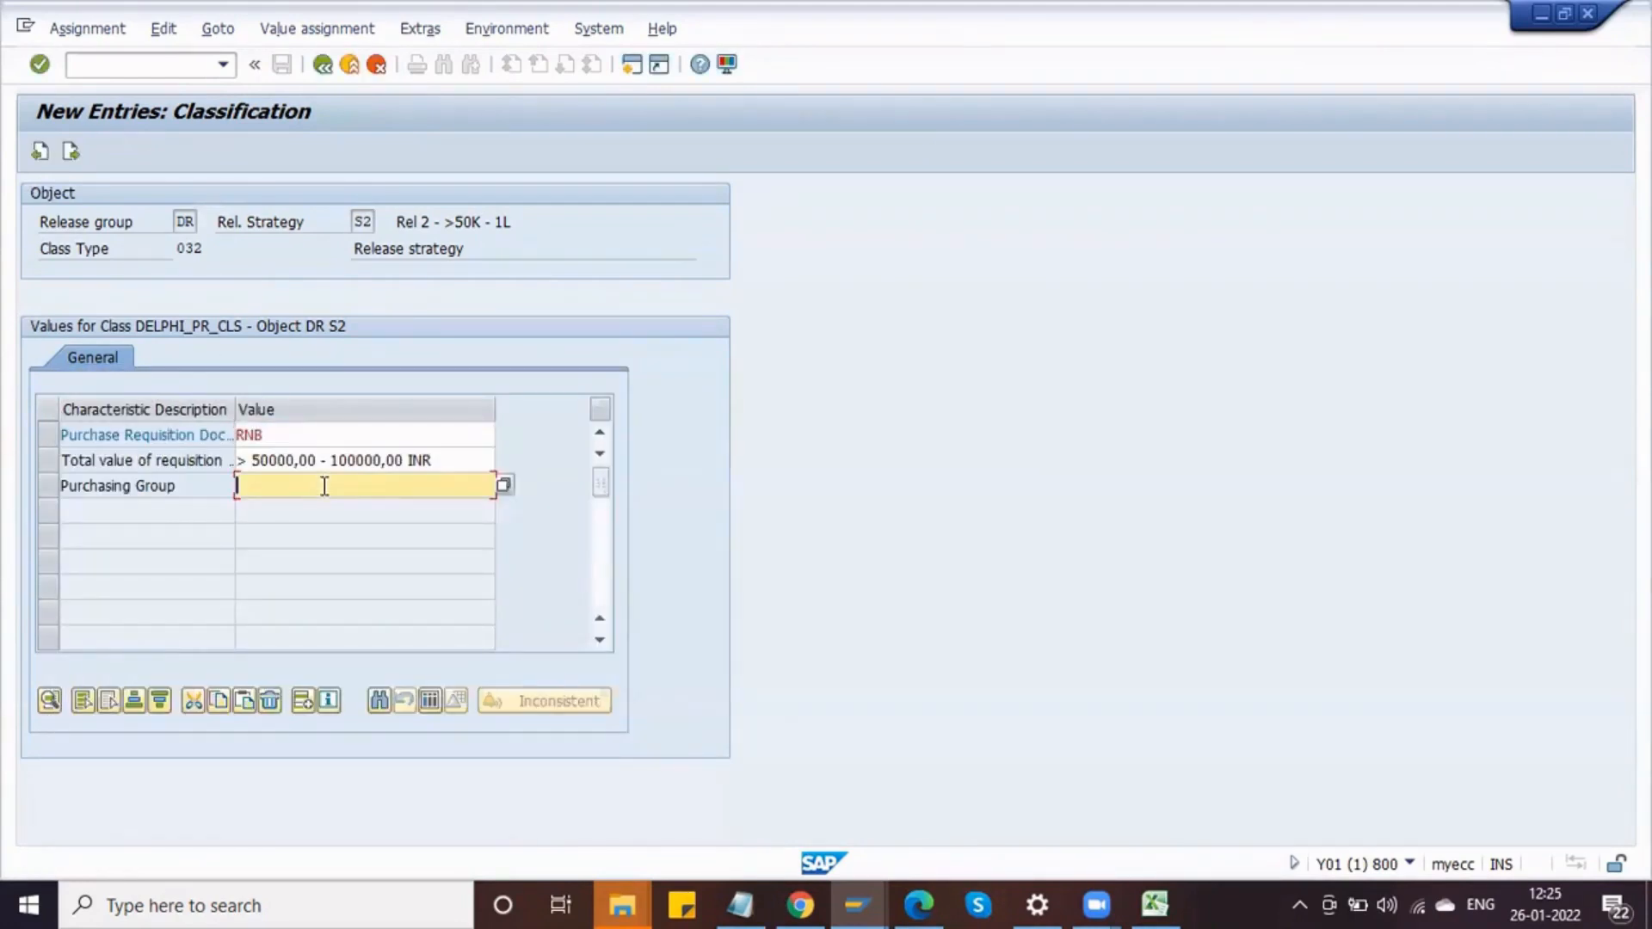
click(504, 487)
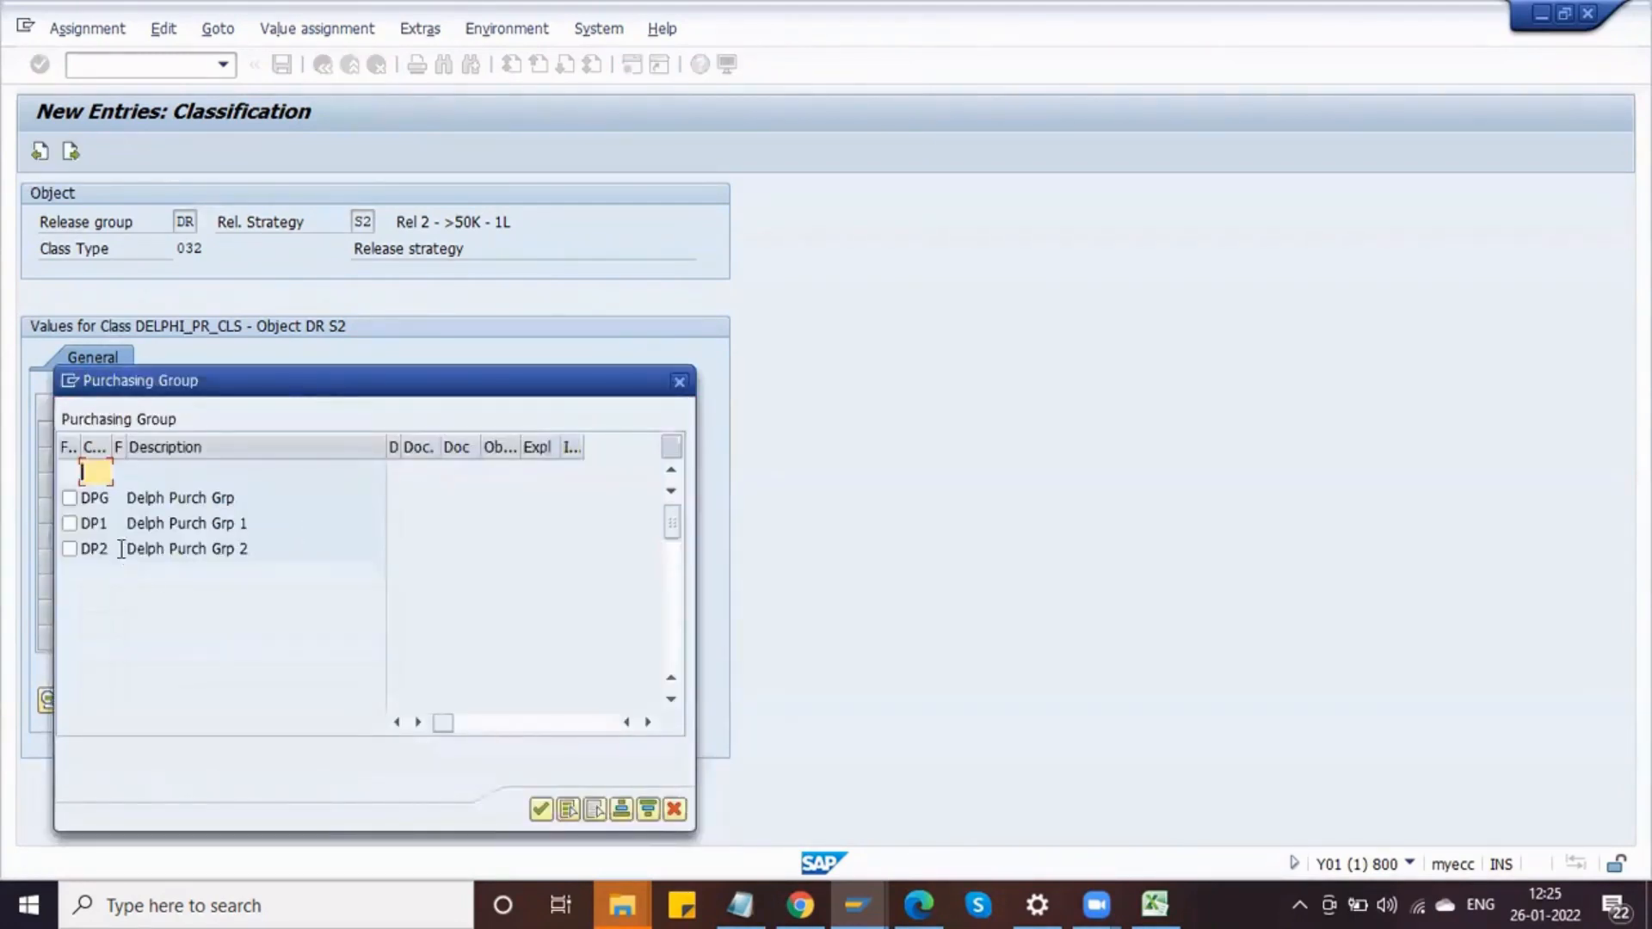
click(69, 499)
click(69, 523)
click(69, 549)
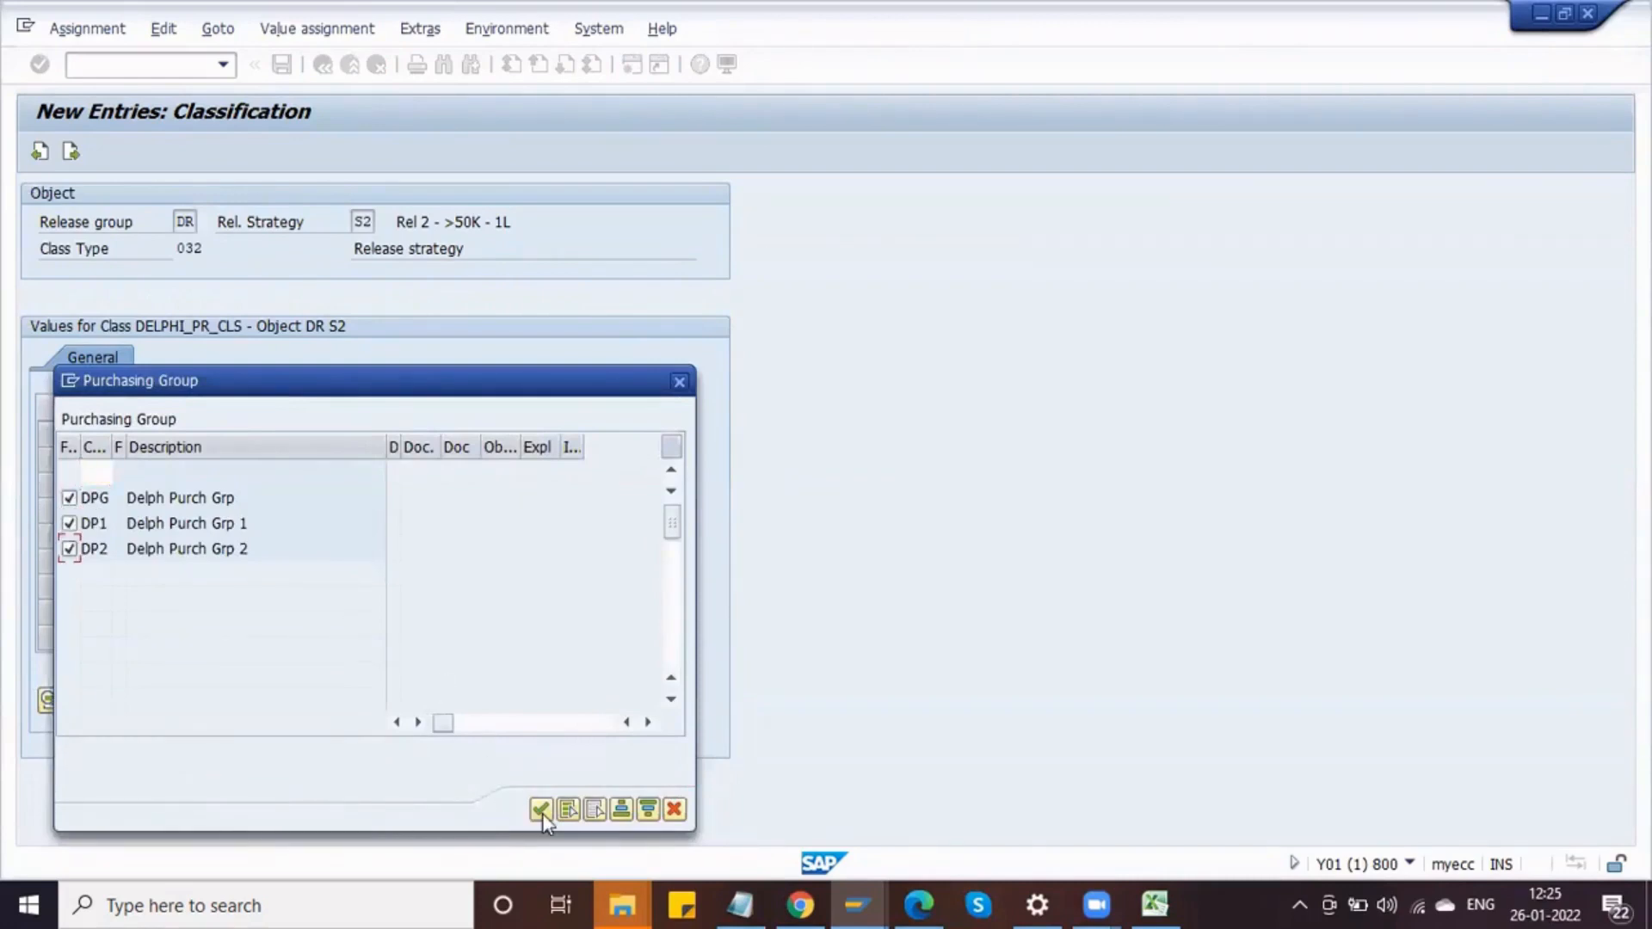
click(540, 809)
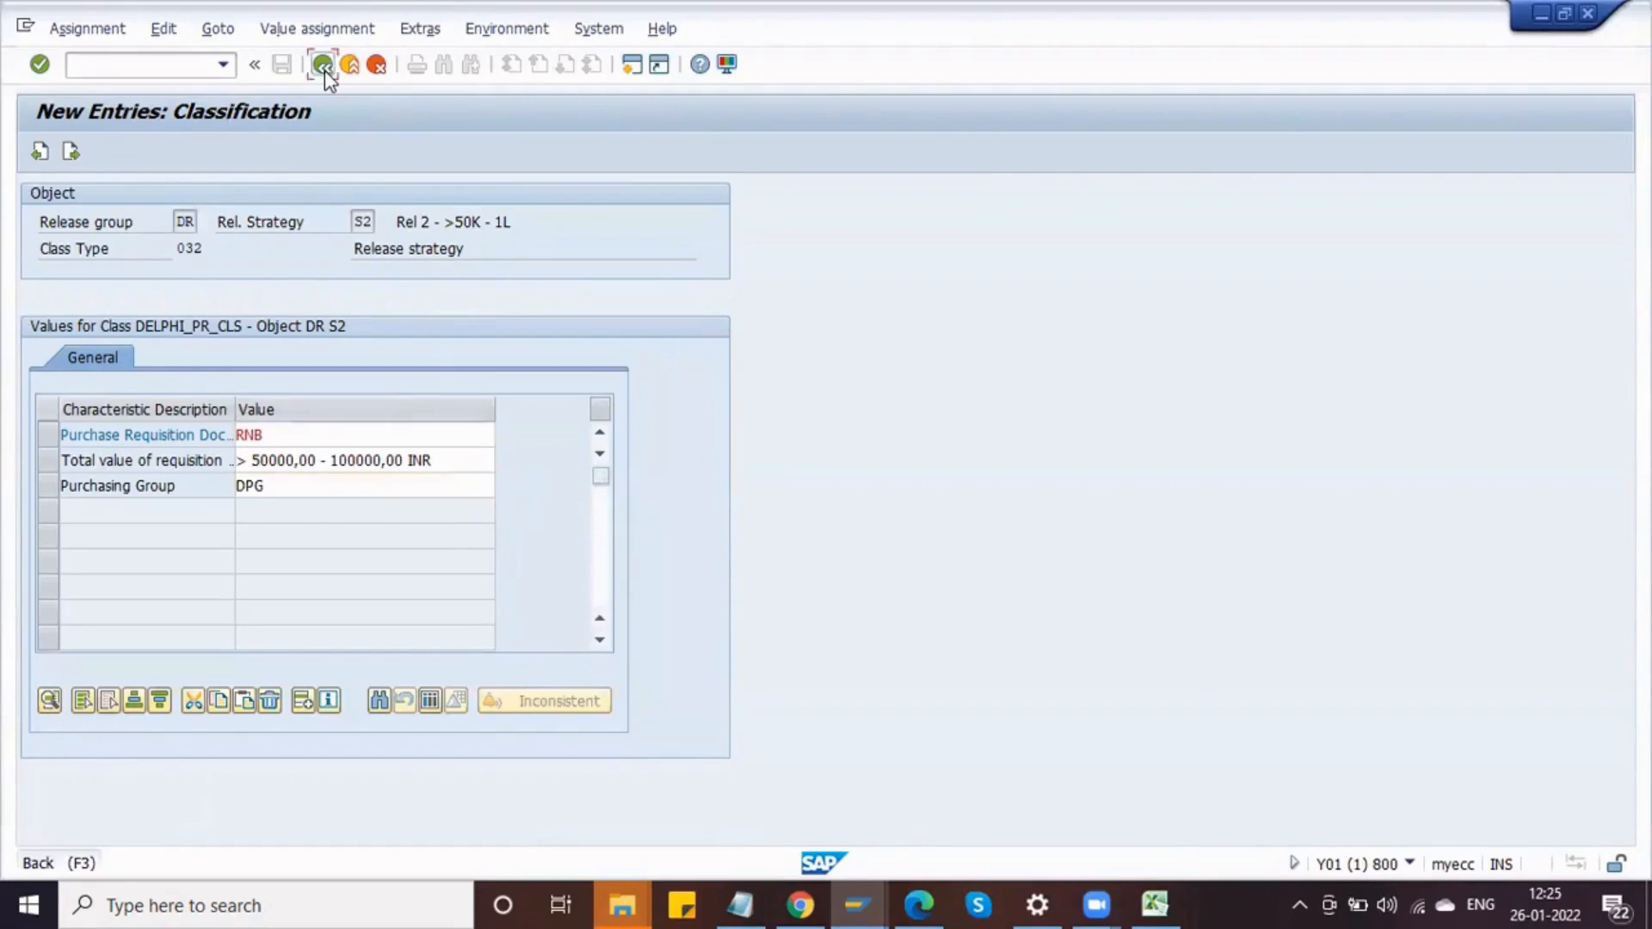
Step: Leave the classification and save strategy S2
click(323, 69)
click(282, 66)
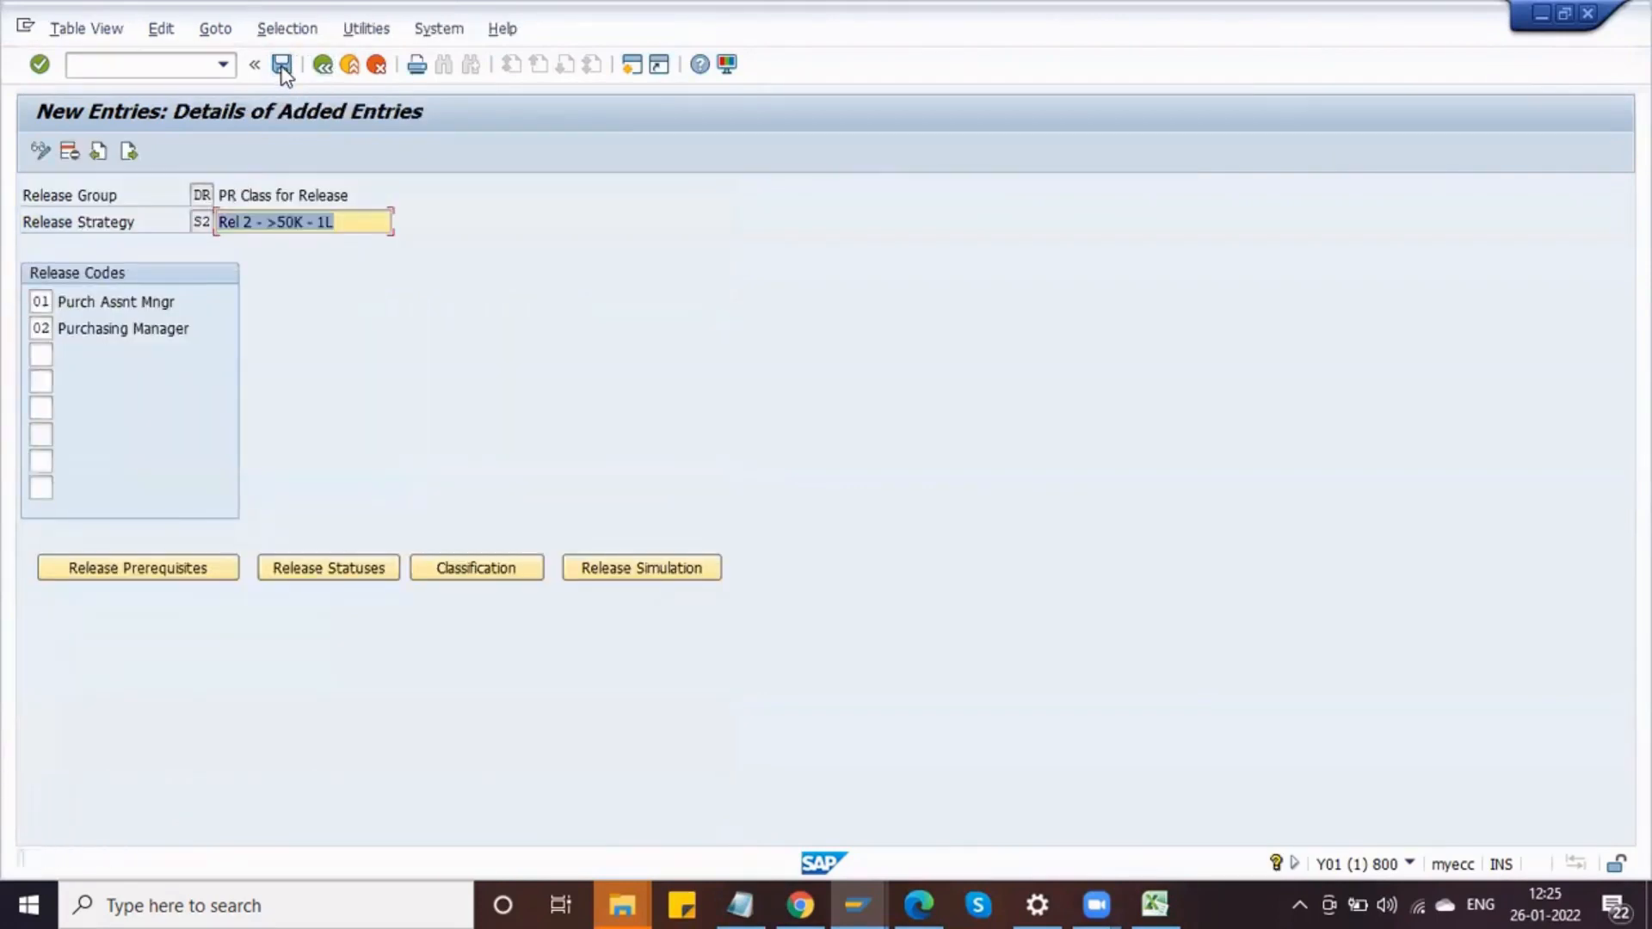
Step: Run a release simulation for strategy S2, setting the release for codes 01 and 02
click(637, 570)
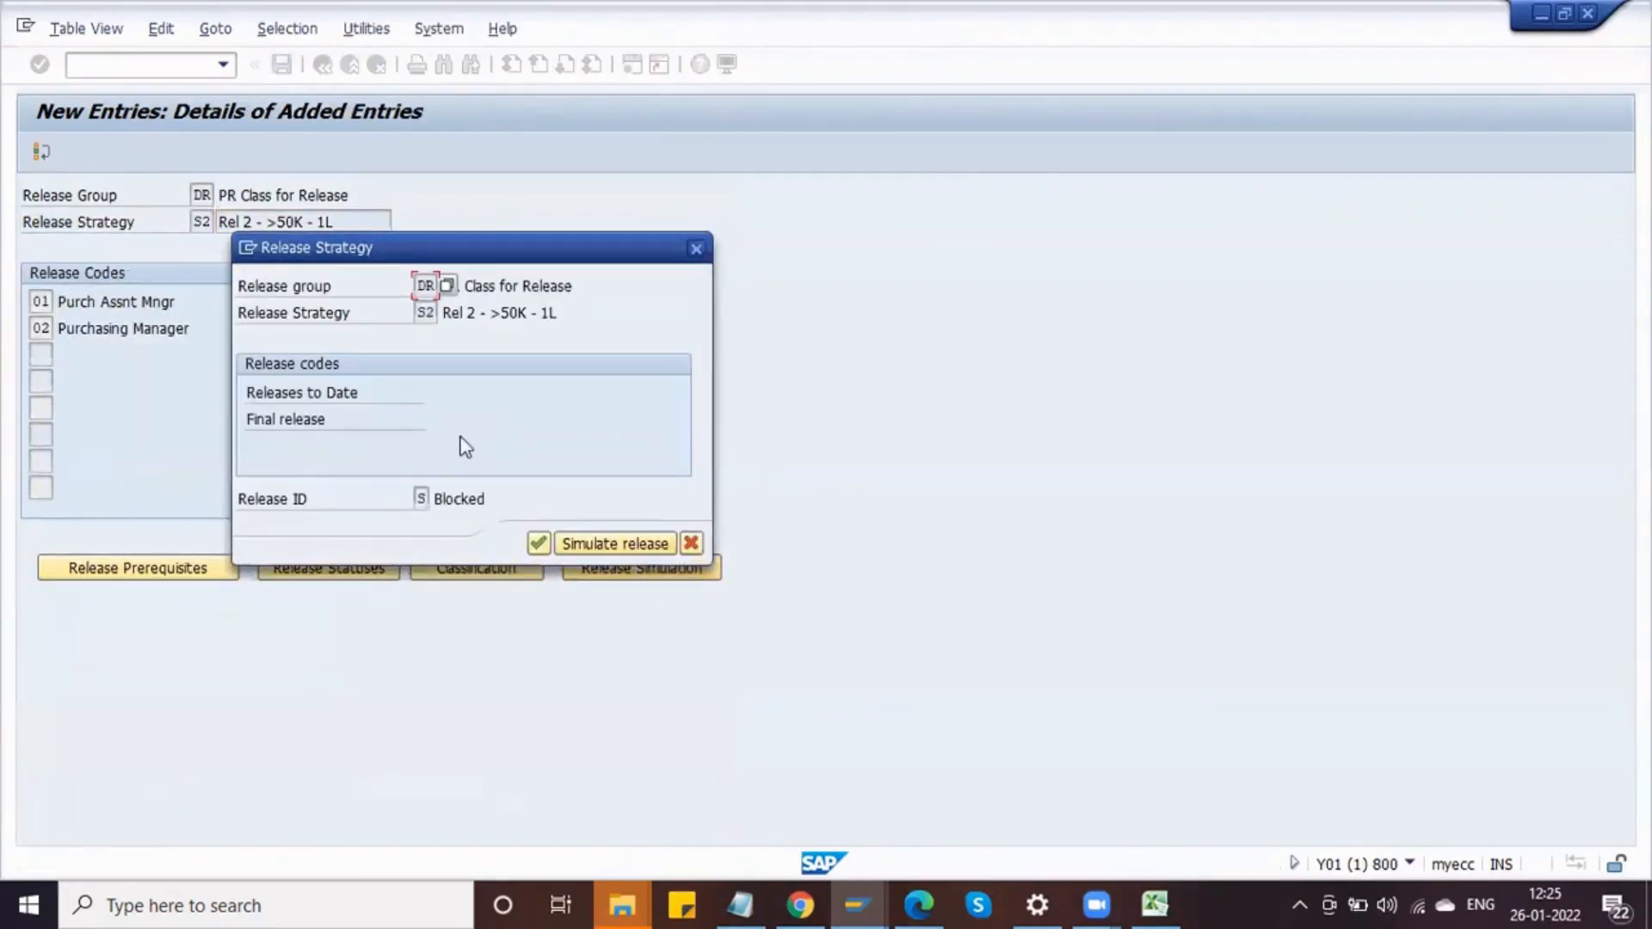
click(587, 549)
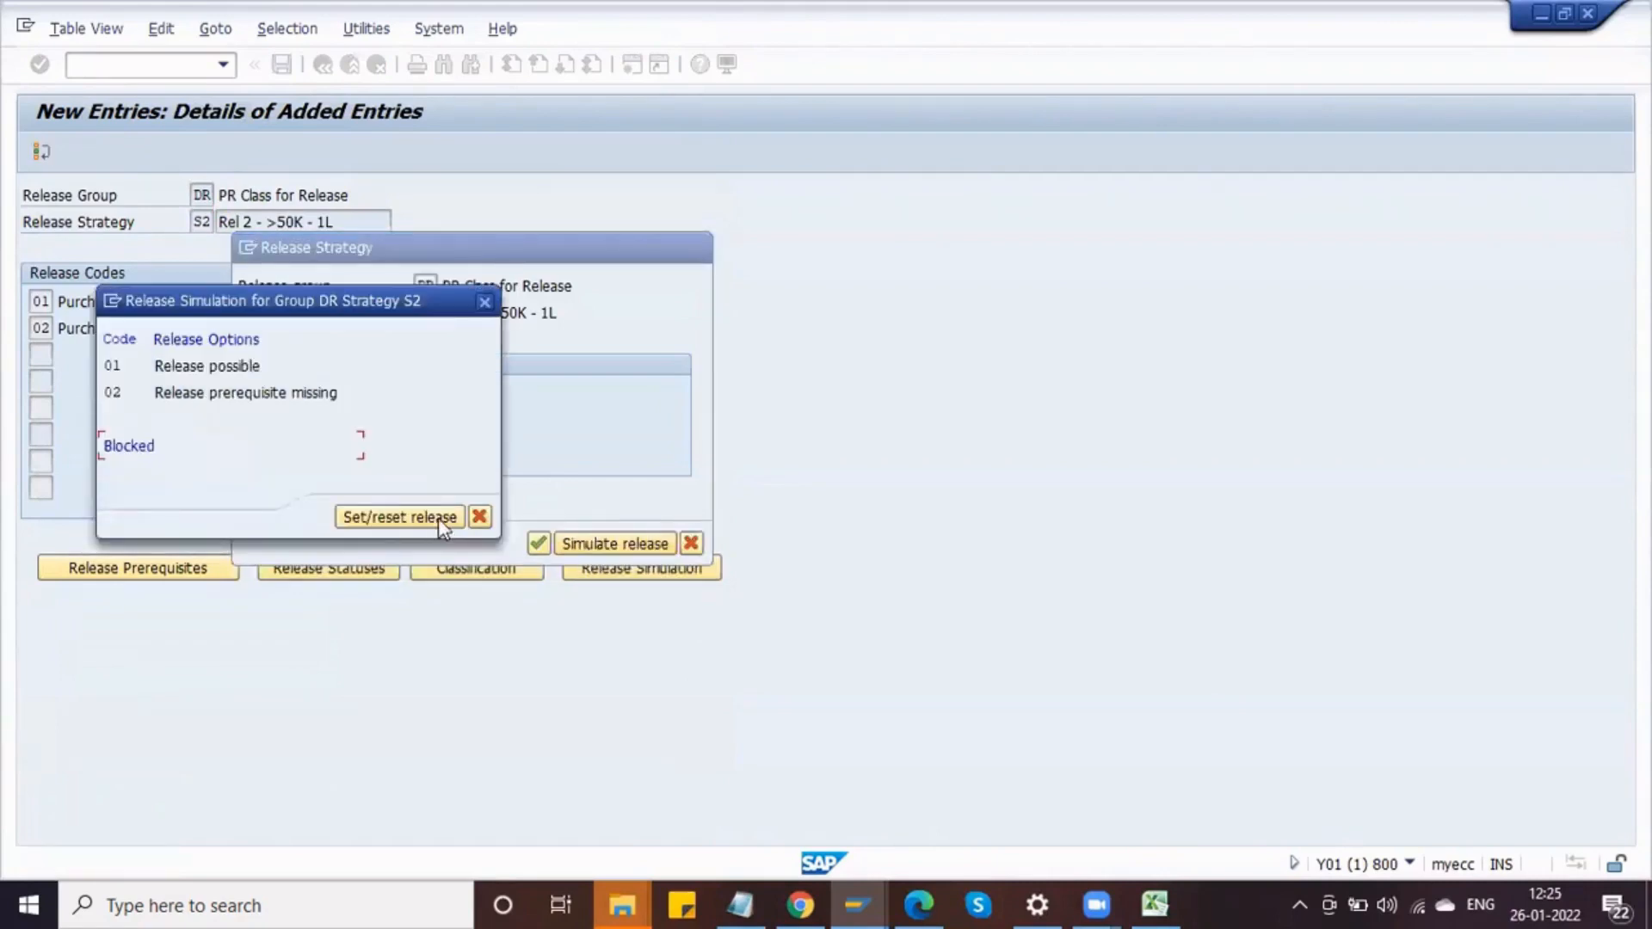
double_click(280, 368)
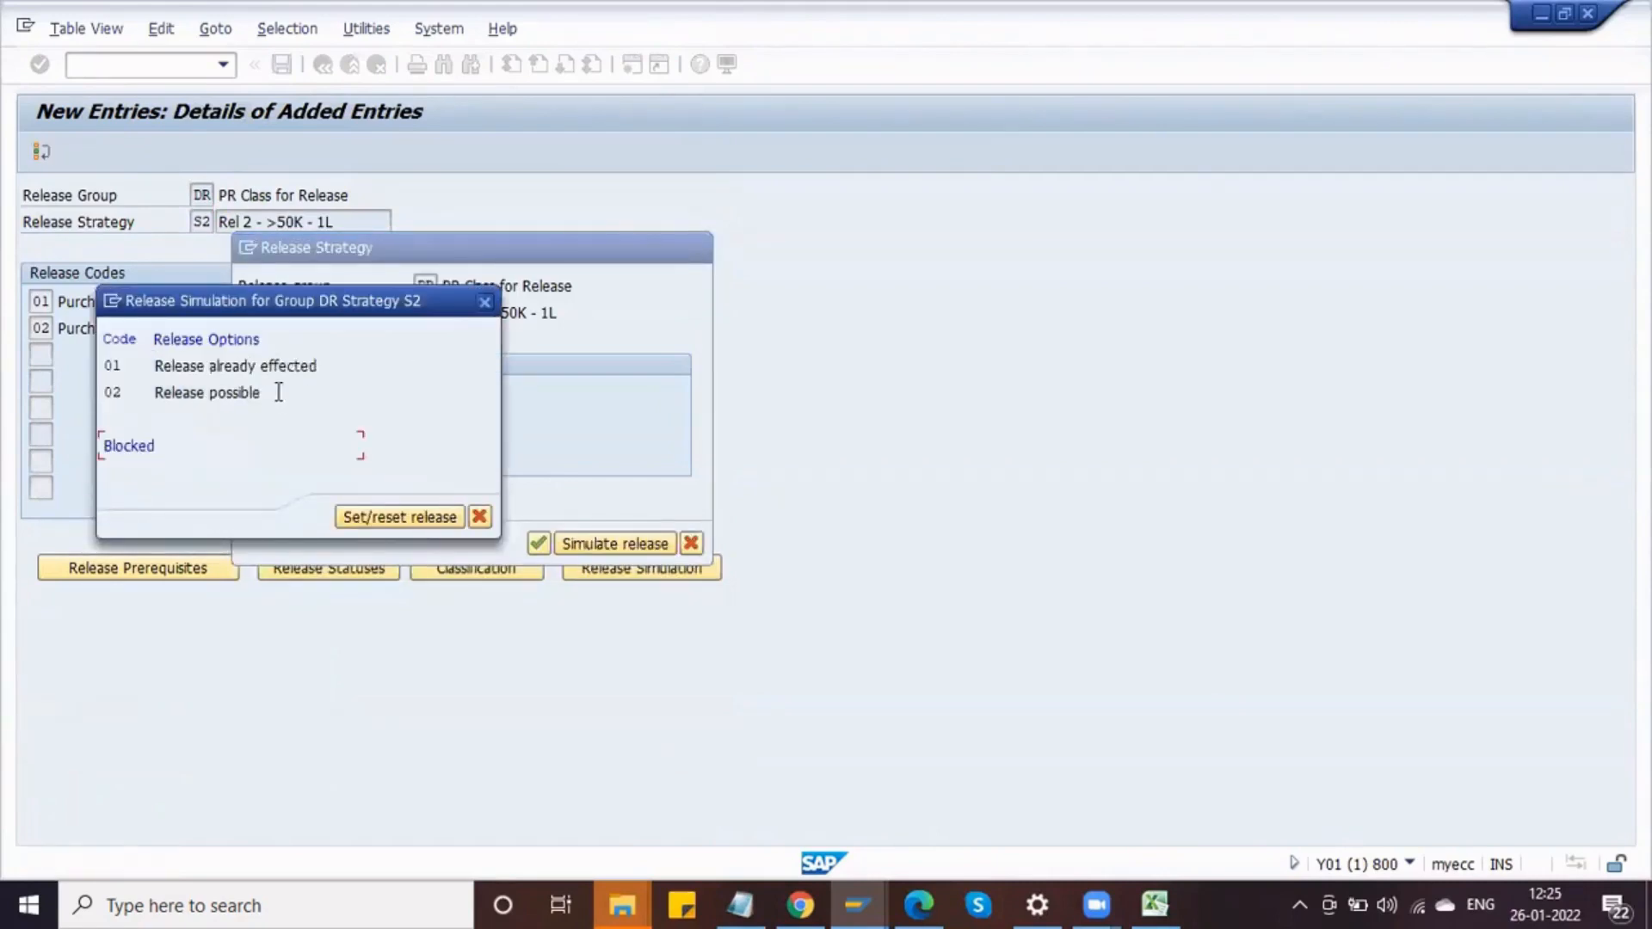
double_click(271, 392)
click(480, 517)
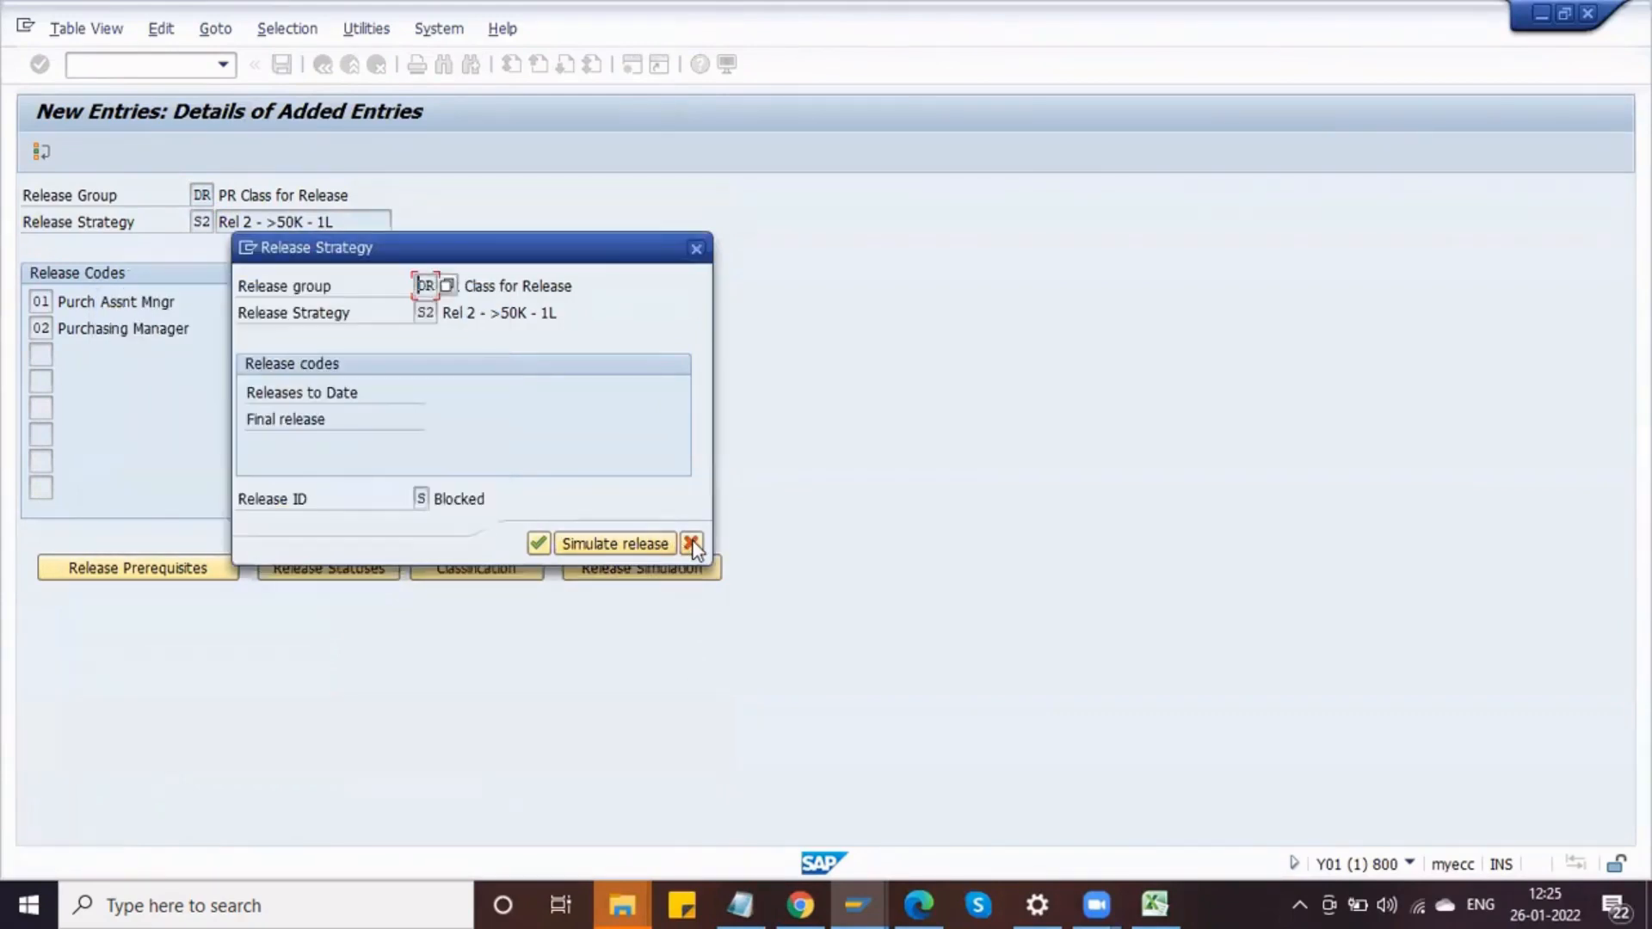
click(691, 543)
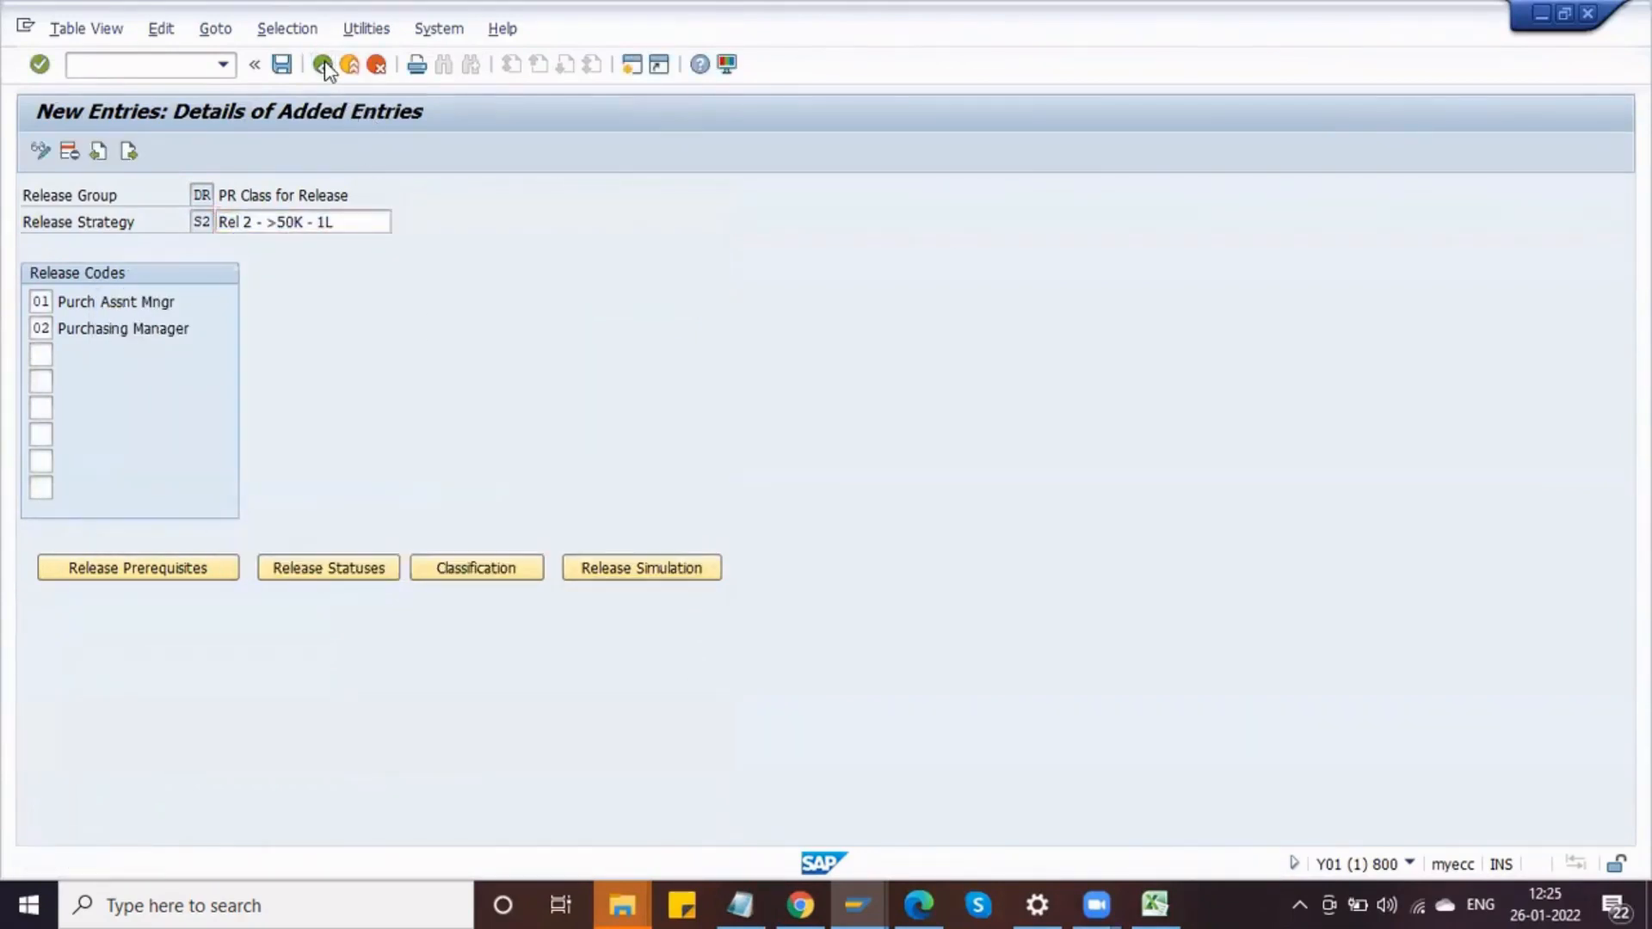
Step: Return to the release strategy overview and start a new strategy entry in release group DR
click(323, 65)
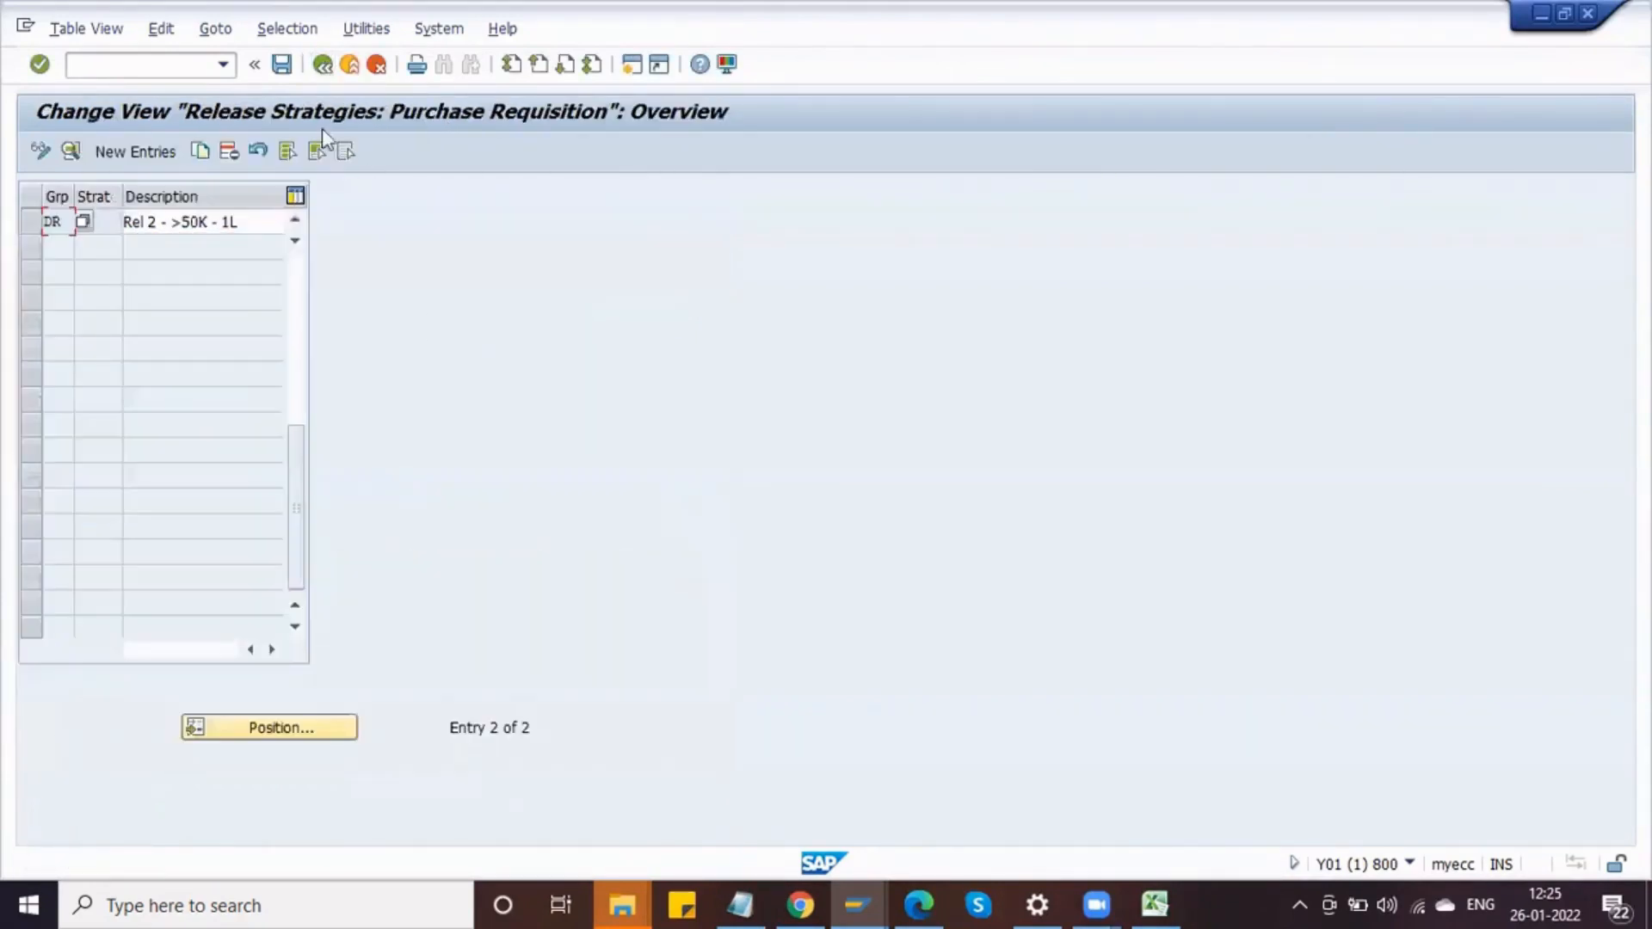
click(132, 155)
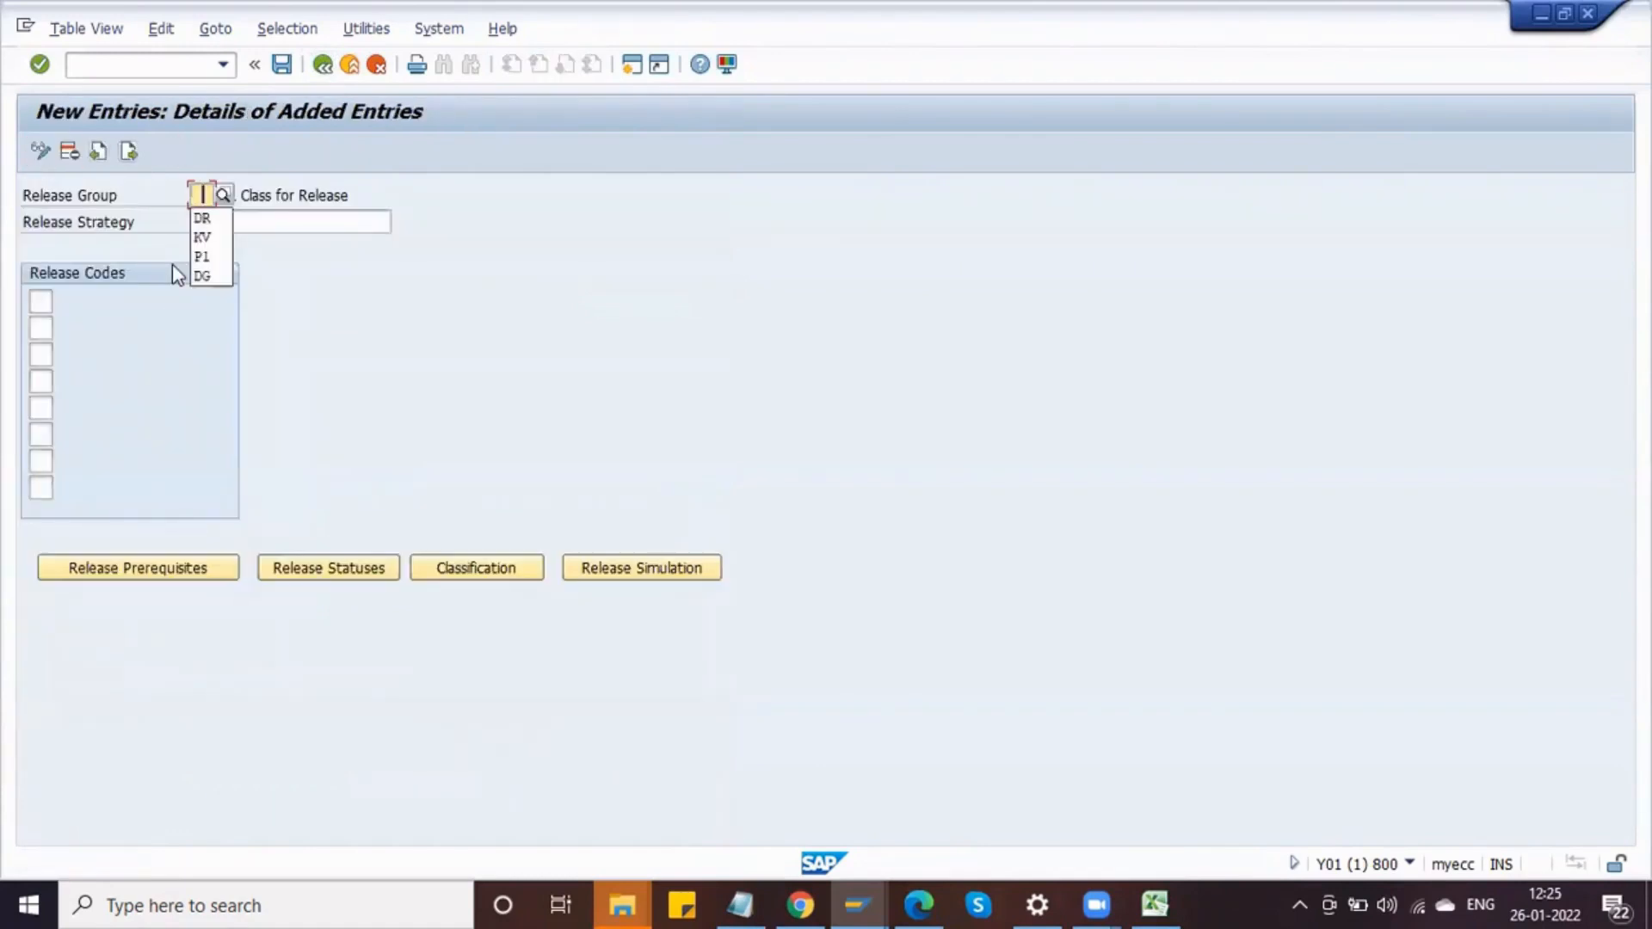
key(Down)
key(Tab)
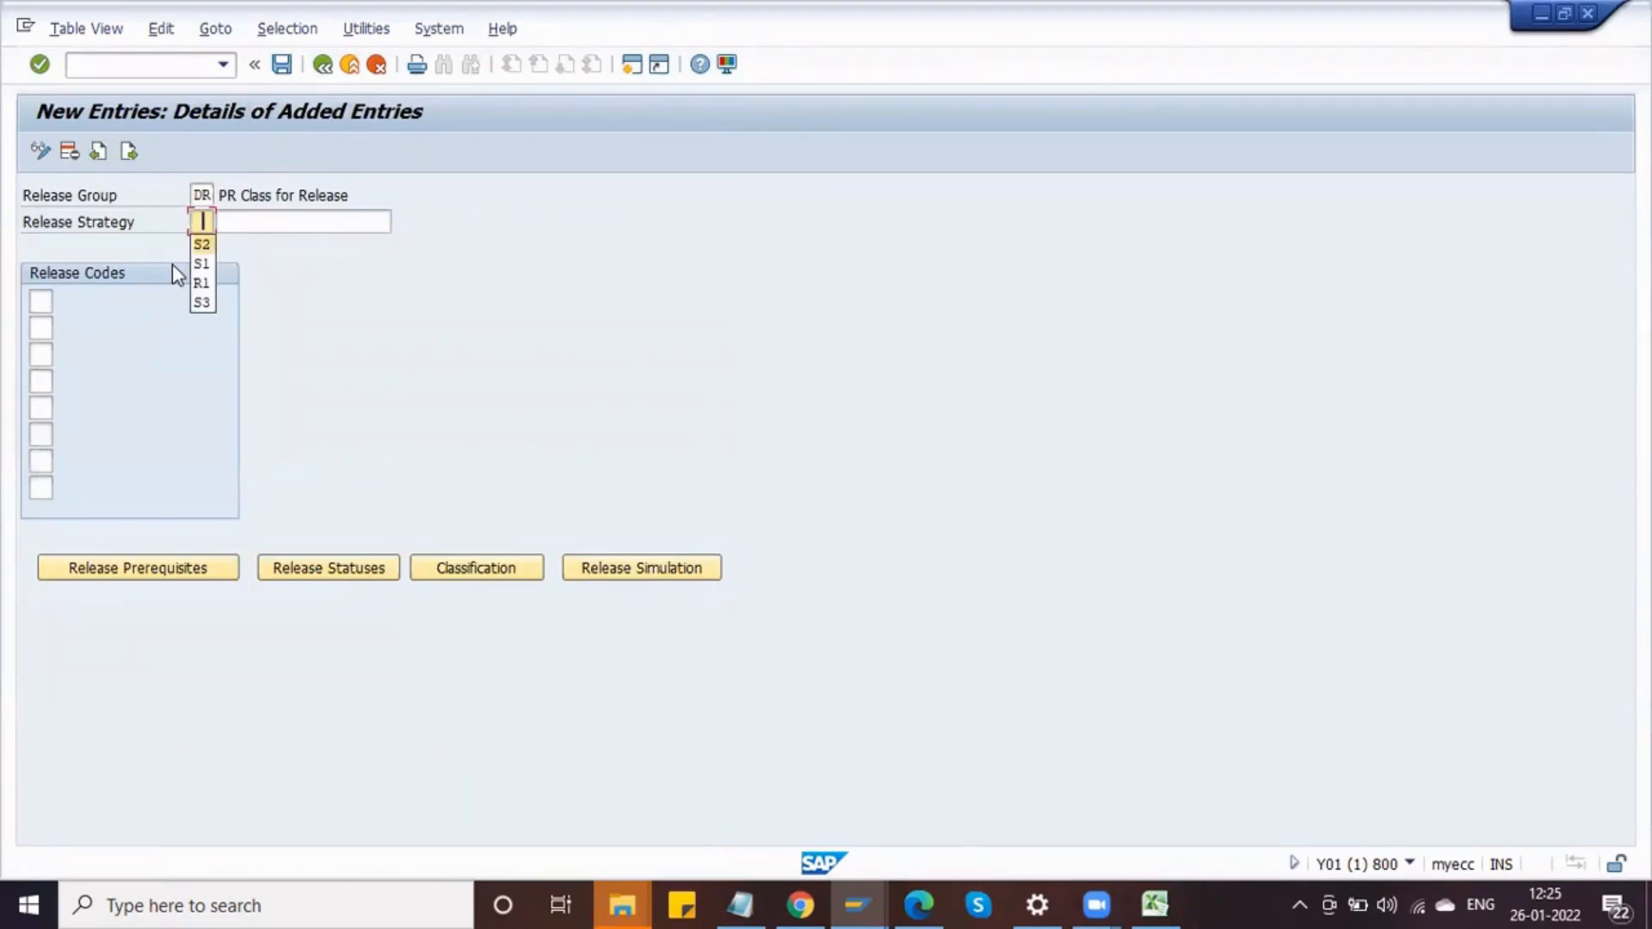
Step: Create release strategy S3 with the description "Rel 3 - >1L"
key(Down)
key(Tab)
key(Down)
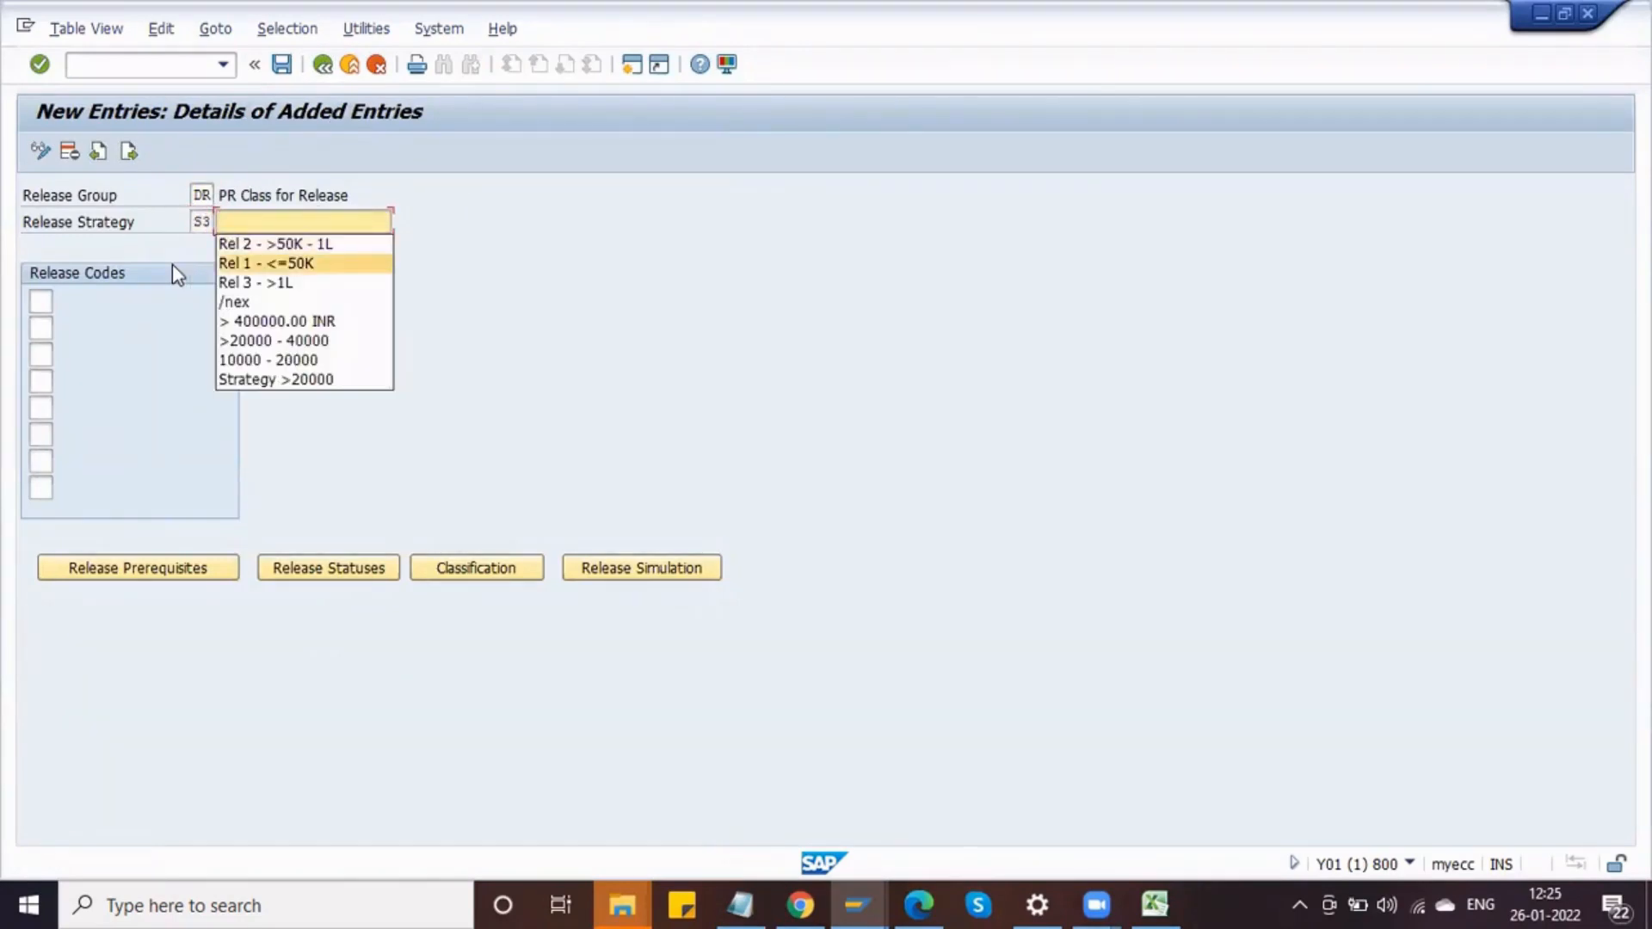
key(Up)
key(Return)
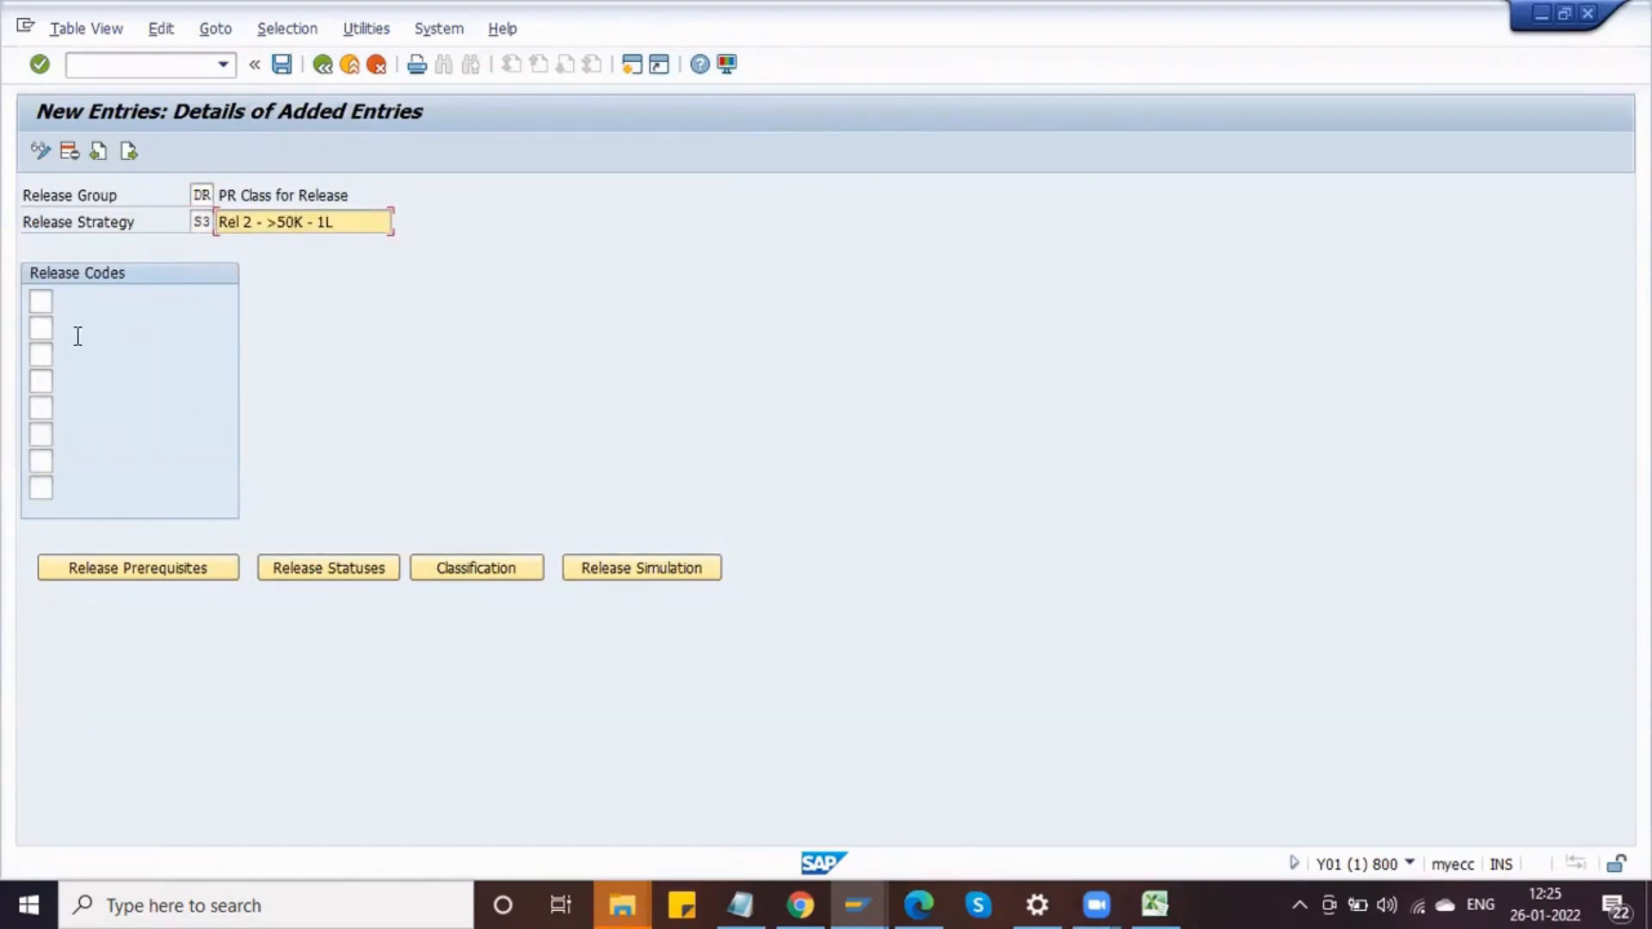
key(BackSpace)
key(BackSpace)
key(BackSpace)
key(BackSpace)
key(BackSpace)
key(BackSpace)
key(BackSpace)
key(BackSpace)
key(BackSpace)
key(BackSpace)
key(BackSpace)
key(BackSpace)
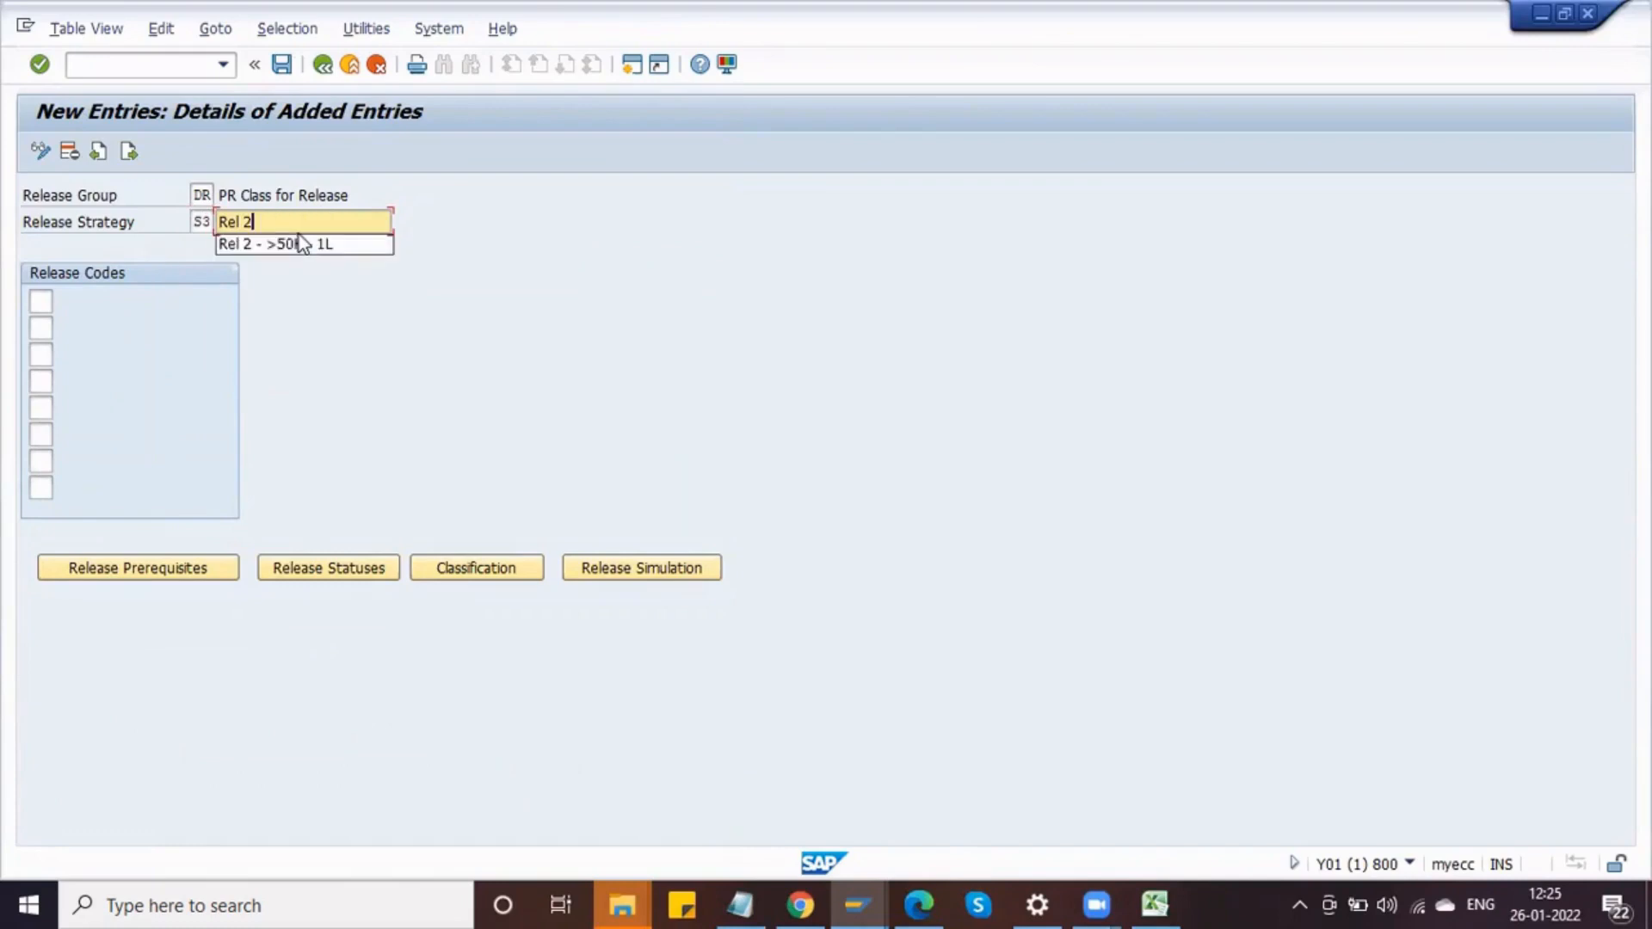
key(BackSpace)
key(BackSpace)
key(Down)
key(Down)
key(Down)
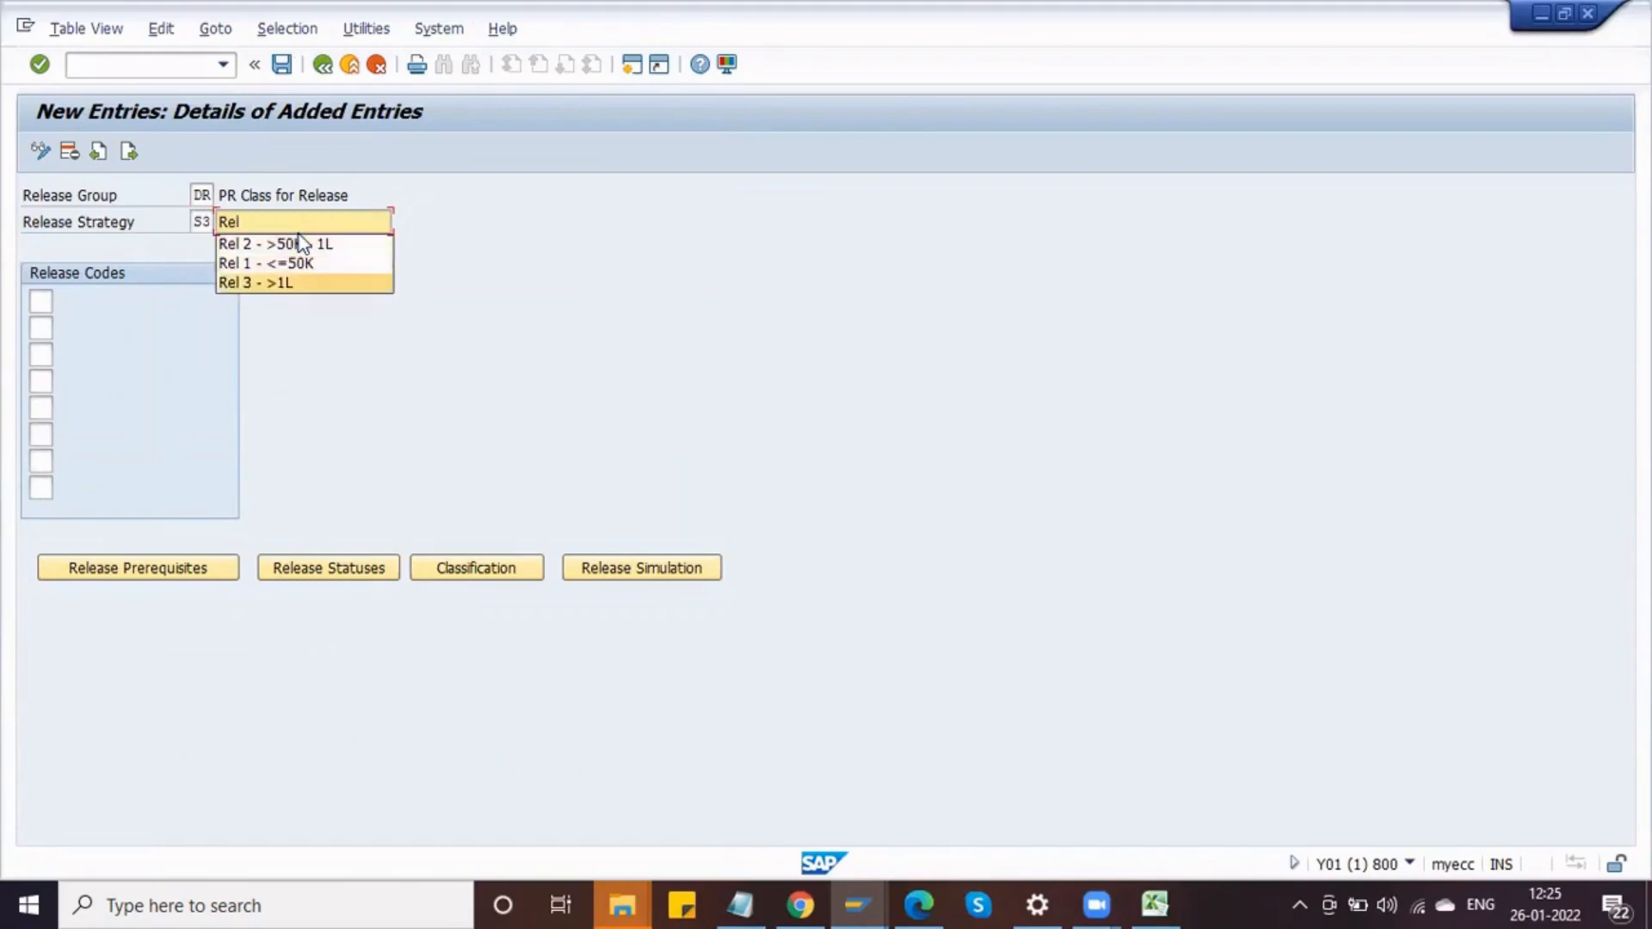
key(Return)
Step: Assign release codes 01, 02 and 03 to strategy S3
click(41, 306)
key(Down)
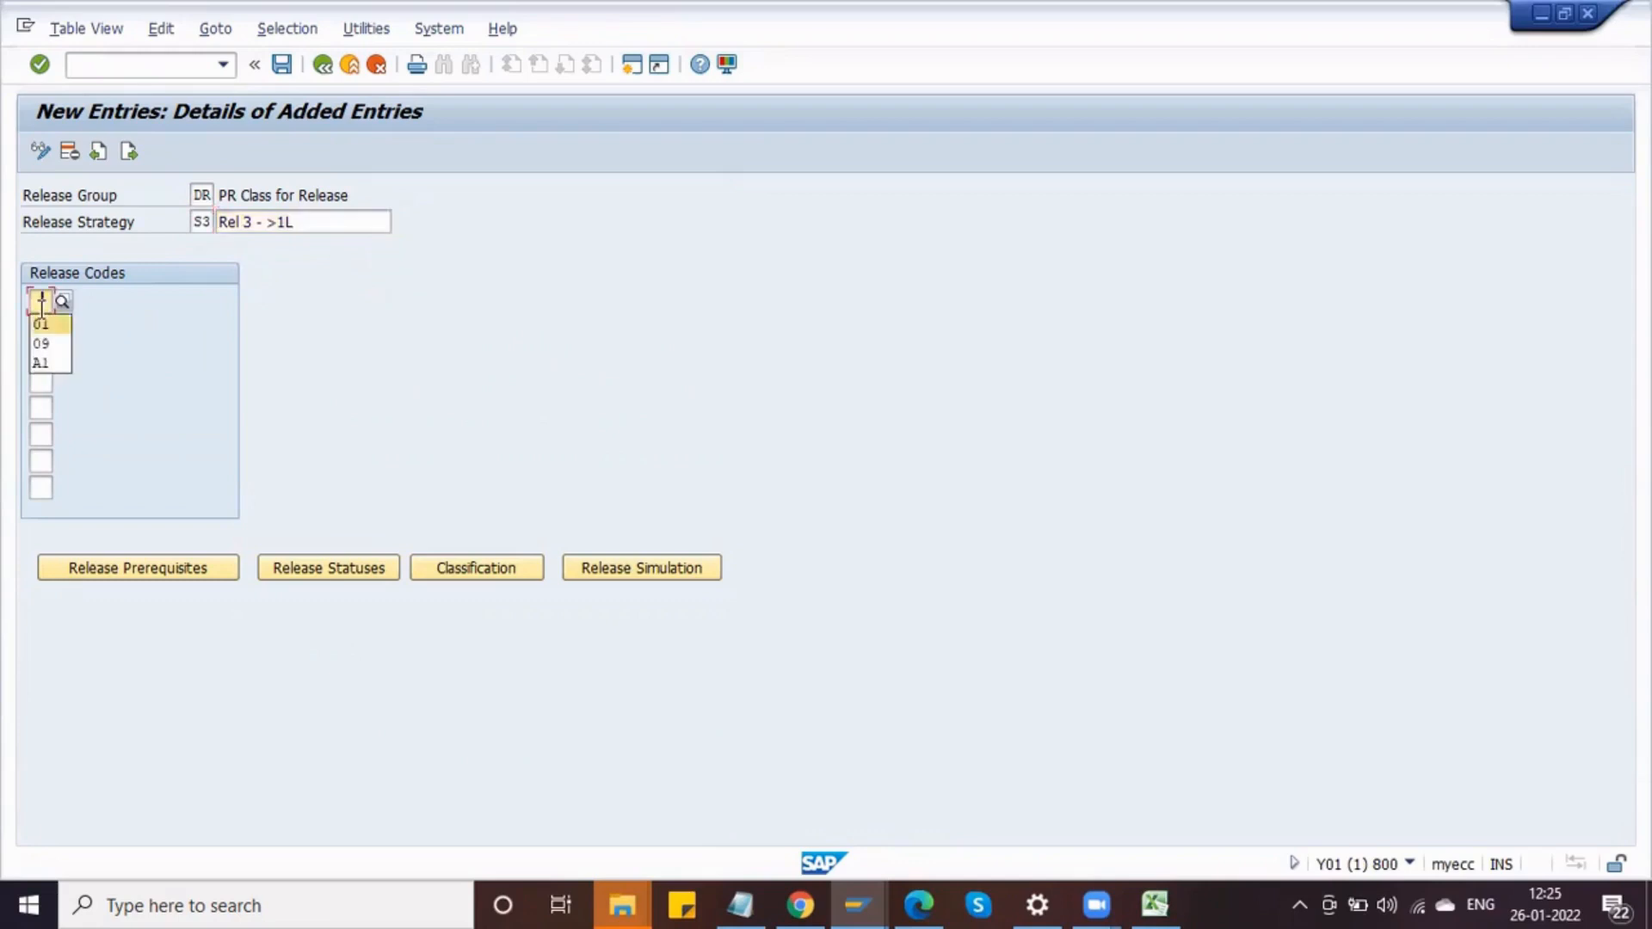
key(Return)
key(Tab)
key(space)
key(Down)
key(Return)
key(Tab)
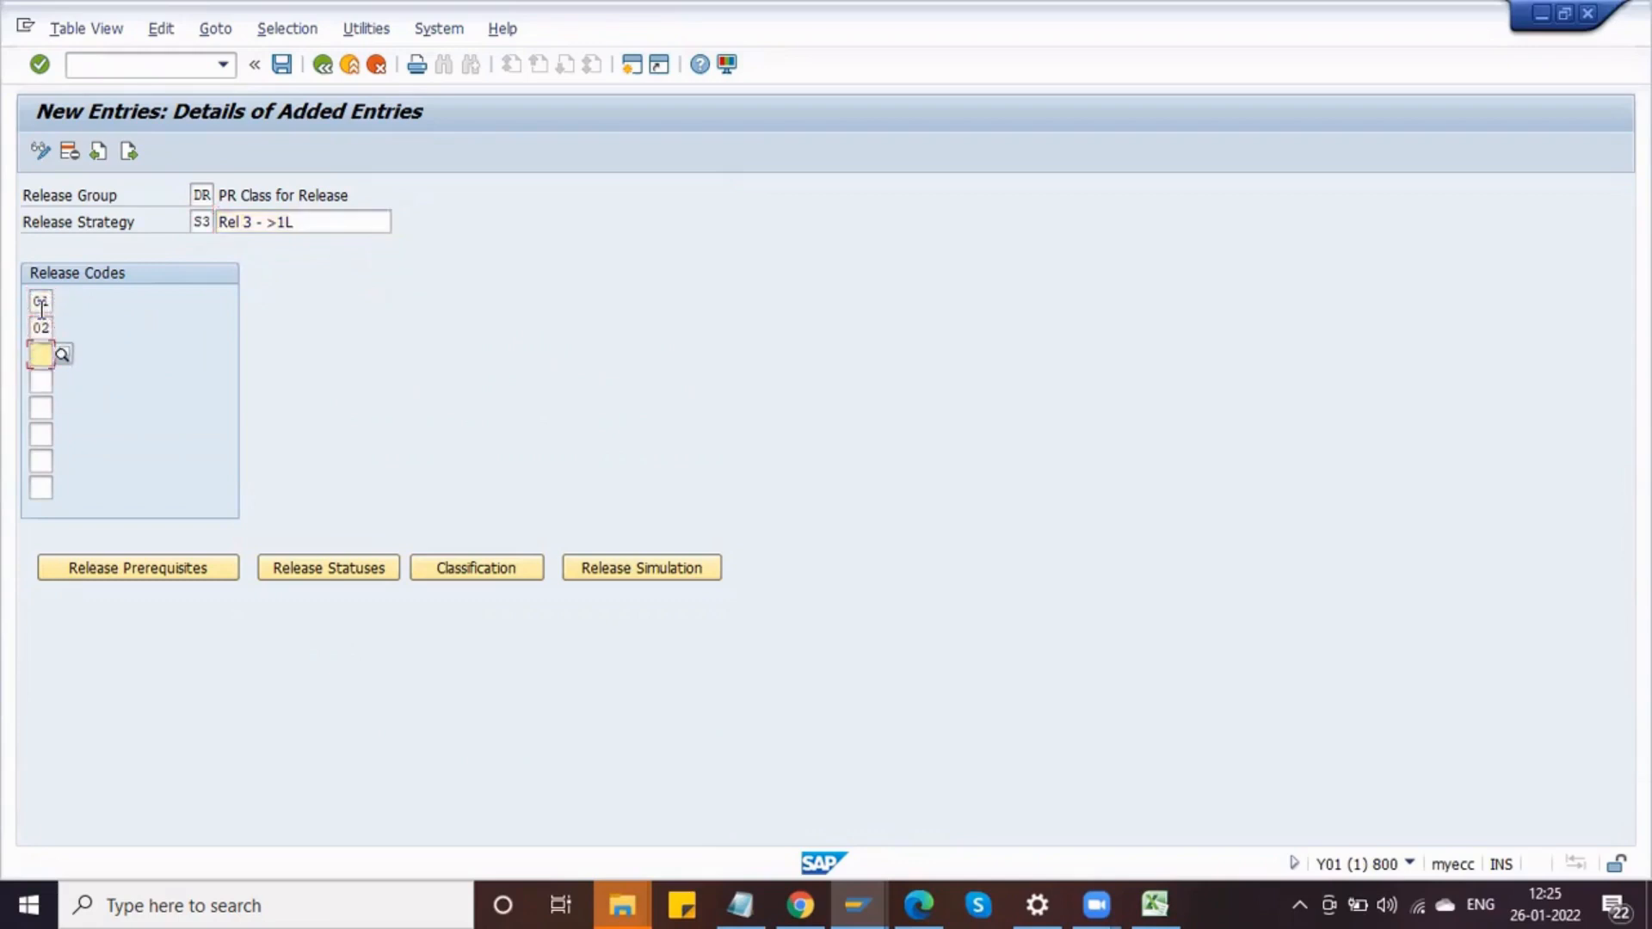
key(space)
key(Down)
key(Return)
key(Return)
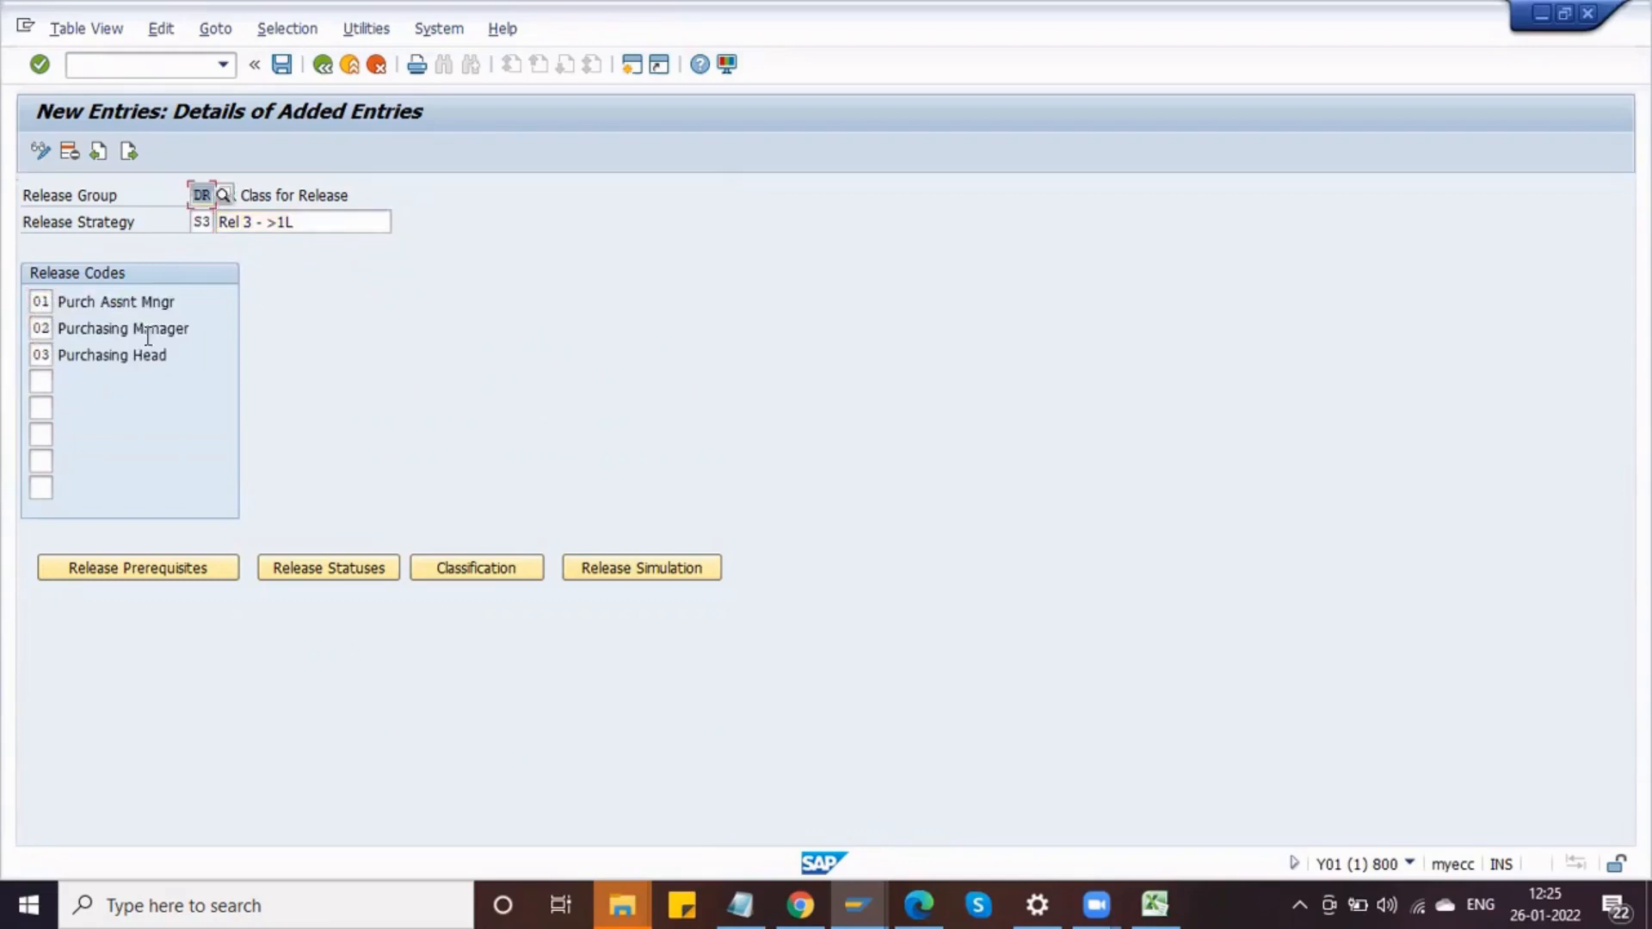
Step: Set release prerequisites so code 03 requires codes 01 and 02, then confirm the release statuses
click(165, 571)
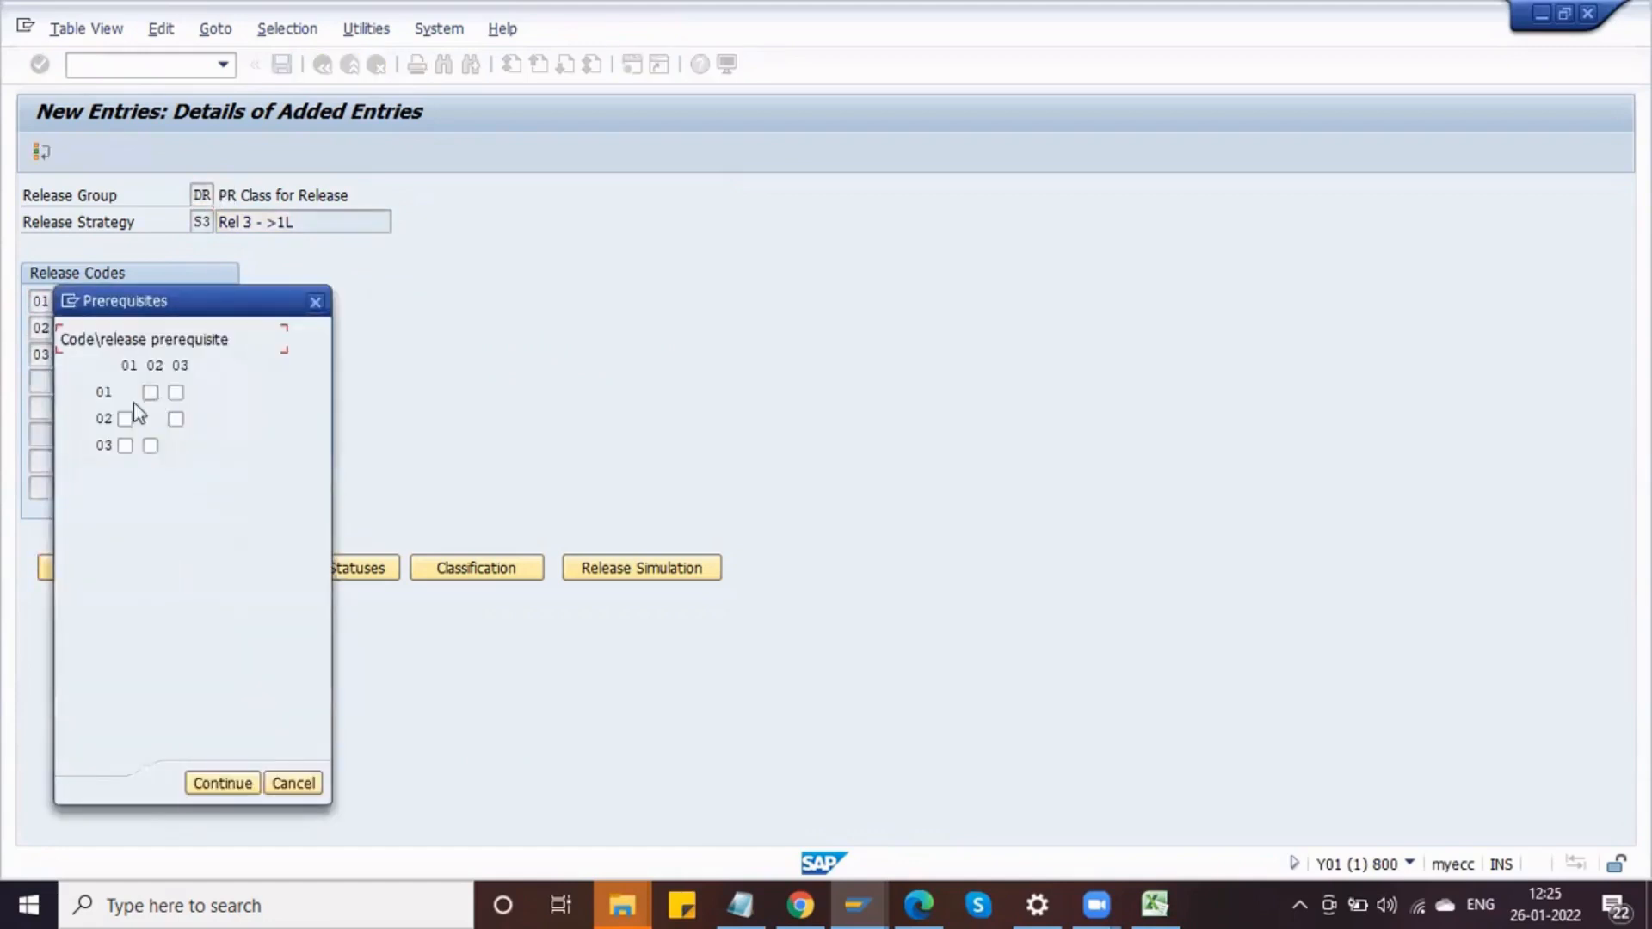
click(125, 445)
click(150, 446)
click(220, 784)
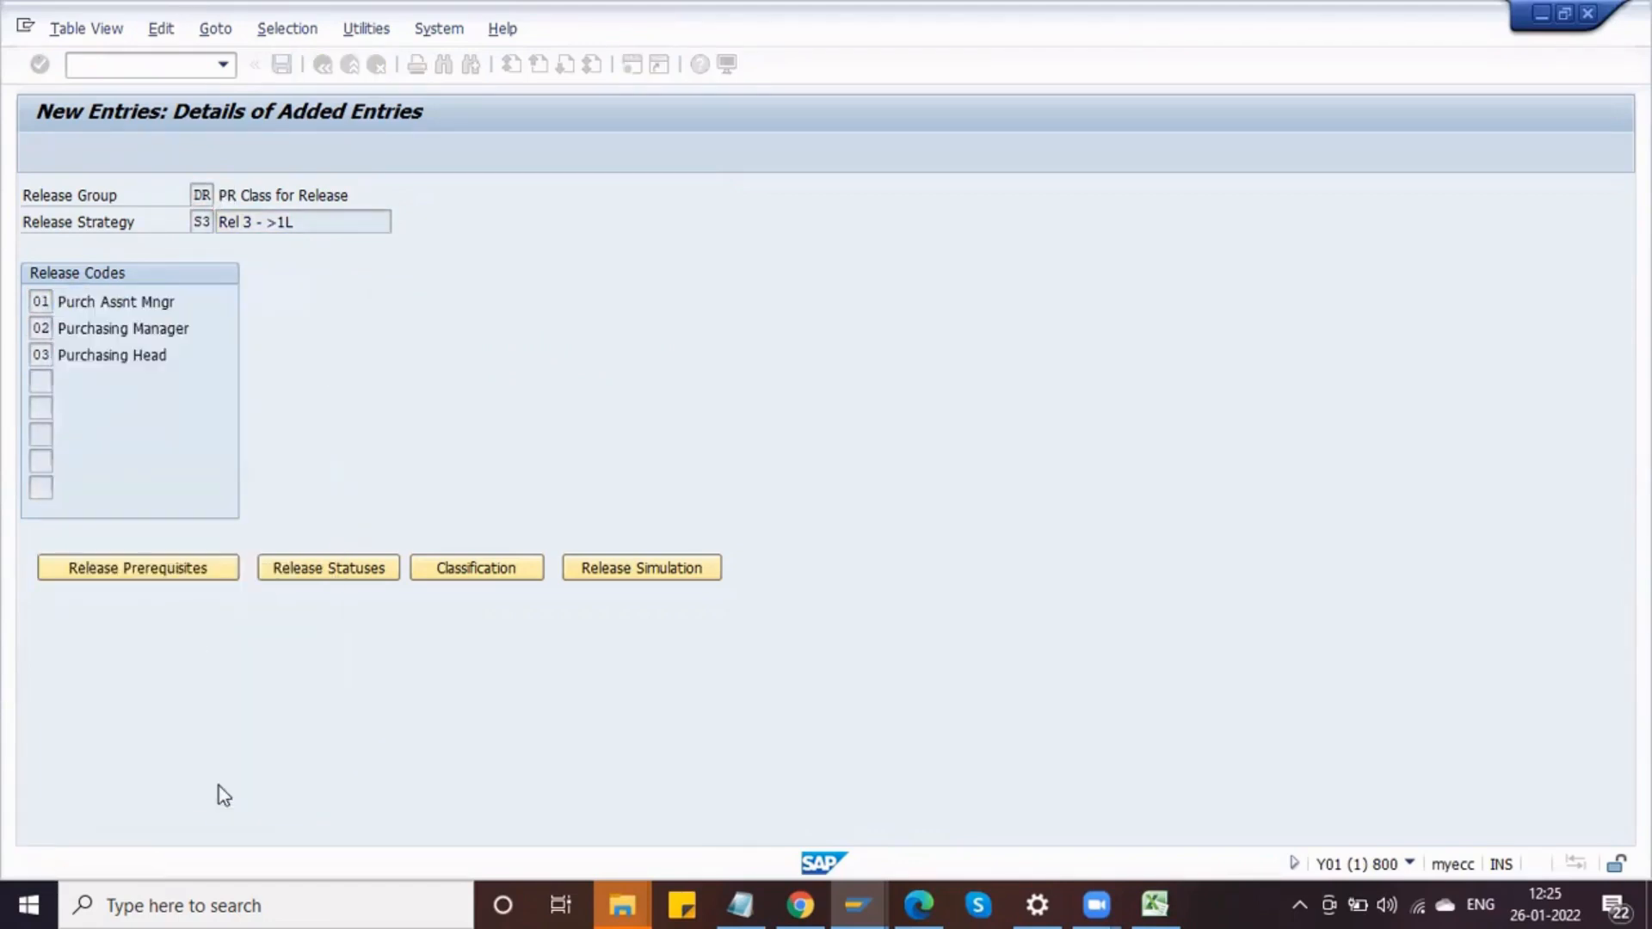
click(326, 568)
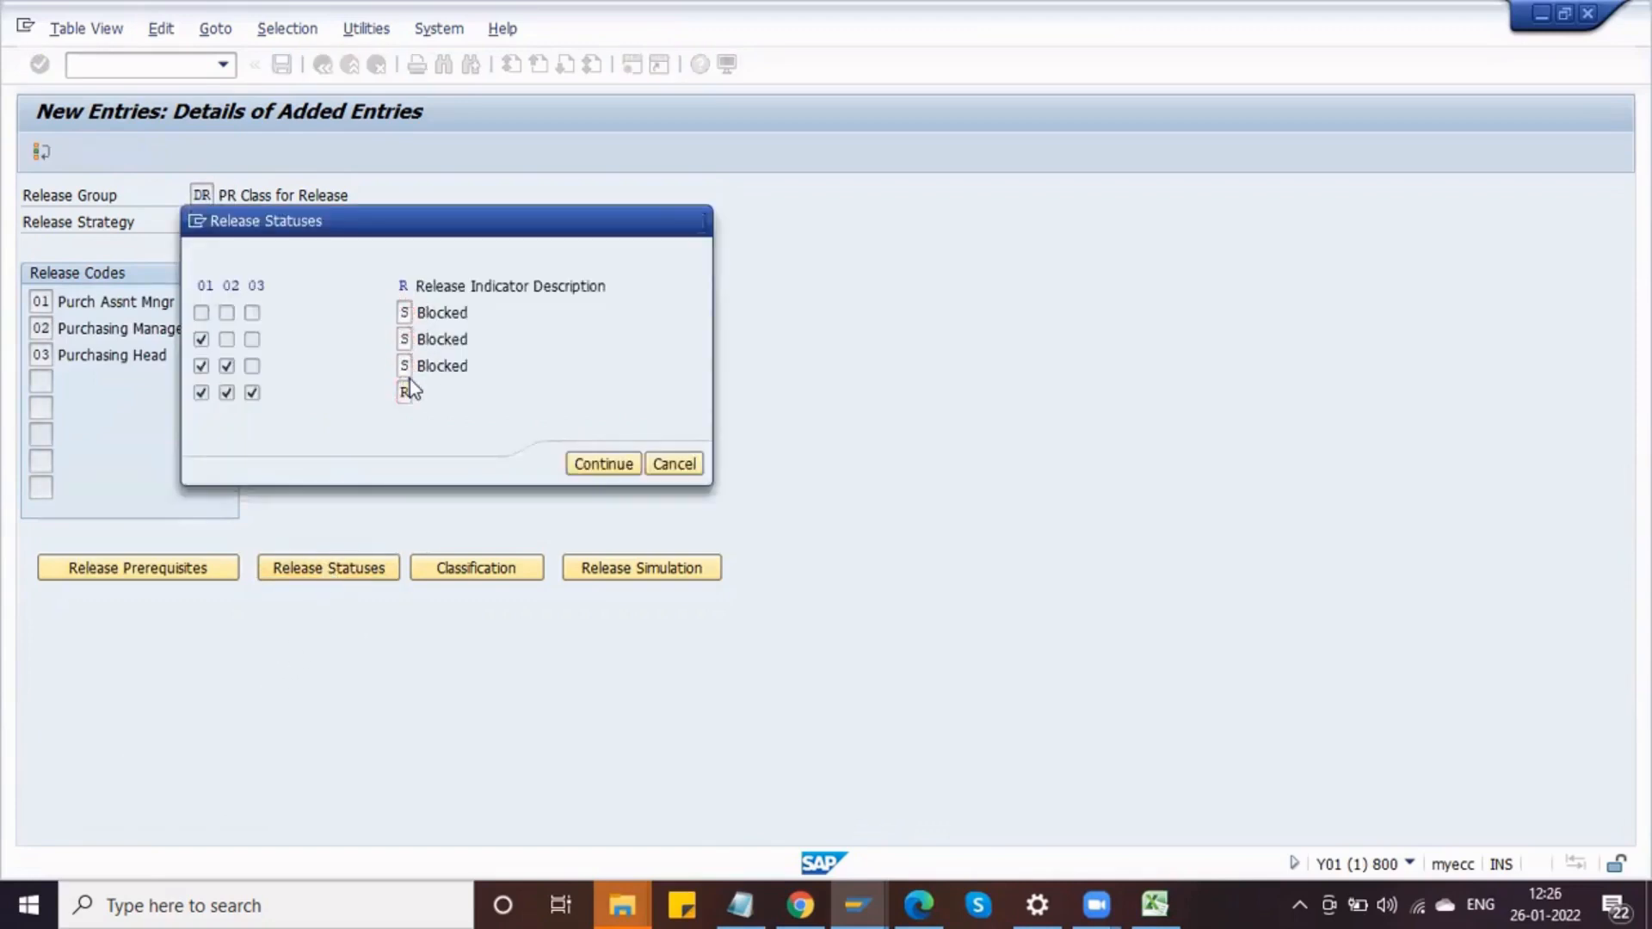
key(Return)
Step: Open S3's classification and set the purchase requisition document type to RNB
click(454, 572)
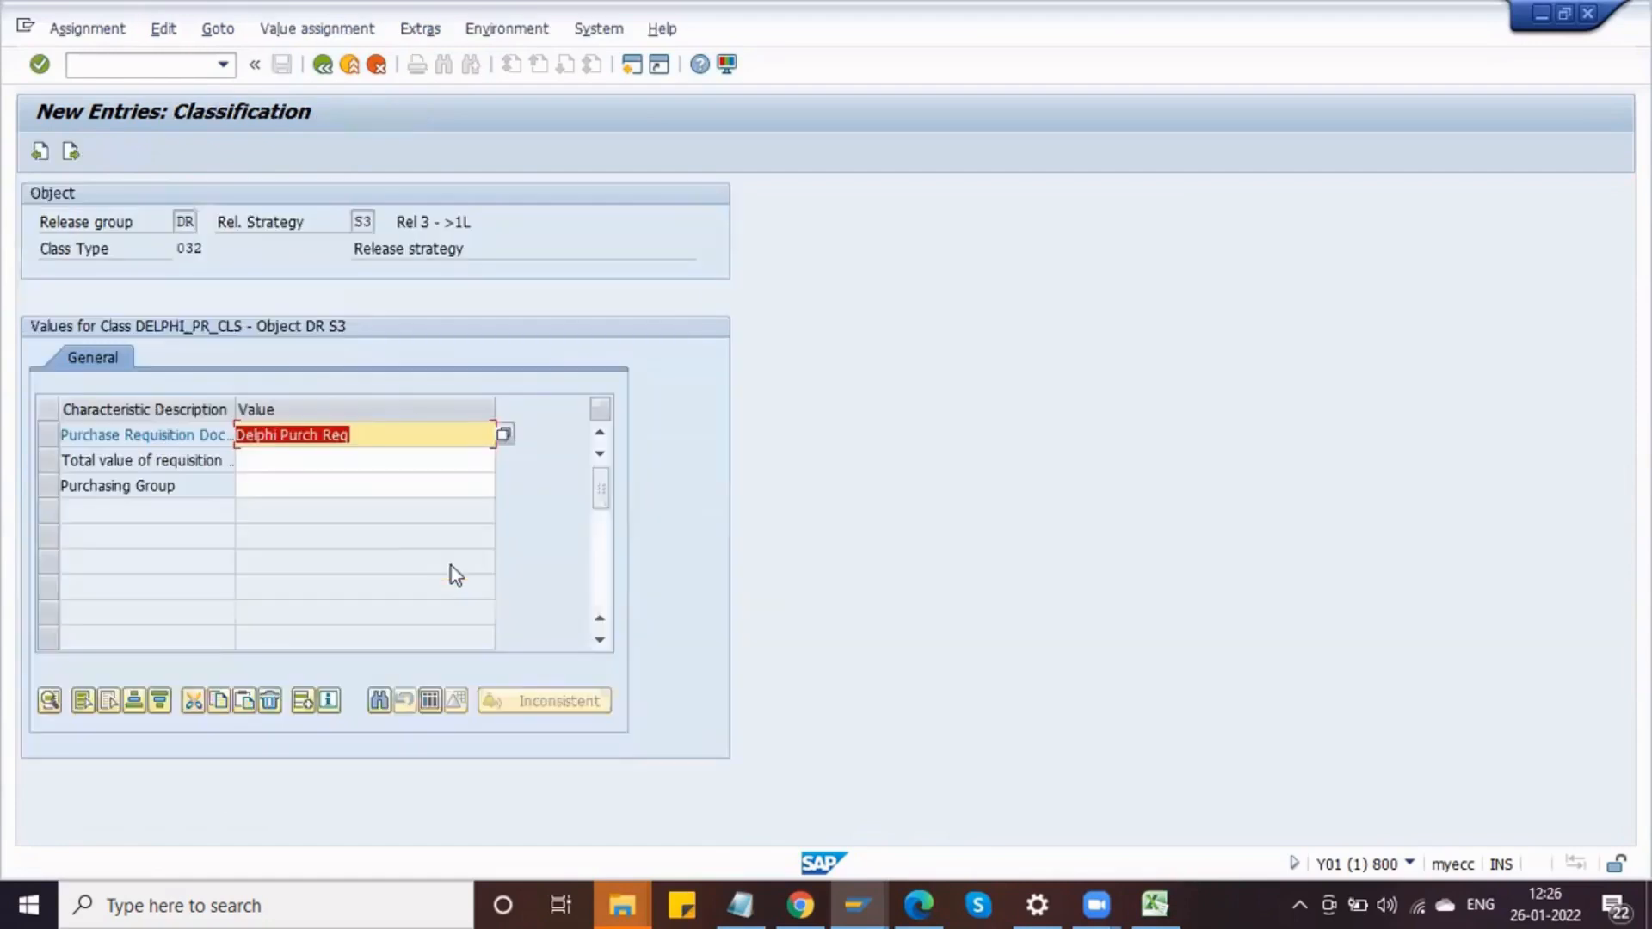
click(504, 434)
text(R)
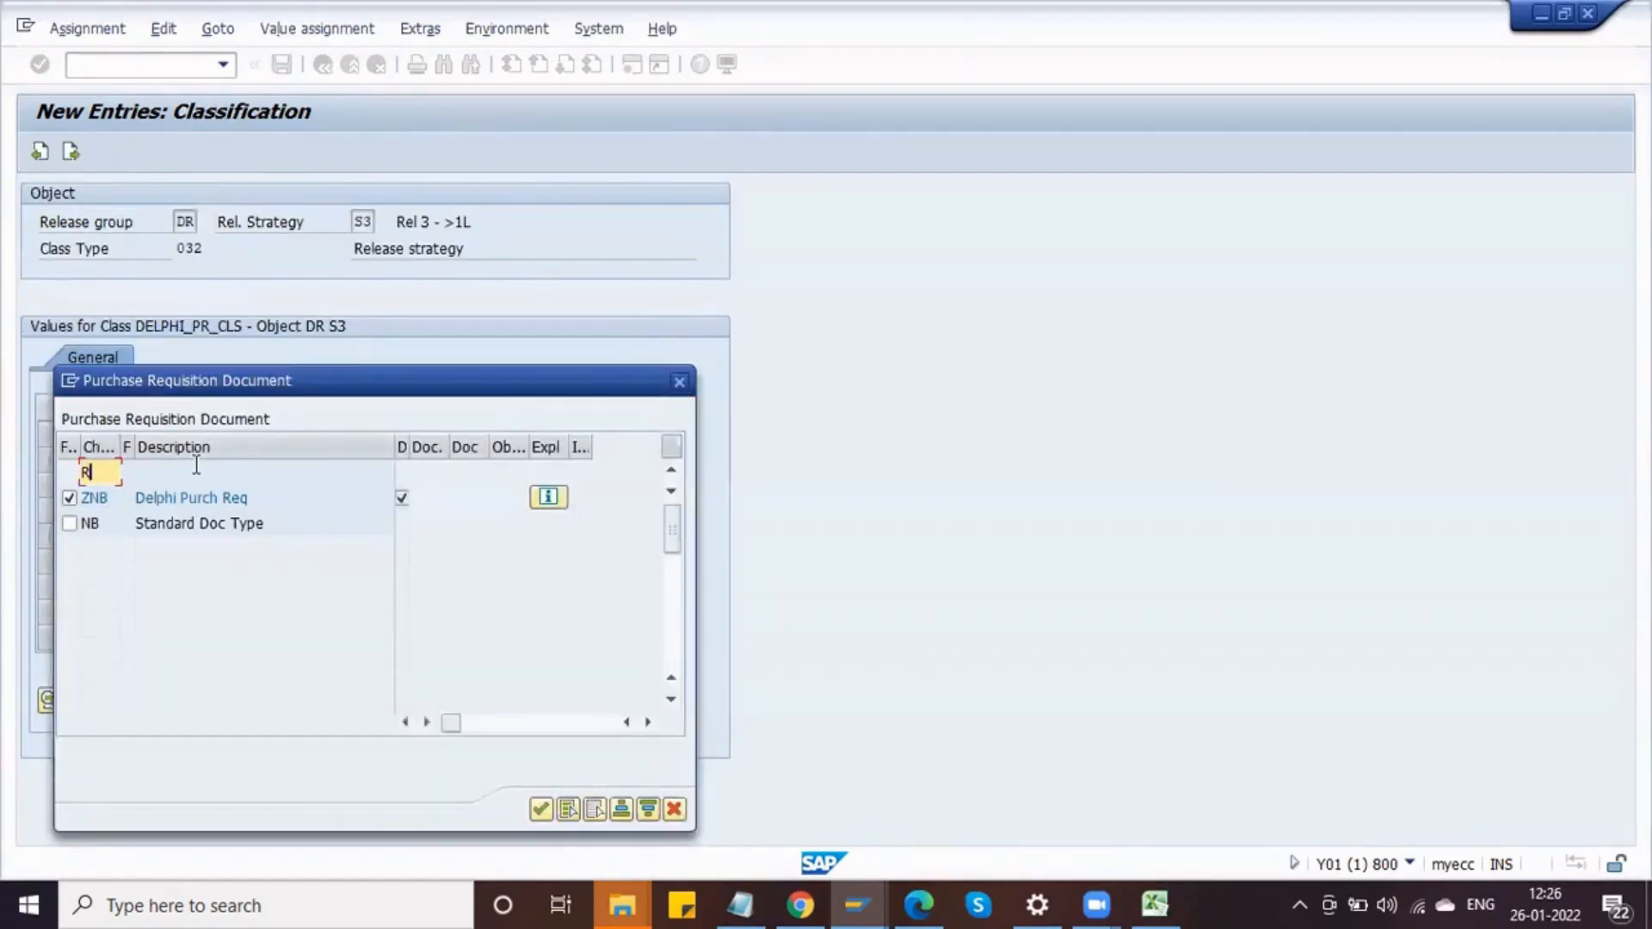
text(NB)
key(Return)
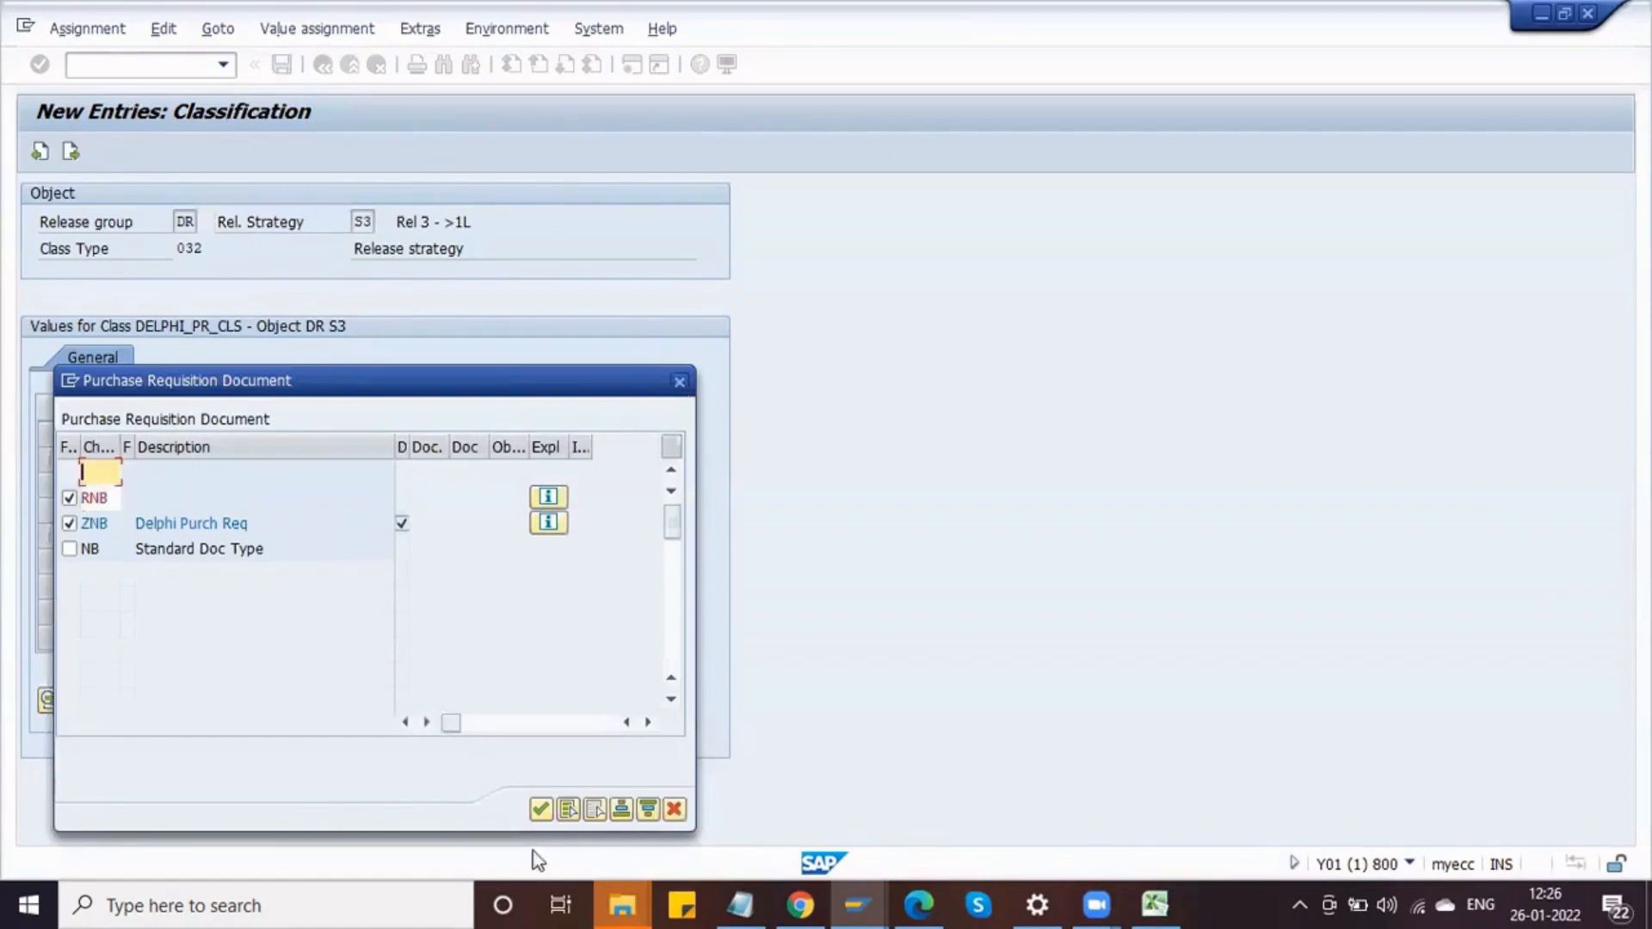
click(541, 810)
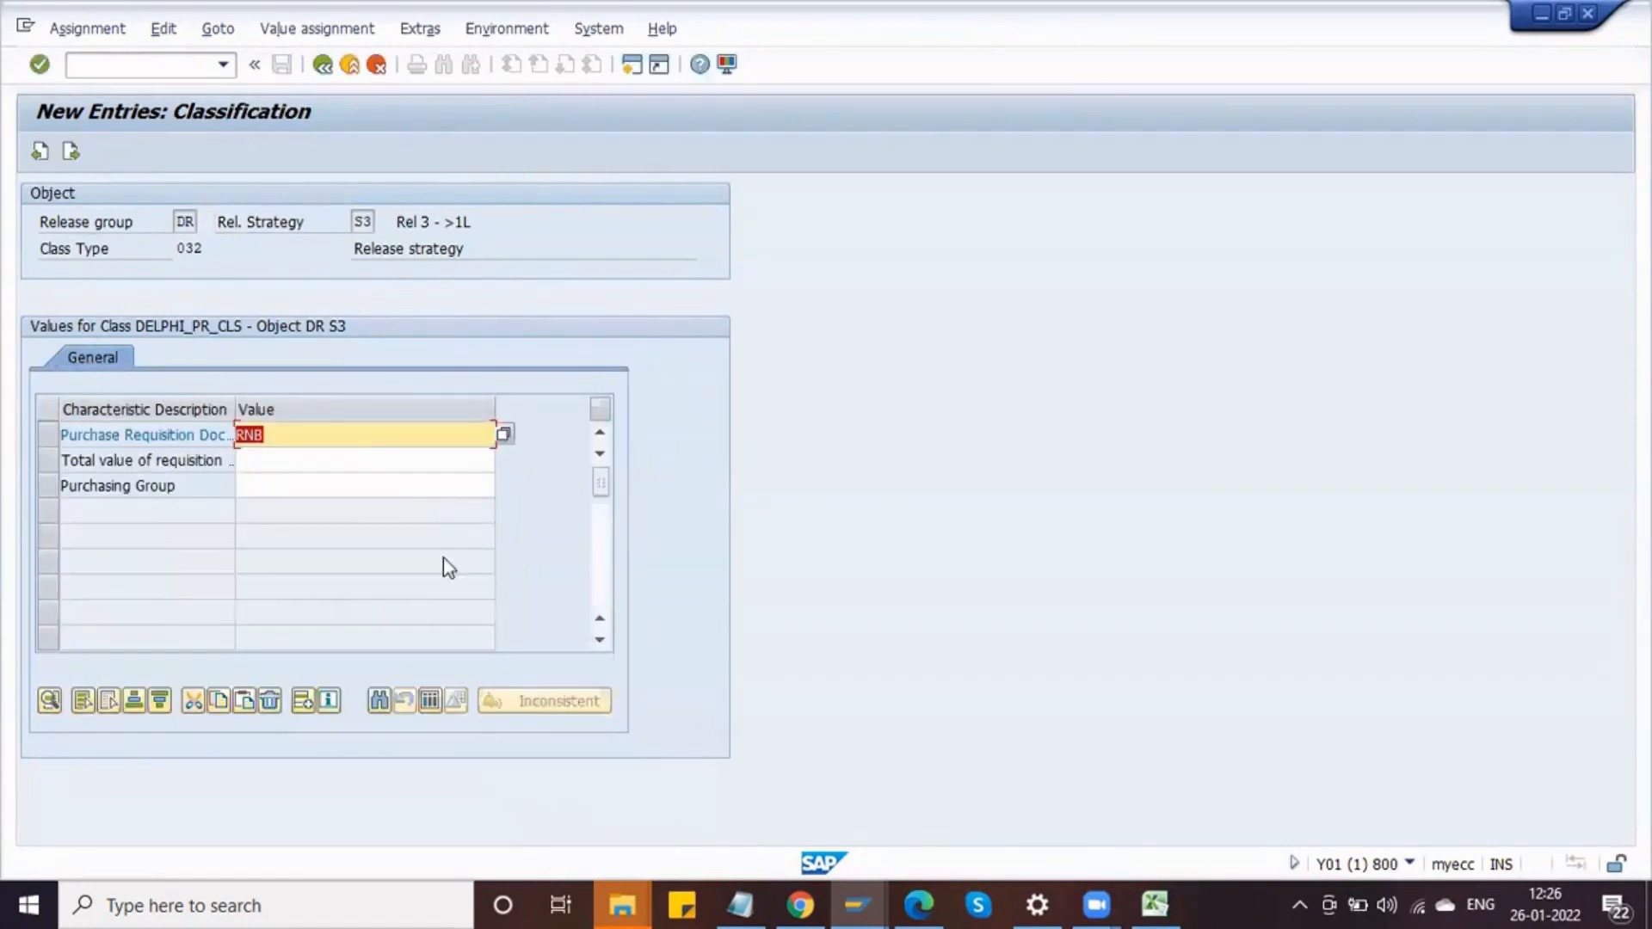
Step: Set the total value of requisition to > 100000,00 INR for S3
click(354, 460)
key(F4)
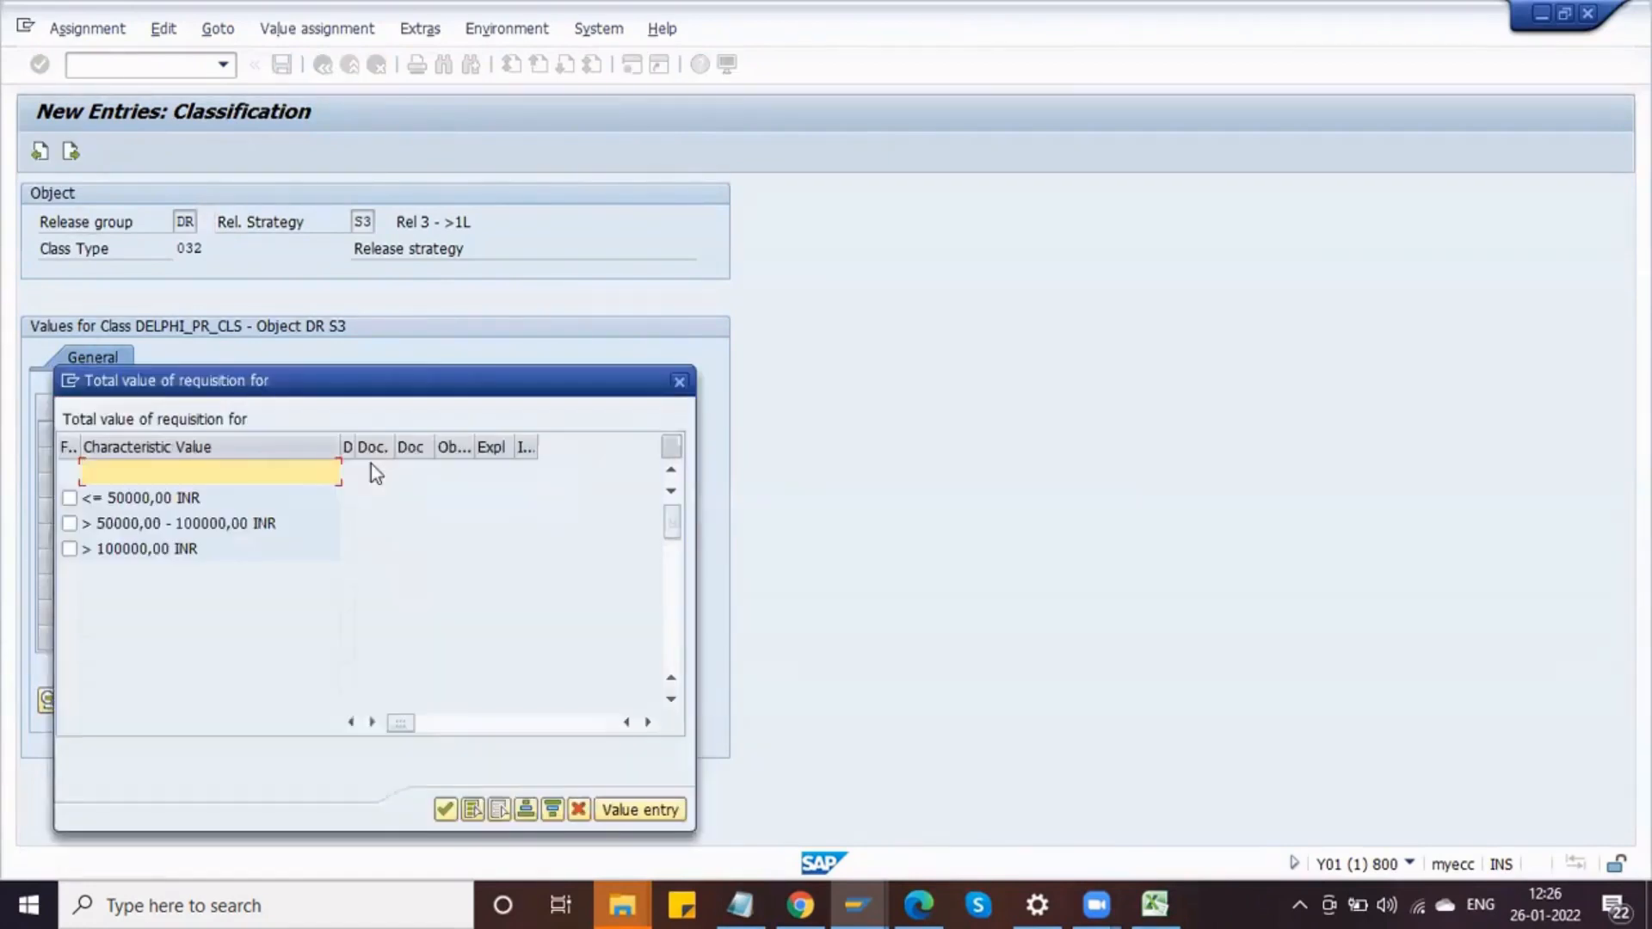
click(69, 548)
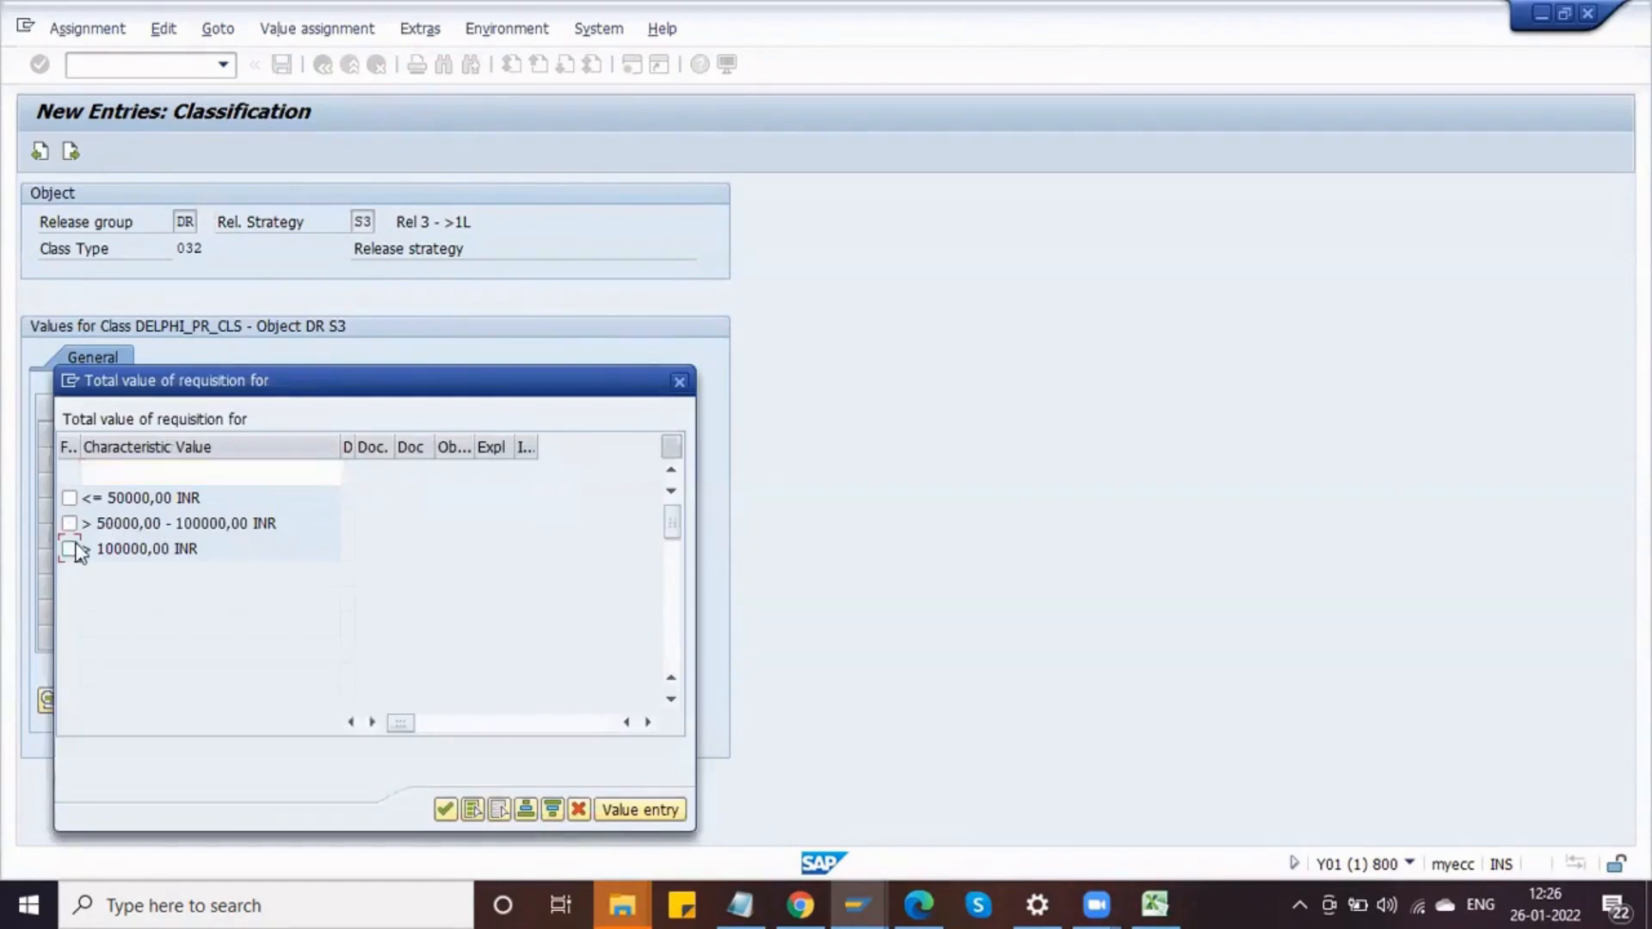
click(451, 808)
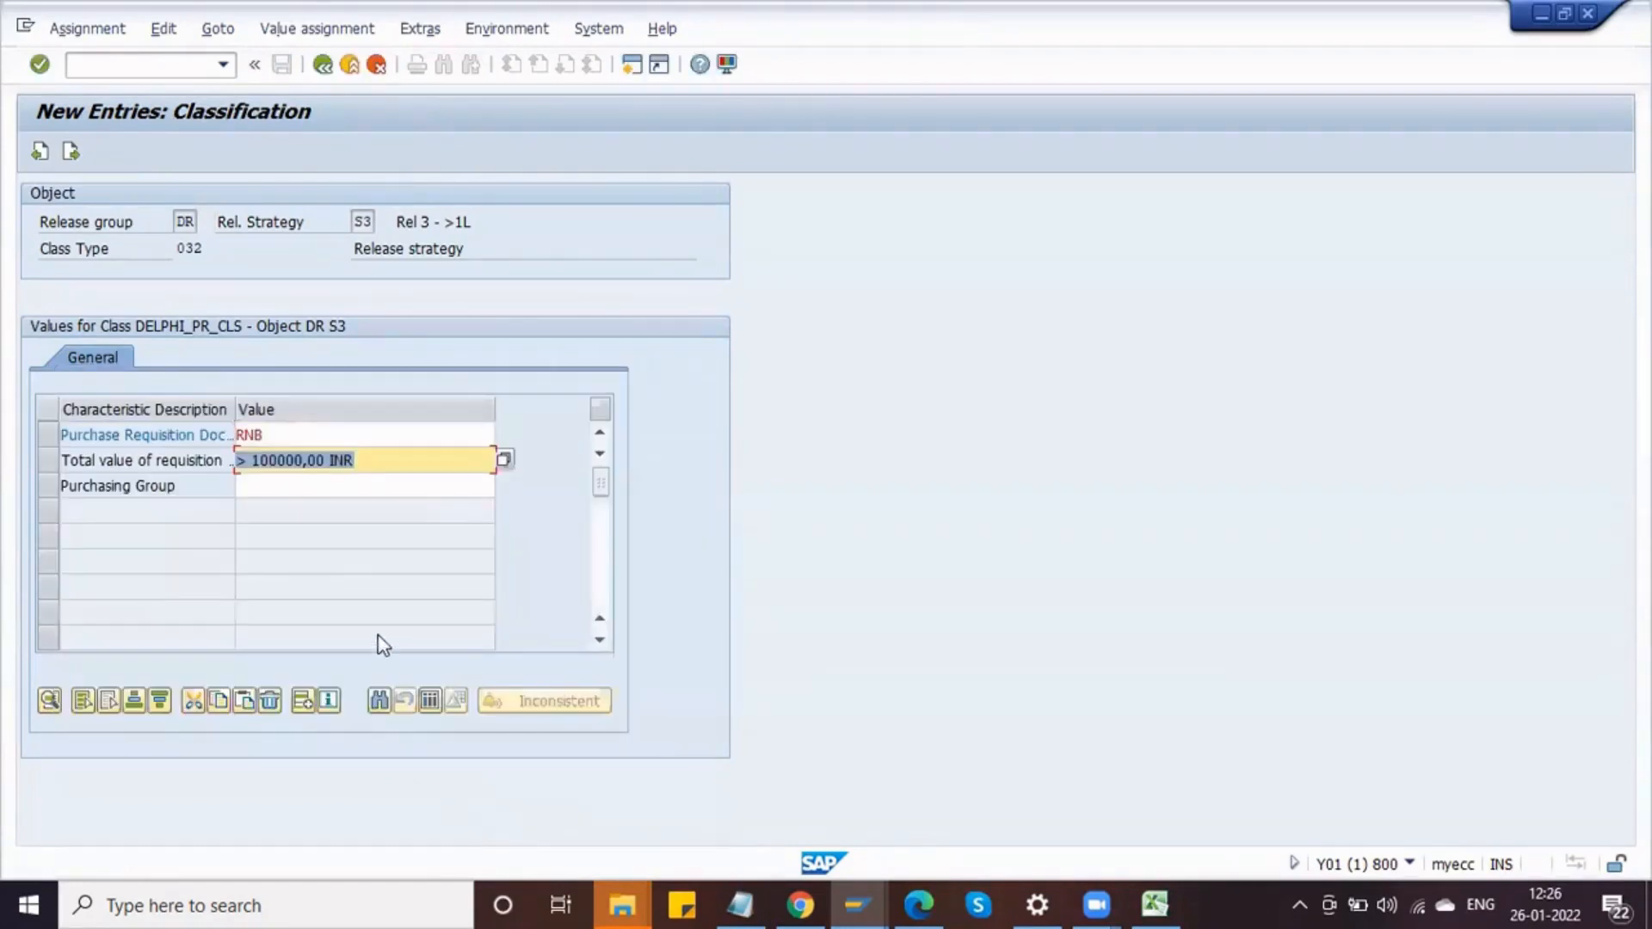
Step: Select purchasing groups DPG, DP1 and DP2 for S3's classification
click(348, 486)
key(F4)
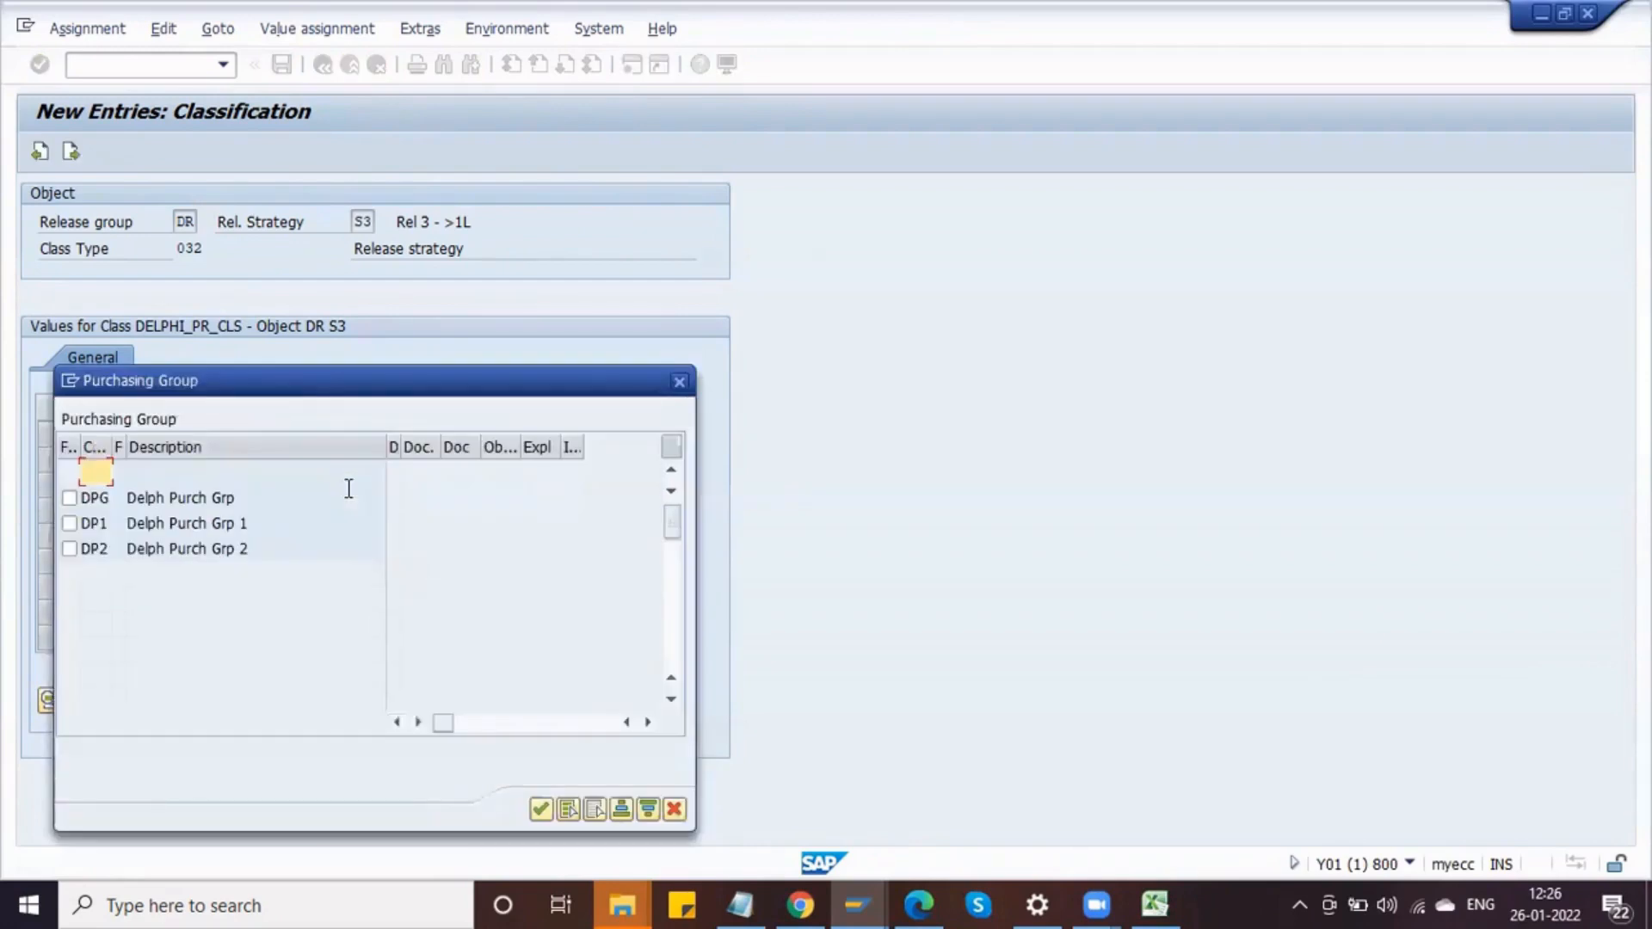
click(70, 501)
click(69, 523)
click(69, 548)
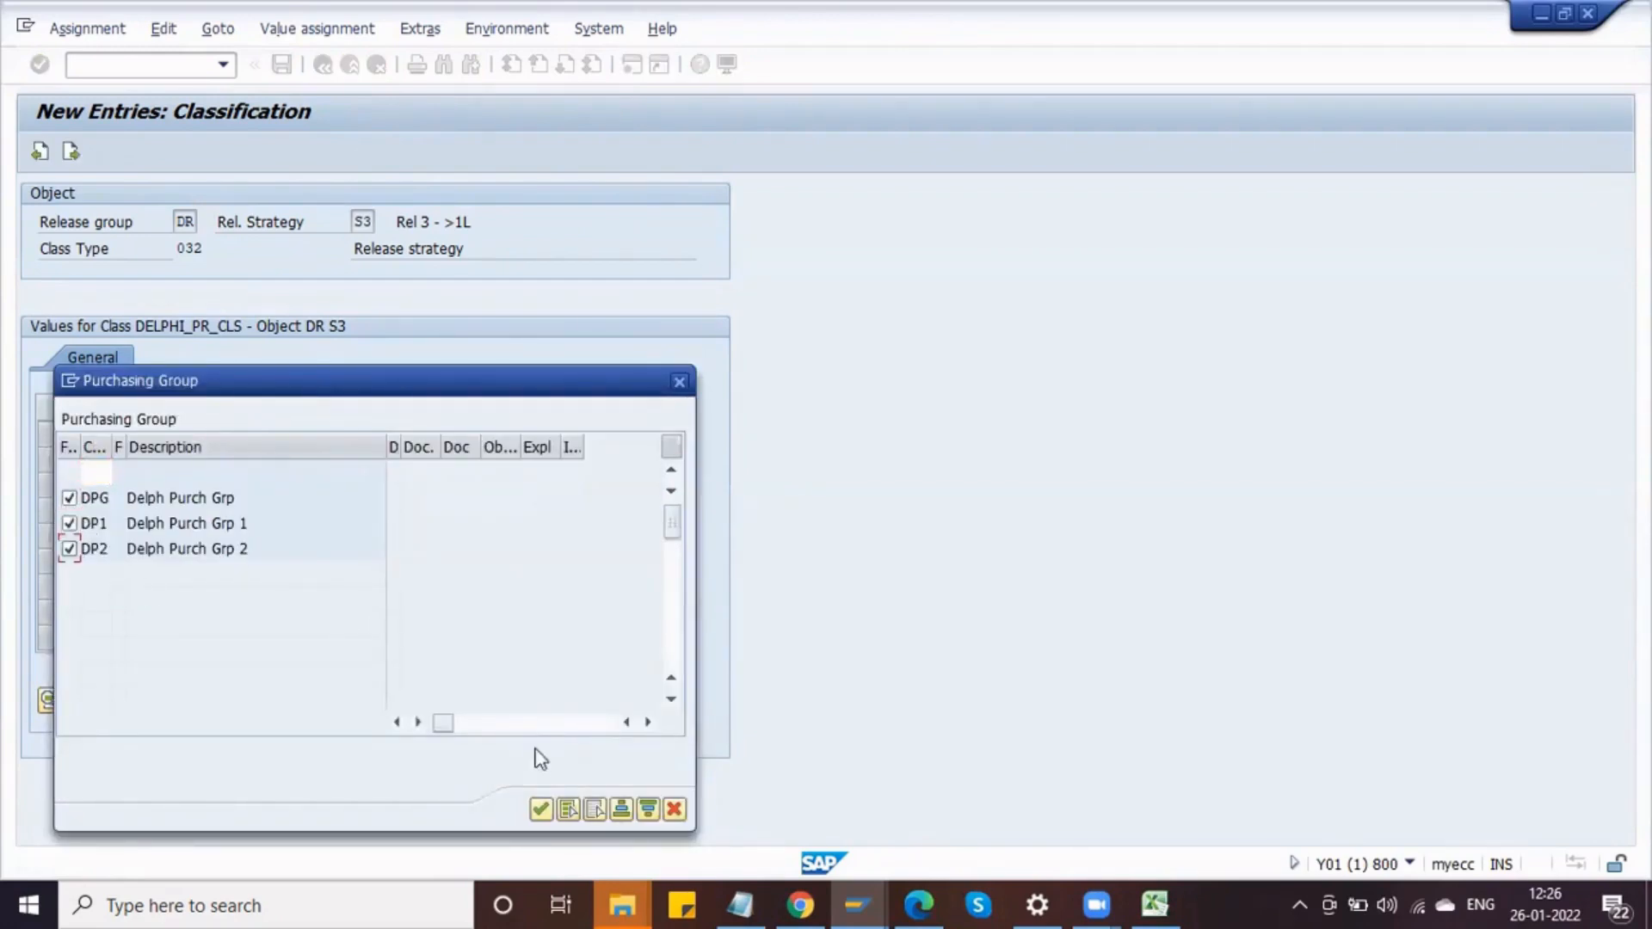
click(541, 809)
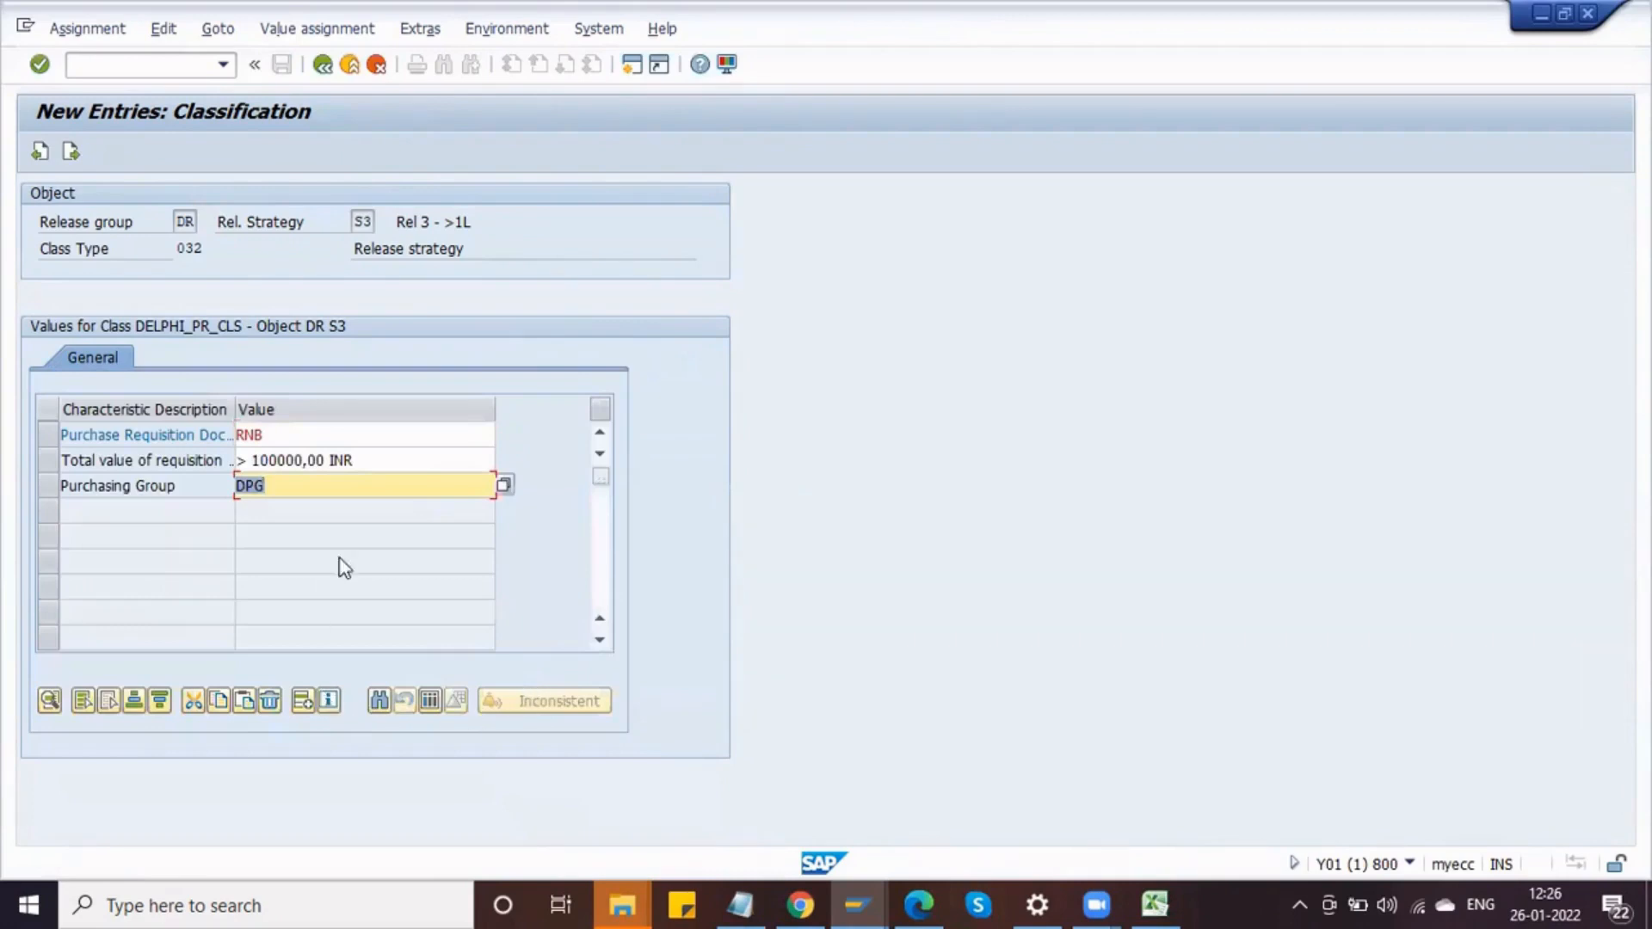
Step: Leave the classification and save strategy S3
click(322, 66)
click(284, 67)
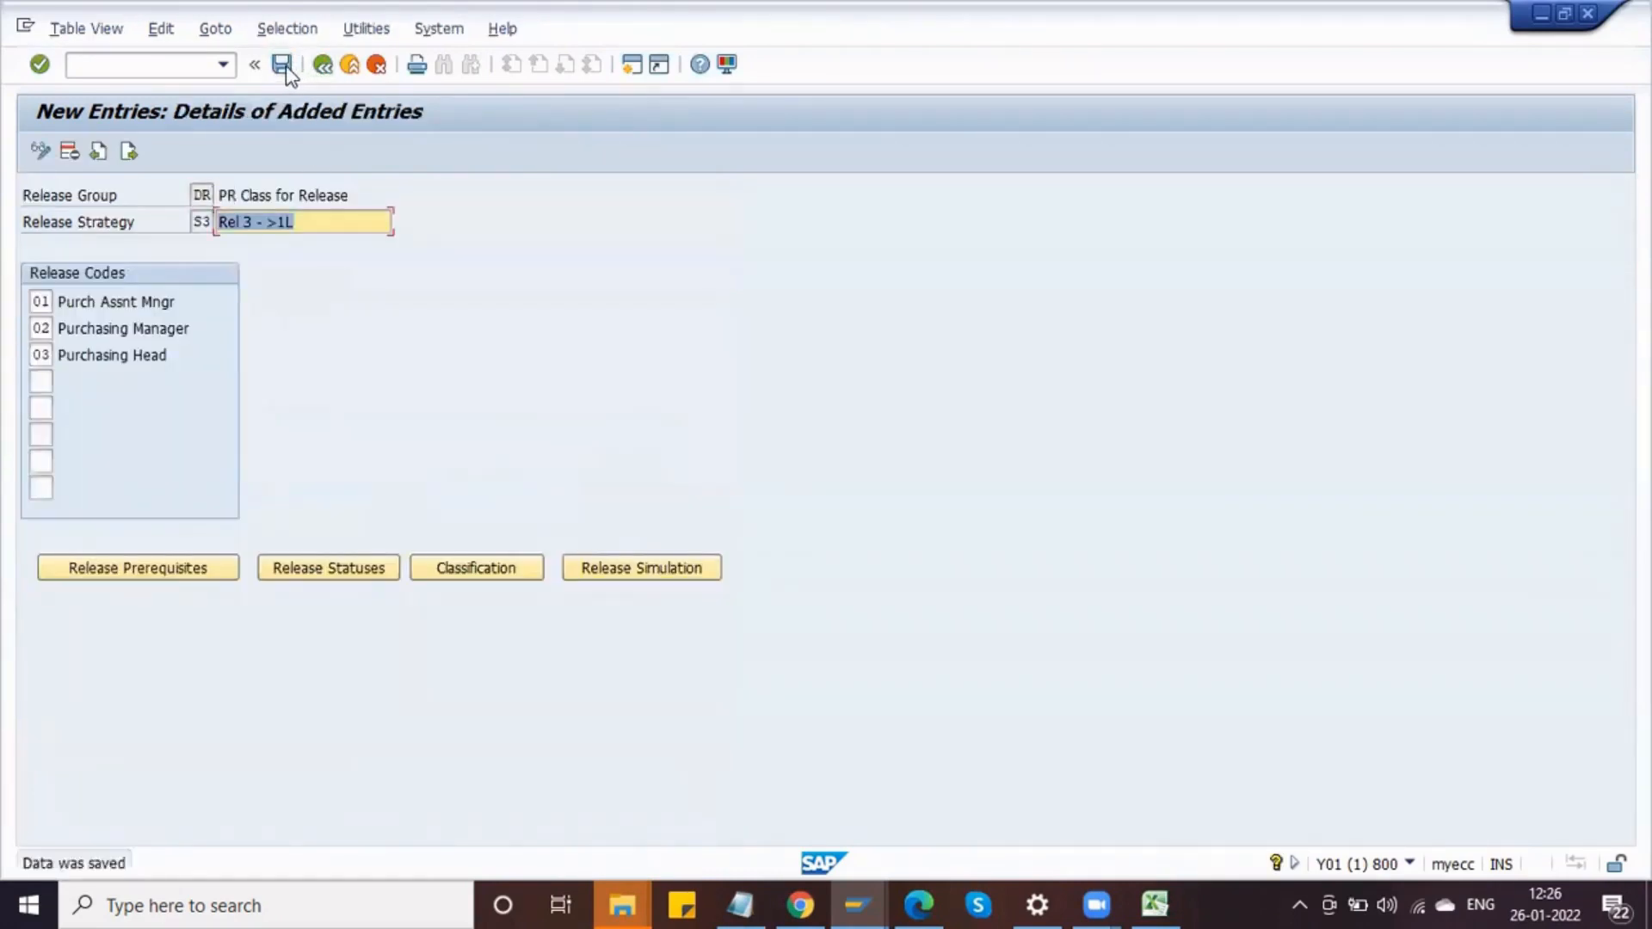
Step: Run a release simulation for strategy S3, setting the release for codes 02 and 03
click(631, 565)
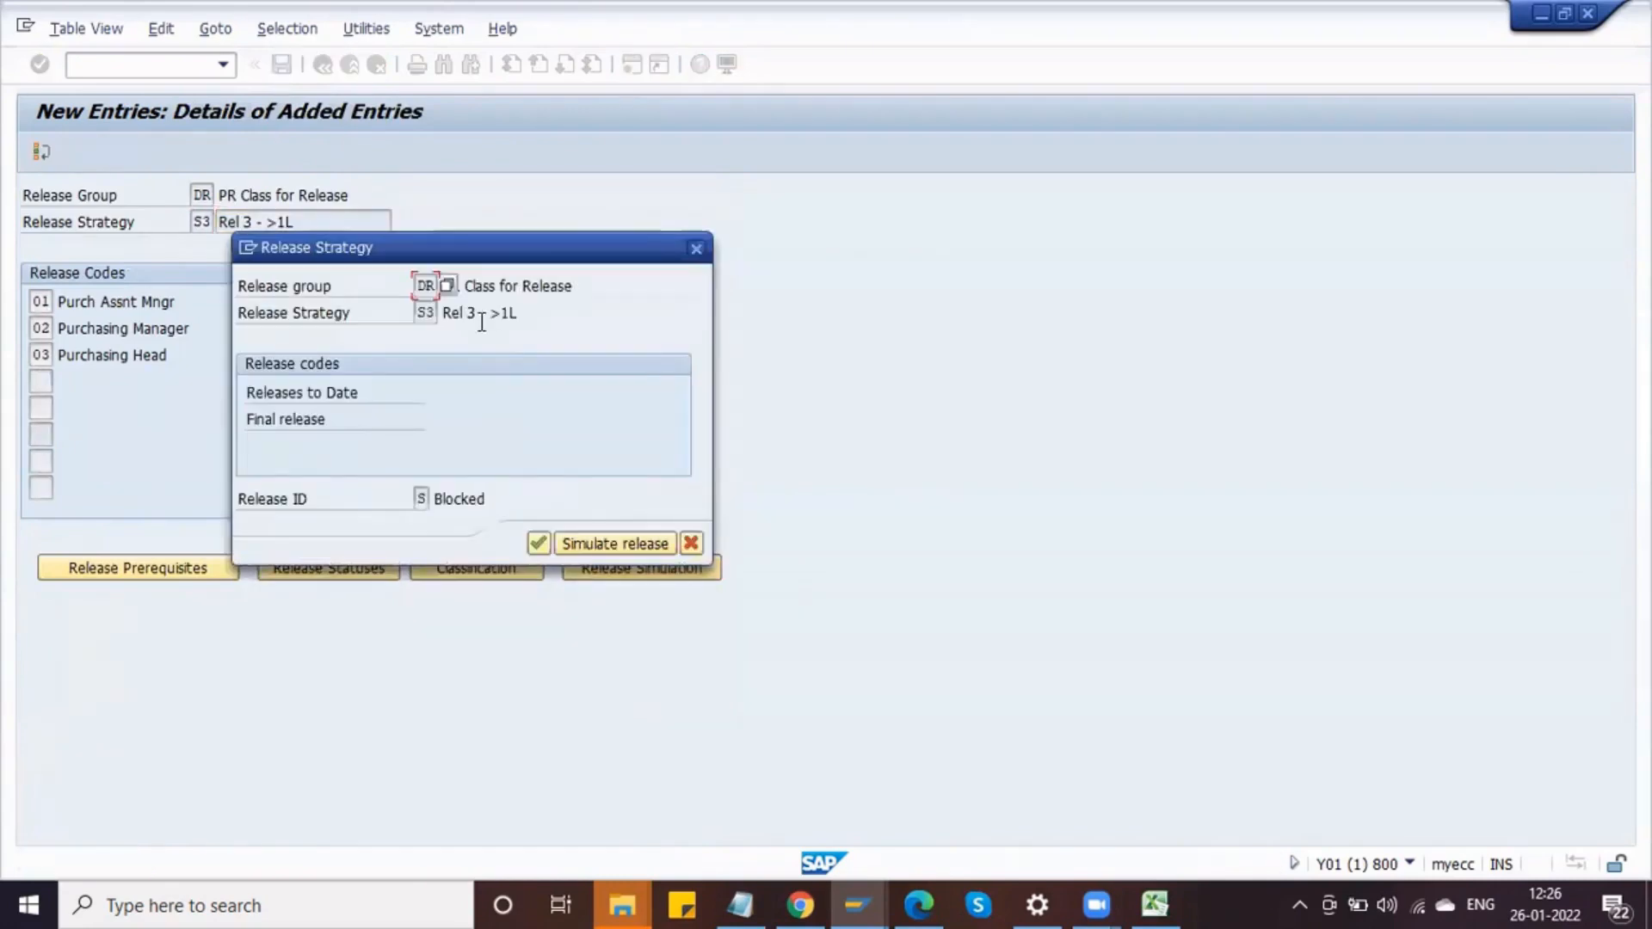
click(616, 544)
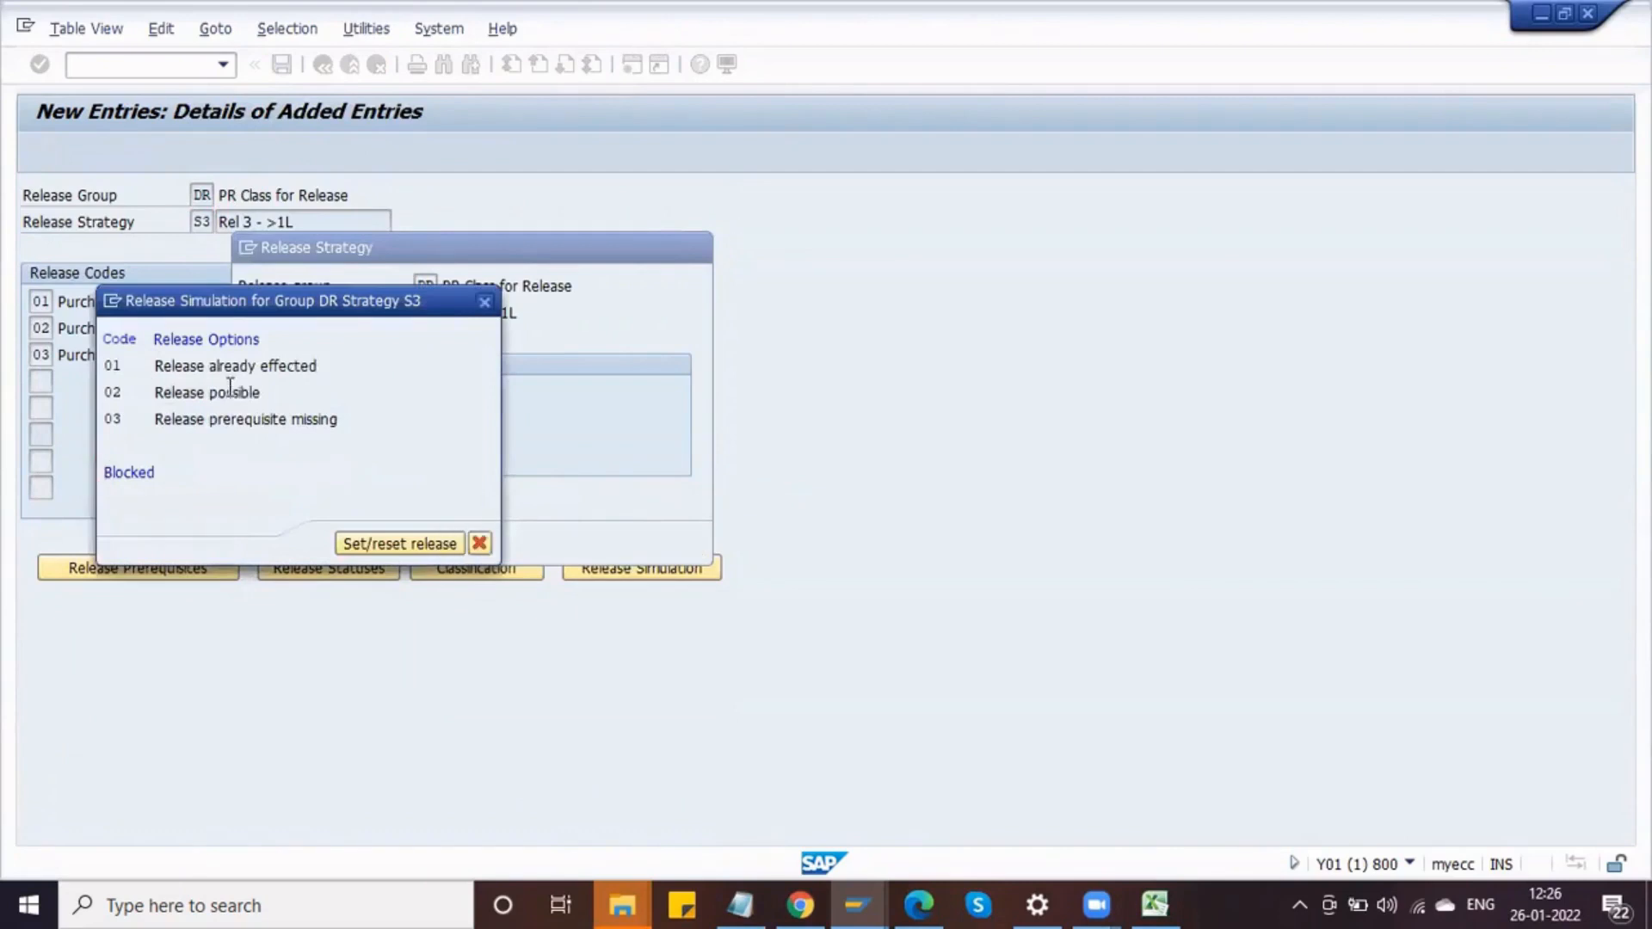
double_click(230, 393)
double_click(240, 419)
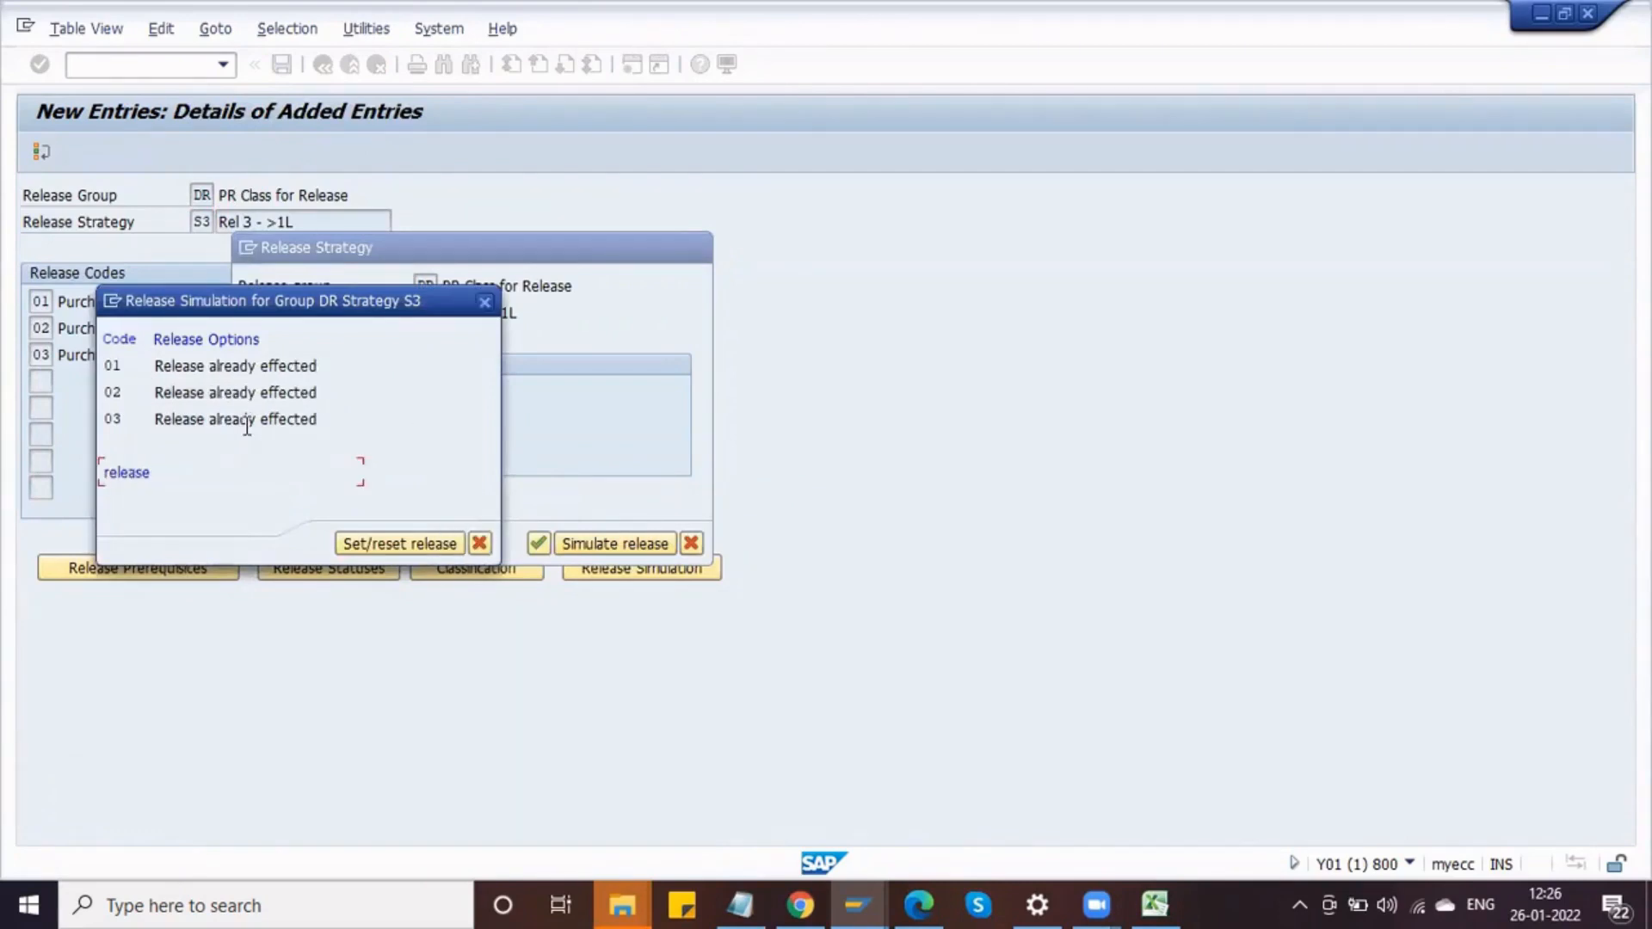
click(480, 542)
click(691, 543)
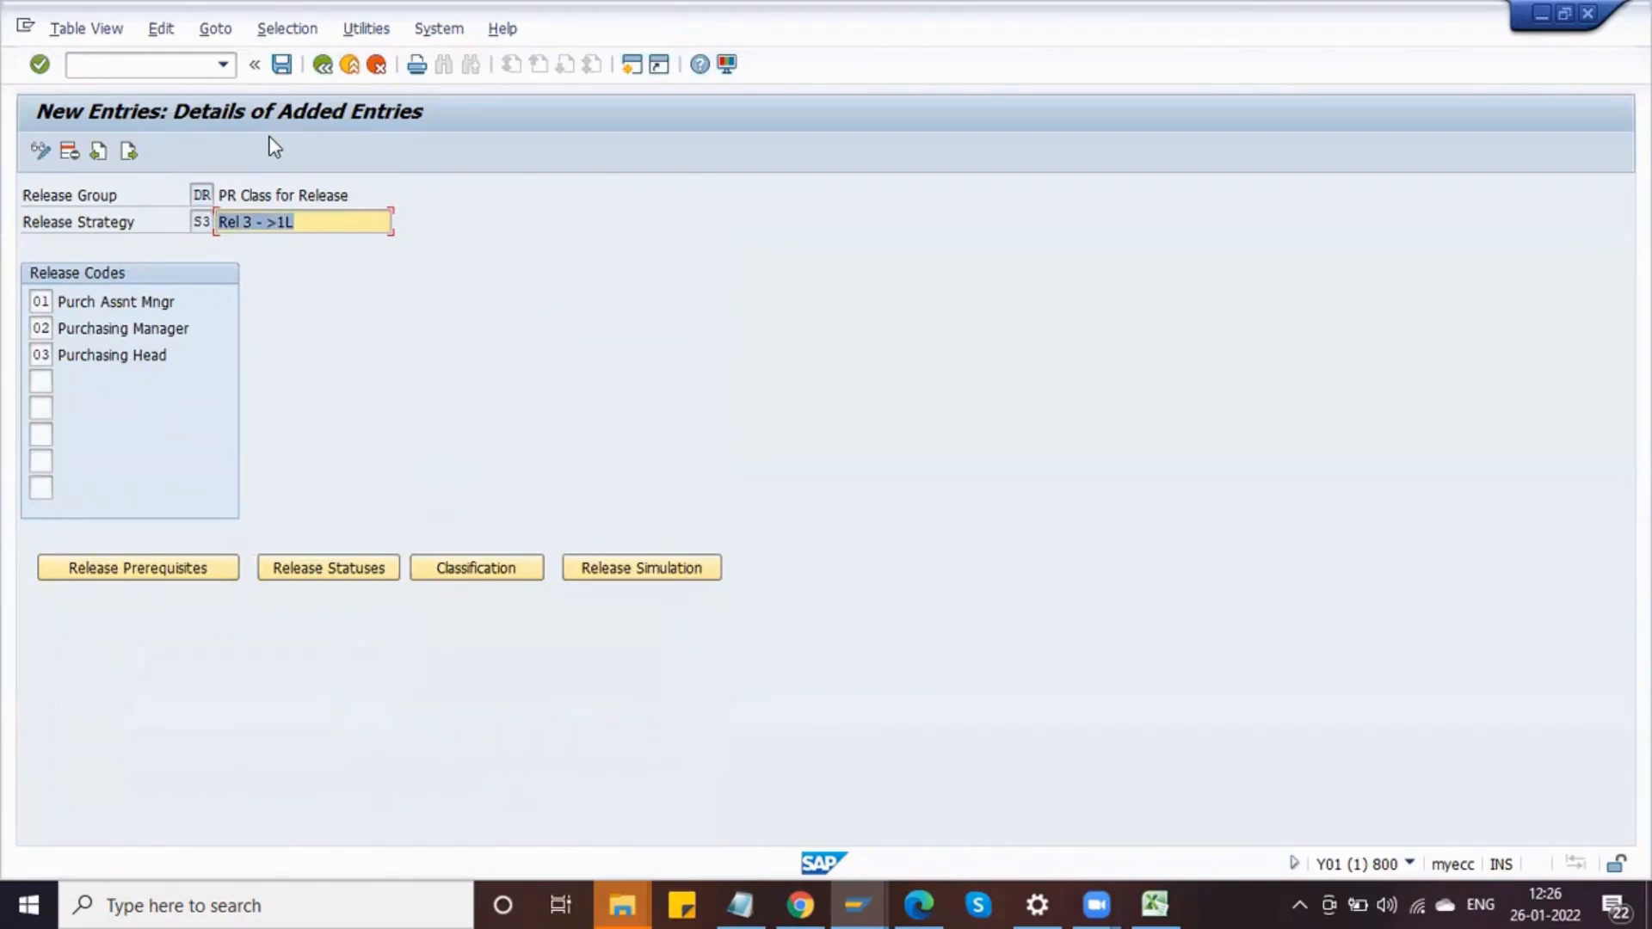
Step: Open transaction ME51N to create a purchase requisition and review the available document types
click(164, 67)
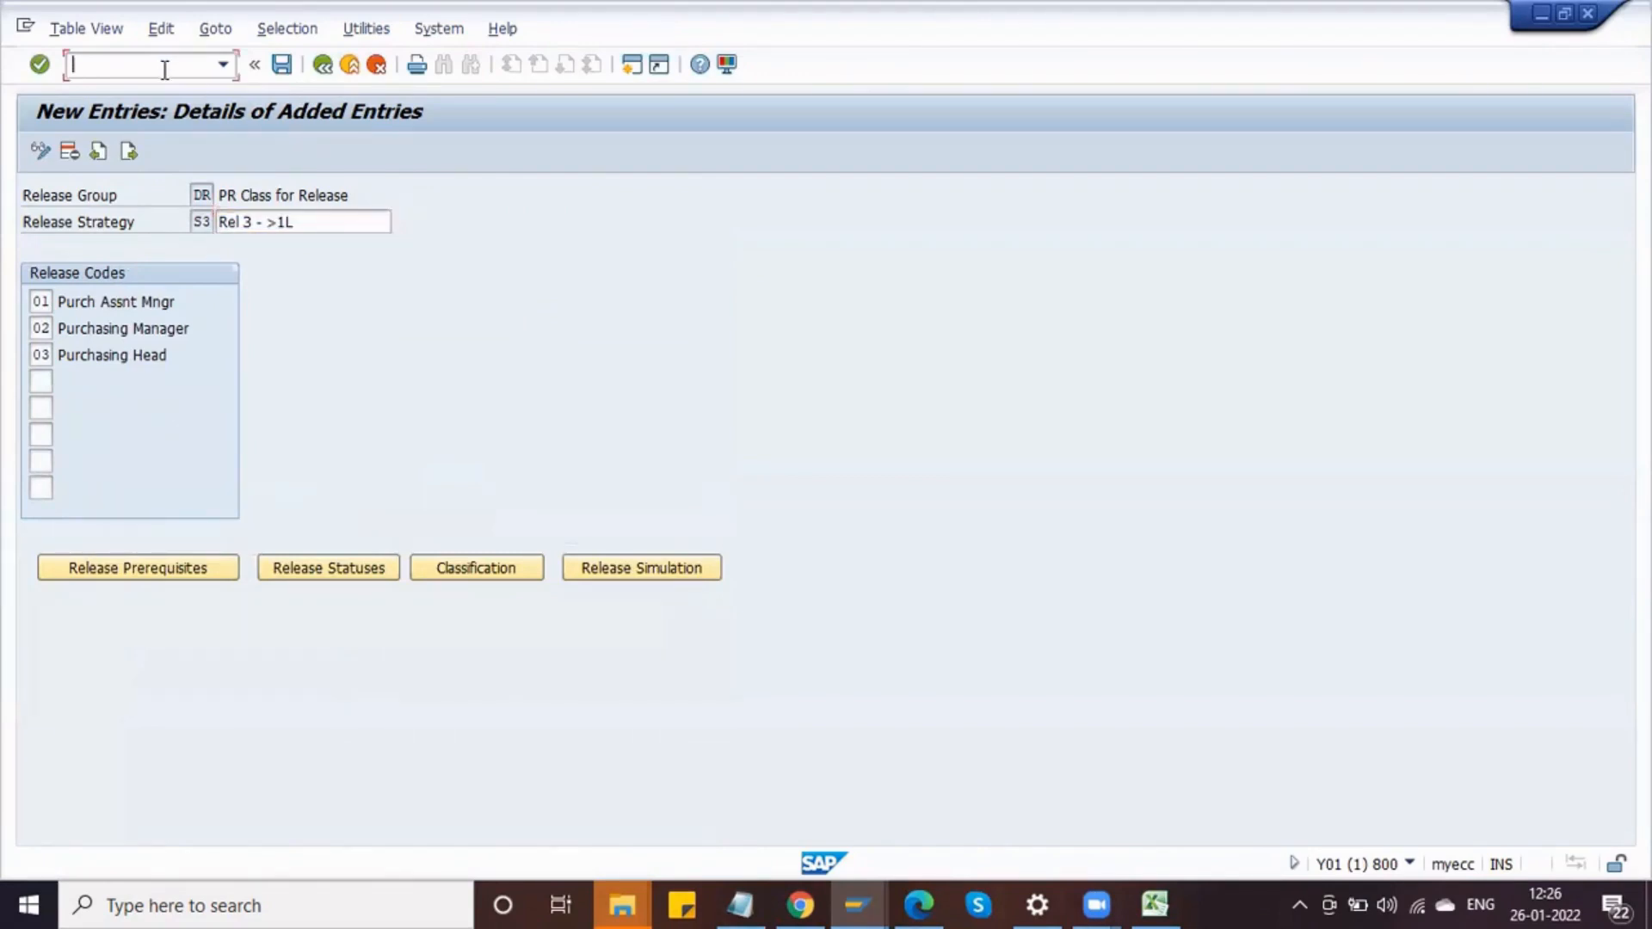
text(/OME51N)
key(Return)
click(849, 891)
click(969, 764)
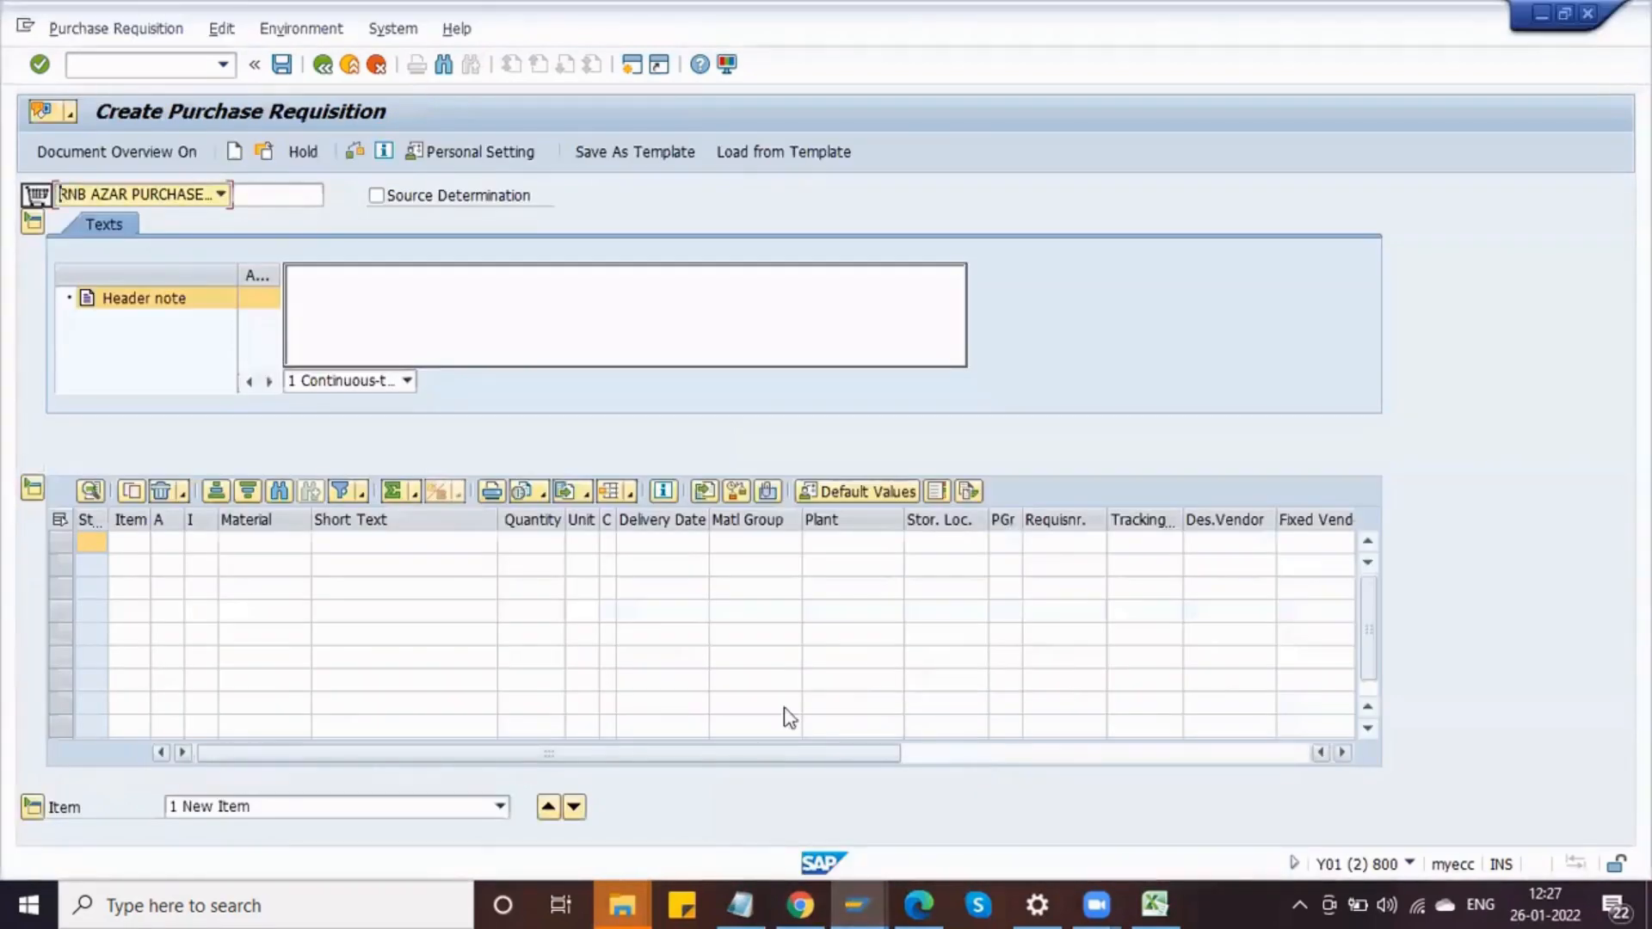
click(186, 196)
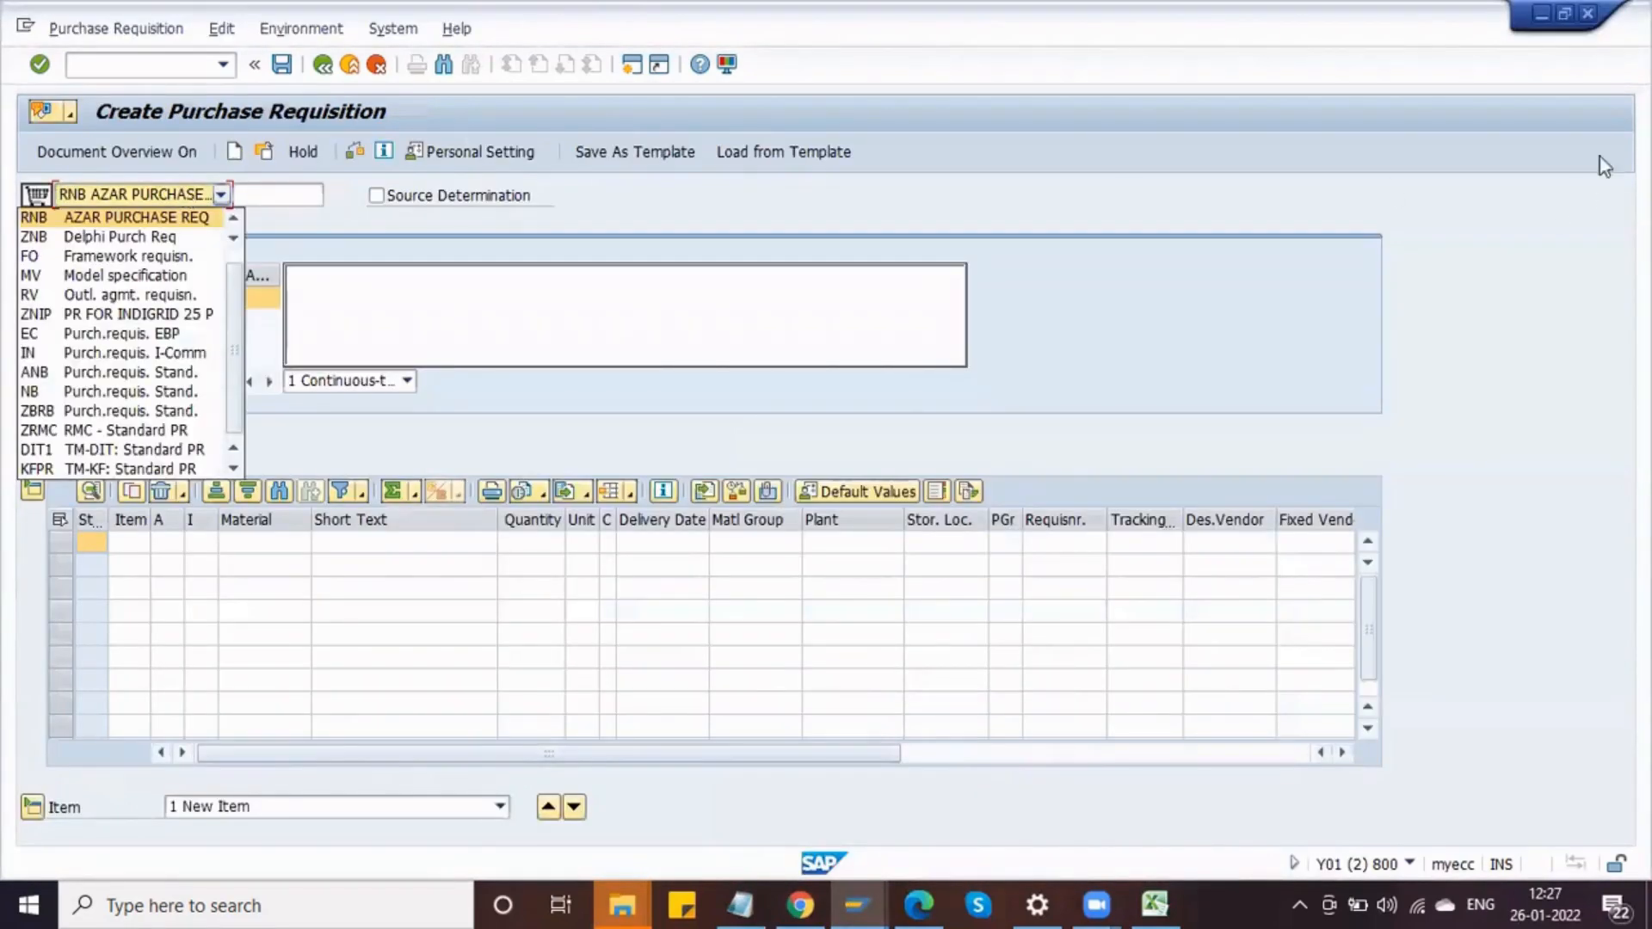
click(157, 66)
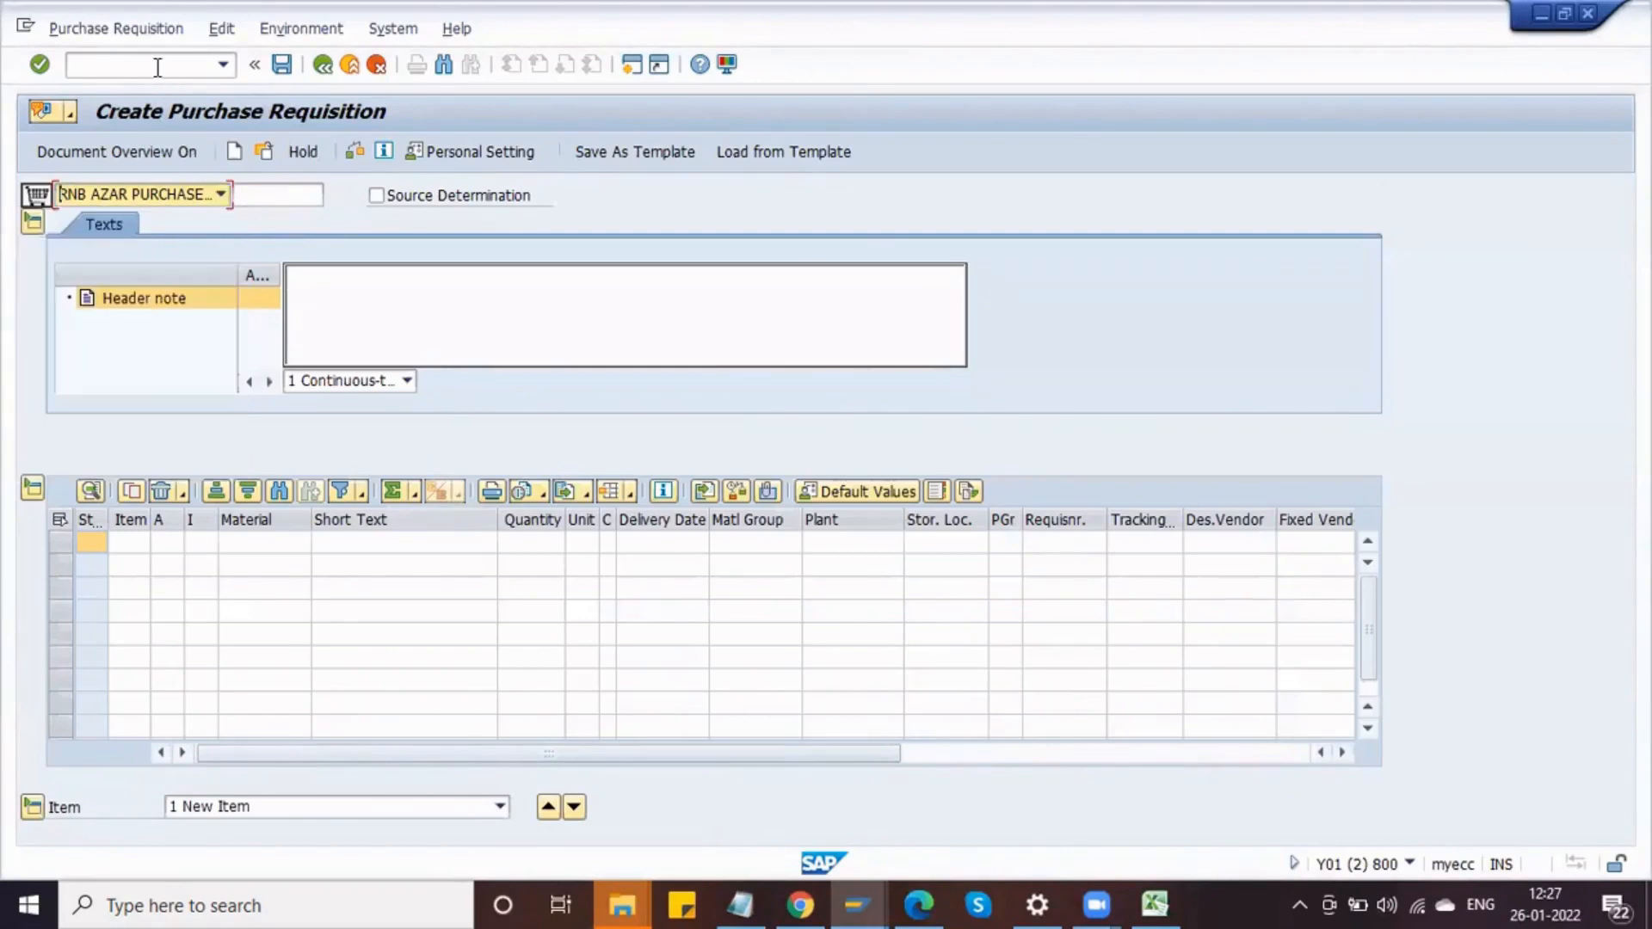
Step: Exit the SAP session and reopen the SAP MM connection from SAP Logon
text(/nex)
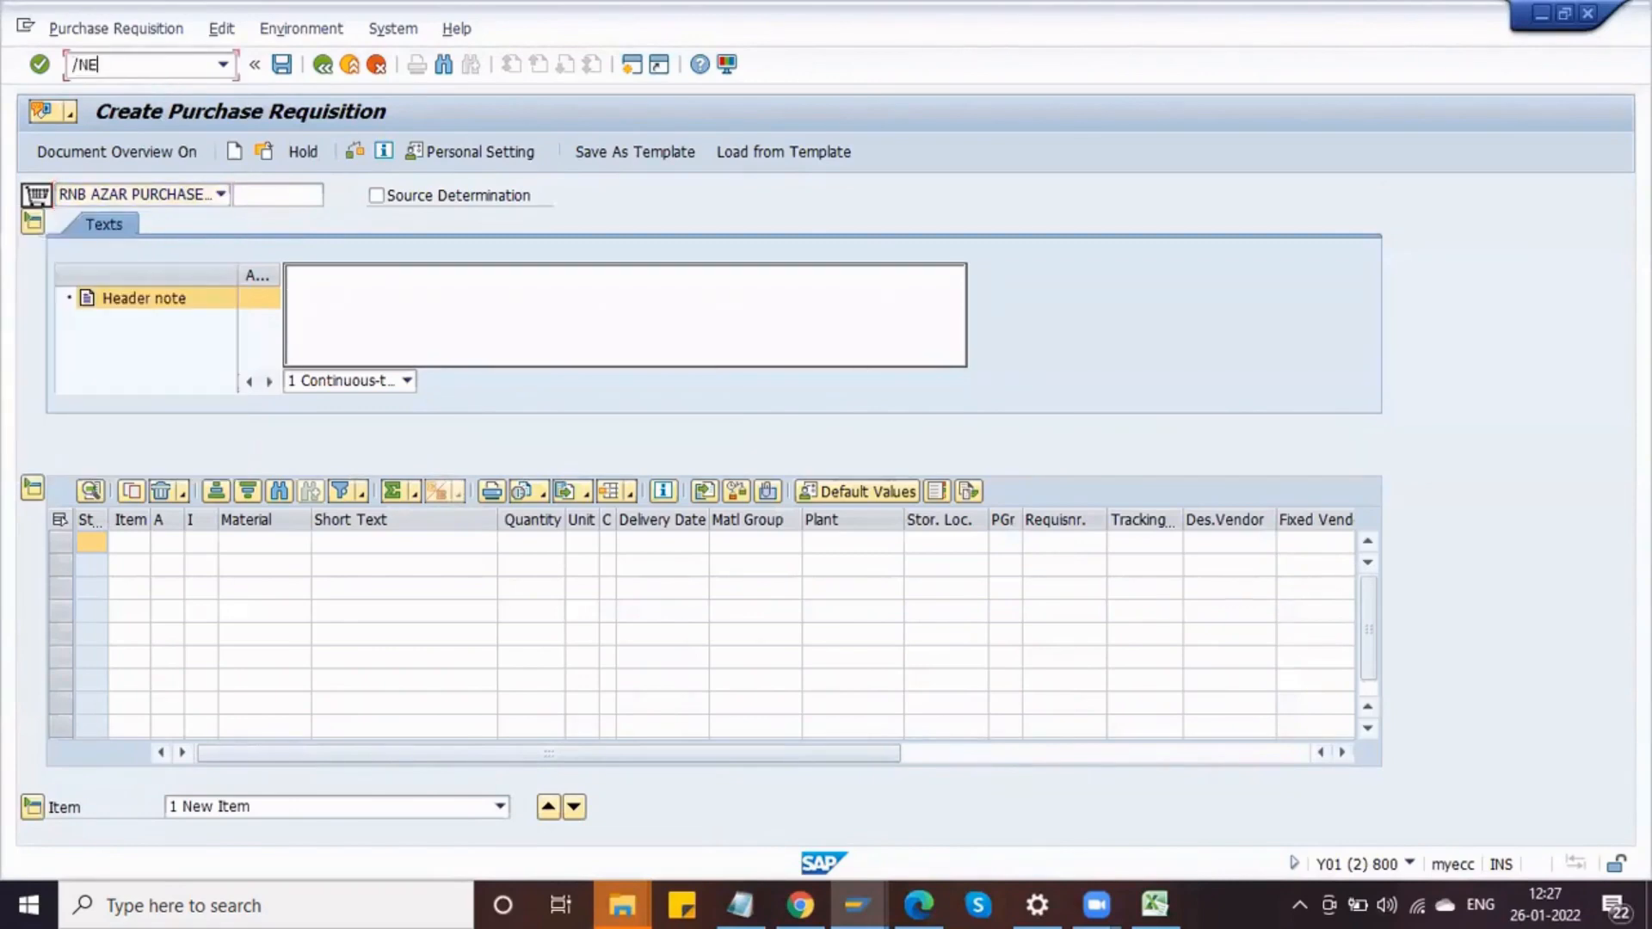
key(Return)
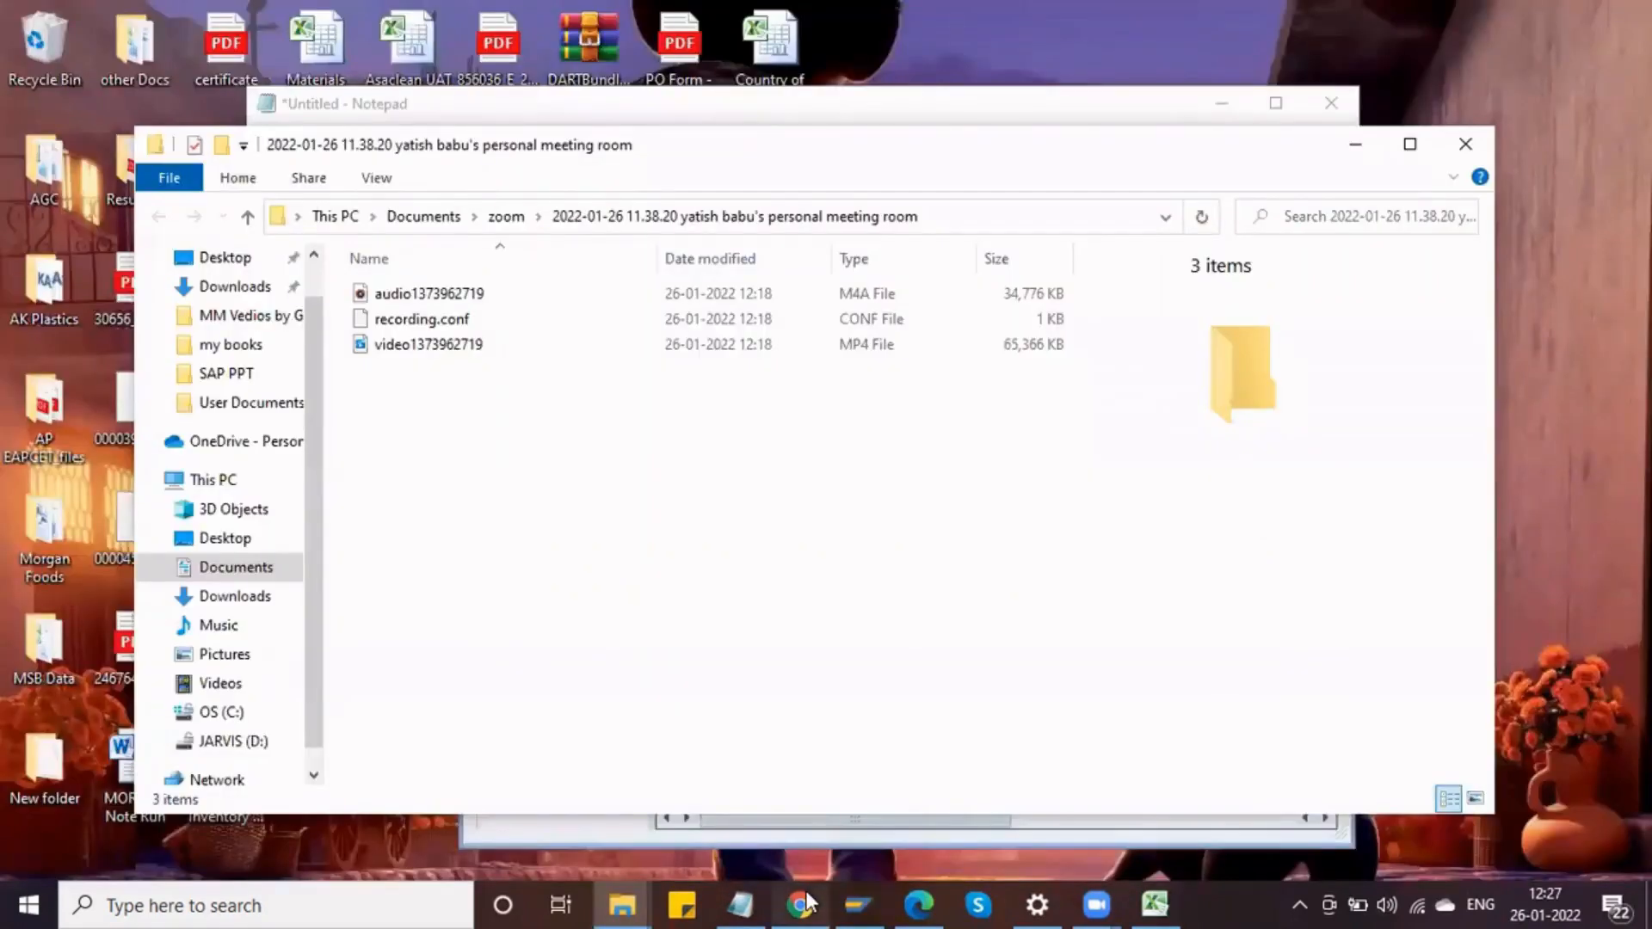
click(854, 901)
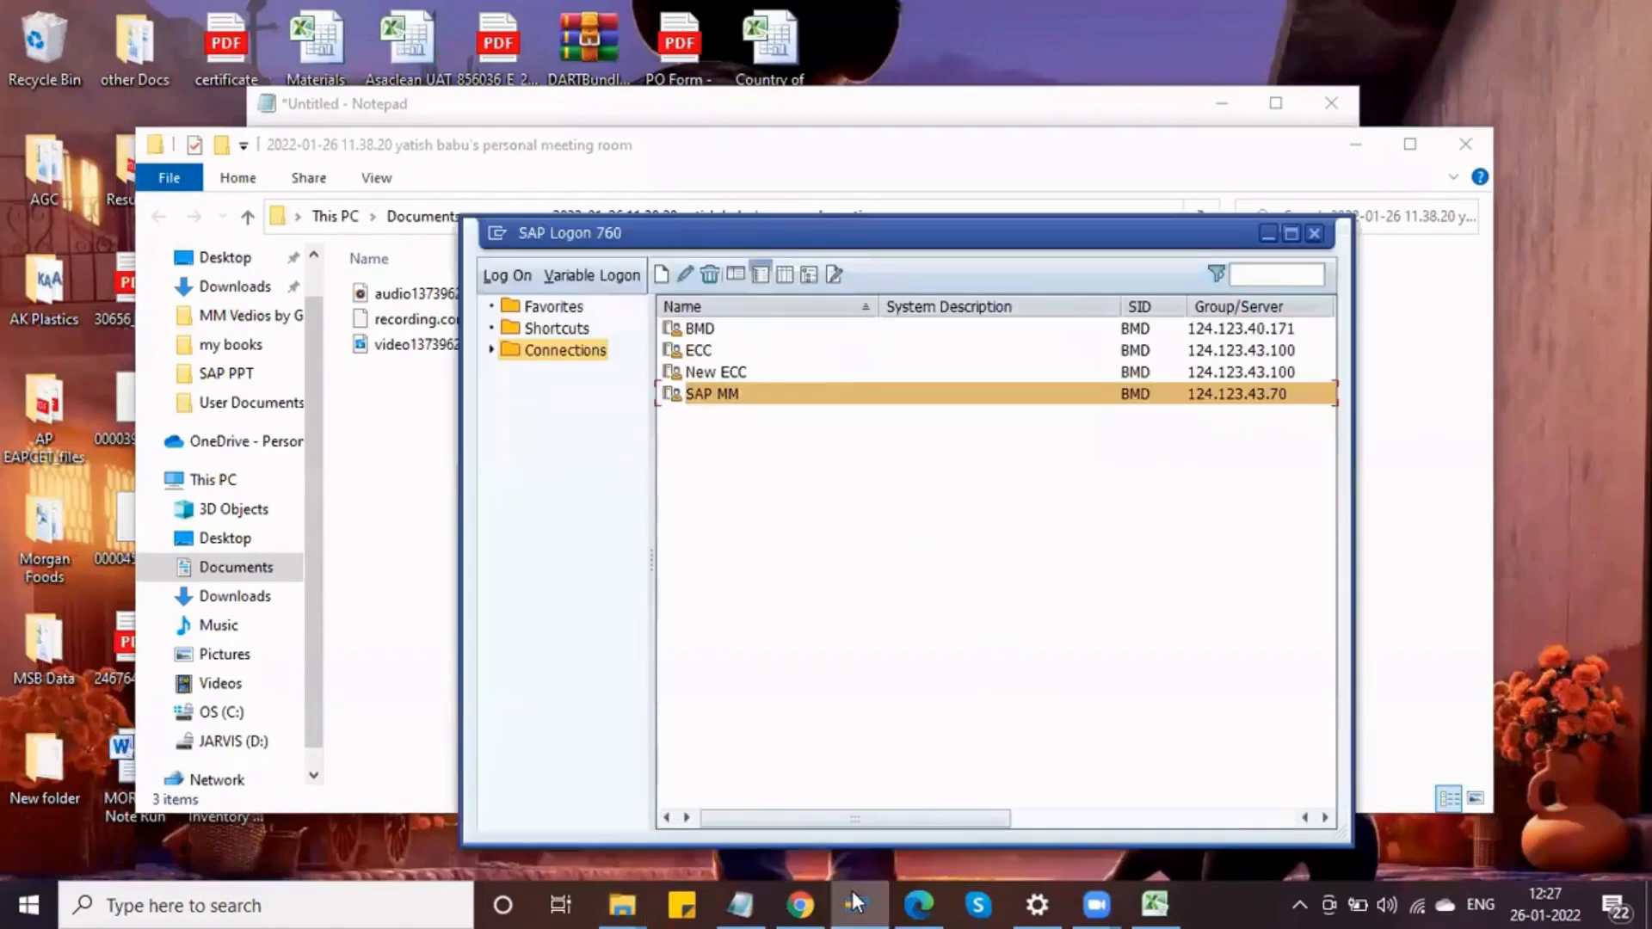
double_click(786, 394)
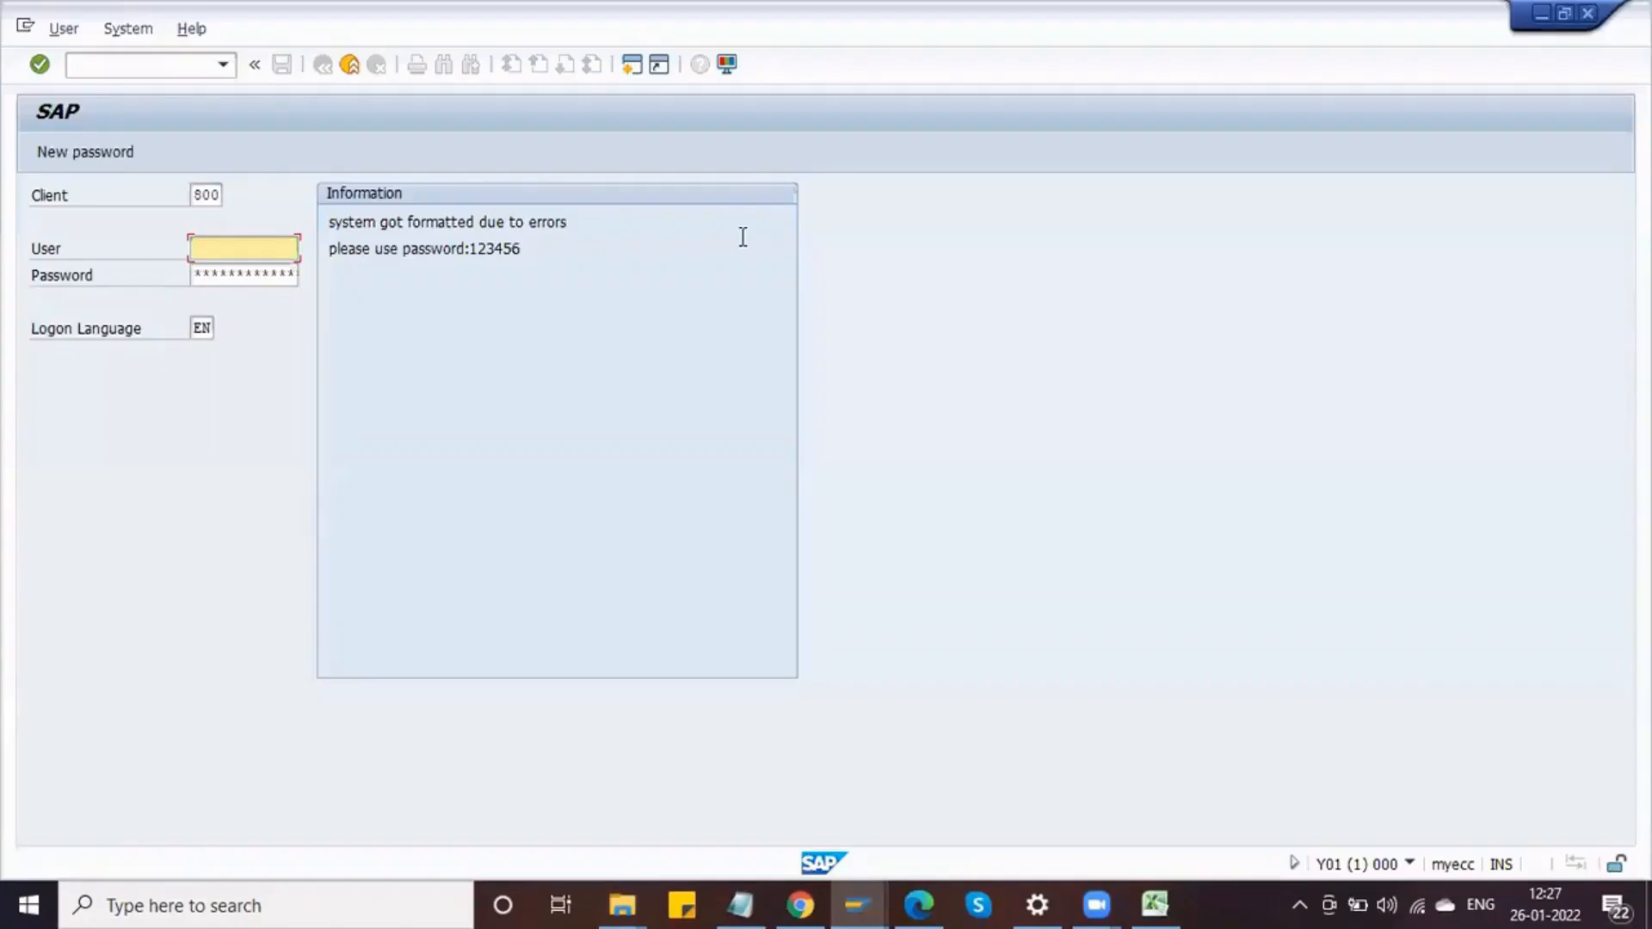
Step: Log on to client 800 with the user name and account password
key(BackSpace)
key(Down)
key(Return)
key(Tab)
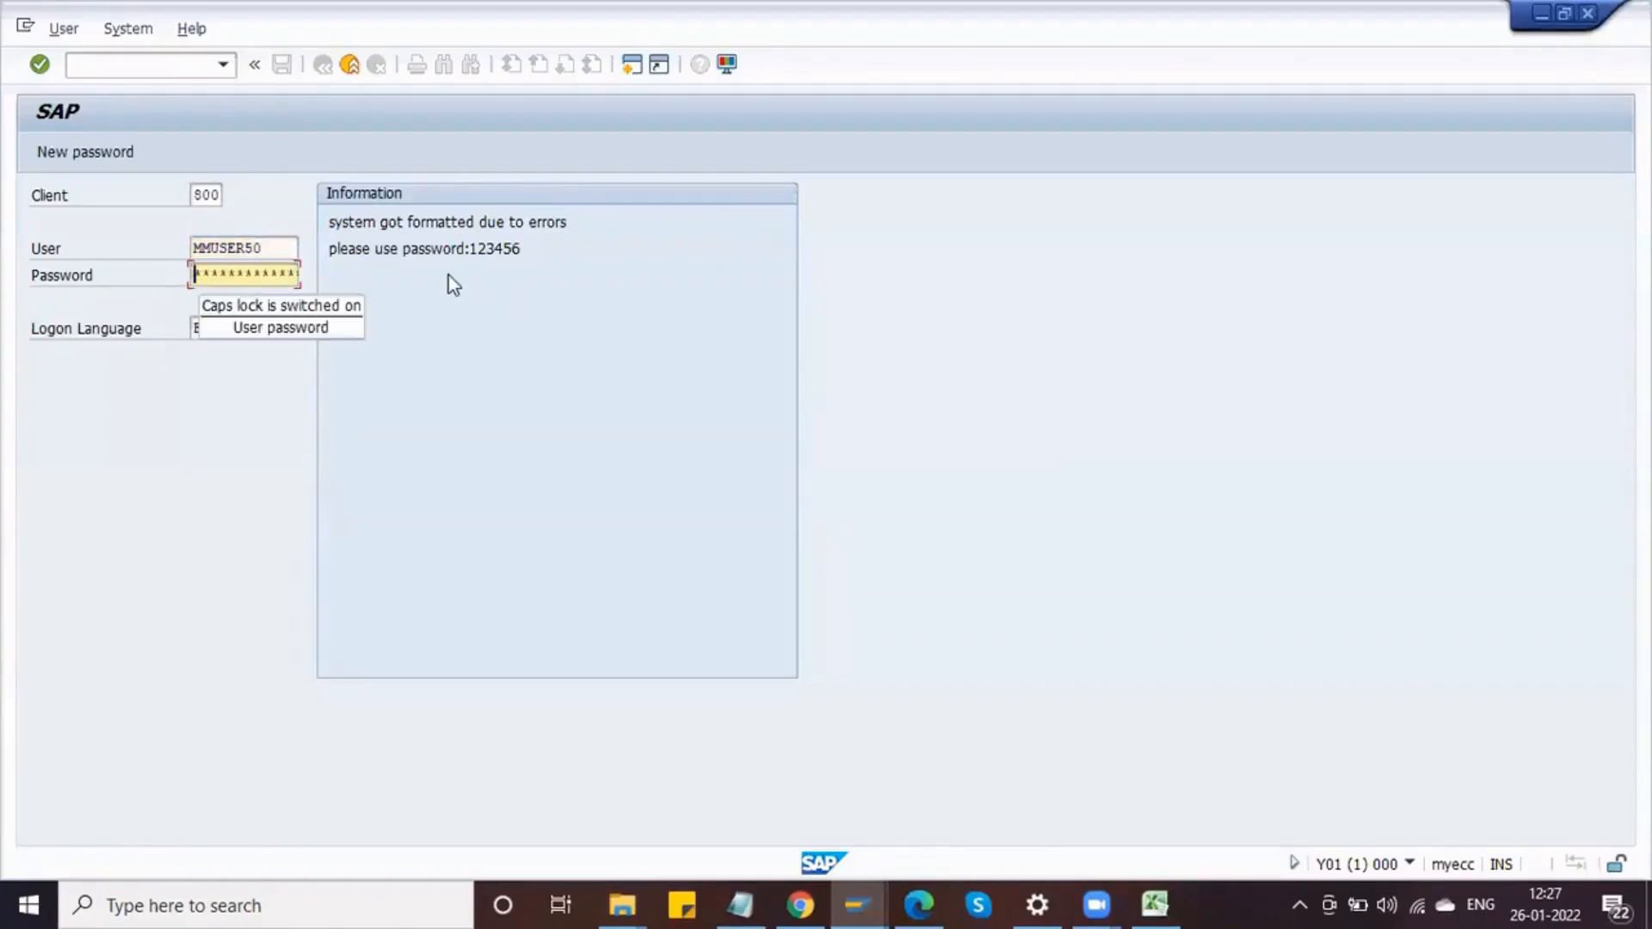
text(123456)
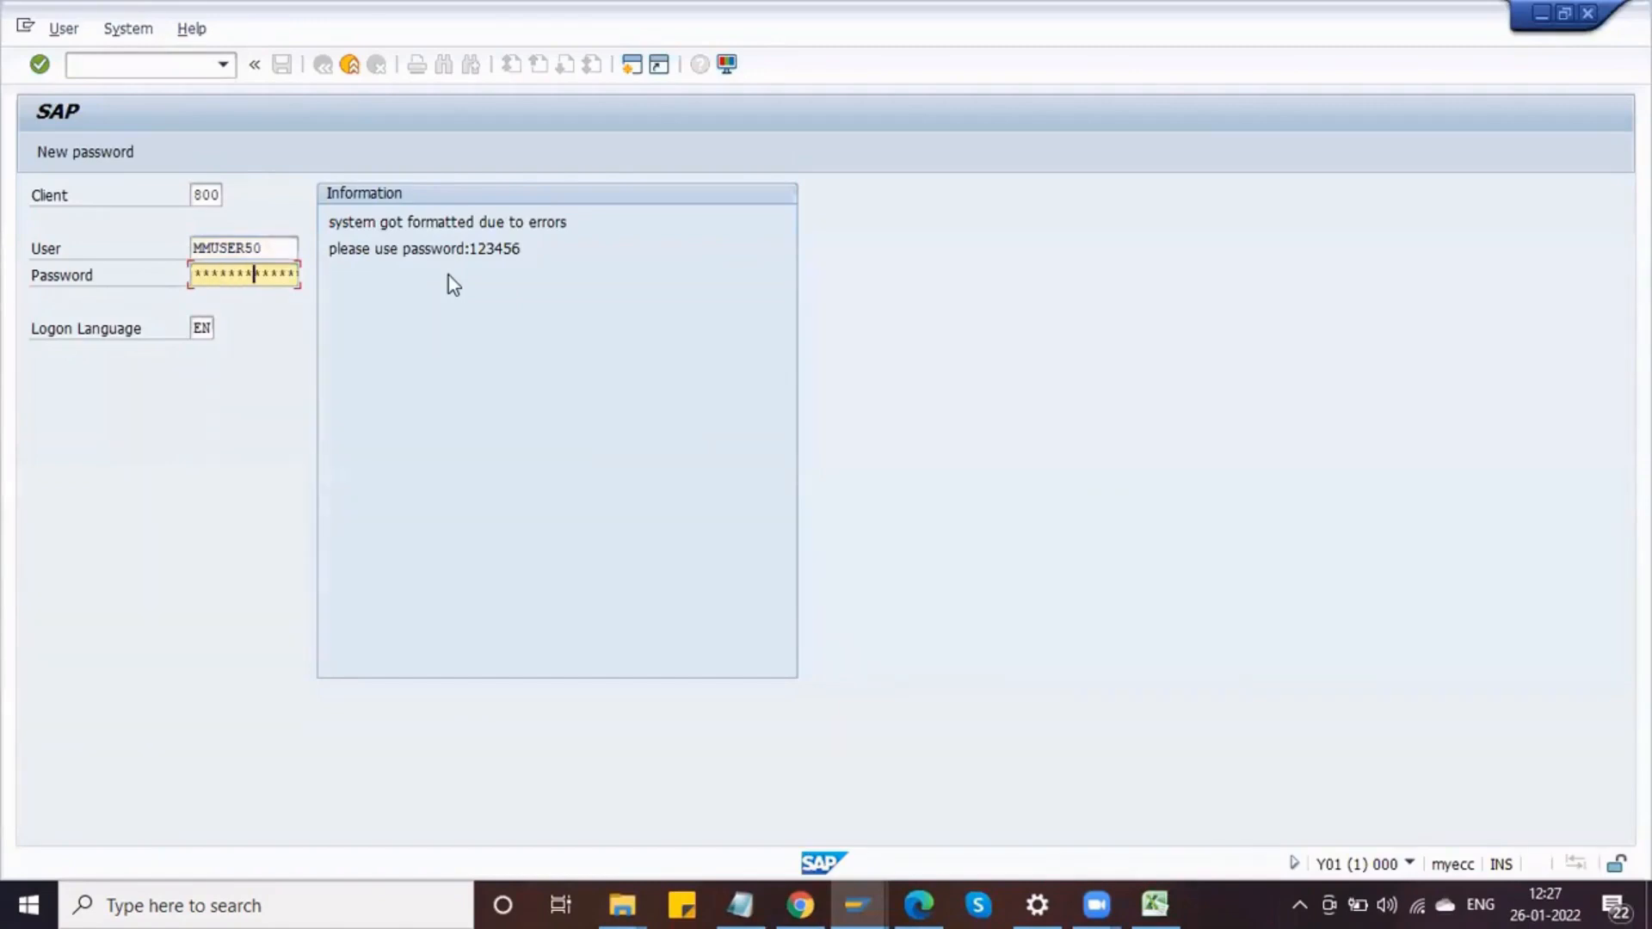
key(Return)
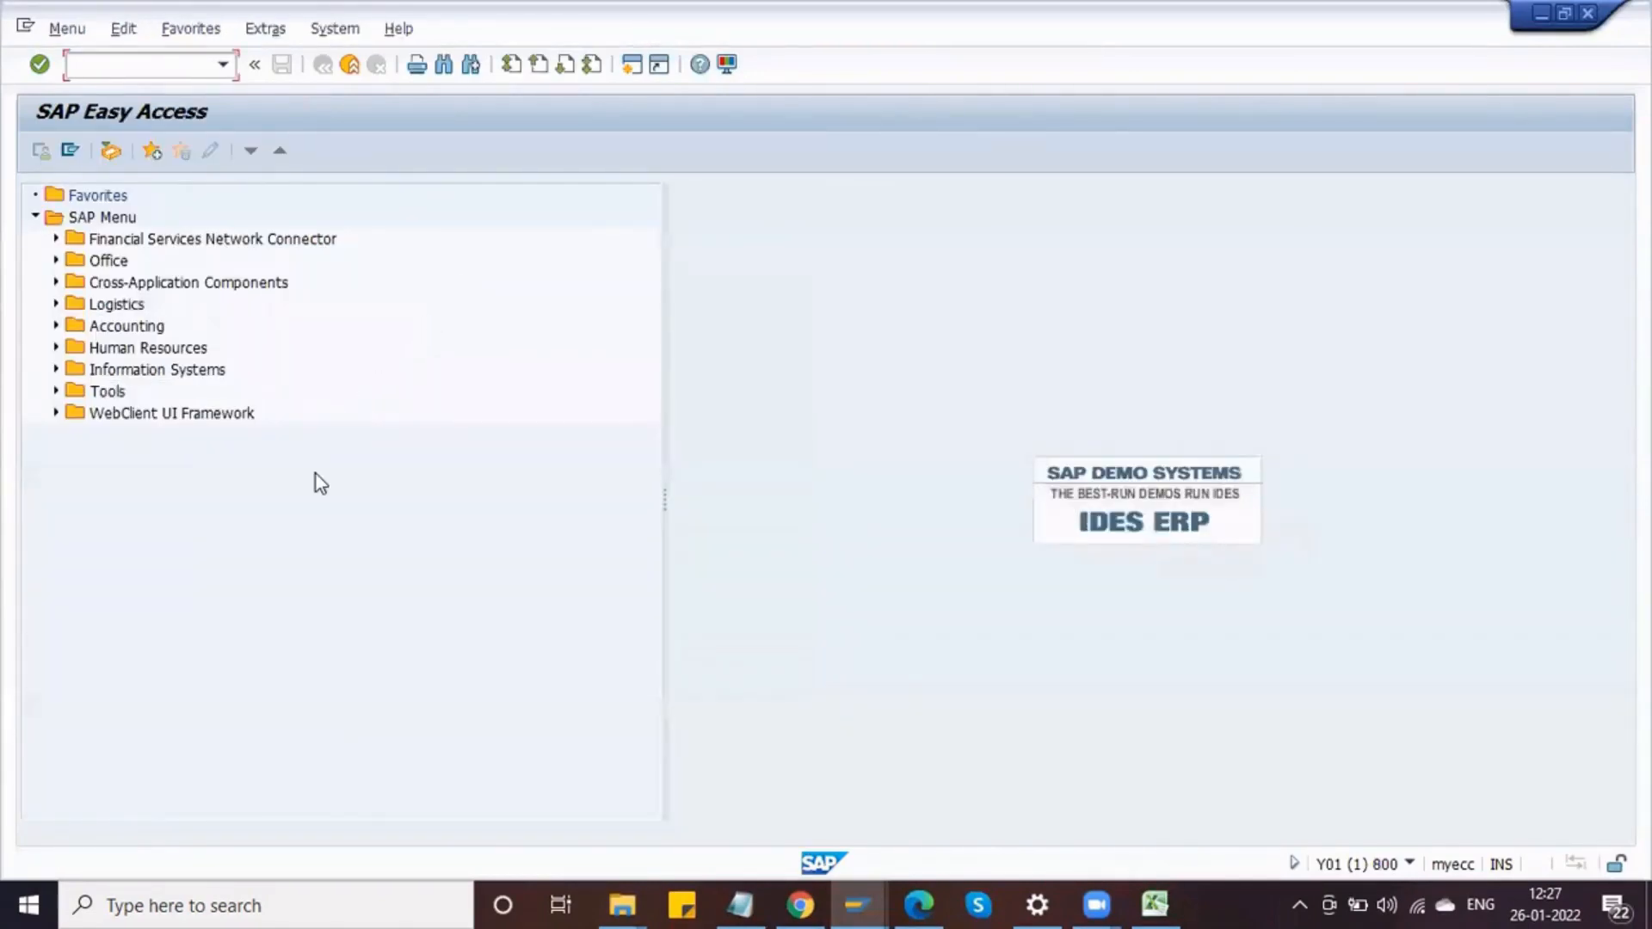
Step: Start transaction ME51N and select the ZNB Delphi Purch Req document type
text(ME51N)
key(Return)
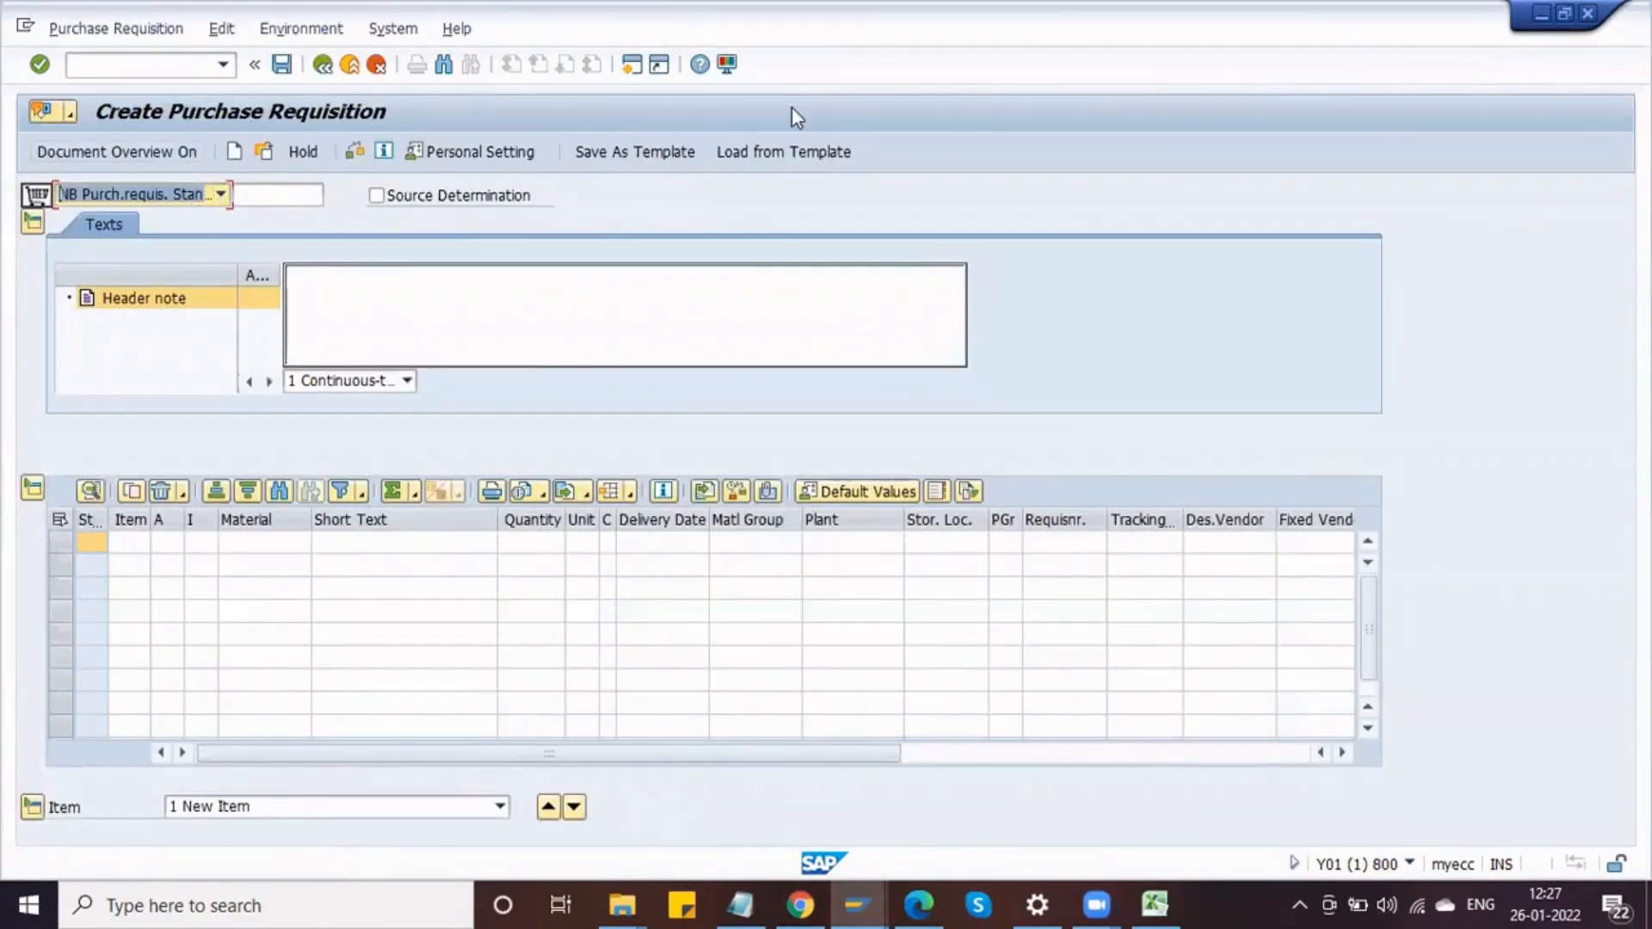
click(133, 186)
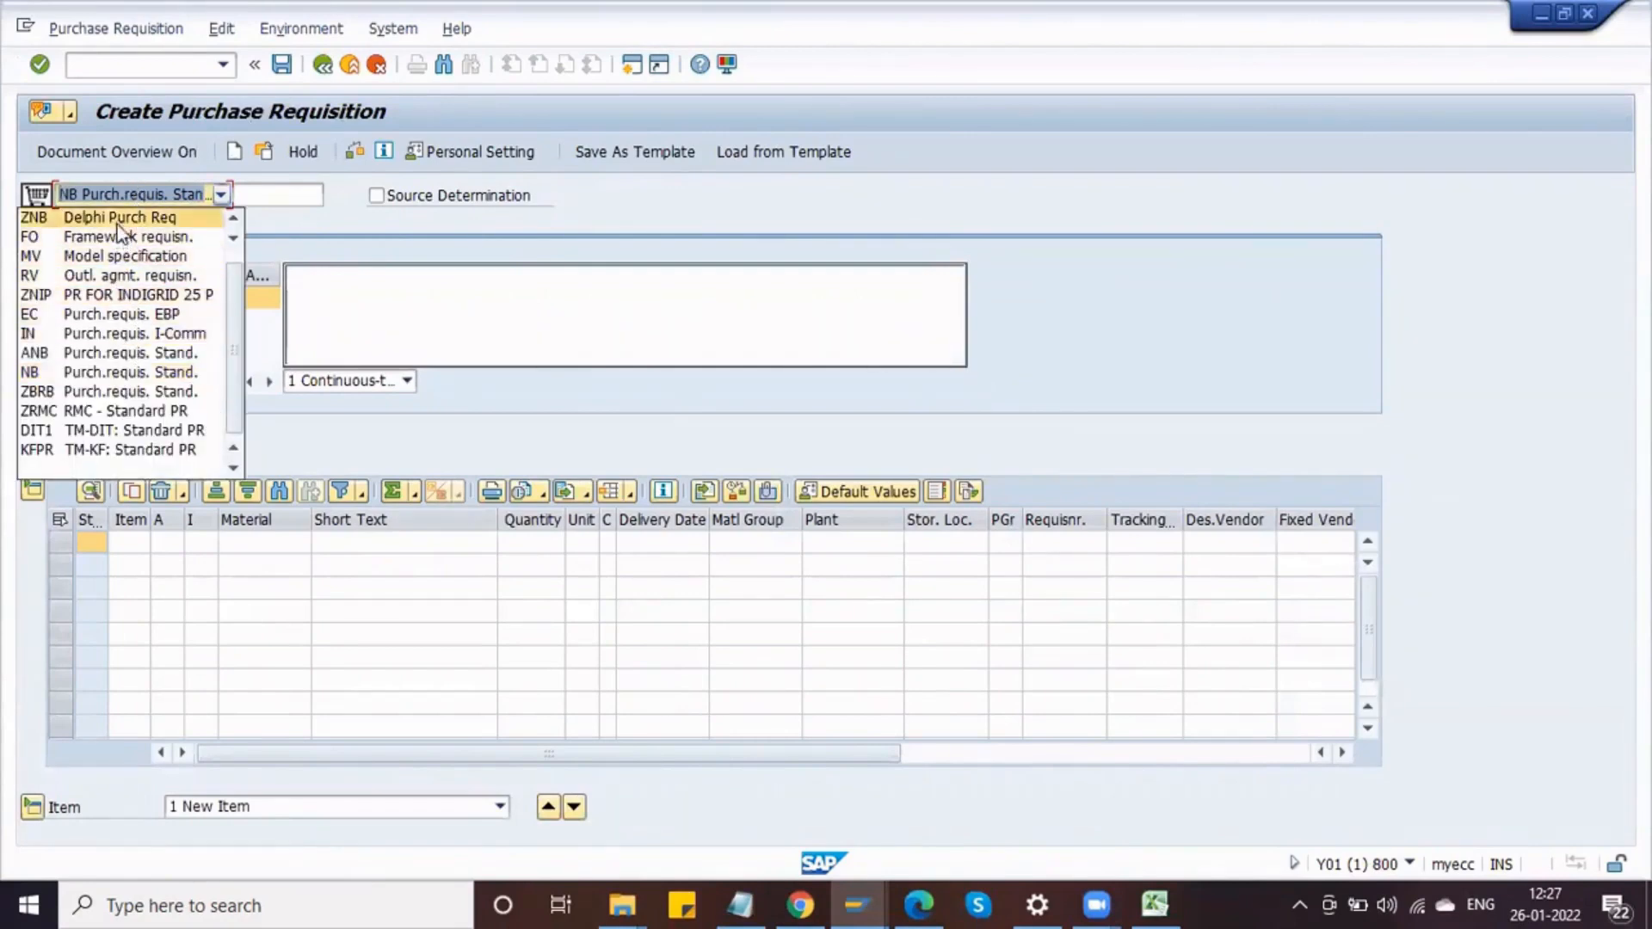
click(115, 217)
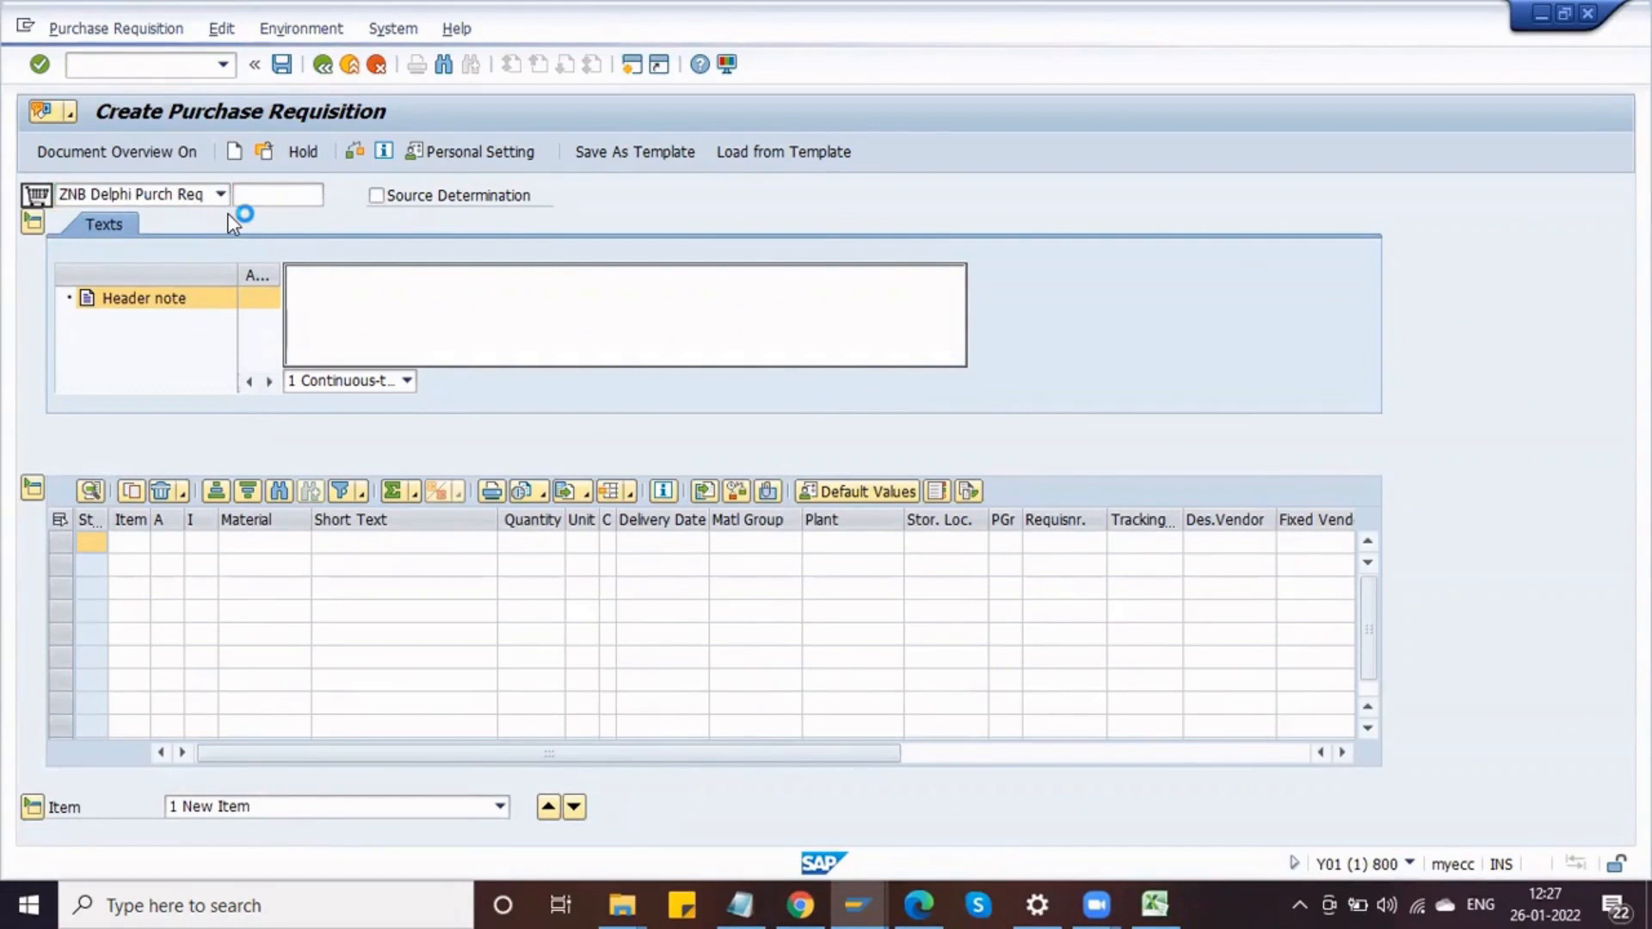
Step: Enter the item's material by searching material type DRAW and picking SHAFT (100001001)
click(286, 551)
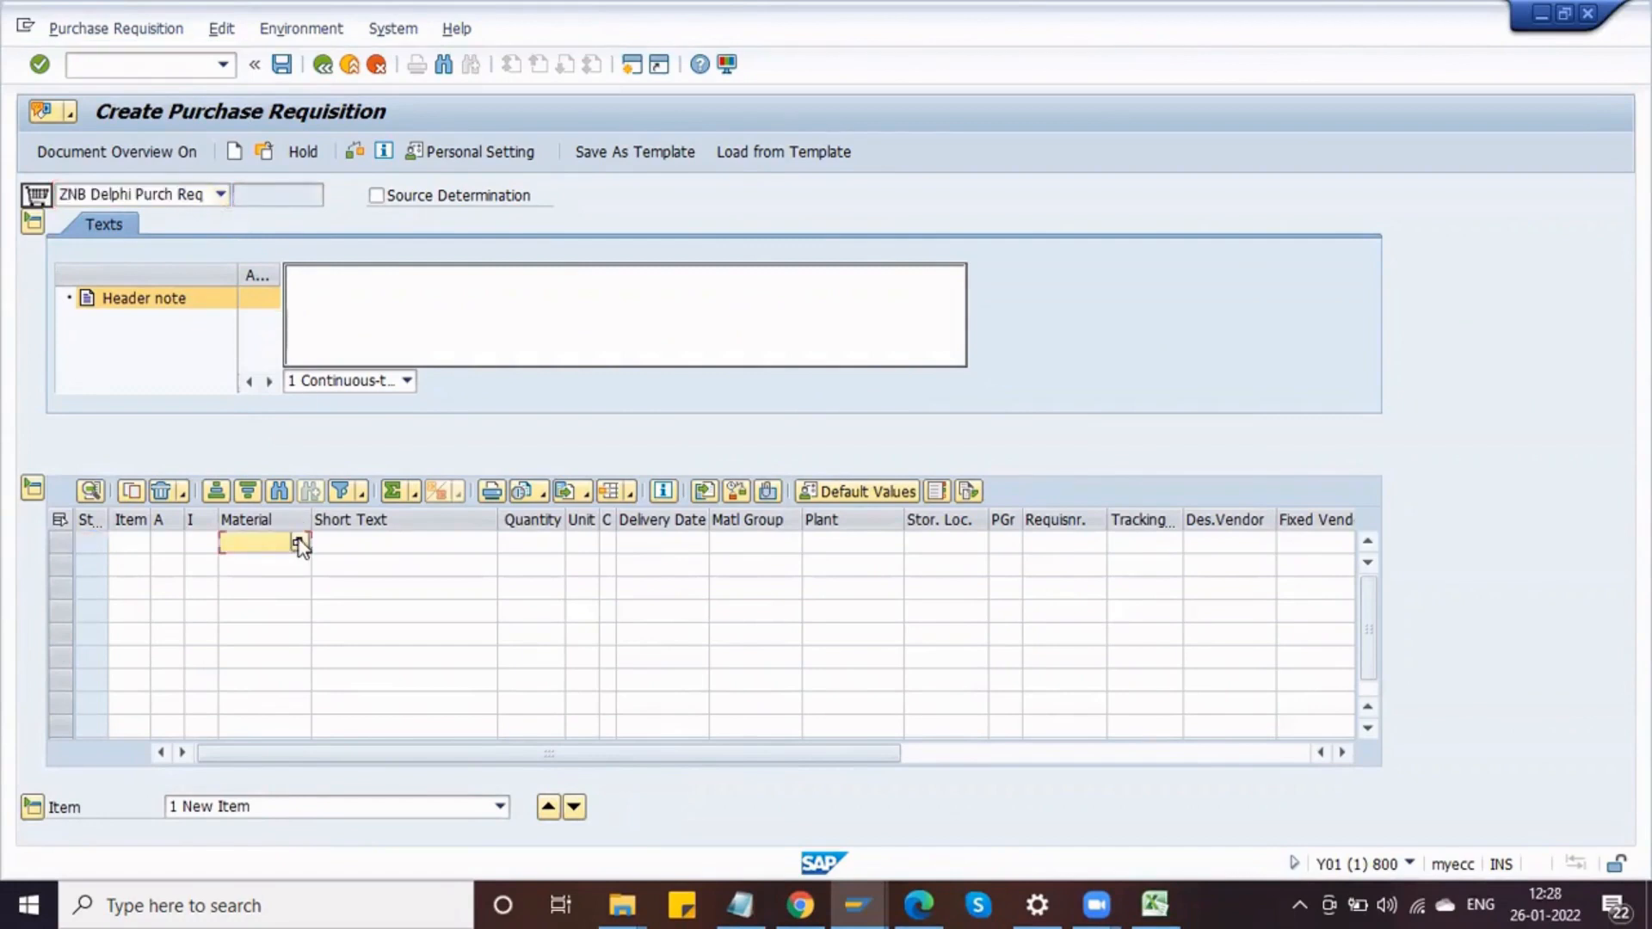
click(299, 539)
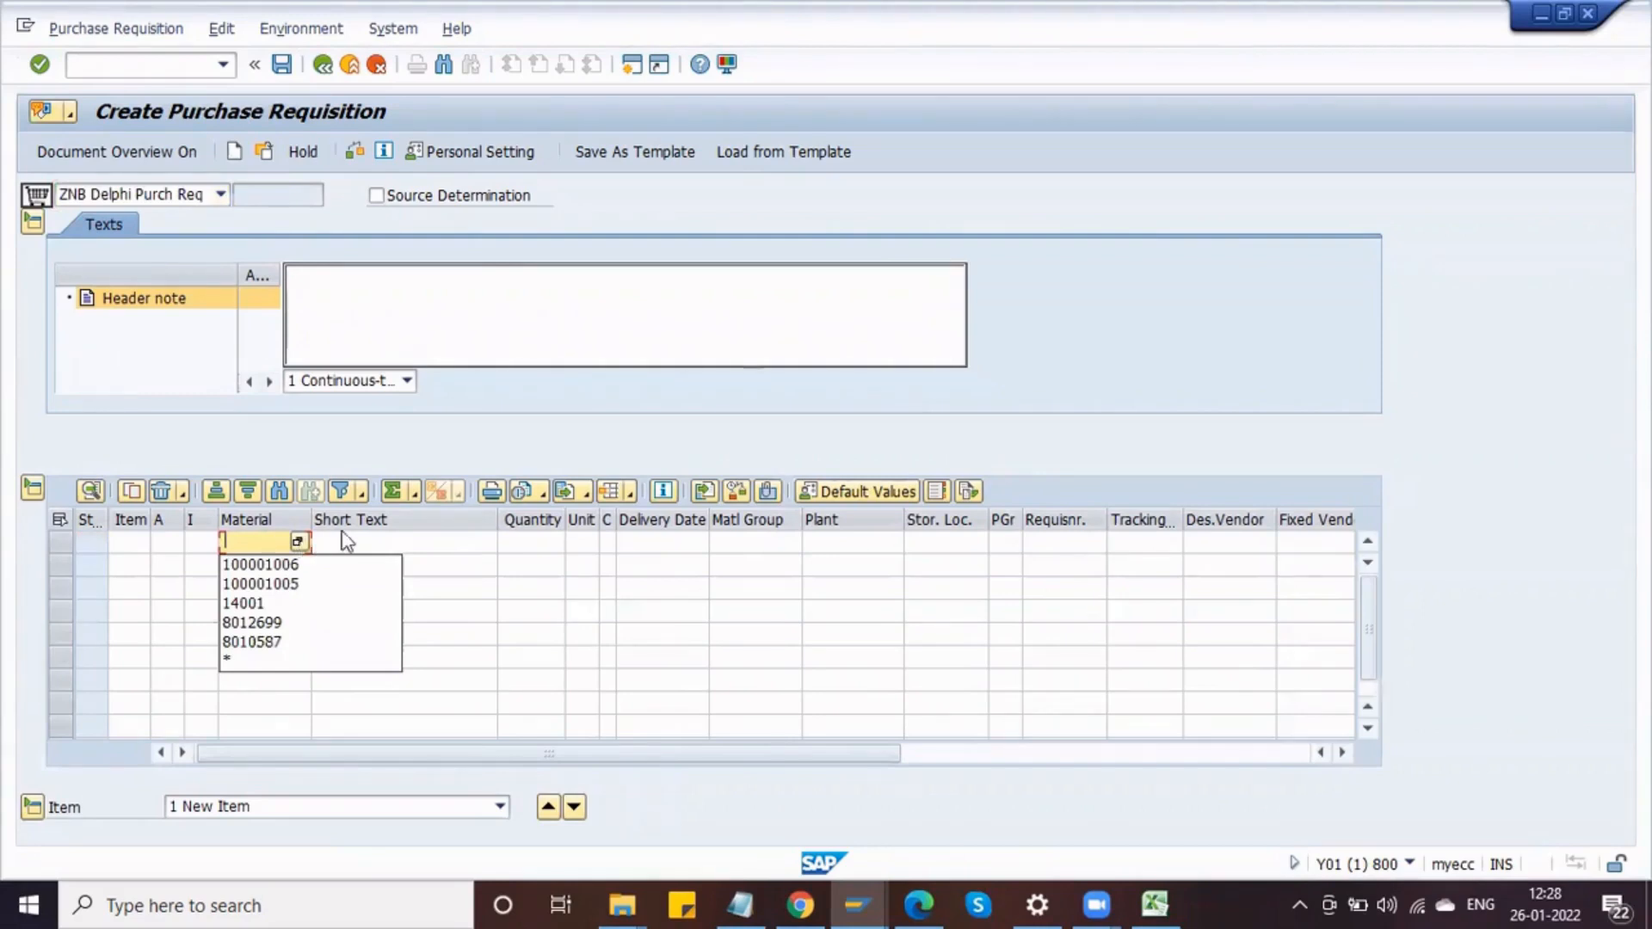
click(298, 541)
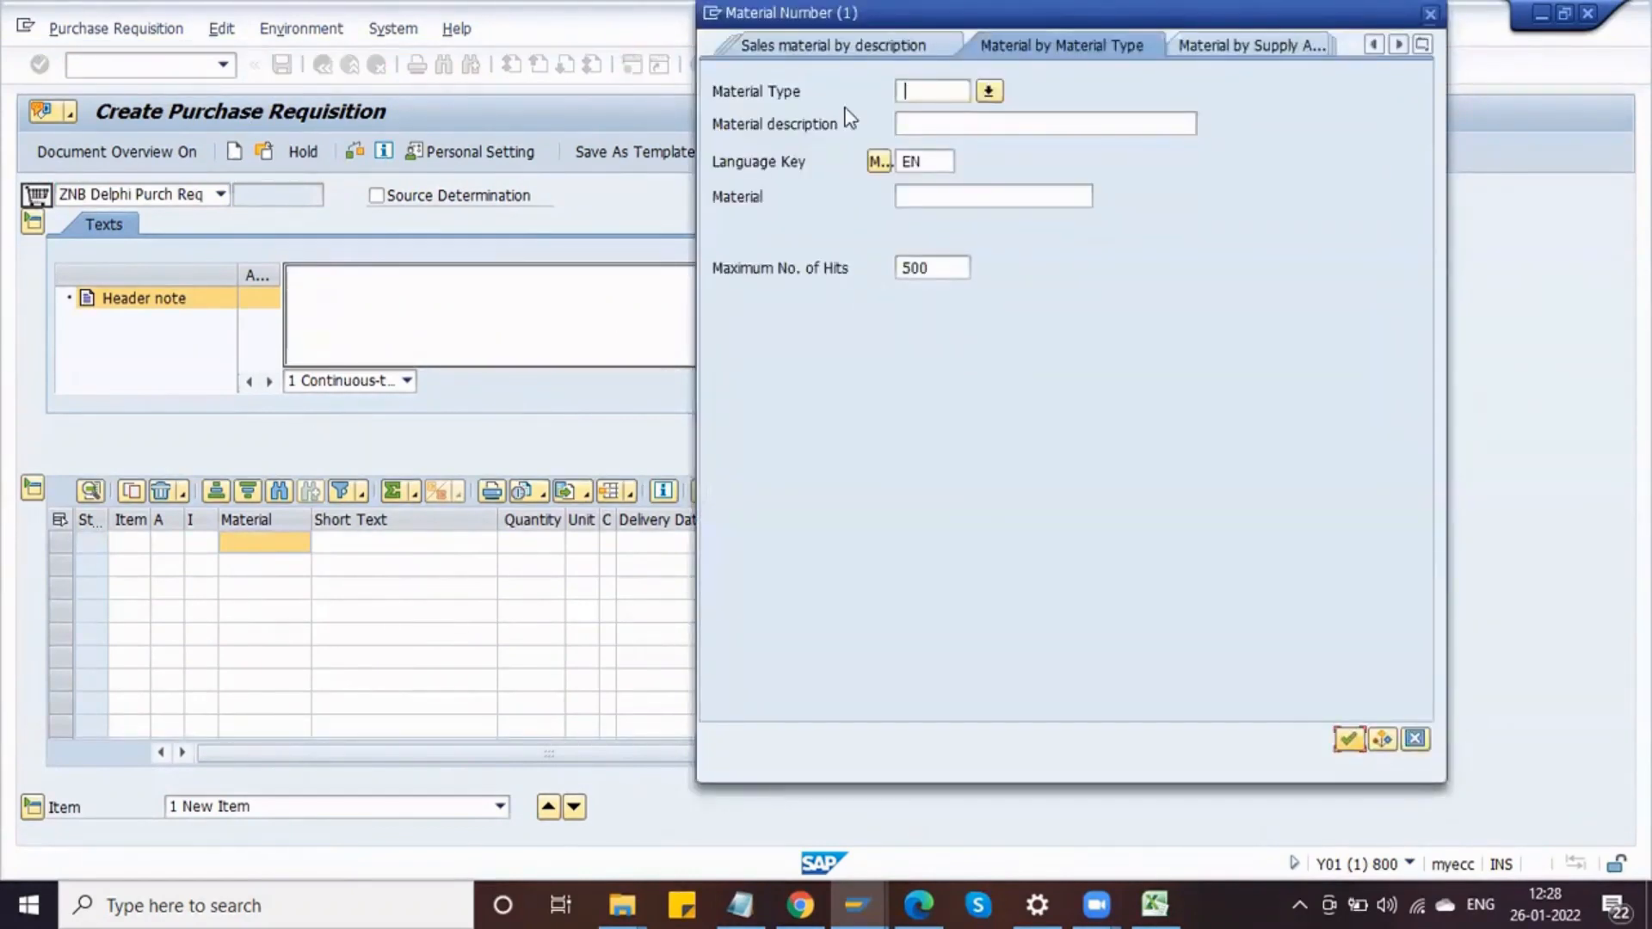
click(845, 107)
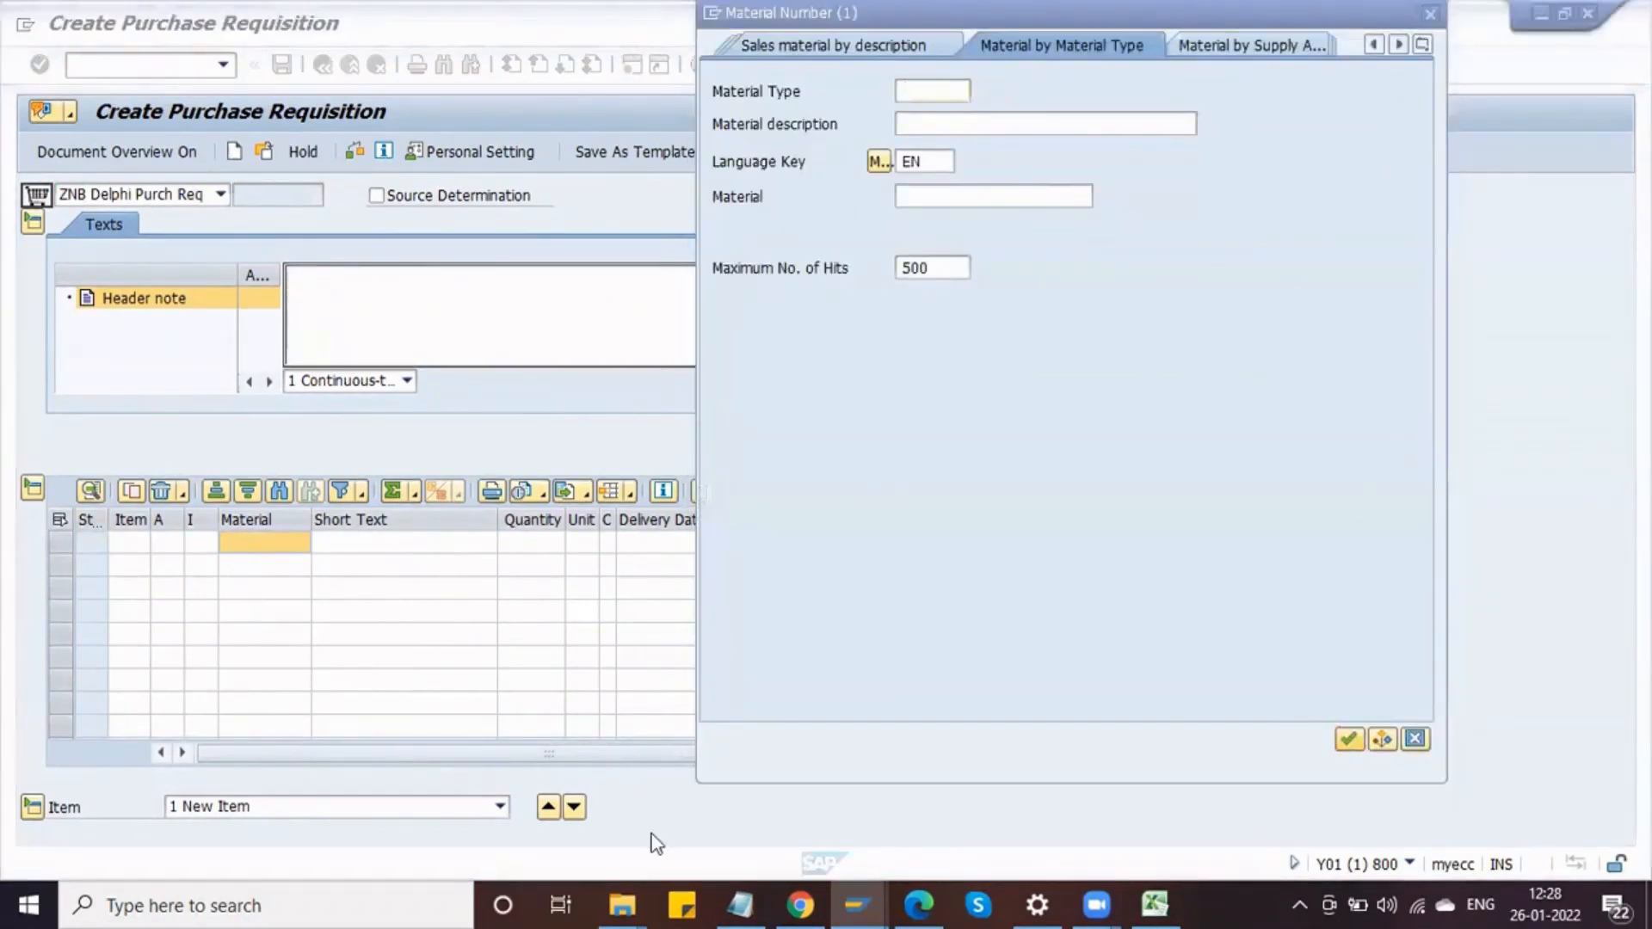
click(913, 93)
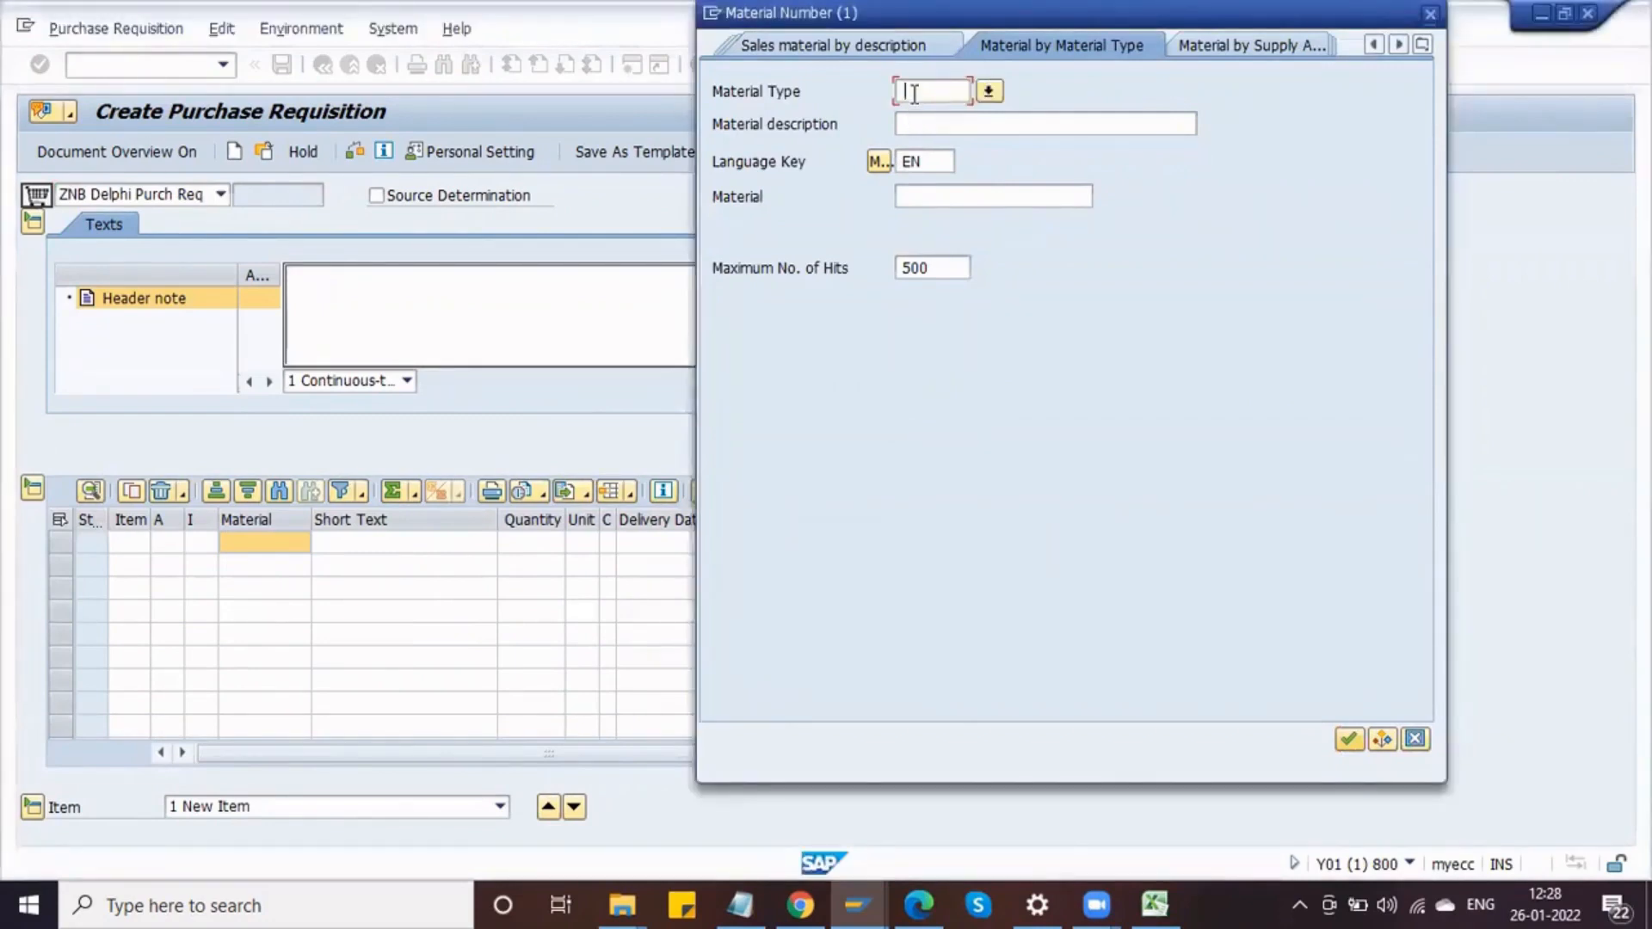
text(DRAW)
key(Return)
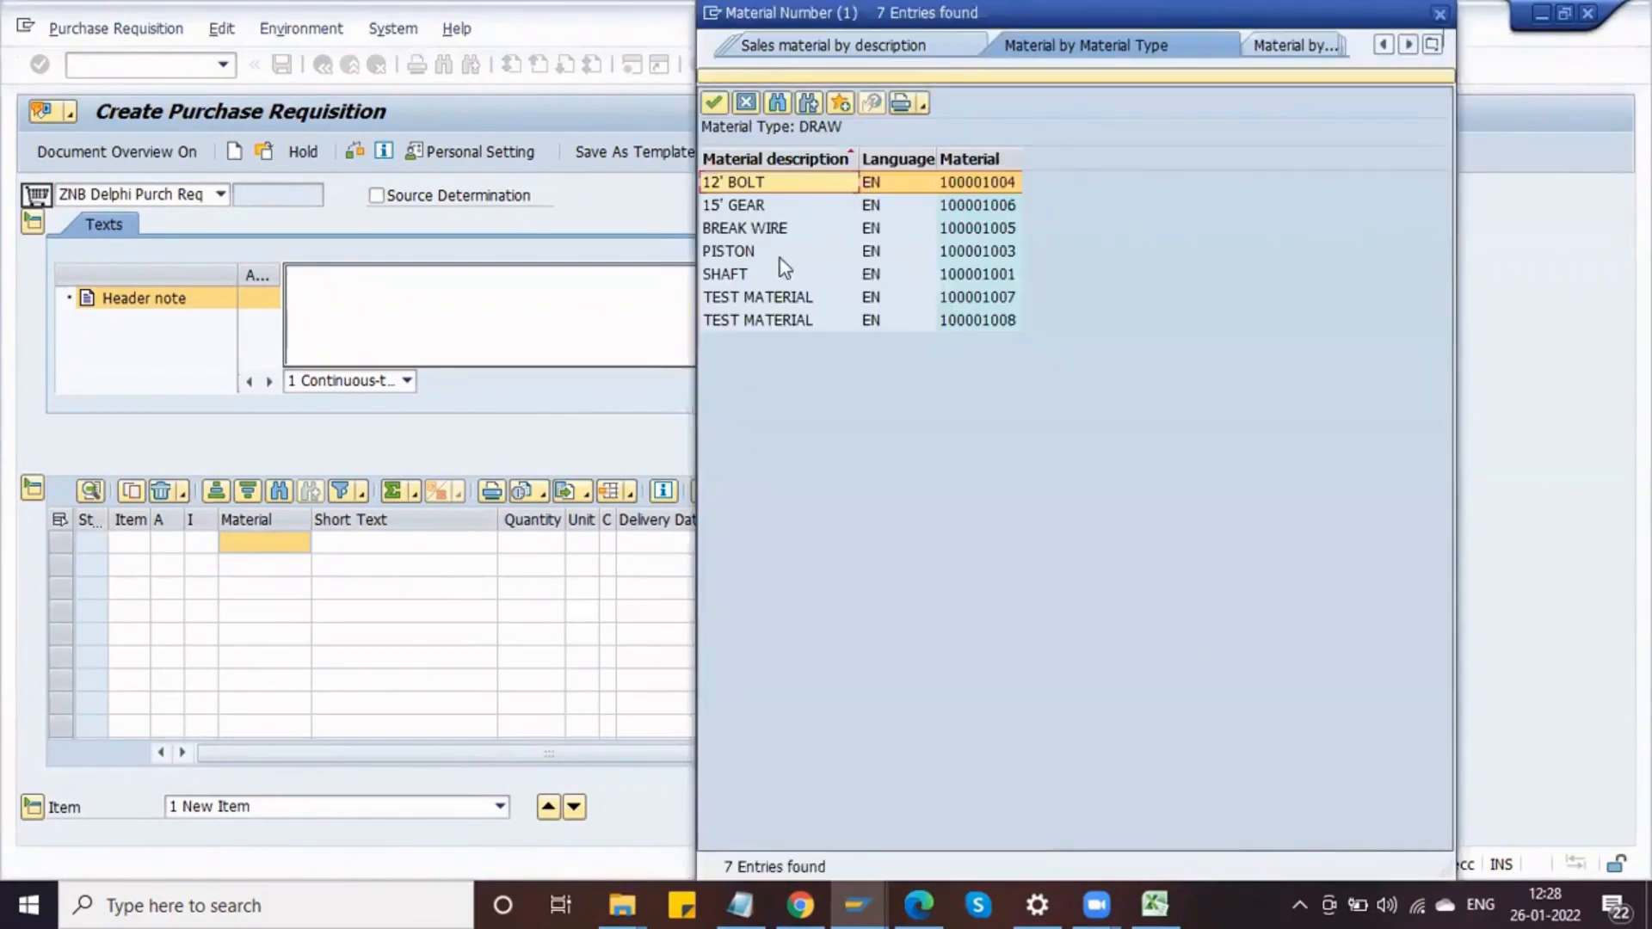
click(776, 272)
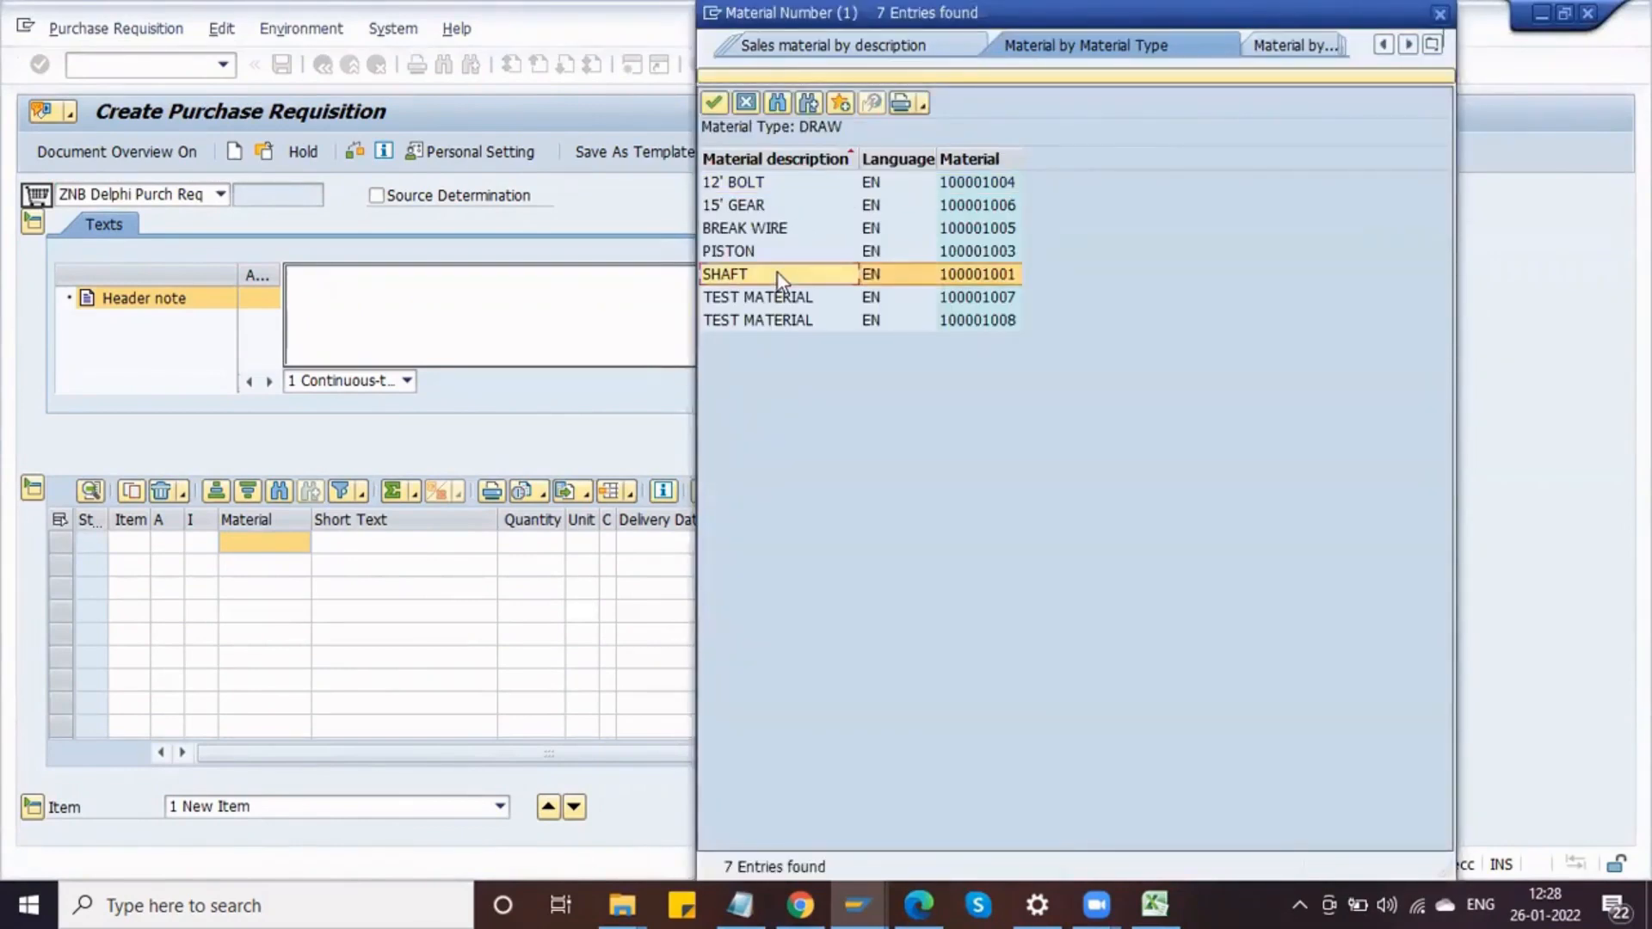
double_click(777, 272)
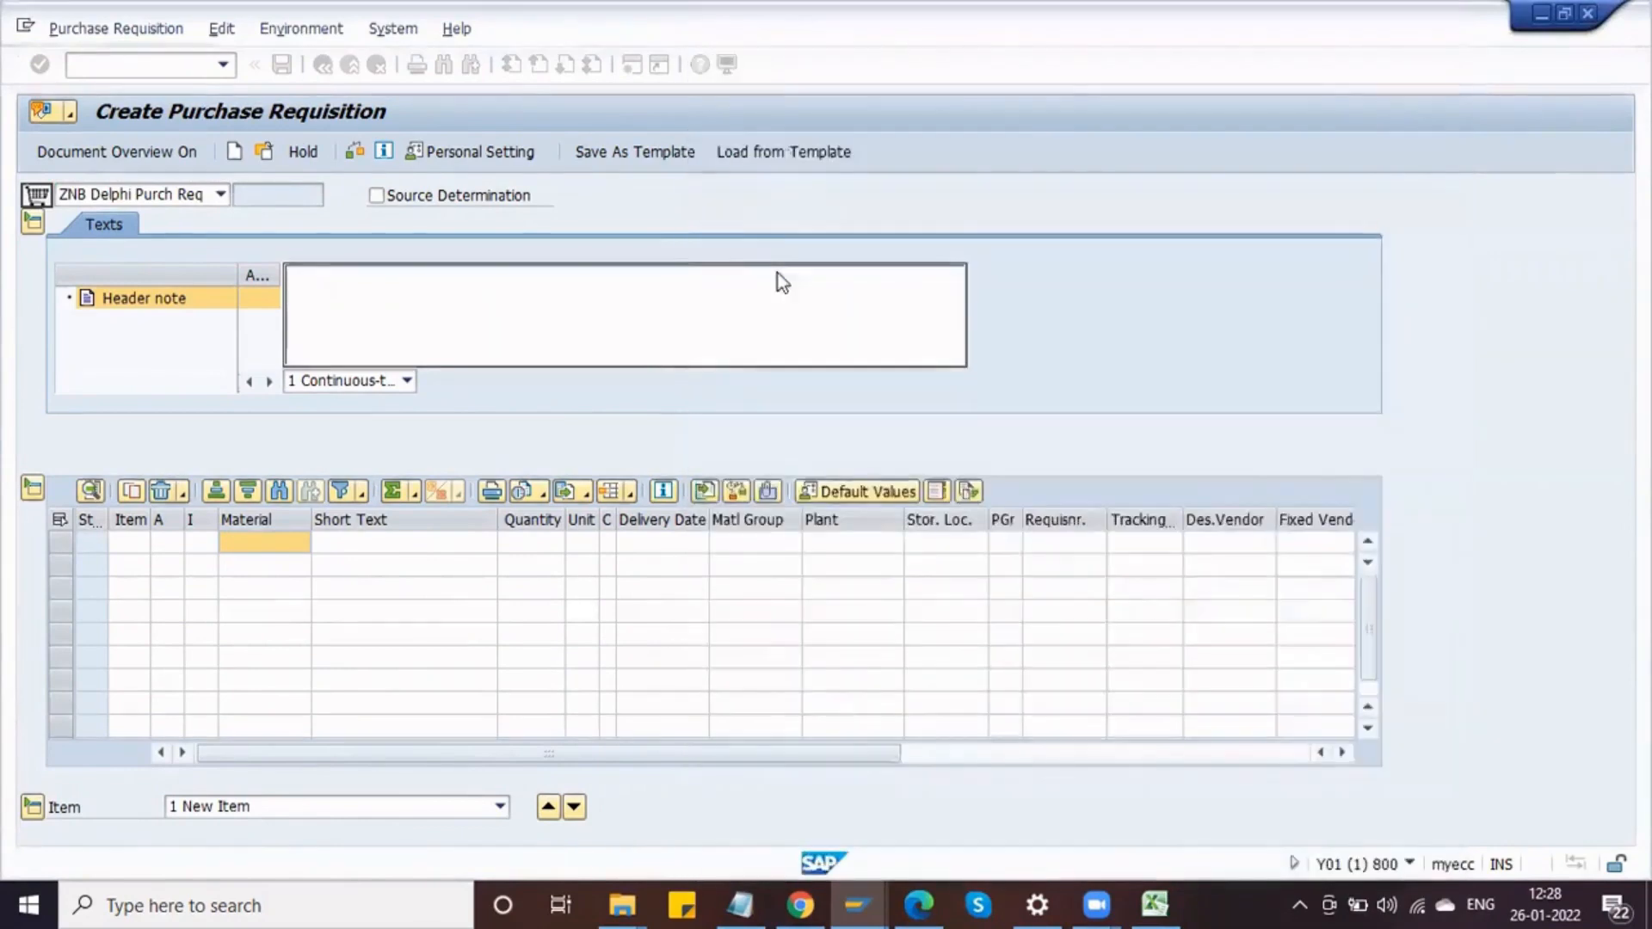
Step: Set the item's quantity to 1000 and its plant to DPL1
click(540, 541)
text(1000)
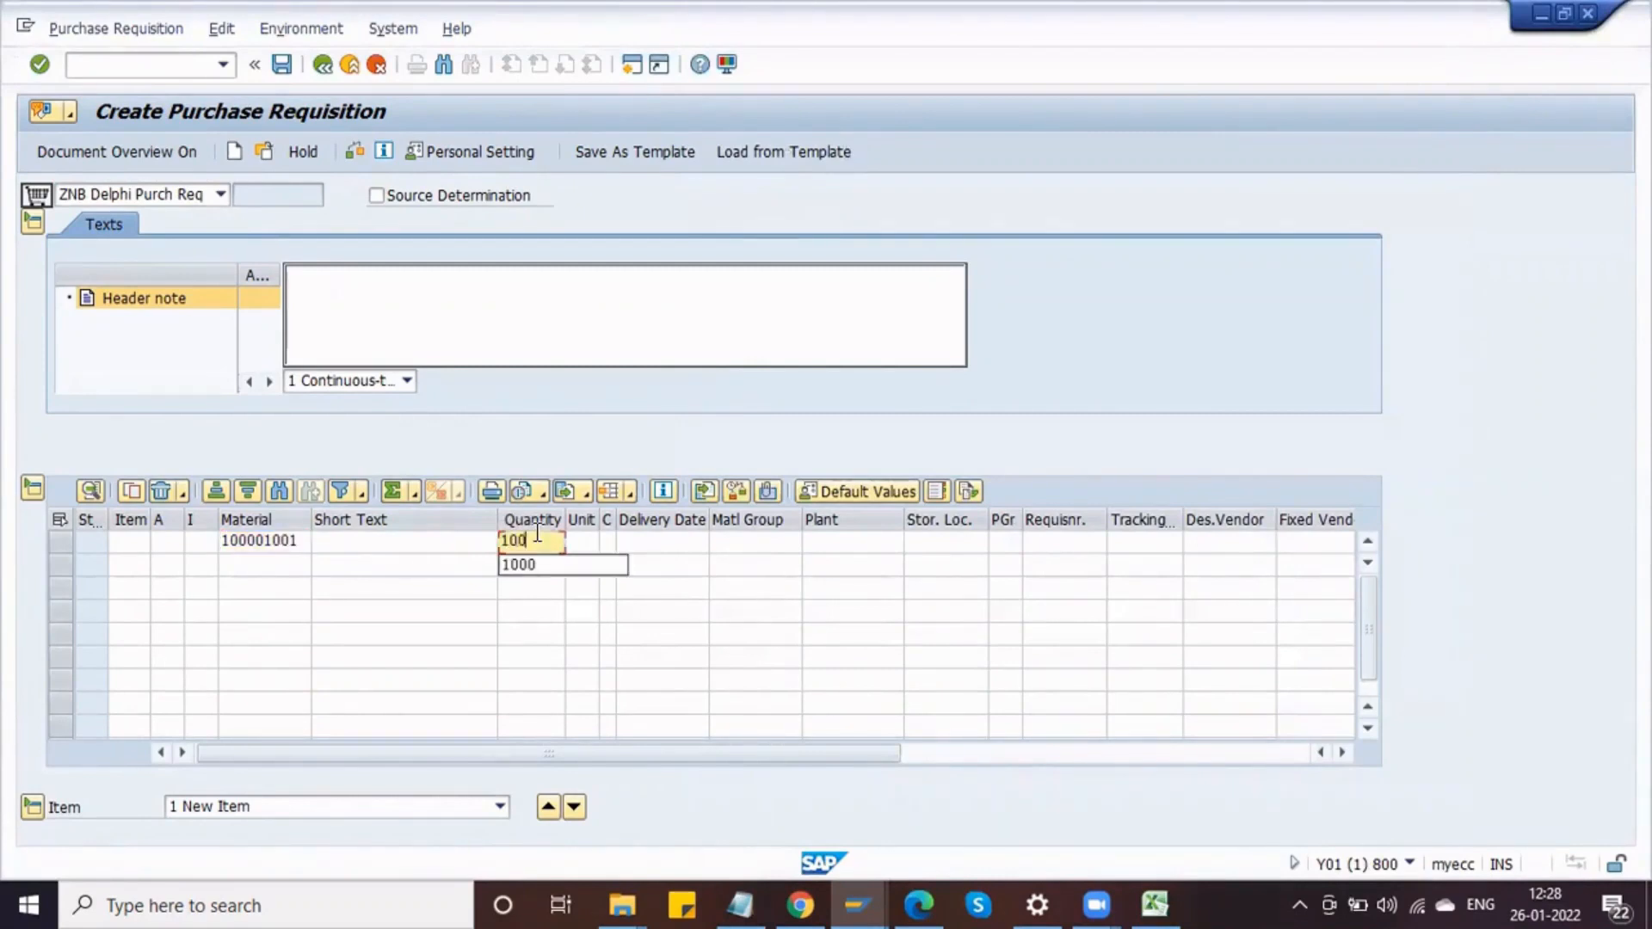
key(Tab)
key(Tab)
key(Tab)
key(Tab)
key(Tab)
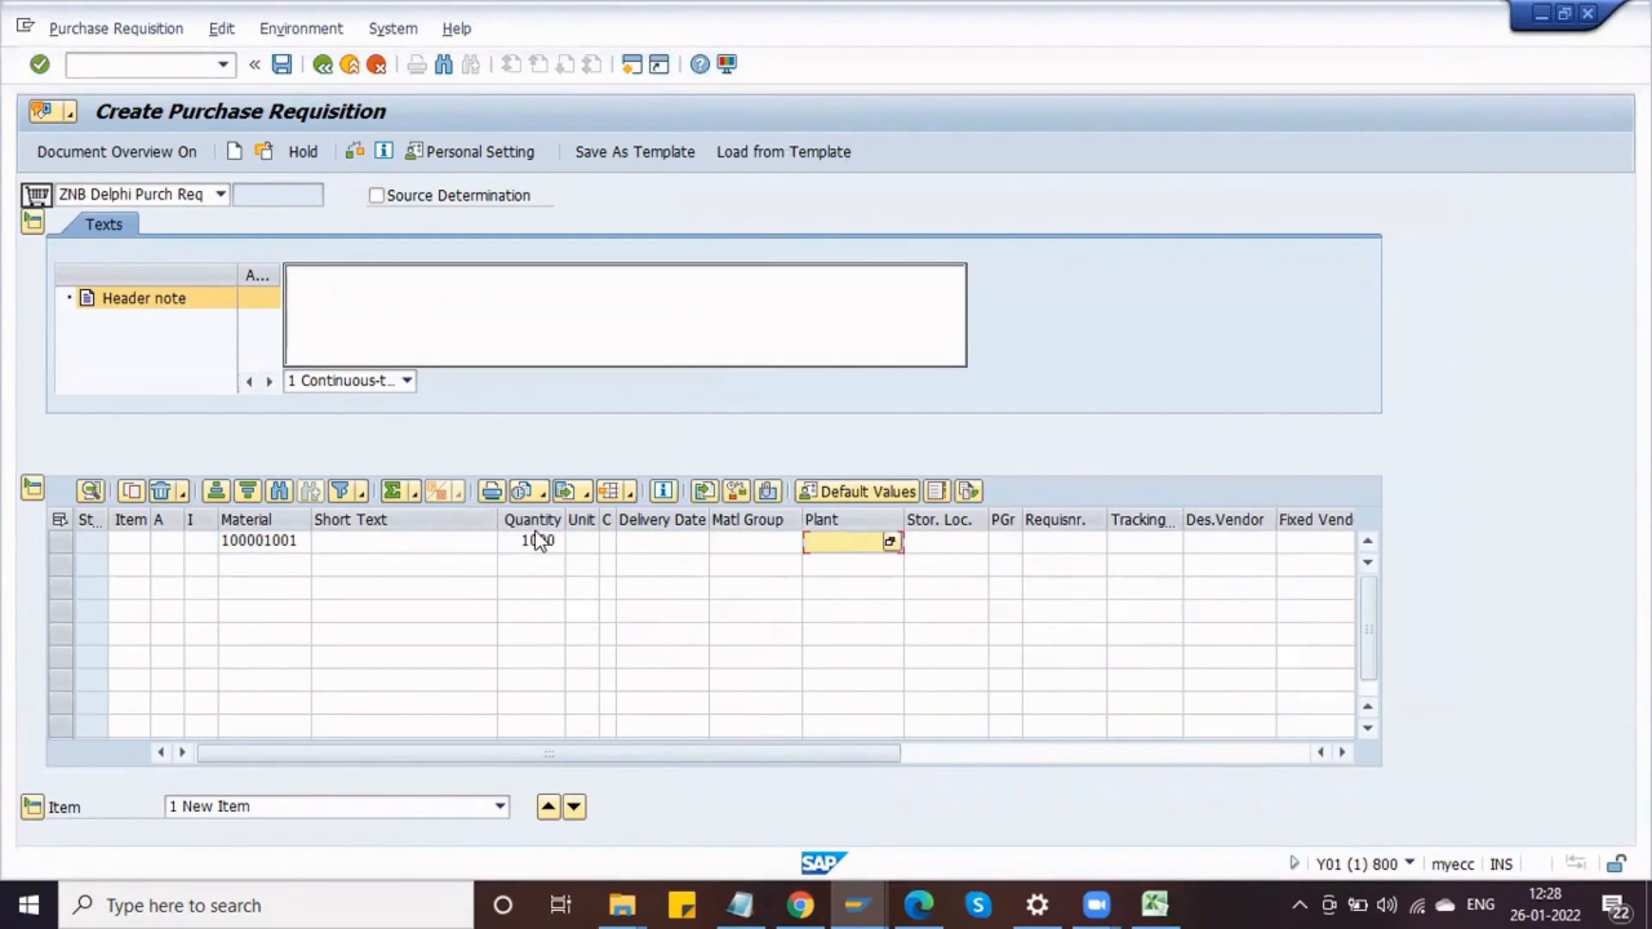
text(DPL1)
key(Tab)
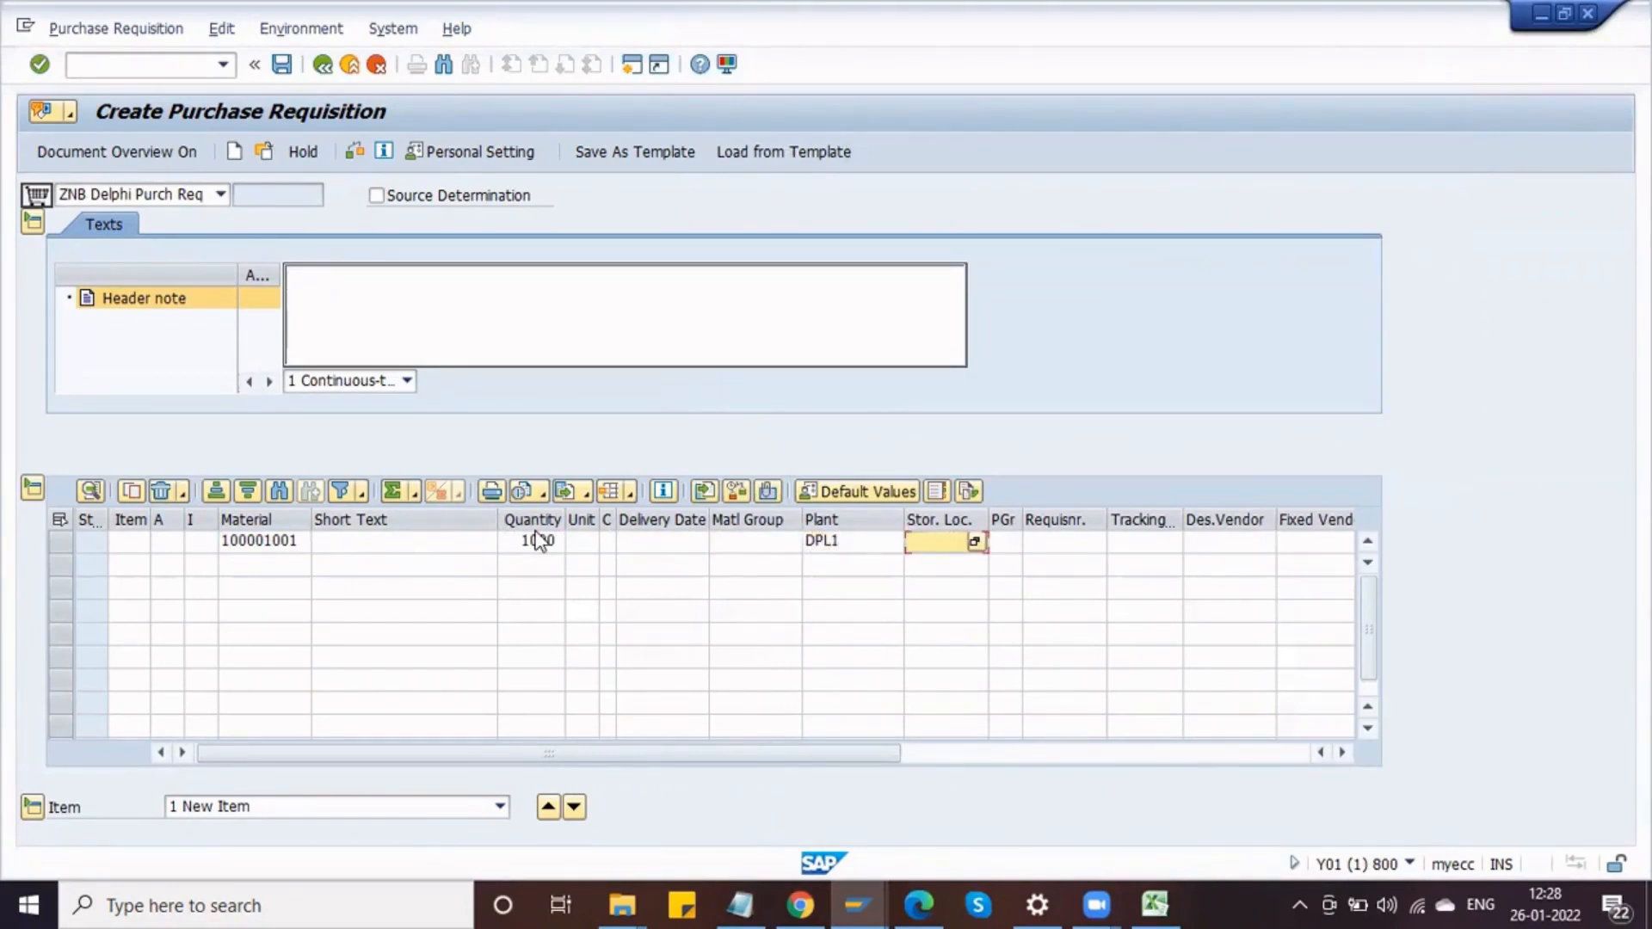
Step: Fill in storage location S11, purchasing group DPG and the requisitioner's name for the item
text(S11)
key(Tab)
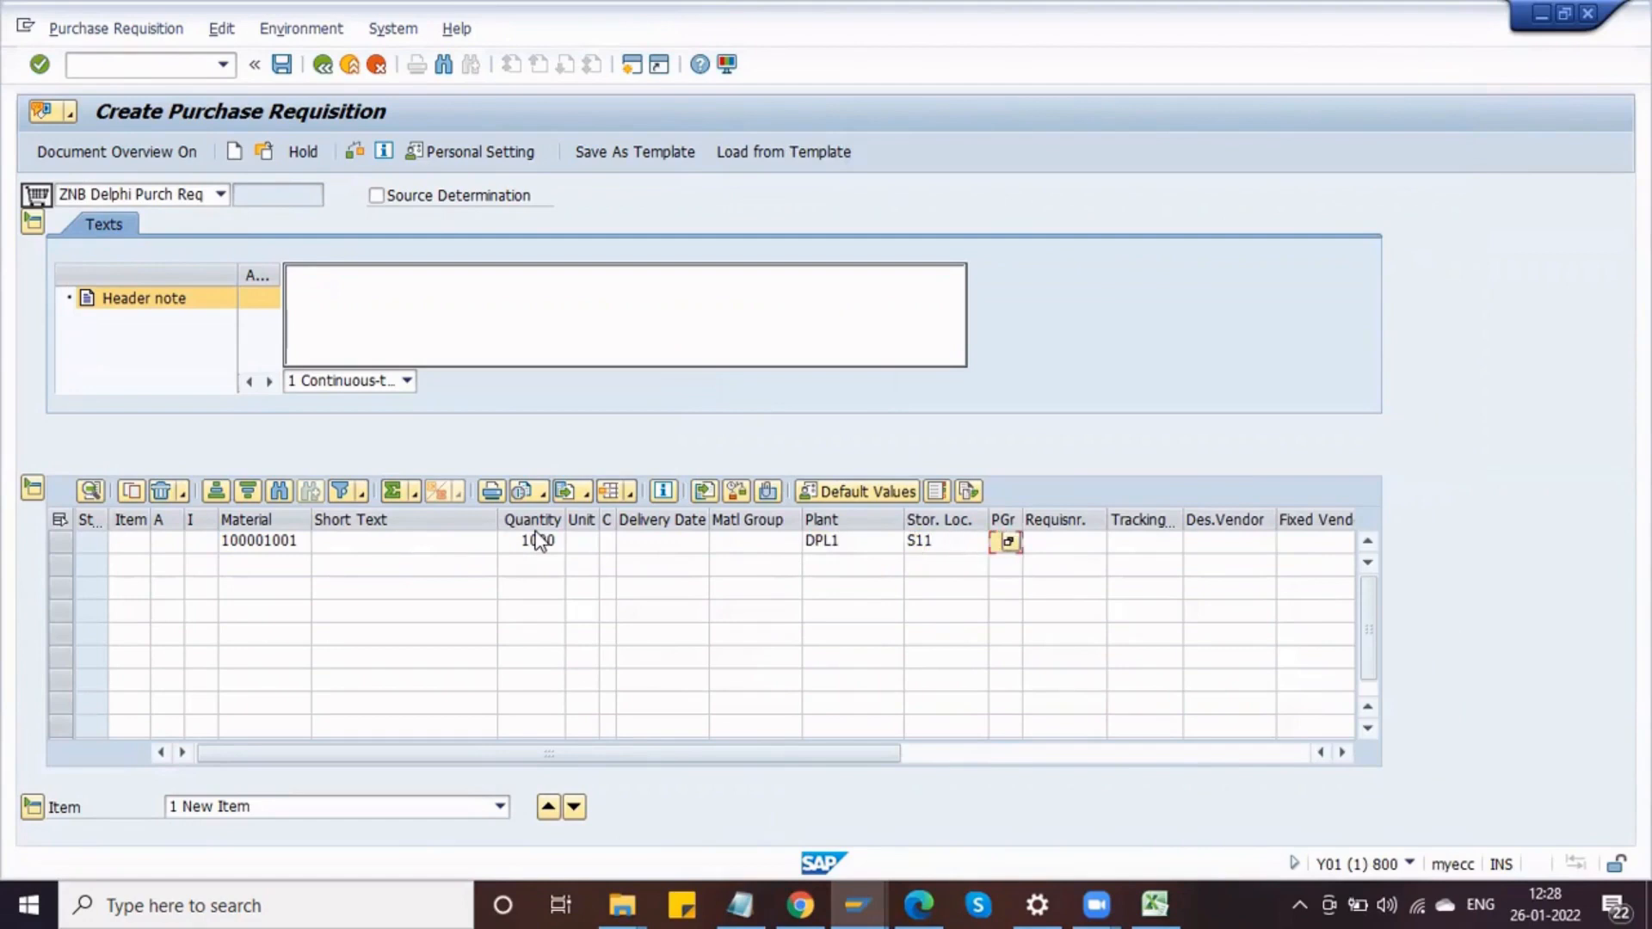
text(PG)
key(Tab)
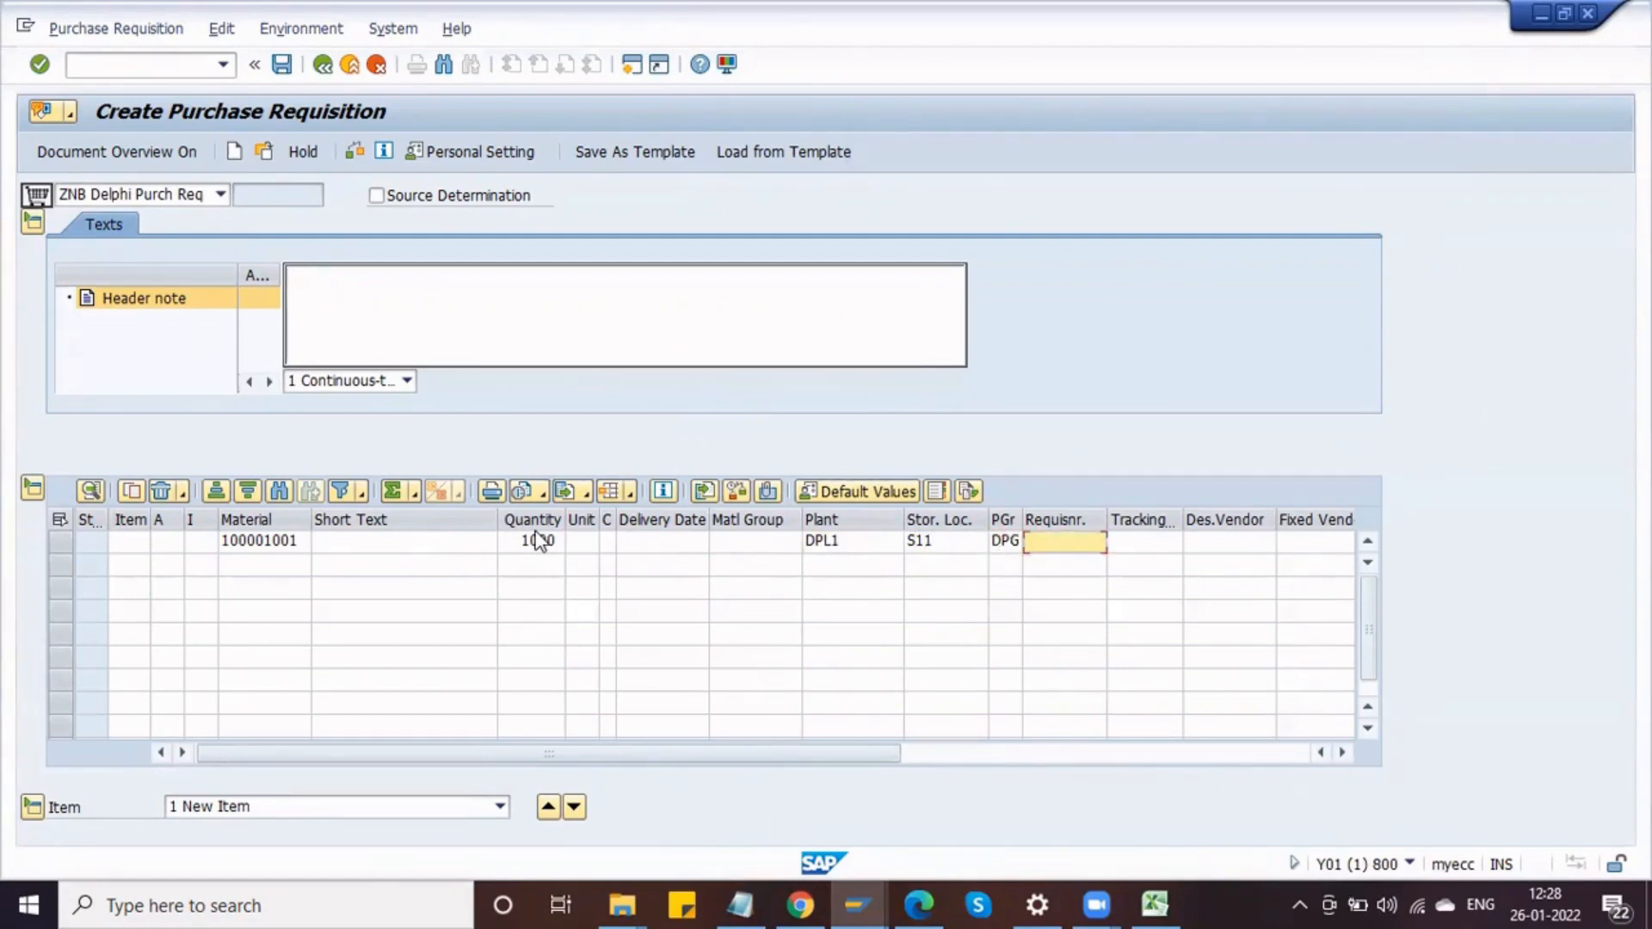
text(SHEKAR)
key(Tab)
key(Tab)
key(Tab)
key(Tab)
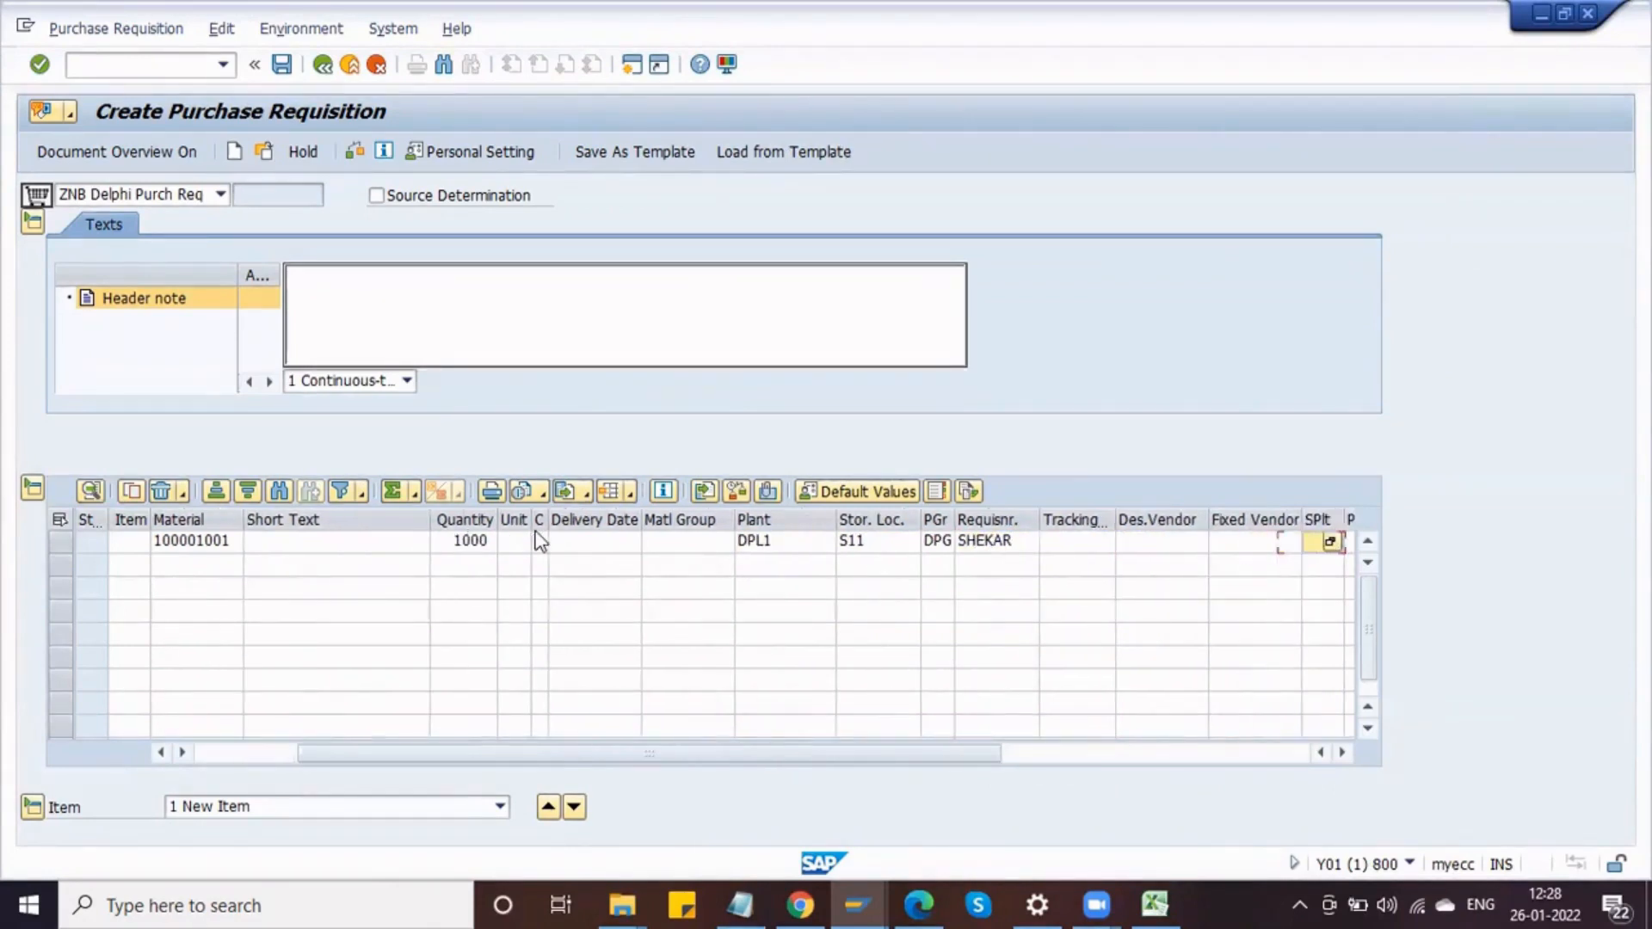
Step: Enter purchasing organization DLPO for the item and check the requisition
key(Tab)
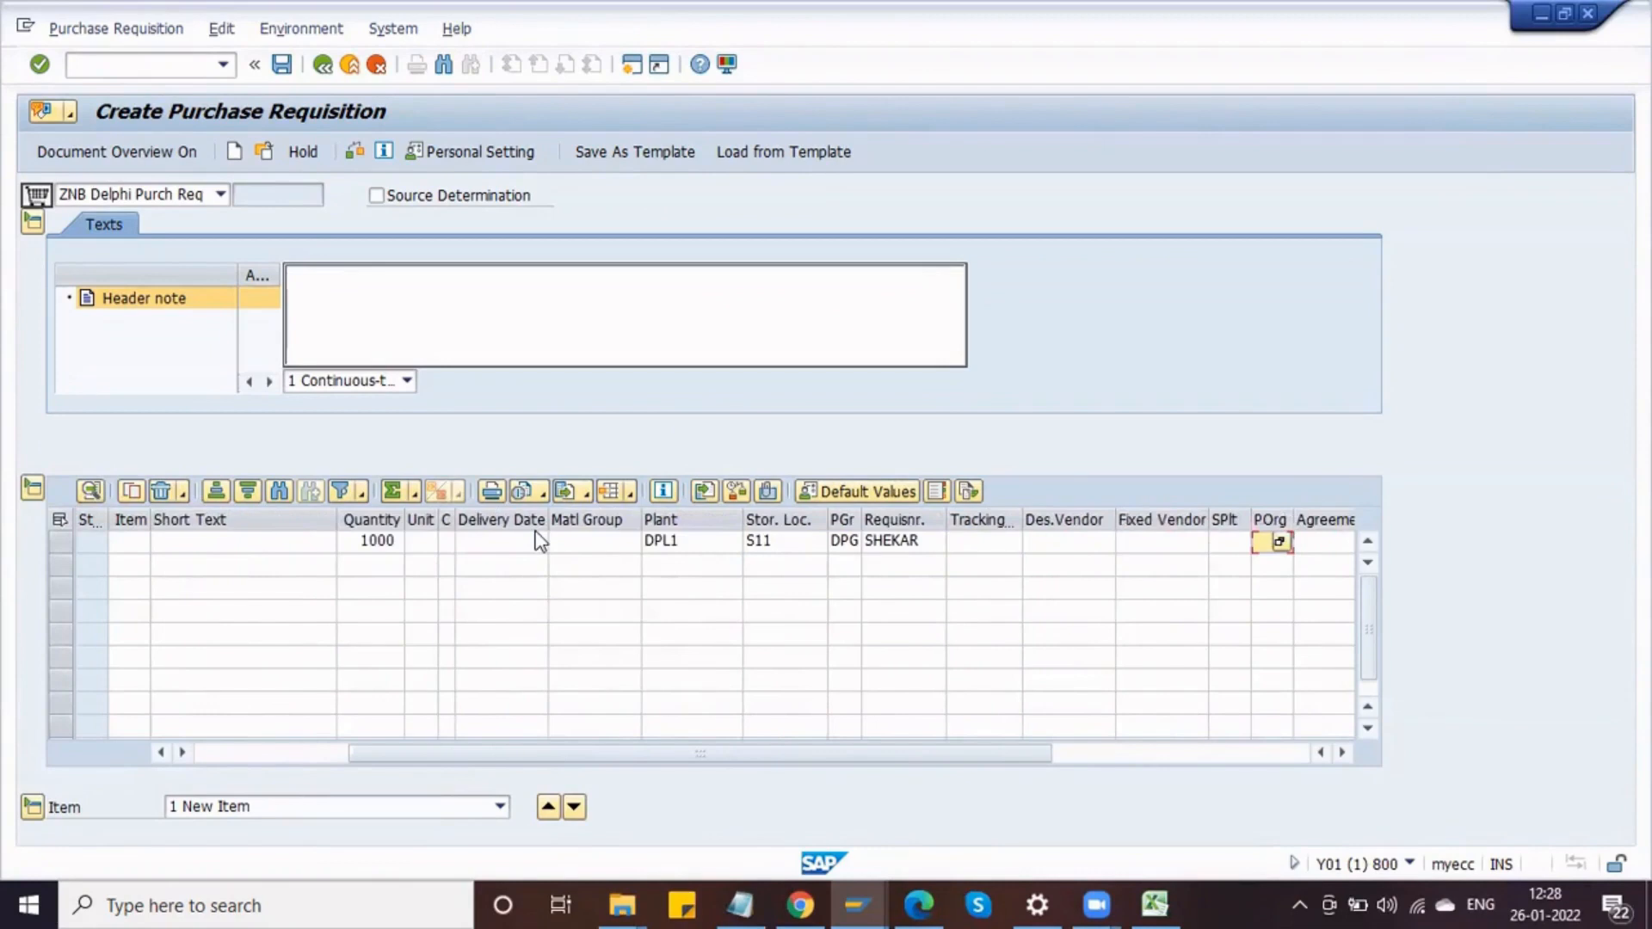
text(OL)
key(Return)
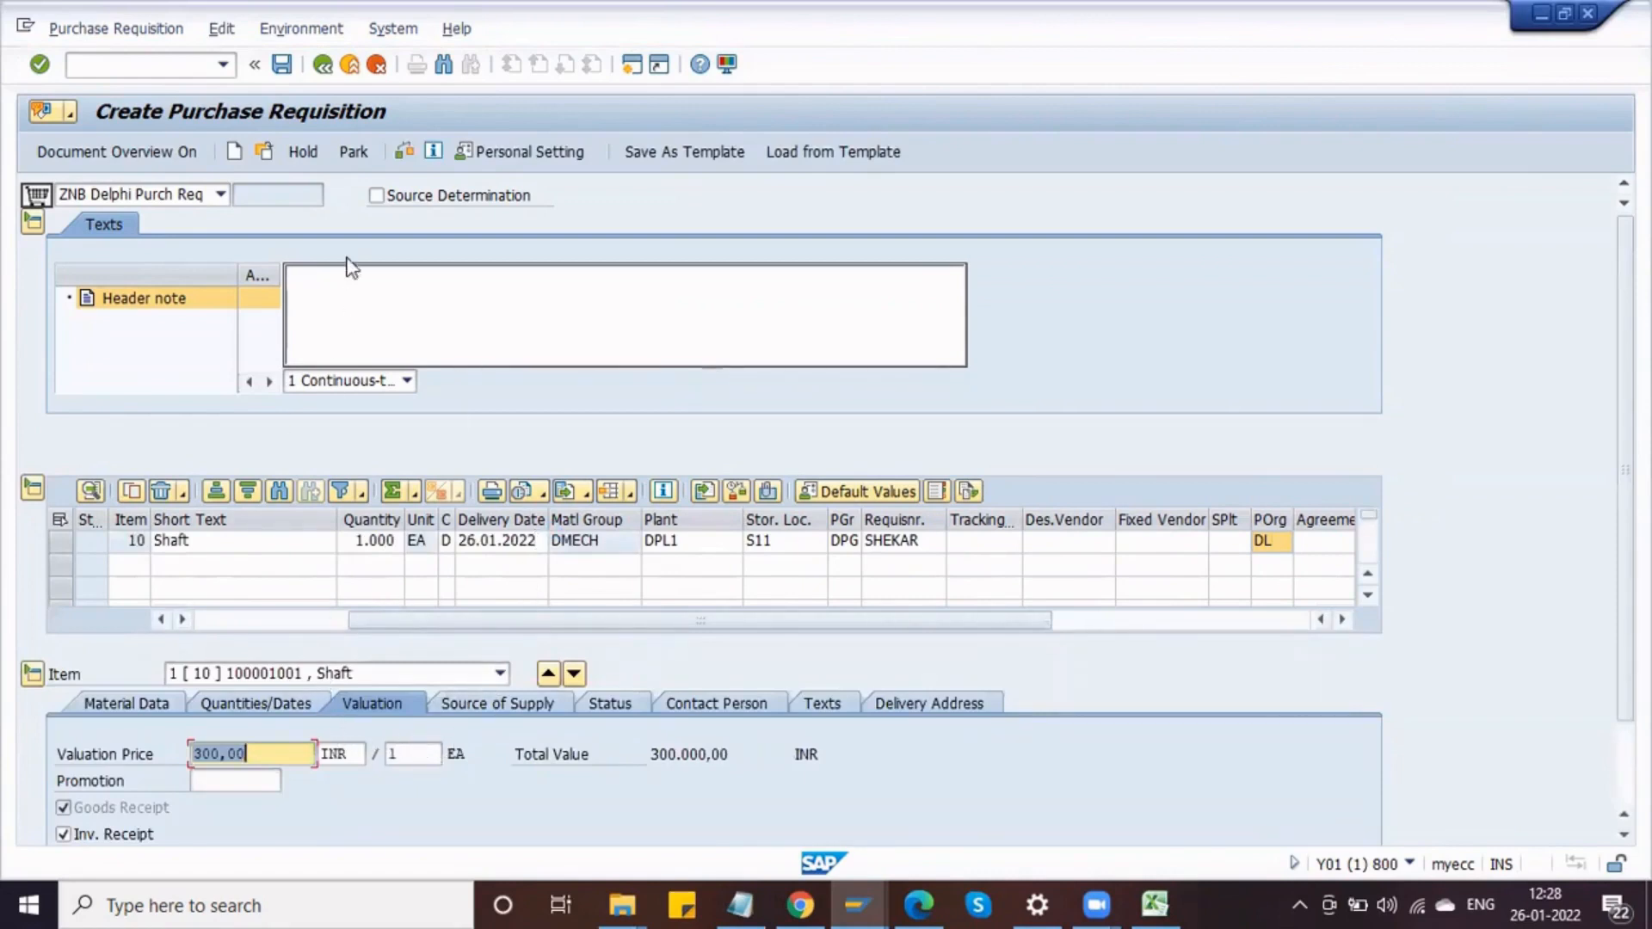
click(405, 154)
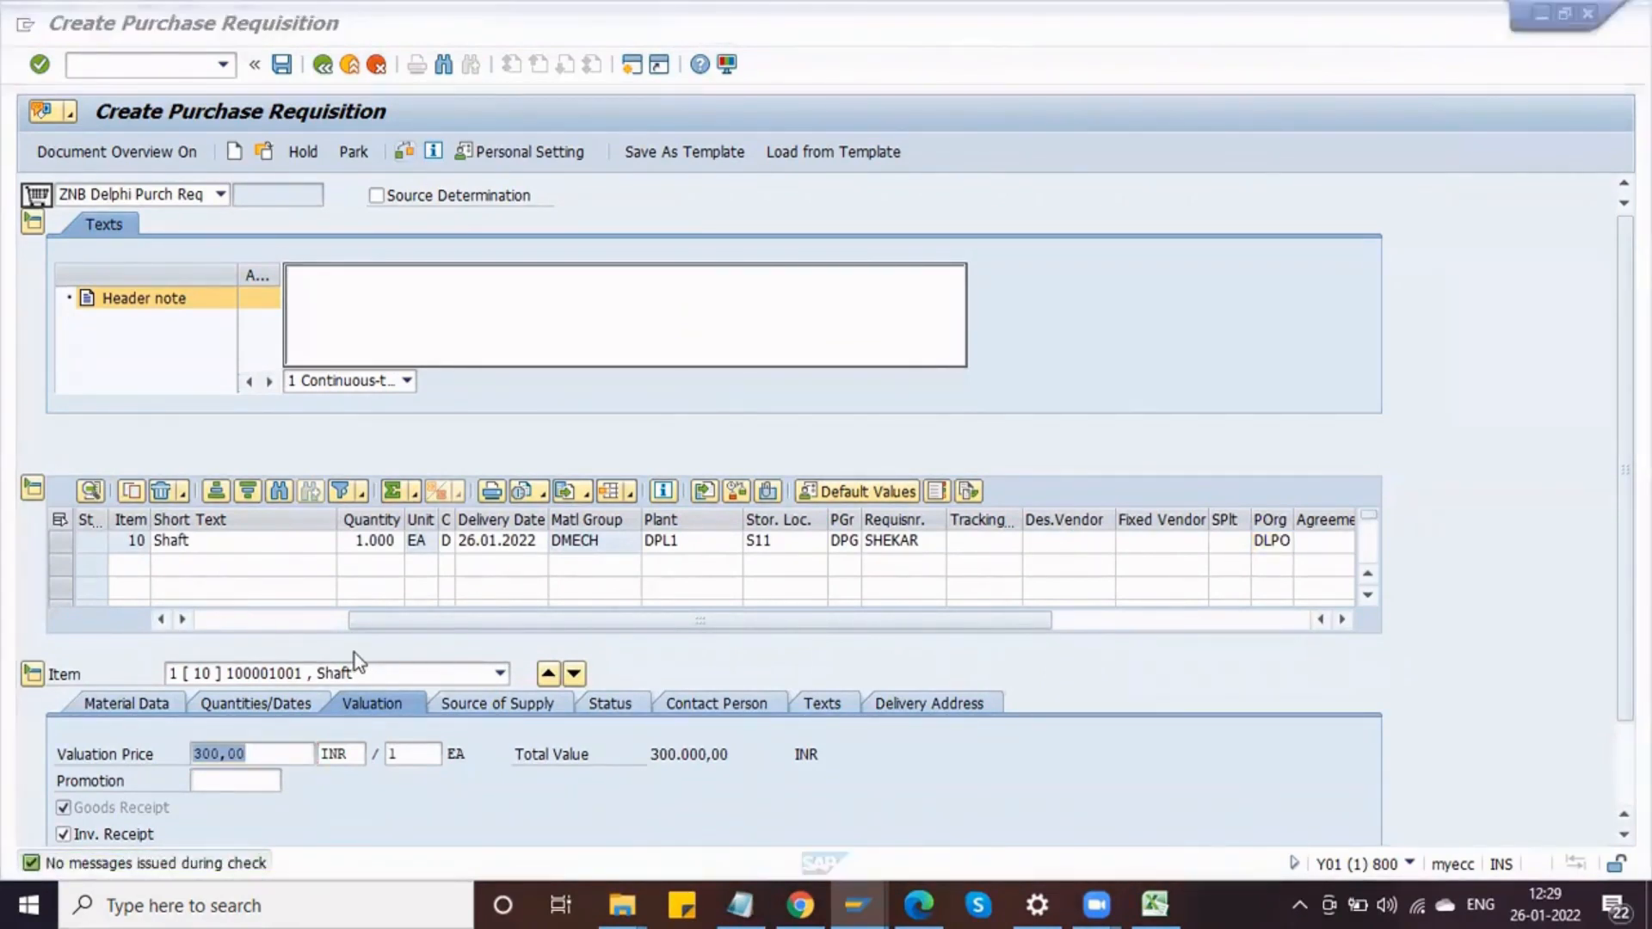
Step: Open the SAP Reference IMG through transaction SPRO
click(221, 620)
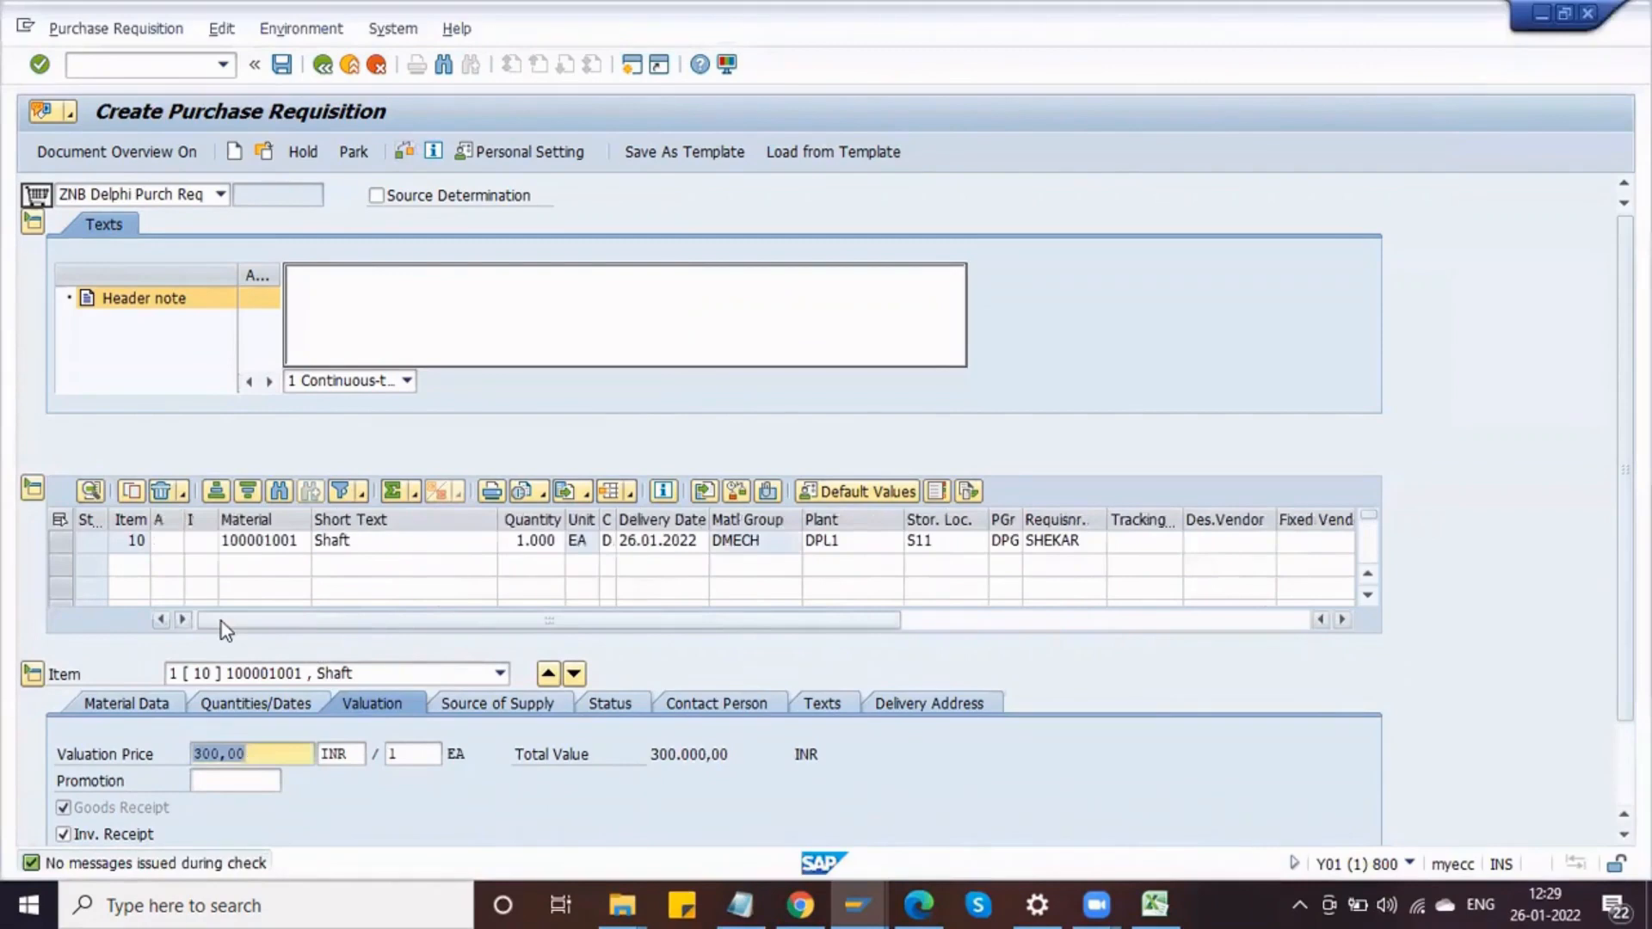
click(187, 65)
key(alt+Tab)
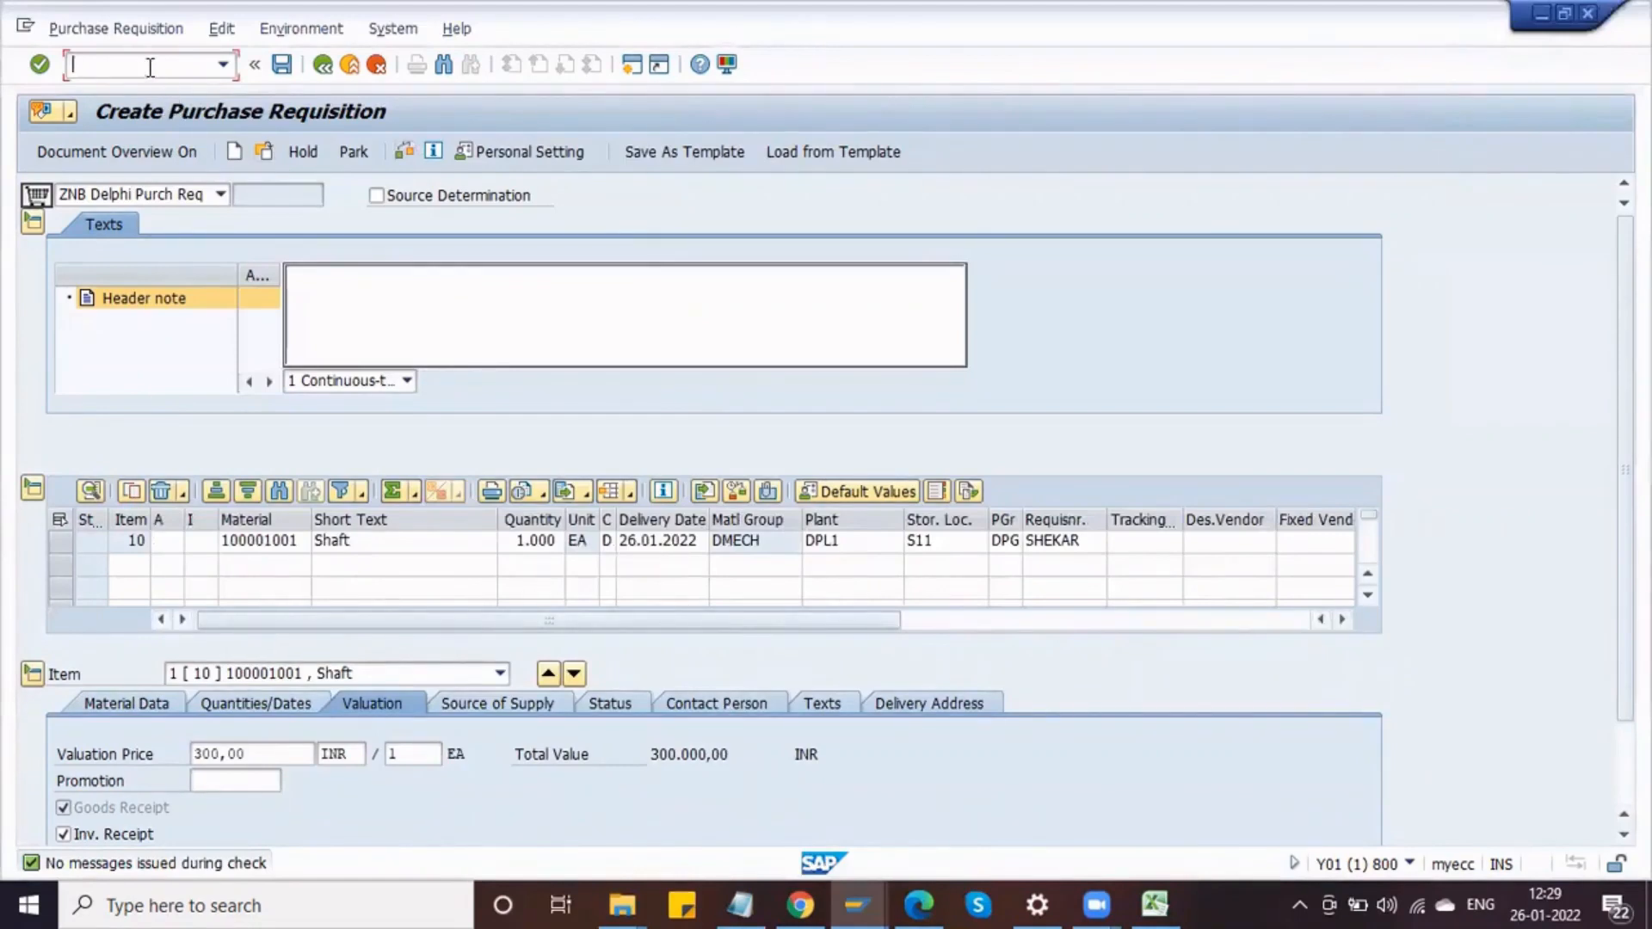
text(/NSPRO)
key(Return)
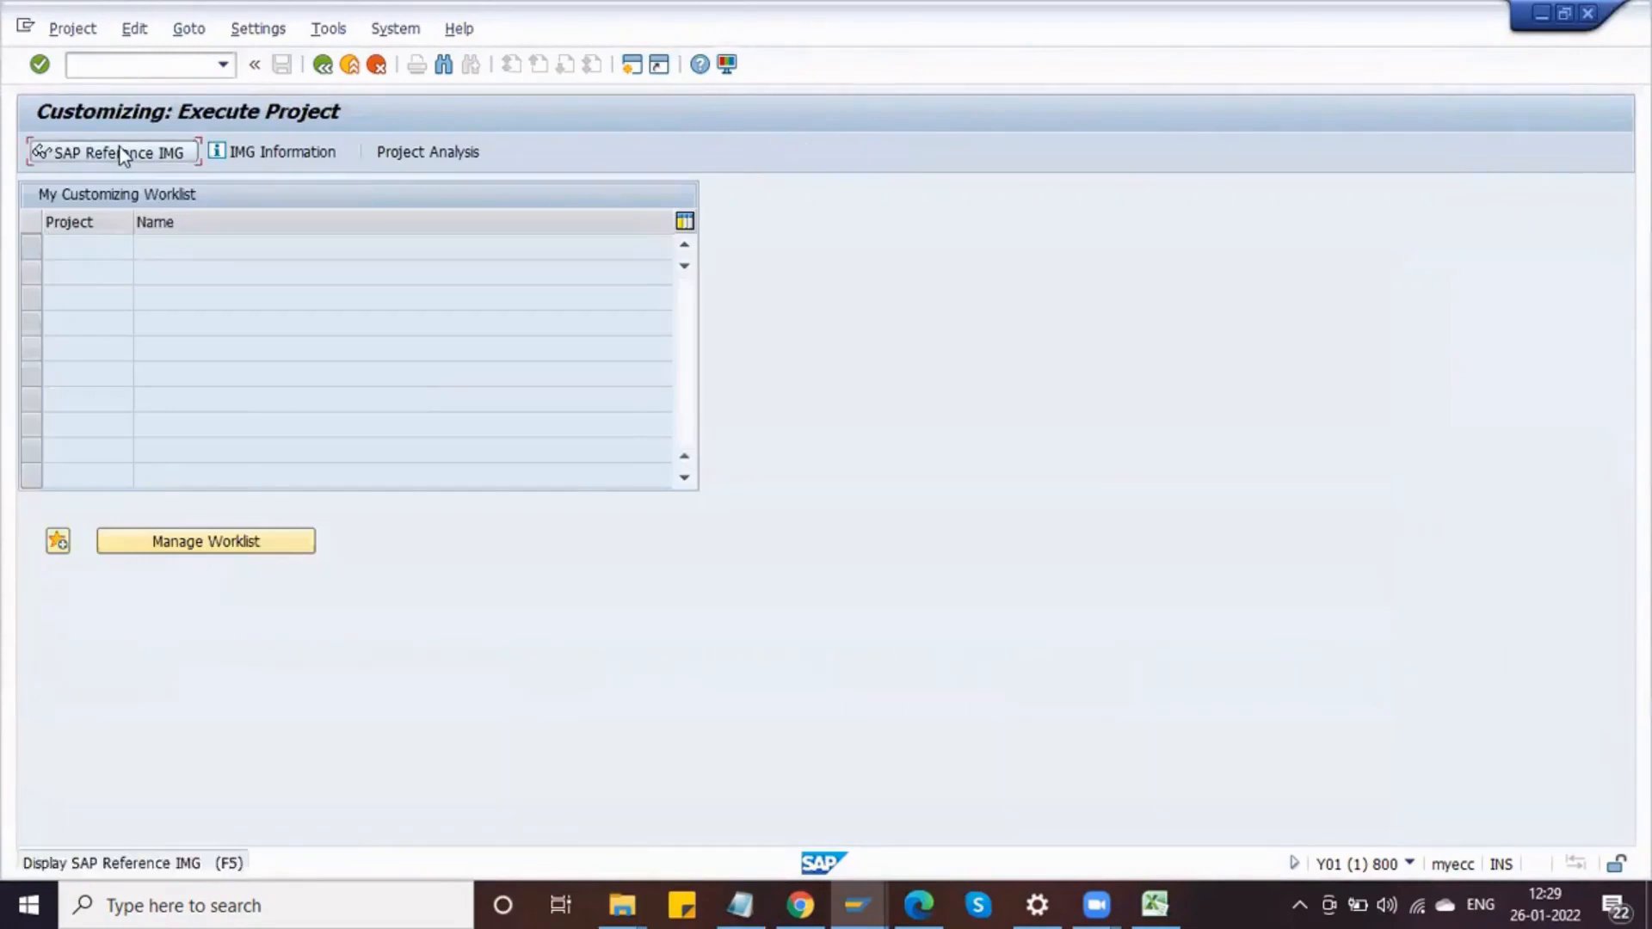
click(120, 151)
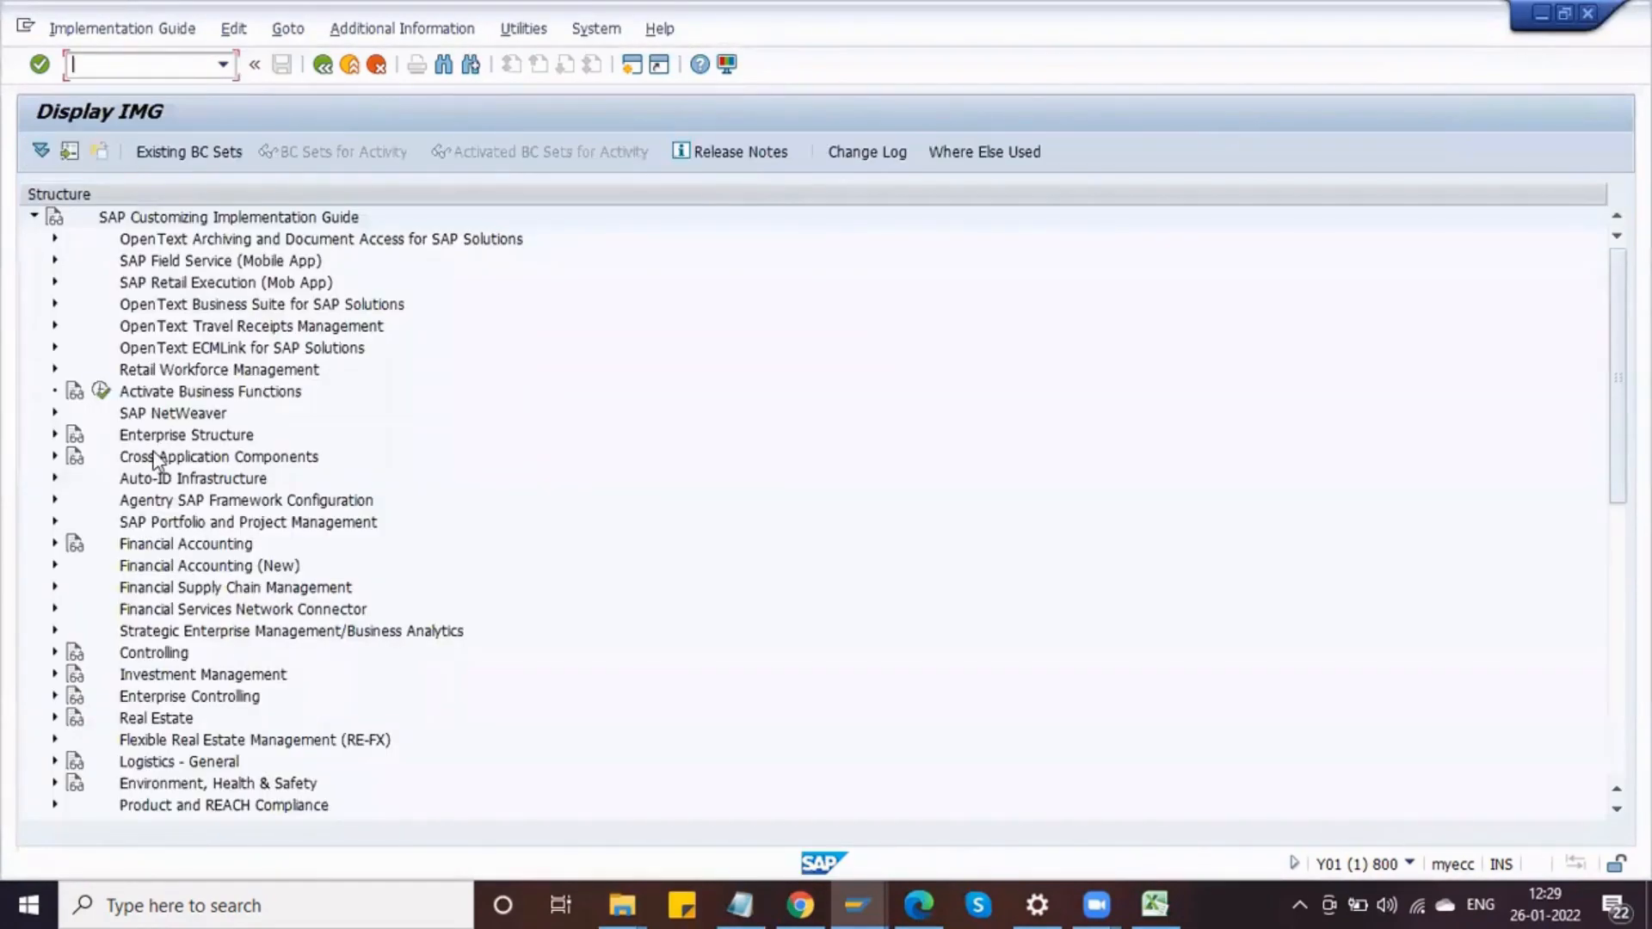
Step: Expand the Materials Management node in the IMG structure
scroll(155, 630, down, 2)
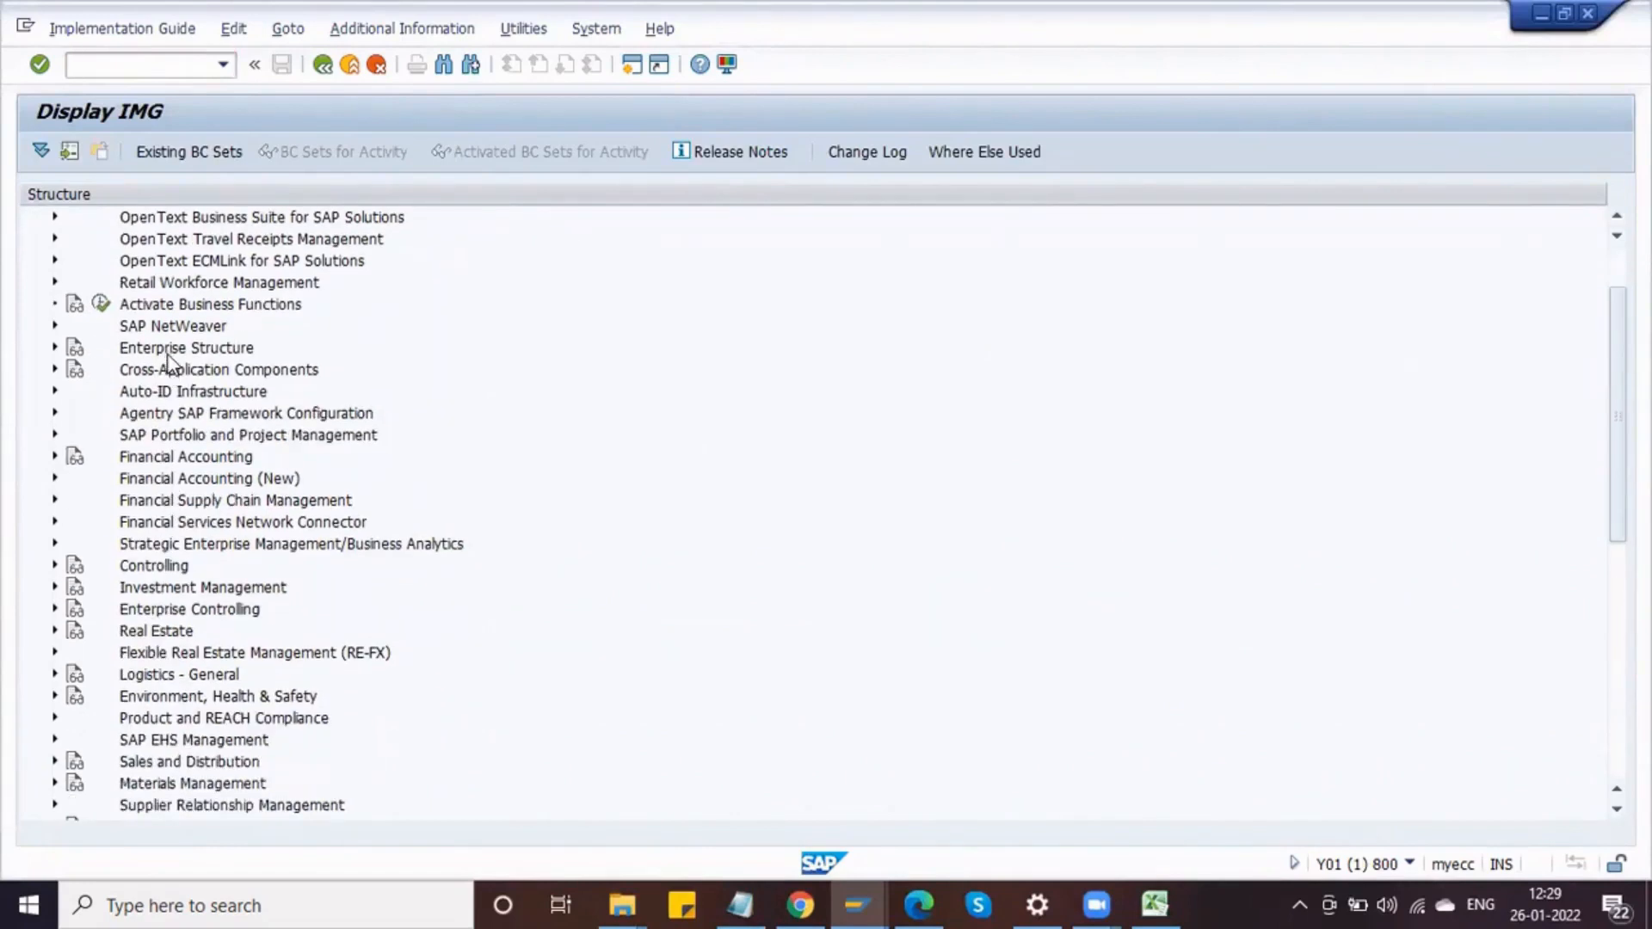
scroll(225, 638, down, 3)
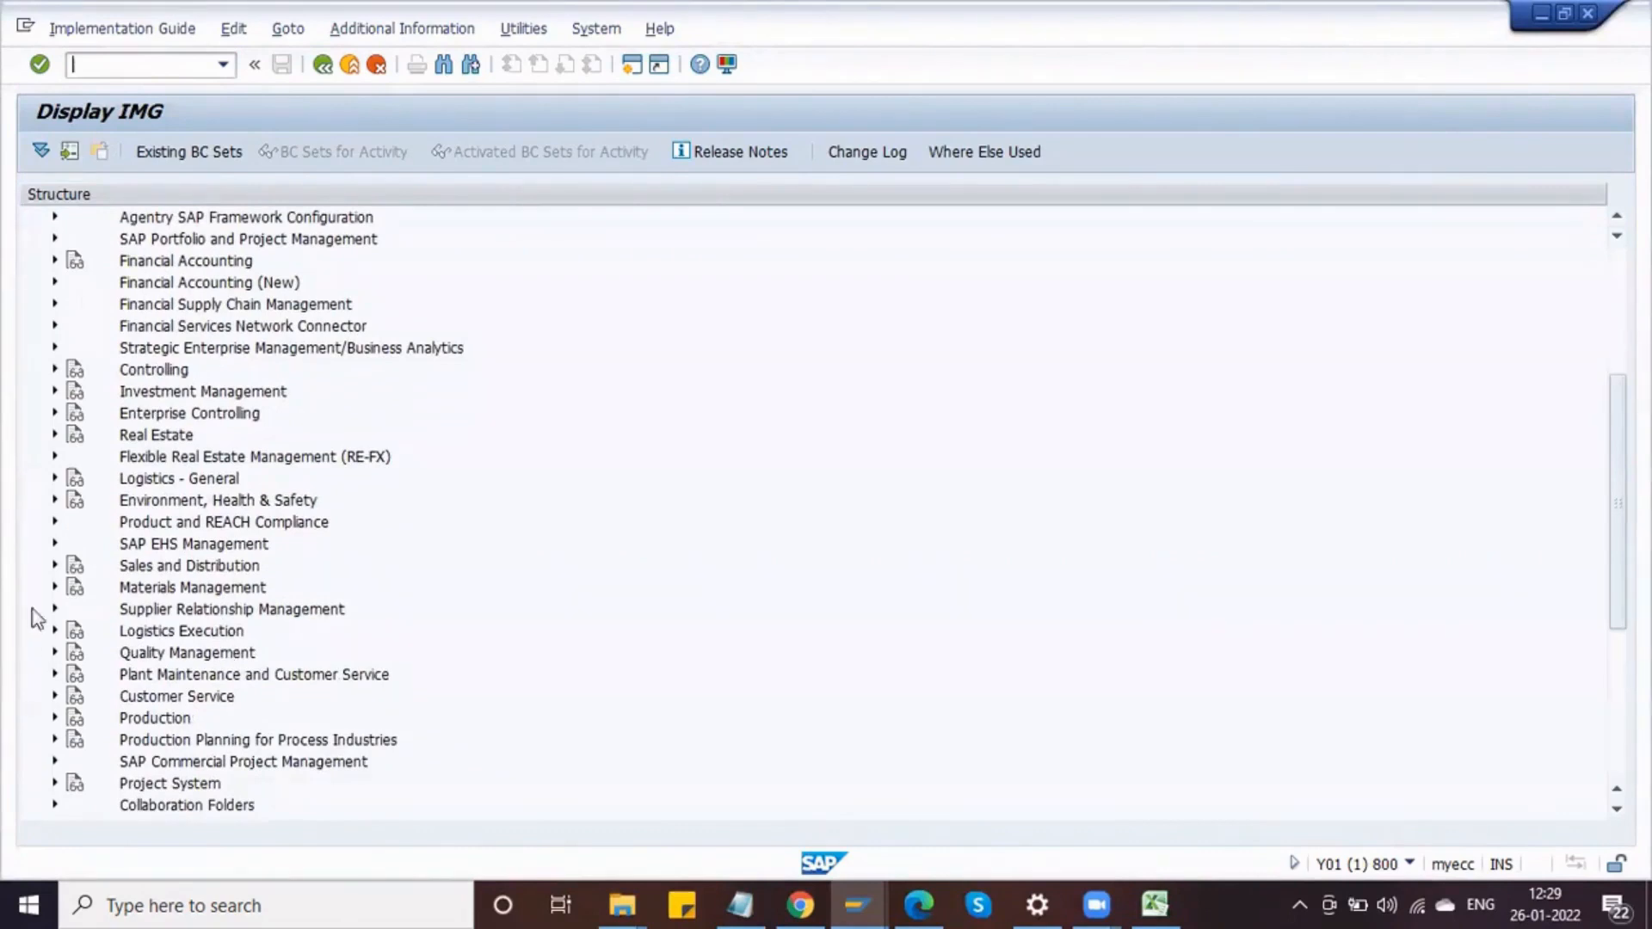
click(55, 587)
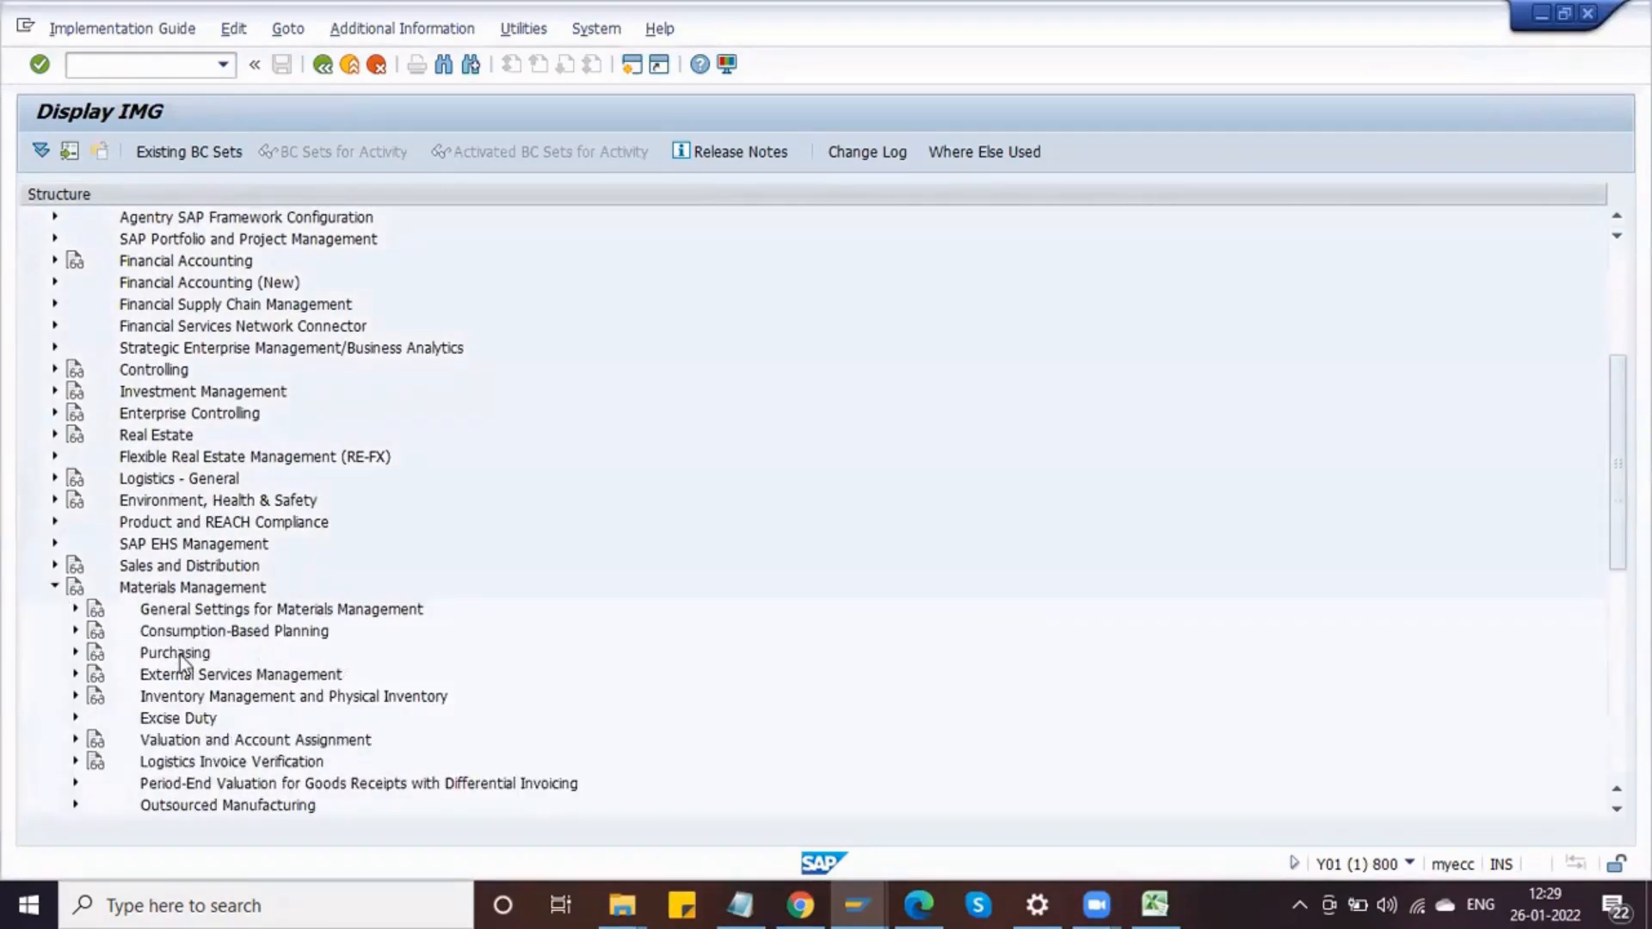
scroll(179, 654, down, 2)
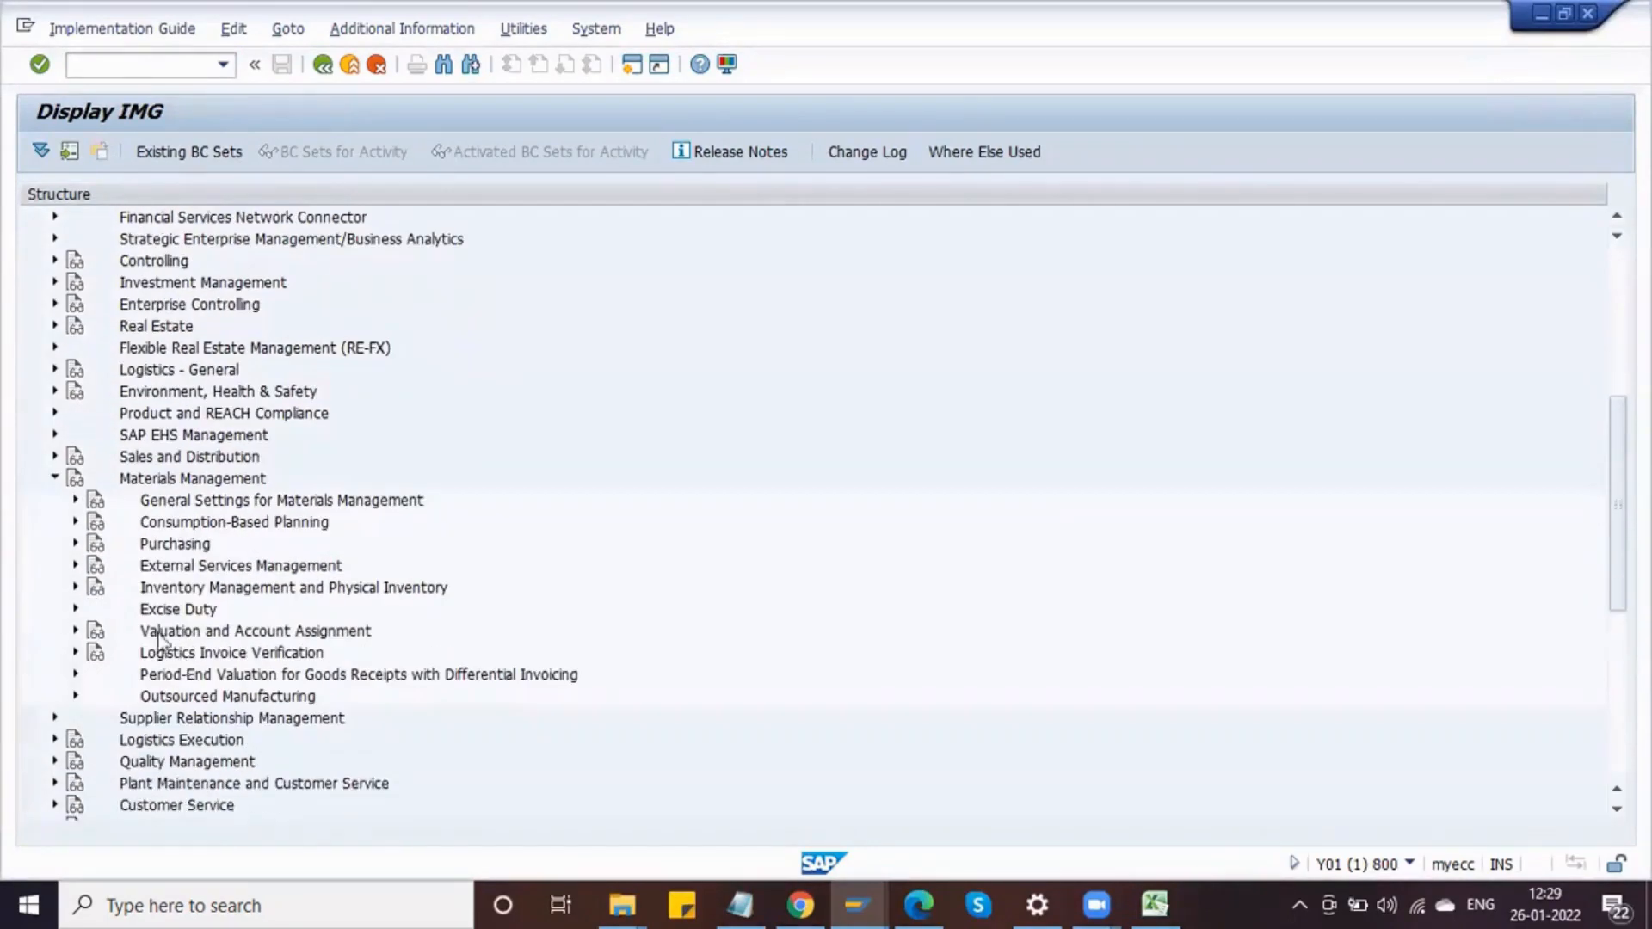
Step: Open the Define Document Types activity for purchase requisitions under Purchasing in the IMG
click(76, 543)
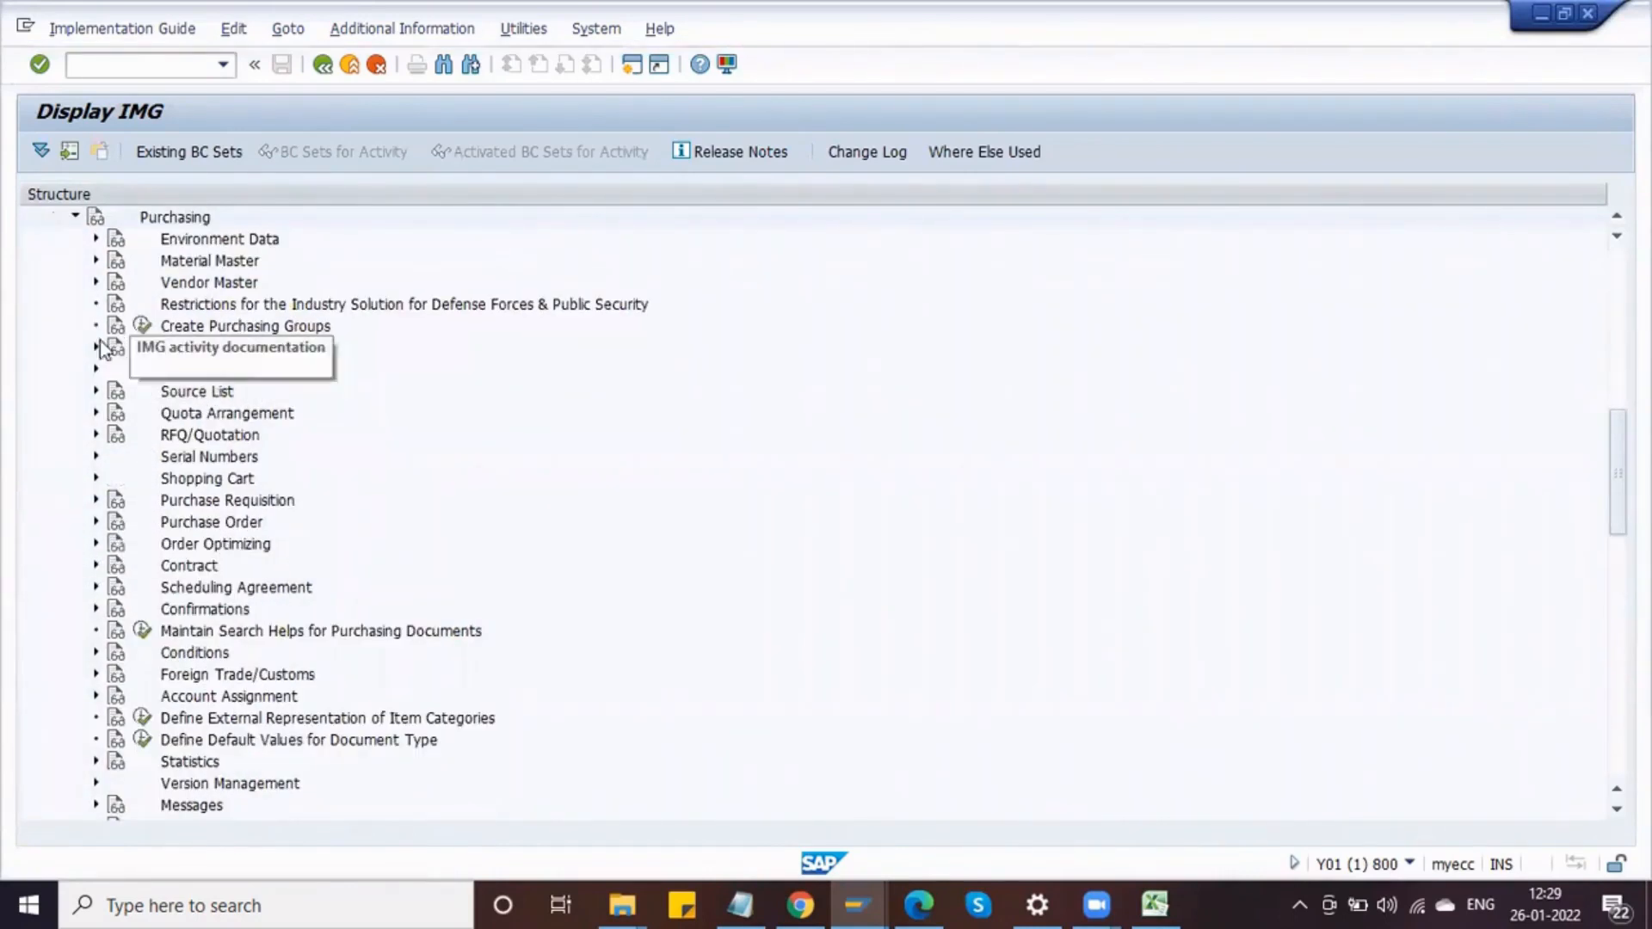
click(96, 500)
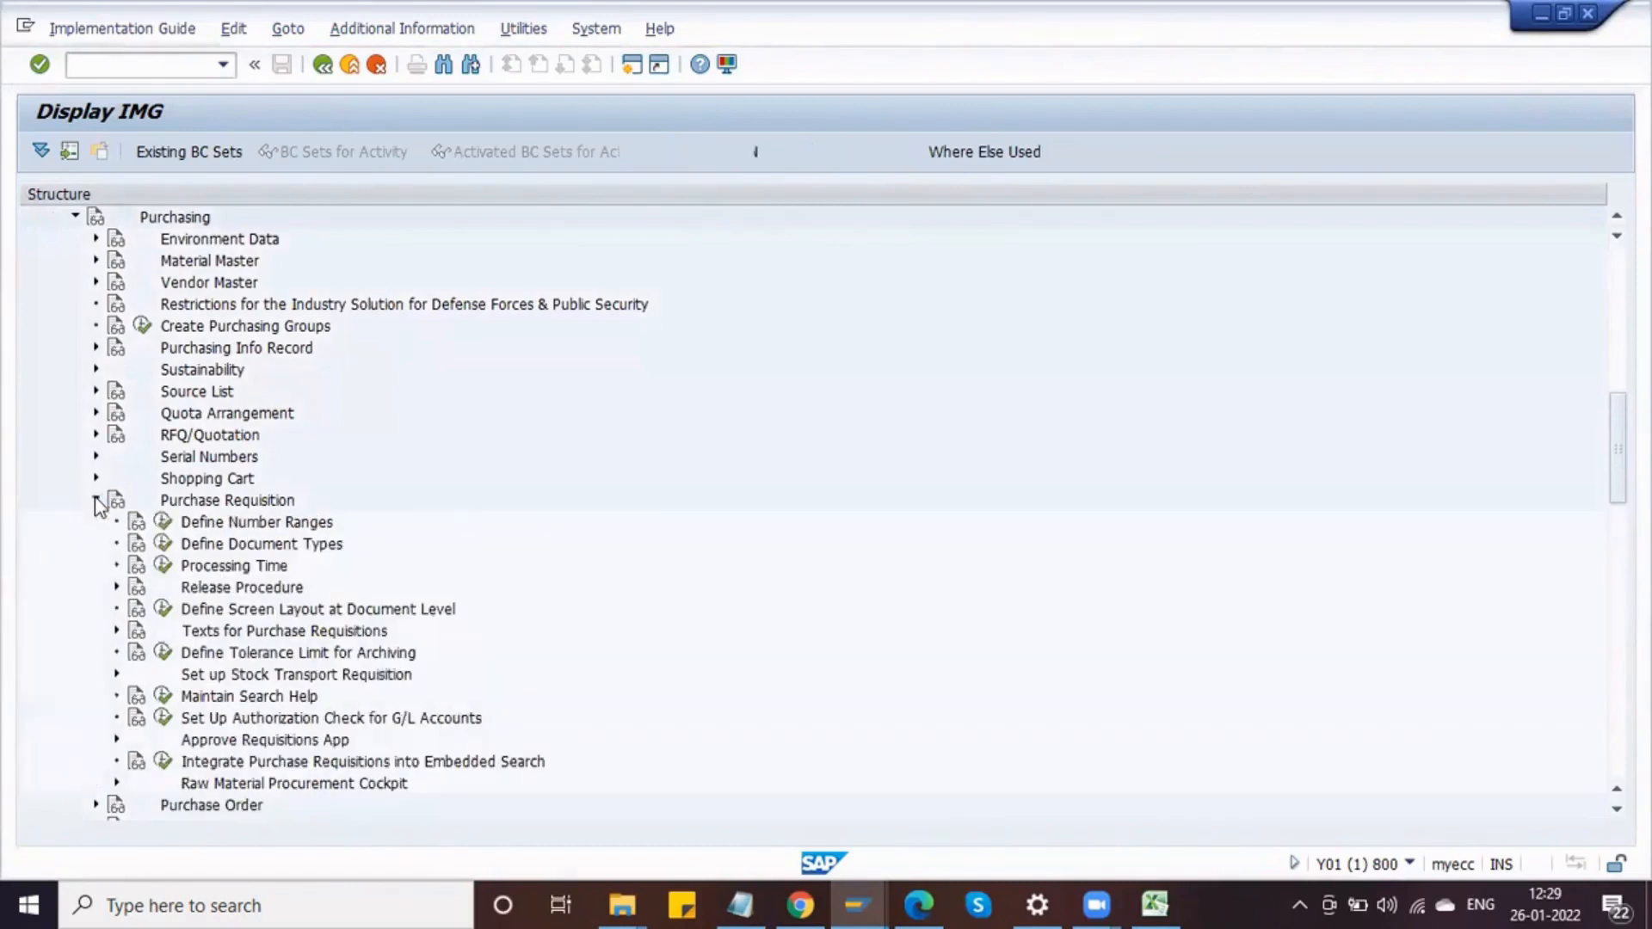
click(163, 547)
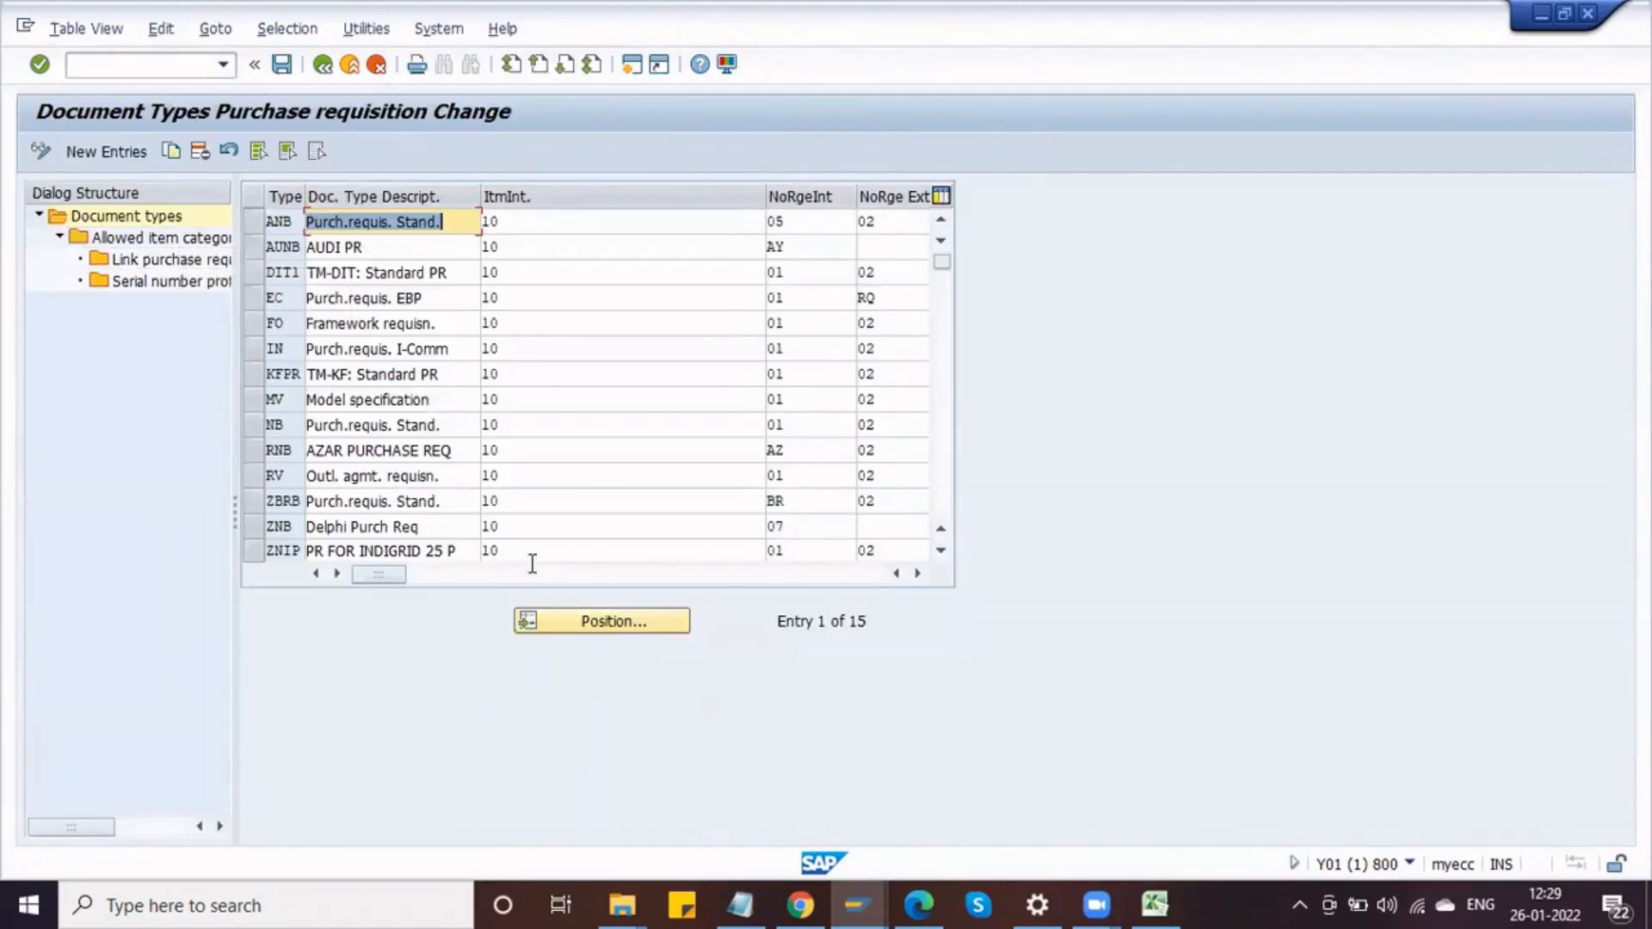
Step: Enable overall release of requisitions for document types ZNB and RNB and save the table
click(260, 525)
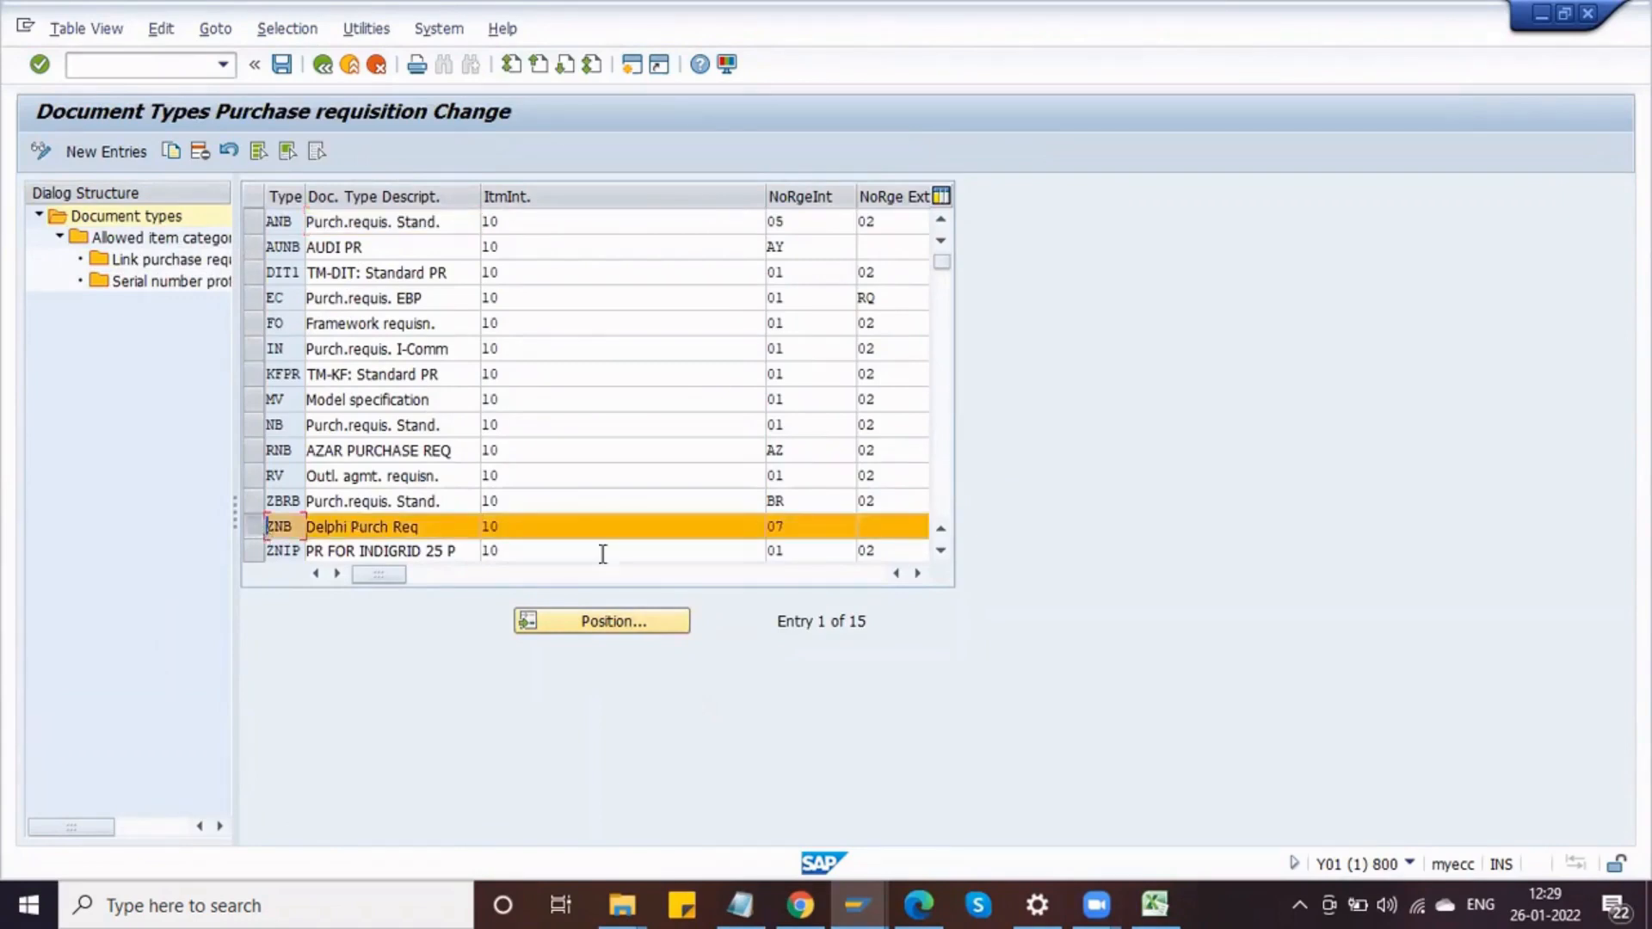
click(918, 574)
click(919, 574)
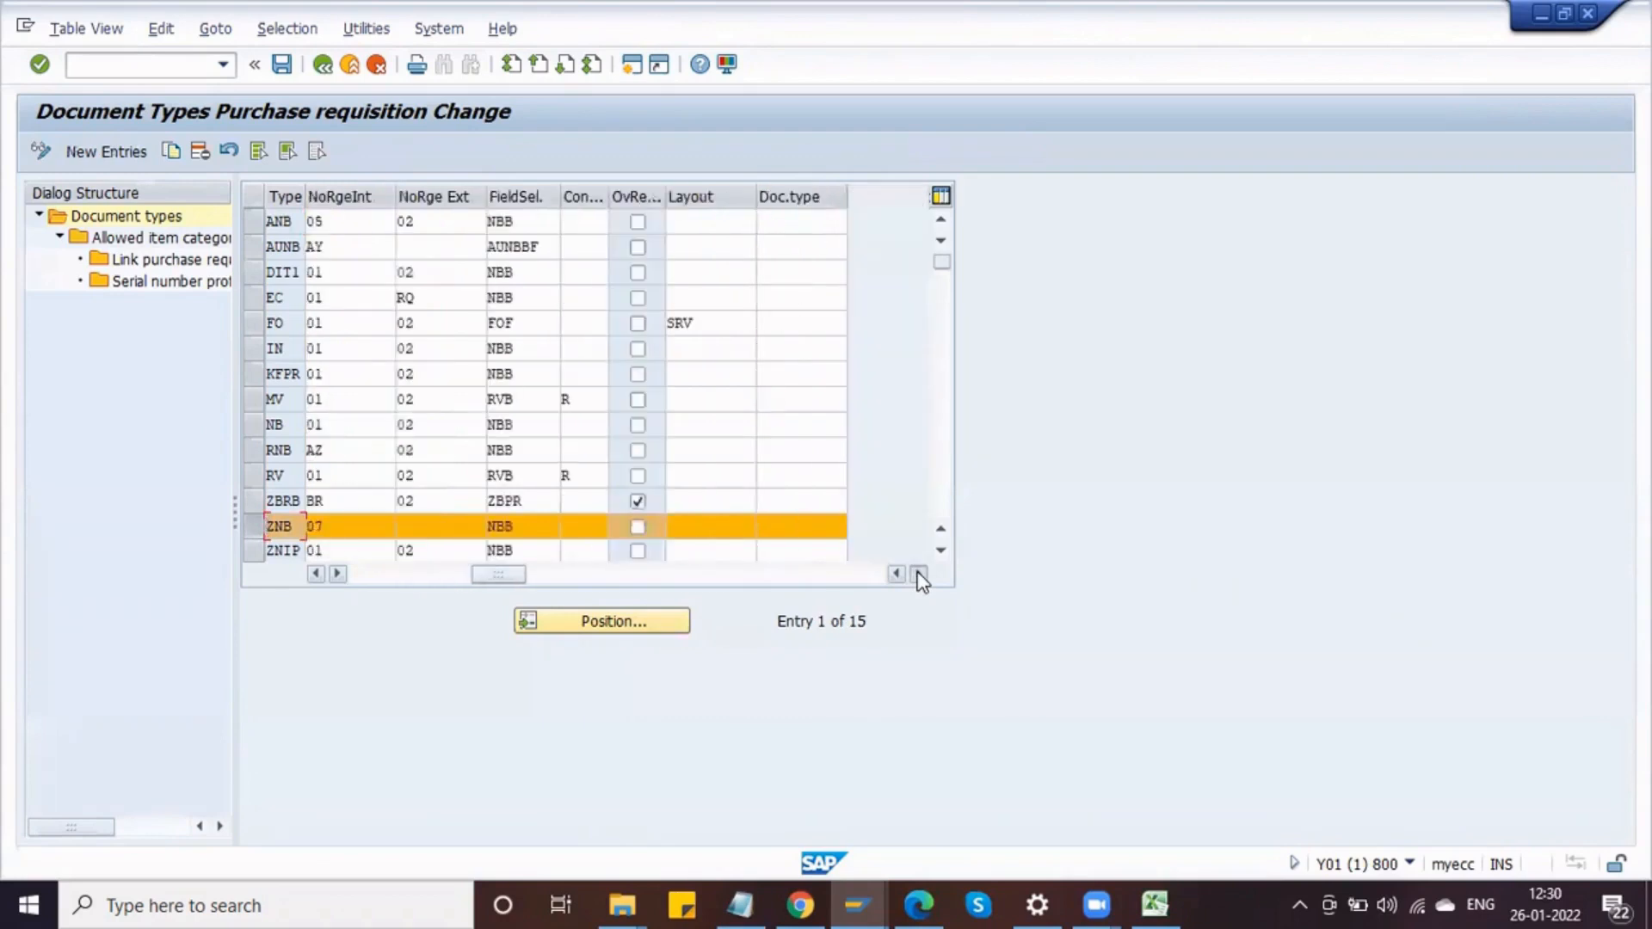
click(919, 574)
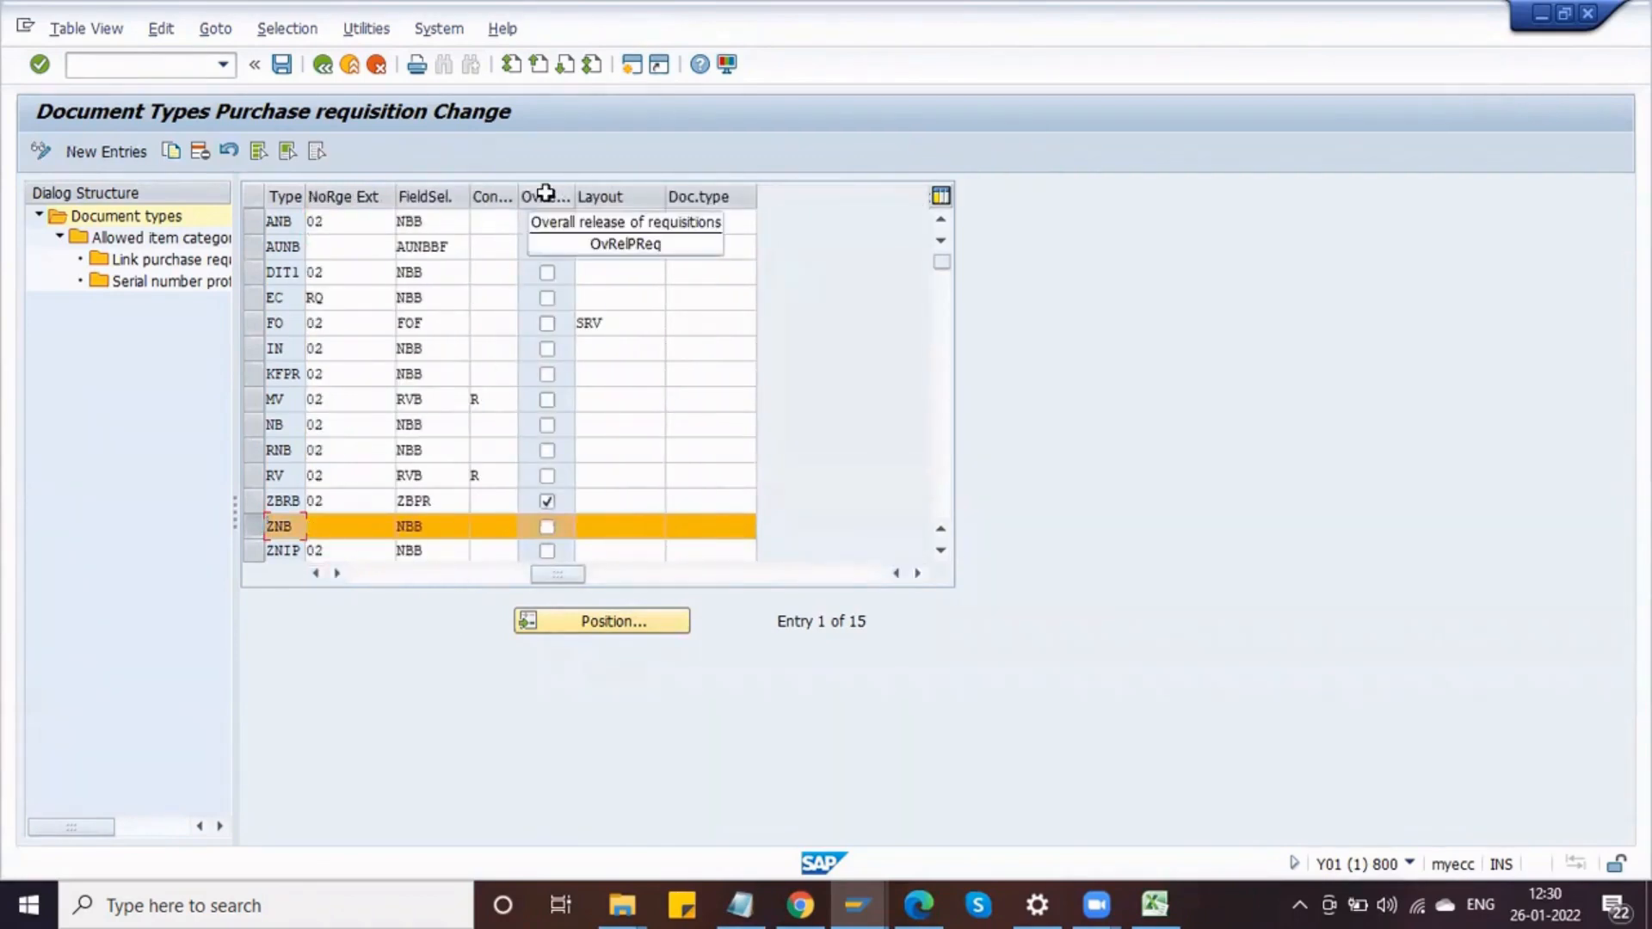
drag(574, 194, 617, 200)
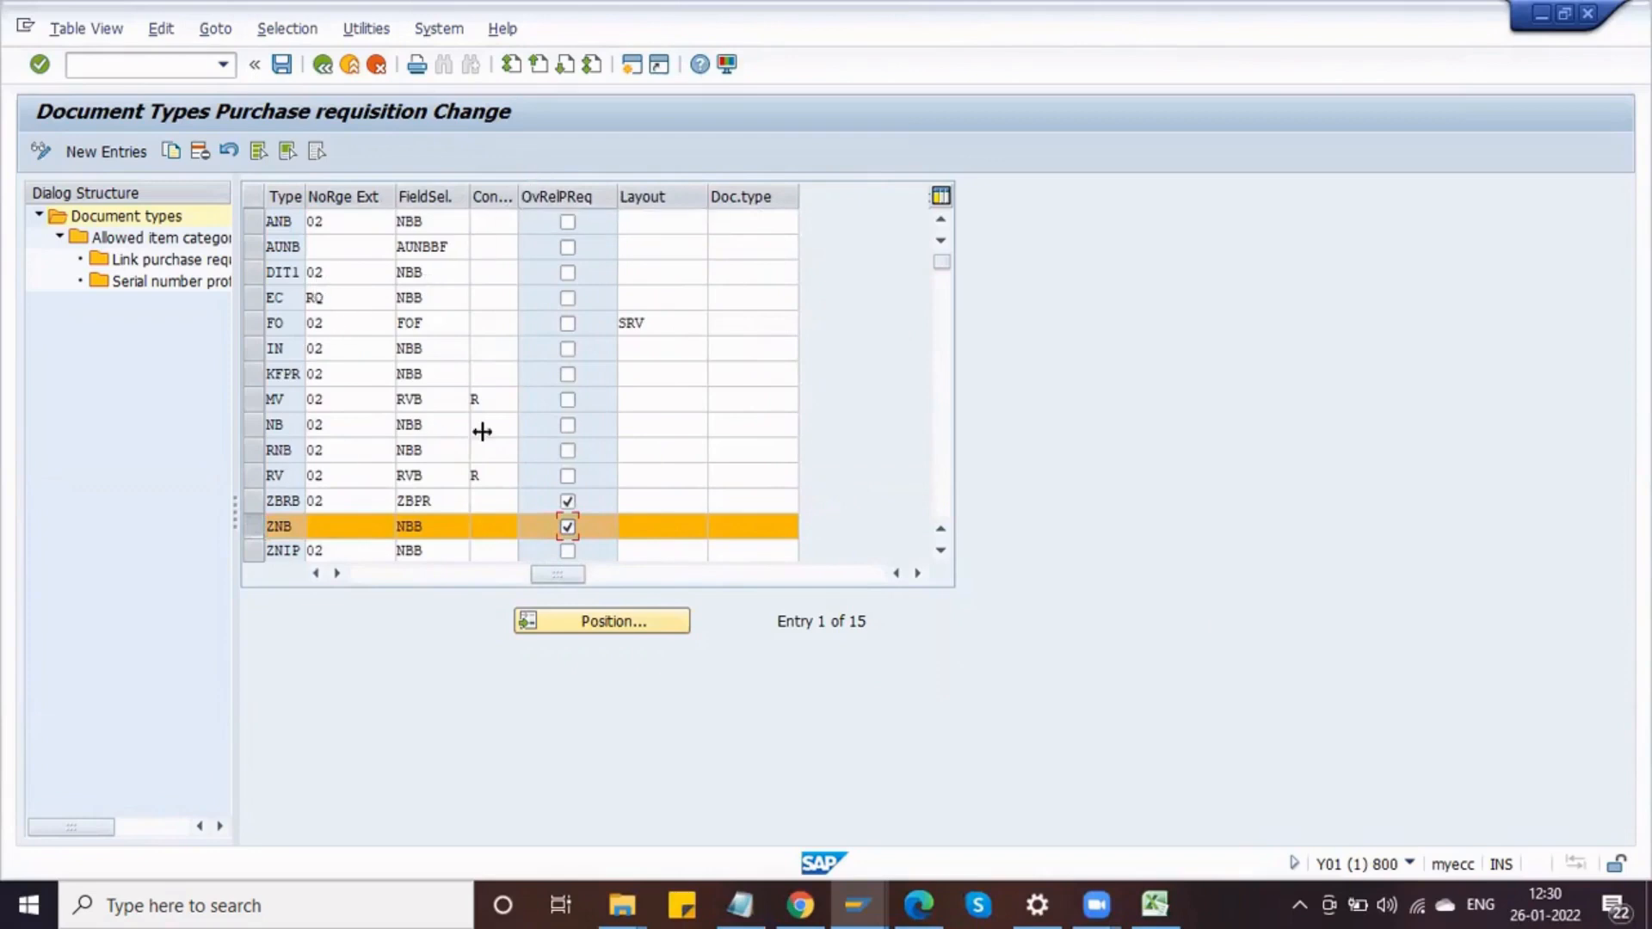
click(571, 454)
click(569, 453)
click(284, 75)
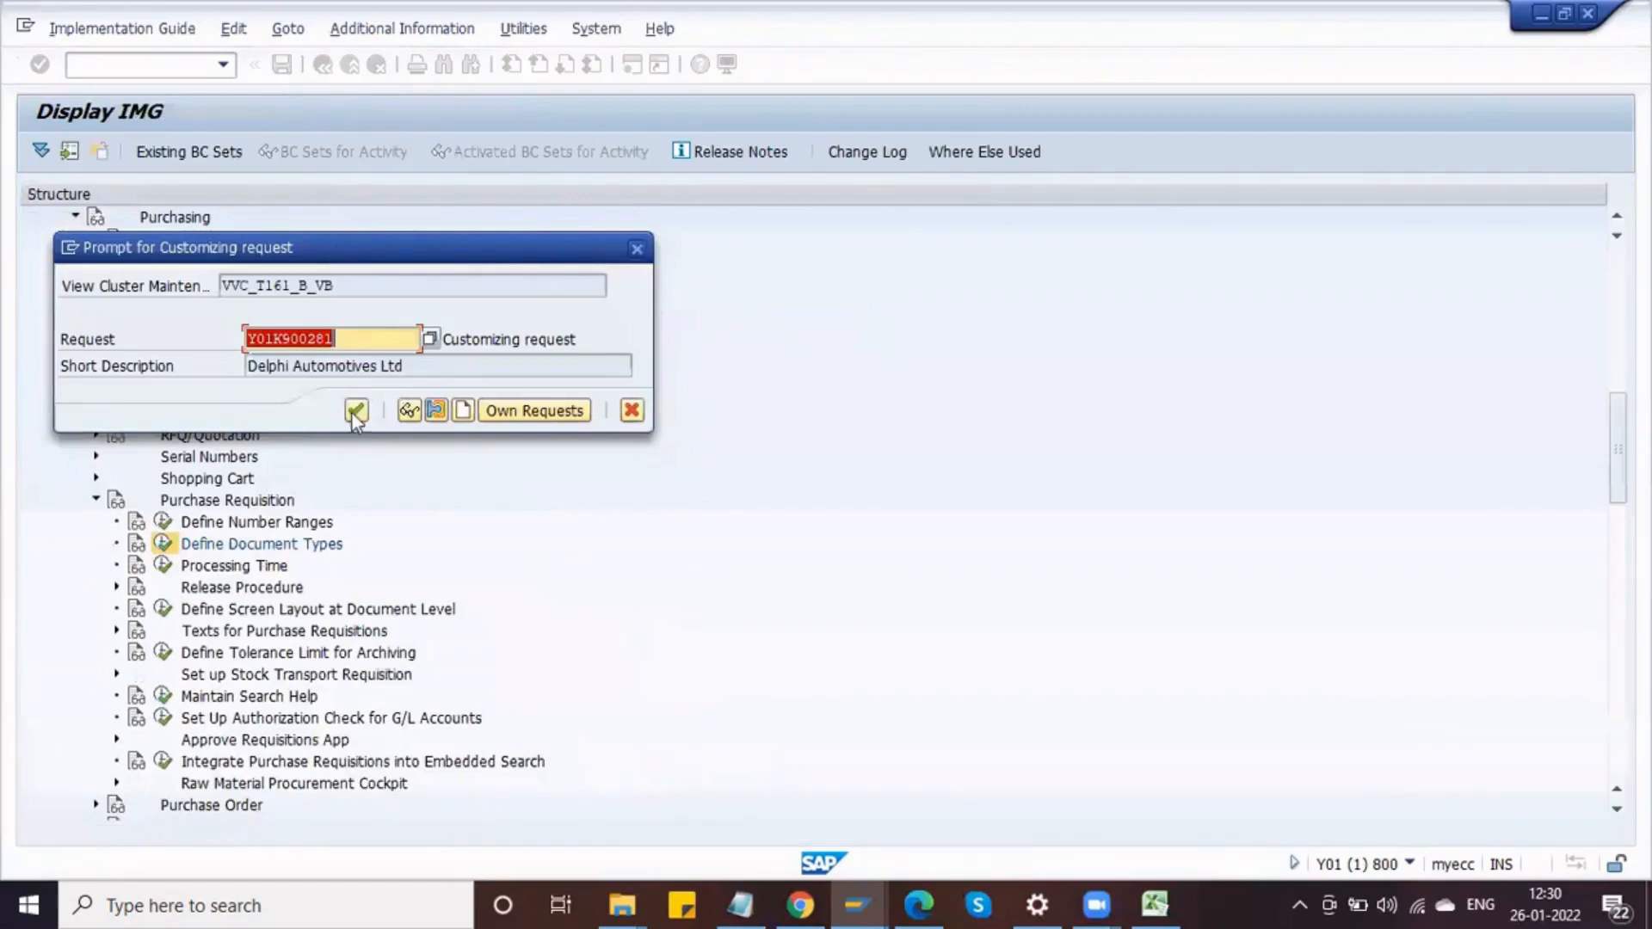
click(354, 416)
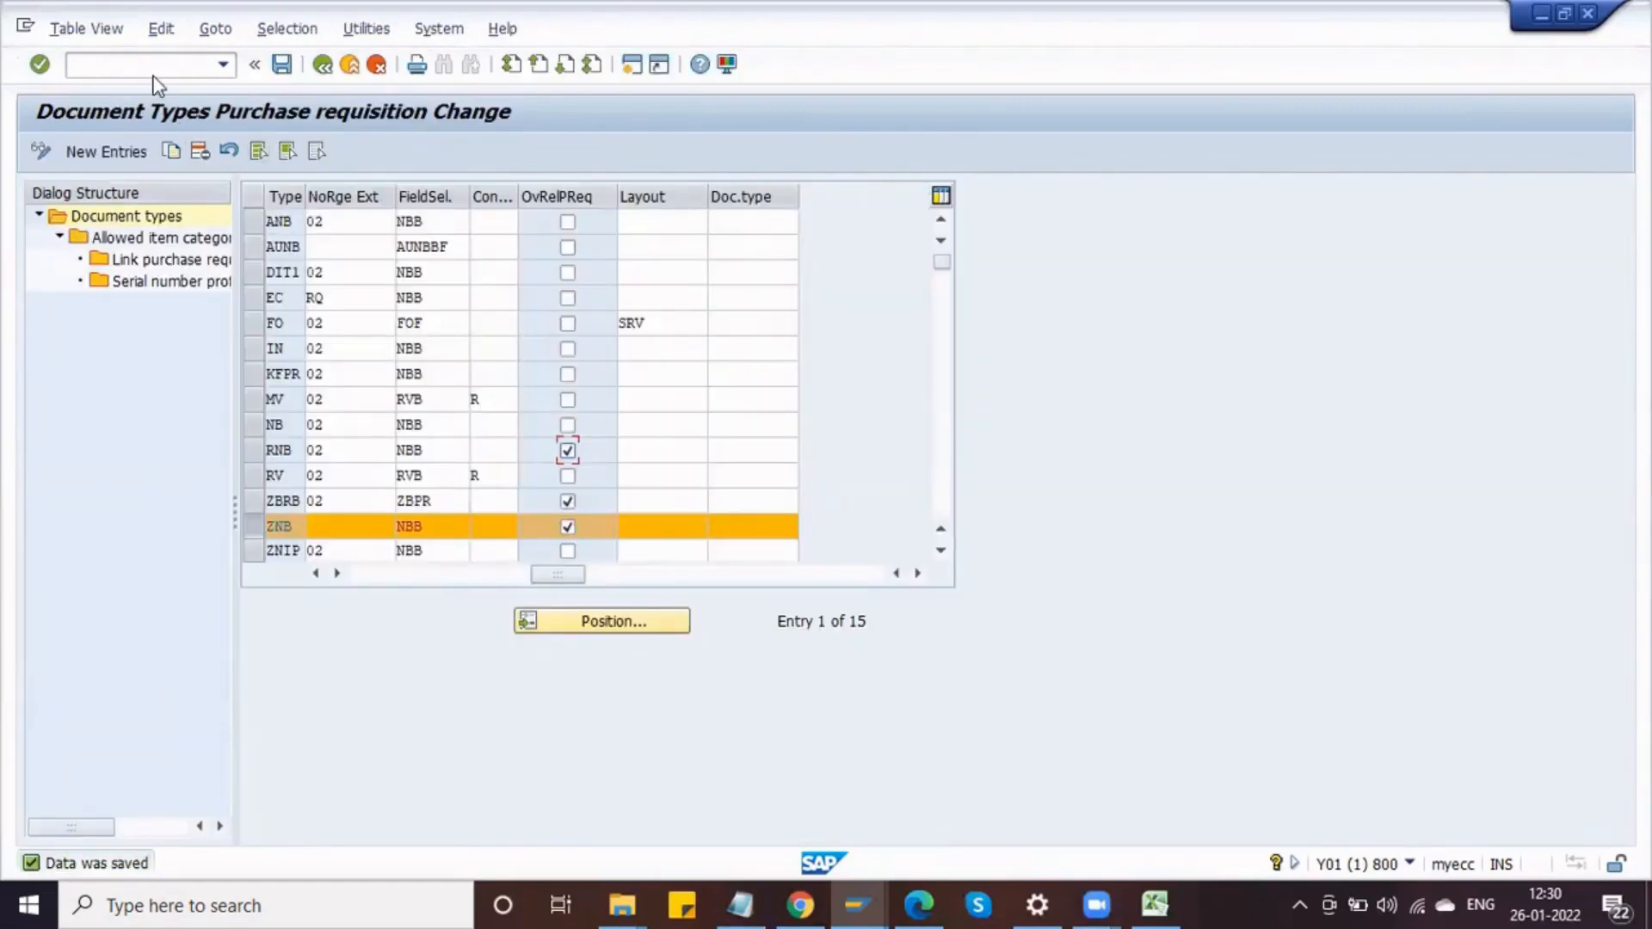
Step: Start transaction ME51N and choose document type ZNB Delphi Purch Req for the new requisition
click(143, 72)
text(/NME51N)
key(Return)
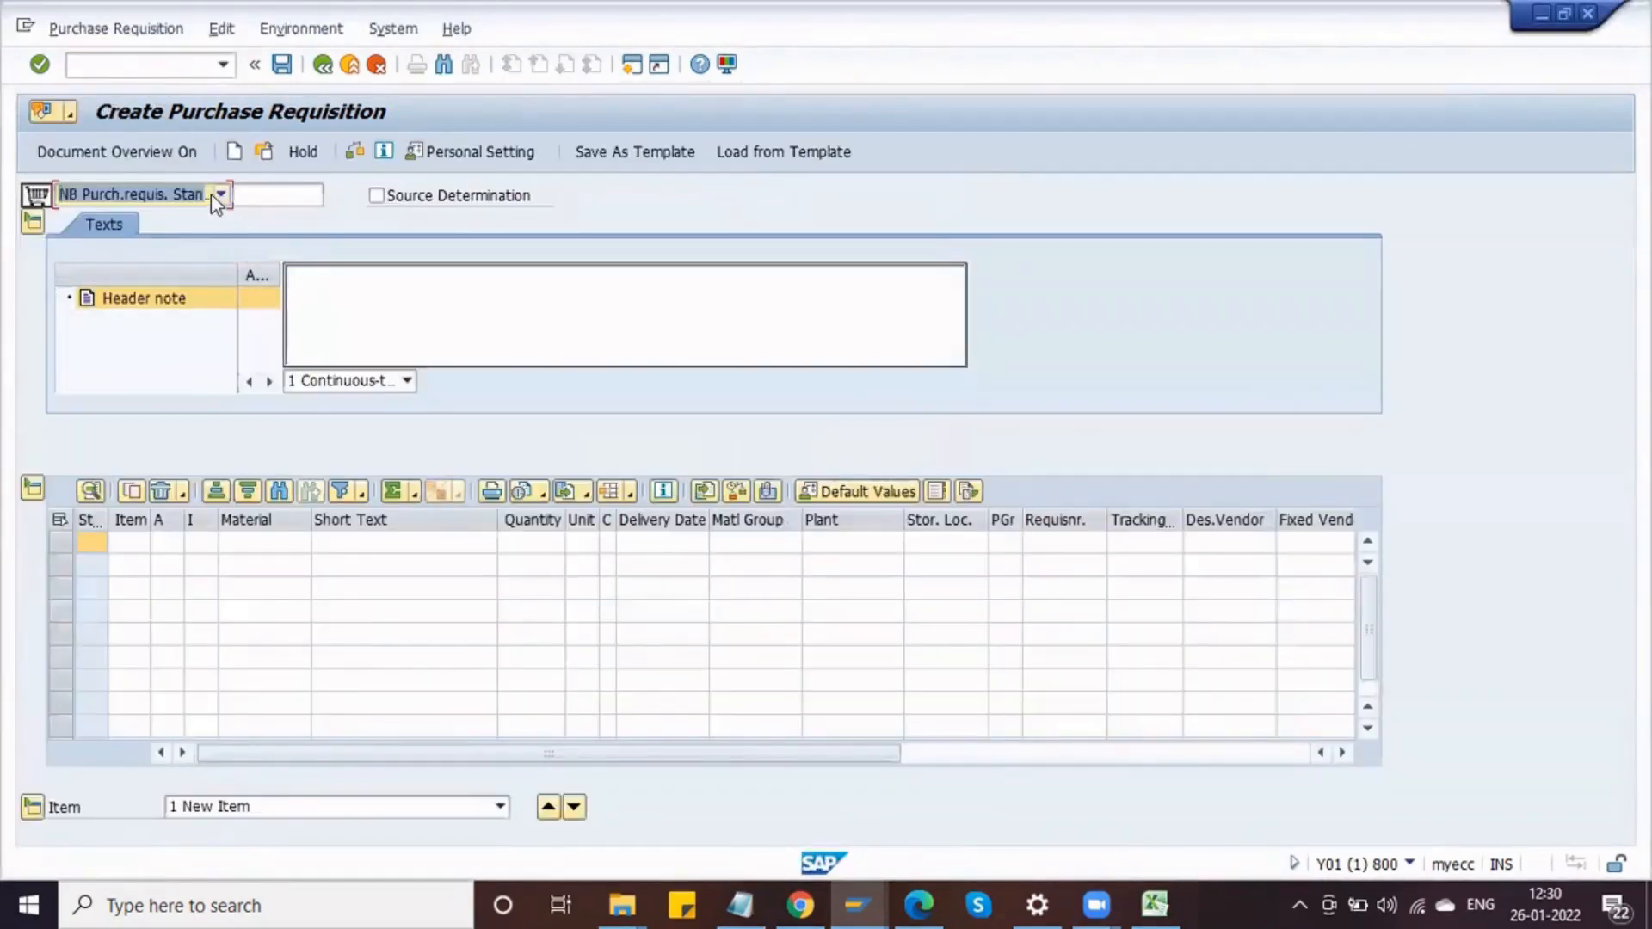
click(212, 196)
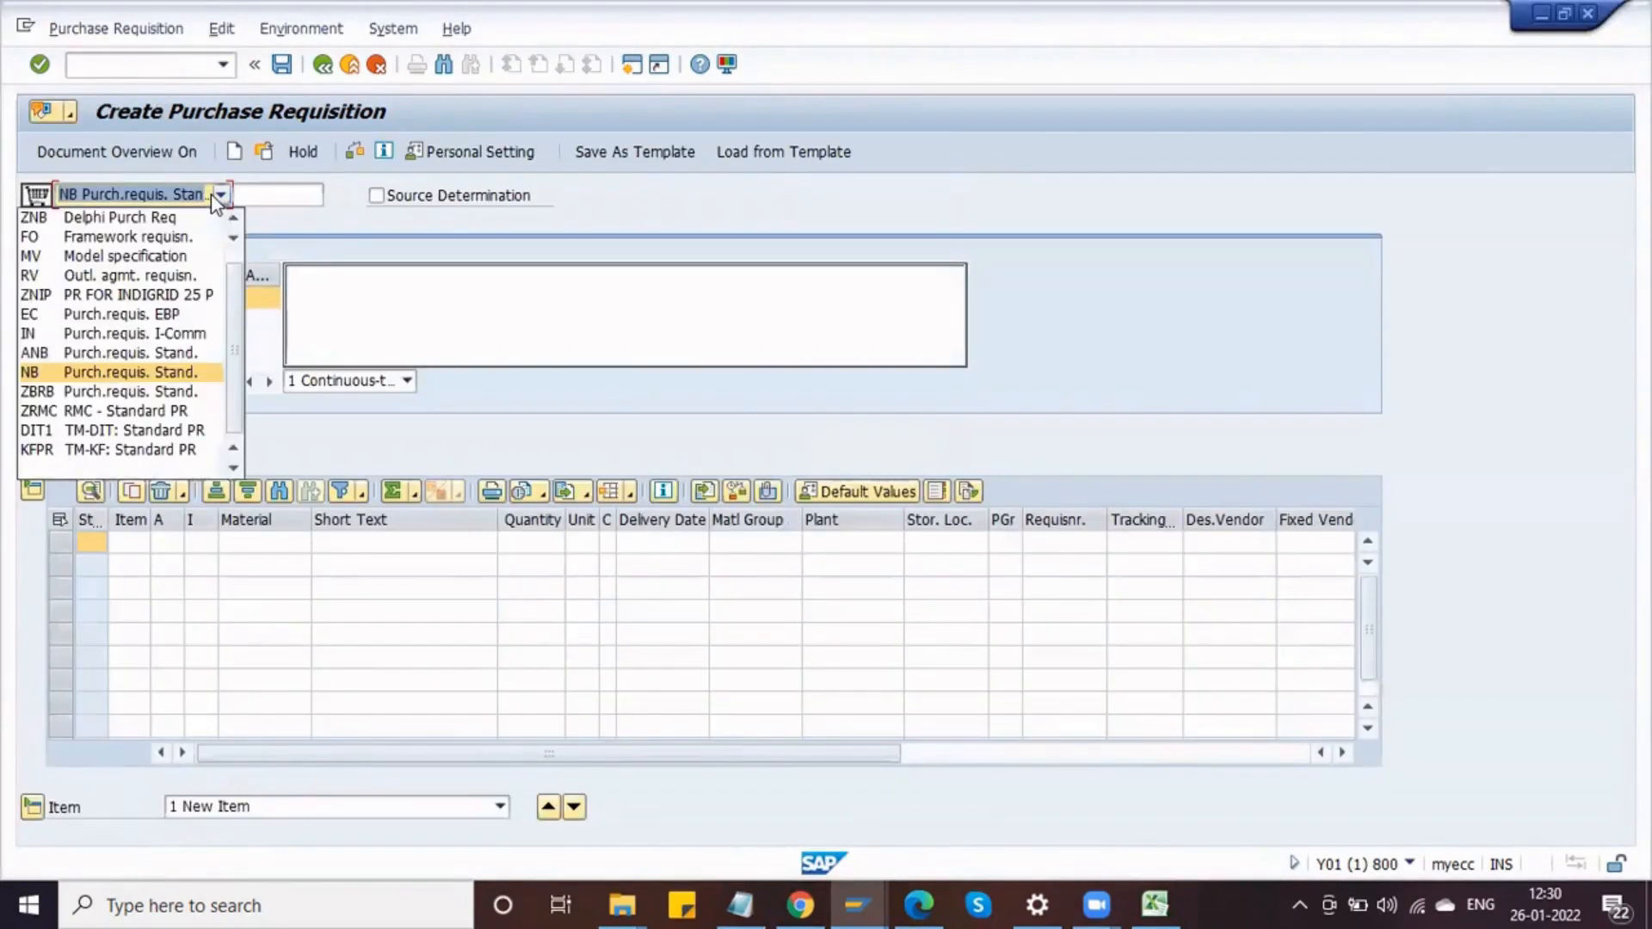
click(174, 217)
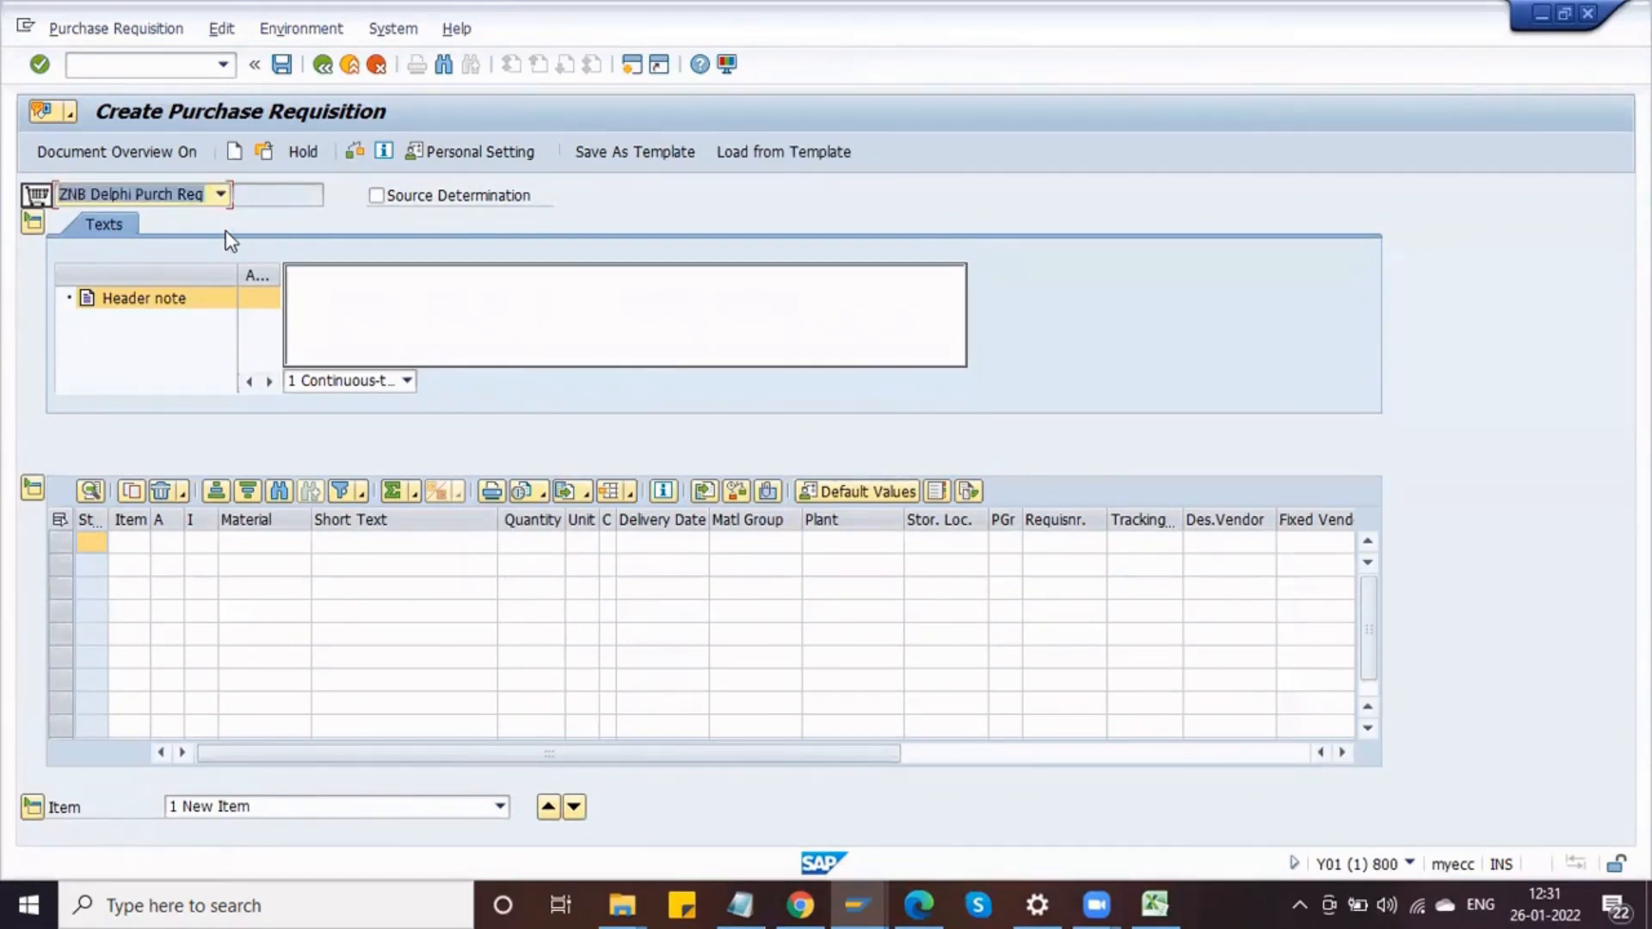
Step: Enter material 100001006 with quantity 1000 for the first requisition item
click(262, 549)
key(Down)
key(Down)
key(Return)
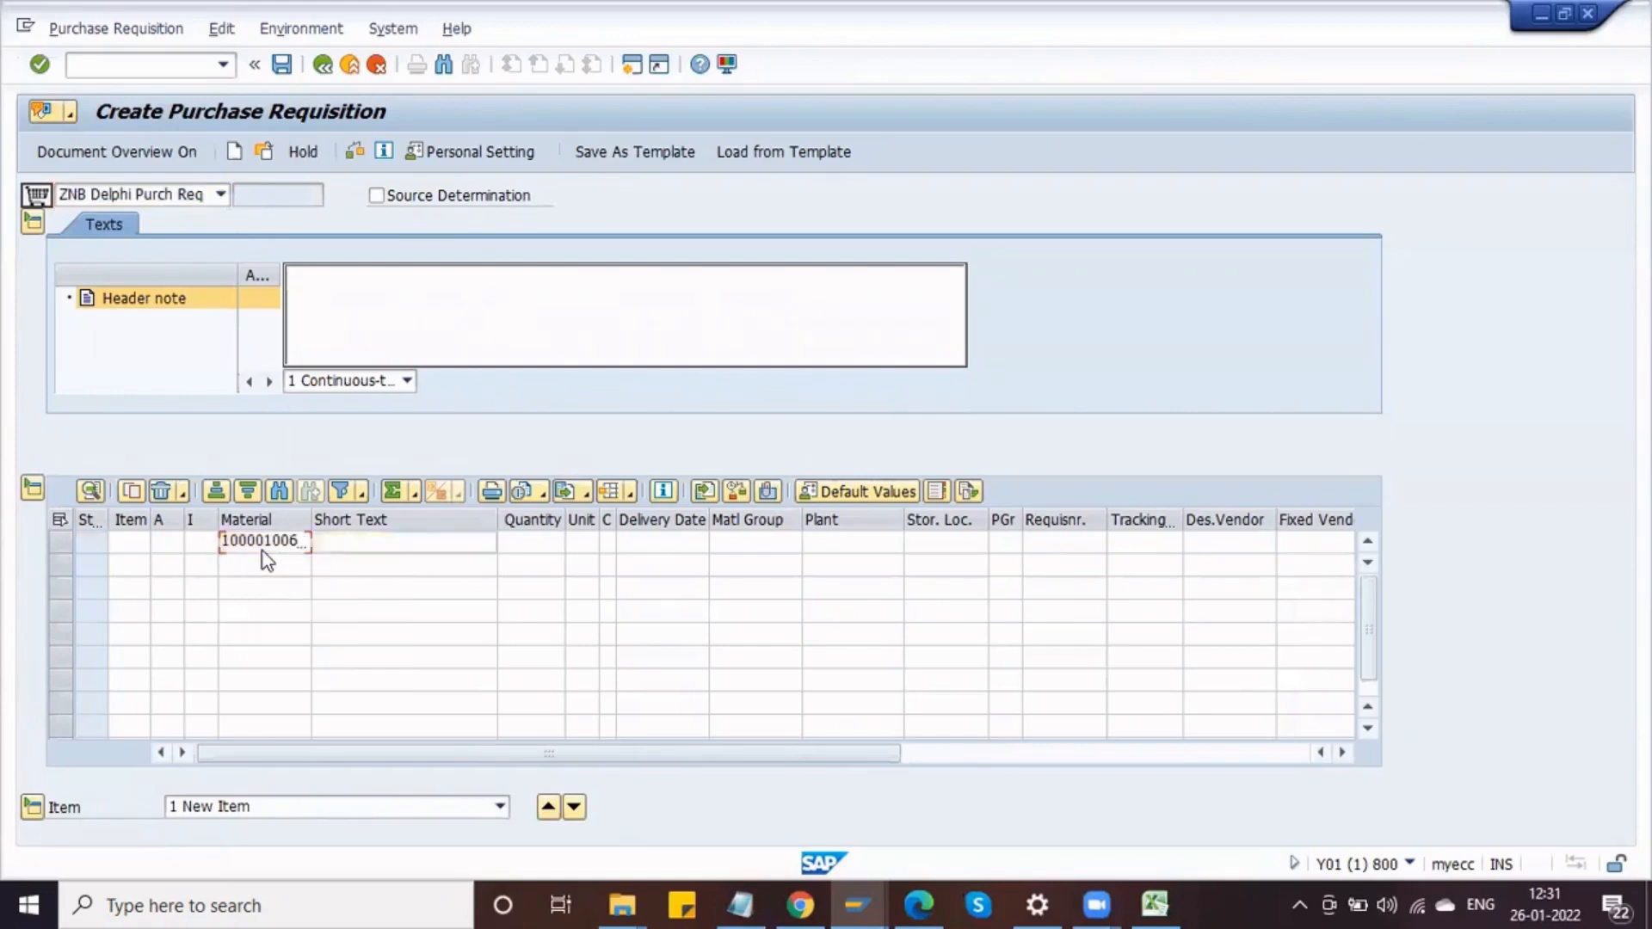
key(Tab)
key(Tab)
text(1000)
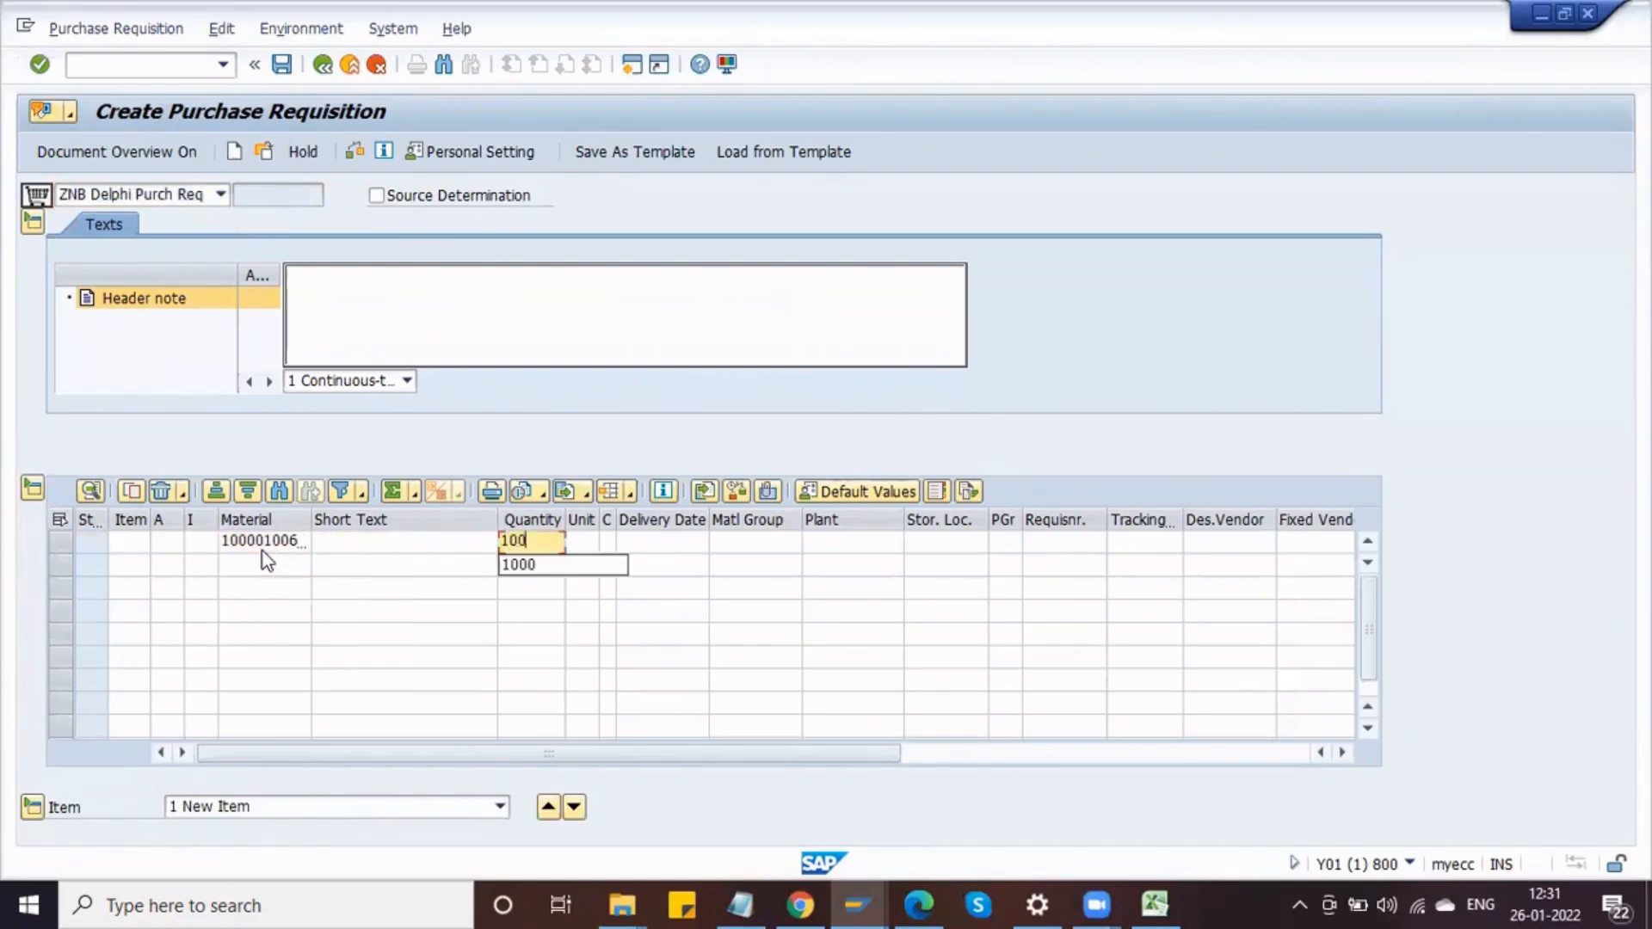
Step: Set the item's plant to DPL1
key(Tab)
key(Tab)
key(Tab)
key(Tab)
key(Tab)
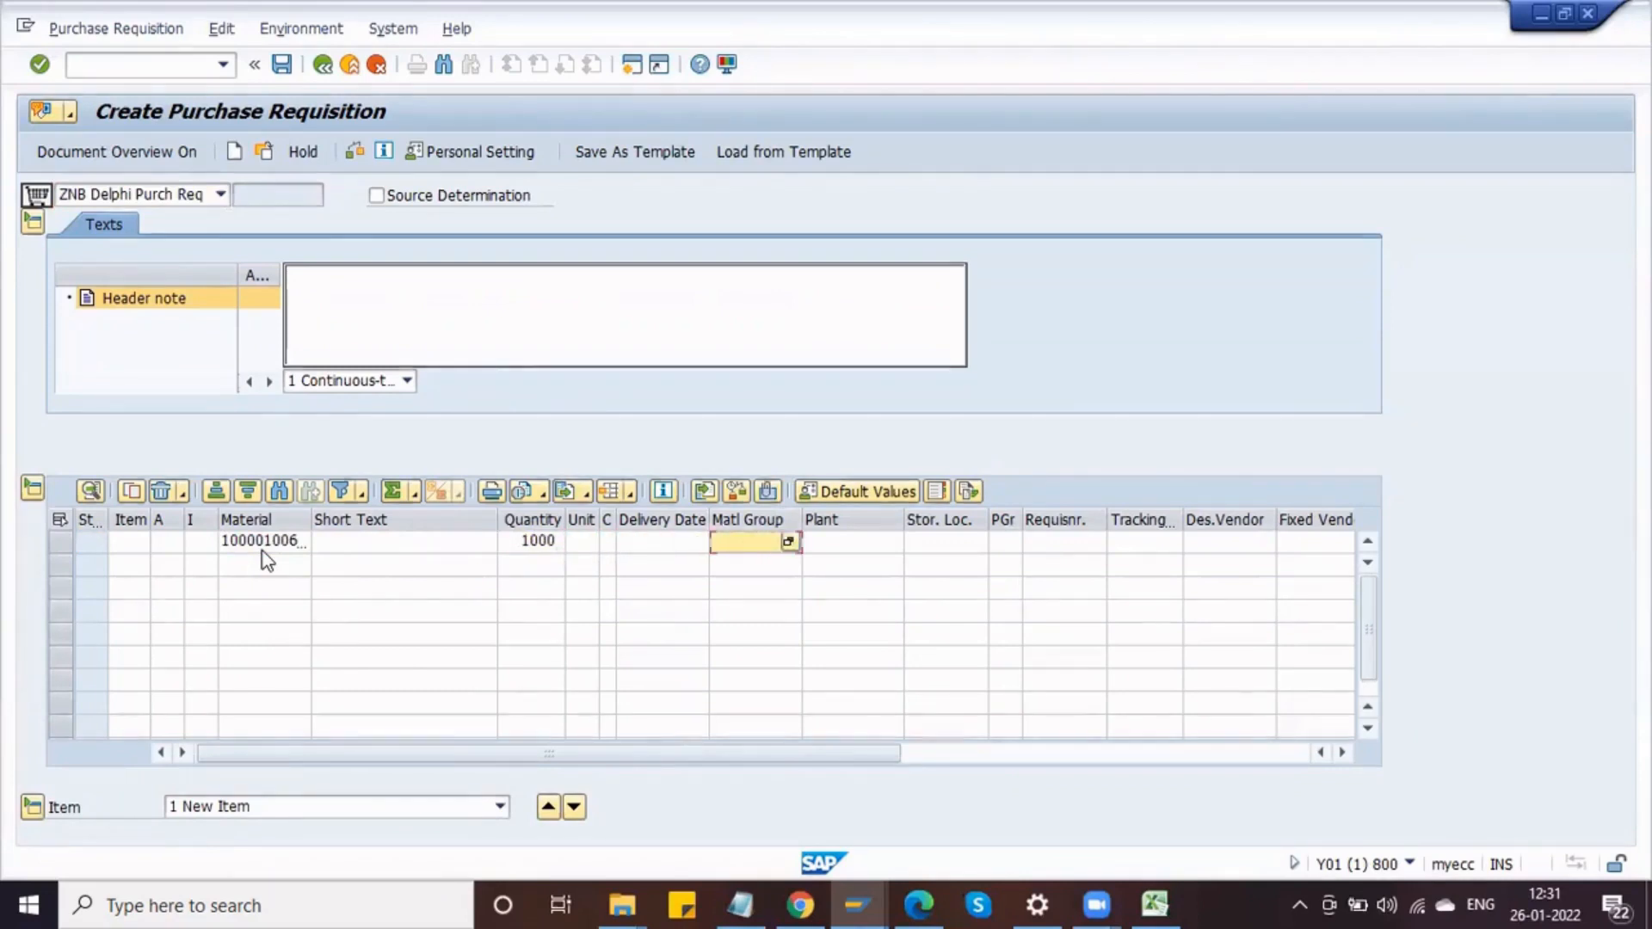
text(DPL1)
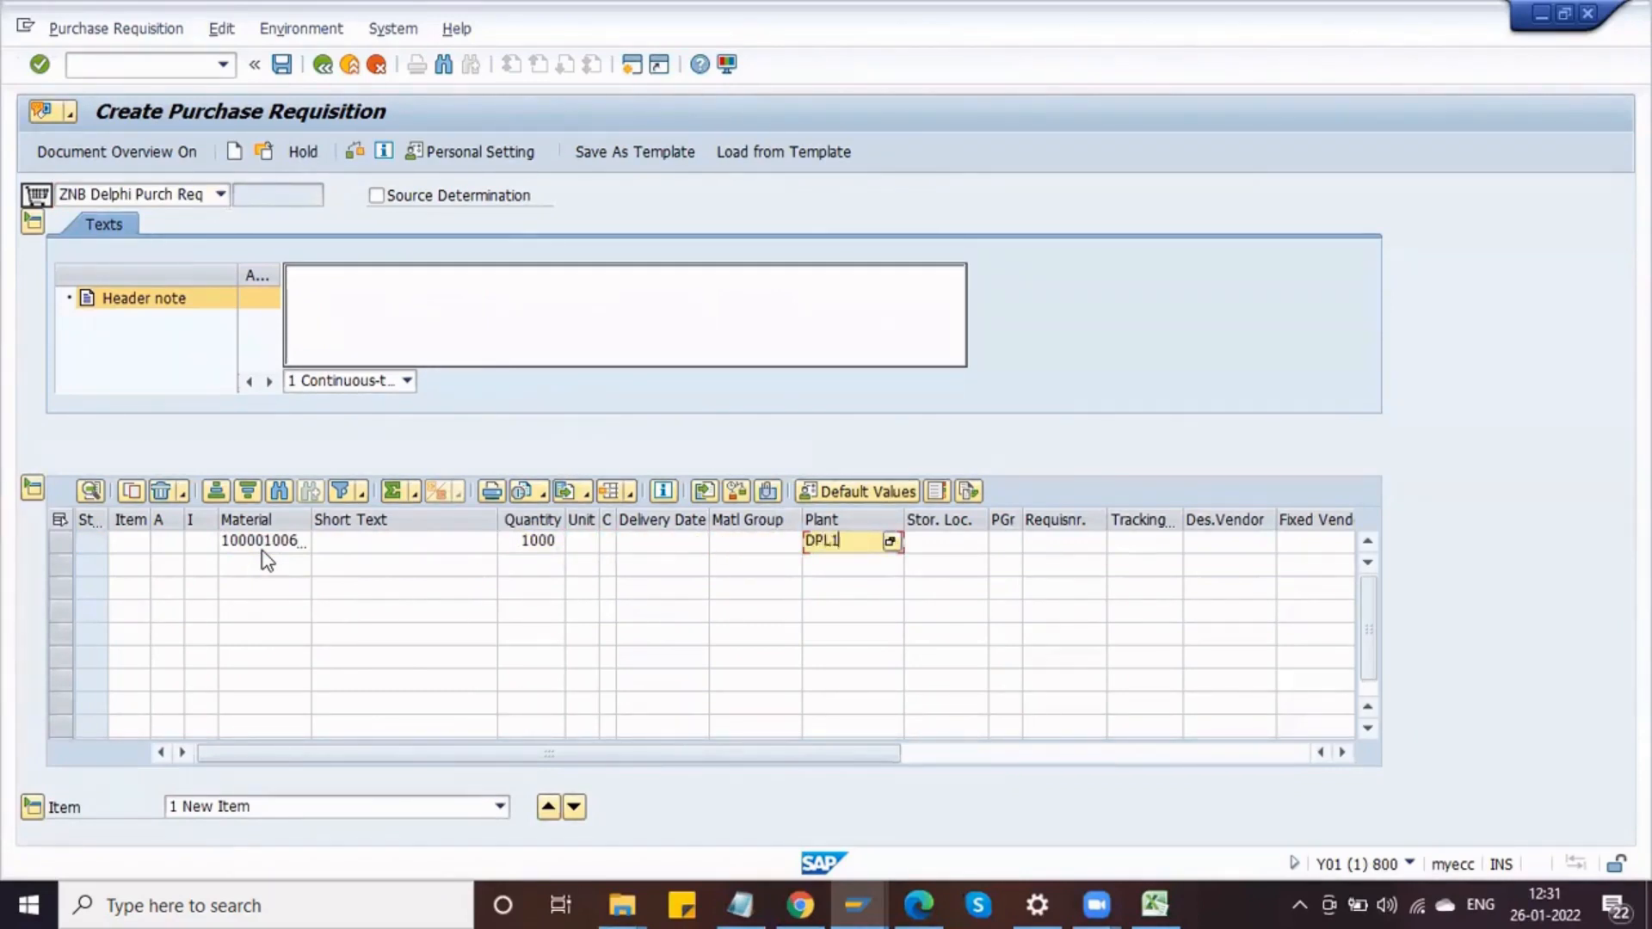
Step: Fill in storage location S11, purchasing group DPG and the requisitioner's name for the item
key(Tab)
text(S11)
key(Tab)
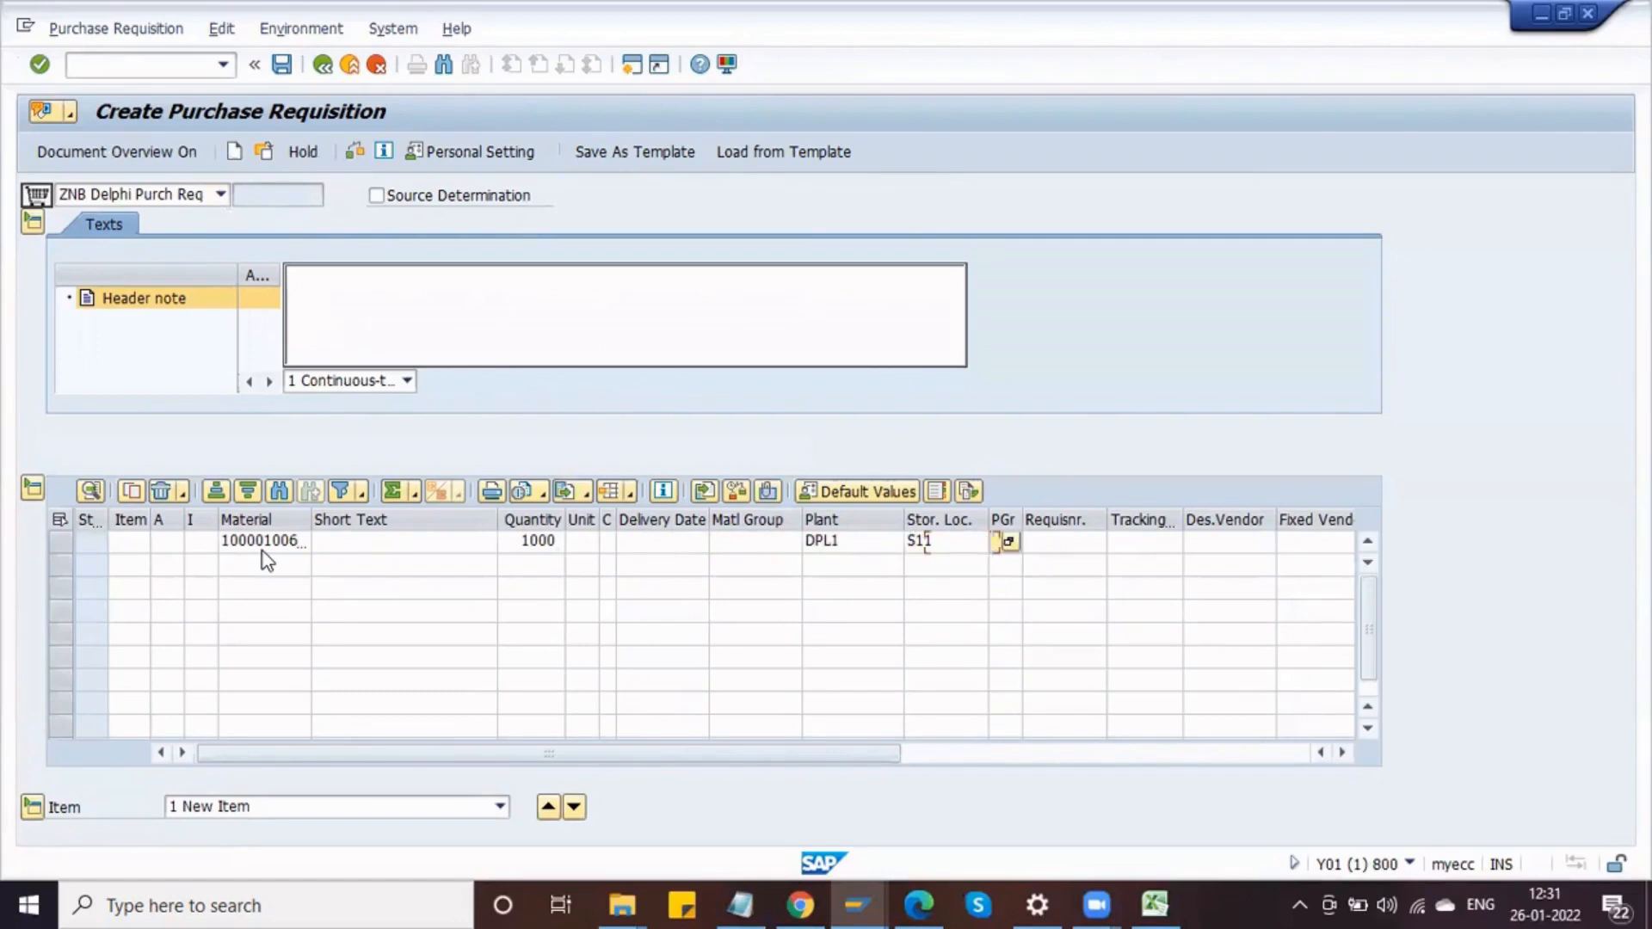
text(DPG)
key(Tab)
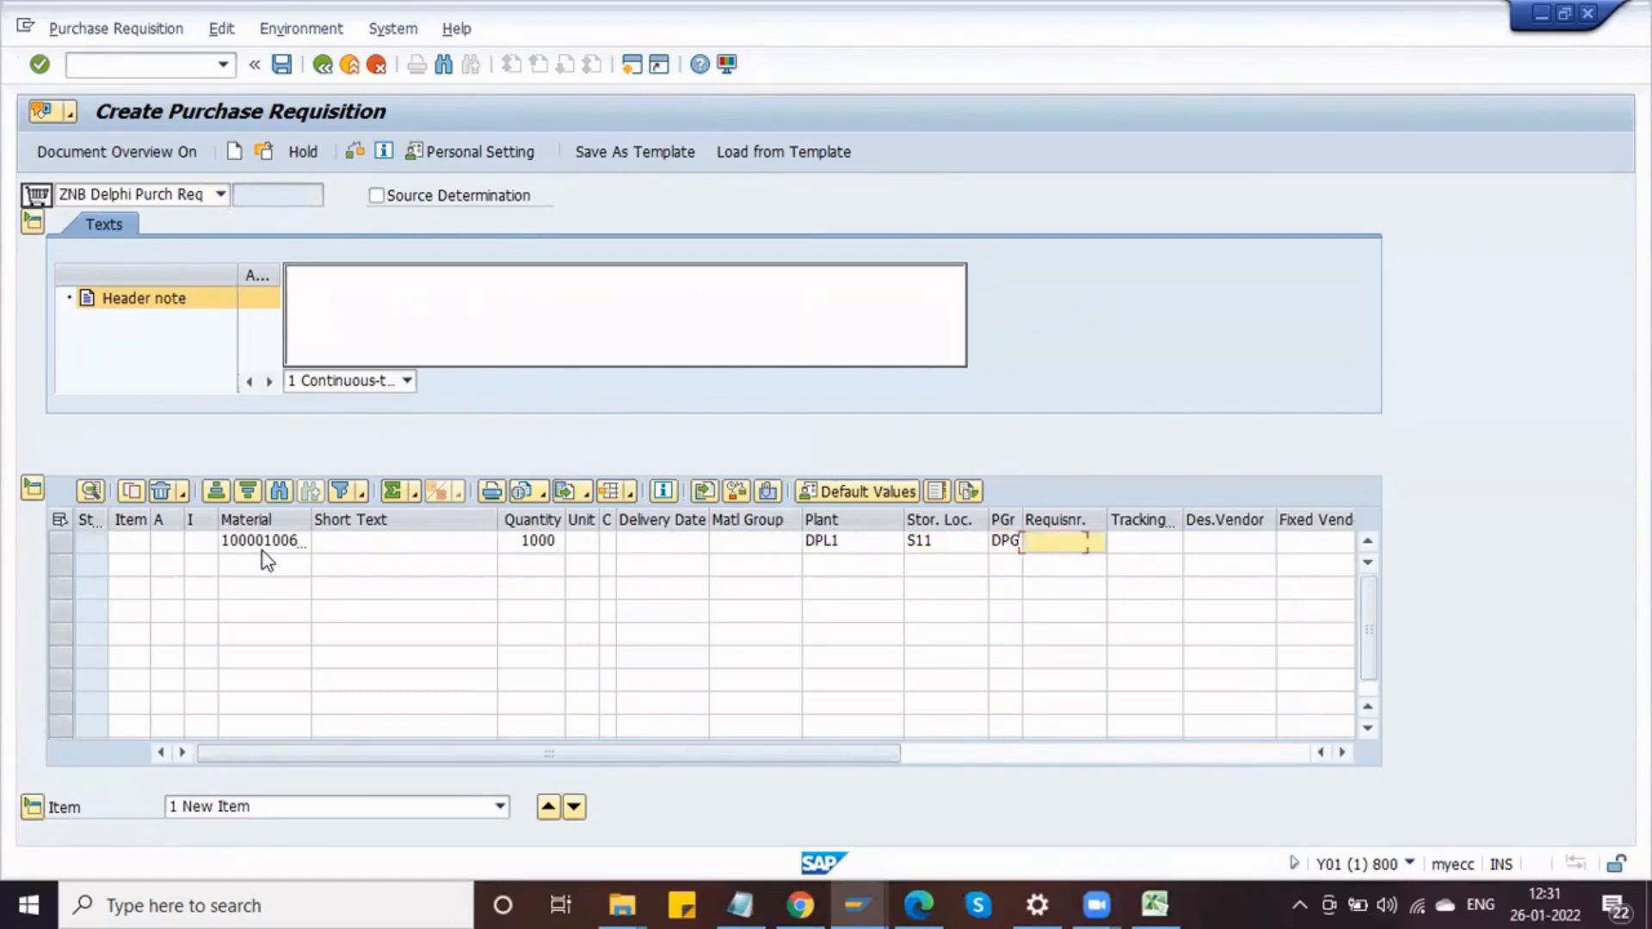
text(SHEKAR)
Step: Enter purchasing organization DLPO for the item and check the requisition
key(Tab)
key(Tab)
key(Tab)
key(Tab)
key(Tab)
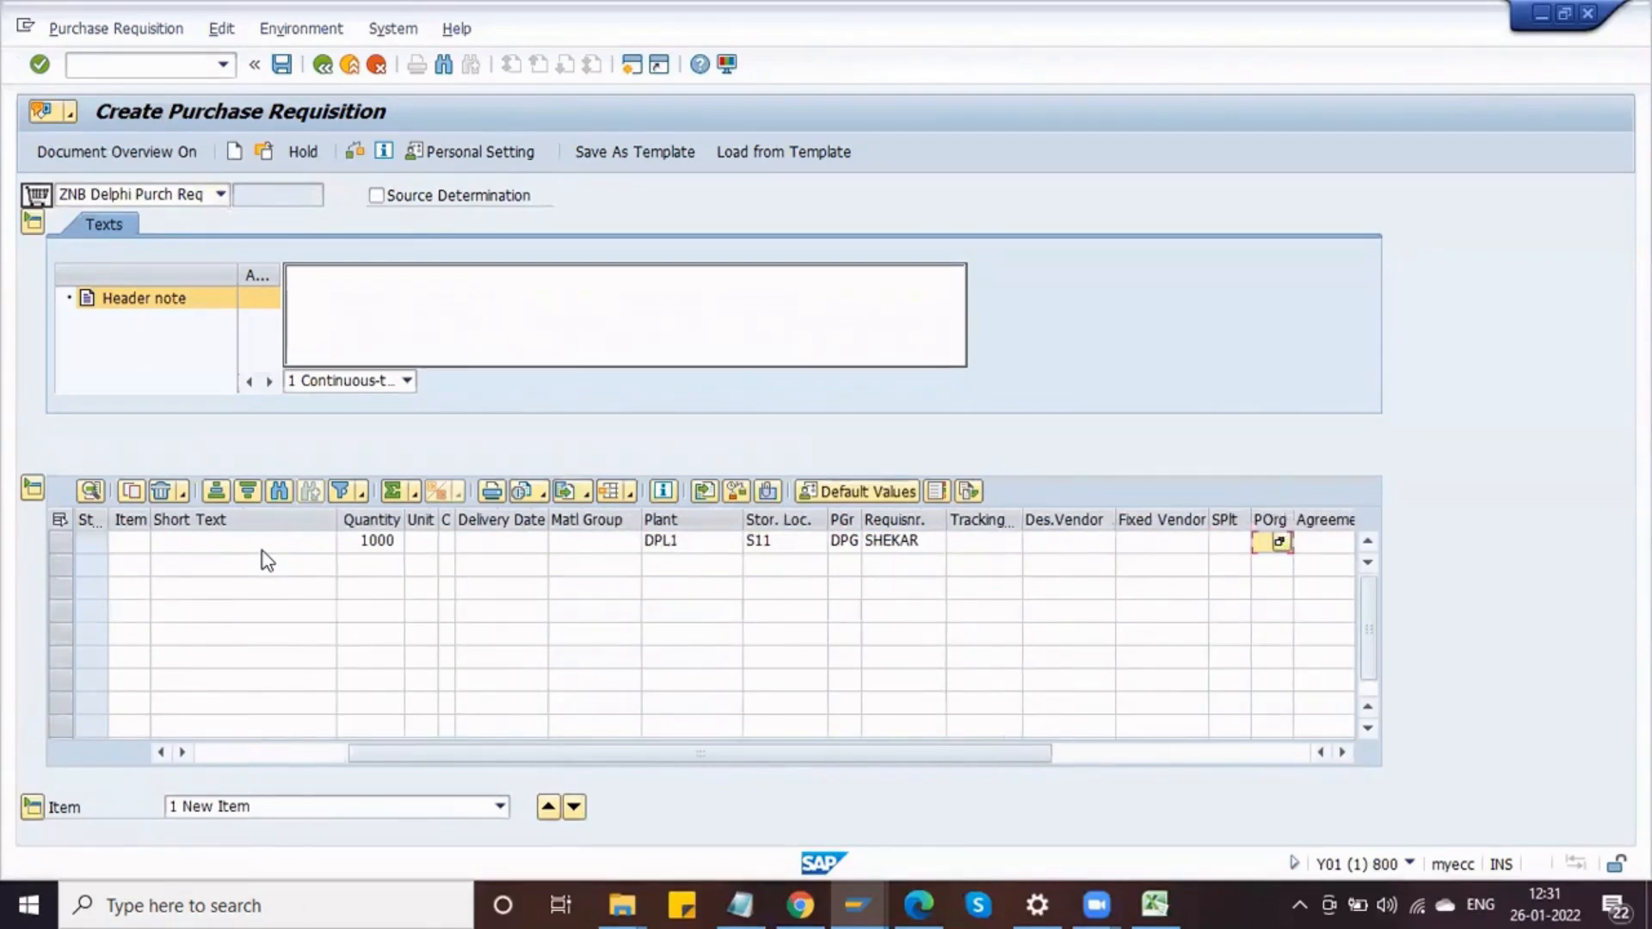
text(DL)
key(Return)
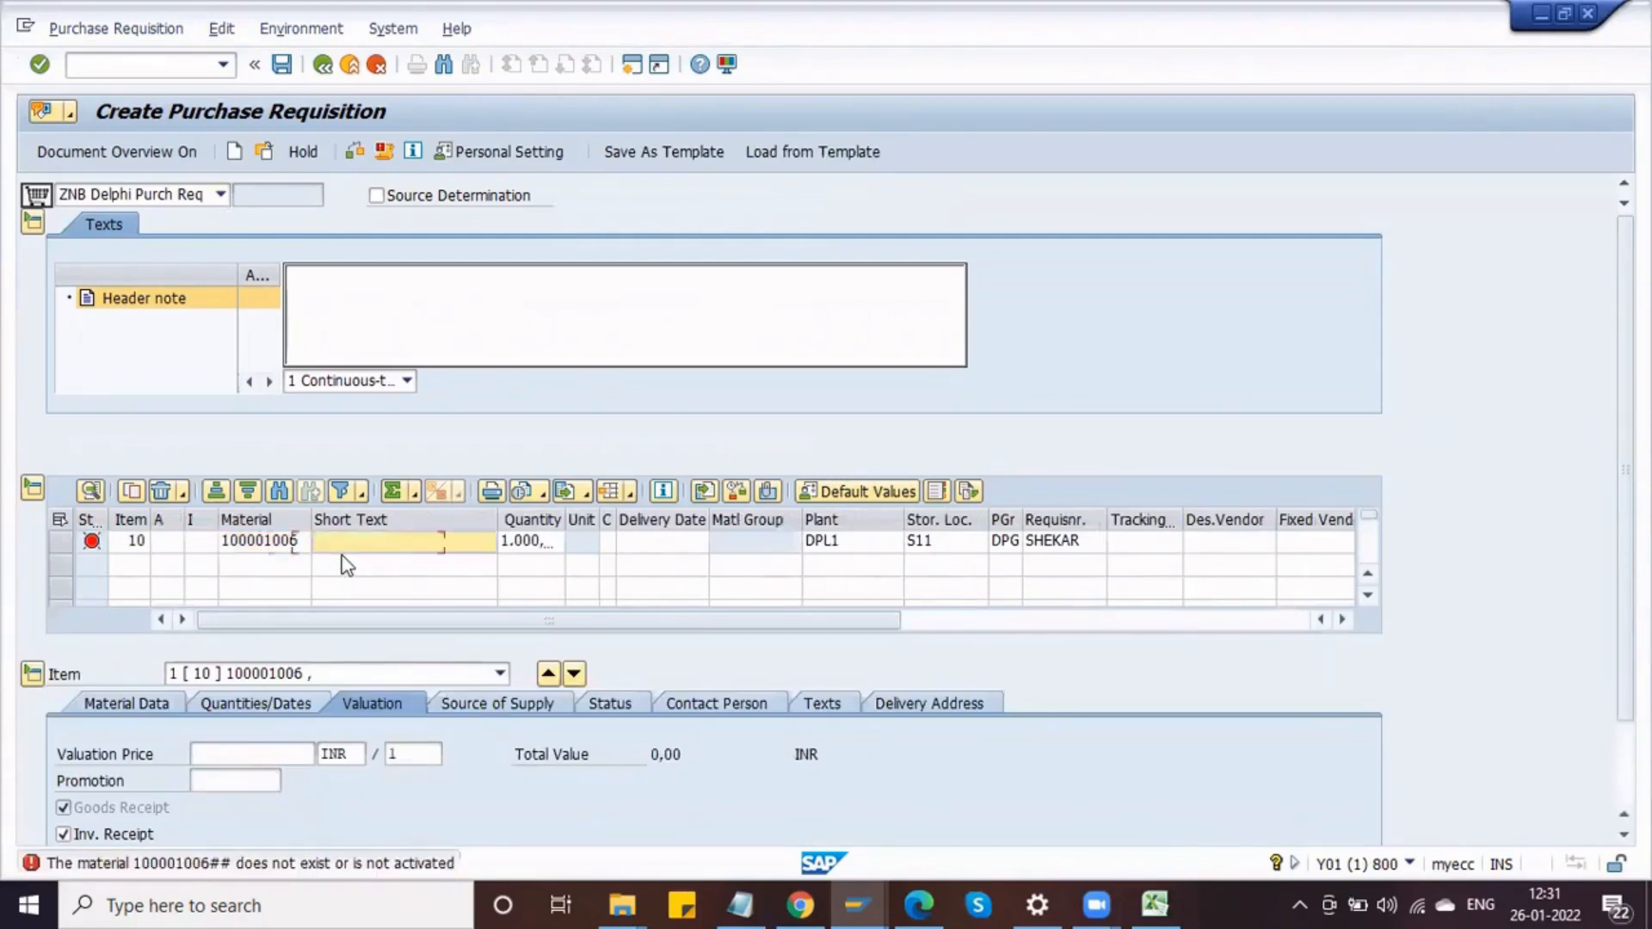
Step: Replace the item's material by searching material type DRAW and selecting SHAFT
key(Delete)
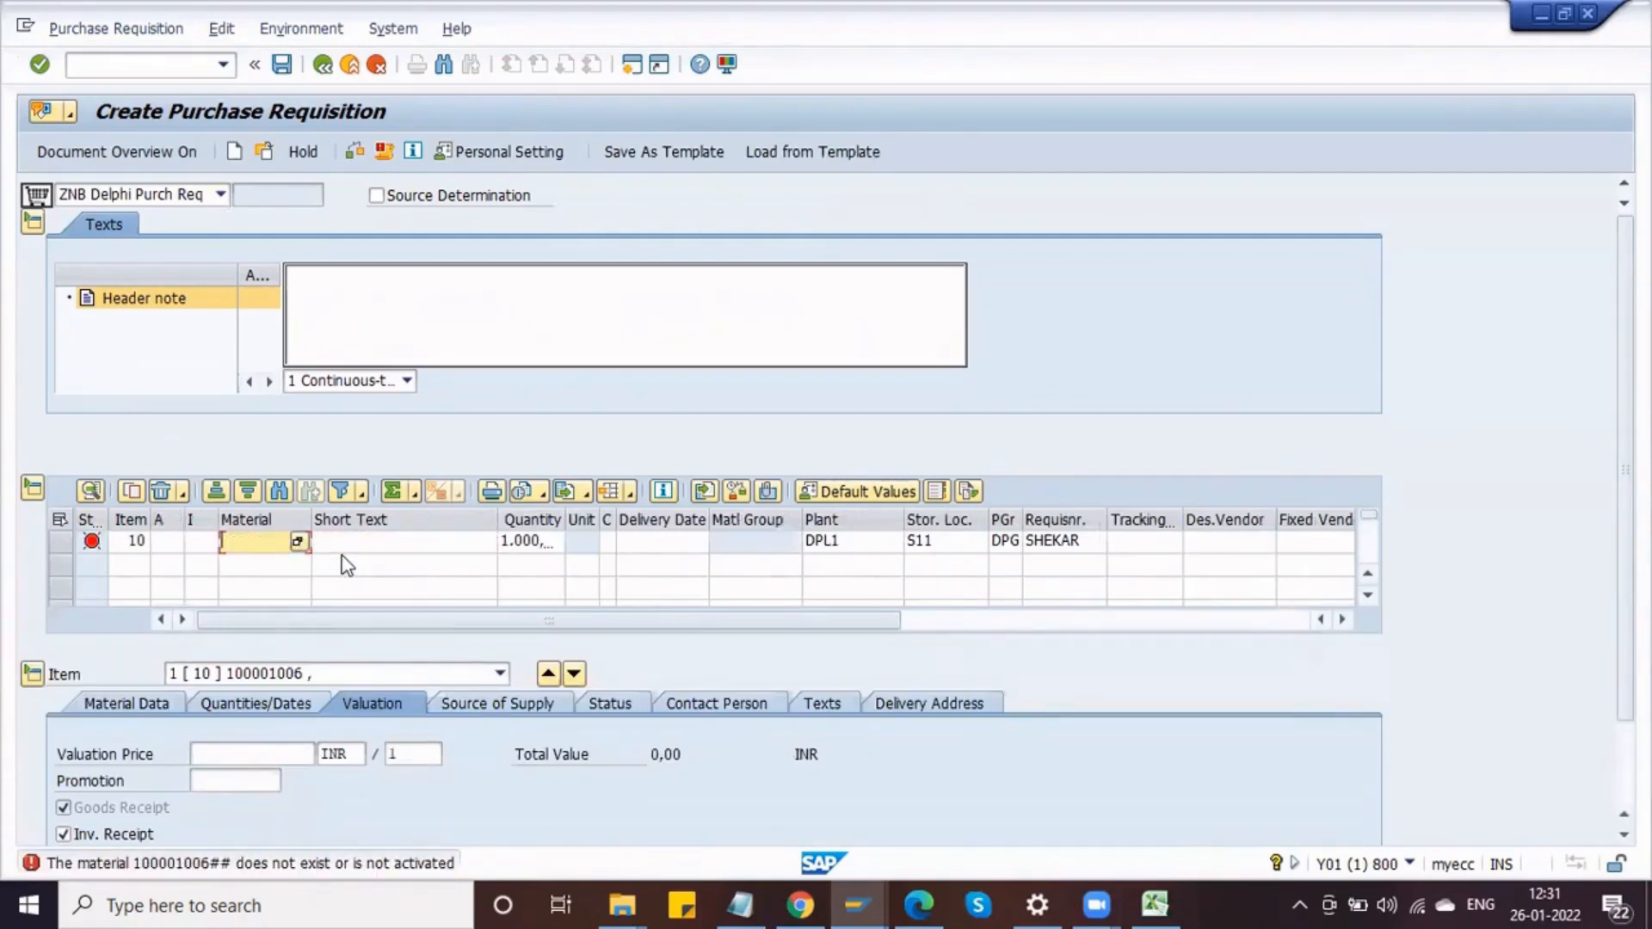
key(Return)
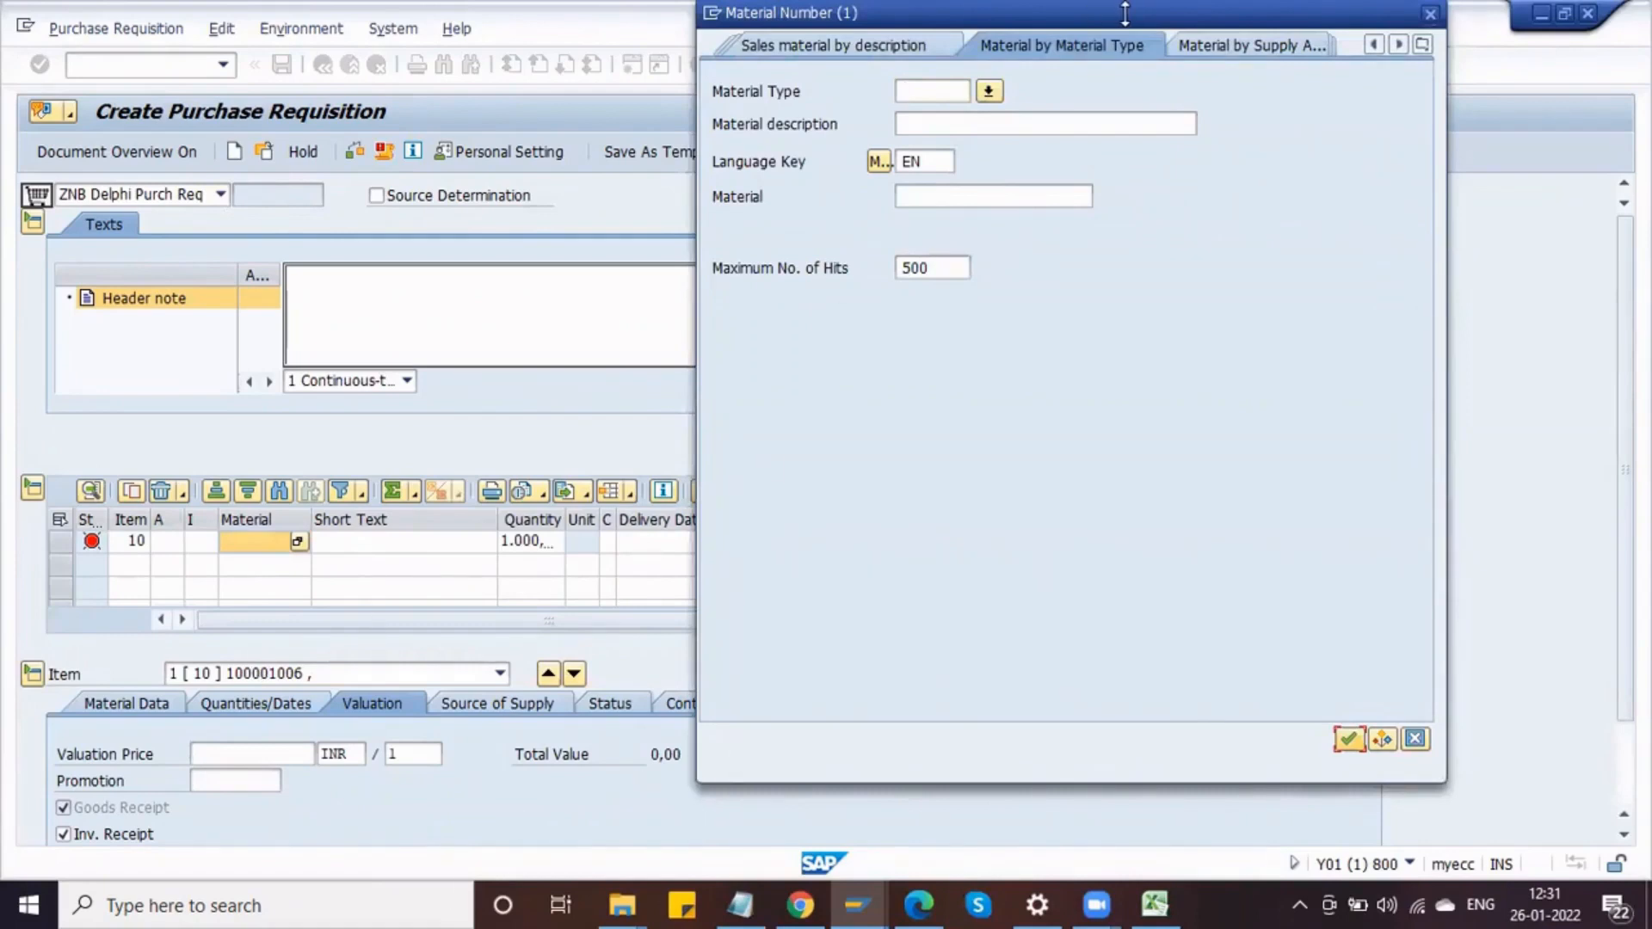
click(912, 93)
text(DRAW)
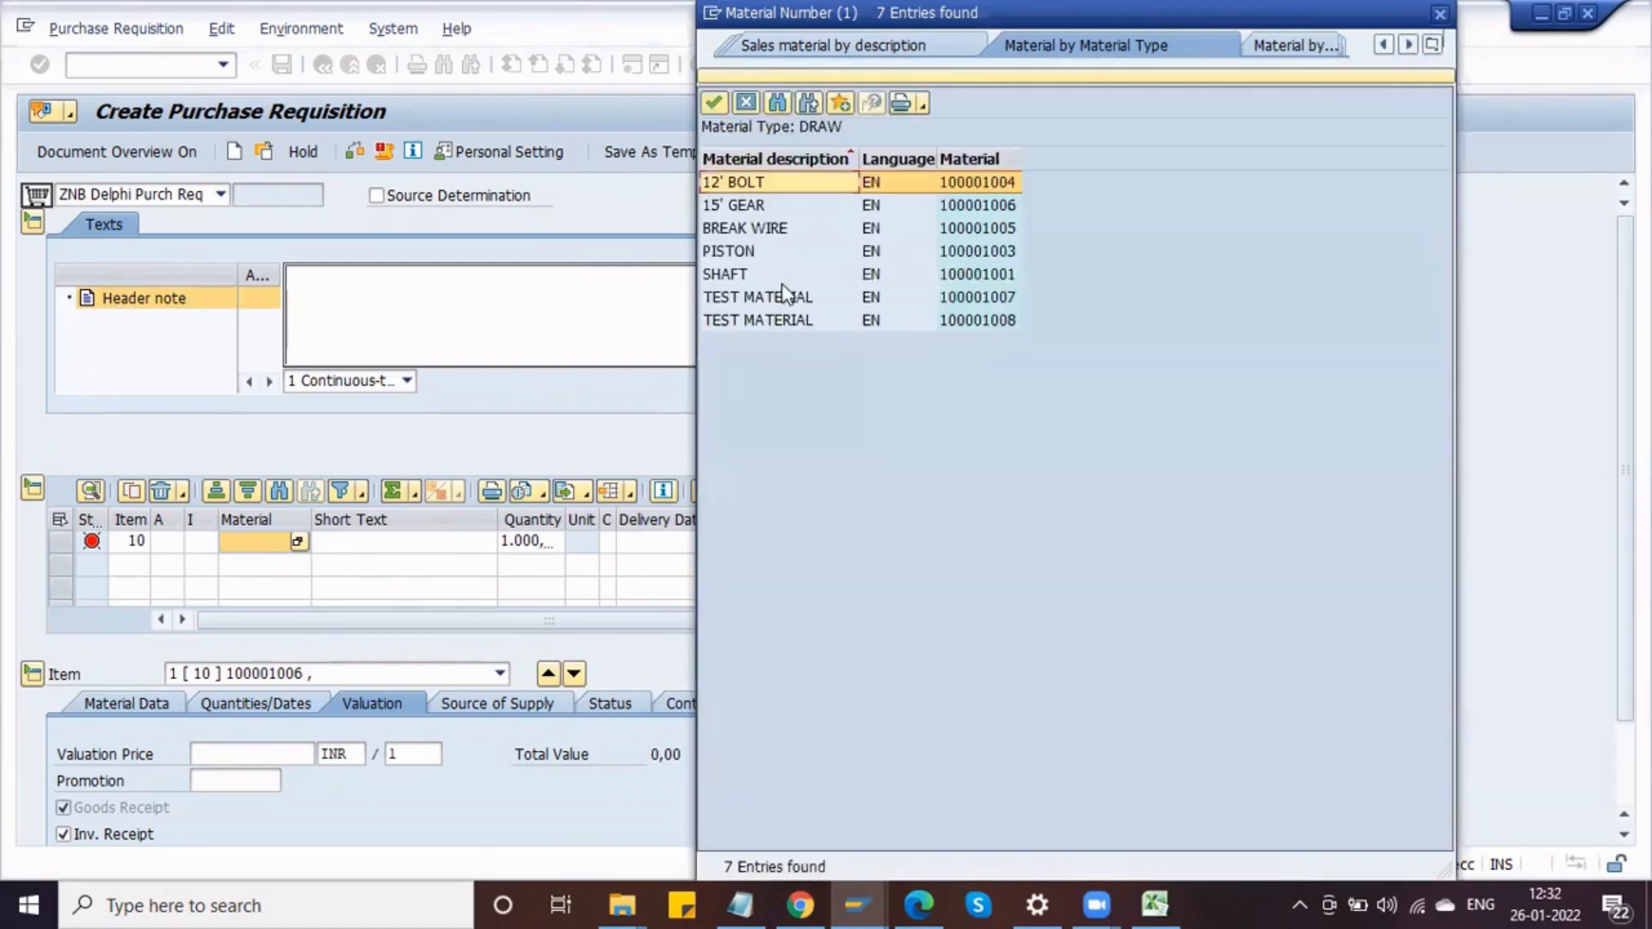
click(772, 278)
double_click(771, 280)
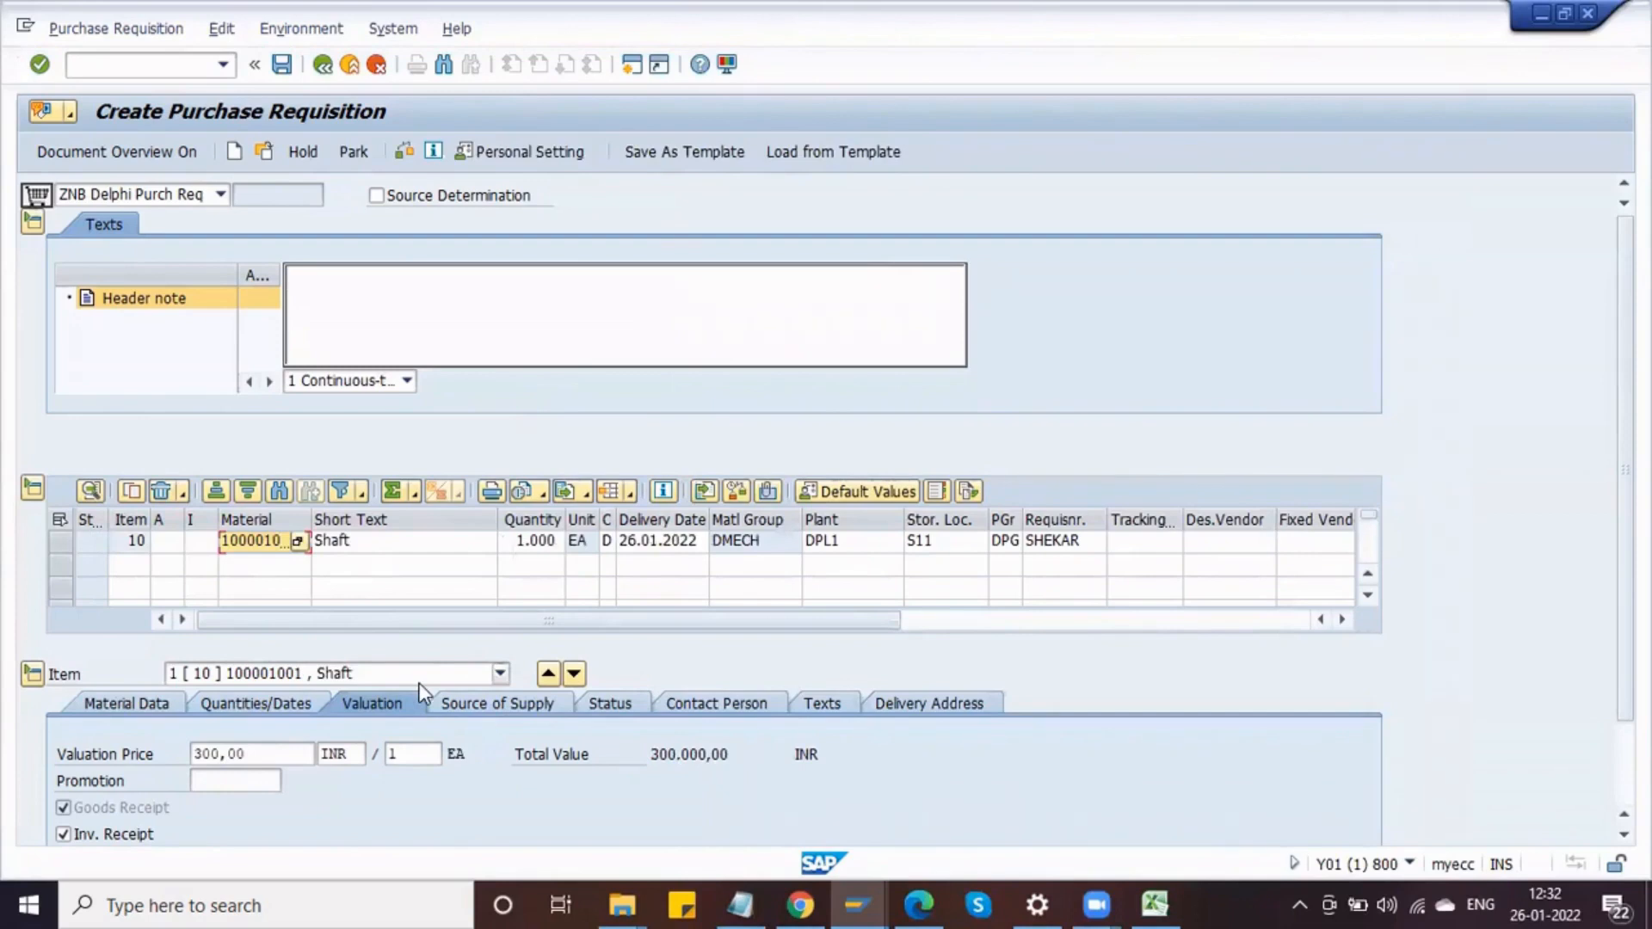
key(alt+Tab)
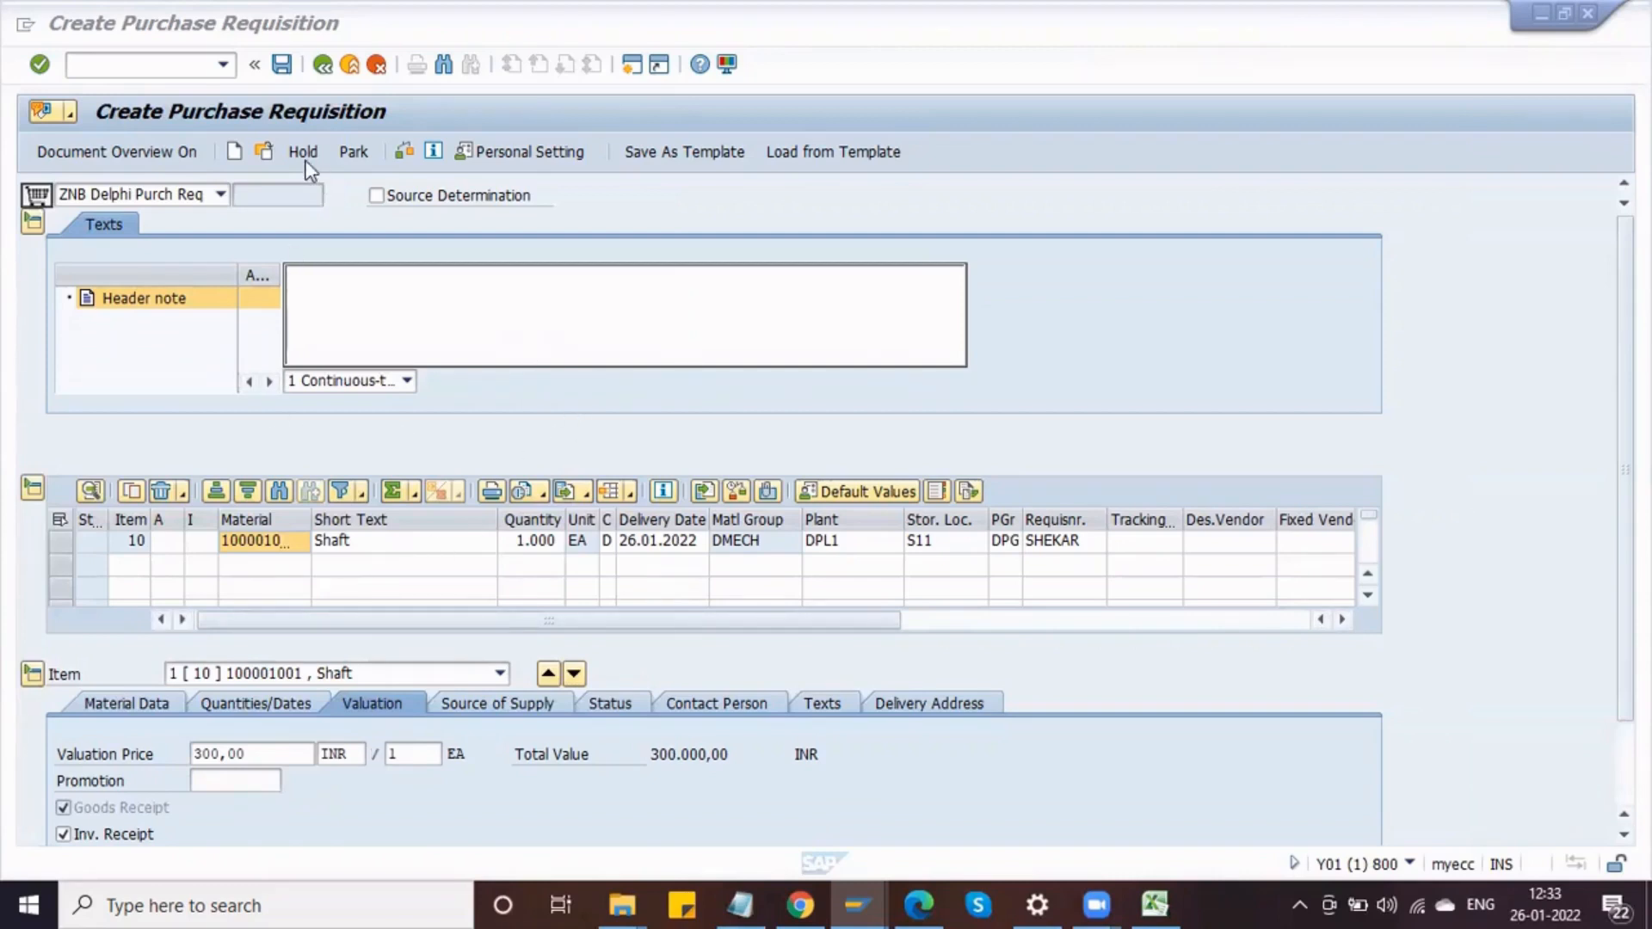
Step: Check the requisition and review the release strategy it is assigned
click(404, 153)
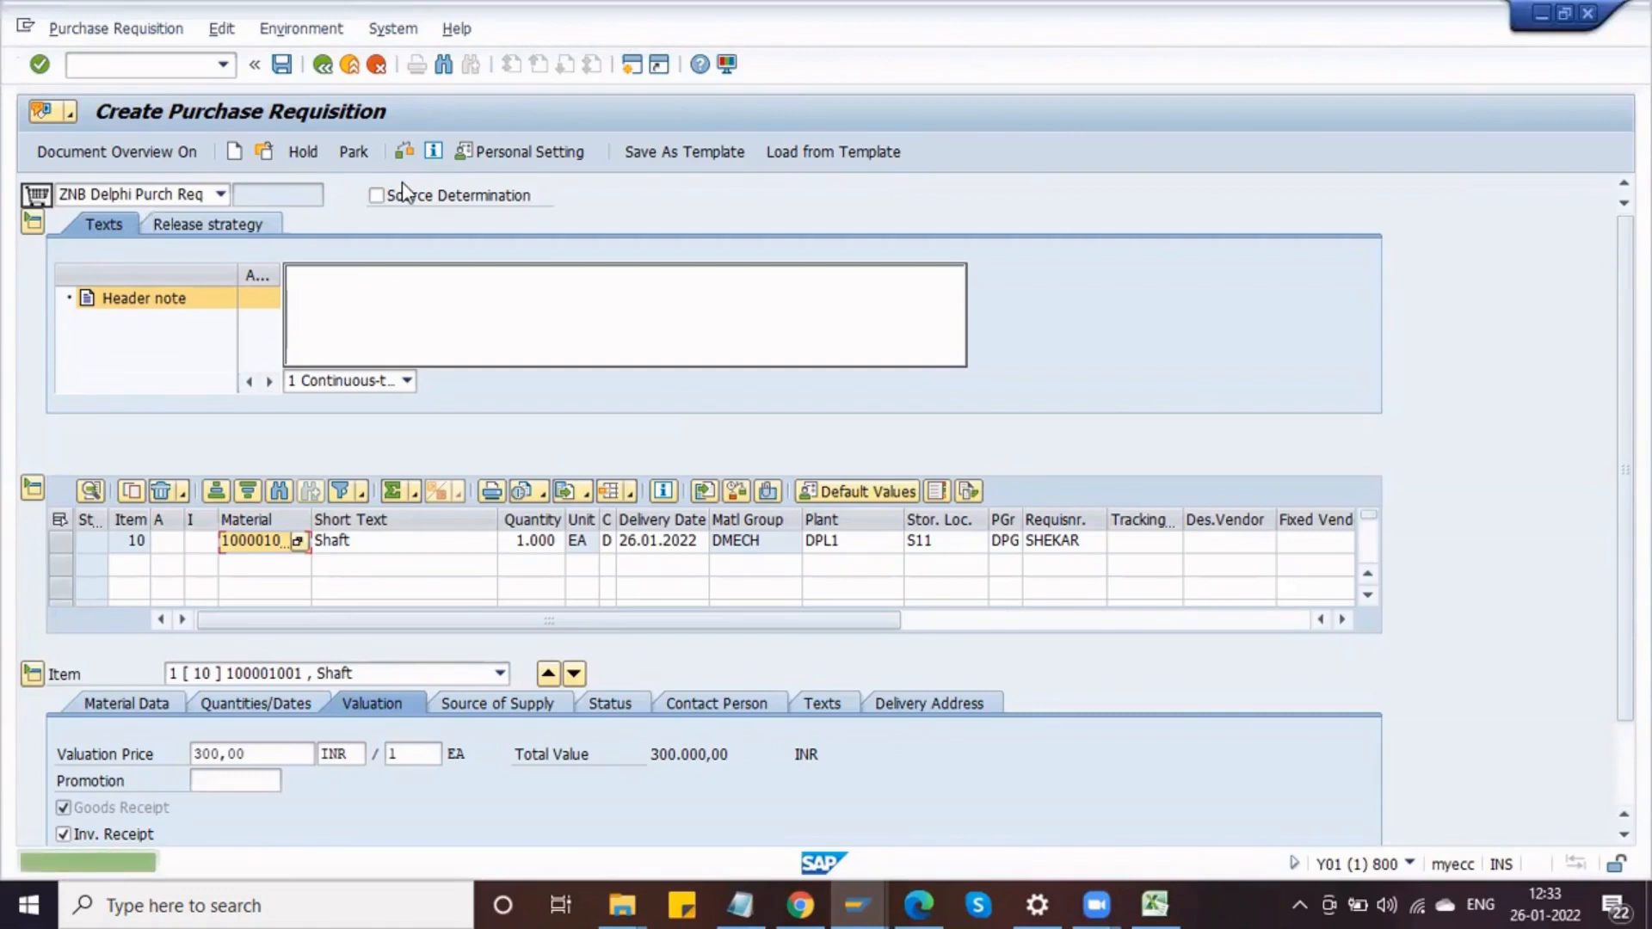
click(242, 230)
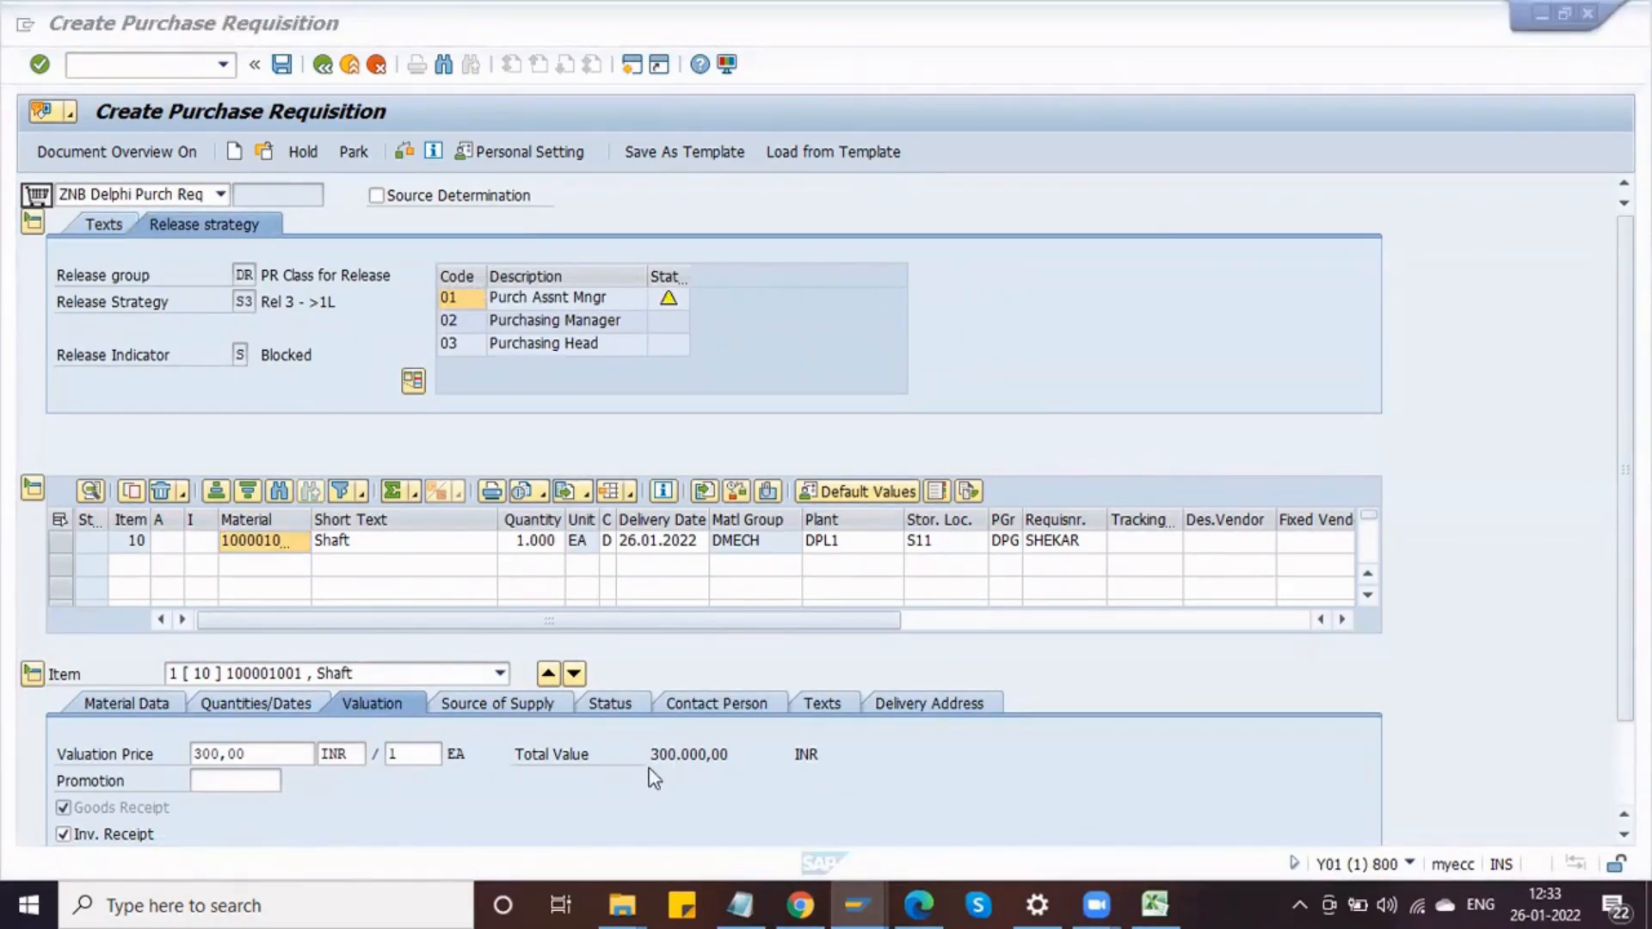
drag(650, 756, 711, 757)
click(711, 757)
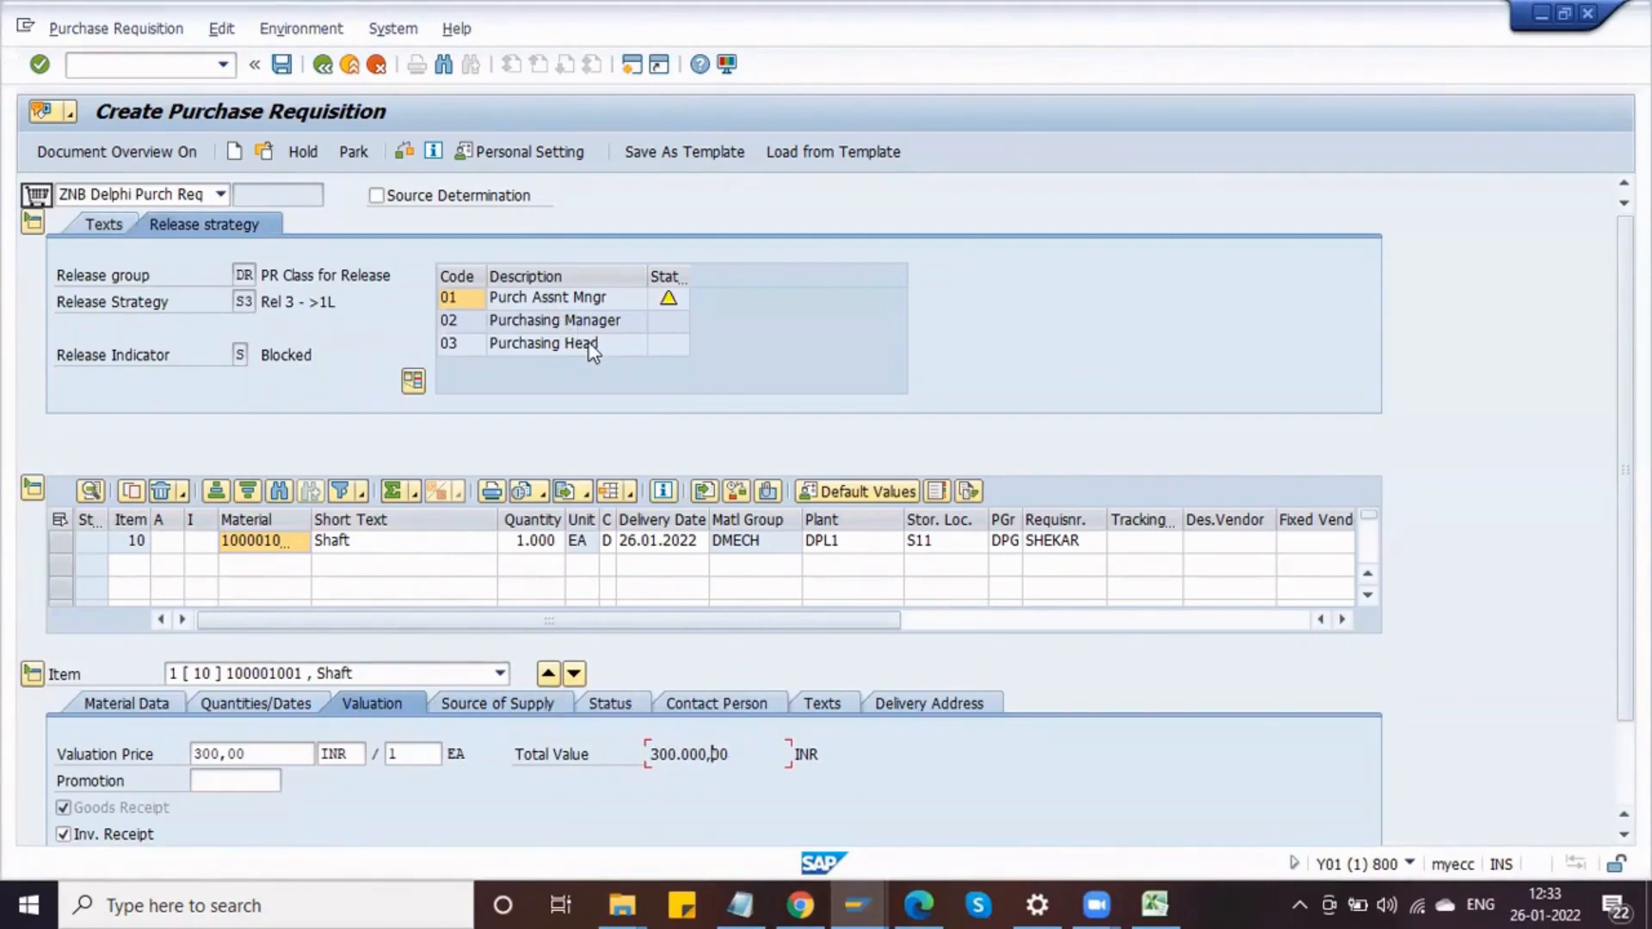
Step: Set the item quantity to 300 and check which release strategy applies
click(563, 542)
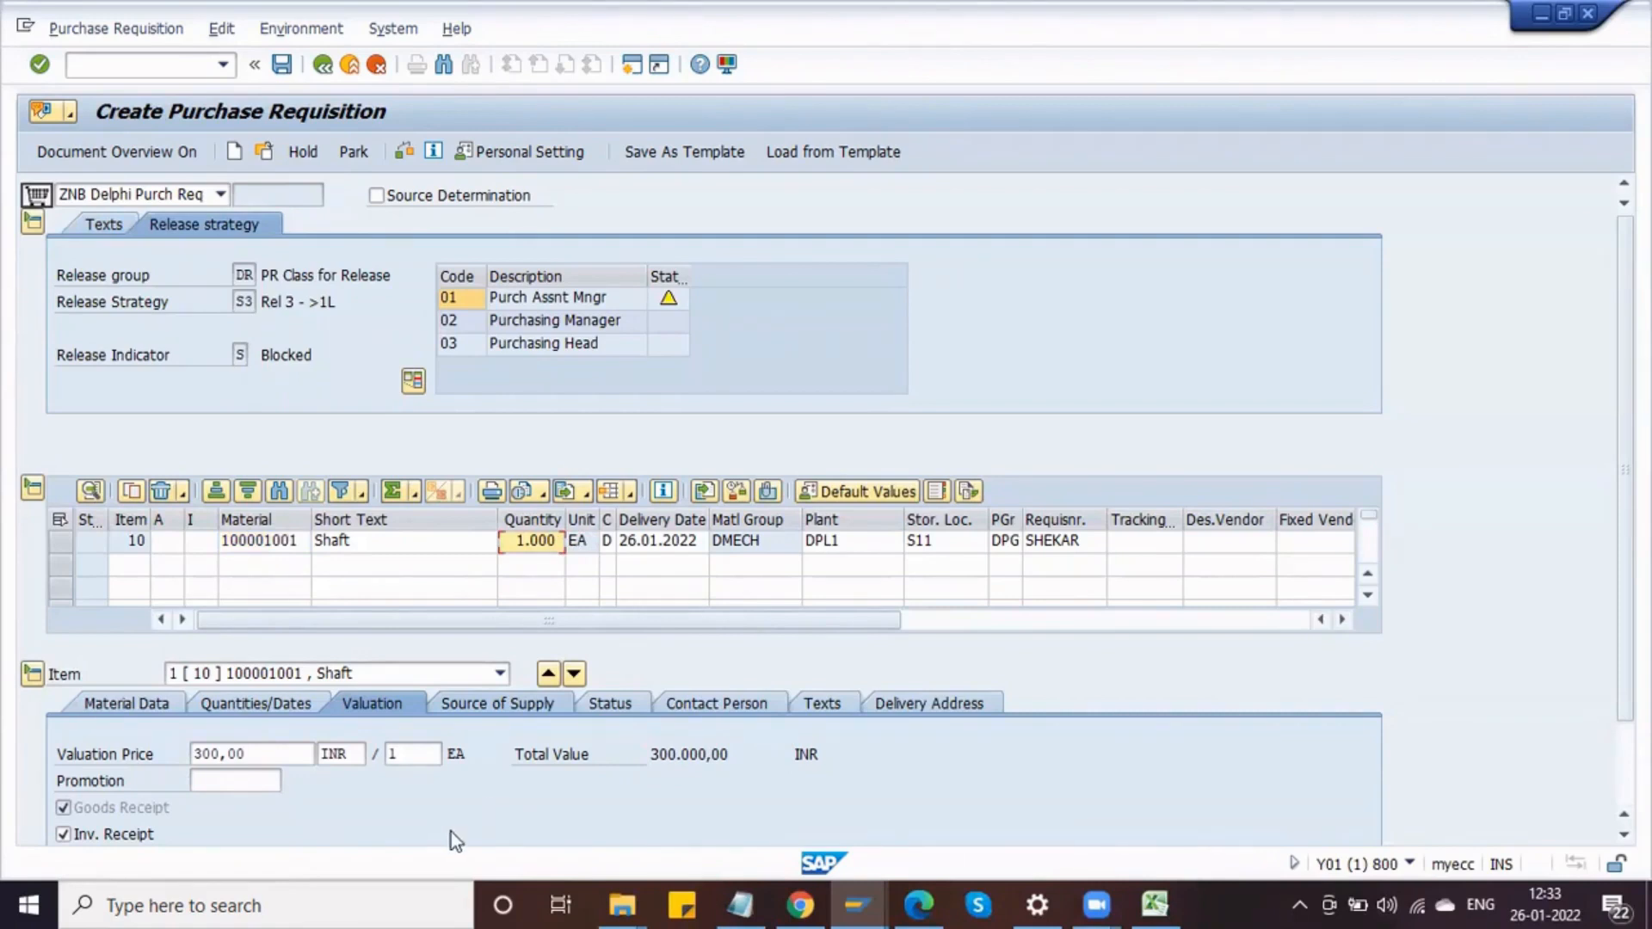
text(300)
key(Return)
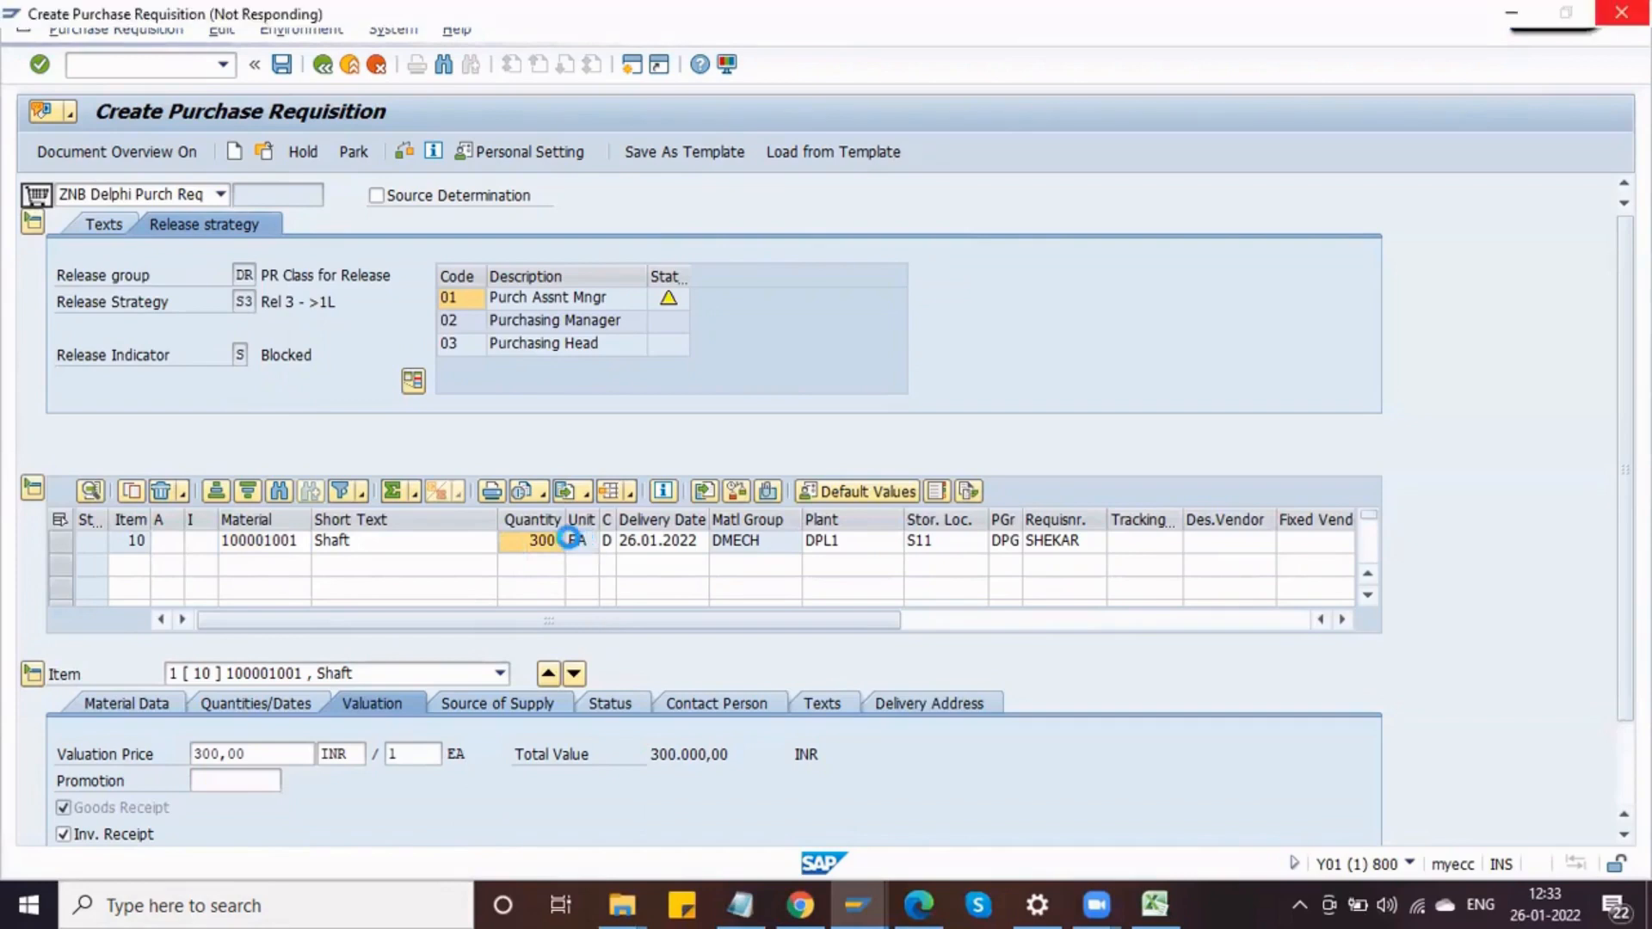
click(575, 546)
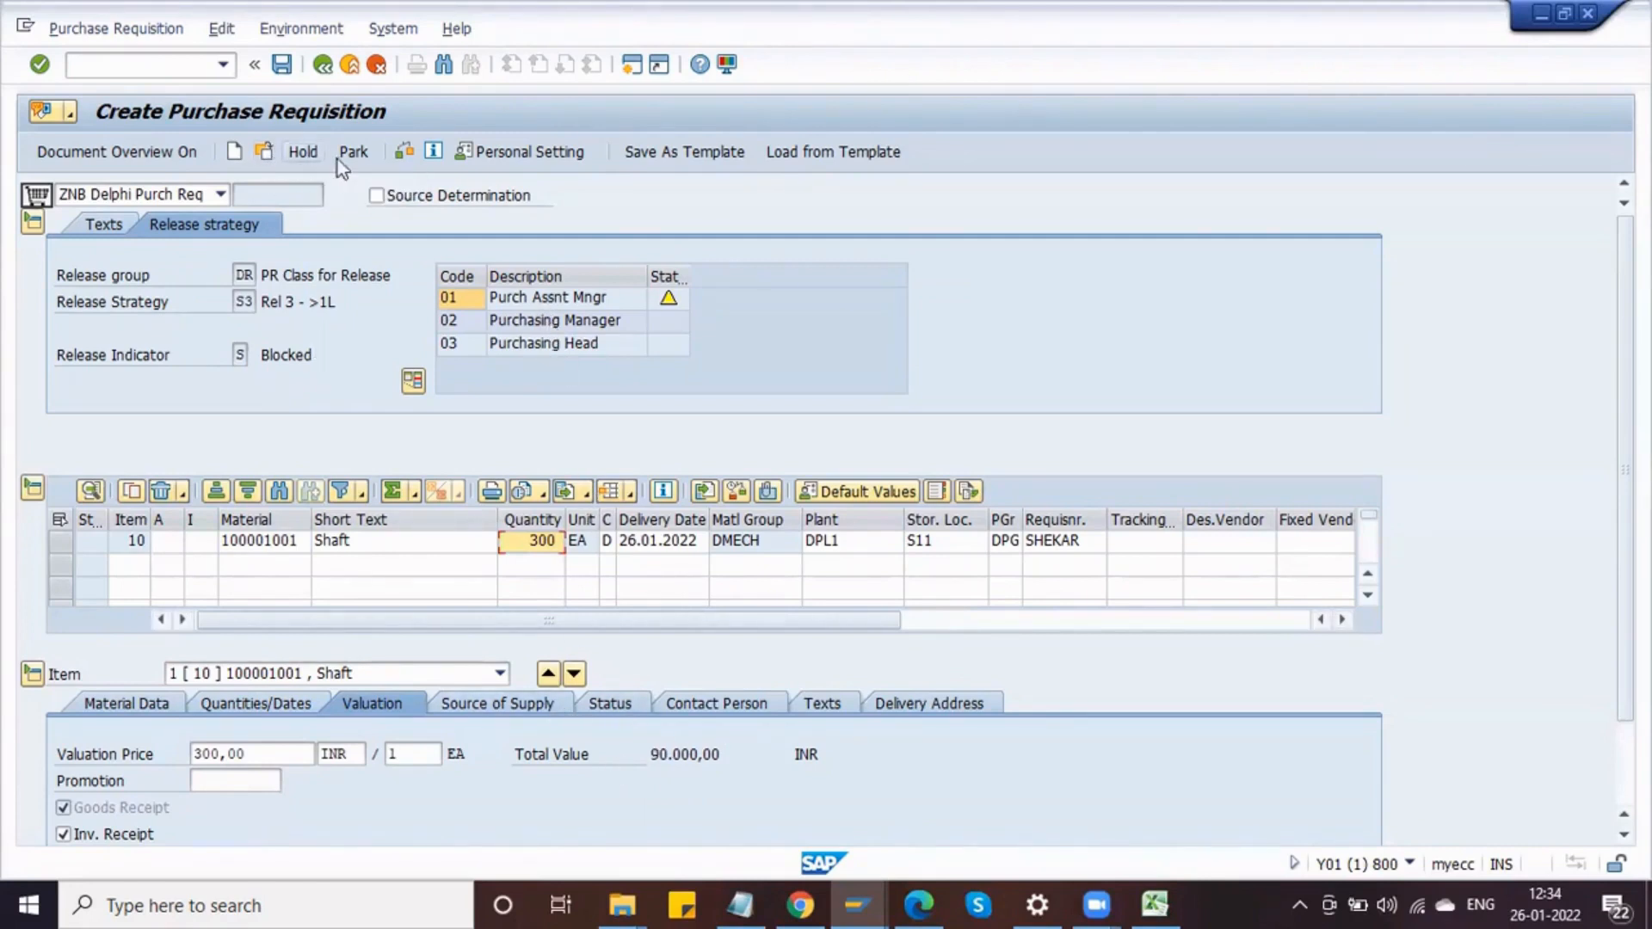
click(405, 153)
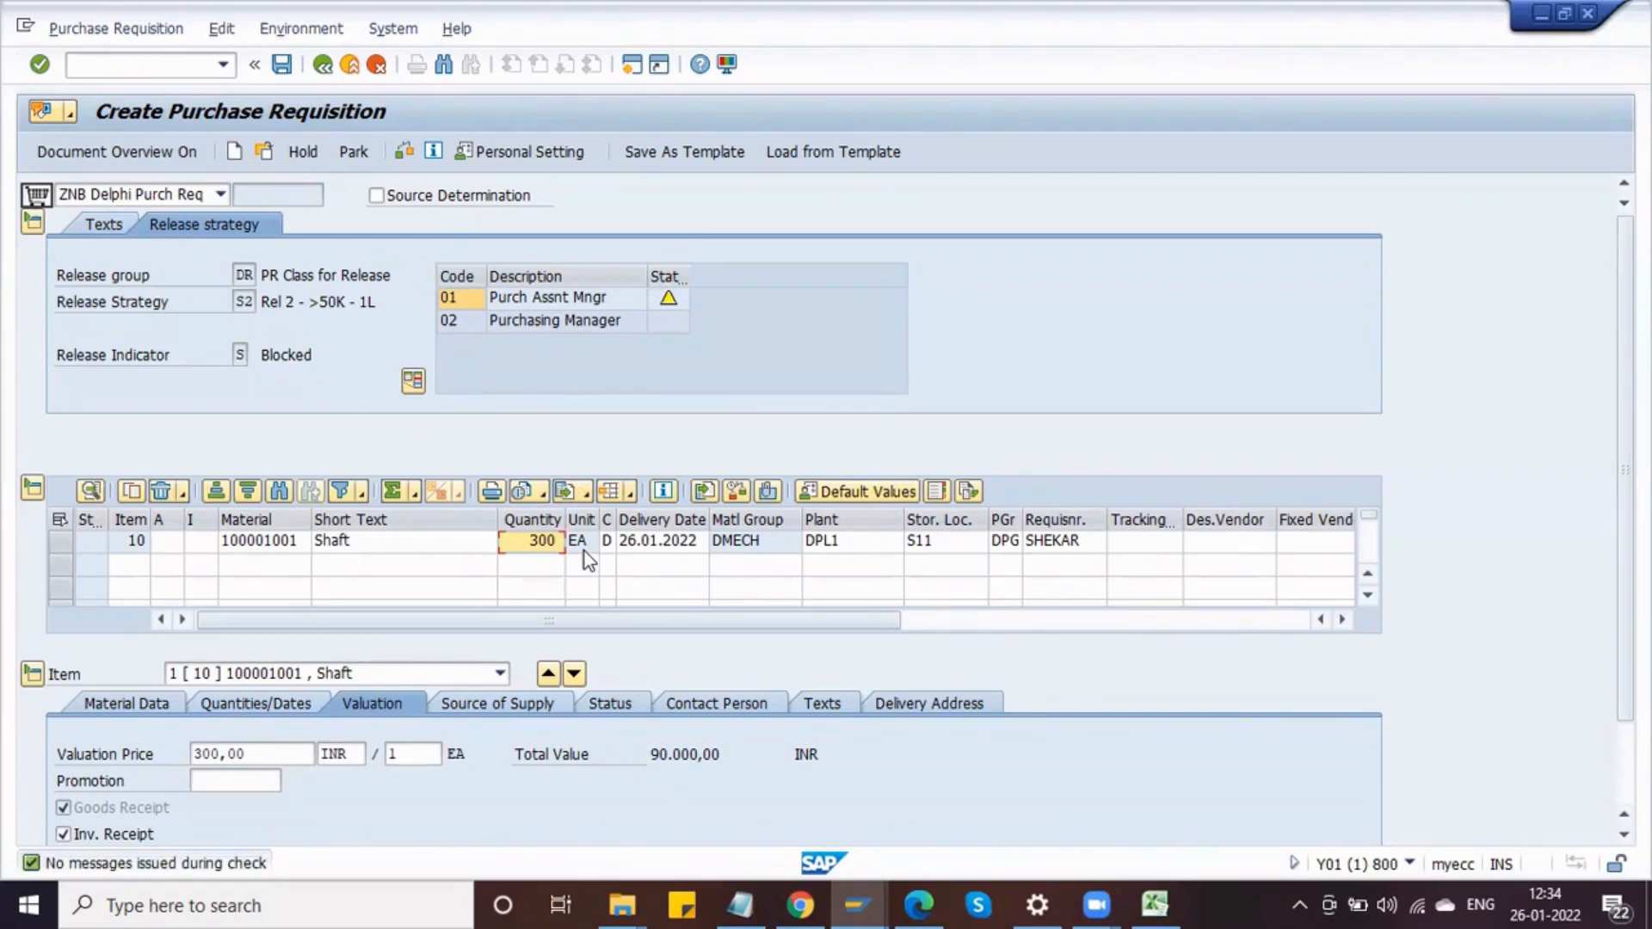
Step: Set the item quantity to 100 and check the release strategy again
text(10)
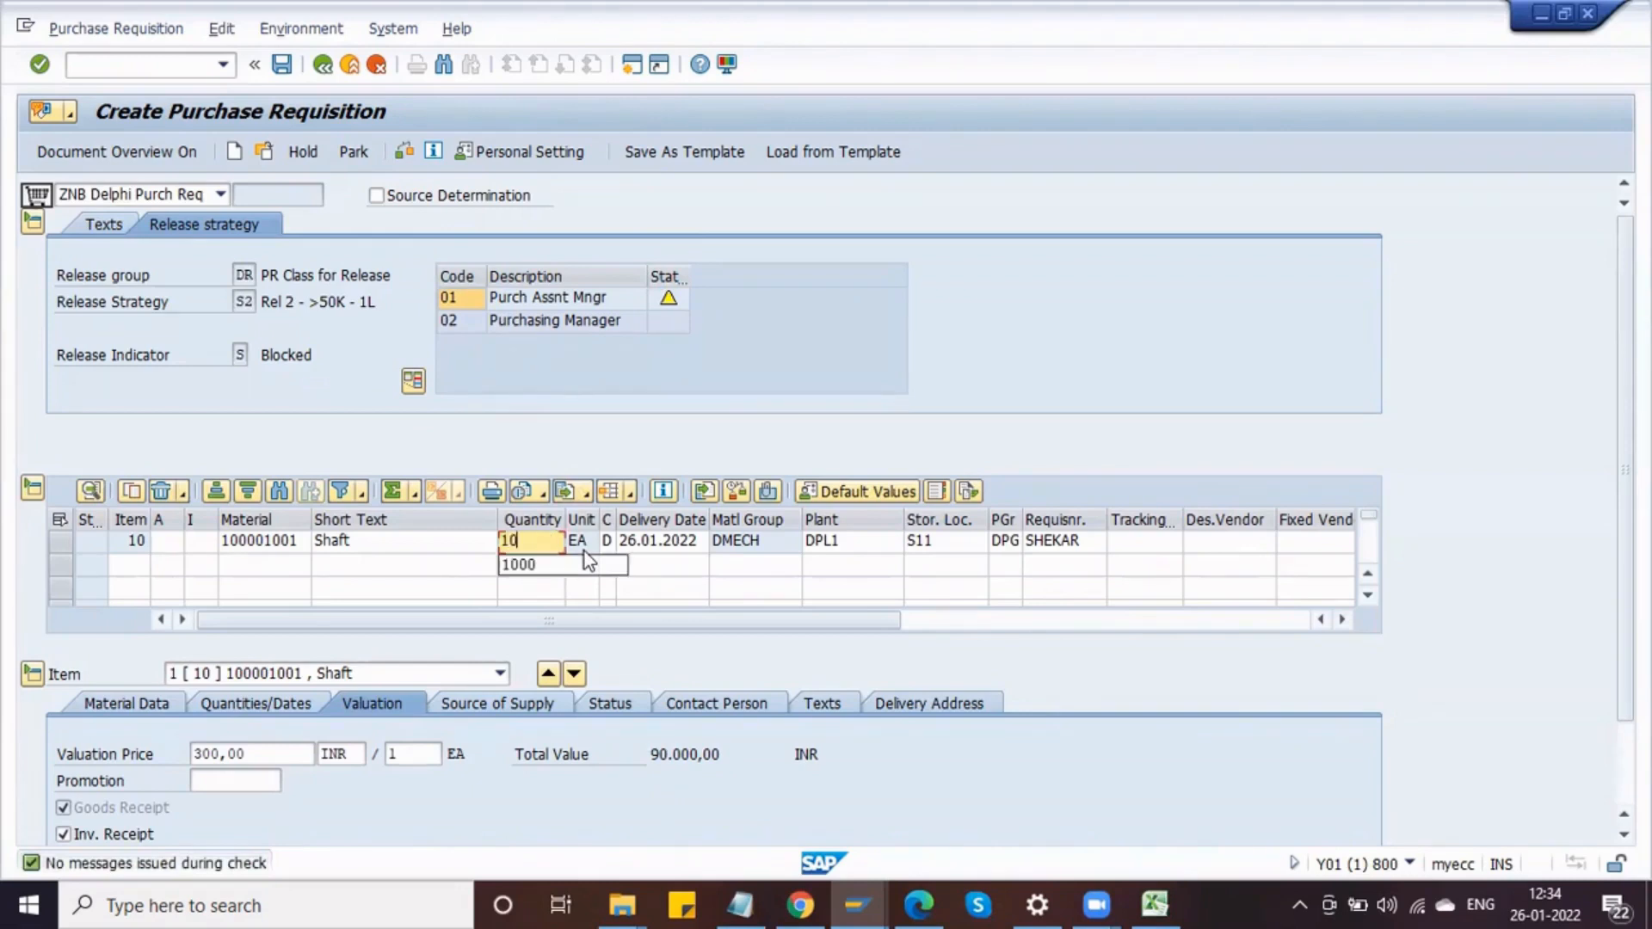
text(0)
key(Return)
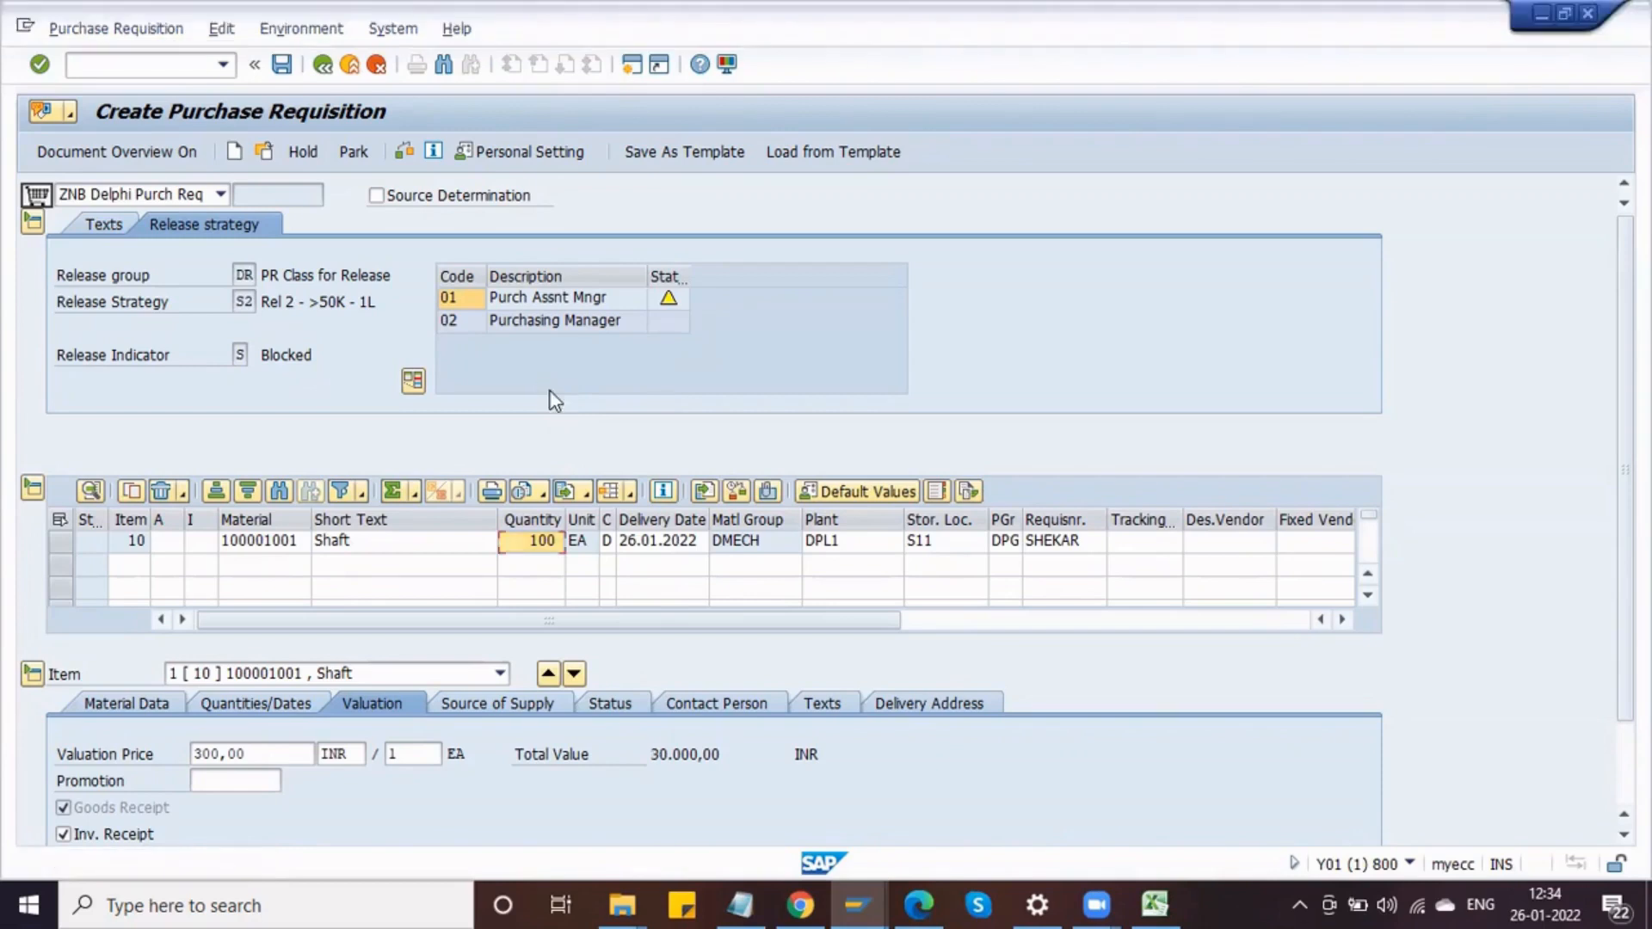
click(409, 148)
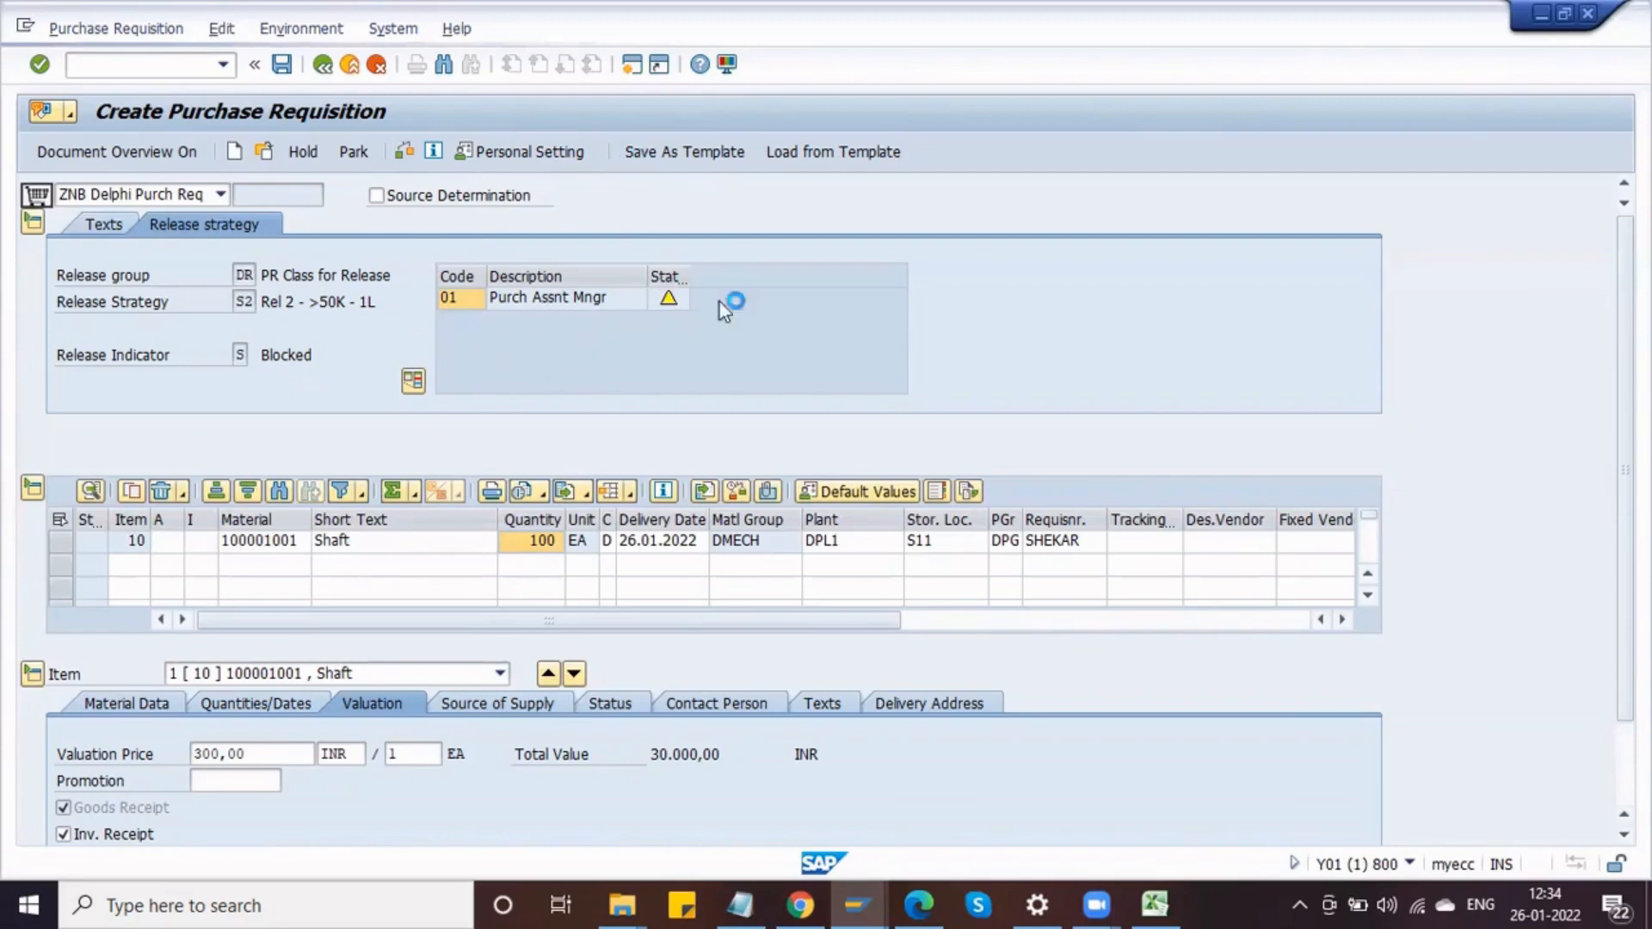
click(254, 303)
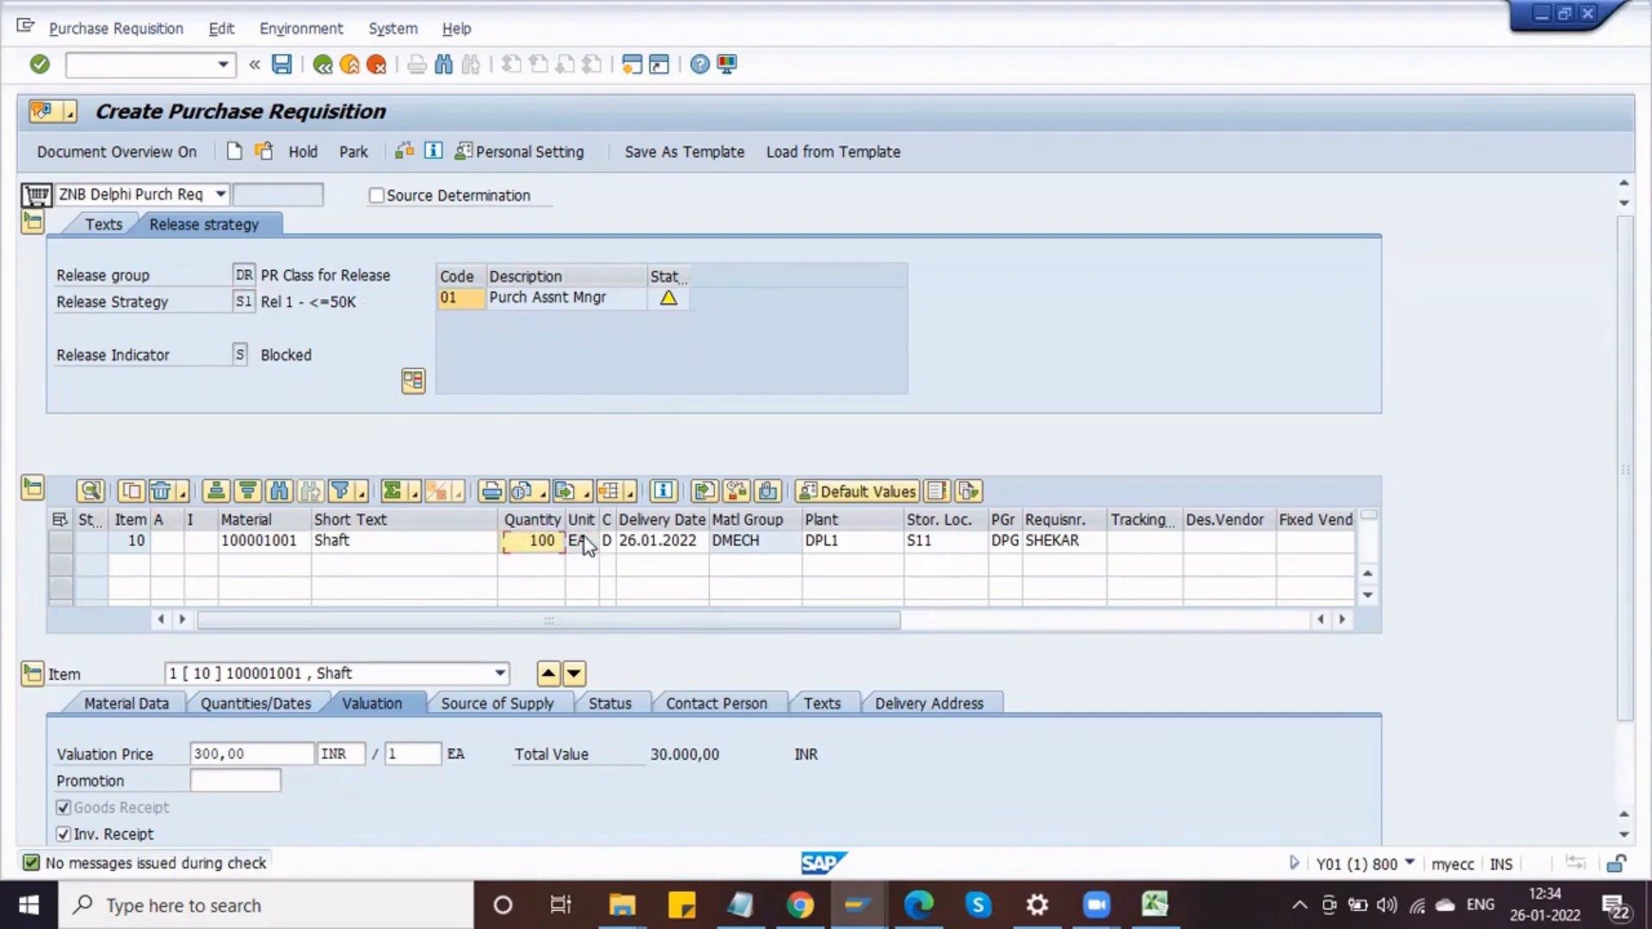
Step: Set the item quantity to 1000 and recheck the release strategy
text(1000)
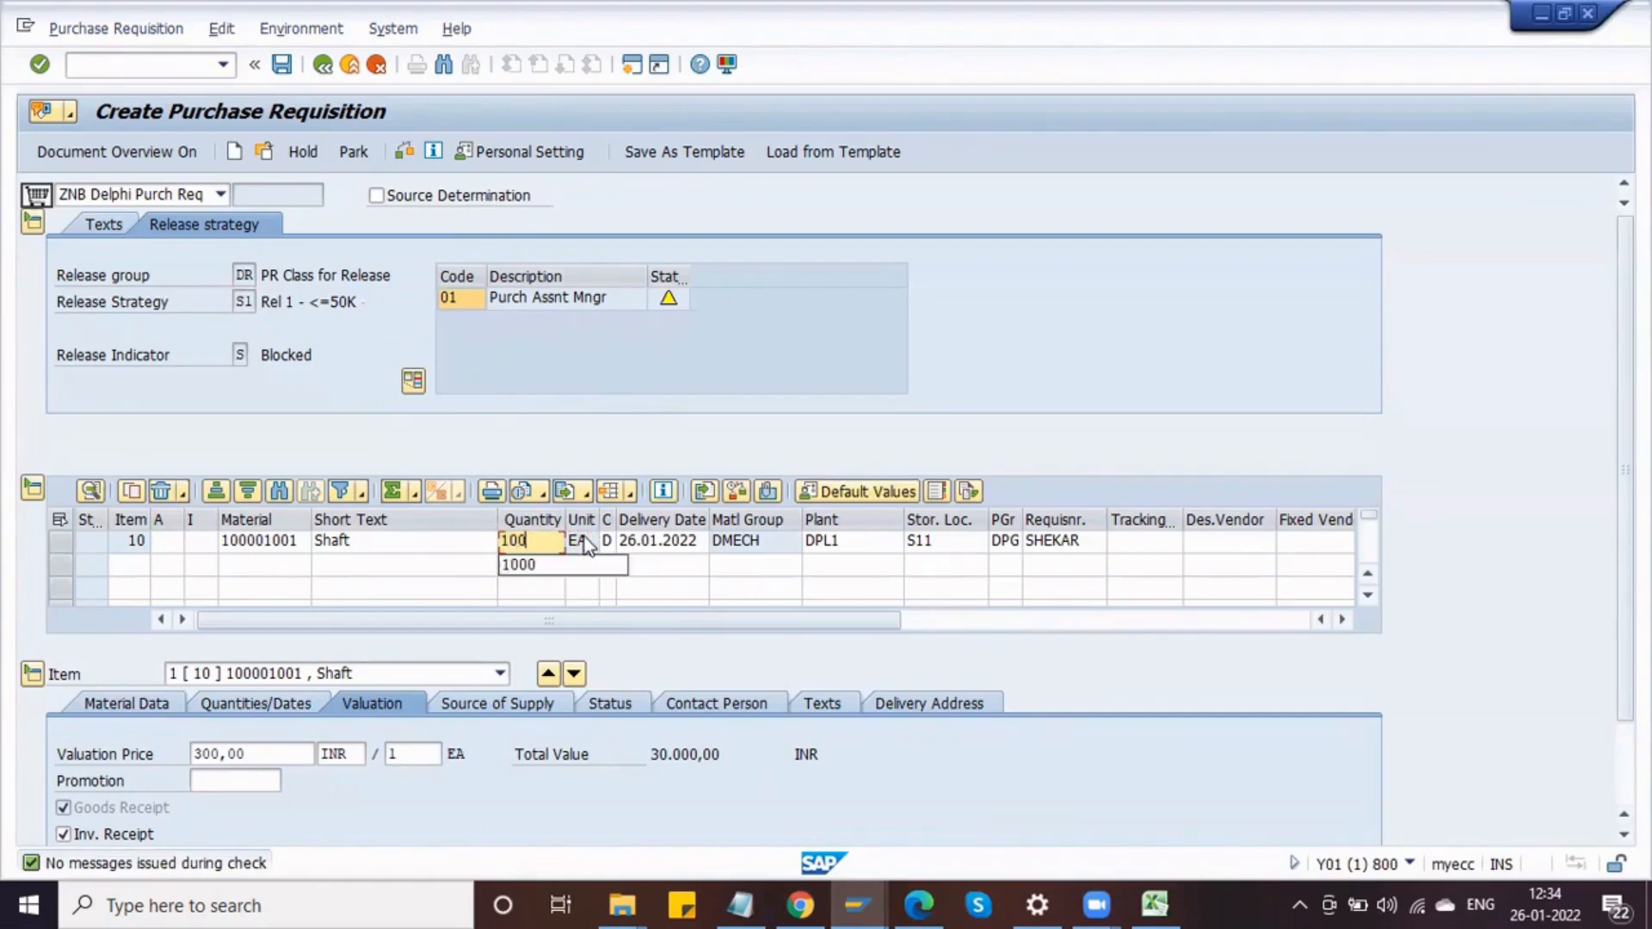
key(Return)
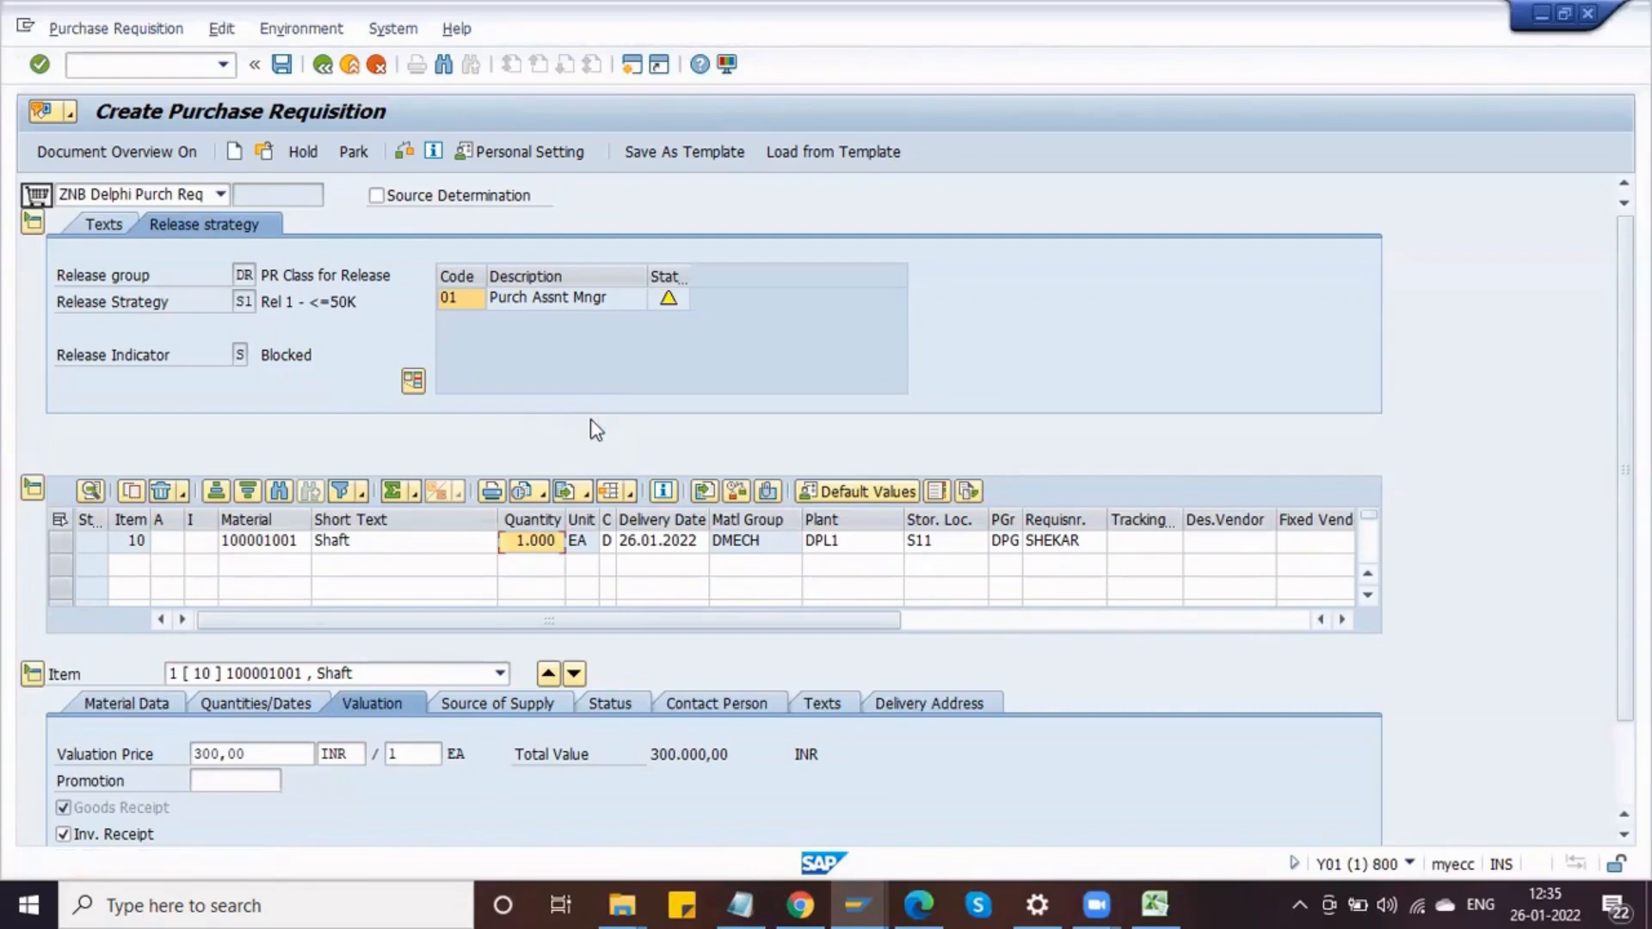
click(412, 154)
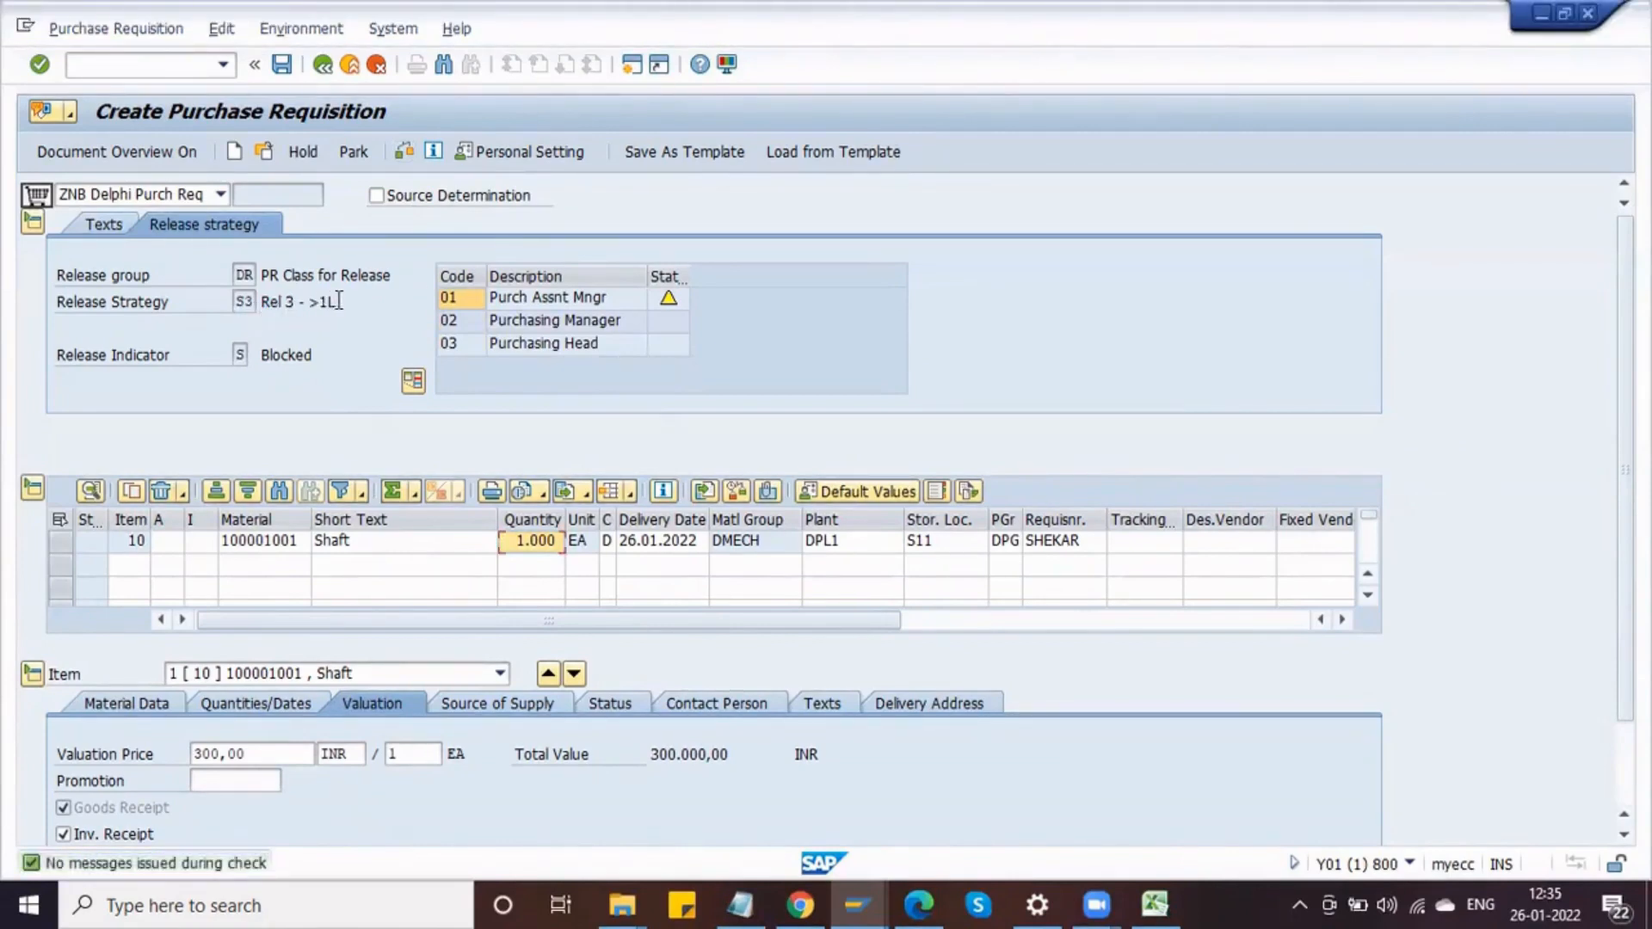
Step: Save the purchase requisition
drag(336, 303, 260, 305)
click(262, 304)
click(282, 65)
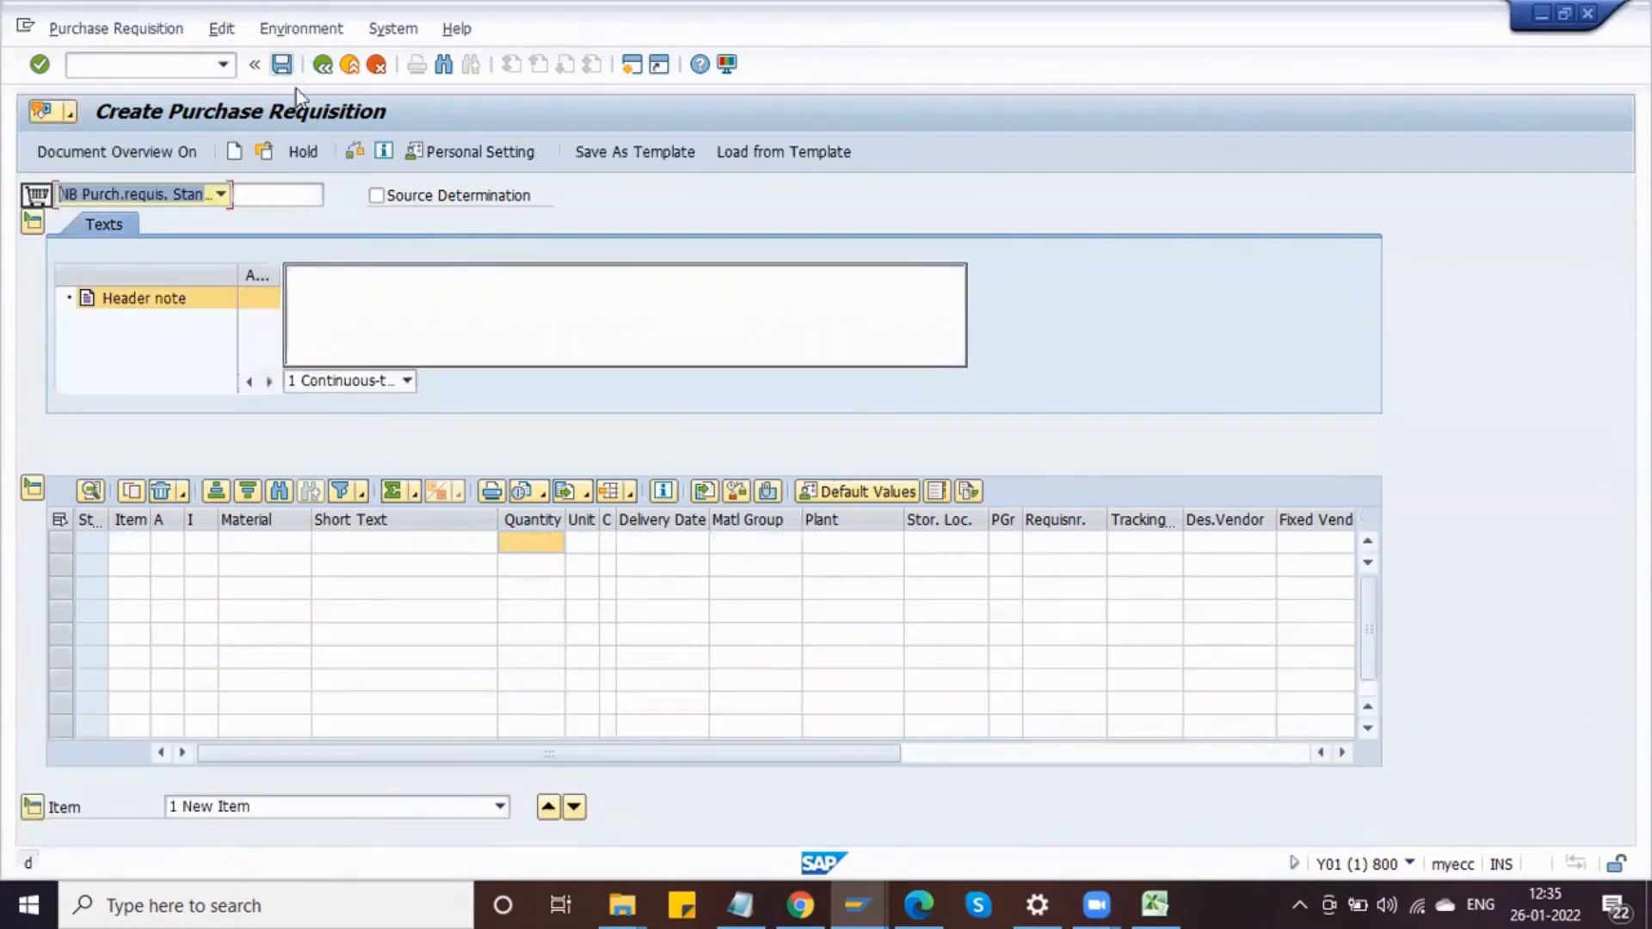
click(265, 153)
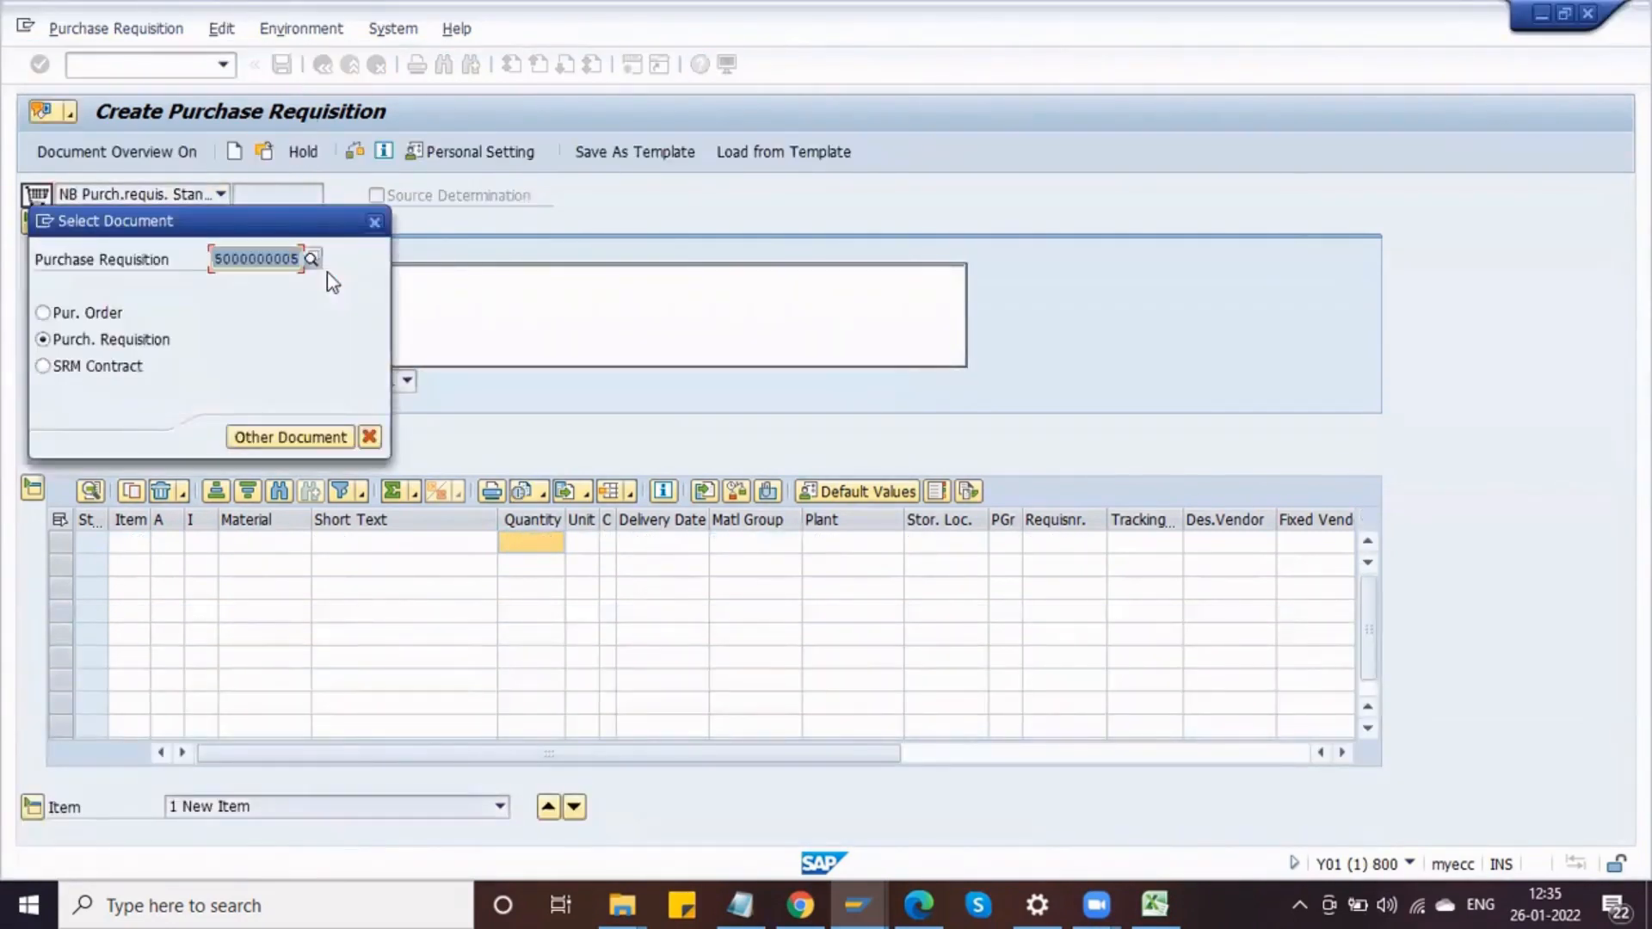
key(Return)
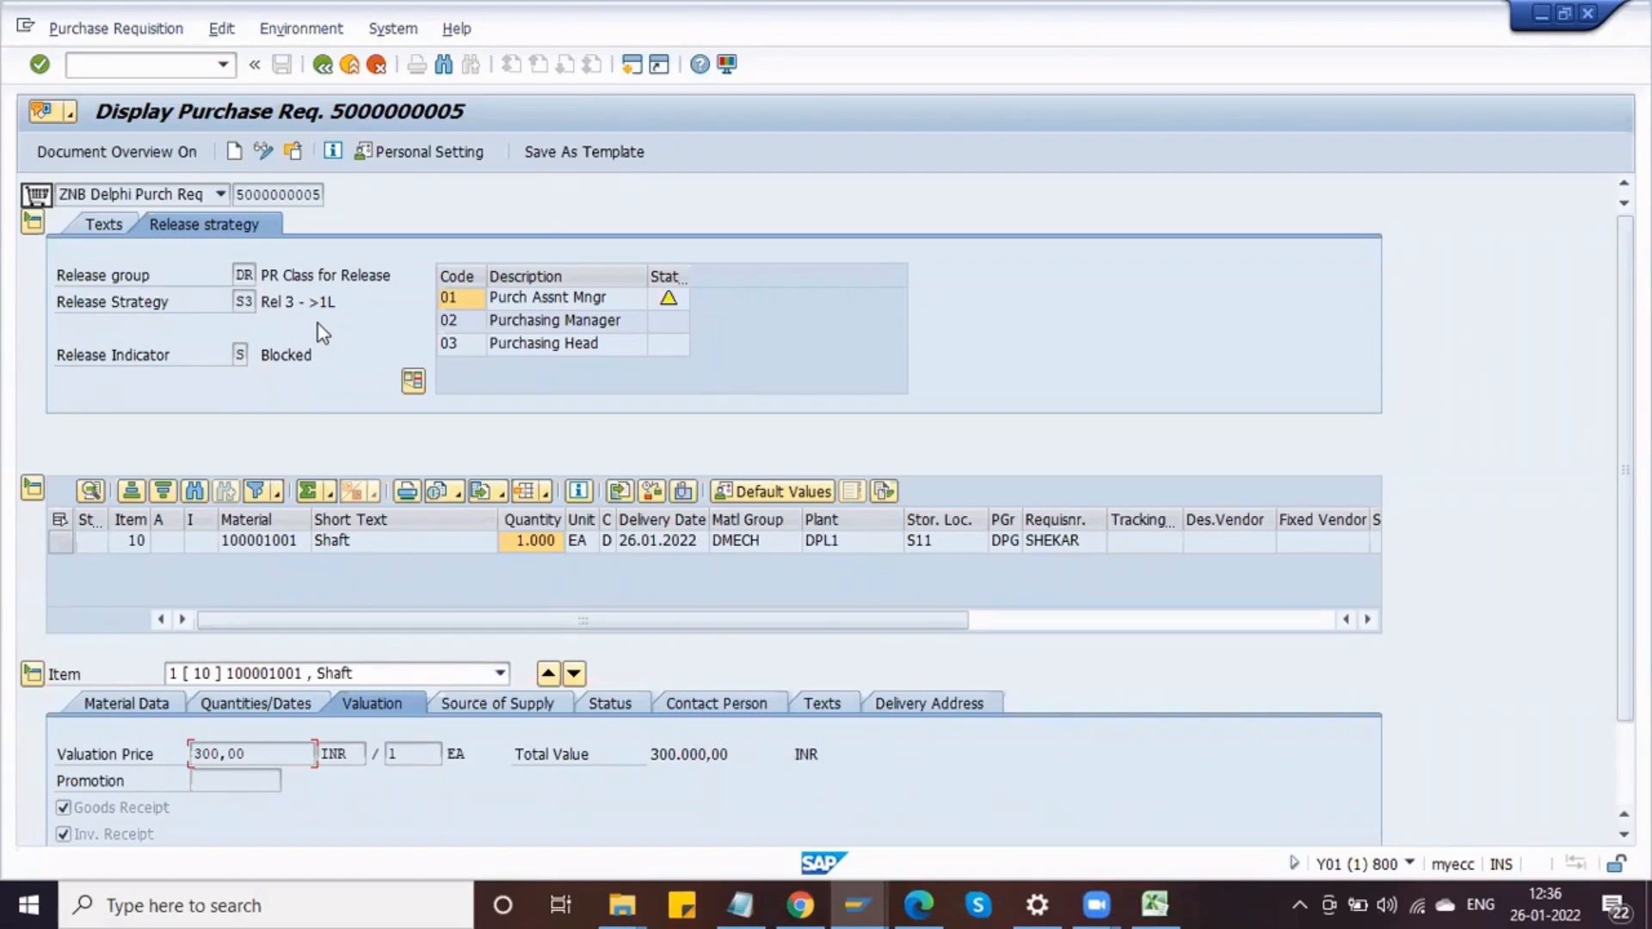
Step: Start transaction ME54N in a new session and dismiss the information message
click(150, 67)
text(/OME54N)
key(Return)
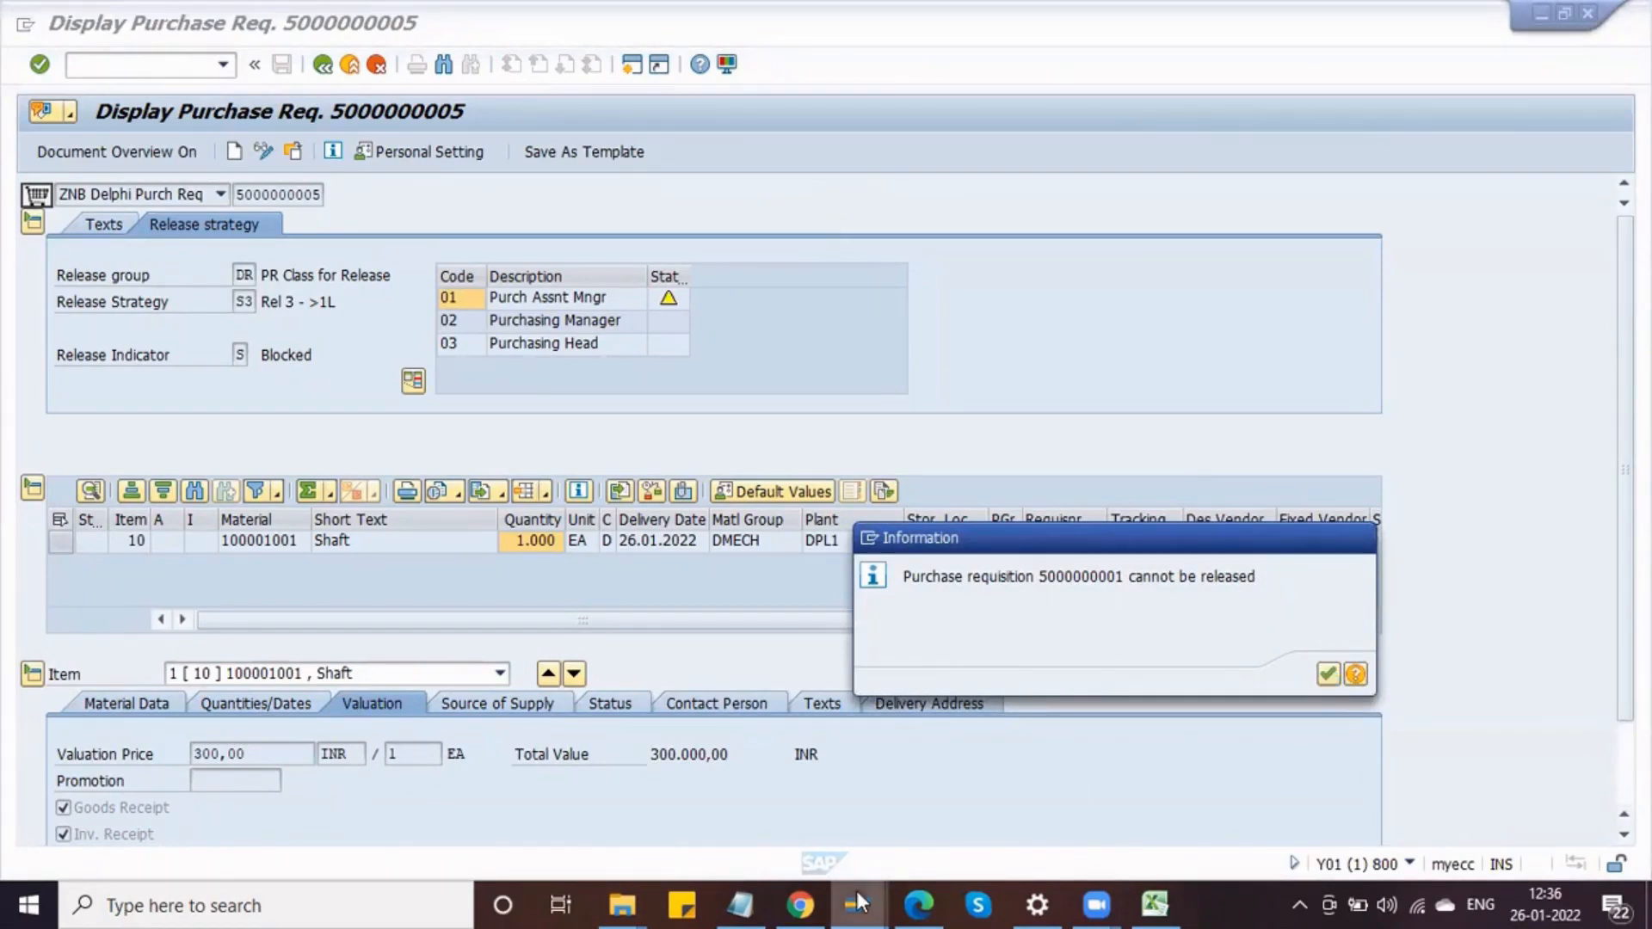
mouse_move(854, 891)
click(930, 766)
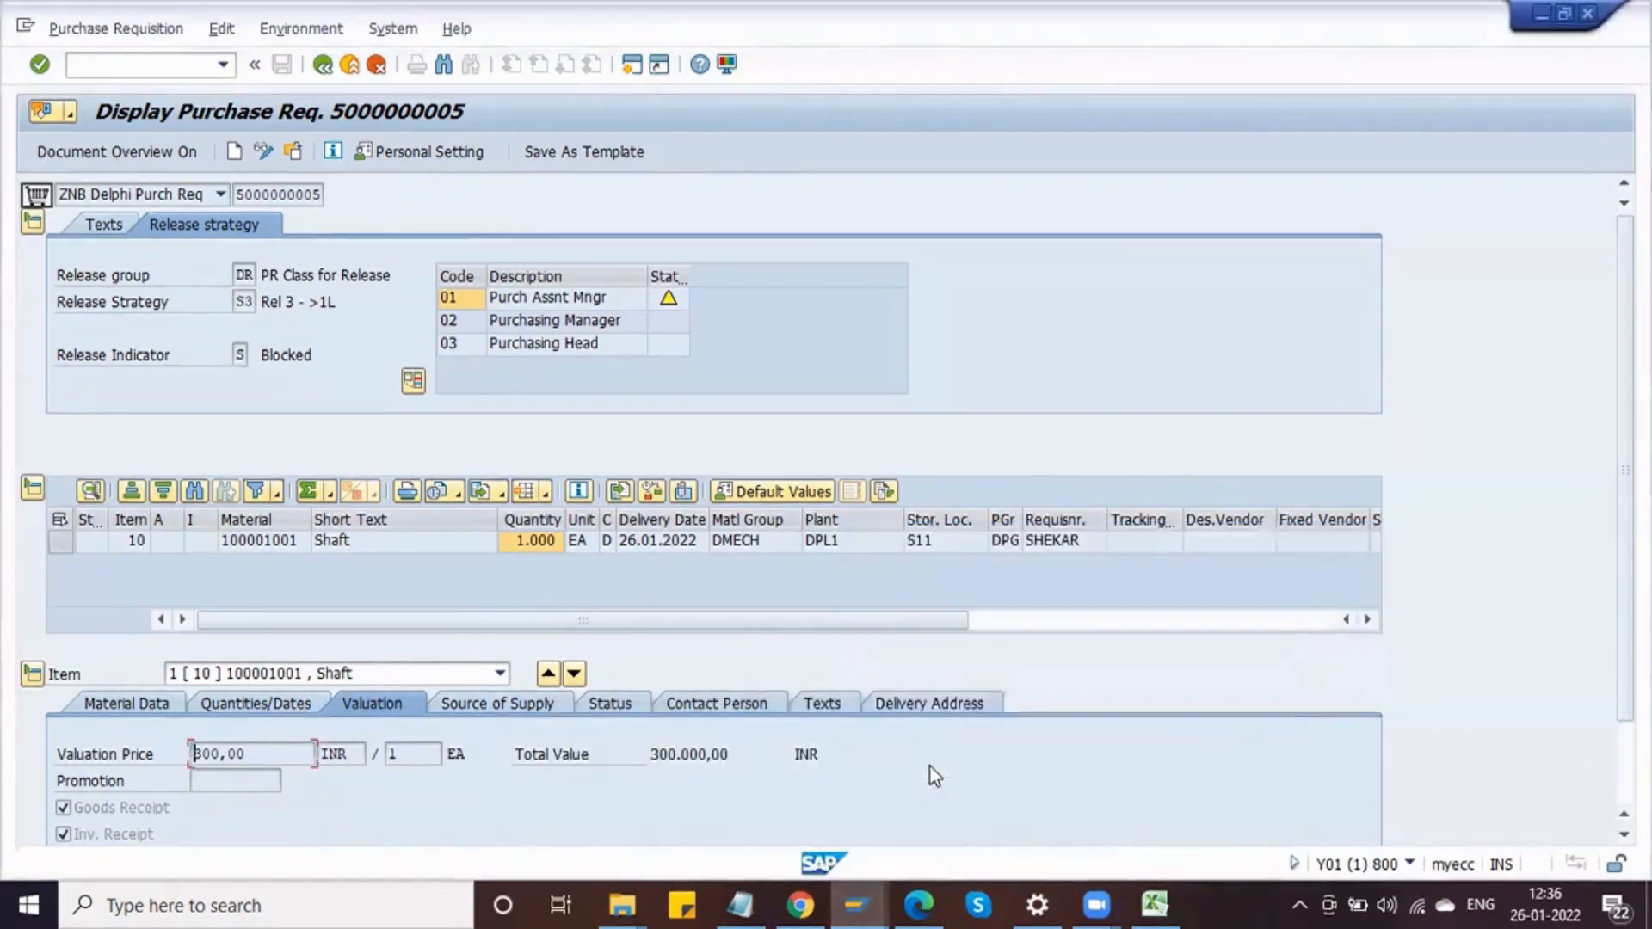
Step: Switch to the ME54N release session window
mouse_move(877, 901)
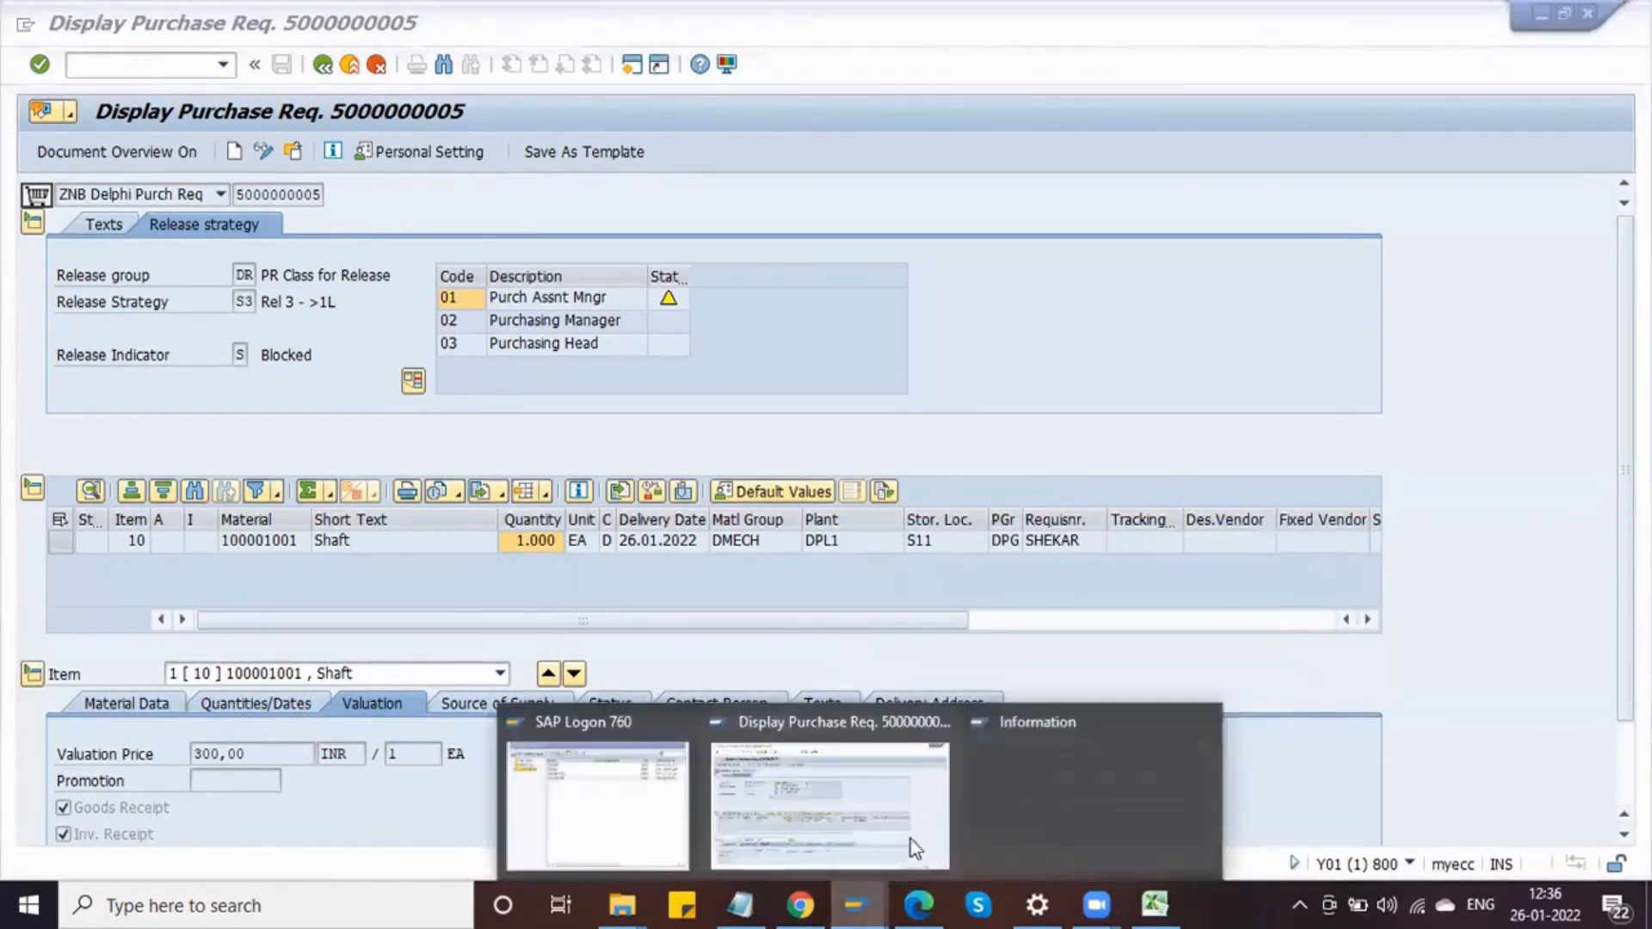
click(1157, 774)
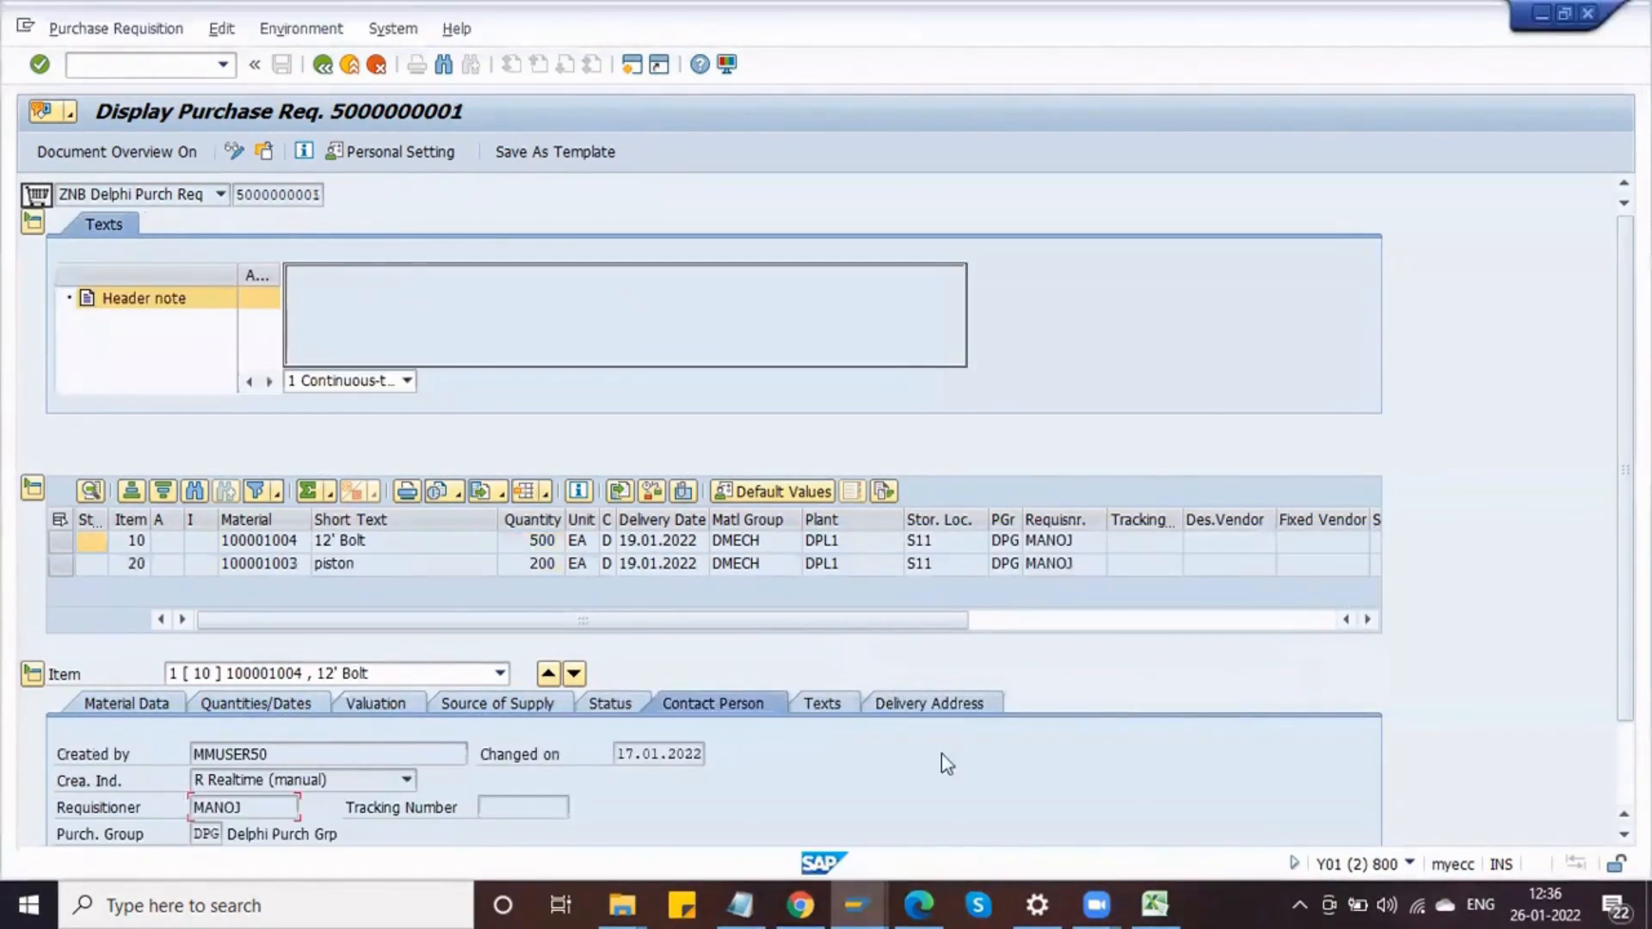
click(1409, 862)
click(1424, 762)
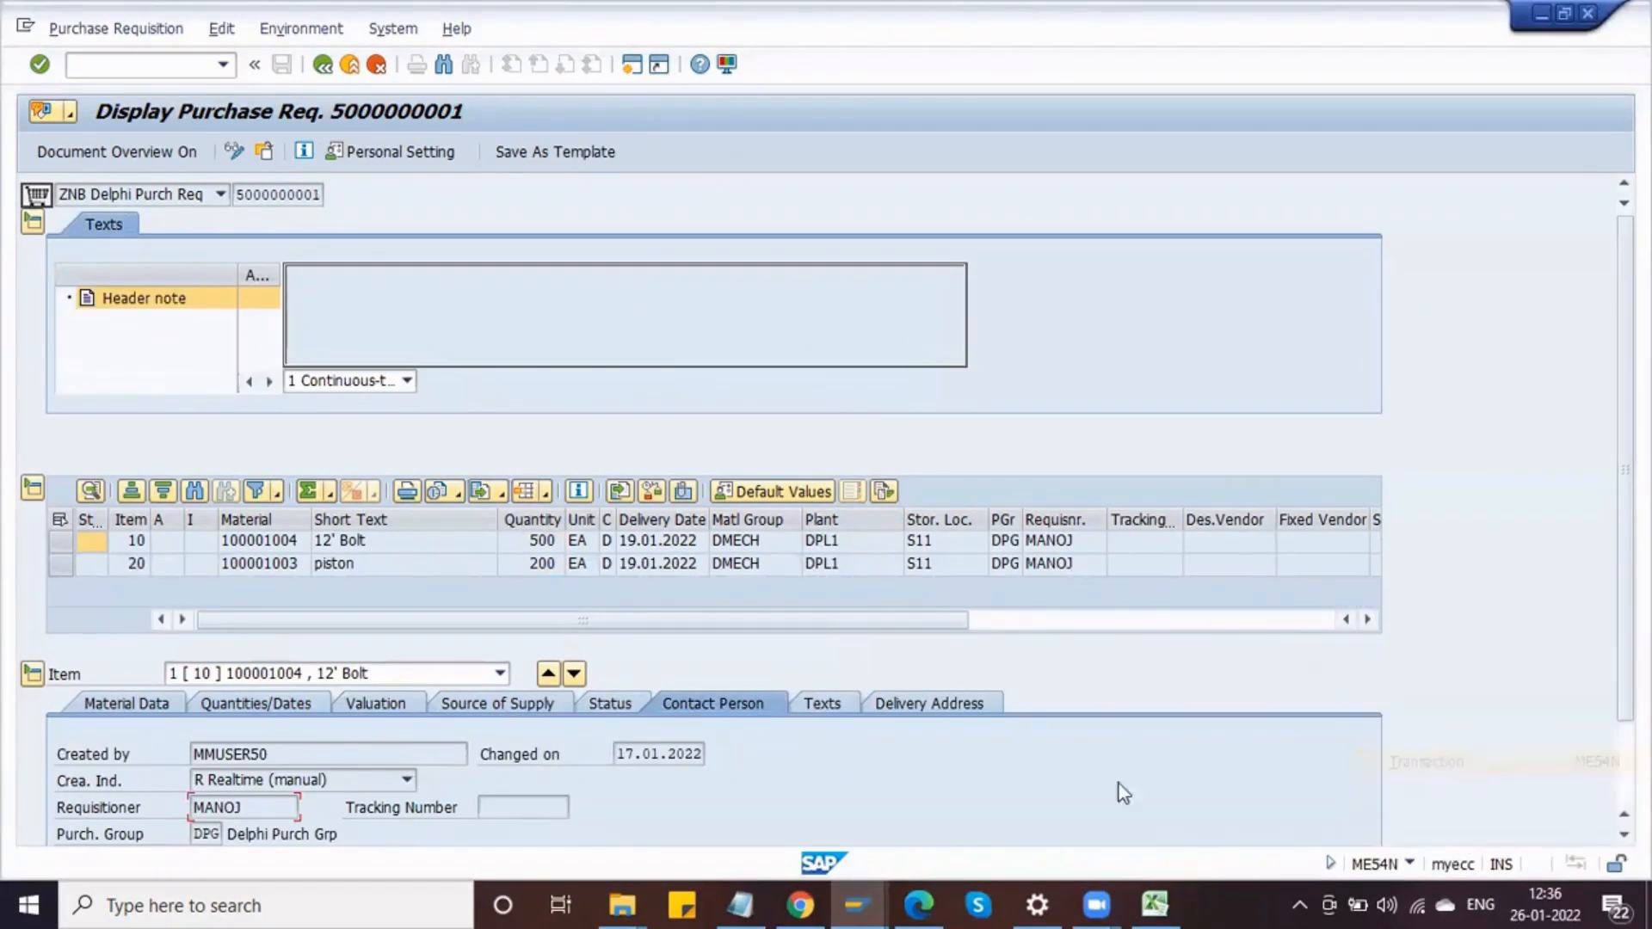
click(263, 152)
click(858, 895)
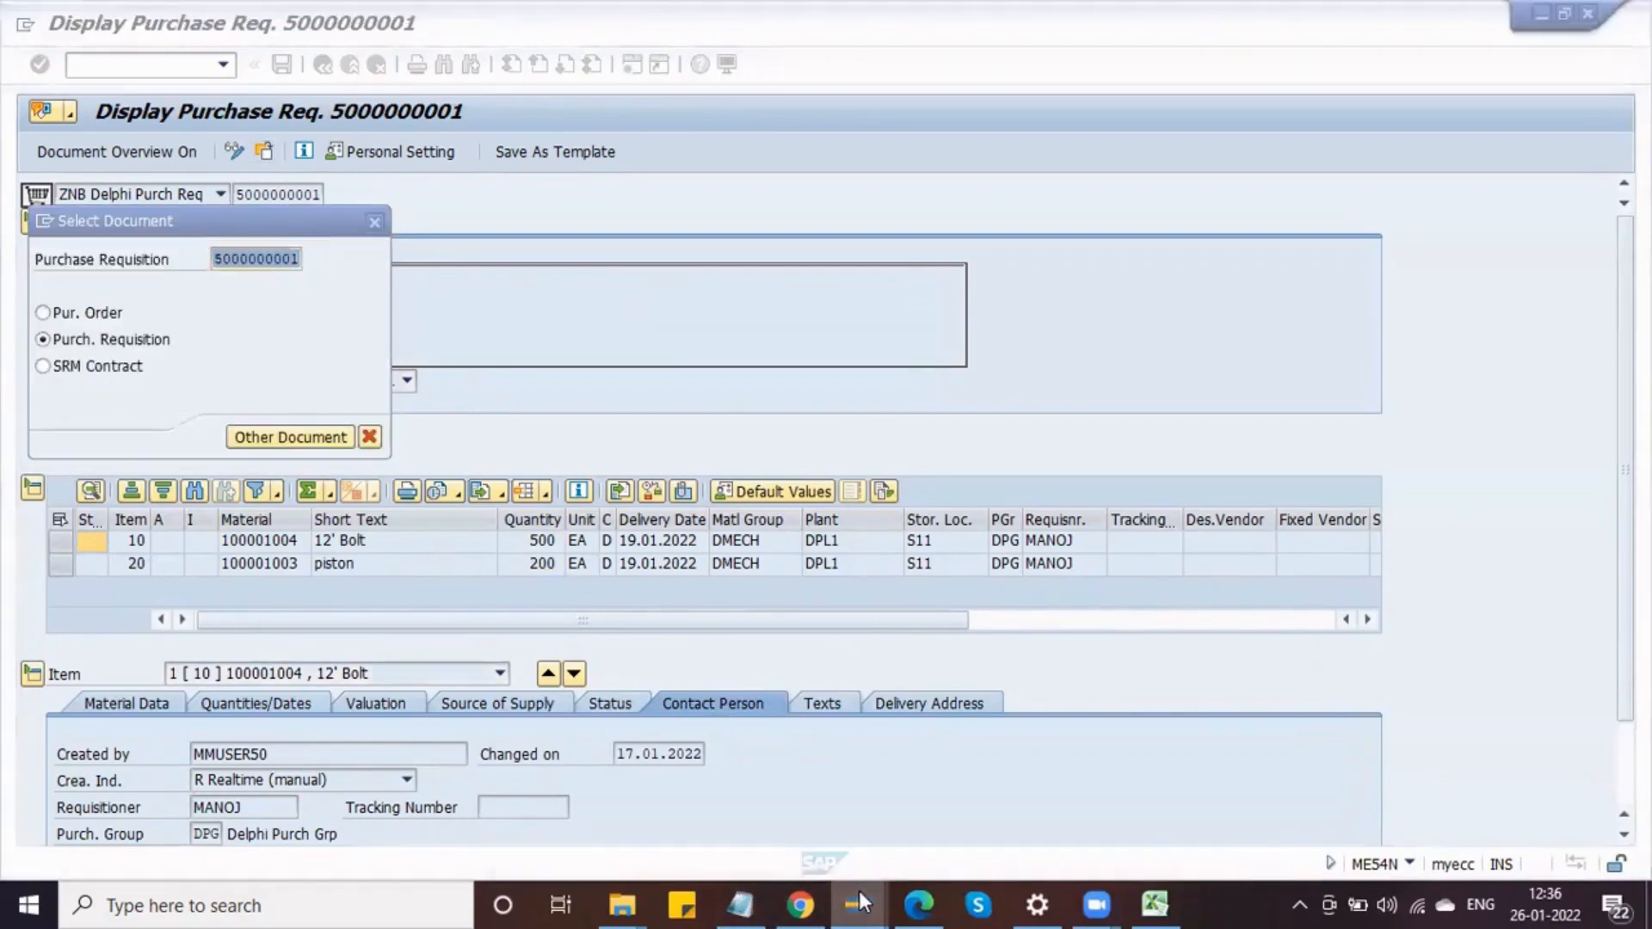
click(809, 813)
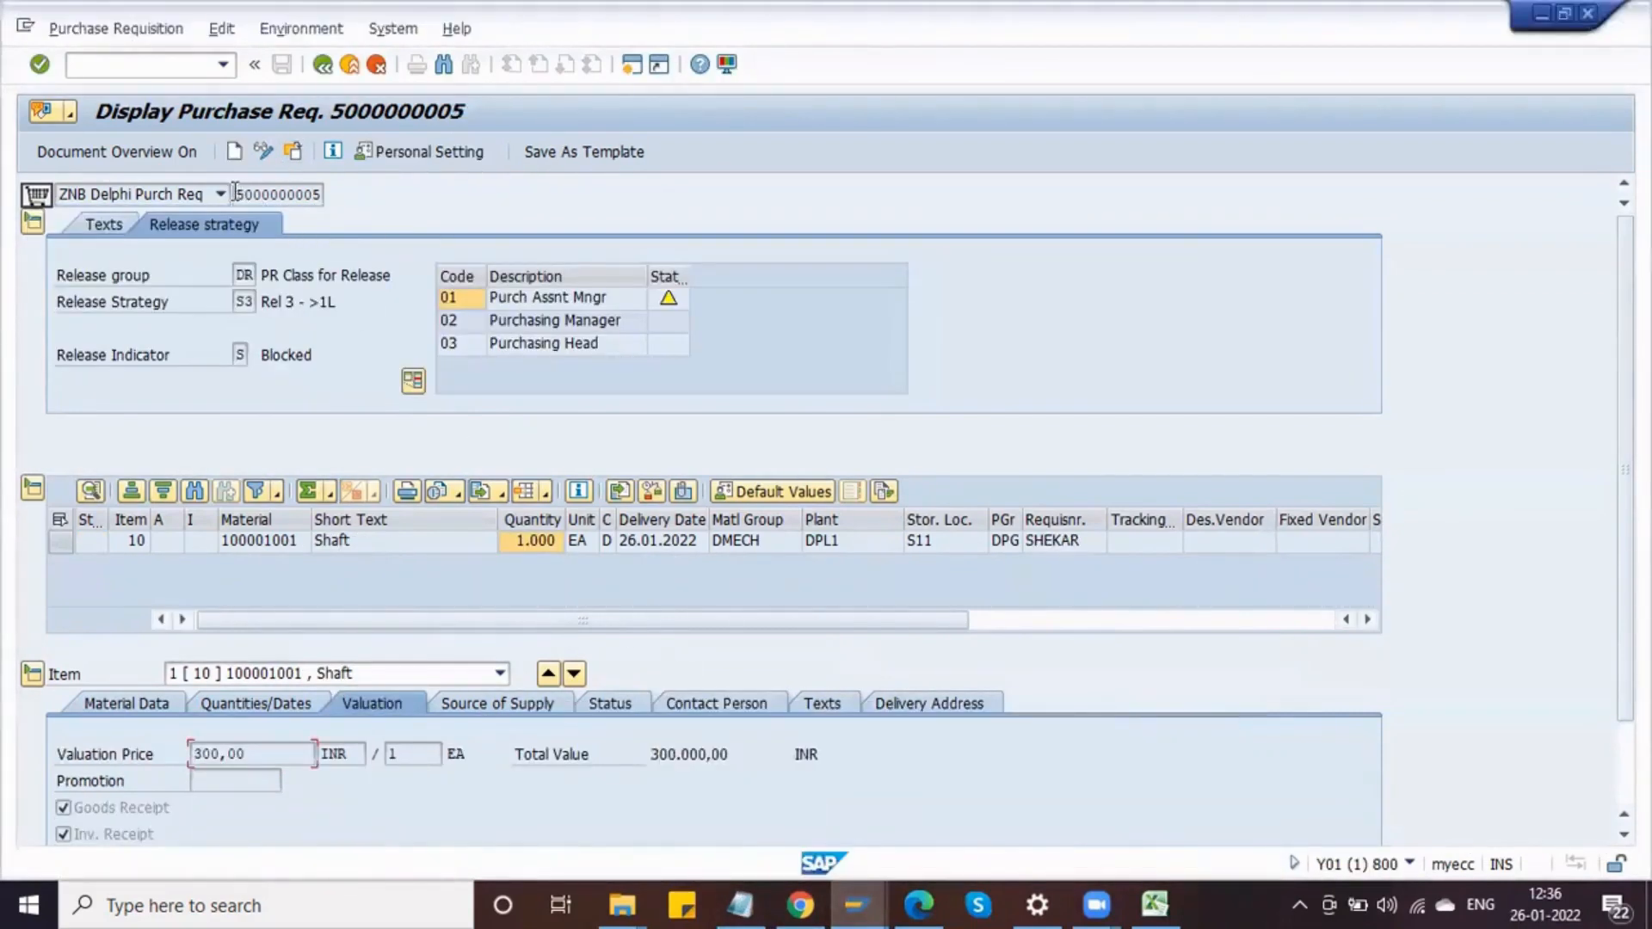
drag(234, 193, 353, 190)
key(ctrl+c)
key(alt+Tab)
key(ctrl+v)
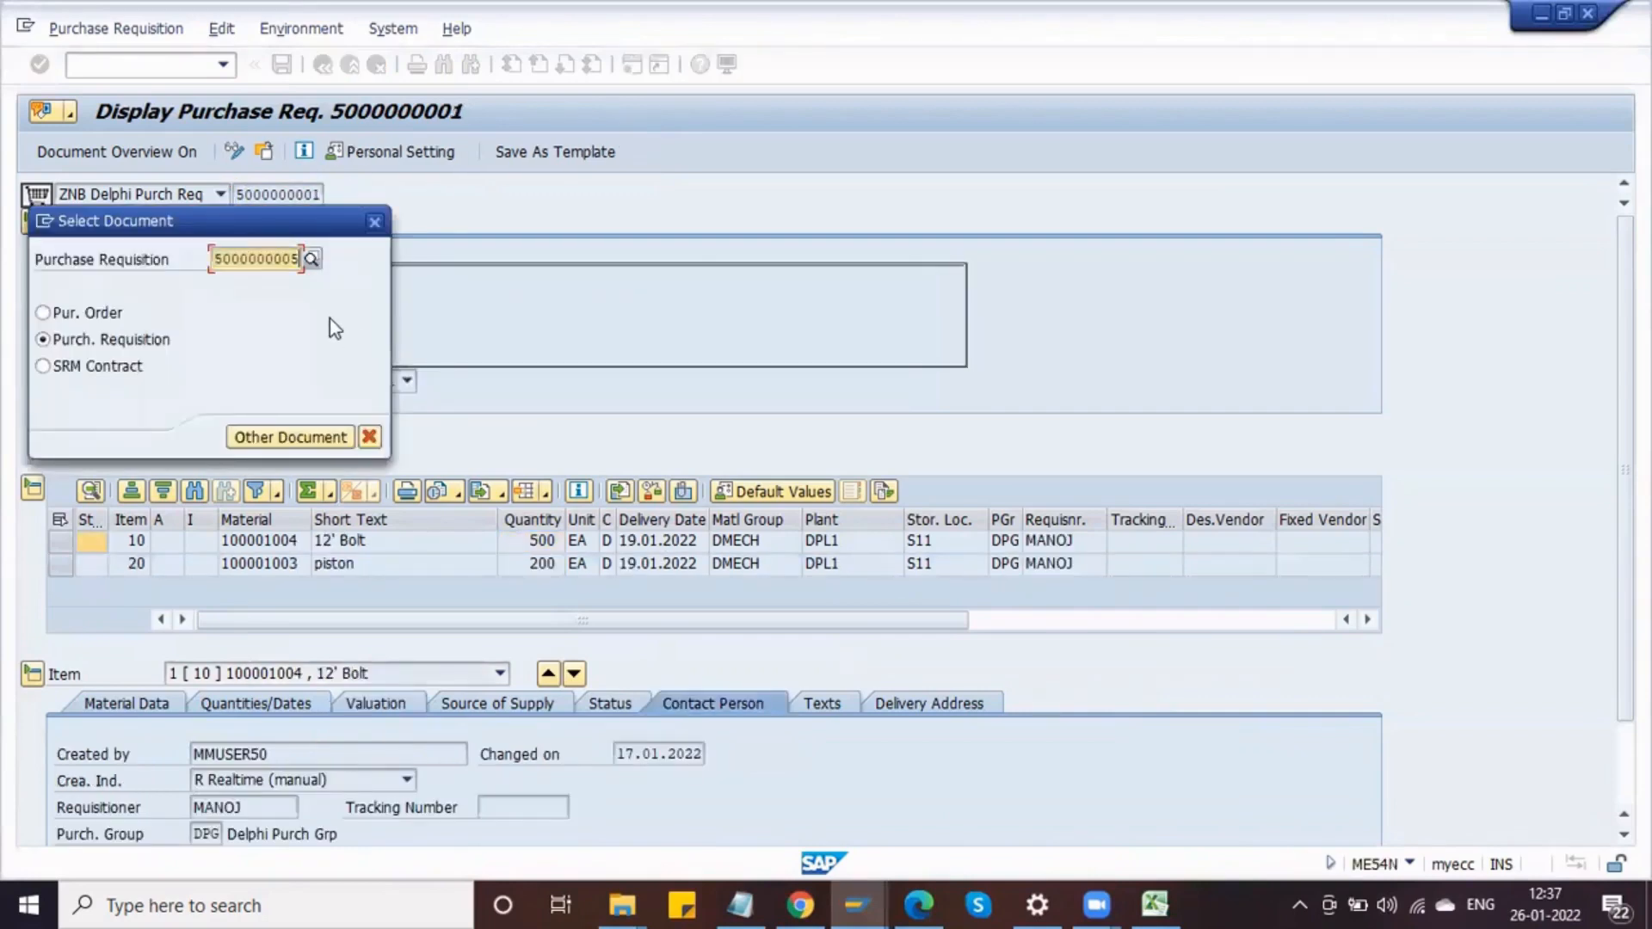
key(Return)
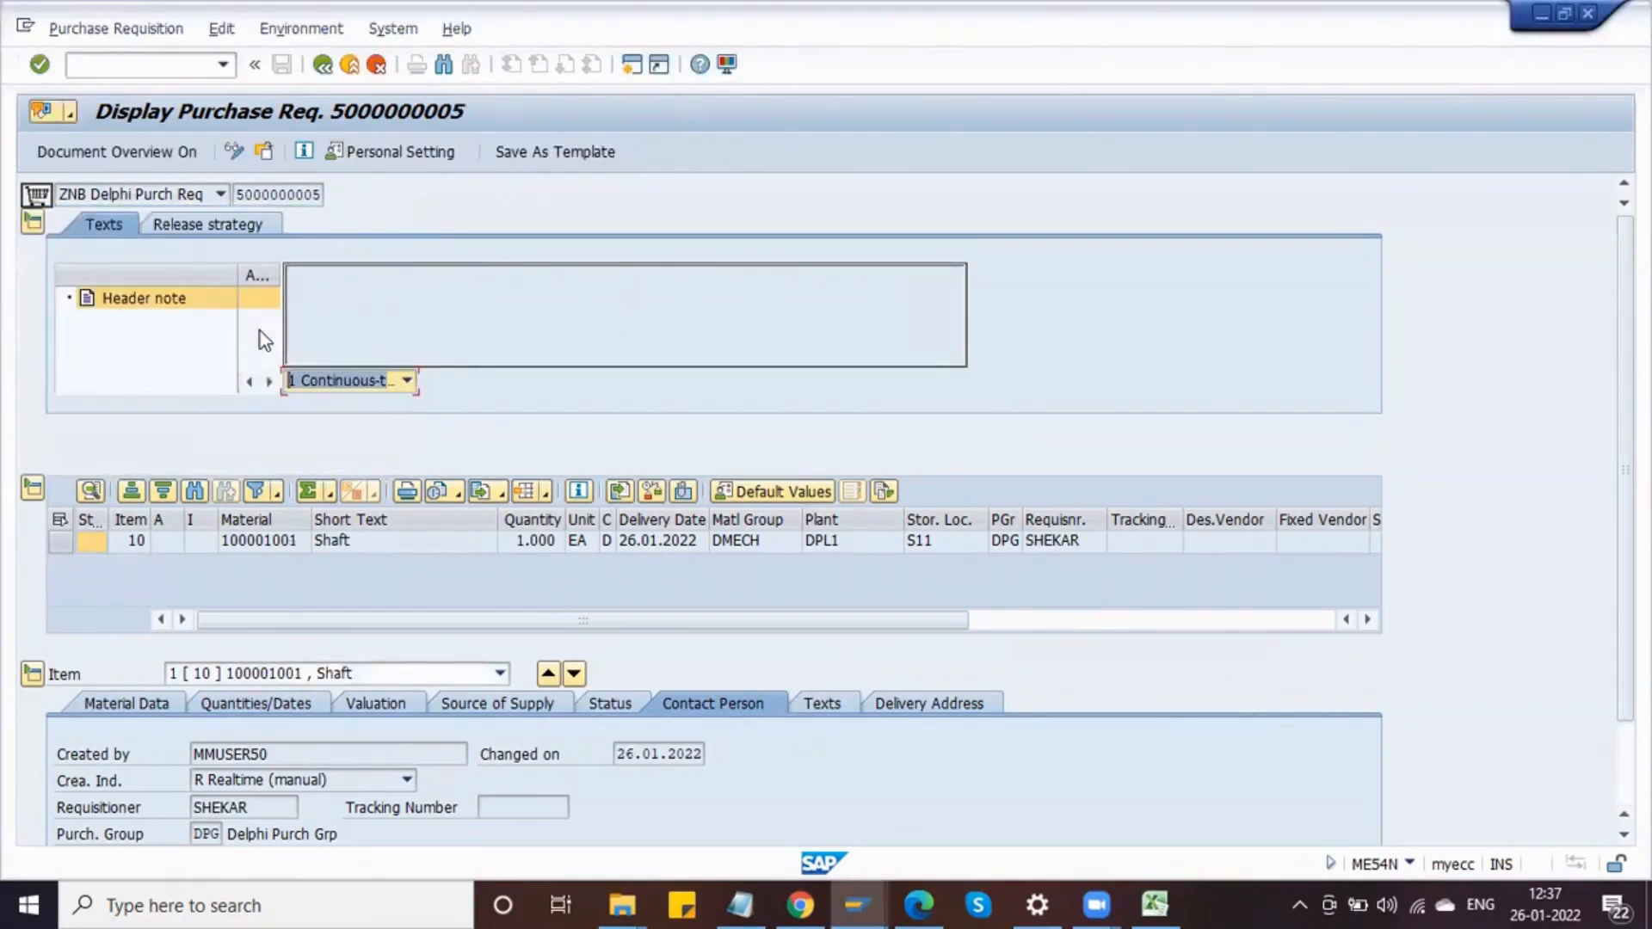
Step: Switch the requisition to change mode and release it for release code 01
click(224, 227)
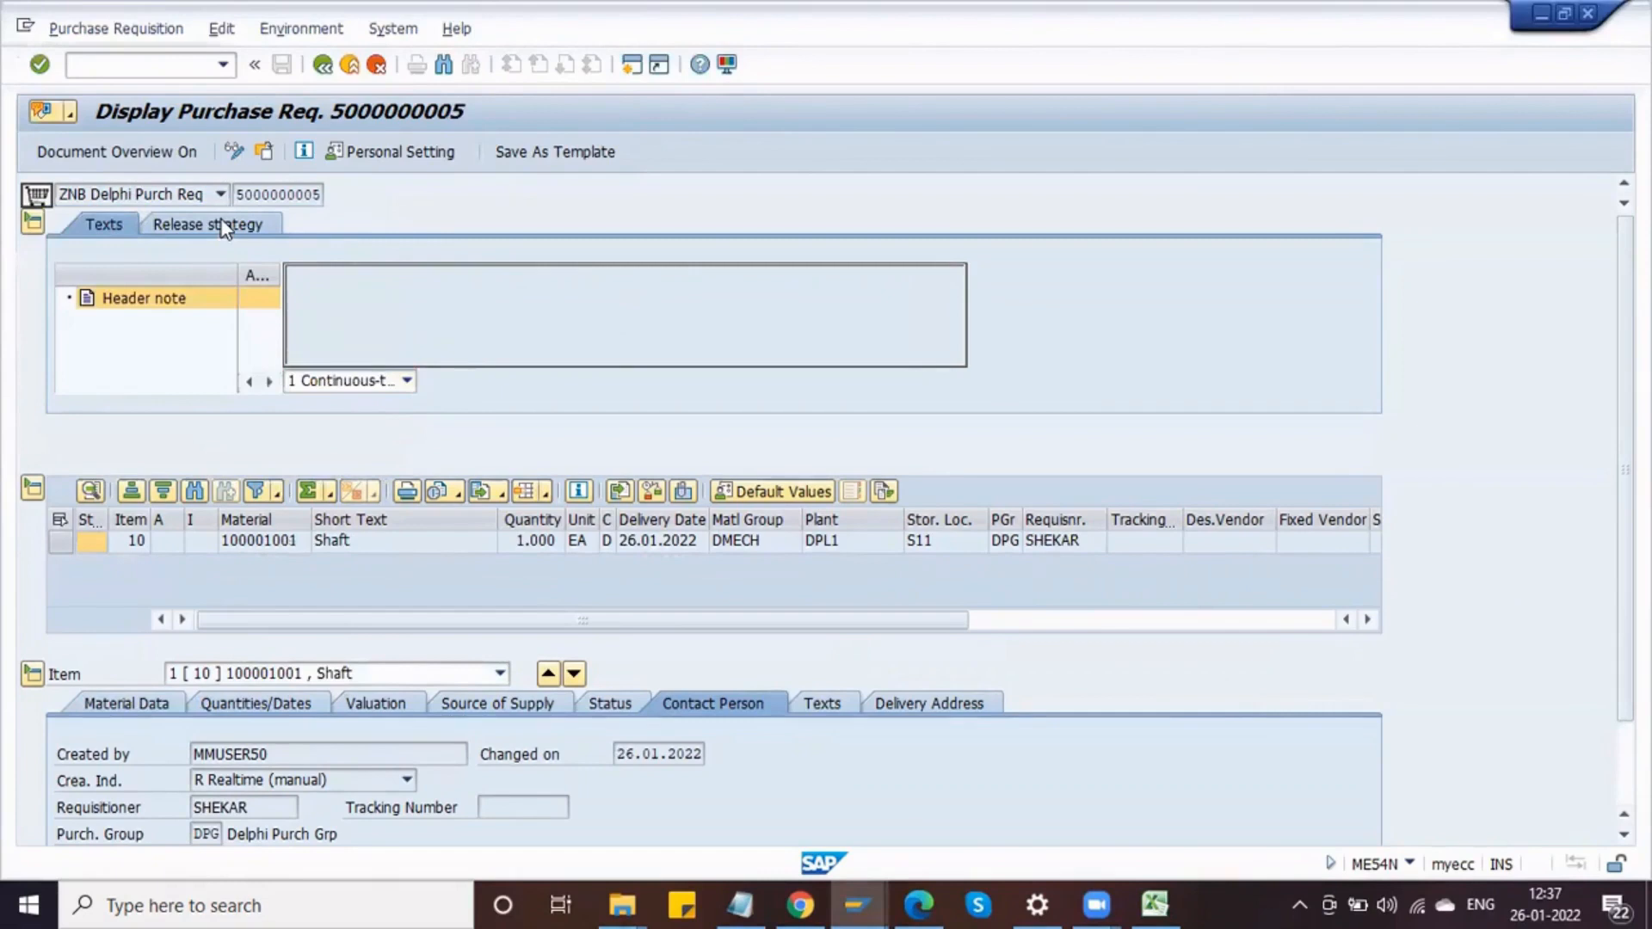
click(234, 155)
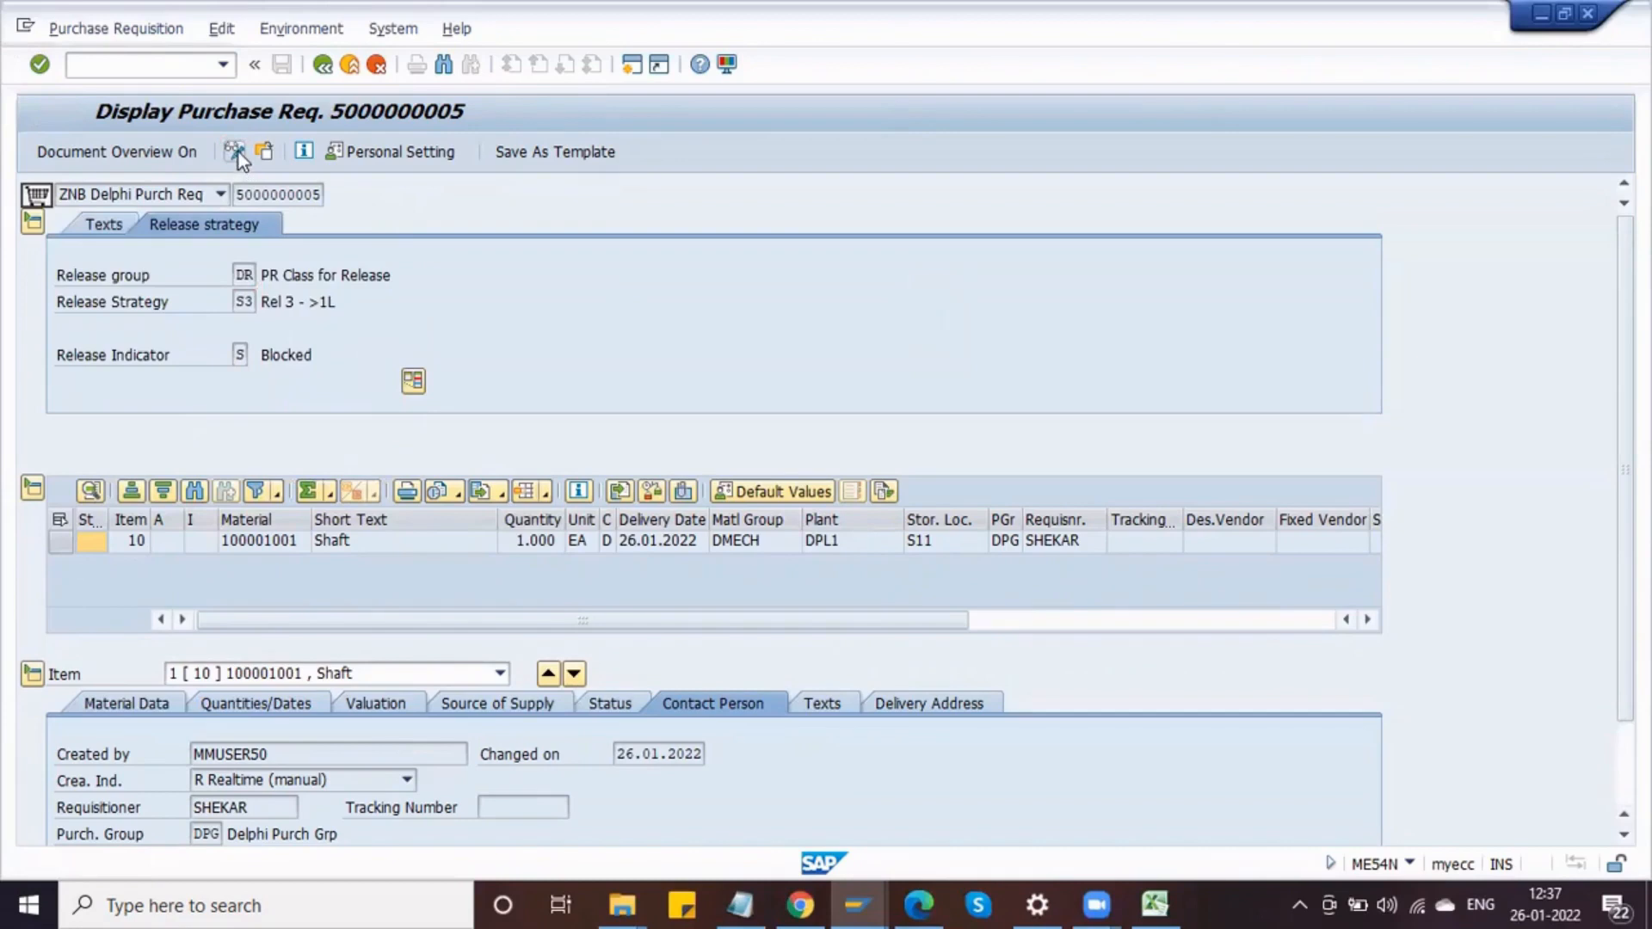
click(236, 153)
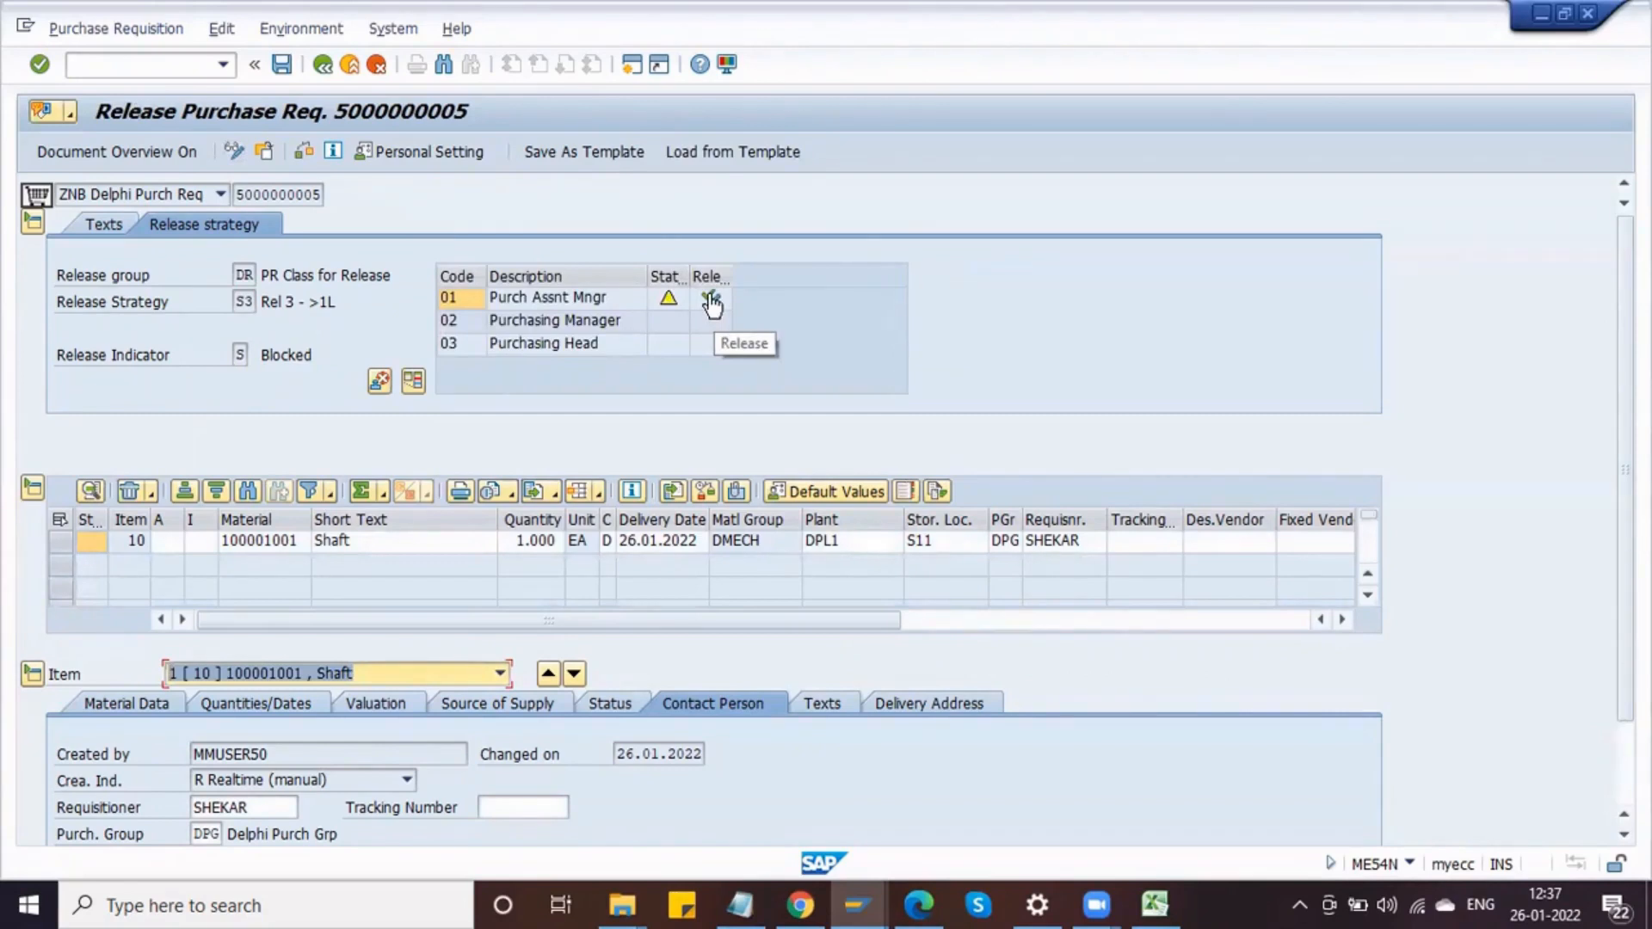
click(709, 299)
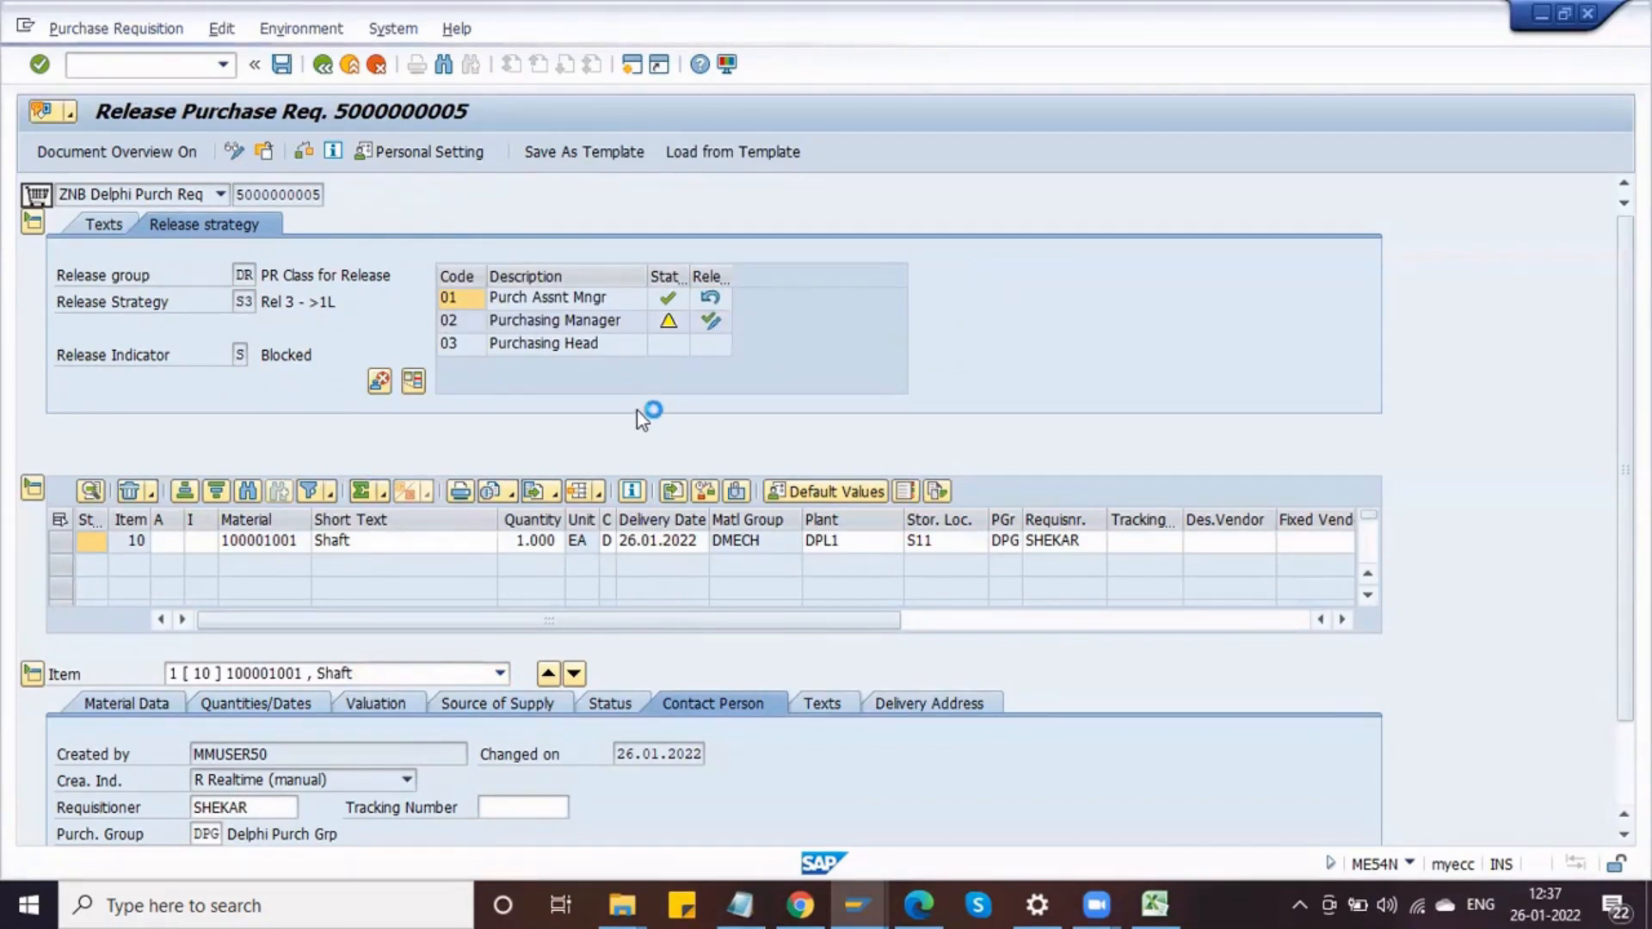
Step: Inspect the item's processing status and overall release status options on the Status tab
click(636, 709)
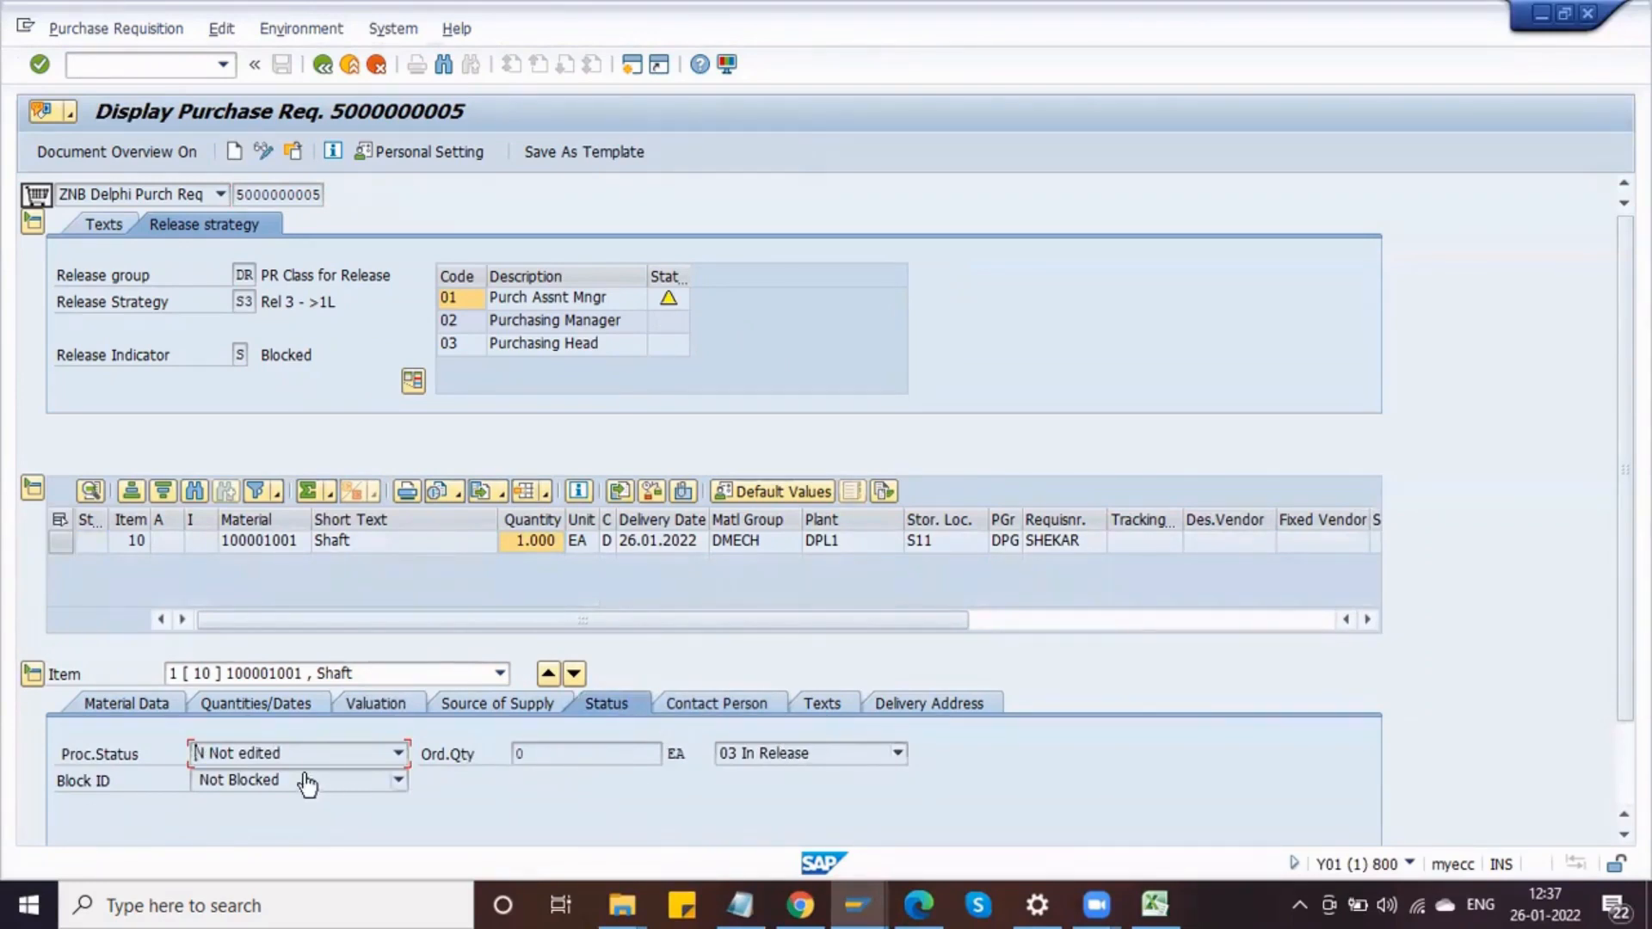
click(287, 754)
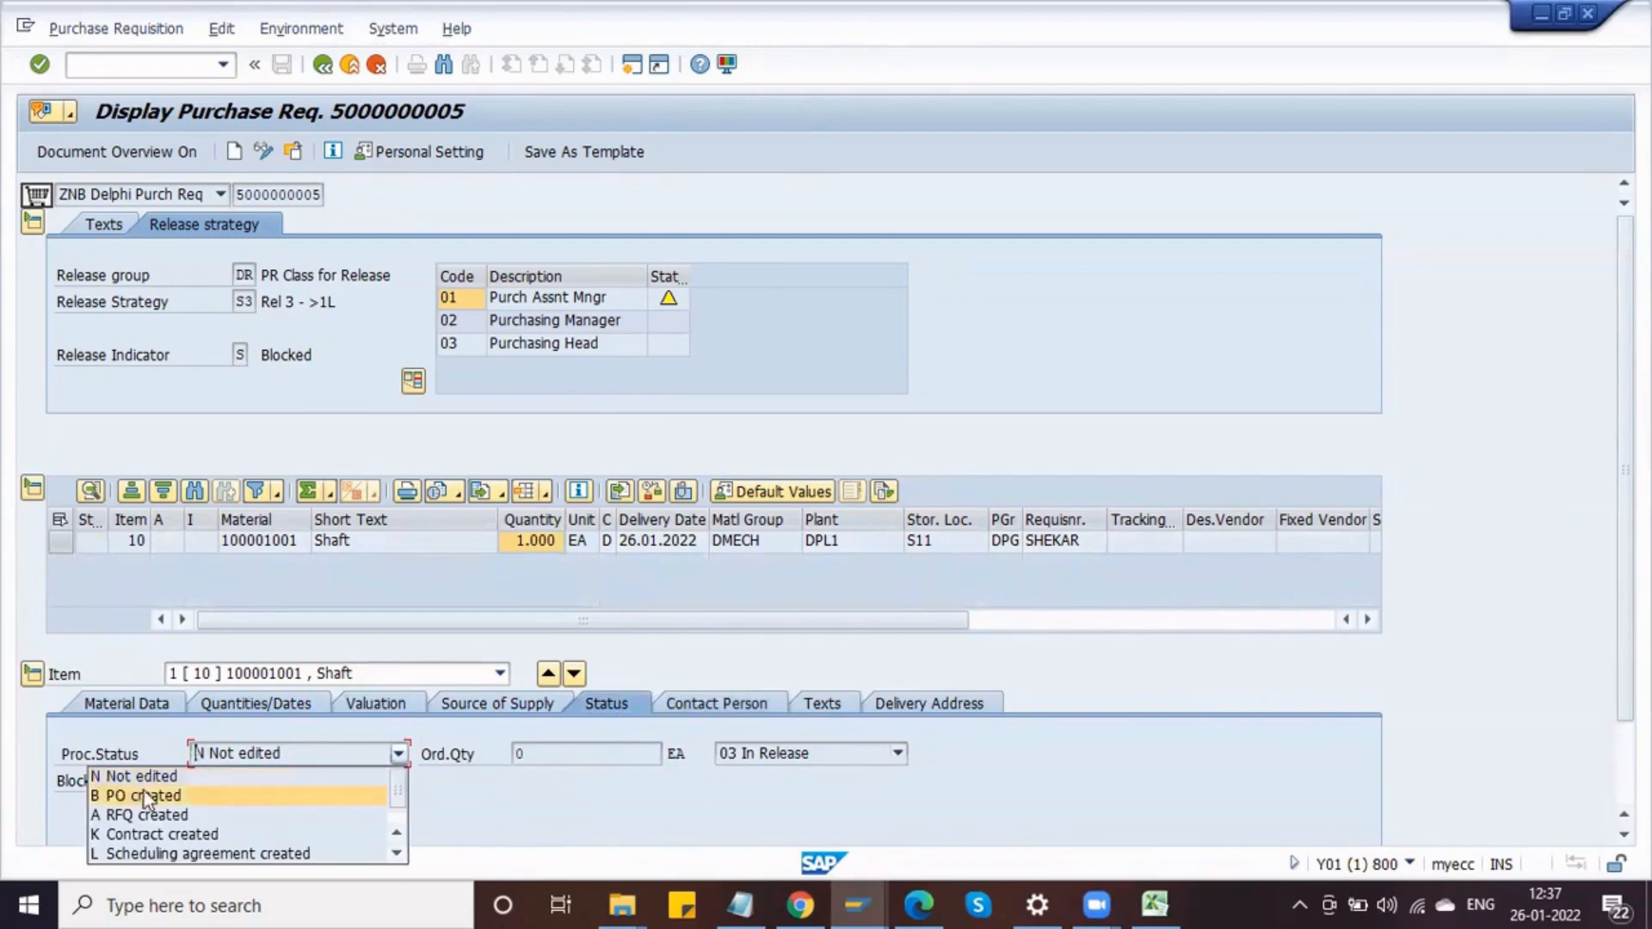
click(680, 821)
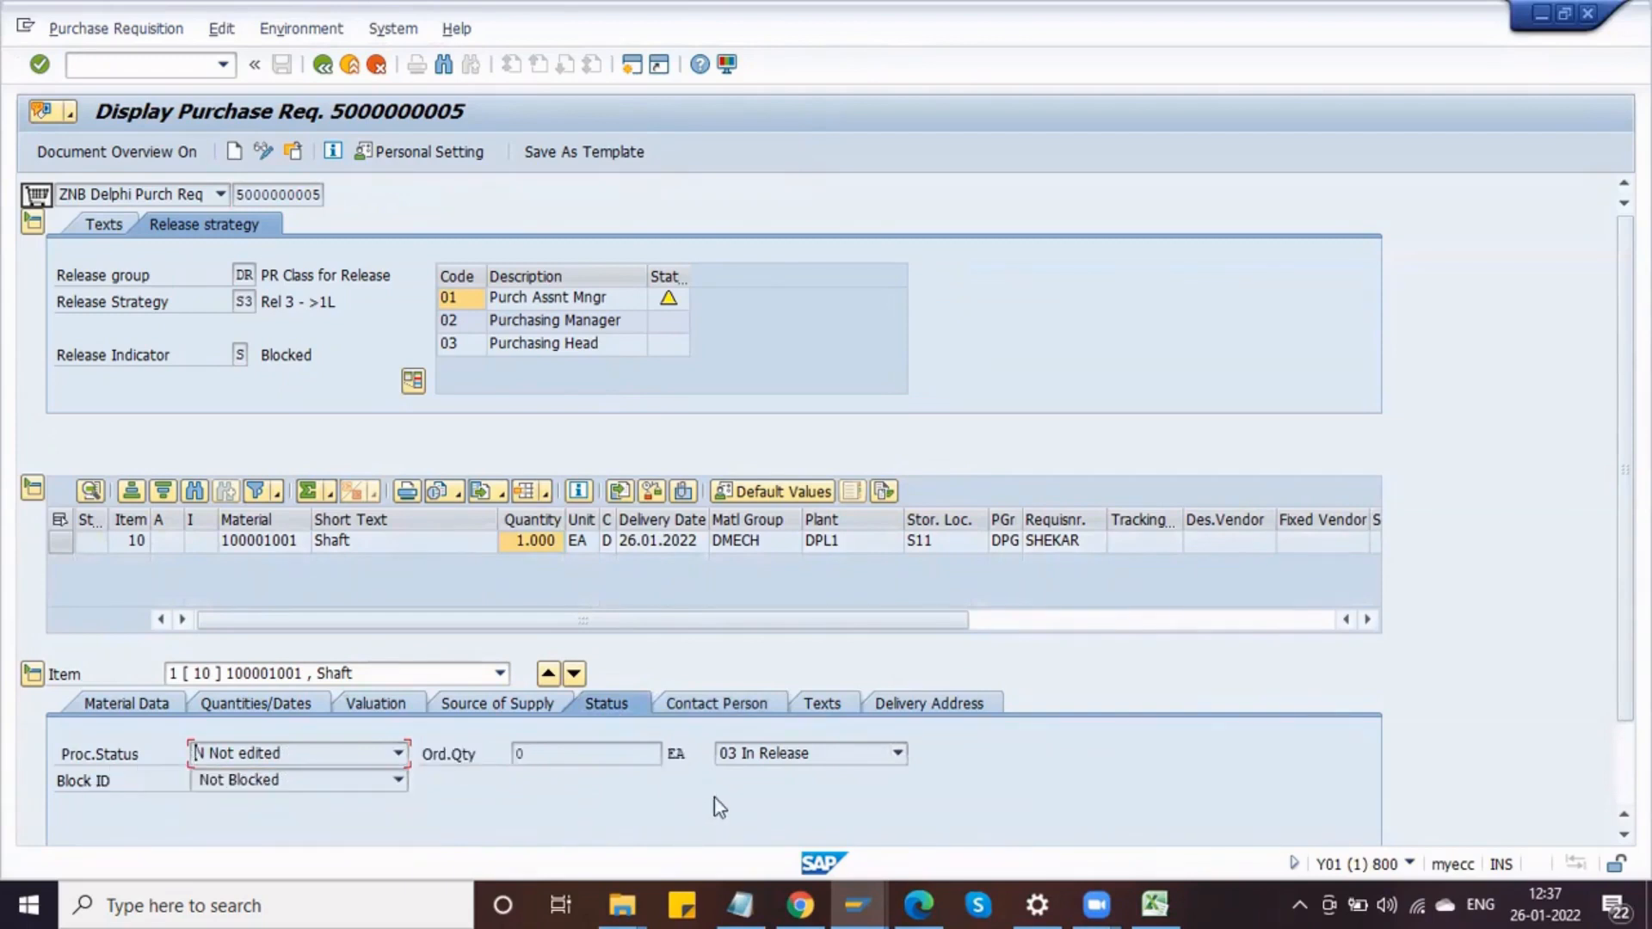
click(768, 757)
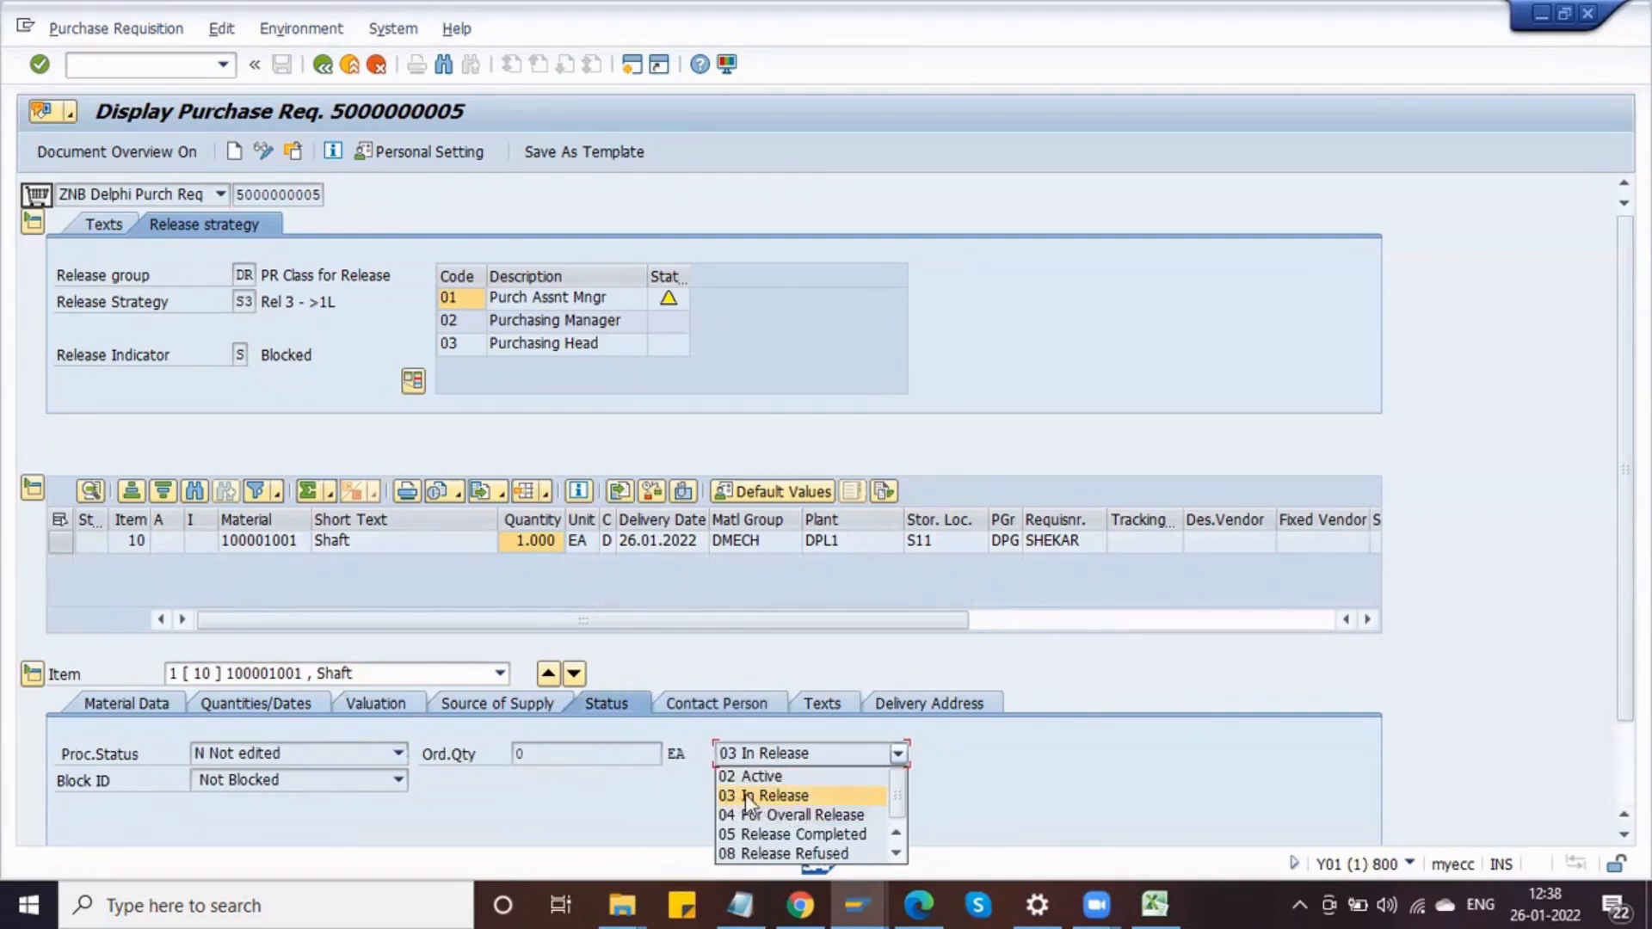
click(766, 777)
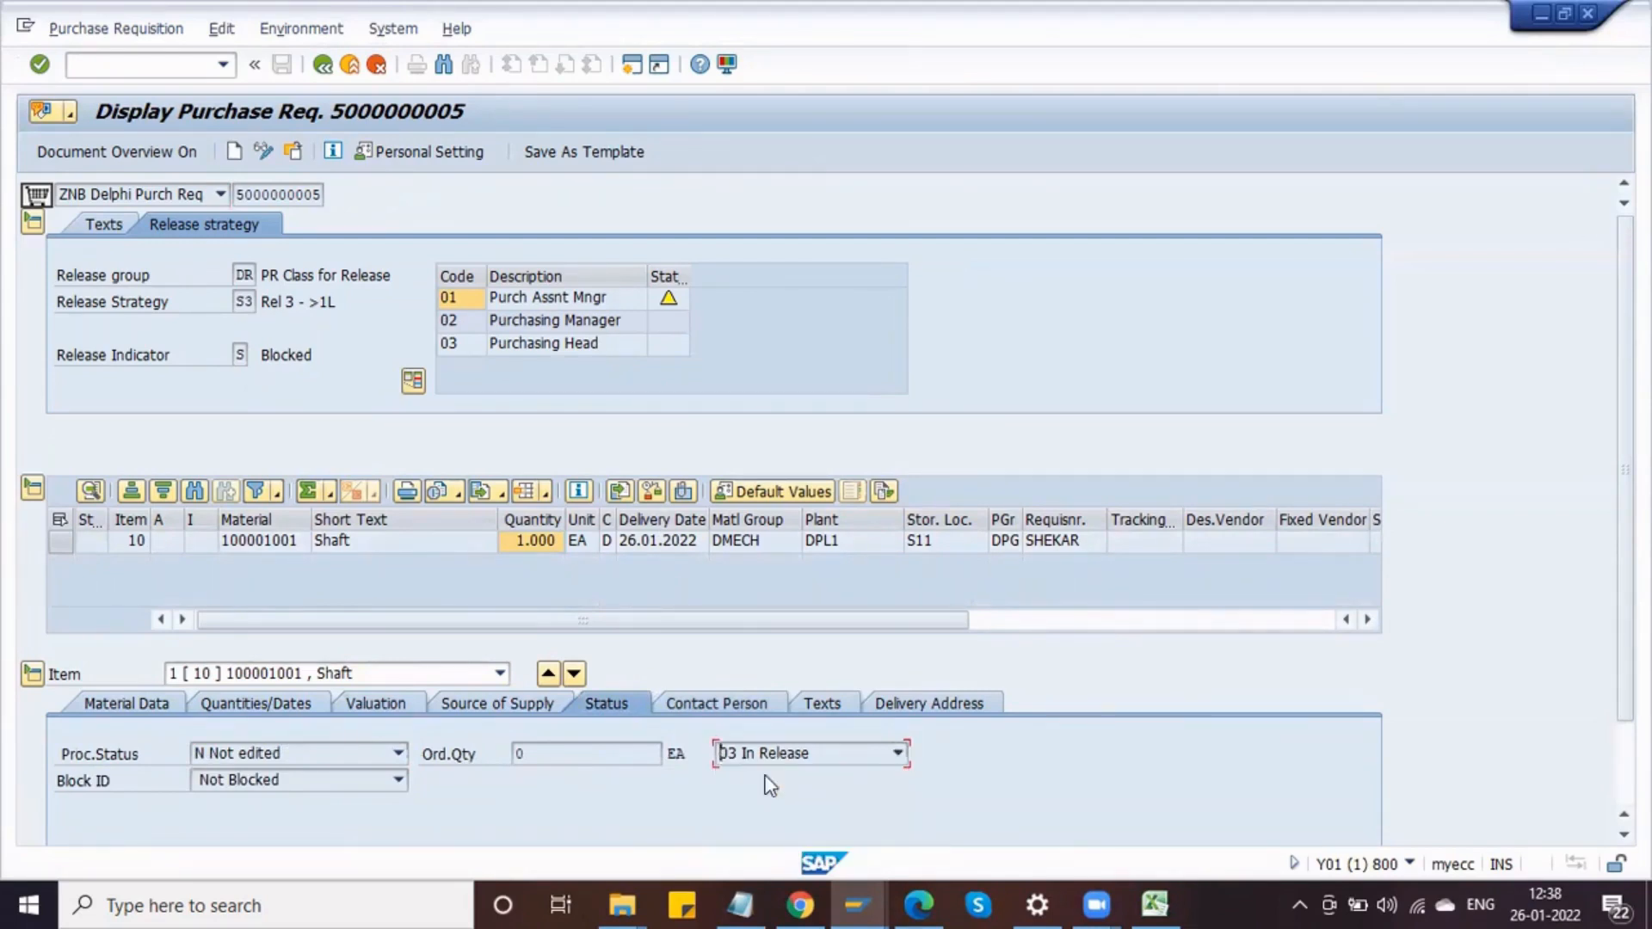
Step: Review the item's overall release status options in the display session
click(757, 756)
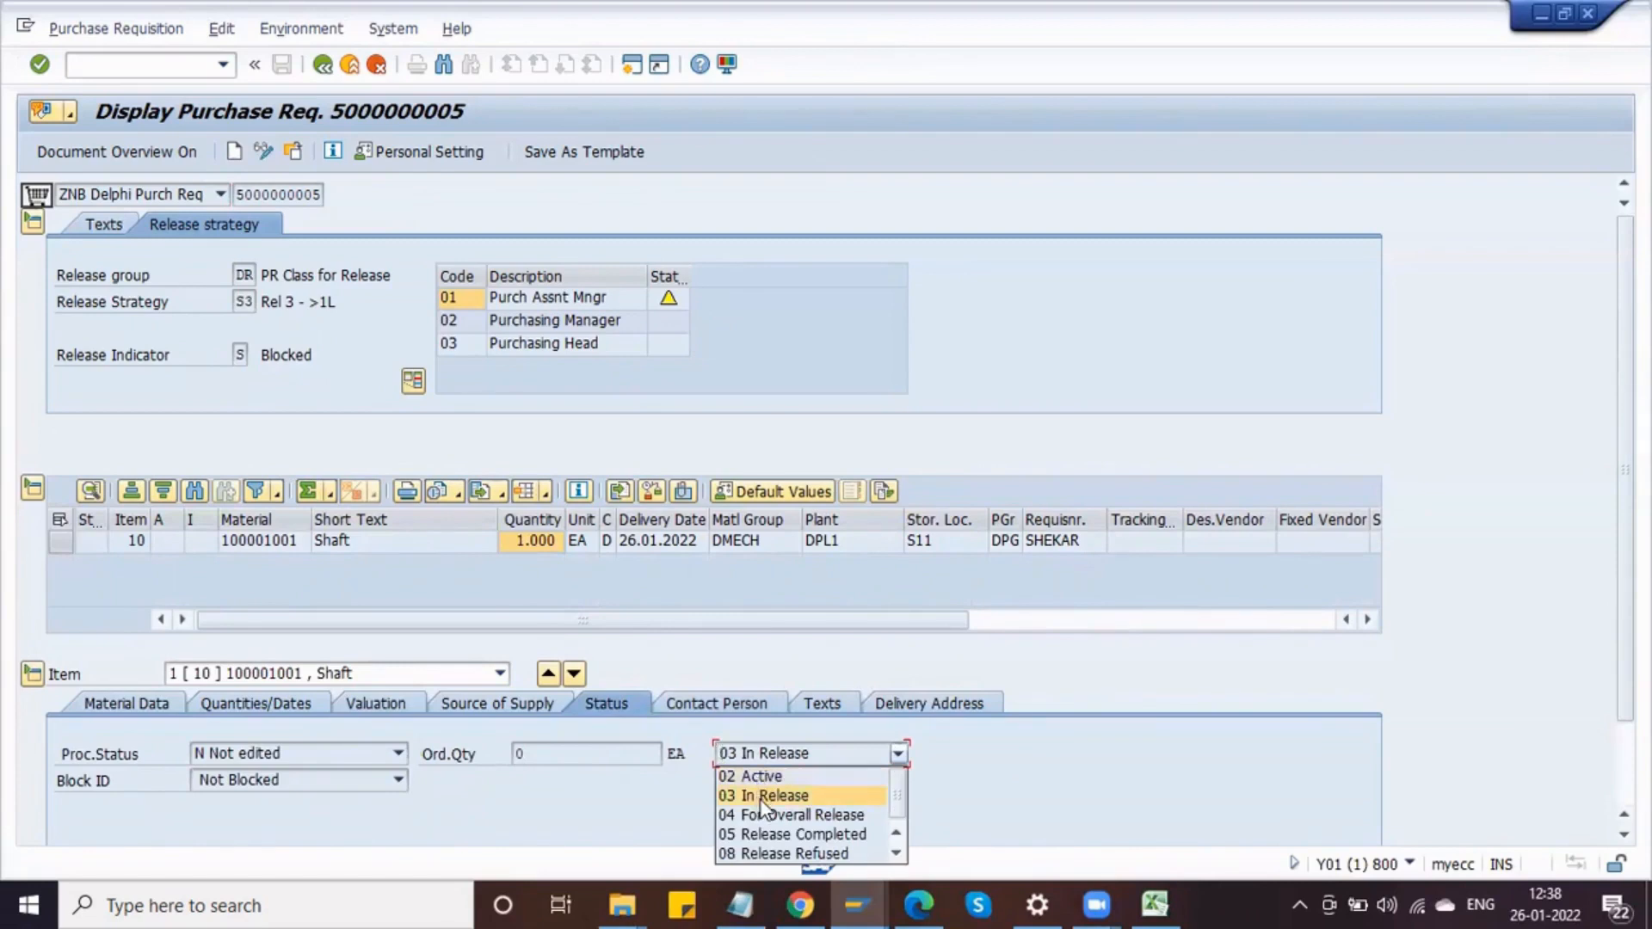
click(762, 797)
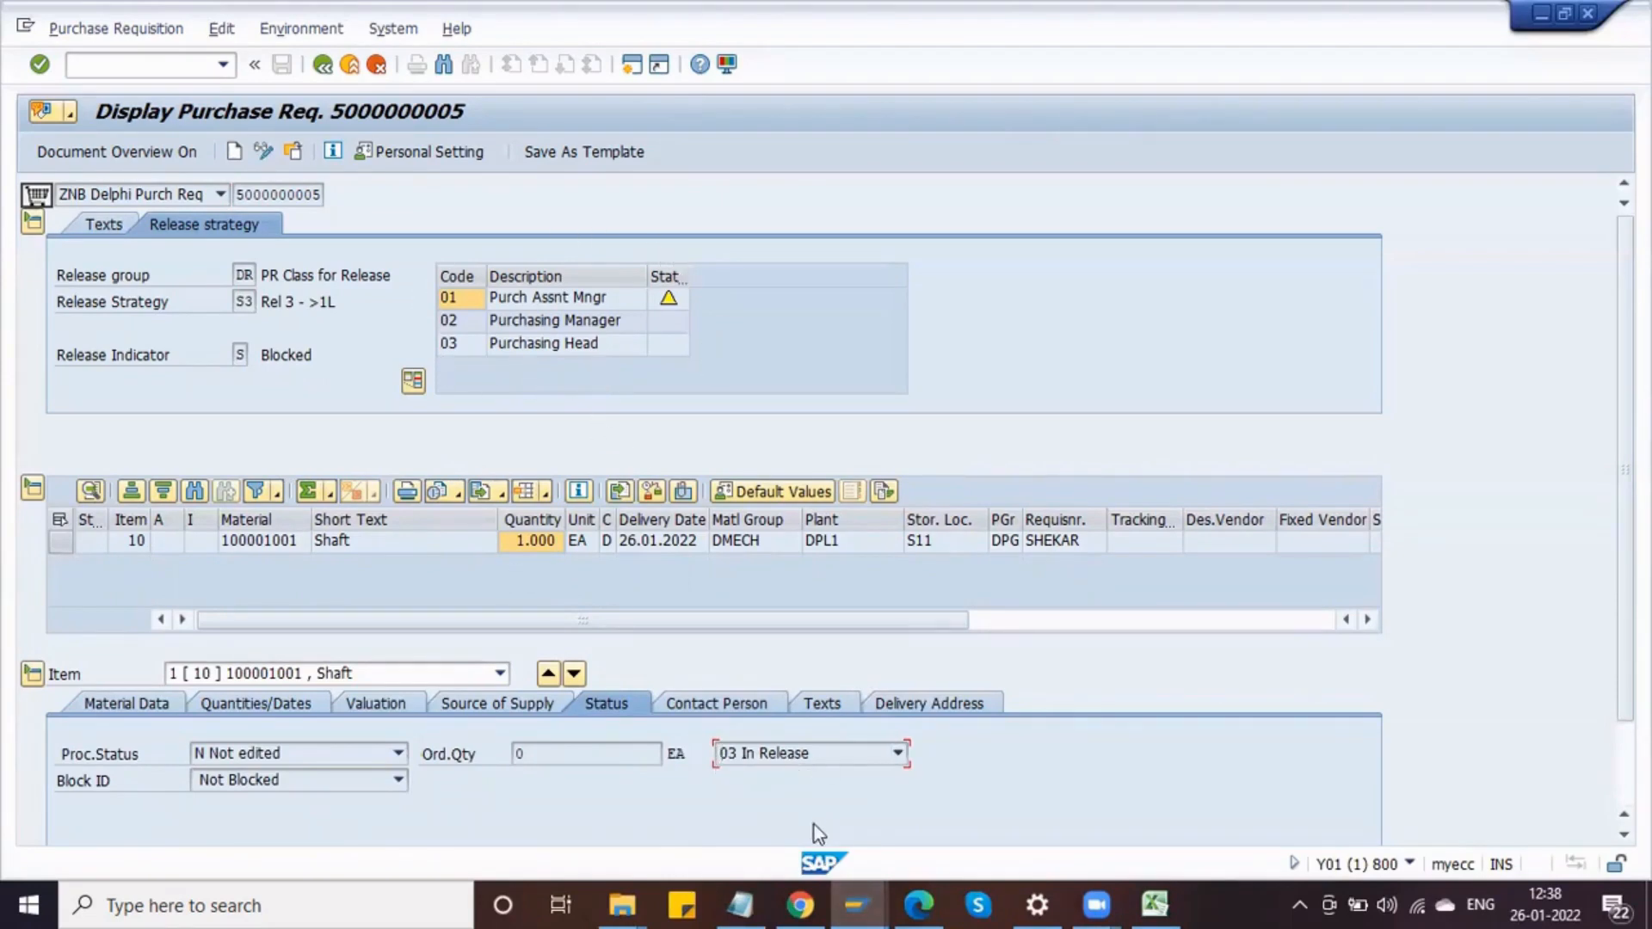
click(787, 762)
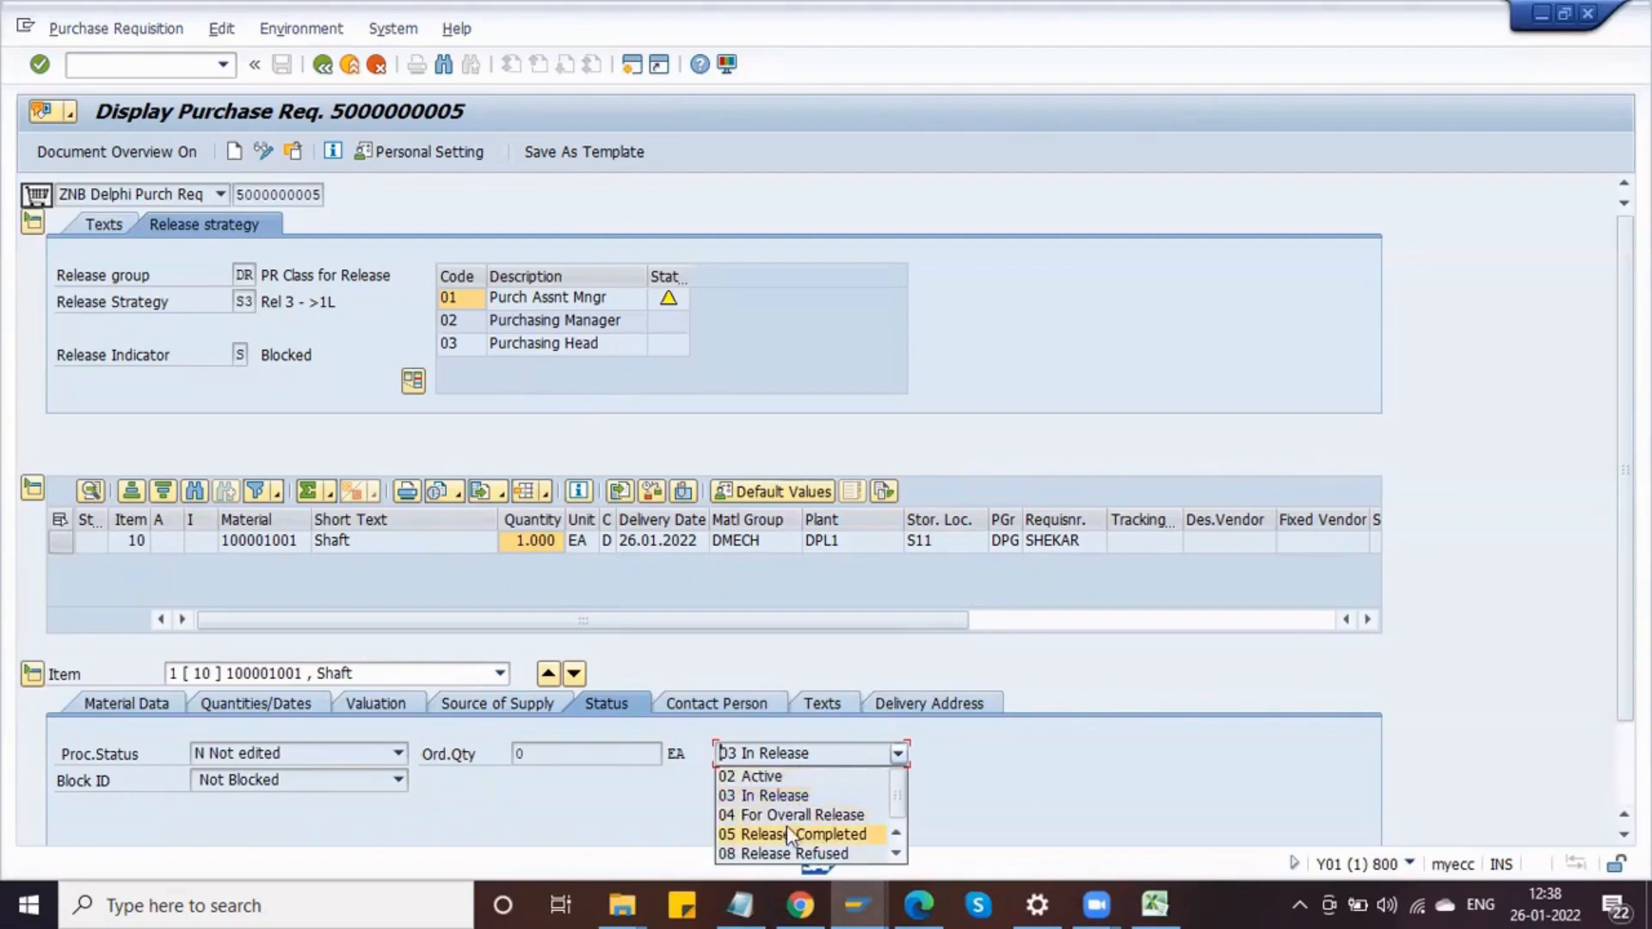
Step: Release the requisition for release codes 02 and 03 in the release session and save it
click(671, 814)
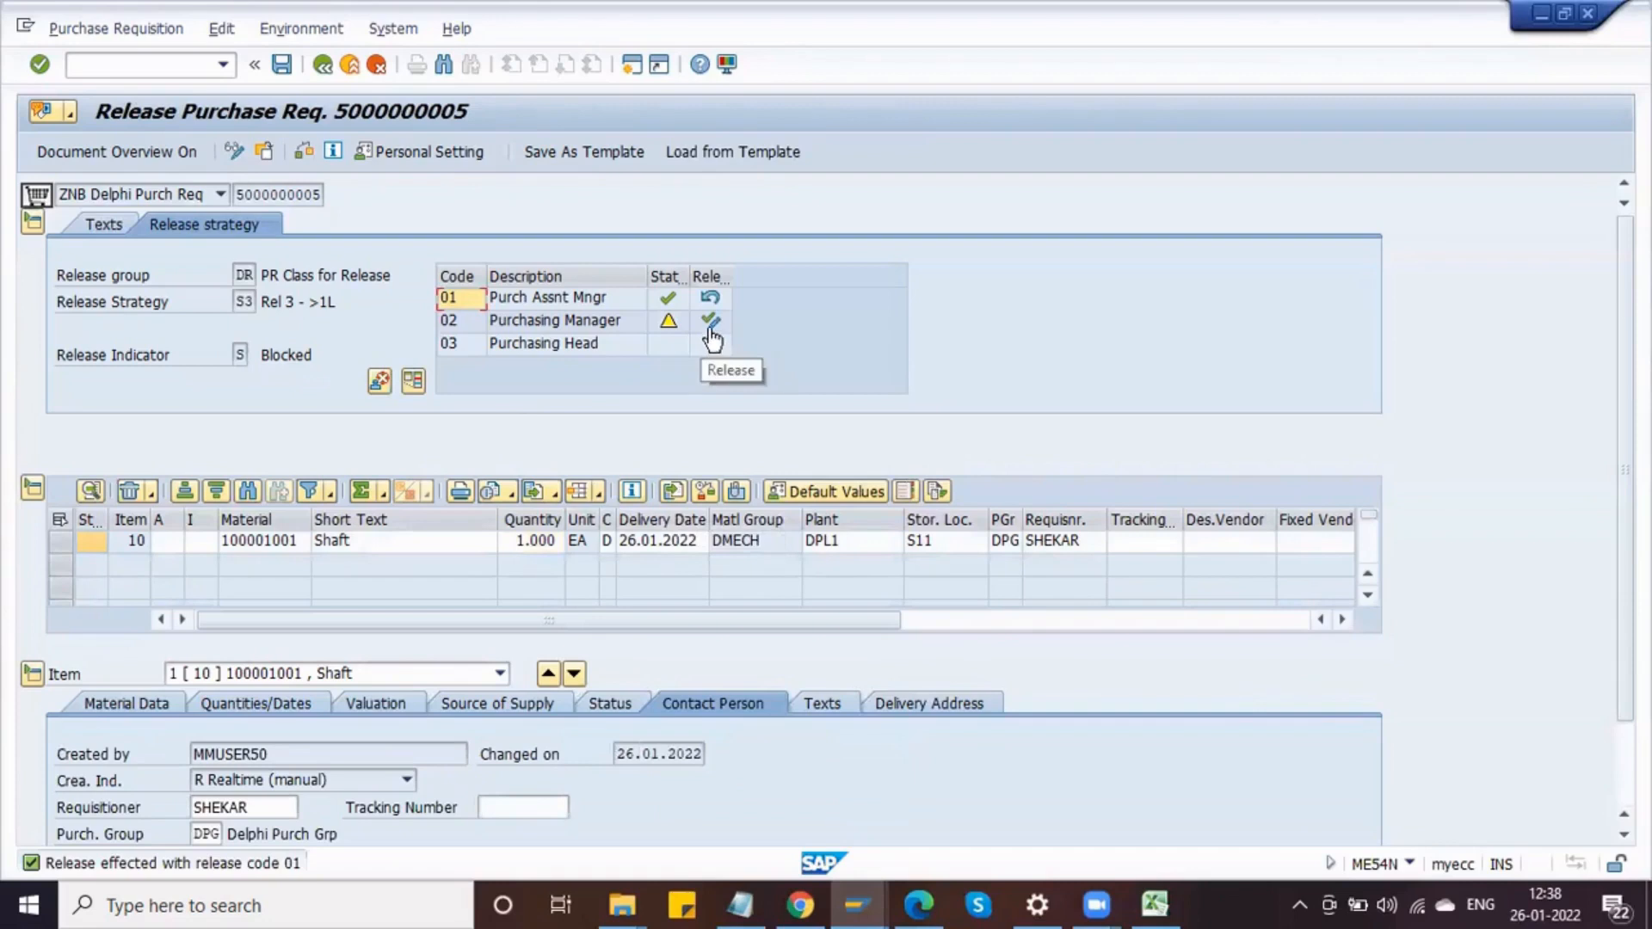
click(710, 322)
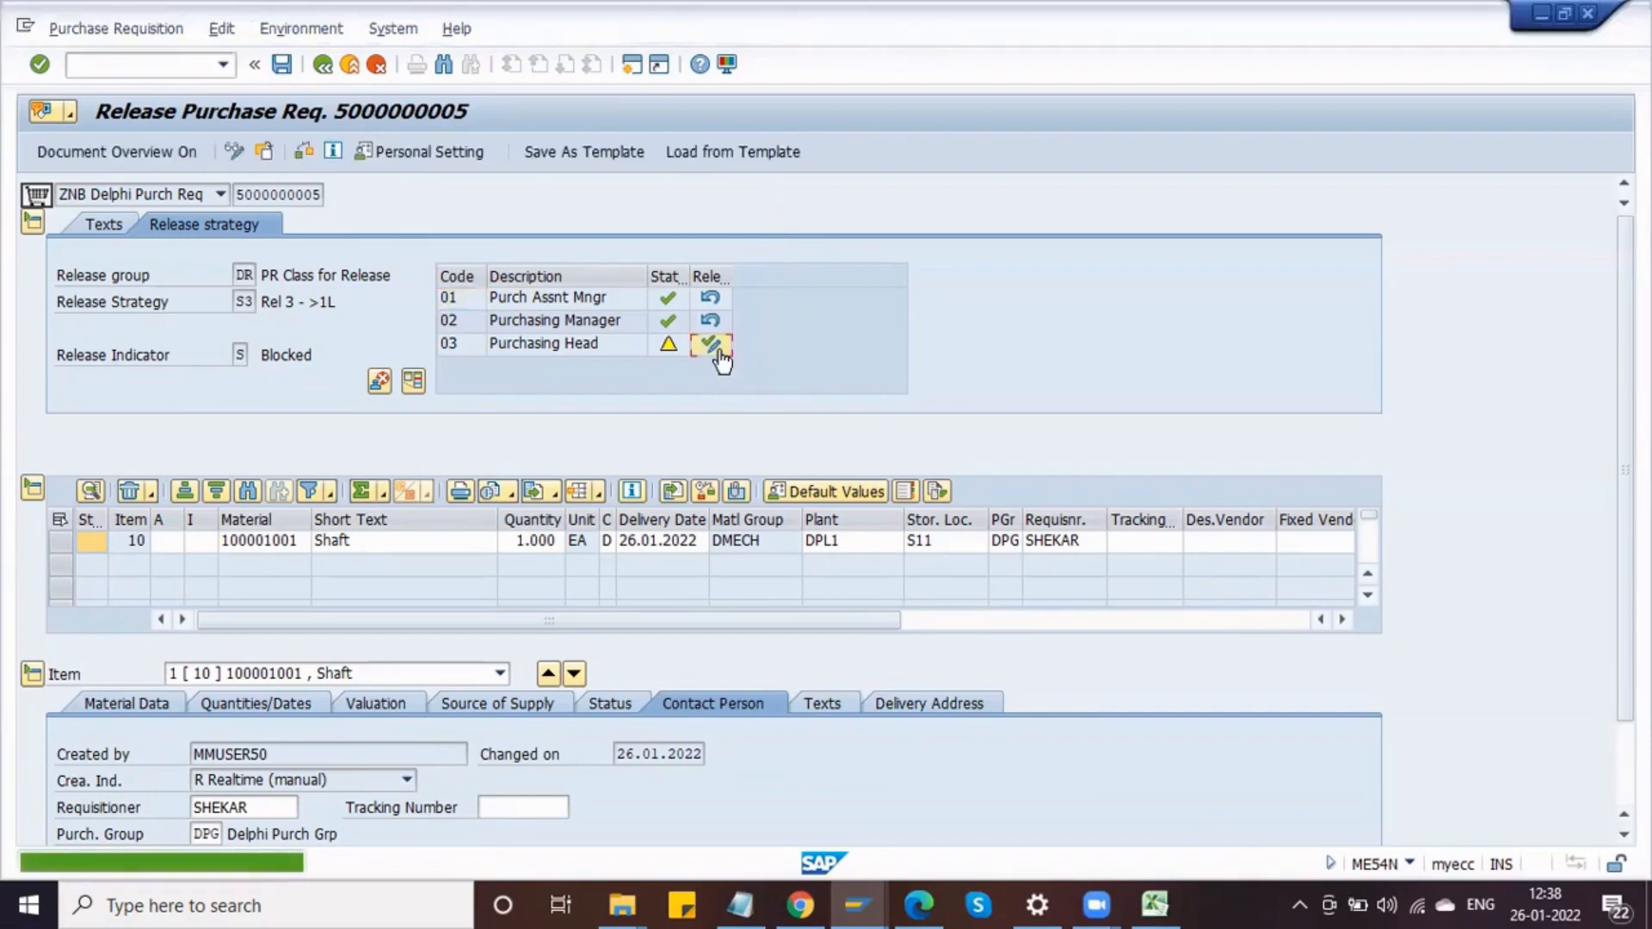
click(710, 343)
click(710, 343)
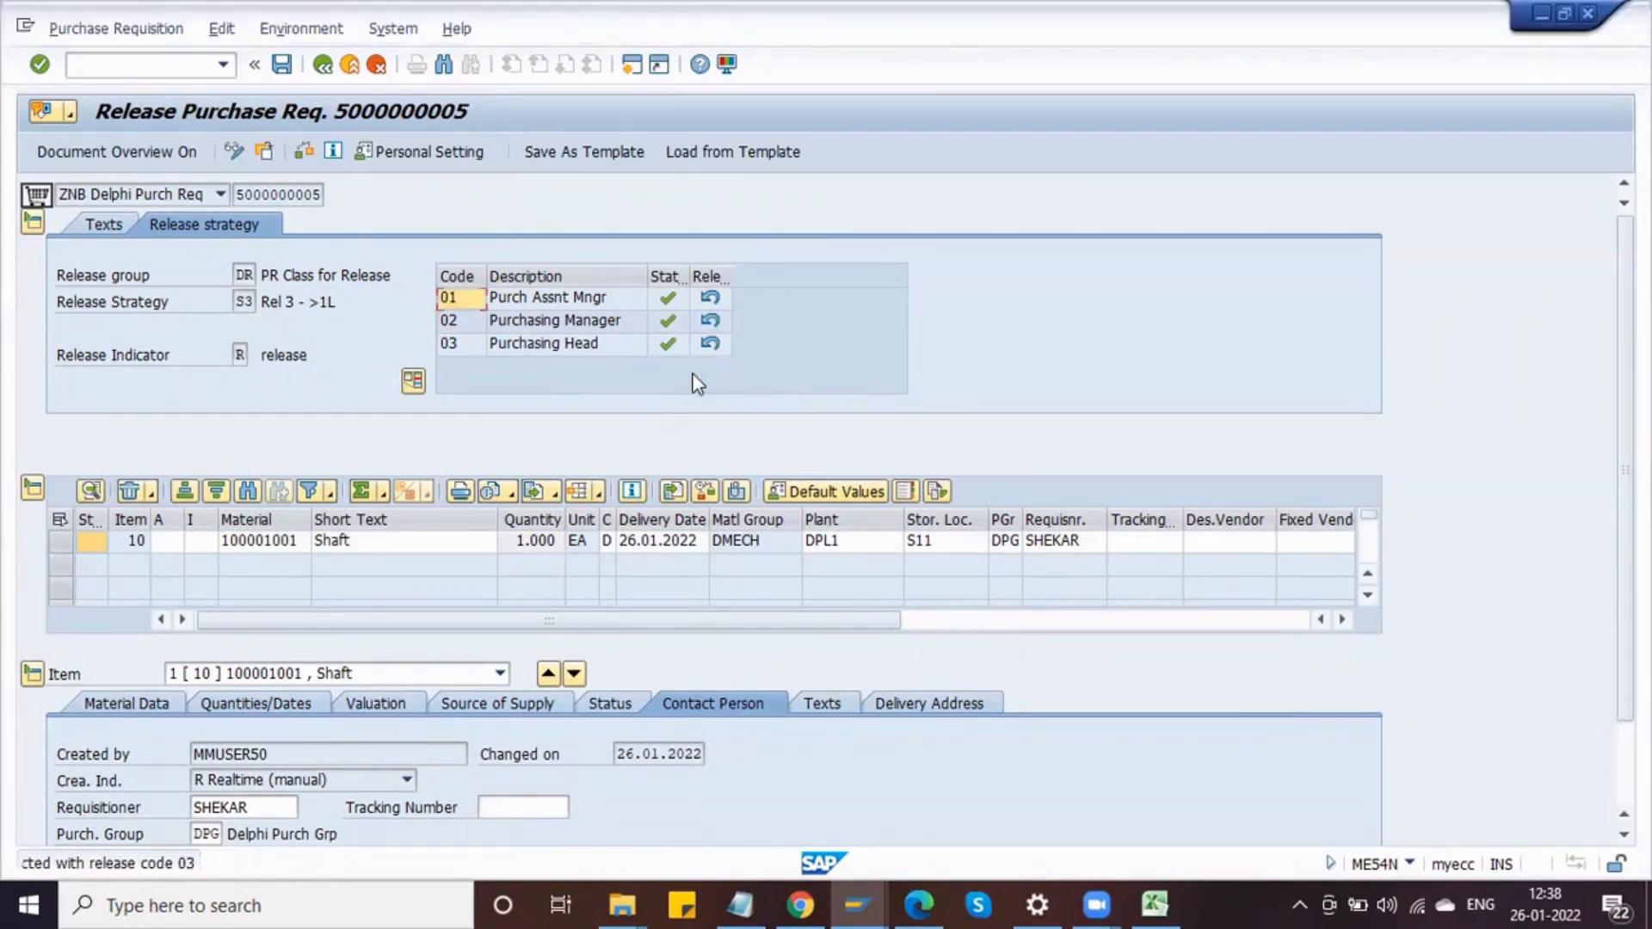
click(283, 67)
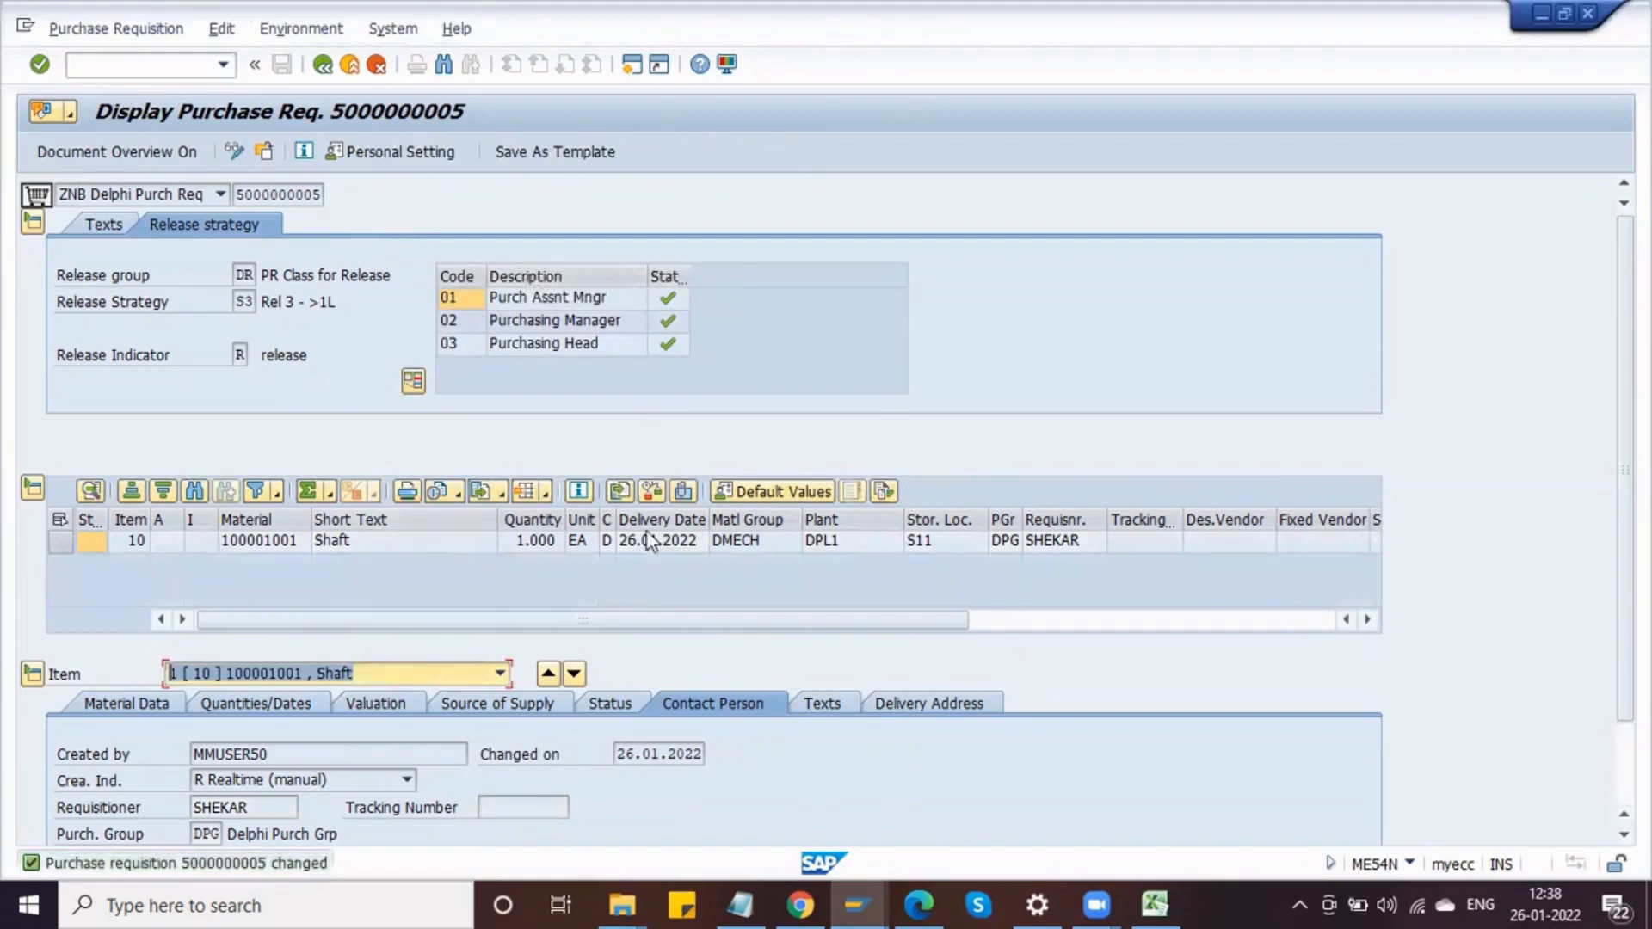
key(alt+Tab)
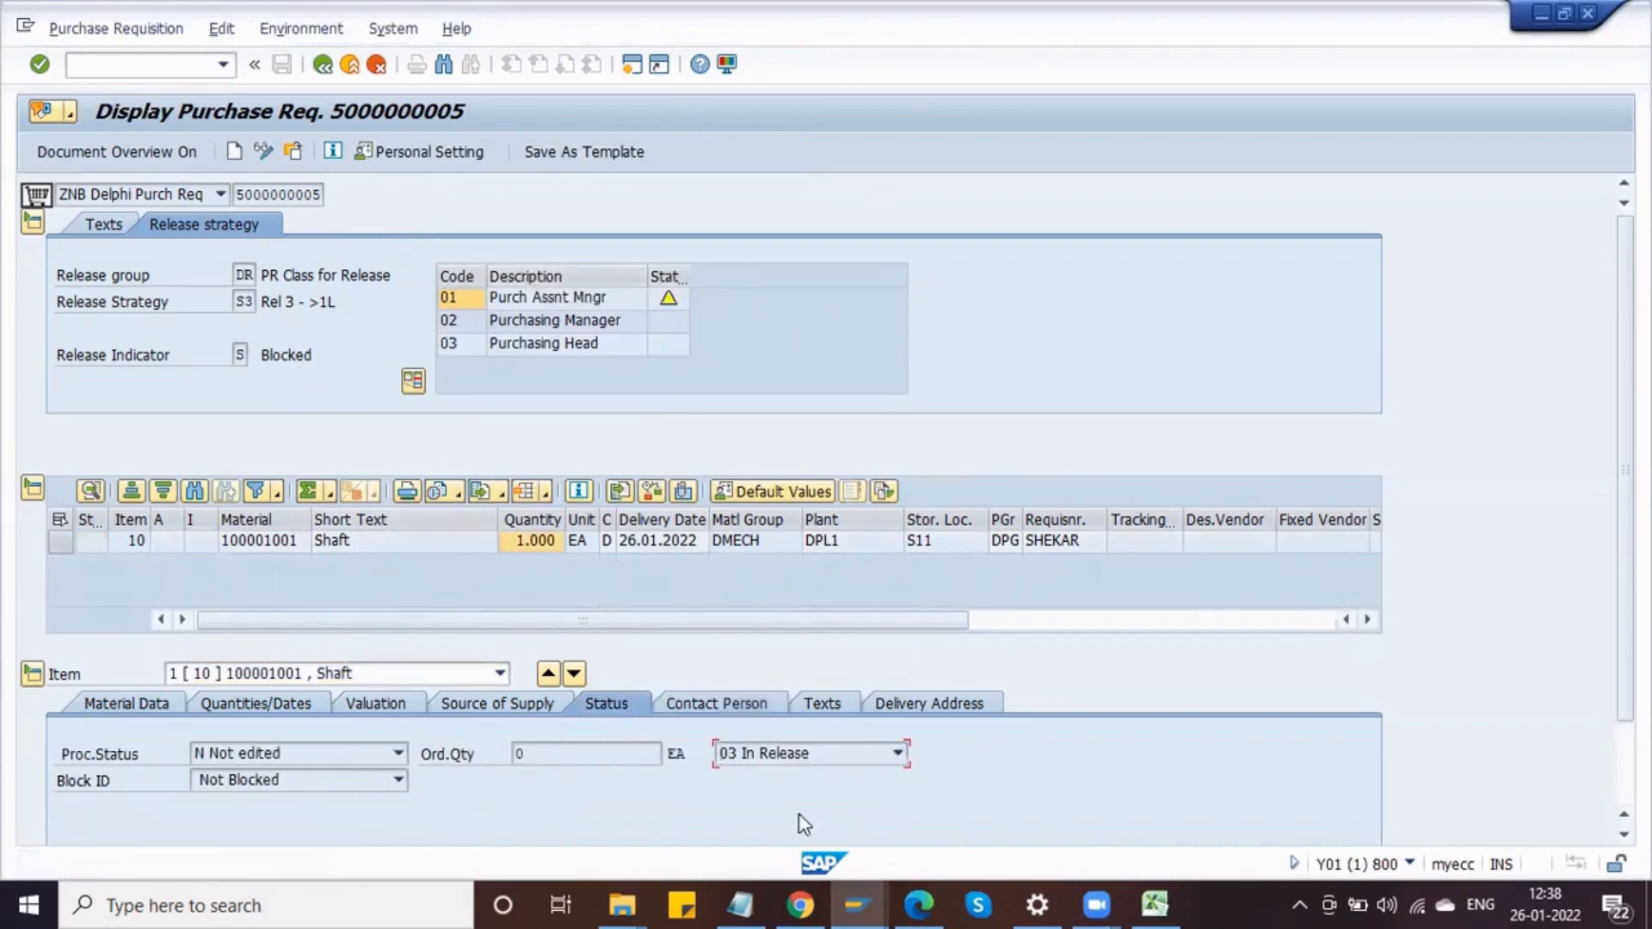
click(293, 152)
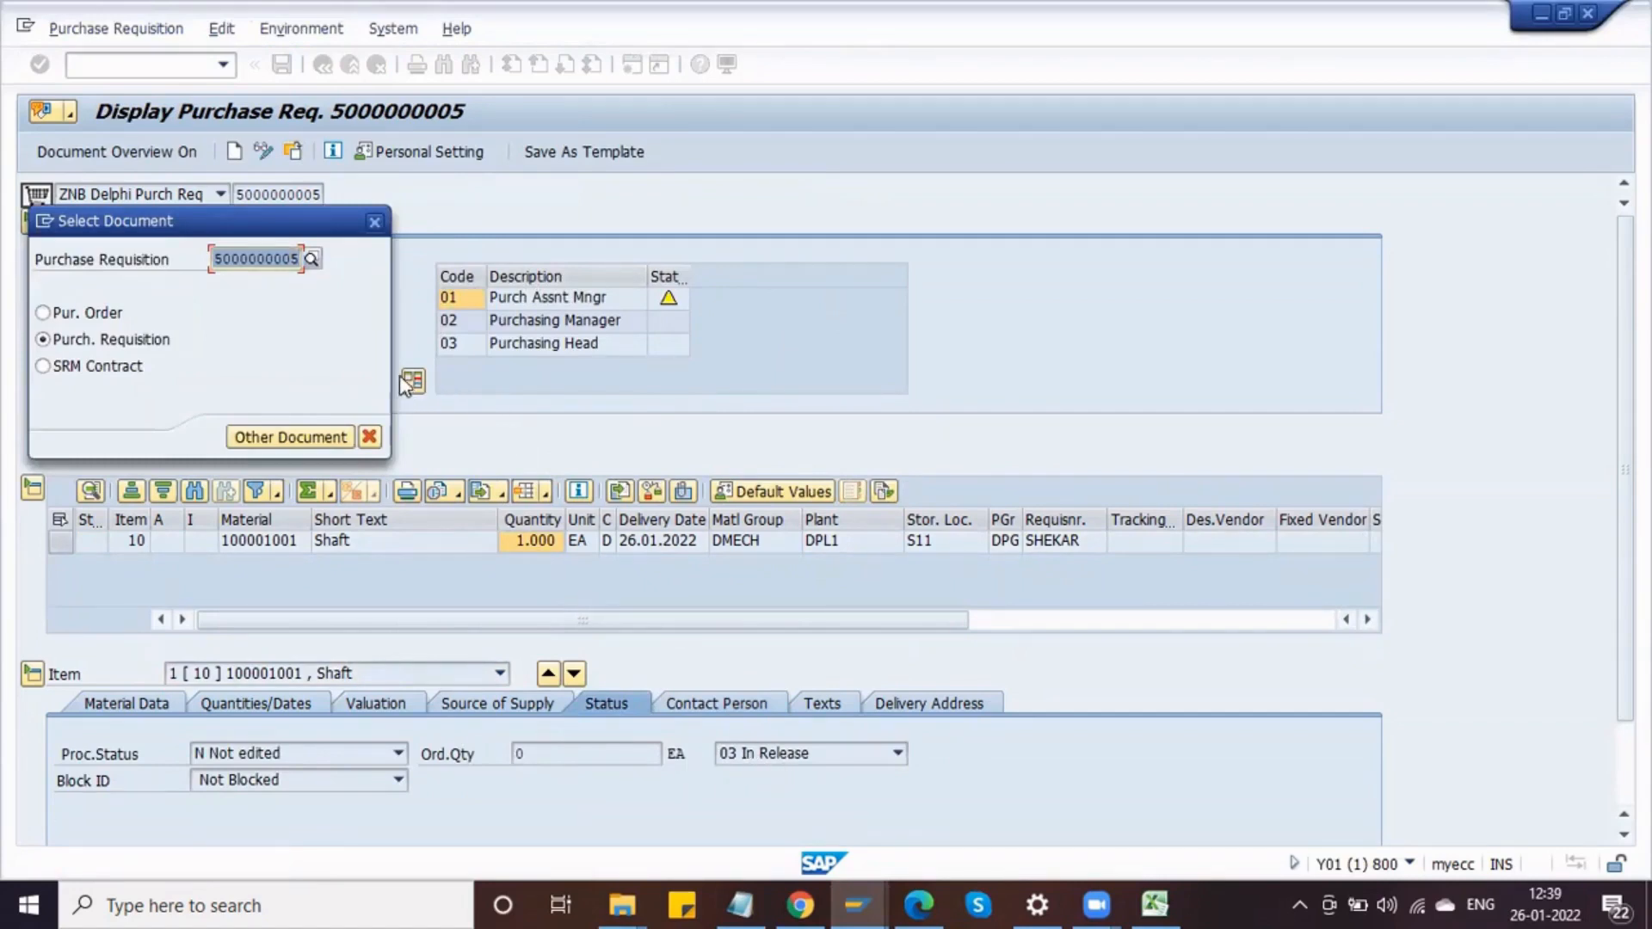
key(Return)
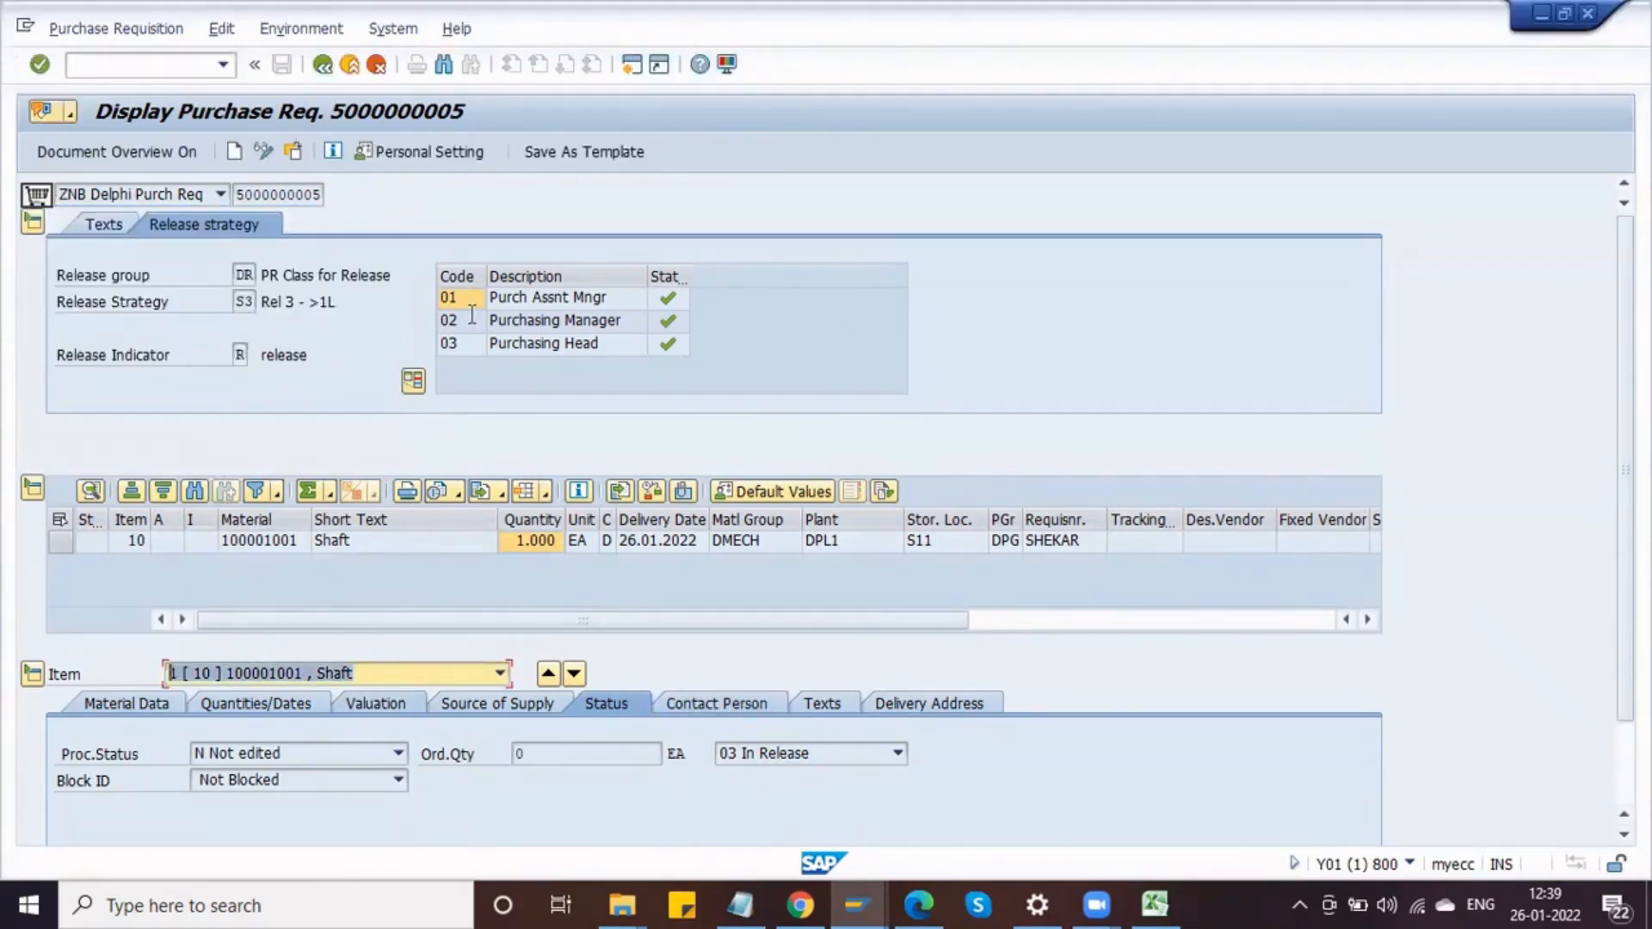
Step: Recheck the item's overall release status and reopen the requisition in display mode
click(772, 762)
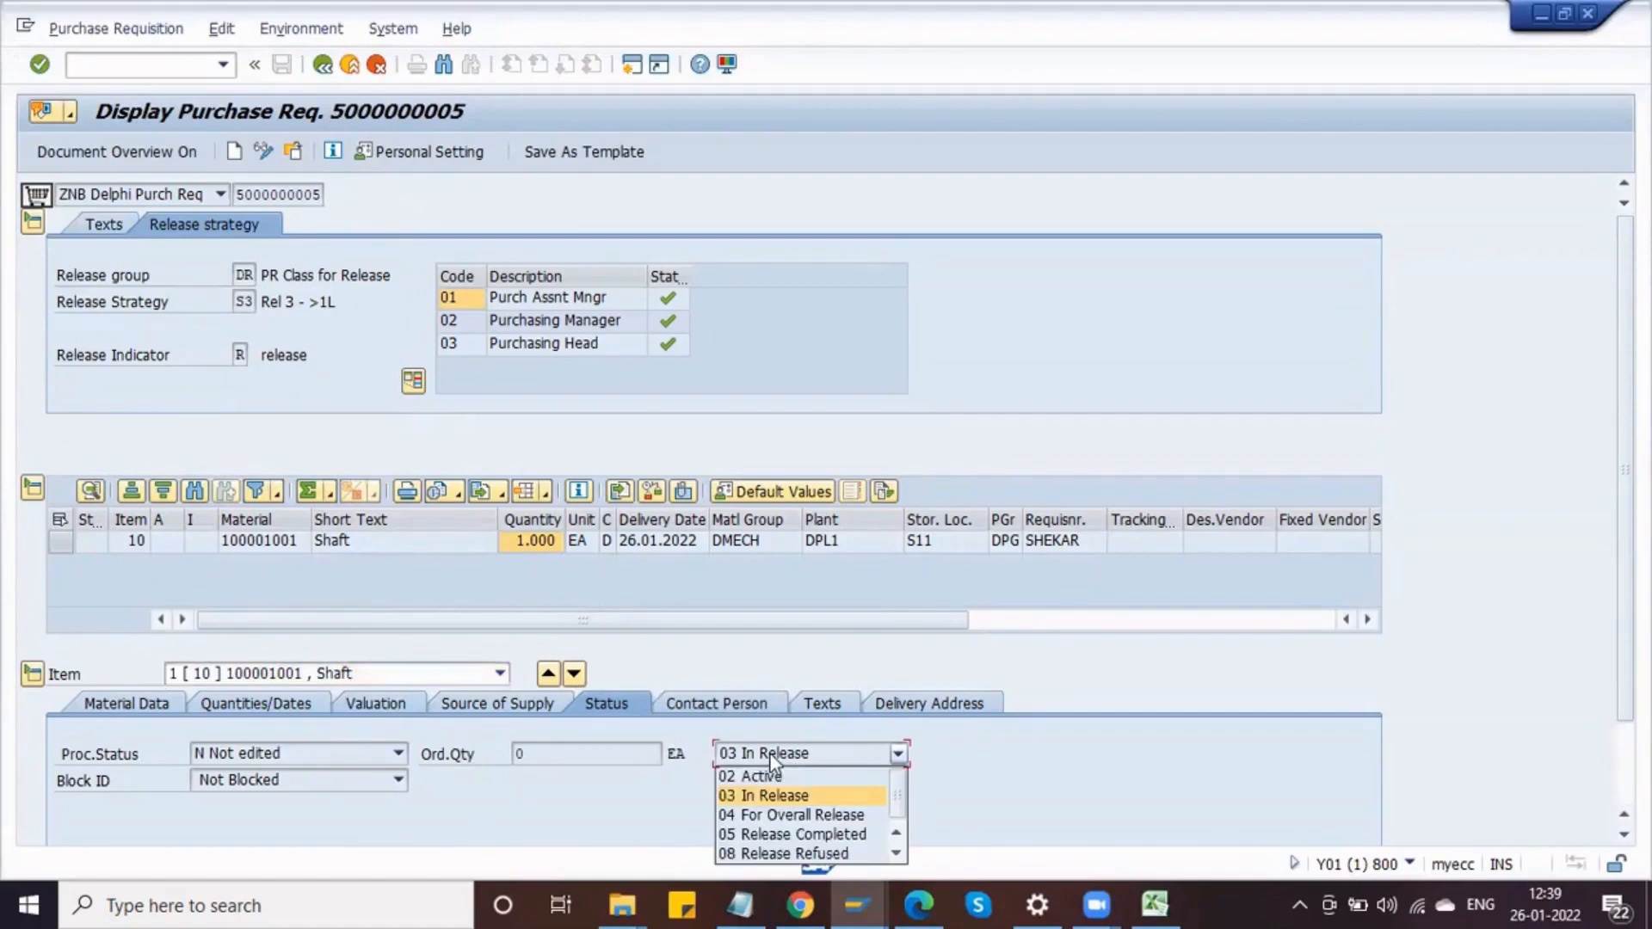
click(675, 807)
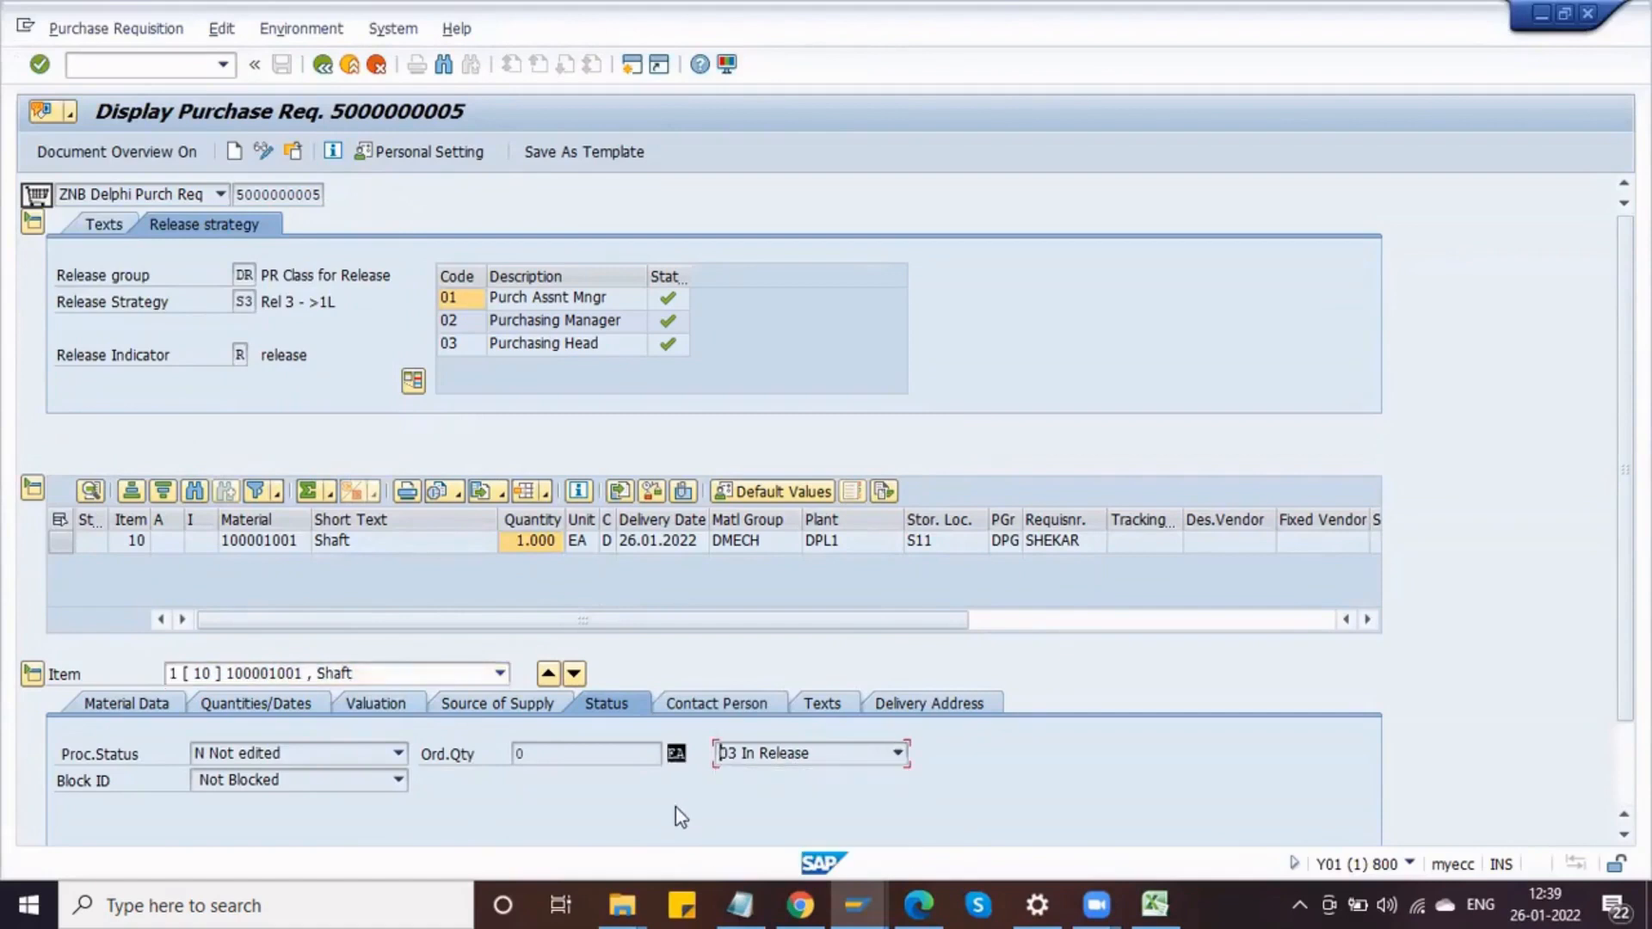
click(293, 151)
click(342, 435)
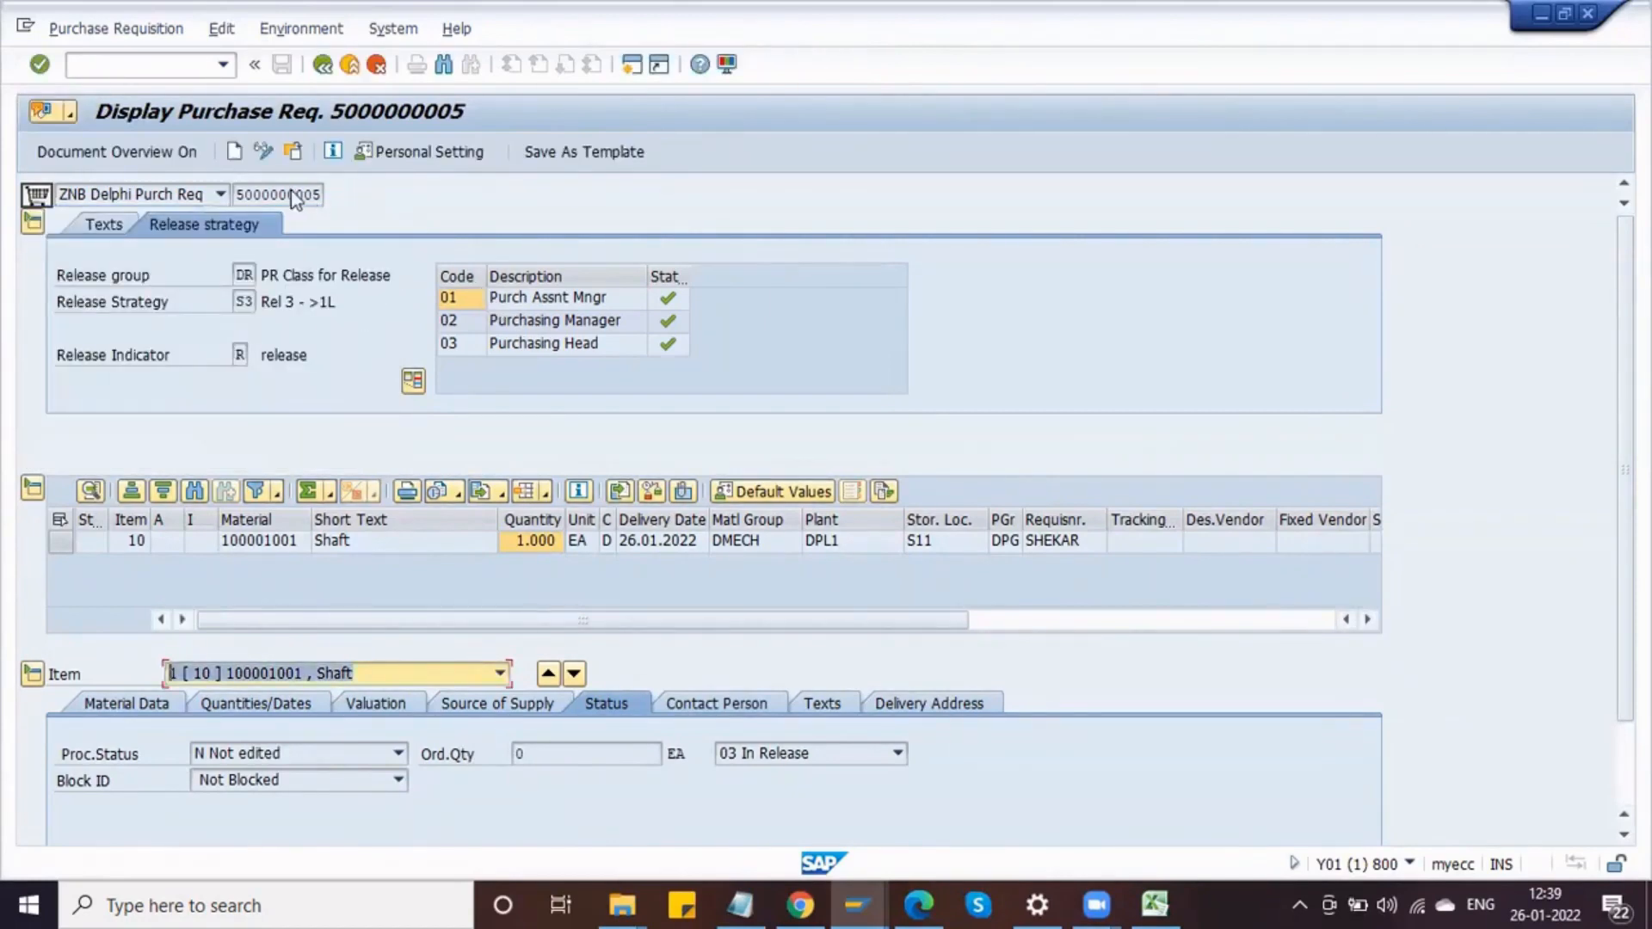
drag(238, 194, 331, 197)
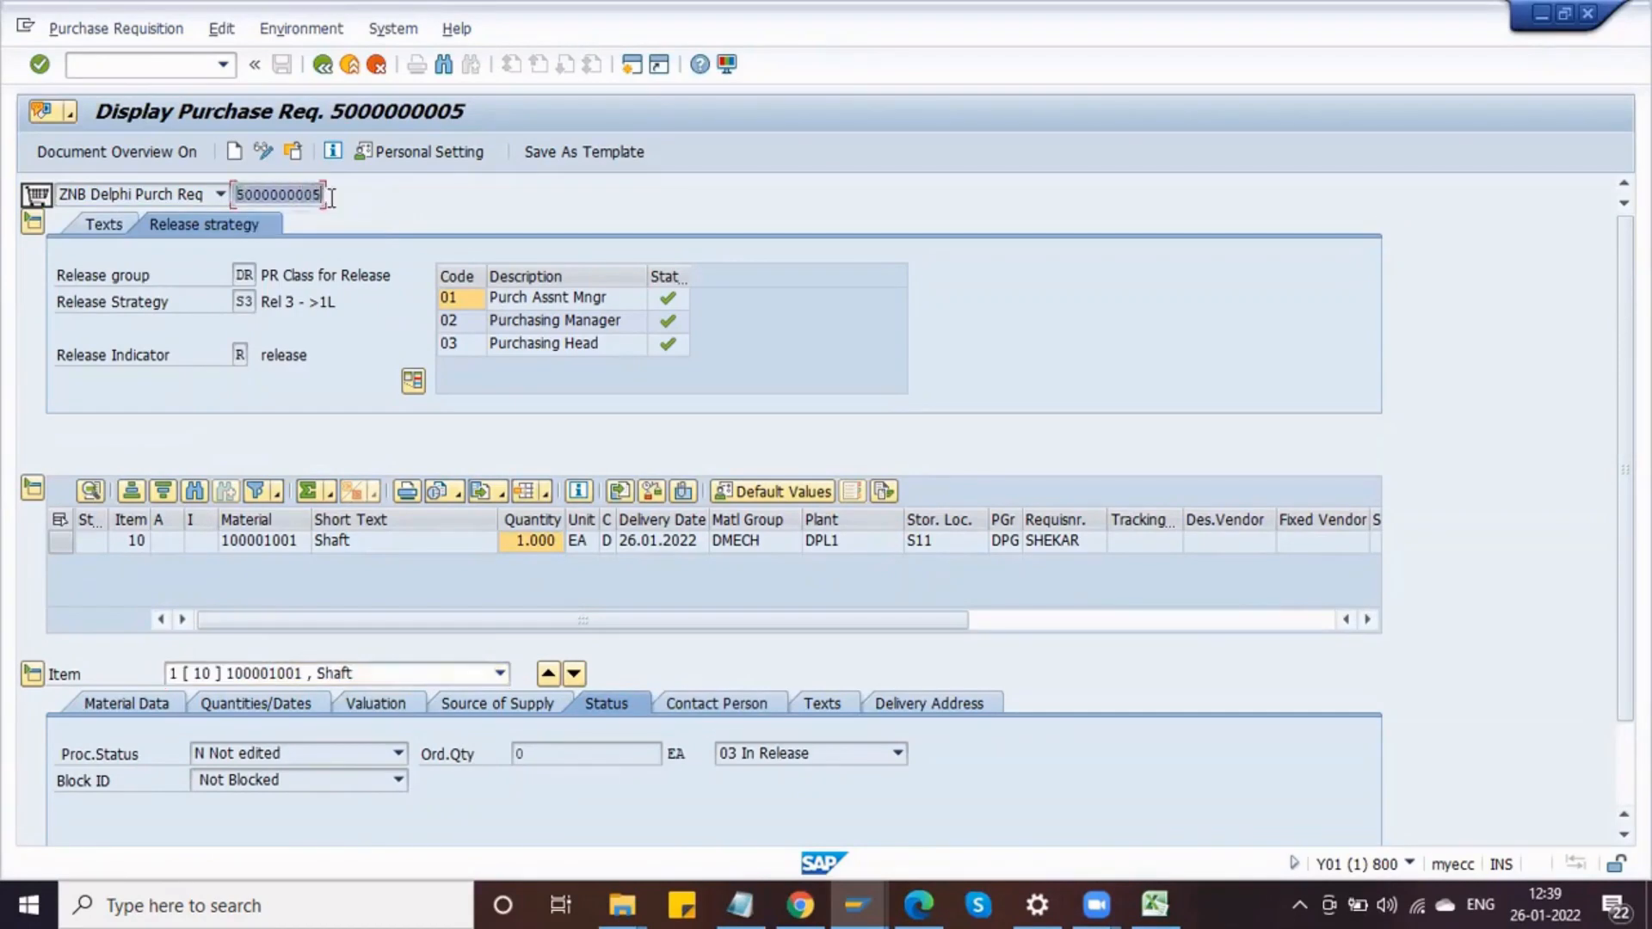
click(315, 197)
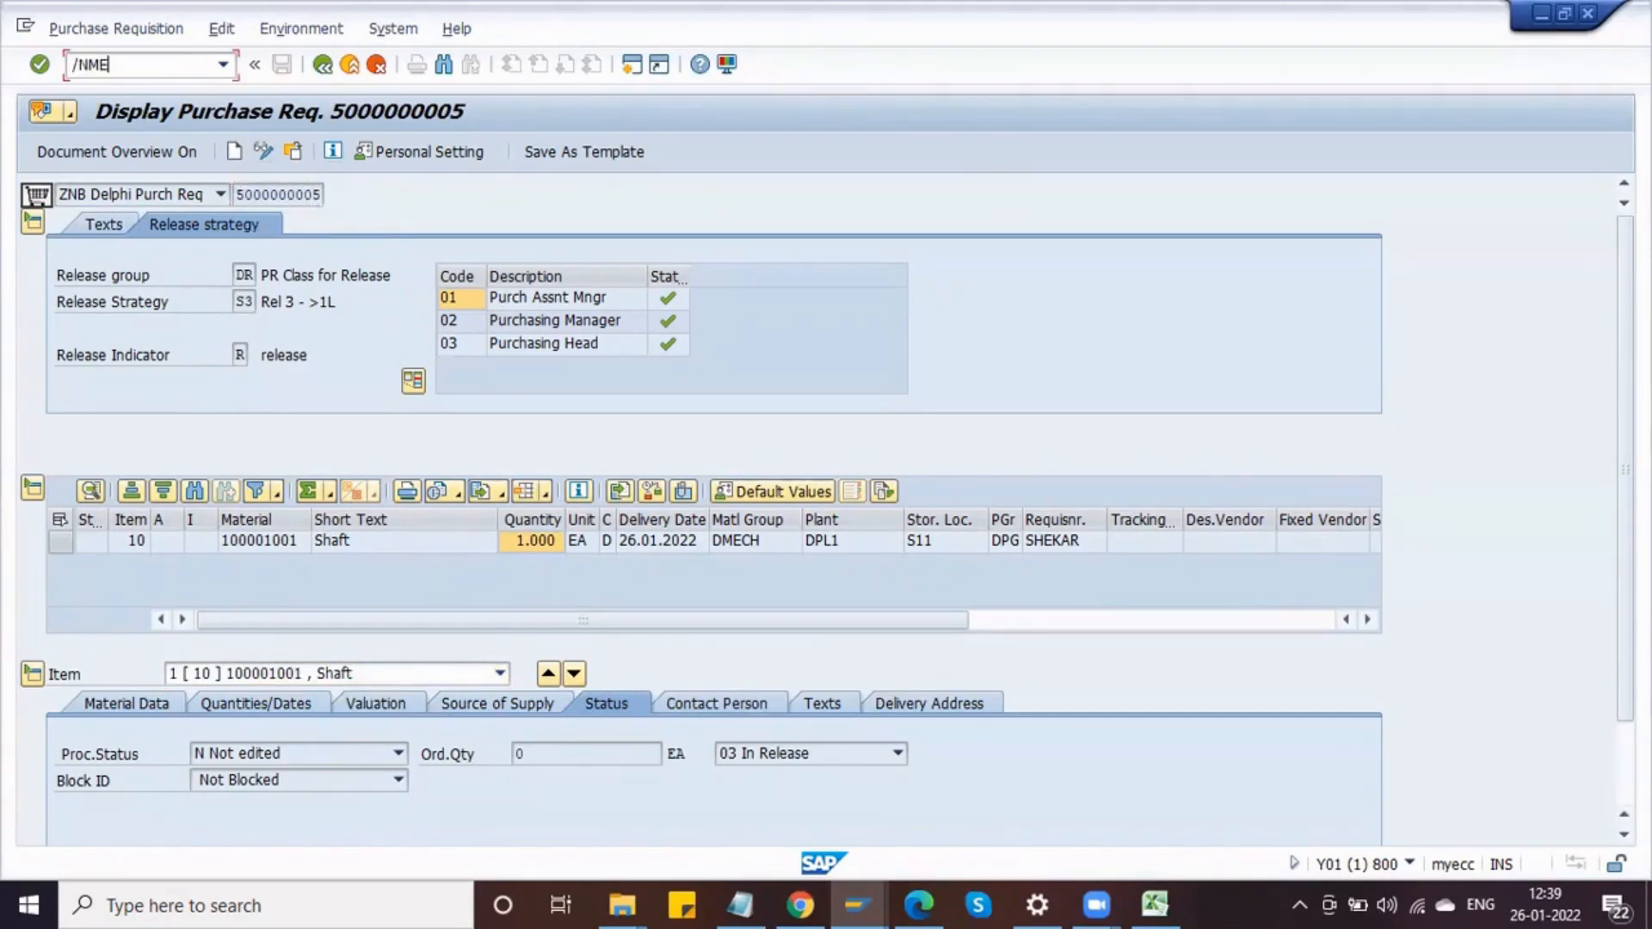
key(Return)
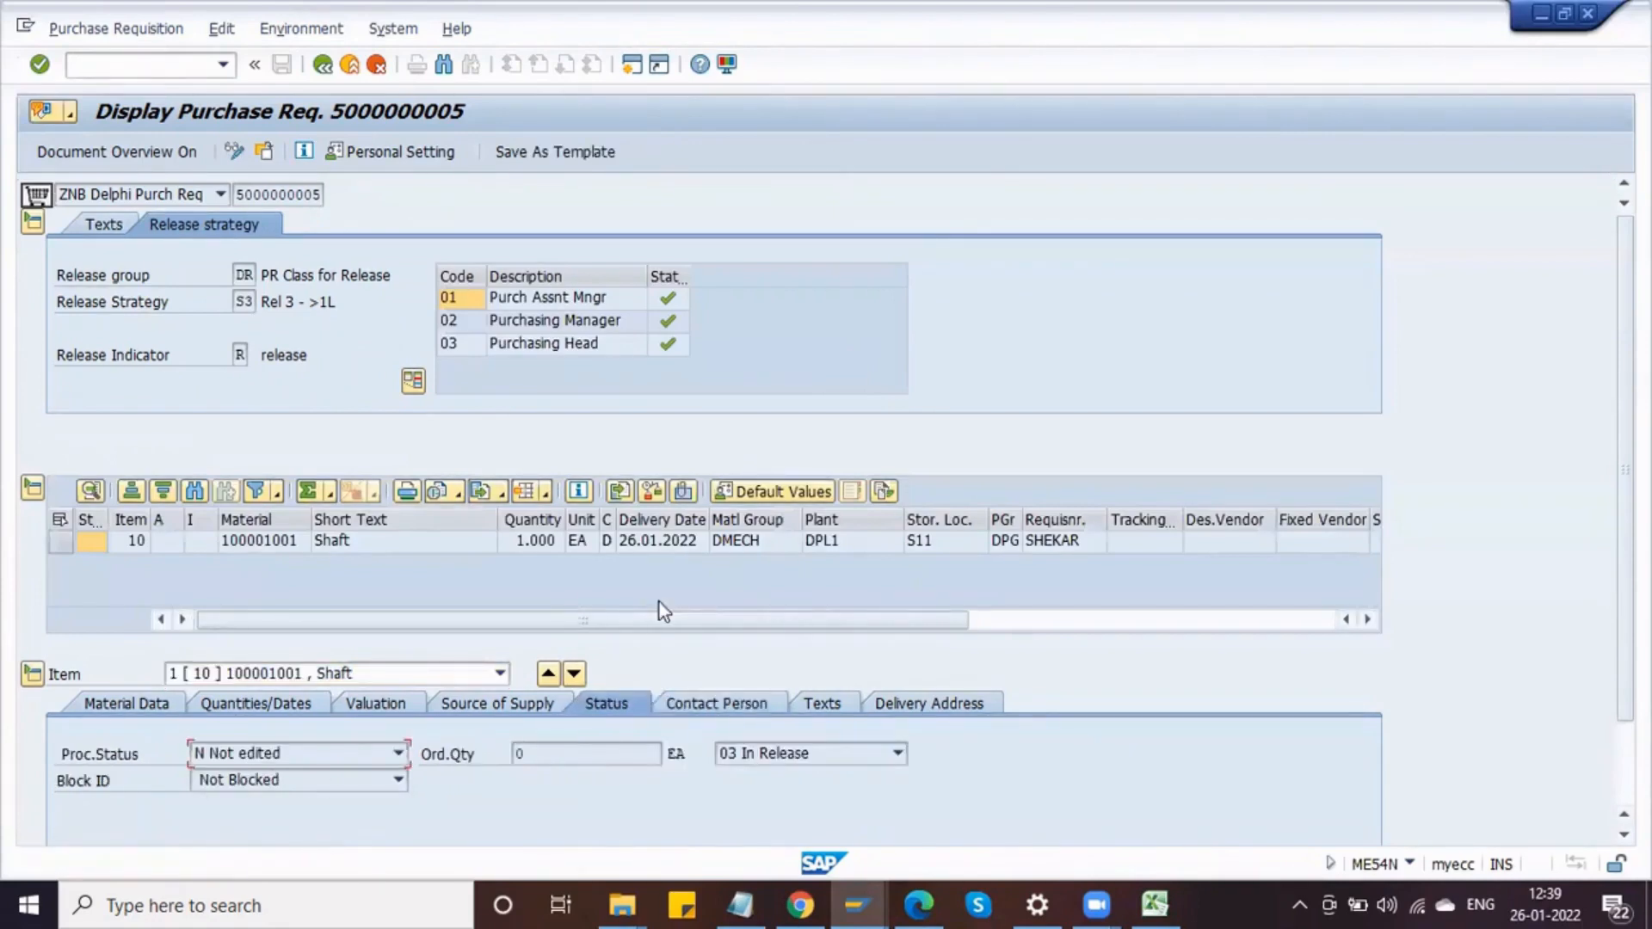
click(738, 755)
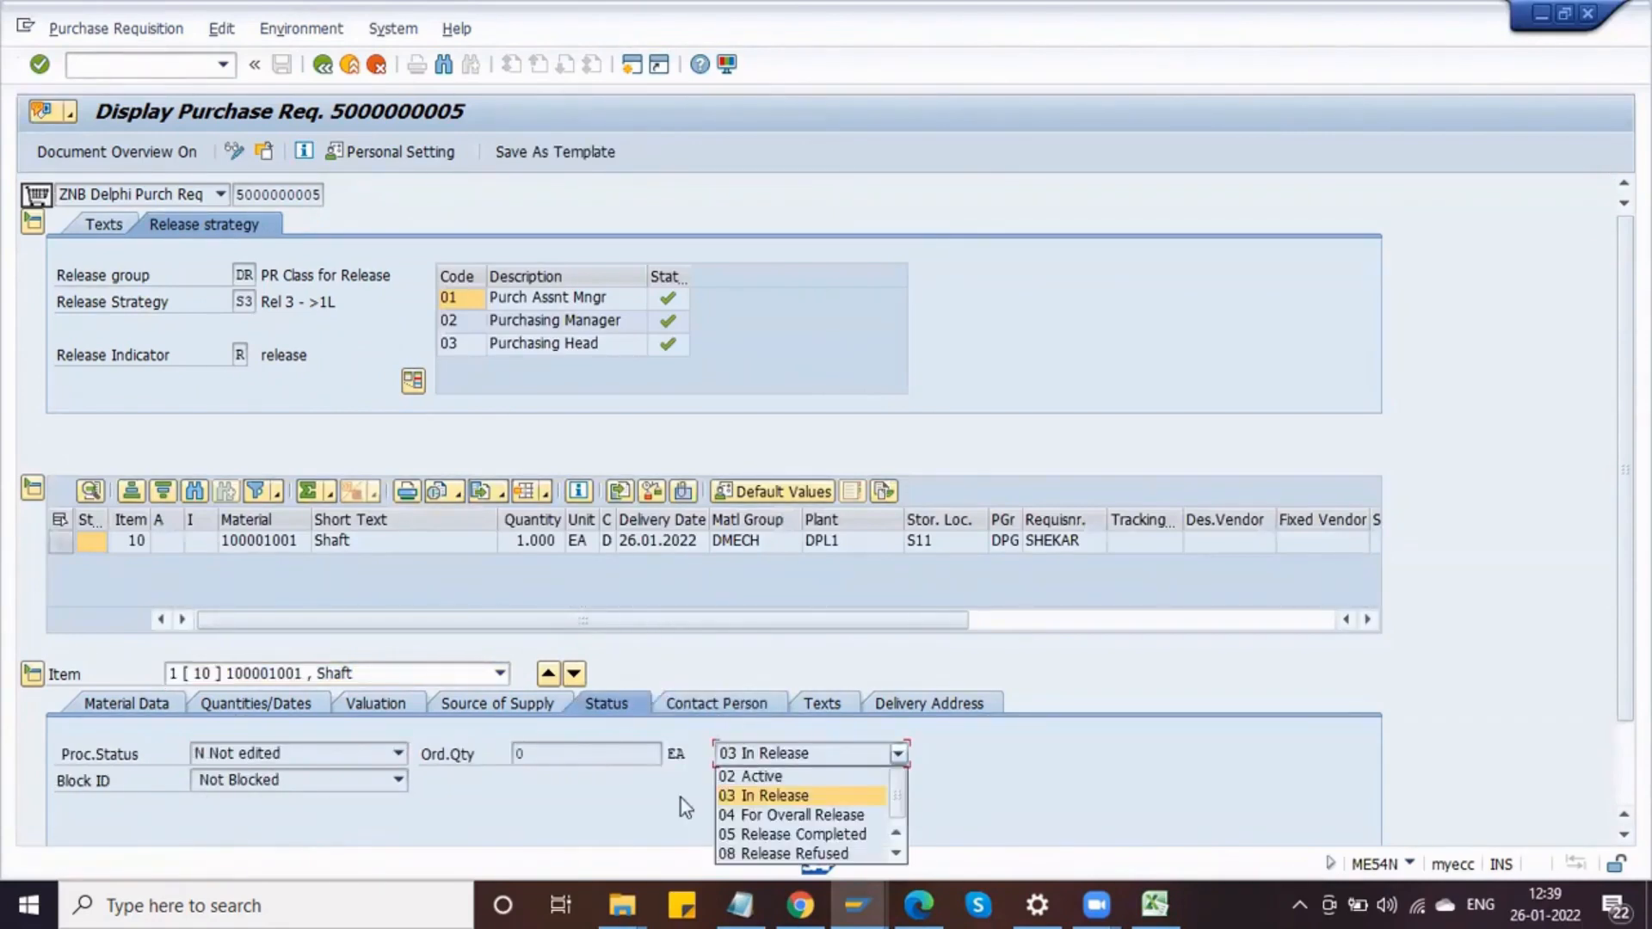
click(775, 834)
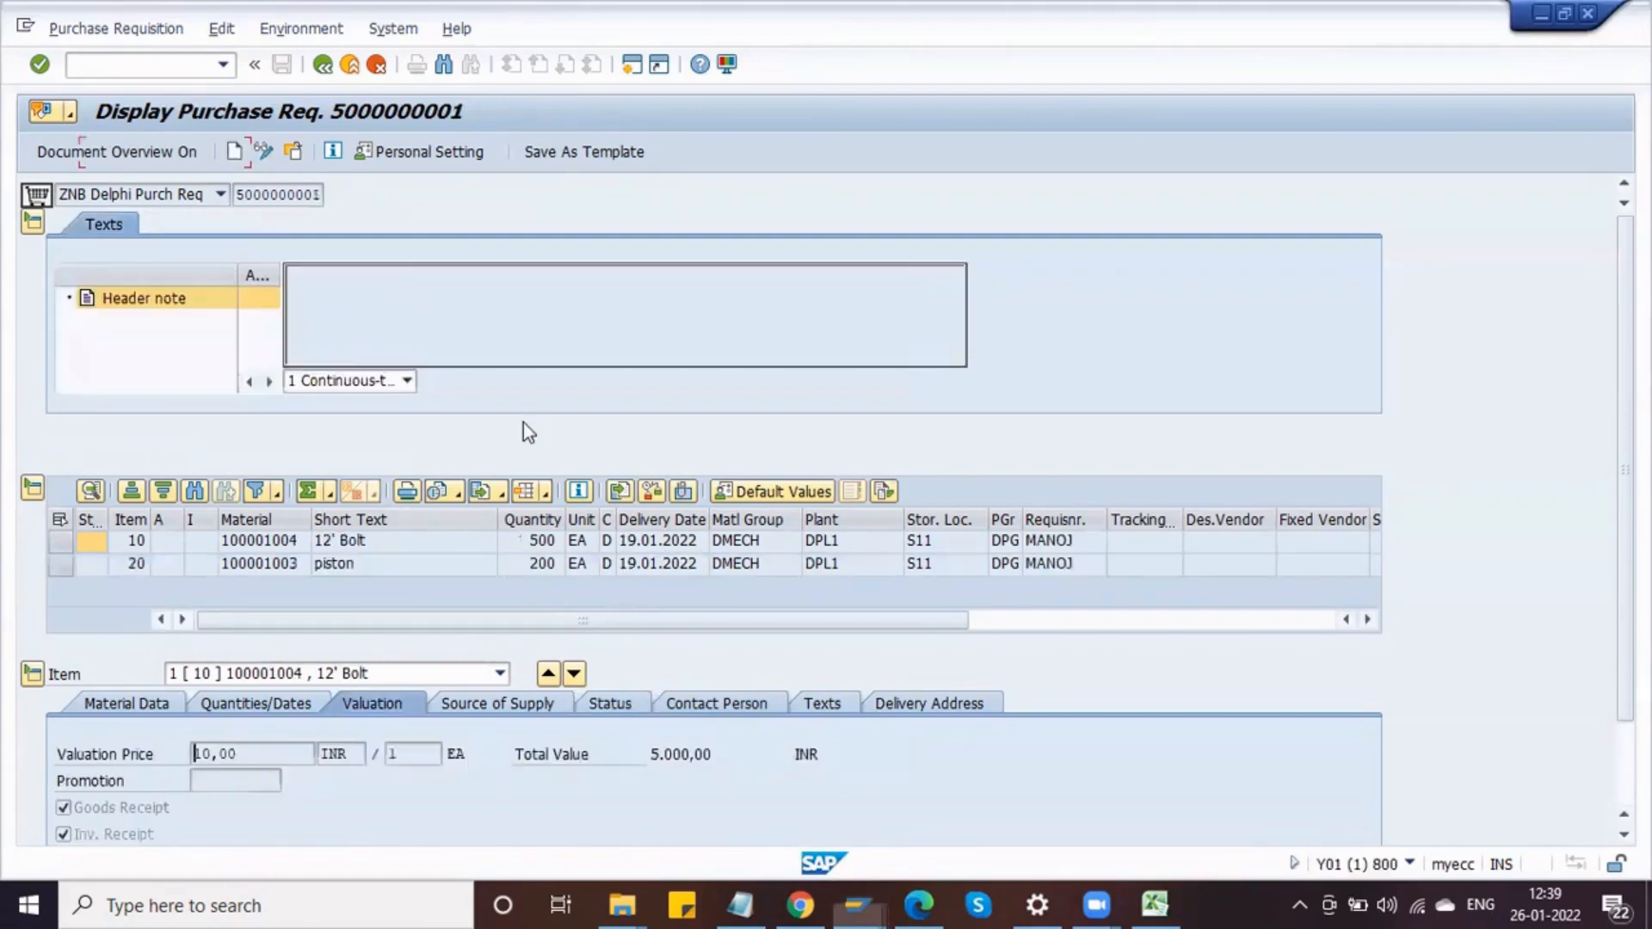
click(622, 708)
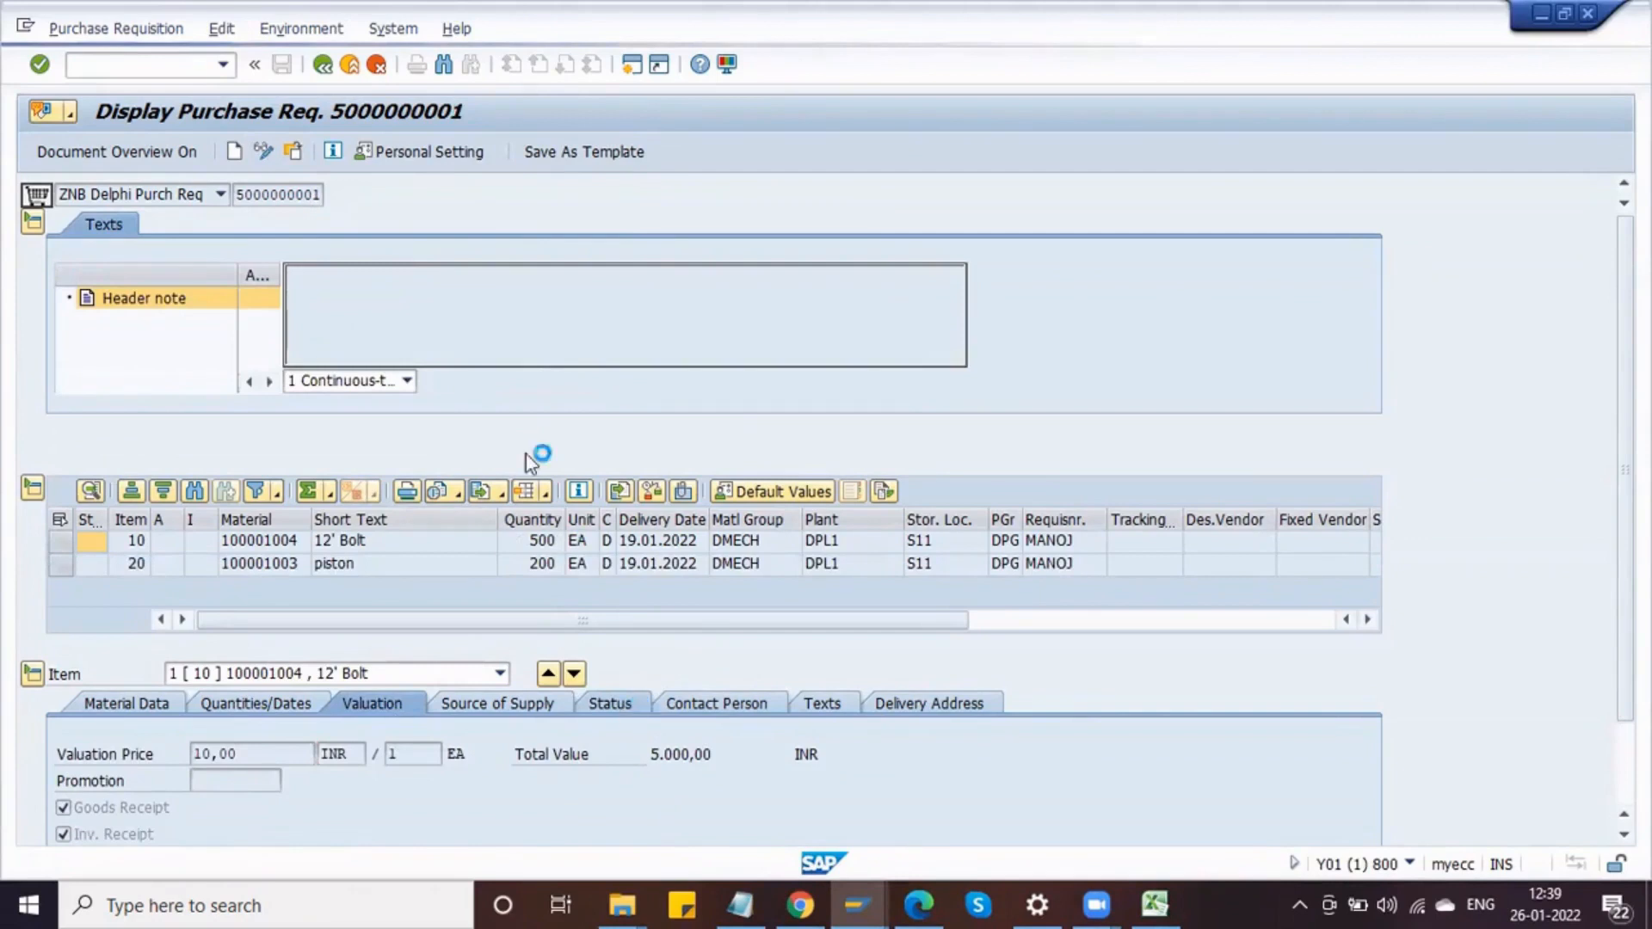
click(292, 151)
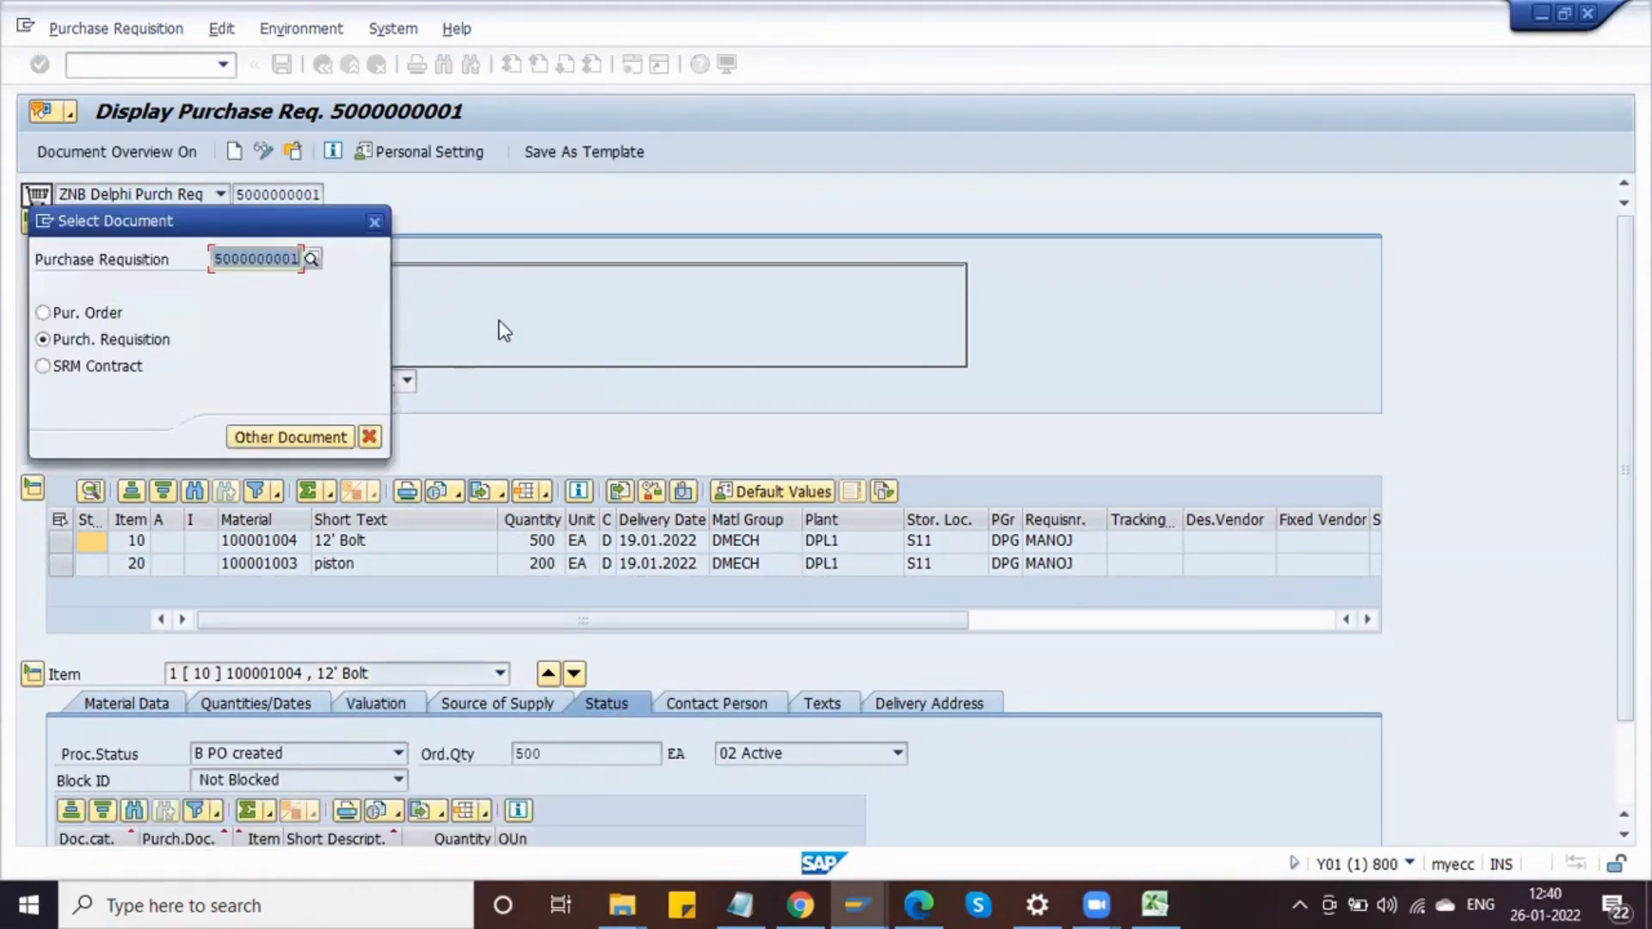
text(5000000005)
key(Return)
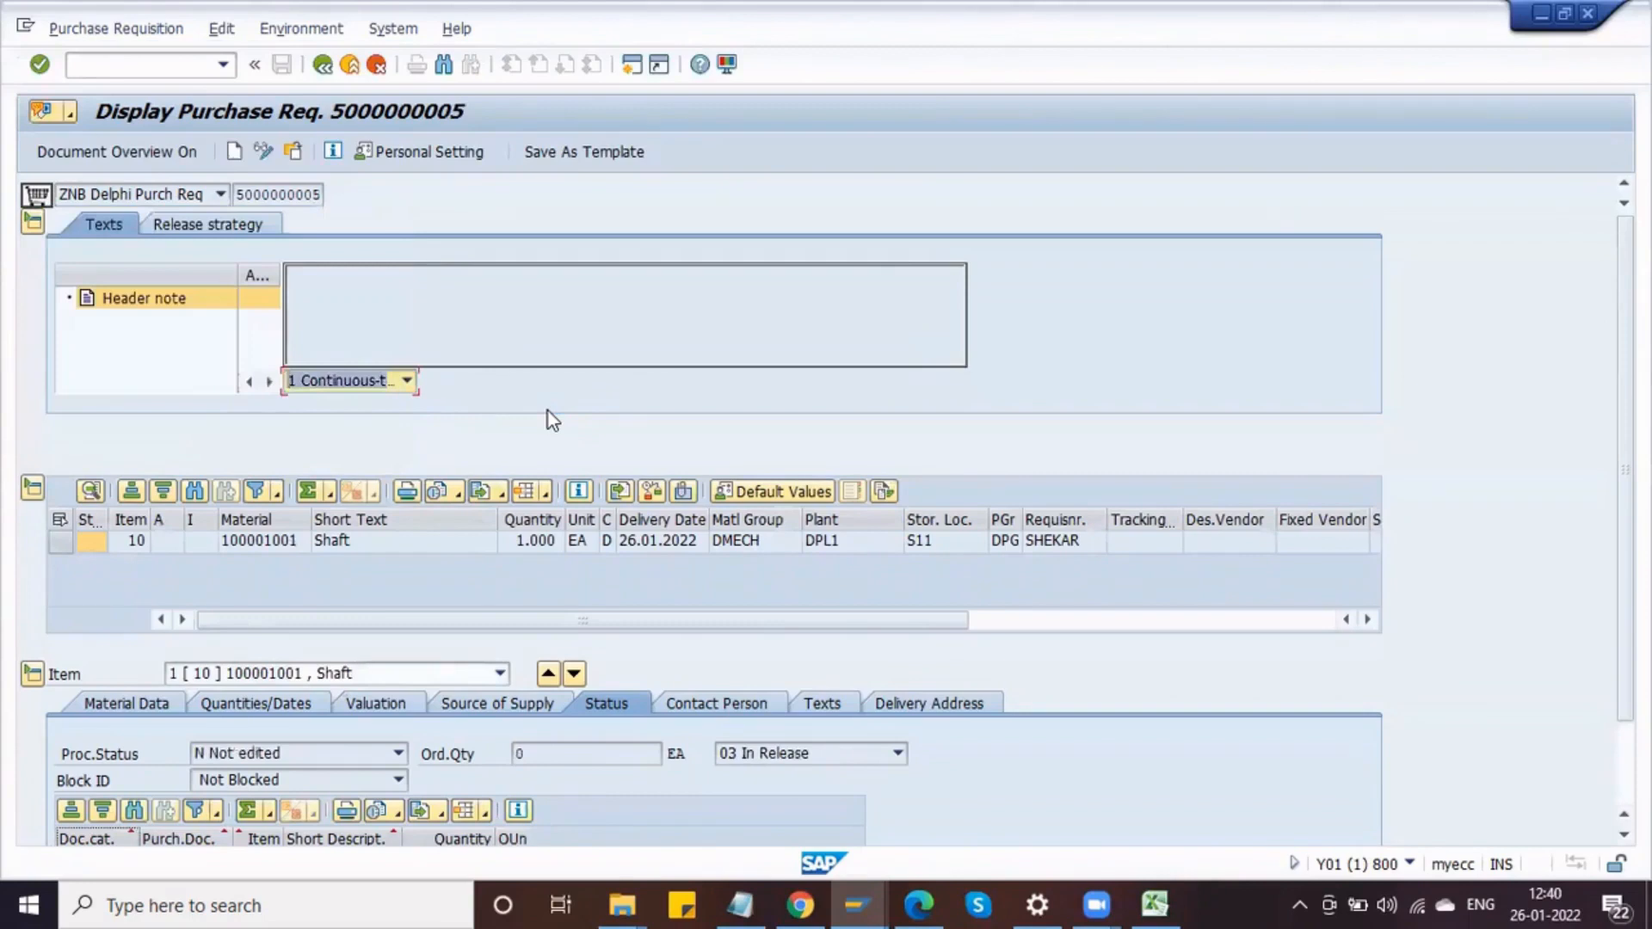
click(898, 754)
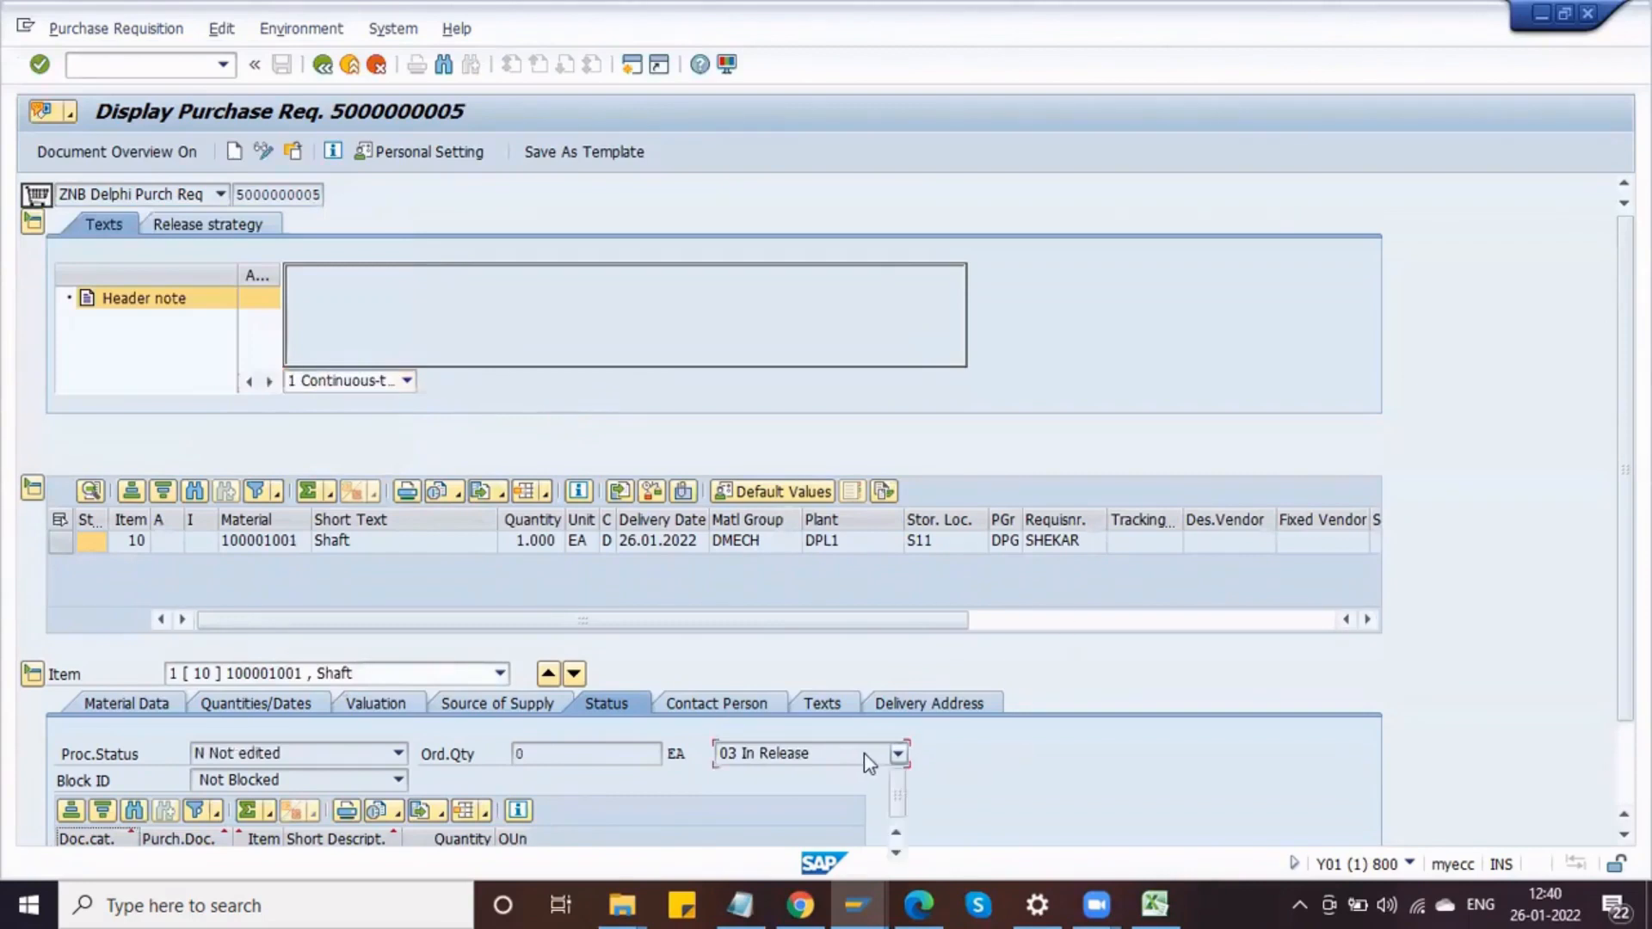
click(667, 780)
click(876, 753)
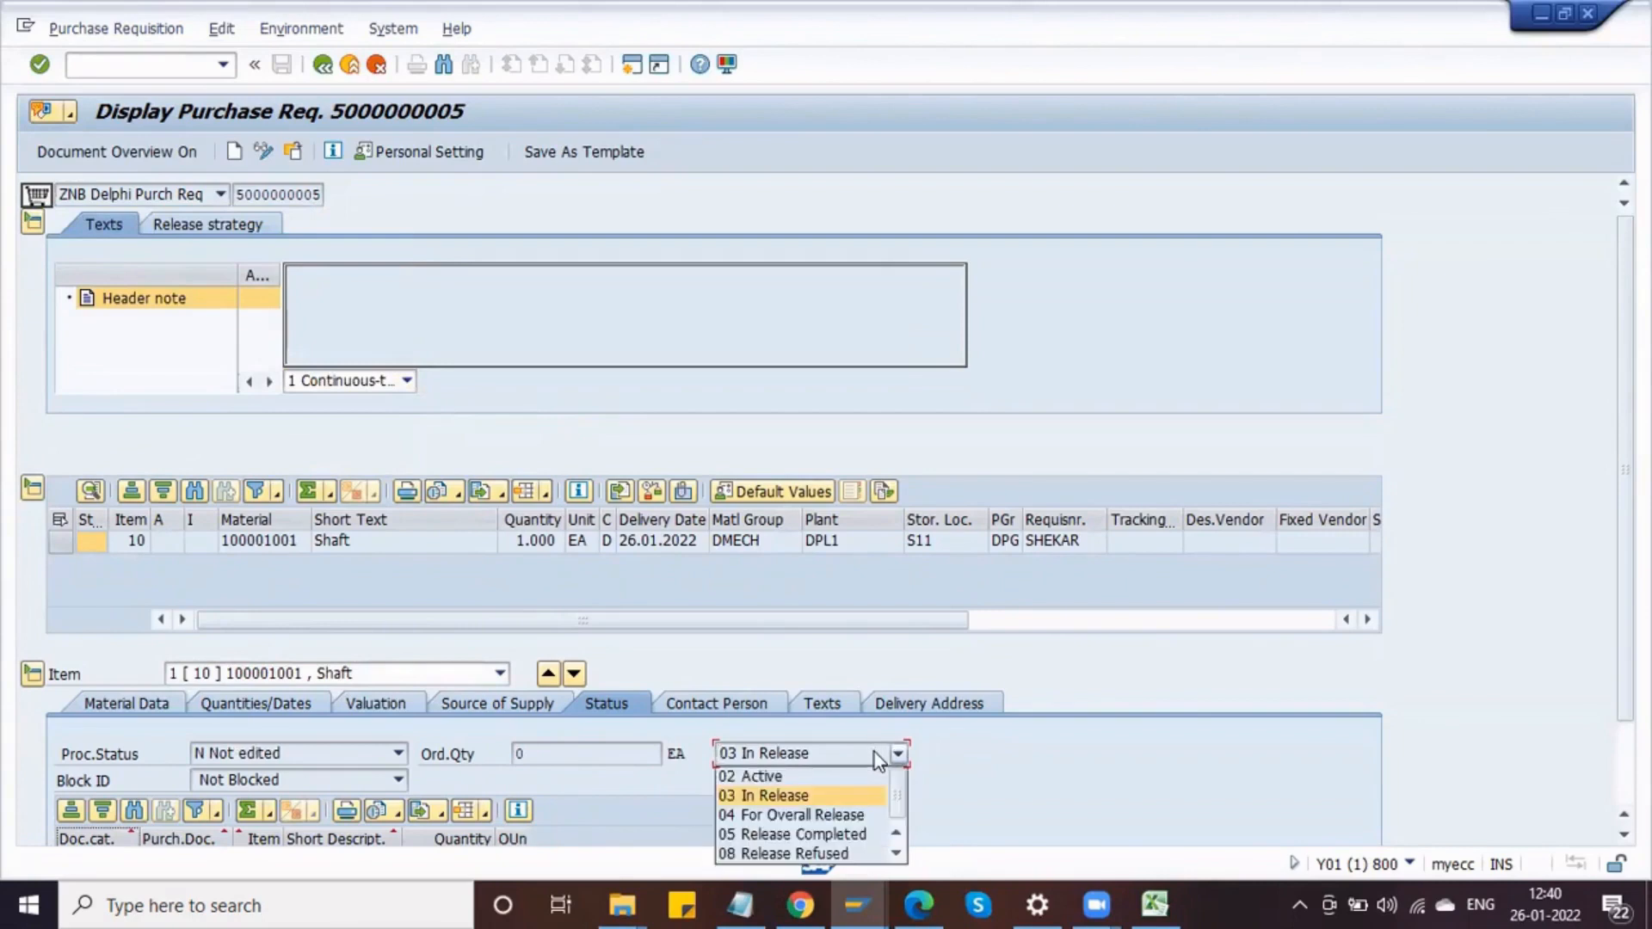
click(659, 824)
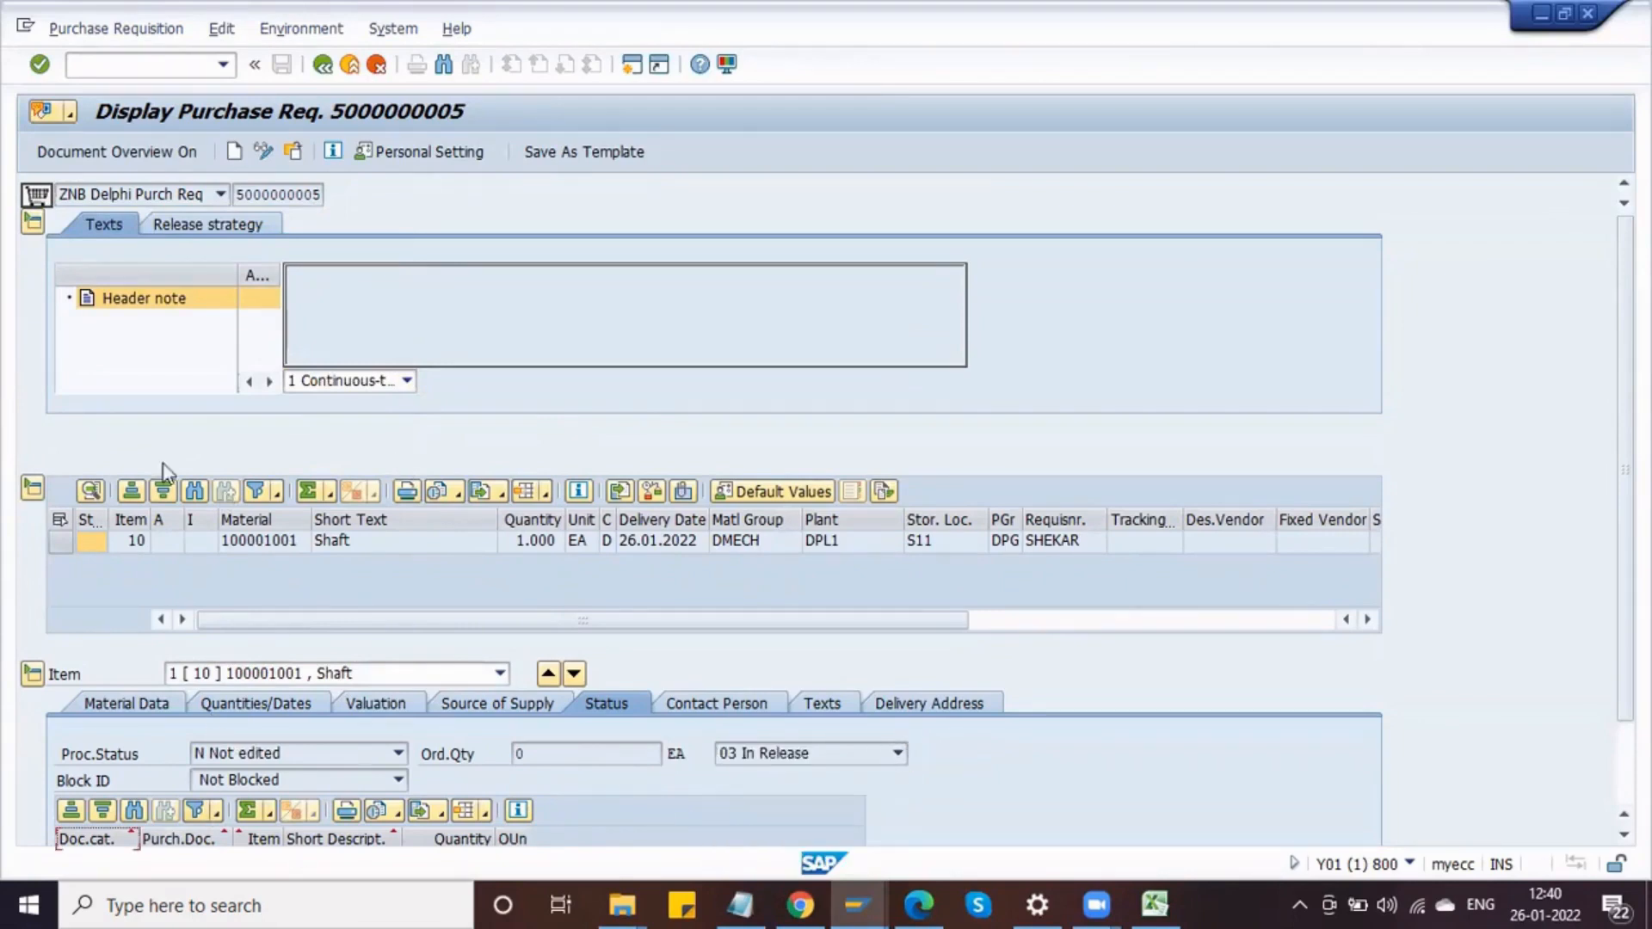
click(215, 223)
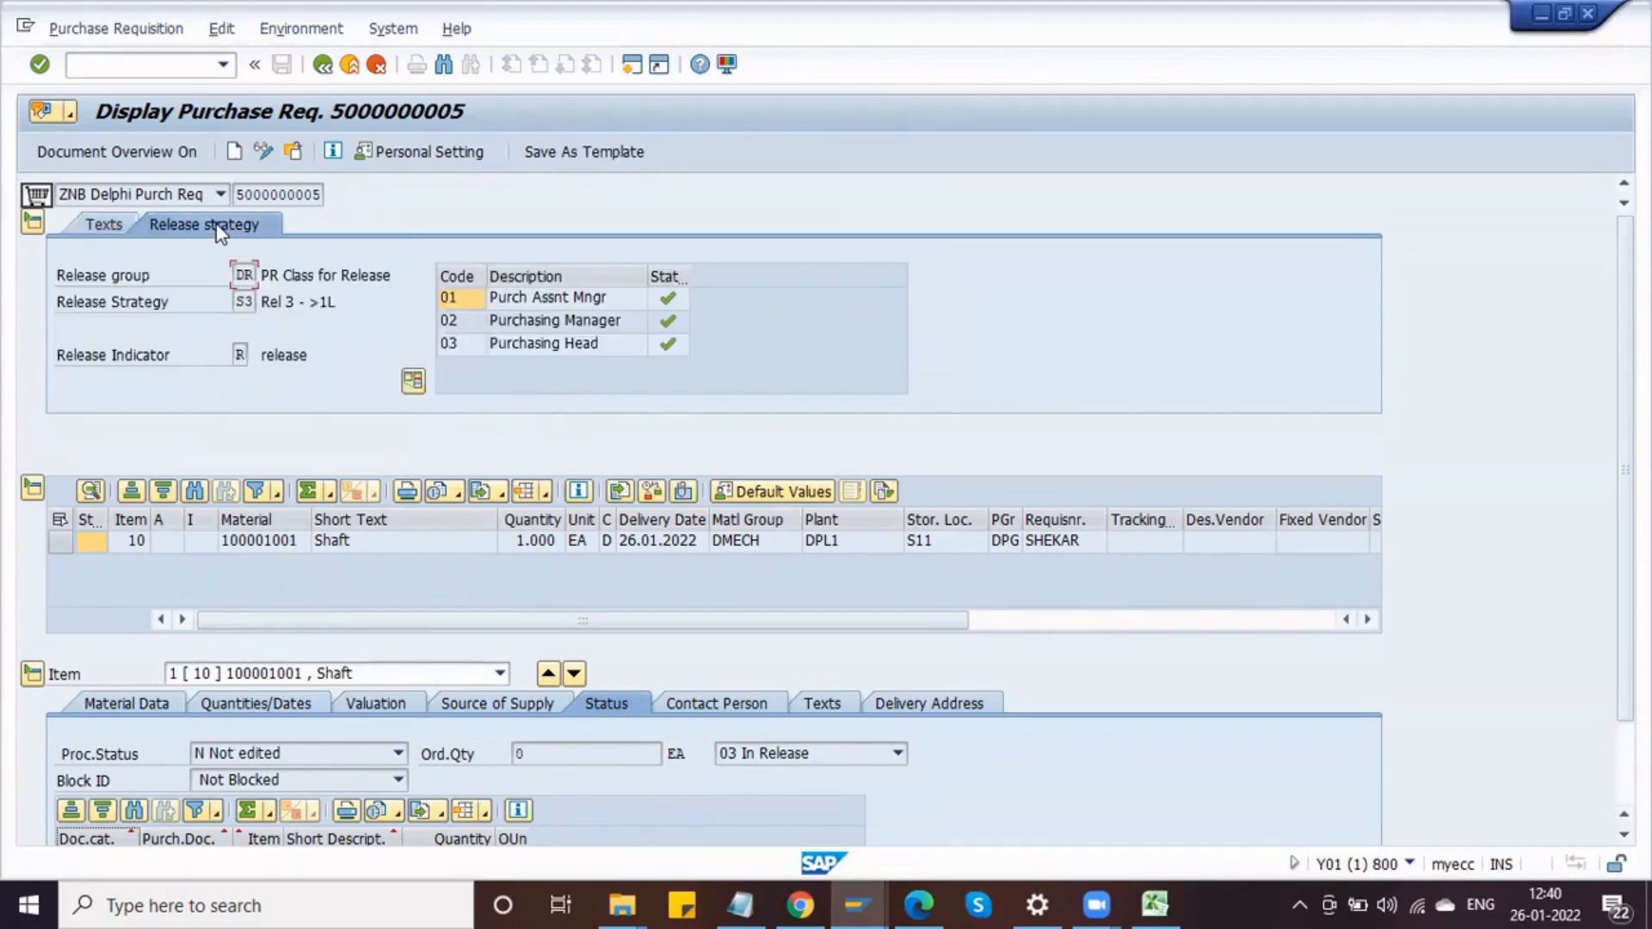
click(670, 345)
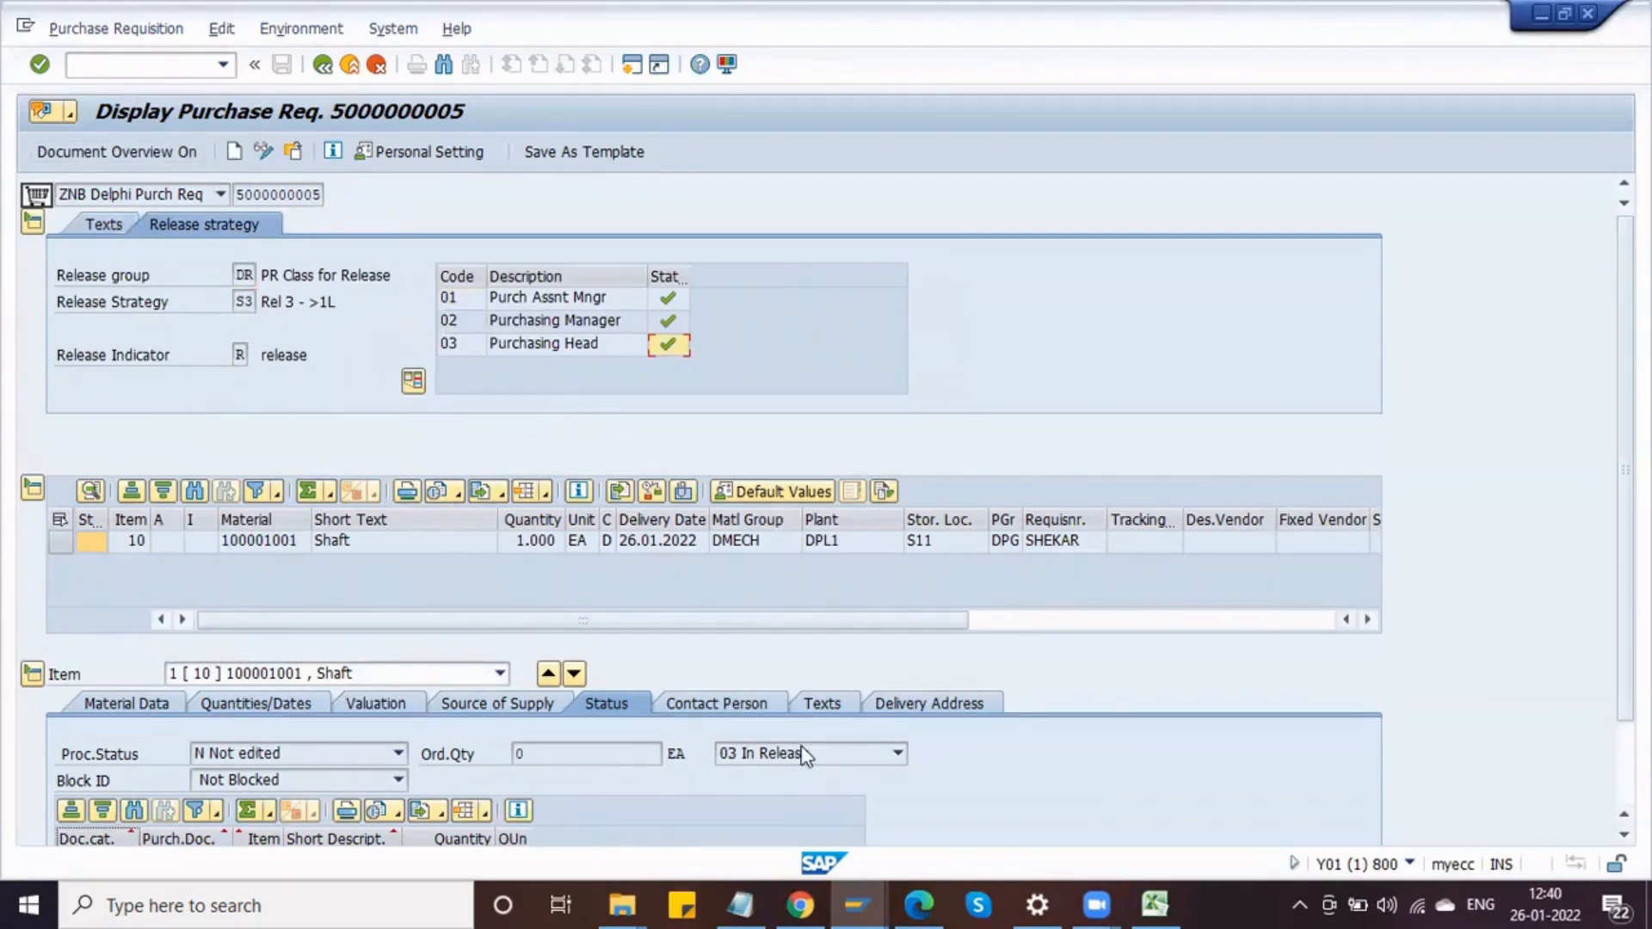
scroll(806, 755, down, 1)
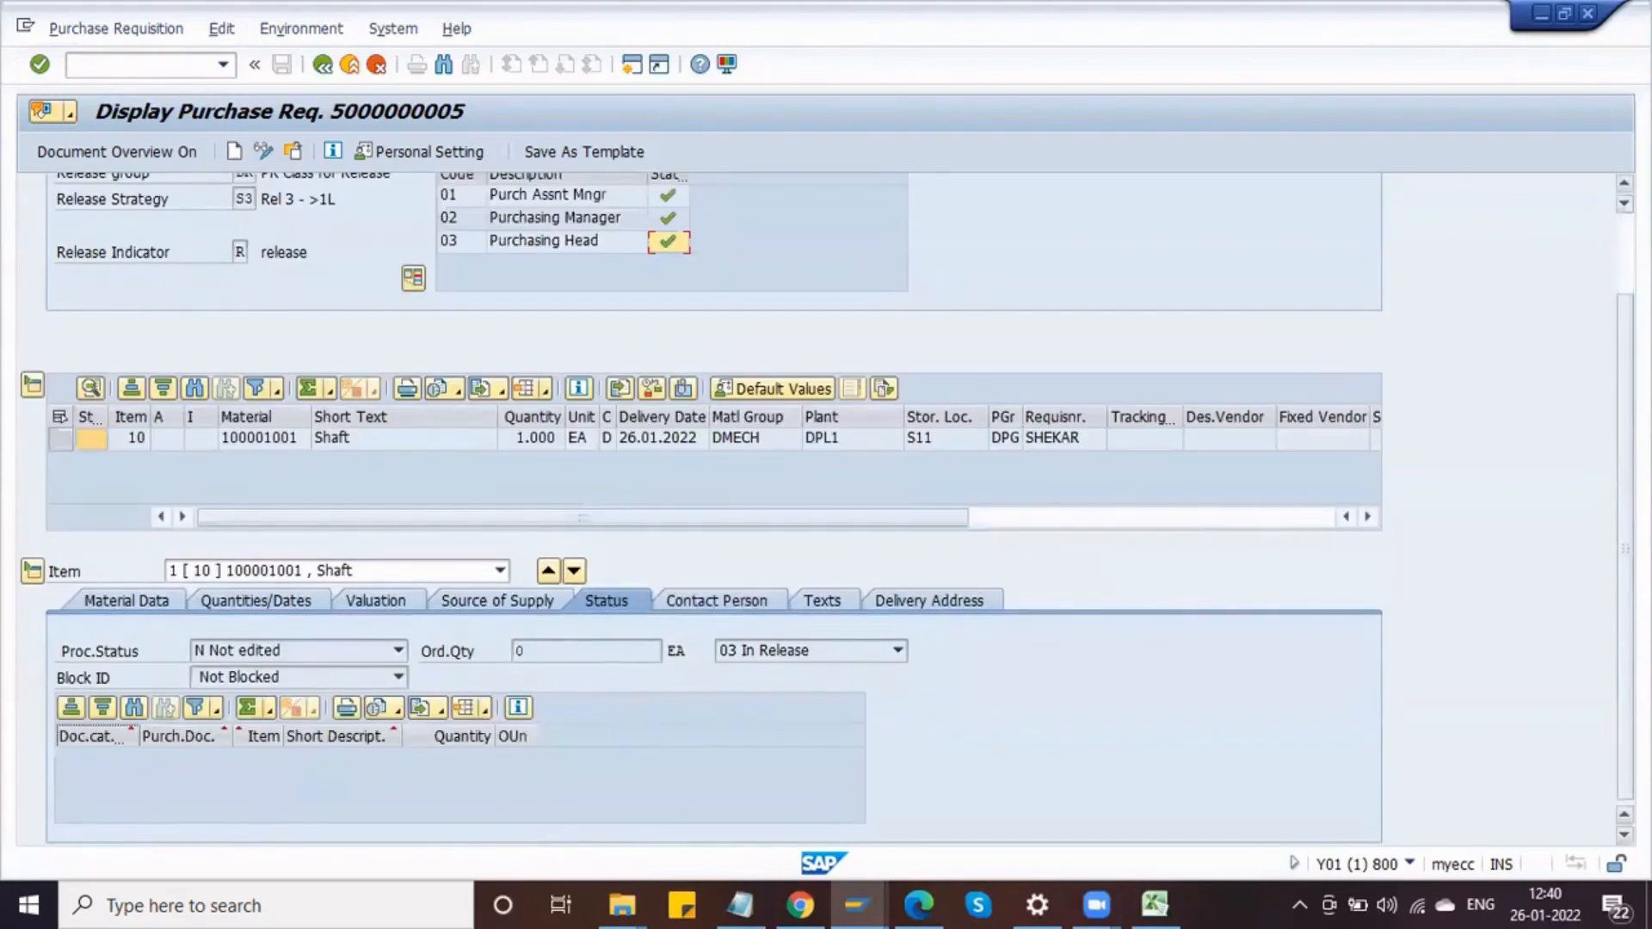
Step: Open a new session with the Create Purchase Order transaction
click(181, 63)
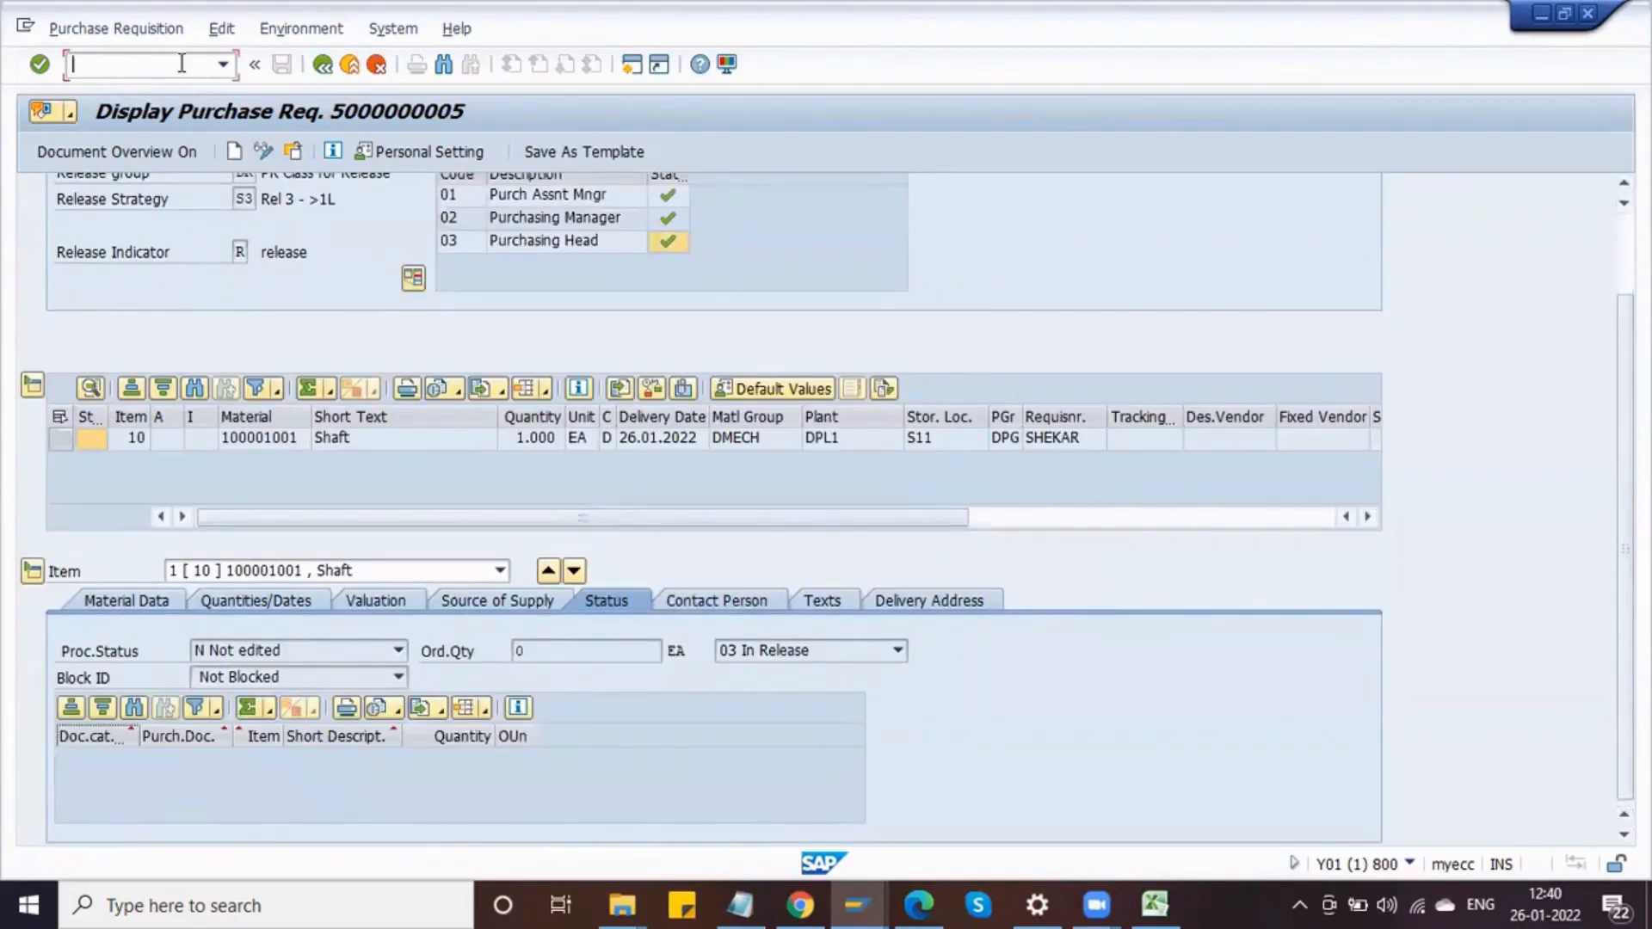
text(/o)
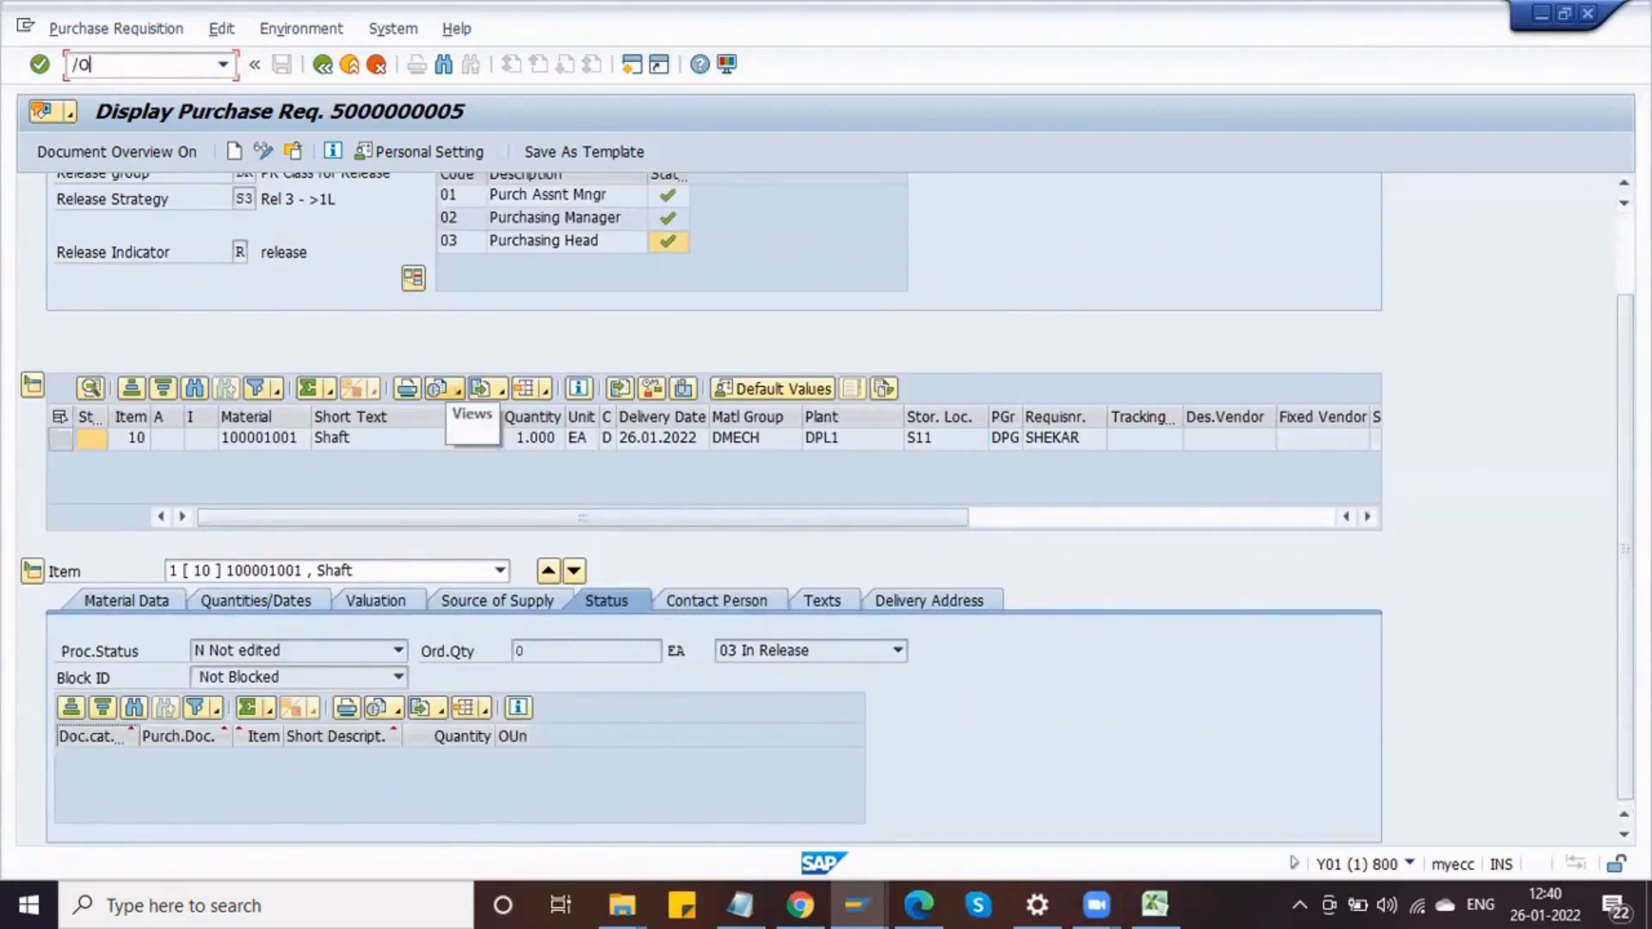
text(me53n)
key(Return)
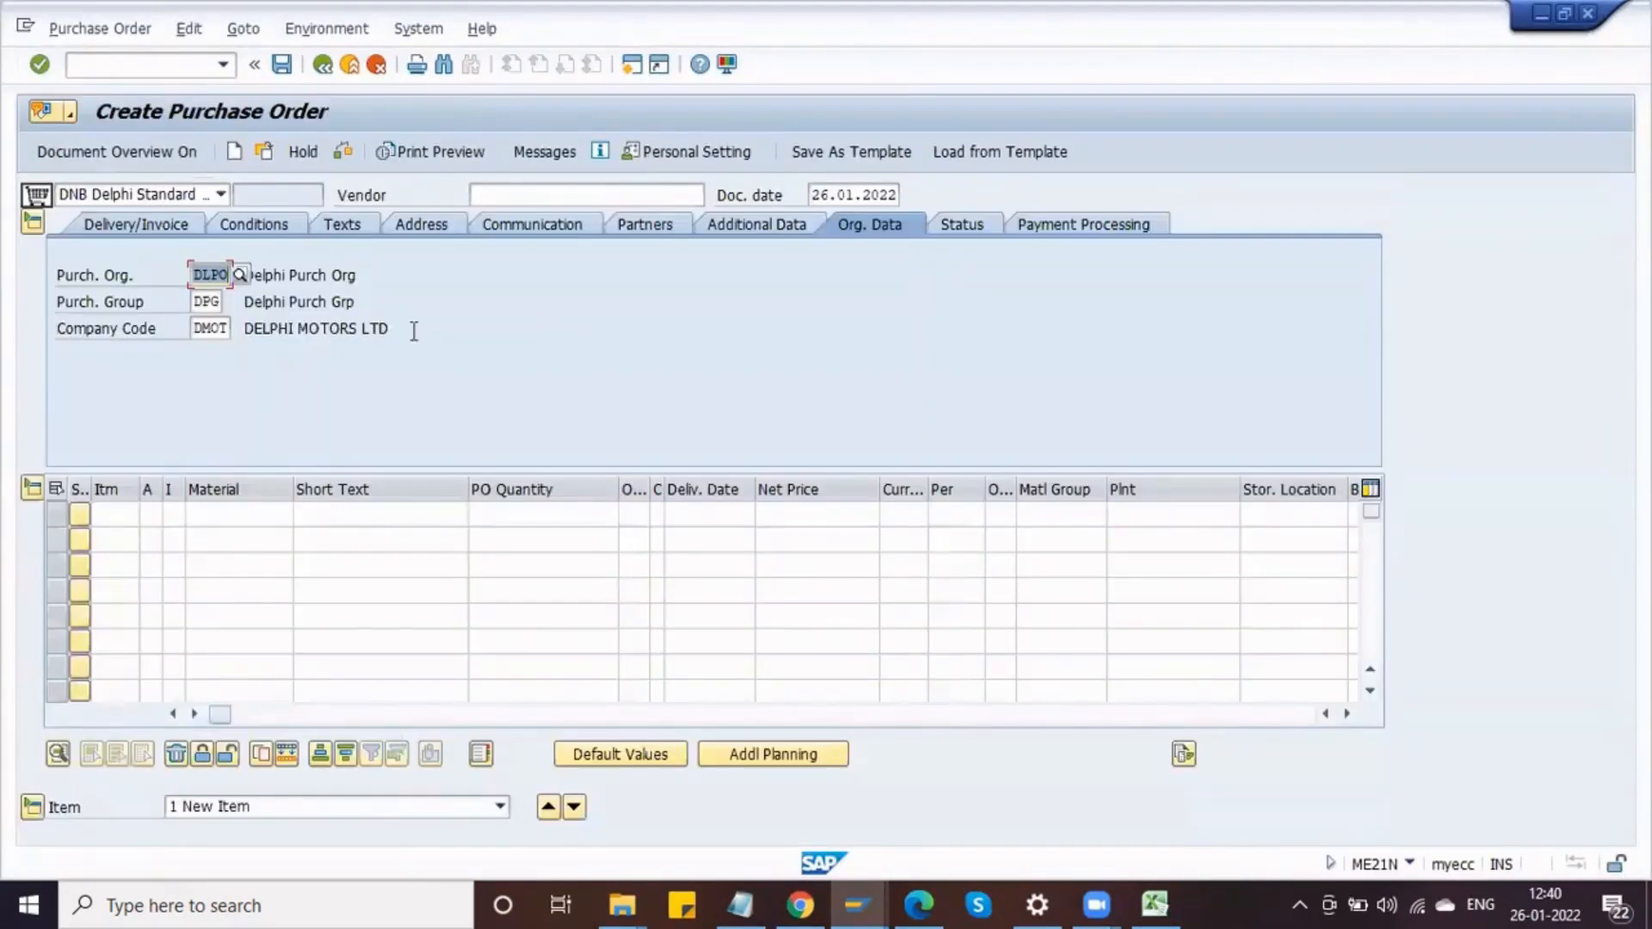
Step: Show the document overview listing my purchase requisitions in the new purchase order
click(487, 195)
click(131, 146)
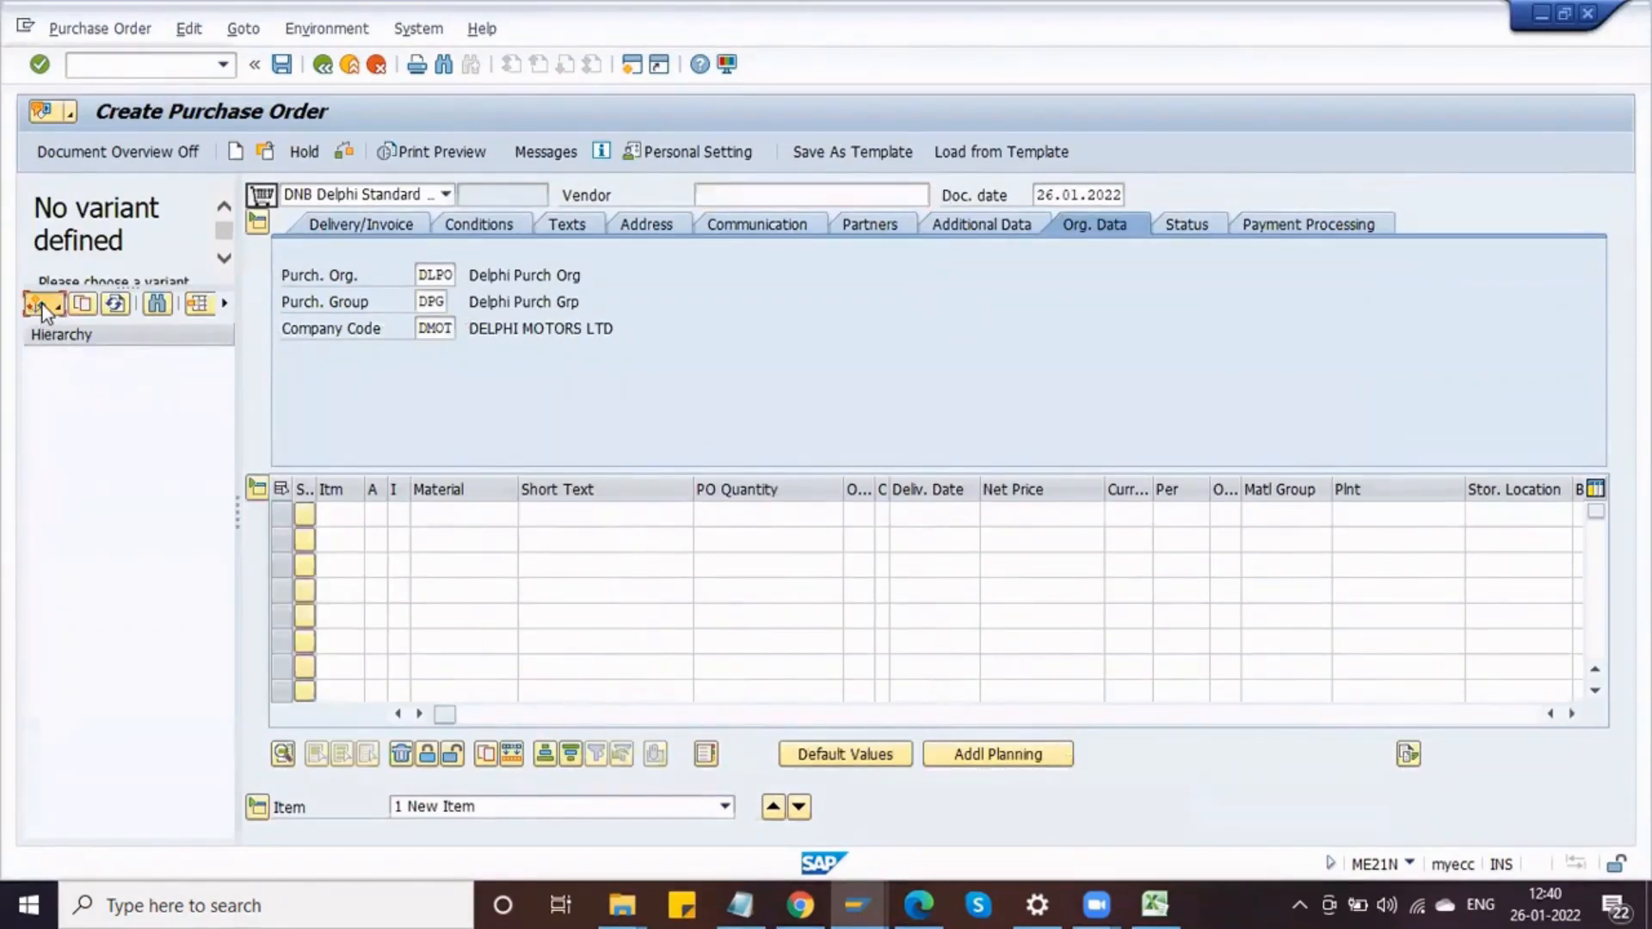
click(44, 308)
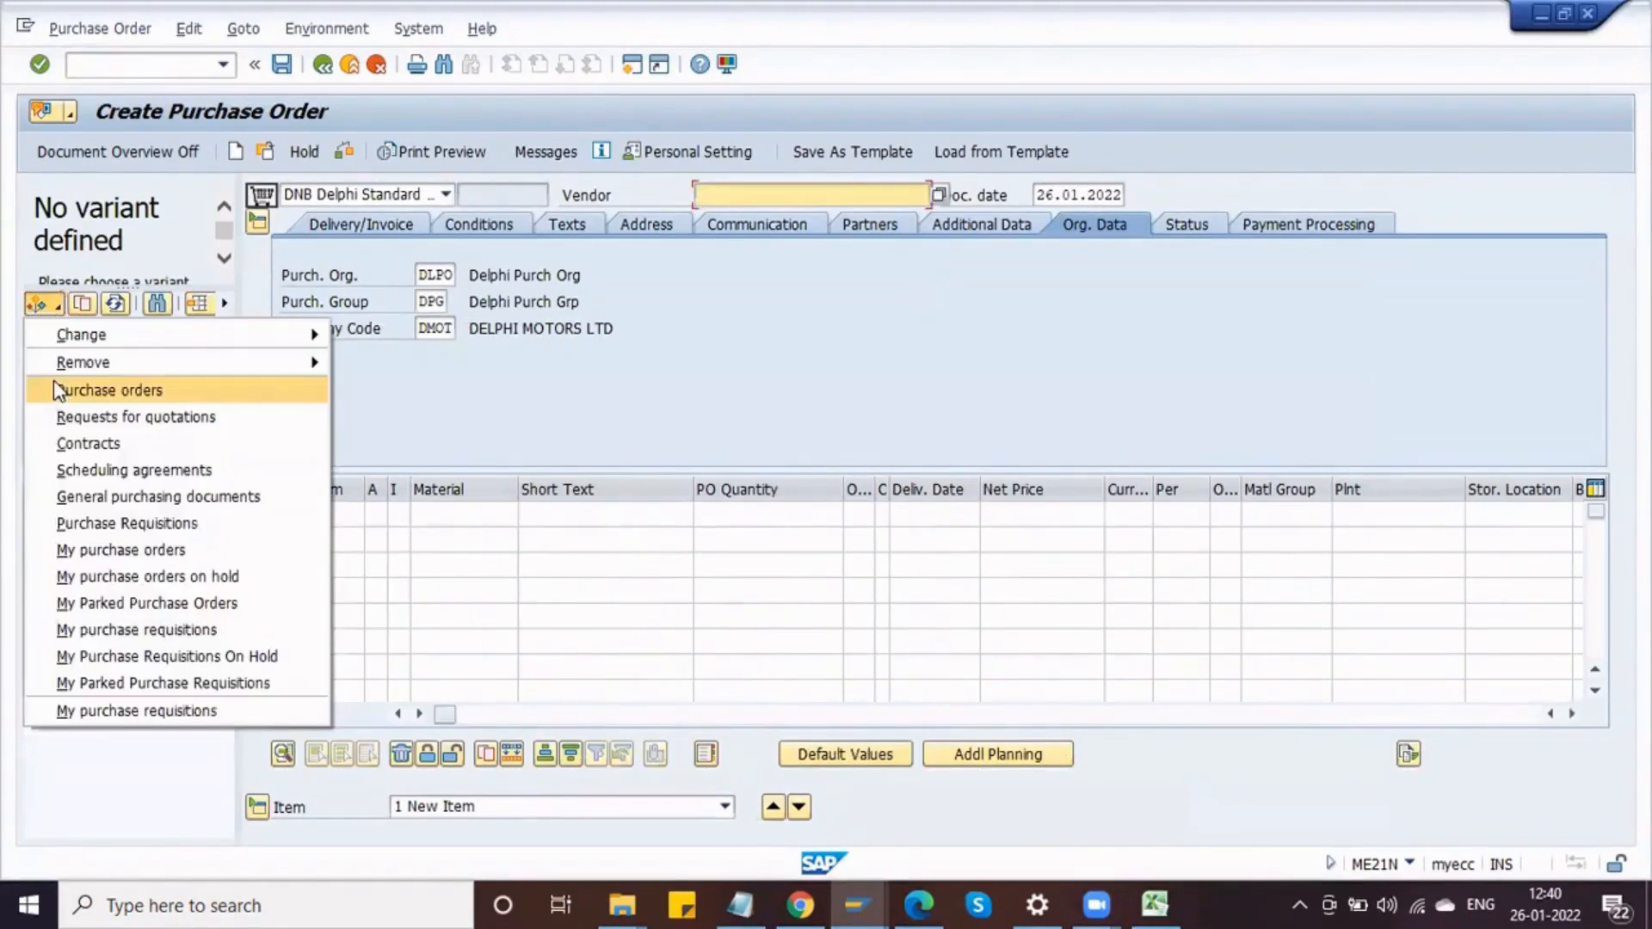
click(122, 629)
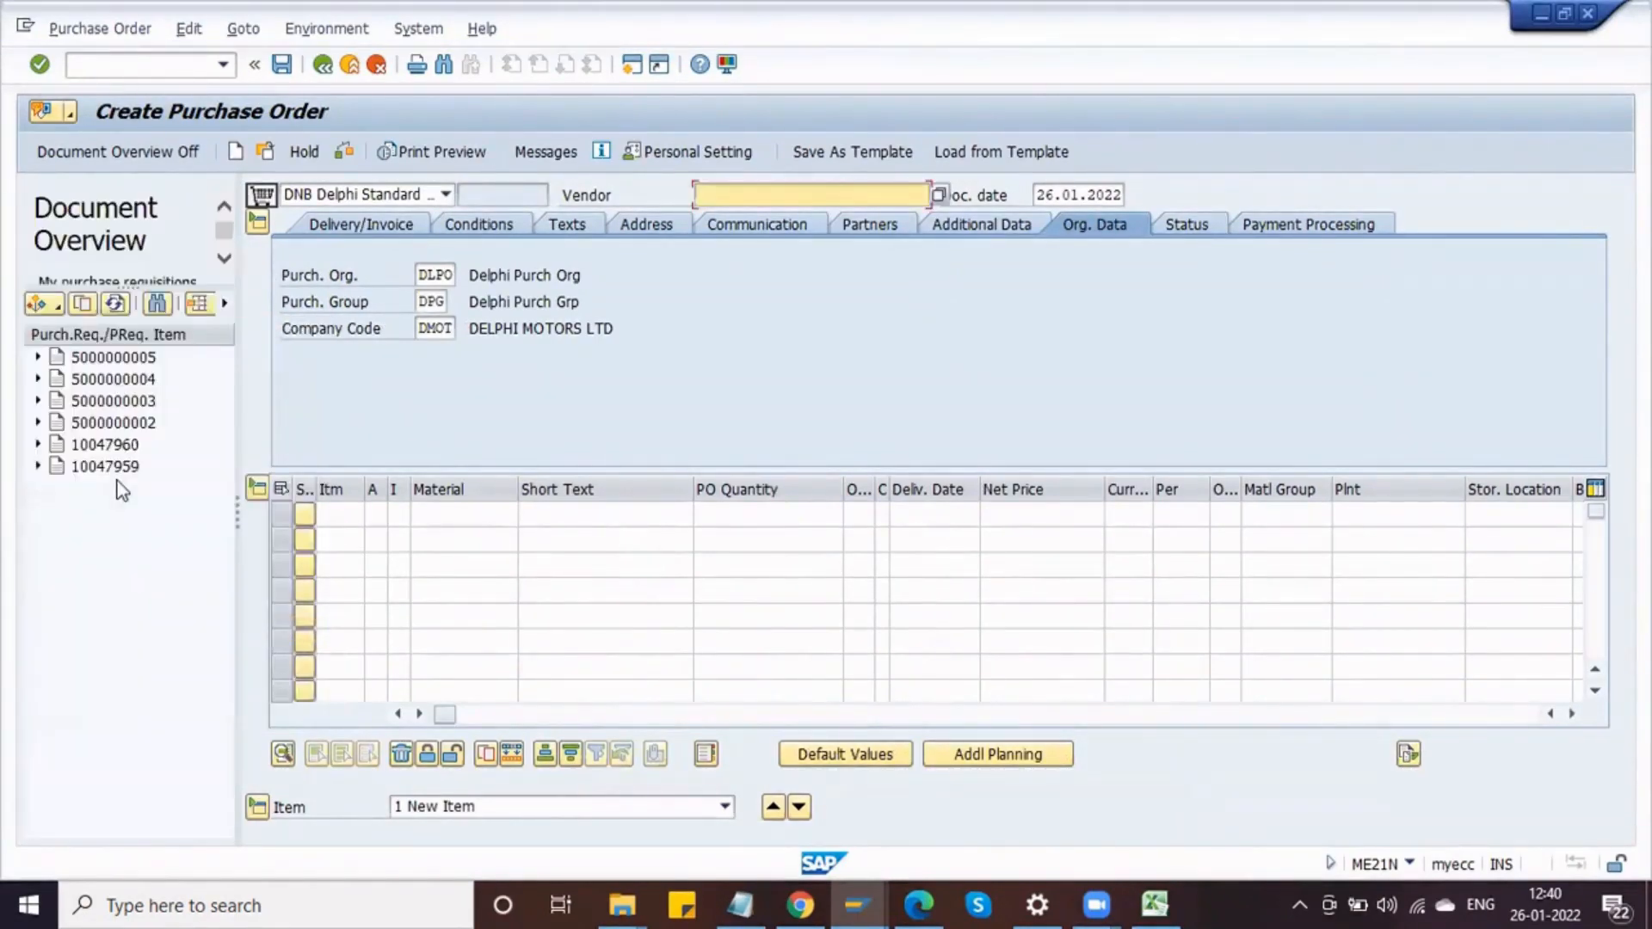
click(116, 360)
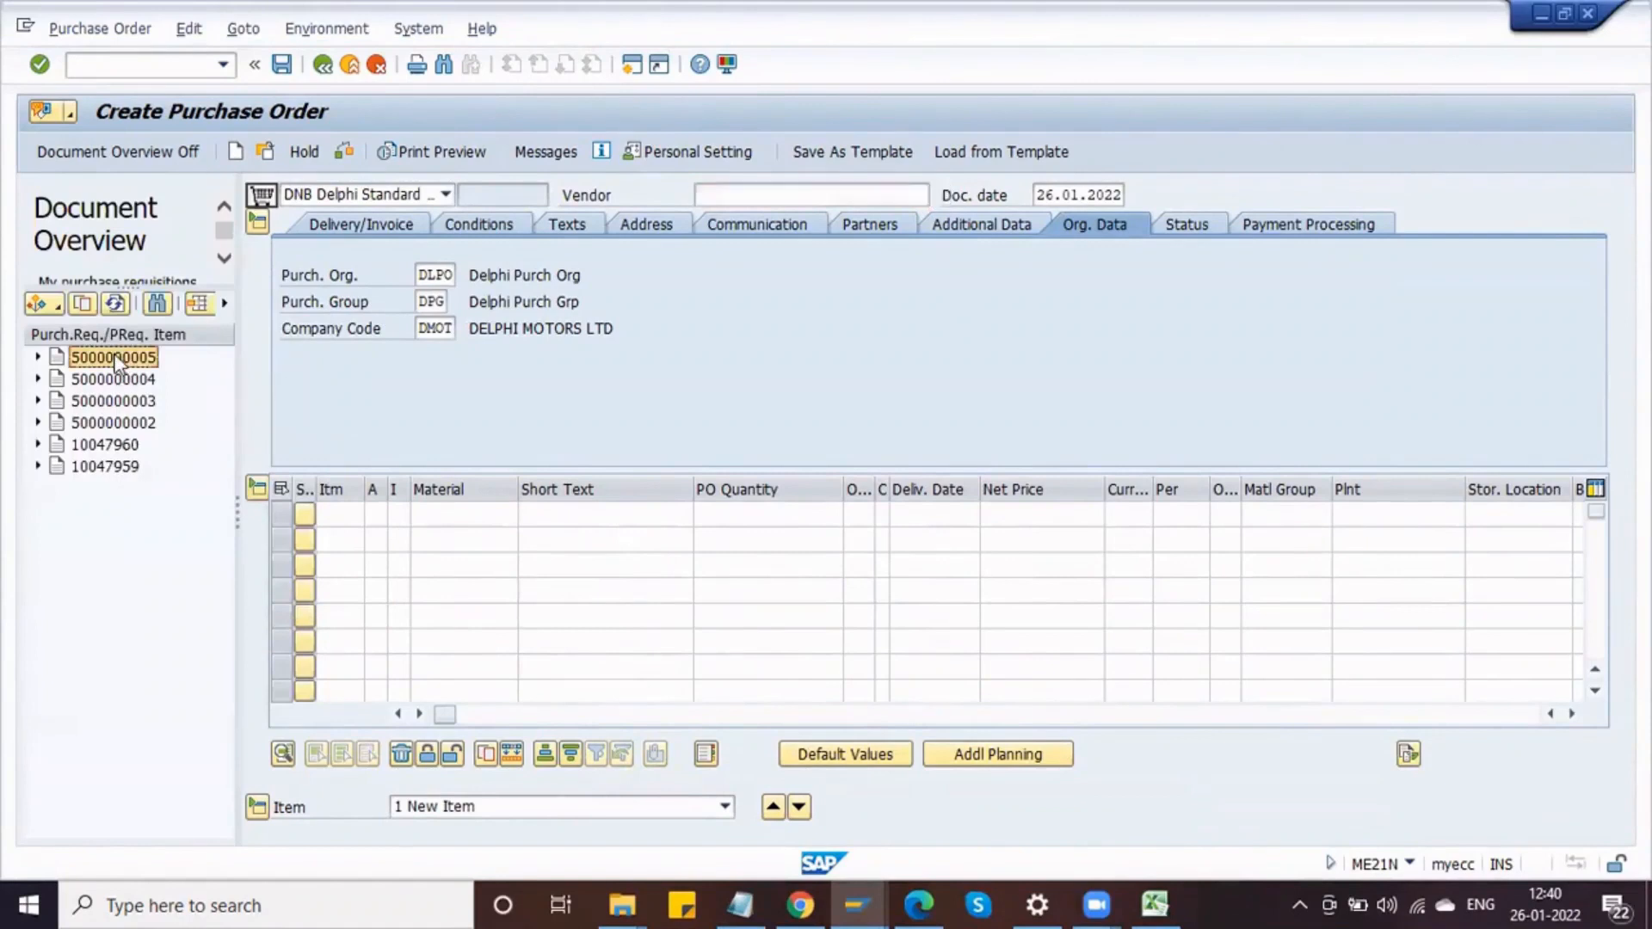
click(82, 302)
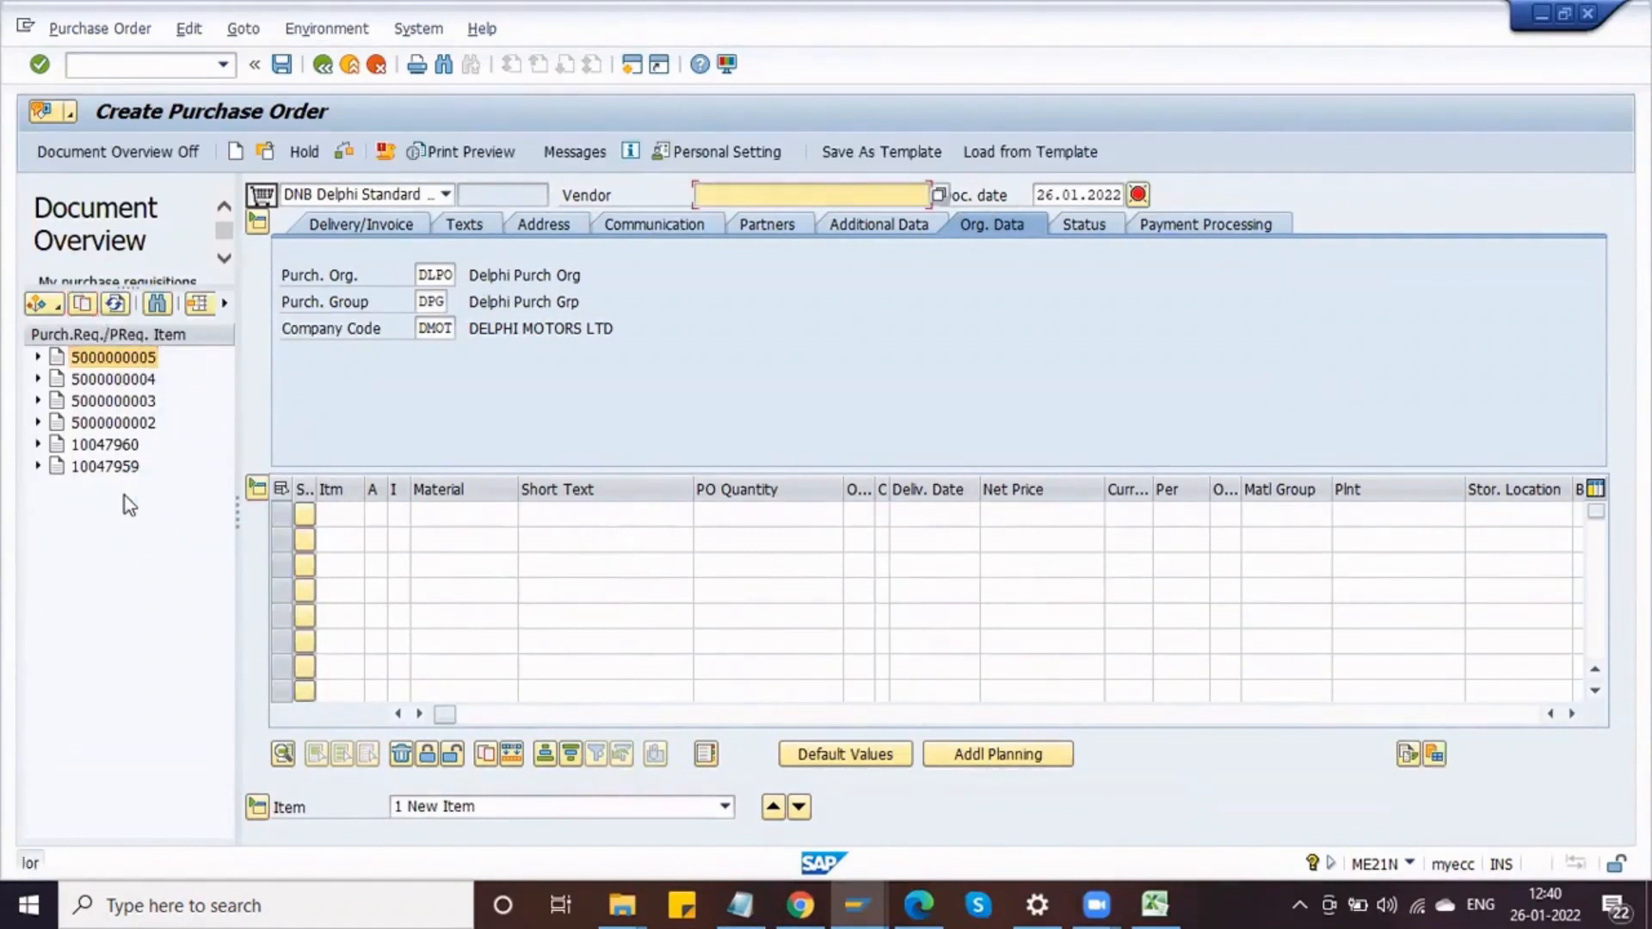
click(738, 193)
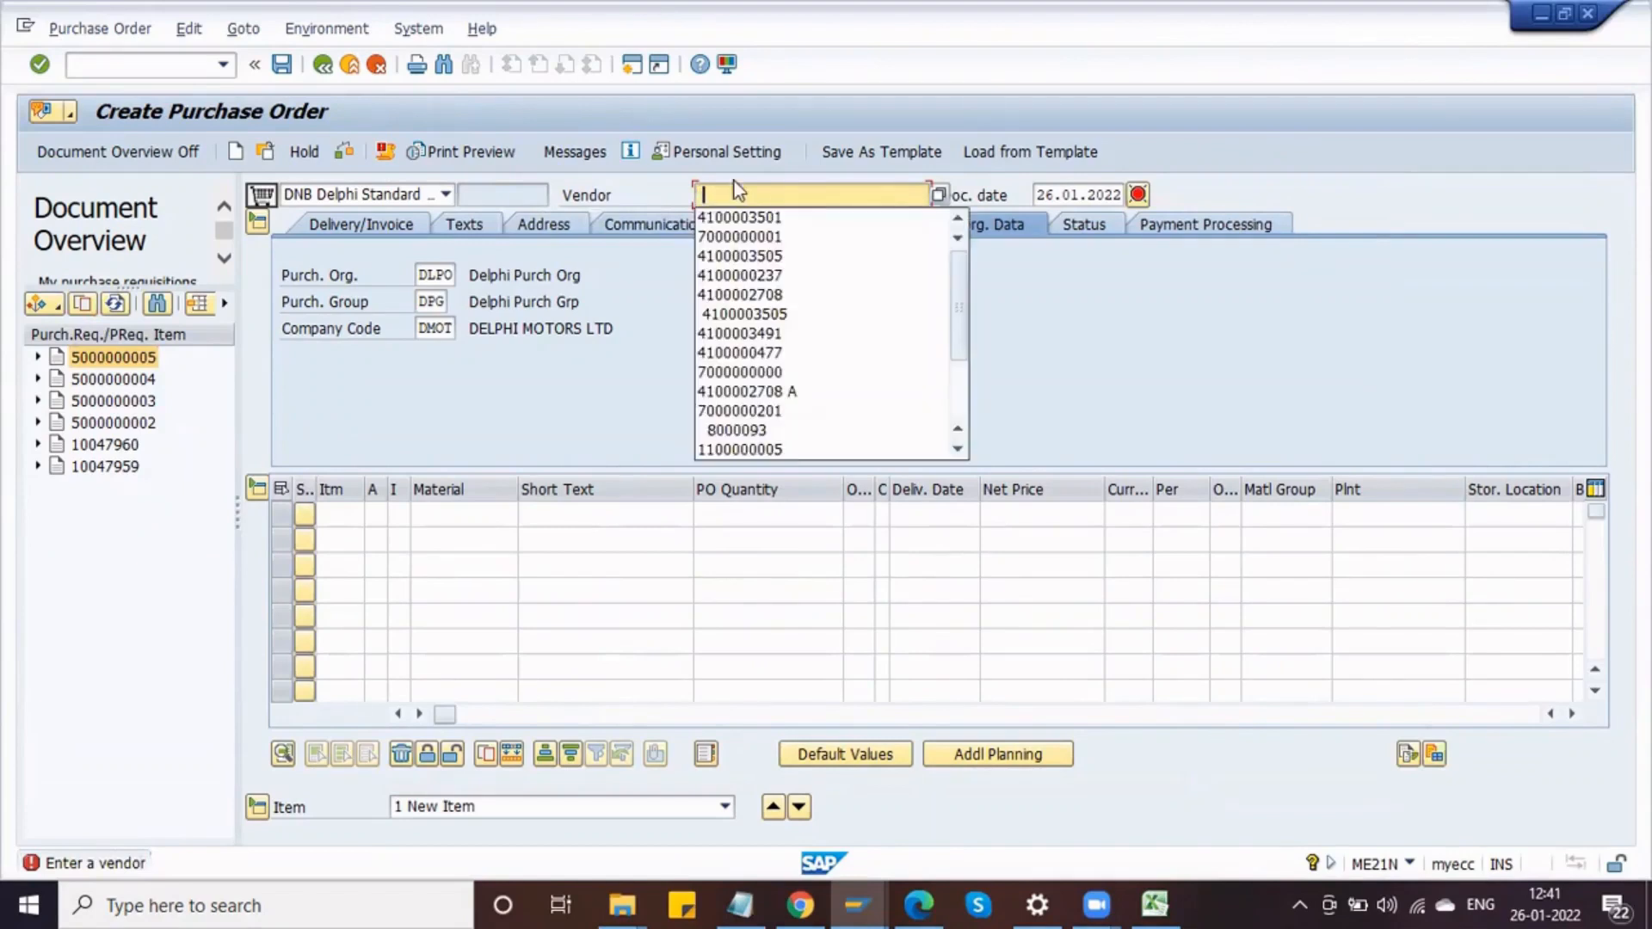
click(748, 215)
key(Return)
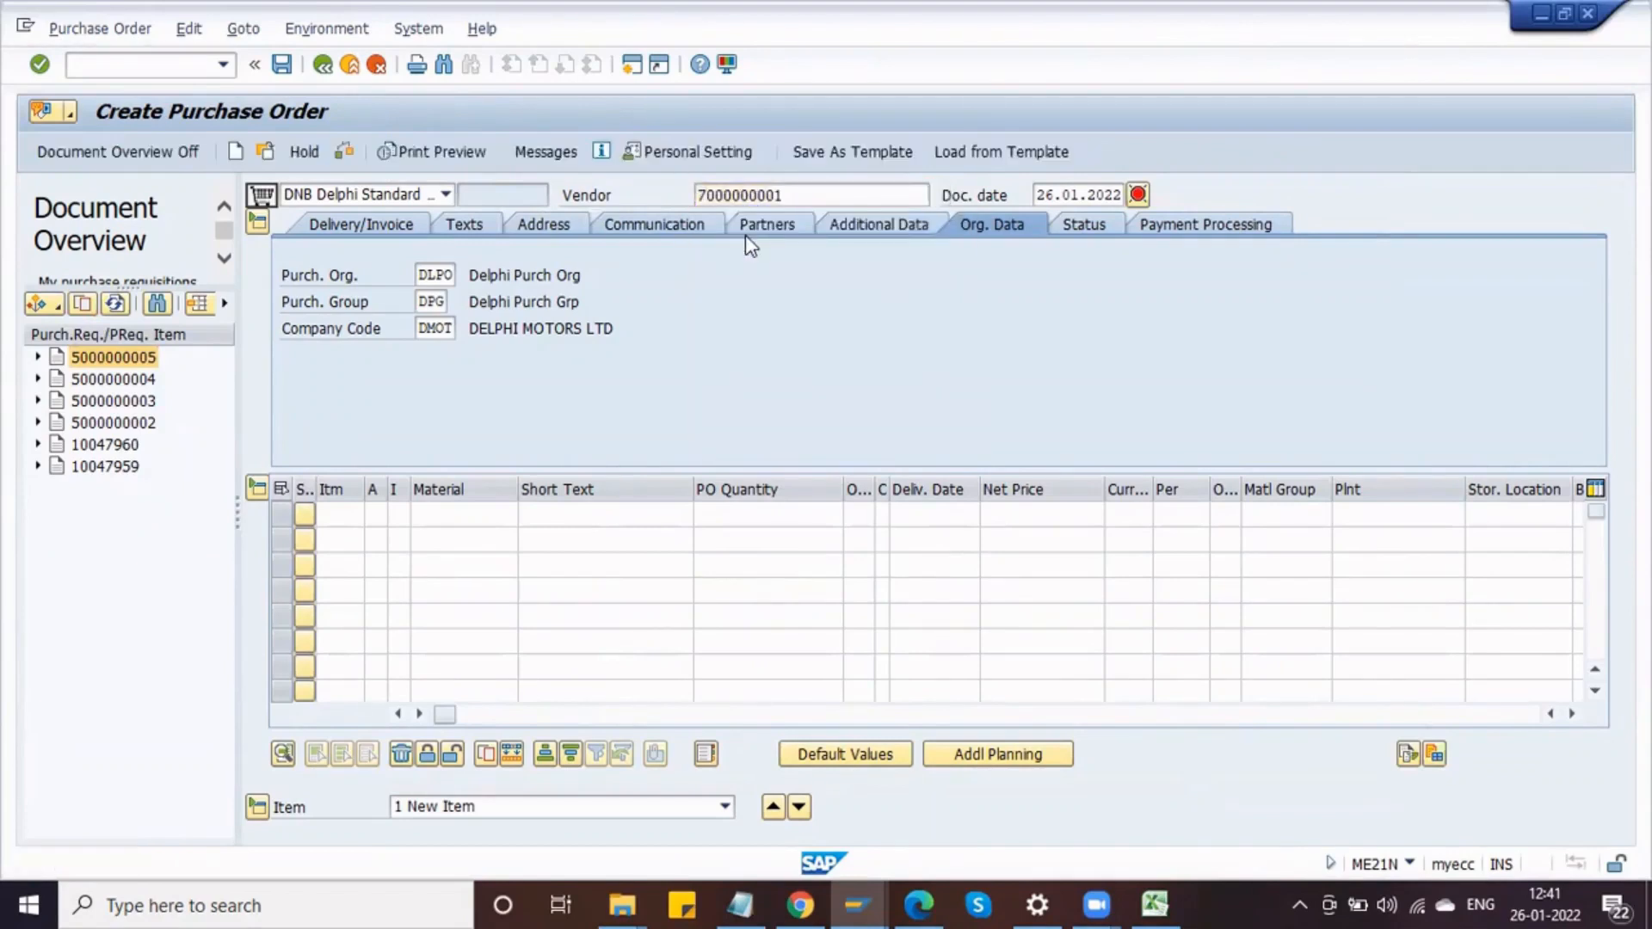
click(82, 303)
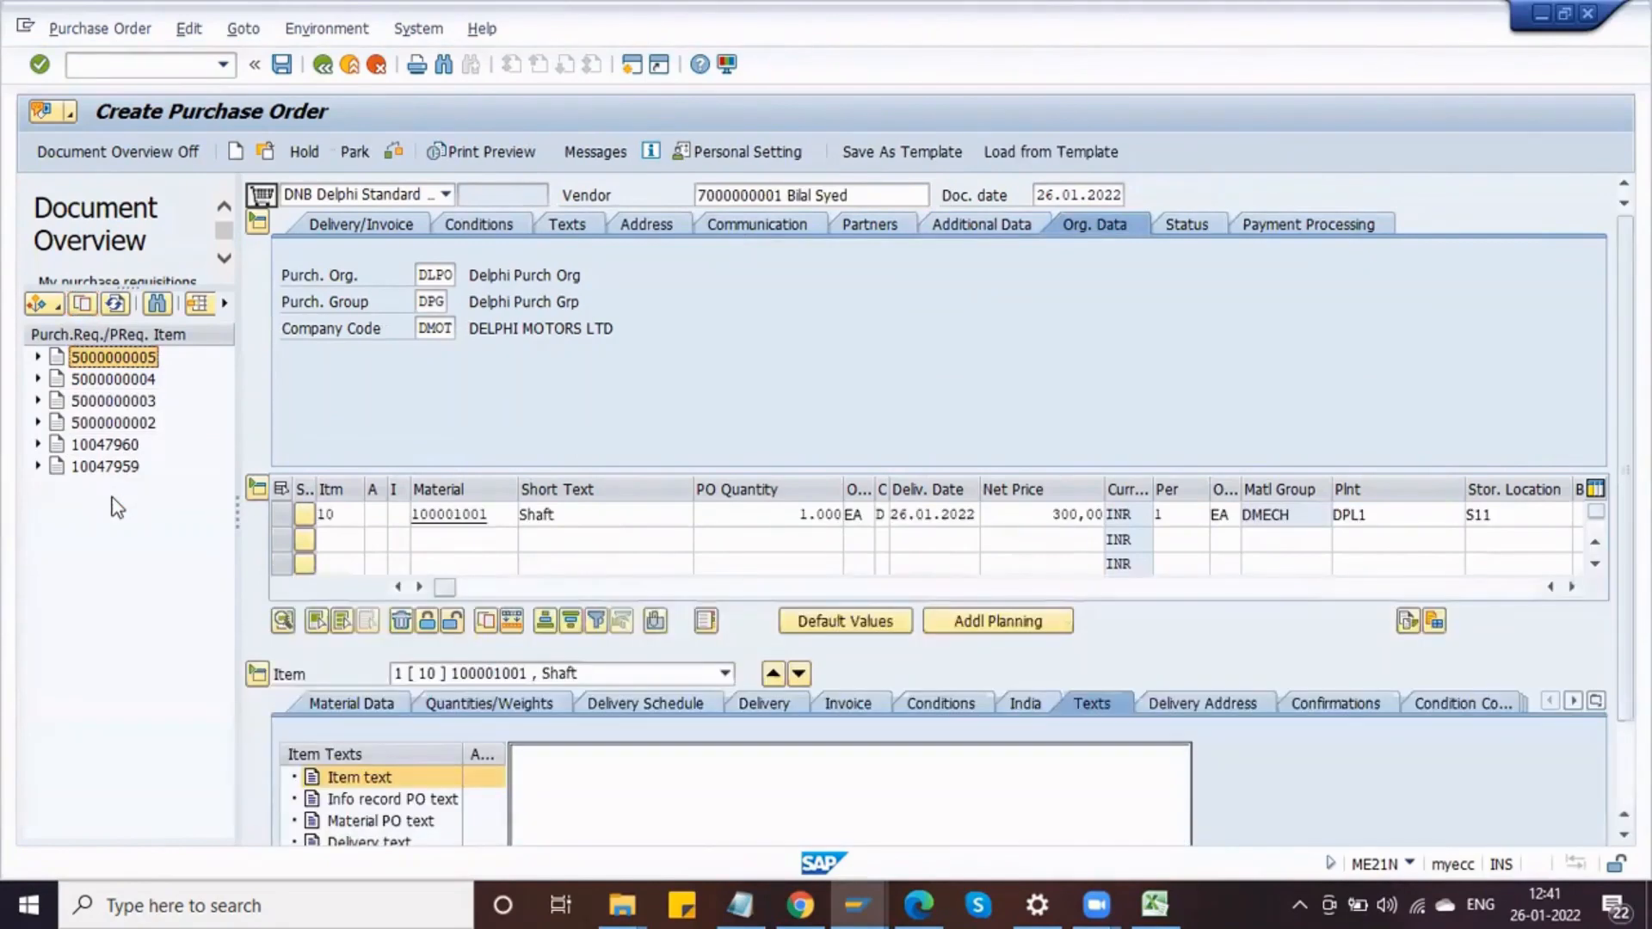
Step: Check the purchase order for messages and save it
key(F3)
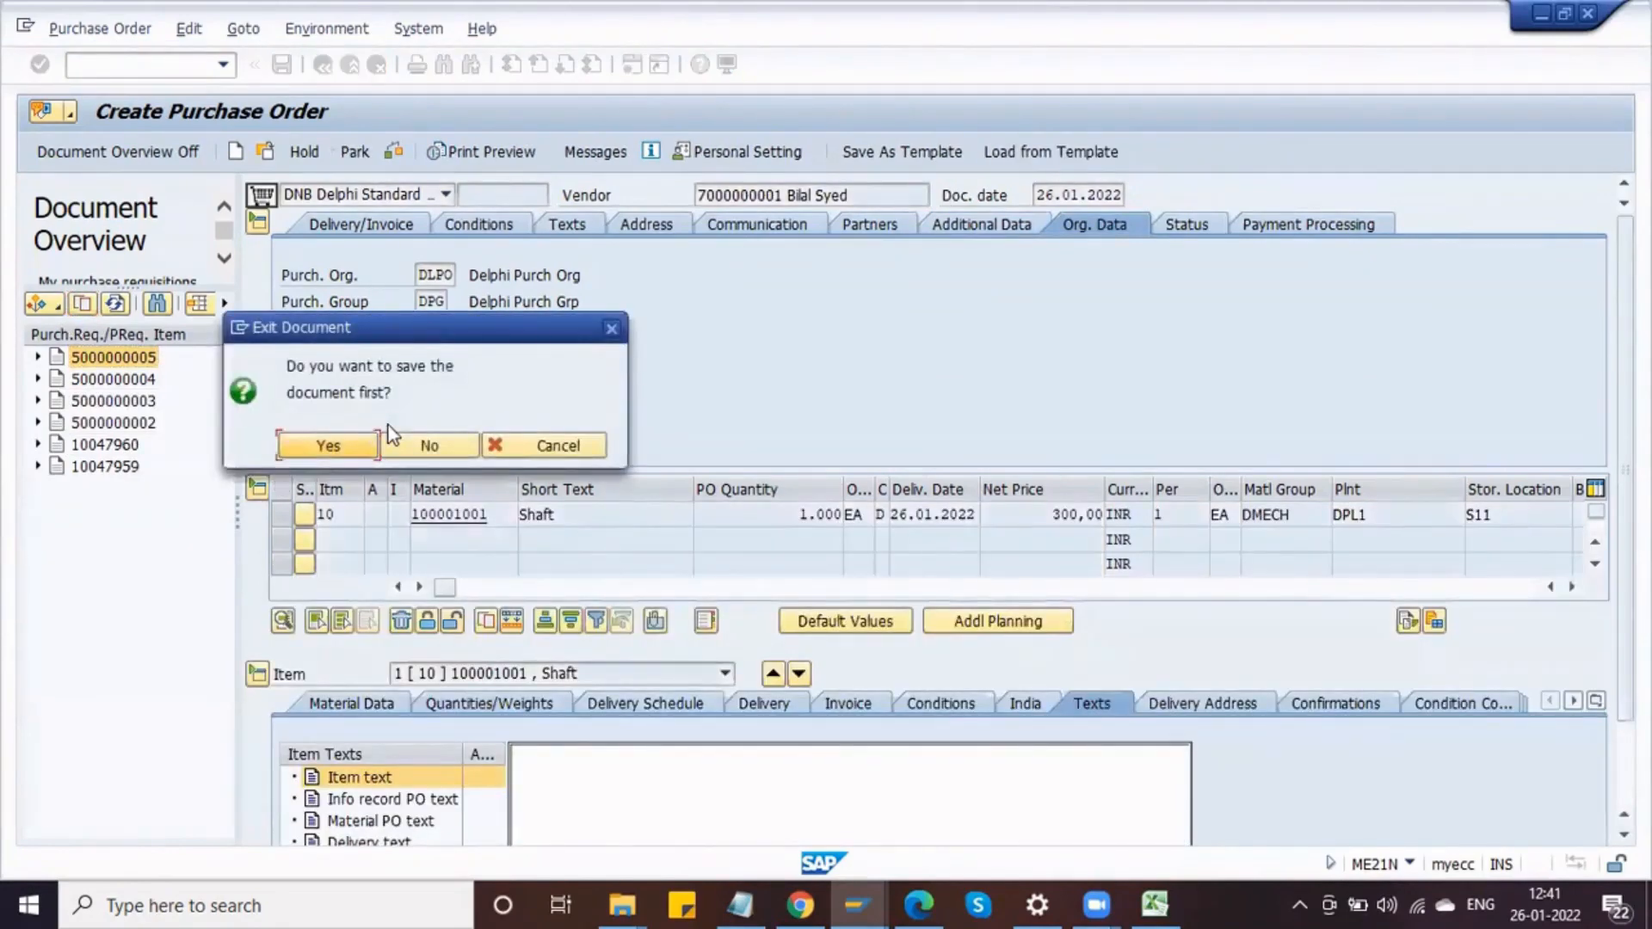
click(516, 445)
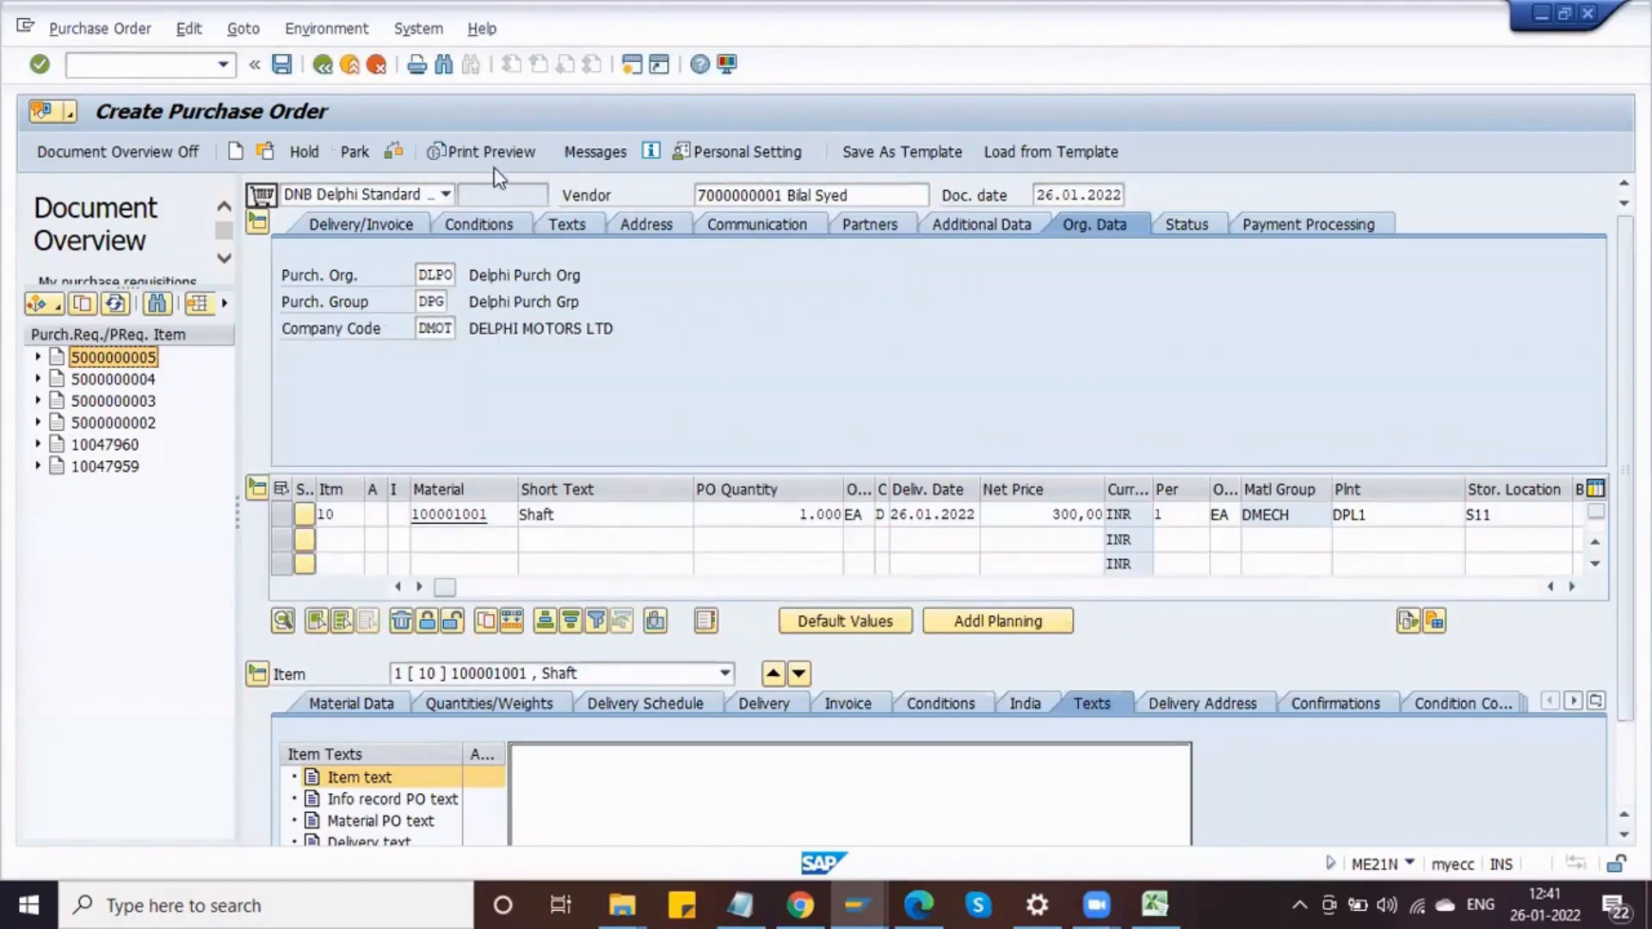
click(396, 152)
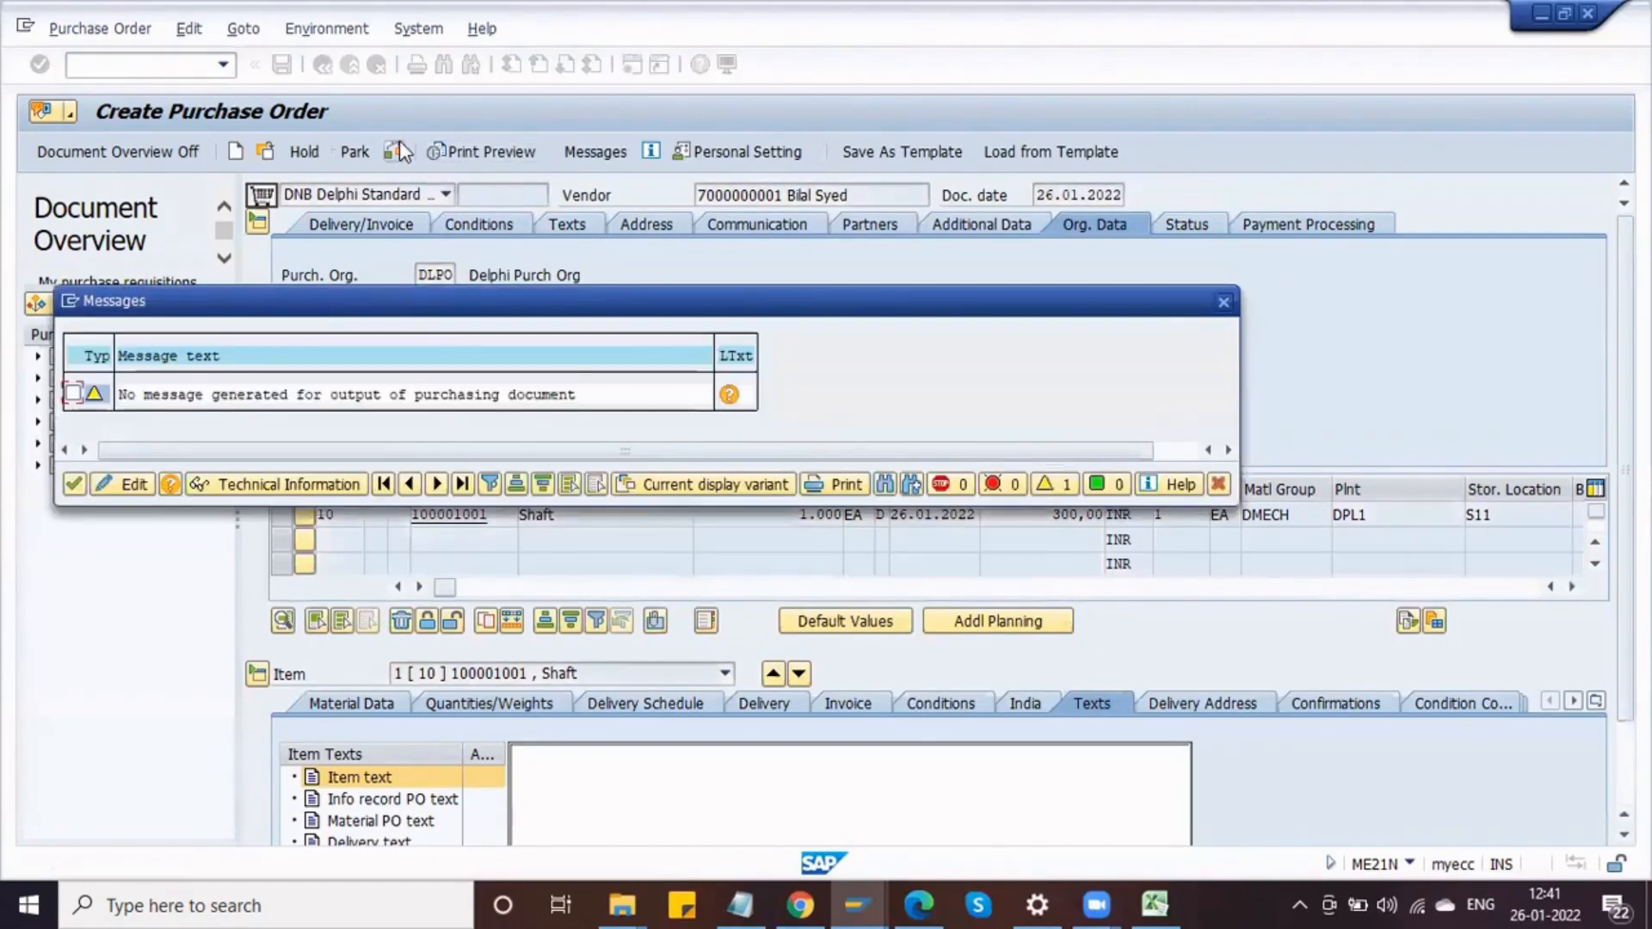
key(Return)
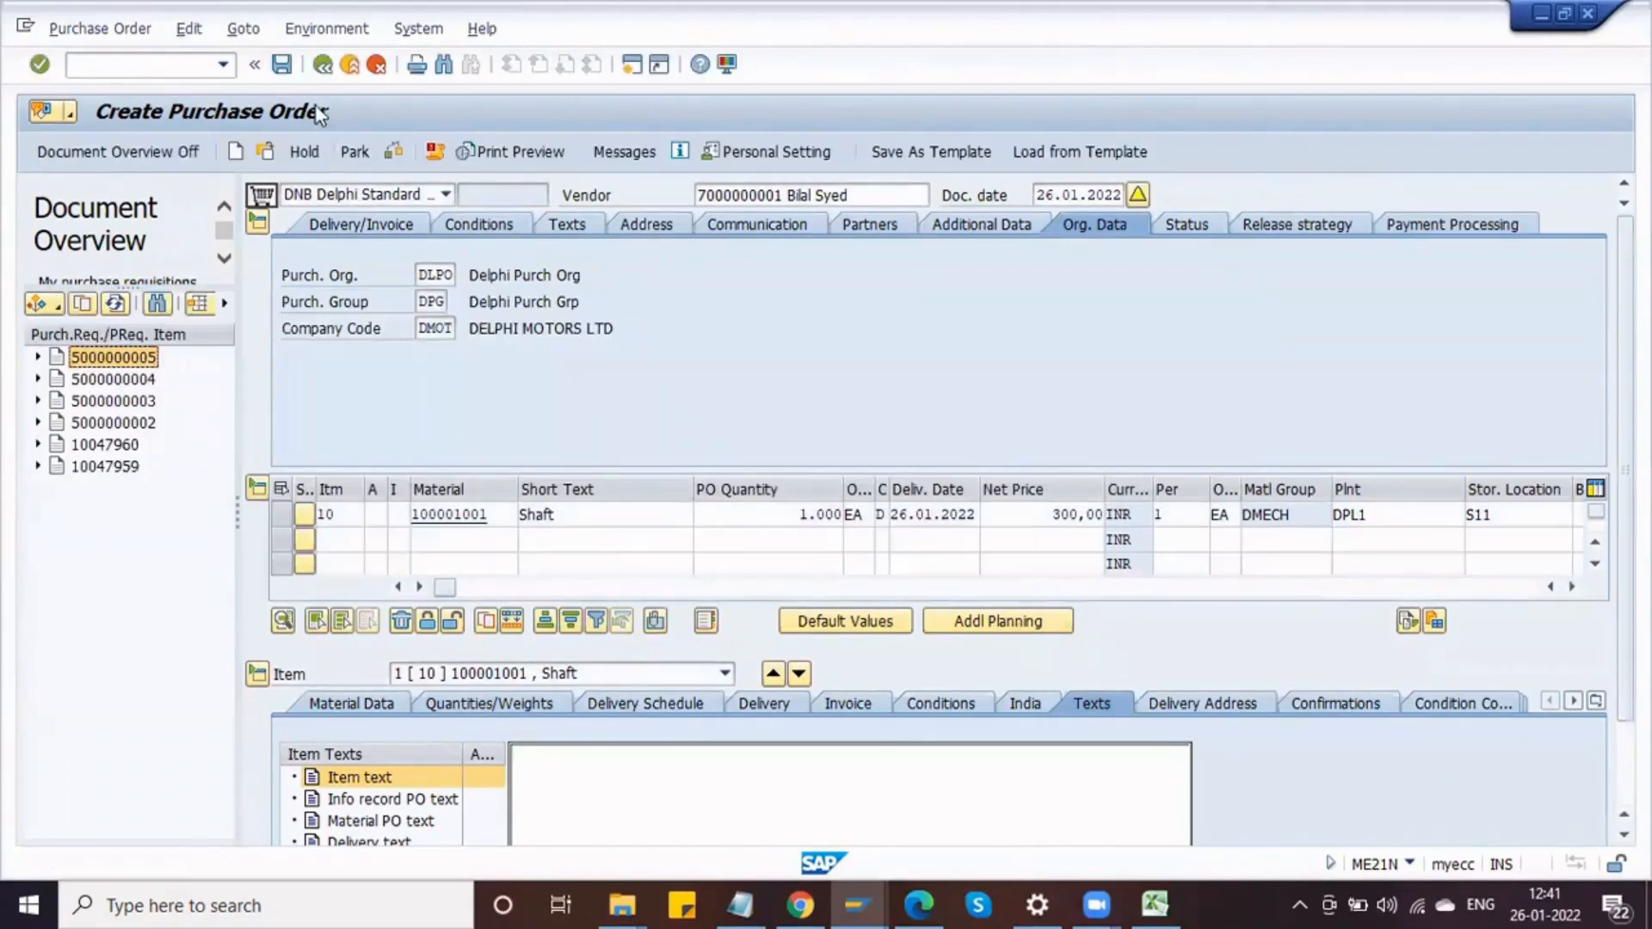
click(281, 63)
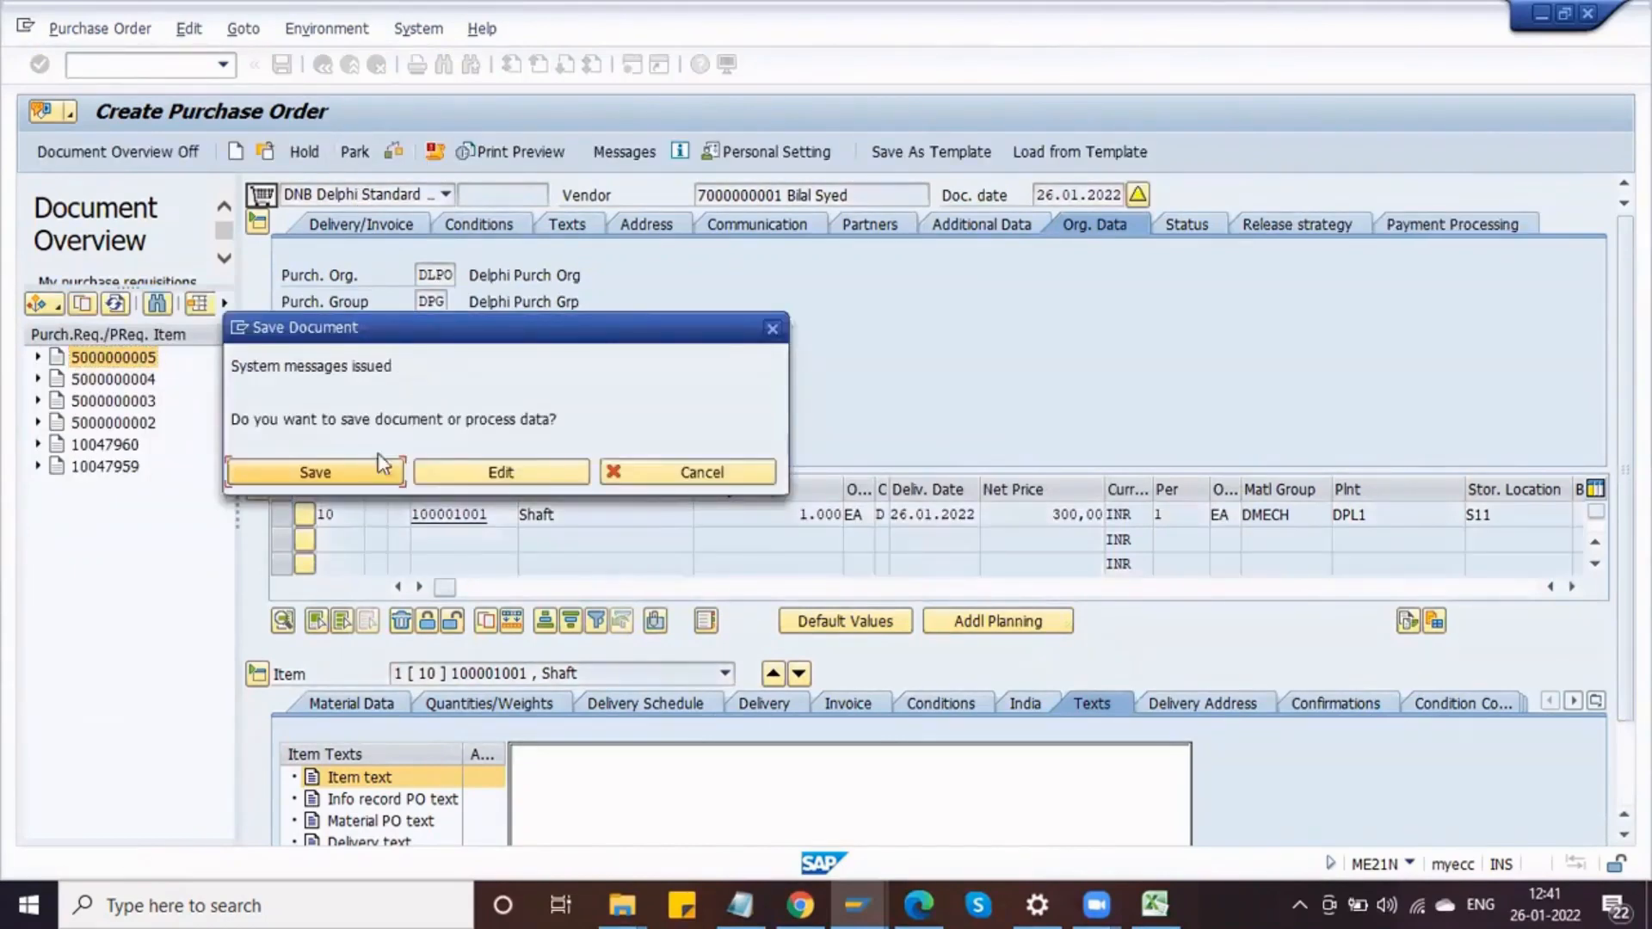
click(339, 473)
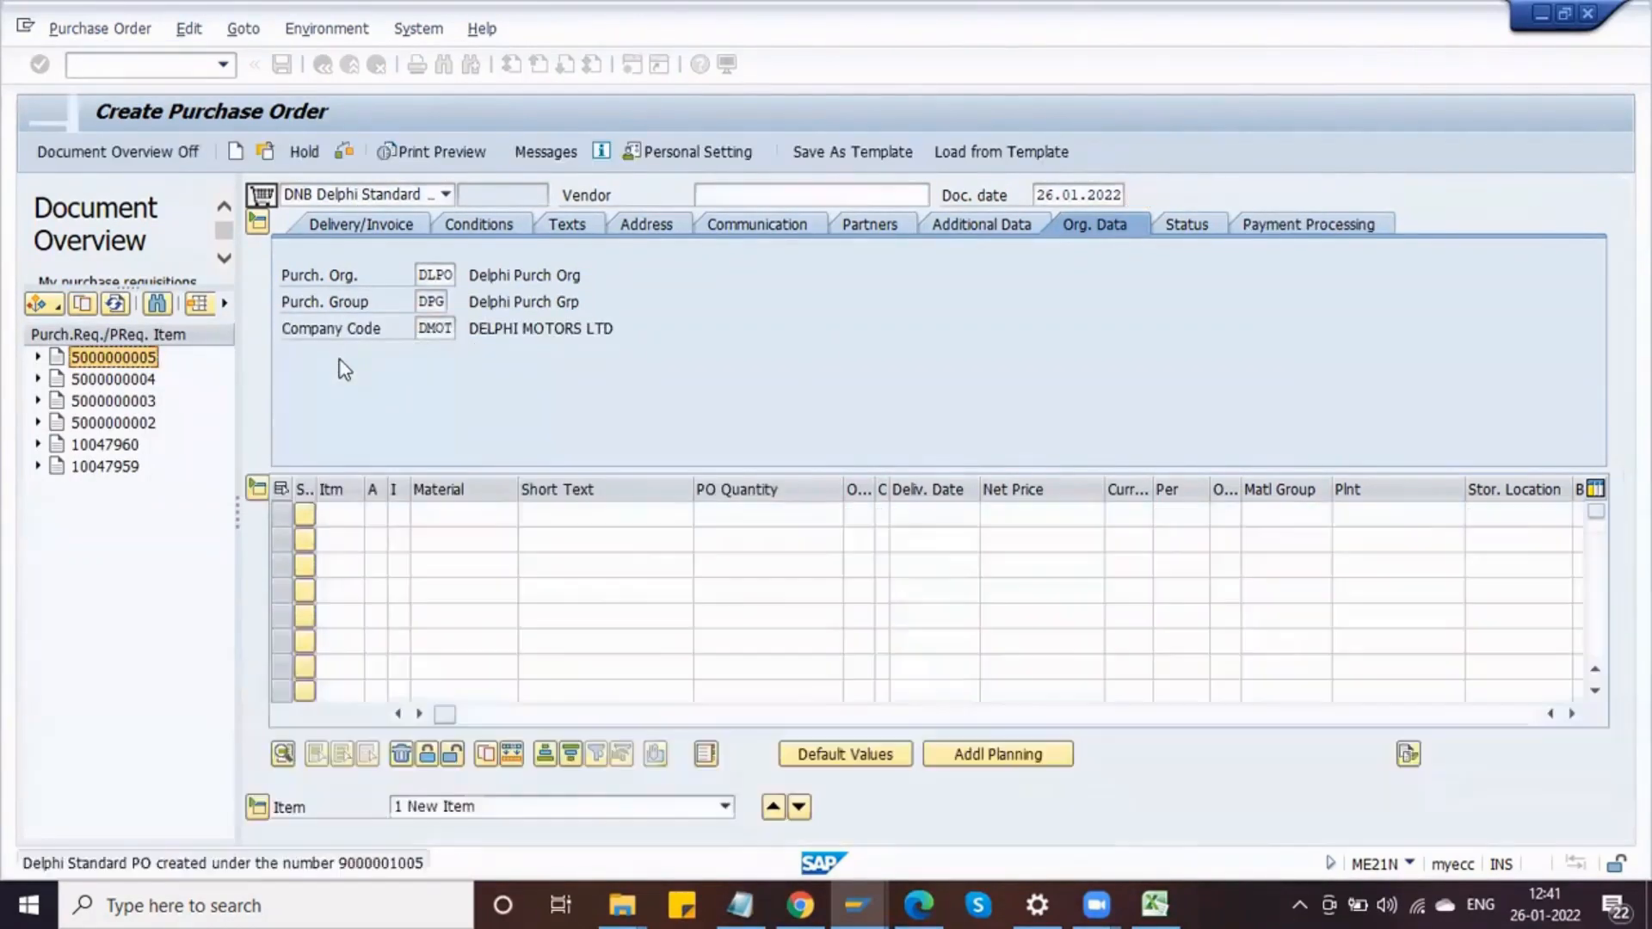
key(alt+Tab)
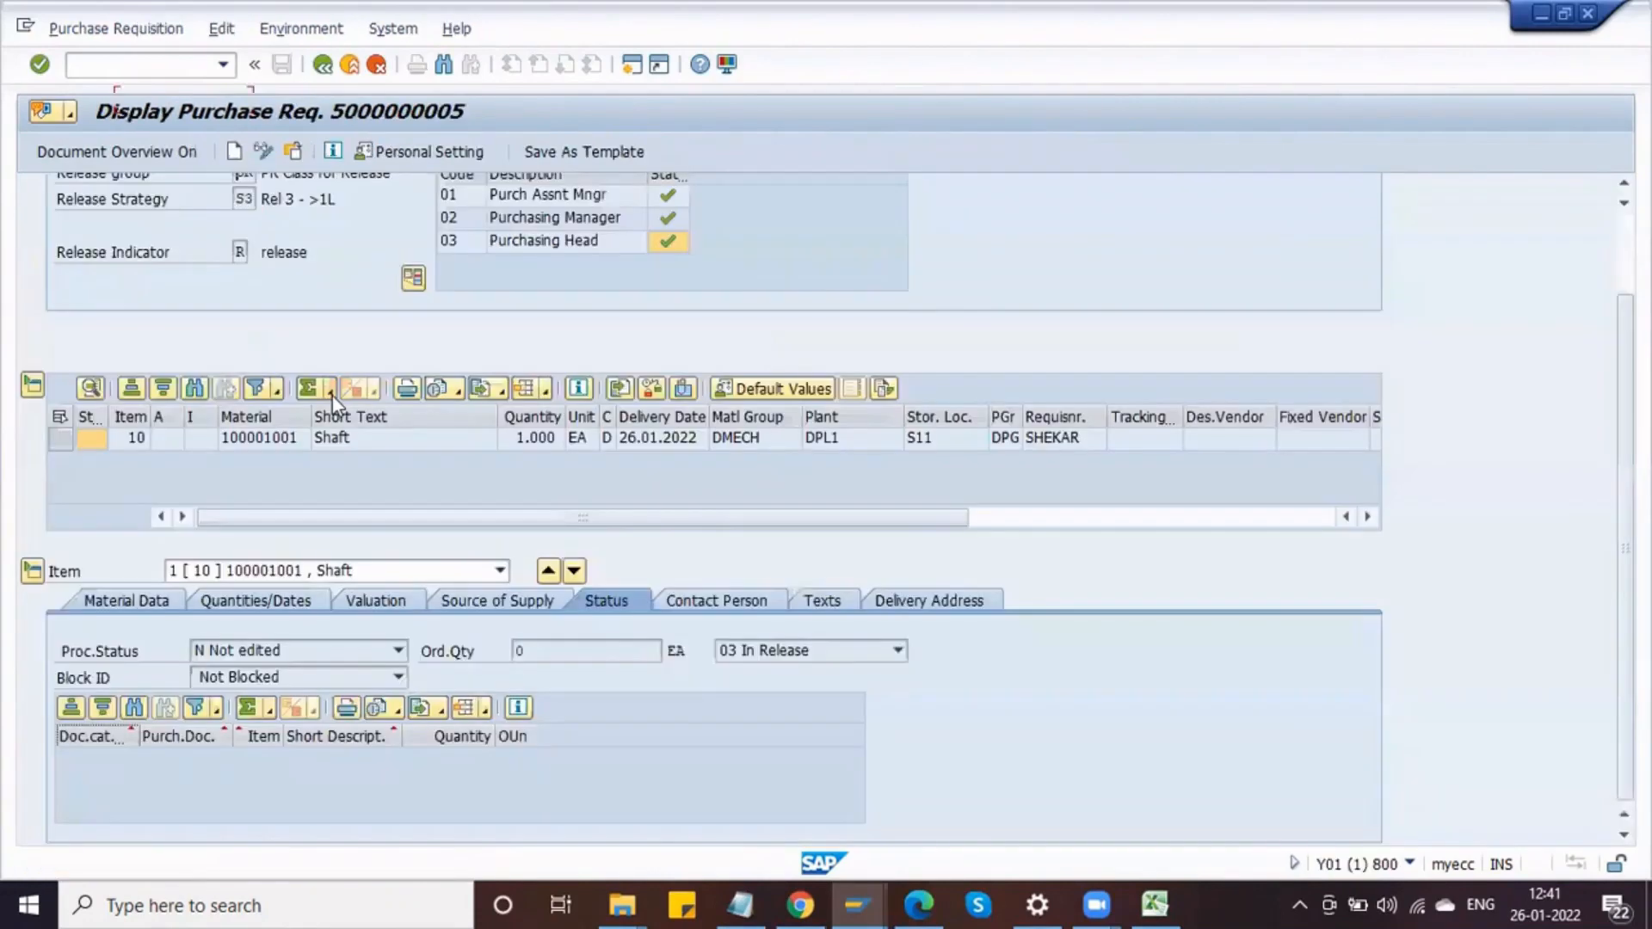
click(293, 151)
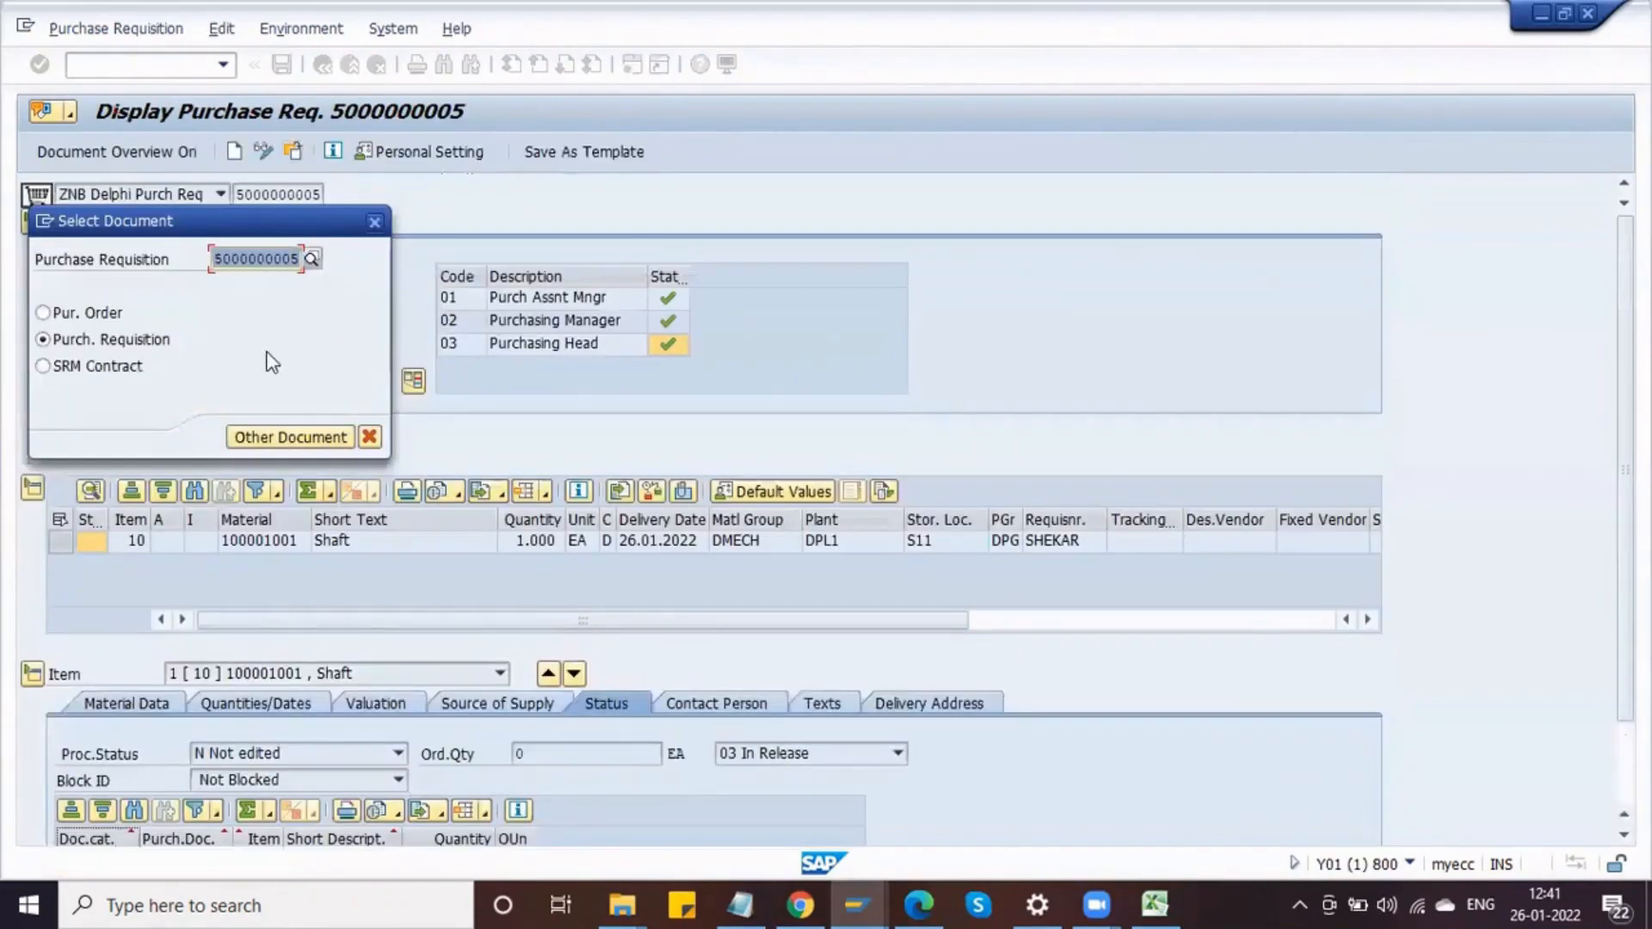
click(506, 359)
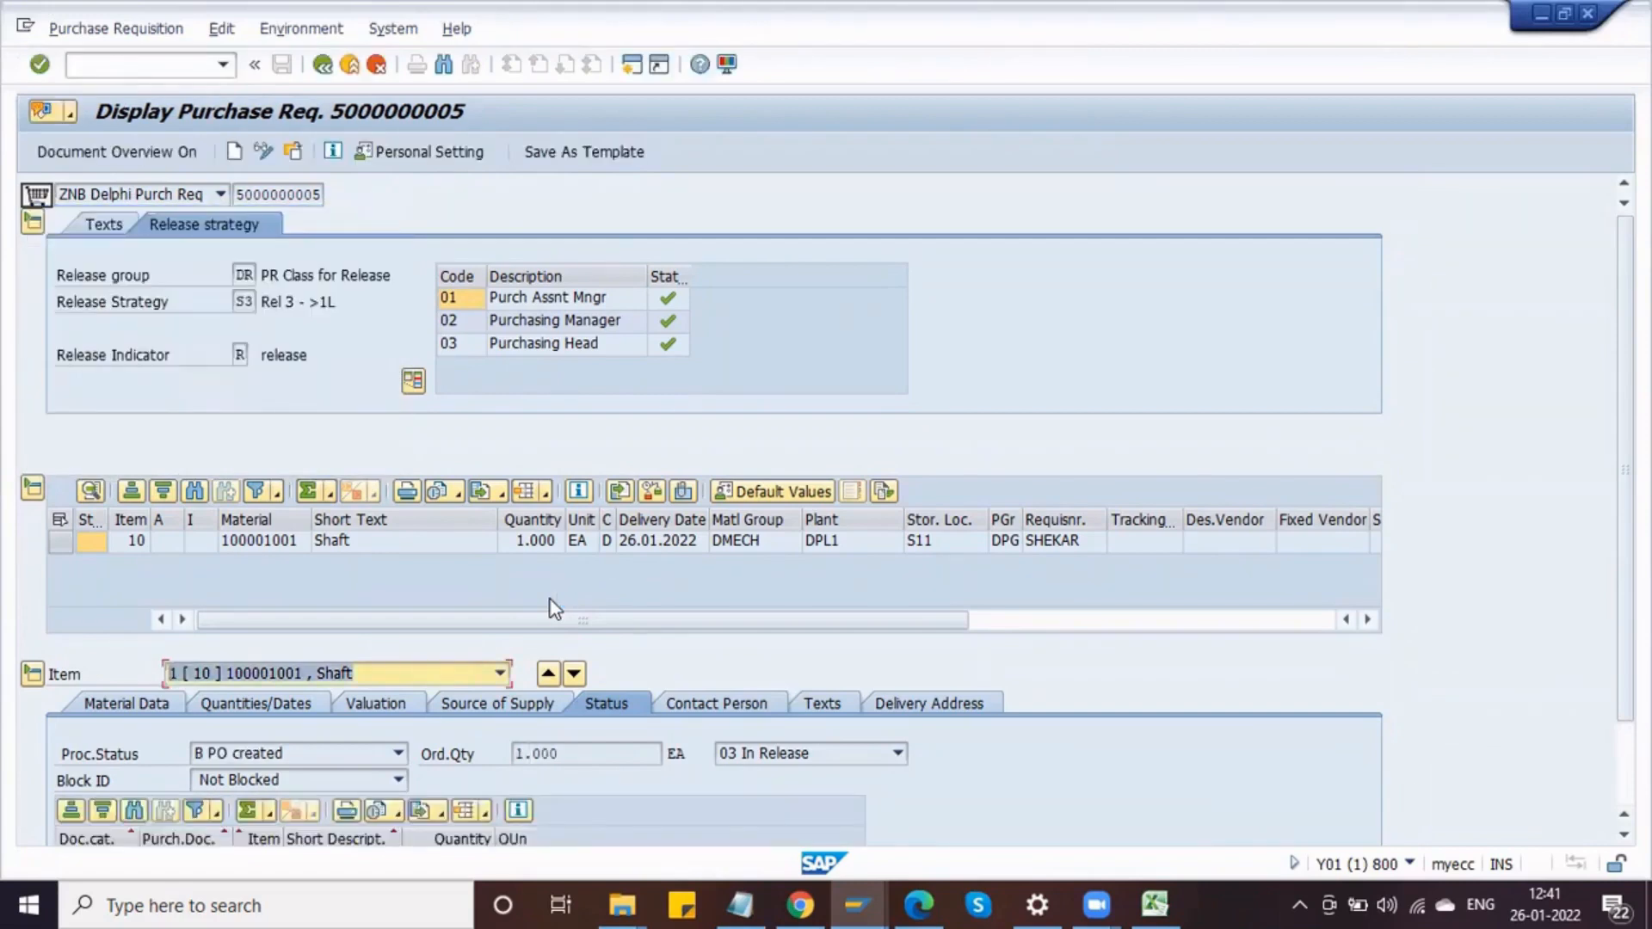
scroll(1602, 768, down, 3)
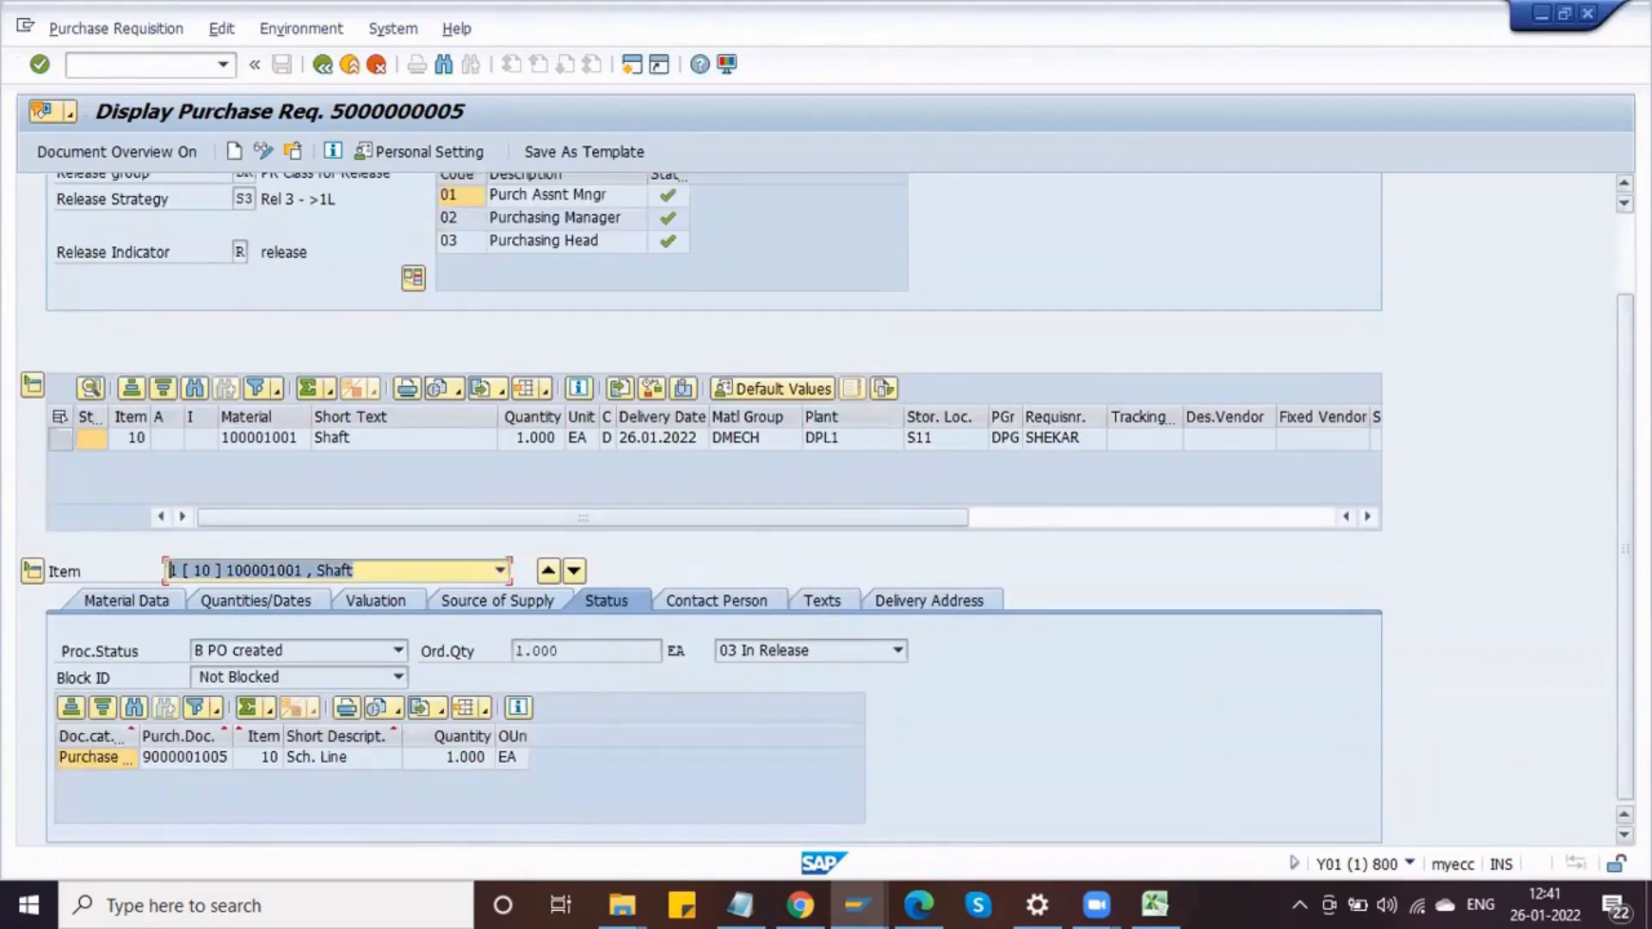
click(457, 761)
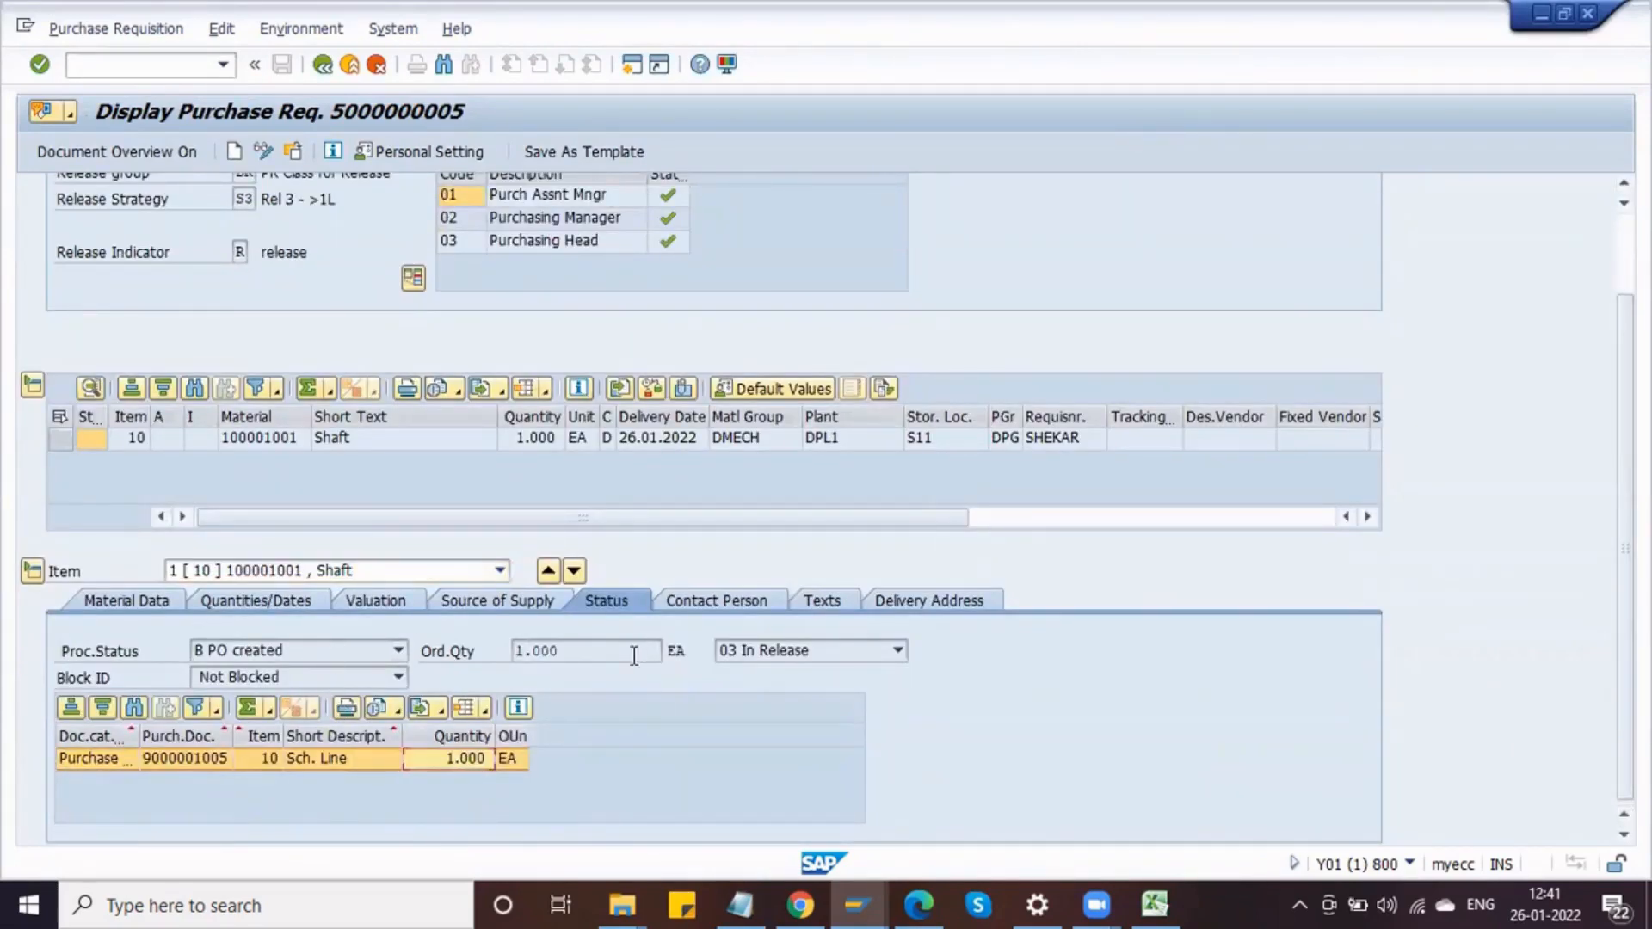
click(812, 653)
click(840, 785)
click(783, 651)
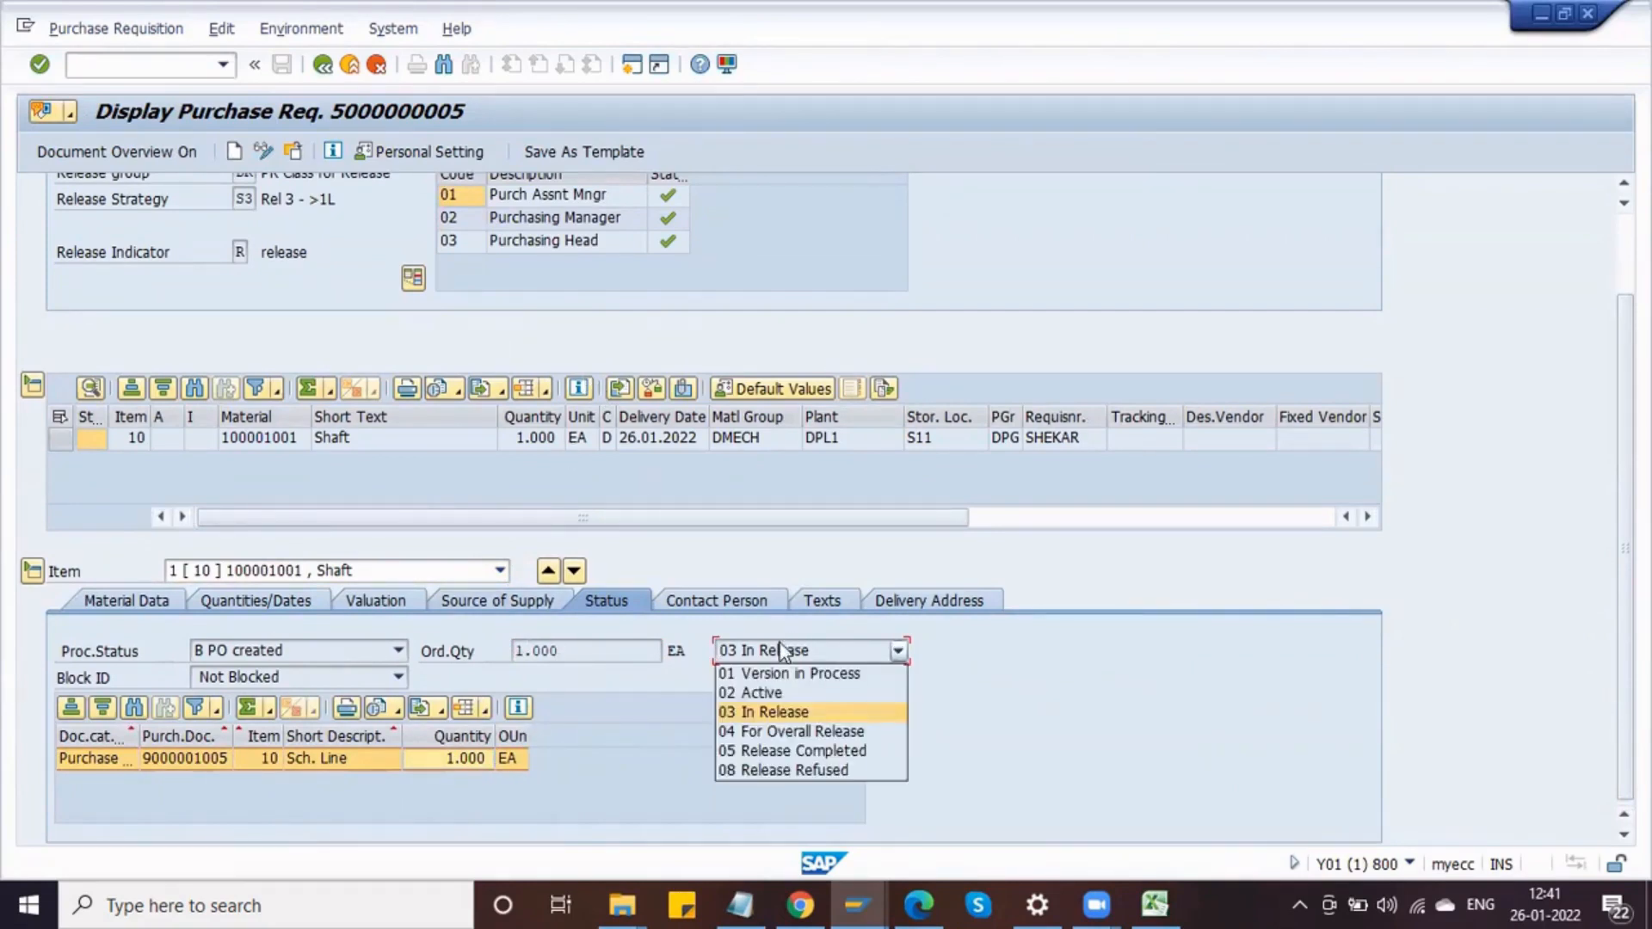
click(663, 704)
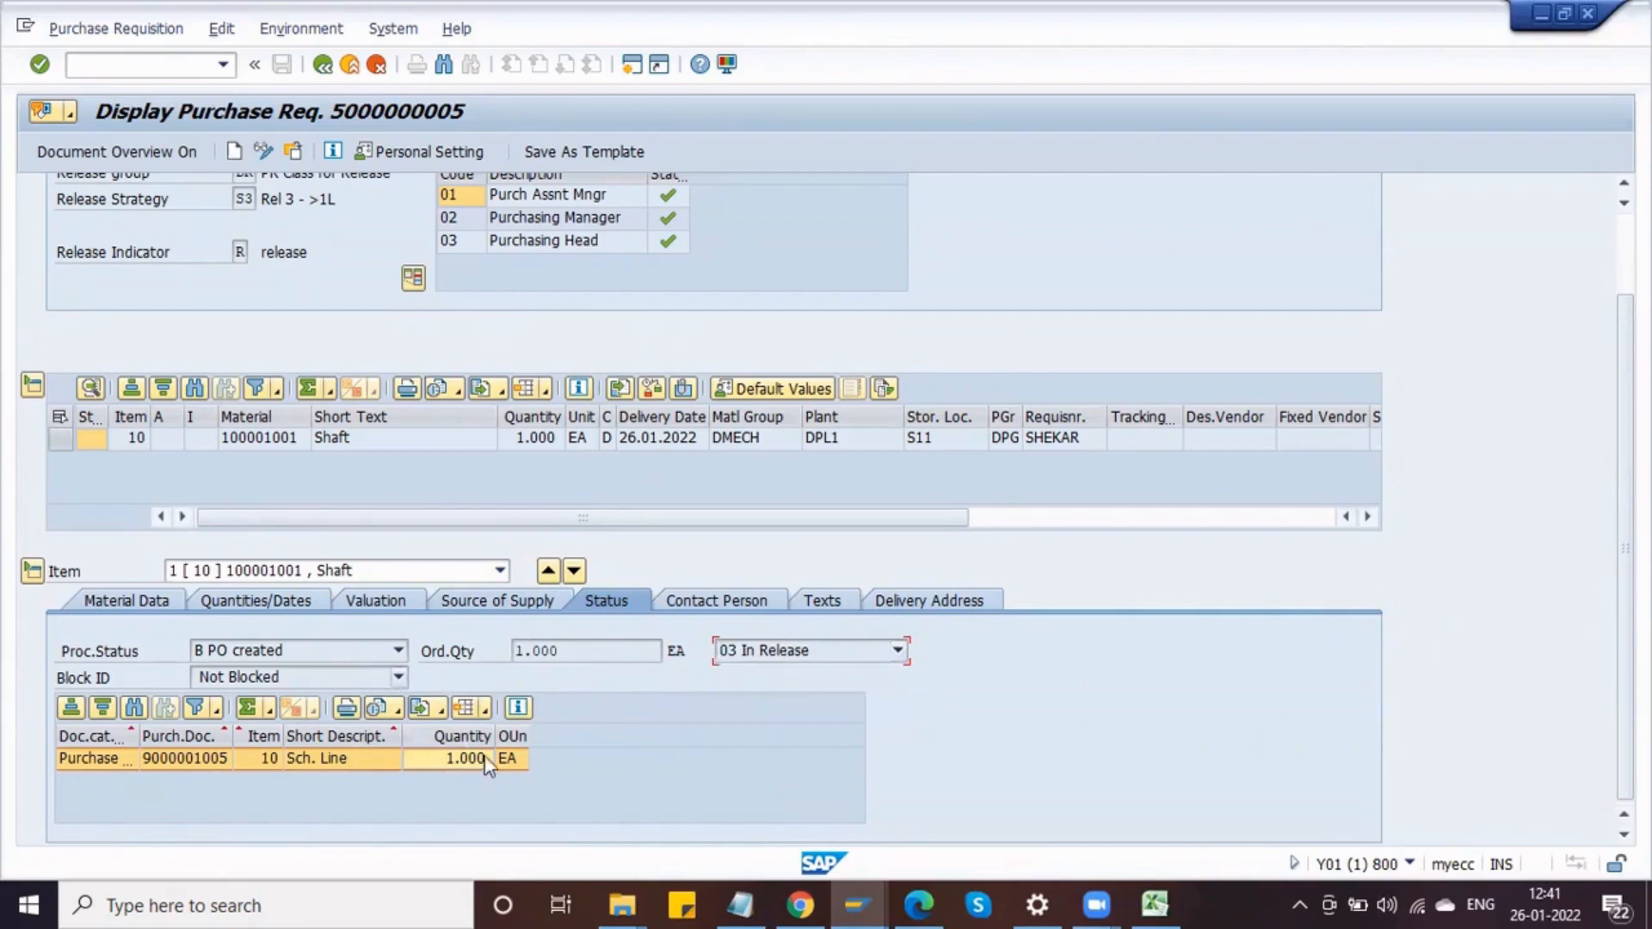
click(151, 601)
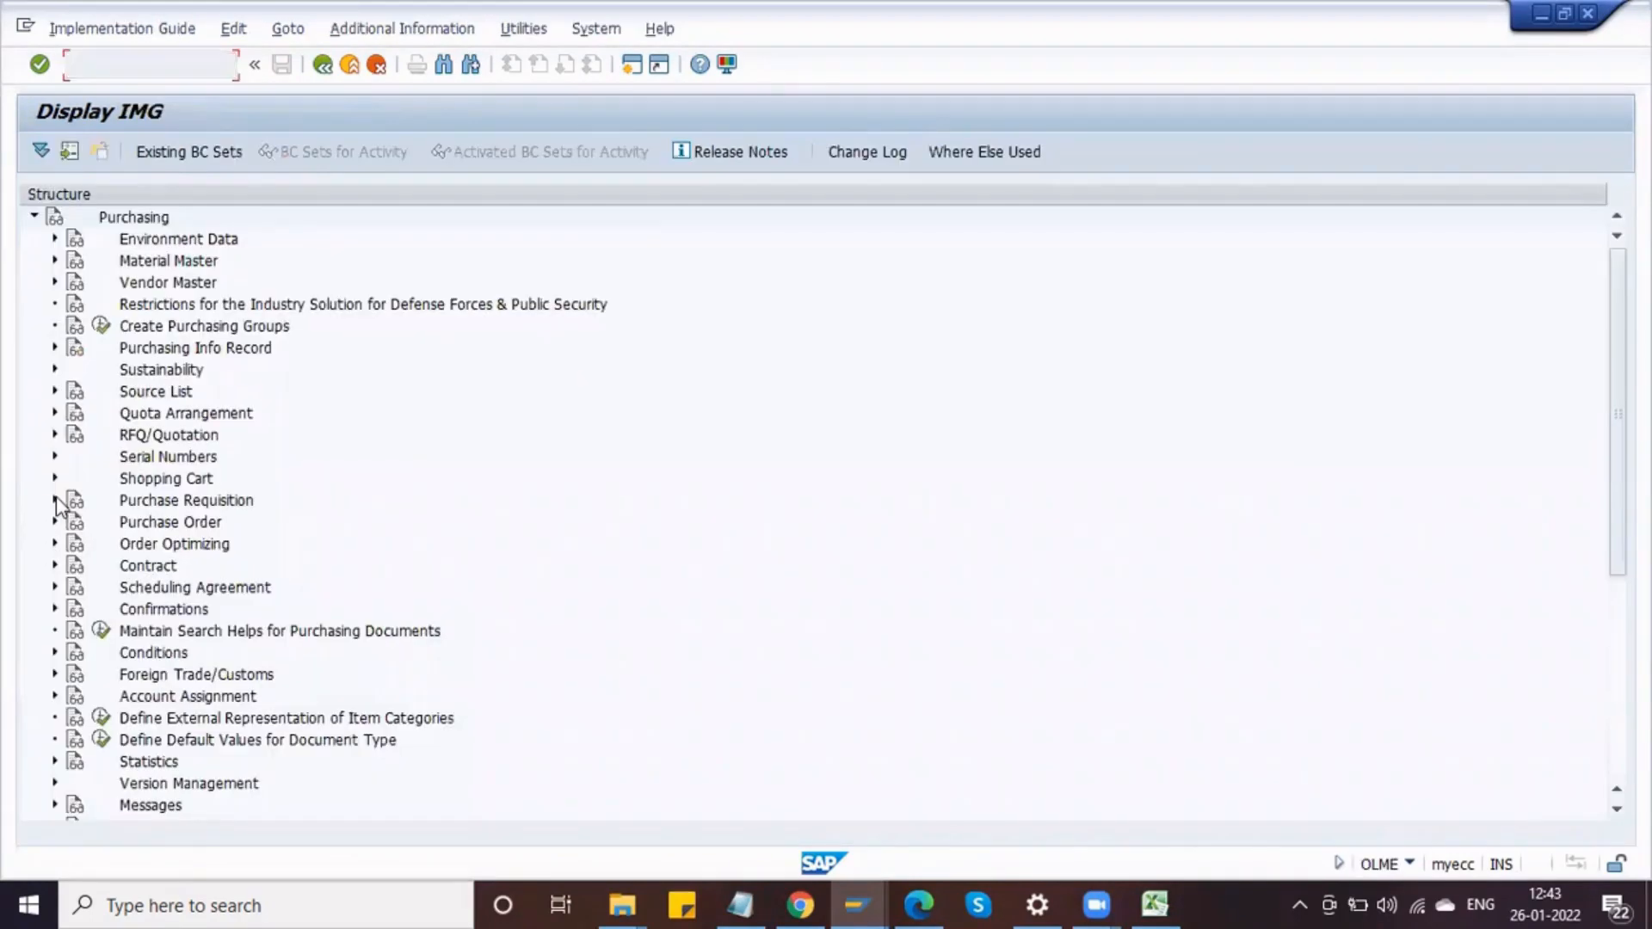
Step: Clear the overall release flag for release group DR under Set Up Procedure with Classification and save
click(55, 500)
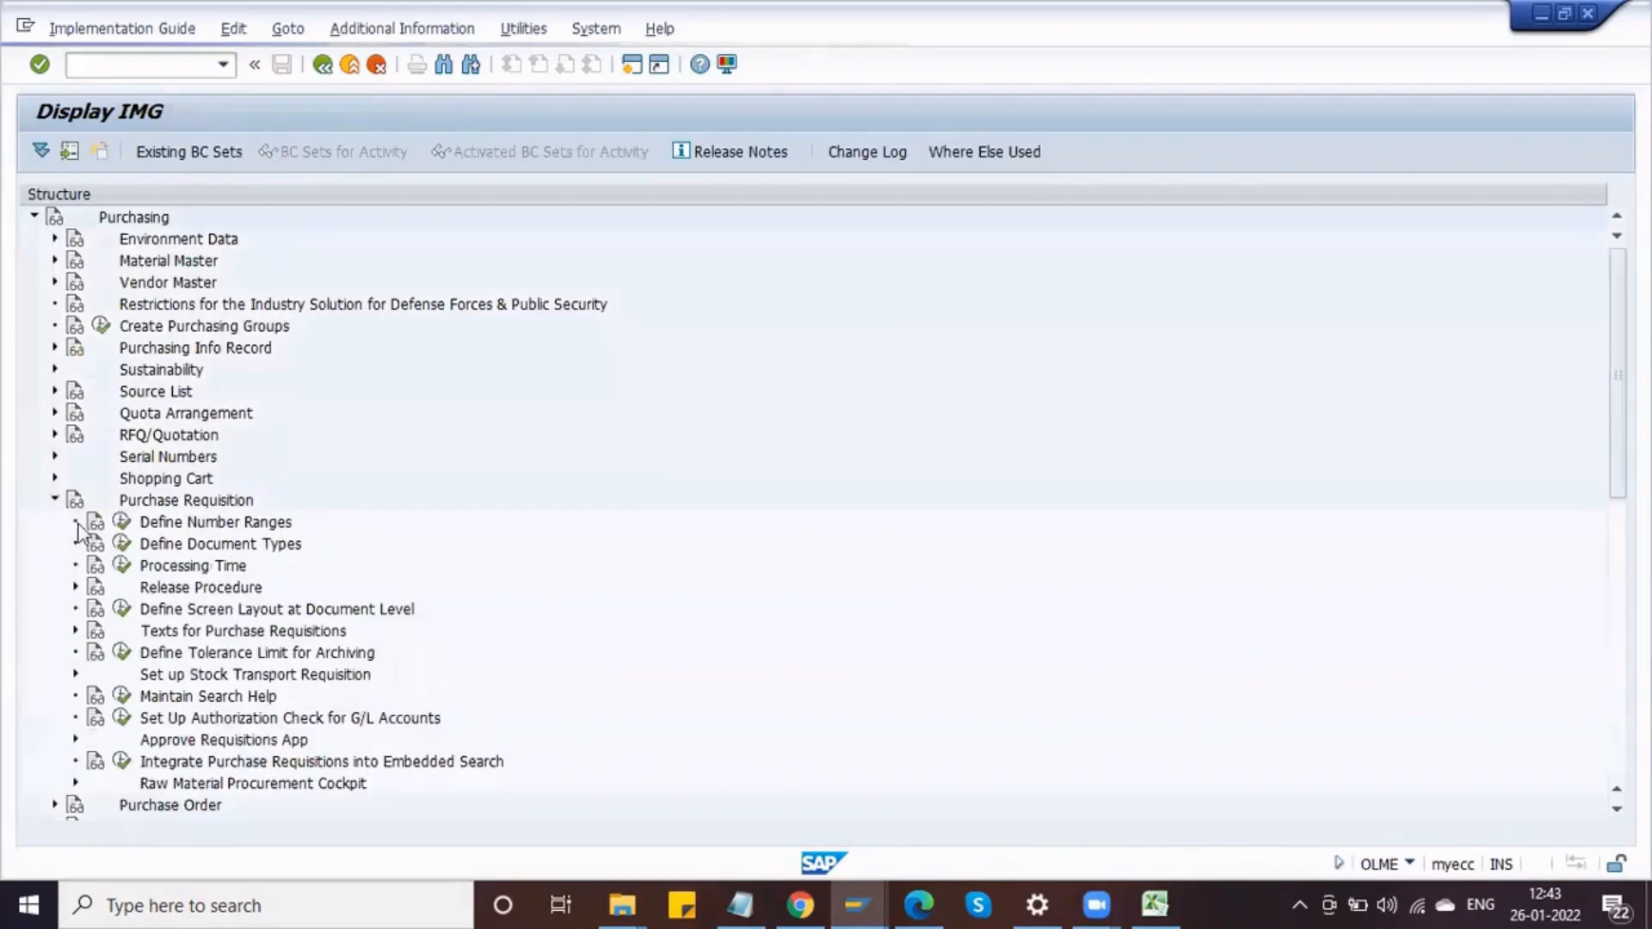
click(75, 586)
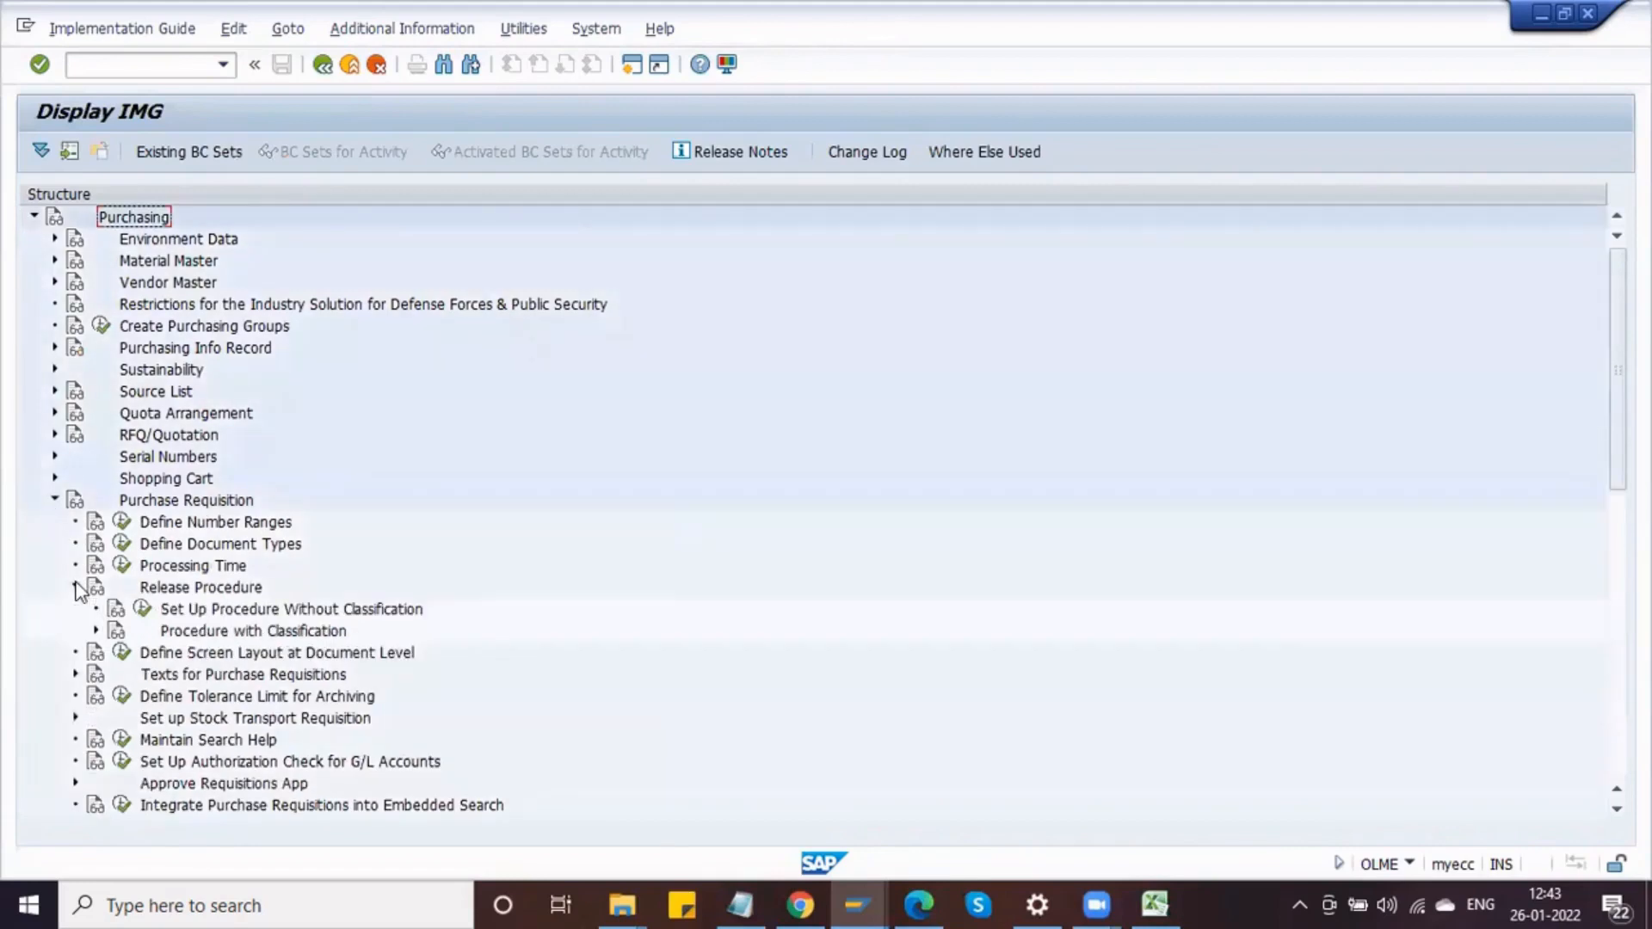
click(95, 631)
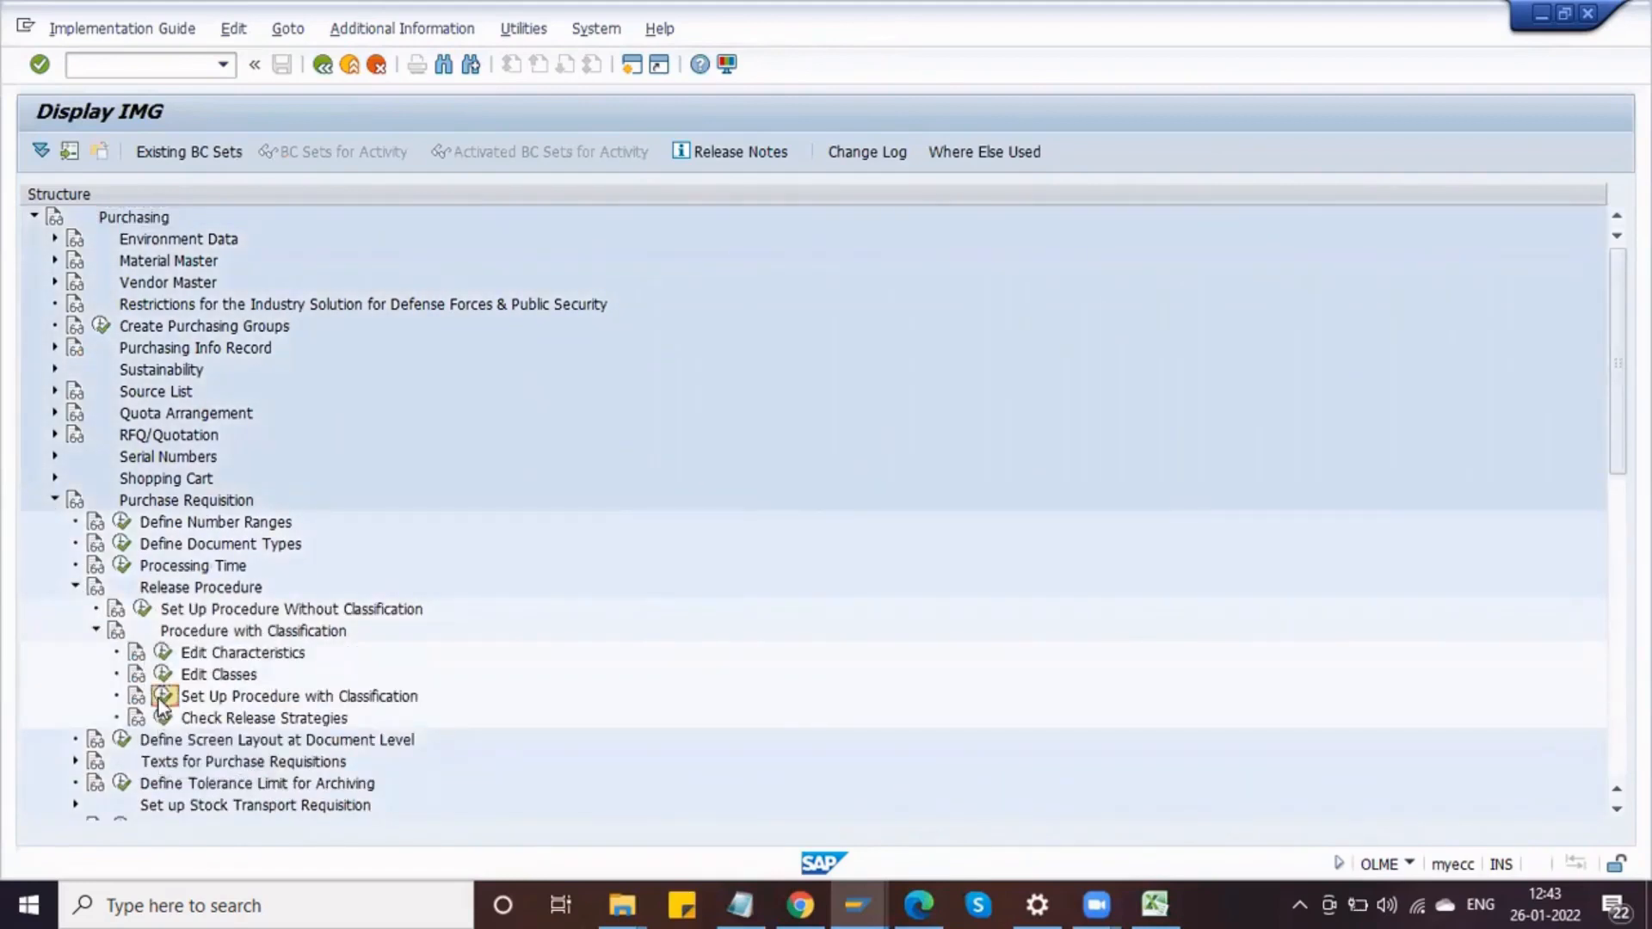
click(161, 697)
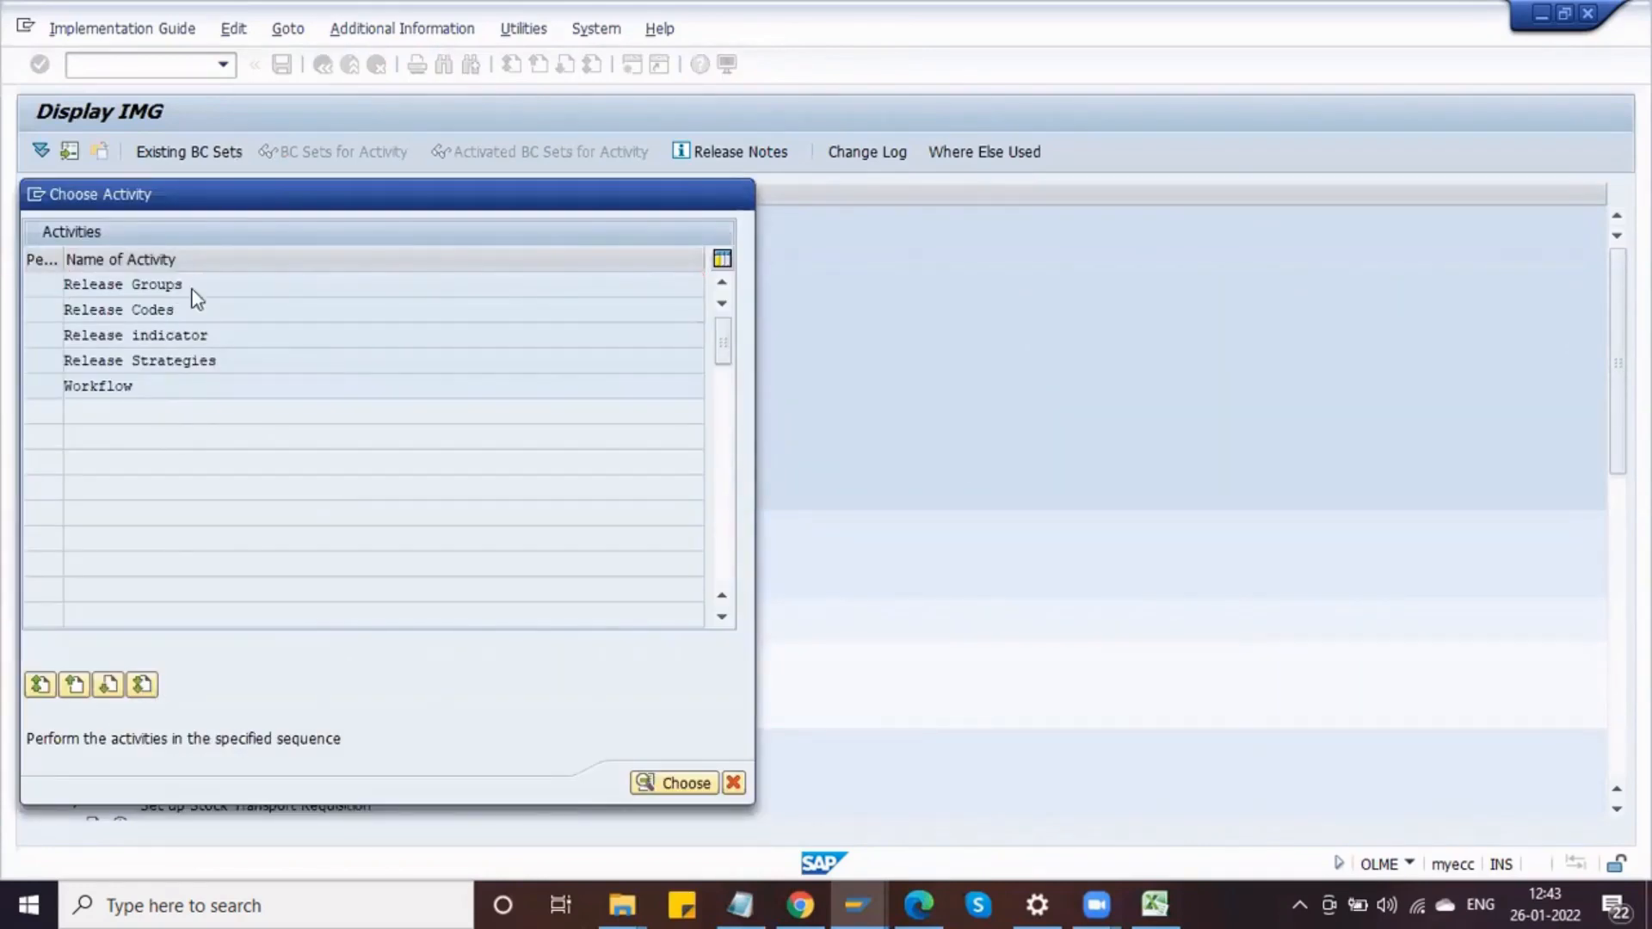
double_click(193, 292)
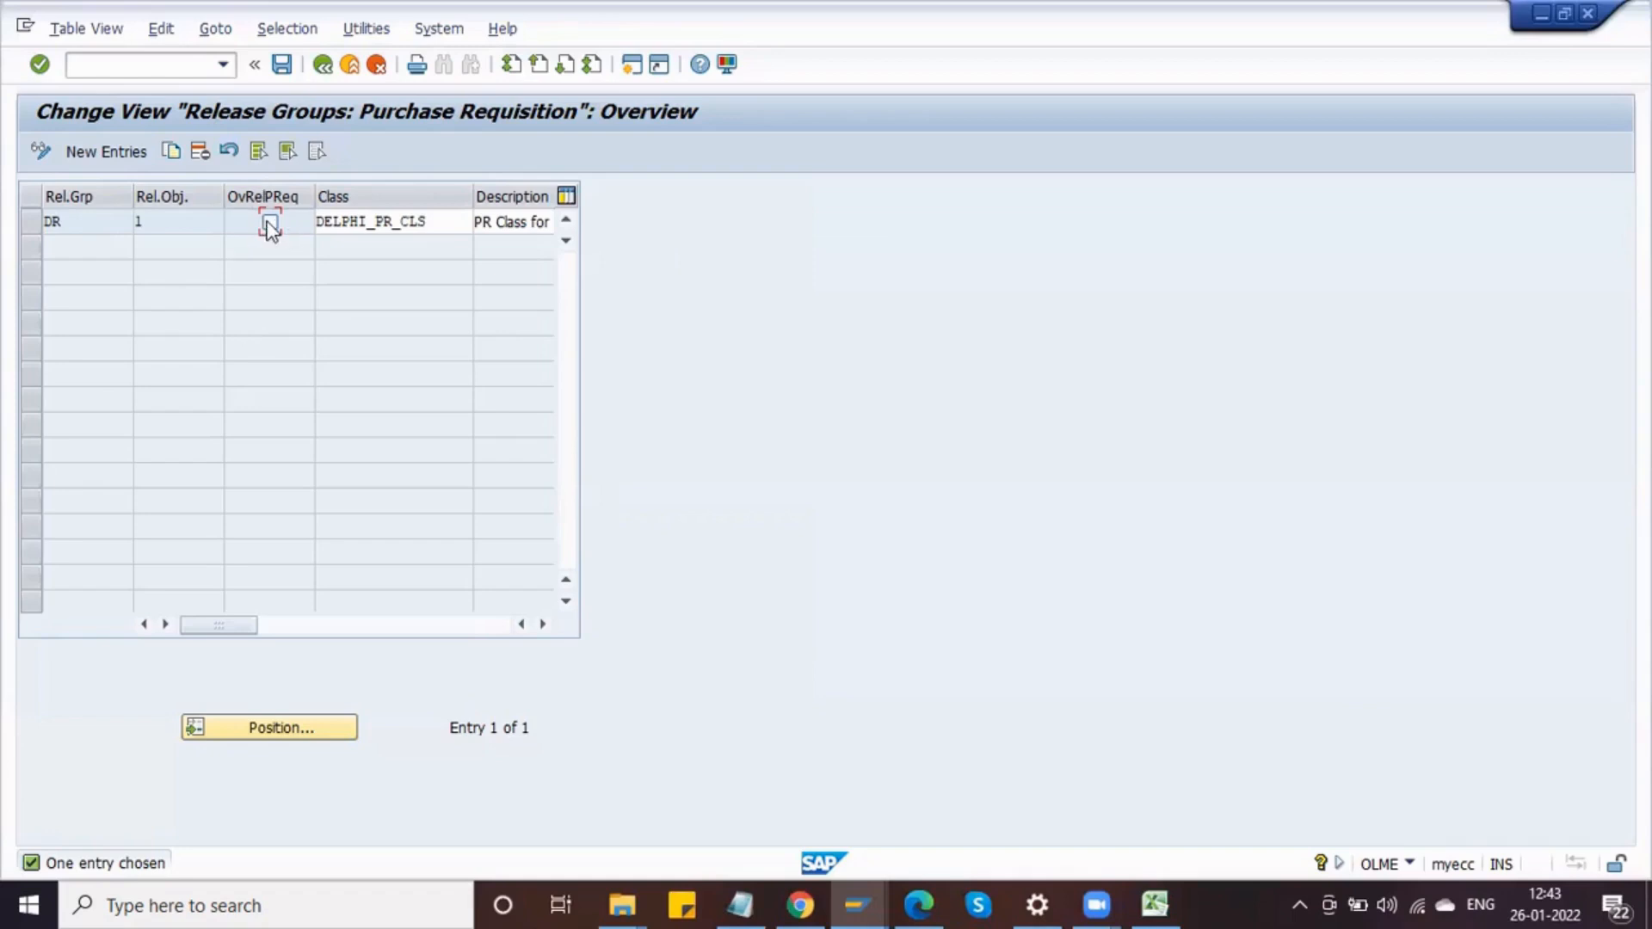
click(269, 224)
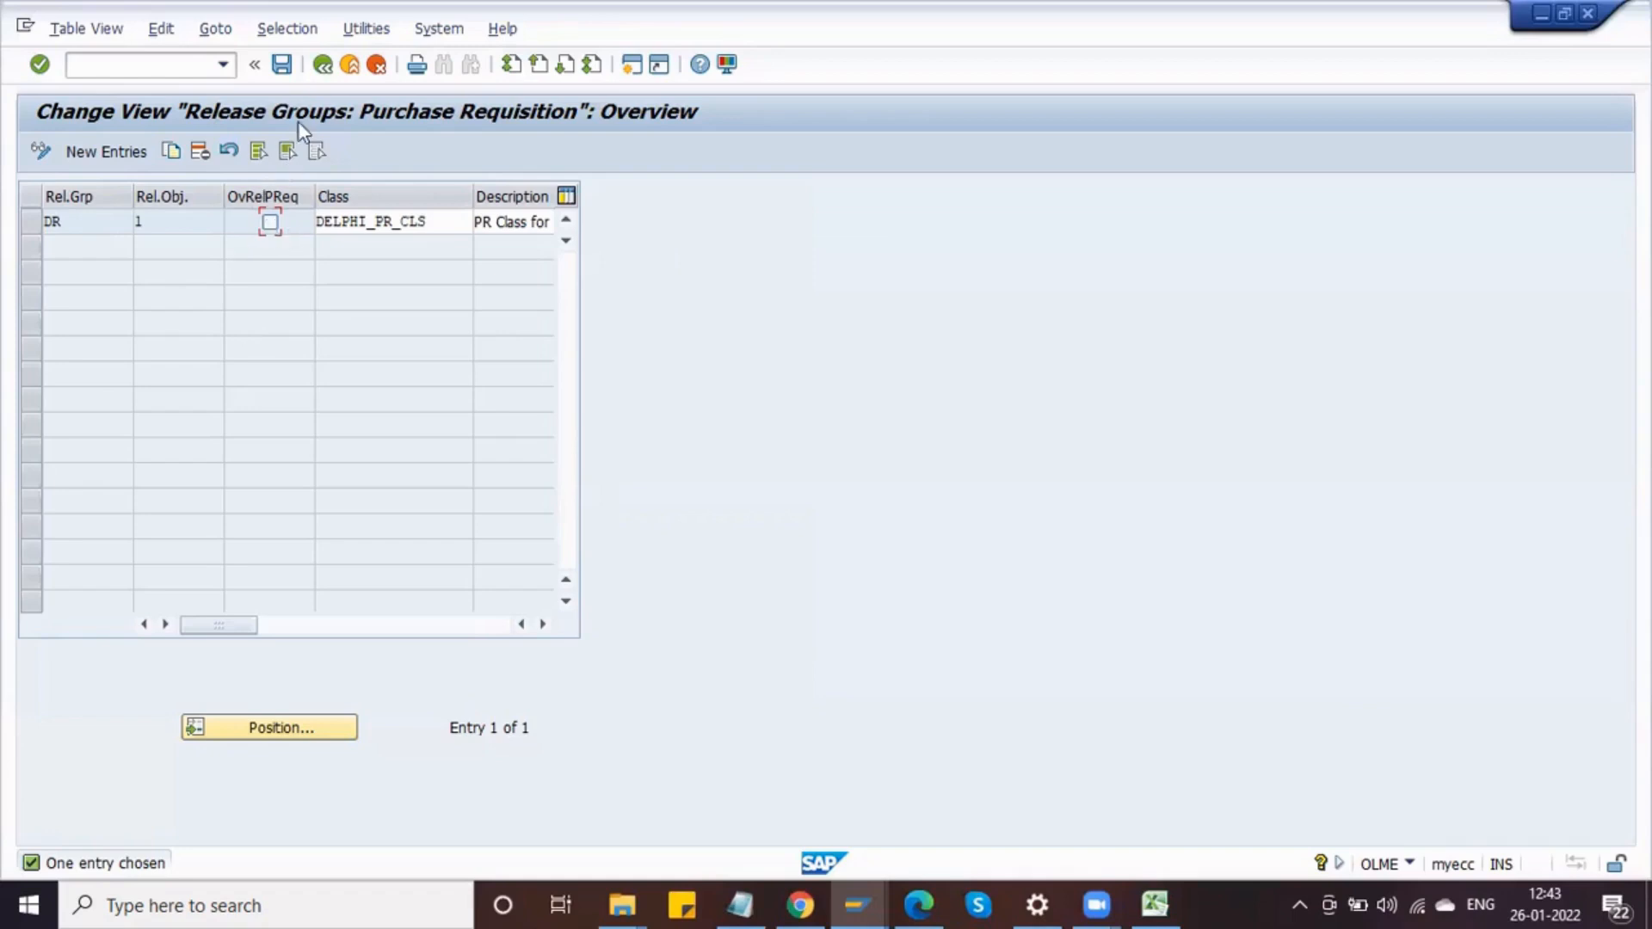
click(282, 65)
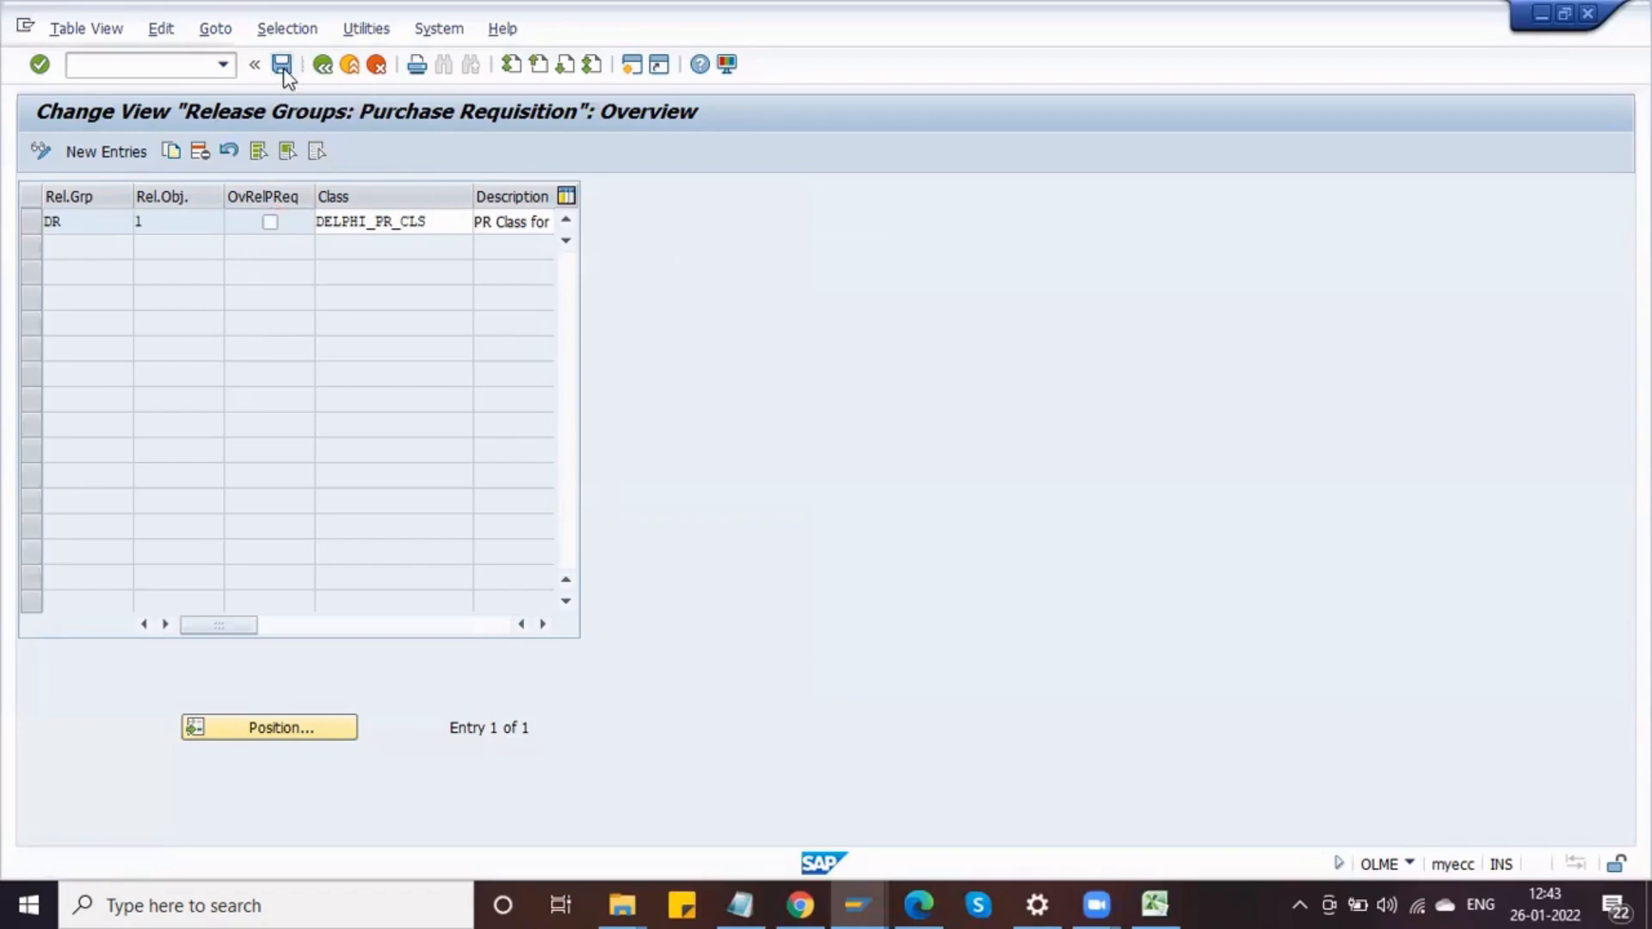
click(356, 411)
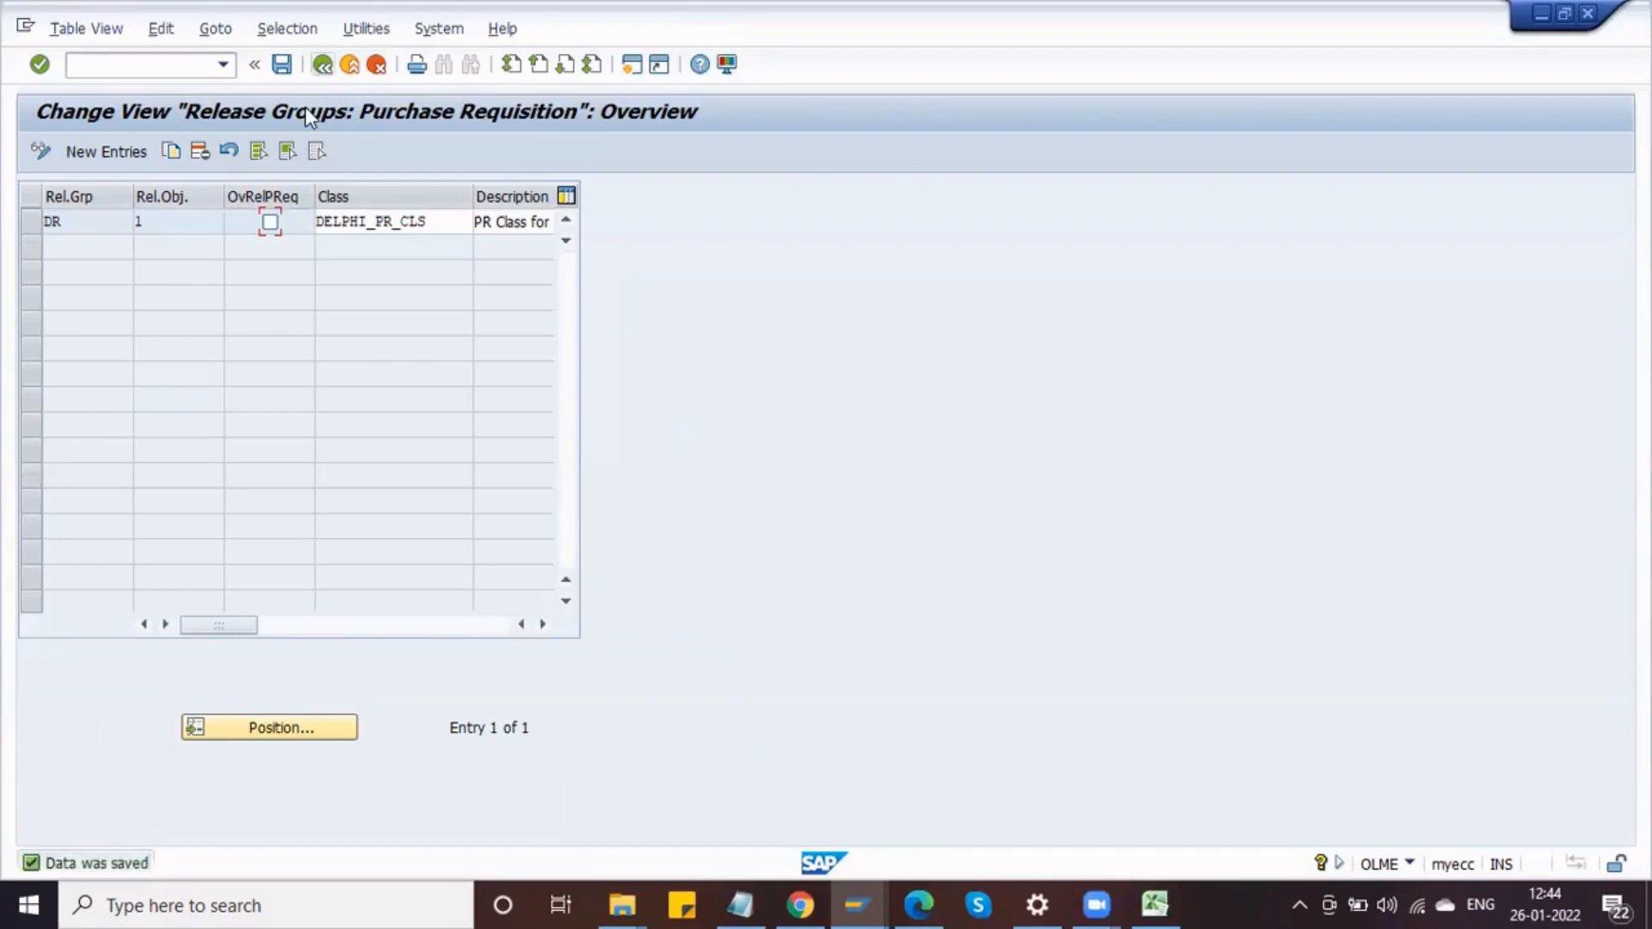
click(322, 65)
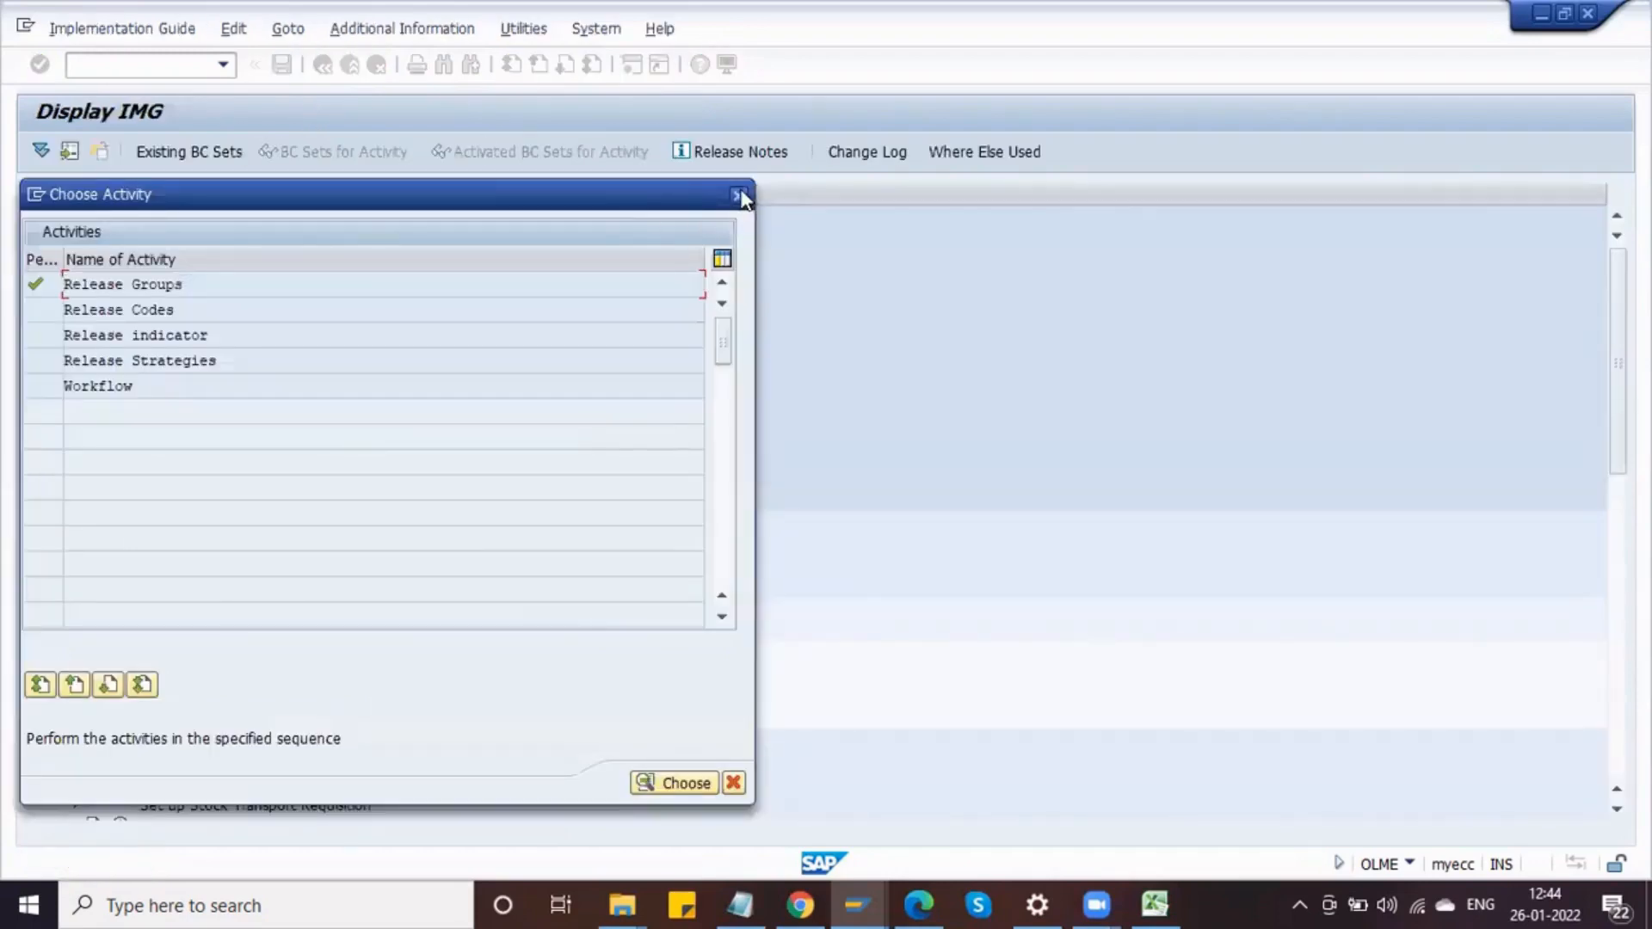
click(738, 196)
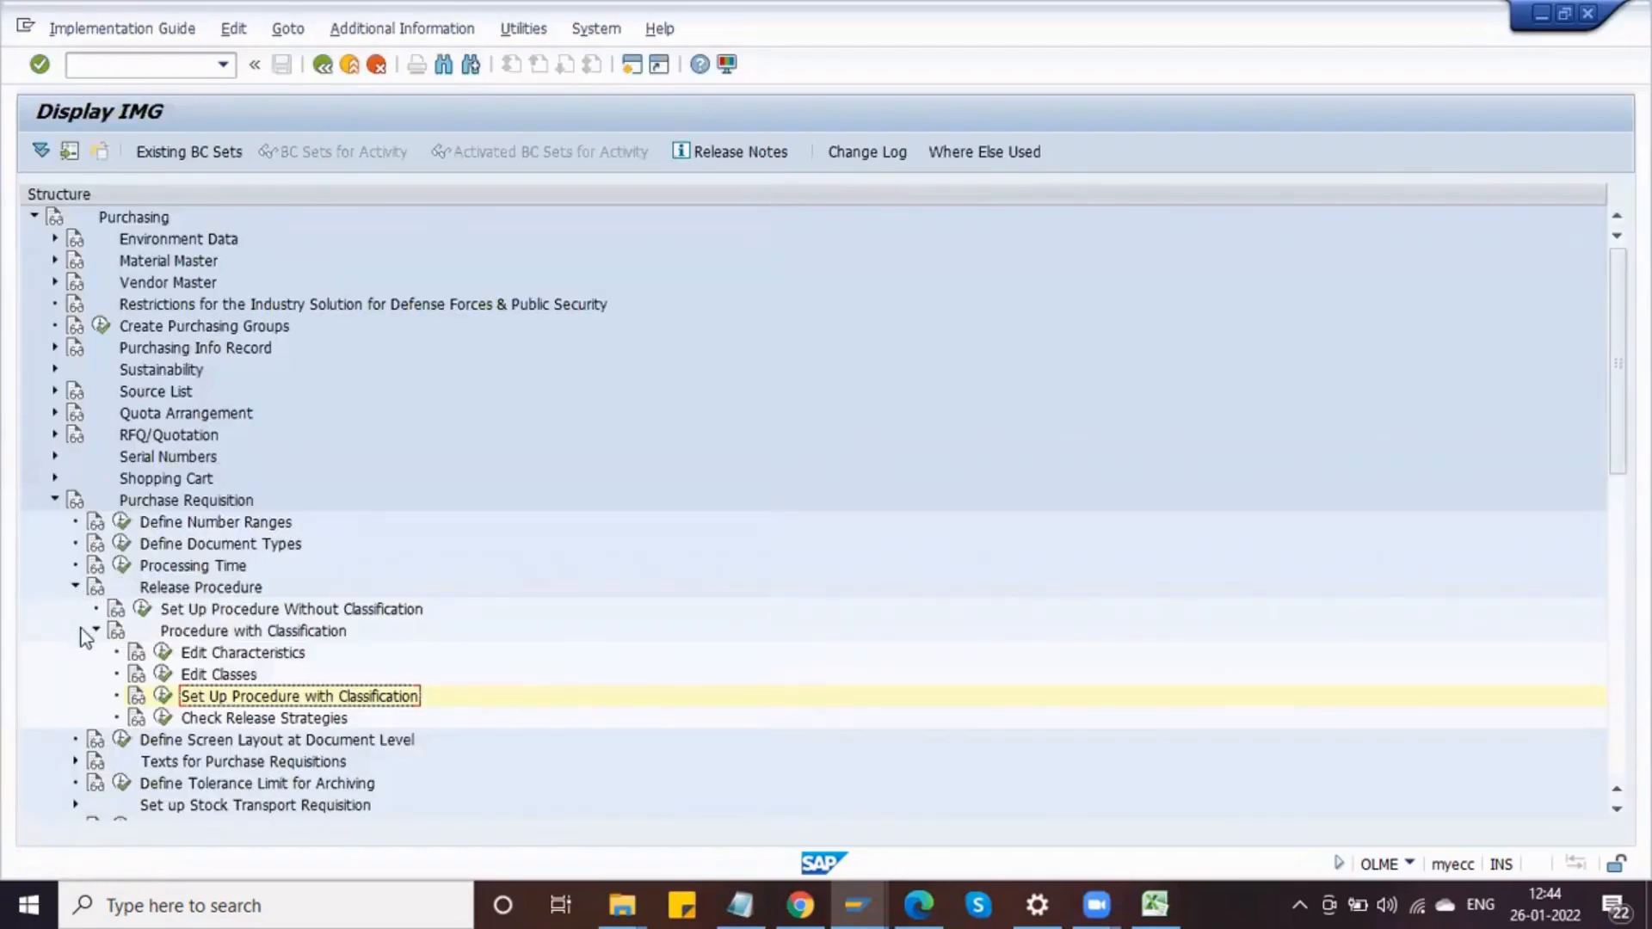
Step: Clear the overall release flag for requisition document type ZNB in Define Document Types and save it to the customizing request
click(75, 587)
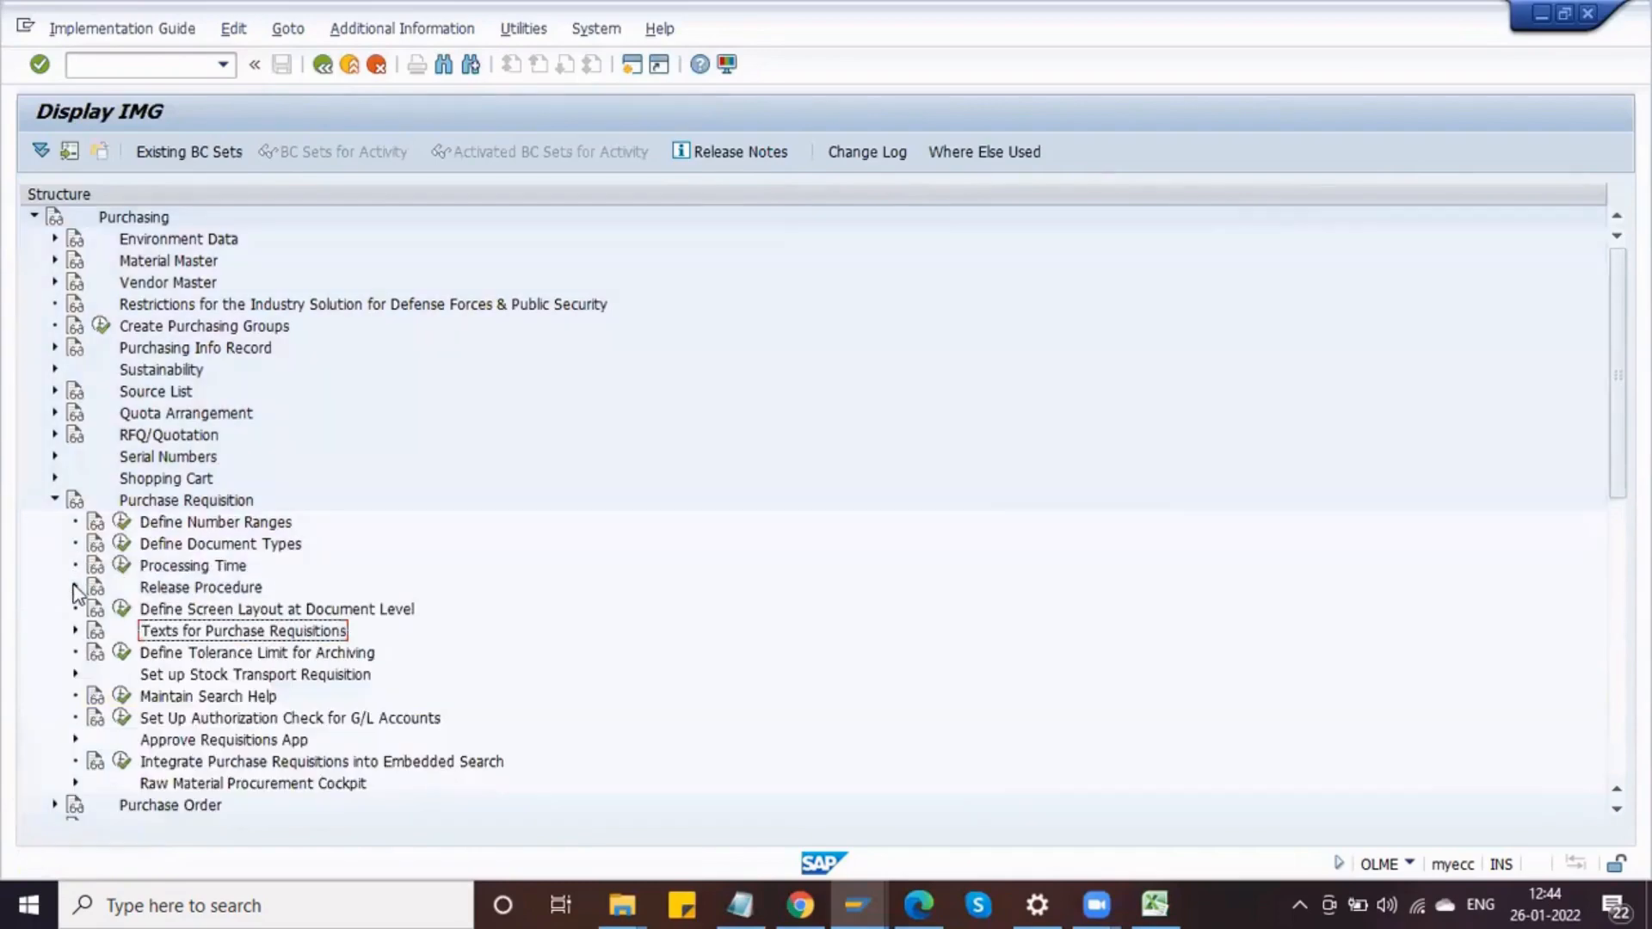
click(122, 544)
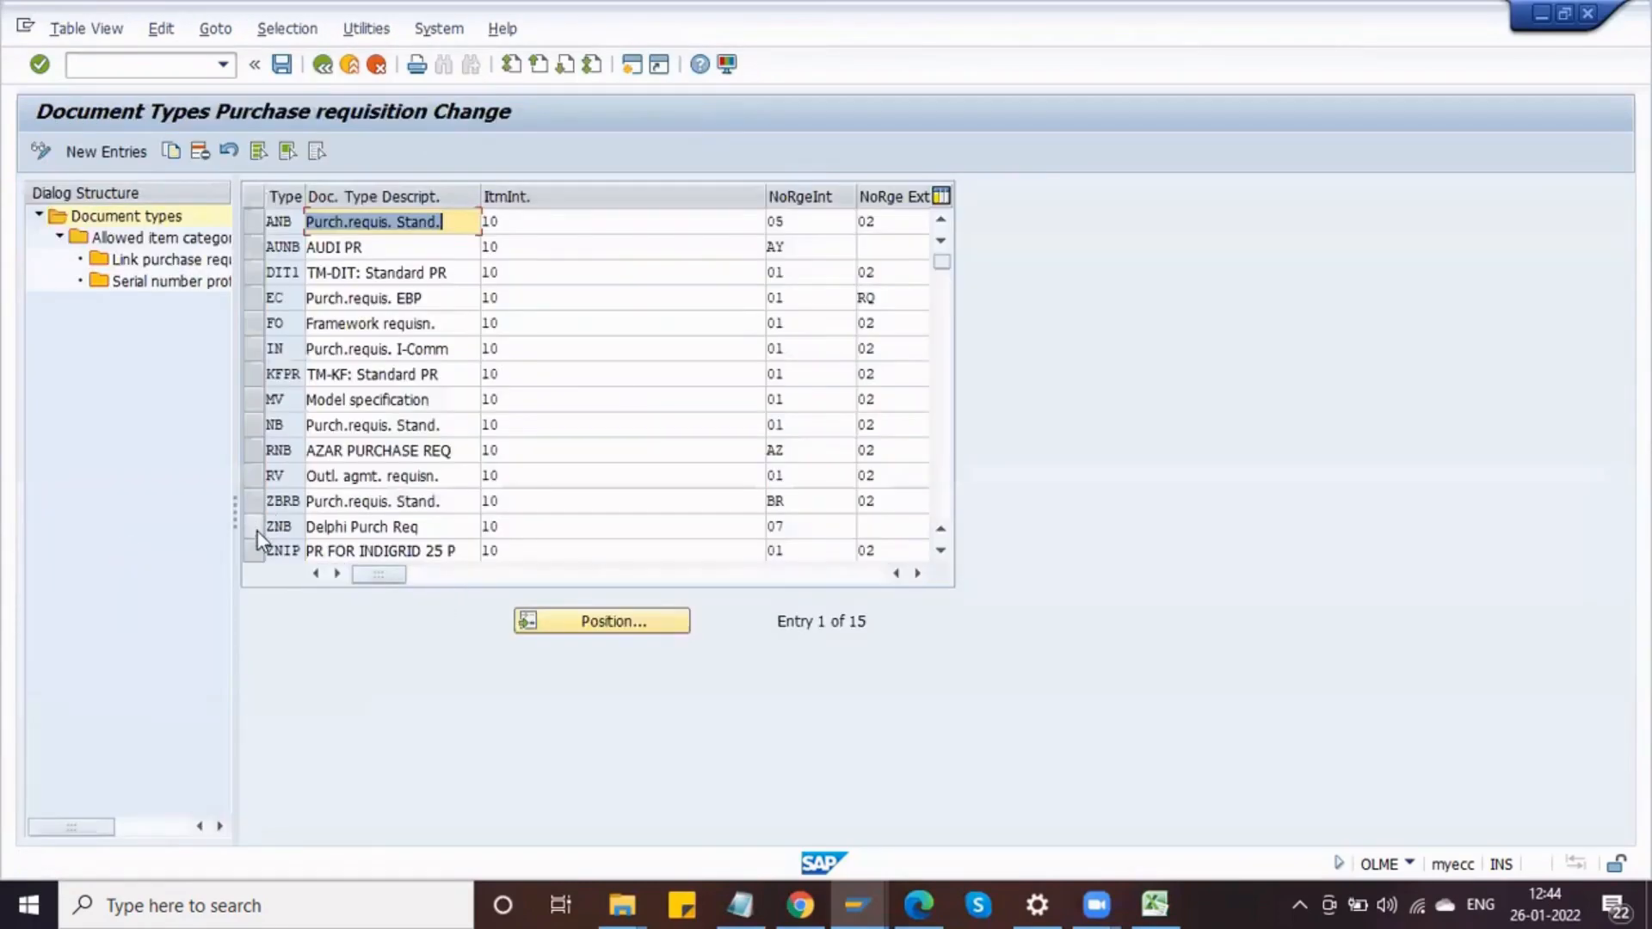
click(256, 531)
click(916, 574)
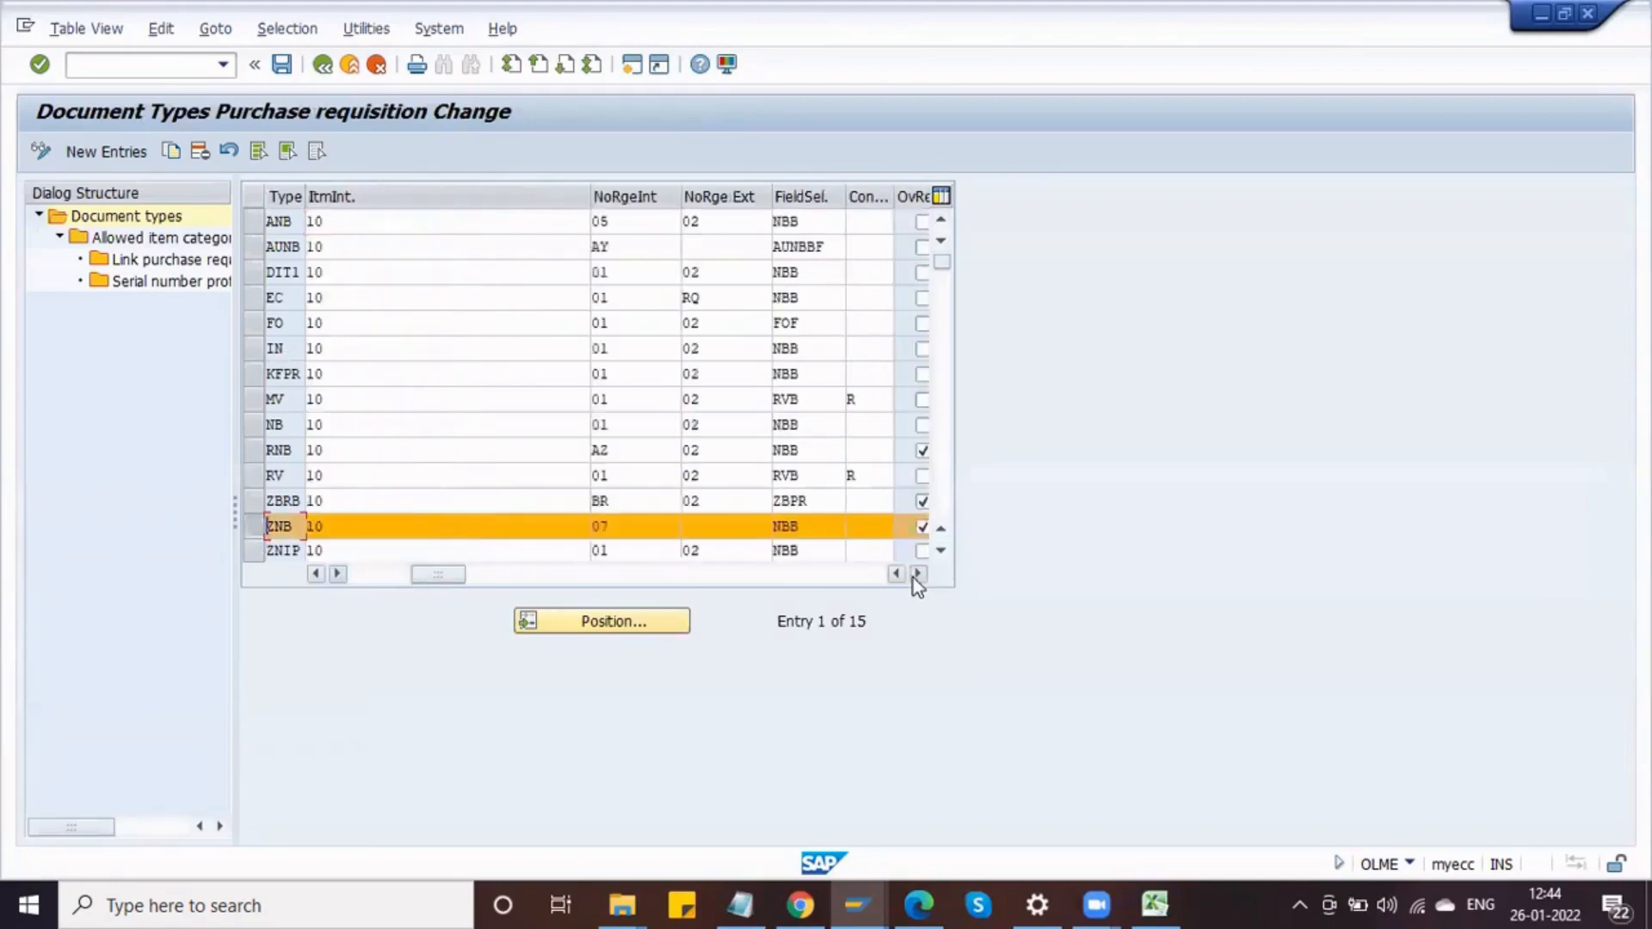
click(916, 575)
click(916, 574)
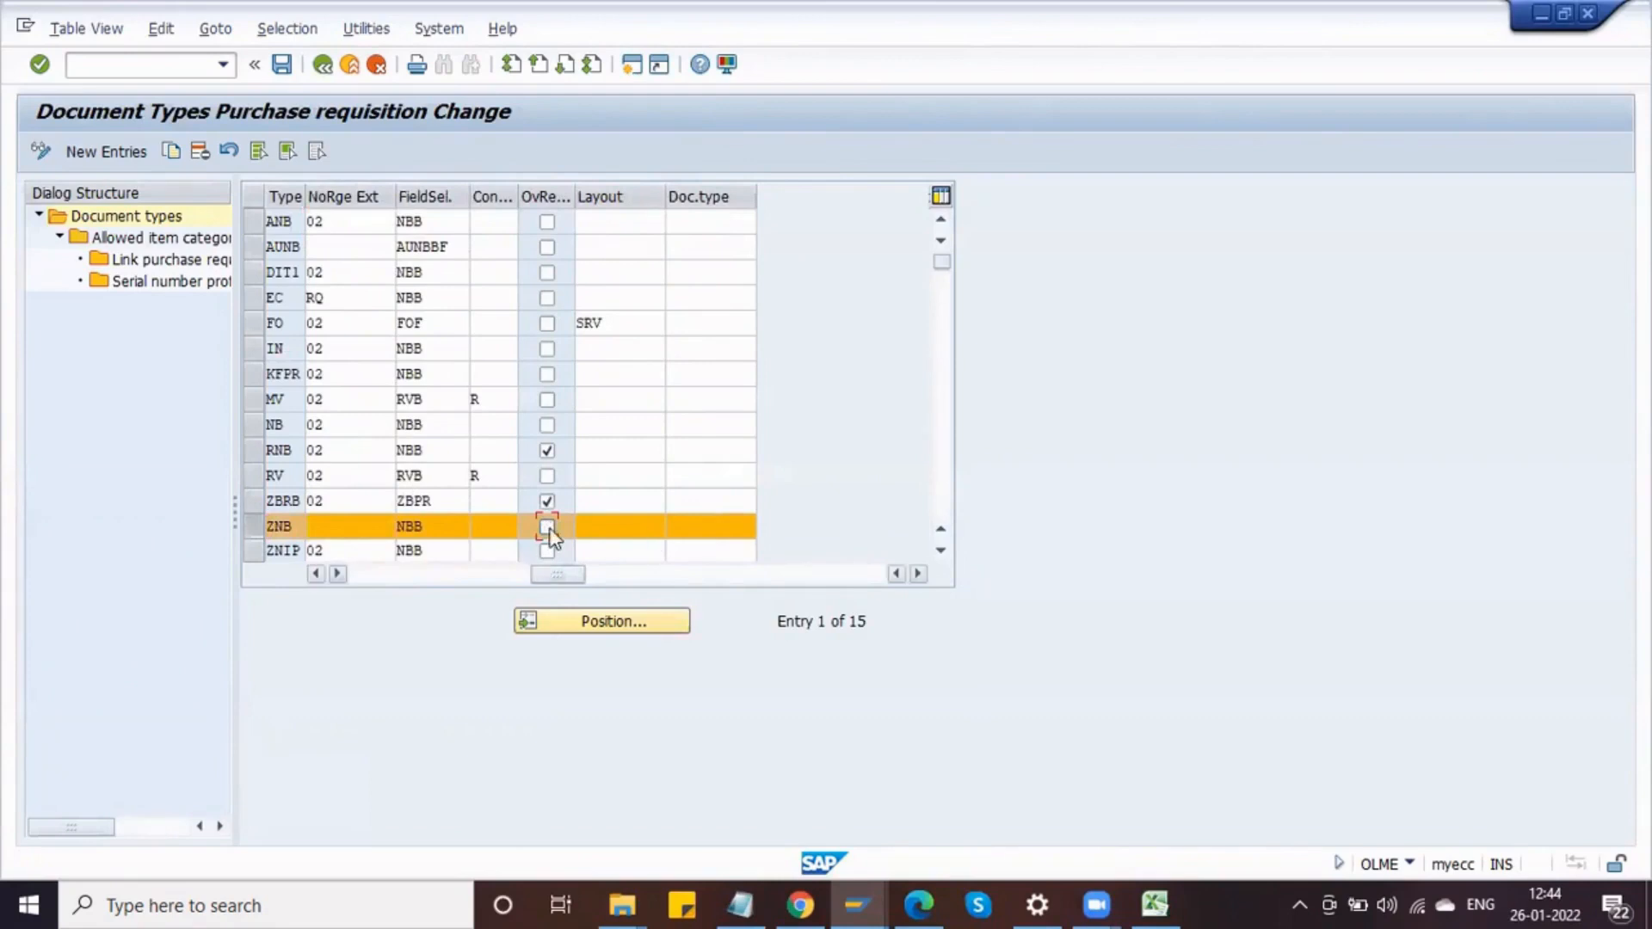
click(282, 65)
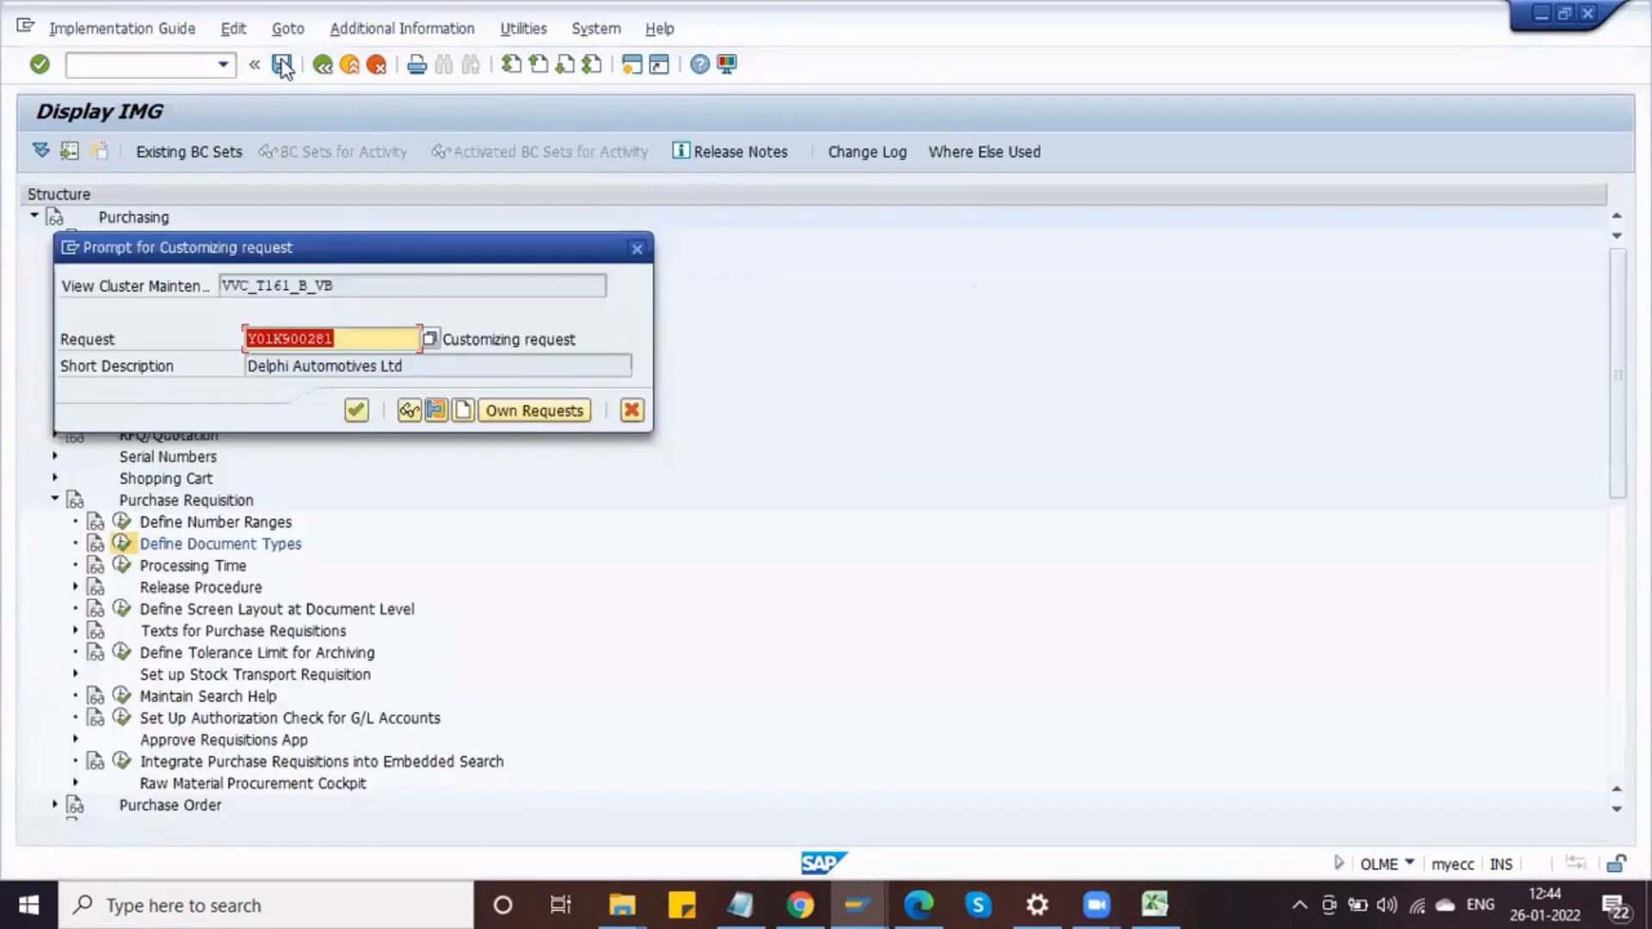
click(357, 411)
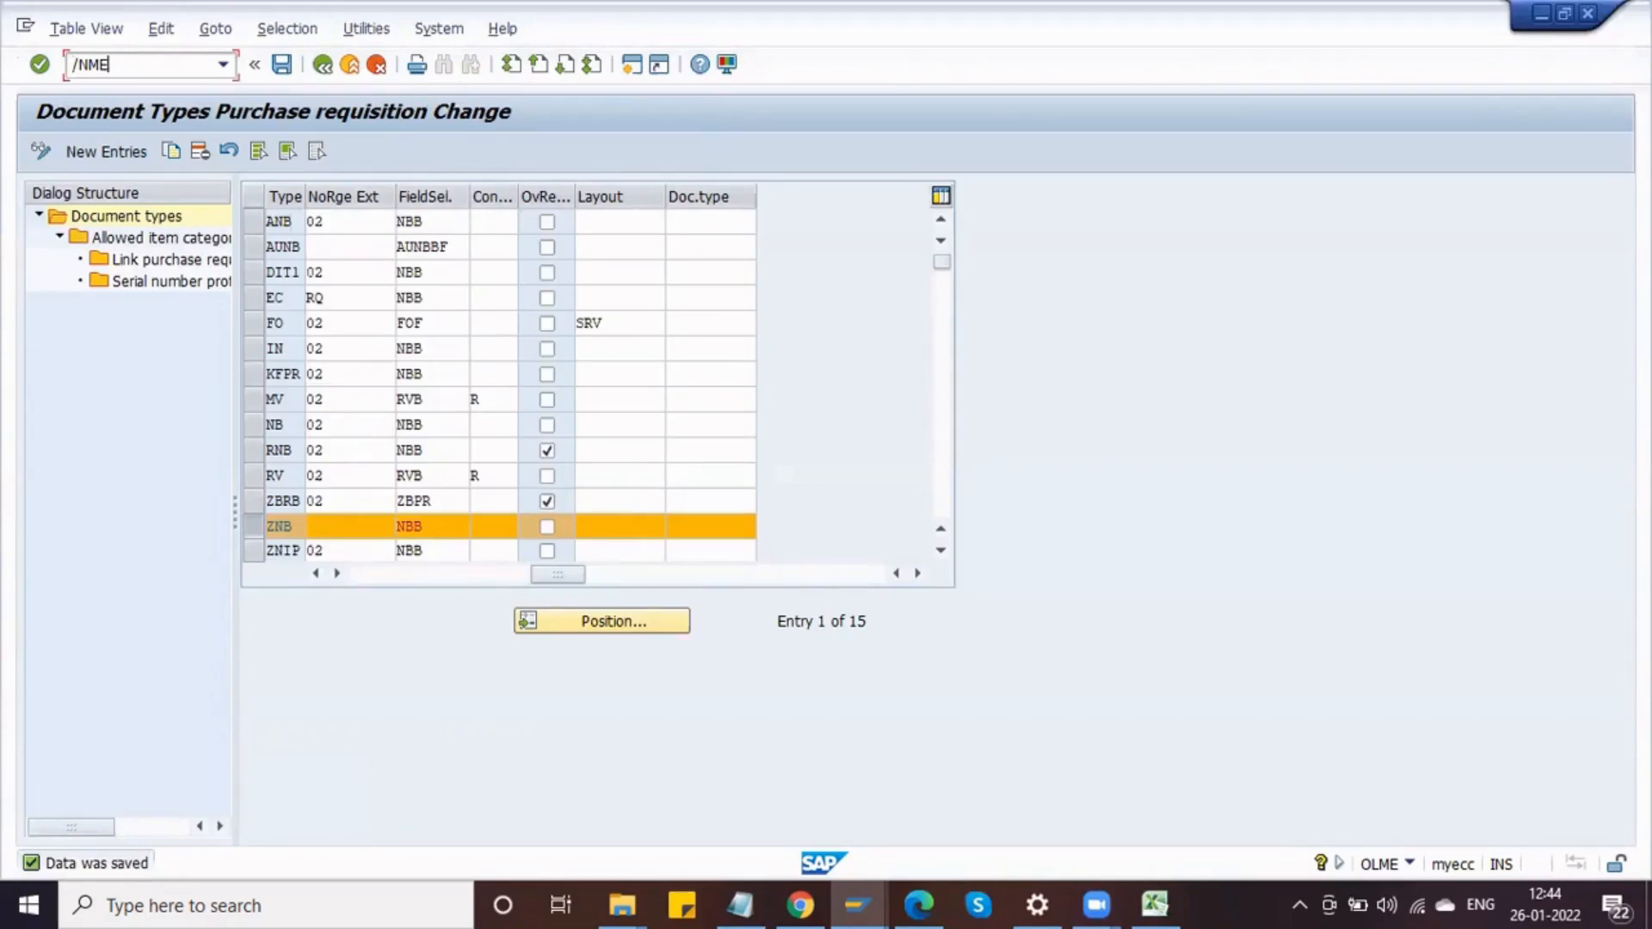
key(Return)
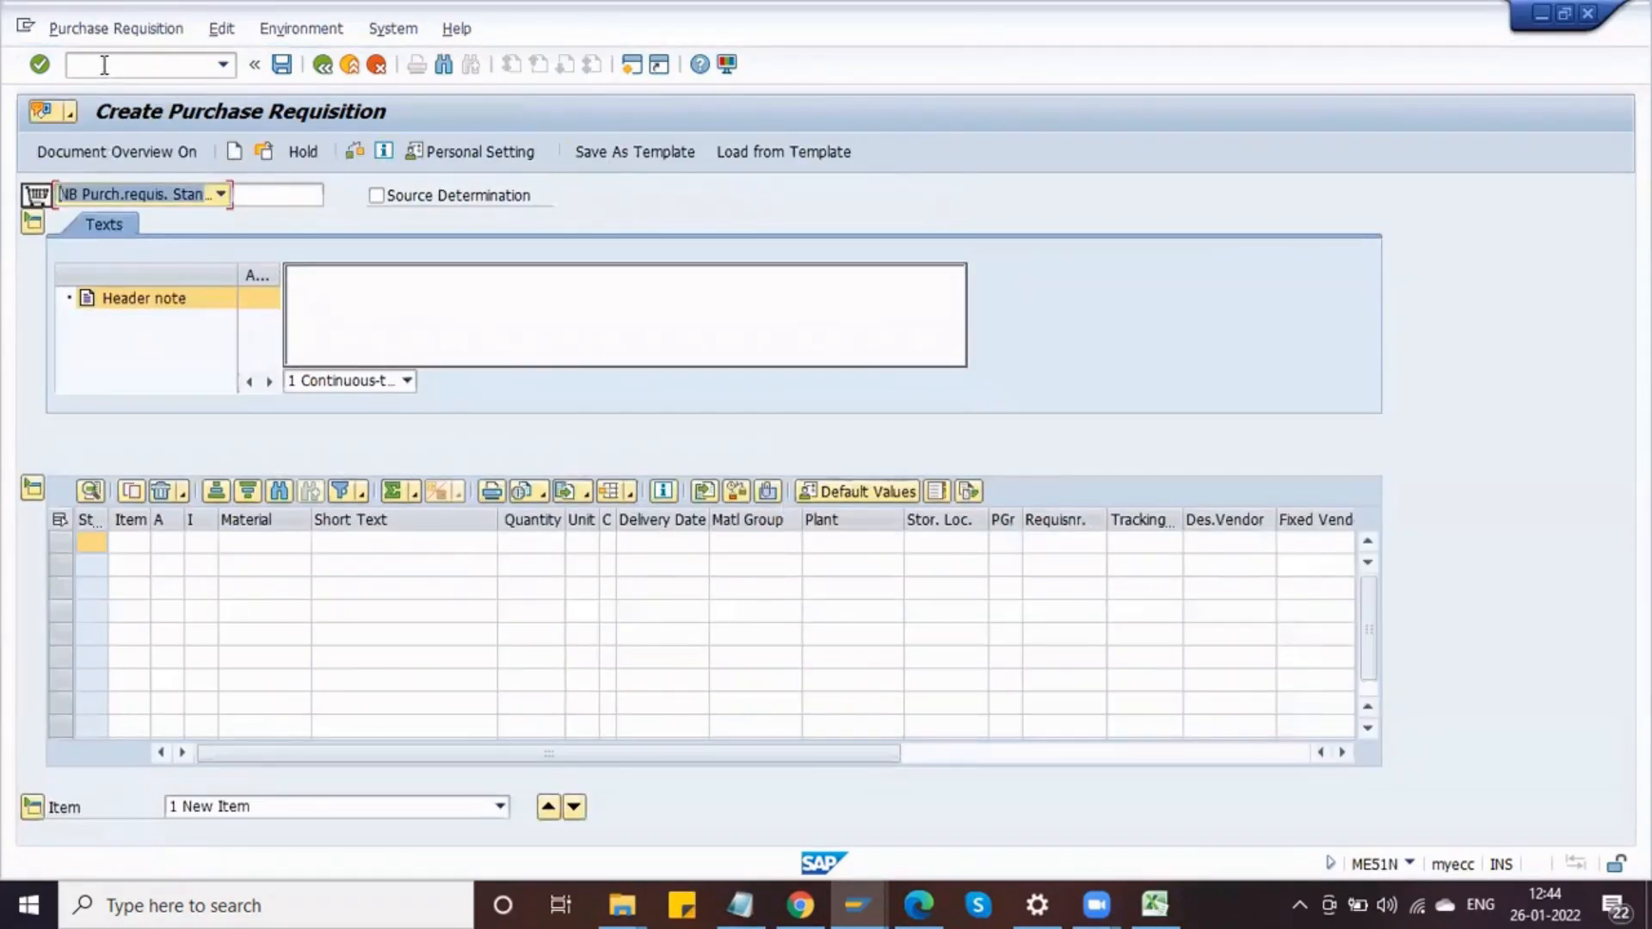
click(104, 65)
text(/NOLME)
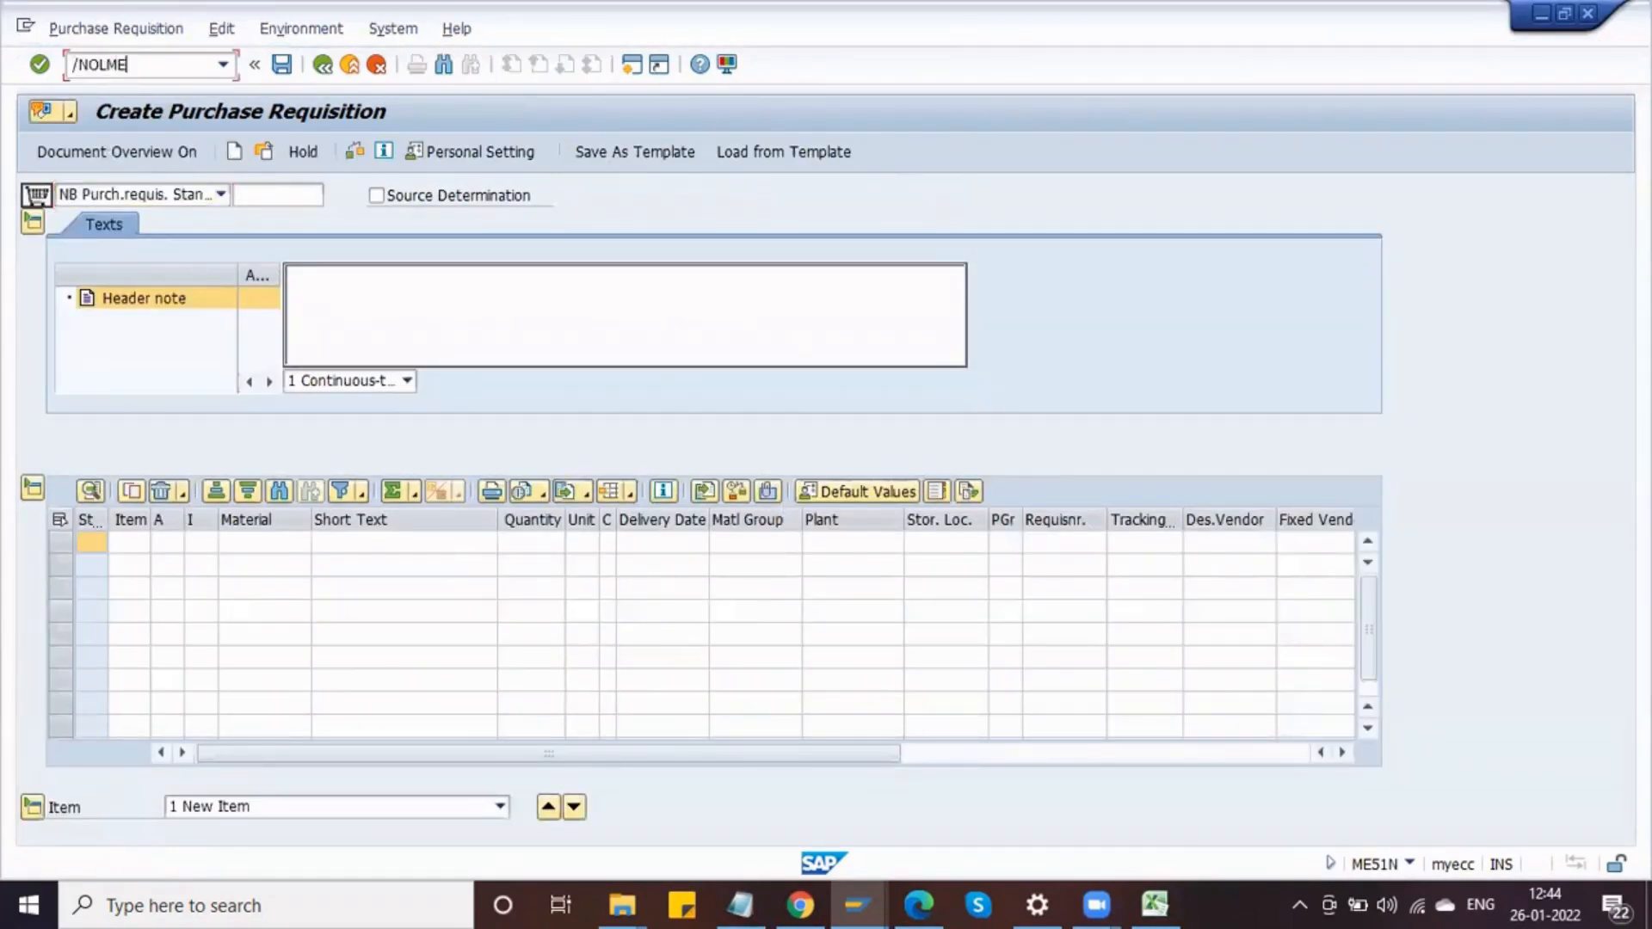
key(Return)
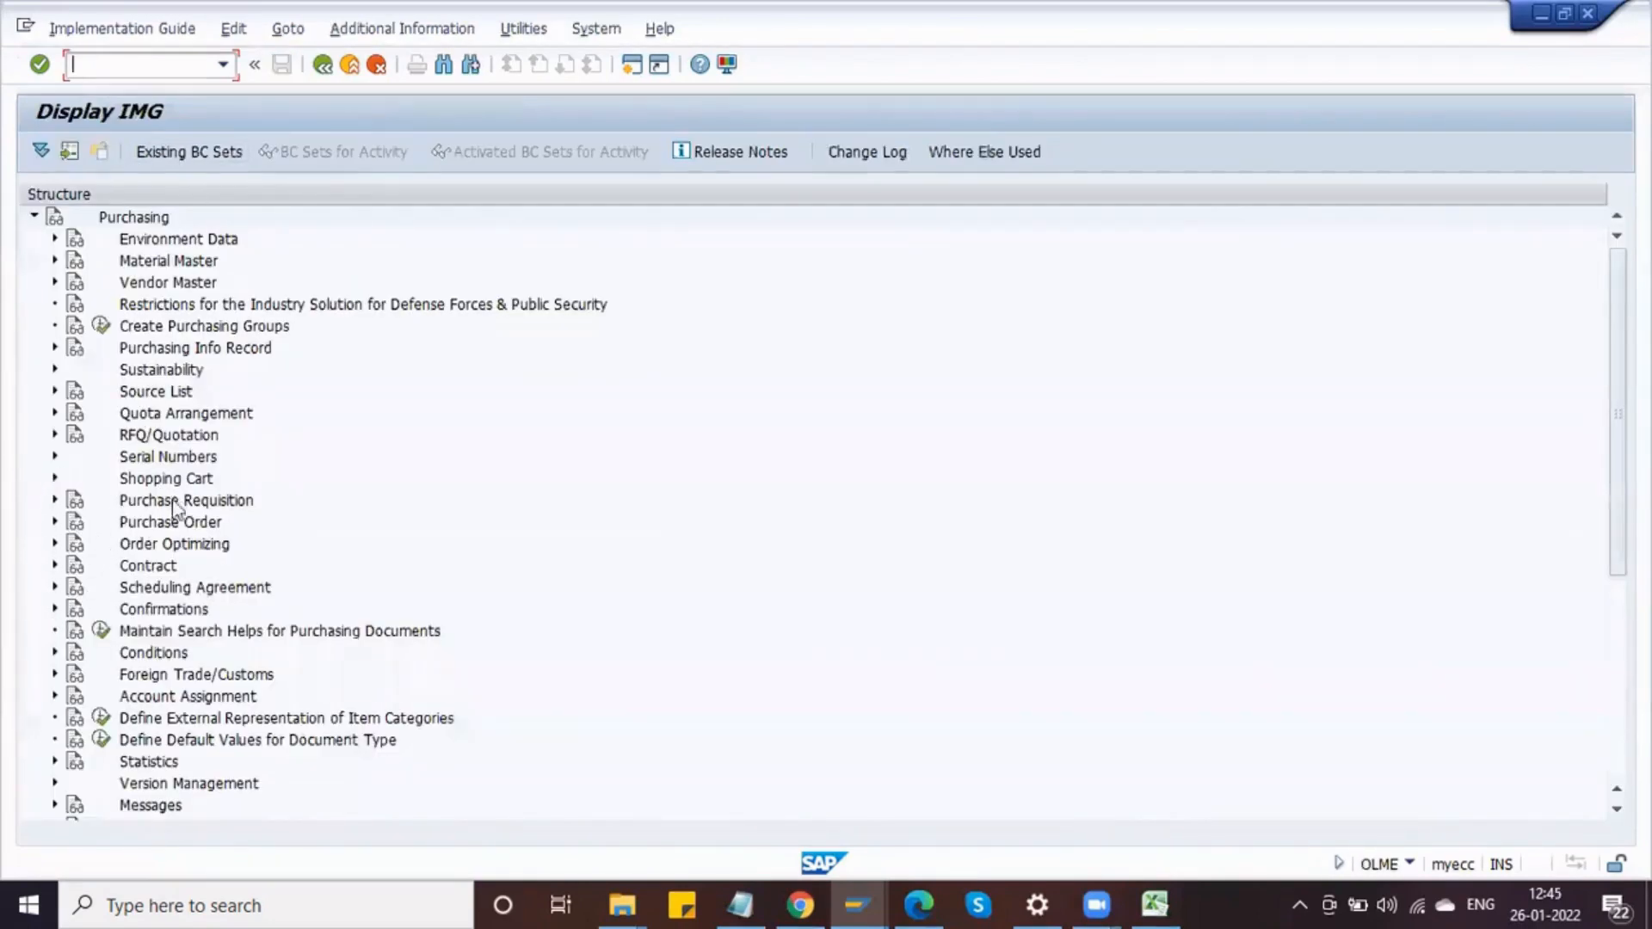
Step: Expand Purchase Requisition, Release Procedure and Procedure with Classification in the purchasing IMG tree
click(172, 522)
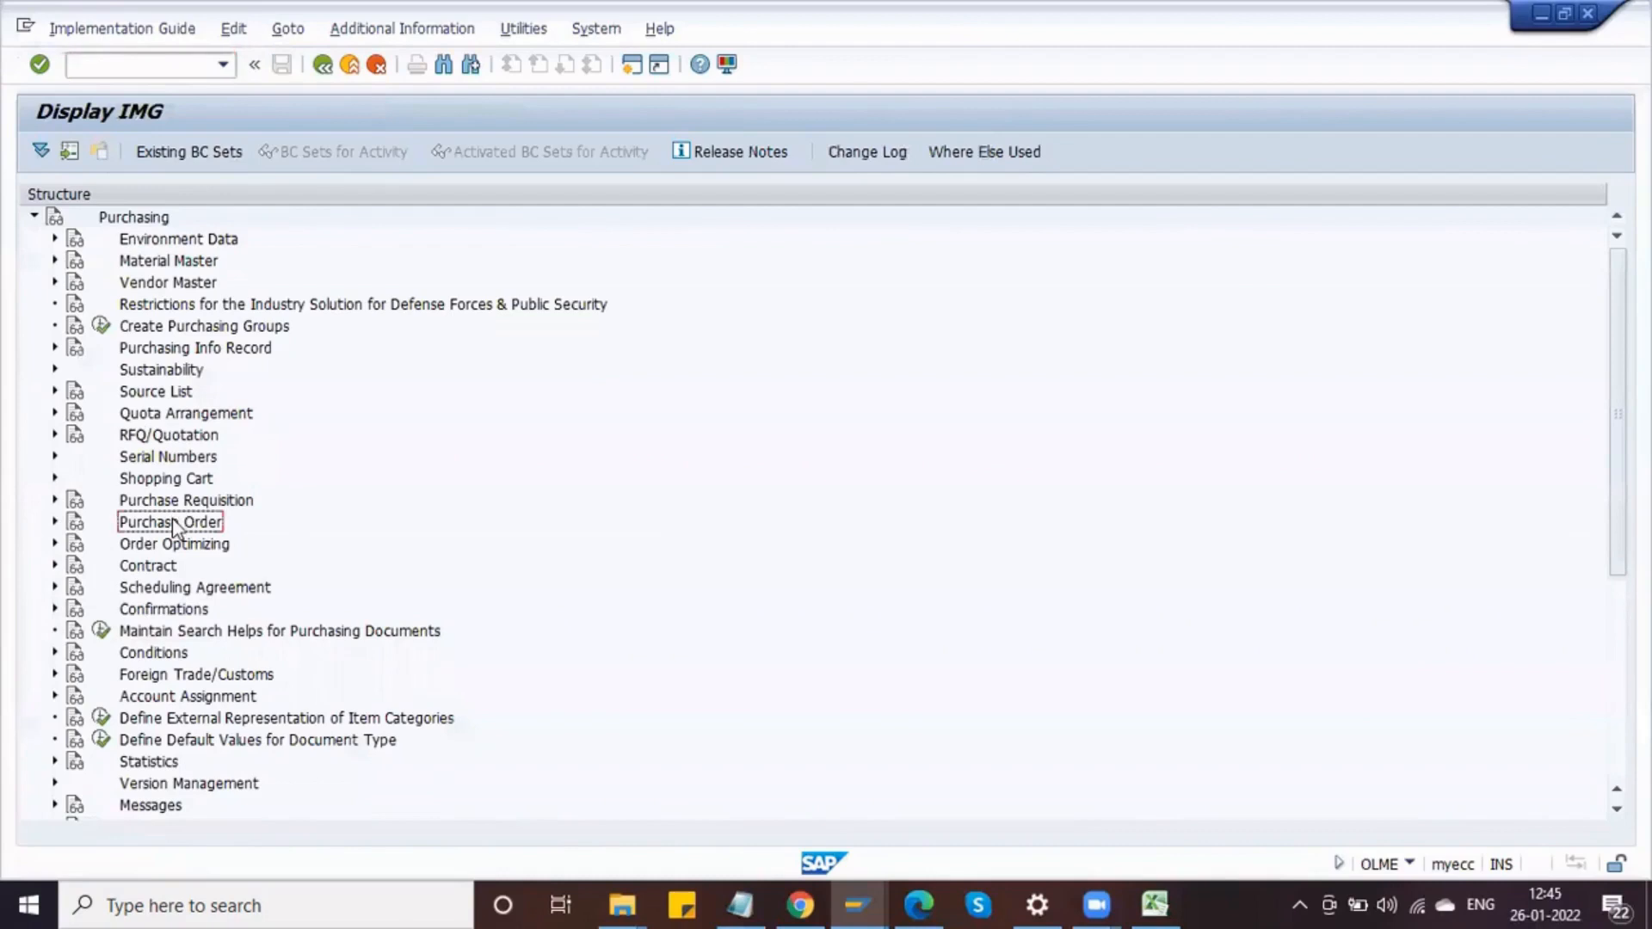
click(55, 500)
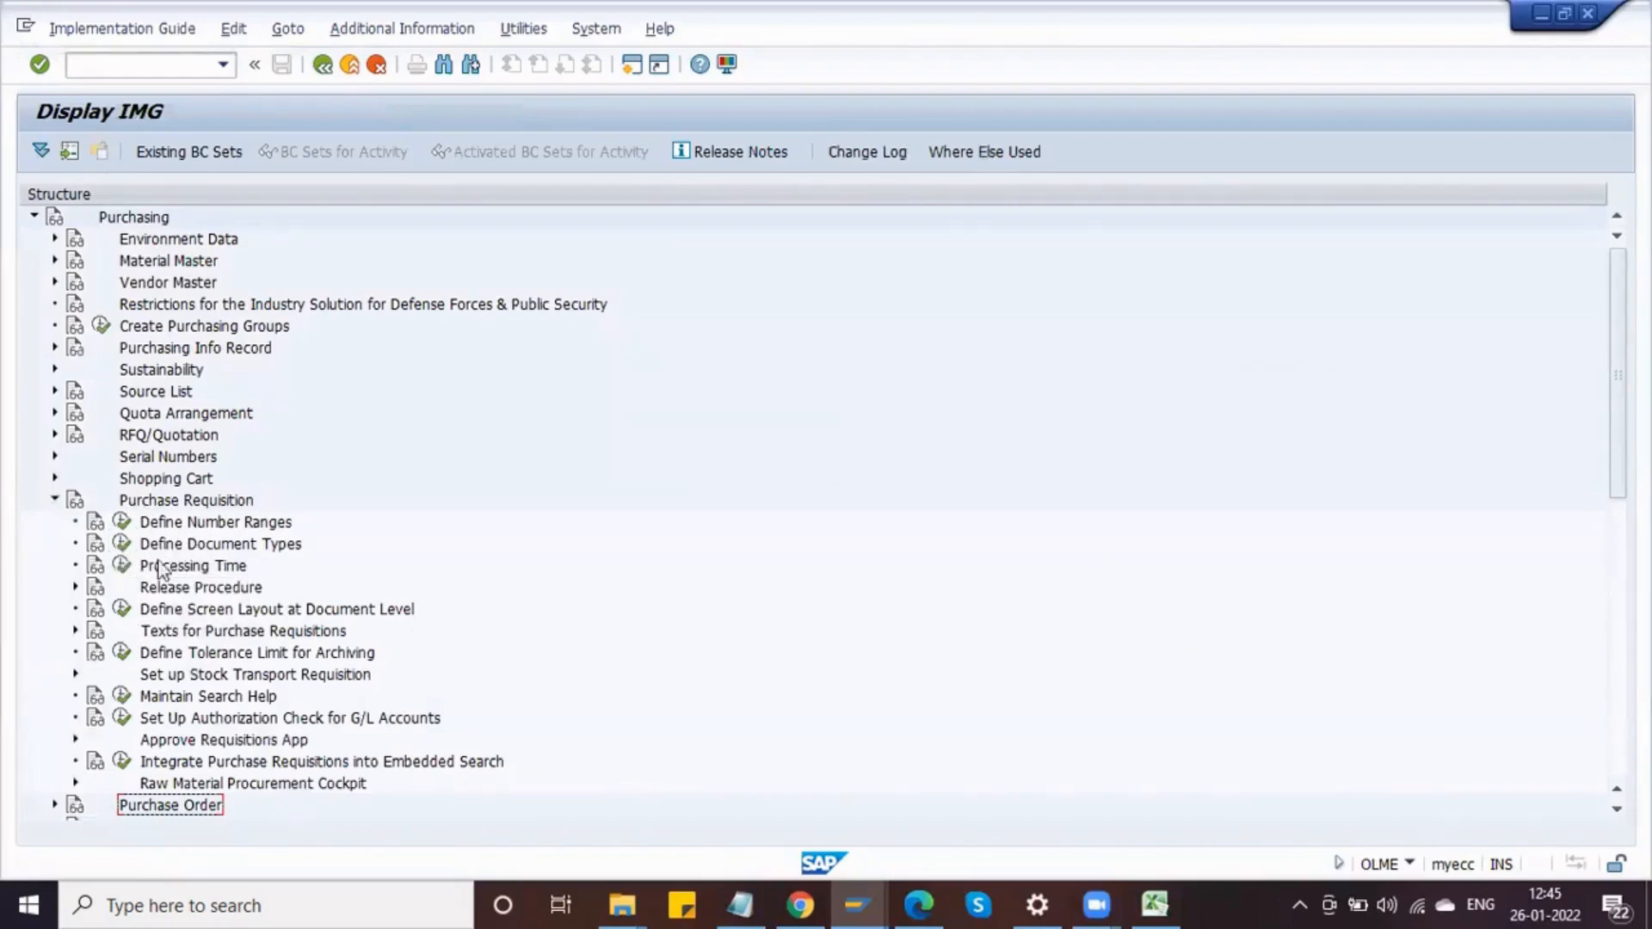
click(75, 587)
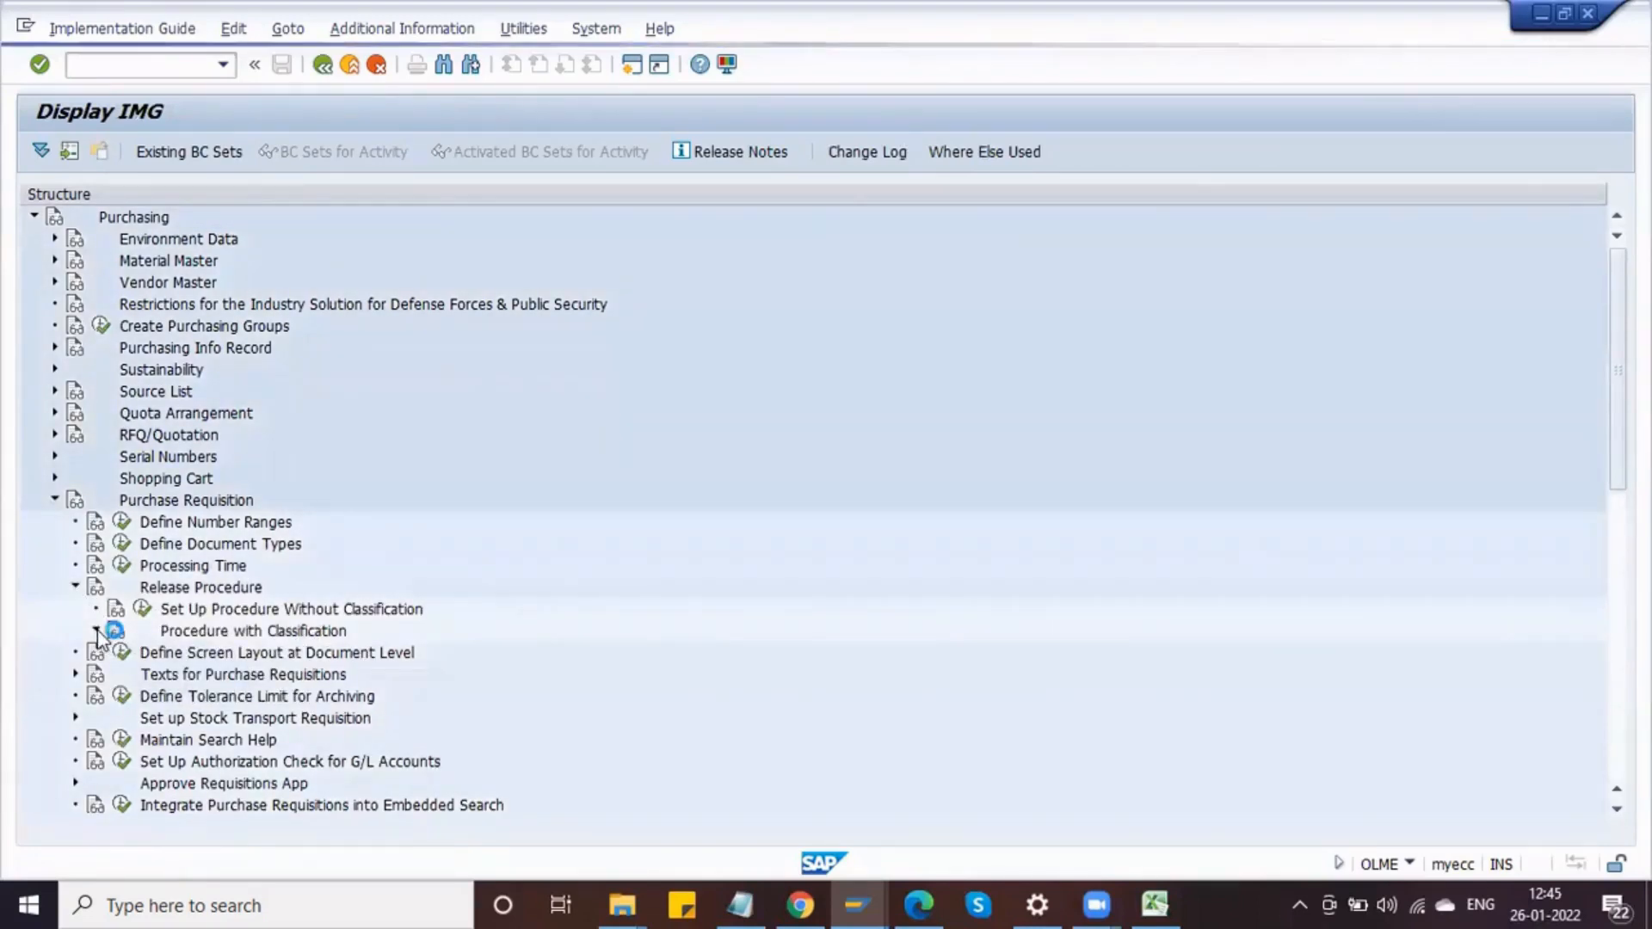
click(97, 631)
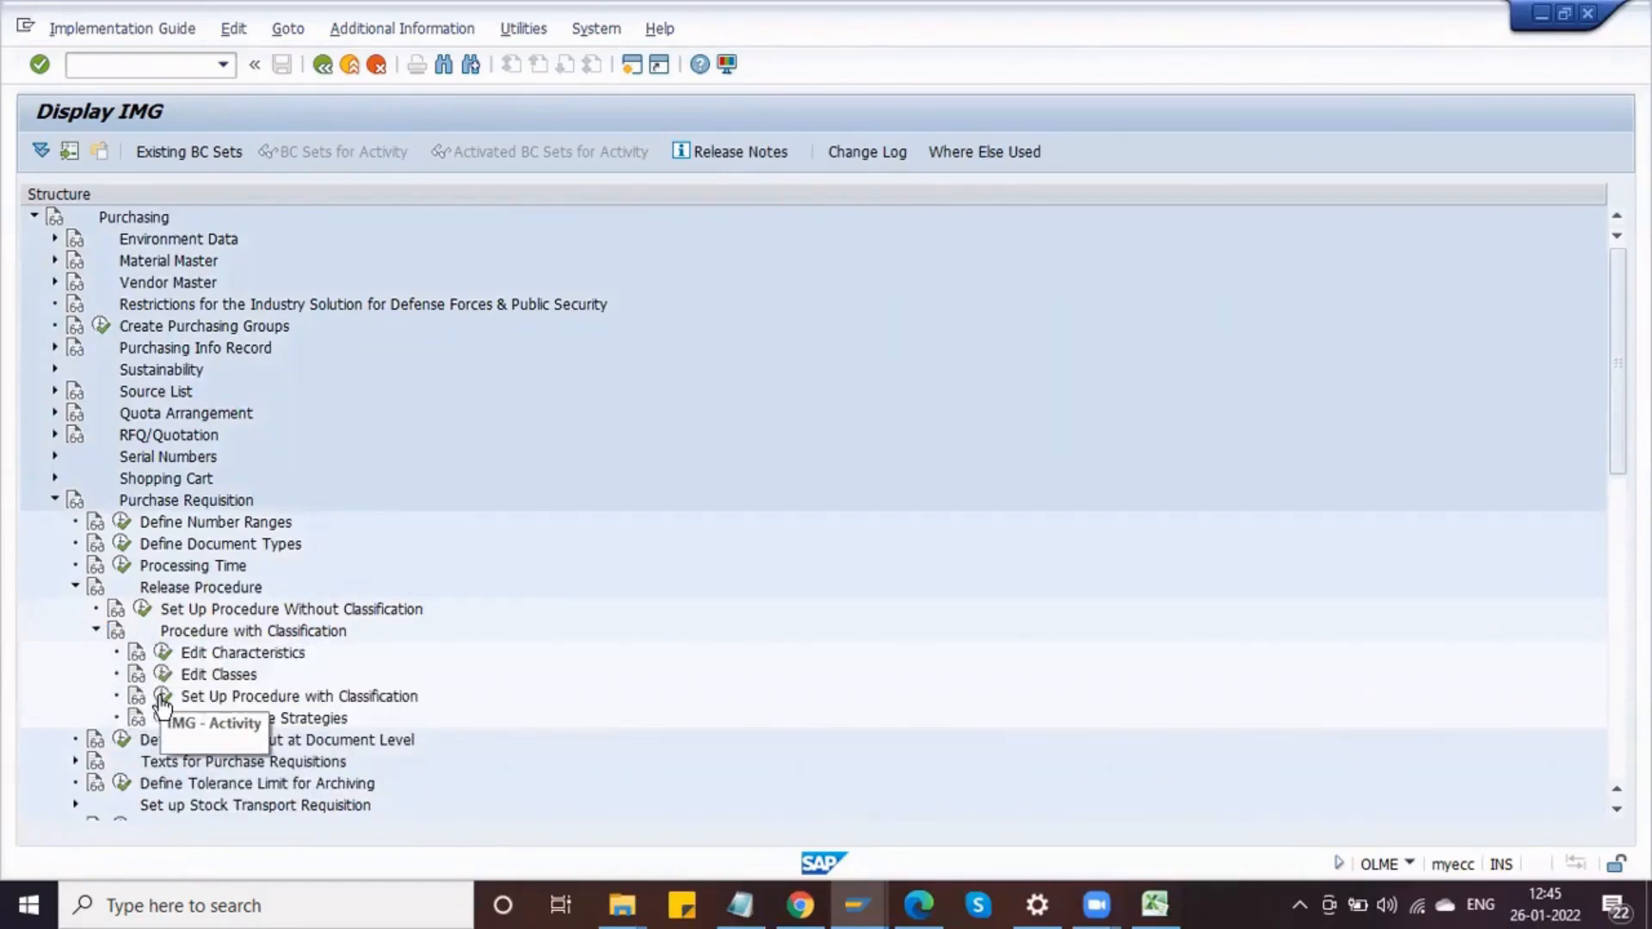
Step: Switch to Notepad and note CEBAN - GFWRT , GSWRT beside DELPHI_PR_TOTAL_VALUE
click(733, 903)
scroll(534, 262, up, 5)
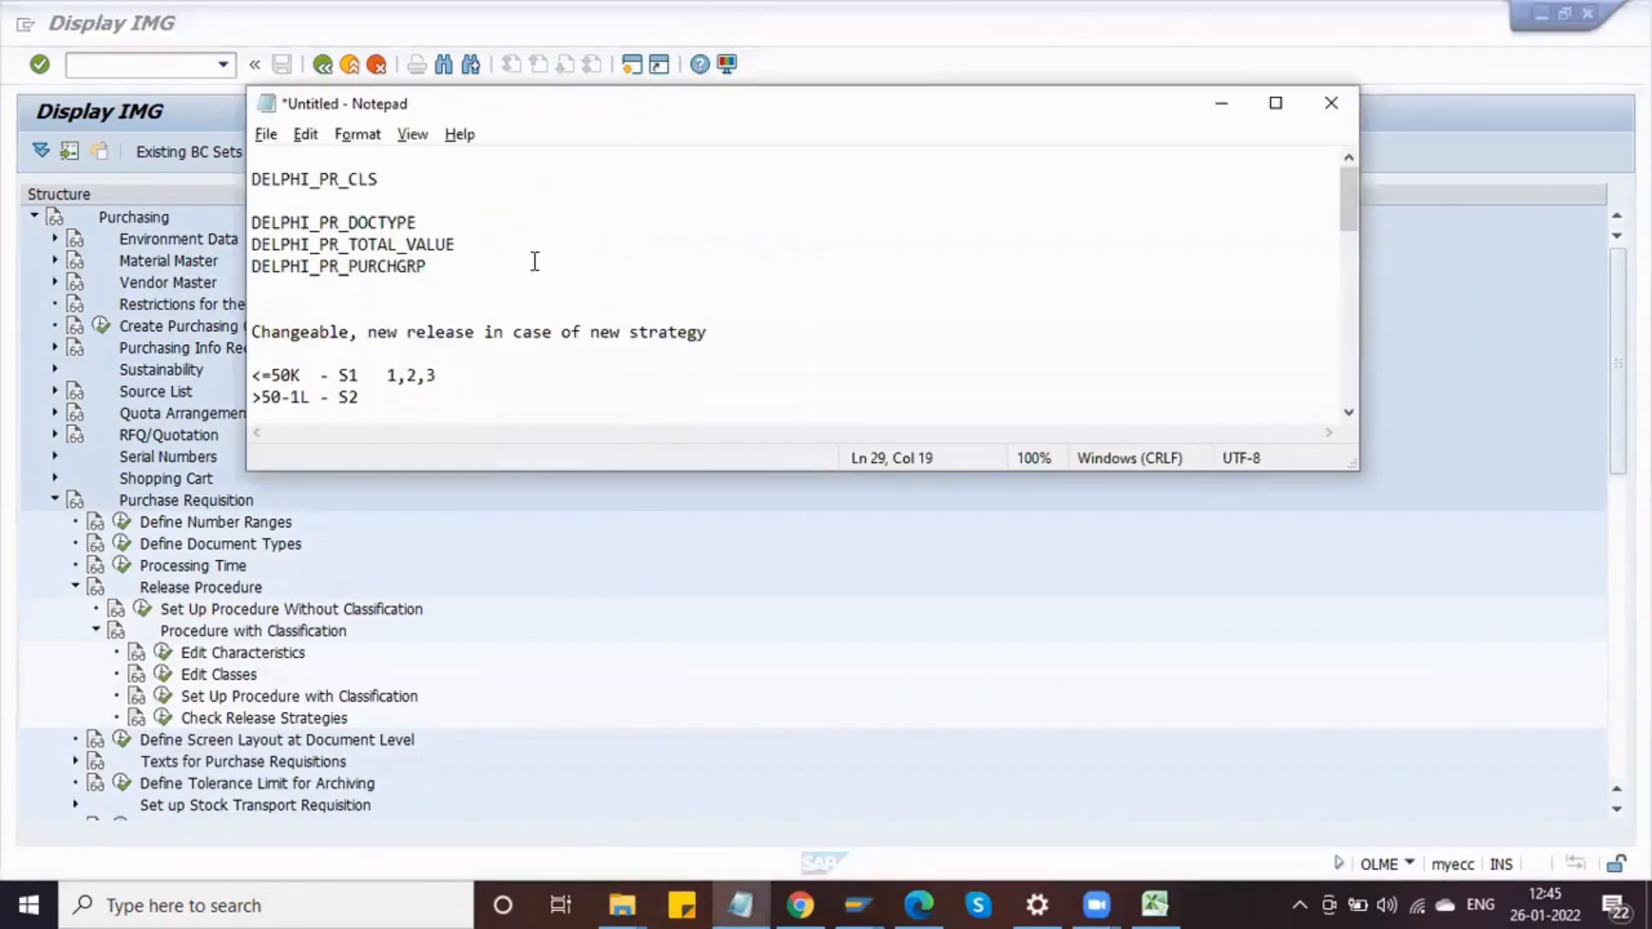
click(462, 240)
text(CEKKKO)
key(BackSpace)
key(BackSpace)
key(BackSpace)
text(BAN - GFWRT)
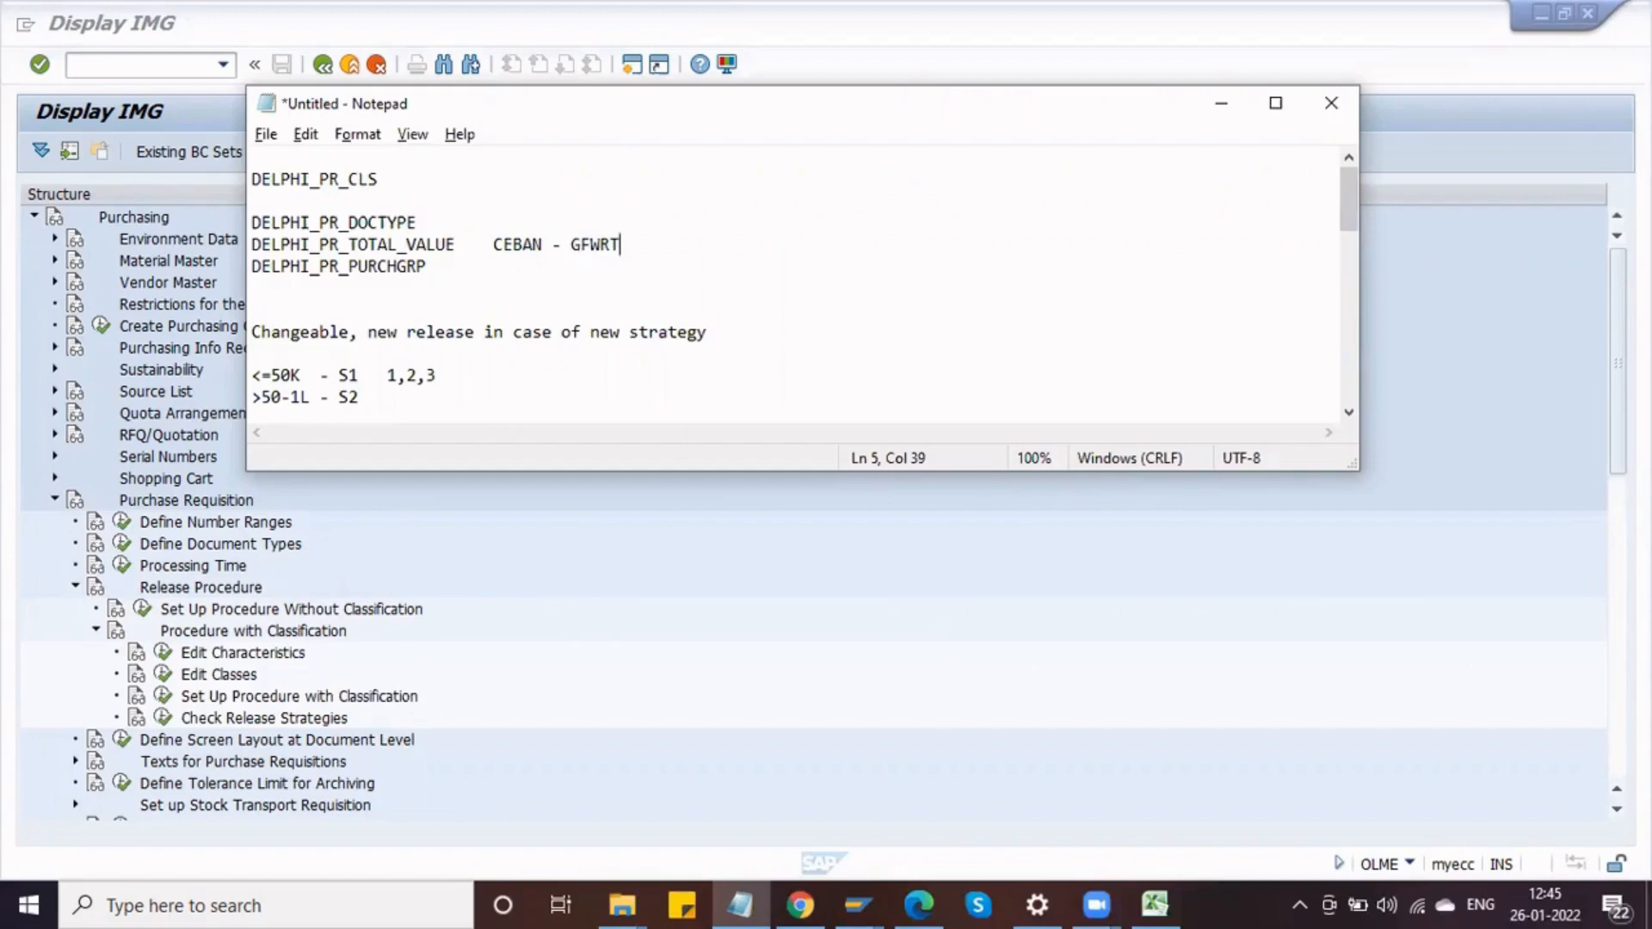
drag(622, 247, 566, 248)
click(676, 243)
text(, GSWRT)
double_click(668, 243)
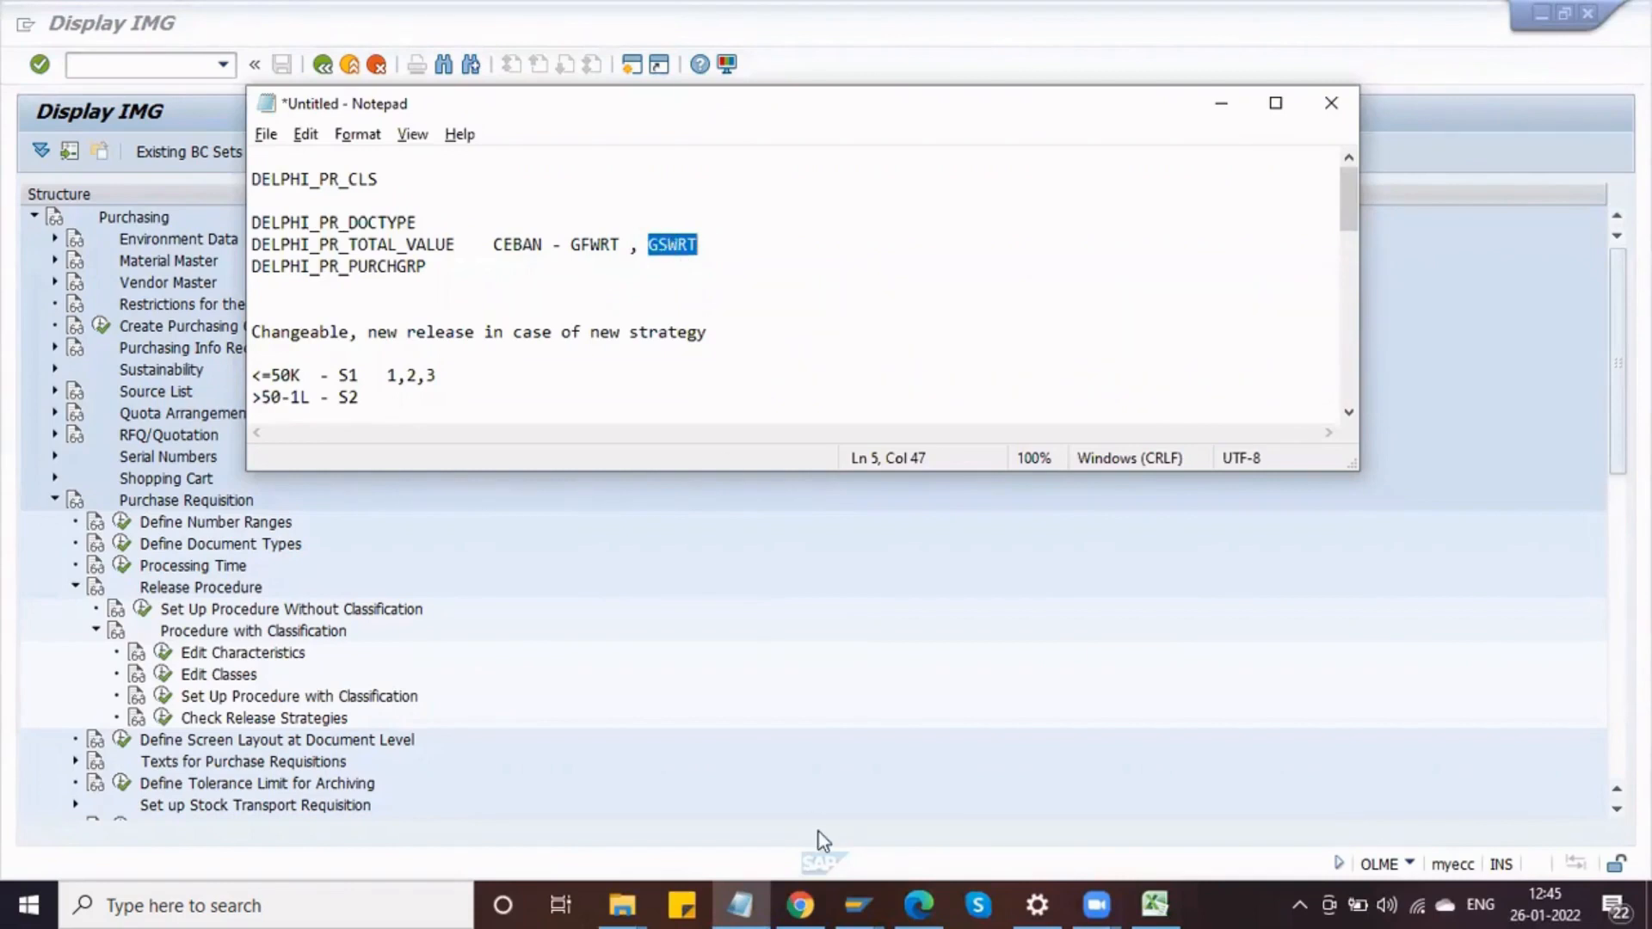
Step: Open characteristic DELPHI_PR_TOTAL_VALUE in change mode and examine its values and table field reference
mouse_move(866, 891)
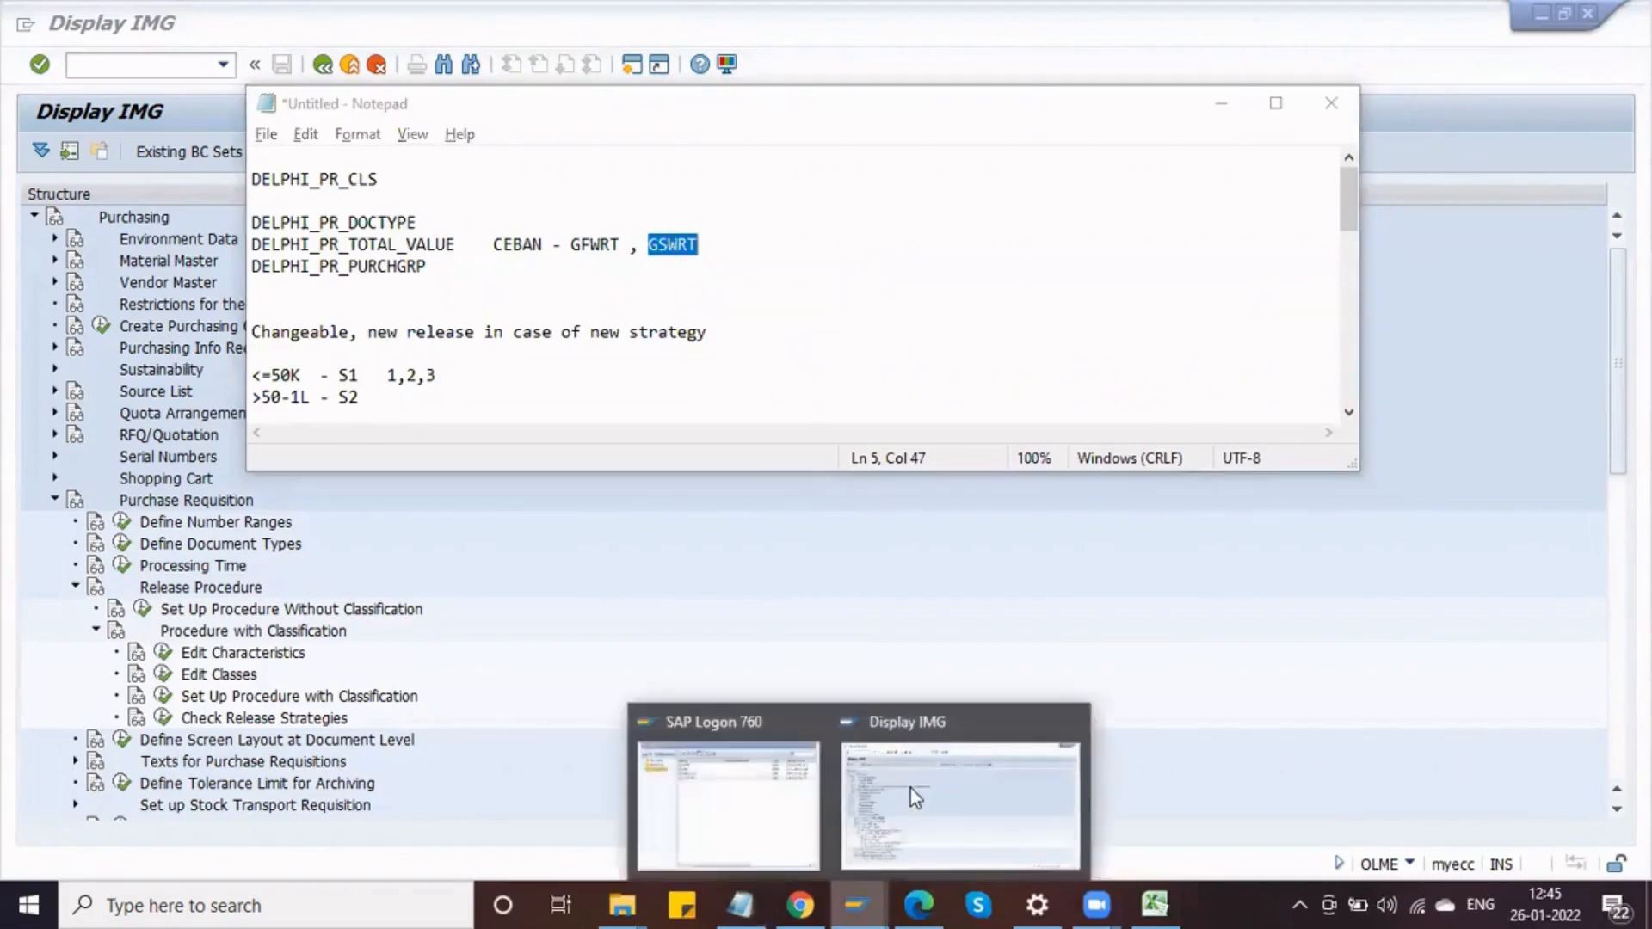
click(907, 791)
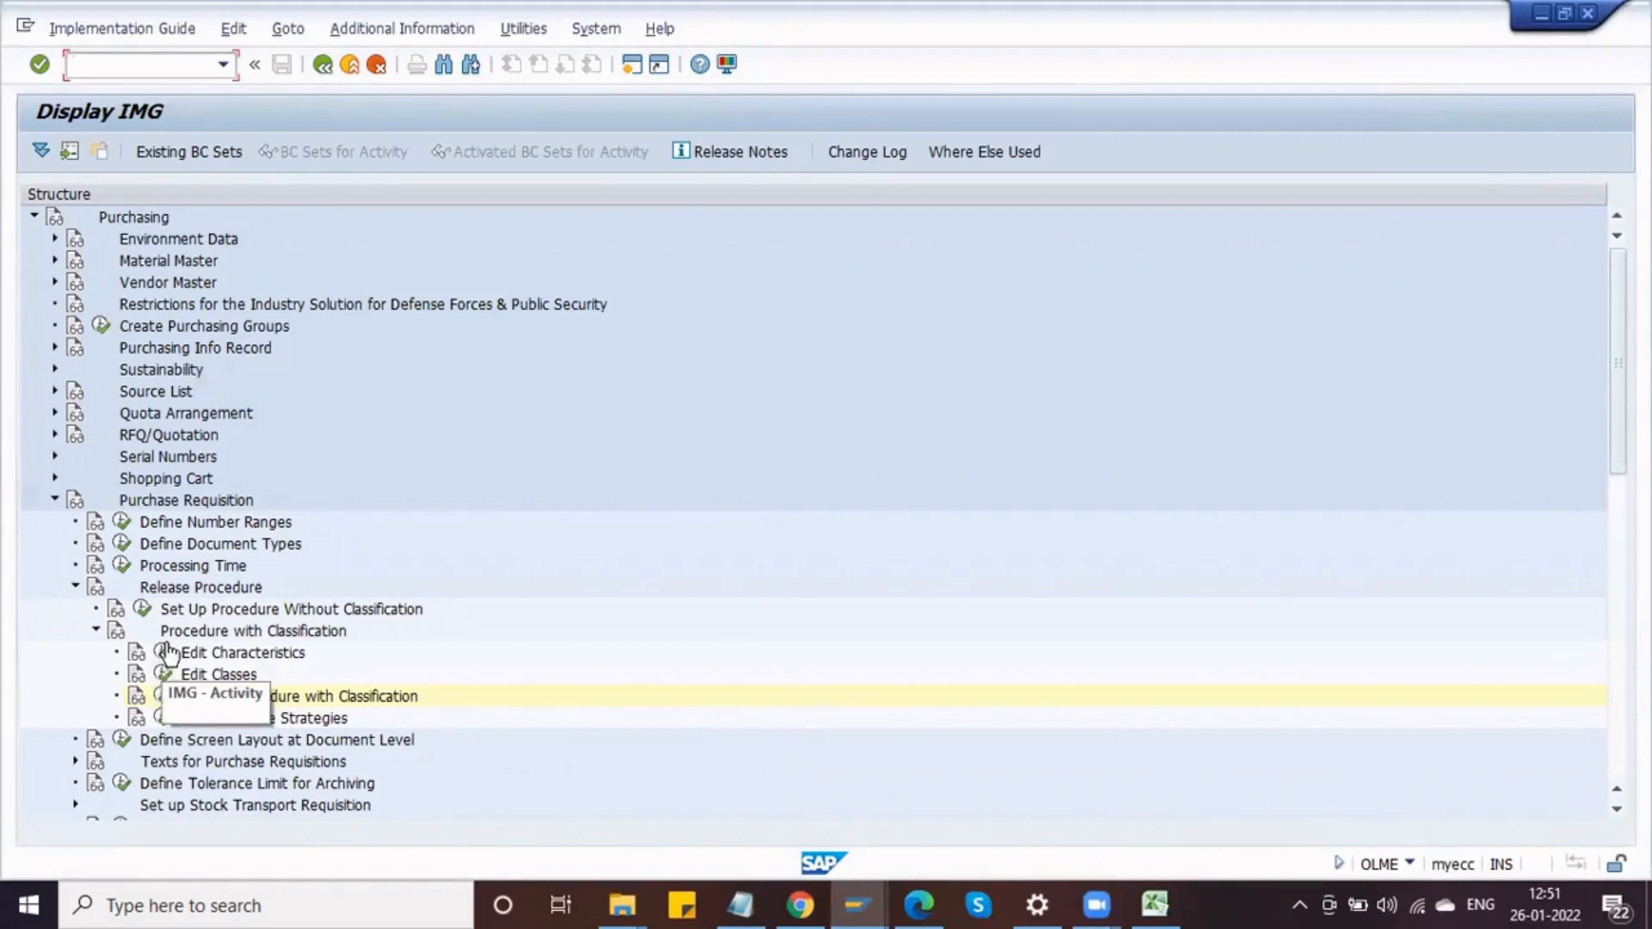
click(163, 659)
click(235, 195)
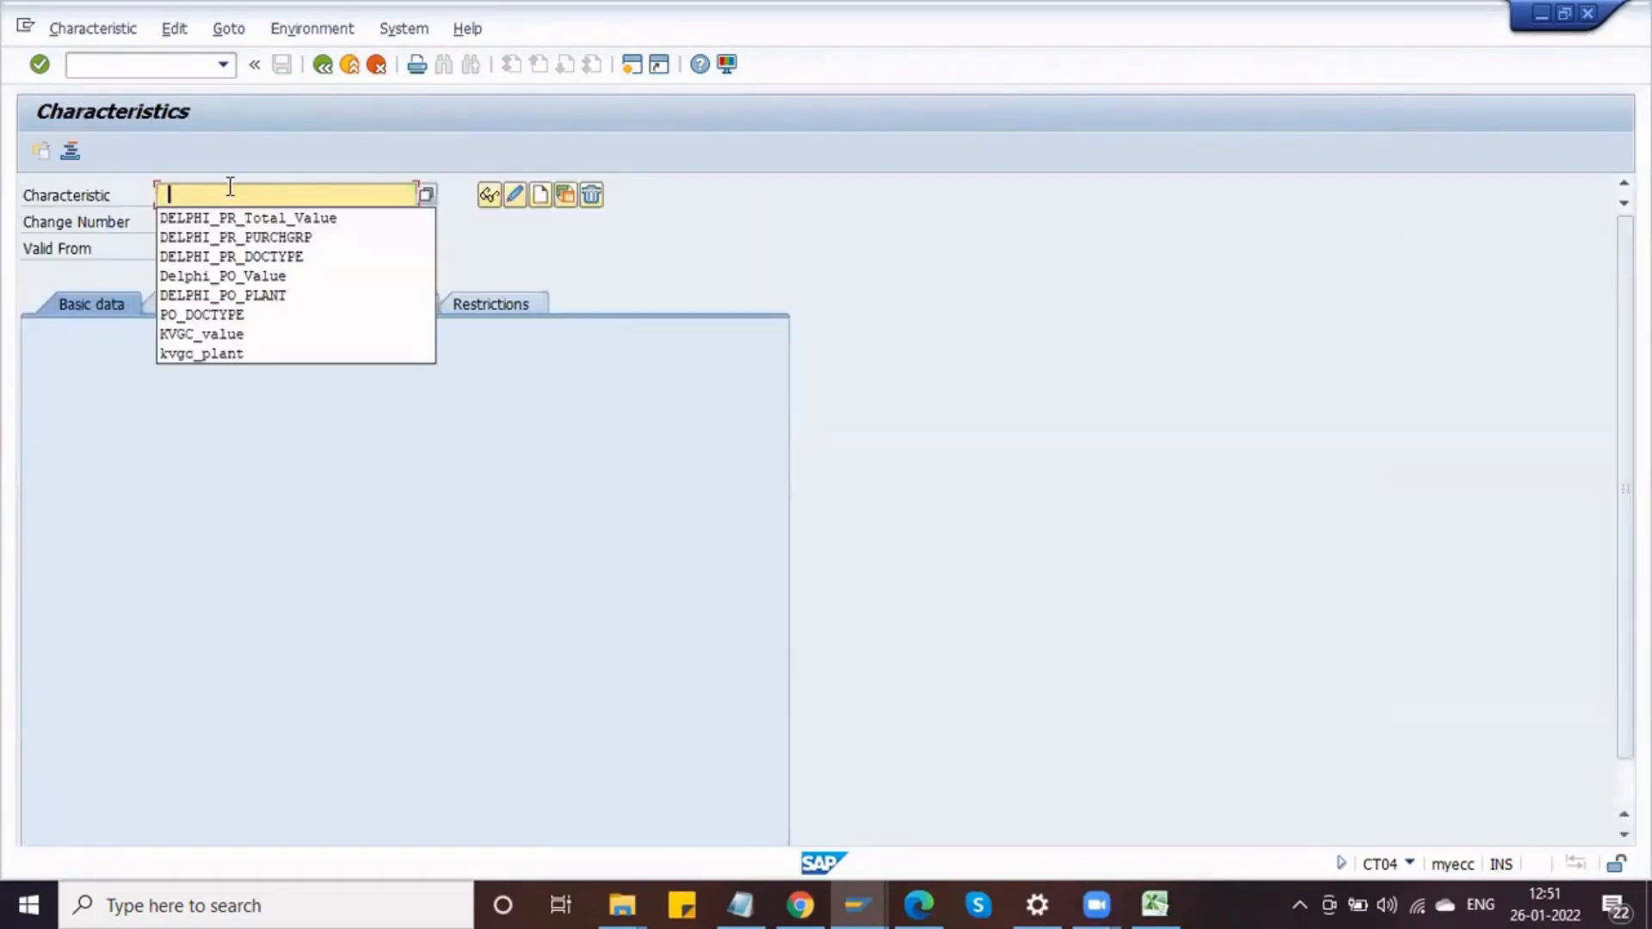
click(284, 217)
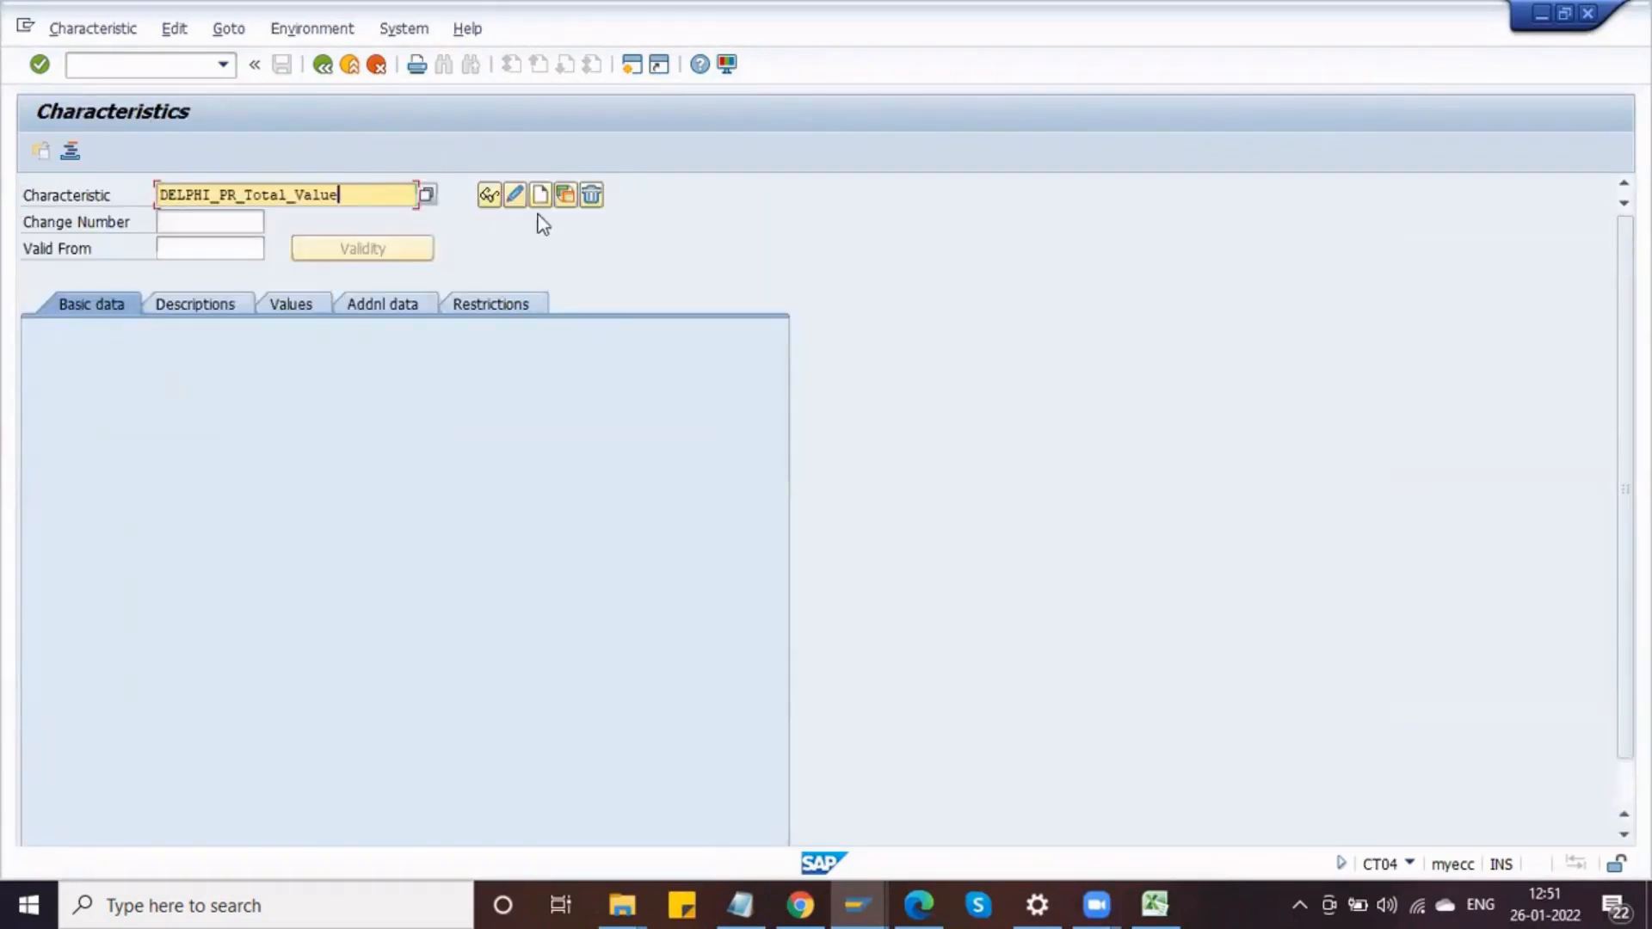
click(515, 196)
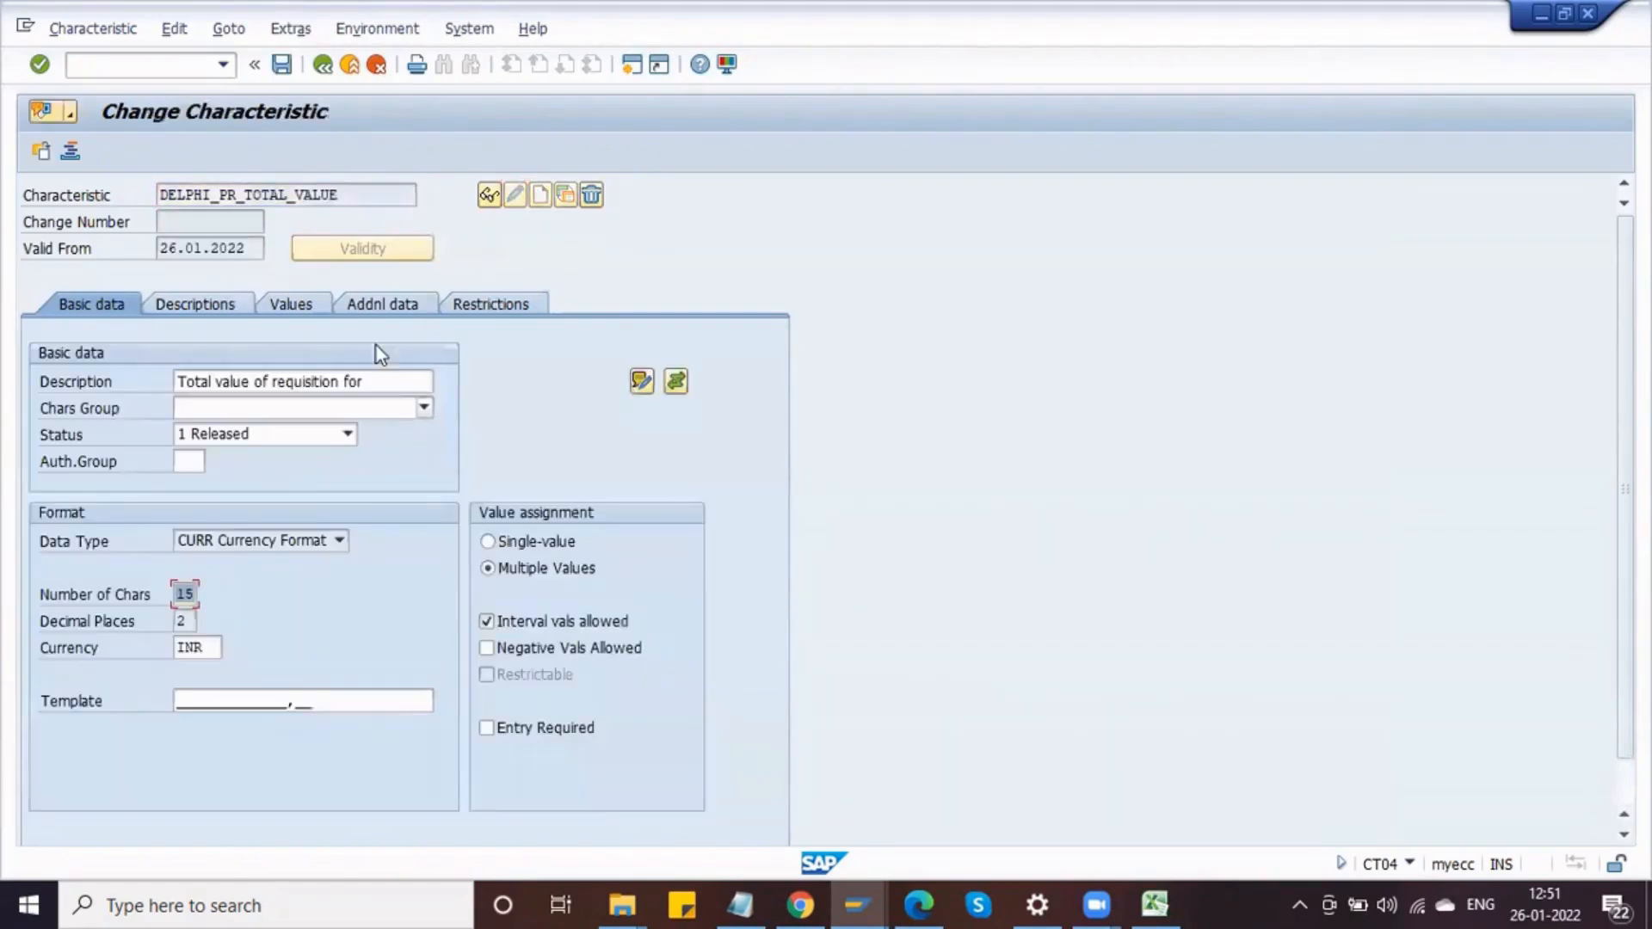
click(317, 307)
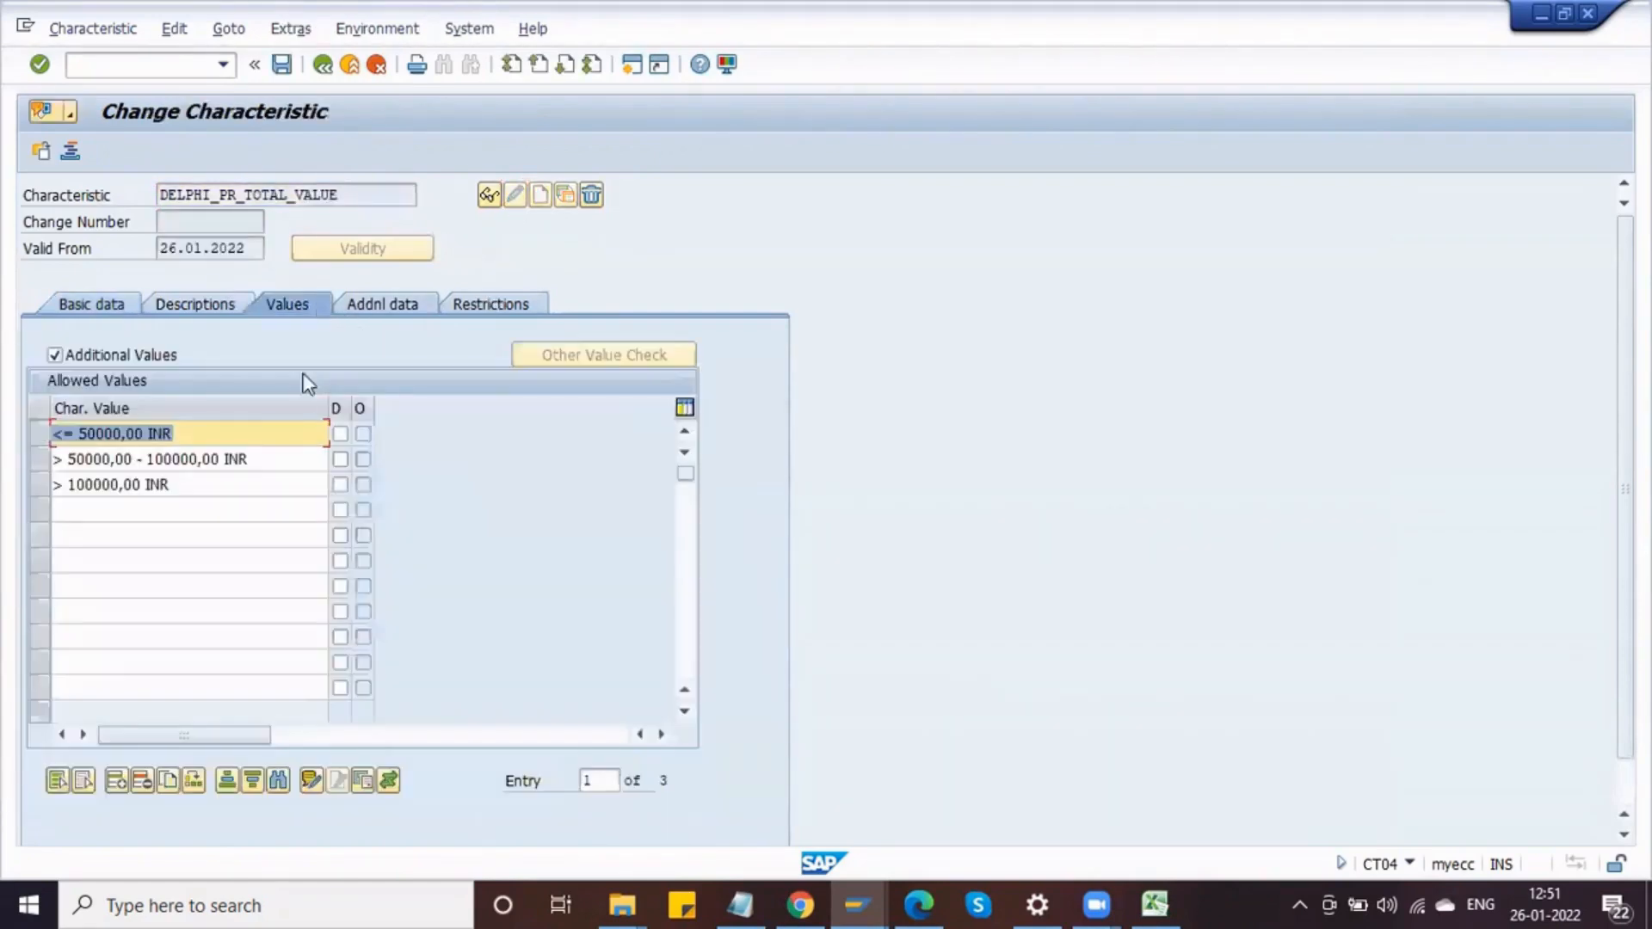
click(383, 304)
click(541, 381)
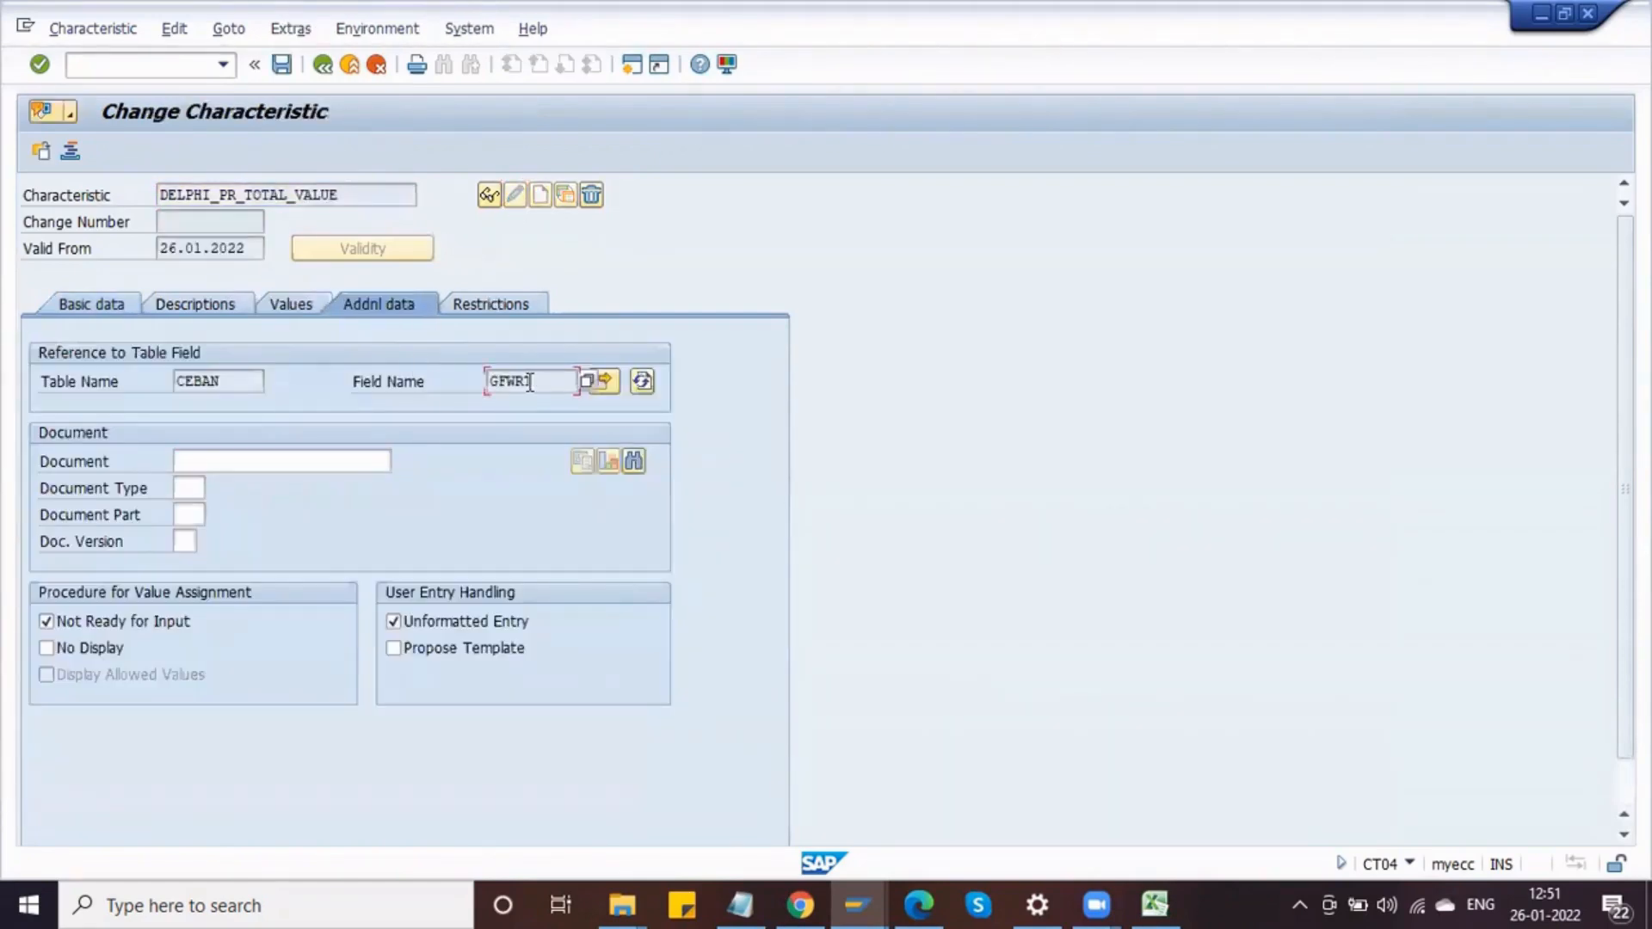
click(245, 375)
click(535, 376)
key(alt+Tab)
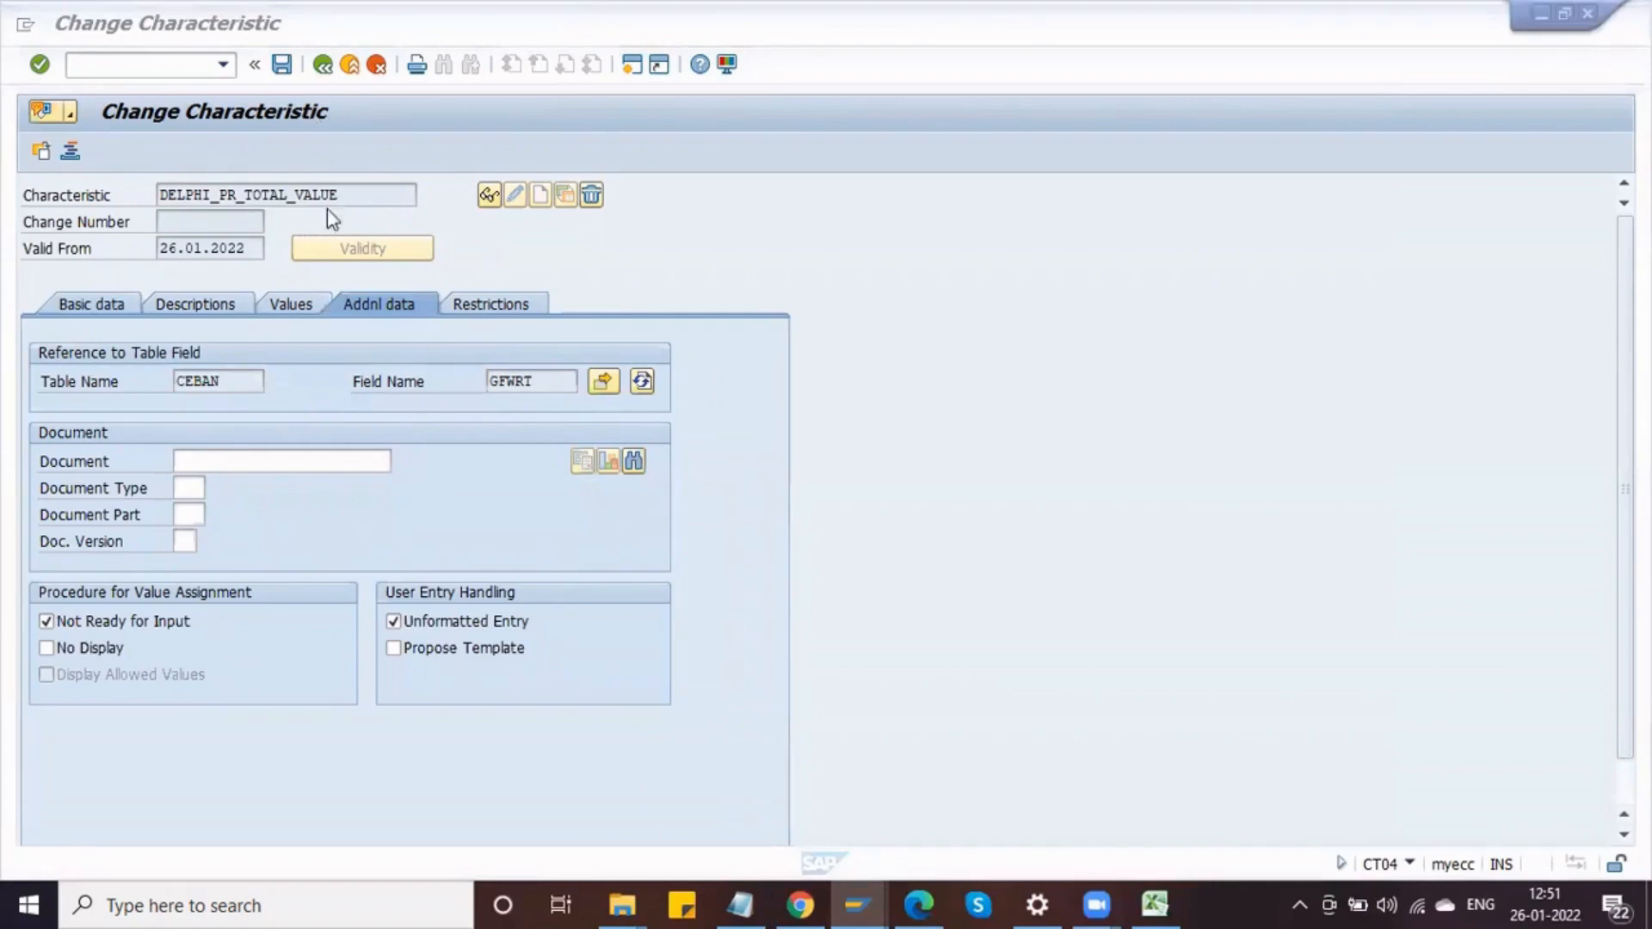
click(322, 65)
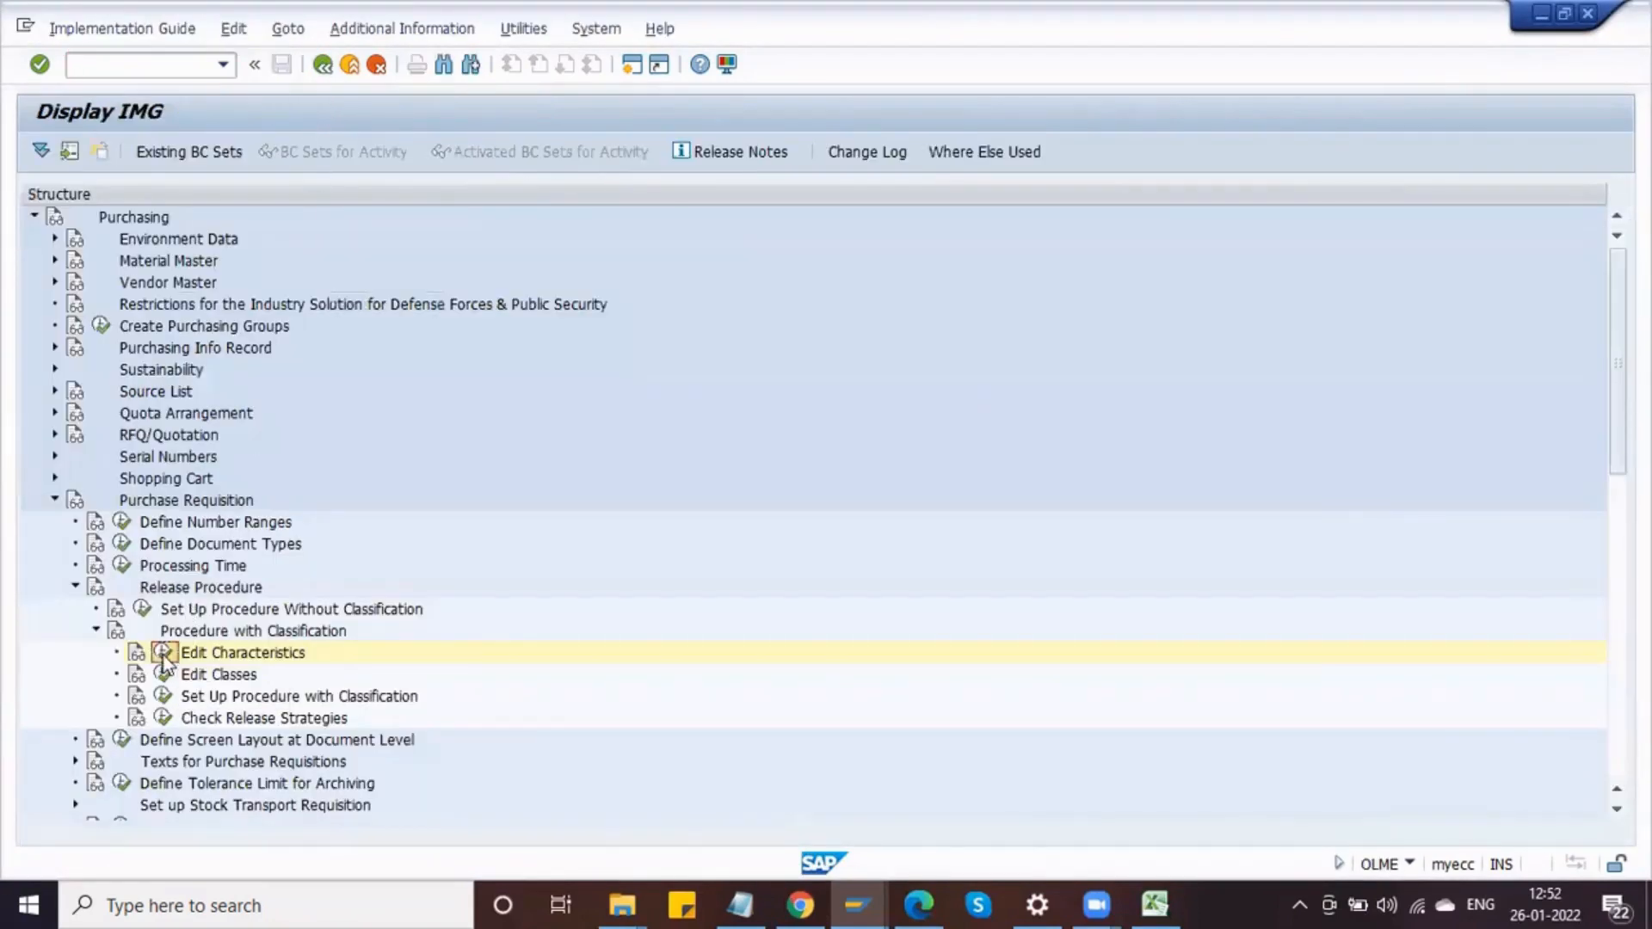
Step: Start creating a new characteristic named DELPHI_PR_ITEM_VALUE from Edit Characteristics
click(163, 652)
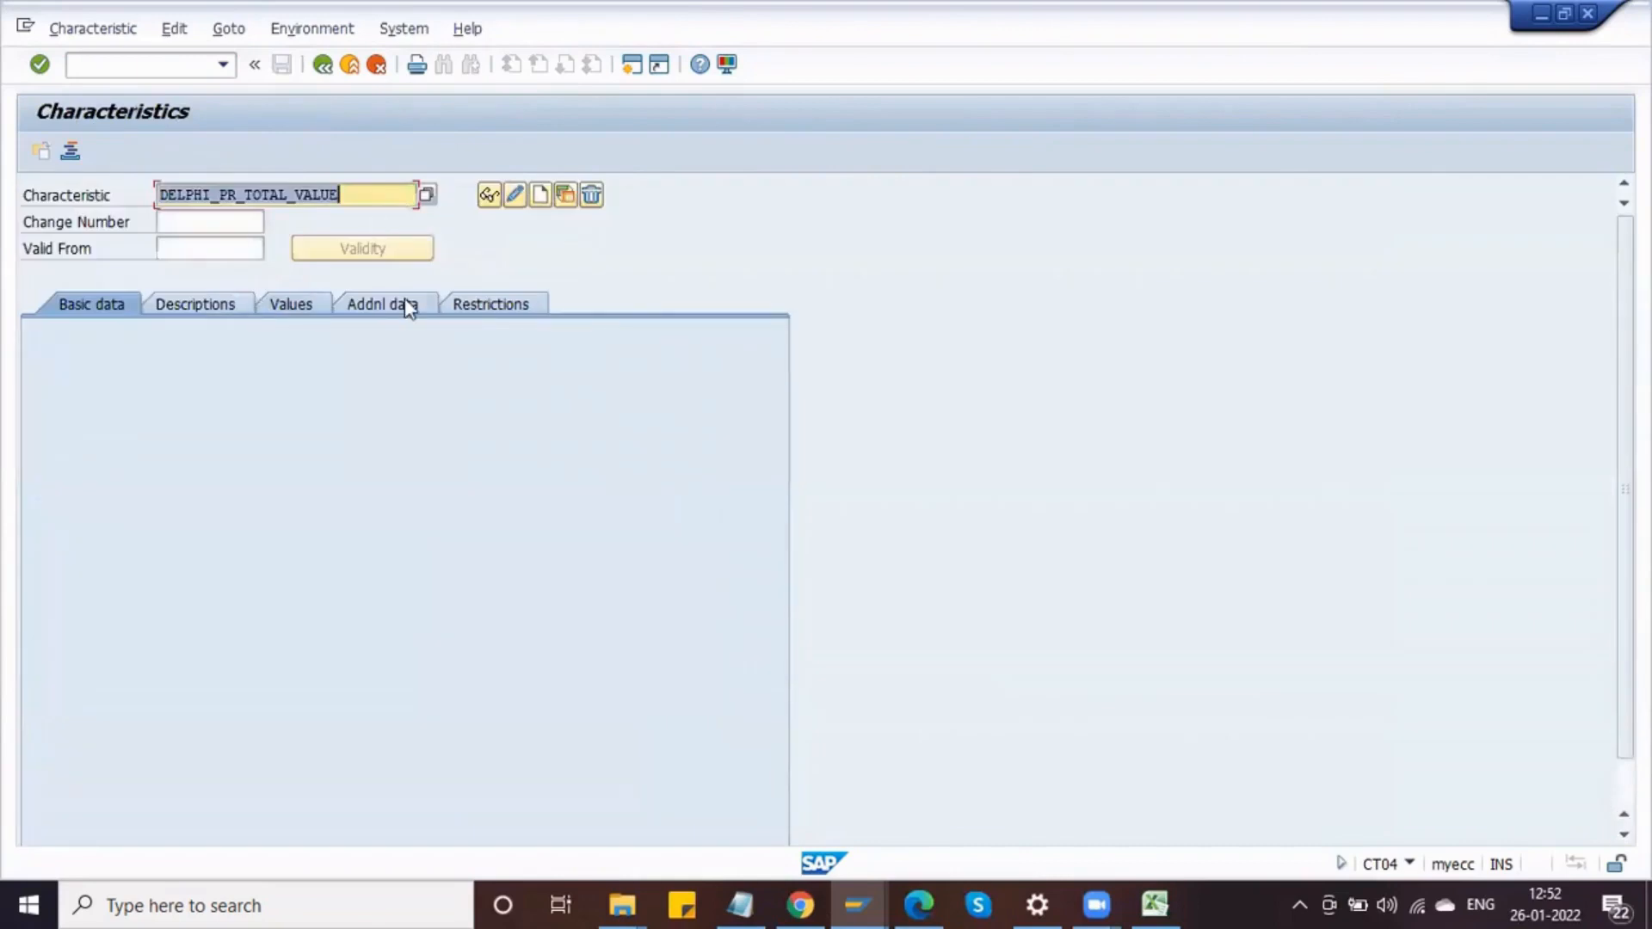
click(295, 198)
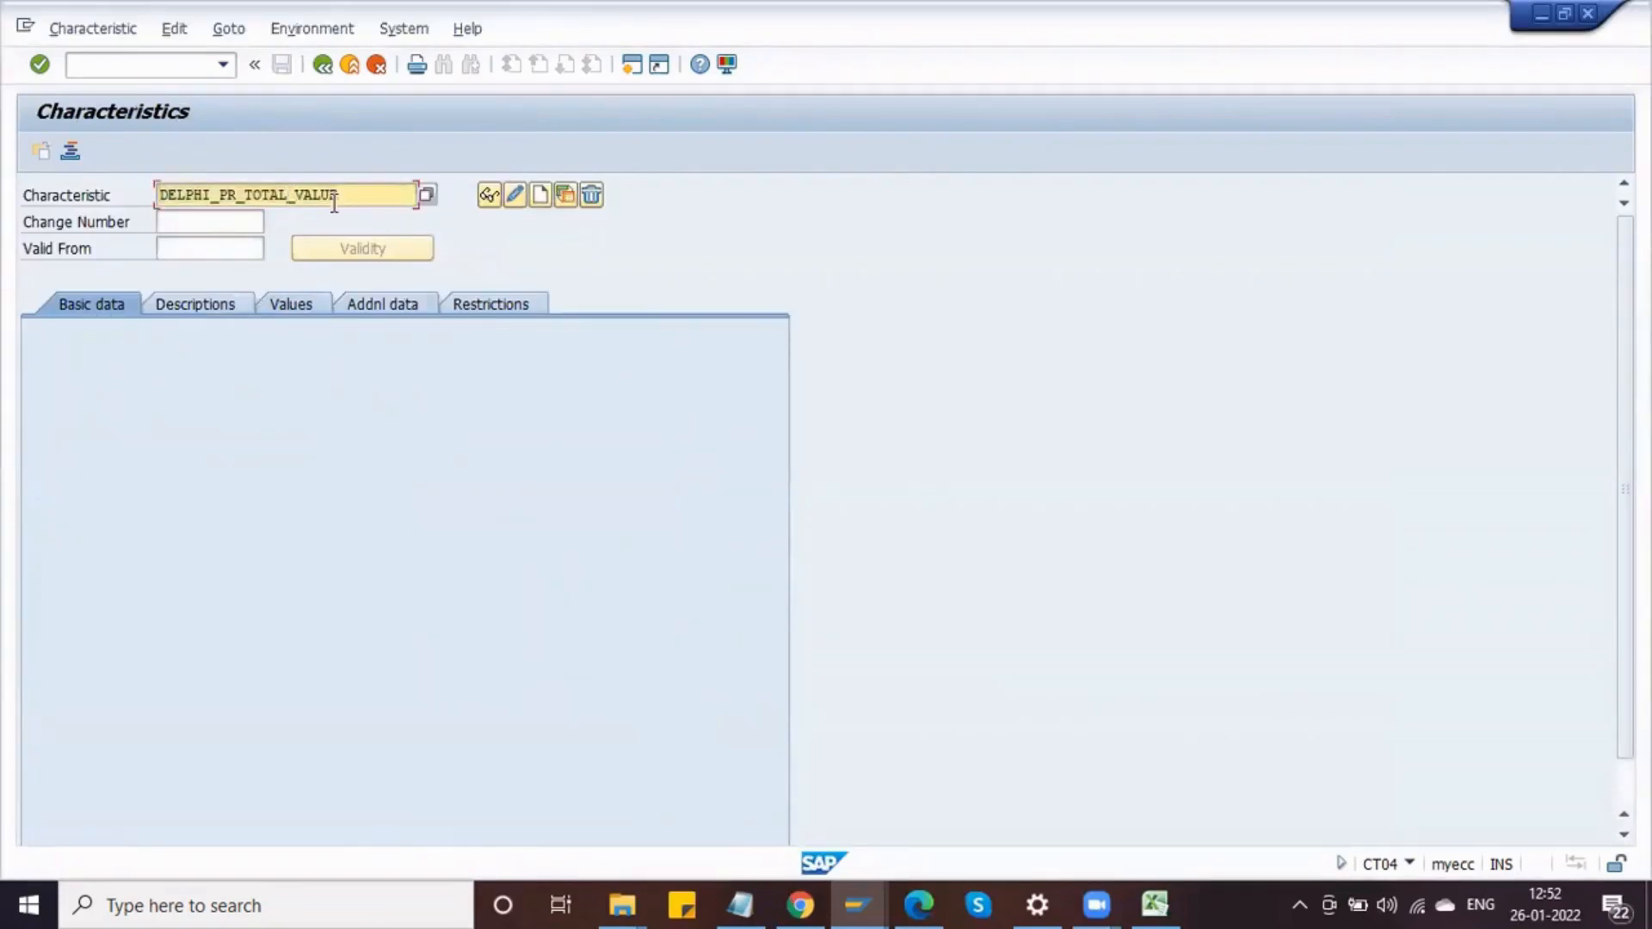
key(BackSpace)
key(BackSpace)
key(BackSpace)
key(BackSpace)
key(BackSpace)
key(BackSpace)
text(ITEM_)
click(516, 194)
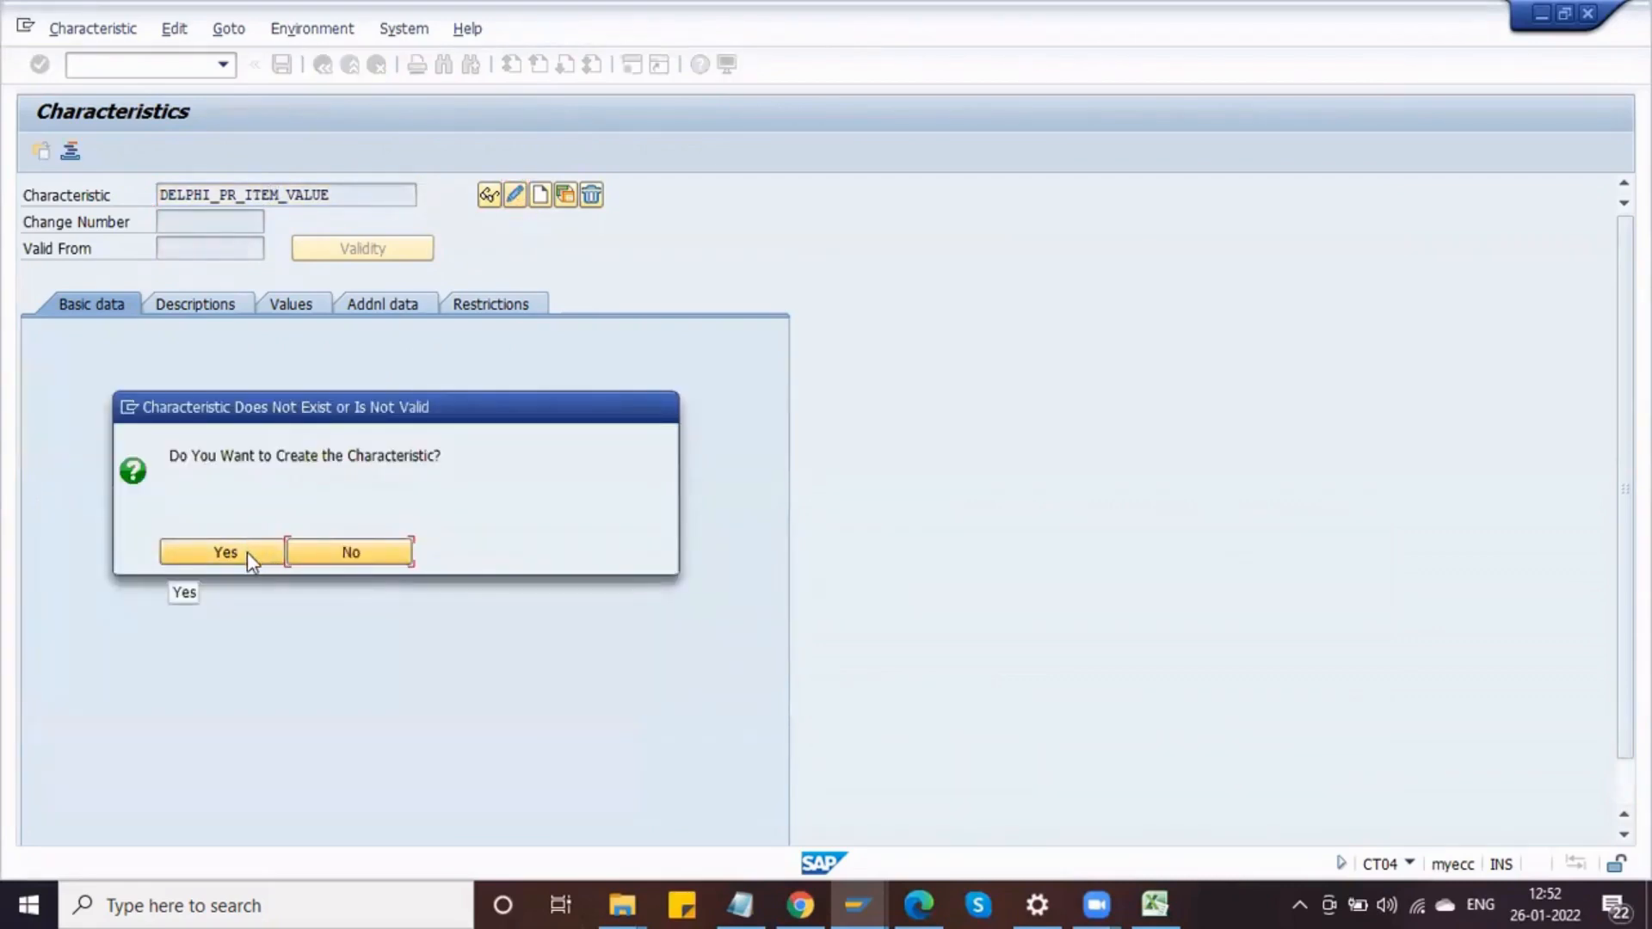
click(246, 550)
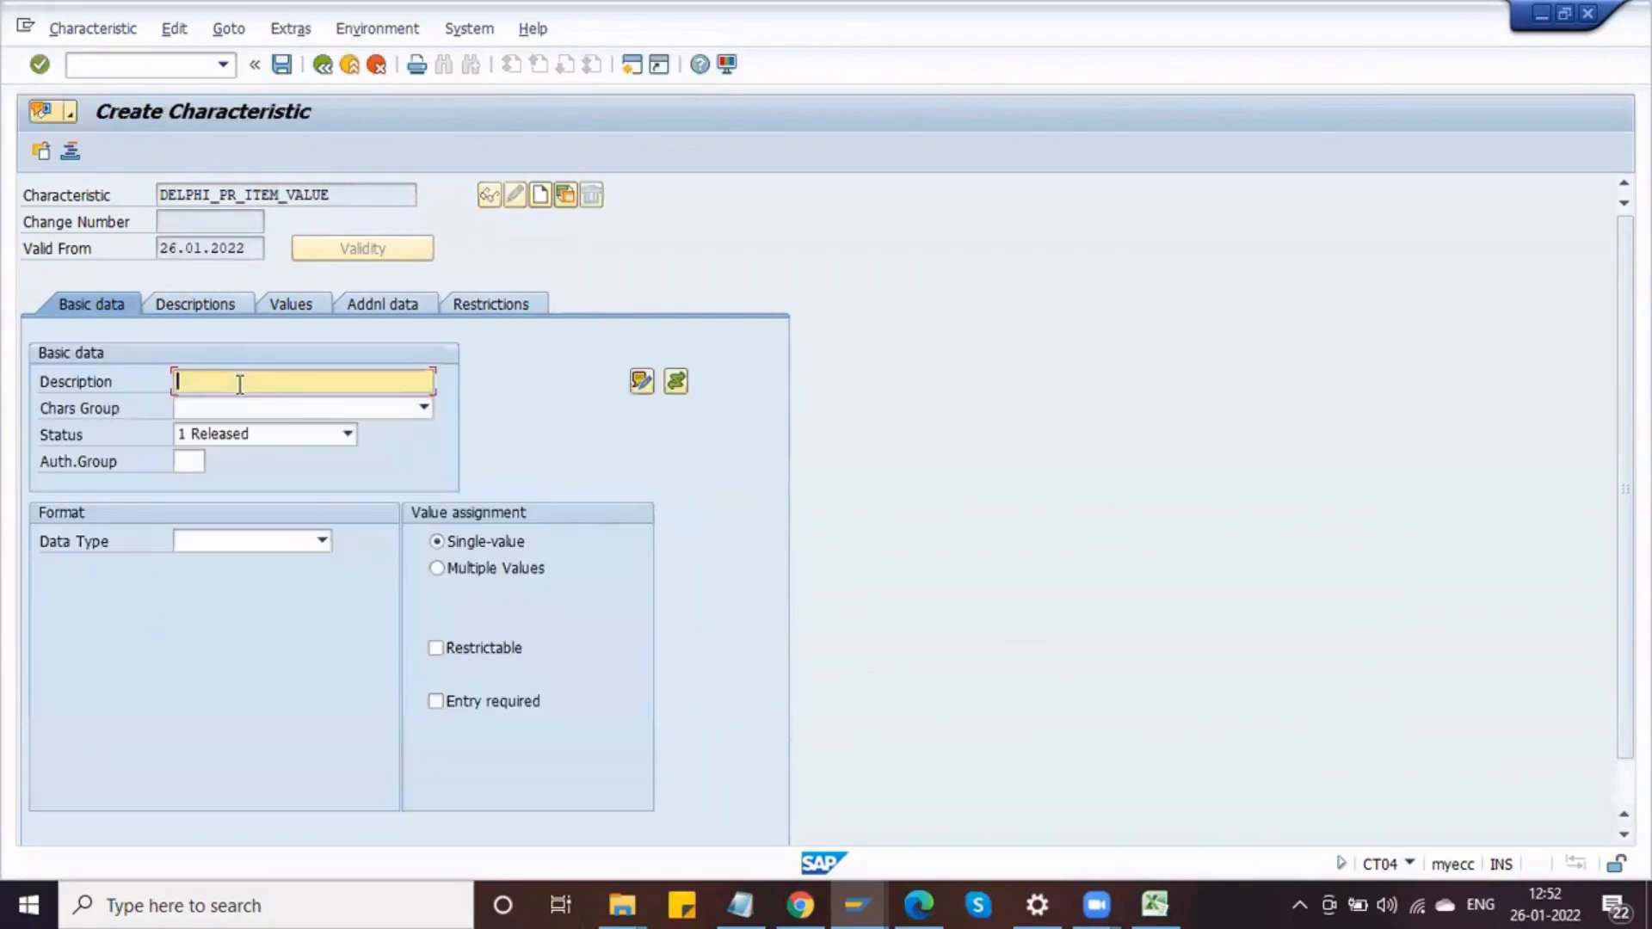
Step: Reference the new characteristic to table CEBAN, field GSWRT, and accept the dictionary format data
click(414, 309)
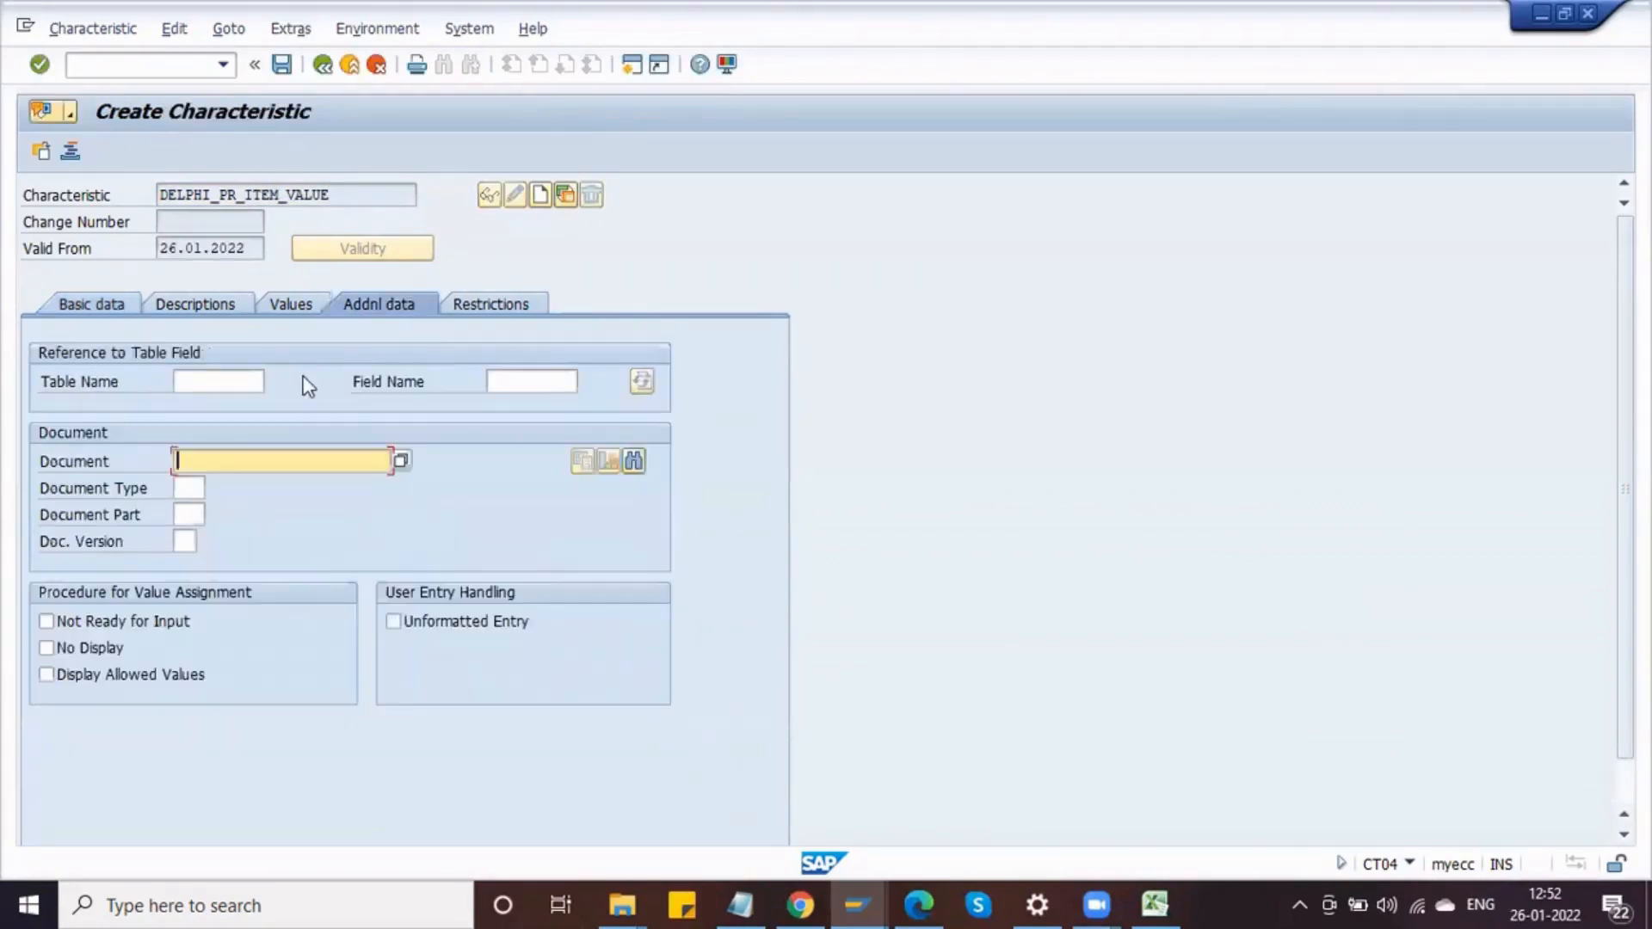
click(247, 378)
key(Down)
key(Return)
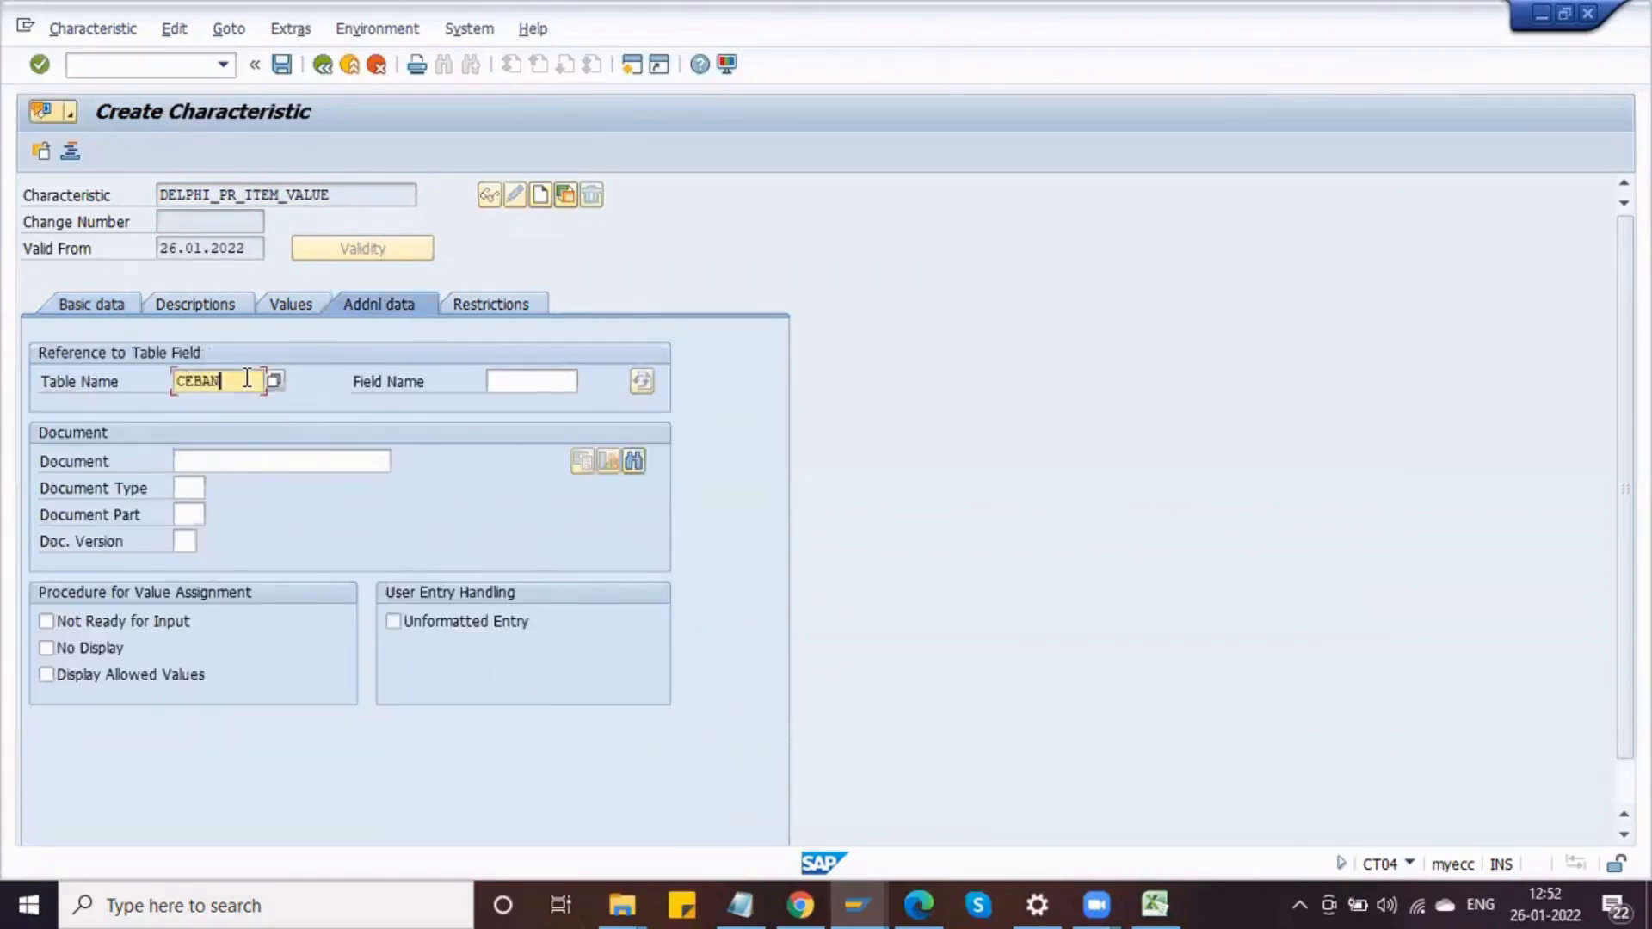
key(Tab)
click(524, 399)
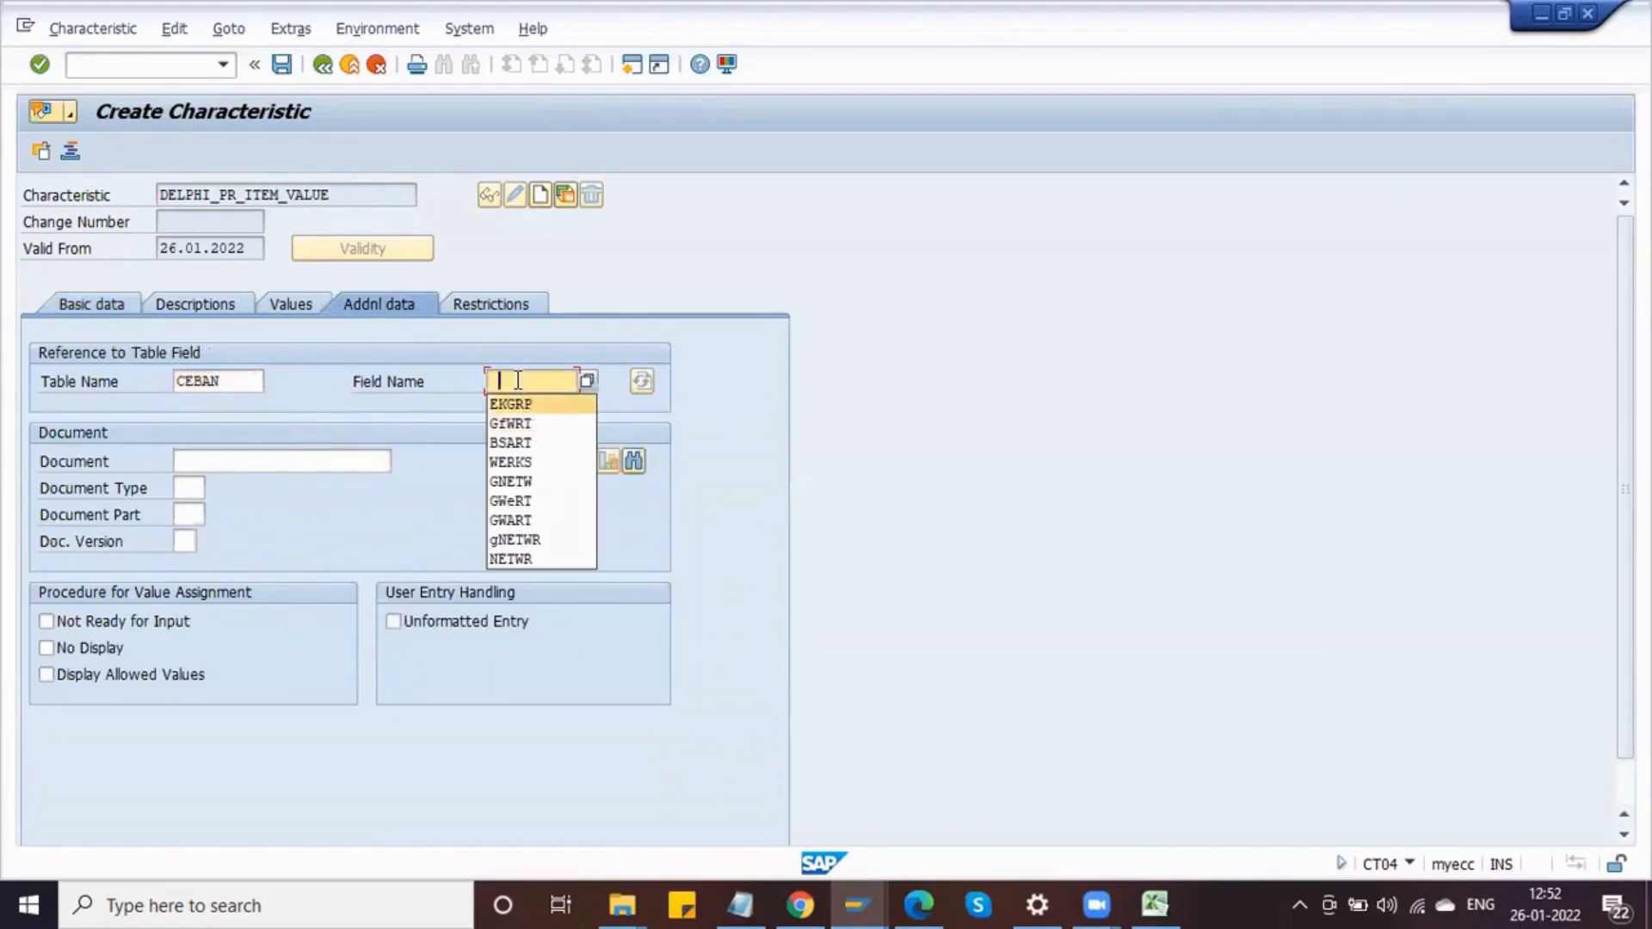
click(518, 381)
text(GS)
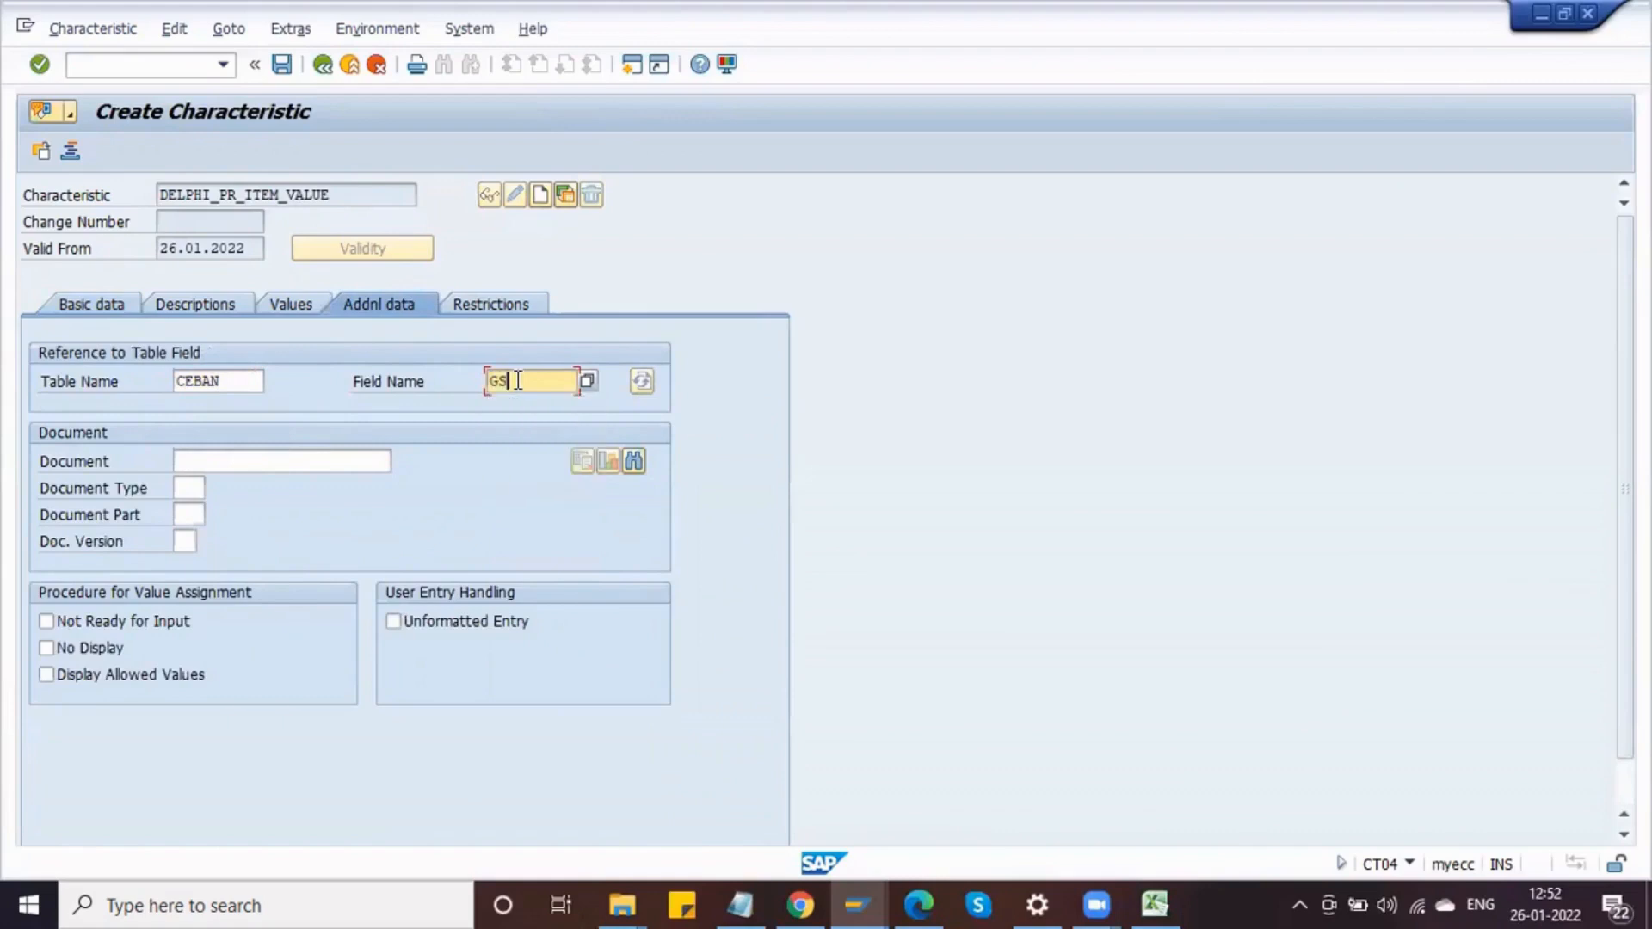
text(WRT)
key(Return)
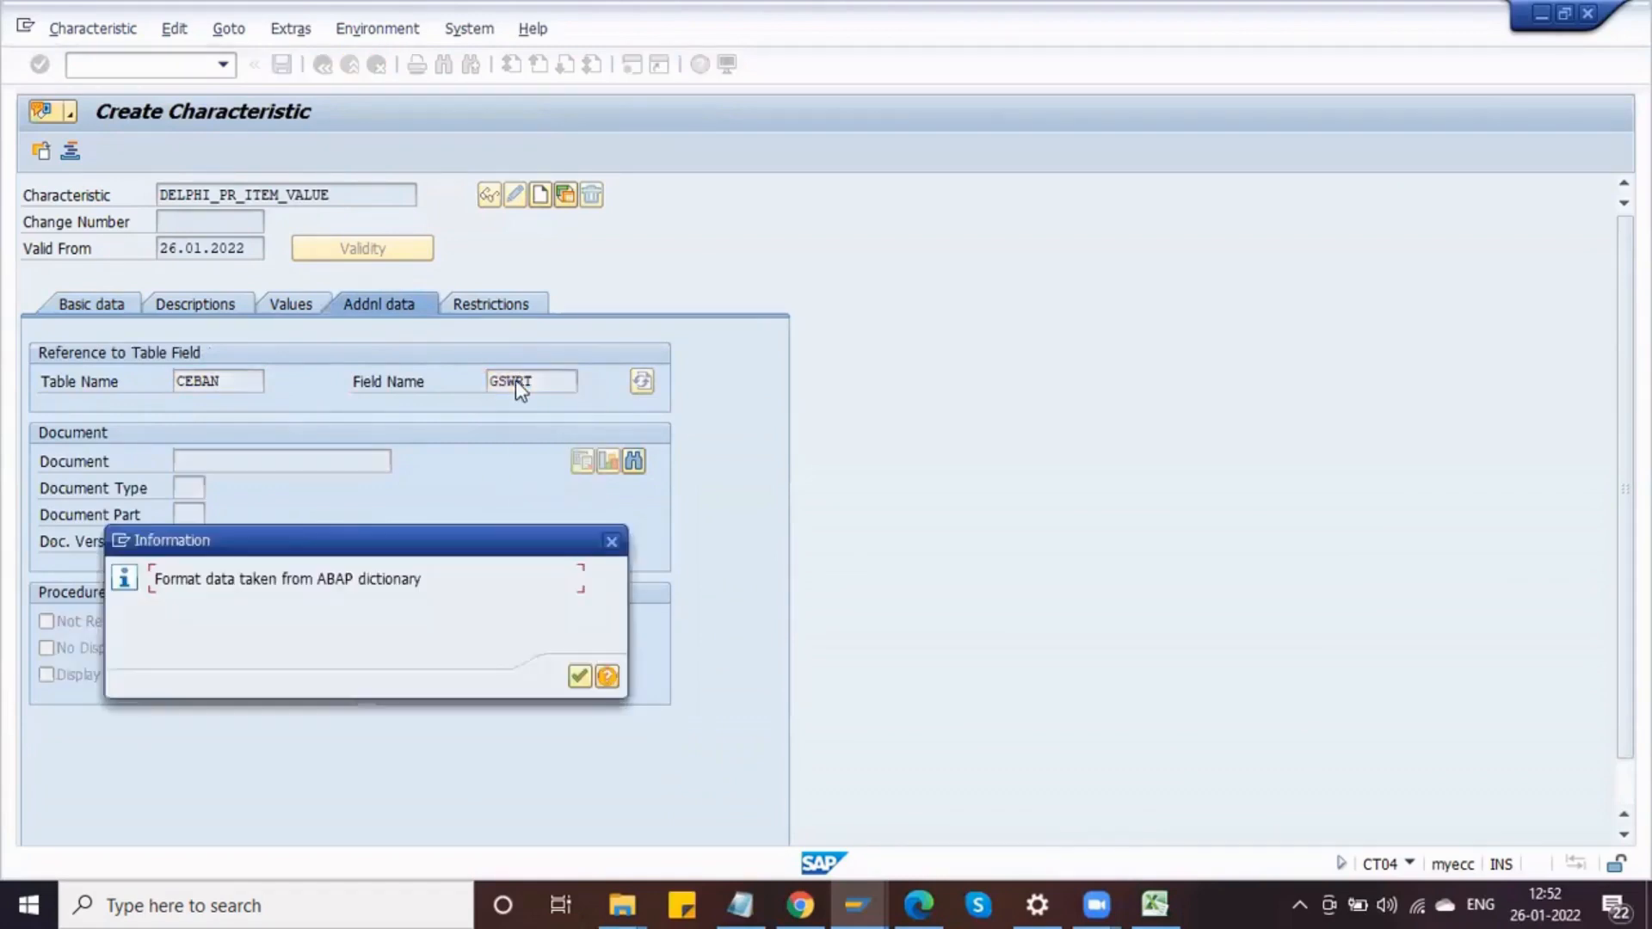
key(Return)
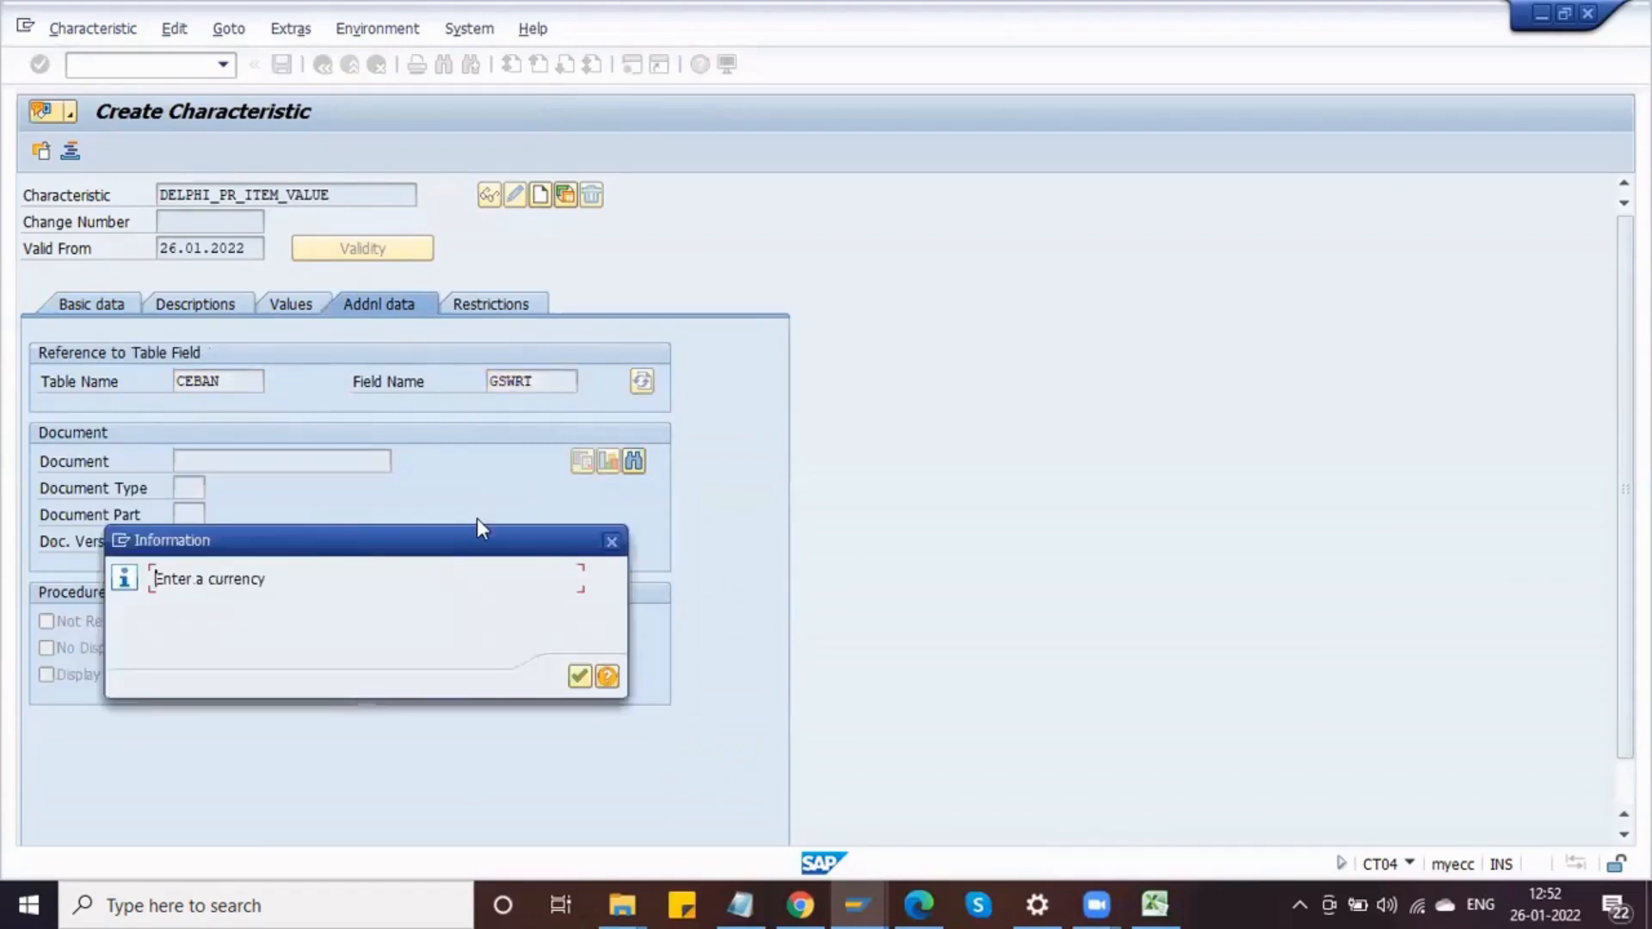
key(Return)
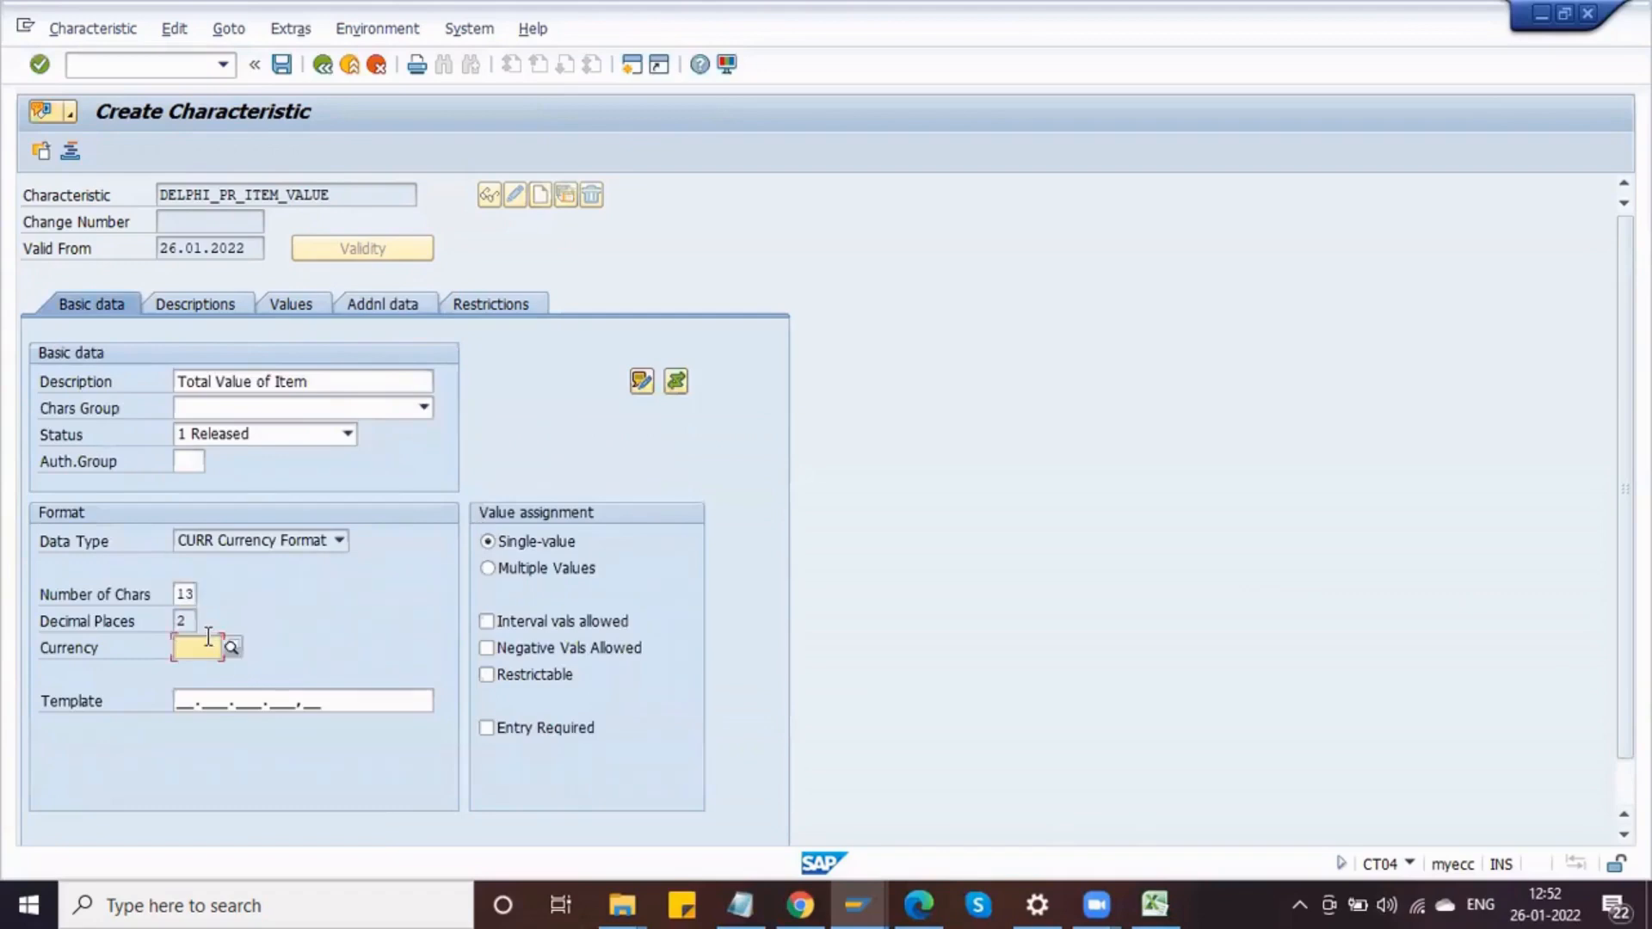
Step: Set the characteristic's currency to INR and allow interval values
text(INR)
click(487, 621)
Step: Enter the allowed values <=50000, >50000 - 100000 and >100000 for the characteristic
click(287, 308)
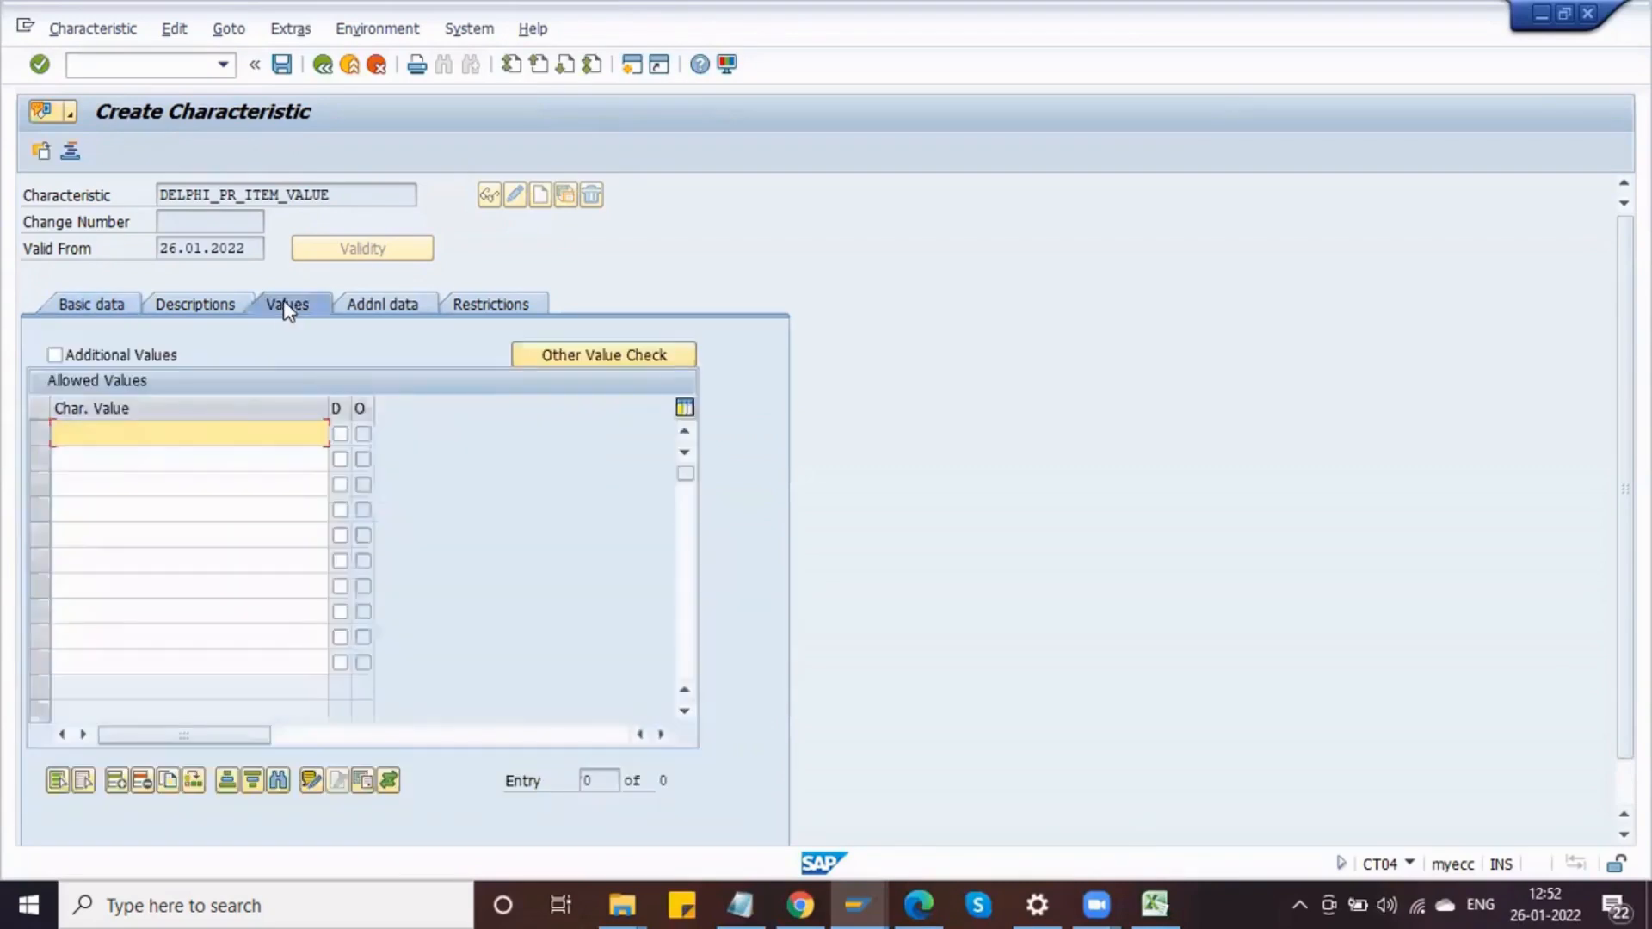
click(180, 431)
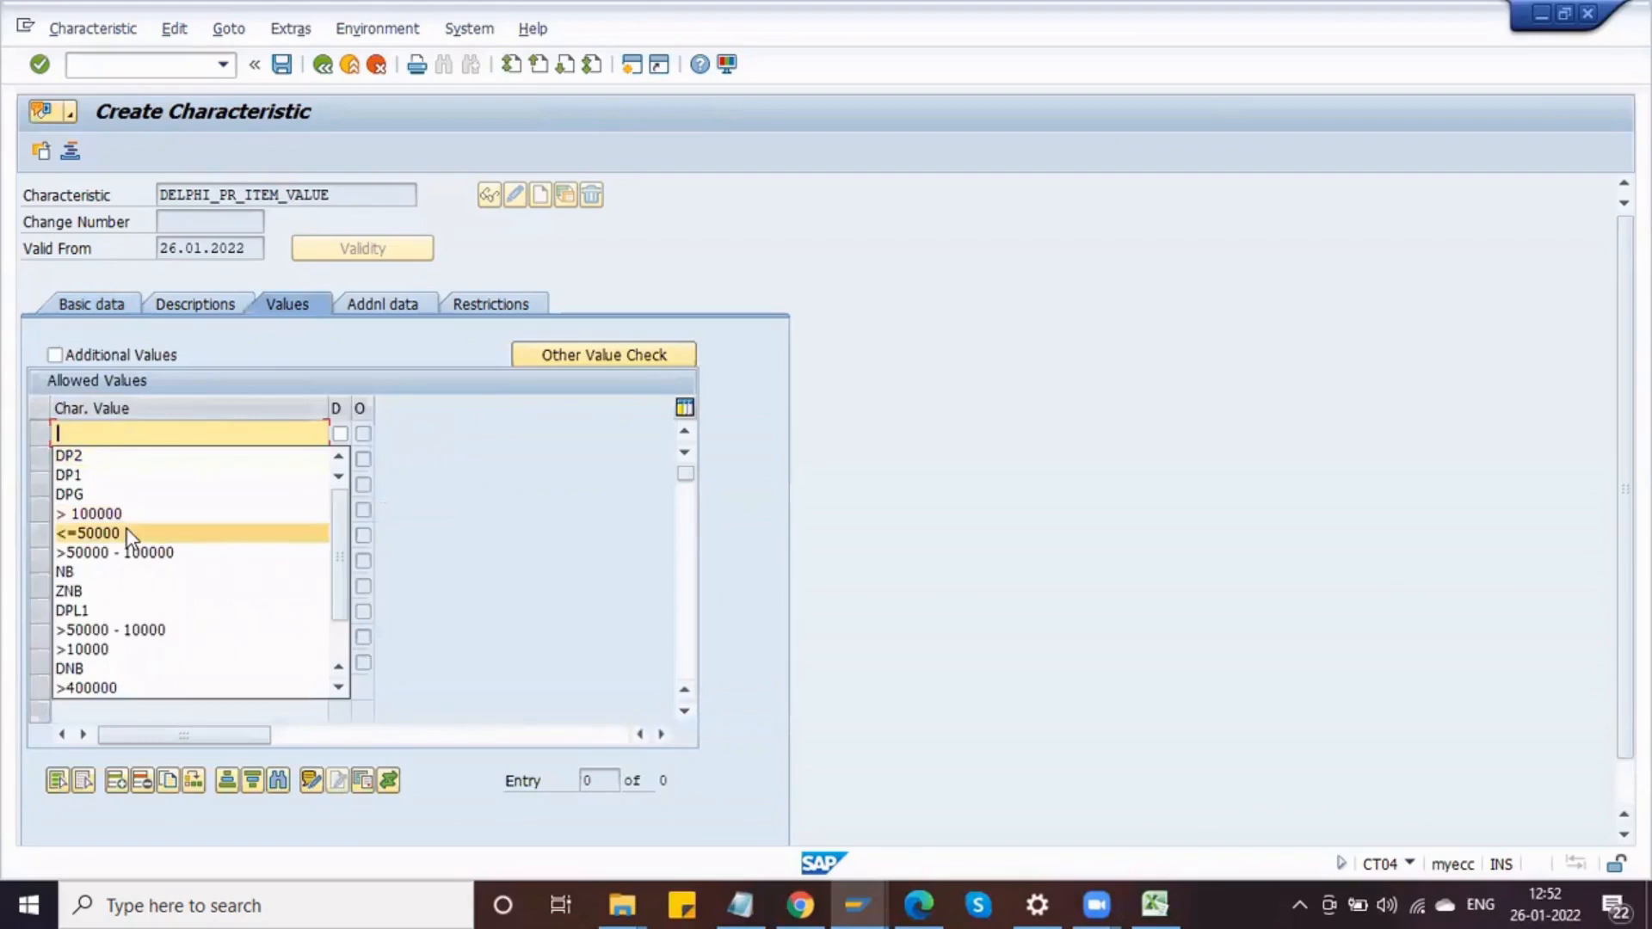
click(95, 533)
click(94, 458)
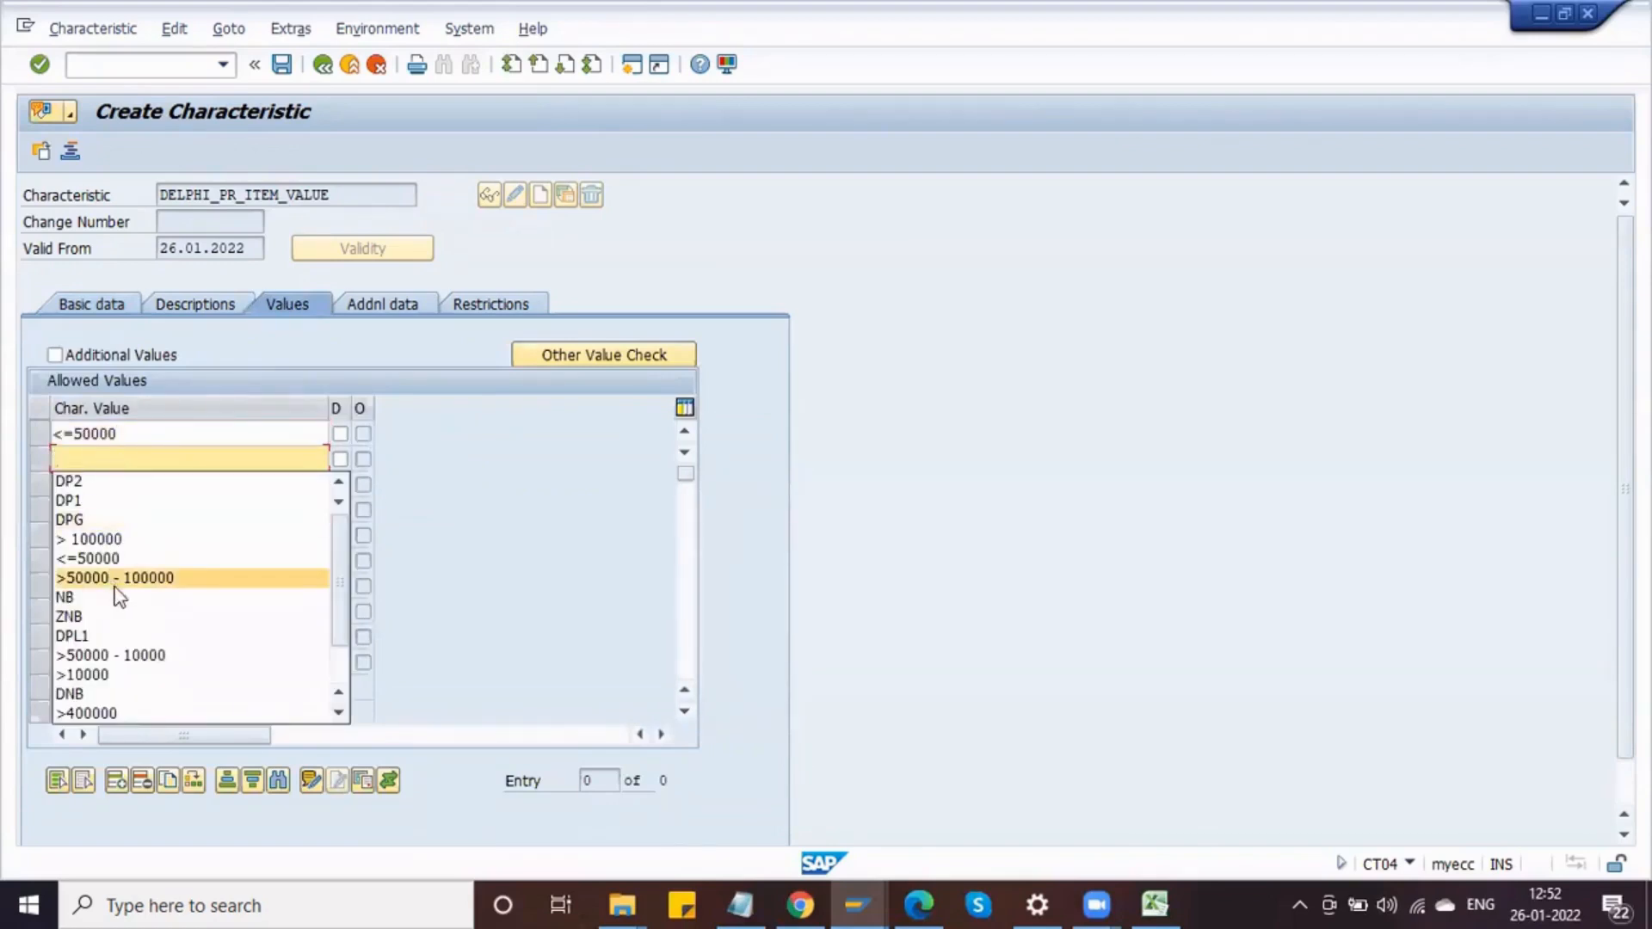
click(116, 579)
click(114, 484)
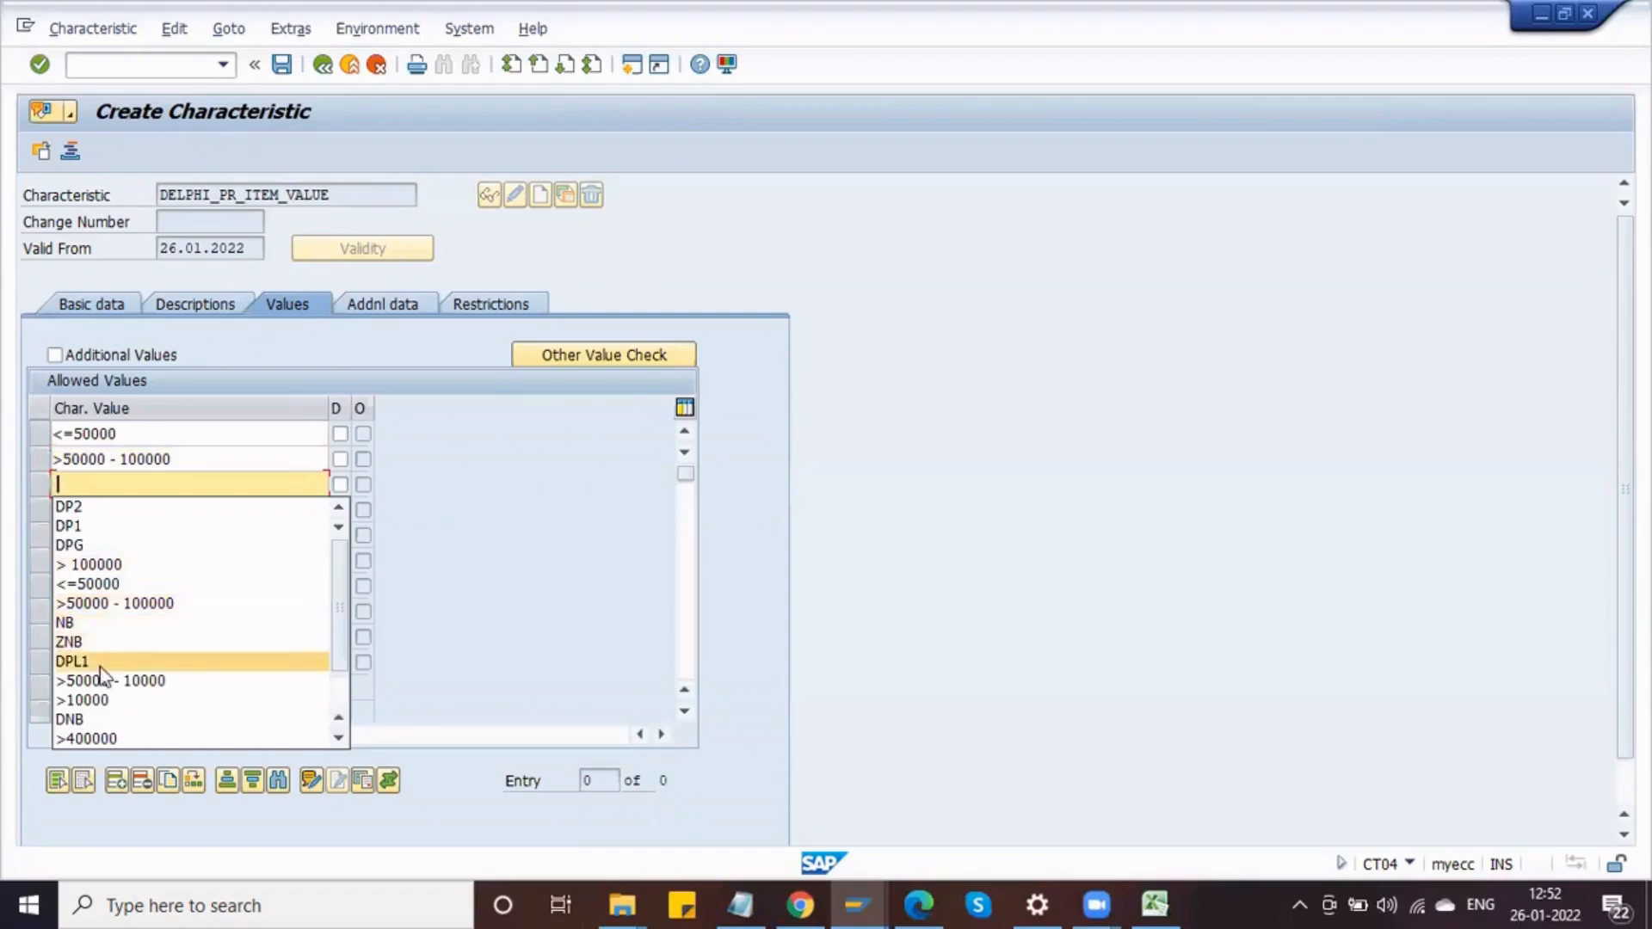
click(102, 700)
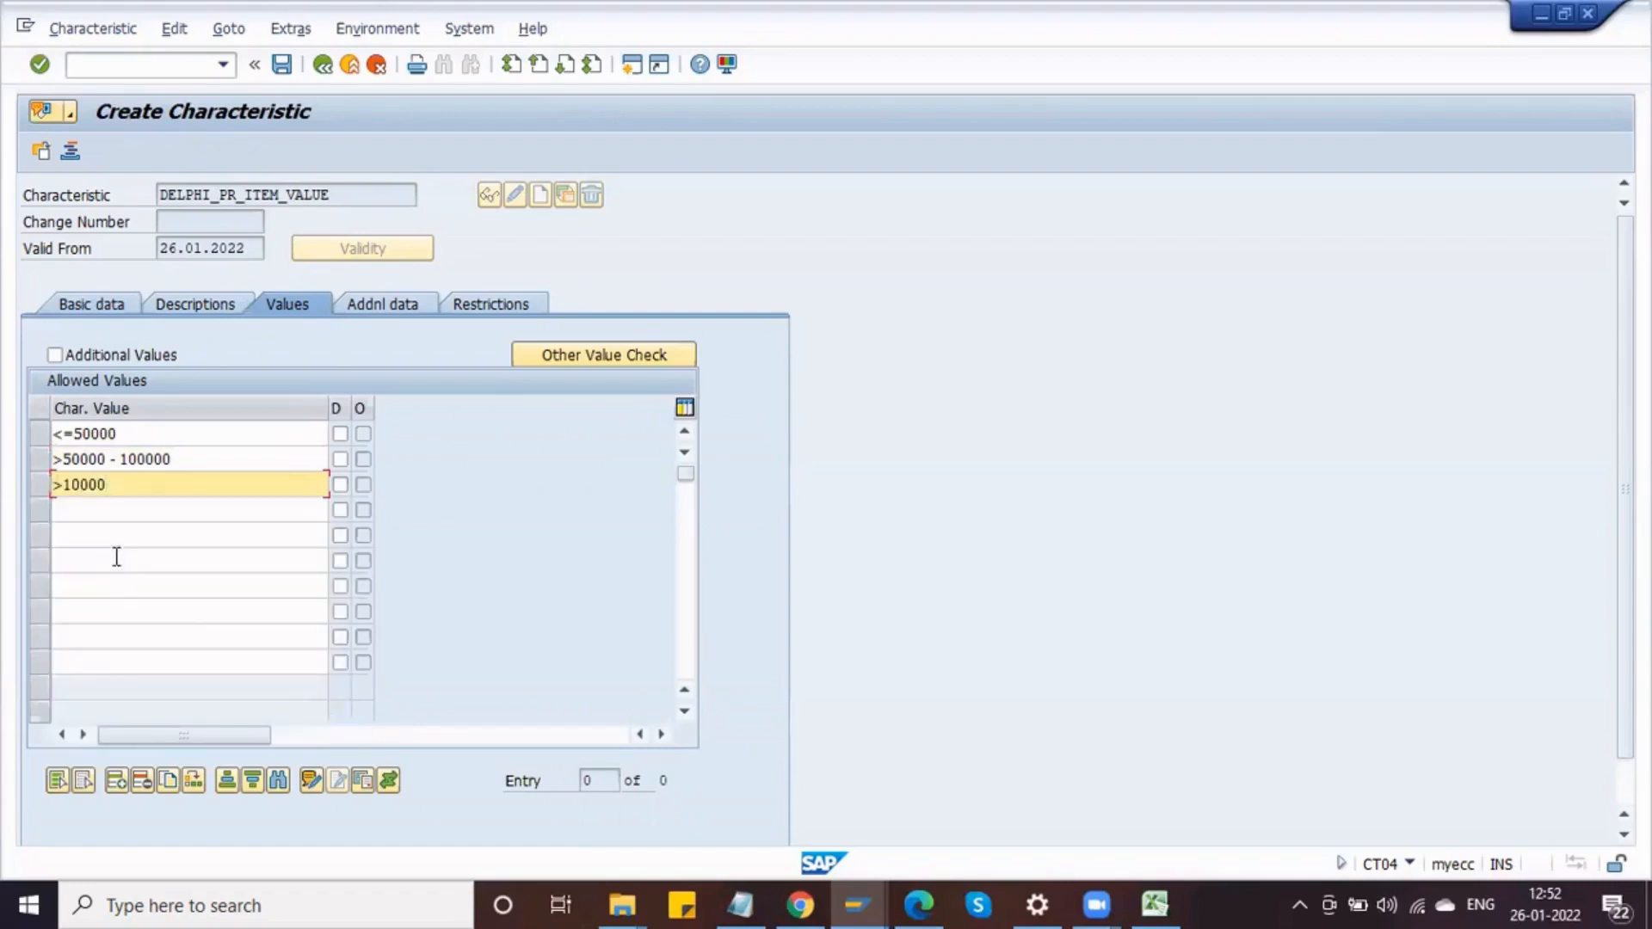
text(0)
key(Return)
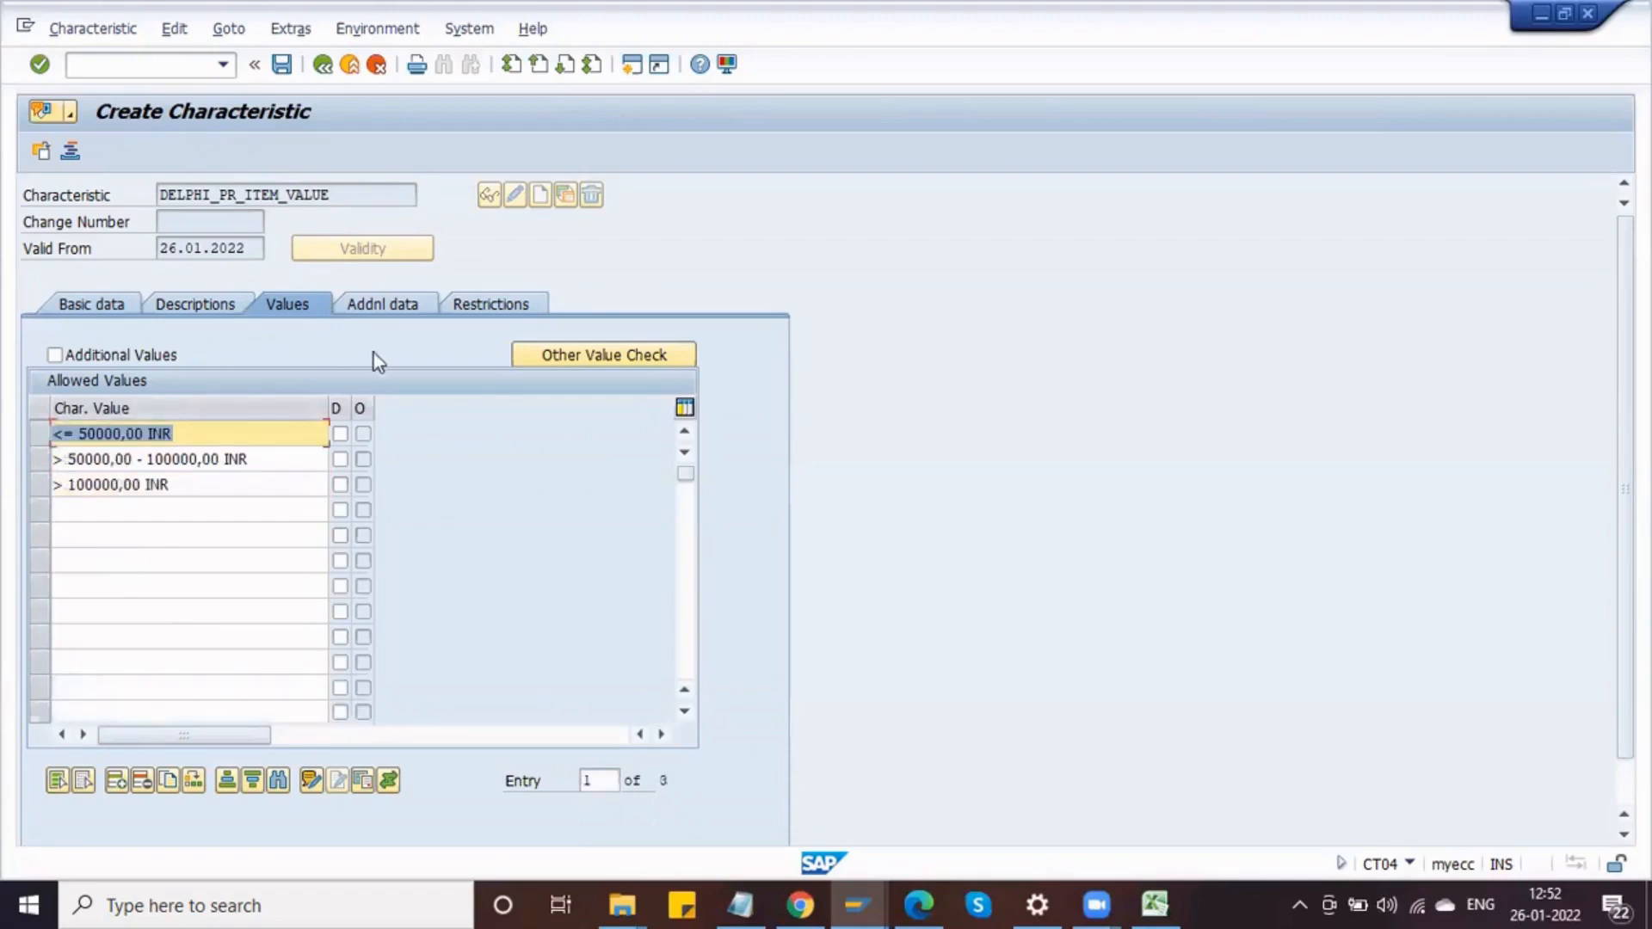
Step: Restrict the characteristic to class type 032
click(458, 319)
text(032)
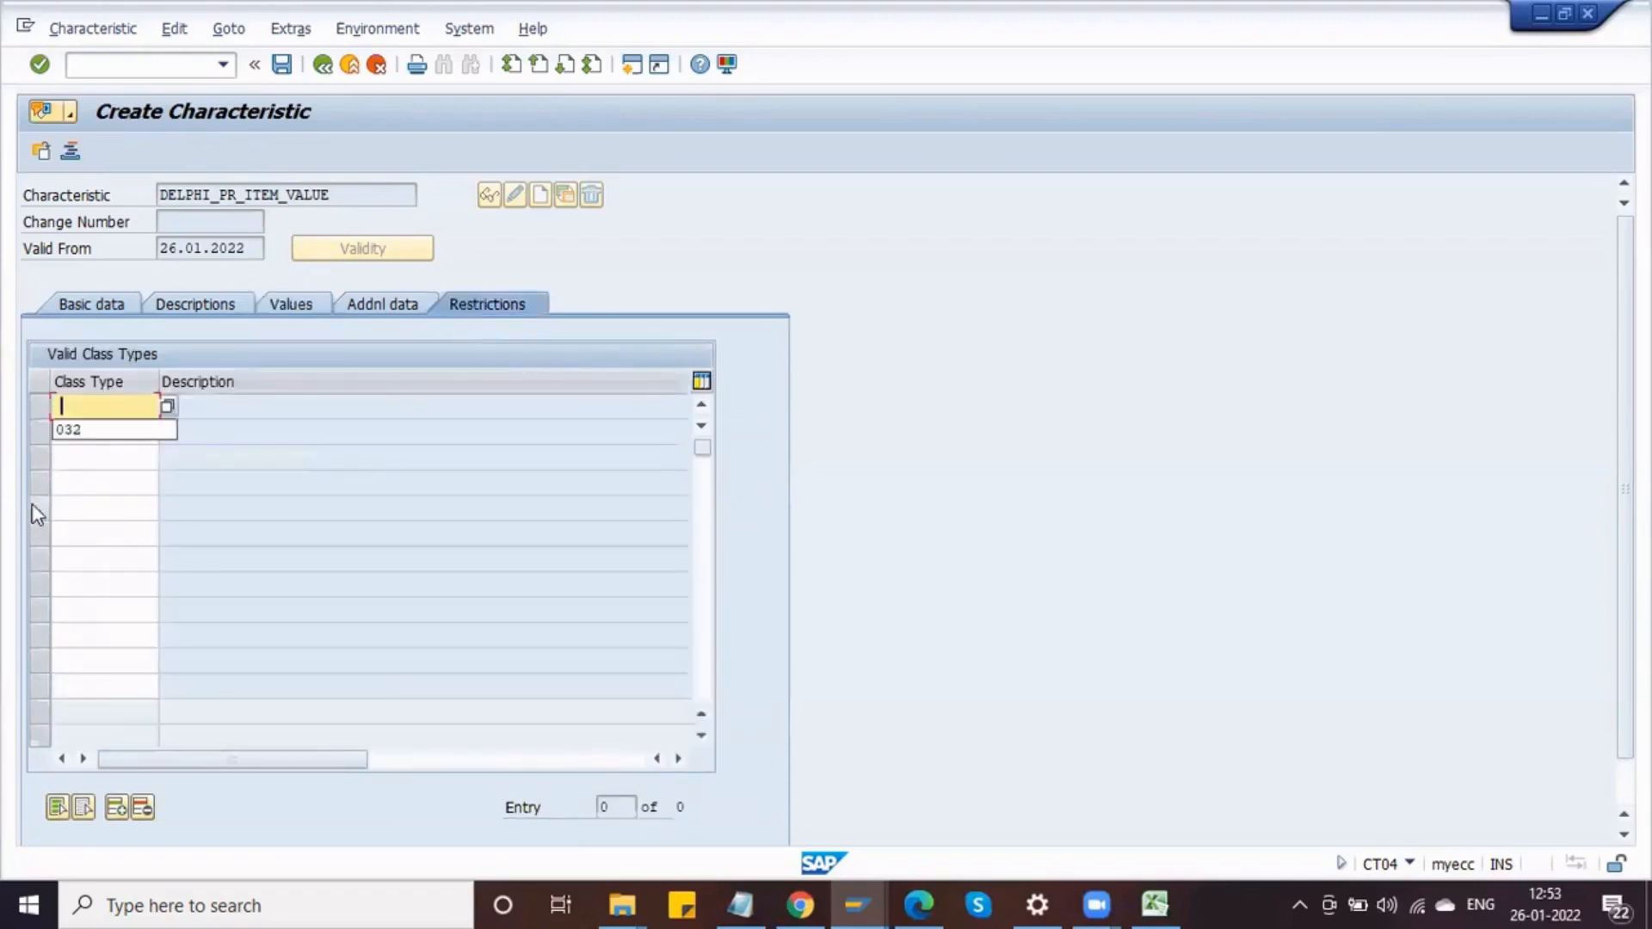
key(Return)
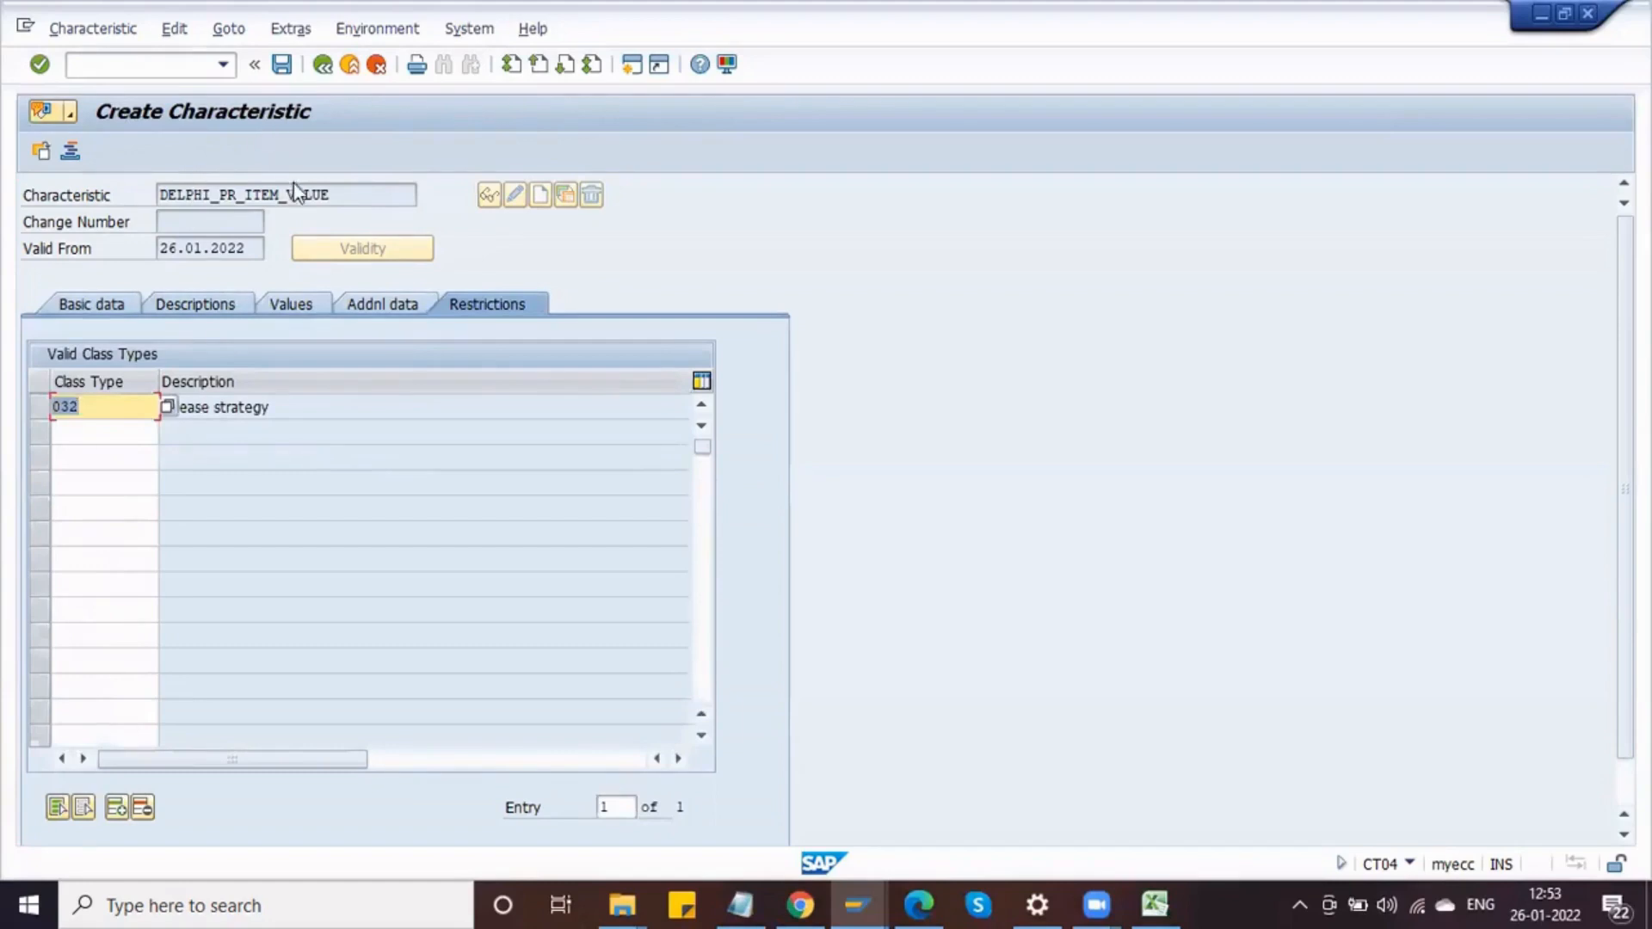
Step: Copy the characteristic name DELPHI_PR_ITEM_VALUE, save the new characteristic and leave the transaction
drag(342, 195, 158, 194)
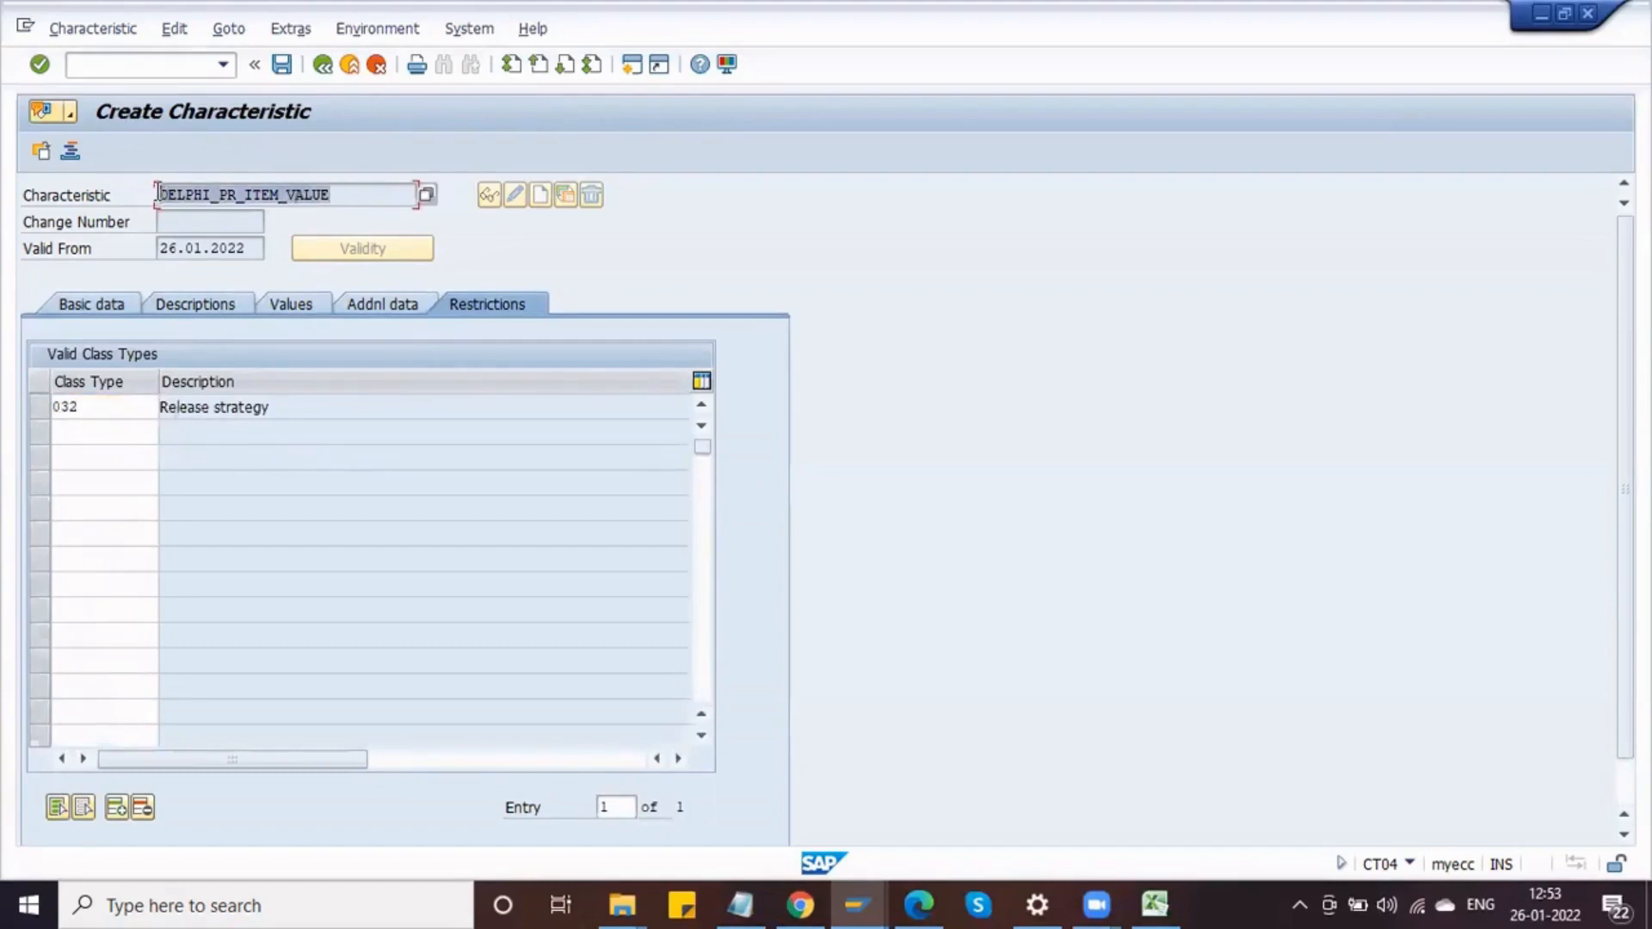
click(281, 65)
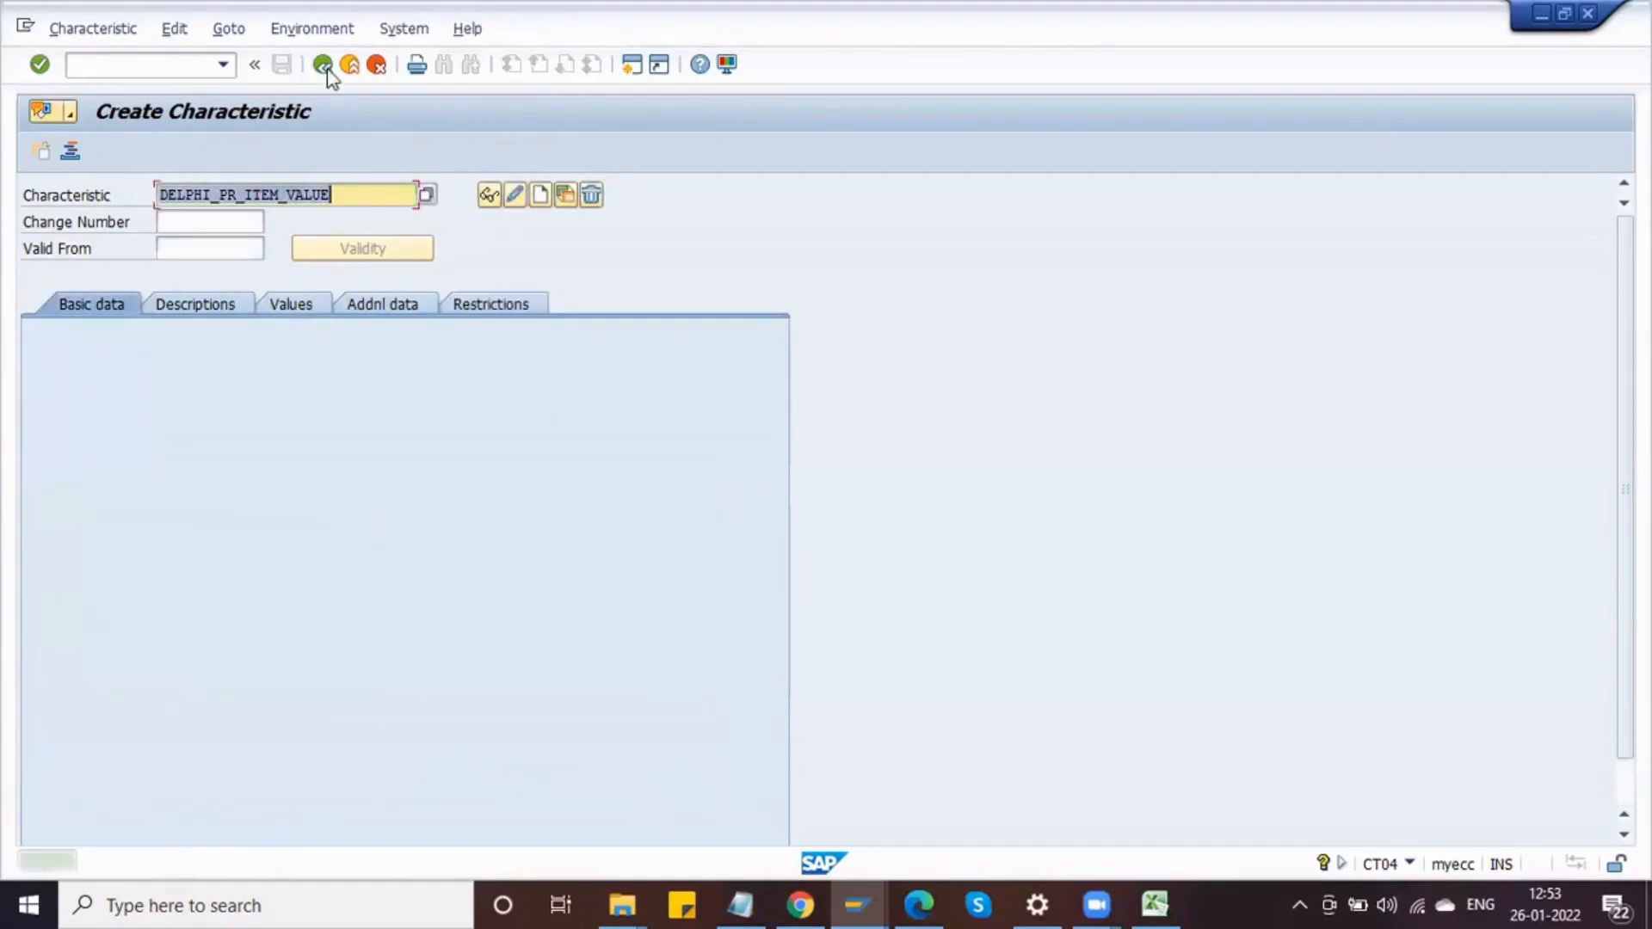
click(323, 66)
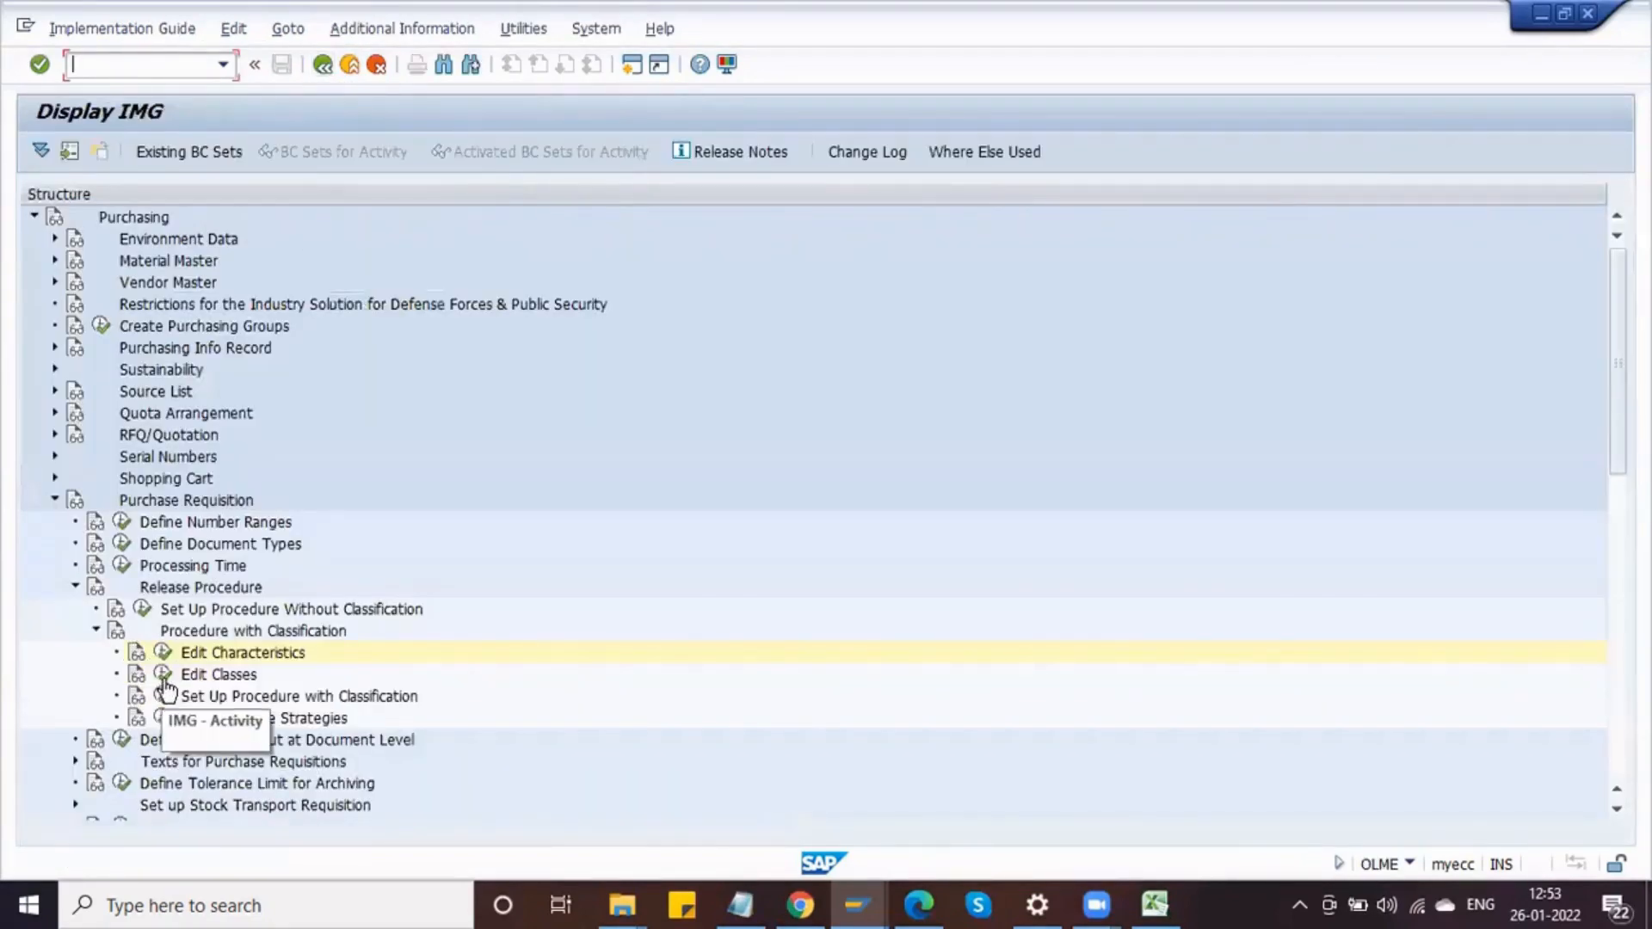
Step: Try to open class DELPHI_PR_CLS in change mode from Edit Classes
click(163, 678)
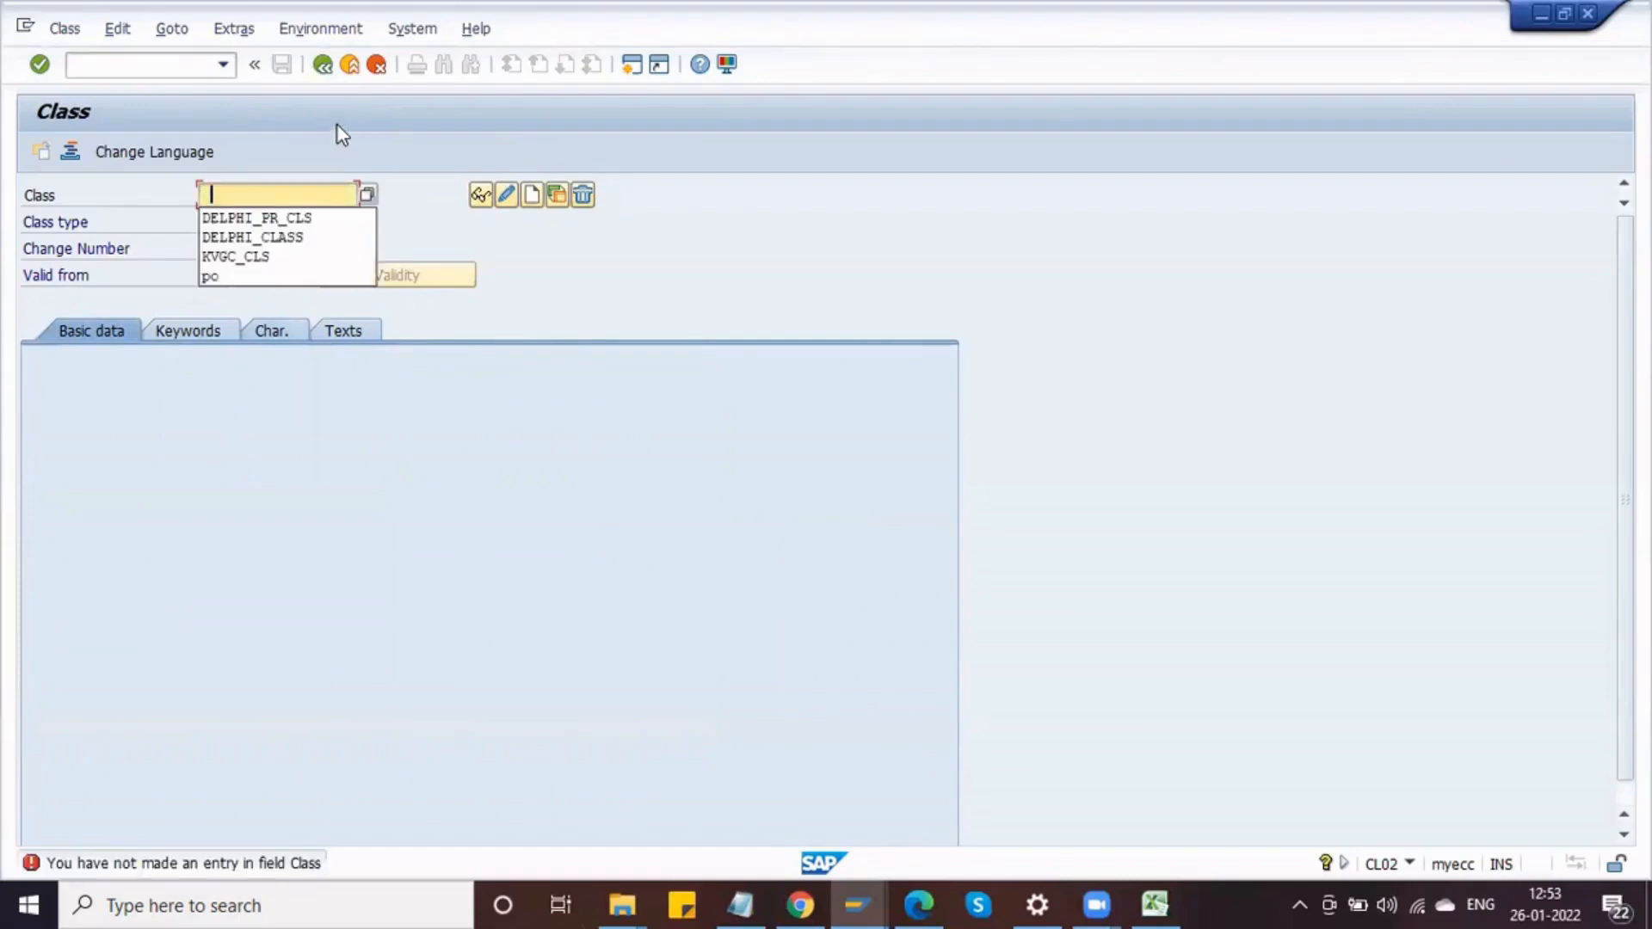
click(306, 217)
click(507, 196)
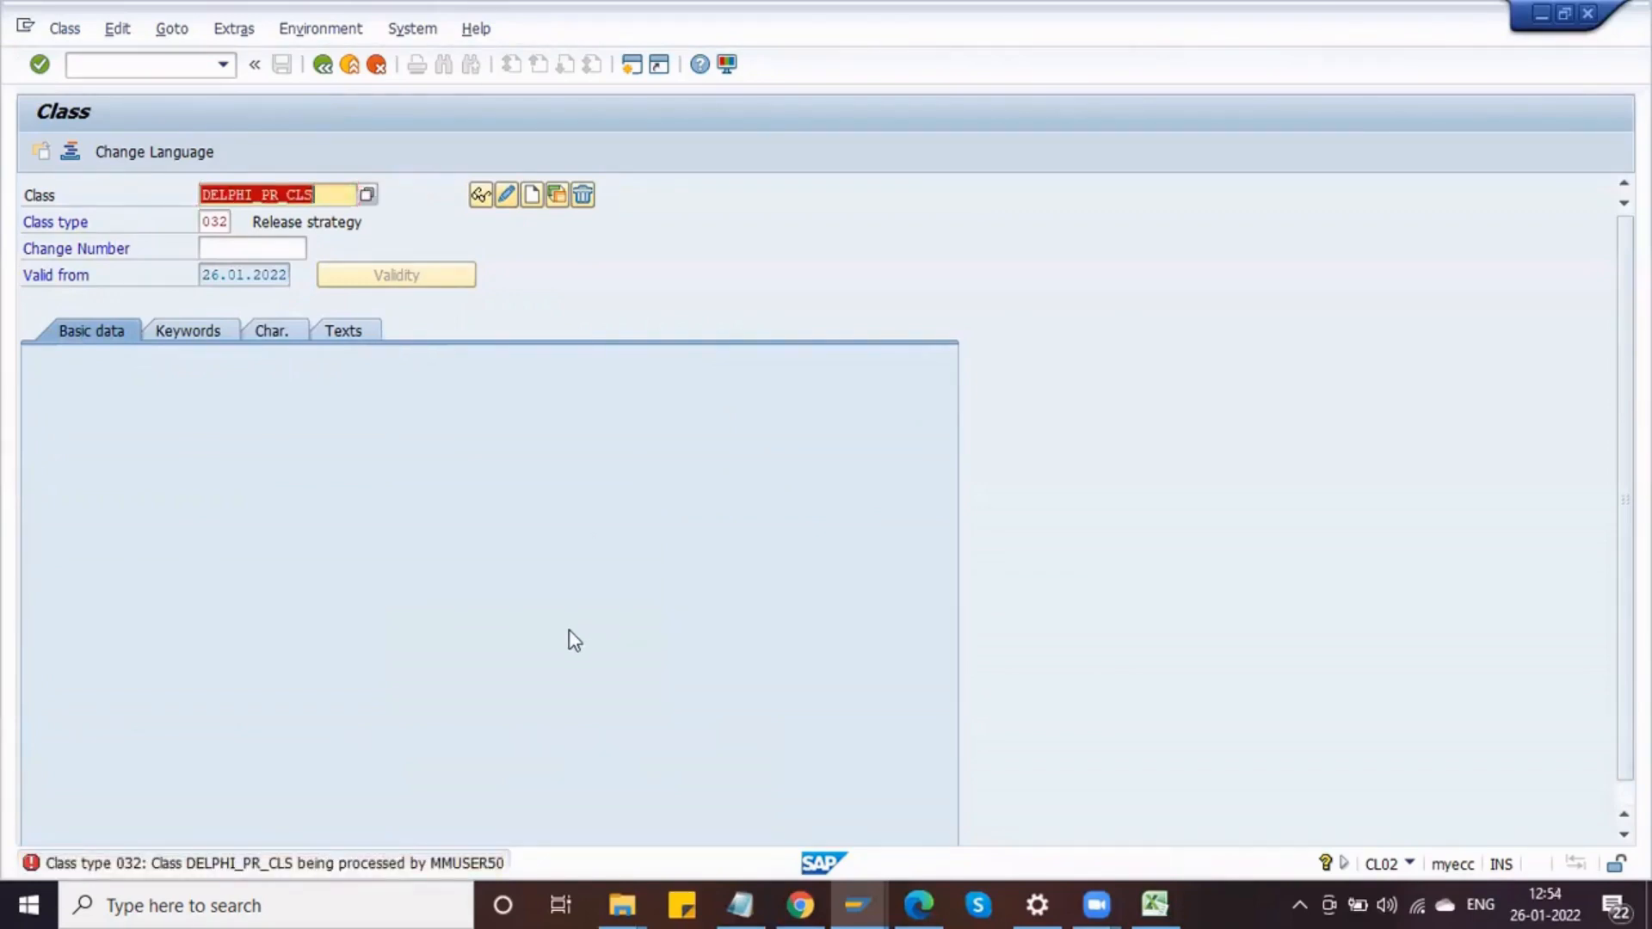
Step: Switch among the open SAP windows and retry opening the class in change mode
key(alt+Tab)
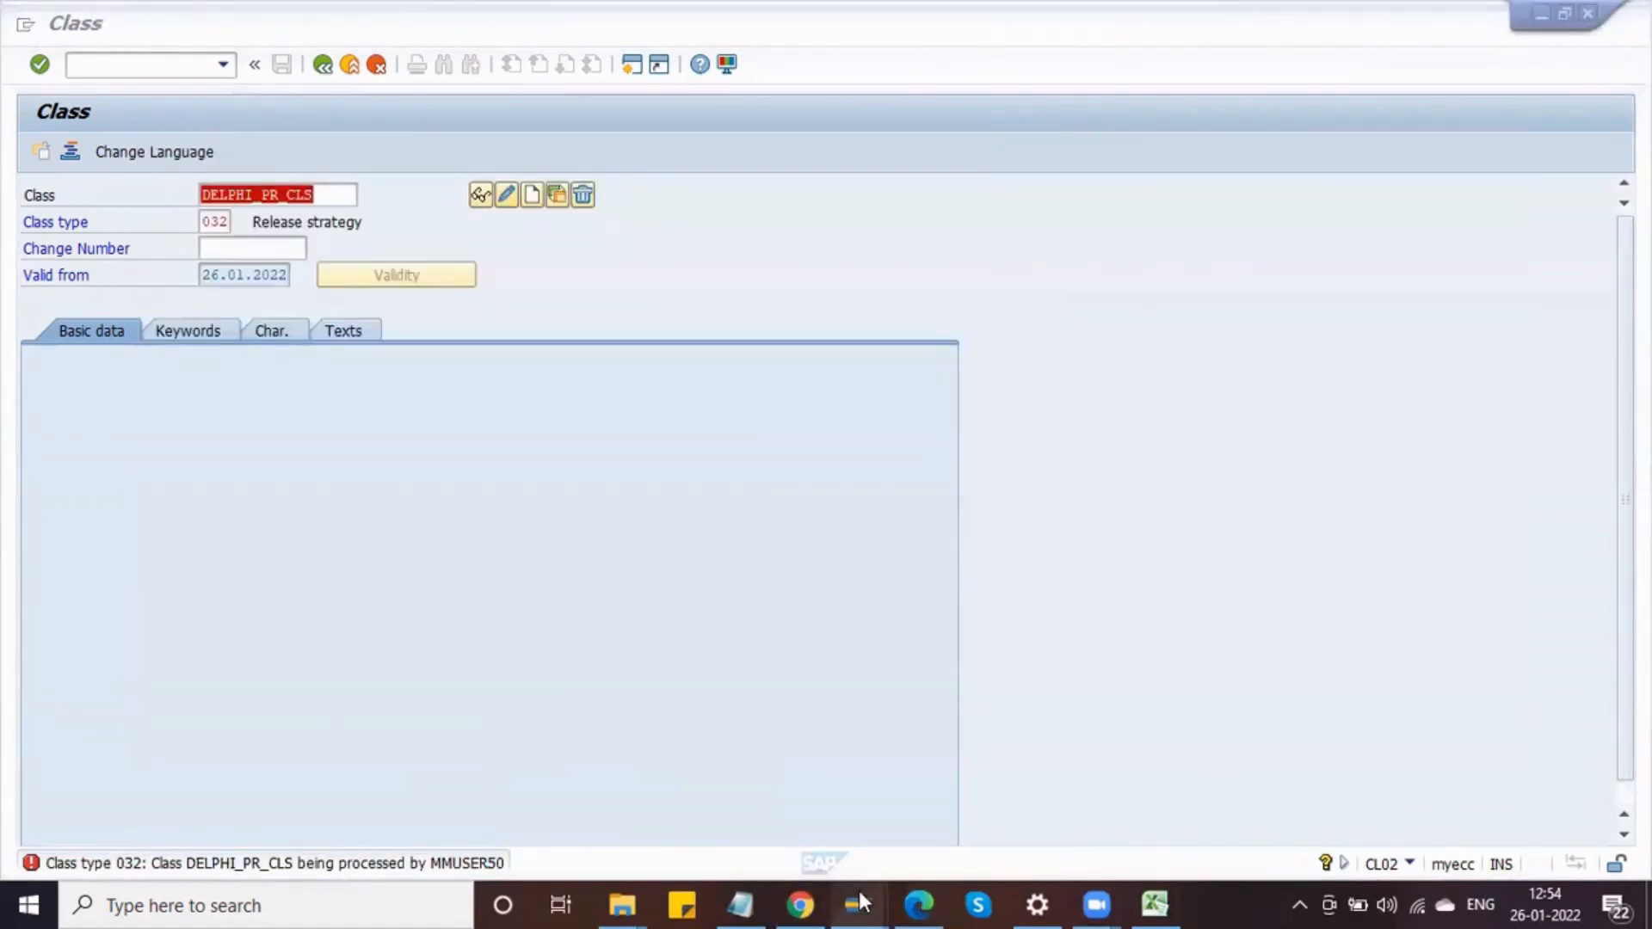
mouse_move(861, 901)
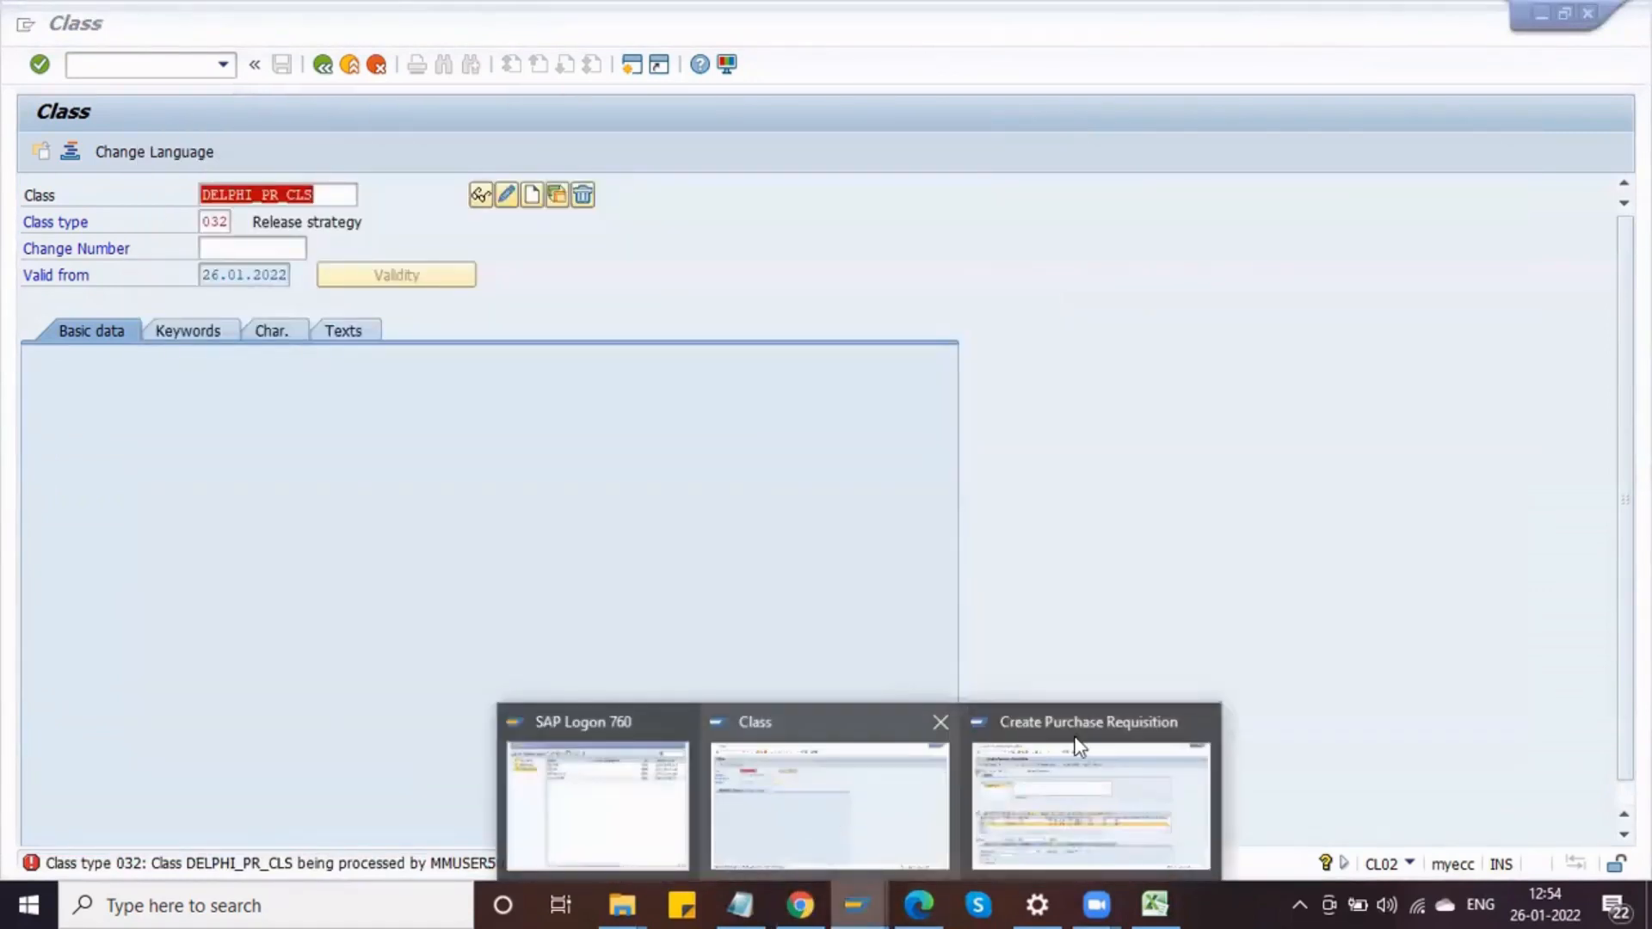
click(1201, 725)
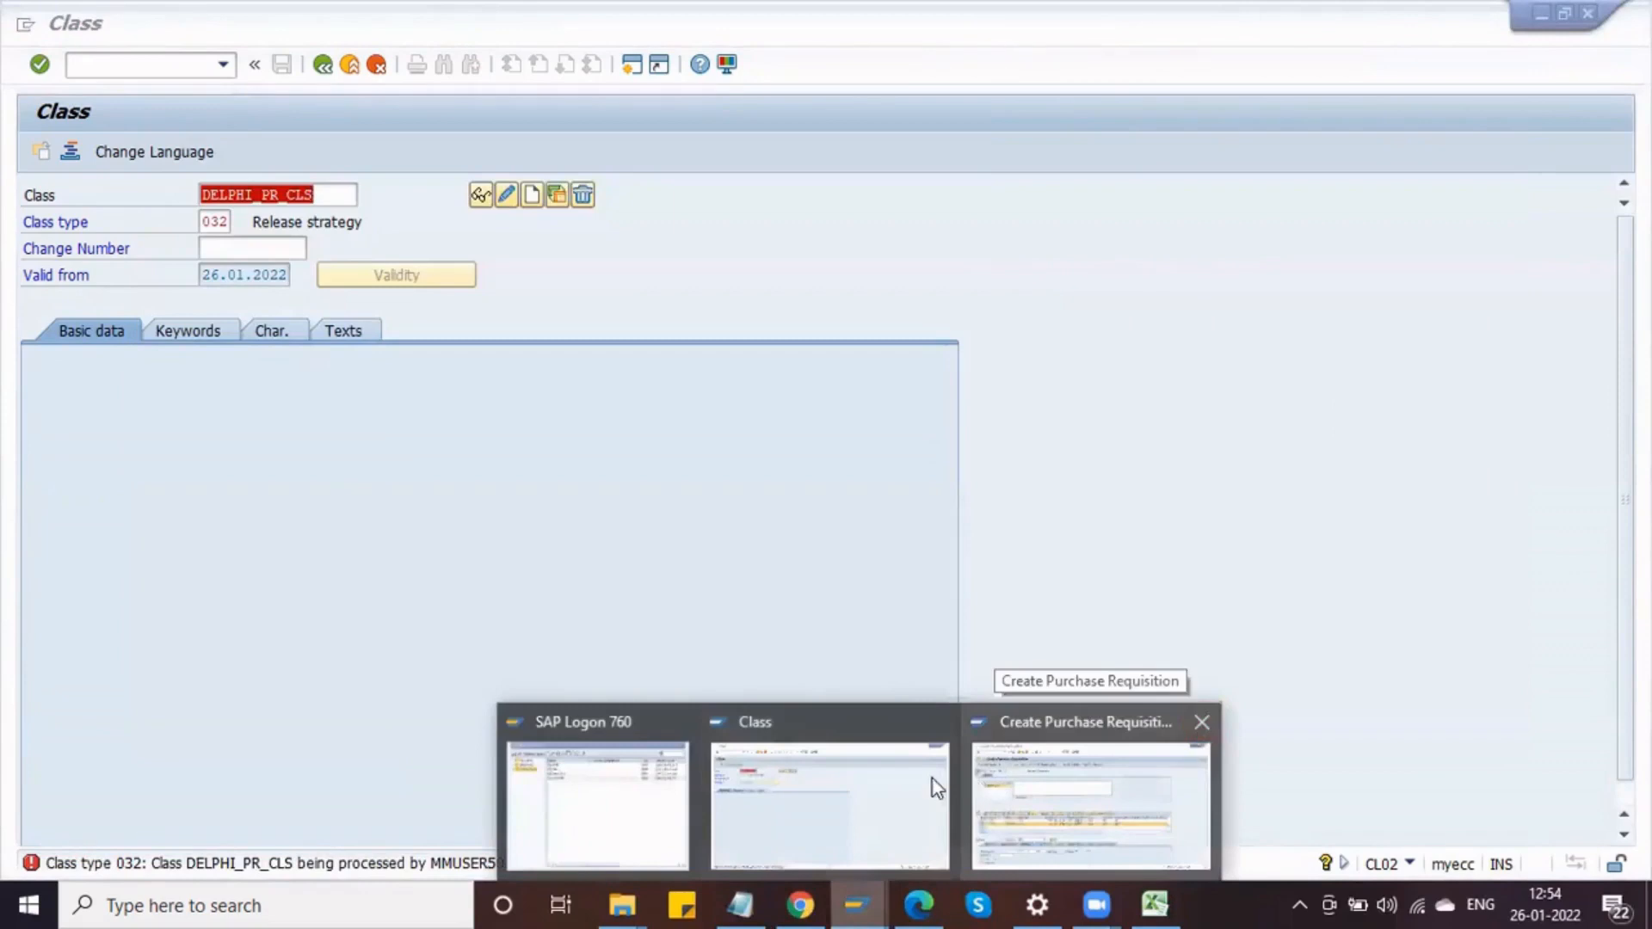
click(781, 745)
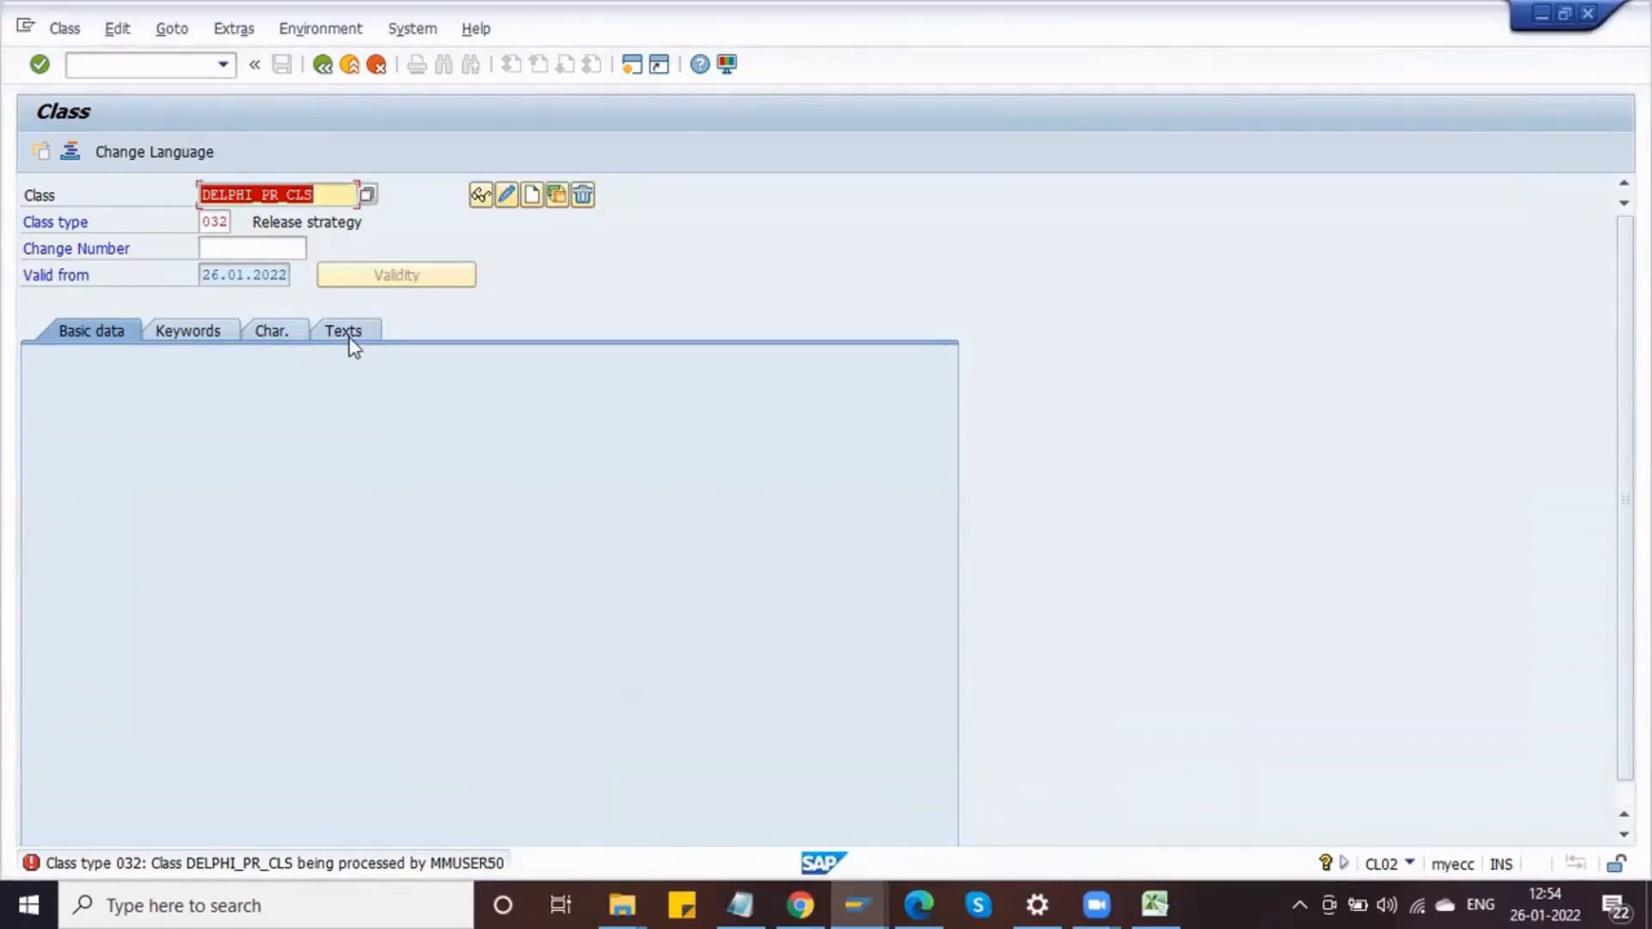
click(507, 197)
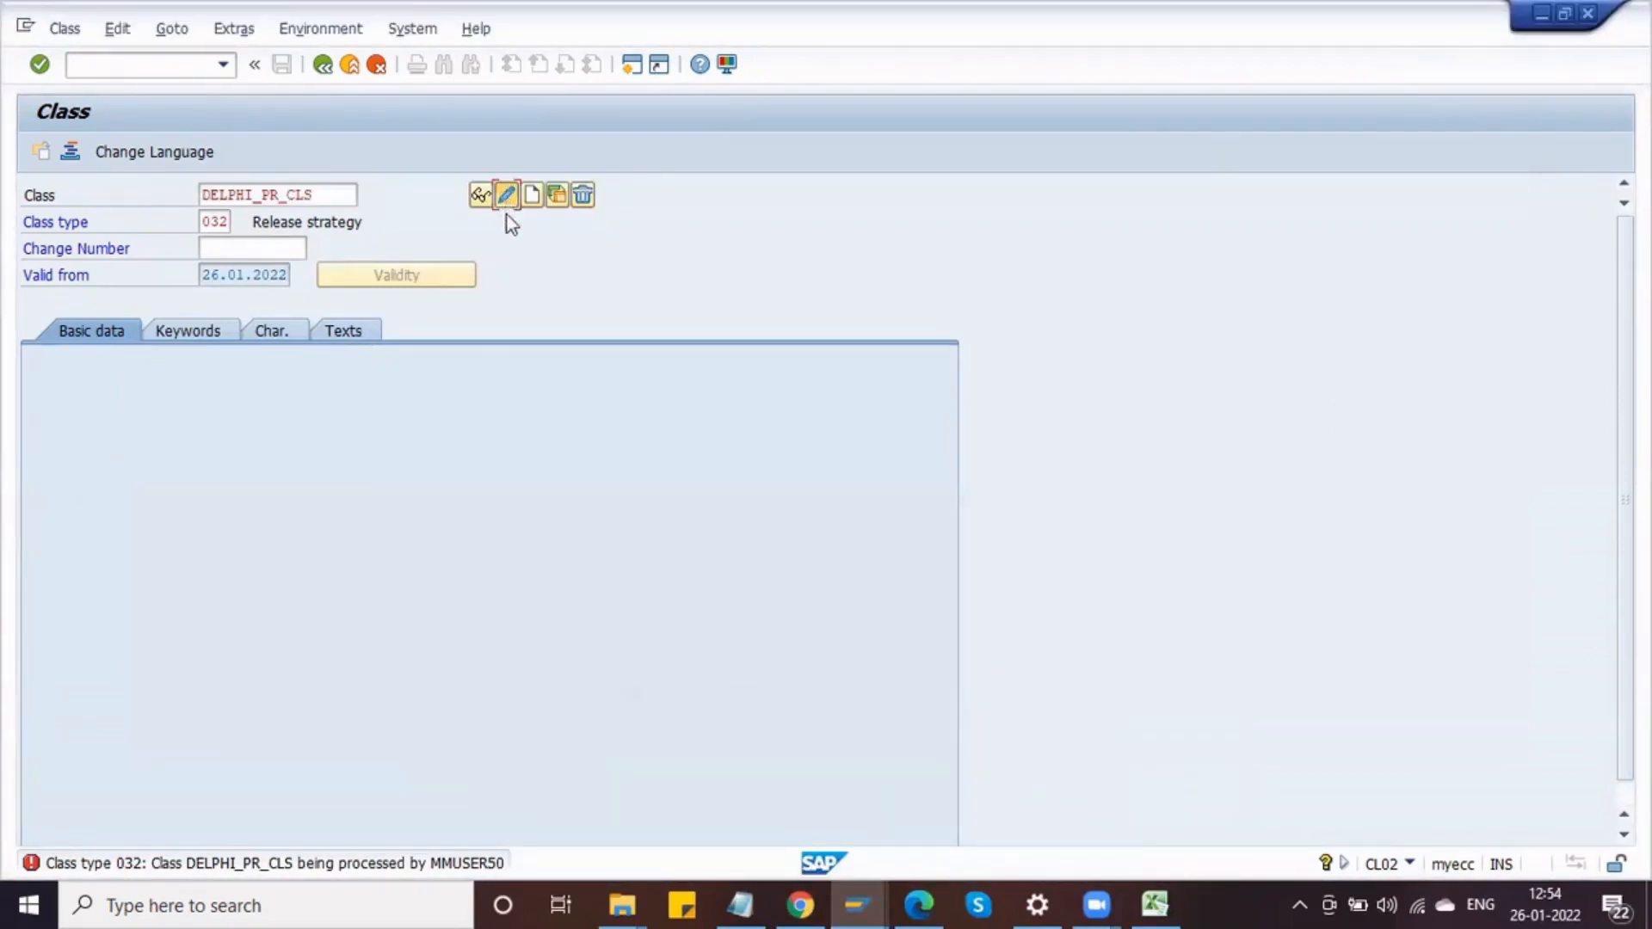
Step: Open transaction SM12 and list the lock entries for the current user
click(155, 62)
key(Return)
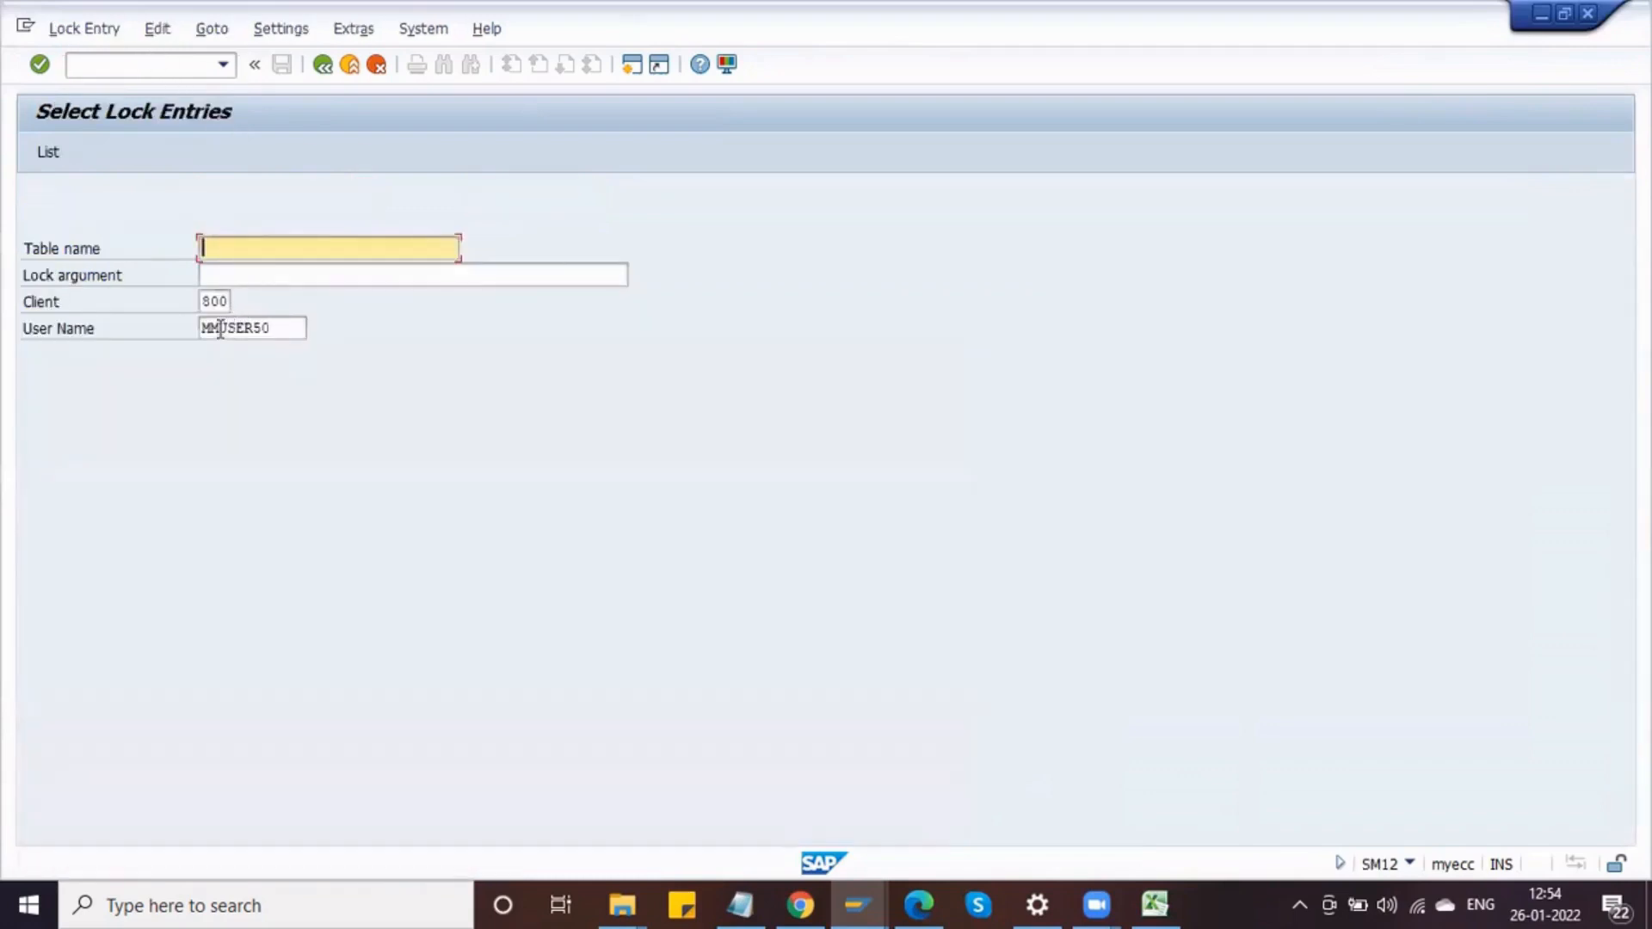
click(48, 153)
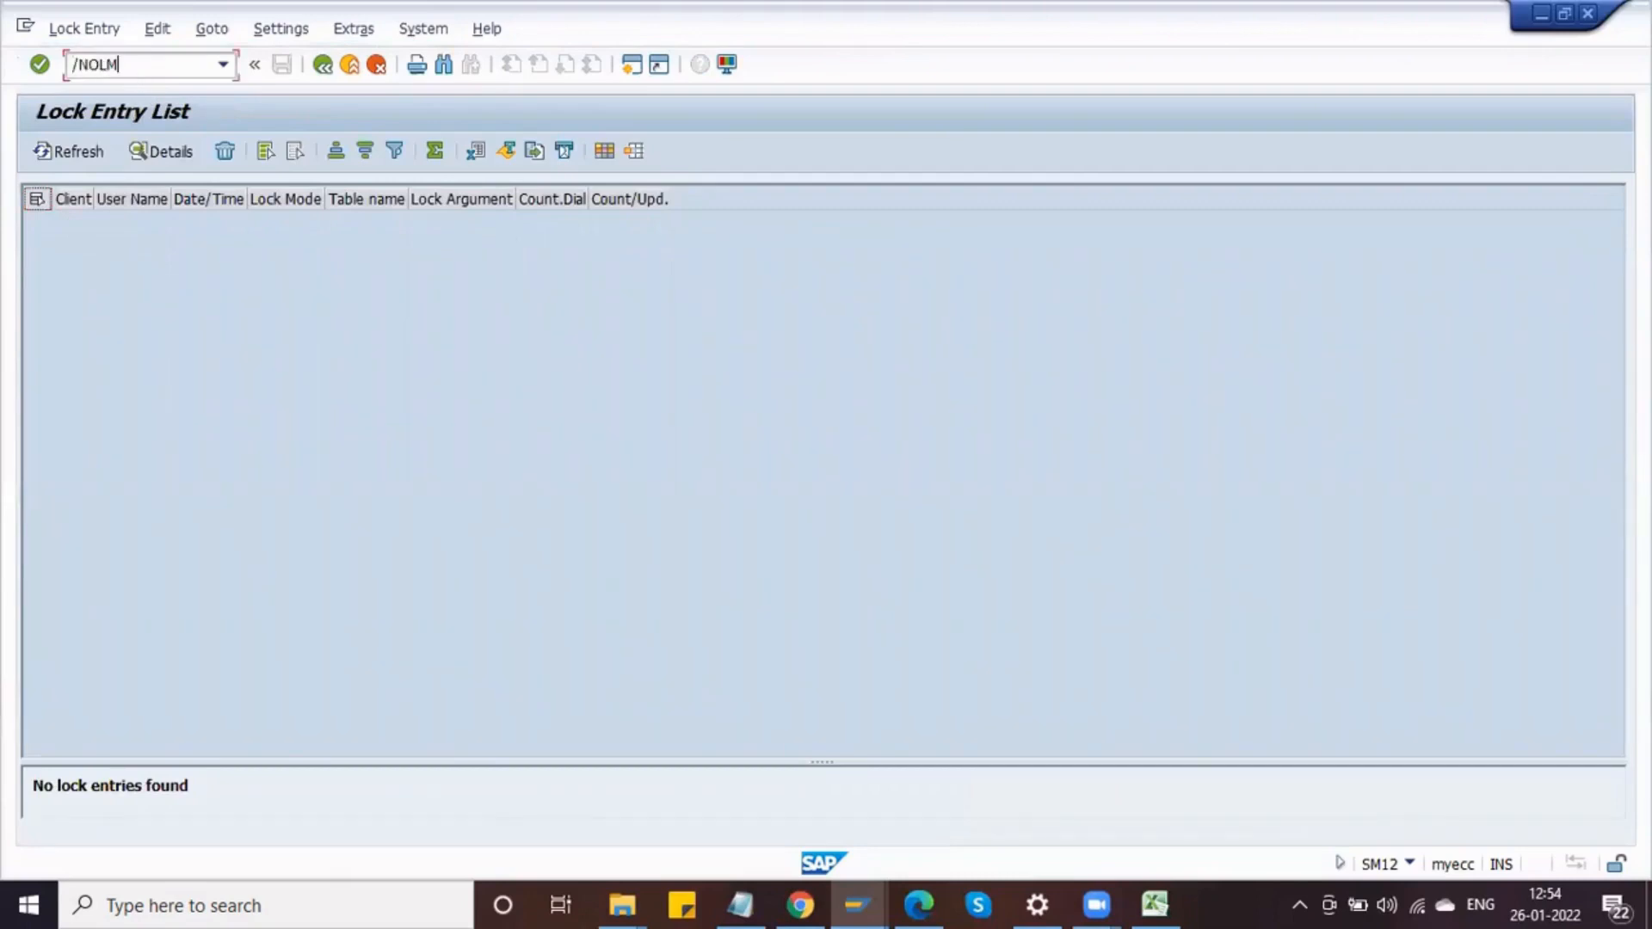
Step: Return to OLME and reopen class DELPHI_PR_CLS in change mode through Edit Classes
click(136, 65)
text(/NOLME)
key(Return)
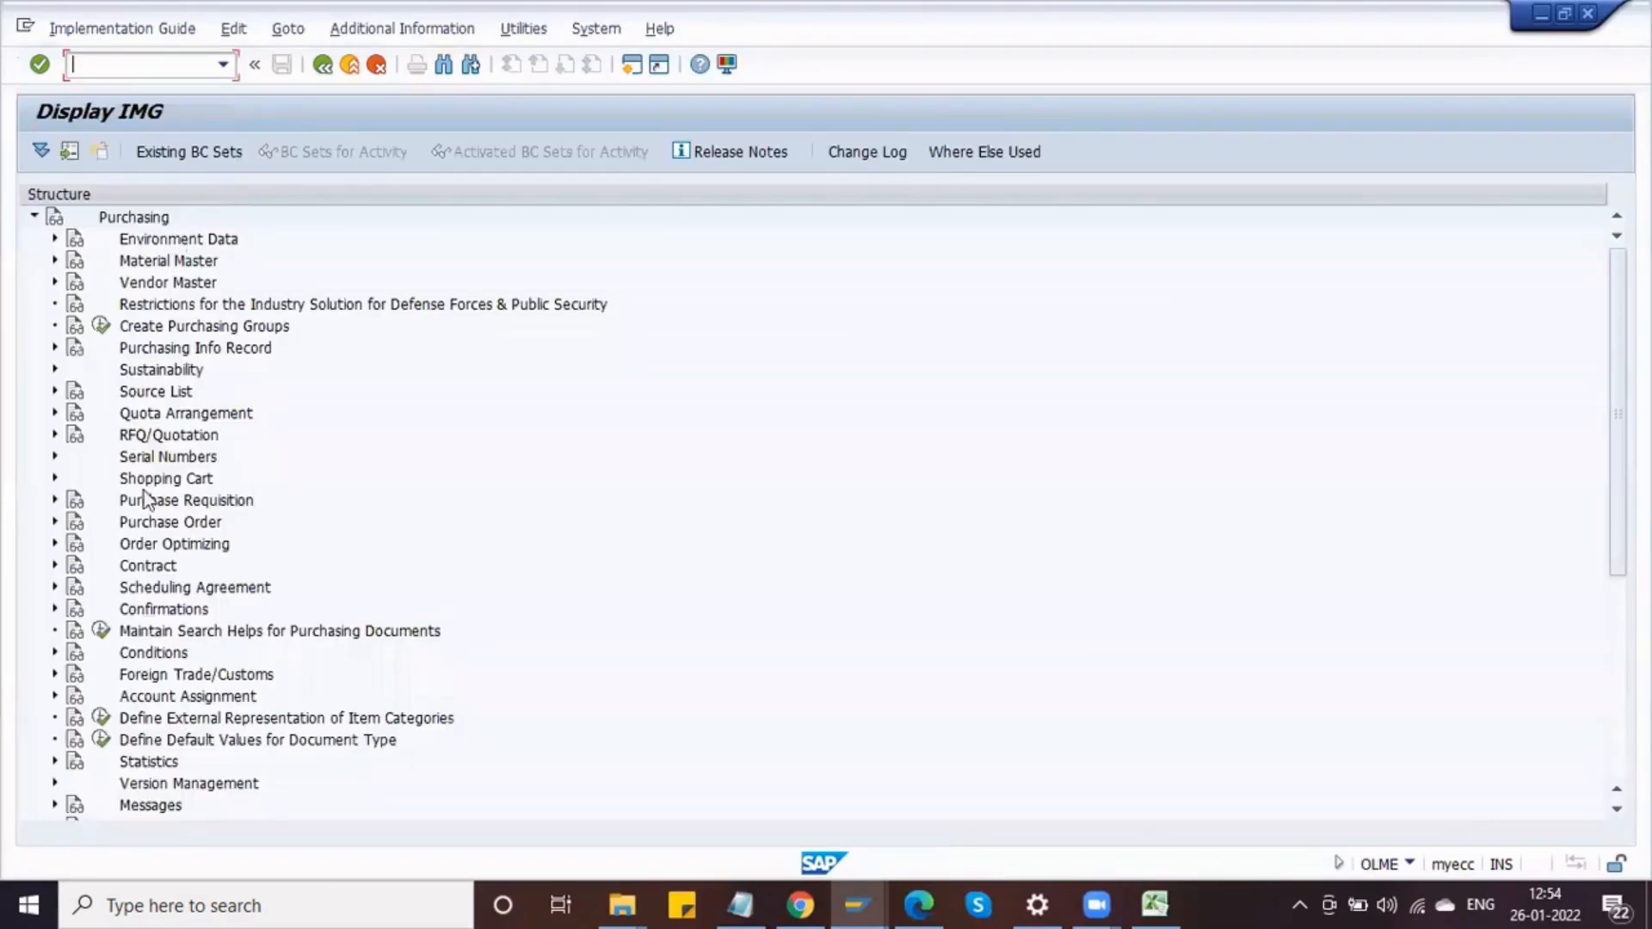
click(53, 501)
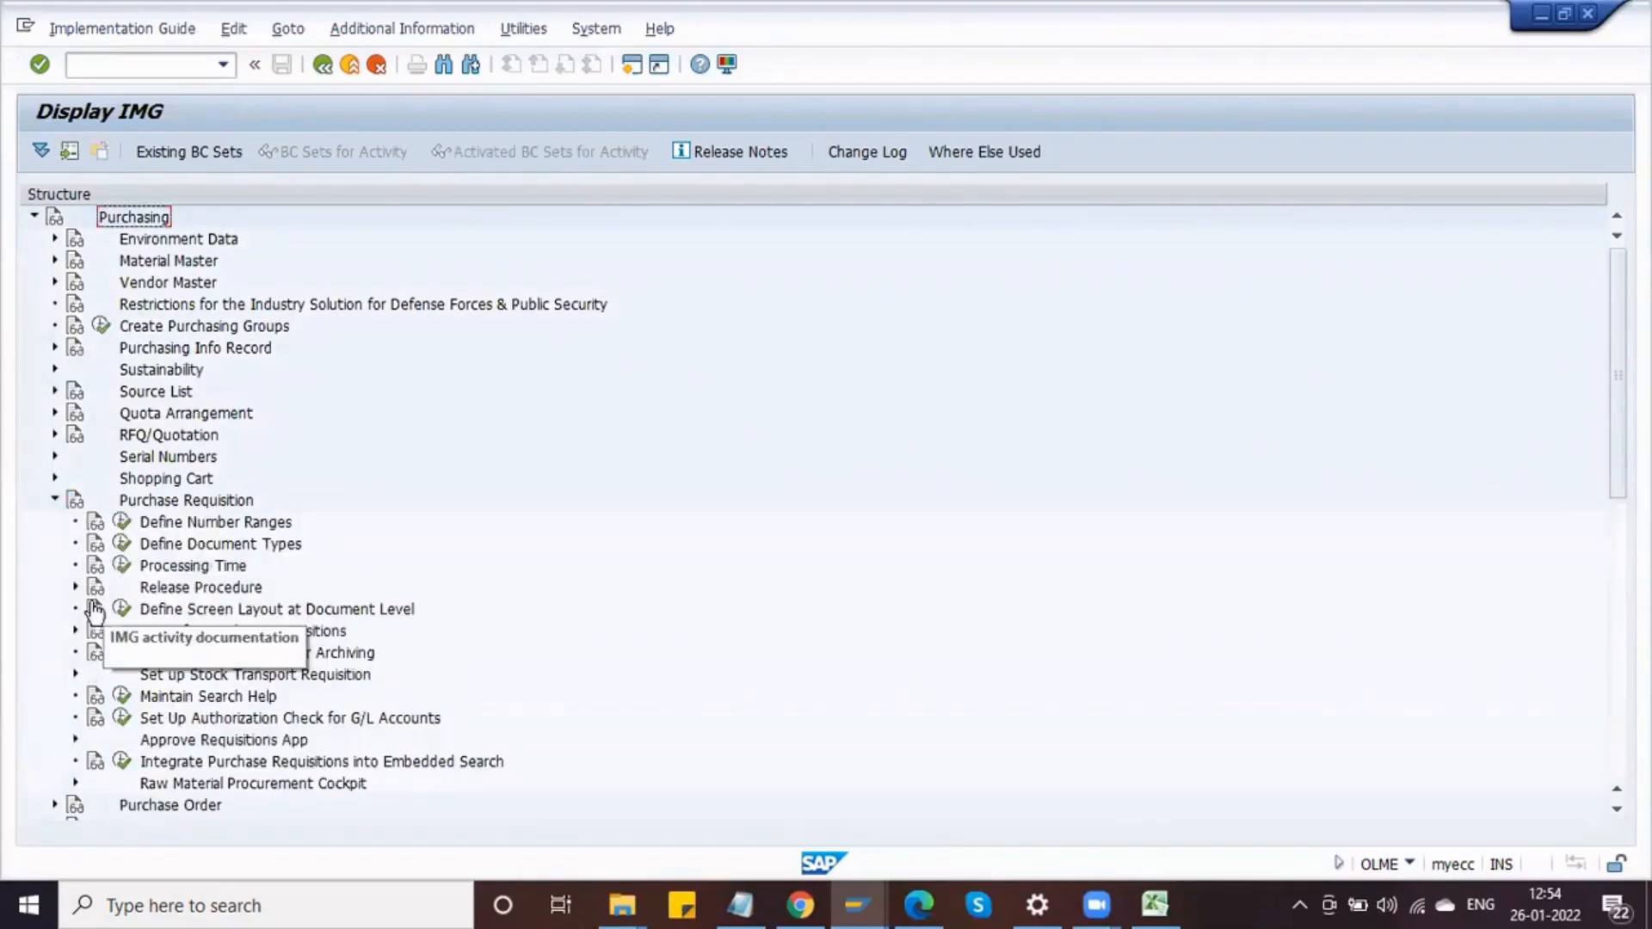
click(75, 589)
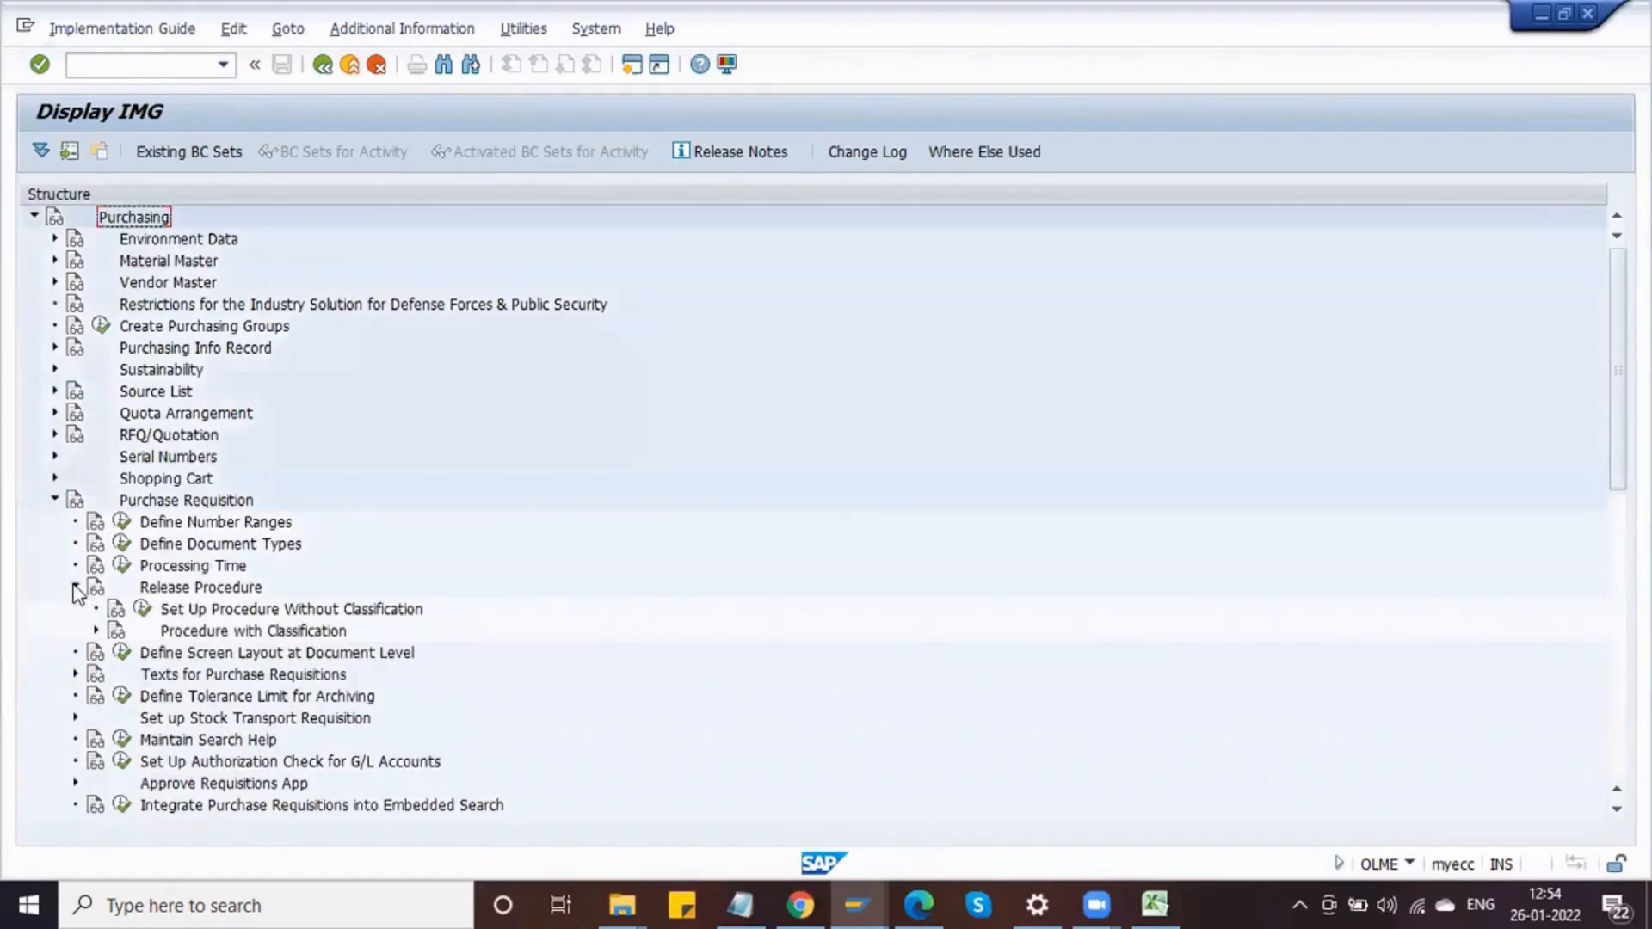
click(95, 630)
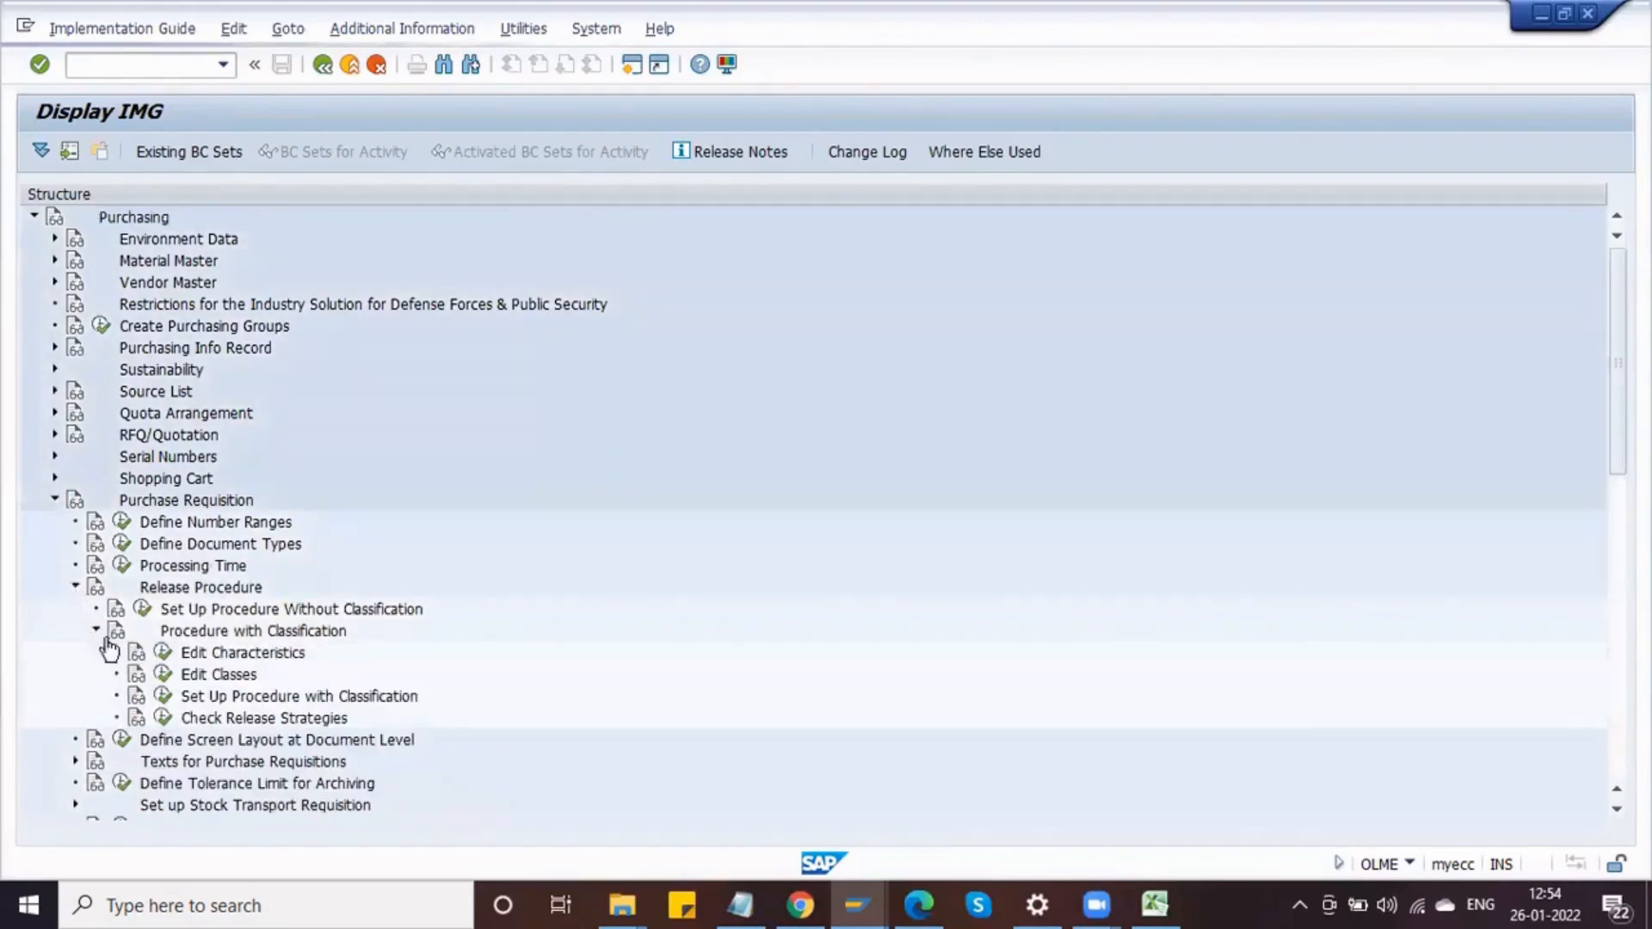
click(162, 676)
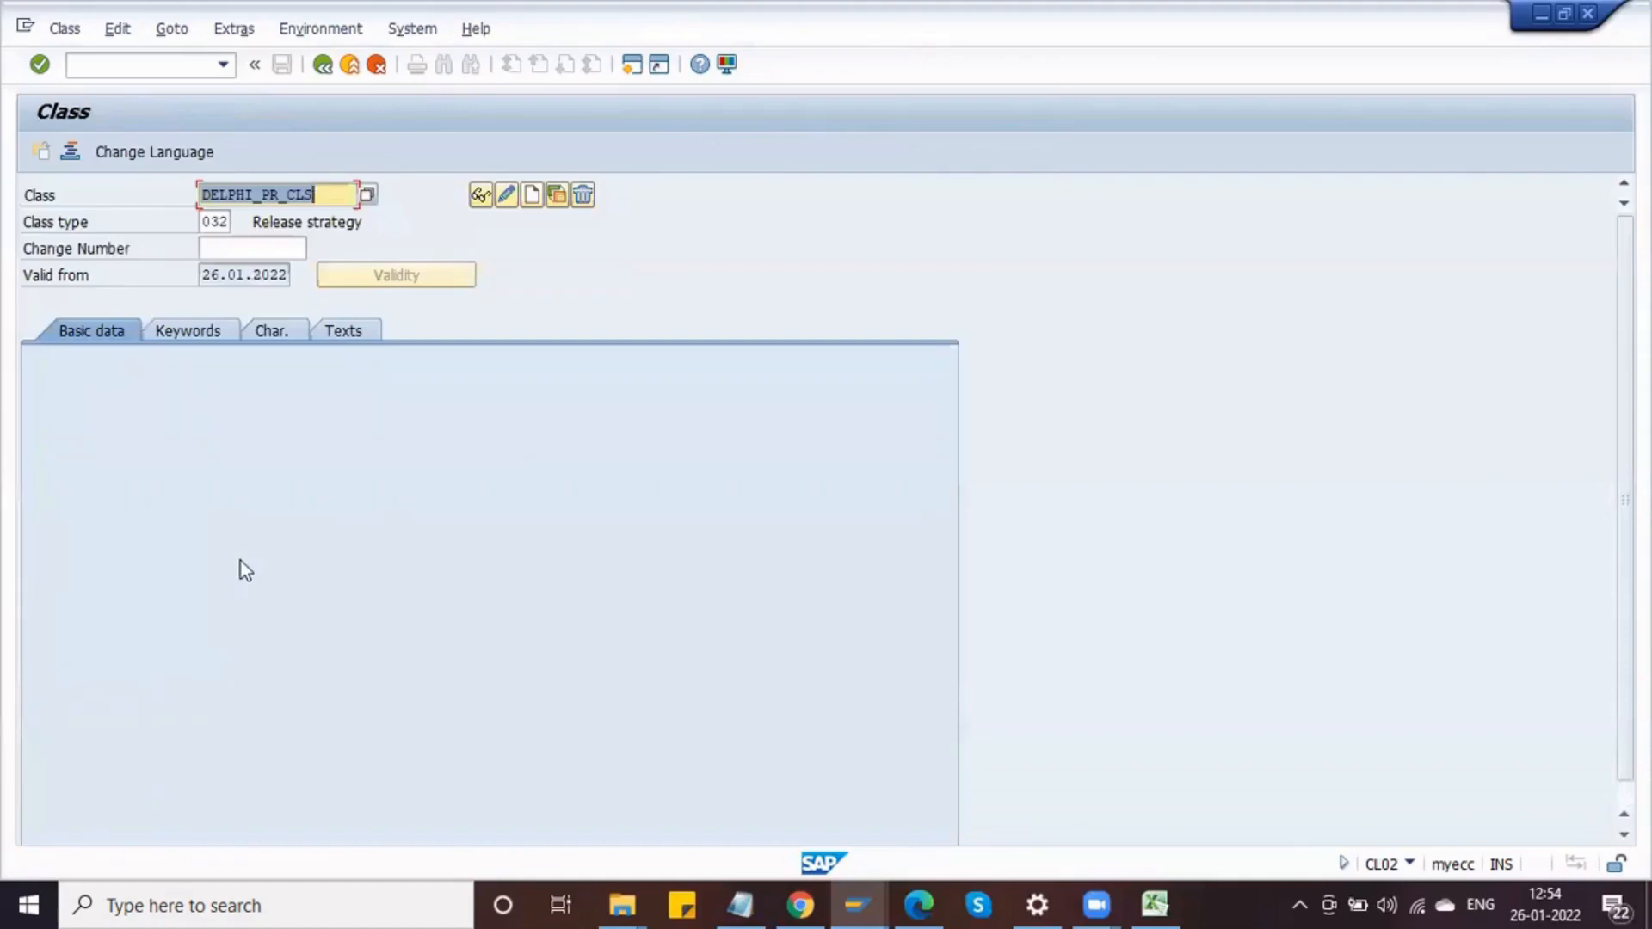
click(509, 203)
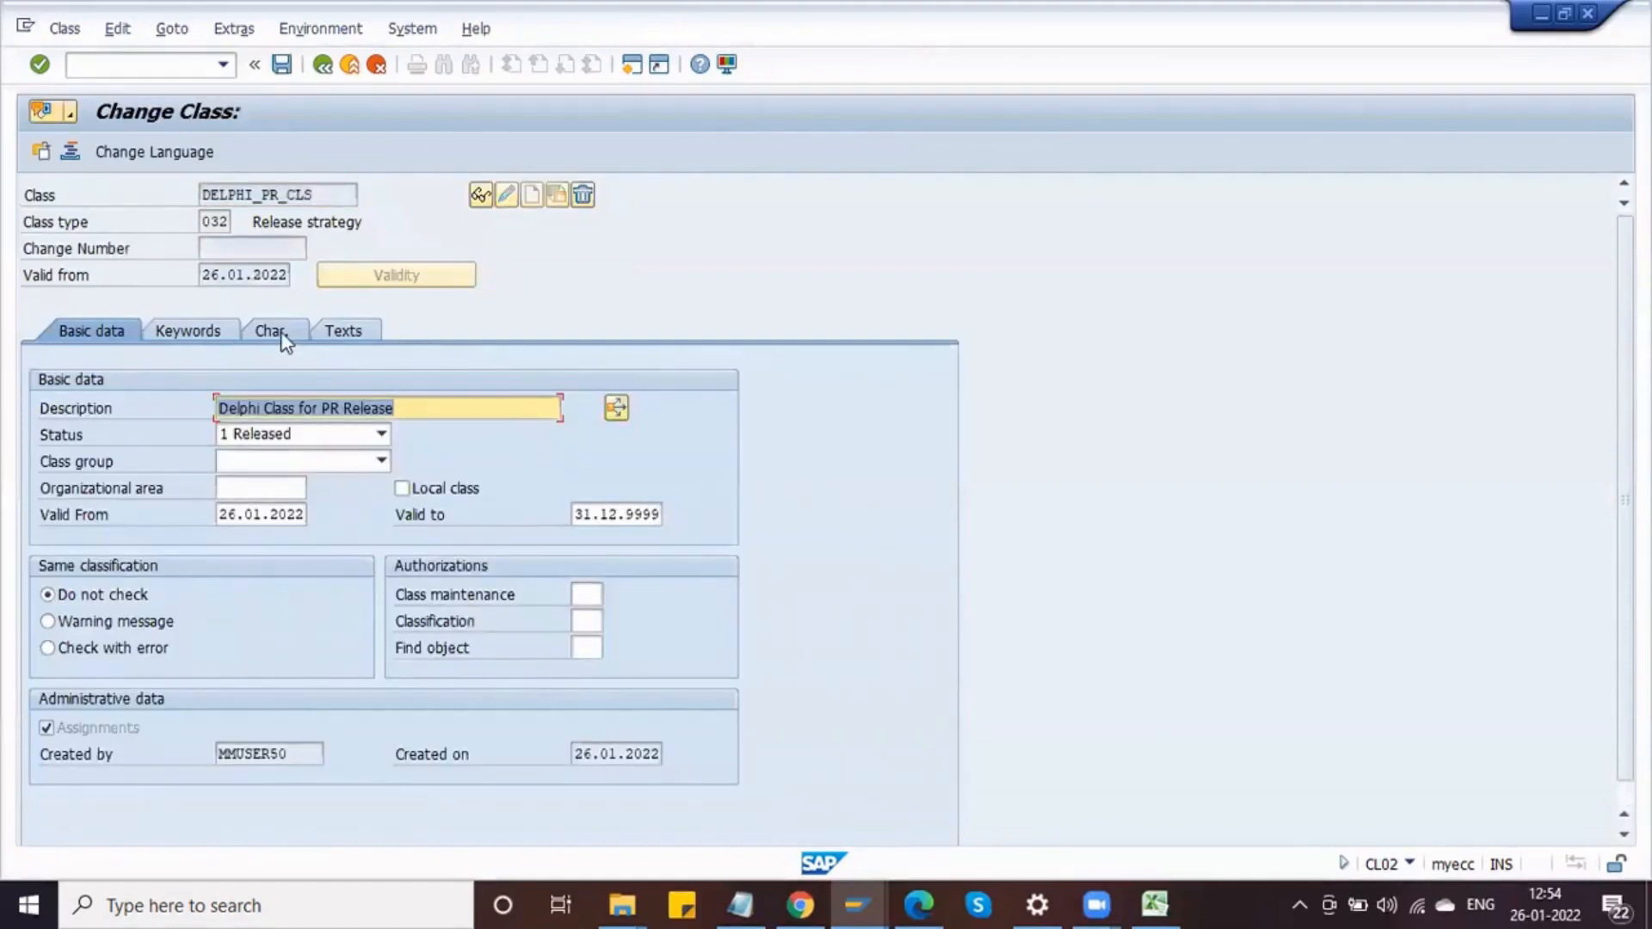
Step: Add characteristic DELPHI_PR_ITEM_VALUE to the class's characteristics list
click(284, 337)
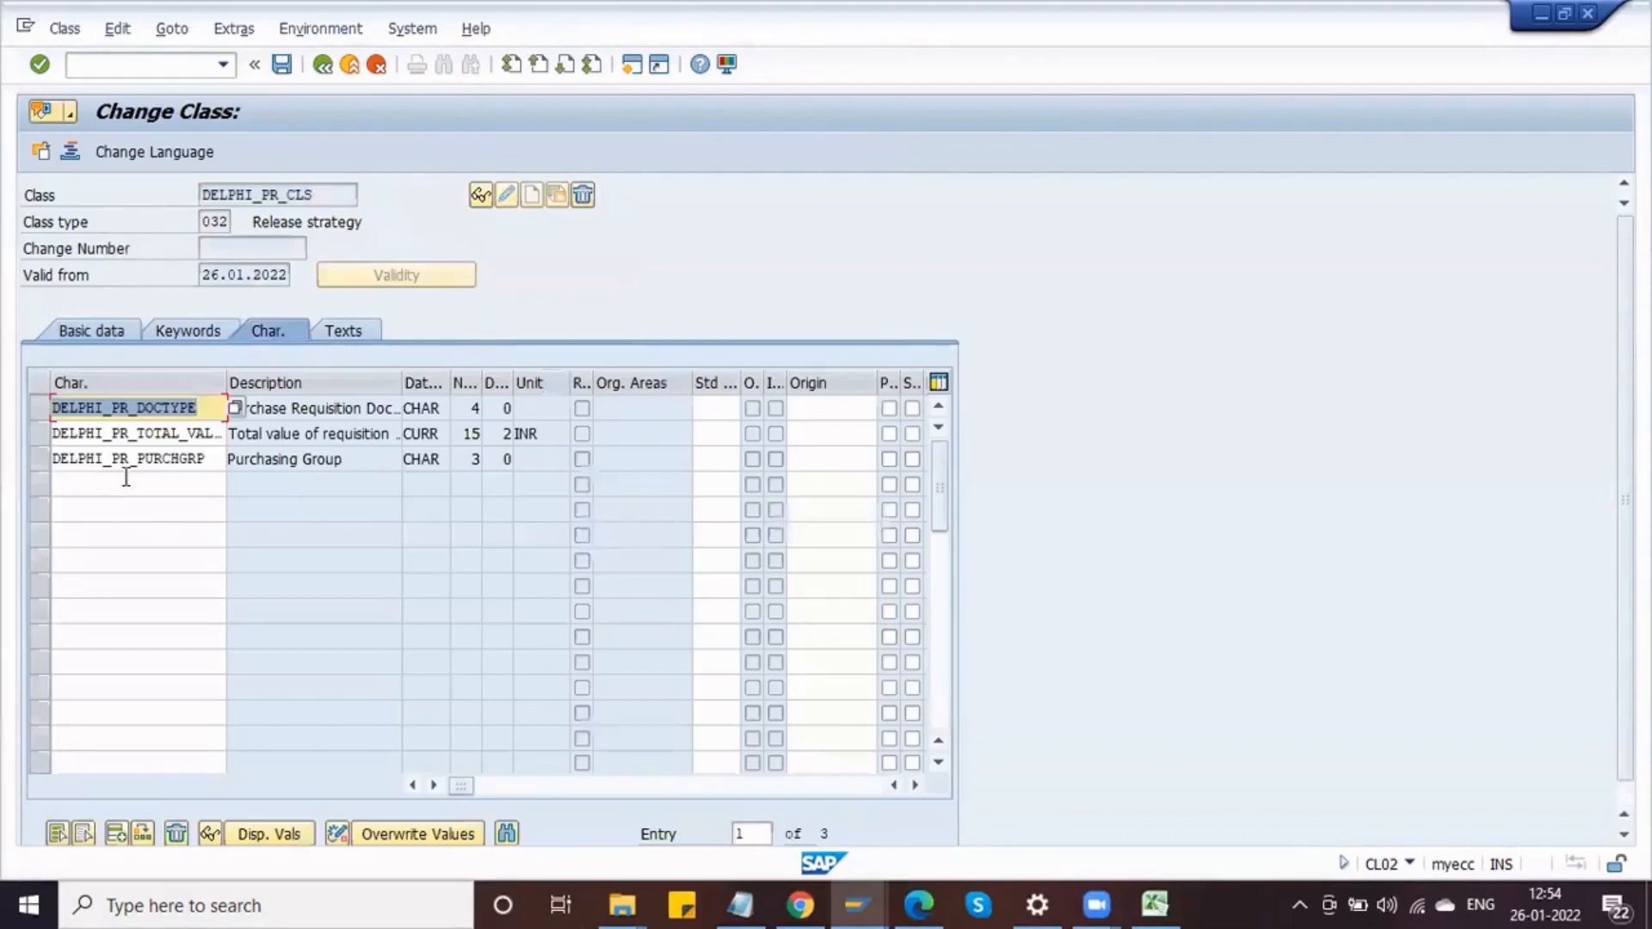
click(126, 480)
text(DELPHI_PR_ITEM_VALUE)
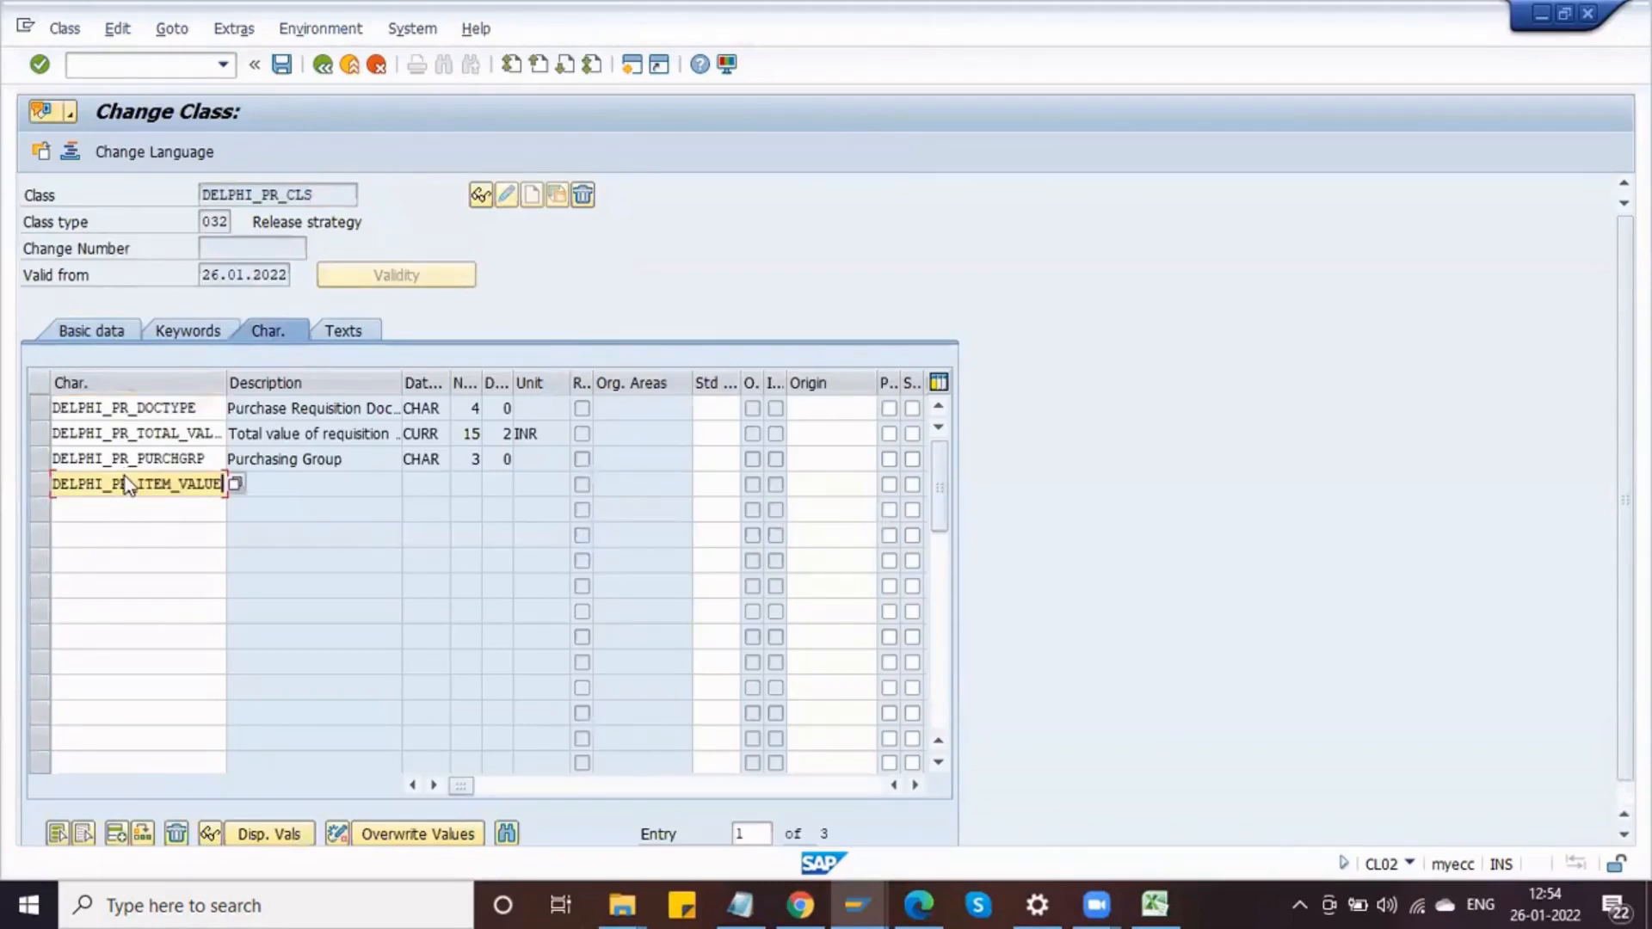
key(Return)
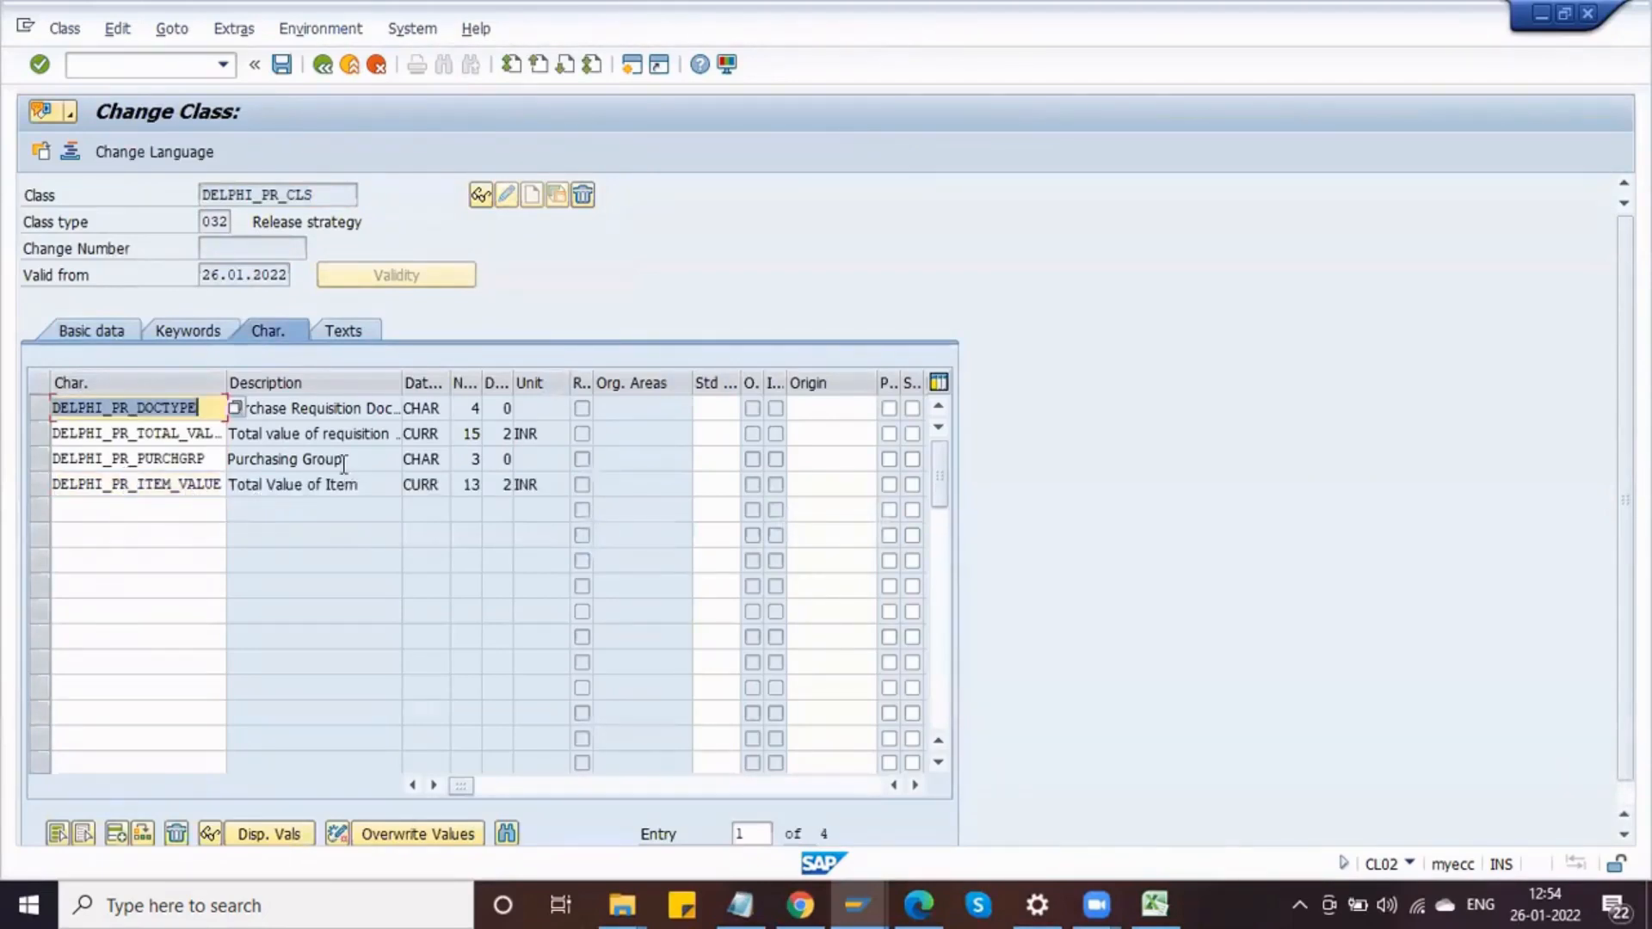
Step: Try to place DELPHI_PR_ITEM_VALUE in the second characteristic row of the class
key(Down)
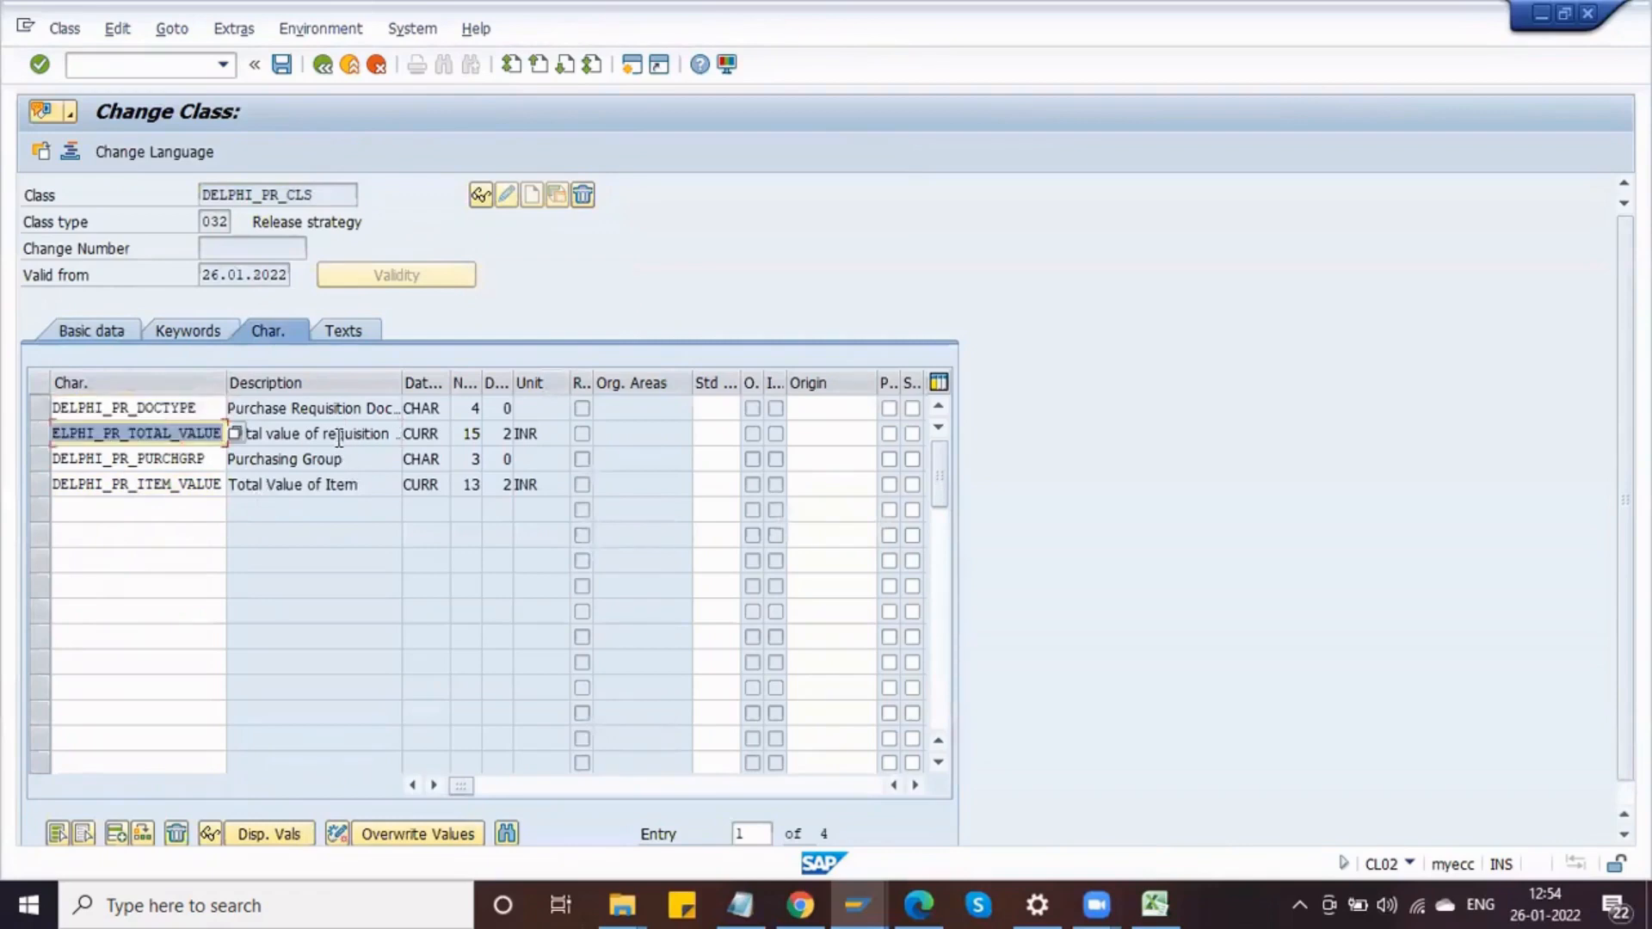
key(Return)
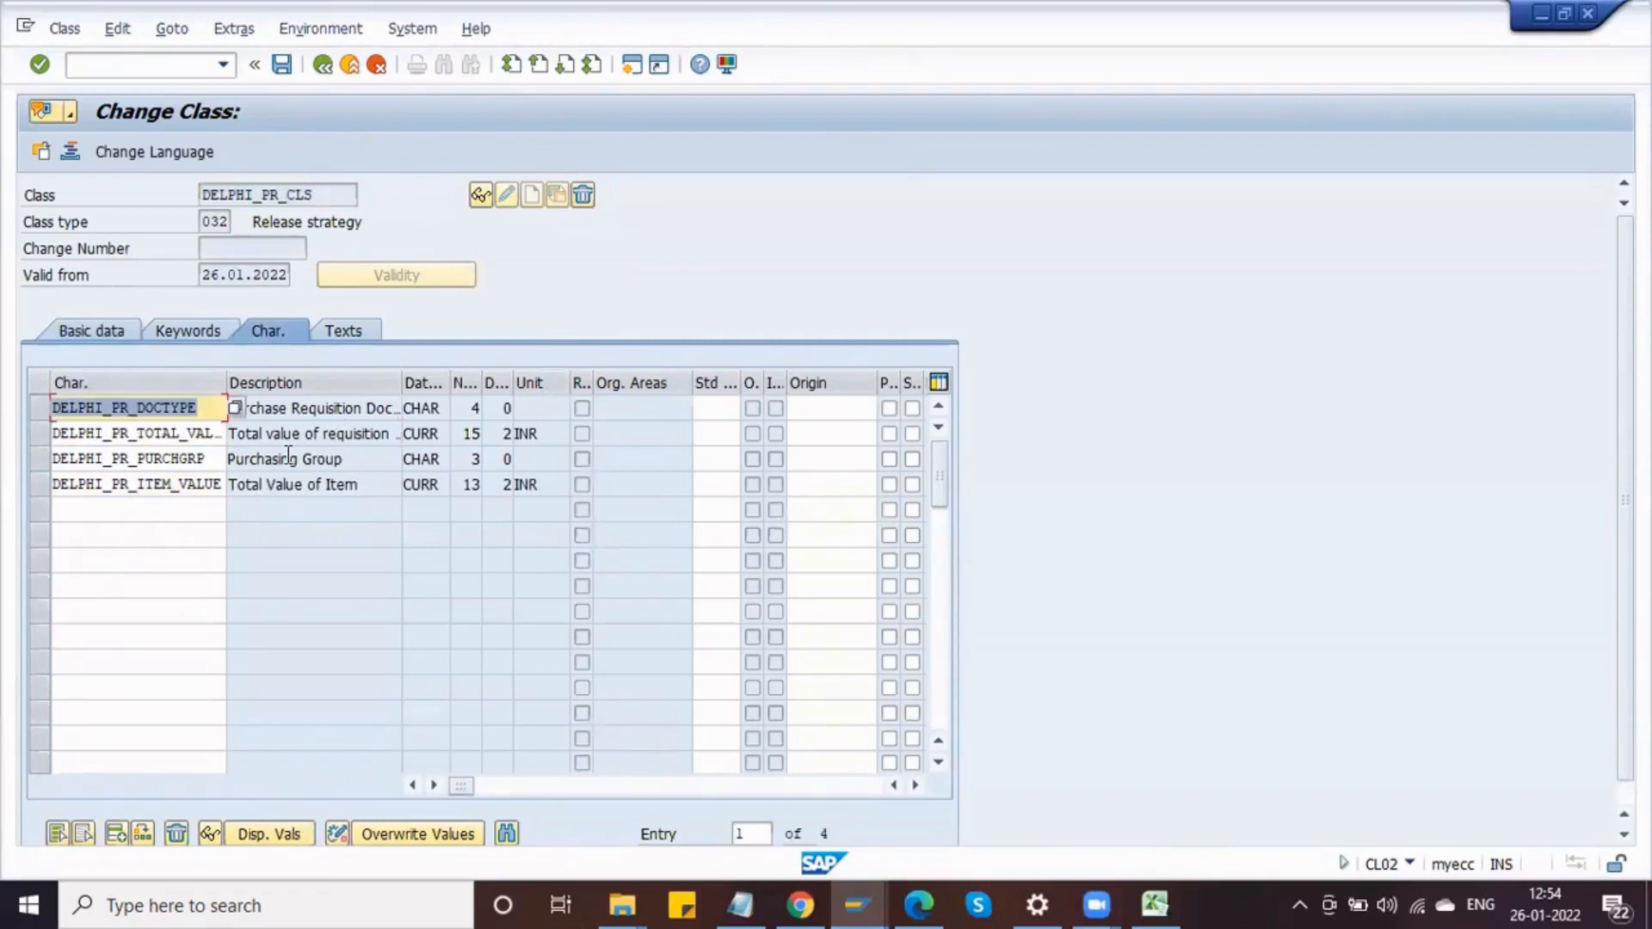
key(Down)
key(Down)
key(Down)
key(ctrl+c)
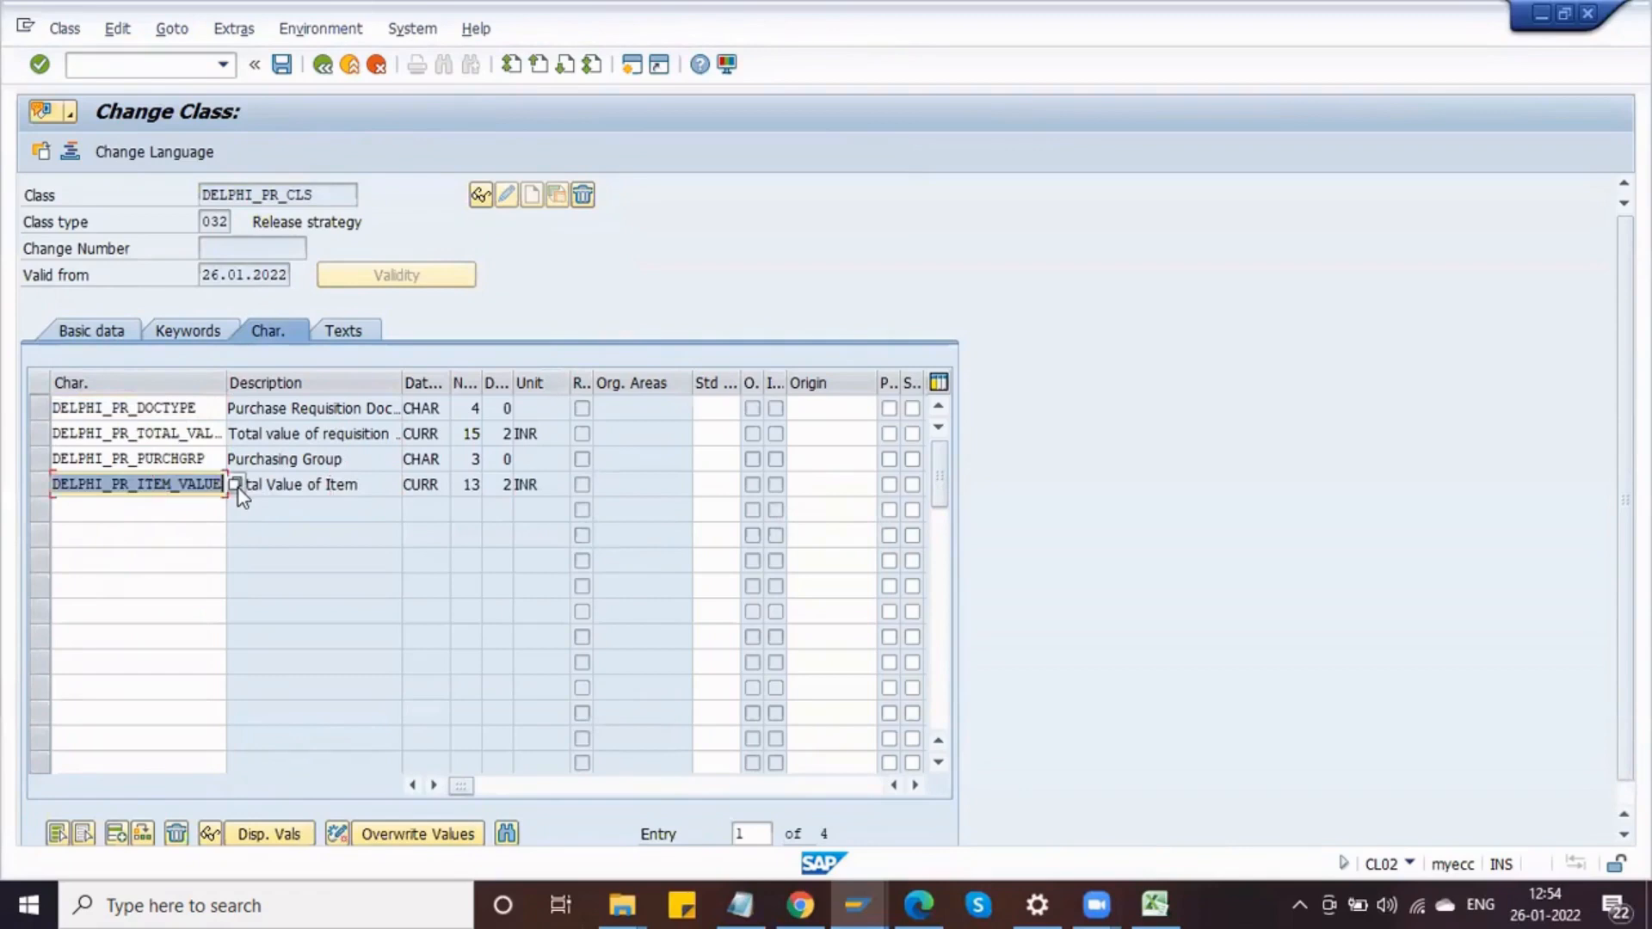
key(Delete)
key(Up)
key(Up)
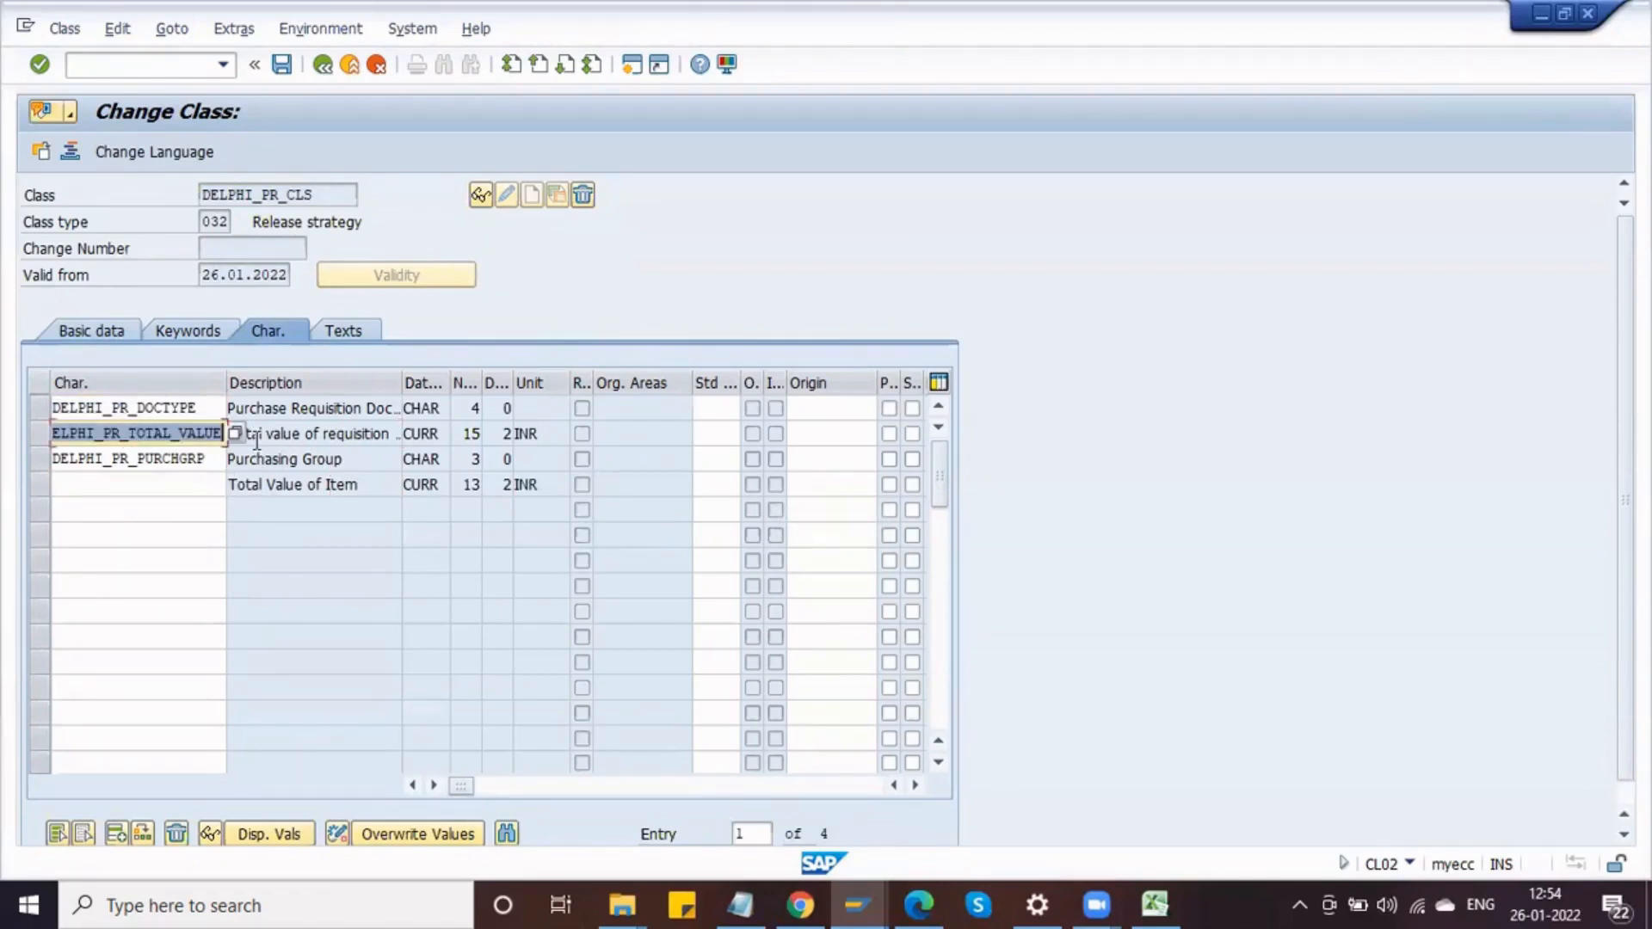
key(ctrl+v)
key(Return)
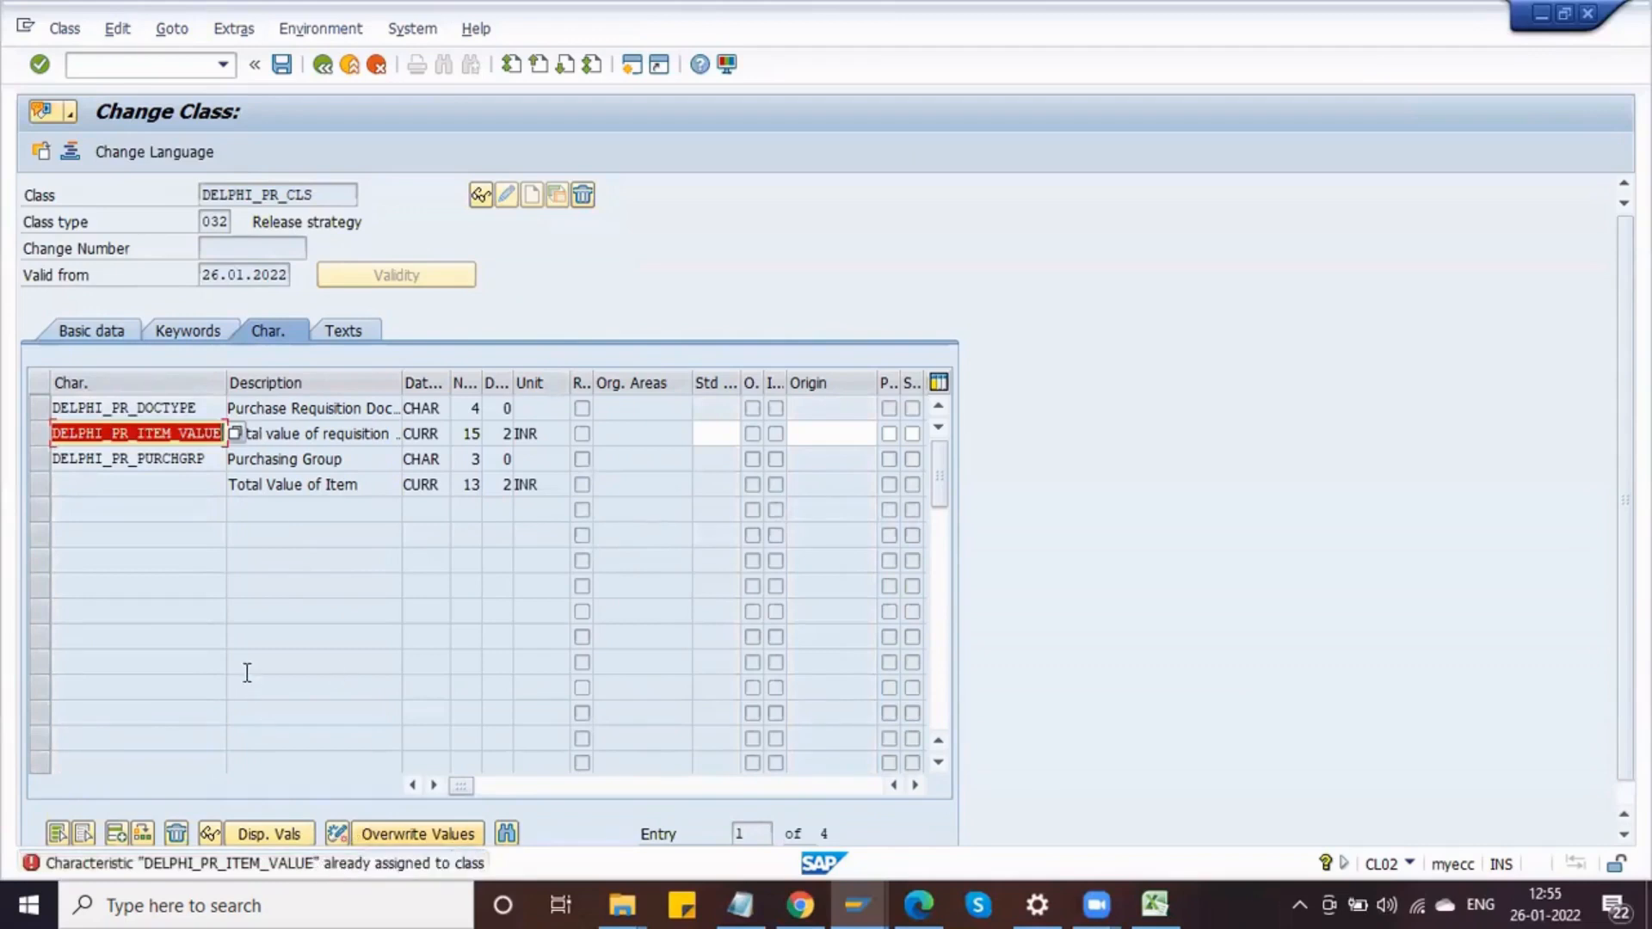
key(BackSpace)
key(Return)
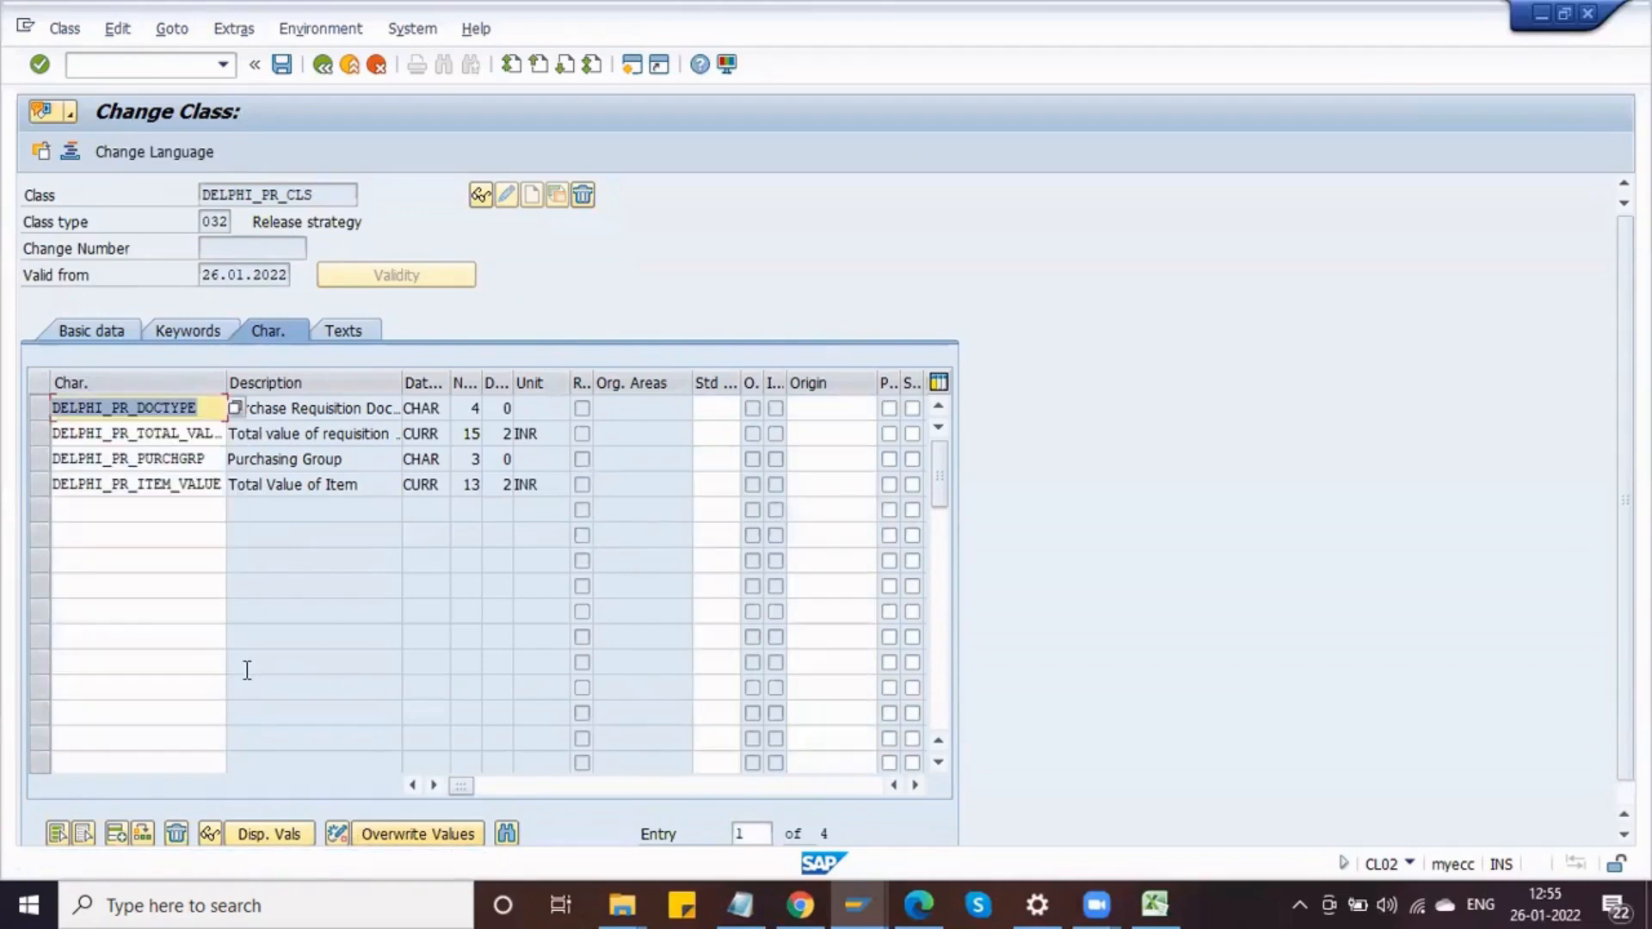
Step: Delete characteristic DELPHI_PR_ITEM_VALUE from the fourth row of class DELPHI_PR_CLS and save the class
click(43, 486)
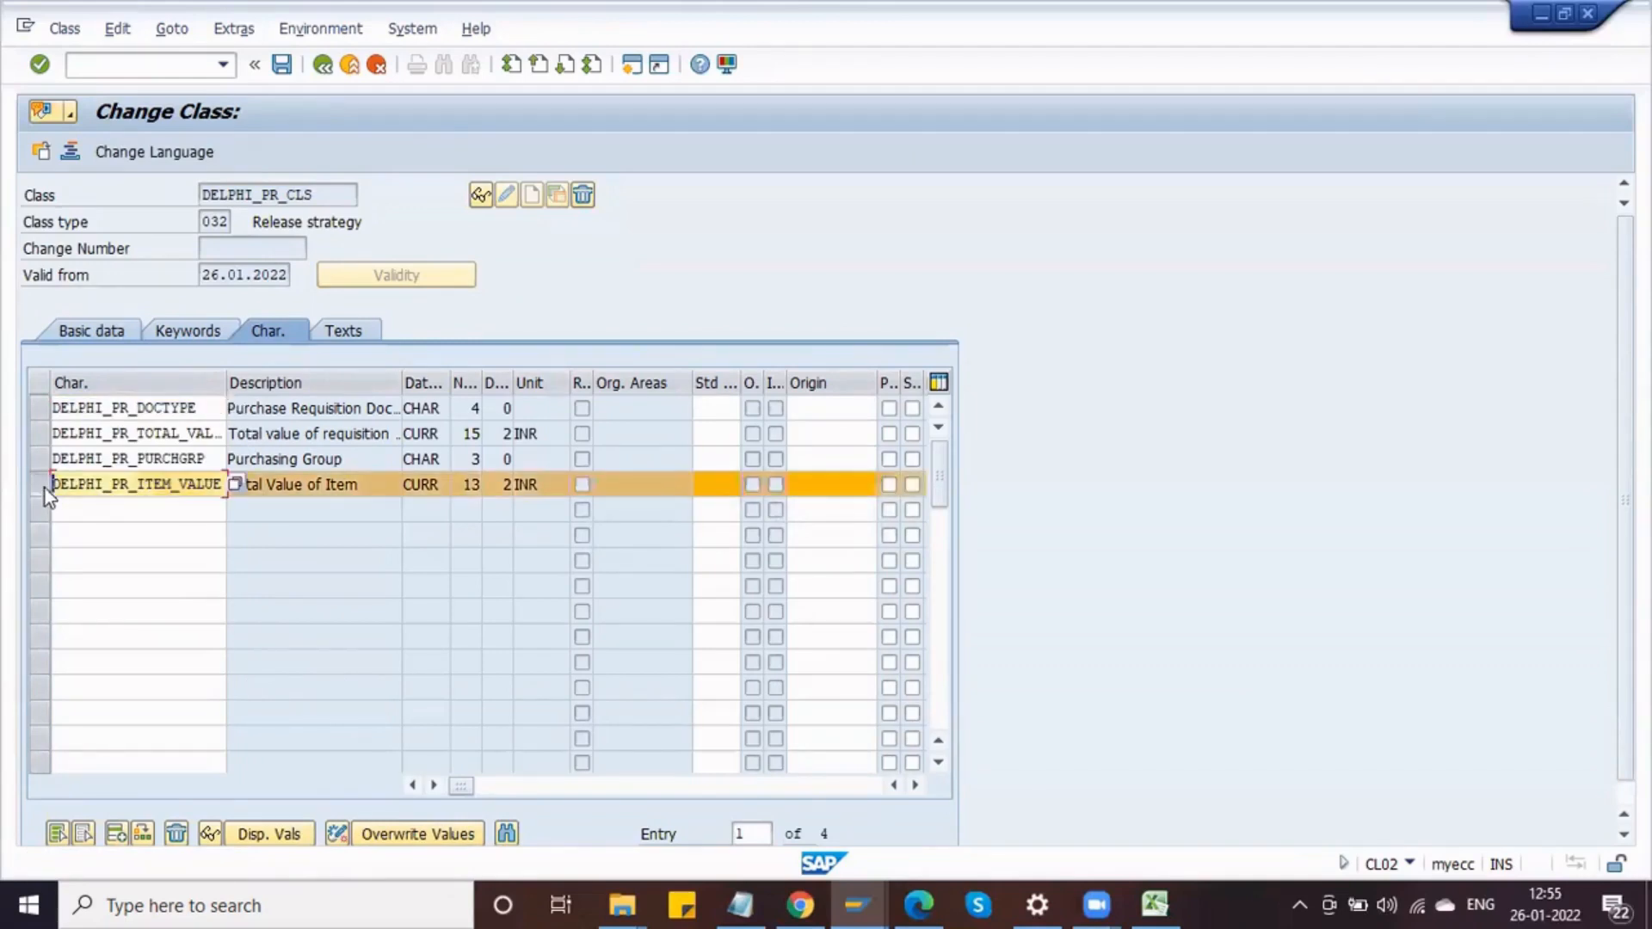
click(176, 833)
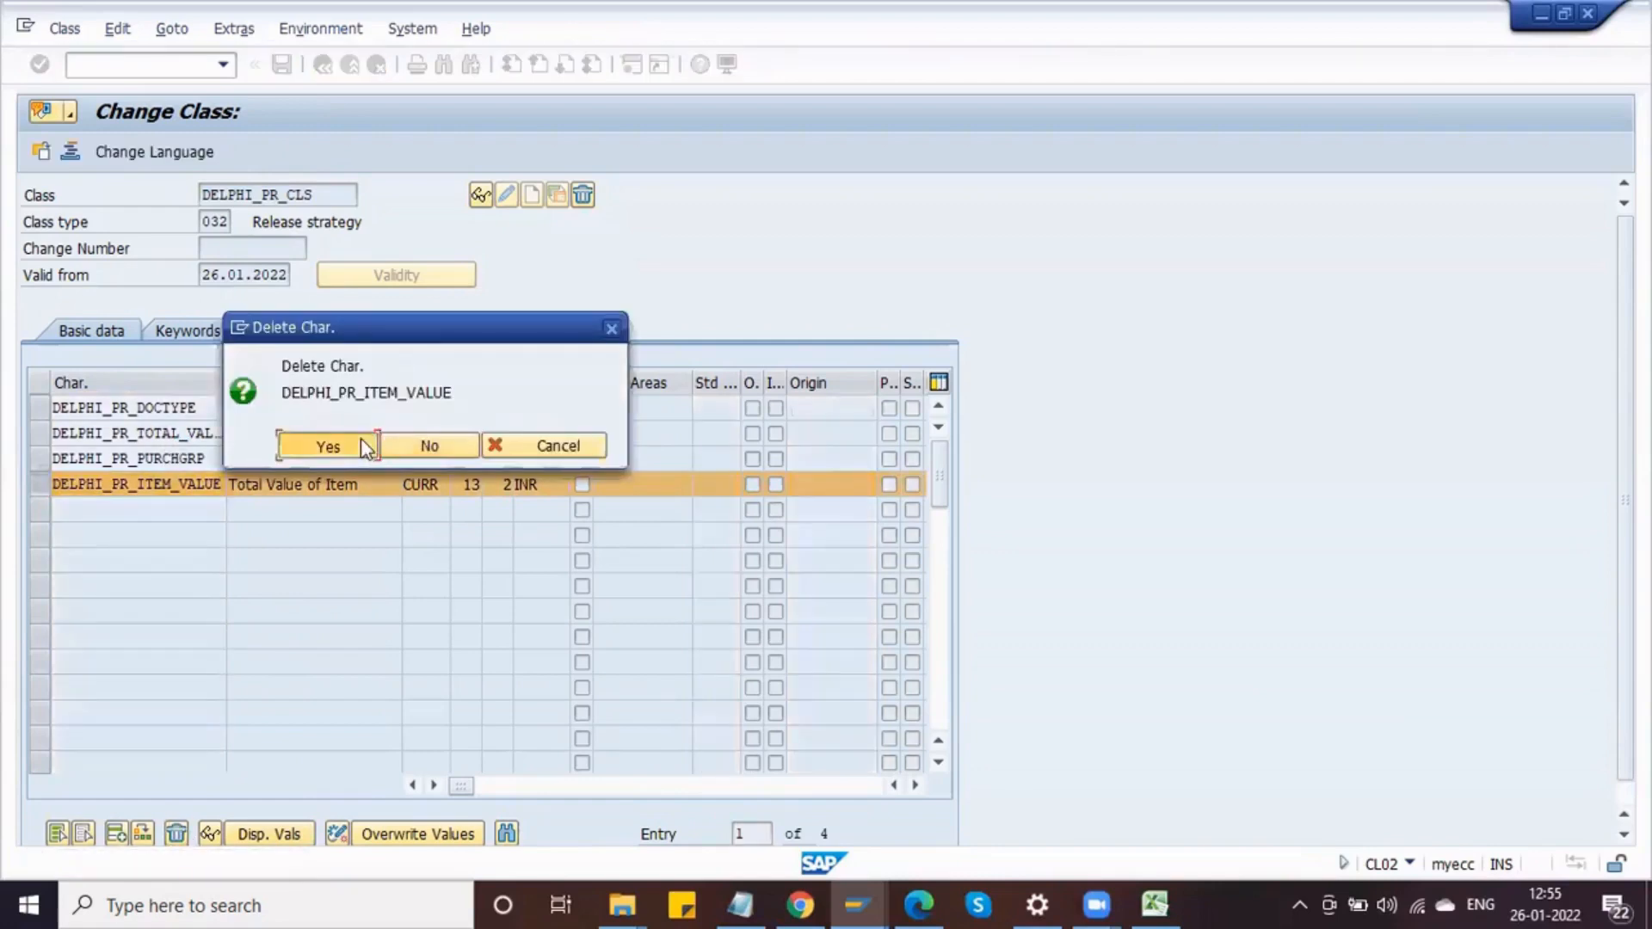
click(361, 443)
click(282, 69)
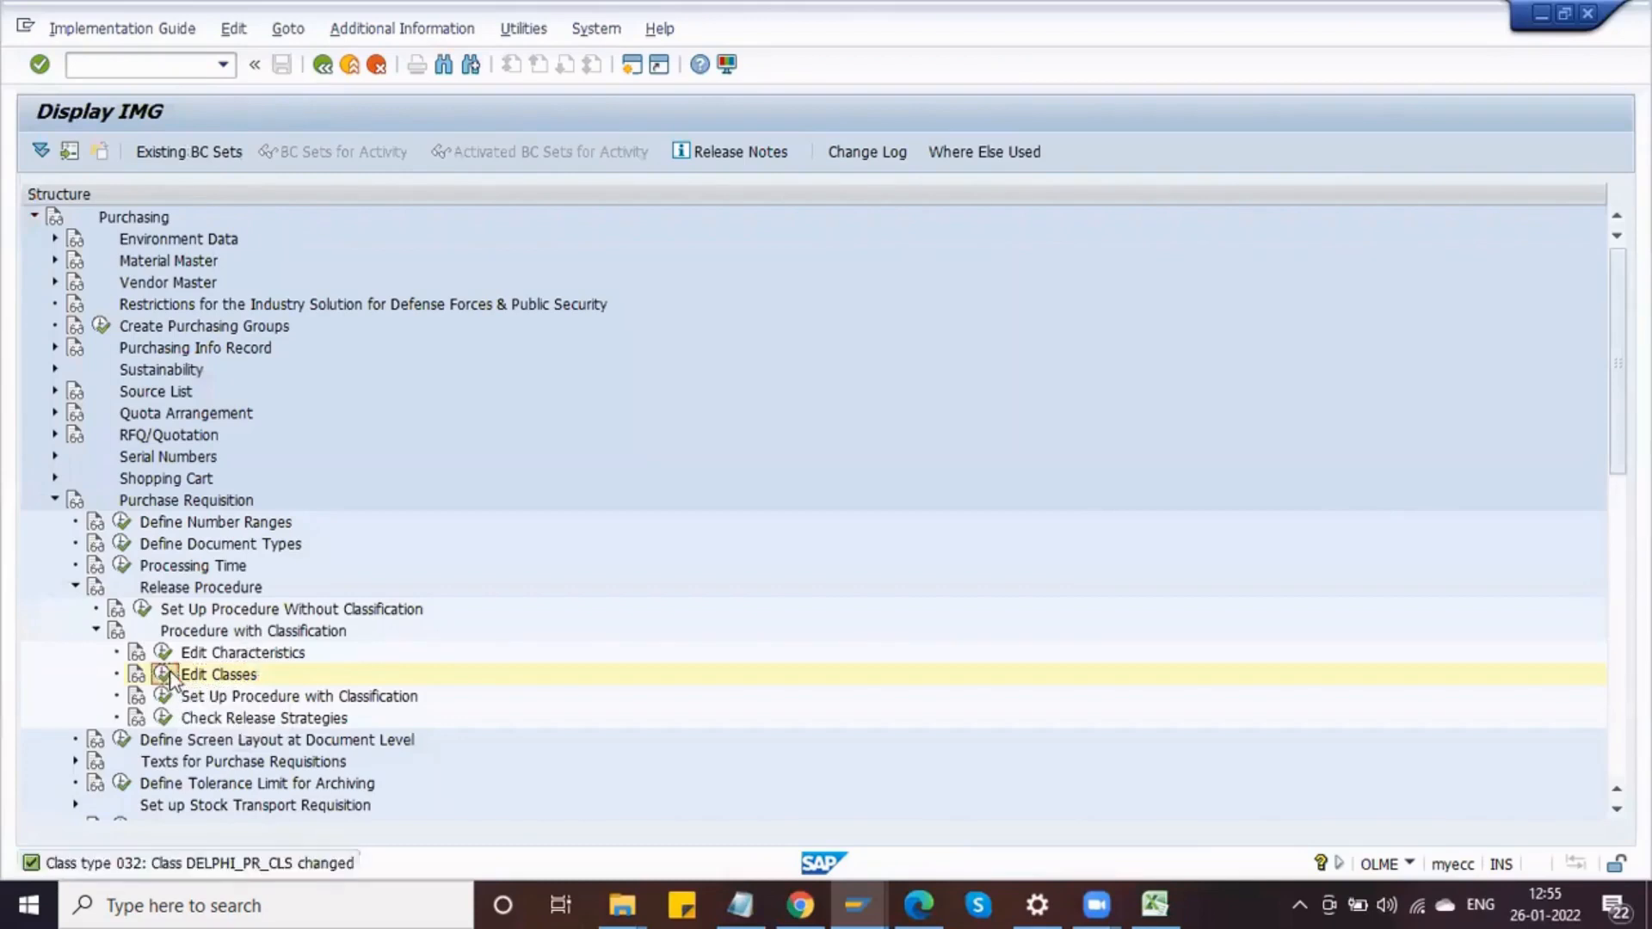
Step: Reopen class DELPHI_PR_CLS in change mode and replace DELPHI_PR_TOTAL_VALUE with DELPHI_PR_ITEM_VALUE in the second characteristic row, then save
click(162, 674)
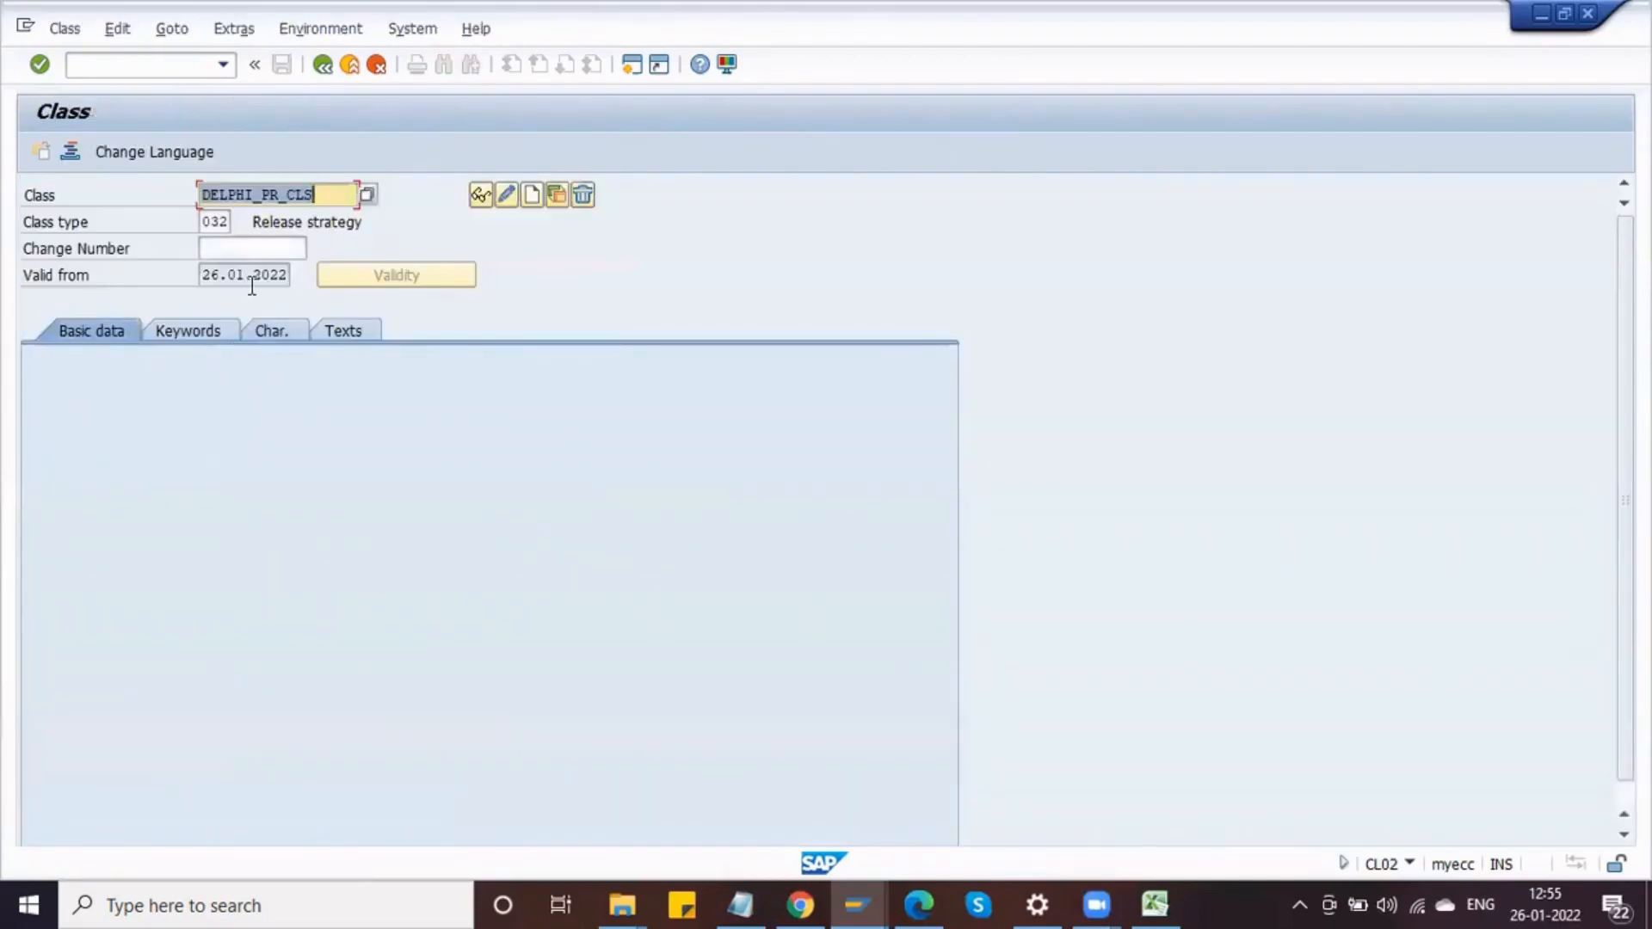
click(506, 194)
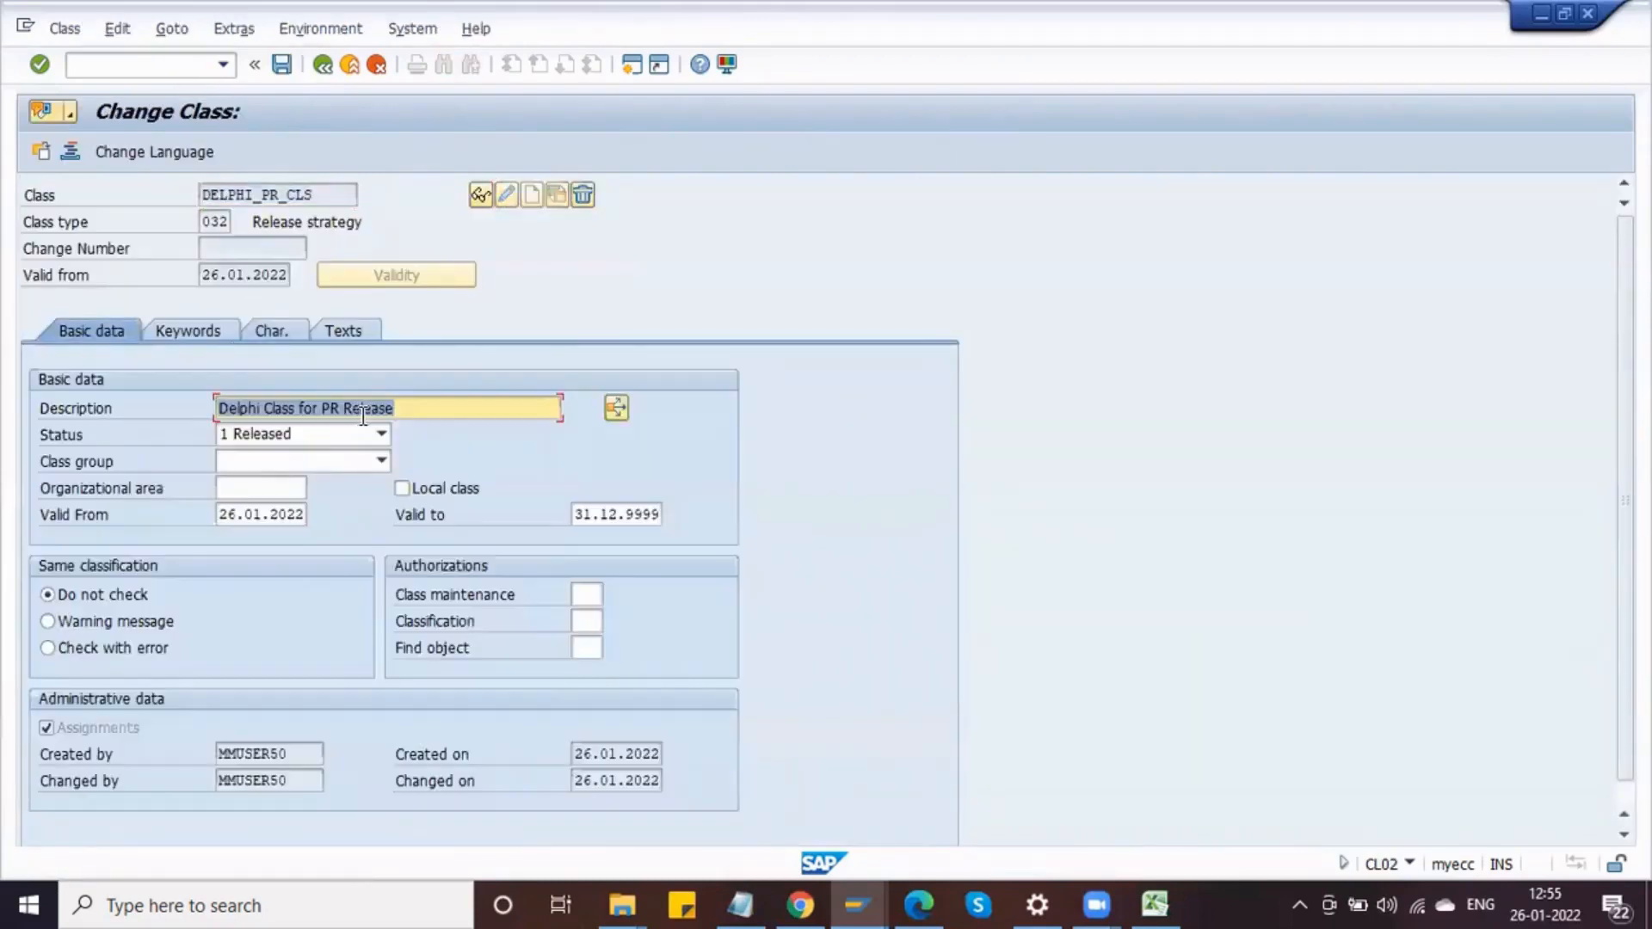
click(279, 333)
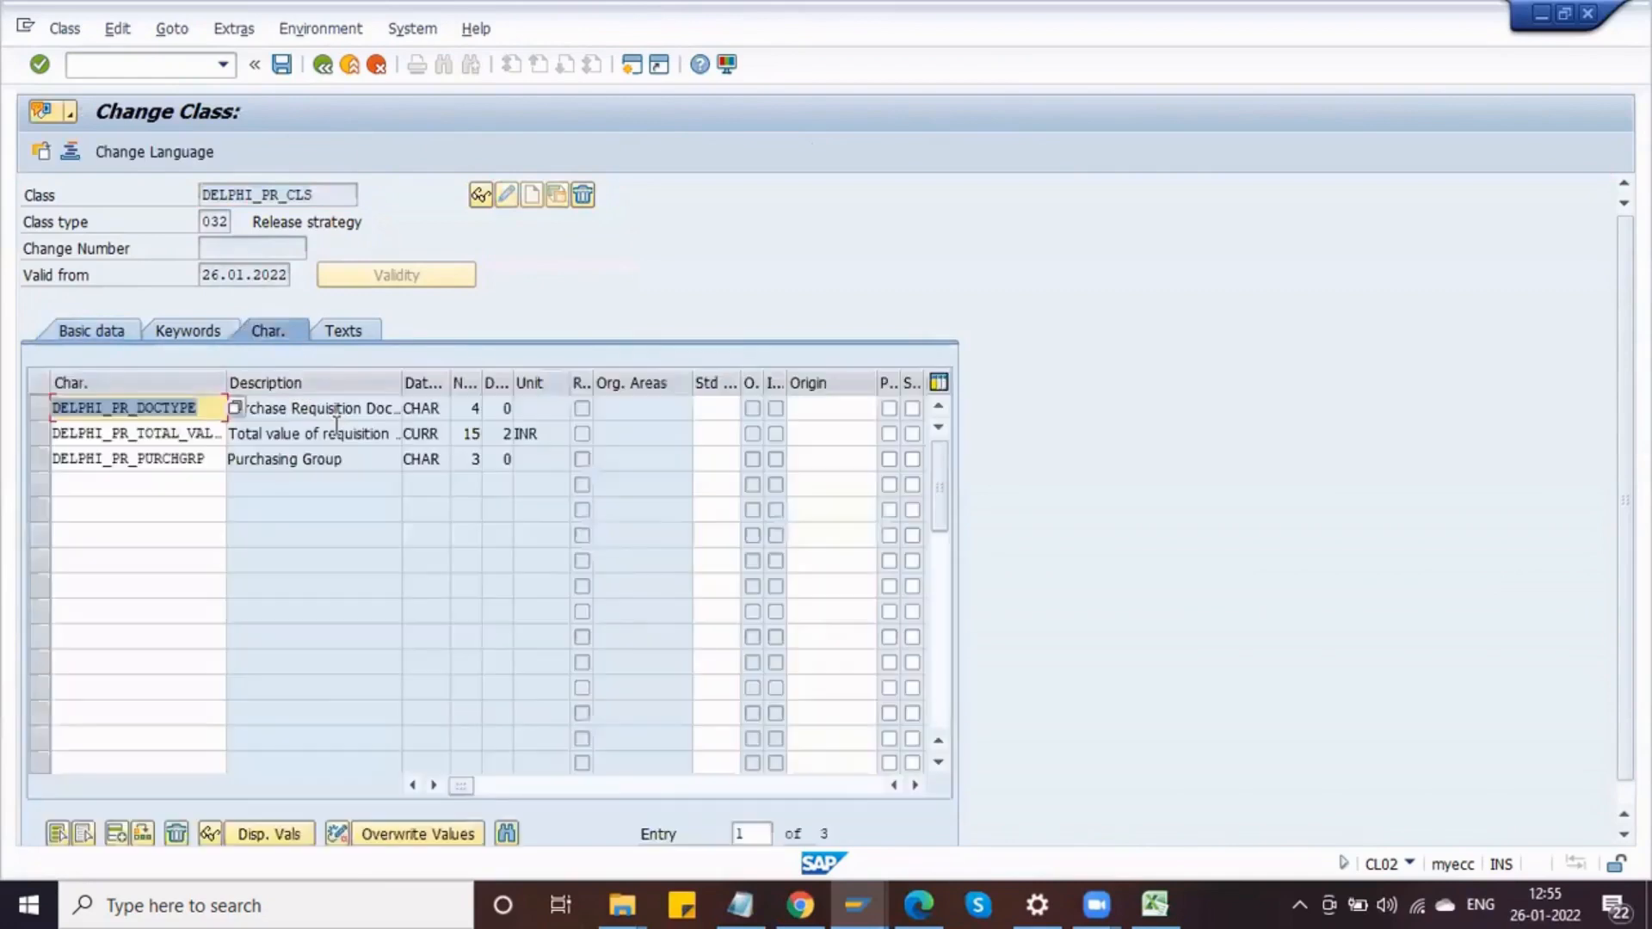
click(336, 429)
key(shift+Tab)
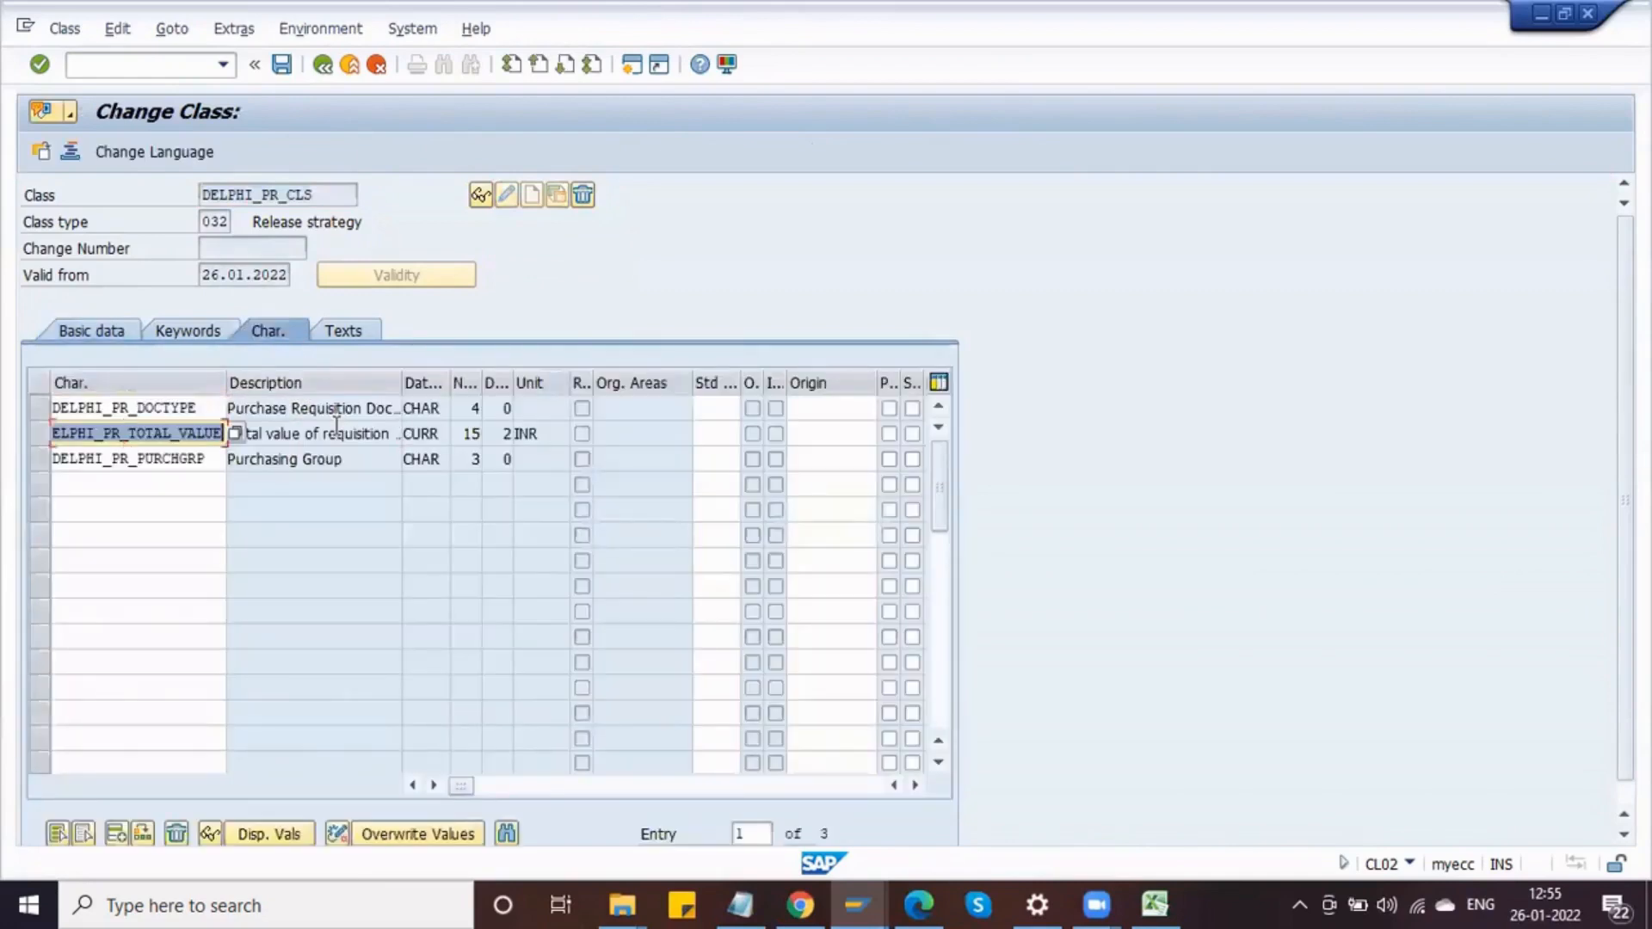
key(ctrl+v)
key(Return)
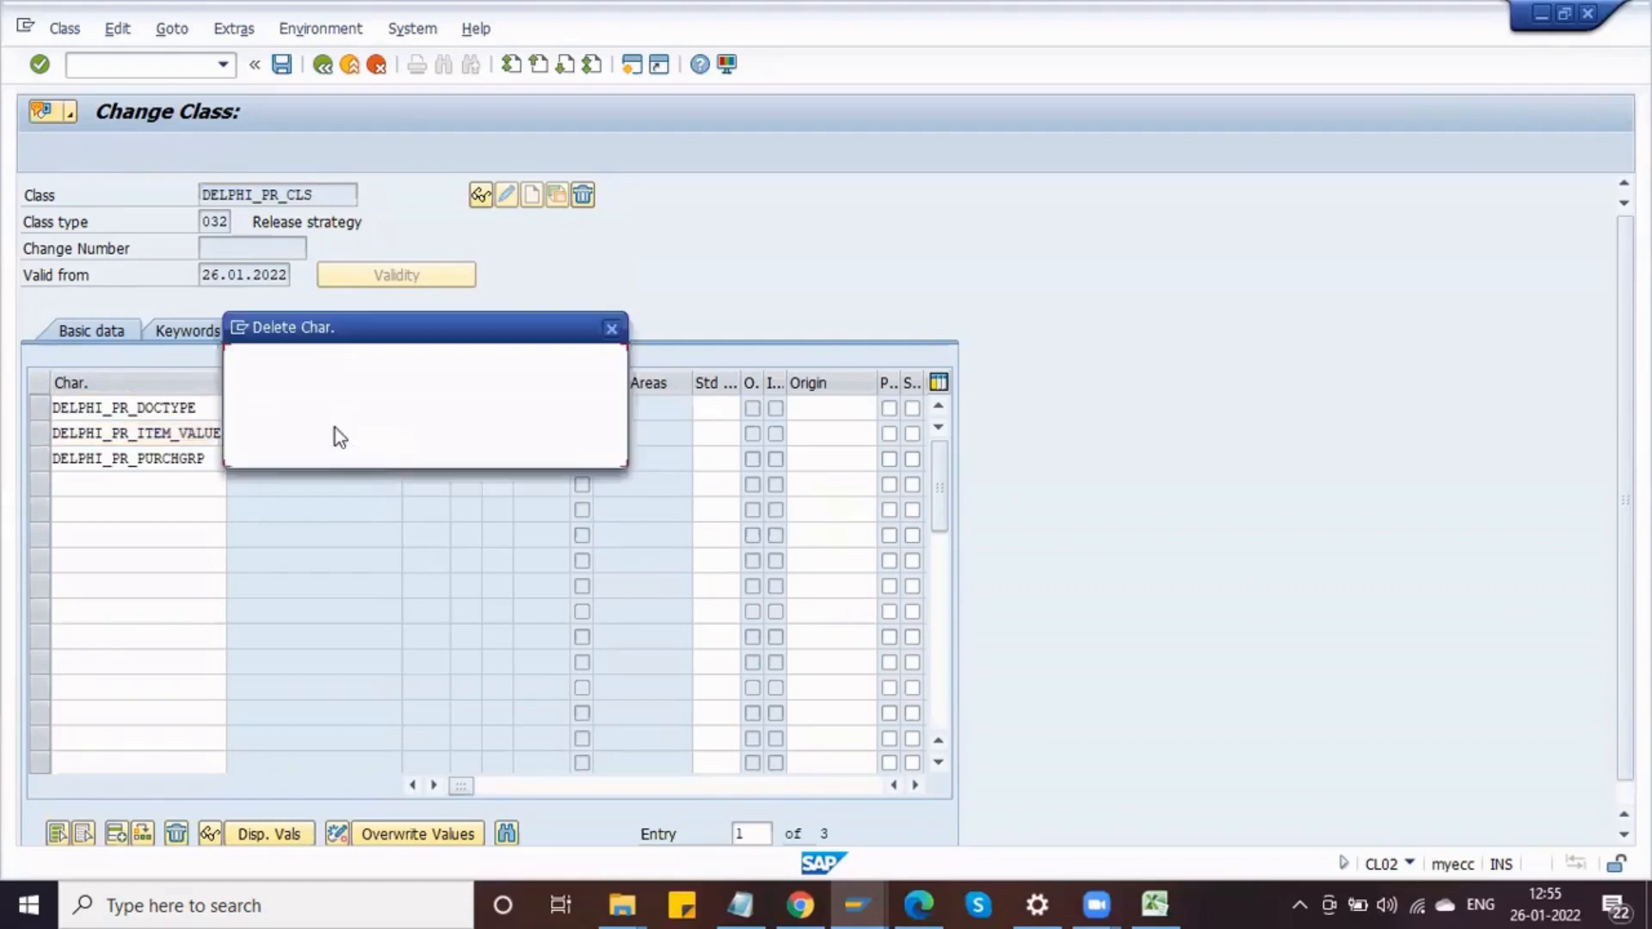
click(334, 446)
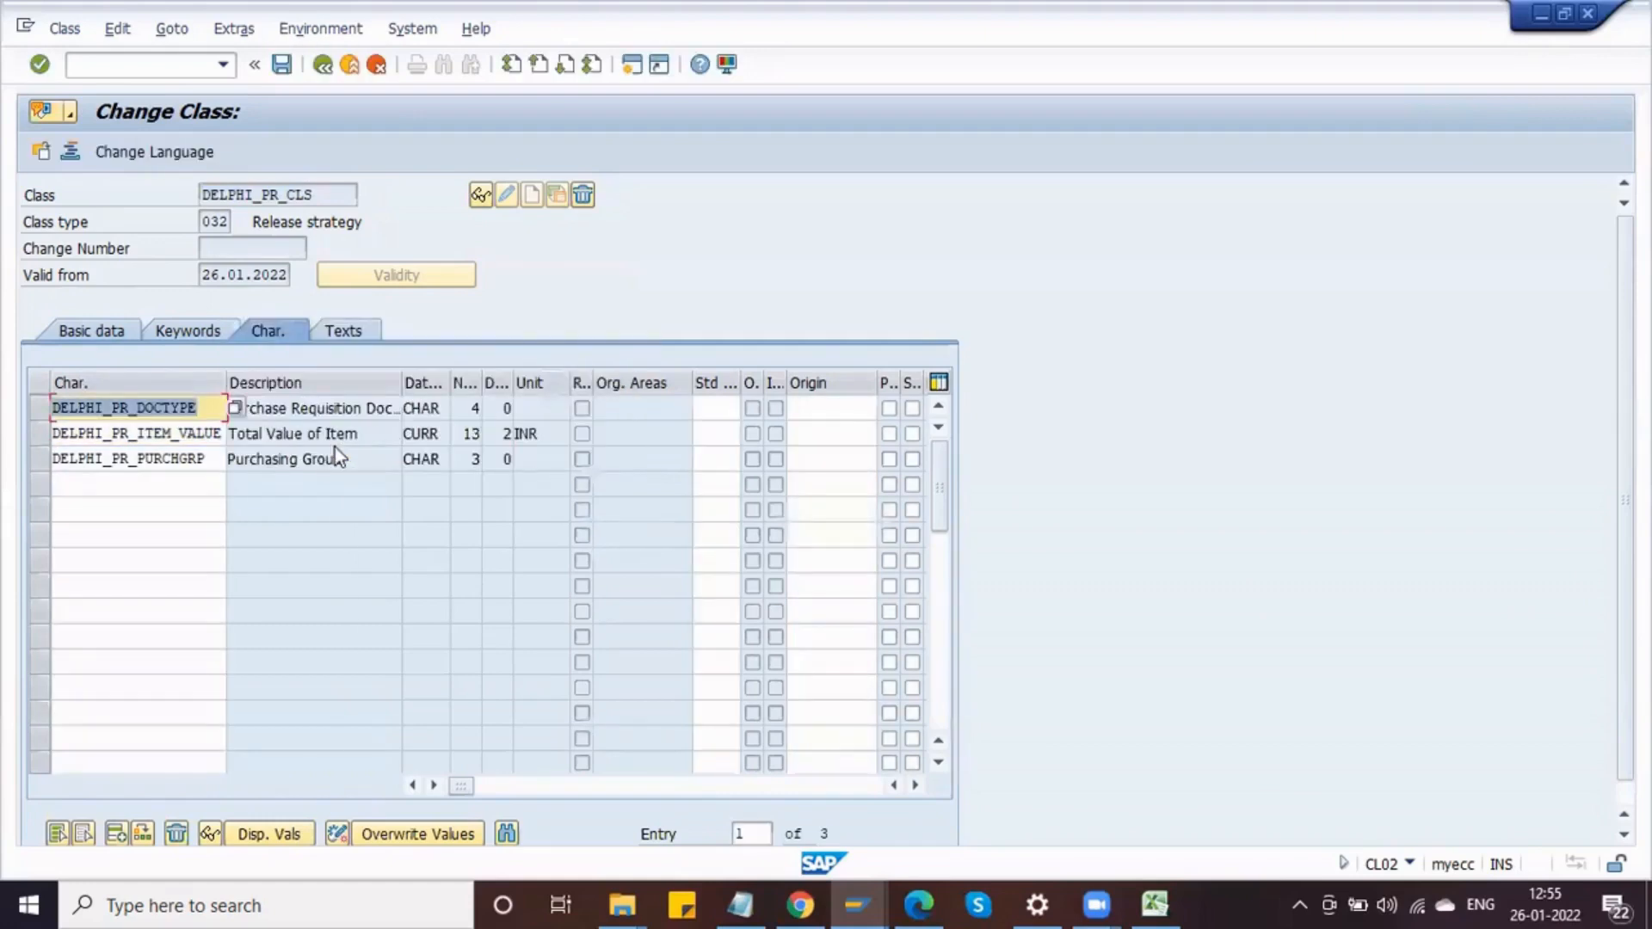
click(282, 72)
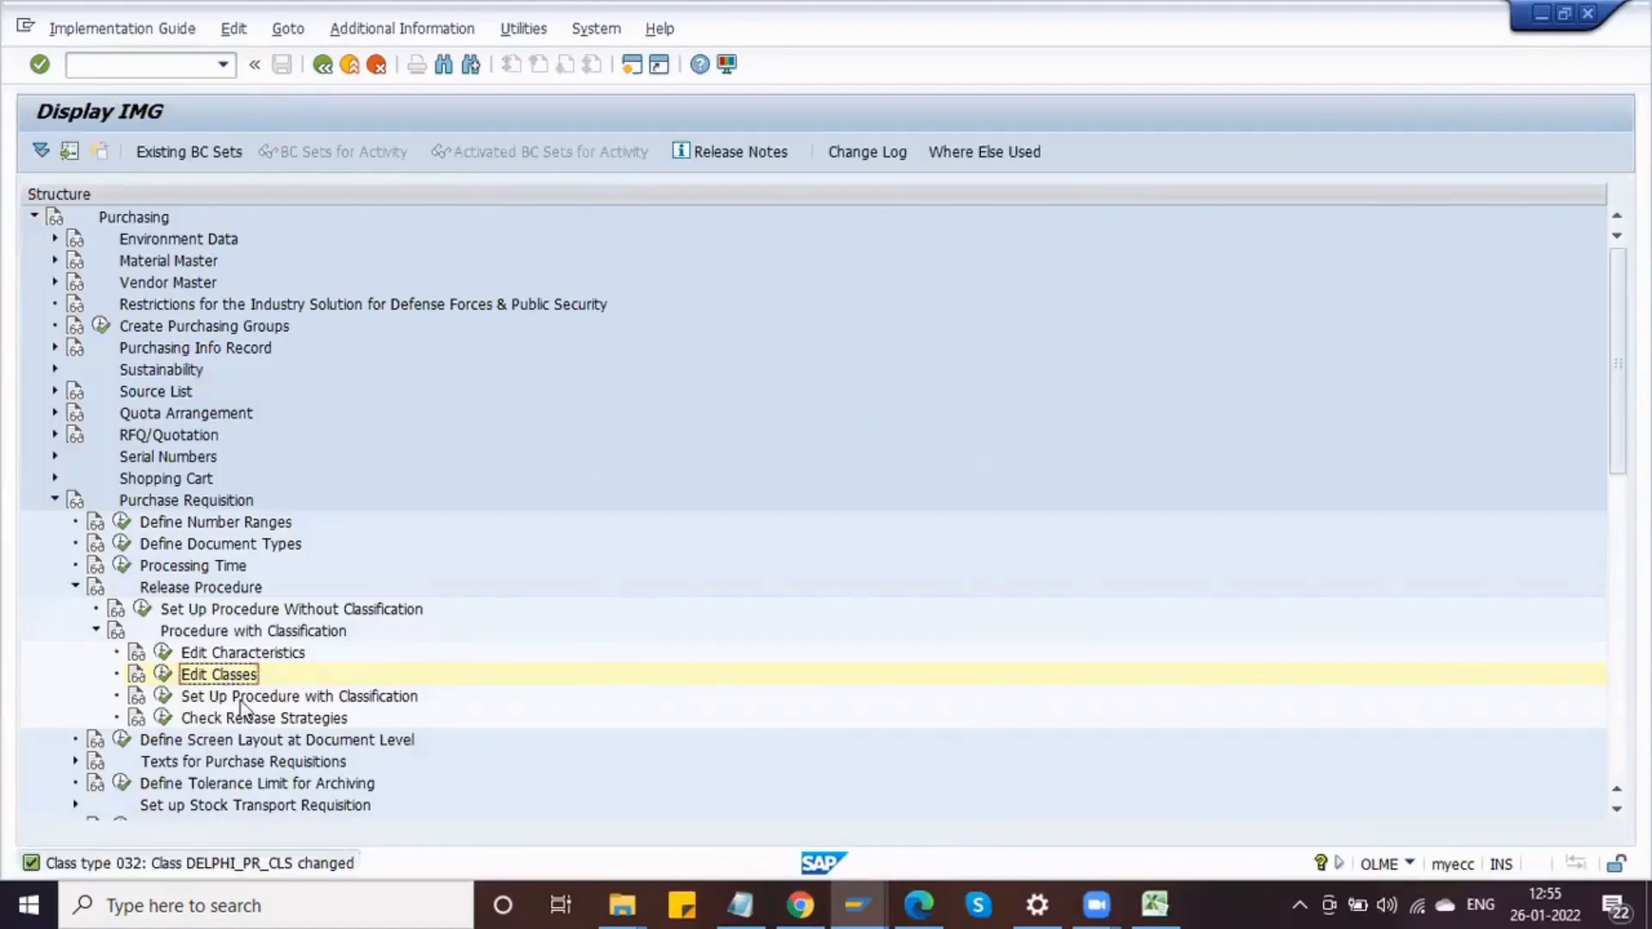
Step: In the release groups of Set Up Procedure with Classification, reassign class DELPHI_PR_CLS to release group DR and save
click(162, 697)
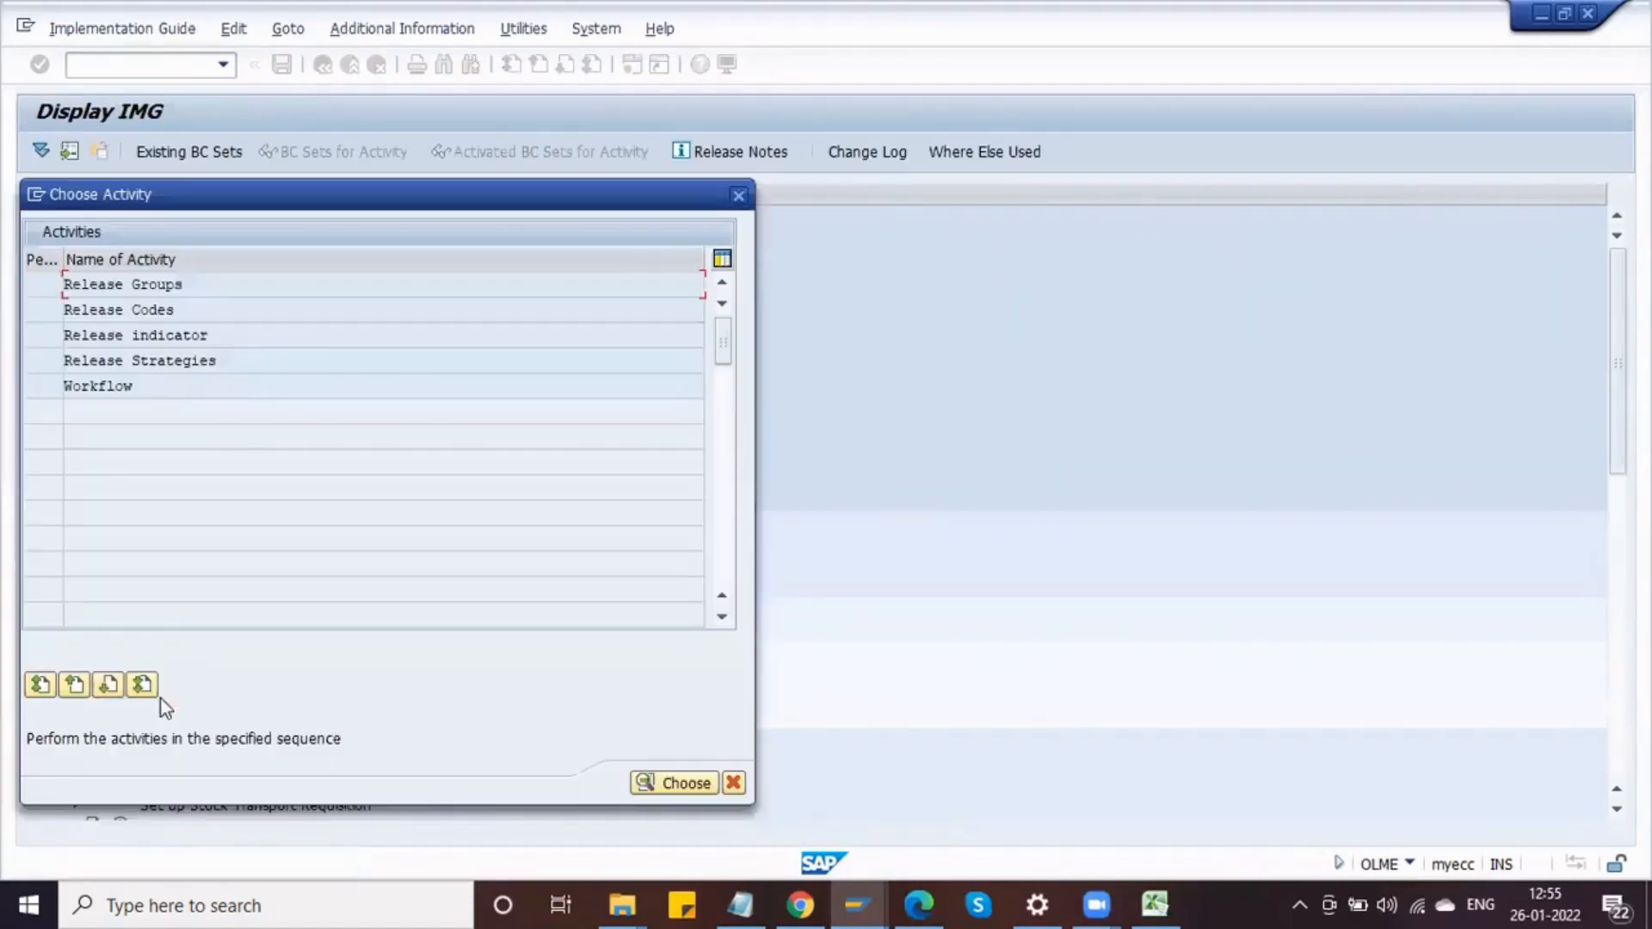
double_click(185, 291)
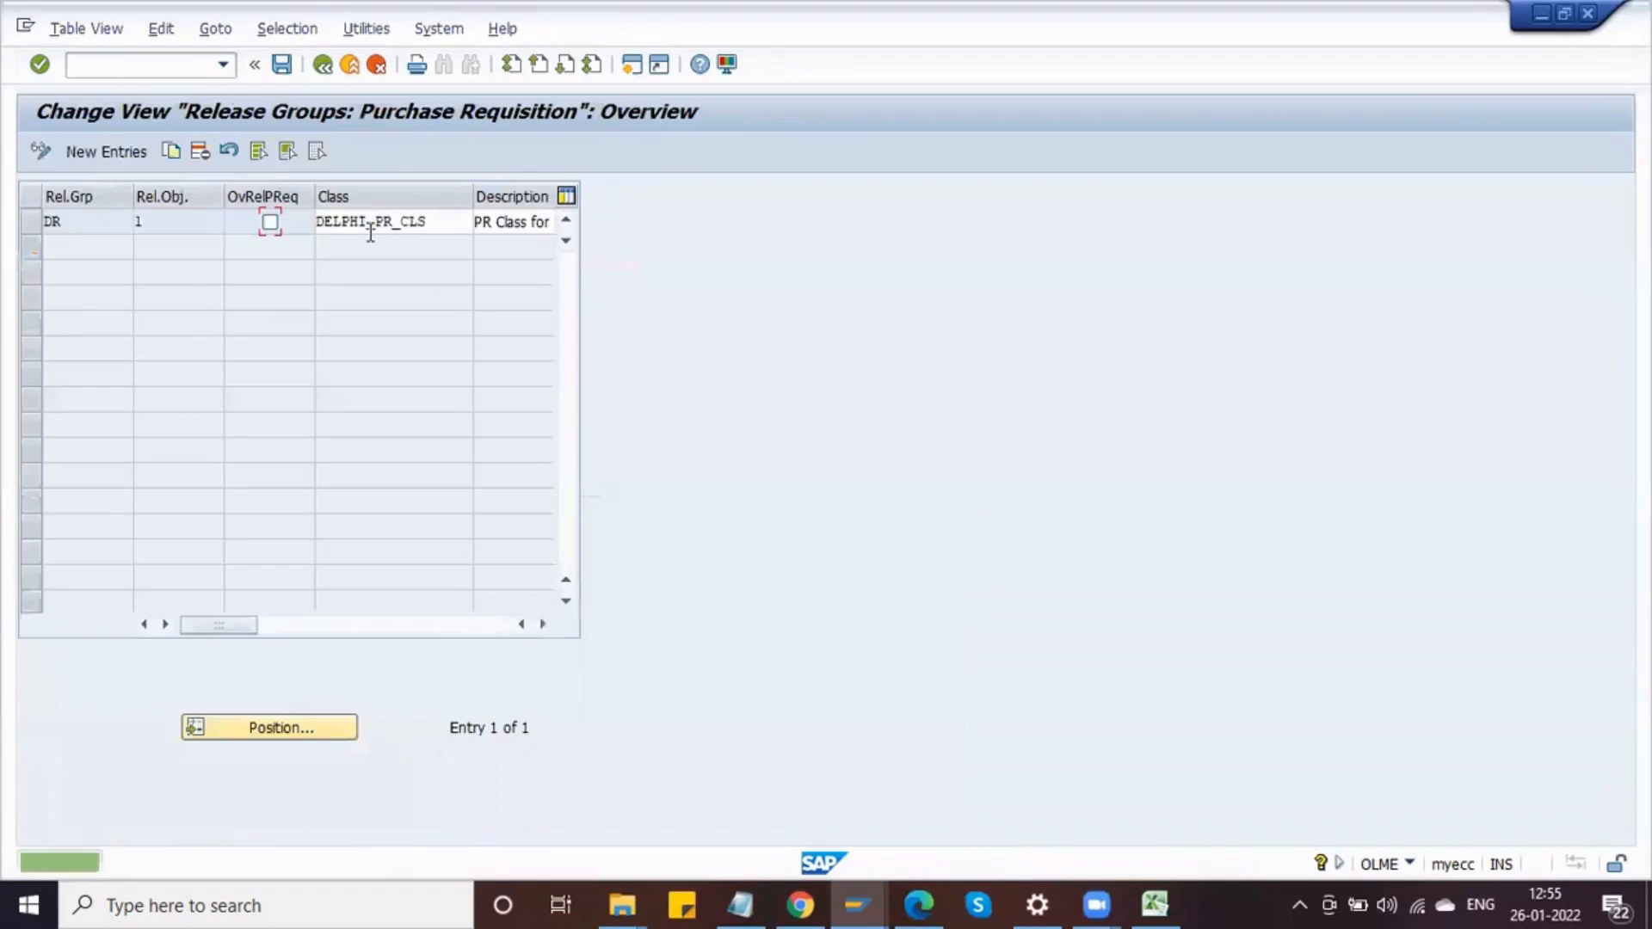
double_click(466, 230)
key(BackSpace)
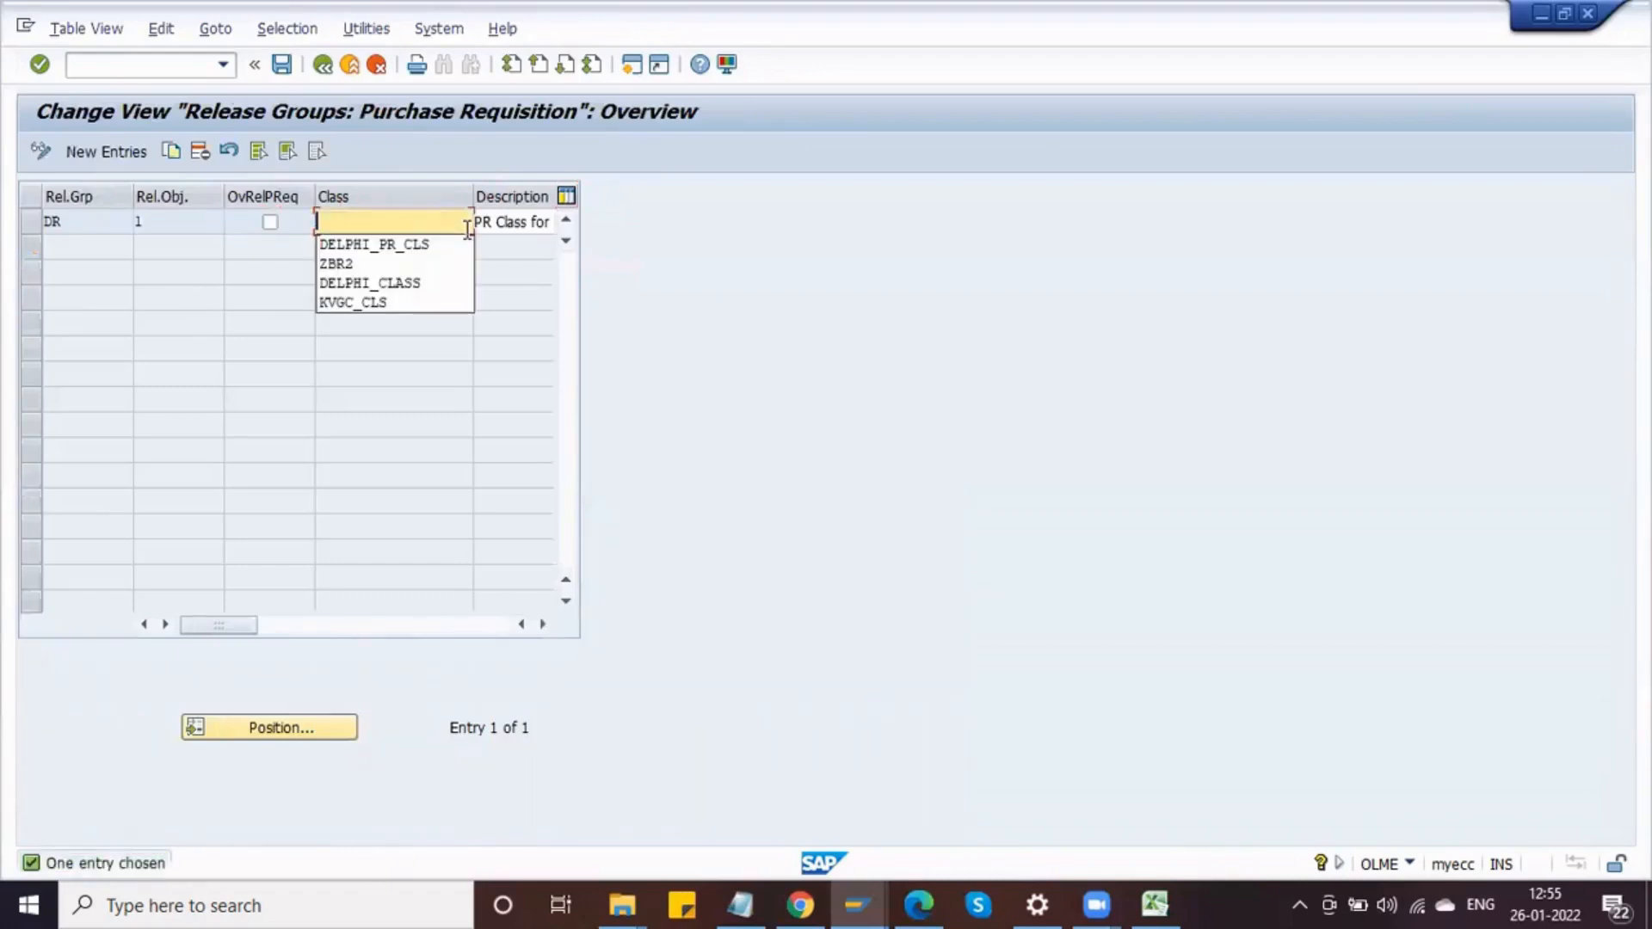
click(289, 64)
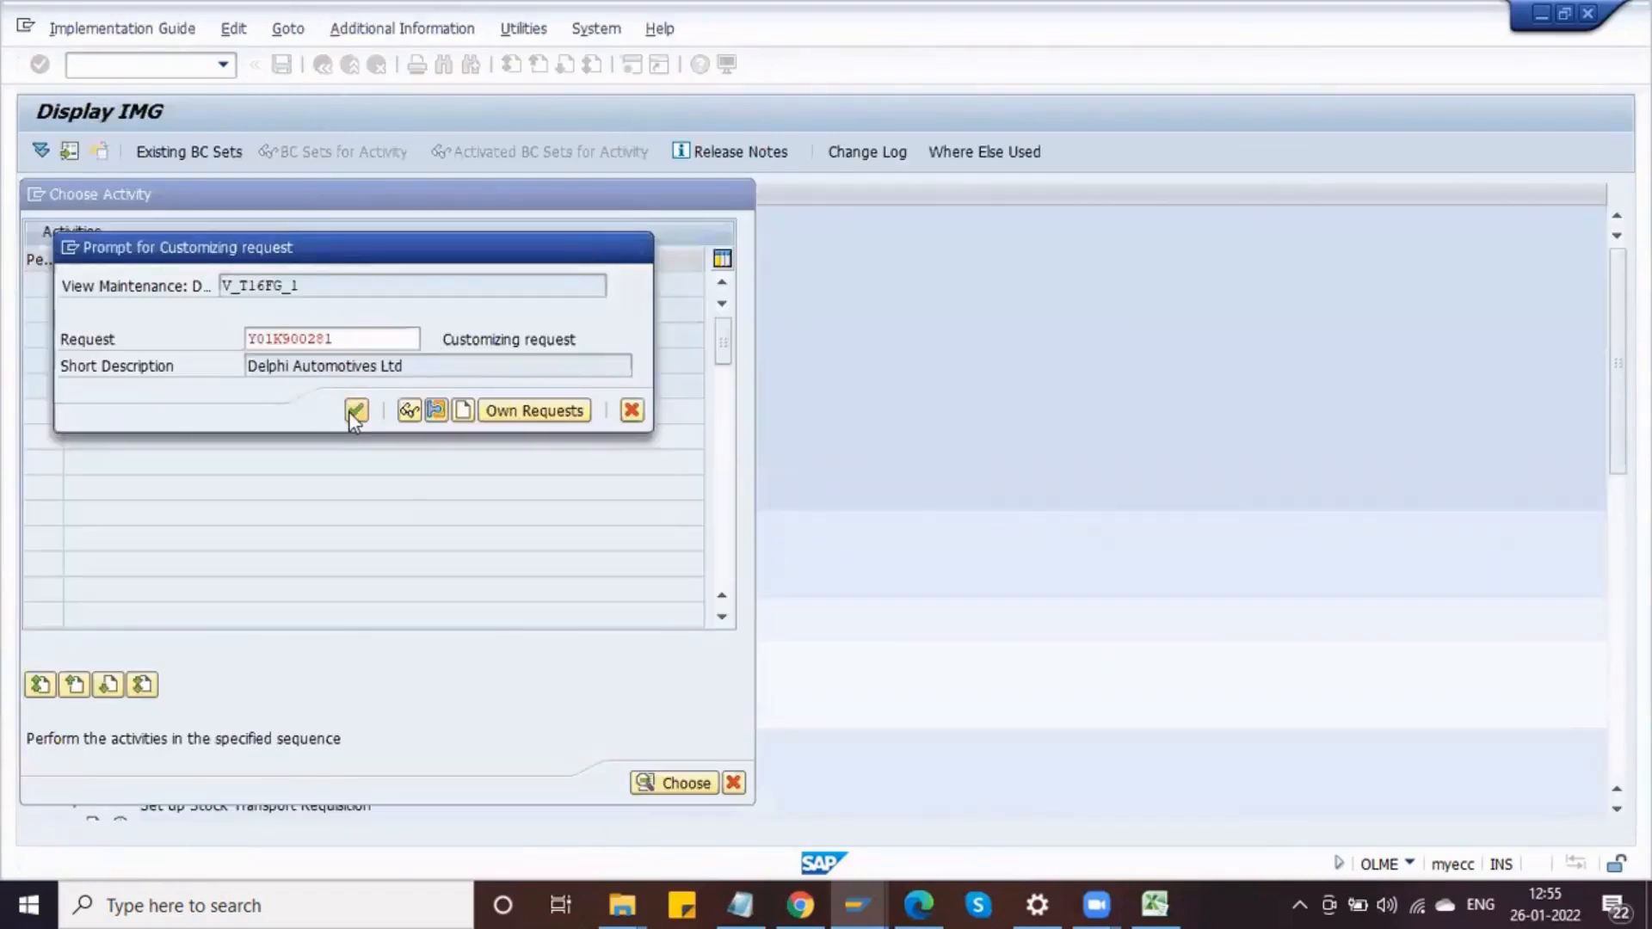
click(354, 411)
key(Down)
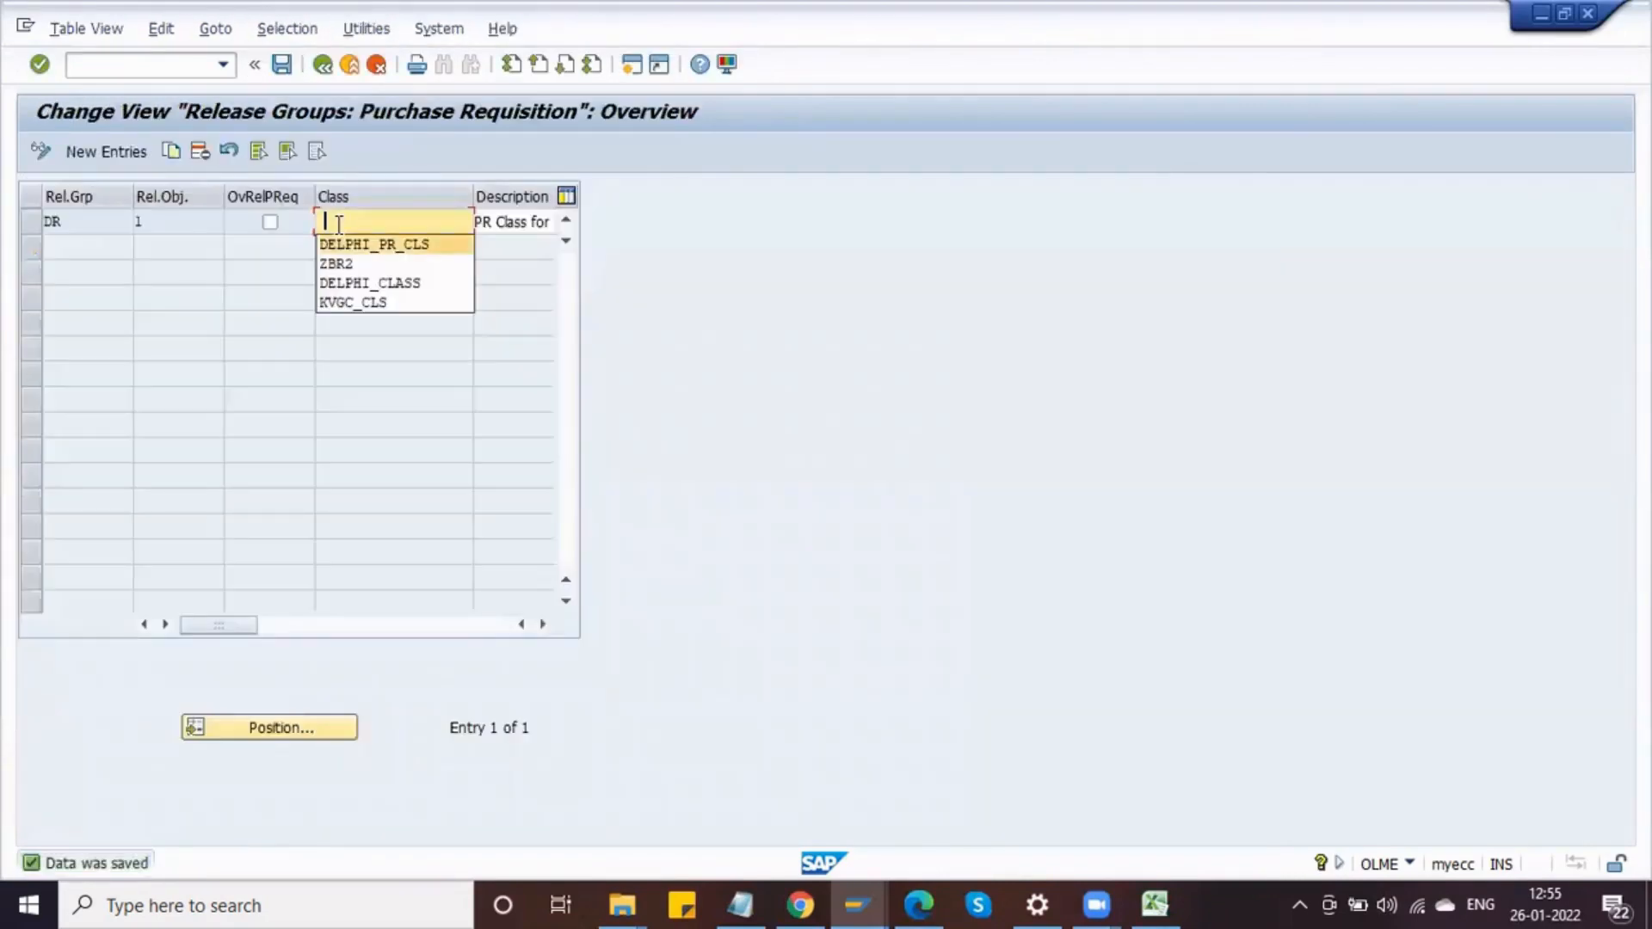
key(Return)
double_click(337, 227)
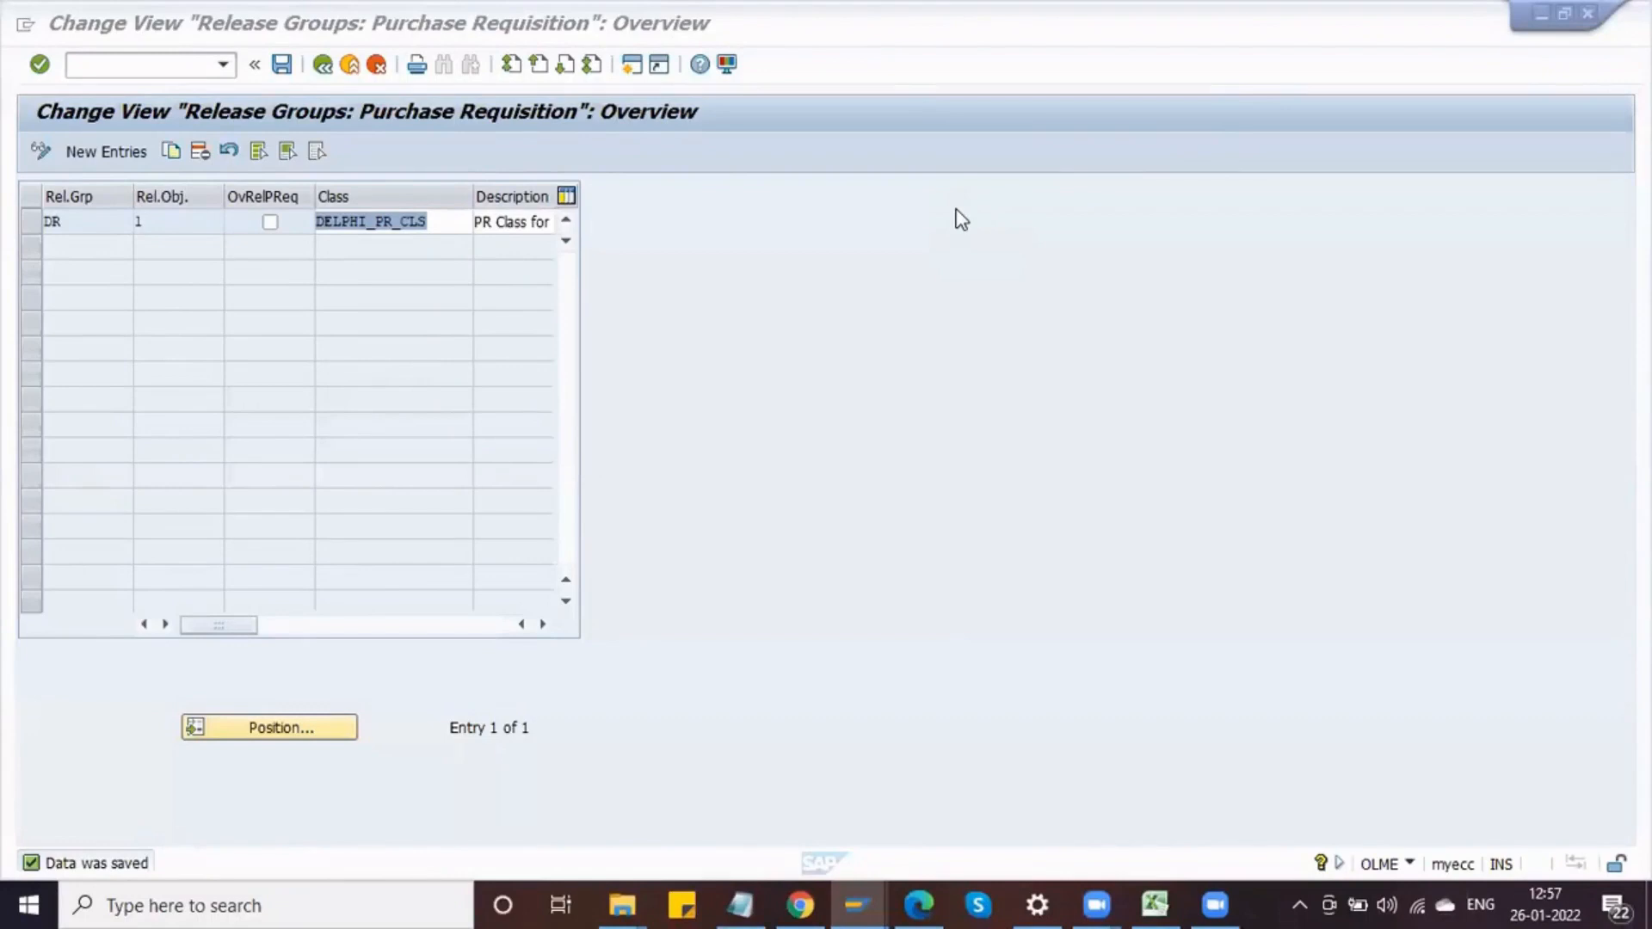
click(323, 66)
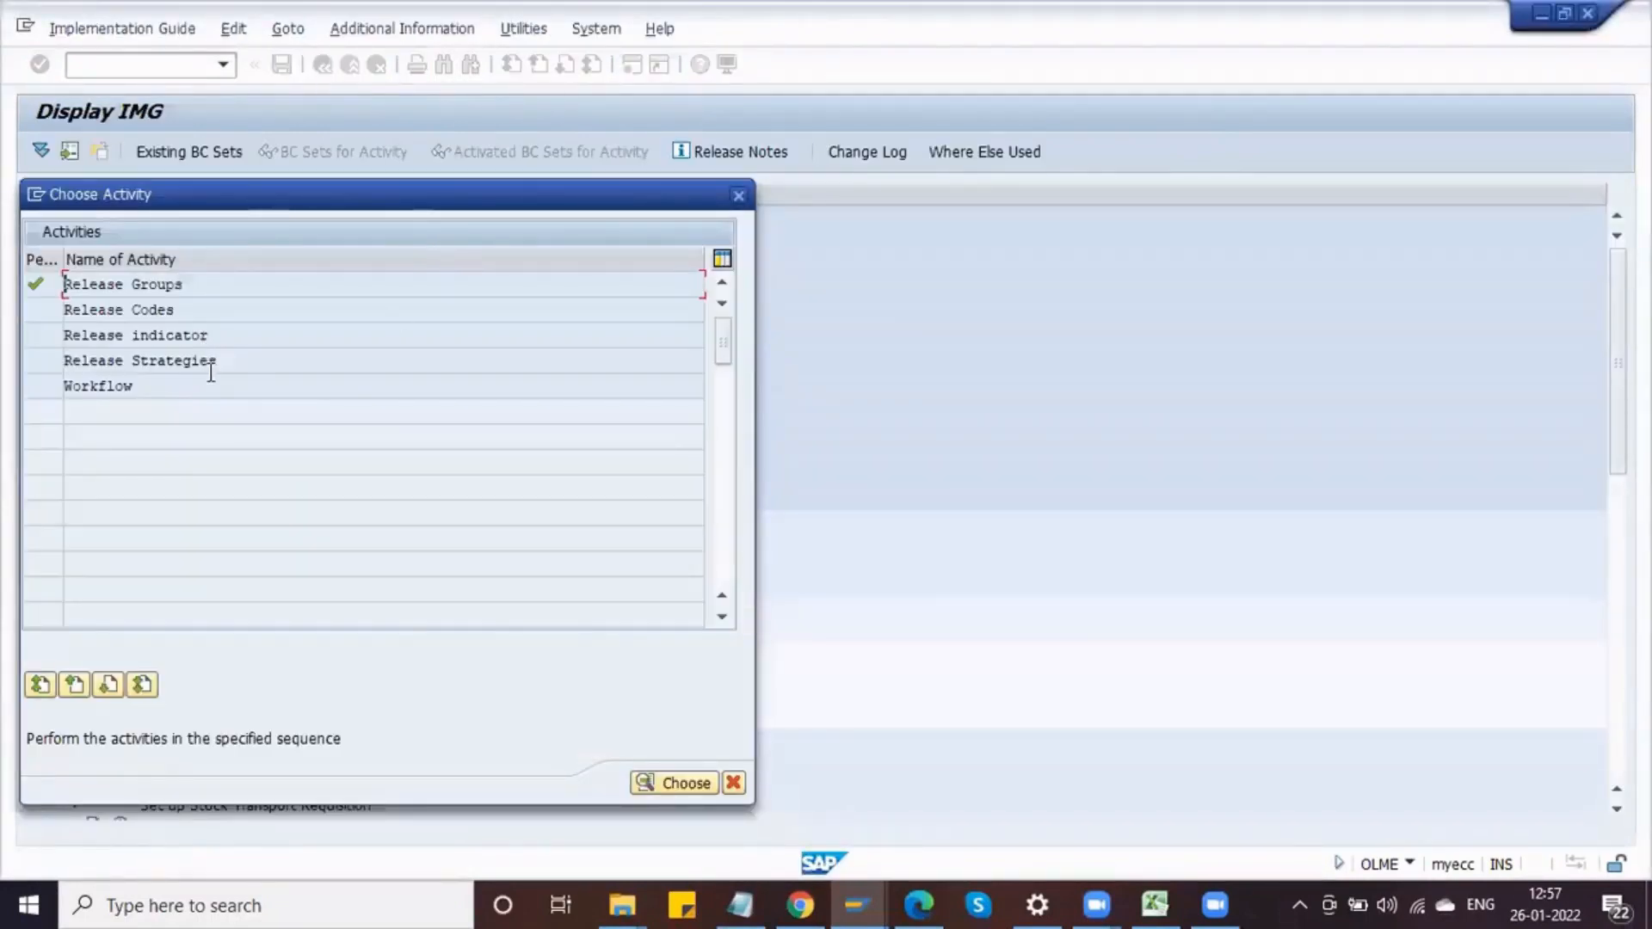
Step: Set Total Value of Item to <= 50000,00 INR in release strategy S1's classification and save
double_click(137, 361)
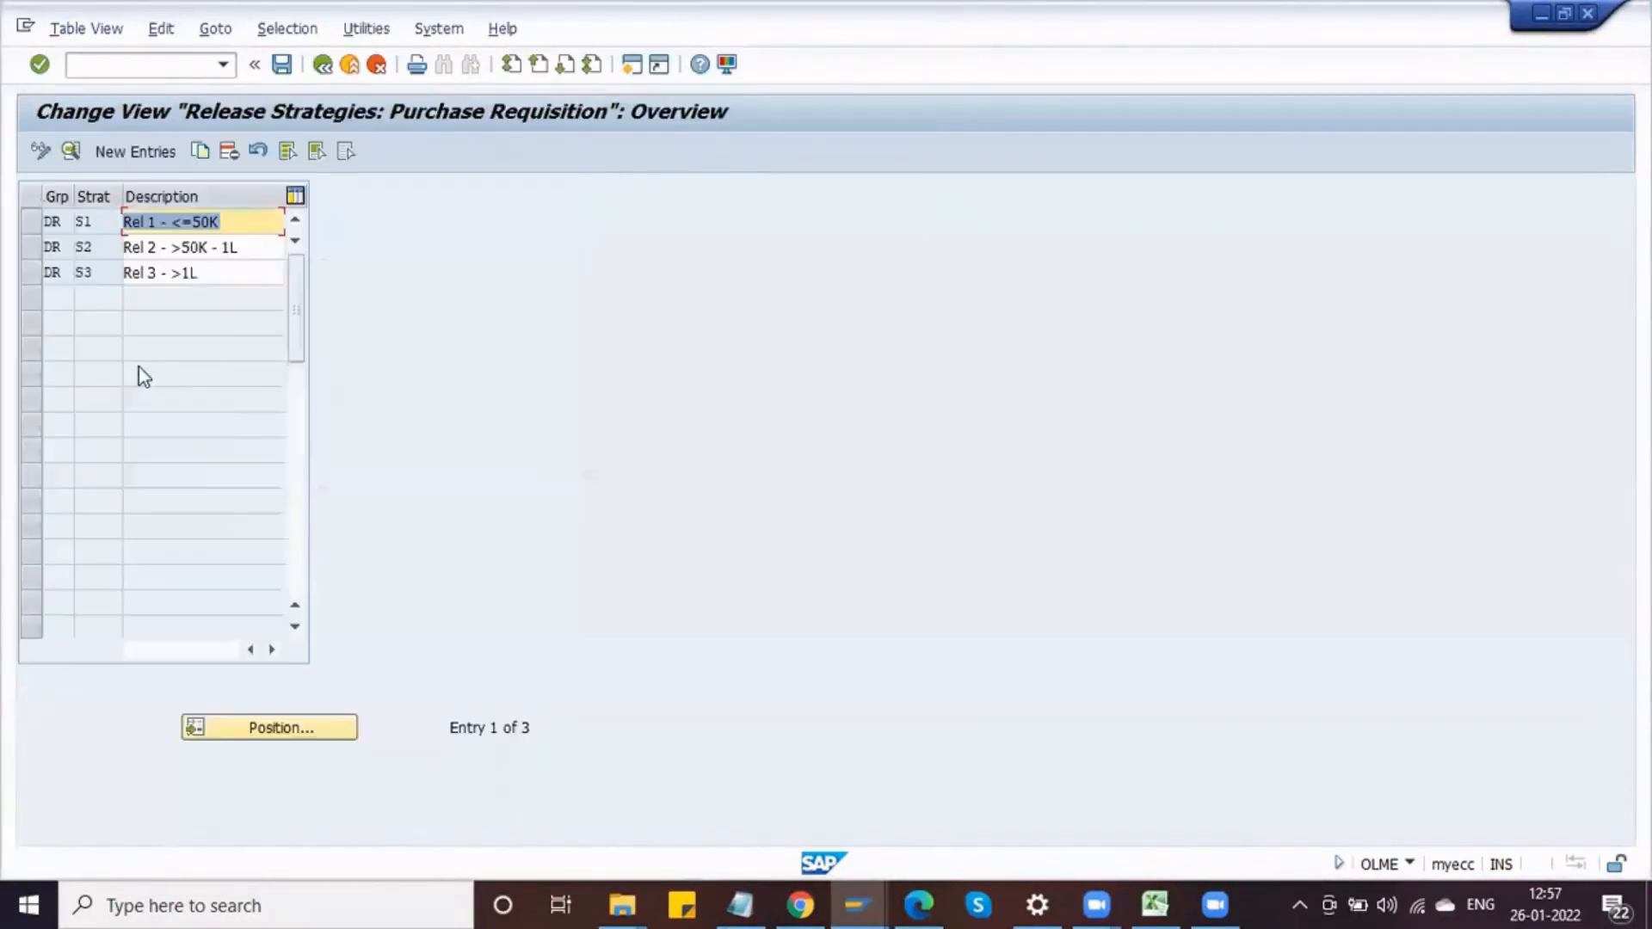
double_click(55, 221)
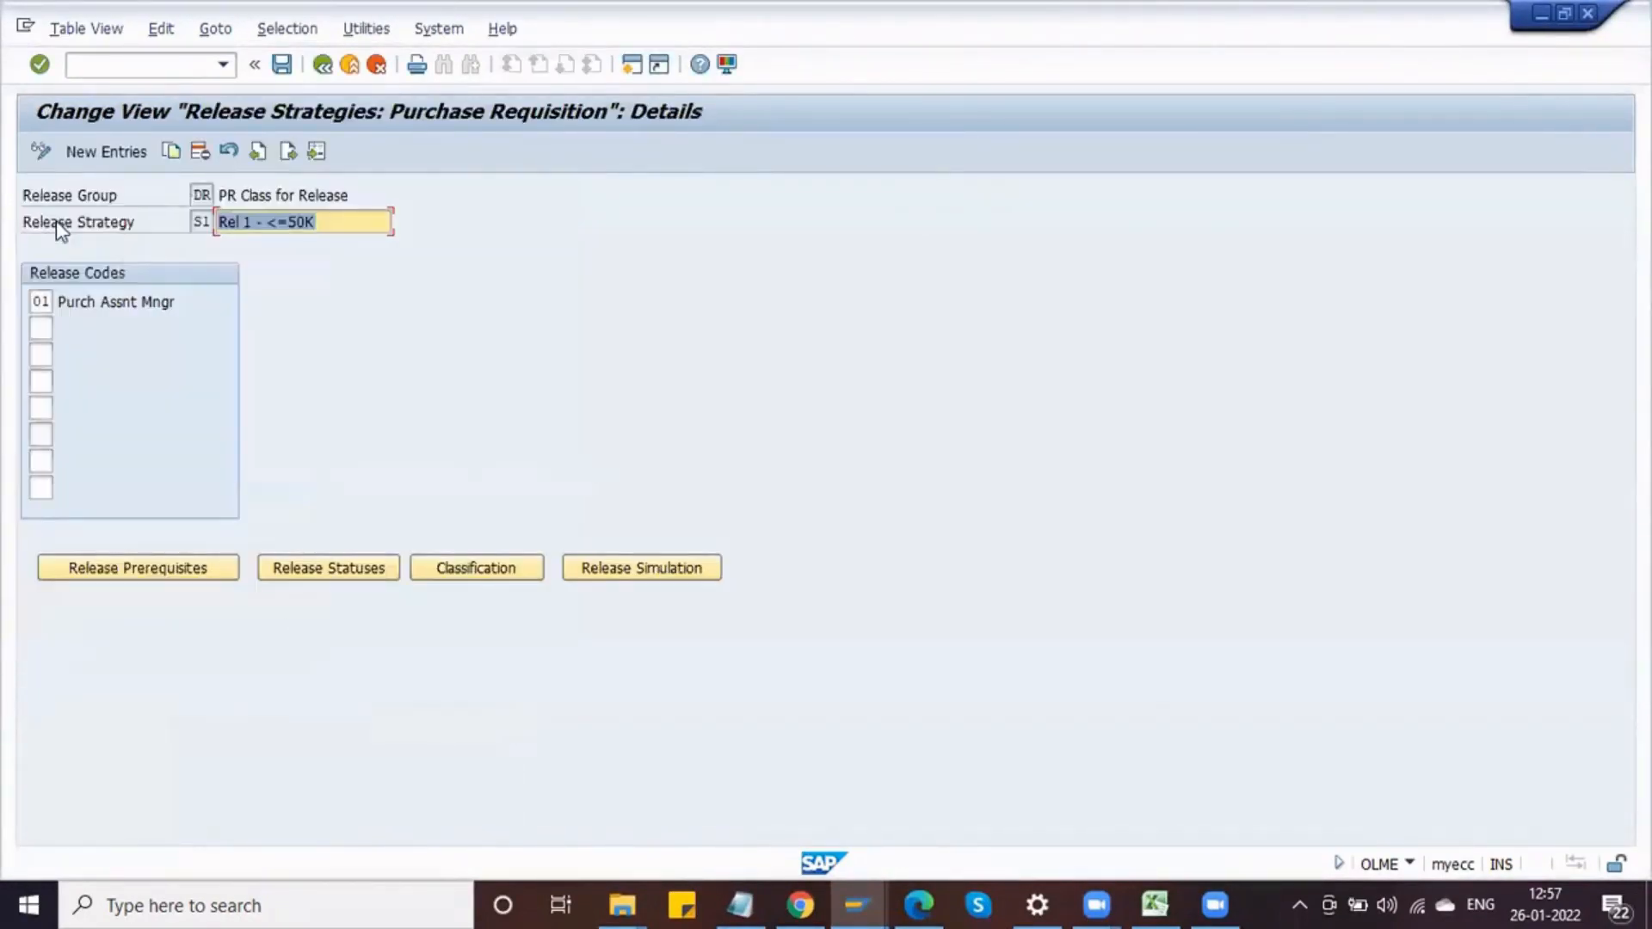
click(476, 570)
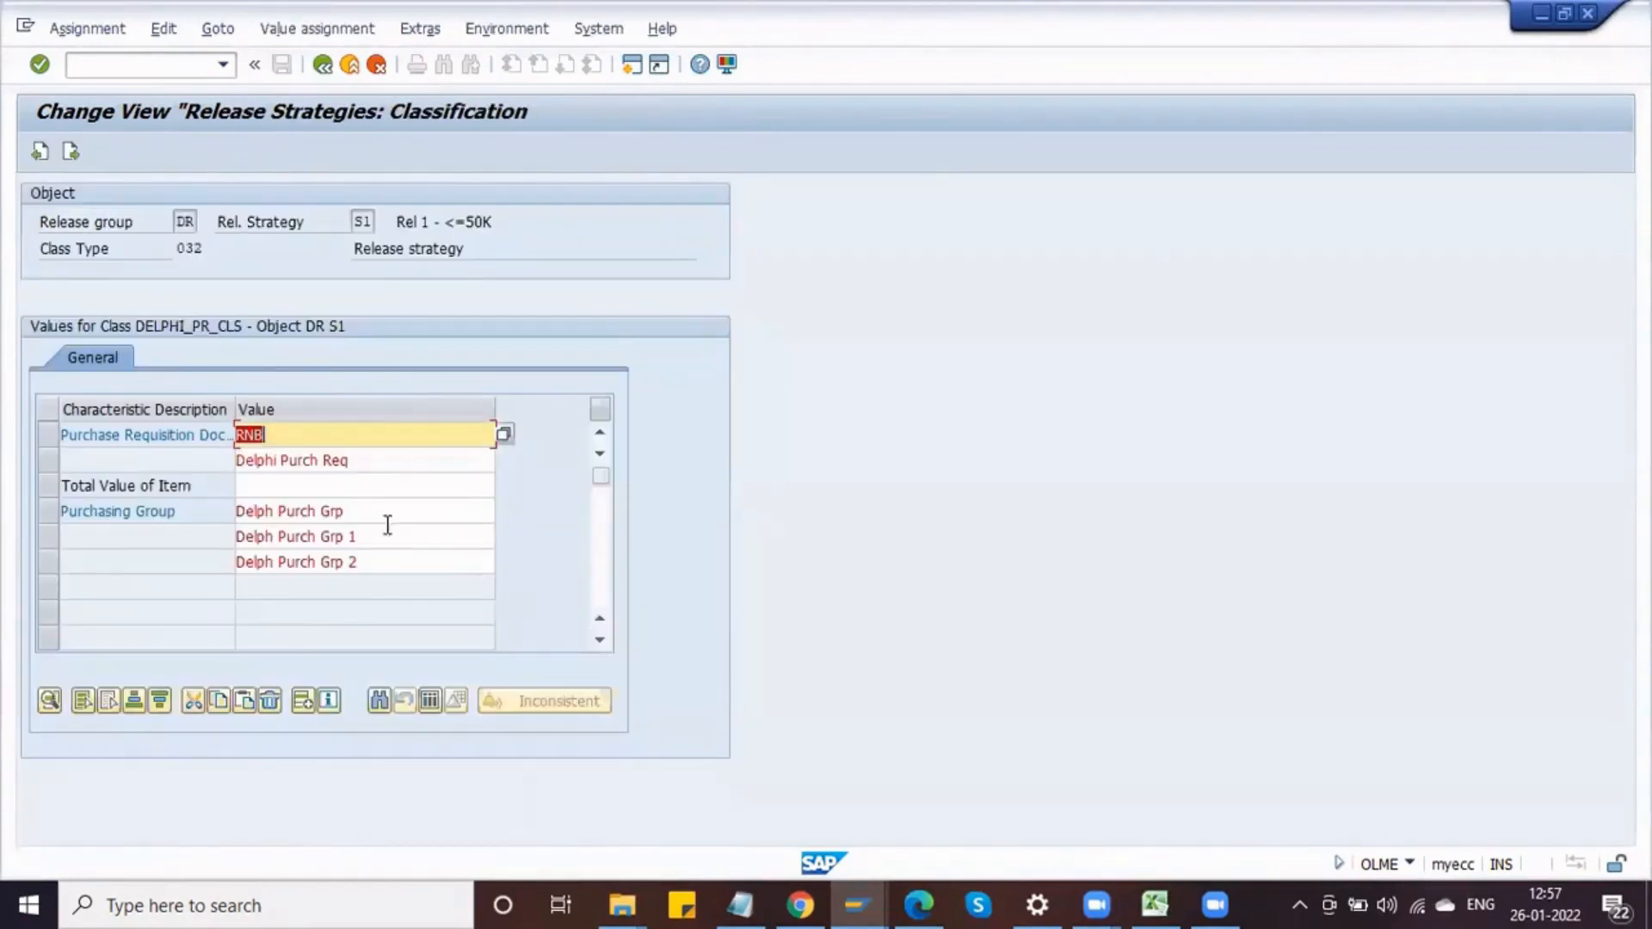
click(327, 487)
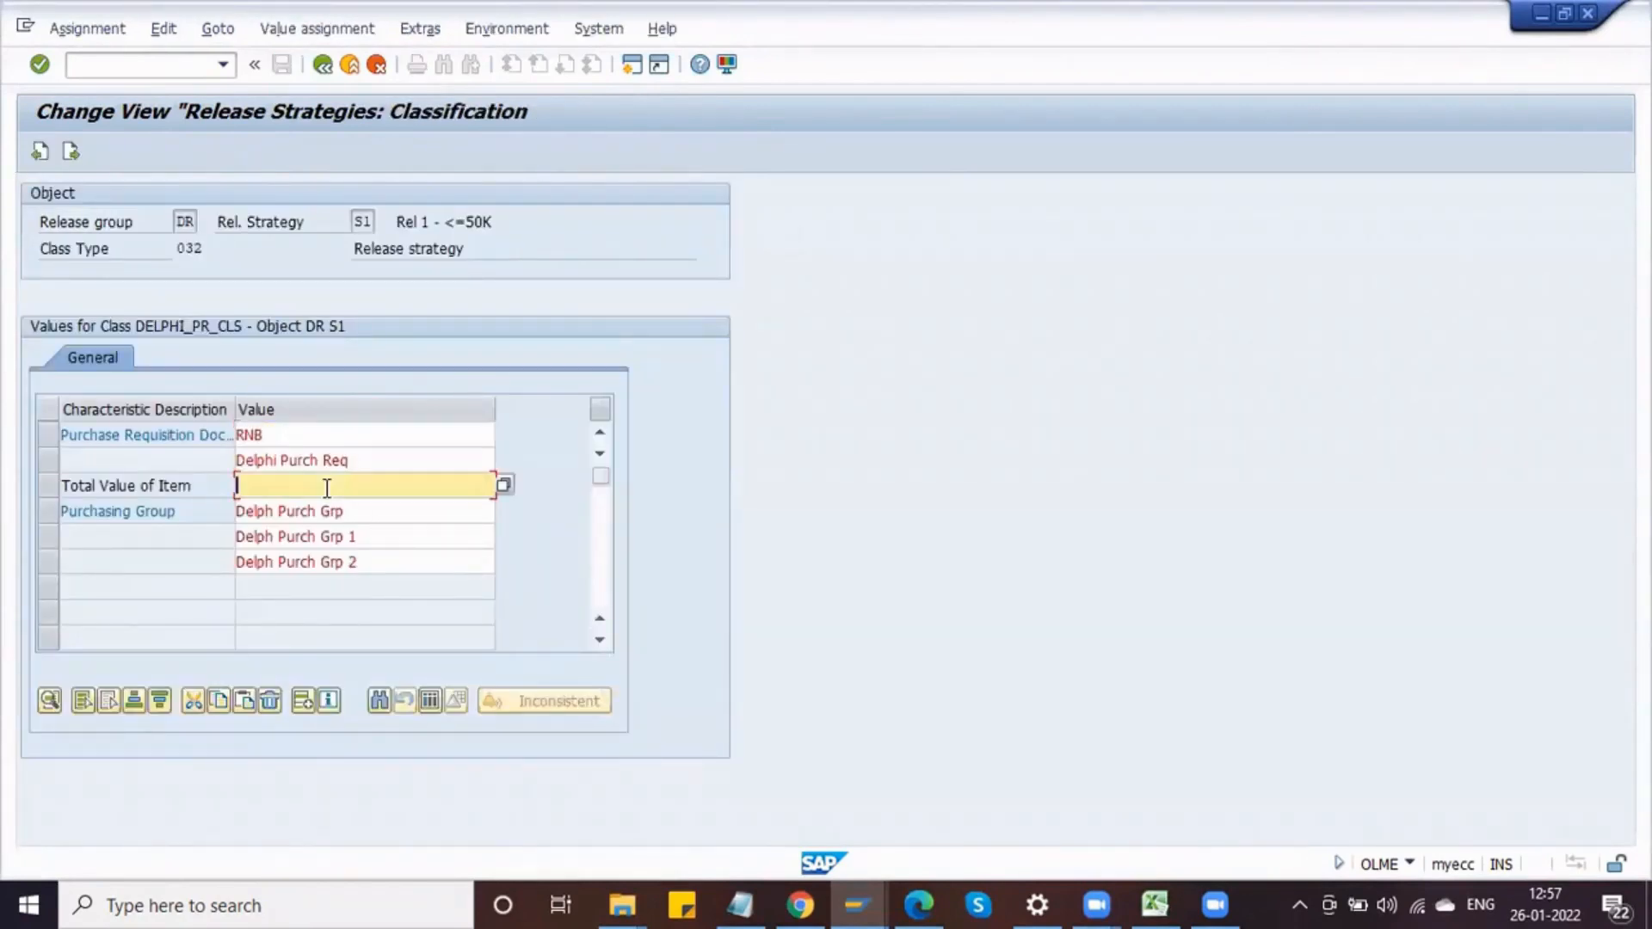
click(504, 487)
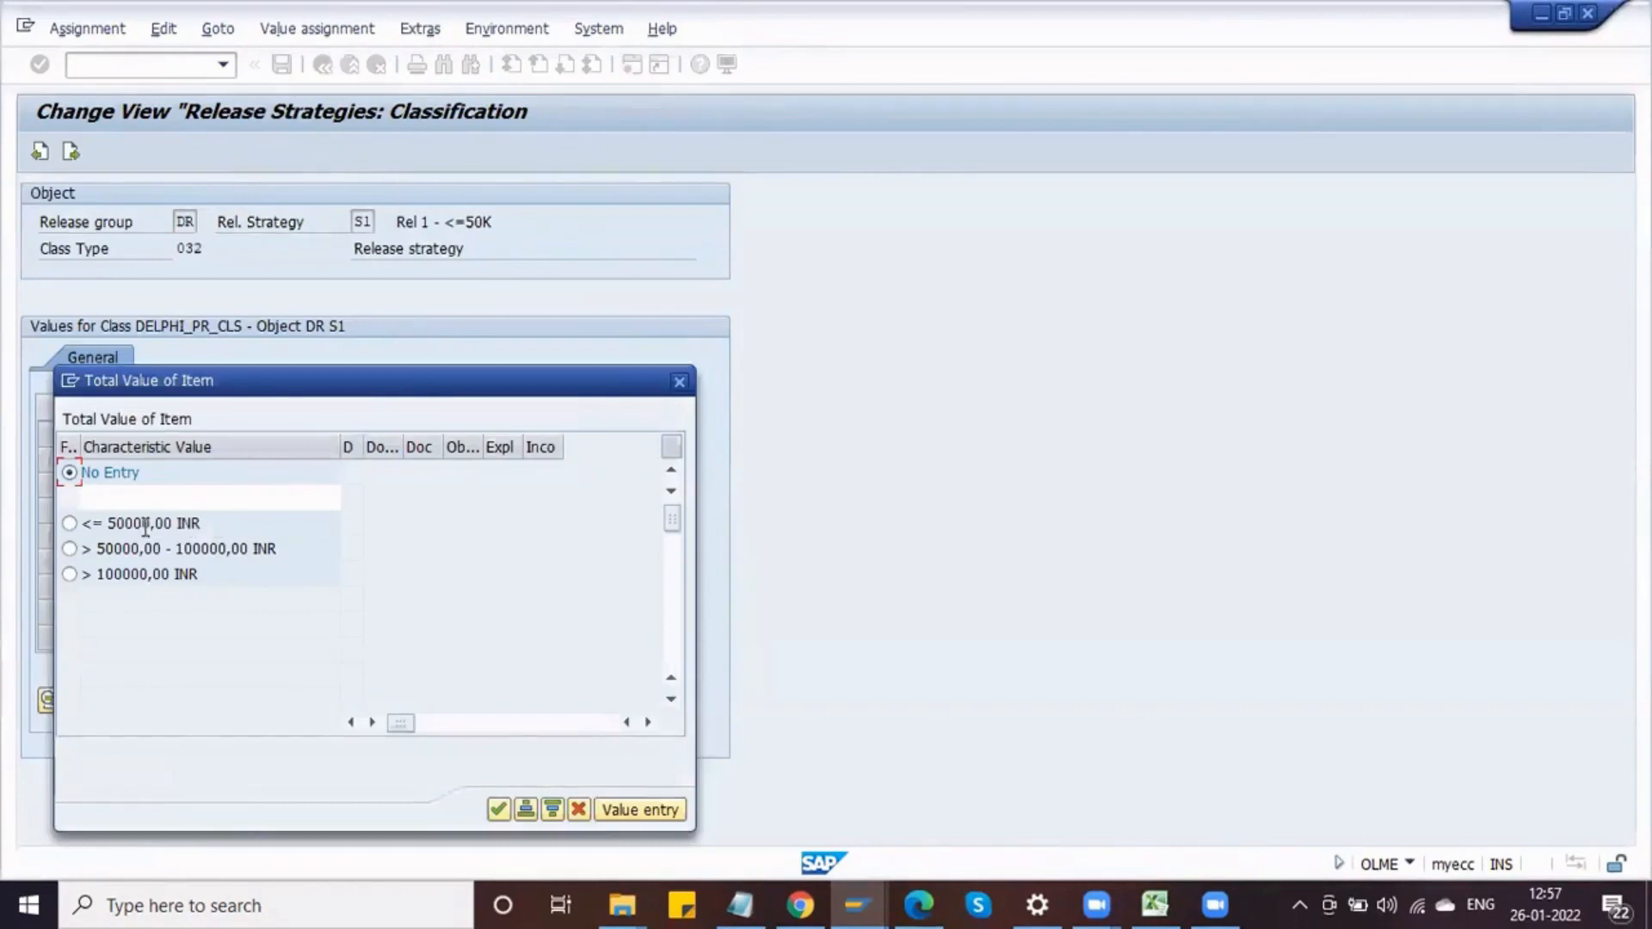
click(69, 549)
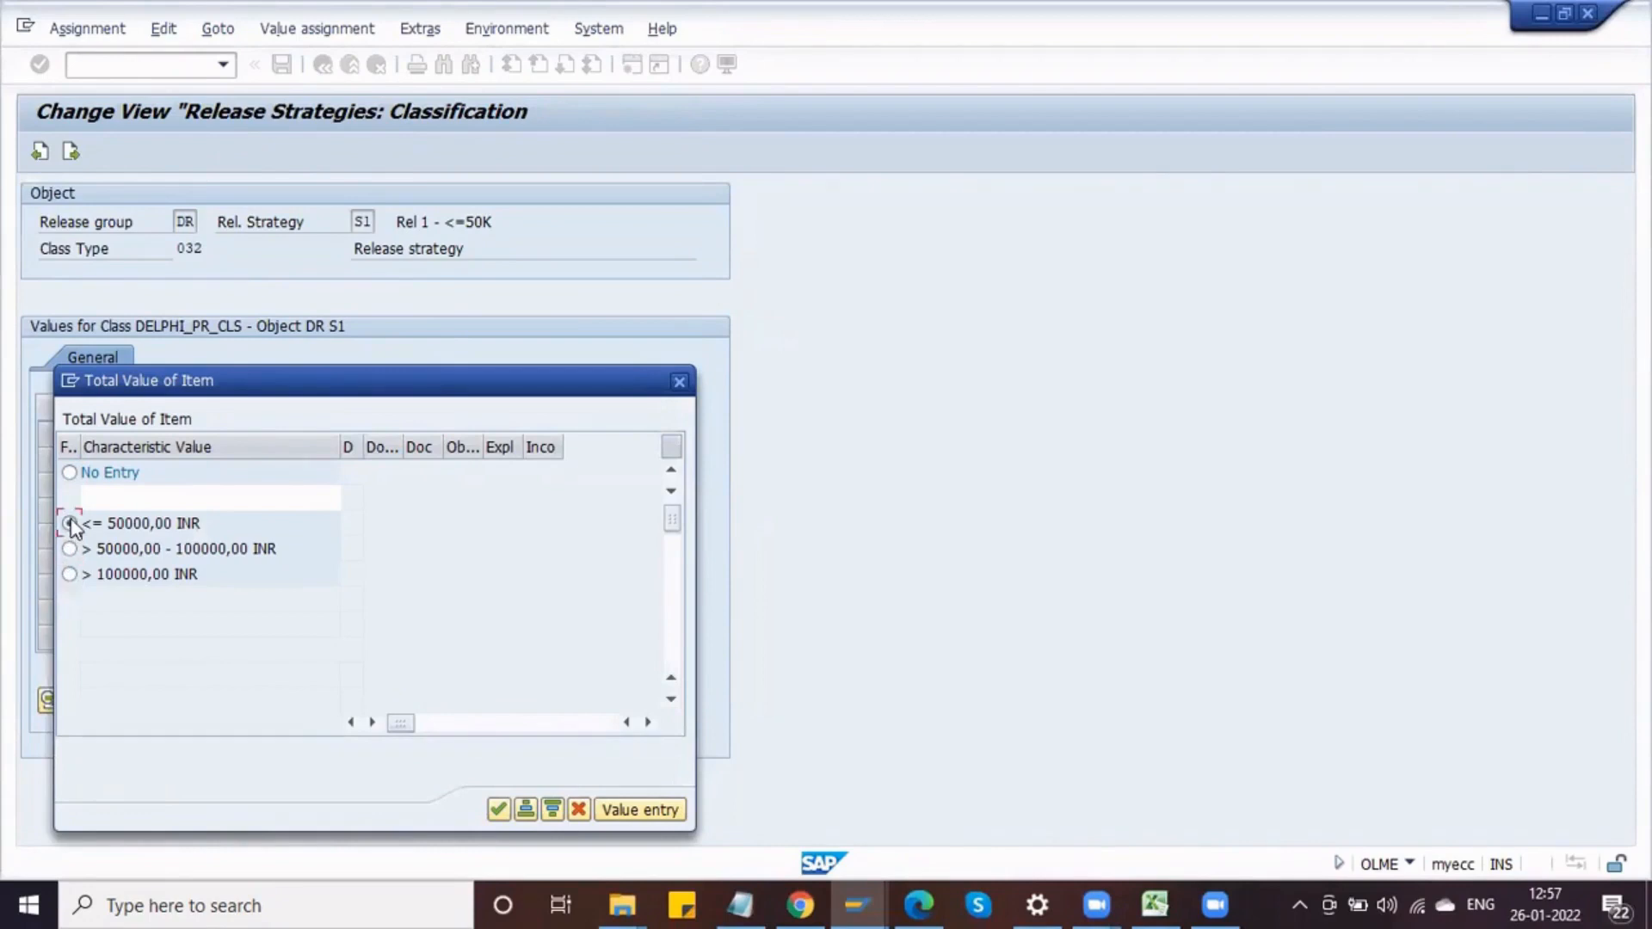
click(504, 816)
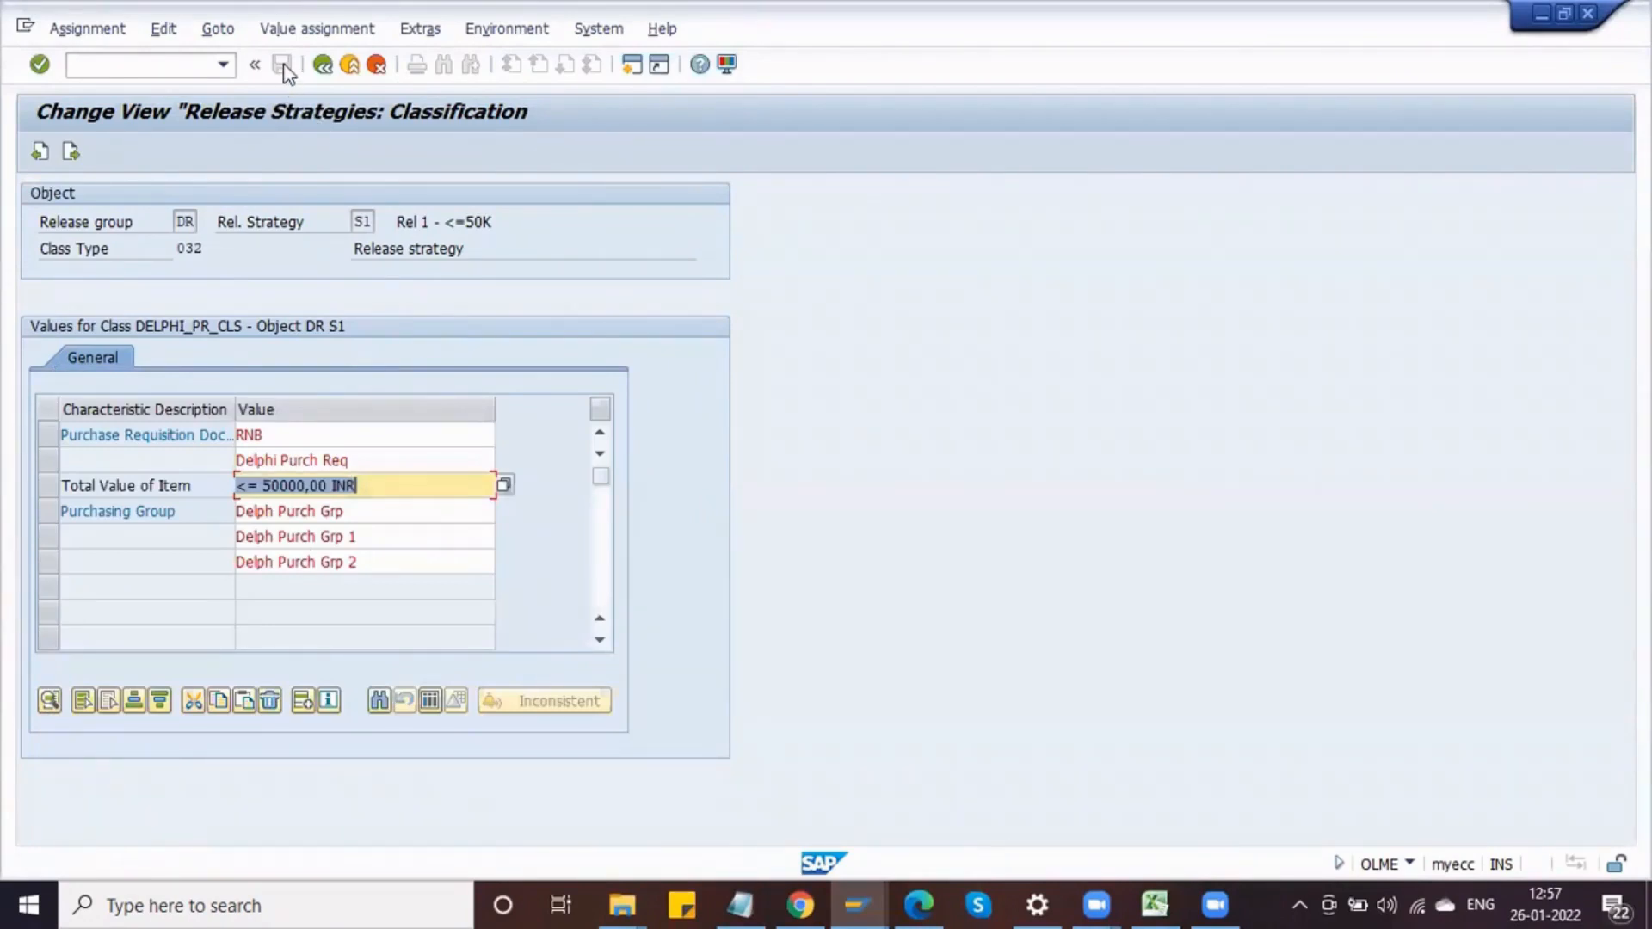
click(325, 66)
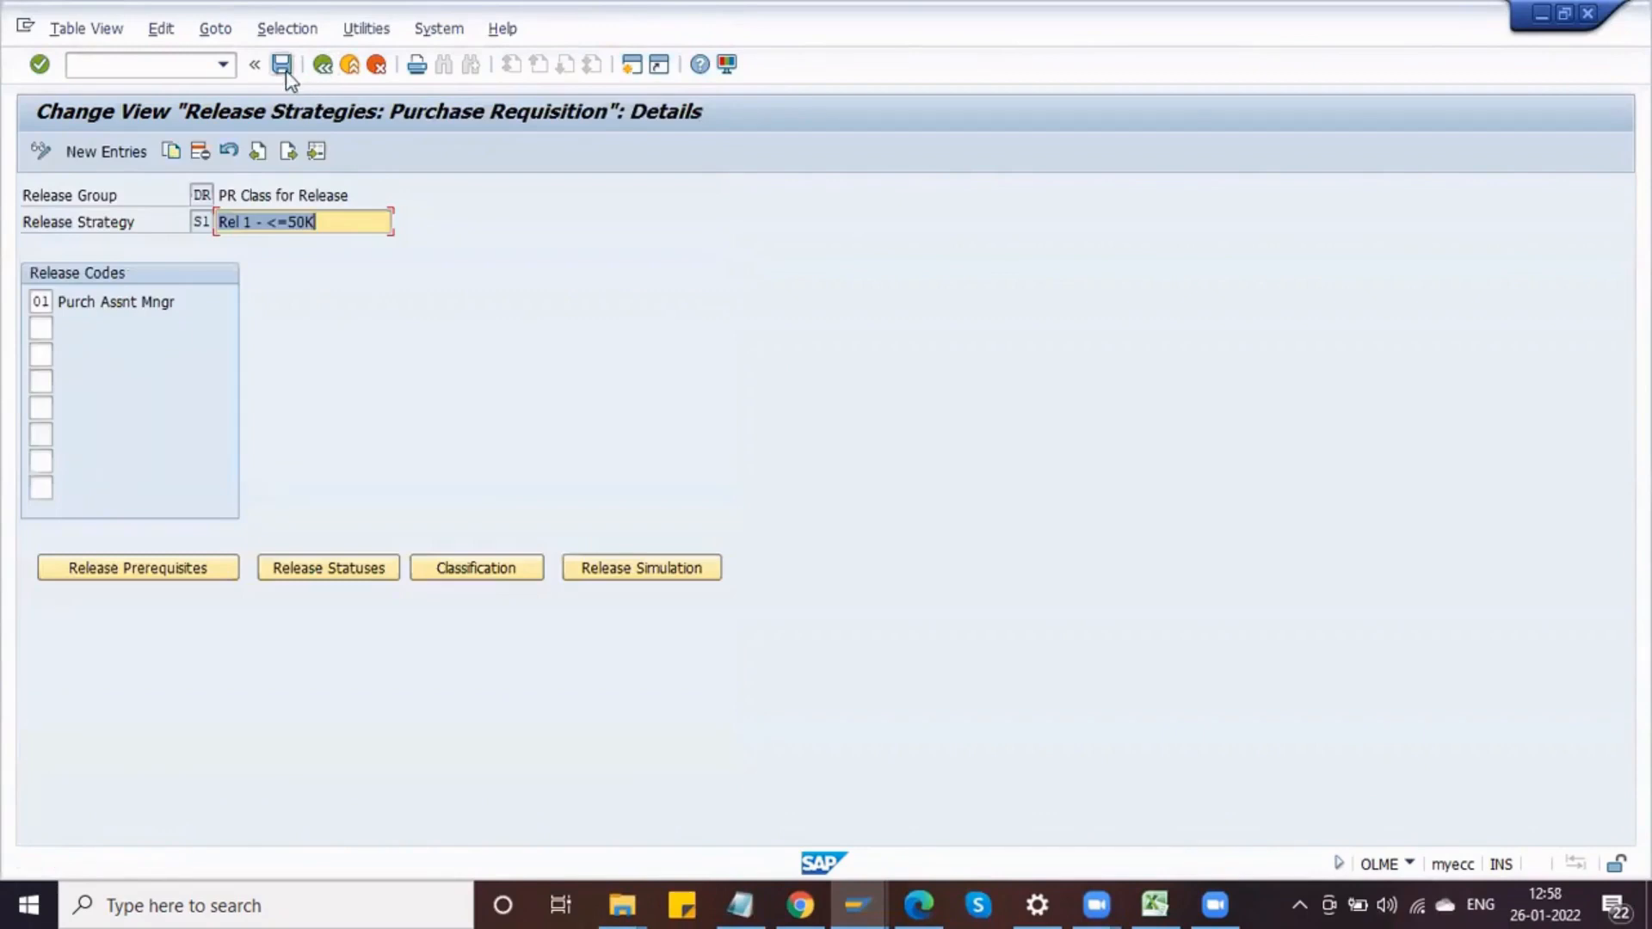
click(283, 66)
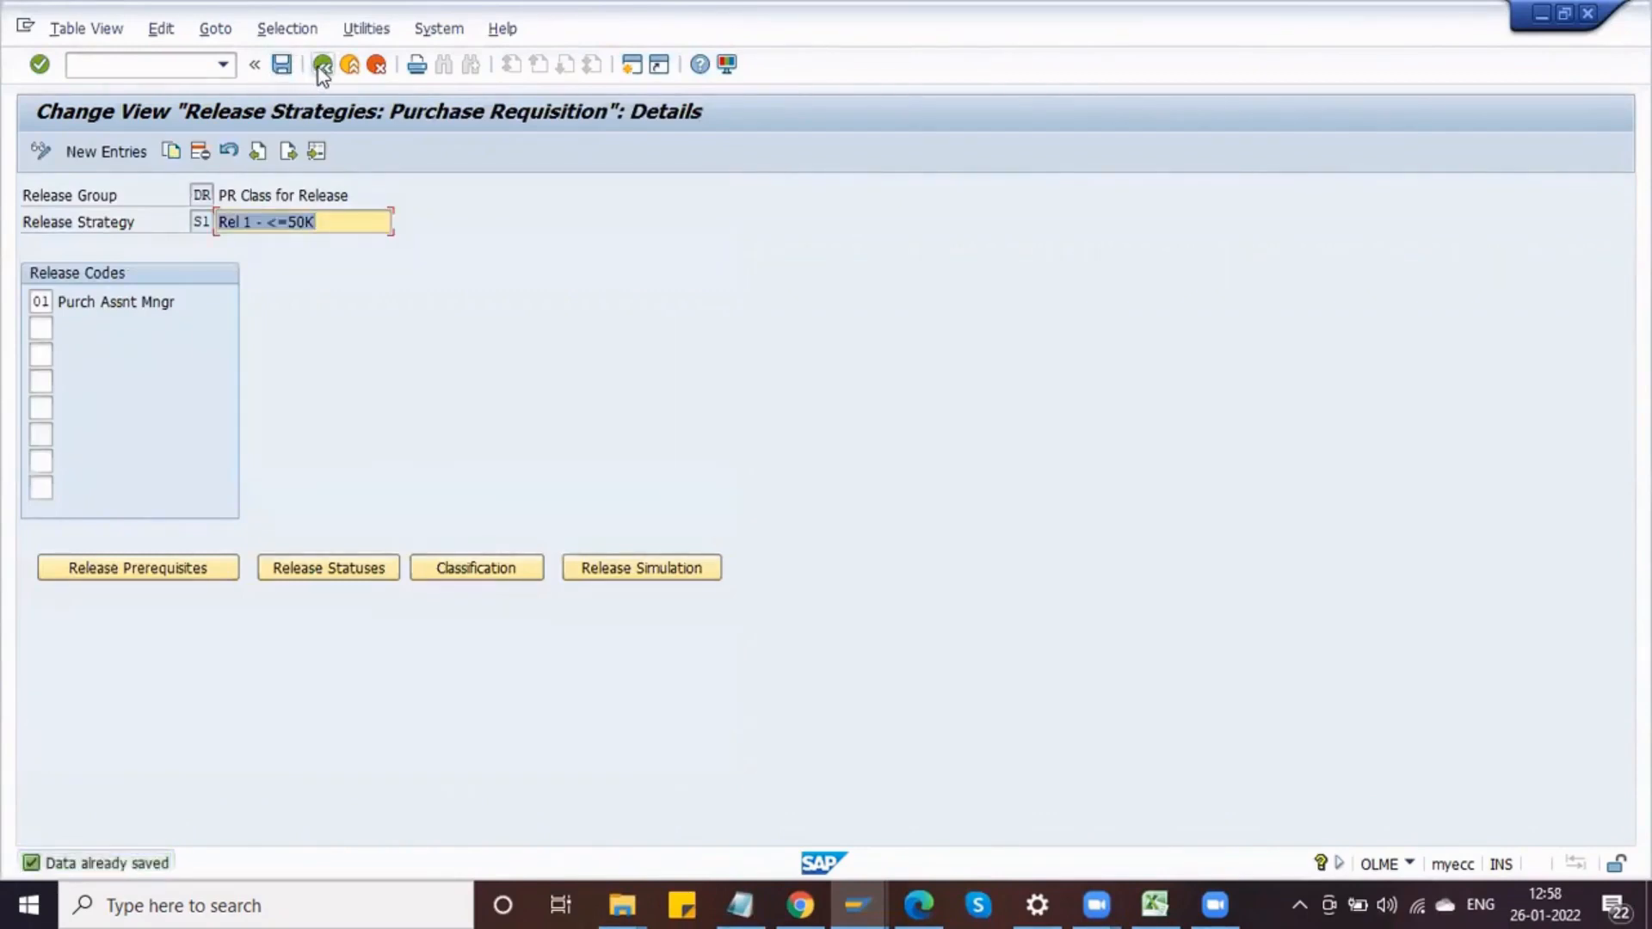
Step: Set Total Value of Item to > 50000,00 - 100000,00 INR in release strategy S2's classification and save
click(323, 66)
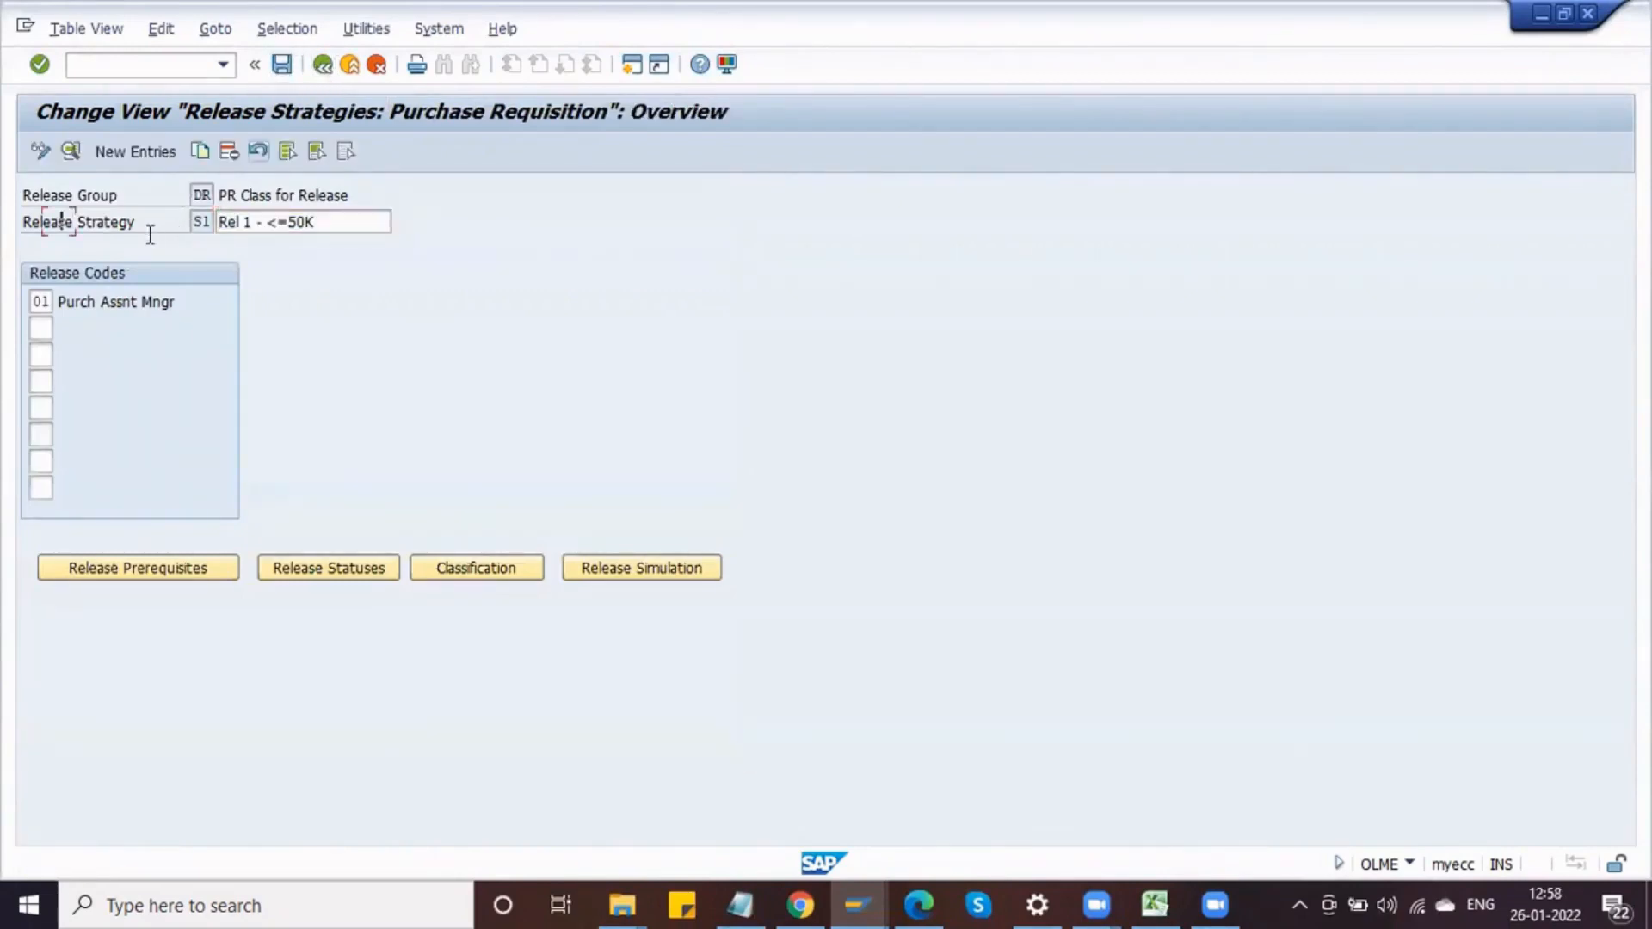
double_click(83, 247)
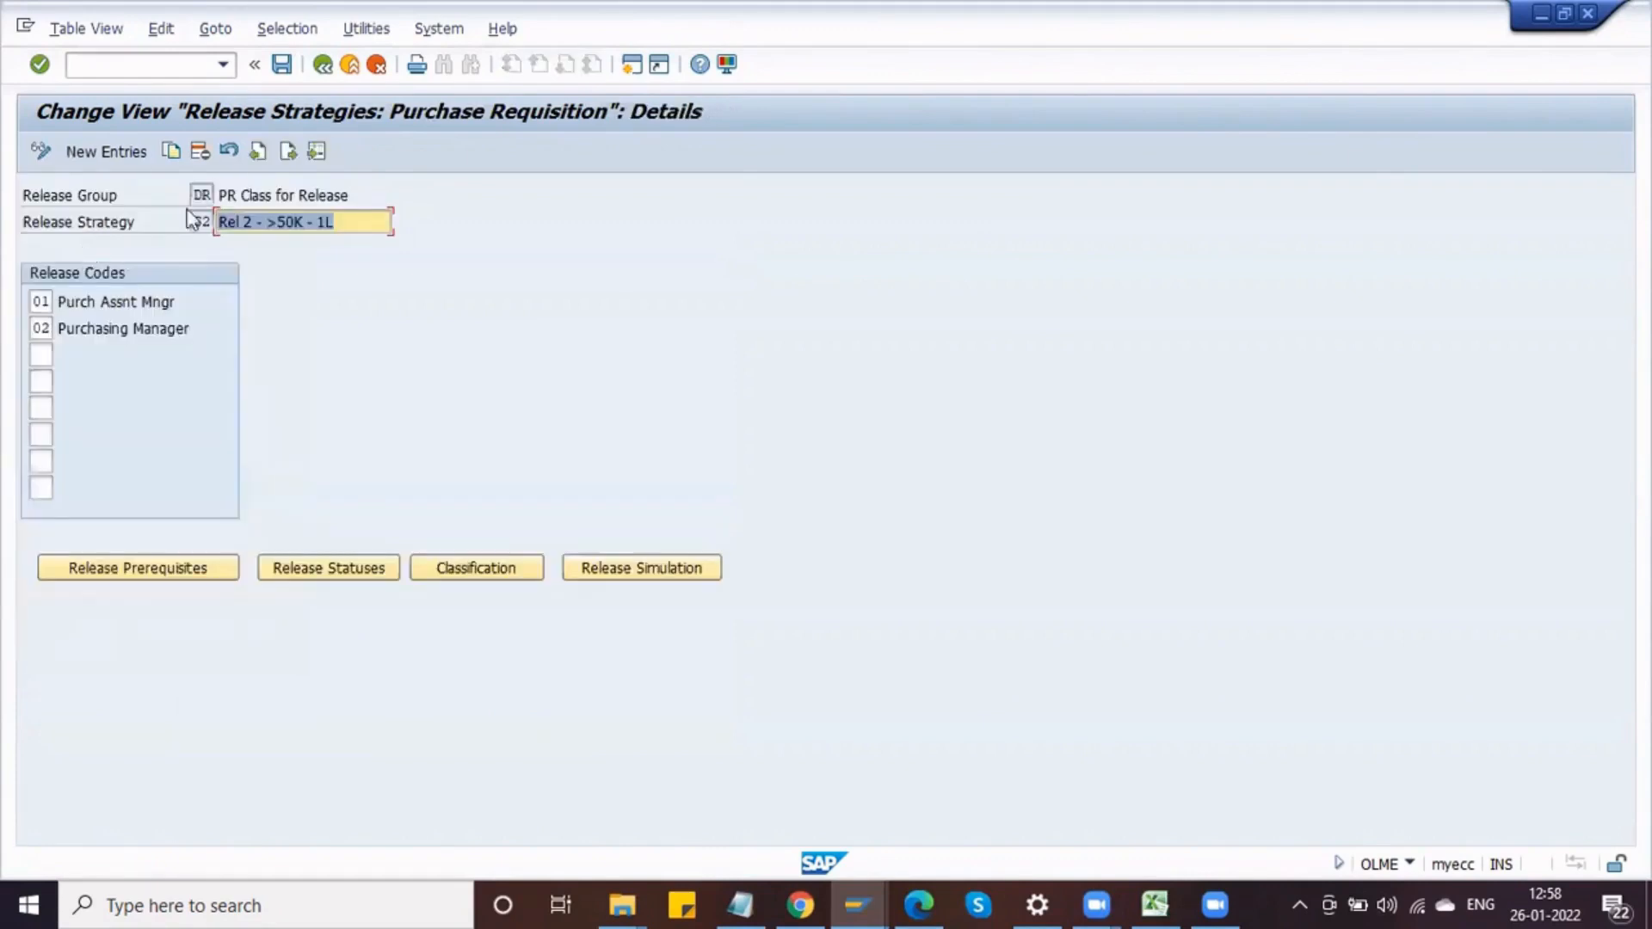
click(499, 570)
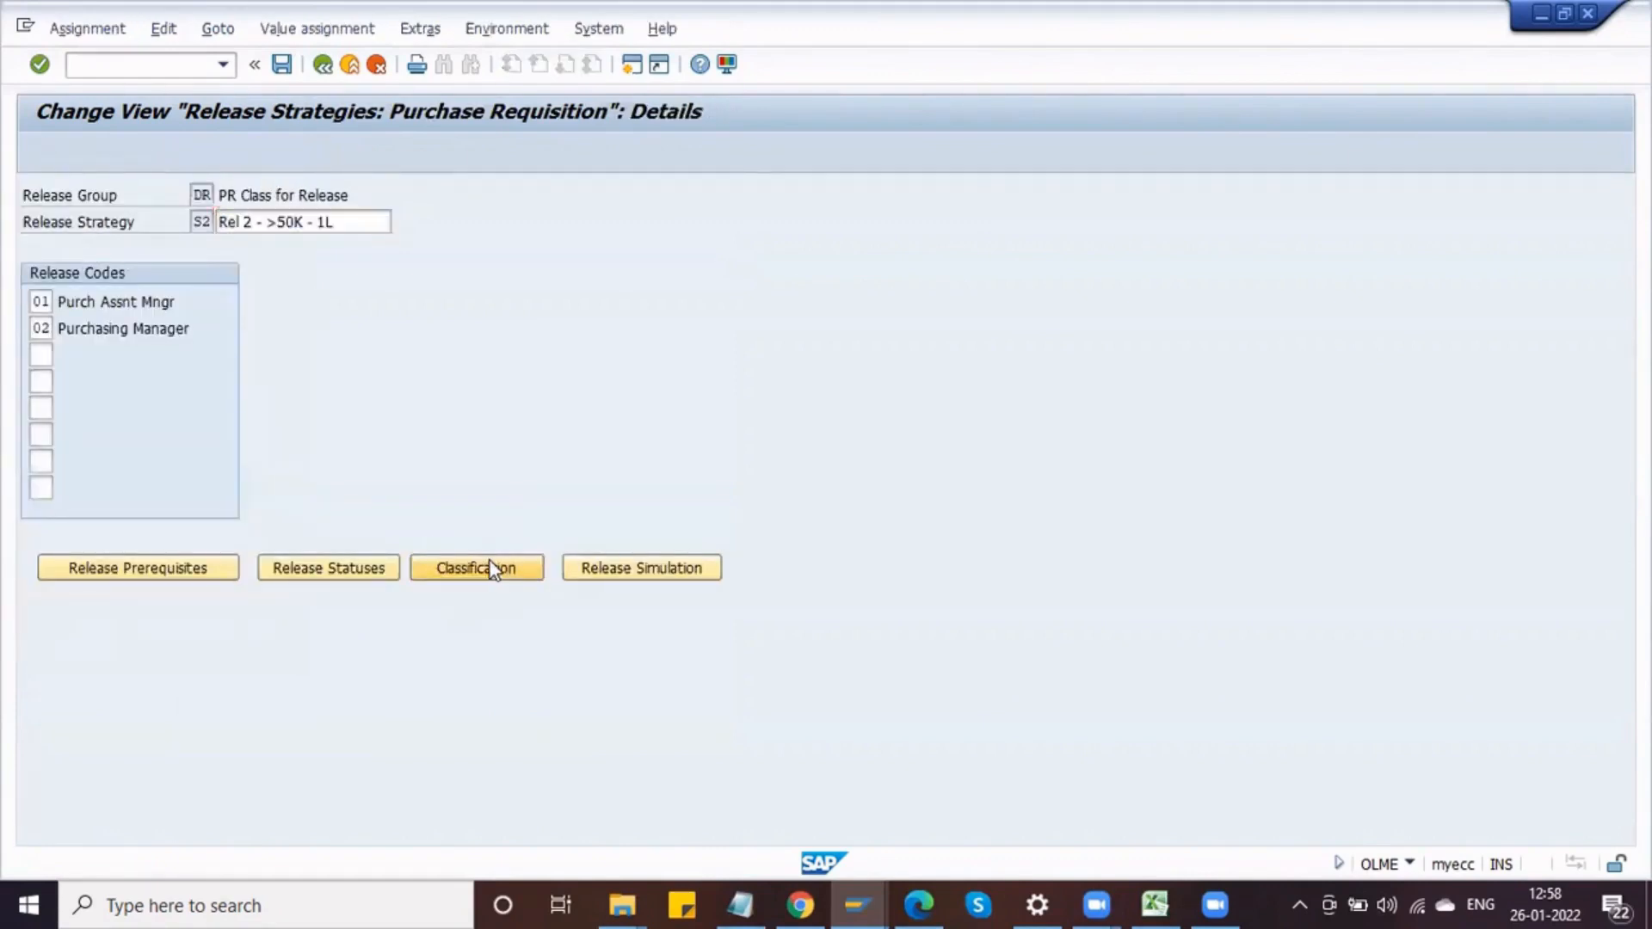
click(310, 483)
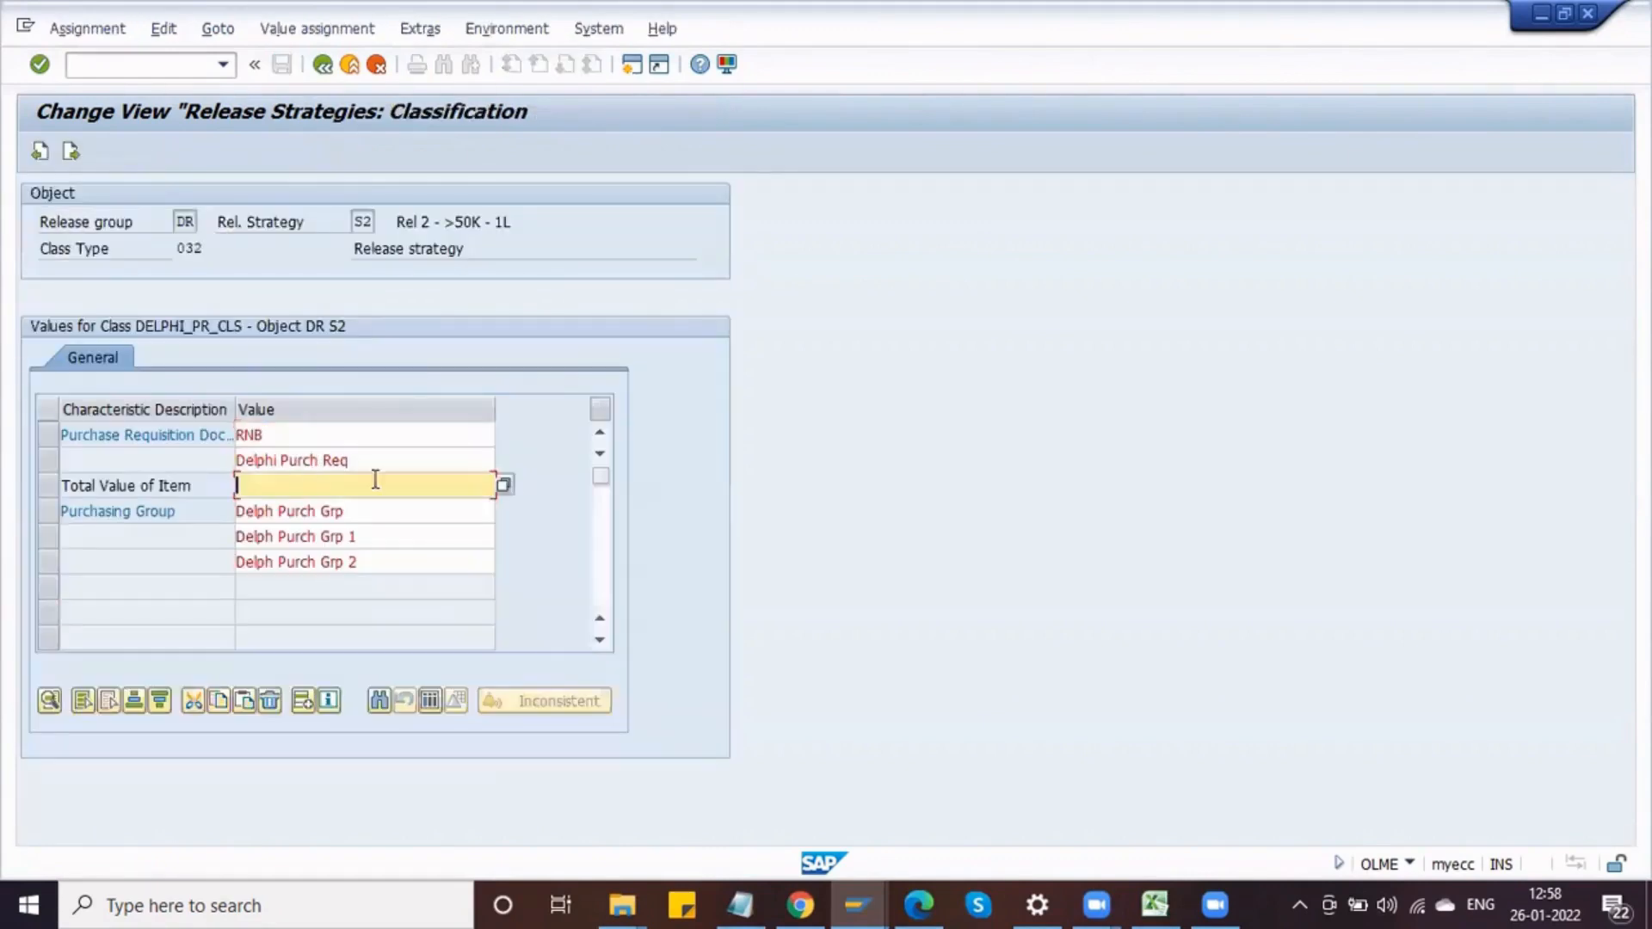
click(505, 486)
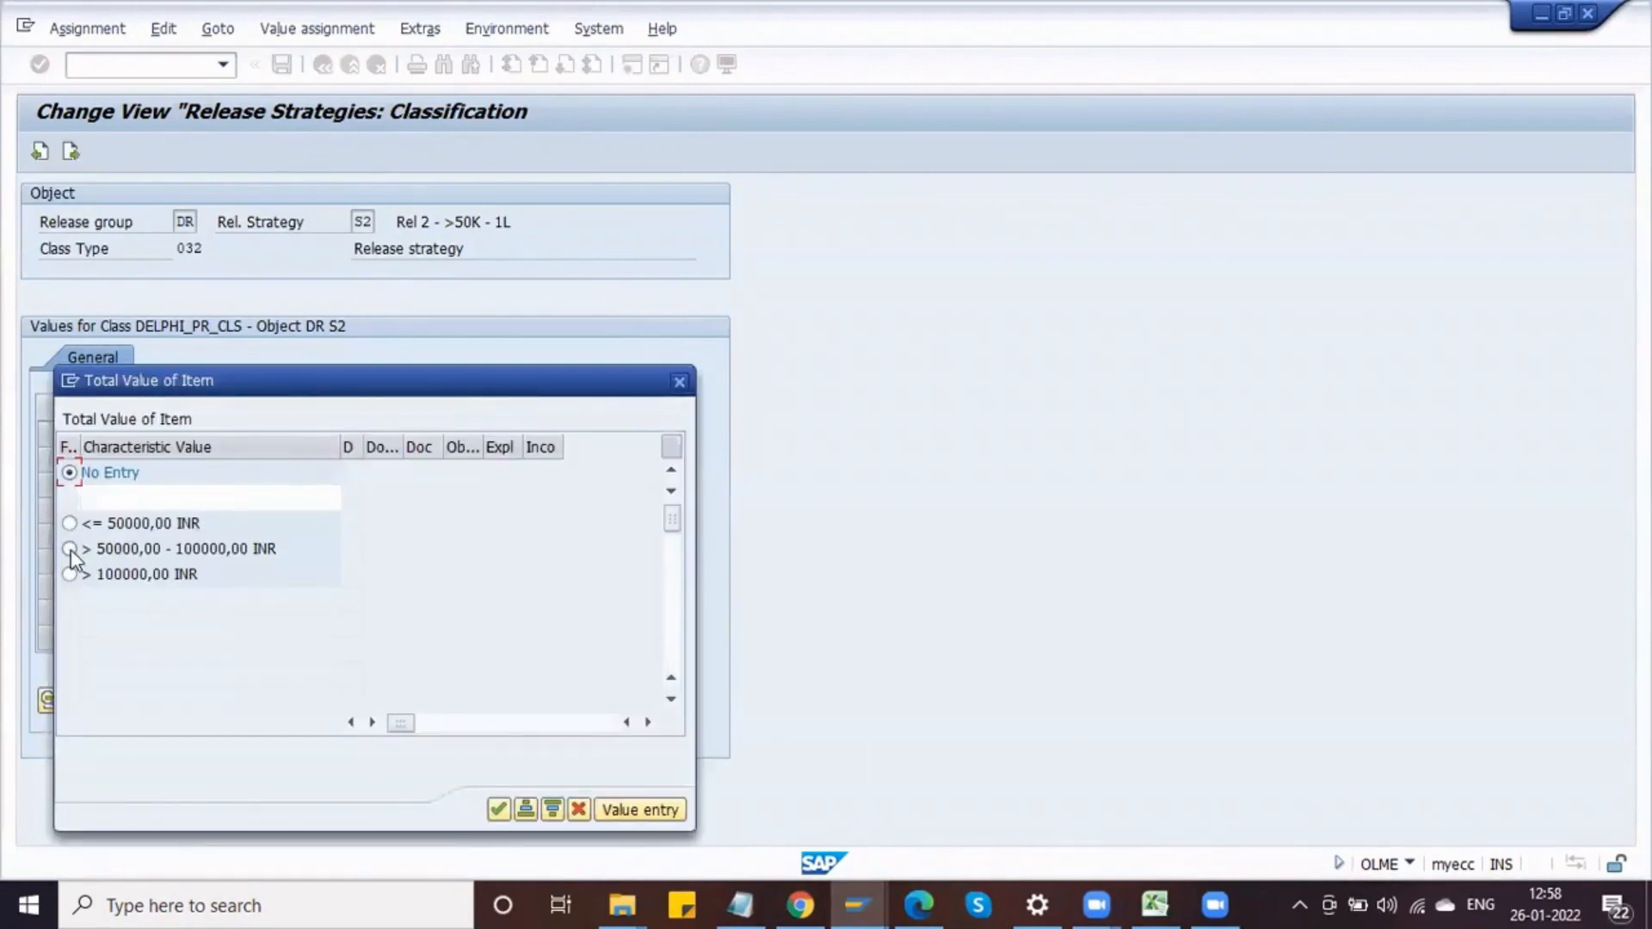
click(498, 809)
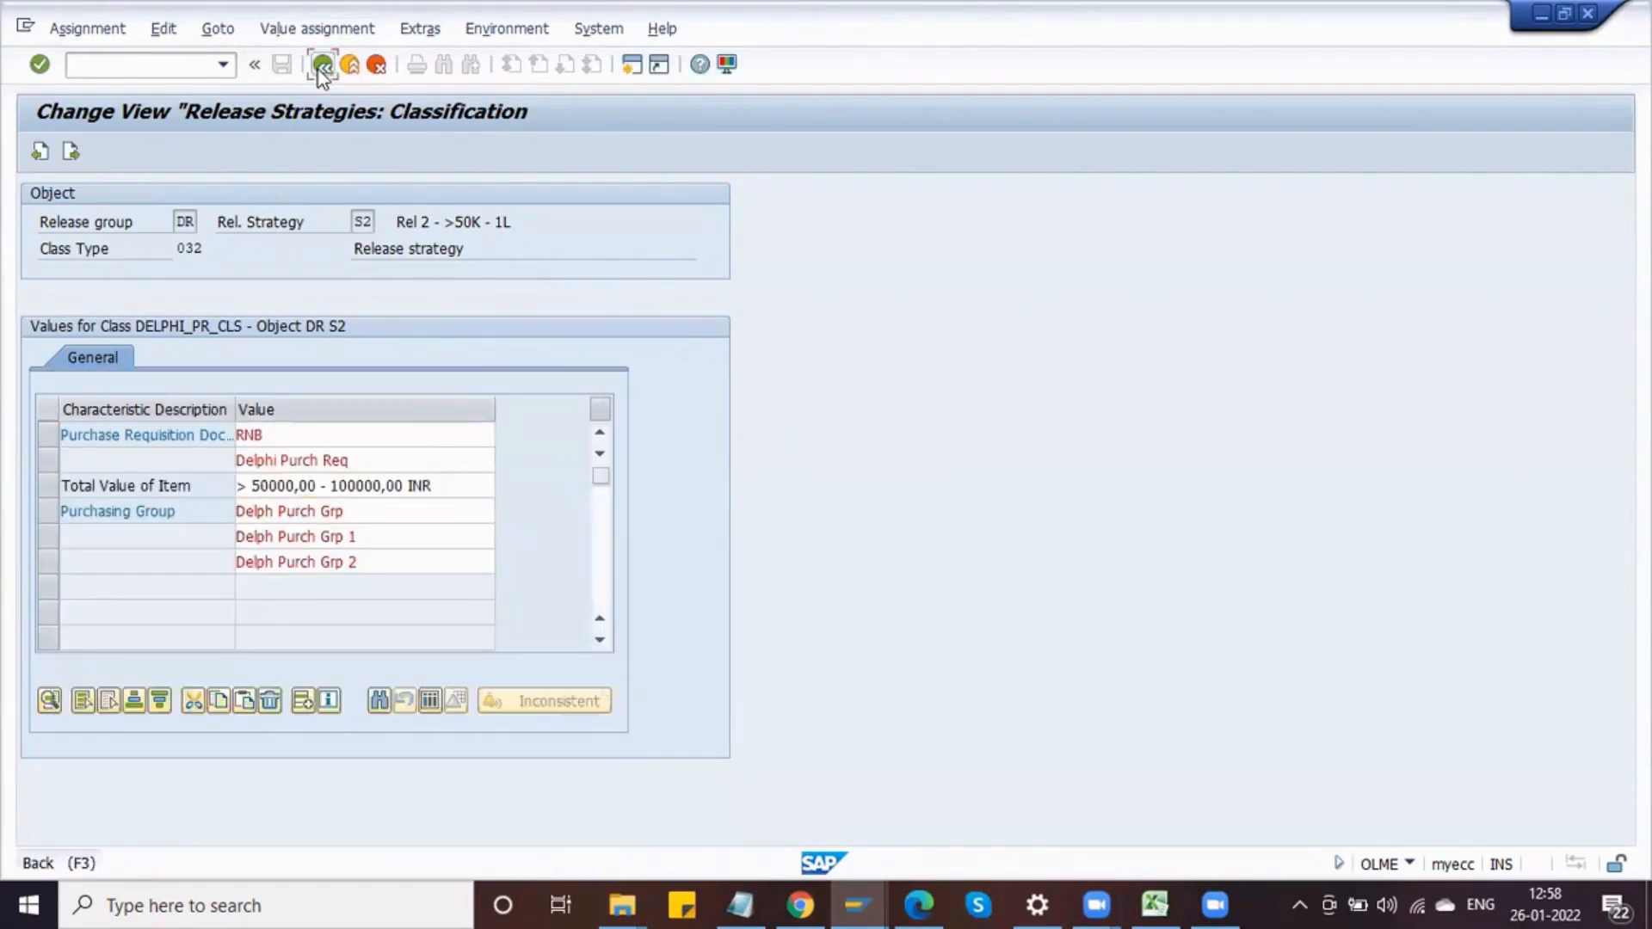
click(322, 65)
click(283, 65)
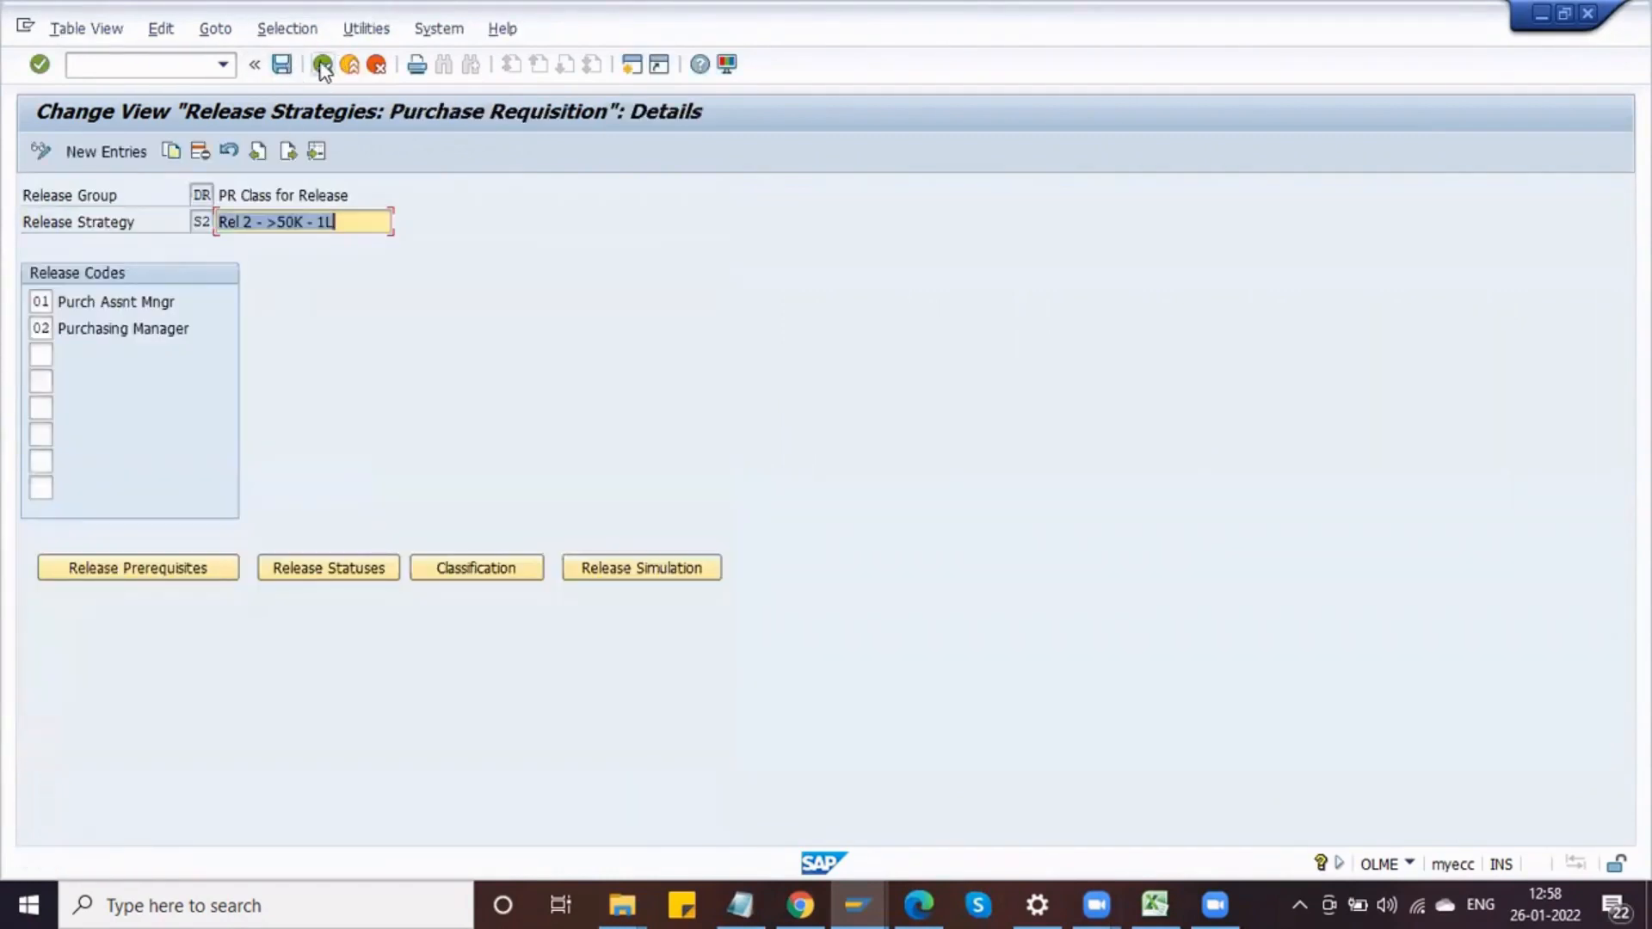
Step: Set Total Value of Item to > 100000,00 INR in release strategy S3's classification and save
click(323, 66)
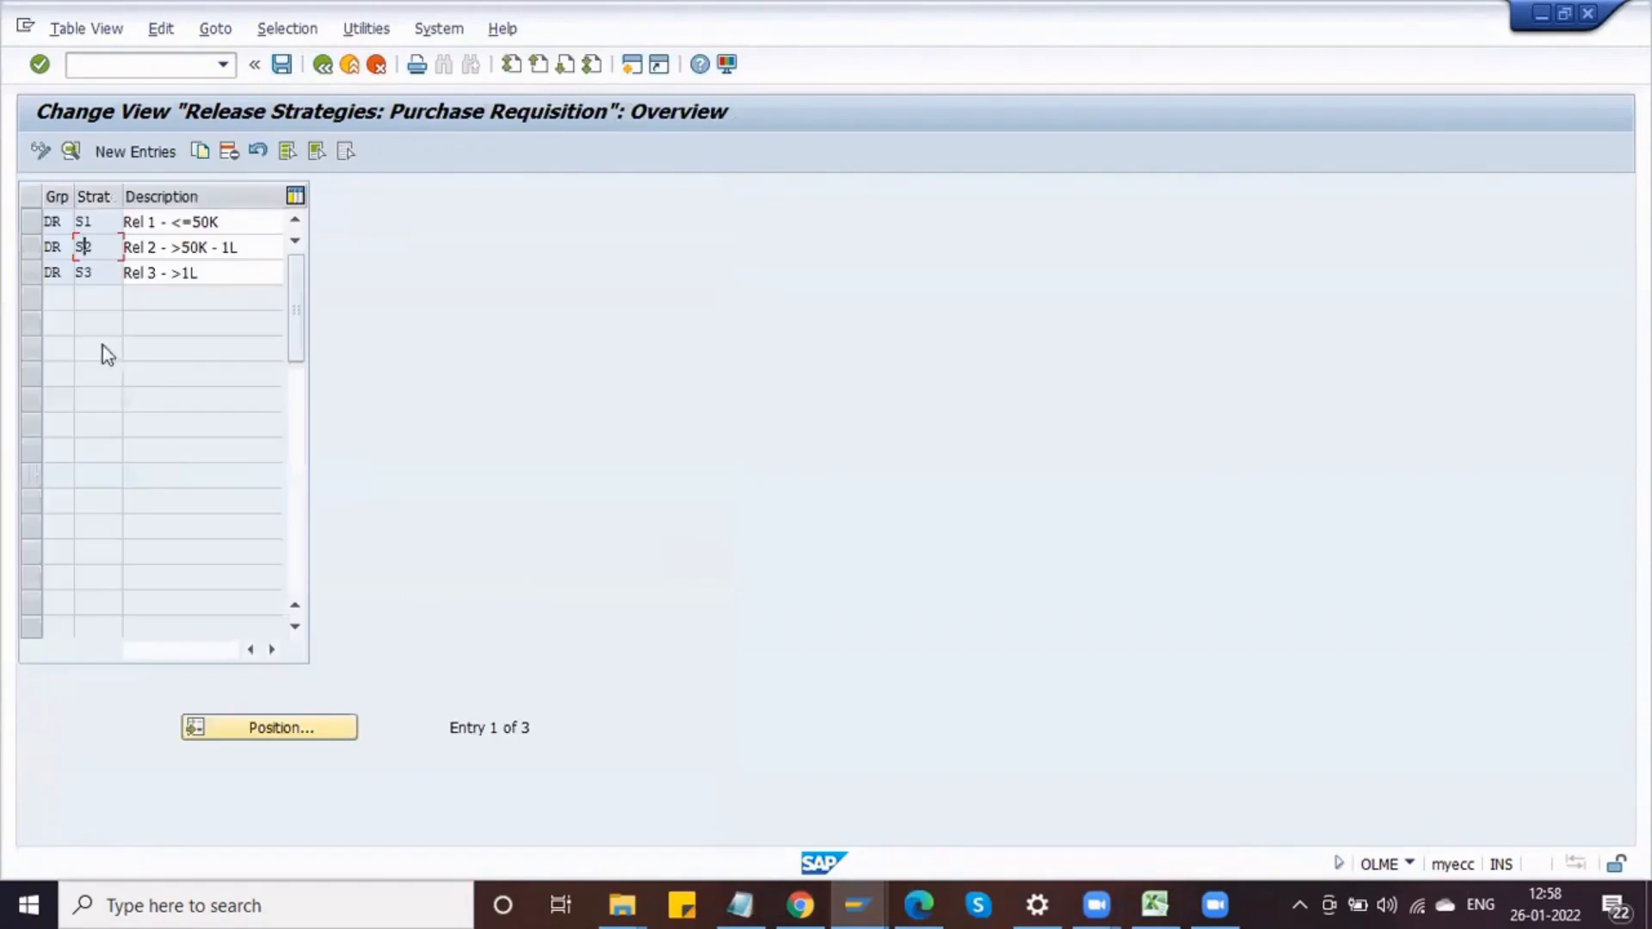
double_click(86, 273)
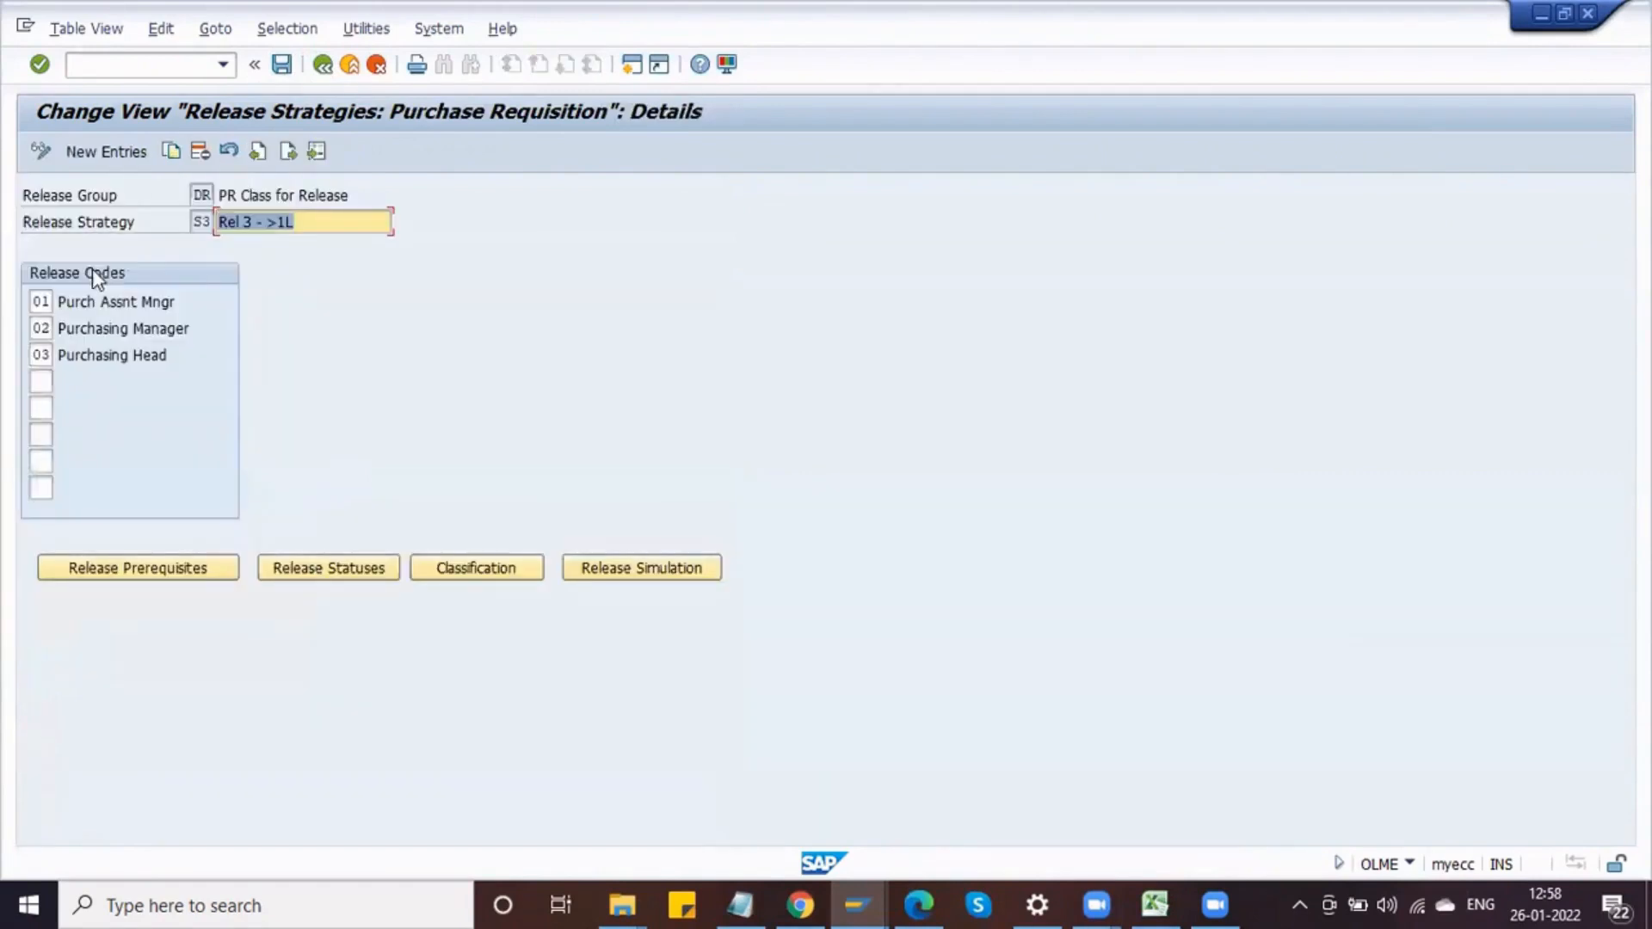
click(476, 568)
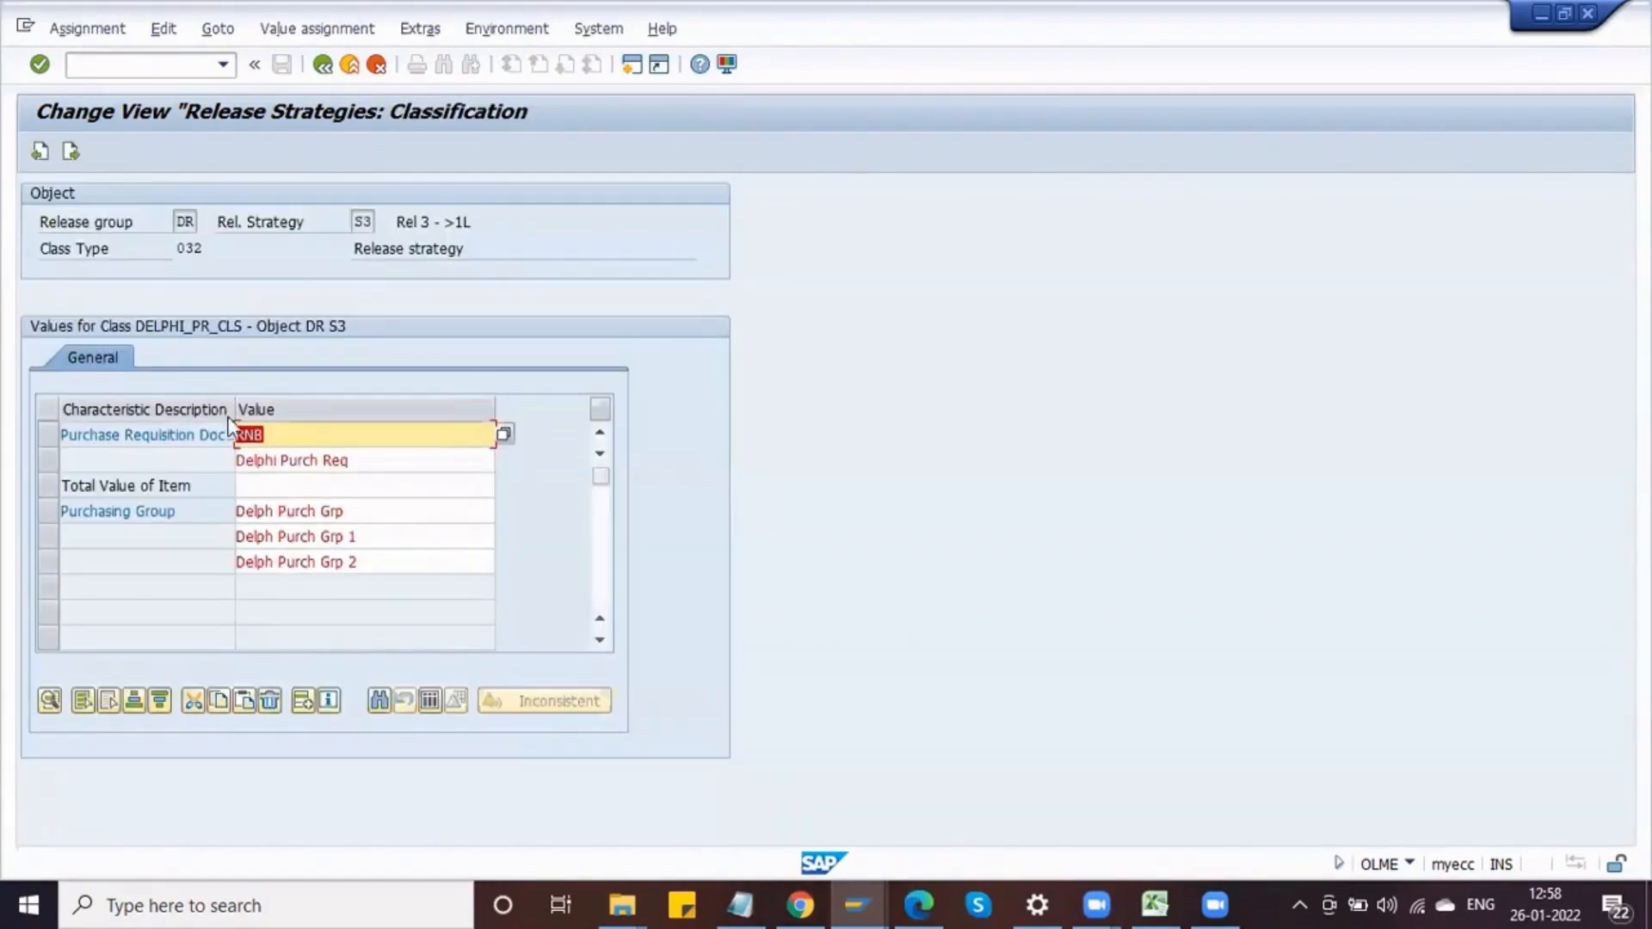
click(286, 484)
click(505, 486)
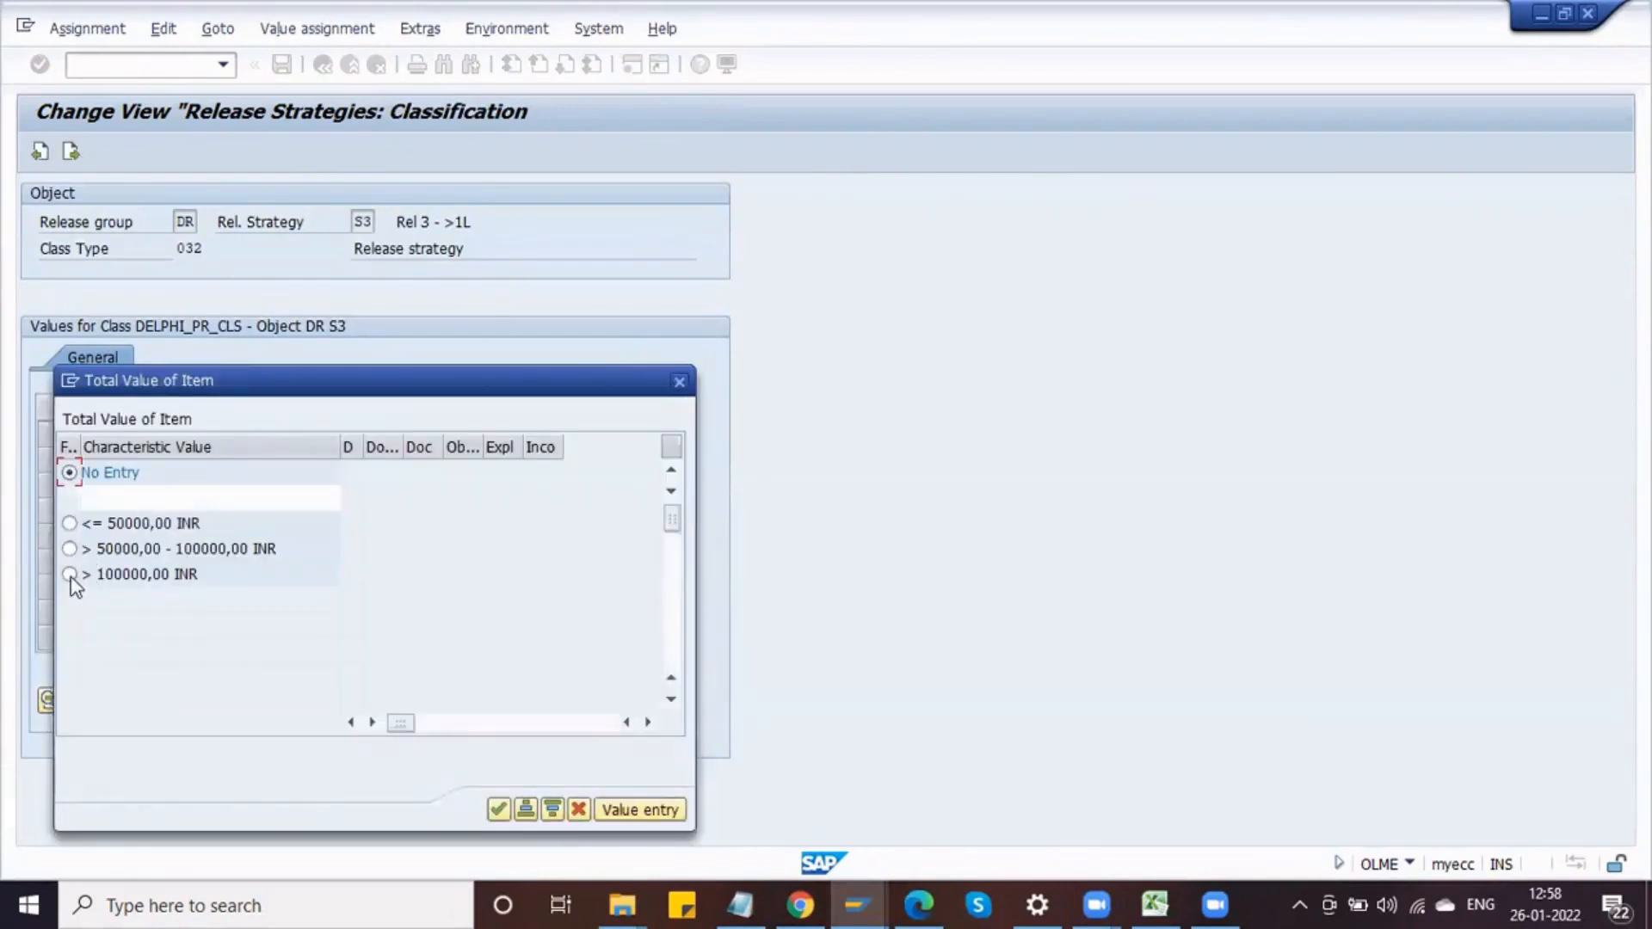
click(69, 574)
key(Return)
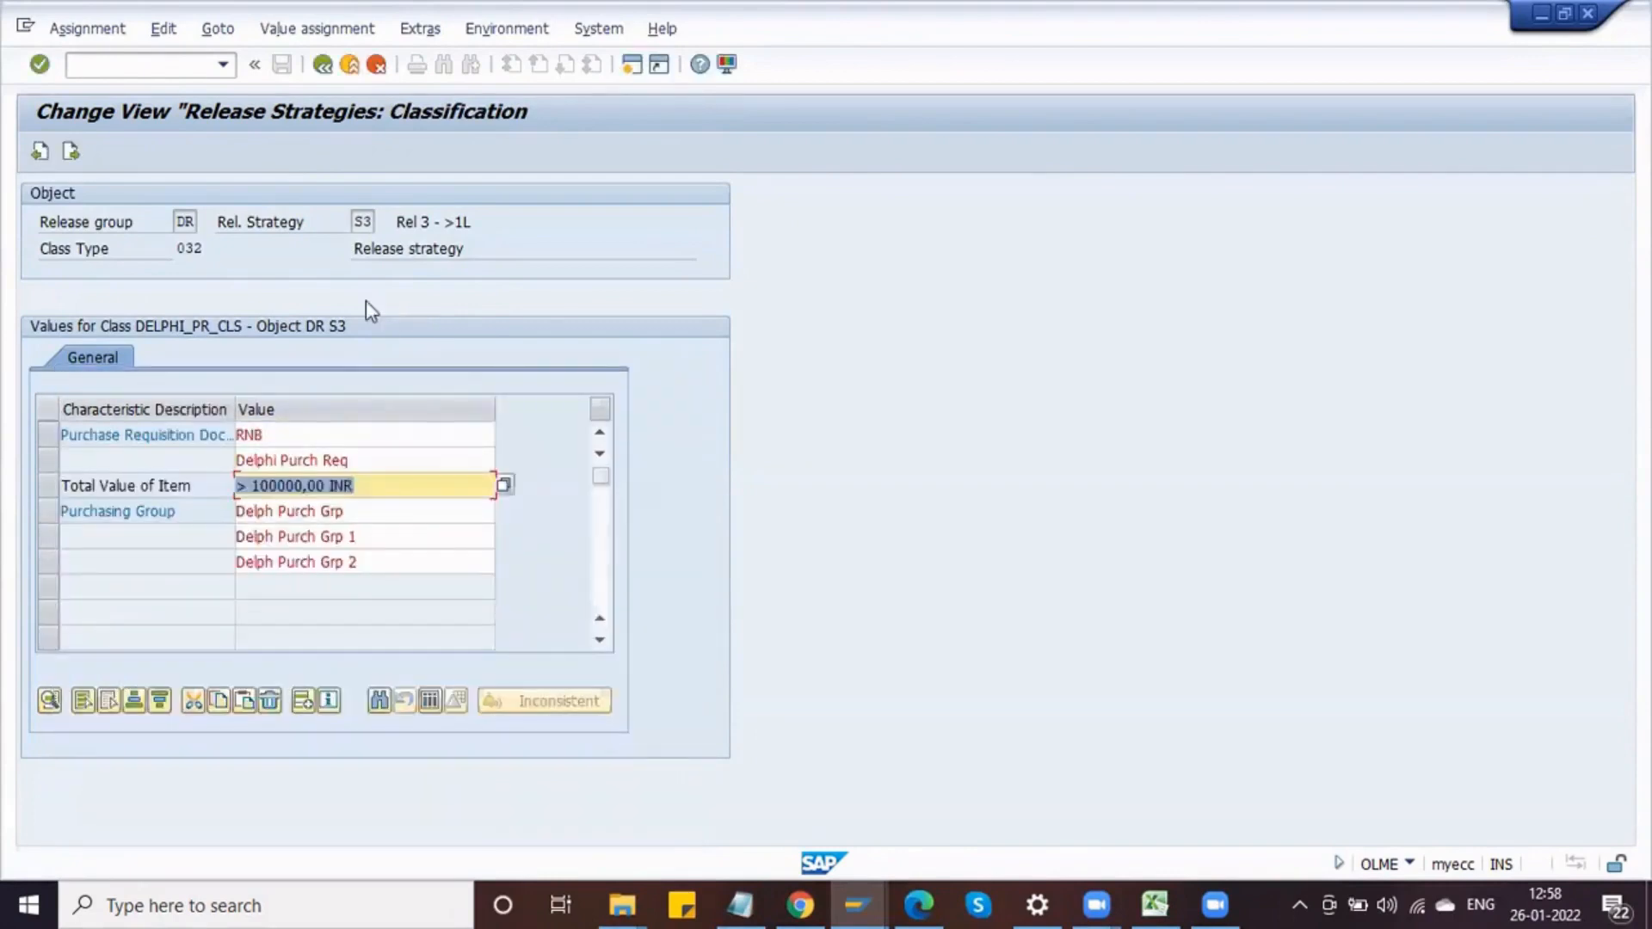
click(321, 67)
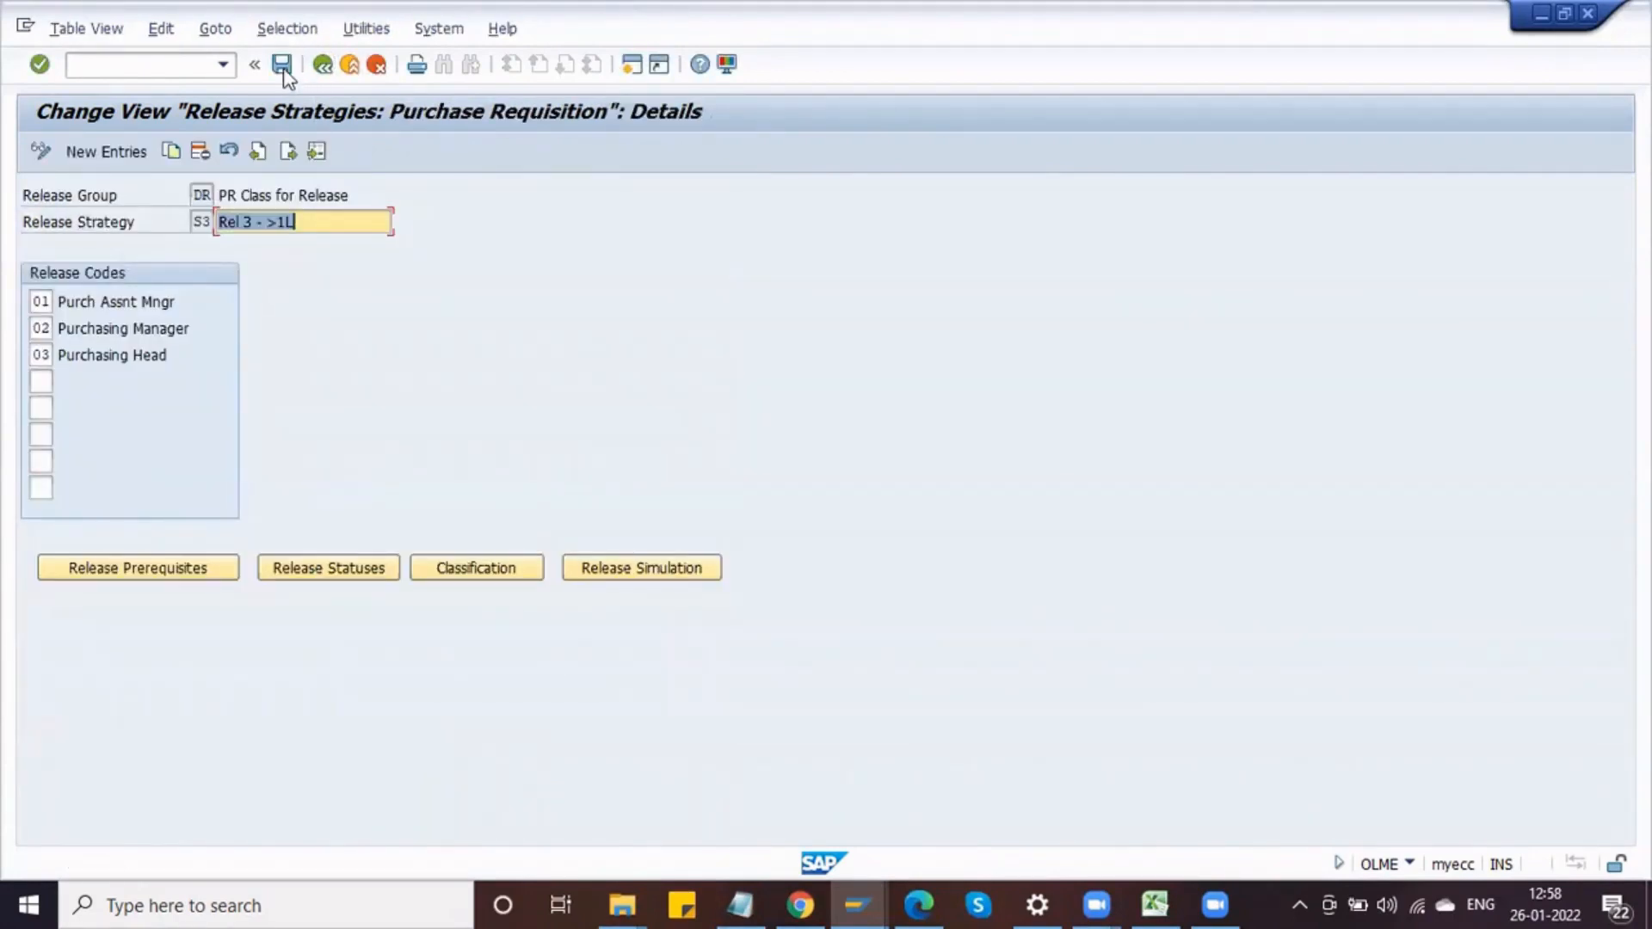
click(284, 73)
click(282, 70)
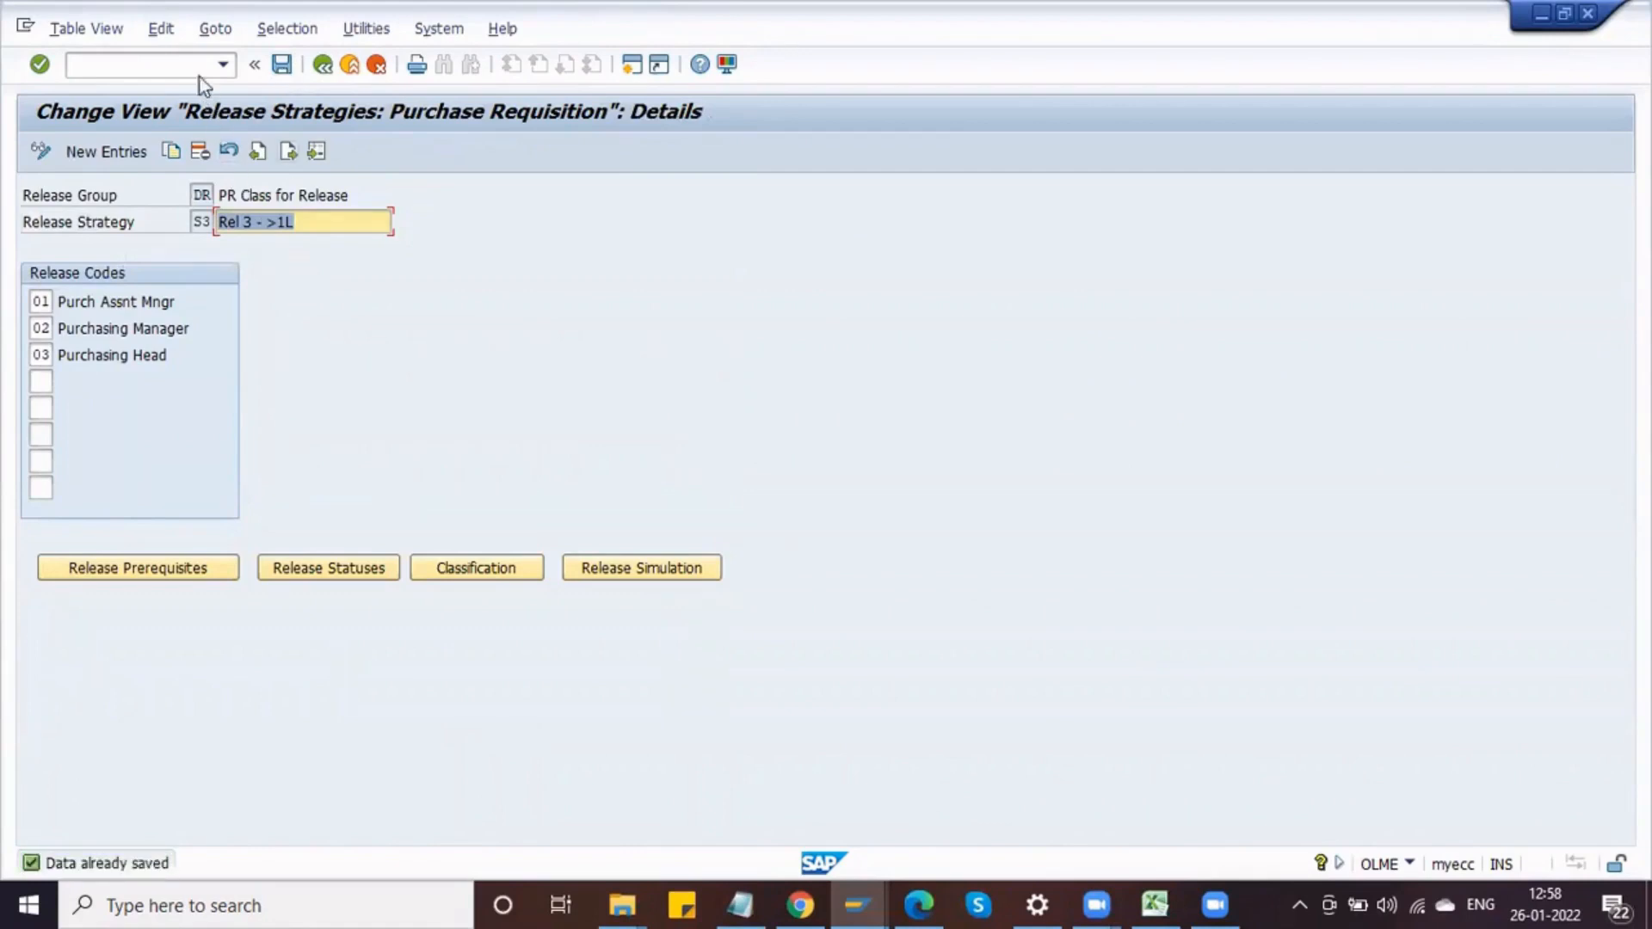
Step: Open characteristic DELPHI_PR_ITEM_VALUE from Edit Characteristics in change mode to review its basic data
click(324, 69)
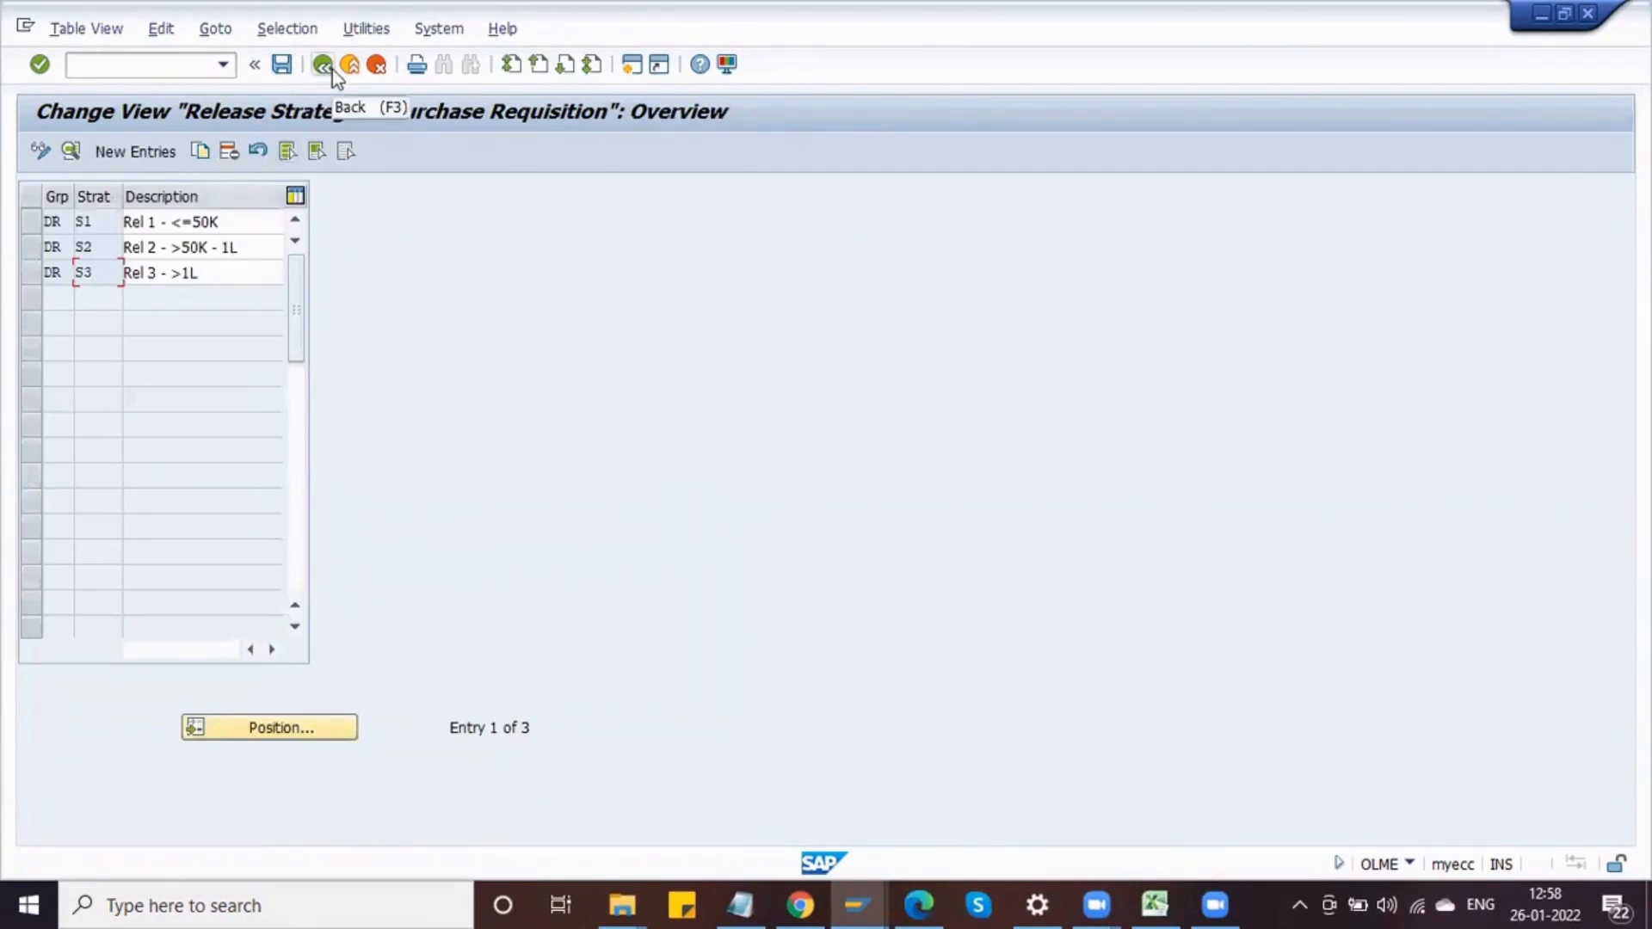
click(324, 67)
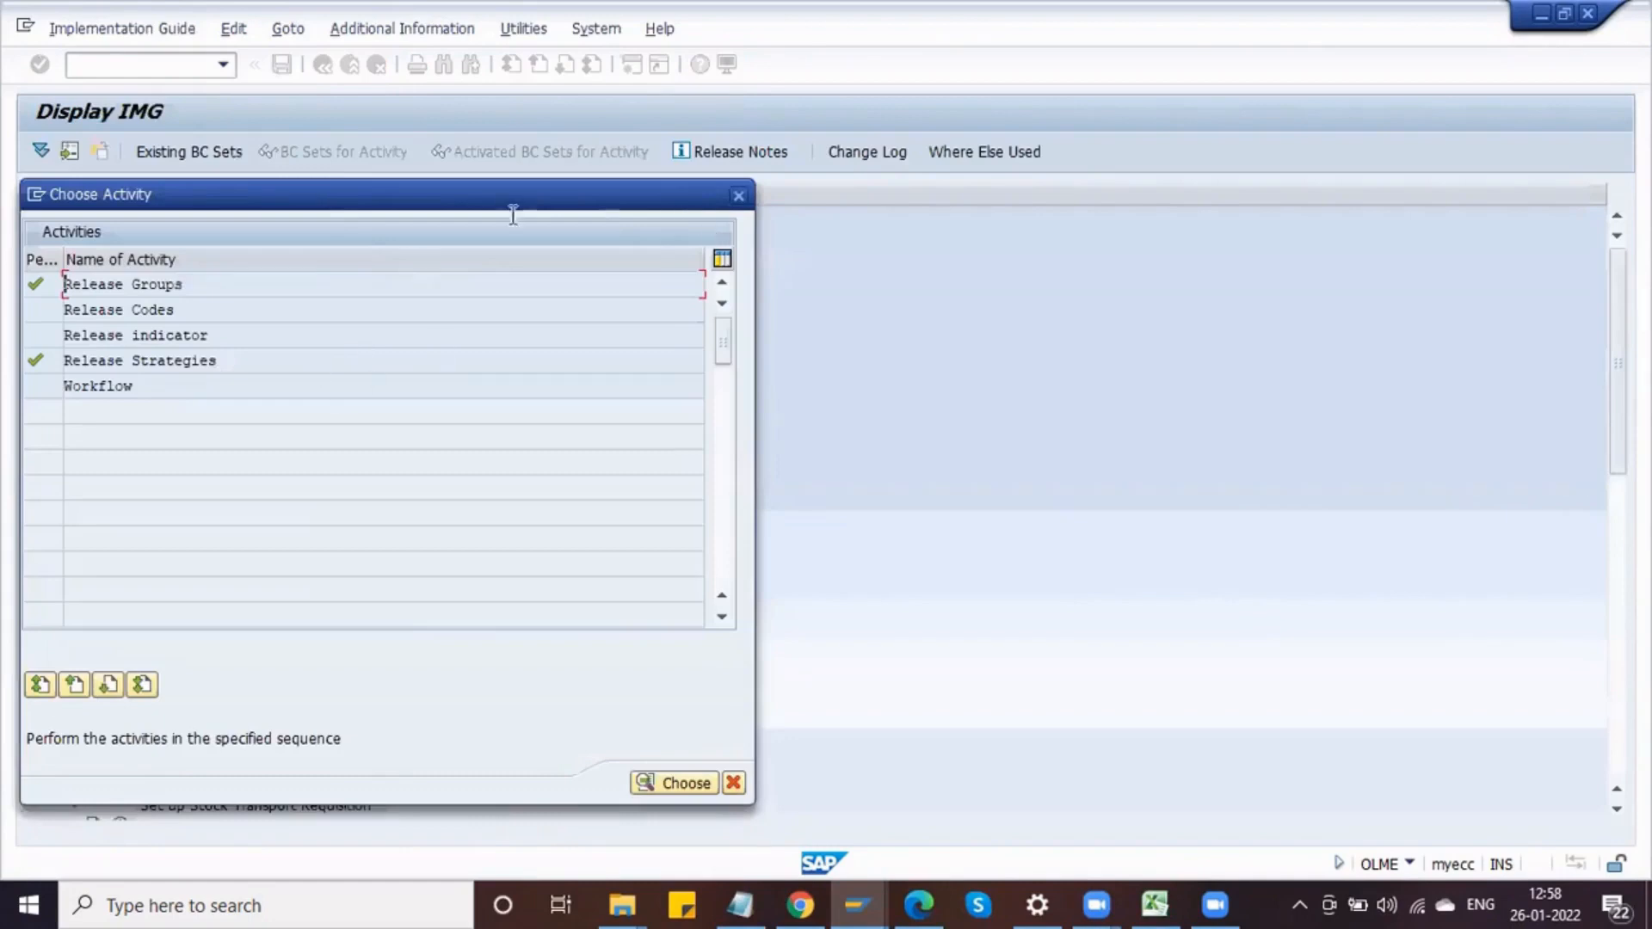
click(733, 200)
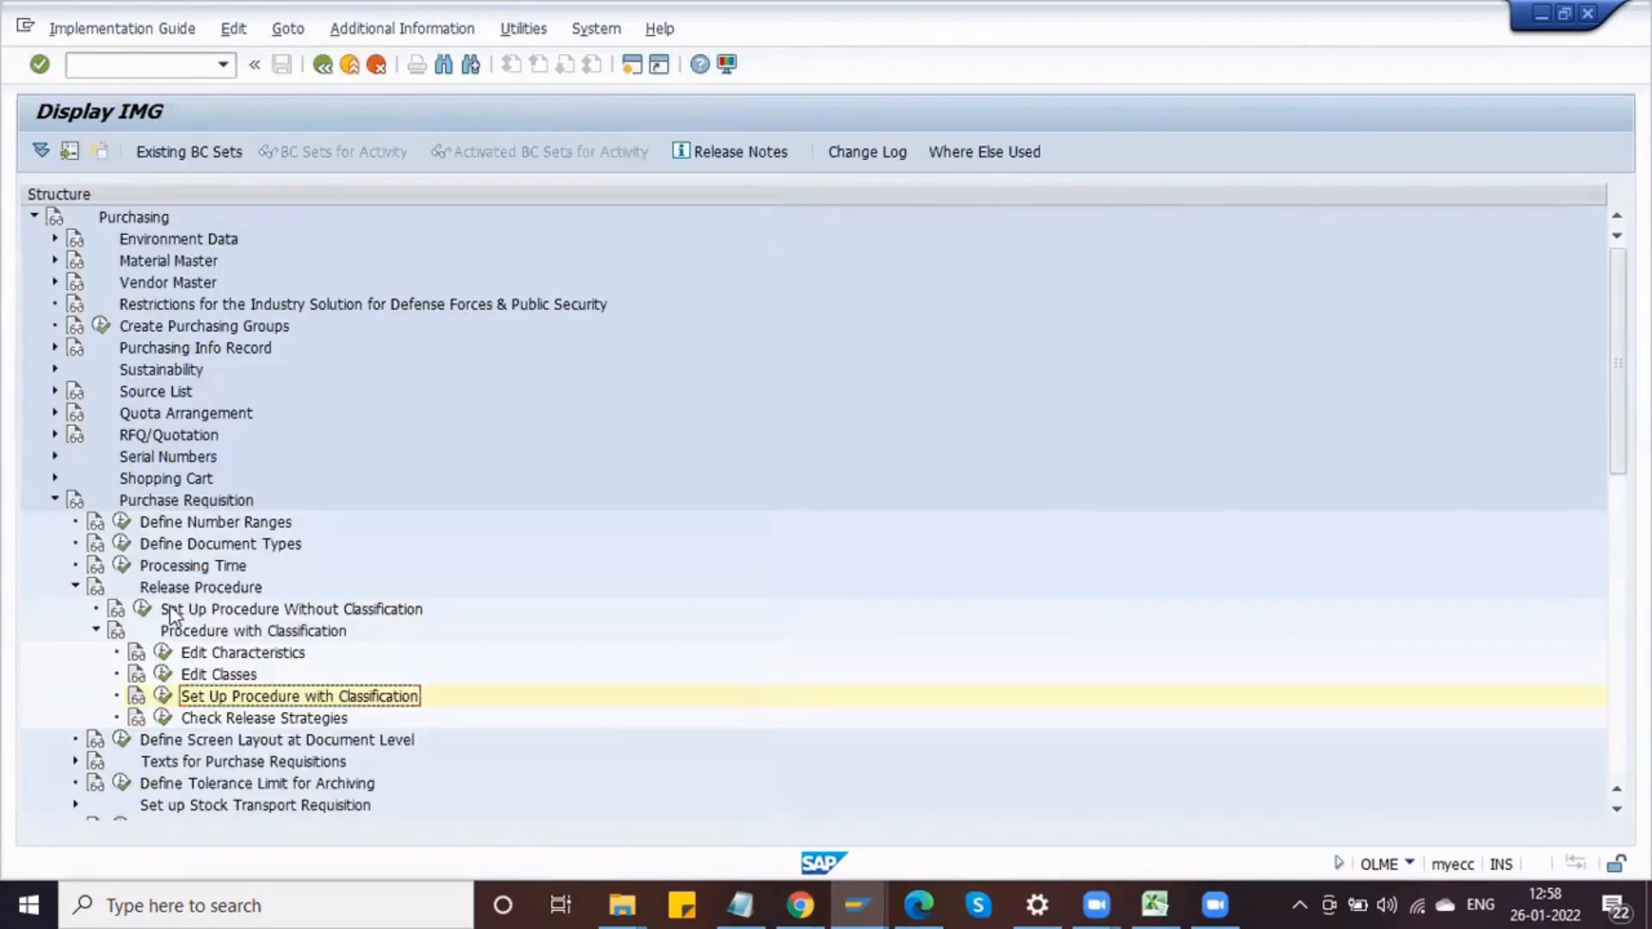
click(167, 657)
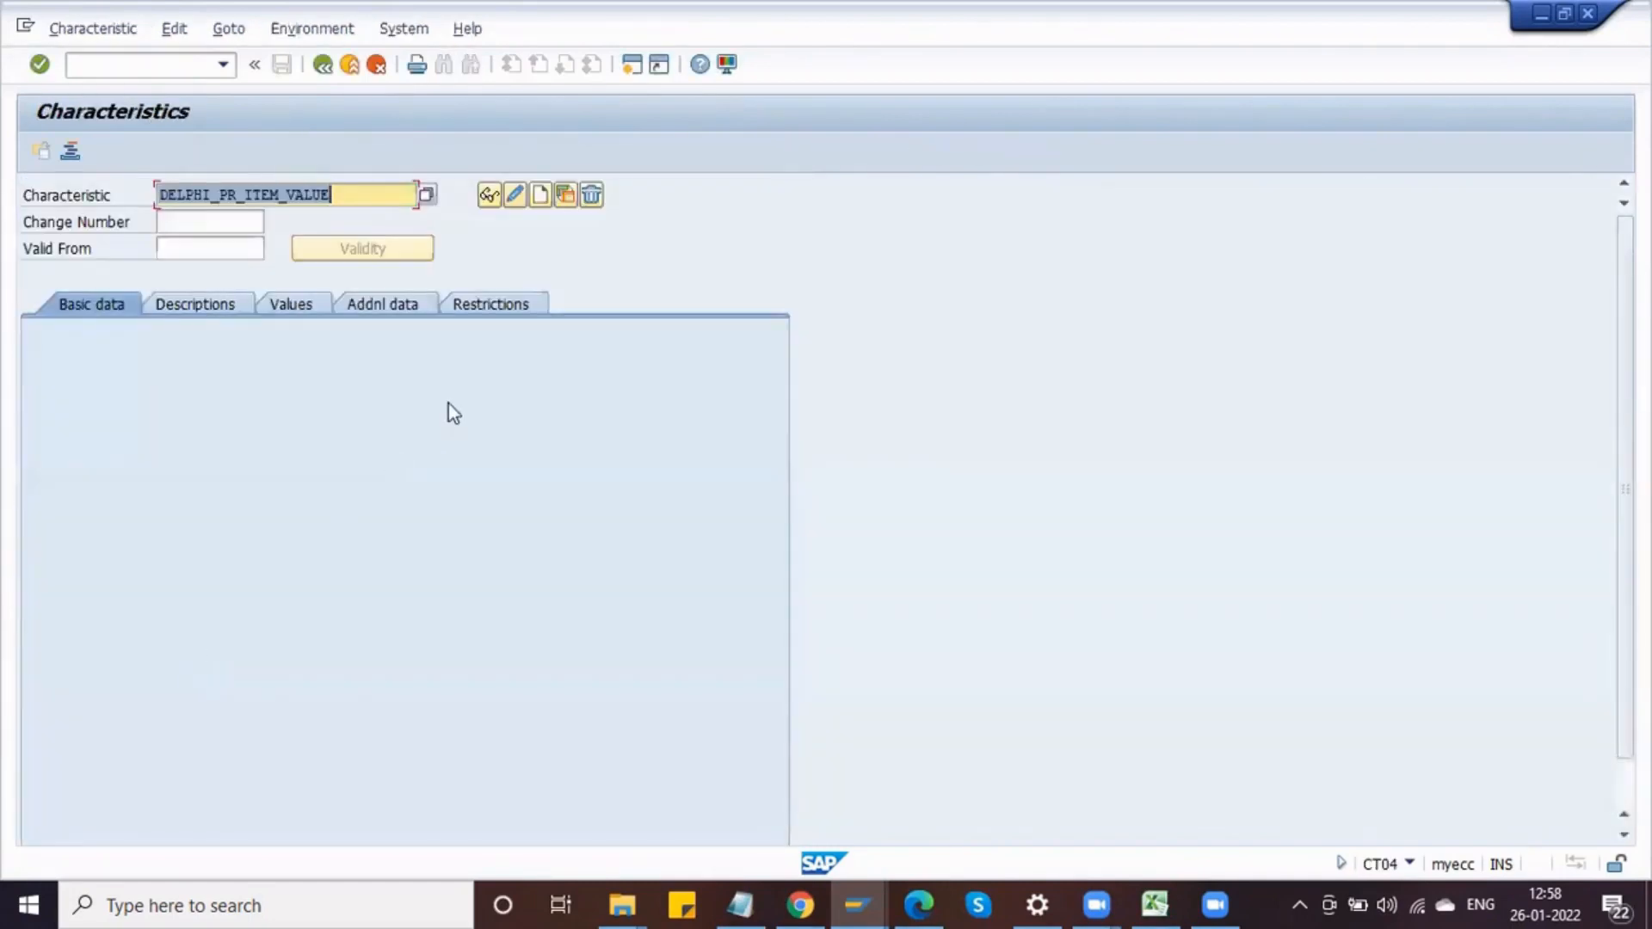
click(515, 194)
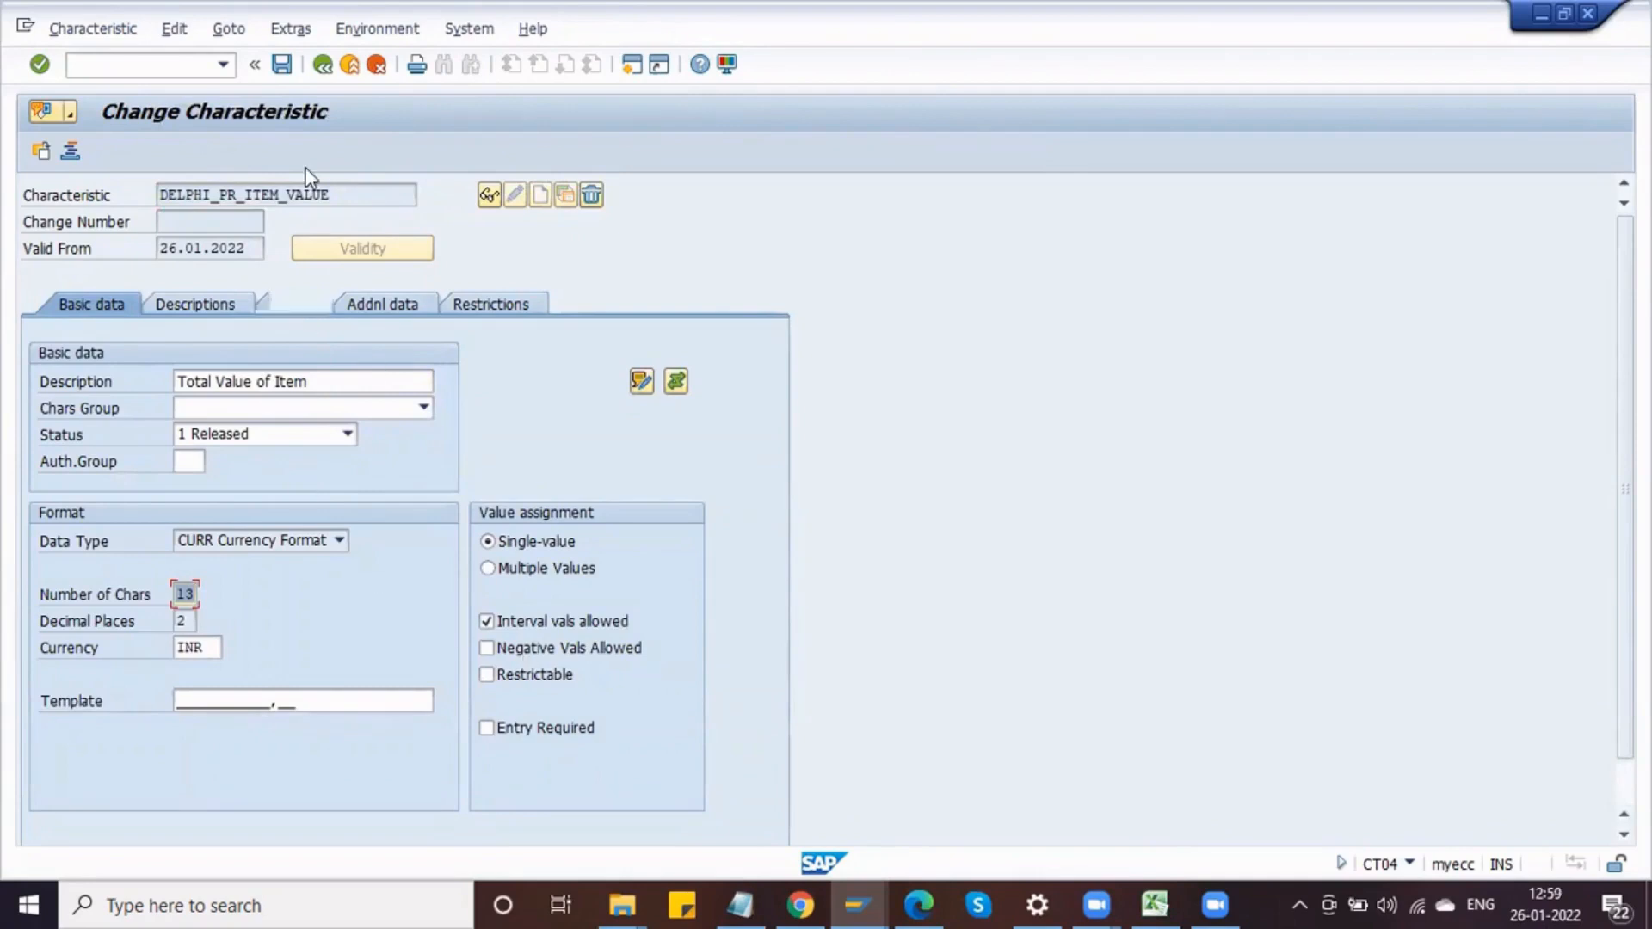
click(322, 65)
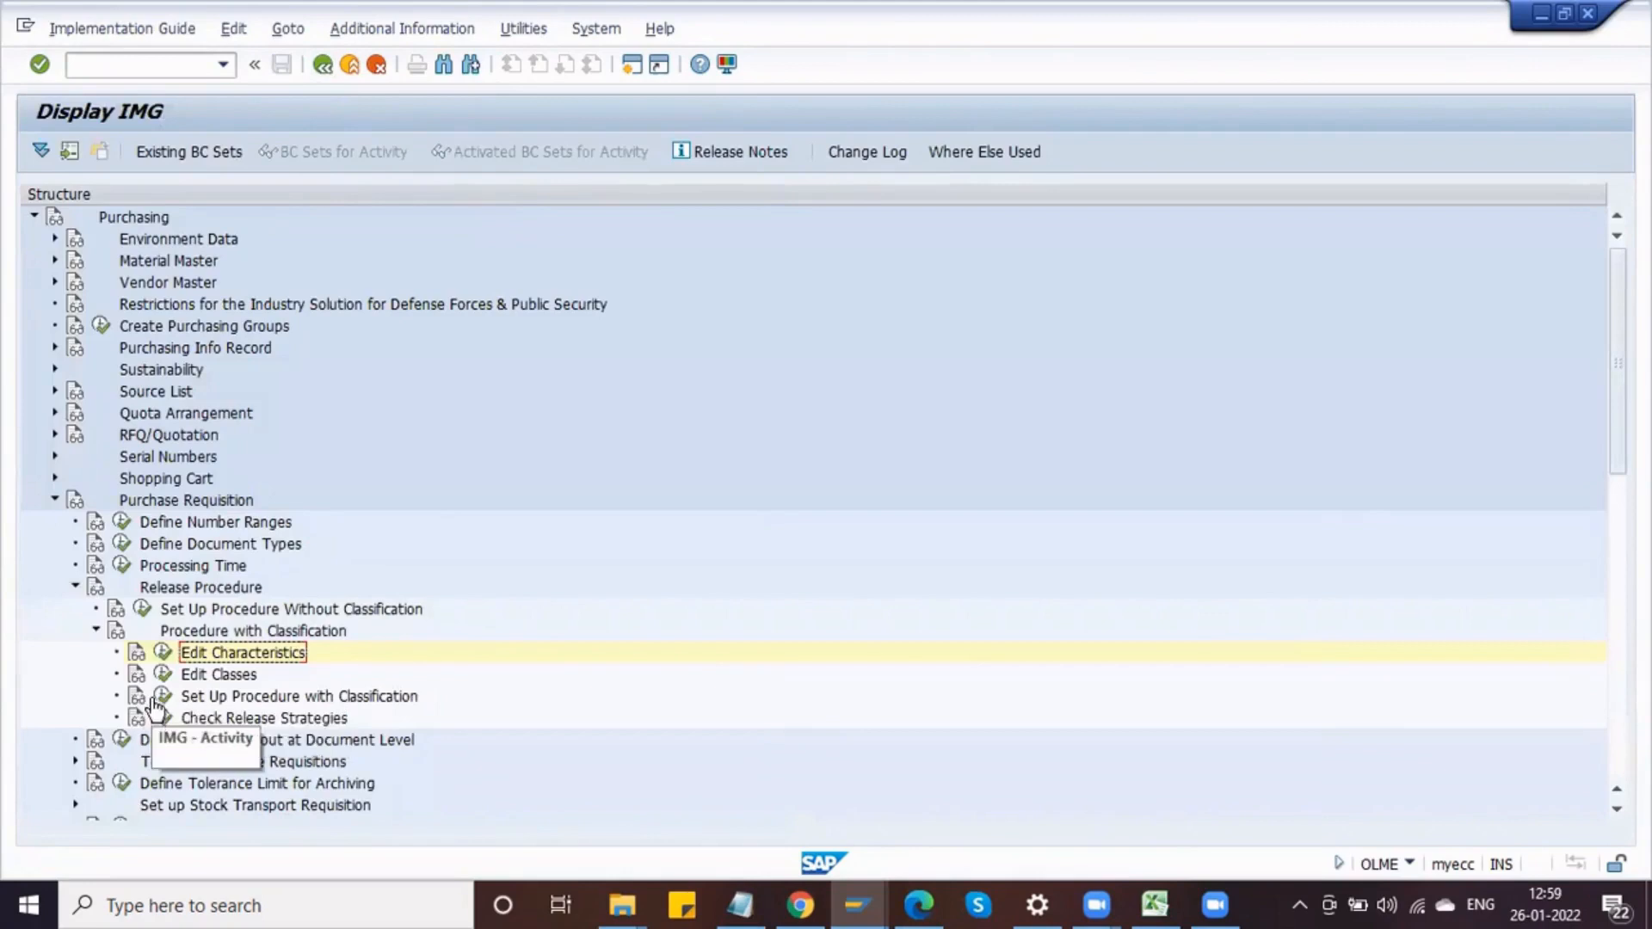
Step: Open transaction ME51N in a new session and switch to that window
click(196, 66)
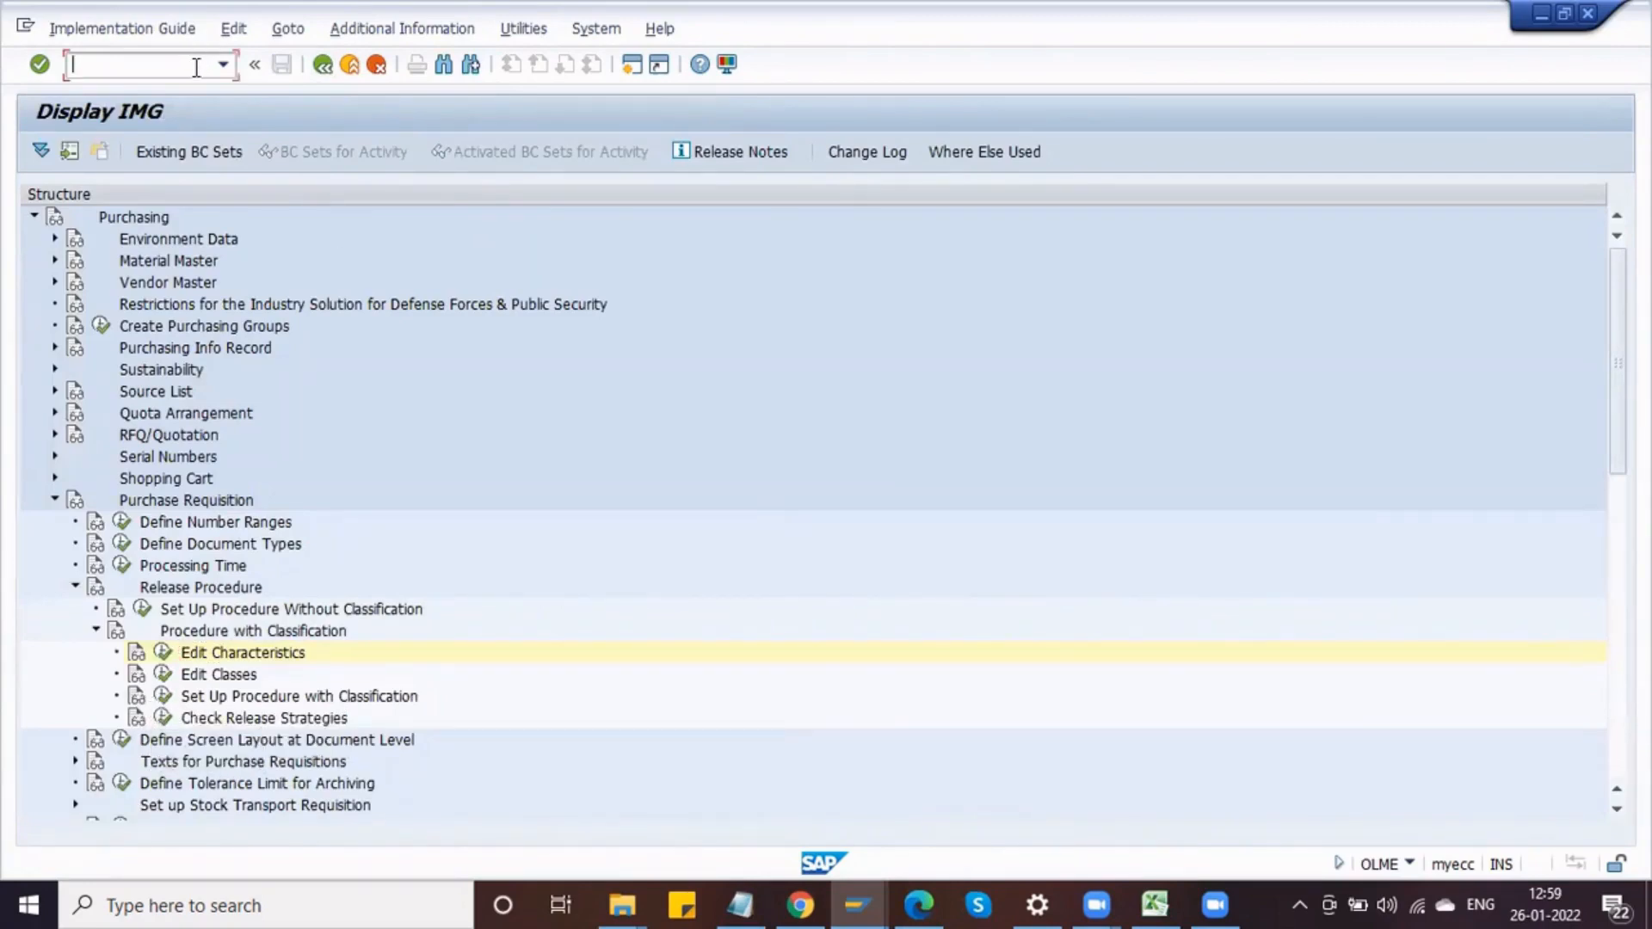
text(/OME5)
text(4N)
key(Return)
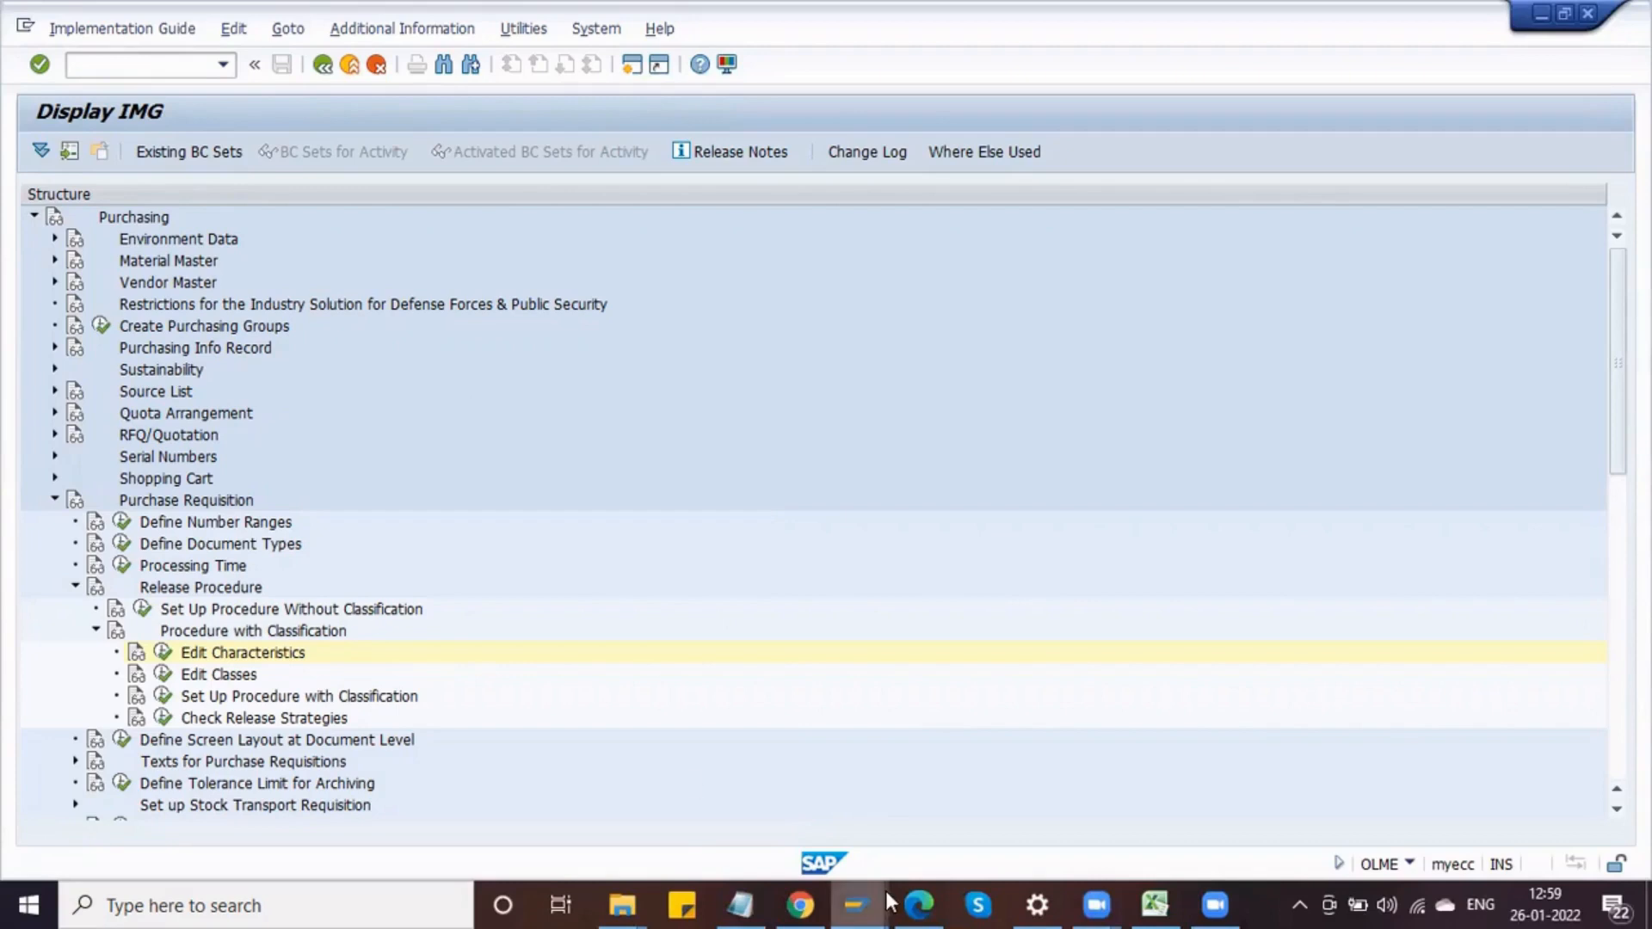
mouse_move(886, 899)
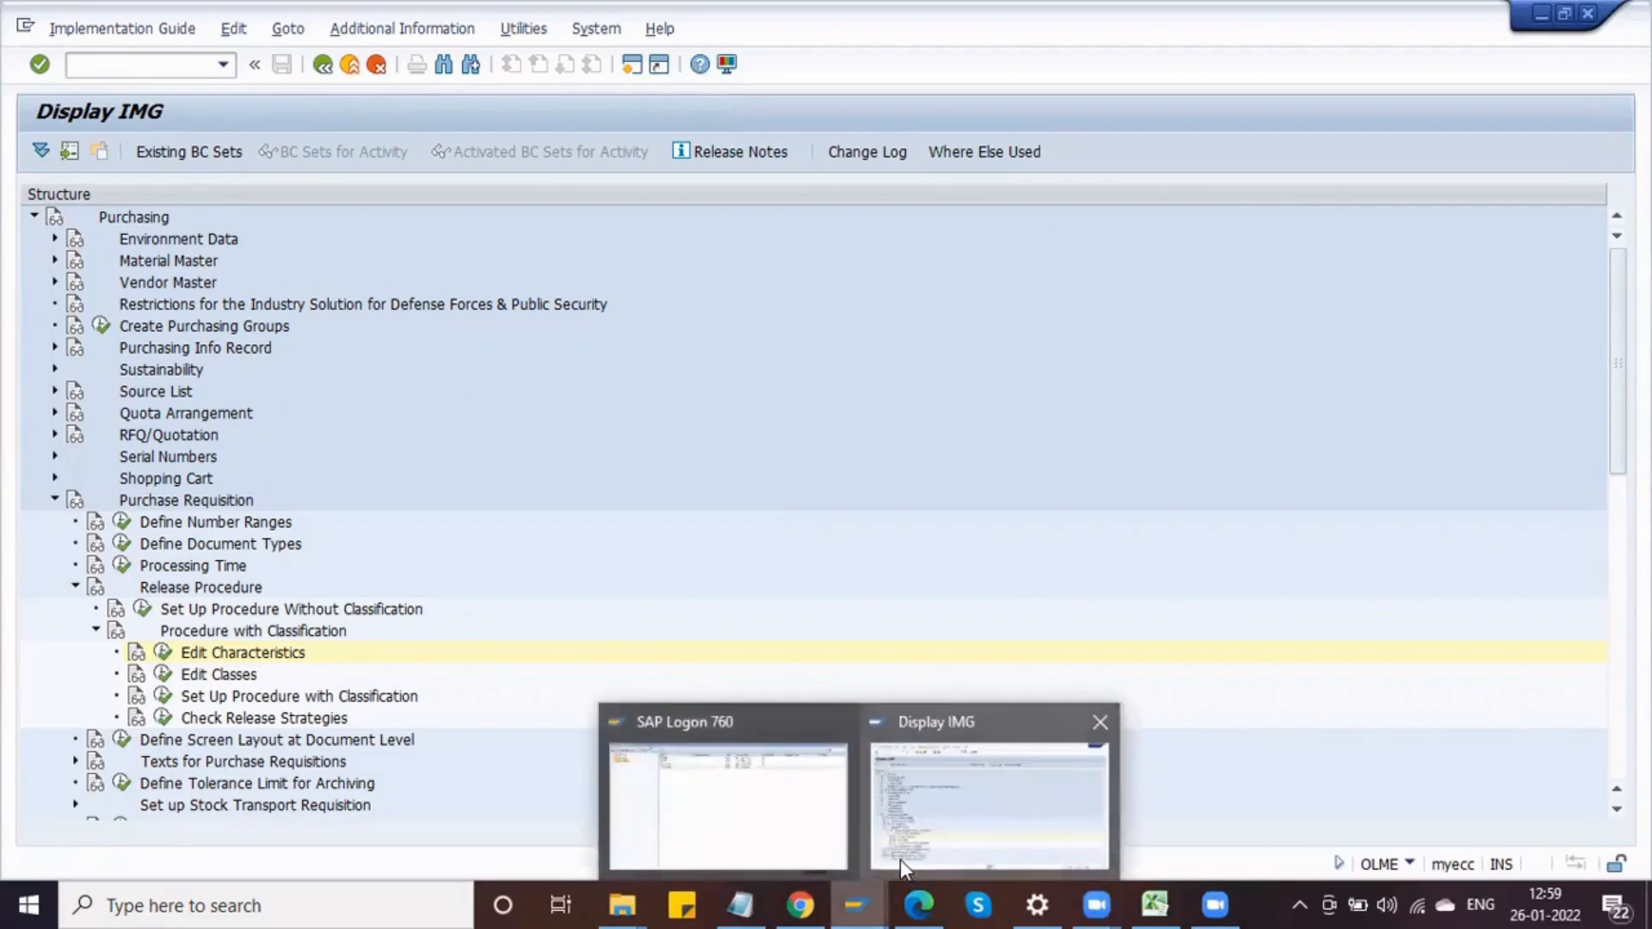
click(900, 860)
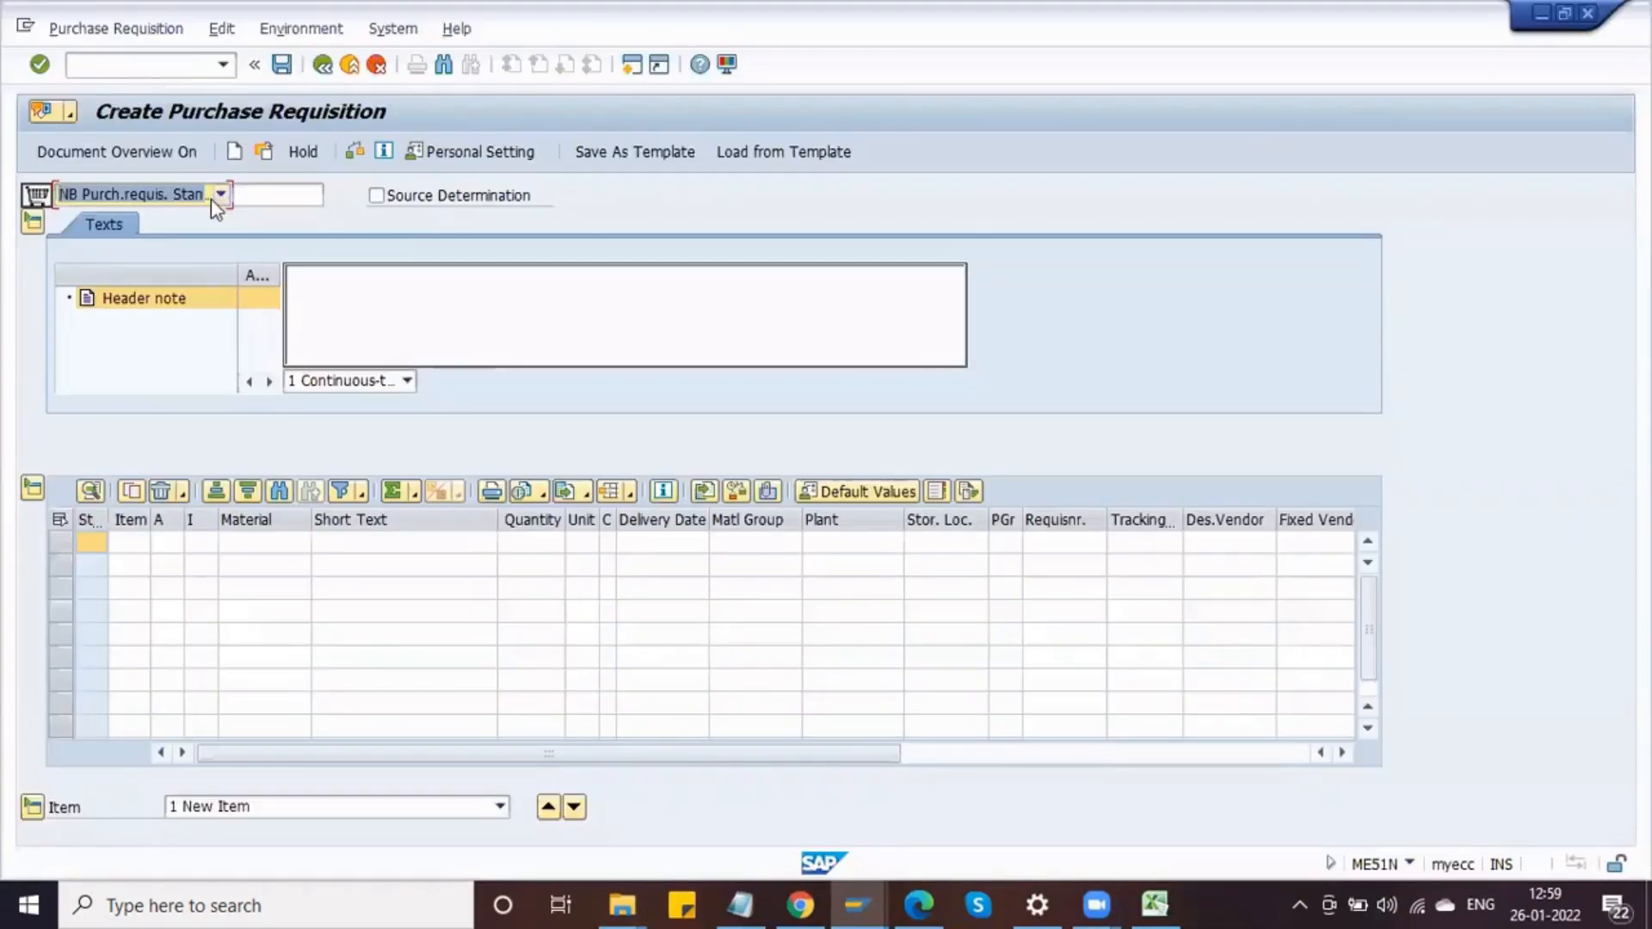
Step: Choose document type ZNB Delphi Purch Req and pick material PISTON of material type DRAW for the first item
click(215, 196)
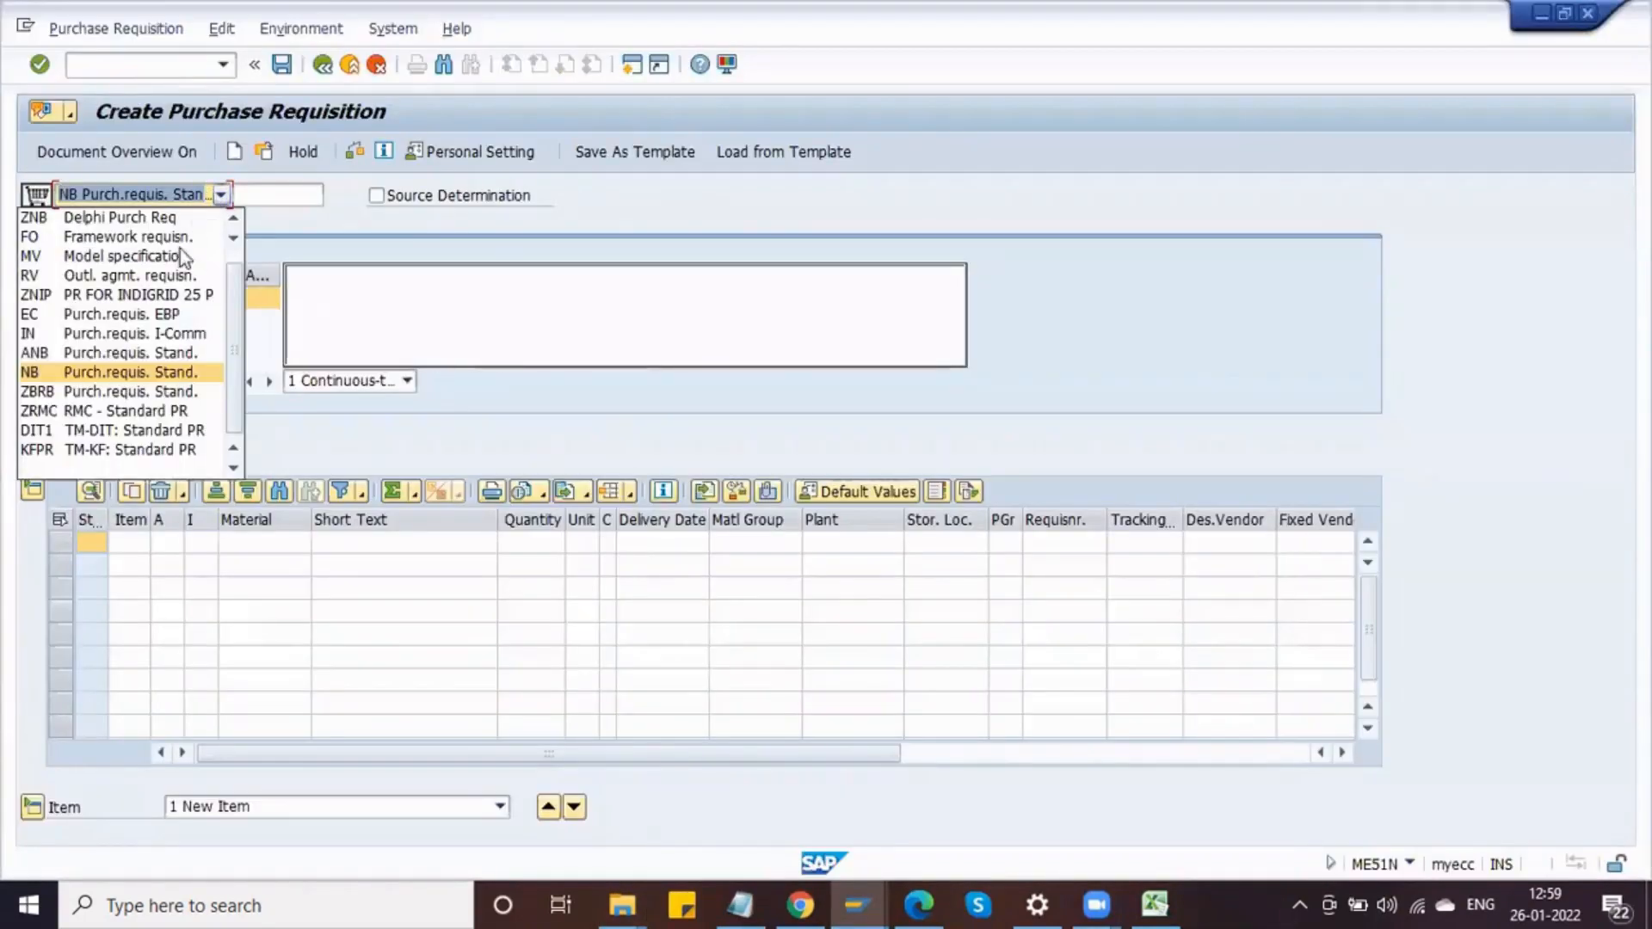
click(134, 219)
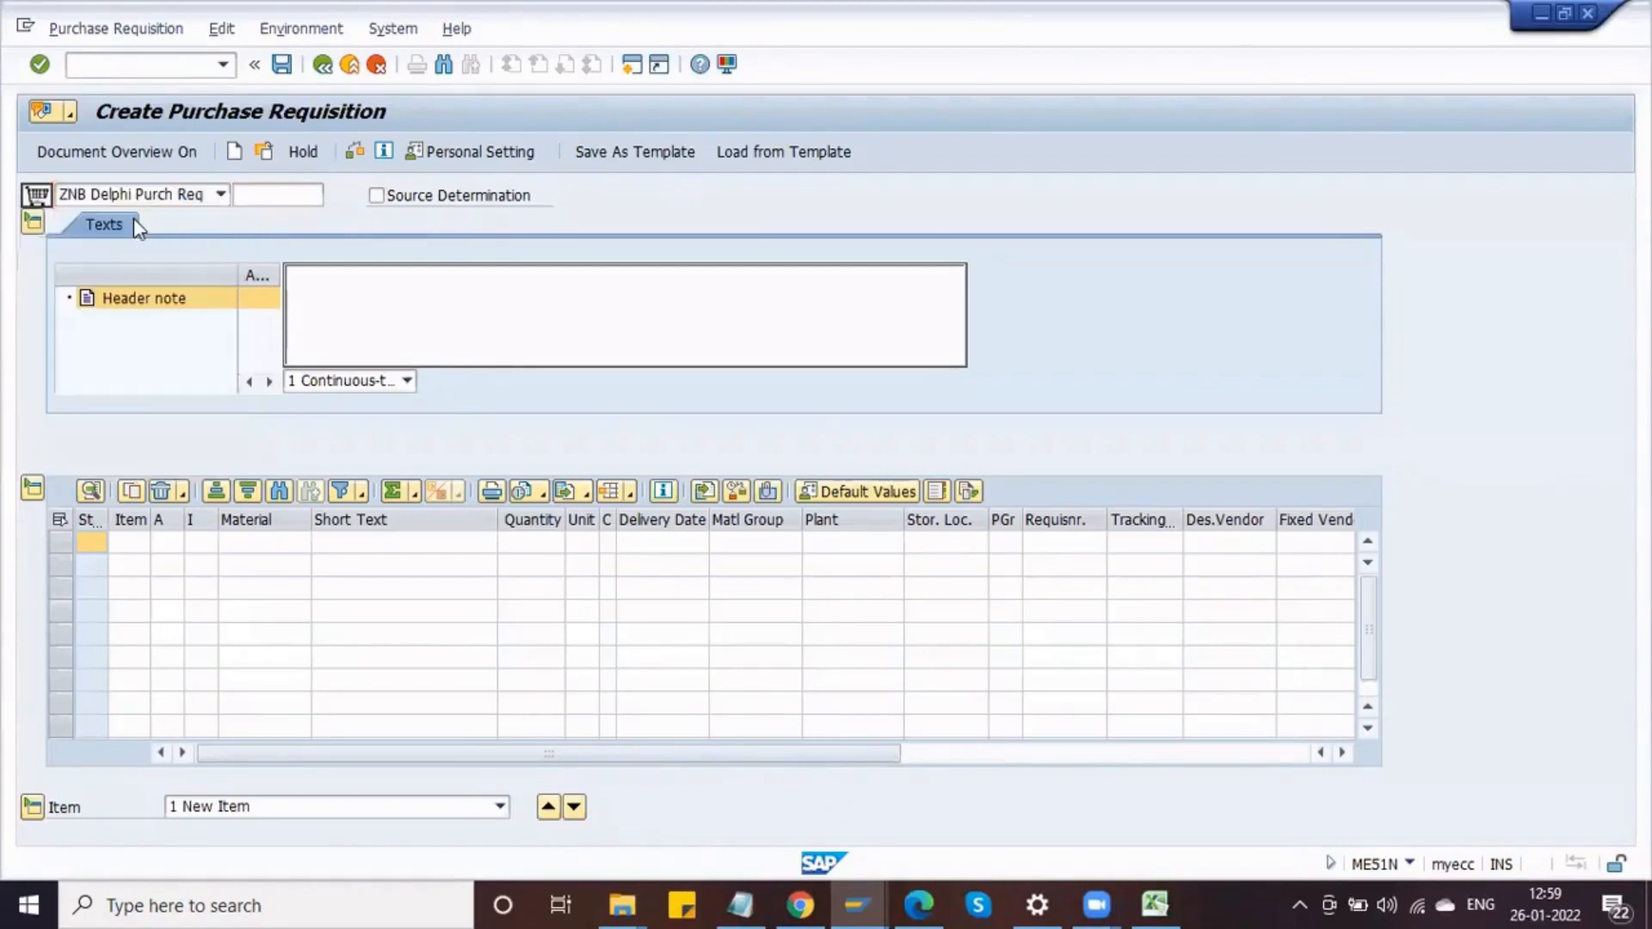
click(297, 543)
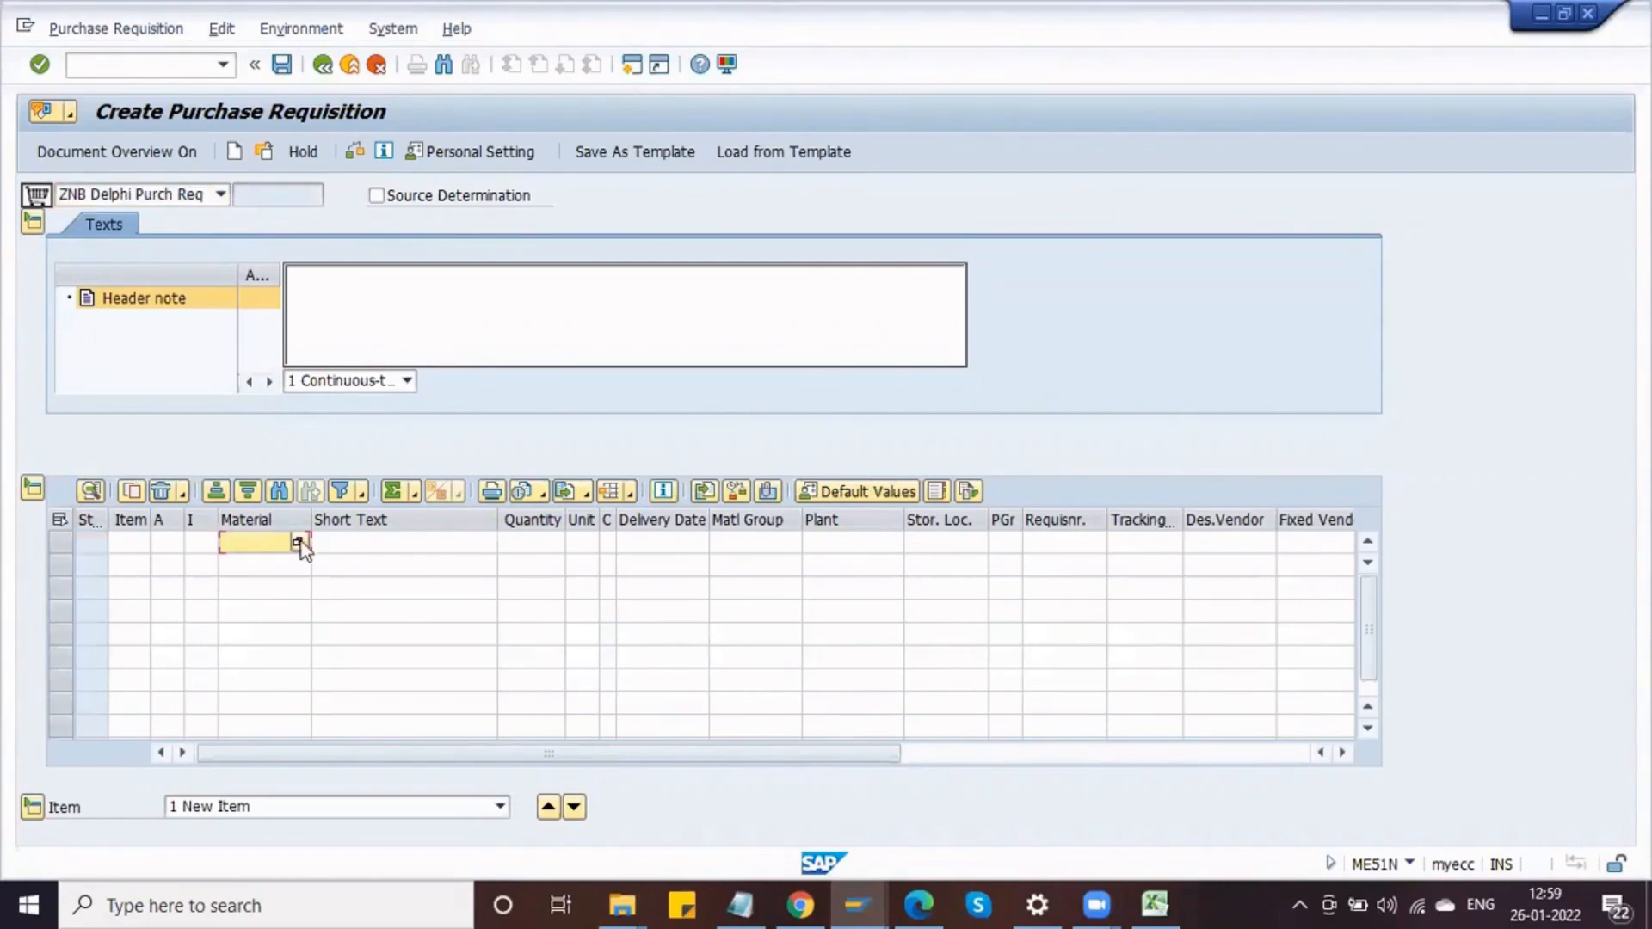
click(298, 542)
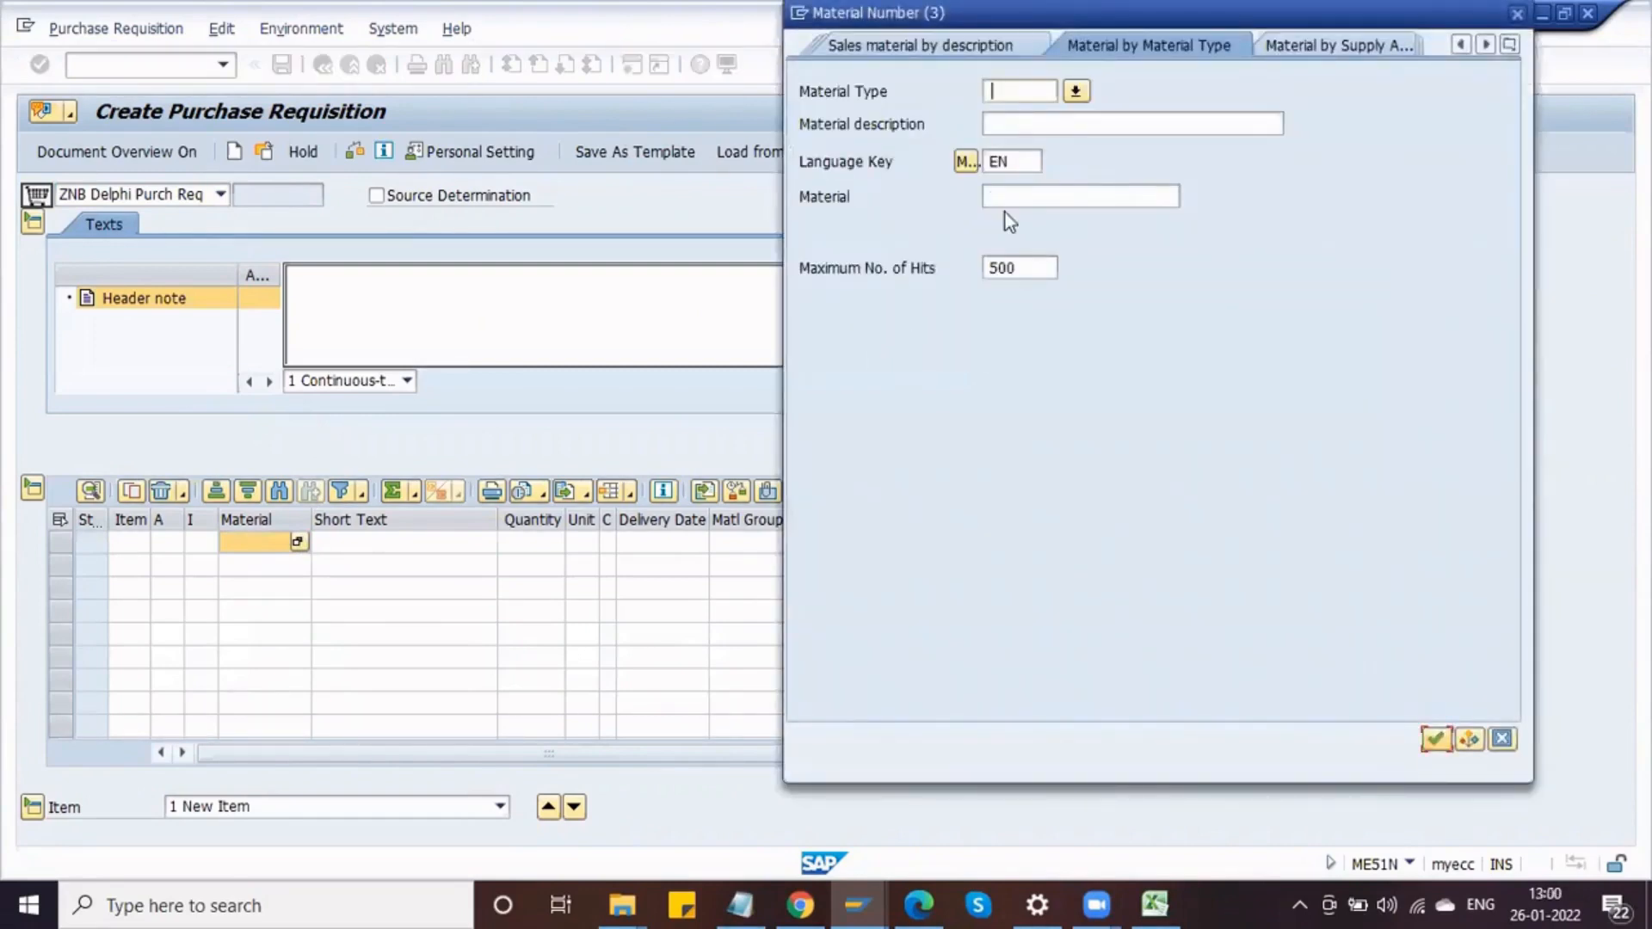
click(1015, 91)
text(DRAW)
click(1013, 90)
key(Return)
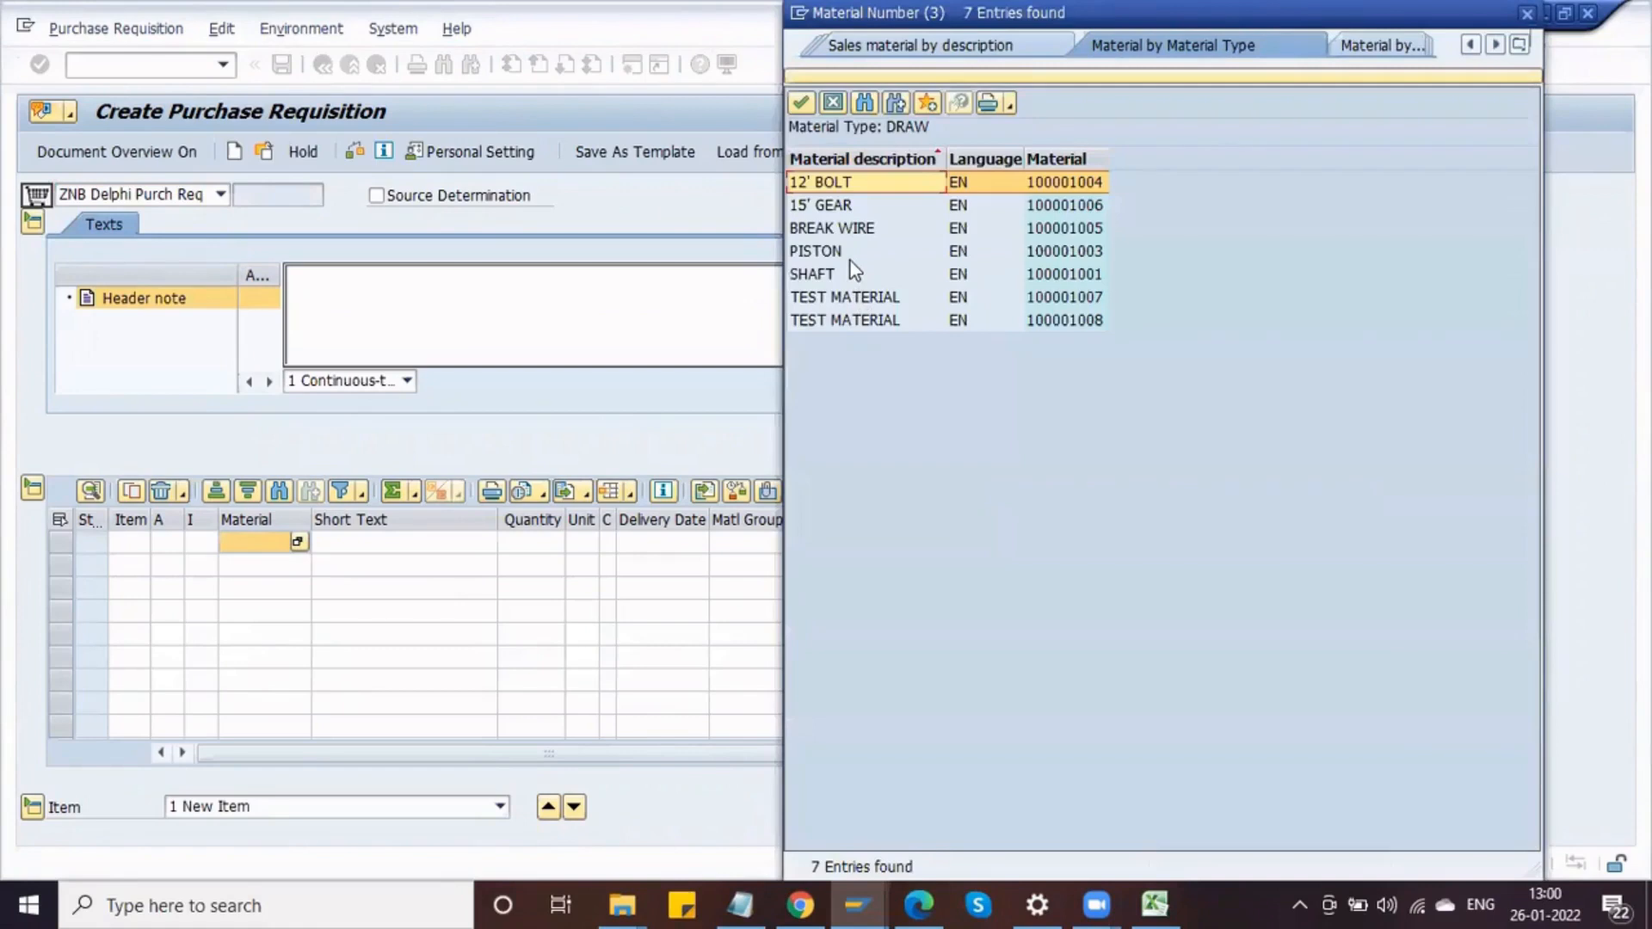
click(850, 260)
double_click(850, 261)
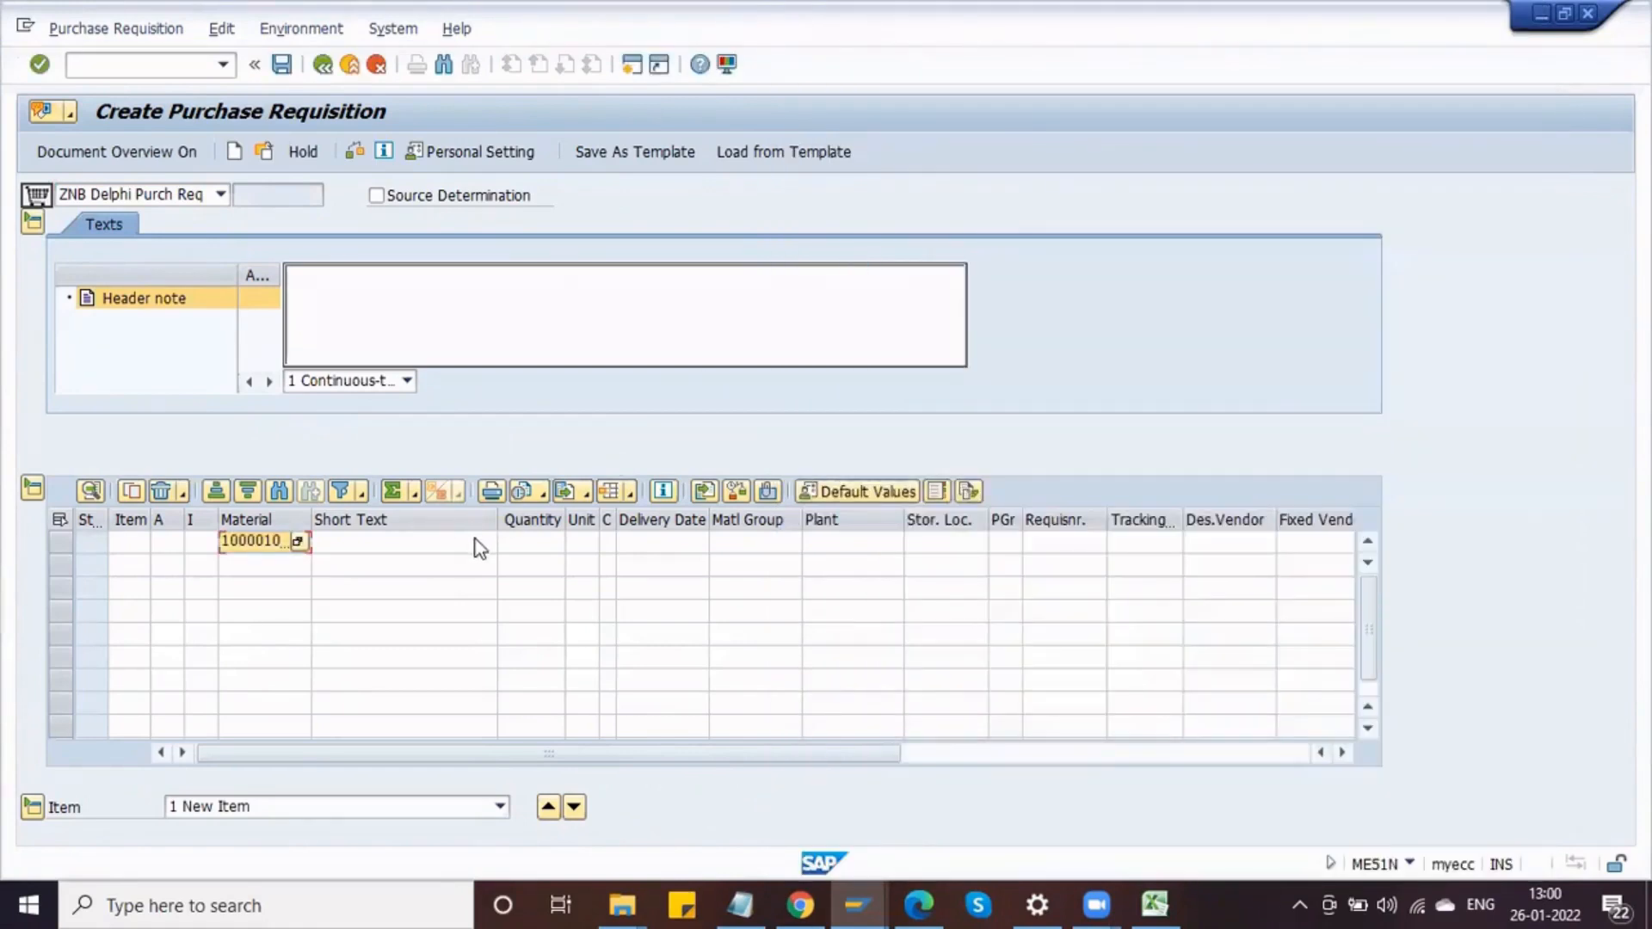
Step: Enter quantity 100, plant DPL1, storage location S11, the purchasing group and the requisitioner's name for the item
key(Tab)
key(Tab)
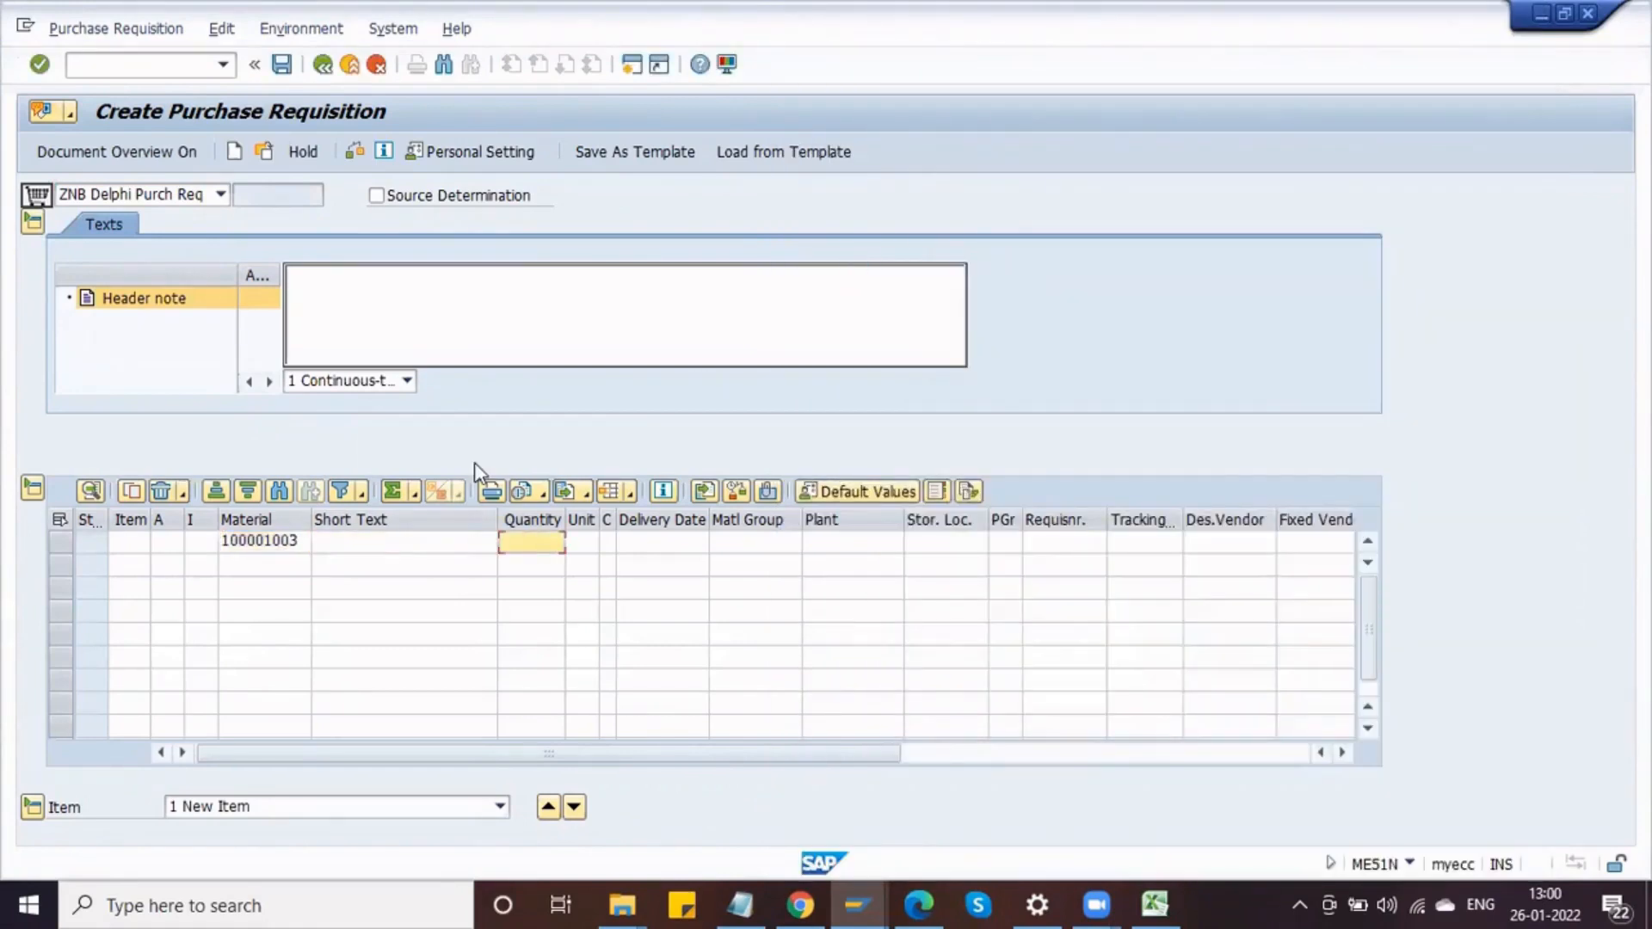
text(100)
key(Tab)
key(Tab)
key(Tab)
key(Tab)
key(Tab)
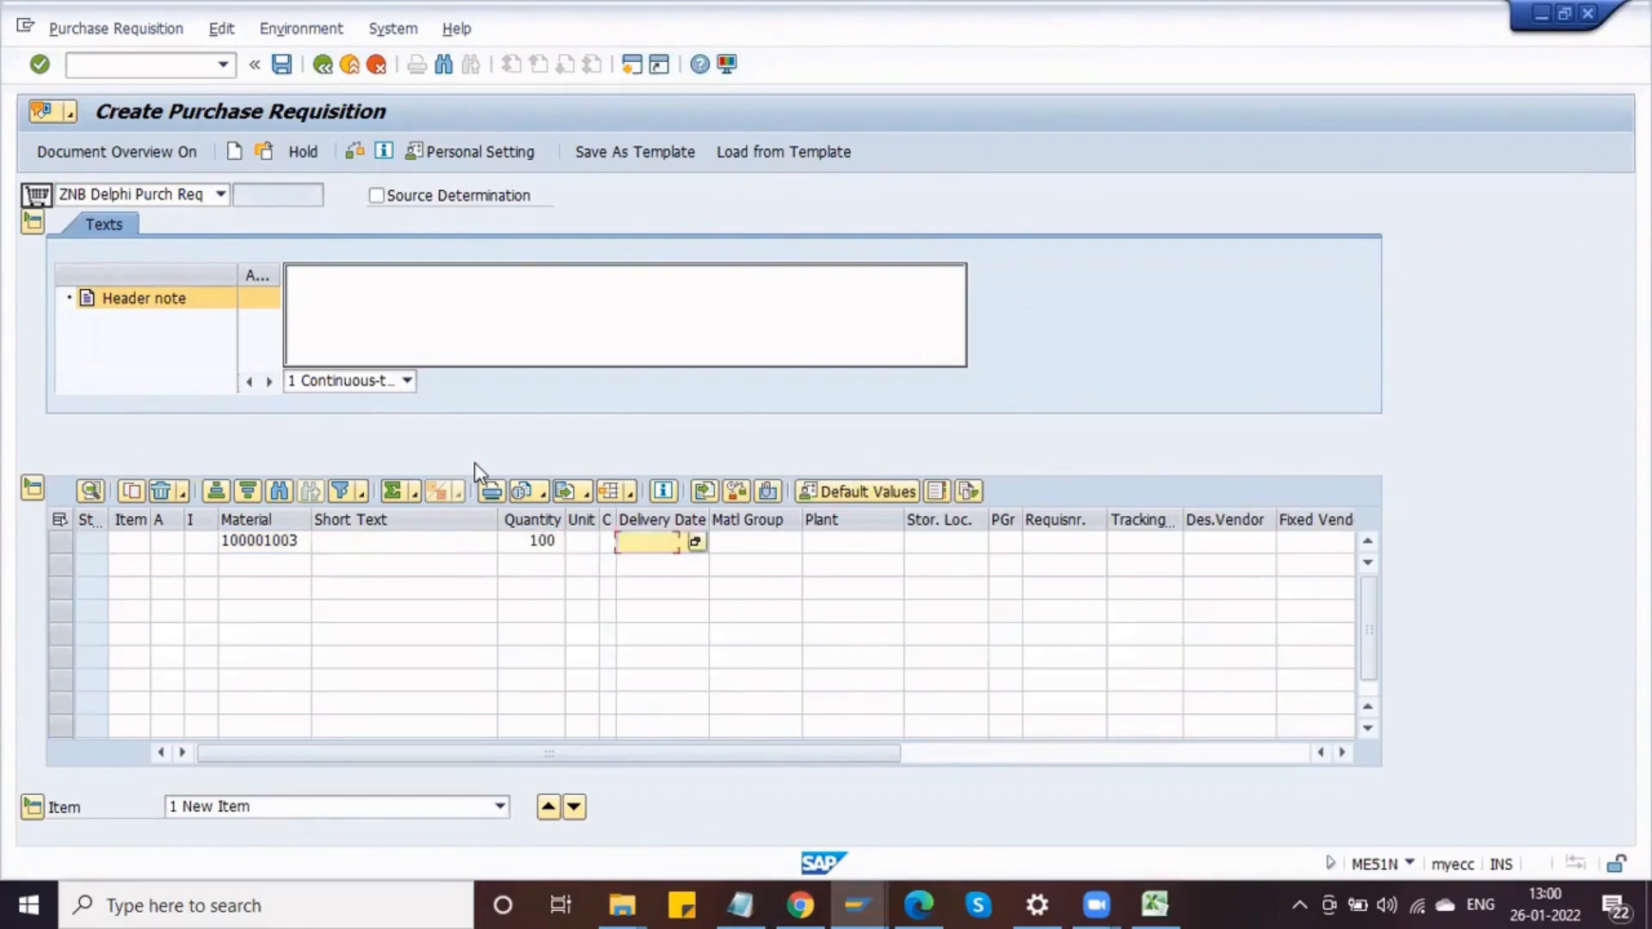
text(DPL1)
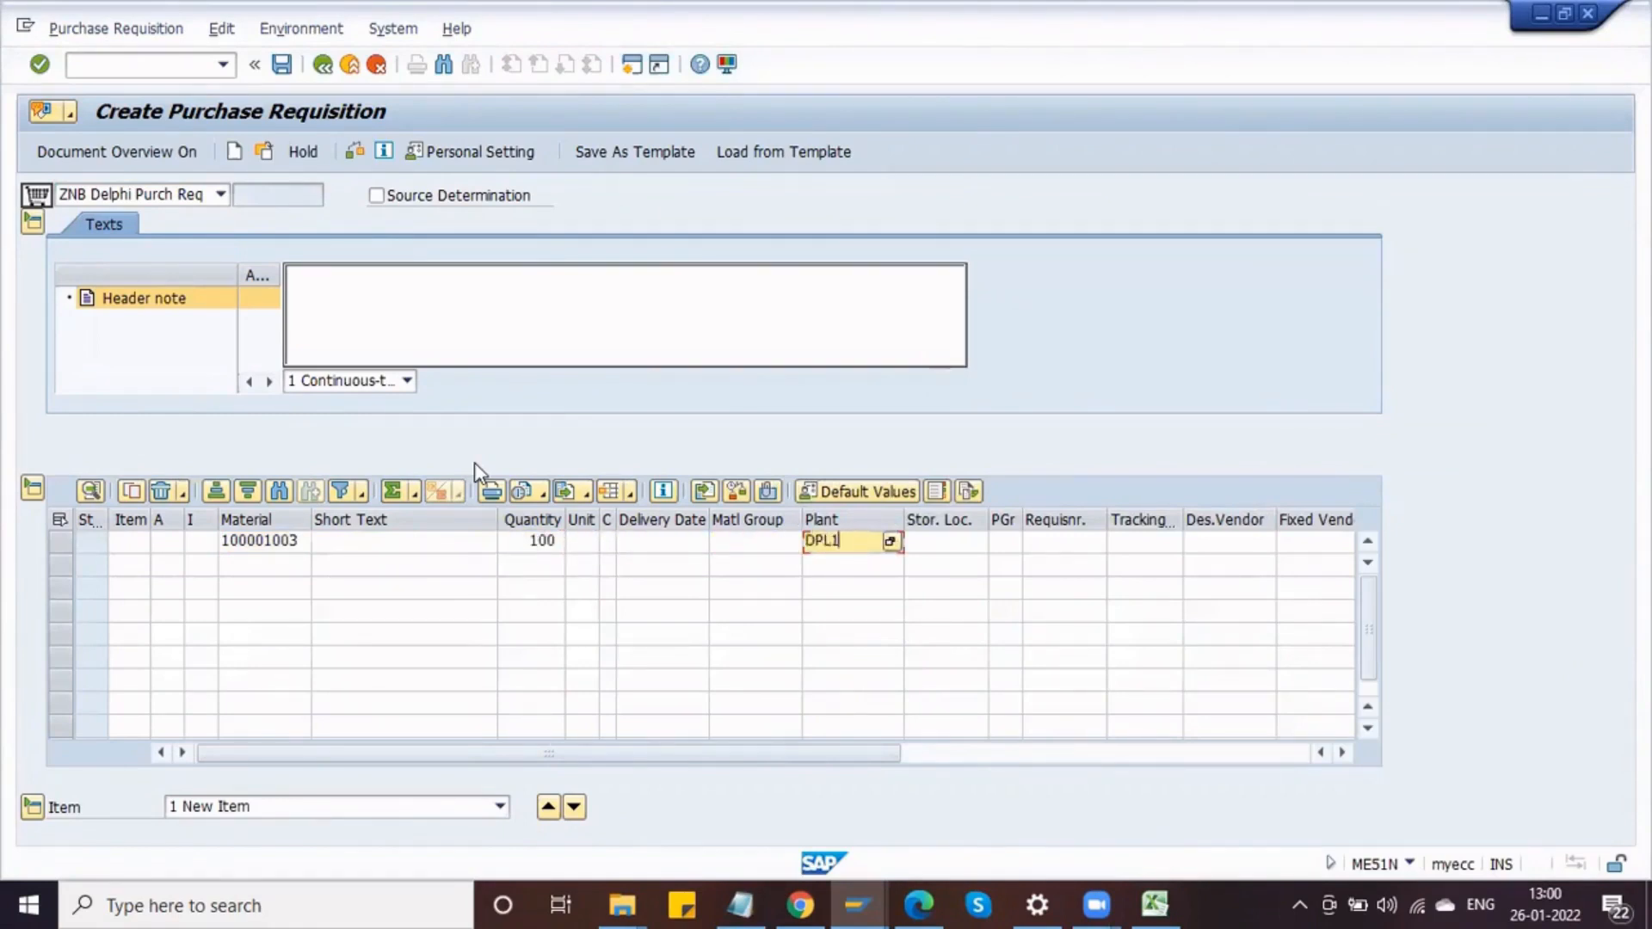
key(Tab)
text(S11)
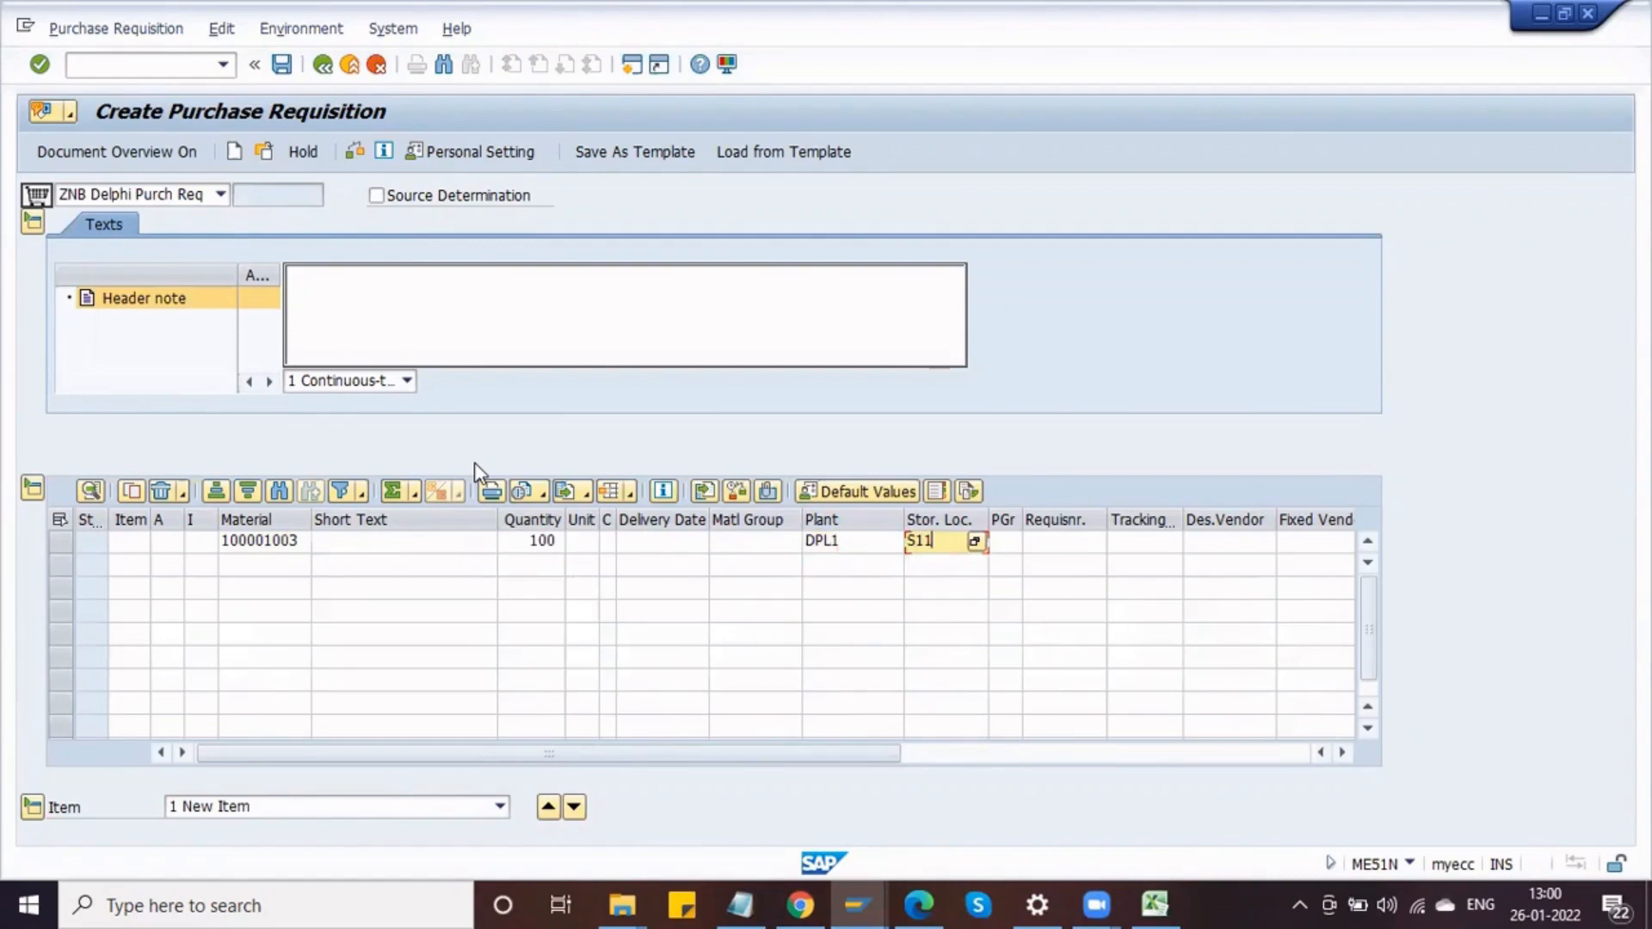
key(Tab)
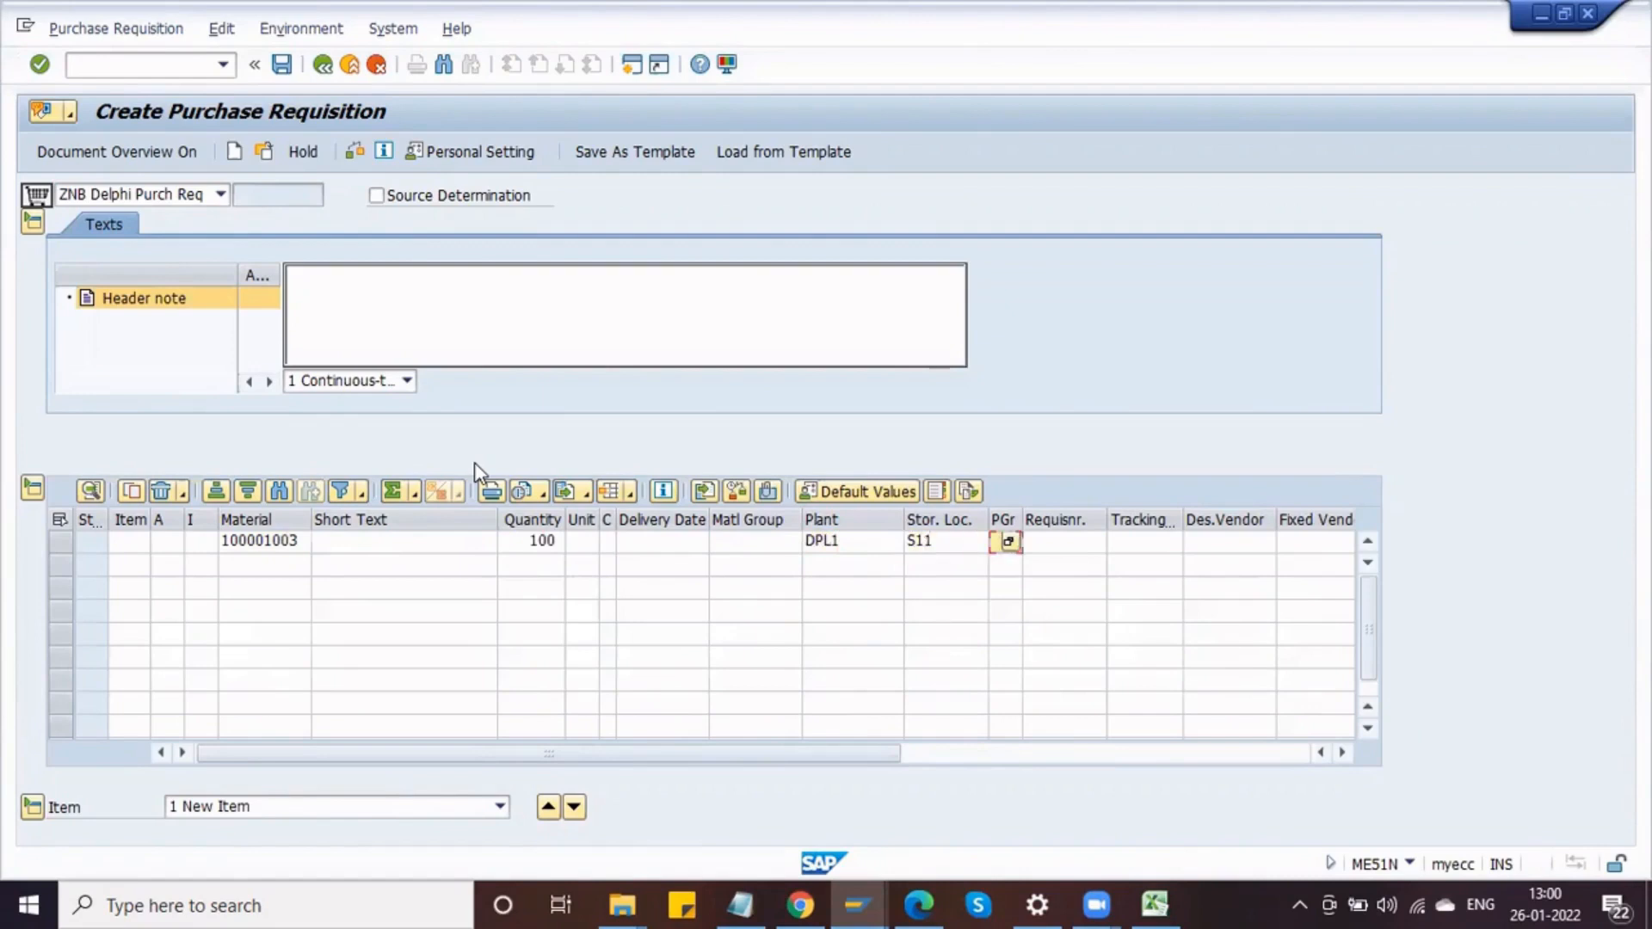
text(D)
key(Tab)
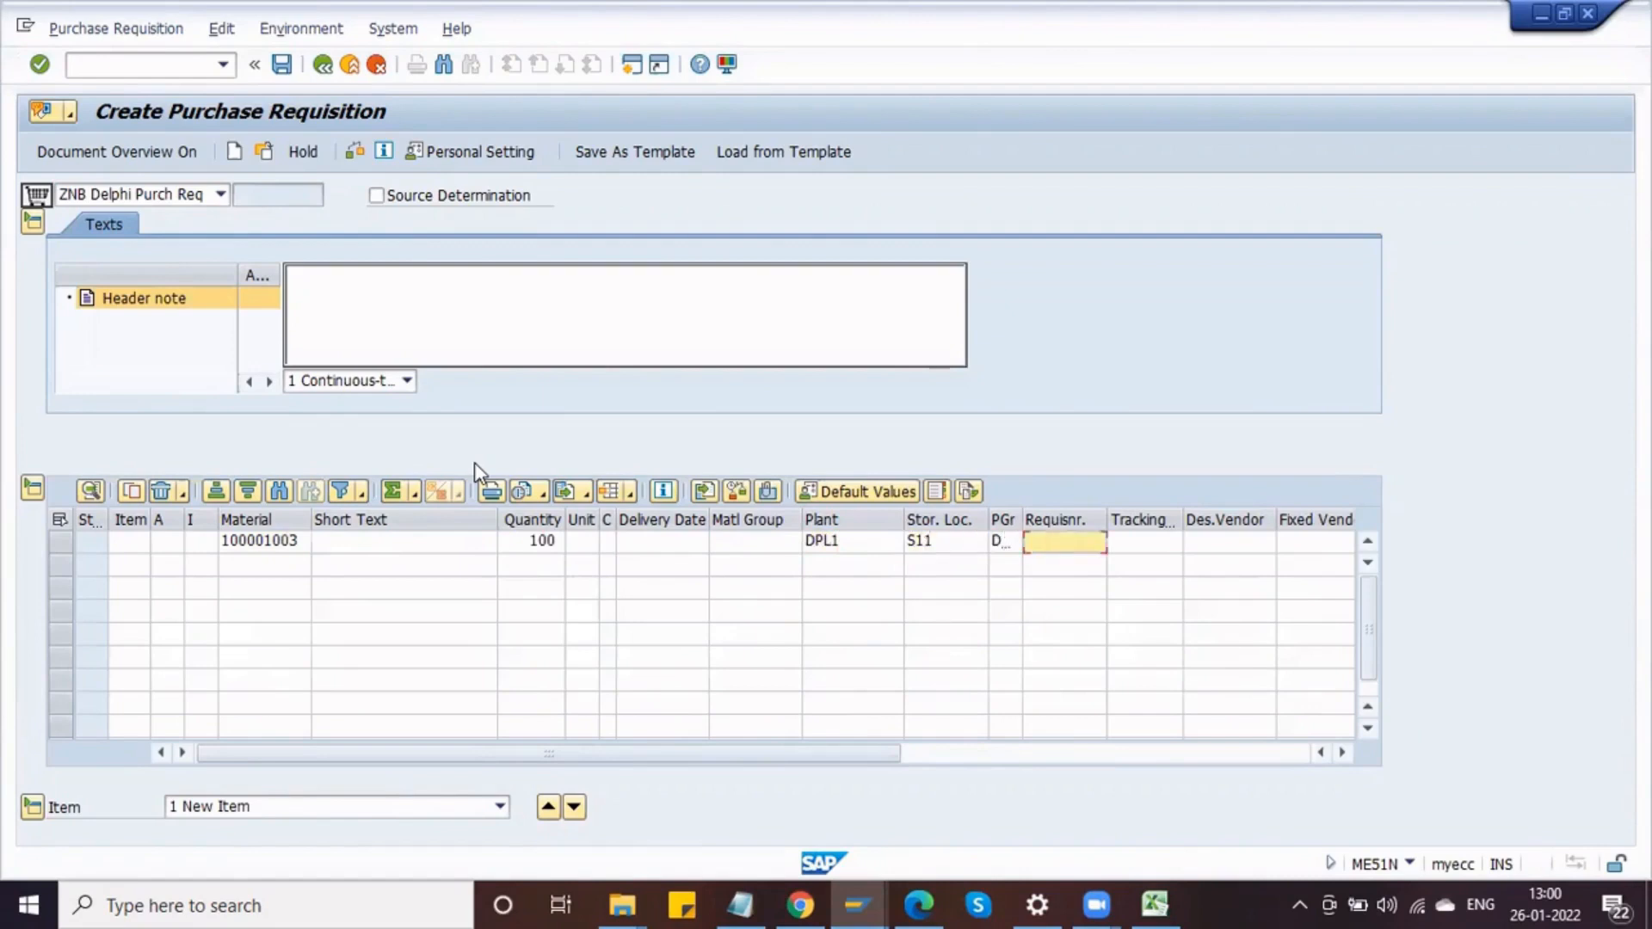
text(SHEKAR)
key(Tab)
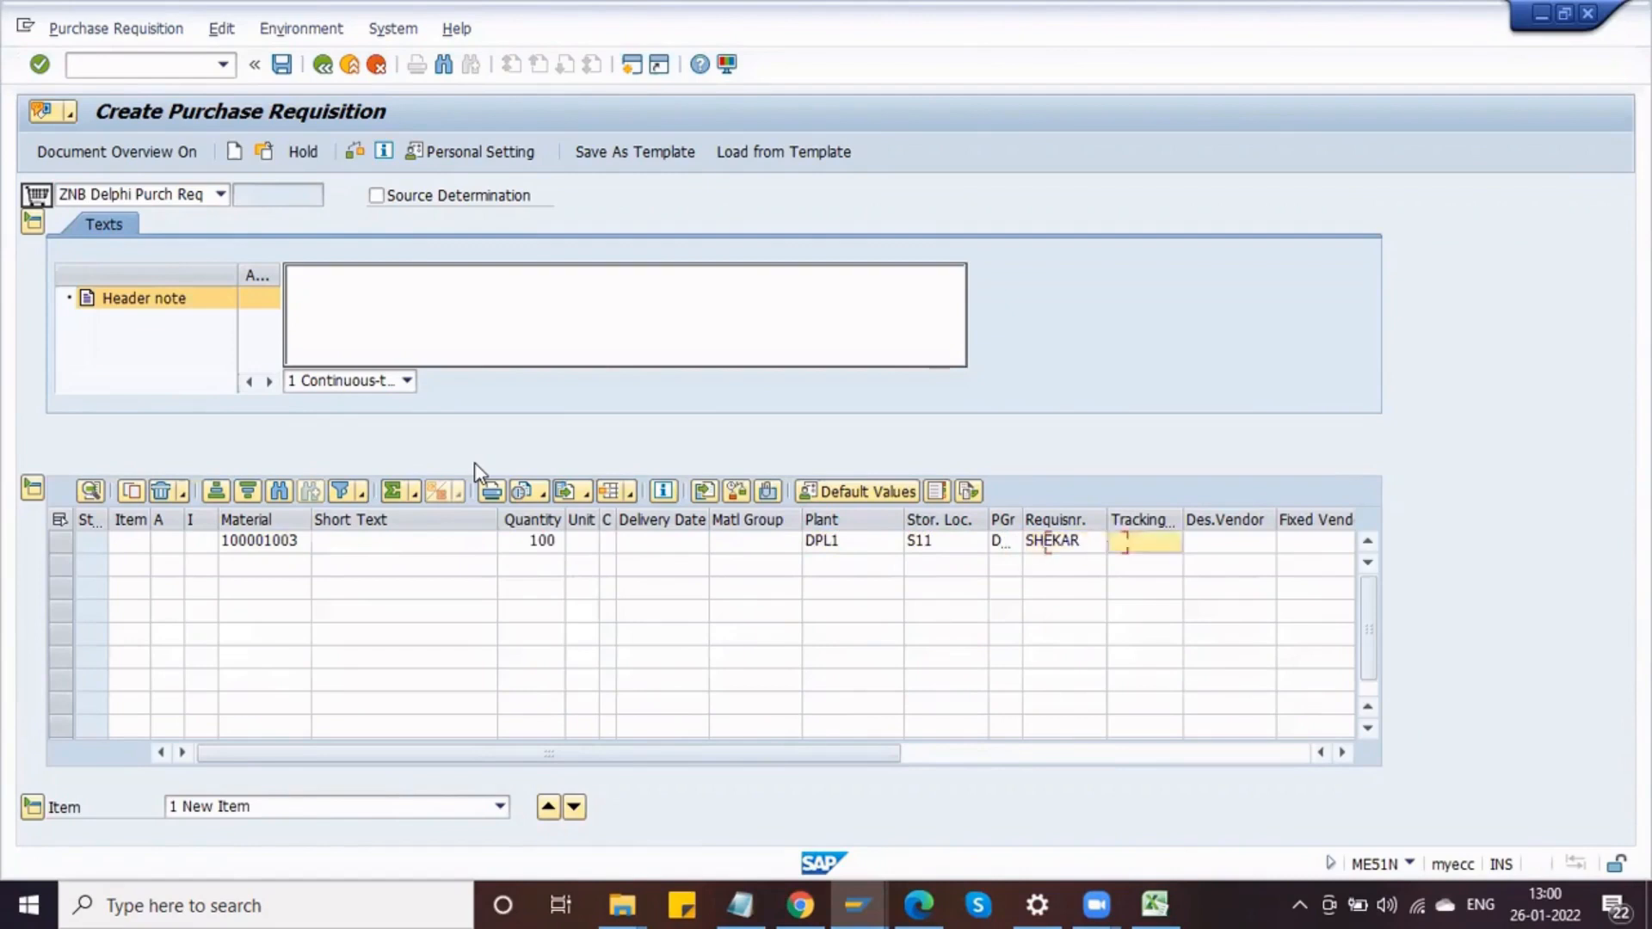
Step: Enter the purchasing organization and confirm the item with purchasing group DPG
key(Tab)
key(Tab)
key(Tab)
key(Tab)
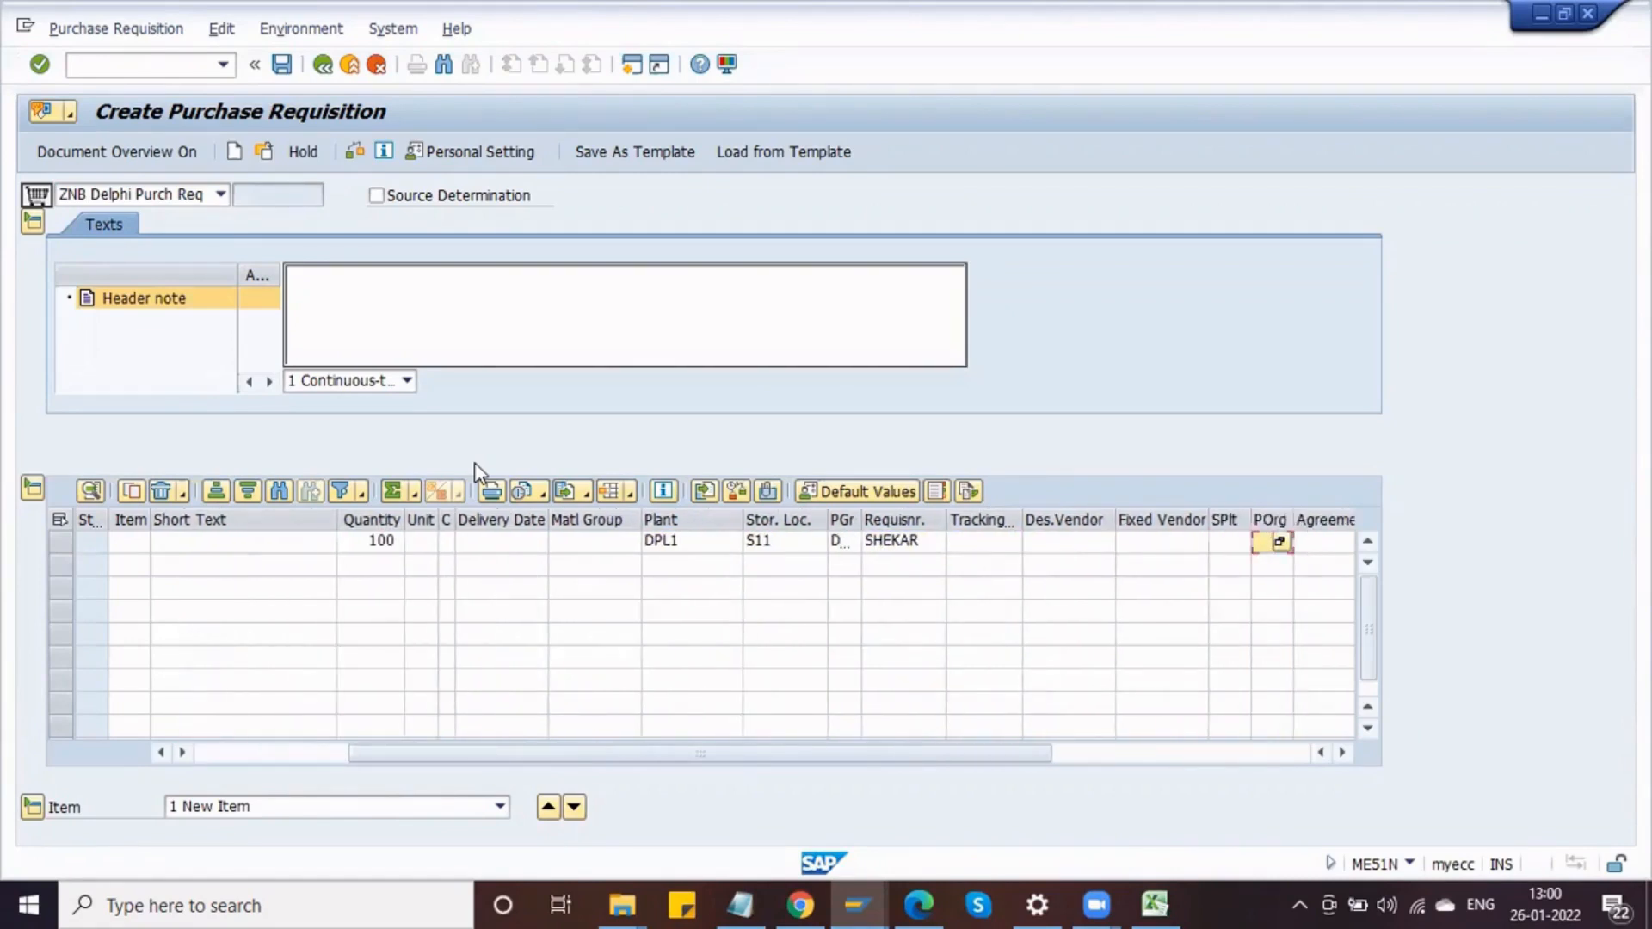
text(0L)
key(Return)
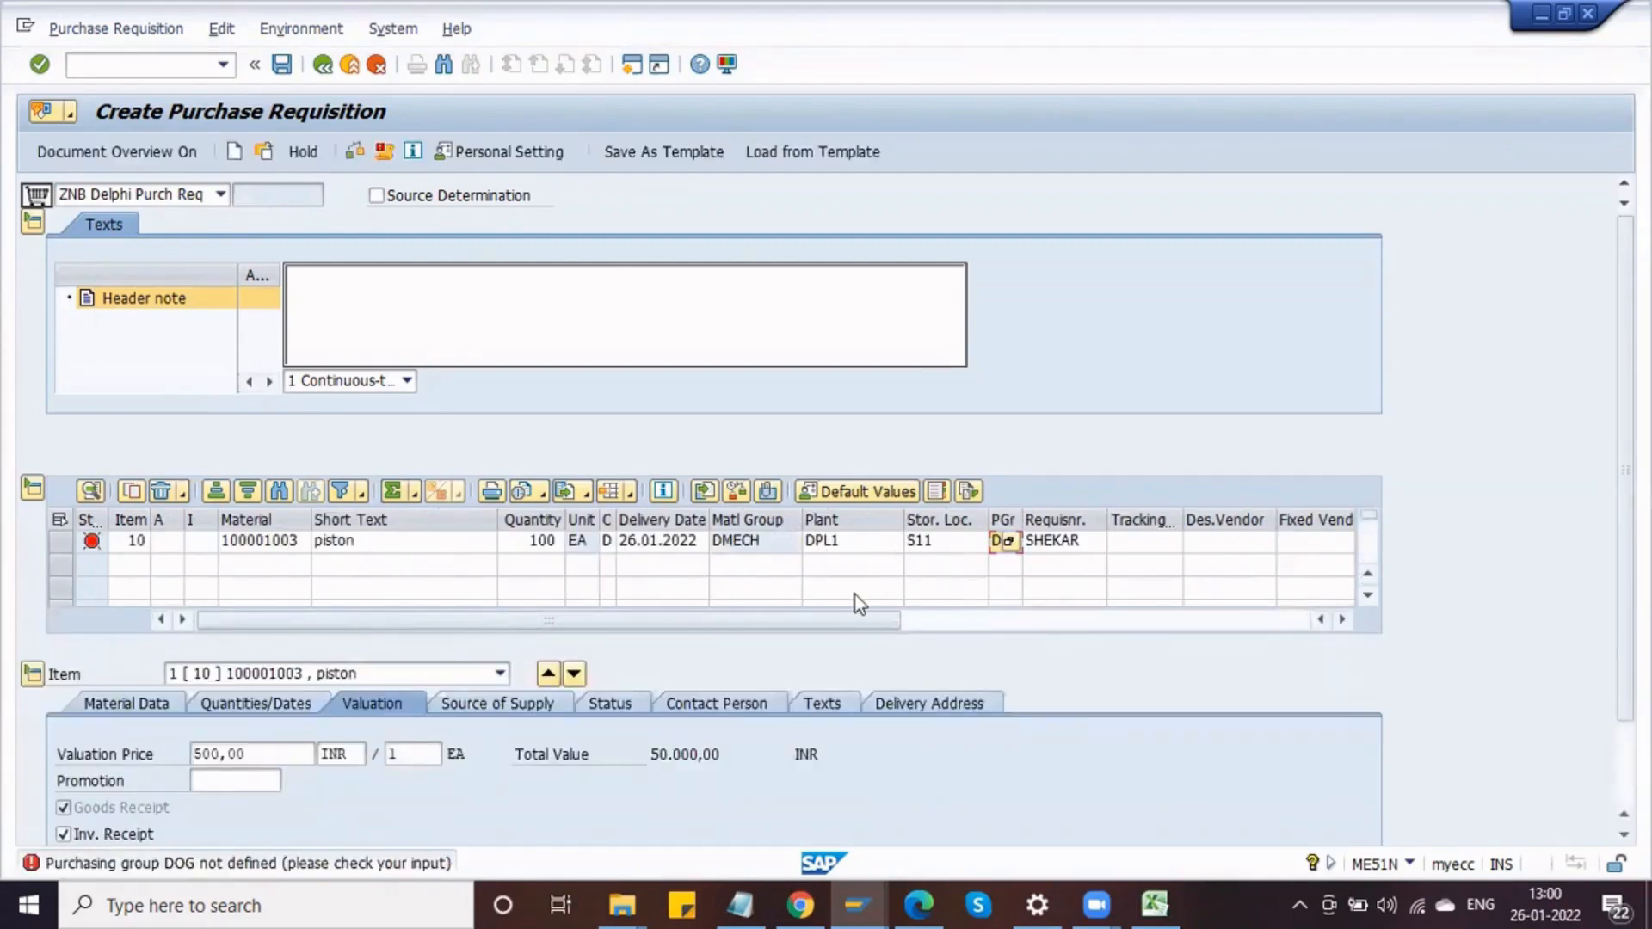
key(Return)
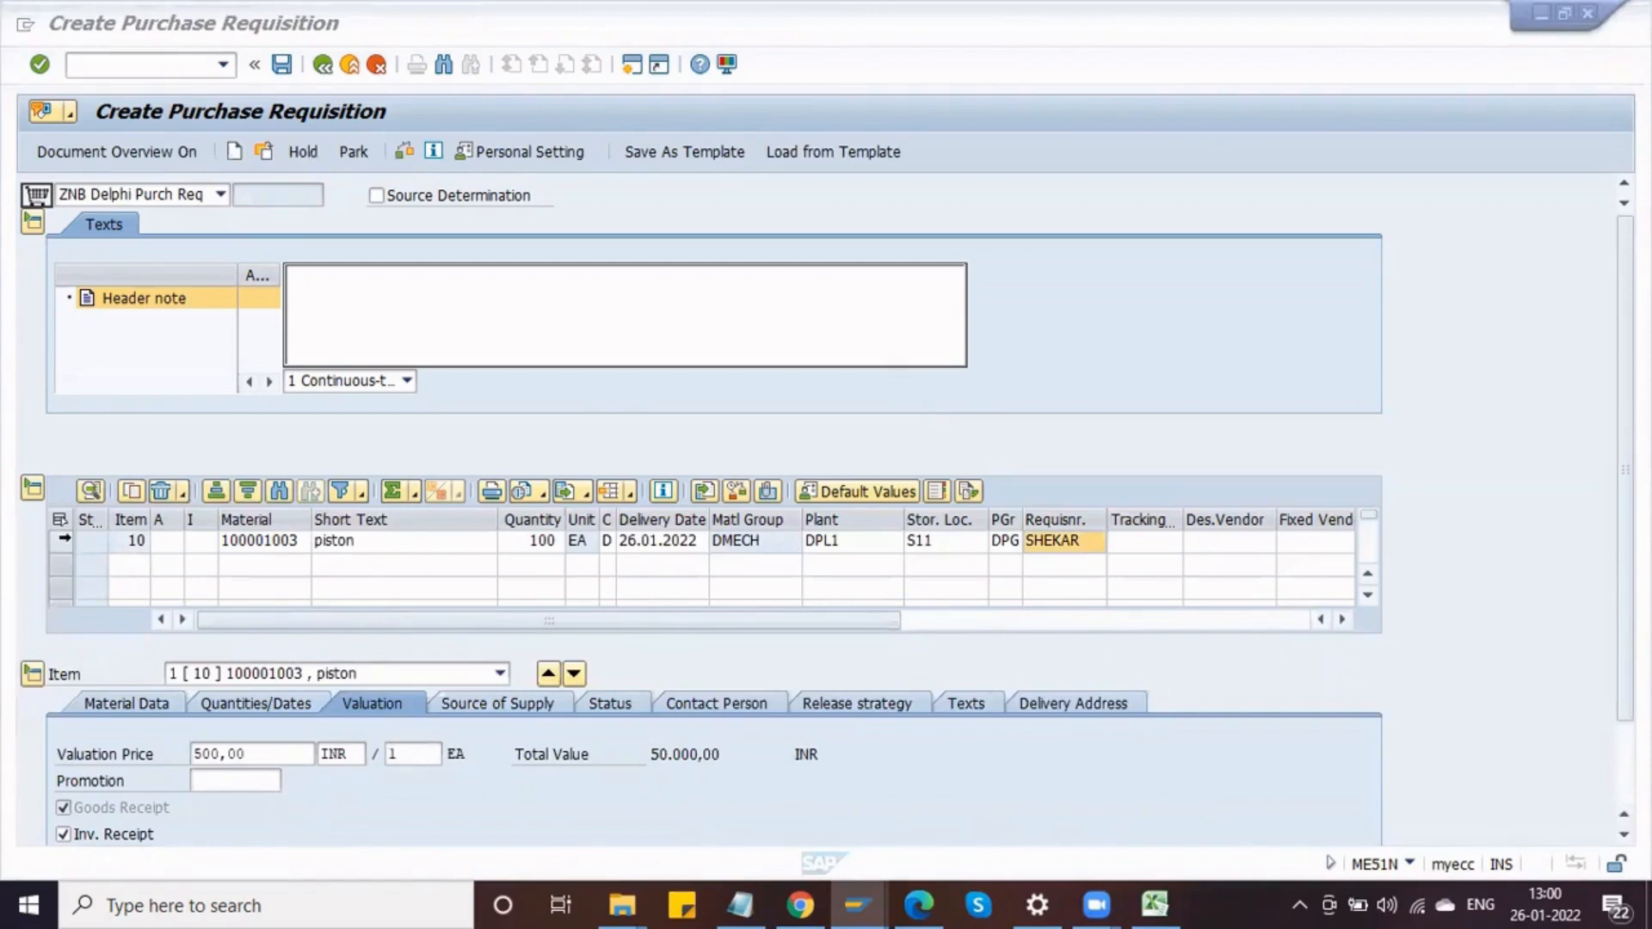
Step: Copy item 10 into a second item line of the requisition
click(62, 541)
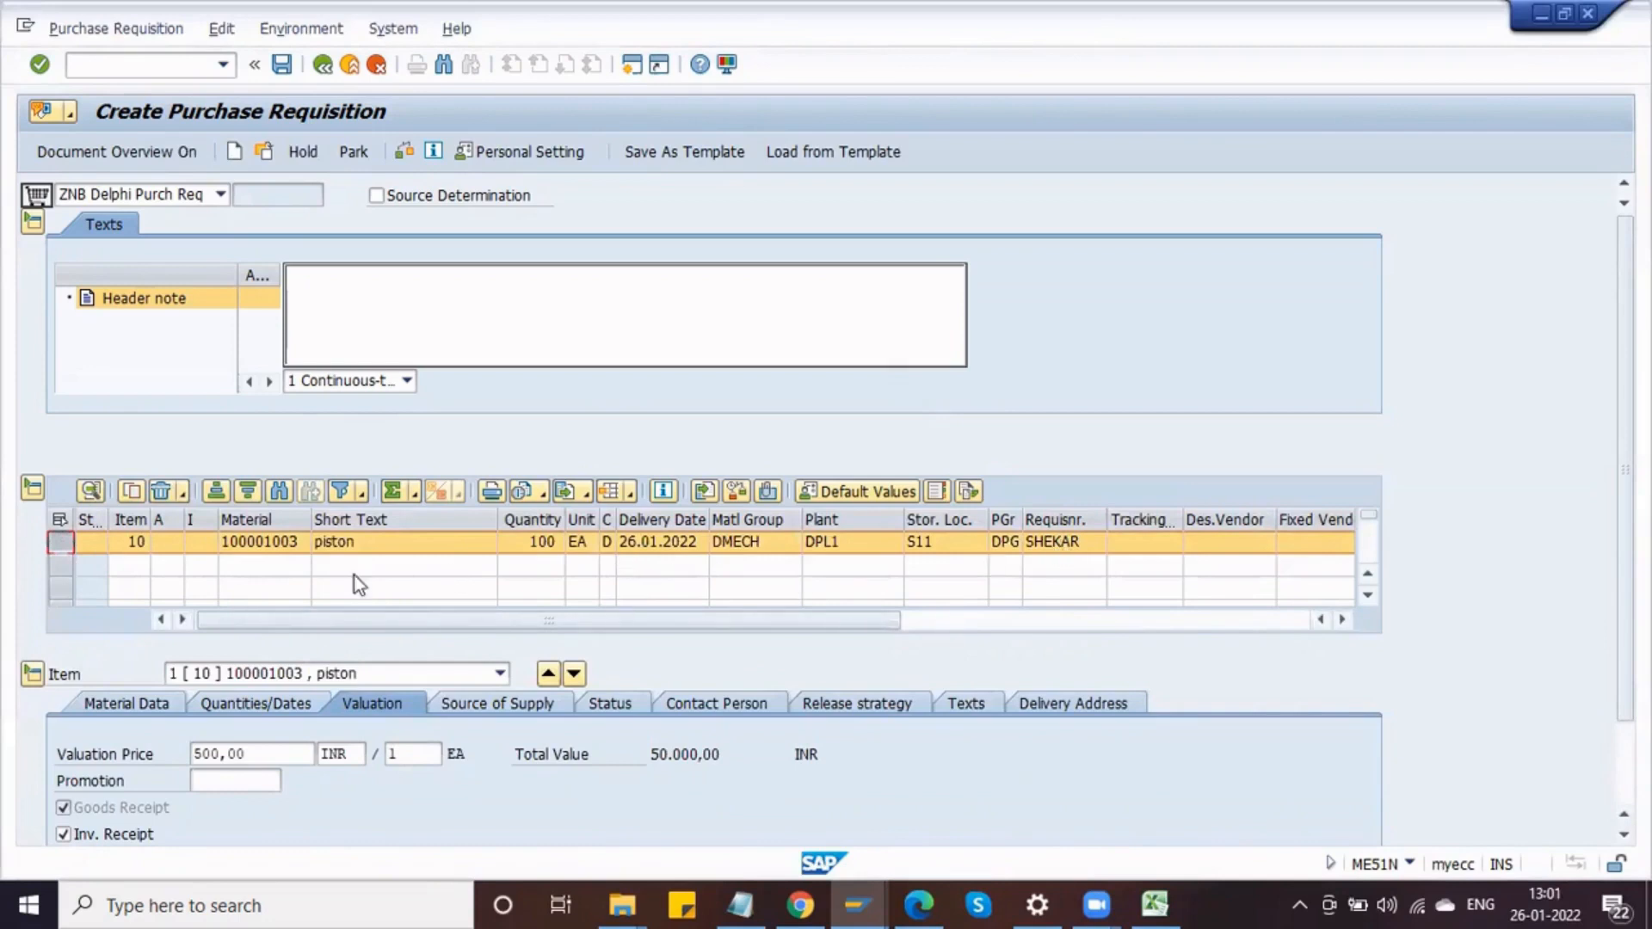
click(131, 487)
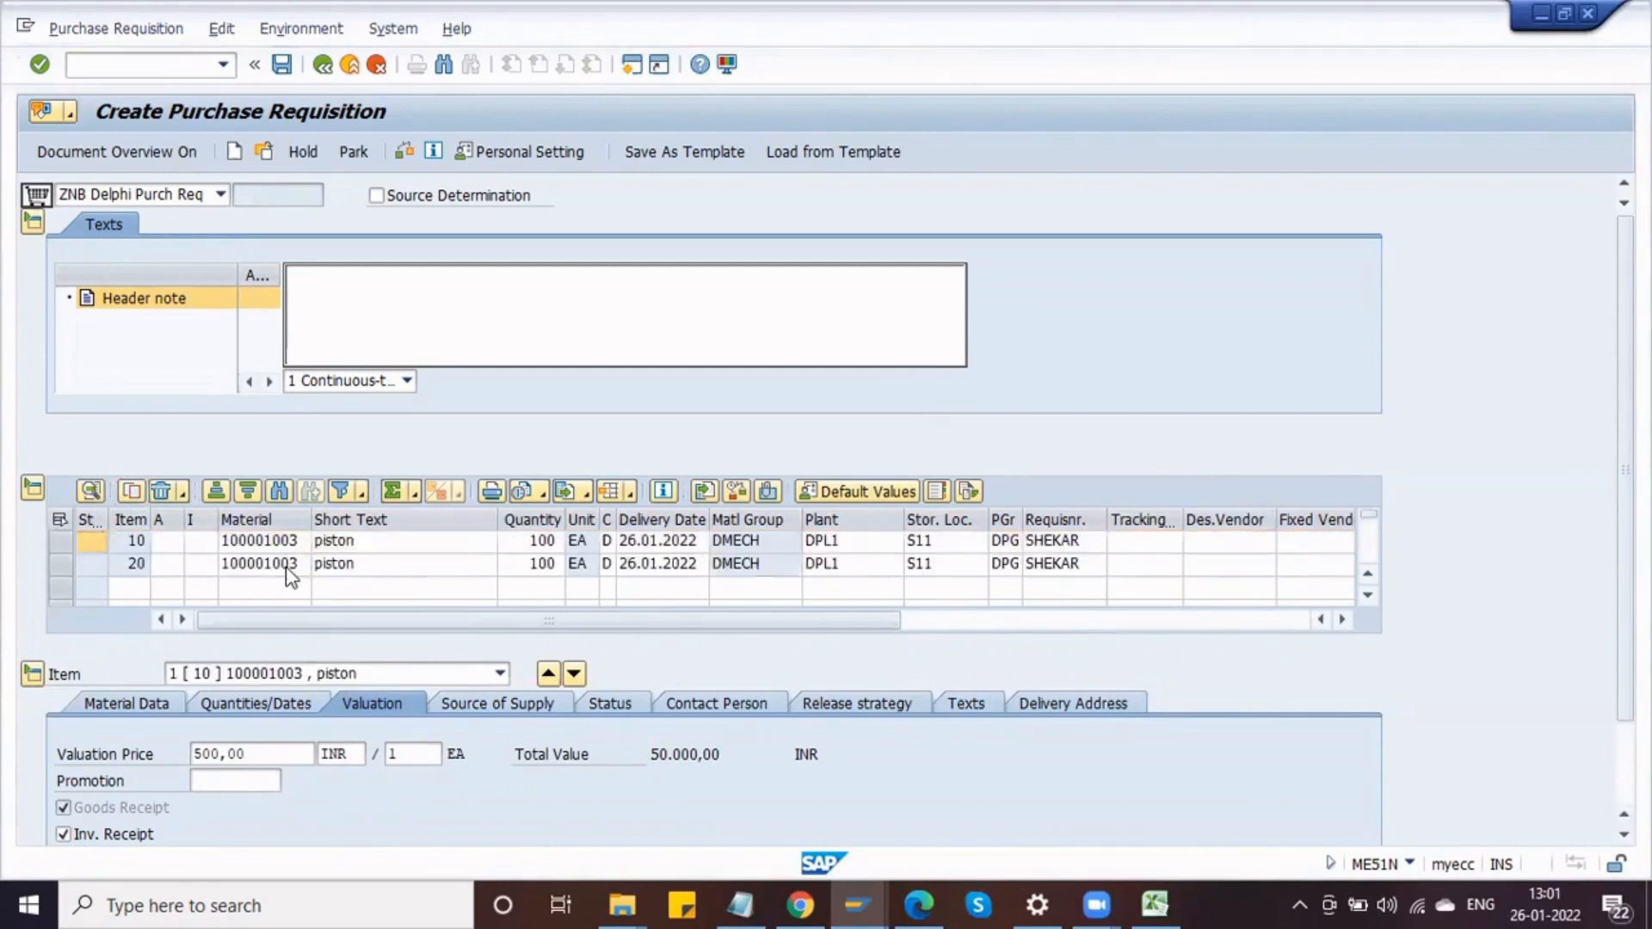
Step: Replace item 20's material with SHAFT, found by searching materials of type DRAW
click(289, 566)
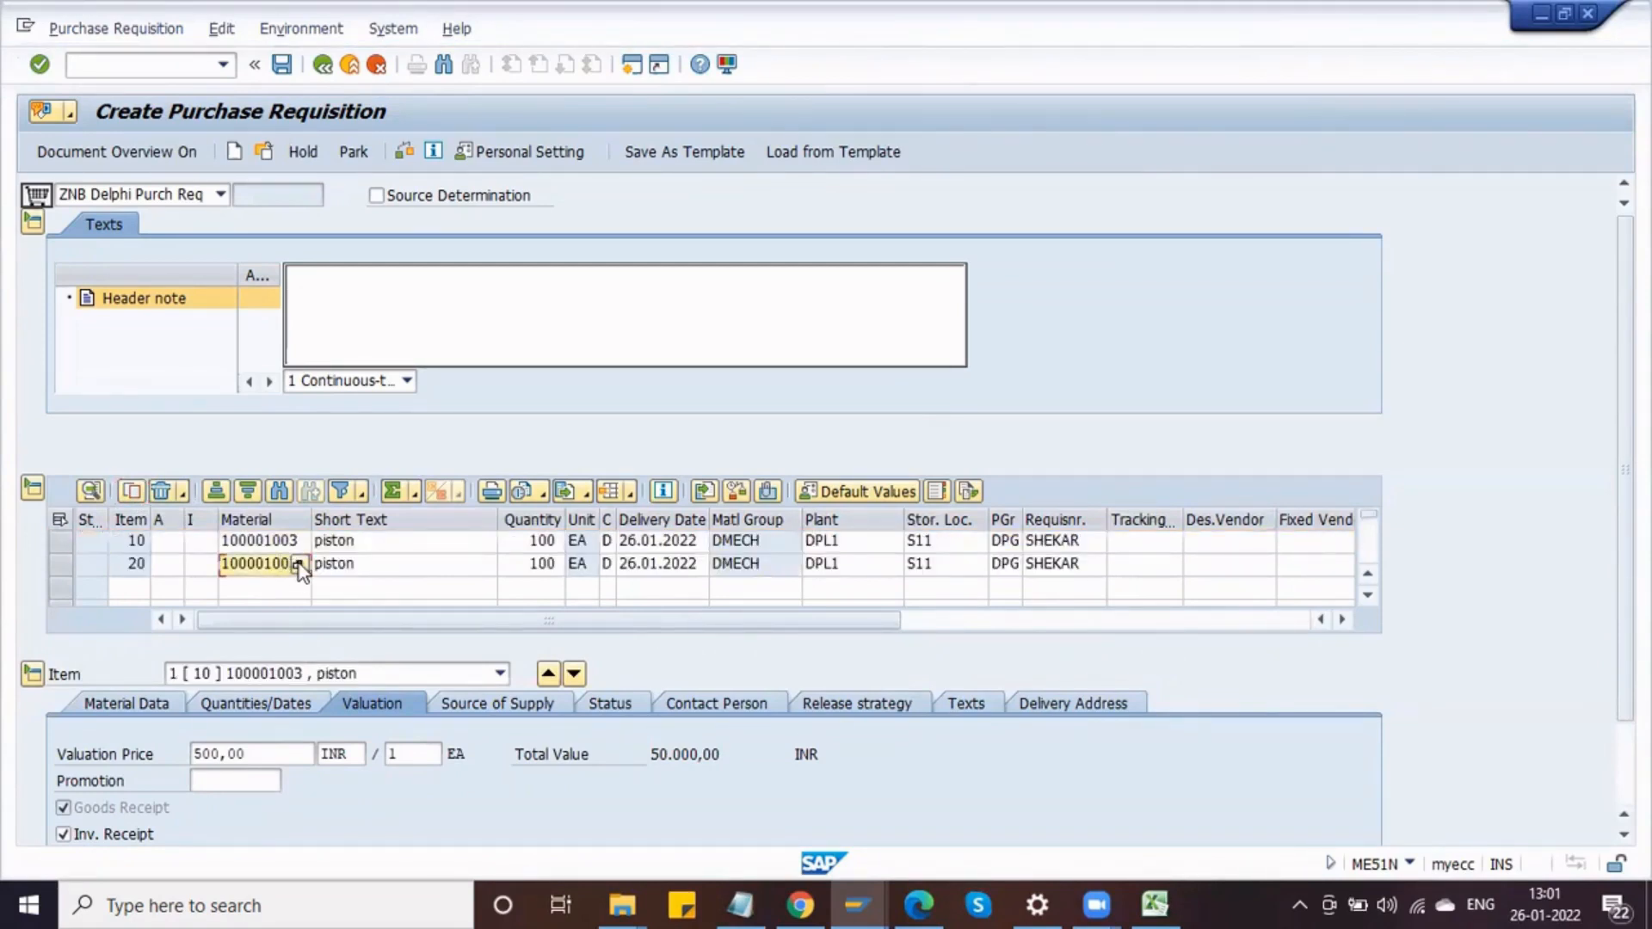
click(298, 566)
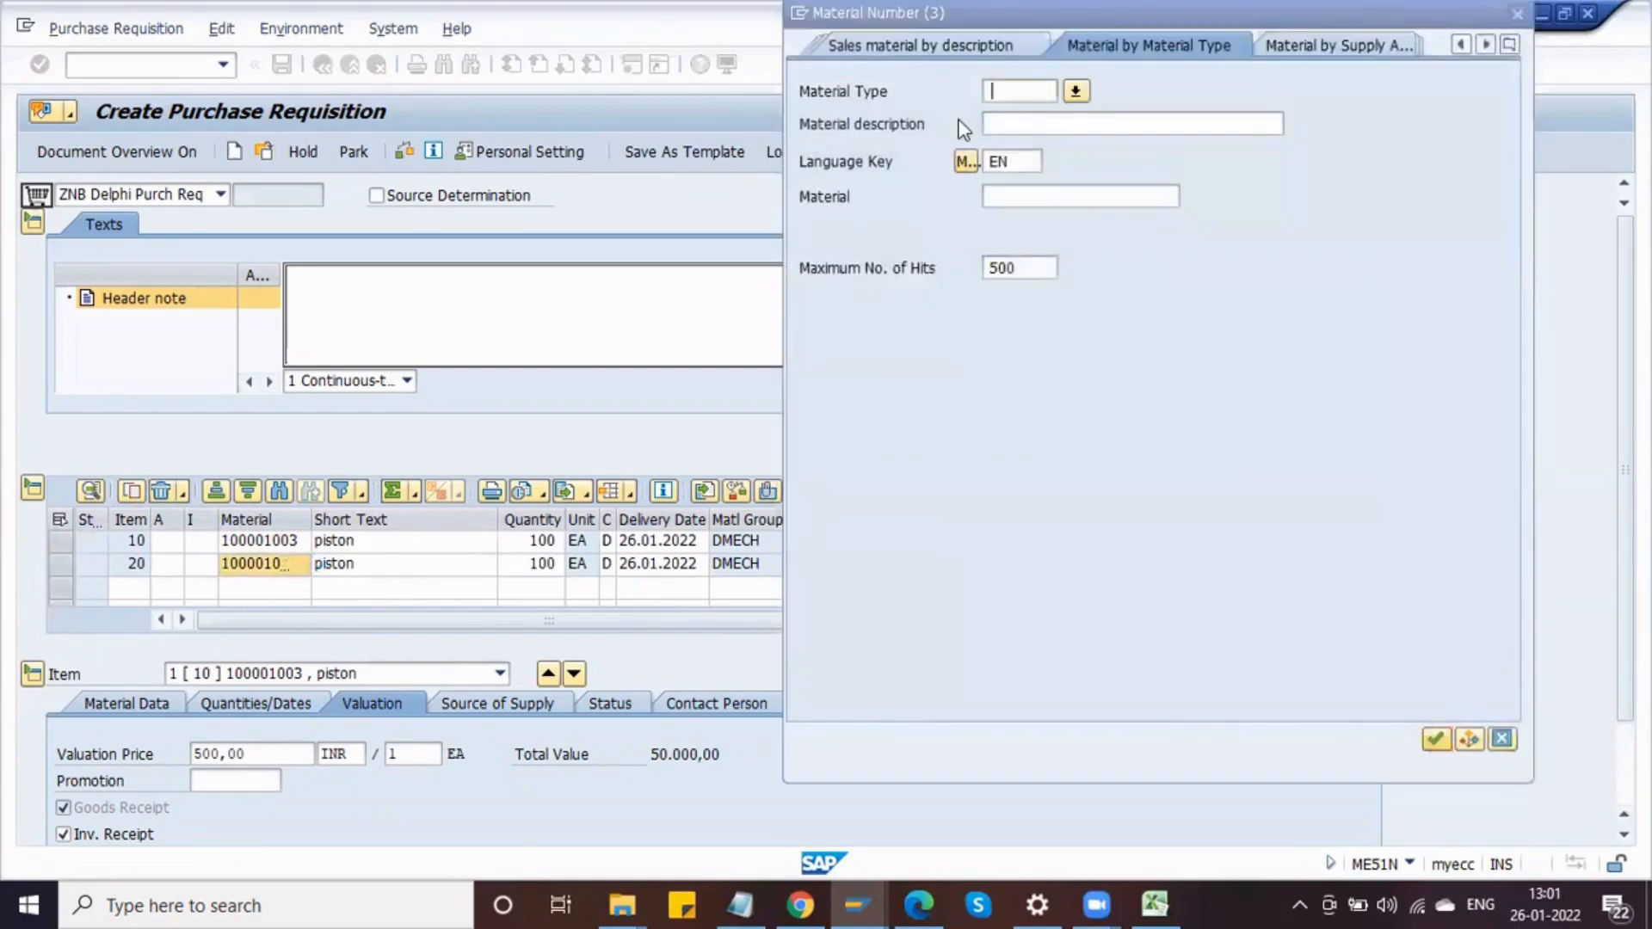
click(1006, 86)
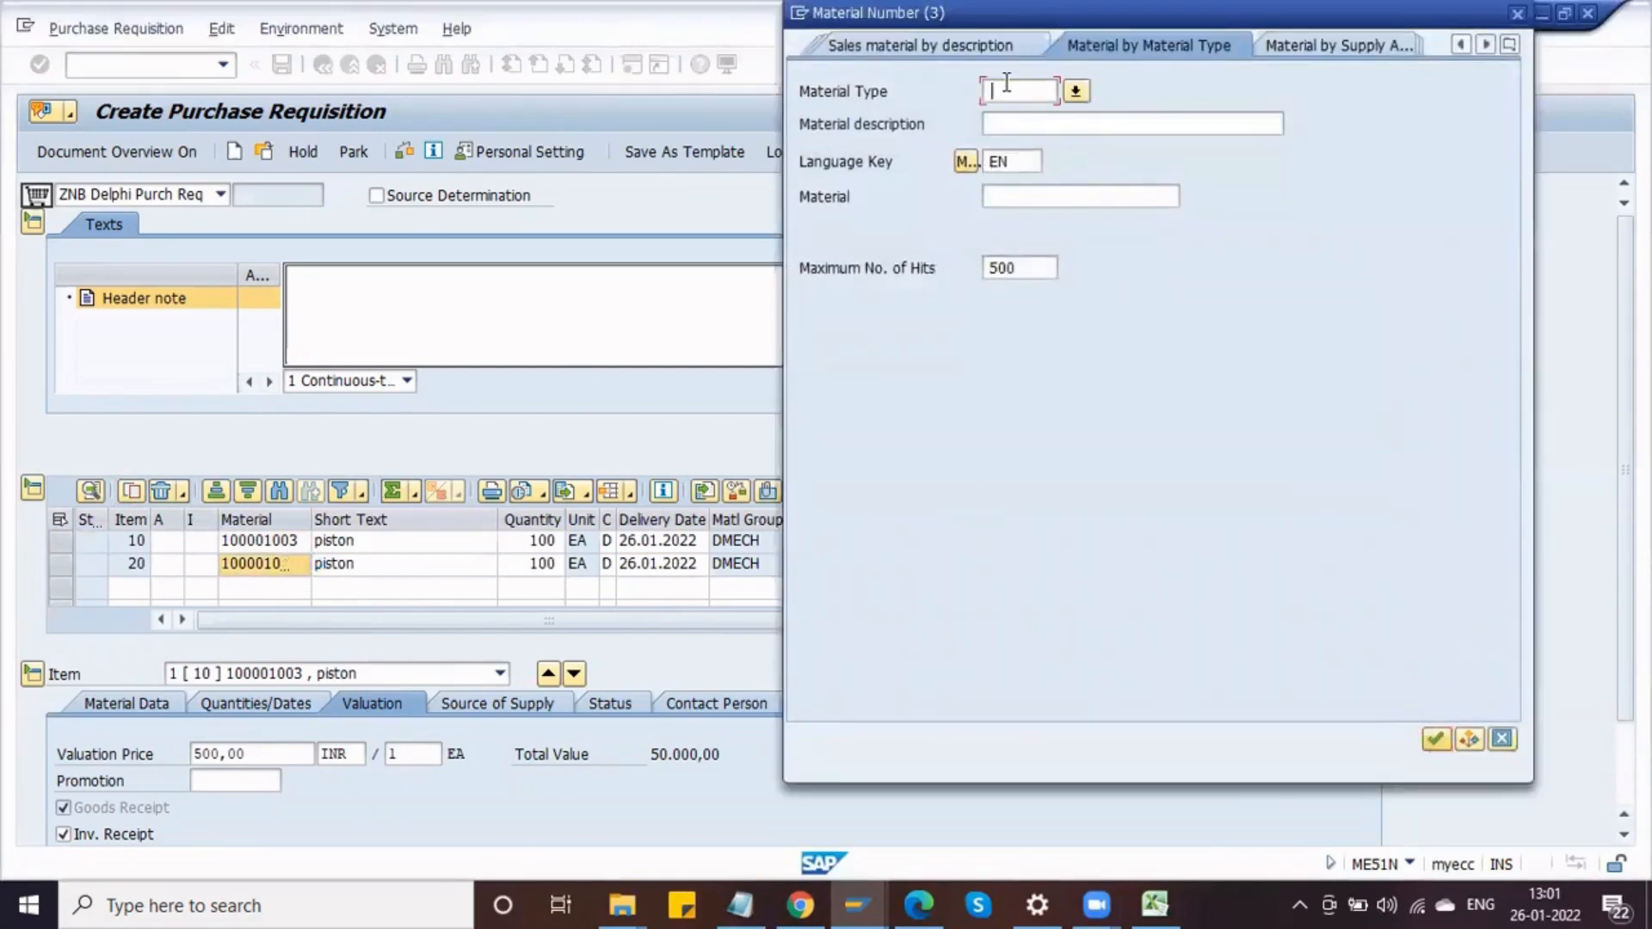
text(DRAW)
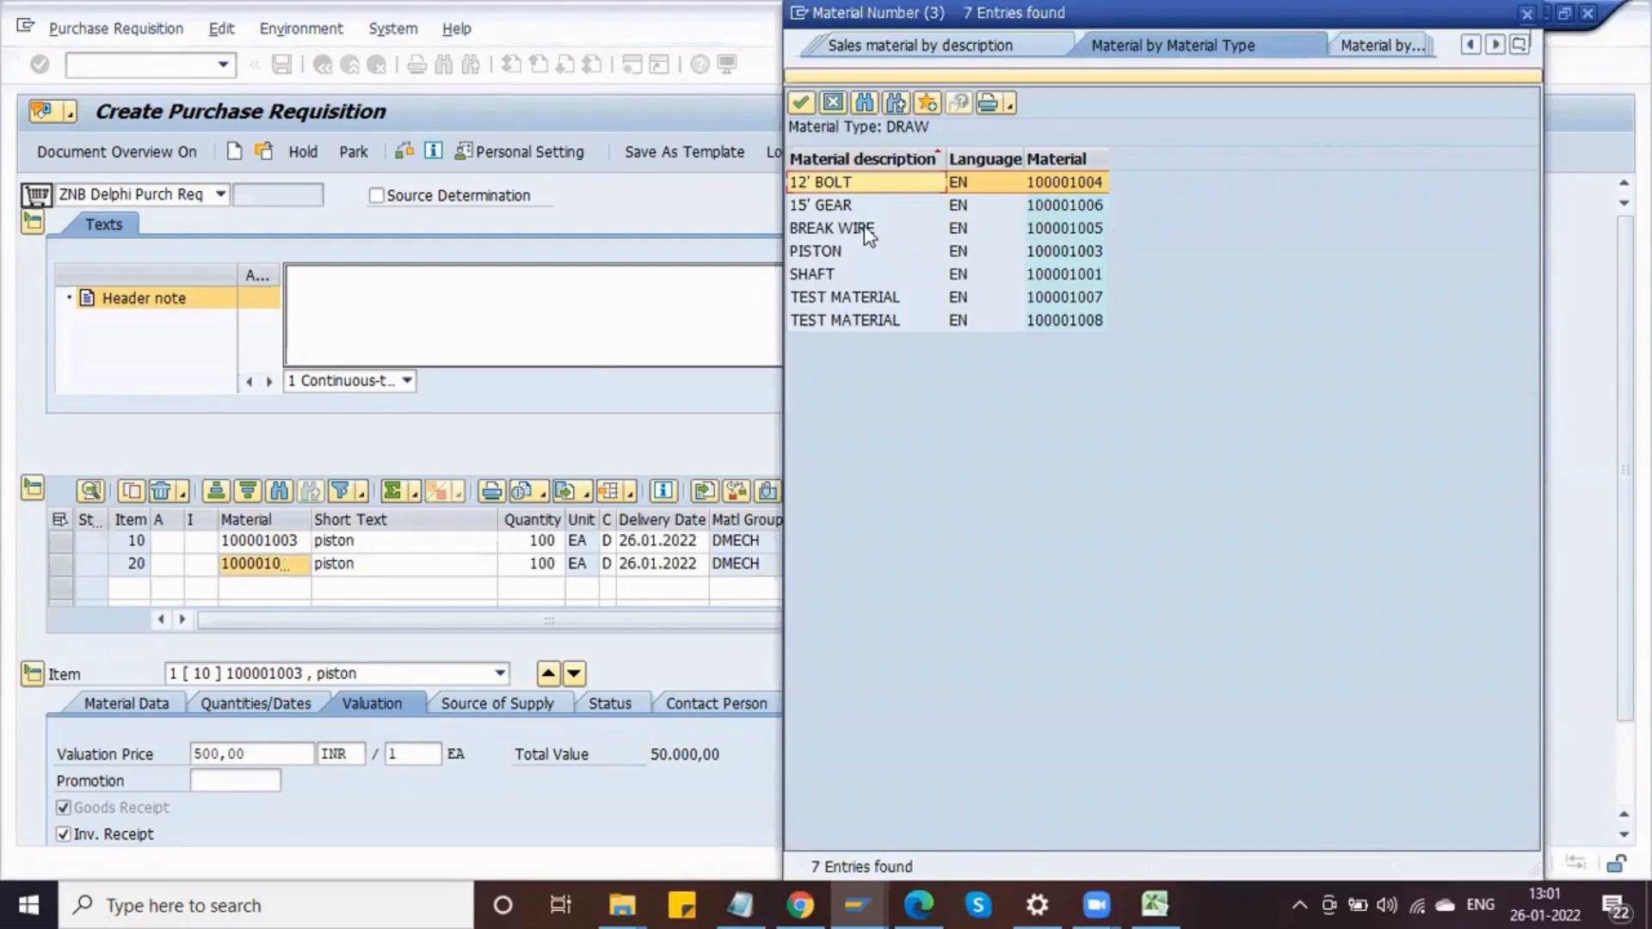
double_click(850, 277)
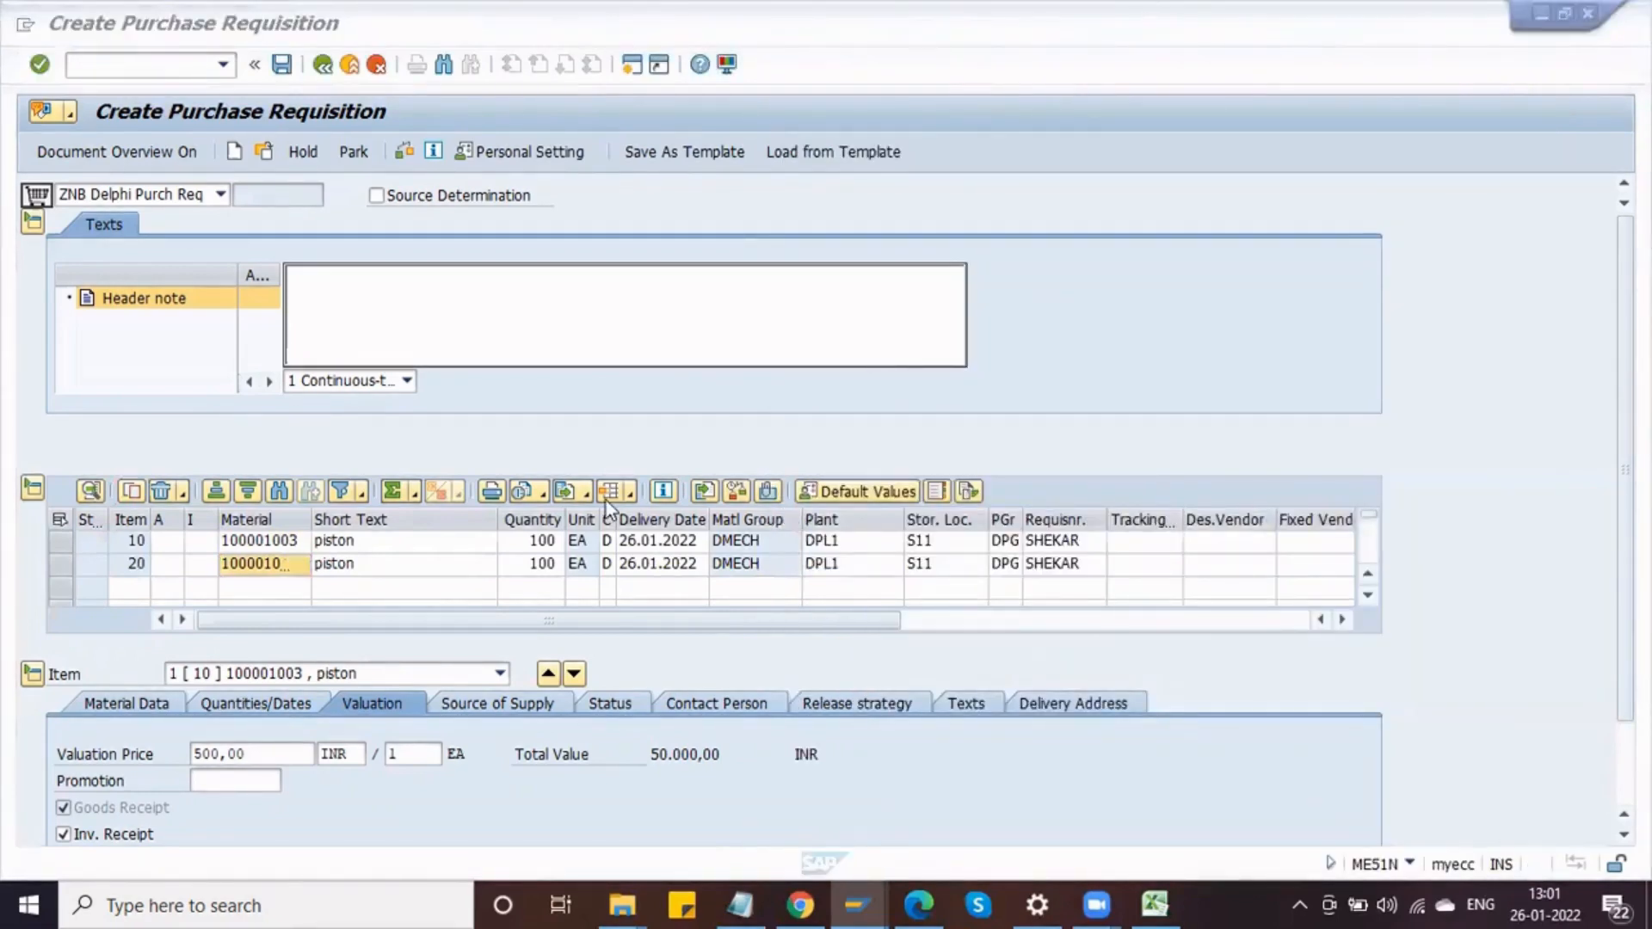
Step: Set item 20's quantity to 200 and check the requisition
click(412, 562)
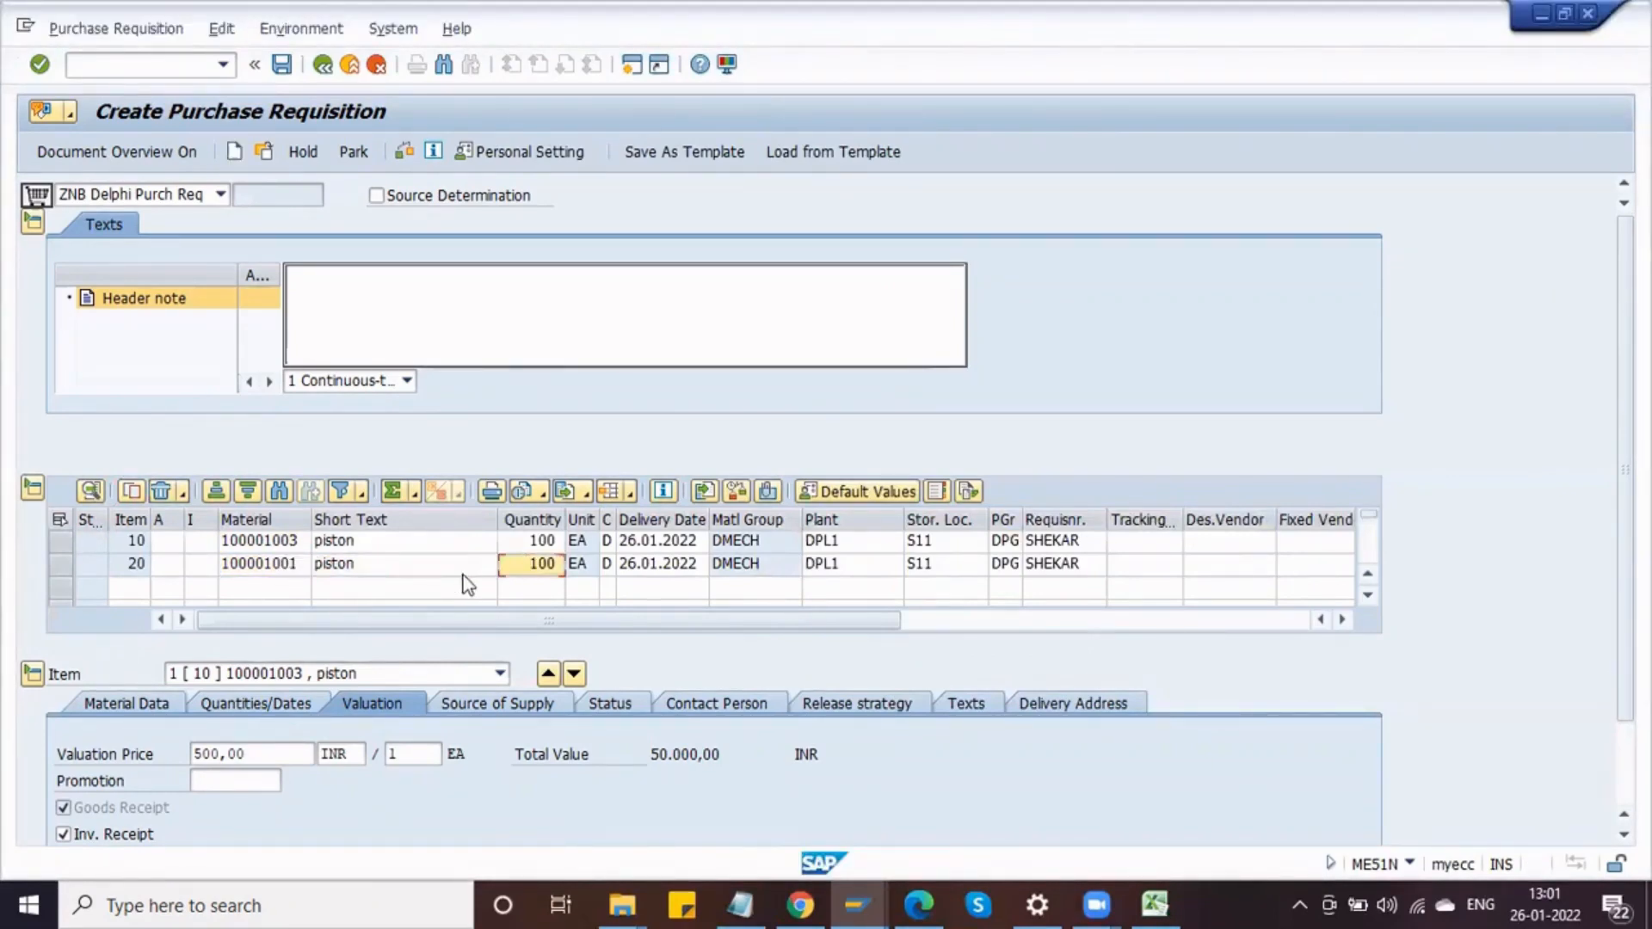
text(200)
key(Return)
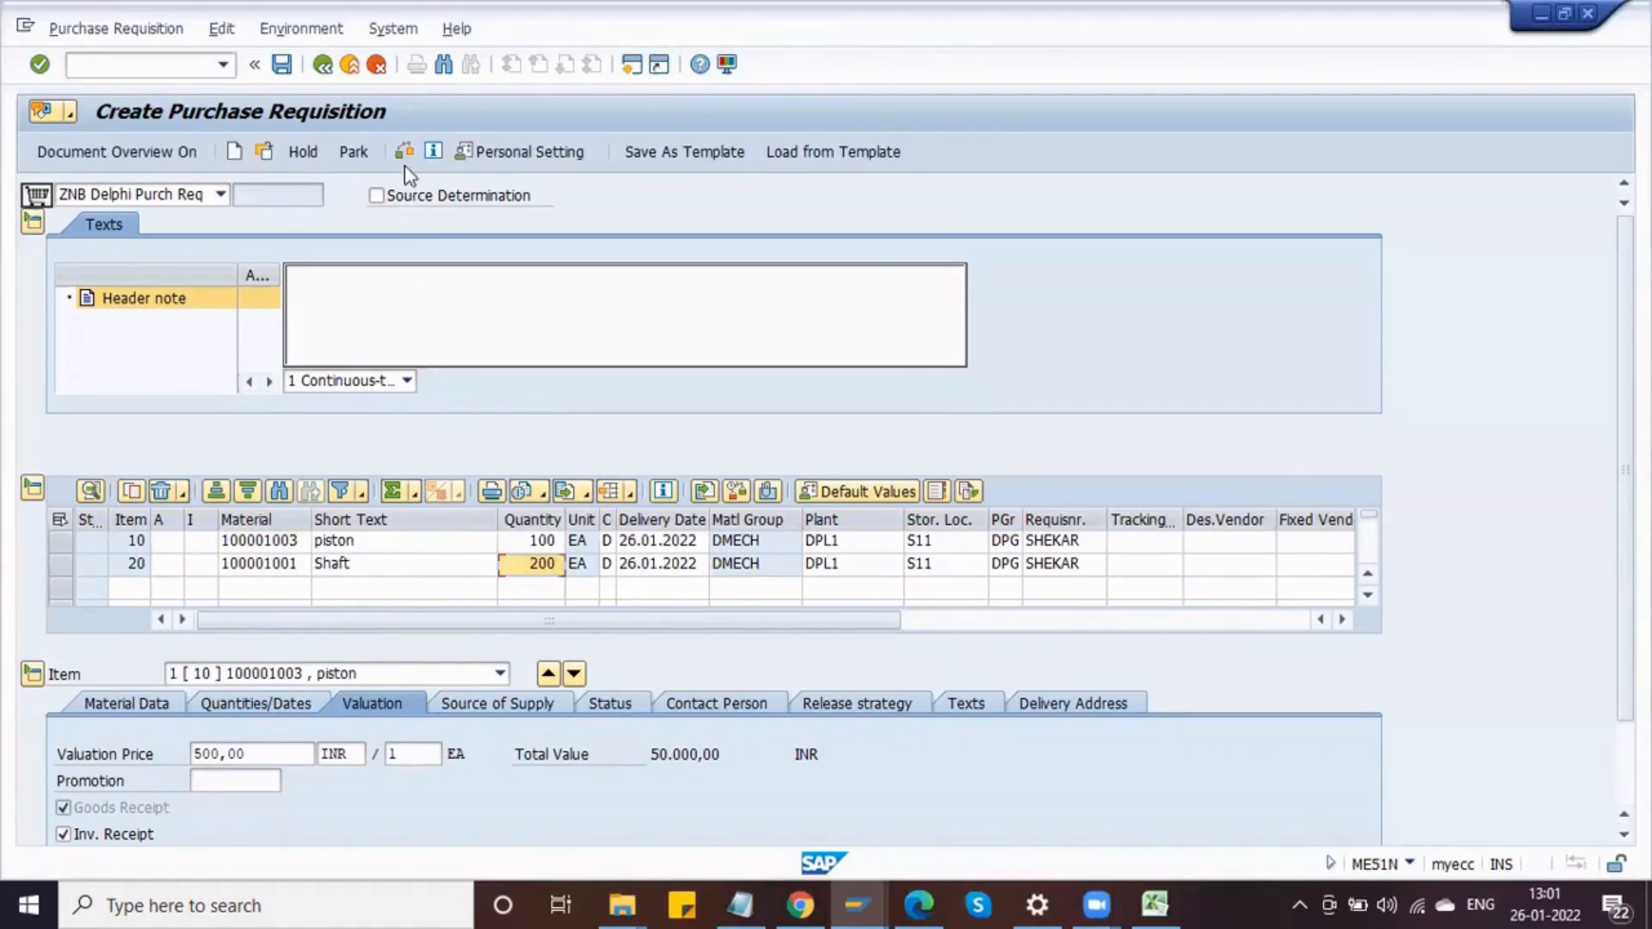
click(401, 152)
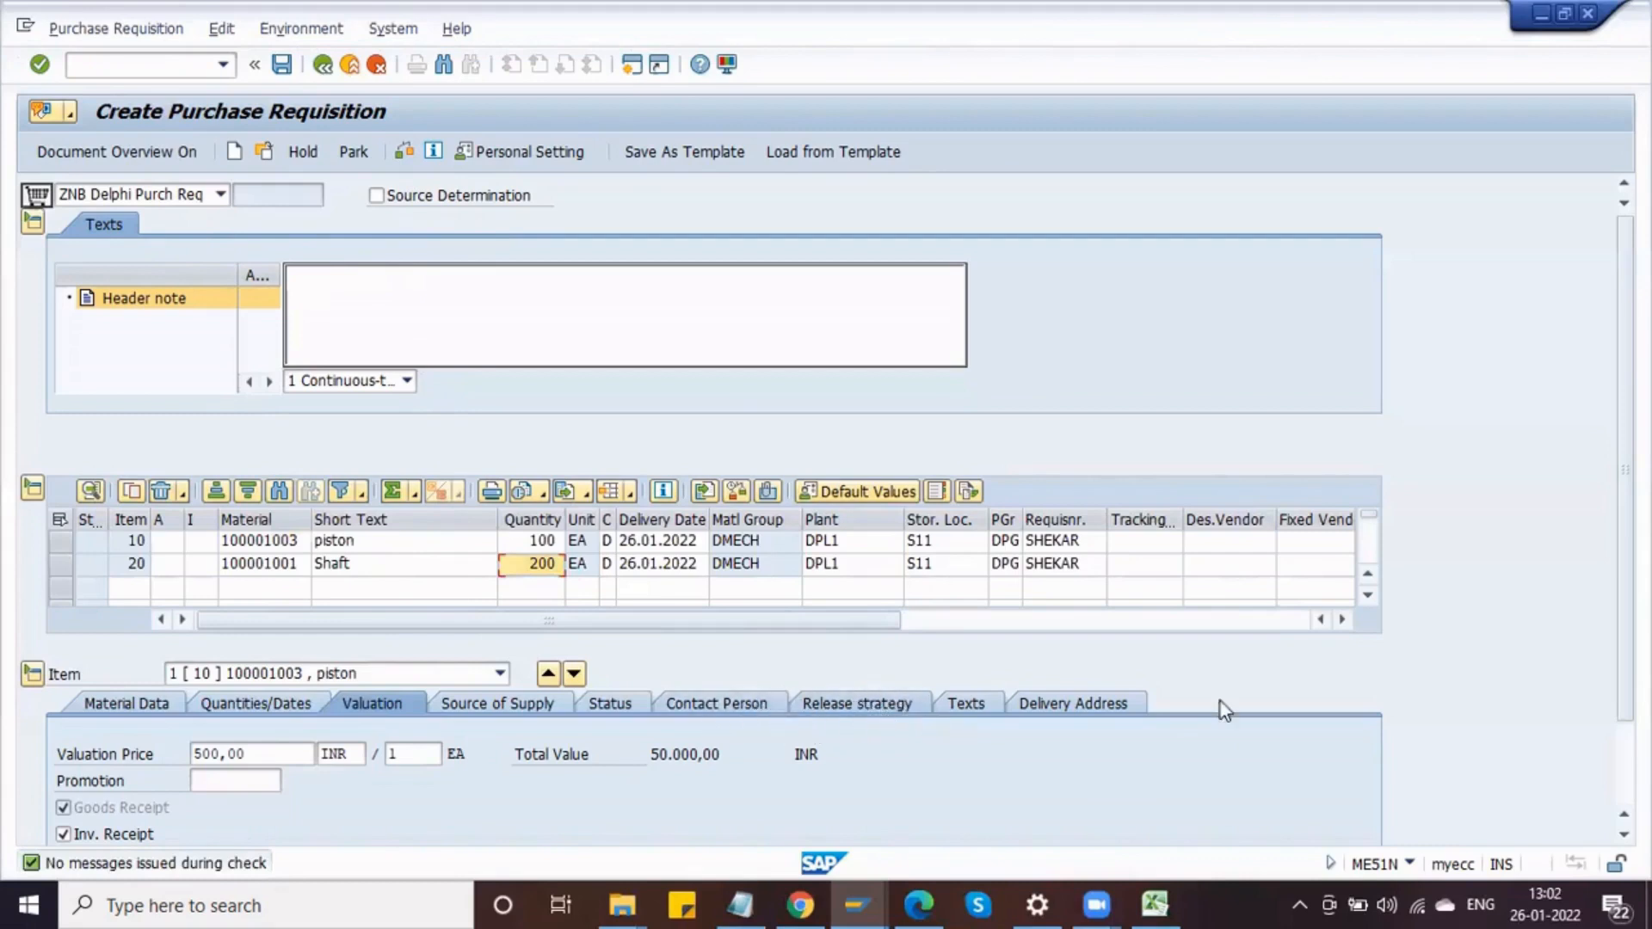
Step: Review item 10's total value on the valuation data and its release strategy details
scroll(753, 623, down, 1)
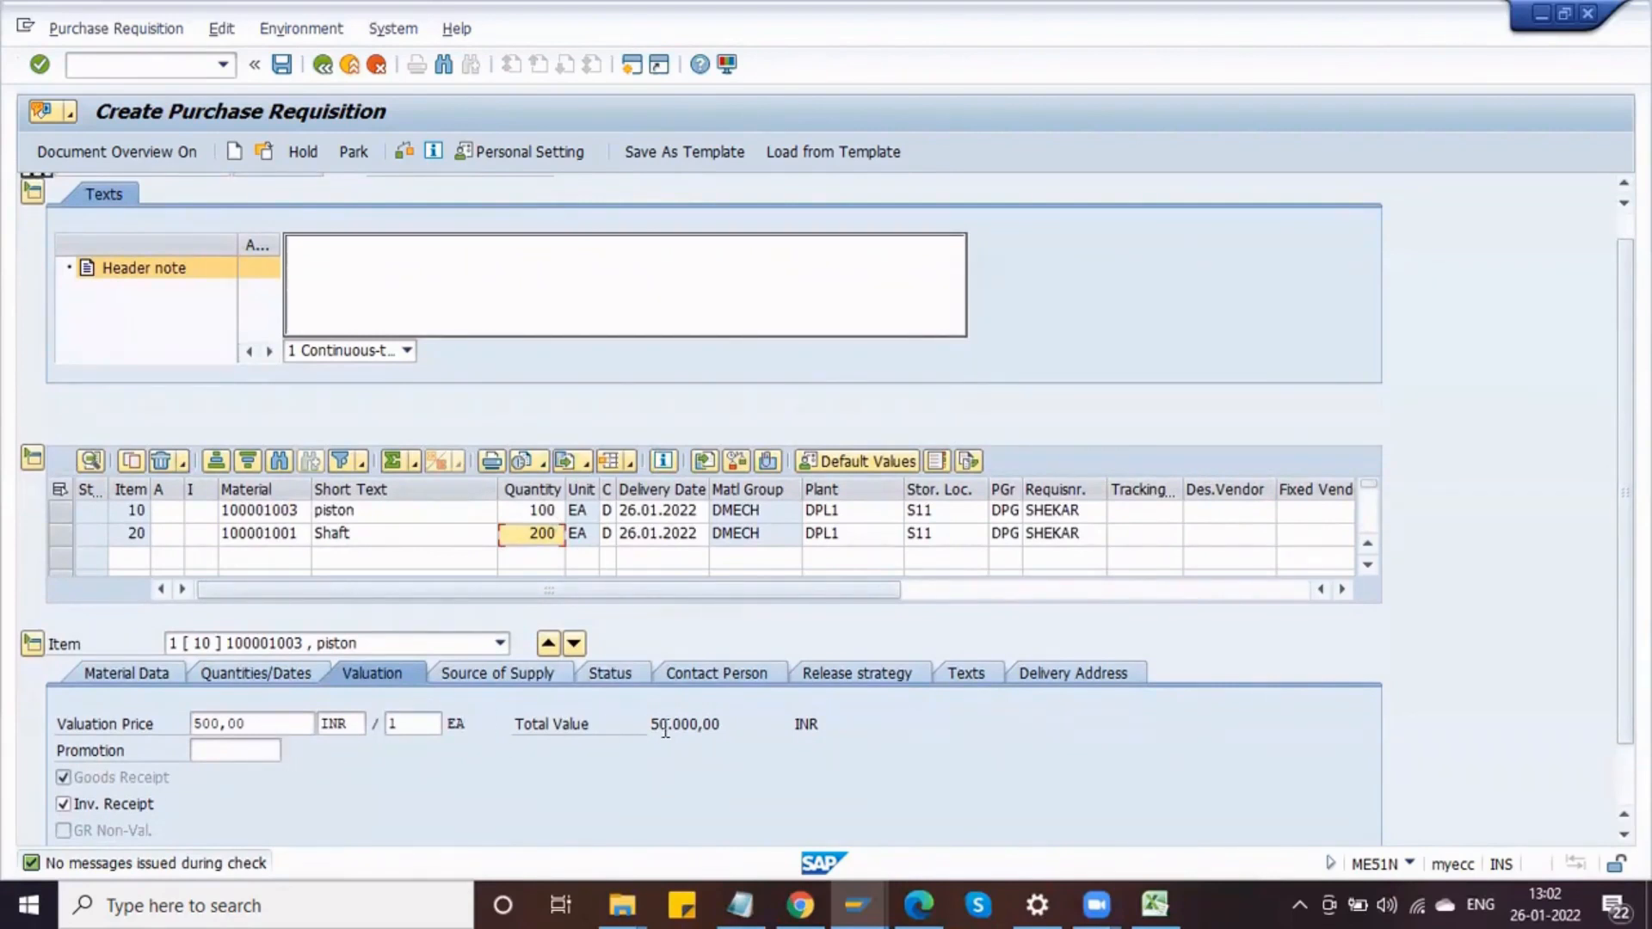
drag(651, 731, 676, 725)
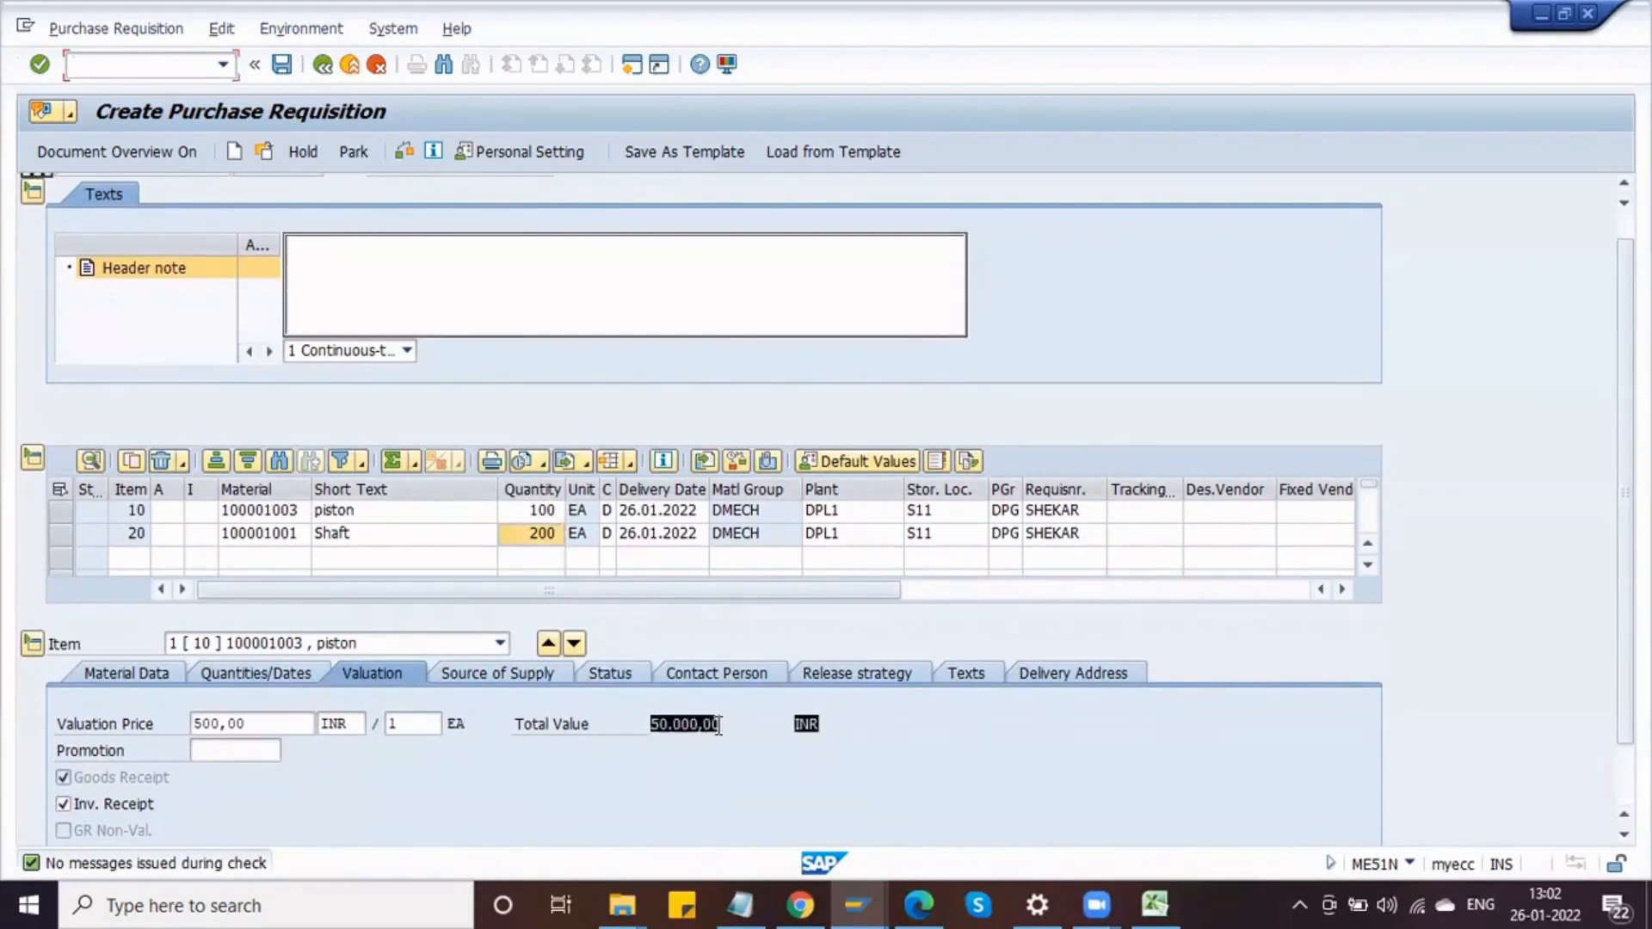
click(750, 731)
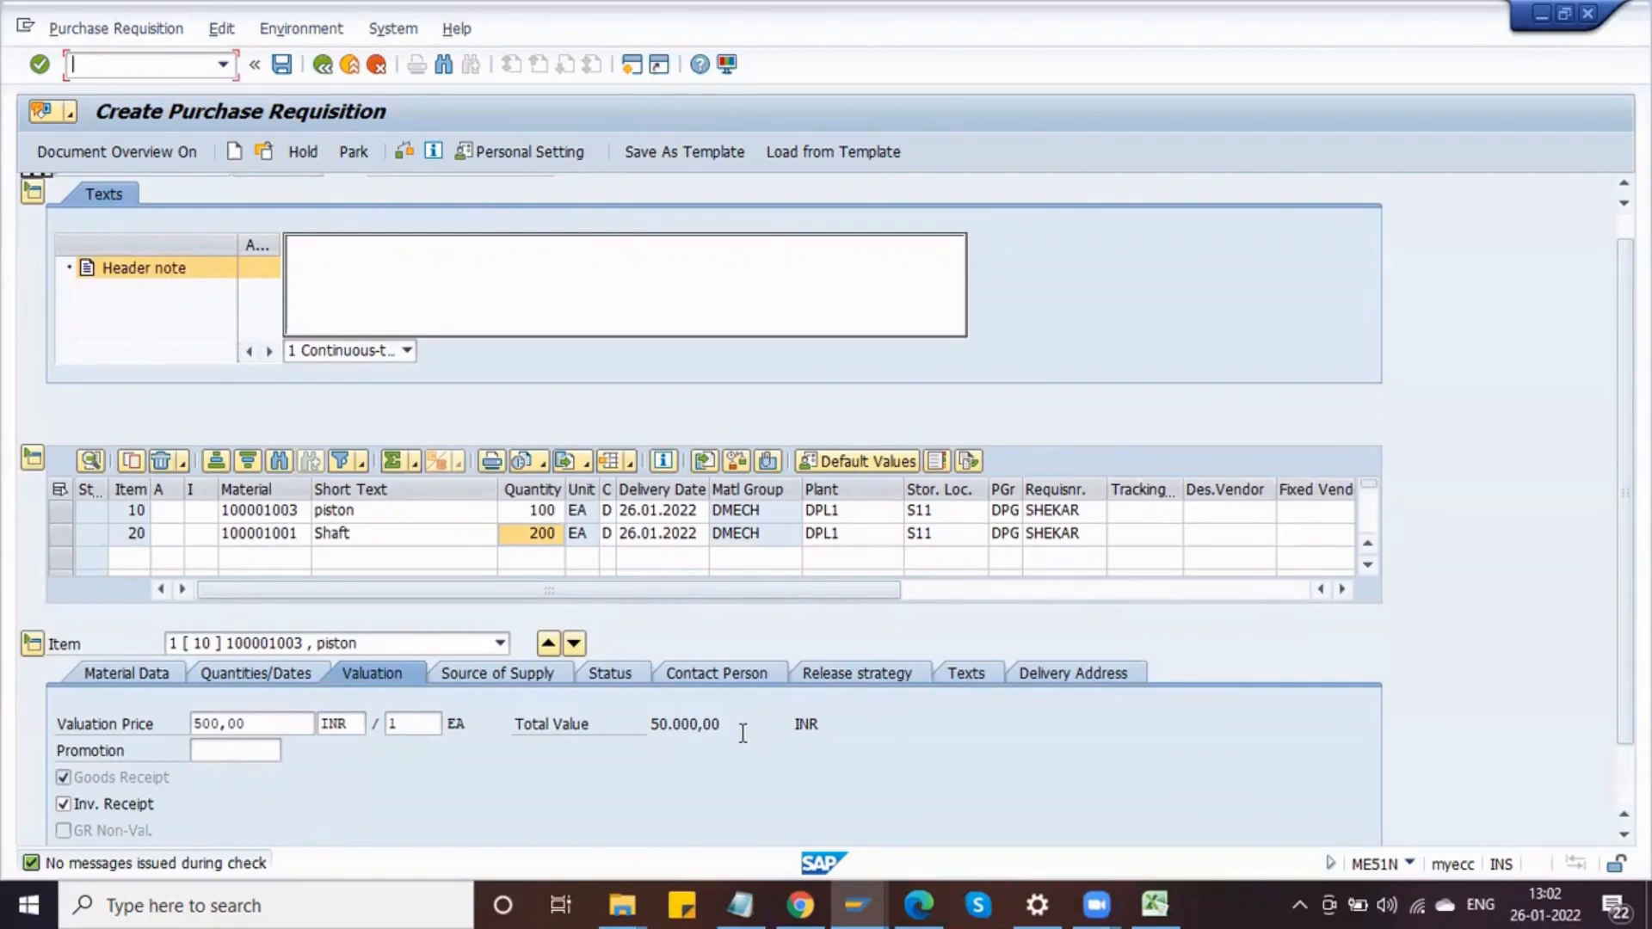
click(830, 674)
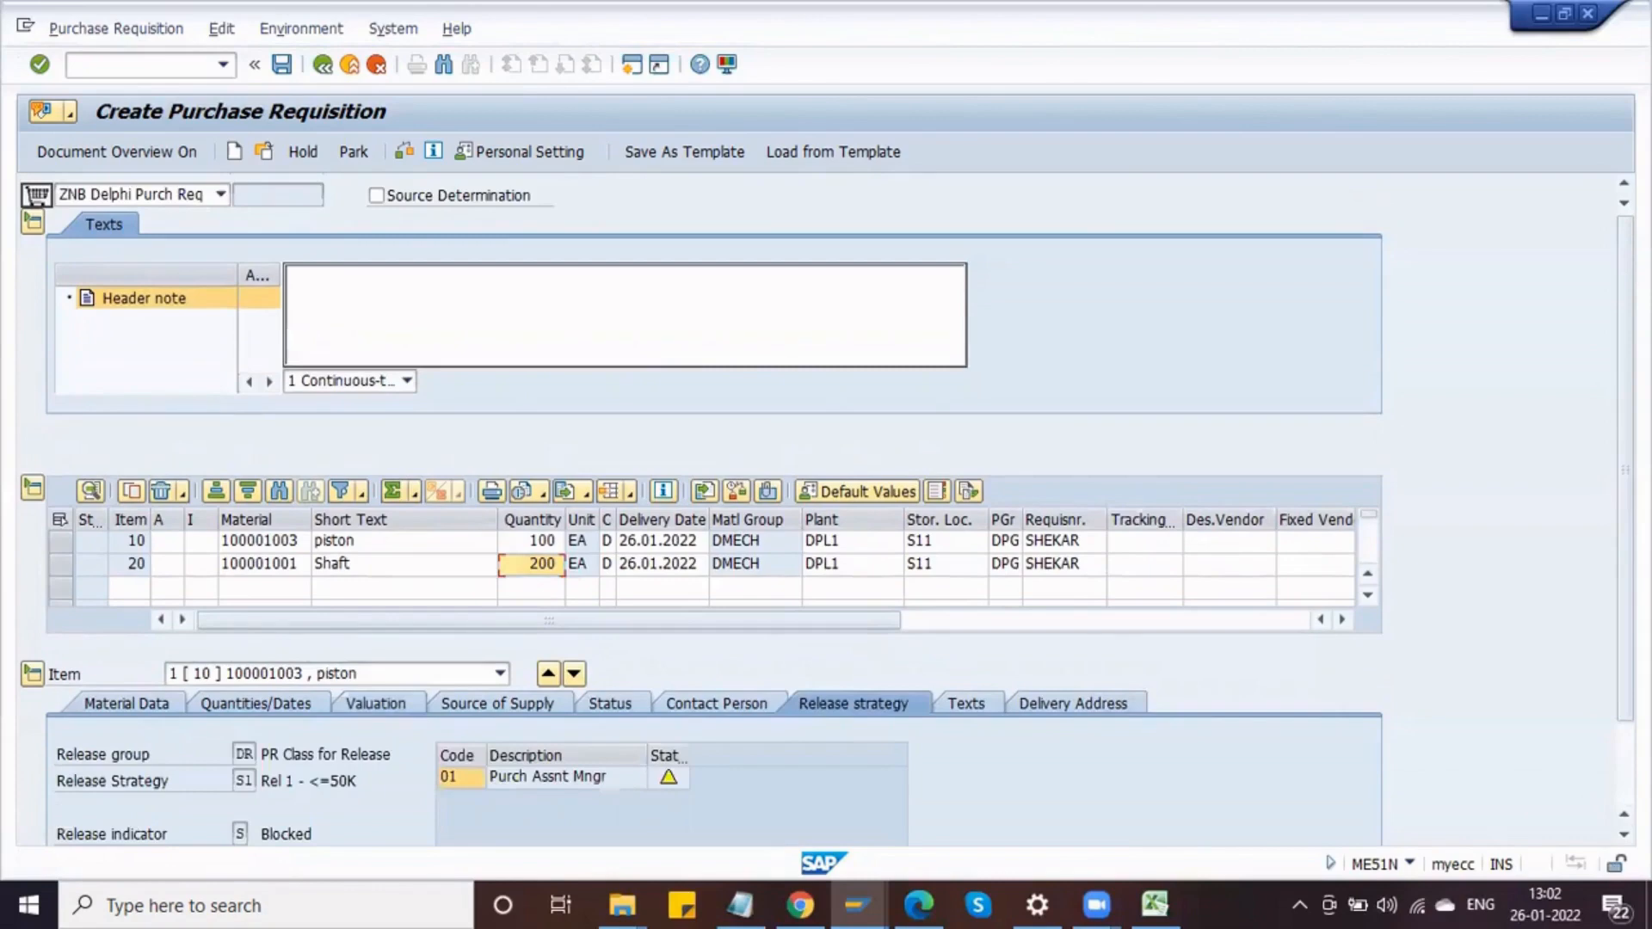
click(1624, 835)
click(1623, 835)
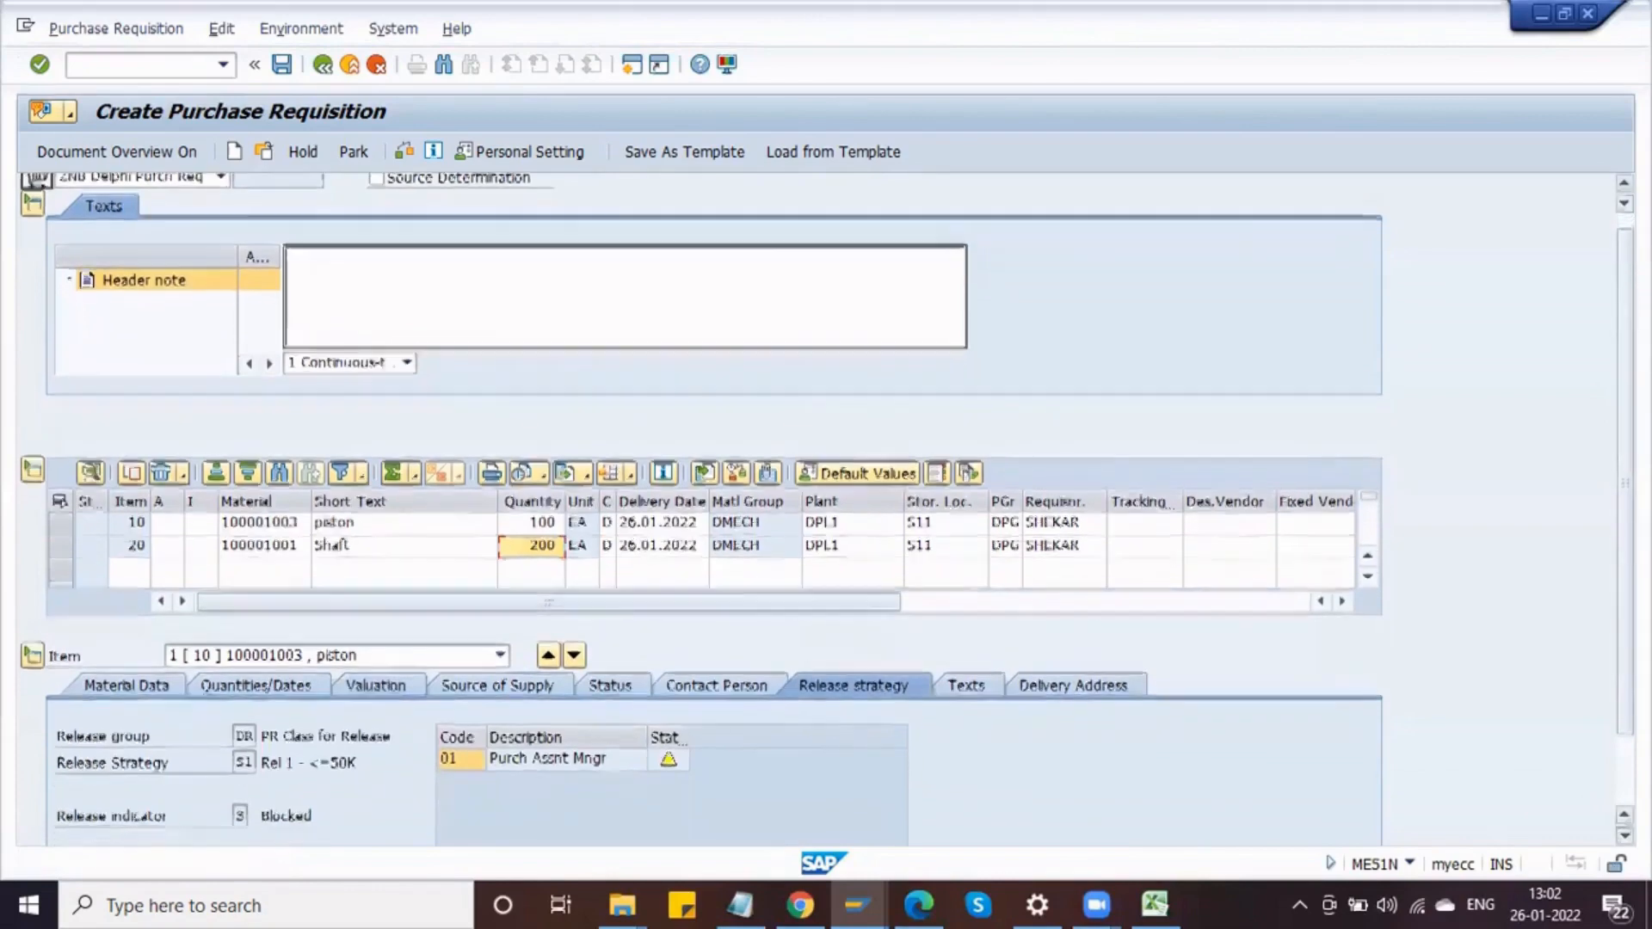
click(1624, 834)
click(1623, 835)
click(1624, 834)
click(1624, 835)
click(1624, 835)
click(1623, 834)
click(1624, 835)
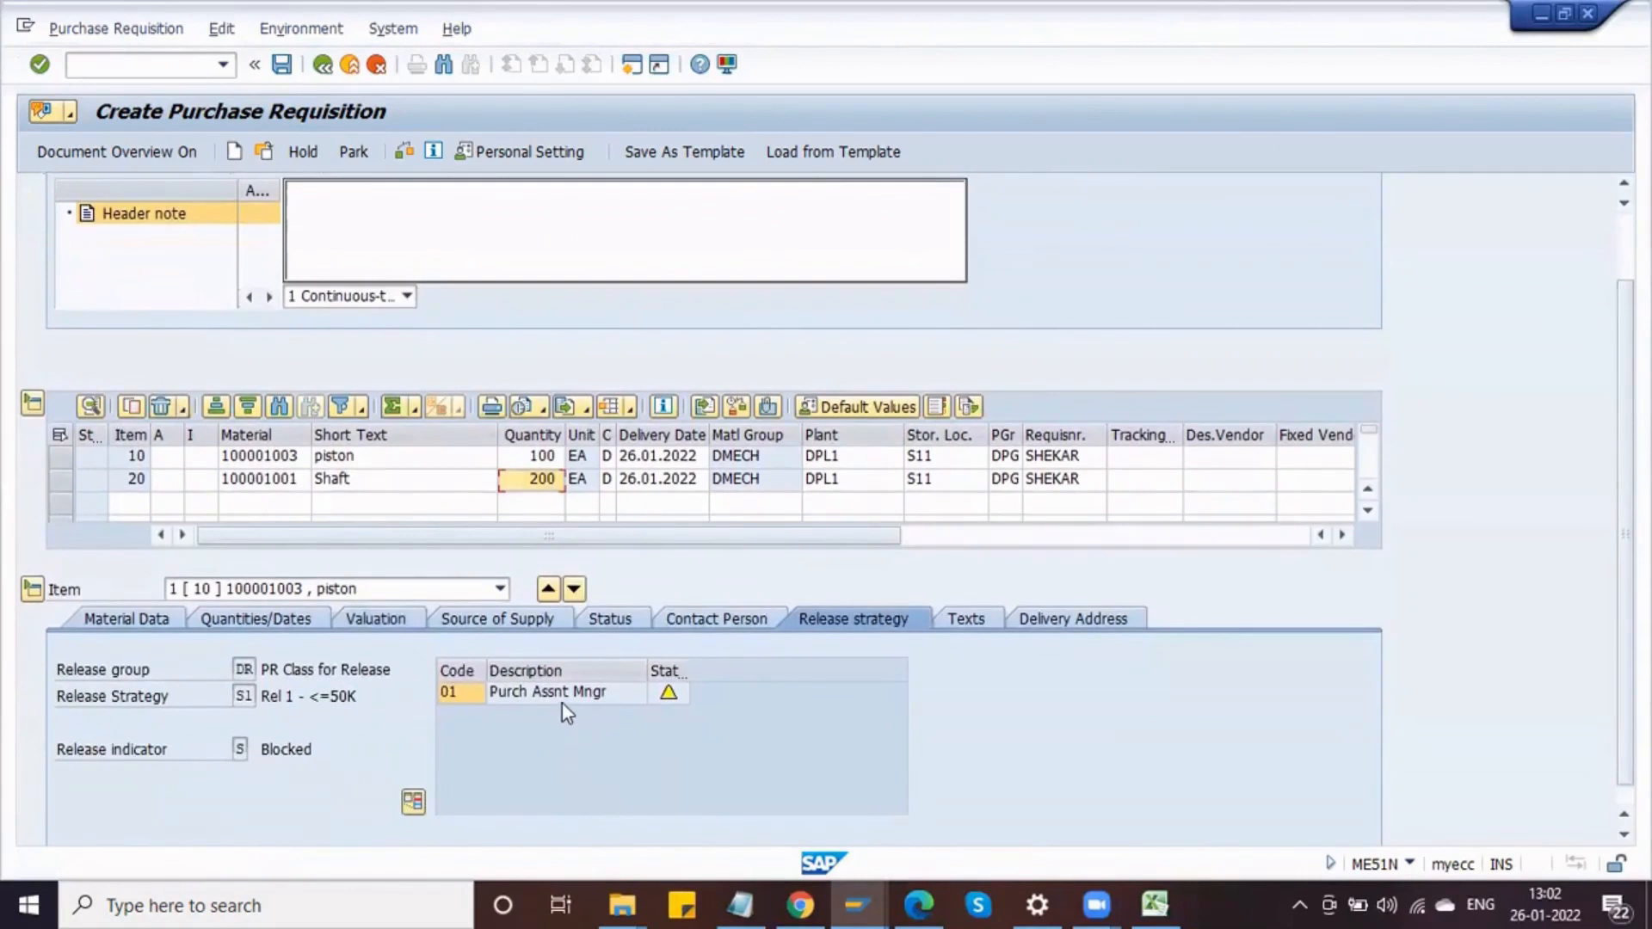
click(250, 697)
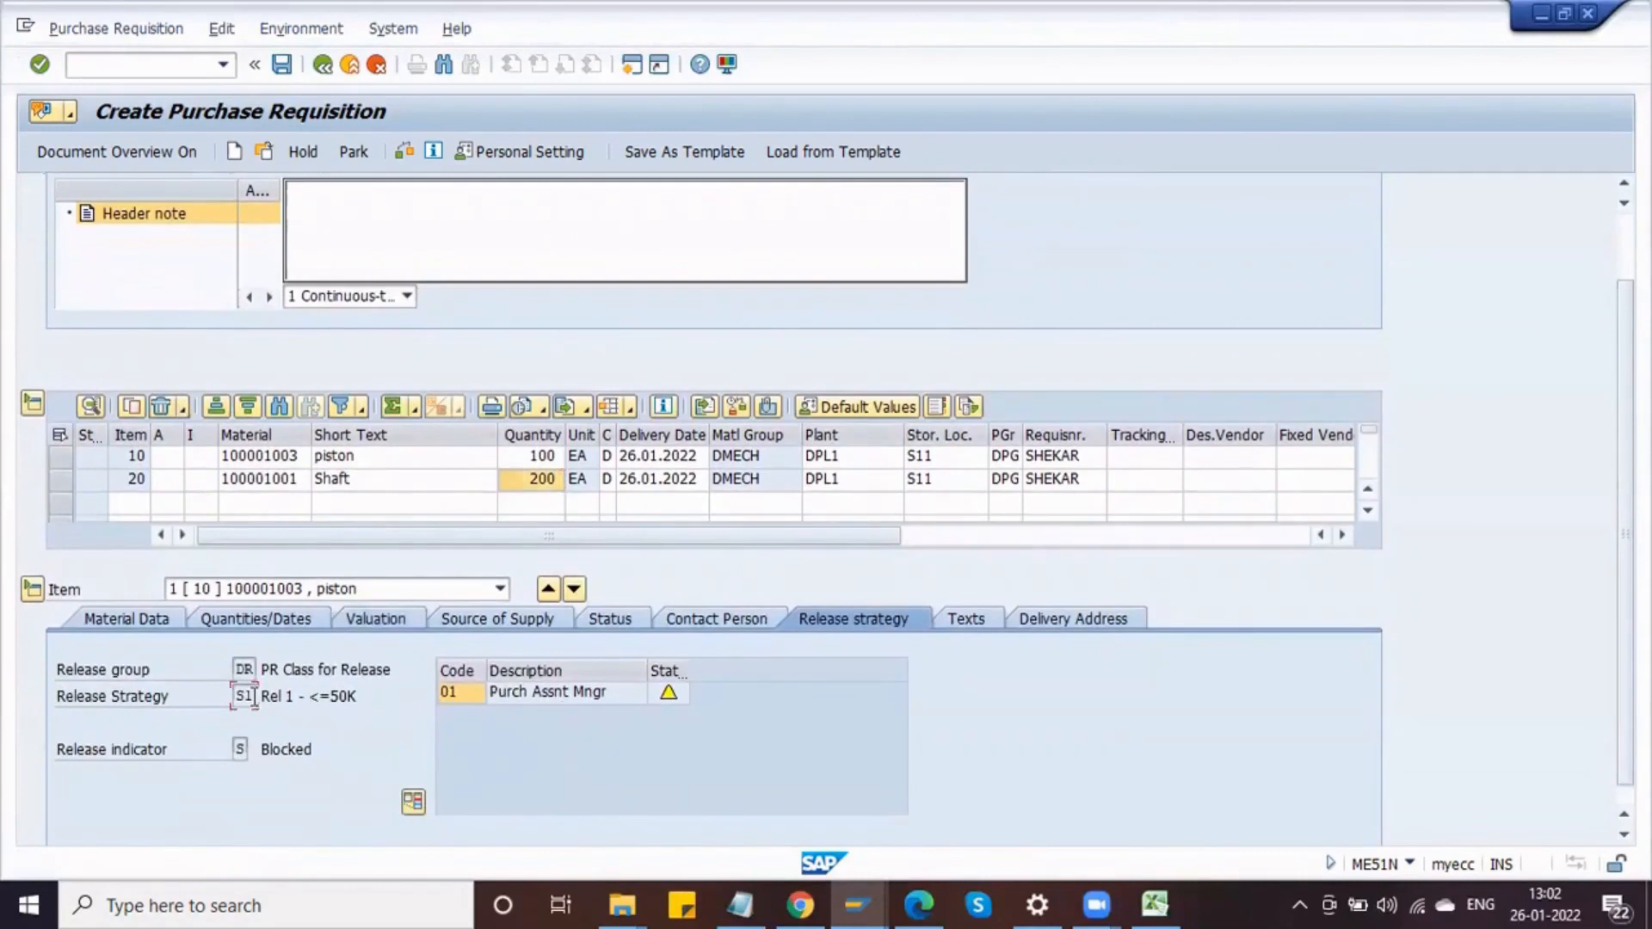
Step: Switch to item 20 and review its total value and assigned release strategy
click(573, 591)
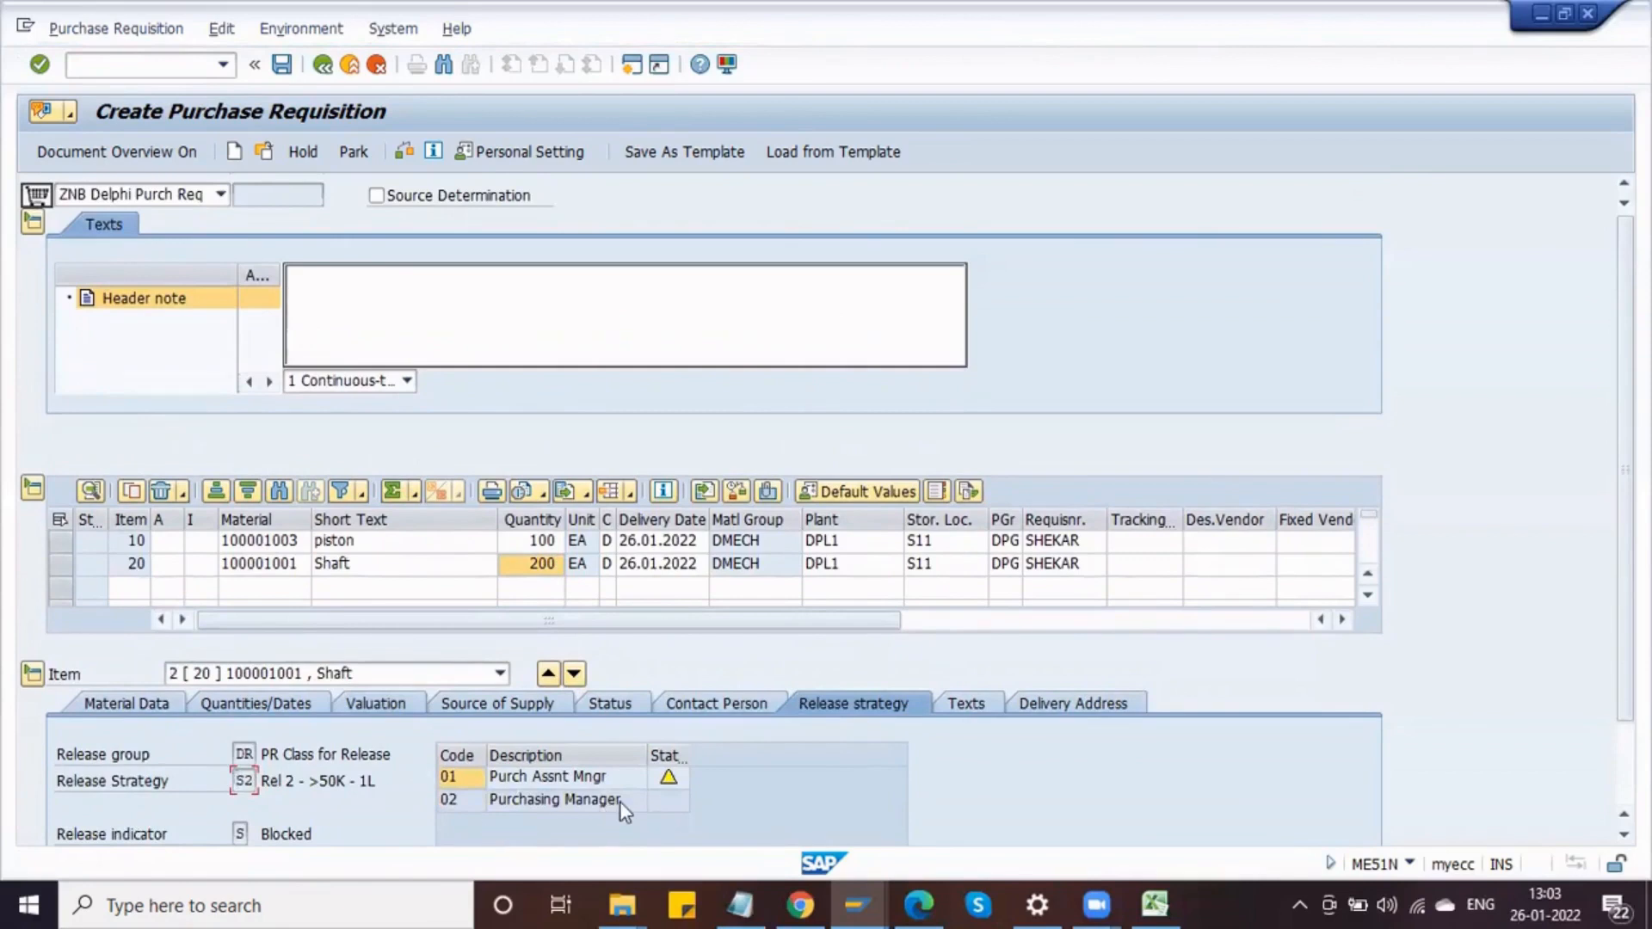
scroll(922, 734, down, 3)
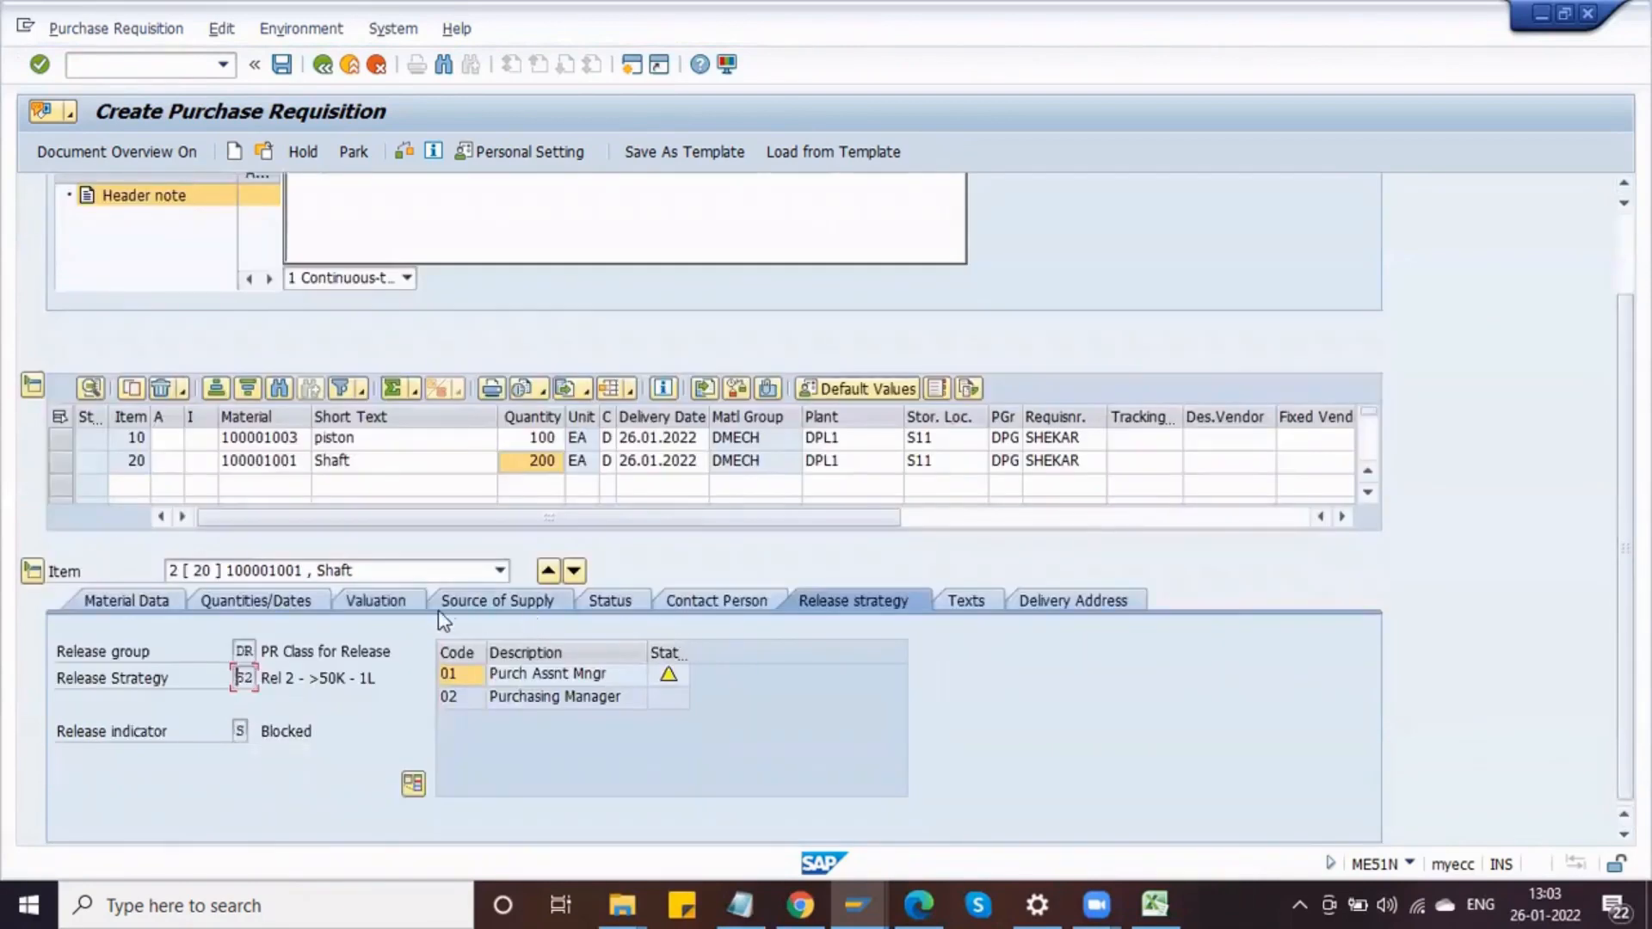
click(375, 602)
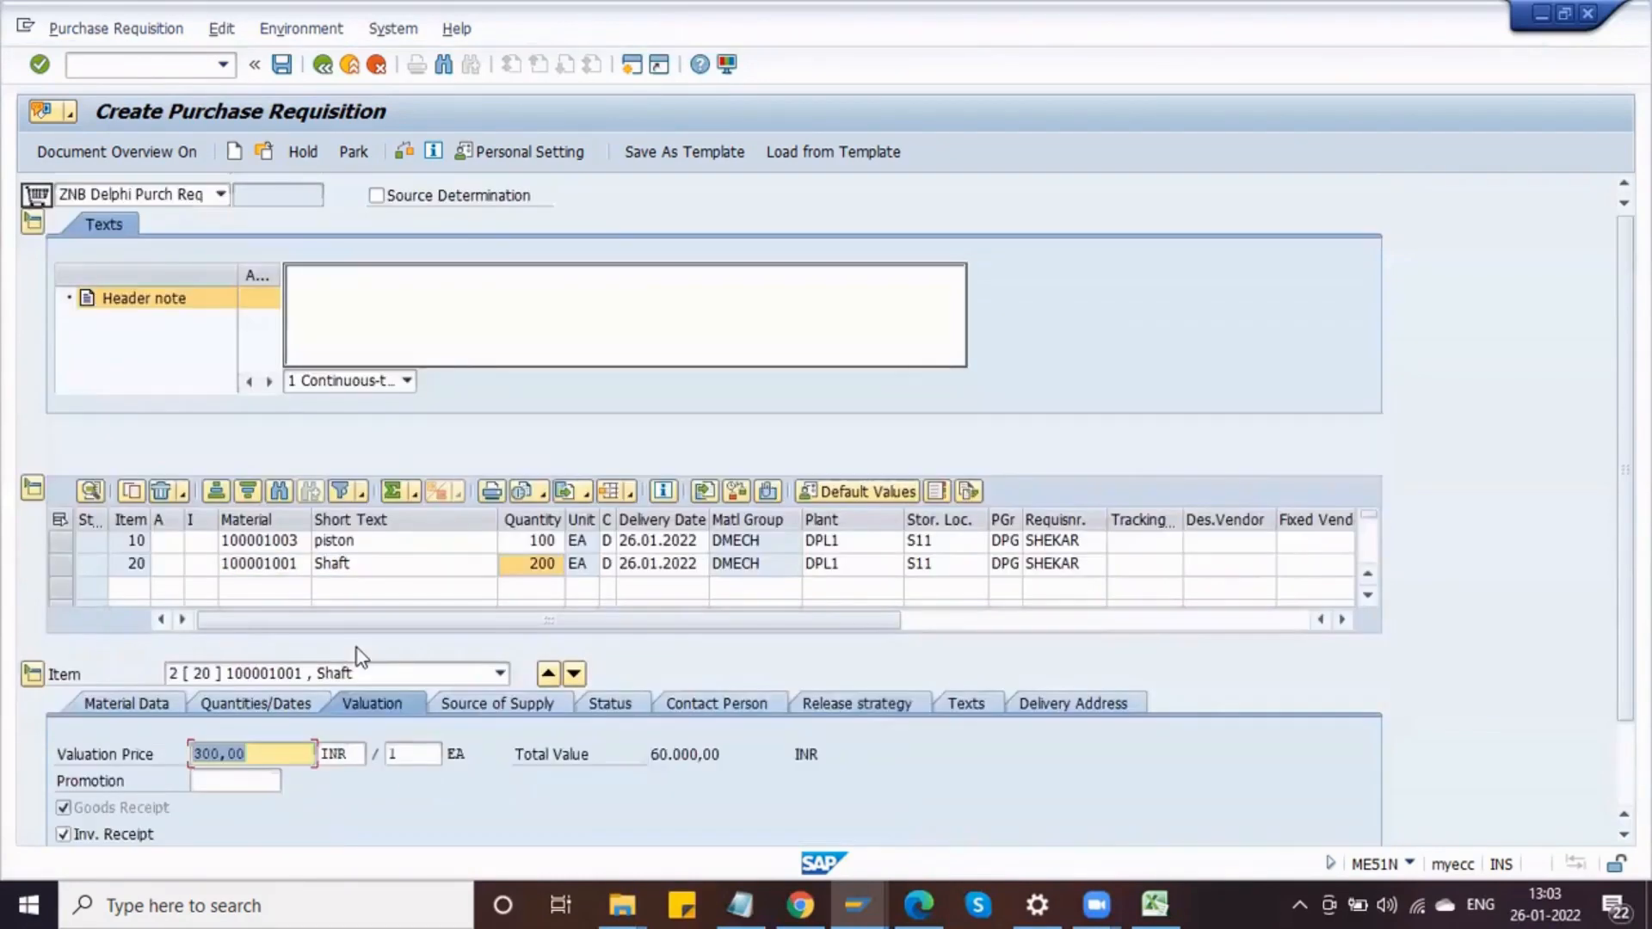
drag(649, 754, 723, 755)
click(723, 754)
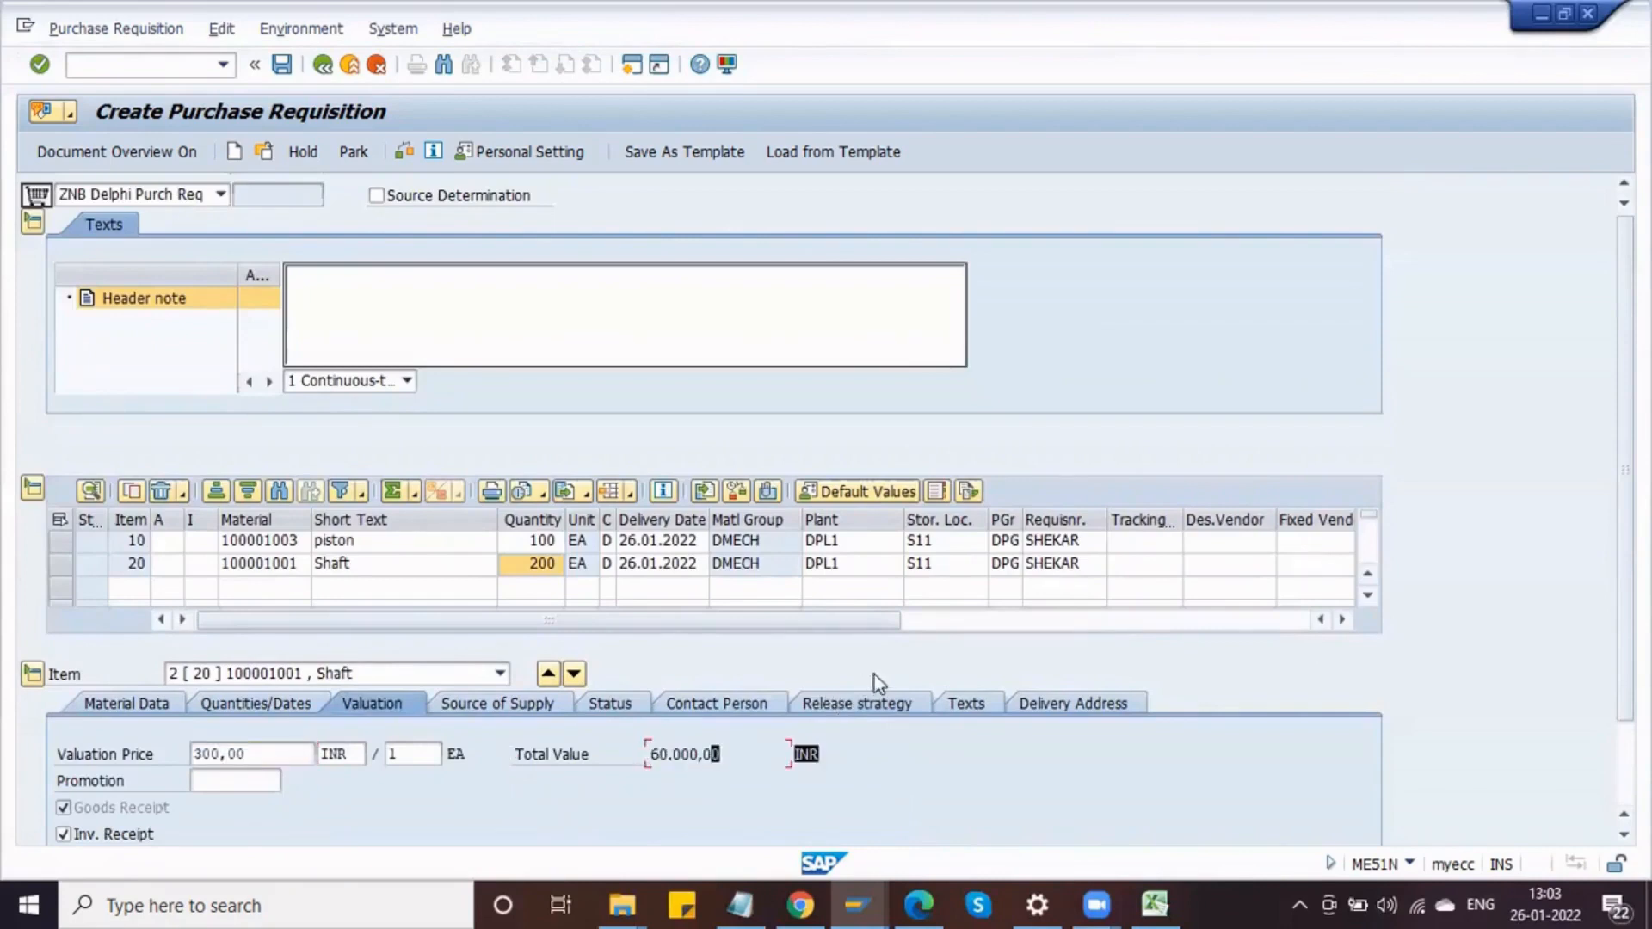
click(870, 700)
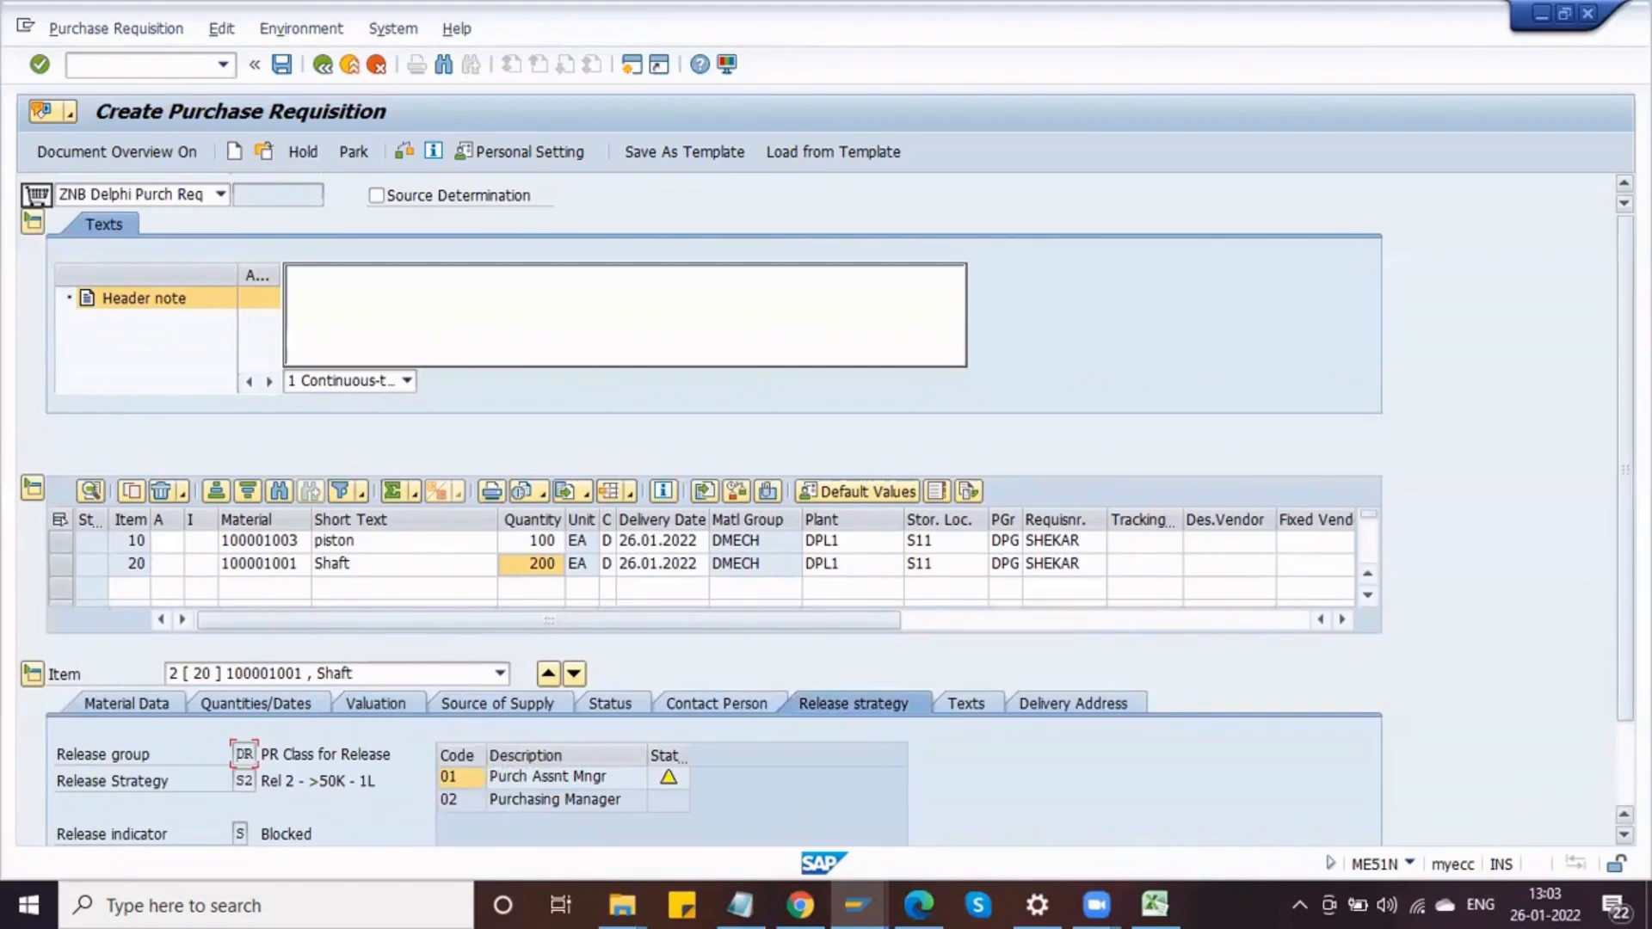
click(1624, 834)
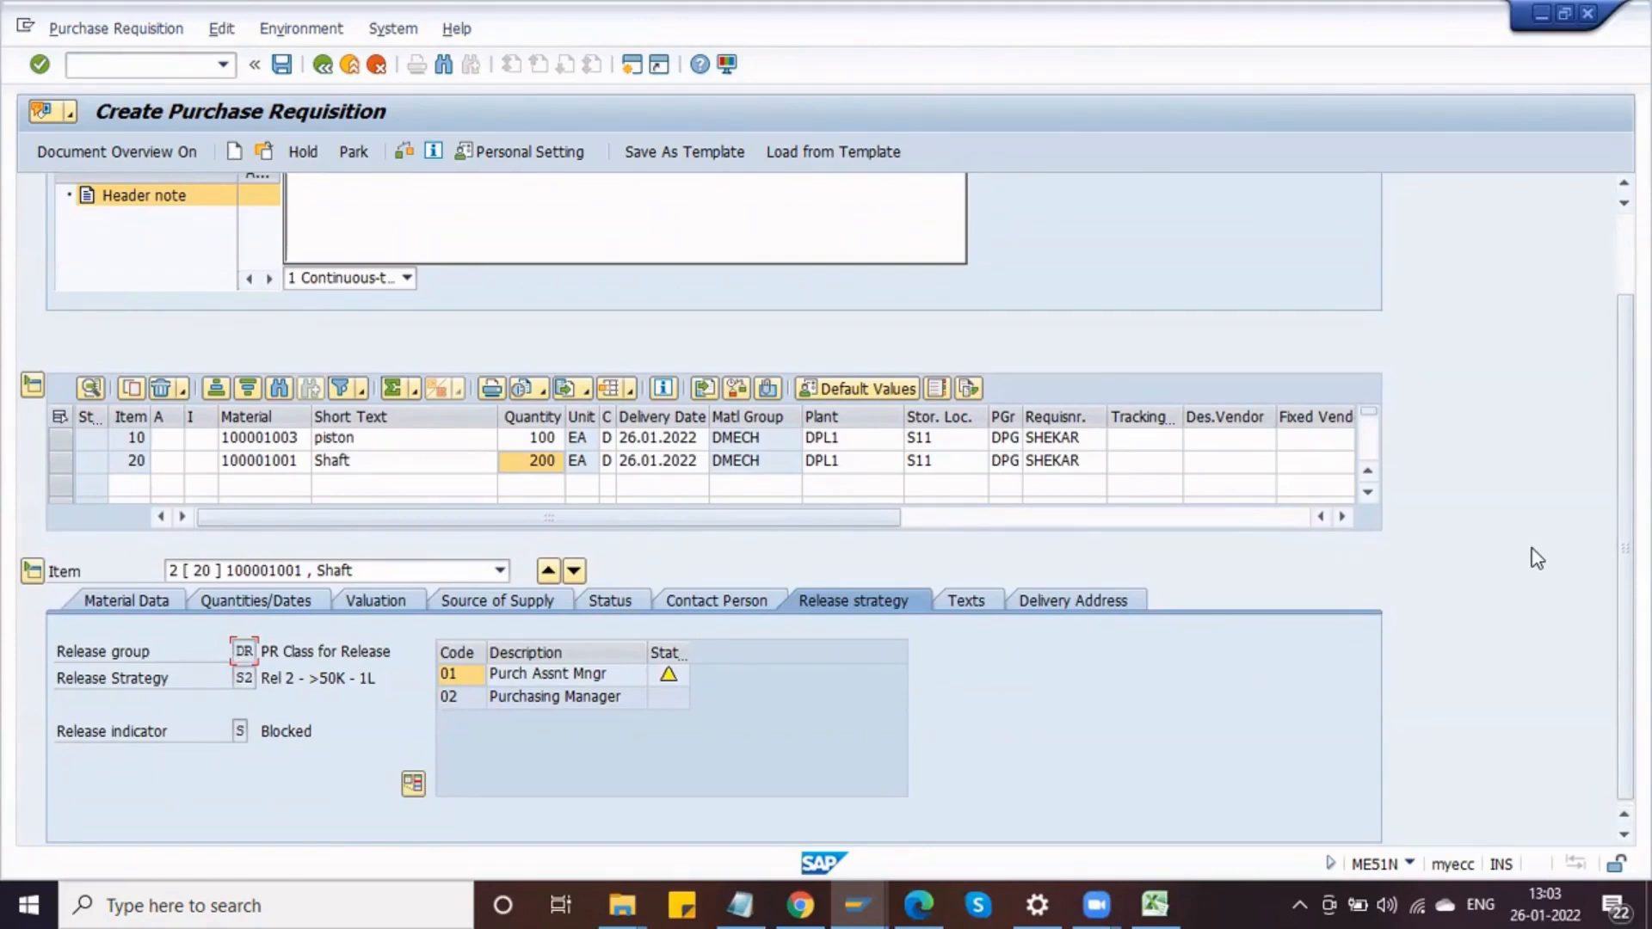
scroll(1625, 551, up, 3)
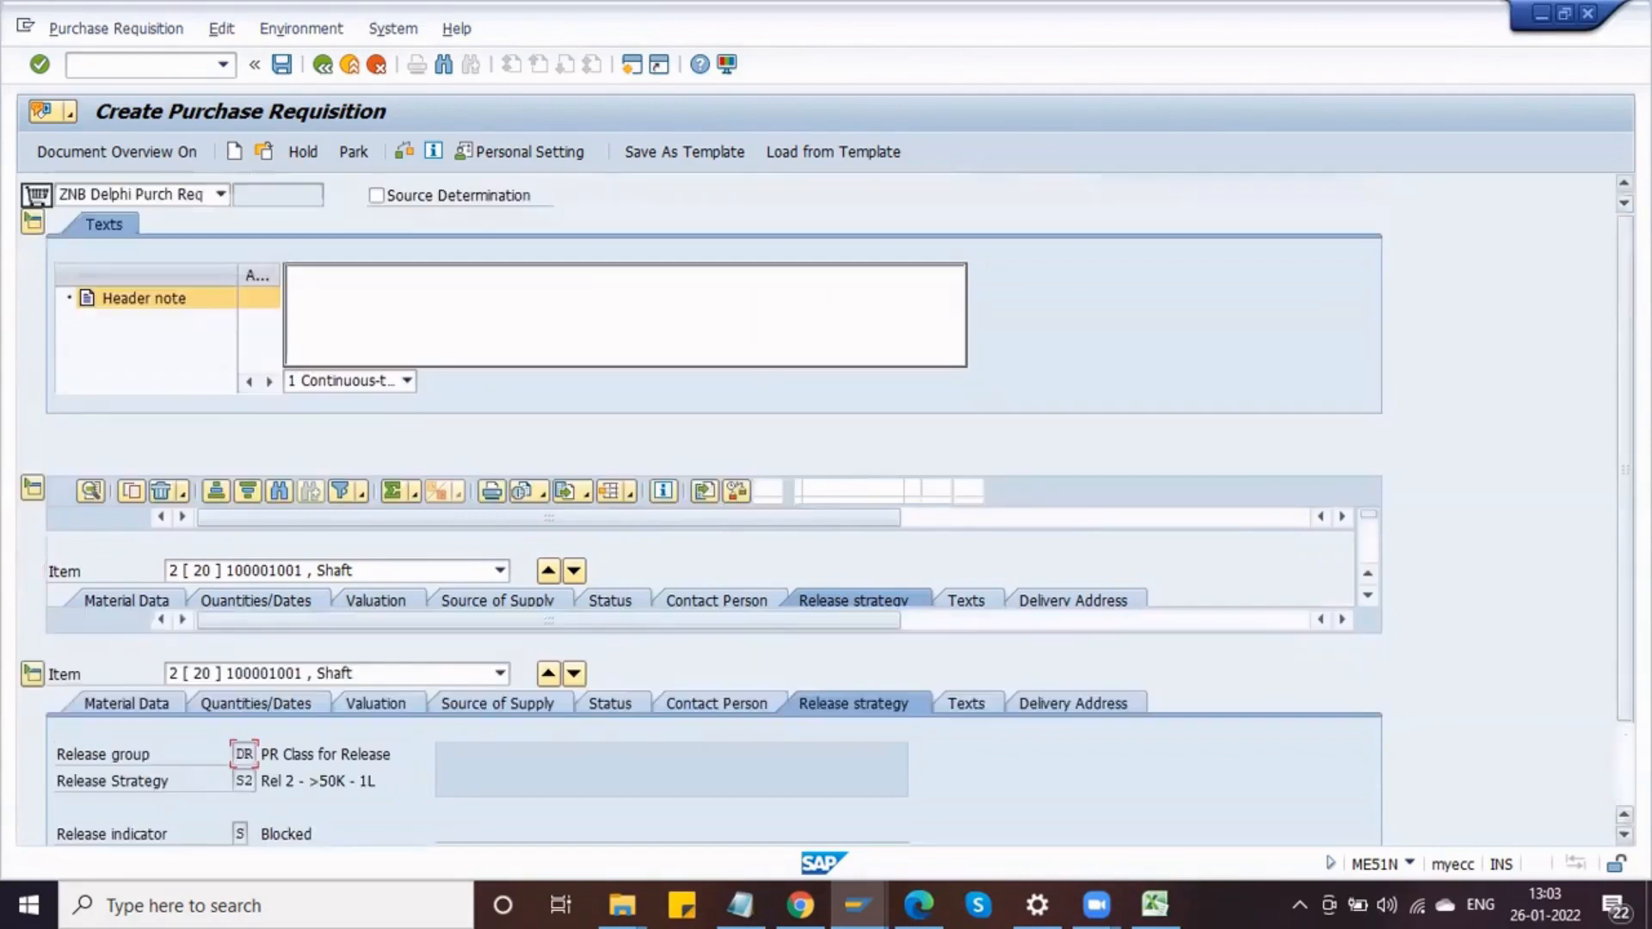
Step: Save the purchase requisition and open the document selection to reopen a purchase requisition
click(282, 66)
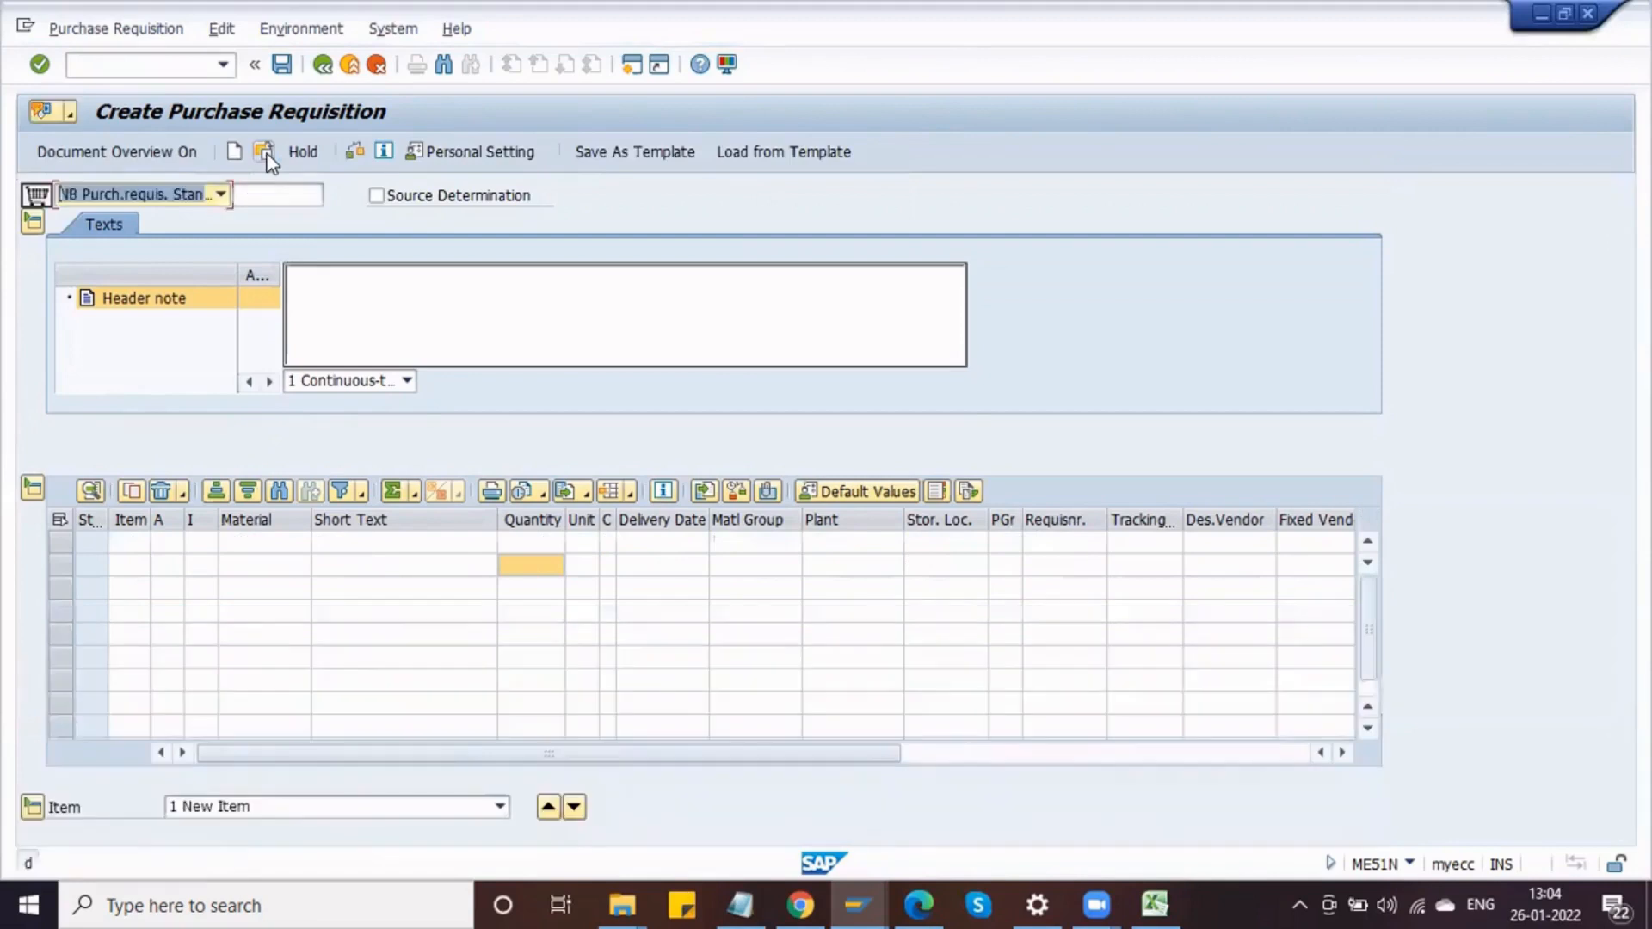
click(267, 158)
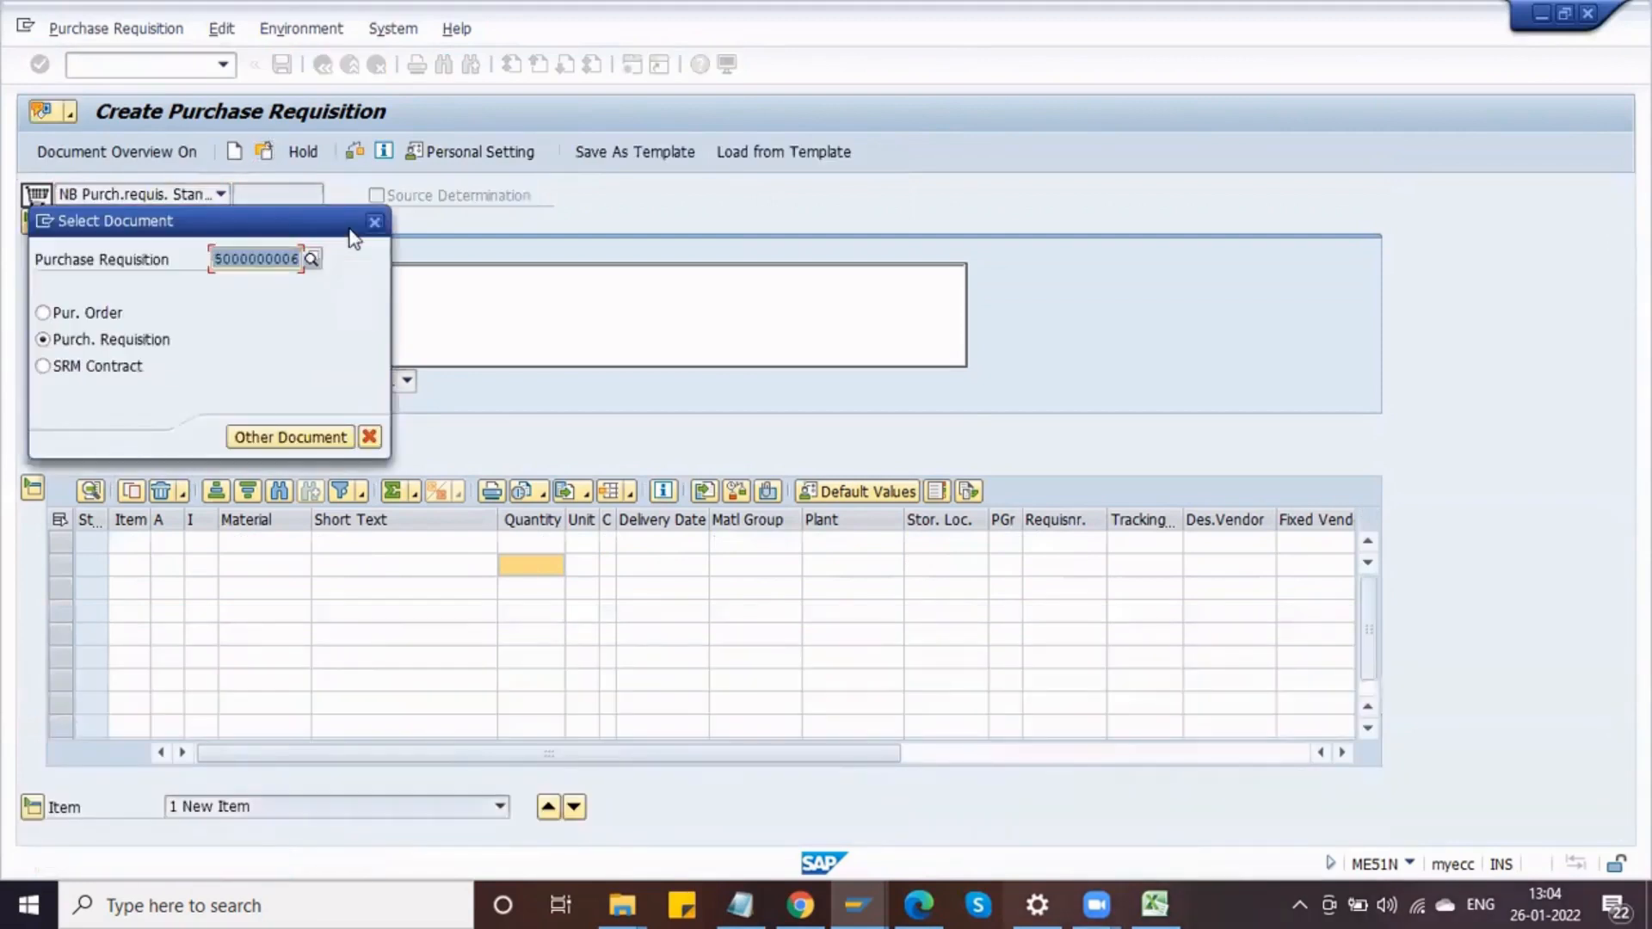